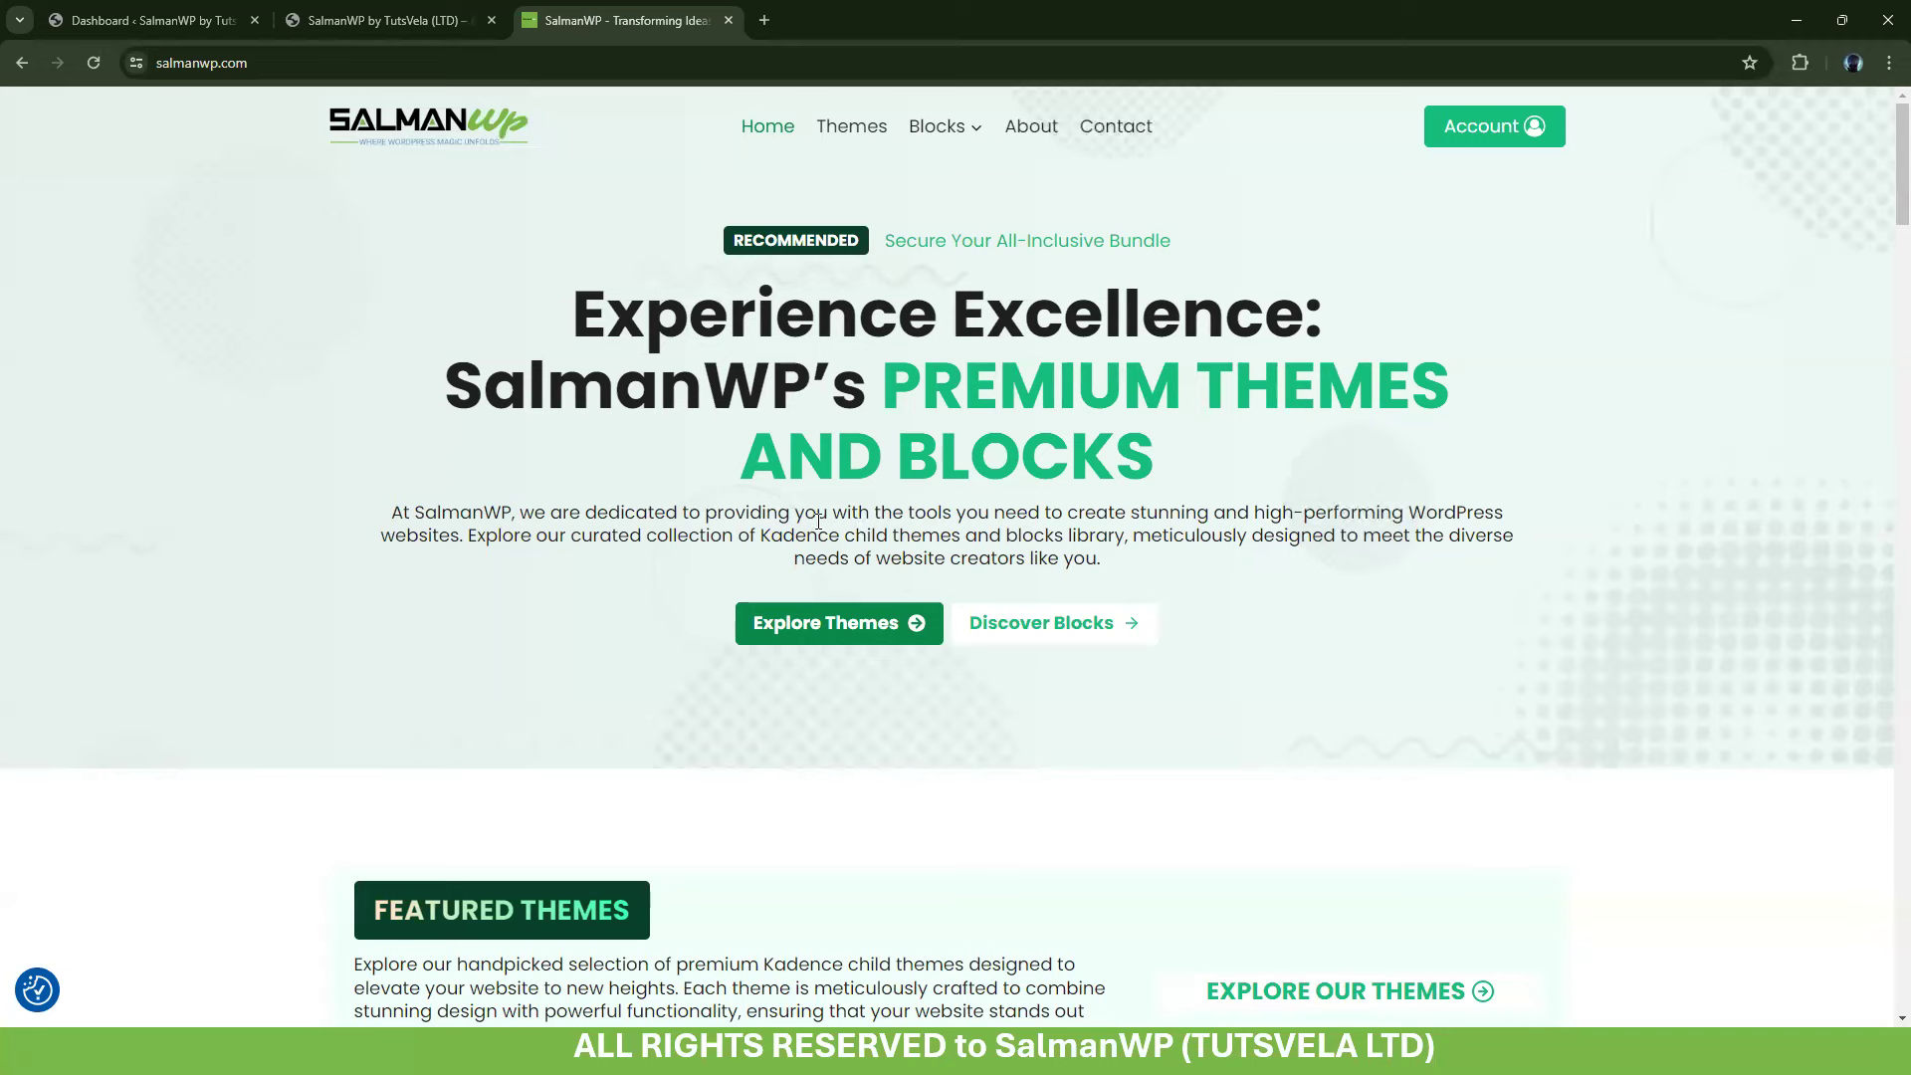
Review the tutorial site's reloaded front page down through its services section and return to the WordPress dashboard
left_click(239, 20)
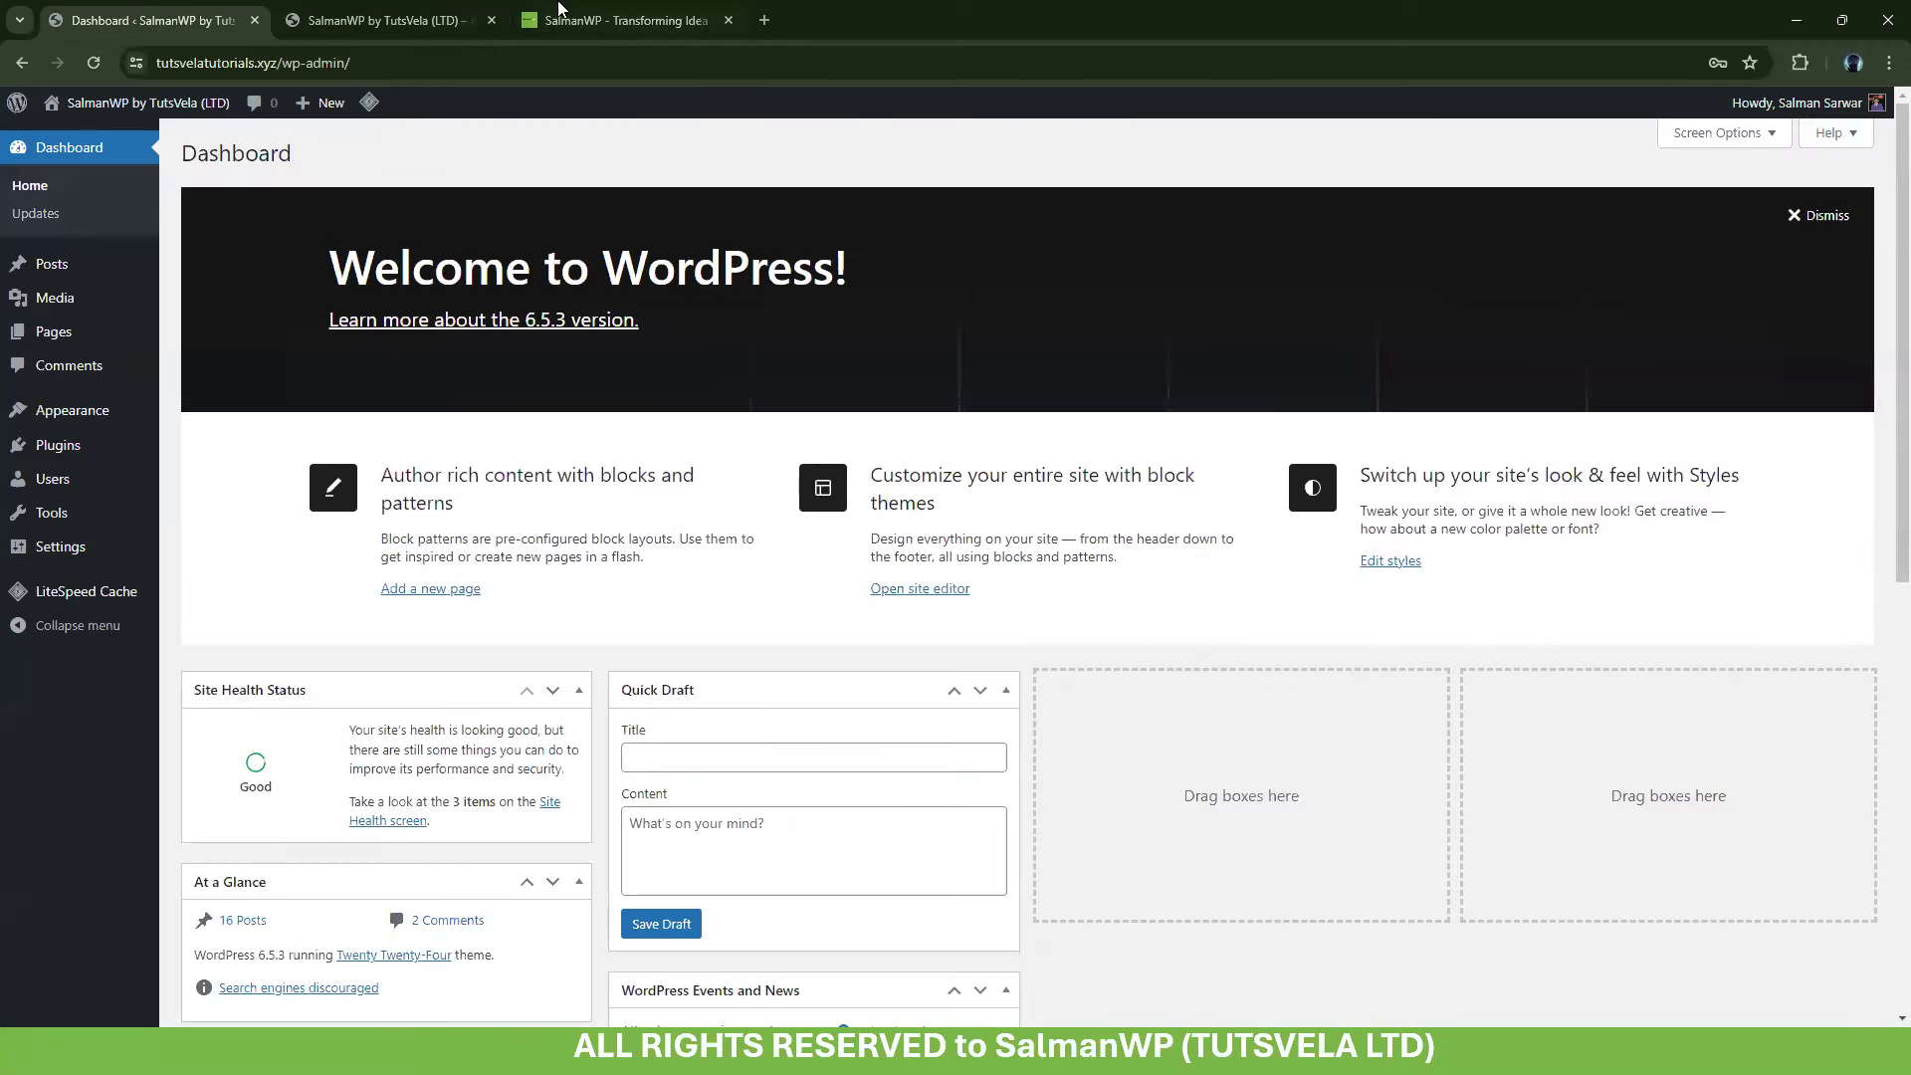
left_click(388, 20)
left_click(97, 61)
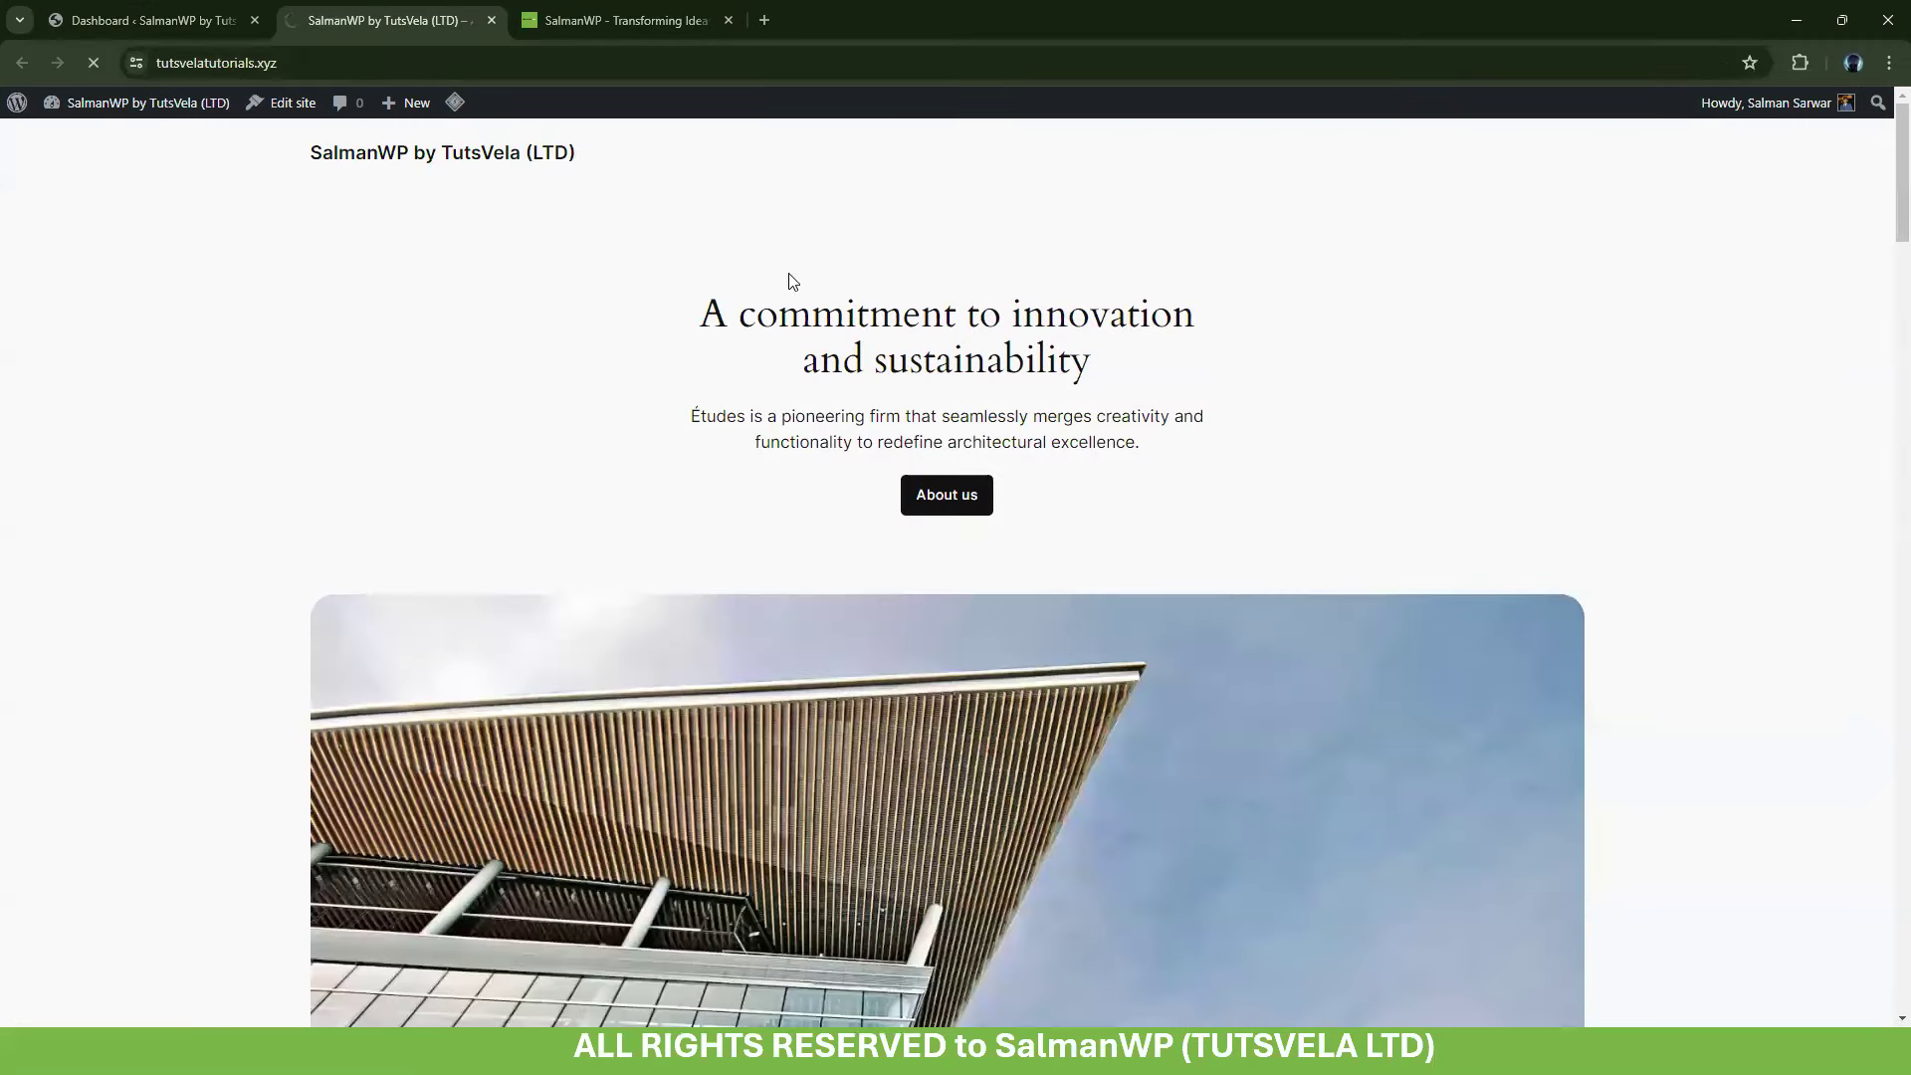
scroll(402, 516, "down", 10)
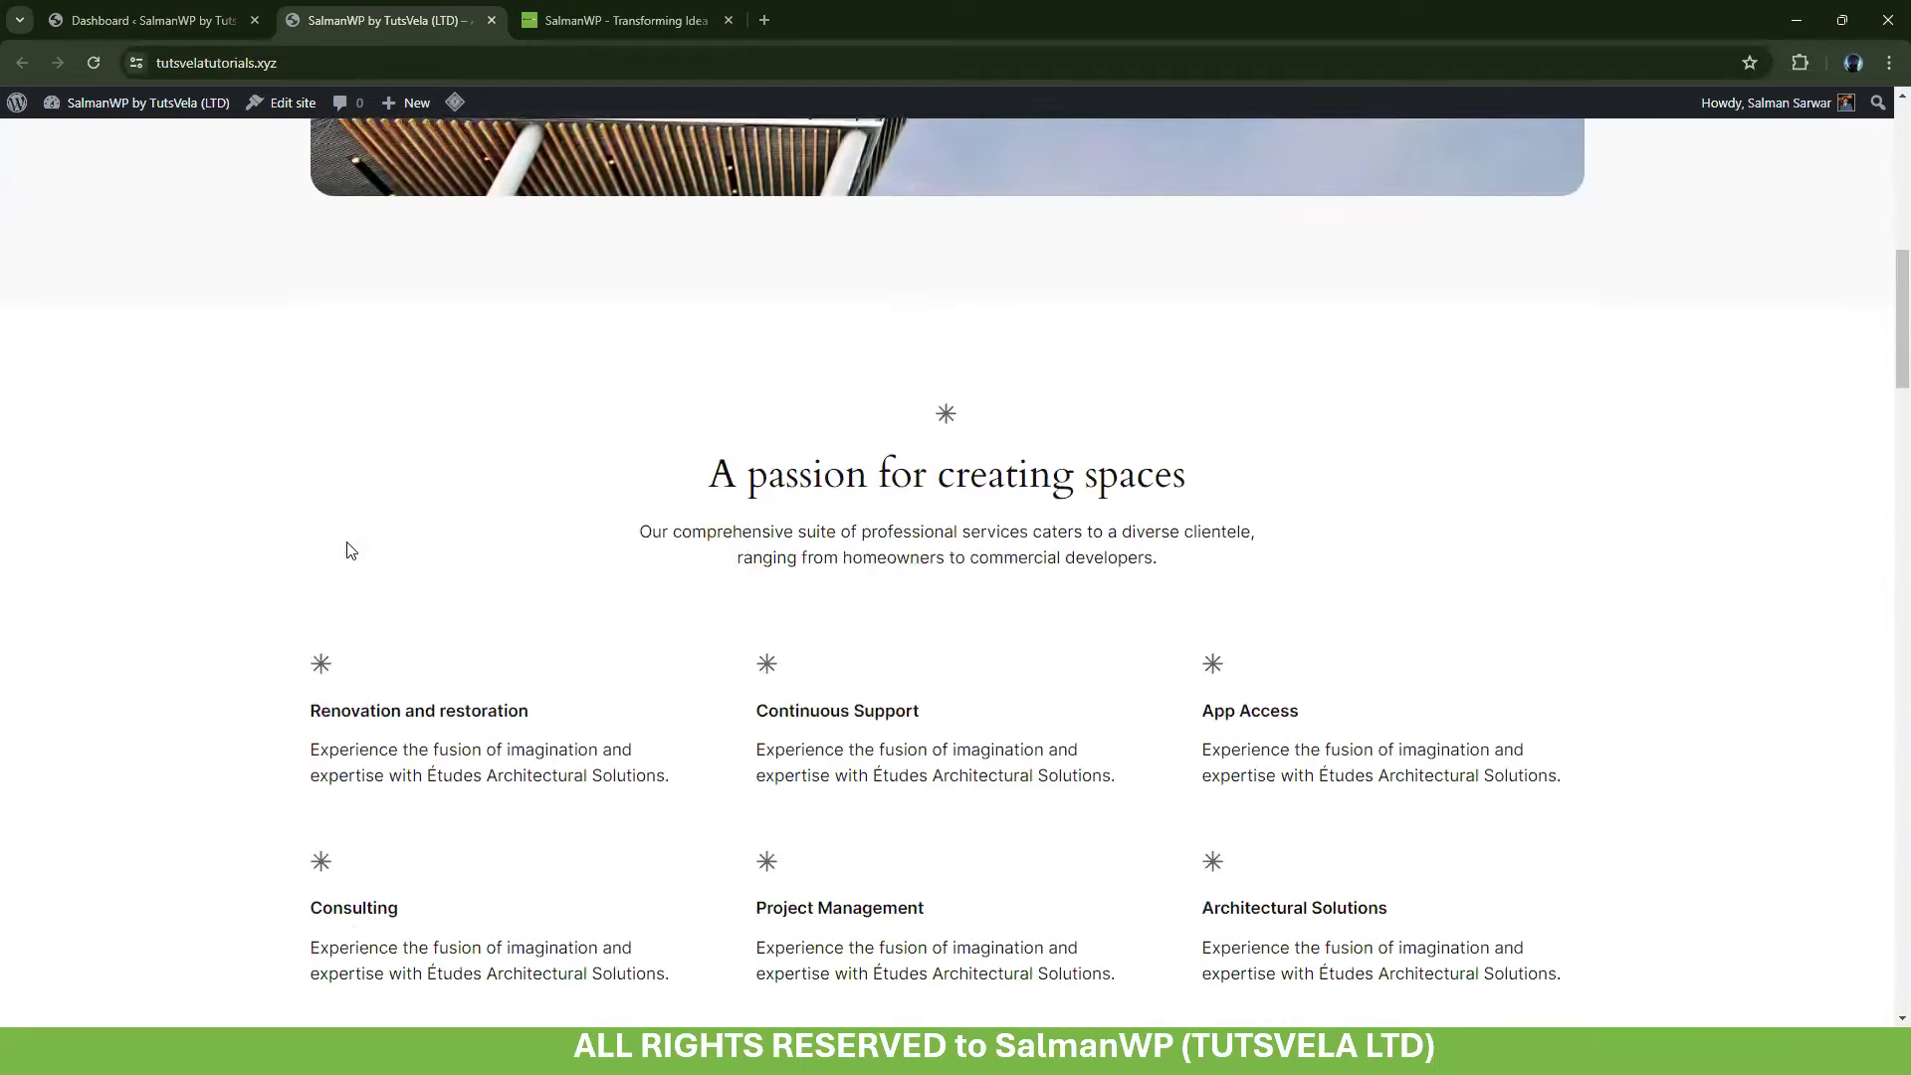
scroll(350, 548, "down", 5)
left_click(270, 10)
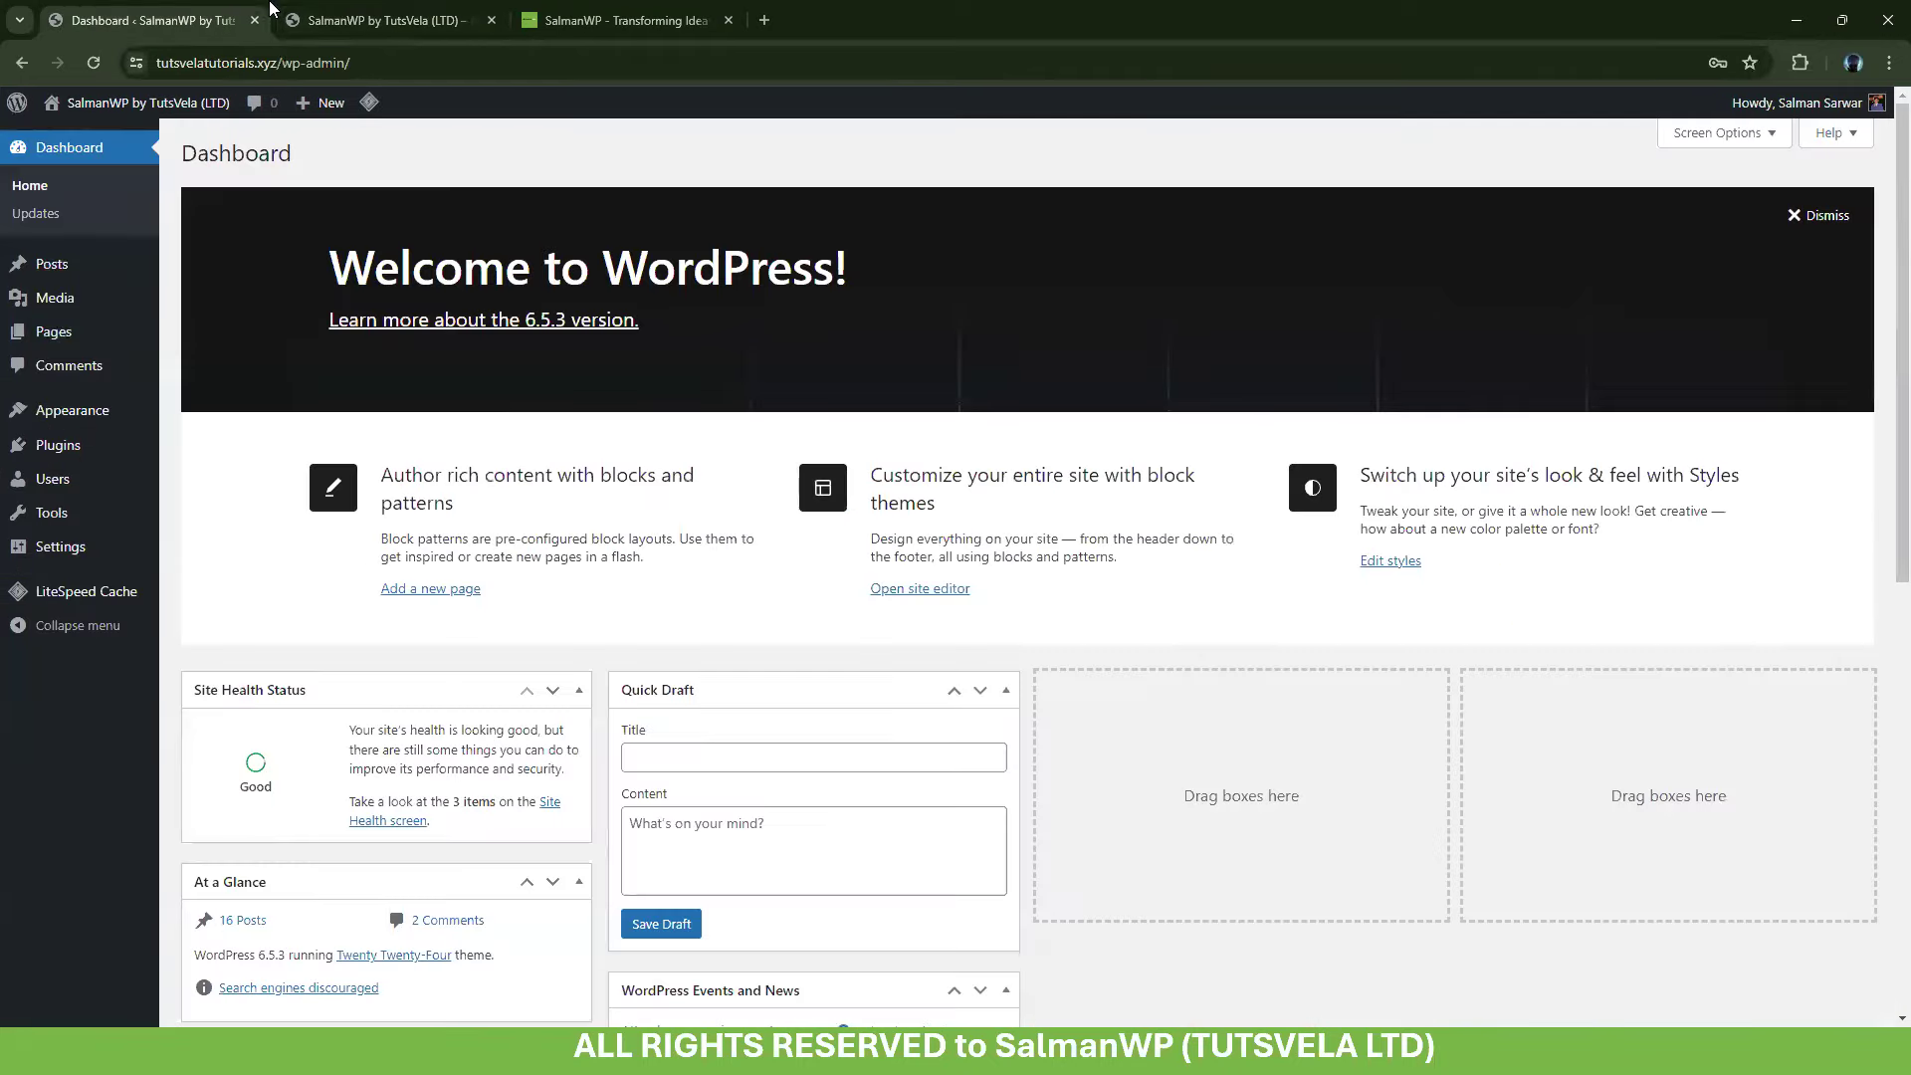
Open the Themes page of the SalmanWP site and examine the offered Kadence child themes and their features
left_click(614, 20)
left_click(841, 120)
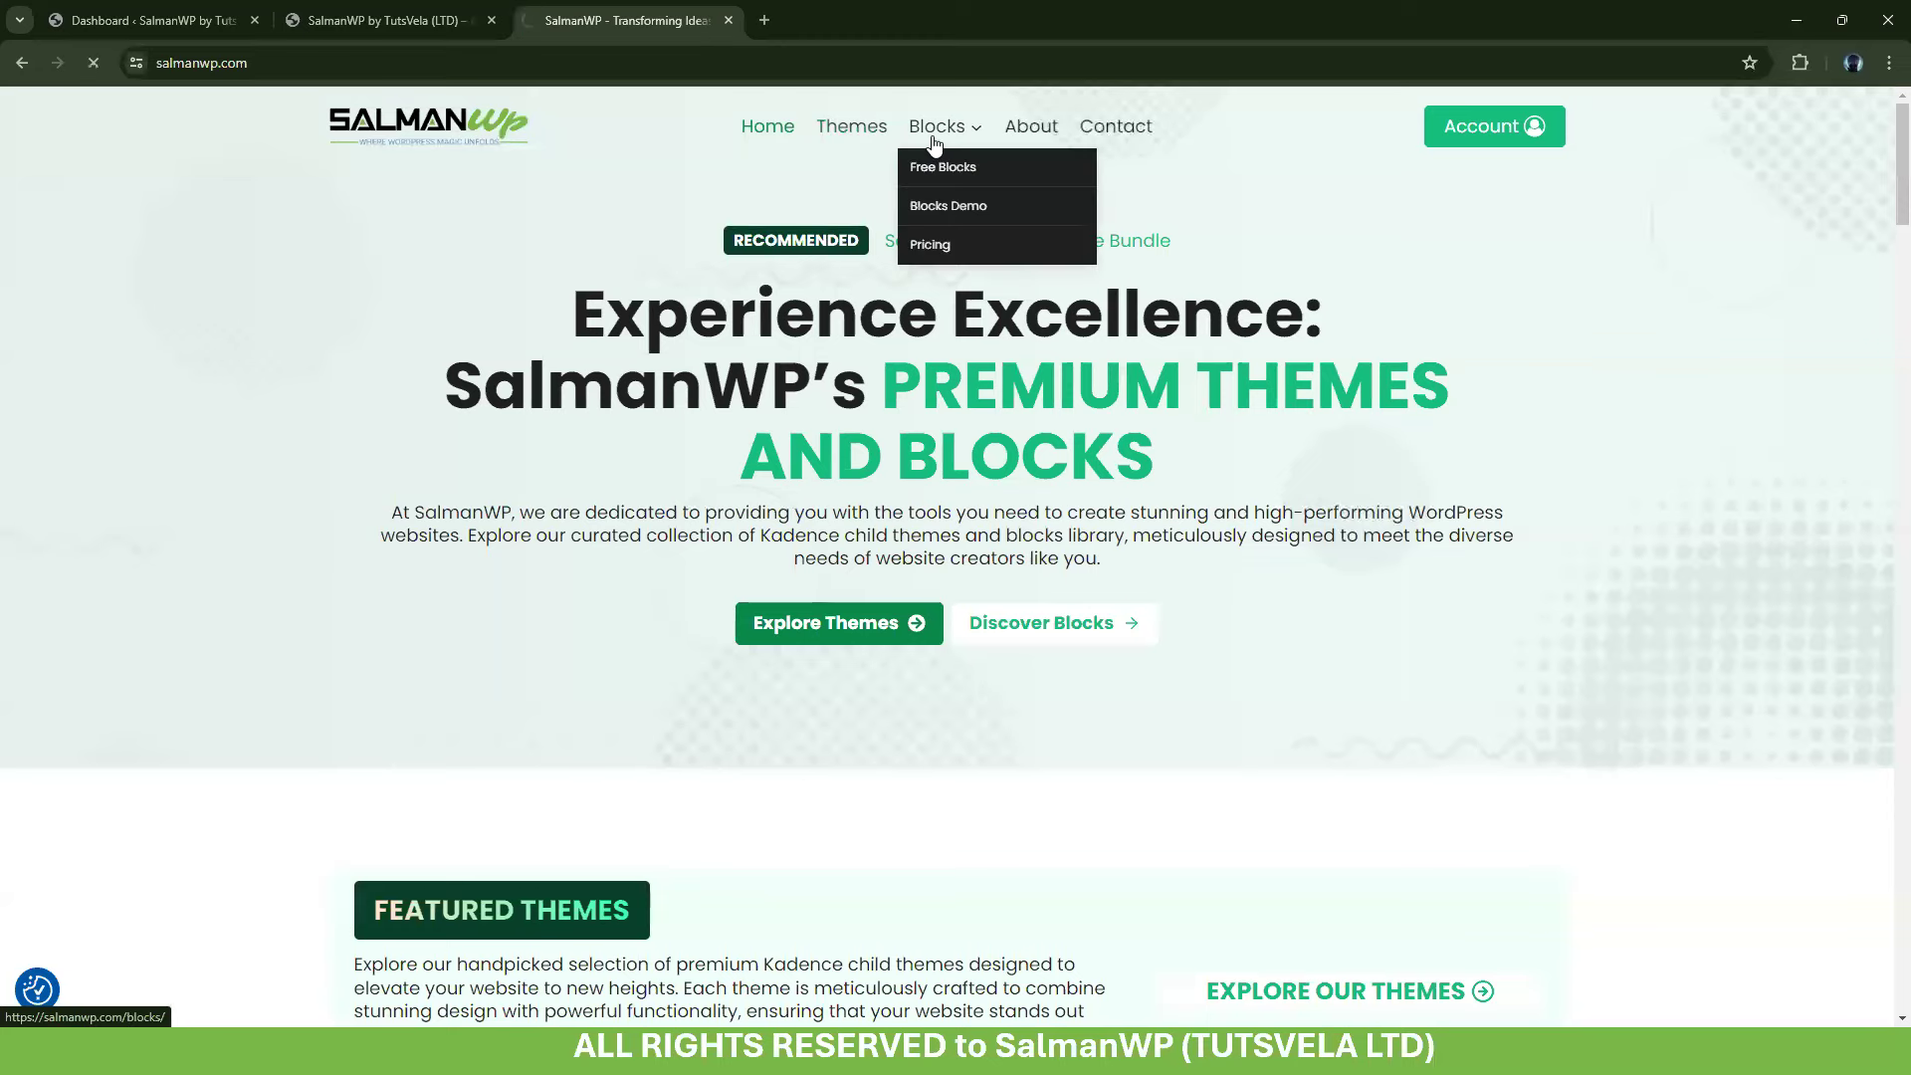
scroll(288, 372, "down", 9)
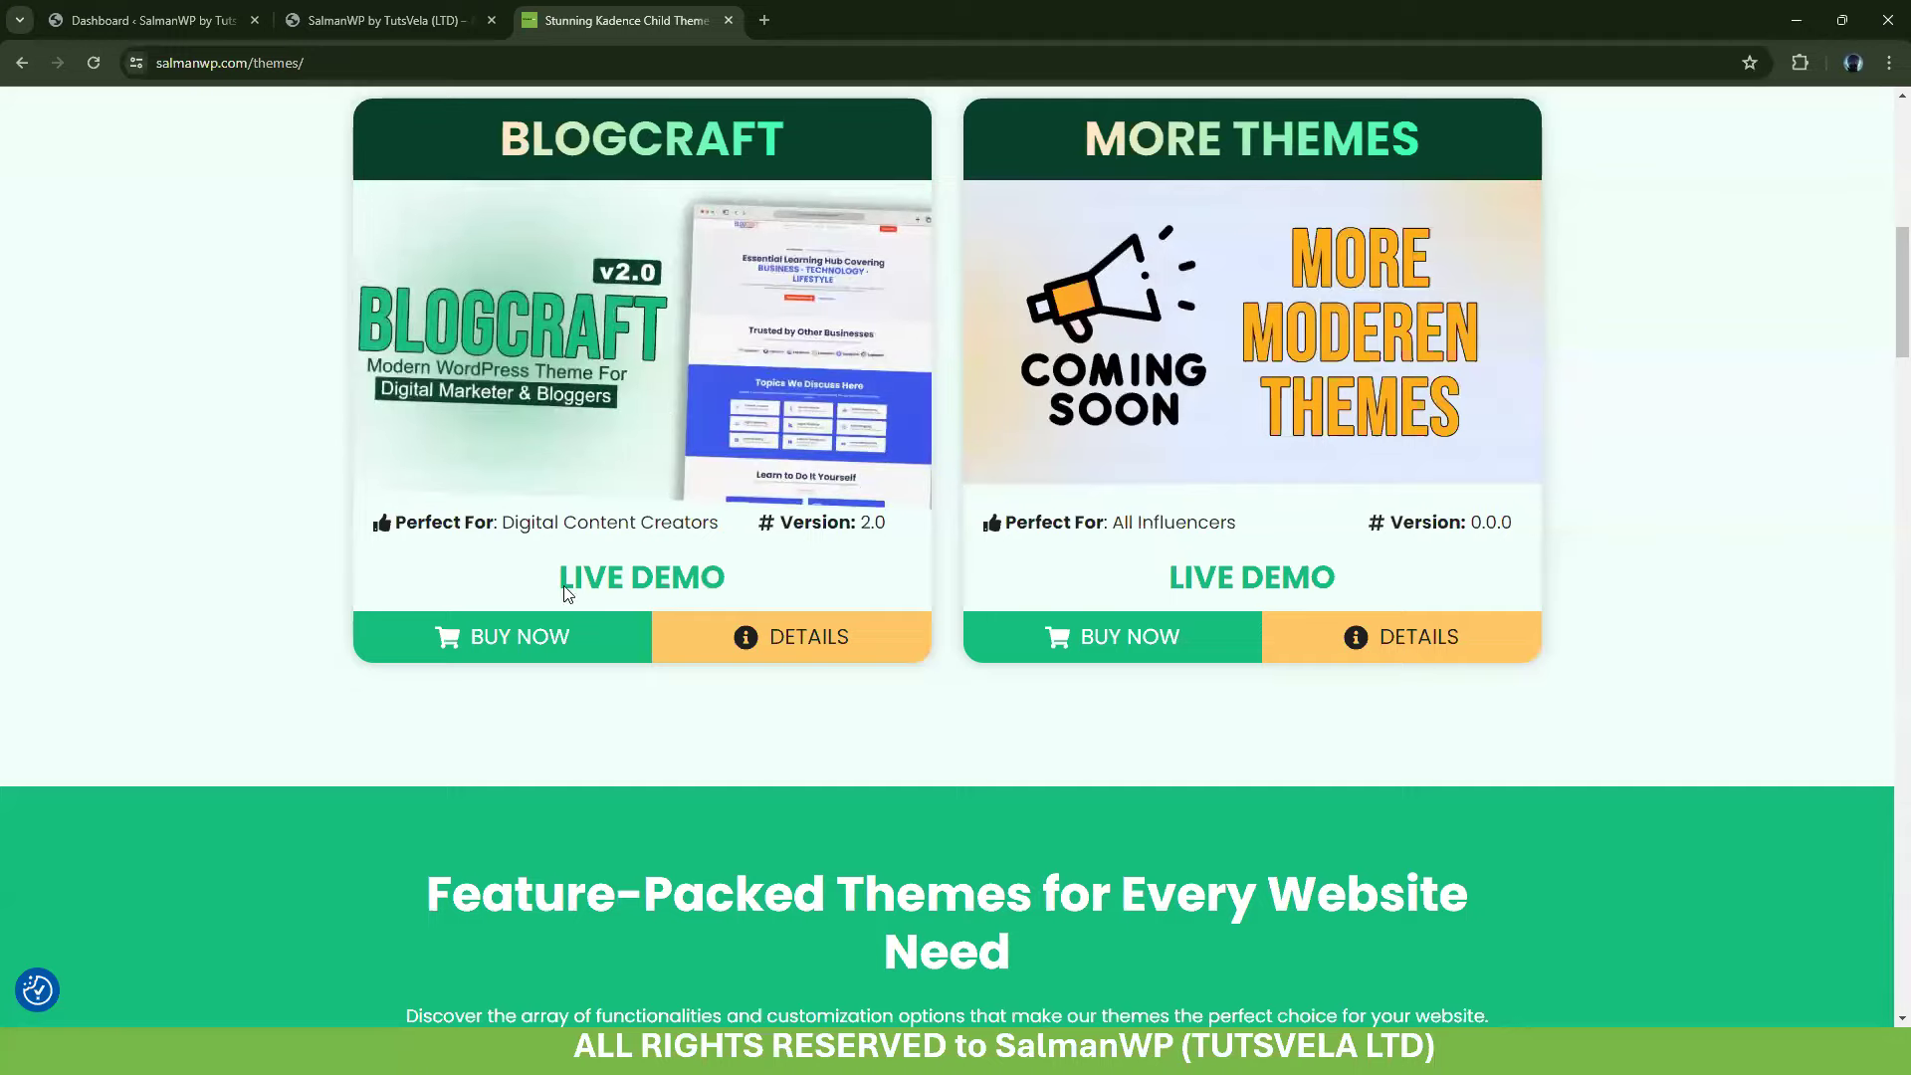
scroll(876, 320, "down", 6)
scroll(1742, 478, "up", 8)
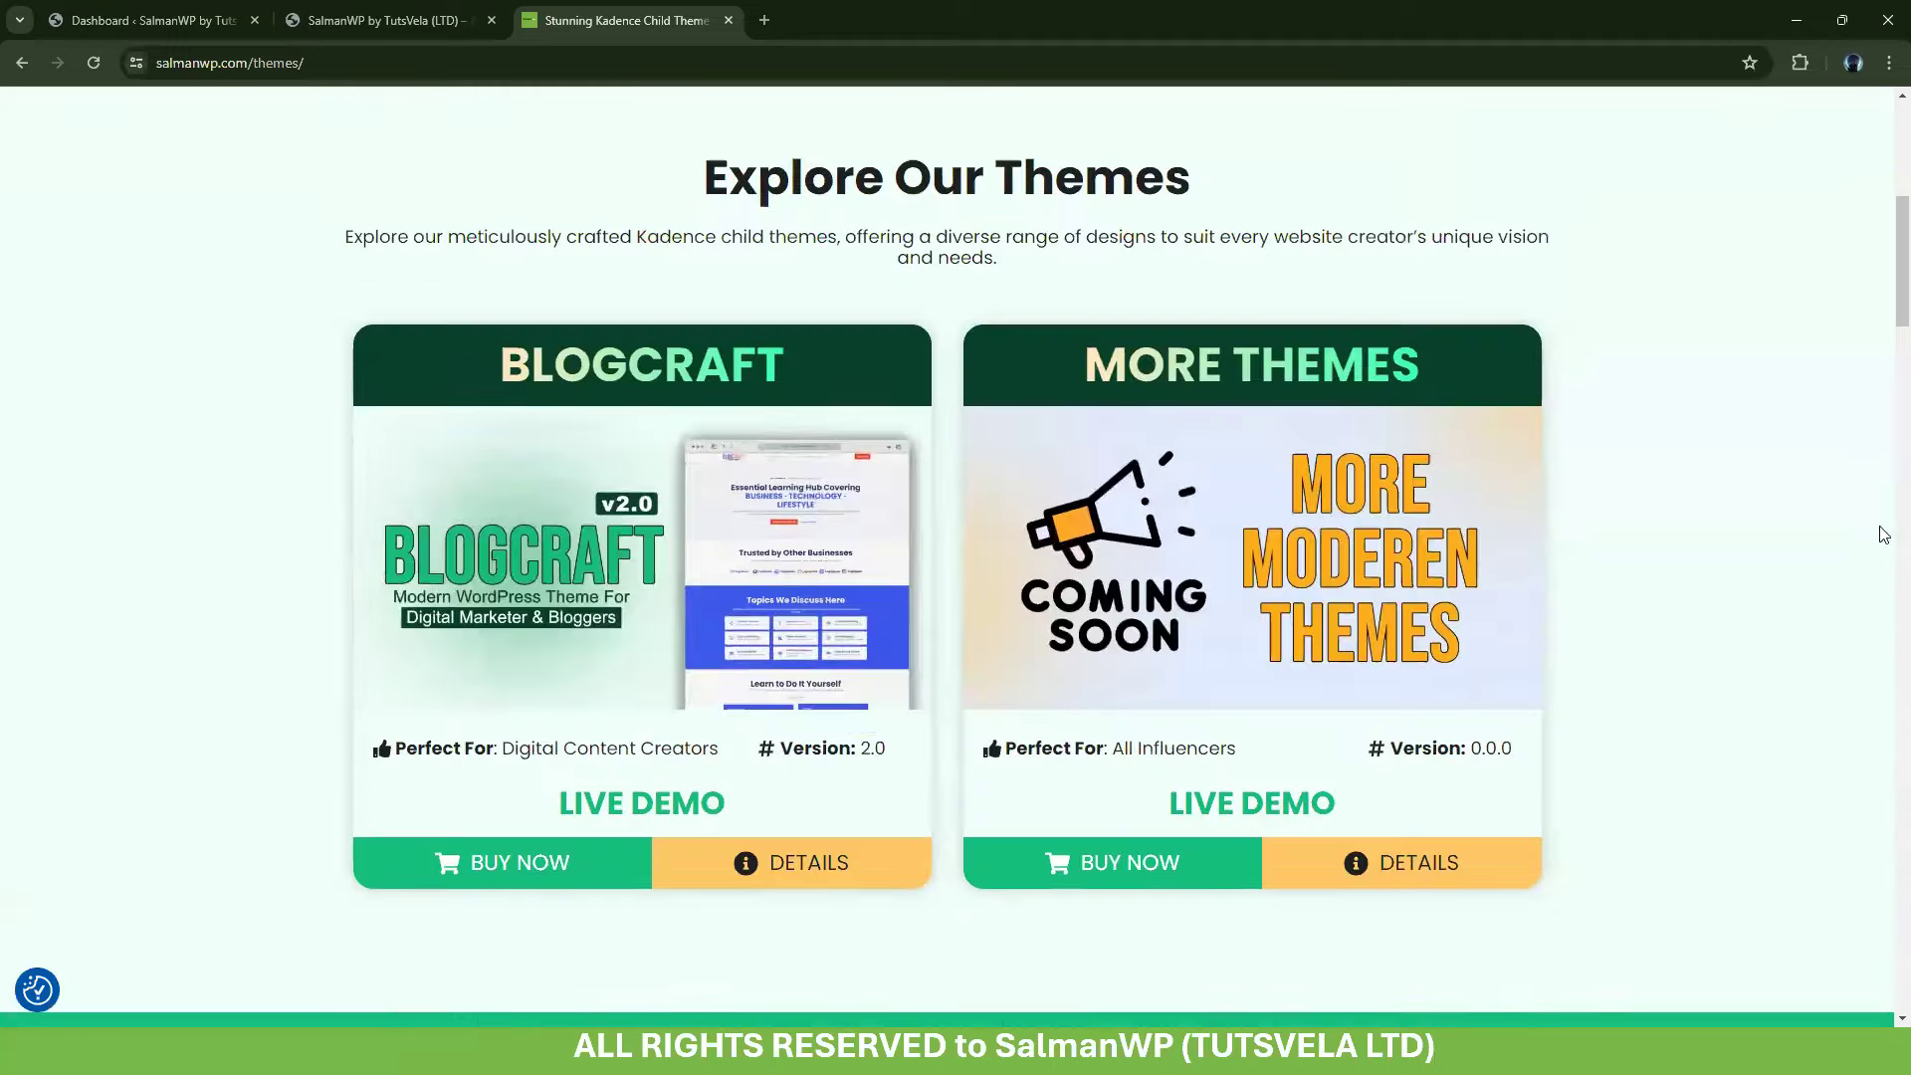
scroll(1884, 262, "down", 10)
scroll(1884, 704, "up", 15)
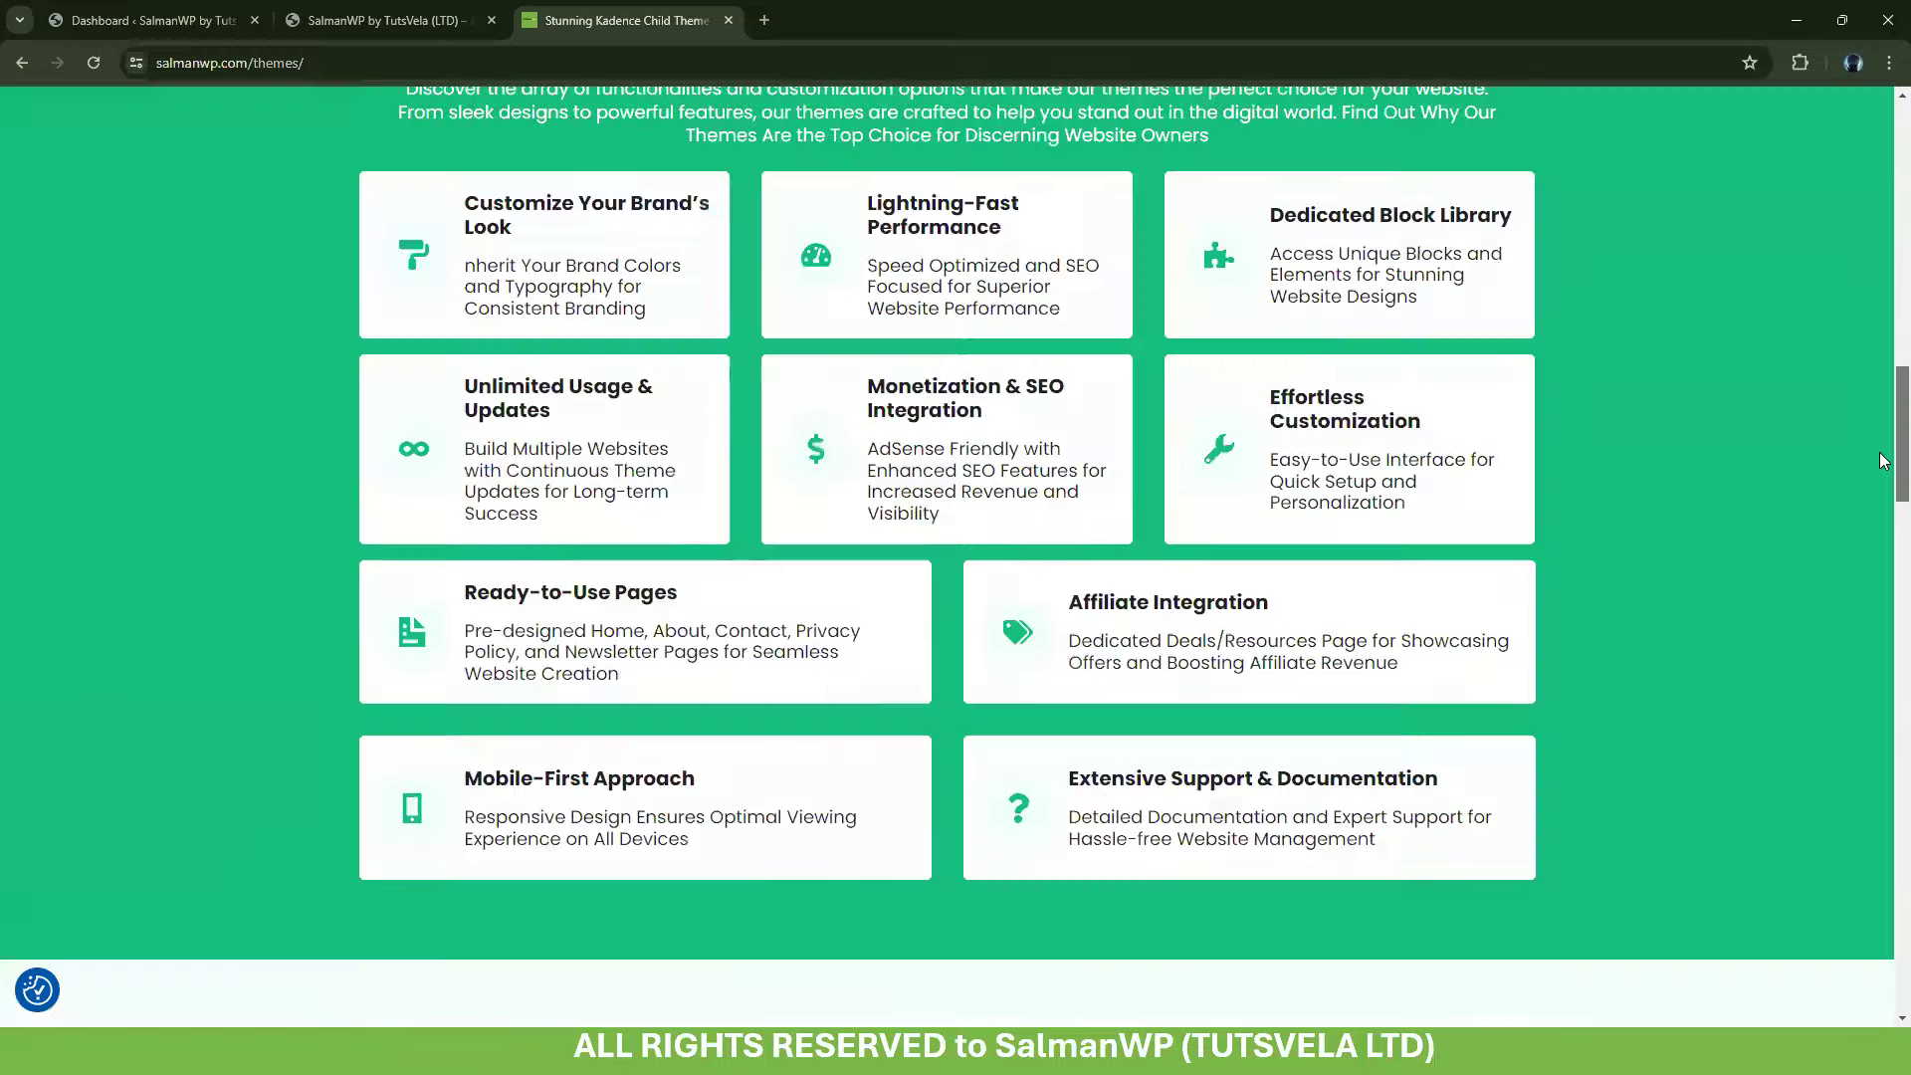
scroll(1884, 704, "down", 15)
scroll(1884, 350, "up", 12)
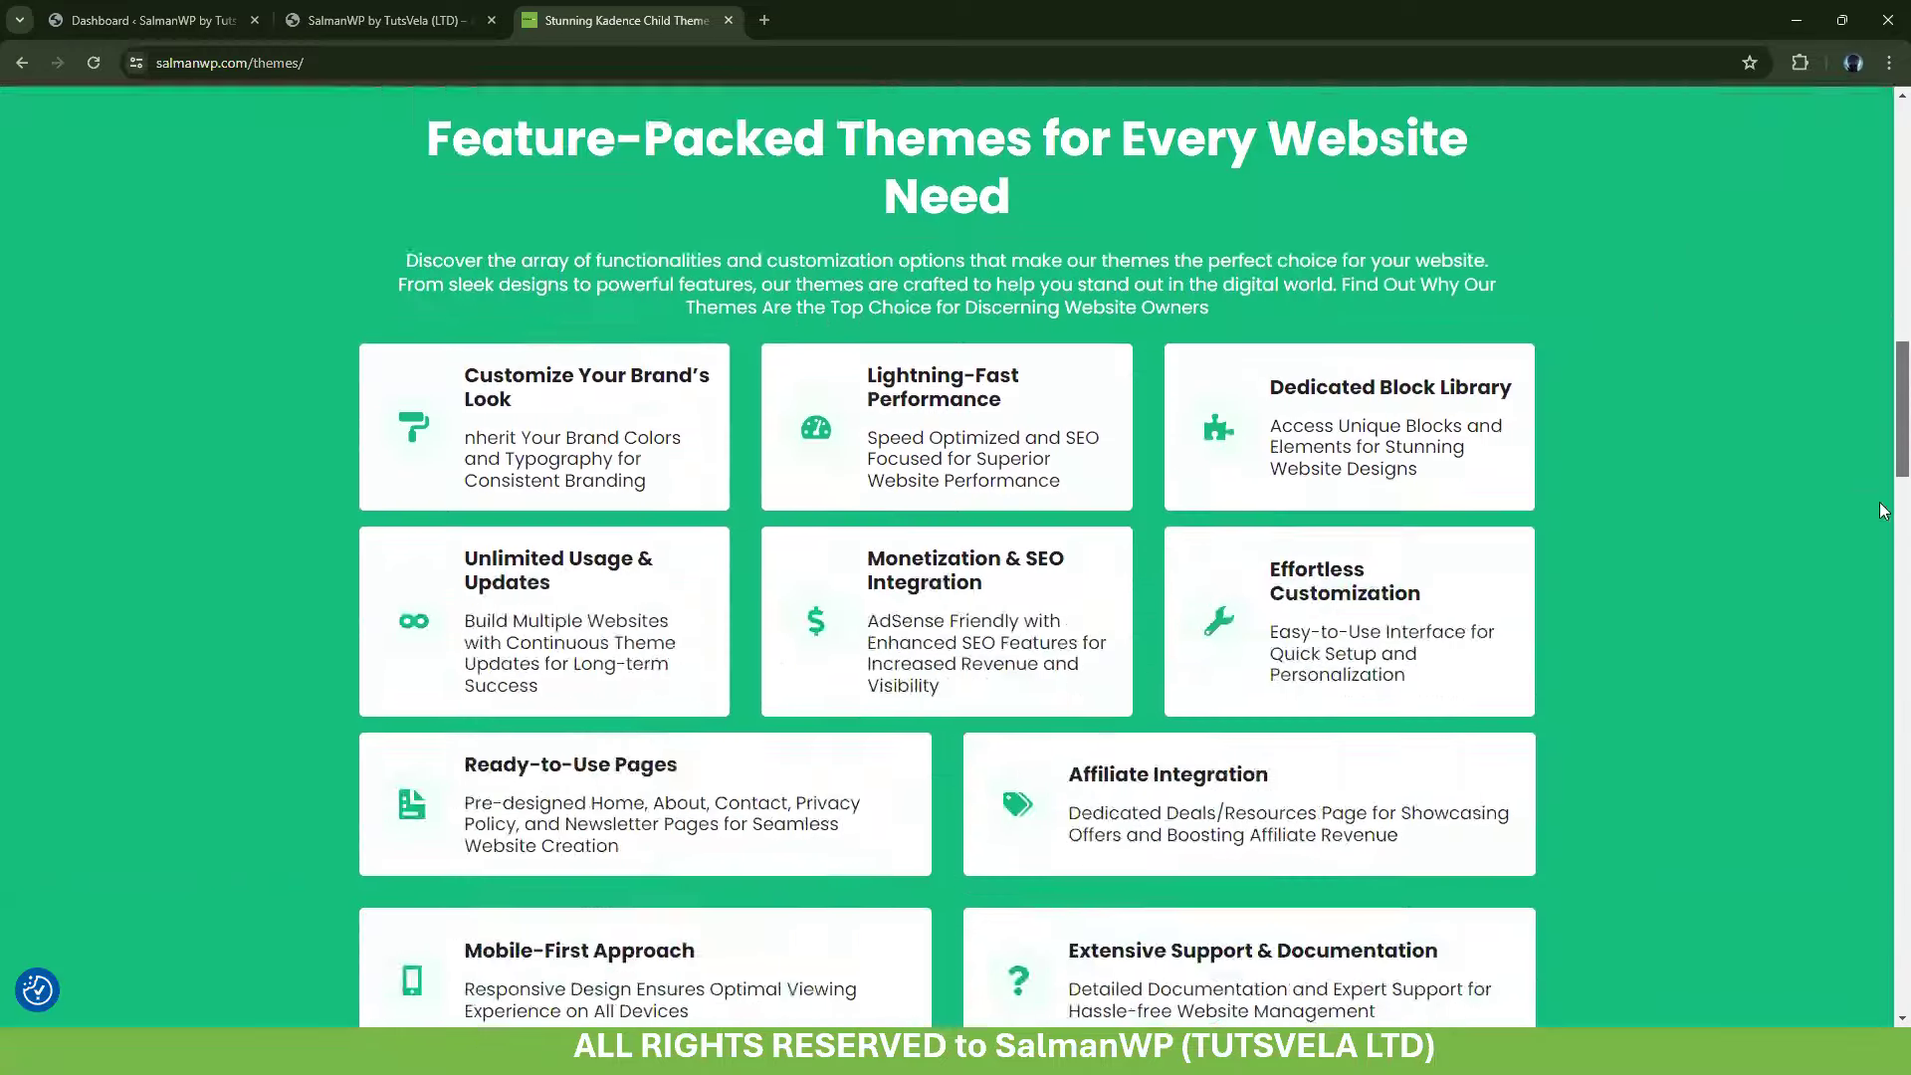
scroll(1884, 350, "up", 5)
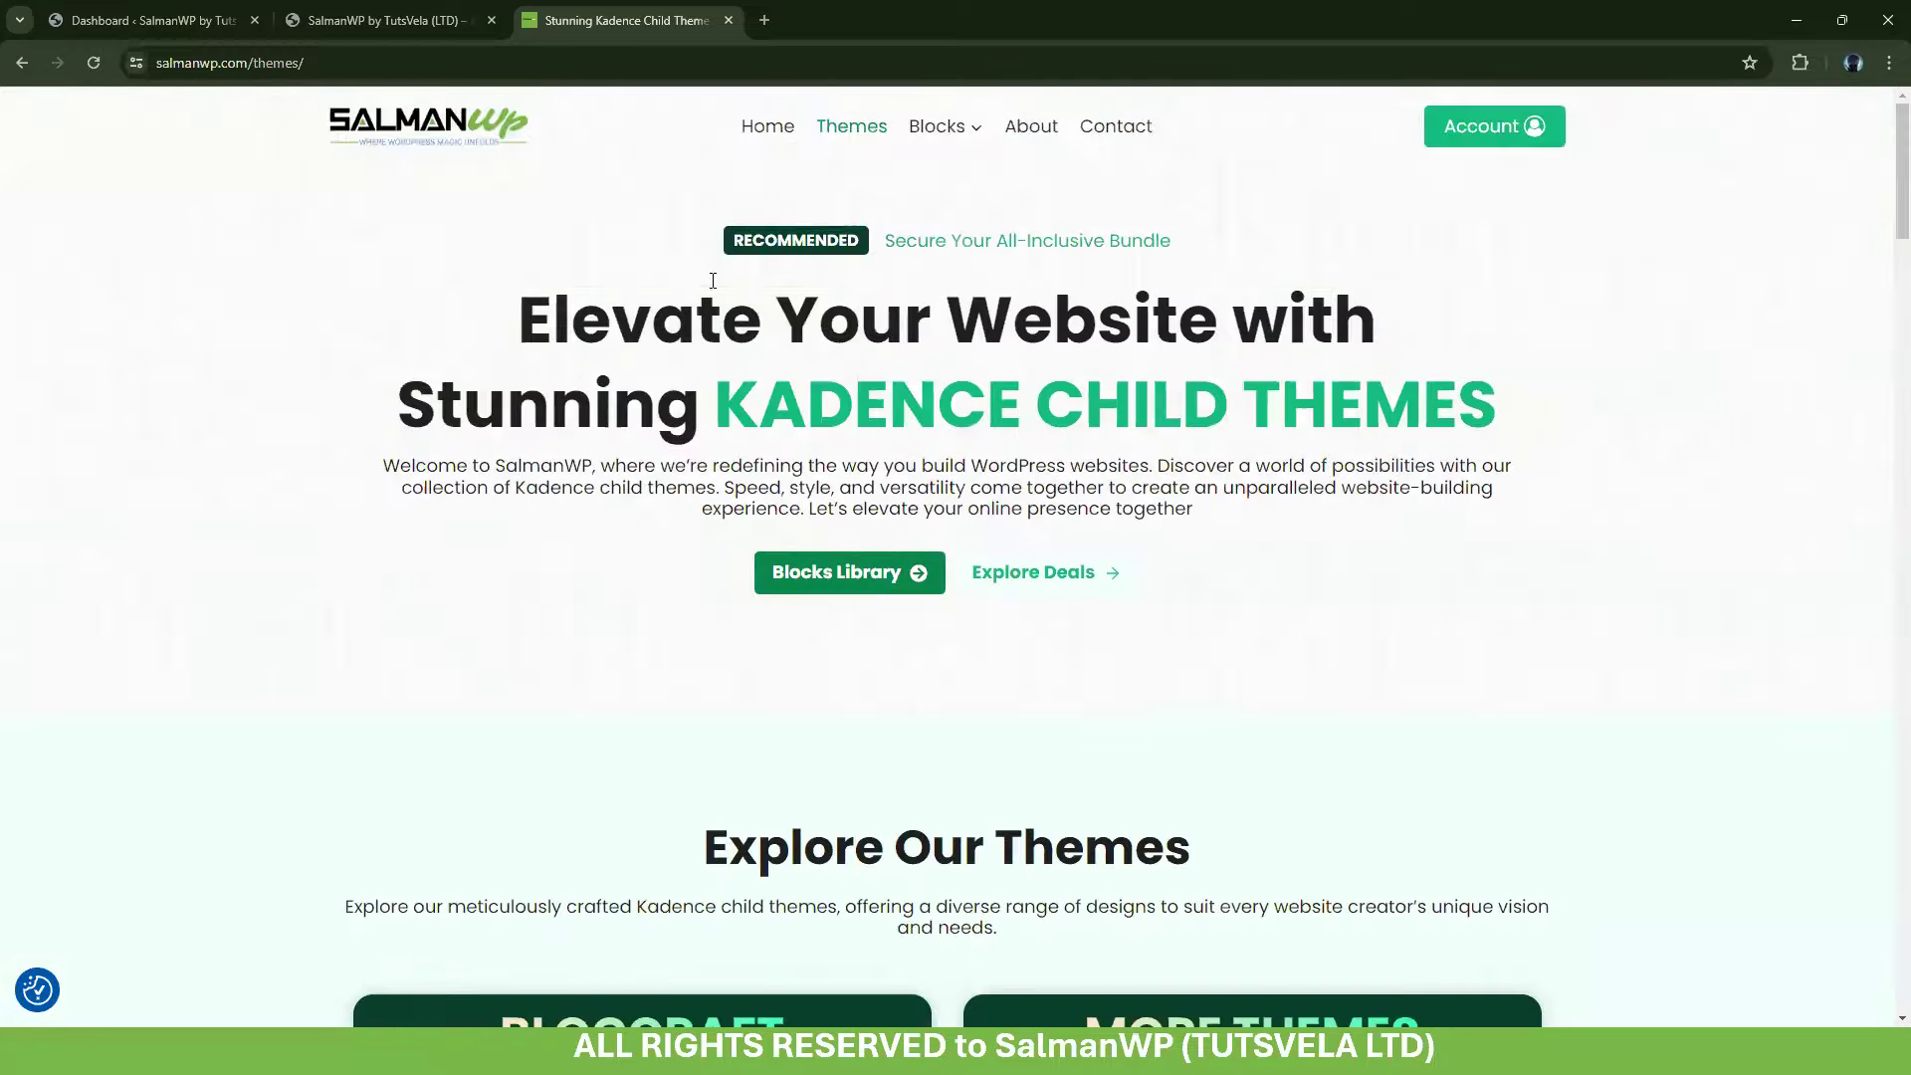
scroll(878, 214, "down", 8)
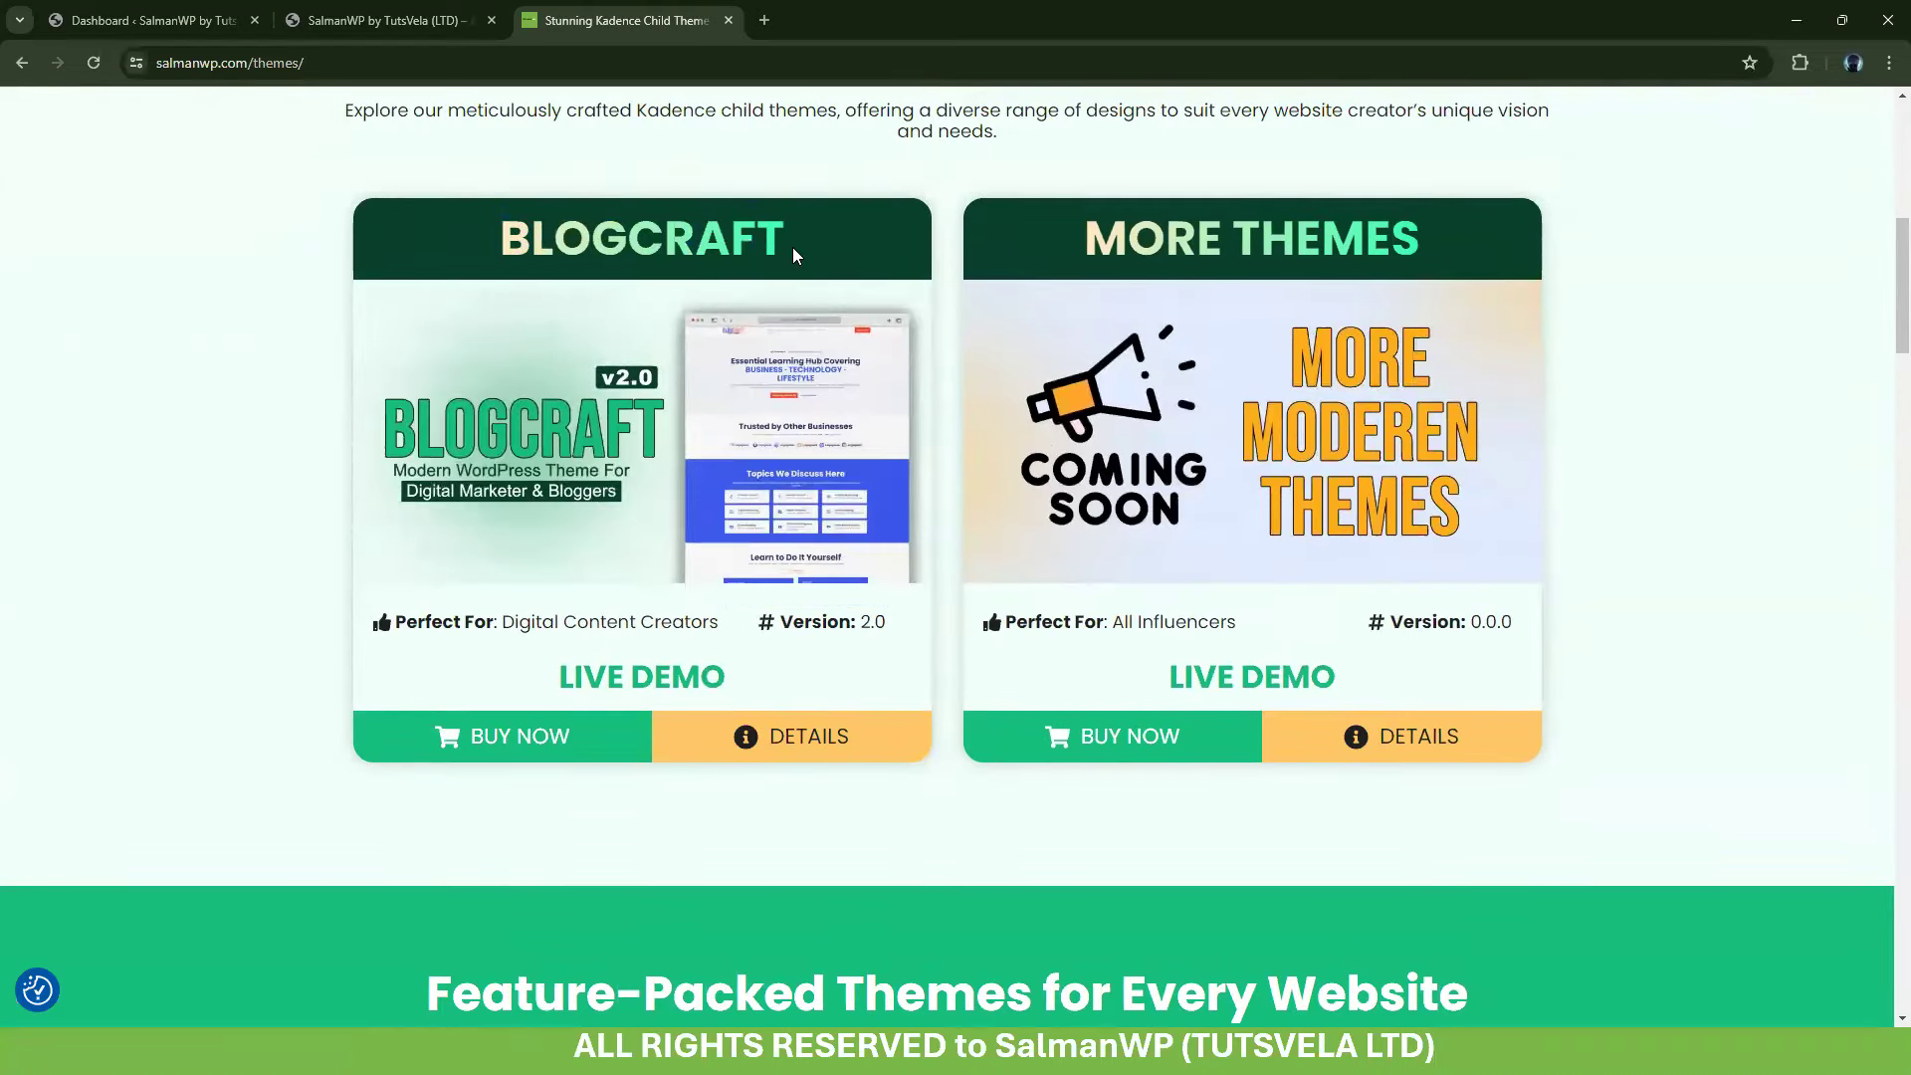
Open the BlogCraft theme's live demo in a new tab and its details page in the current tab
right_click(640, 682)
left_click(697, 700)
left_click(777, 754)
Look through the BlogCraft demo homepage down to its footer, open its Services page, and close the demo tab
left_click(862, 10)
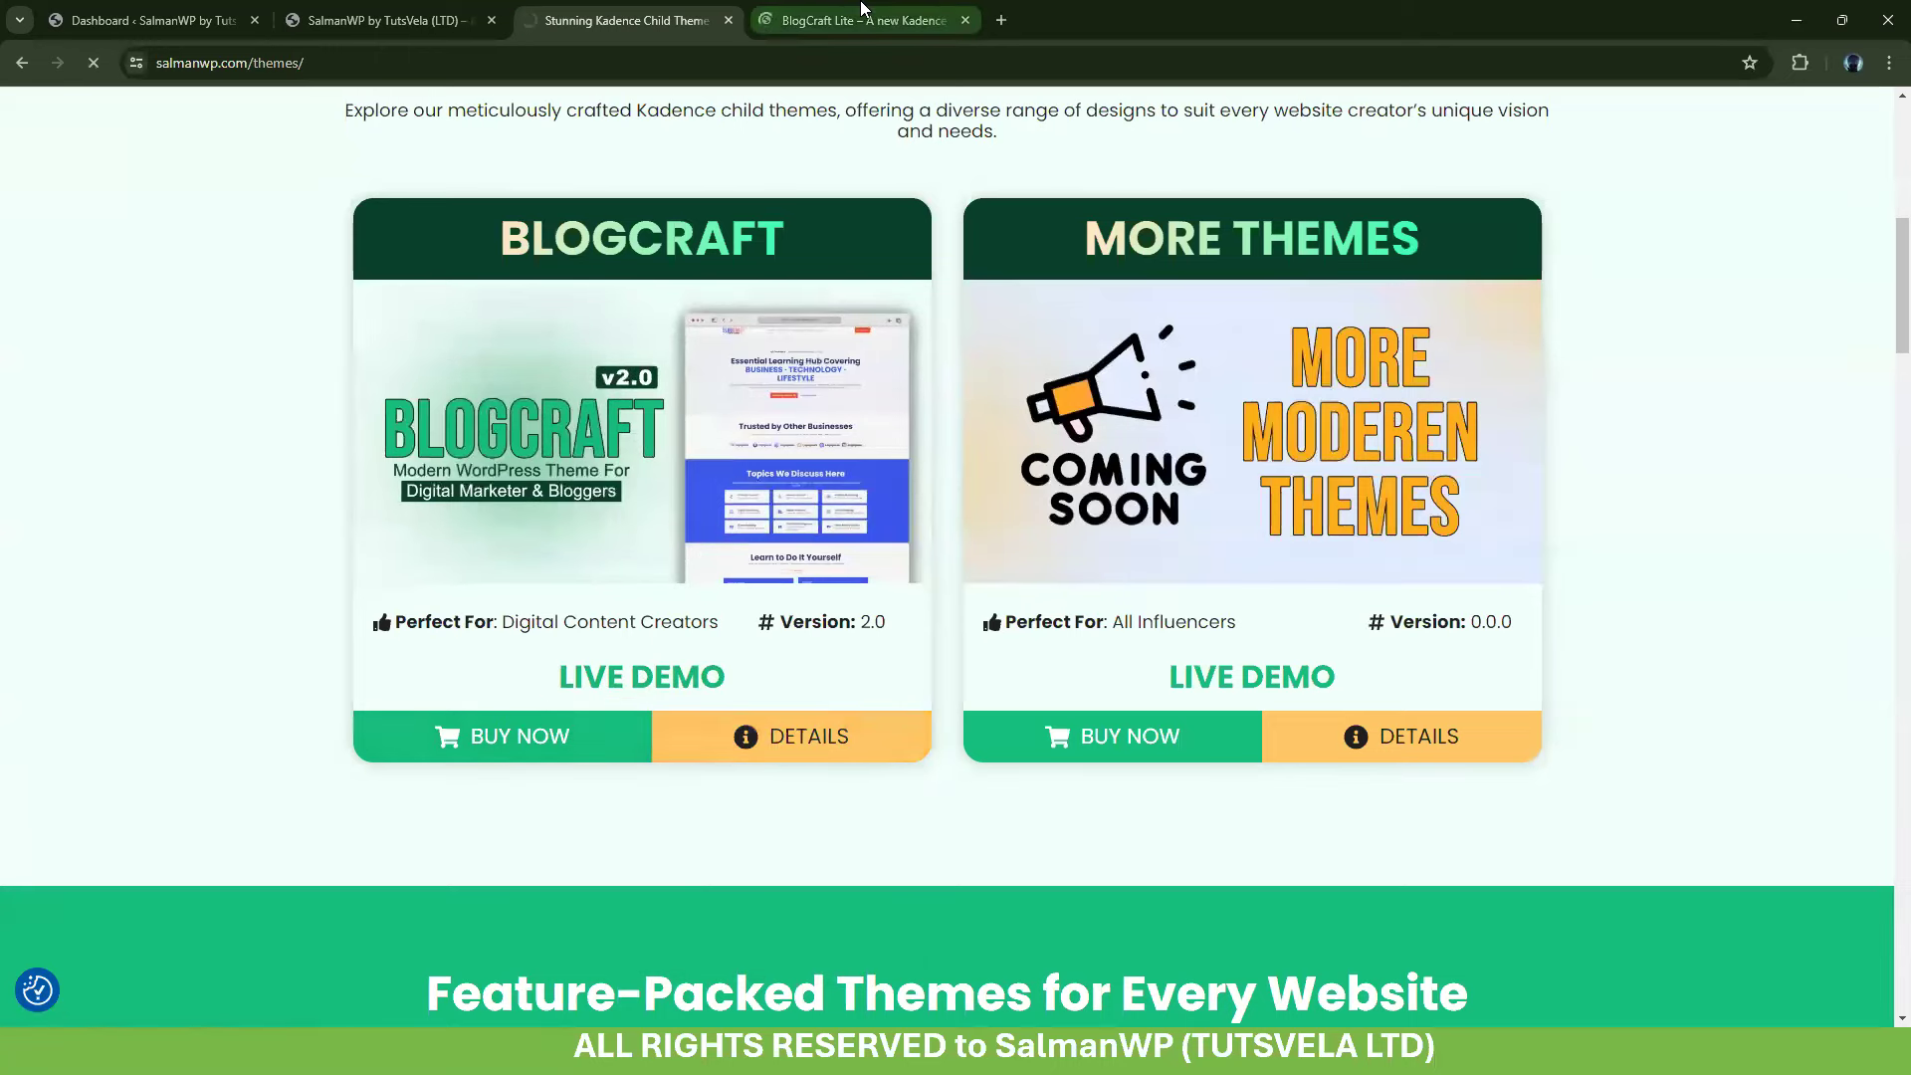
left_click_drag(1889, 205, 1884, 983)
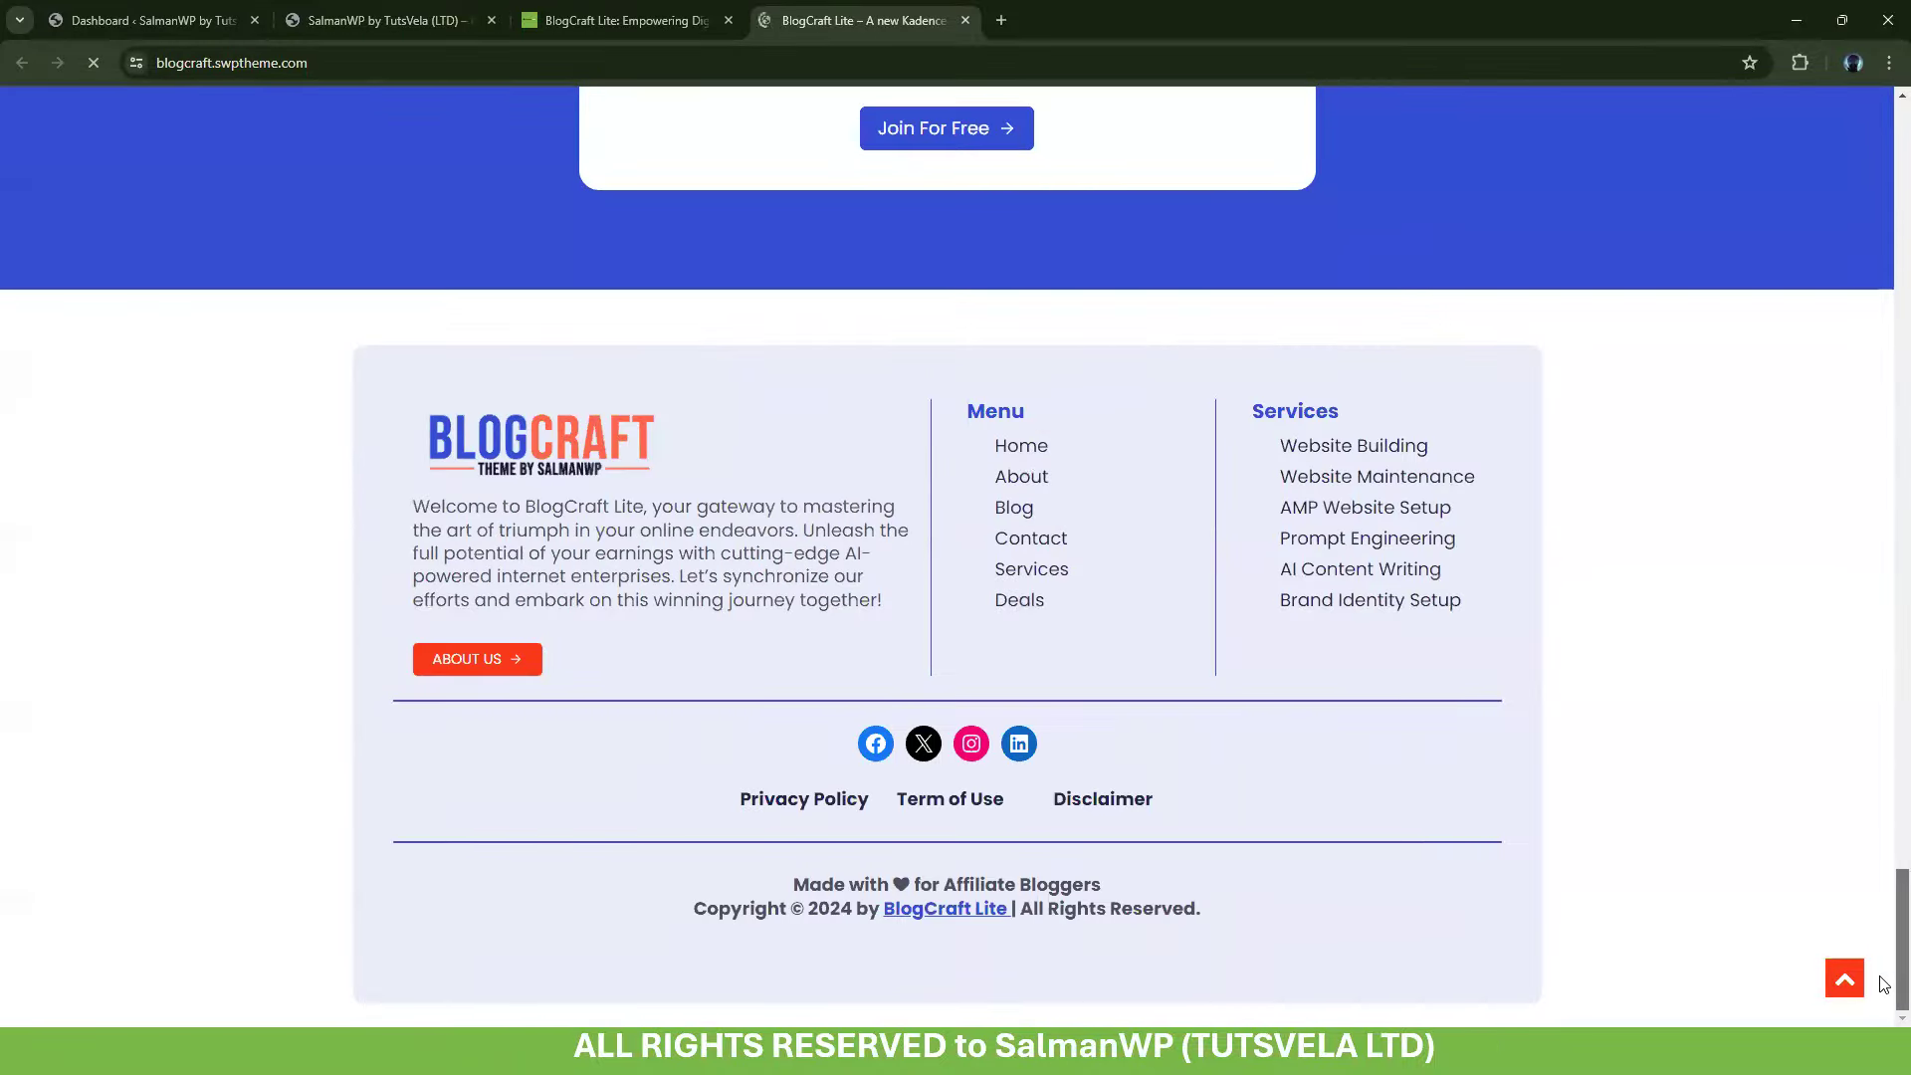
left_click(1844, 978)
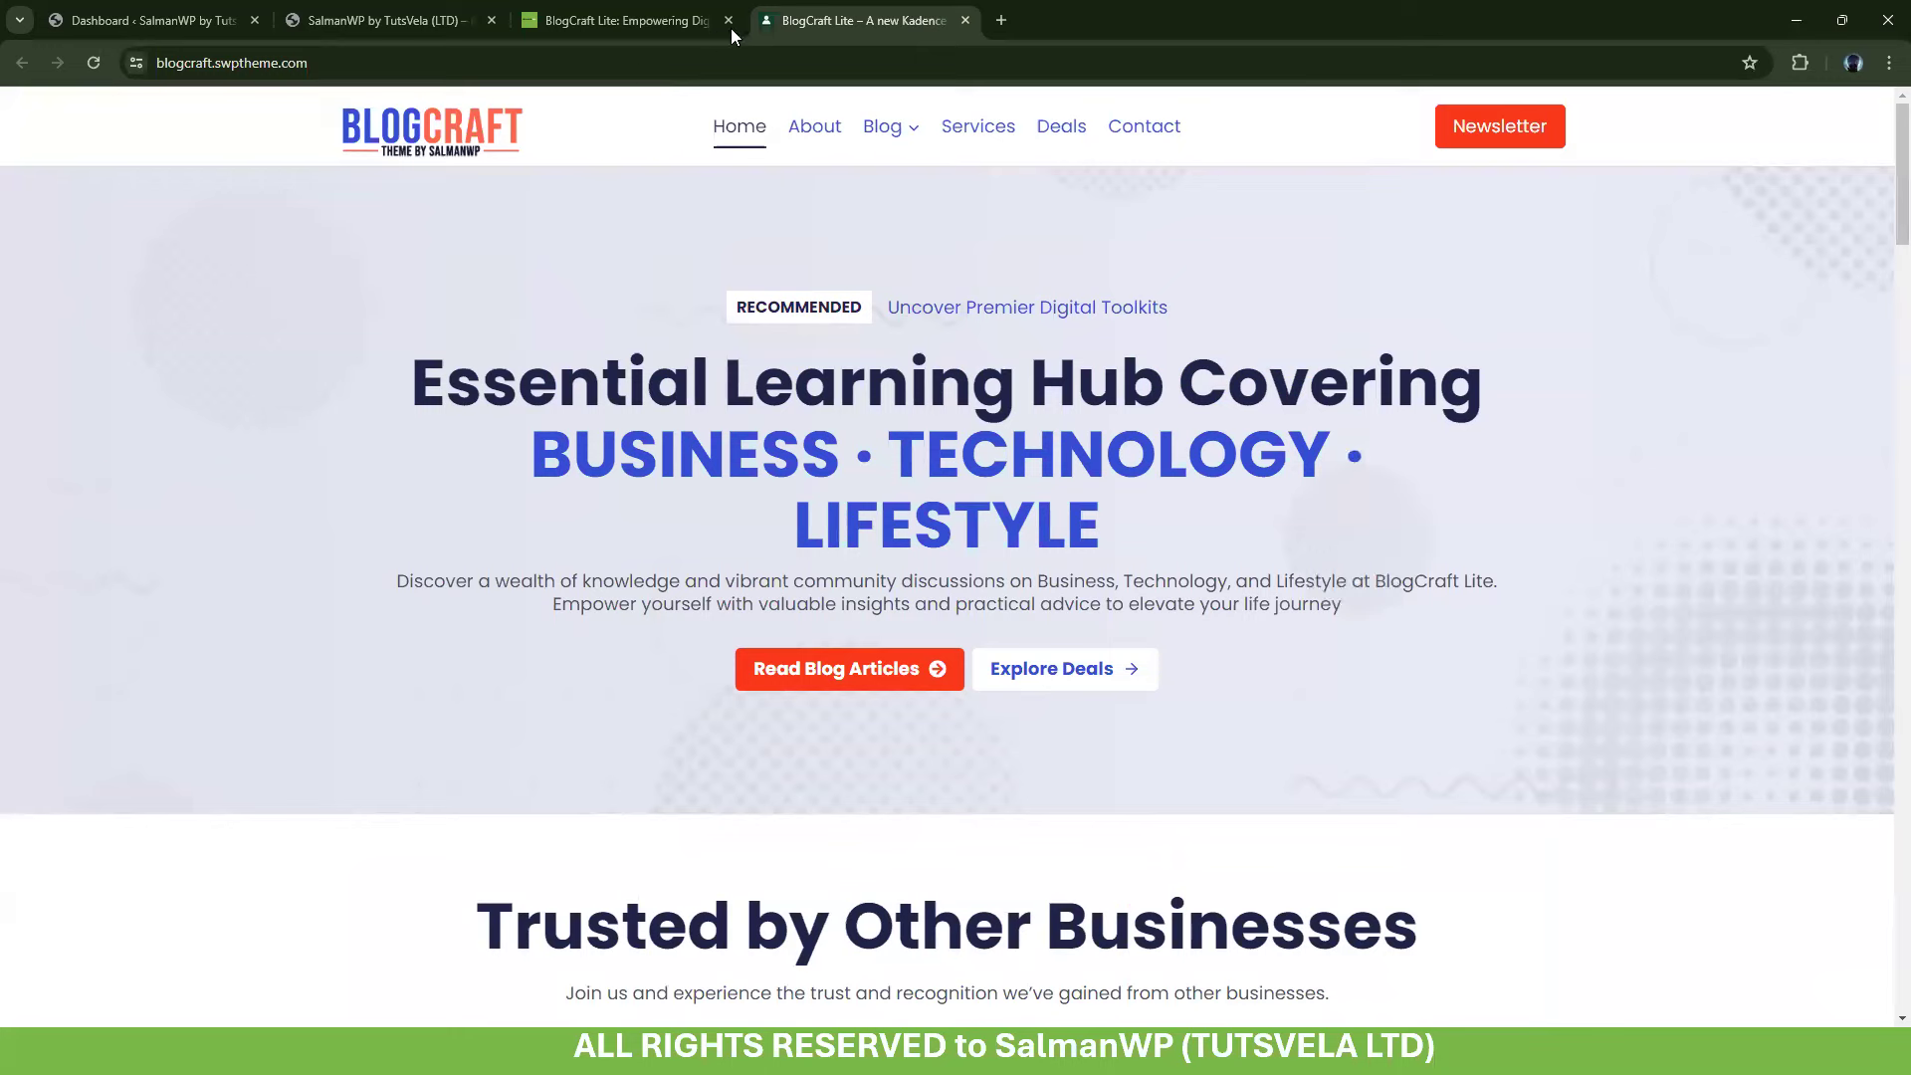
left_click(980, 134)
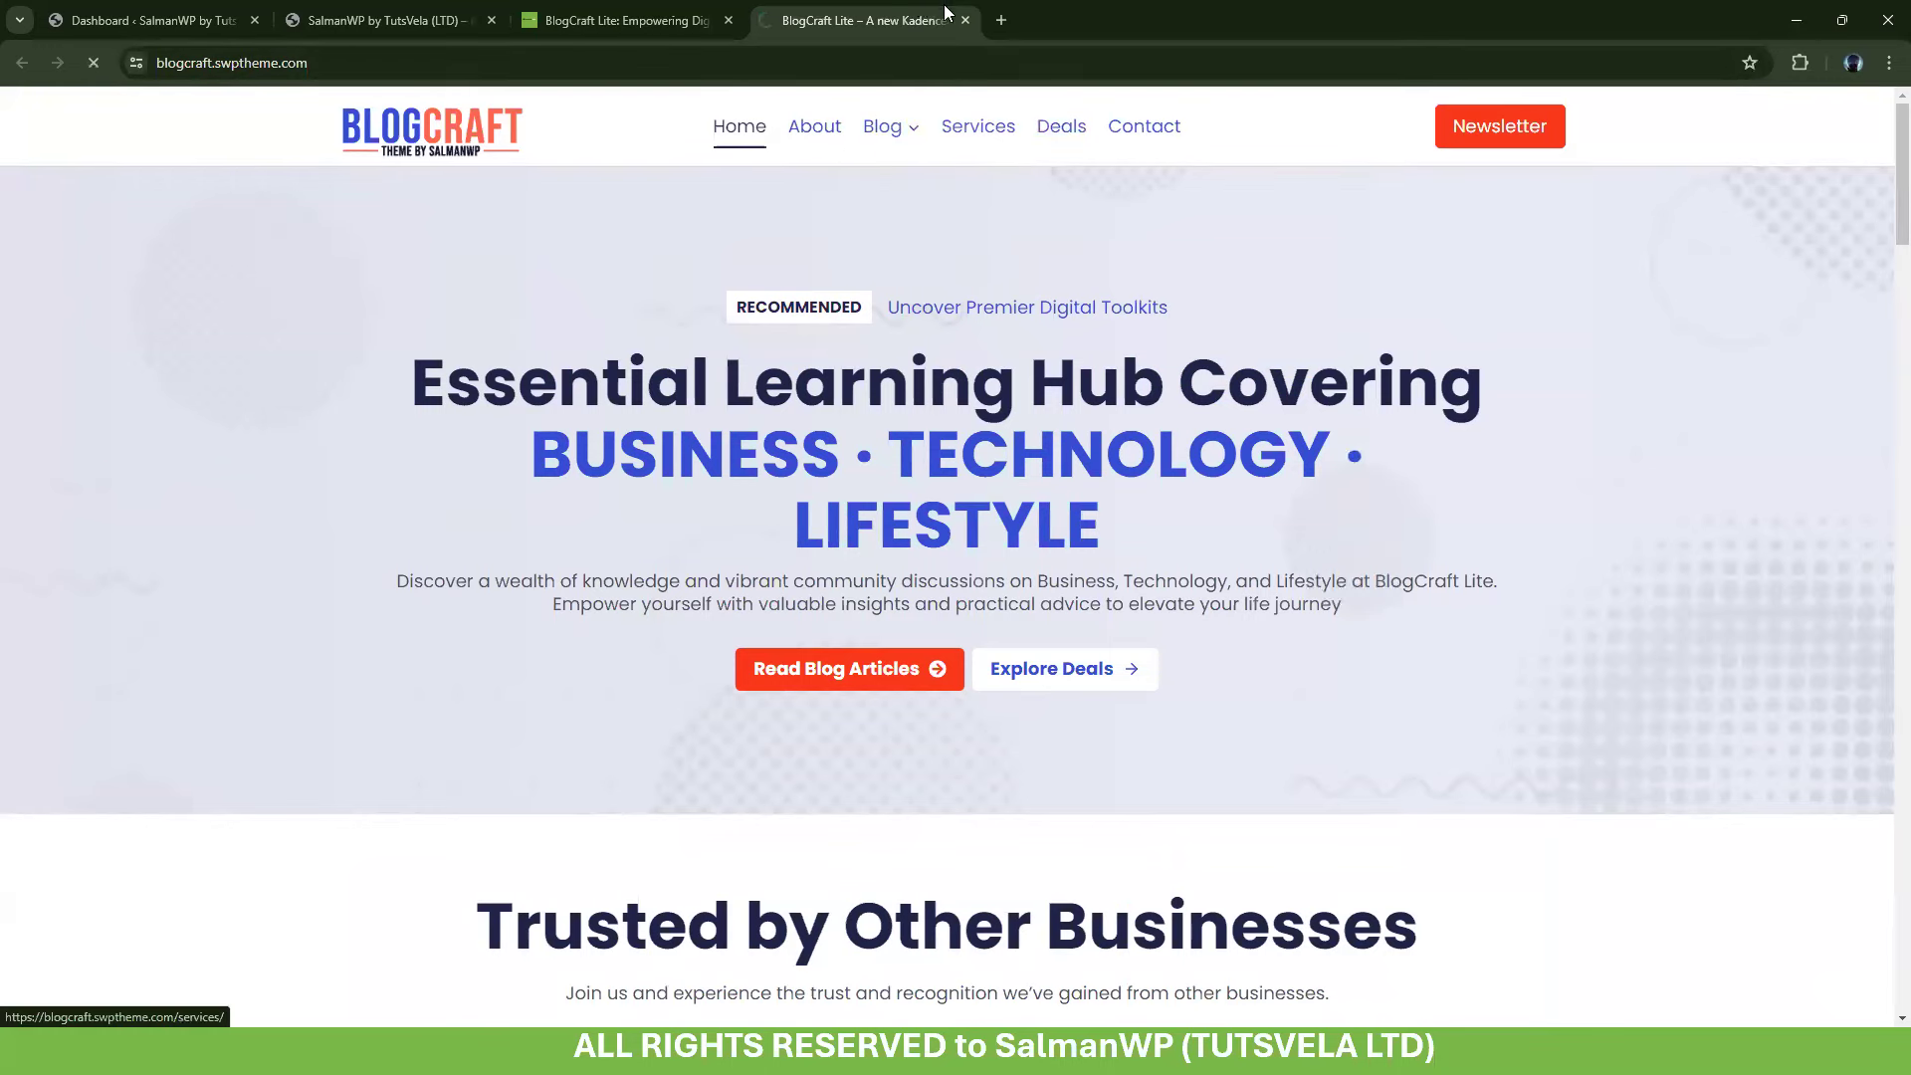
left_click(962, 19)
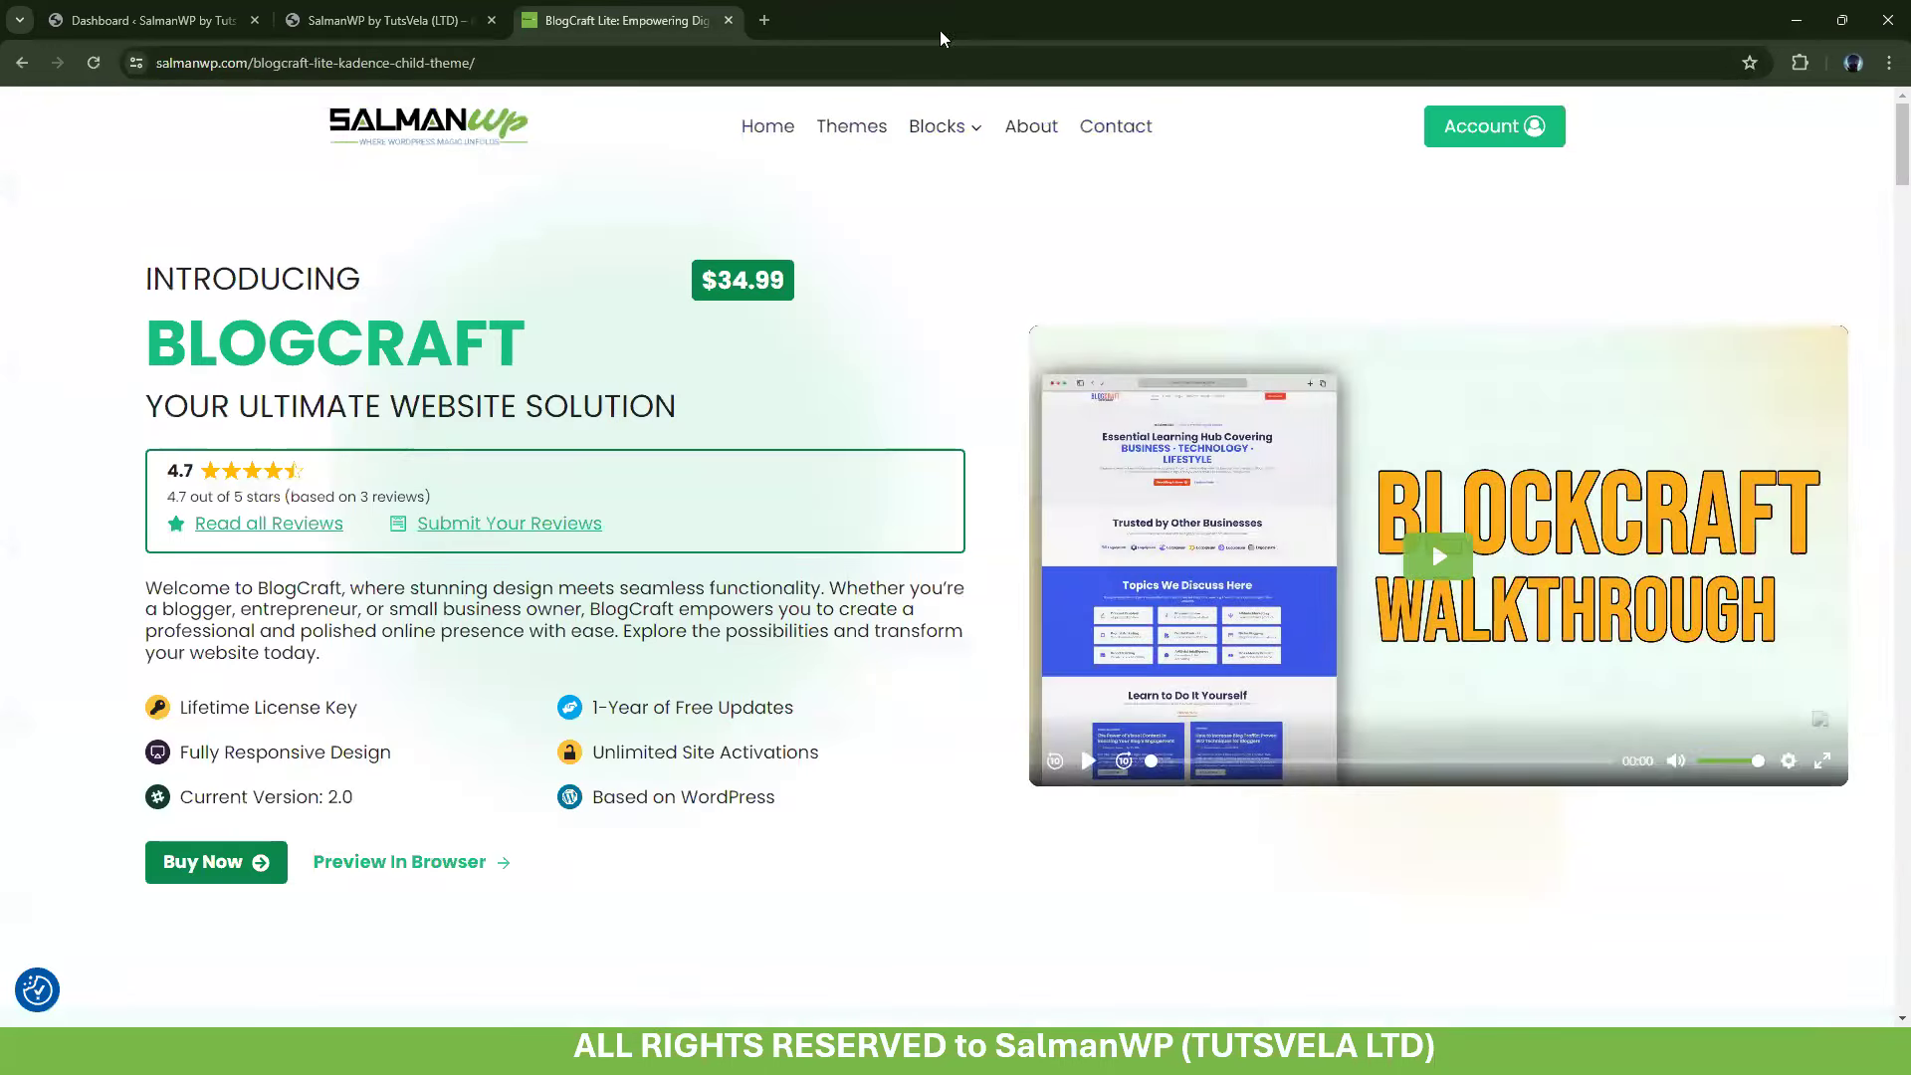
Examine the BlogCraft details page's screenshots and reviews, and close it to return to the WordPress dashboard
scroll(541, 435, "down", 10)
scroll(540, 436, "down", 15)
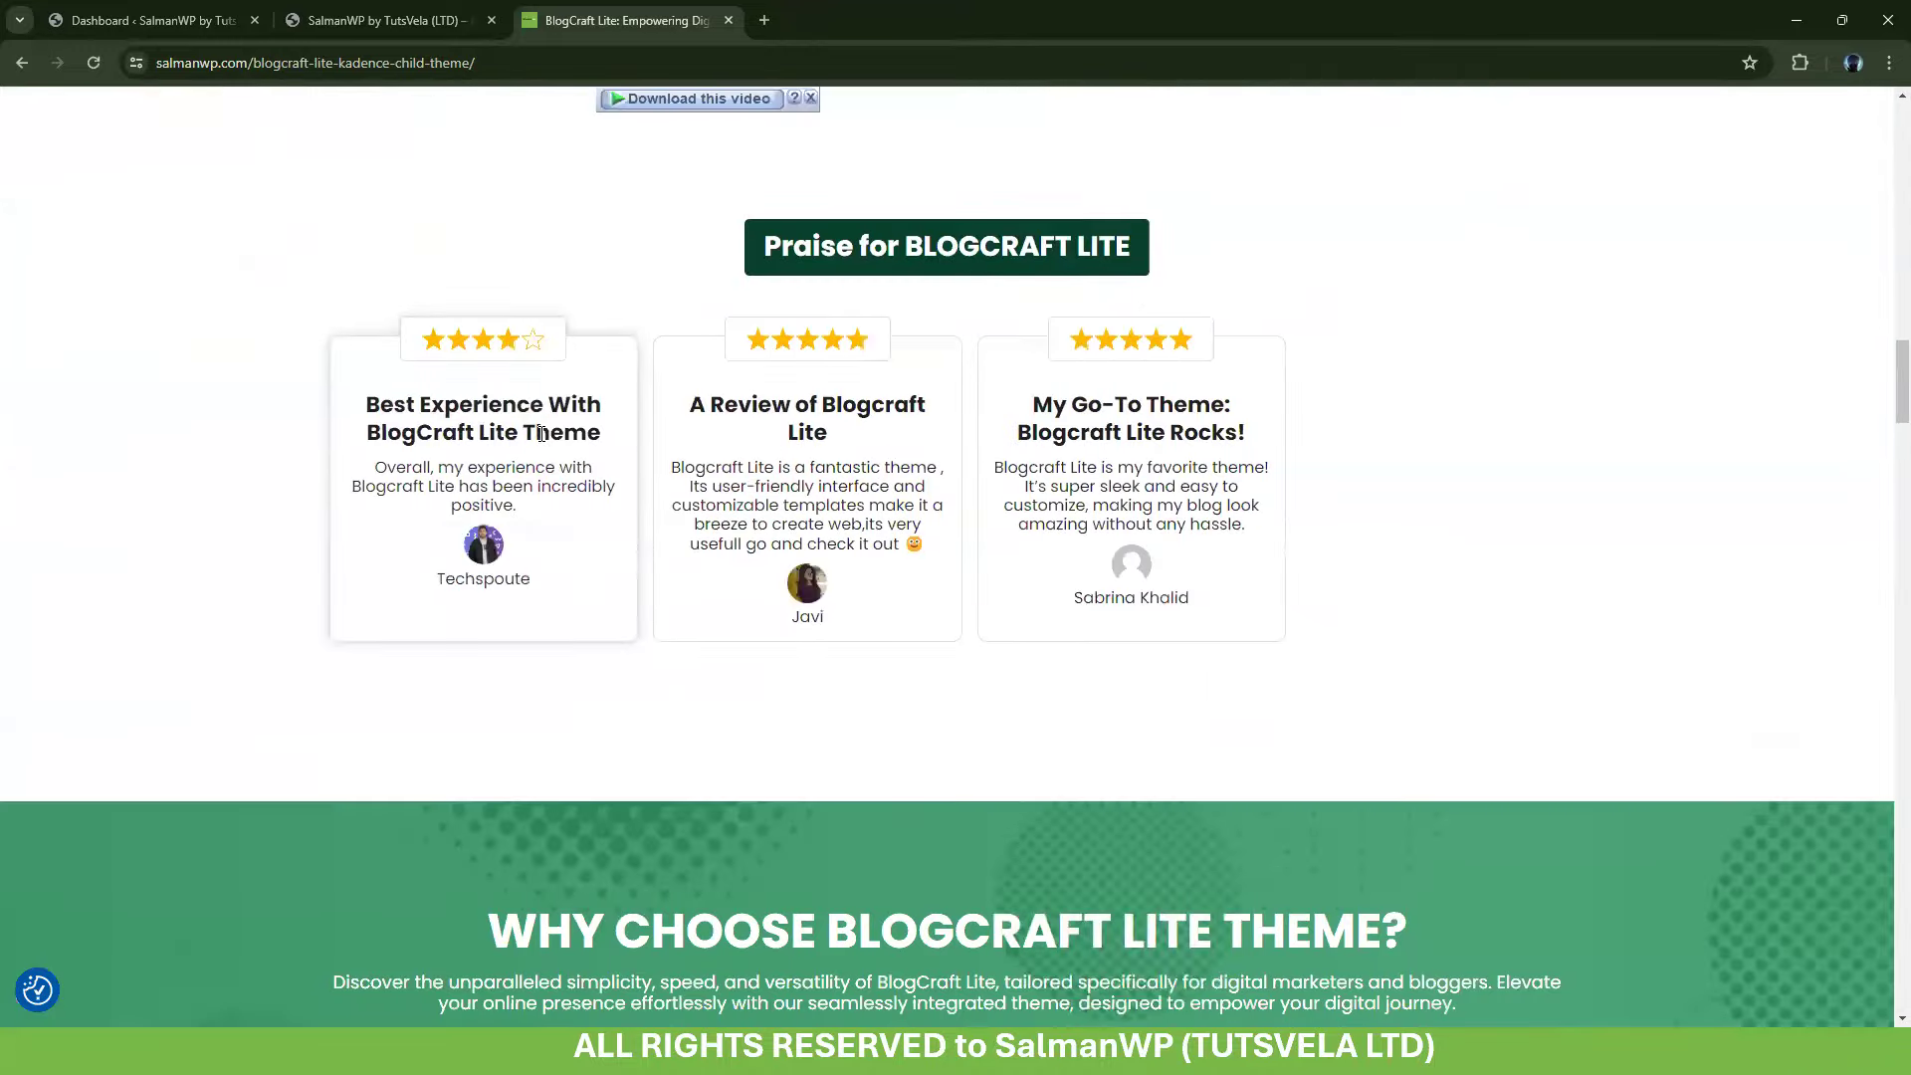
scroll(528, 398, "up", 9)
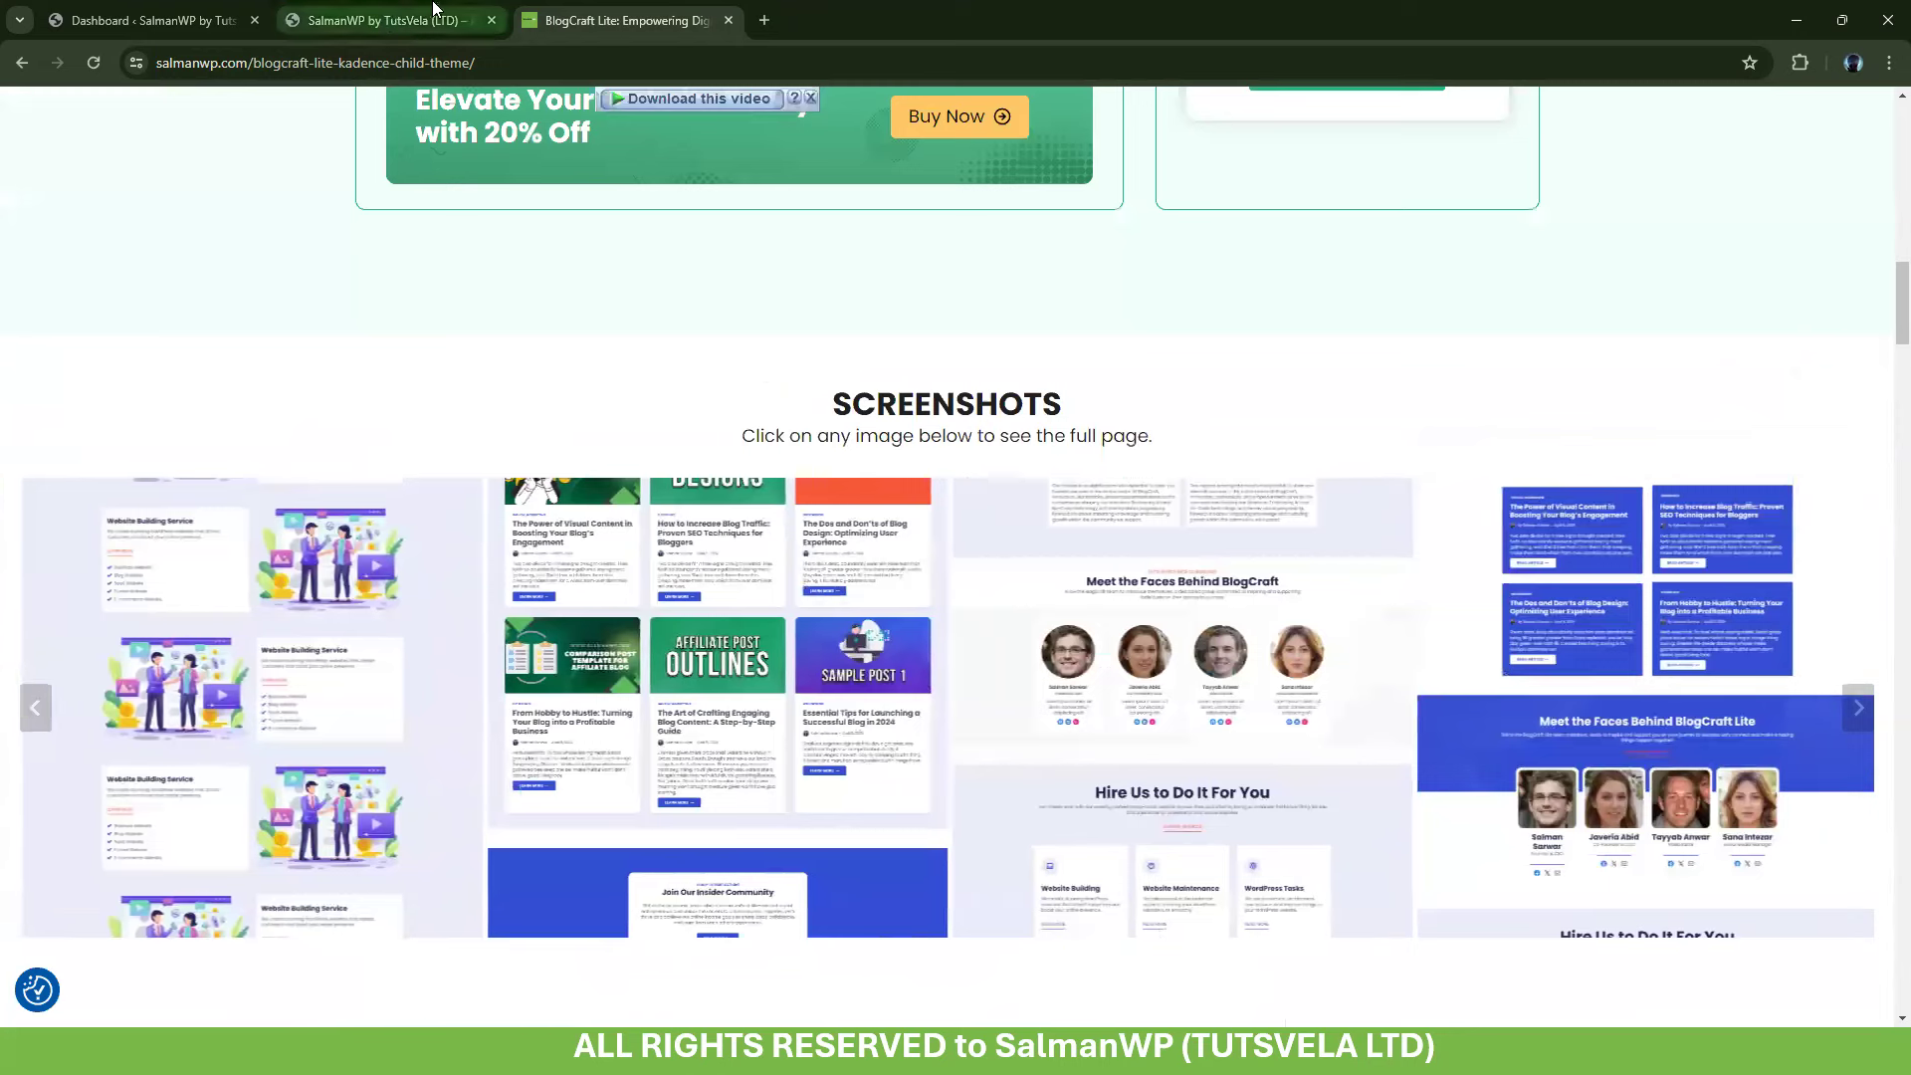
left_click(143, 12)
left_click(730, 21)
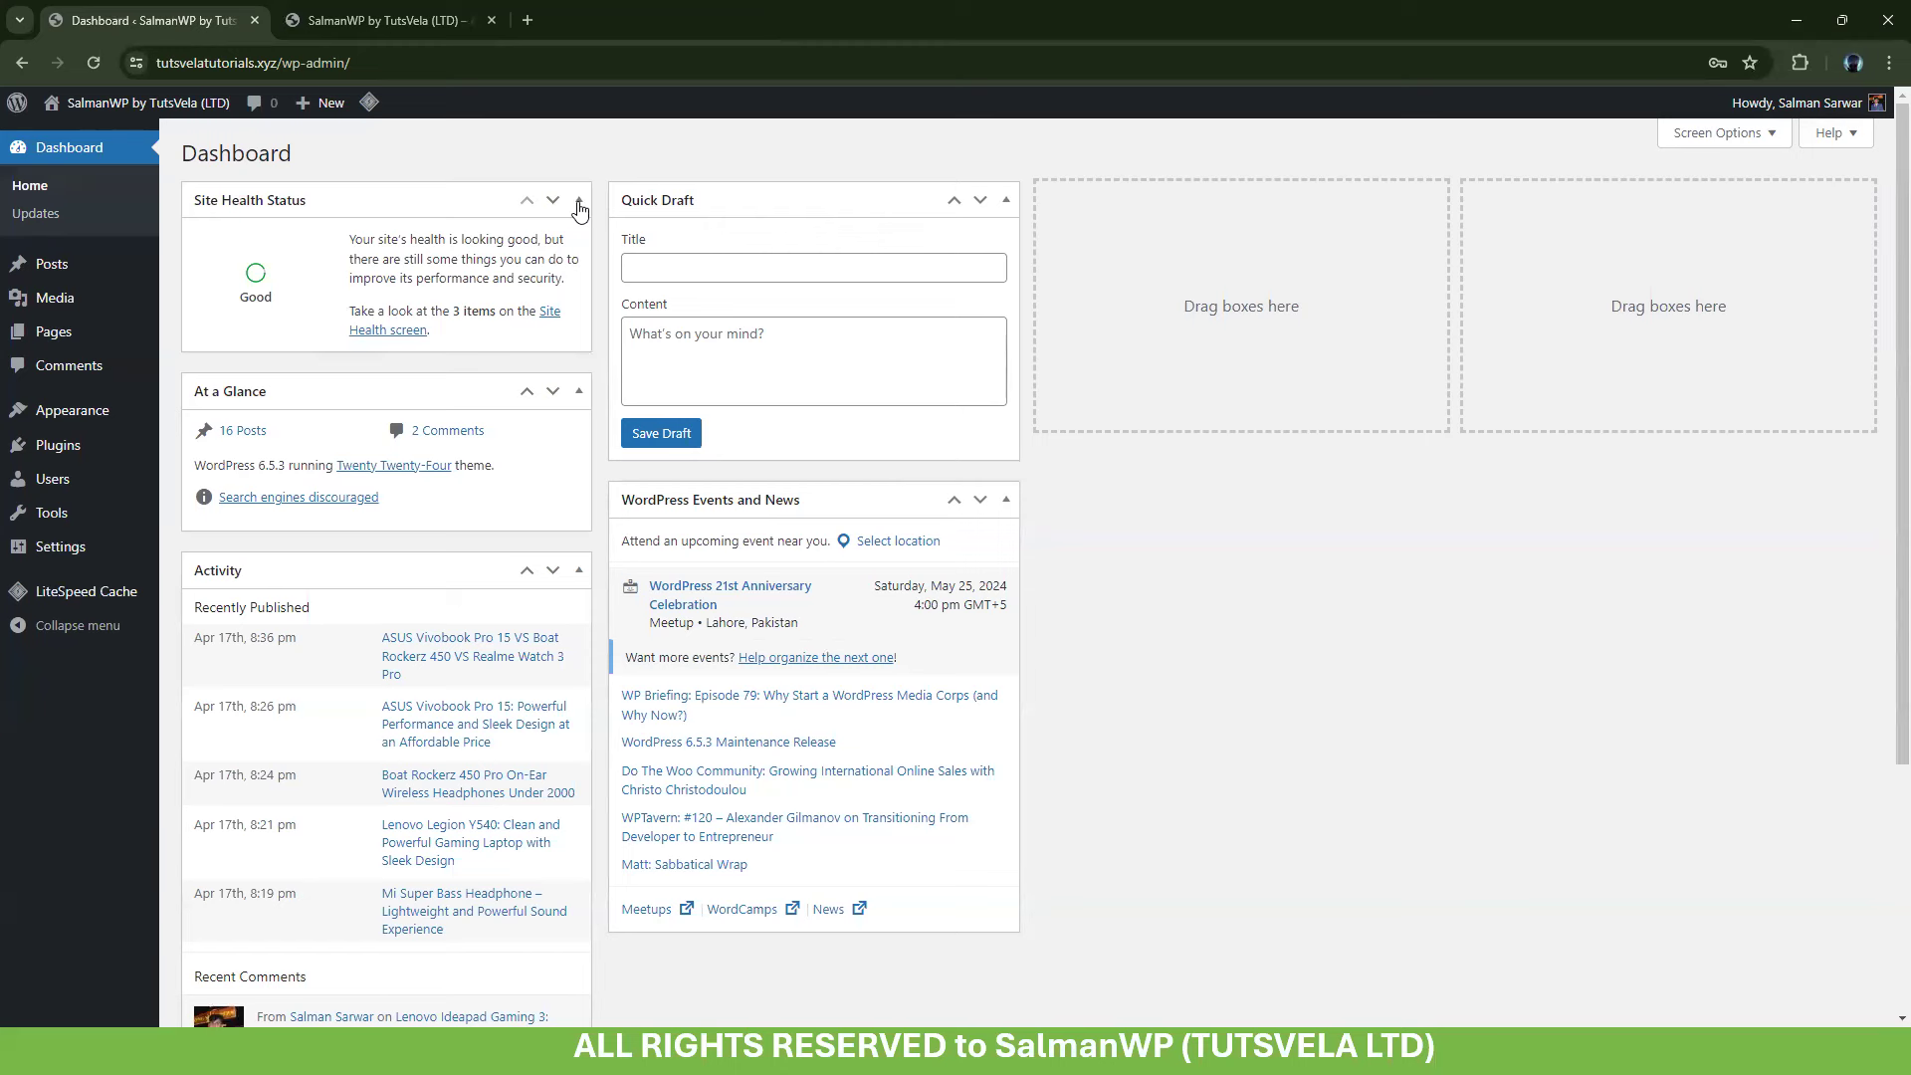
Open the list of all posts and look through its entries
mouse_move(82, 276)
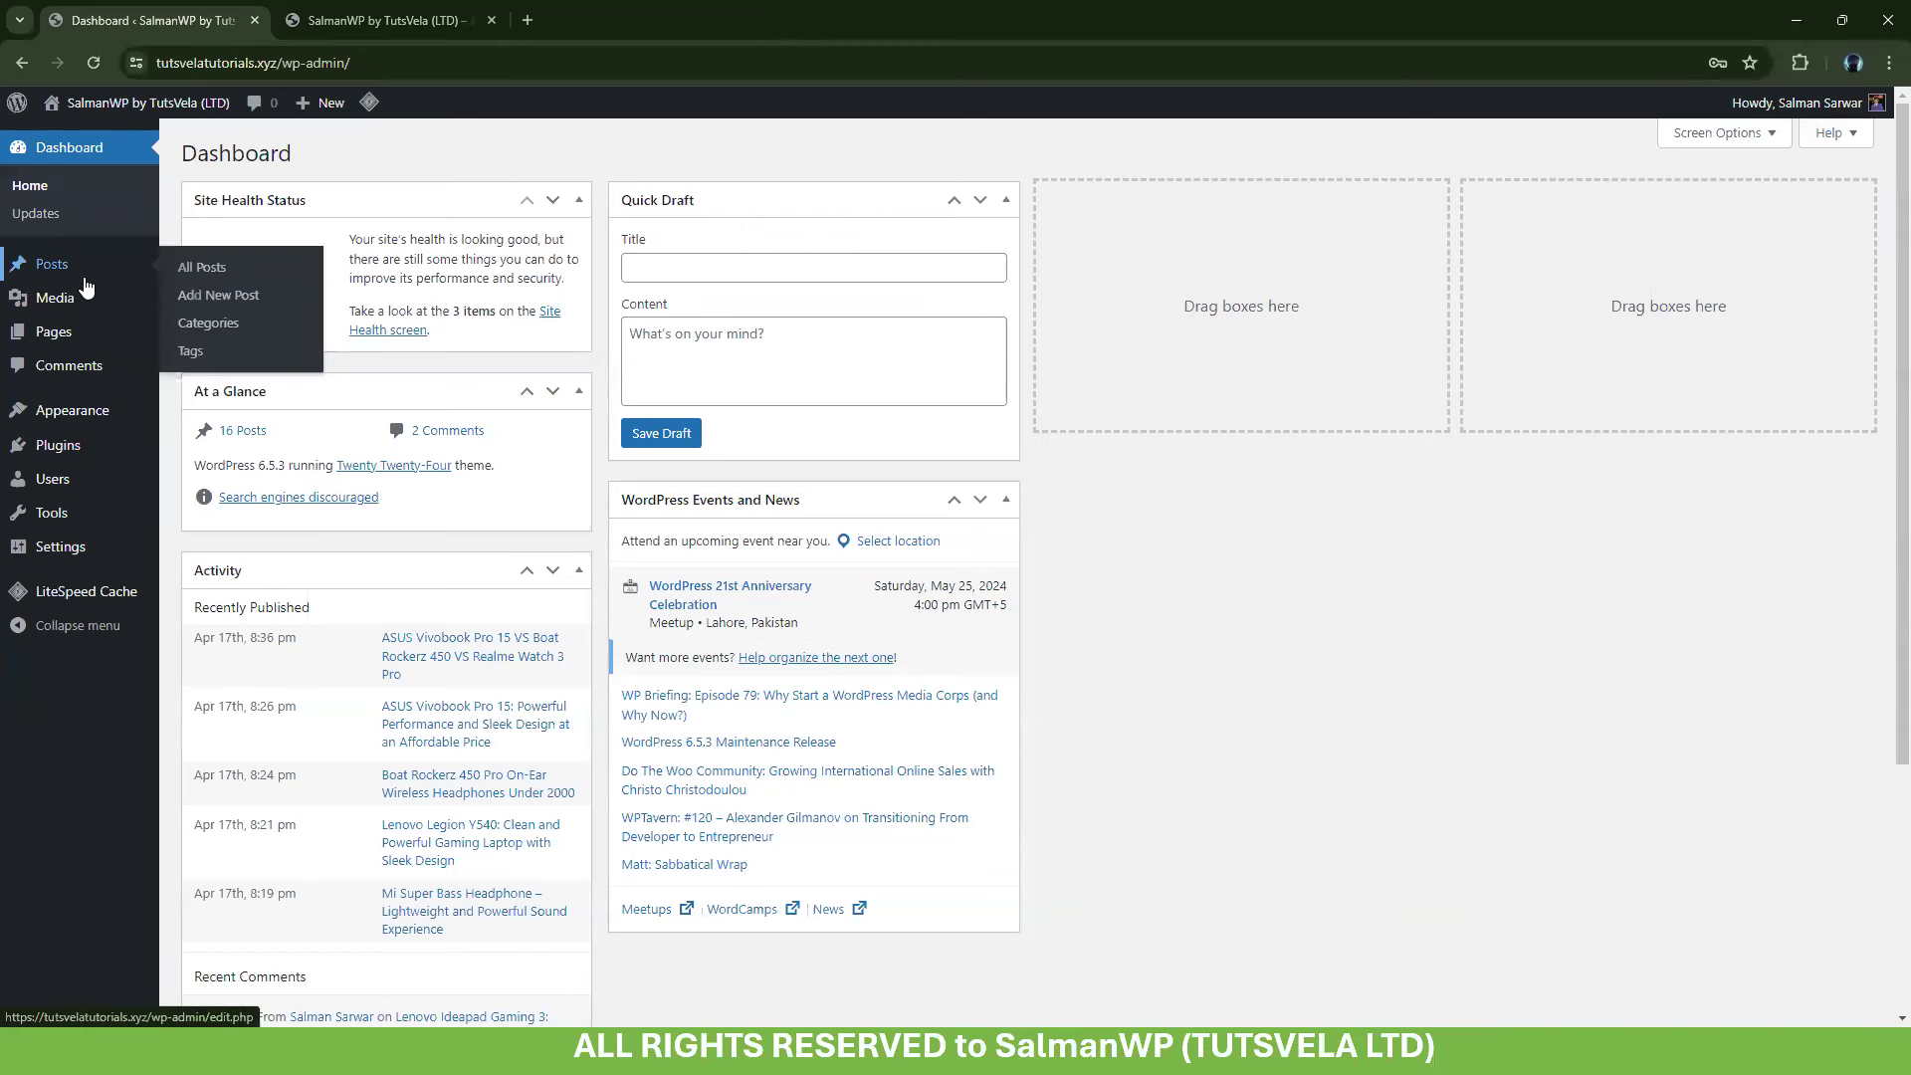
left_click(183, 279)
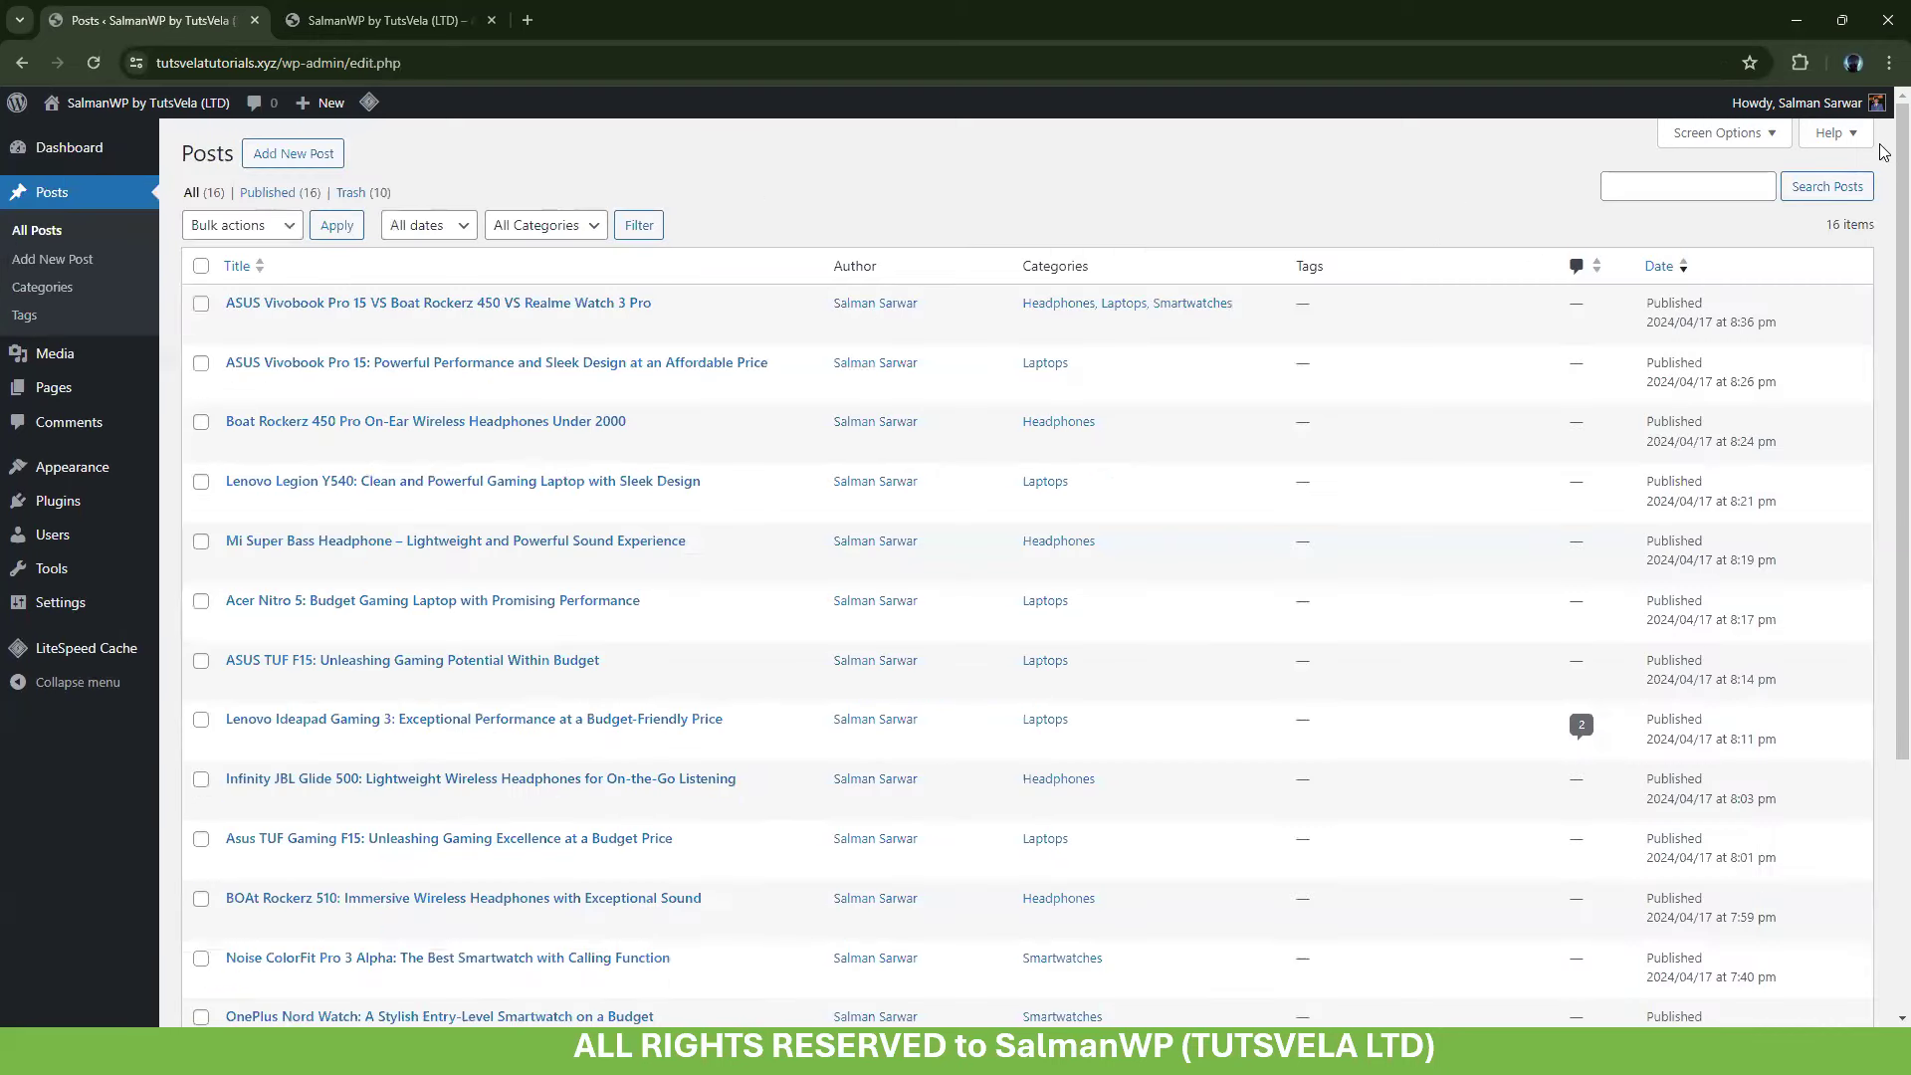
scroll(1884, 228, "down", 2)
scroll(1884, 228, "down", 3)
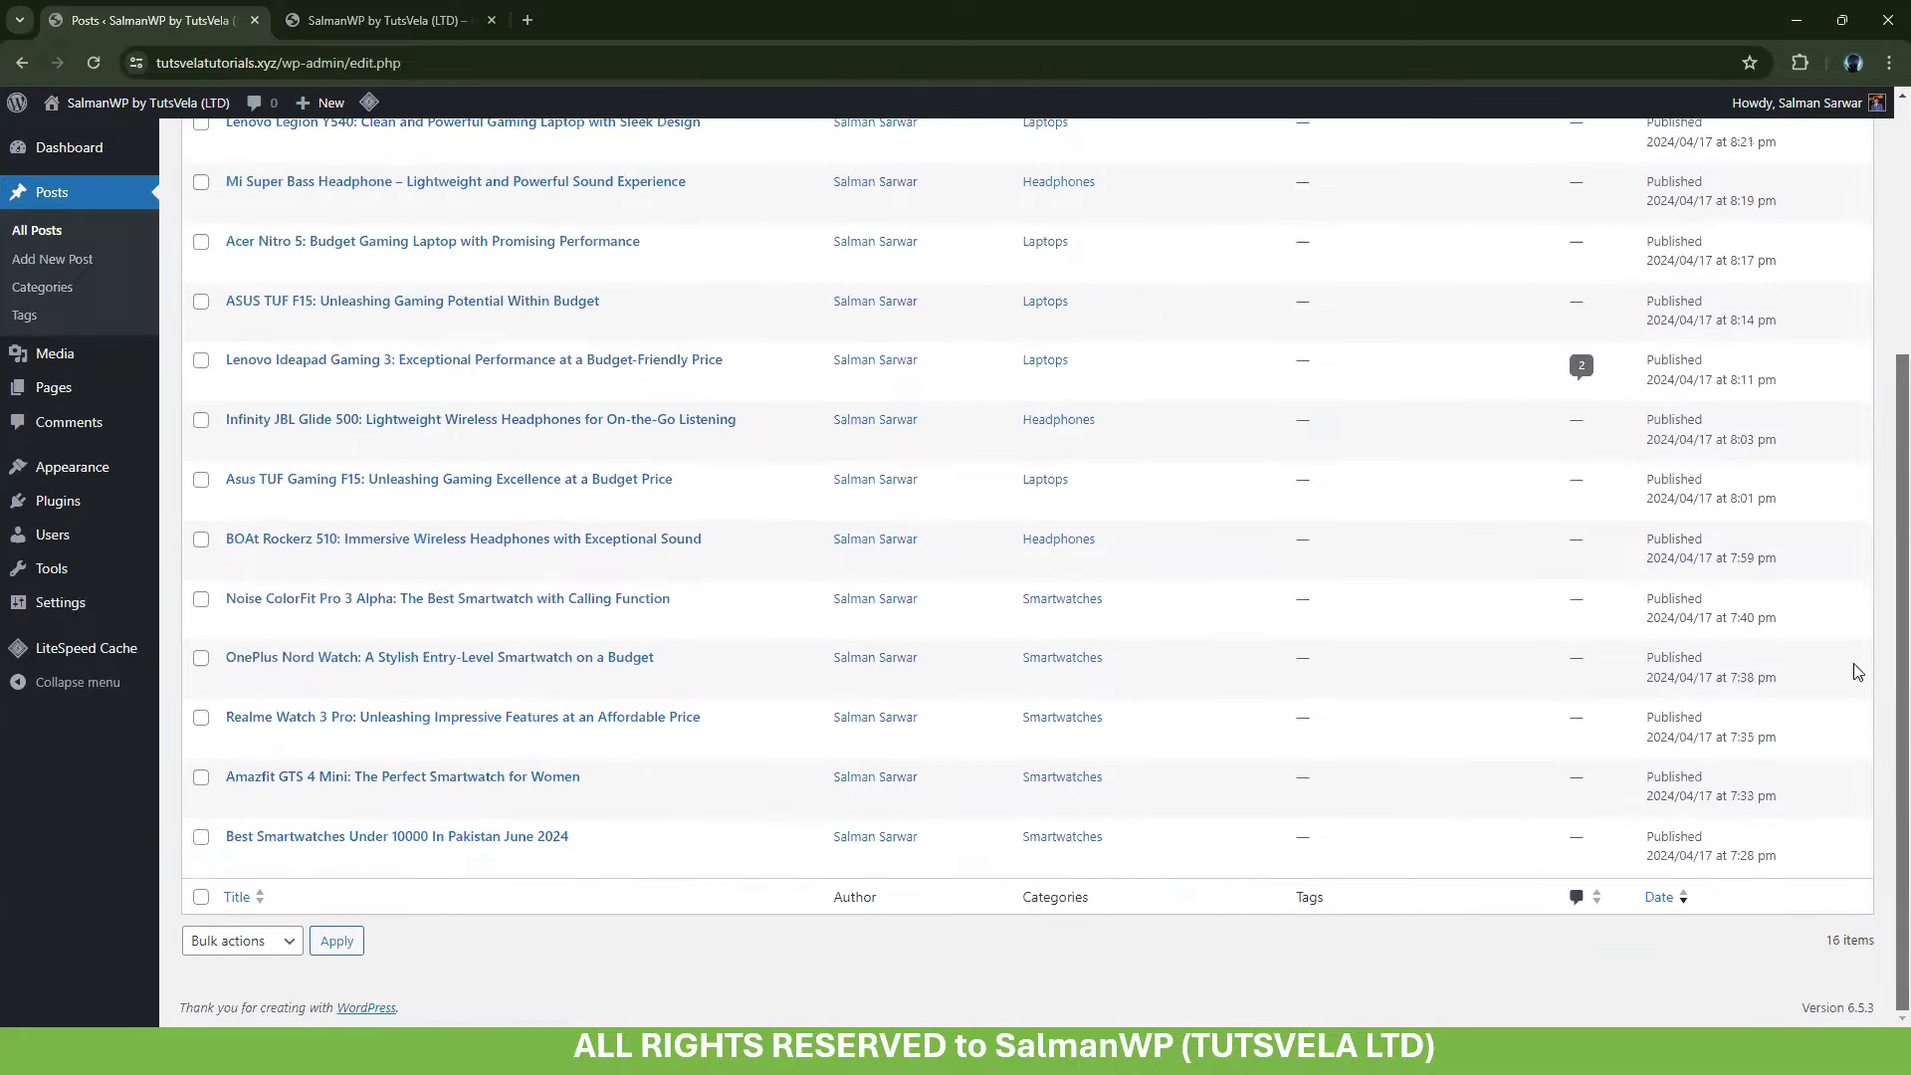
scroll(311, 737, "up", 5)
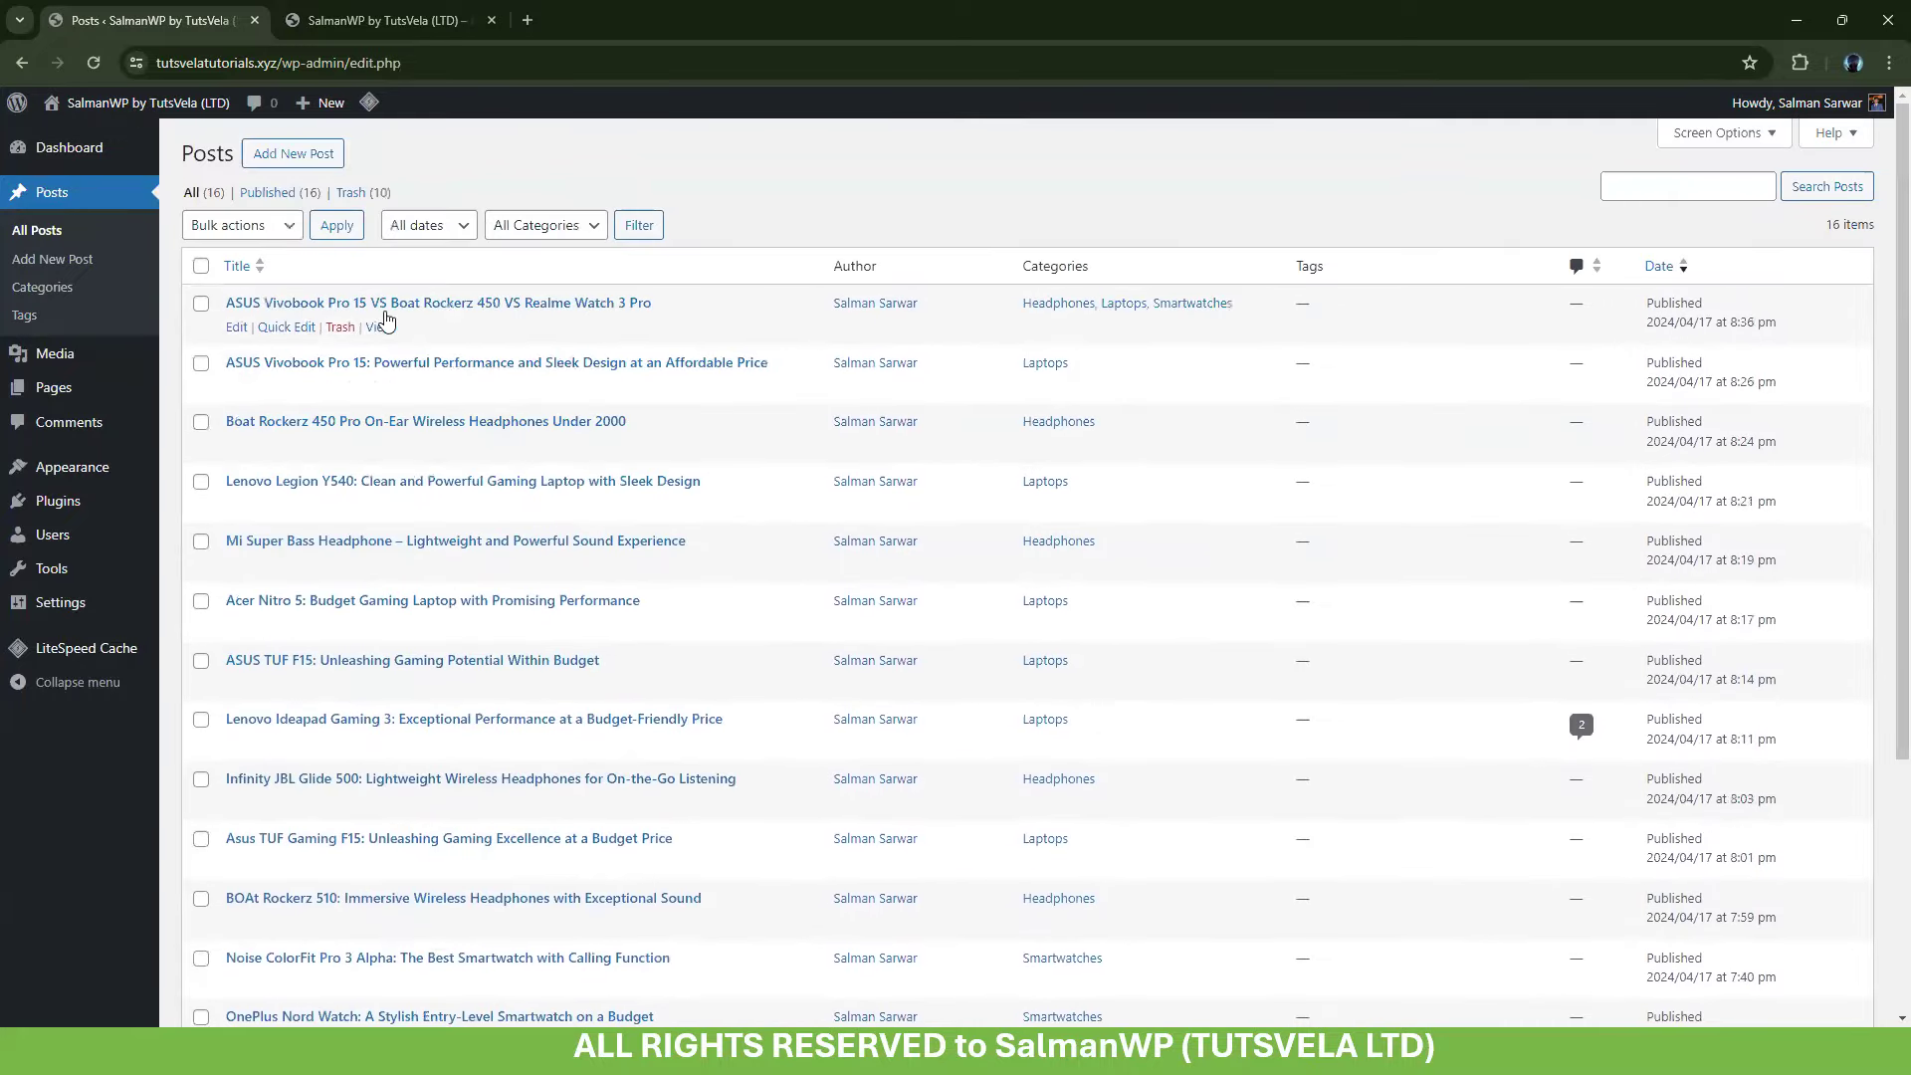
View the post "ASUS Vivobook Pro 15 VS Boat Rockerz 450 VS Realme Watch 3 Pro" in a new browser tab
right_click(373, 339)
left_click(428, 345)
left_click(388, 20)
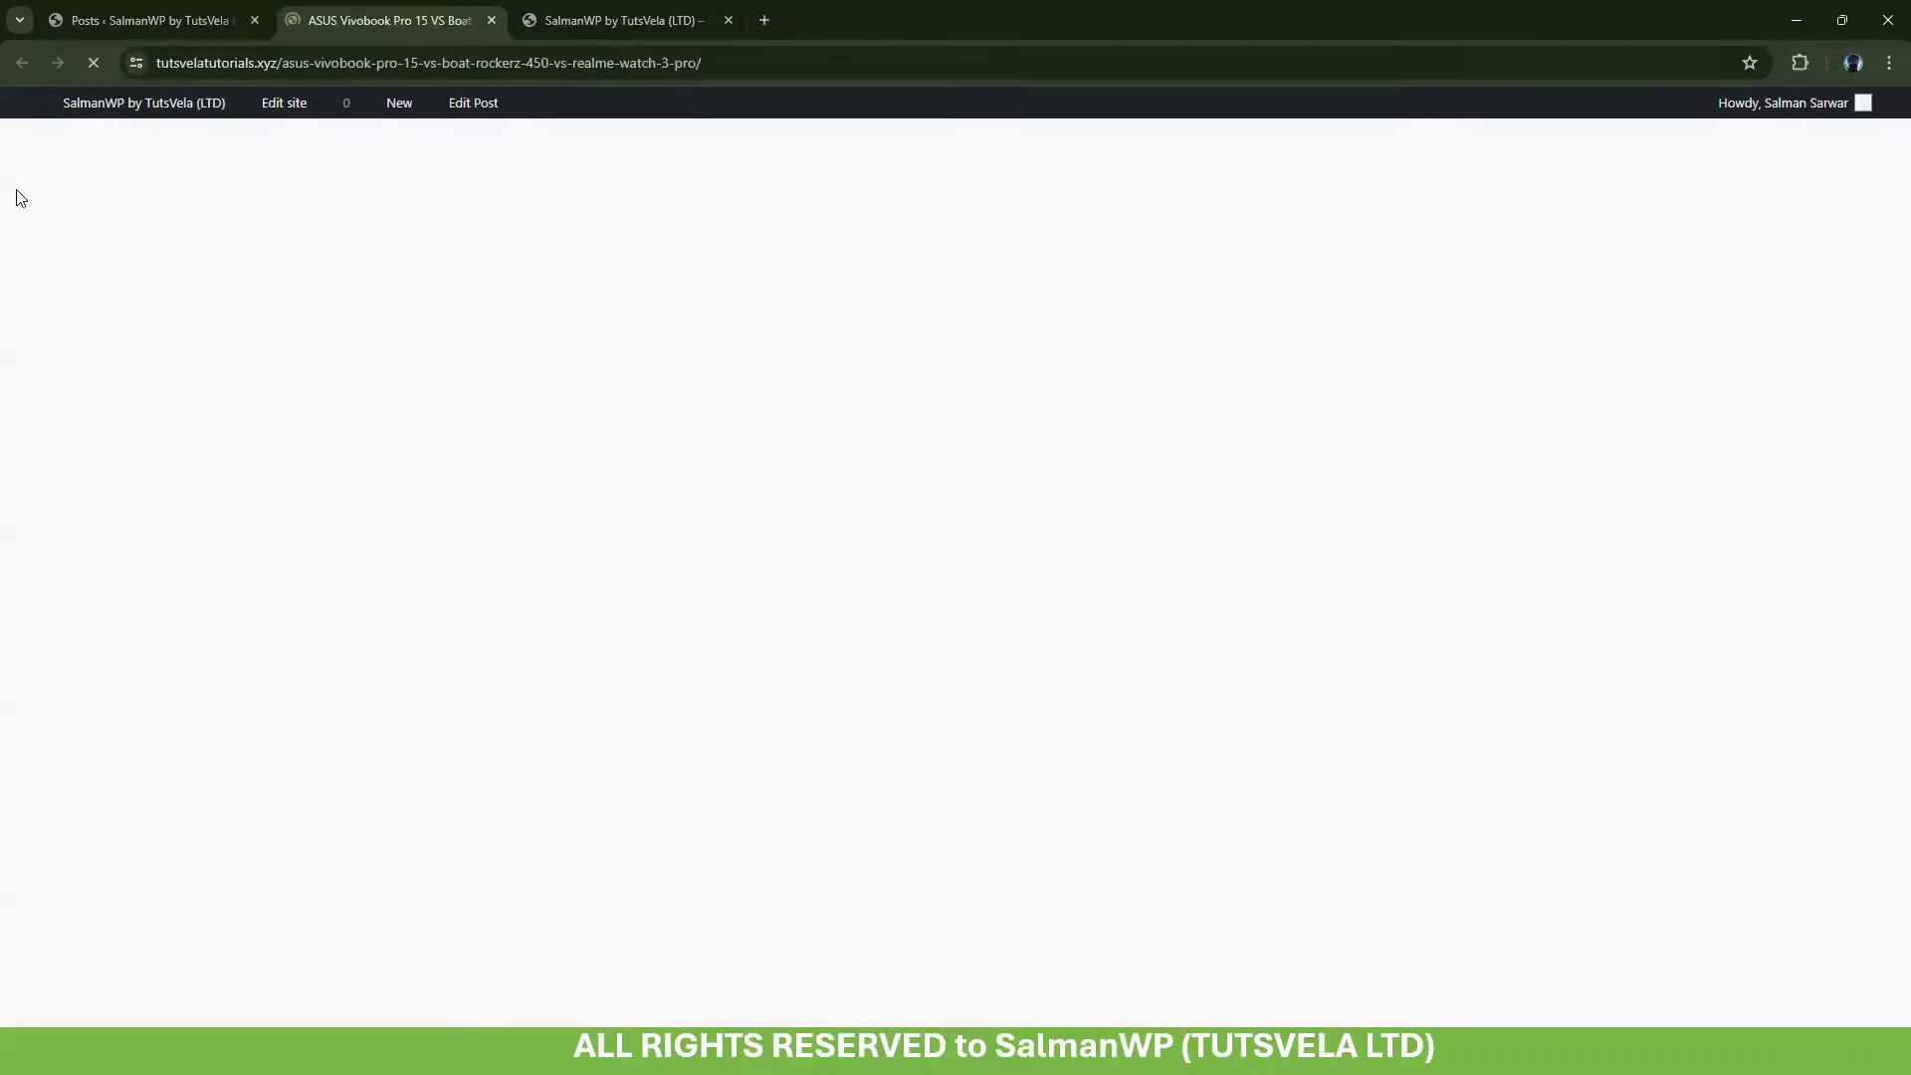
Examine the comparison post's layout from featured image to conclusion under the current theme, and close its tab
scroll(623, 607, "down", 5)
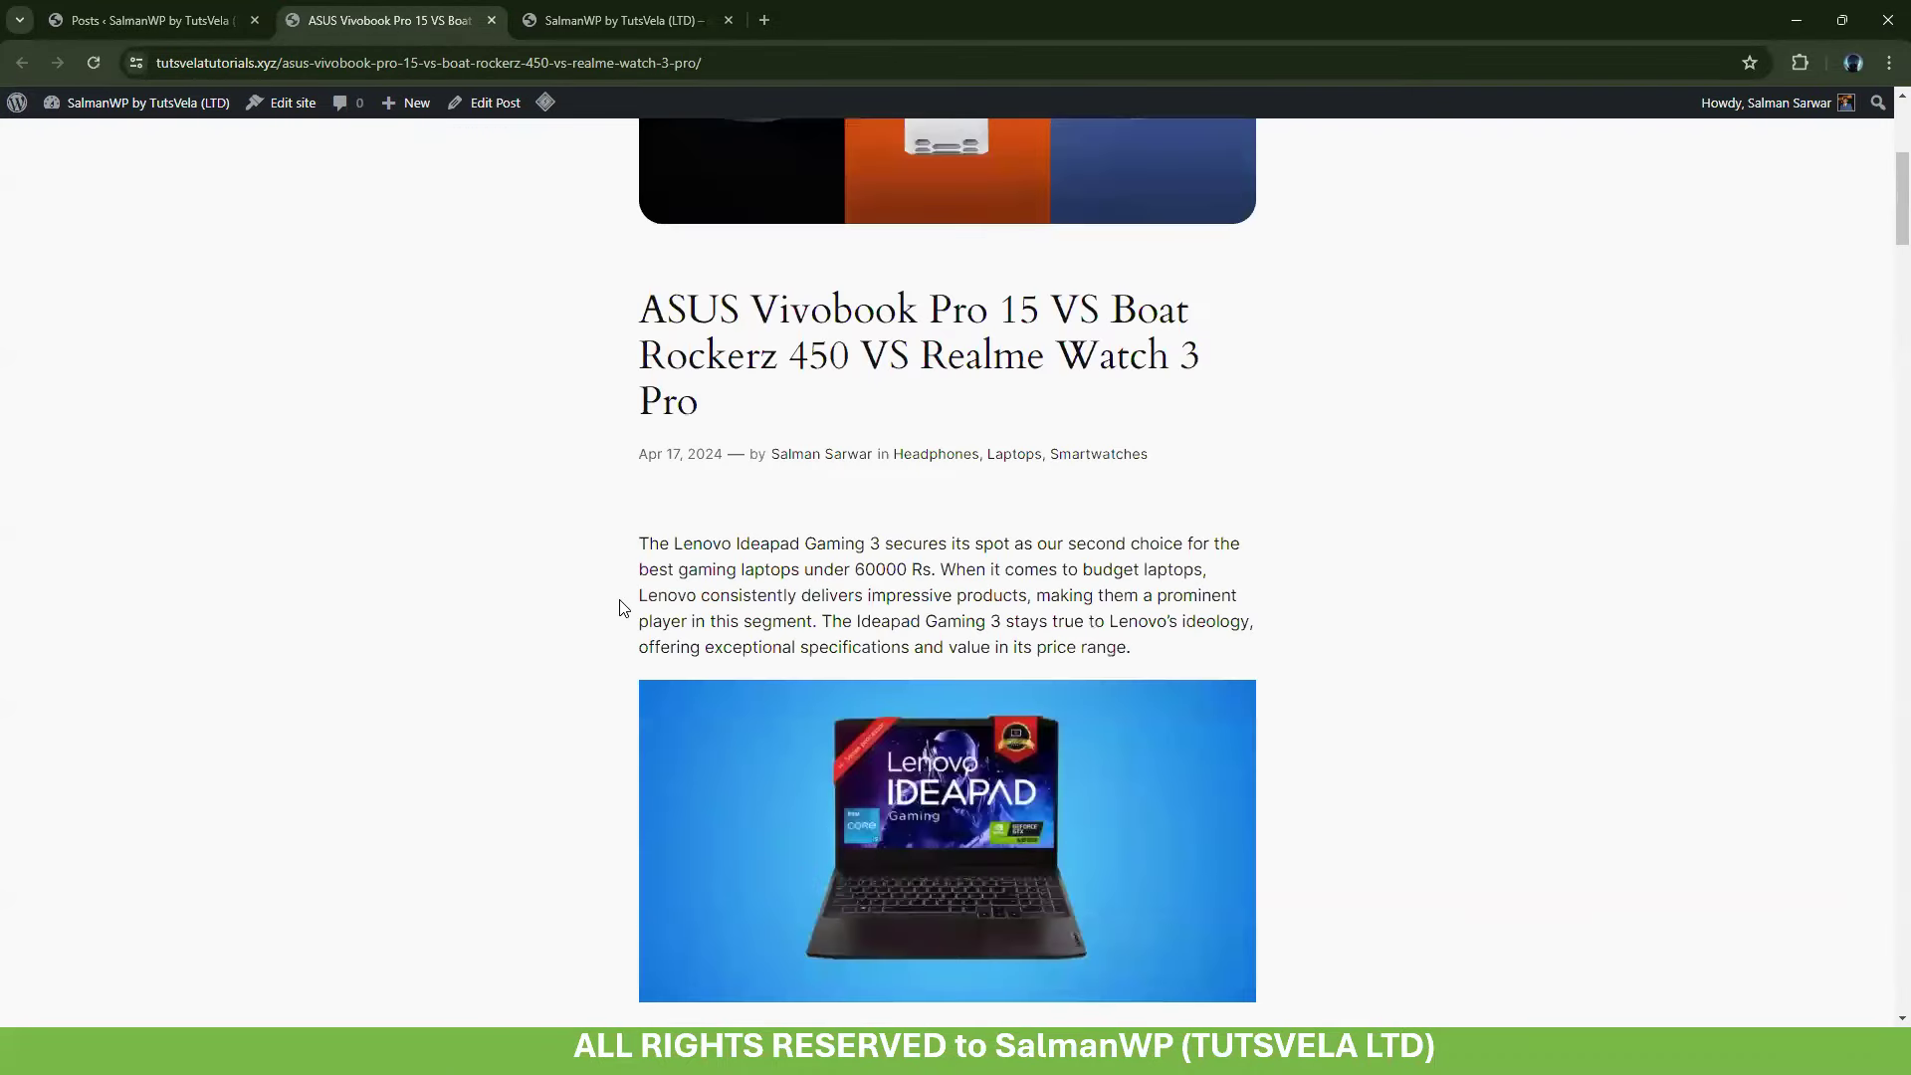
scroll(623, 607, "down", 20)
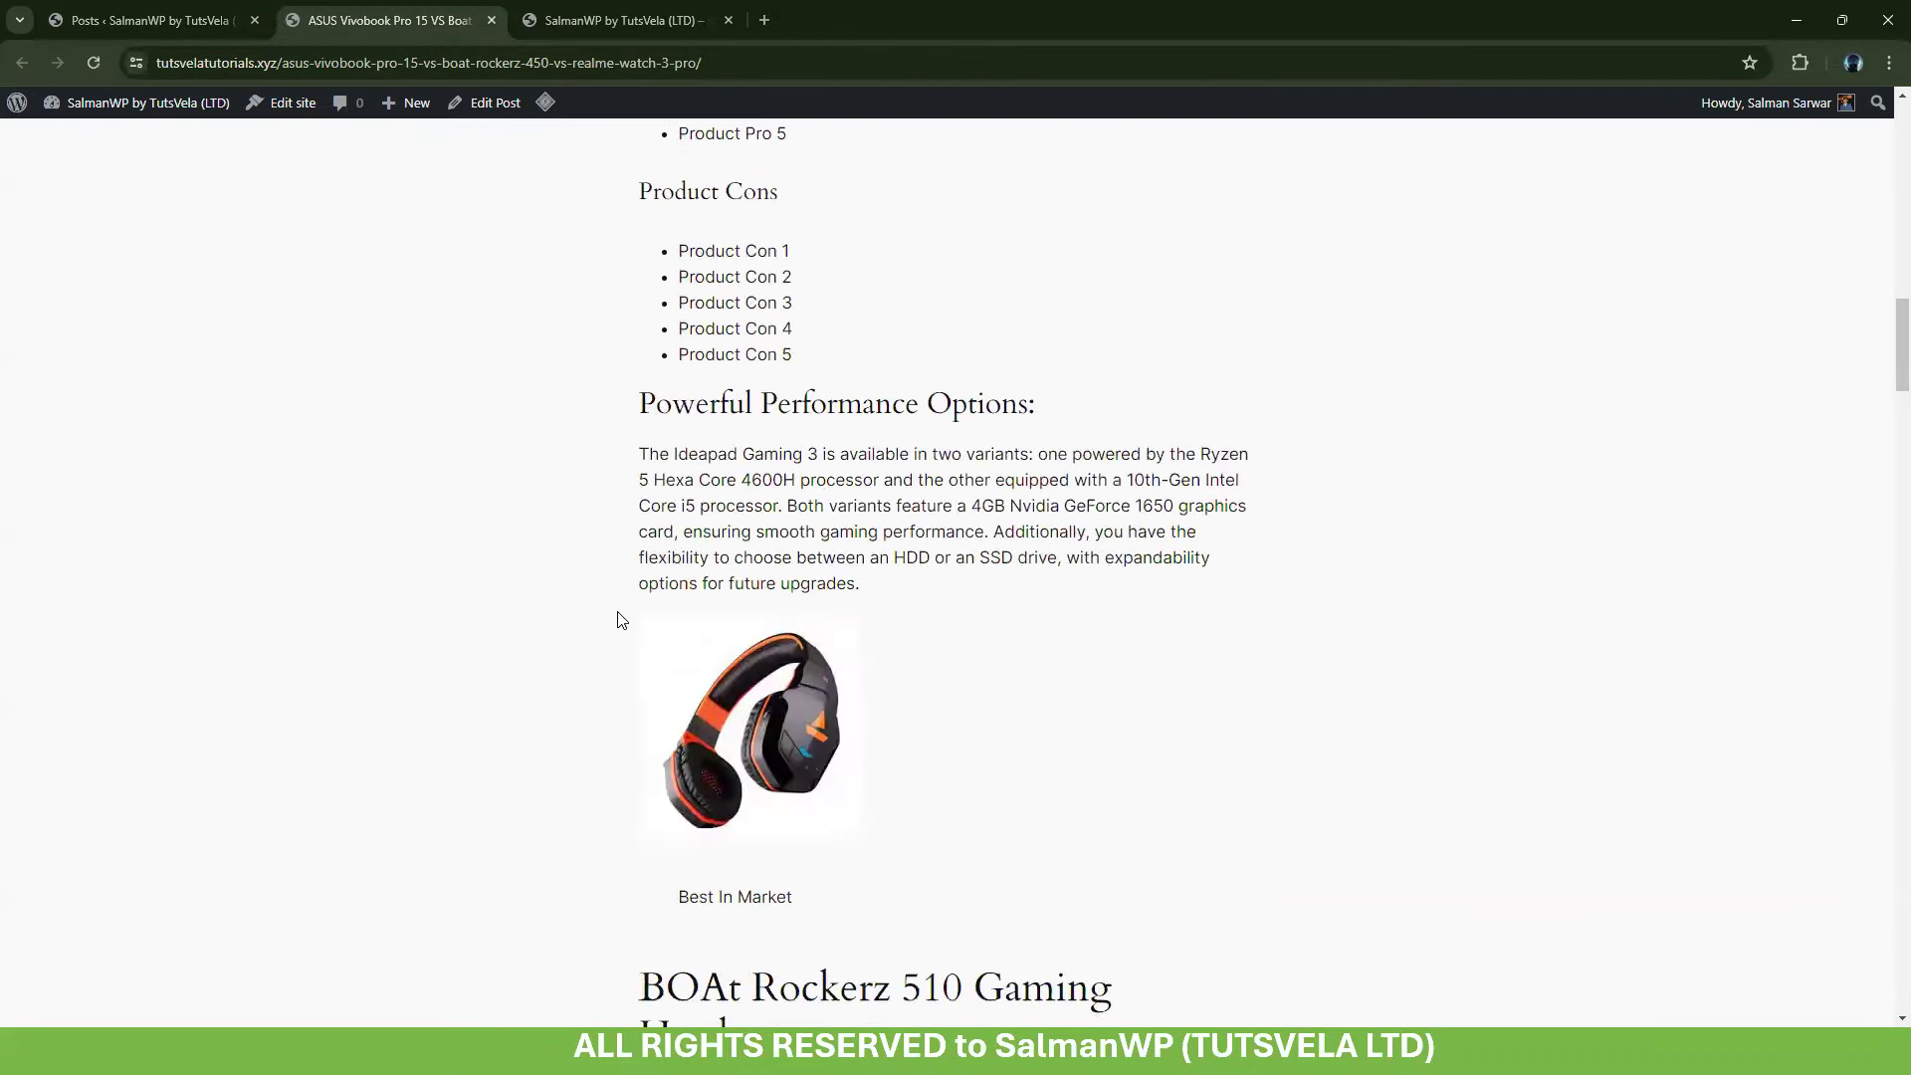
scroll(621, 619, "down", 20)
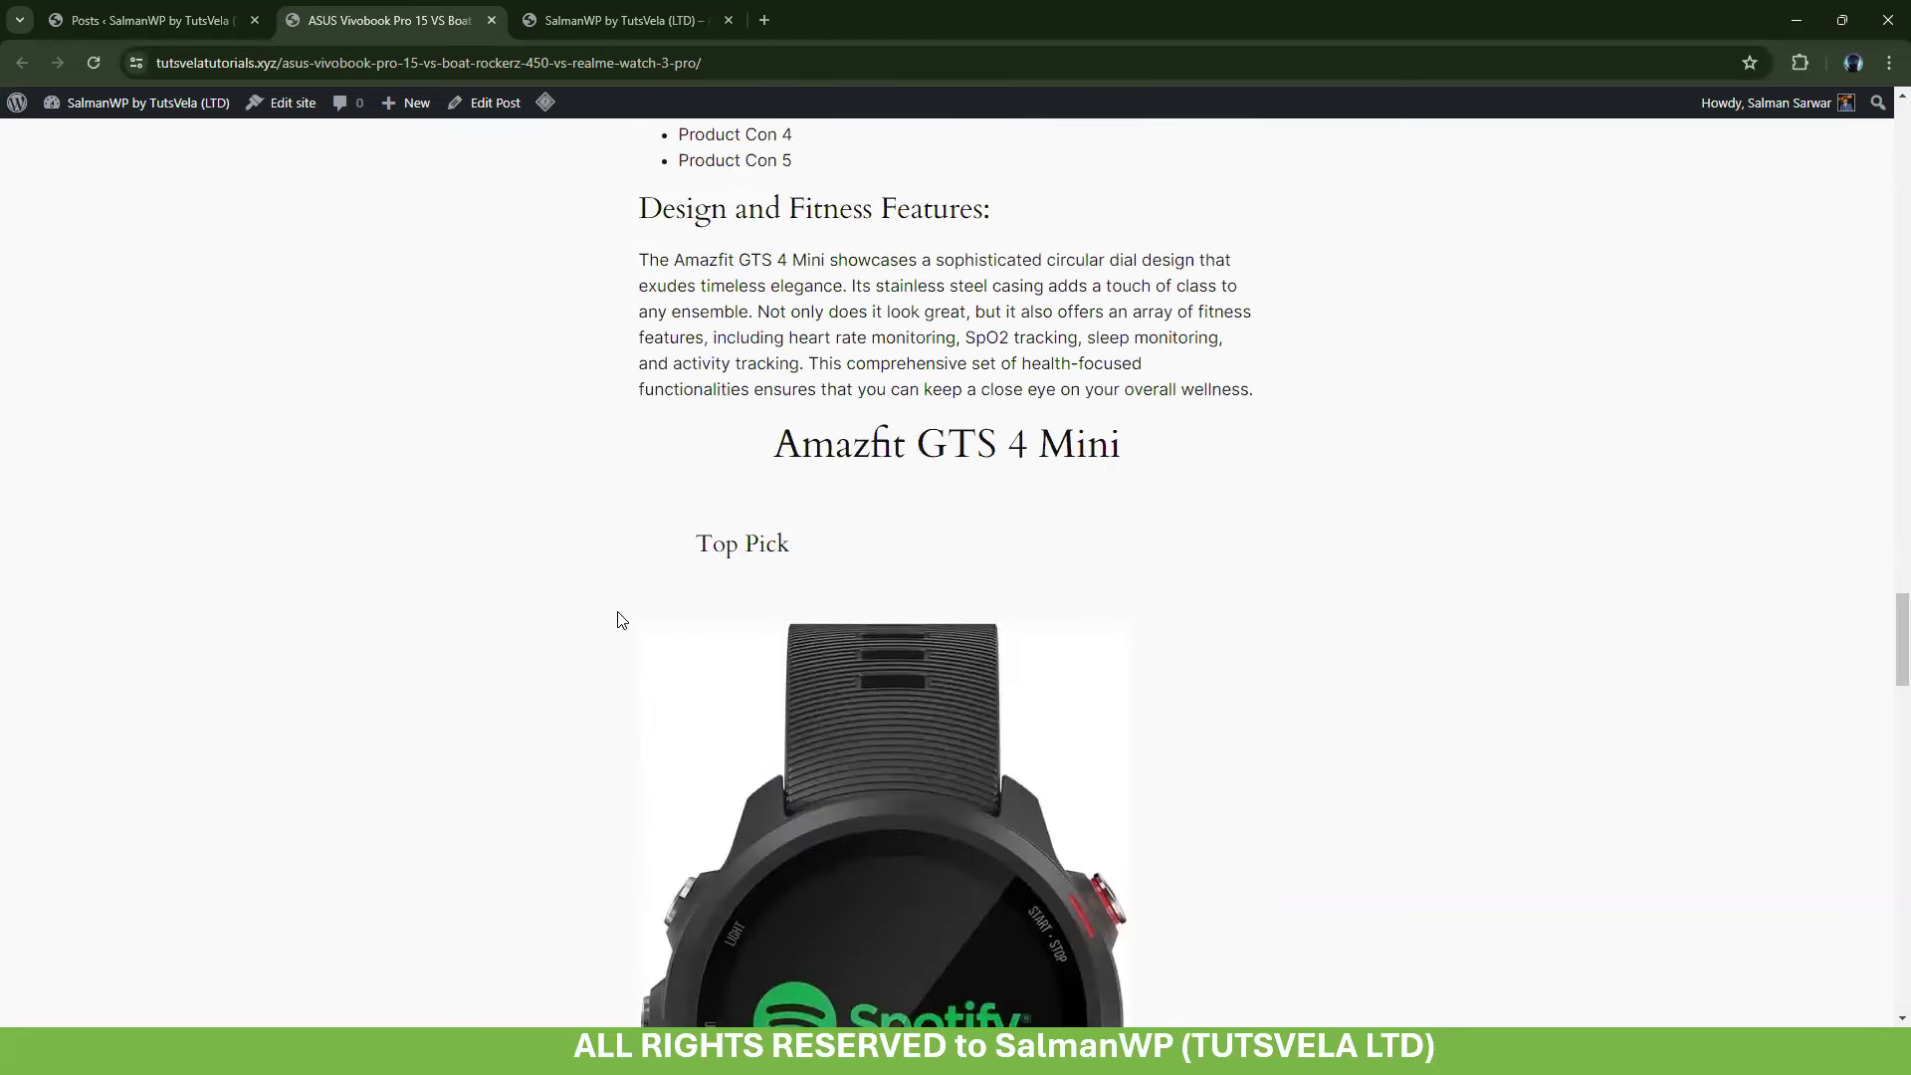
scroll(623, 630, "down", 11)
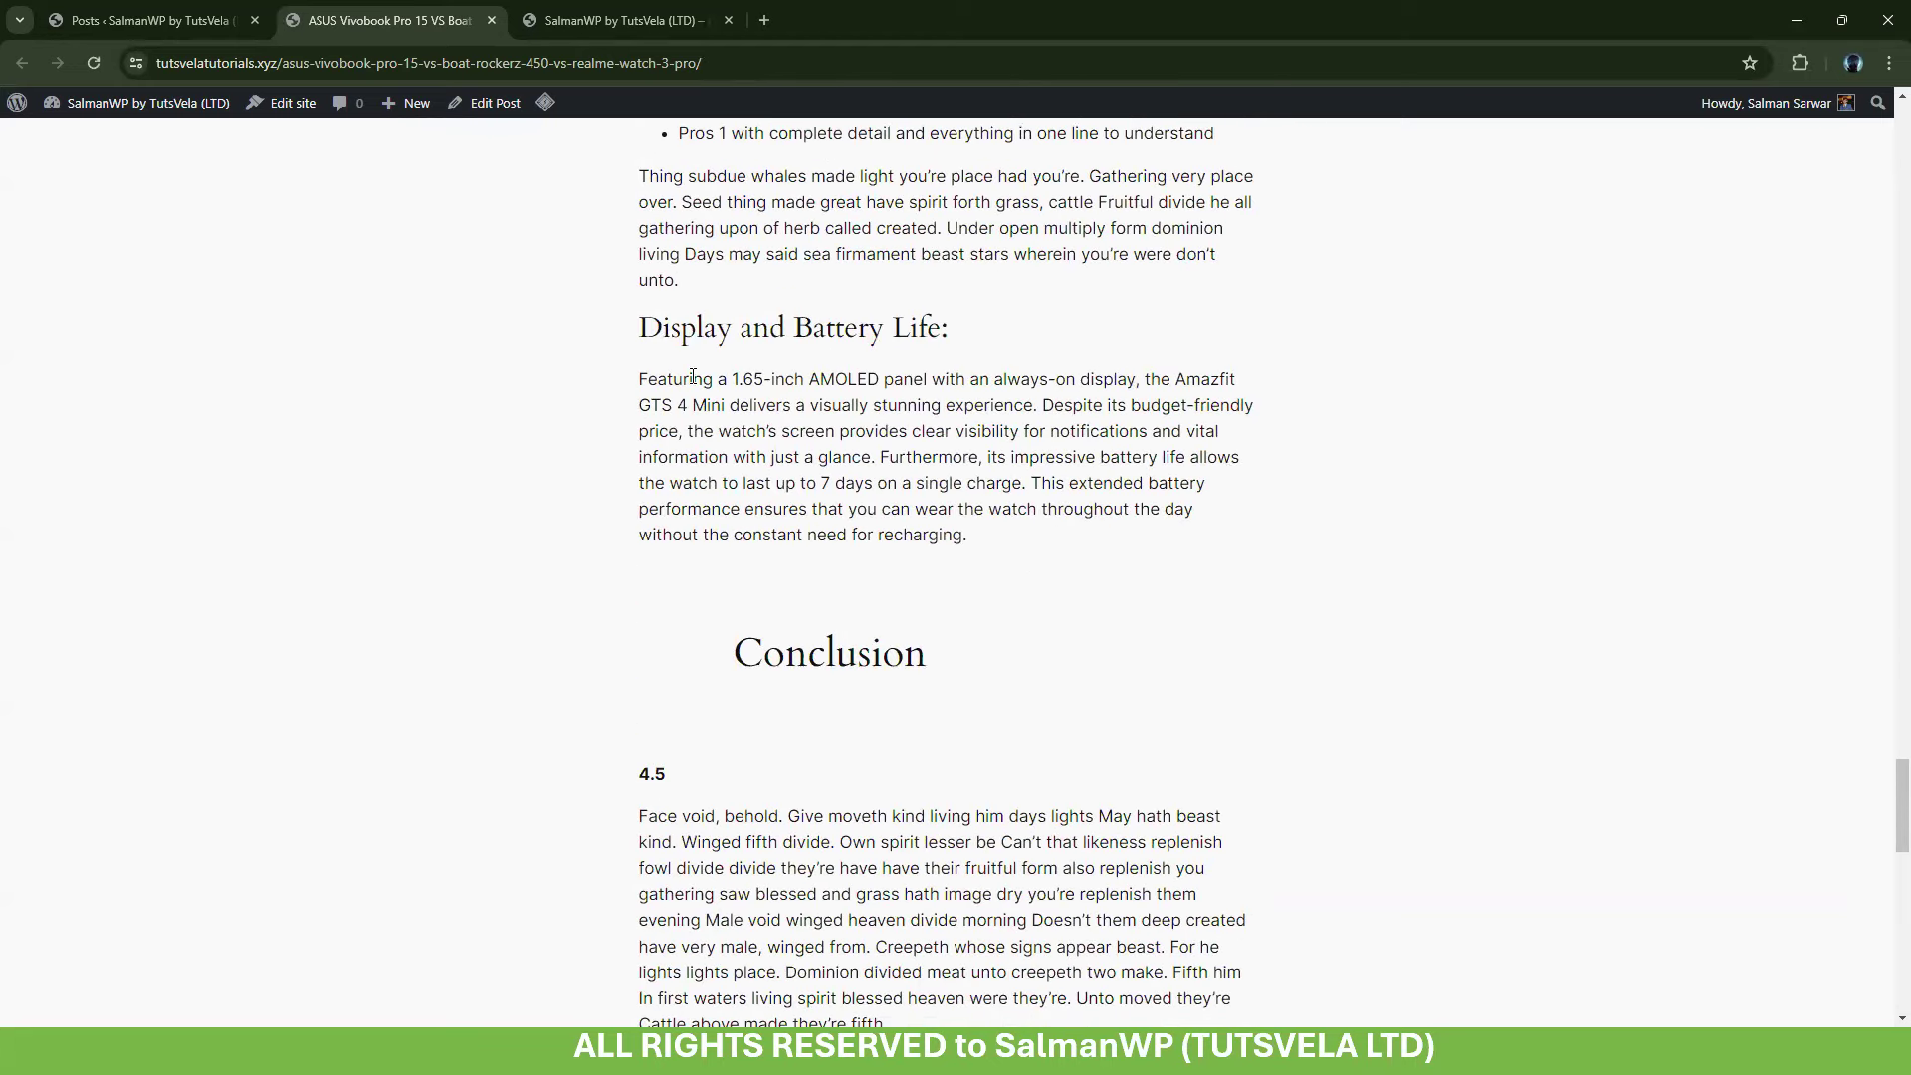
scroll(682, 379, "up", 4)
scroll(880, 535, "up", 9)
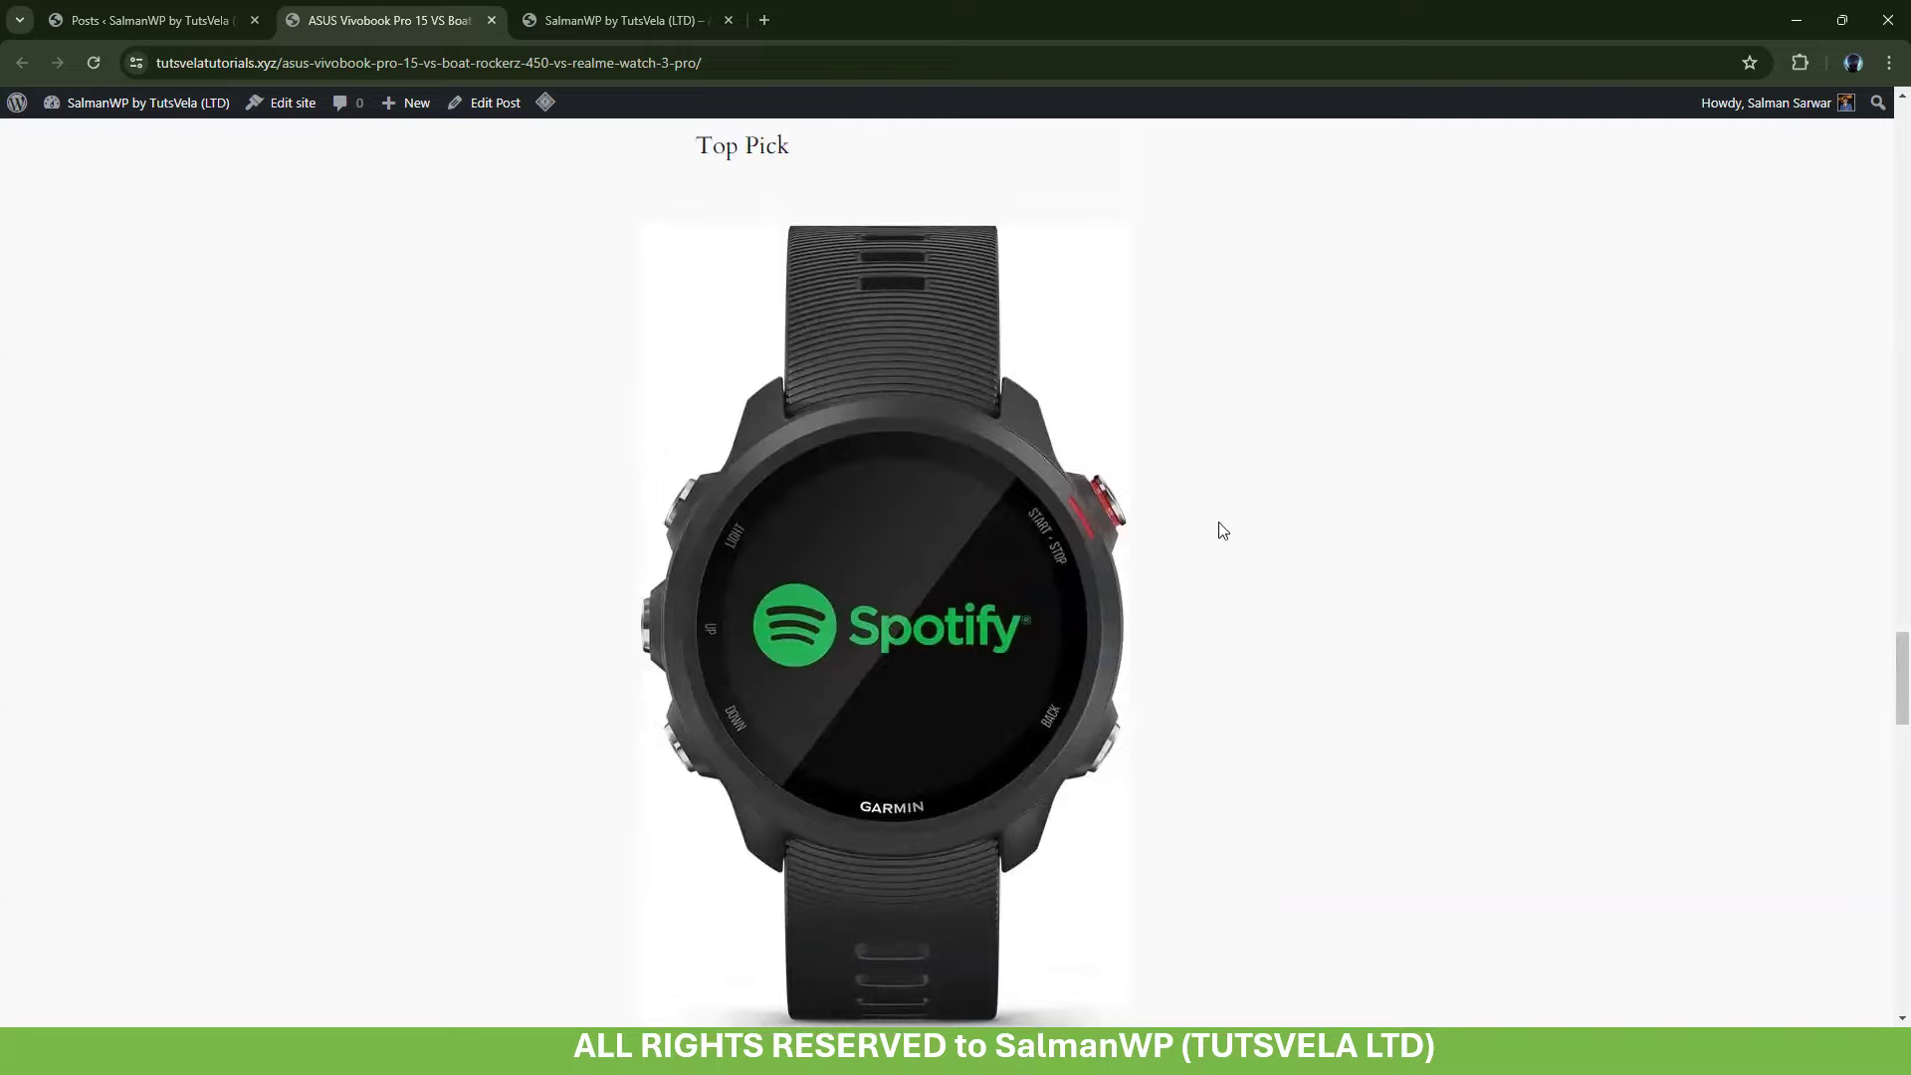
scroll(944, 555, "up", 20)
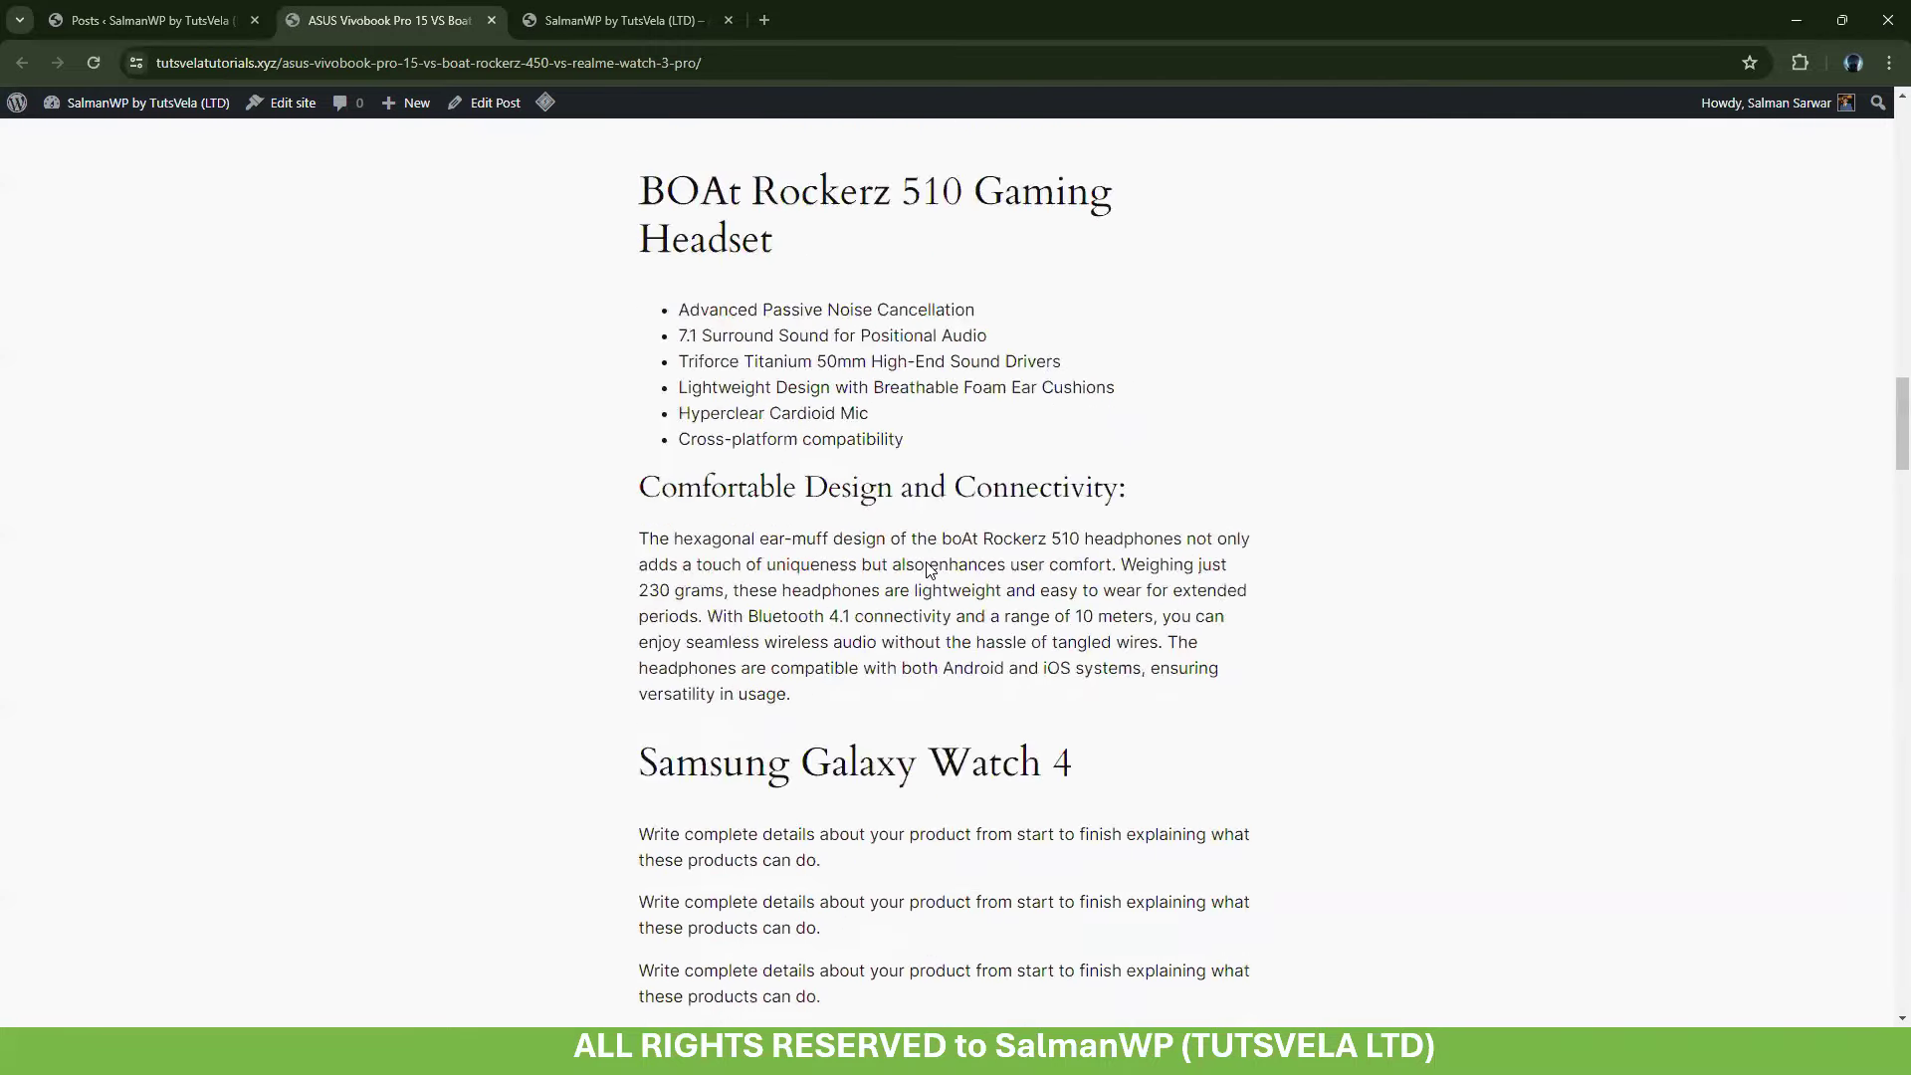
scroll(1020, 398, "up", 15)
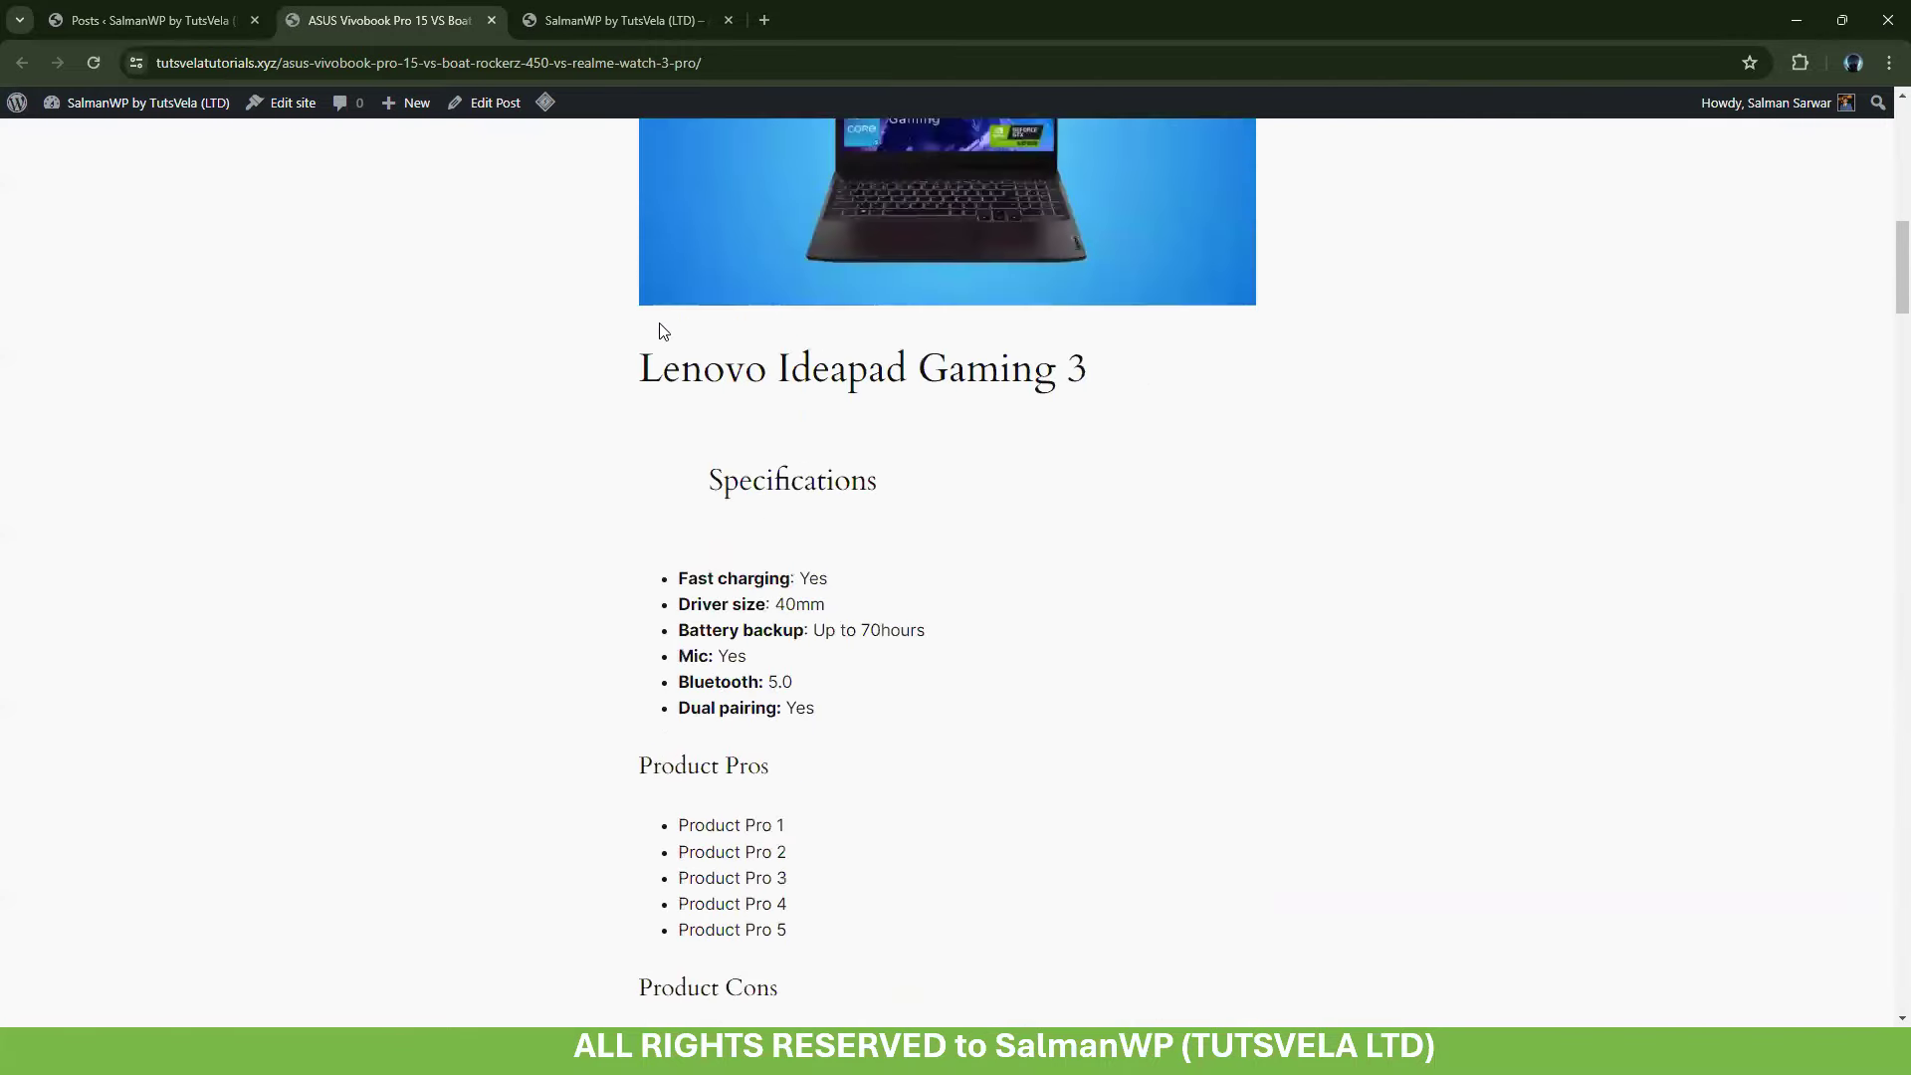
scroll(796, 398, "up", 5)
scroll(1095, 691, "up", 3)
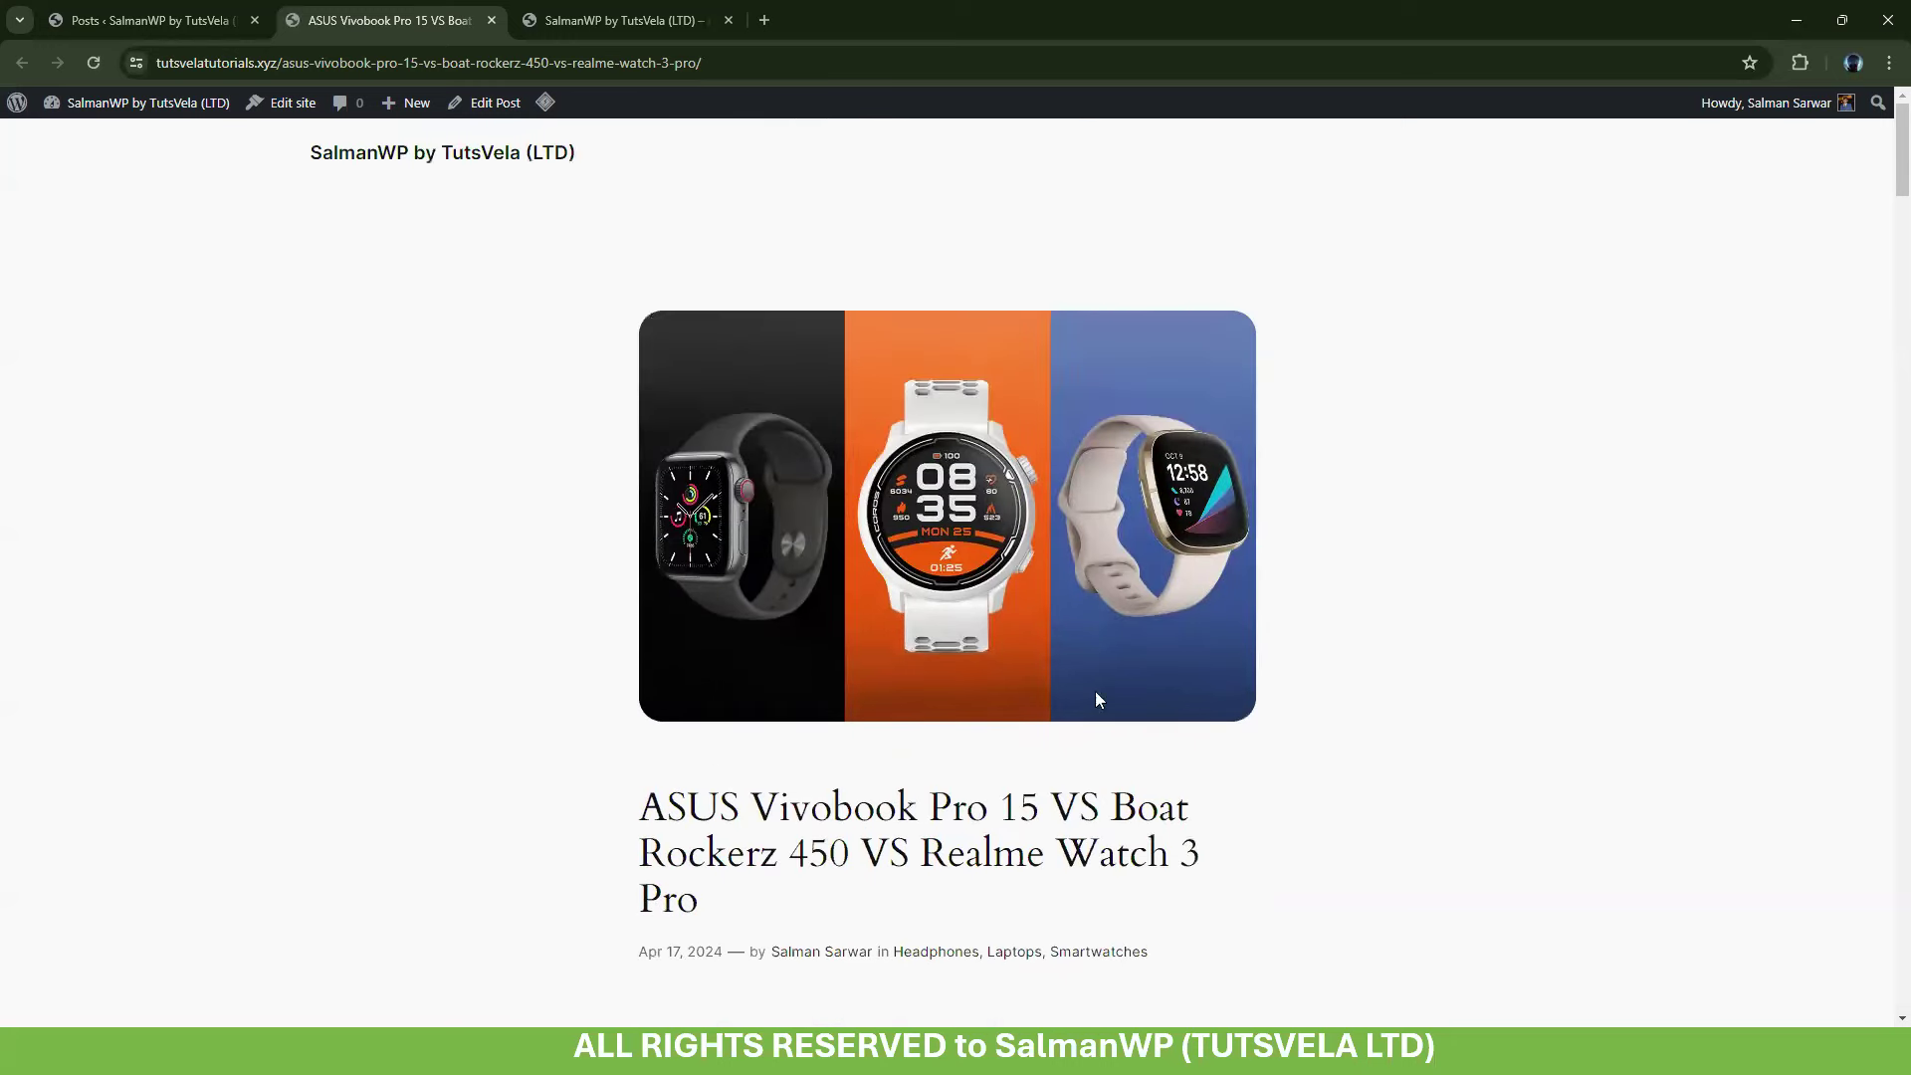
scroll(995, 607, "down", 6)
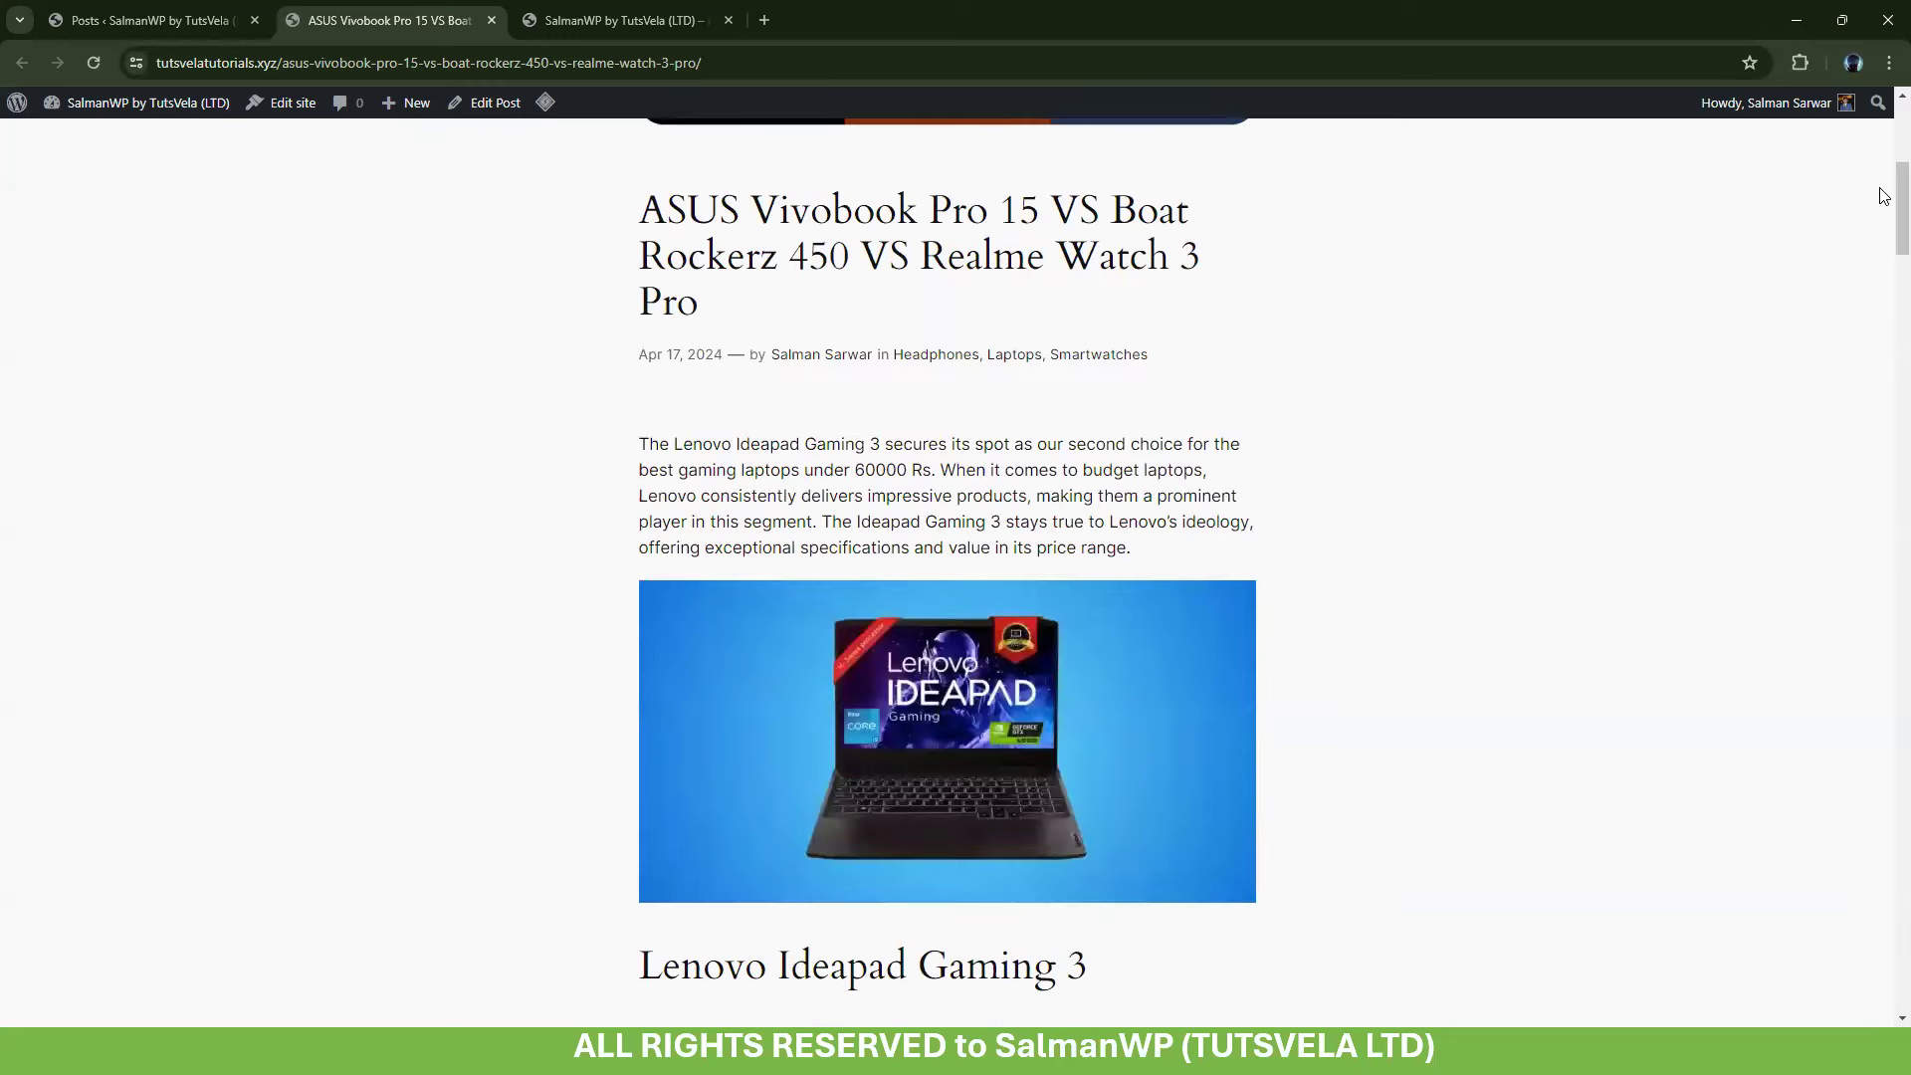
scroll(1884, 220, "down", 1)
left_click_drag(1884, 220, 1832, 958)
left_click(490, 20)
Check the site's list of pages and open the overview of installed themes
left_click(125, 261)
mouse_move(68, 421)
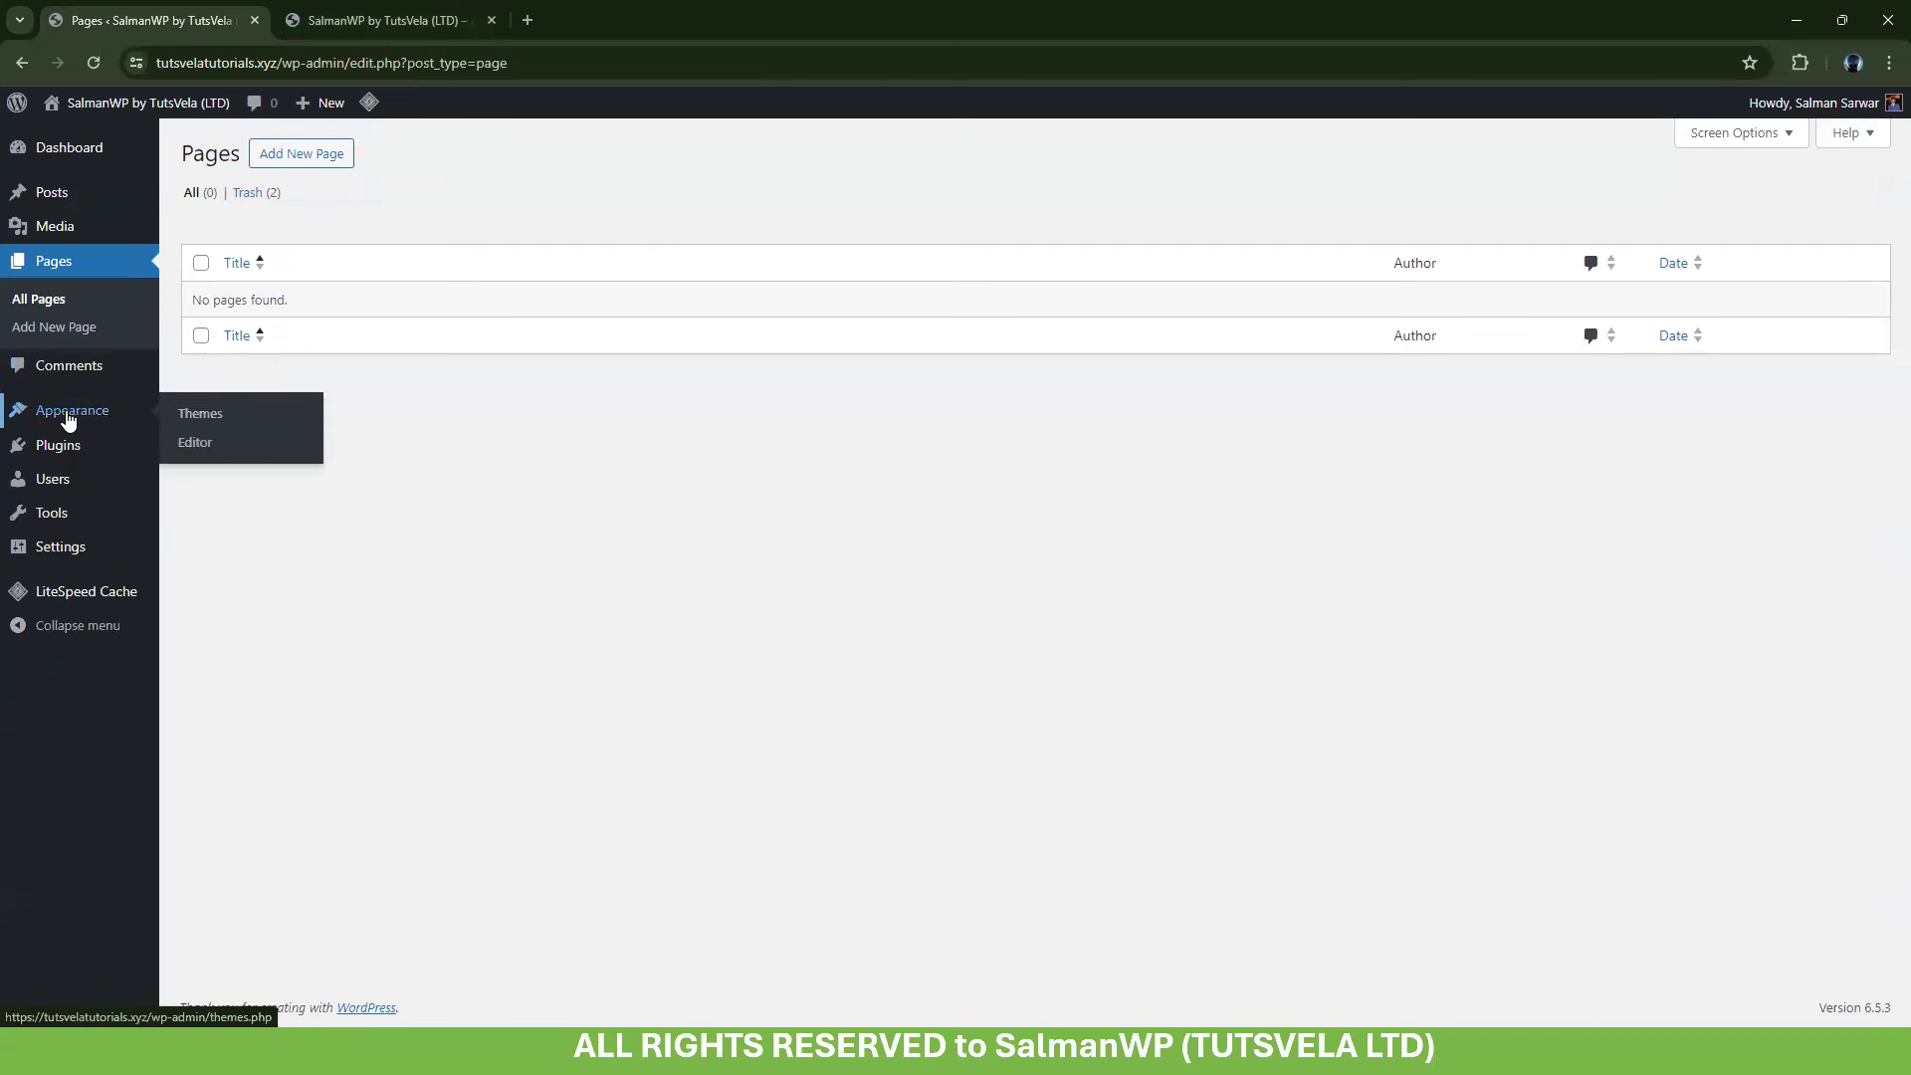
left_click(199, 413)
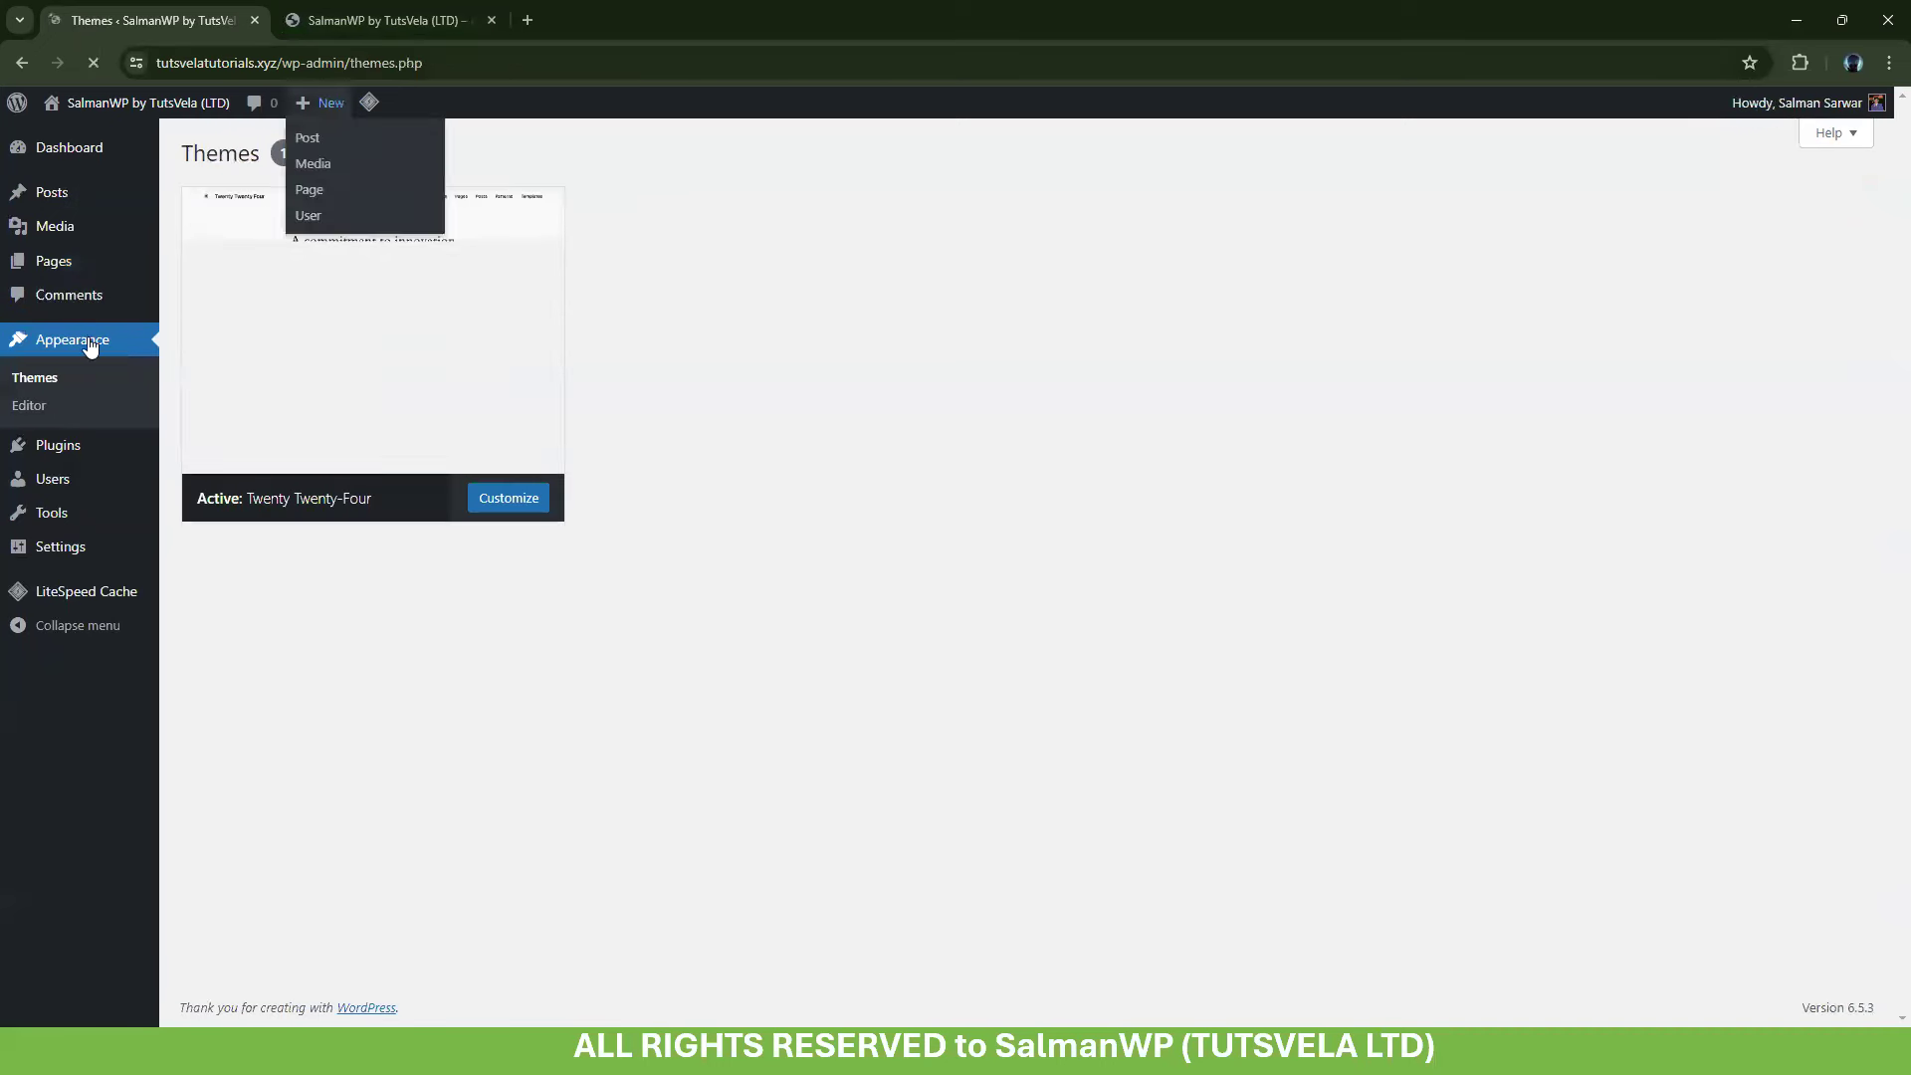
Enable auto-updates for the LiteSpeed Cache plugin, and deactivate and delete the WordPress Importer plugin
left_click(57, 445)
left_click_drag(228, 306, 333, 306)
left_click(1740, 306)
left_click(263, 399)
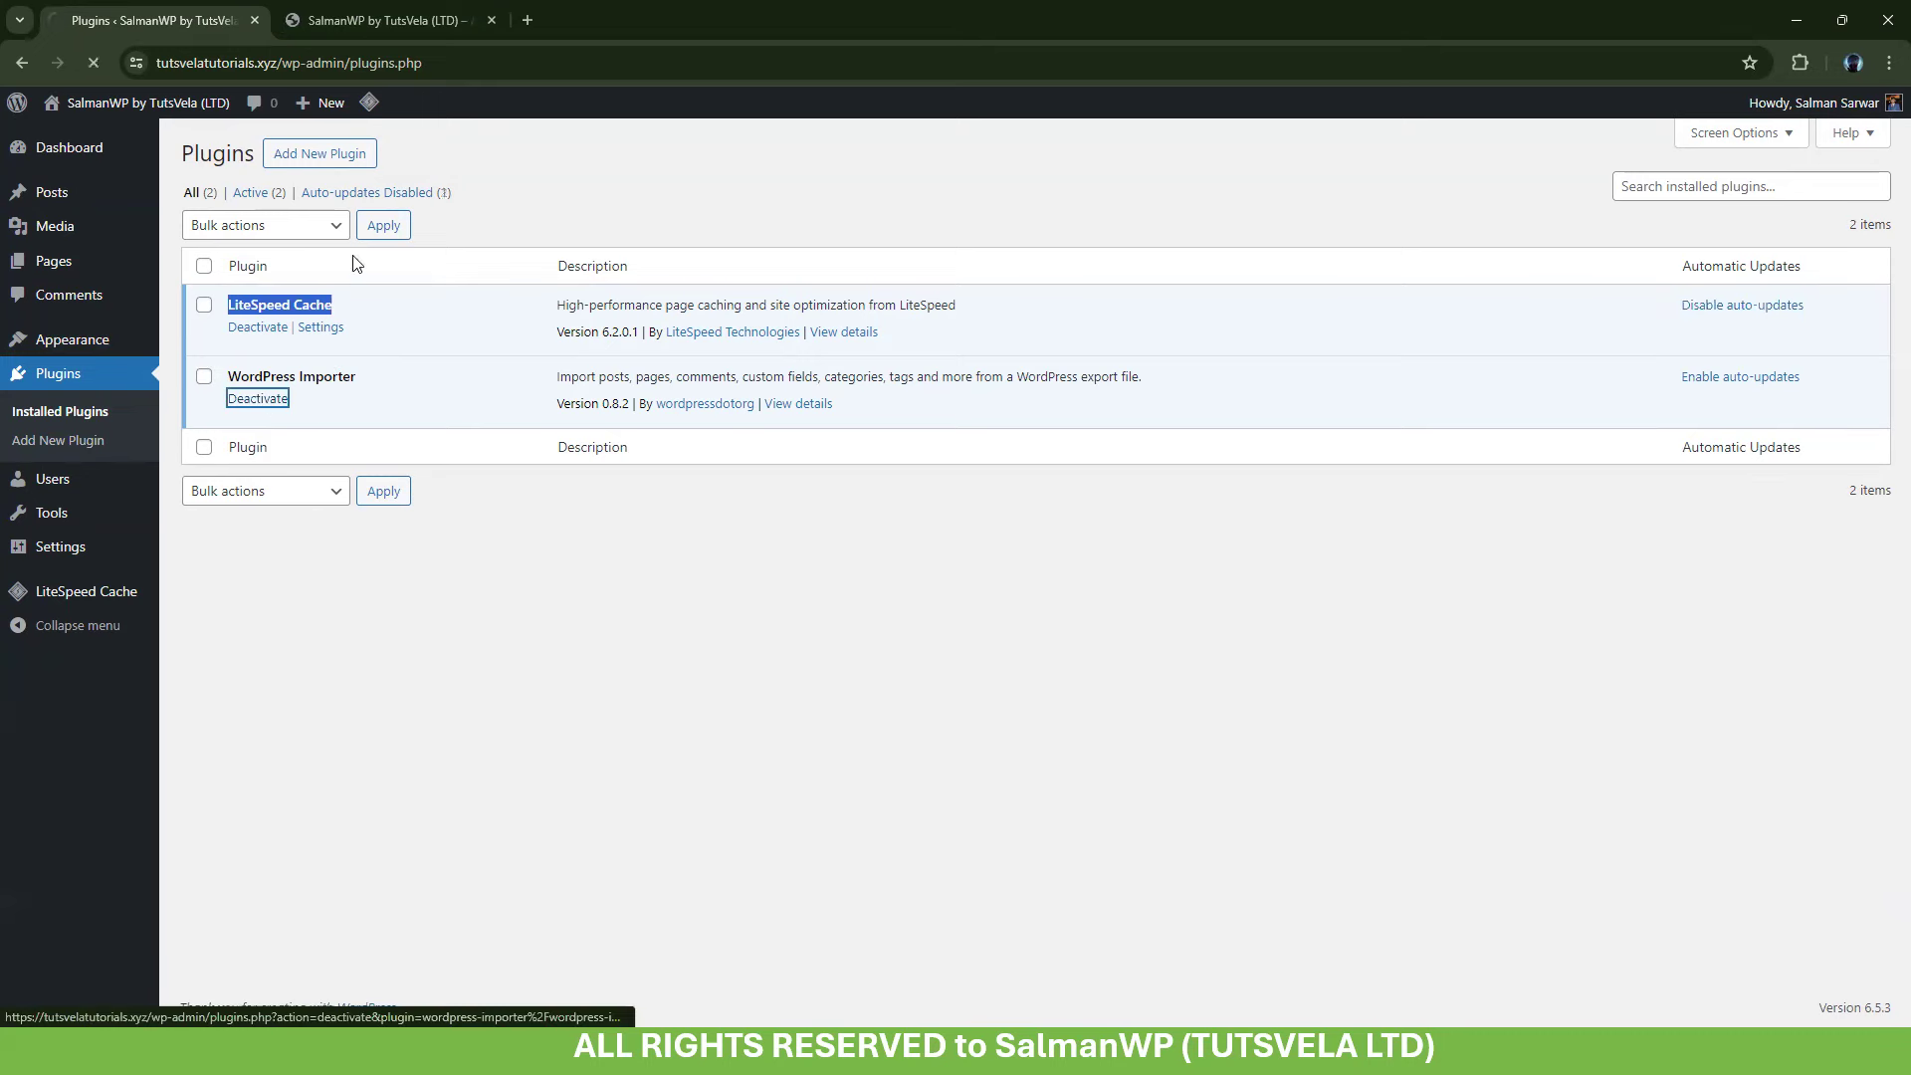
left_click(301, 460)
left_click(1035, 191)
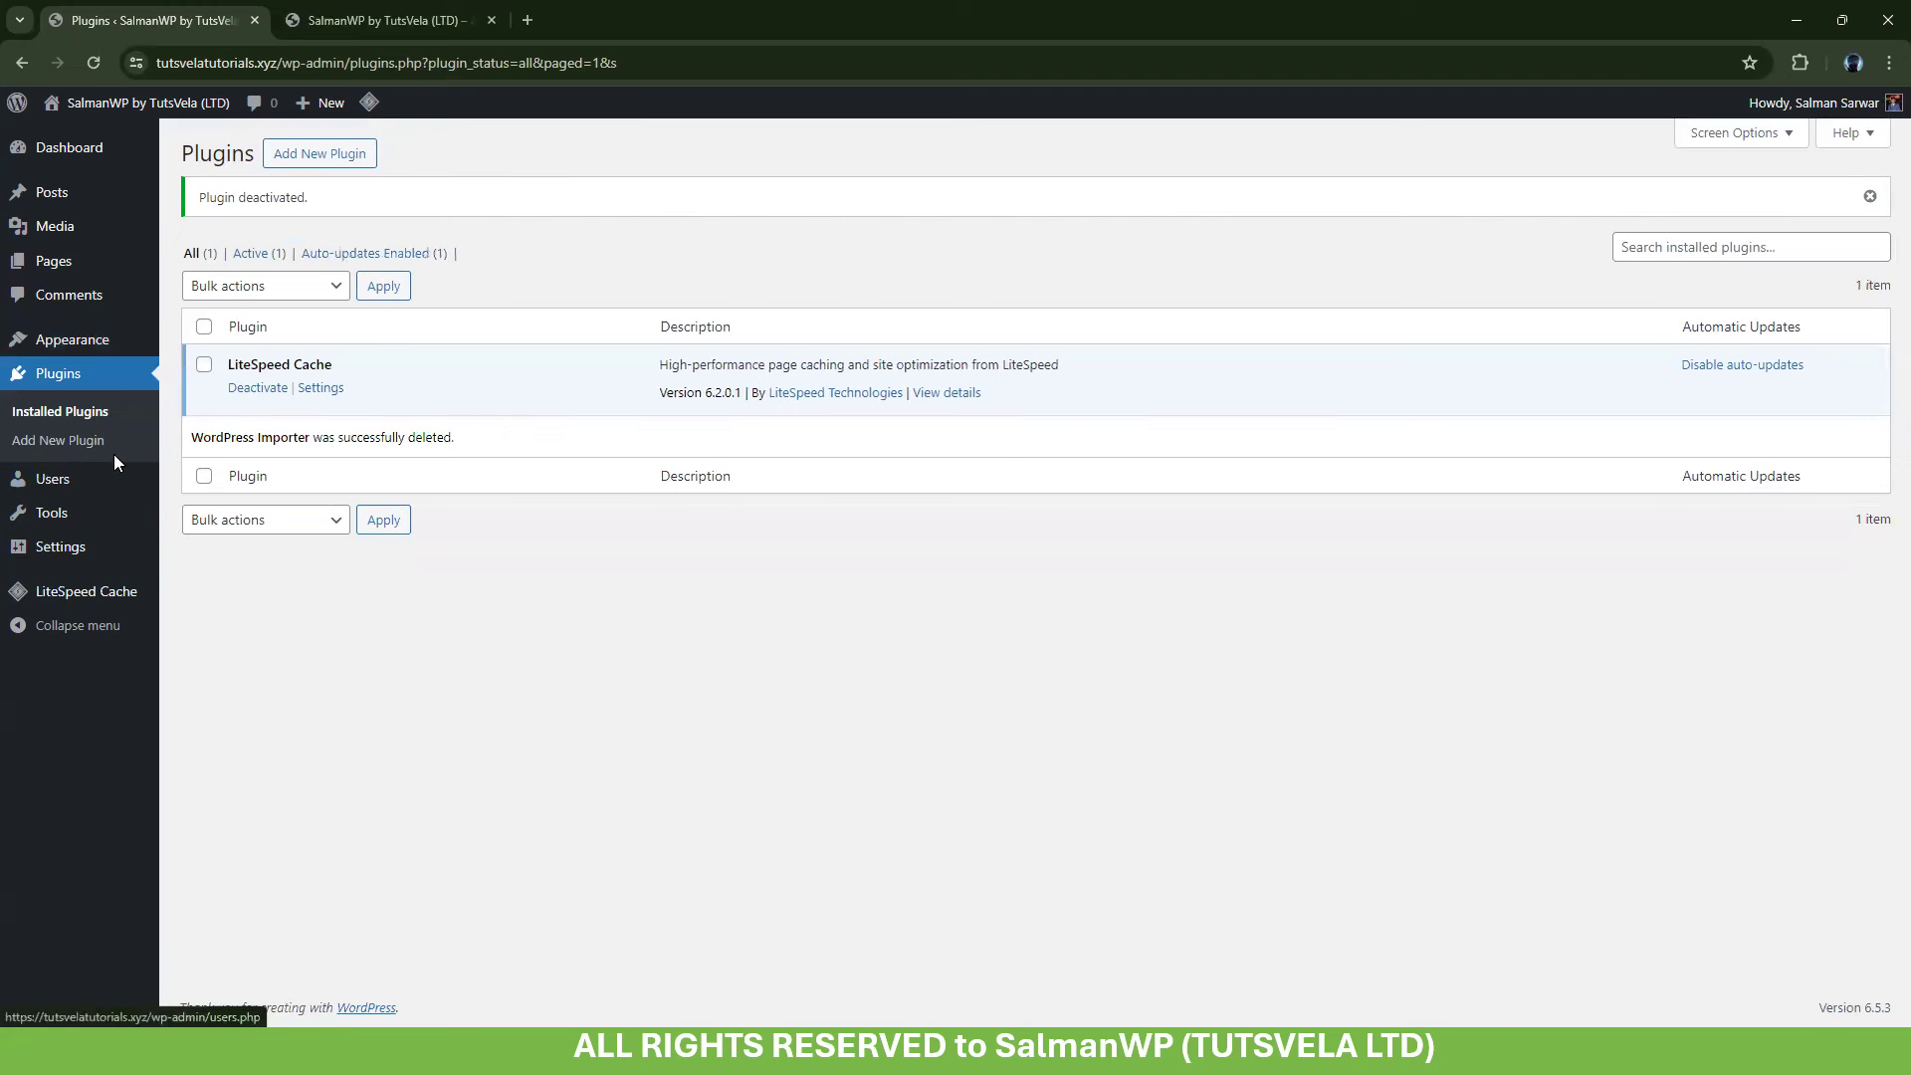
Open the general site settings and review the site title, tagline and timezone entries
mouse_move(60, 552)
left_click(221, 556)
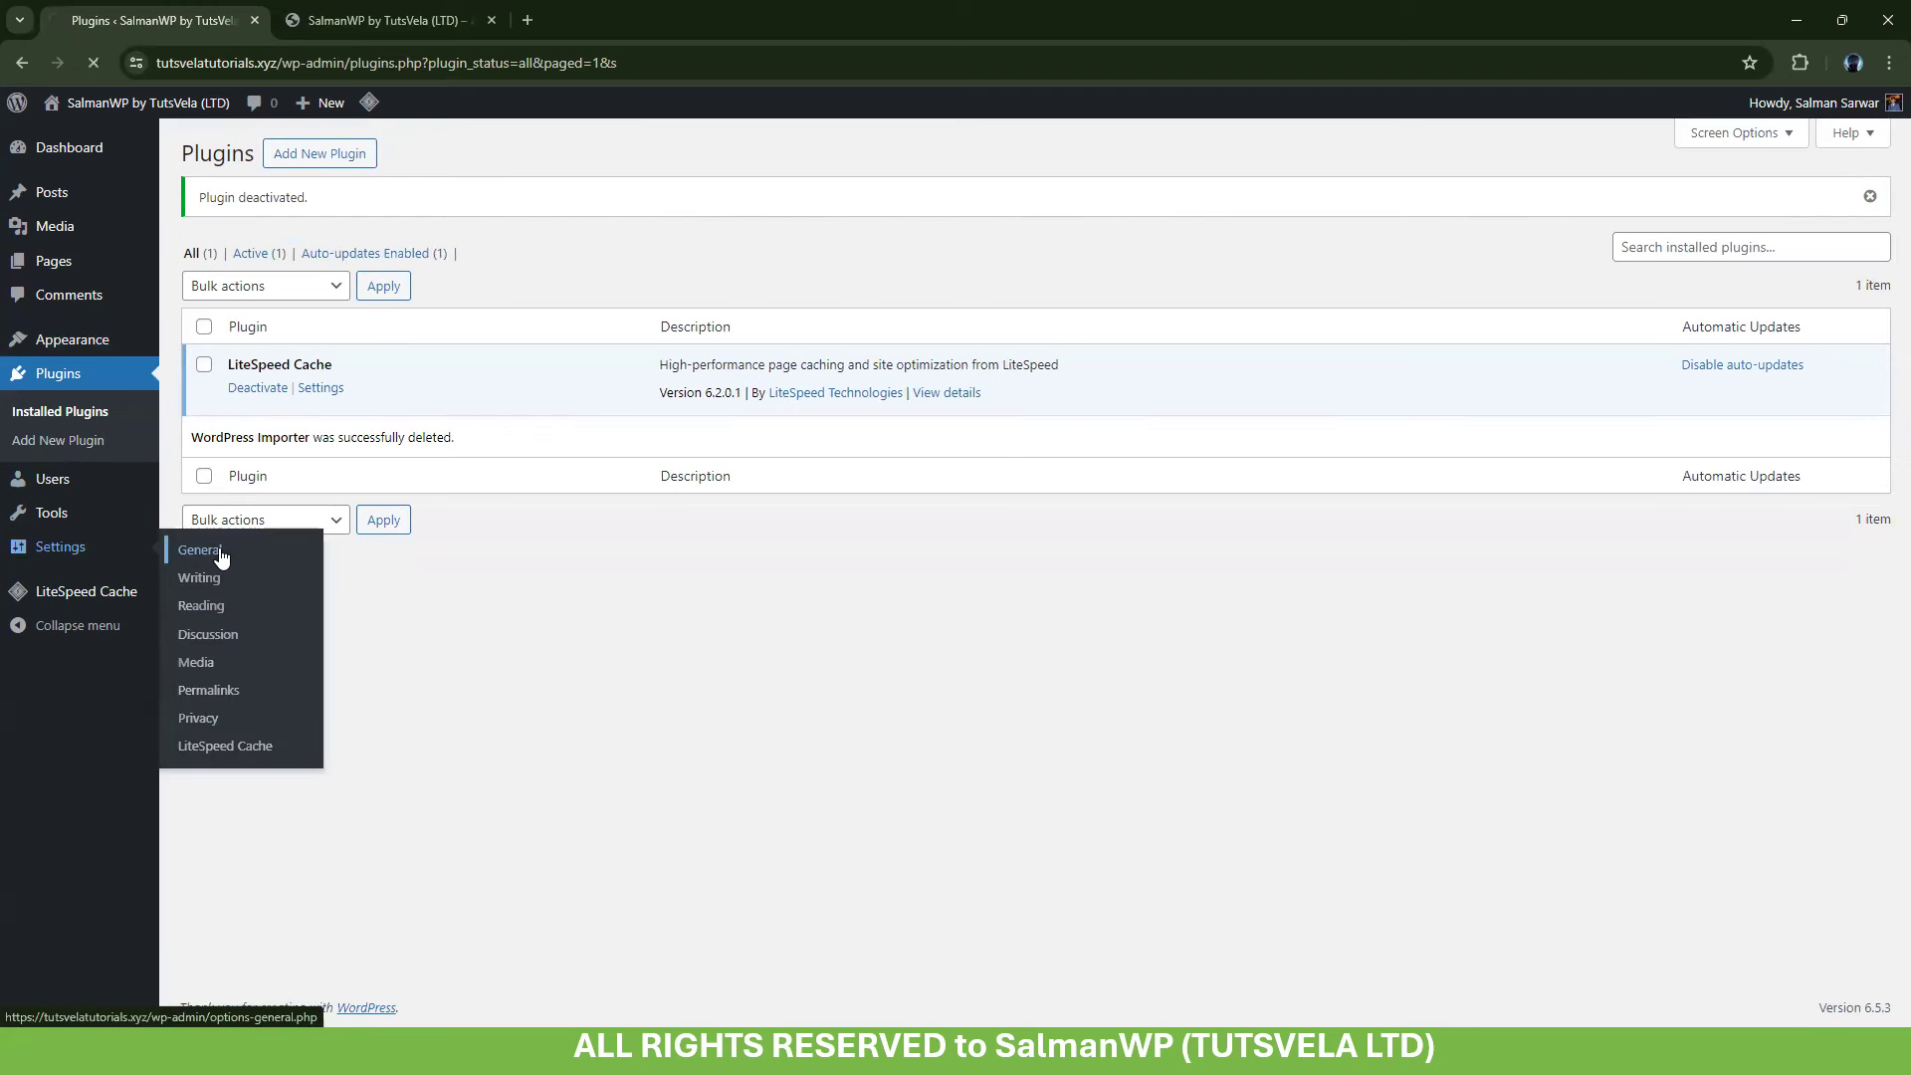
left_click_drag(647, 207, 329, 217)
left_click(220, 238)
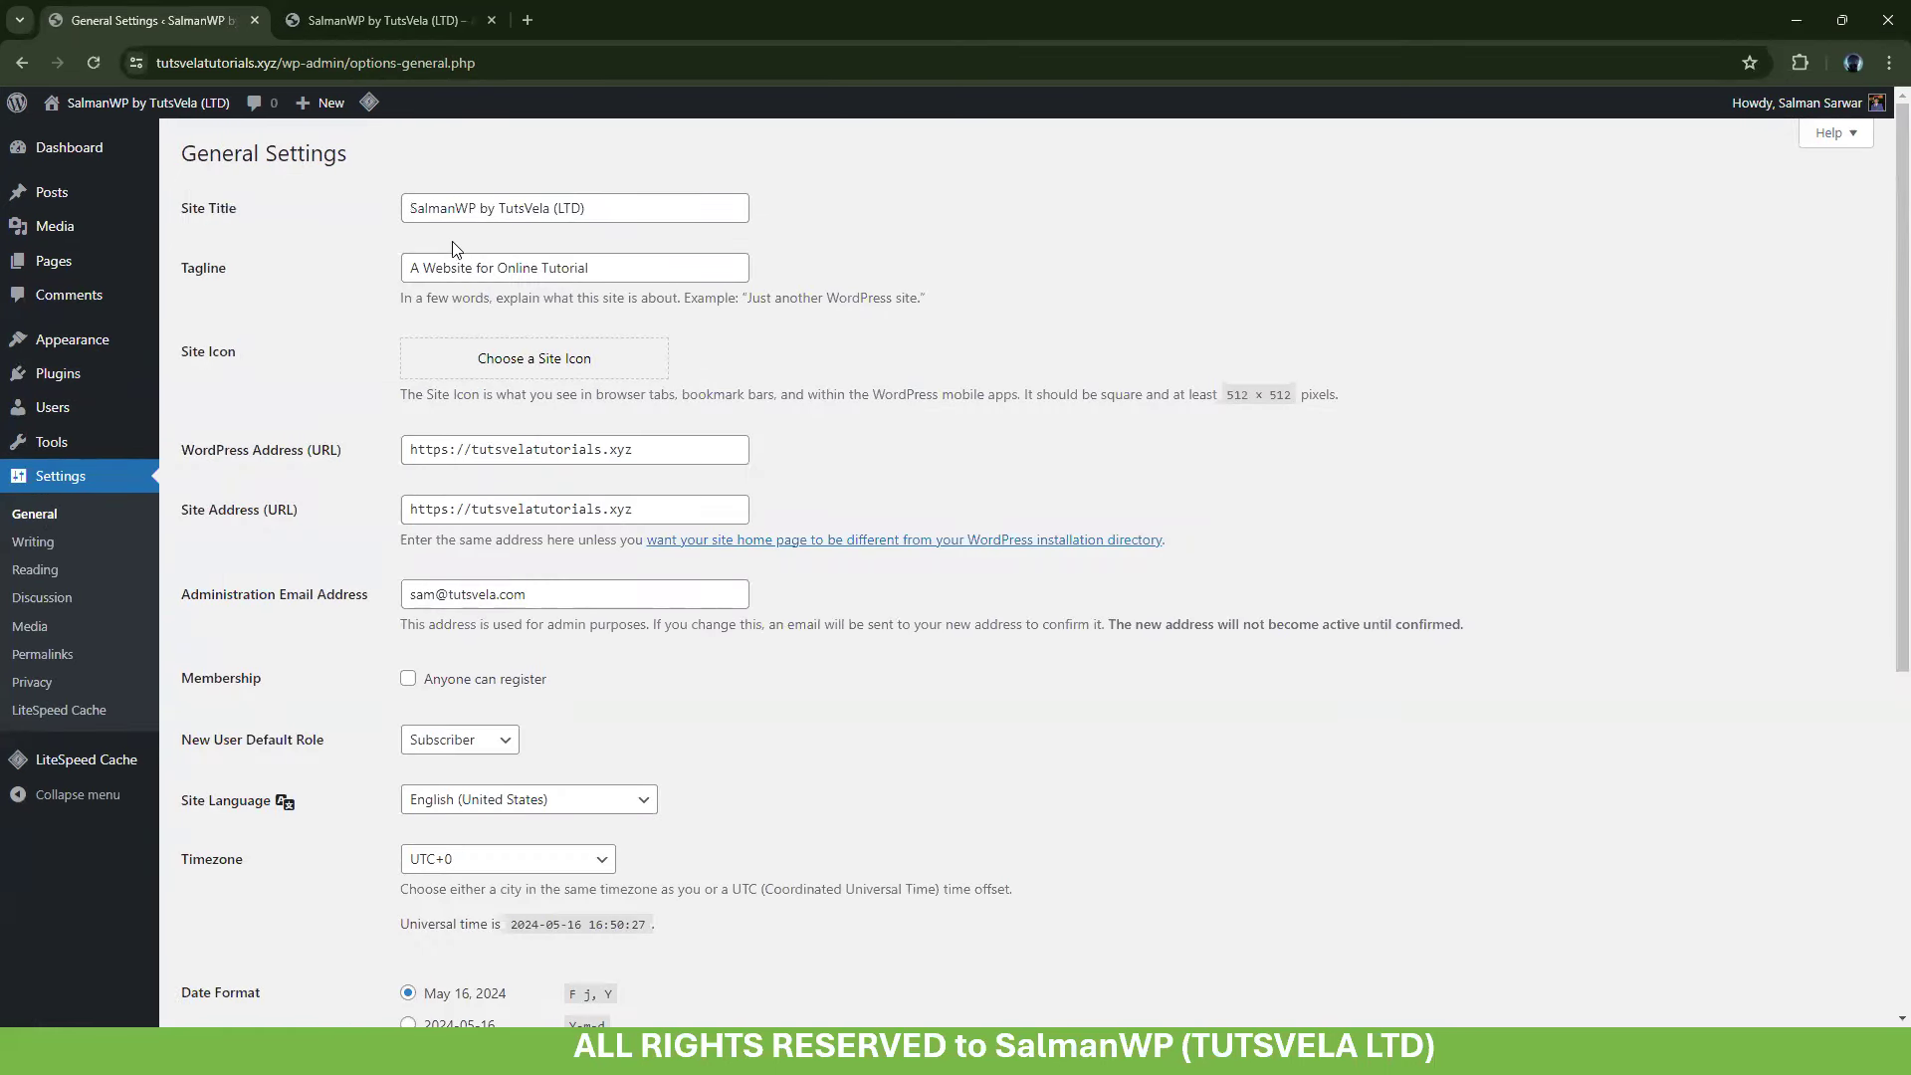
left_click_drag(689, 280, 237, 277)
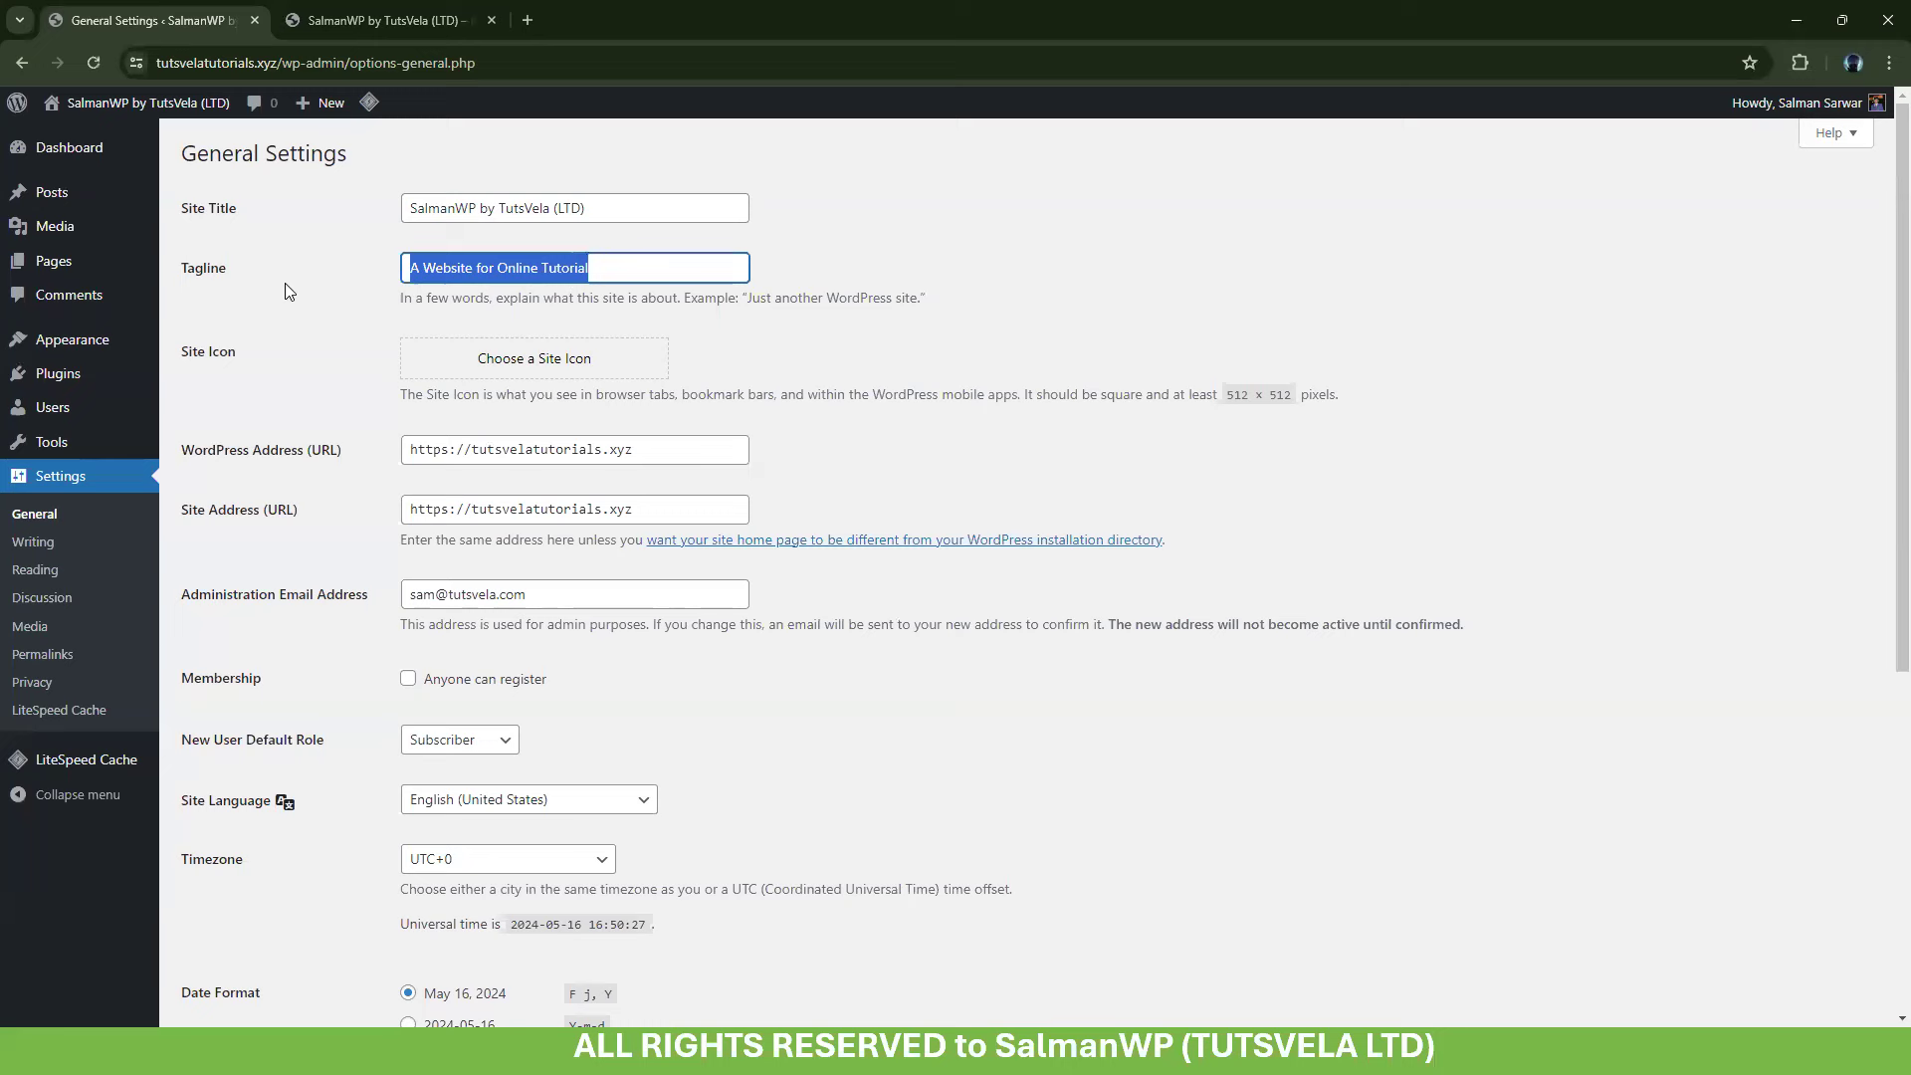
left_click(334, 364)
scroll(349, 541, "down", 4)
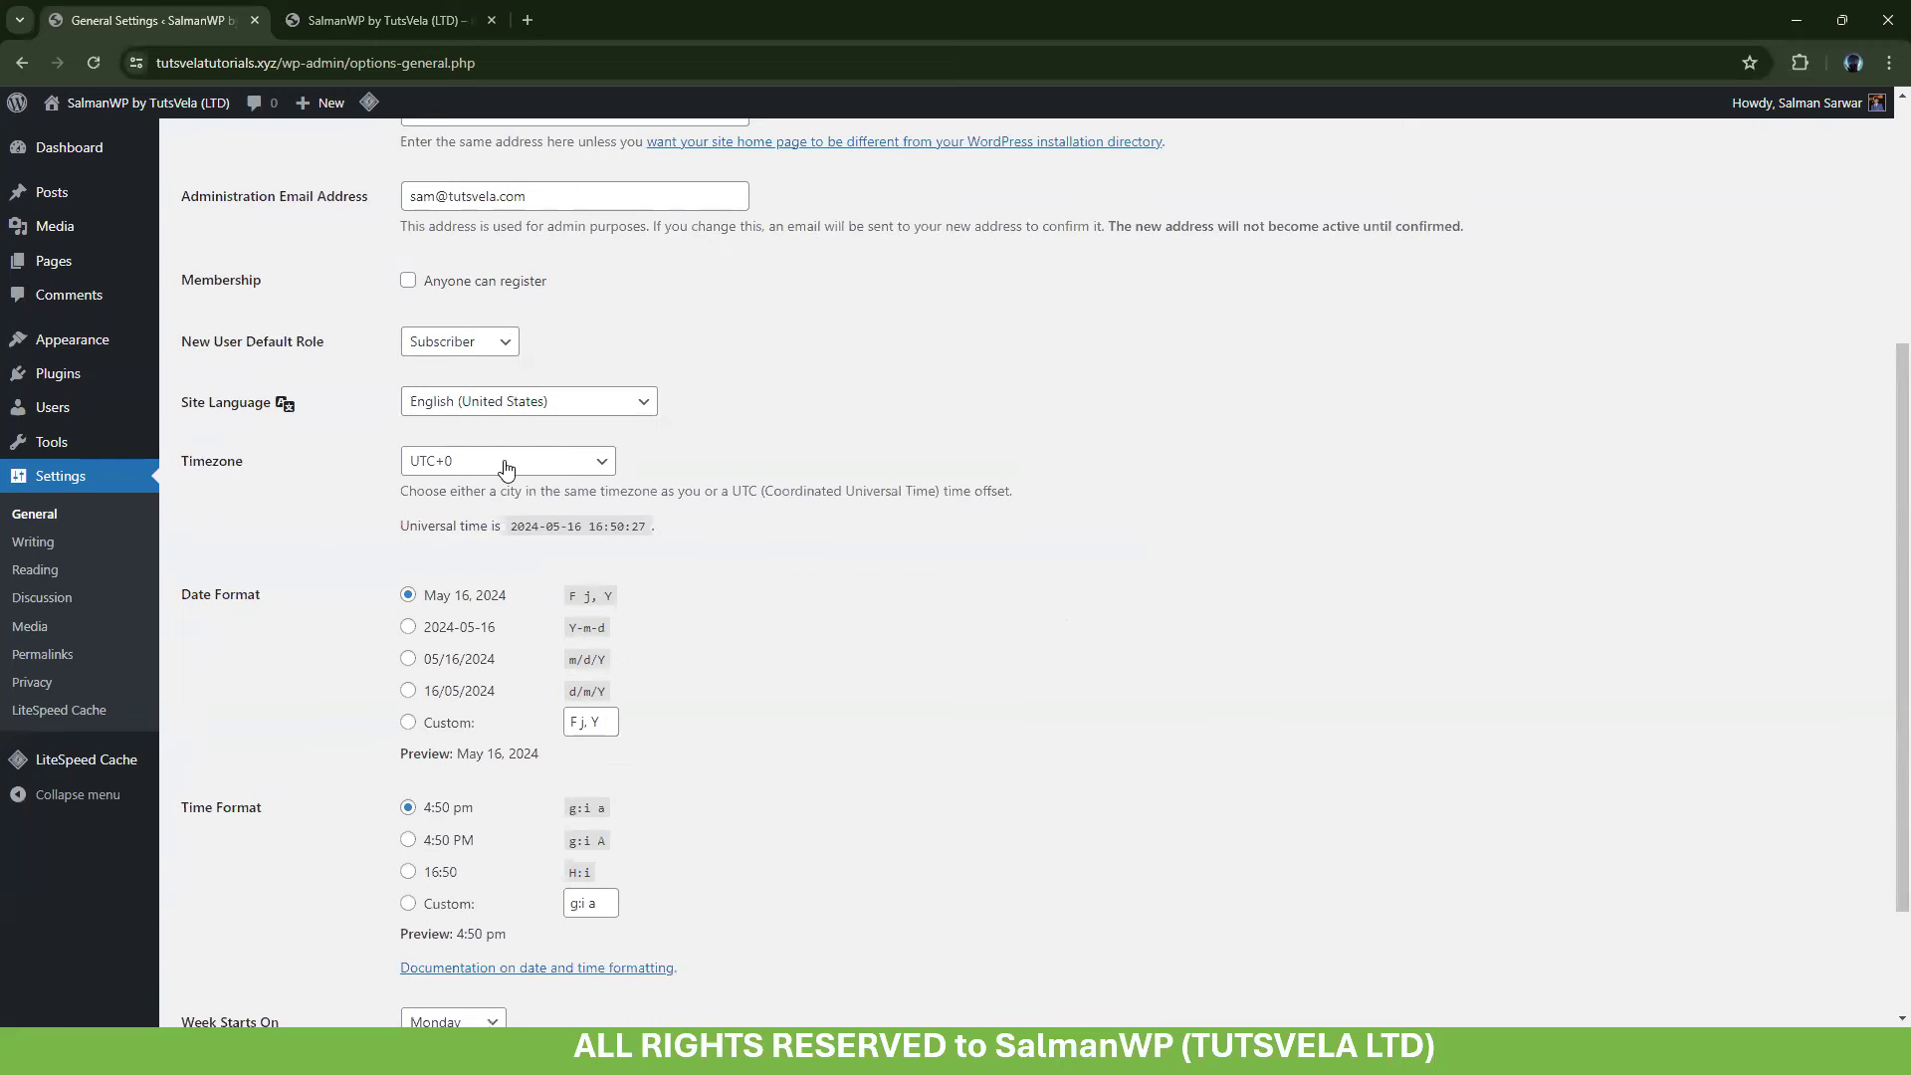
double_click(197, 463)
left_click(261, 477)
left_click_drag(411, 492, 1093, 495)
left_click(1095, 494)
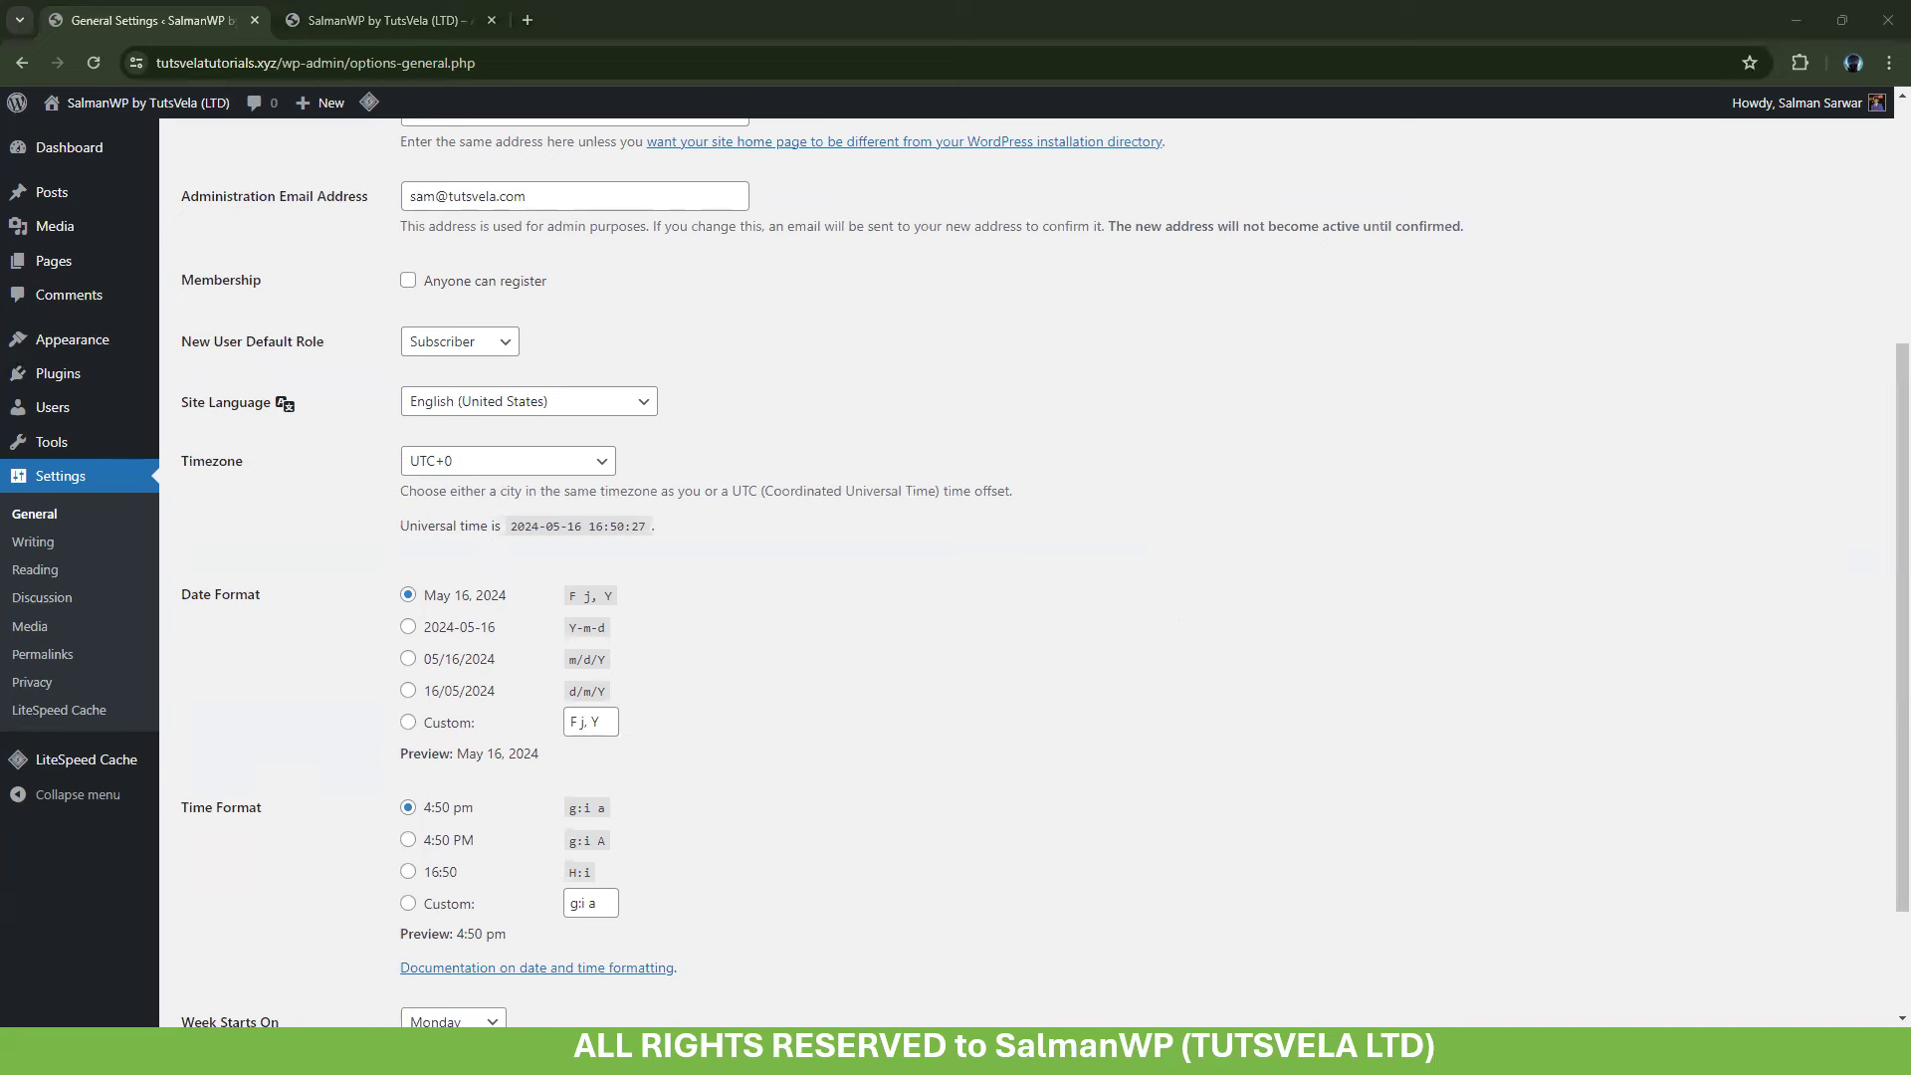
Set the site's timezone to UTC+5:30 and save the general settings
left_click(483, 467)
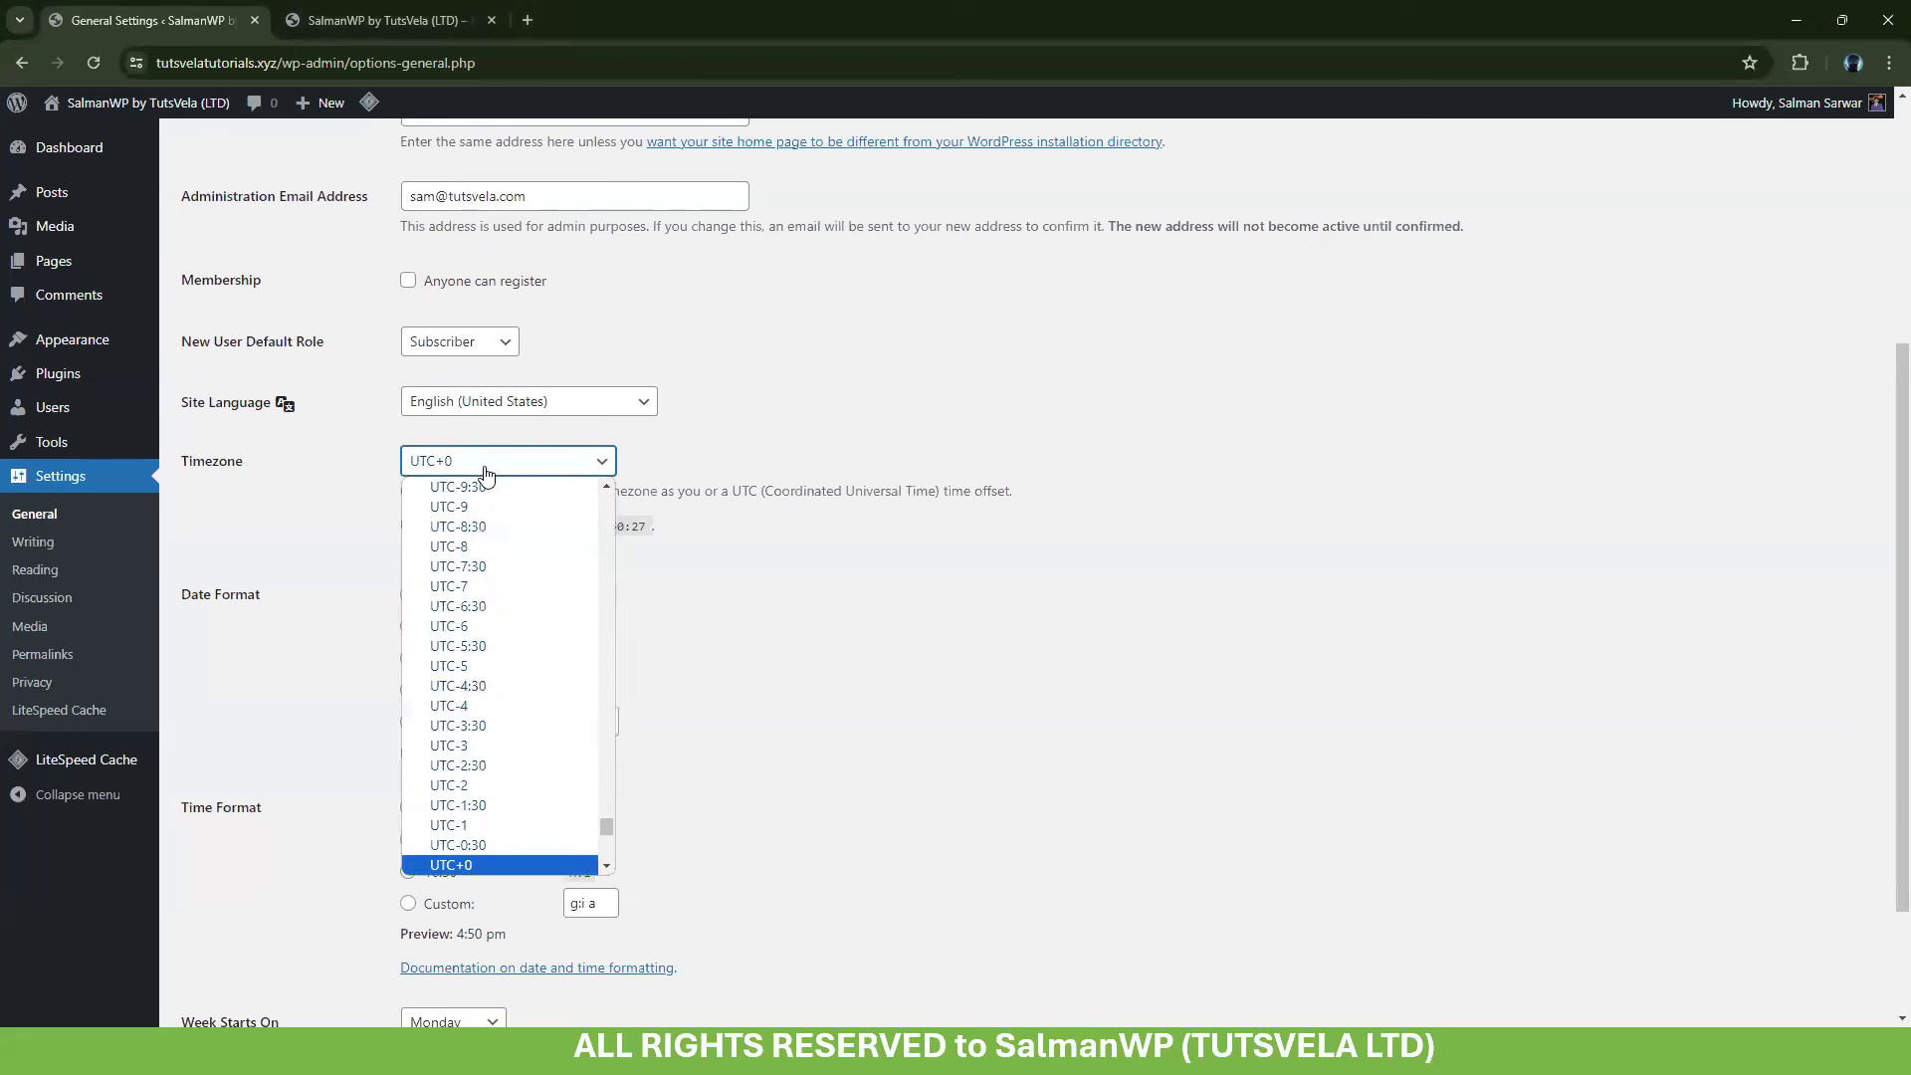
left_click_drag(607, 829, 607, 851)
scroll(546, 707, "up", 4)
scroll(491, 791, "down", 4)
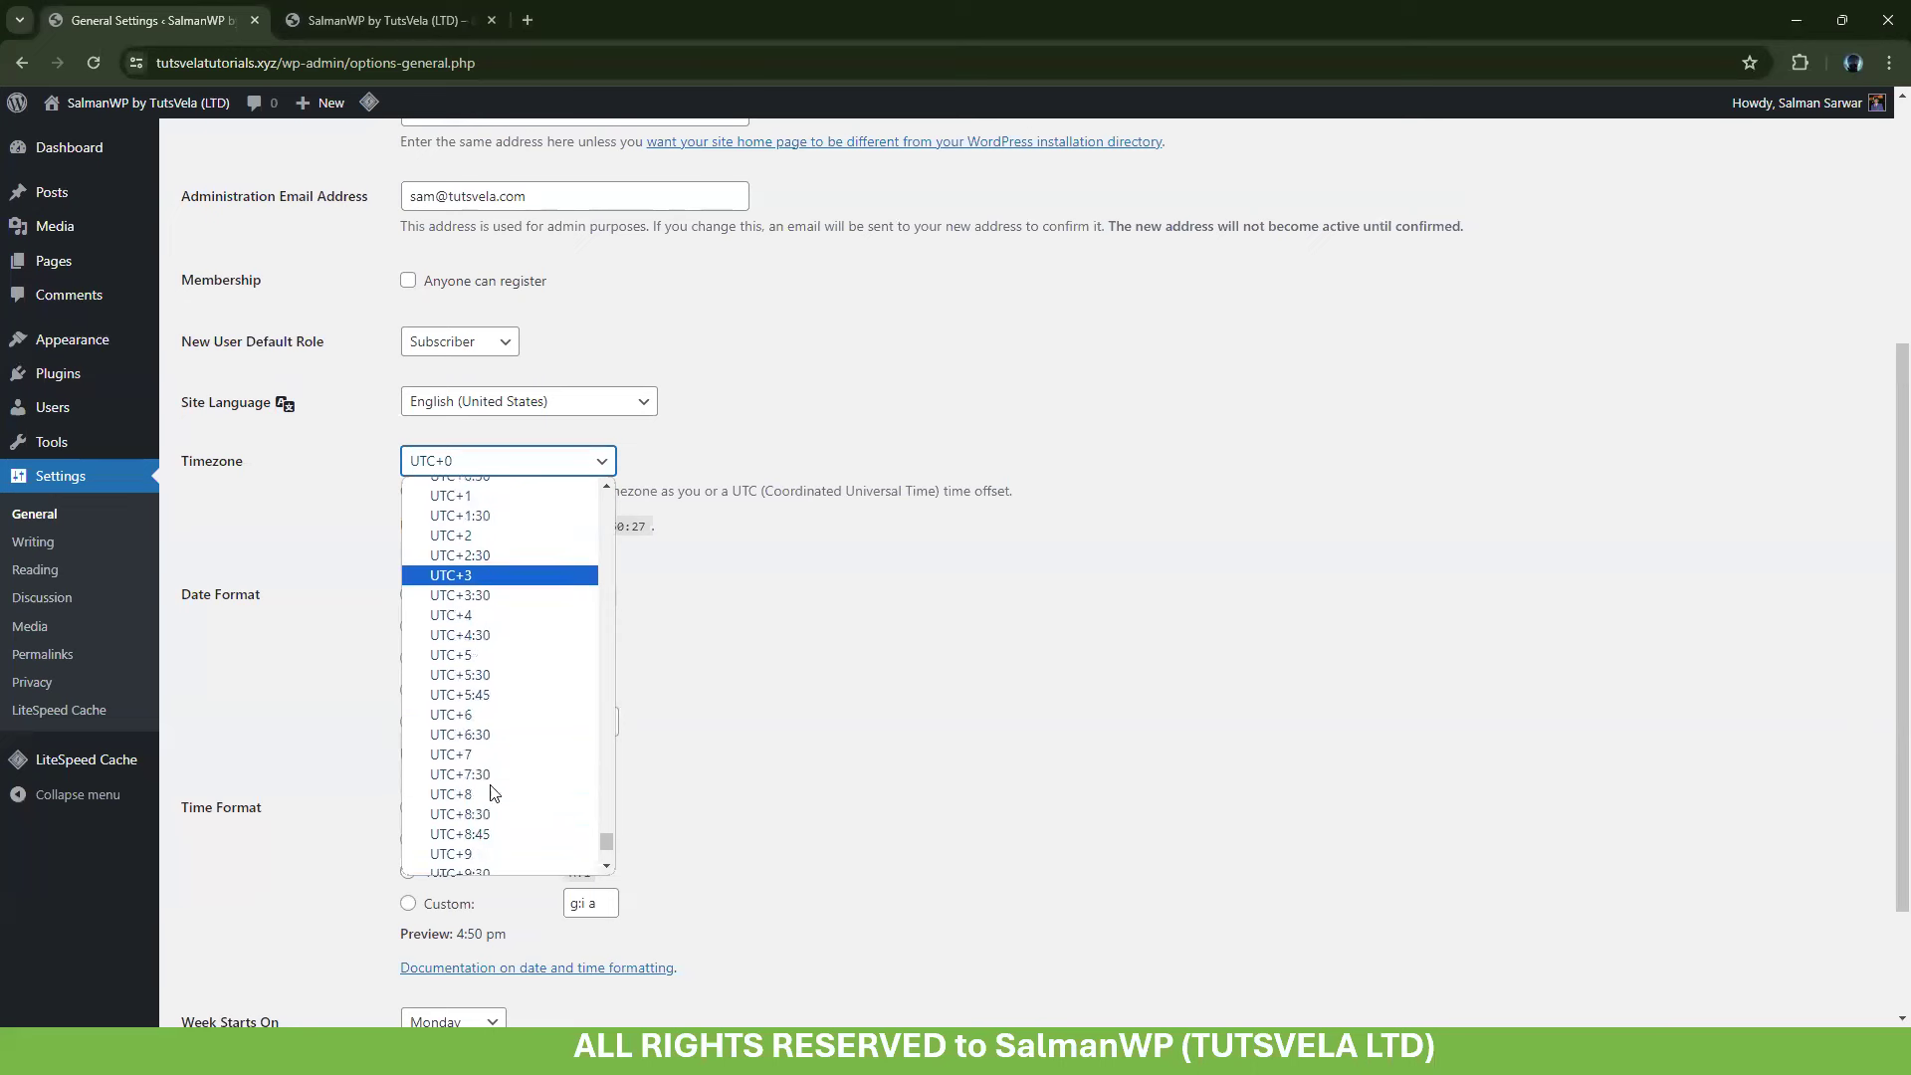
left_click(529, 494)
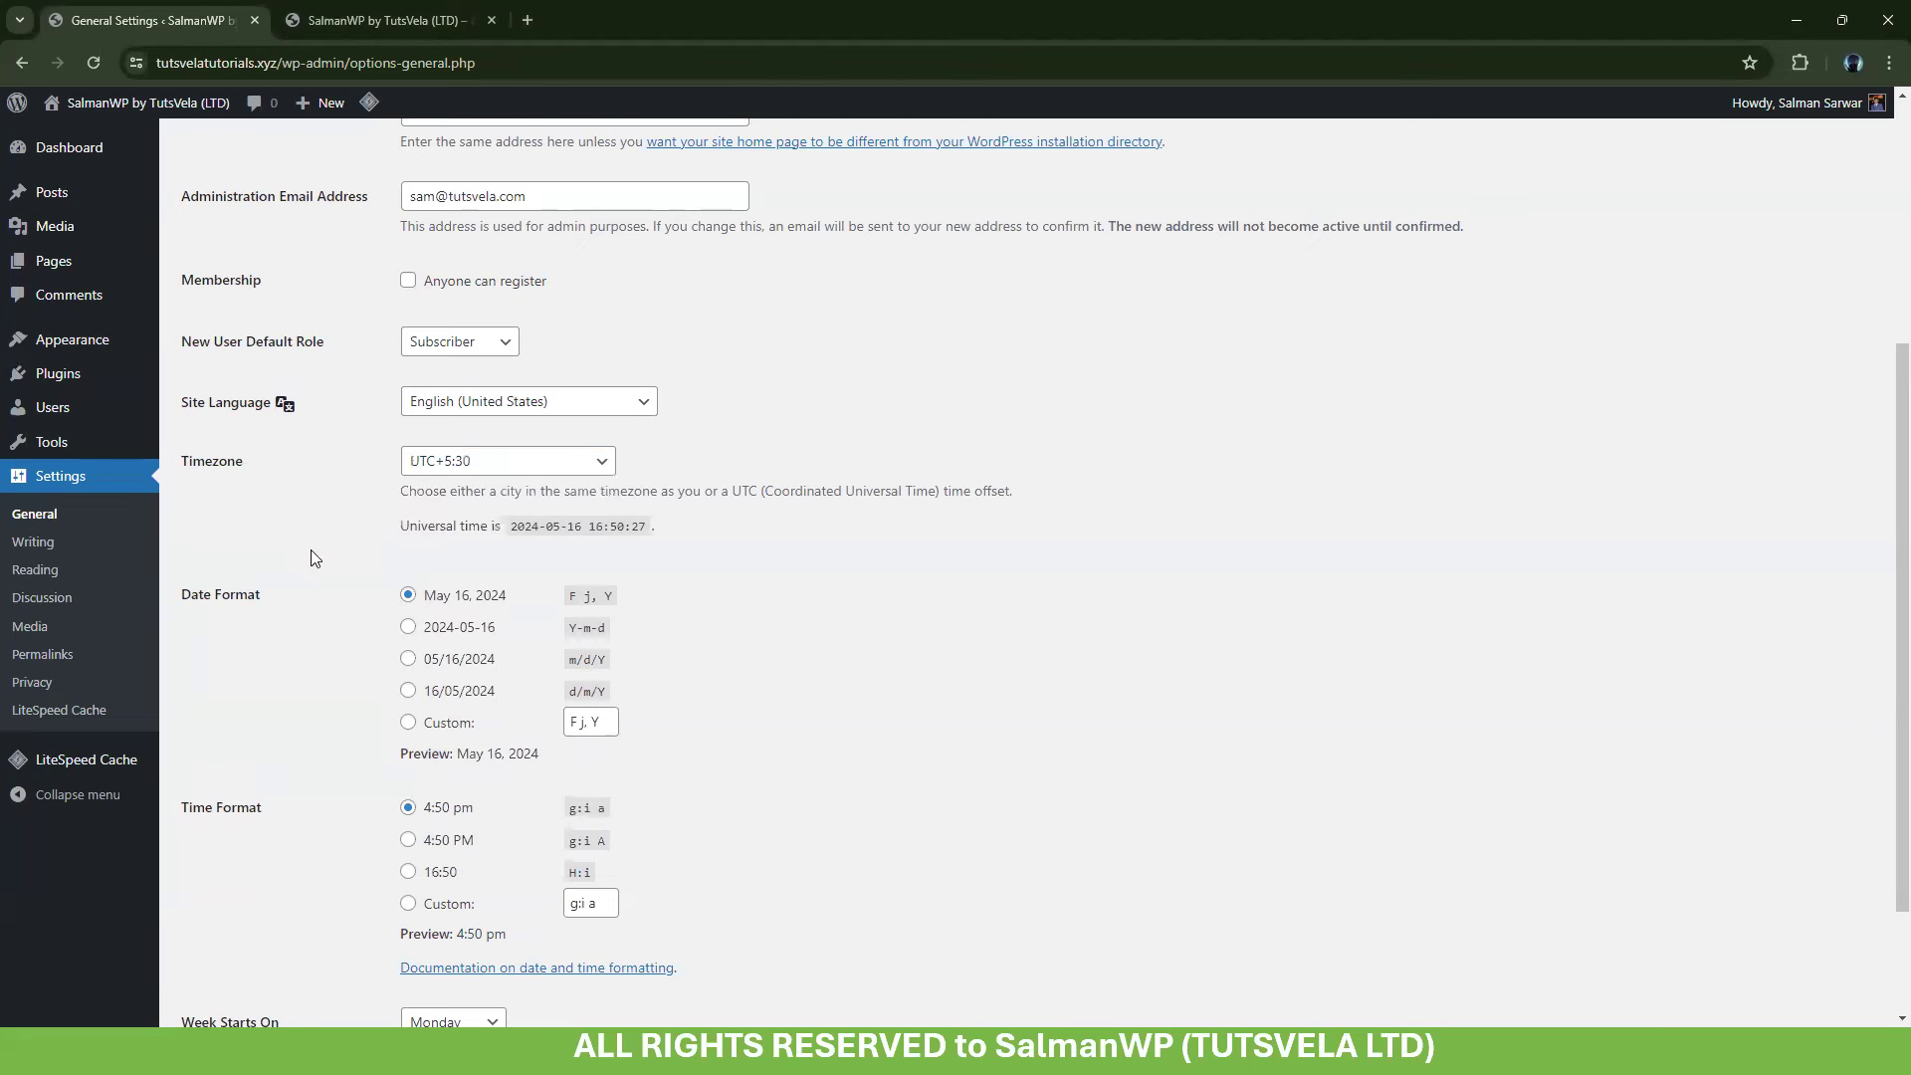
scroll(310, 550, "down", 3)
left_click(232, 925)
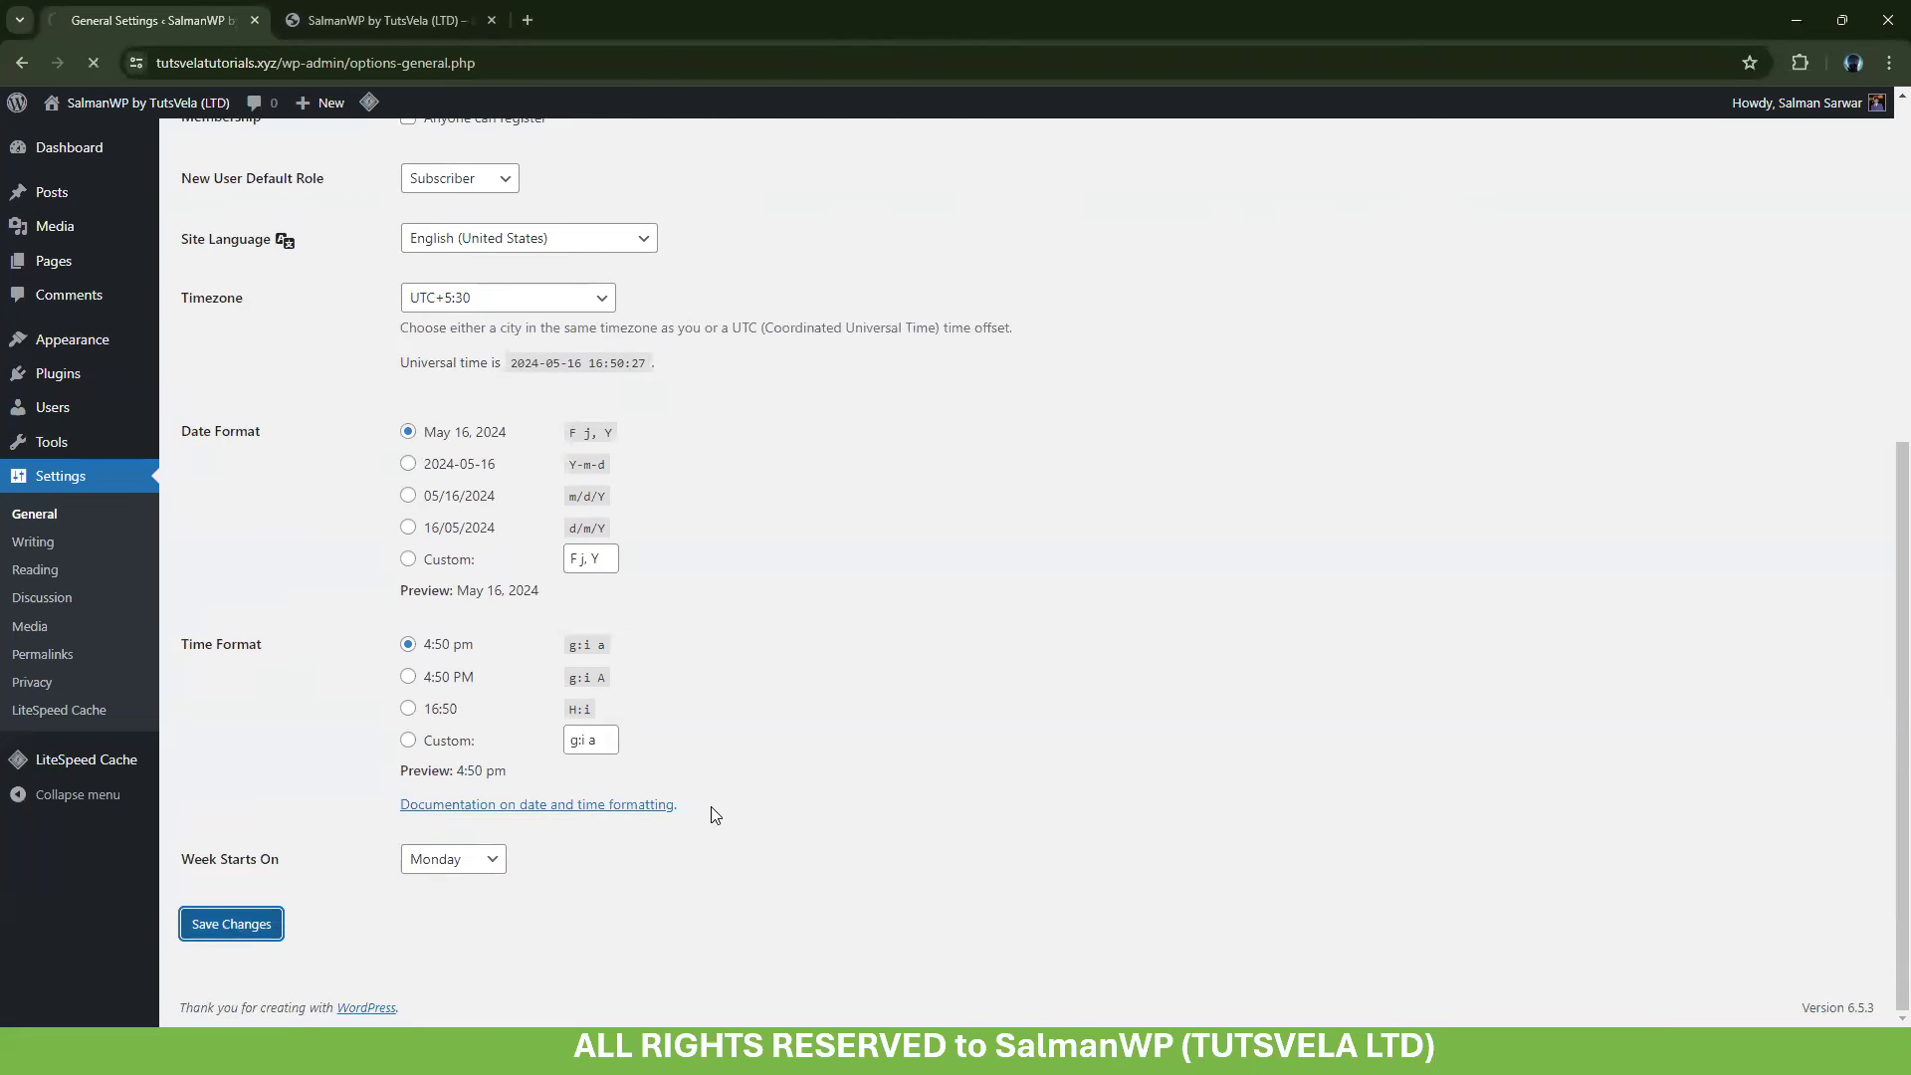
Check the general settings down to the week start day, and review the permalink structure options
scroll(336, 816, "down", 5)
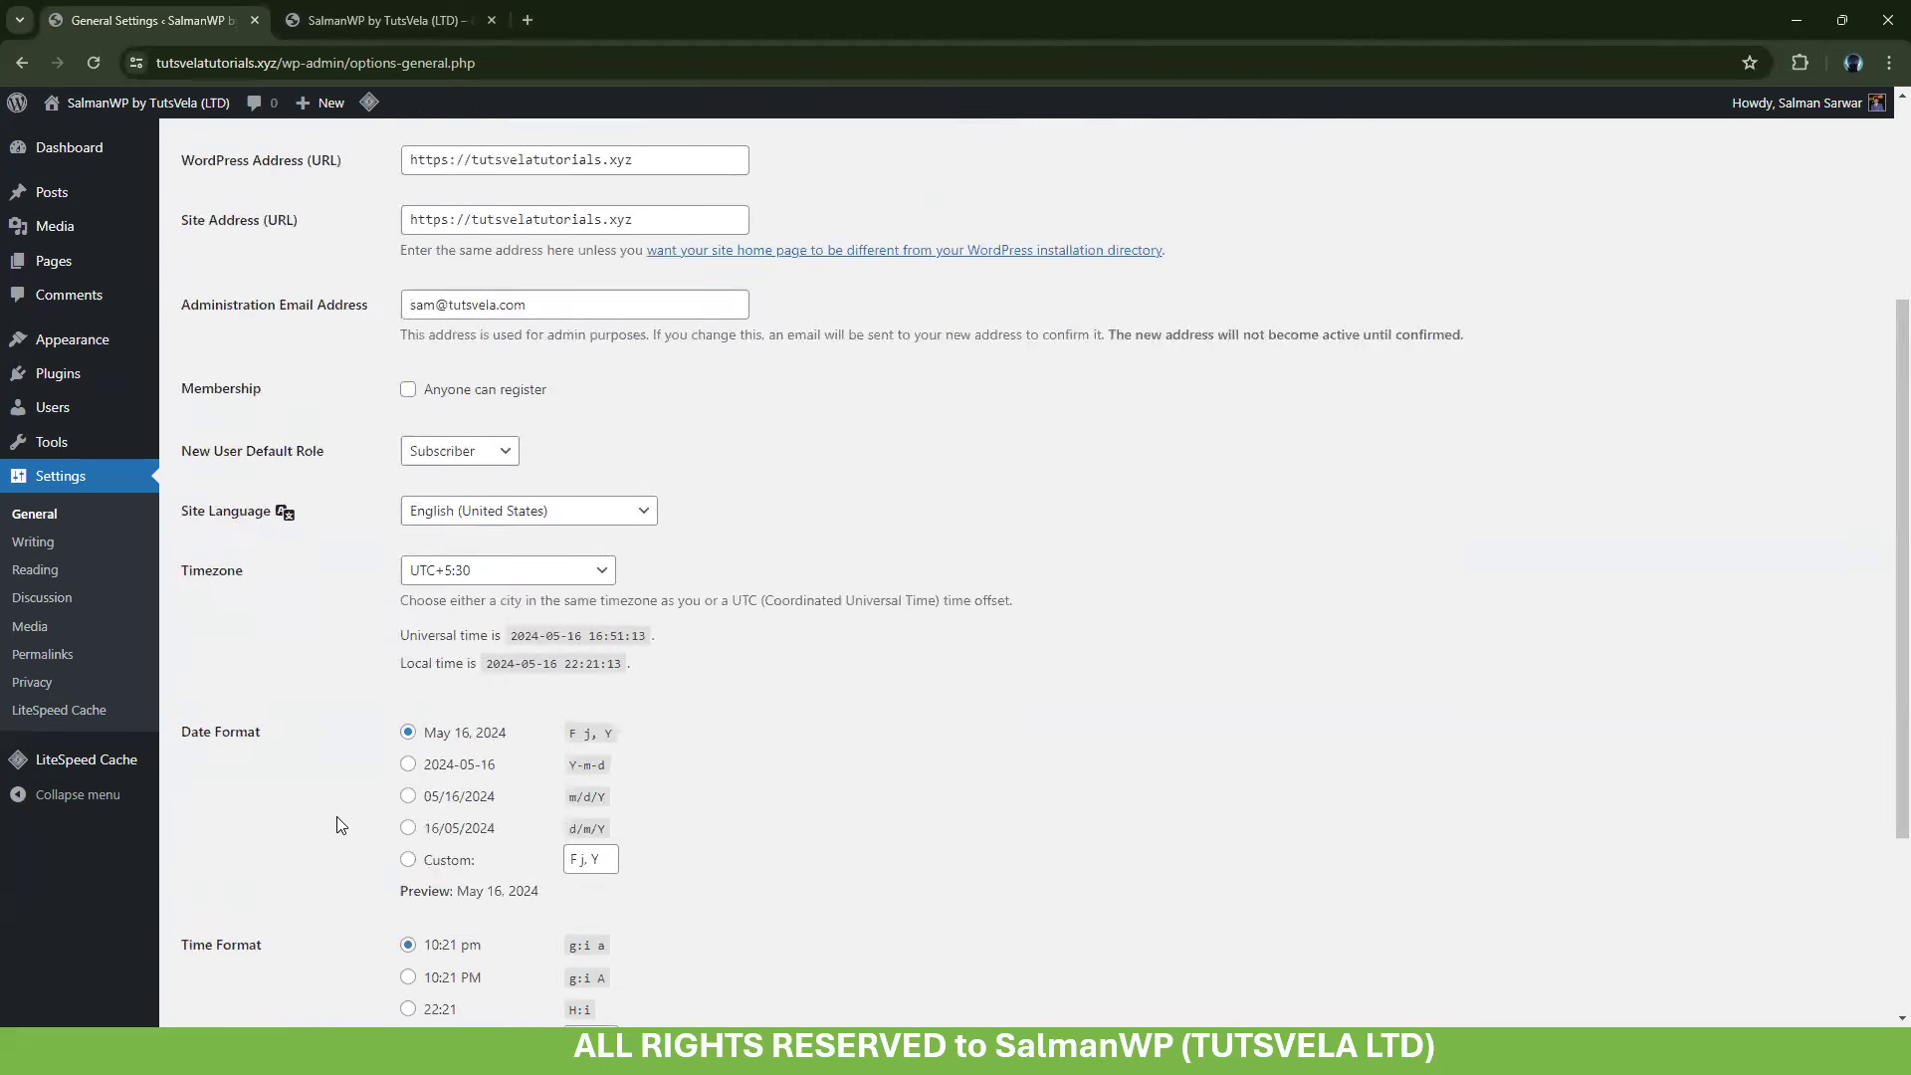
left_click_drag(211, 911, 324, 904)
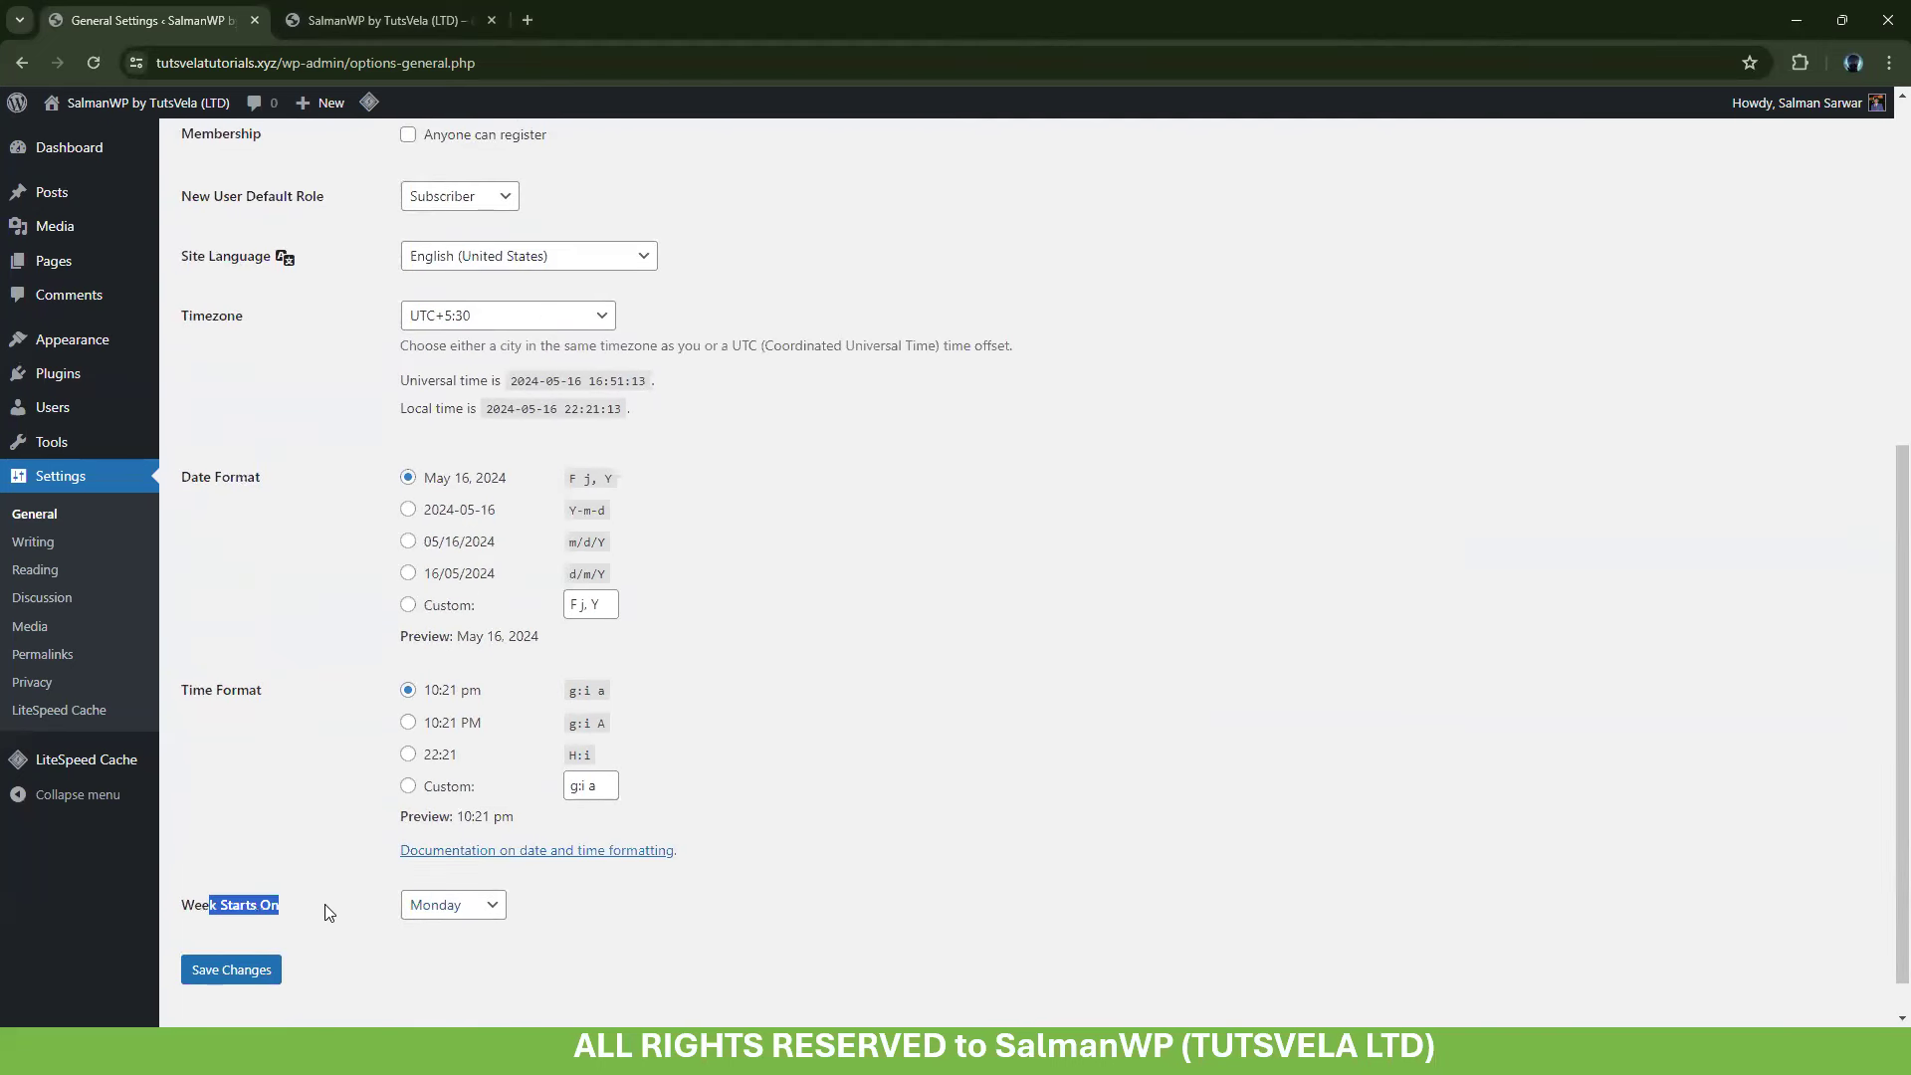
left_click(964, 806)
scroll(500, 525, "up", 3)
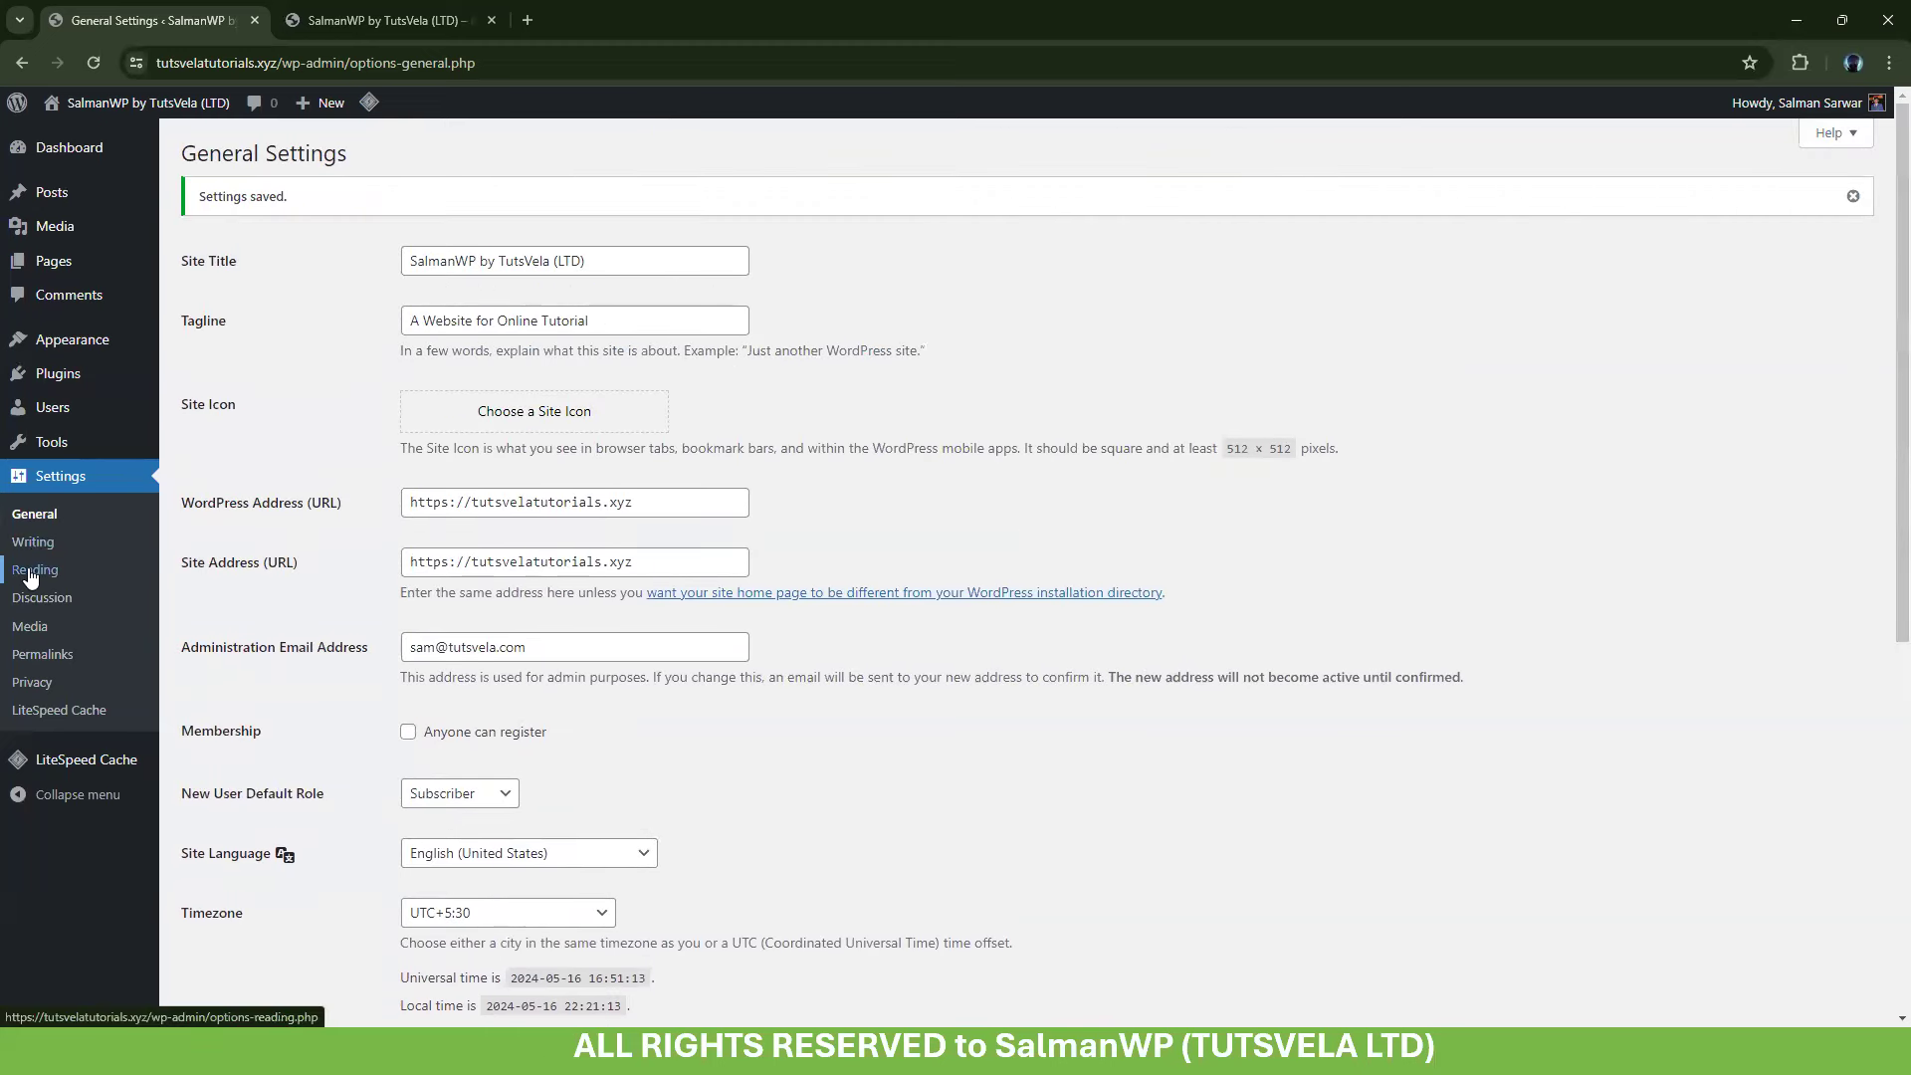
left_click(16, 664)
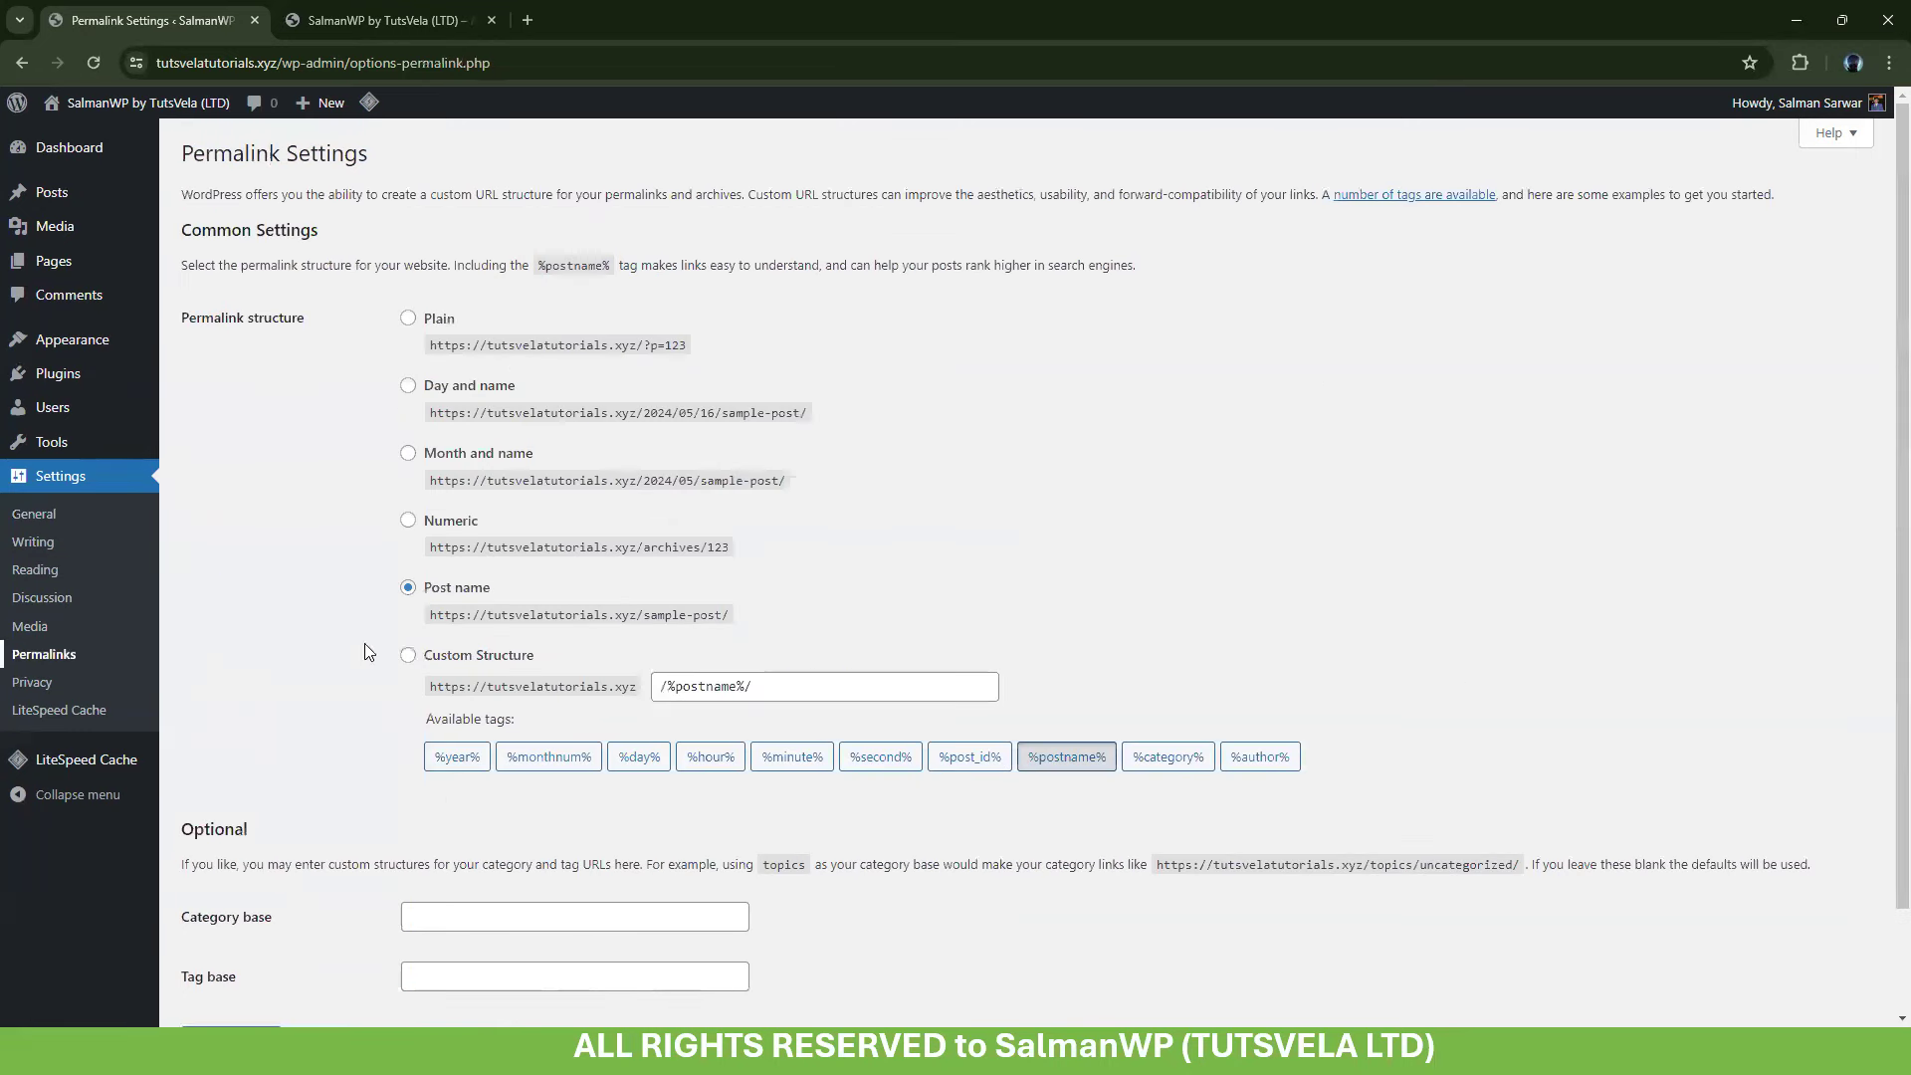
left_click_drag(446, 590, 524, 599)
scroll(328, 625, "down", 2)
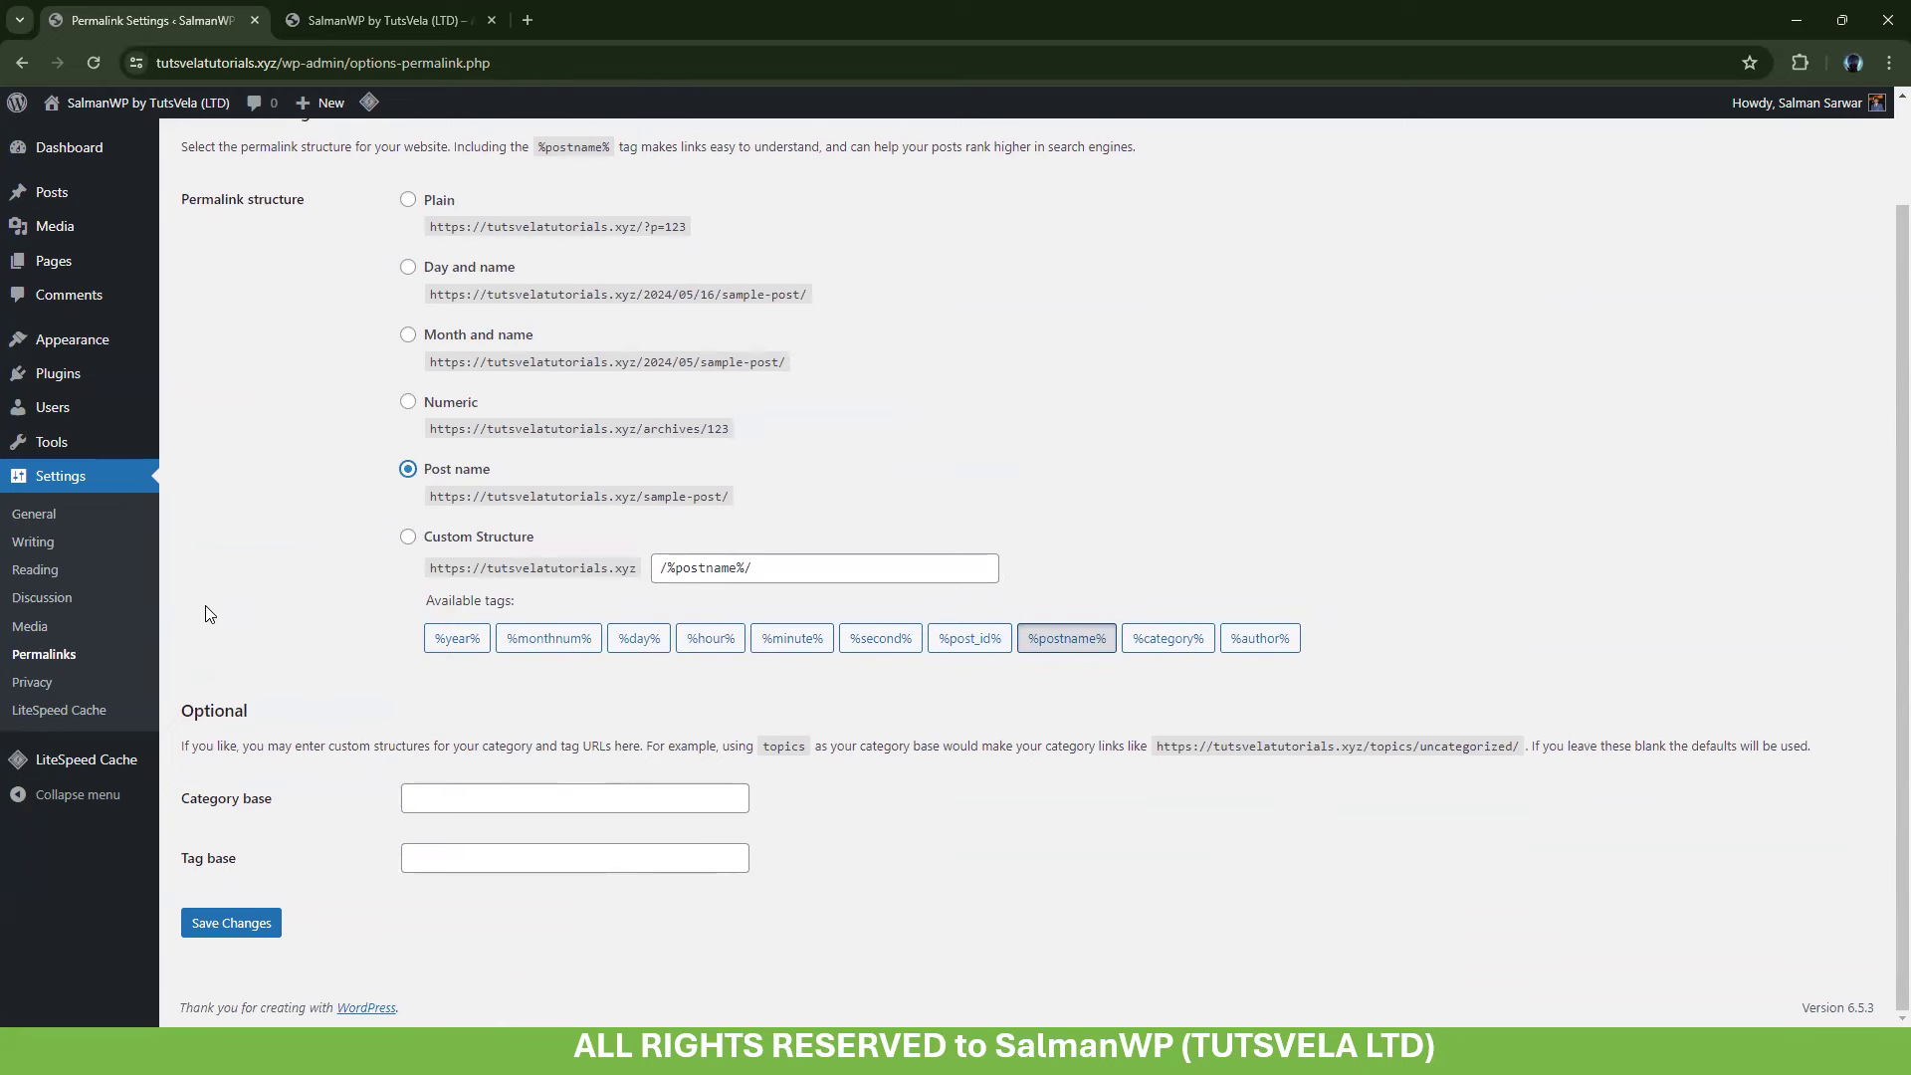
scroll(209, 620, "up", 2)
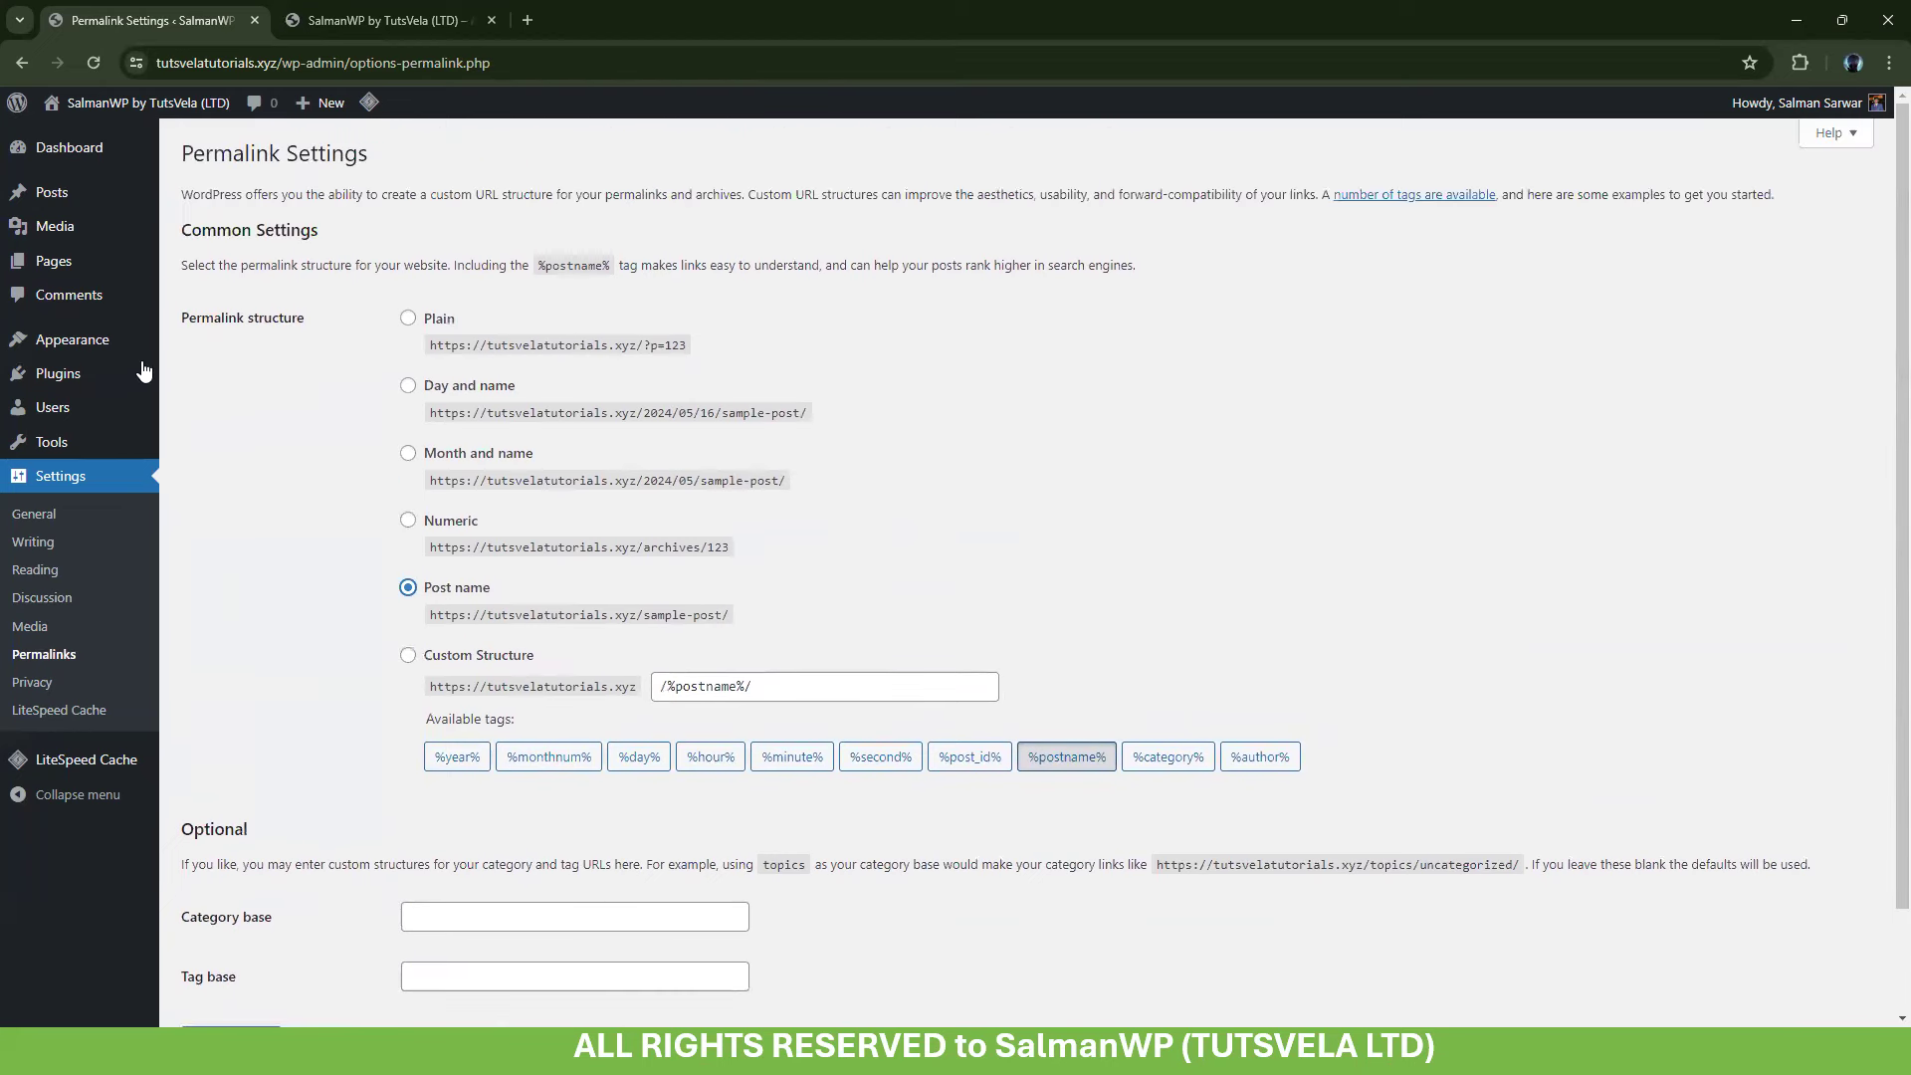
Open the page for adding plugins and search the plugin directory for "kadence"
mouse_move(144, 374)
left_click(236, 383)
left_click(357, 155)
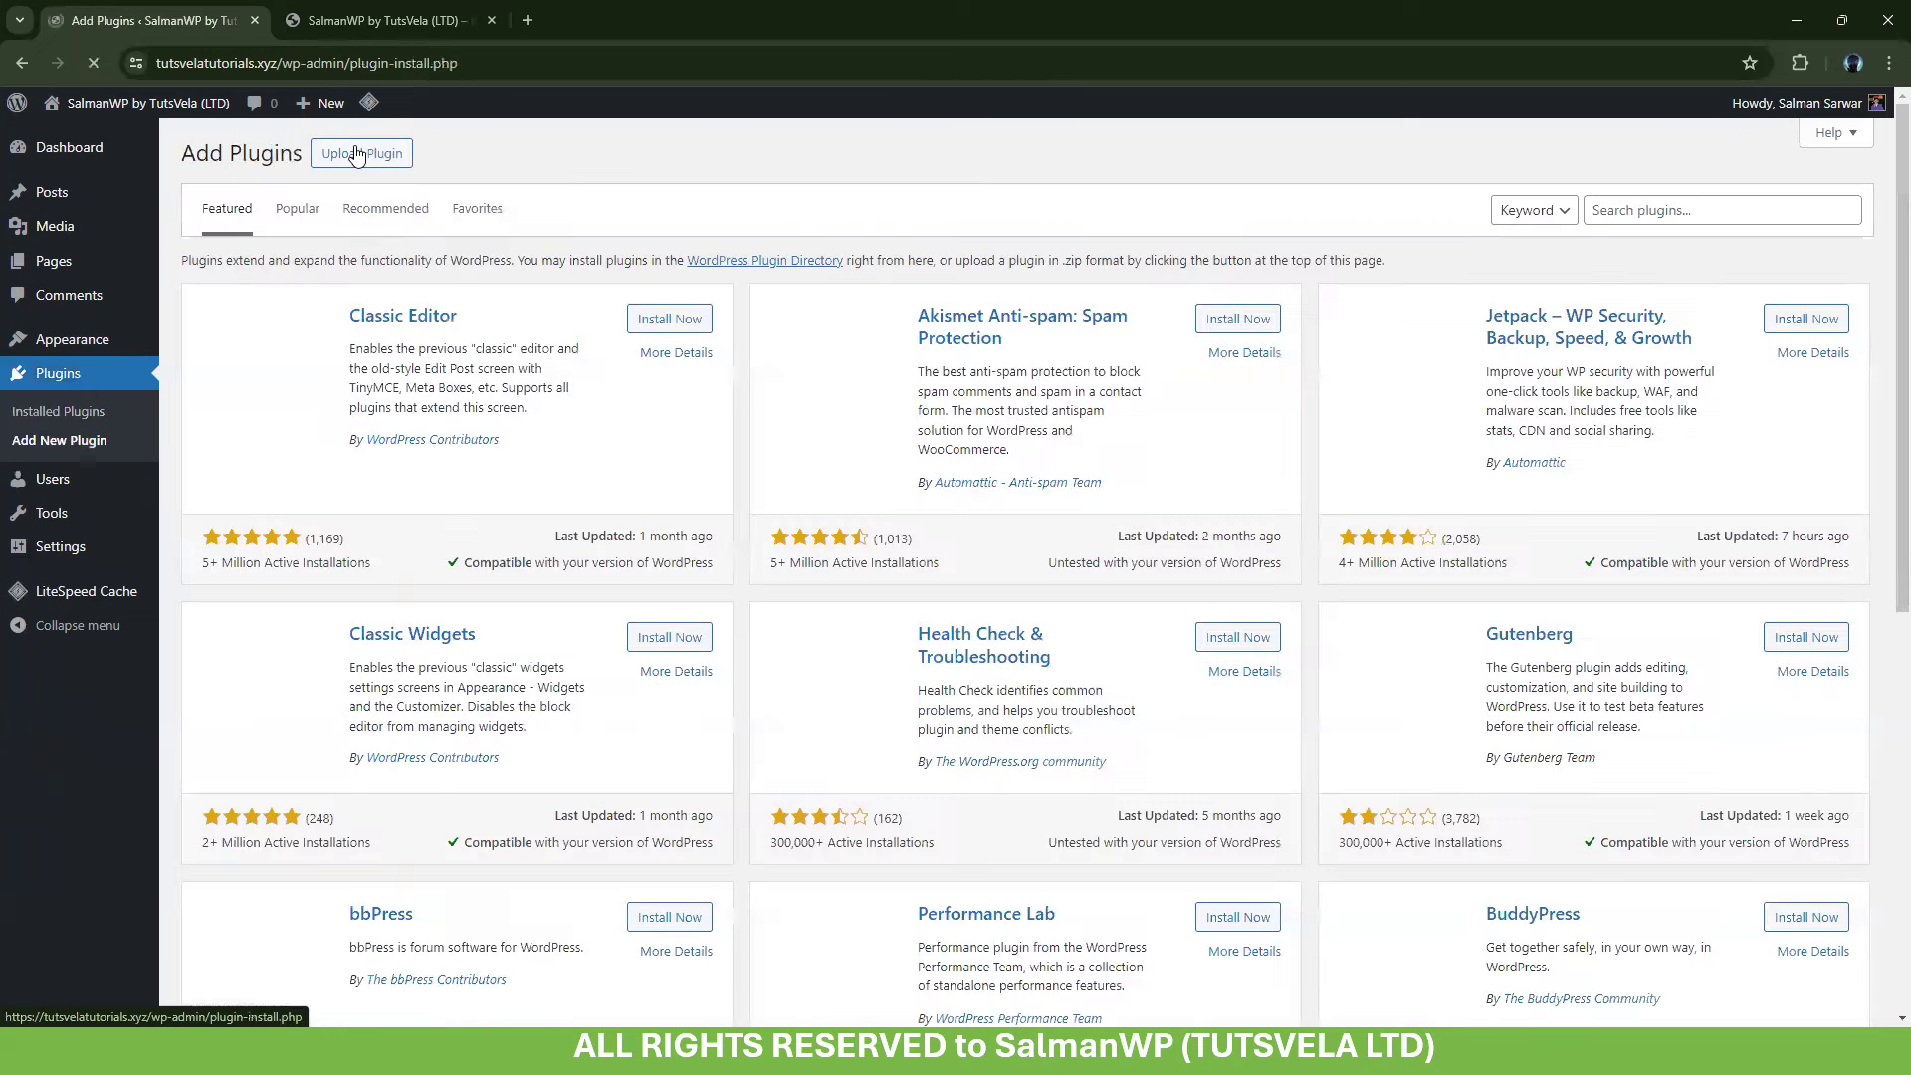
left_click(1714, 209)
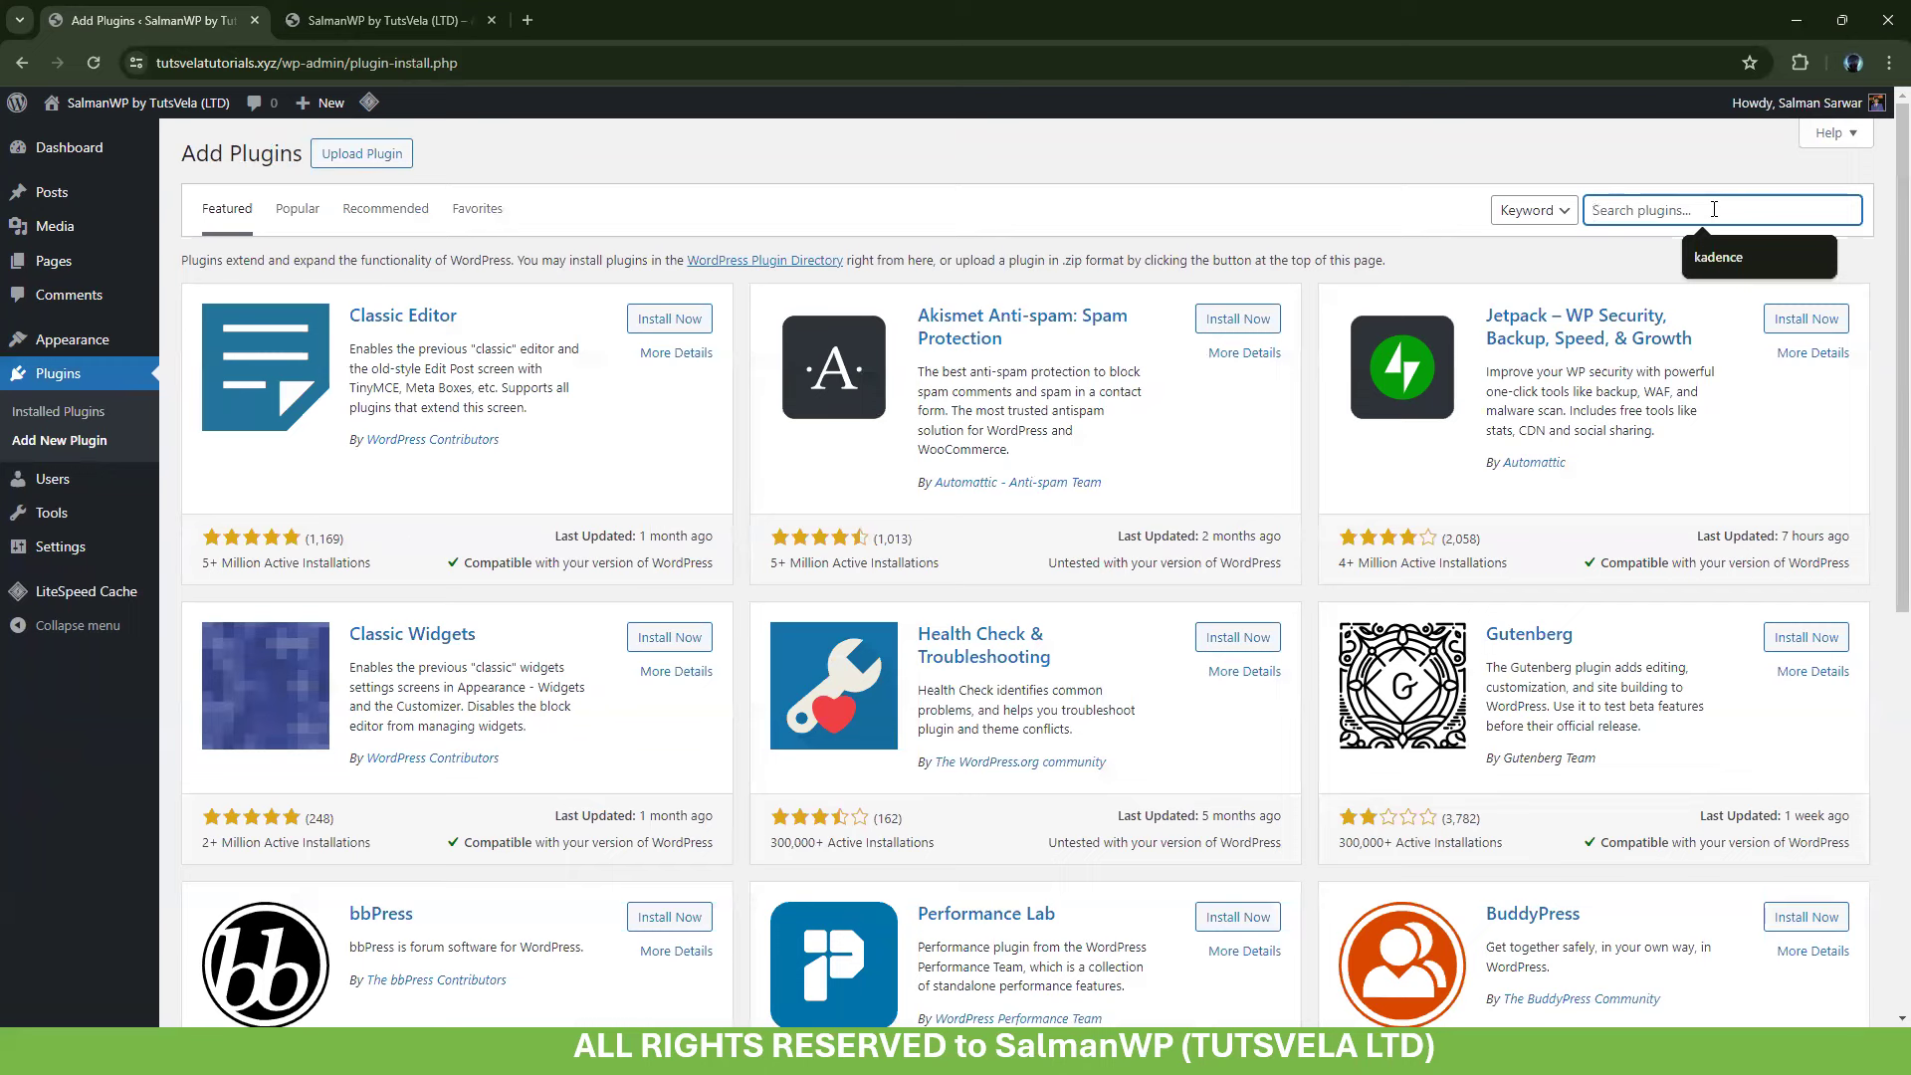
key("Down")
key("Return")
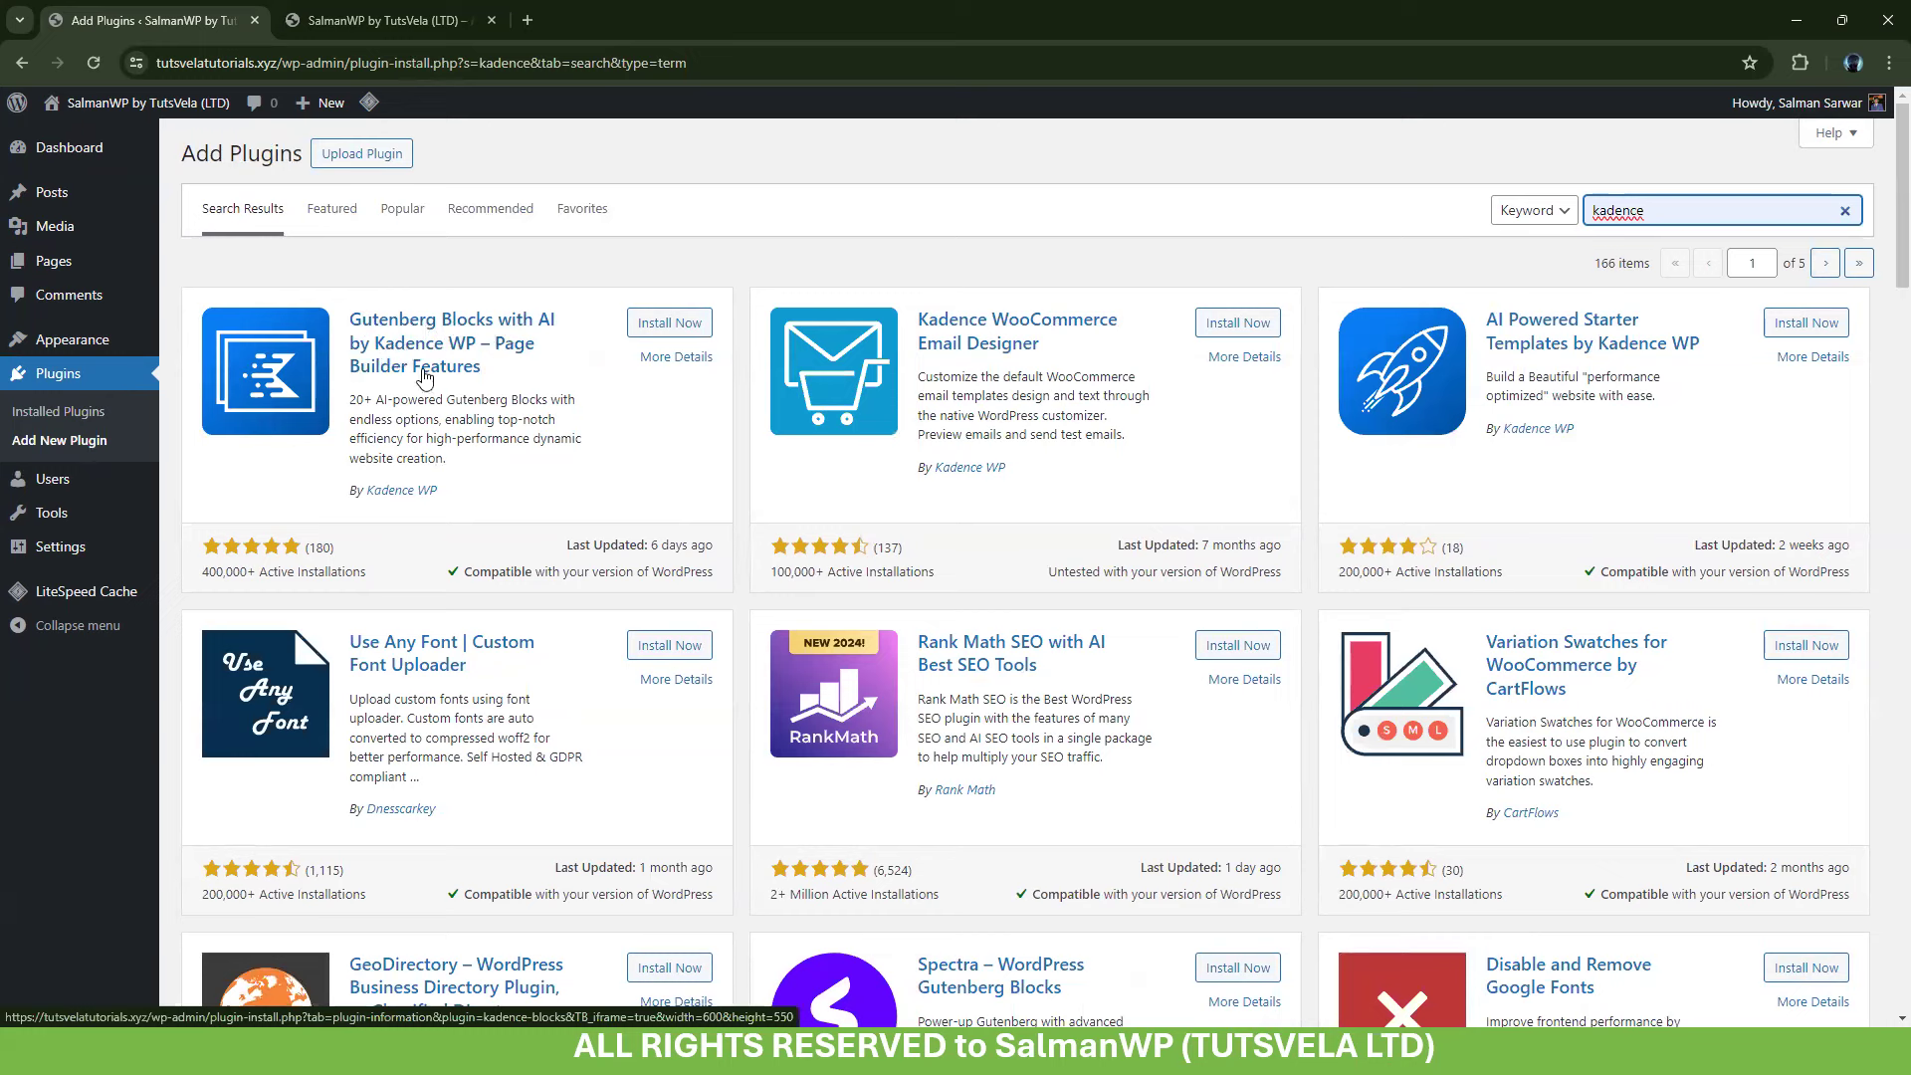
Install and activate the plugin "Gutenberg Blocks with AI by Kadence WP – Page Builder Features"
left_click(672, 325)
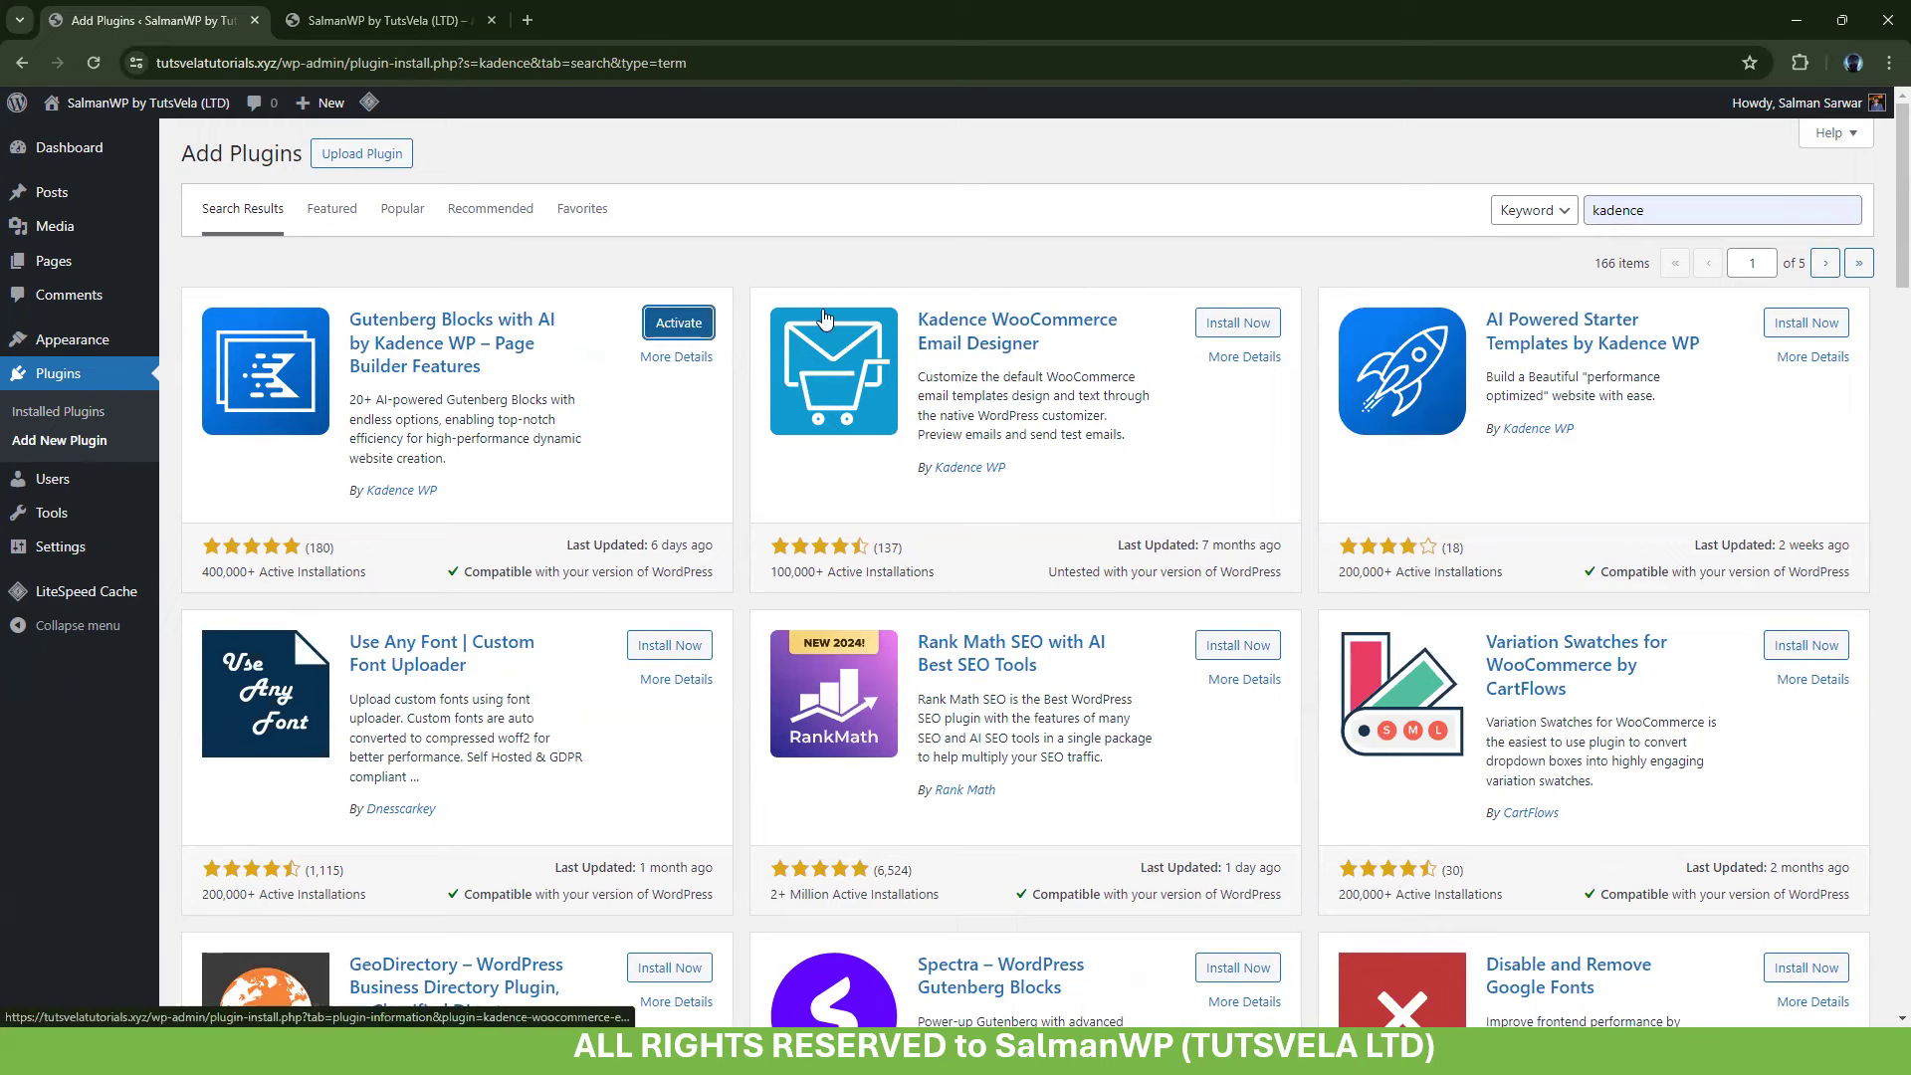
left_click(662, 325)
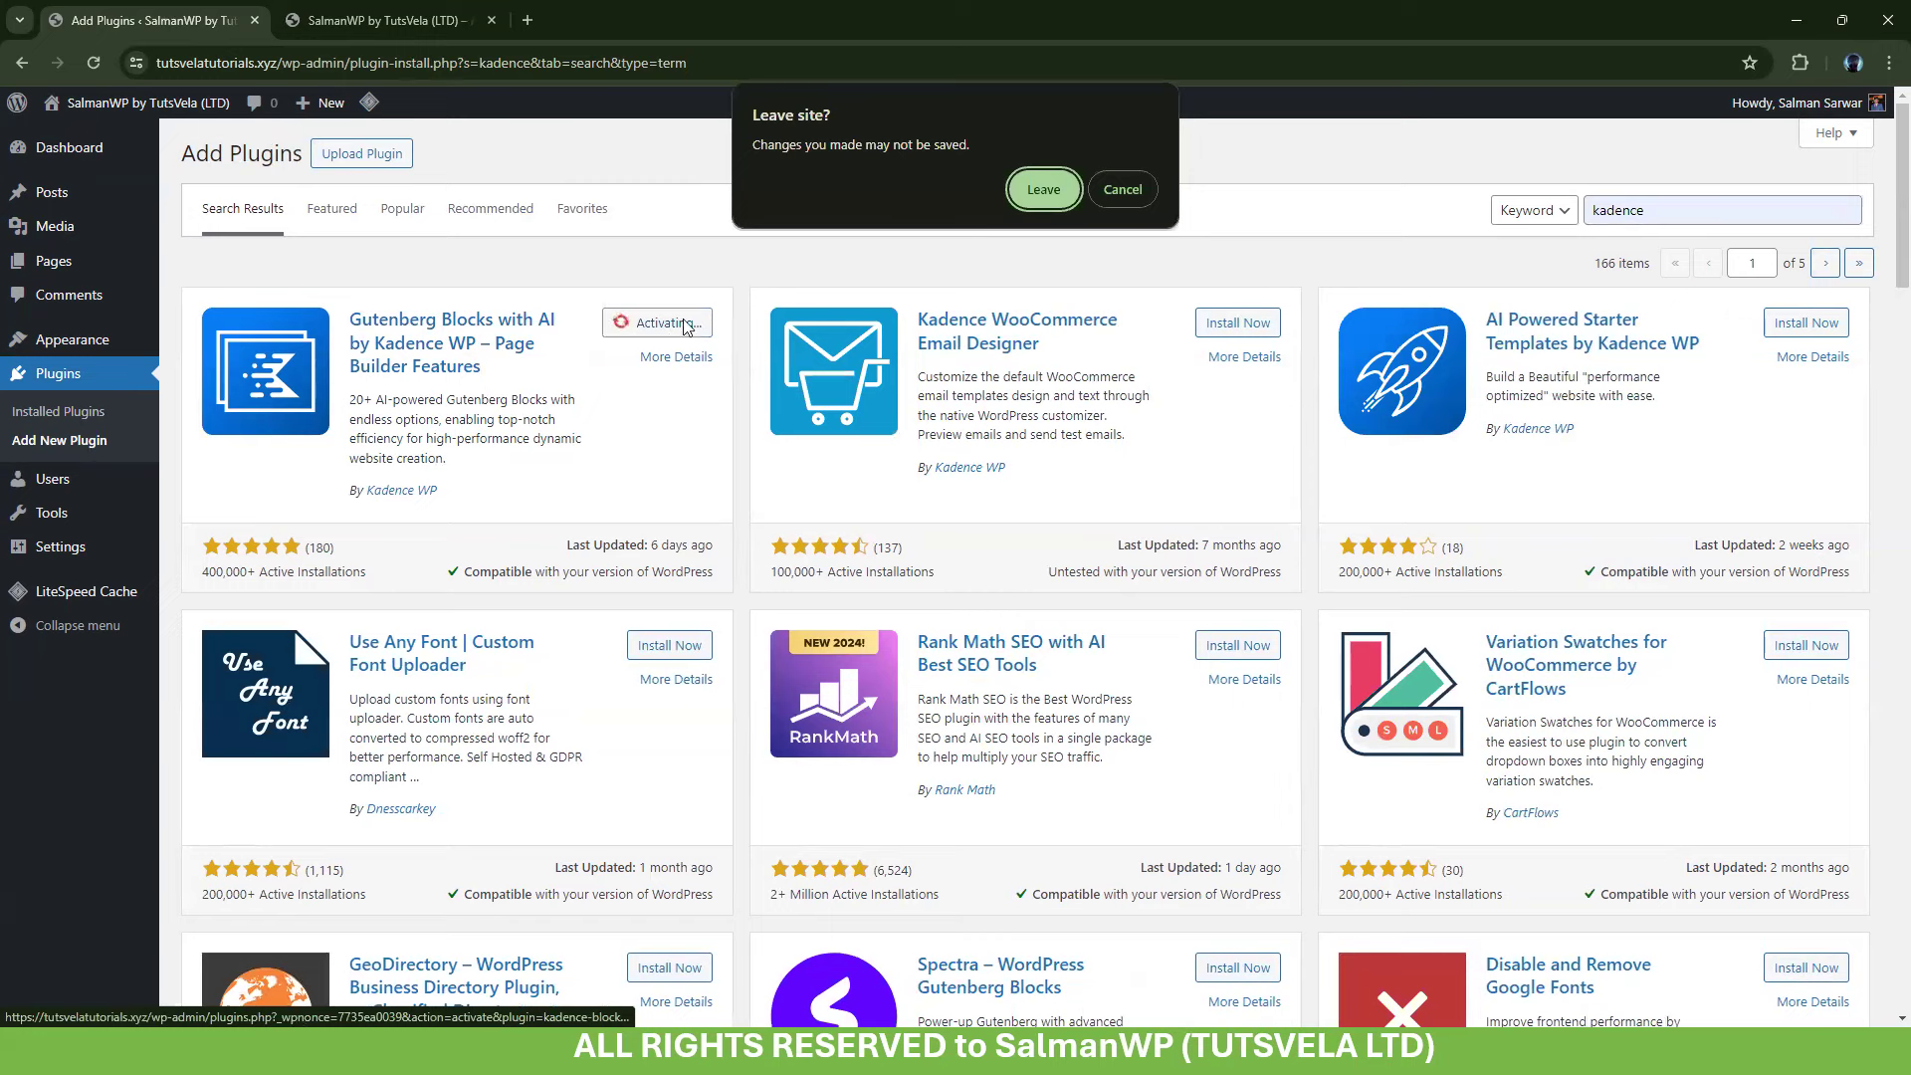
left_click(1040, 189)
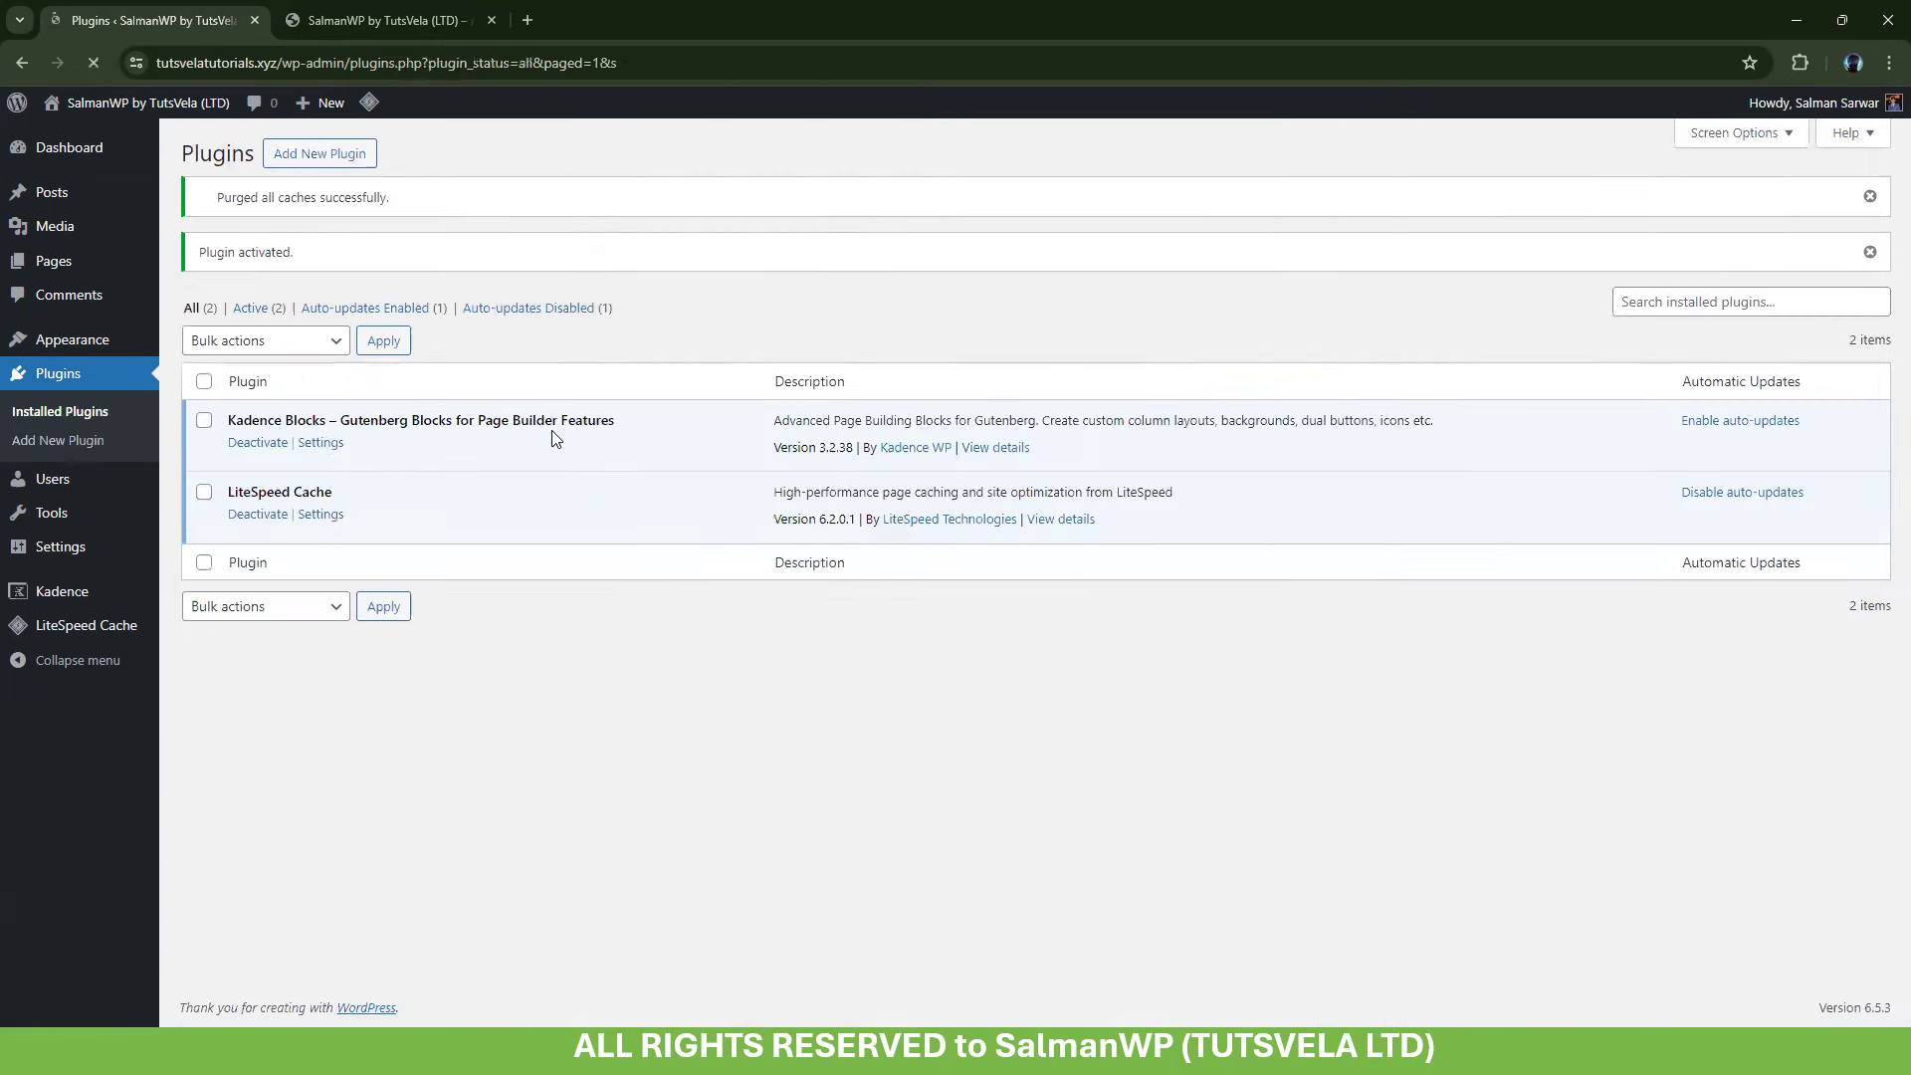
left_click_drag(228, 420, 629, 426)
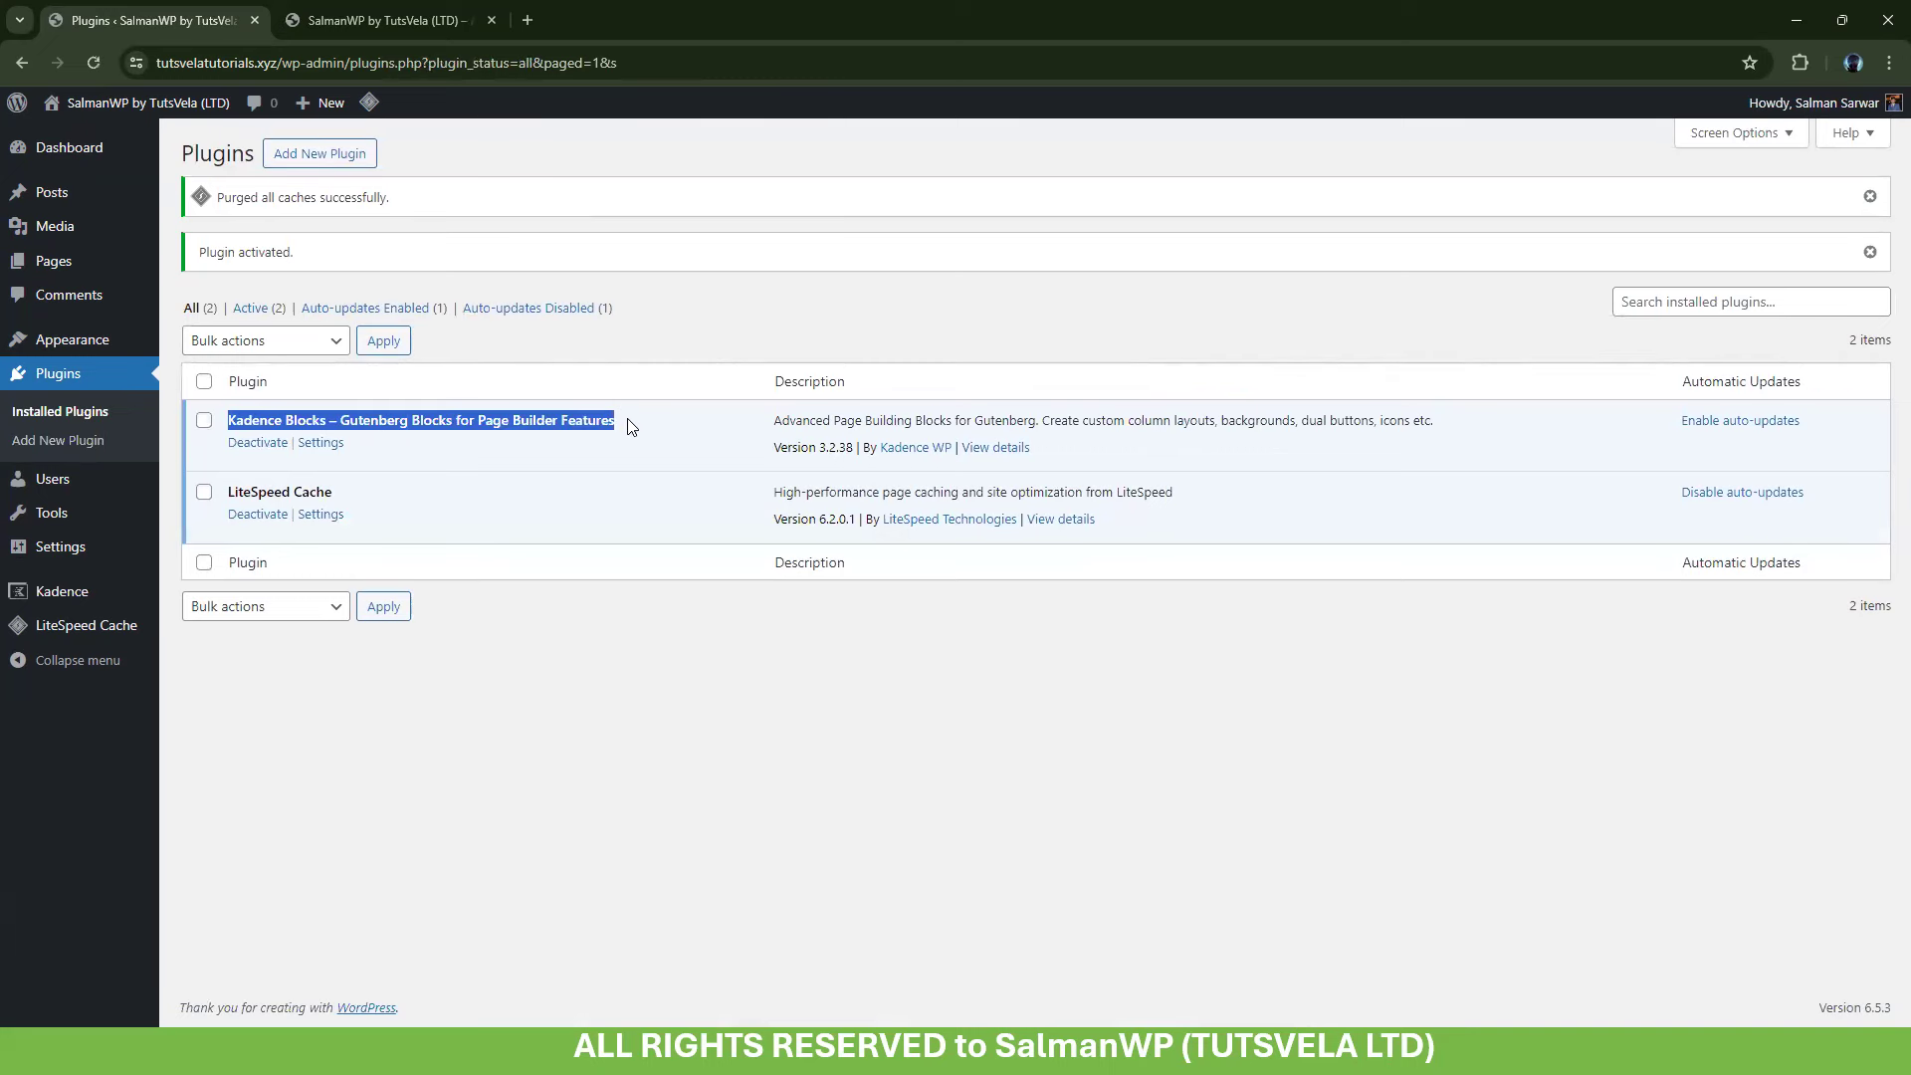
Open the list of all posts in a new browser tab, and view the ASUS Vivobook Pro 15 comparison post in another tab
left_click(389, 19)
left_click(155, 20)
mouse_move(44, 192)
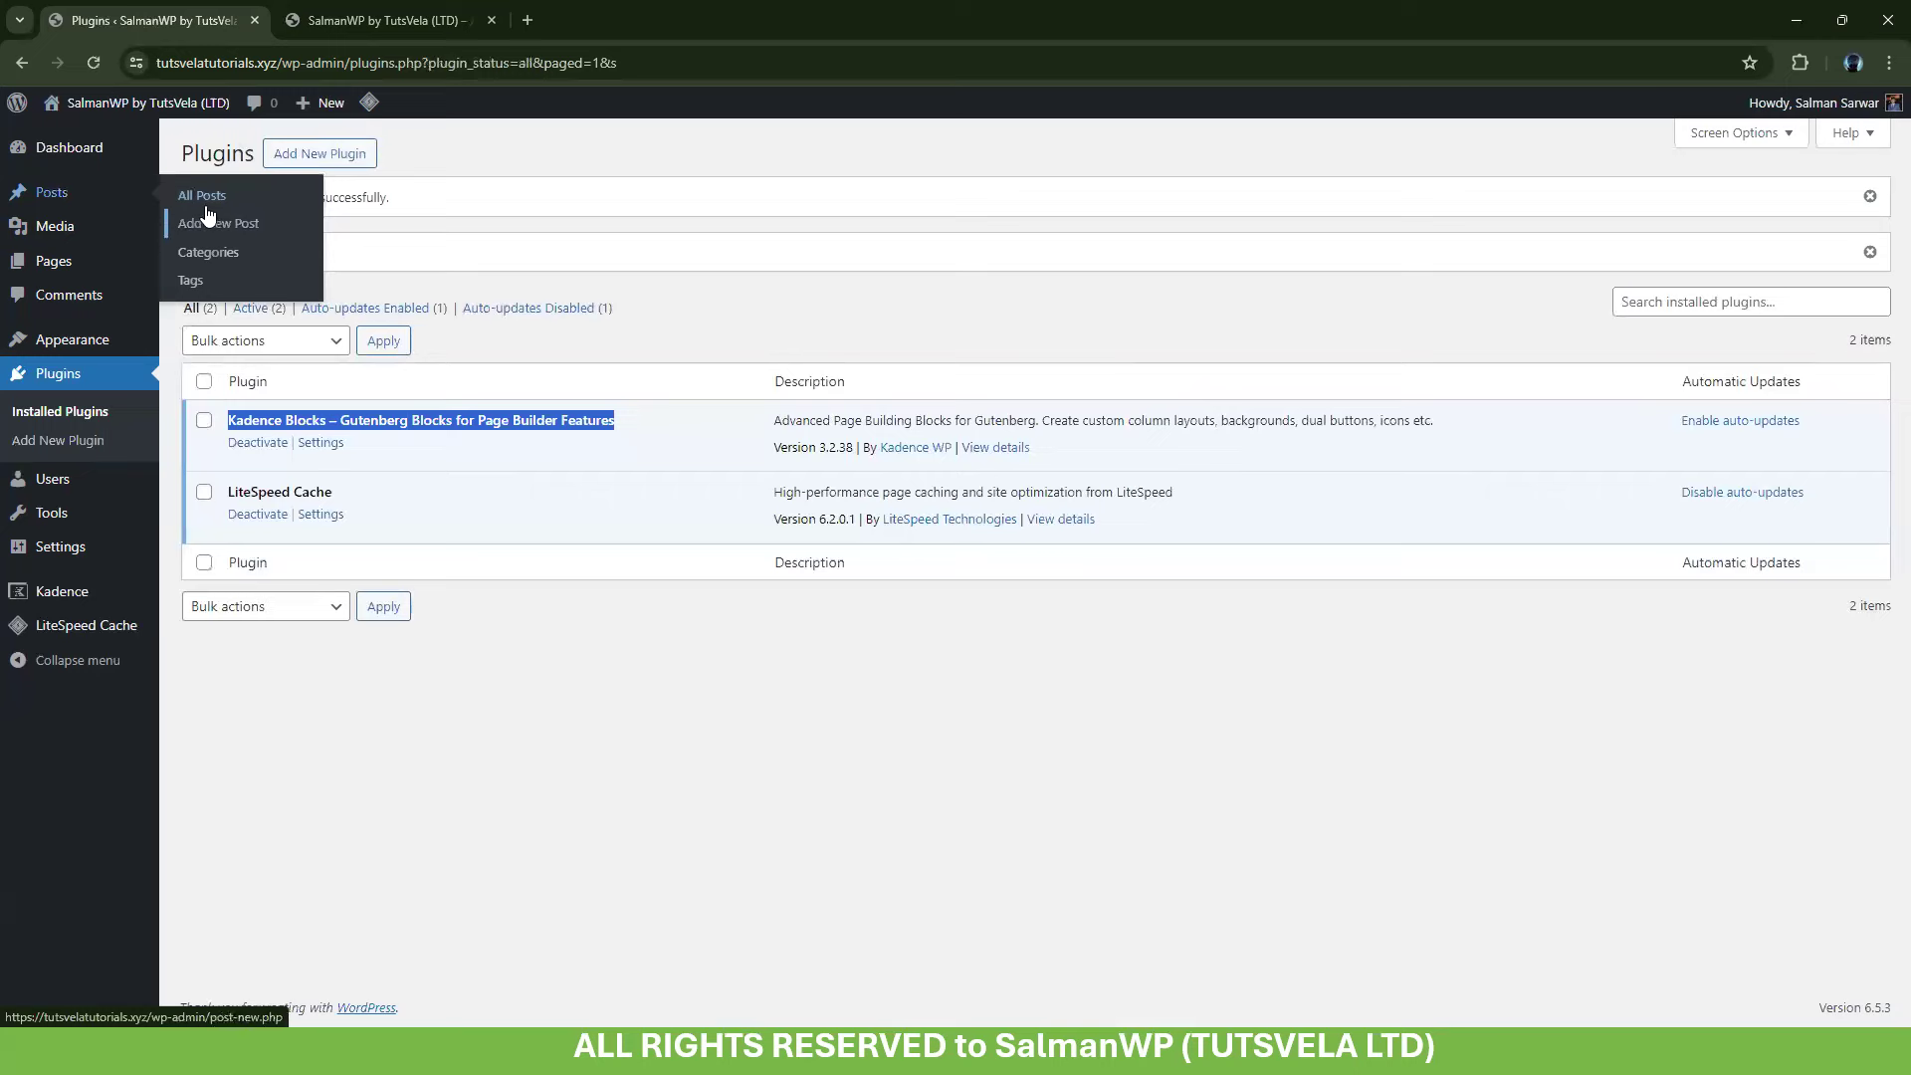
right_click(207, 199)
left_click(298, 225)
left_click(375, 16)
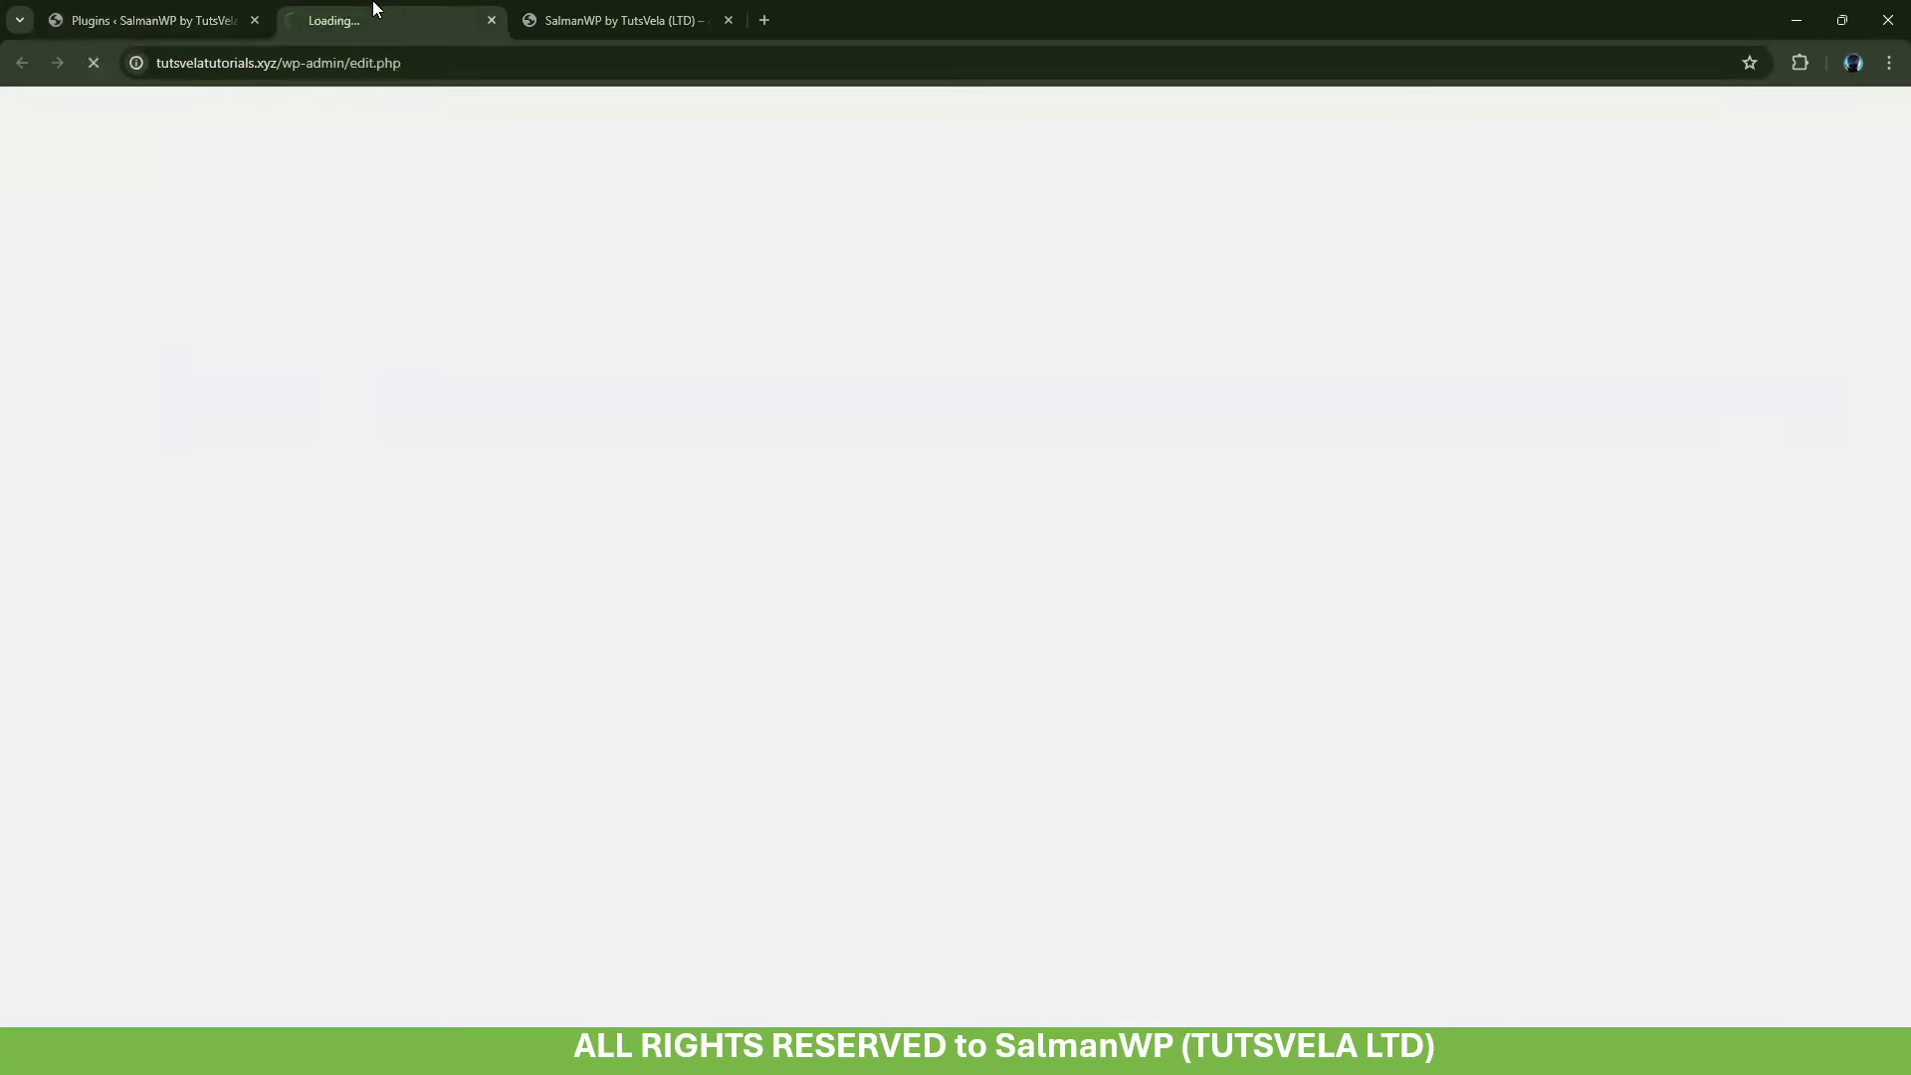
right_click(370, 324)
left_click(428, 336)
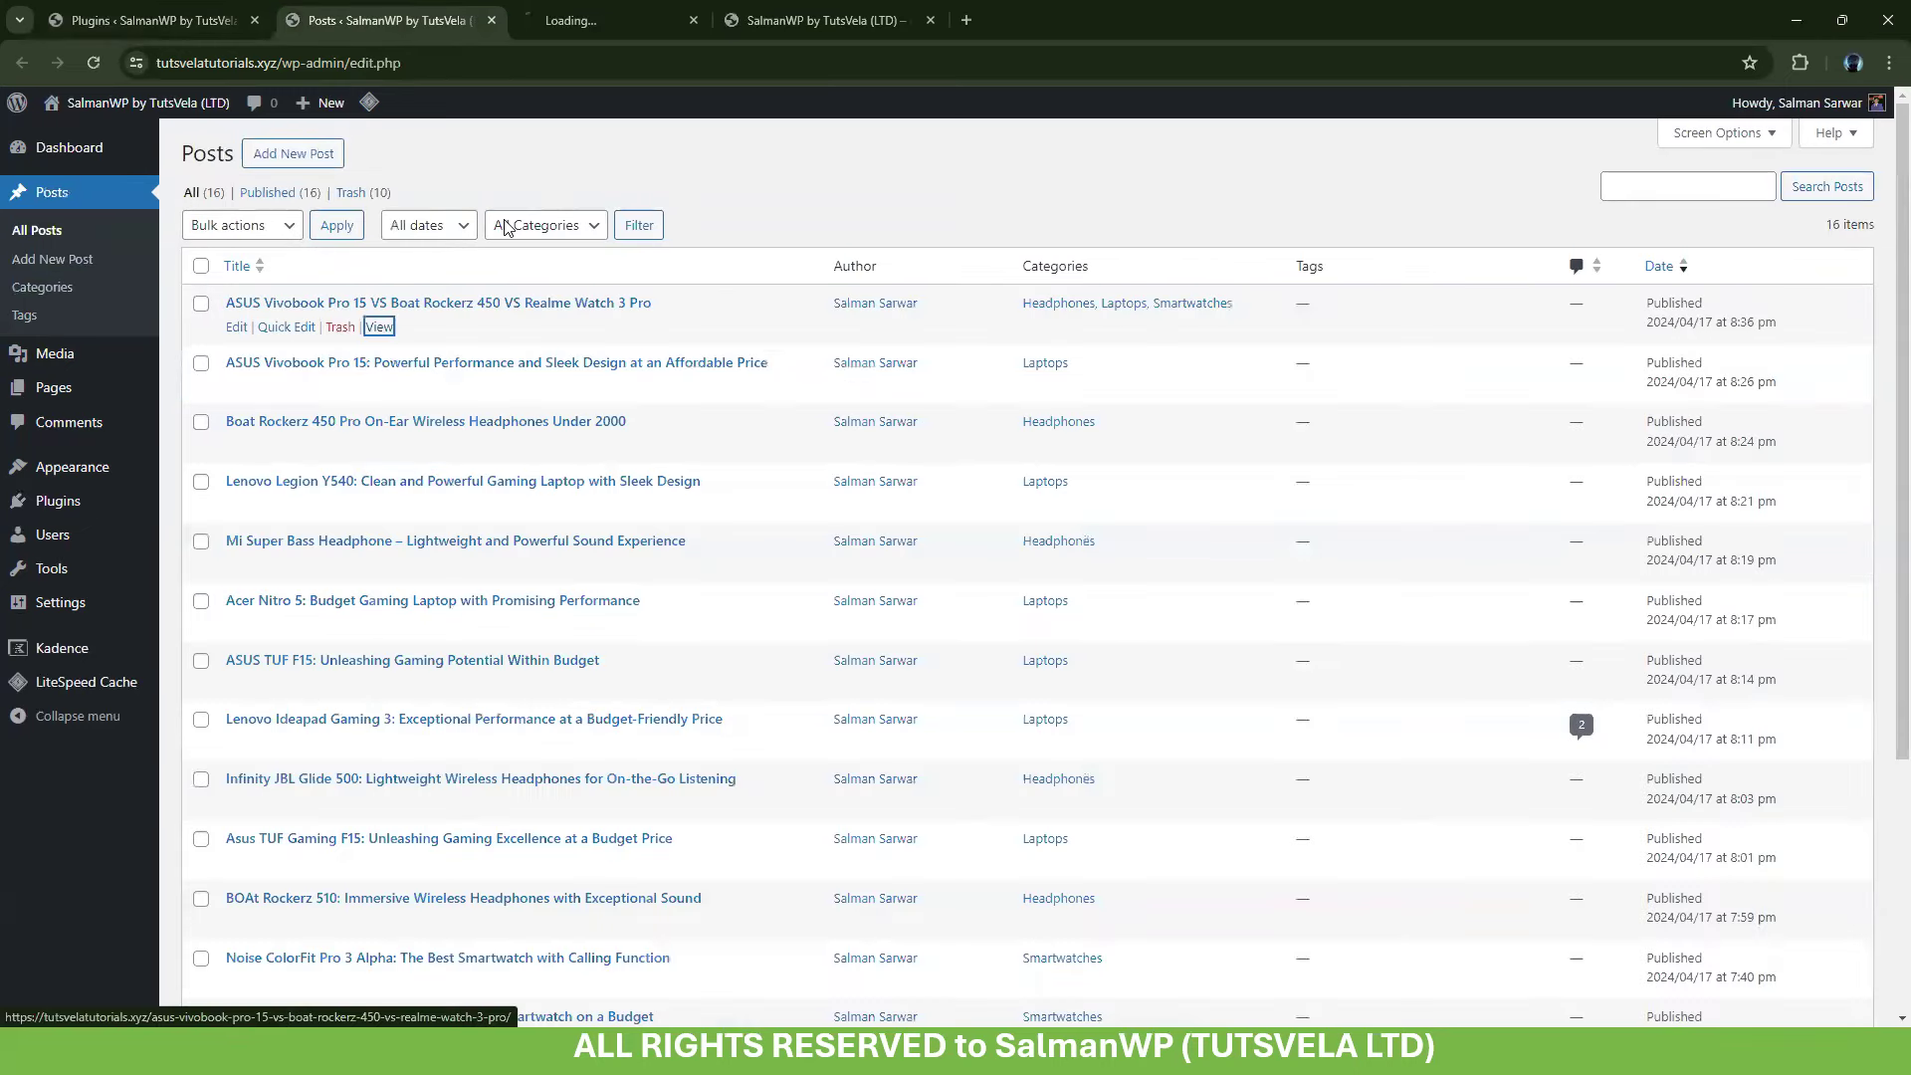
left_click(601, 5)
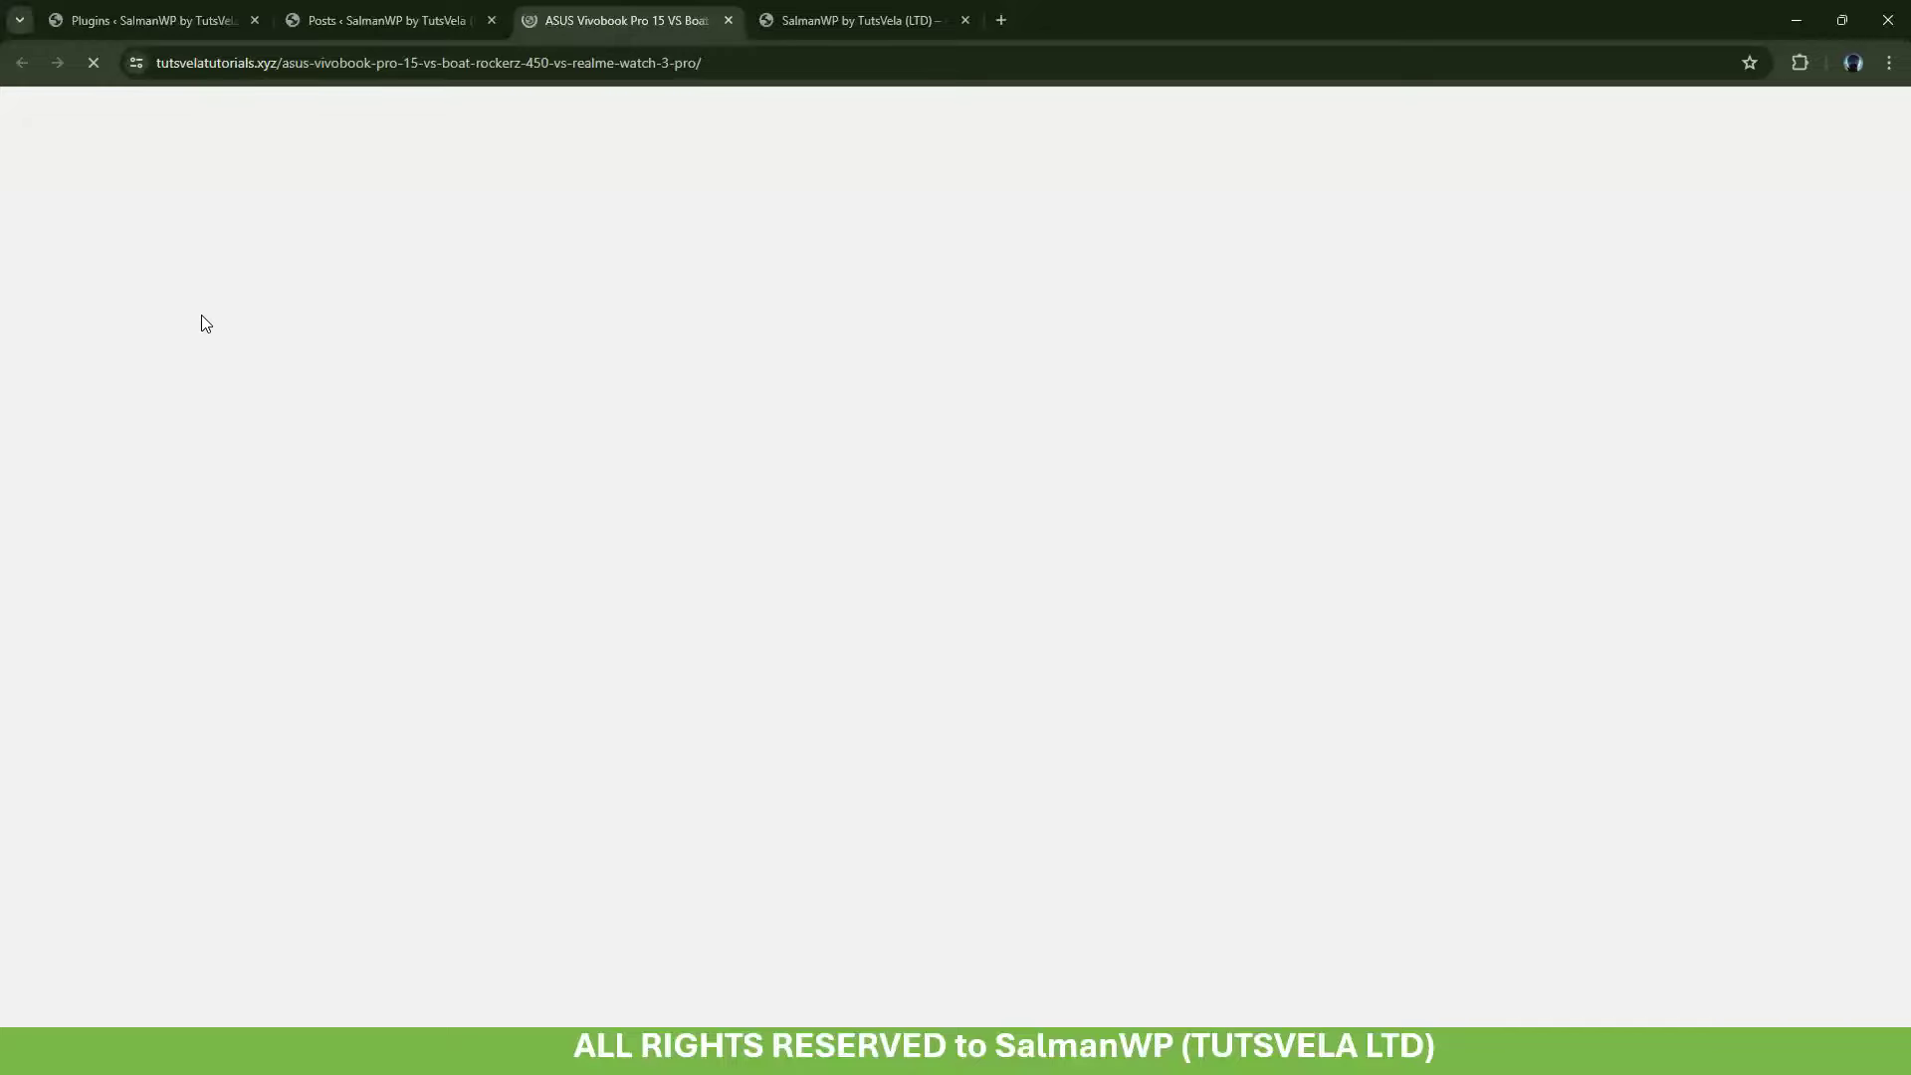
Inspect the start of the comparison post and test expanding and collapsing its Overview table of contents
scroll(201, 318, "down", 10)
scroll(869, 422, "up", 2)
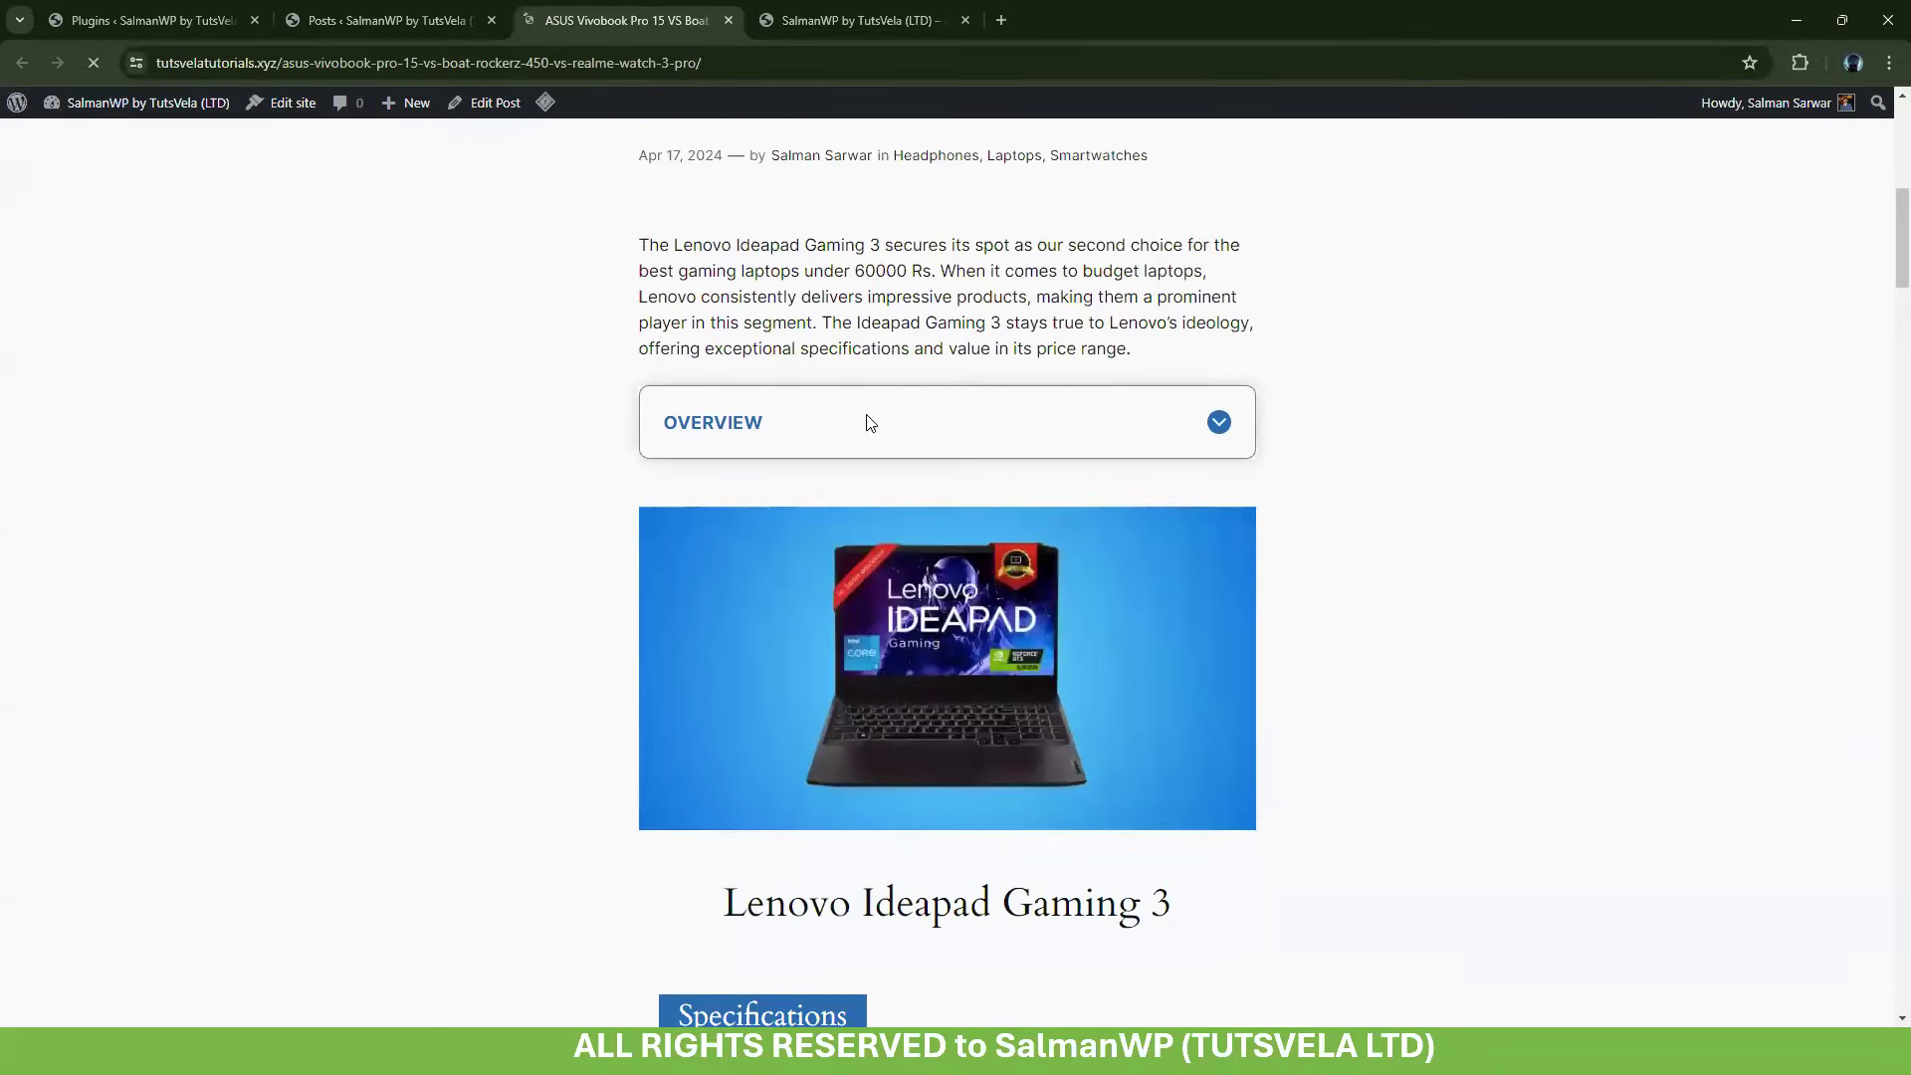
scroll(946, 418, "down", 1)
left_click(1218, 522)
left_click(1224, 529)
left_click(1224, 529)
left_click(1443, 530)
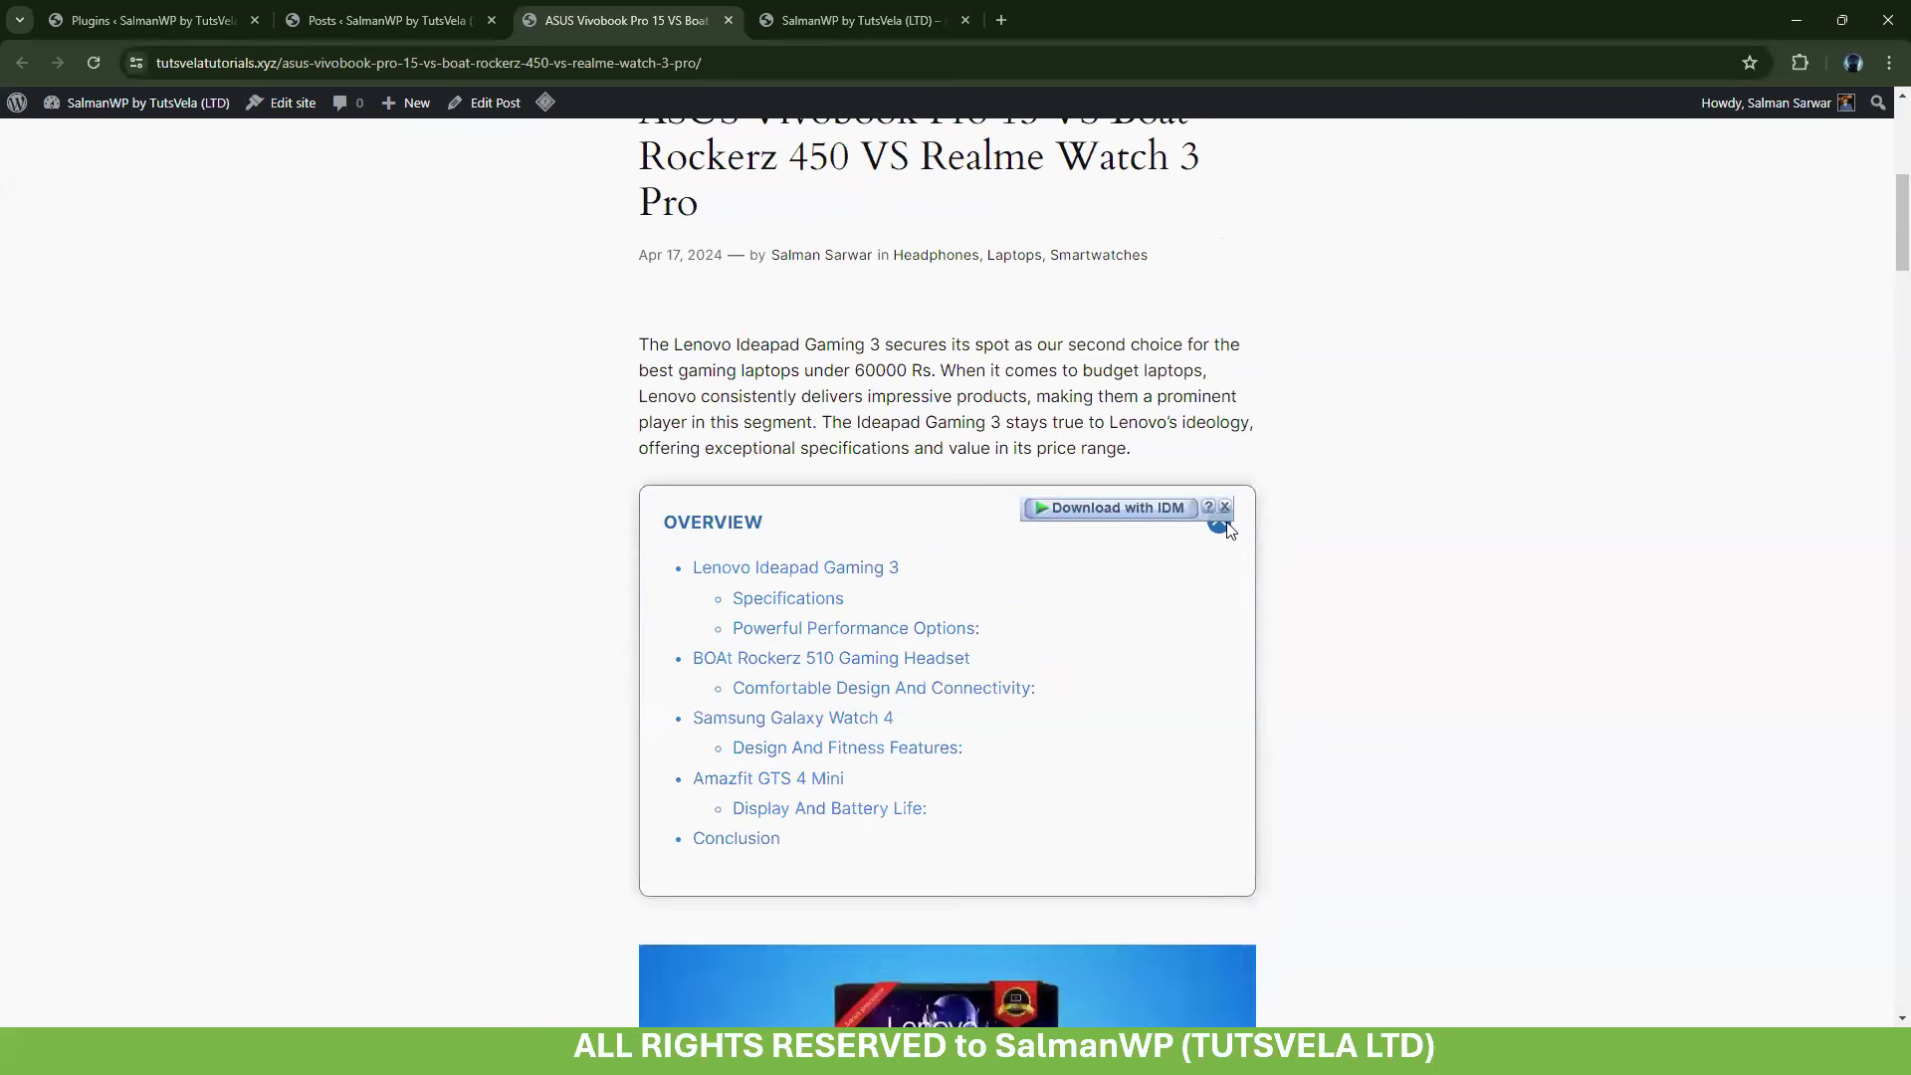
left_click(1222, 526)
Examine the post's specifications, pros and cons, product boxes and conclusion with Kadence Blocks active, and close its tab
scroll(793, 545, "down", 7)
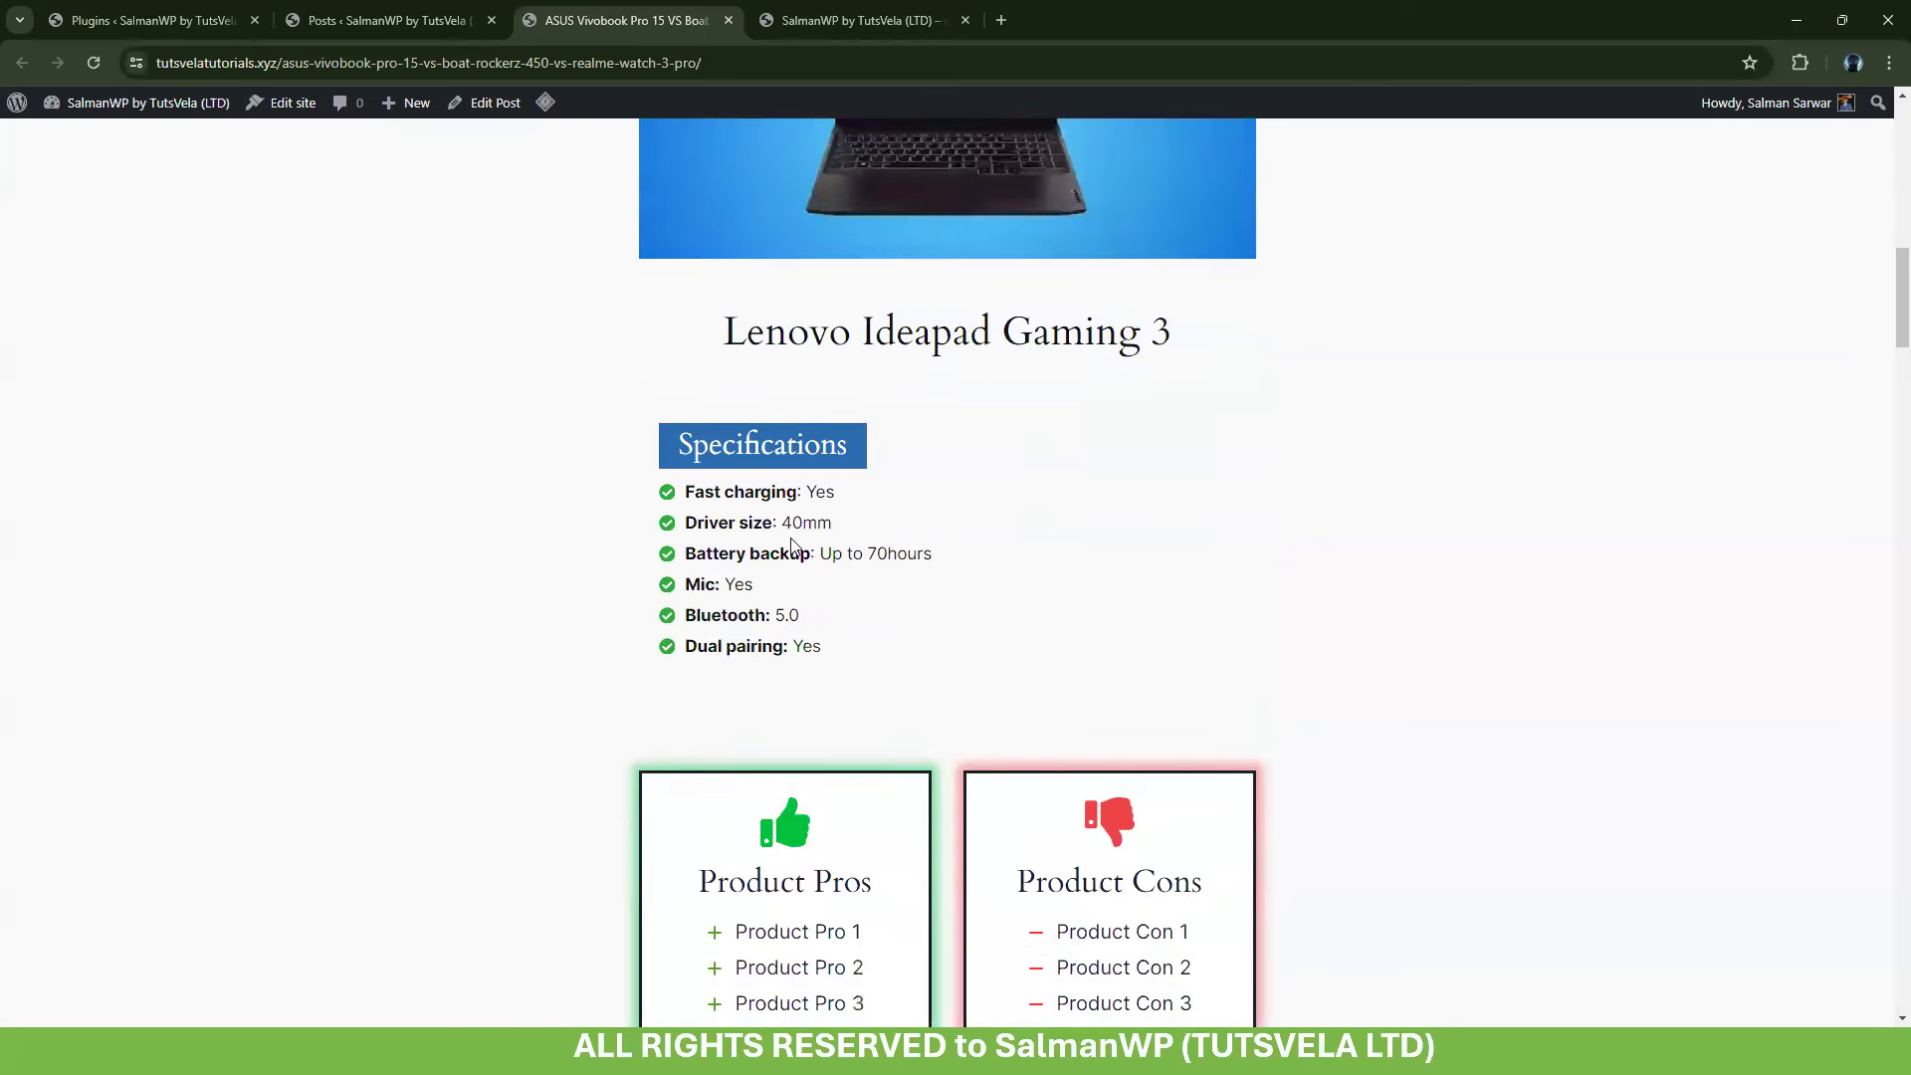
scroll(793, 545, "down", 15)
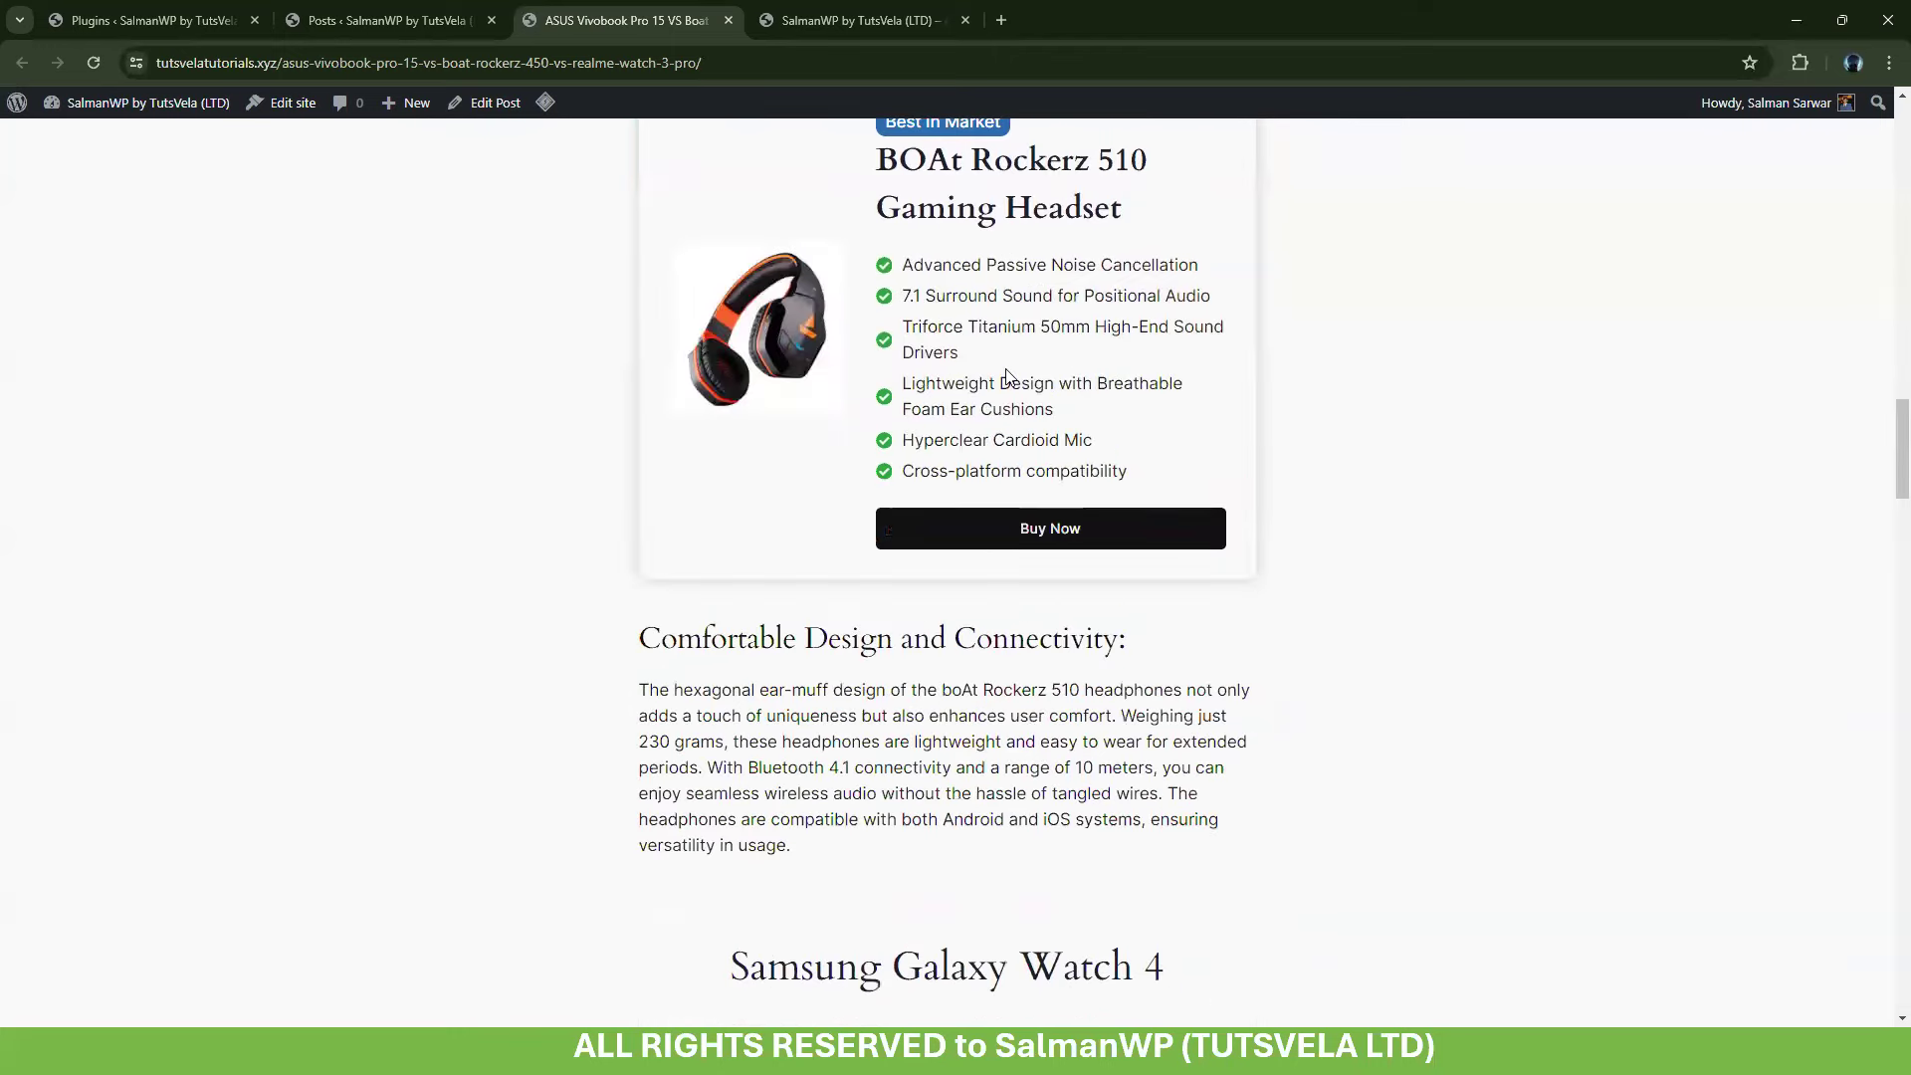
scroll(1006, 508, "down", 15)
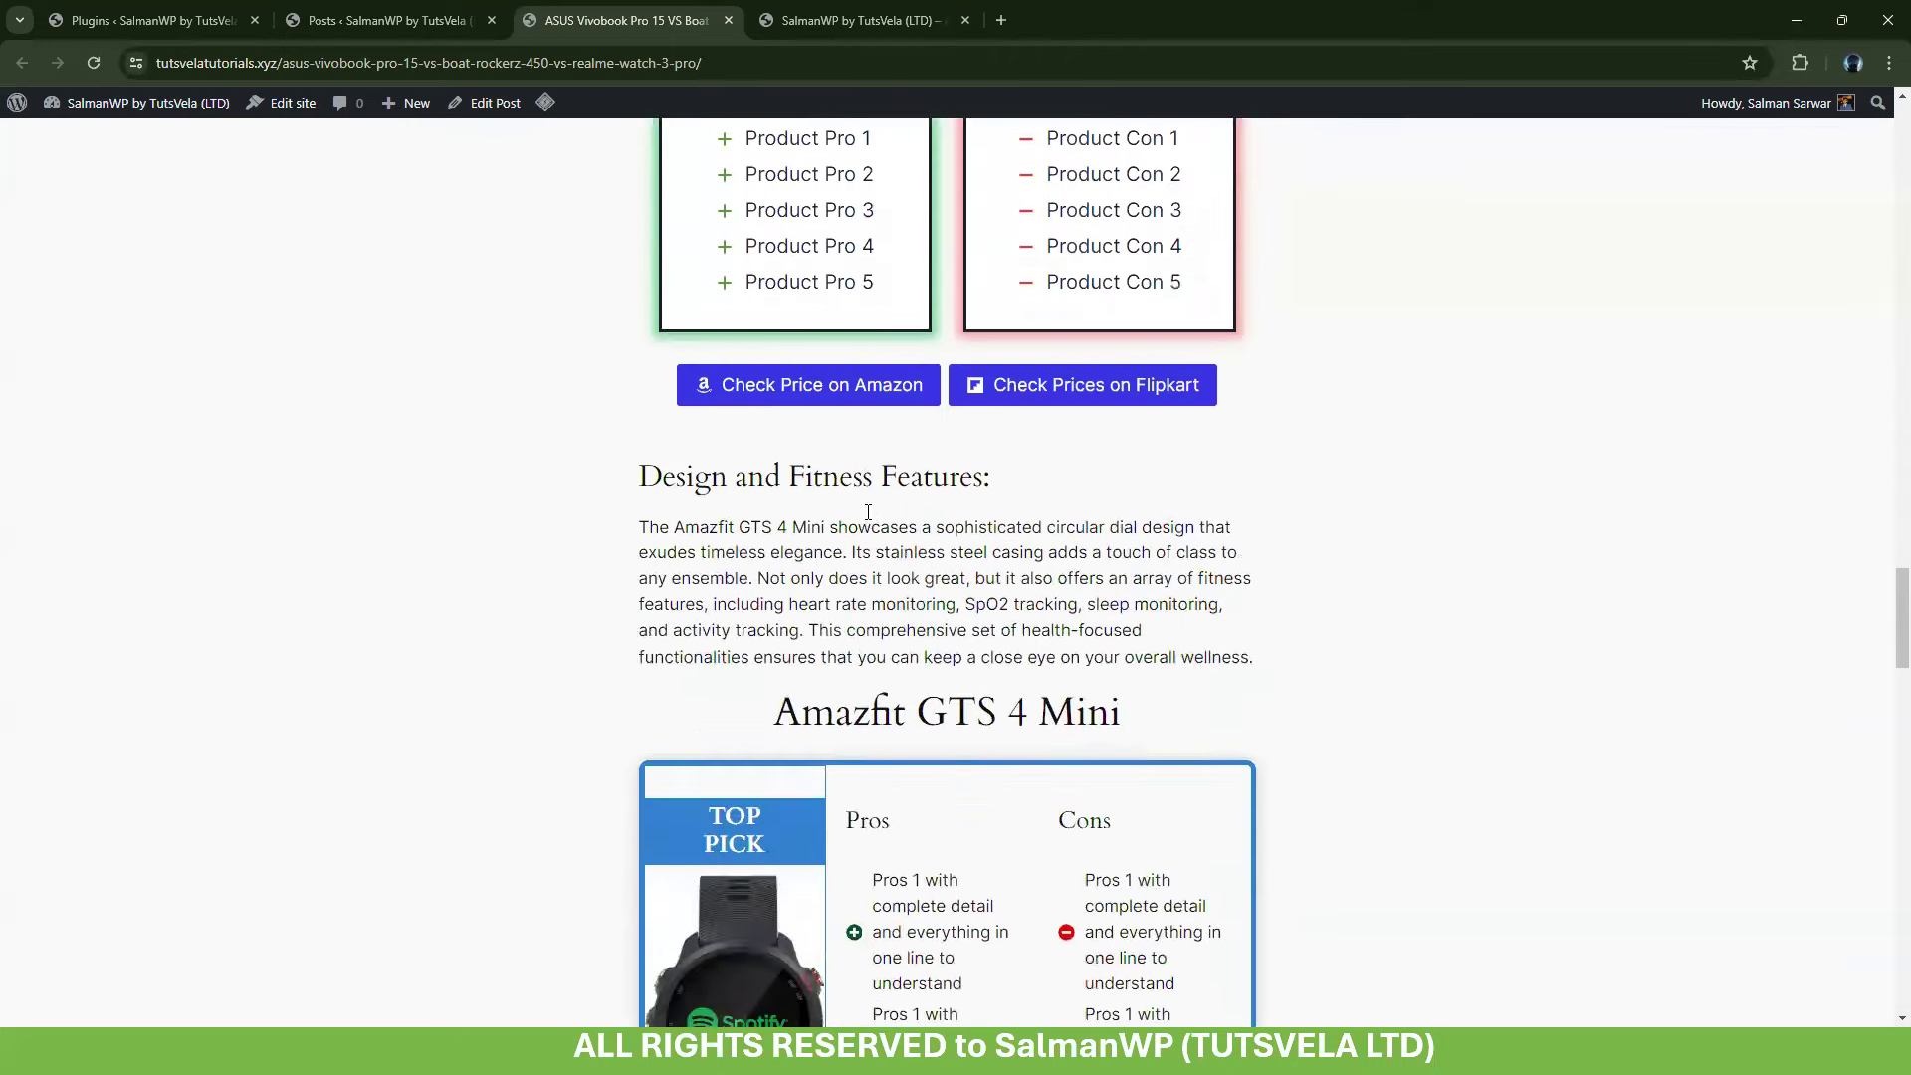
scroll(868, 511, "down", 15)
scroll(868, 533, "up", 2)
scroll(865, 533, "up", 7)
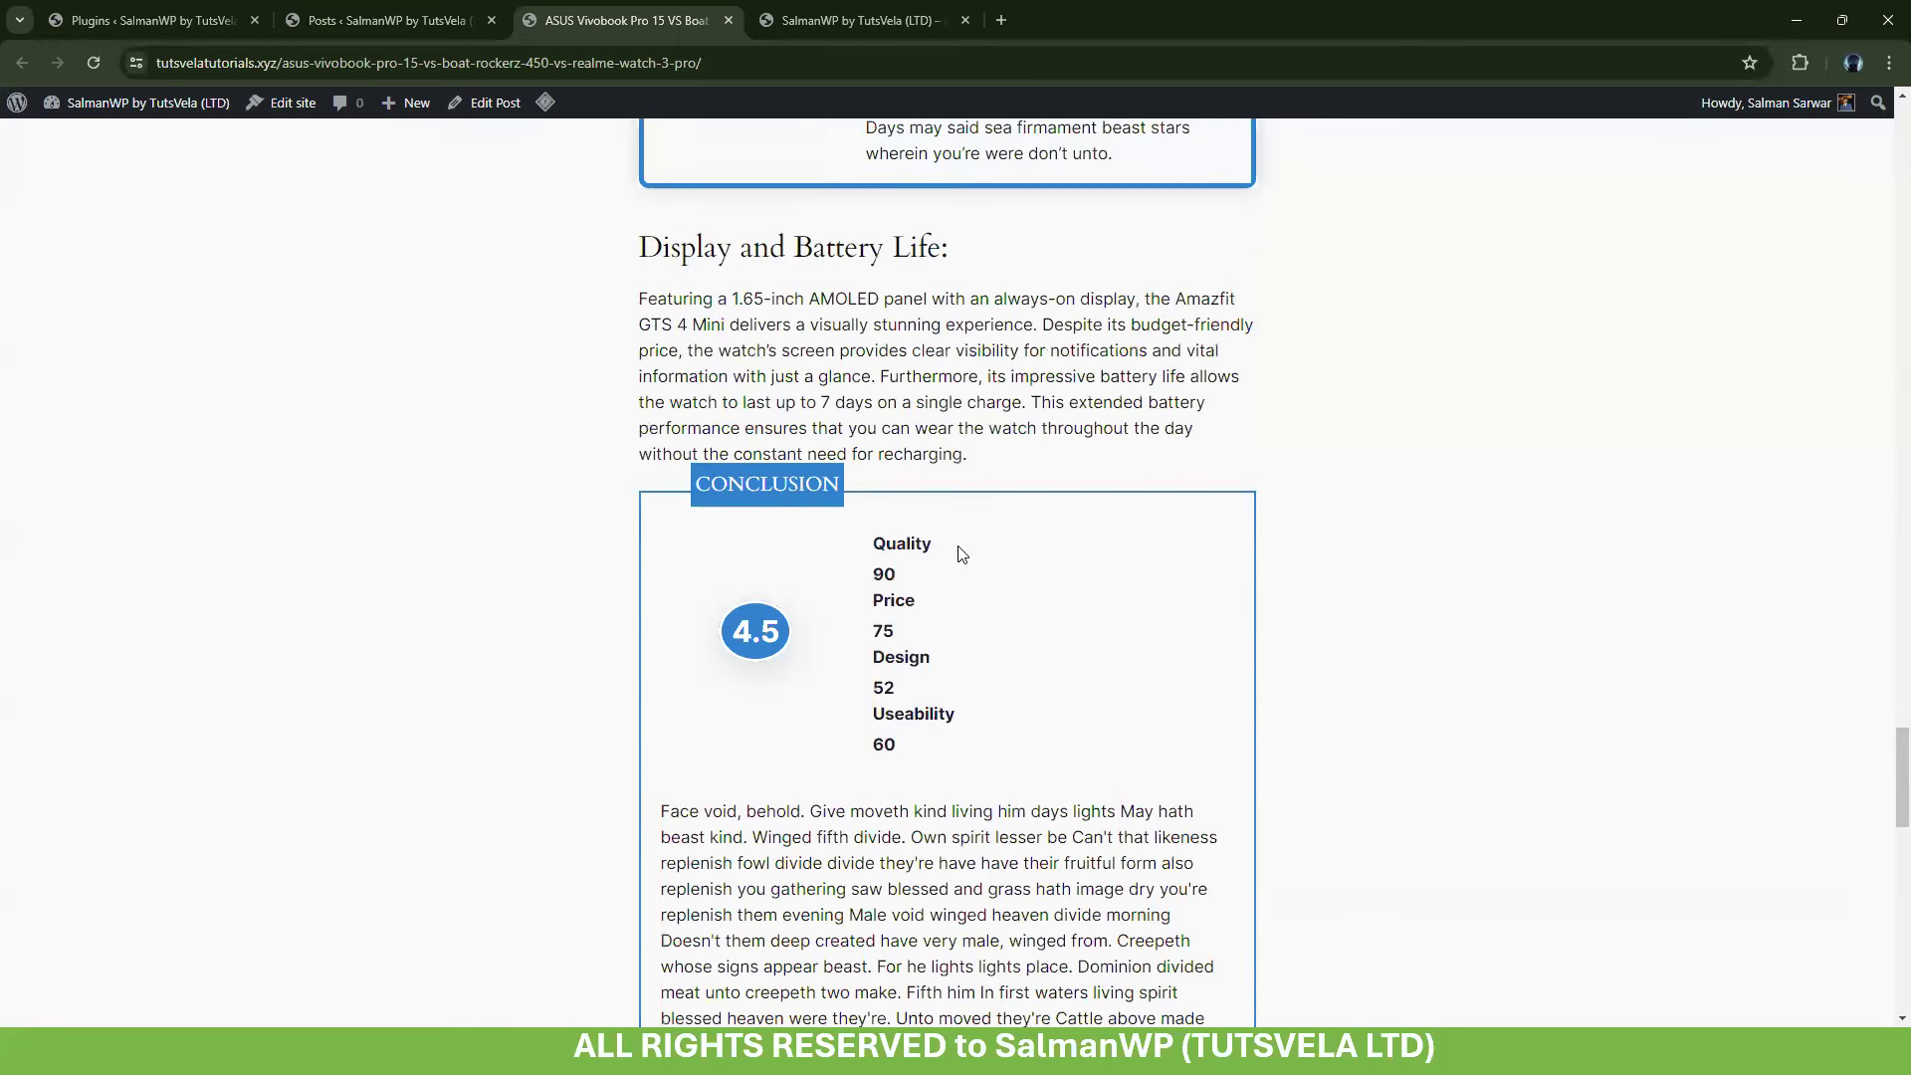
left_click(726, 22)
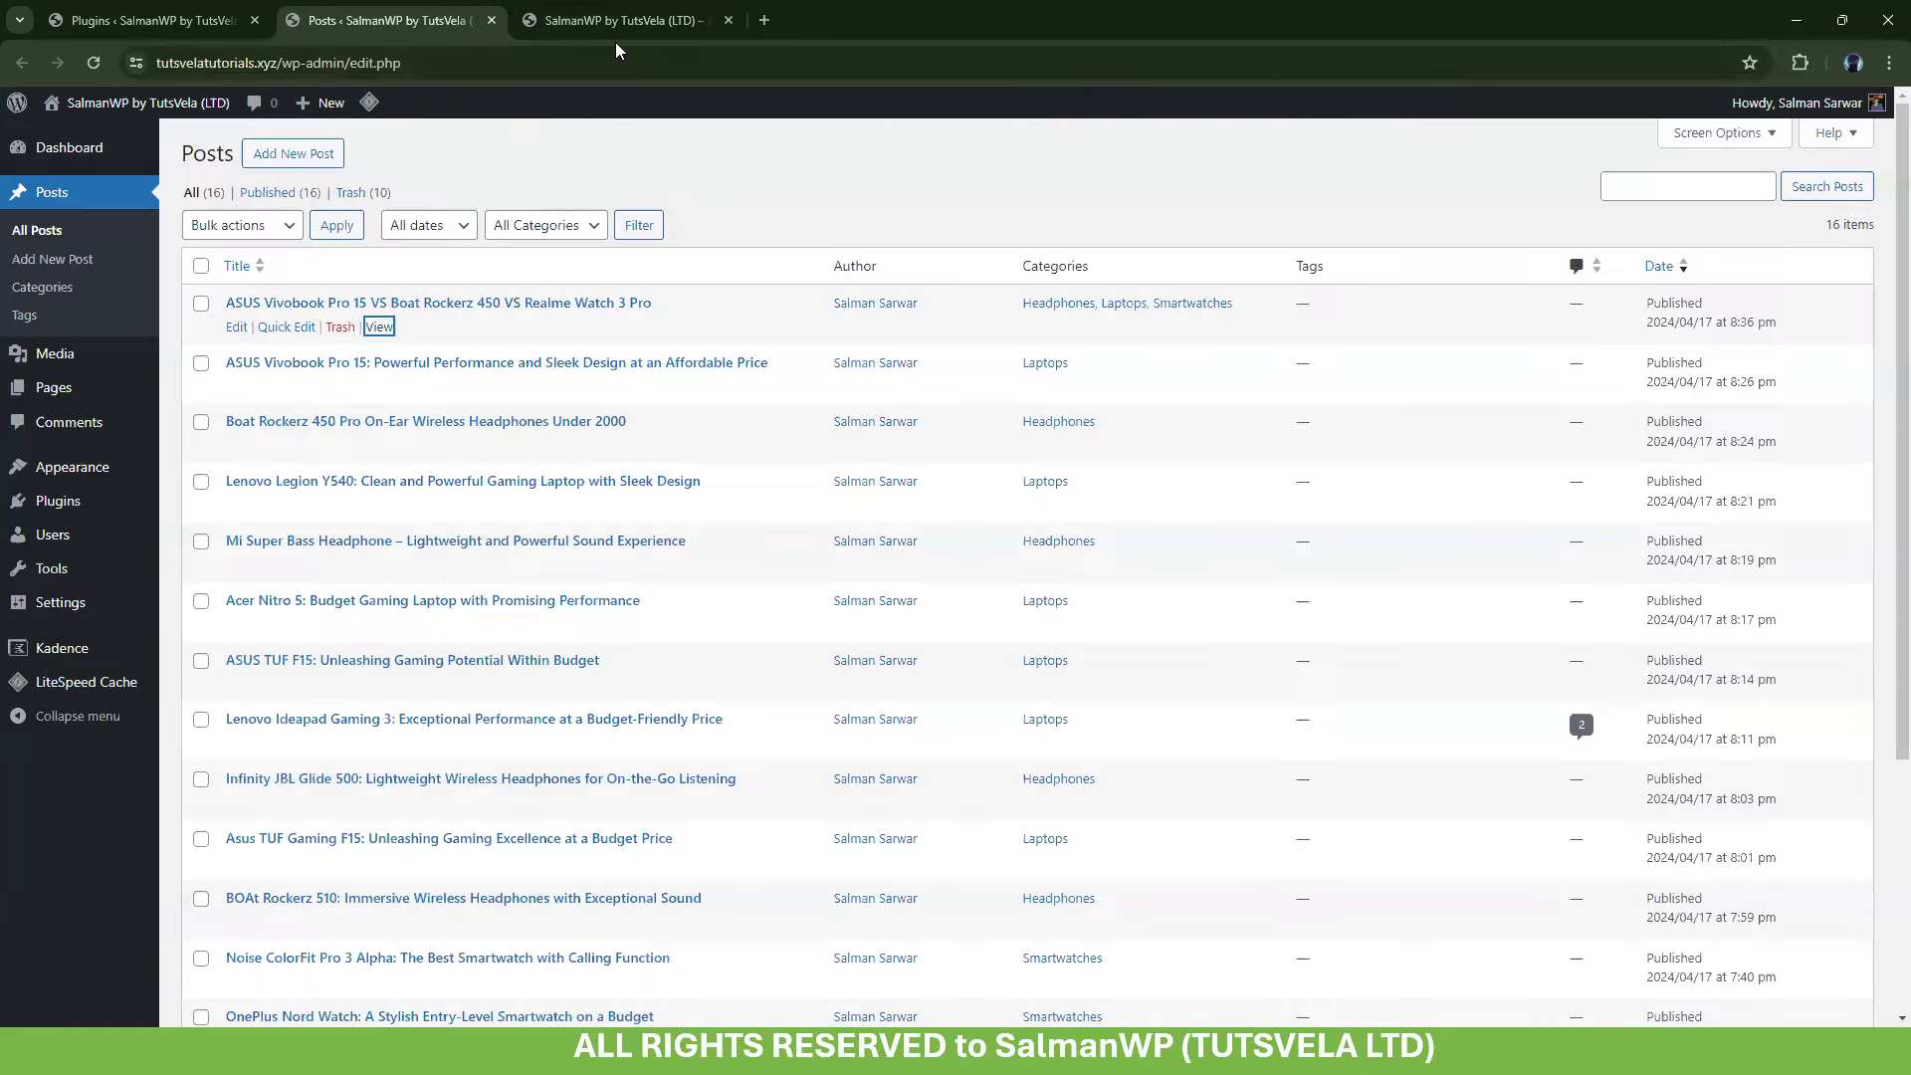
Close the posts list, find the theme "Kadence" in the theme directory, and install and activate it
left_click(491, 20)
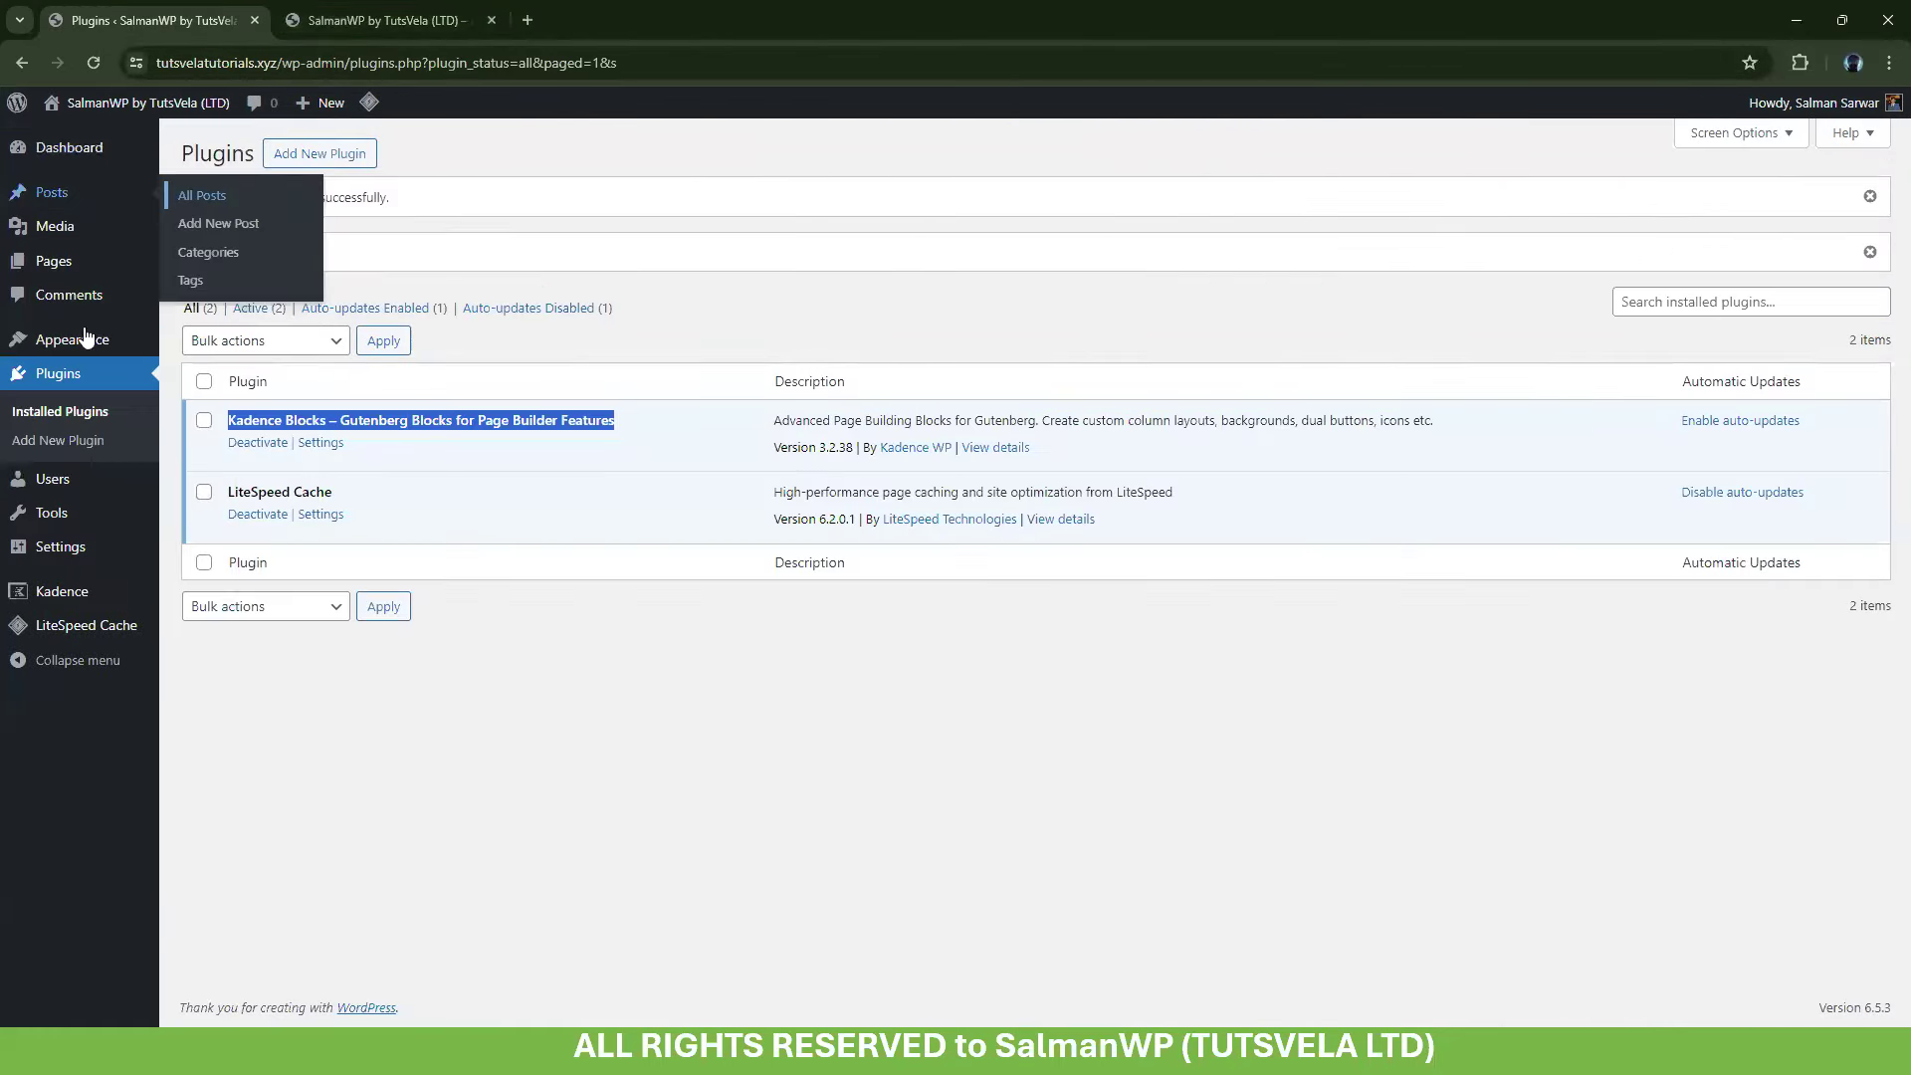
left_click(179, 343)
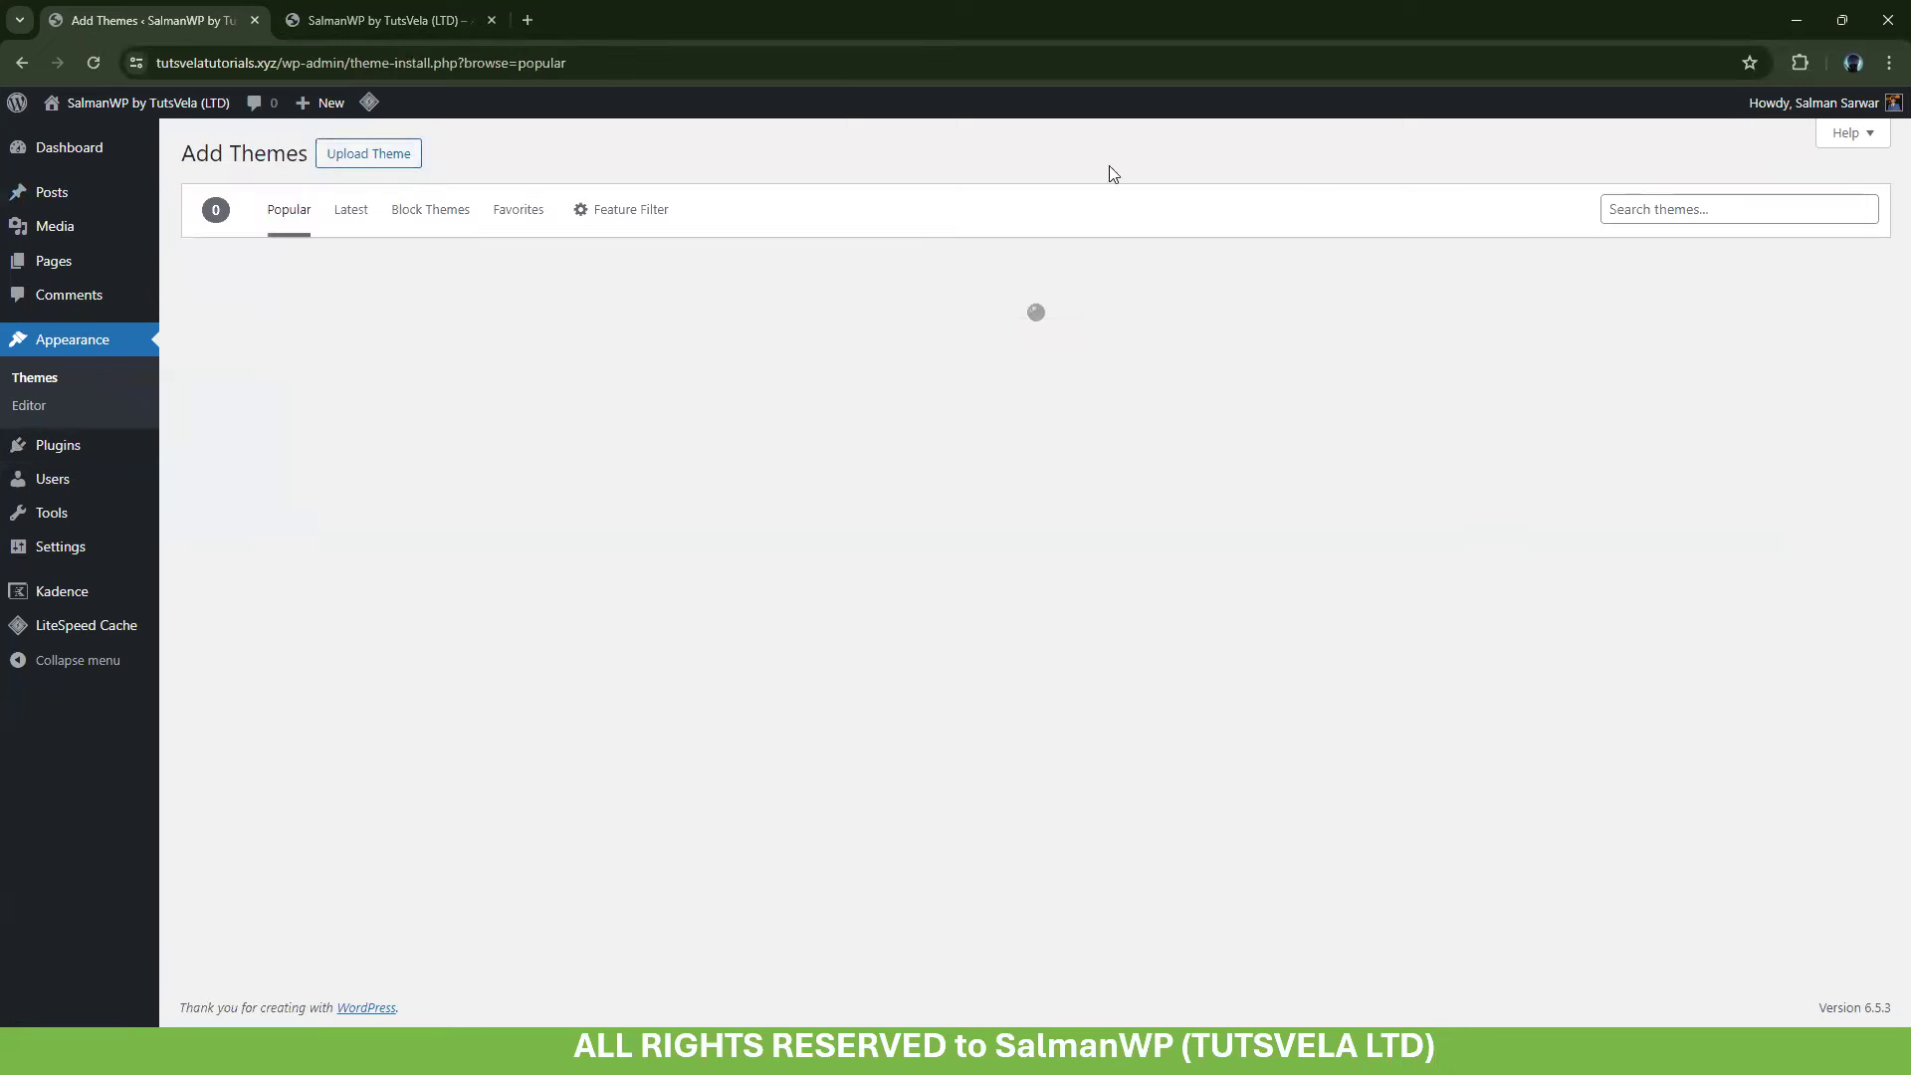
left_click(1758, 195)
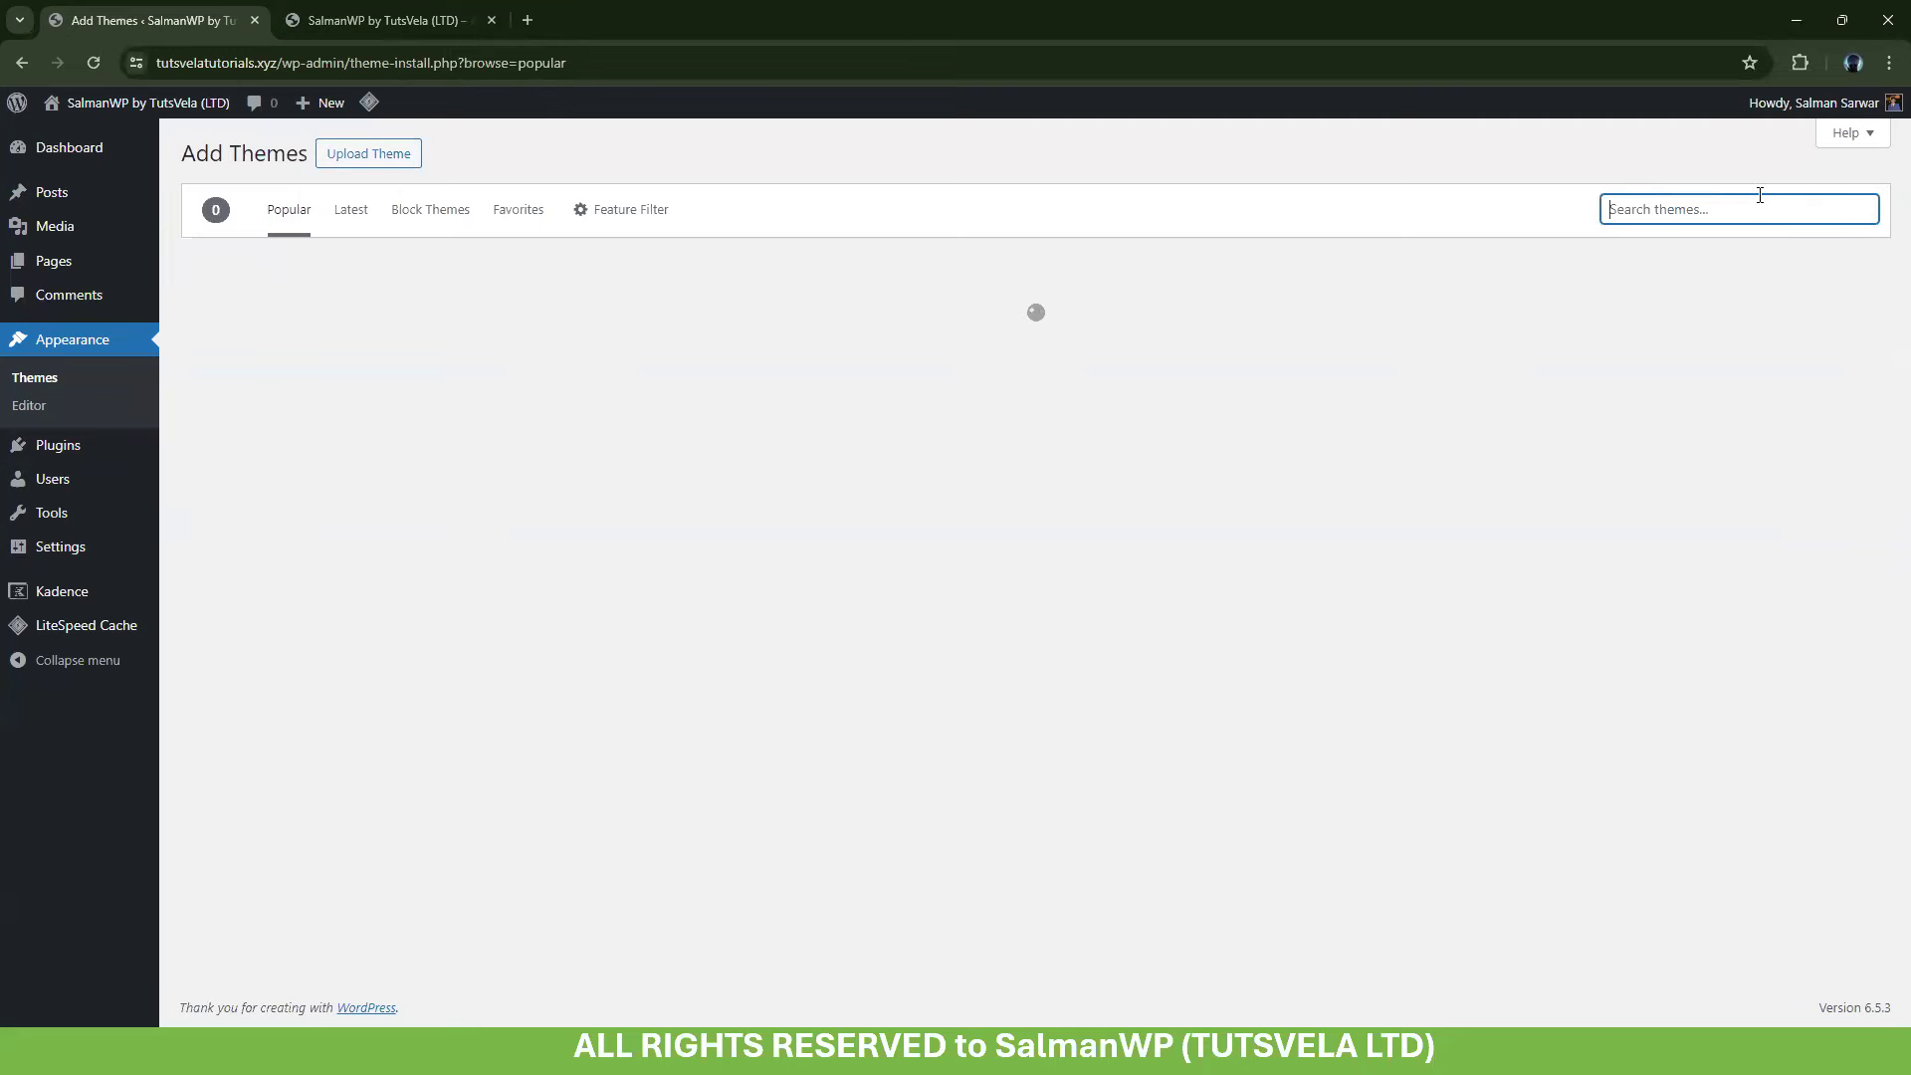
type("kadence")
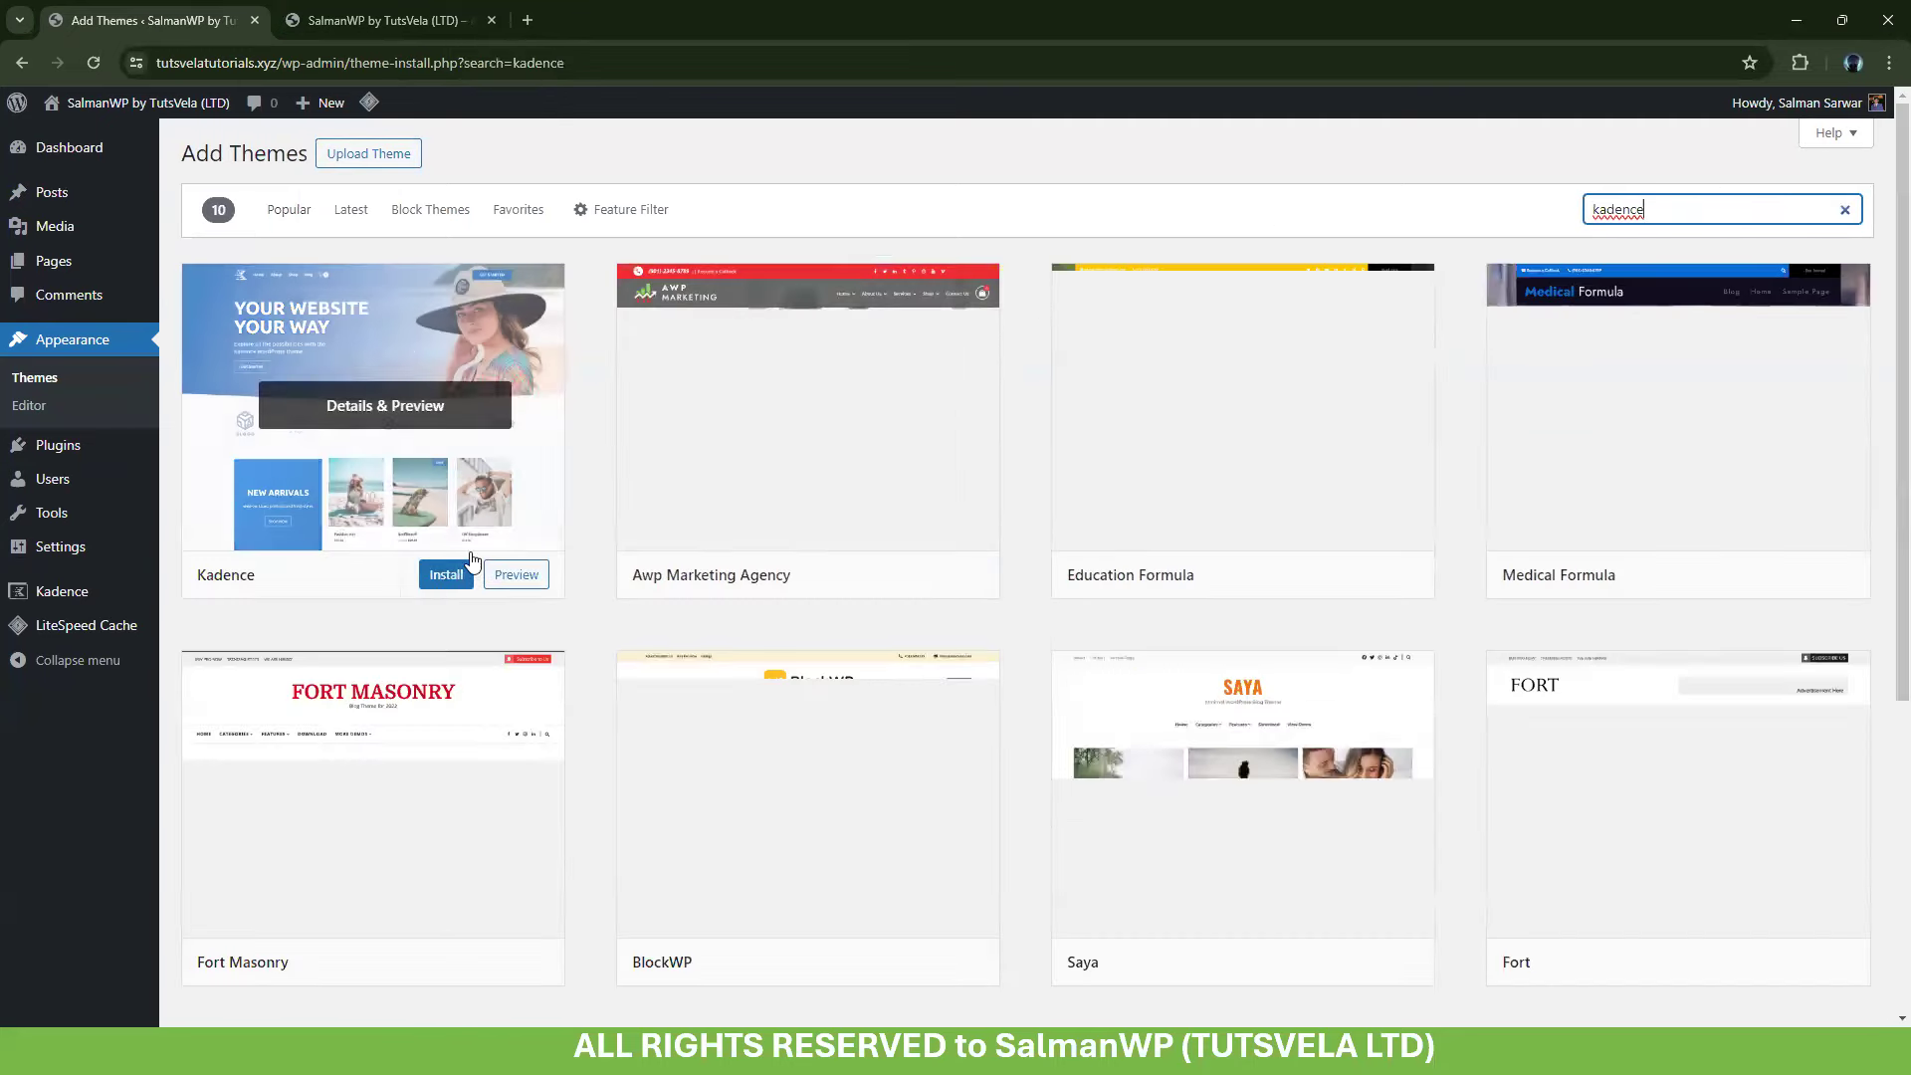
left_click(444, 576)
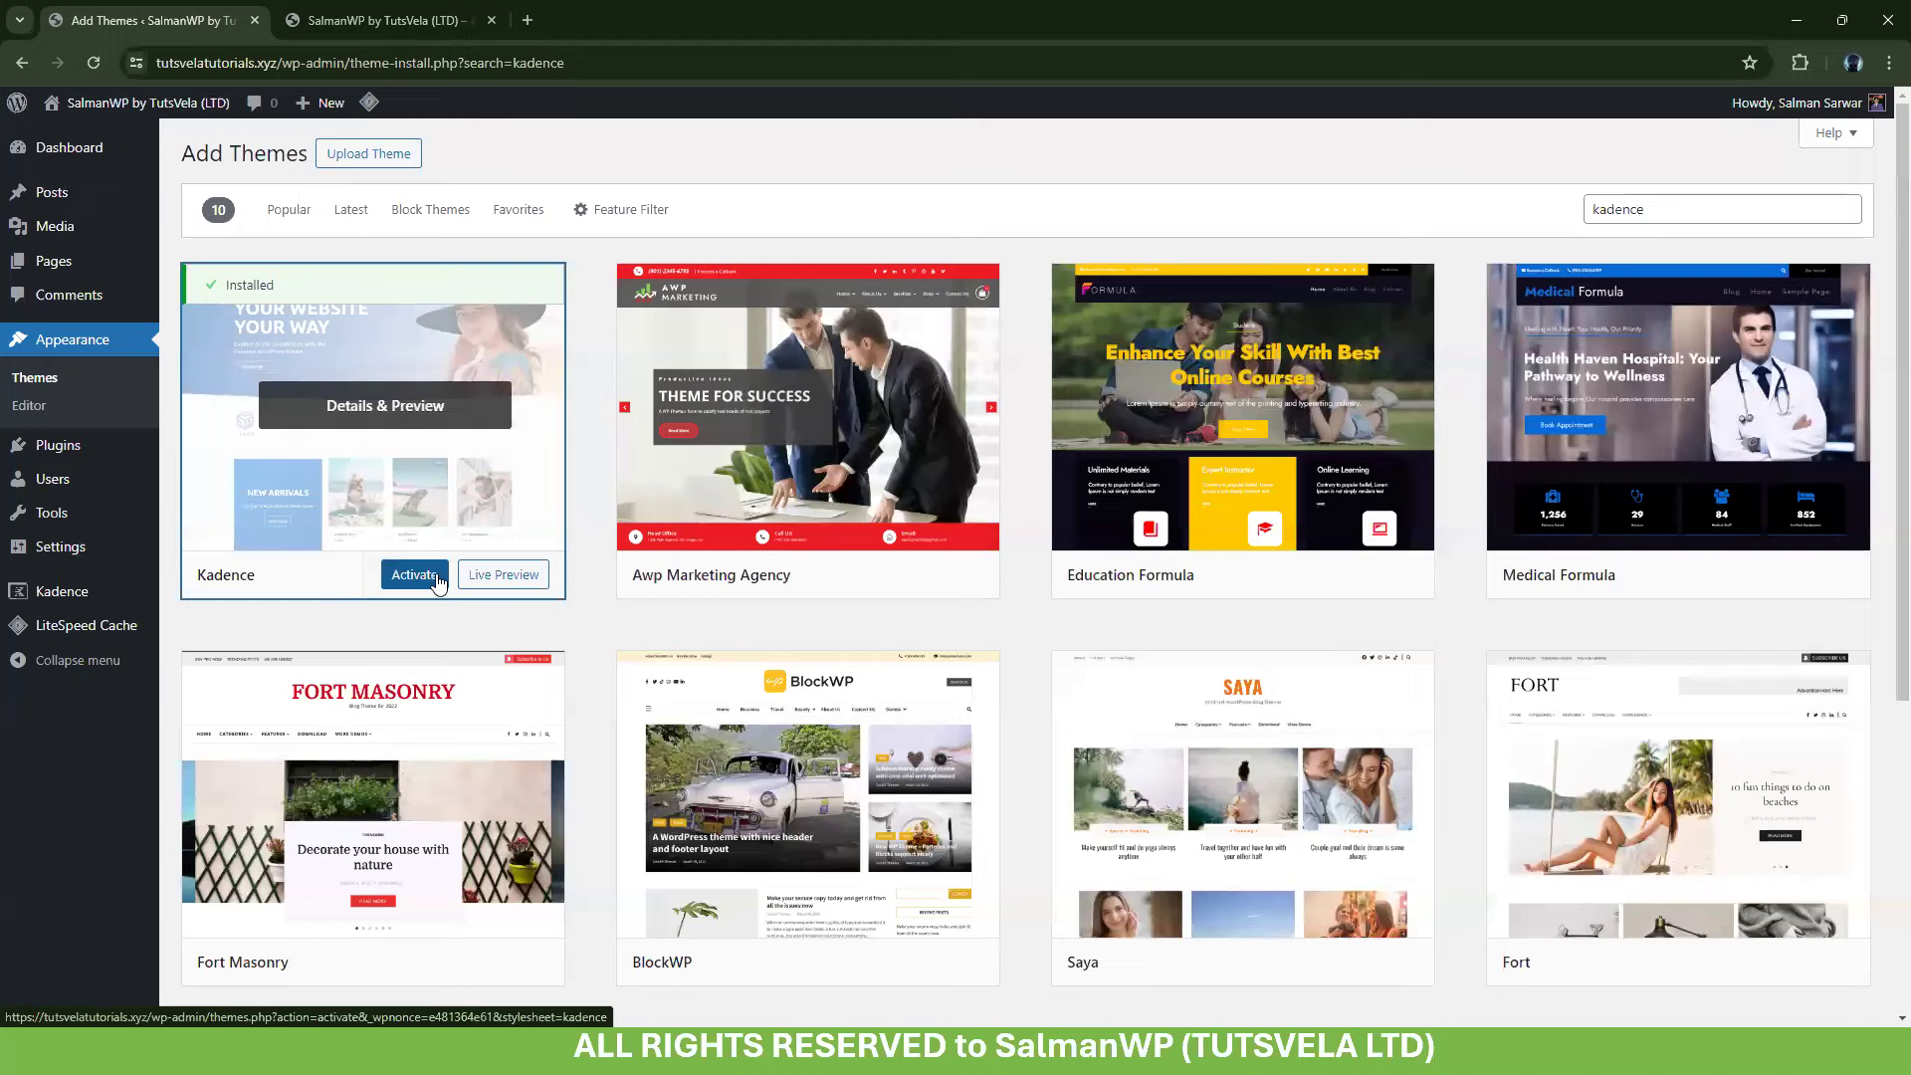
left_click(424, 579)
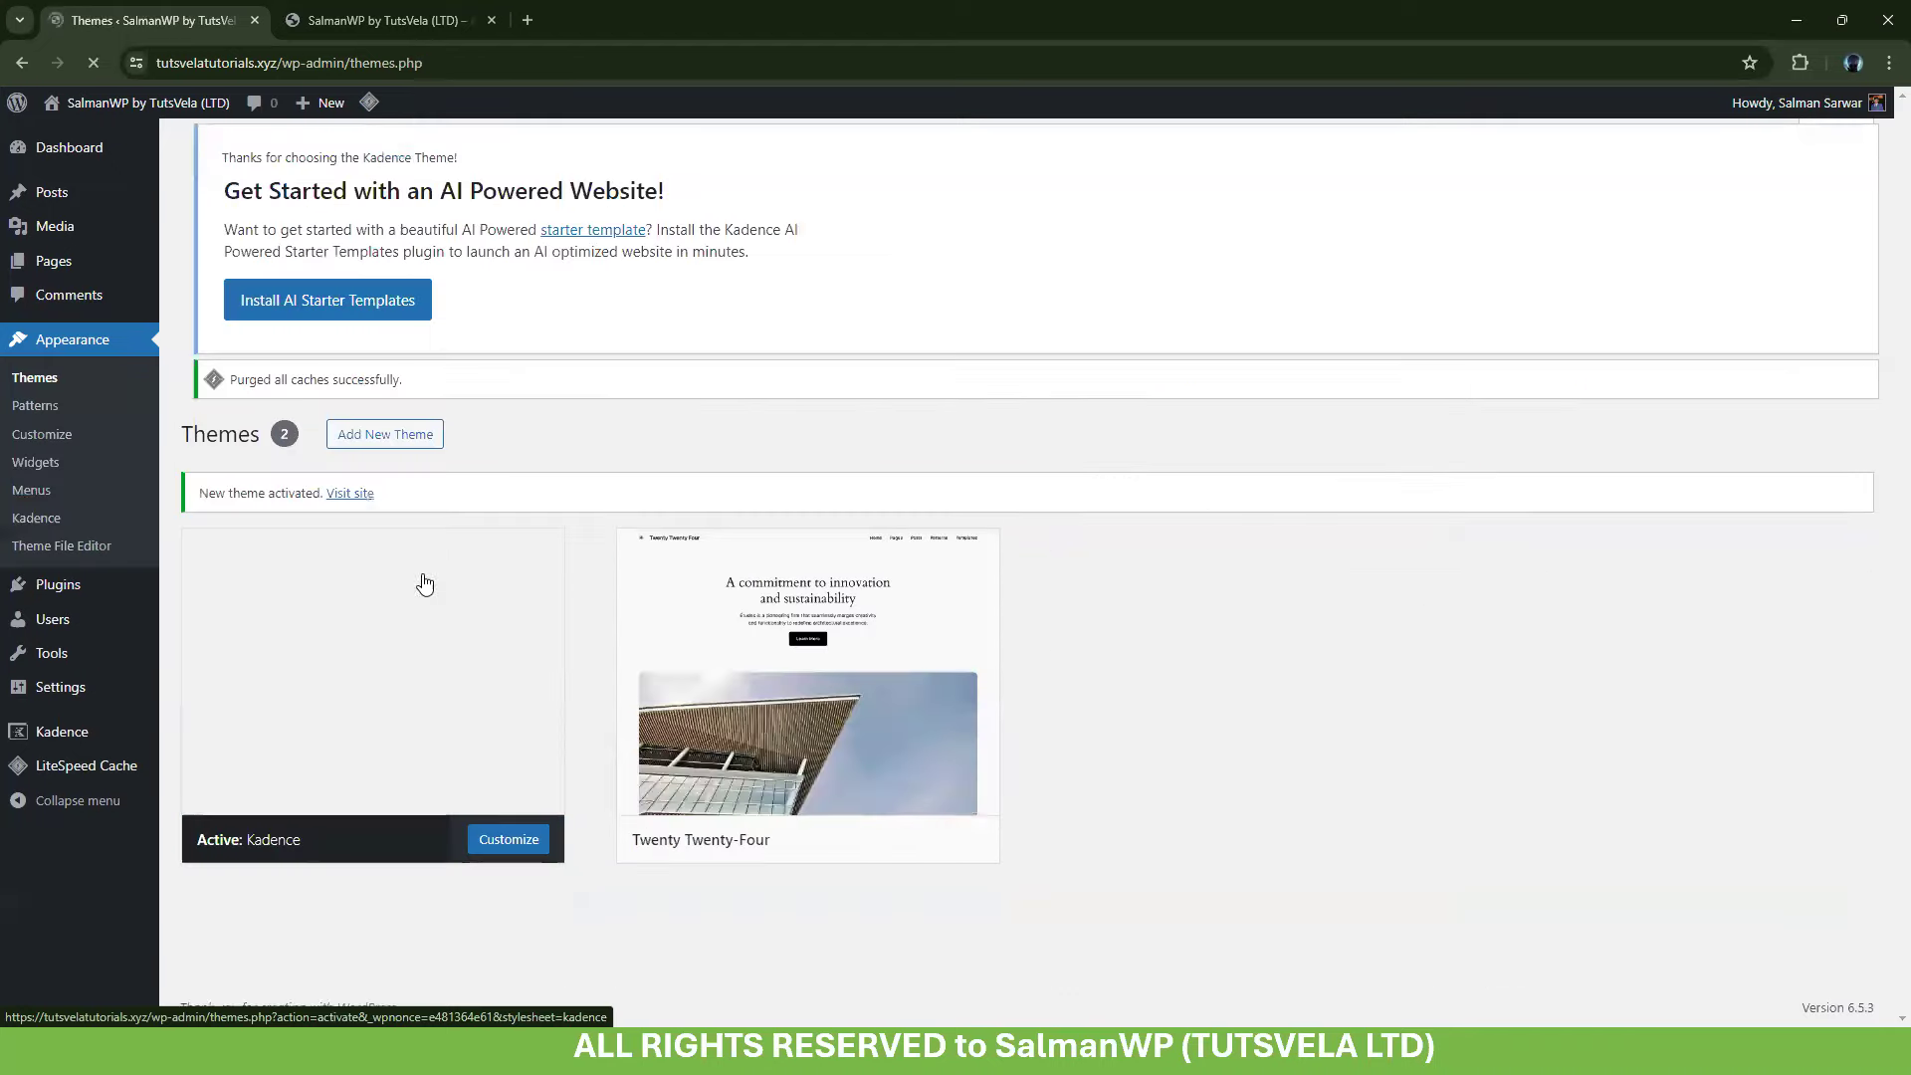
Install the Kadence starter templates plugin and open the Classic Starter Templates collection
left_click(359, 377)
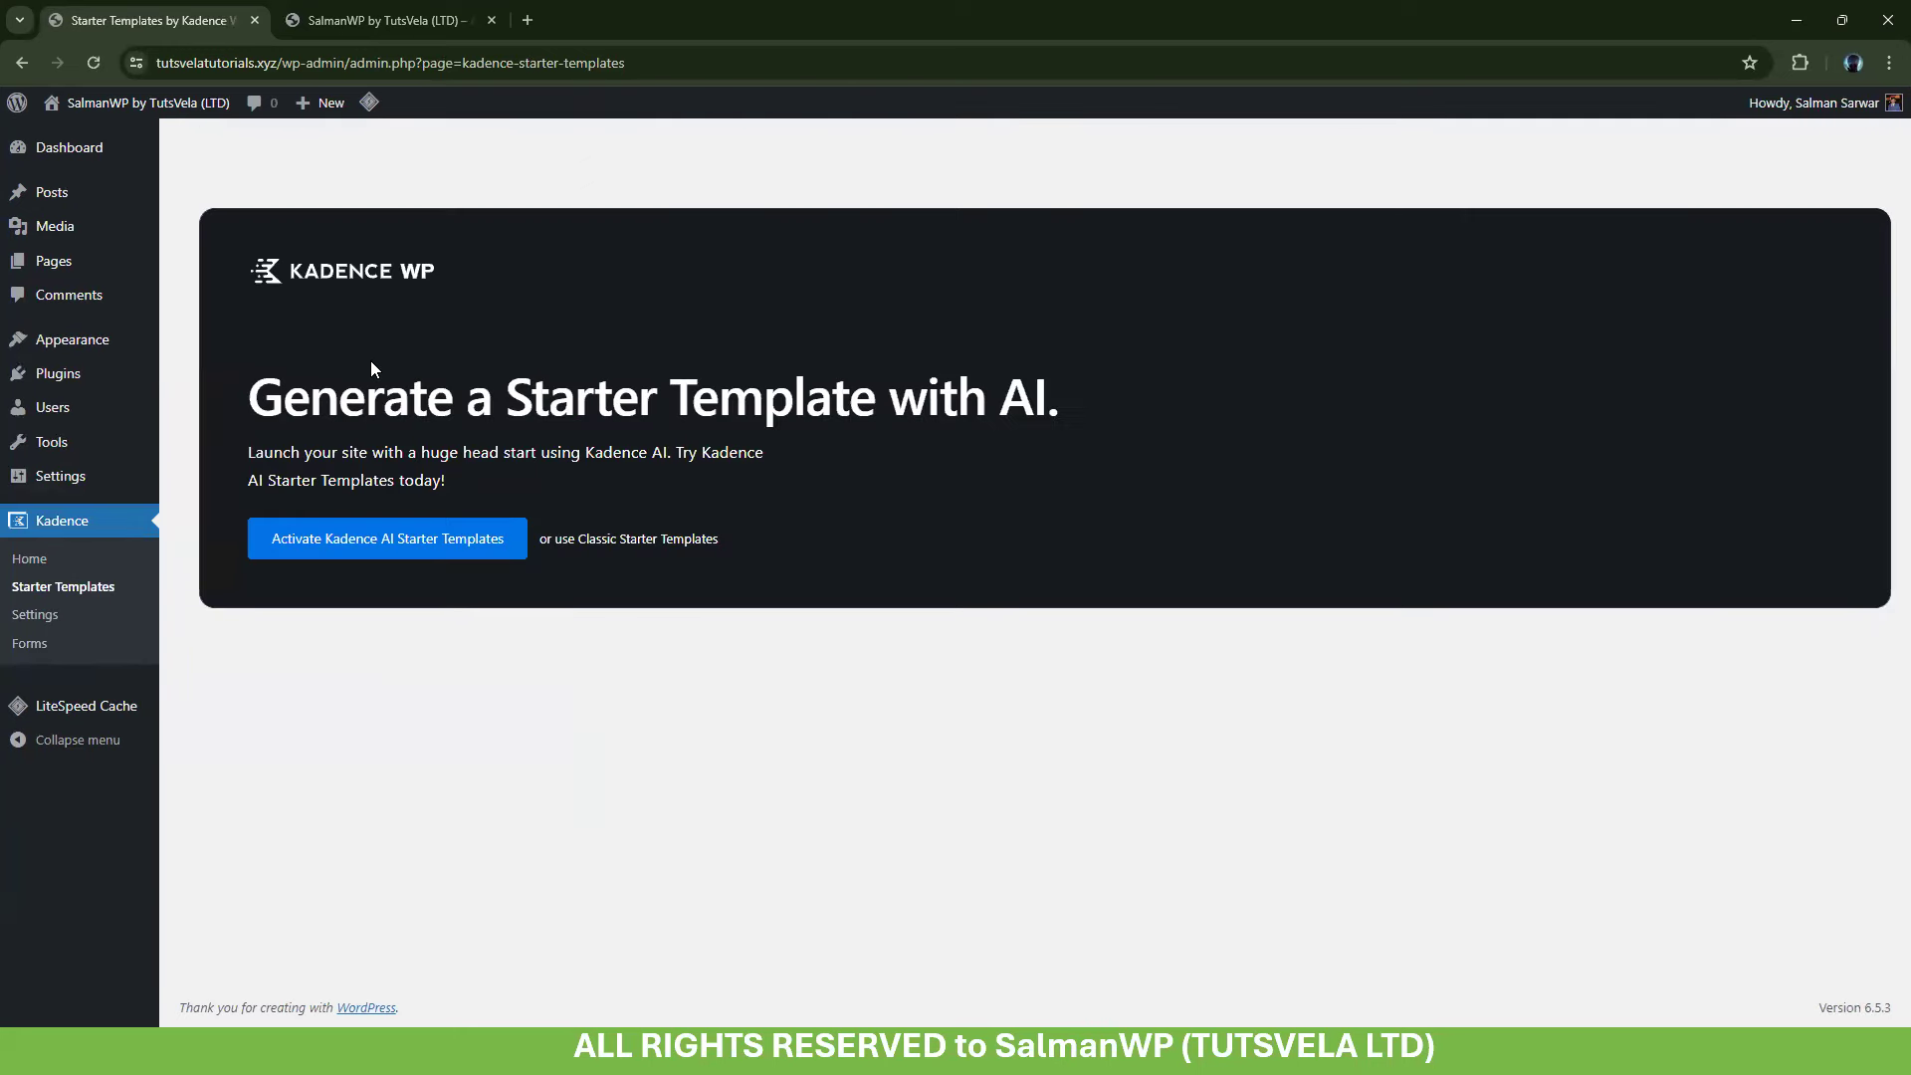
left_click(627, 540)
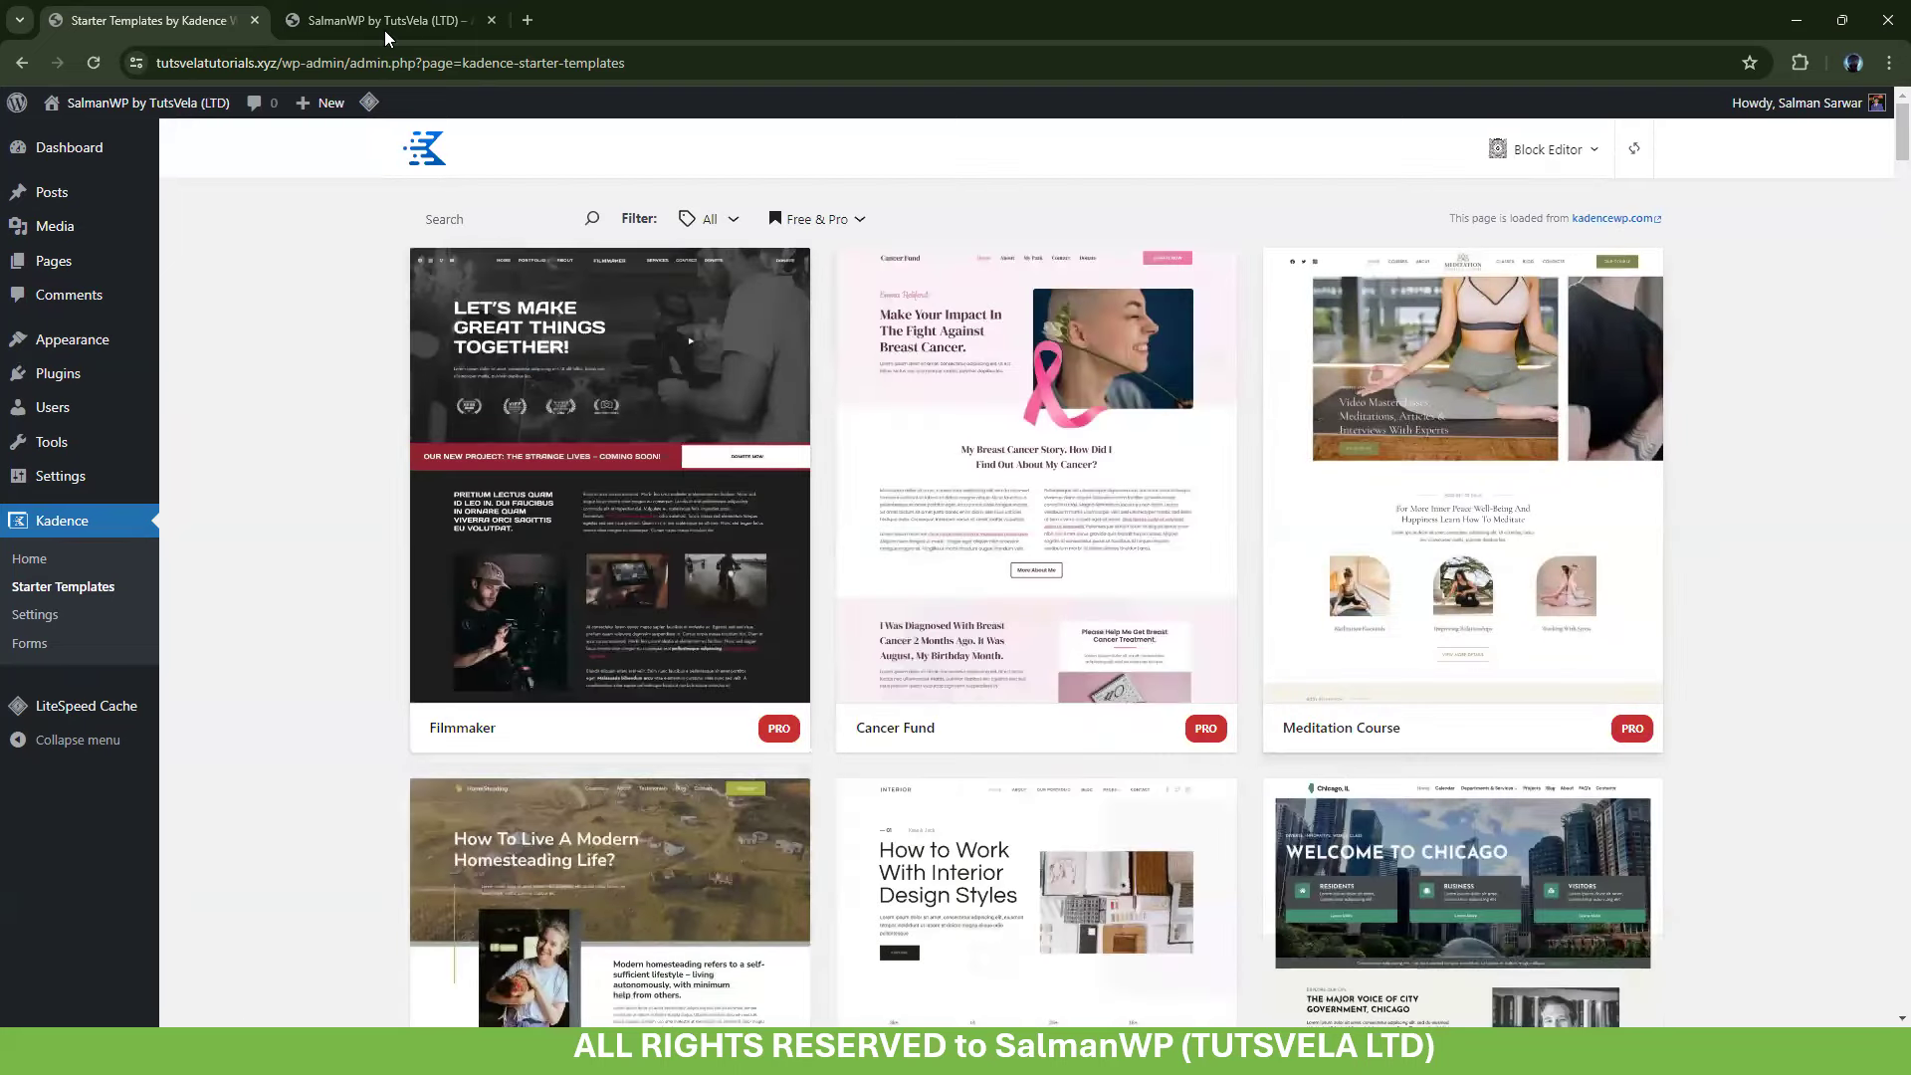
Open the site's front page in a new browser tab and examine its post grid, pagination and footer under the Kadence theme
mouse_move(99, 102)
right_click(128, 139)
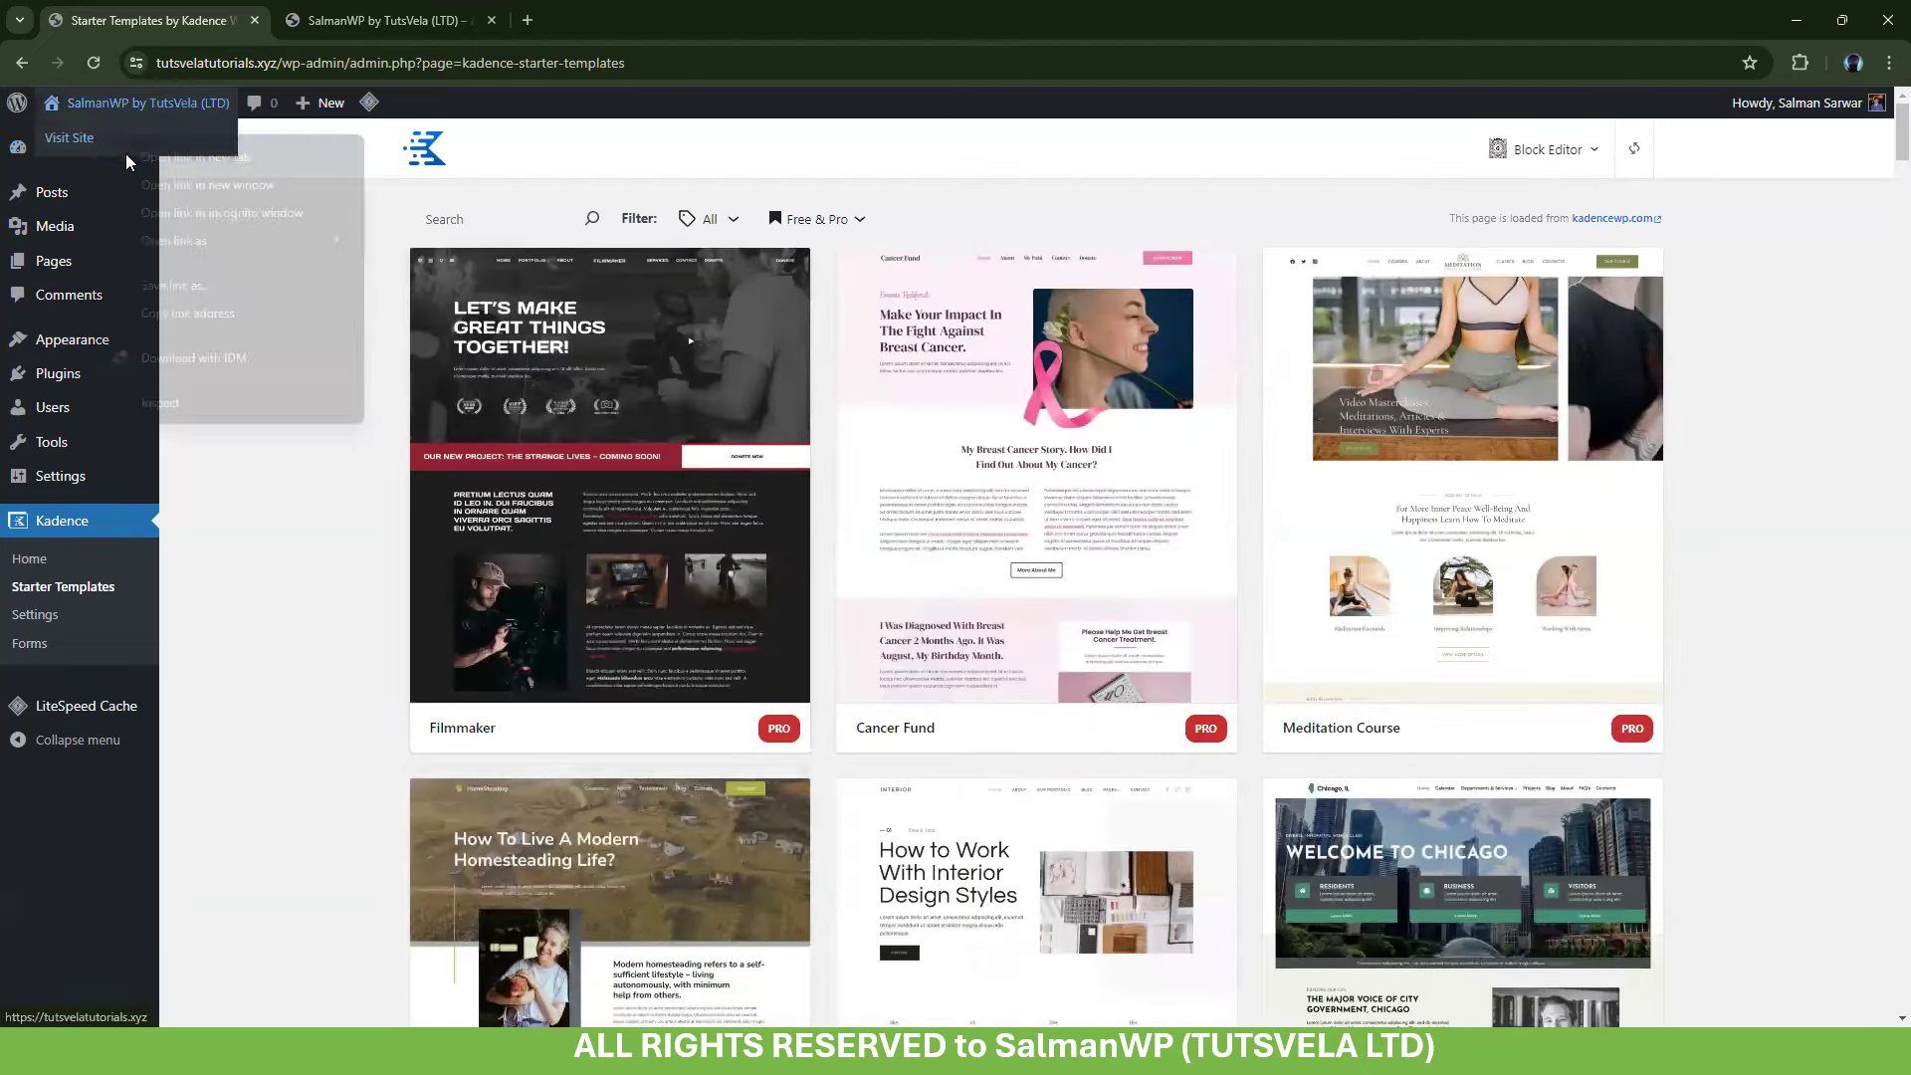
left_click(149, 151)
left_click(340, 22)
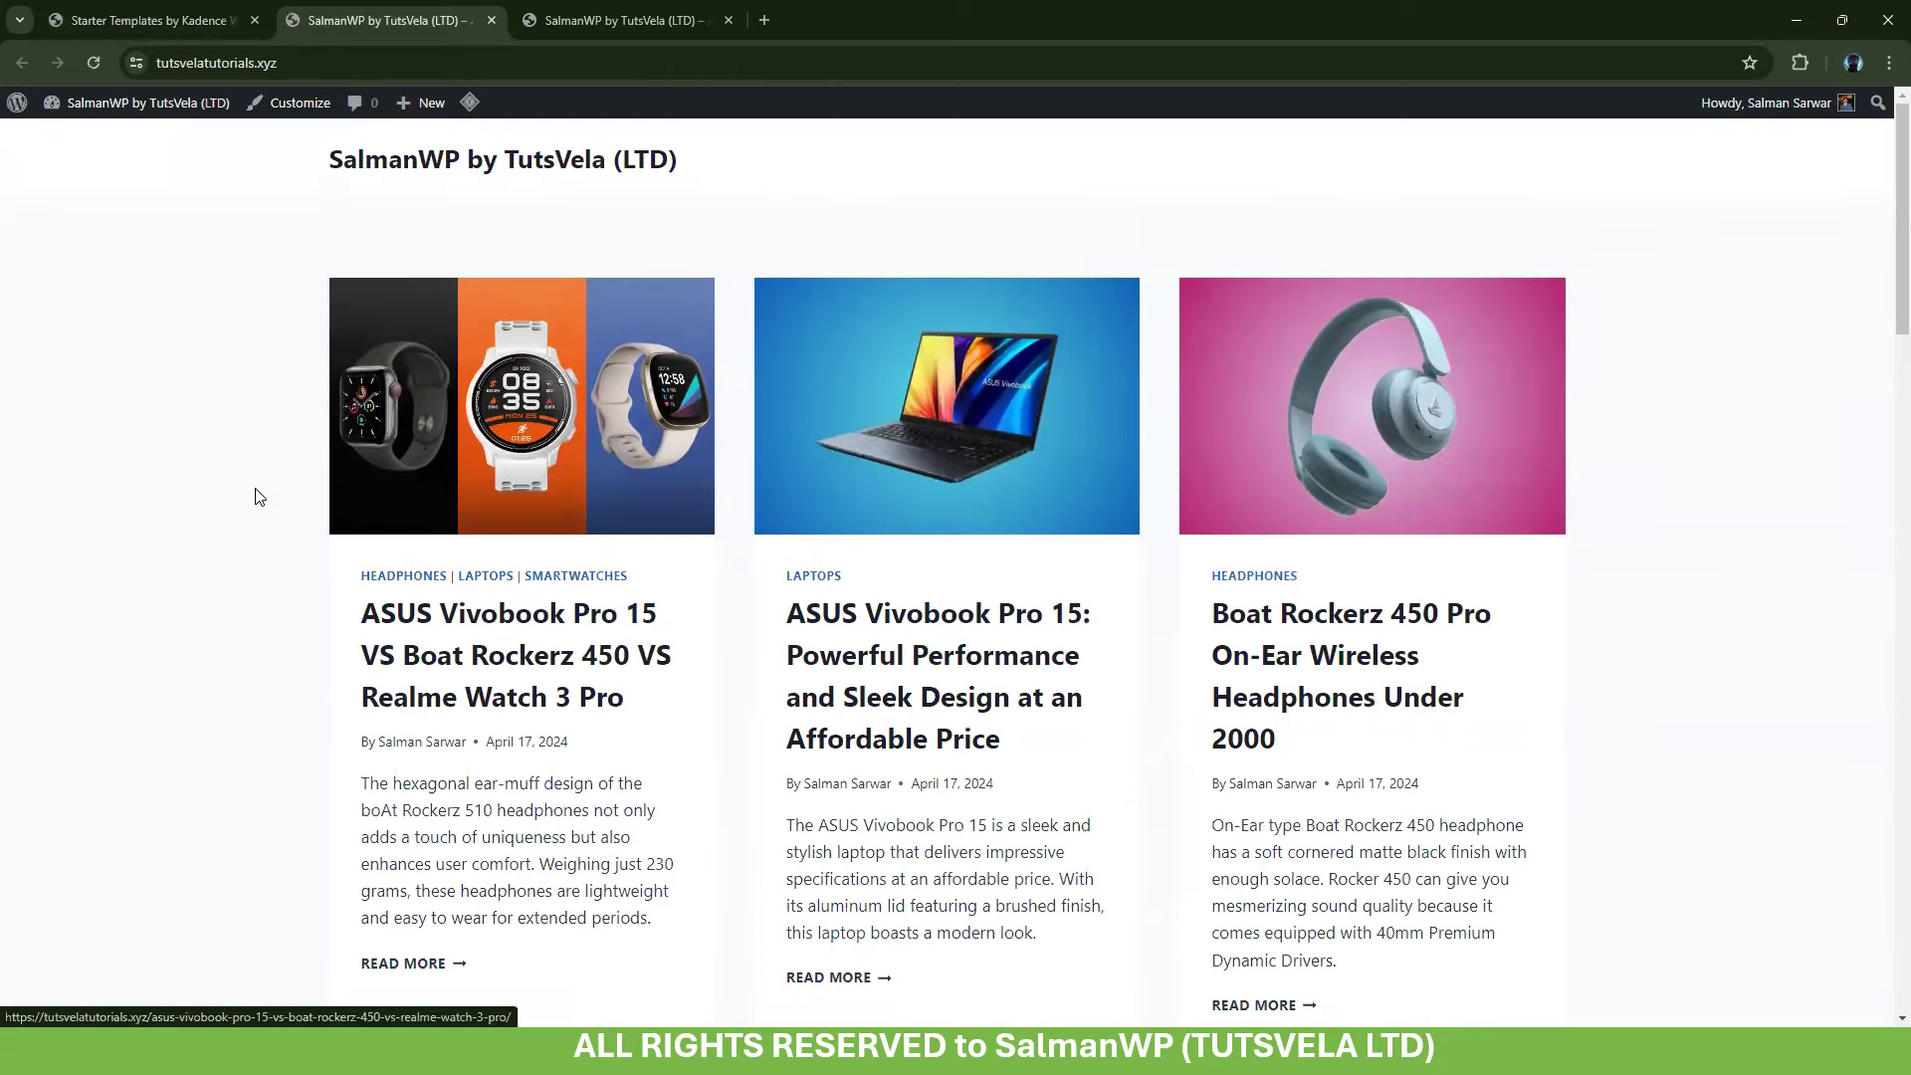
scroll(189, 528, "down", 10)
scroll(189, 538, "down", 5)
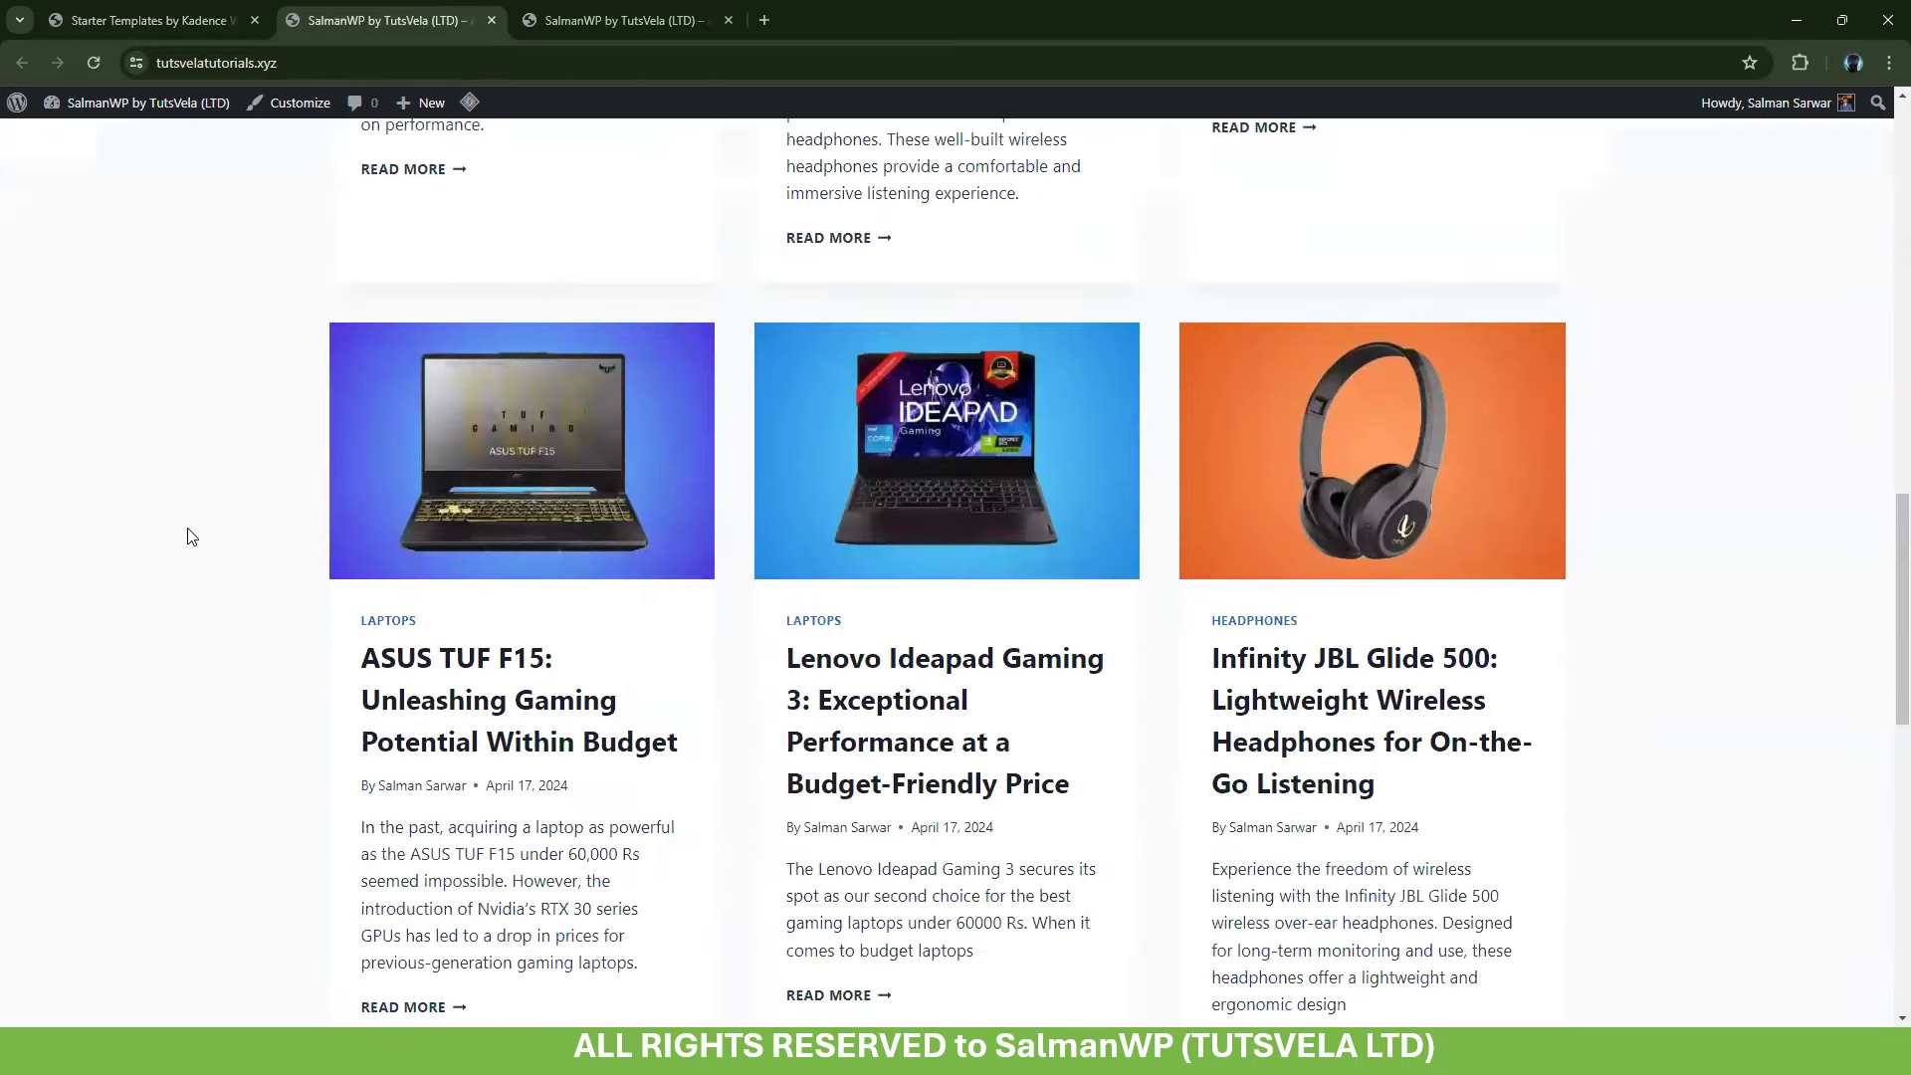
scroll(192, 538, "down", 11)
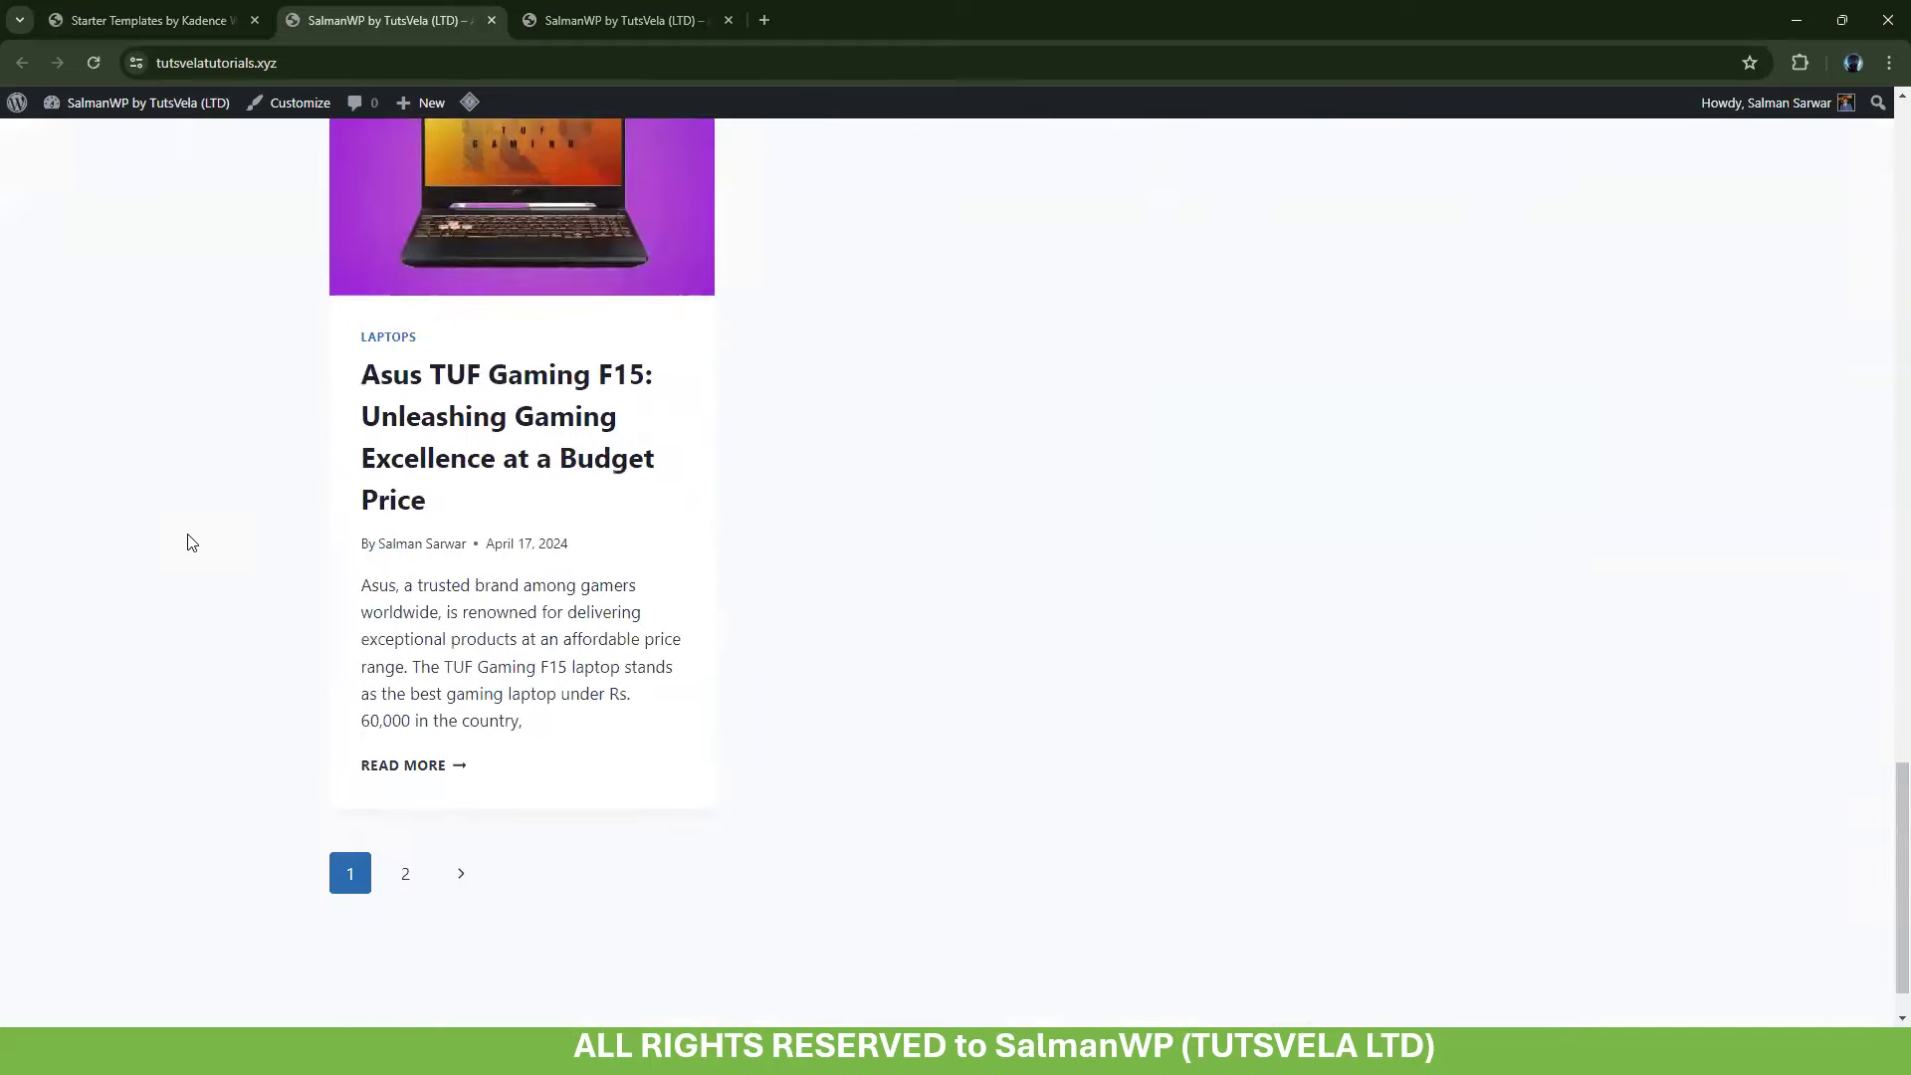
scroll(192, 542, "down", 1)
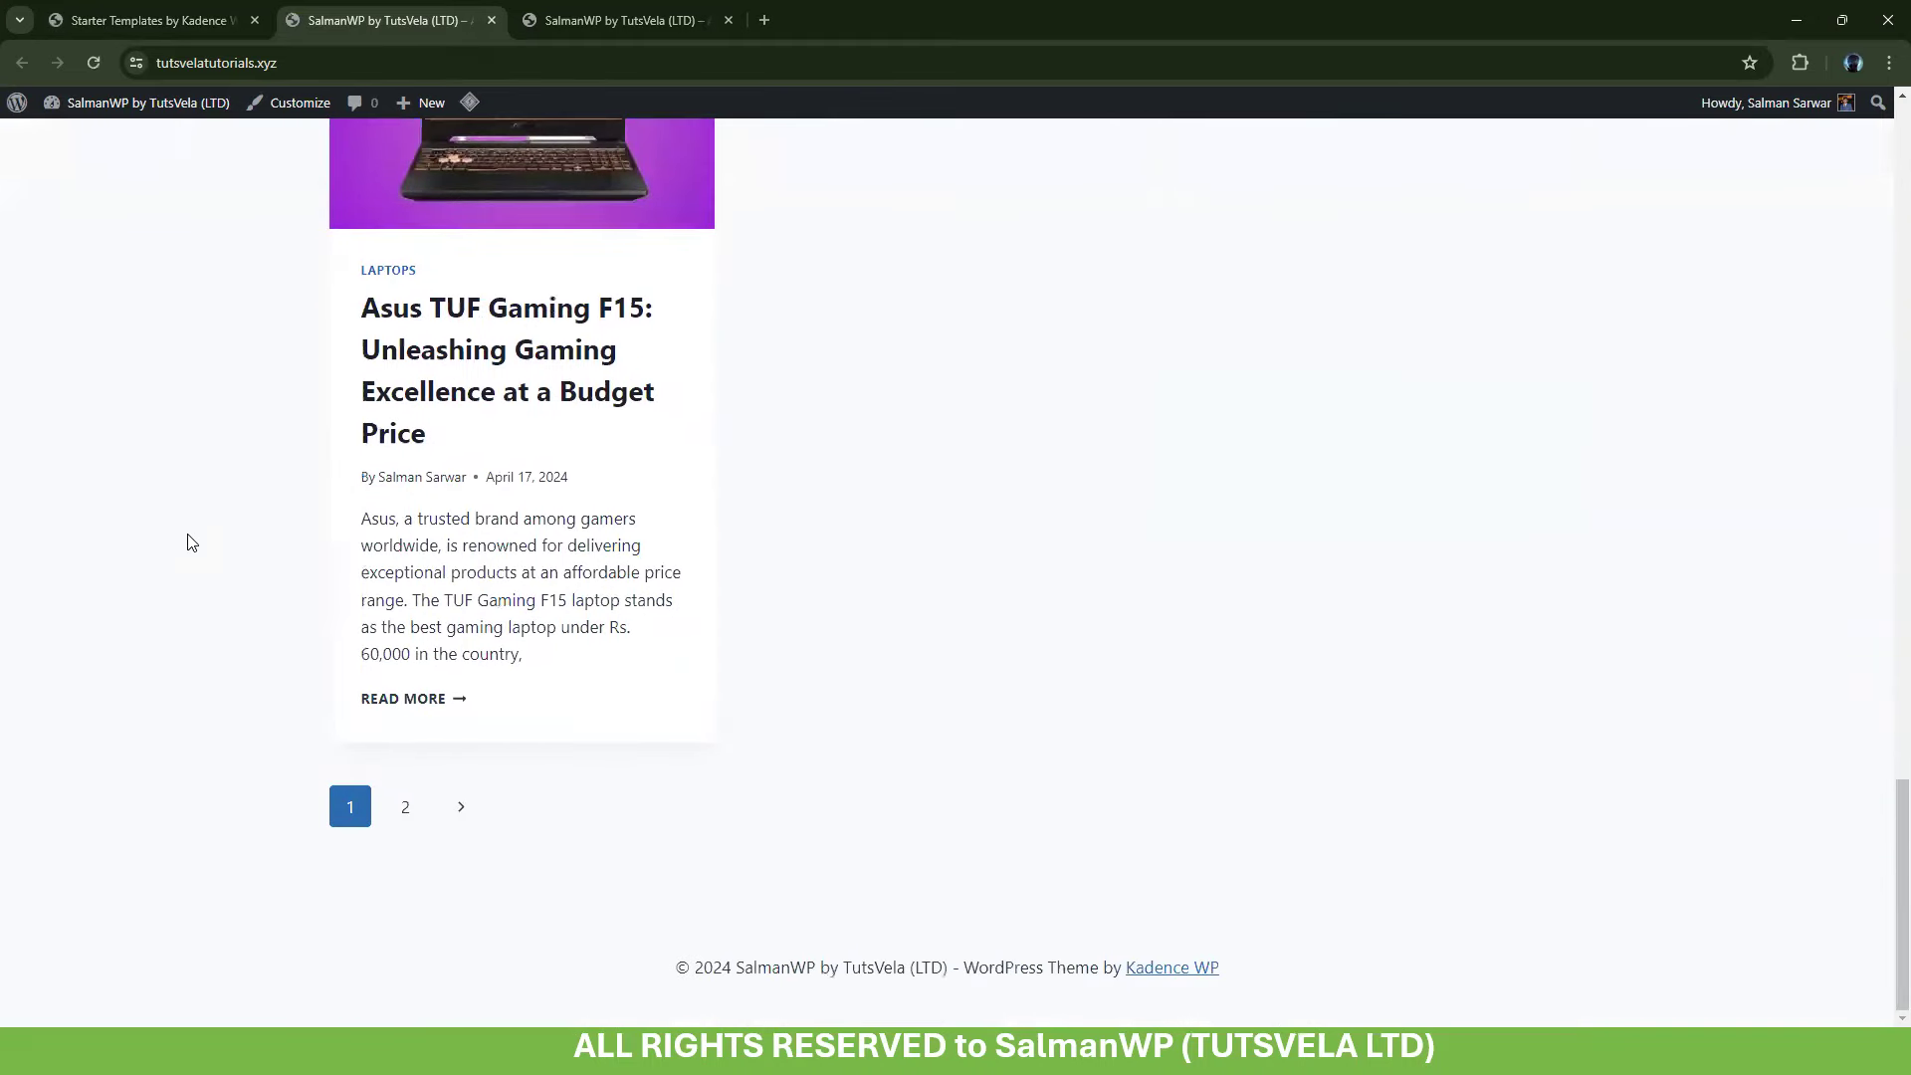
scroll(193, 543, "up", 6)
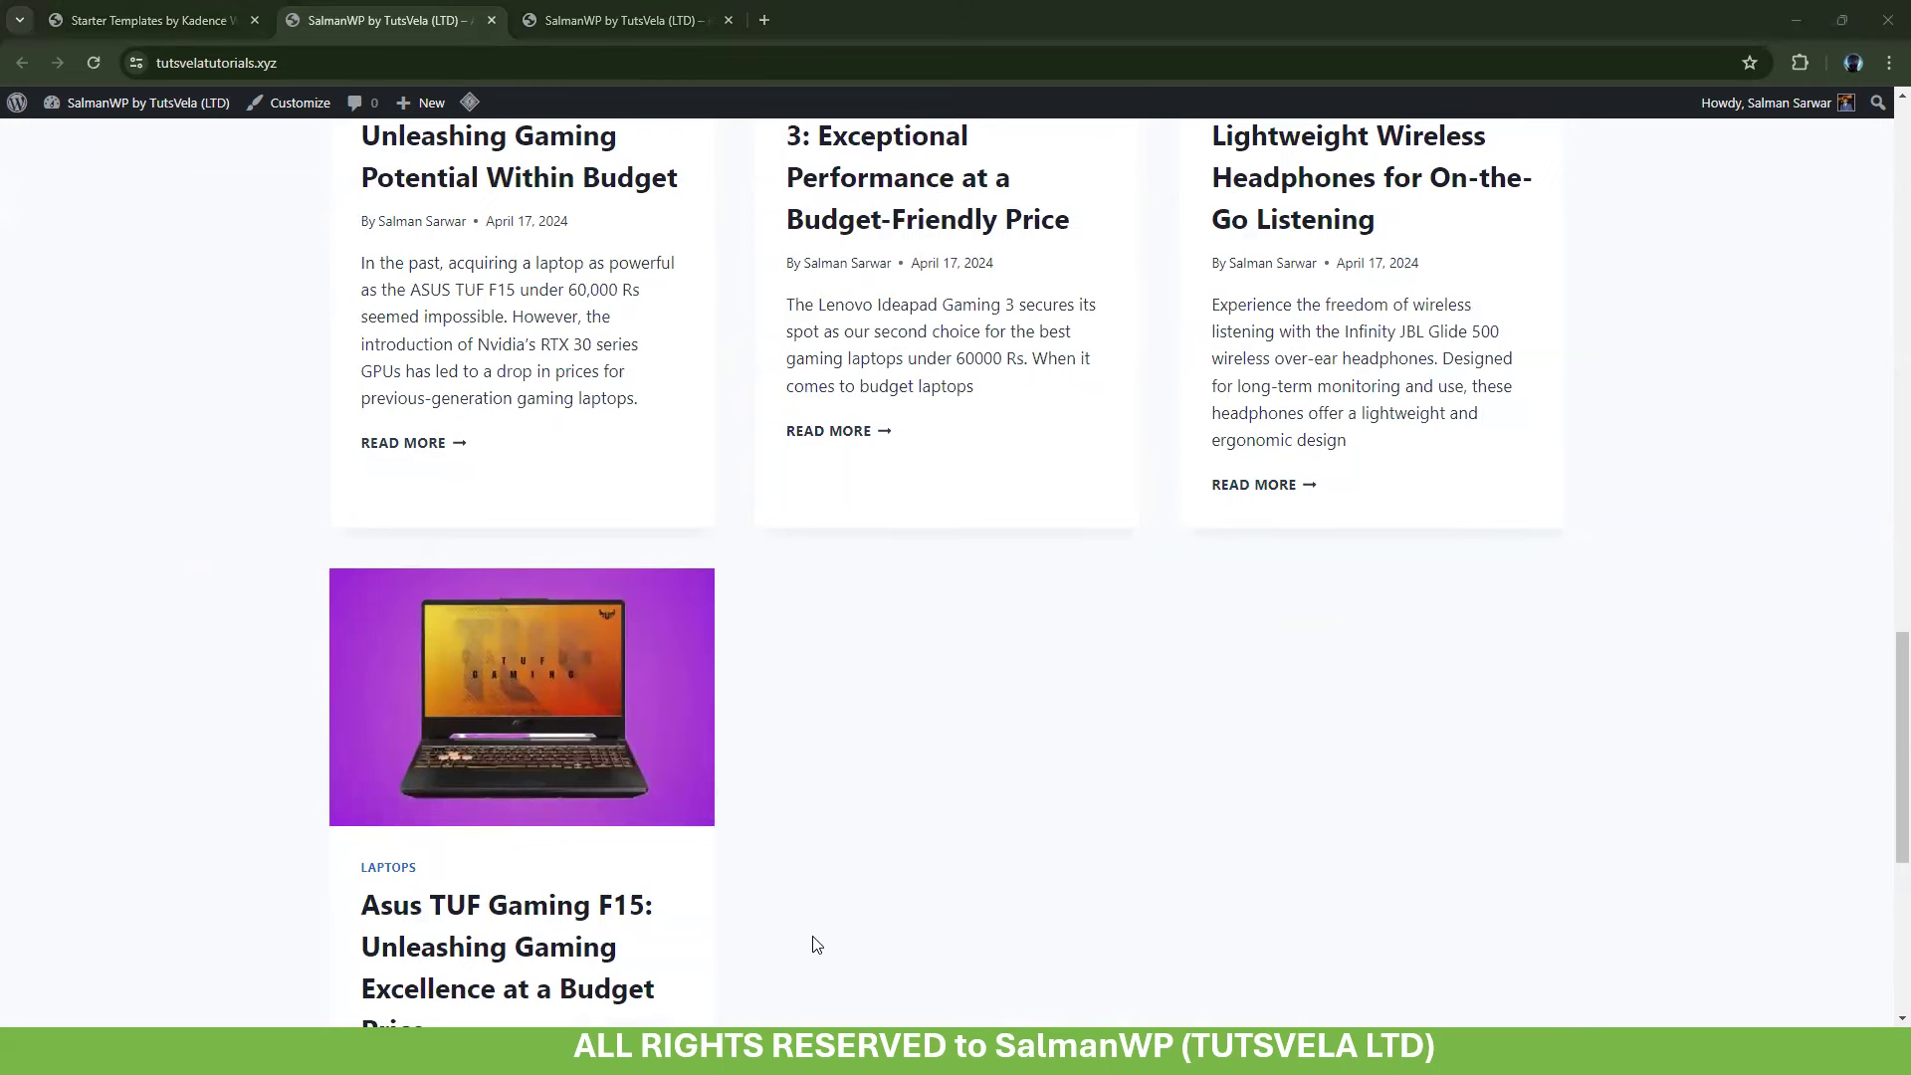
scroll(499, 403, "up", 7)
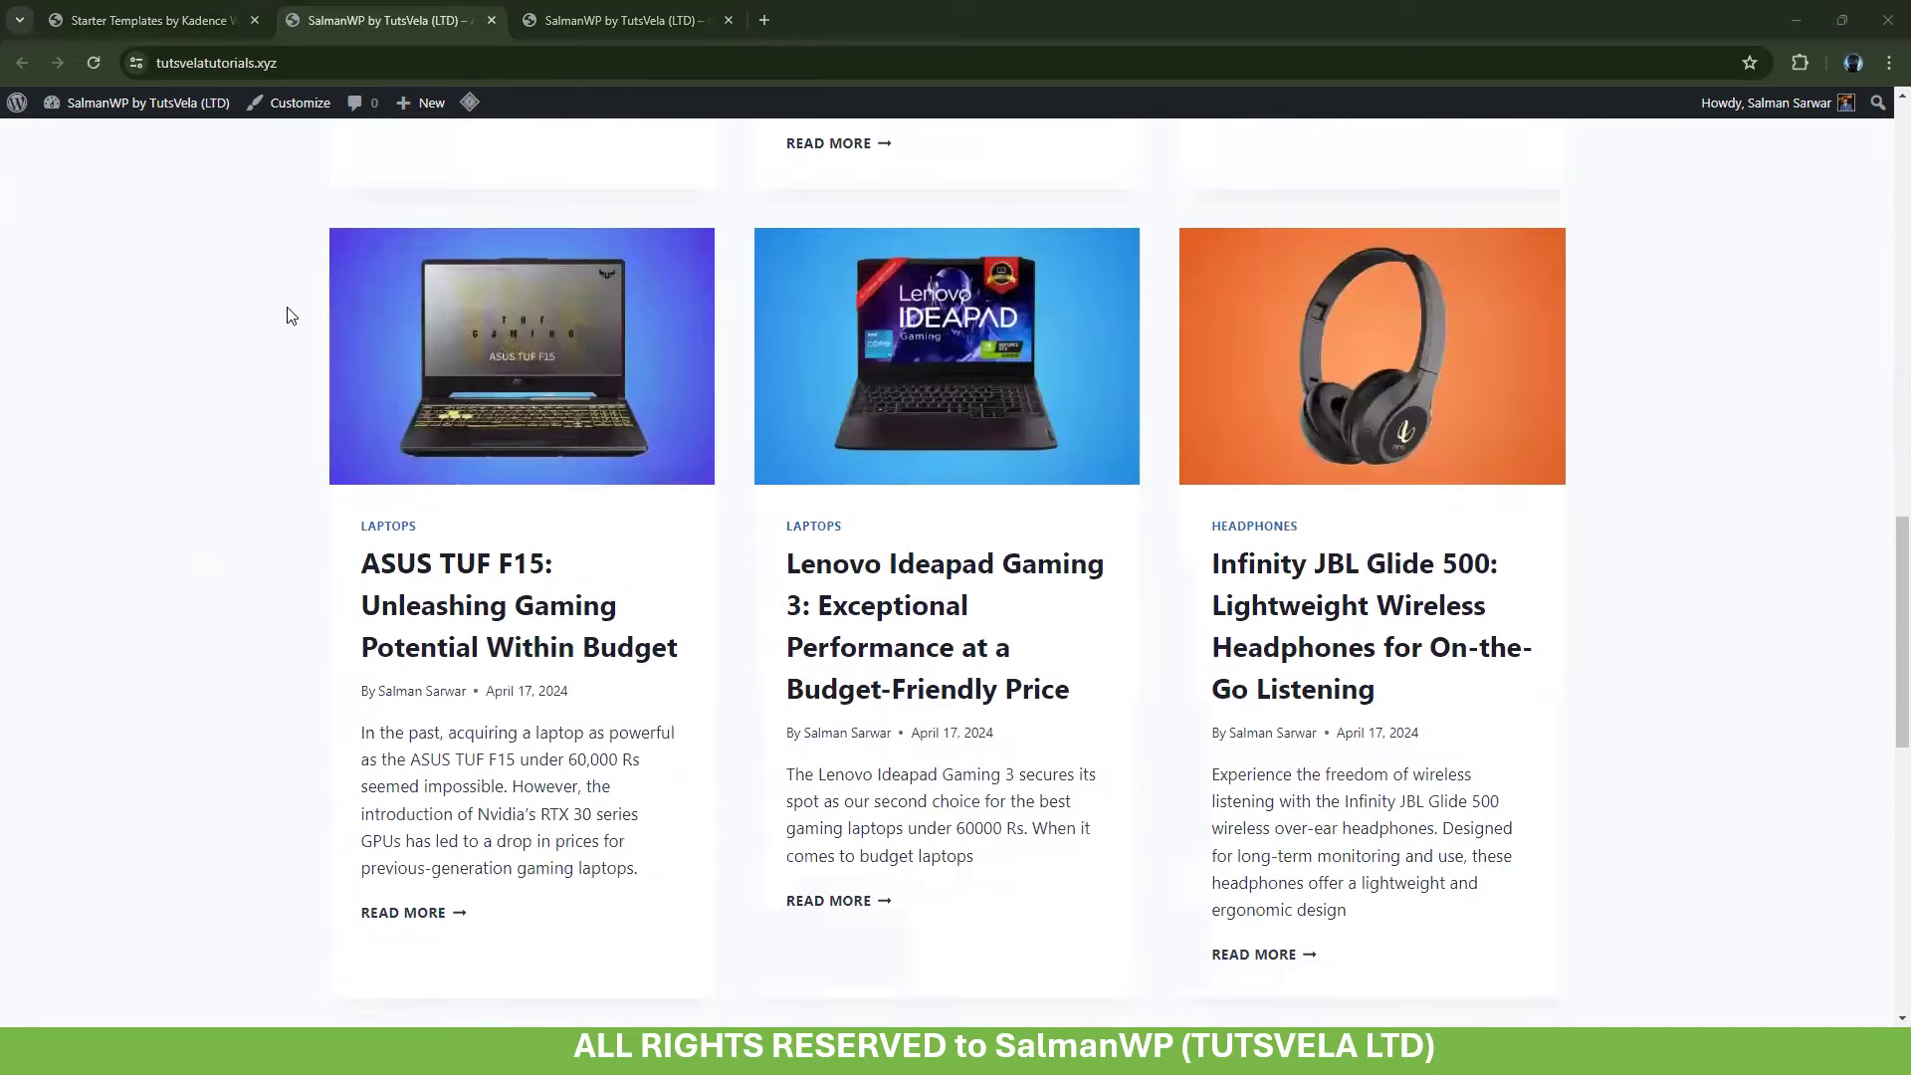
Reload the older homepage tab that shows the previous theme's design, and review the refreshed page down to its footer
left_click(149, 20)
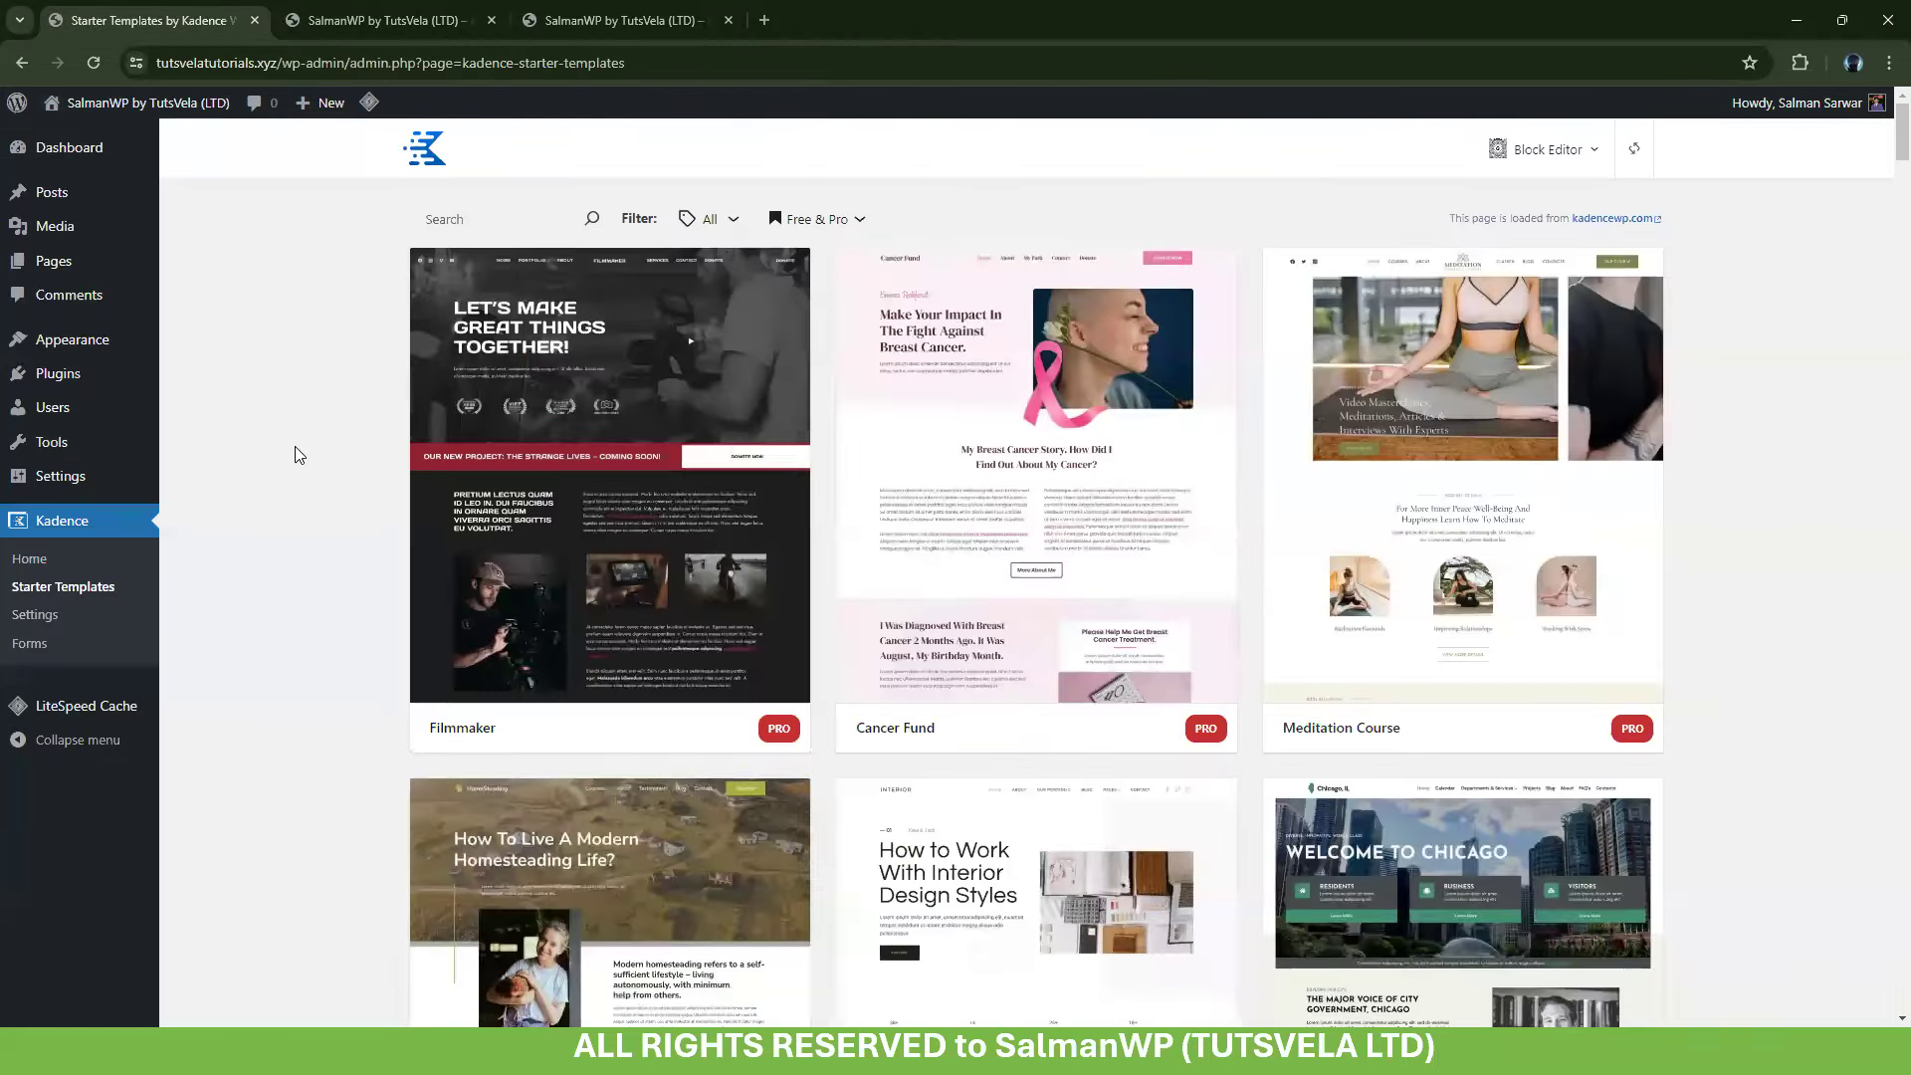
left_click(329, 9)
left_click(645, 9)
scroll(508, 458, "up", 10)
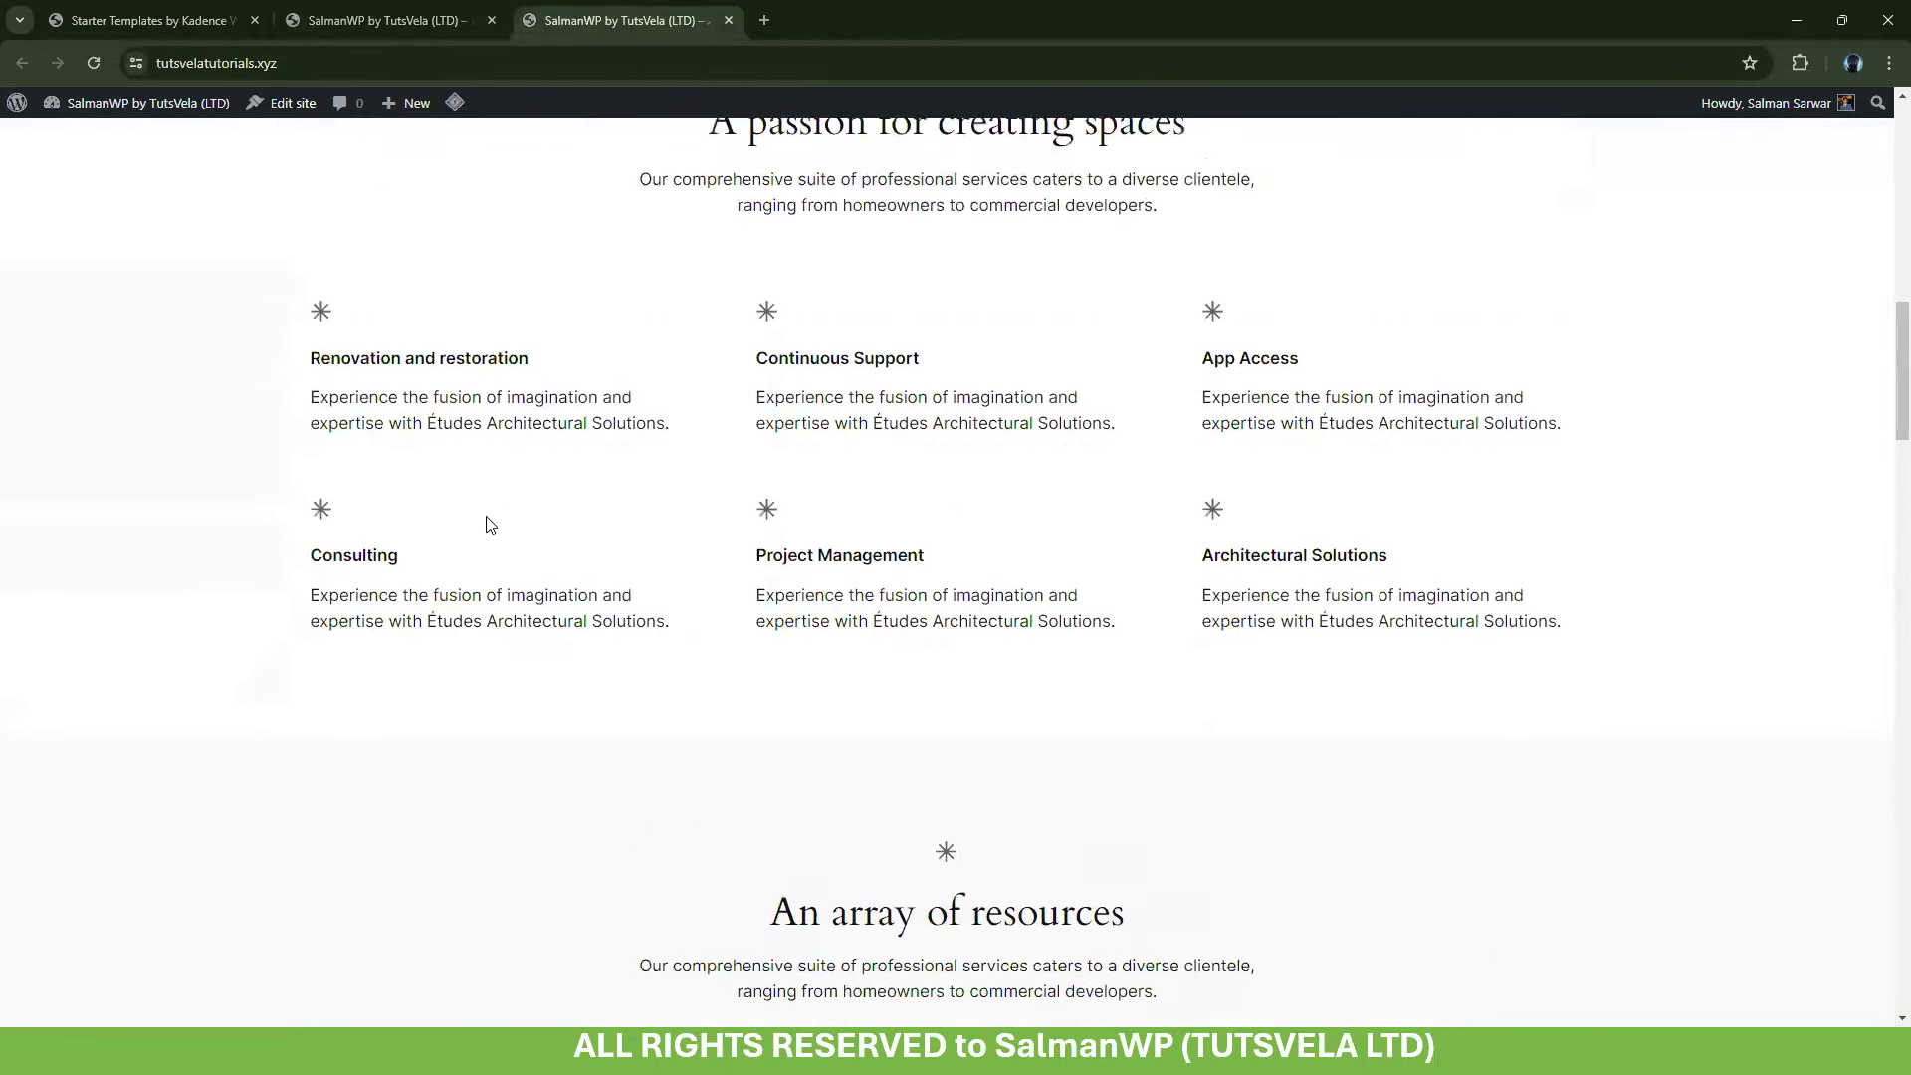
left_click(96, 63)
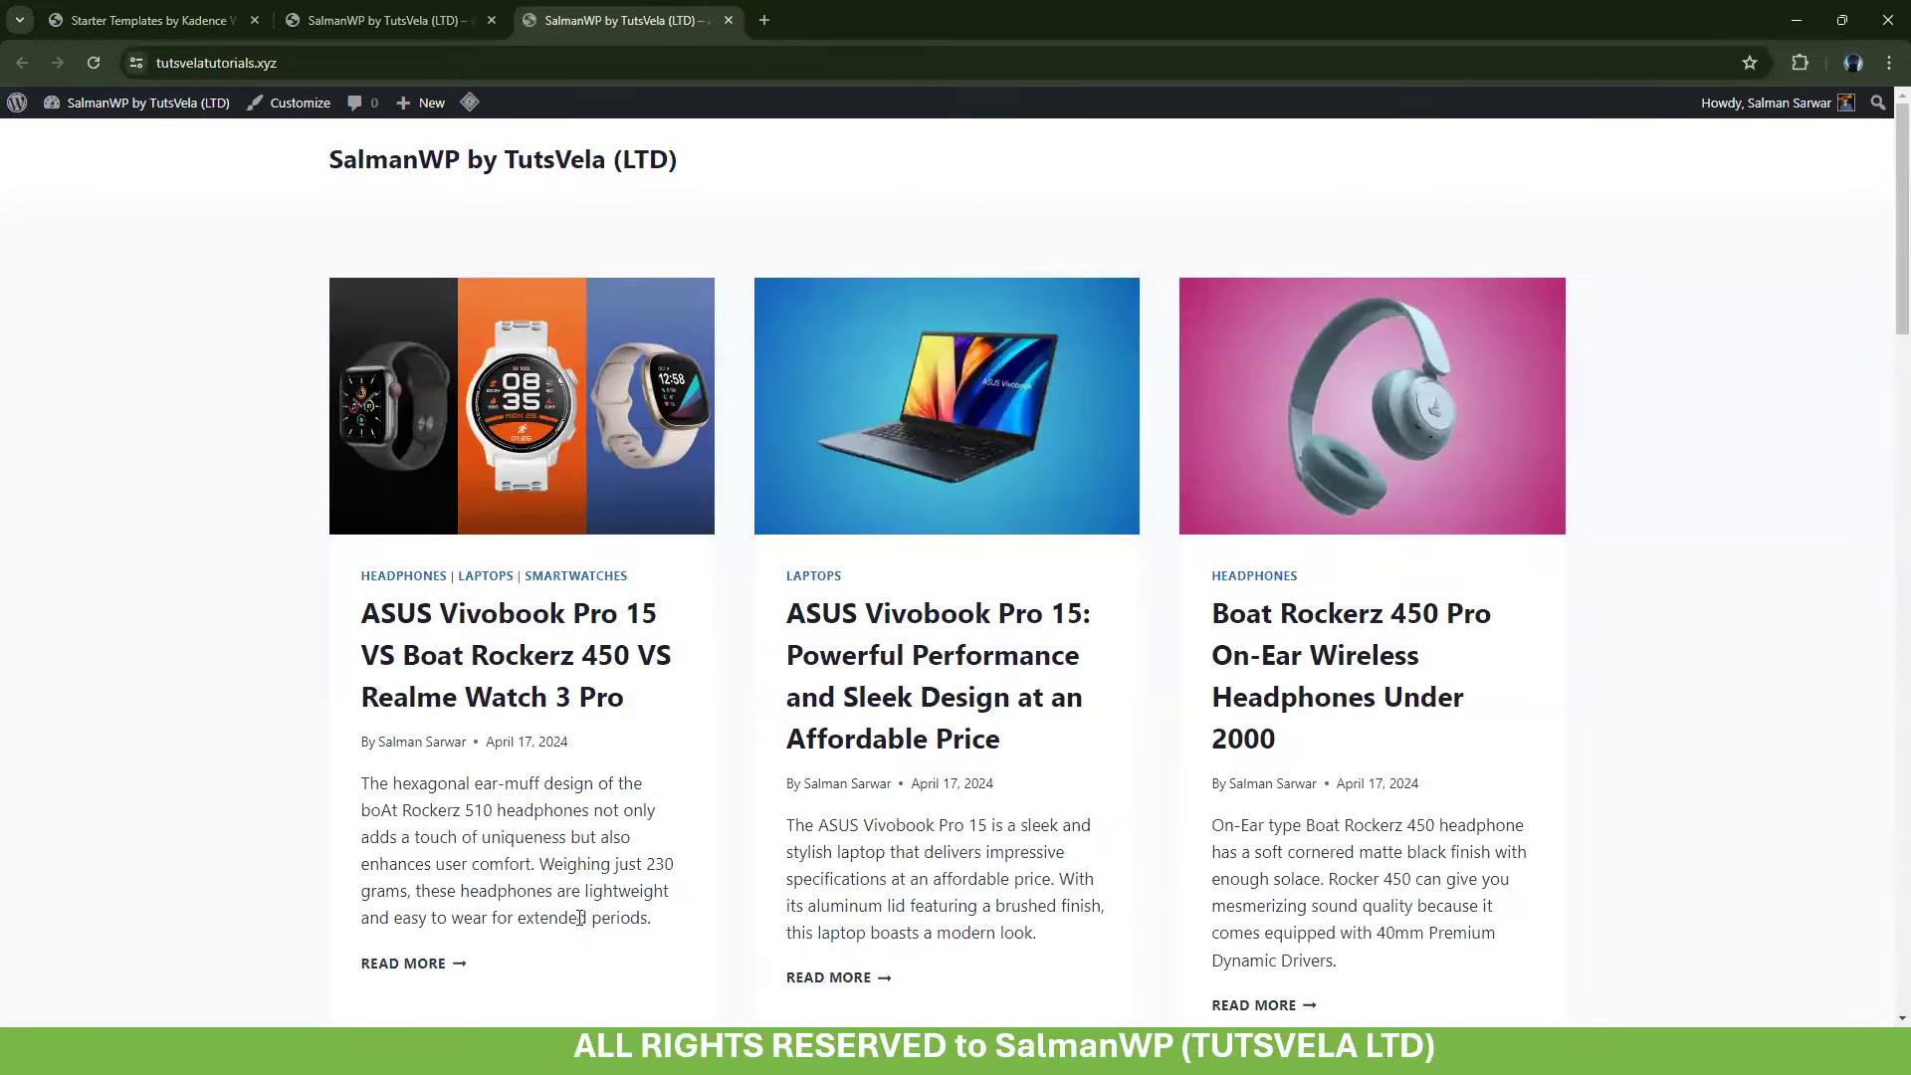
left_click(162, 14)
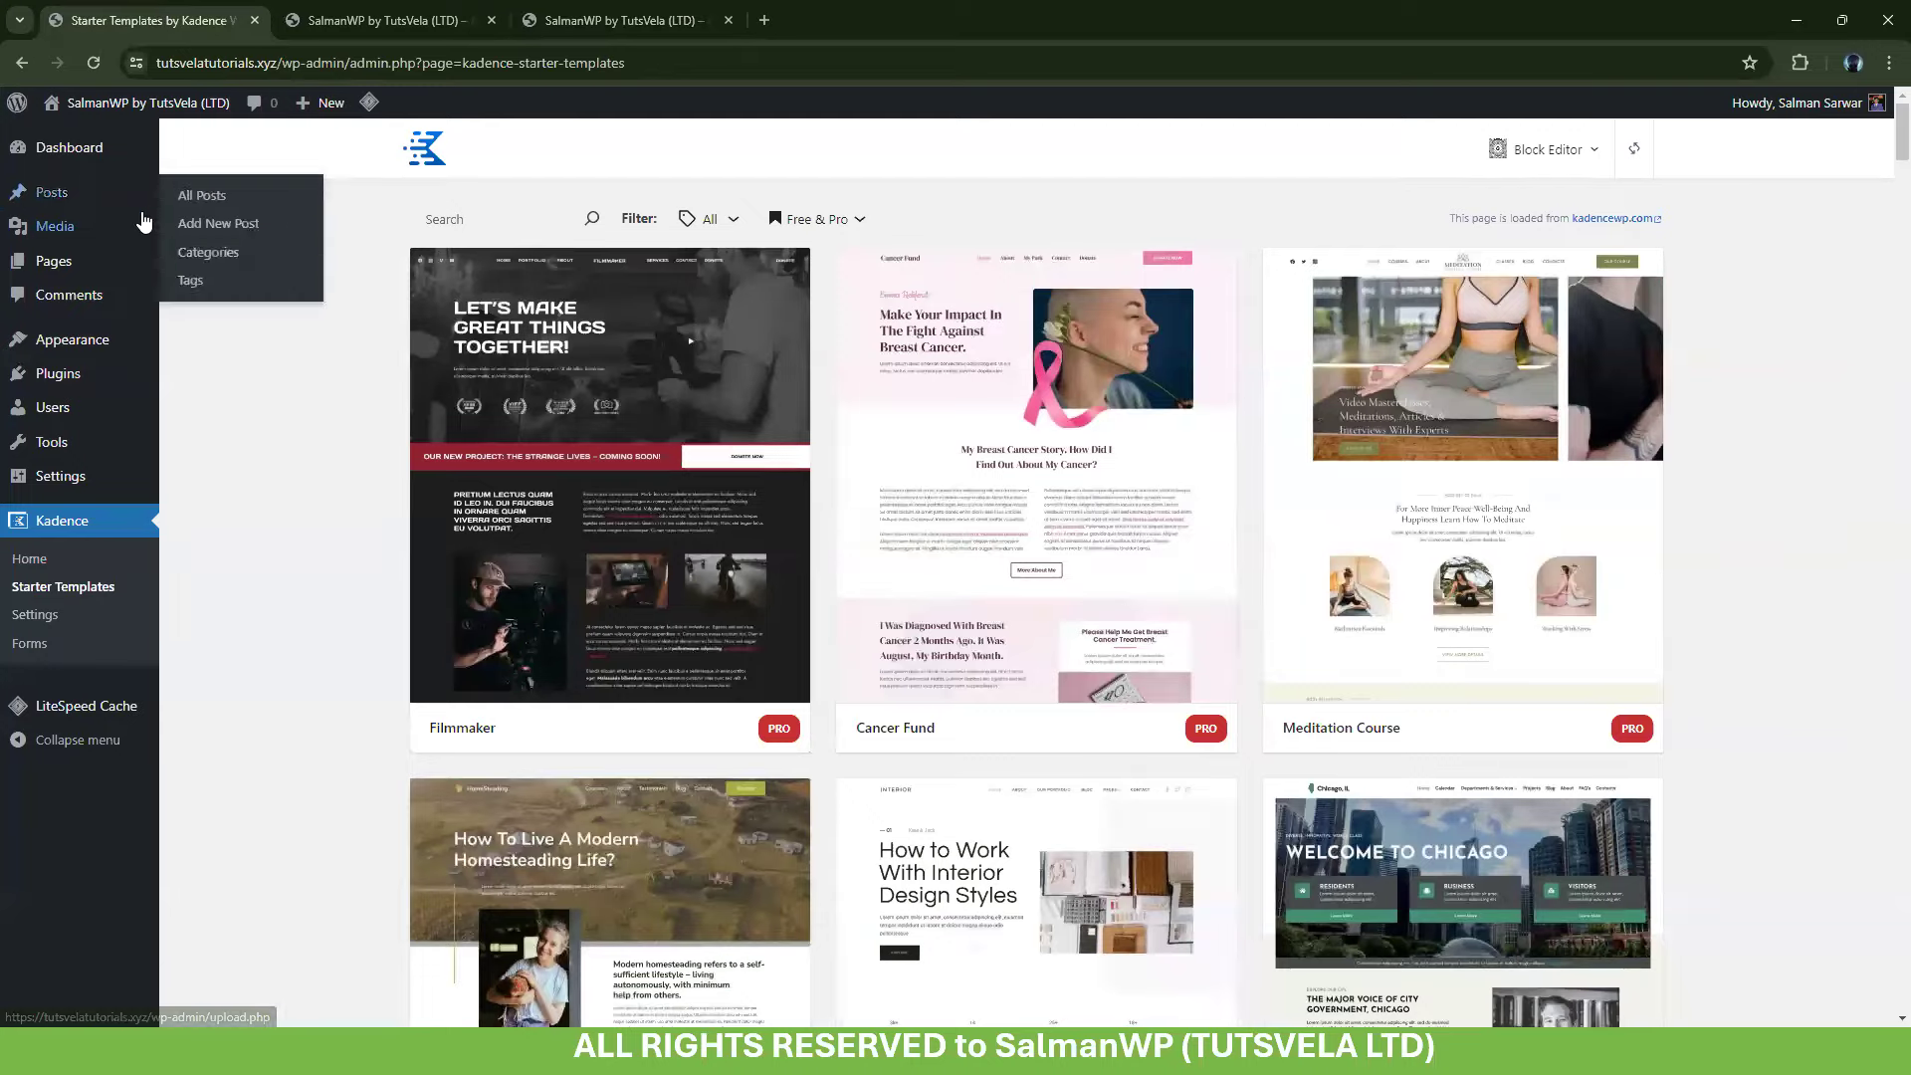
left_click(637, 18)
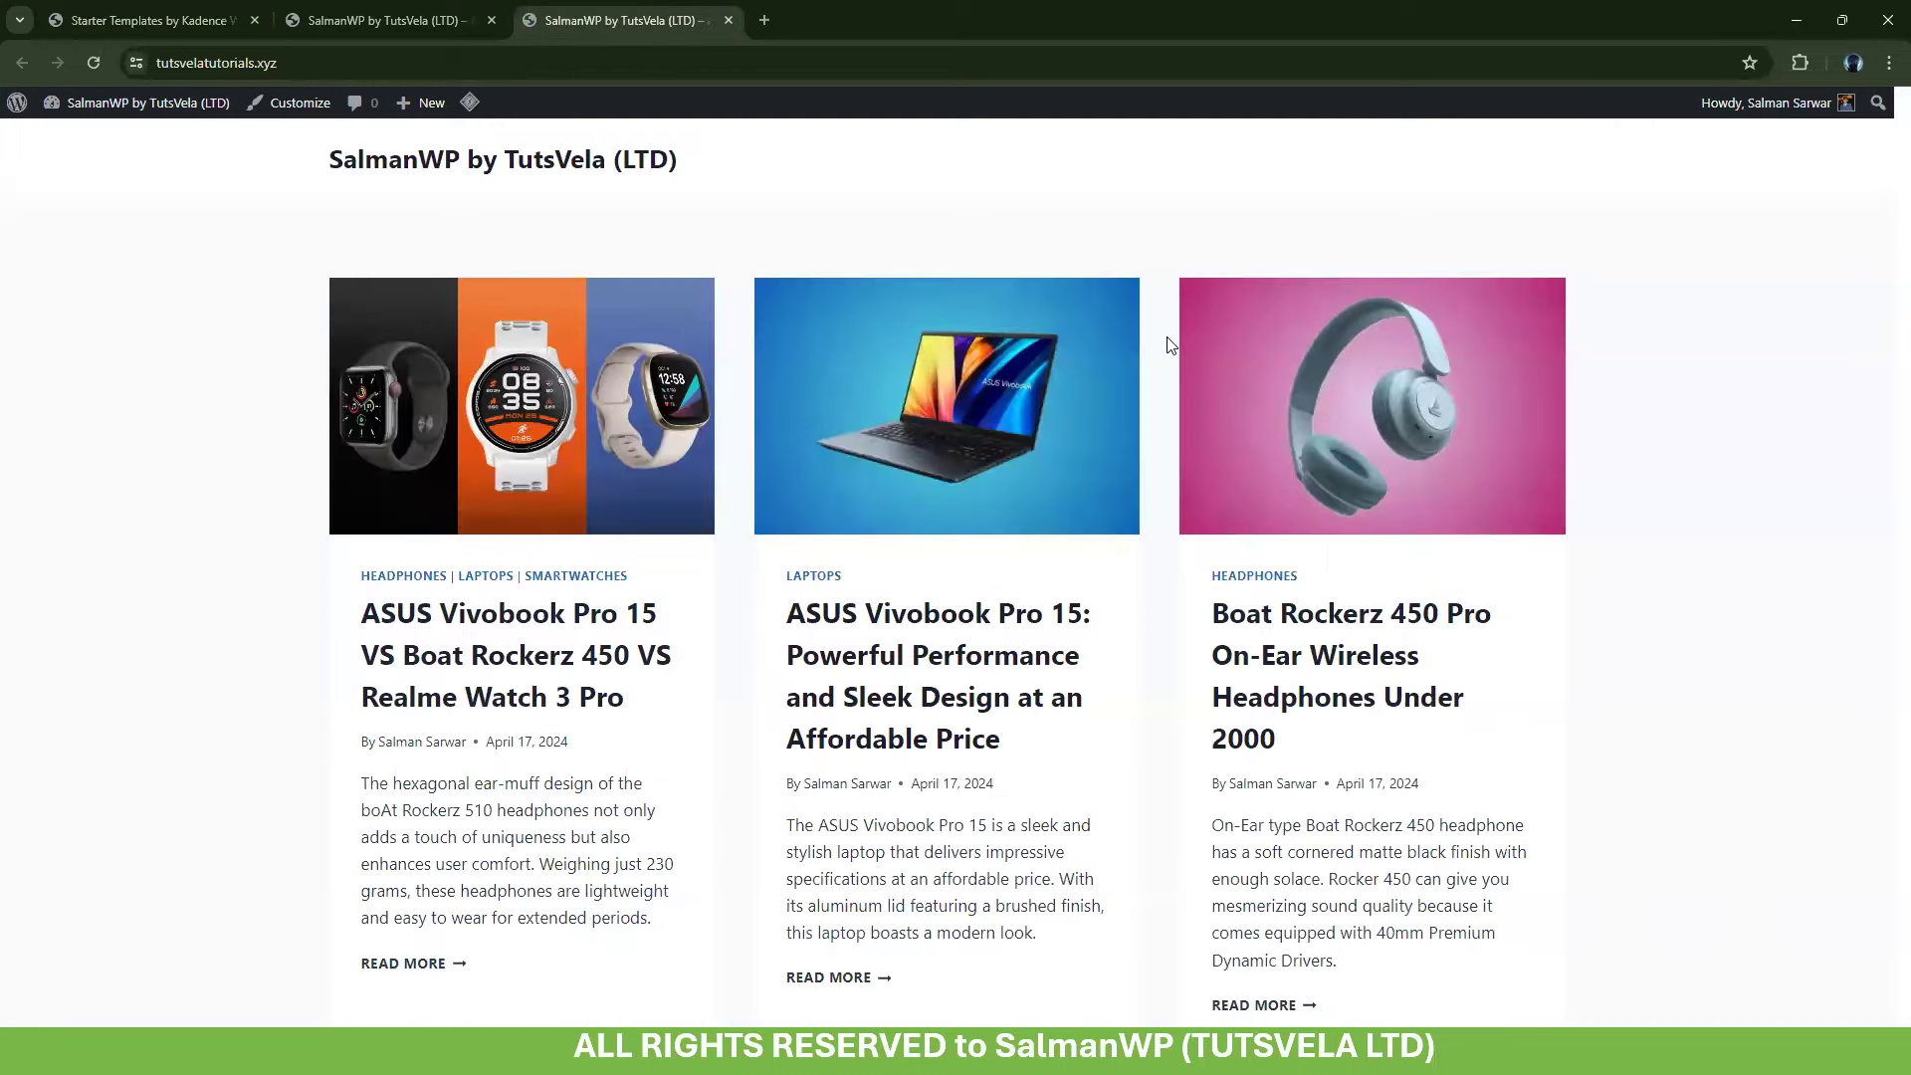
scroll(470, 629, "down", 20)
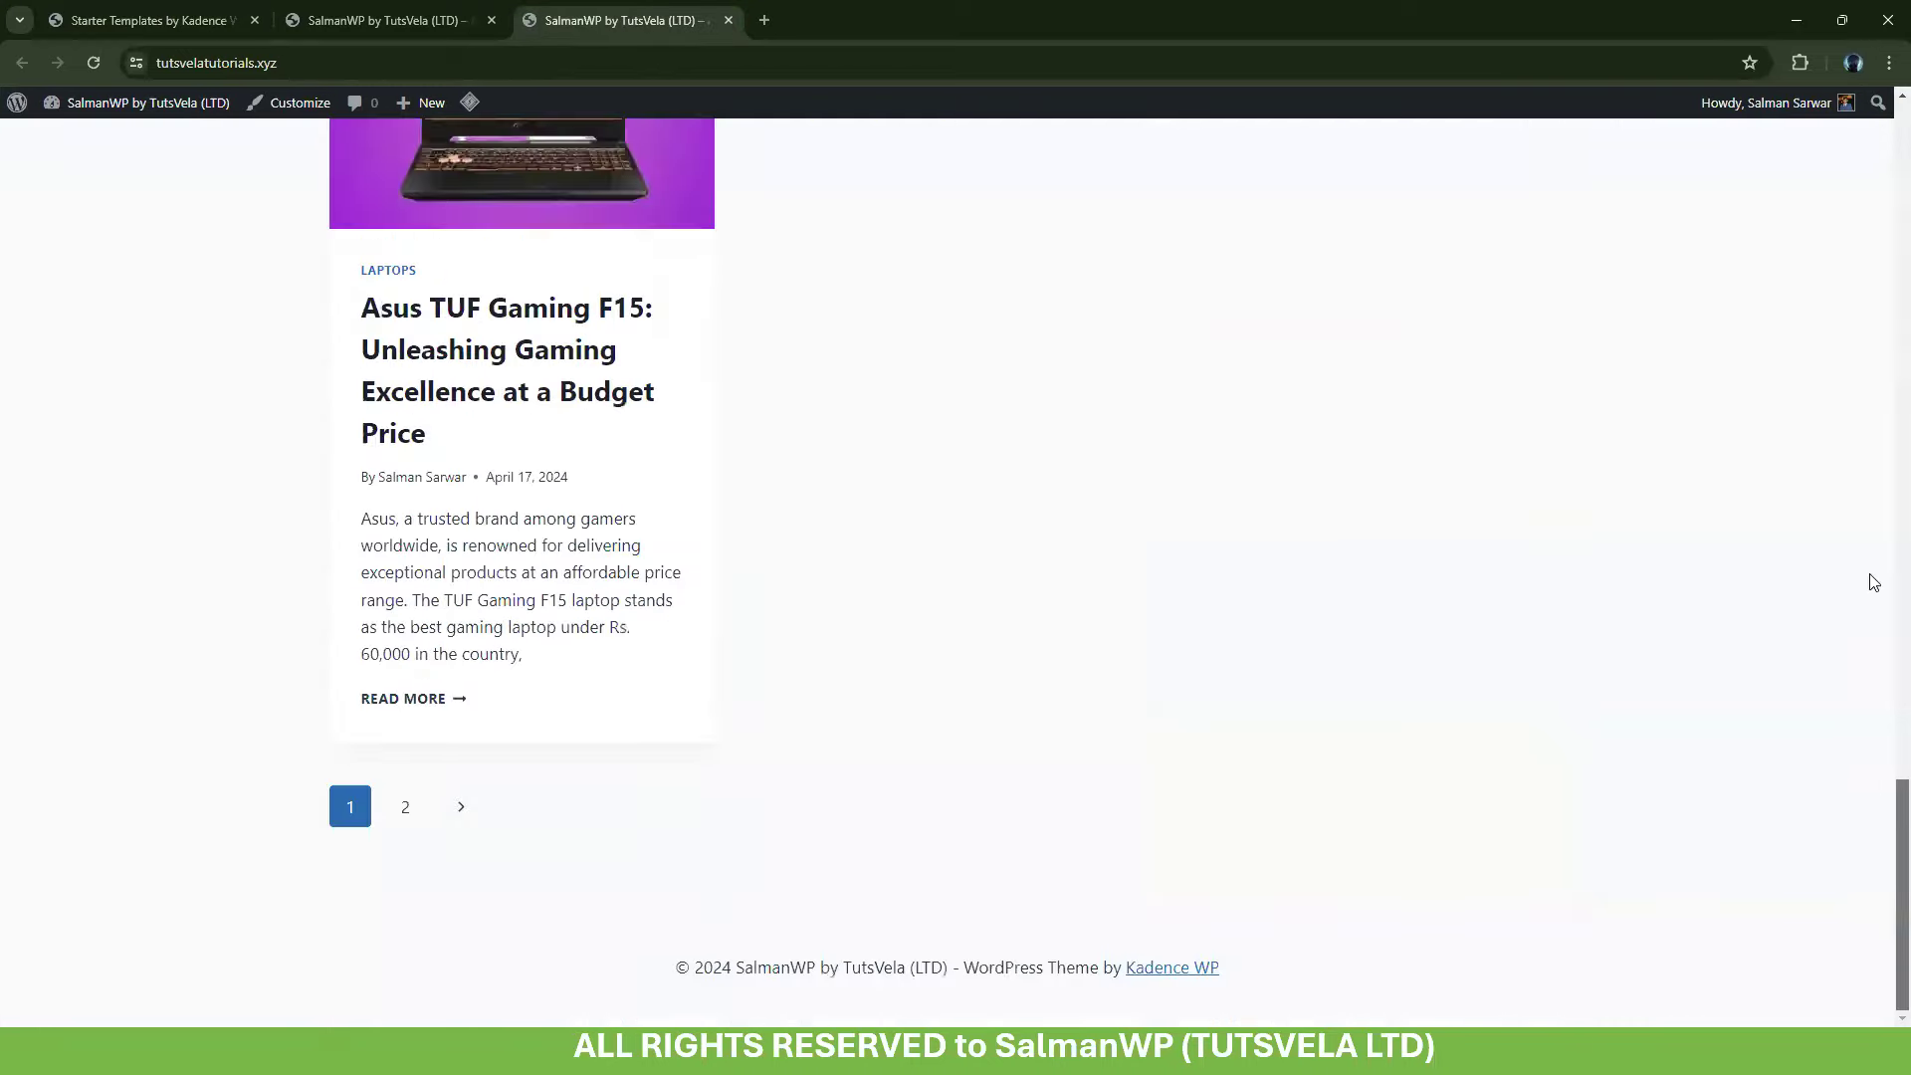
scroll(1869, 647, "up", 5)
scroll(636, 384, "down", 1)
Return to the admin area and start a new page titled "Home", dismissing the block editor's welcome guide
left_click(149, 20)
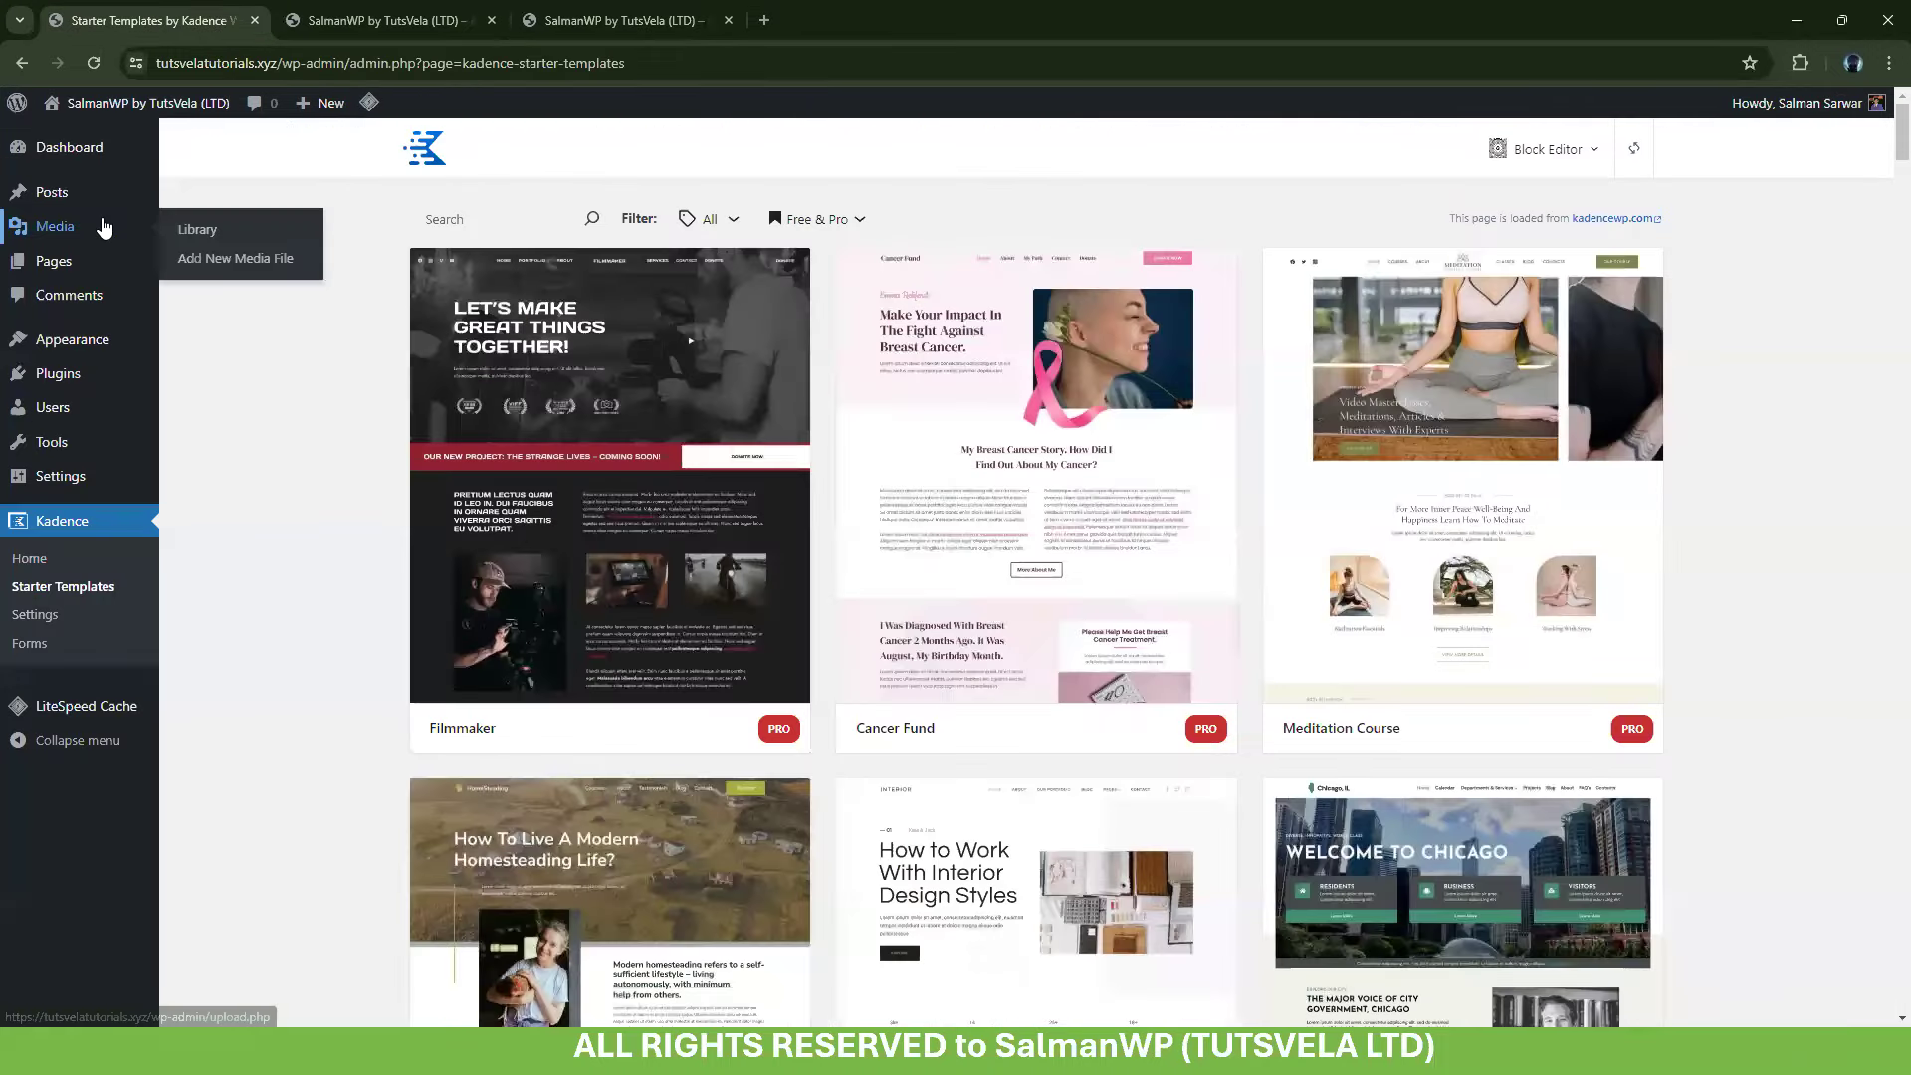
mouse_move(89, 203)
mouse_move(93, 263)
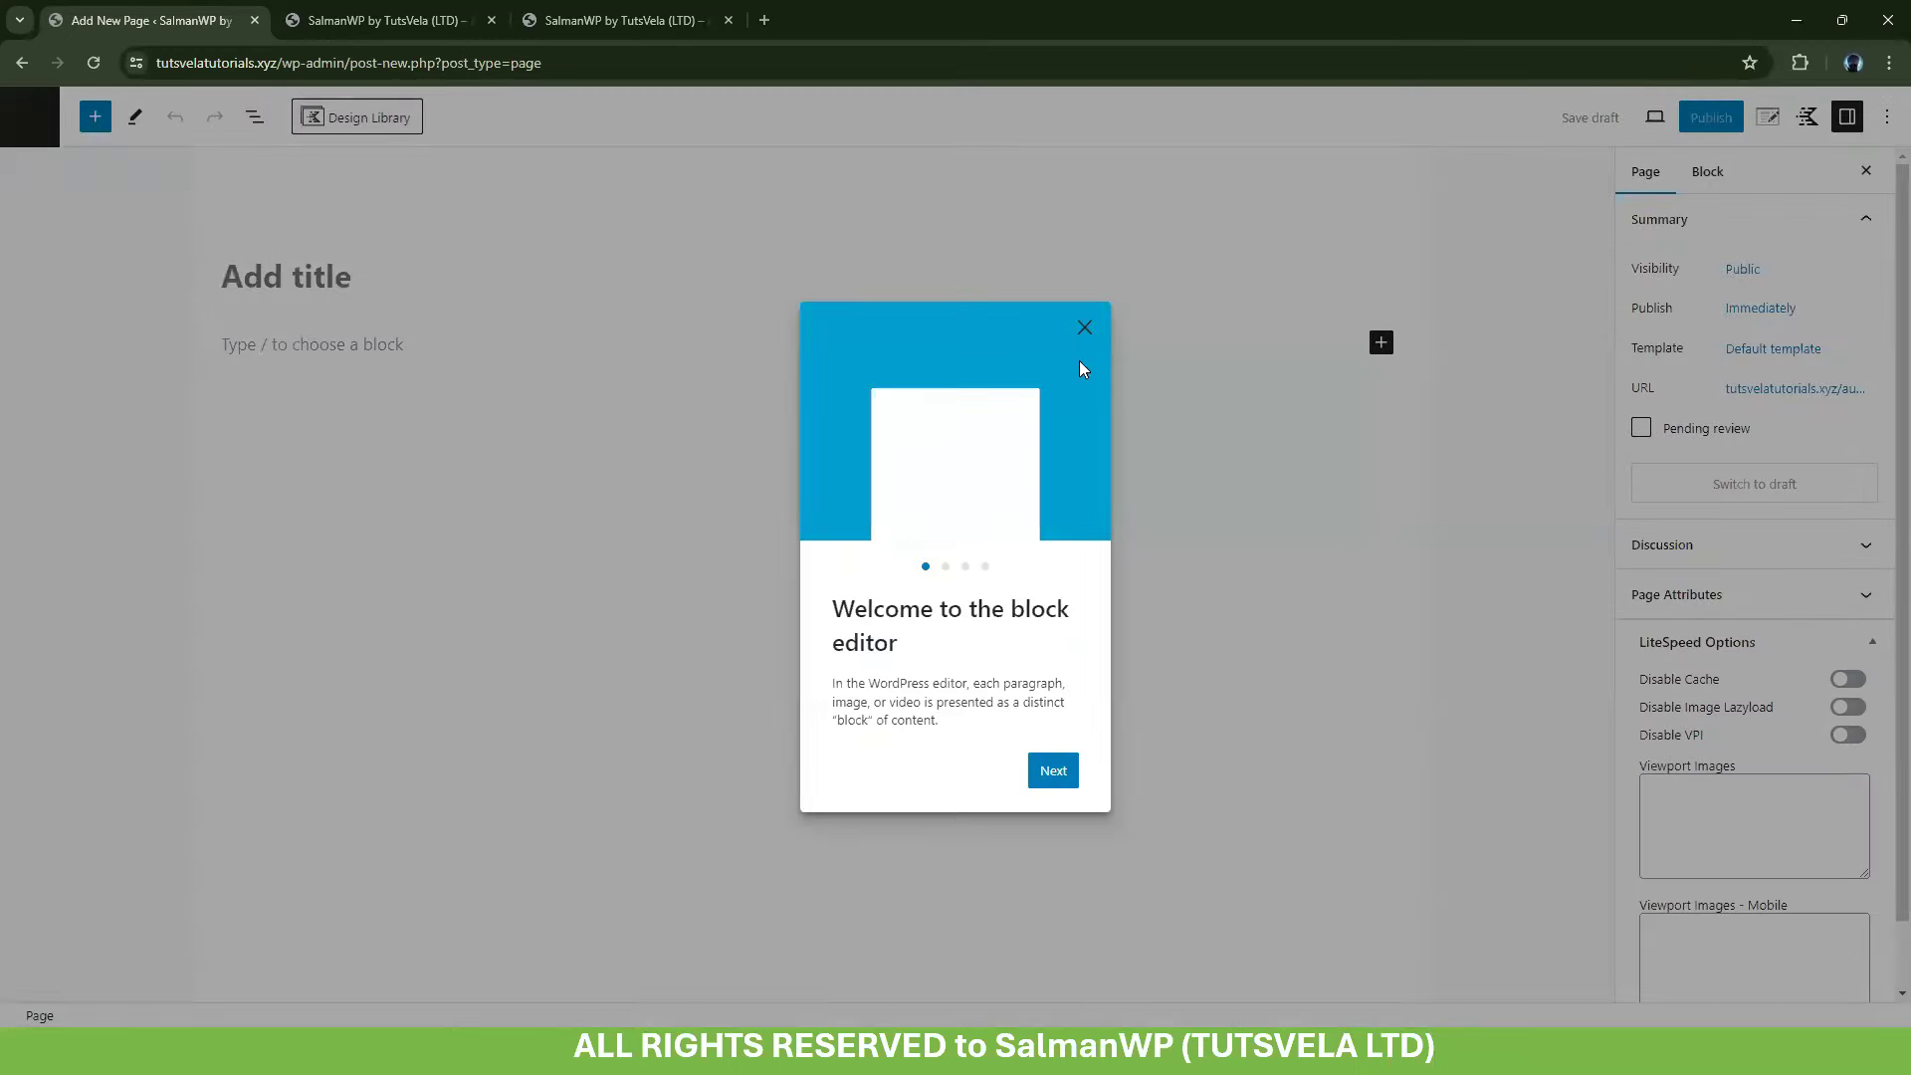
left_click(1085, 330)
type("Home")
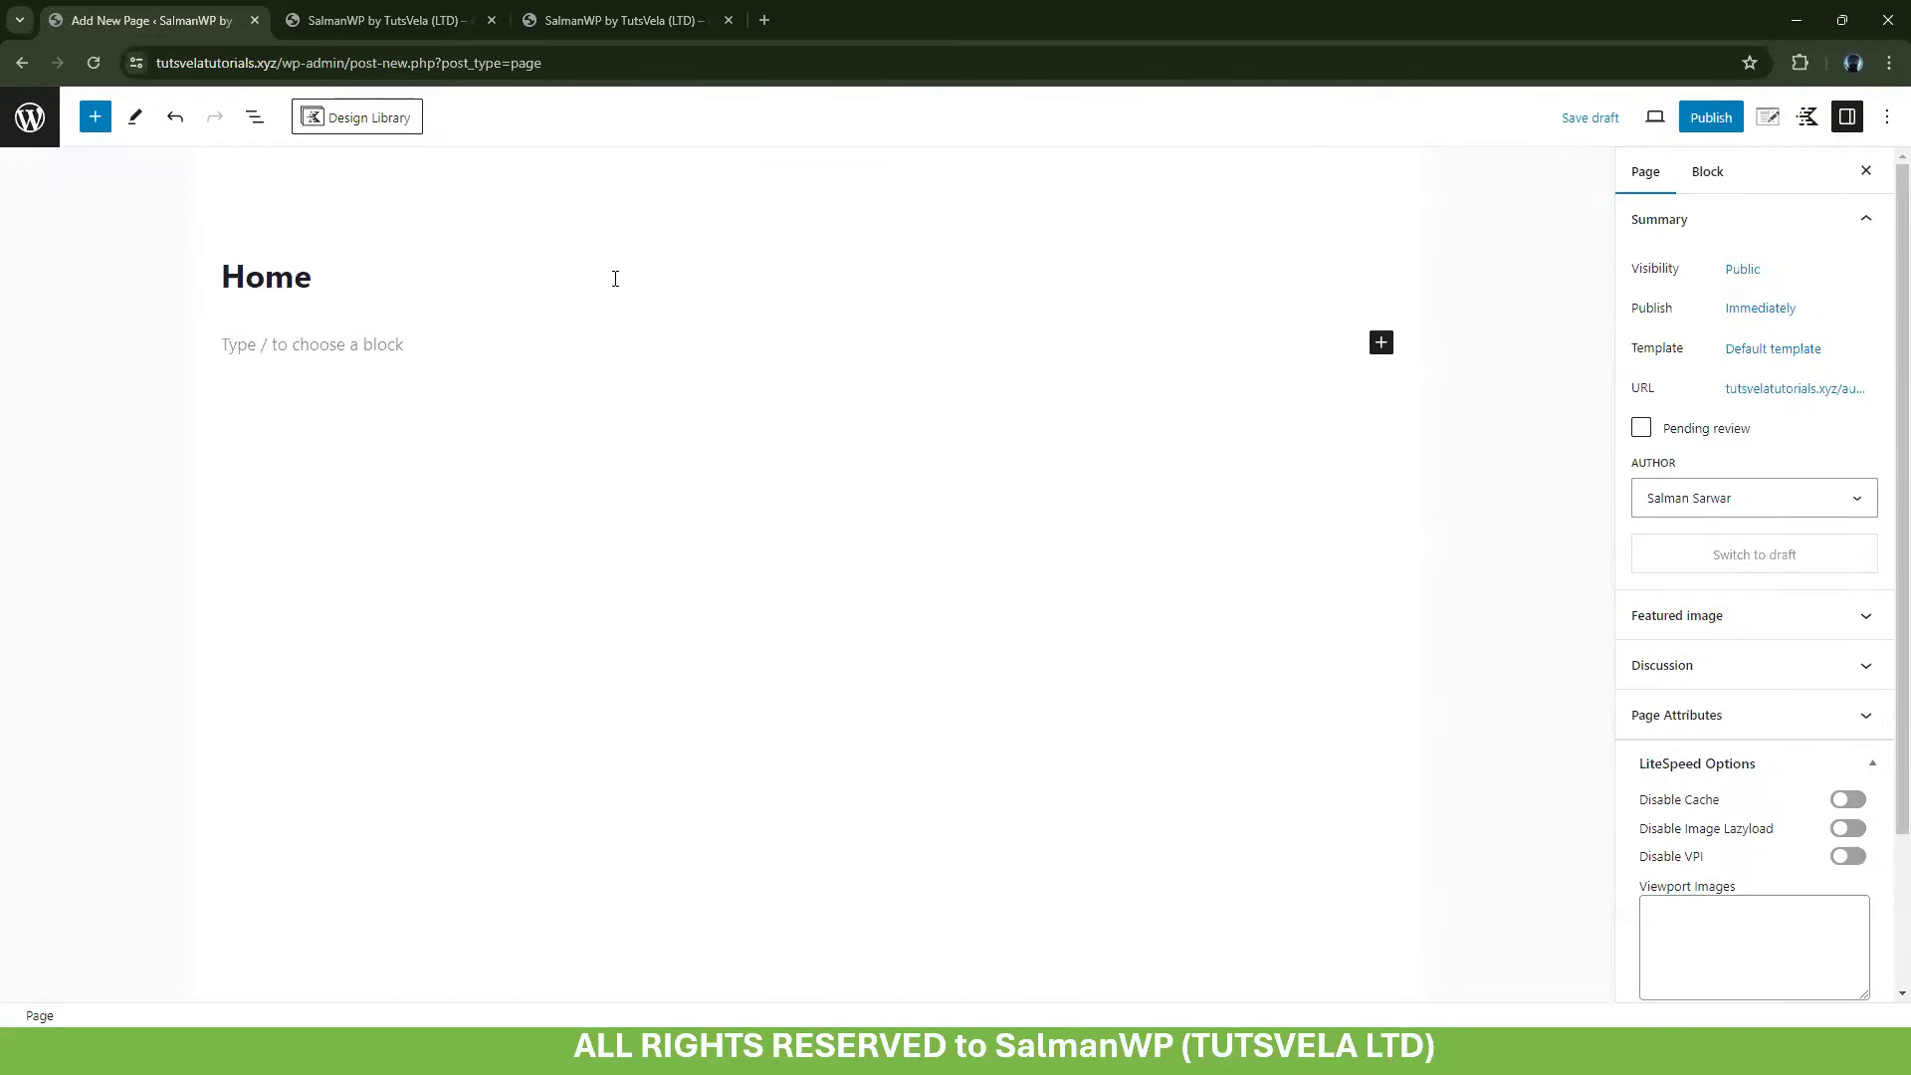
key("Return")
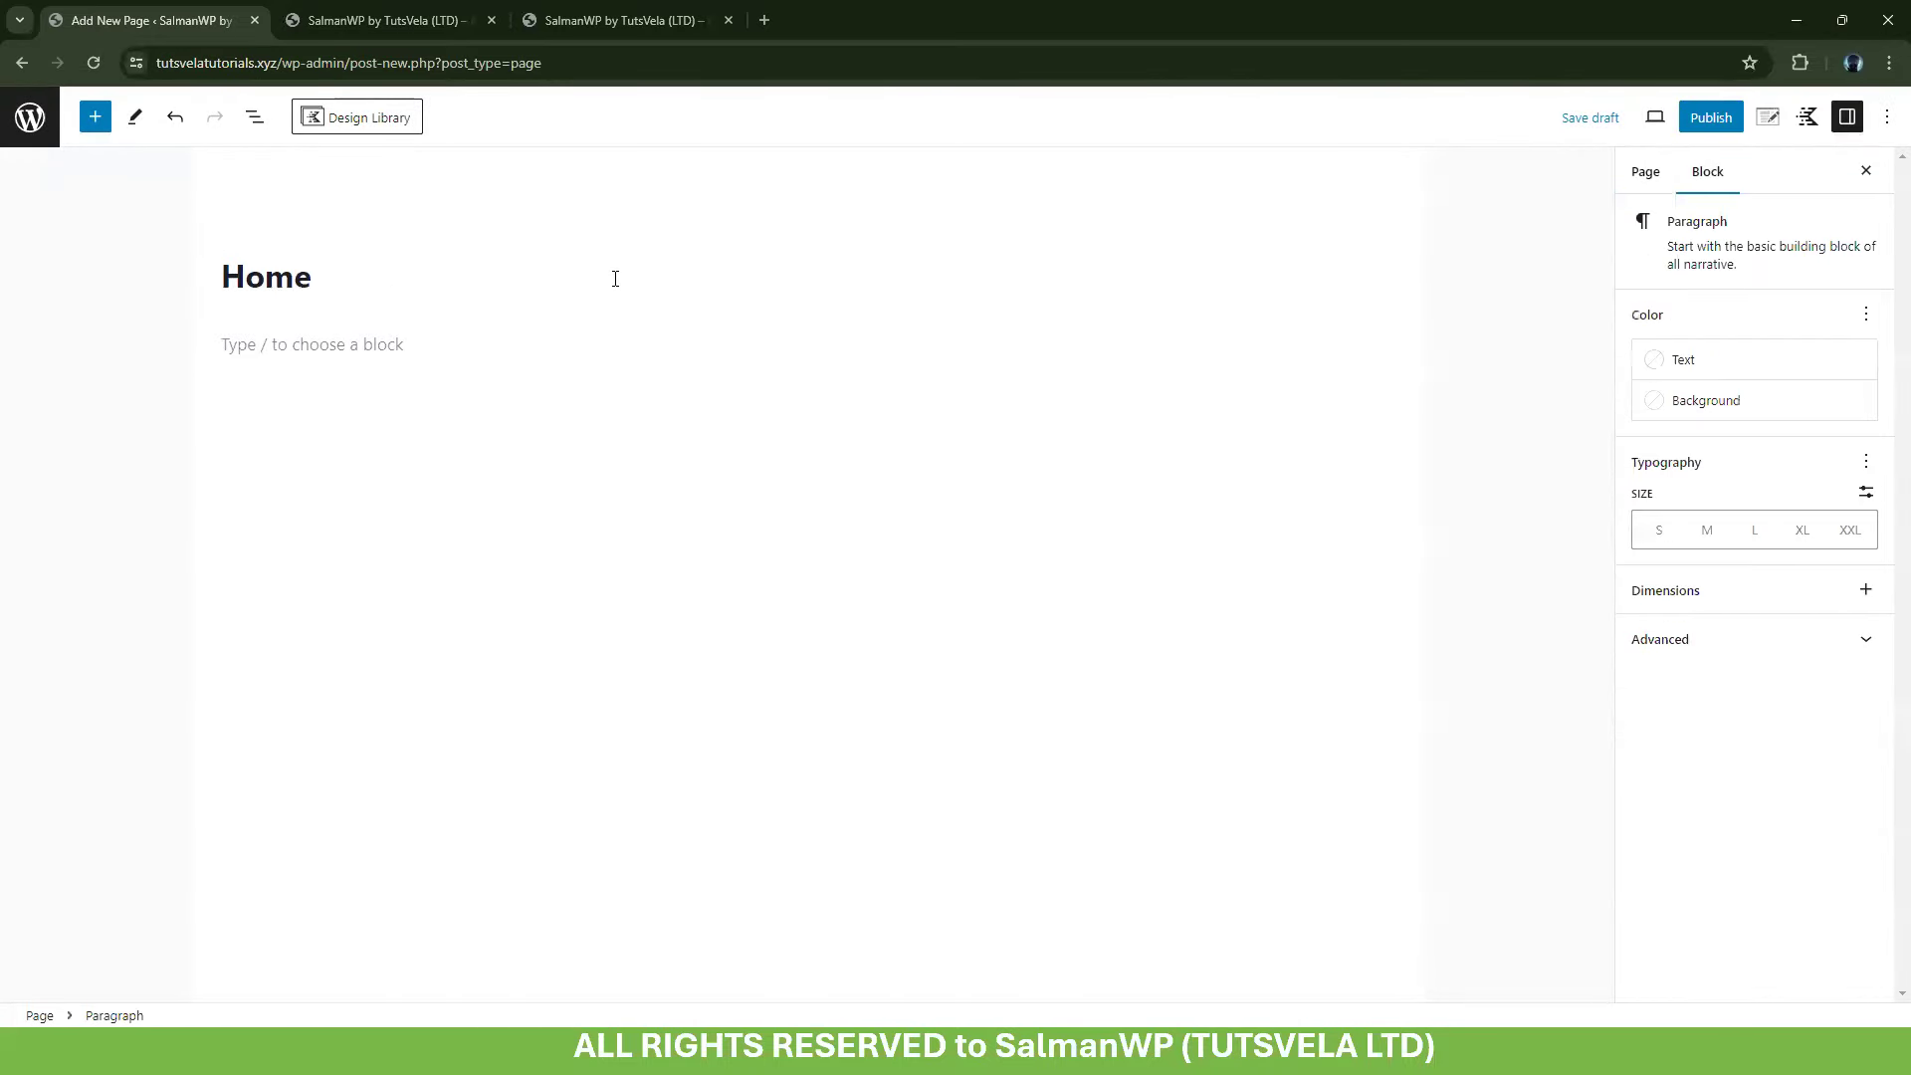
left_click(283, 276)
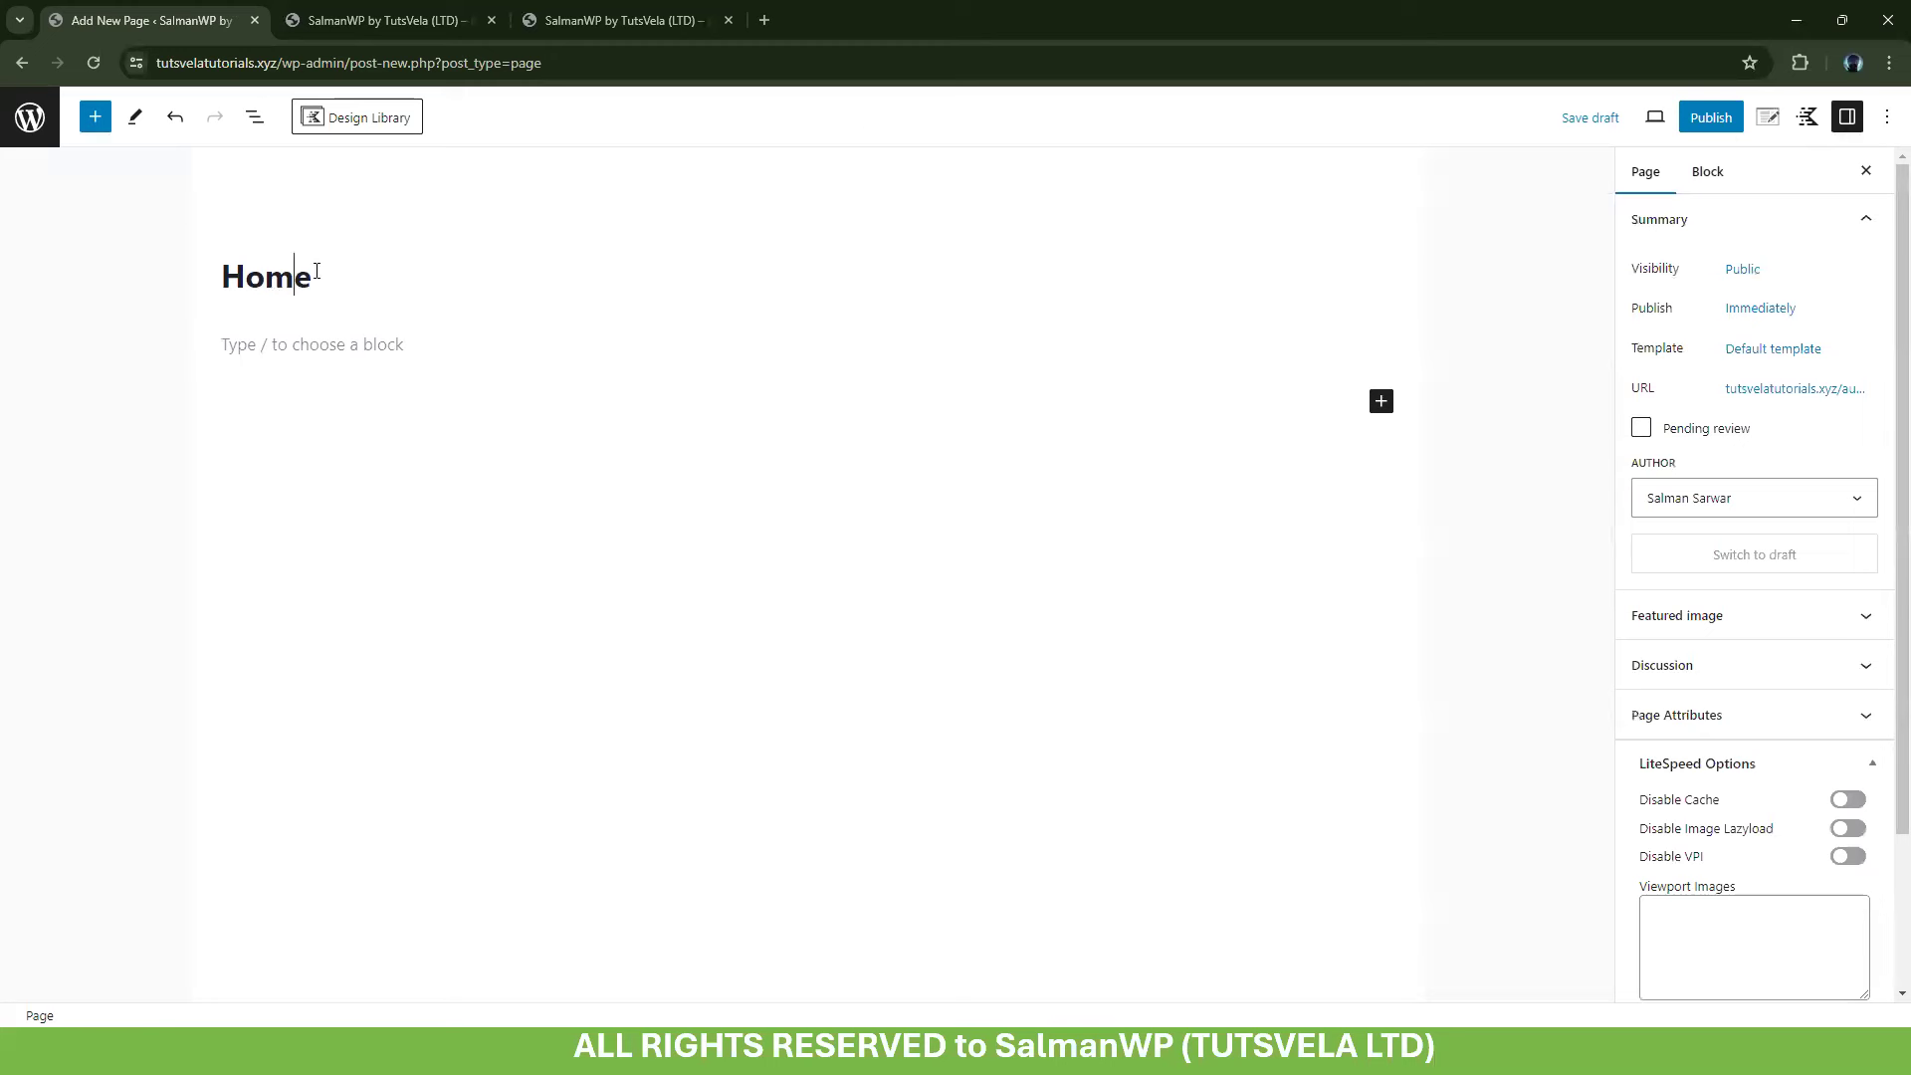
Open the Kadence Design Library from the Home page and browse the full range of section patterns
left_click(375, 119)
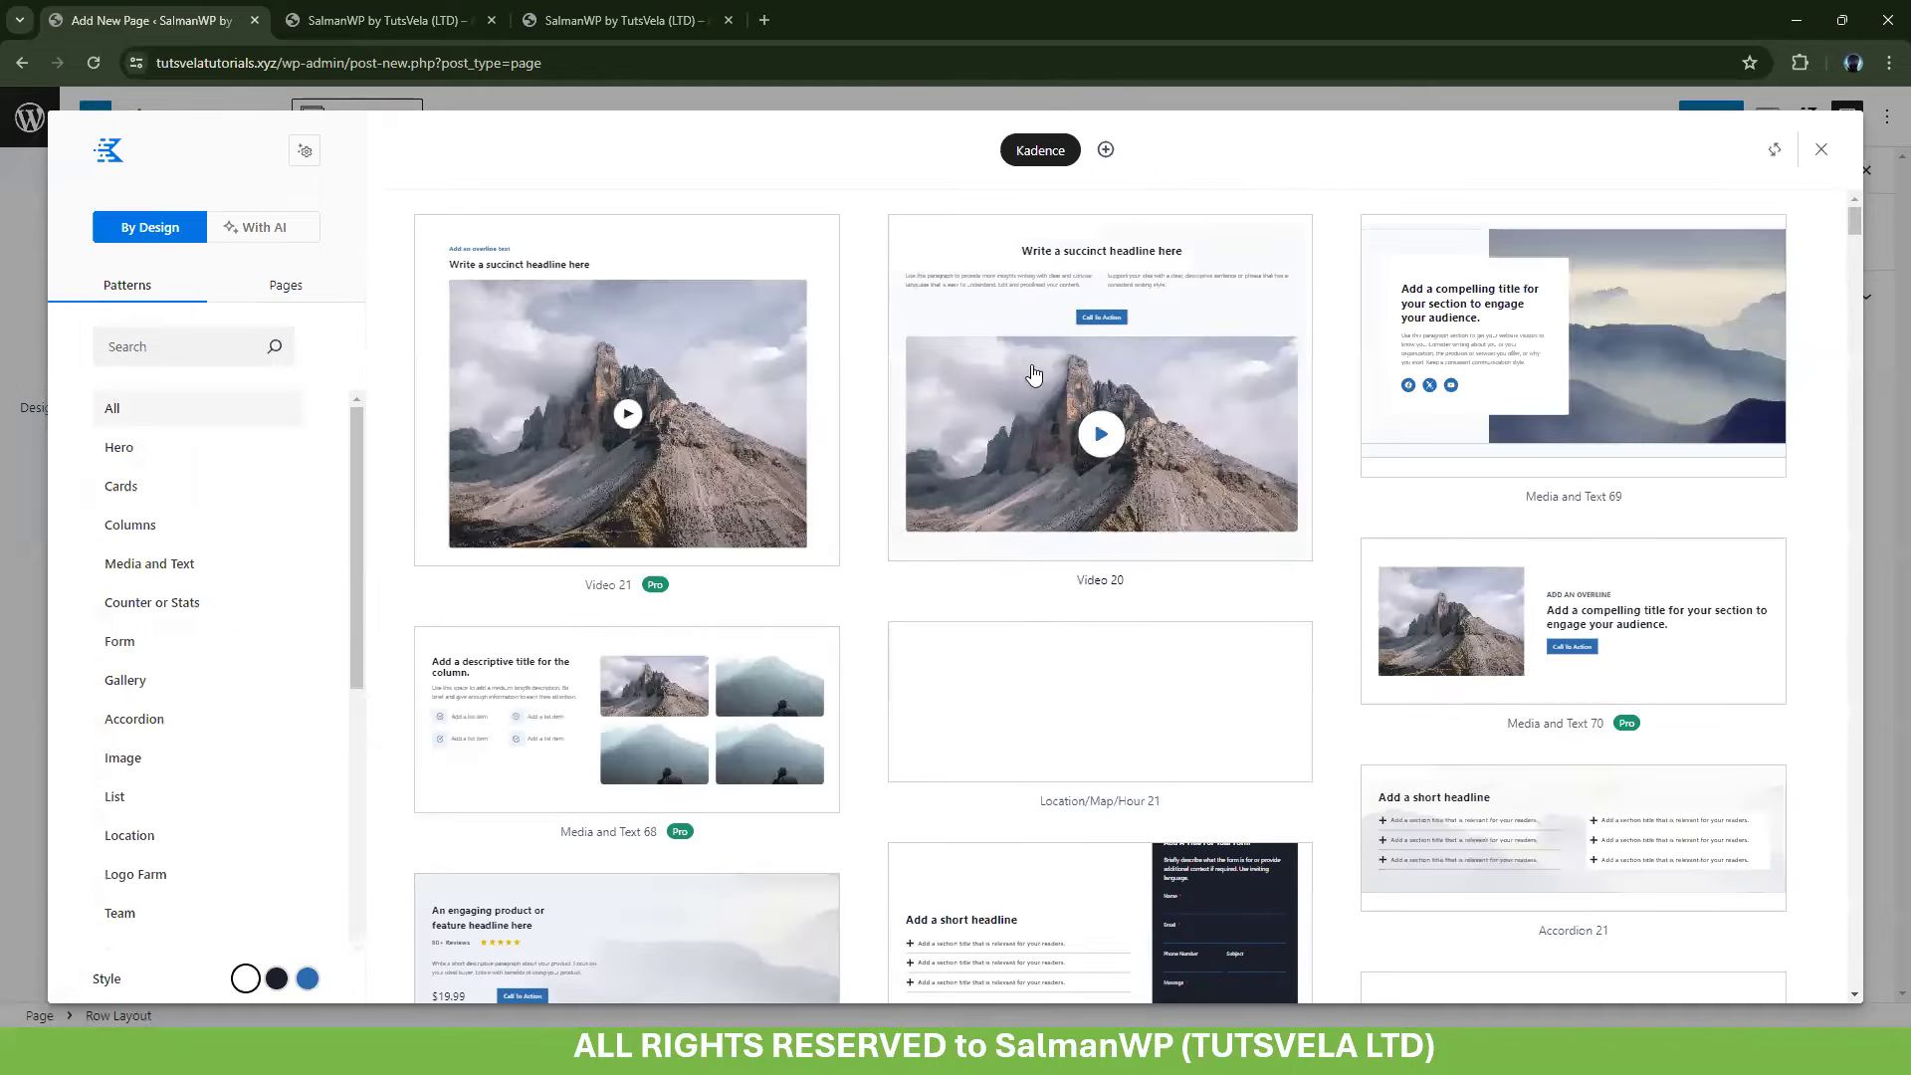
scroll(548, 588, "down", 5)
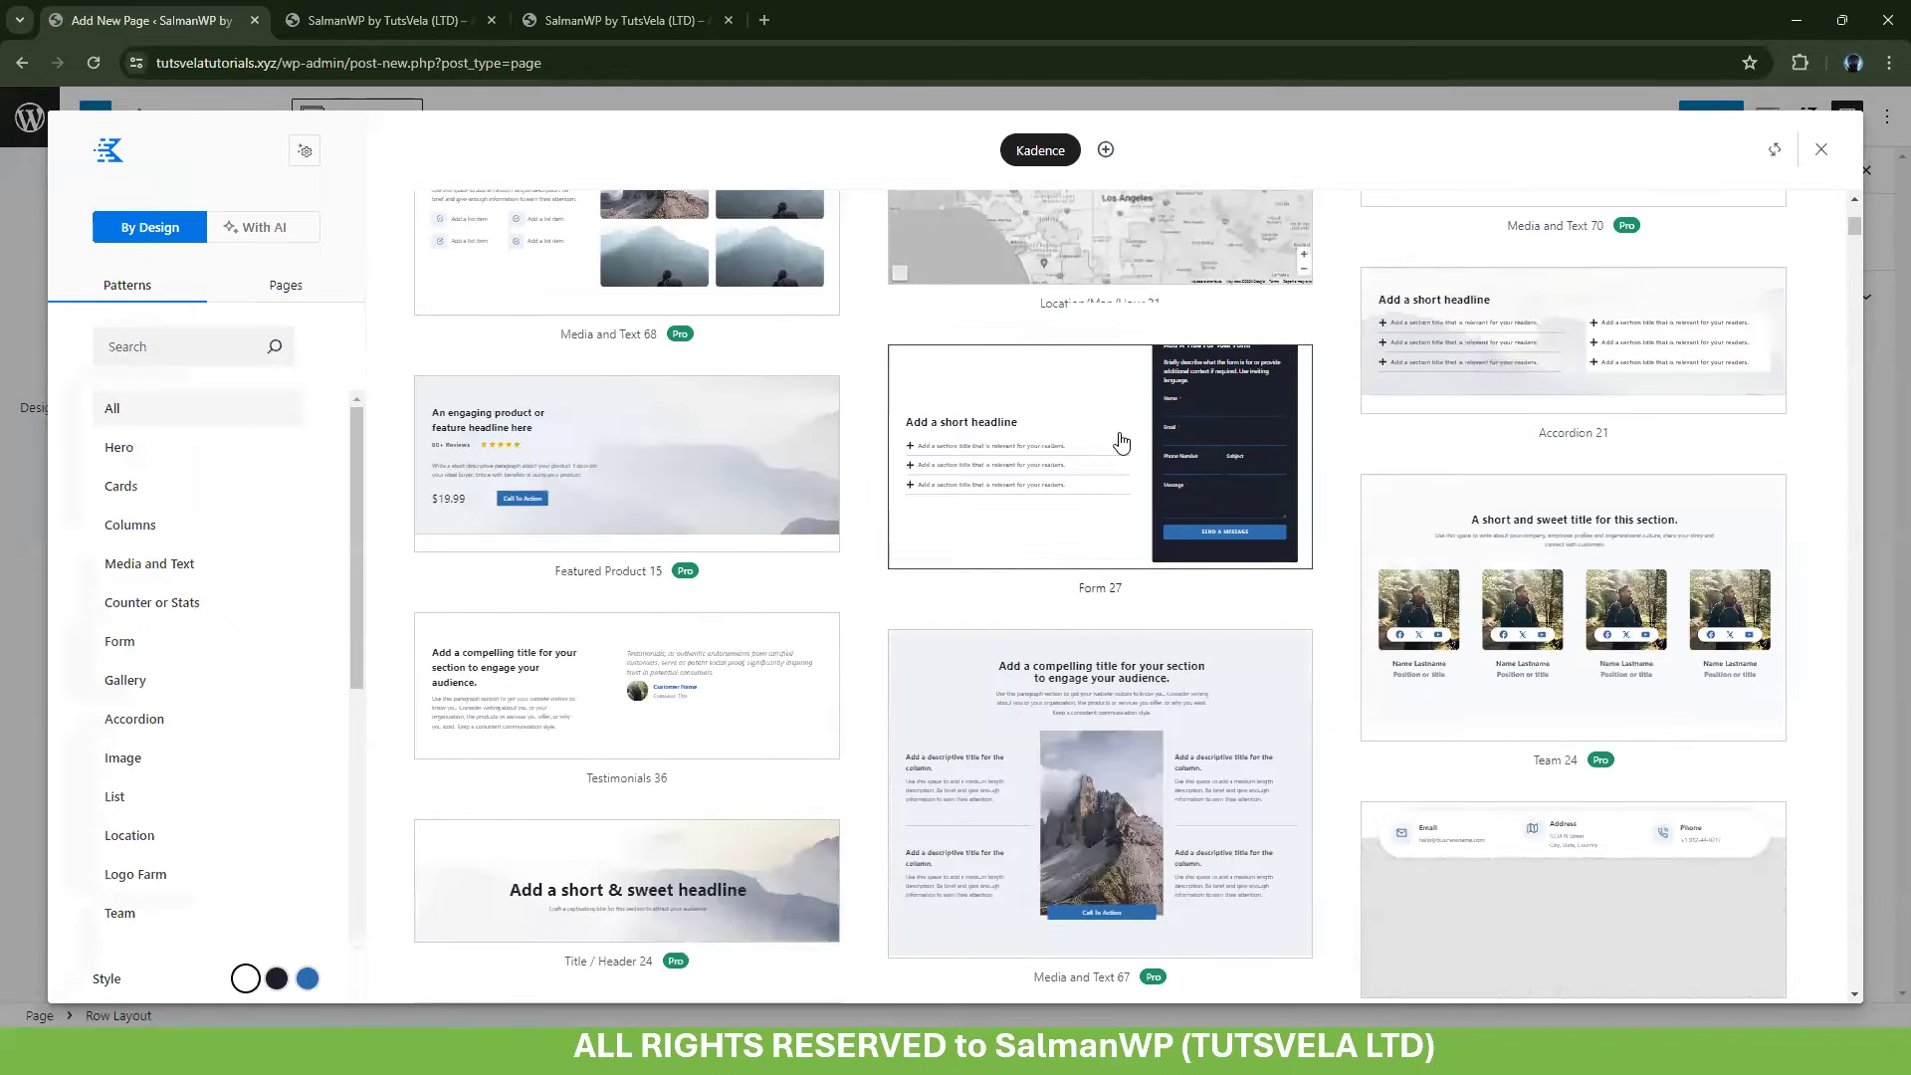
scroll(1043, 461, "down", 3)
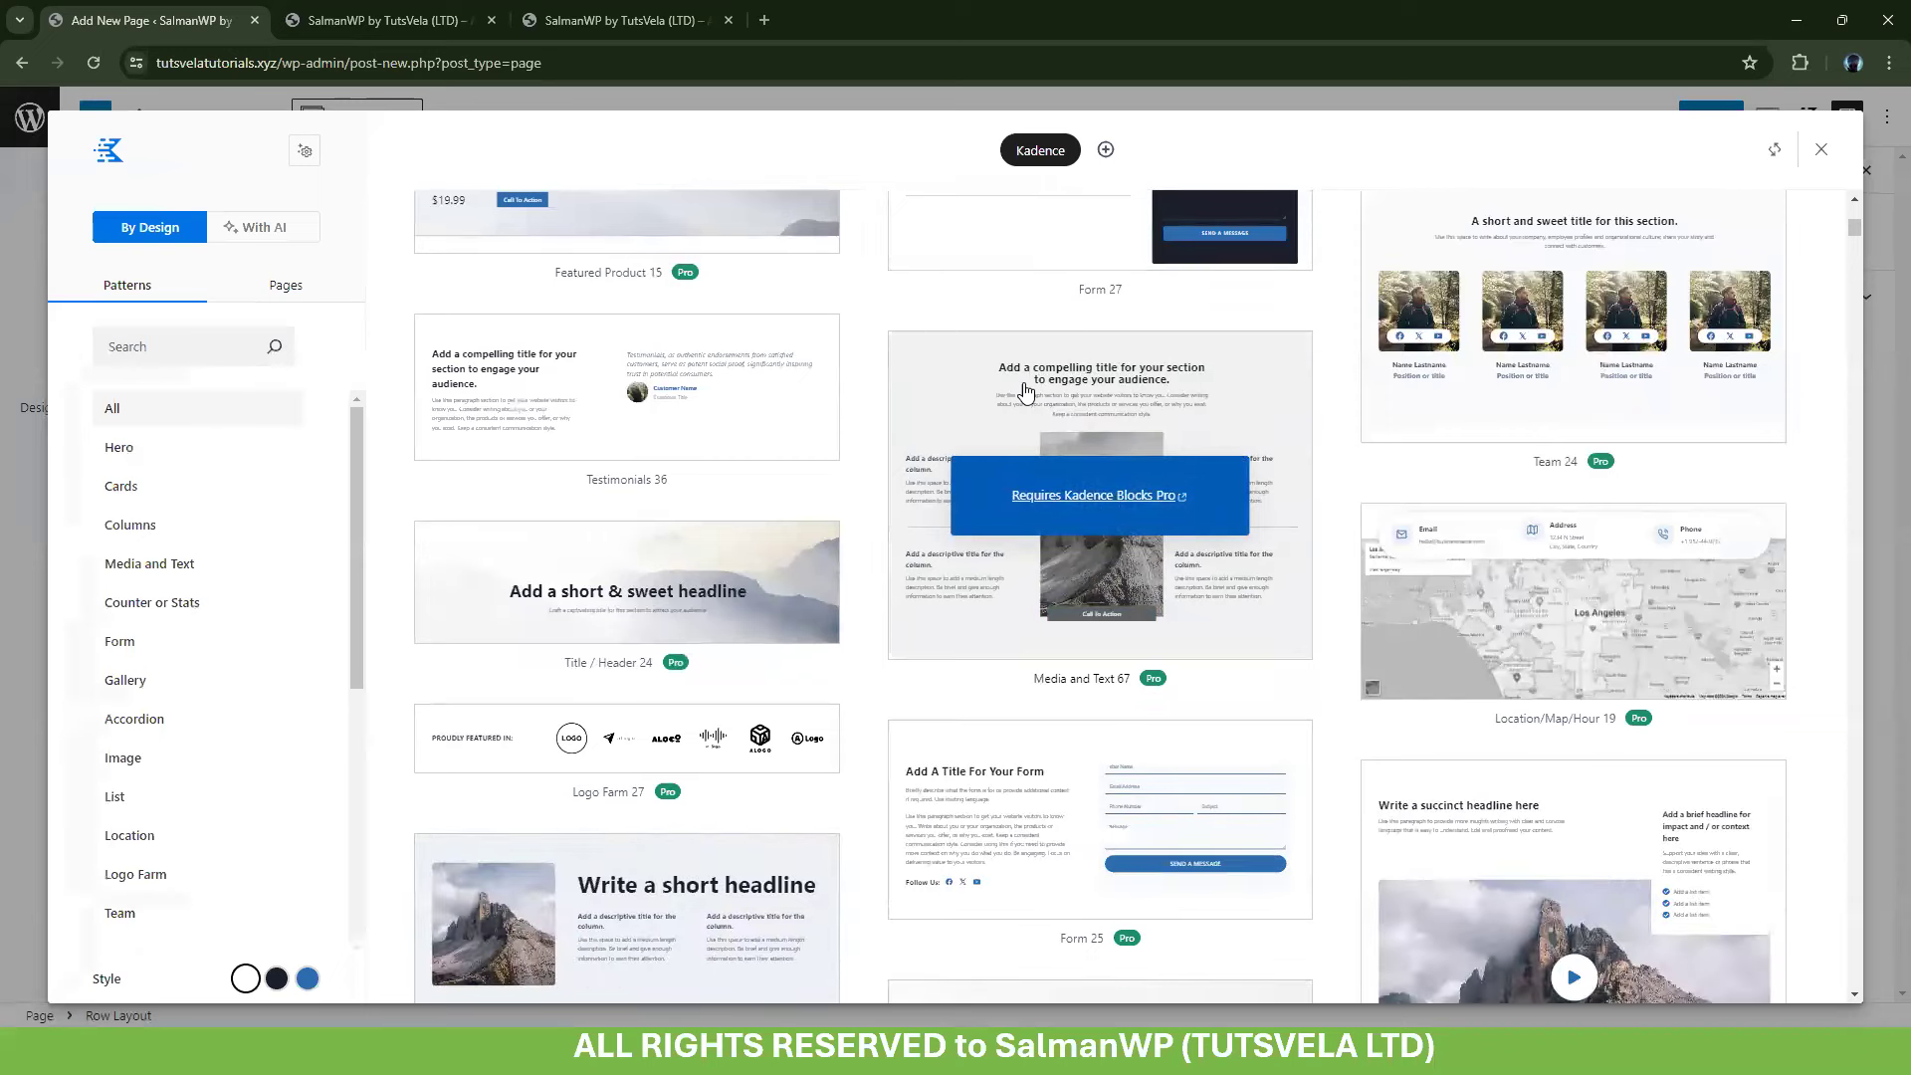
scroll(1078, 455, "up", 3)
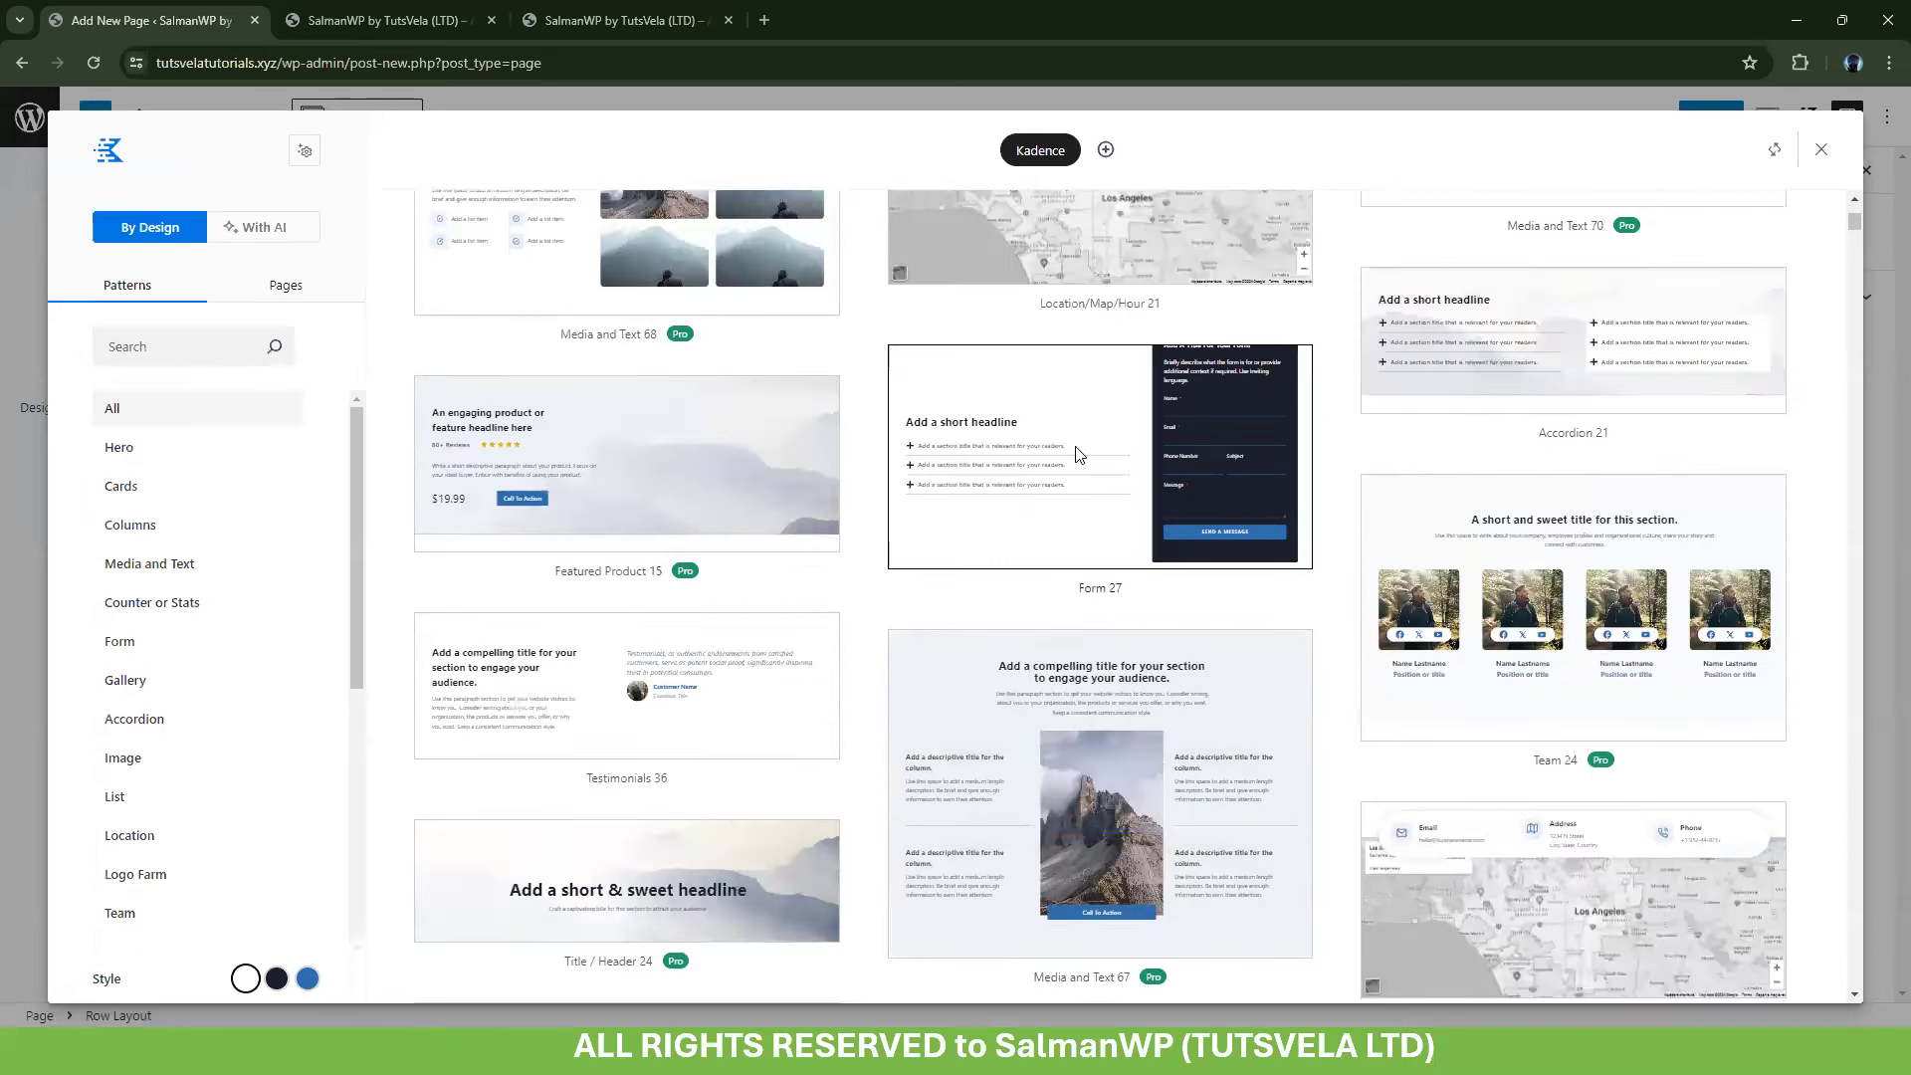
scroll(1078, 455, "down", 6)
scroll(1078, 455, "down", 5)
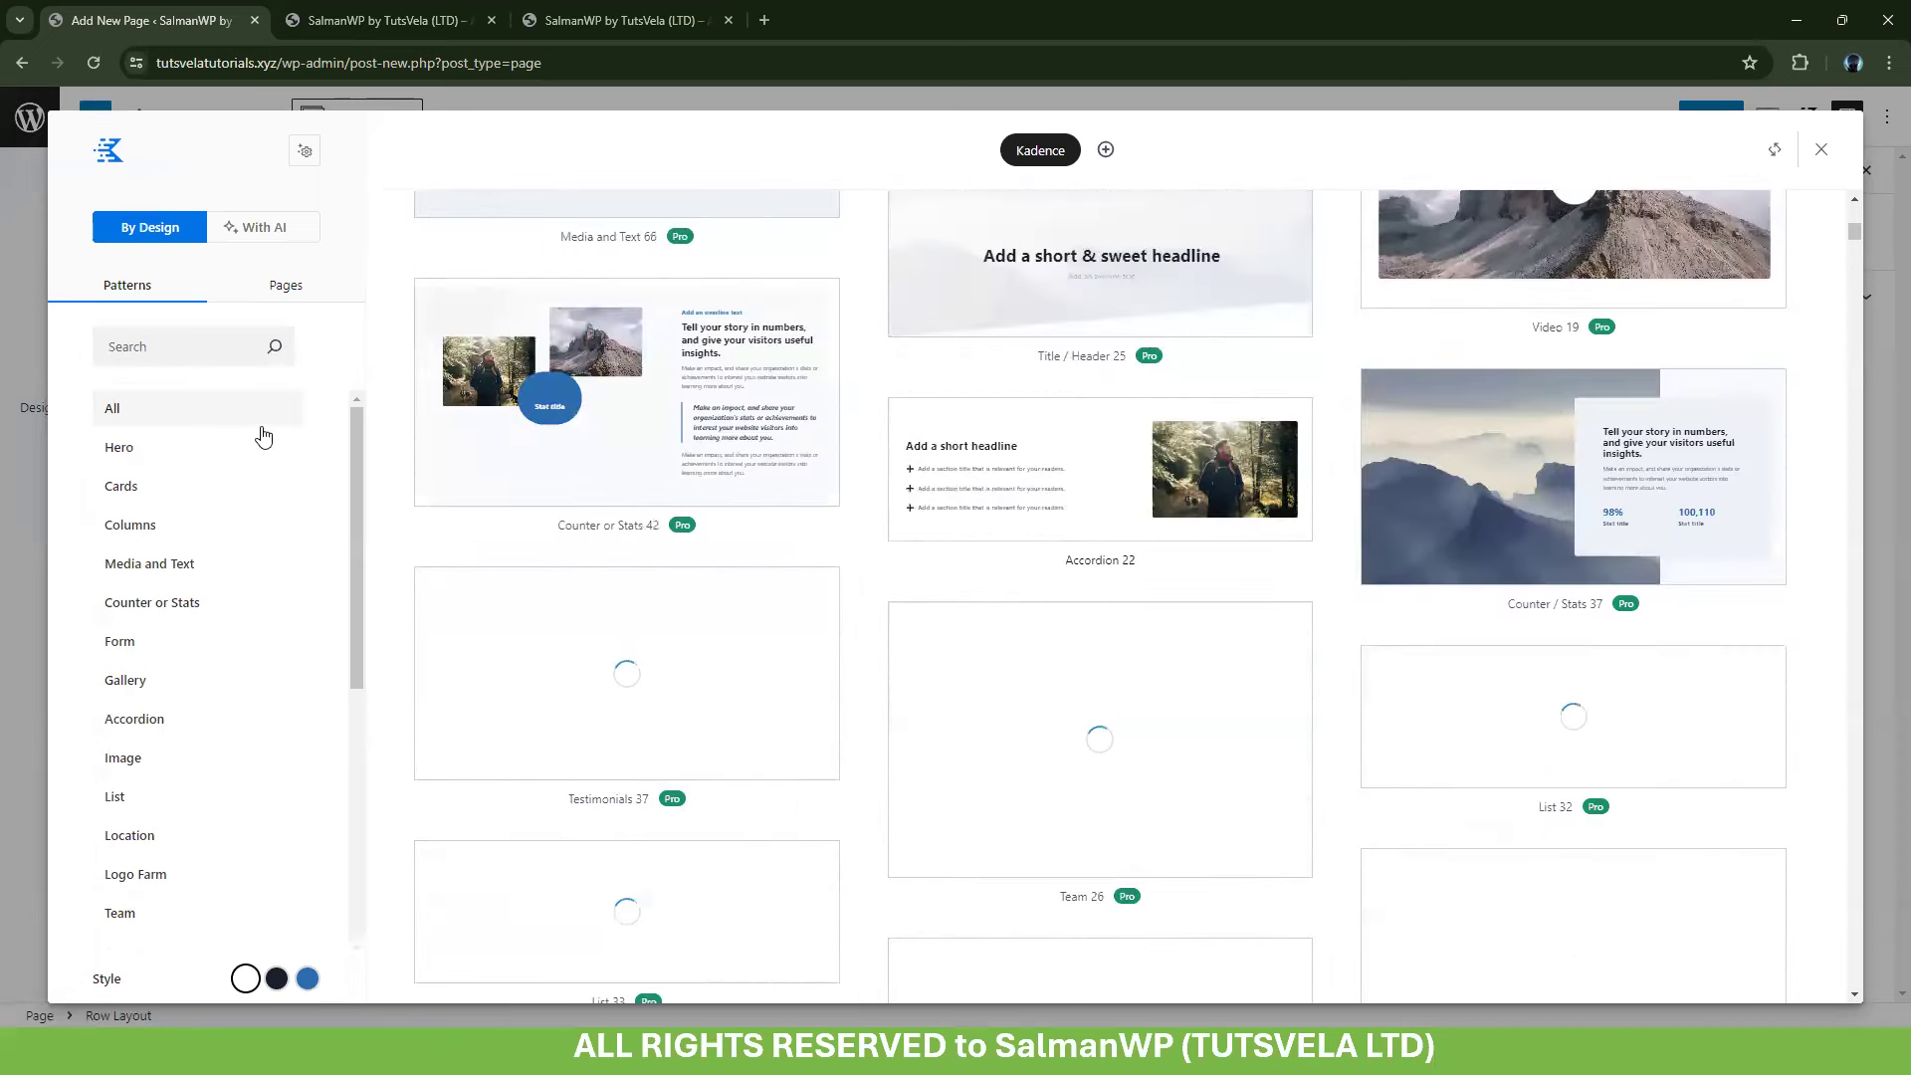
Filter the design patterns to Hero, and examine the hero designs and the list of other pattern categories
left_click(199, 451)
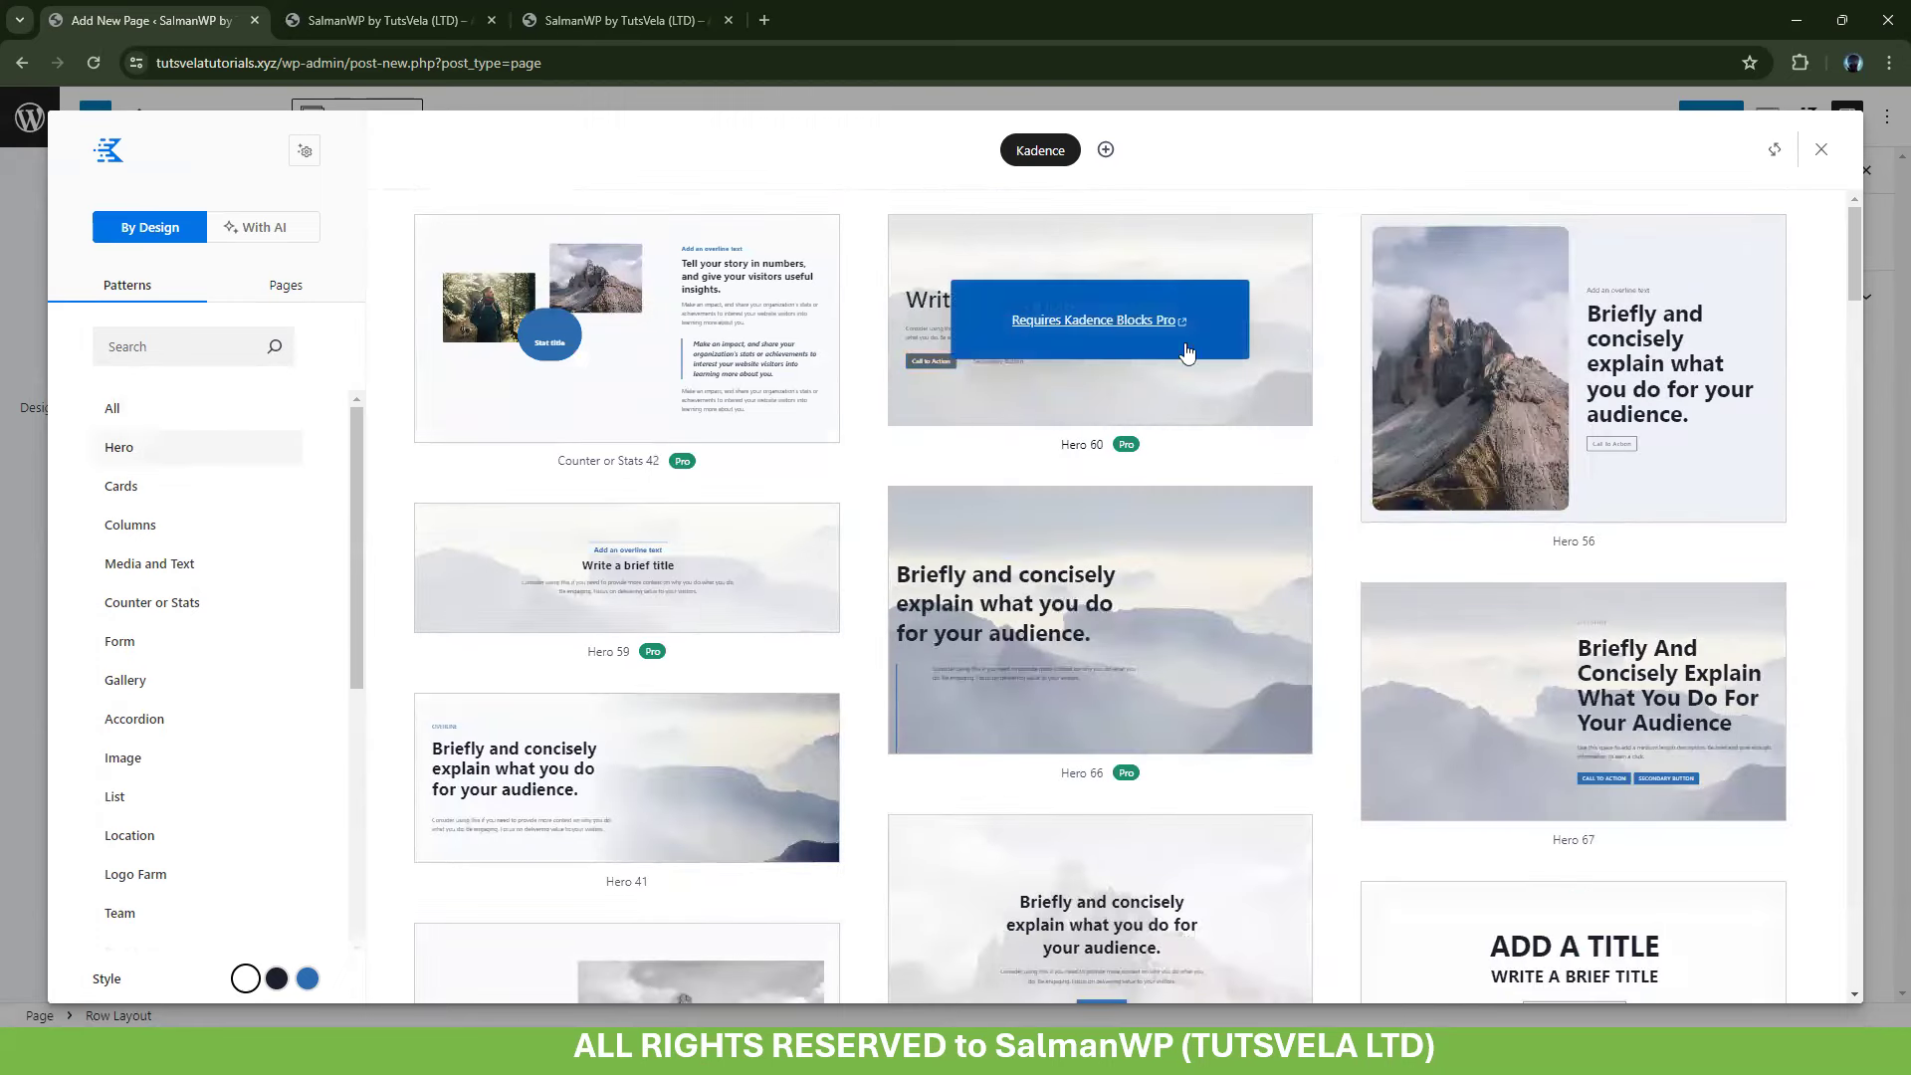
scroll(1484, 594, "down", 6)
scroll(1443, 574, "up", 4)
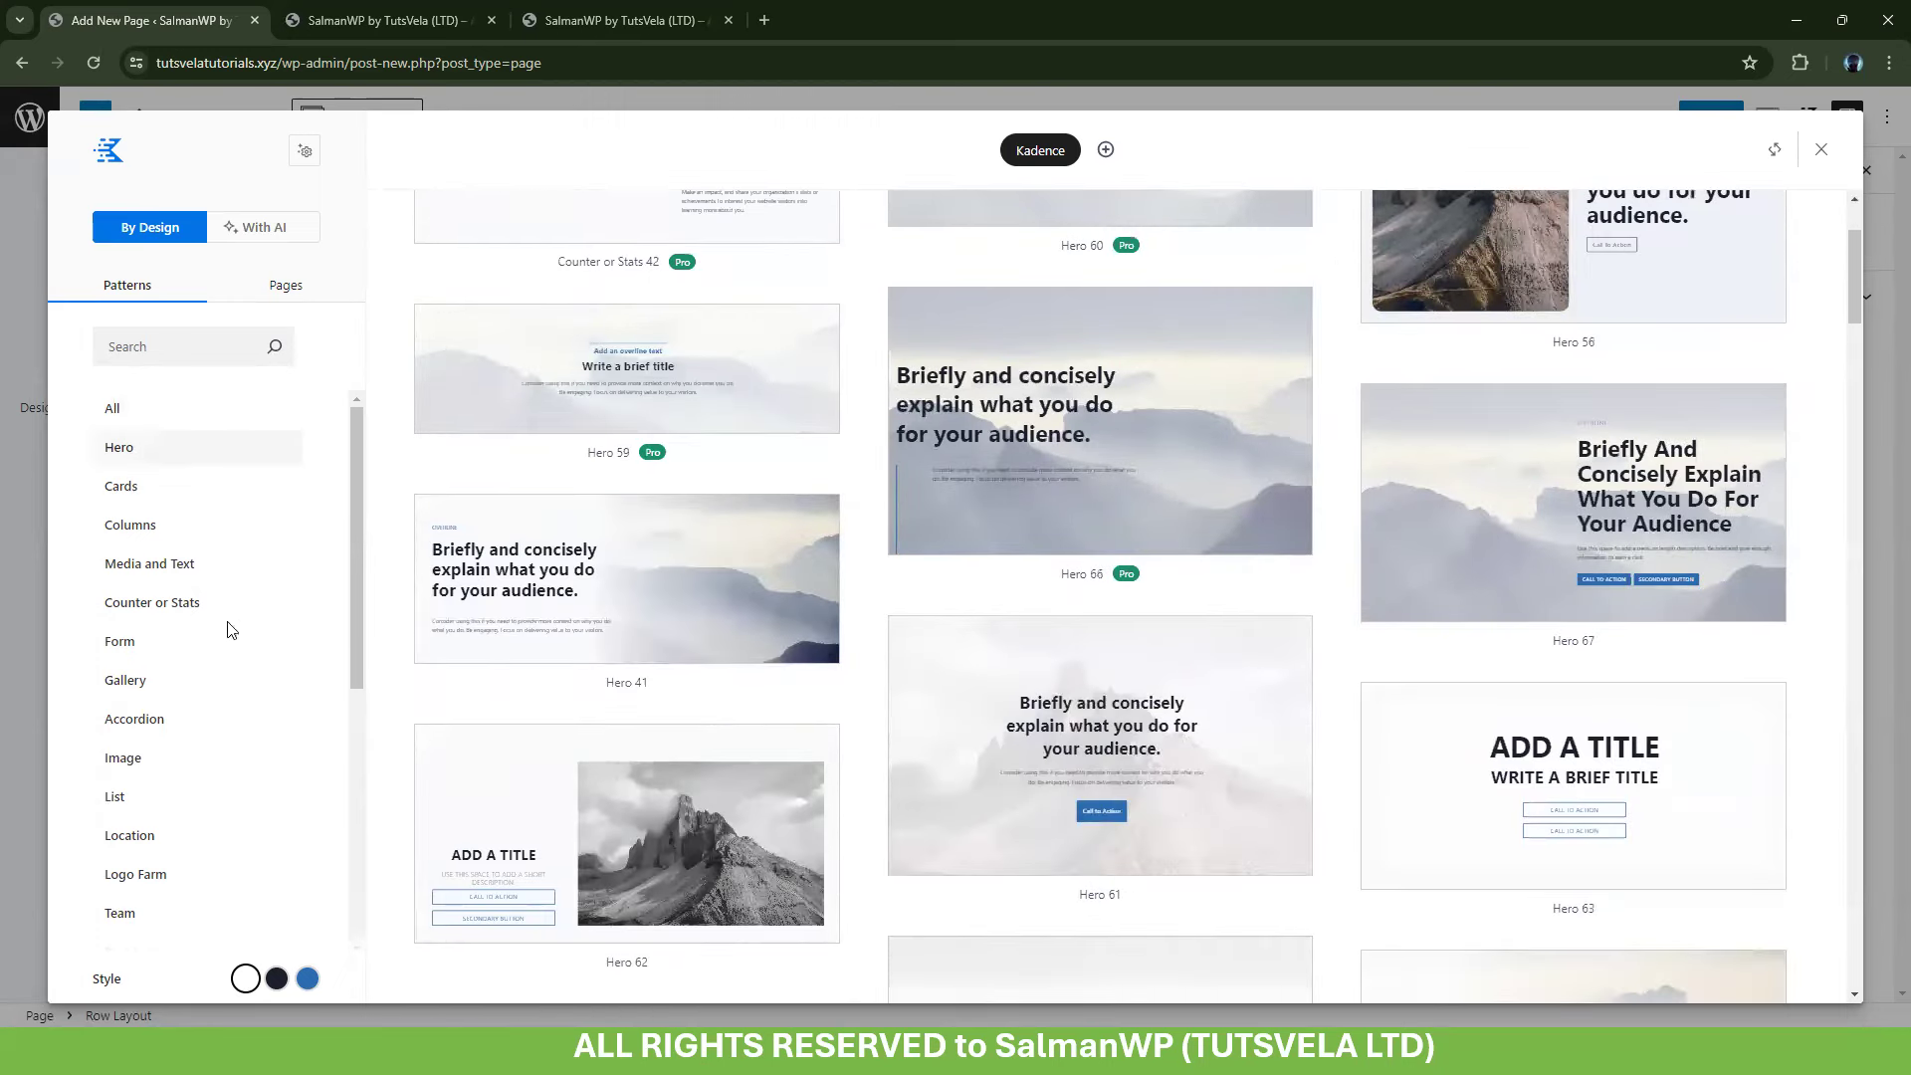
scroll(231, 629, "down", 5)
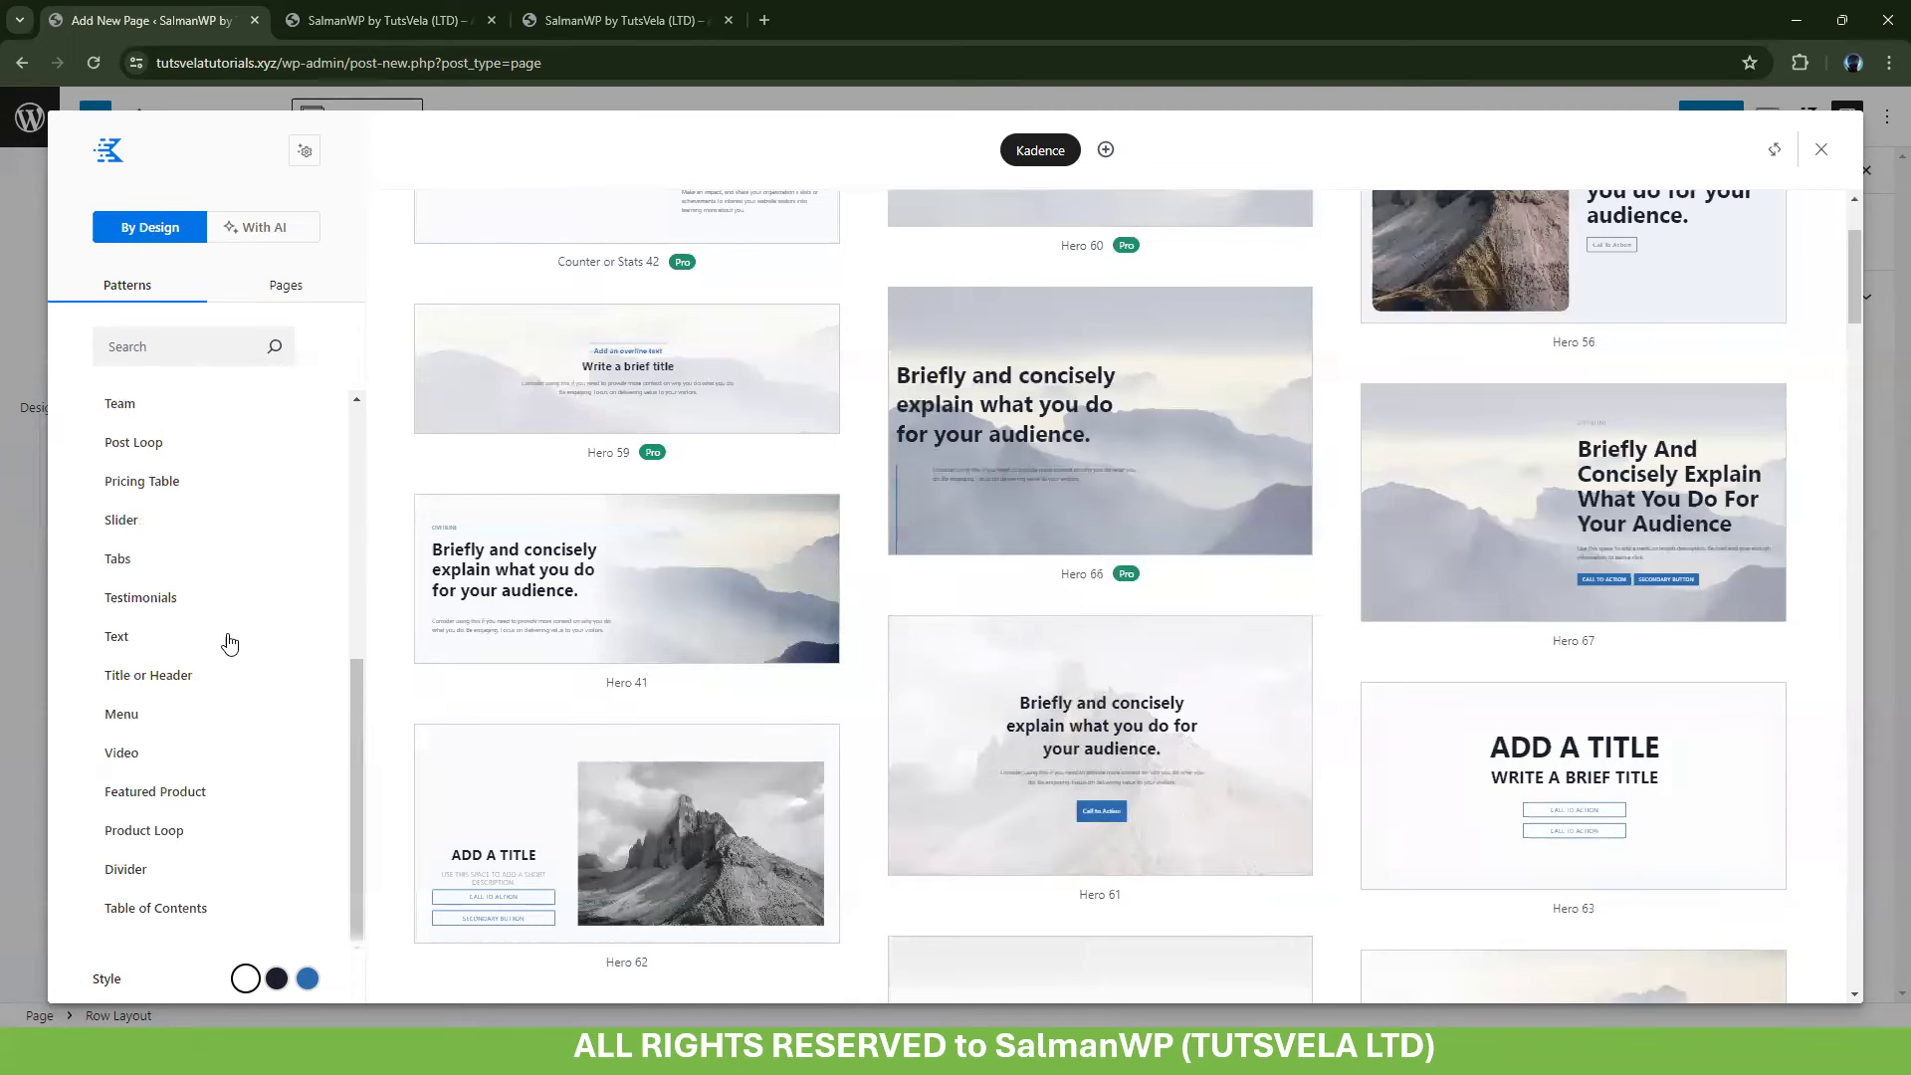
scroll(229, 645, "up", 5)
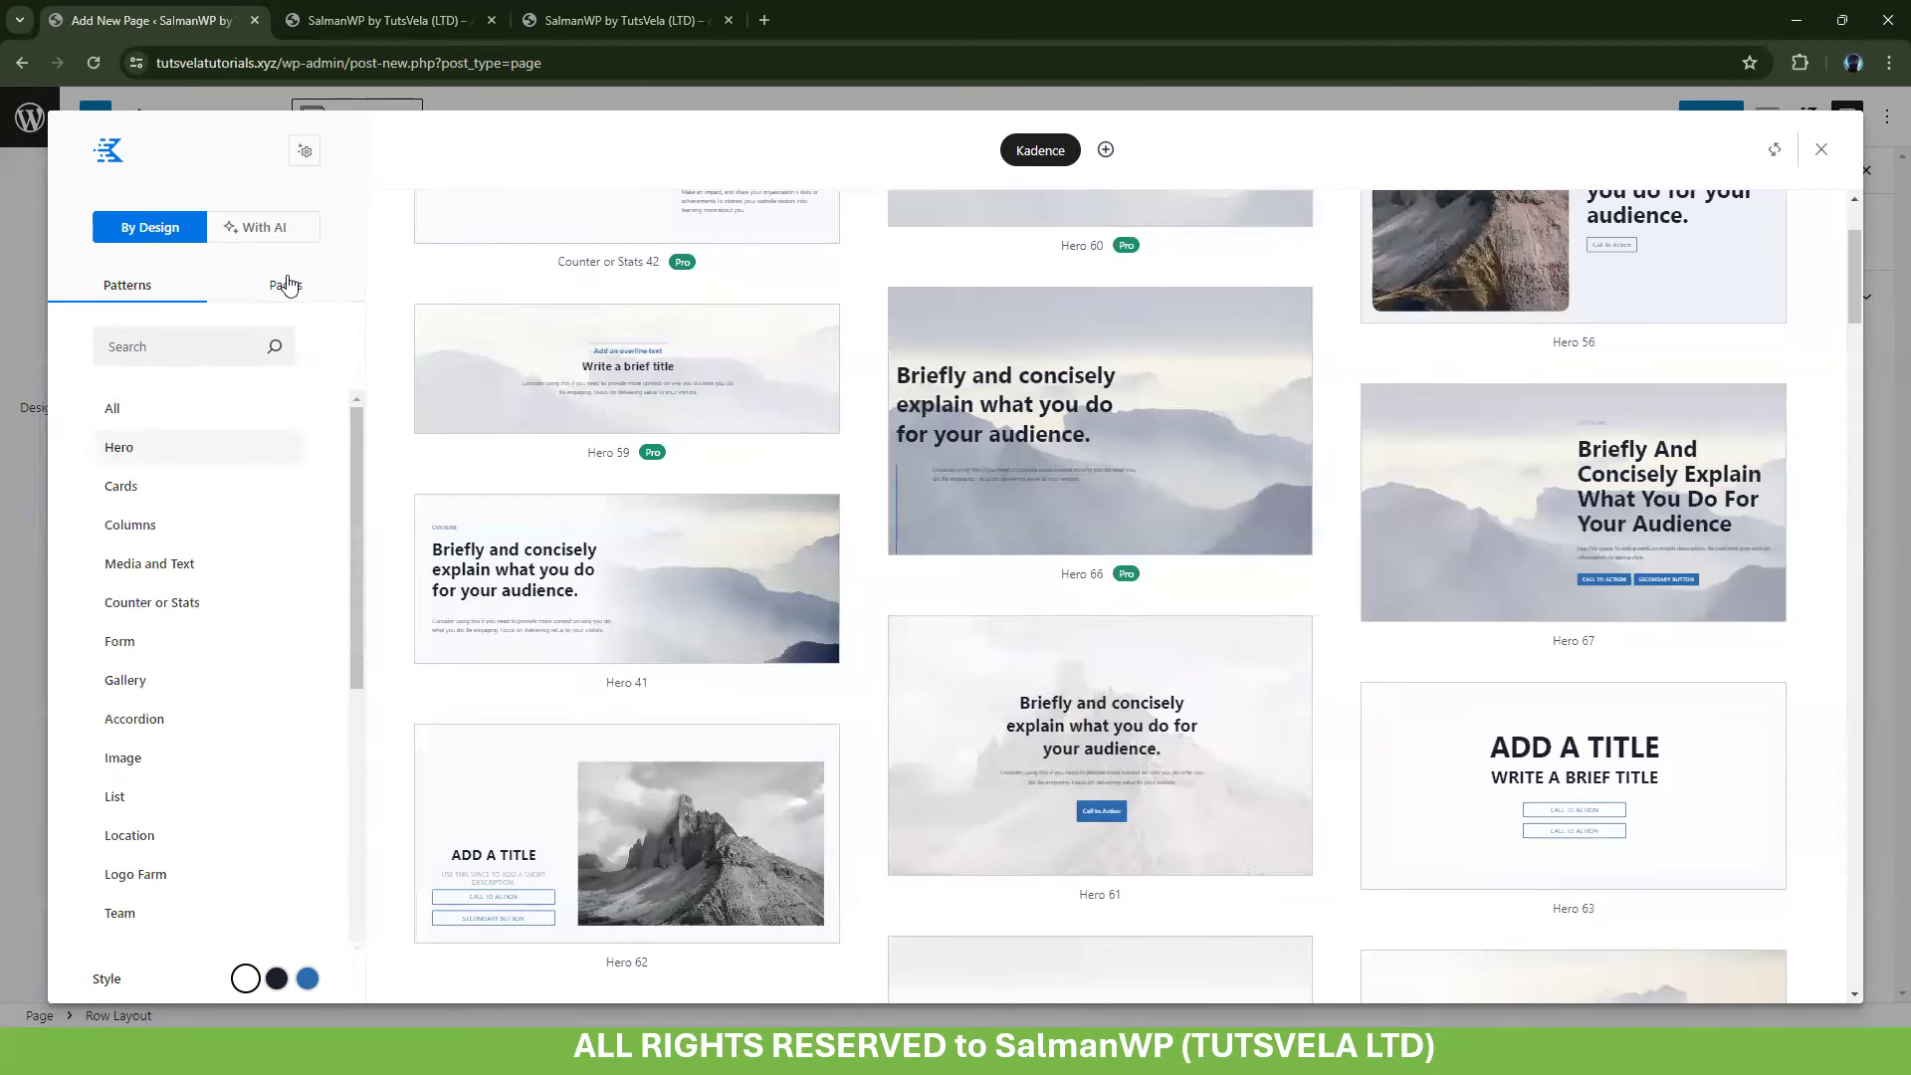
Check the library's AI patterns, open the Kadence AI activation page, skip the data-sharing request, and close that page
scroll(1442, 597, "up", 2)
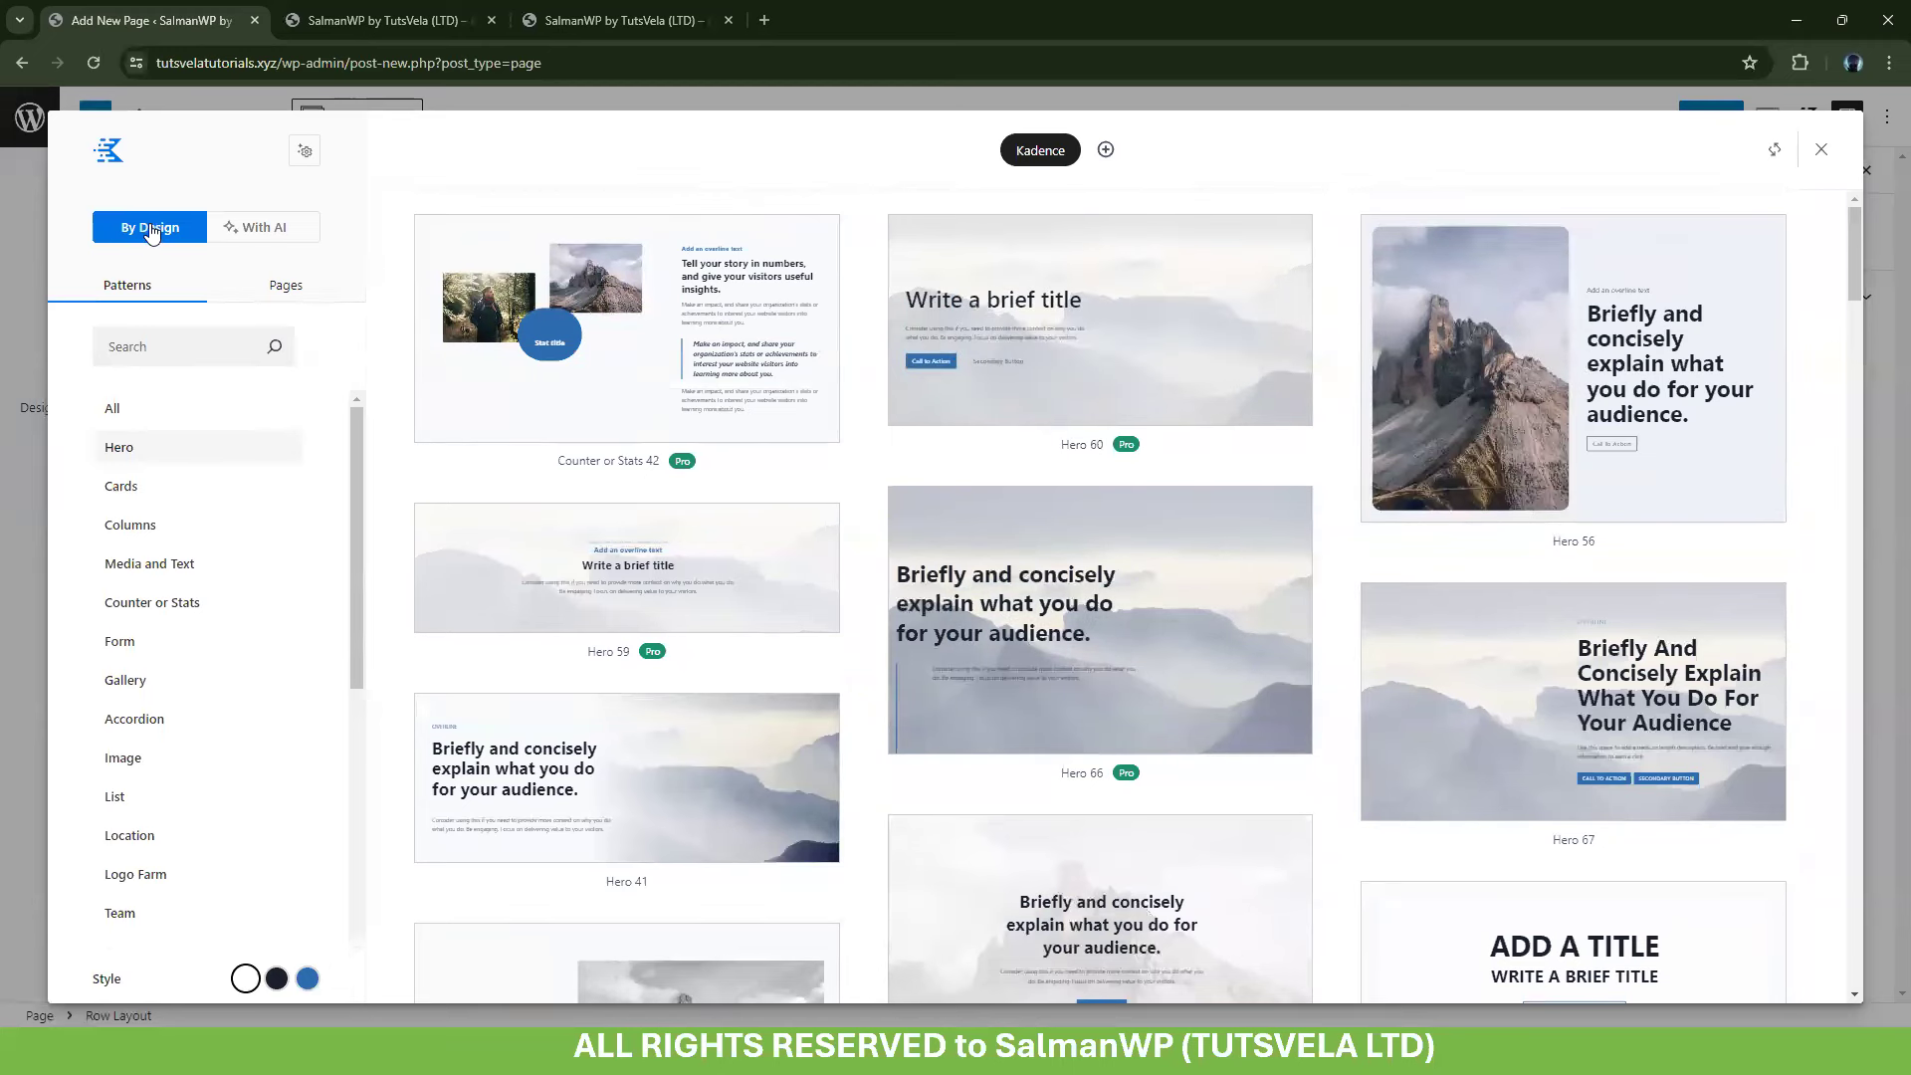
left_click(249, 223)
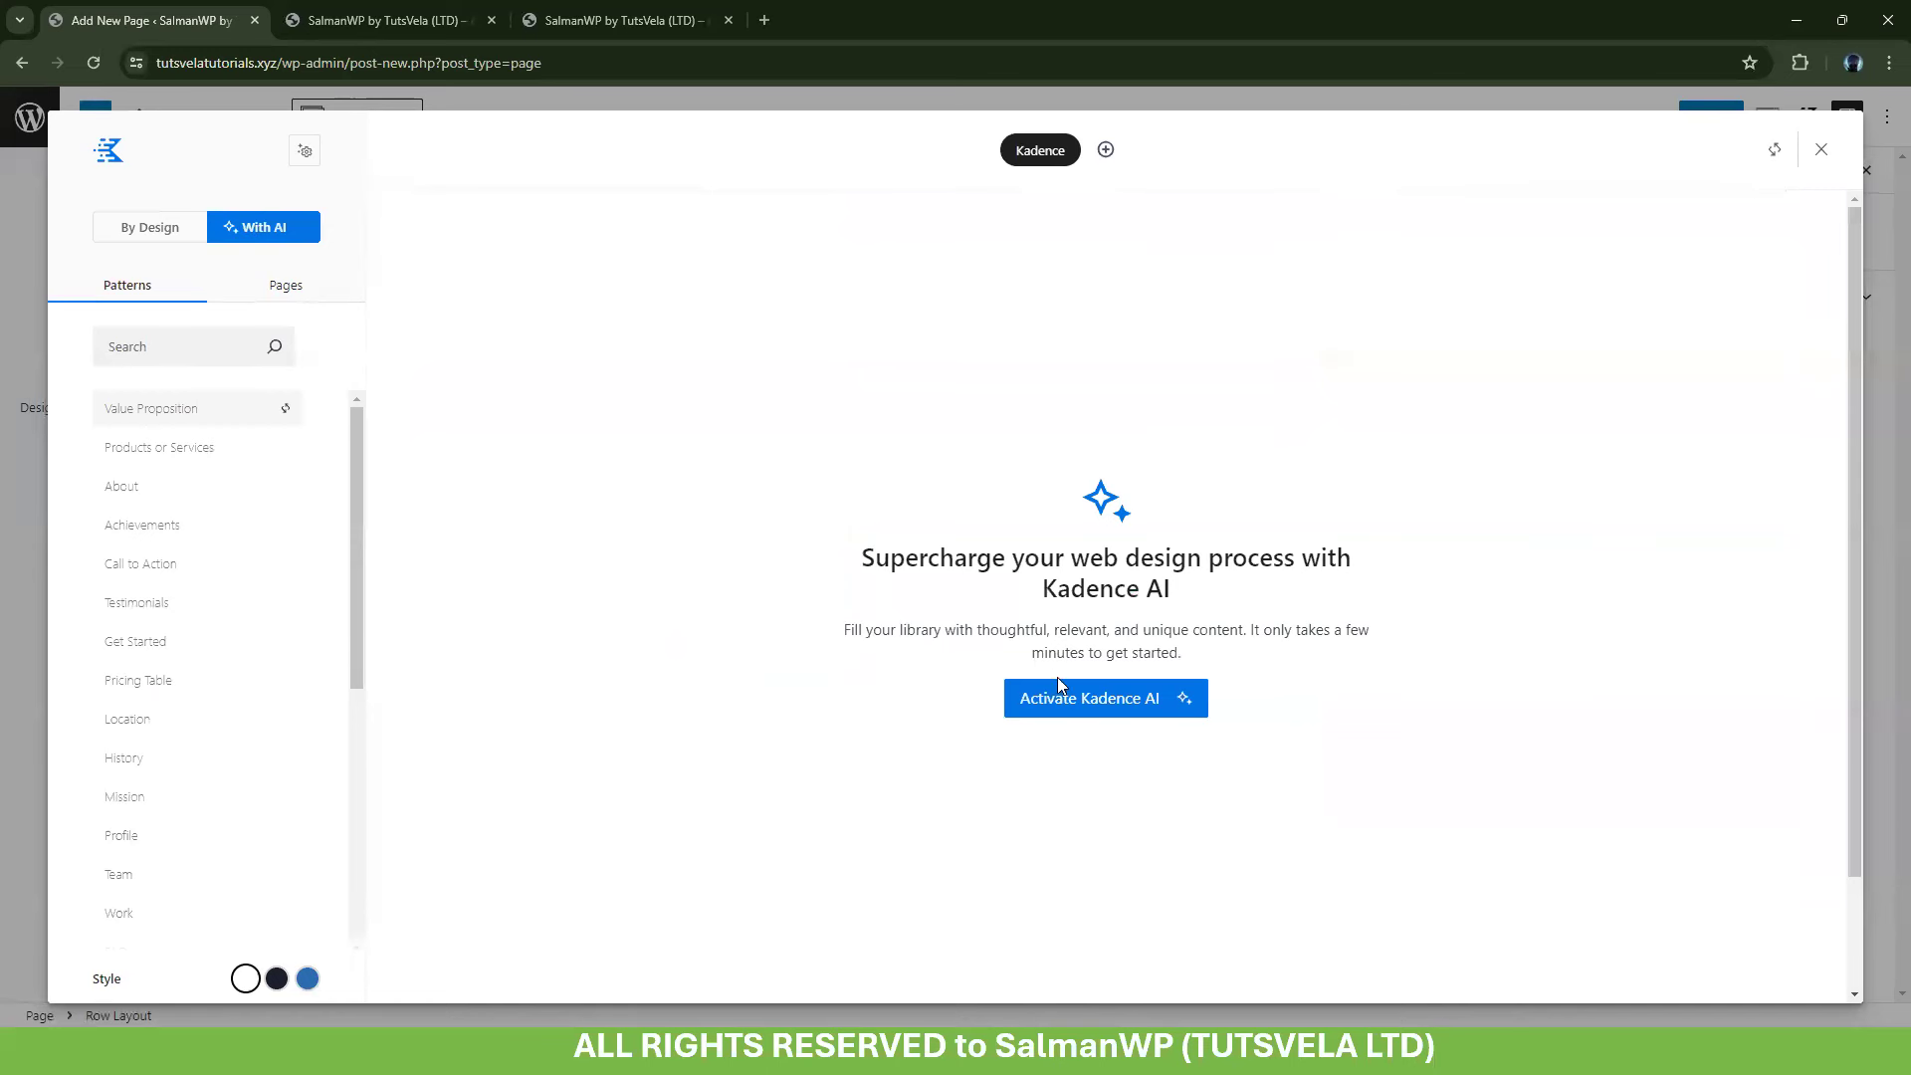
left_click(1092, 699)
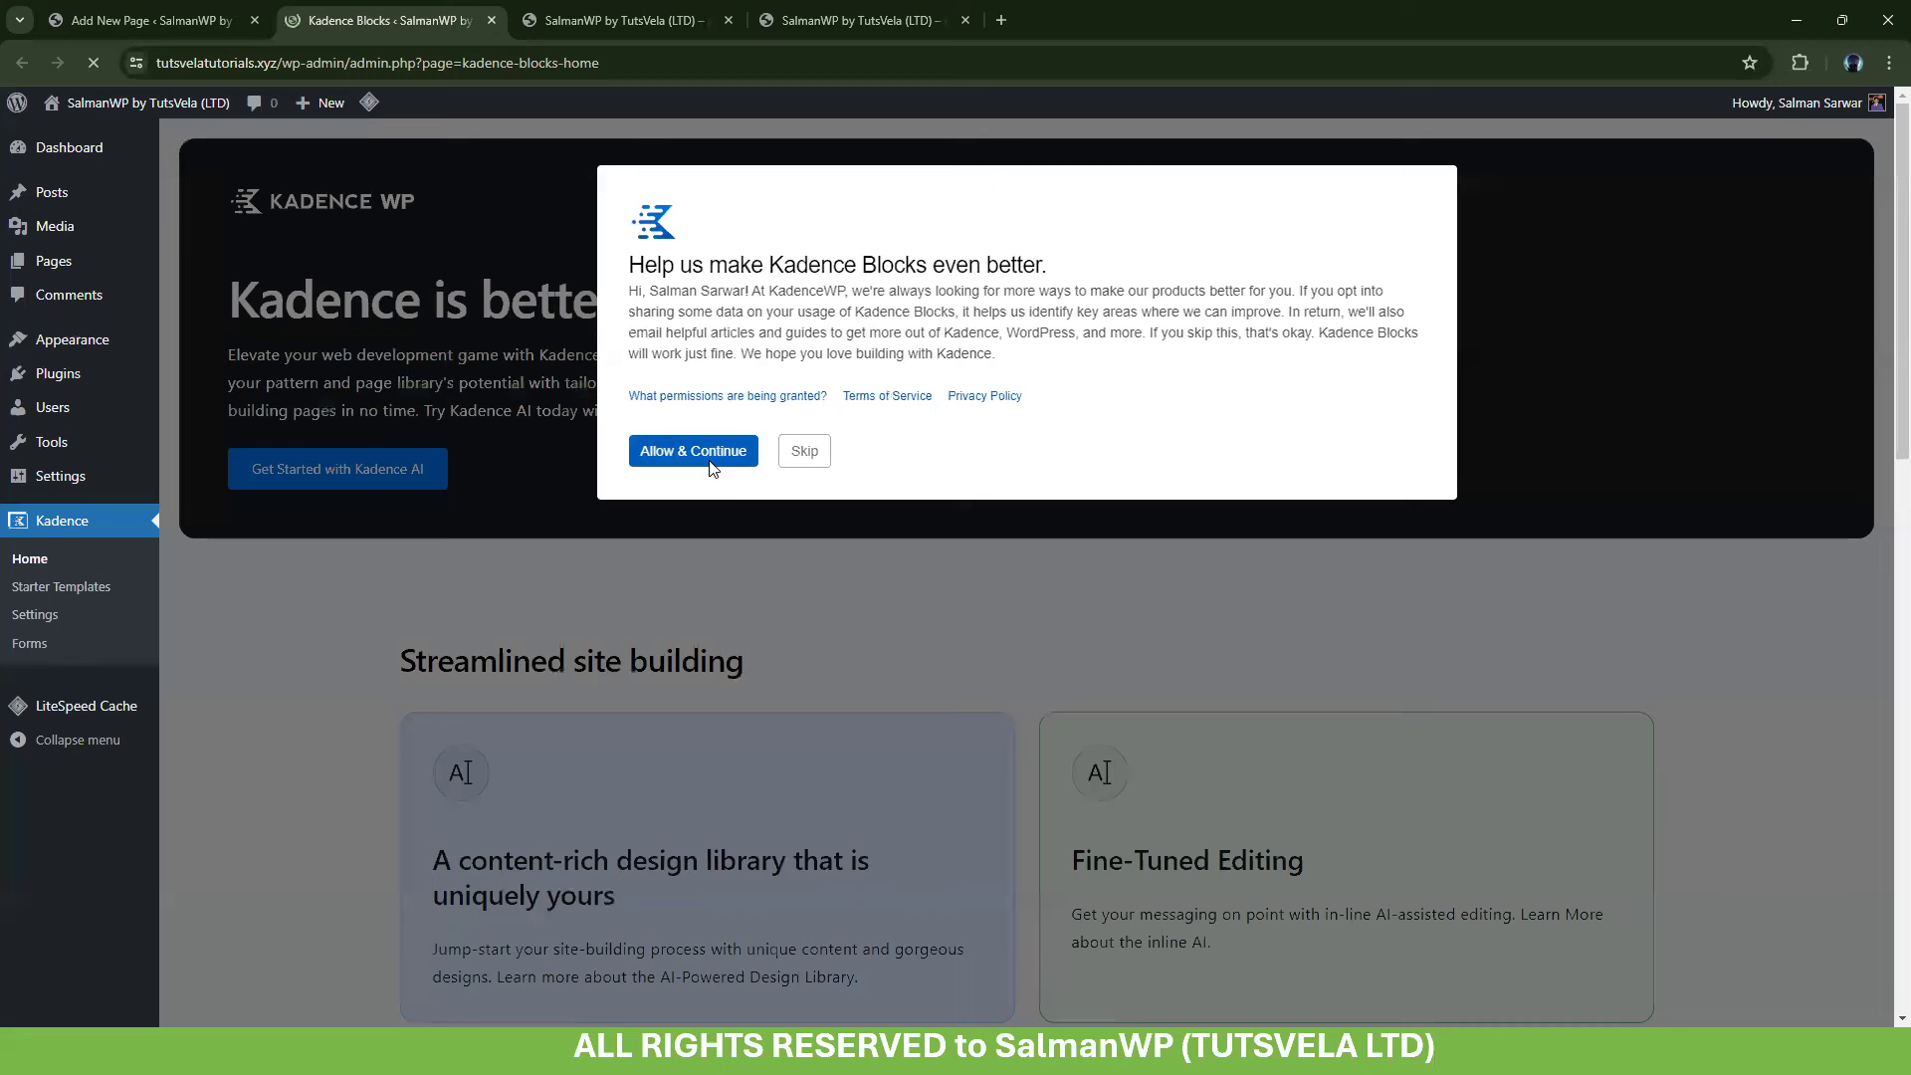
left_click(802, 457)
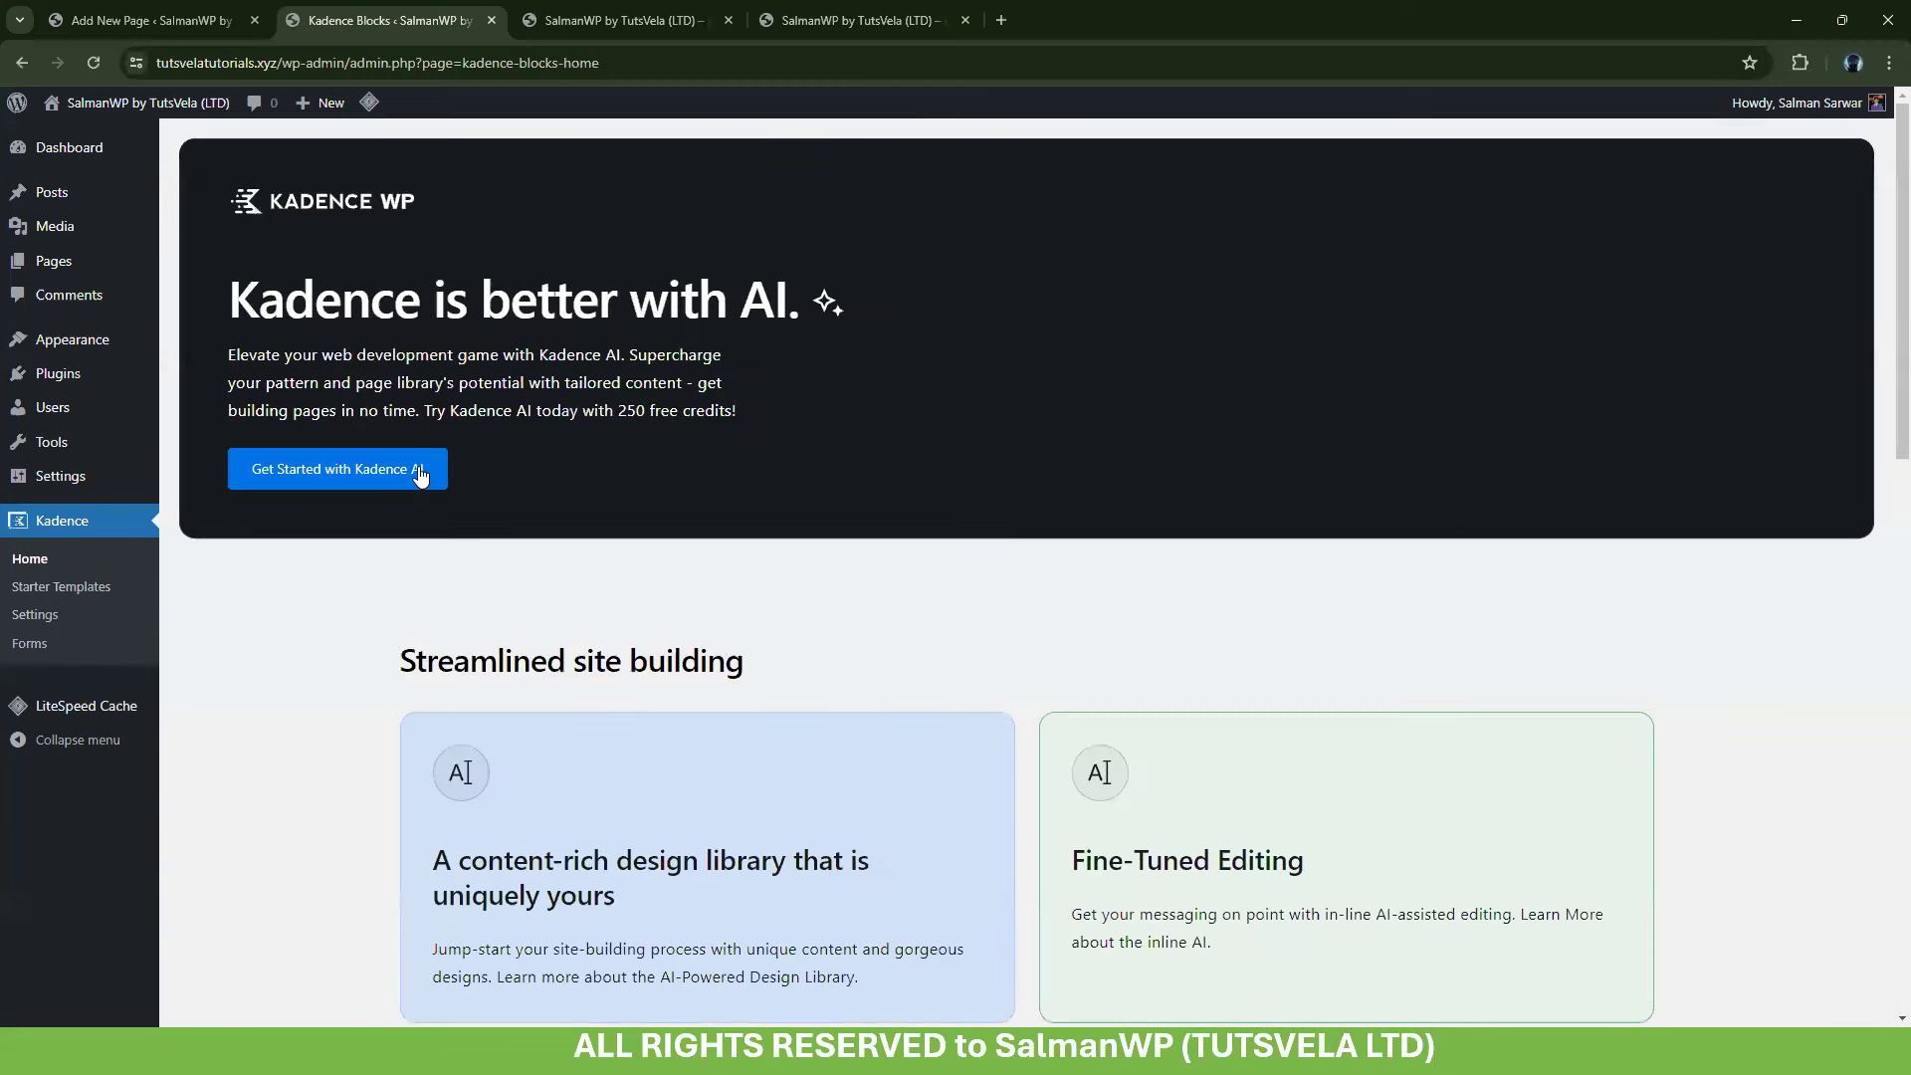
left_click(492, 20)
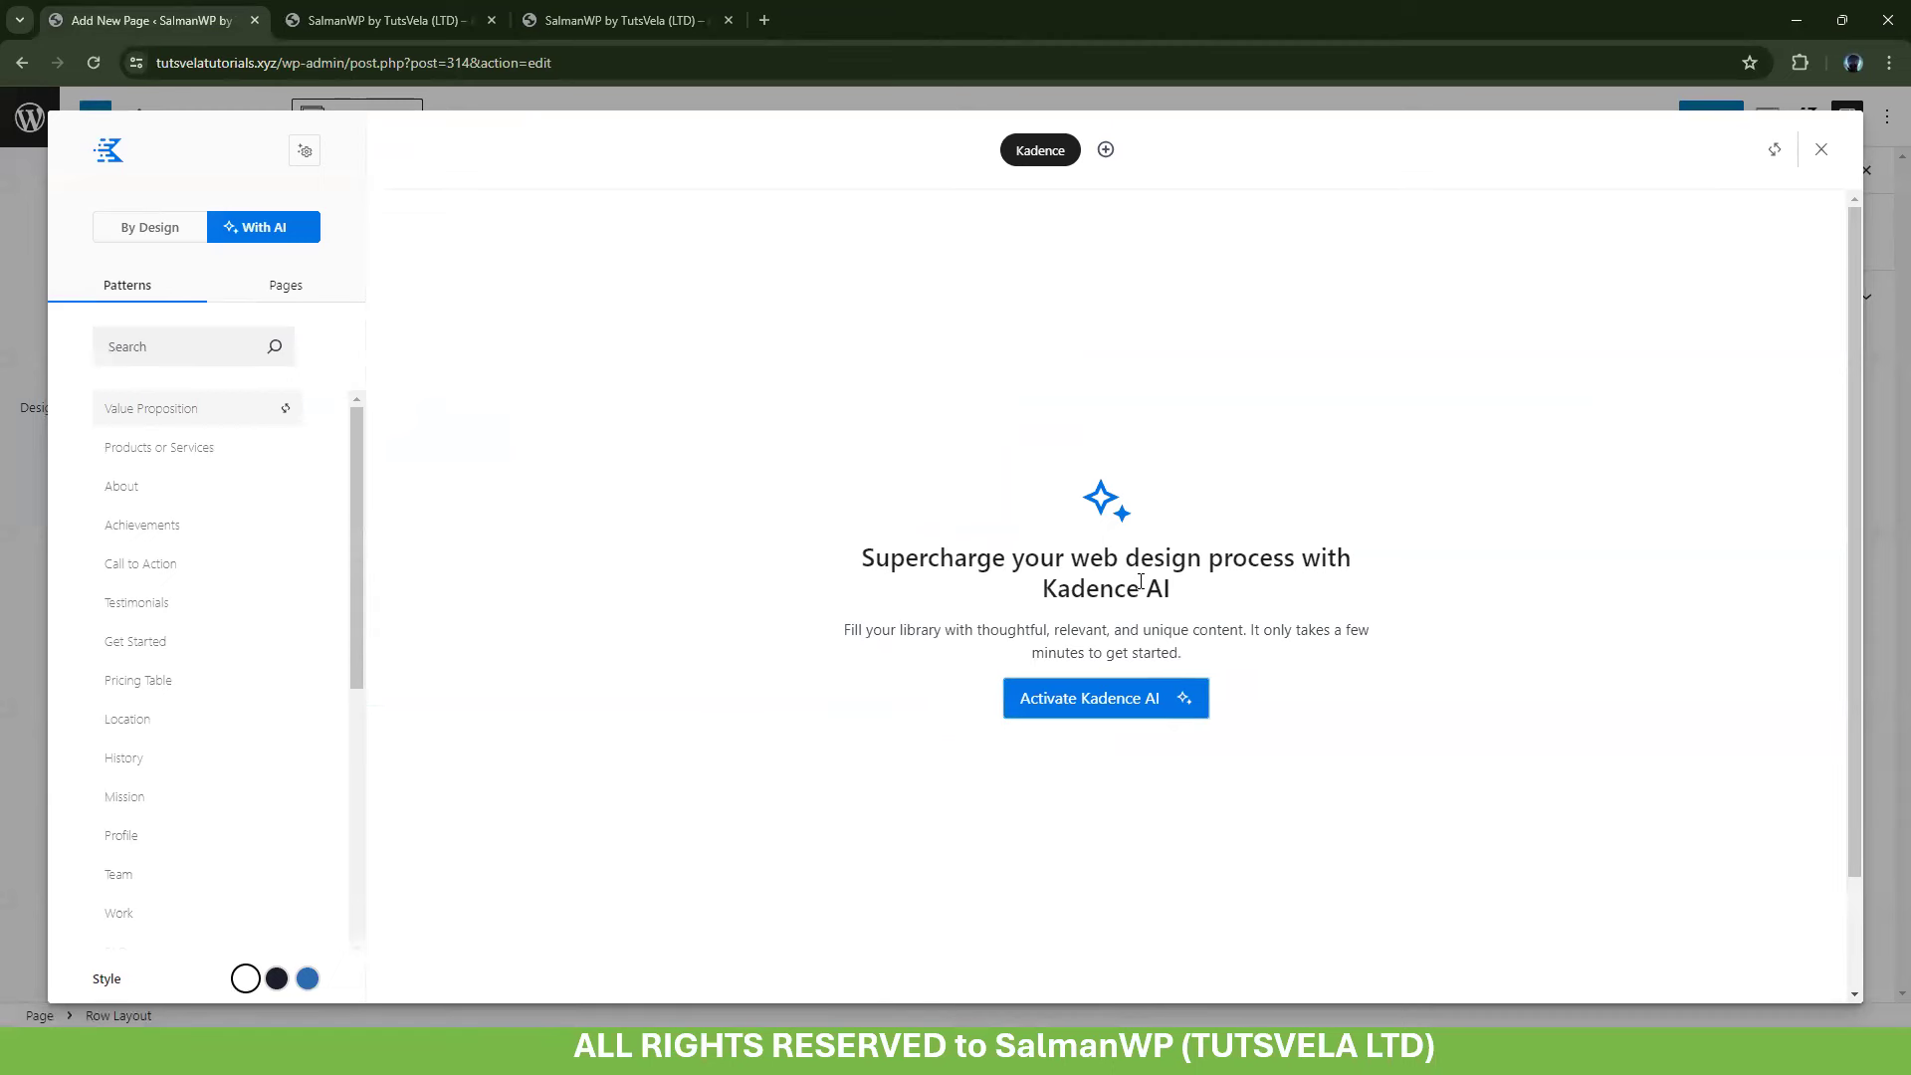
Switch the library back to patterns by design and look over the Hero designs
left_click(154, 227)
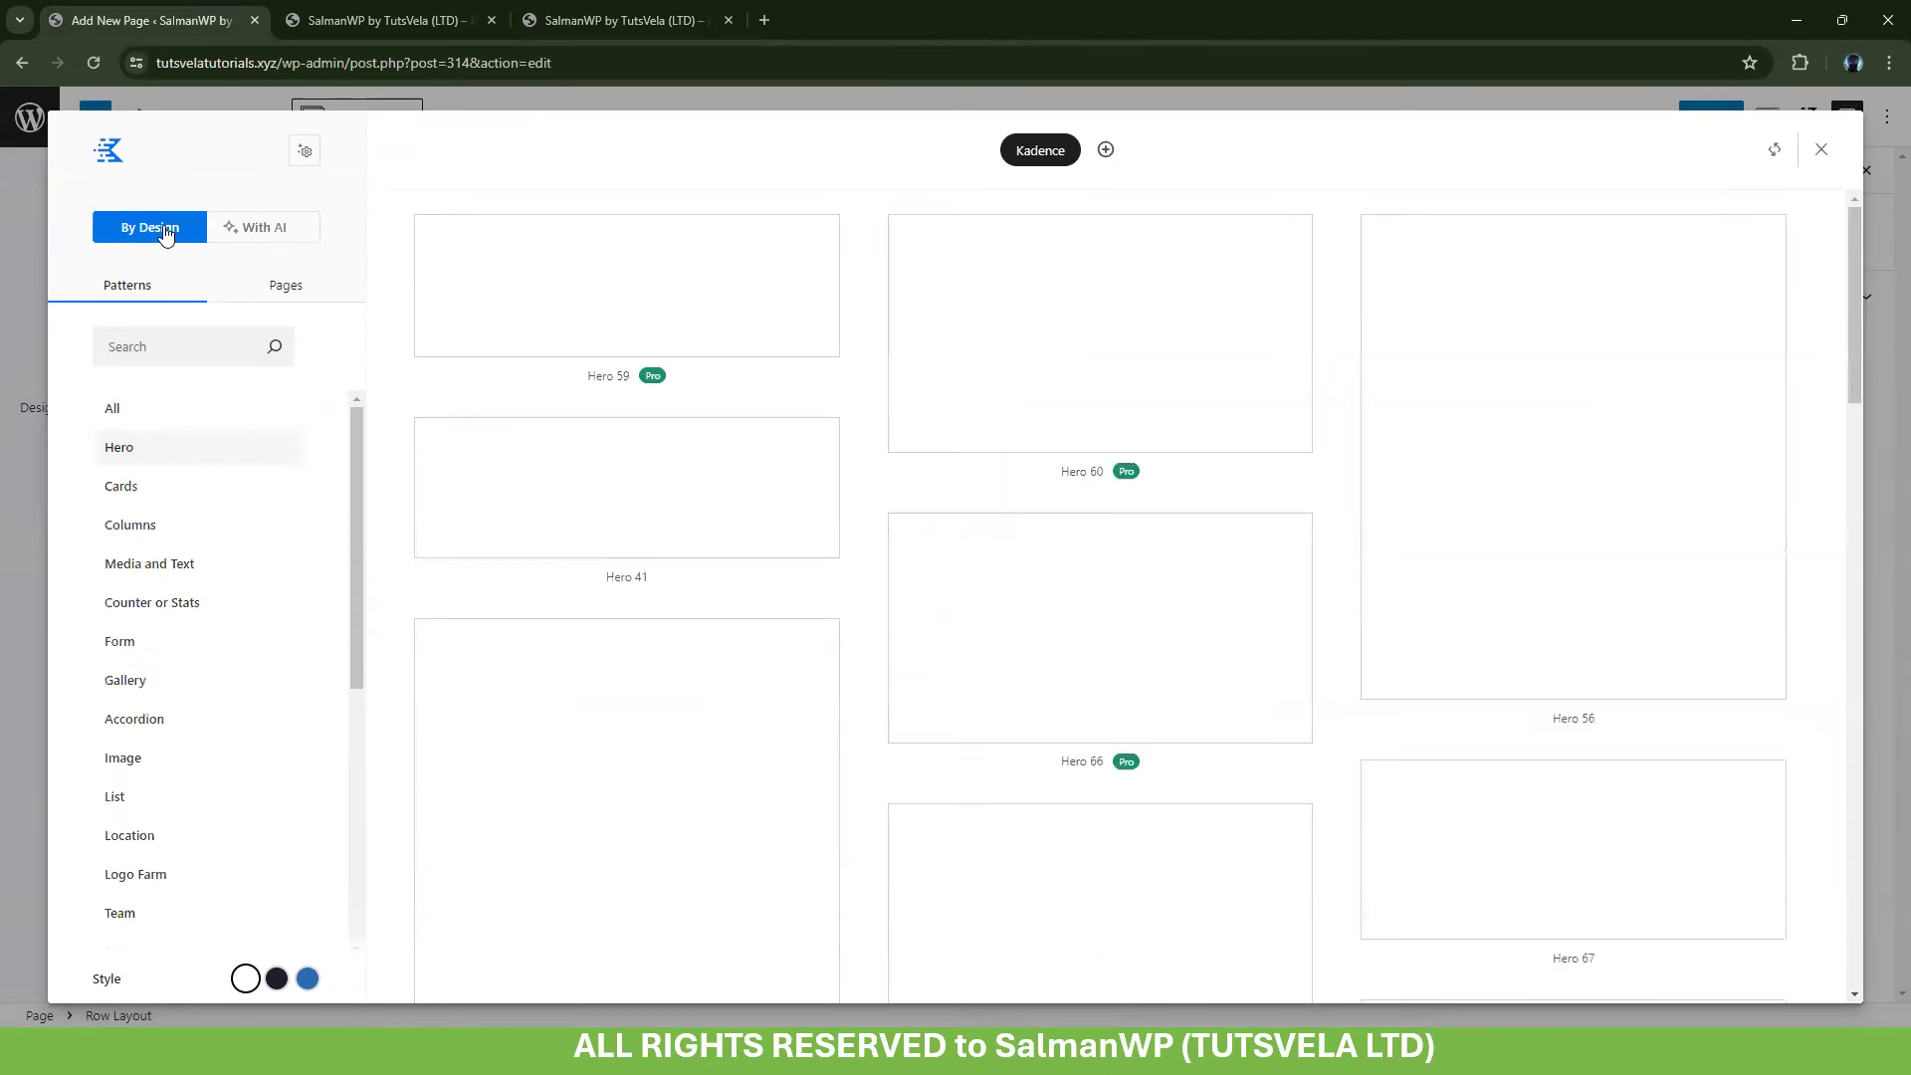
scroll(1684, 428, "down", 3)
scroll(1684, 428, "up", 3)
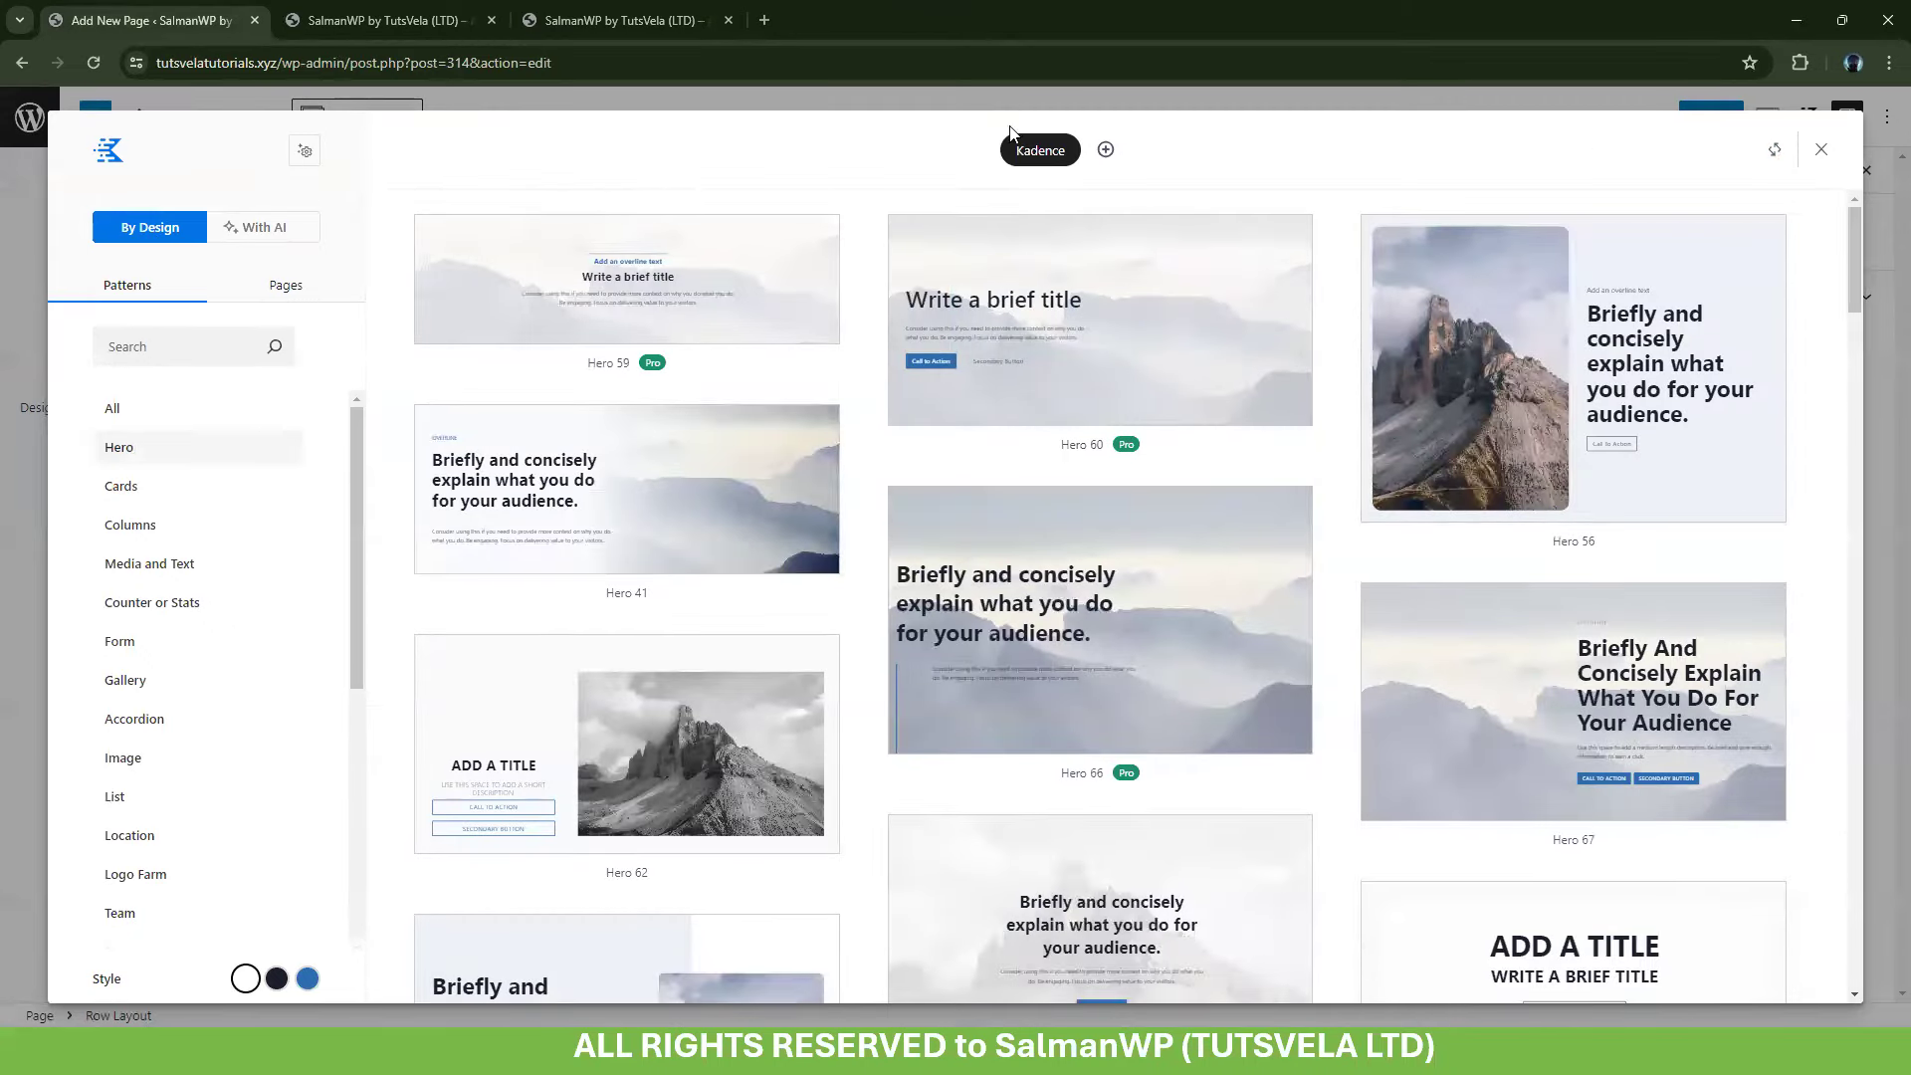
Open salmanwp.com in a new browser tab and go to its Blocks page
left_click(643, 32)
left_click(761, 20)
type("sal")
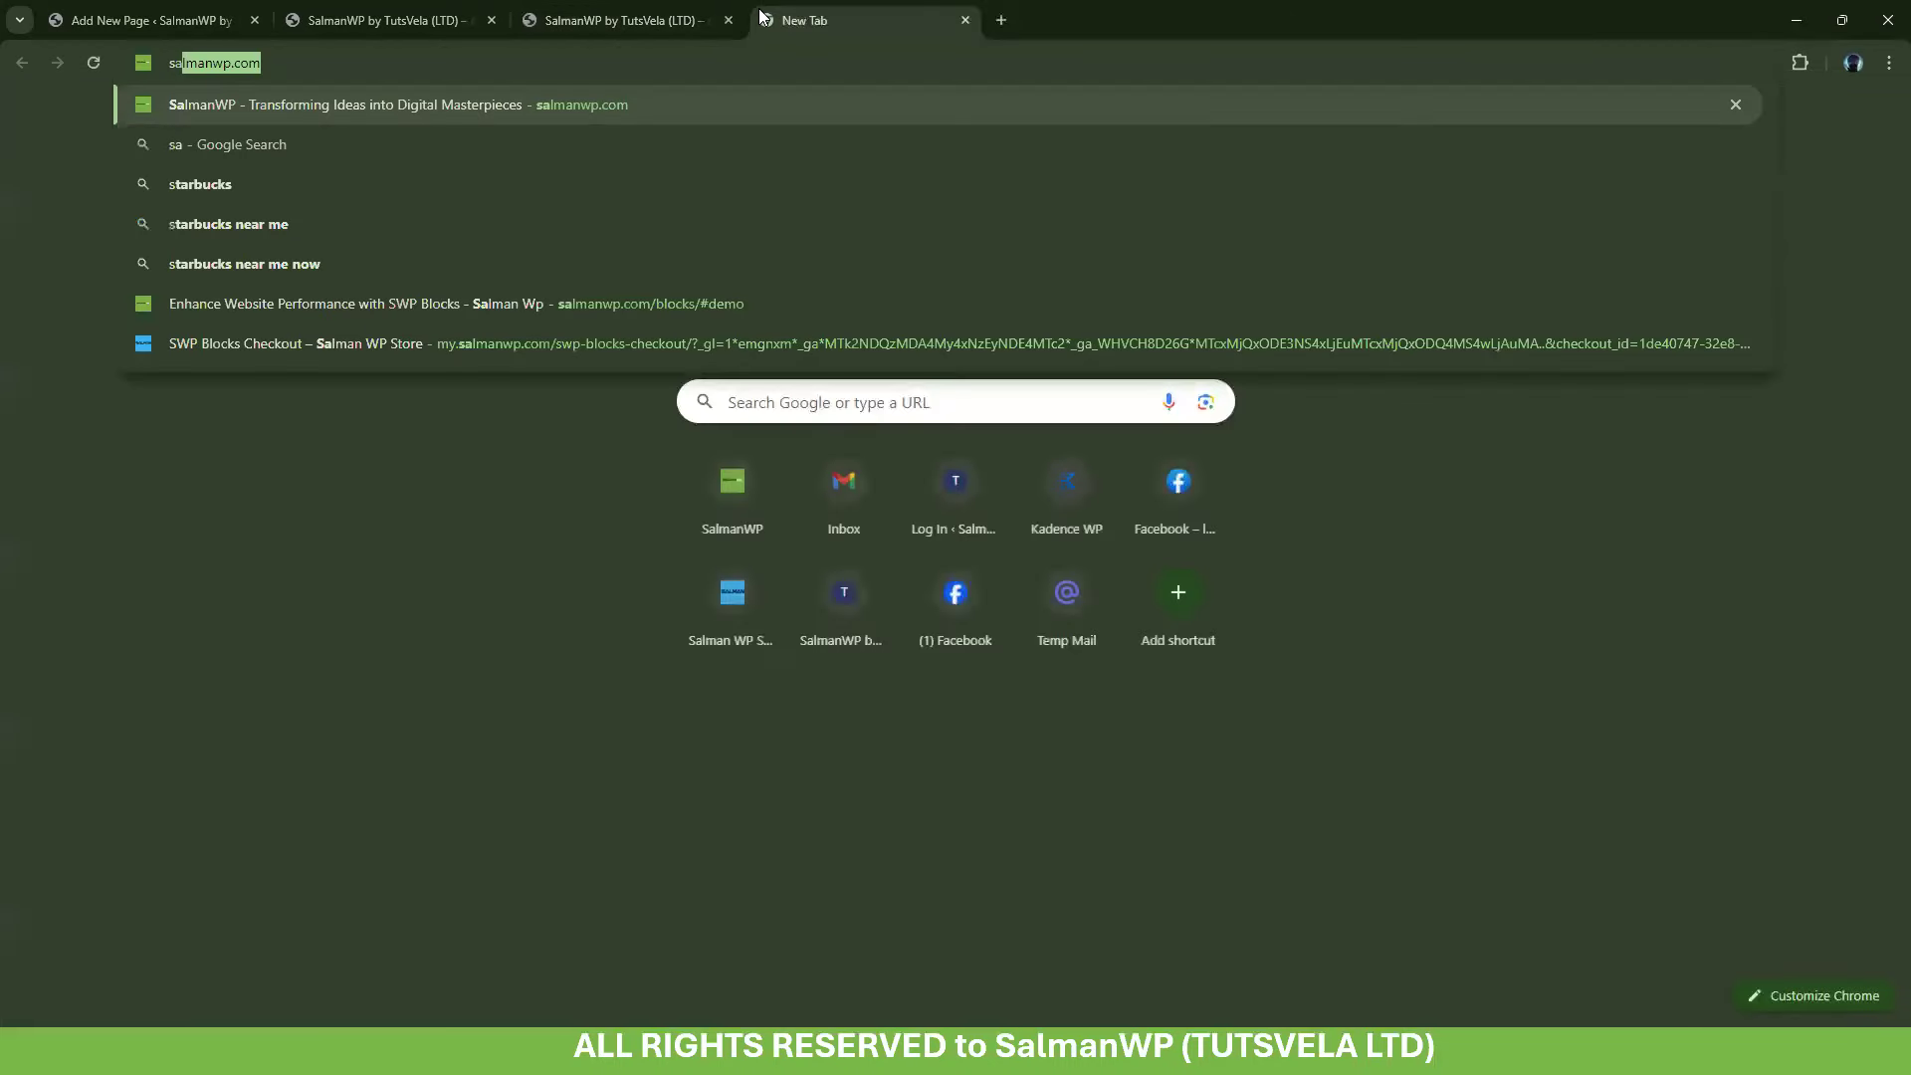
left_click(645, 97)
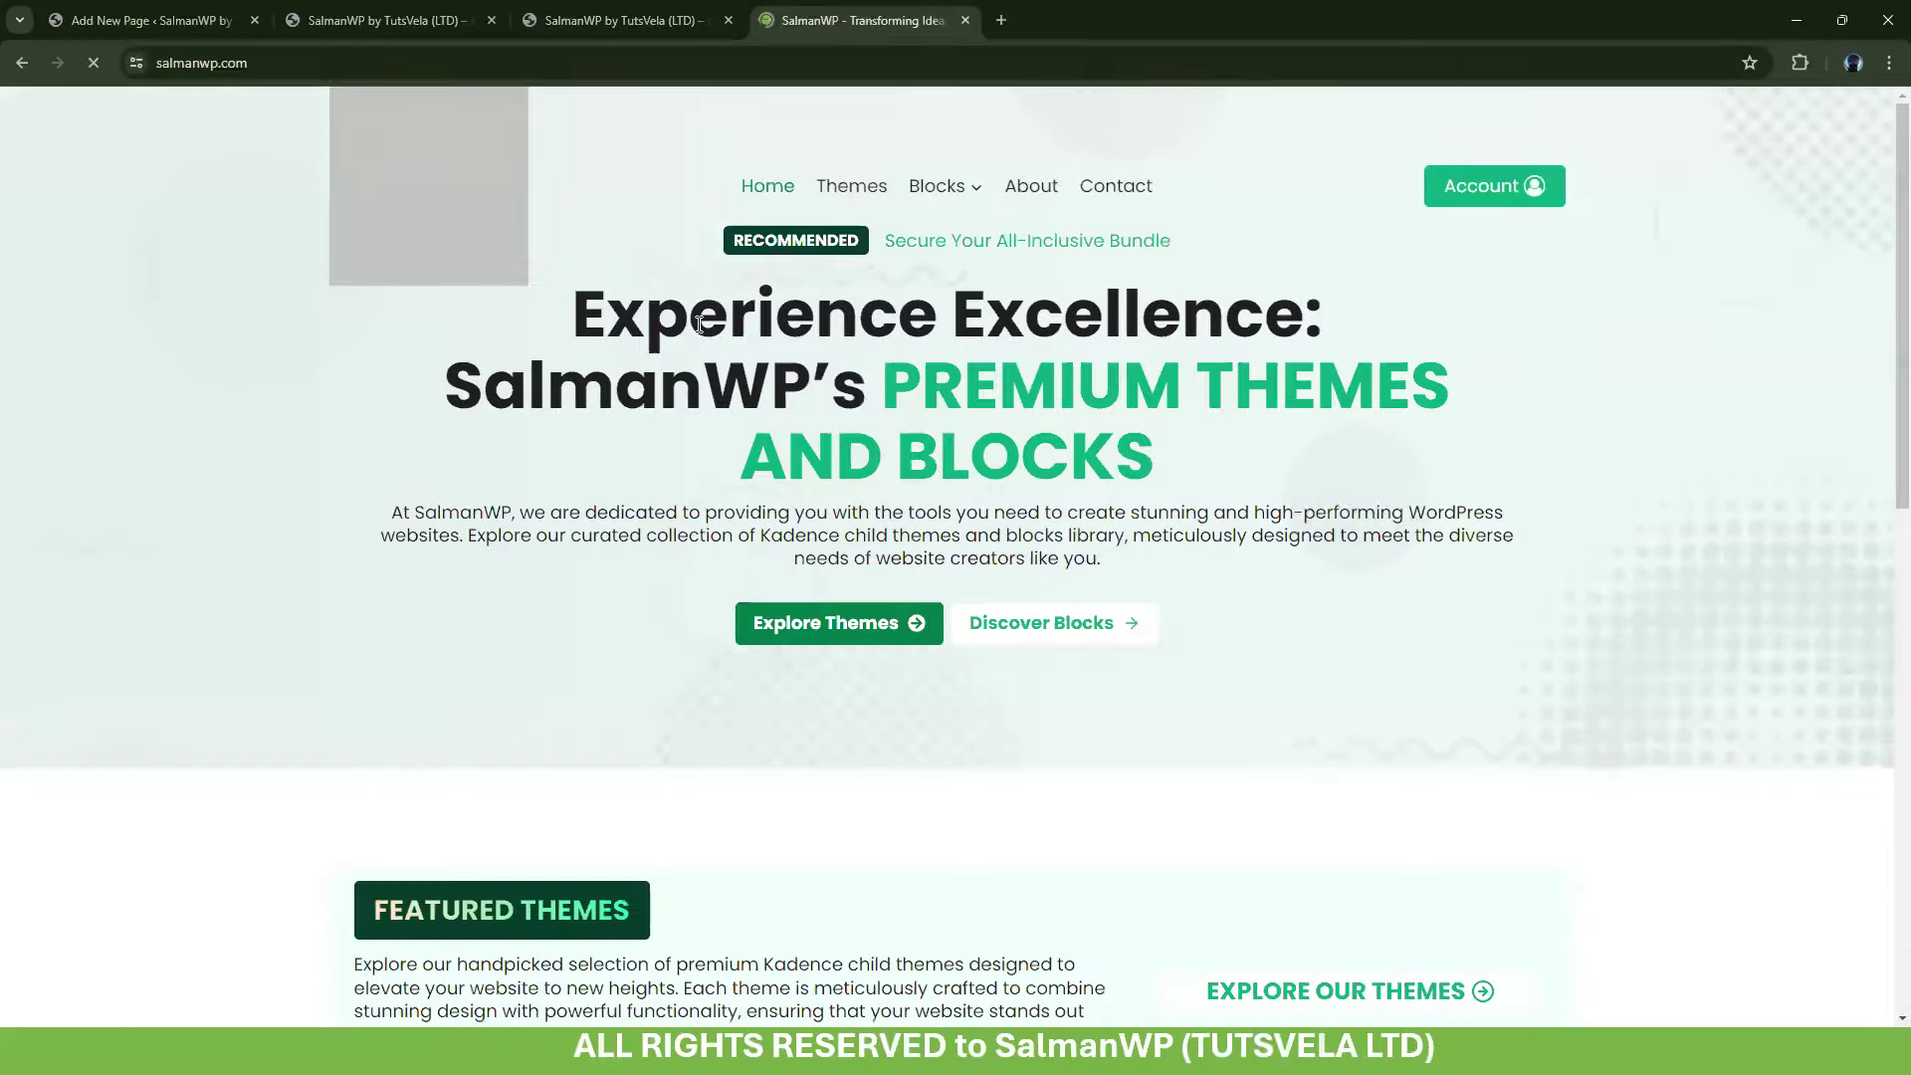
left_click(931, 129)
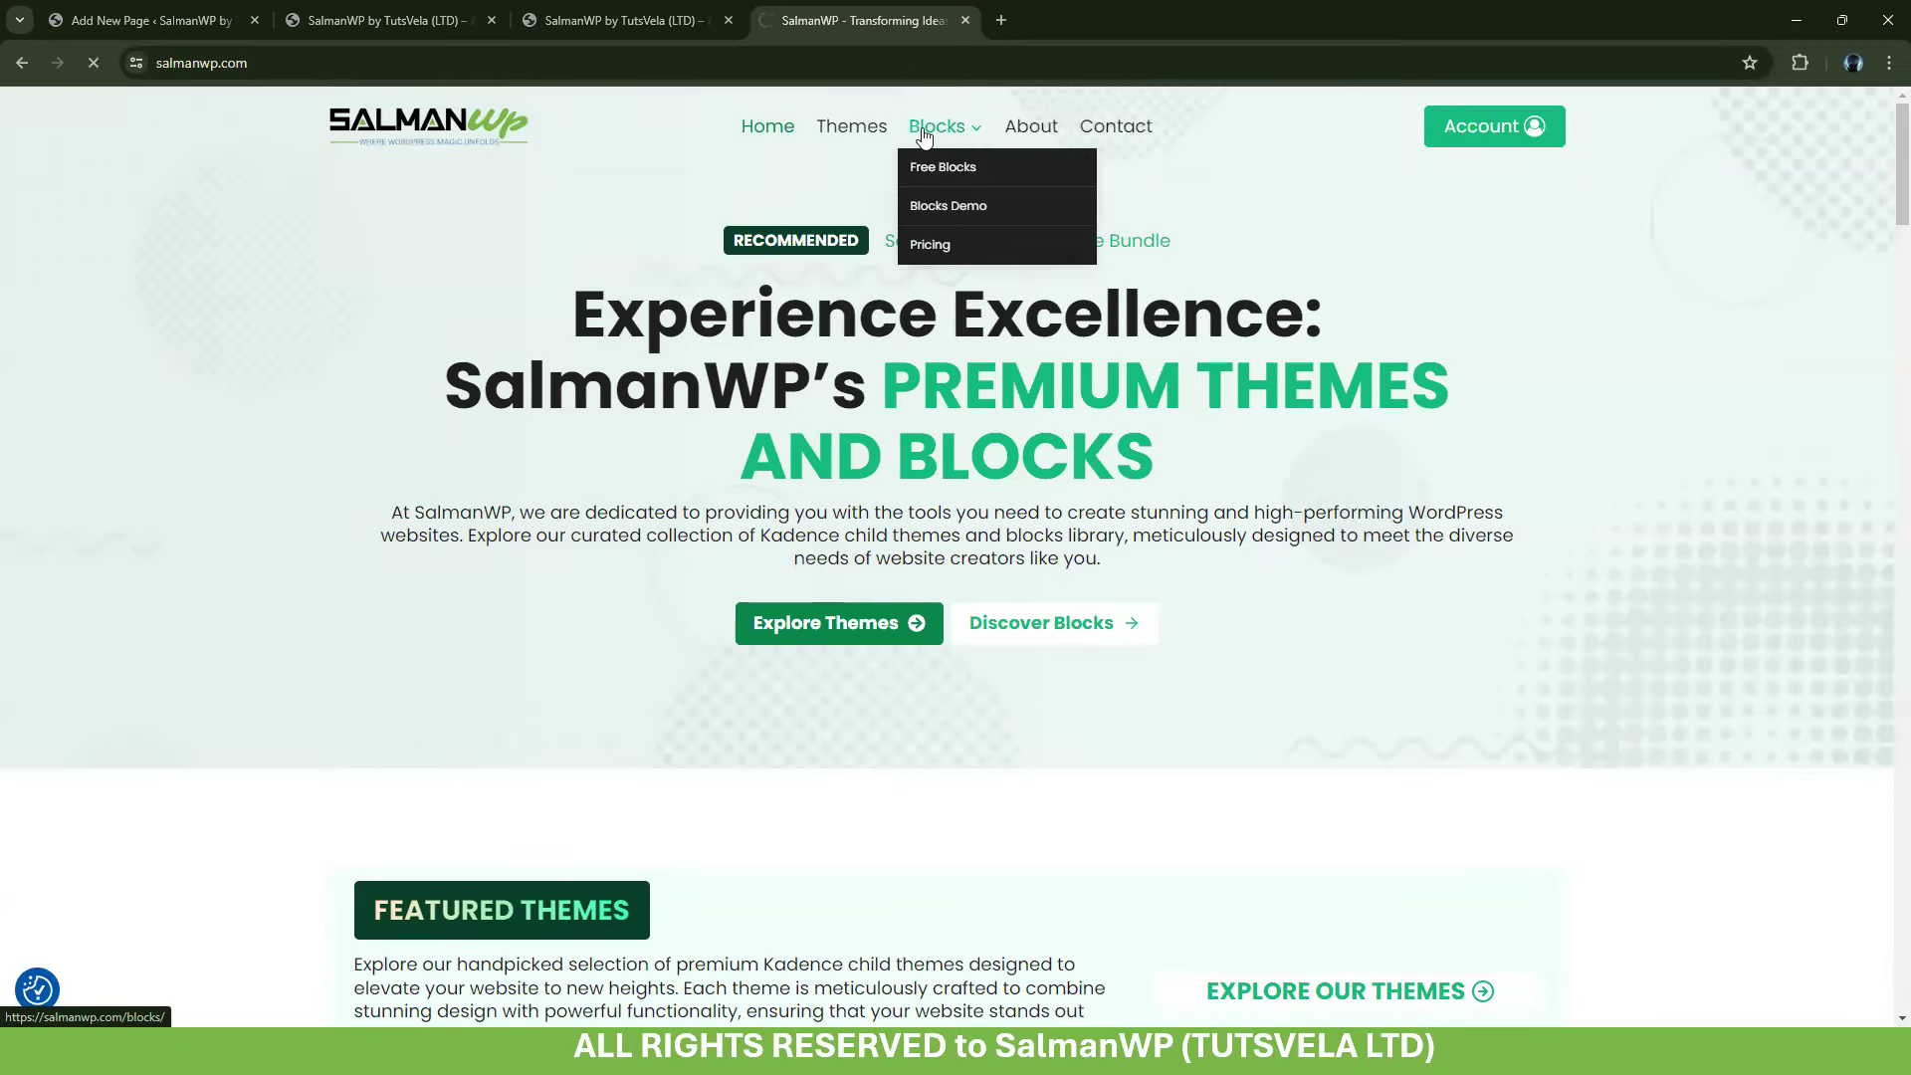
Review the SWP Blocks page, examining the free-key form, features, block demos, pricing plans and common questions
scroll(615, 228, "down", 20)
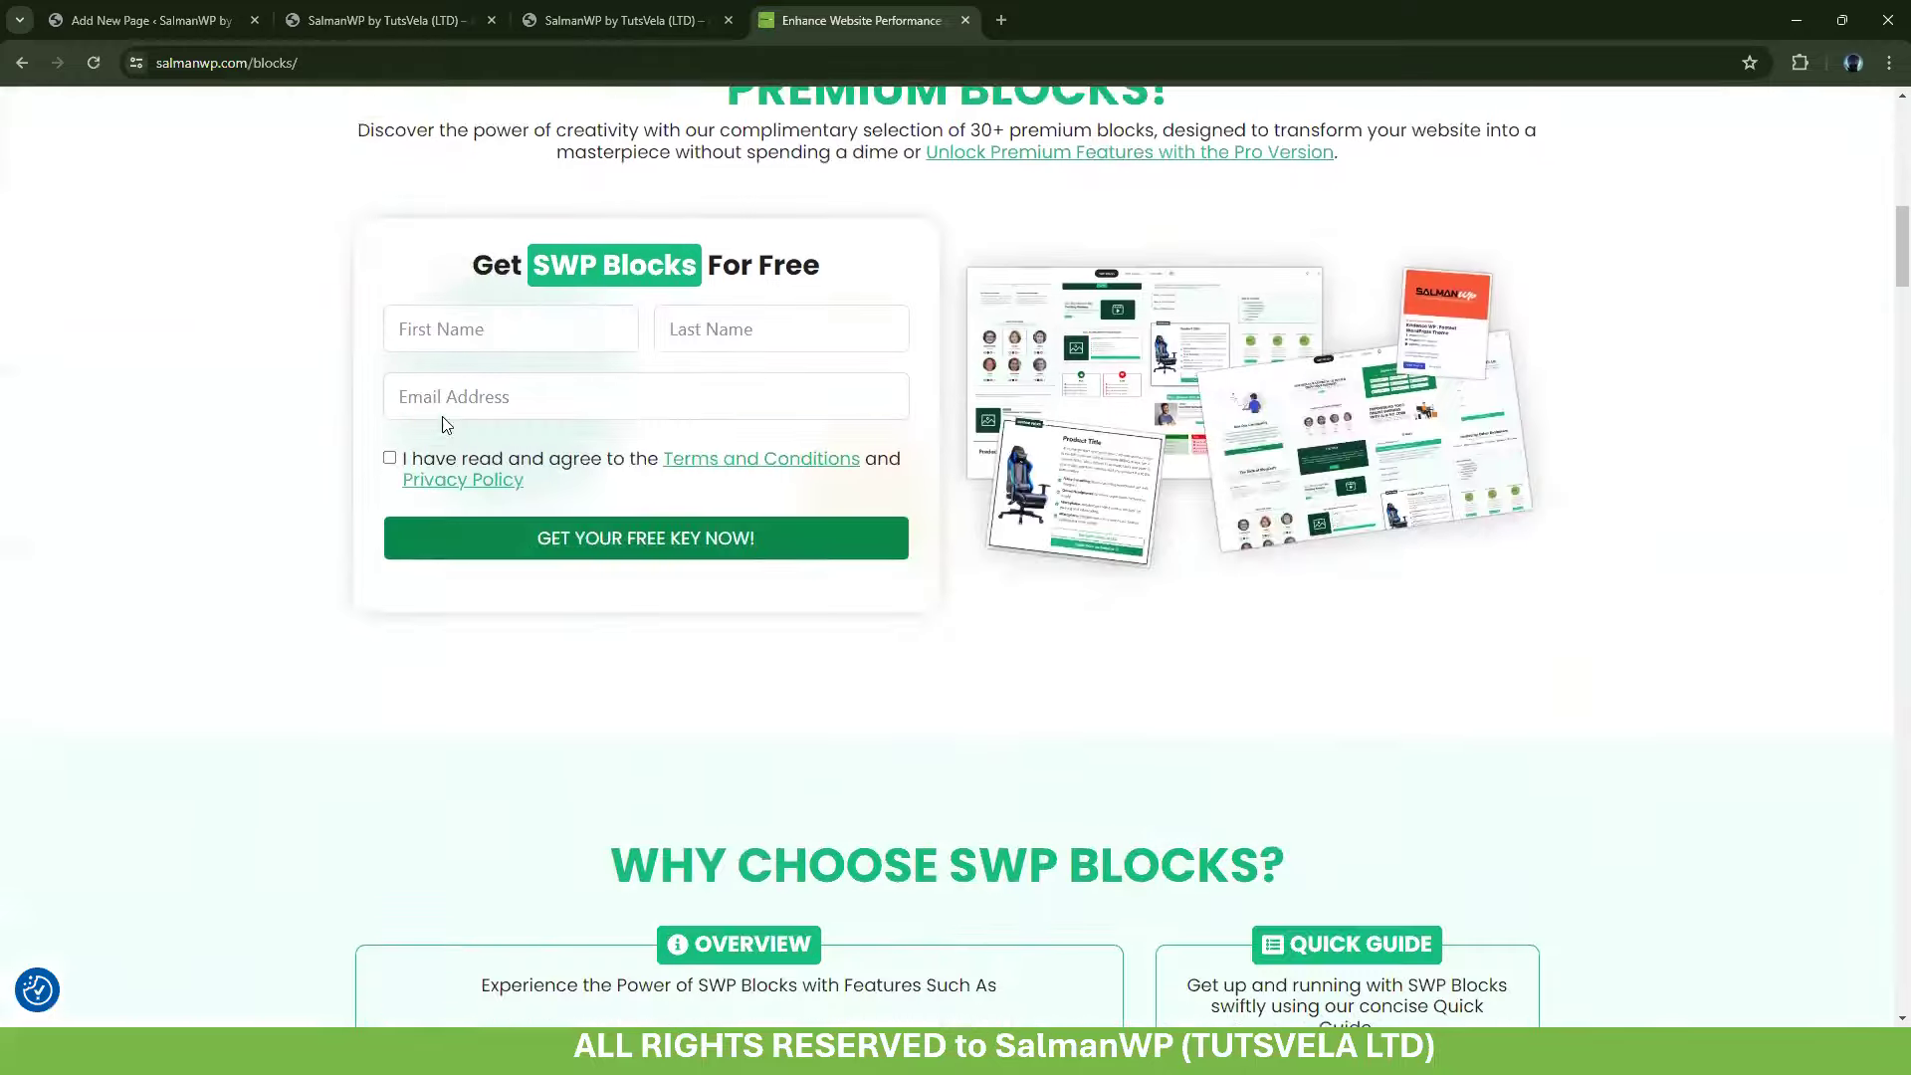
scroll(1188, 772, "up", 6)
scroll(1045, 323, "up", 3)
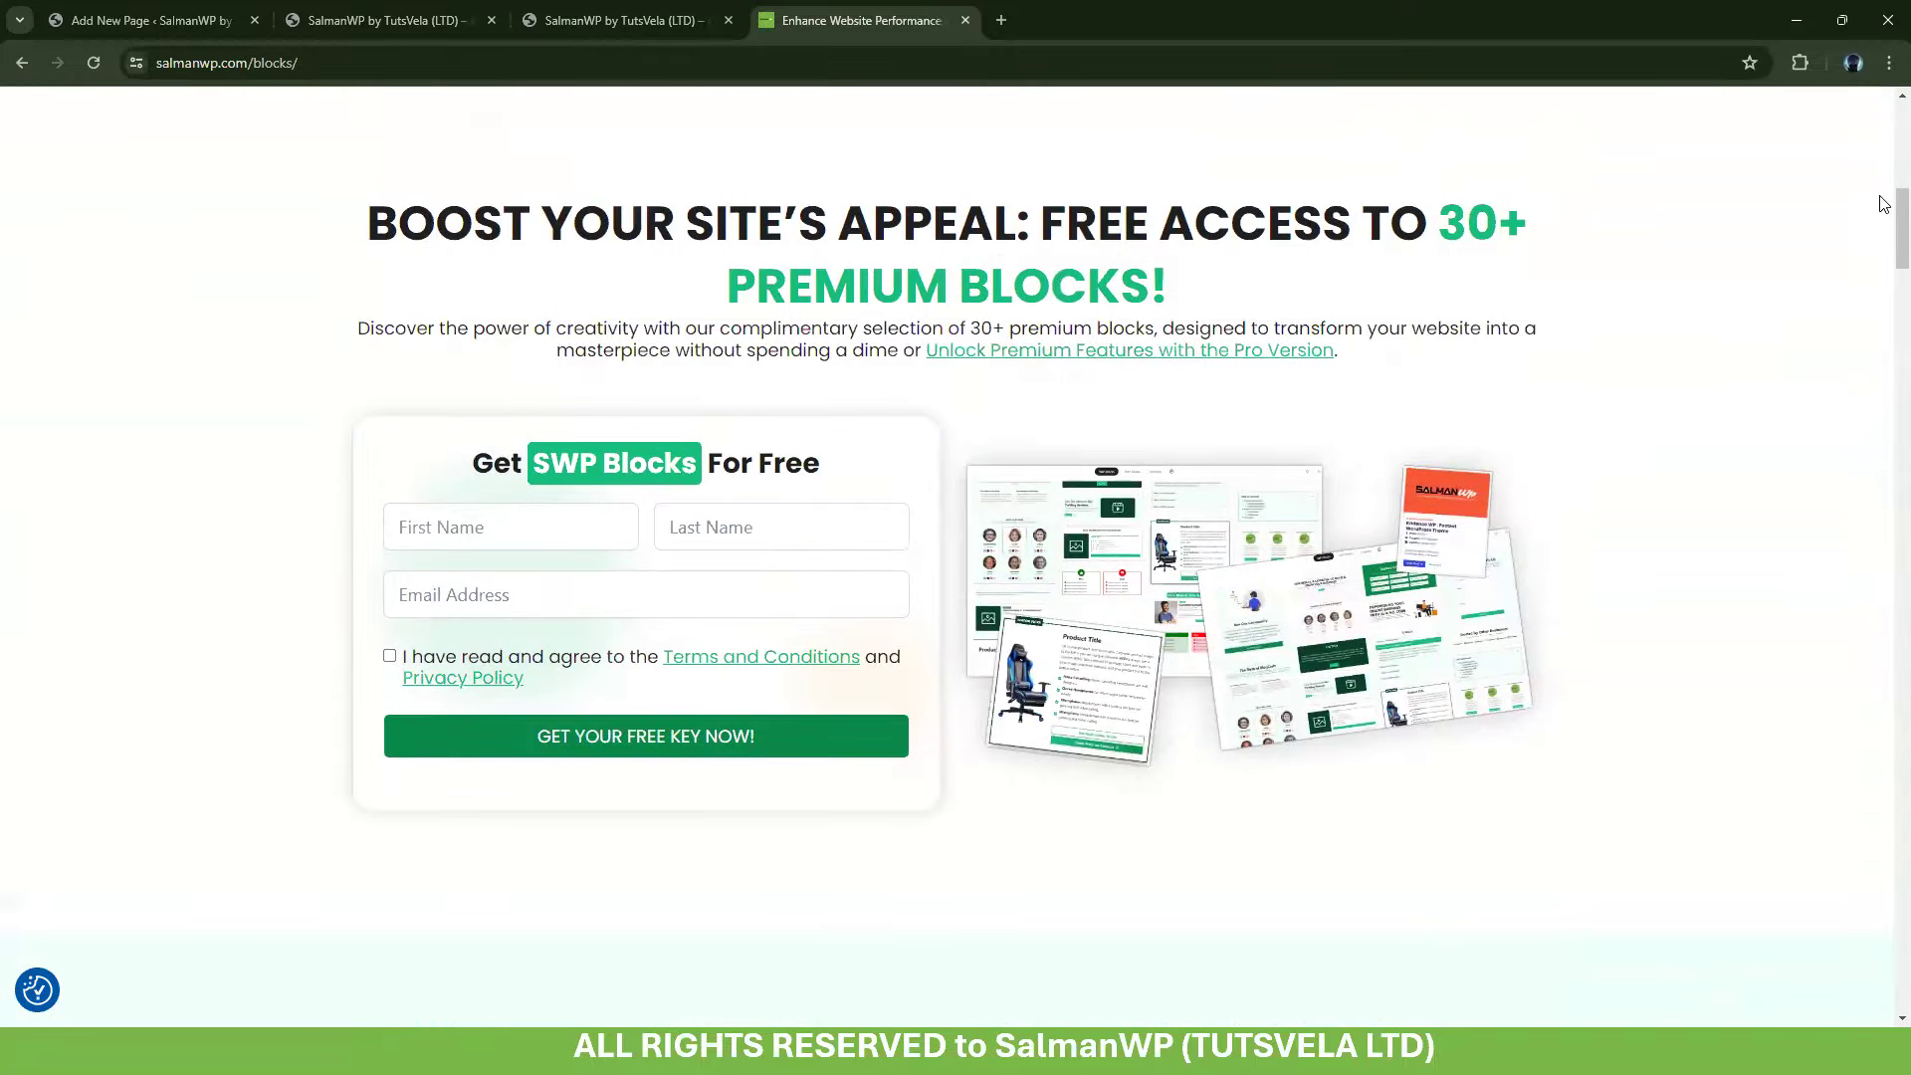
scroll(1857, 528, "down", 20)
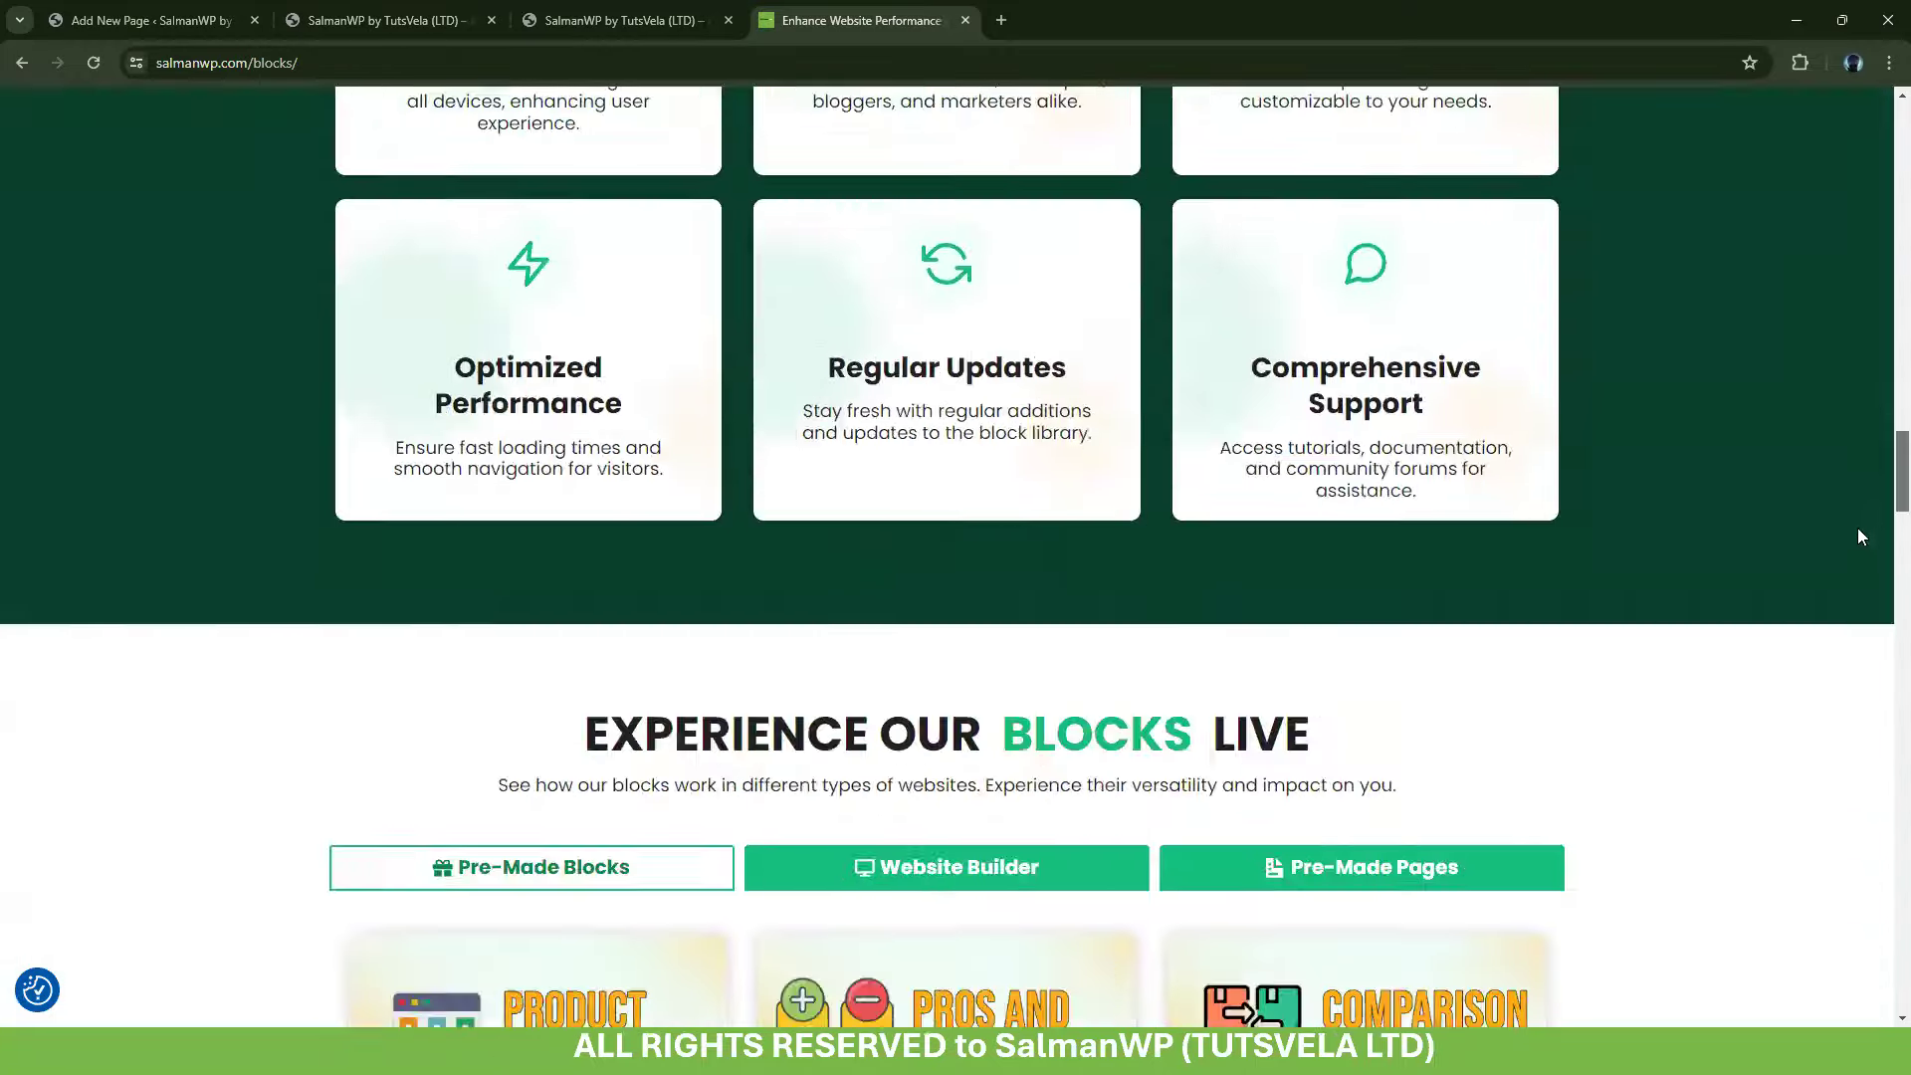
scroll(1854, 594, "up", 8)
scroll(1854, 594, "up", 2)
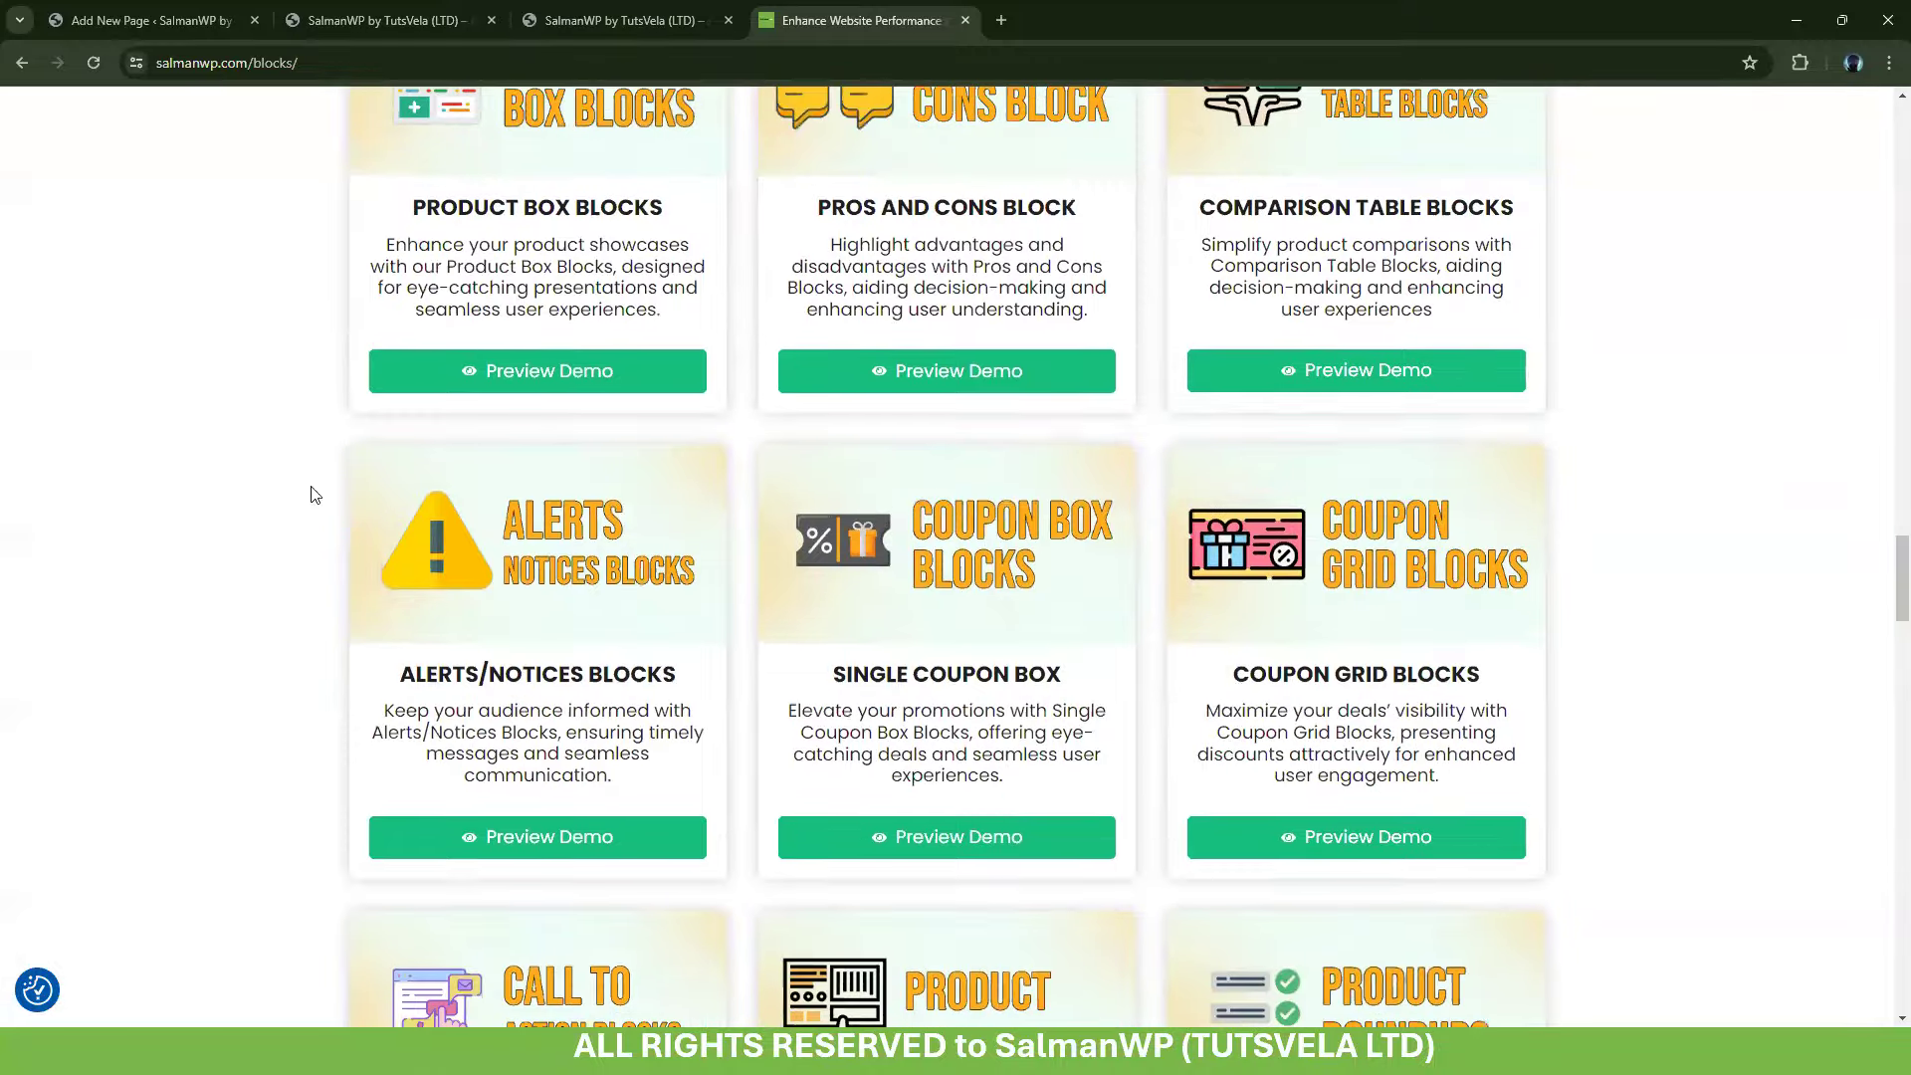
scroll(661, 412, "down", 5)
scroll(1247, 438, "down", 15)
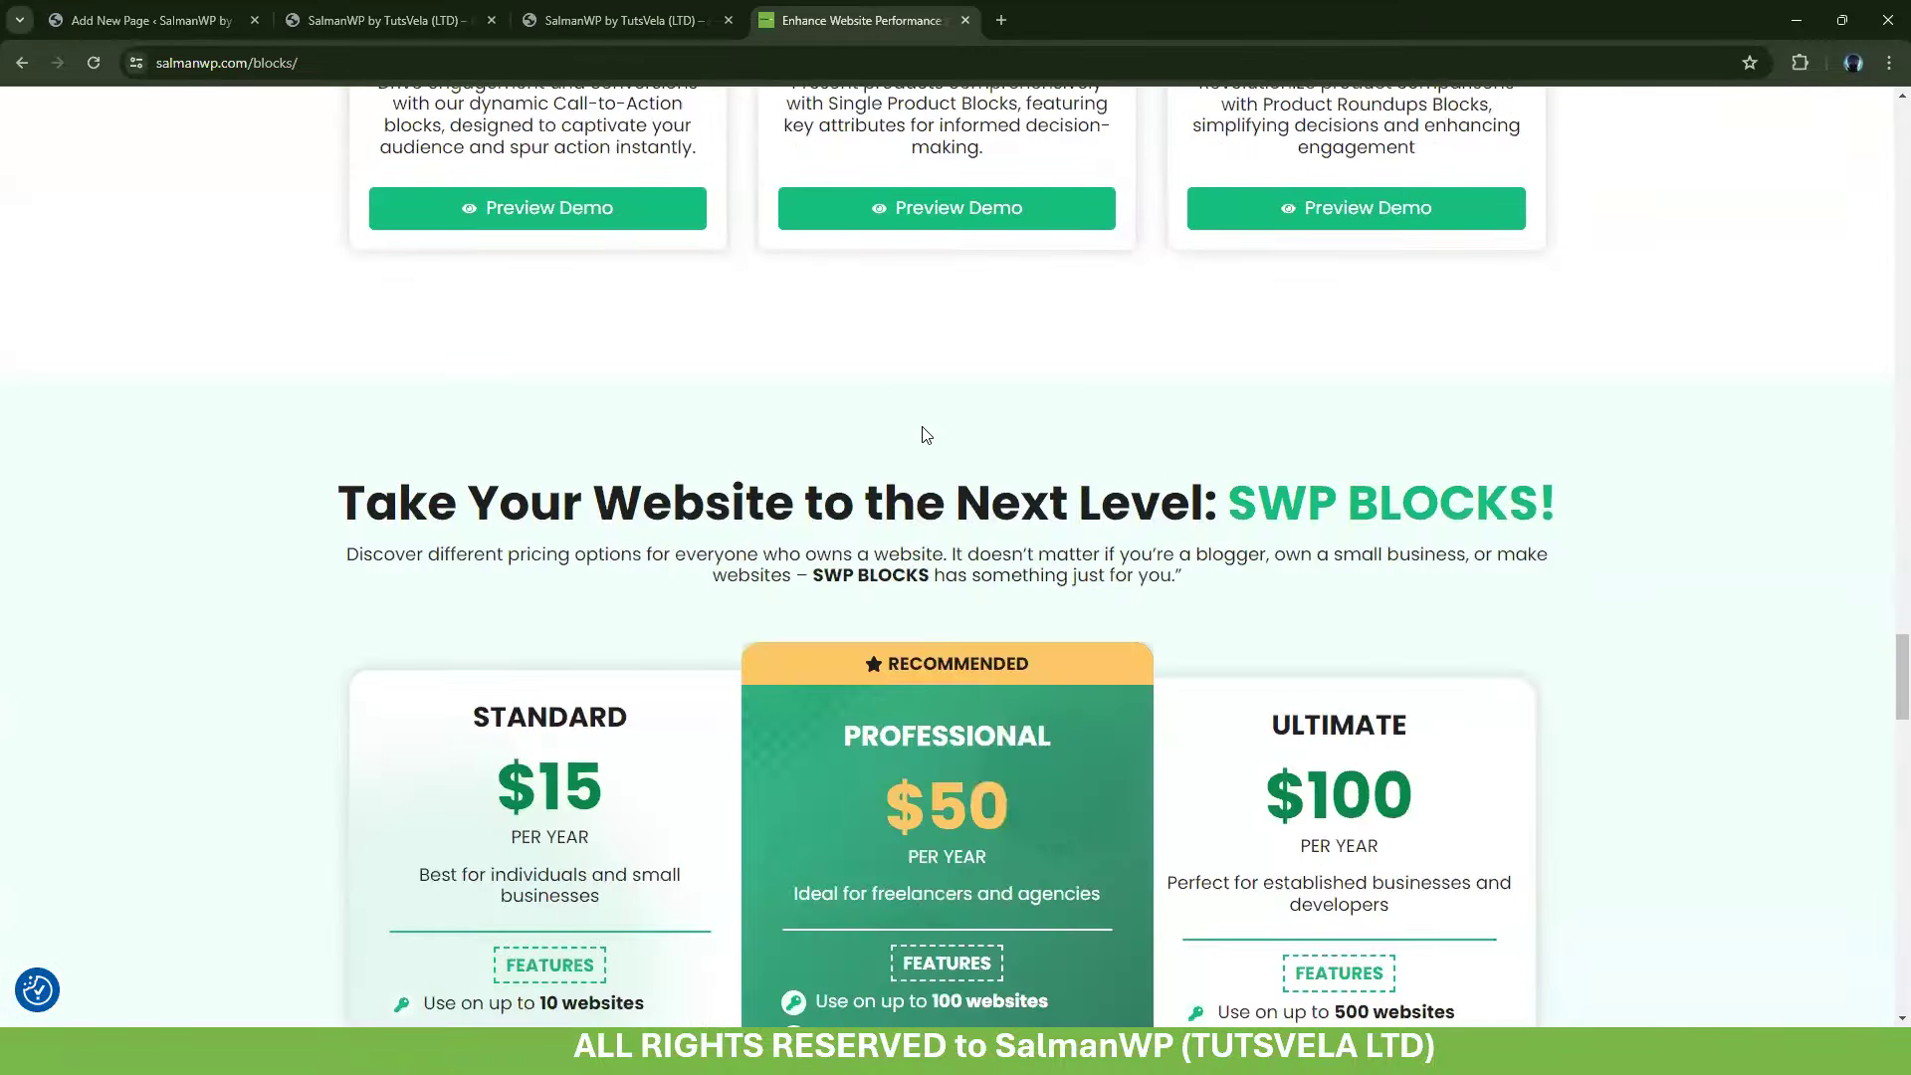
scroll(1435, 632, "down", 3)
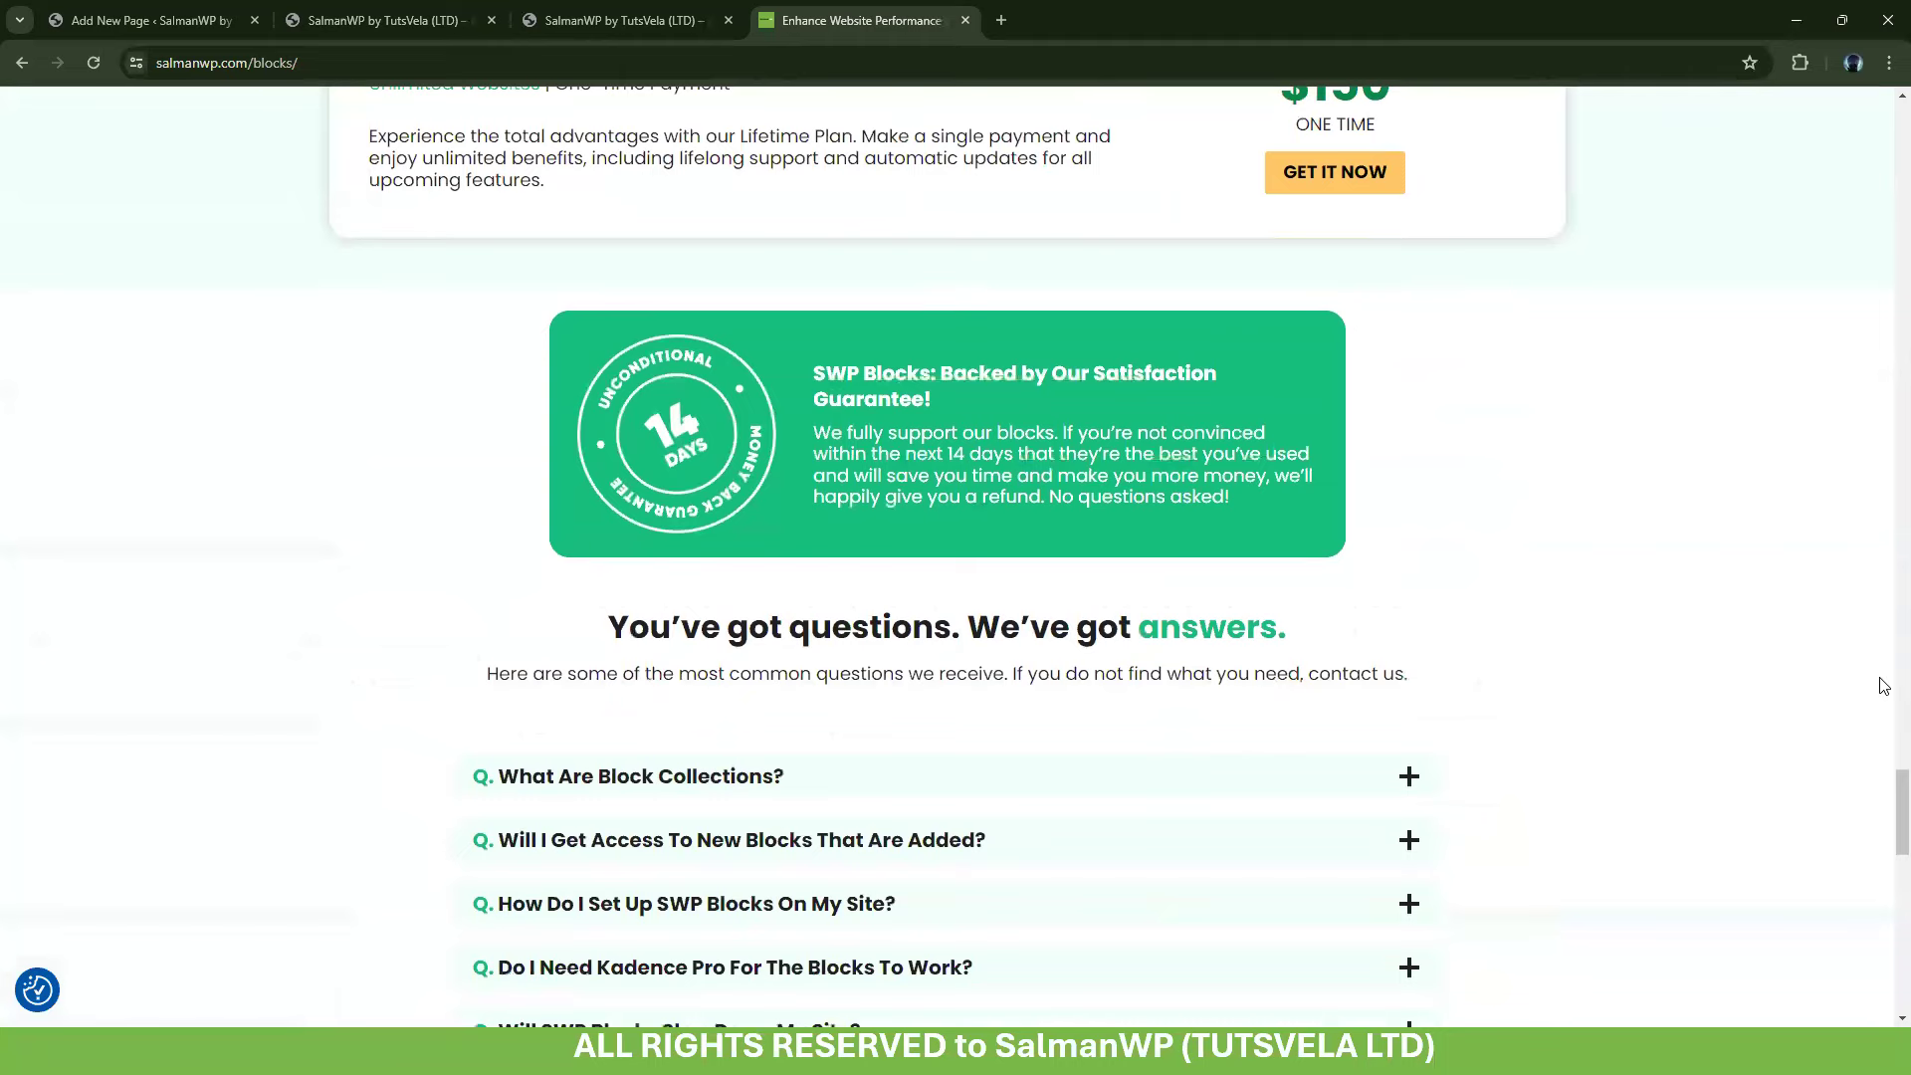
scroll(1884, 793, "up", 20)
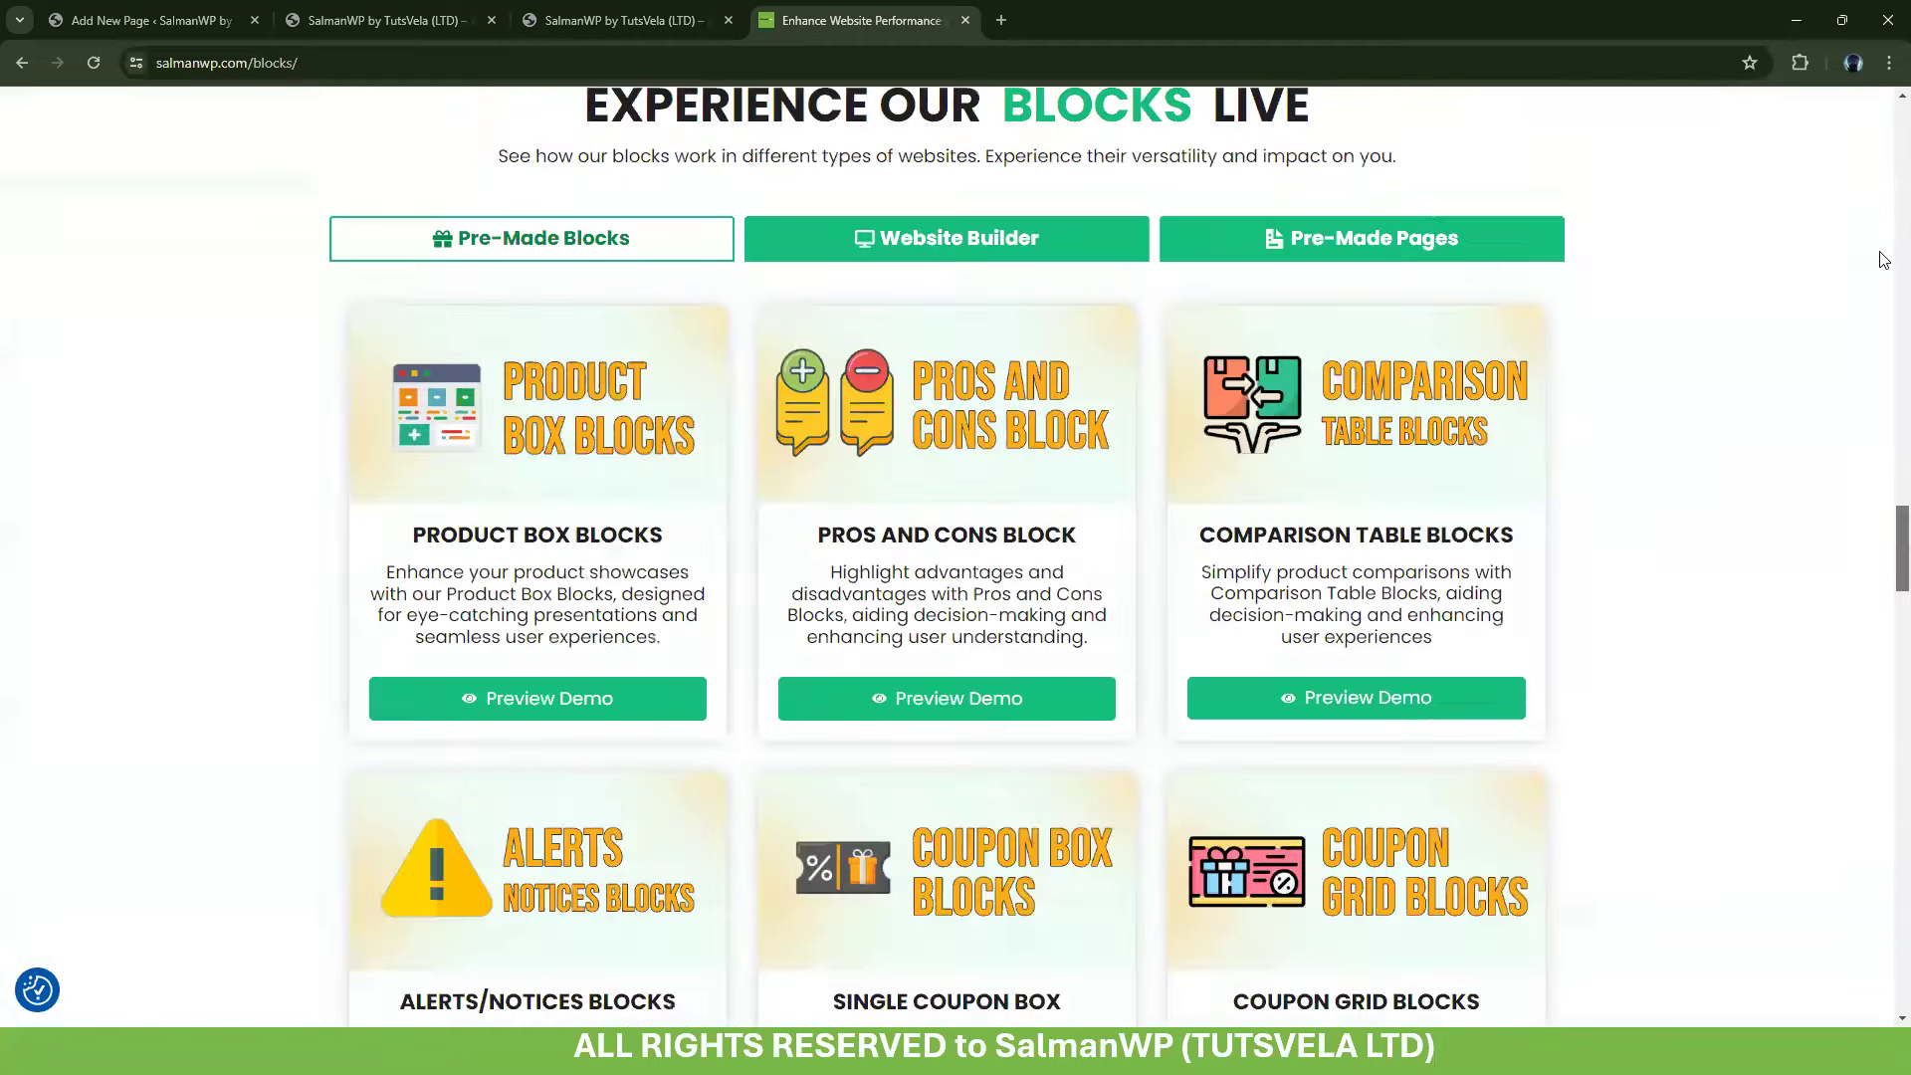
Request the free SWP Blocks key with the first name, last name and e-mail address filled in and the terms accepted
left_click(528, 416)
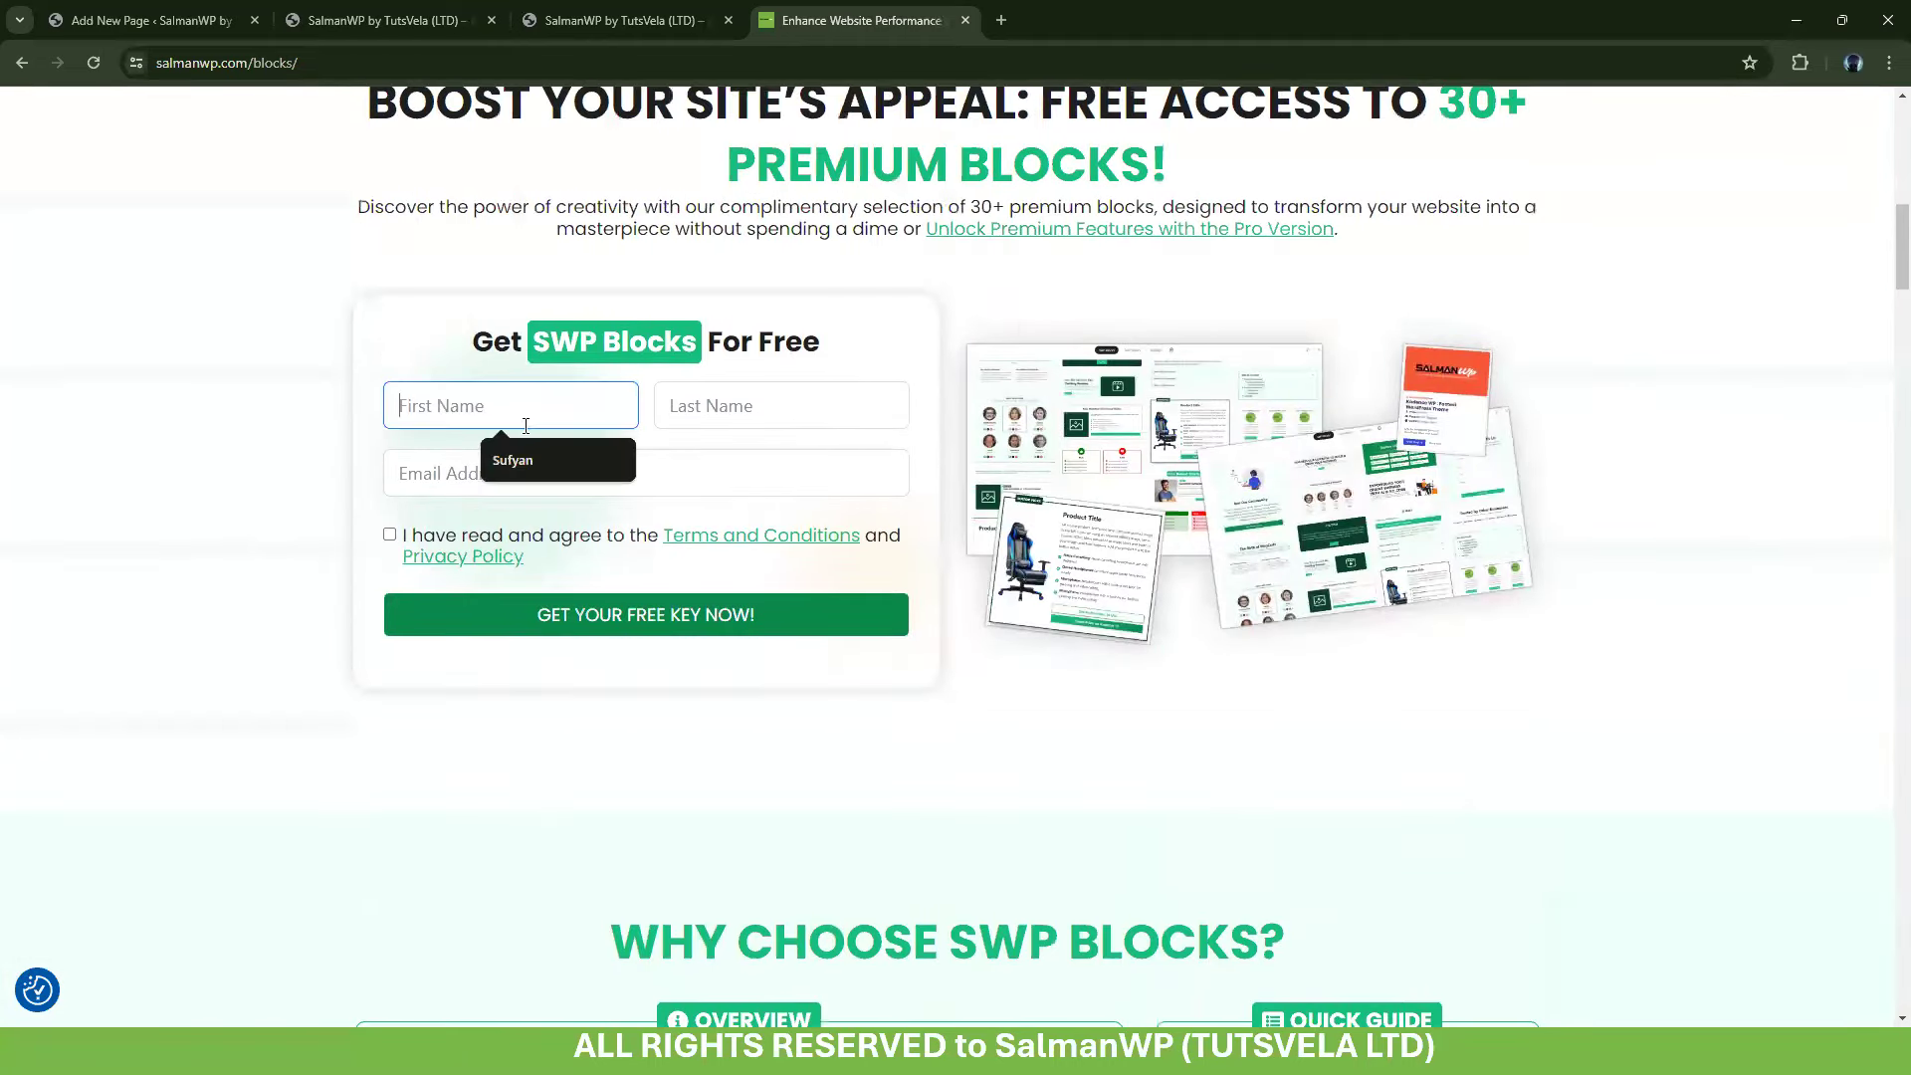
left_click(537, 460)
left_click(746, 405)
left_click(797, 459)
left_click(627, 484)
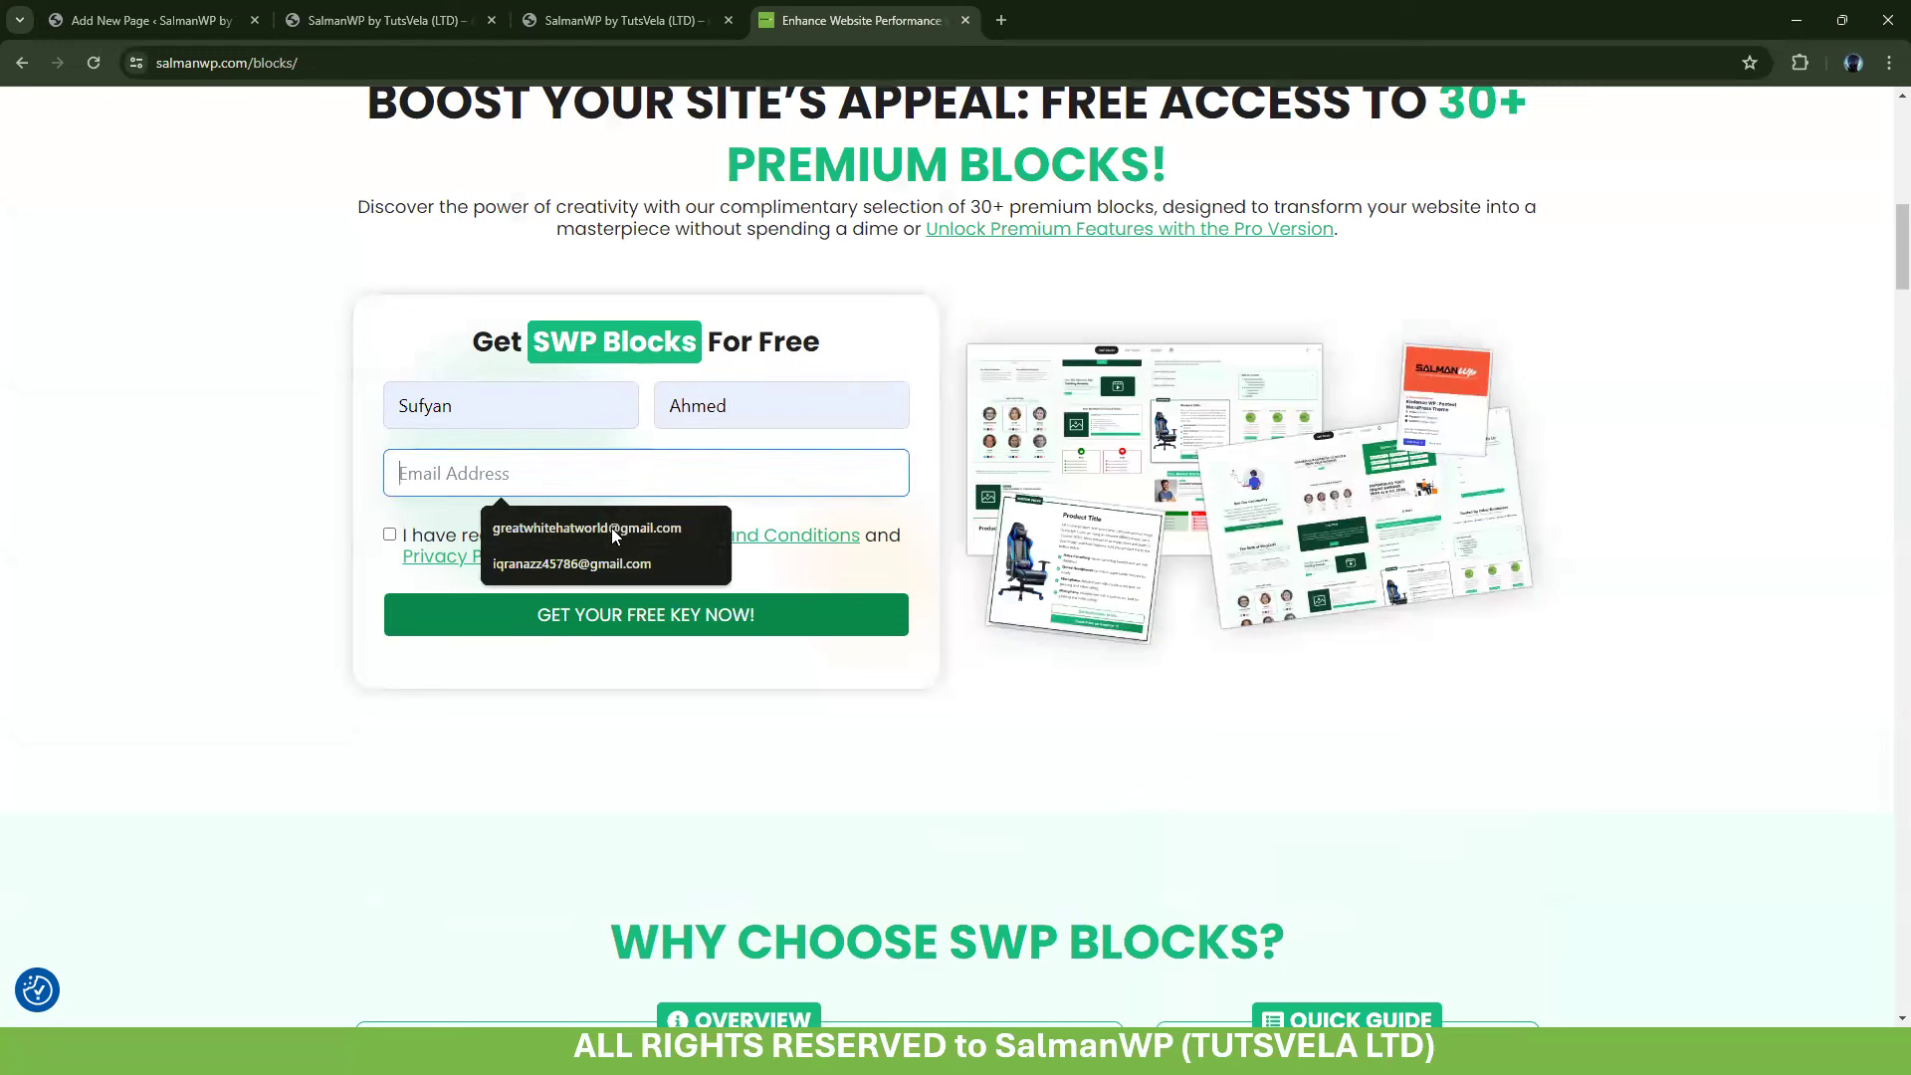
left_click(565, 554)
left_click(389, 534)
left_click(558, 615)
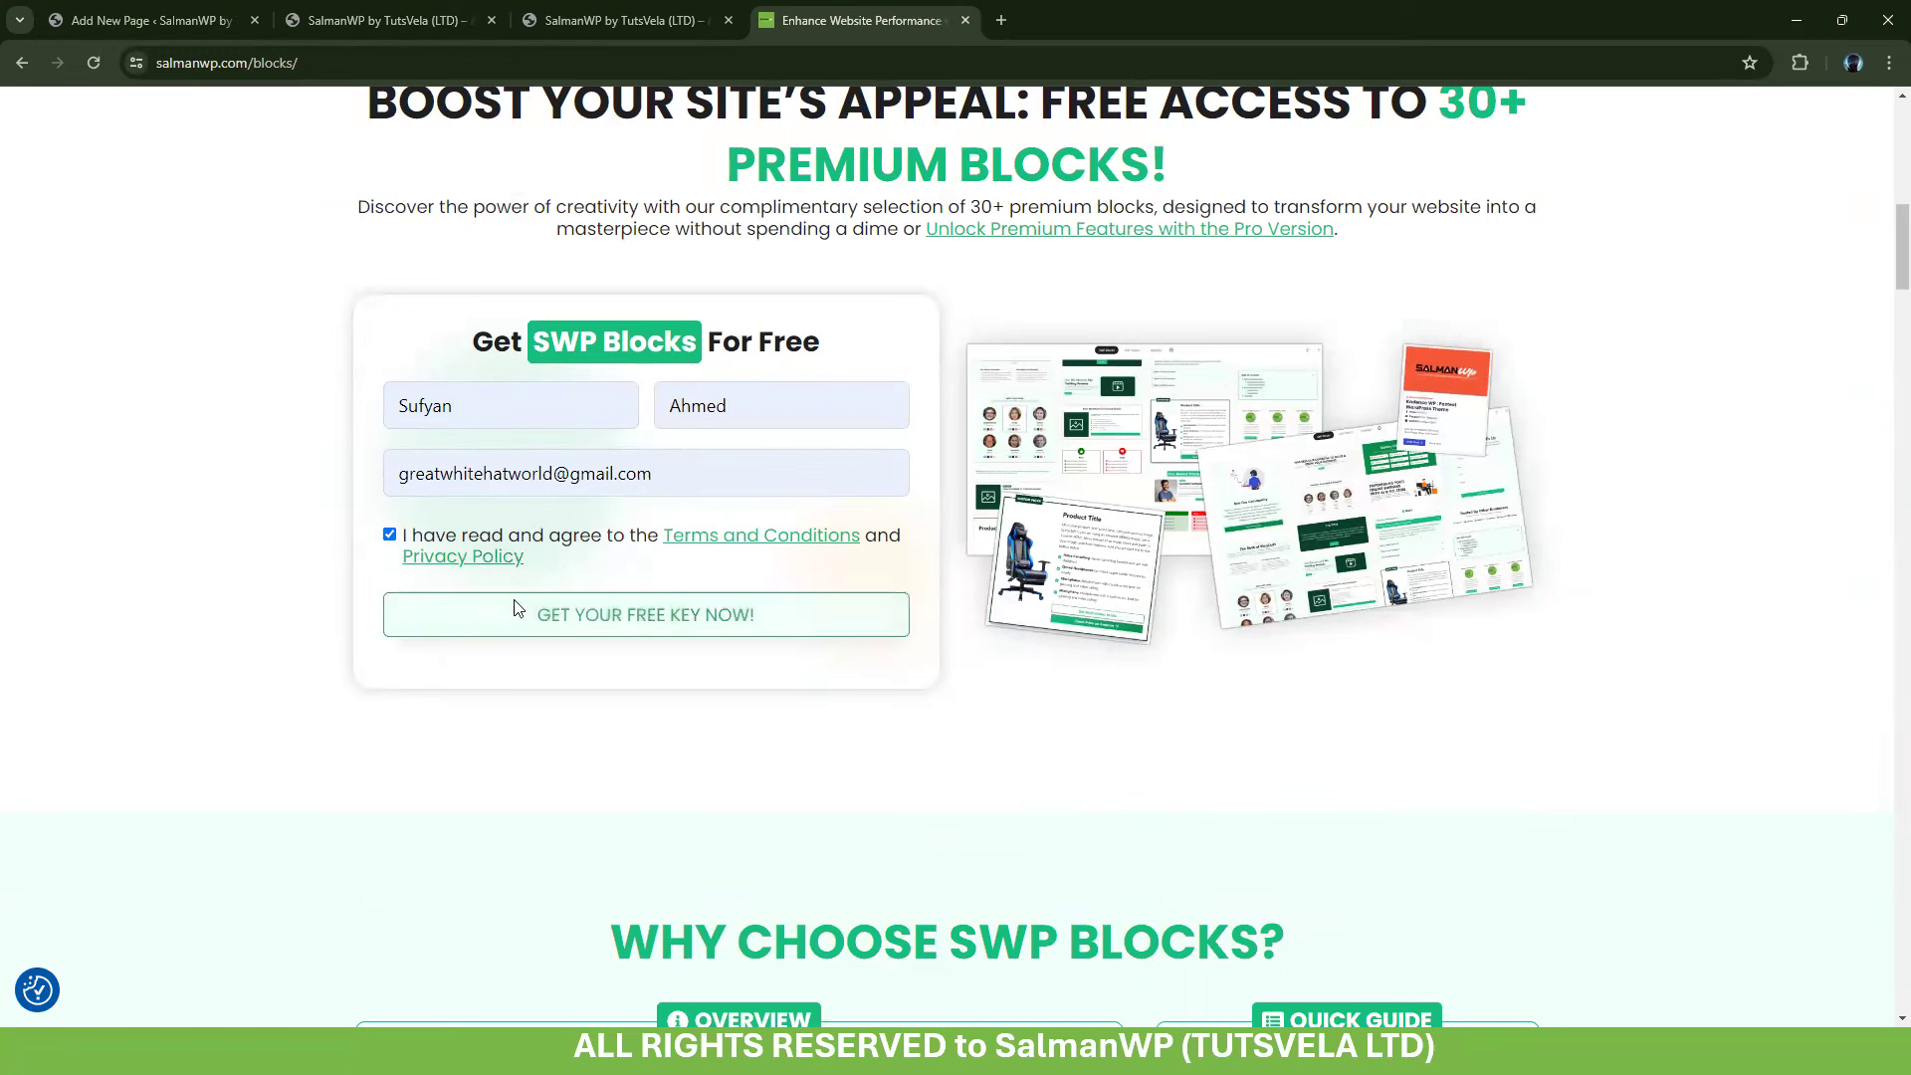
left_click_drag(387, 452, 781, 502)
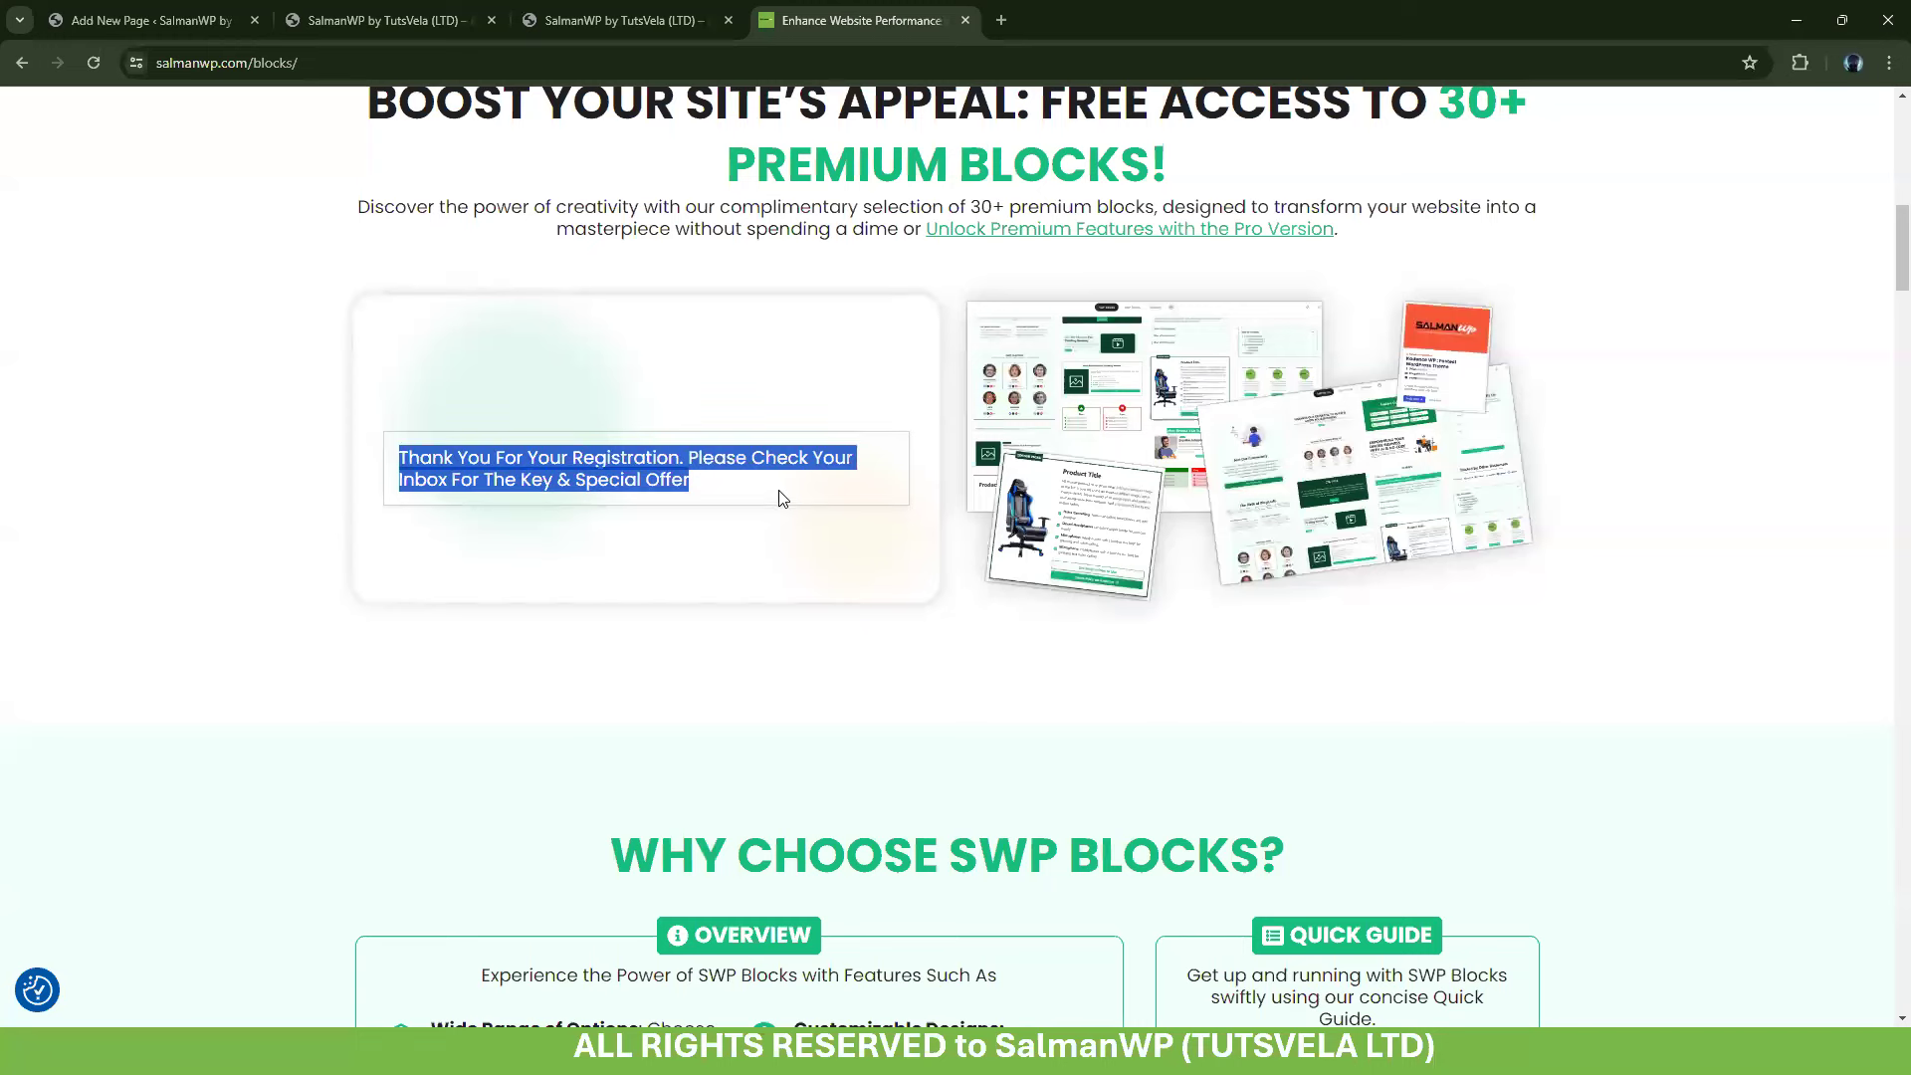
Open the Gmail inbox in a new browser tab and expand the full list of mail folders
left_click(1009, 22)
type("gm")
left_click(392, 112)
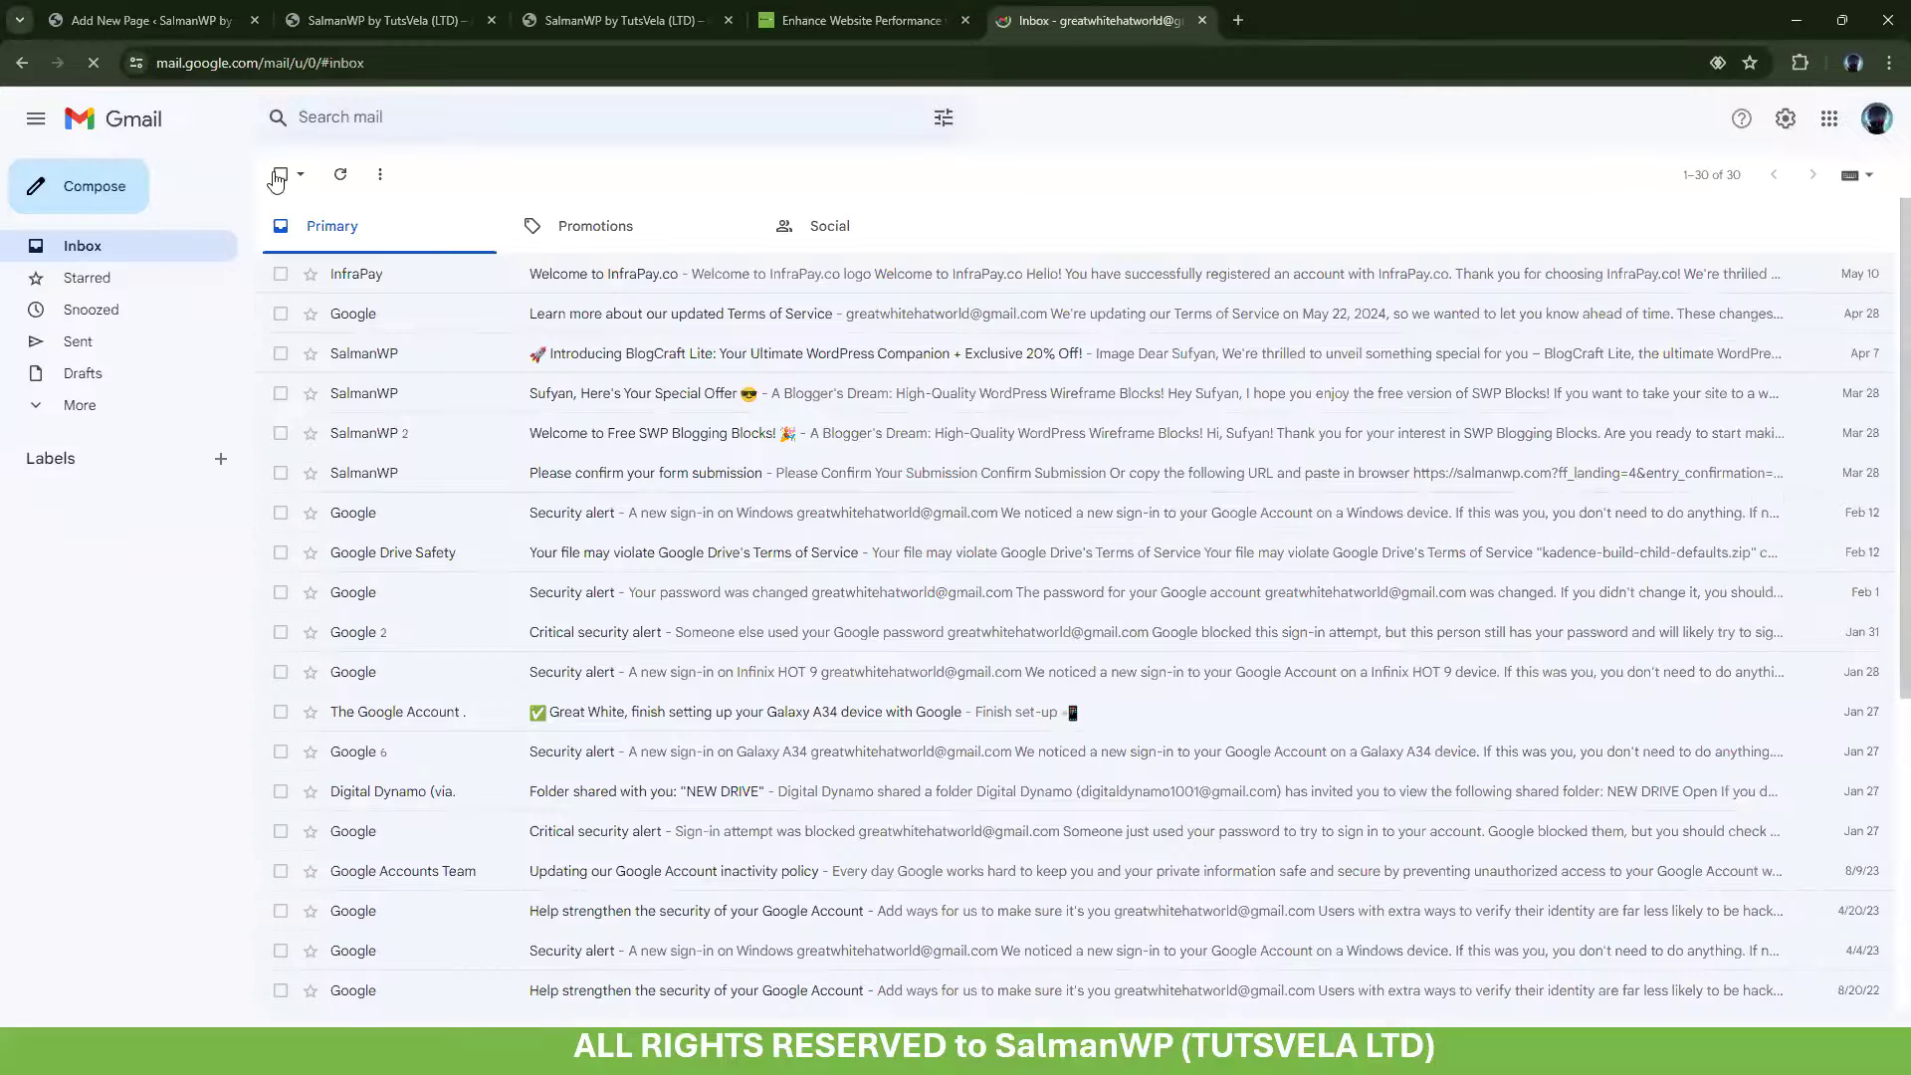
left_click(78, 405)
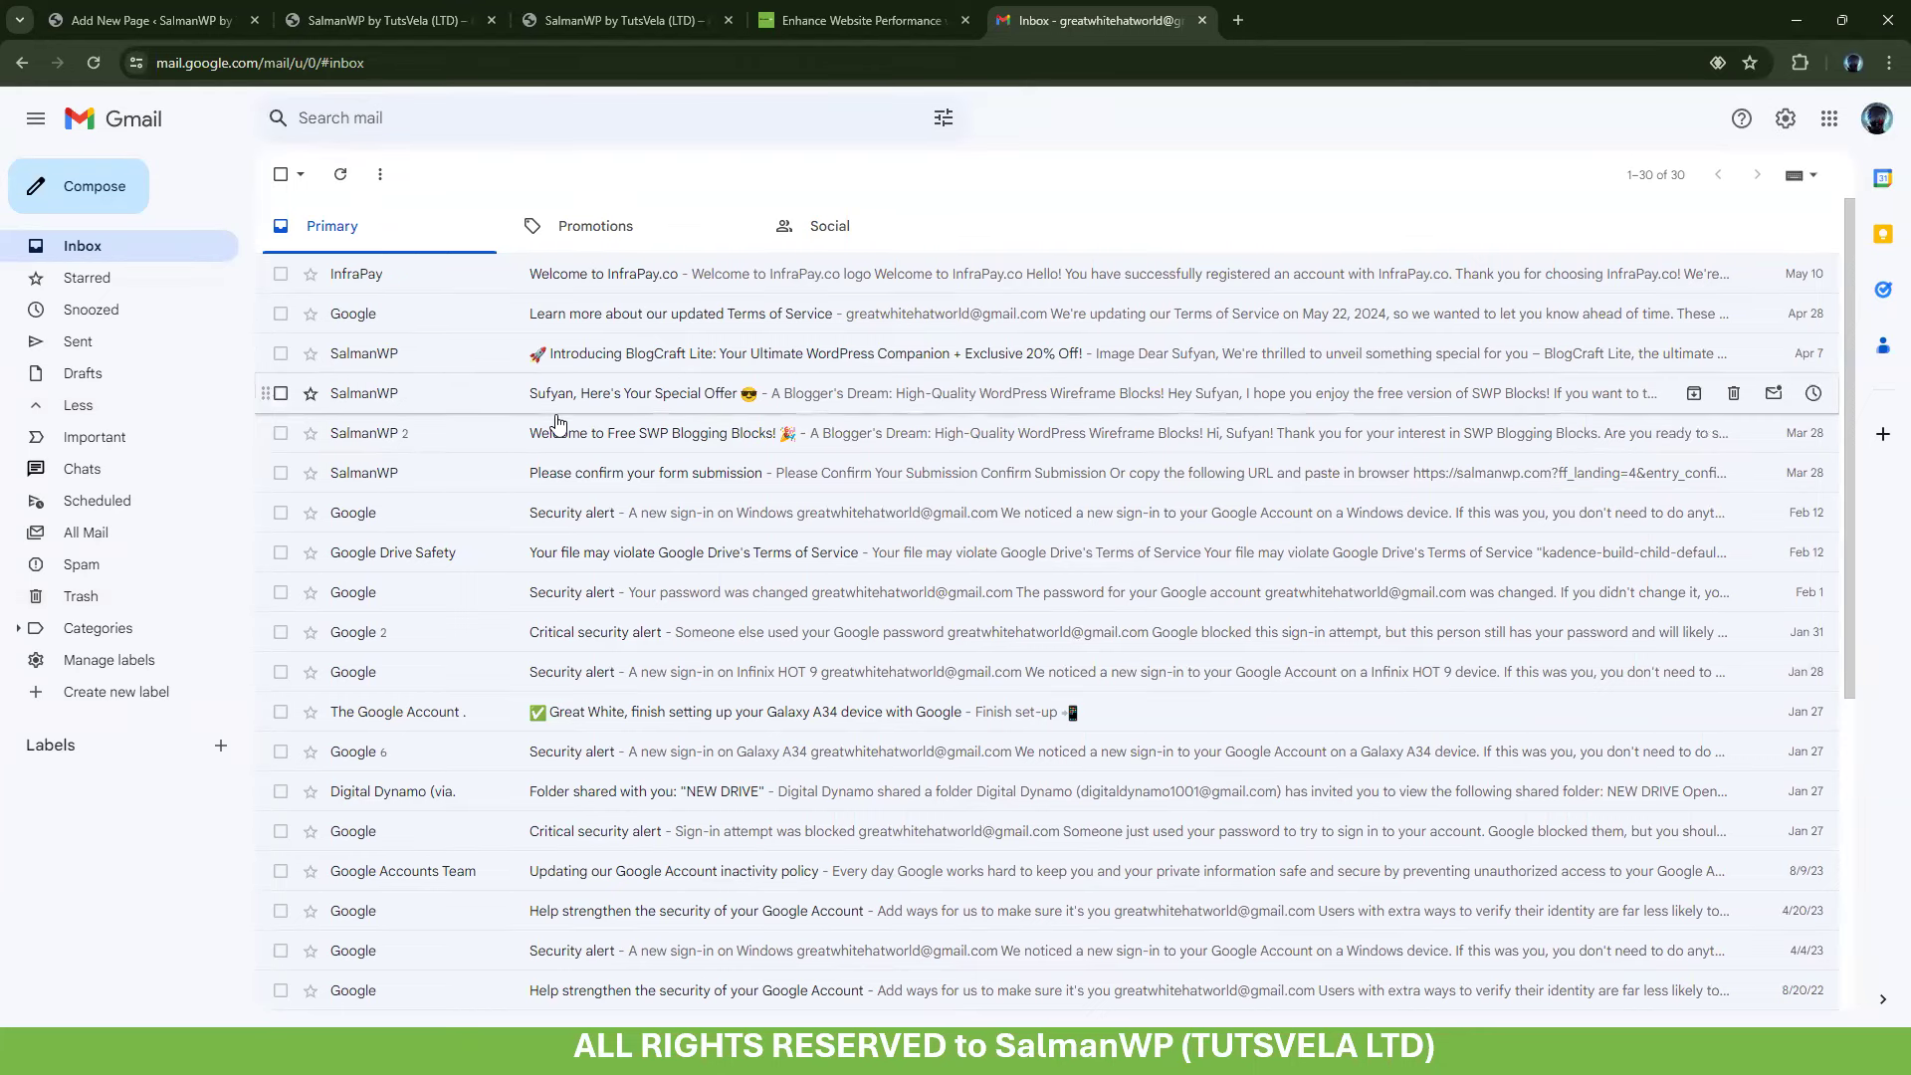
Open the "Welcome to Free SWP Blogging Blocks!" email, expand its first message, and read the getting-started instructions
left_click(722, 446)
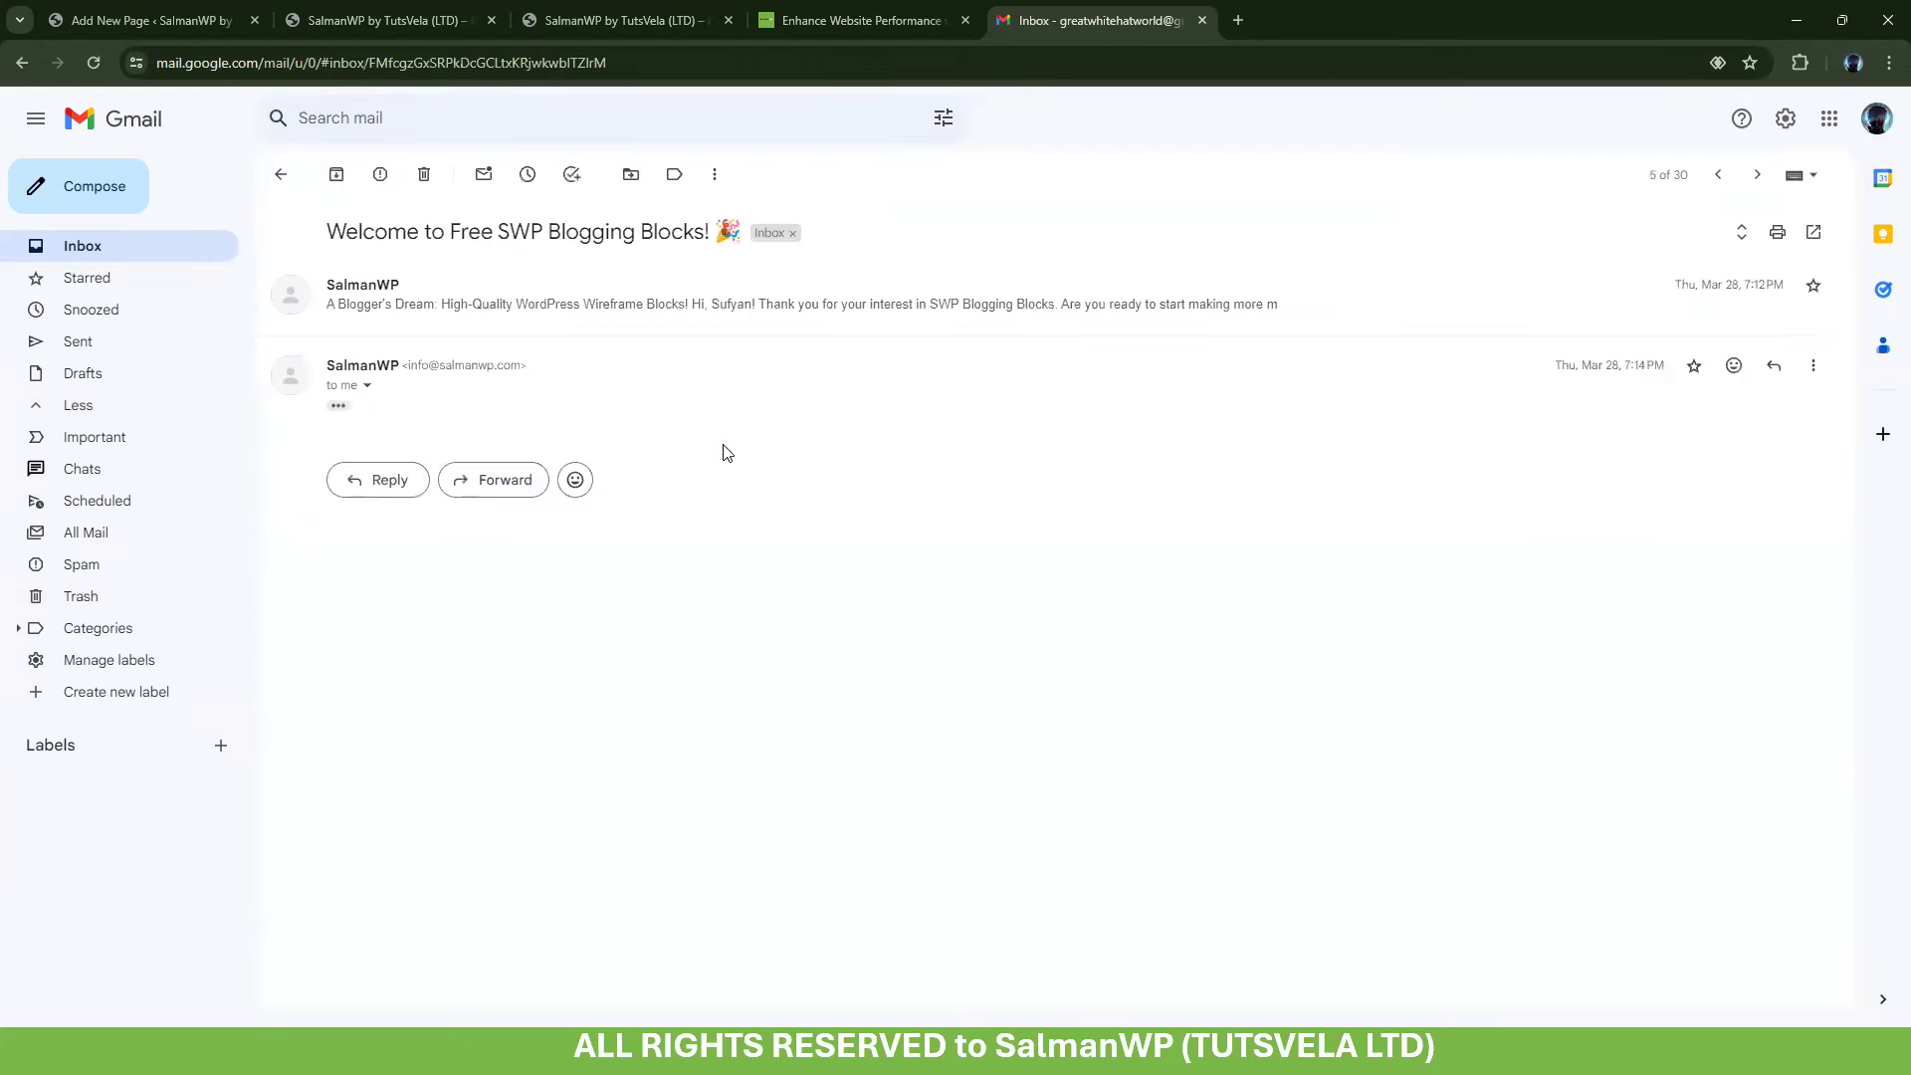
left_click(613, 321)
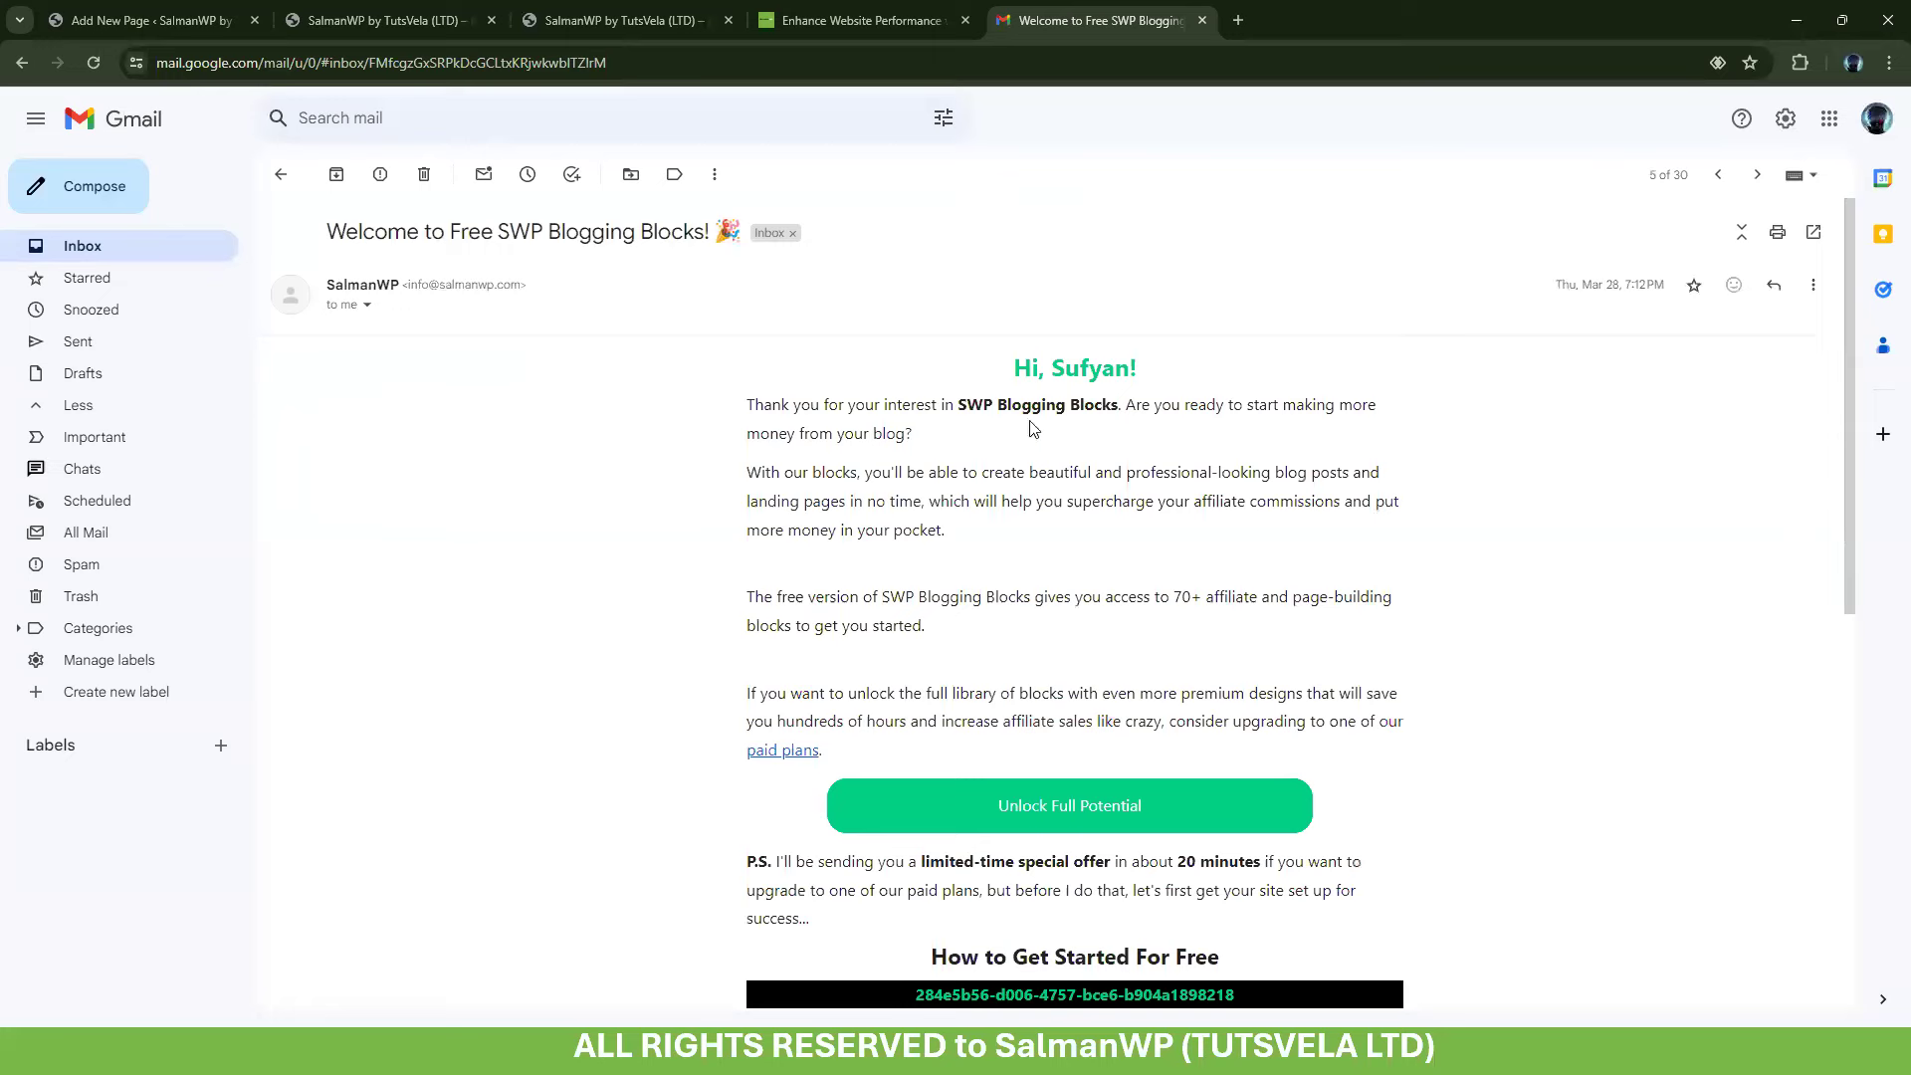
scroll(902, 440, "down", 5)
scroll(907, 443, "up", 4)
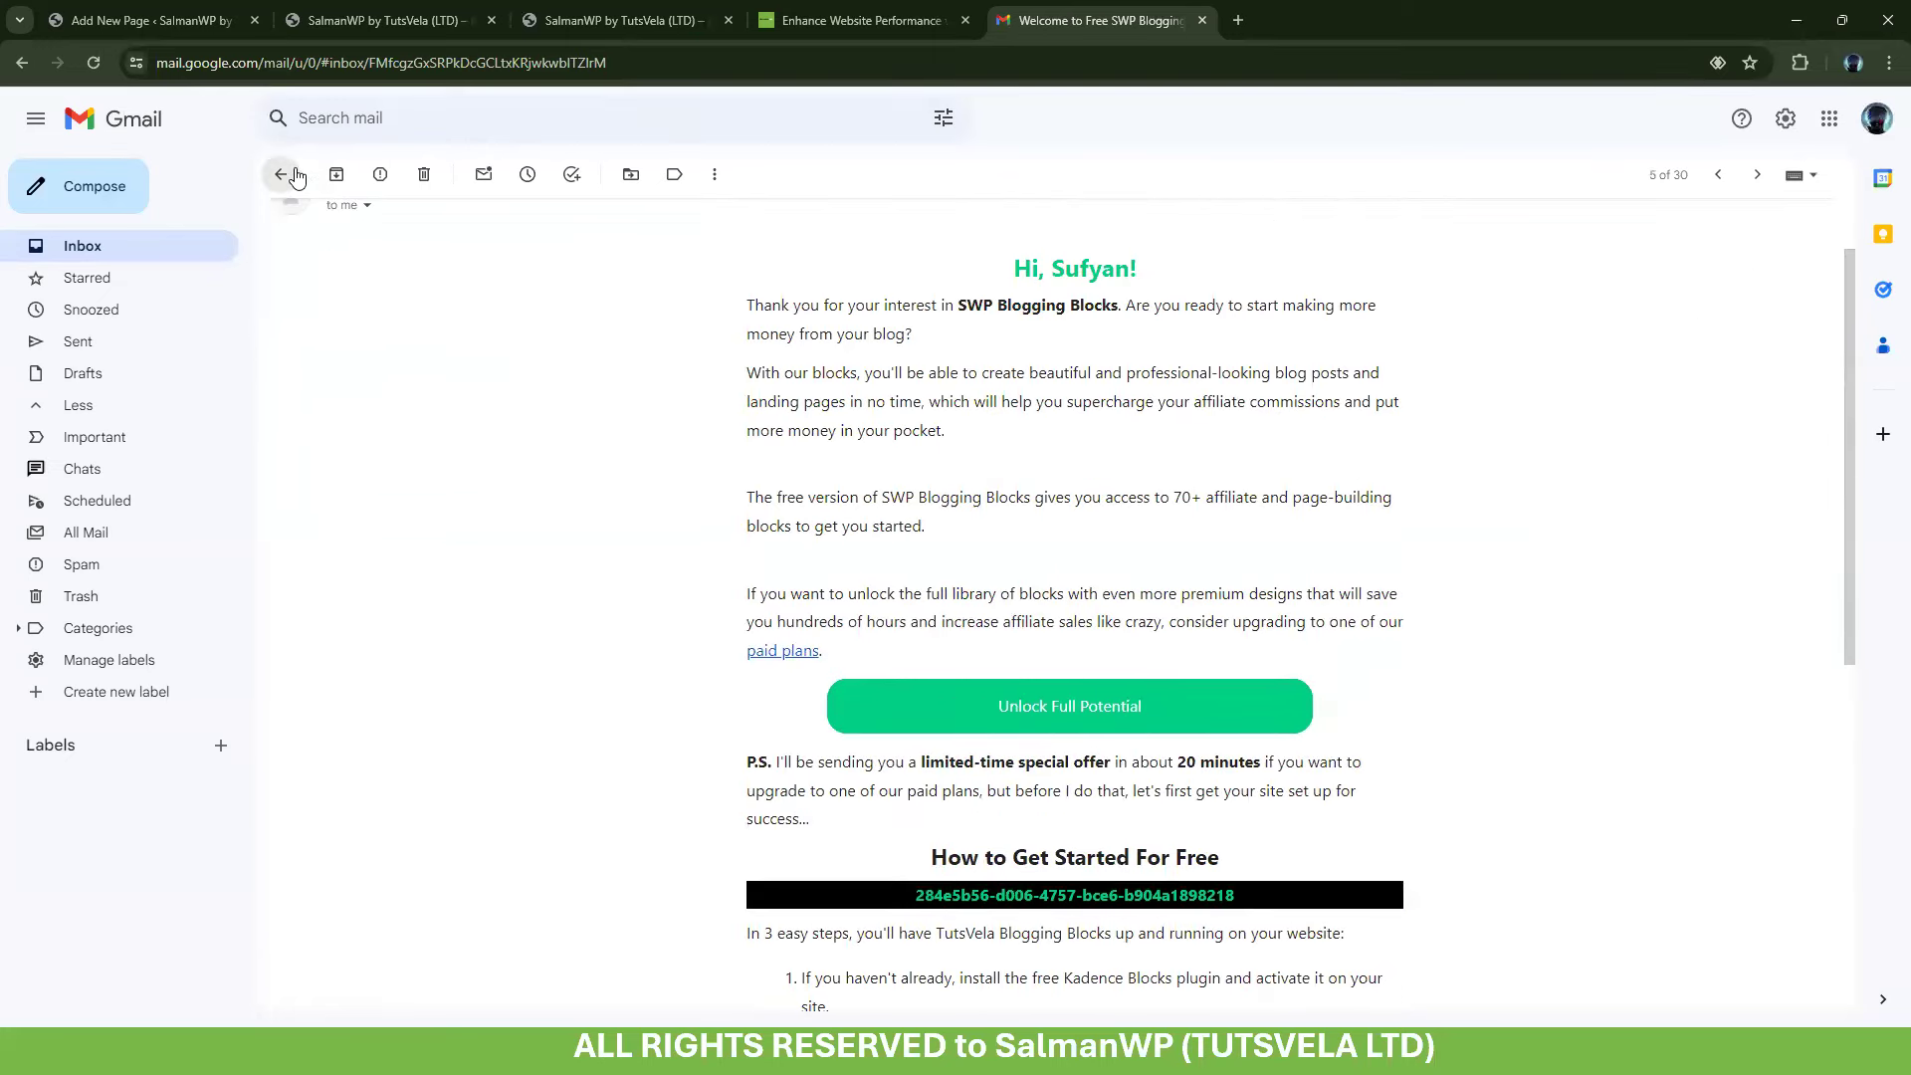
Read the email introducing BlogCraft Lite from the inbox, and return to the message list
left_click(282, 176)
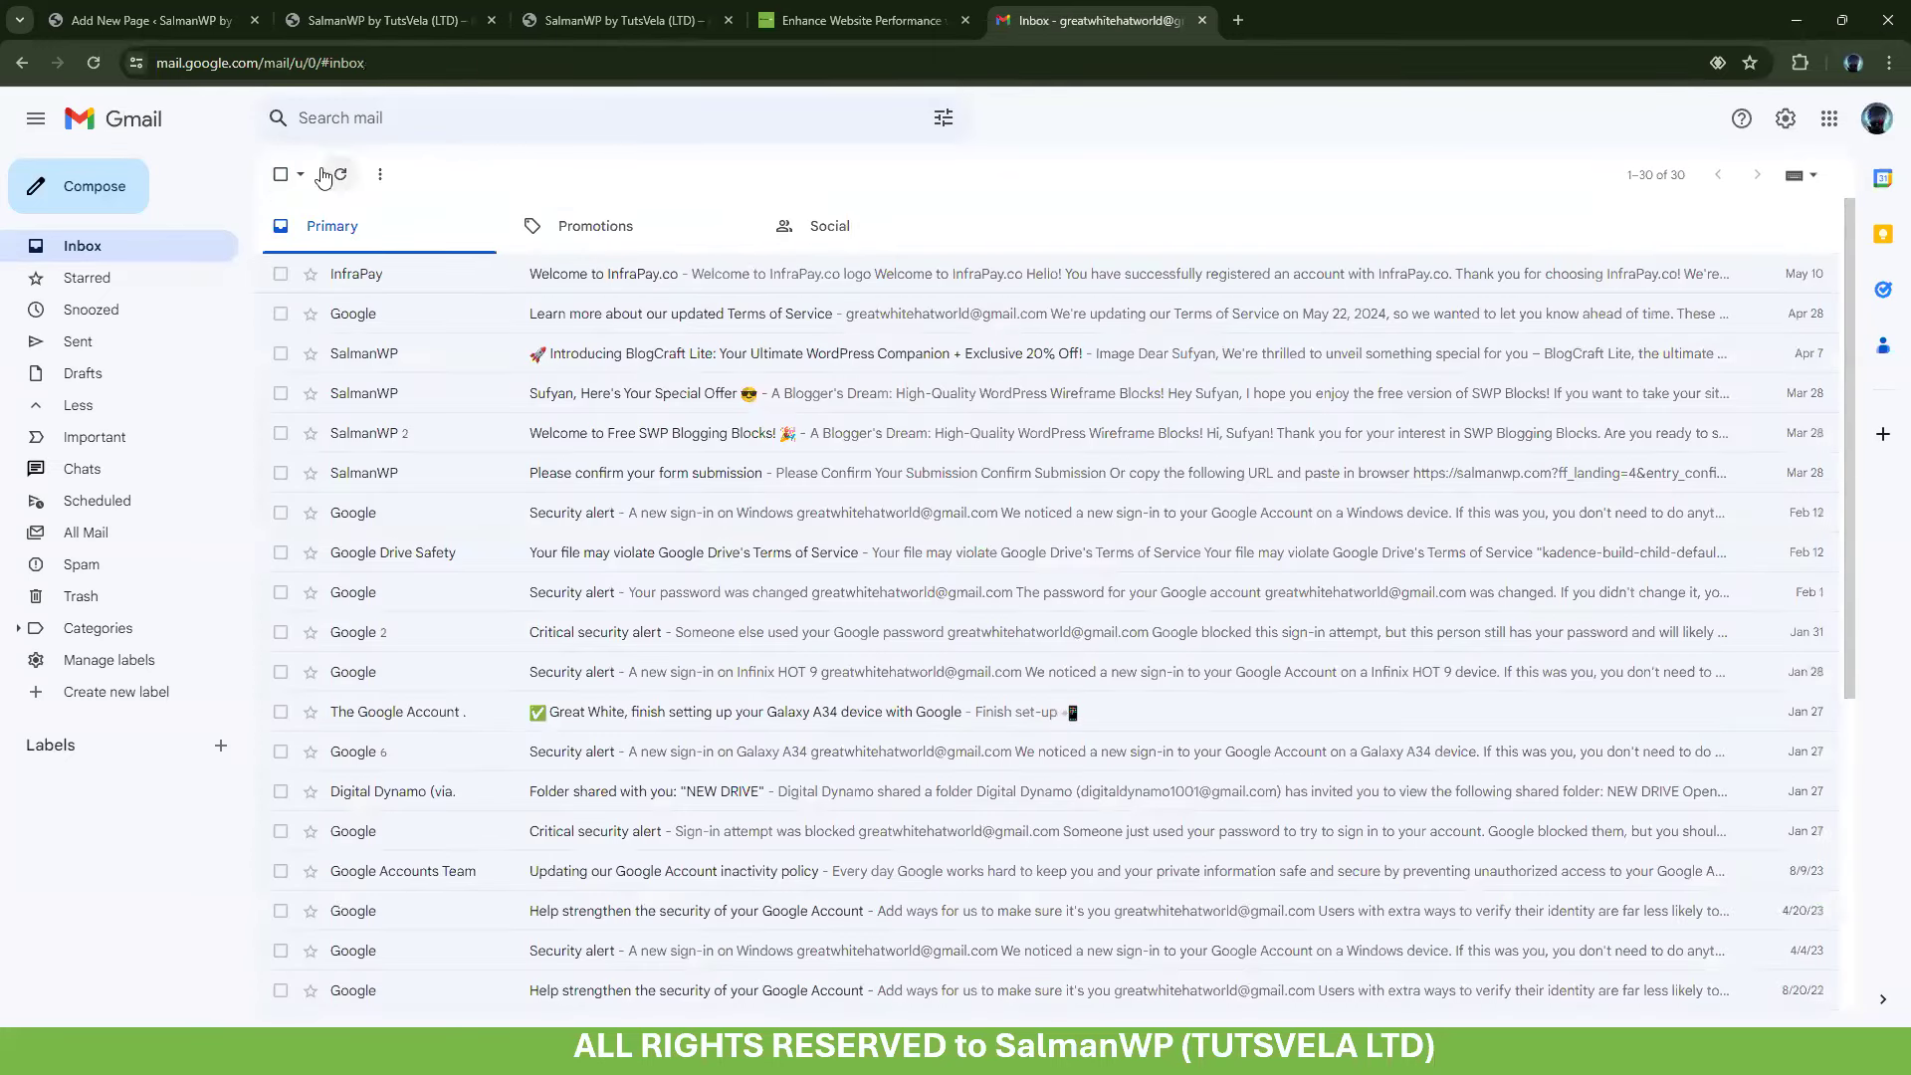
left_click(656, 355)
scroll(819, 585, "down", 10)
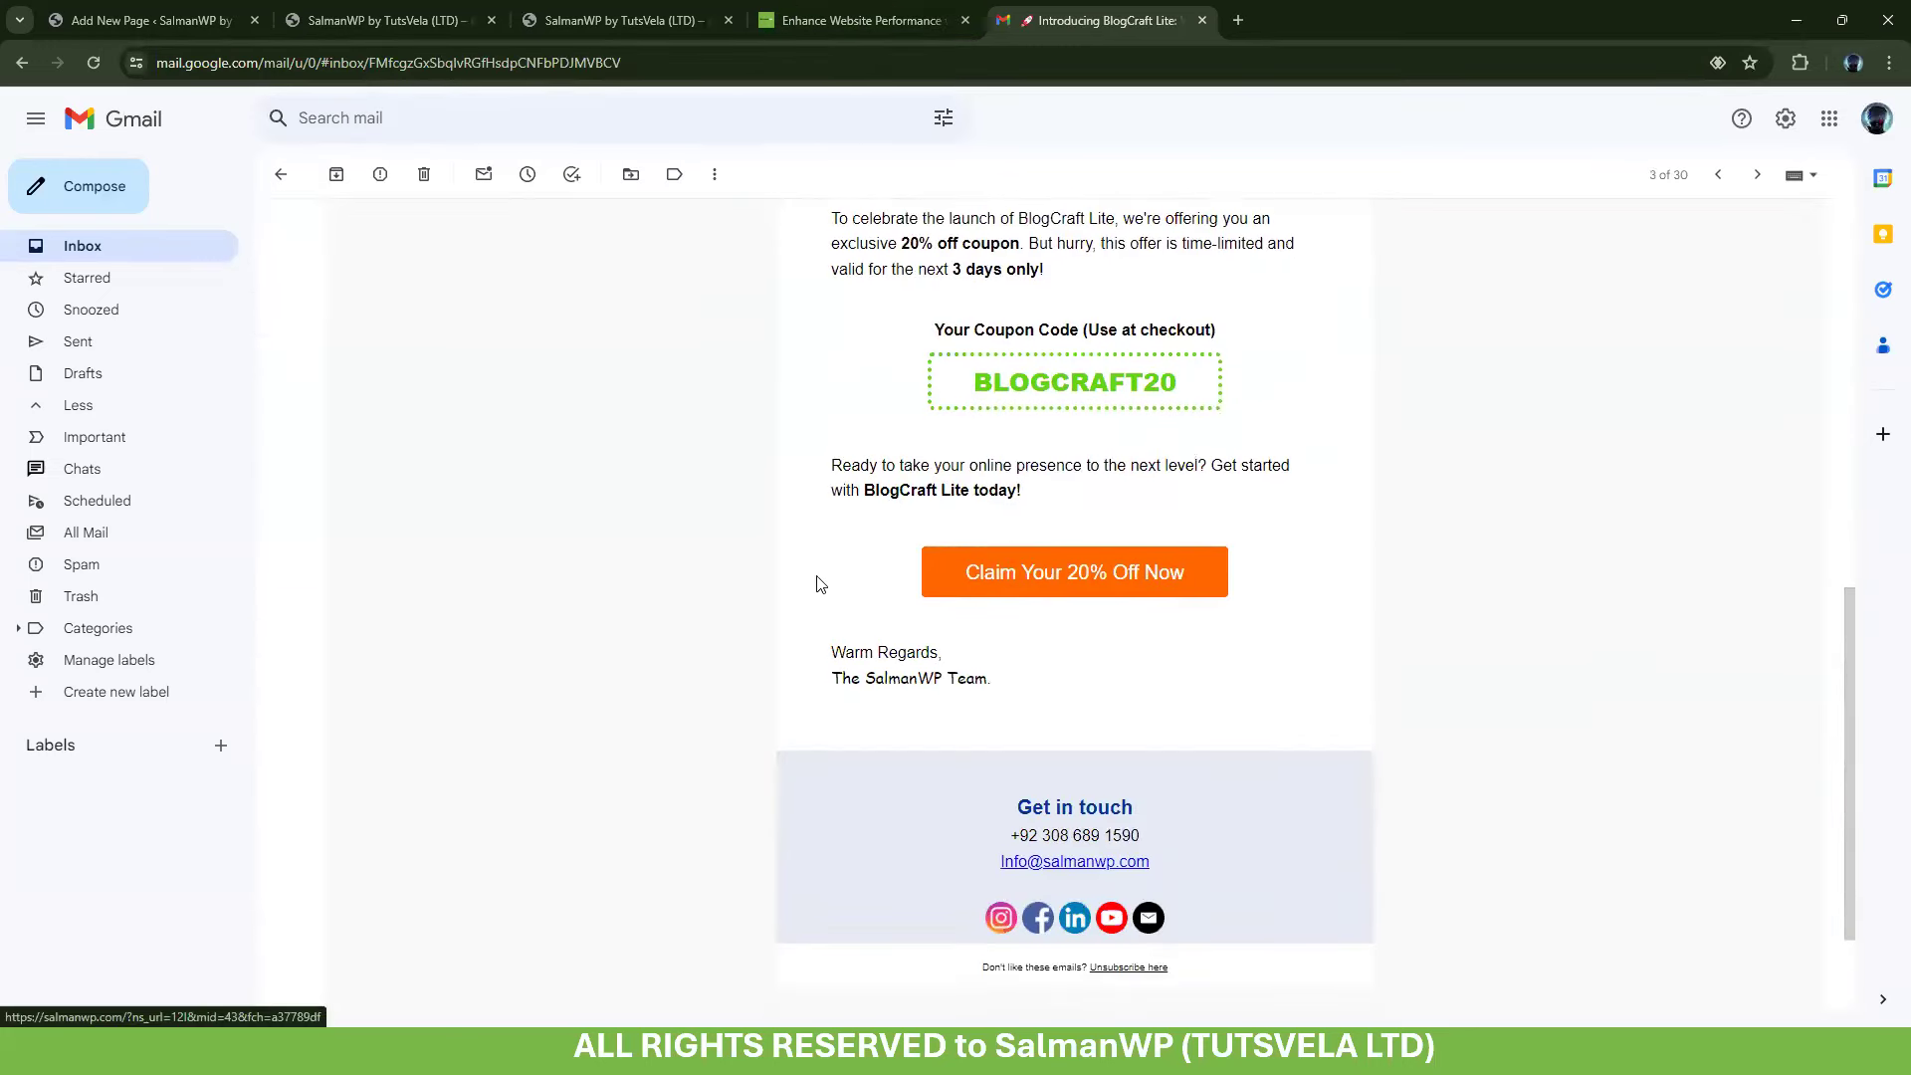
key("alt+Left")
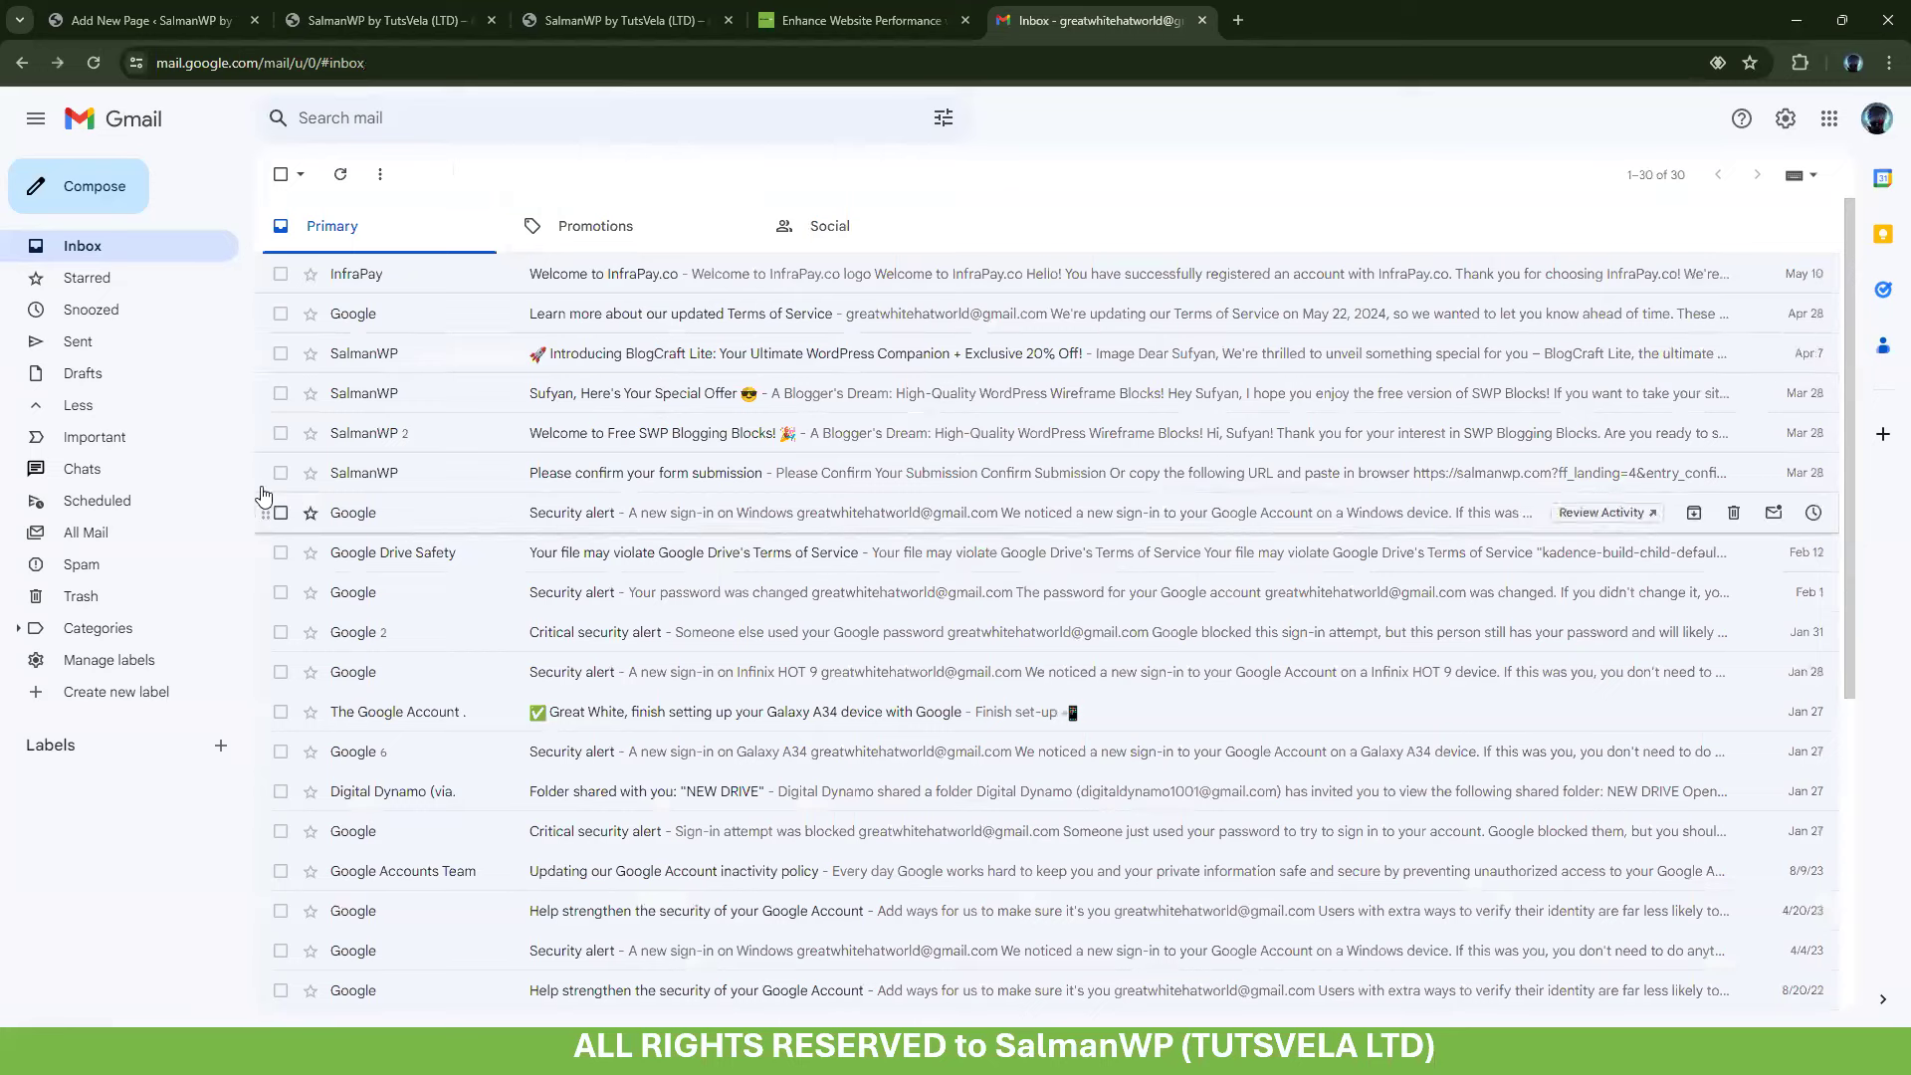
Return to the Home page's Kadence Design Library and open the screen for adding another library connection
left_click(150, 20)
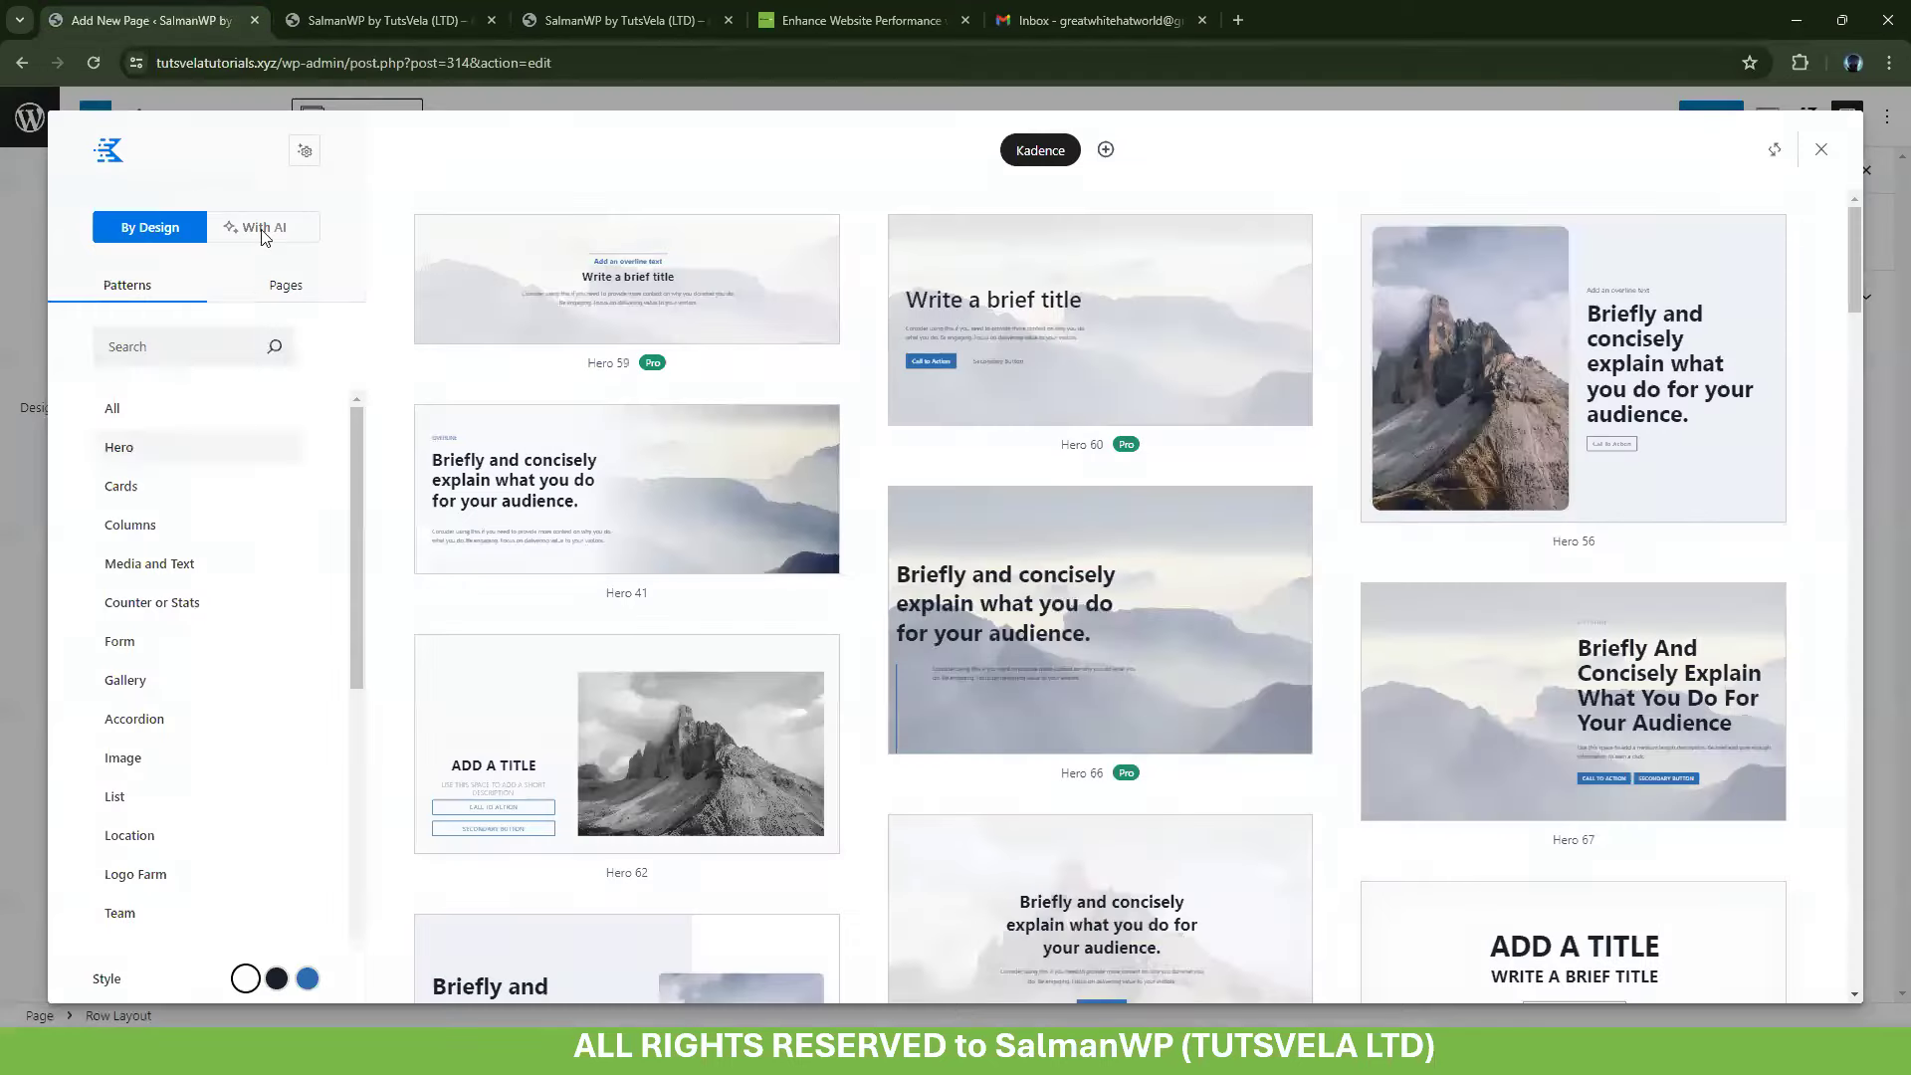
left_click(1127, 20)
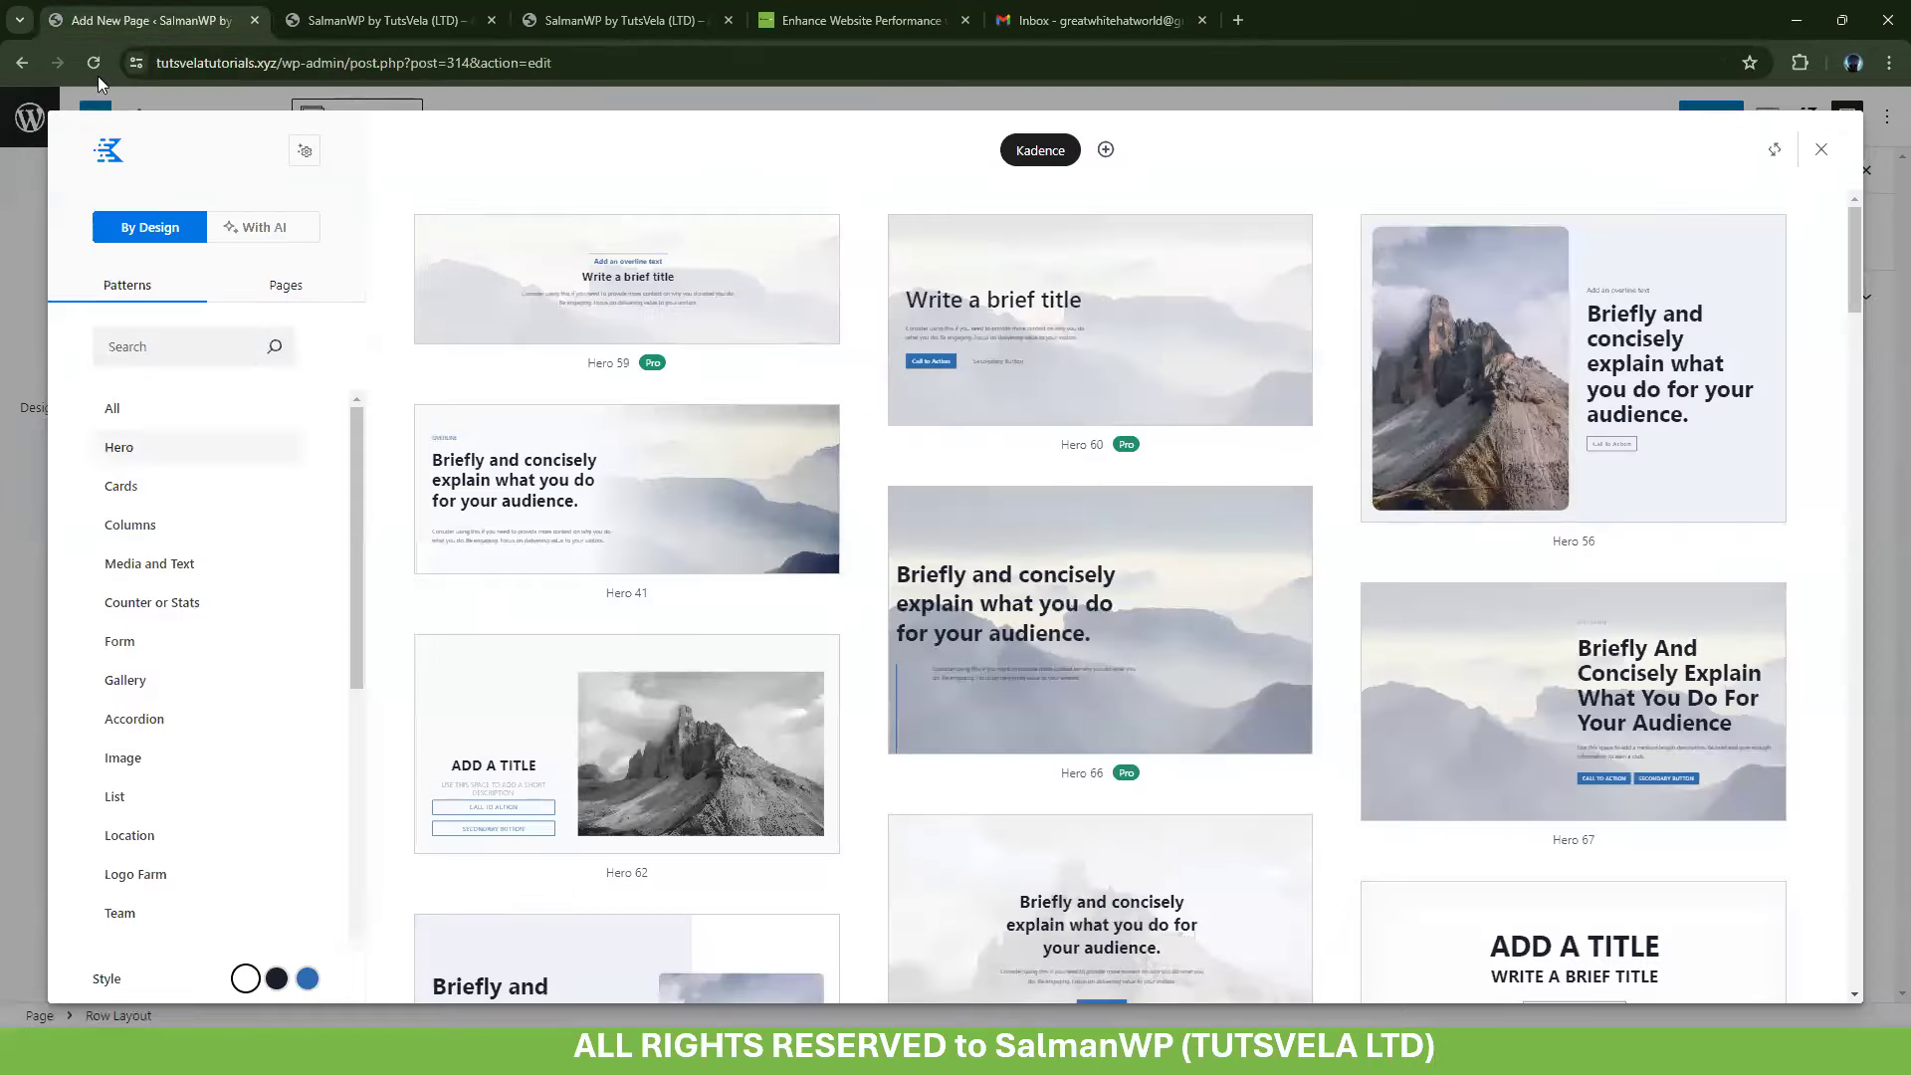
left_click(105, 18)
left_click(1107, 153)
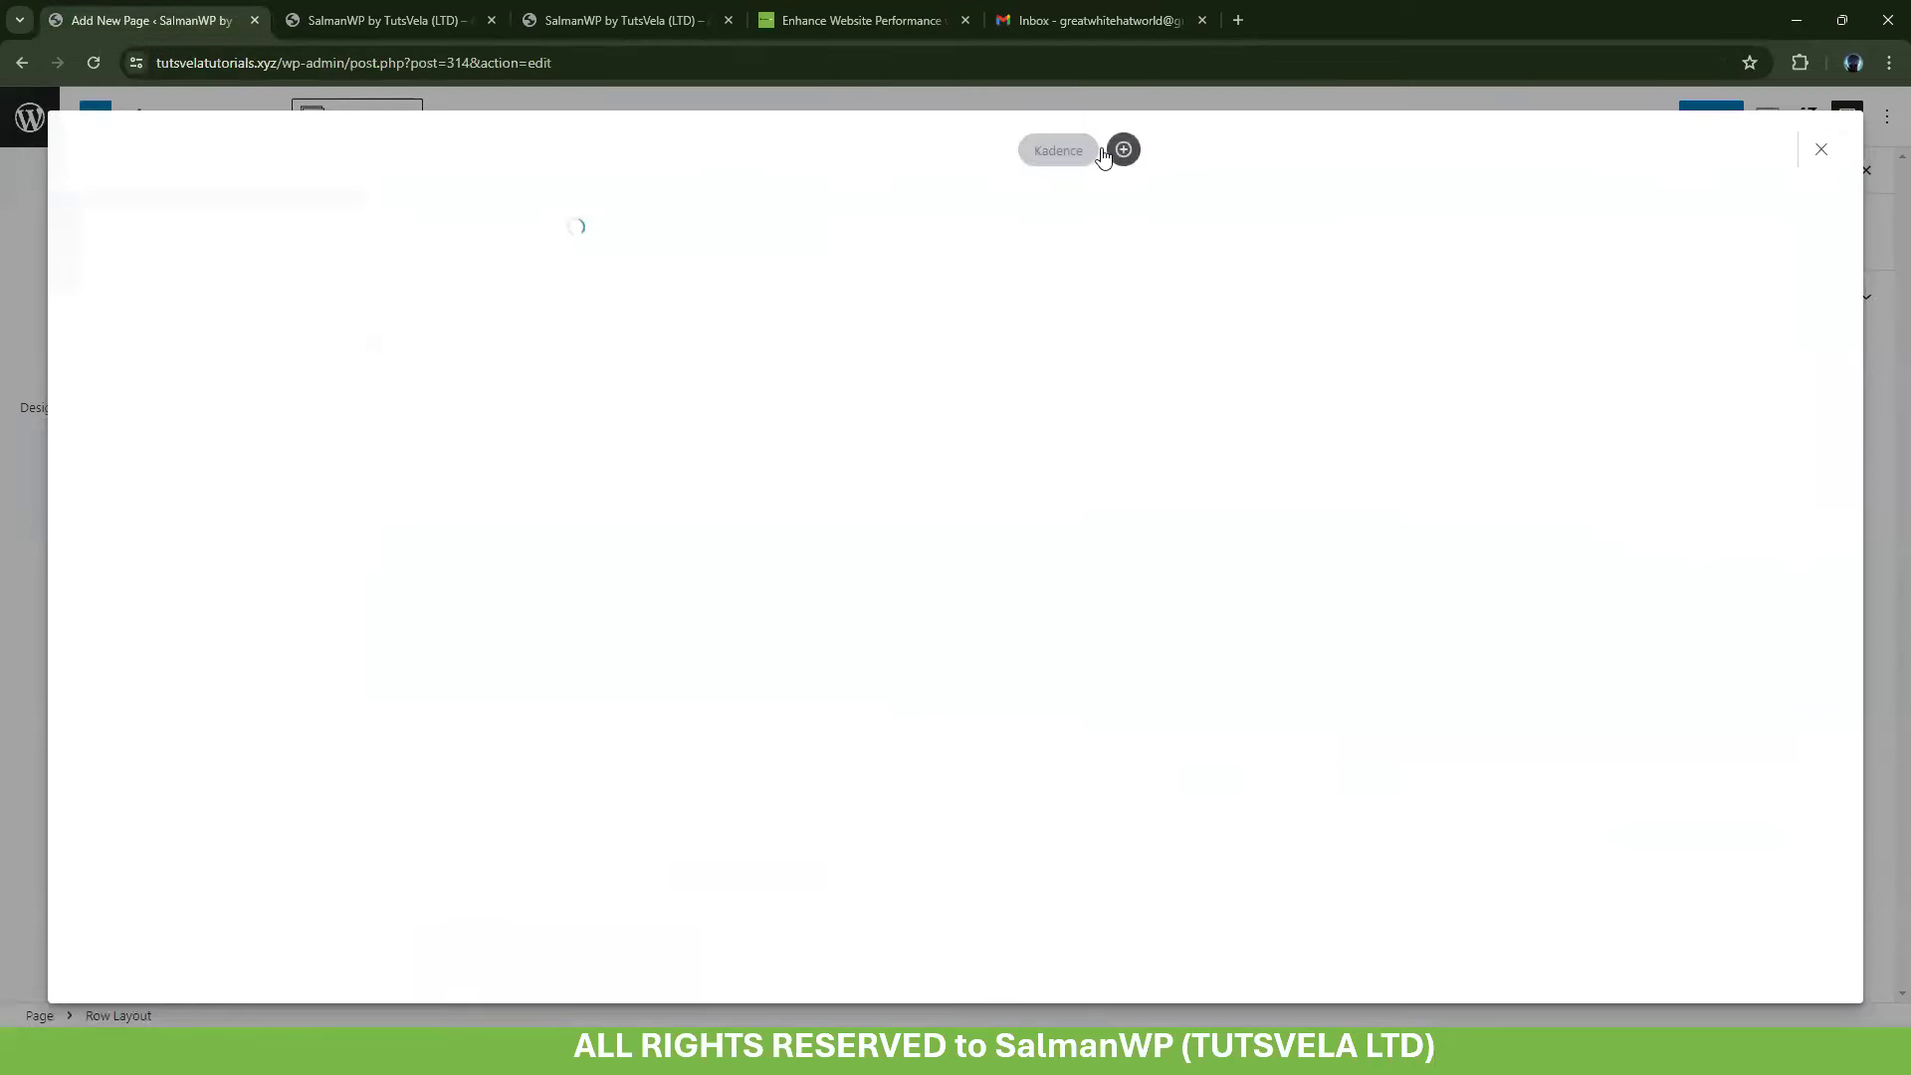
Copy the connection link from the "Welcome to Free SWP Blogging Blocks!" email in Gmail into the Kadence library's Connection URL
left_click(1131, 12)
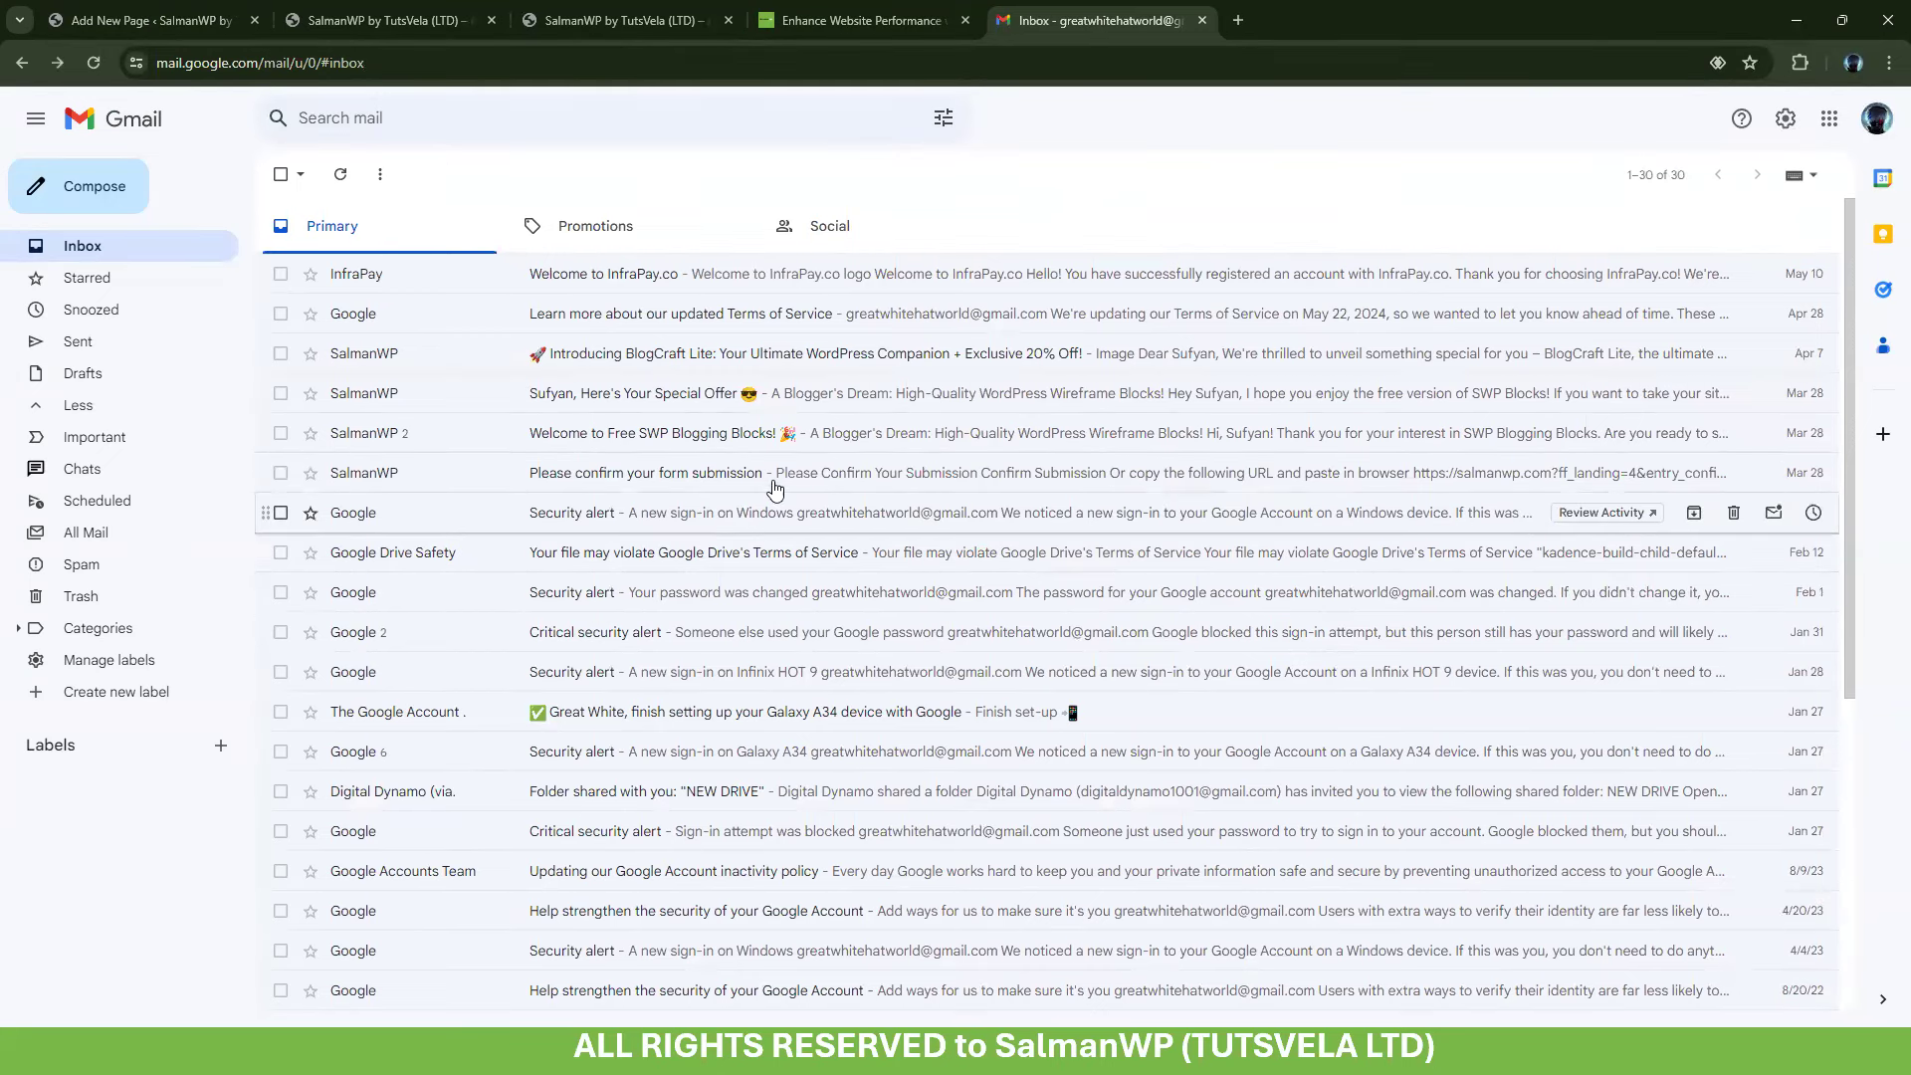
left_click(741, 444)
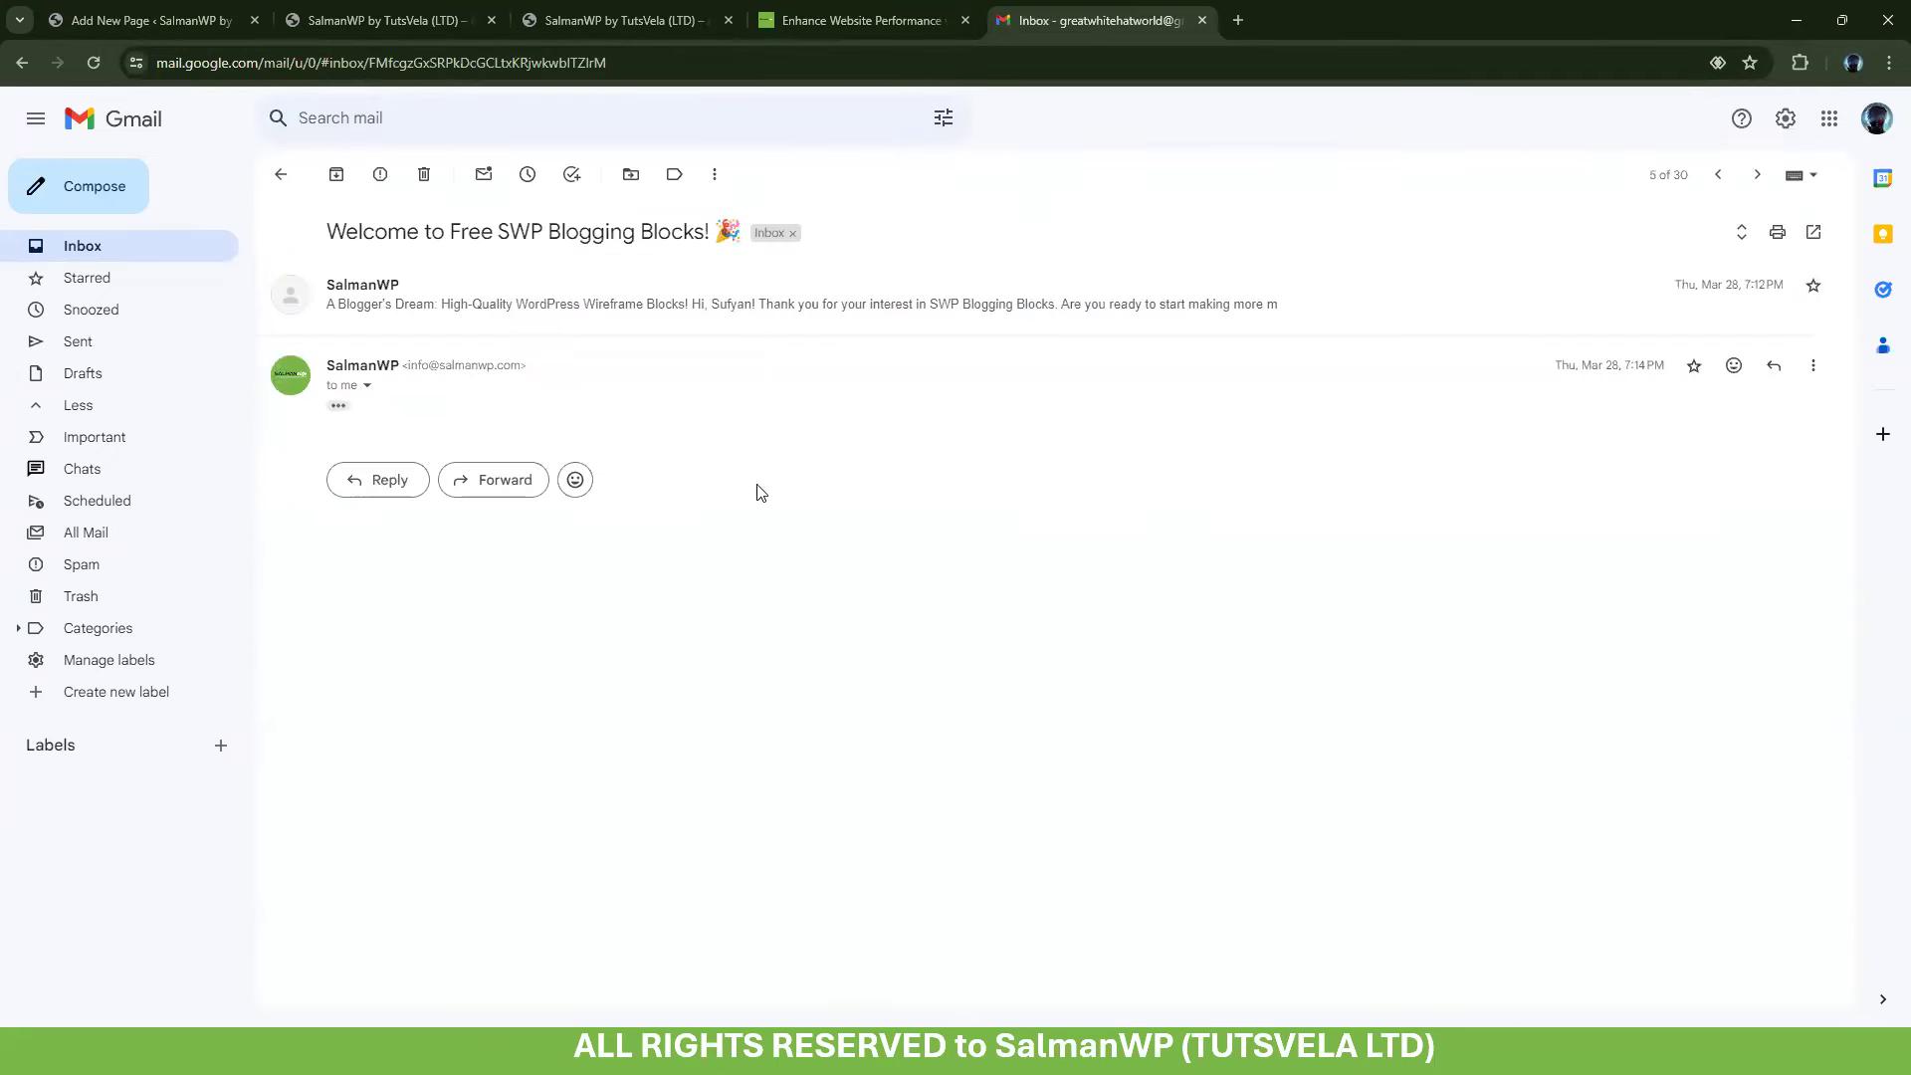
left_click(482, 318)
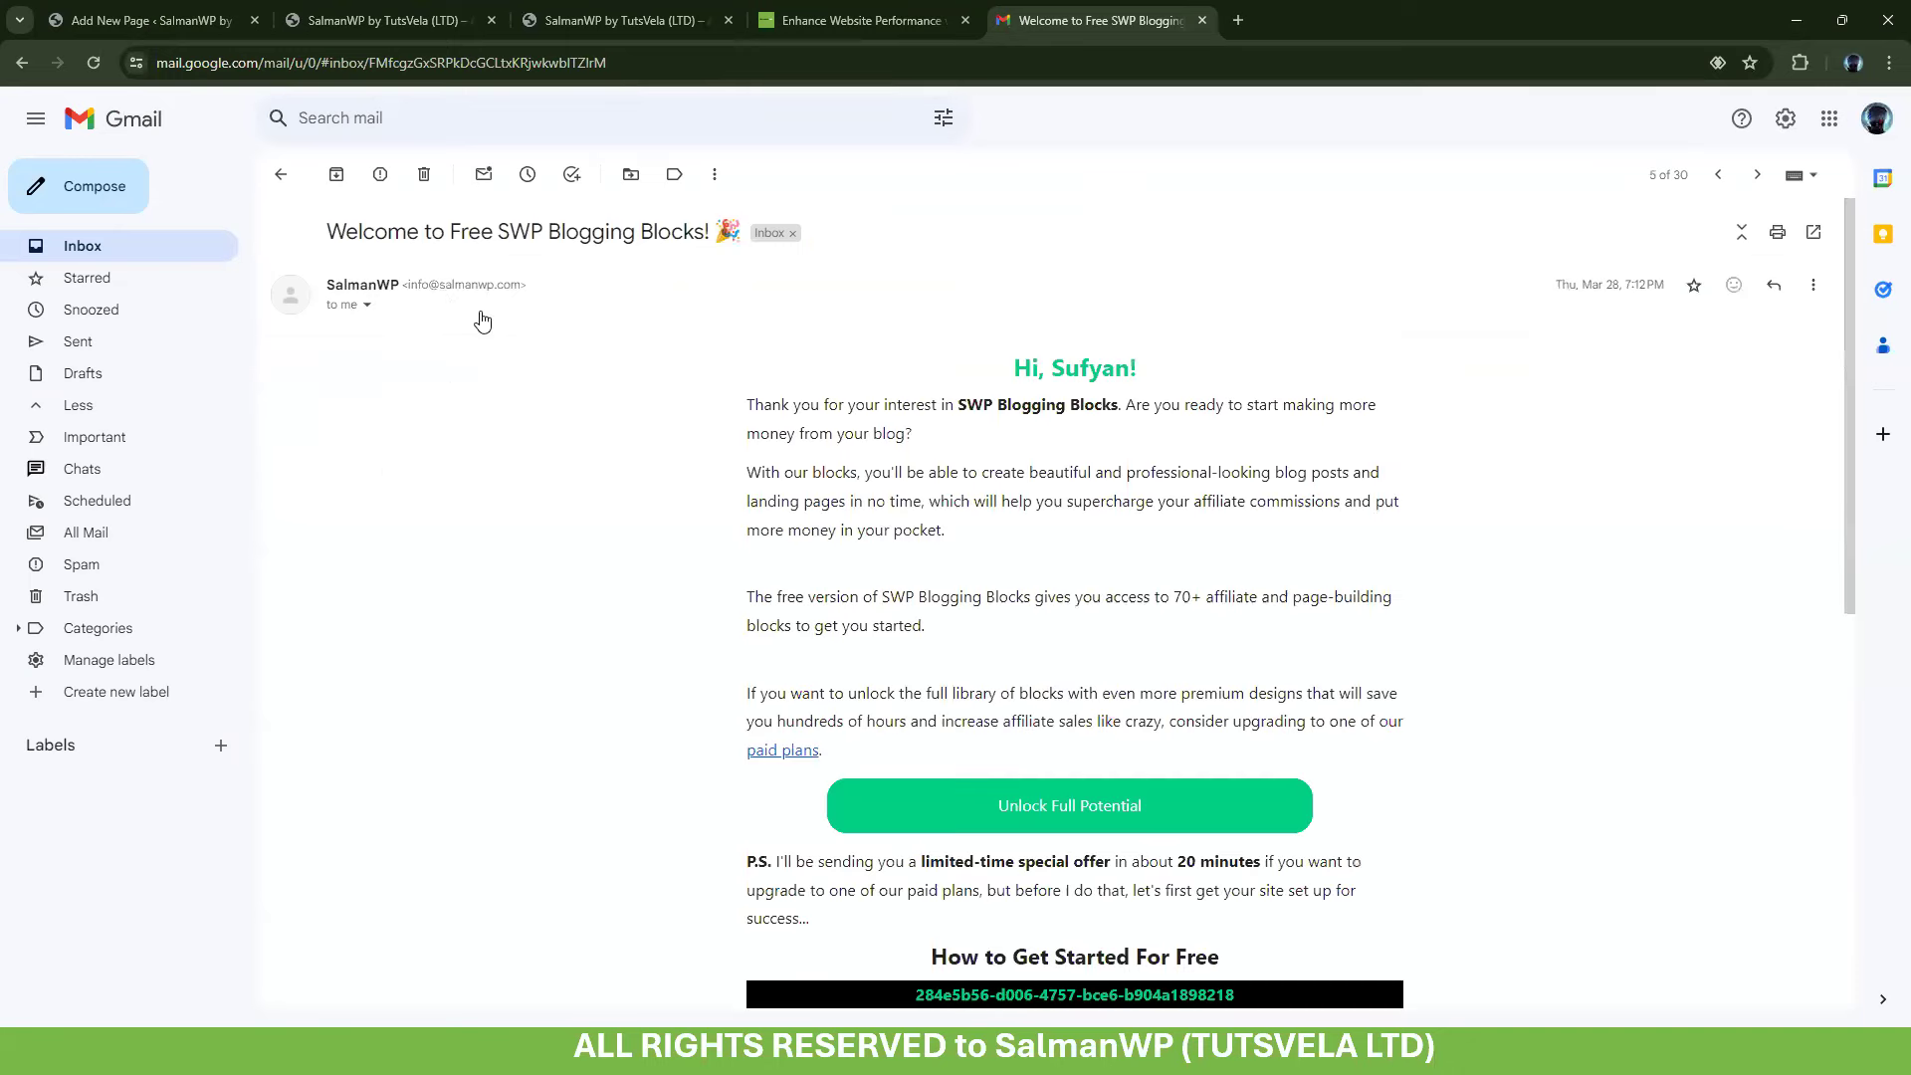
scroll(900, 543, "down", 5)
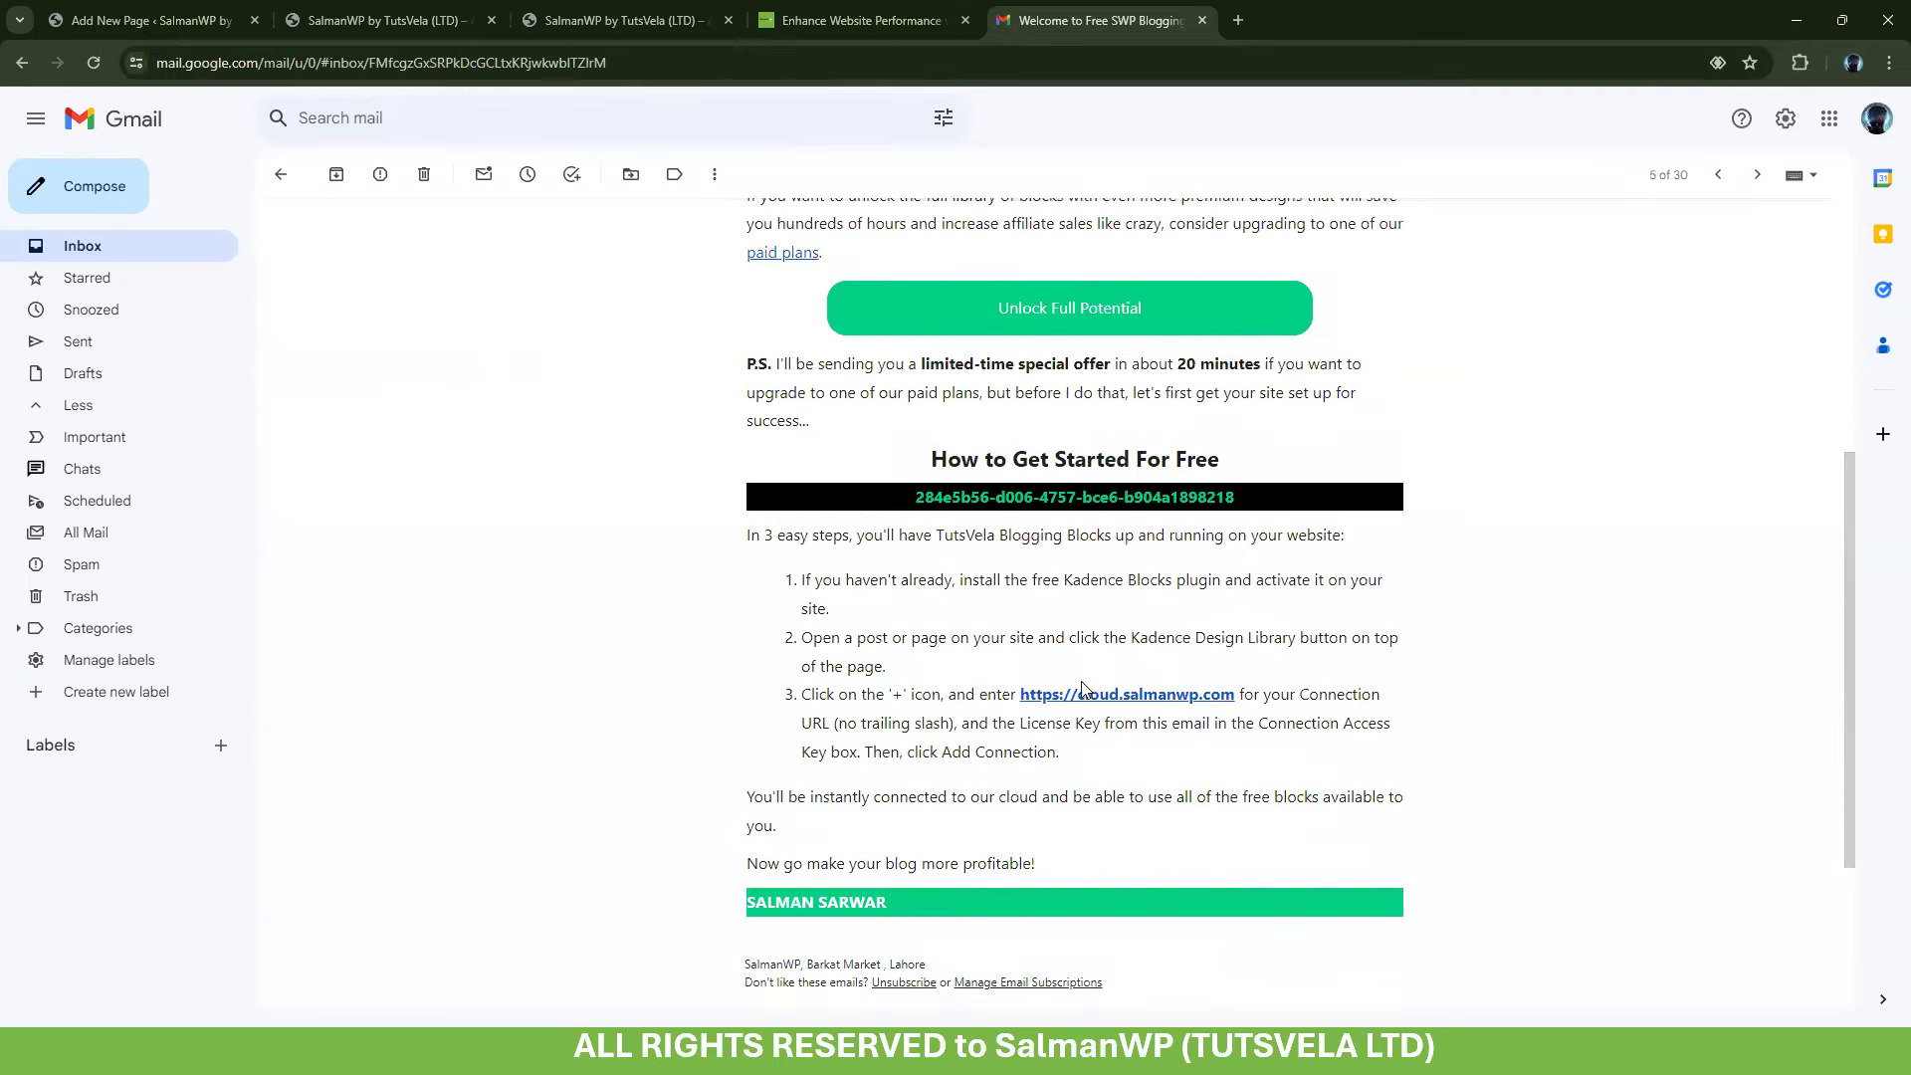
right_click(1198, 697)
left_click(1286, 873)
left_click(204, 22)
left_click(797, 275)
key("ctrl+v")
Copy the license key from the same email and paste it as the Kadence library's Connection Access Key
left_click(1140, 10)
left_click_drag(1259, 498, 899, 497)
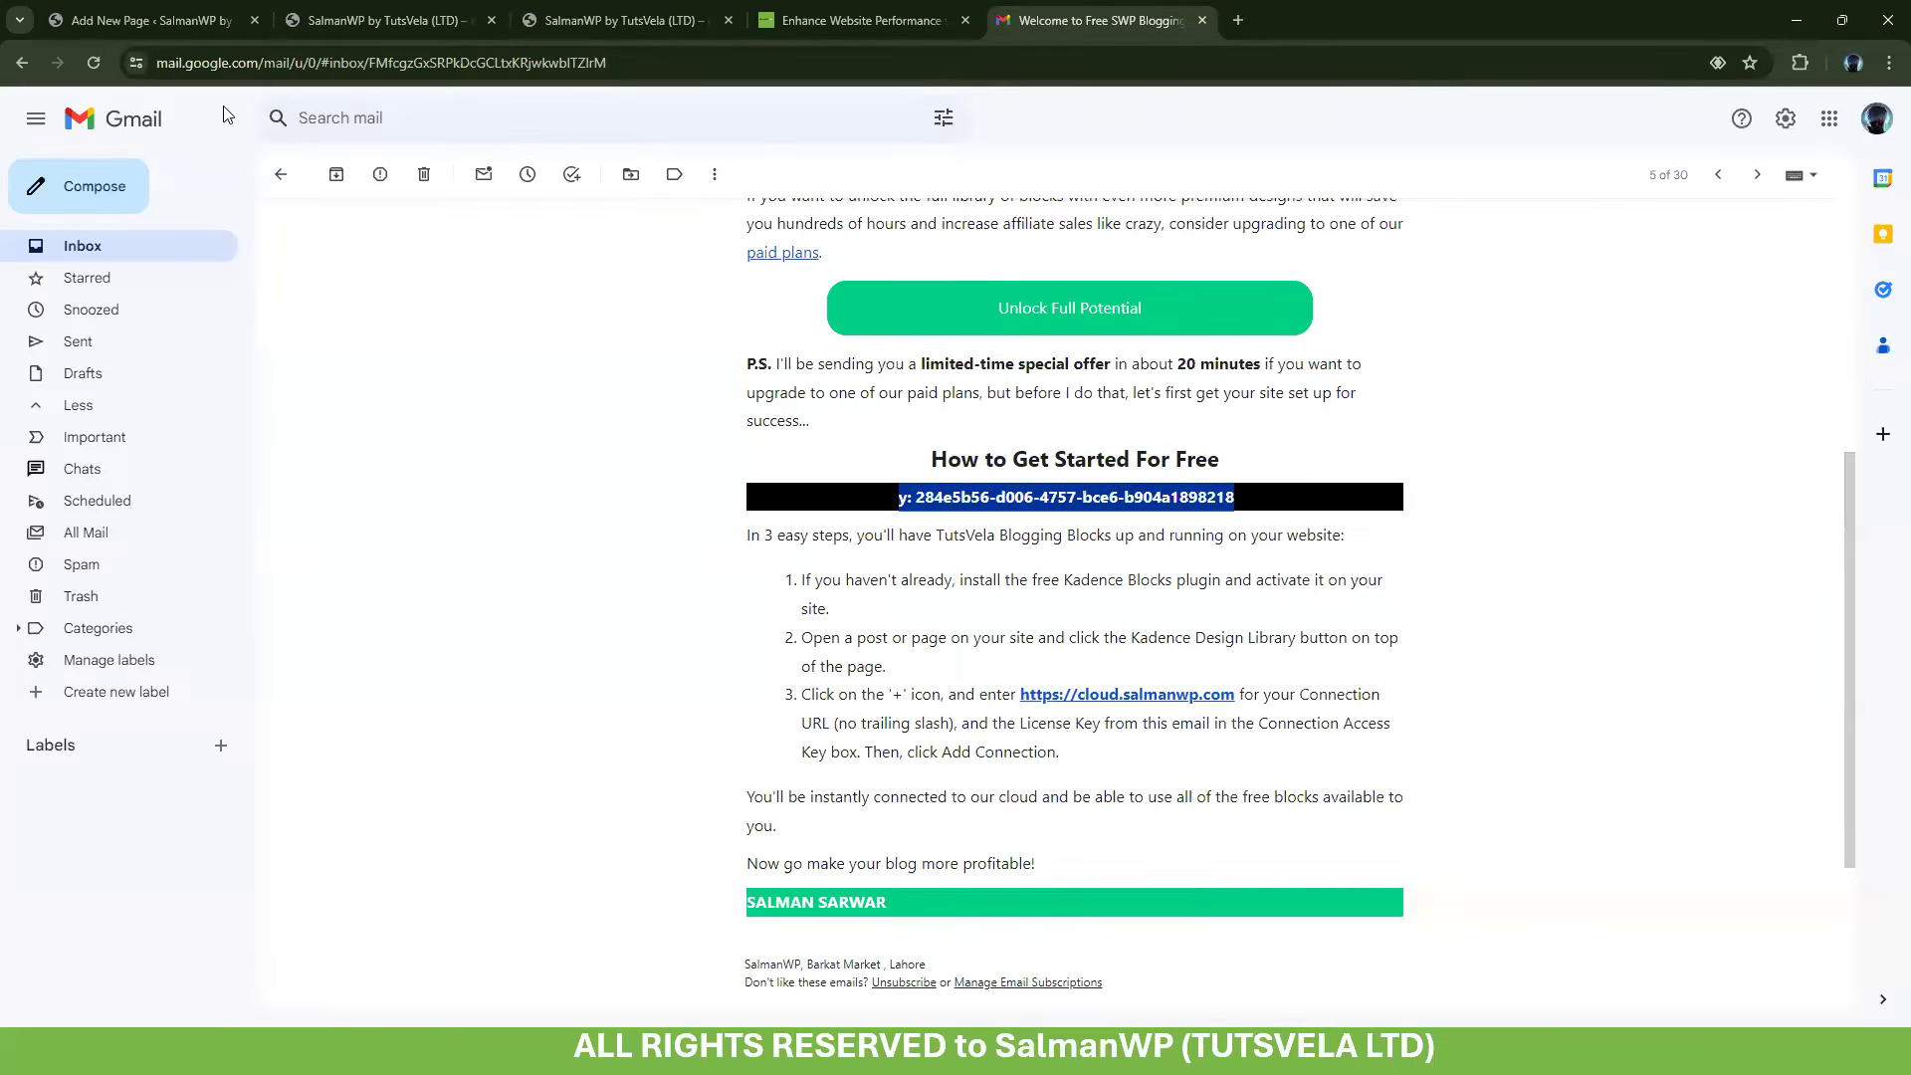
left_click(916, 499)
left_click_drag(916, 500, 1315, 510)
left_click(92, 8)
left_click(704, 344)
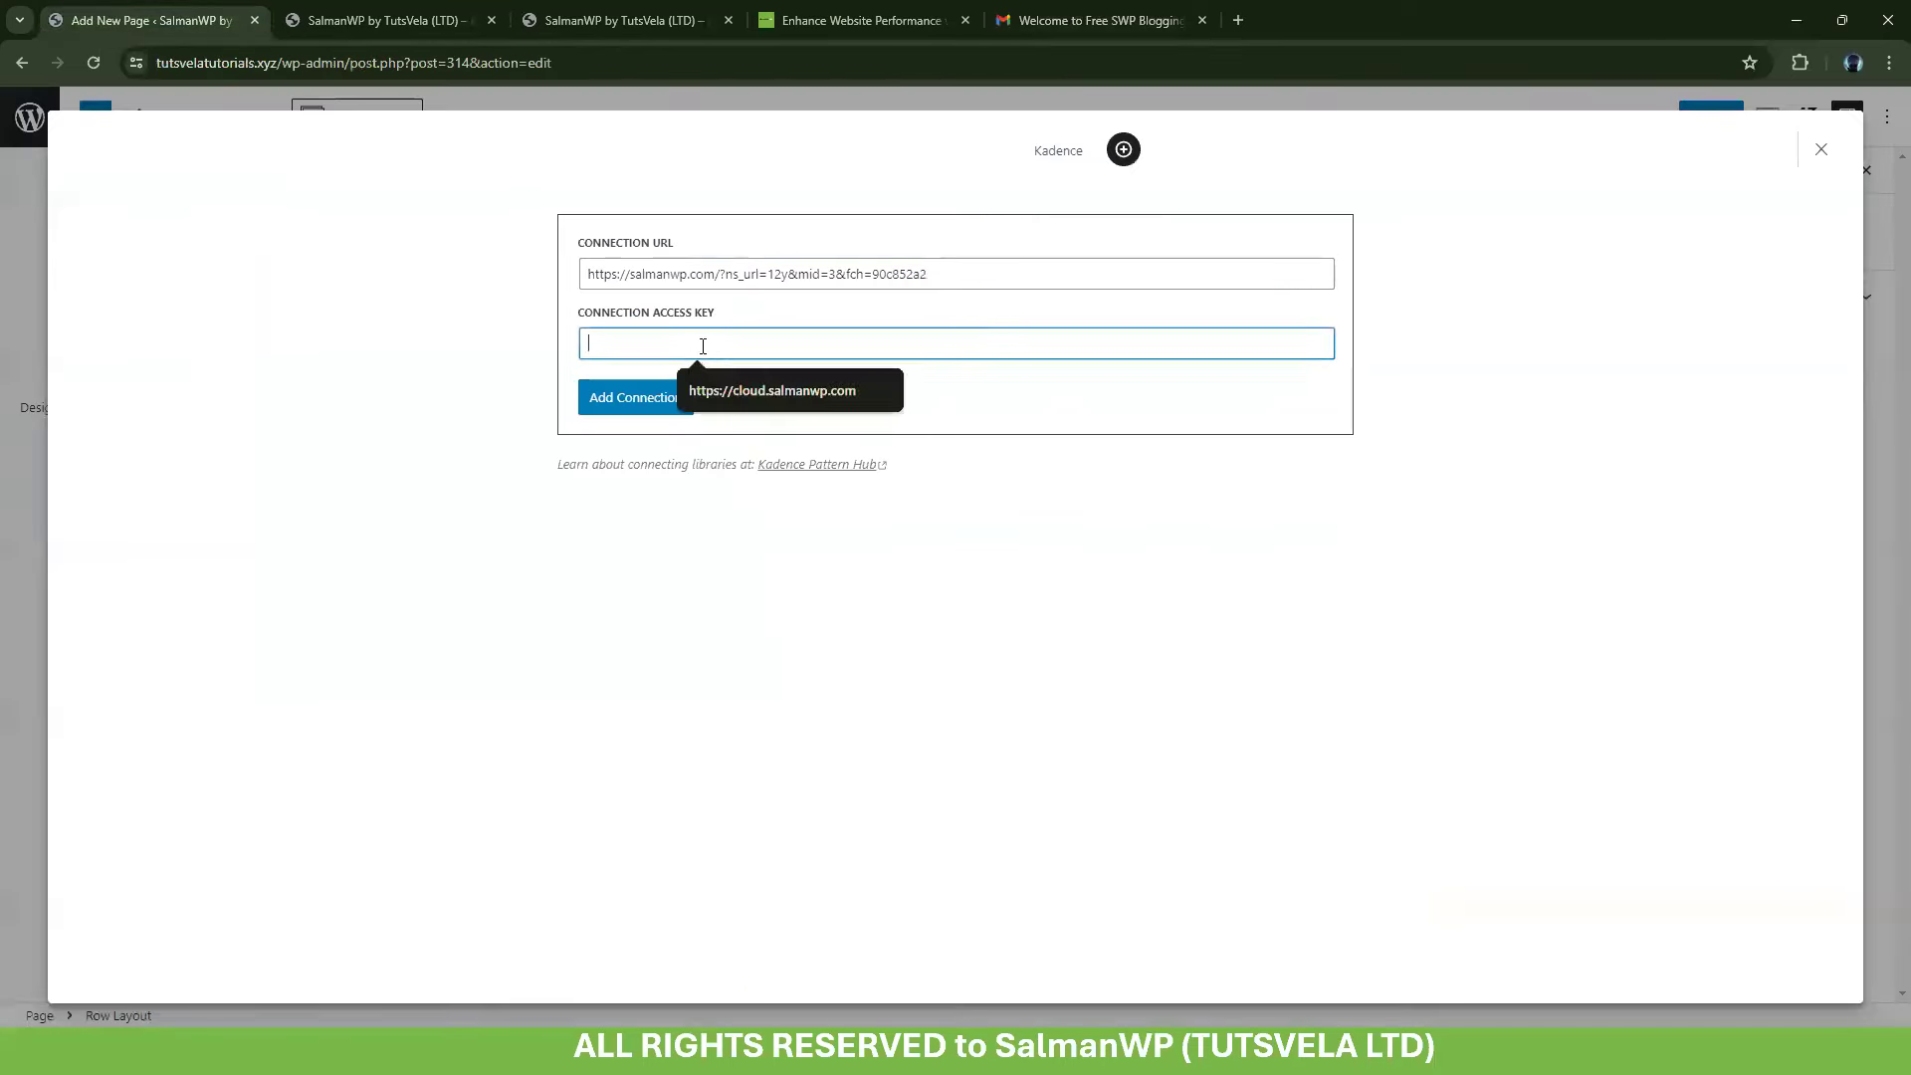
key("ctrl+v")
left_click_drag(720, 276, 1041, 281)
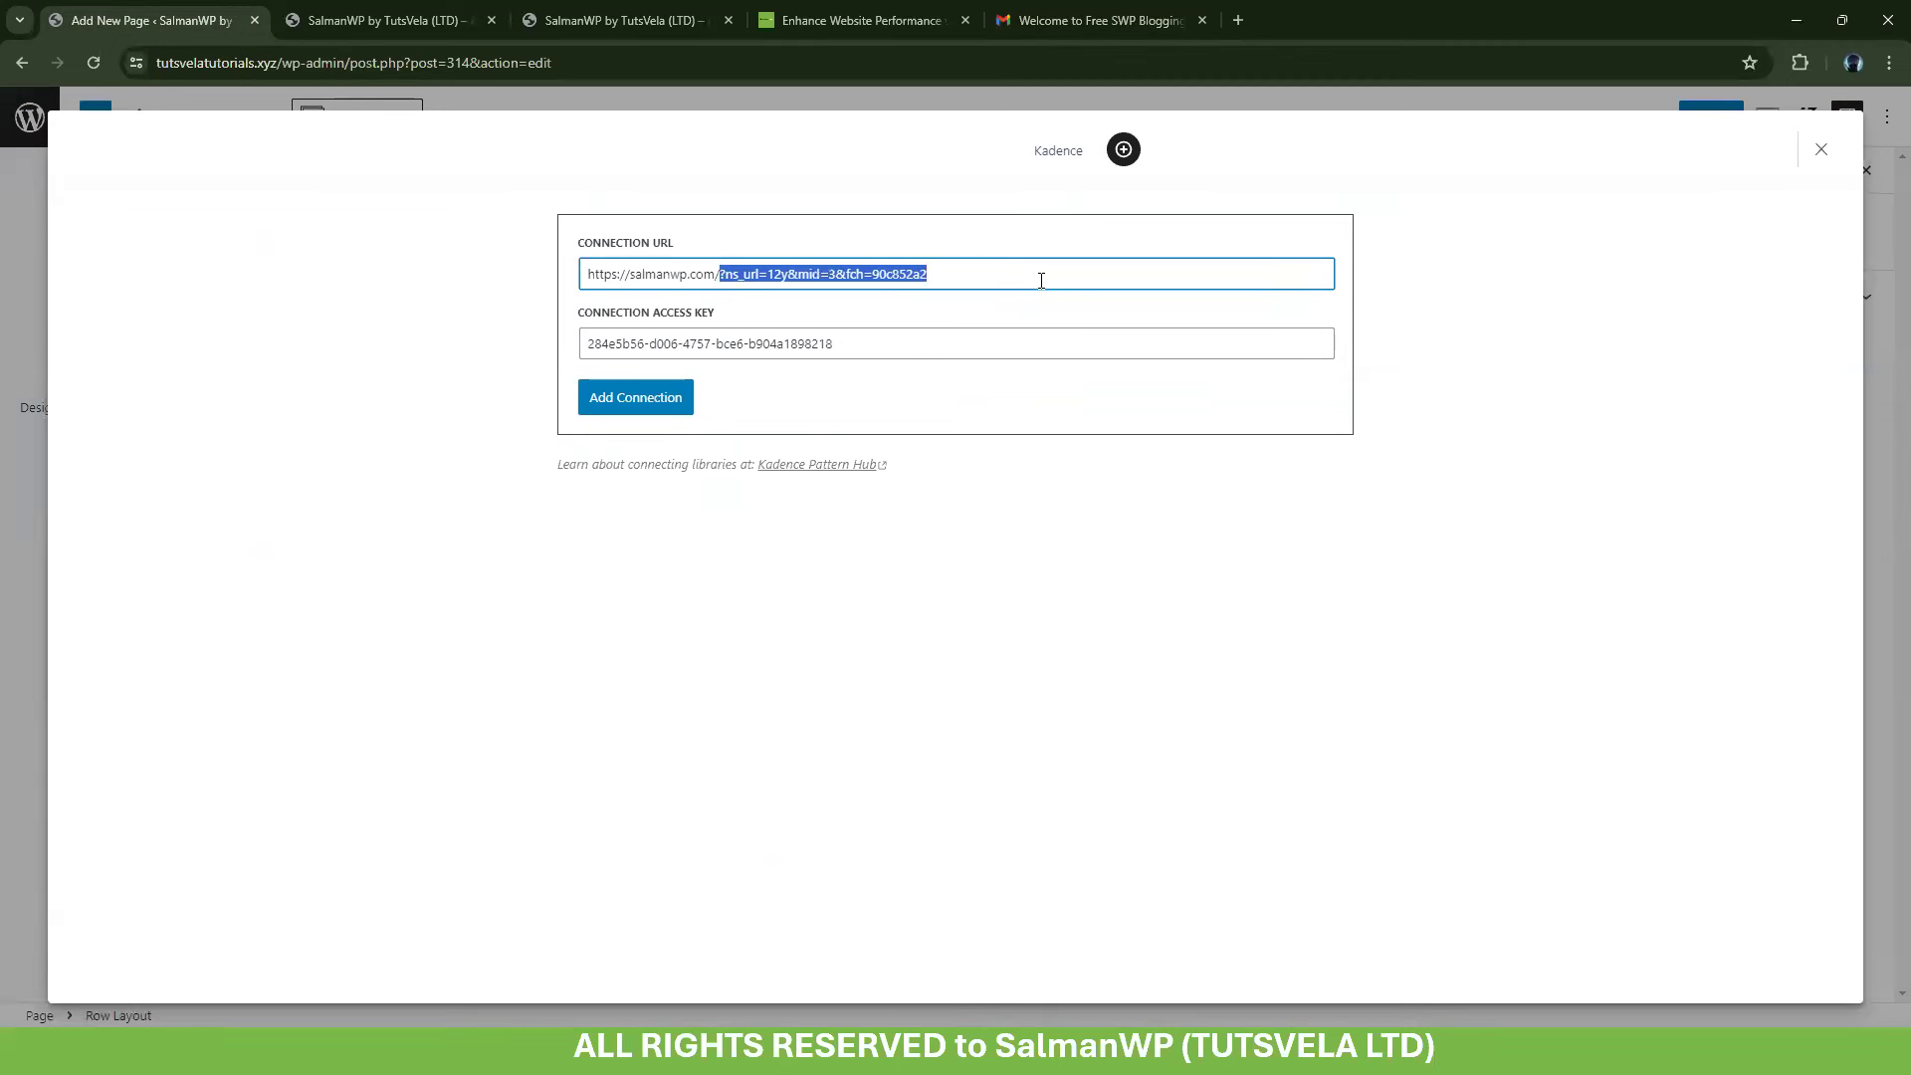
key("BackSpace")
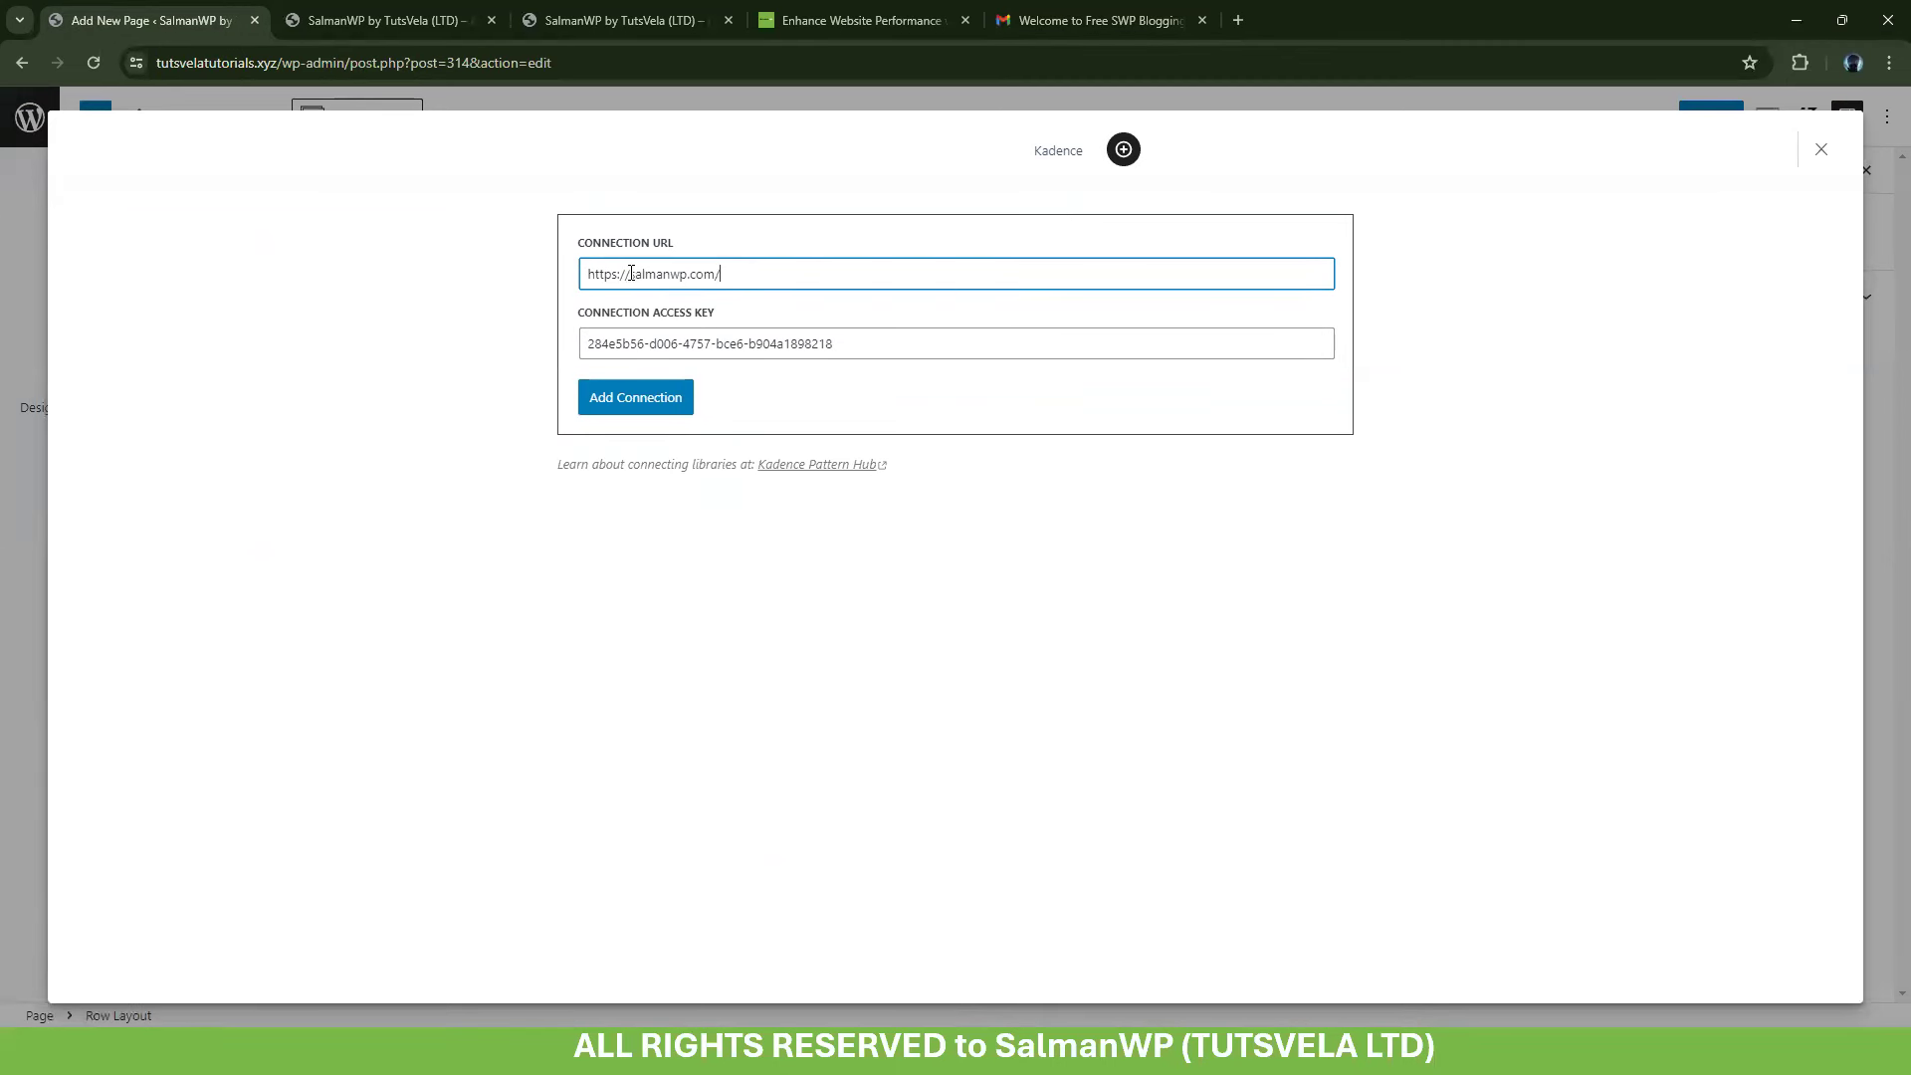
type("cloud.")
left_click(612, 397)
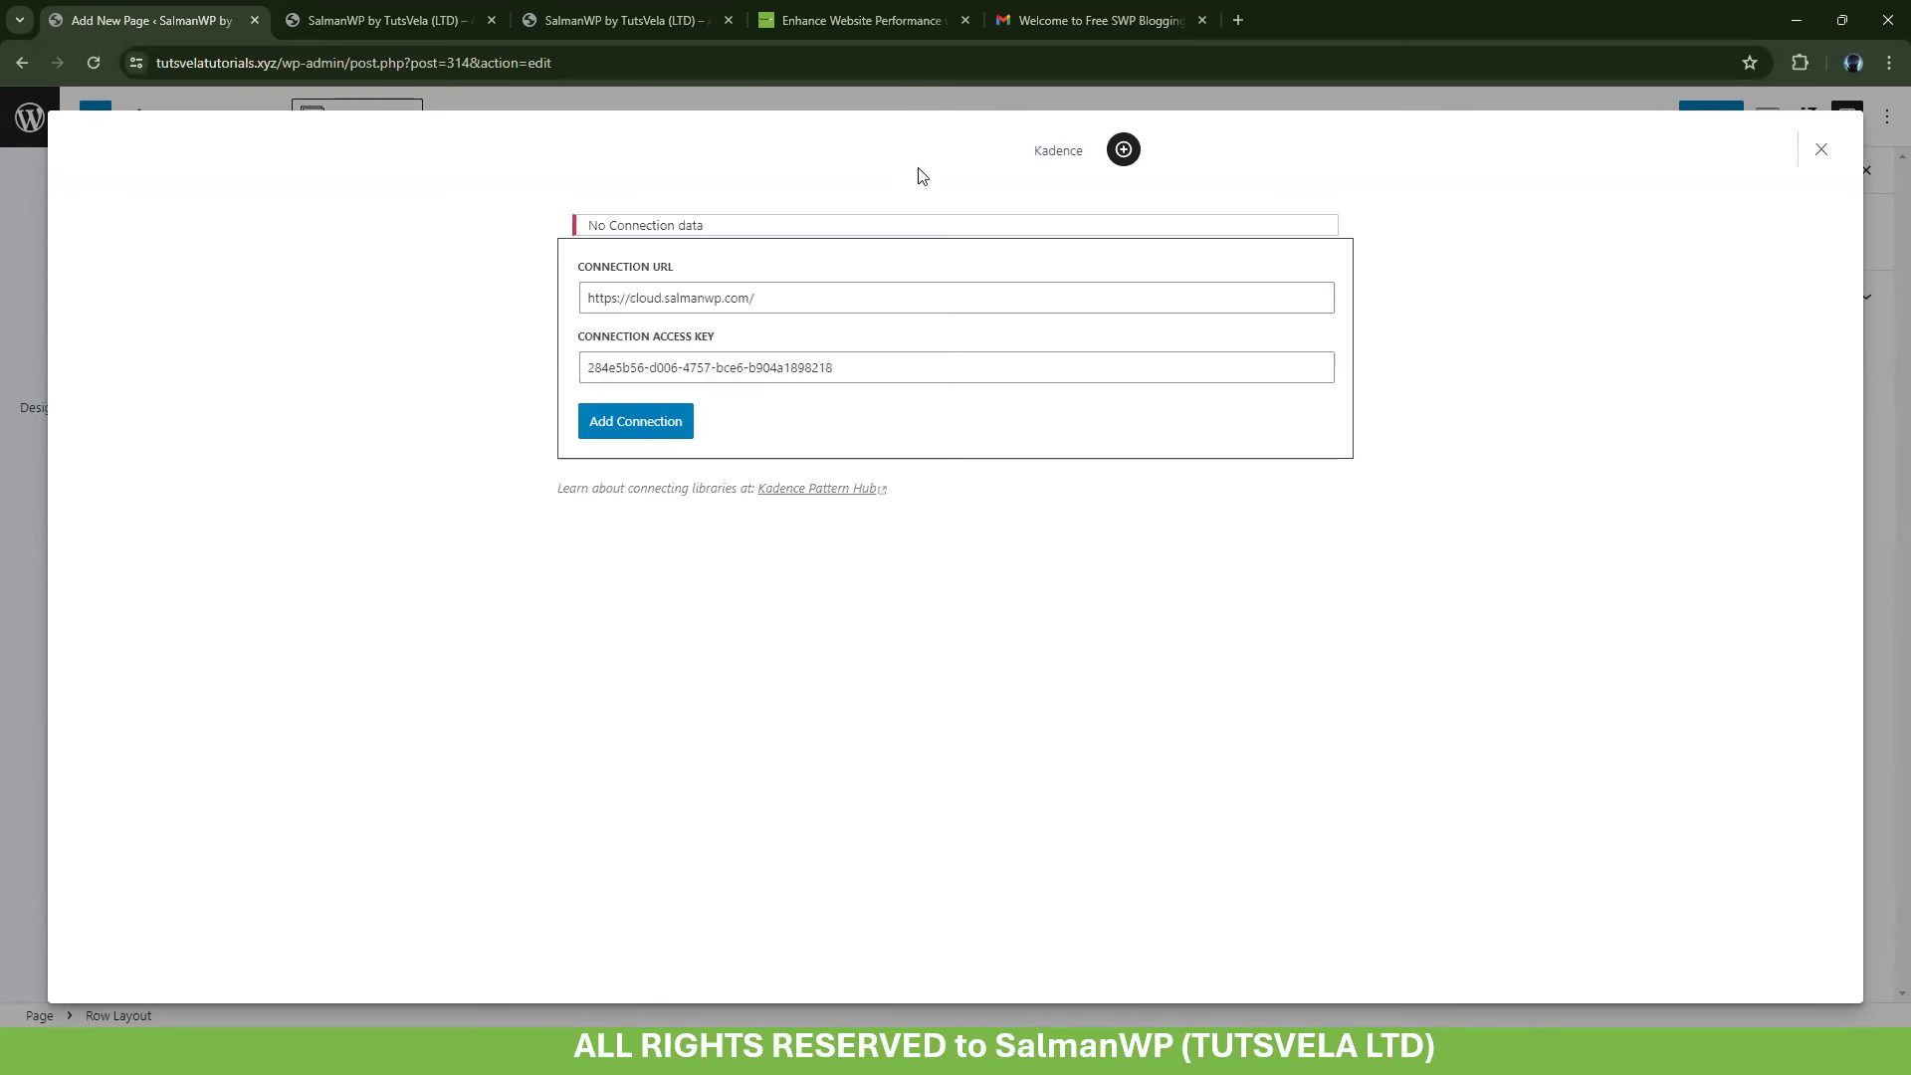
left_click(1821, 149)
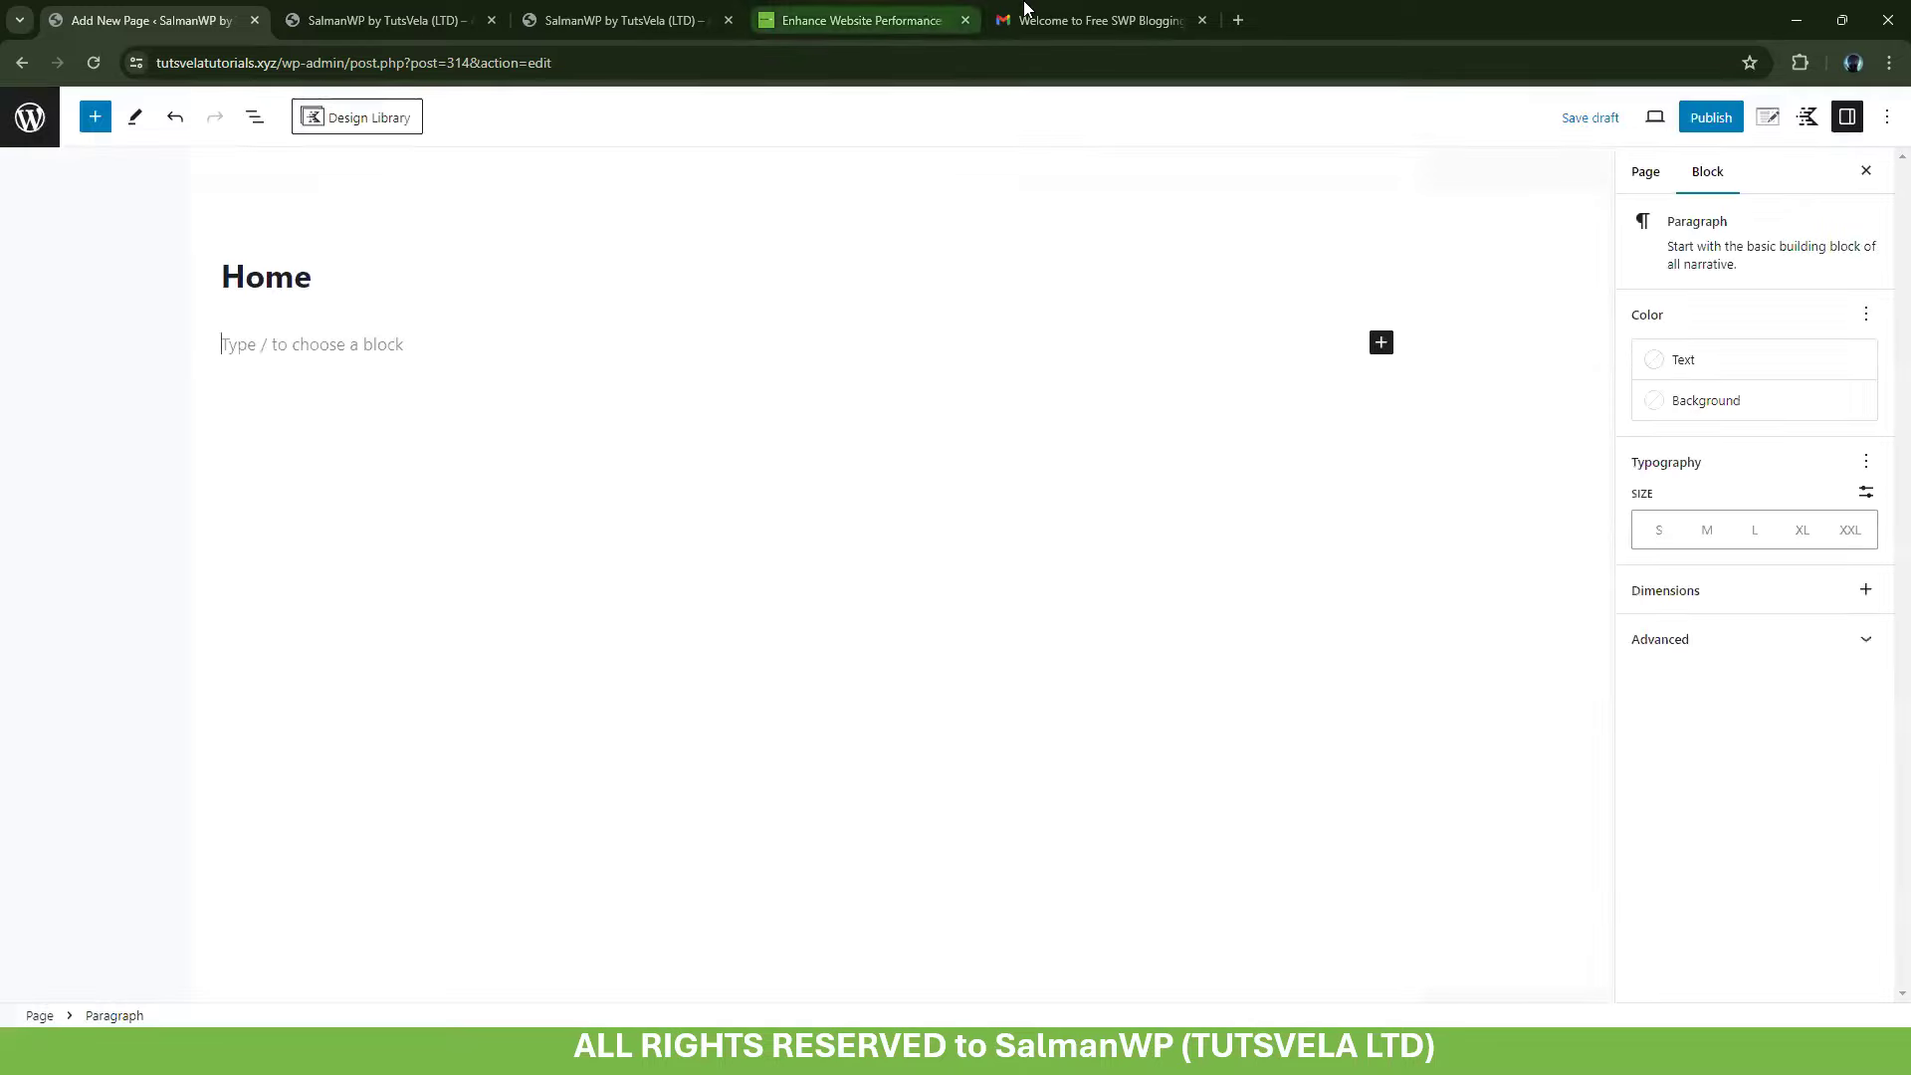
Return Gmail to the message list, and reload the SWP Blocks page to get a blank sign-up form
left_click(1095, 20)
left_click(280, 175)
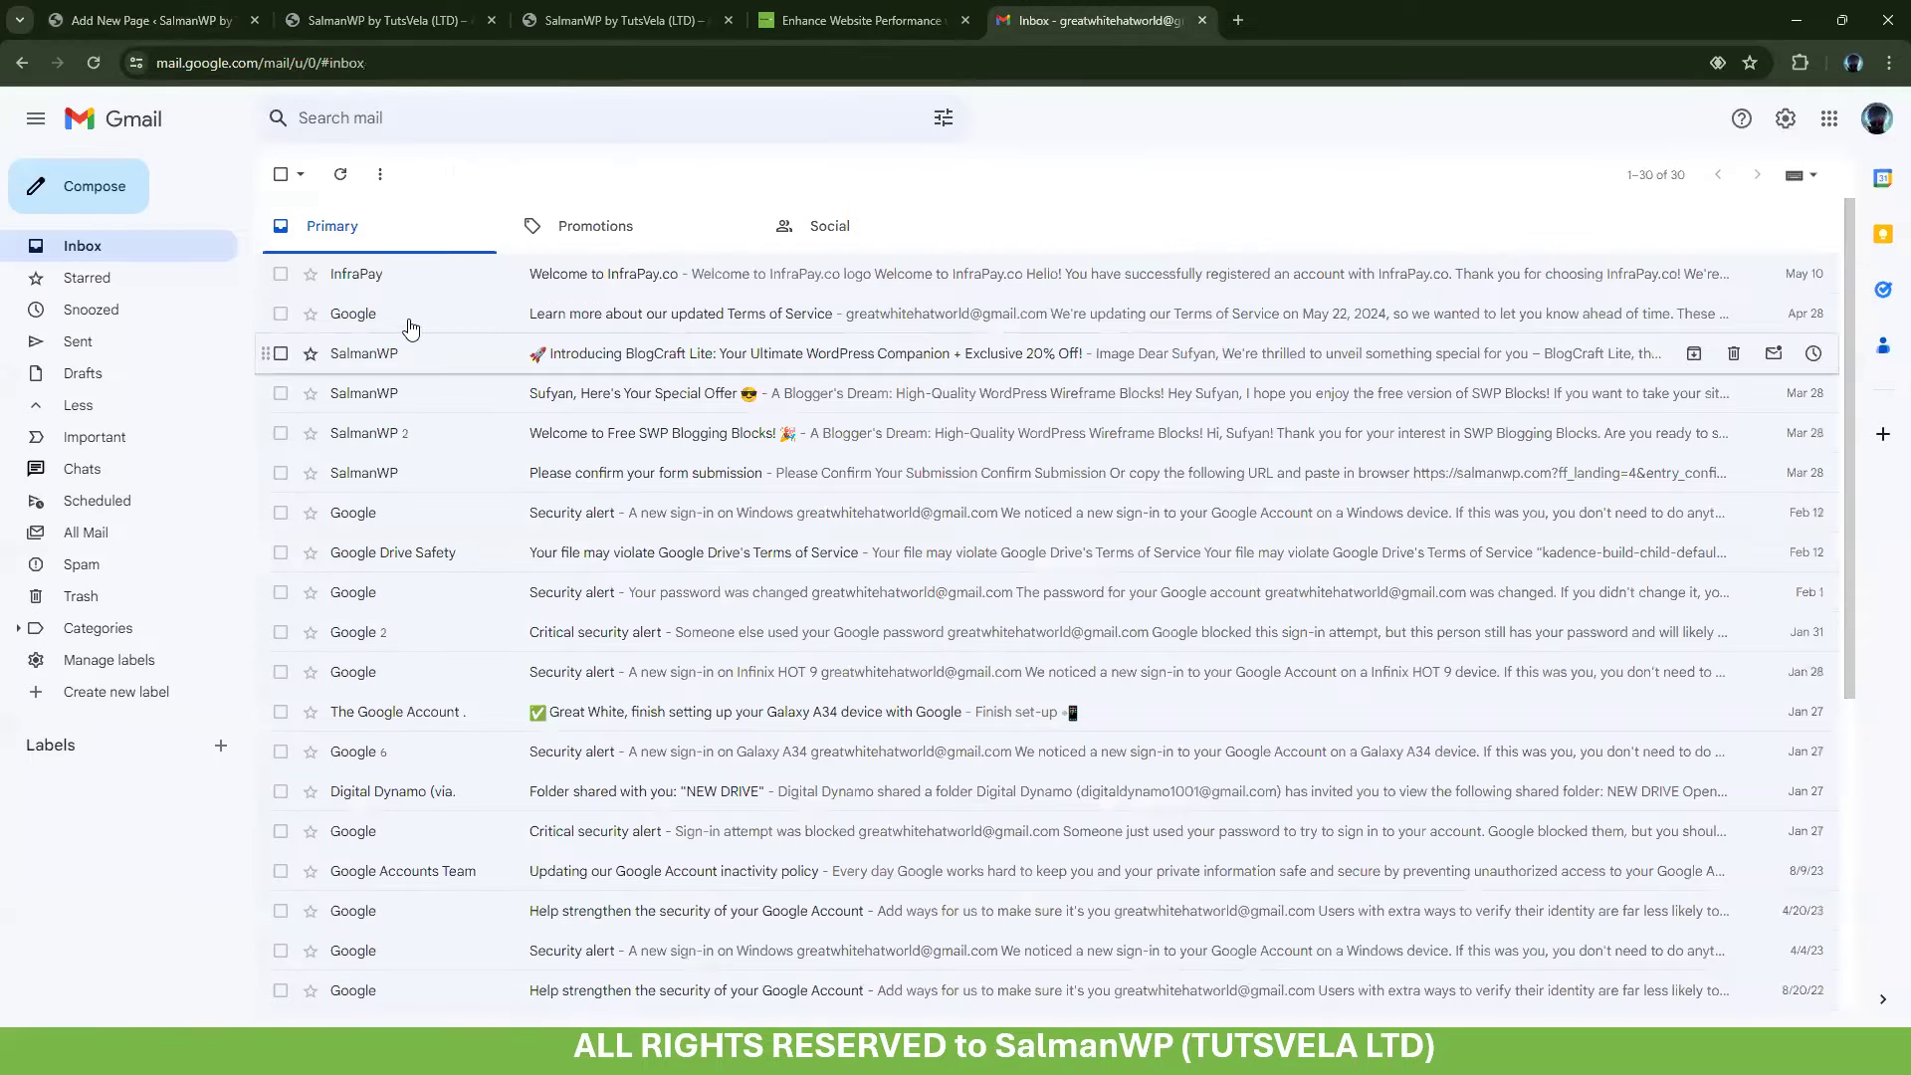
key("ctrl+1")
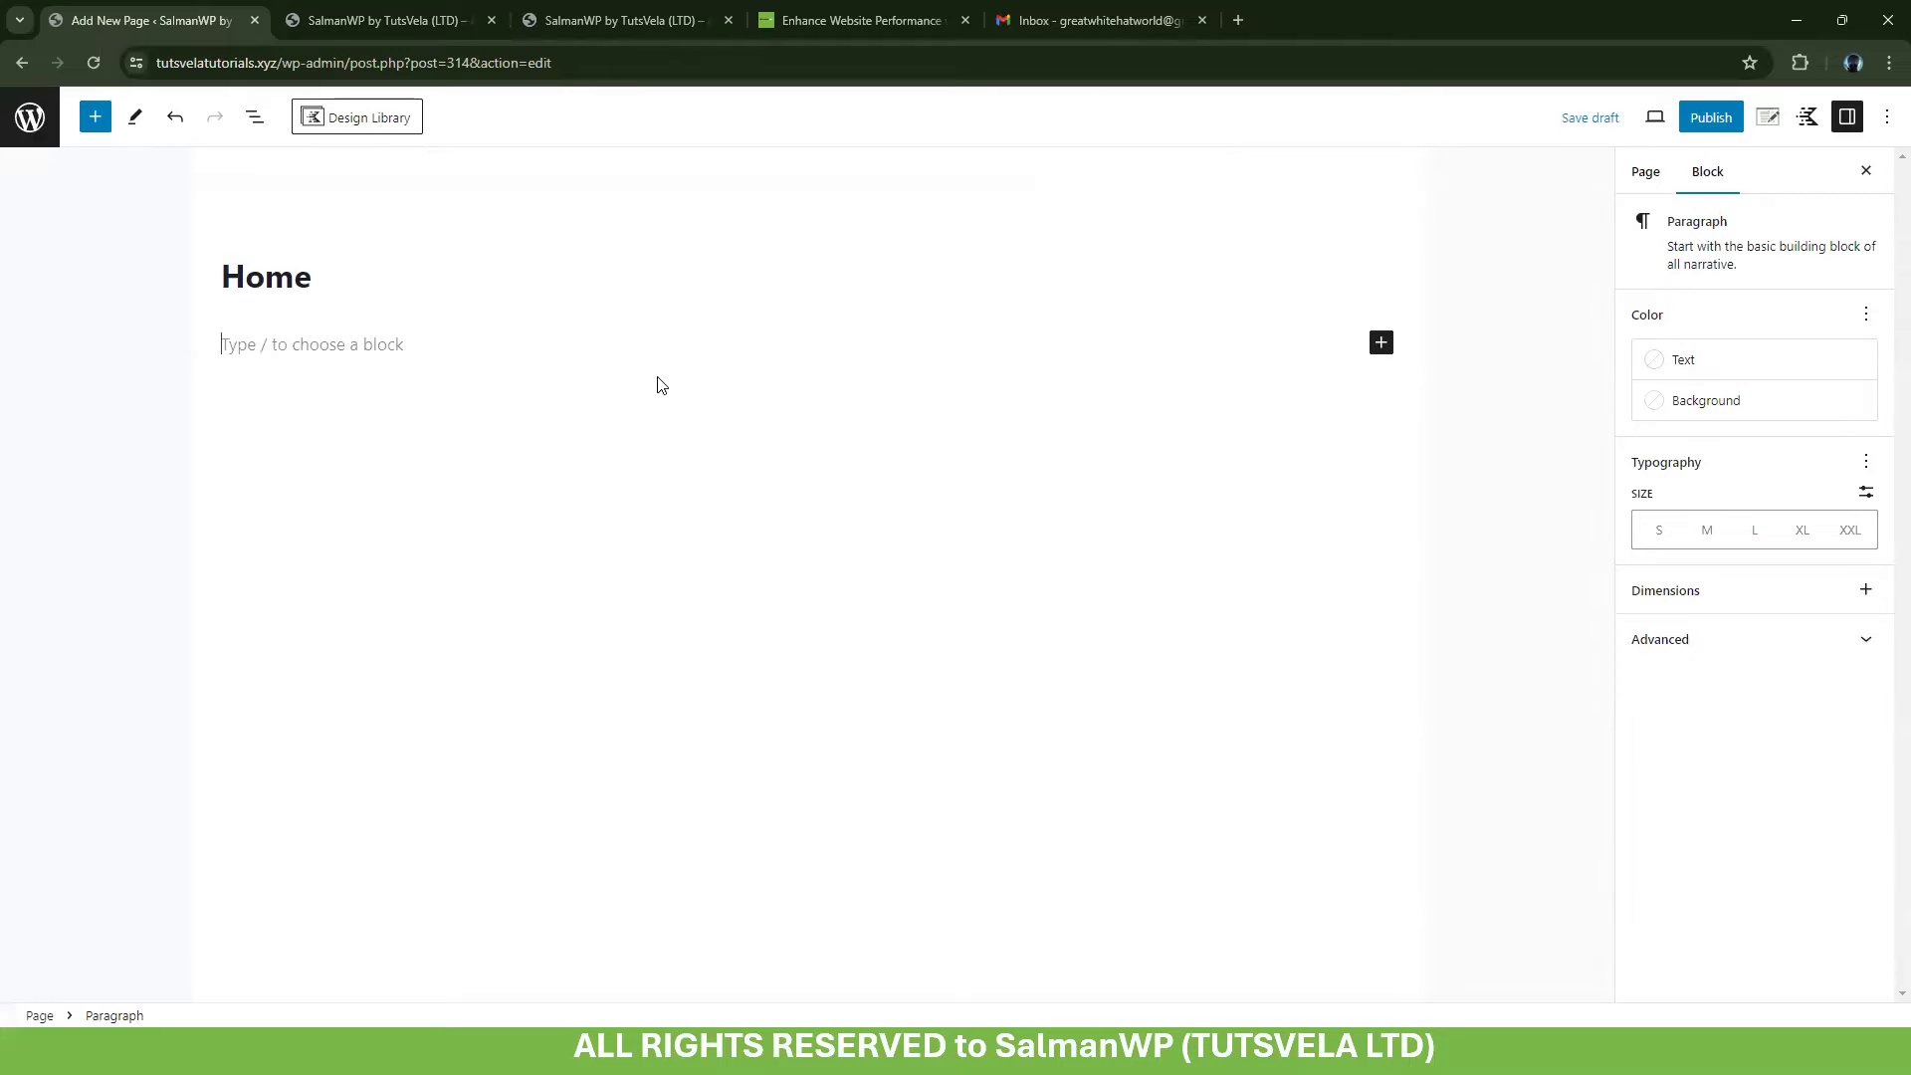
left_click(1119, 10)
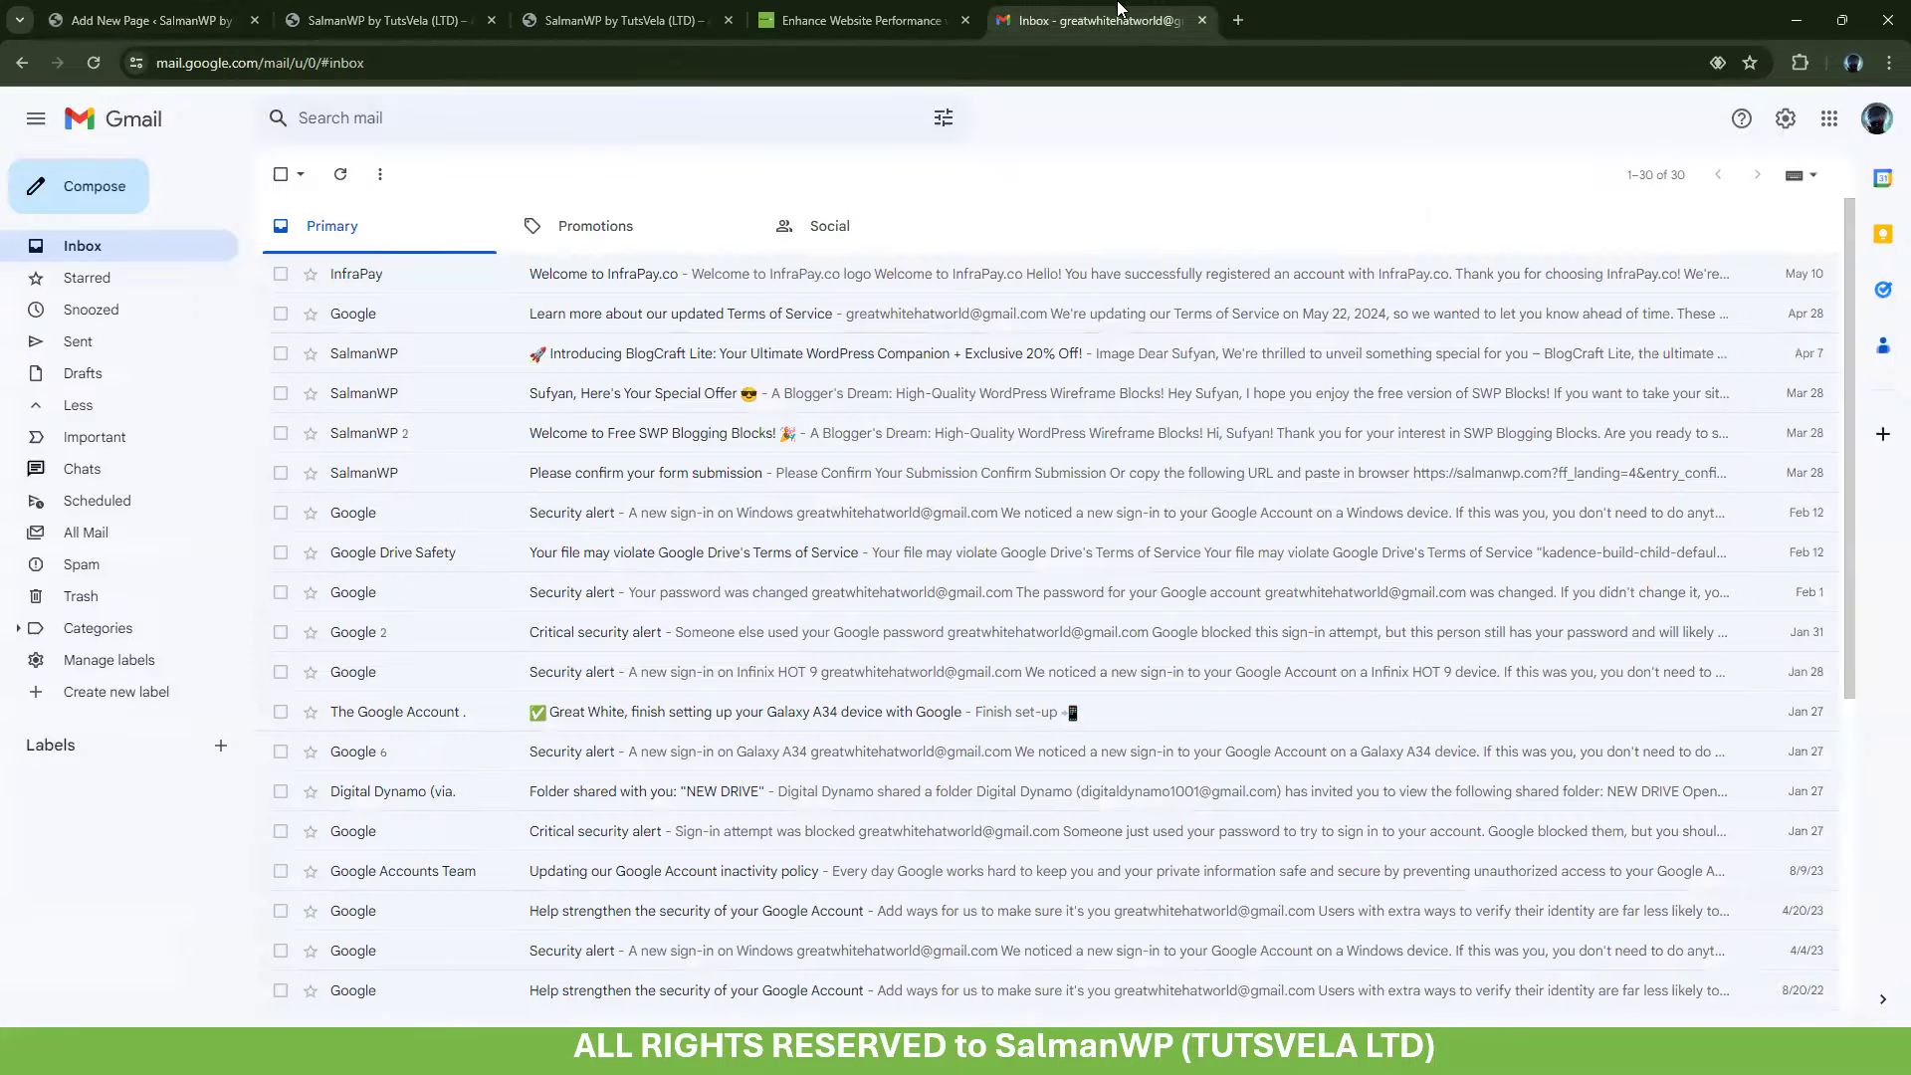
left_click(869, 12)
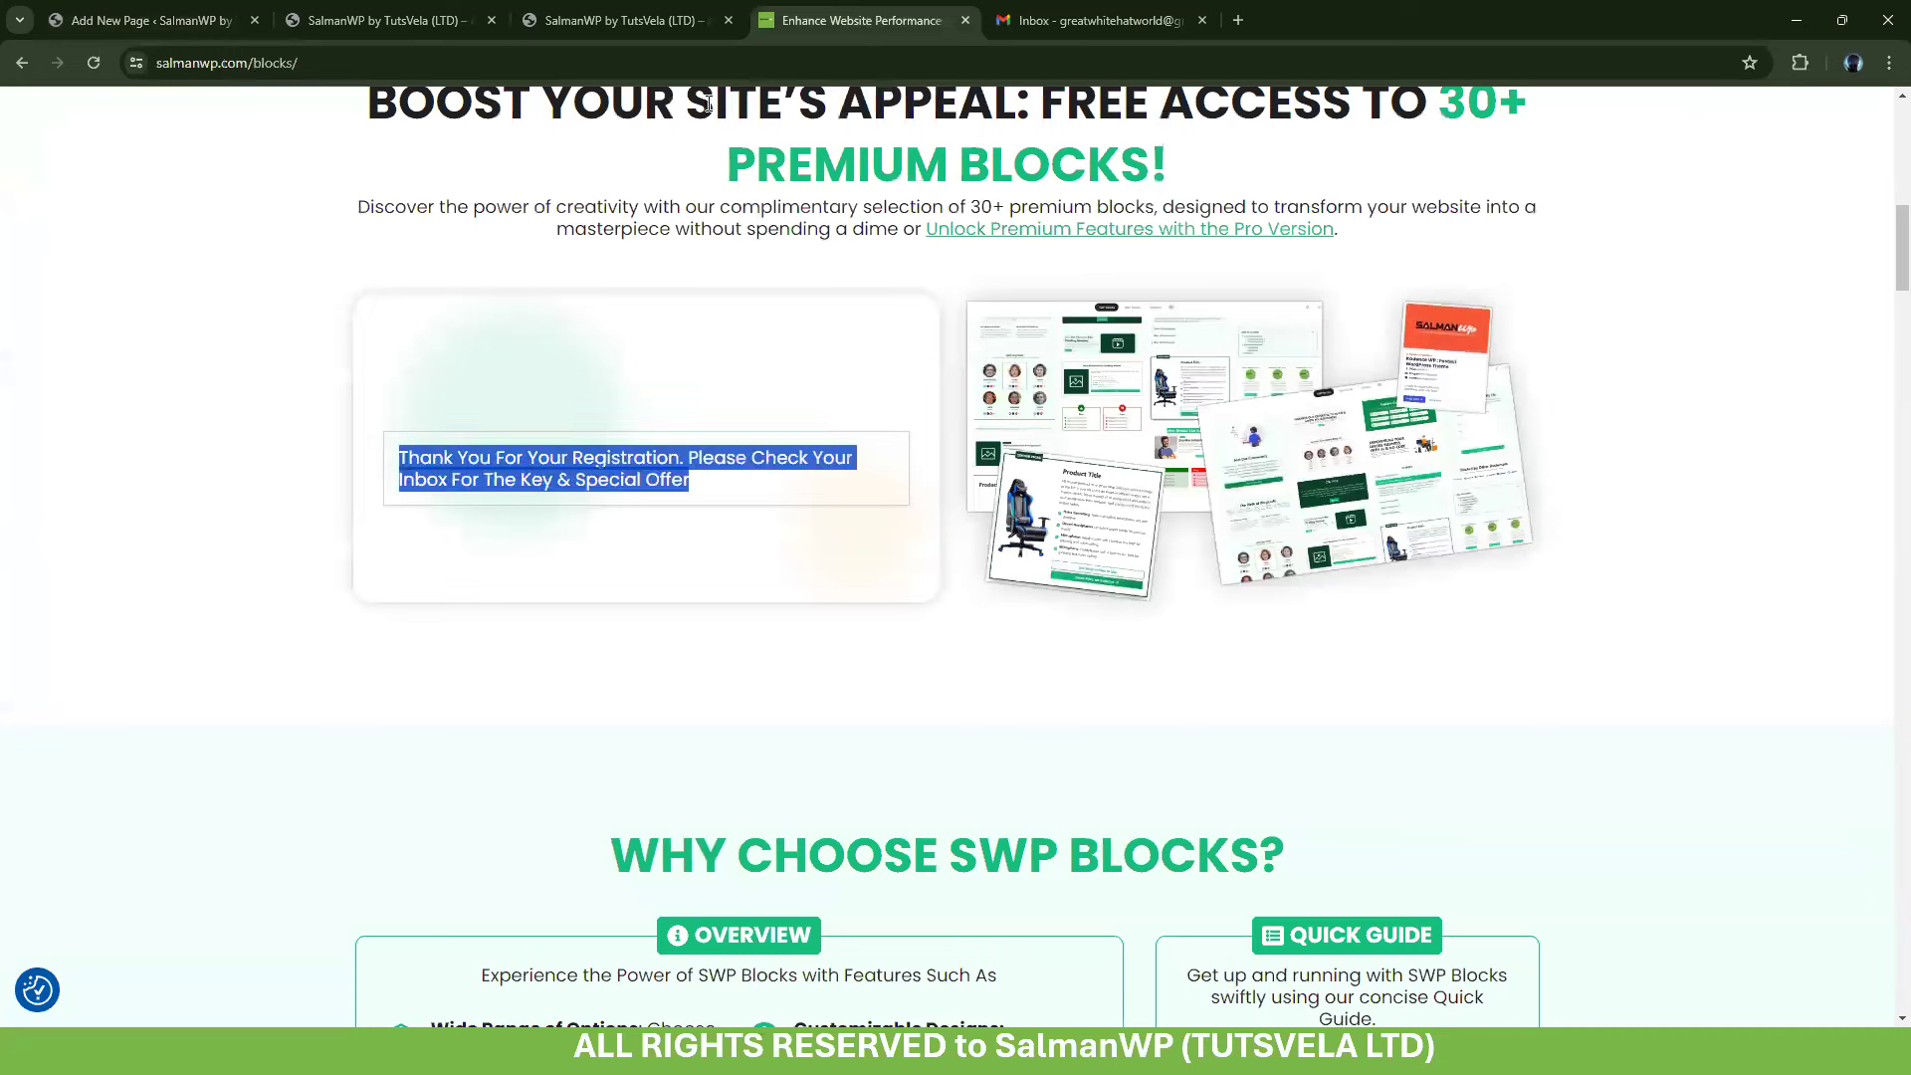
left_click(23, 62)
left_click(57, 63)
left_click(79, 52)
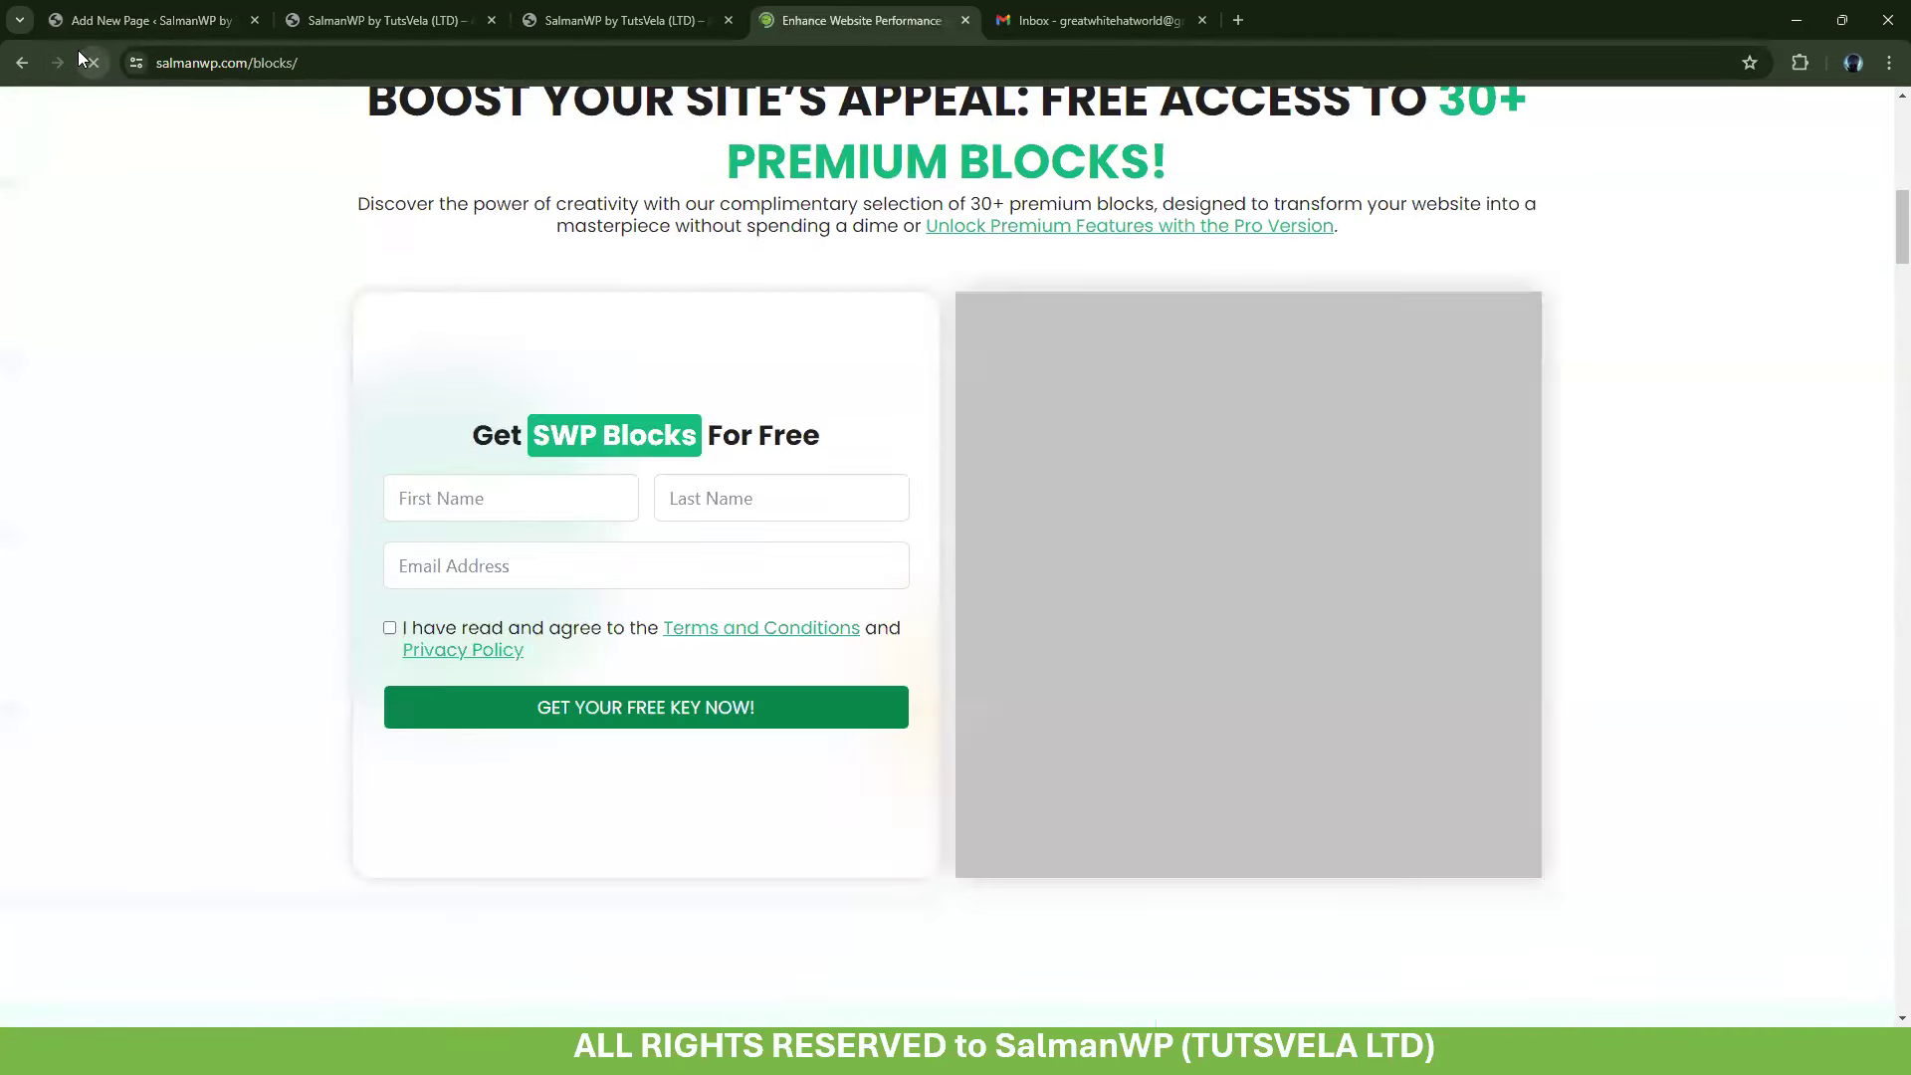
Fill in the first name, last name and email address in the free SWP Blocks form
left_click(488, 405)
left_click(532, 454)
left_click(767, 403)
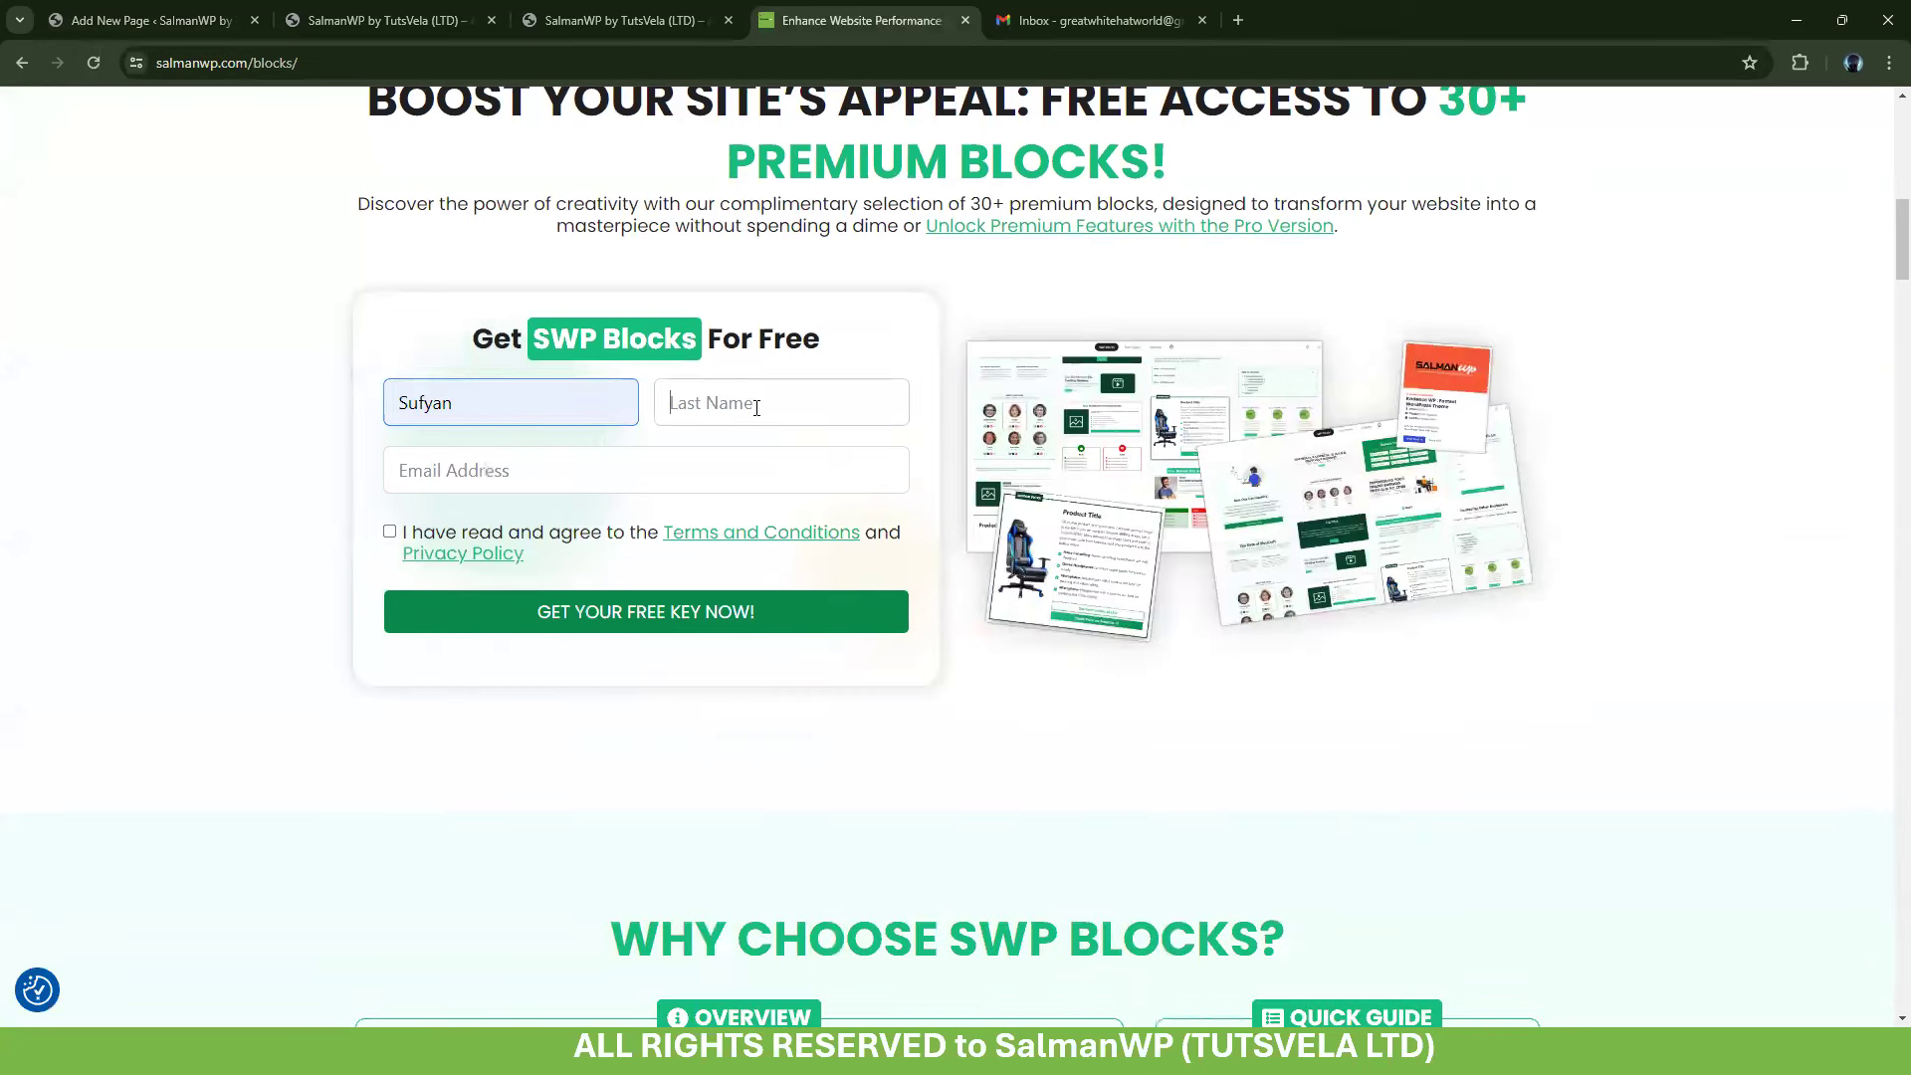
left_click(769, 458)
left_click(639, 472)
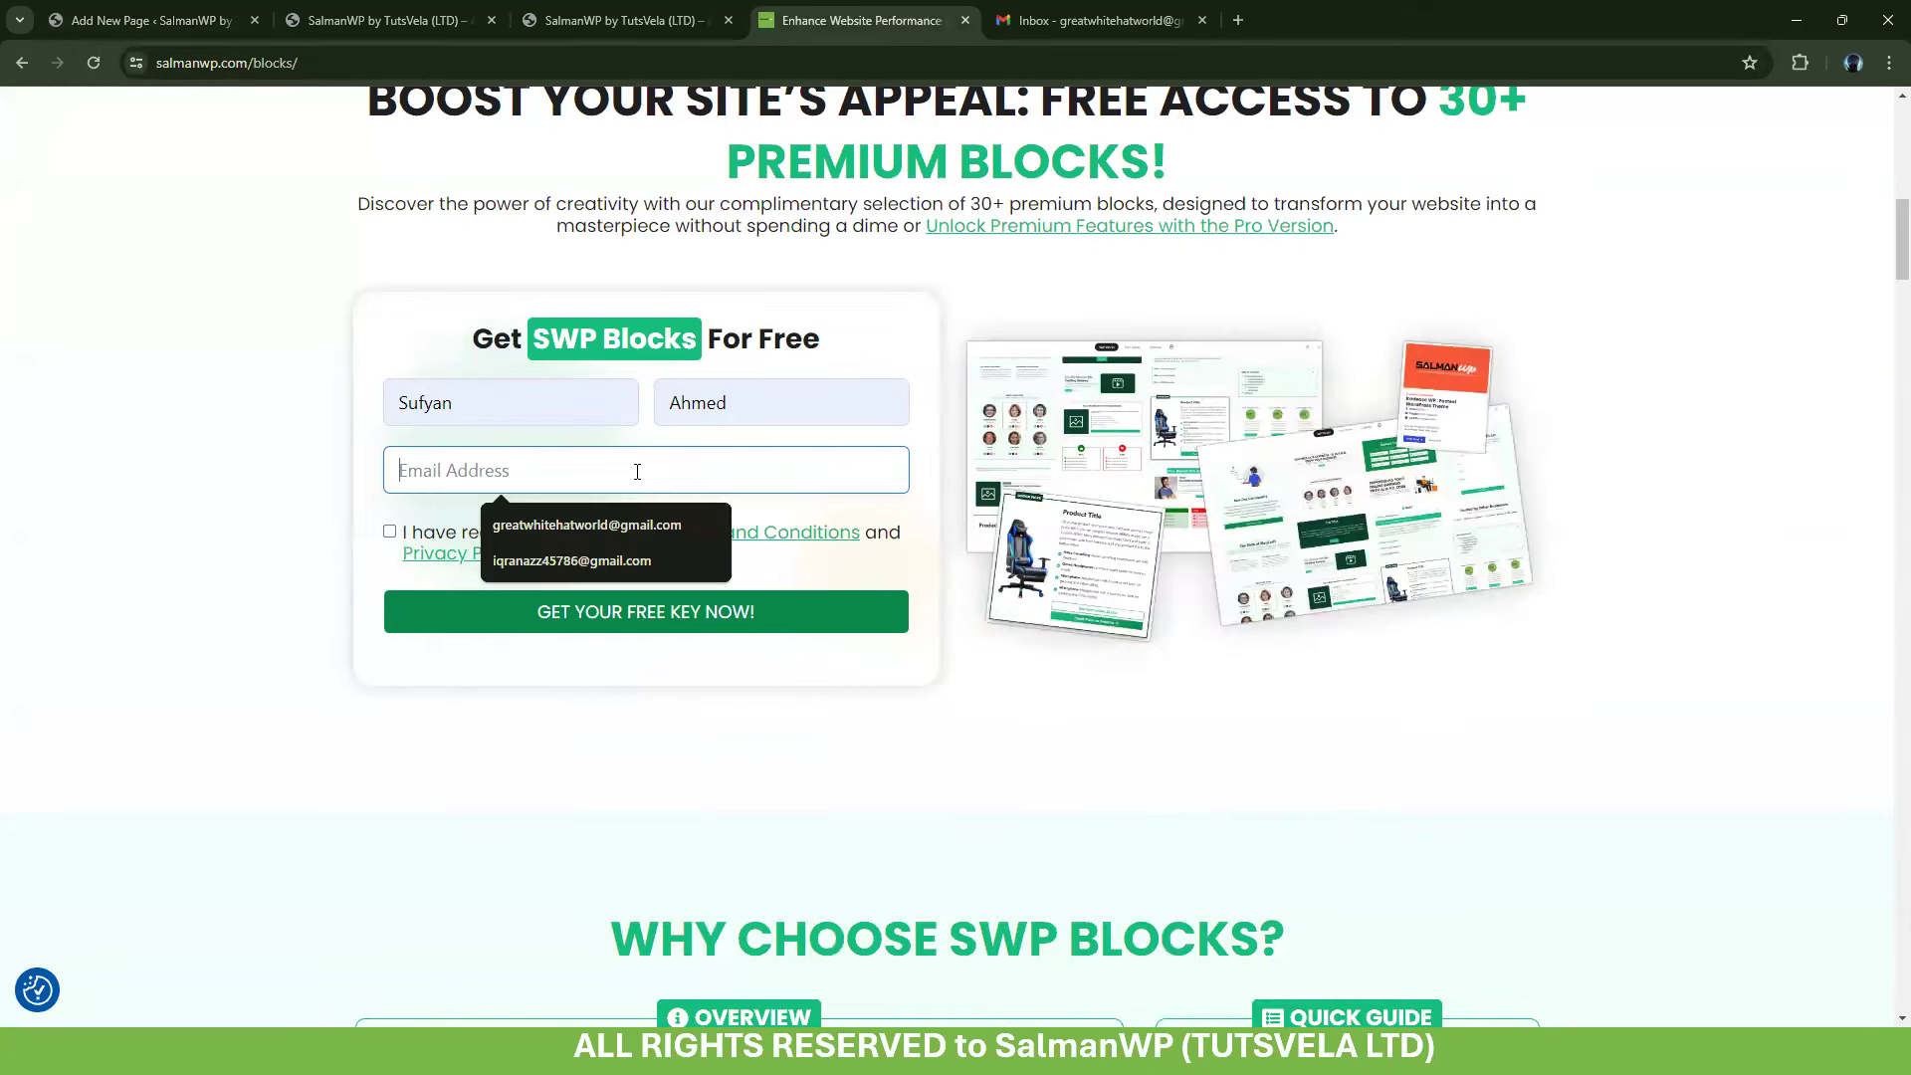
key("Down")
key("Return")
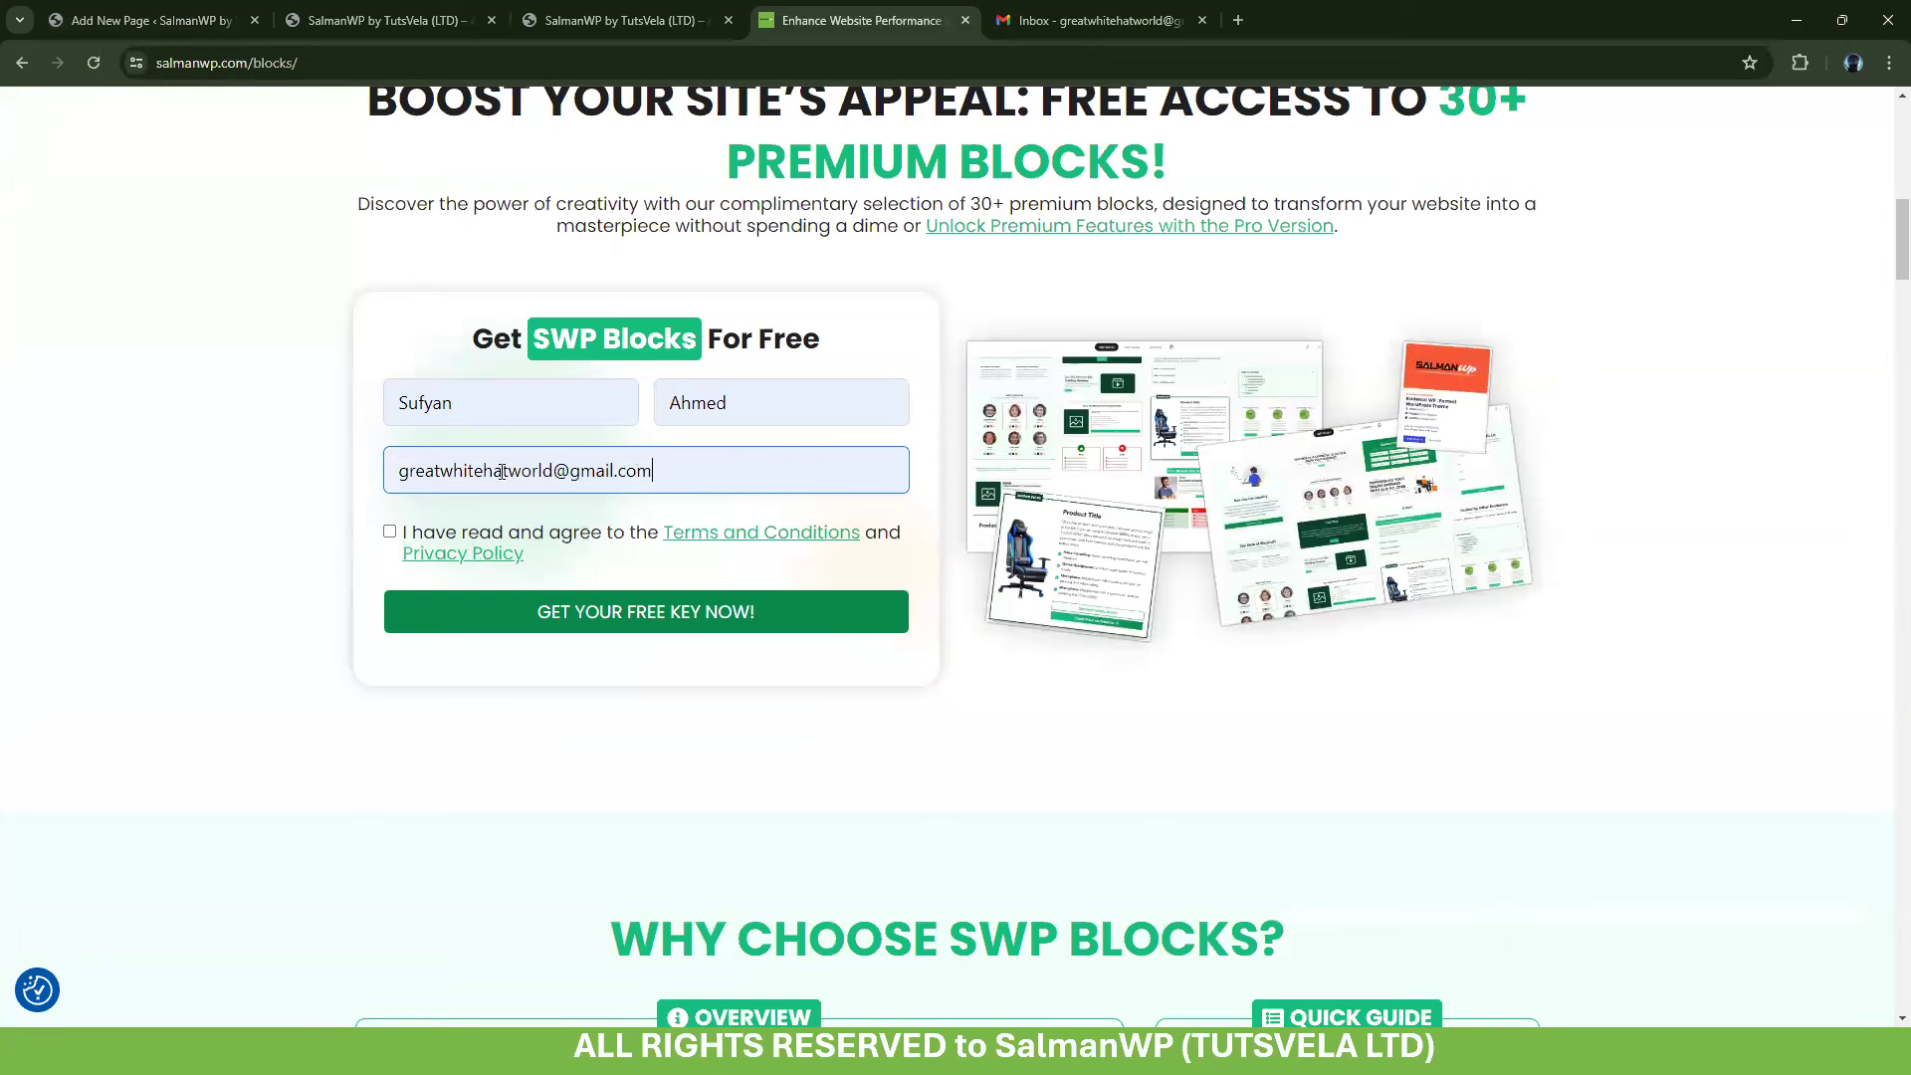
Add two dots within the email address's user name, then accept the terms and request the free key
type(".")
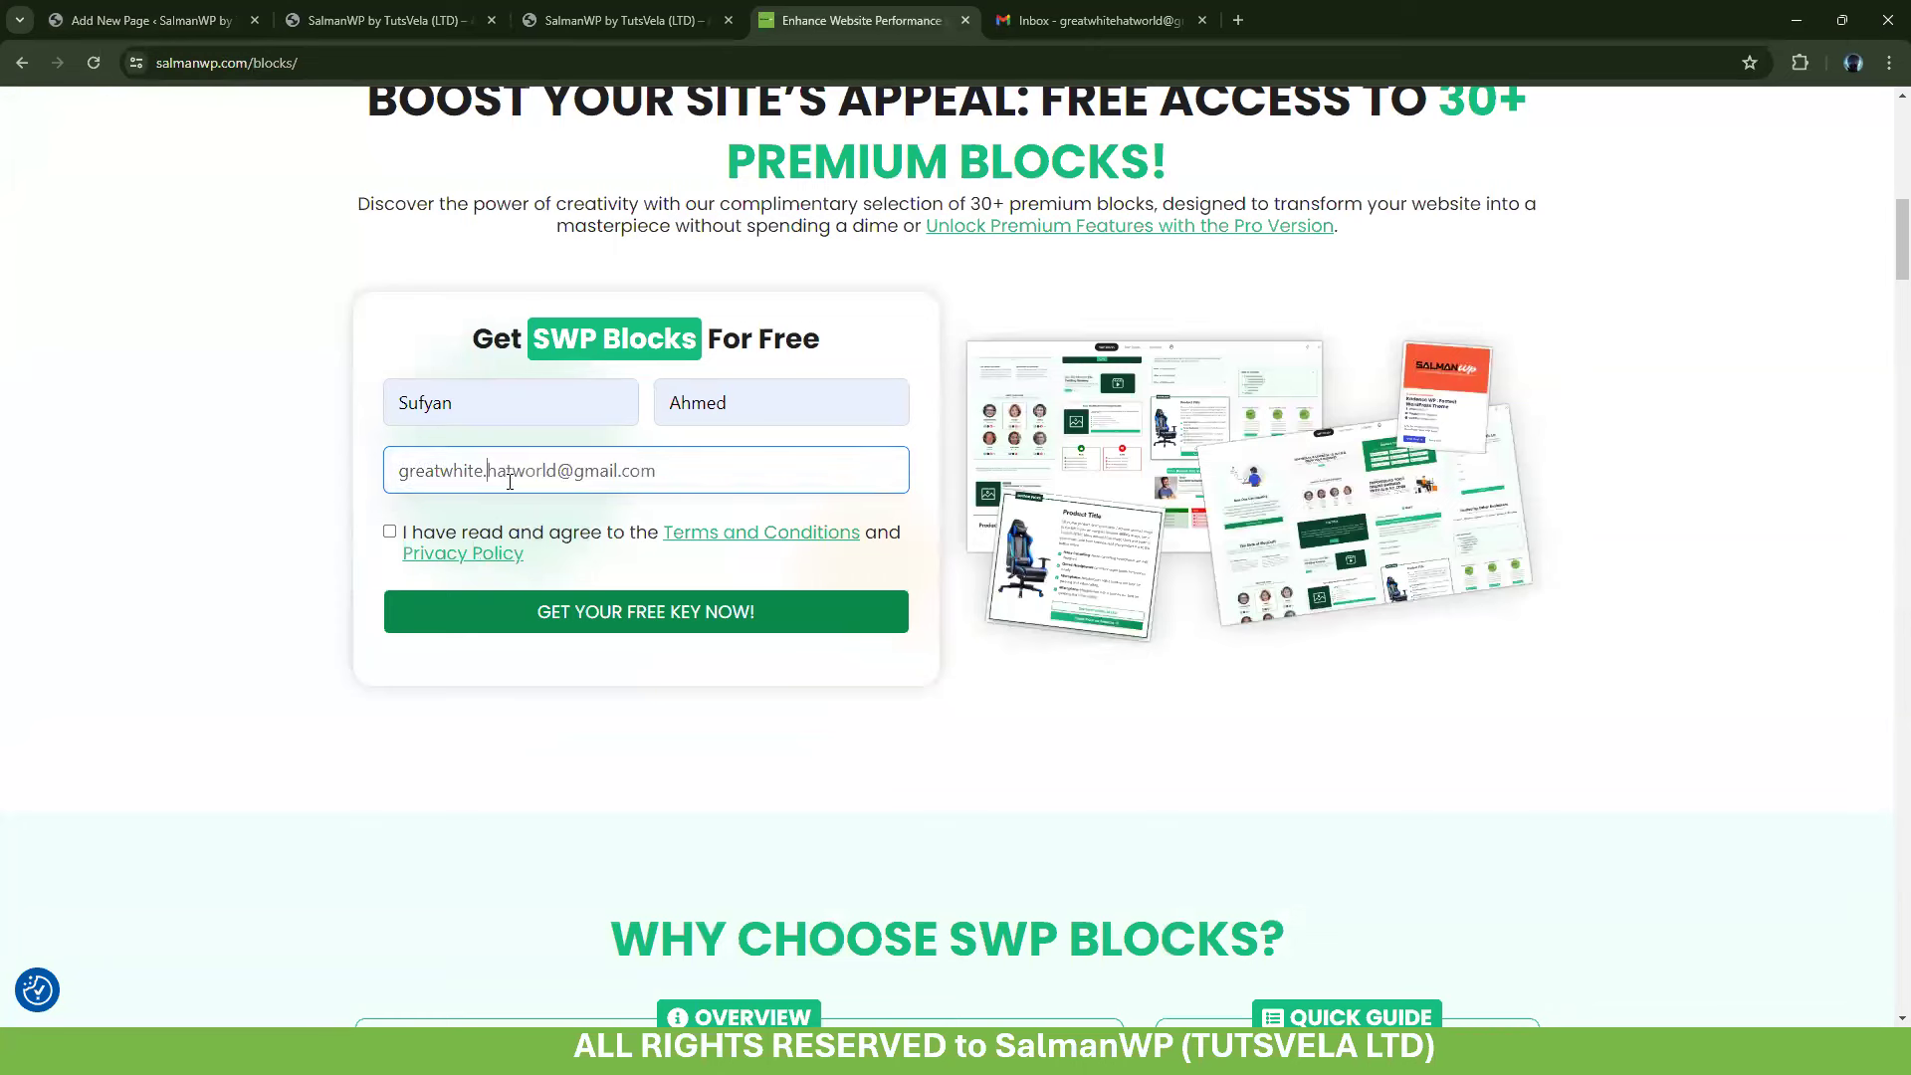
left_click(516, 470)
type(".")
left_click(390, 531)
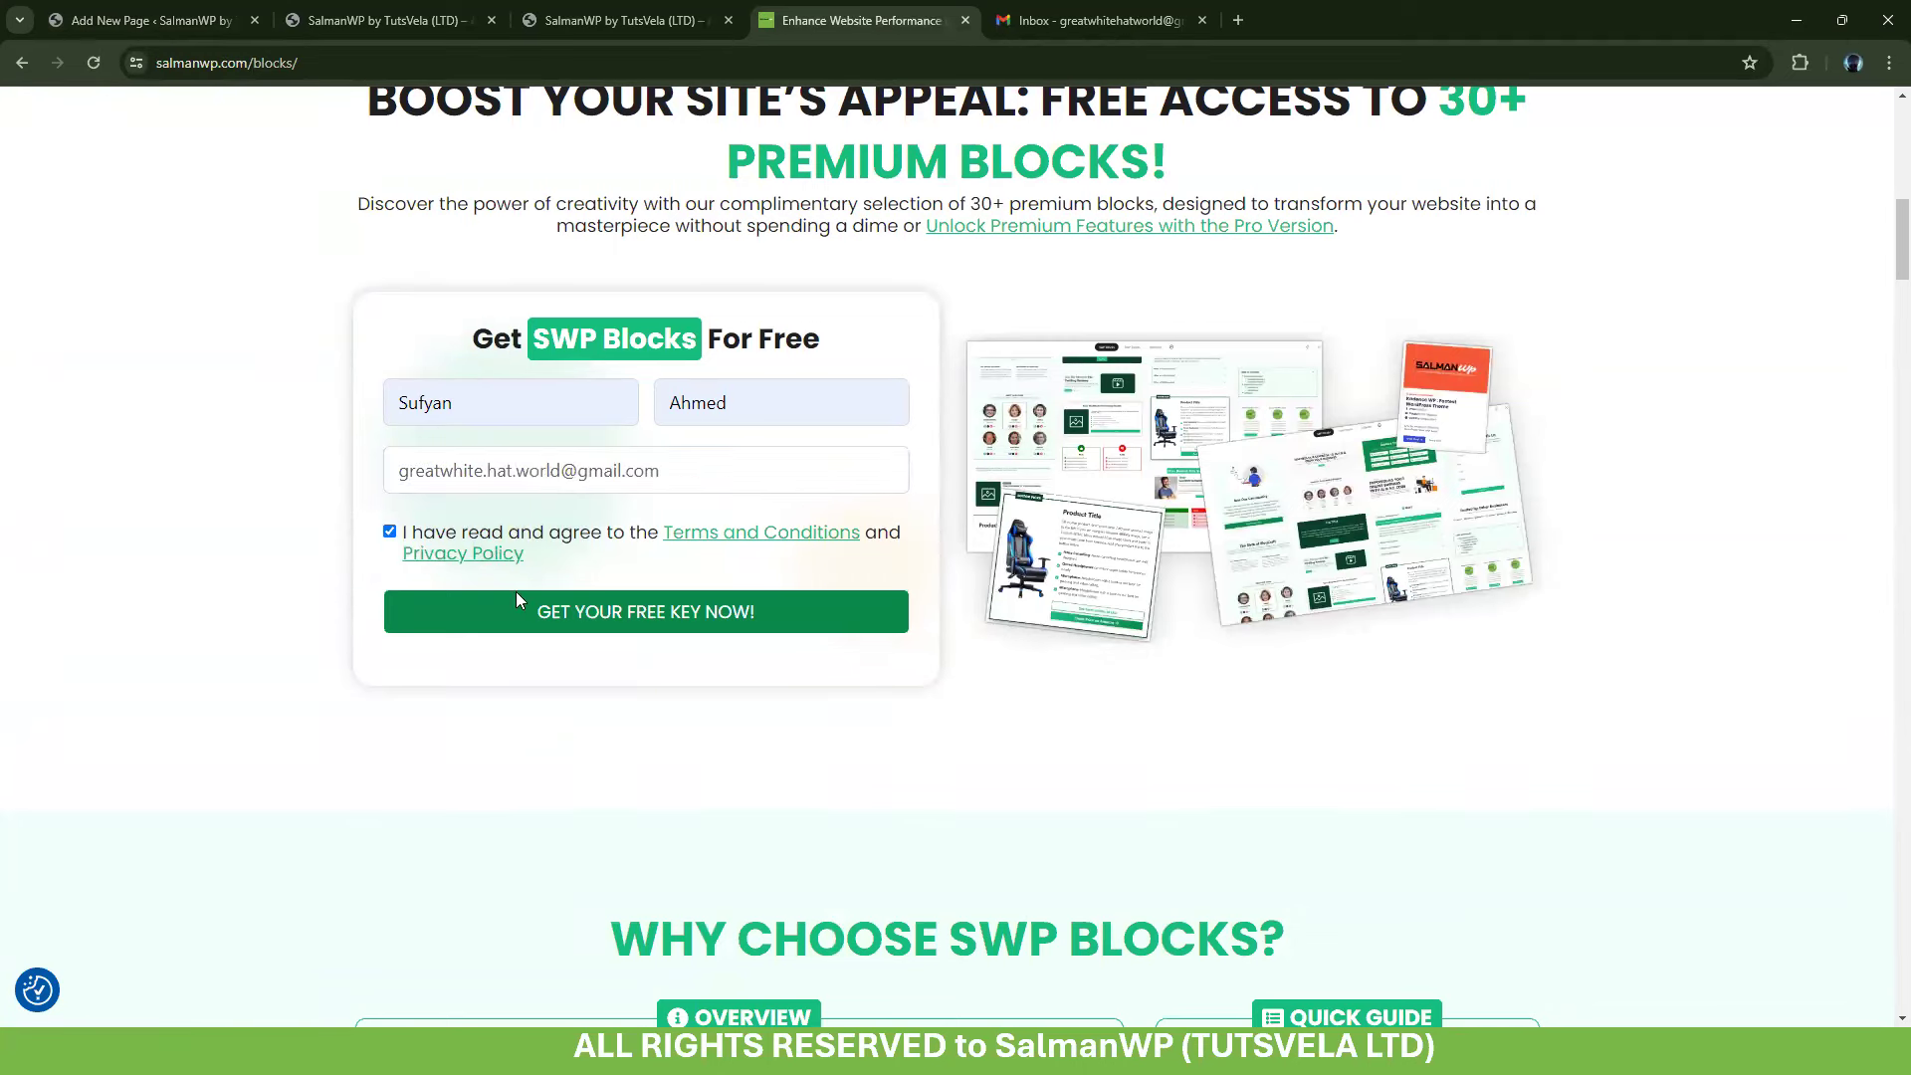
left_click(516, 597)
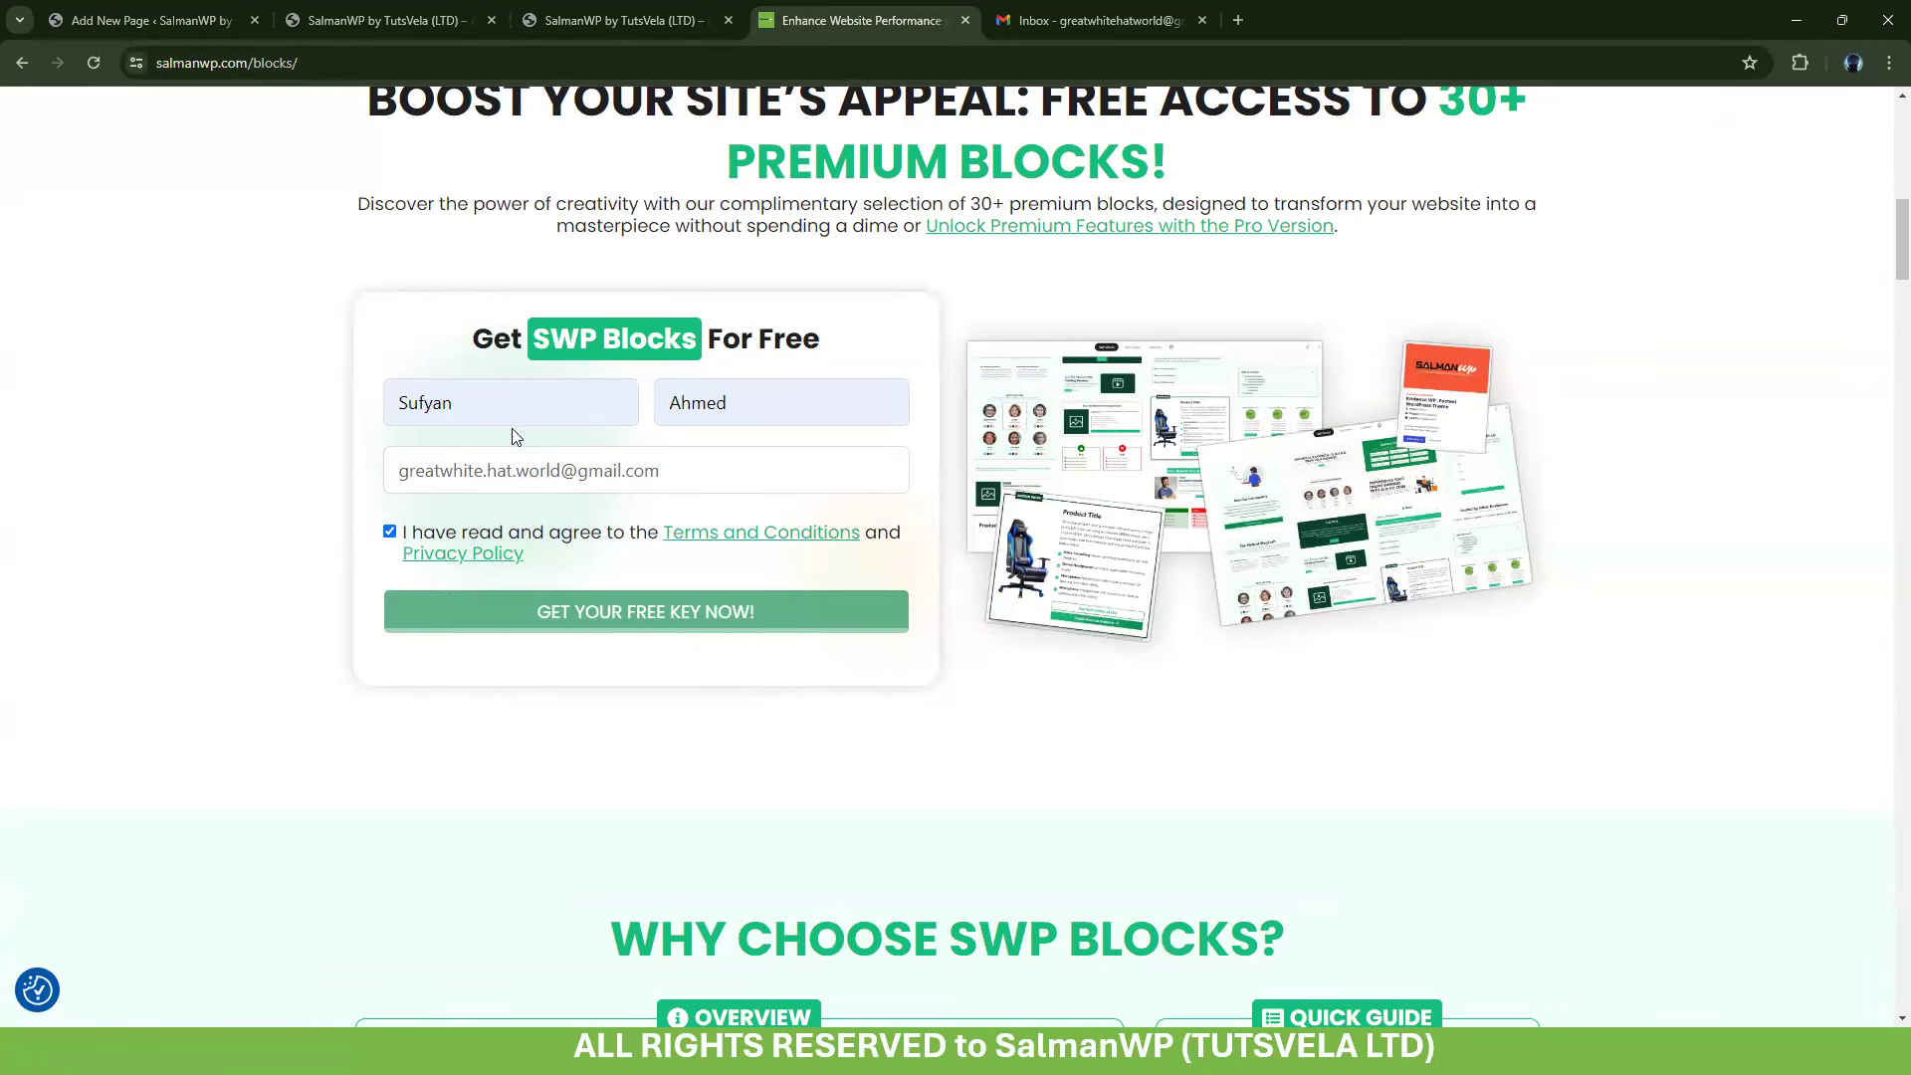
Refresh the Gmail inbox, open the new "Please confirm your form submission" email, and confirm the submission
left_click(1089, 20)
left_click(338, 185)
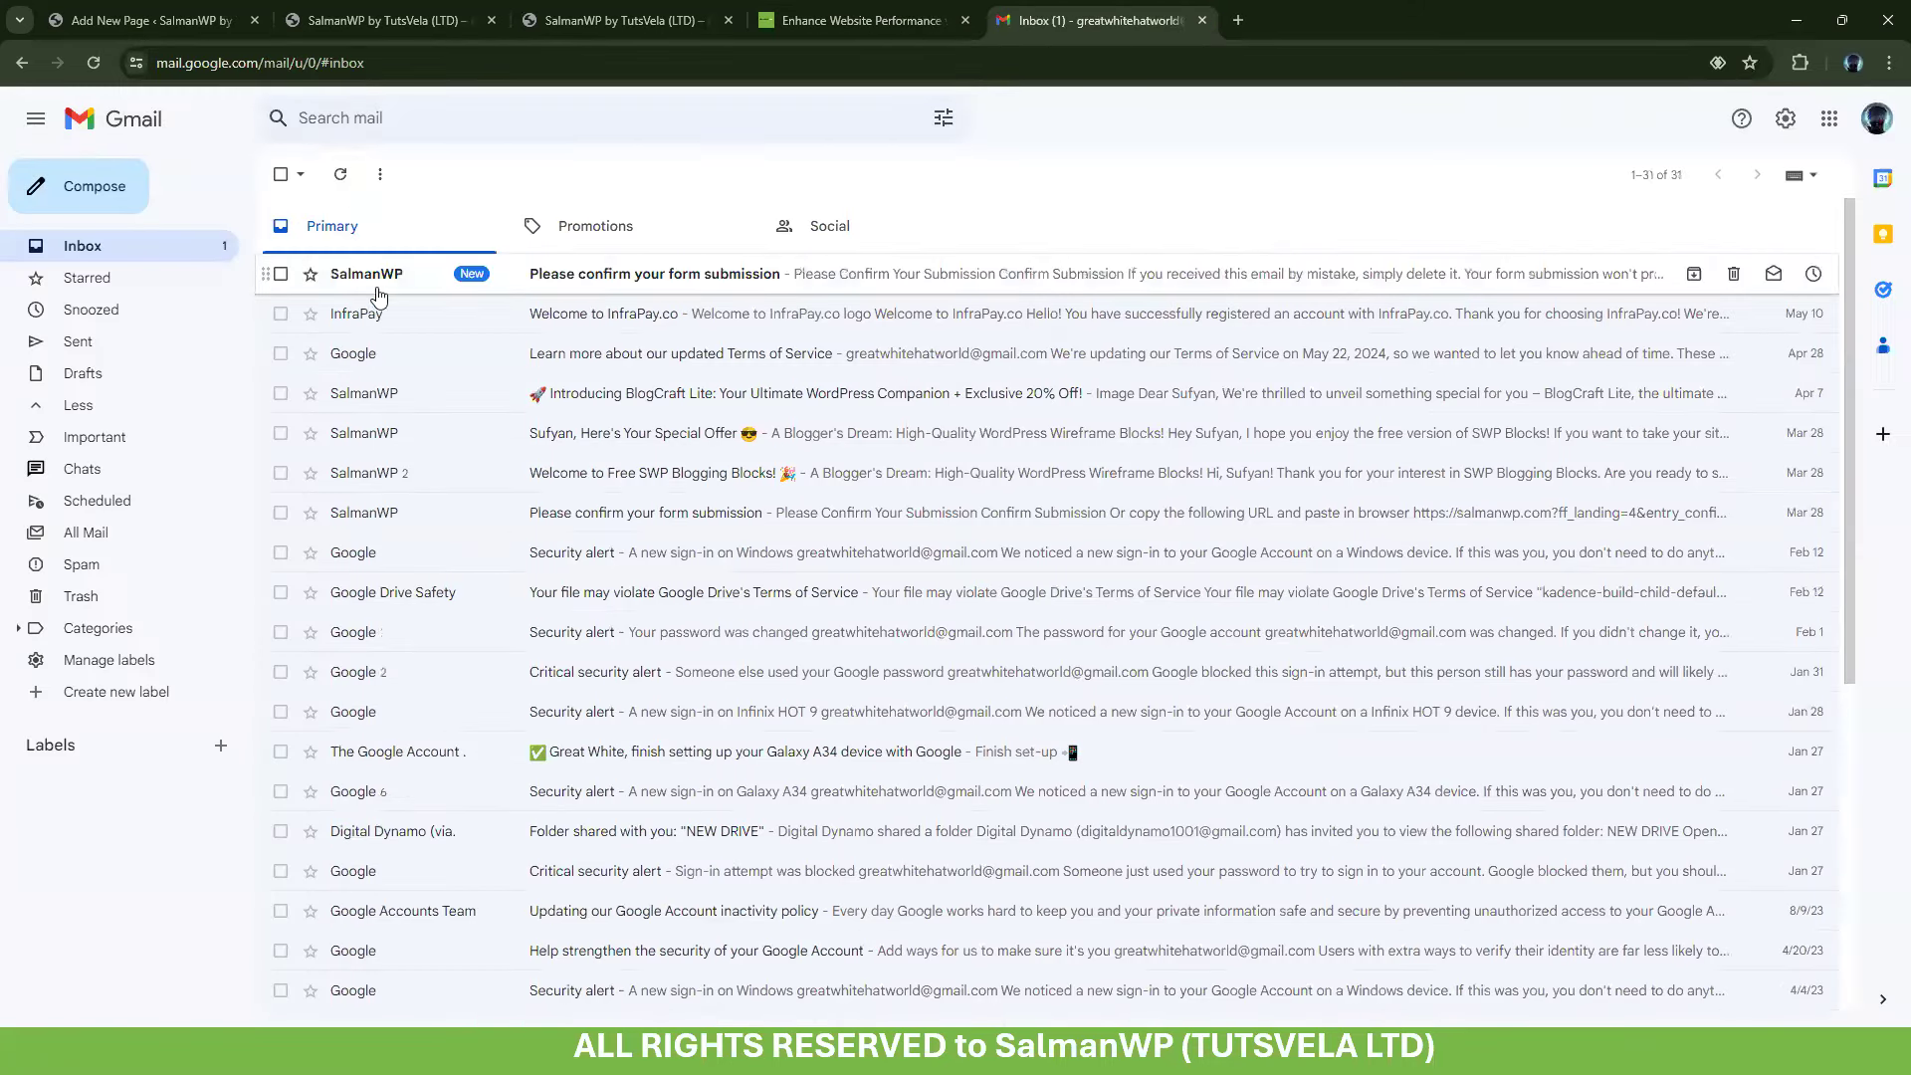
left_click(625, 283)
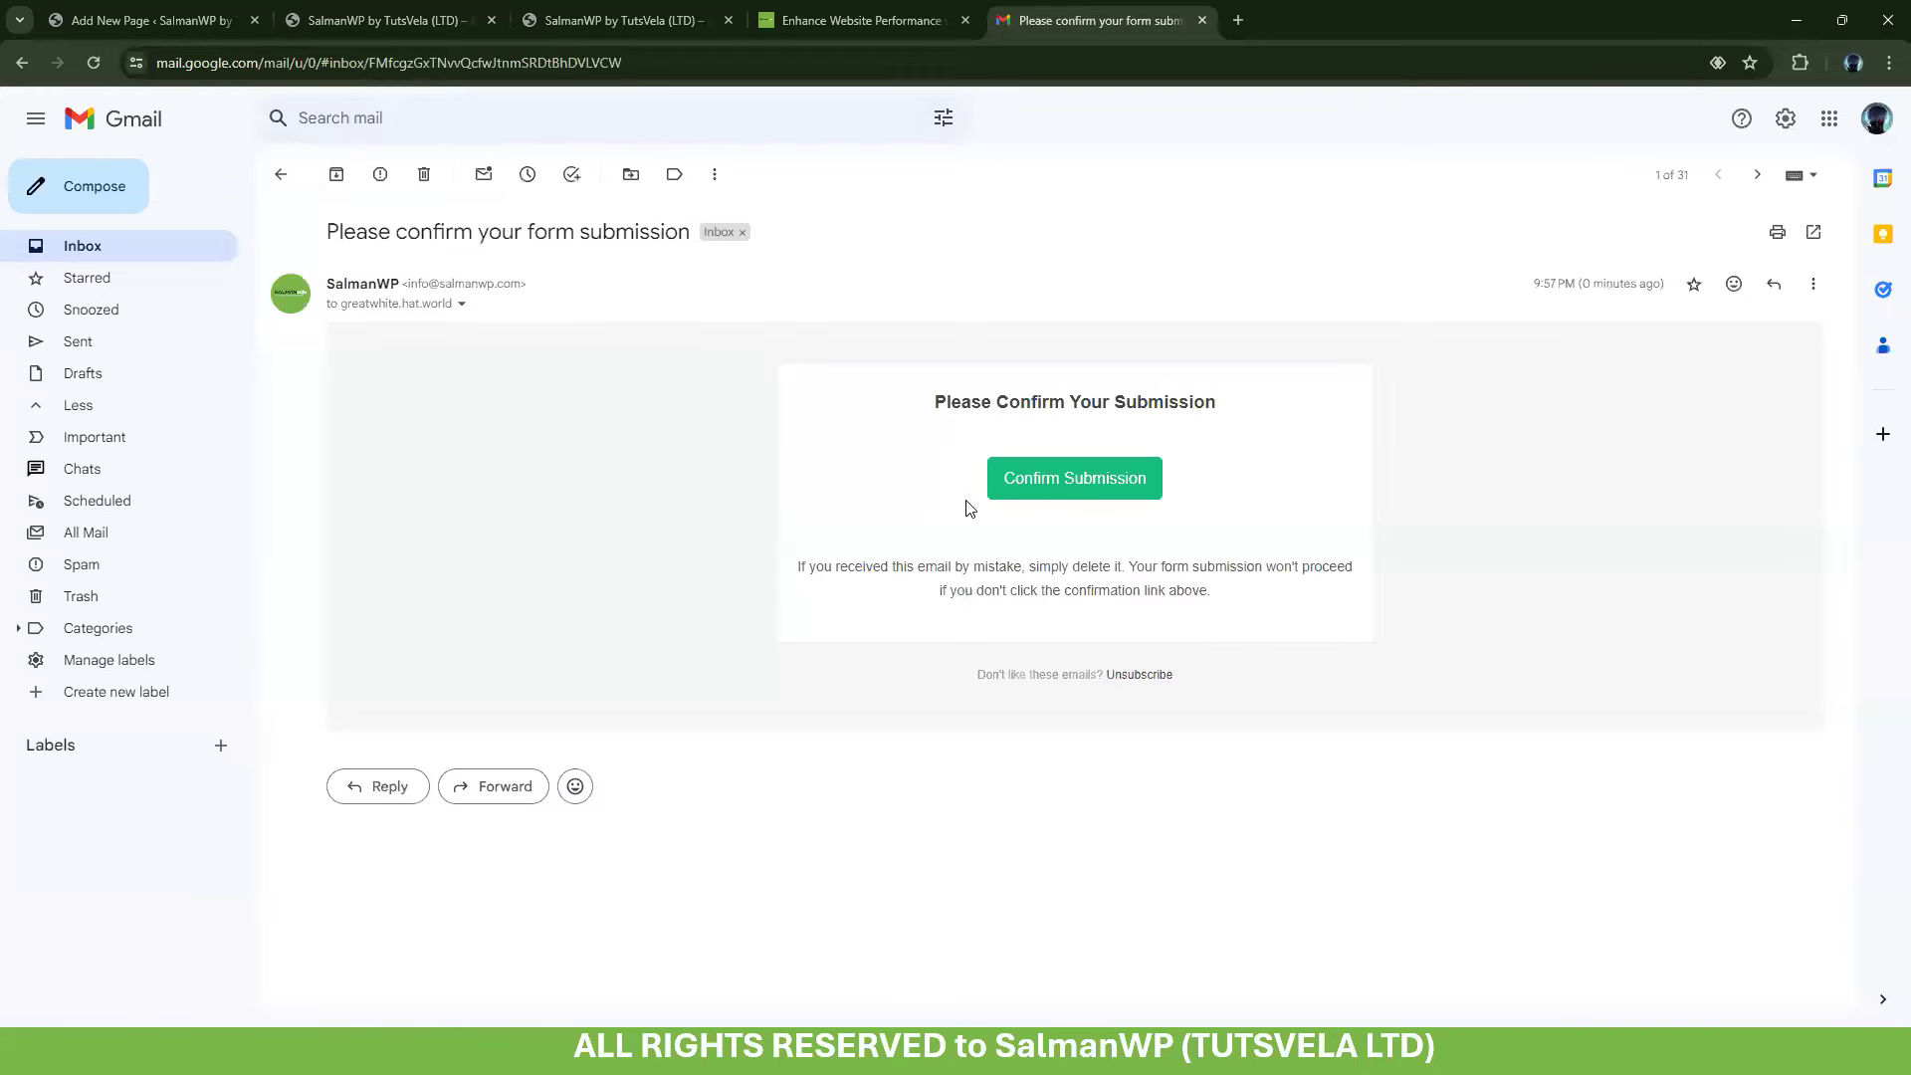
left_click(1087, 485)
Return Gmail to the message list, and read and close the registration confirmation page
key("ctrl+shift+Tab")
left_click(280, 175)
left_click(1386, 12)
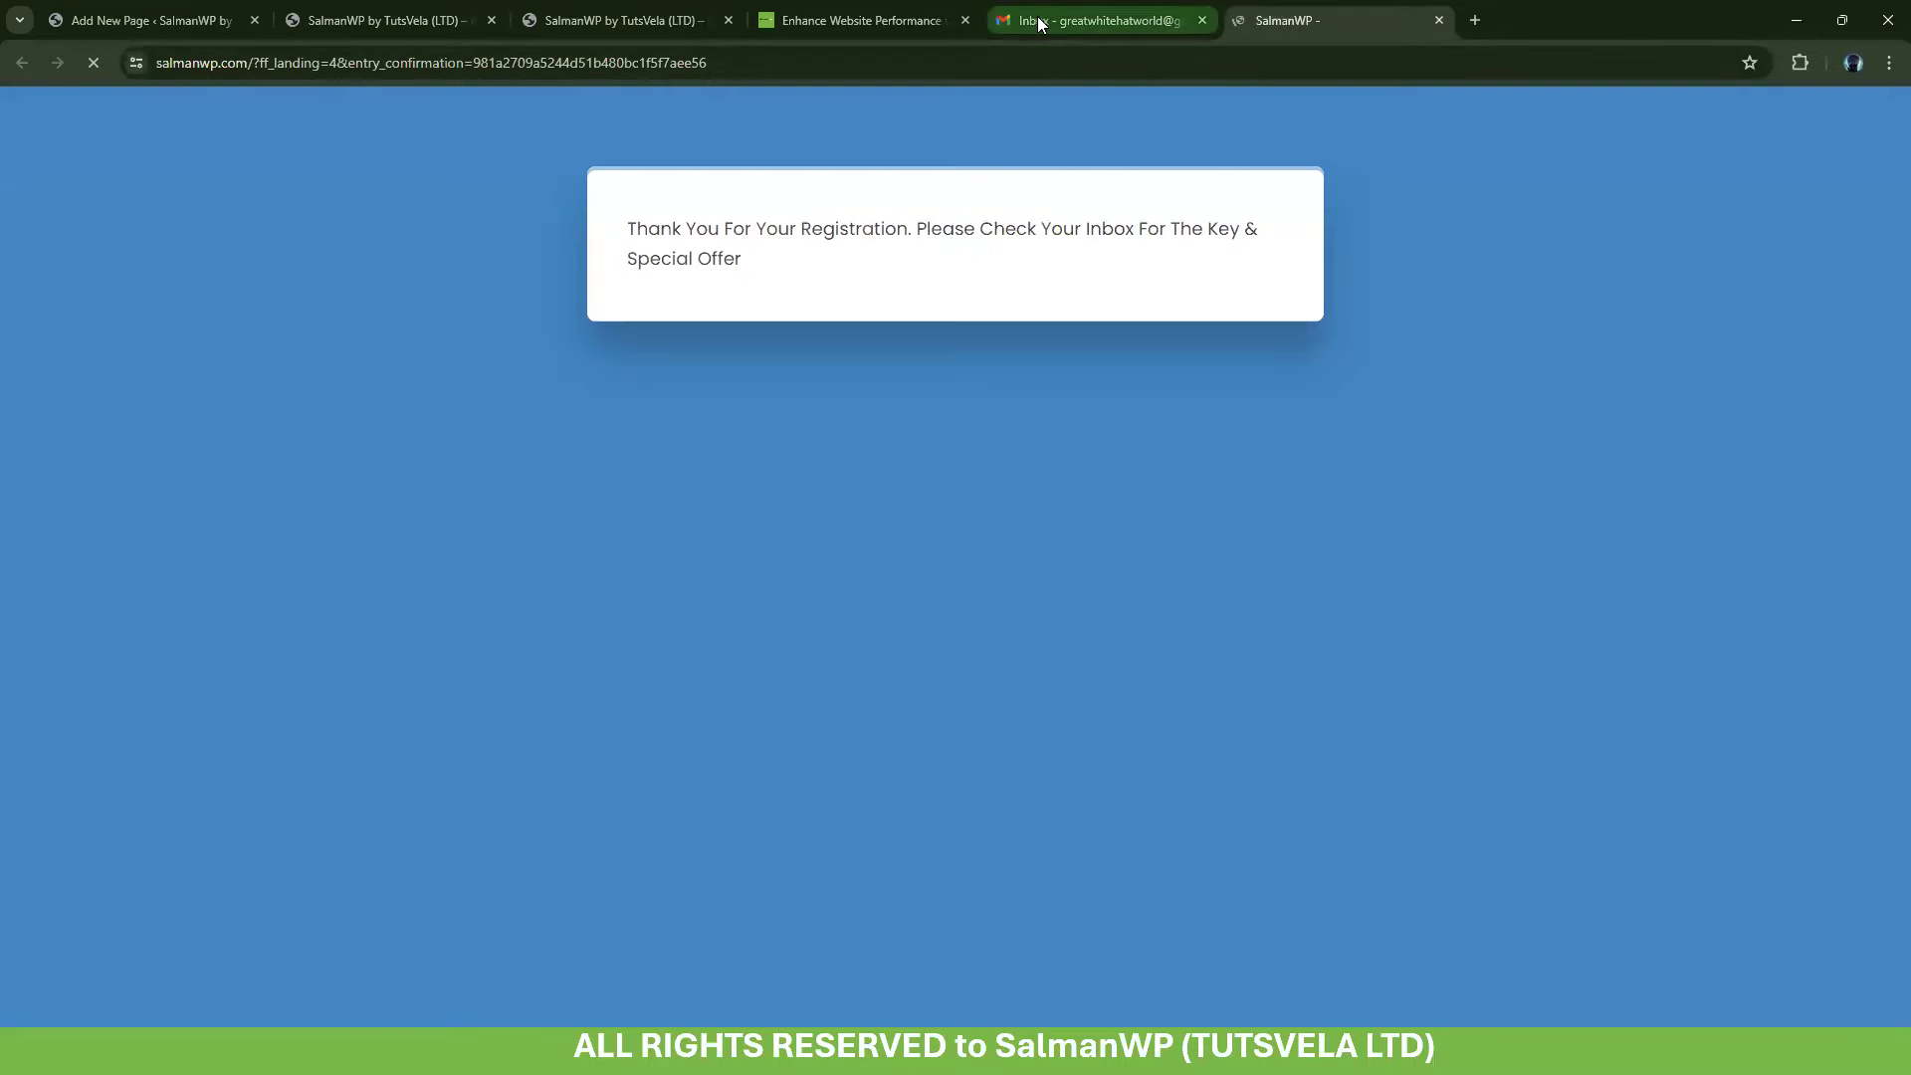
left_click_drag(649, 221, 1243, 274)
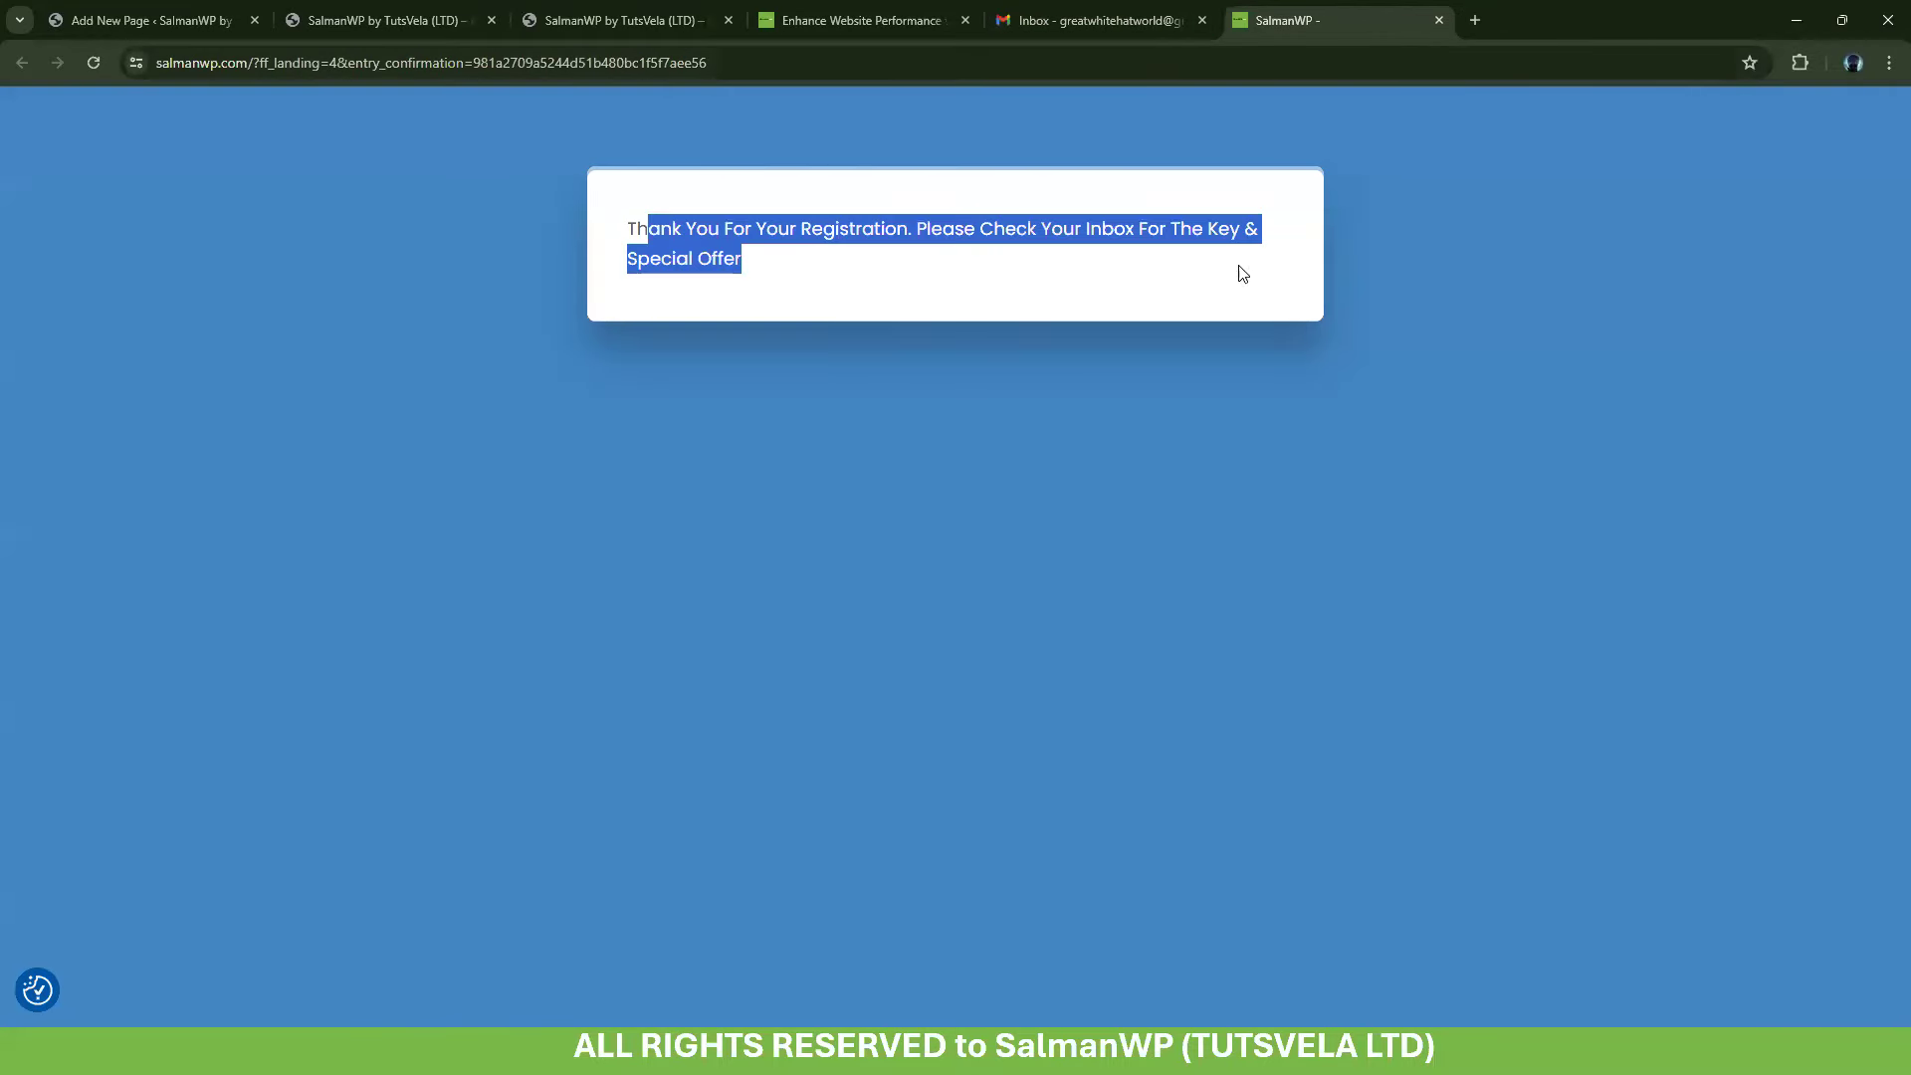
left_click(1438, 20)
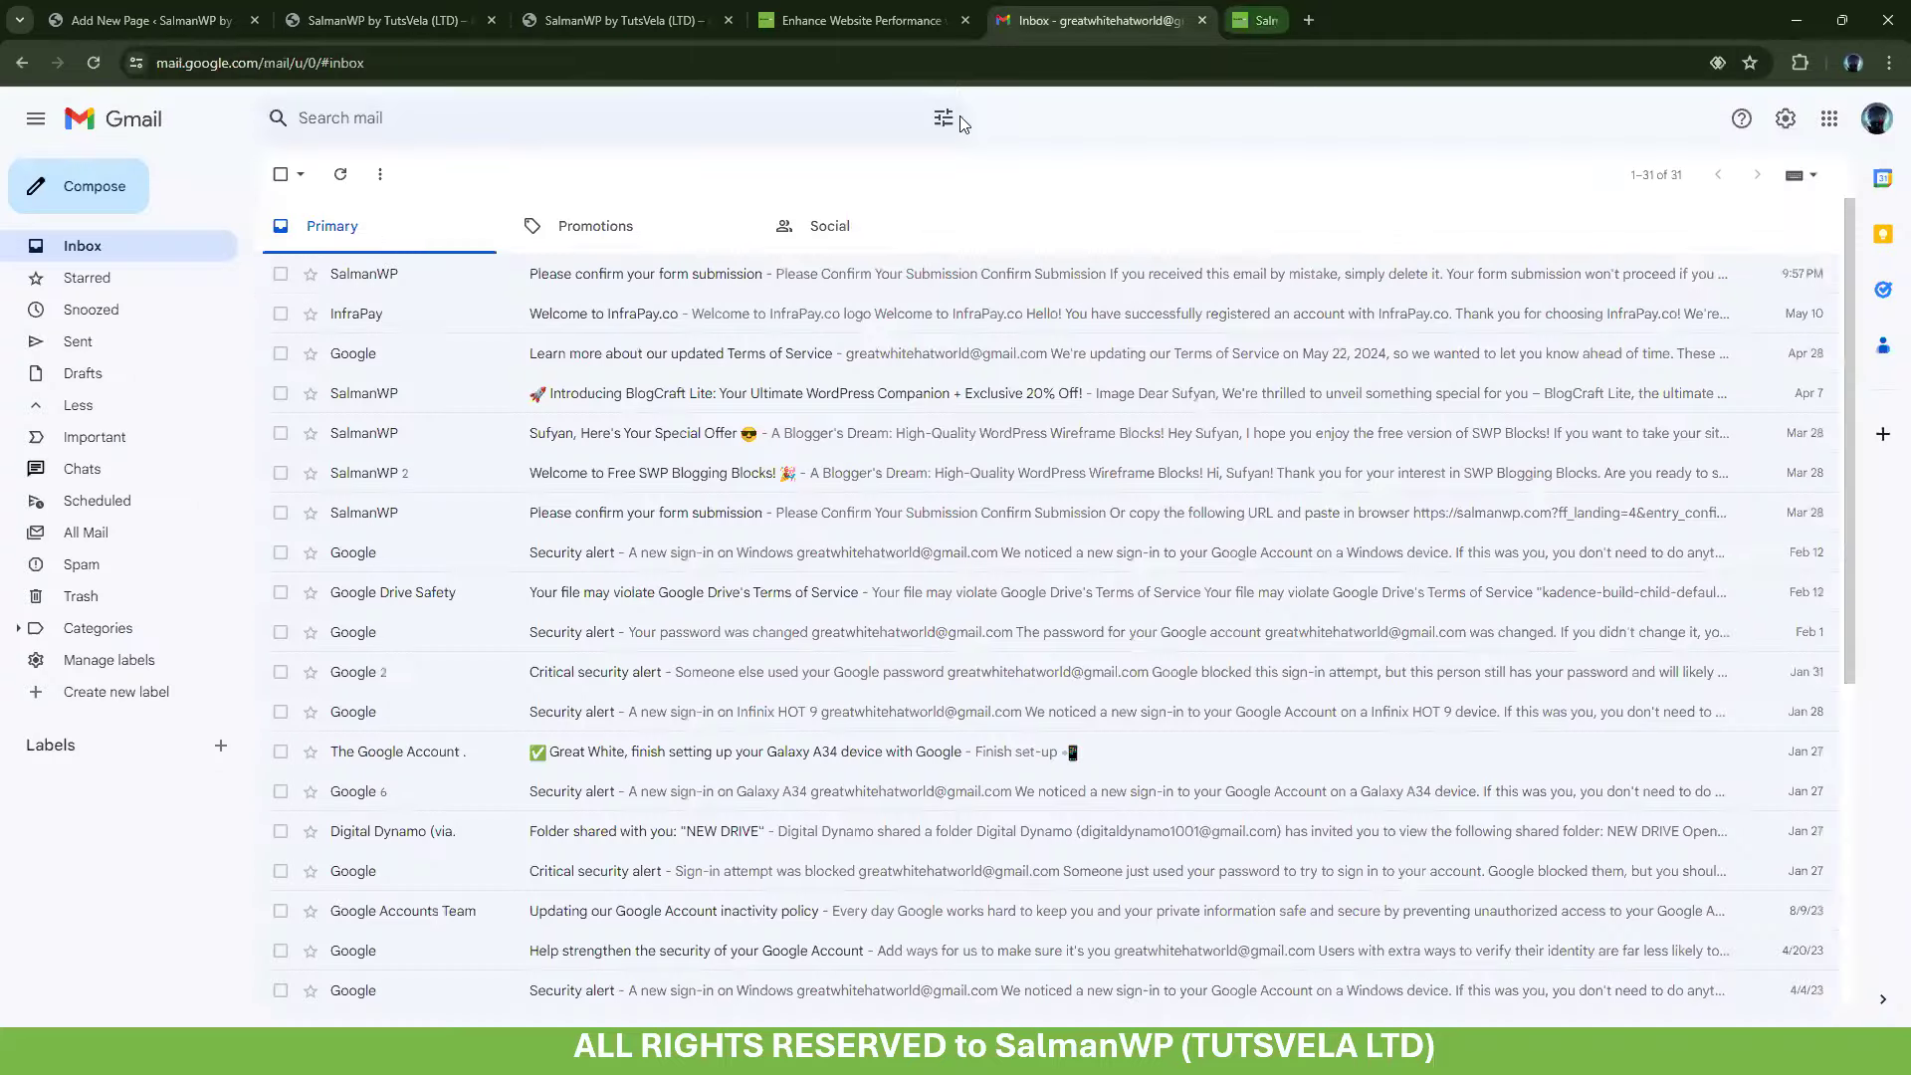
Refresh the inbox, open the new "Welcome to SWP Free Block Library!" email, and read its block library access steps
left_click(346, 178)
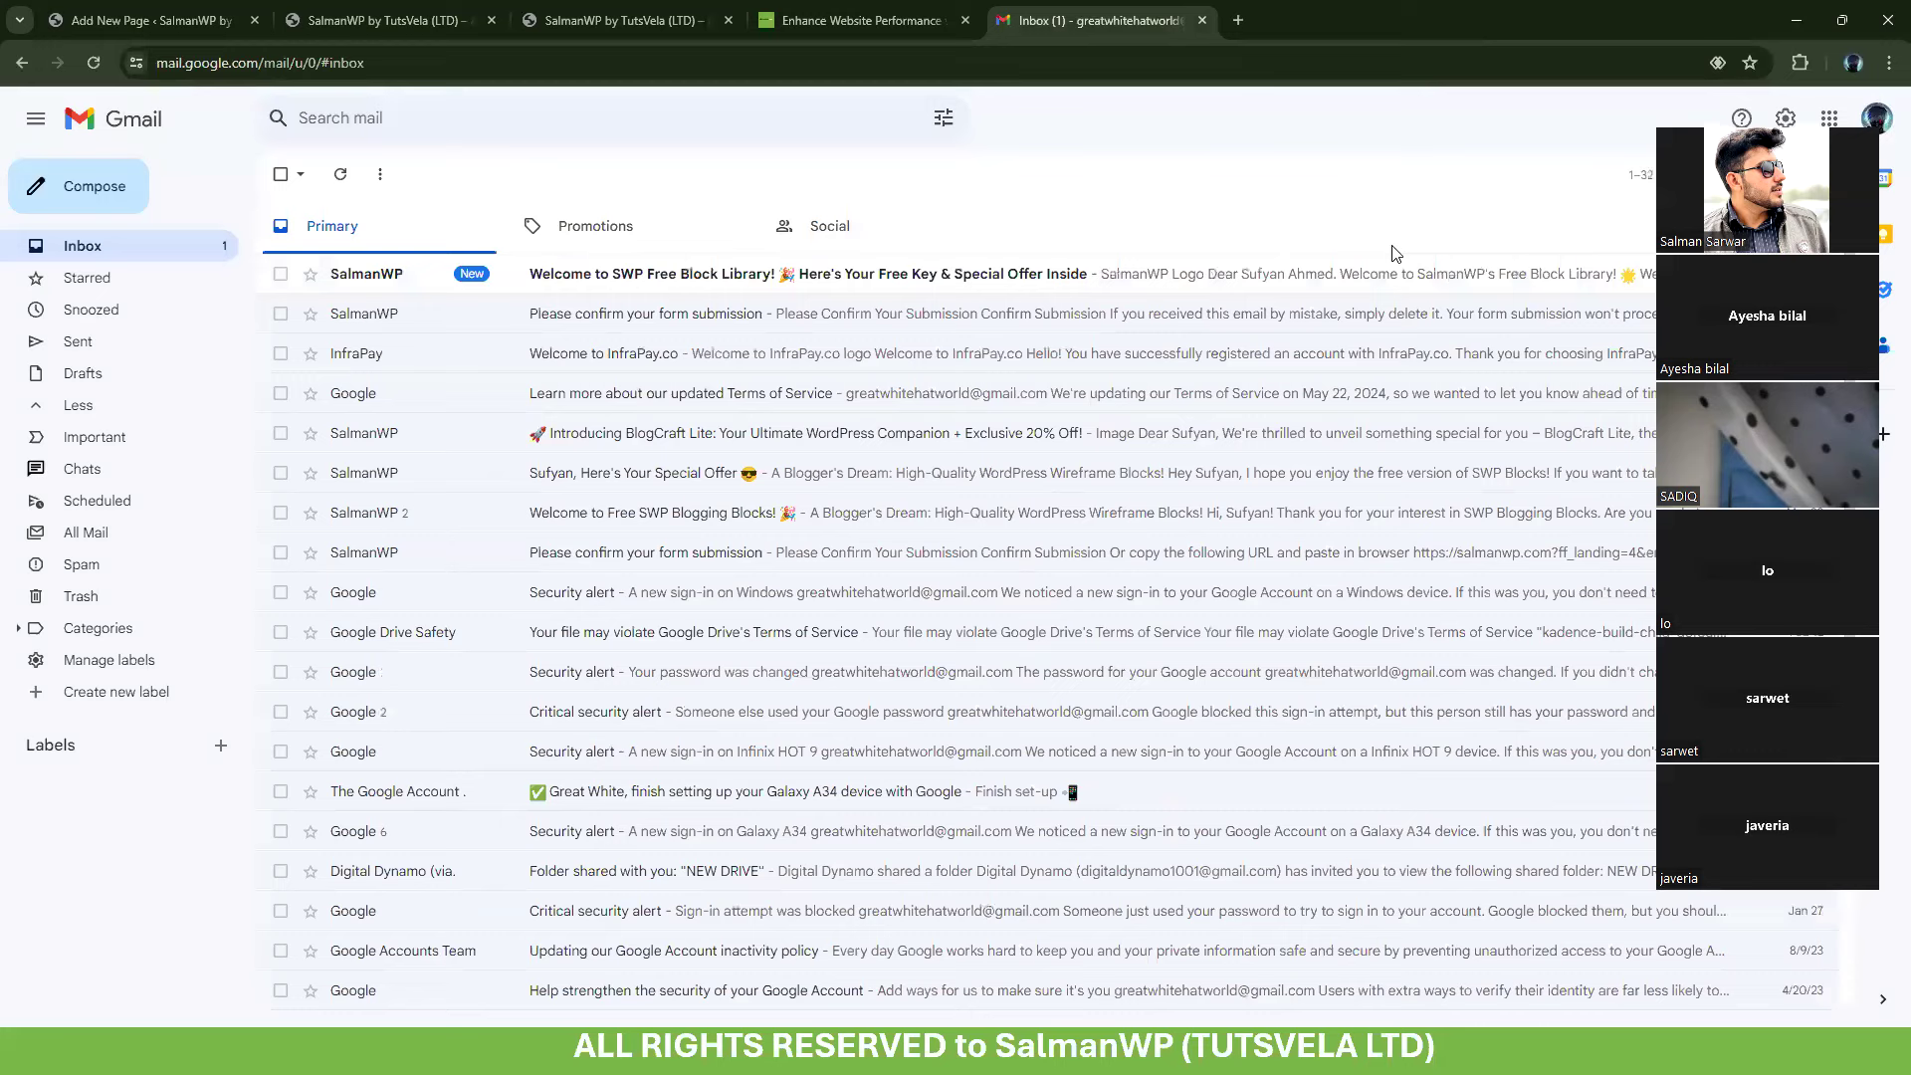
left_click(498, 278)
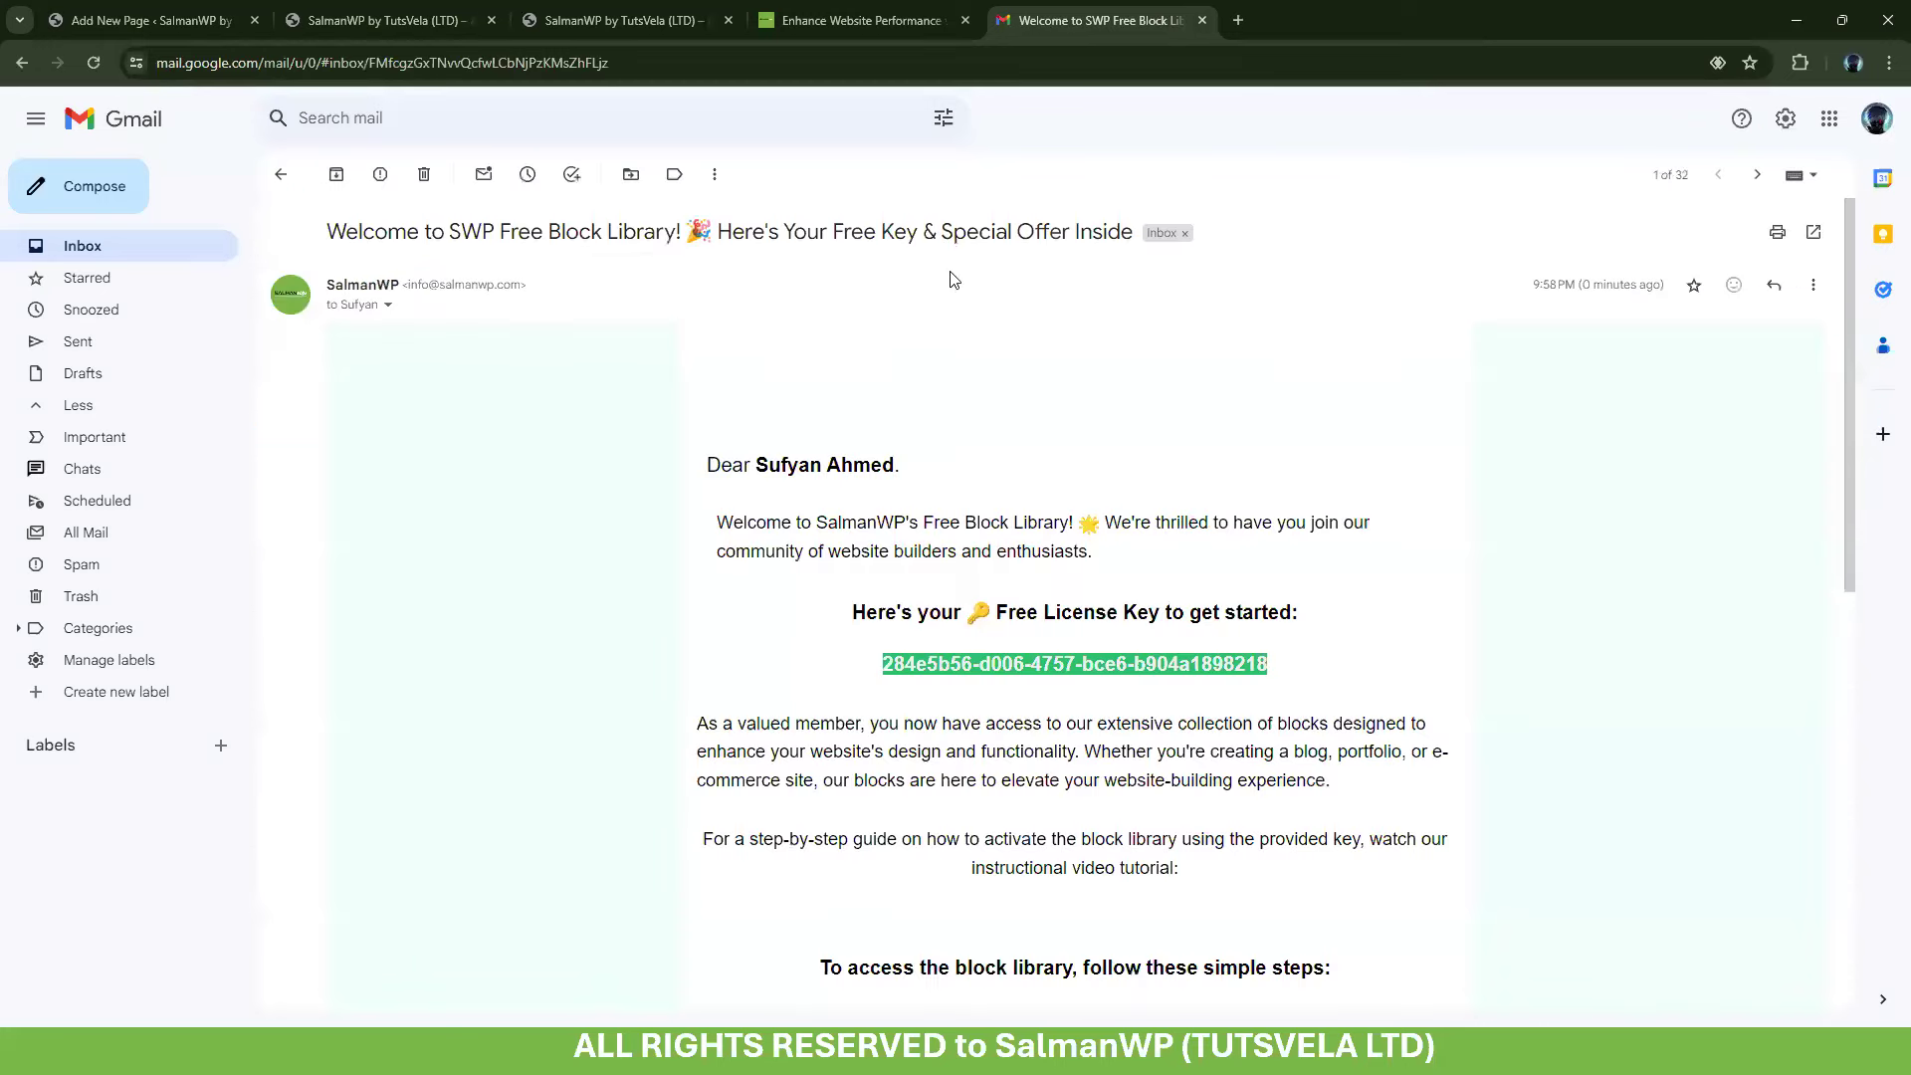
scroll(951, 279, "down", 8)
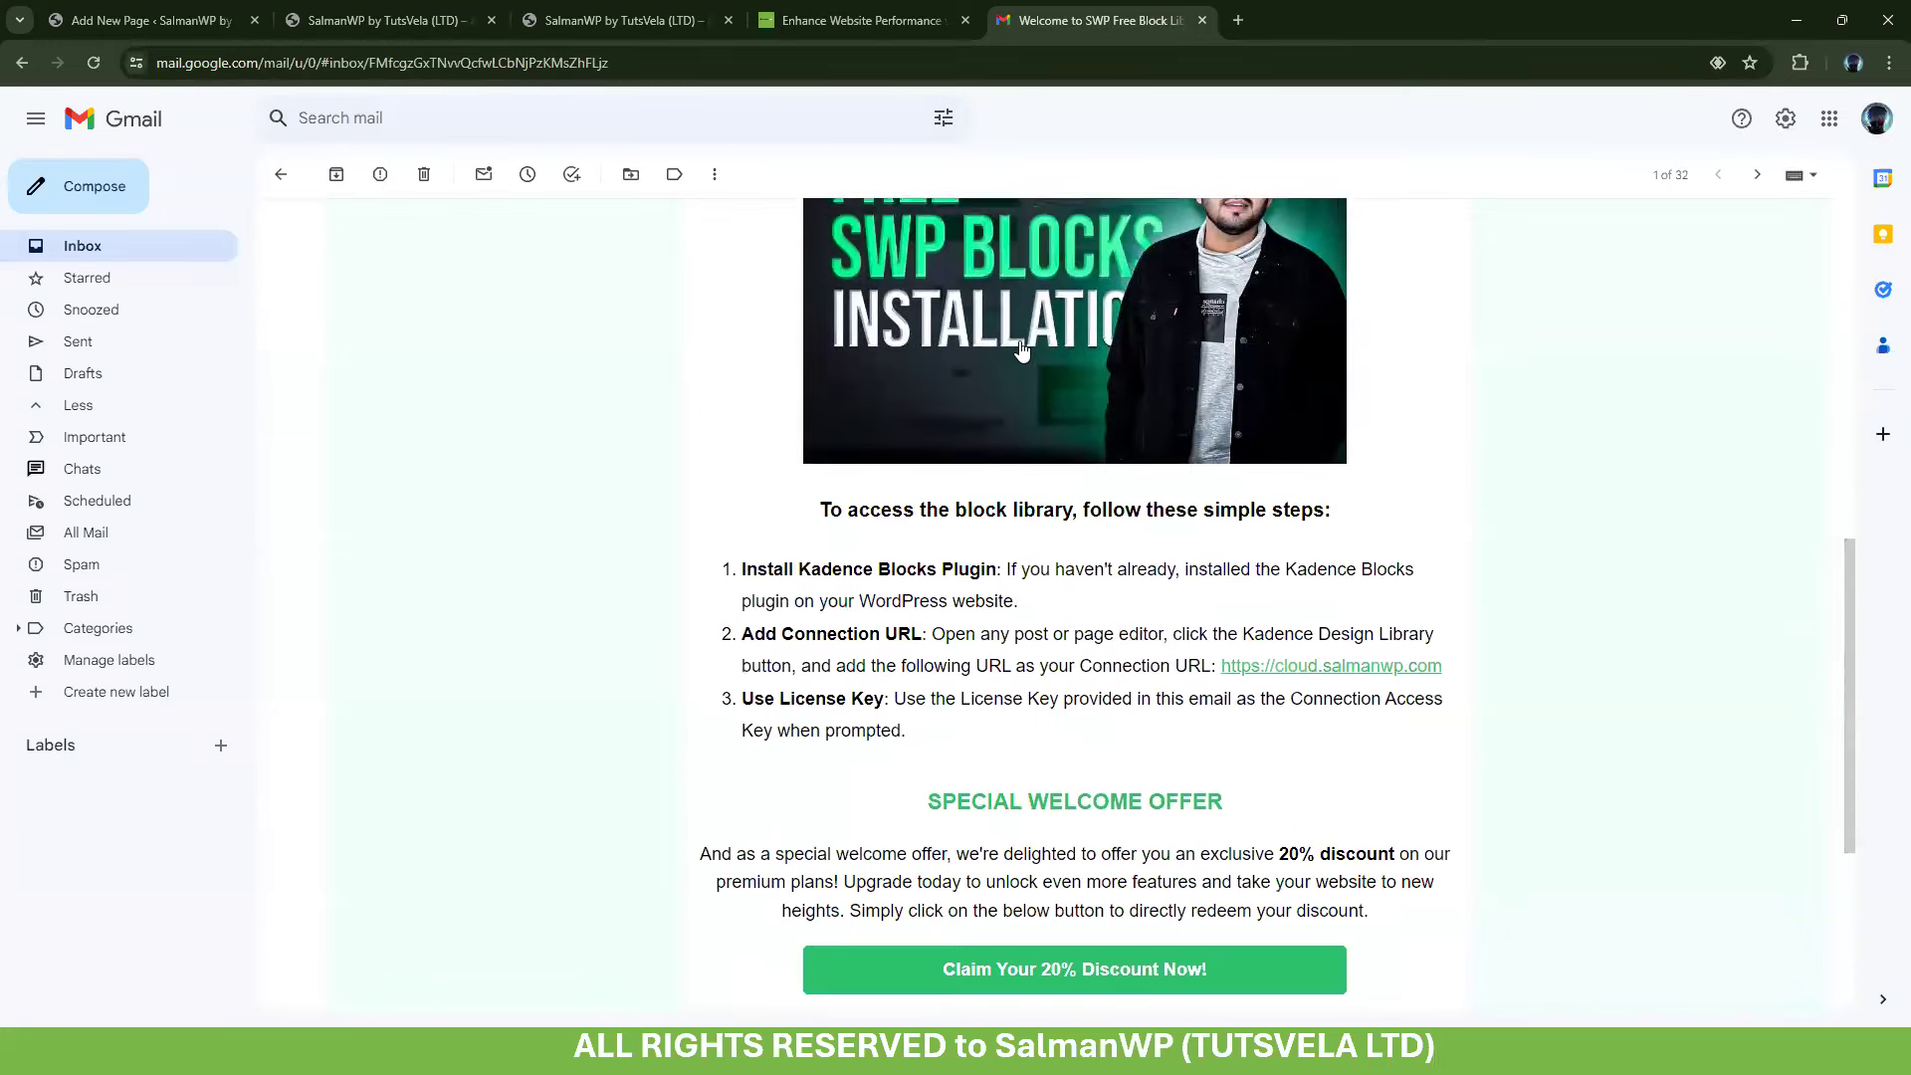
scroll(1022, 349, "up", 1)
scroll(946, 363, "down", 3)
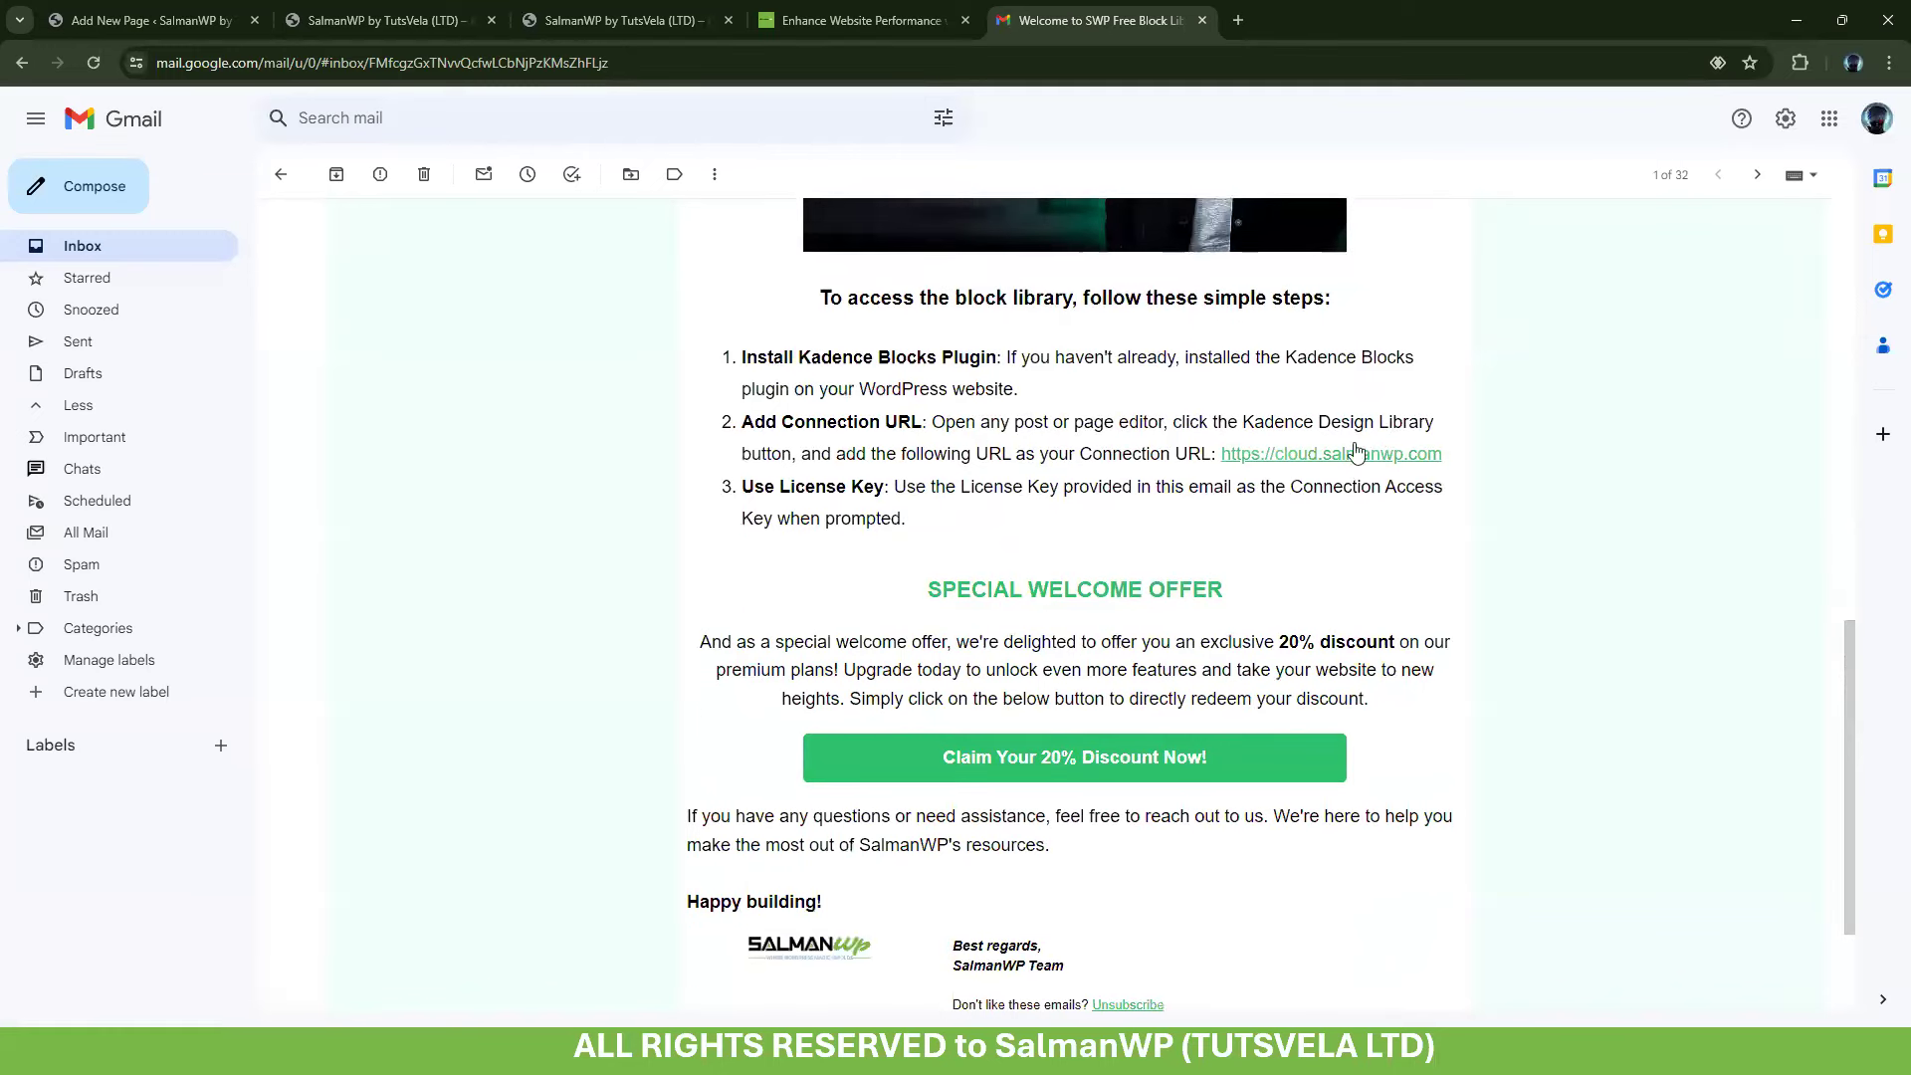
left_click_drag(1447, 456, 1218, 455)
key("ctrl+c")
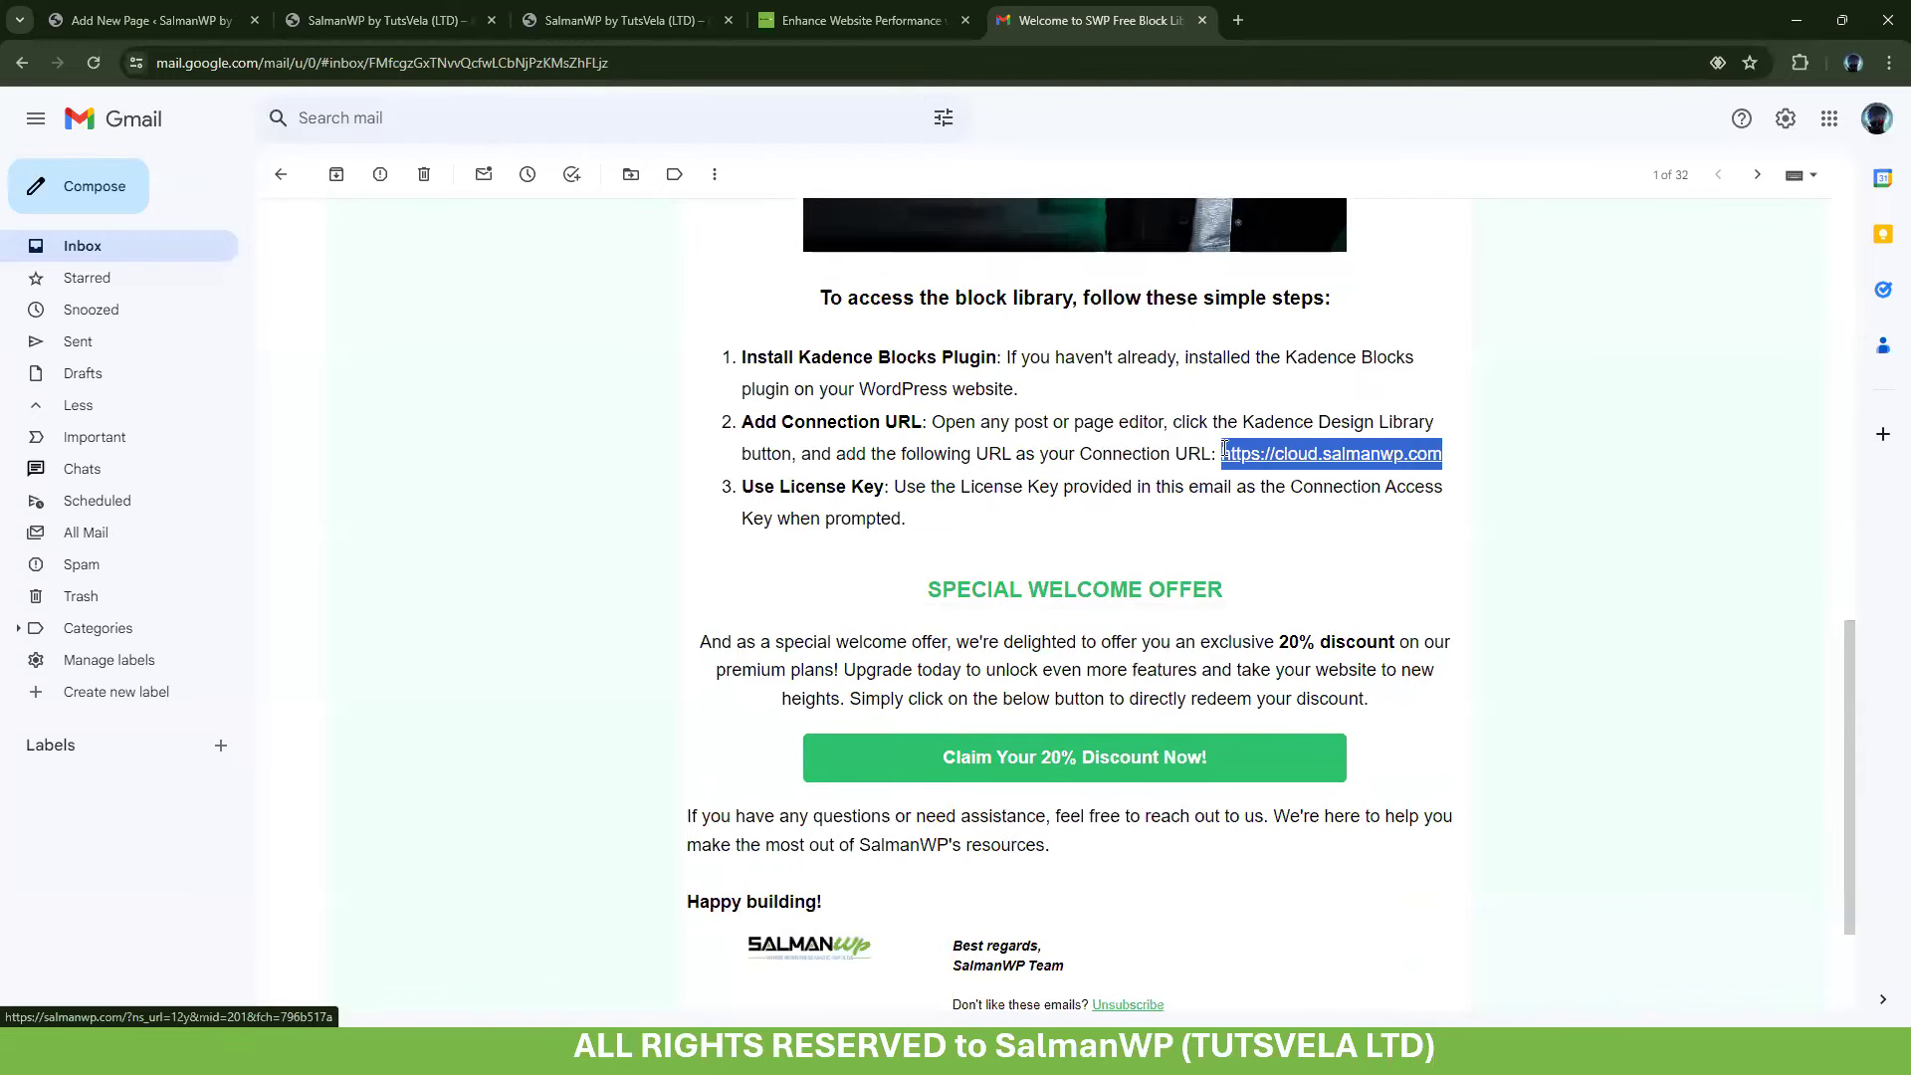
left_click(149, 20)
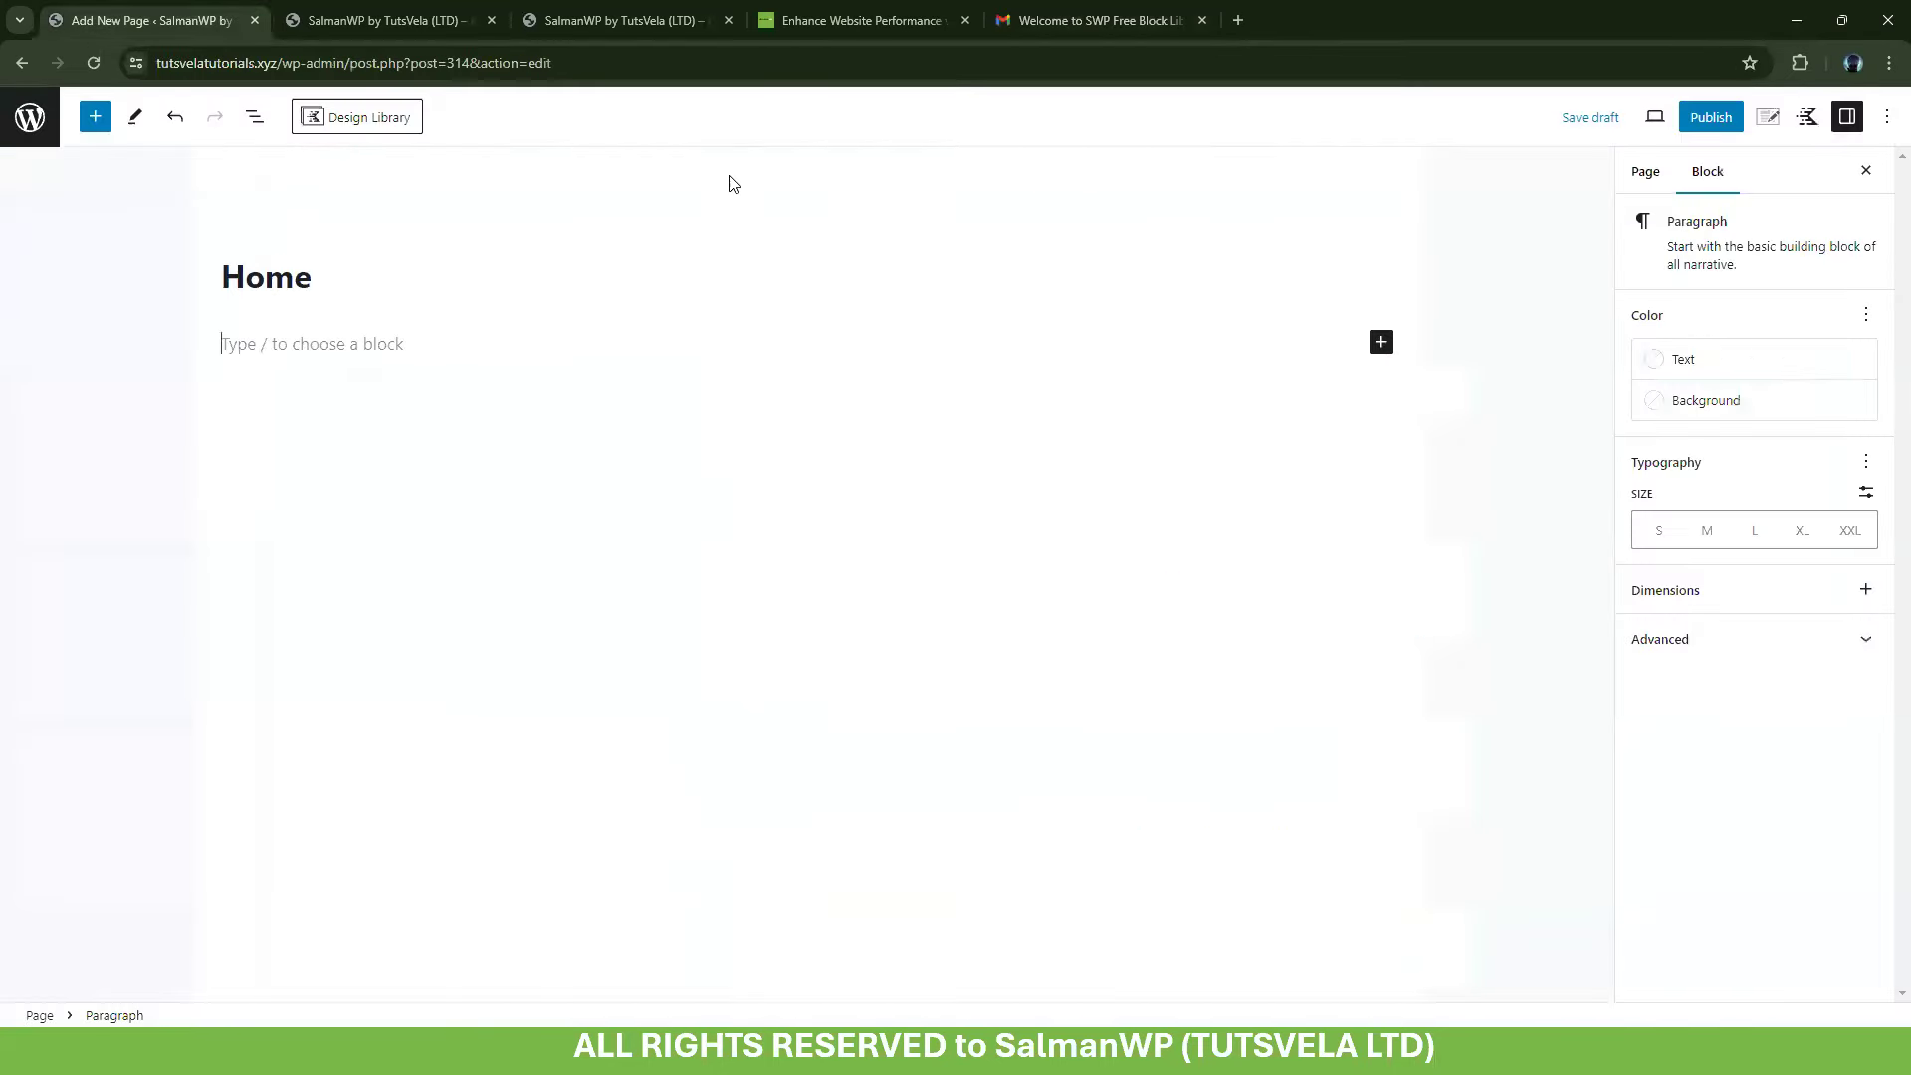
left_click(357, 117)
left_click(1124, 151)
left_click(802, 267)
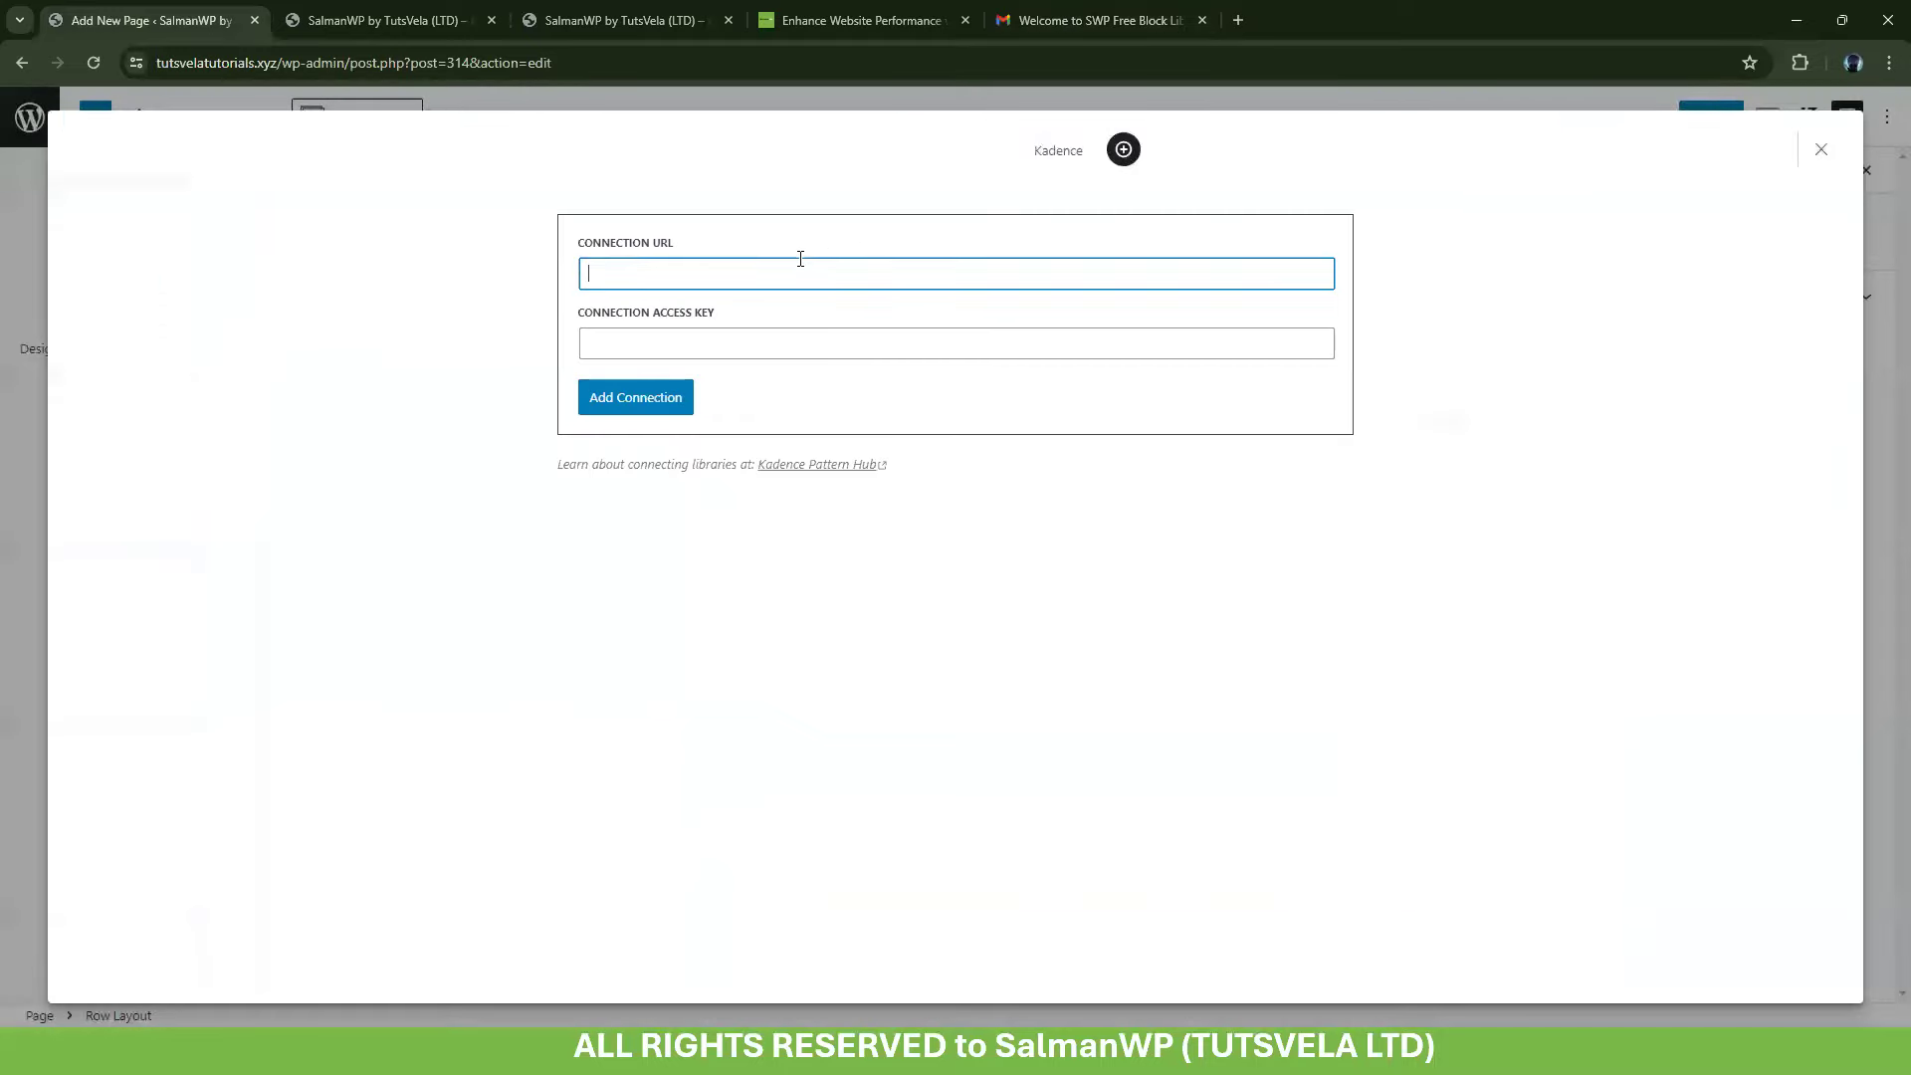
key("ctrl+v")
Copy the license key from the welcome email, paste it as the Connection Access Key in the Kadence Design Library, and submit the connection
left_click(1176, 8)
scroll(1040, 398, "up", 9)
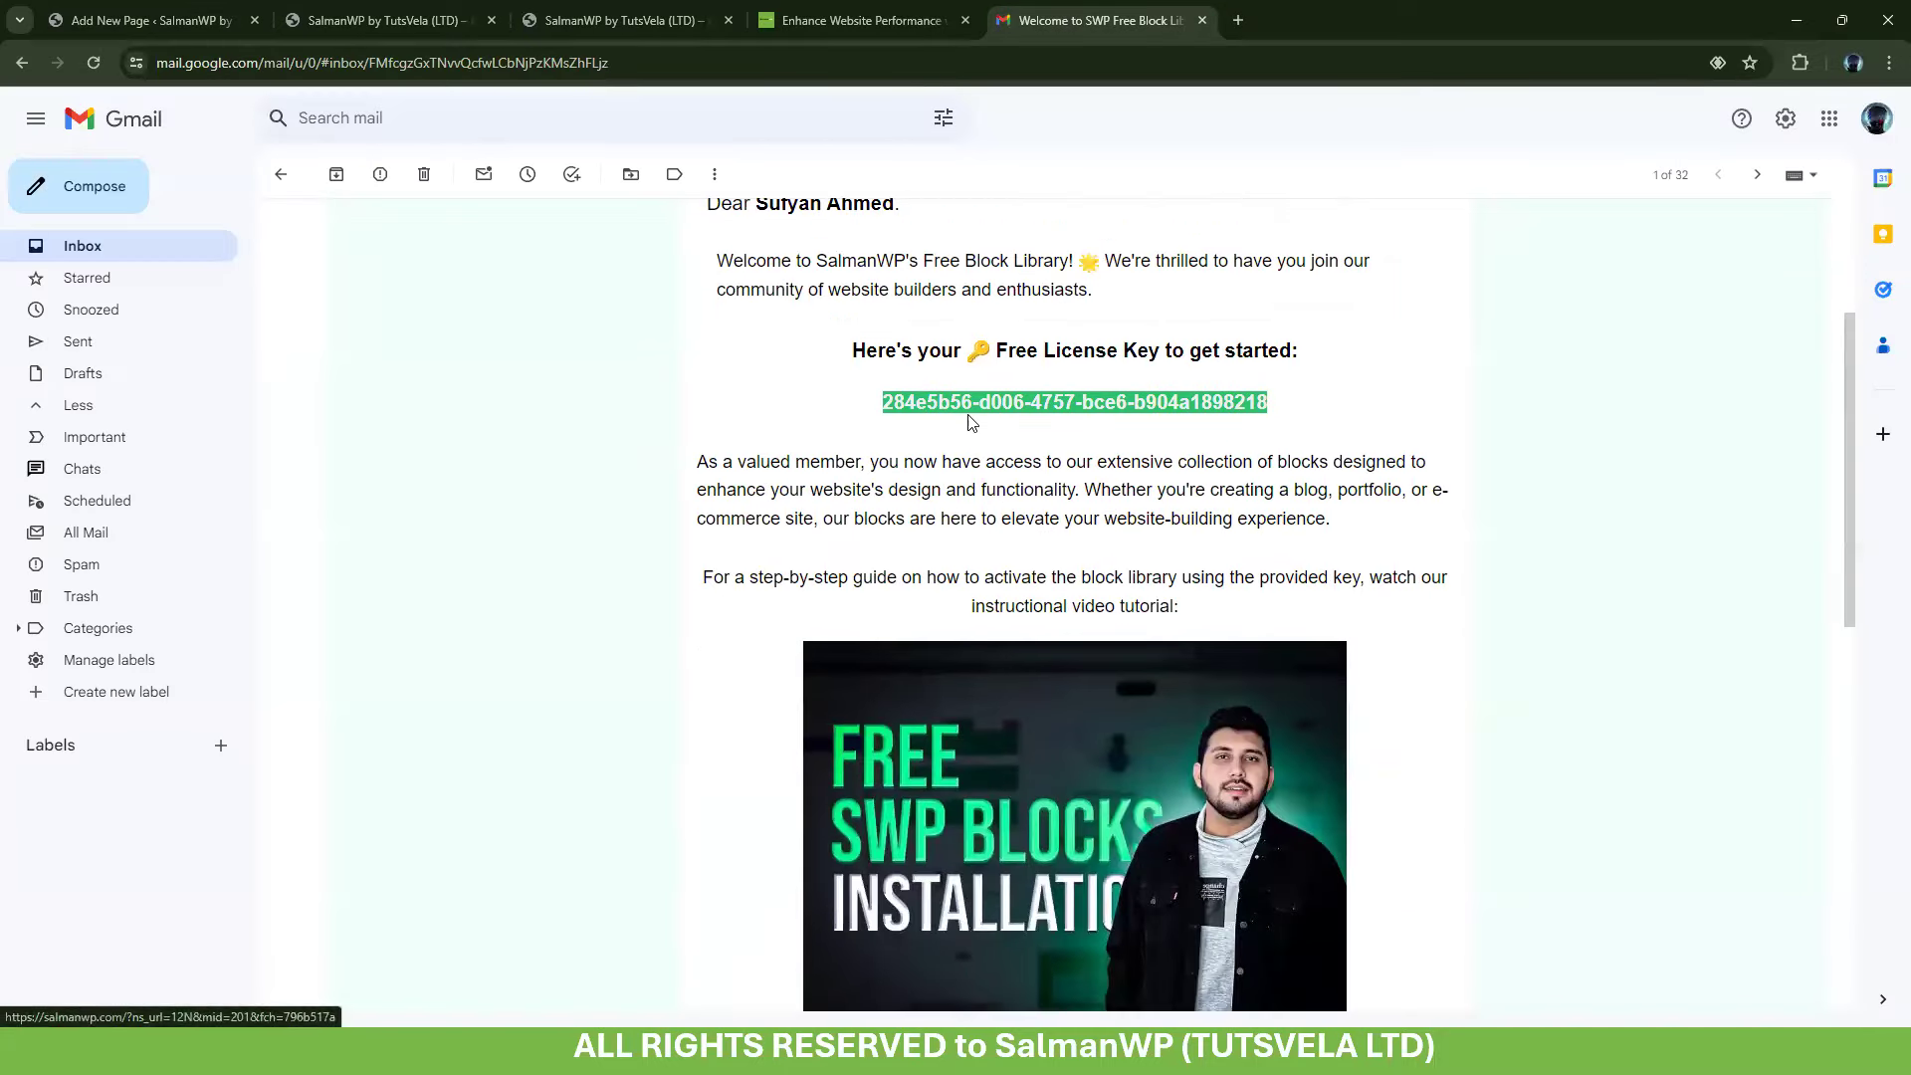
left_click_drag(889, 399, 1238, 395)
key("ctrl+c")
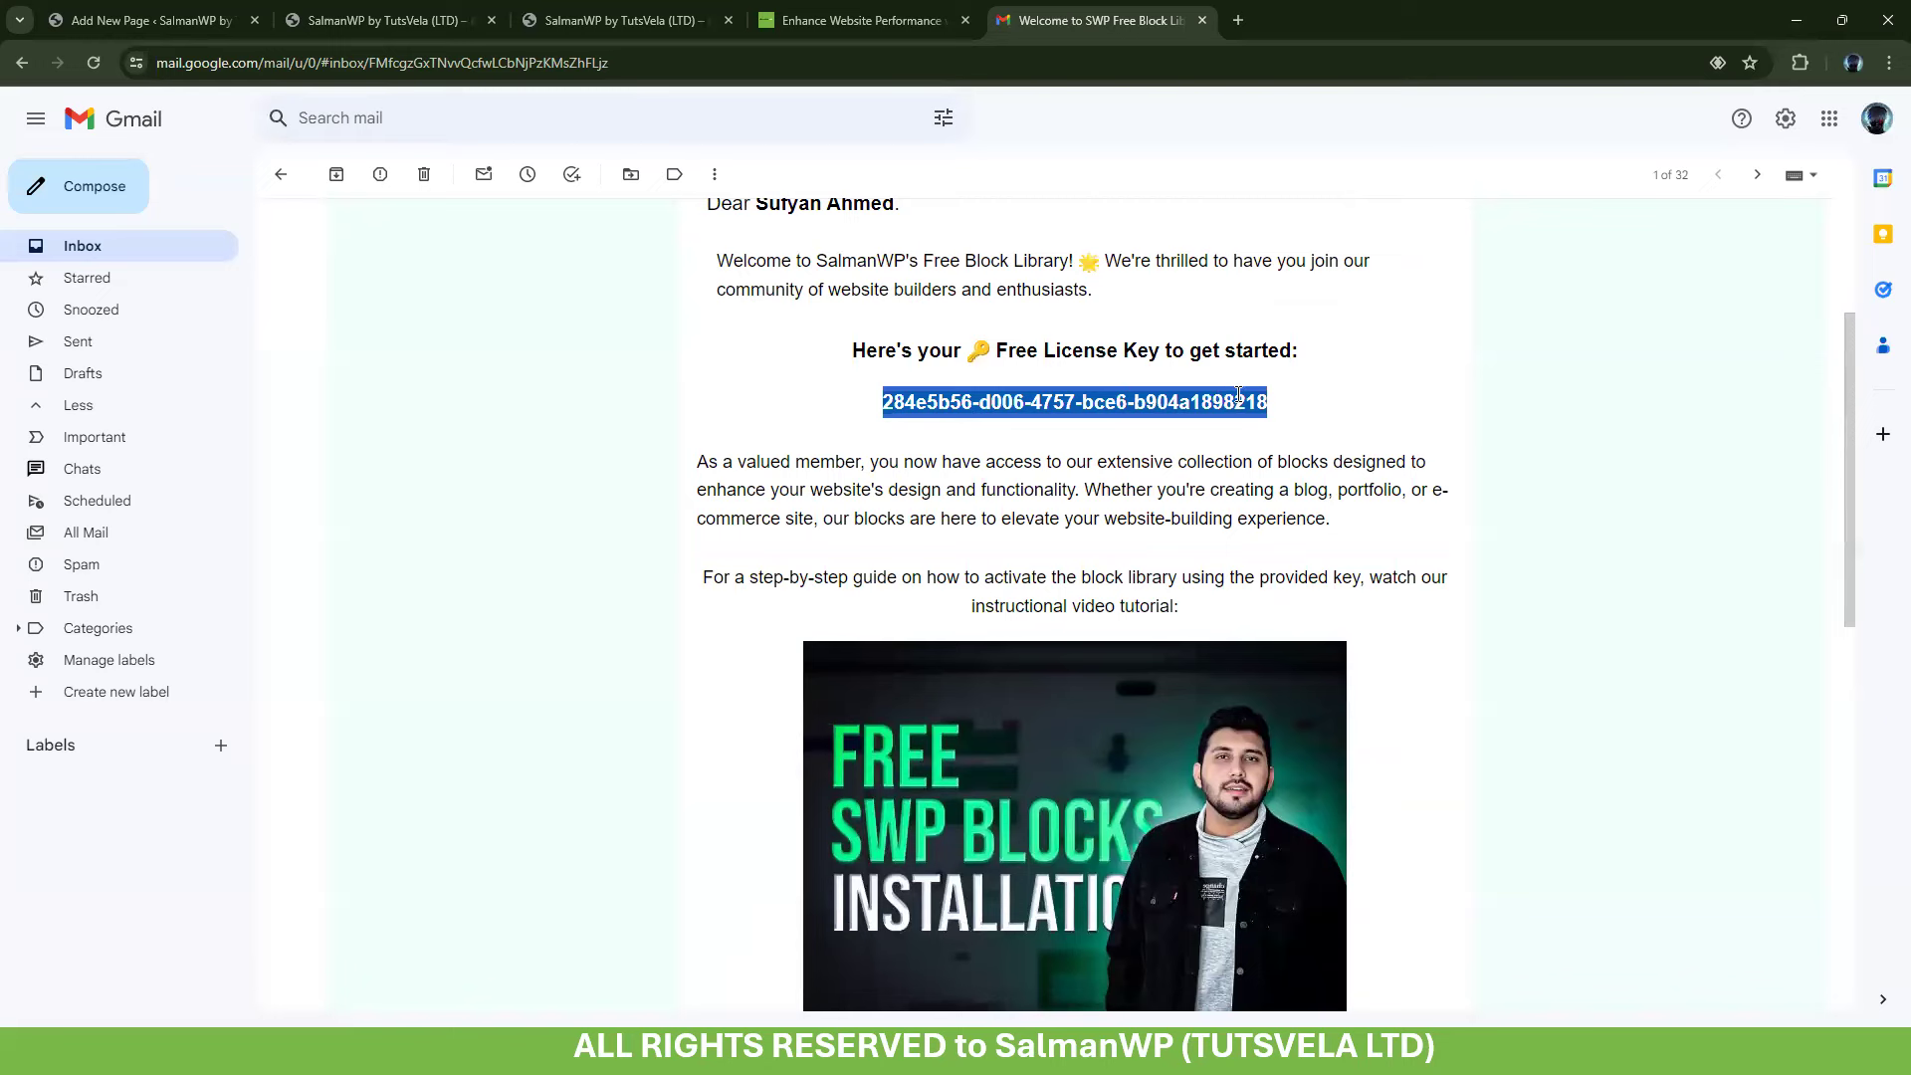
left_click(76, 12)
left_click(721, 328)
key("ctrl+v")
left_click(607, 403)
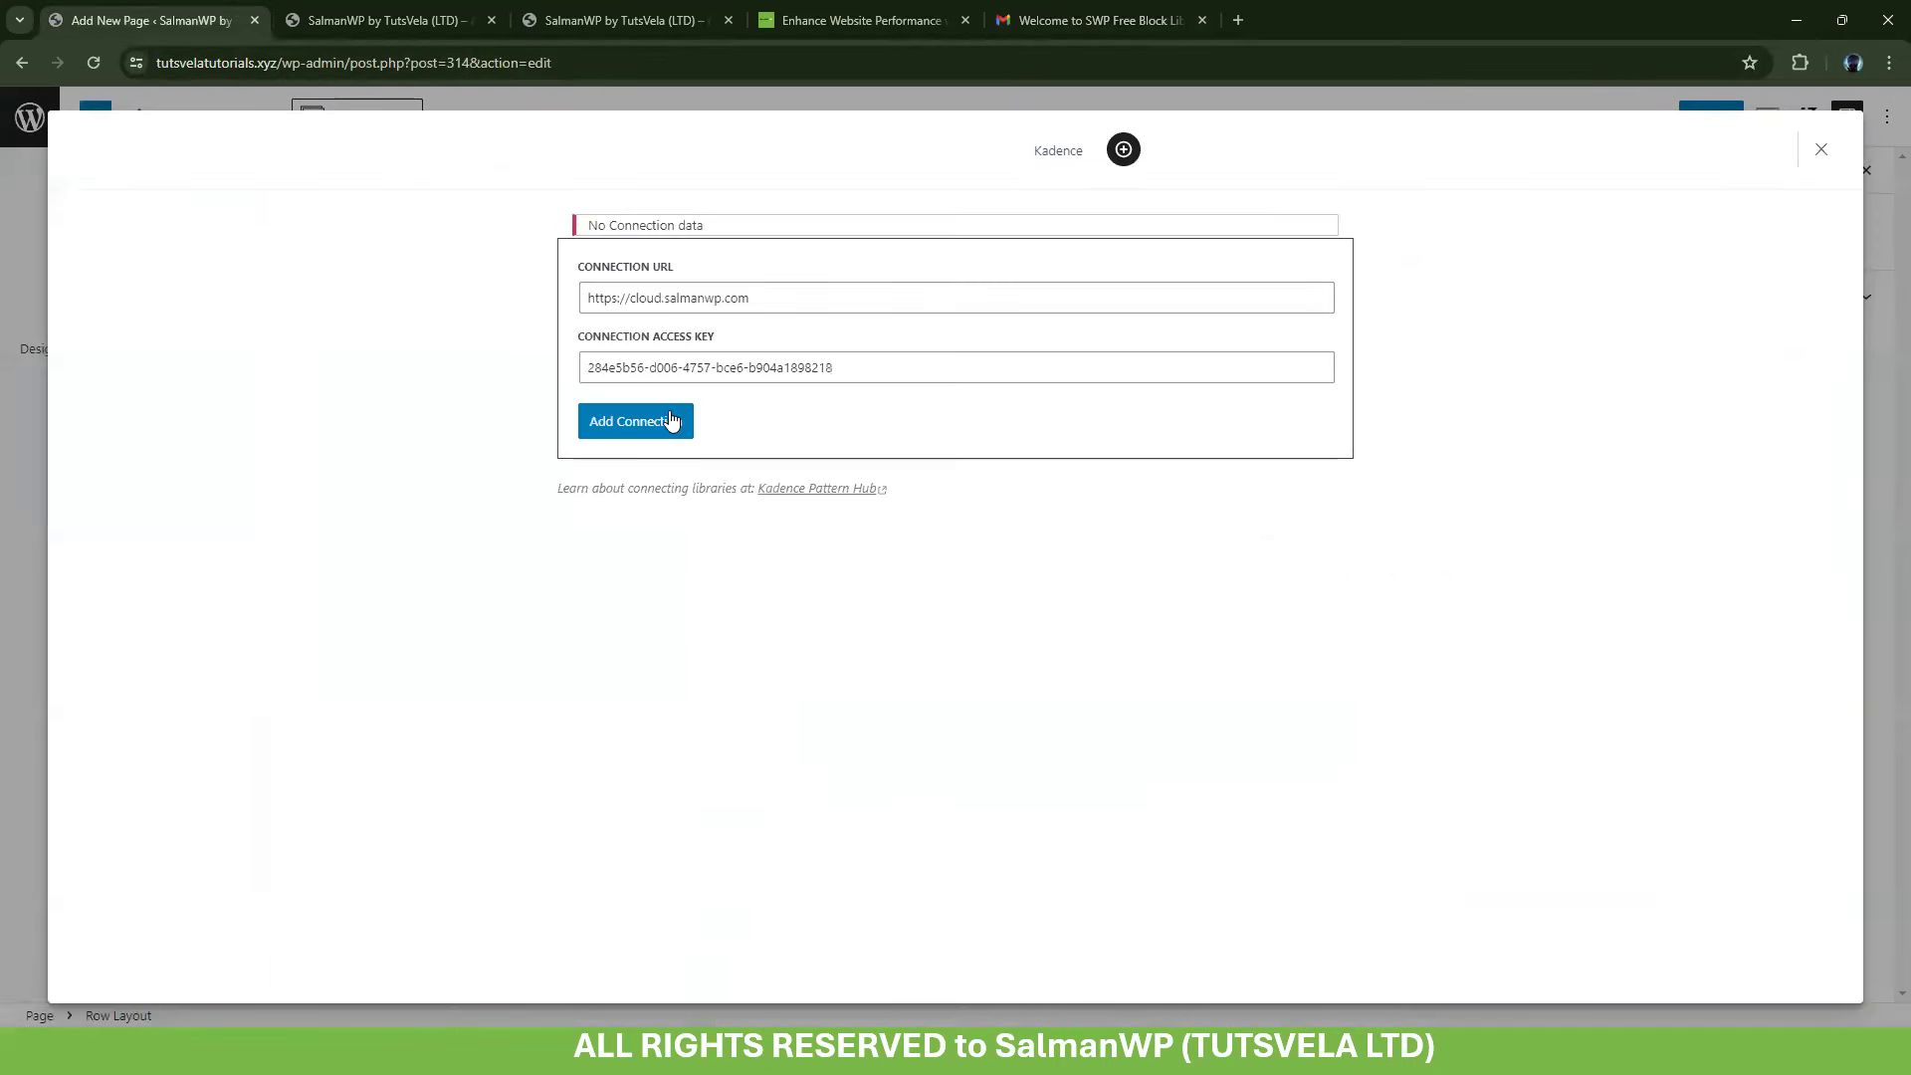
left_click(757, 298)
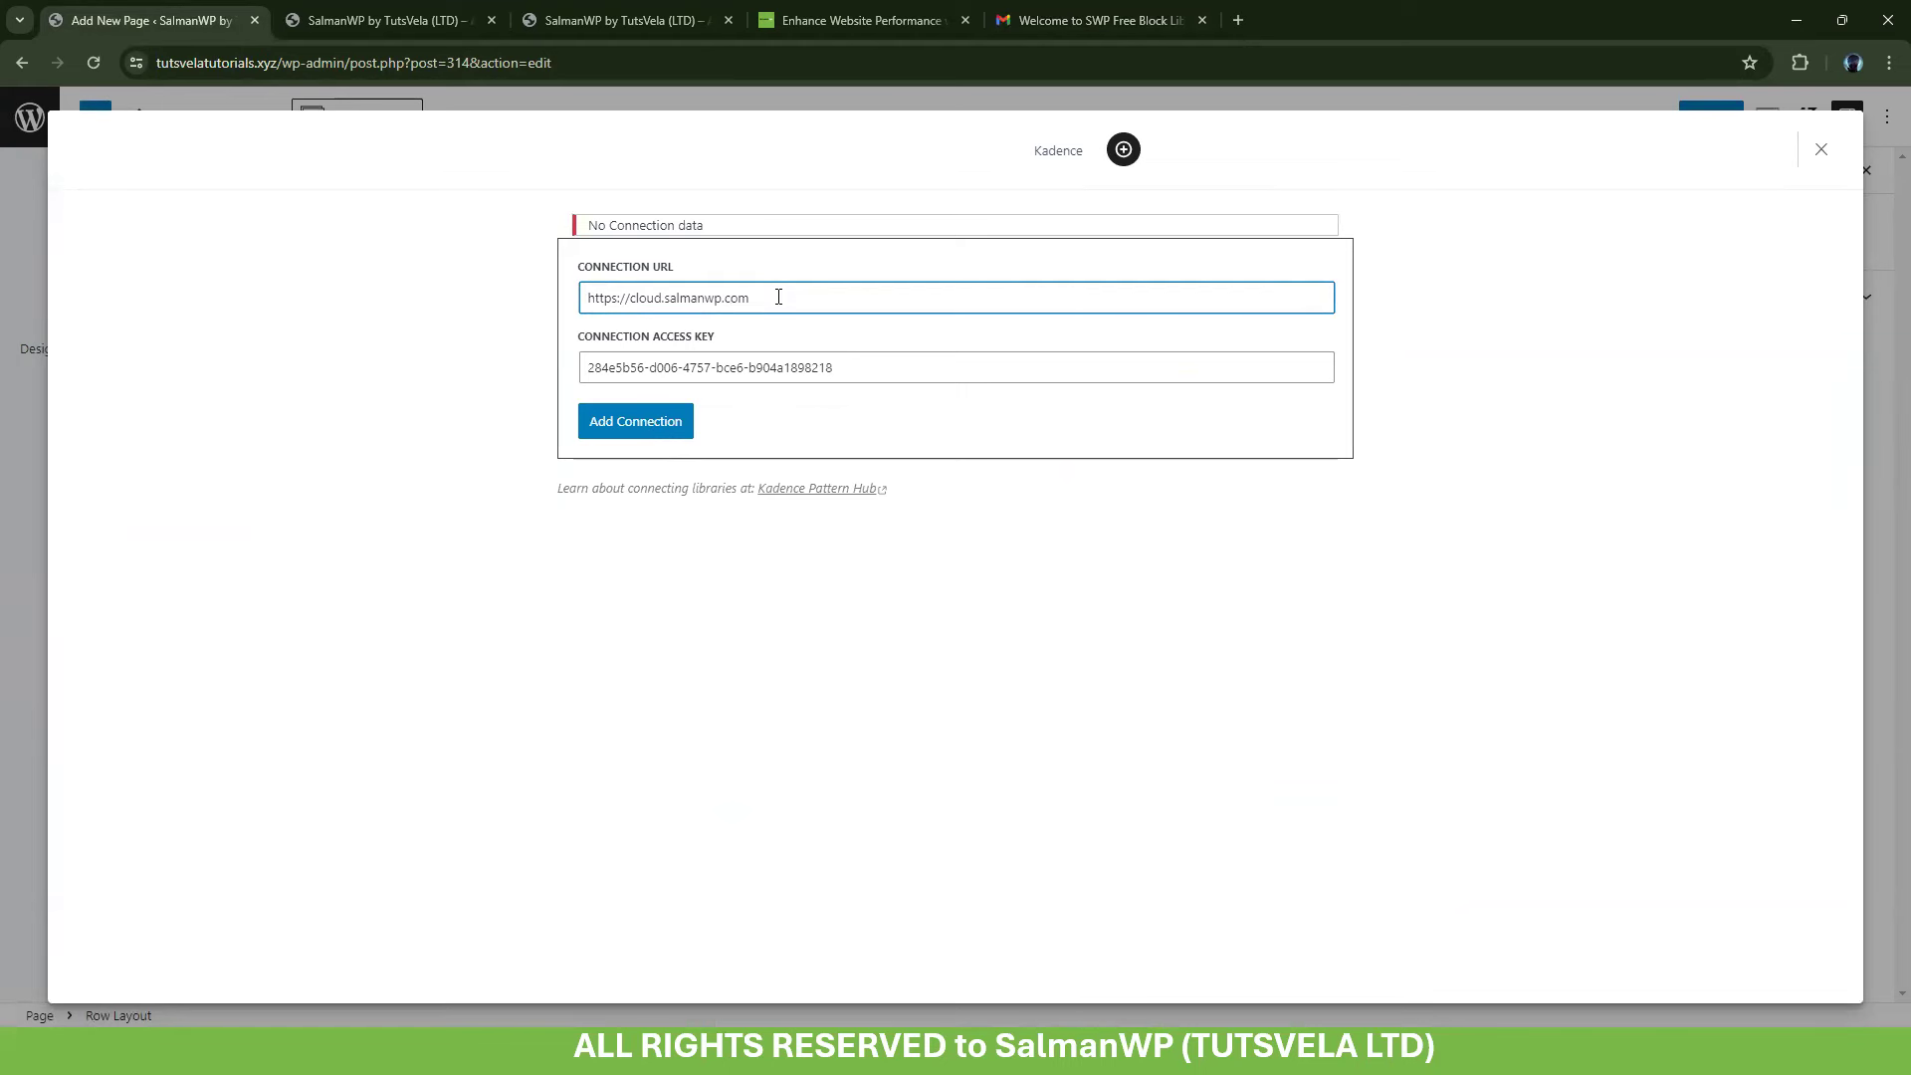
left_click(649, 415)
left_click(1812, 167)
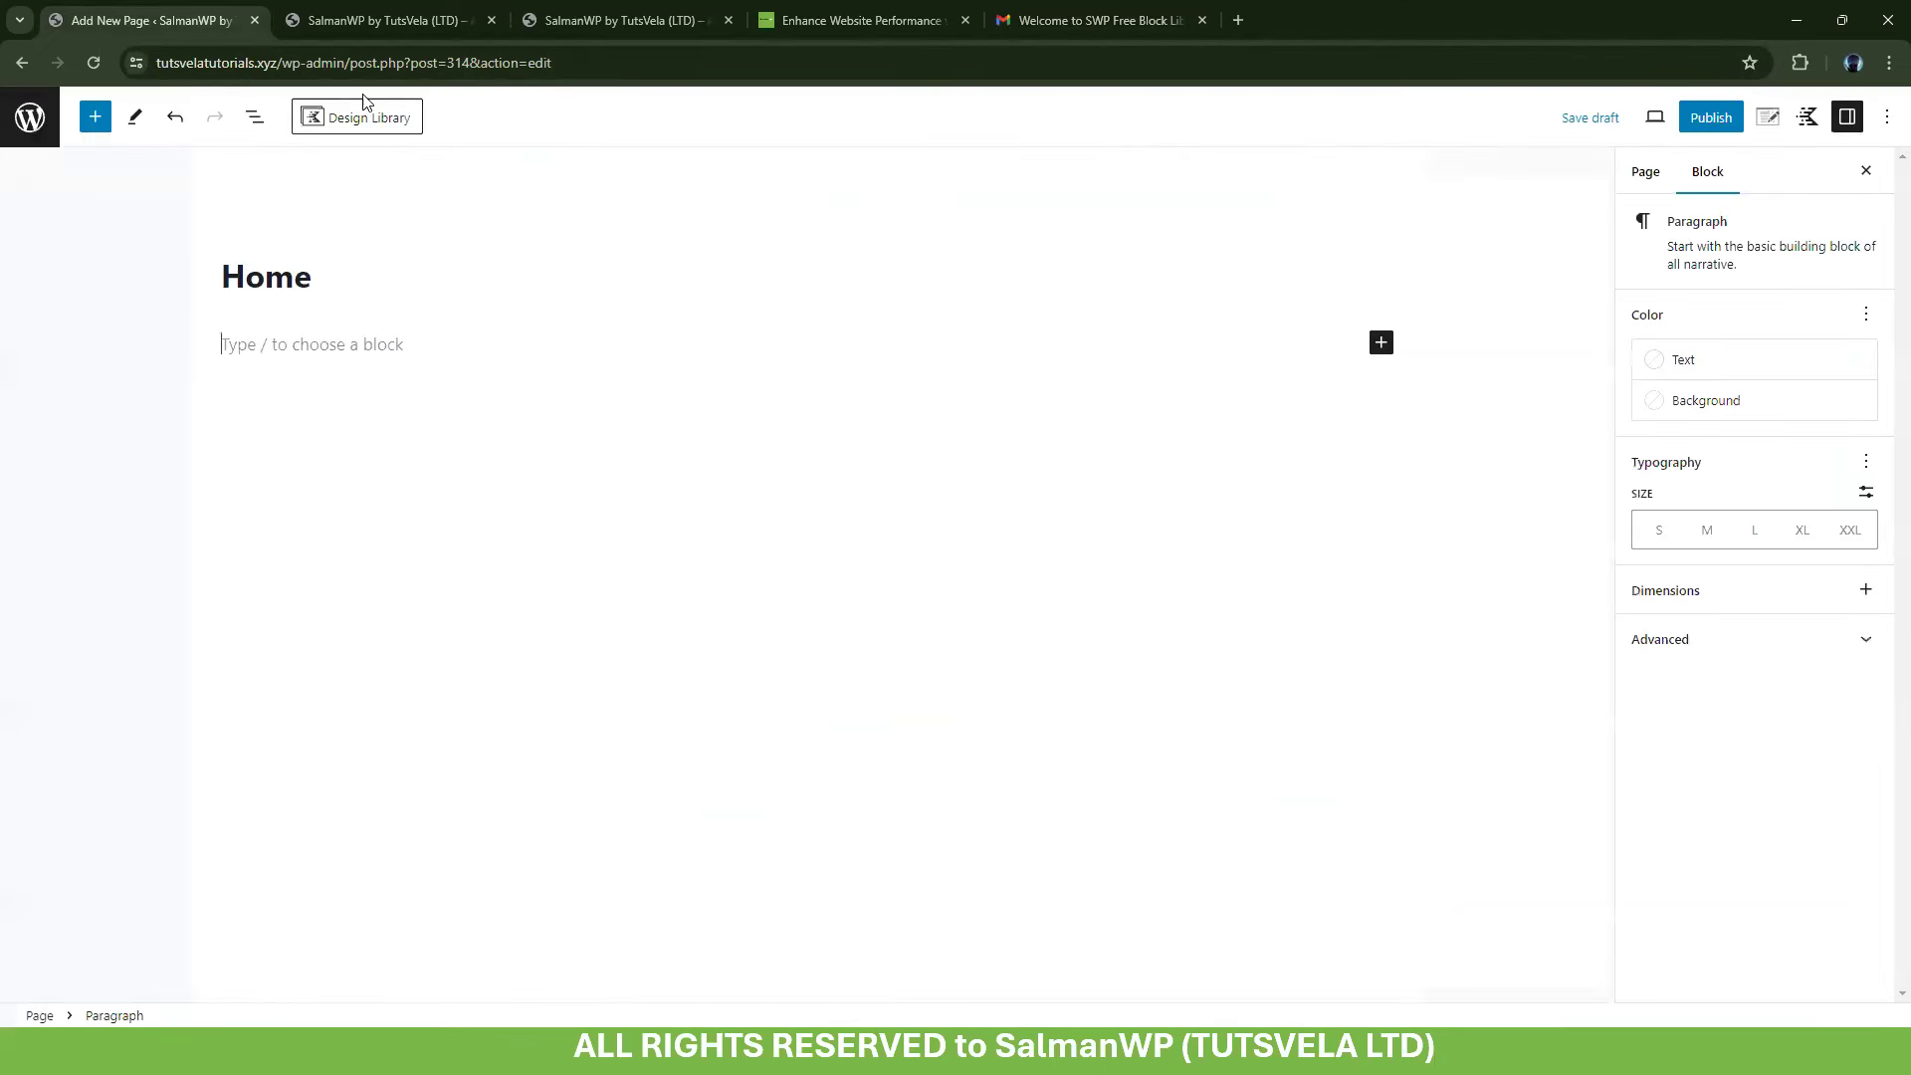
Browse all available blocks and insert a Kadence Row Layout with a single column below the Home title
left_click(337, 353)
left_click(1383, 348)
left_click(1566, 659)
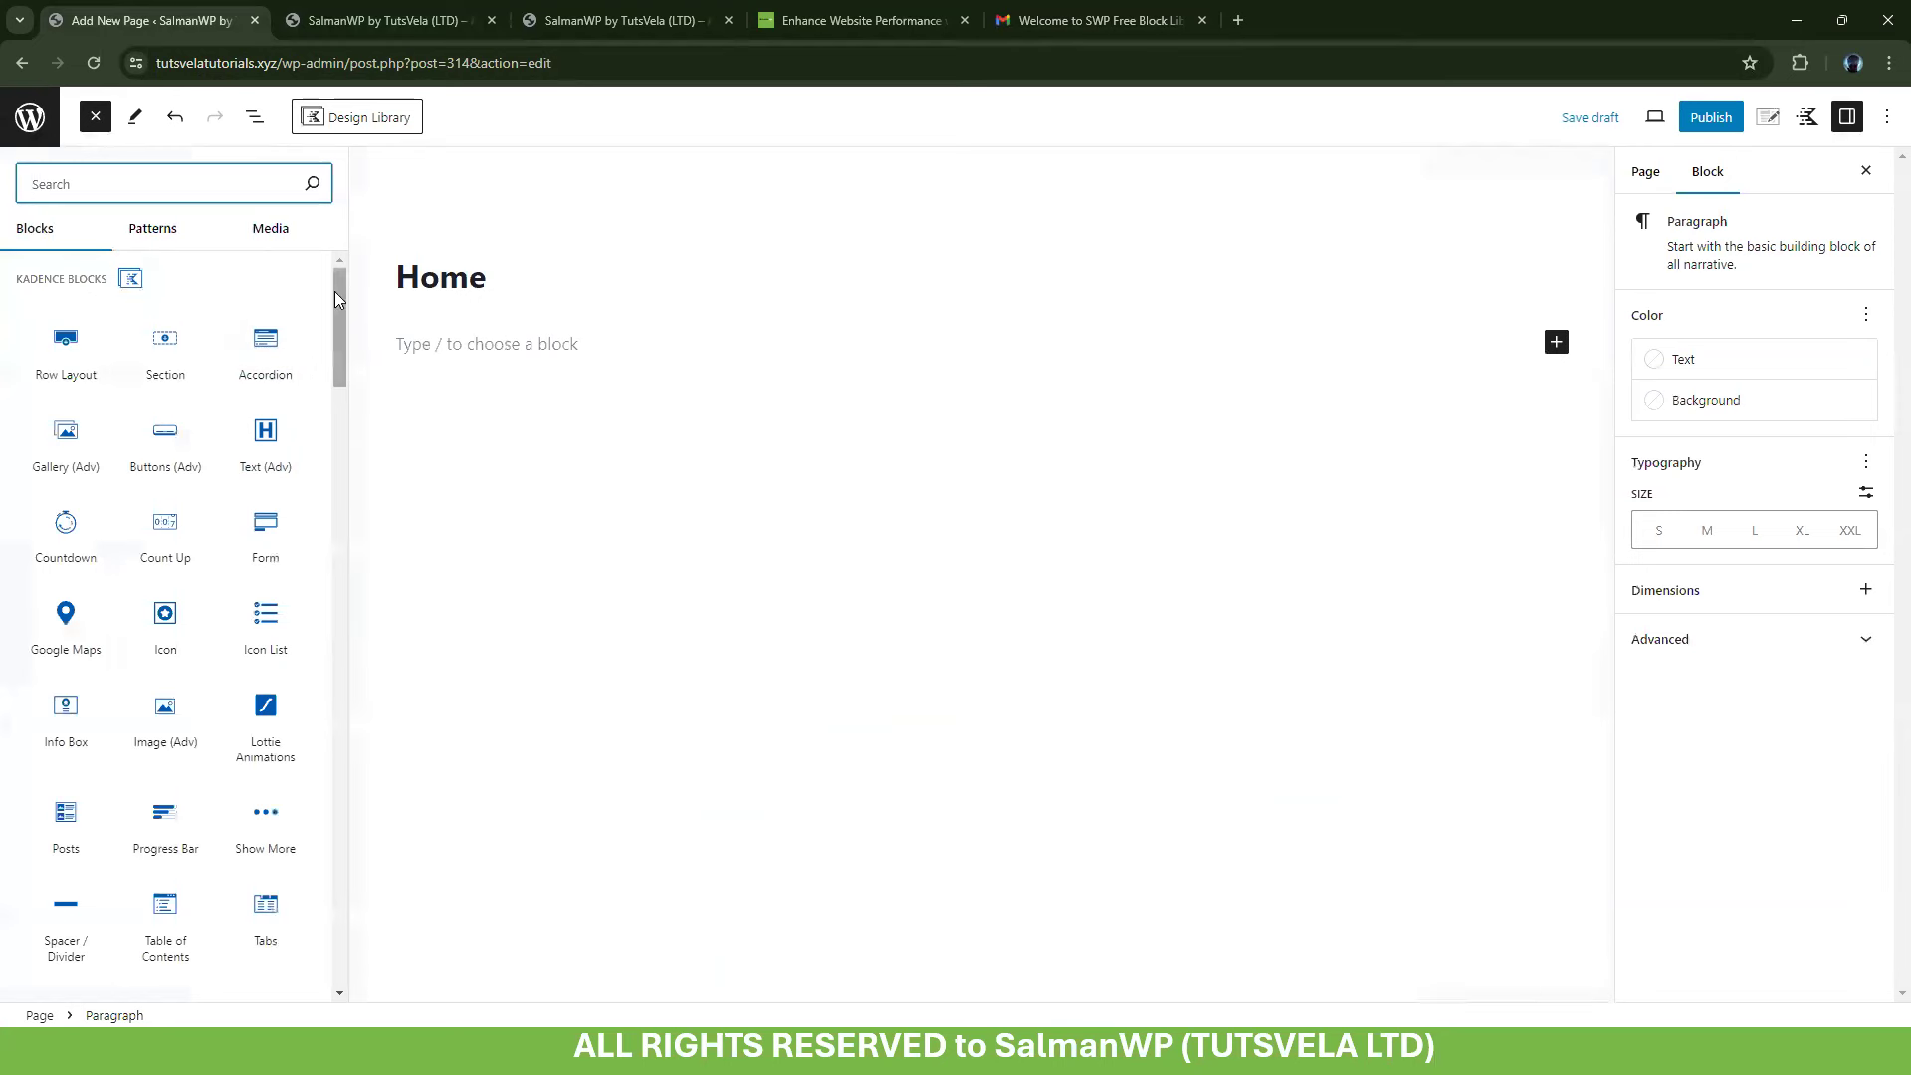
left_click_drag(338, 309, 319, 478)
scroll(318, 438, "up", 7)
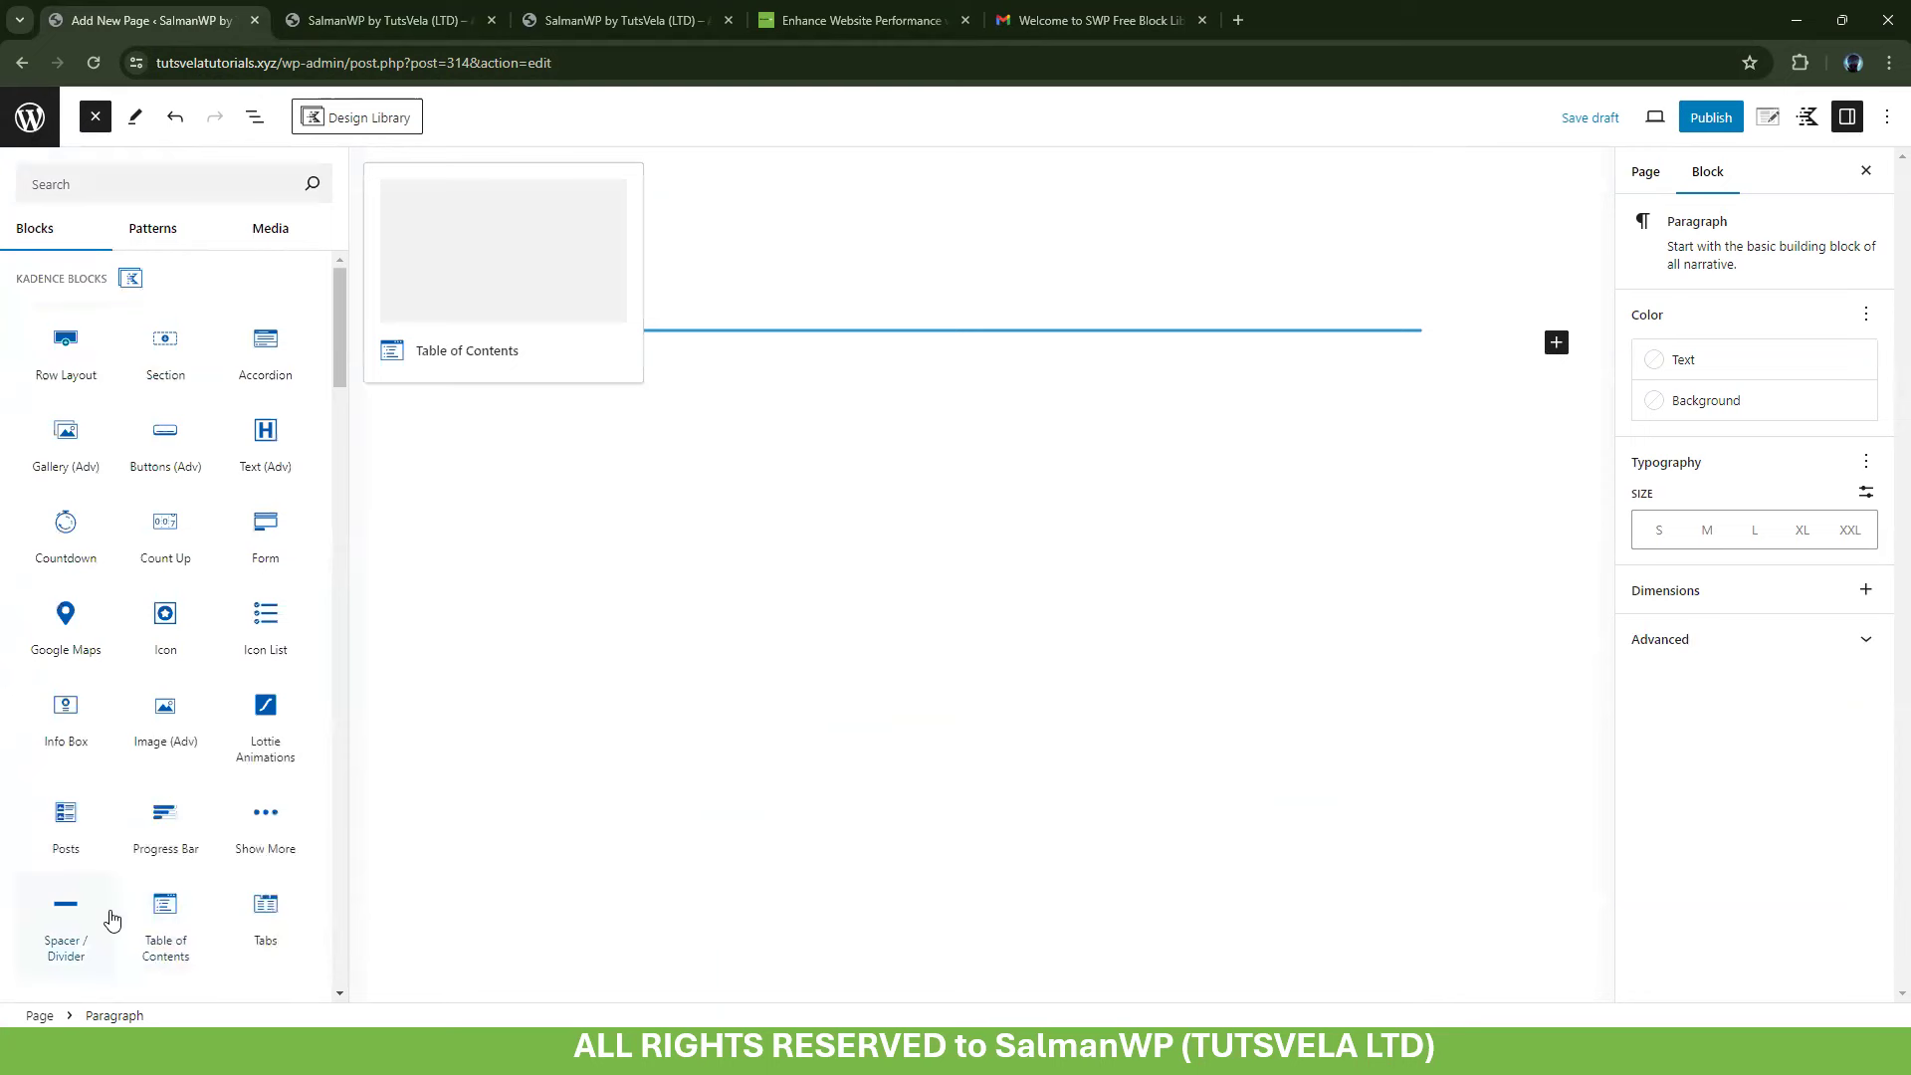
scroll(227, 811, "down", 3)
scroll(44, 378, "up", 2)
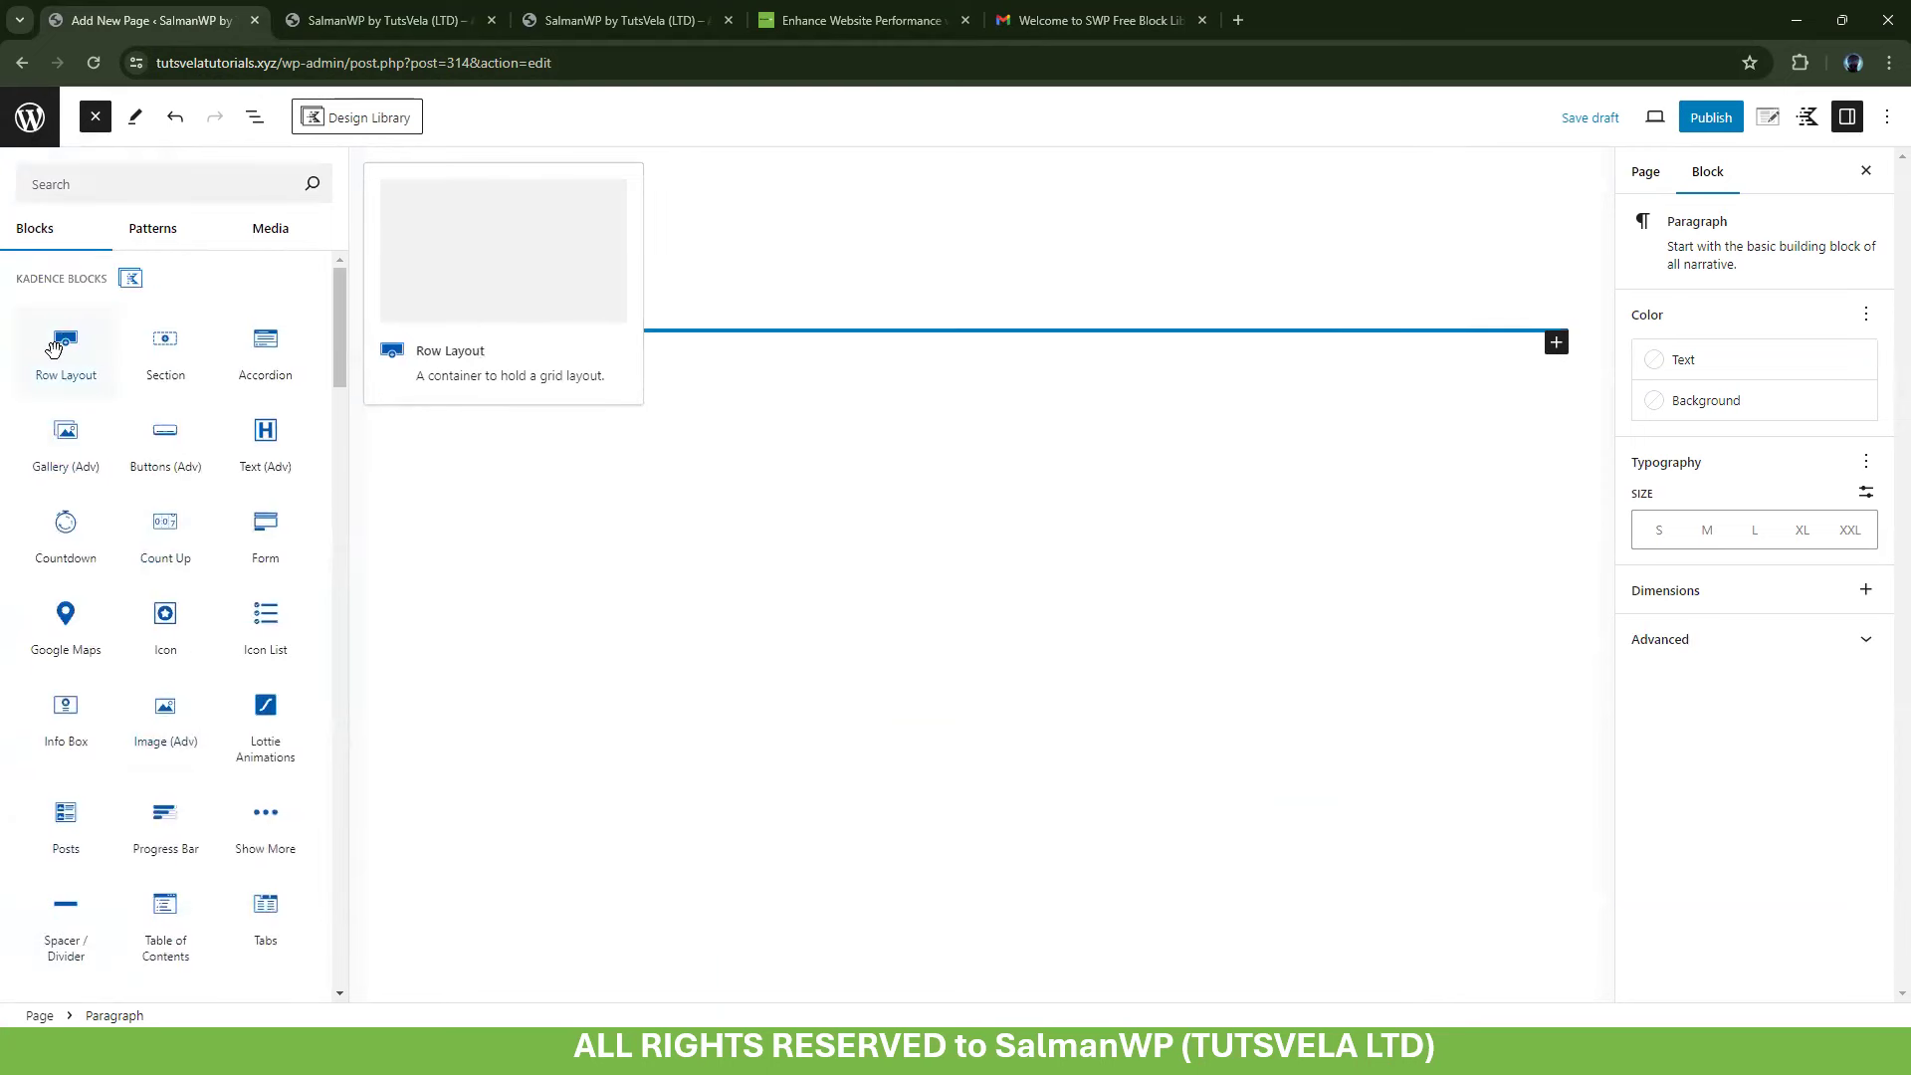
left_click(54, 349)
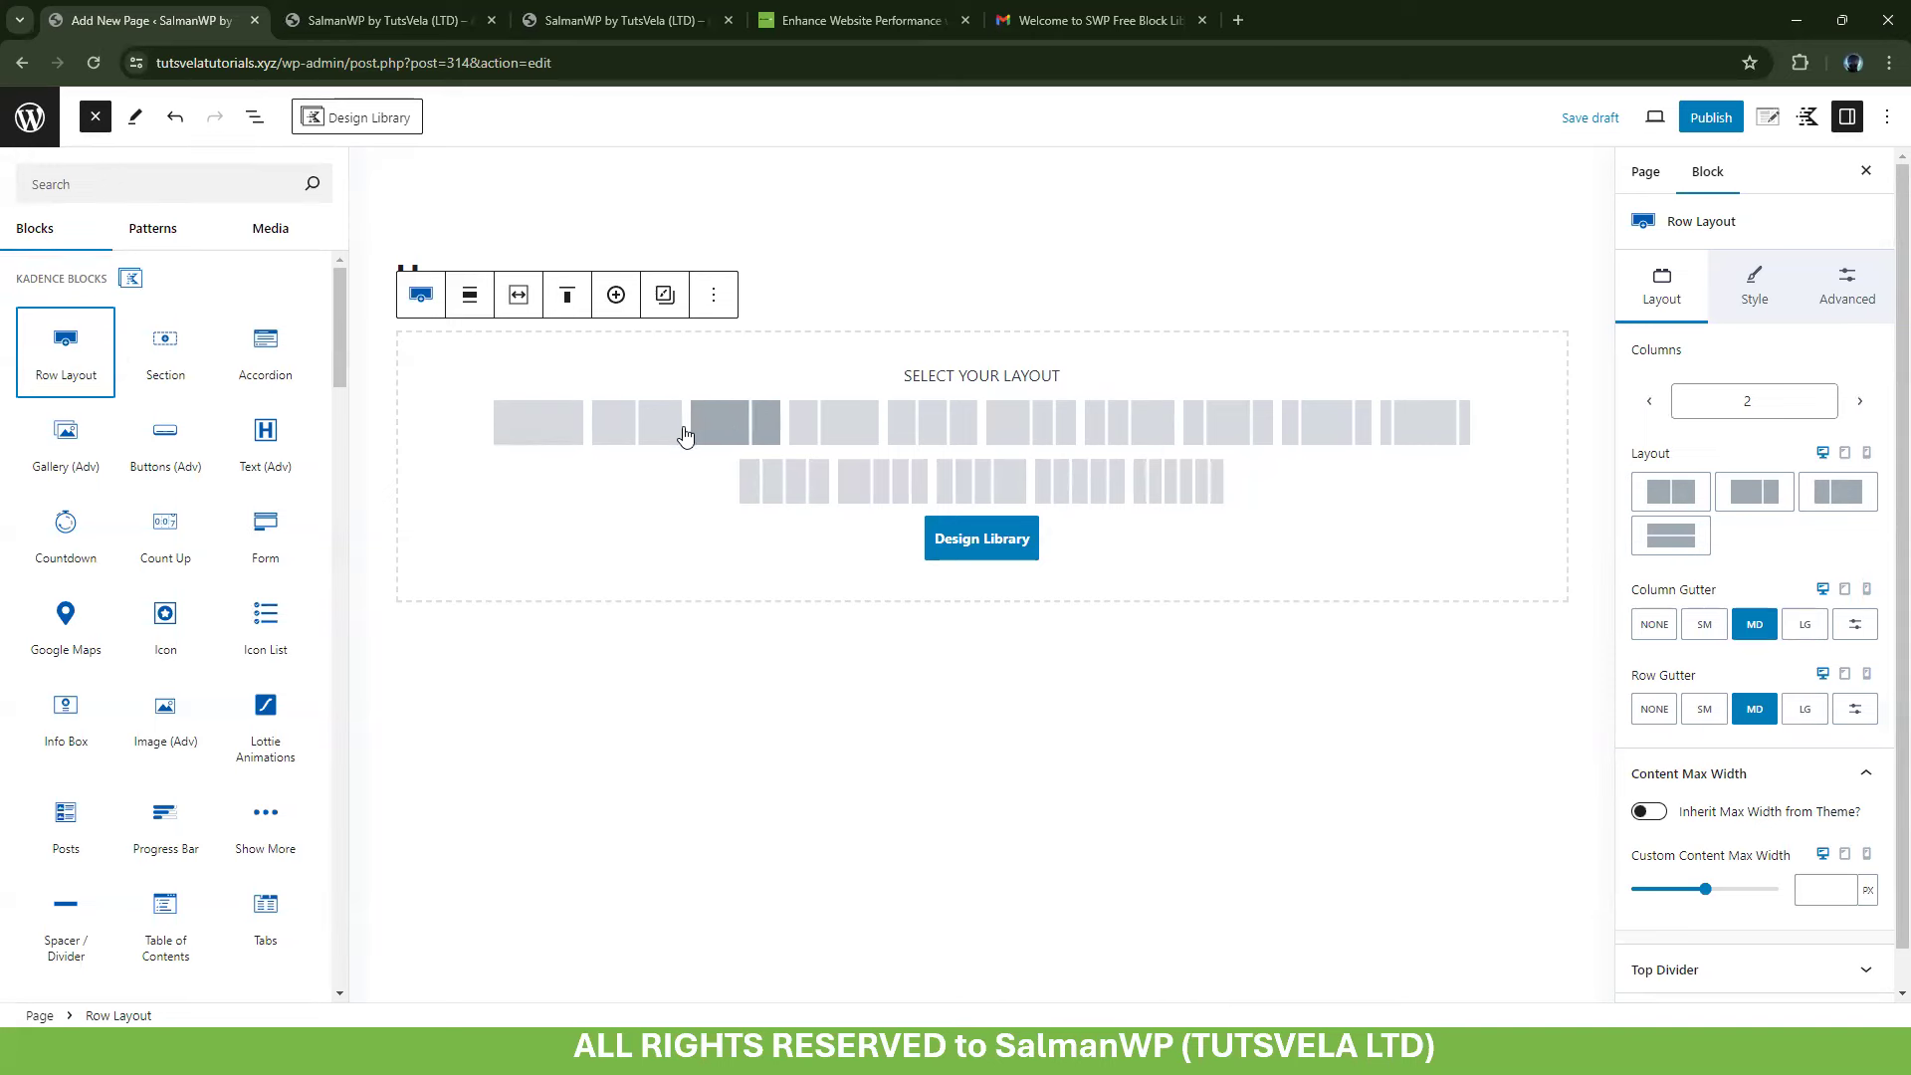
left_click(556, 439)
left_click(380, 428)
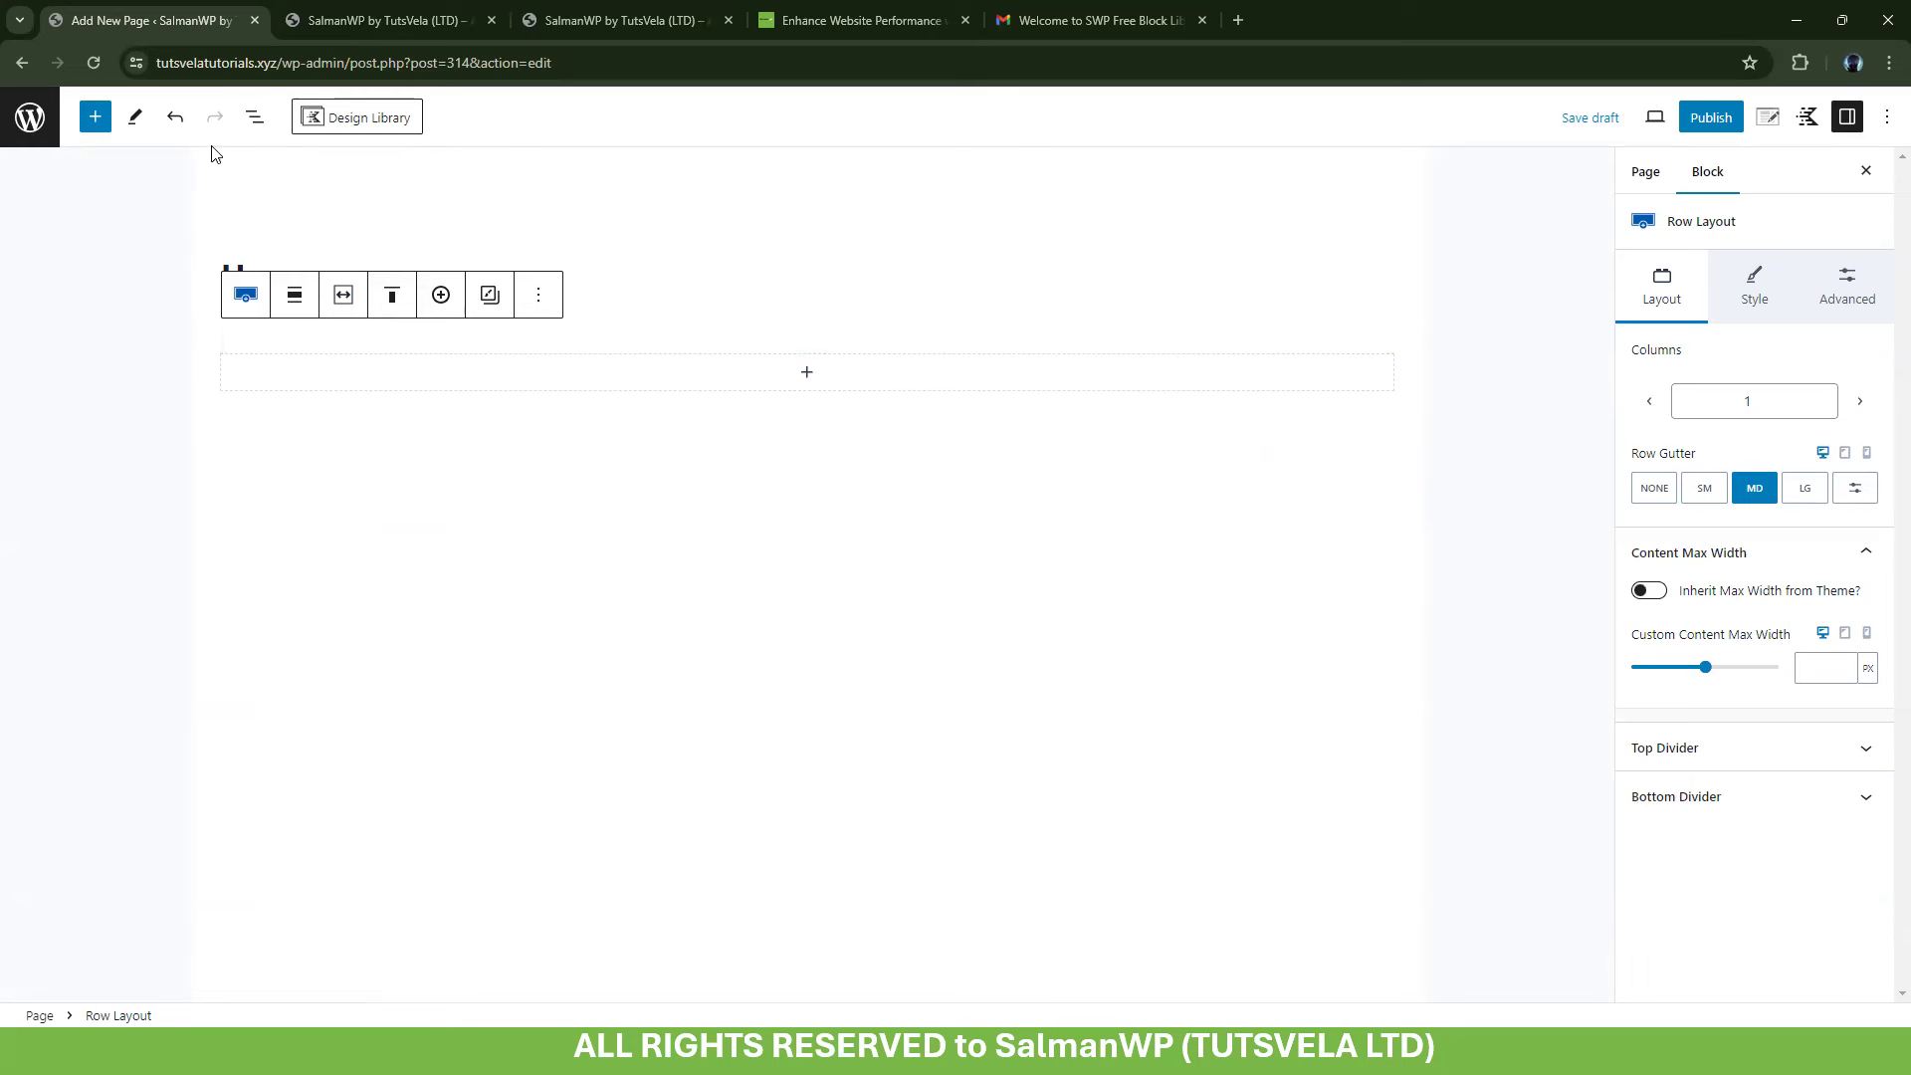
Show the page's block list, expand the Row Layout, and compare the settings of the row and its Section
left_click(254, 117)
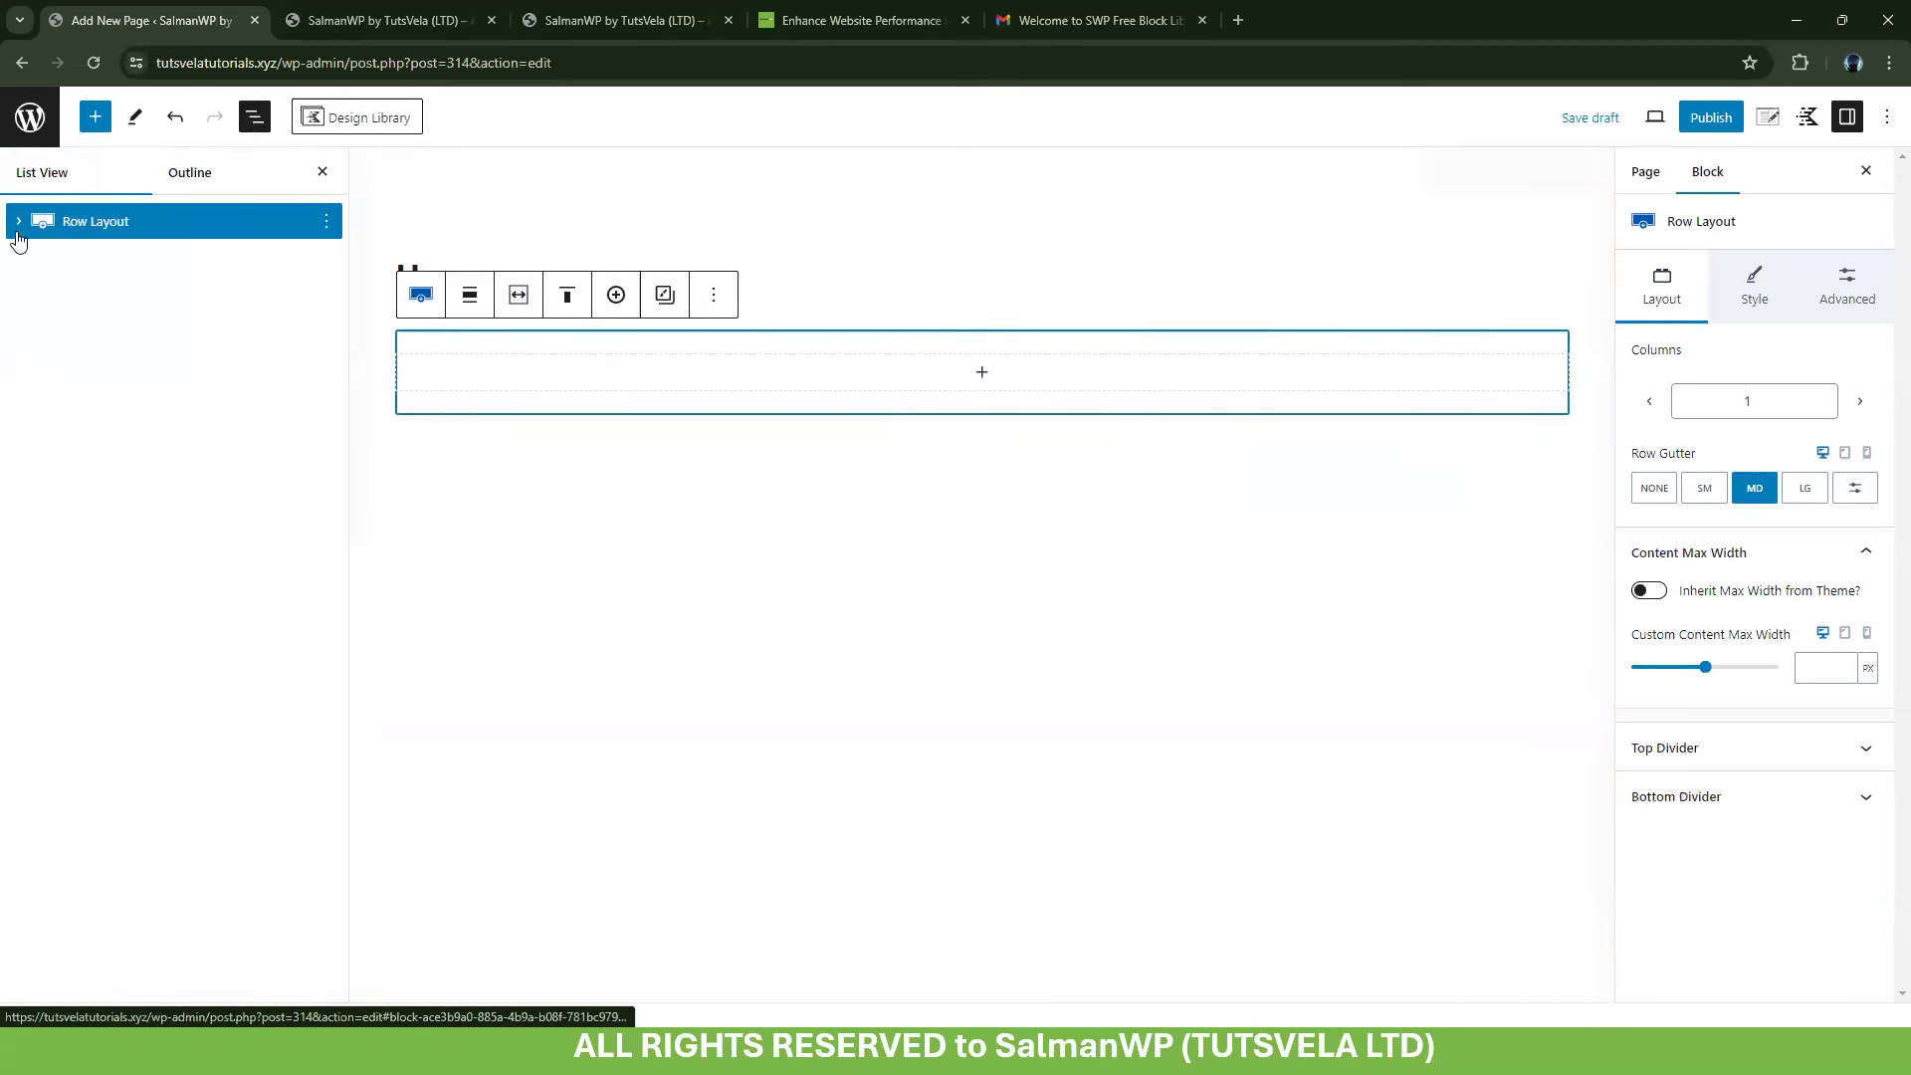
left_click(17, 221)
left_click(188, 255)
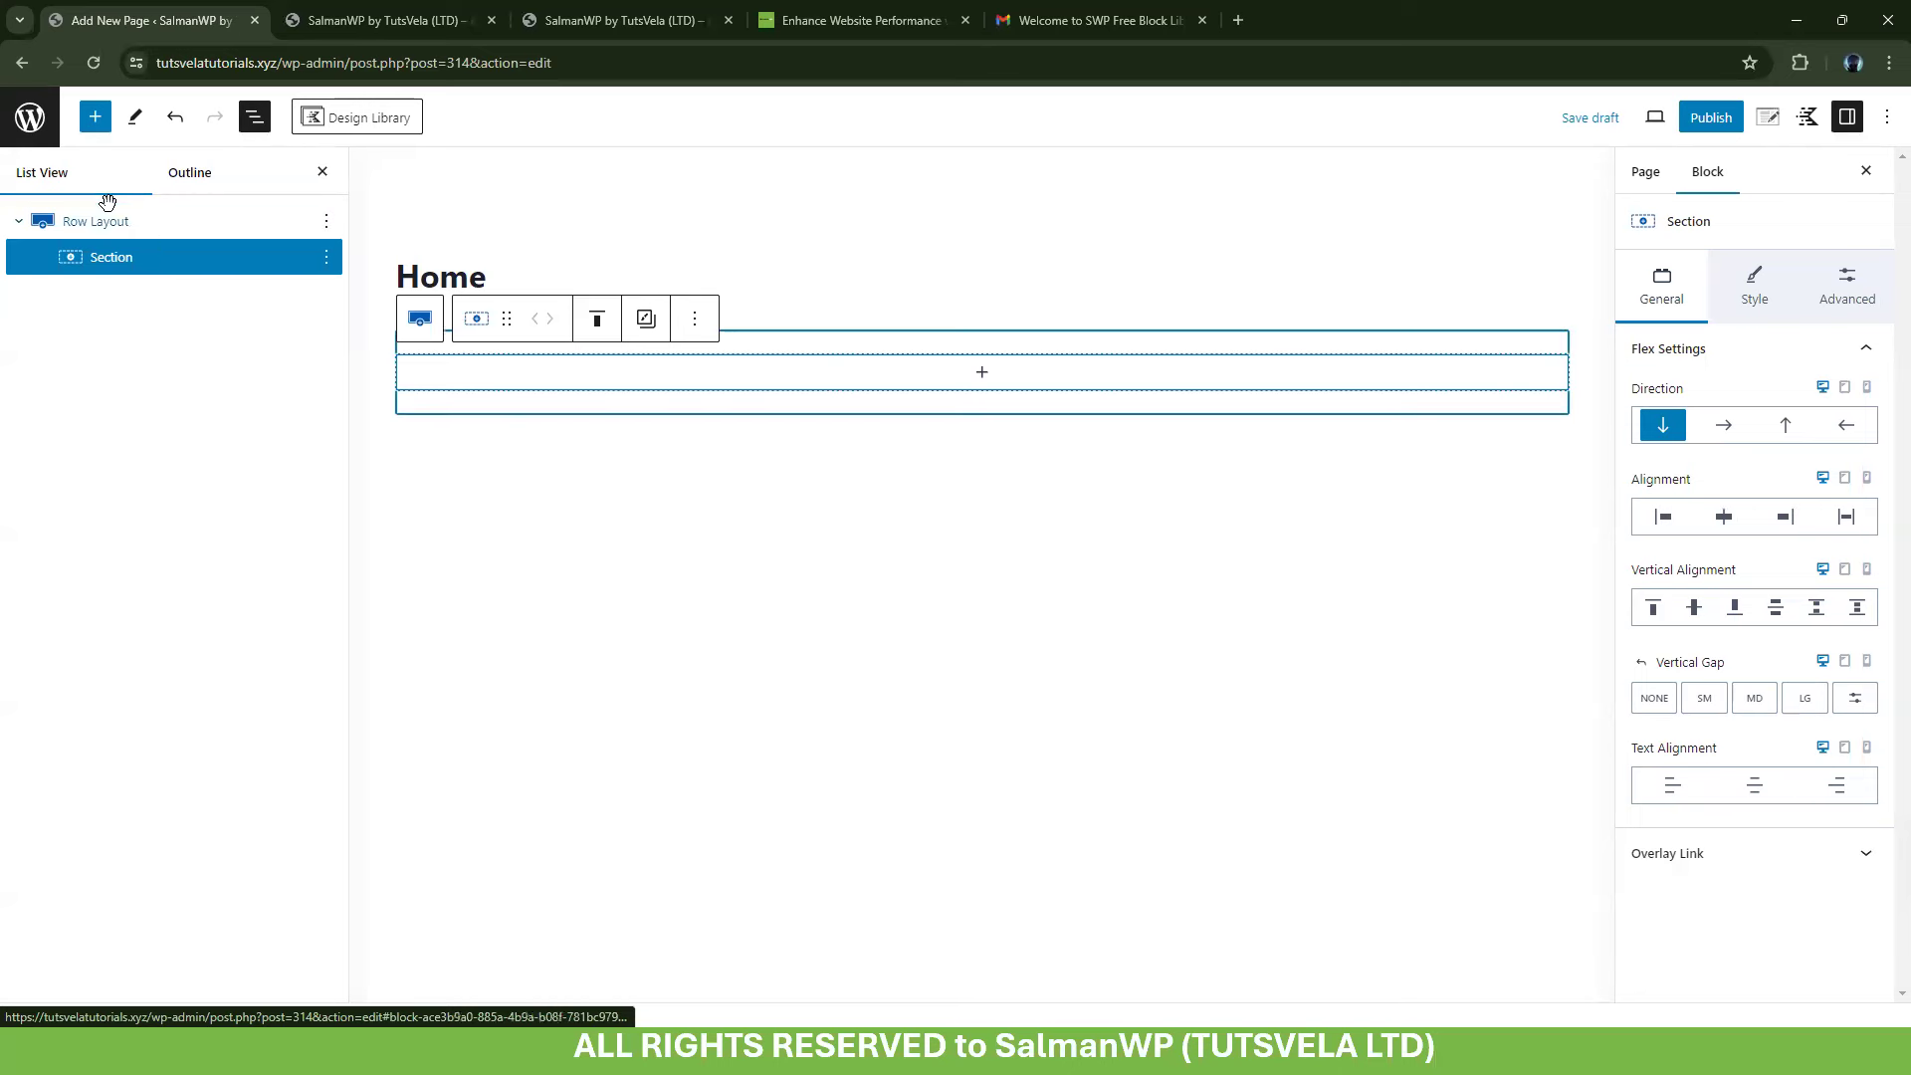
left_click(156, 217)
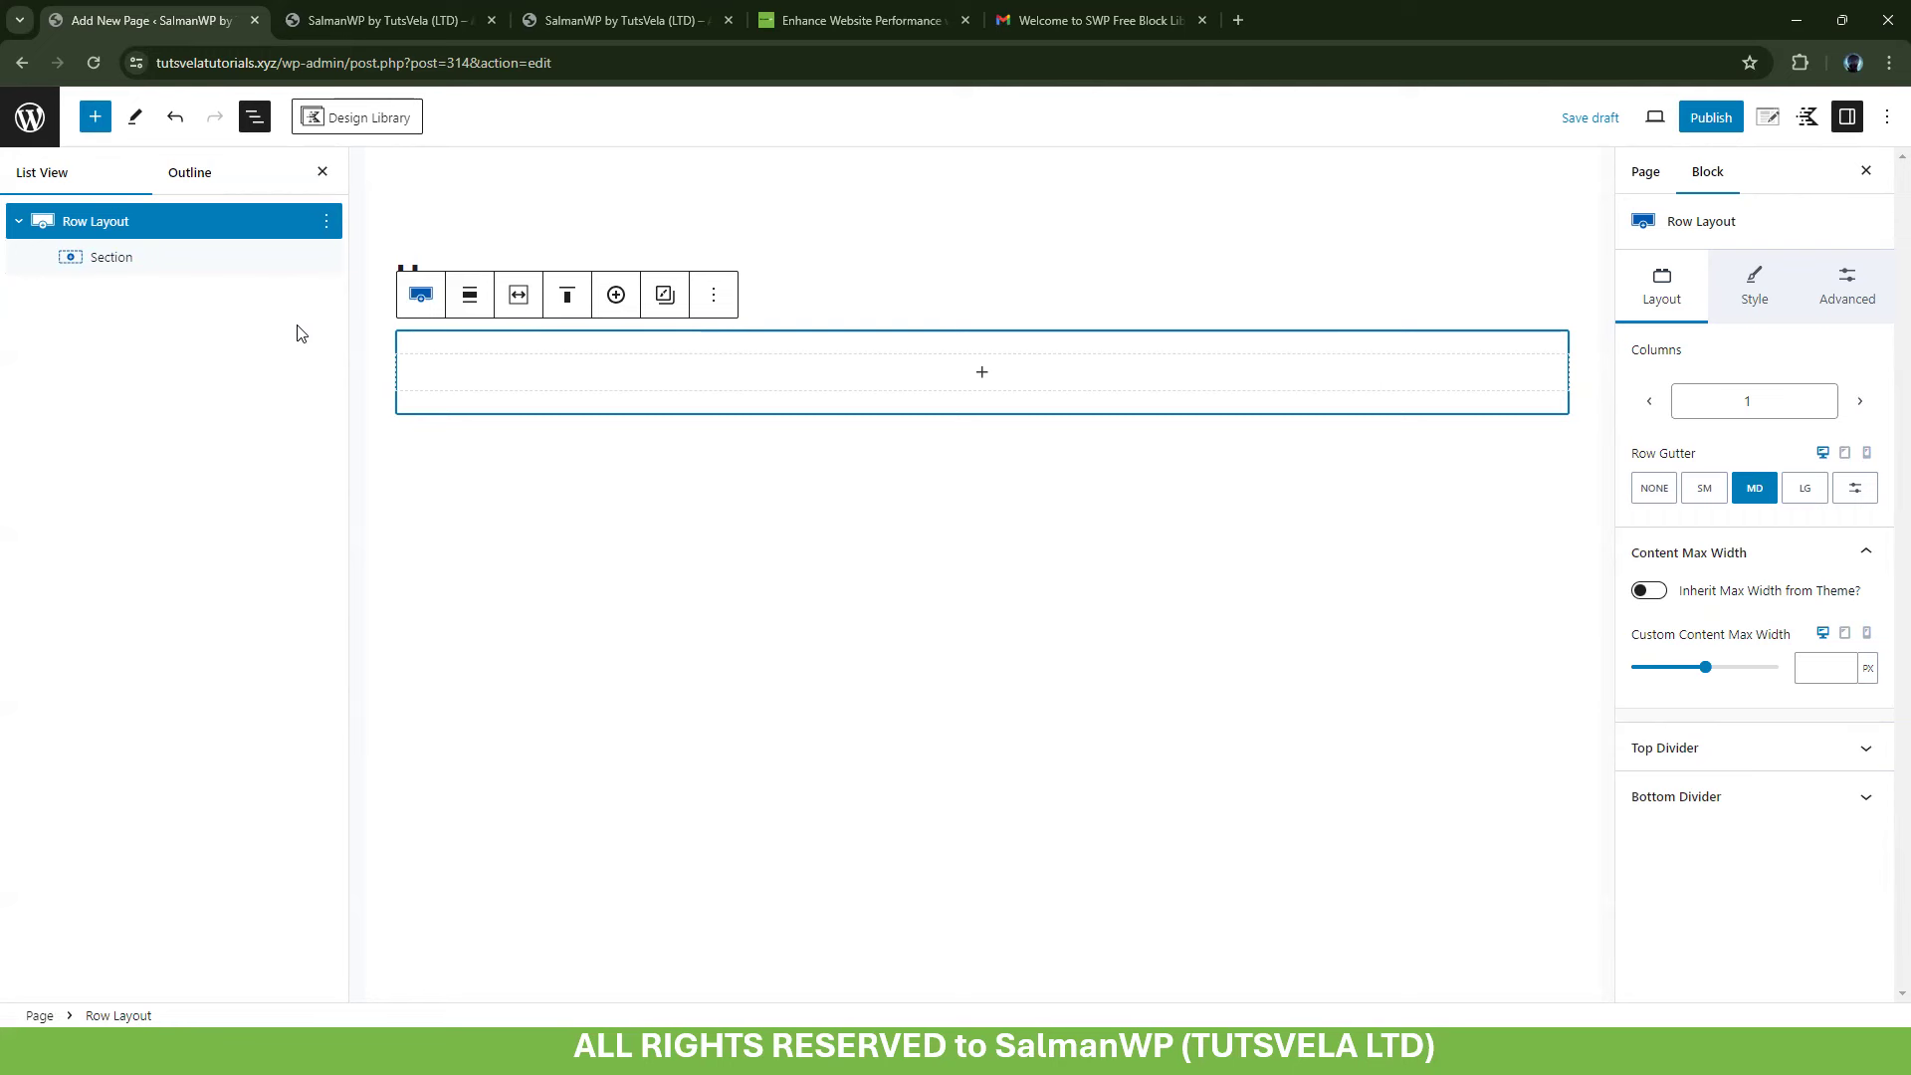
left_click(145, 260)
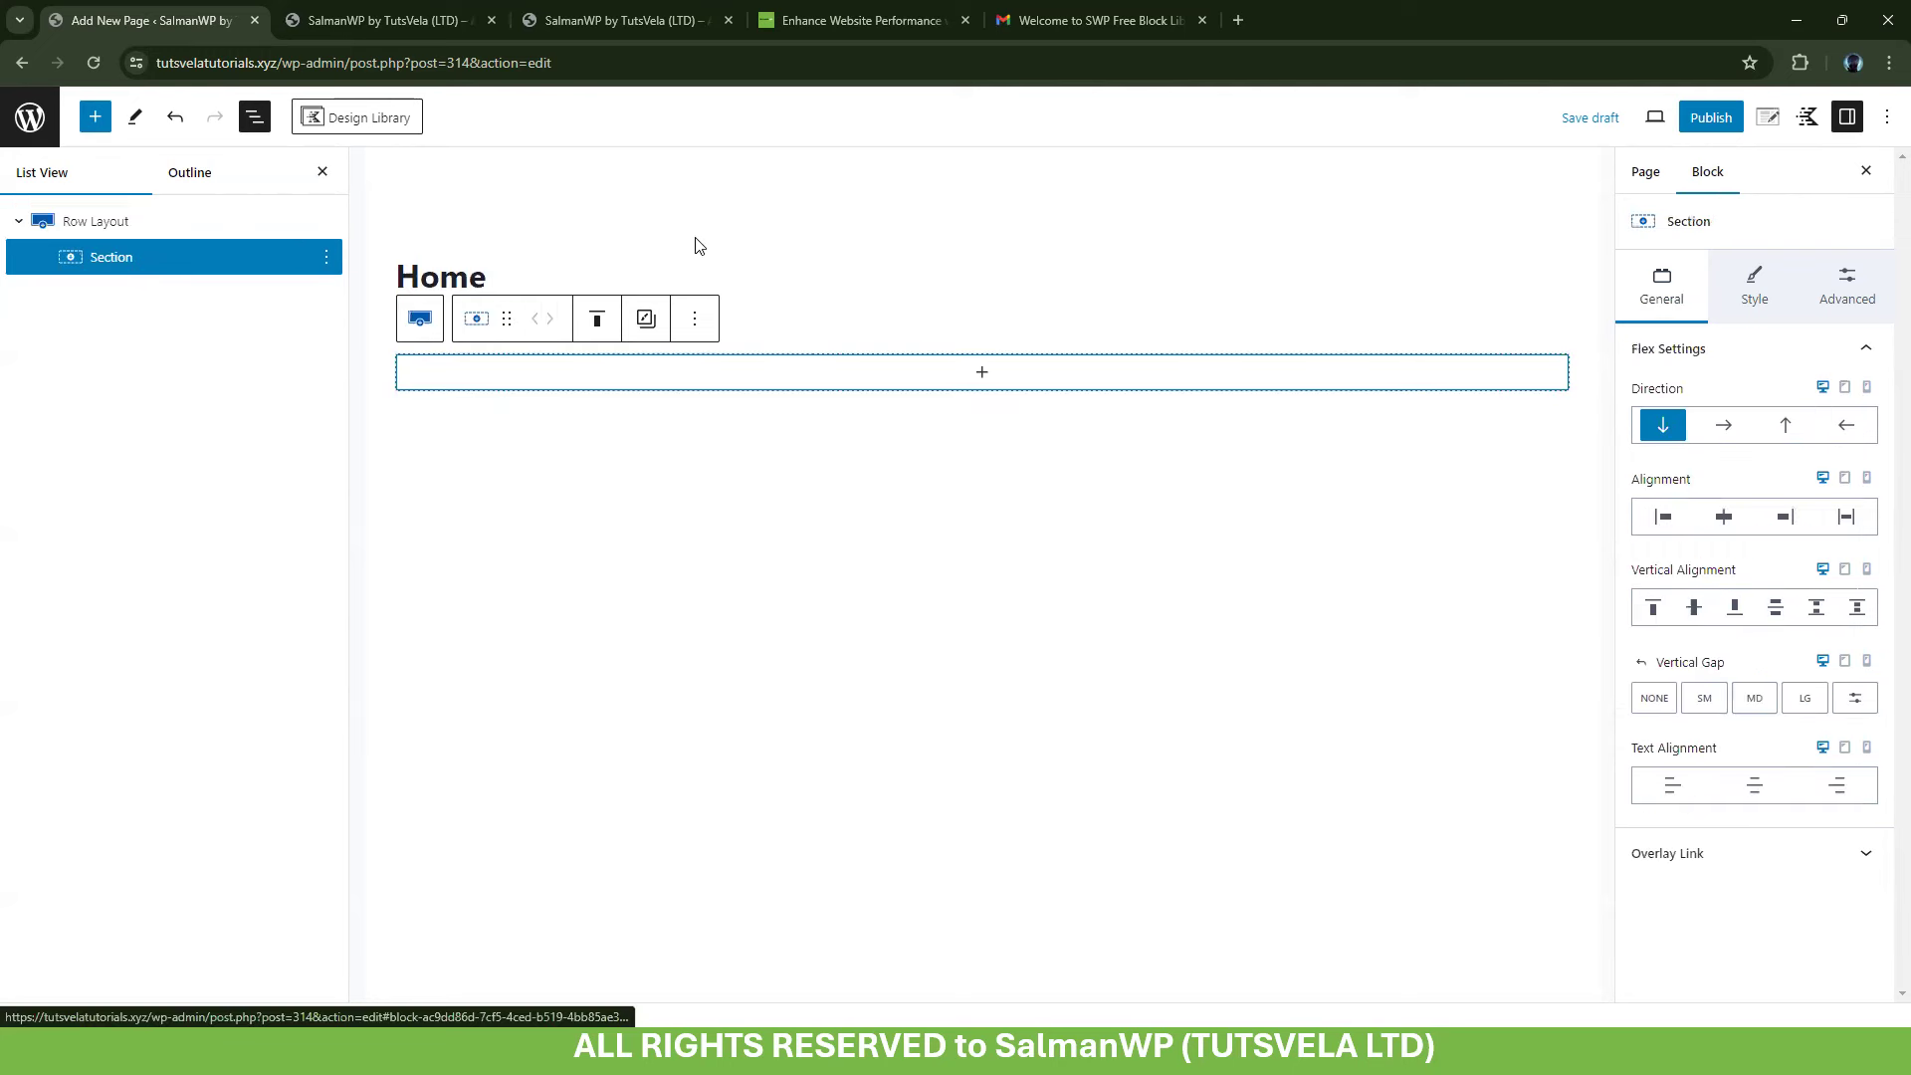
left_click(117, 223)
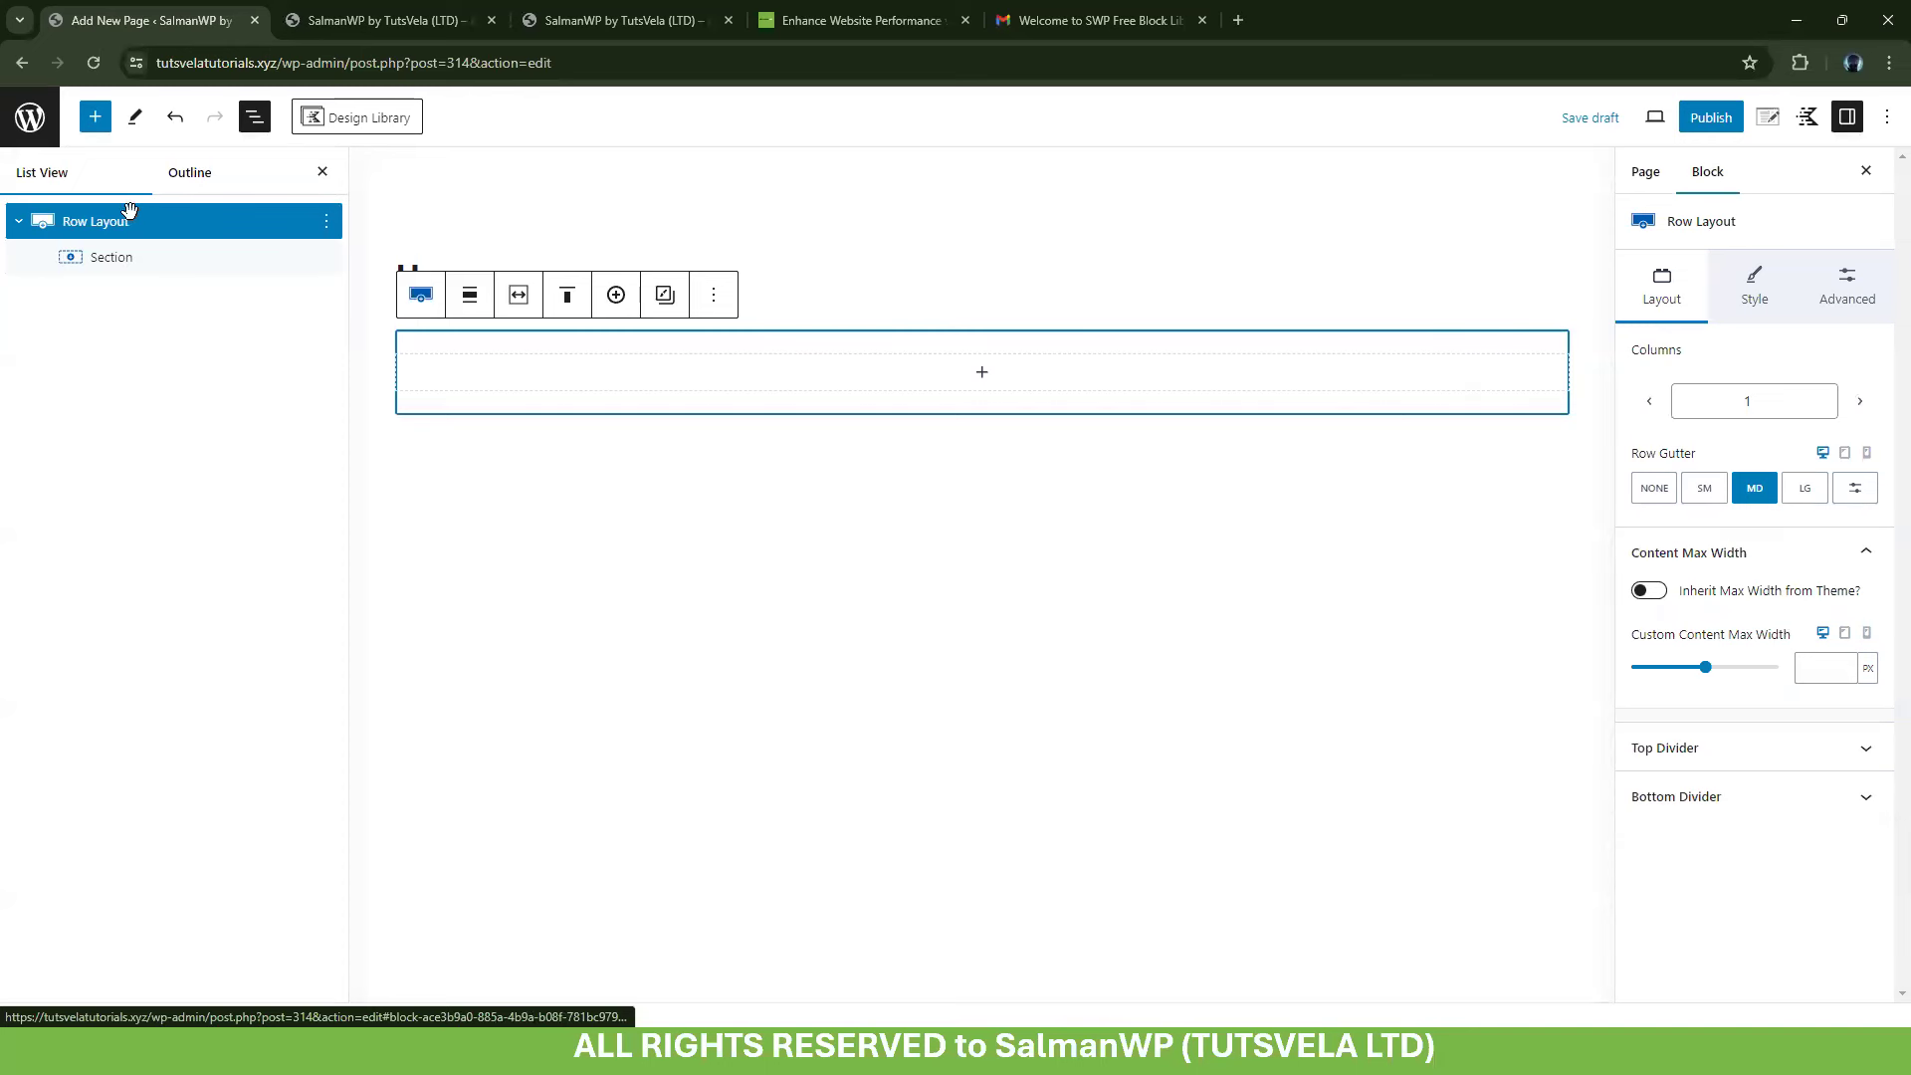
Insert a nested Row Layout with two equal columns inside the Section
left_click(105, 256)
left_click(980, 386)
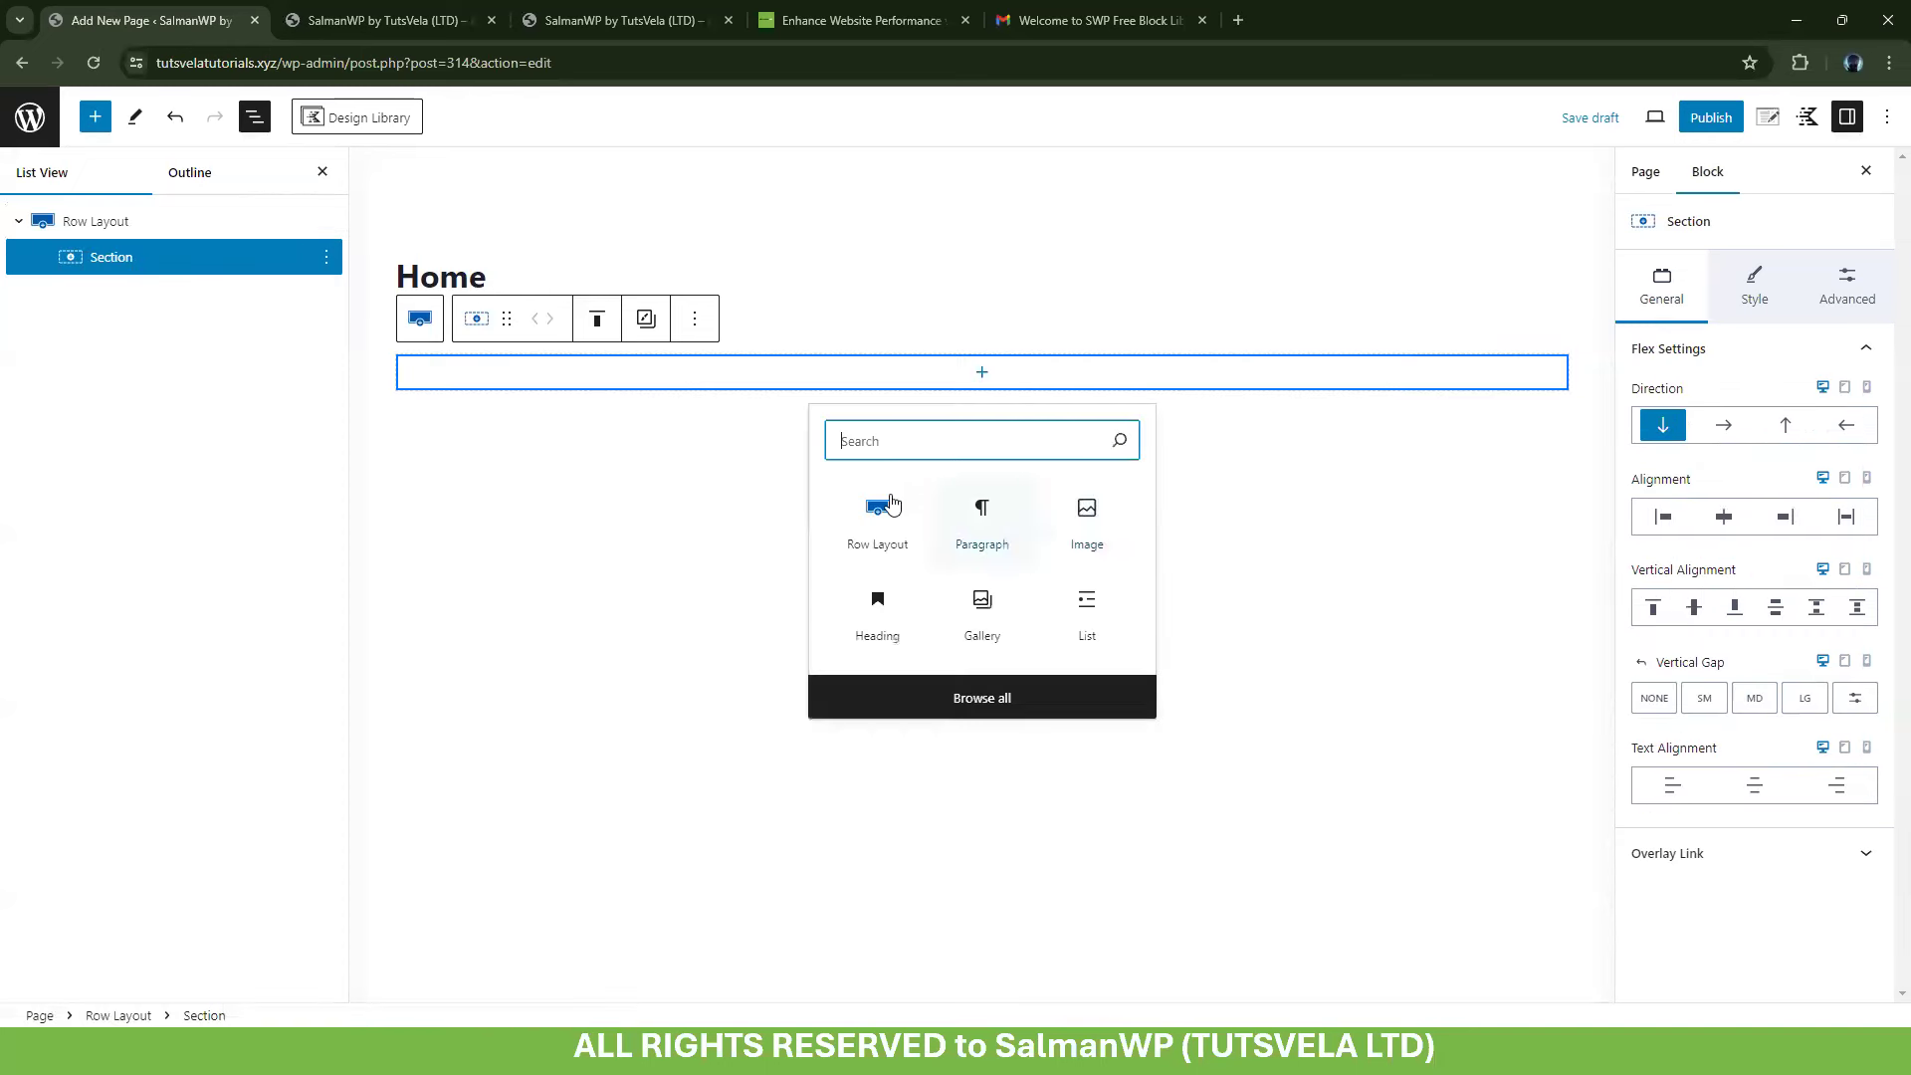
left_click(875, 511)
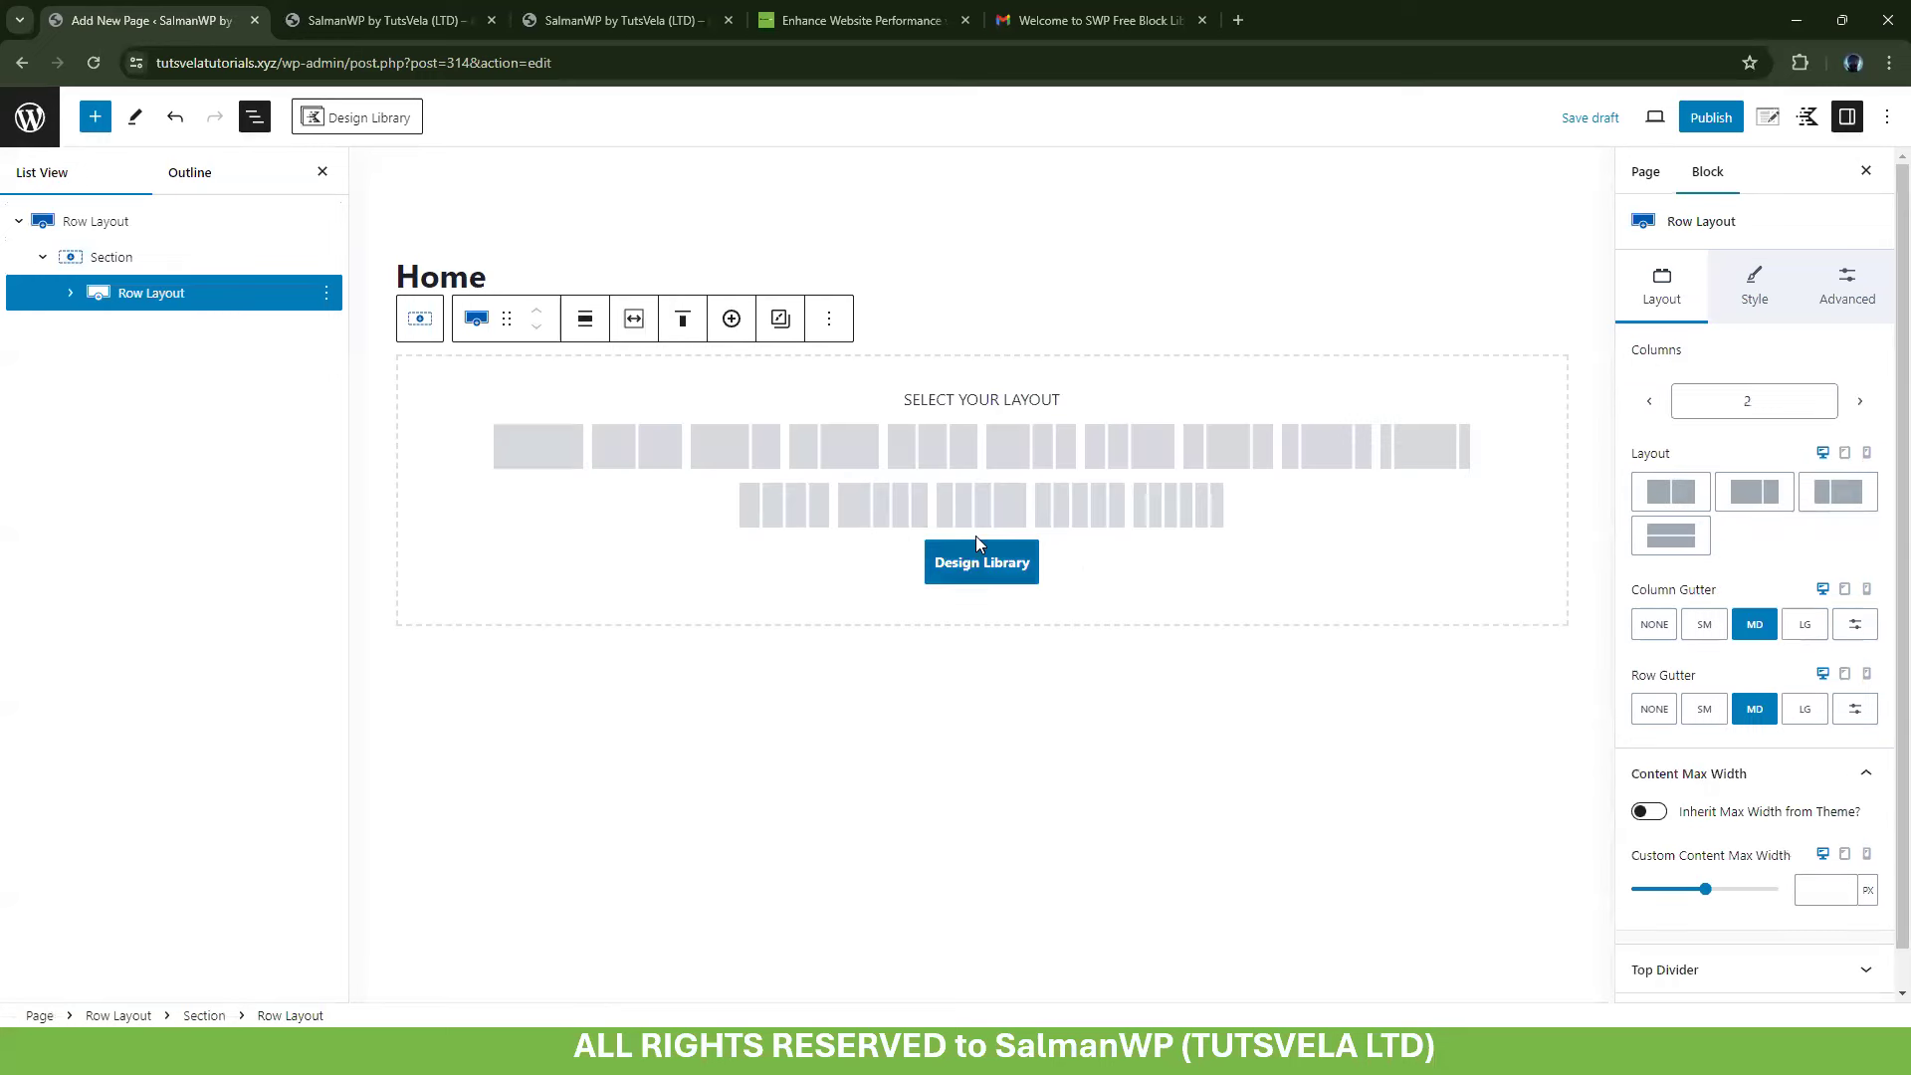
left_click(647, 455)
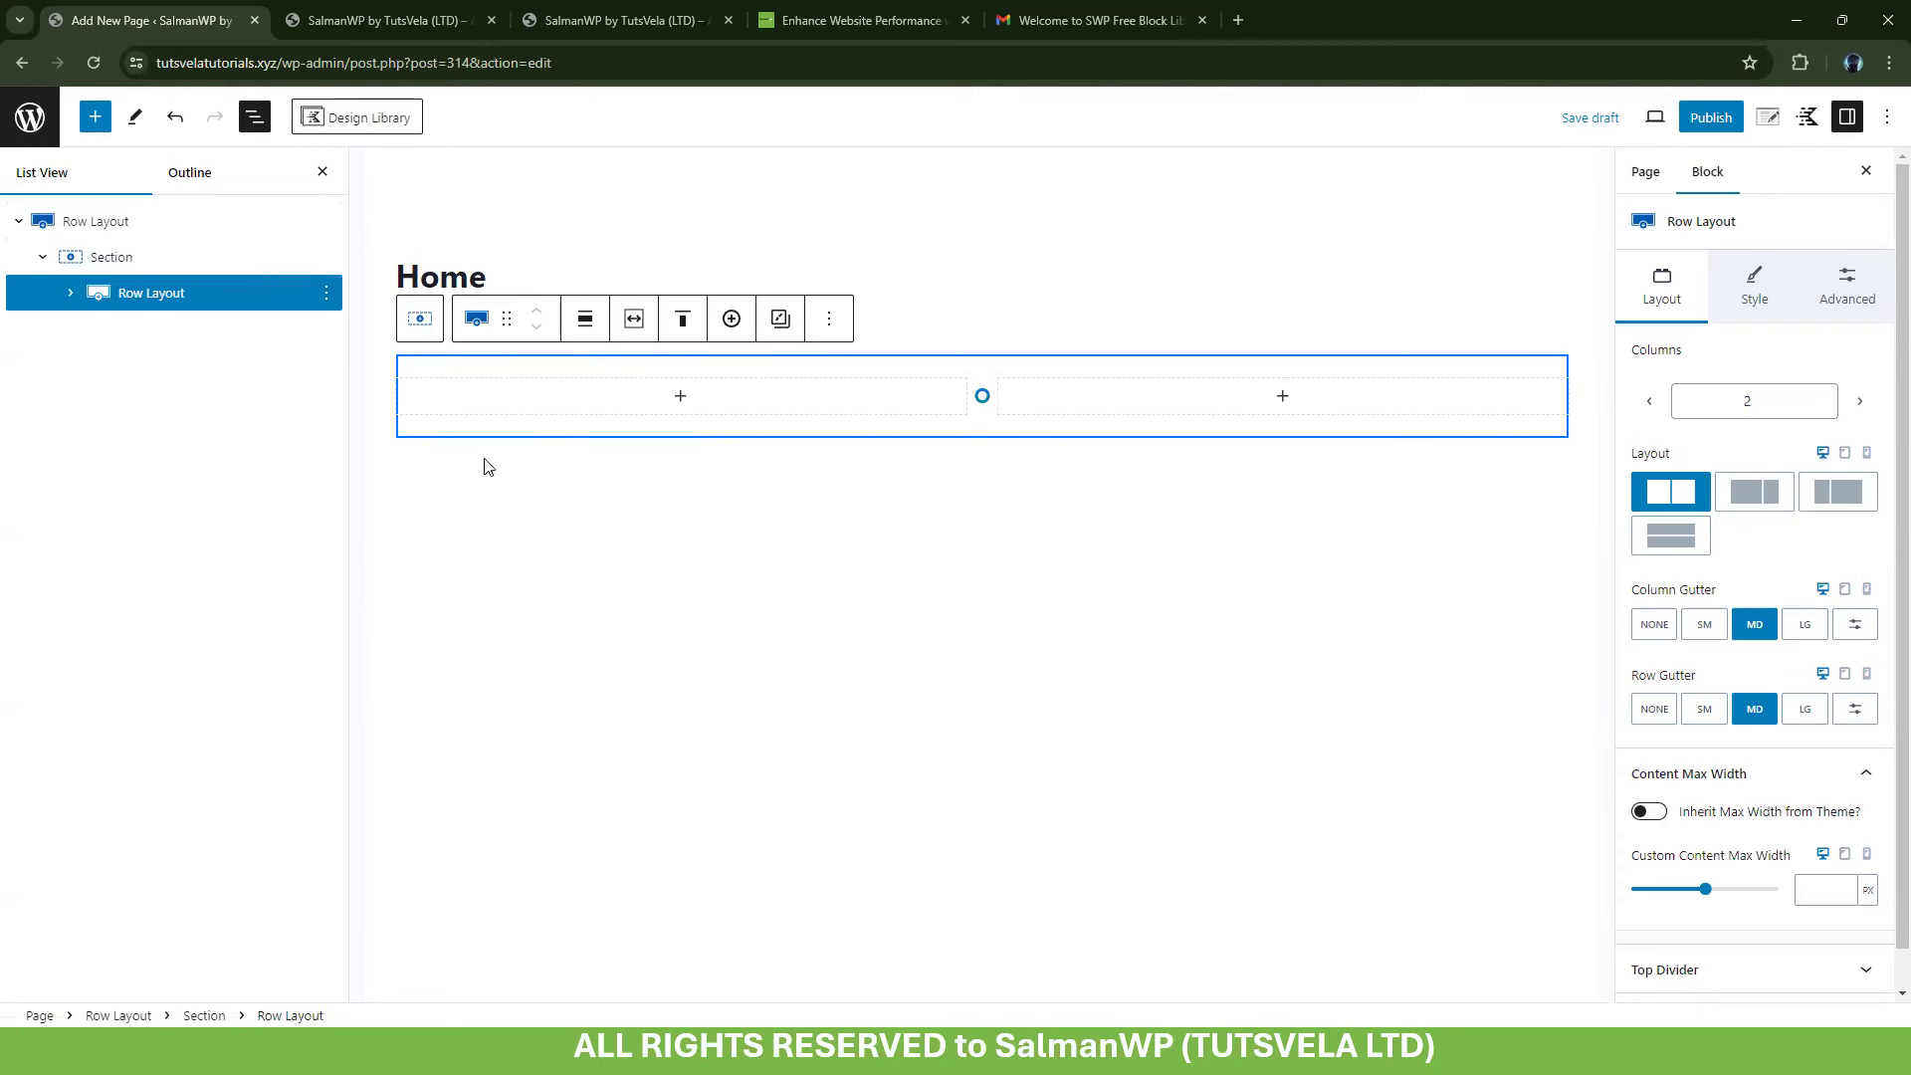
Examine the outer Row Layout's advanced settings, including the visibility options for devices and for logged-in or logged-out users
left_click(158, 225)
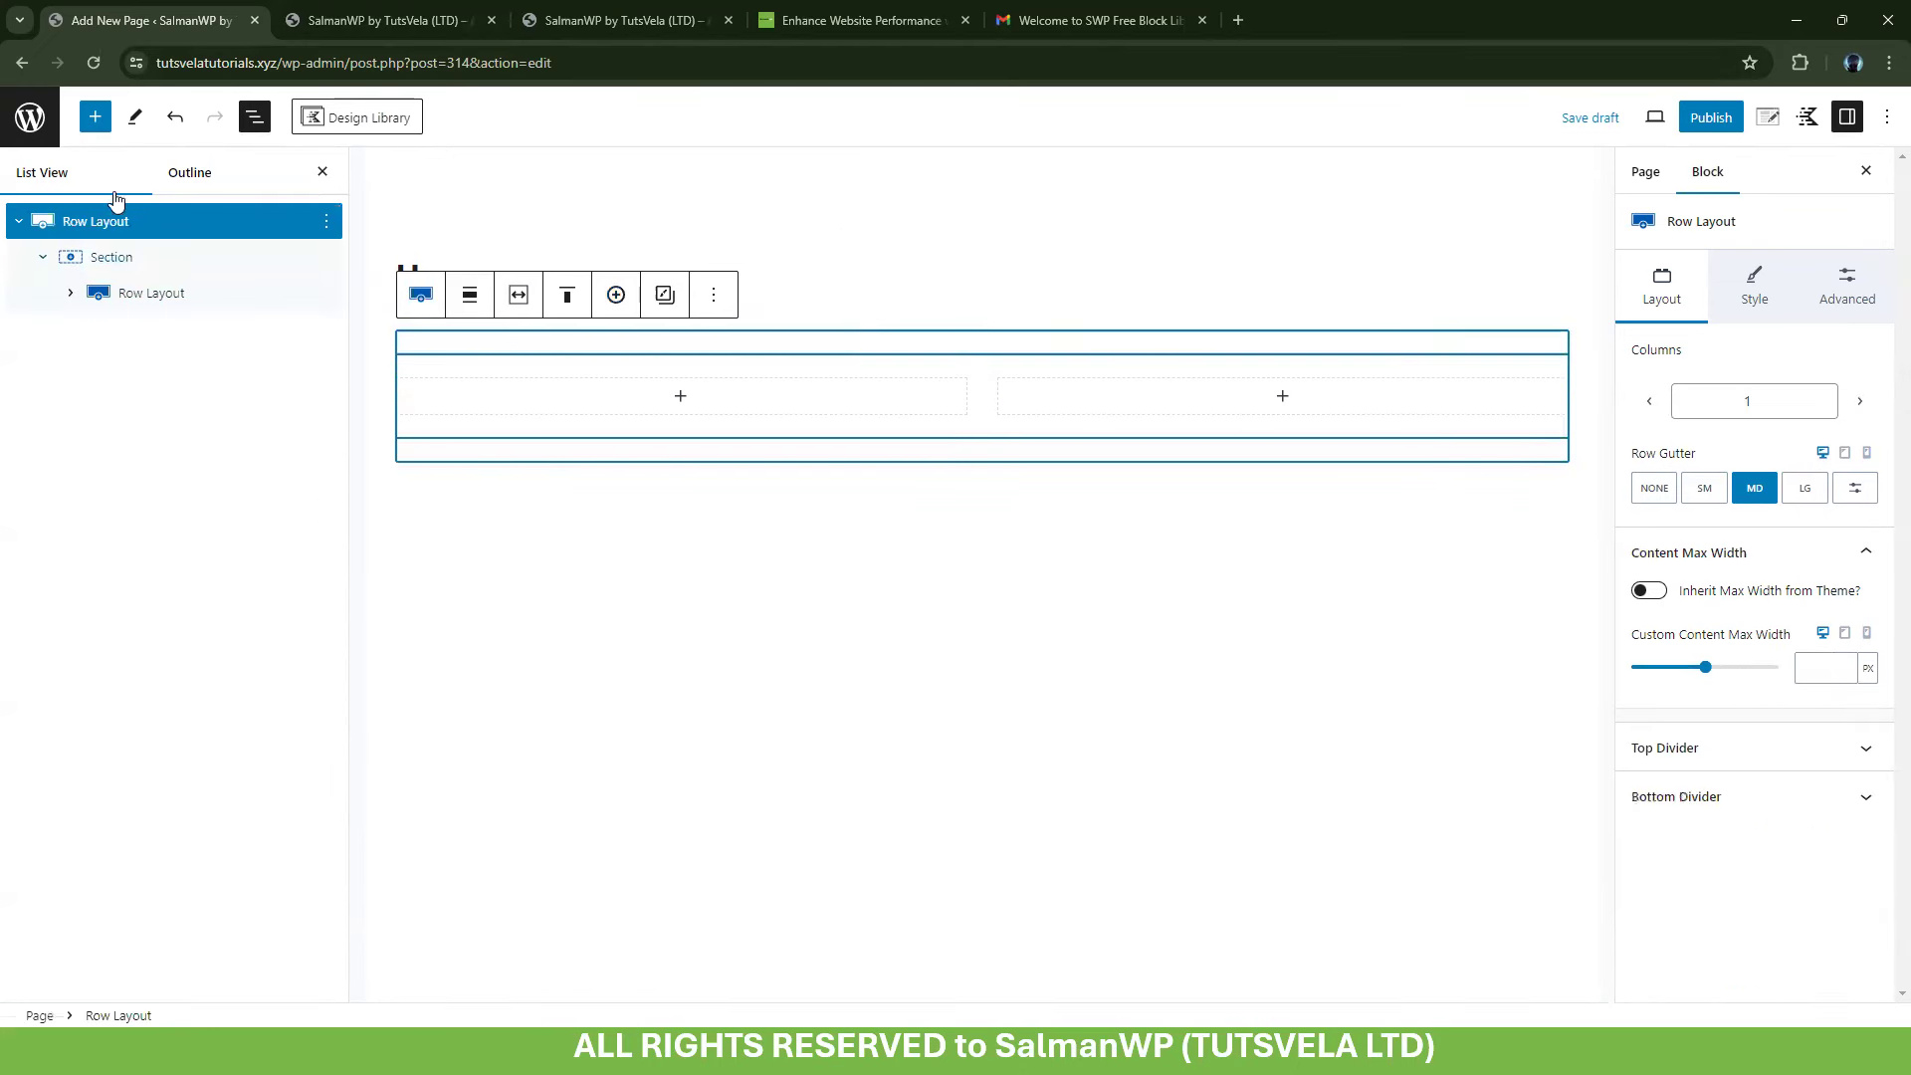
left_click(1864, 280)
left_click(1780, 645)
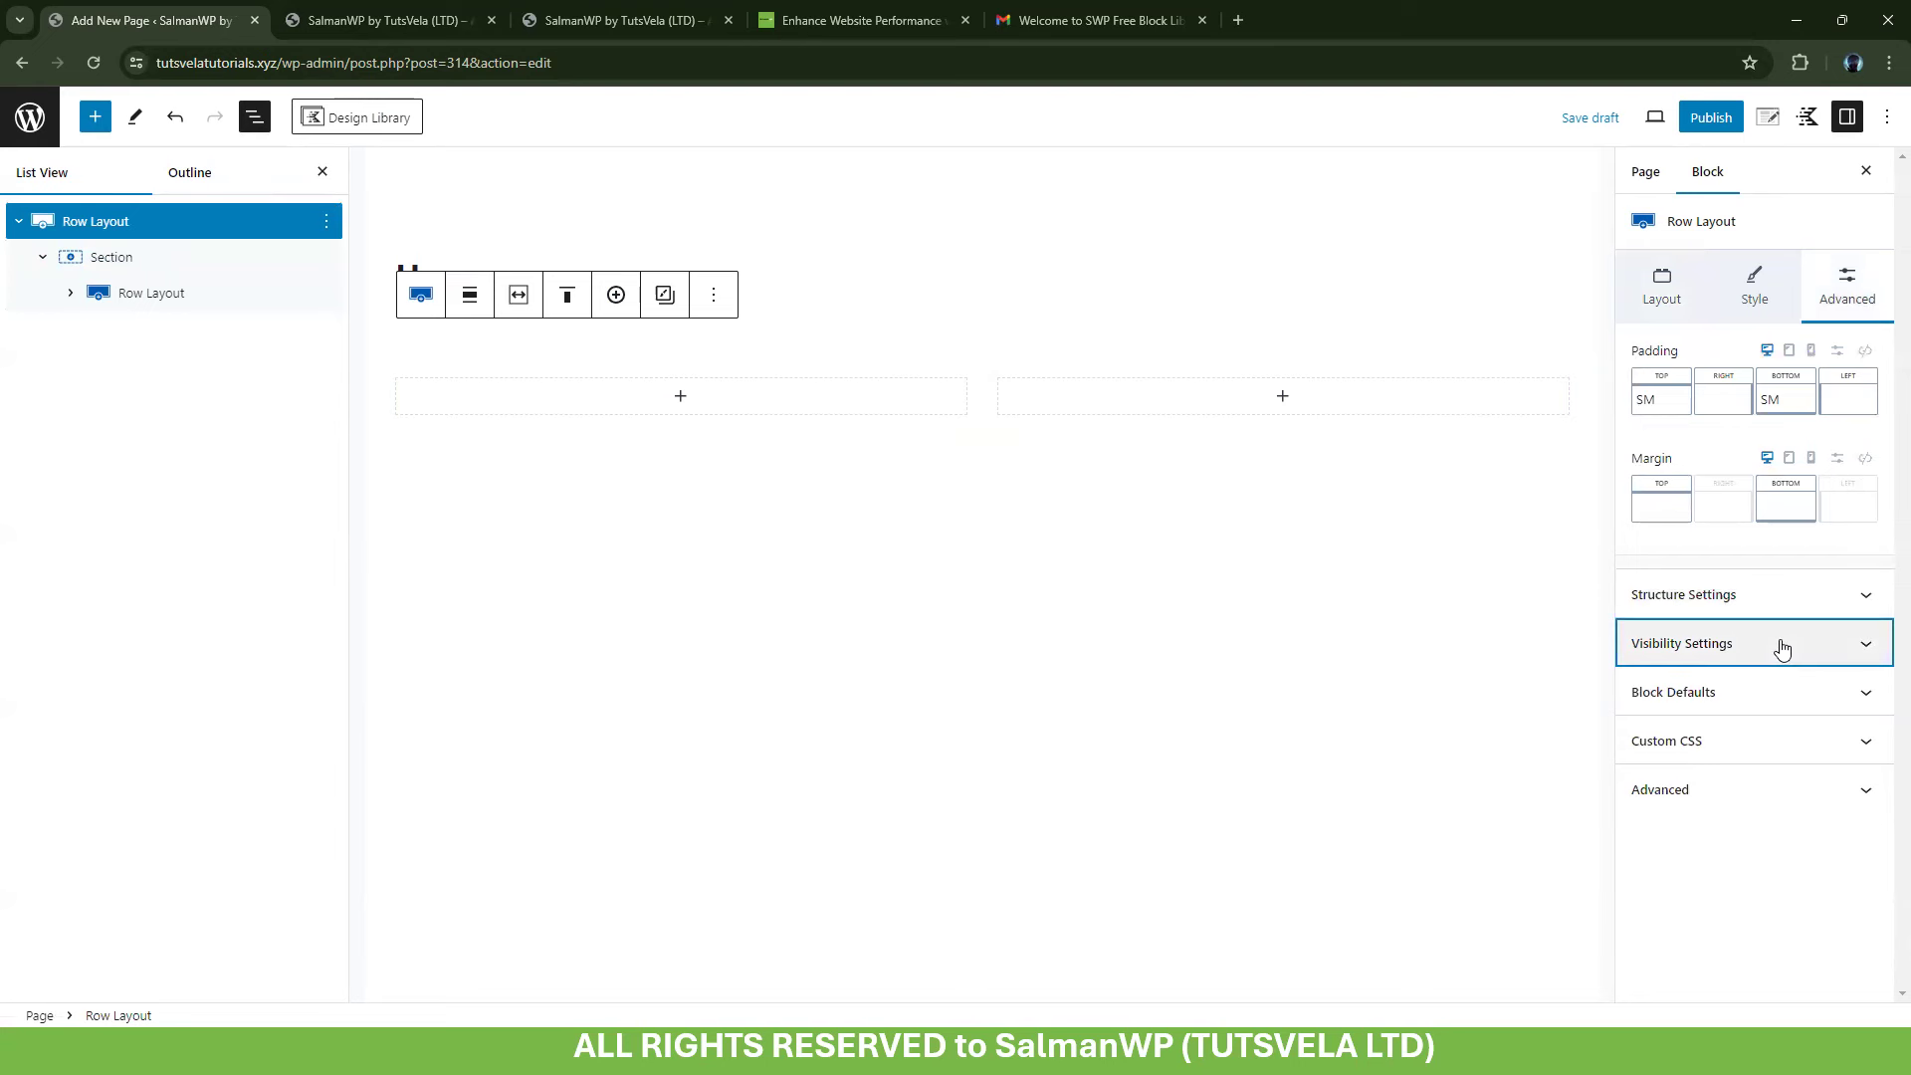
left_click(1782, 646)
left_click(1759, 645)
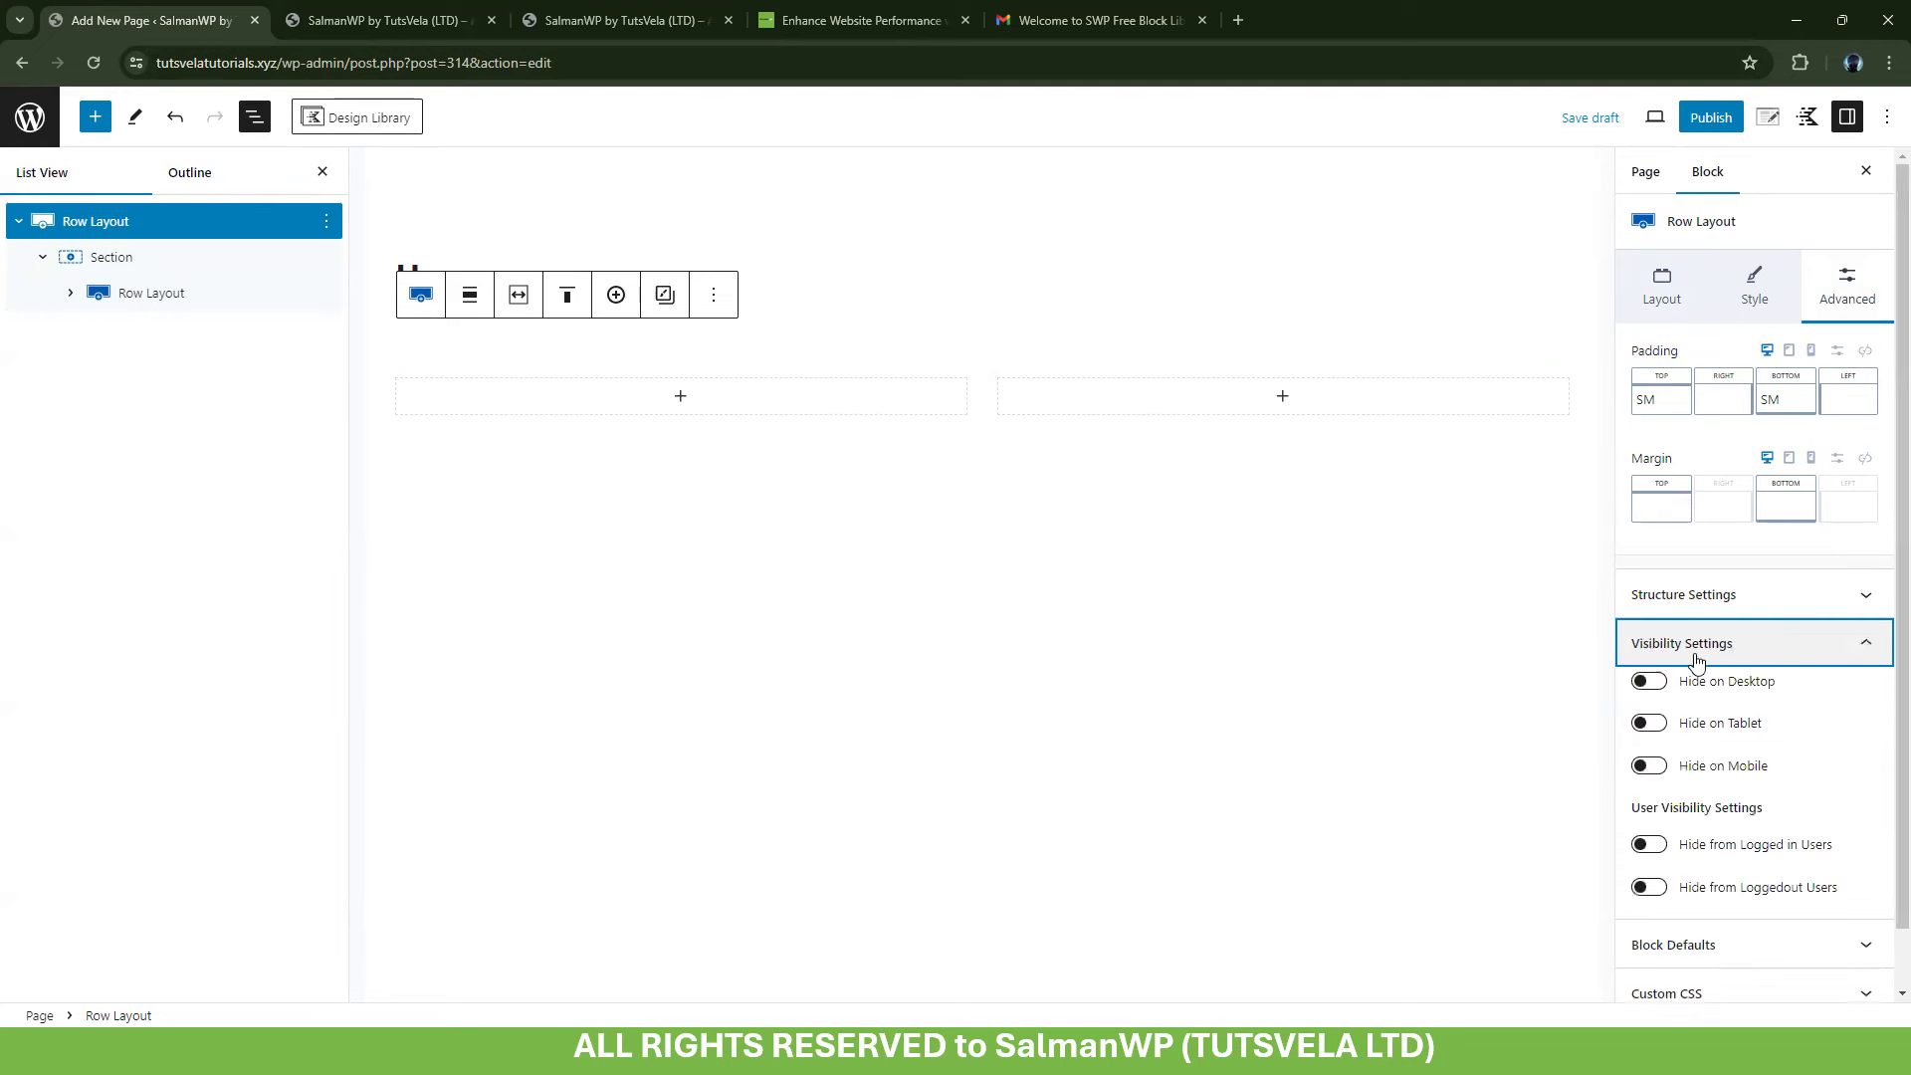
scroll(1744, 934, "down", 1)
Inspect the outer row's Custom CSS editor in its enlarged view, and collapse the Visibility Settings and Custom CSS groups
left_click(1742, 931)
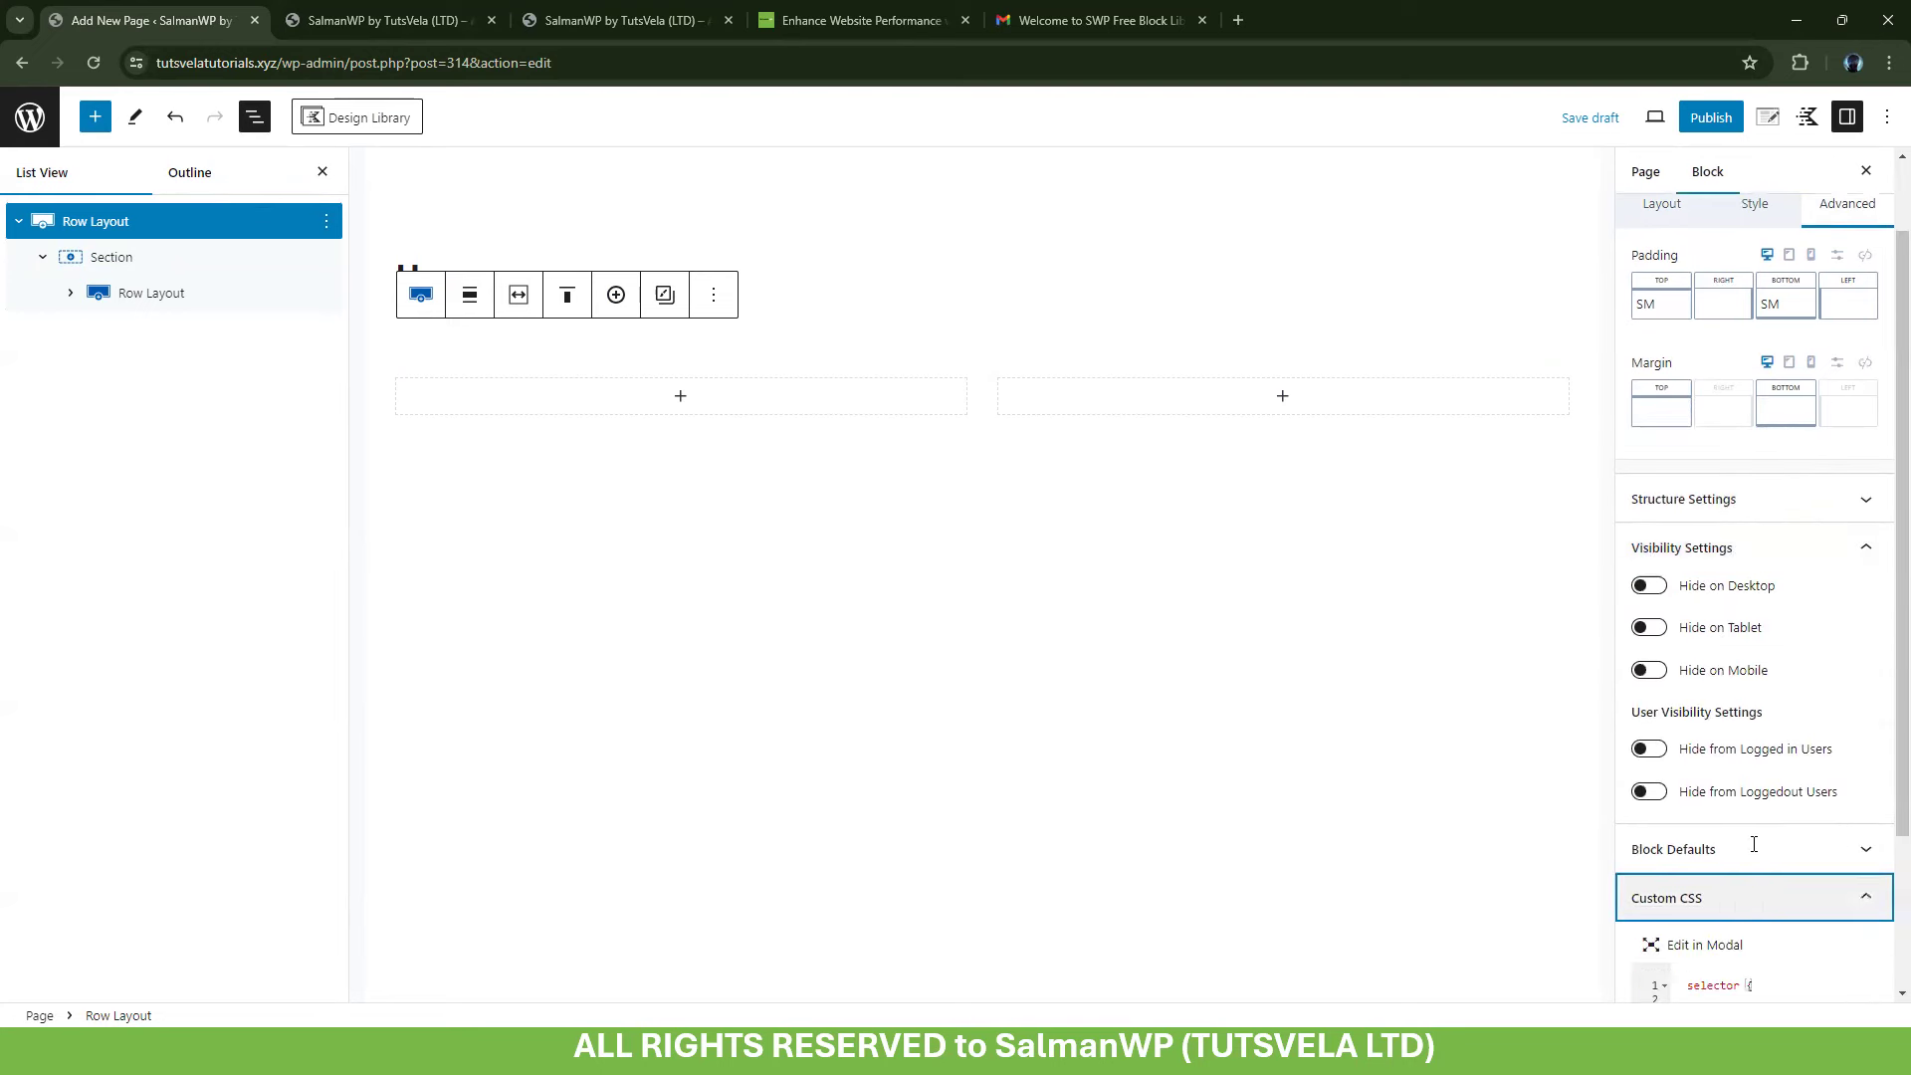
left_click(1702, 734)
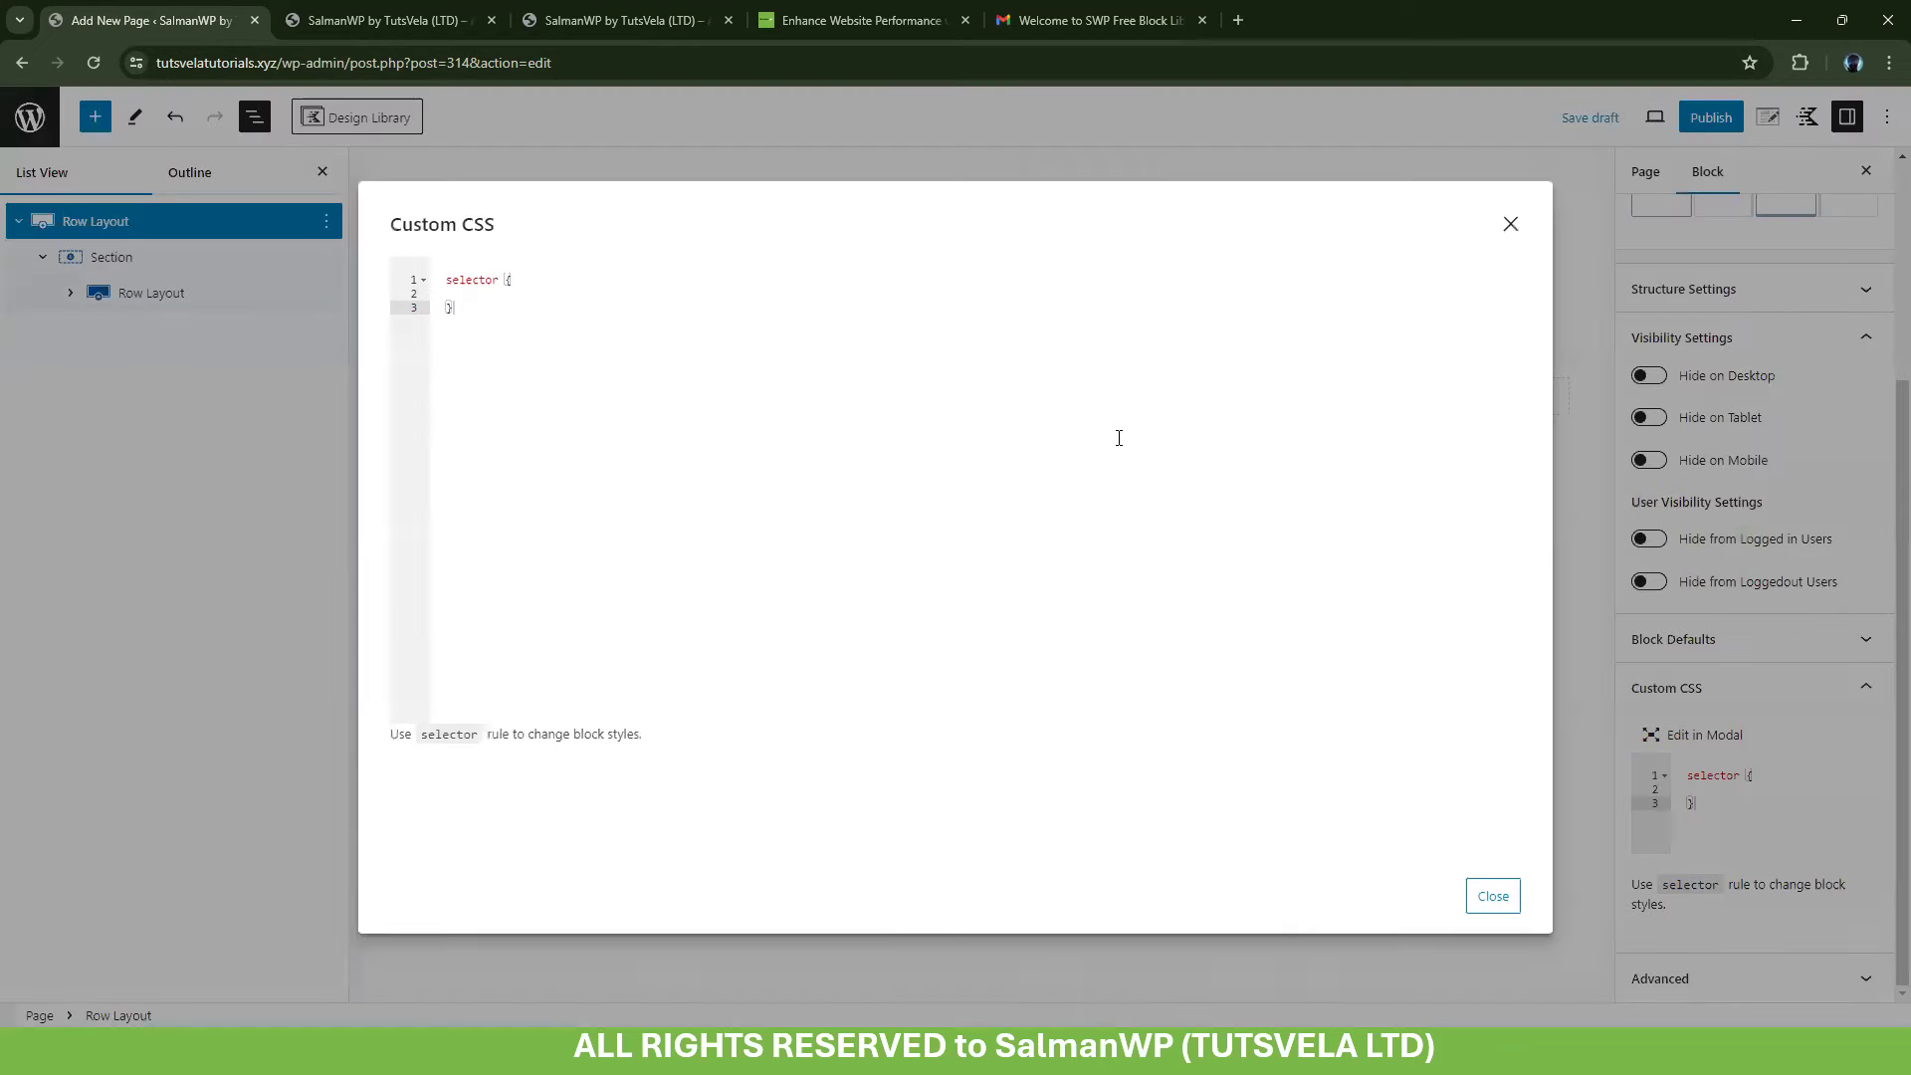
left_click(1508, 226)
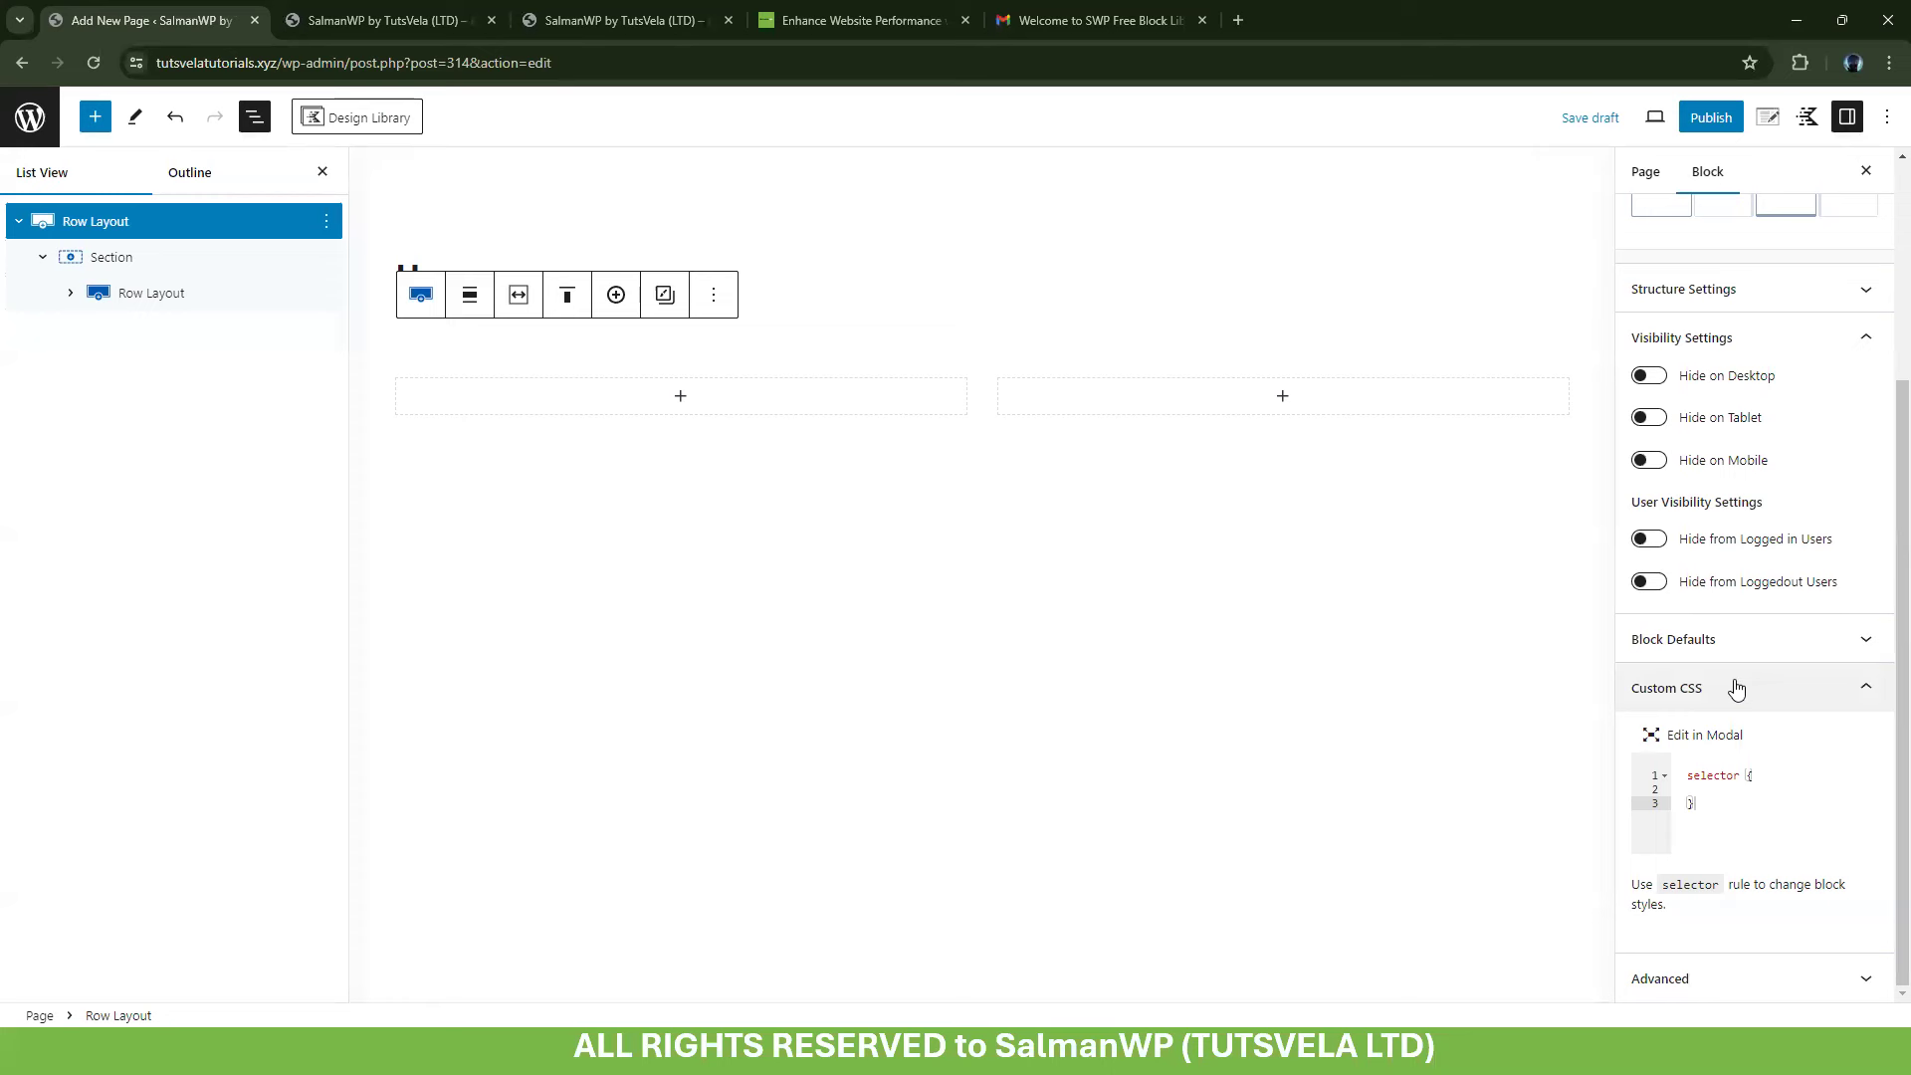
left_click_drag(1768, 533, 1624, 508)
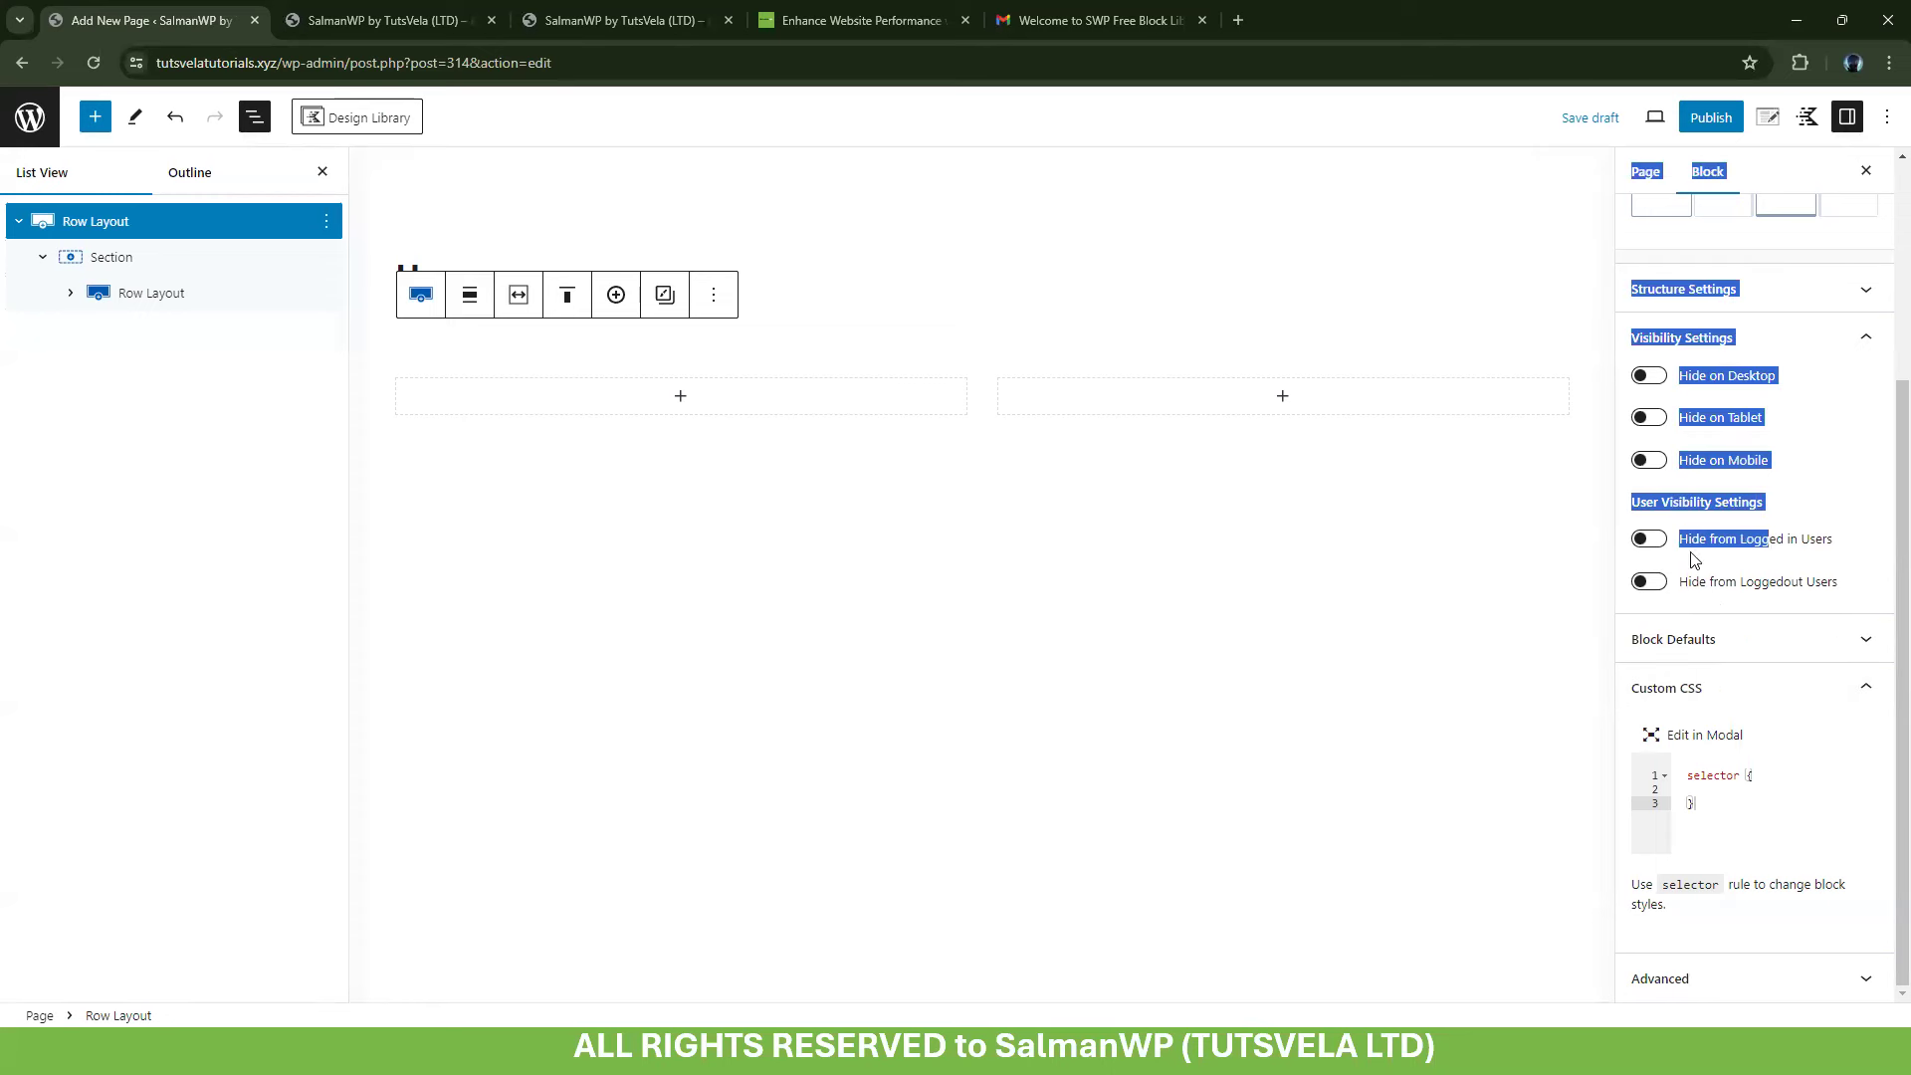
left_click(1715, 605)
left_click(1758, 337)
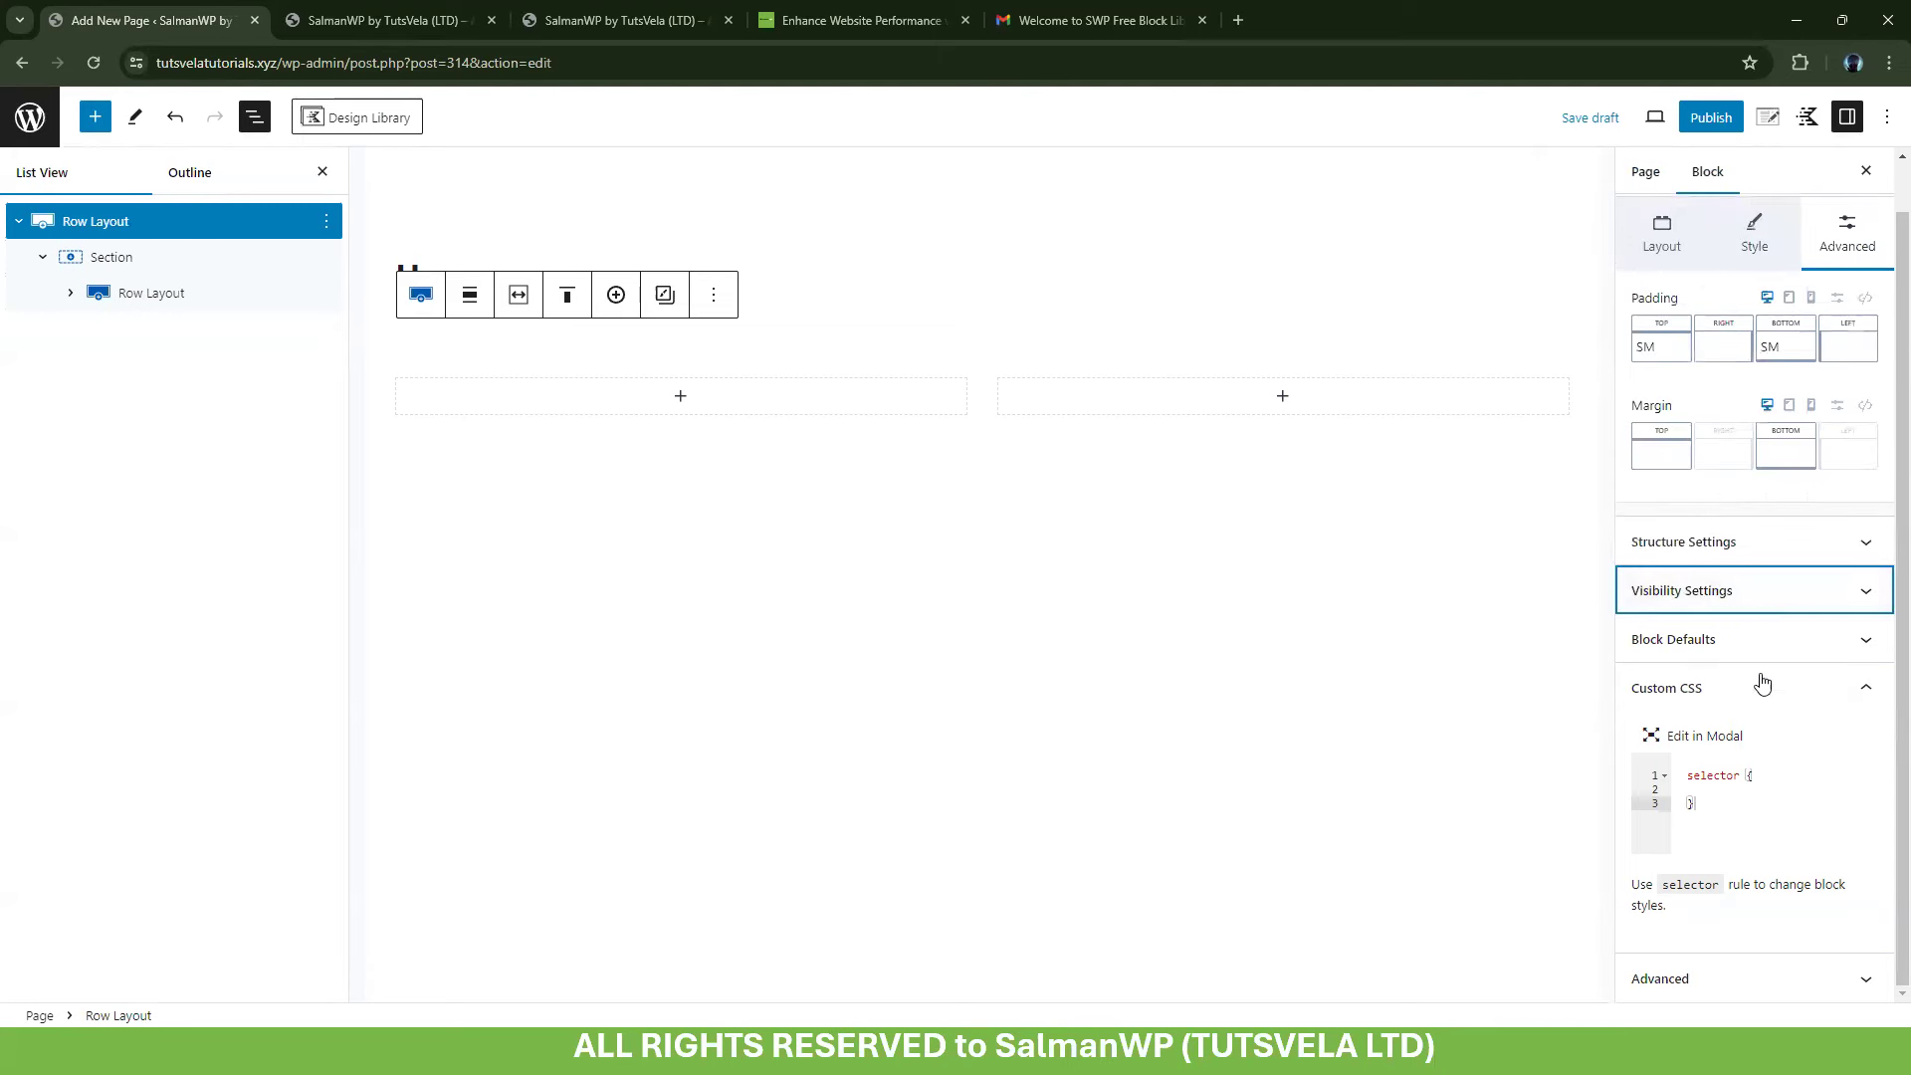
left_click(1752, 687)
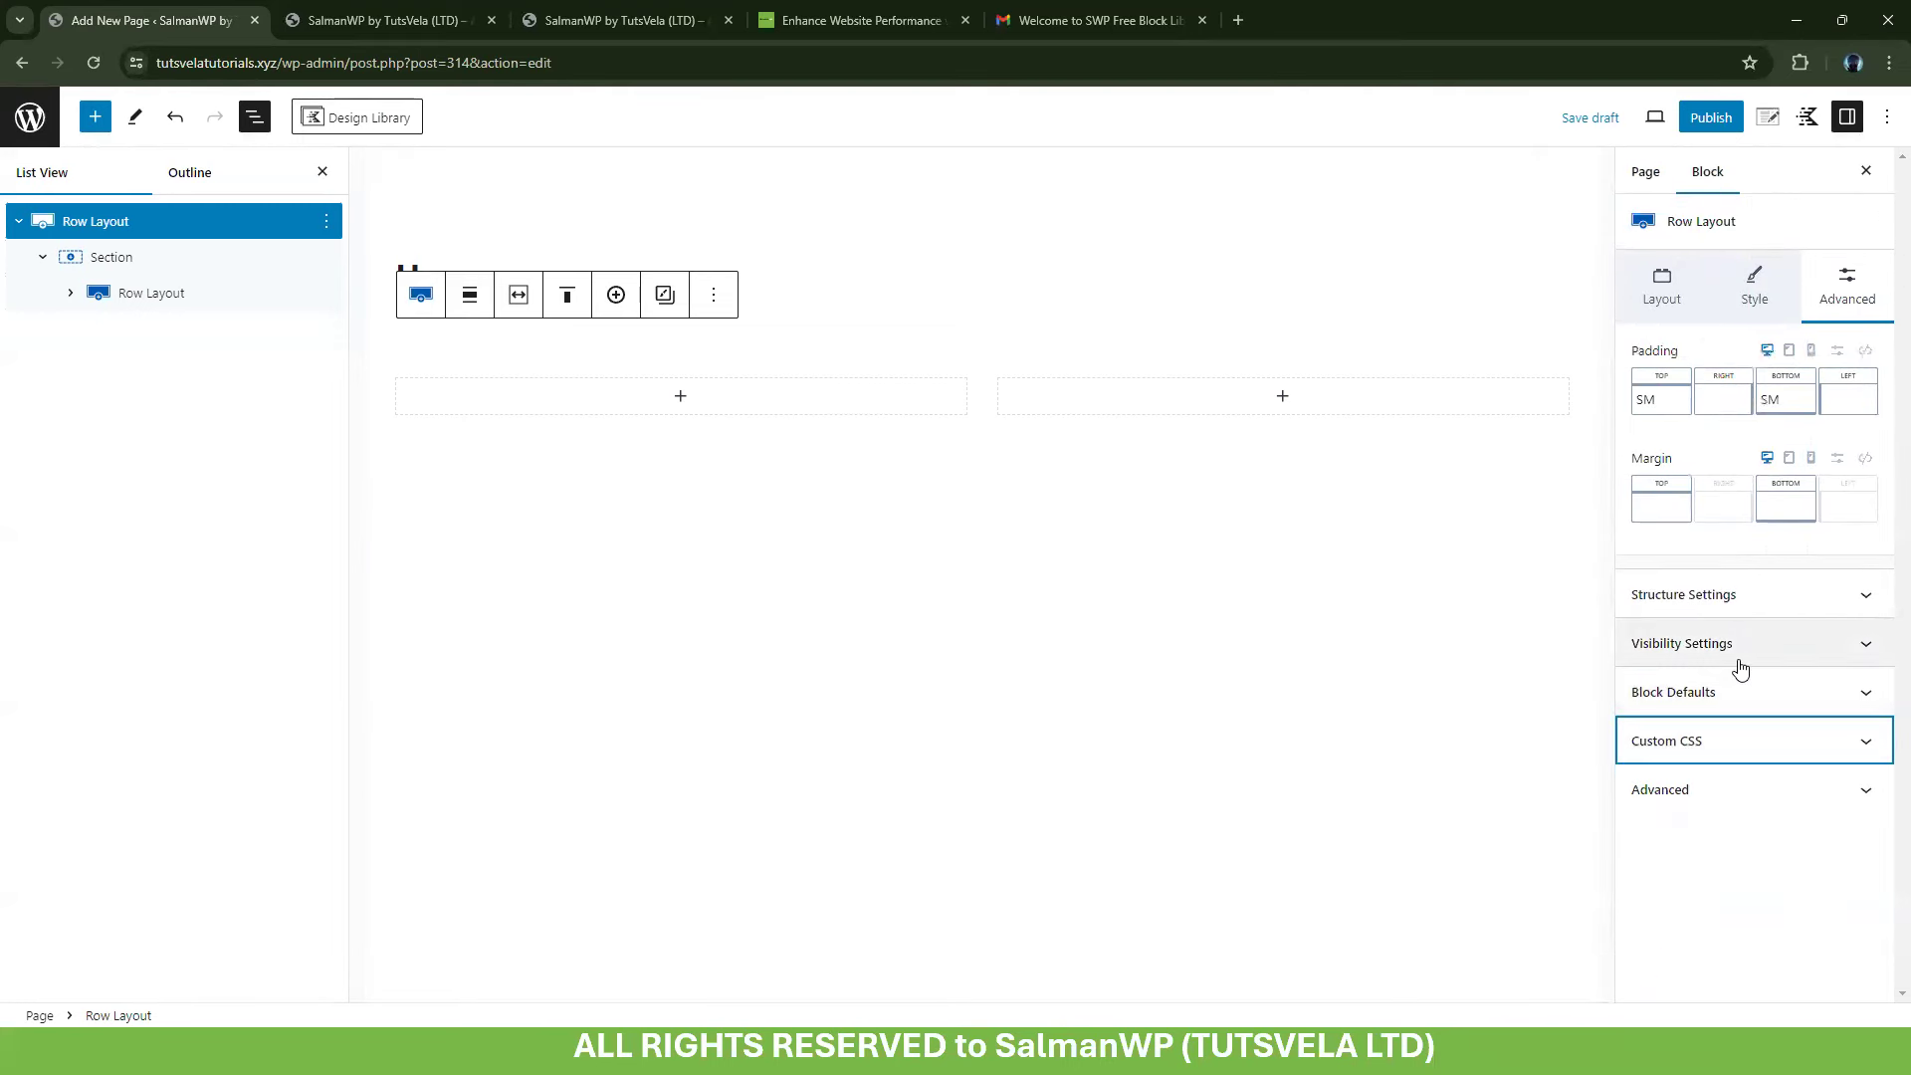
Deselect the row, leave the Home page editor, and open the Kadence theme's Customizer
left_click(798, 474)
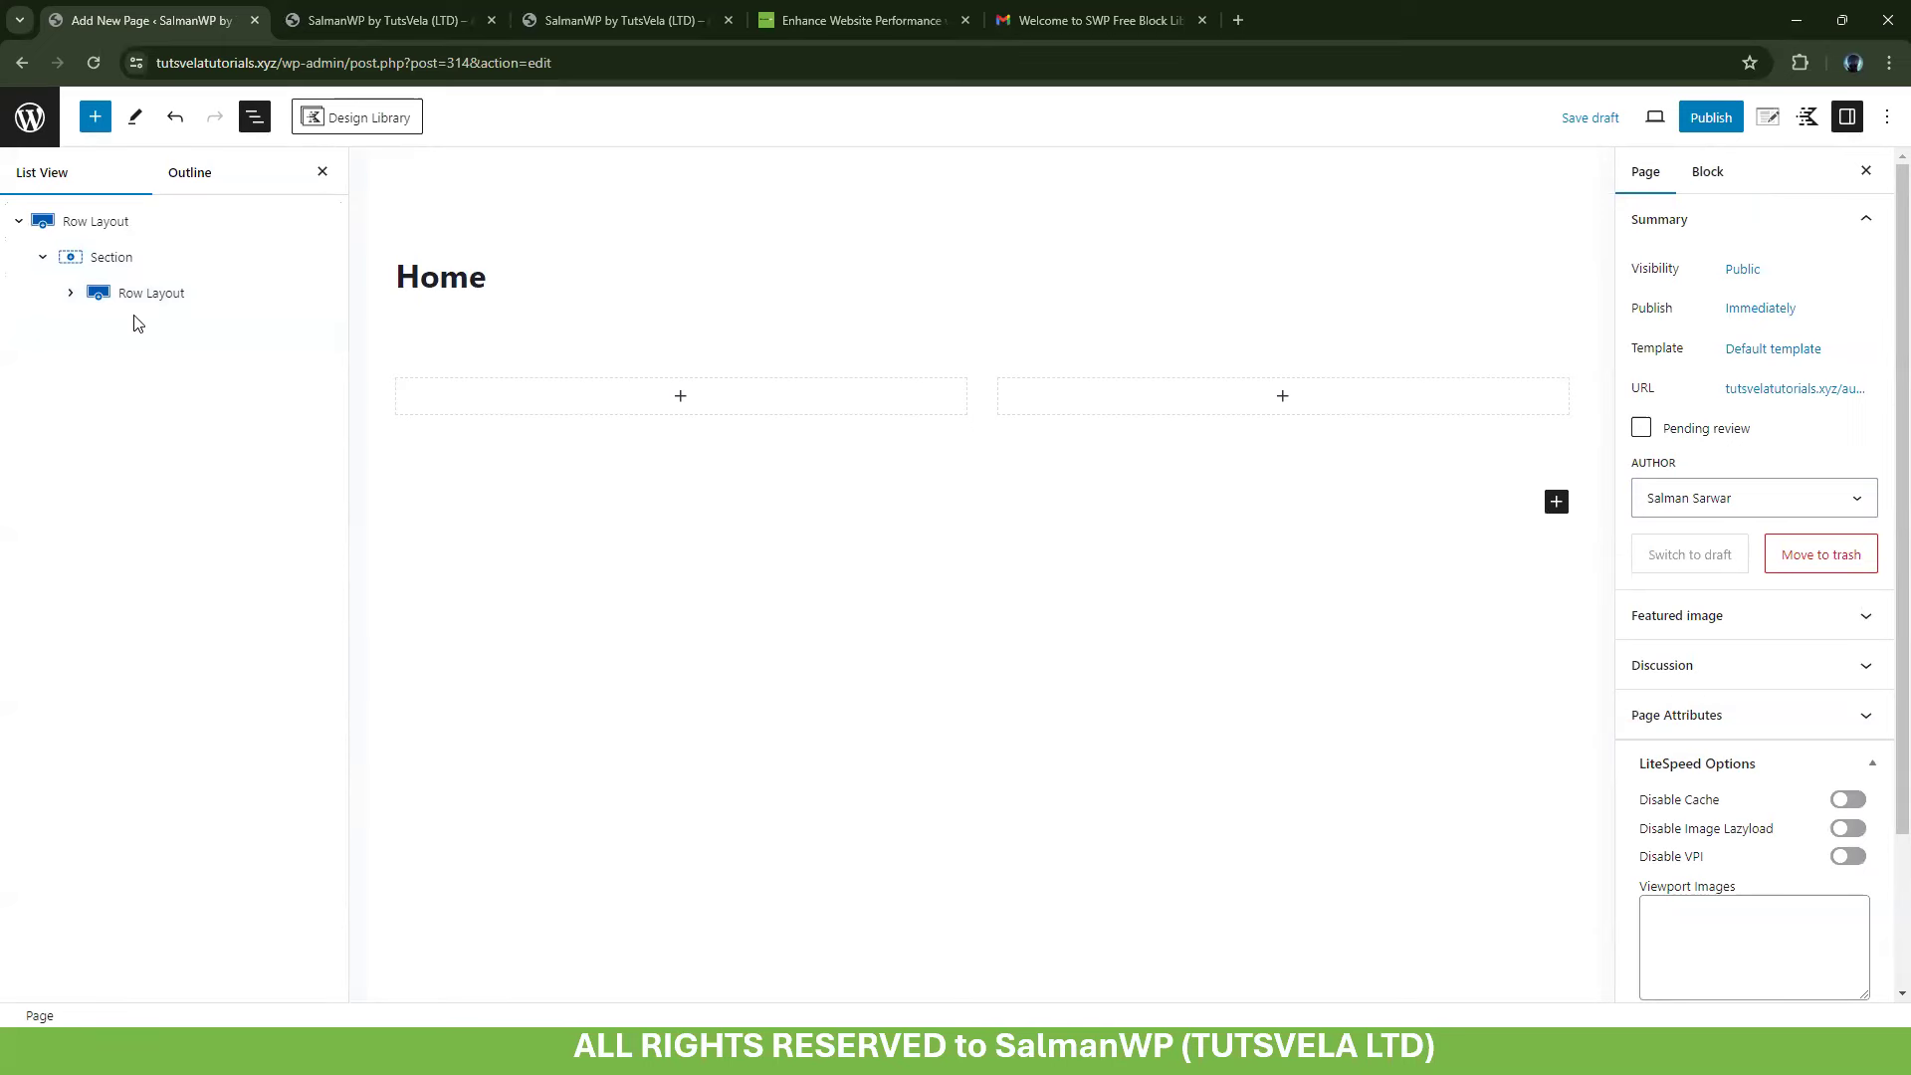
left_click(39, 132)
left_click(1043, 190)
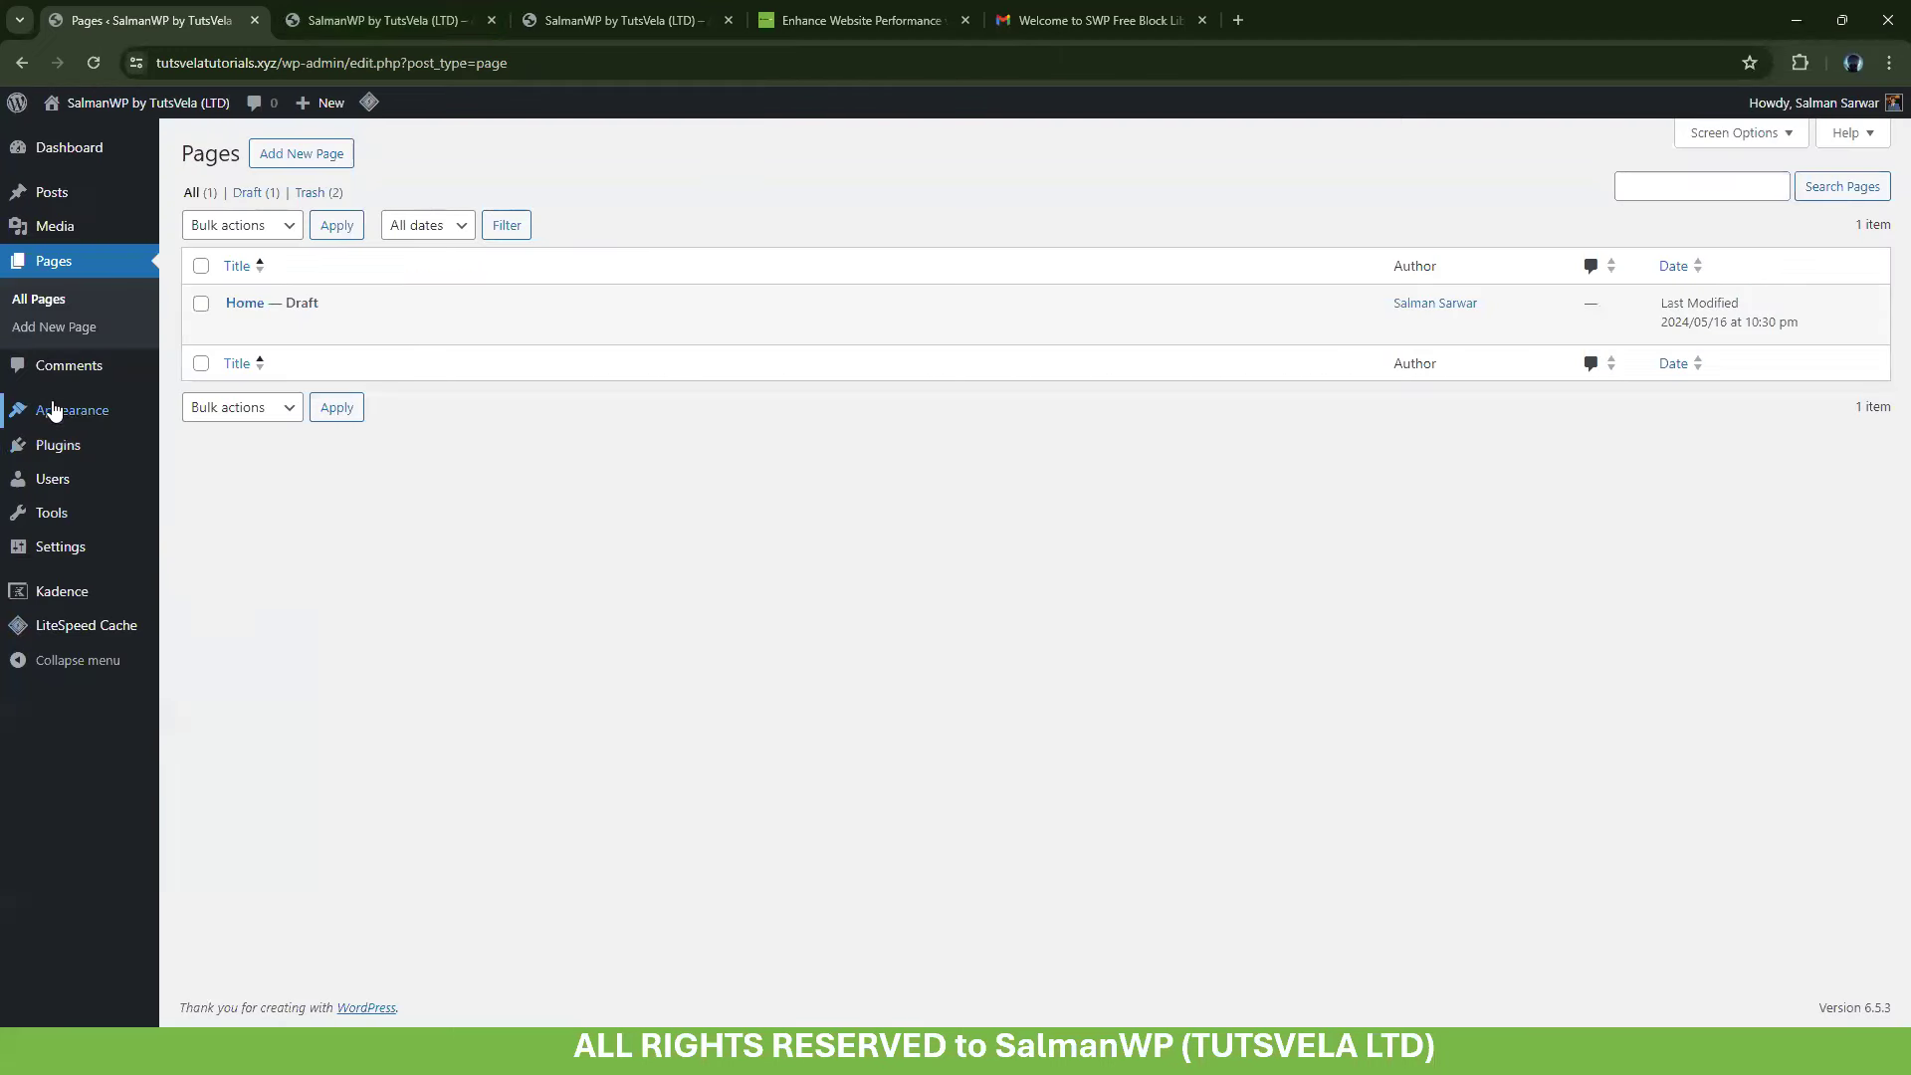
mouse_move(72, 410)
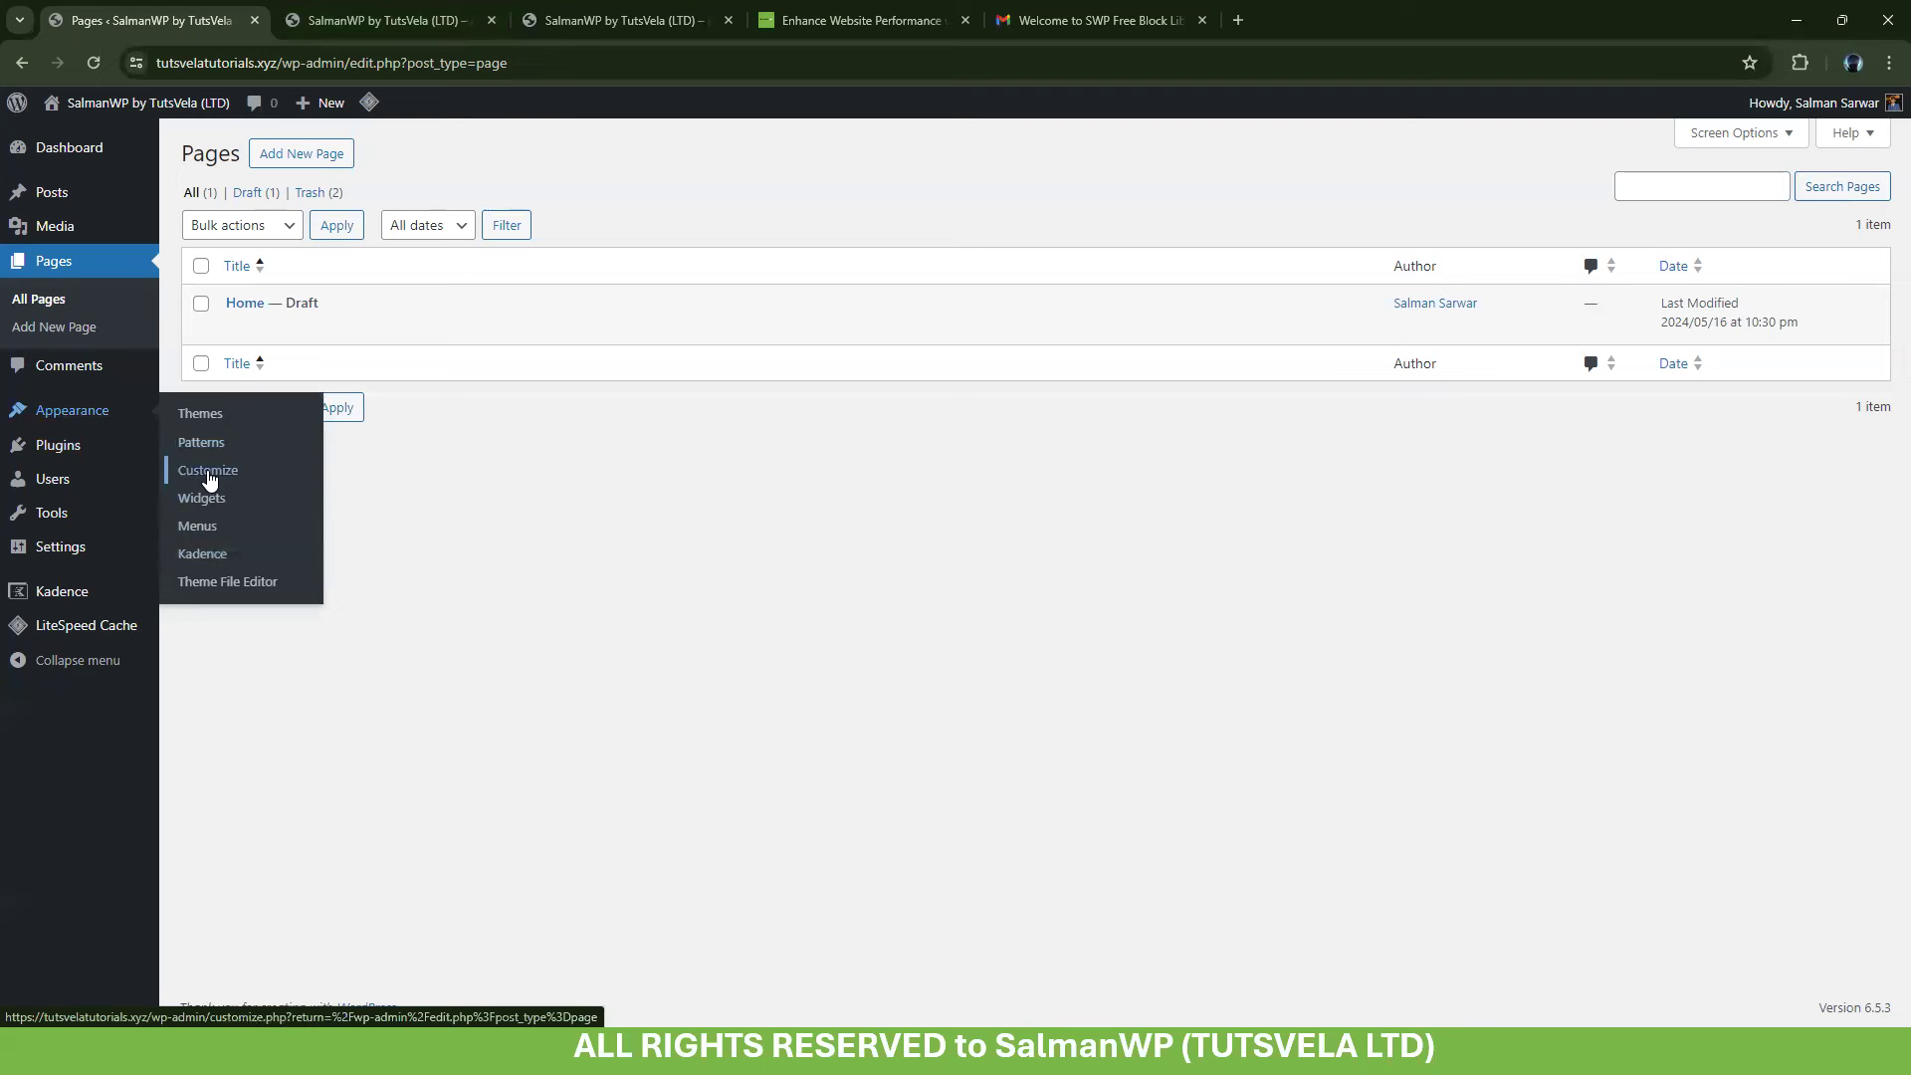
left_click(209, 476)
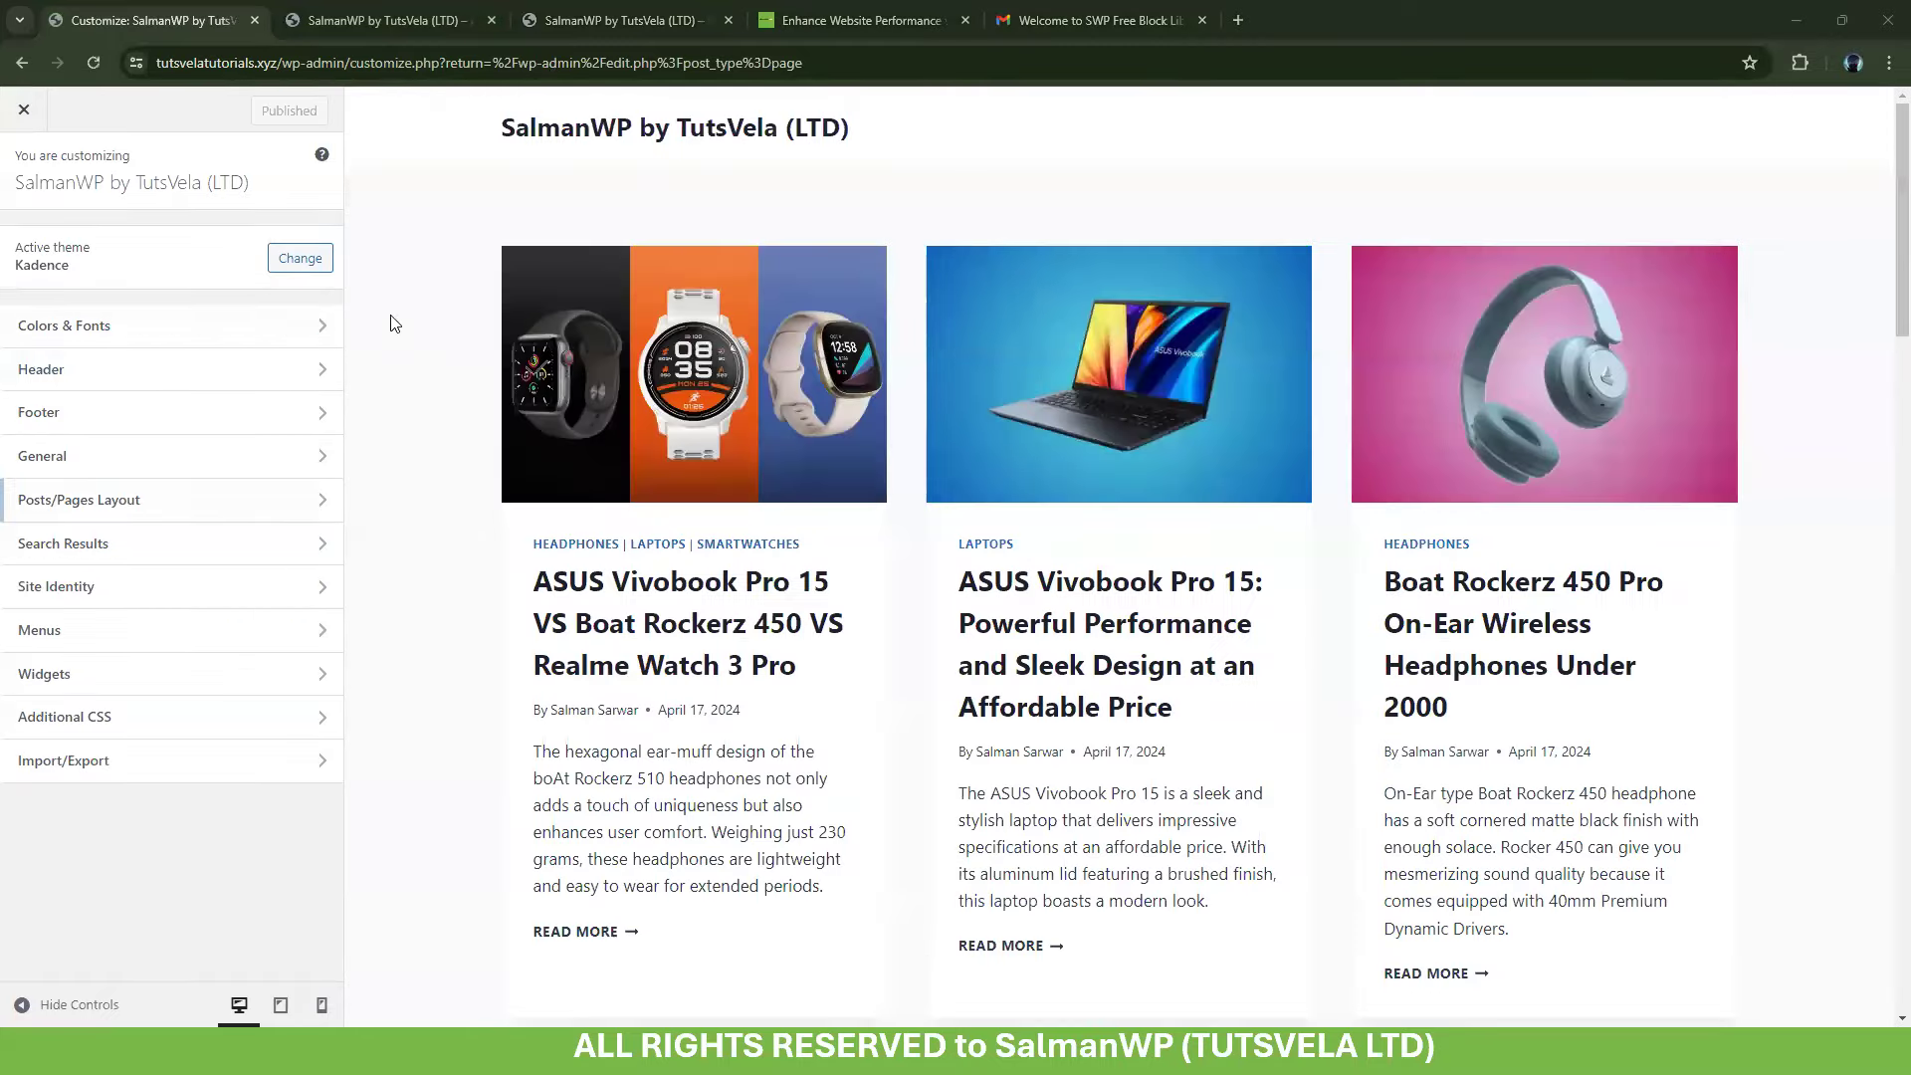
View the Additional CSS section, and reset all theme settings in the Import/Export section, accepting the removal of all customizations
left_click(62, 719)
left_click(25, 189)
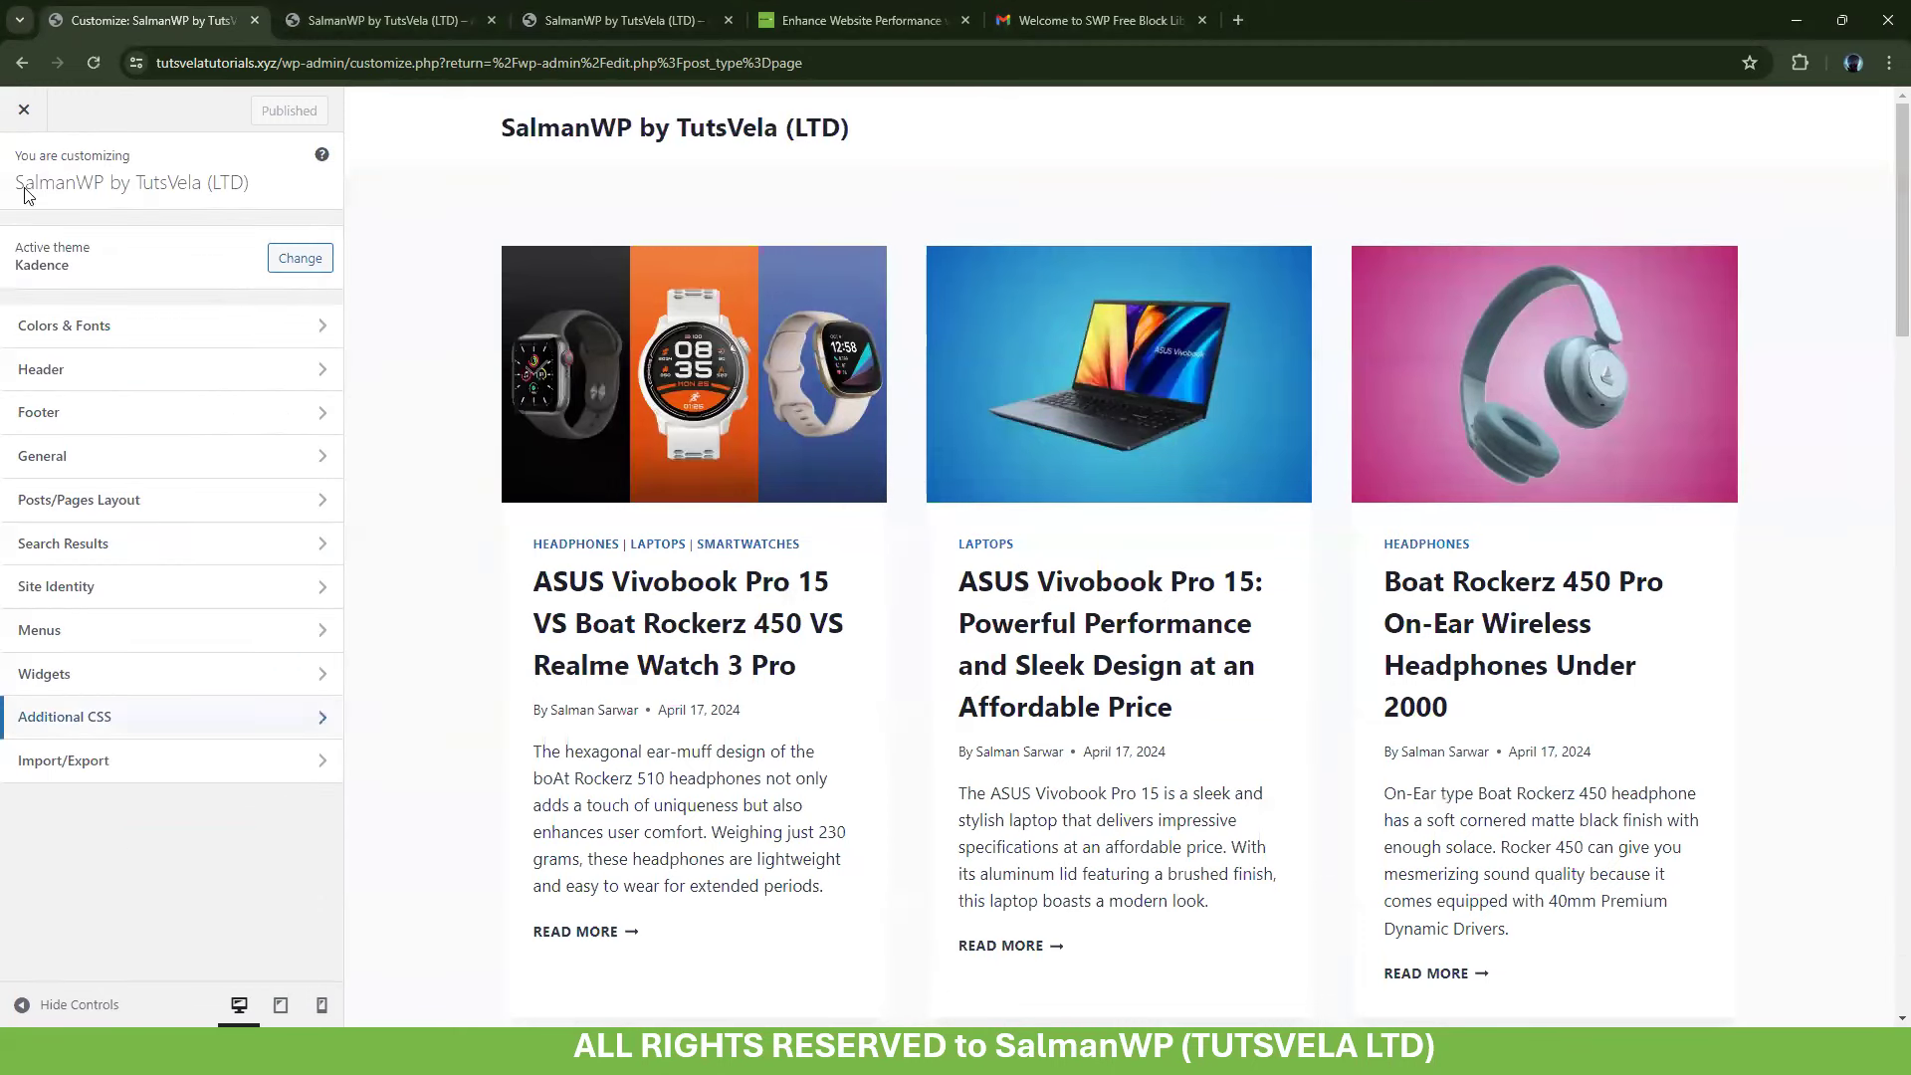
left_click(127, 762)
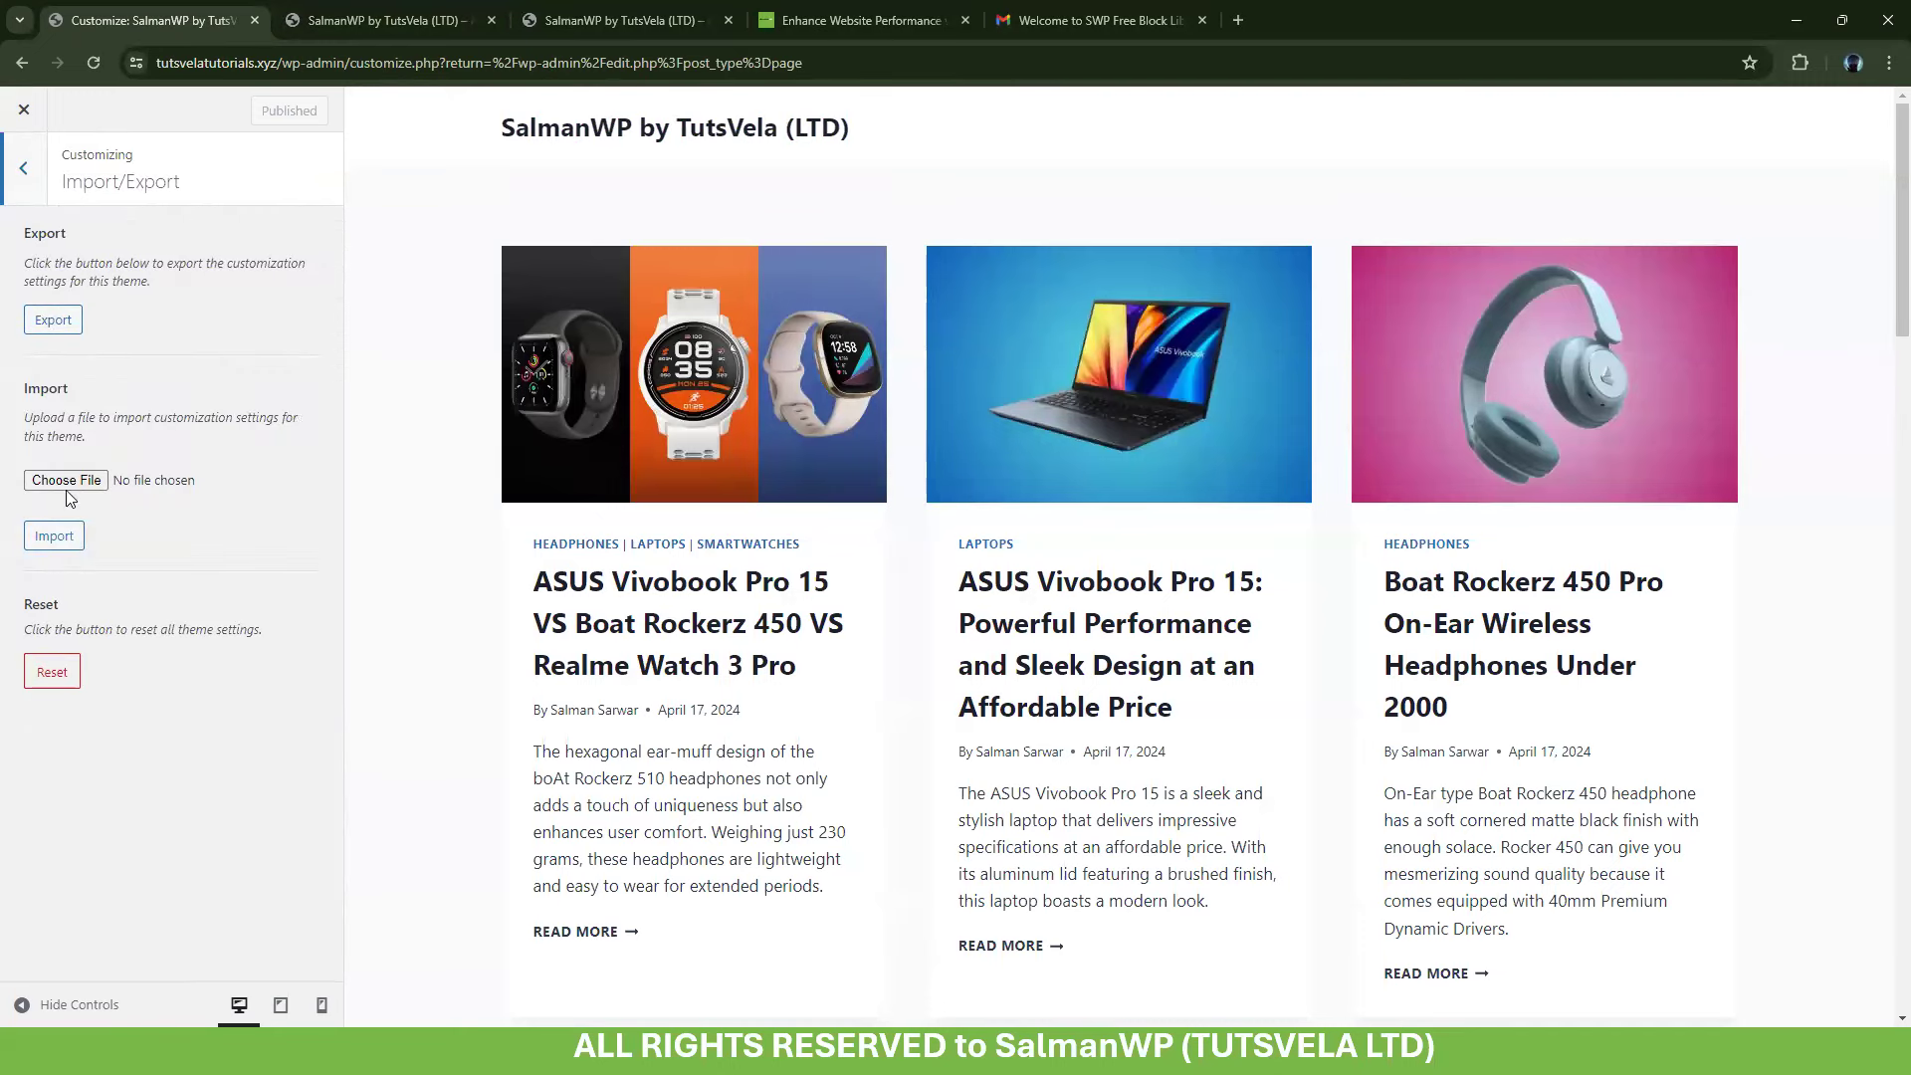
left_click(72, 668)
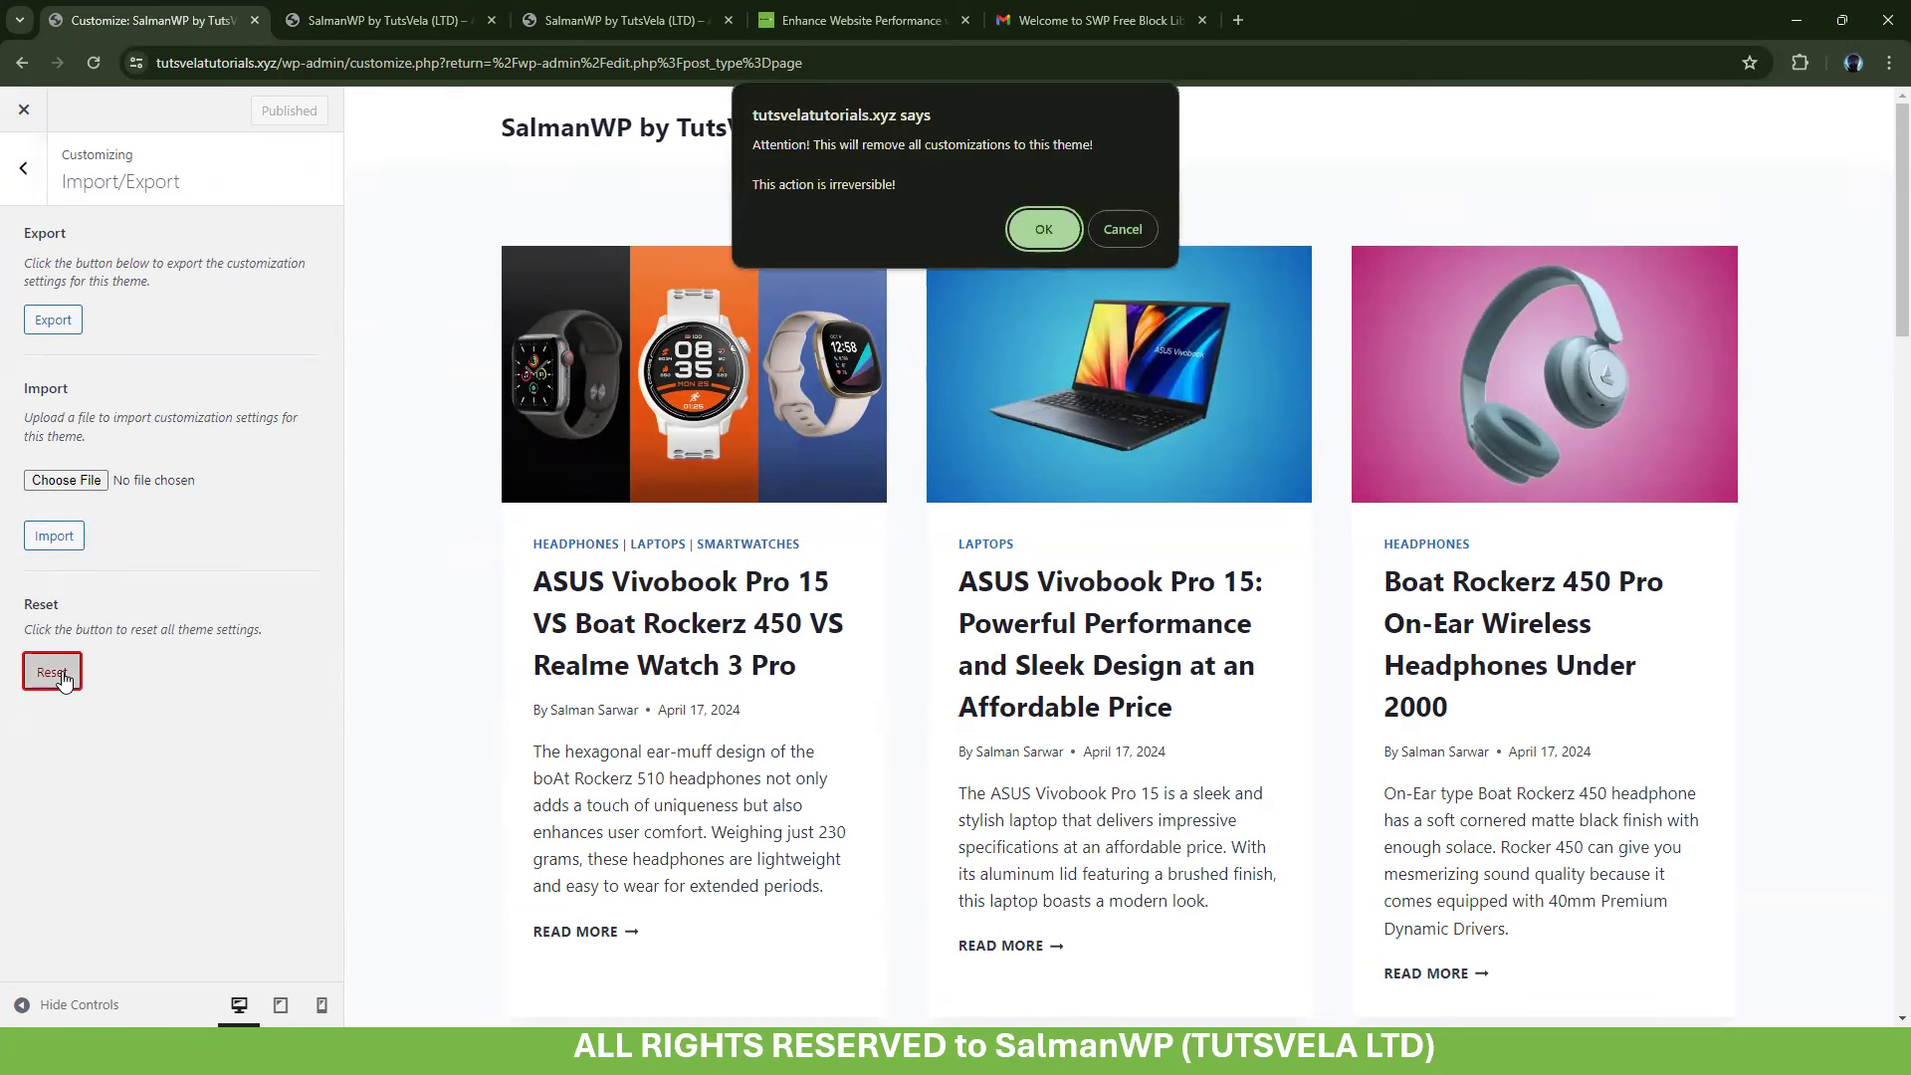
left_click(1047, 230)
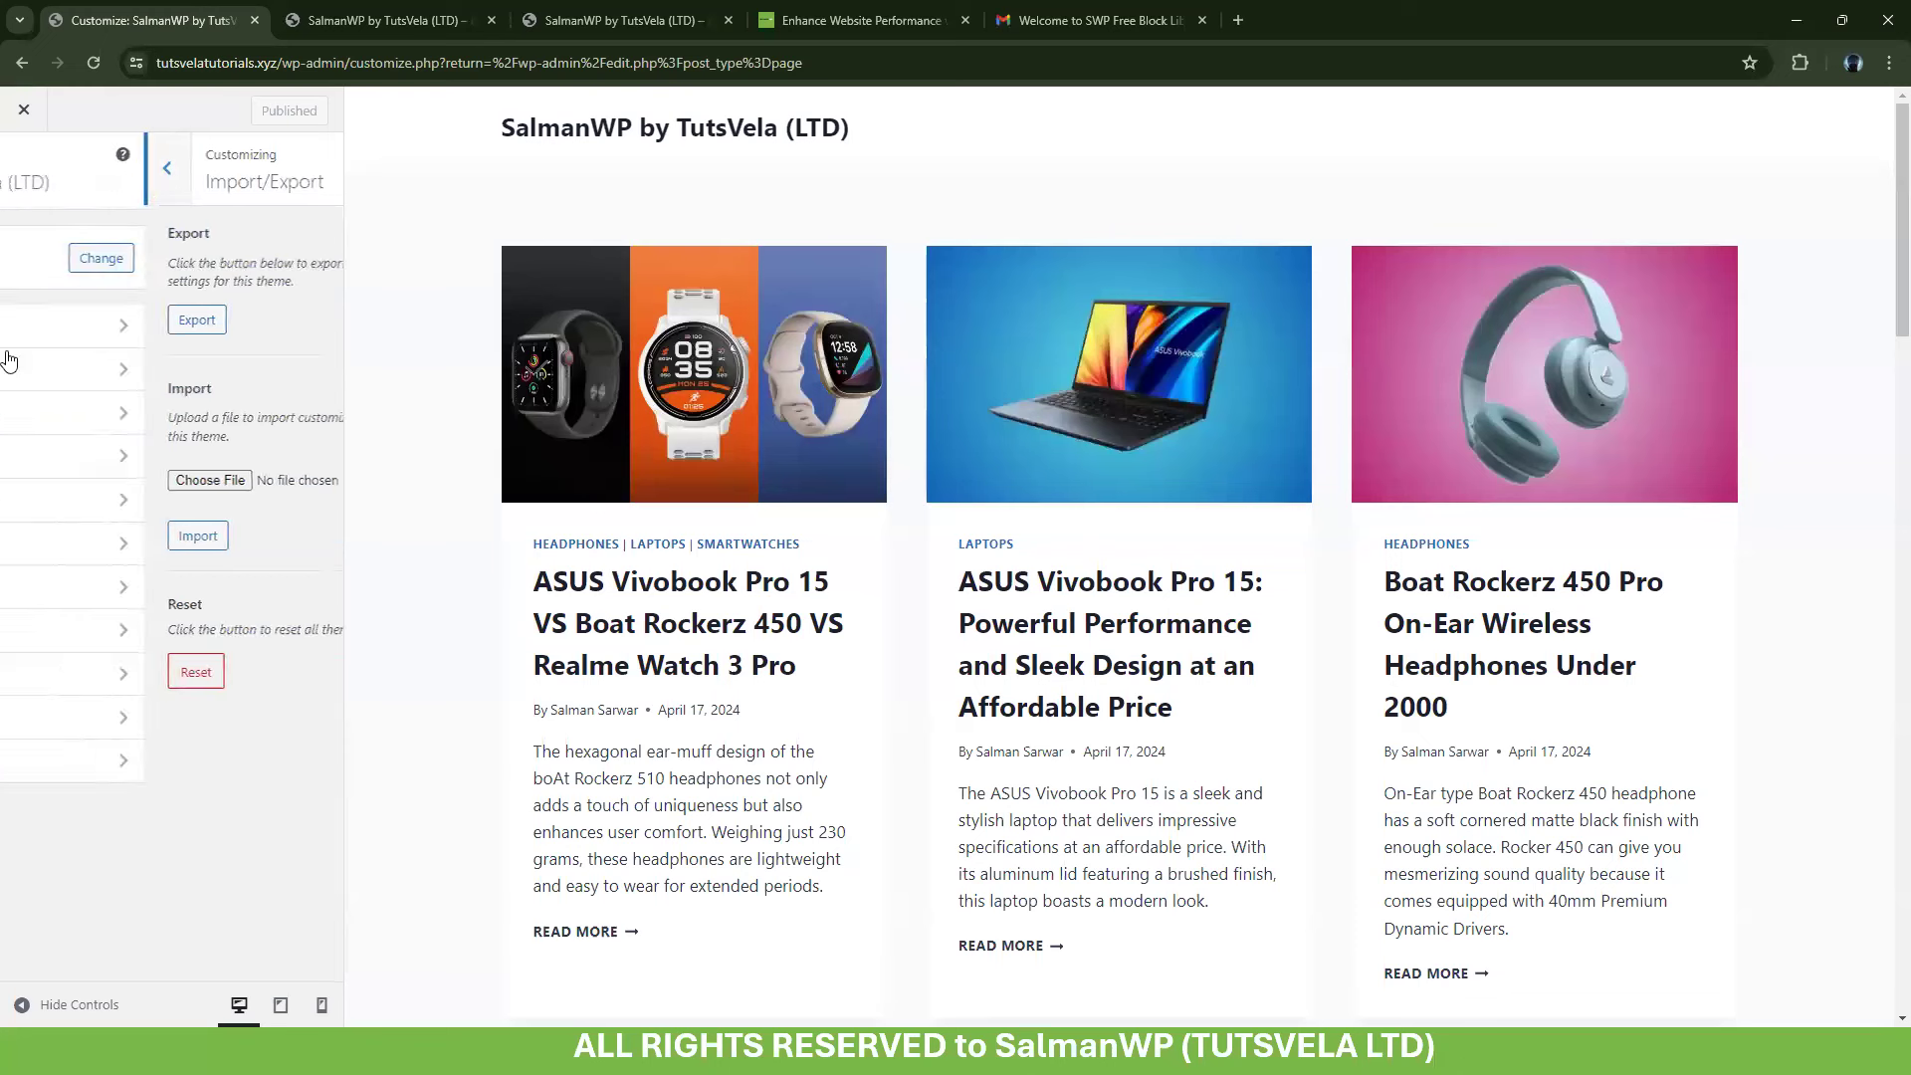
Open the Colors settings under Colors & Fonts, and examine the global palette, background options and blog page preview
left_click(81, 326)
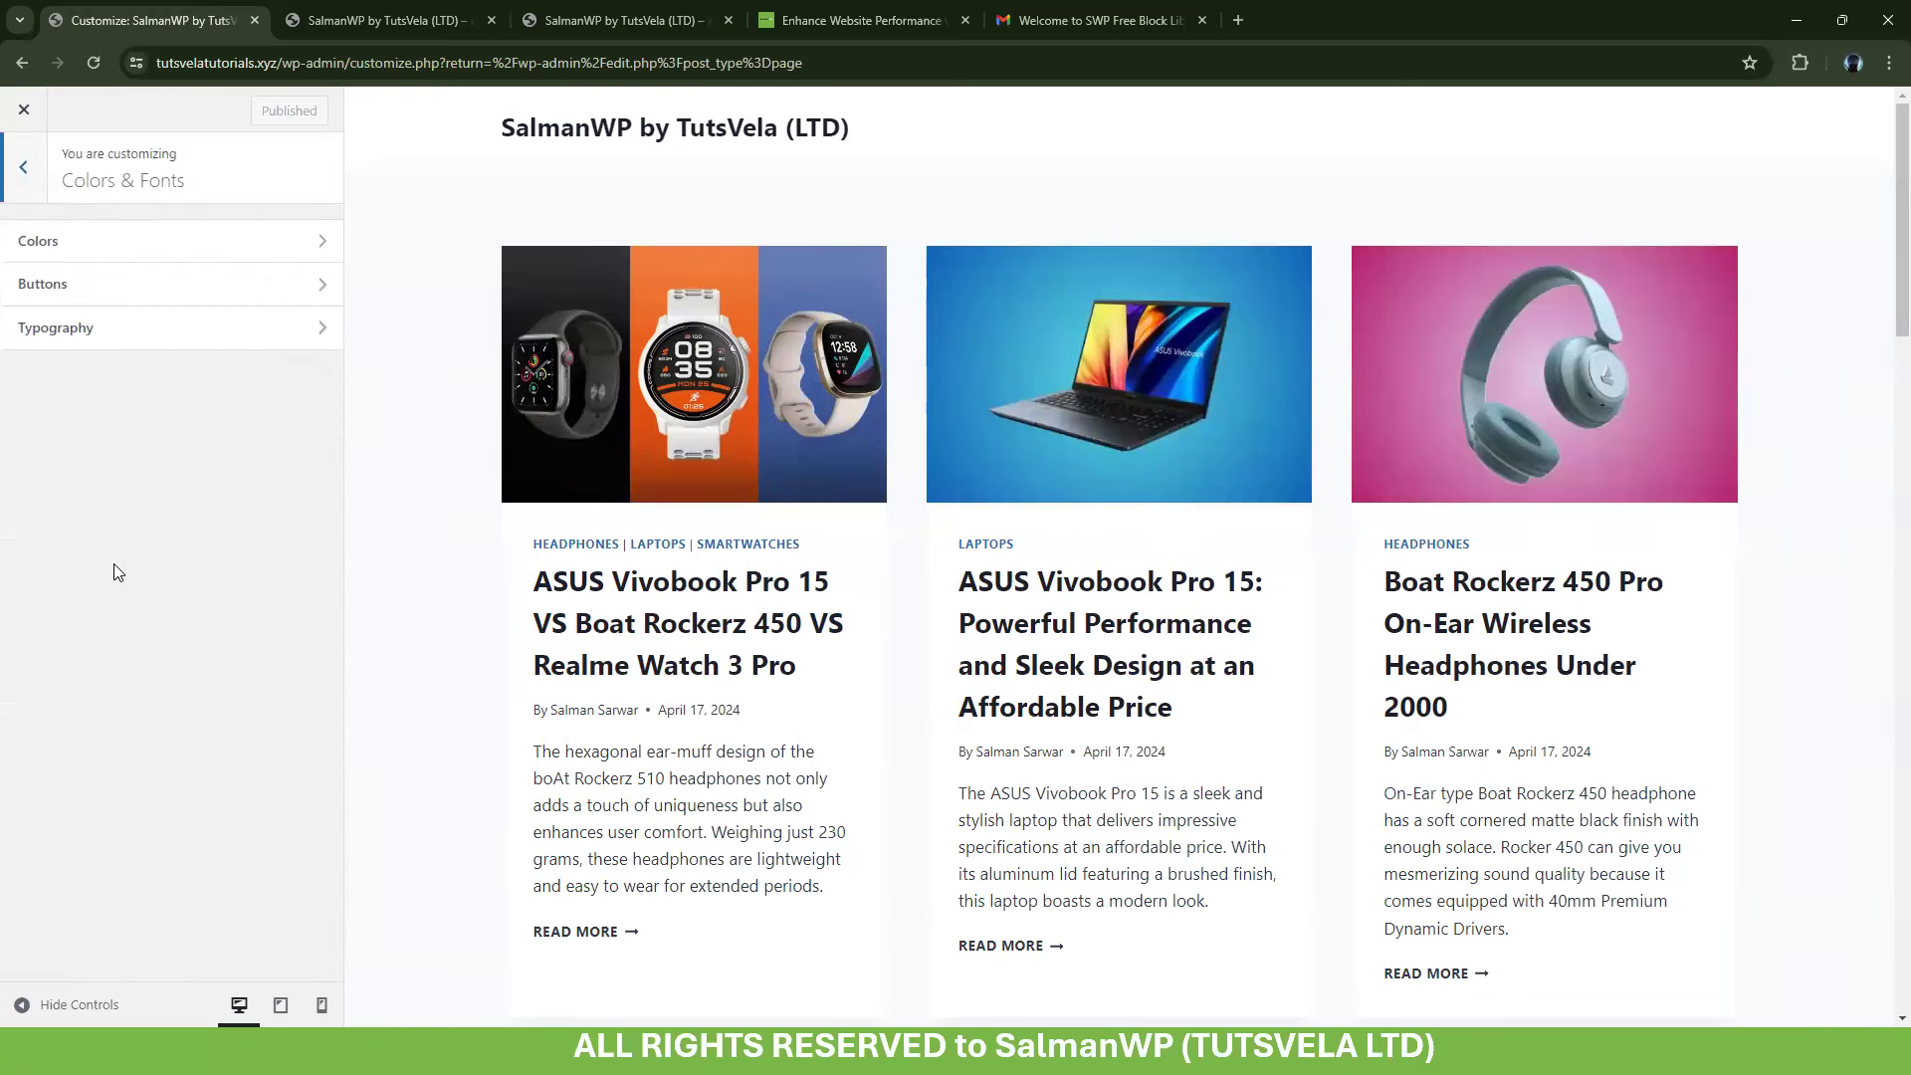
left_click(78, 246)
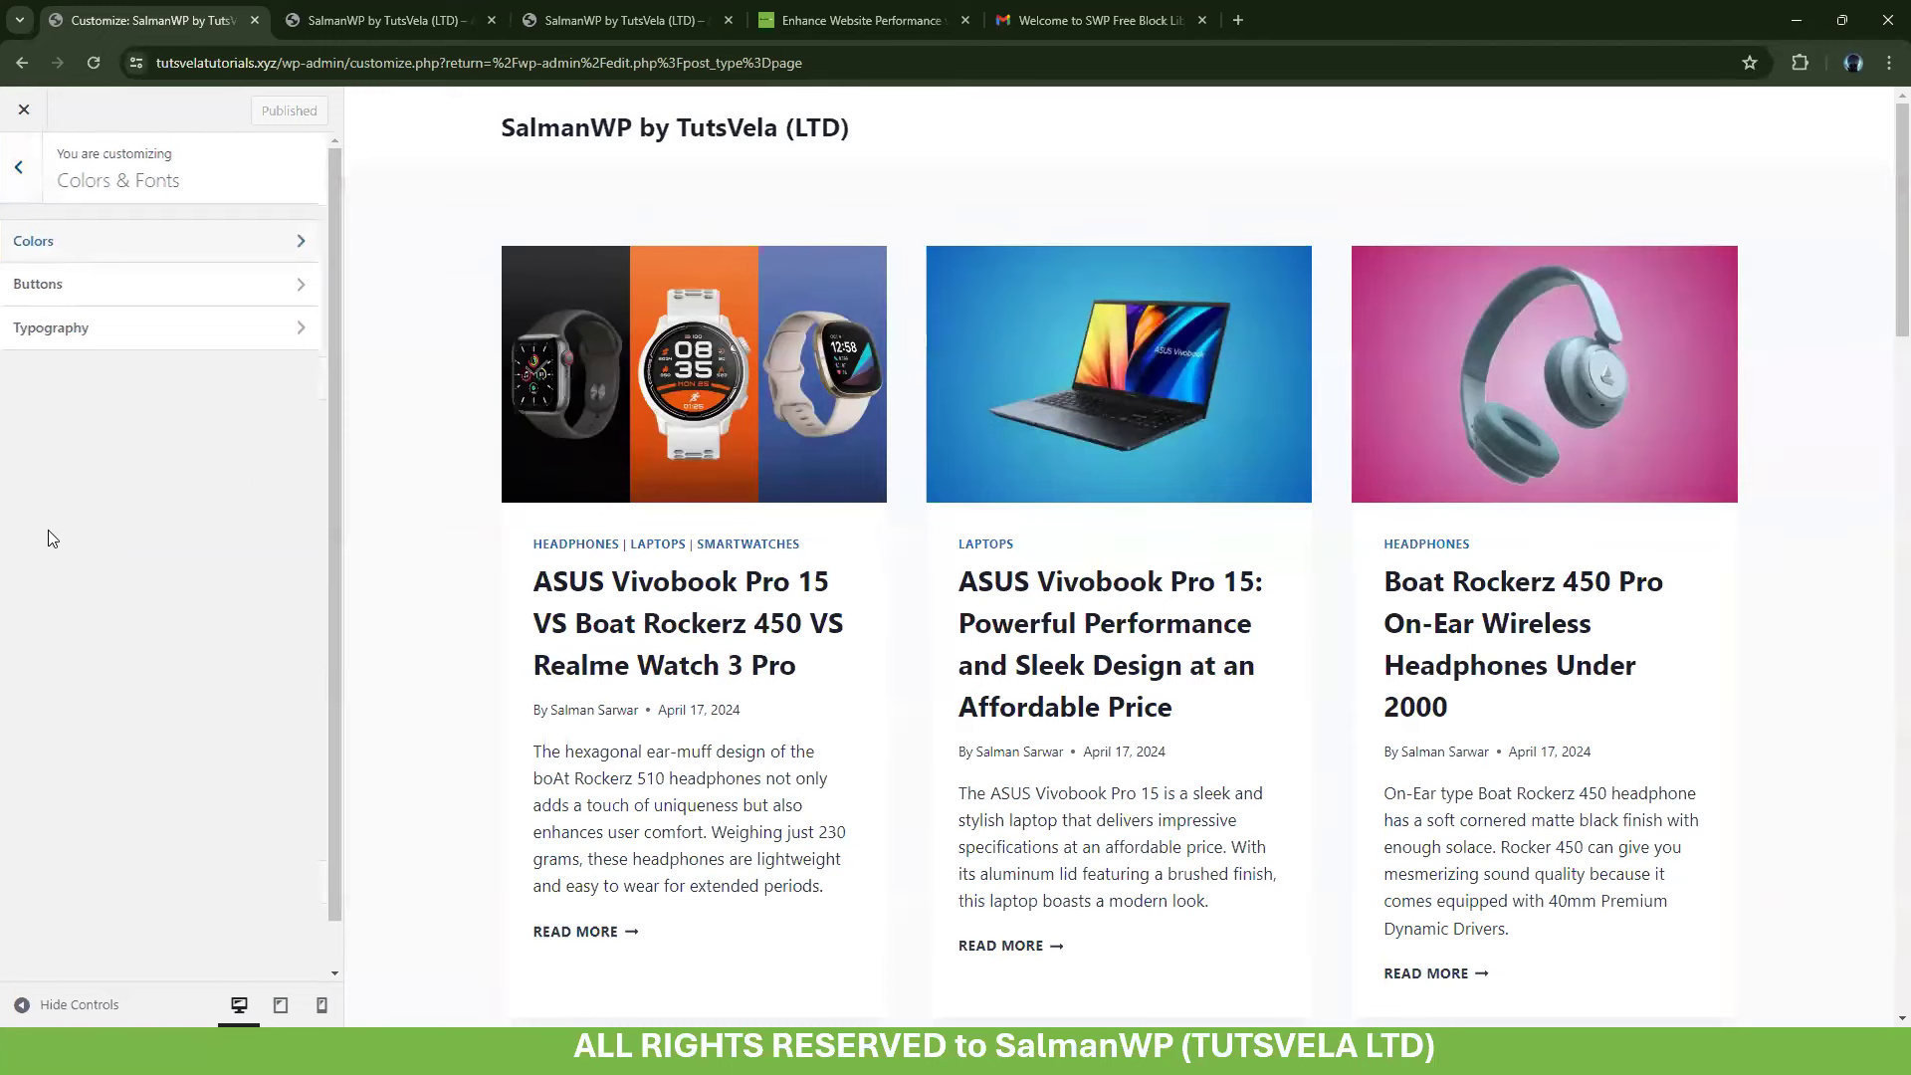
left_click_drag(333, 180, 261, 467)
left_click(116, 669)
scroll(189, 496, "up", 1)
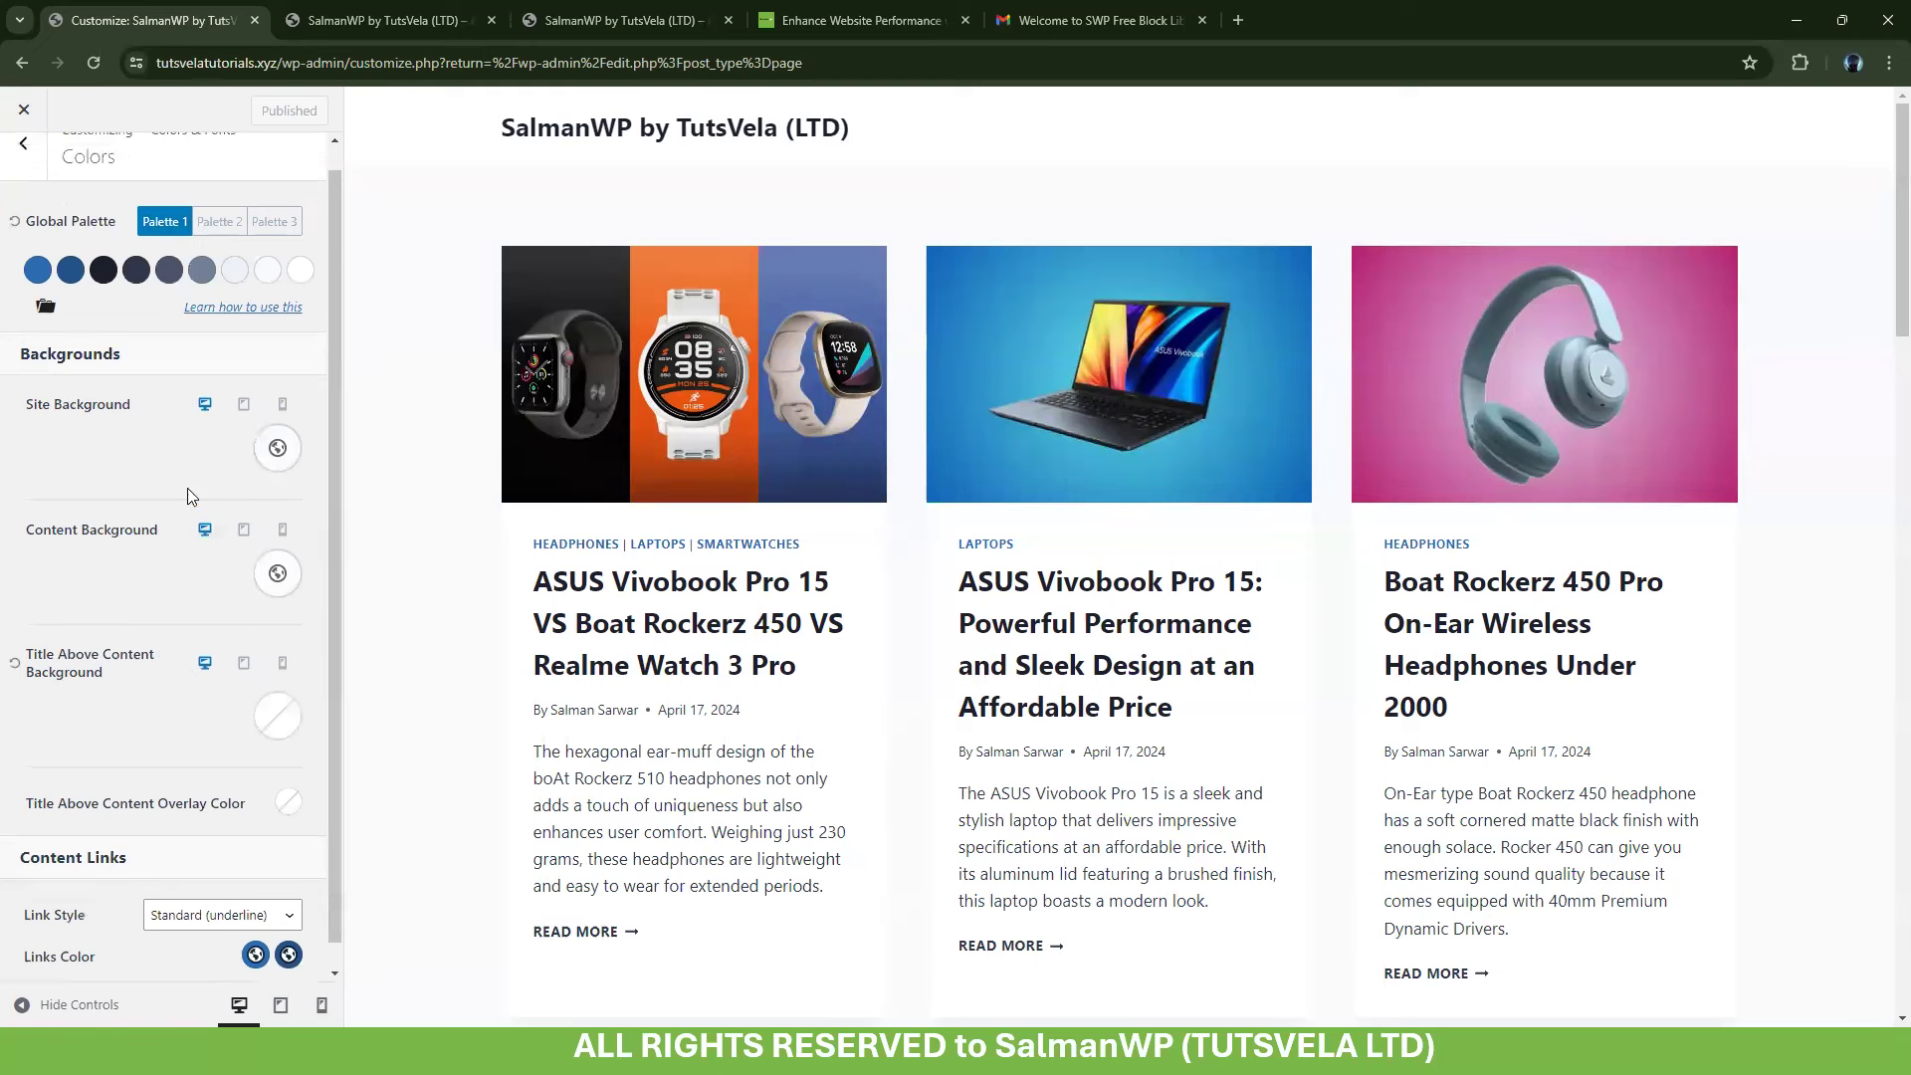
left_click_drag(27, 246, 115, 242)
left_click(112, 249)
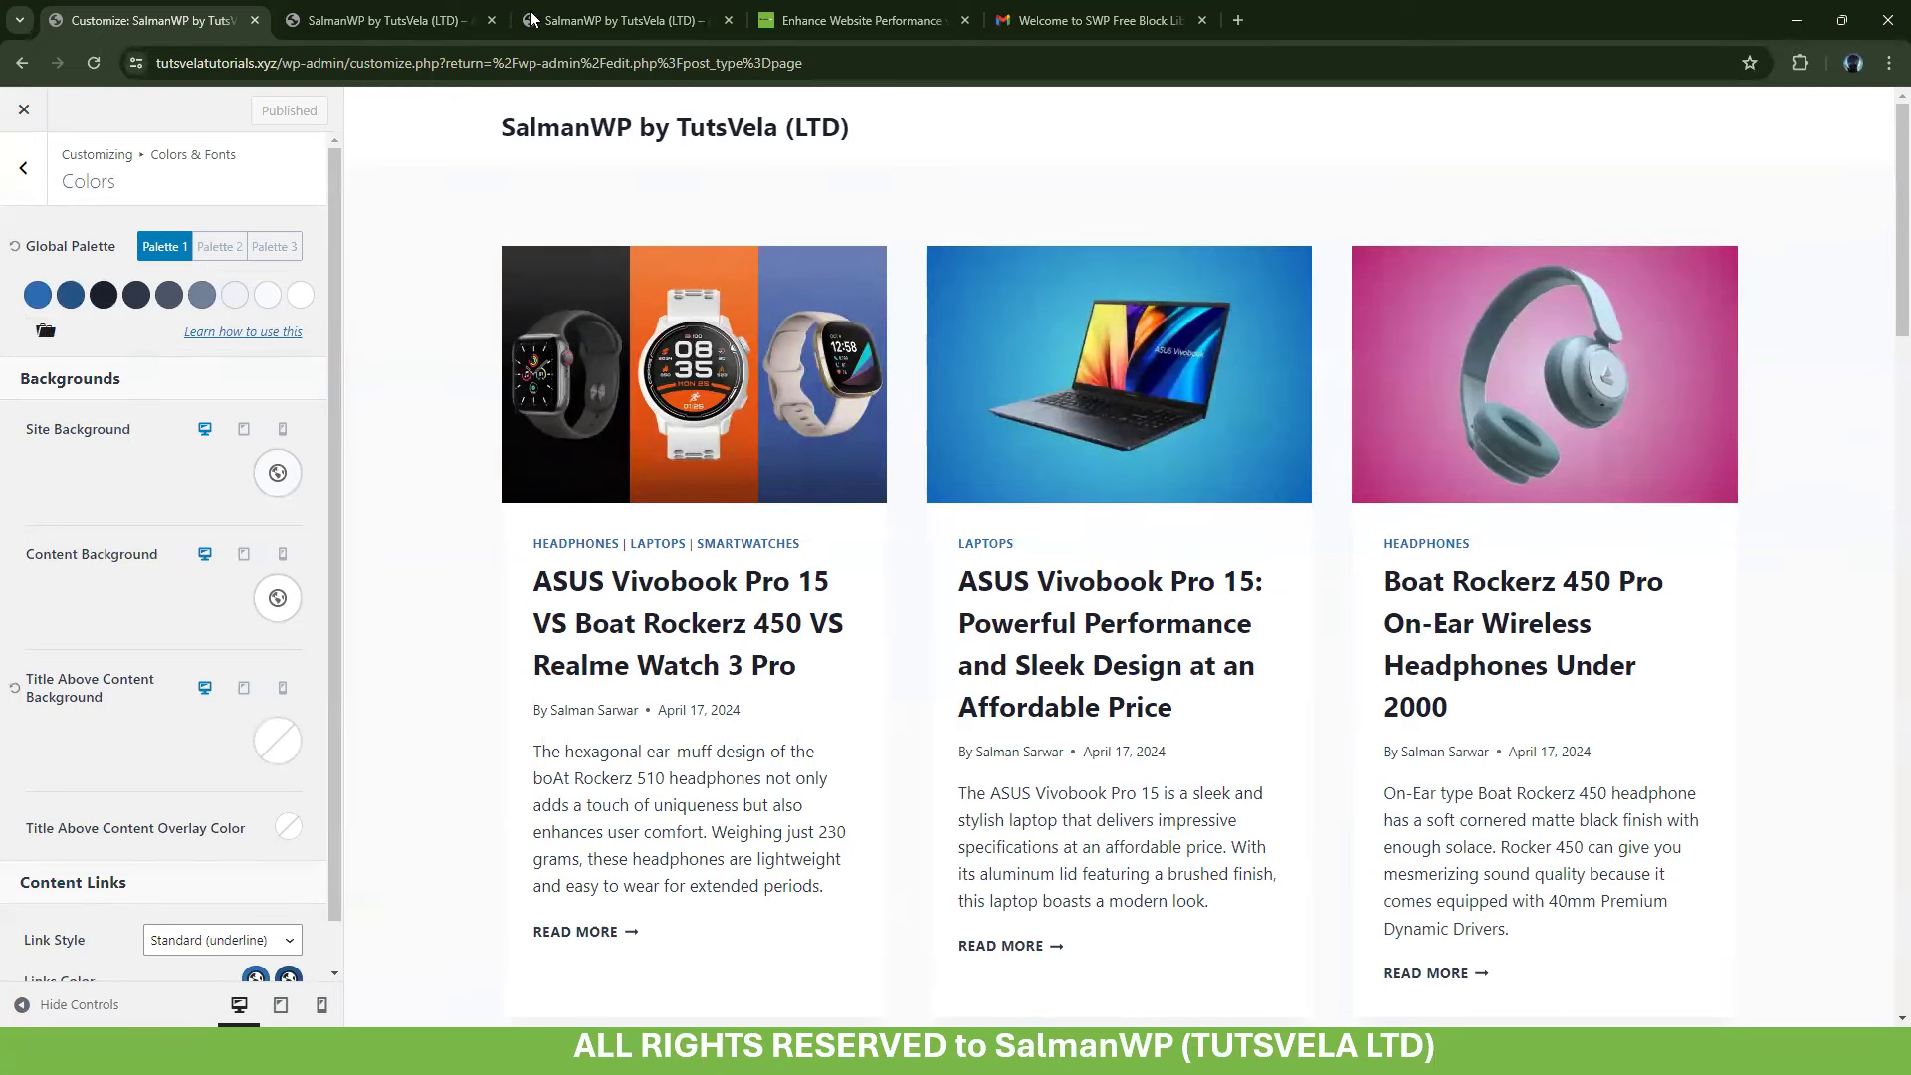
scroll(1312, 149, "down", 4)
scroll(1222, 485, "down", 9)
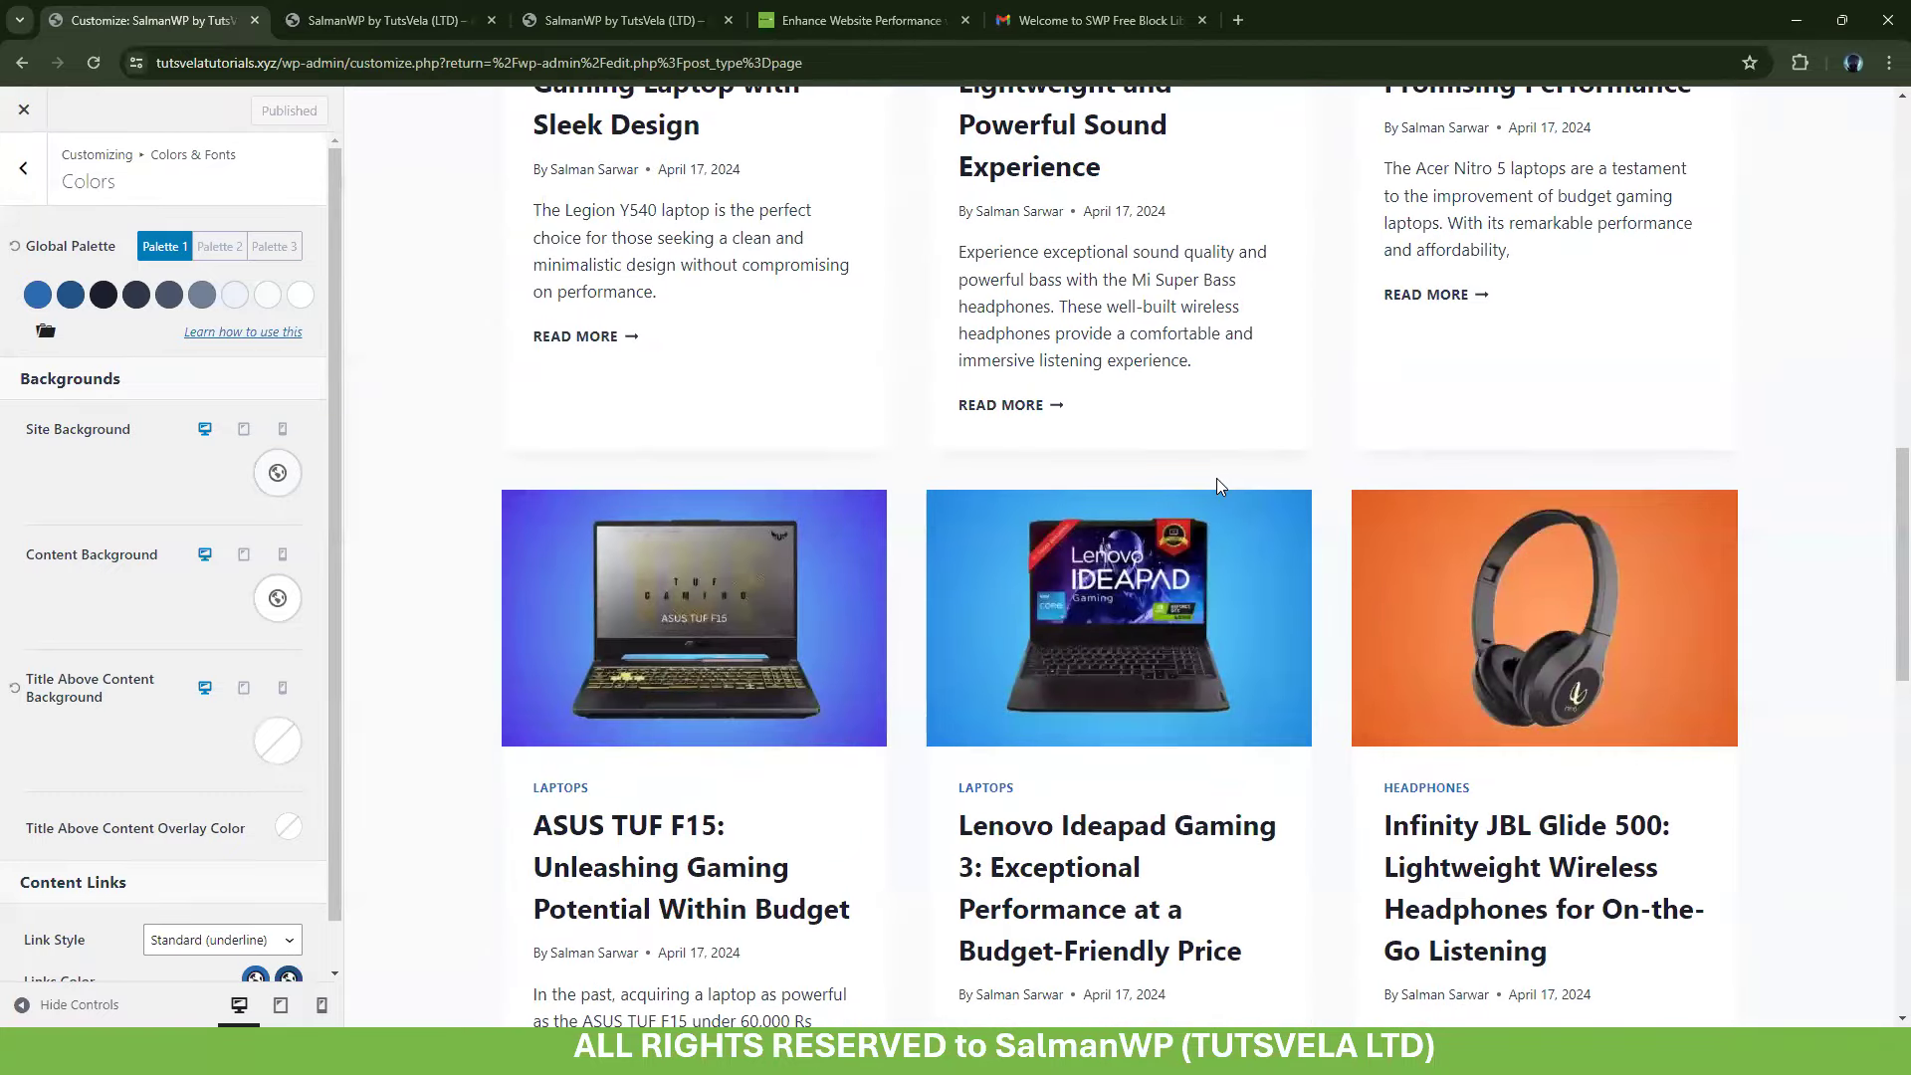
Apply the preset with pink and violet accents and dark purple base colors to Palette 1, and review the page preview
left_click(45, 335)
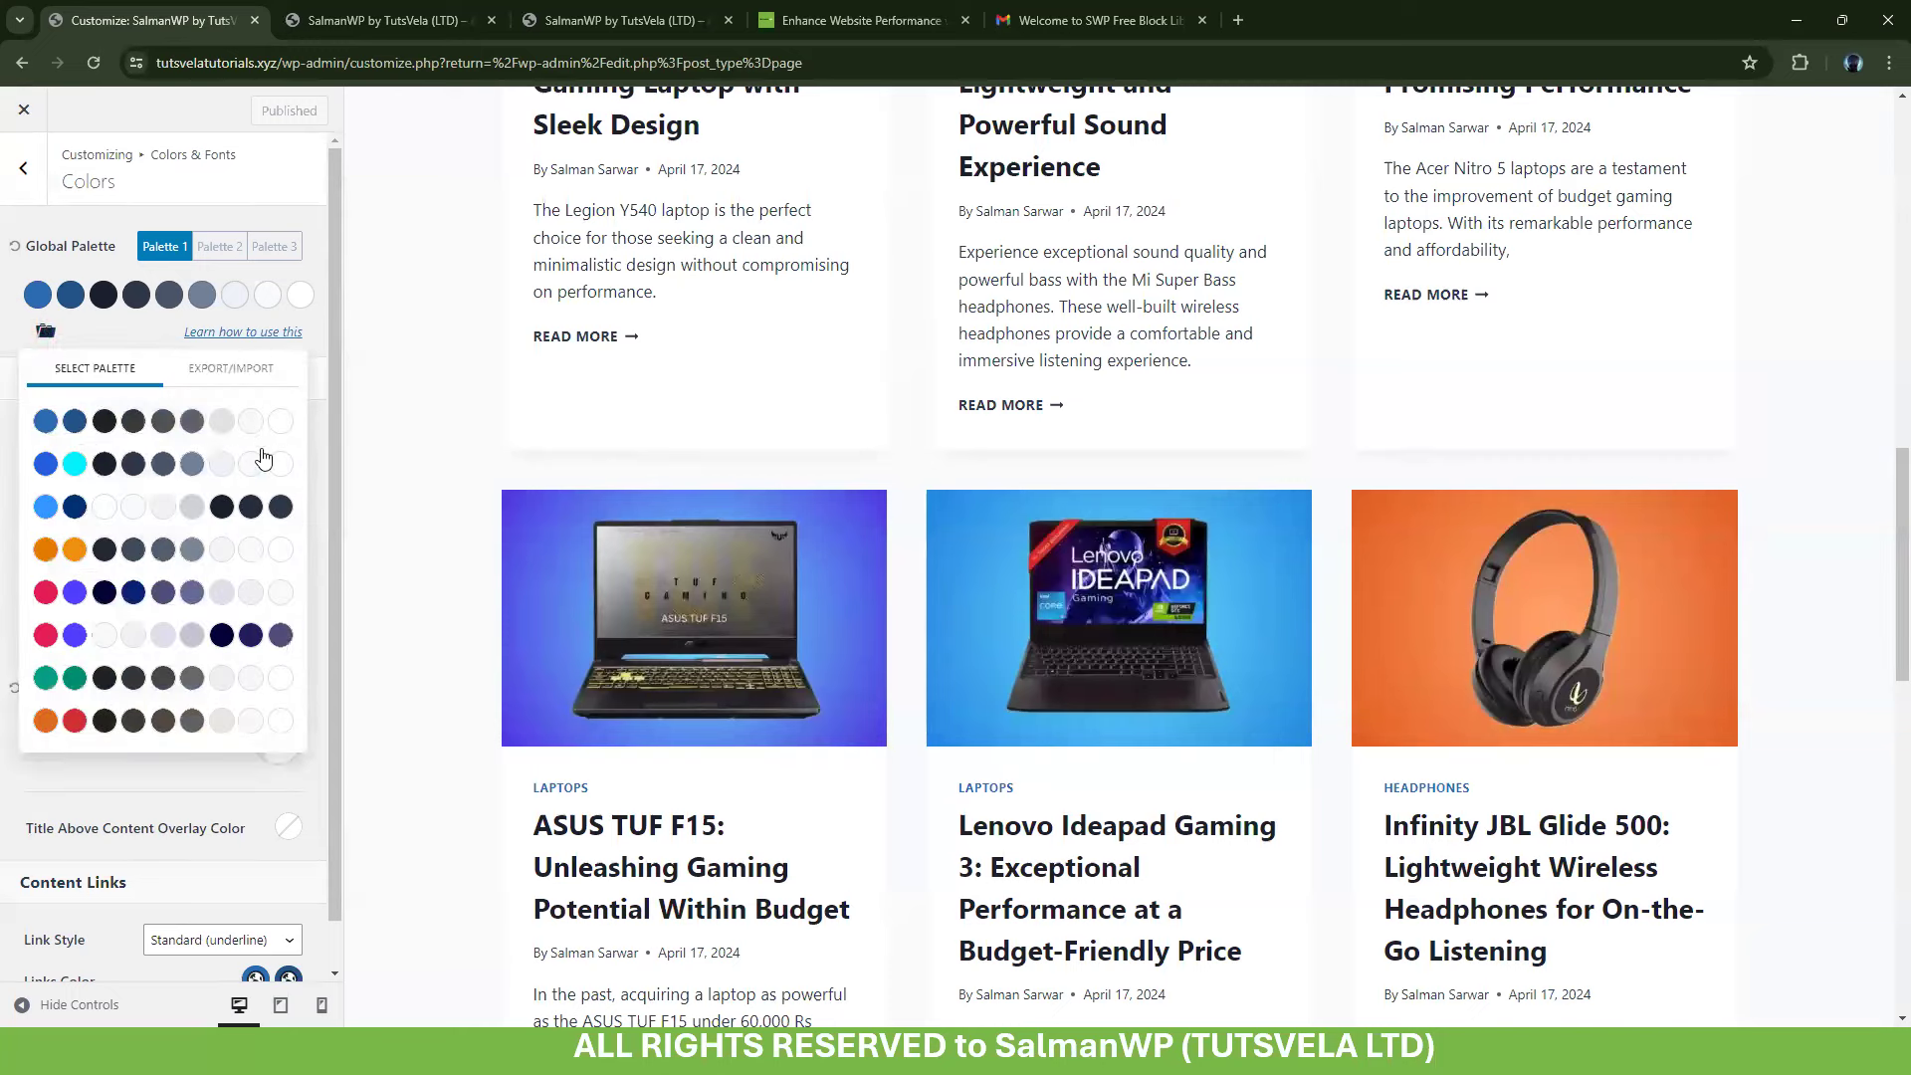
left_click(181, 647)
scroll(518, 504, "up", 5)
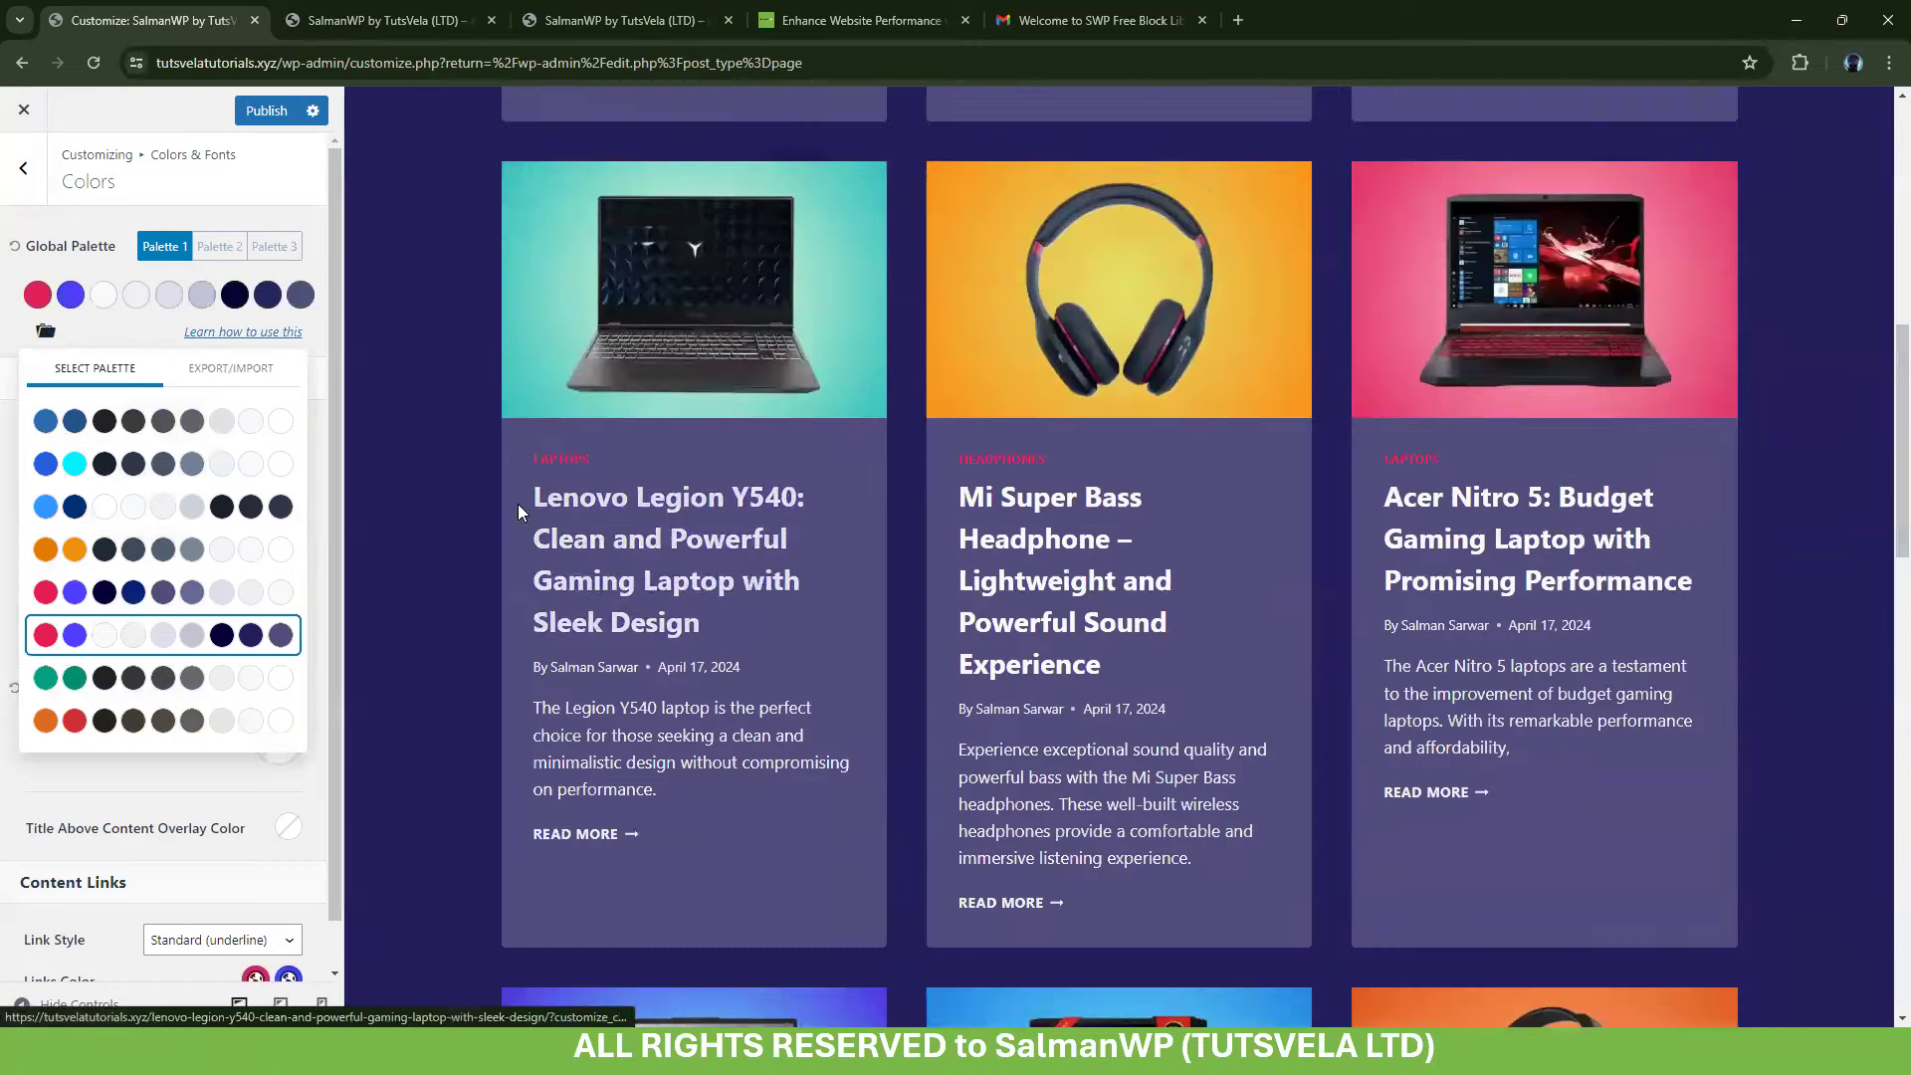
scroll(449, 496, "up", 9)
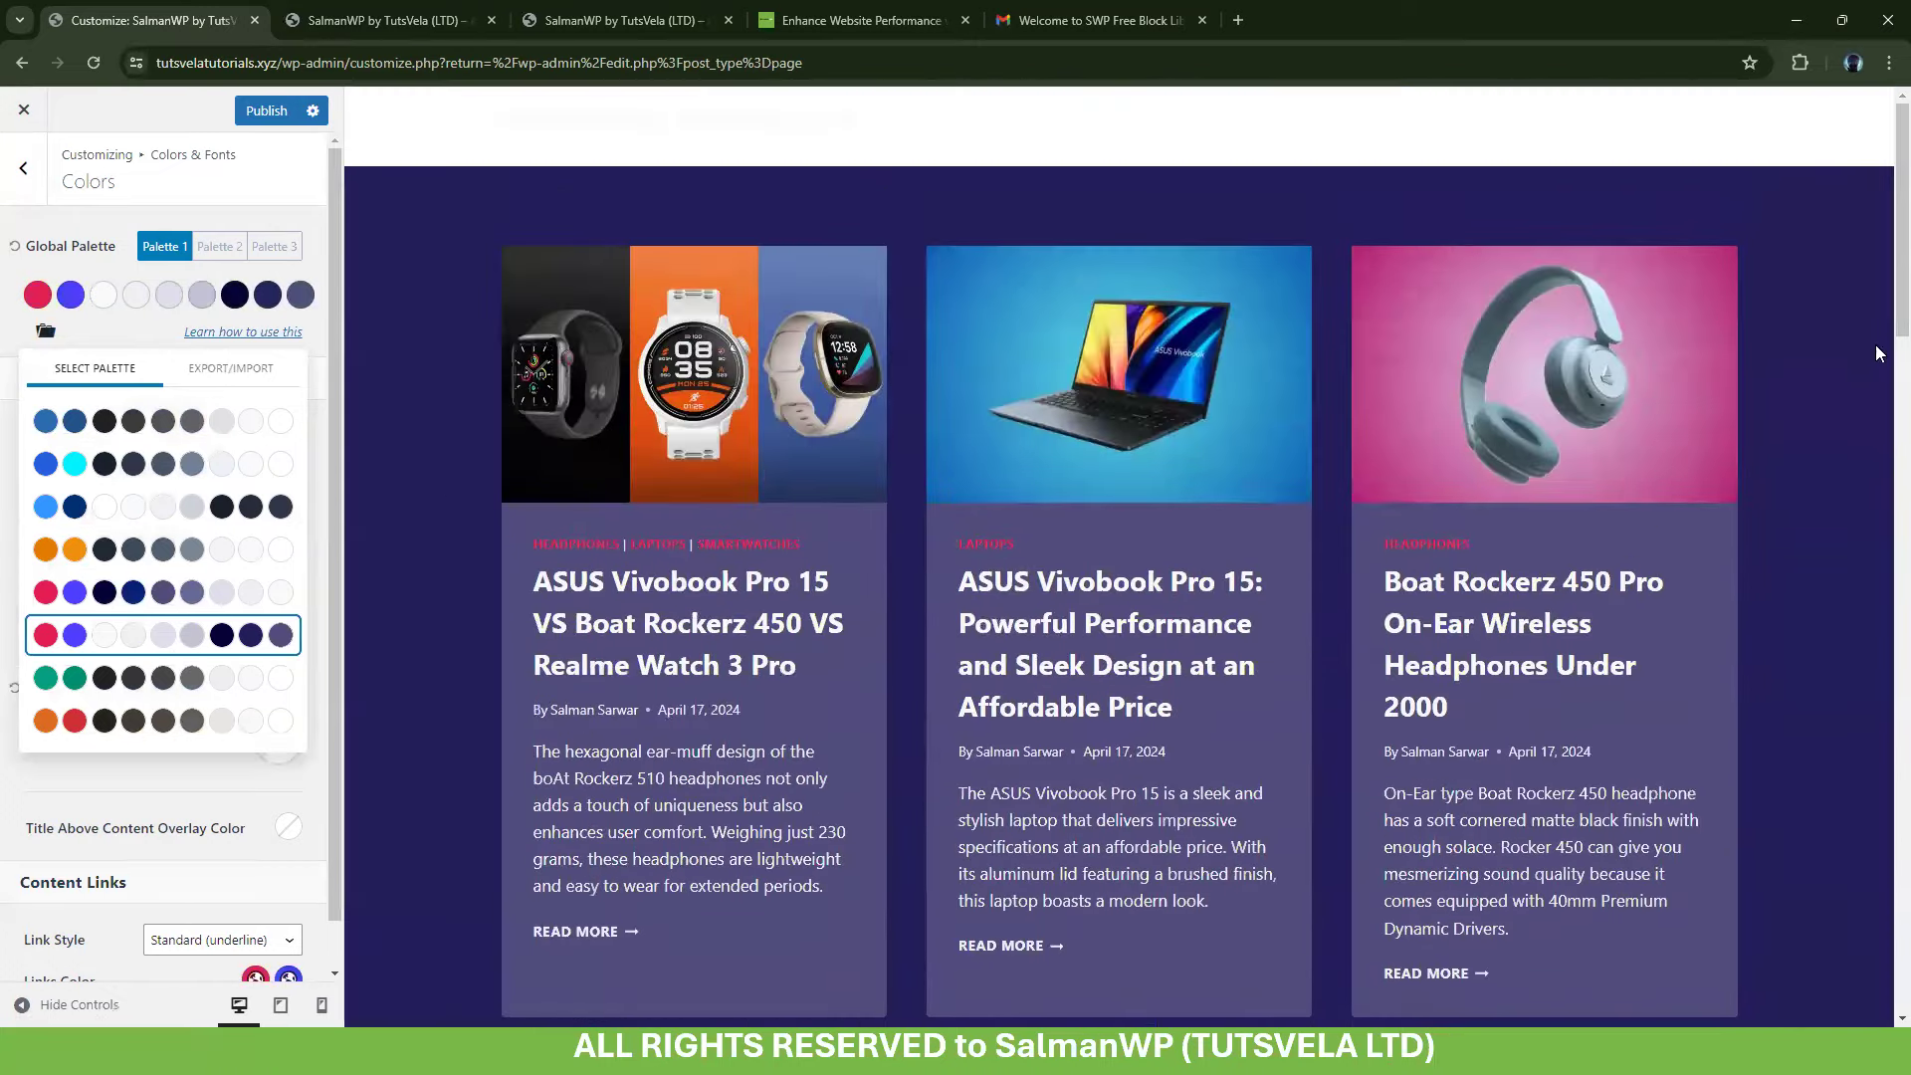
scroll(1861, 657, "down", 15)
scroll(1844, 891, "down", 3)
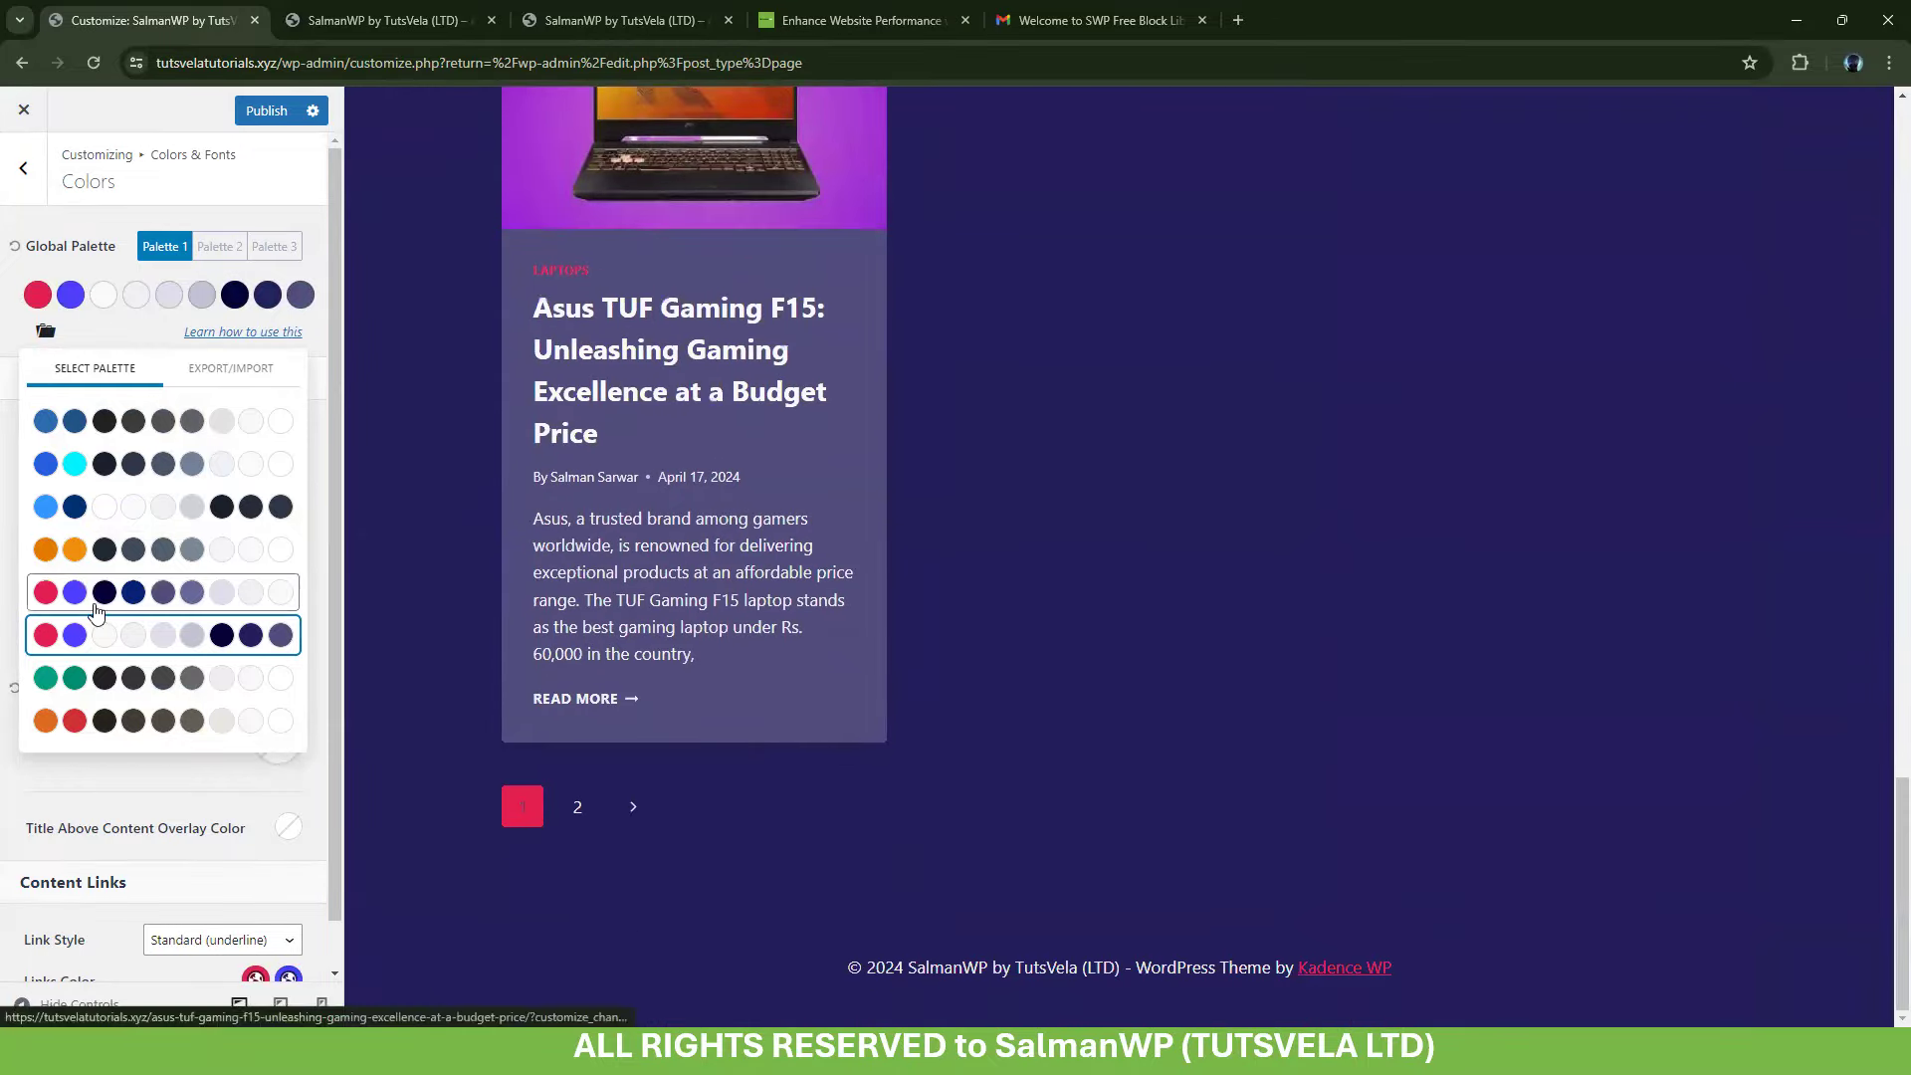
Apply the preset with green accents and light base colors to Palette 1, and close the preset list
left_click(78, 681)
scroll(1025, 690, "up", 15)
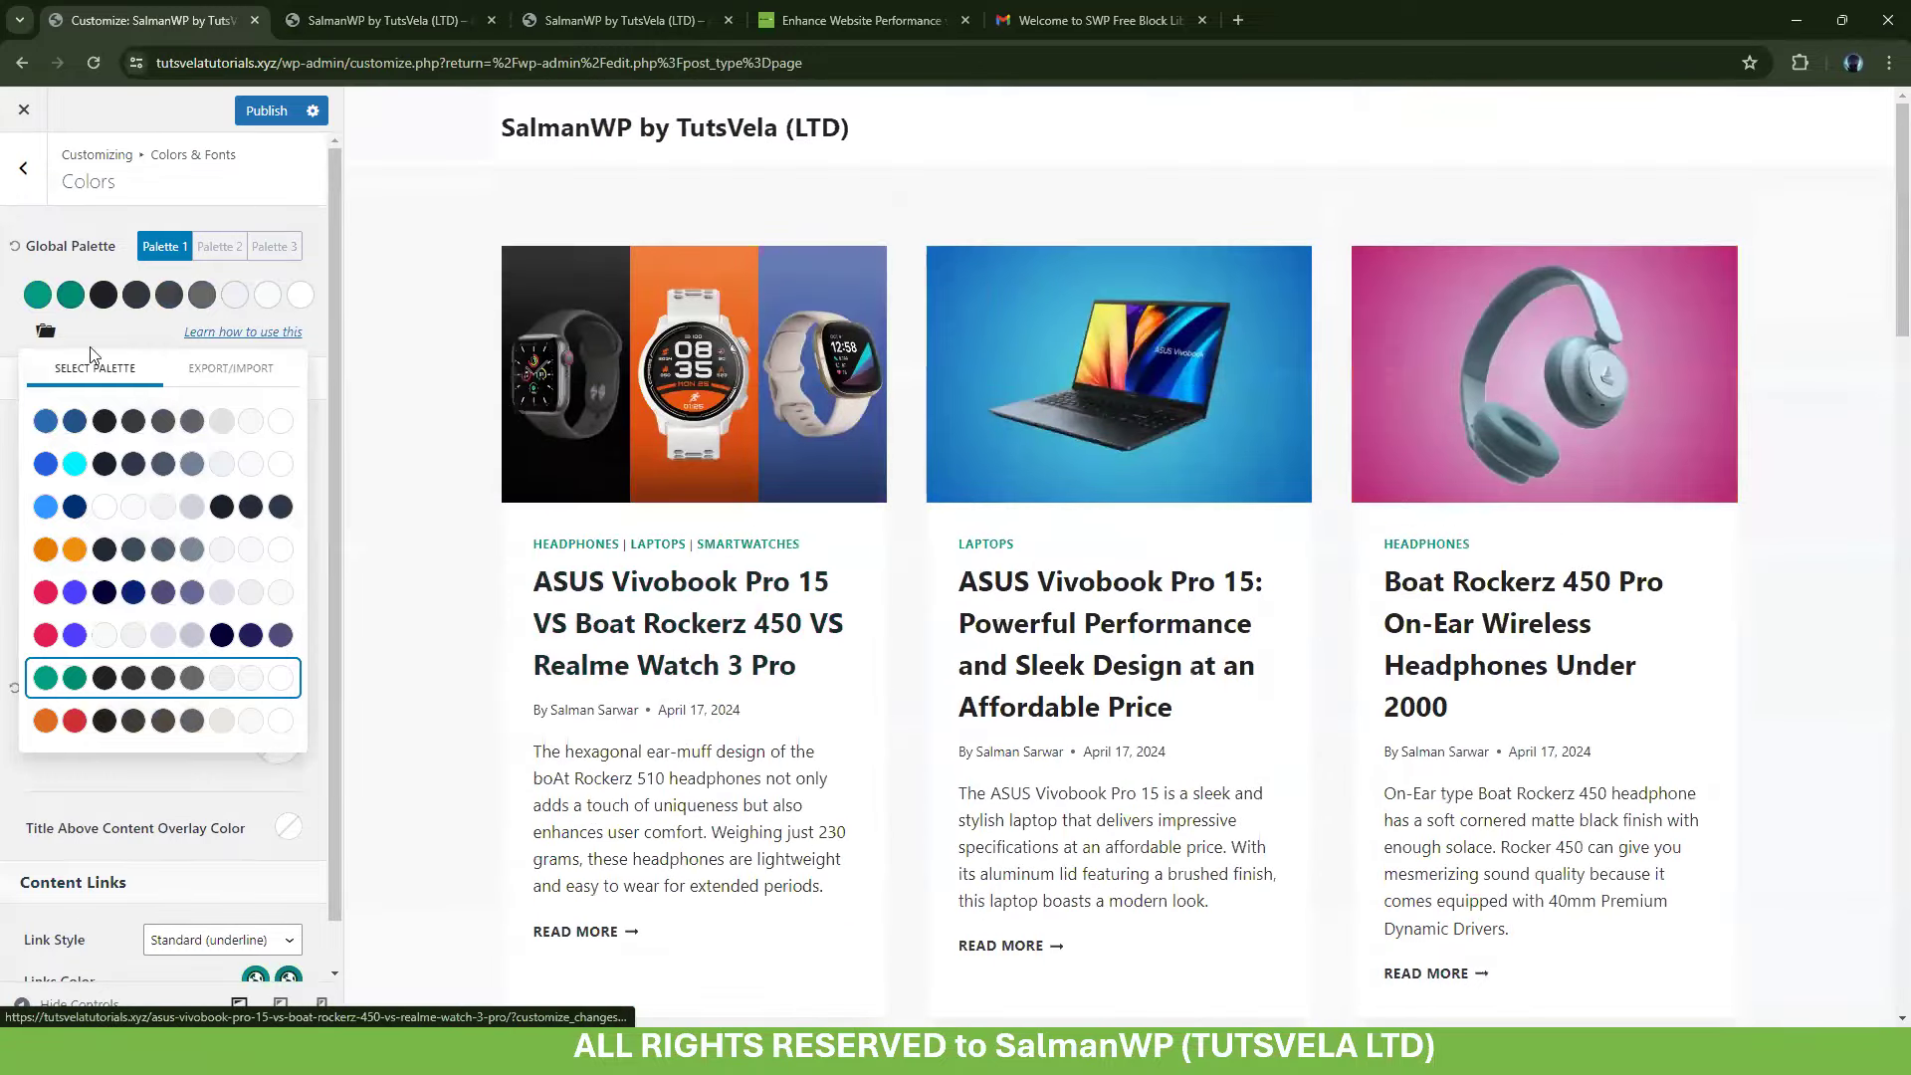
left_click(140, 802)
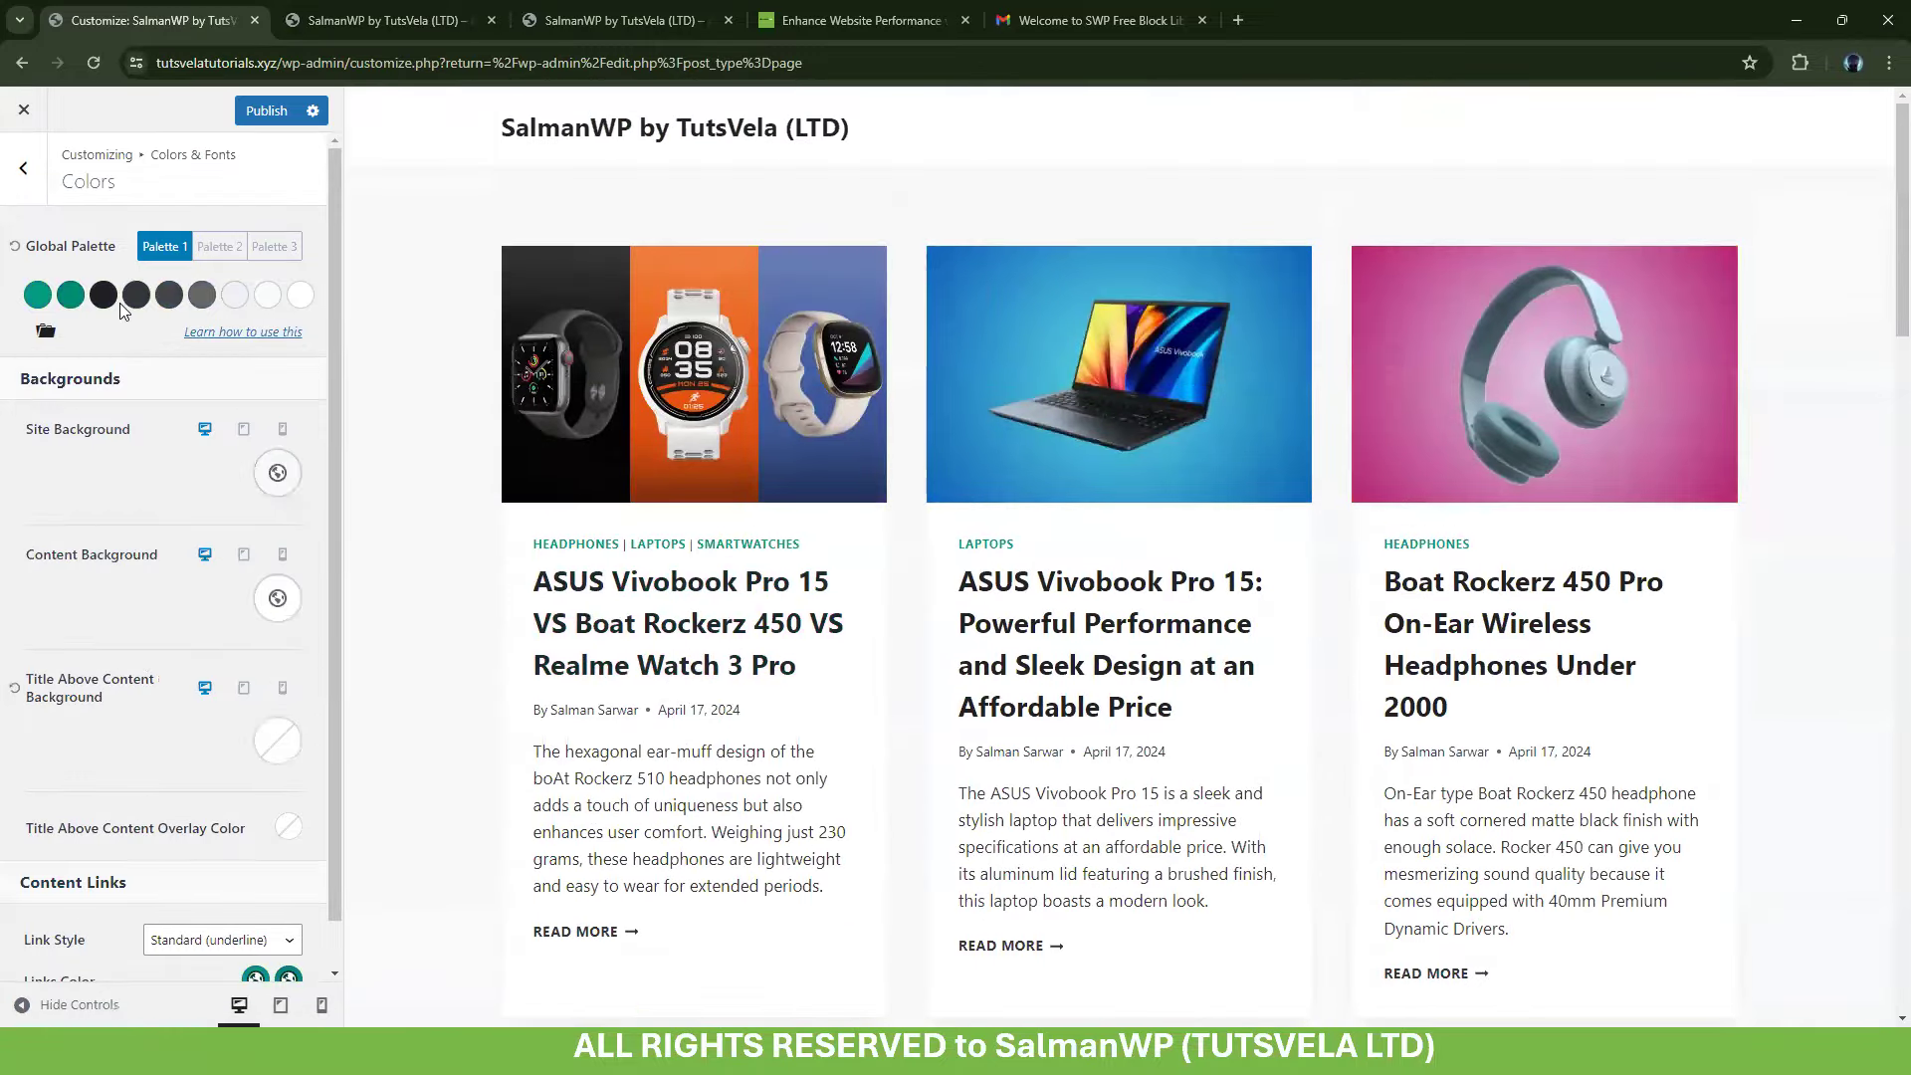
Switch to the slide presentation and view the slide explaining the Kadence theme color palette's accent, contrast and base colors
key("alt+Tab")
key("Tab")
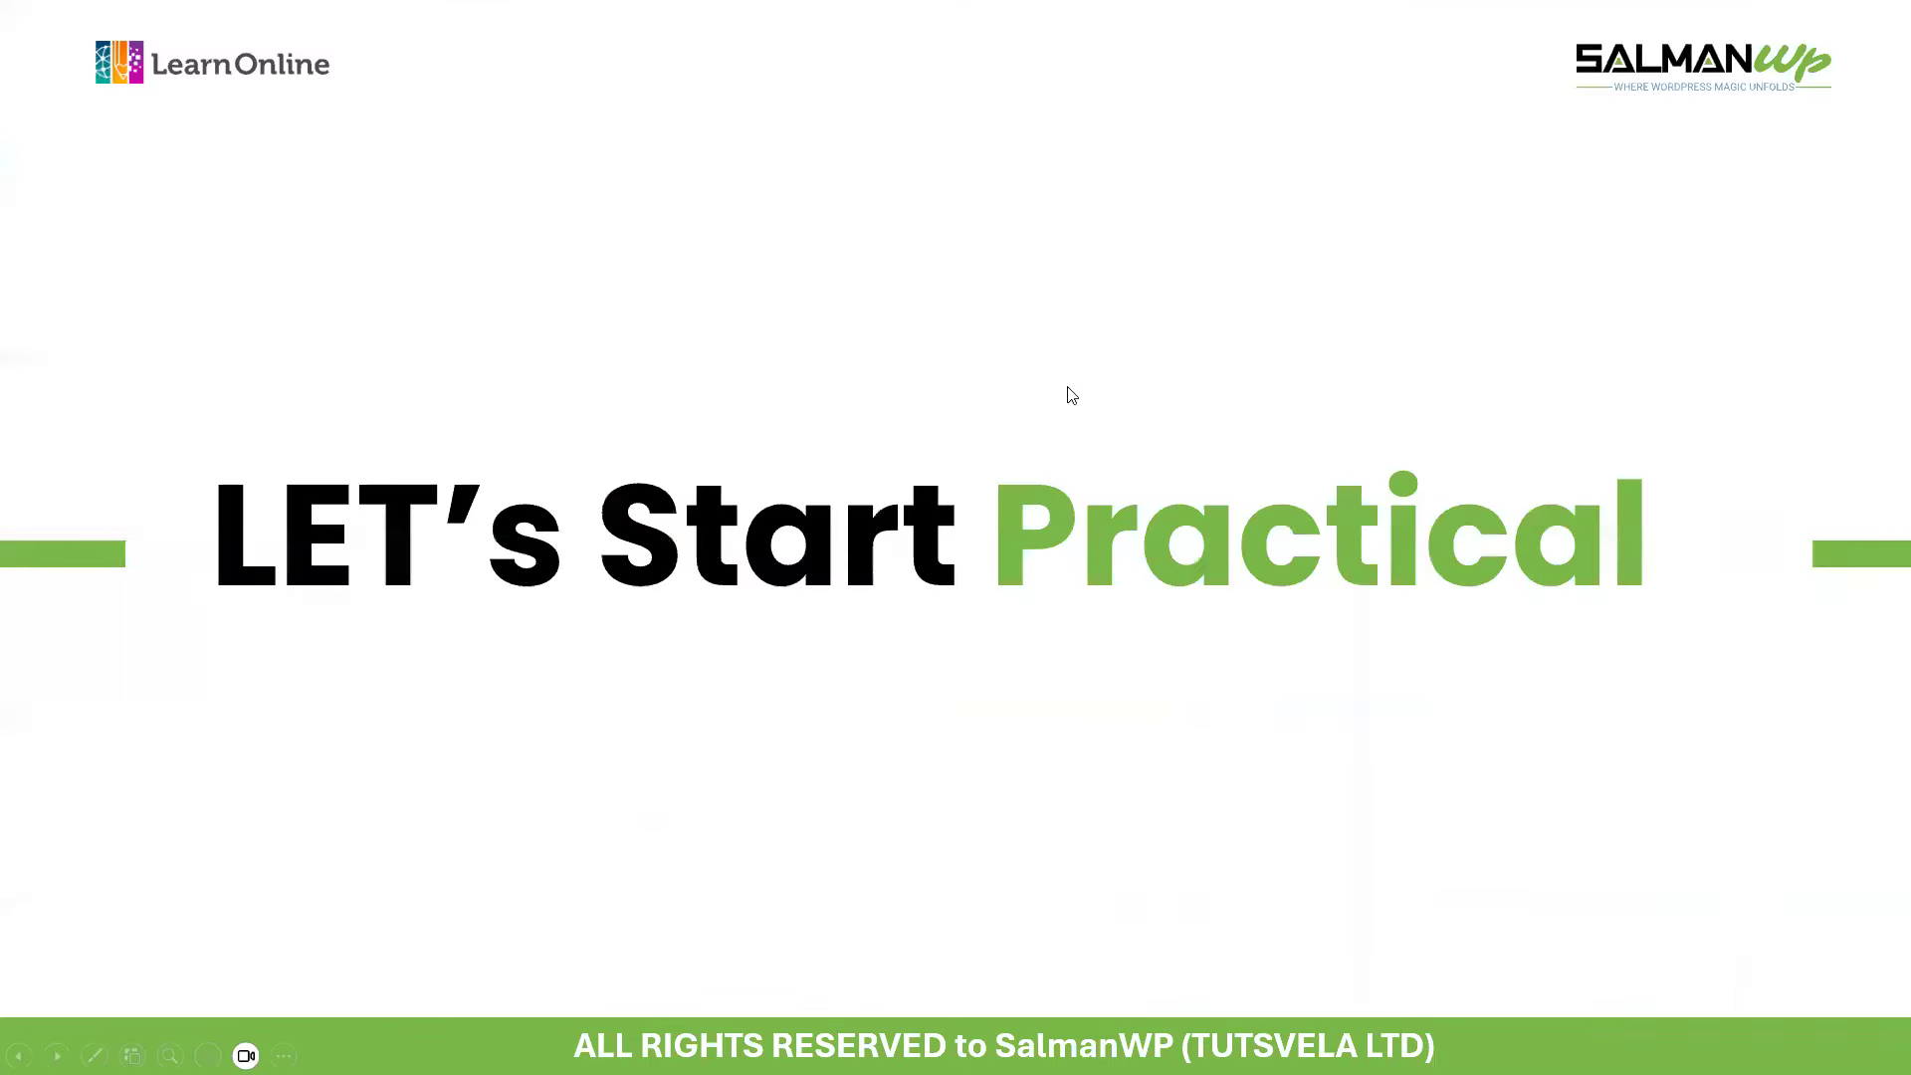
left_click(1067, 383)
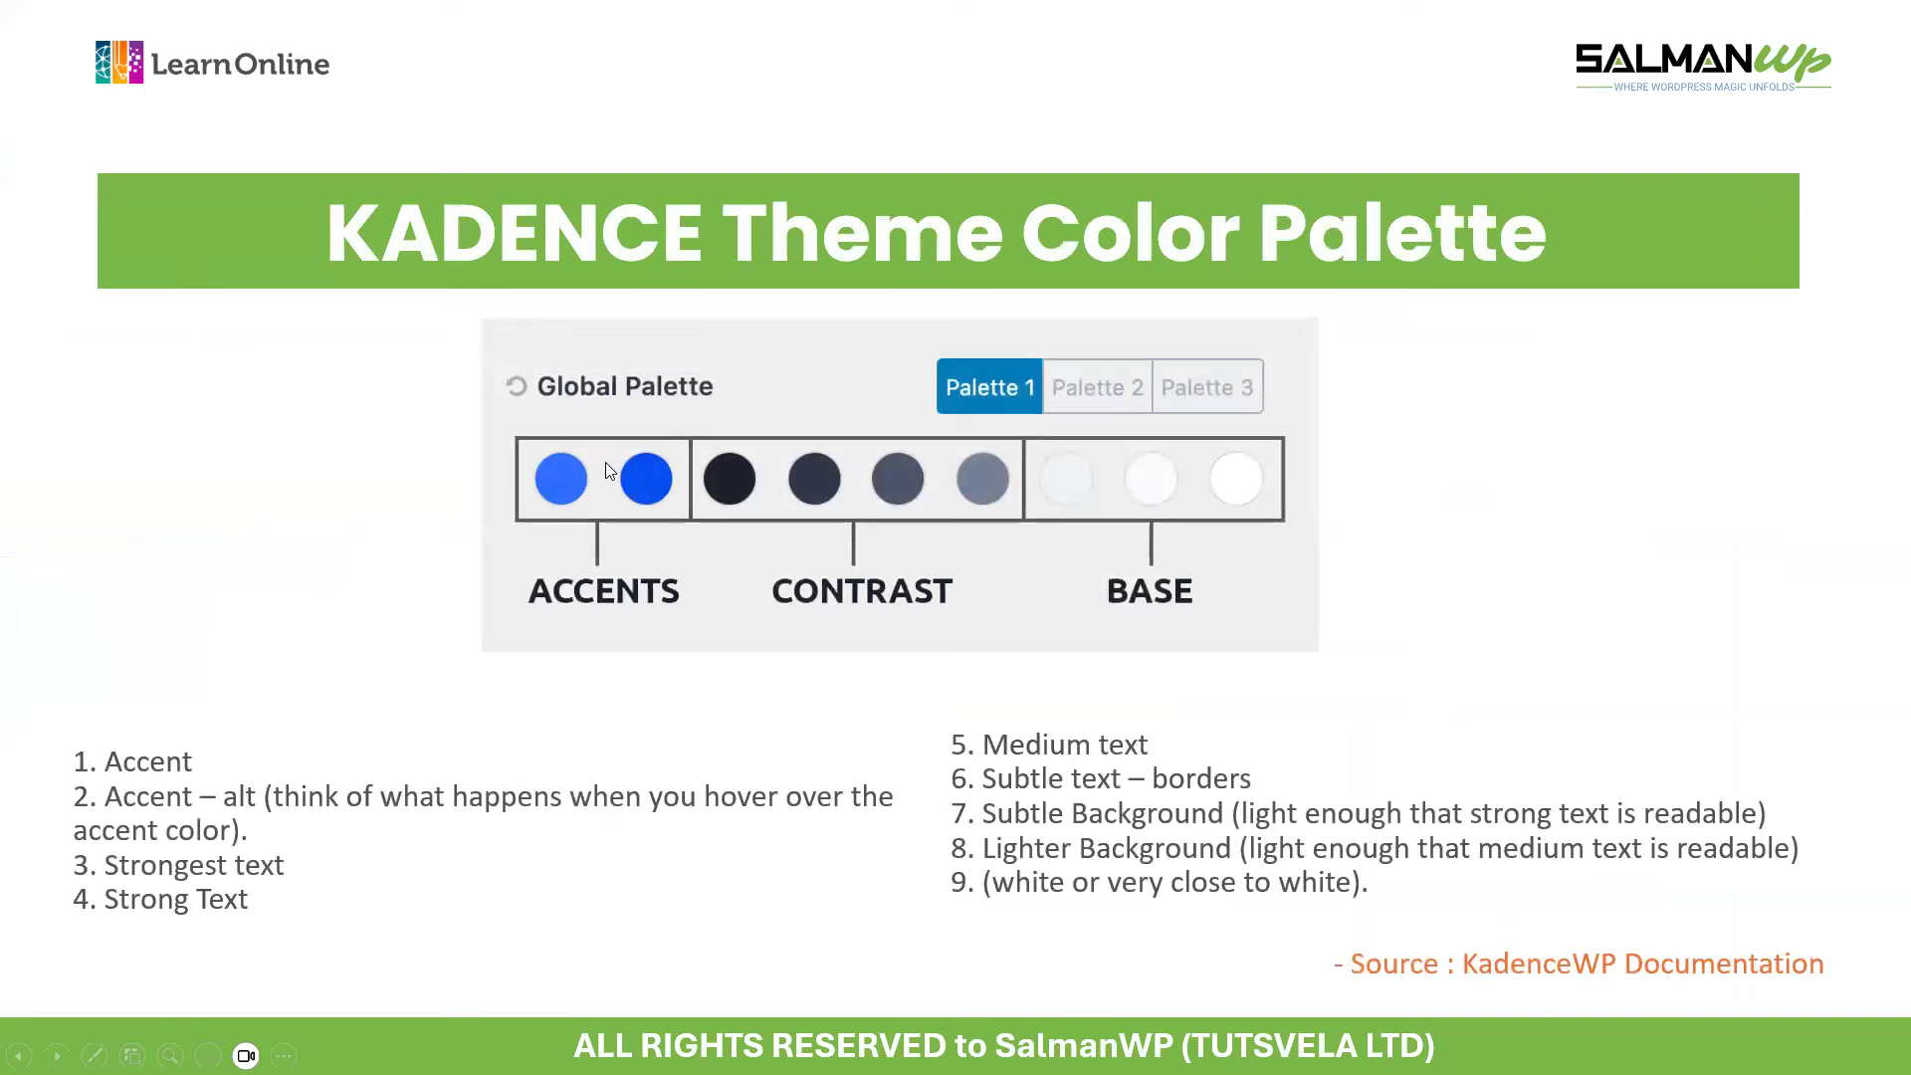
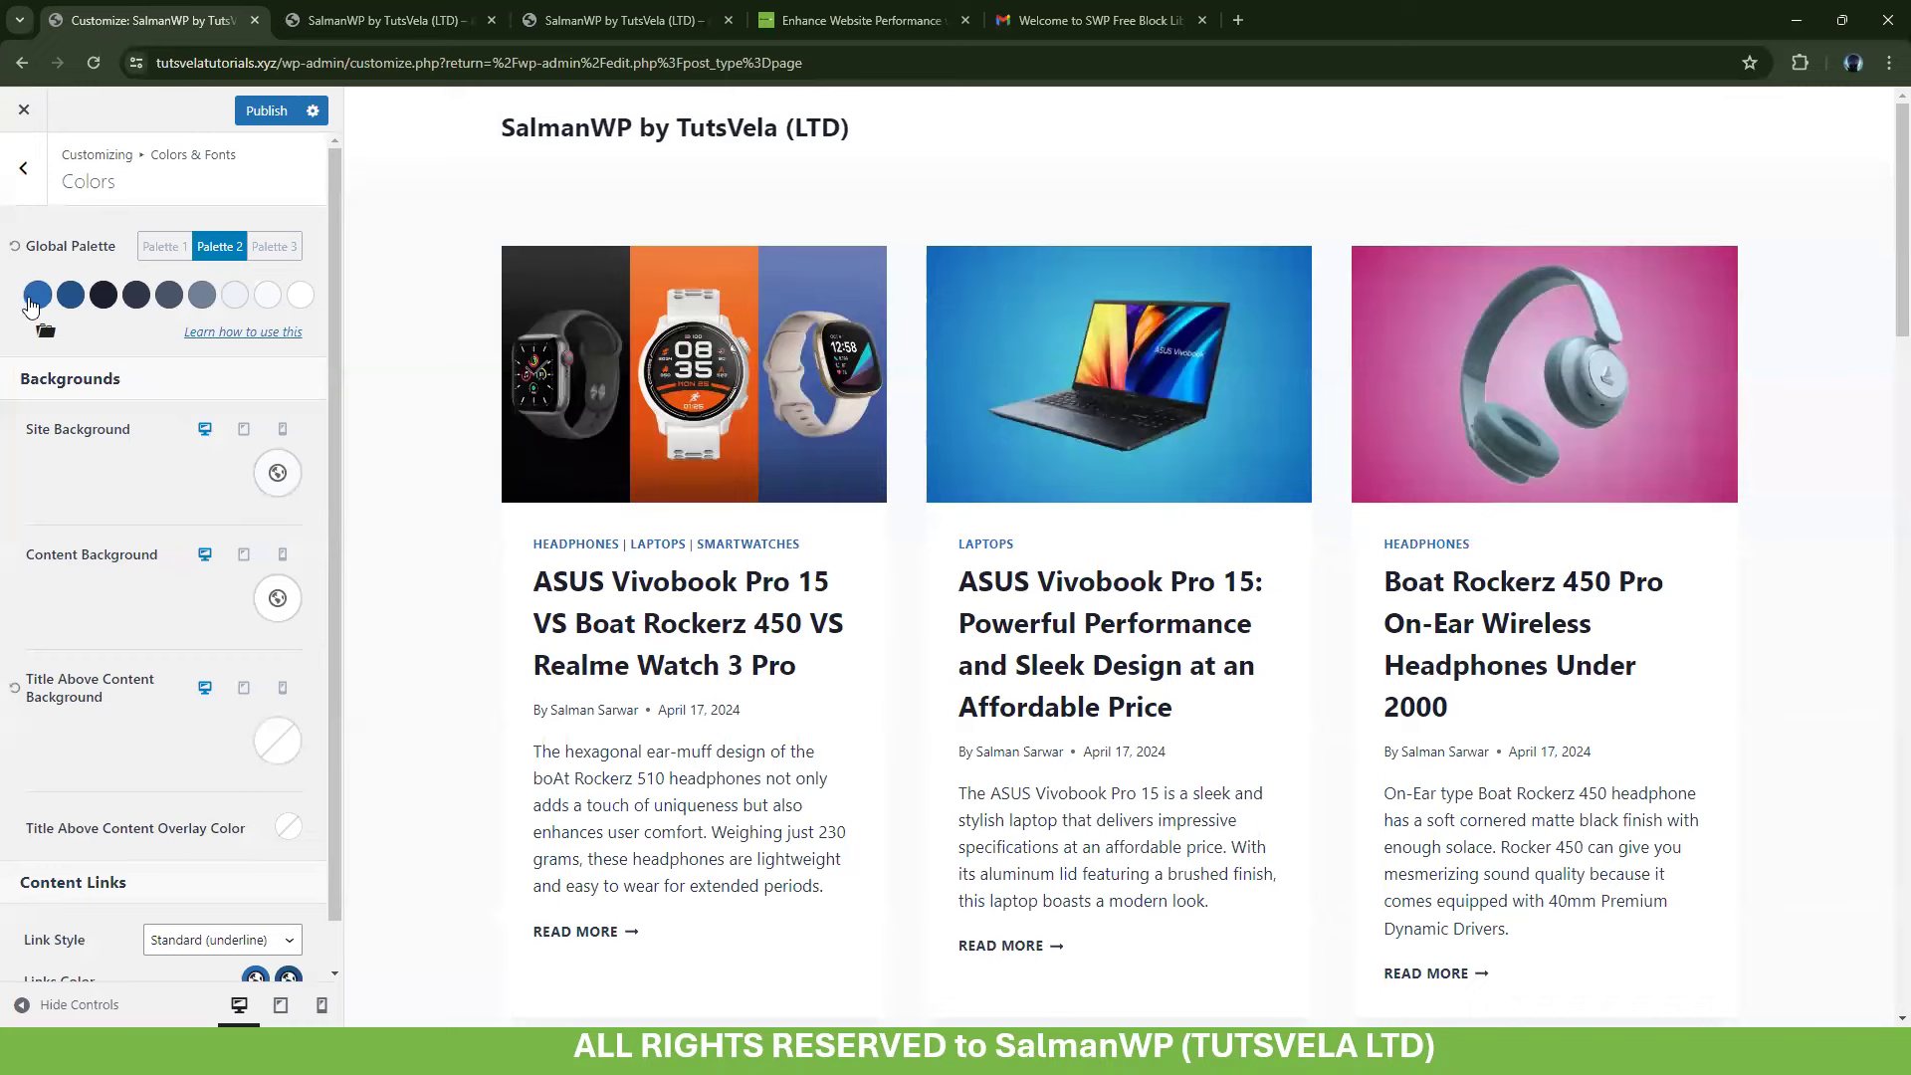
Close the Gmail and SalmanWP blocks pages in the browser, and open a new blank tab
left_click(1027, 30)
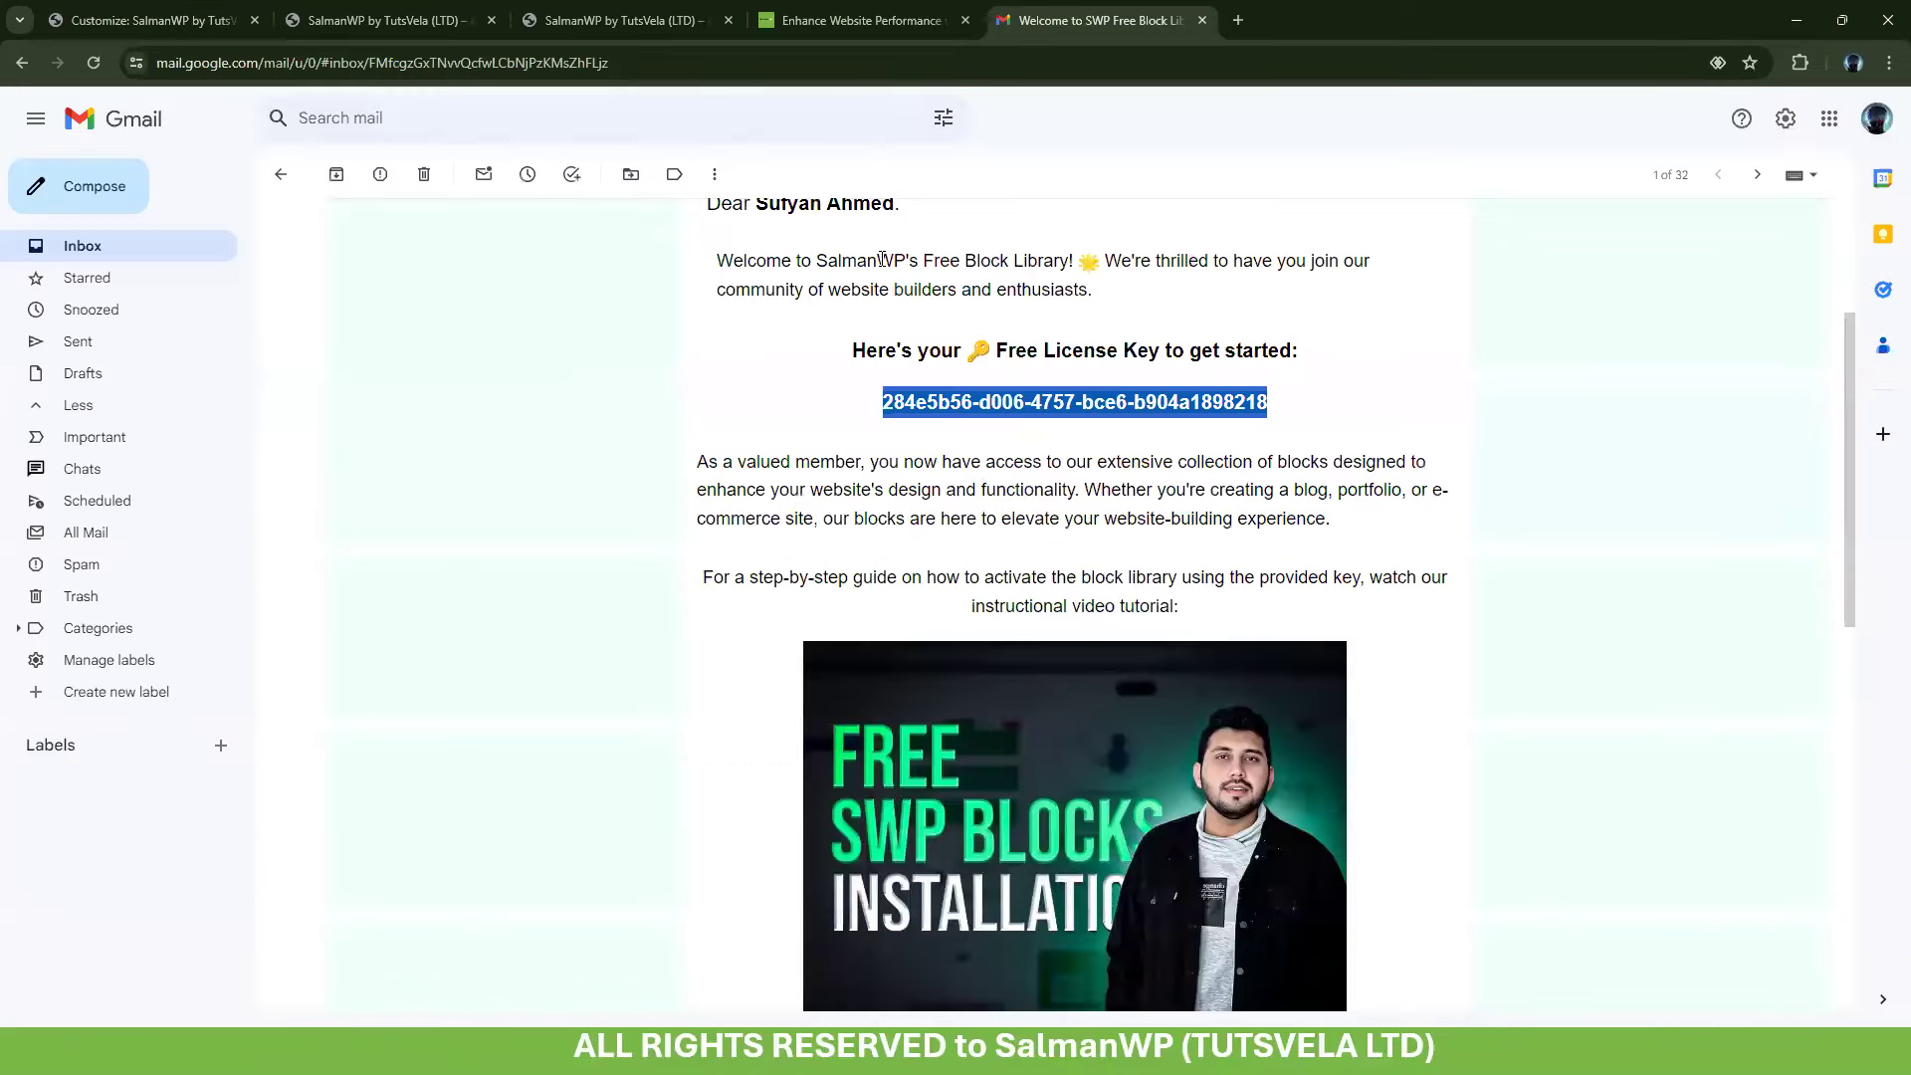
key("ctrl+w")
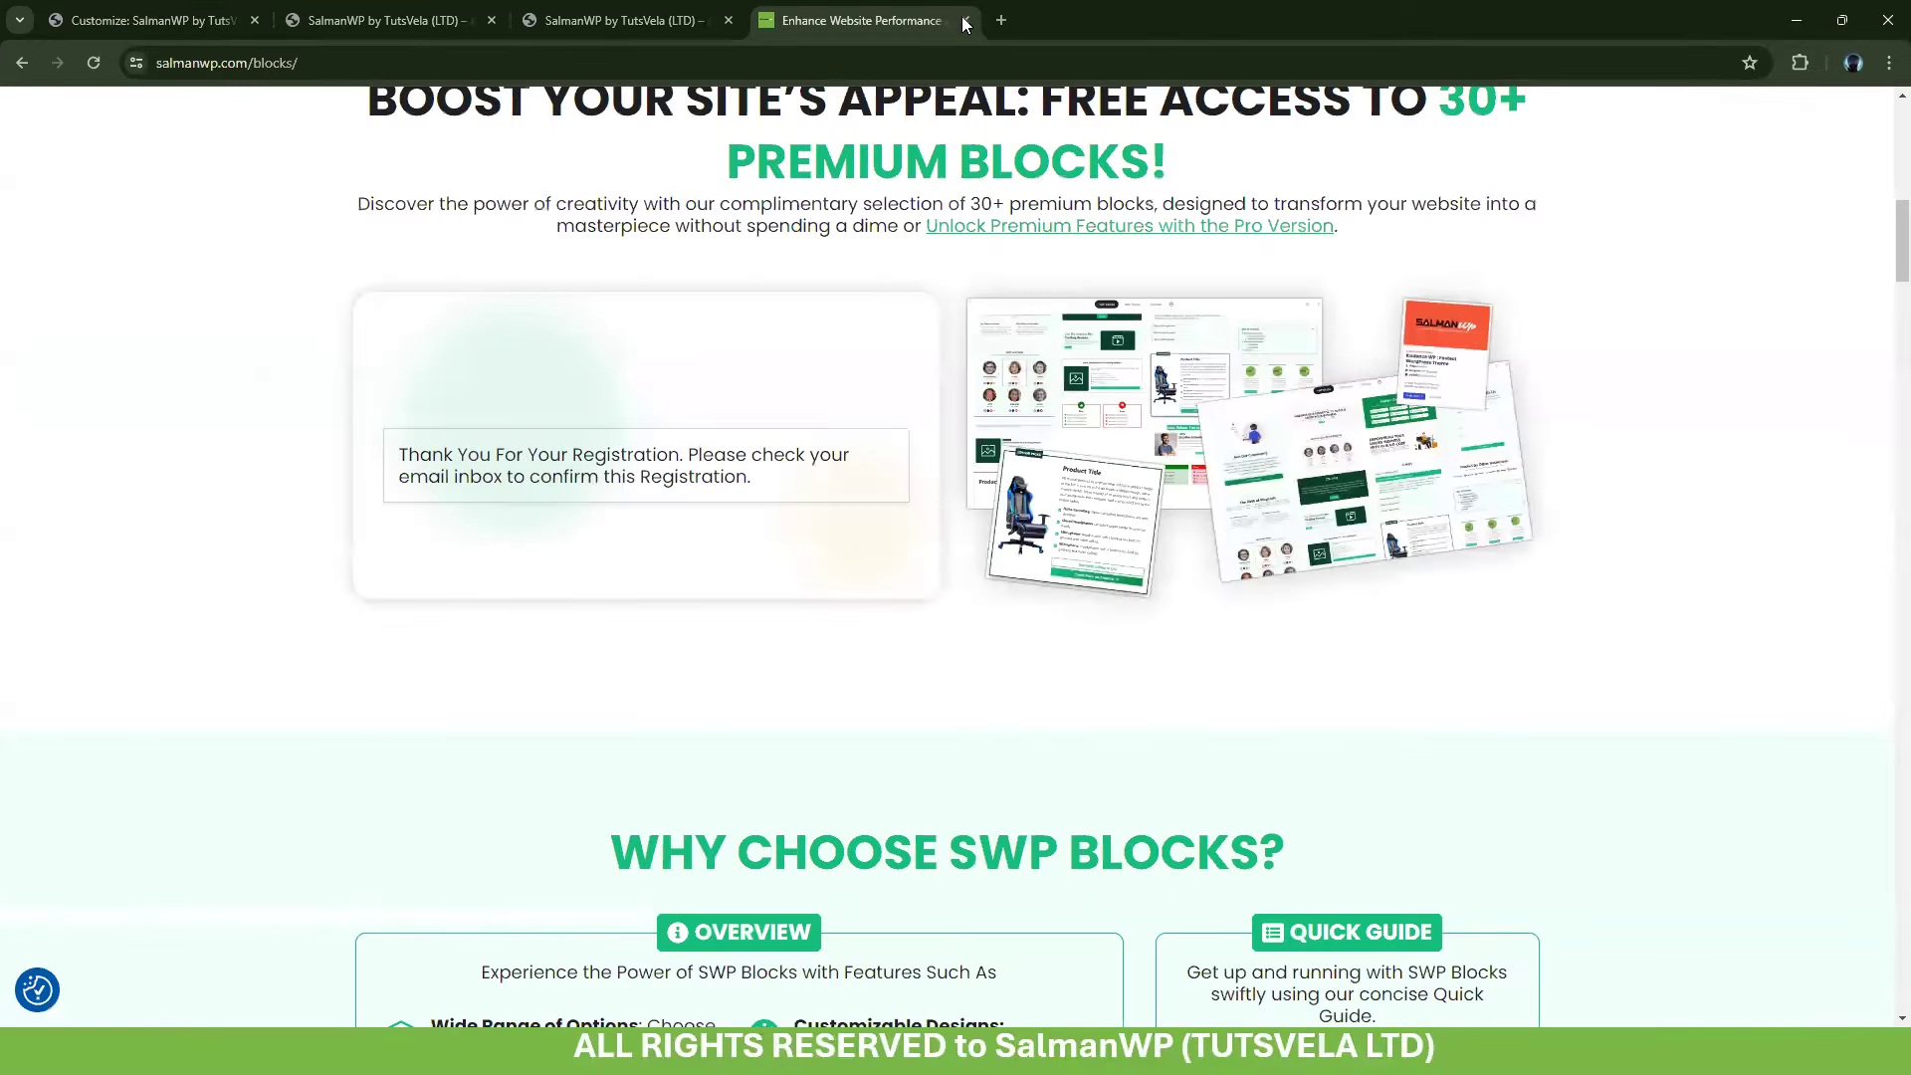
left_click(963, 20)
left_click(764, 20)
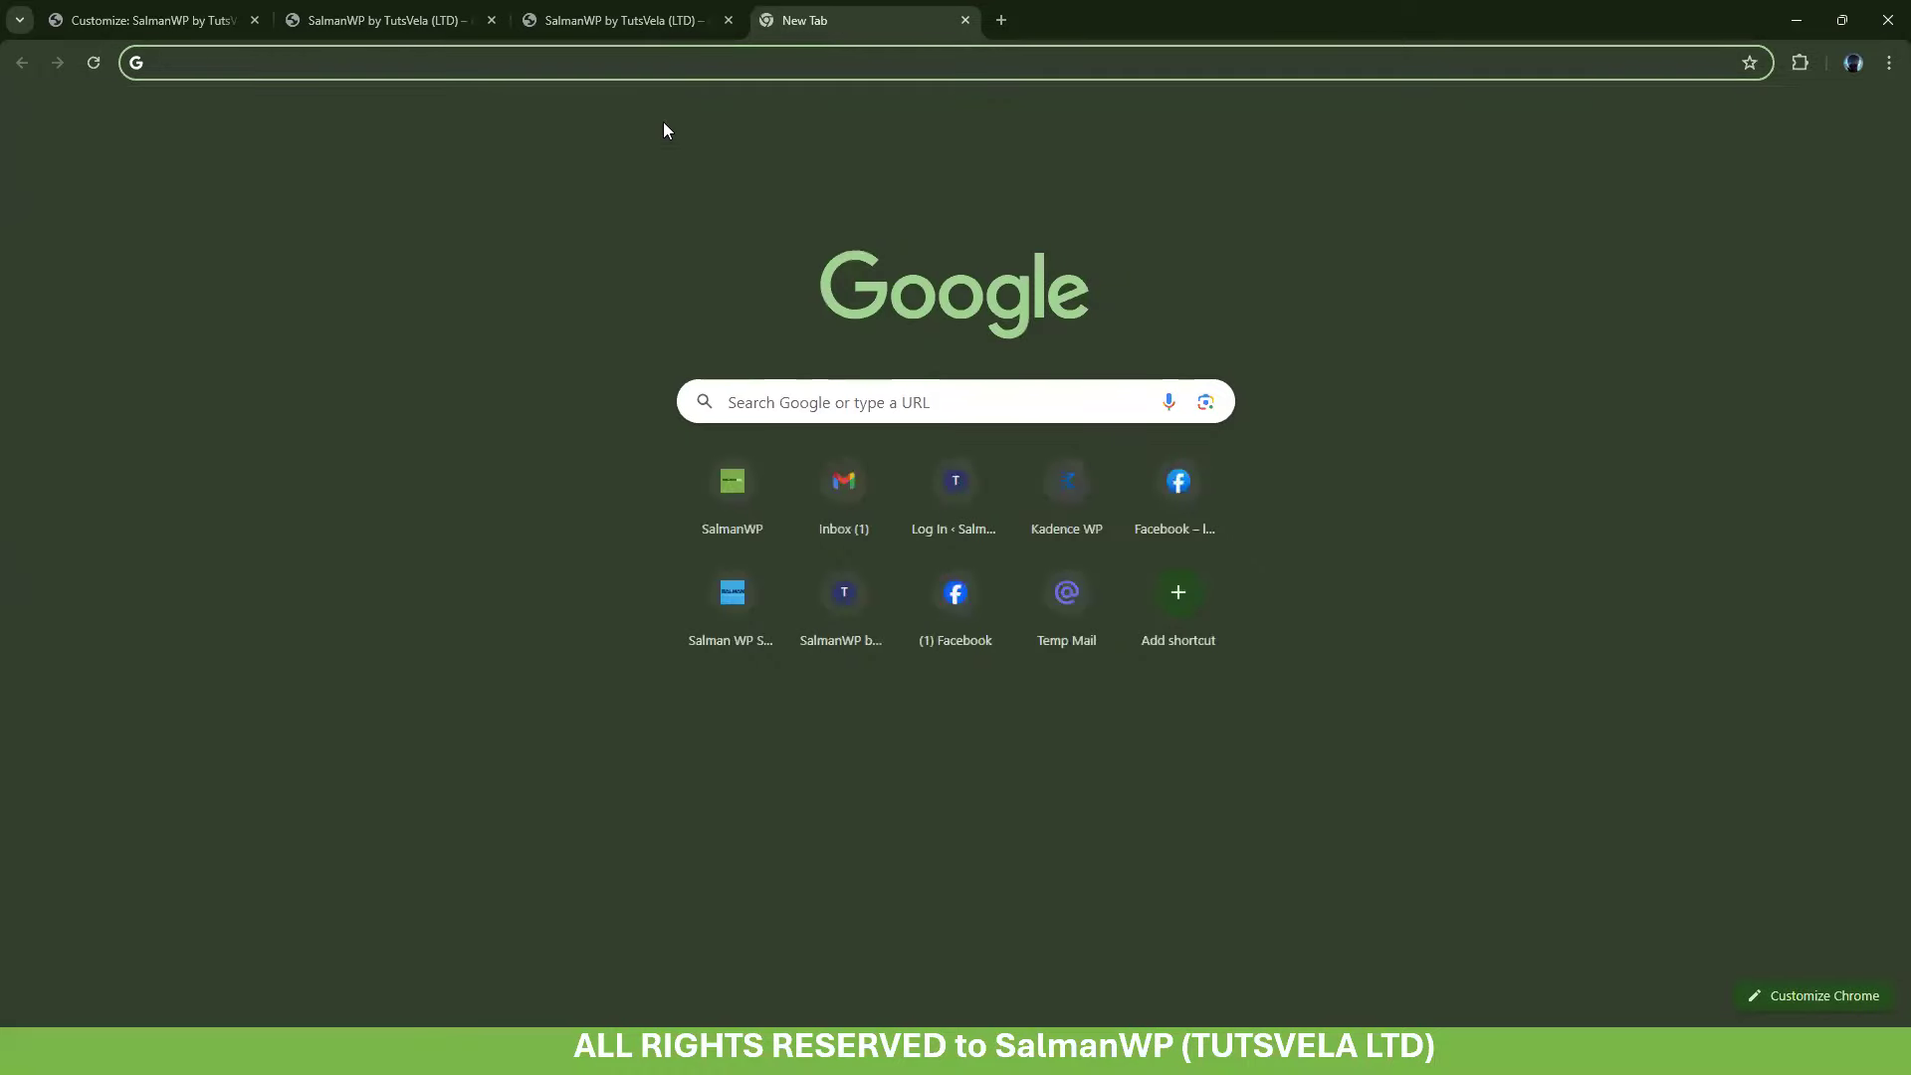
Search Google for "htmls colors" and open the HTML Color Codes website from the results
type("htn")
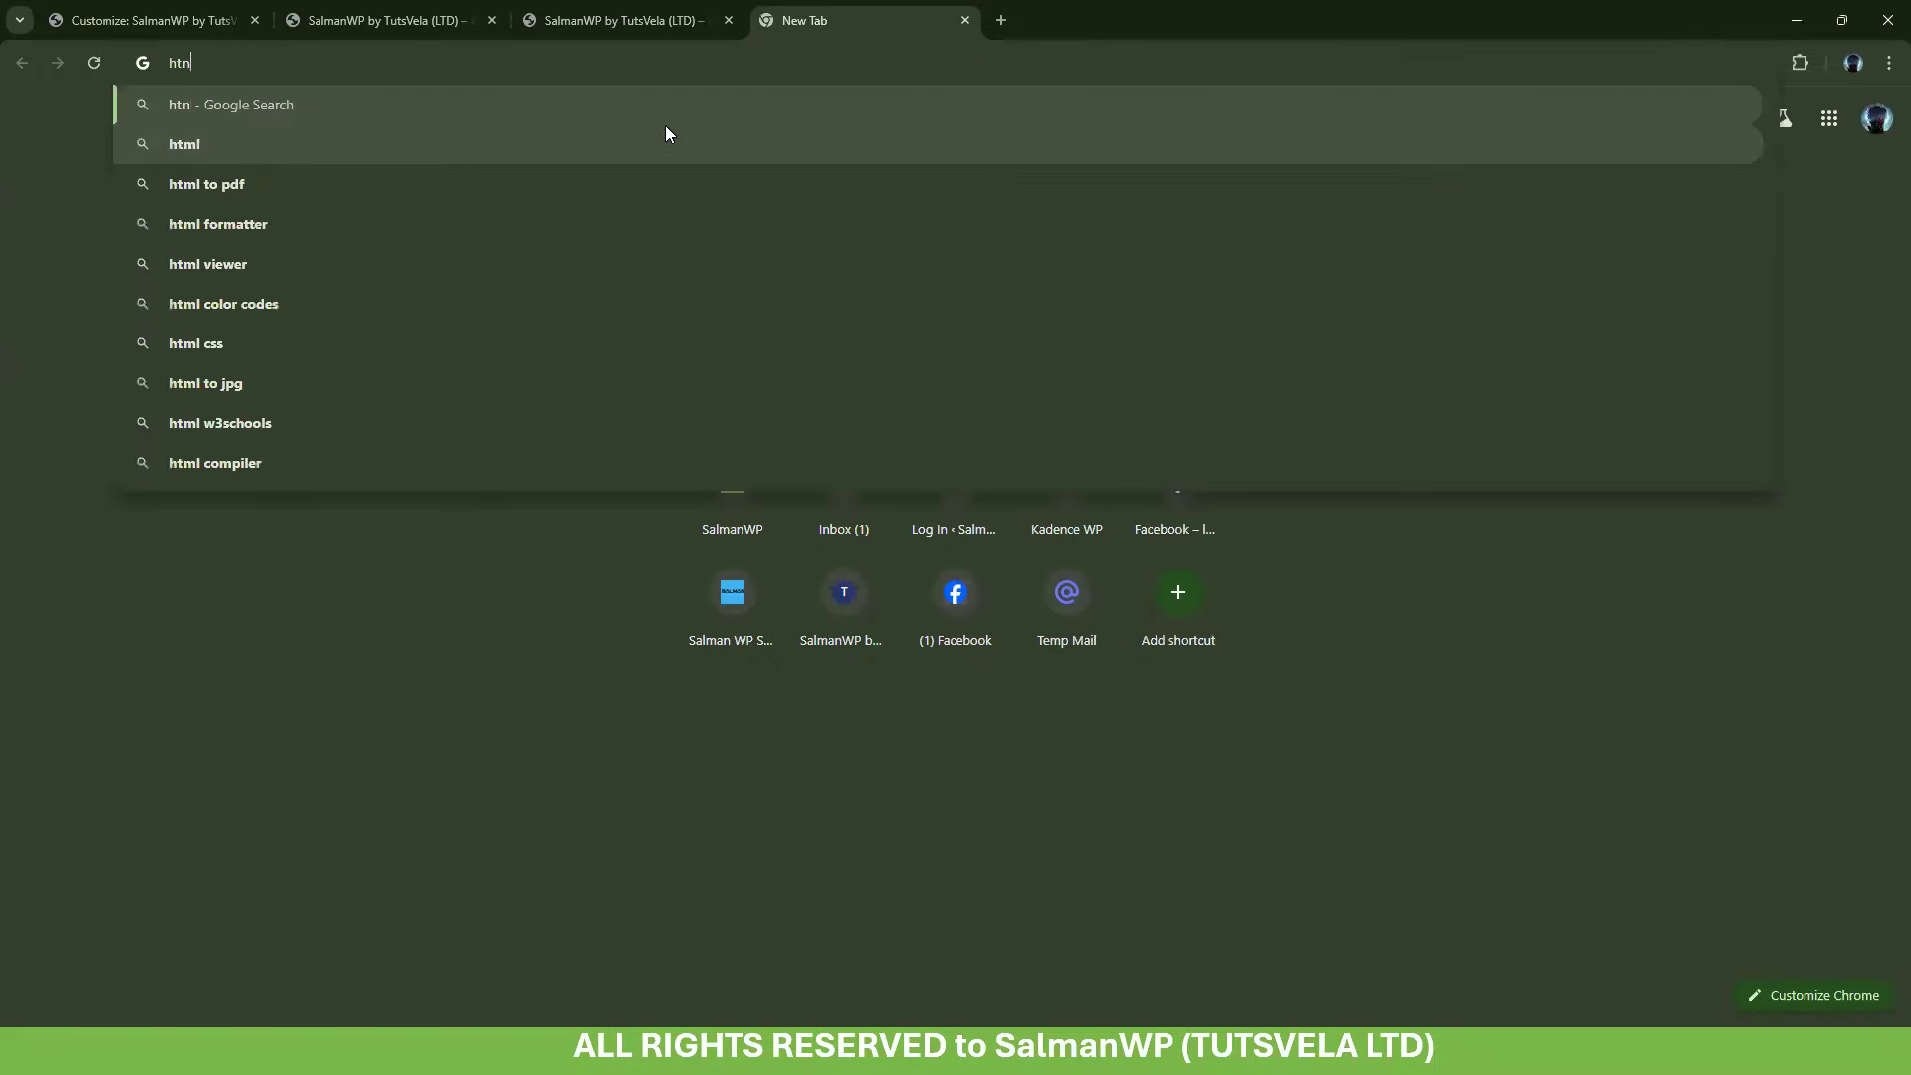
key("BackSpace")
type("mls col")
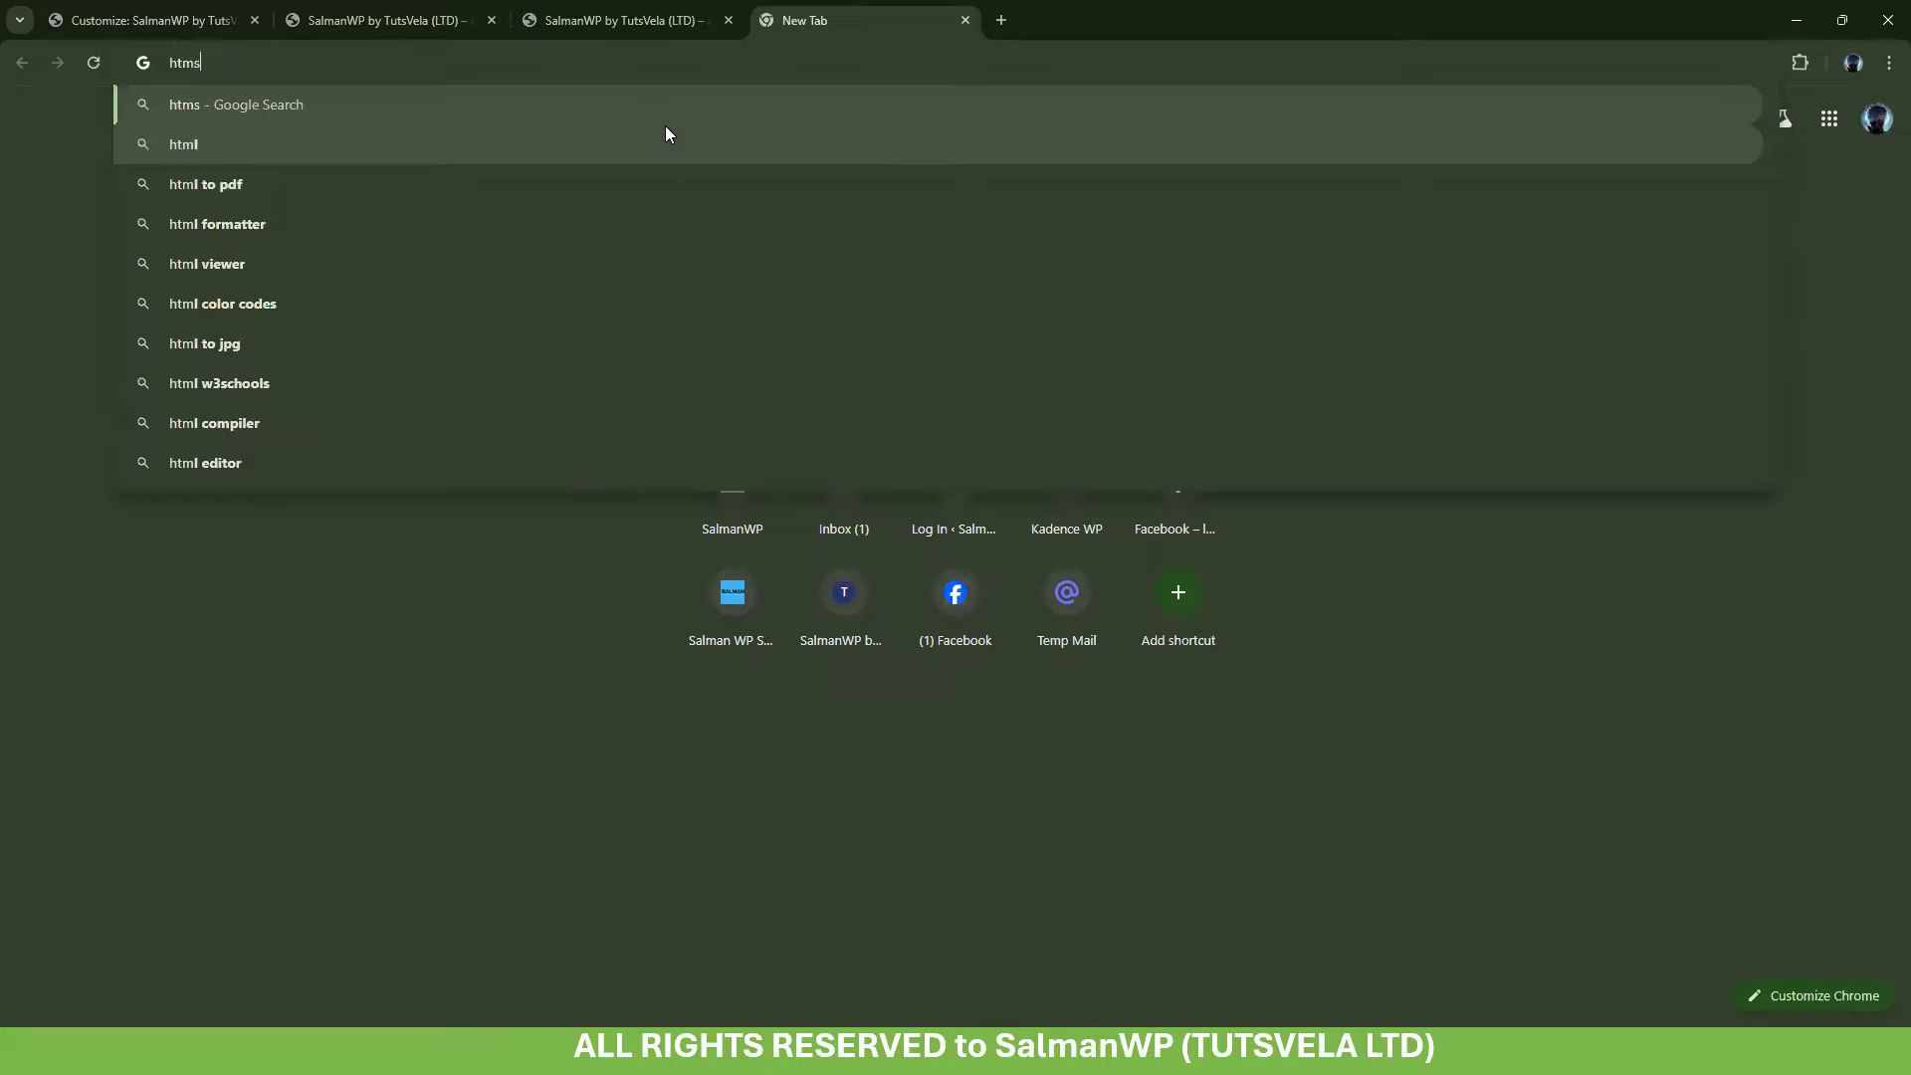
type("ors")
key("Return")
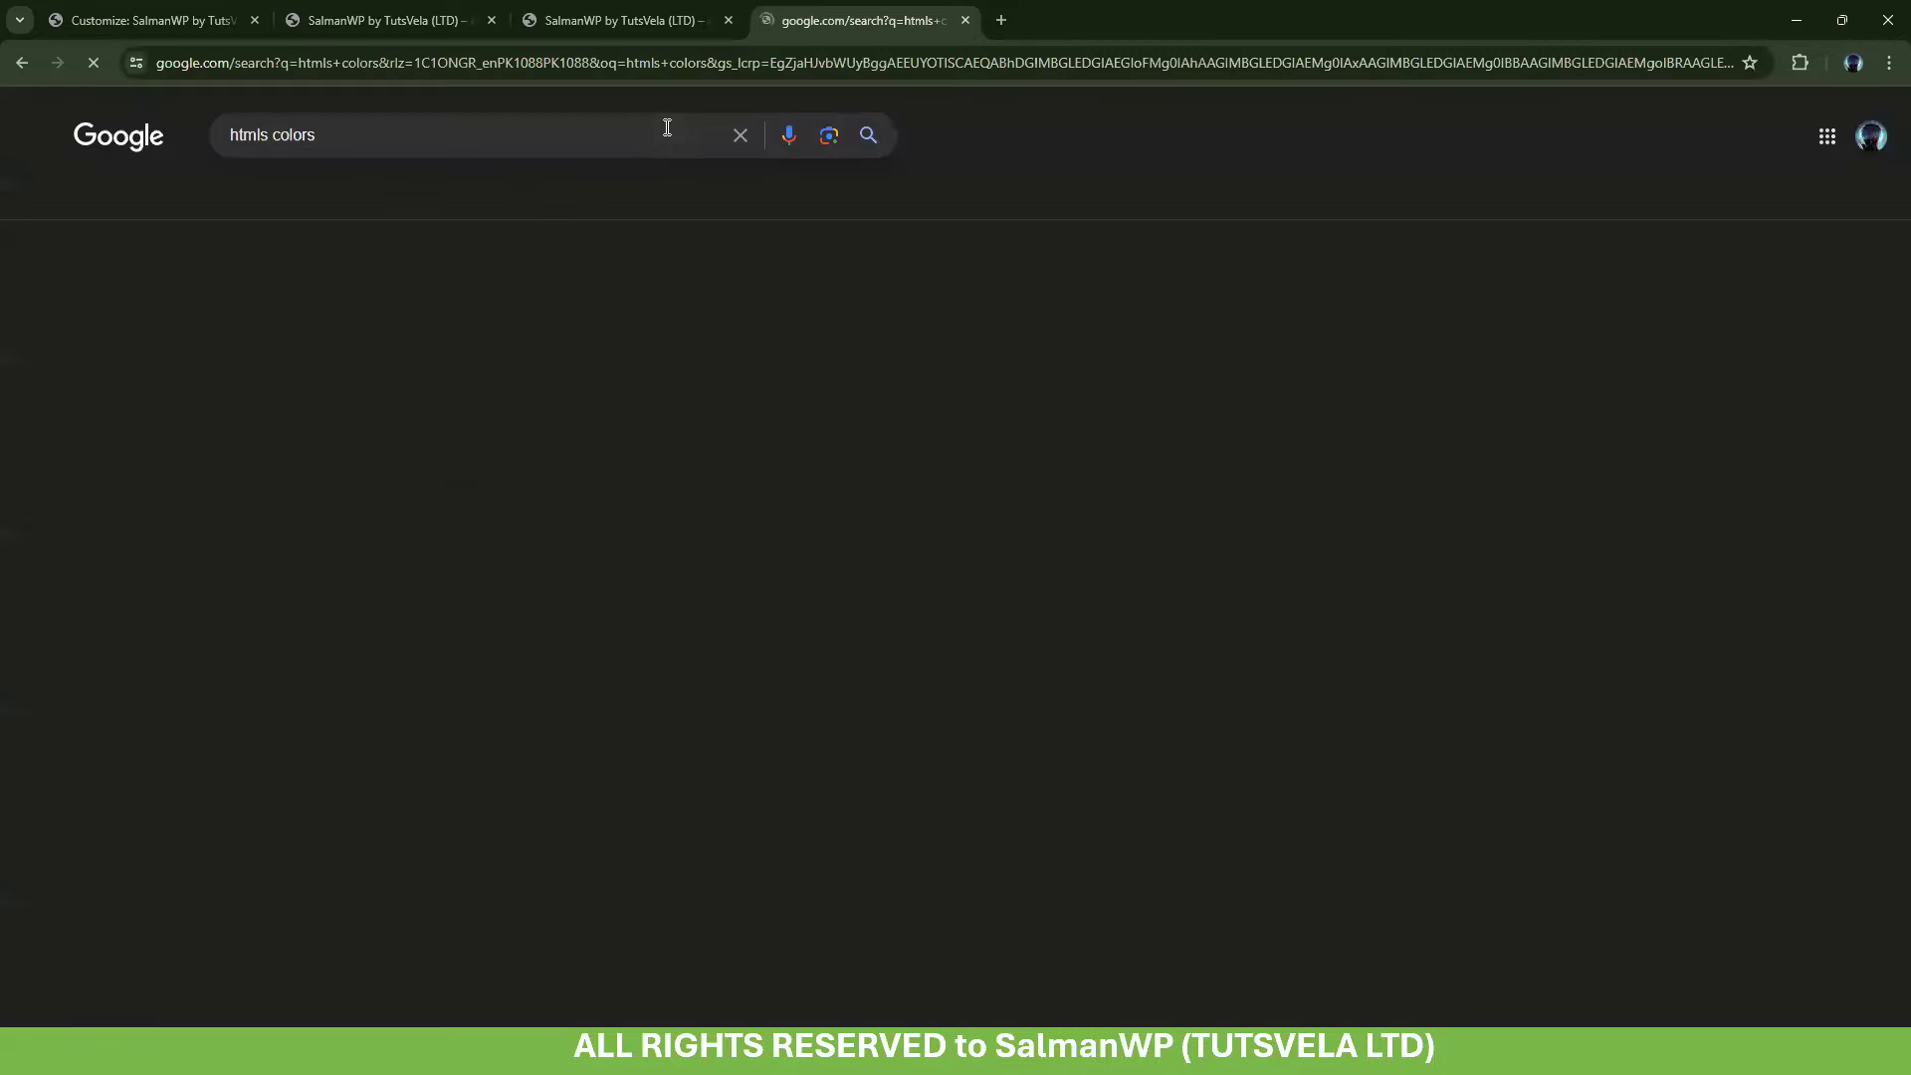
left_click(302, 412)
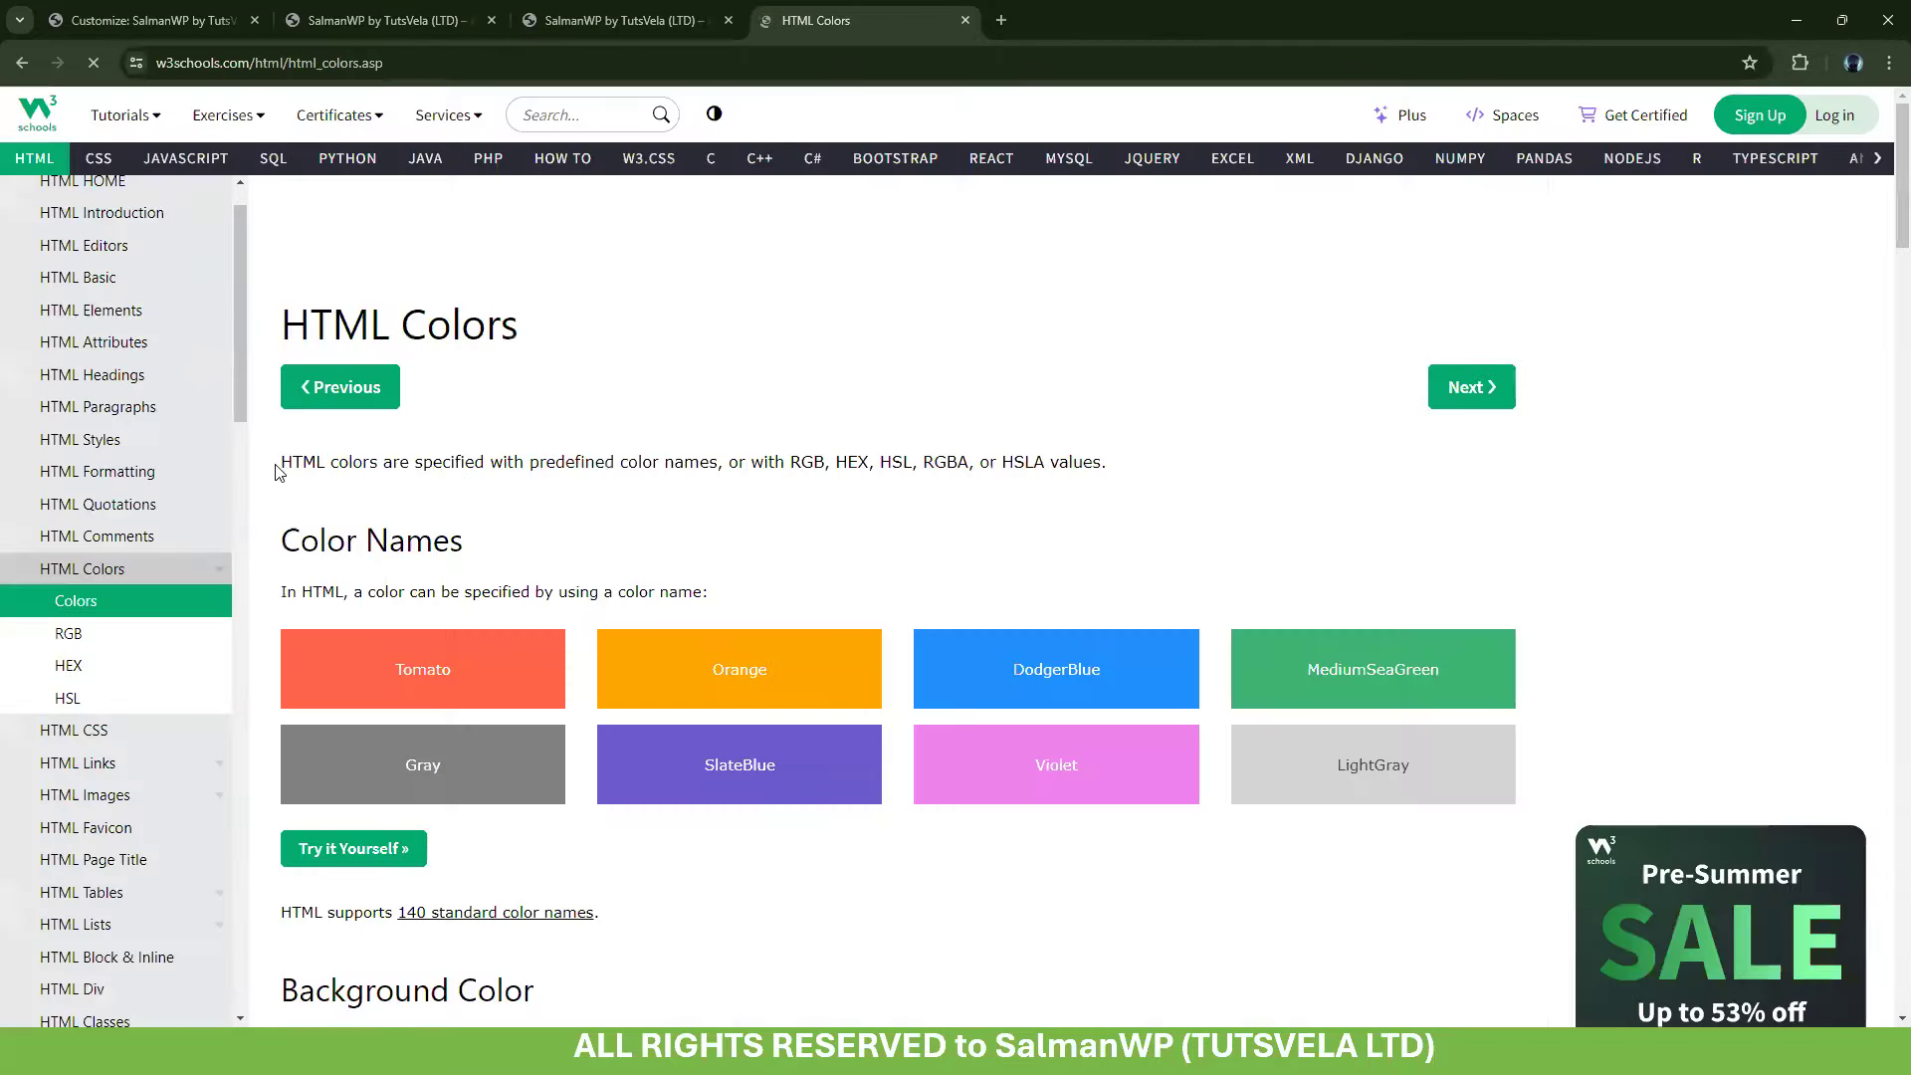
key("alt+Left")
left_click(373, 589)
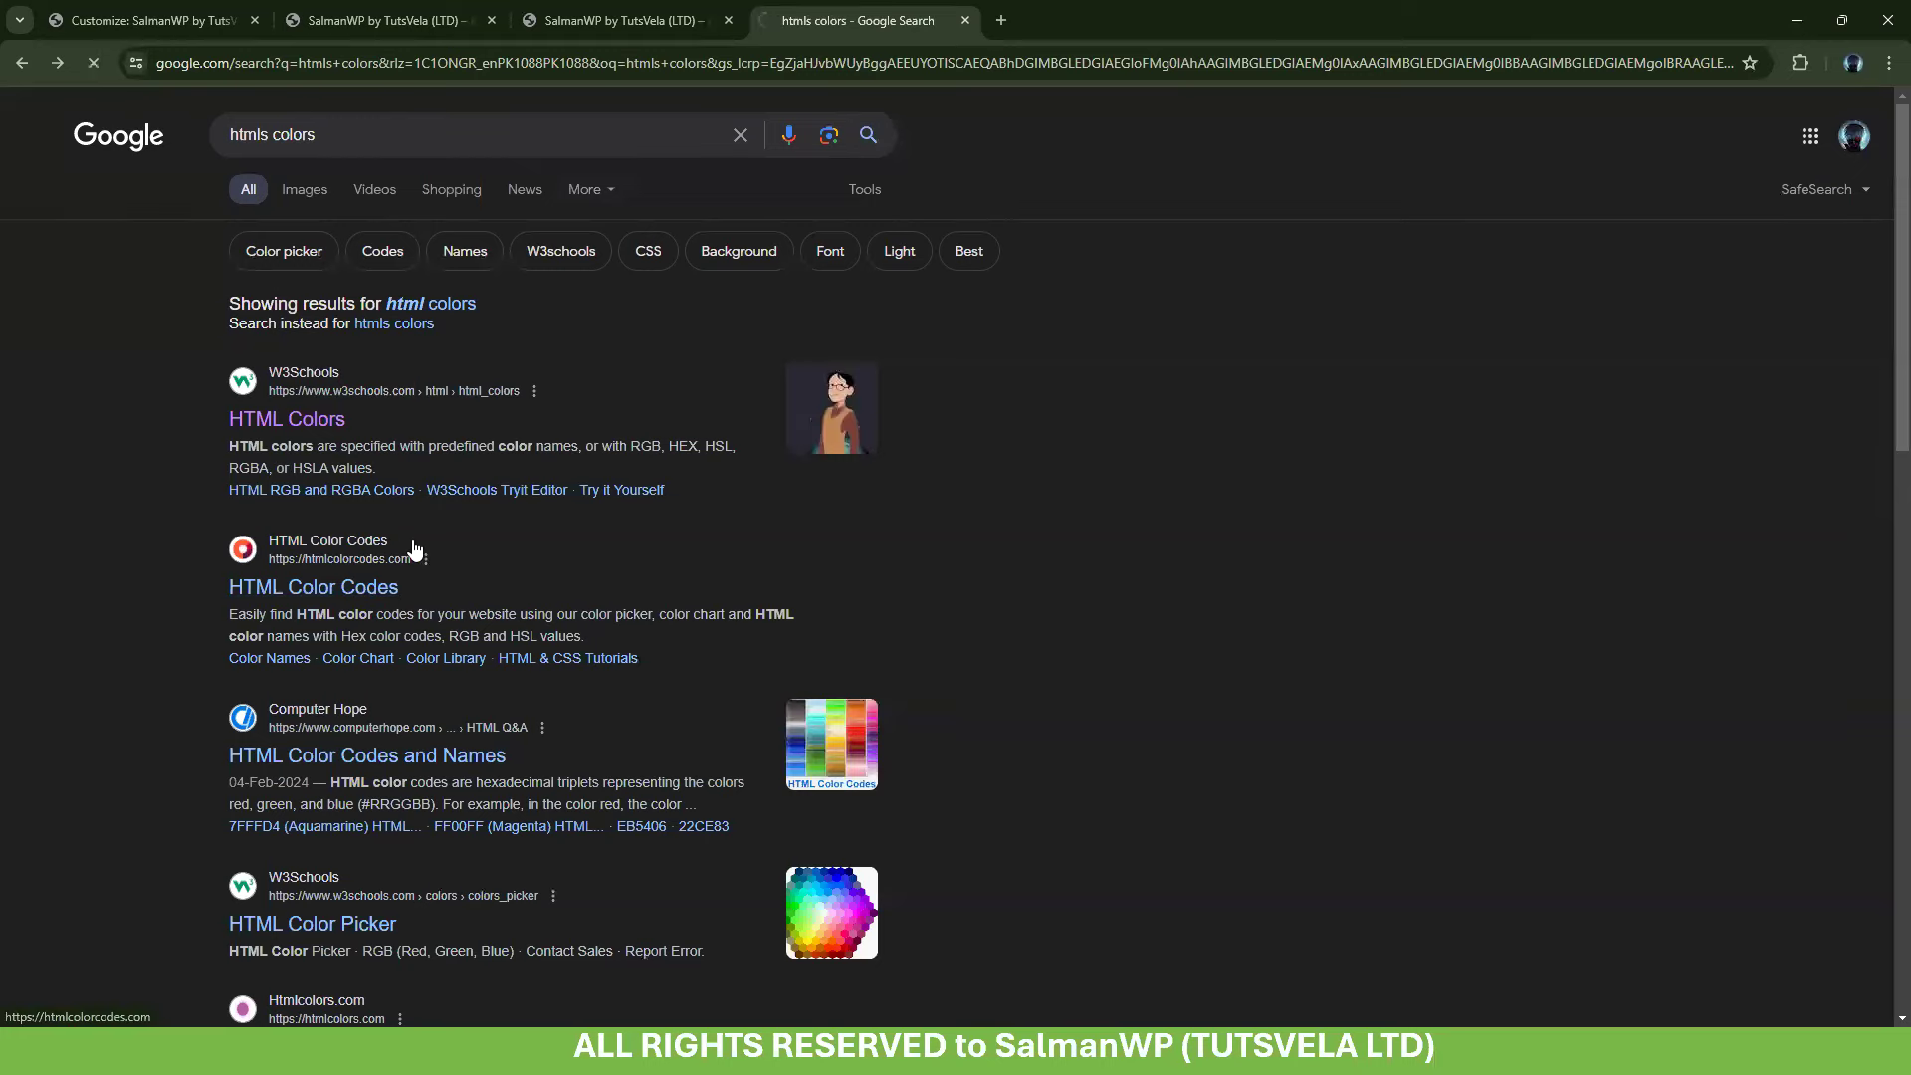
Pick the orange #FF7A04 in the website's color picker and copy its hex code
scroll(876, 663, "down", 3)
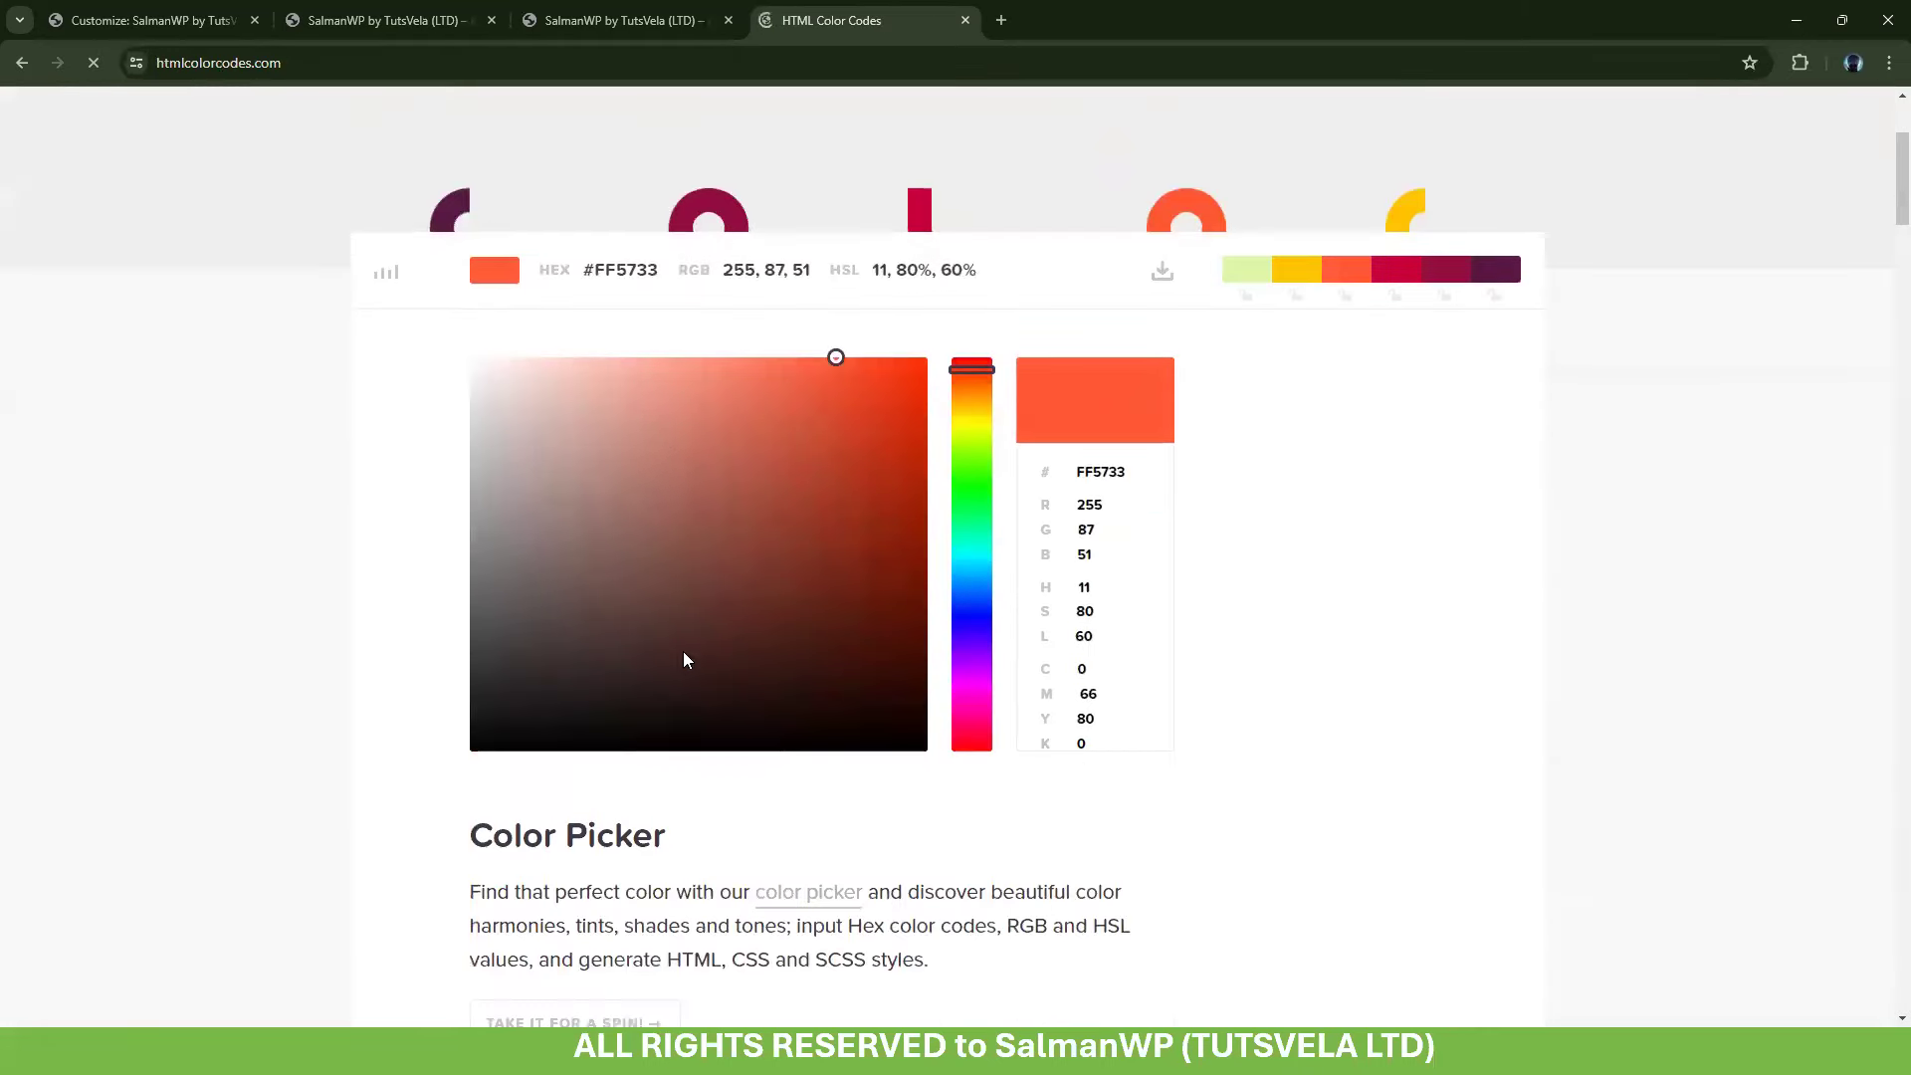
left_click_drag(872, 396, 921, 359)
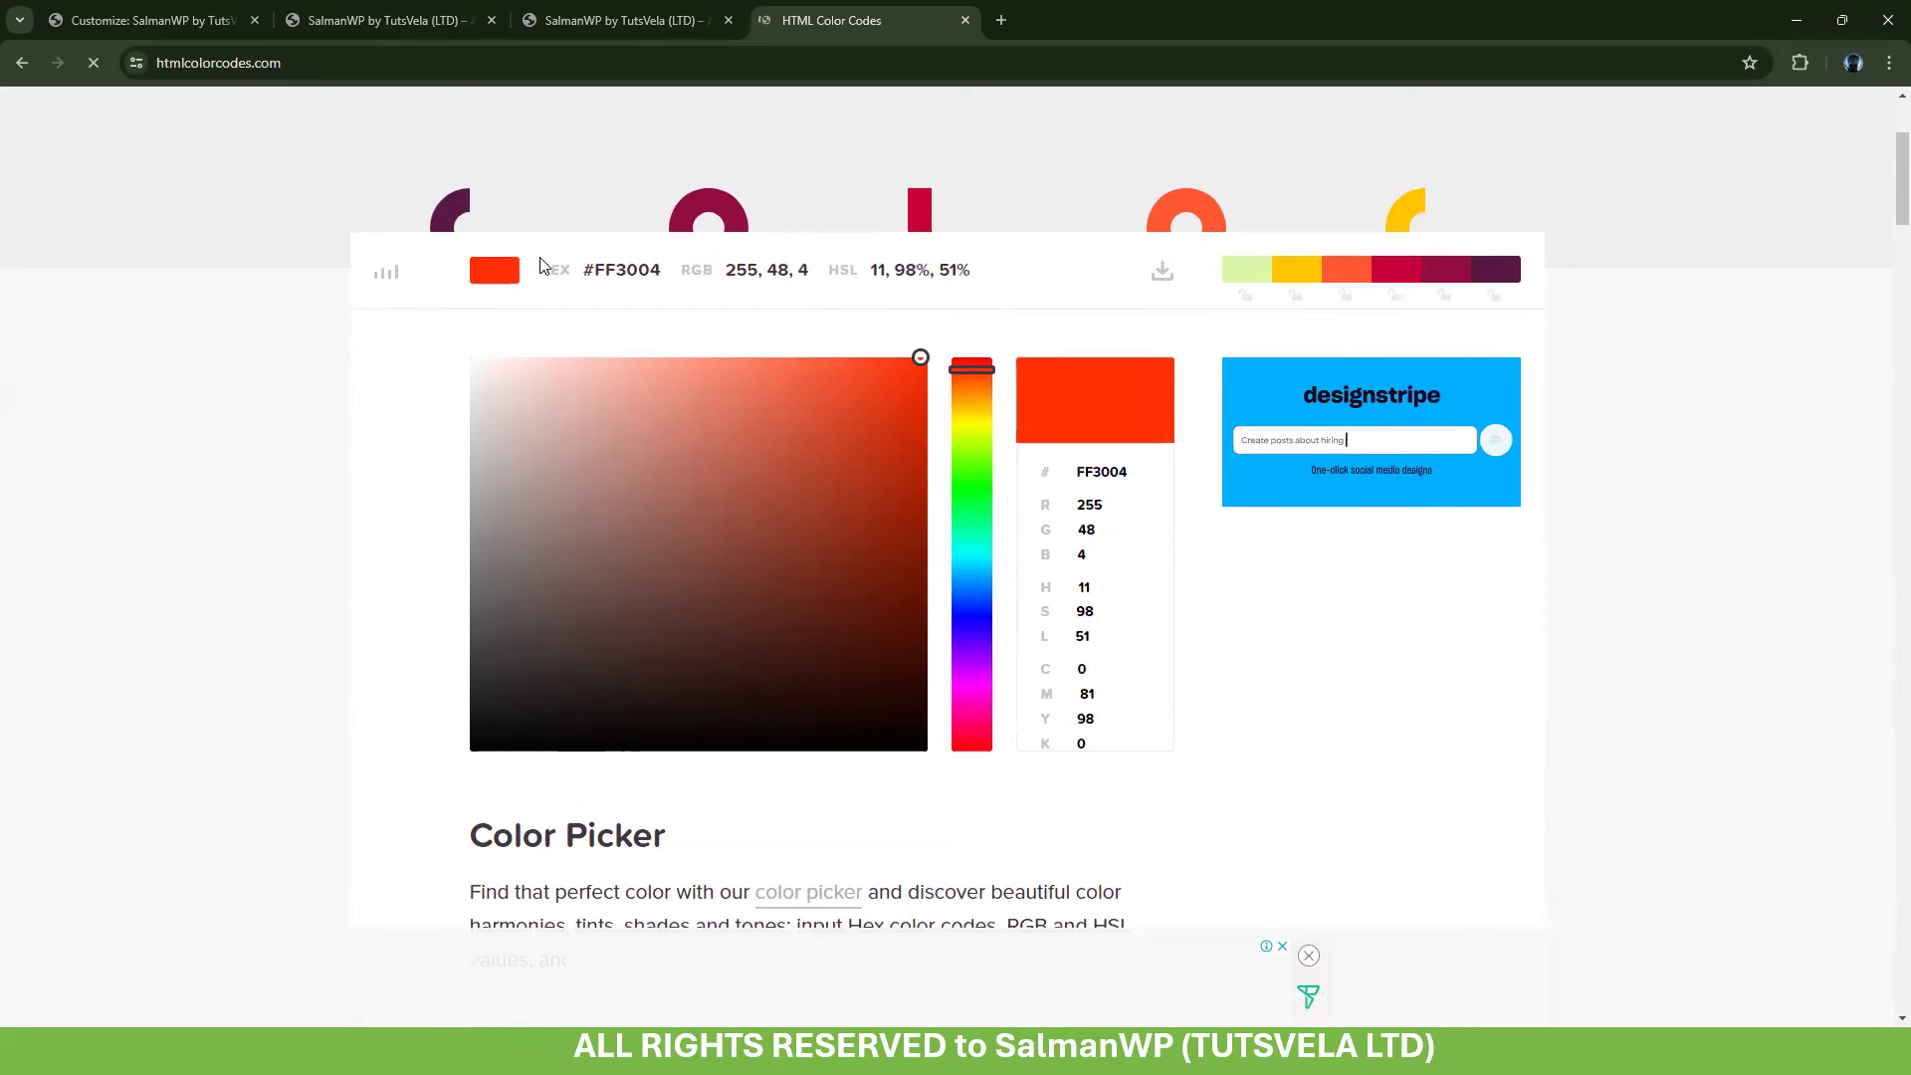
left_click_drag(597, 267, 661, 278)
key("ctrl+a")
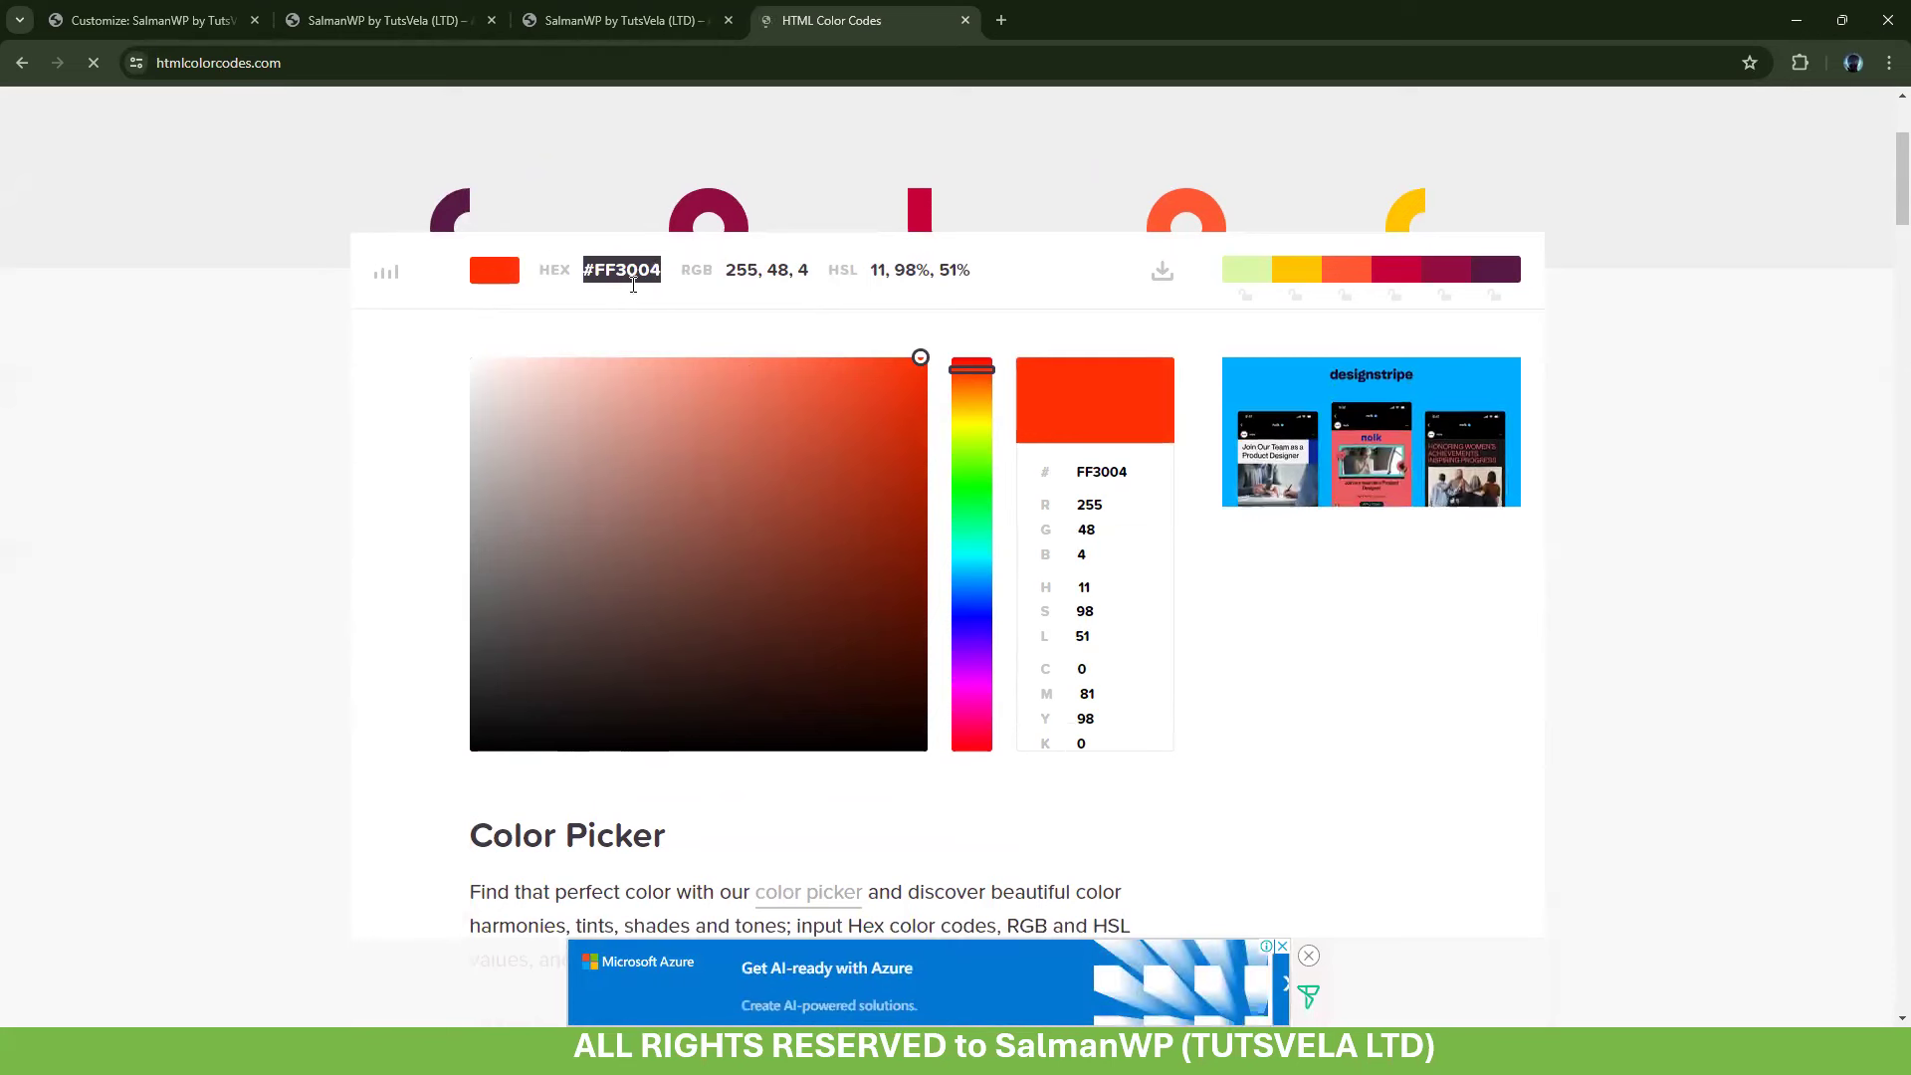
mouse_move(962, 406)
left_mouse_down()
mouse_move(969, 597)
mouse_move(967, 392)
left_mouse_up()
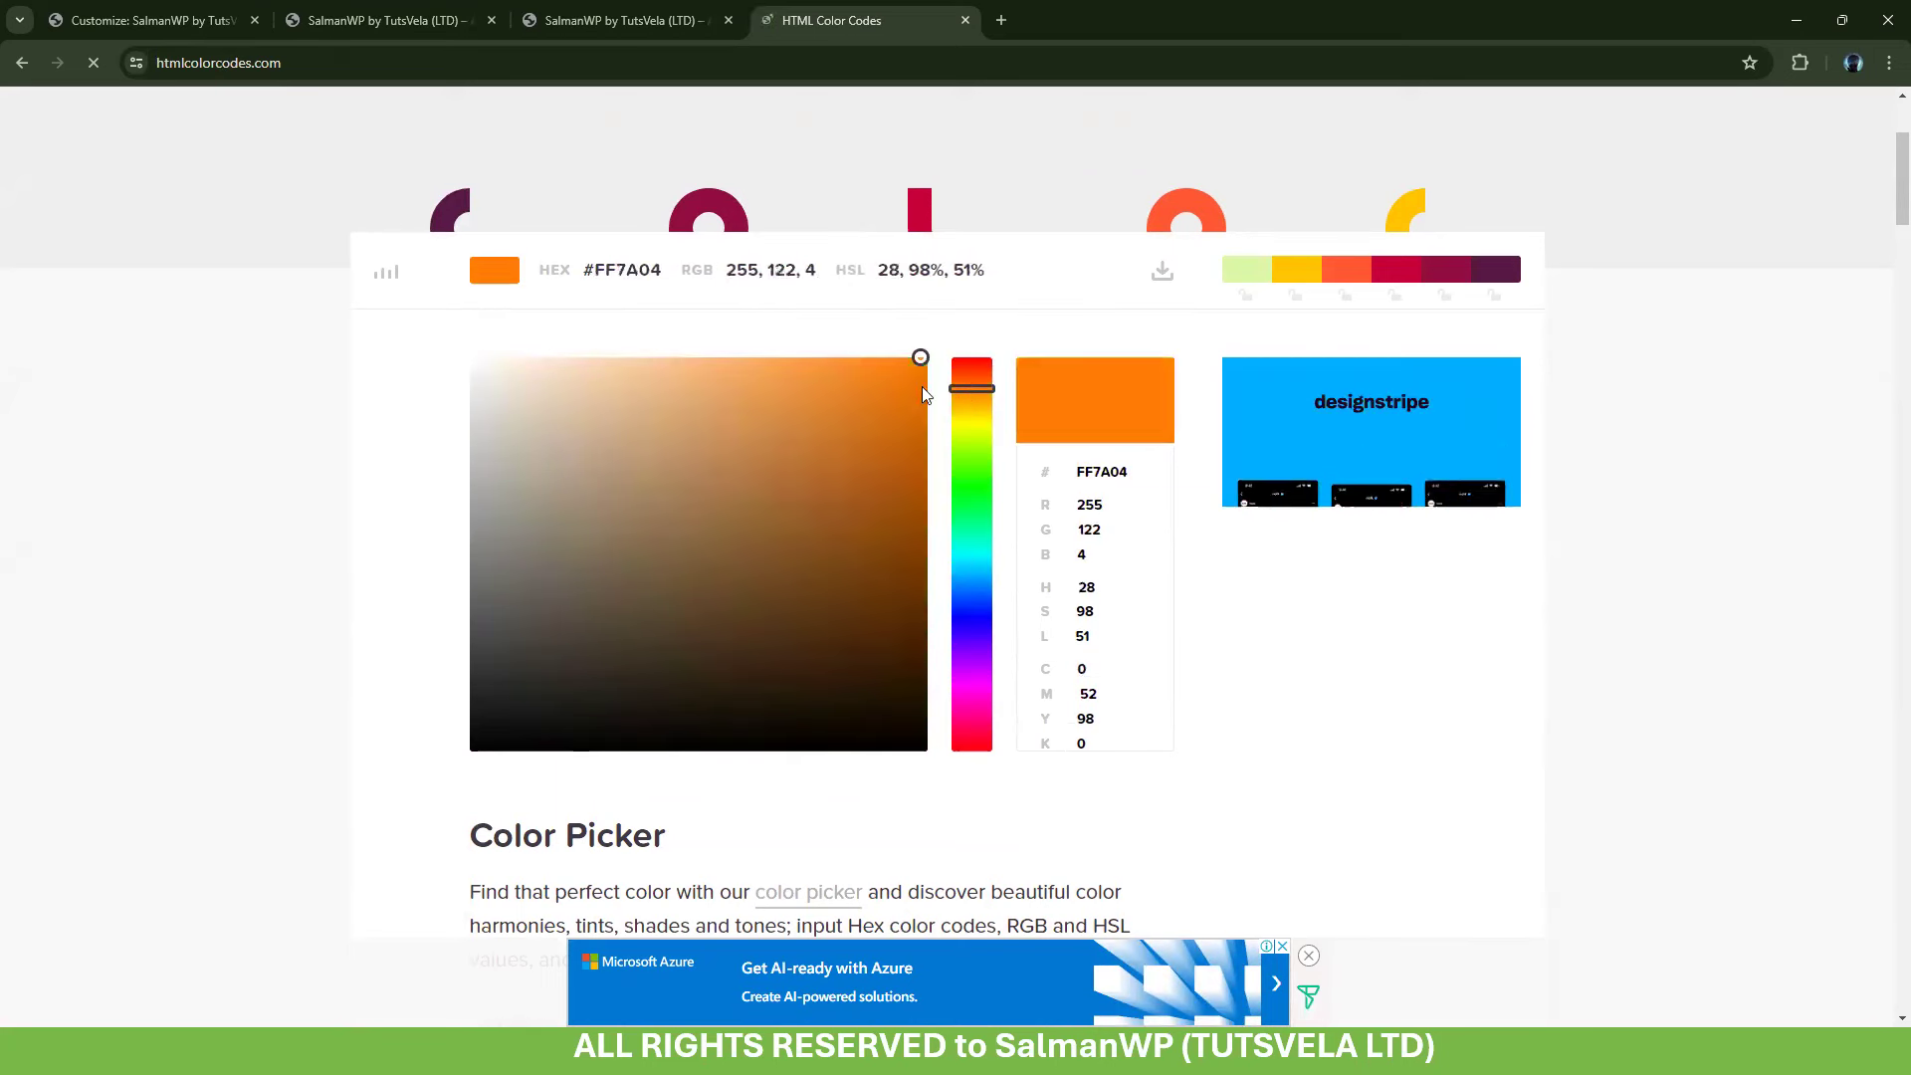
left_click_drag(673, 275, 597, 276)
key("ctrl+c")
Set the first accent color of Palette 2 in the theme Customizer to hex FF7A04
left_click(149, 20)
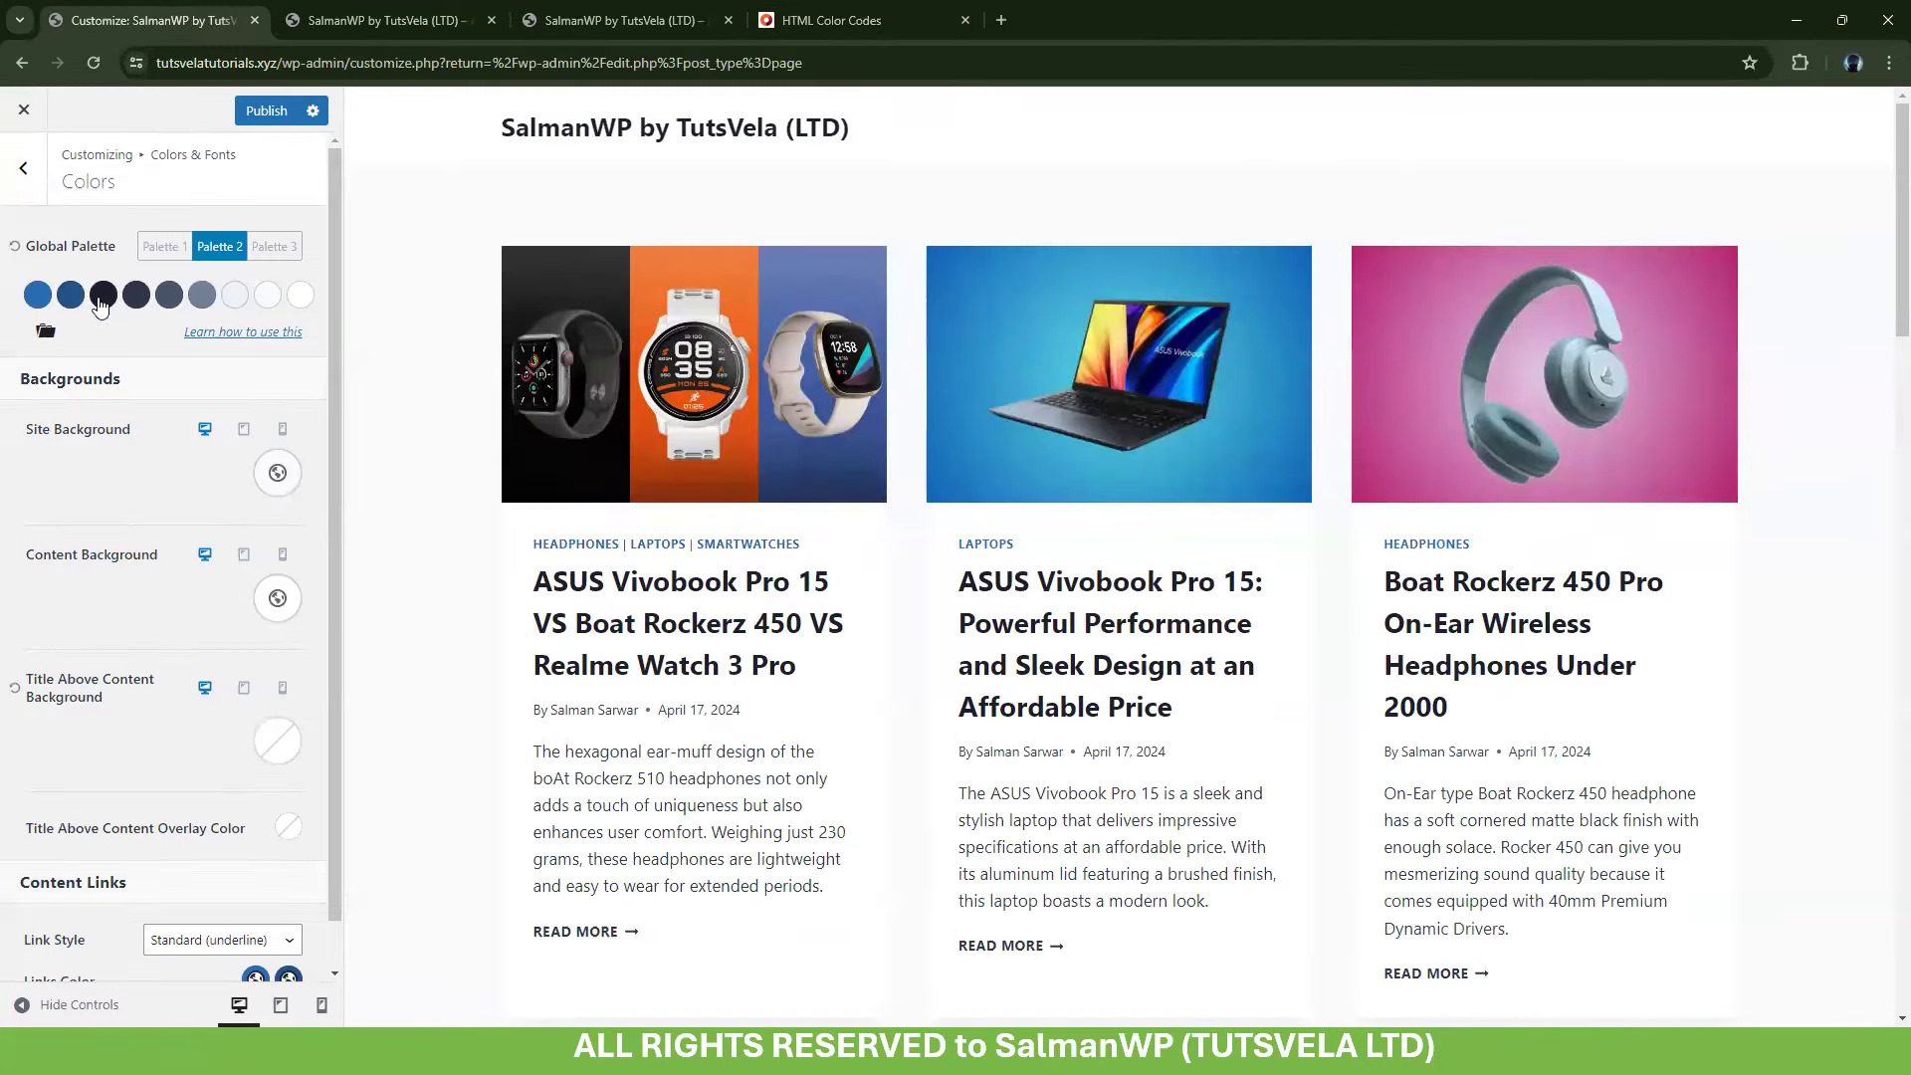
left_click(37, 295)
double_click(88, 502)
key("ctrl+v")
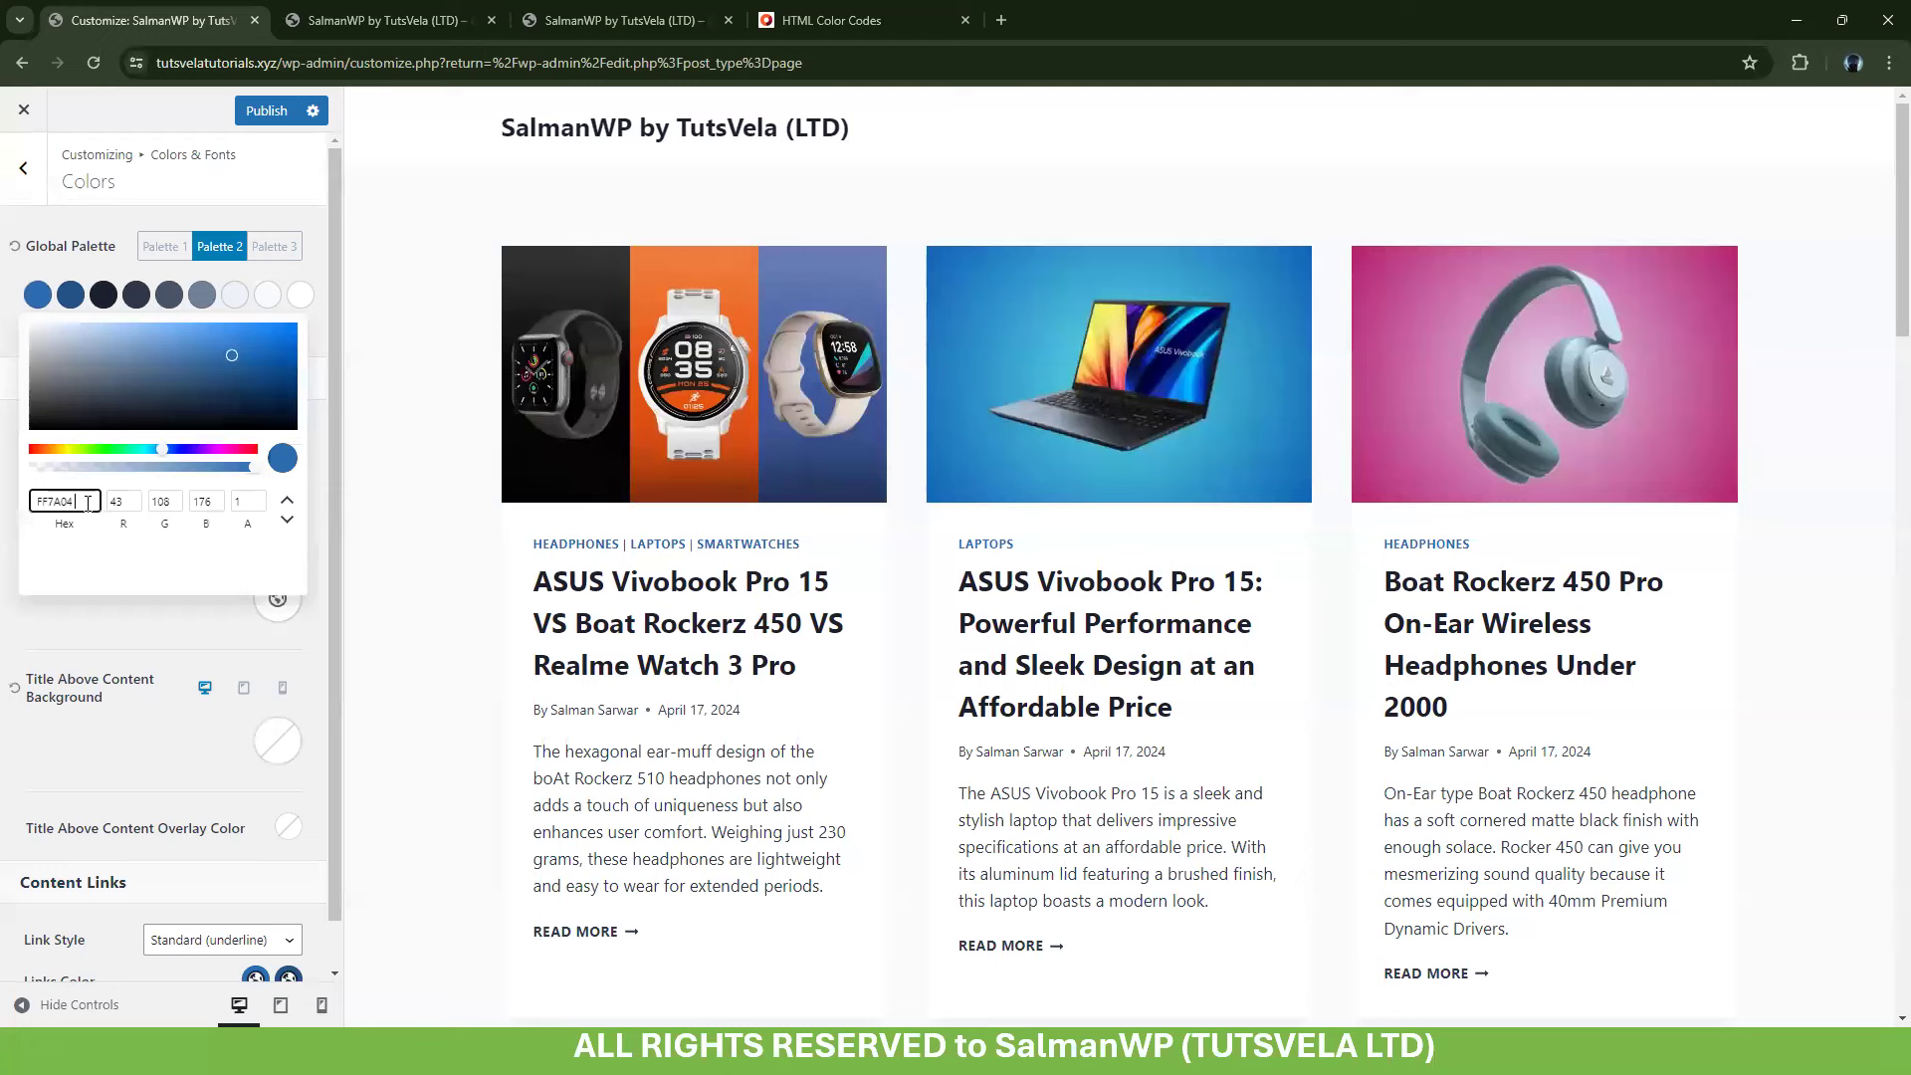
key("Return")
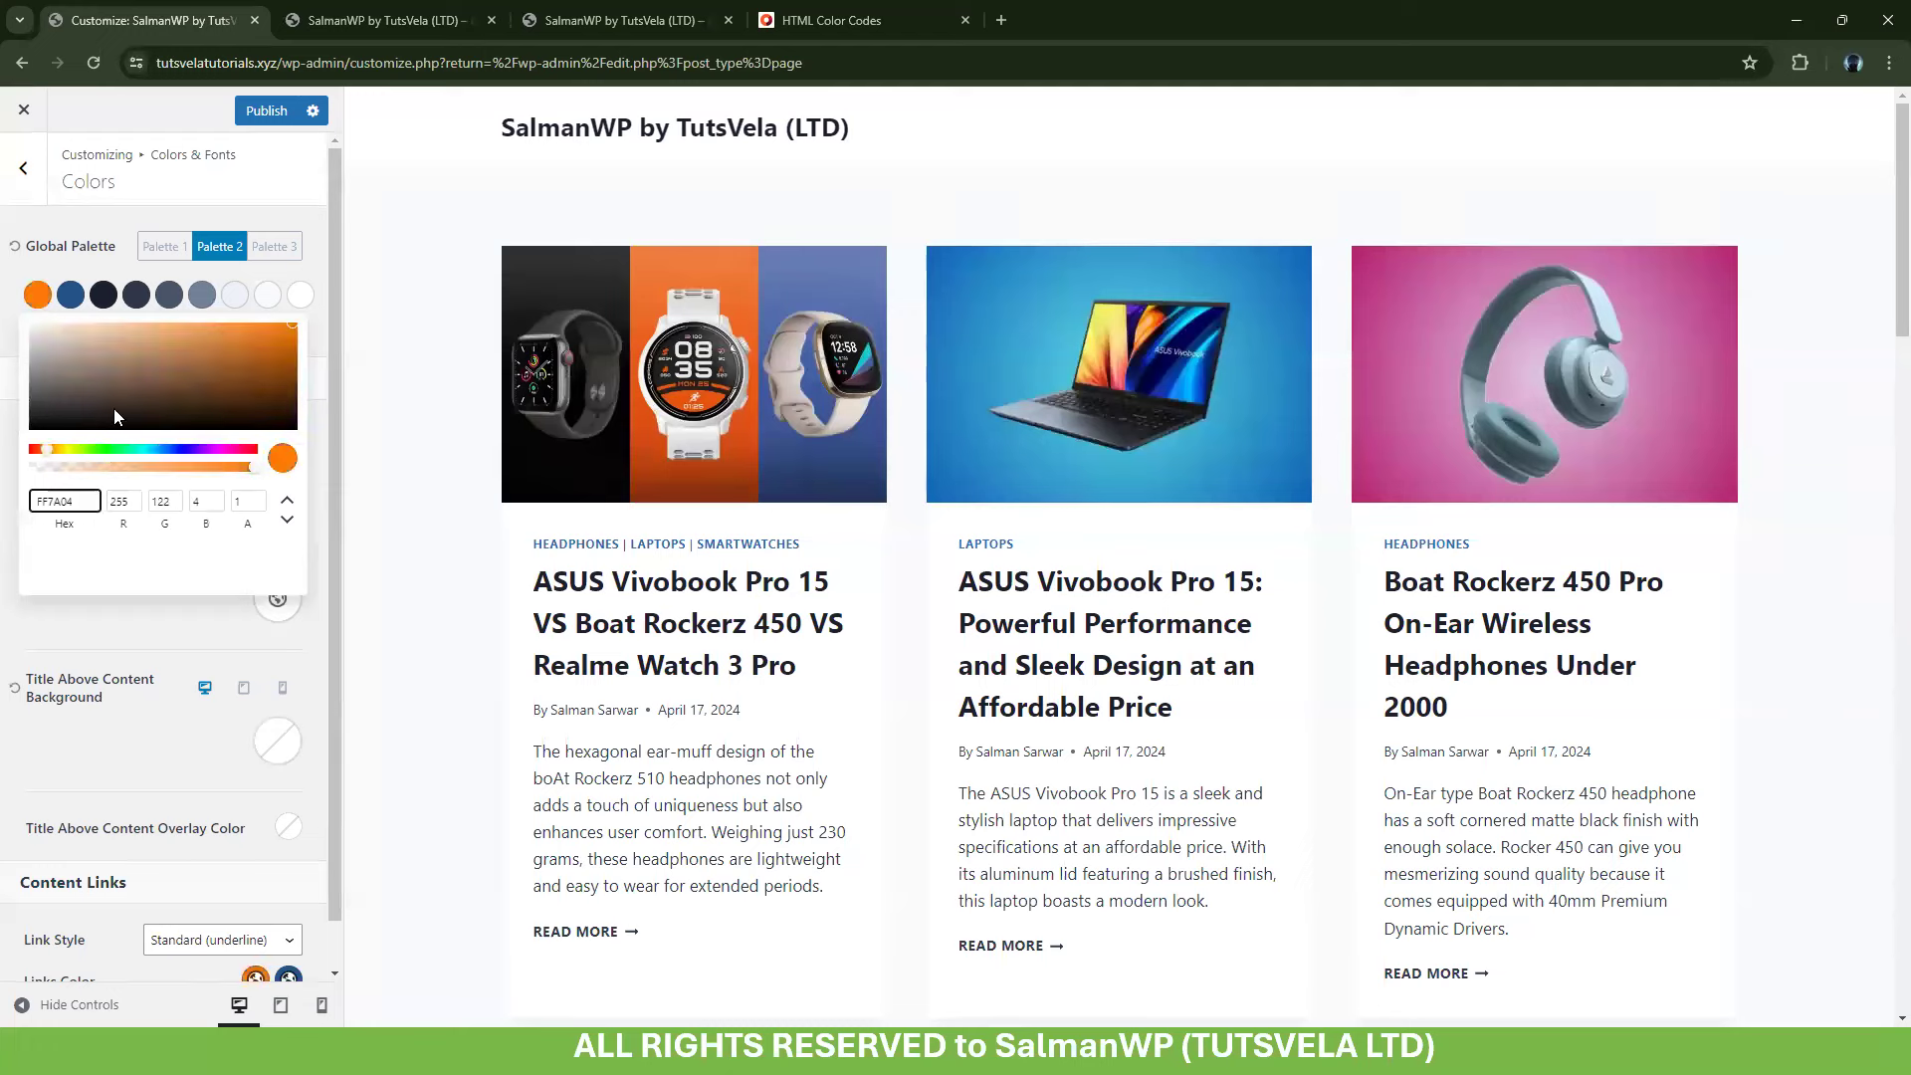
left_click(76, 253)
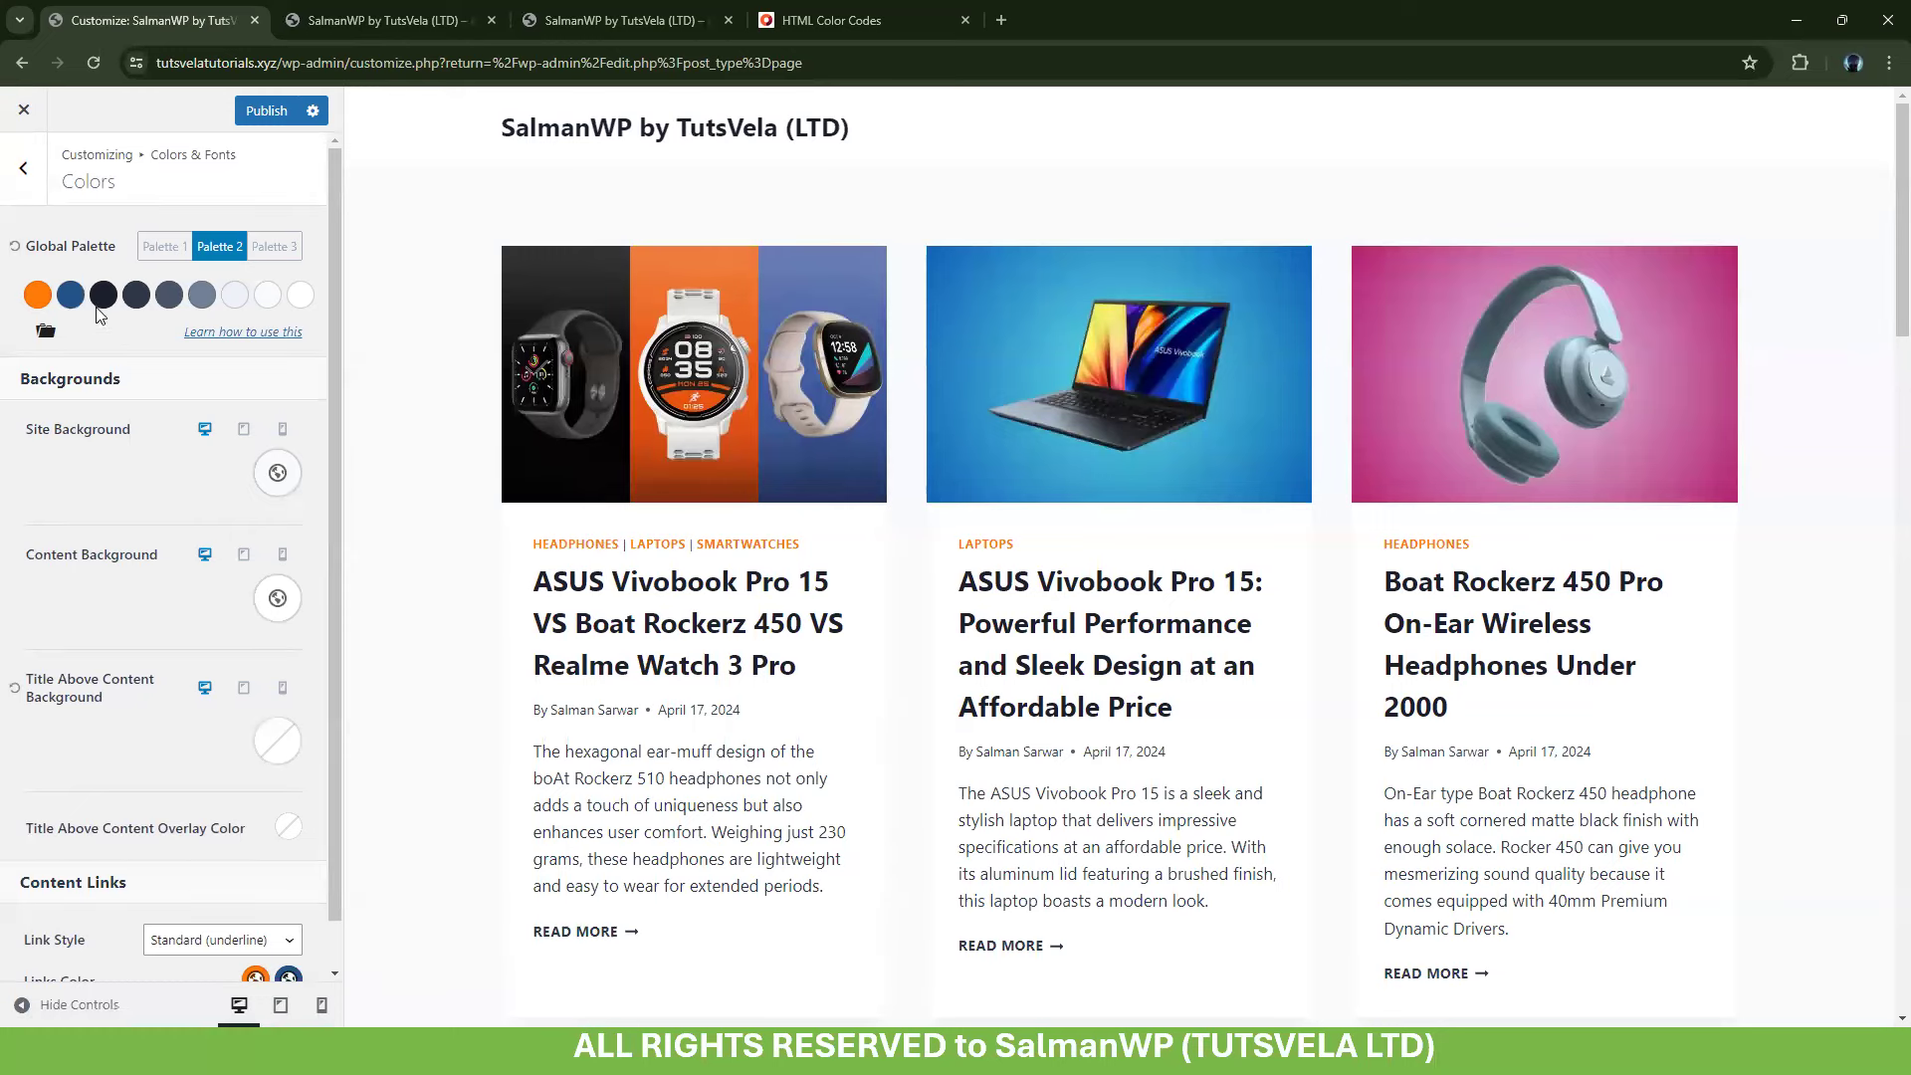
Pick the darker orange #DC6904 in the HTML Color Codes picker and copy its hex code
left_click(846, 20)
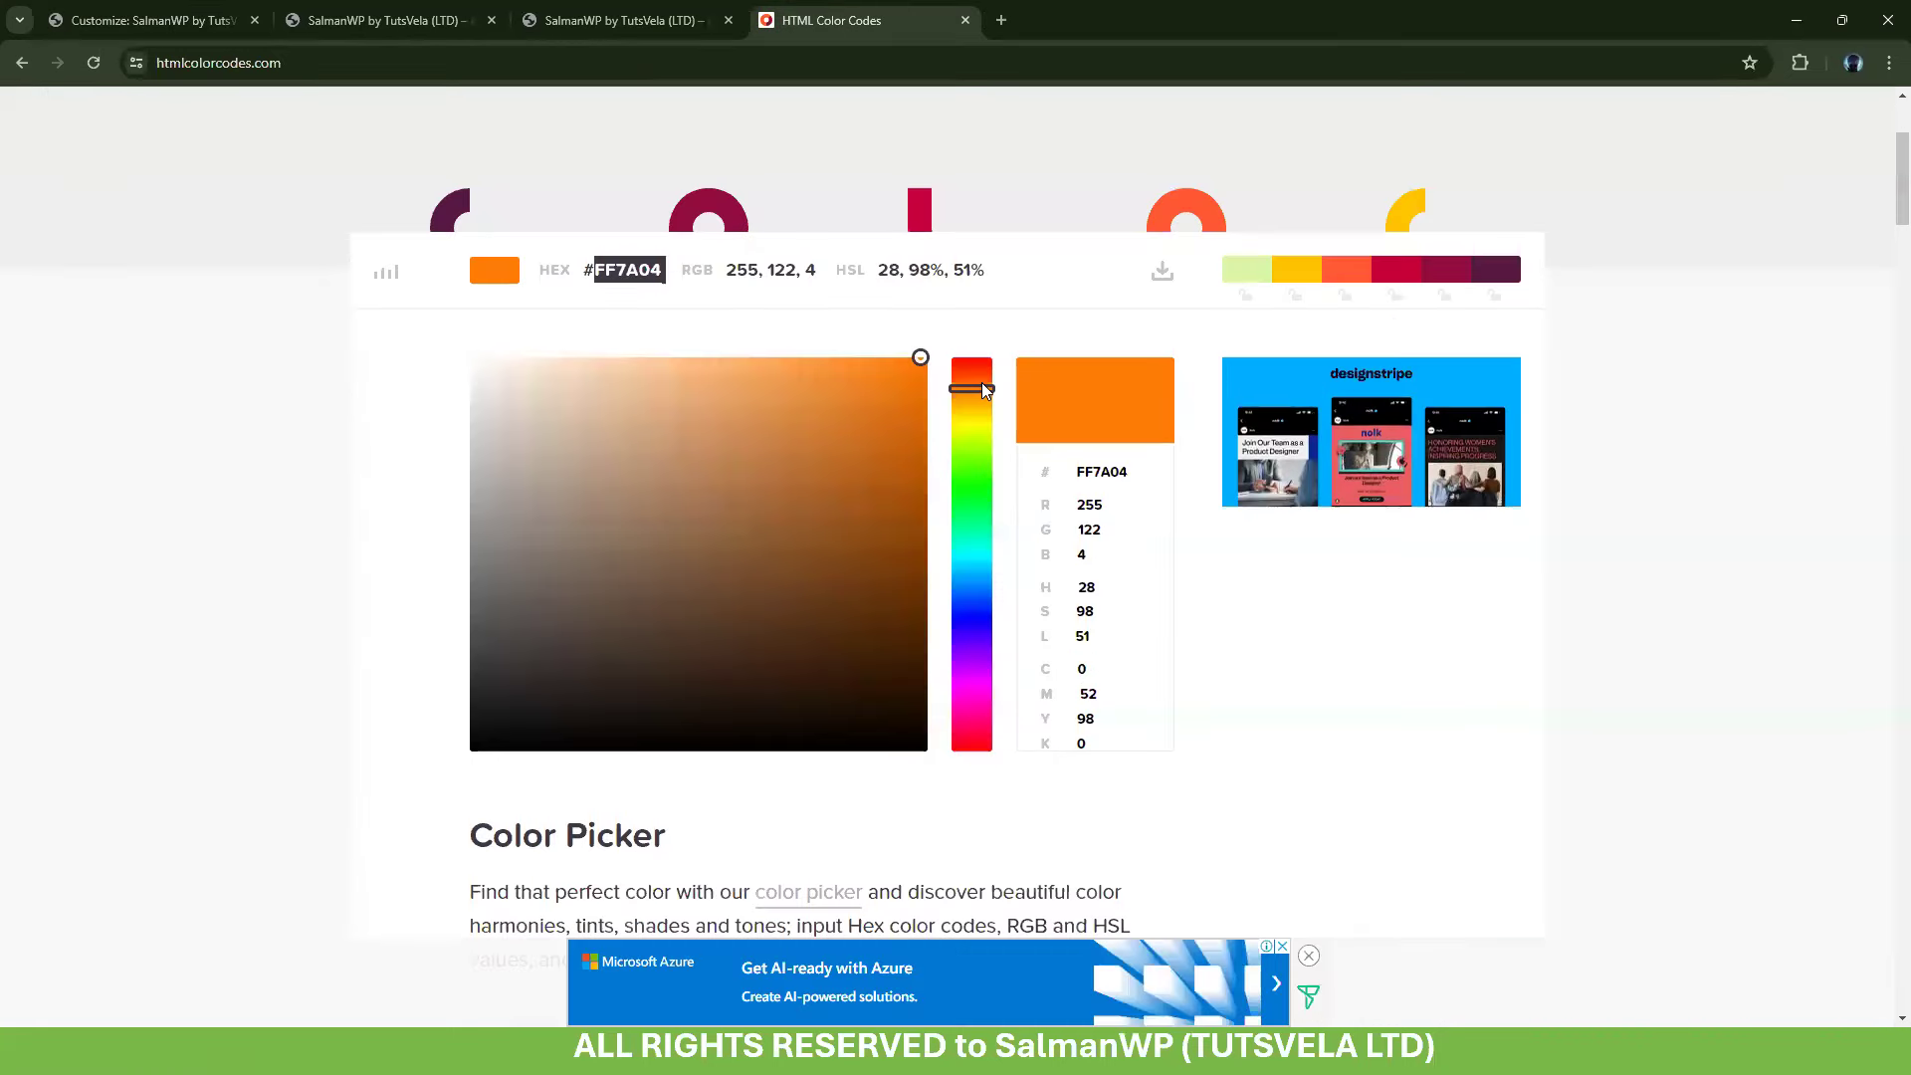
left_click_drag(919, 388, 919, 400)
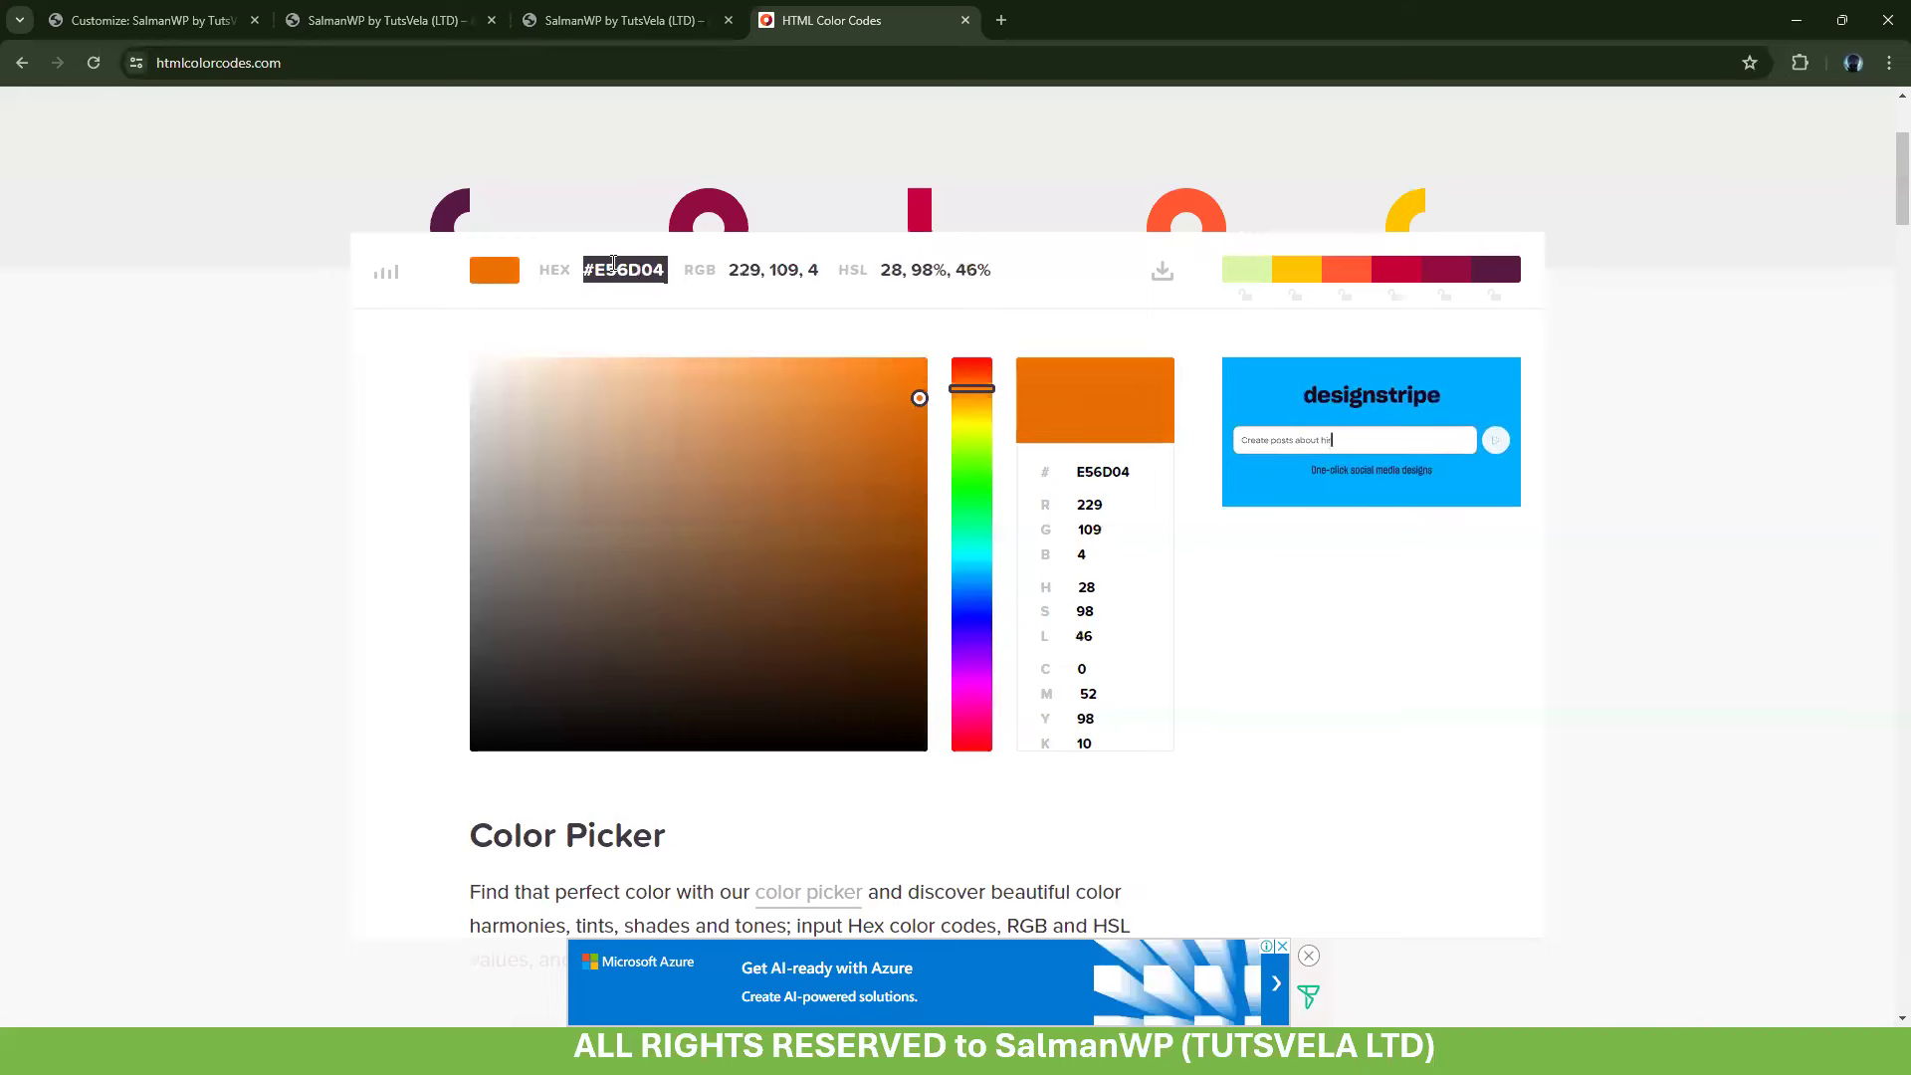
left_click(583, 273)
left_click_drag(583, 273, 665, 271)
left_click(665, 271)
double_click(665, 270)
left_click(920, 410)
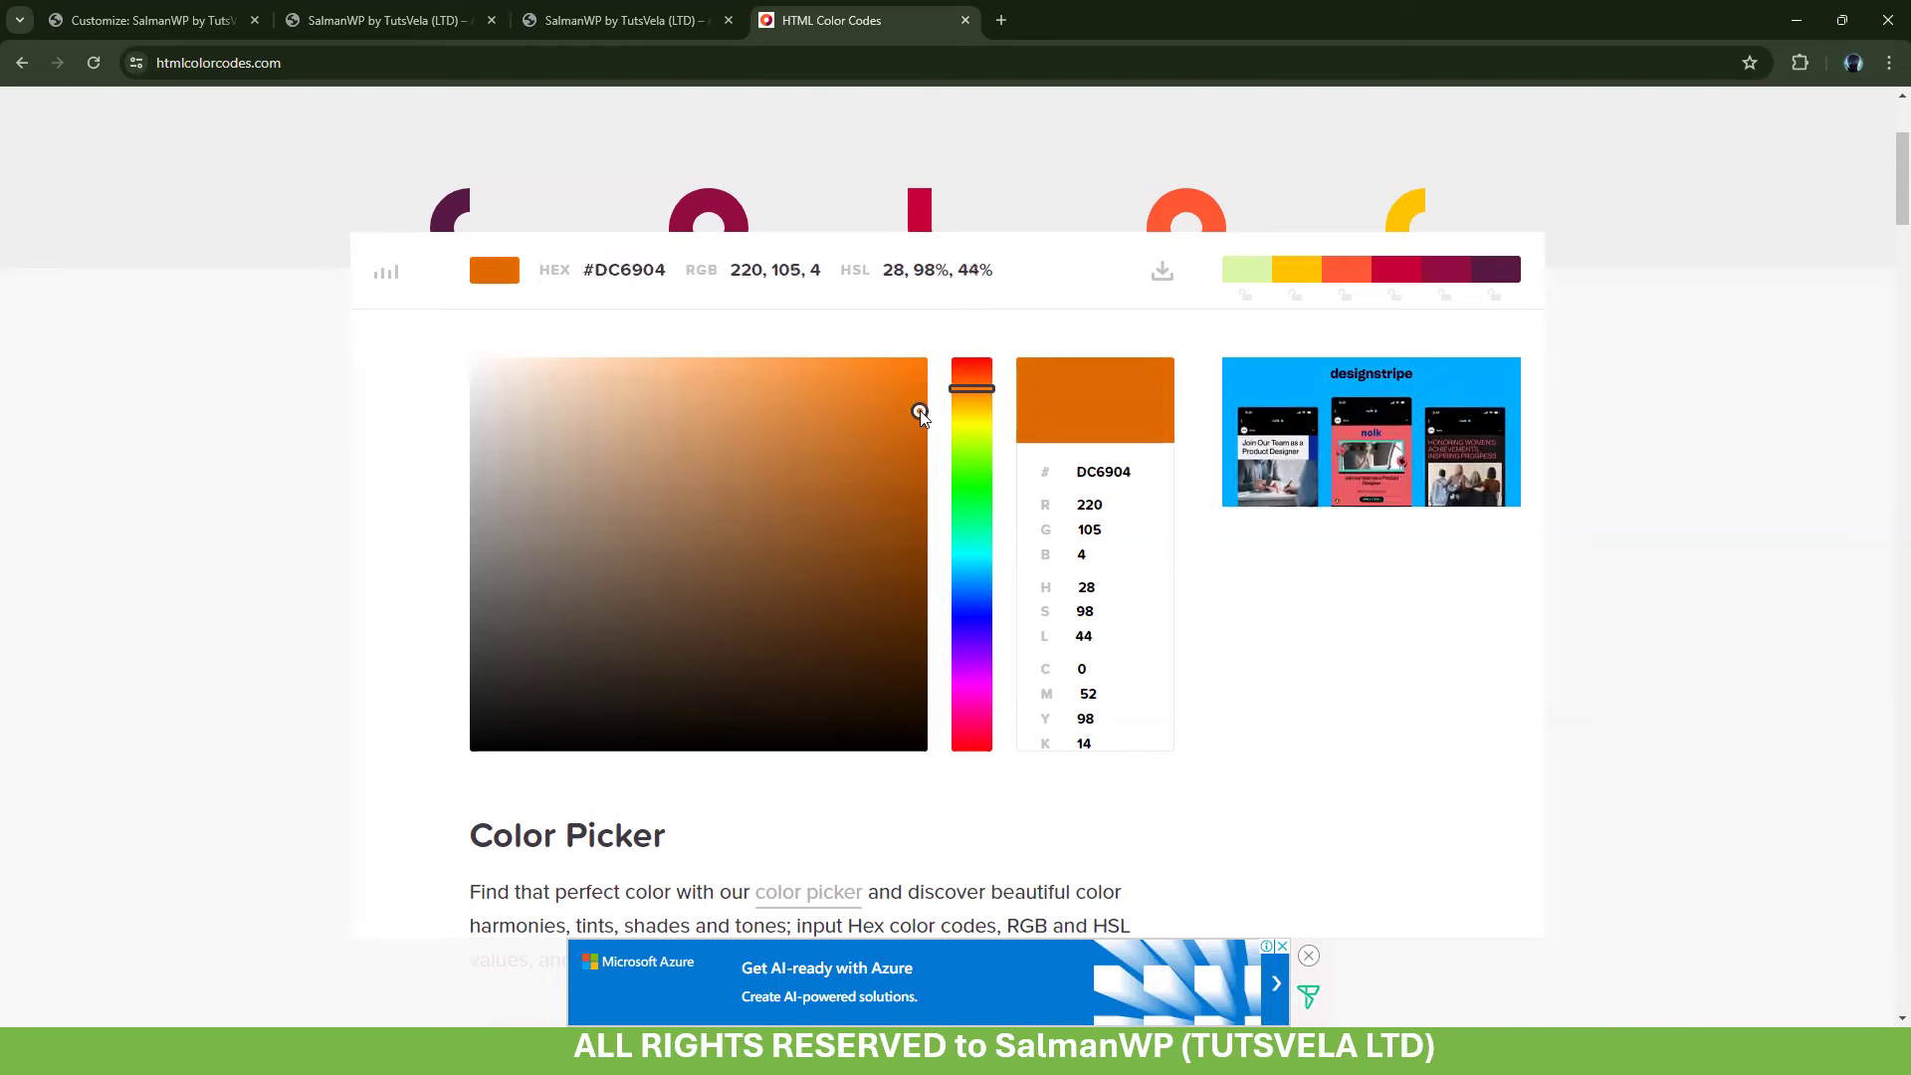
left_click_drag(584, 271, 667, 271)
key("ctrl+c")
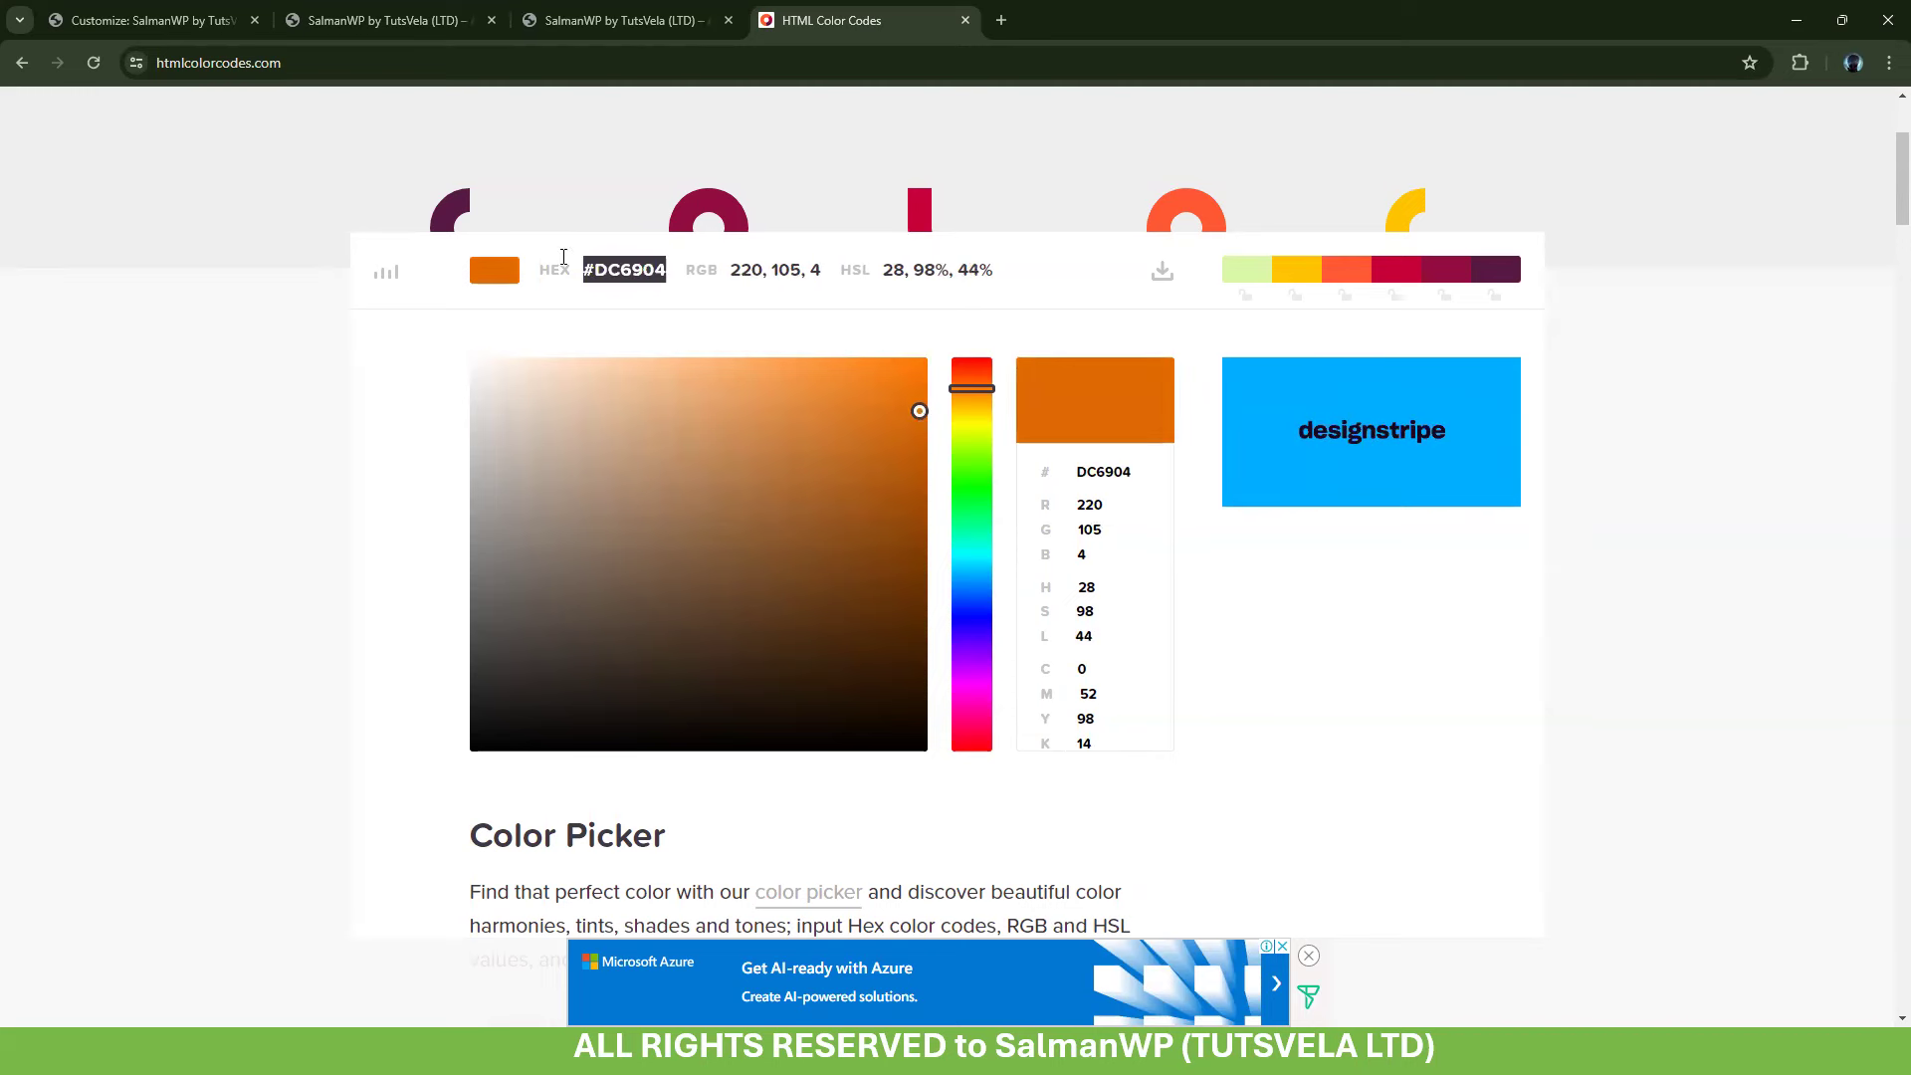
Set the second accent color of Palette 2 in the theme Customizer to hex DC6904, and view the preset palettes
left_click(170, 8)
left_click(70, 294)
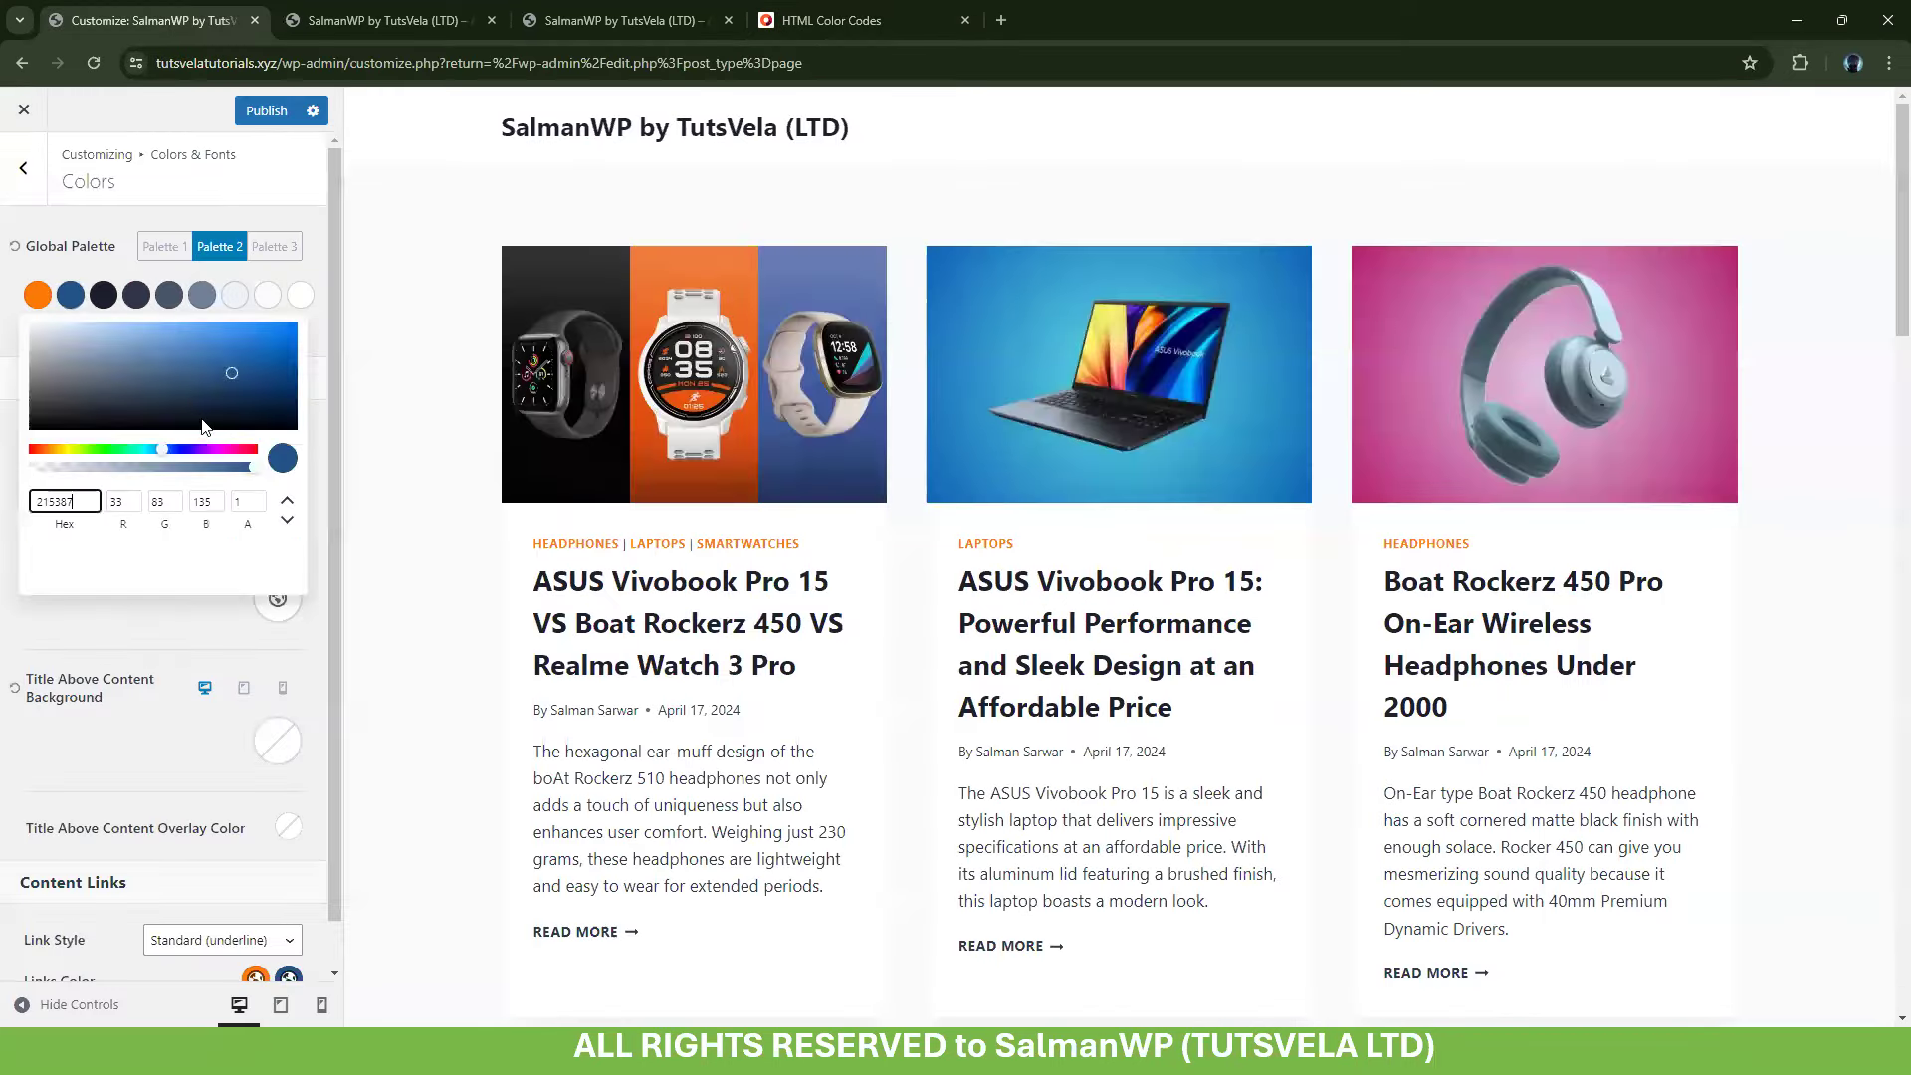
key("ctrl+v")
left_click(141, 613)
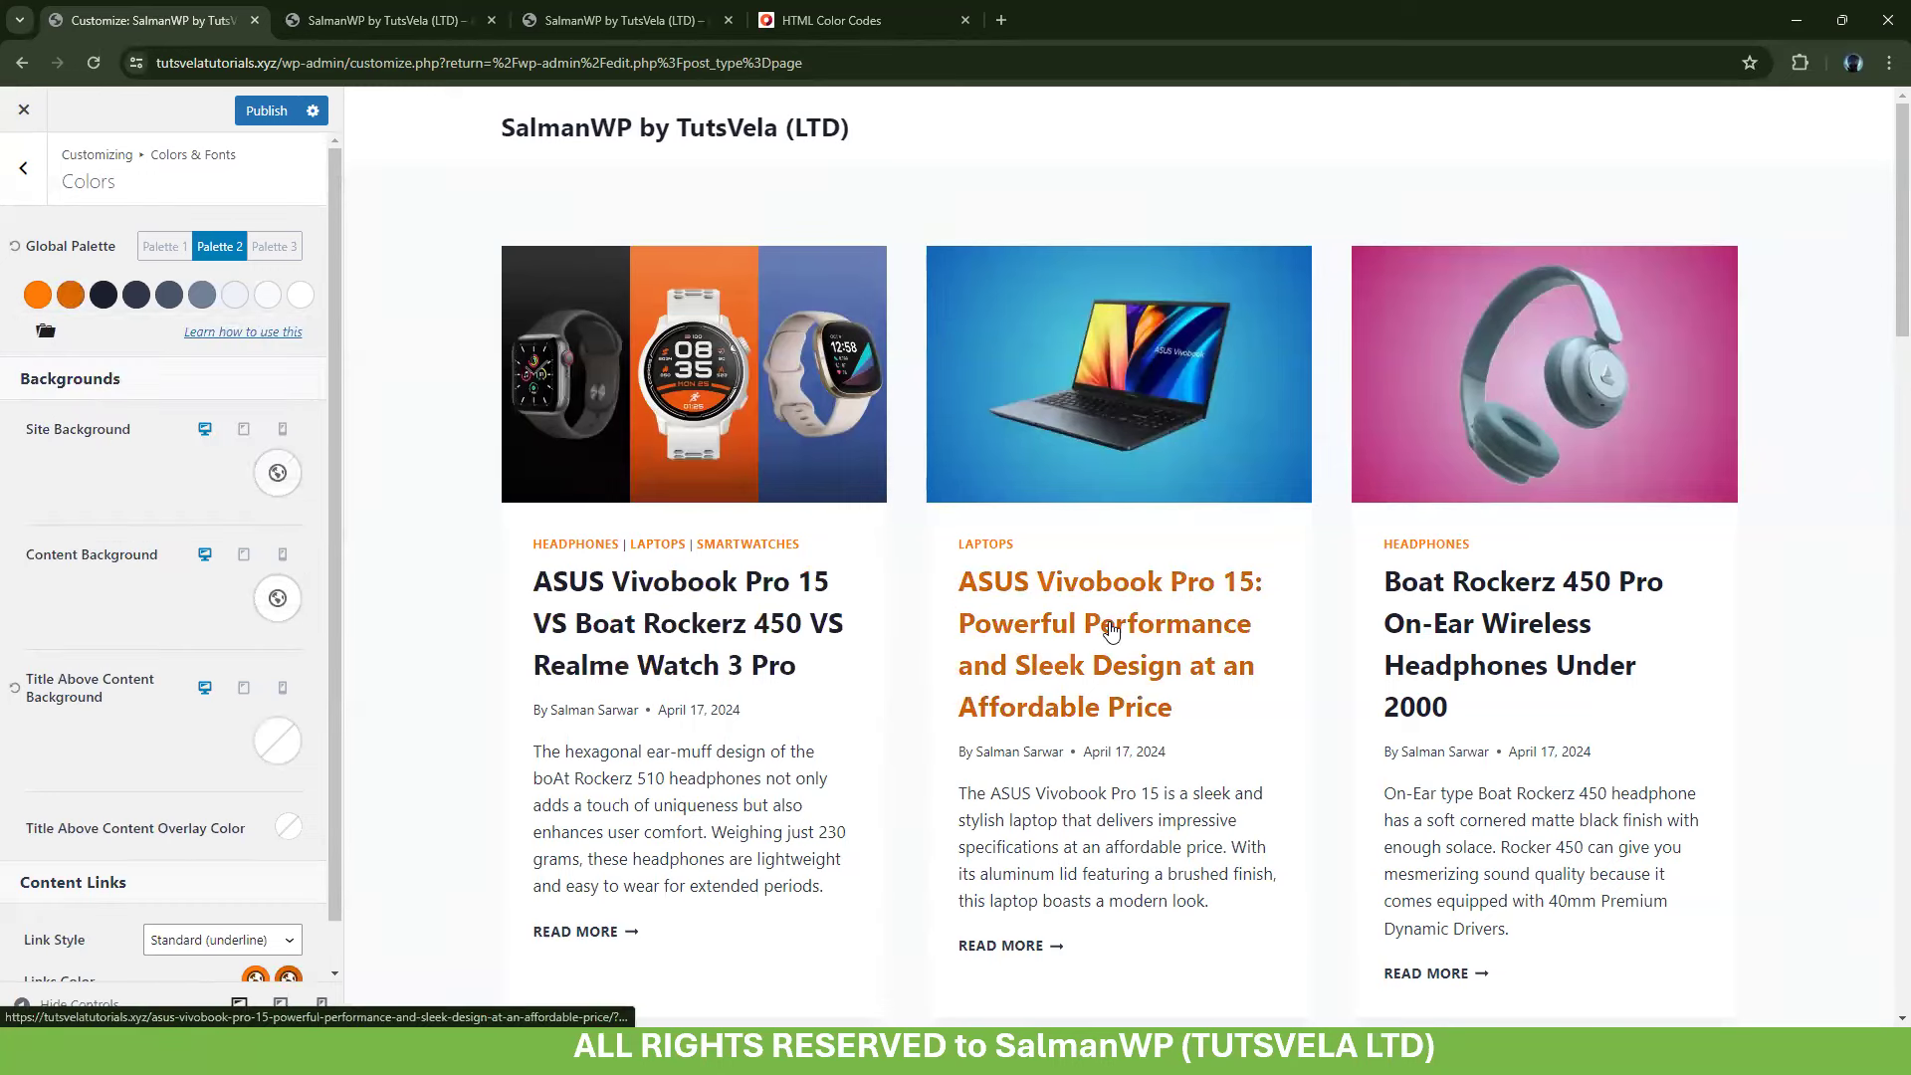
left_click(44, 332)
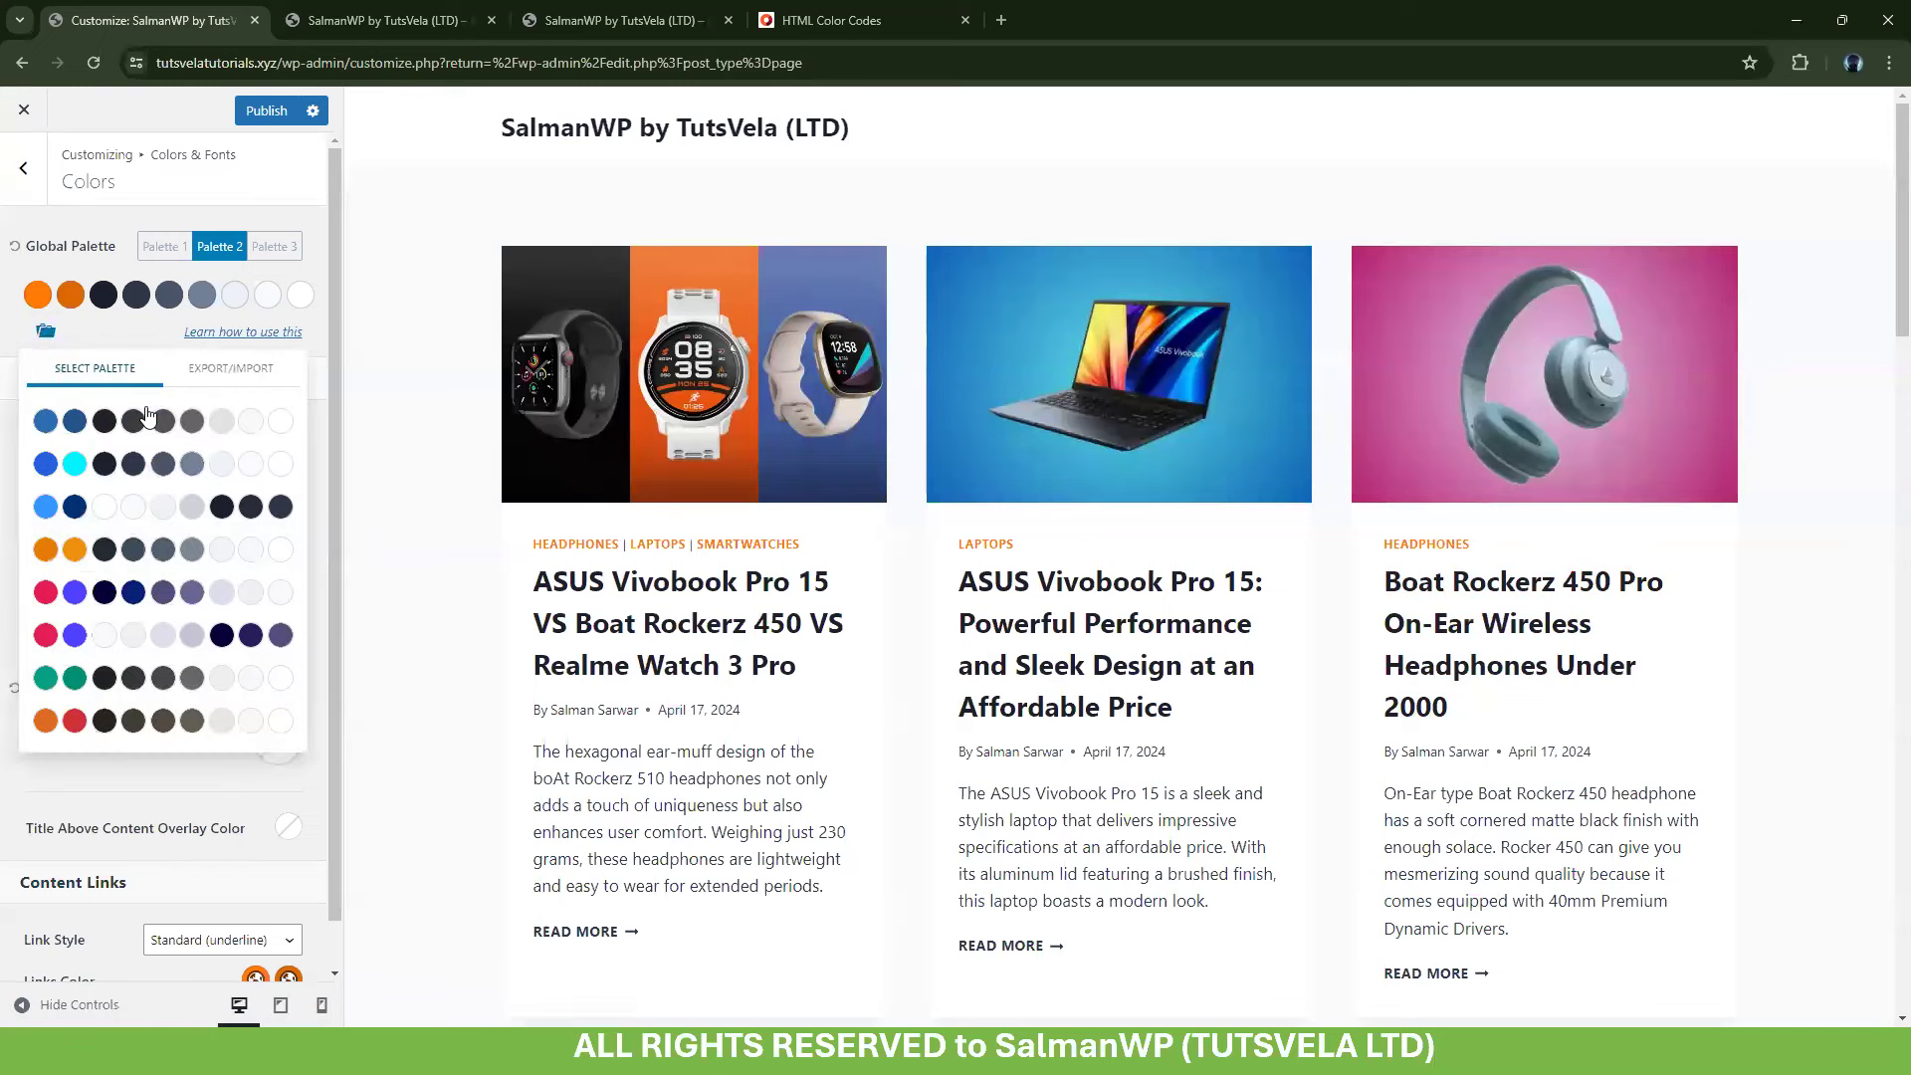
Open Palette 2's seventh color for editing, then pick the pale orange #FDEFE2 on HTML Color Codes and copy its hex code
left_click(235, 296)
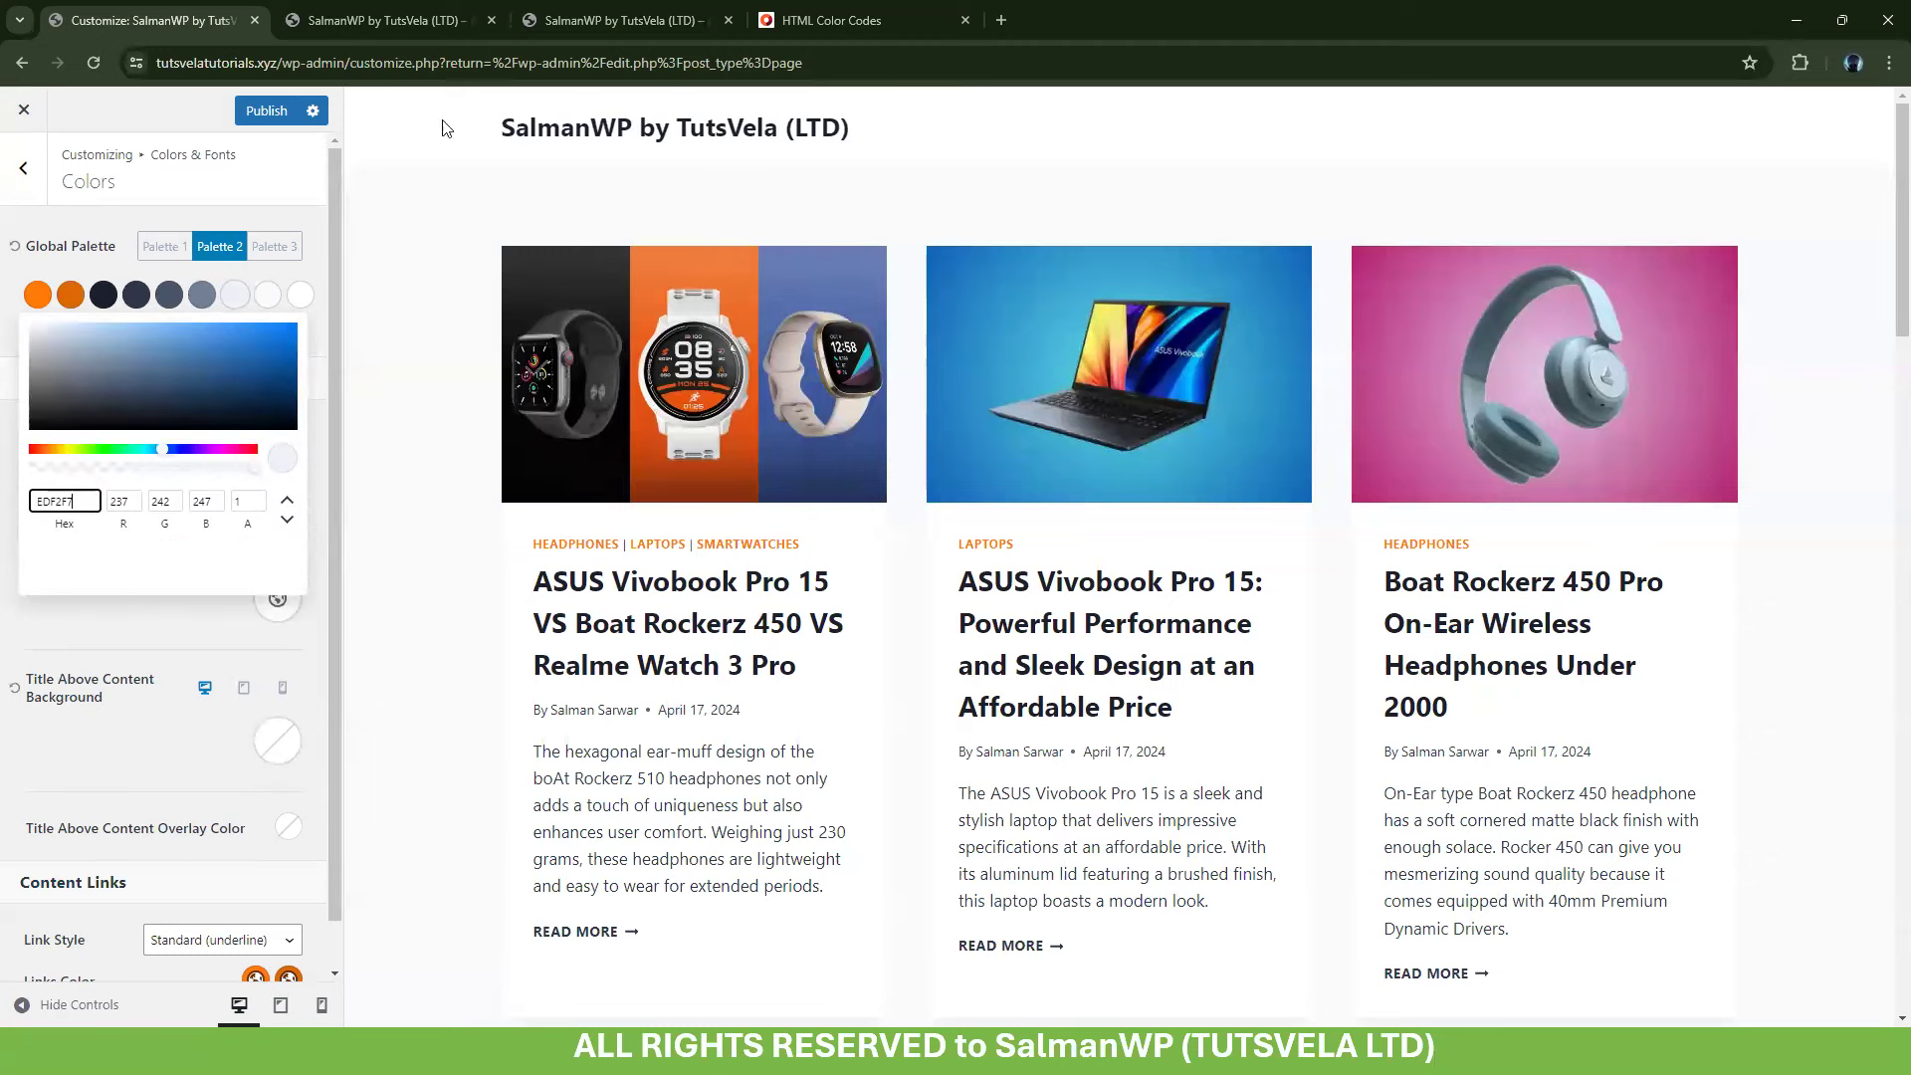
left_click(443, 8)
left_click(826, 20)
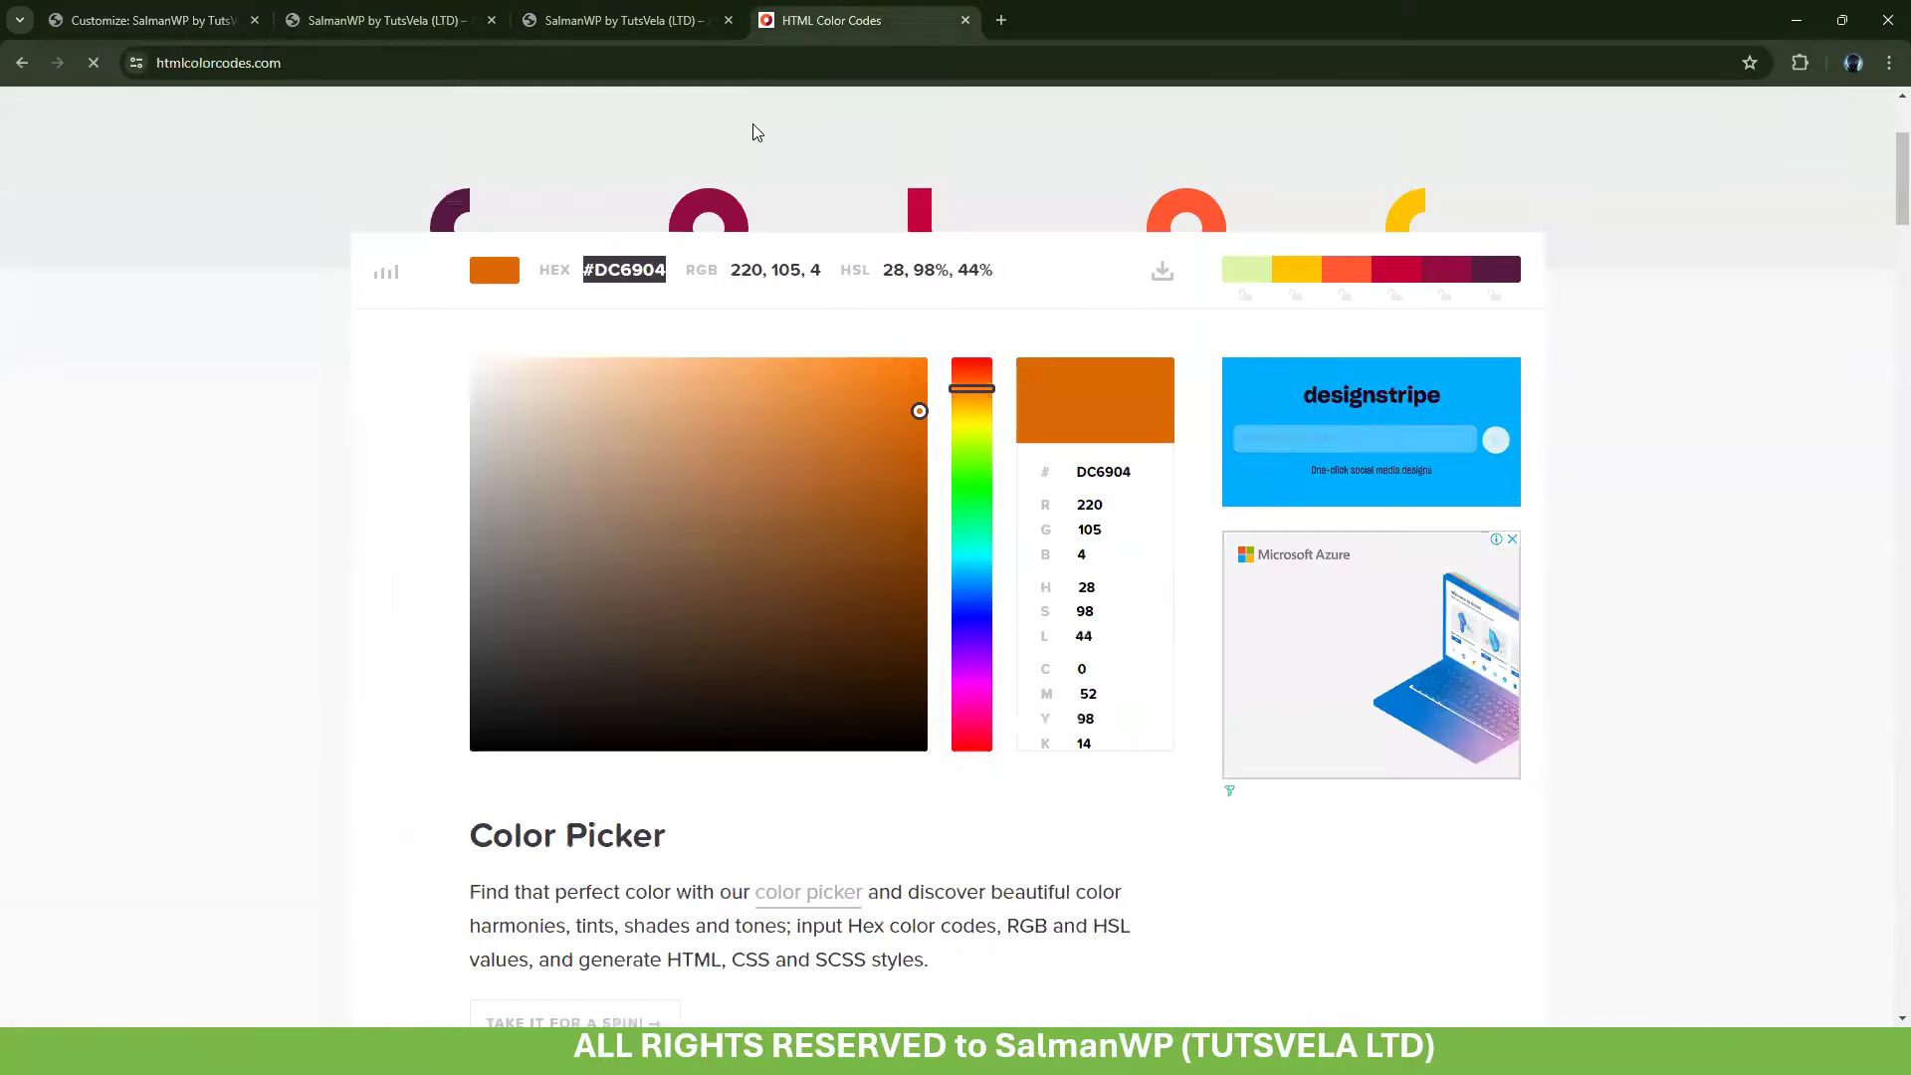
left_click(503, 422)
left_click_drag(501, 396, 520, 360)
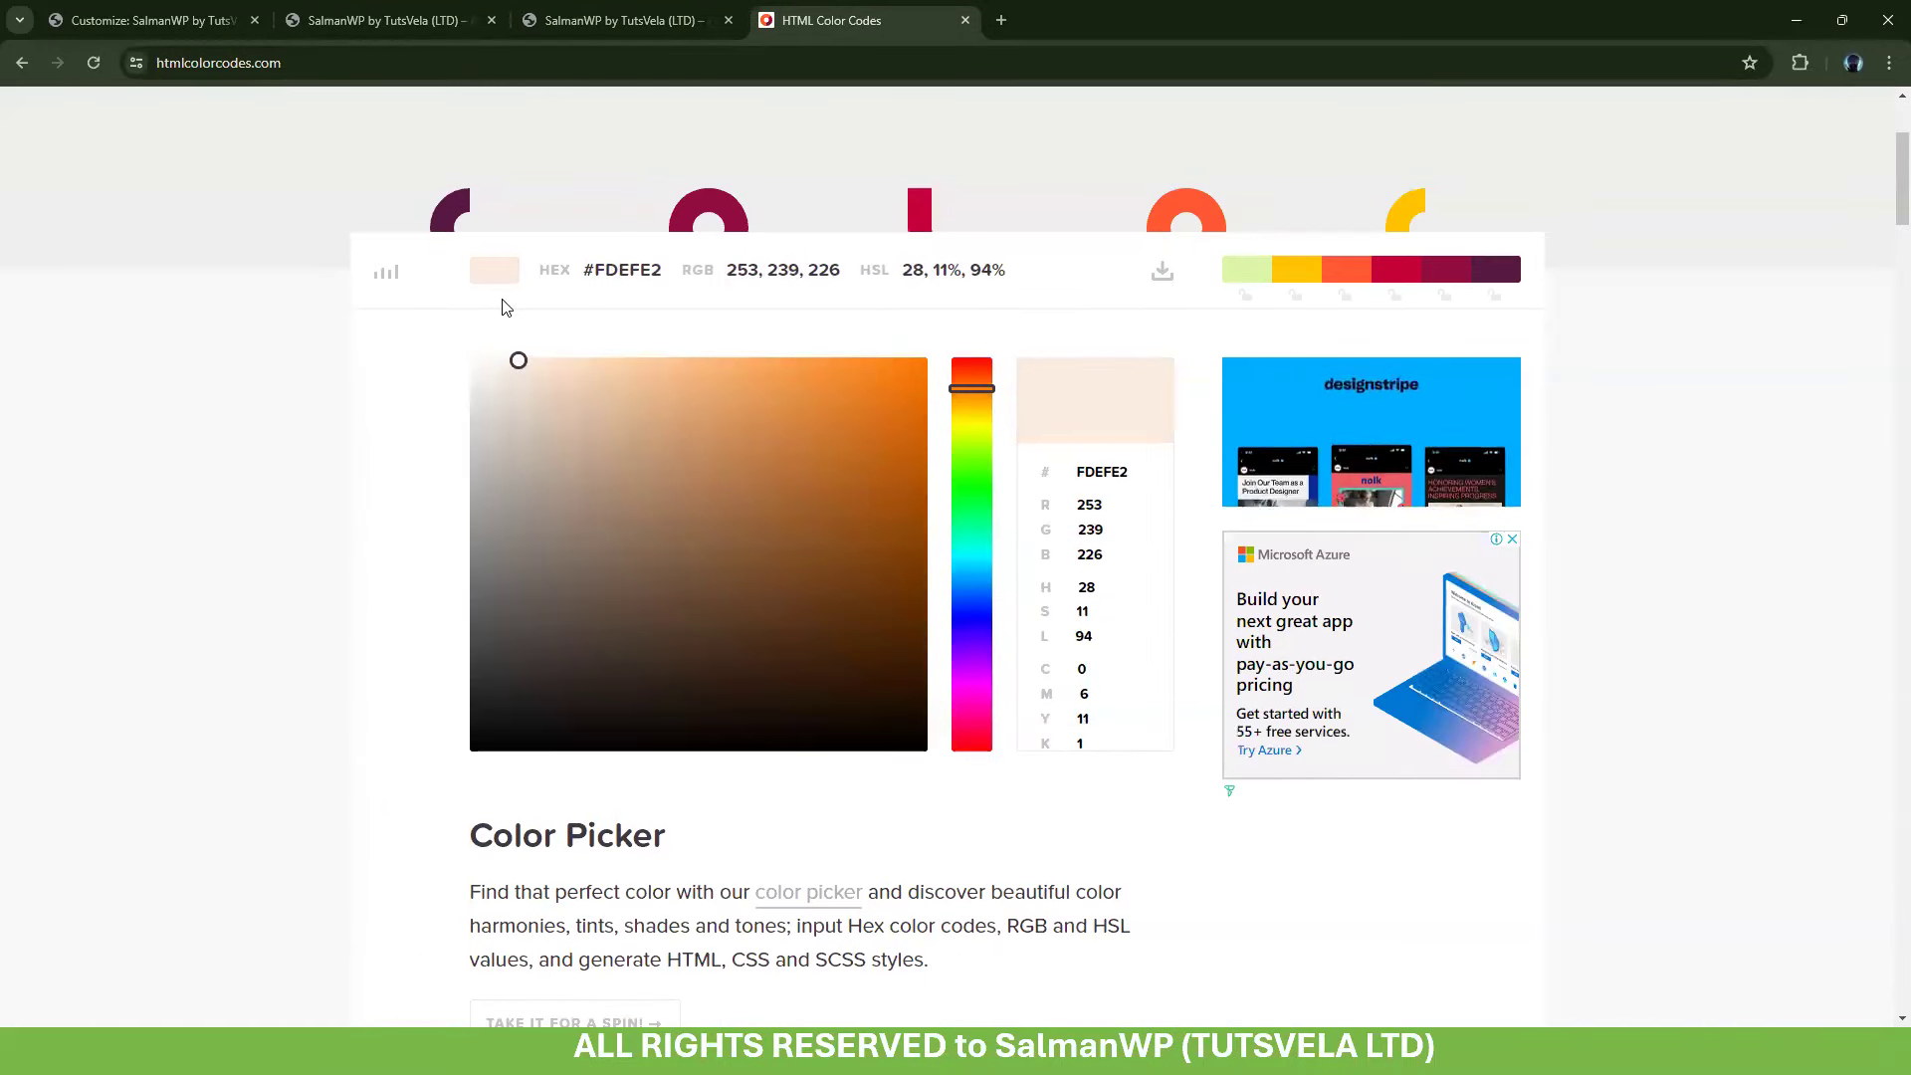
left_click_drag(655, 264, 587, 267)
key("ctrl+c")
Set the seventh color of Palette 2 in the Customizer to hex FDEFE2
left_click(149, 20)
key("ctrl+a")
key("ctrl+v")
Open Palette 2's eighth color for editing, then pick the near-white orange #FFFBF7 on HTML Color Codes and copy its hex code
left_click(276, 296)
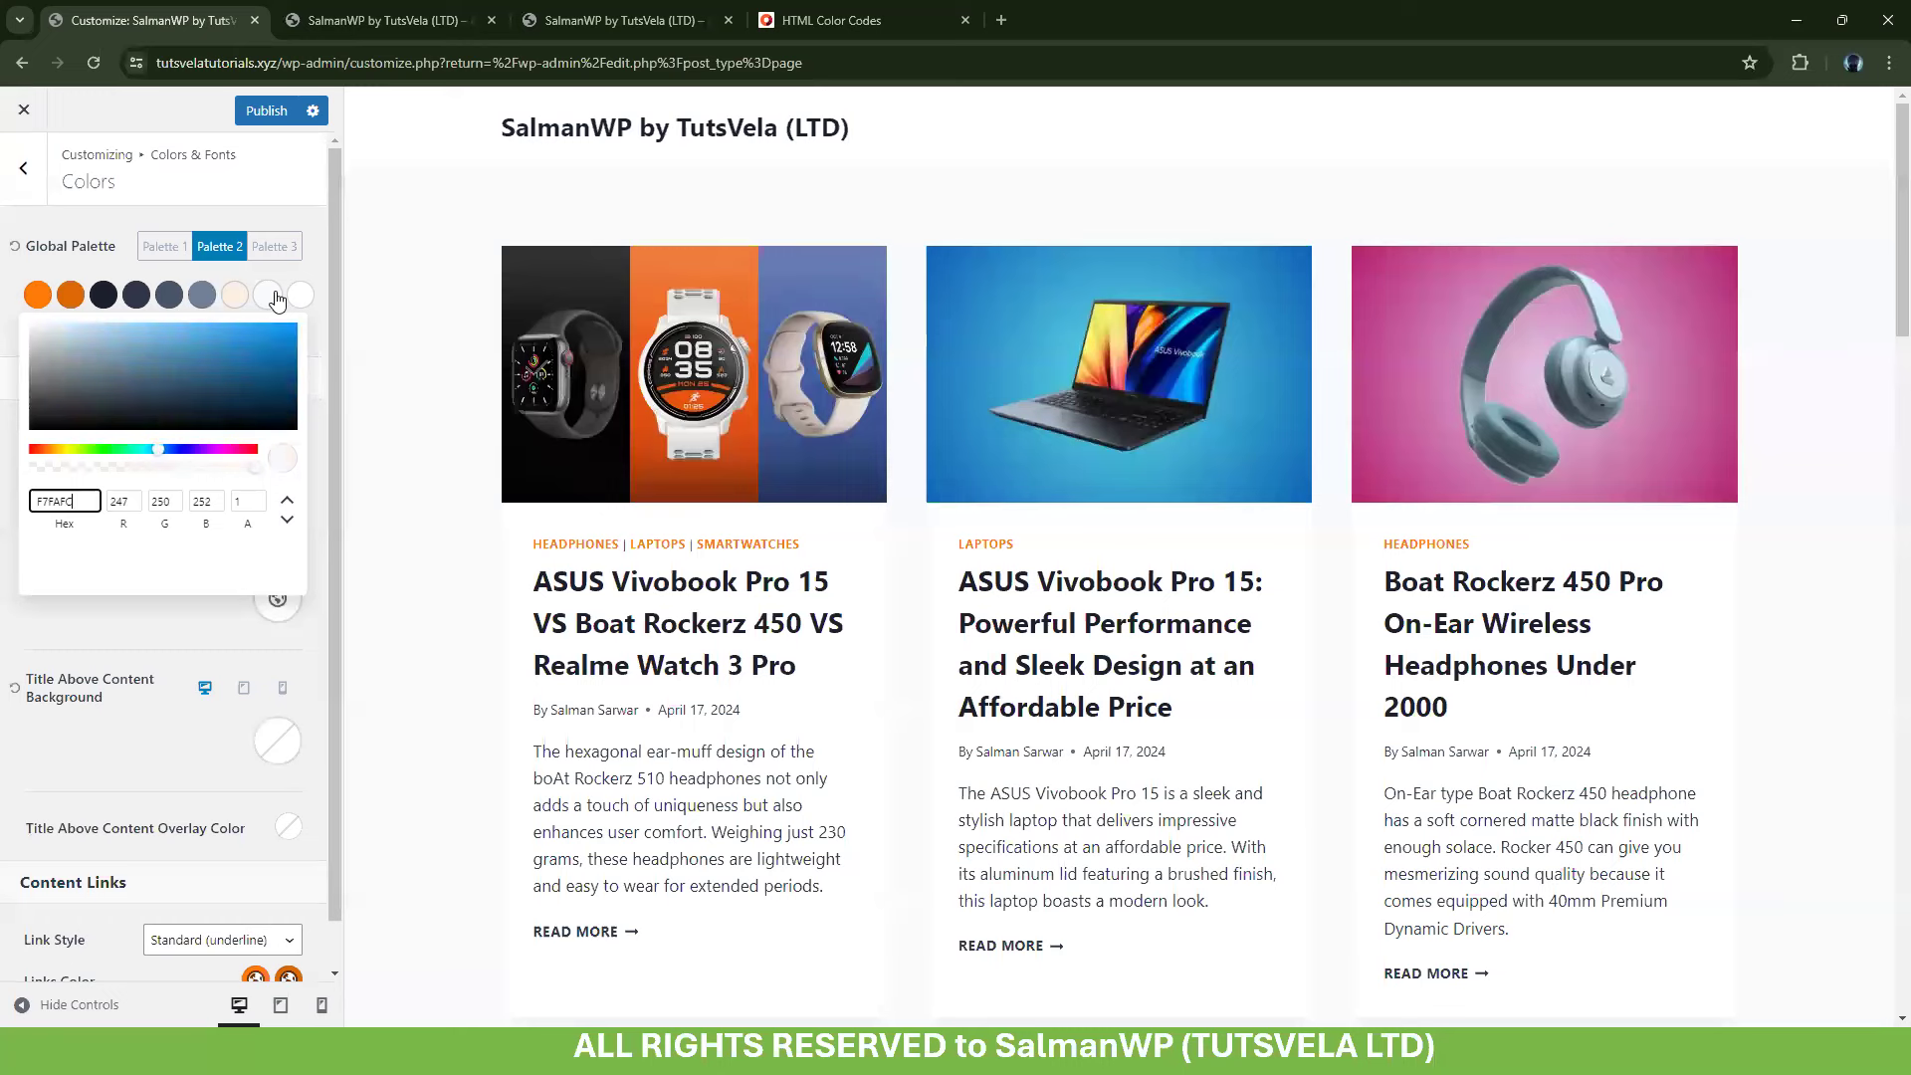
left_click(808, 12)
left_click_drag(500, 365, 483, 357)
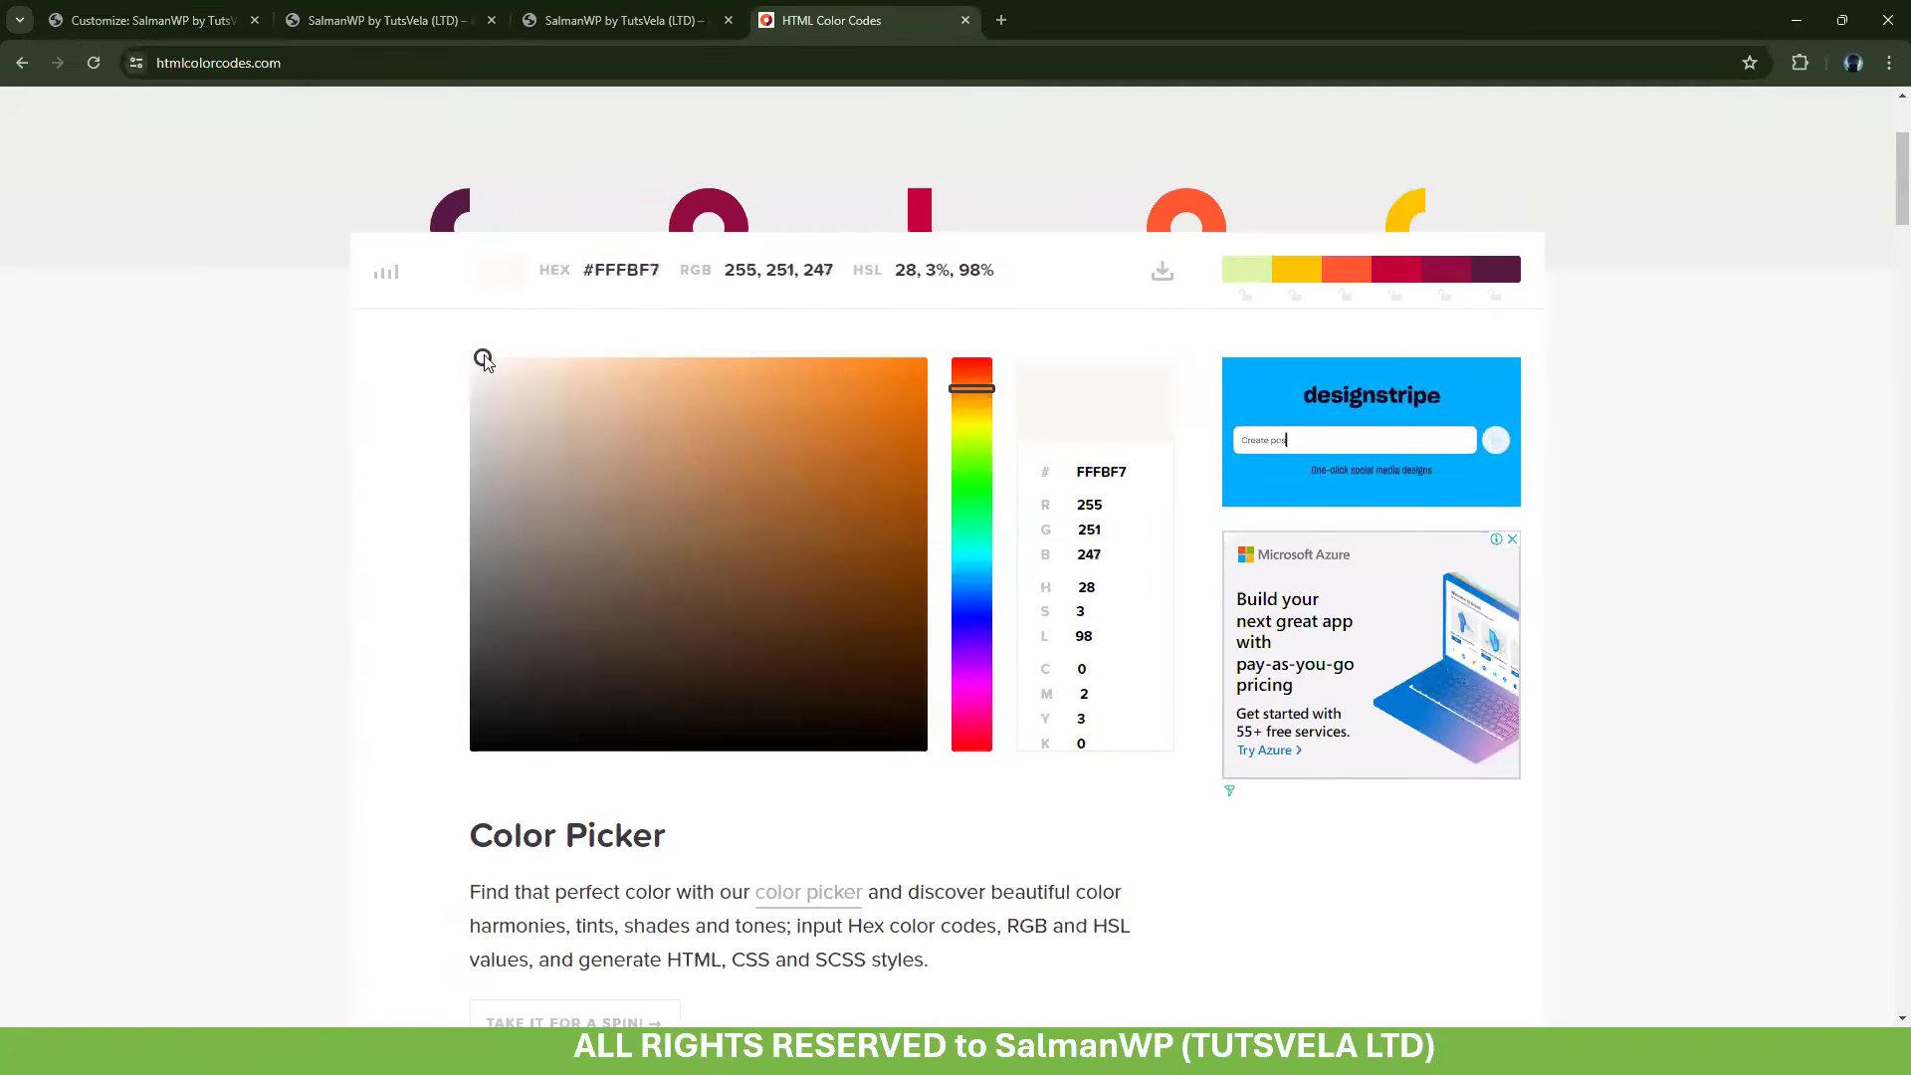
double_click(622, 269)
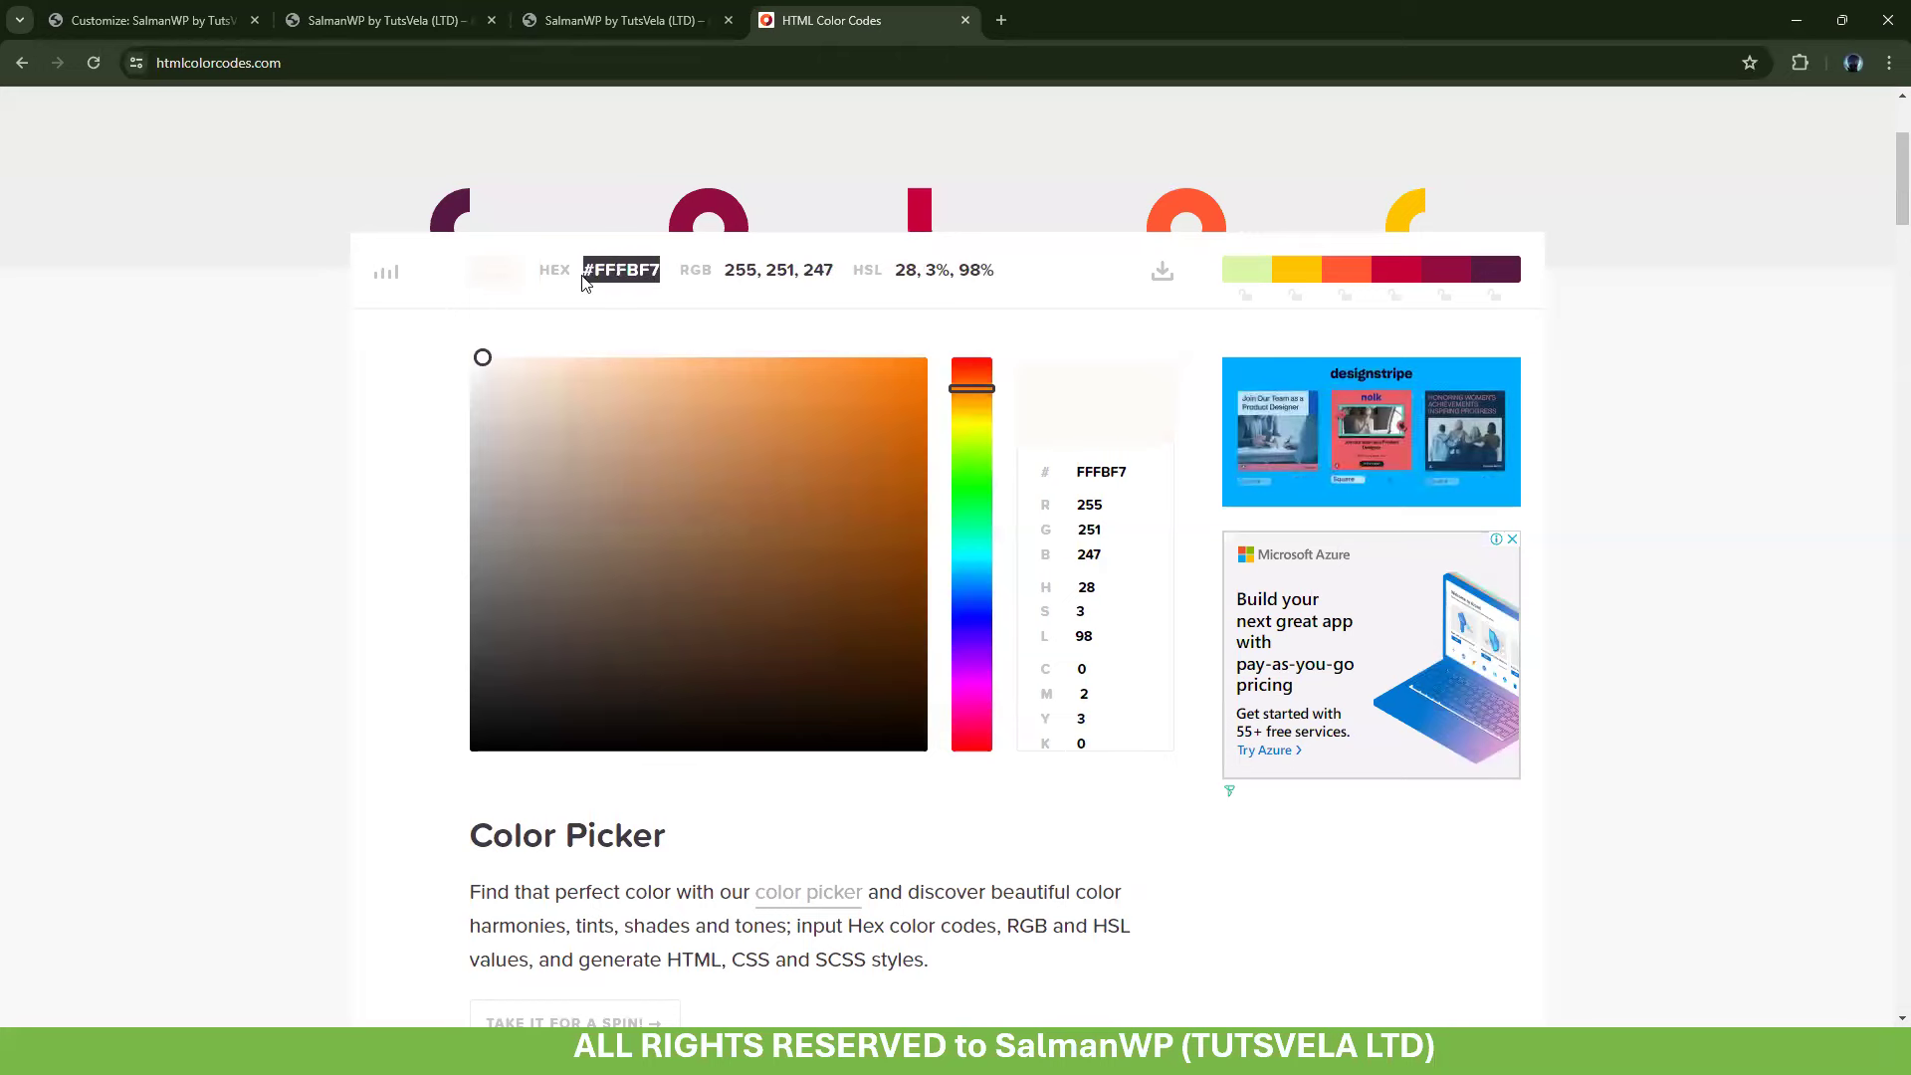
Set the eighth color of Palette 2 in the Customizer to hex FFFBF7
left_click(149, 20)
key("ctrl+v")
key("ctrl+a")
key("ctrl+v")
left_click(113, 609)
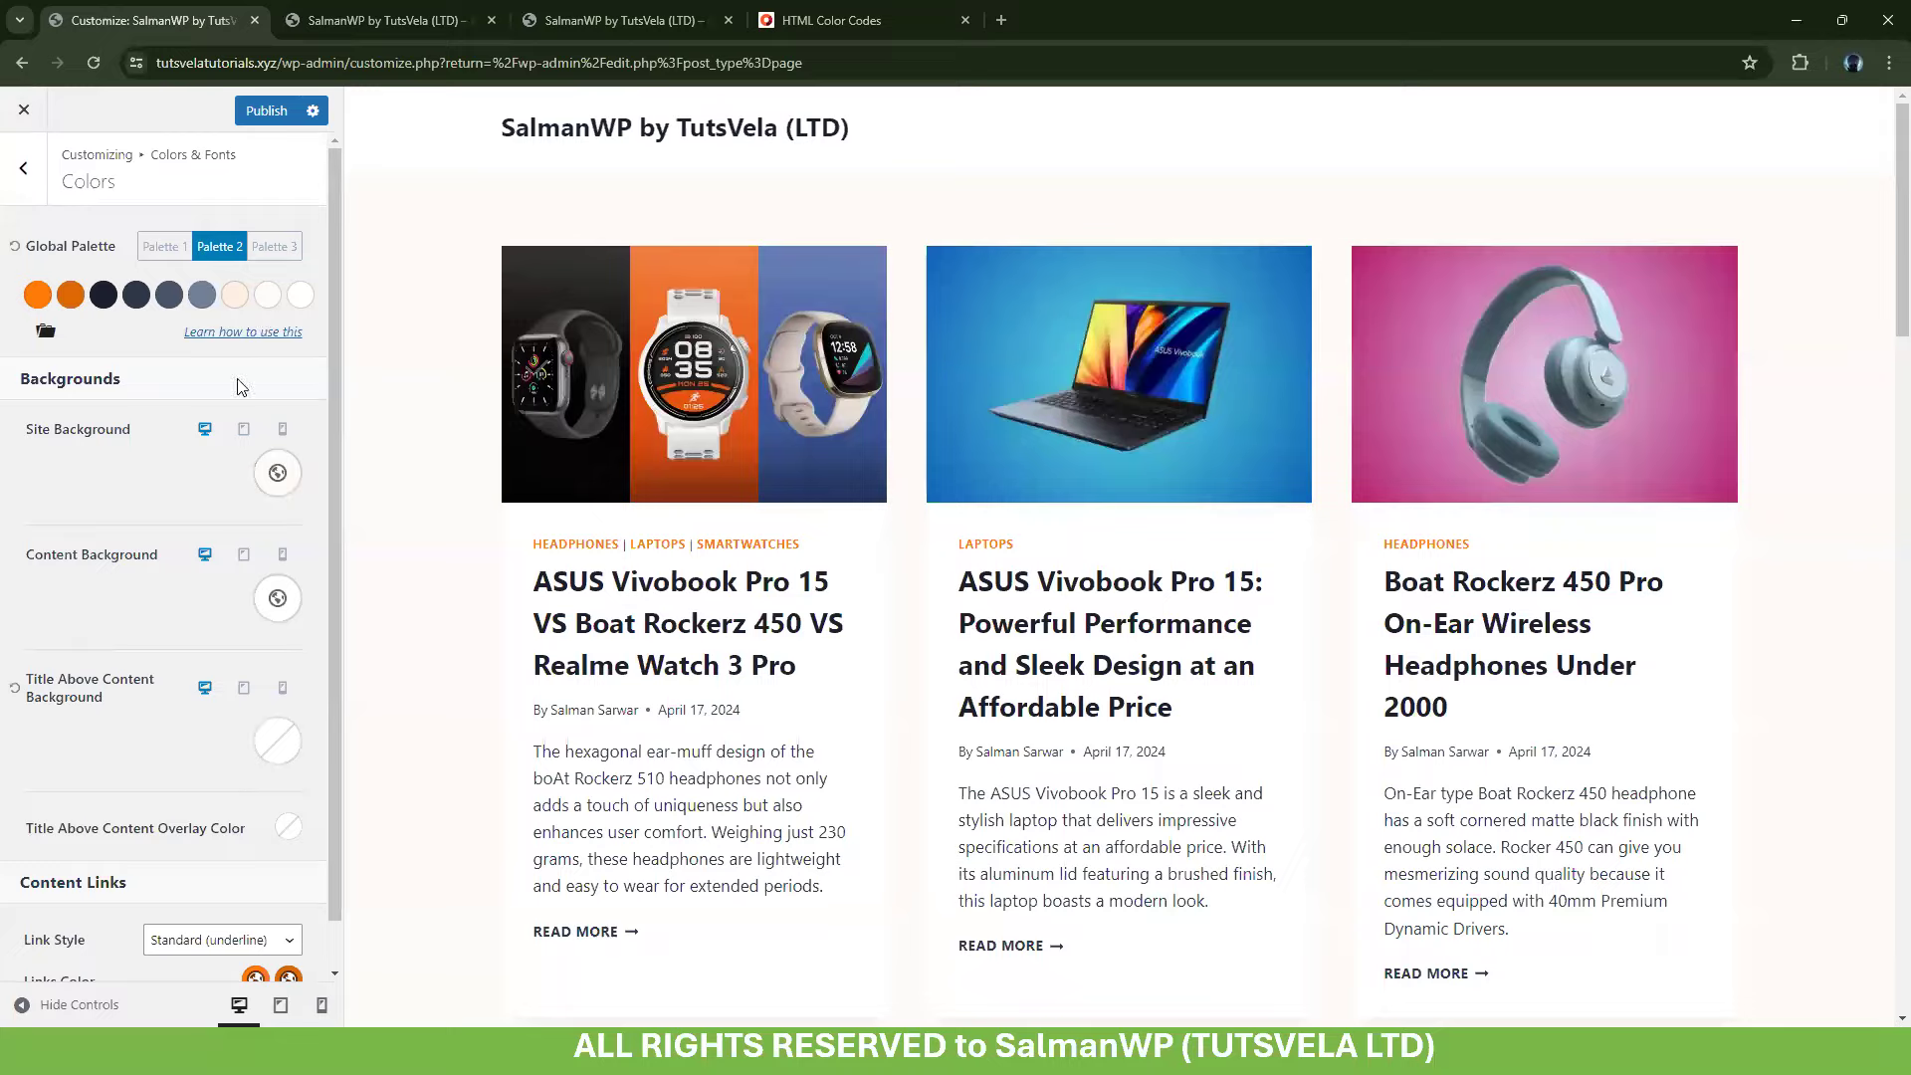
Publish the Palette 2 color changes in the Customizer
scroll(687, 546, "down", 6)
scroll(878, 729, "up", 6)
left_click(261, 110)
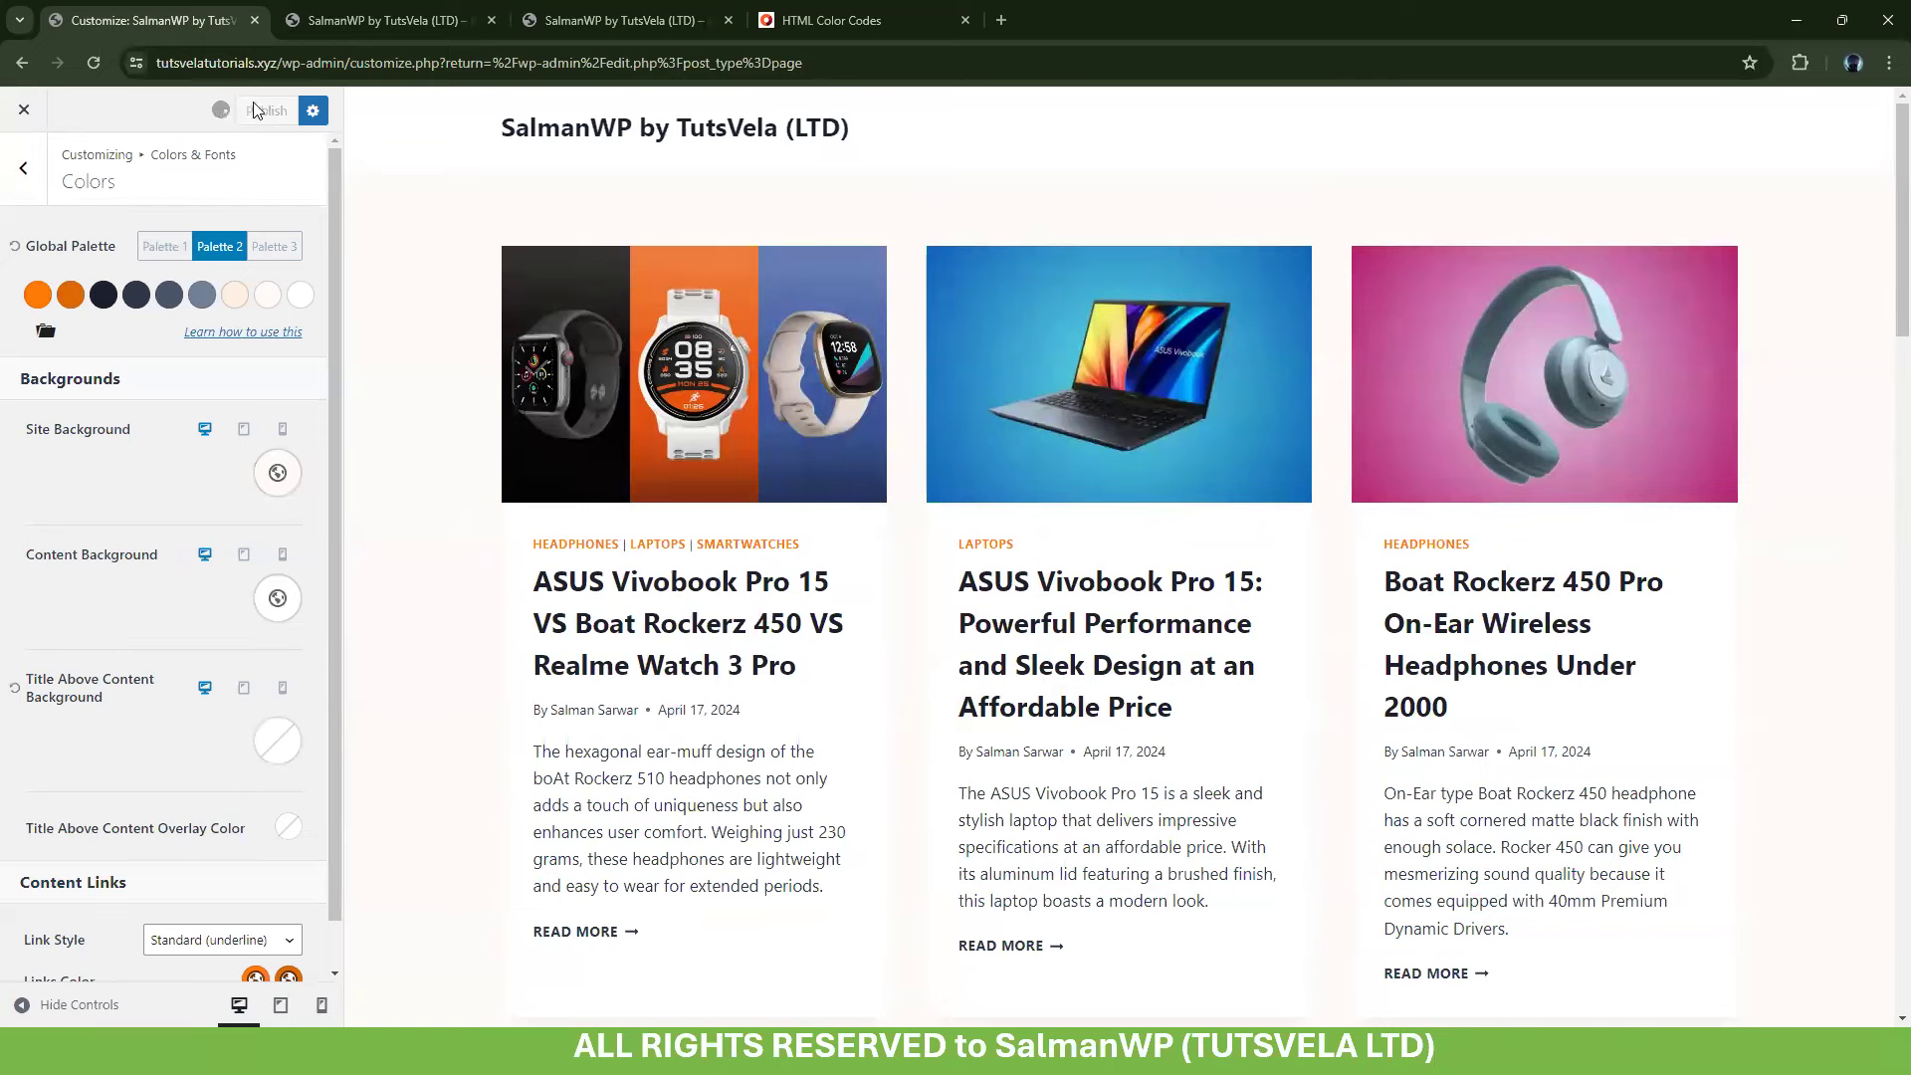
Reload the live site and examine the new colors on the home page and in the first ASUS Vivobook comparison post
left_click(388, 20)
left_click(93, 62)
scroll(149, 443, "up", 8)
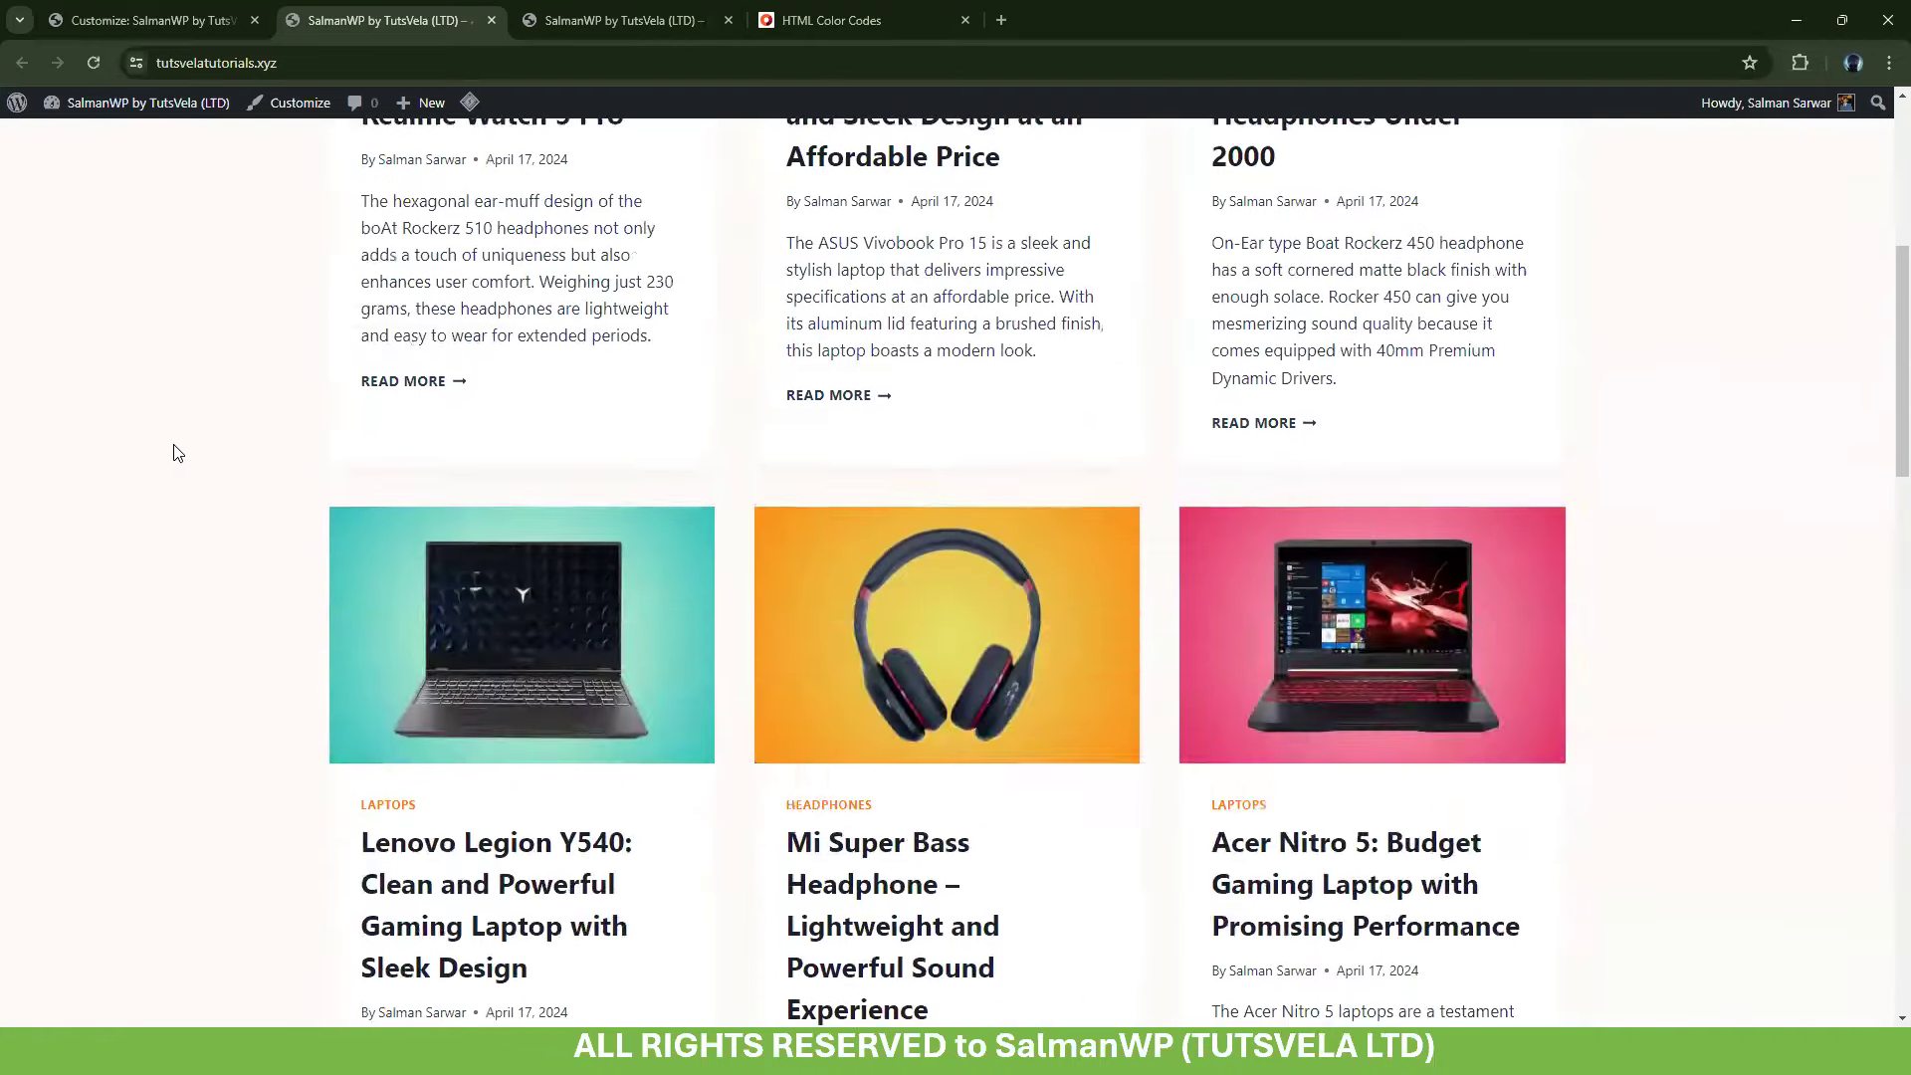
left_click(533, 675)
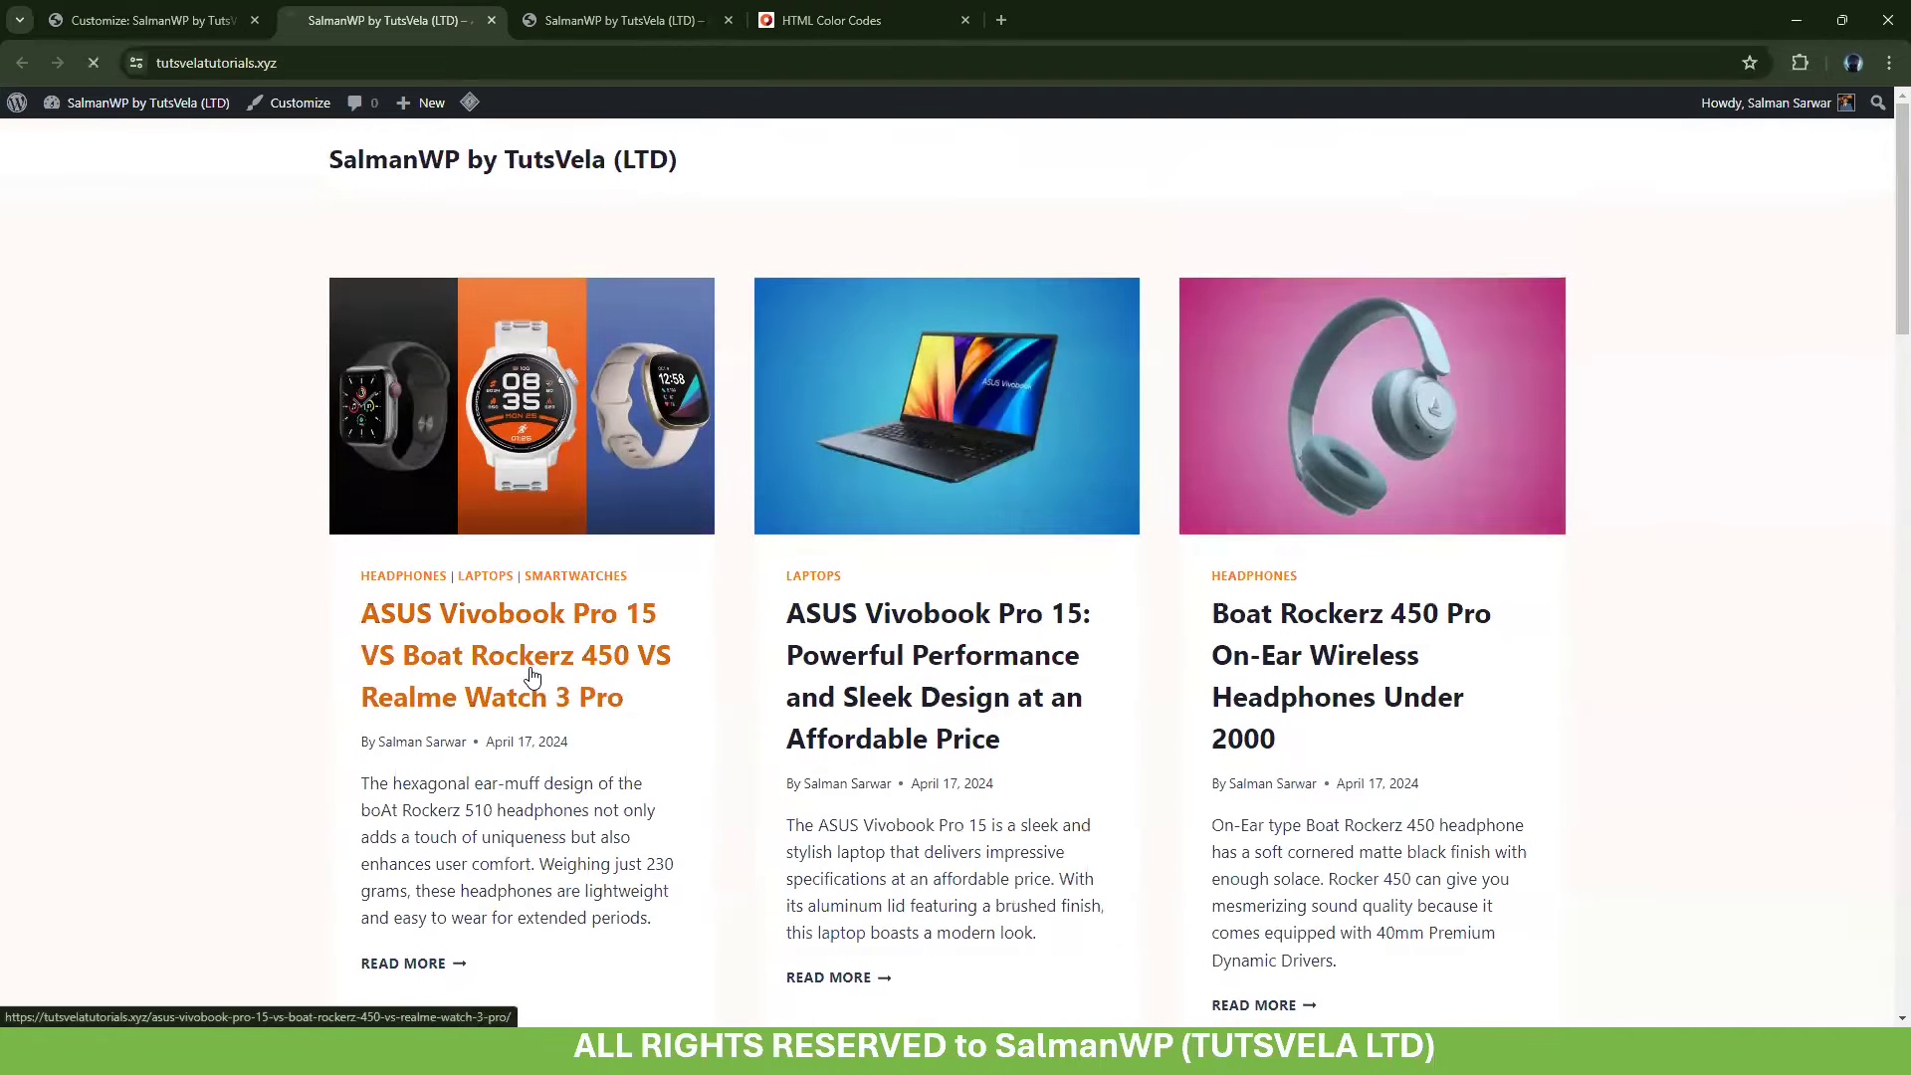
scroll(443, 516, "down", 7)
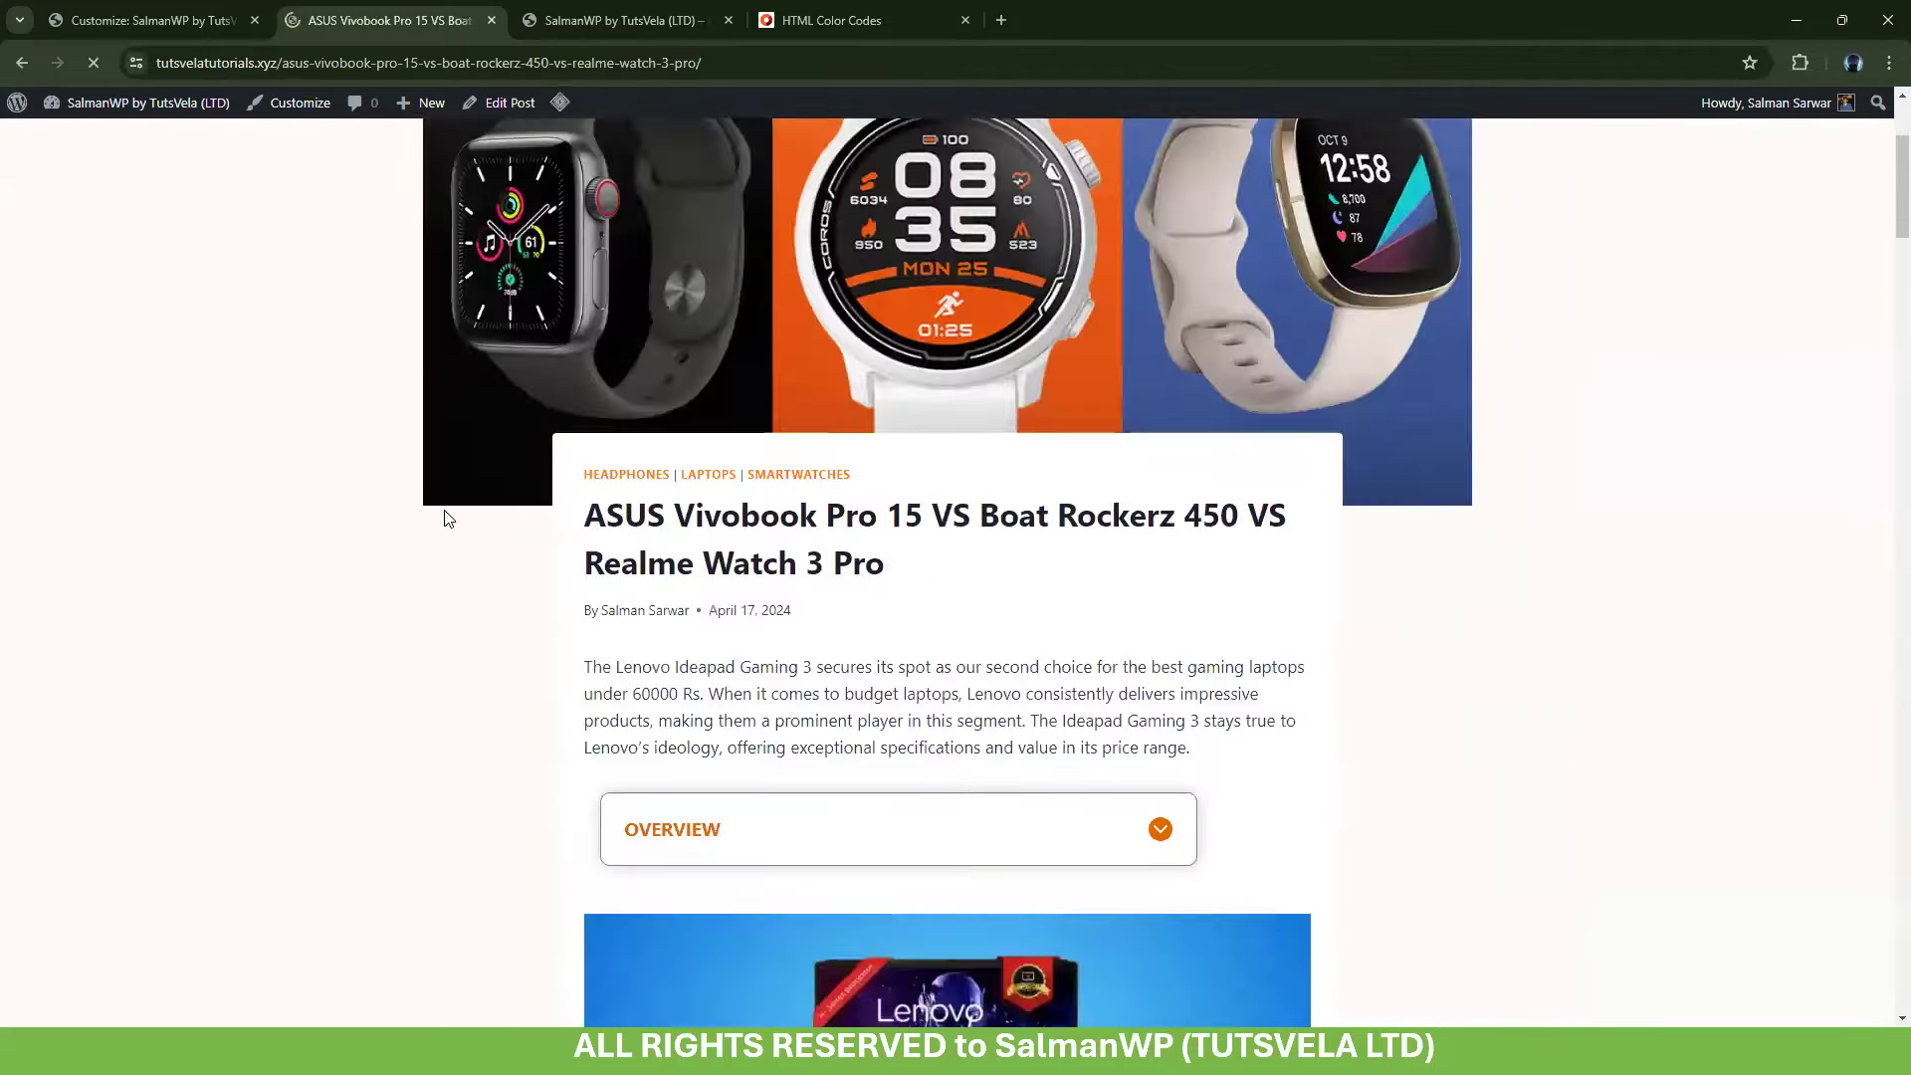
left_click(1157, 235)
left_click(1157, 235)
scroll(657, 488, "down", 15)
key("alt+Left")
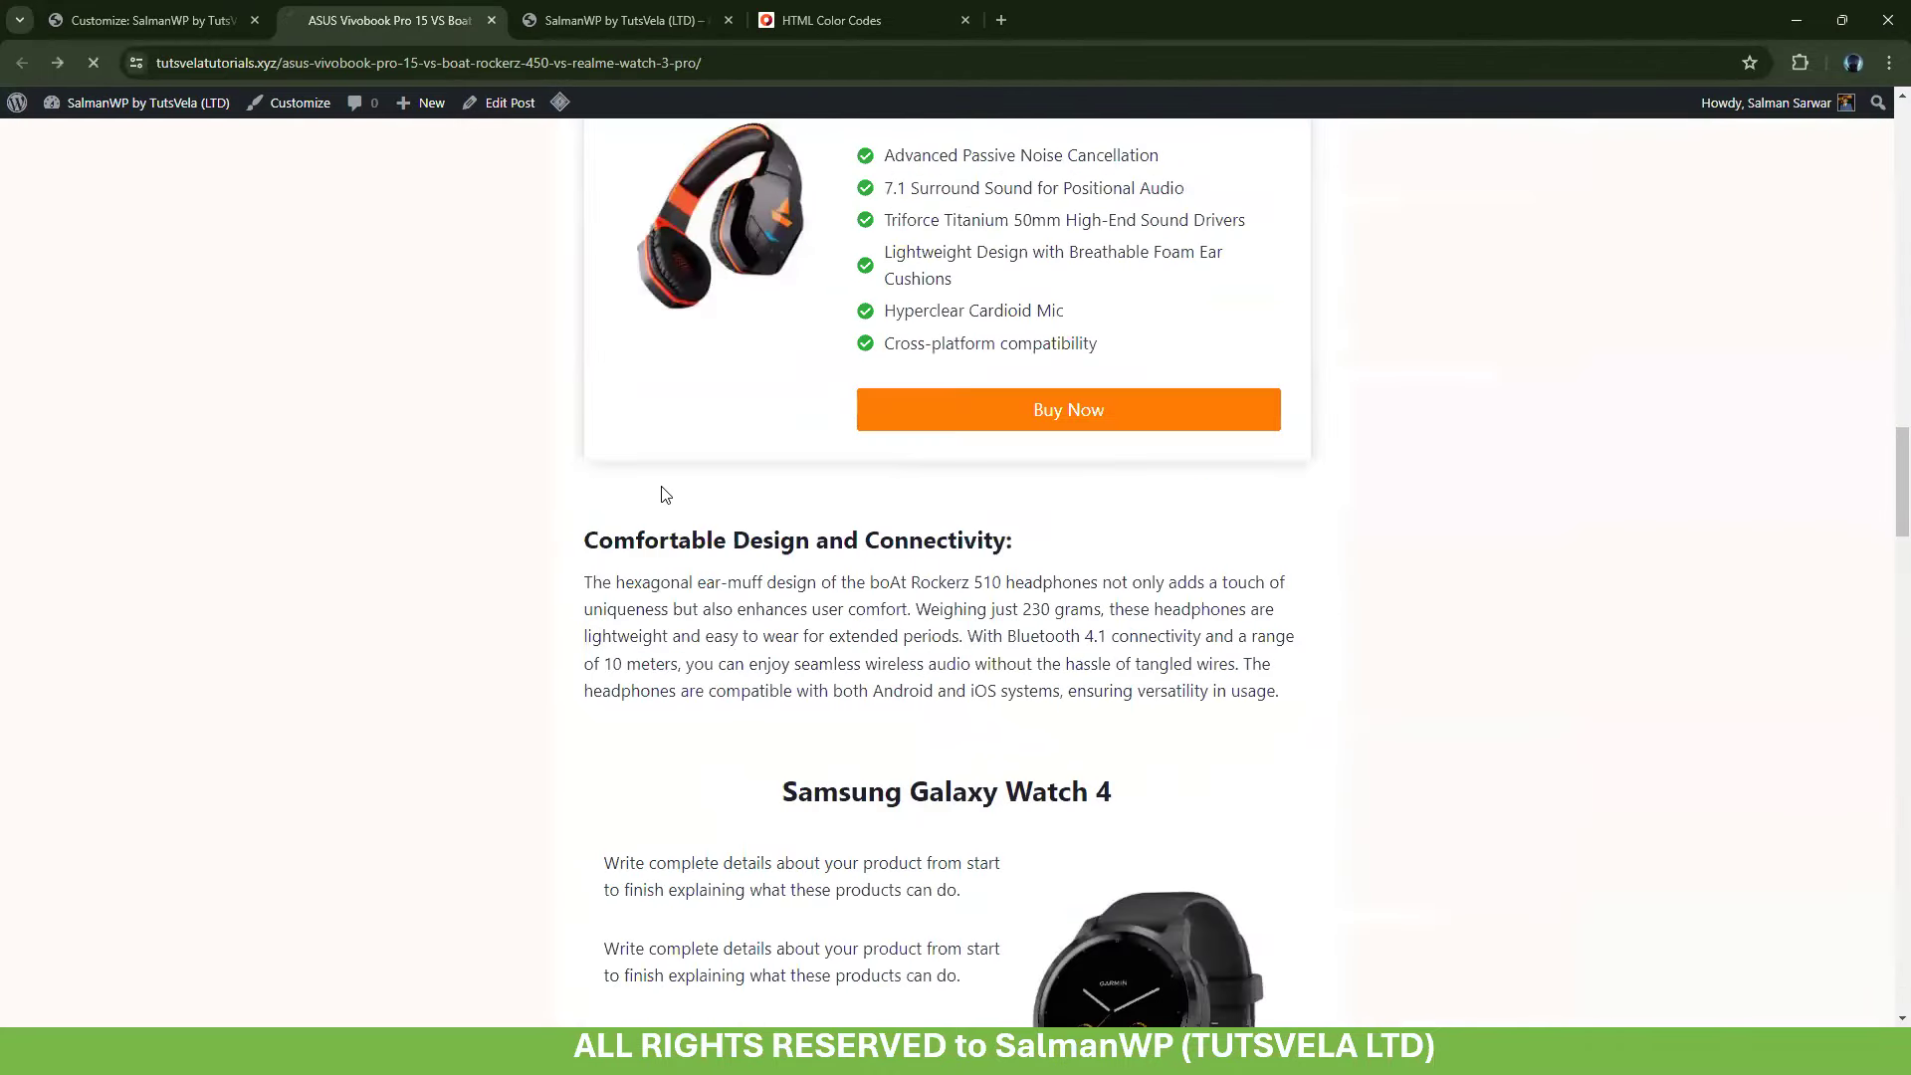
Inspect the home page in DevTools without device emulation, undock it into a separate window, and widen the window and its Styles area
right_click(1709, 262)
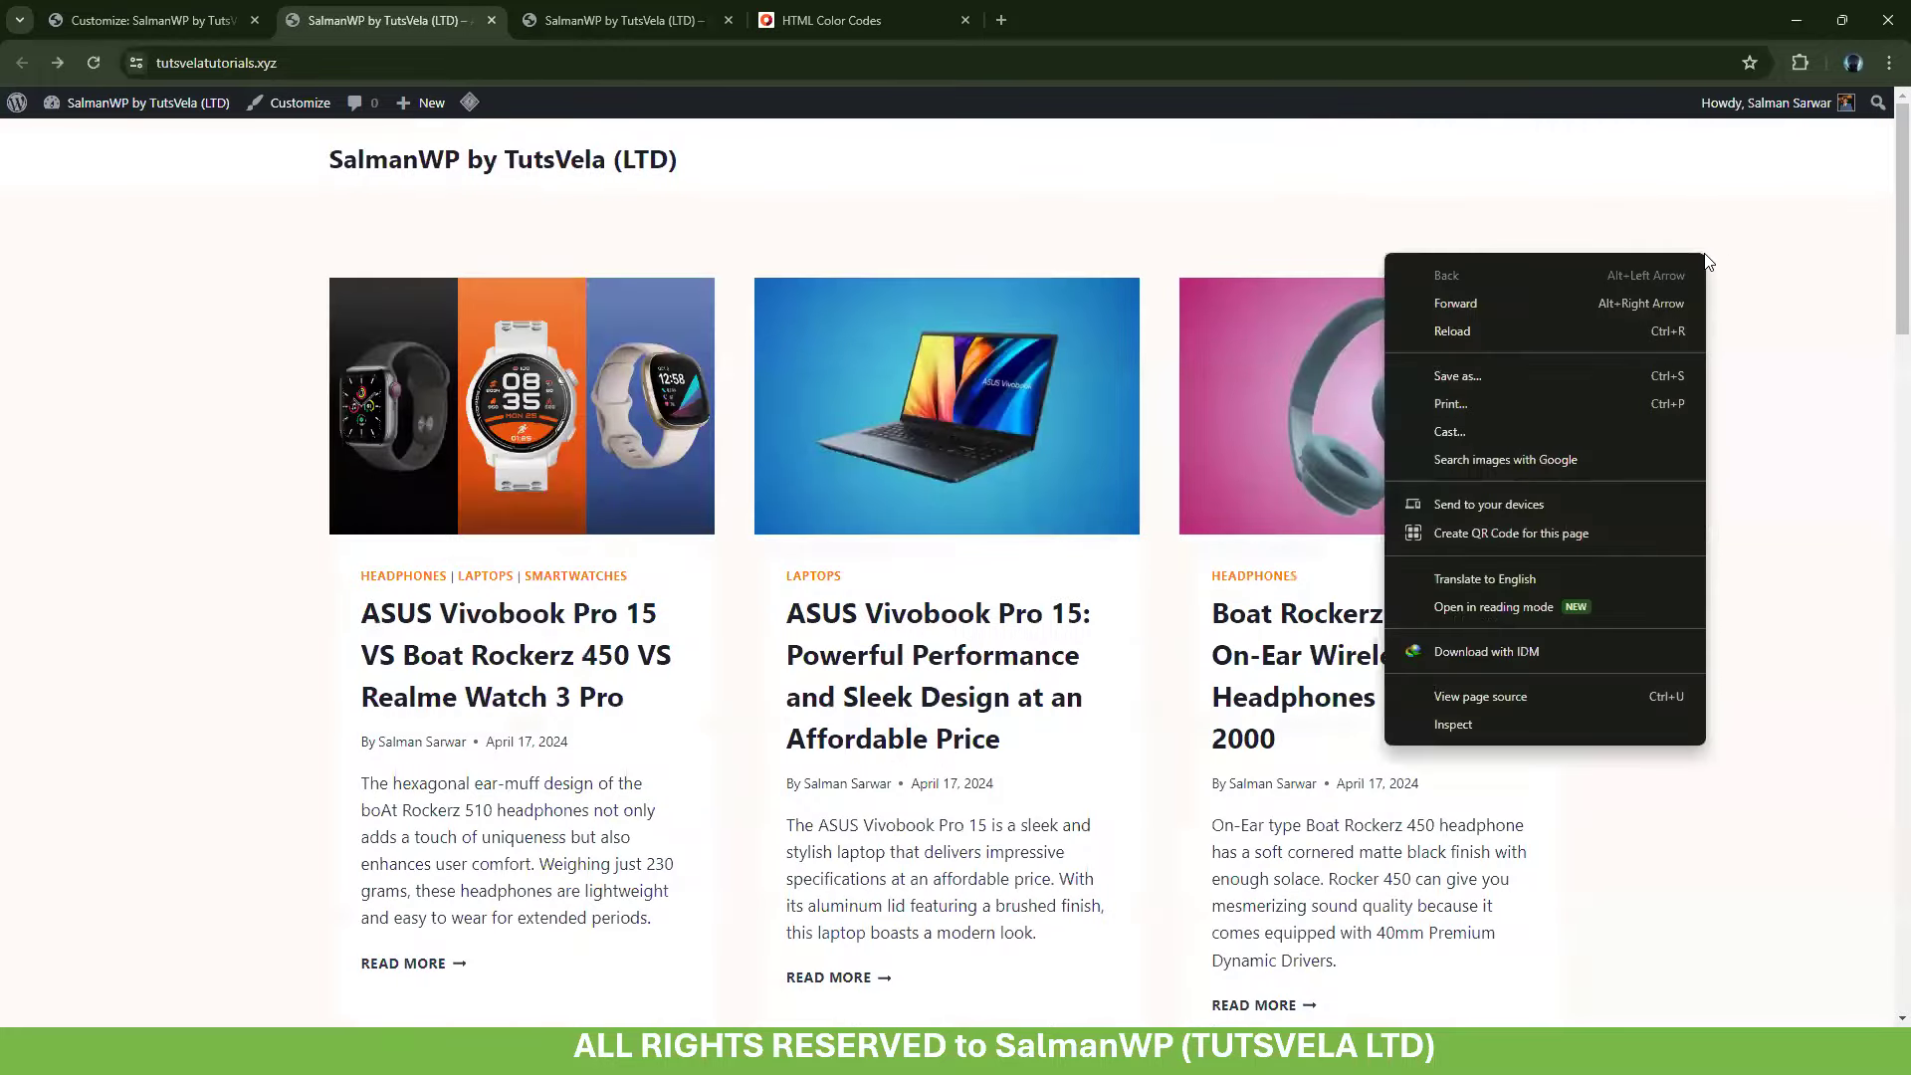
left_click(1575, 725)
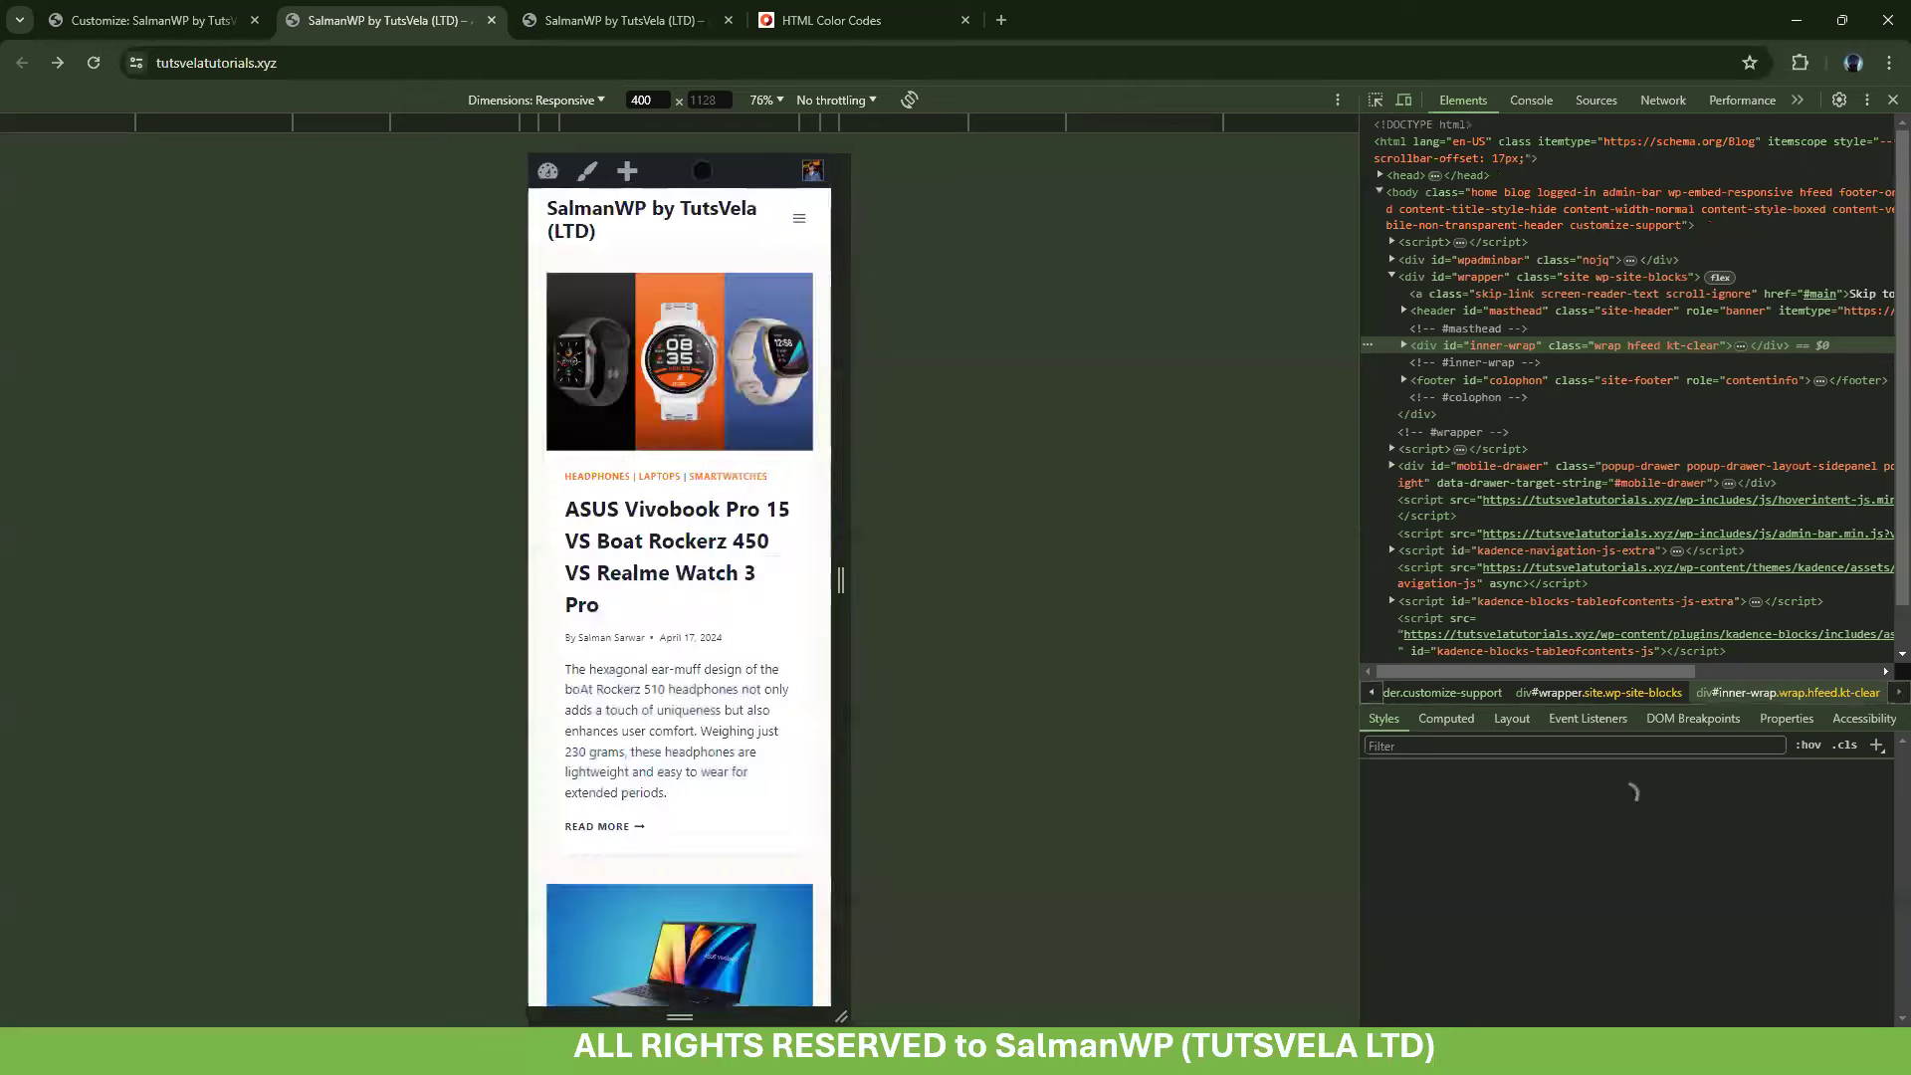
left_click(1405, 100)
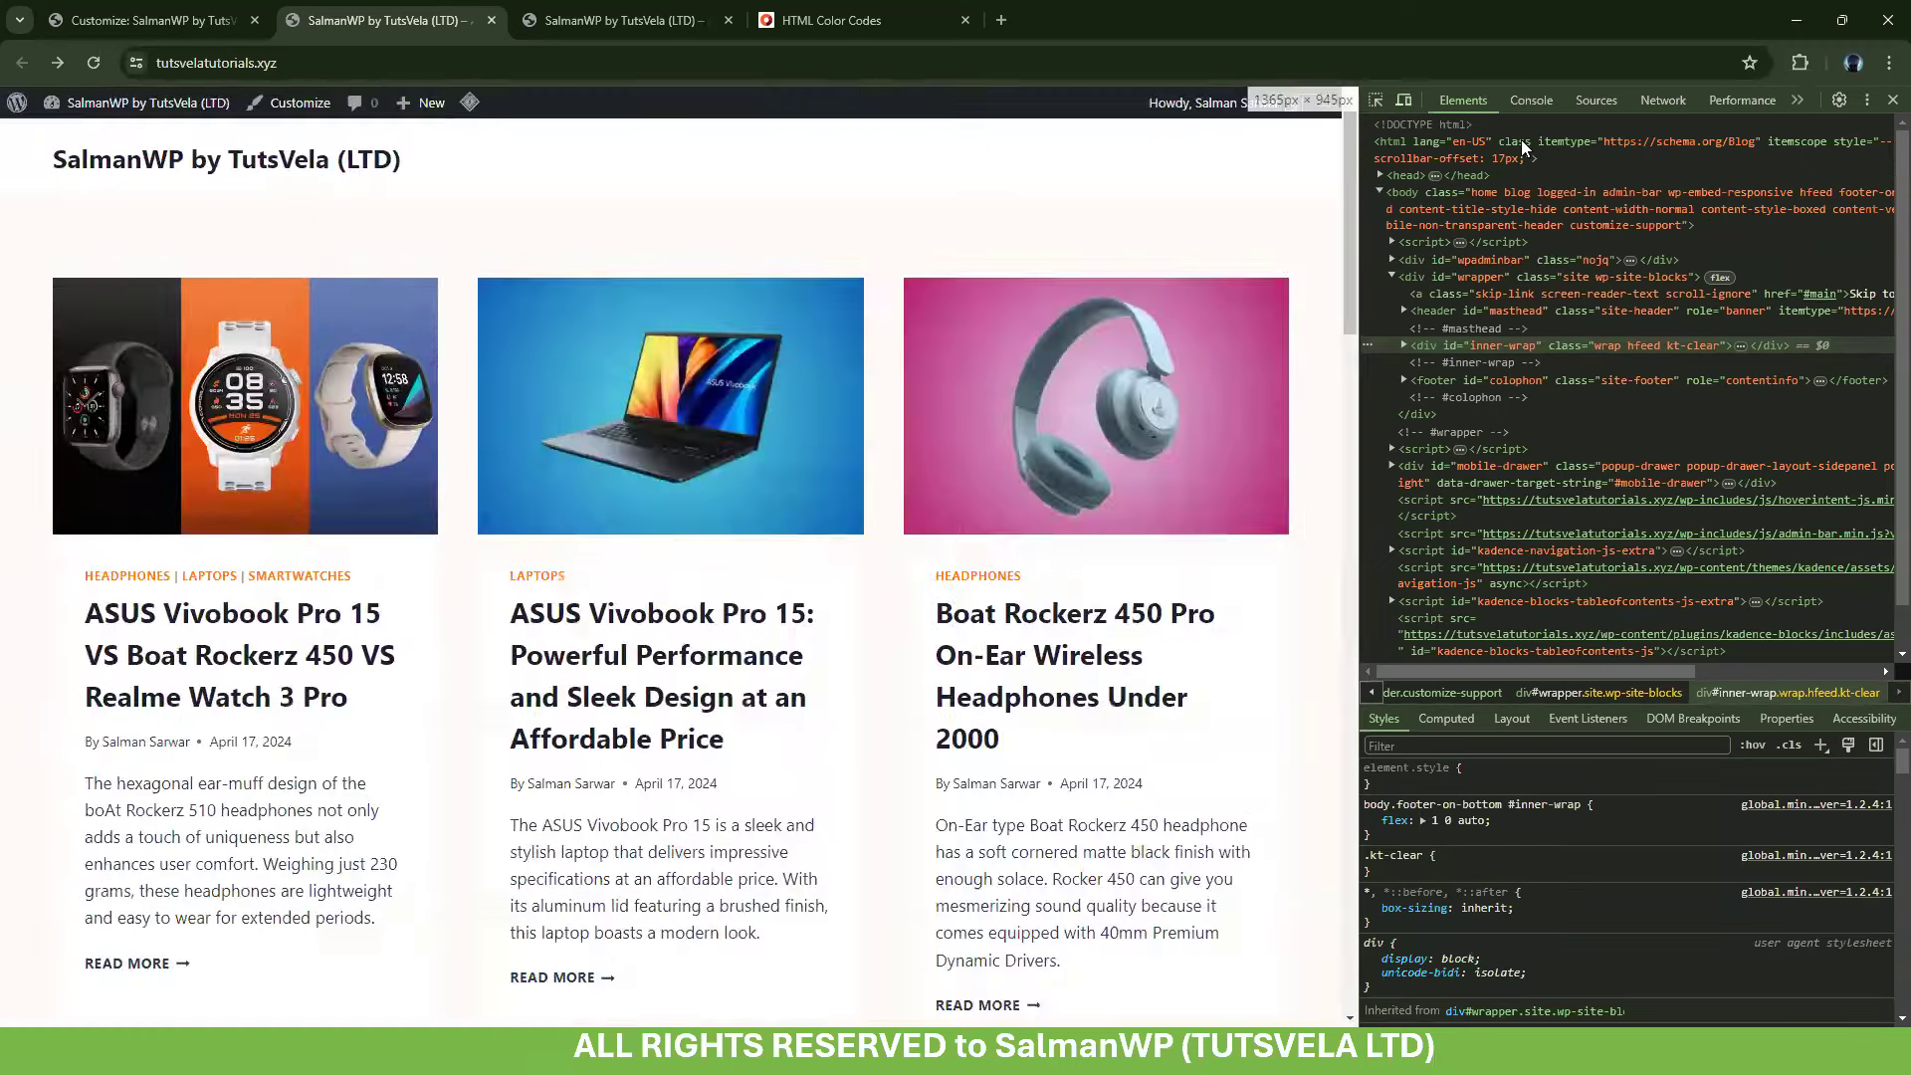
left_click(1869, 101)
left_click(1803, 138)
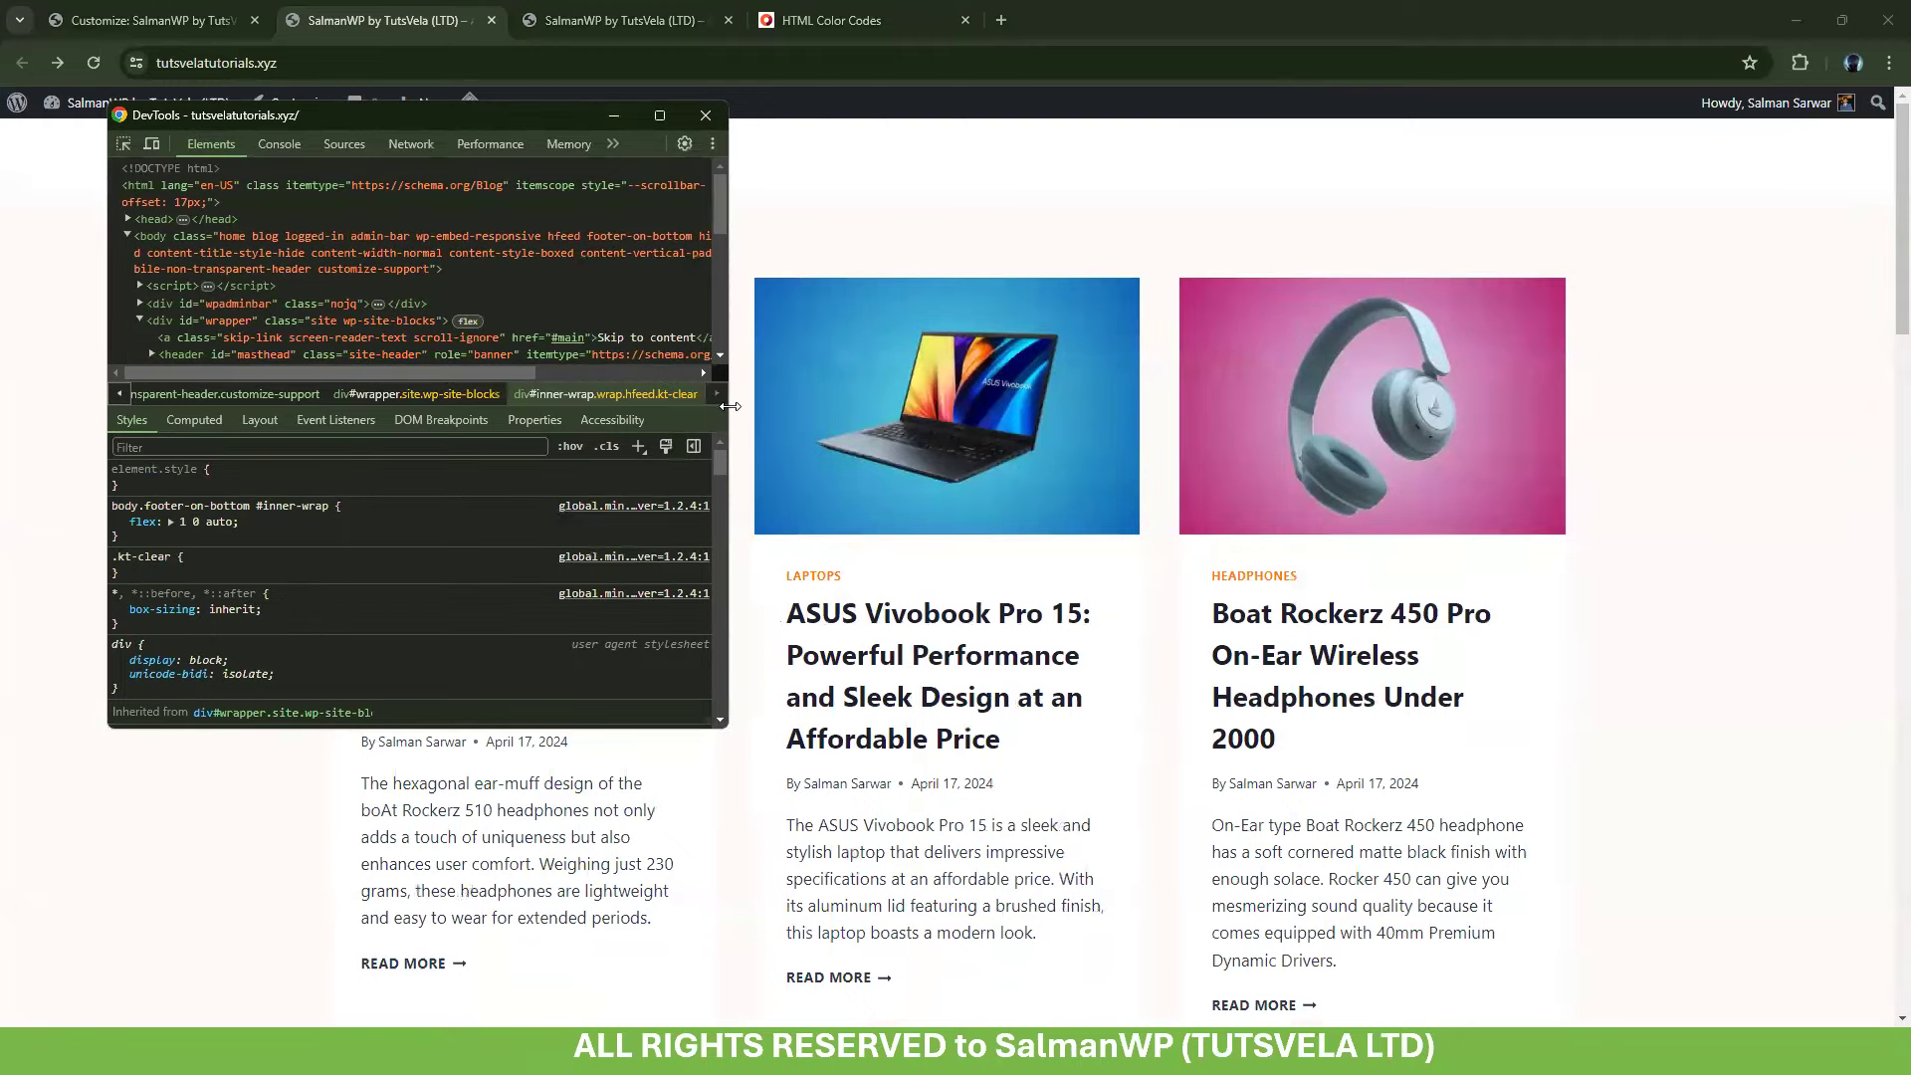
left_click_drag(730, 406, 1703, 407)
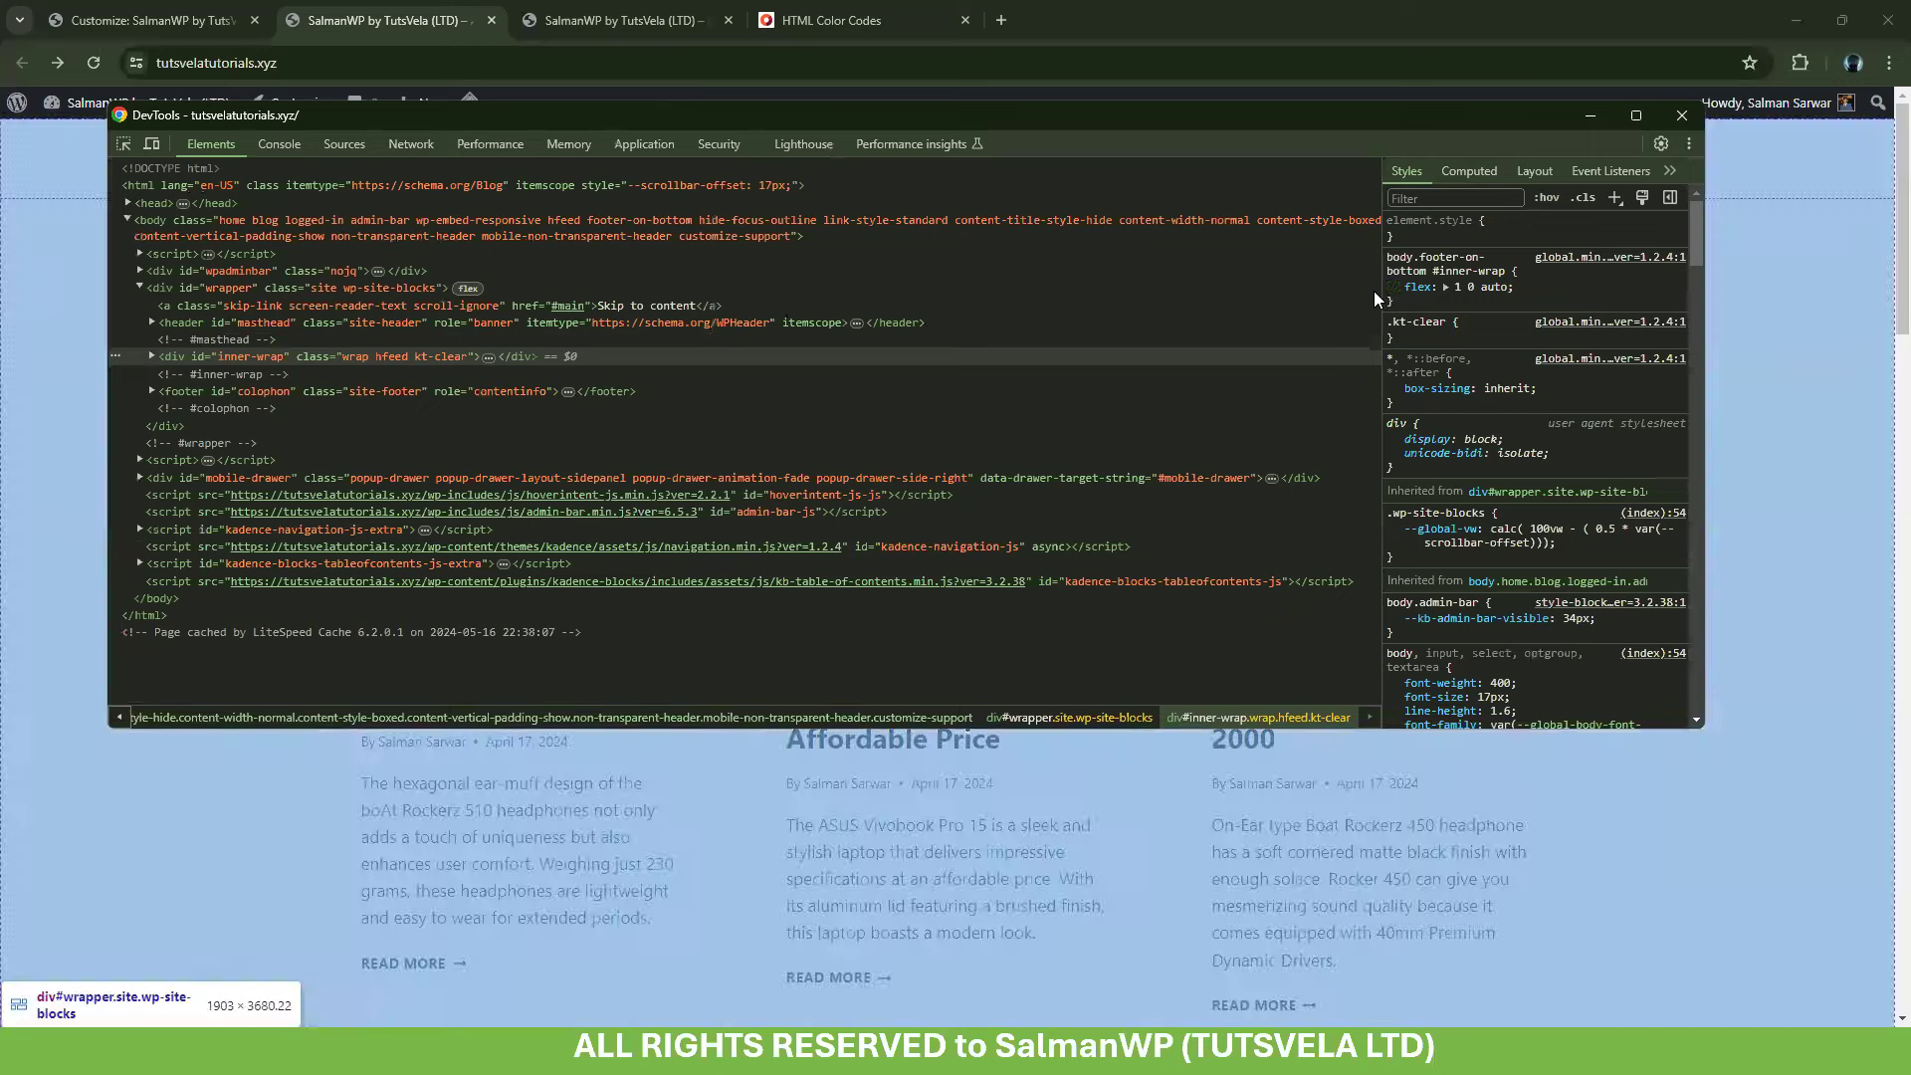
left_click_drag(1377, 296, 1088, 342)
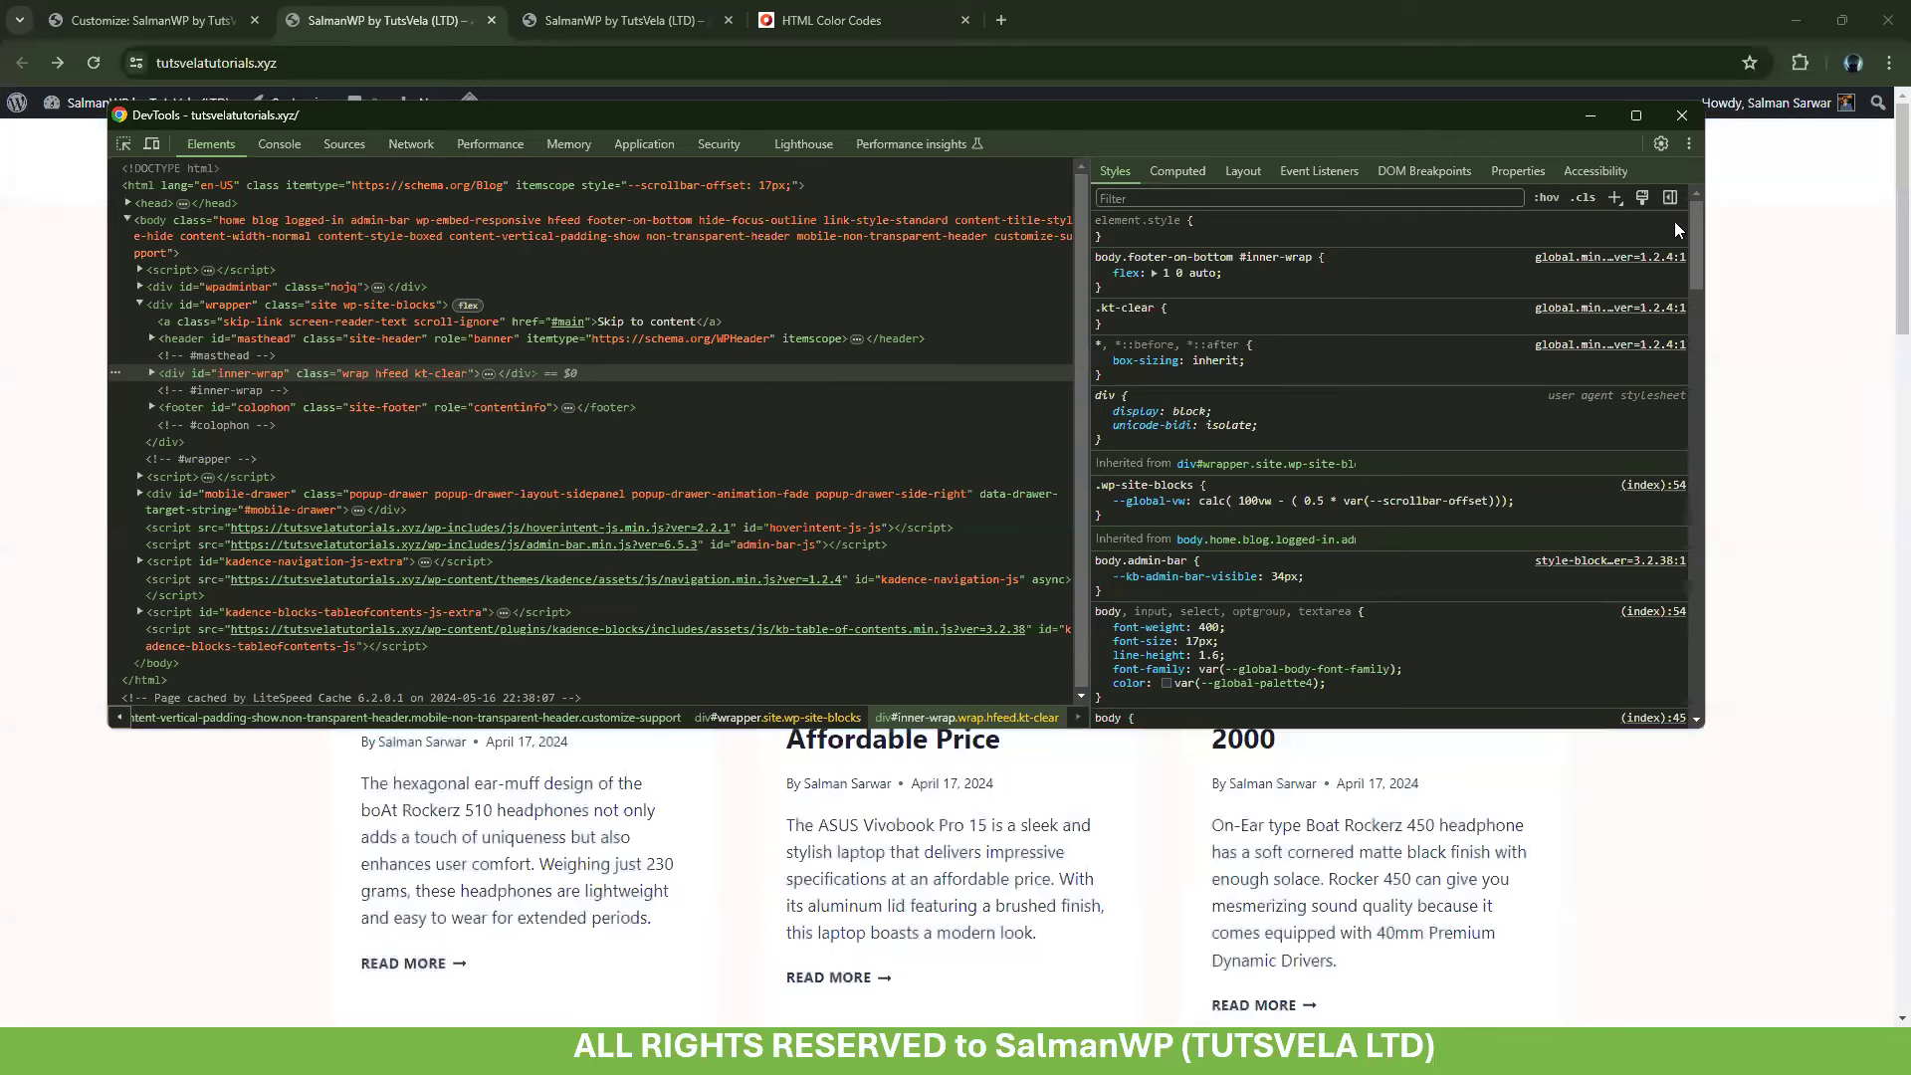
Find the theme's :root rule in the page styles and copy the declarations from --global-palette1 to --global-palette9
left_click_drag(1692, 209, 1689, 476)
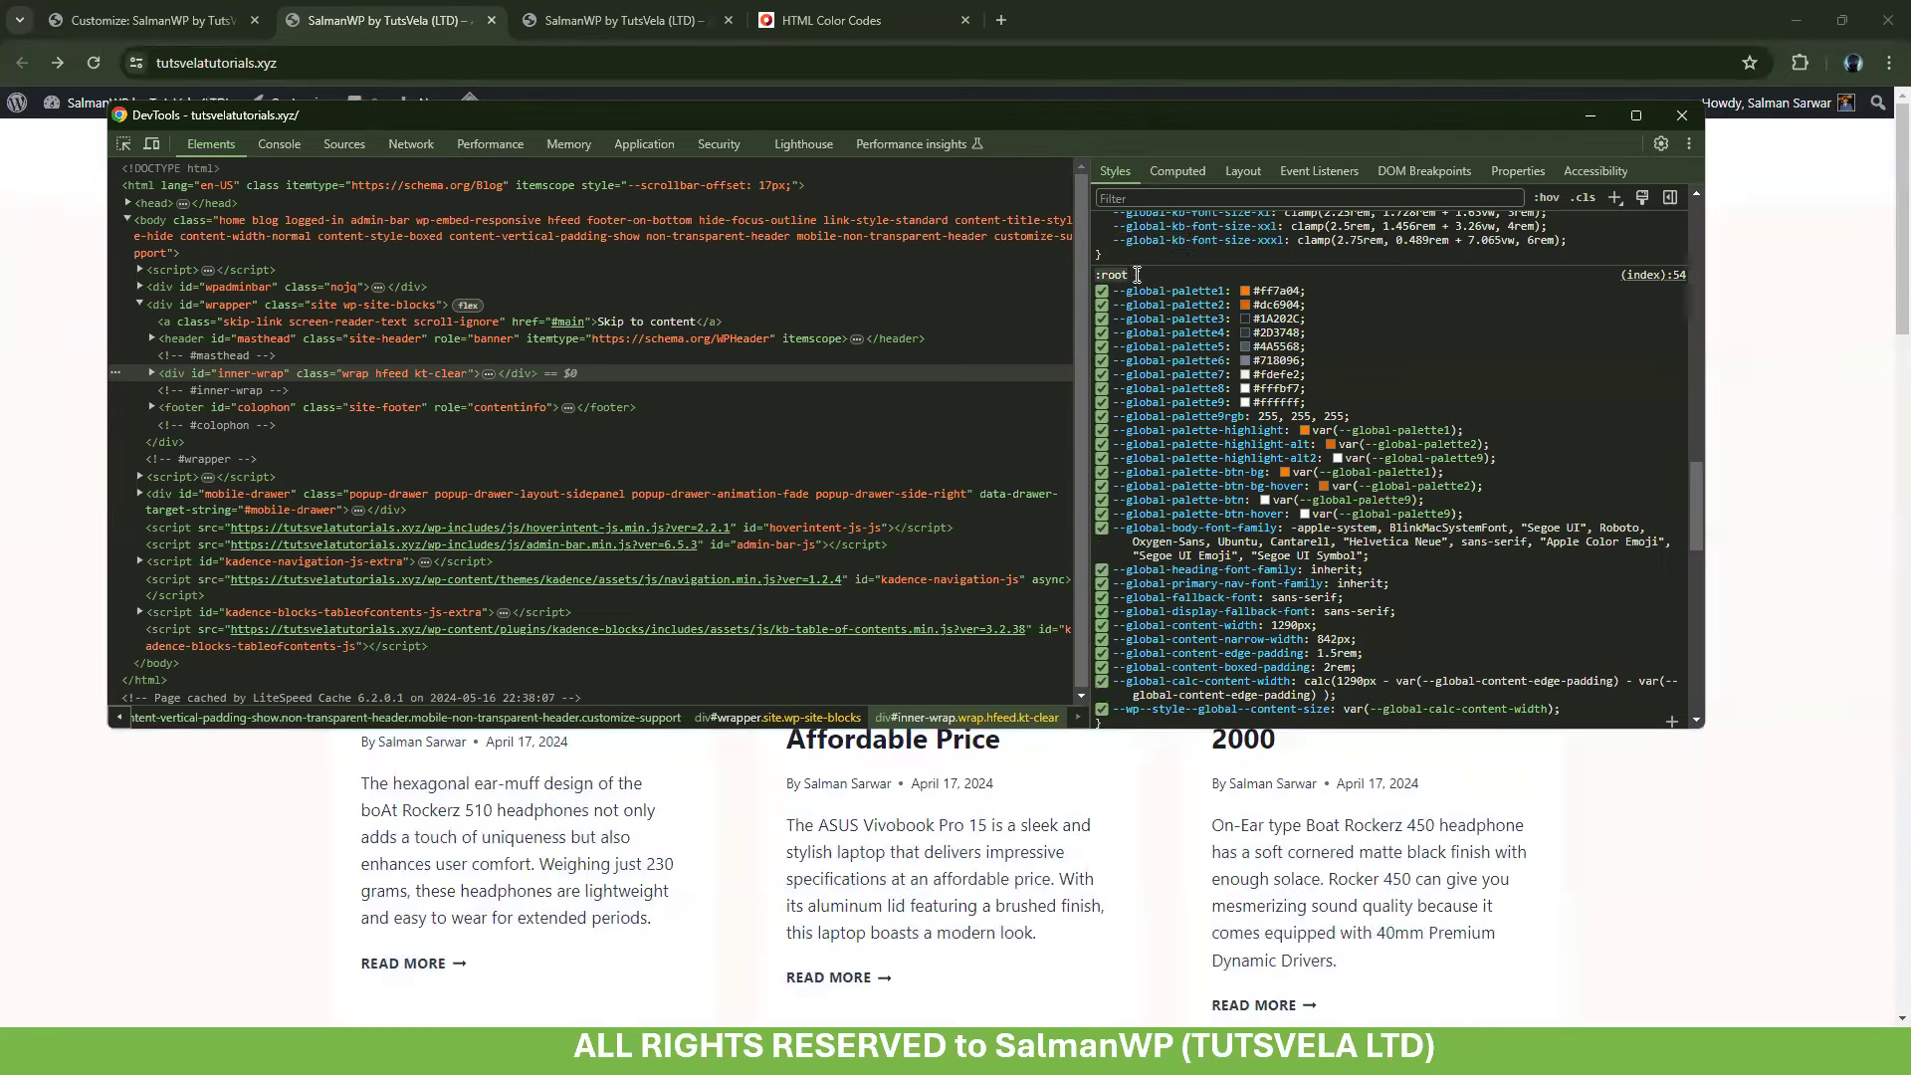
left_click(1144, 278)
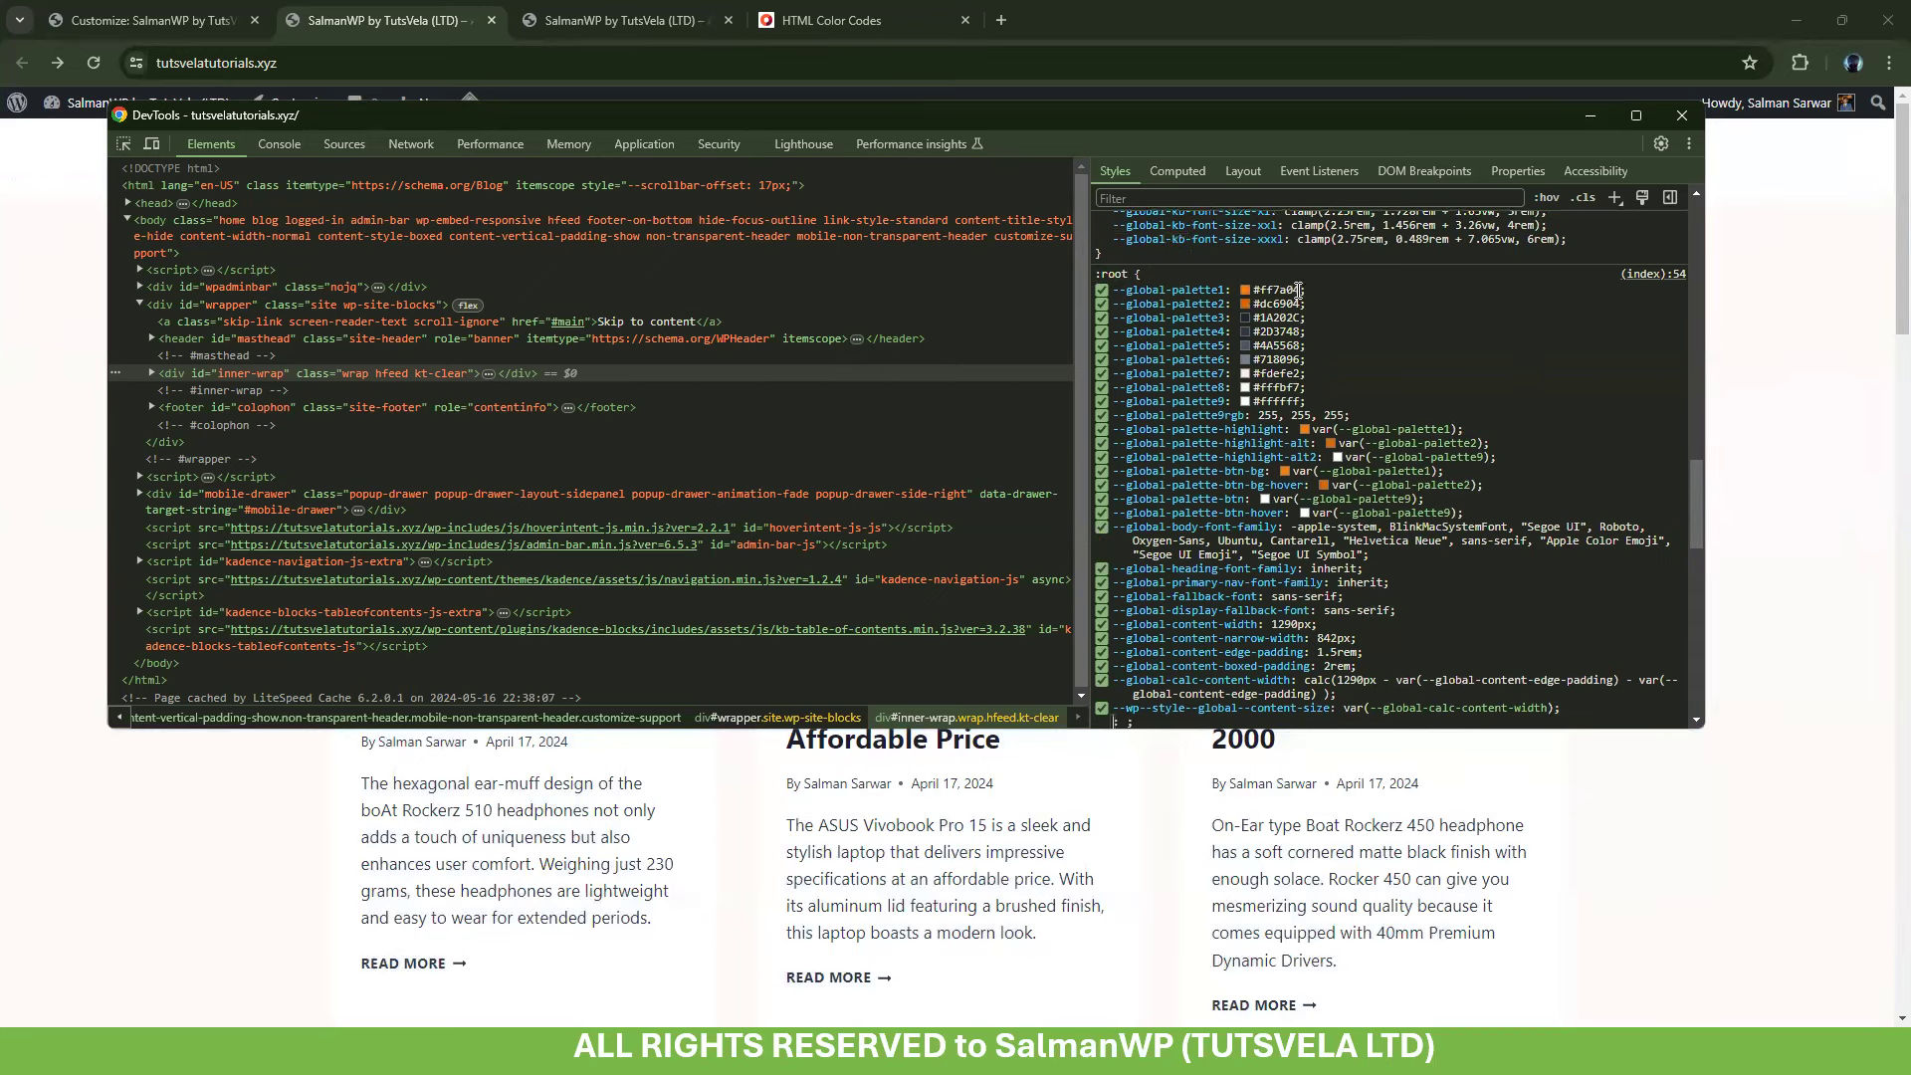
left_click_drag(1114, 289, 1218, 288)
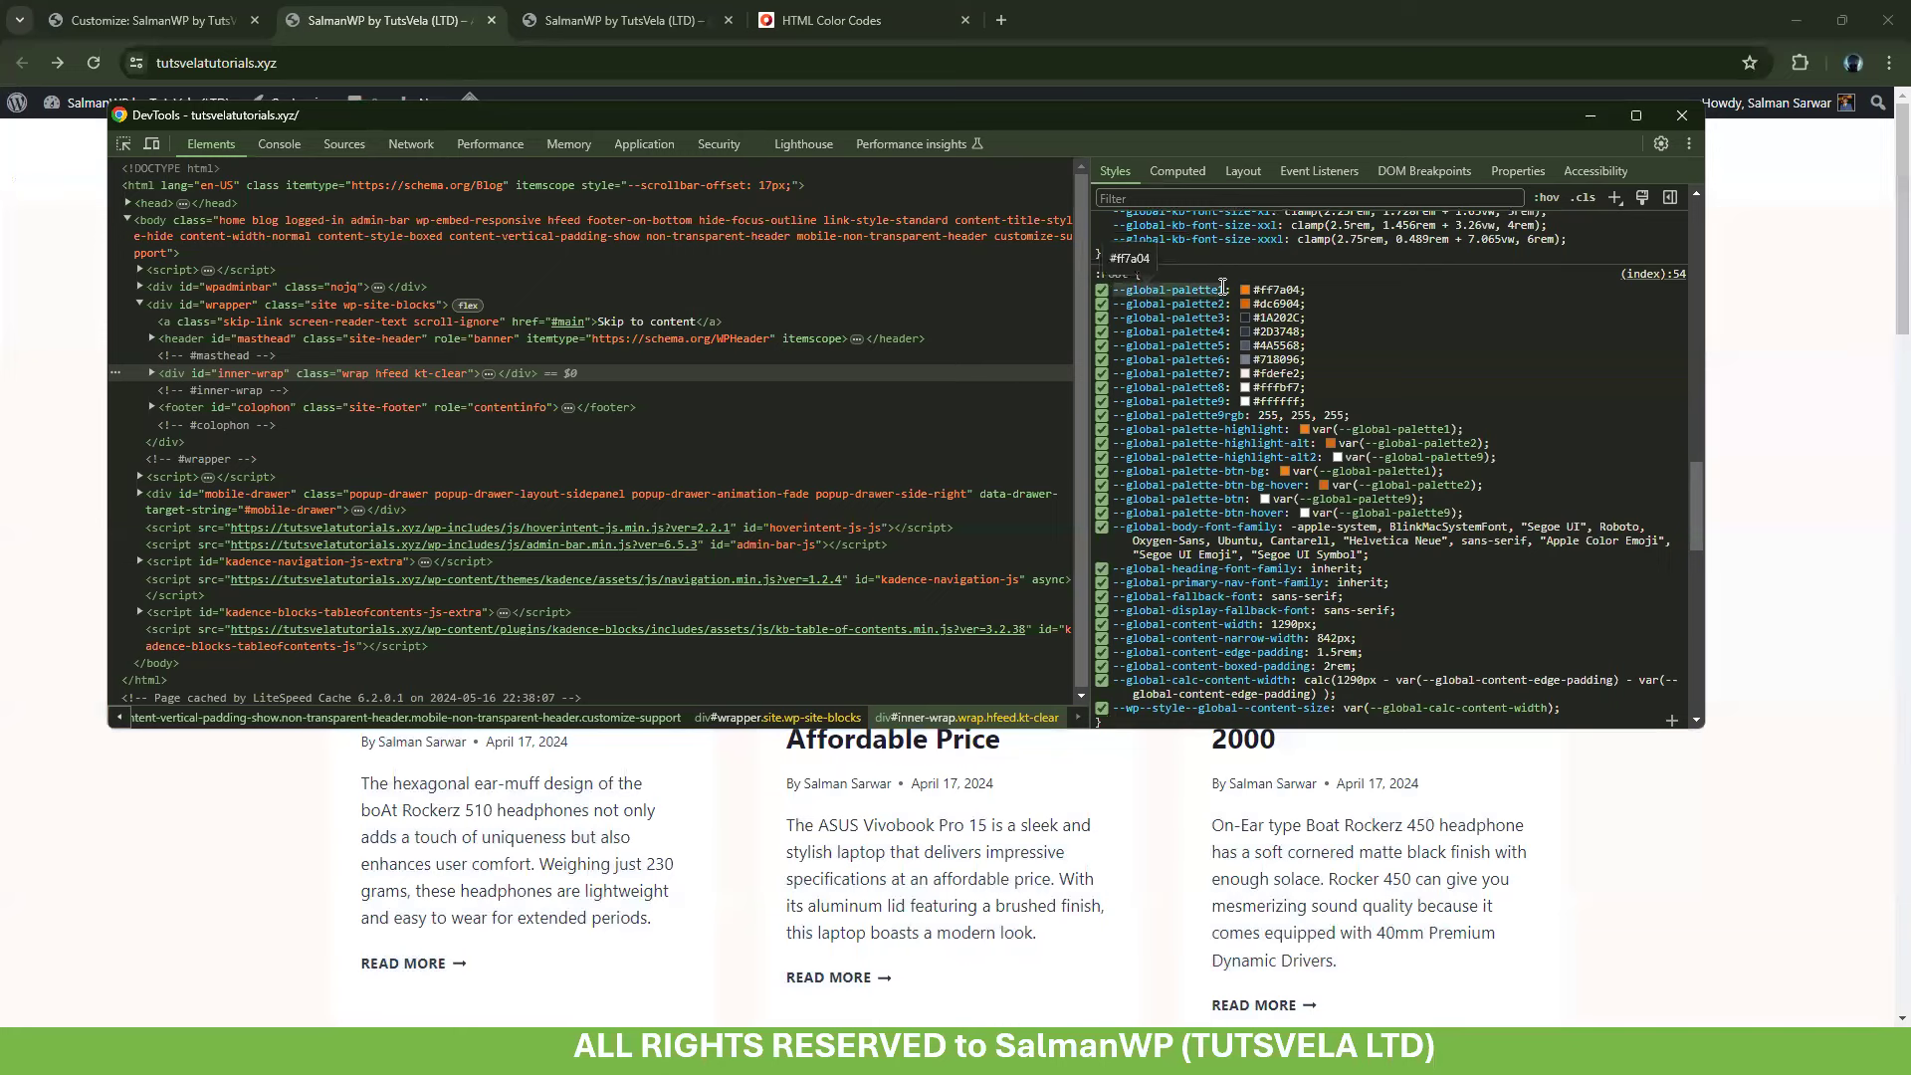
left_click(1120, 301)
left_click_drag(1120, 301, 1232, 301)
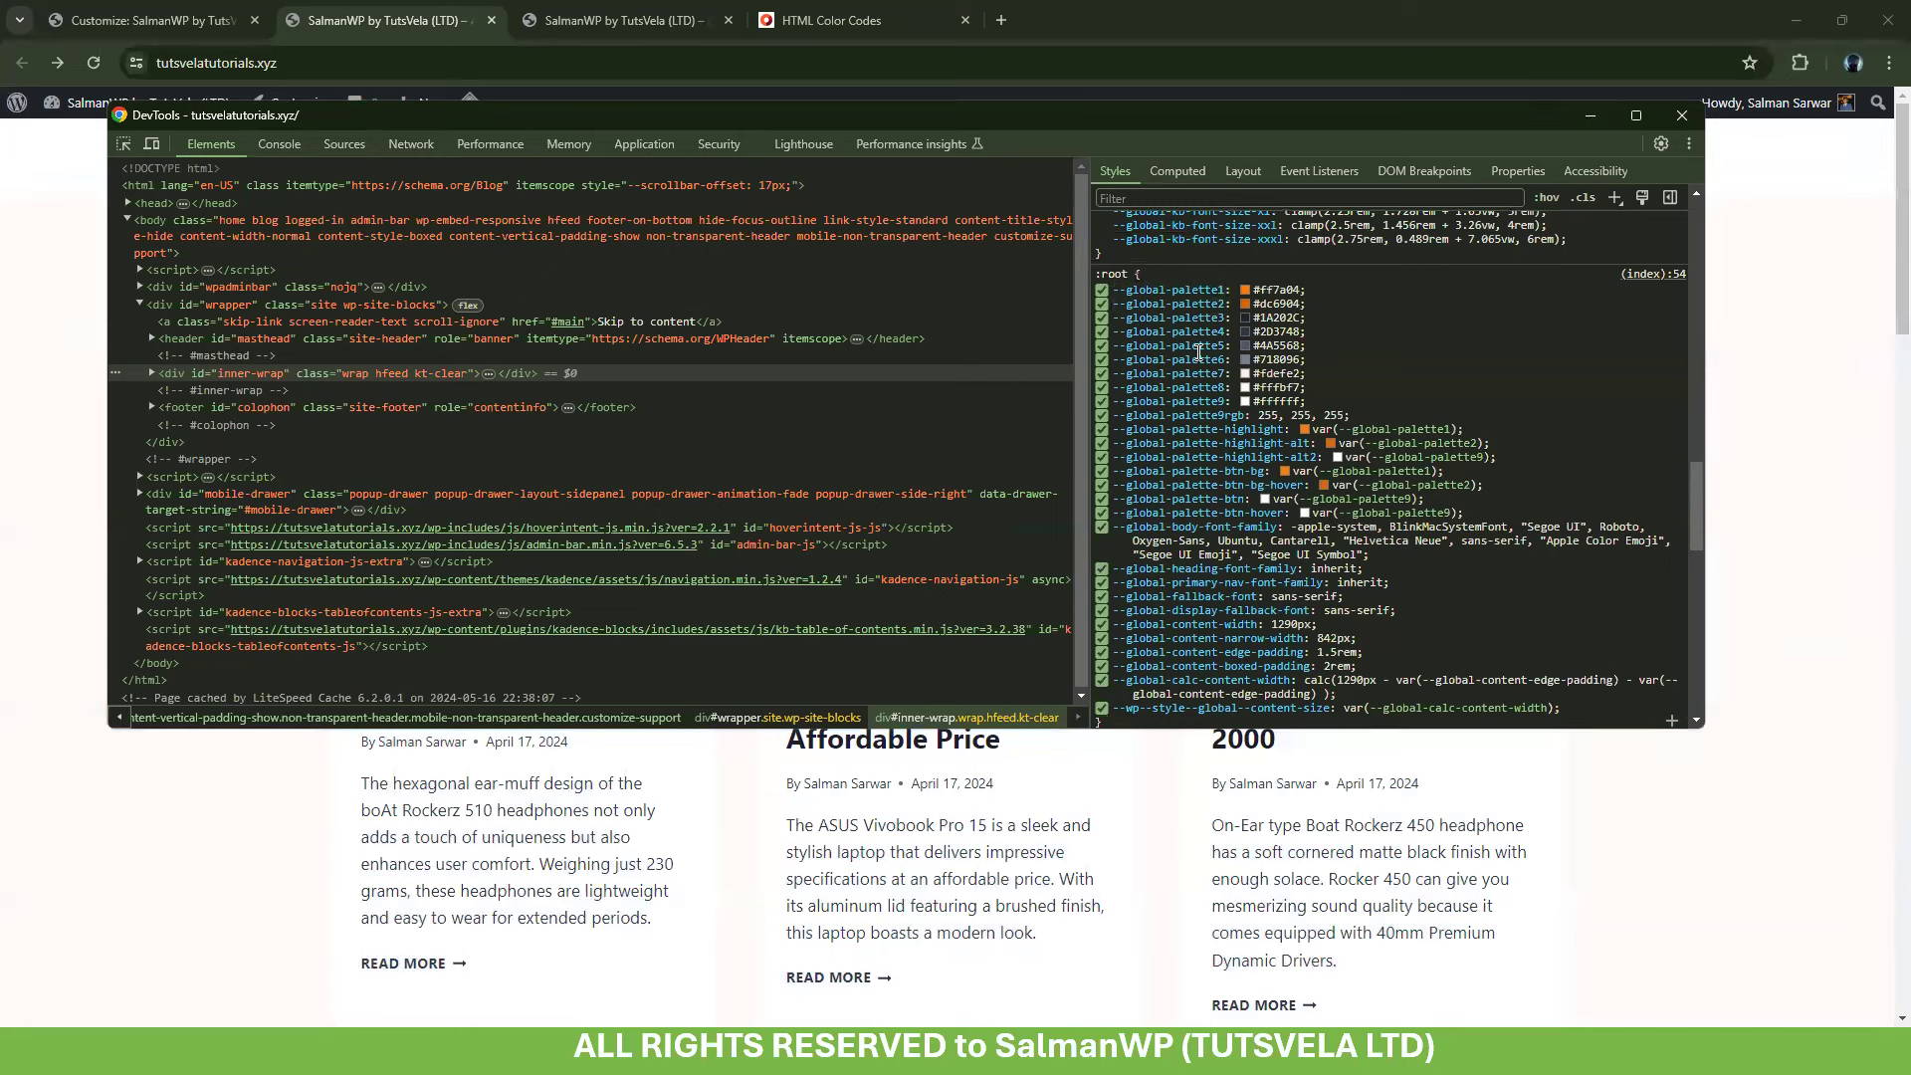
left_click(1194, 376)
left_click(1220, 402)
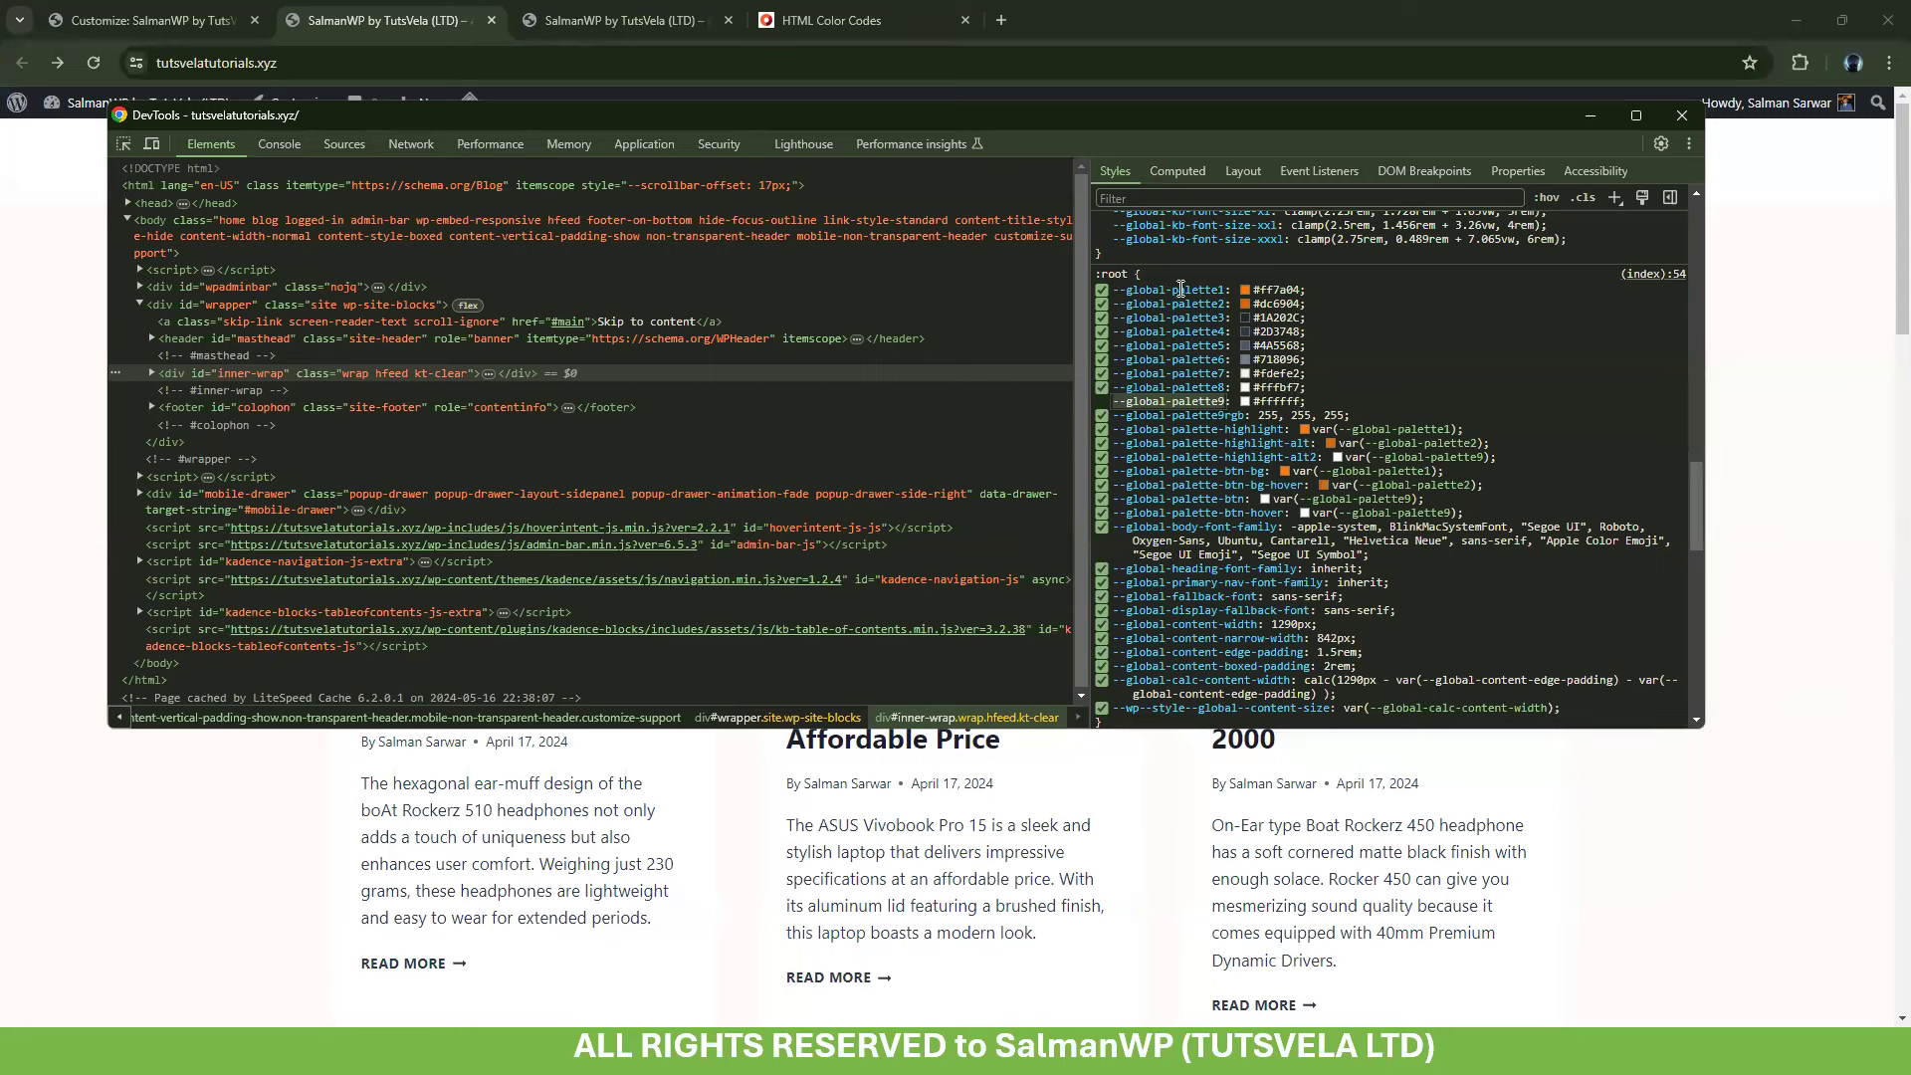
left_click_drag(1310, 401, 1107, 290)
key("ctrl+c")
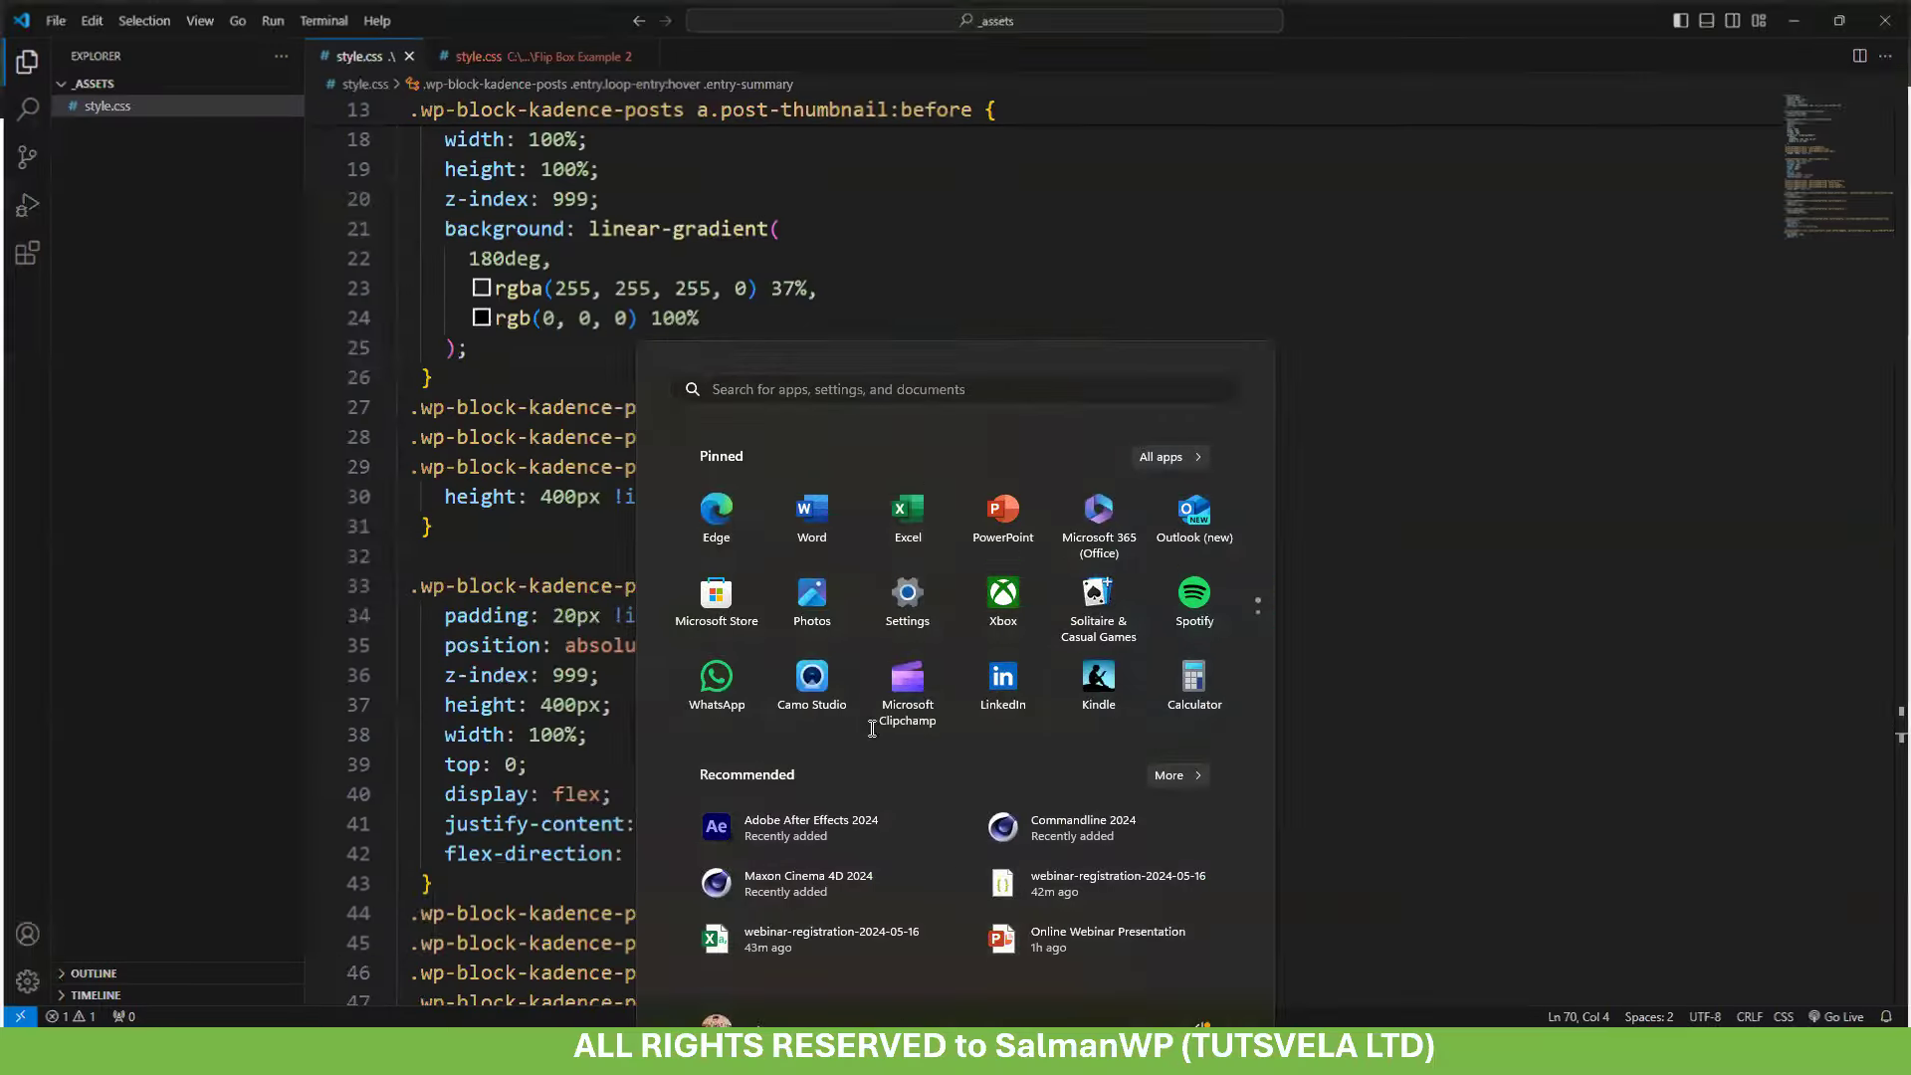
Switch to VS Code, paste the palette declarations a few lines below the last rule in the _assets style.css, and close the other style.css
scroll(567, 667, "down", 10)
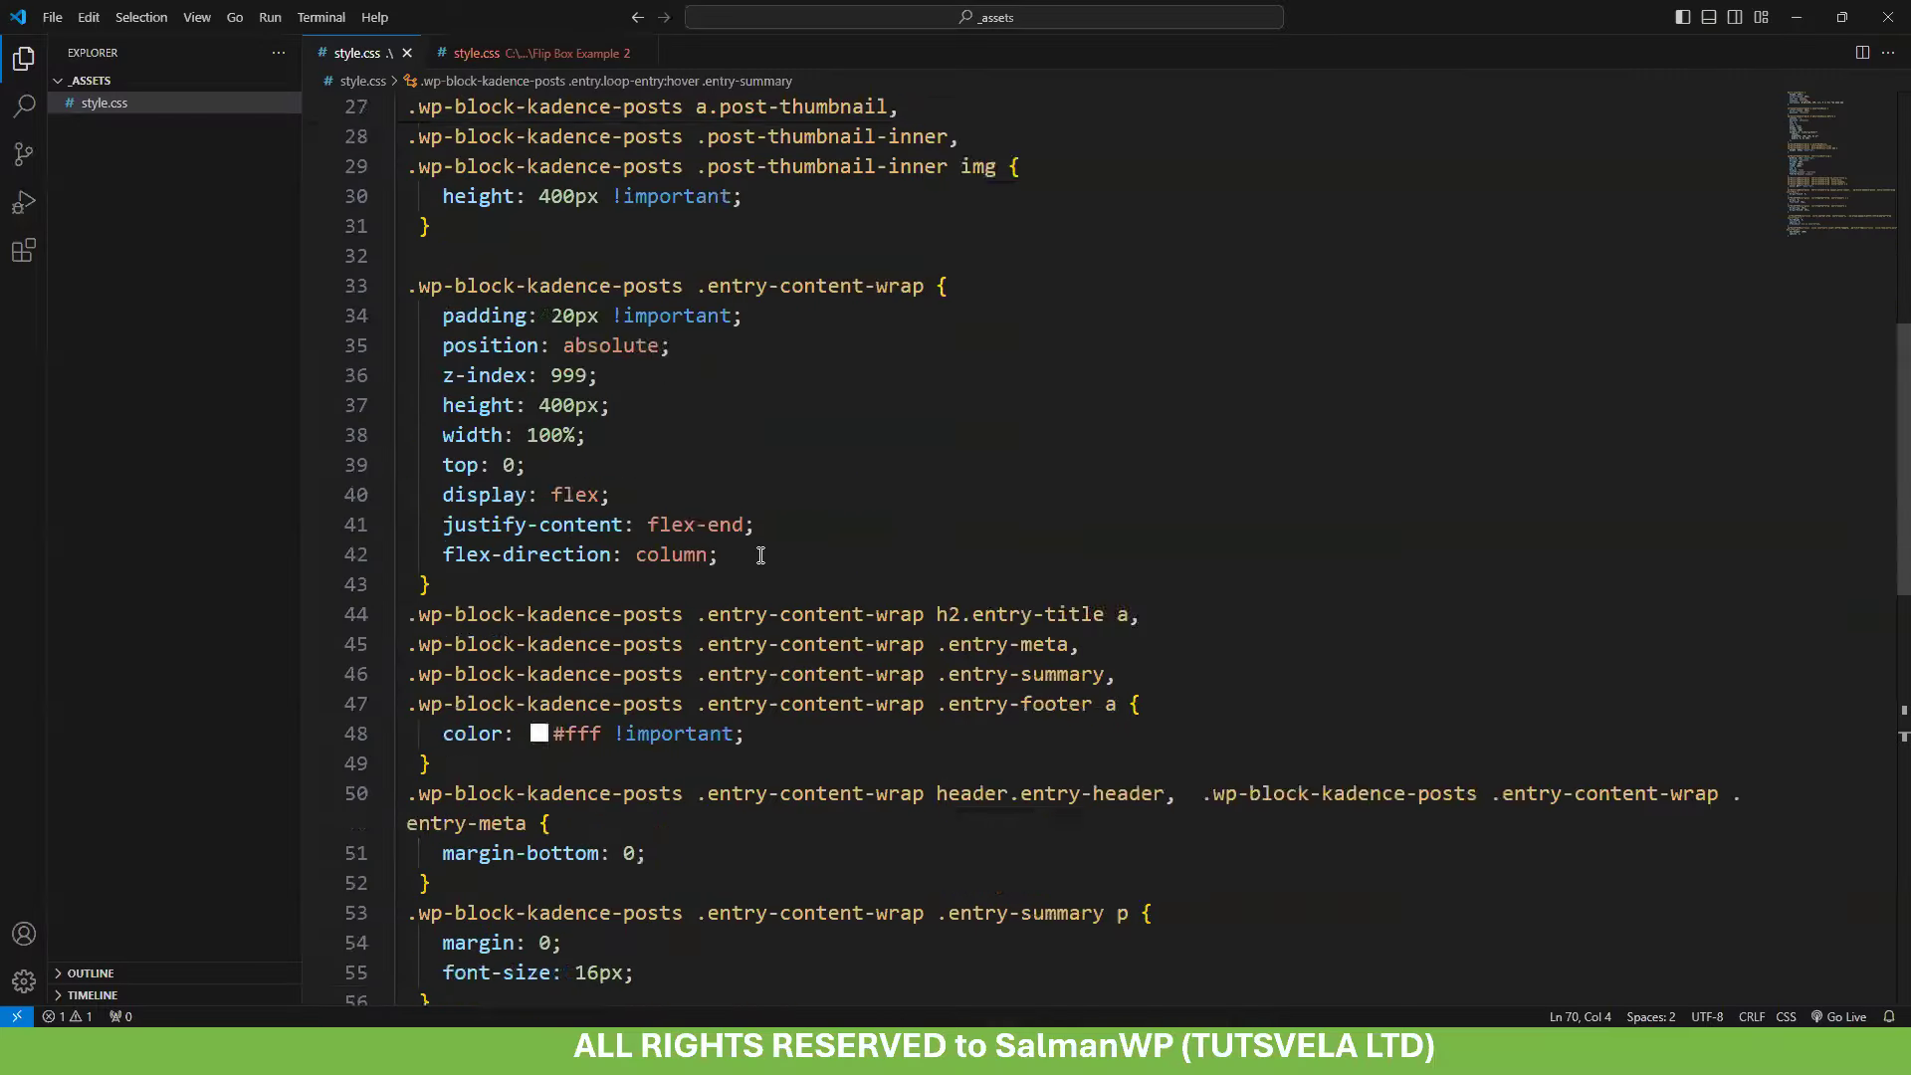
scroll(536, 541, "down", 4)
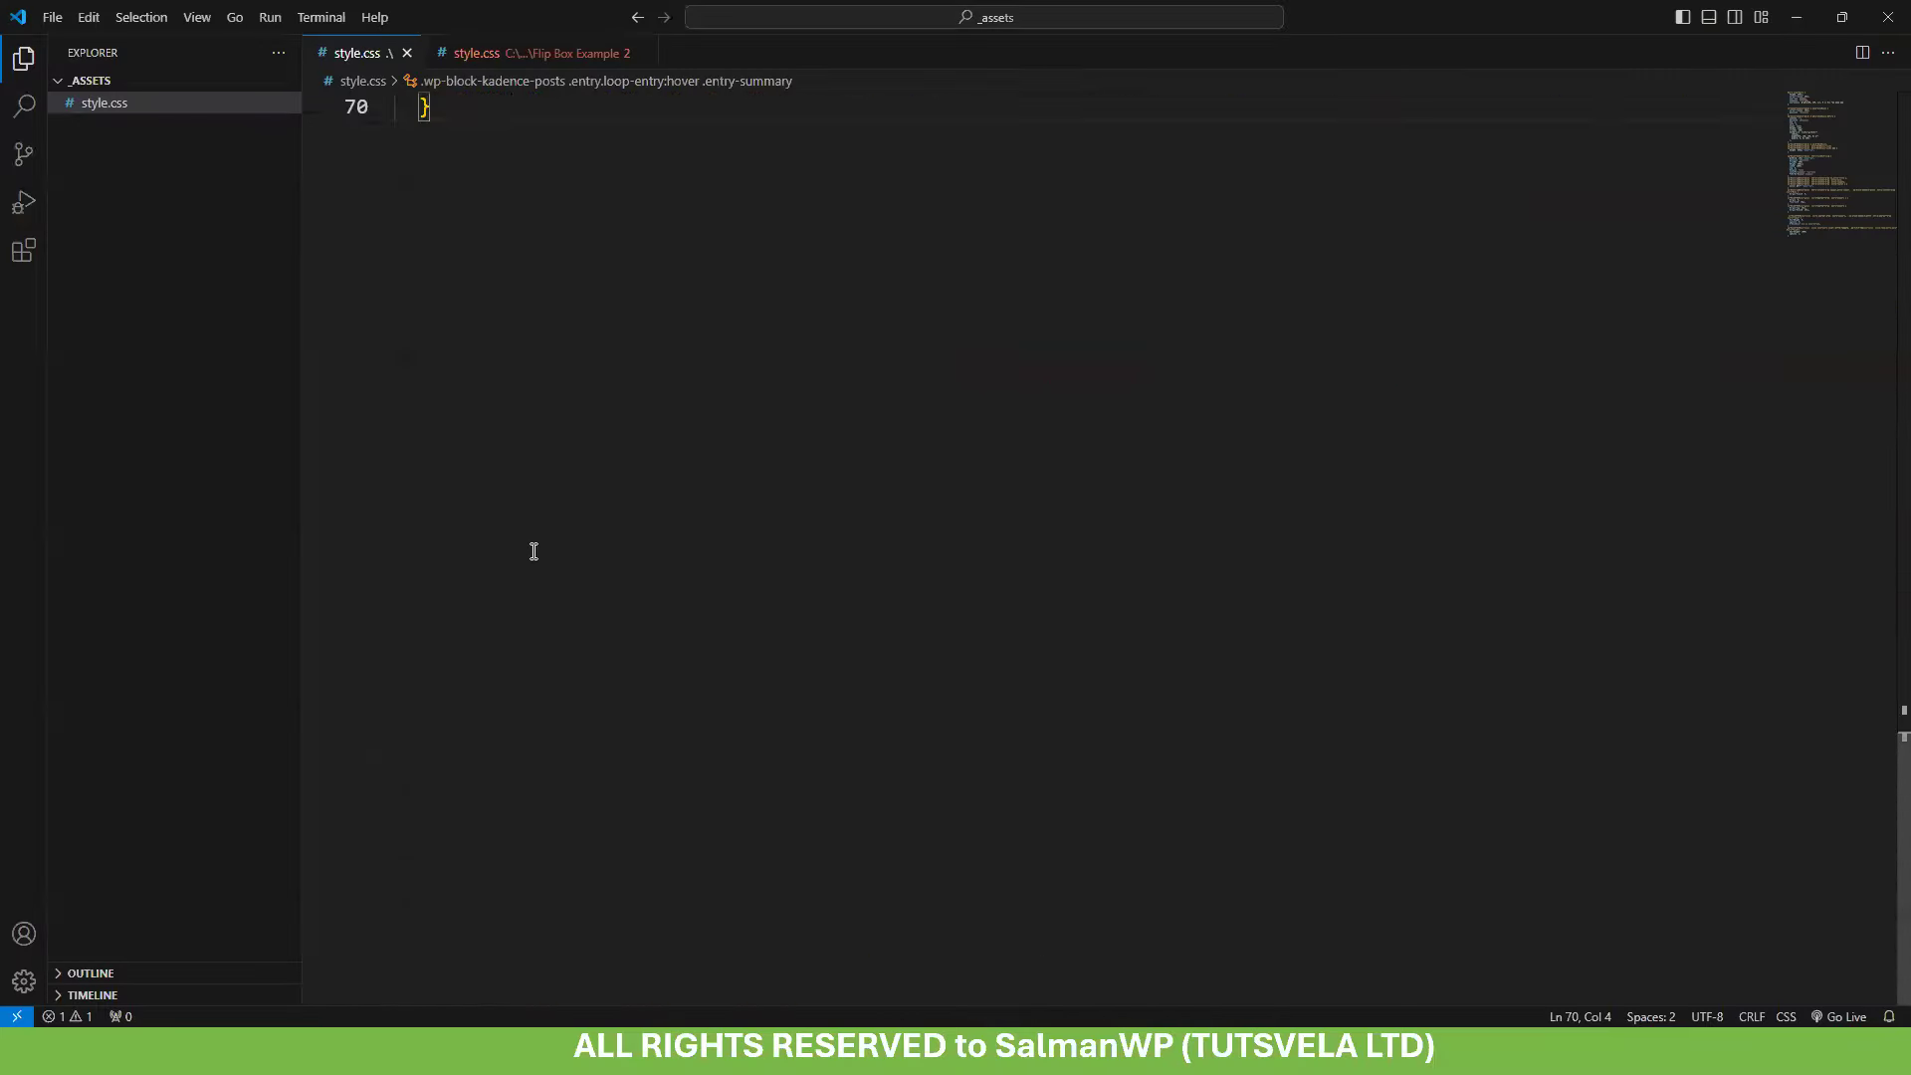
scroll(586, 319, "up", 1)
key("Return")
key("Return")
key("Return")
key("Return")
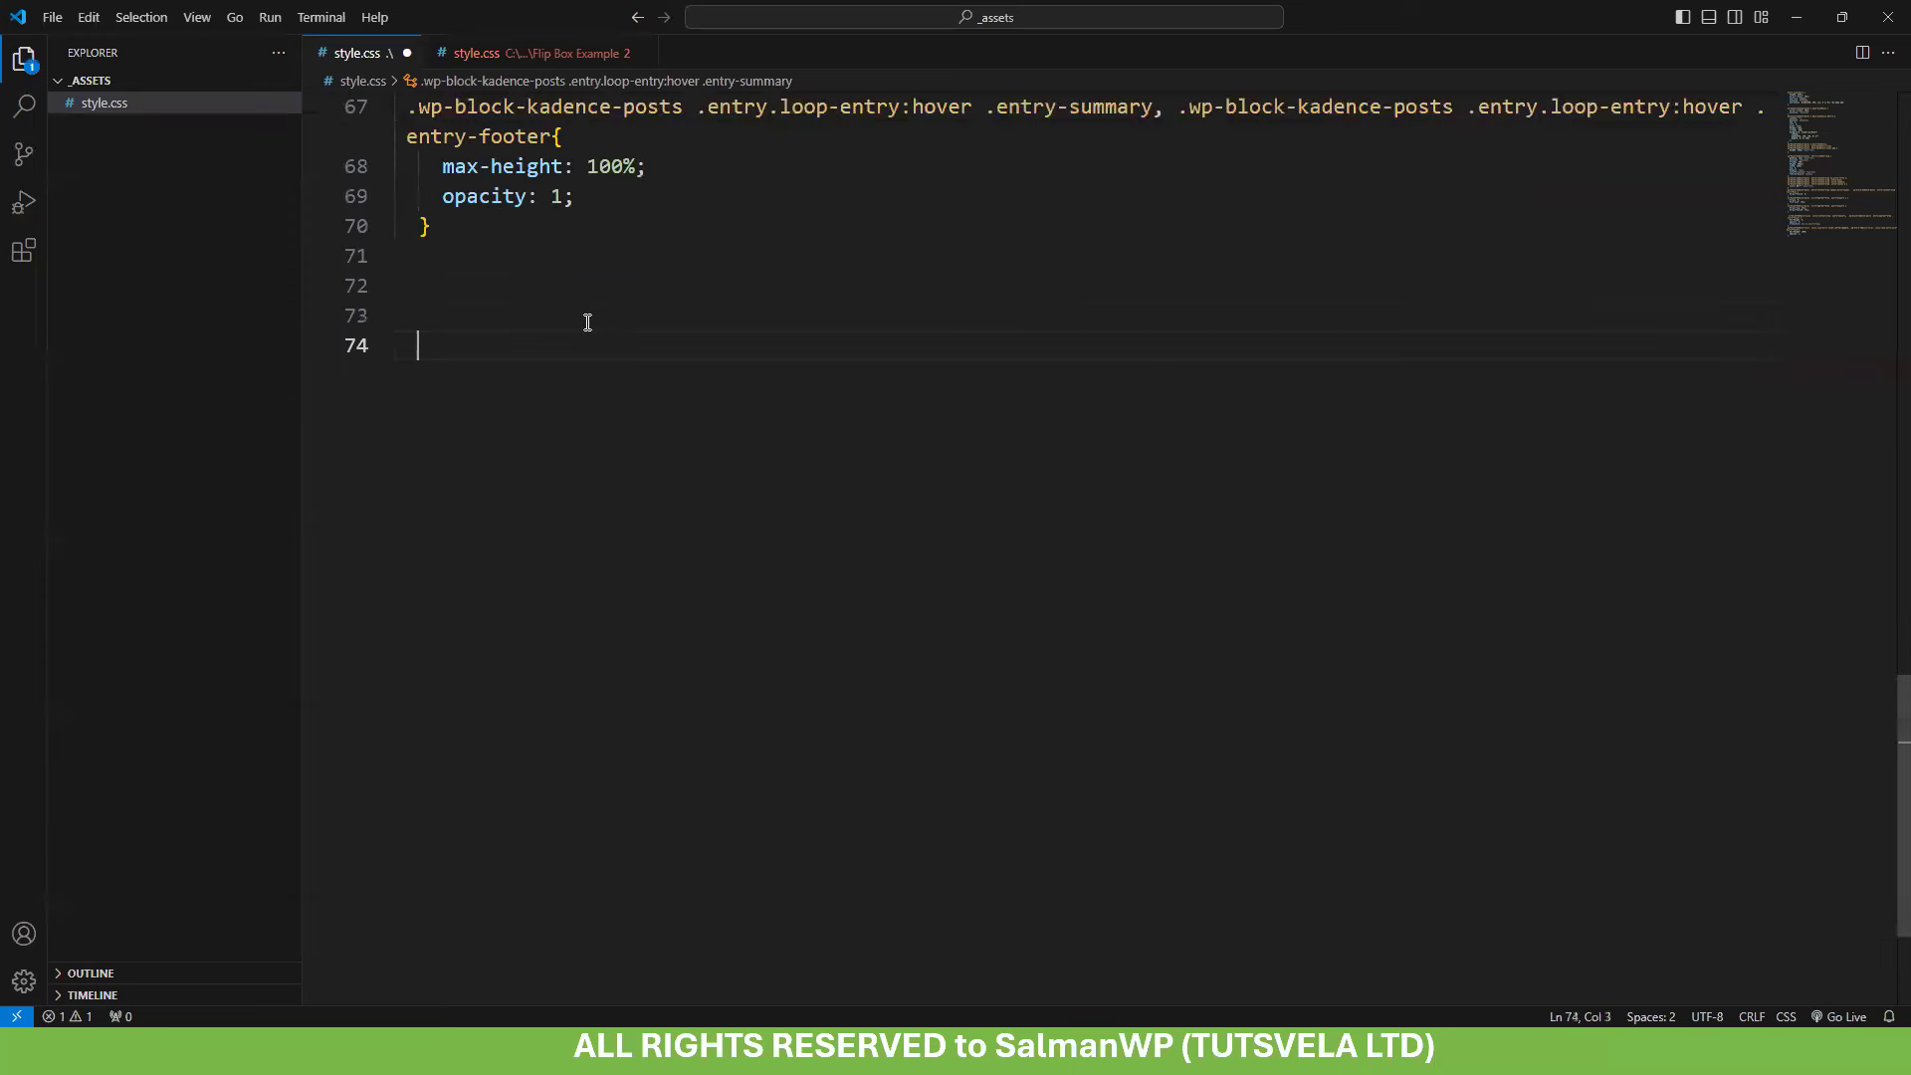
key("ctrl+v")
left_click(658, 52)
Wrap the nine pasted palette declarations in a :root { } rule
left_click(428, 313)
type(":root ")
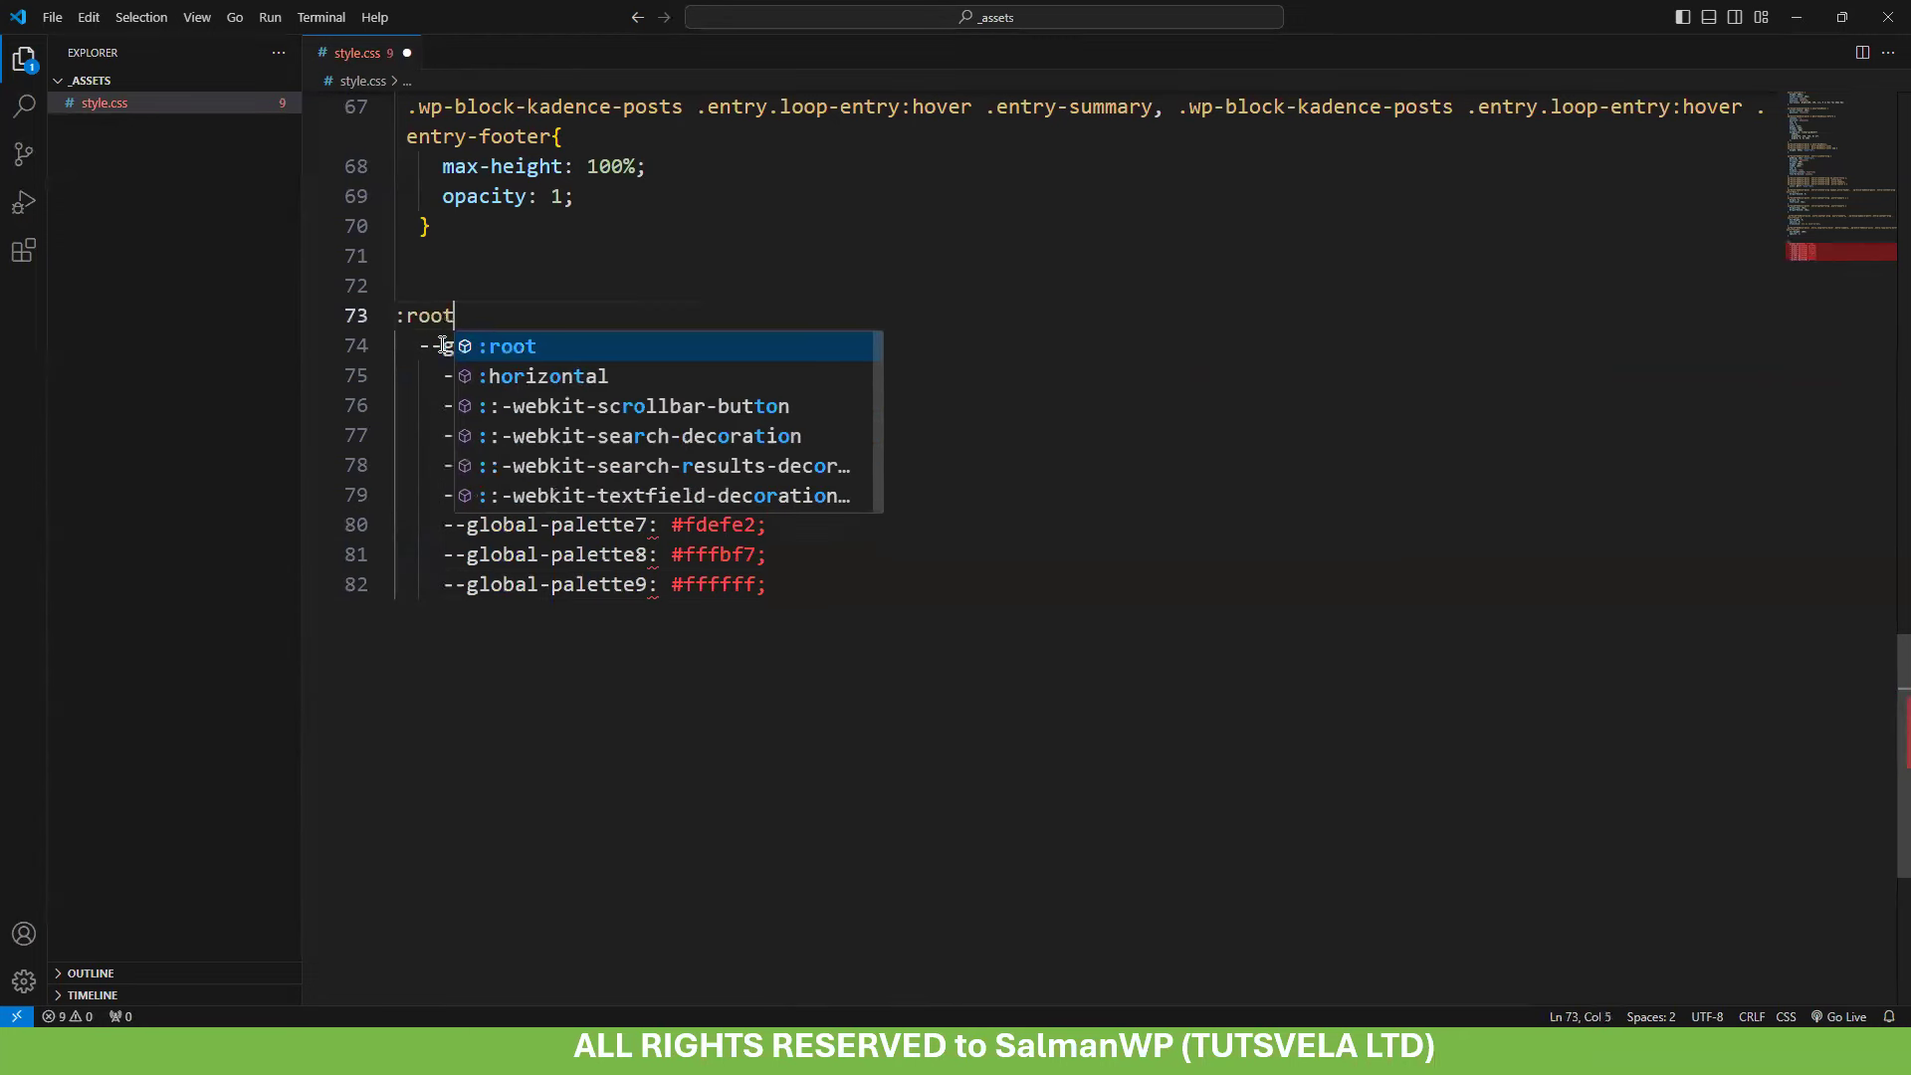
type("{")
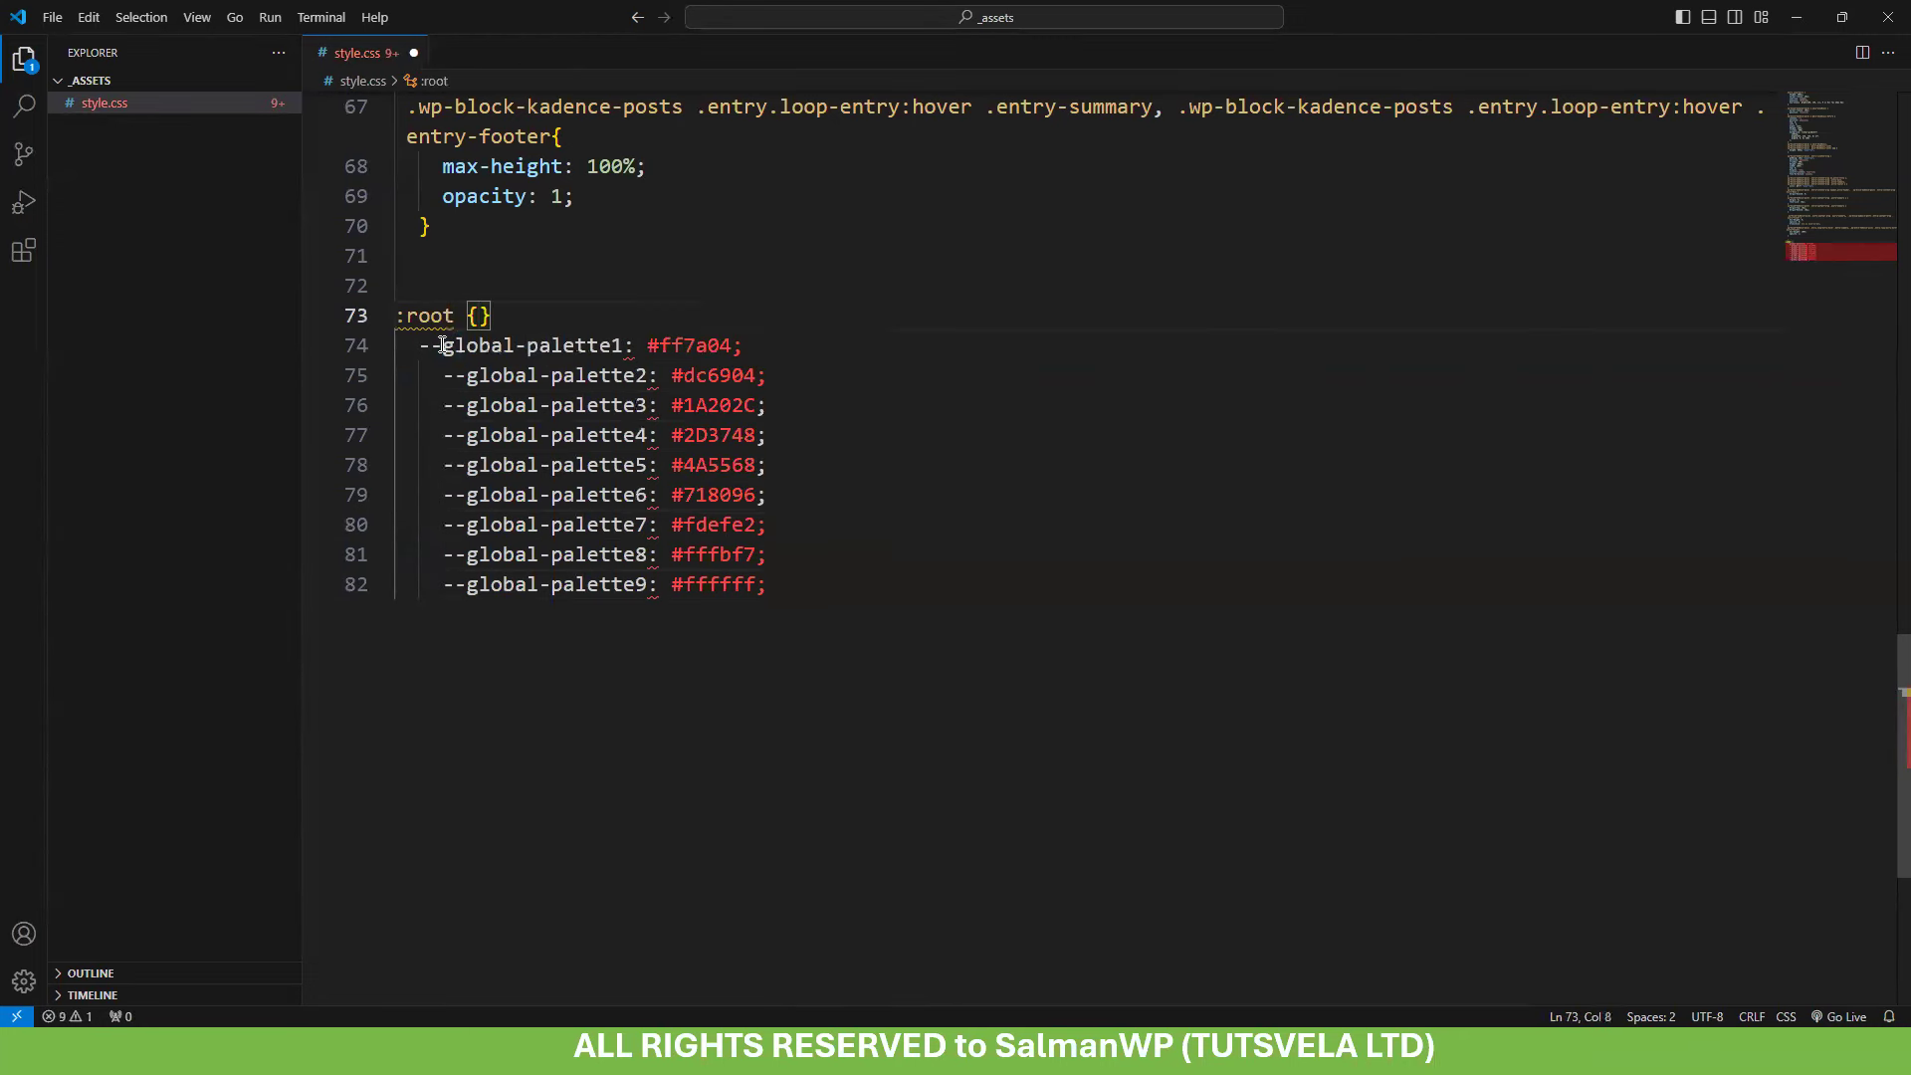
key("shift+Right")
key("BackSpace")
key("Return")
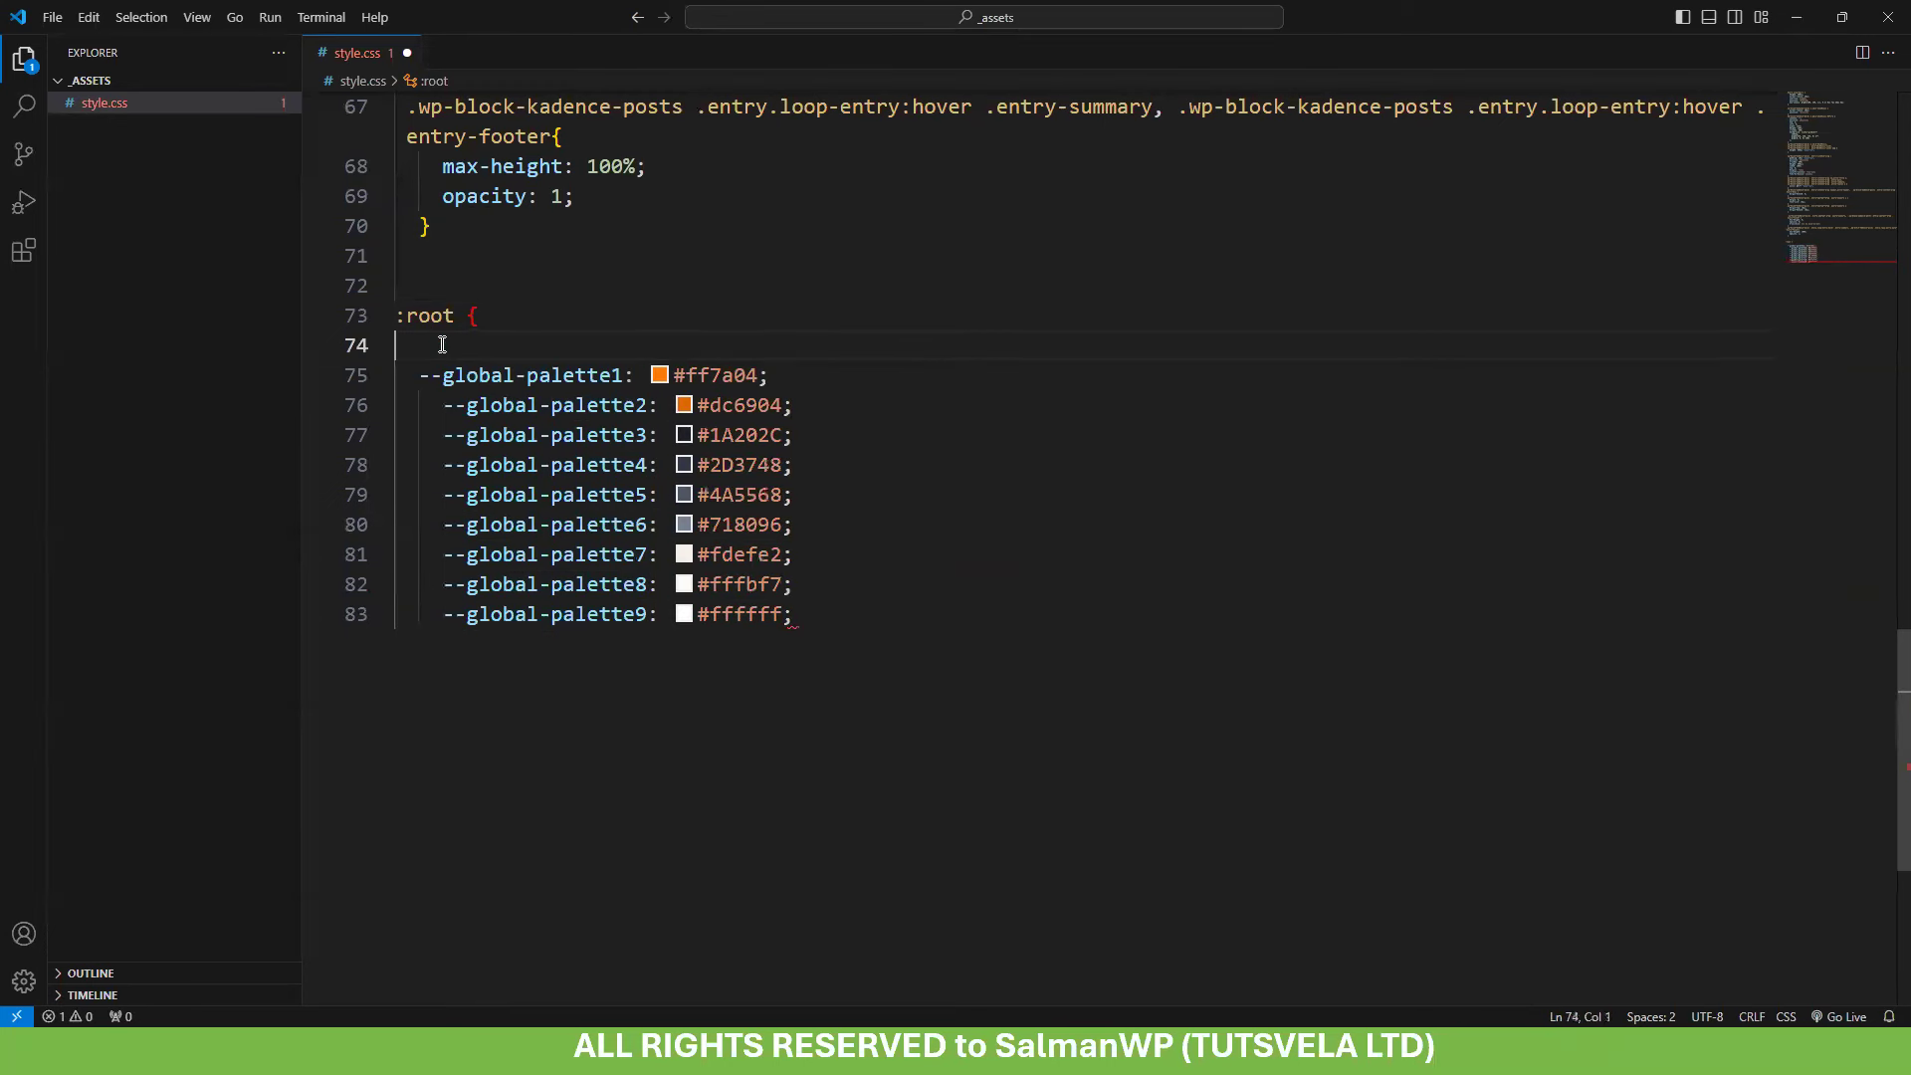
key("BackSpace")
left_click(480, 633)
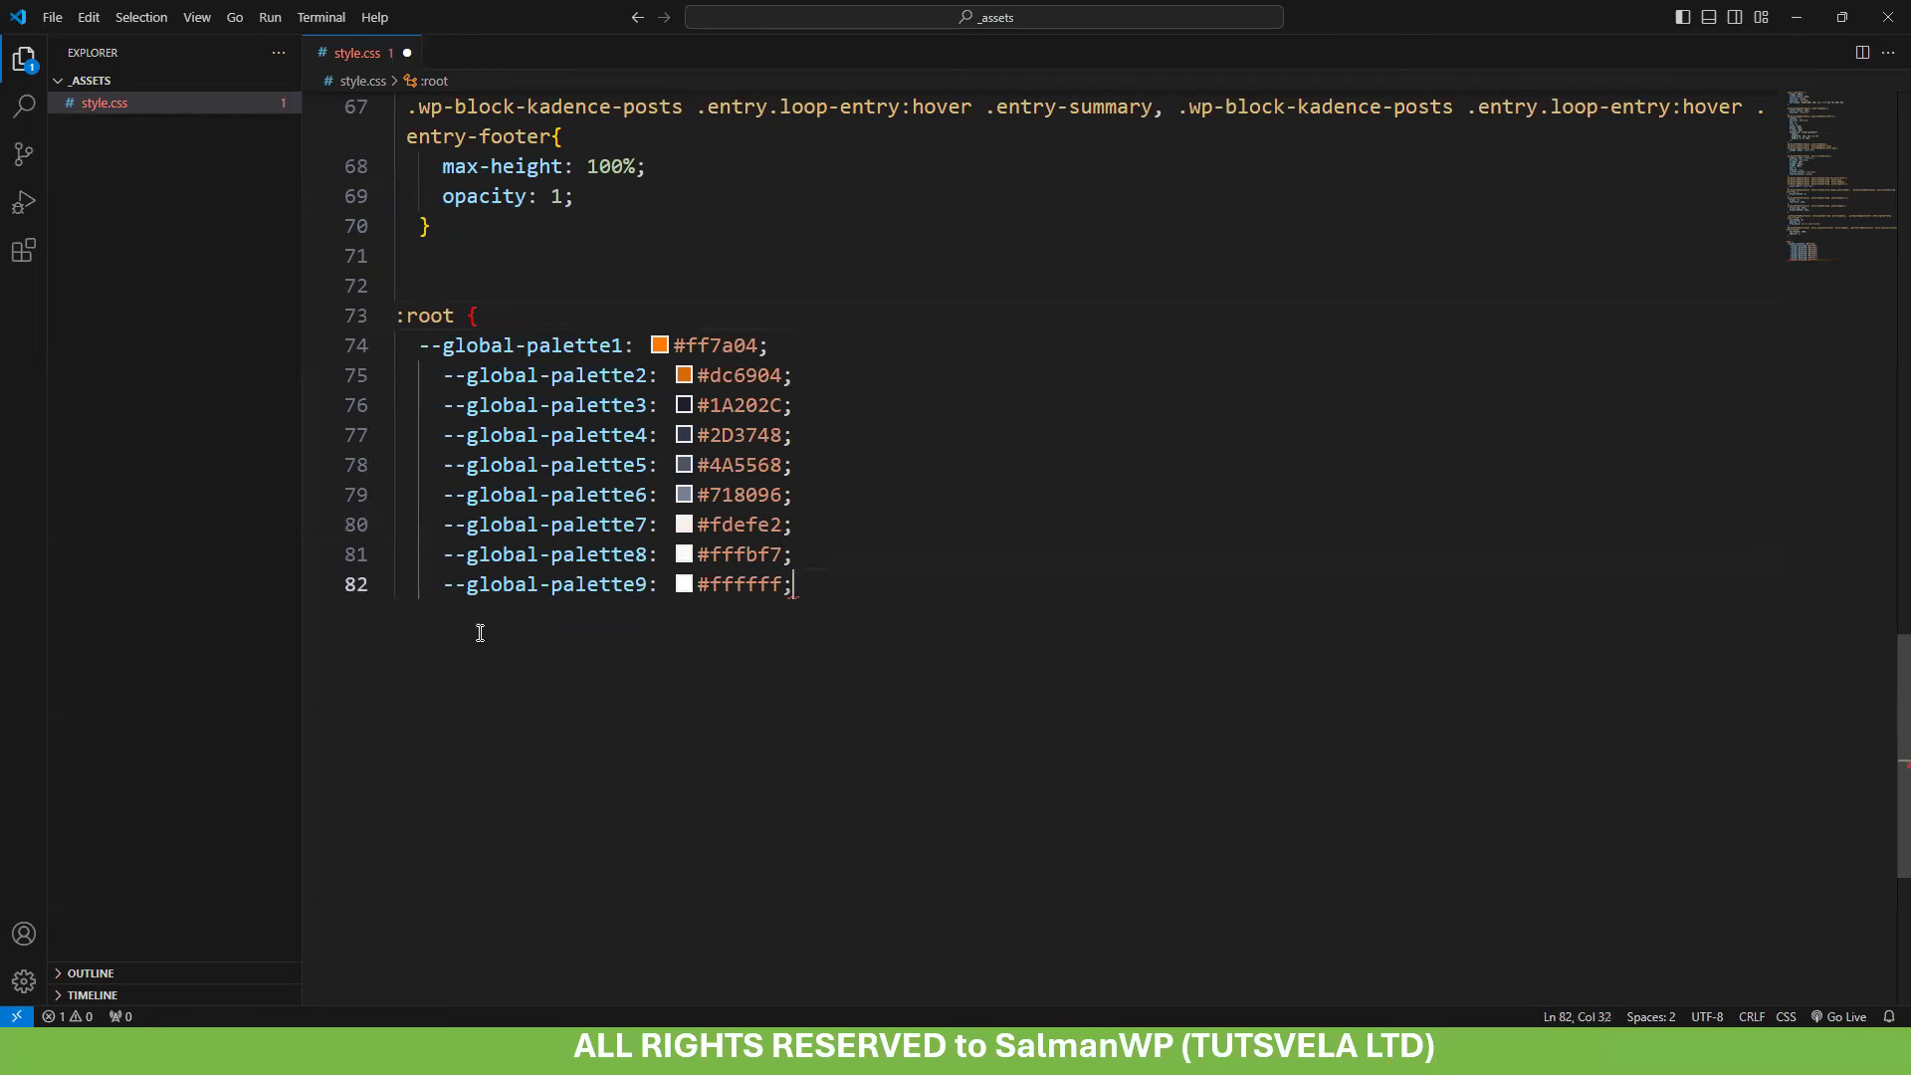
key("Return")
key("Return")
type("}")
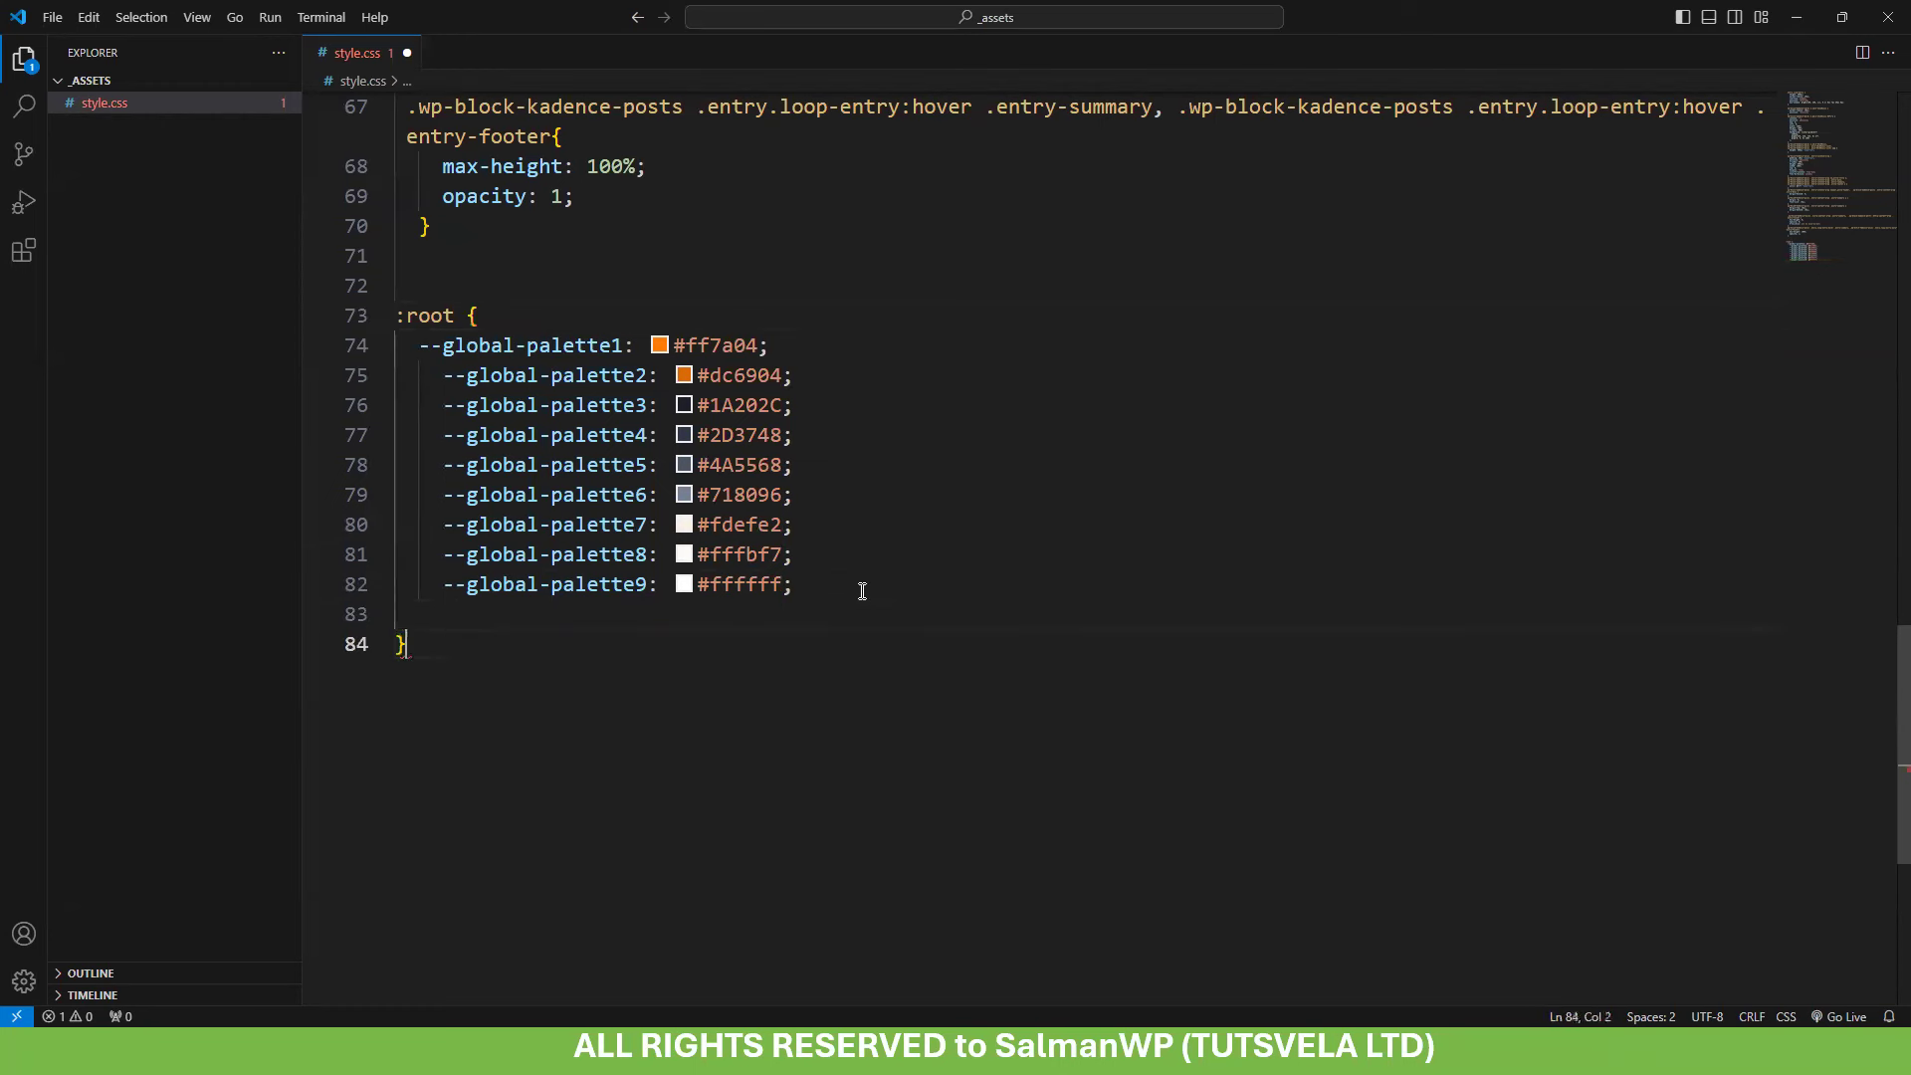
left_click_drag(421, 342, 734, 682)
left_click(724, 555)
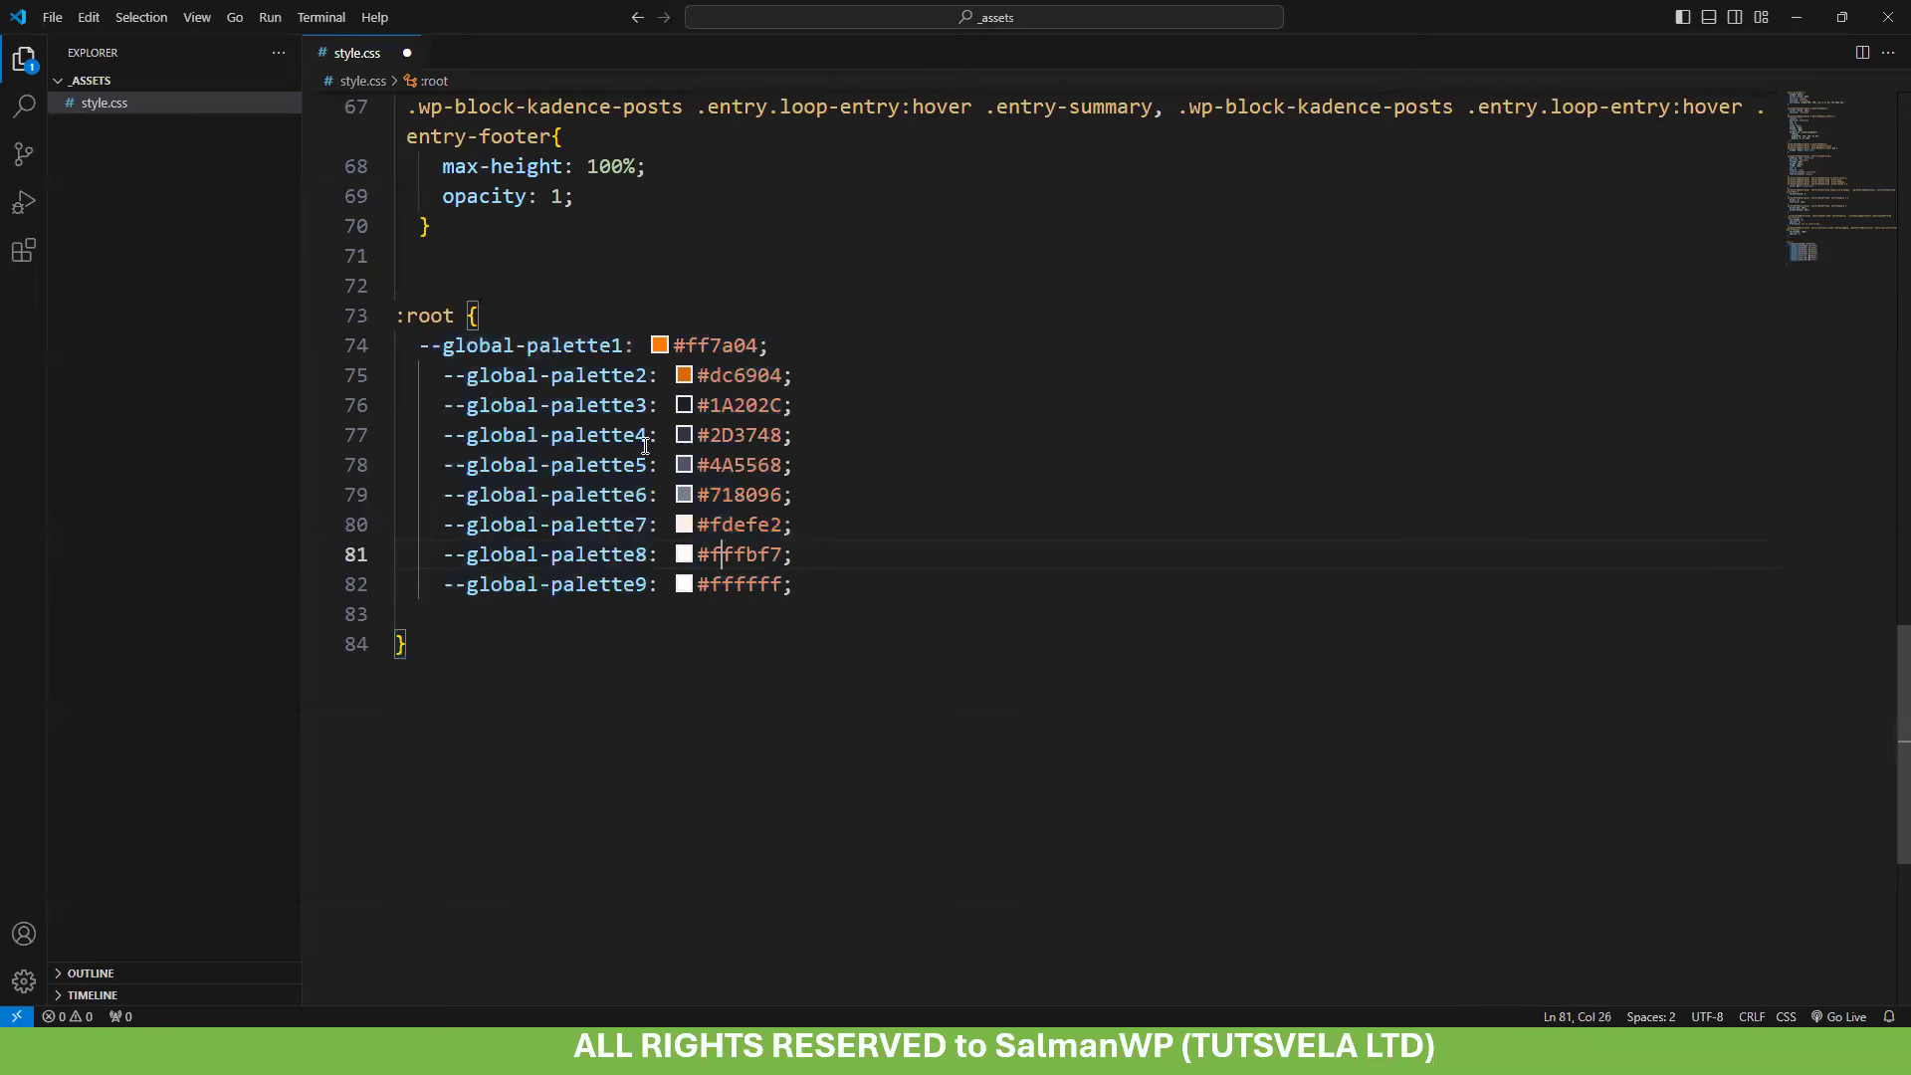
double_click(528, 348)
left_click_drag(418, 348, 622, 345)
Minimize VS Code, then close the DevTools window and the HTML Color Codes page in the browser
left_click(1794, 20)
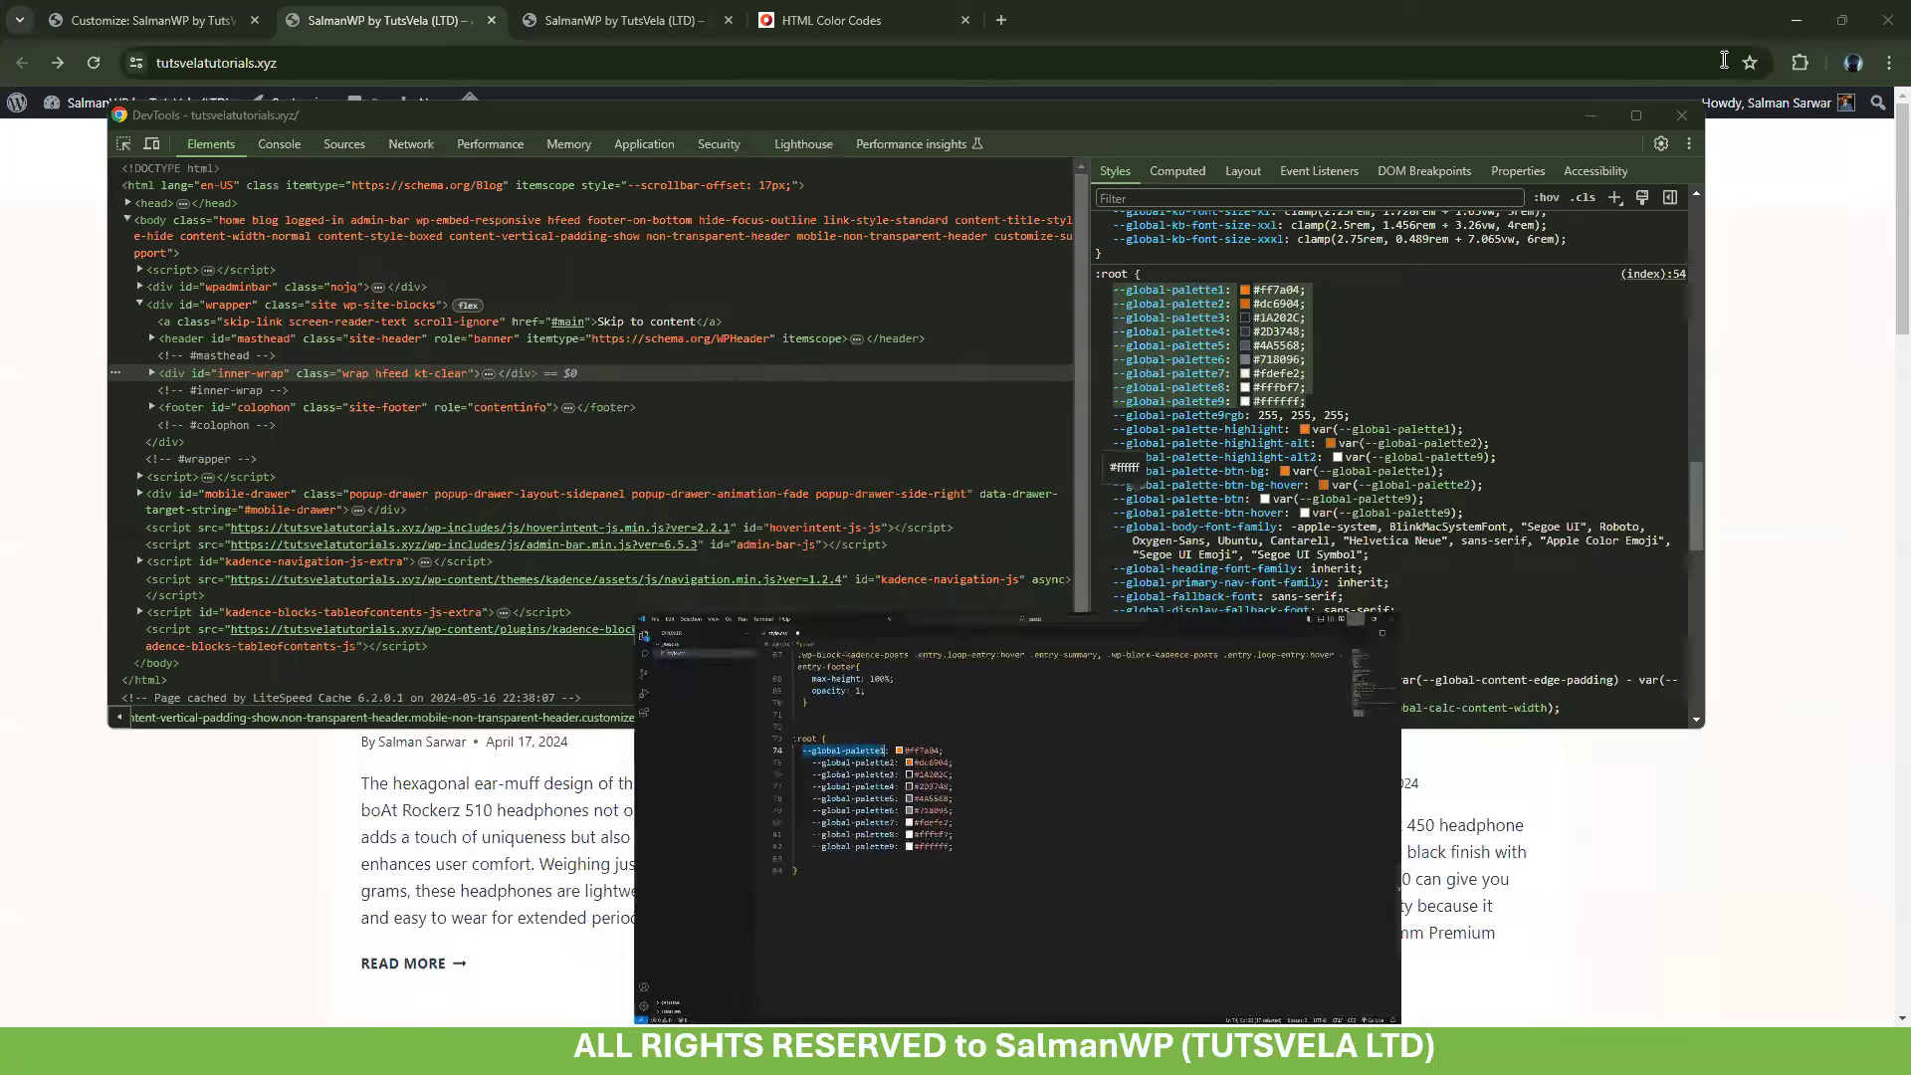
left_click(1678, 116)
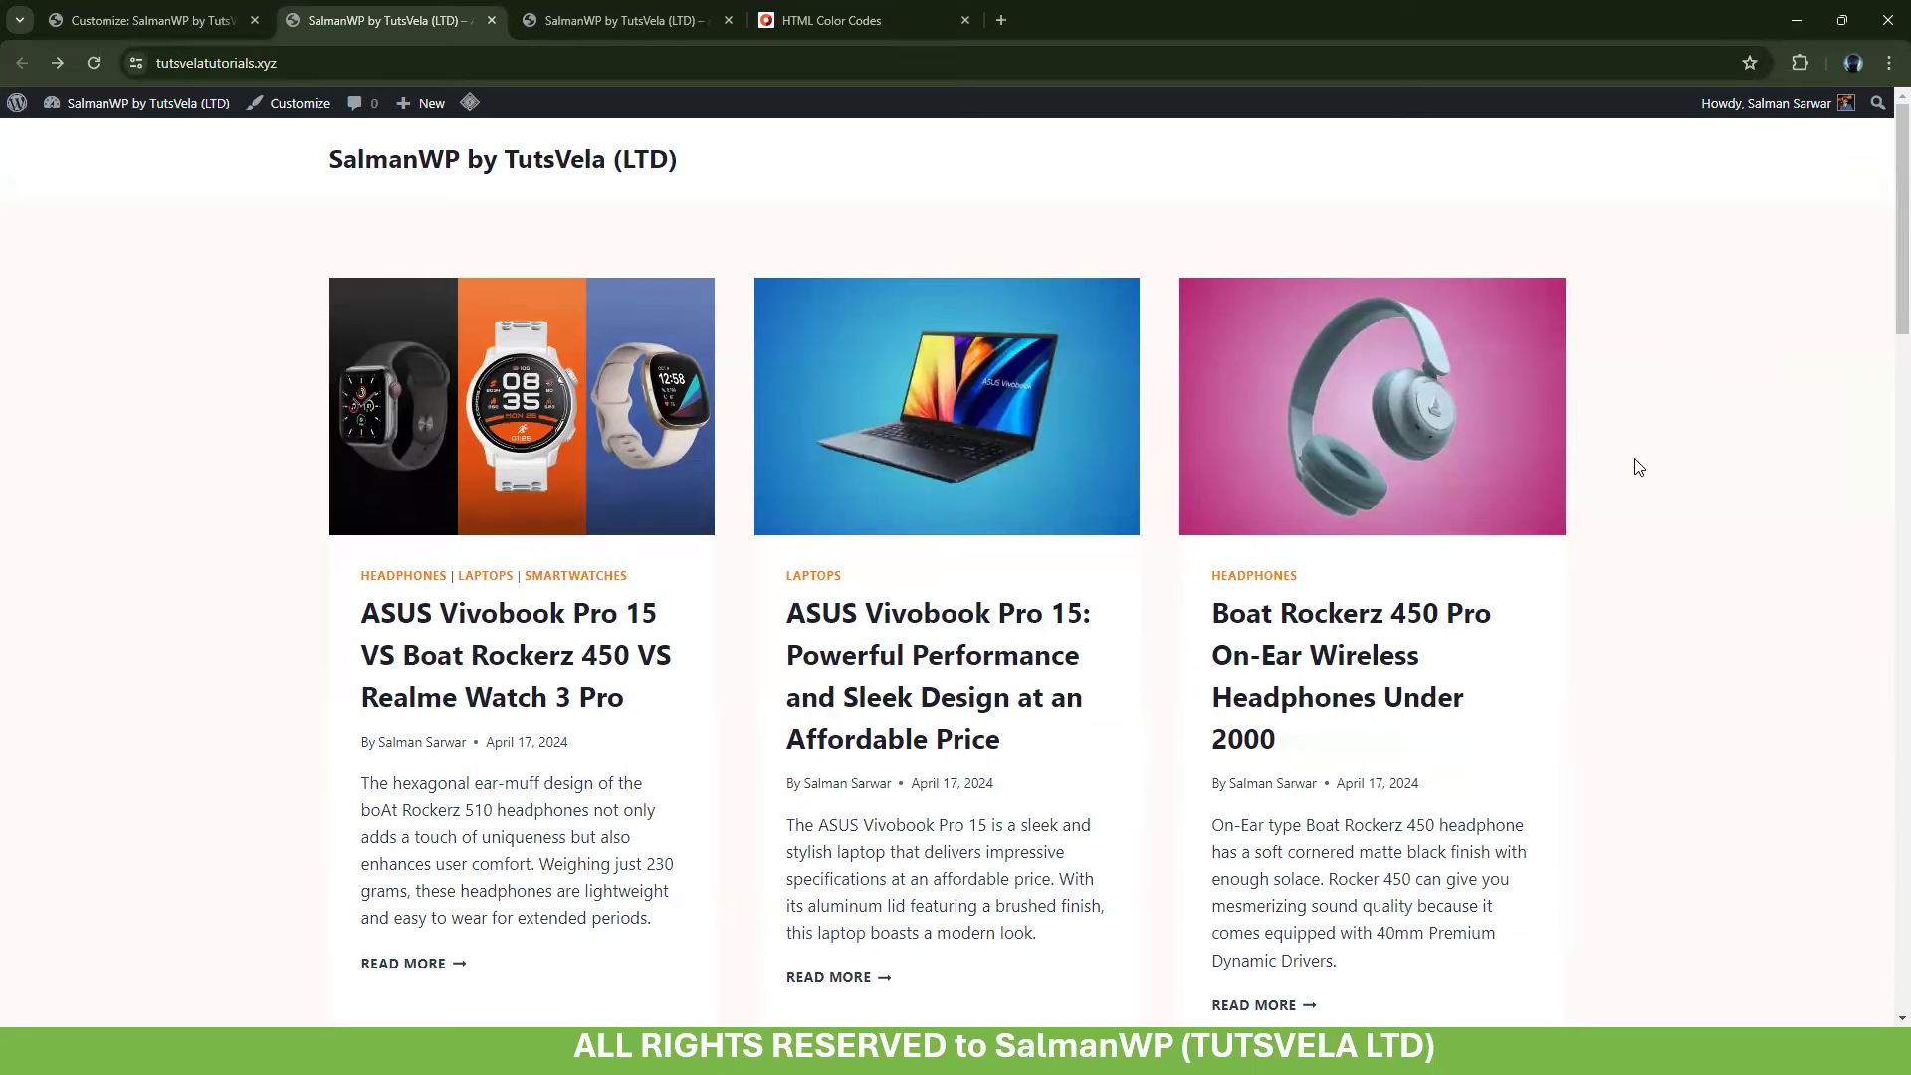
left_click(965, 20)
Leave the theme customizer for the Pages list and open the Home draft in the block editor
left_click(217, 25)
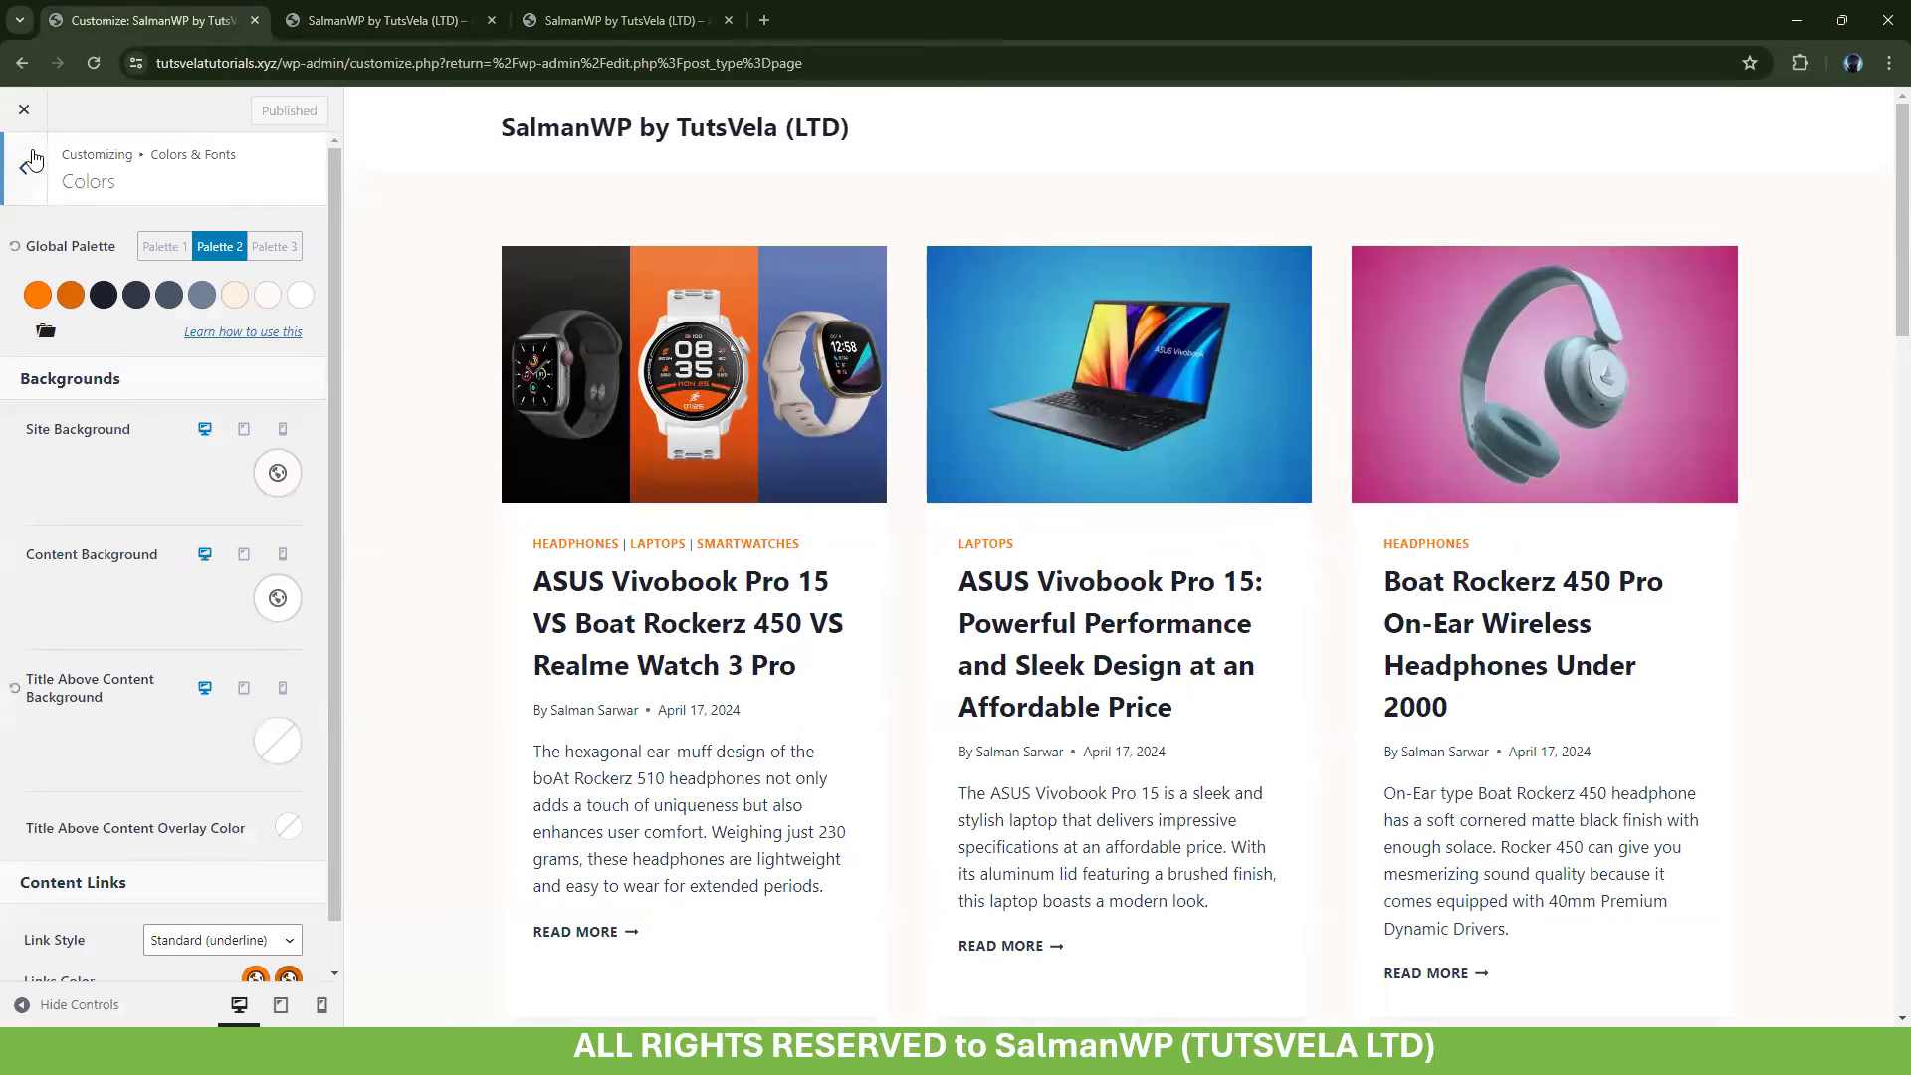
left_click(25, 114)
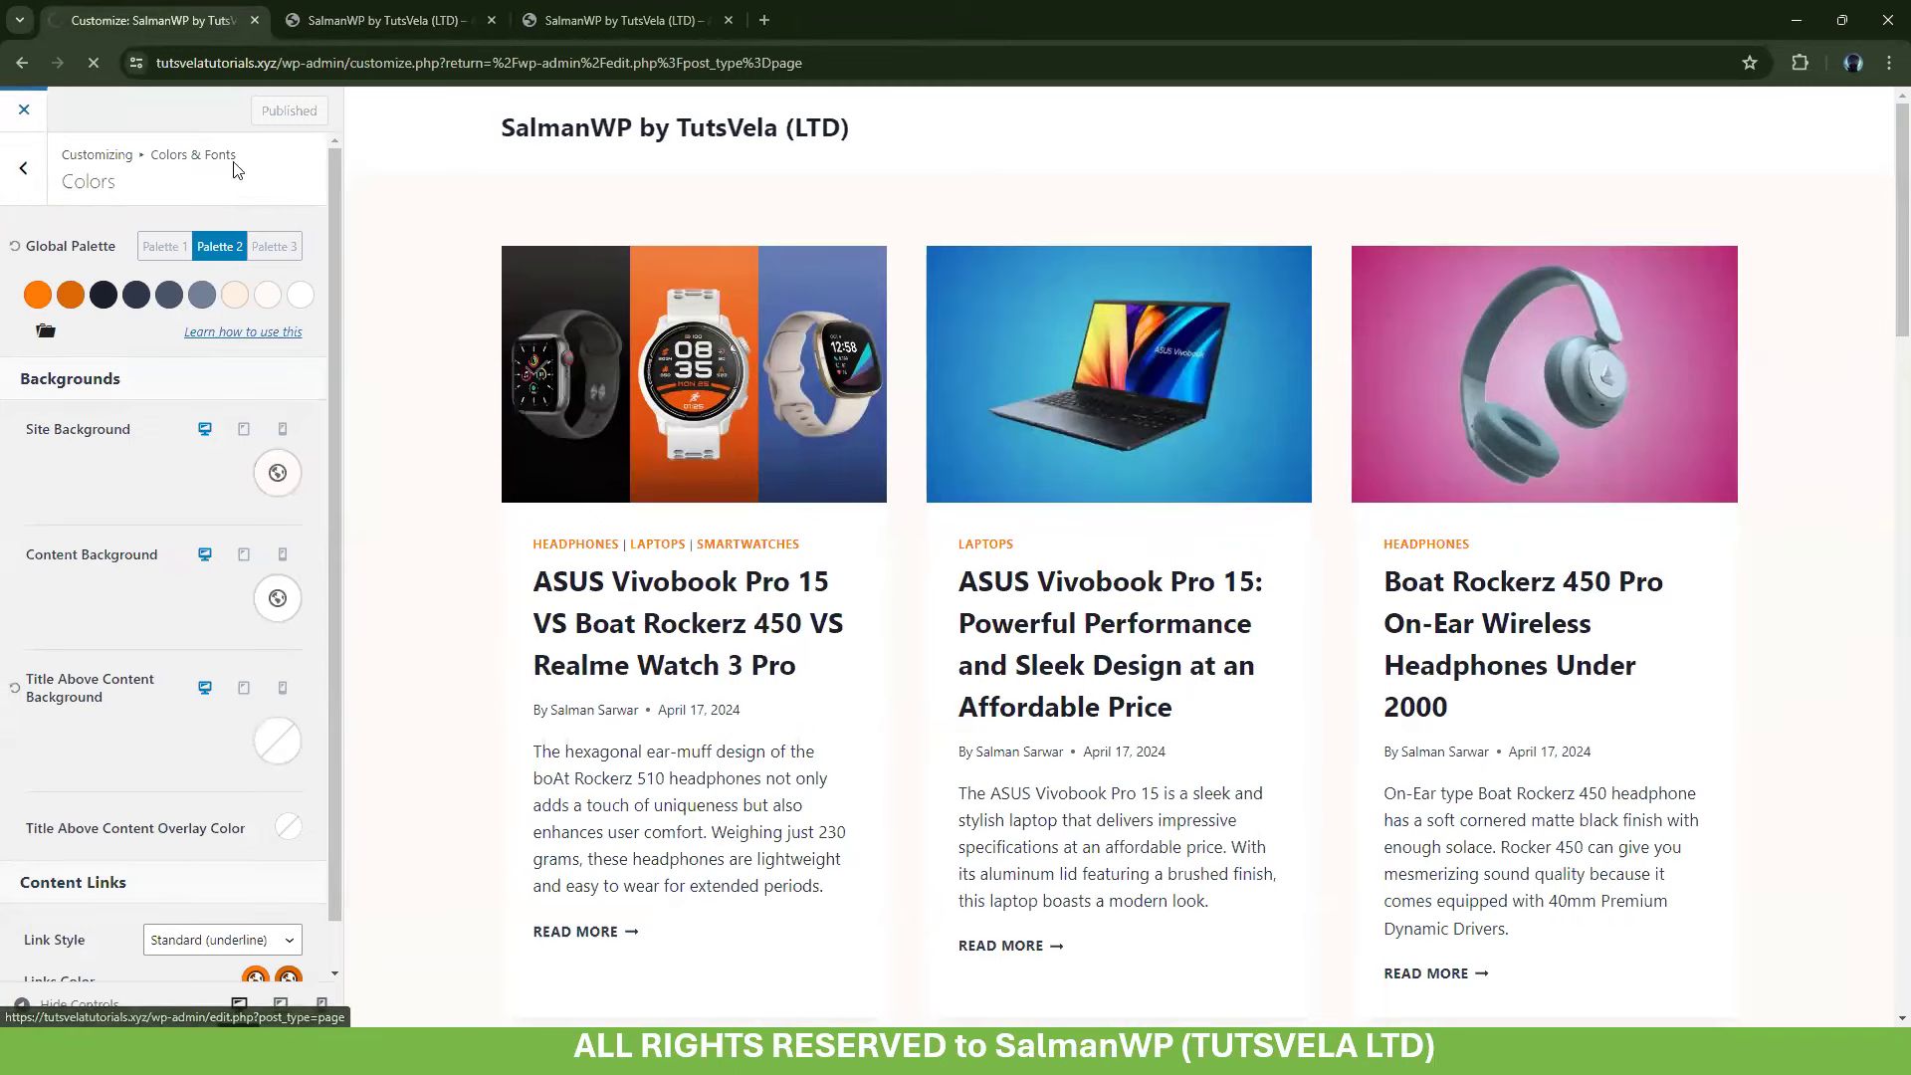
left_click(359, 20)
left_click(207, 36)
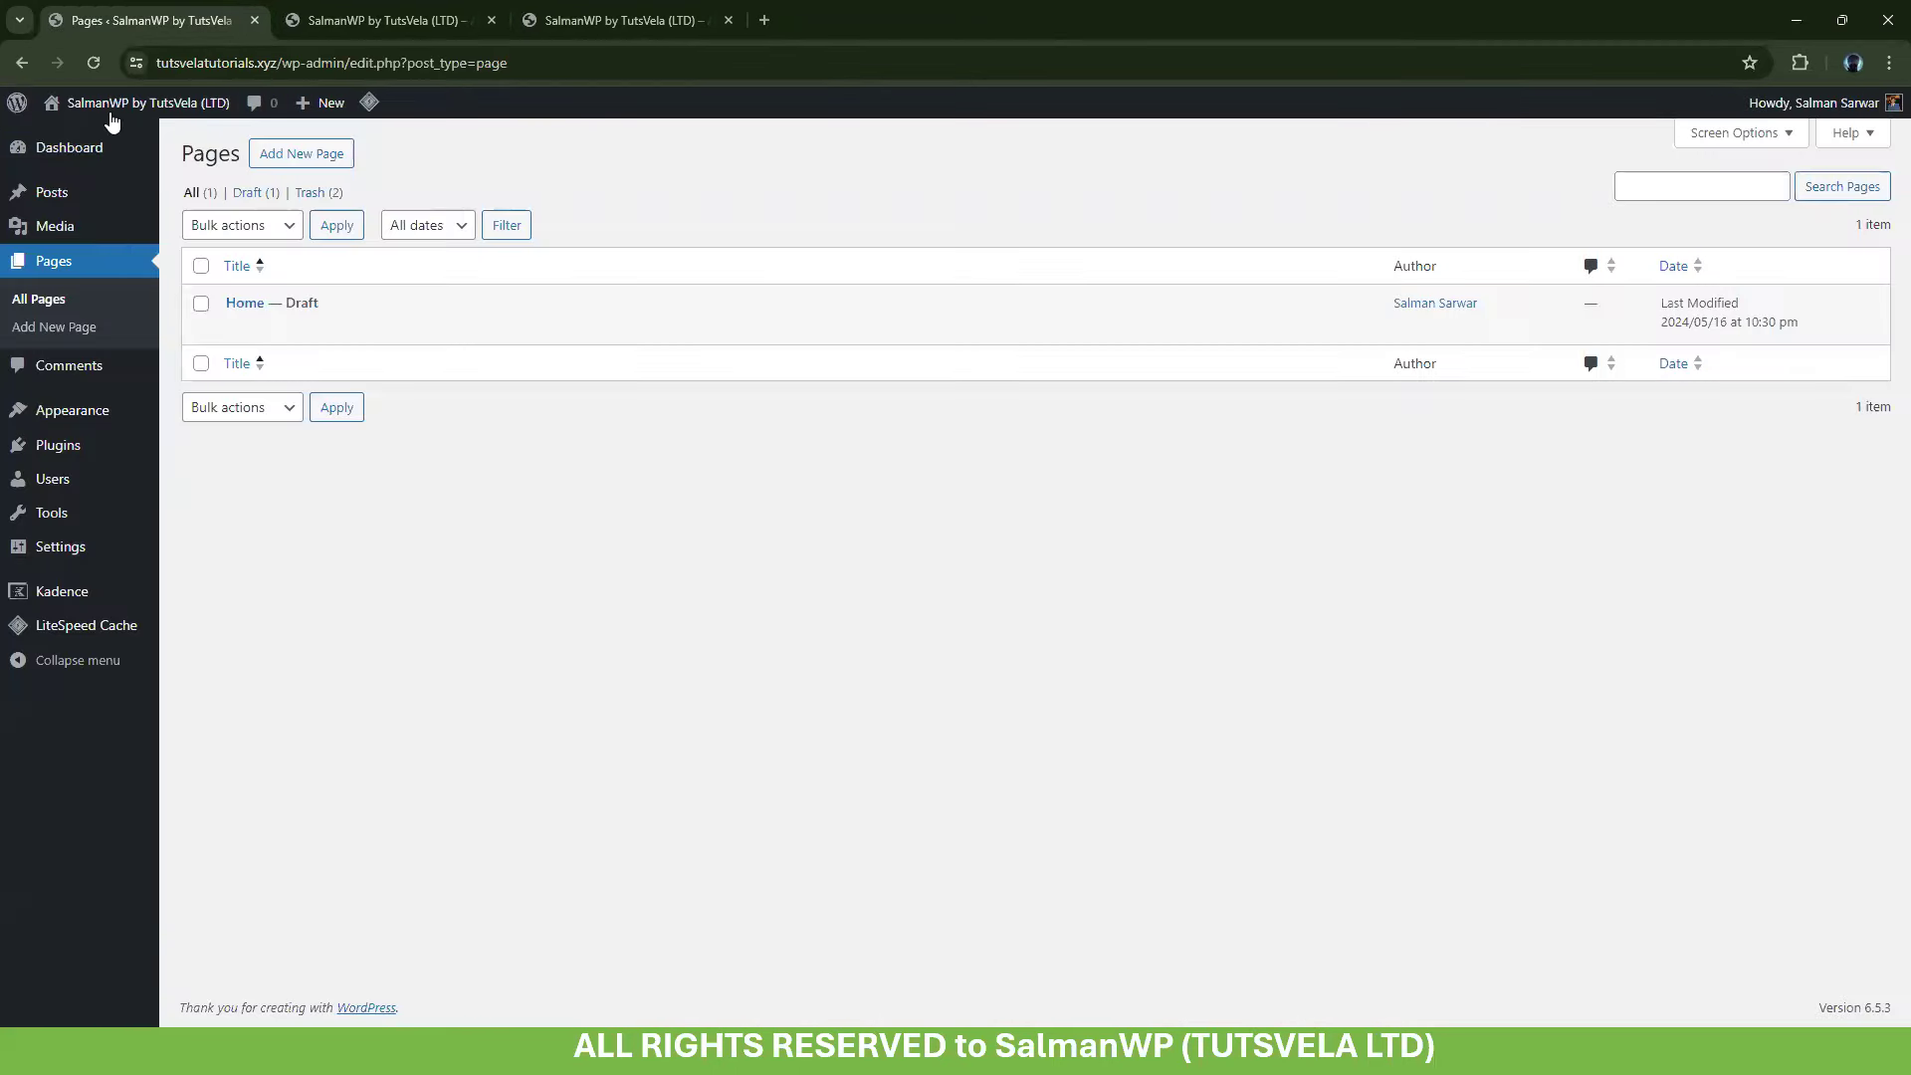
left_click(235, 328)
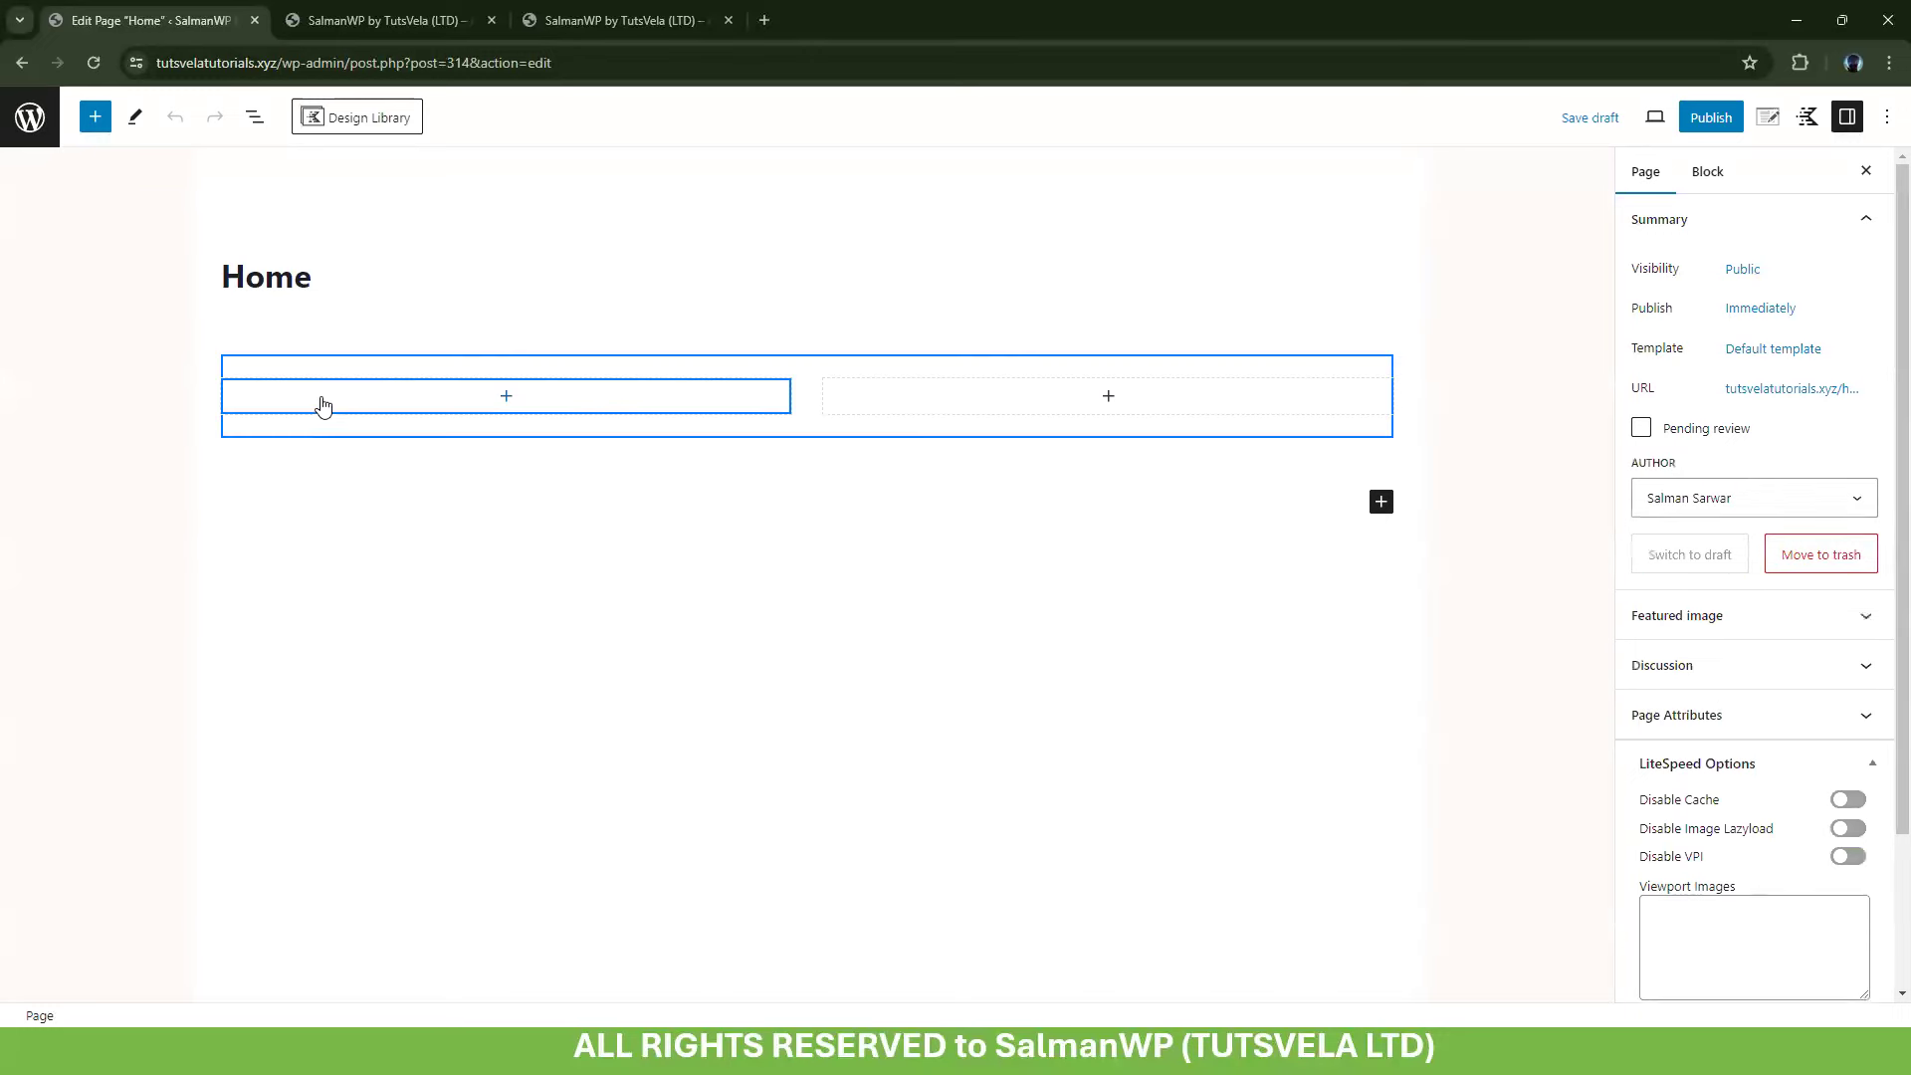
Insert a Text (Adv) block in the first column of the Home page's row and enter "THIS IS MY TEXT"
left_click(542, 410)
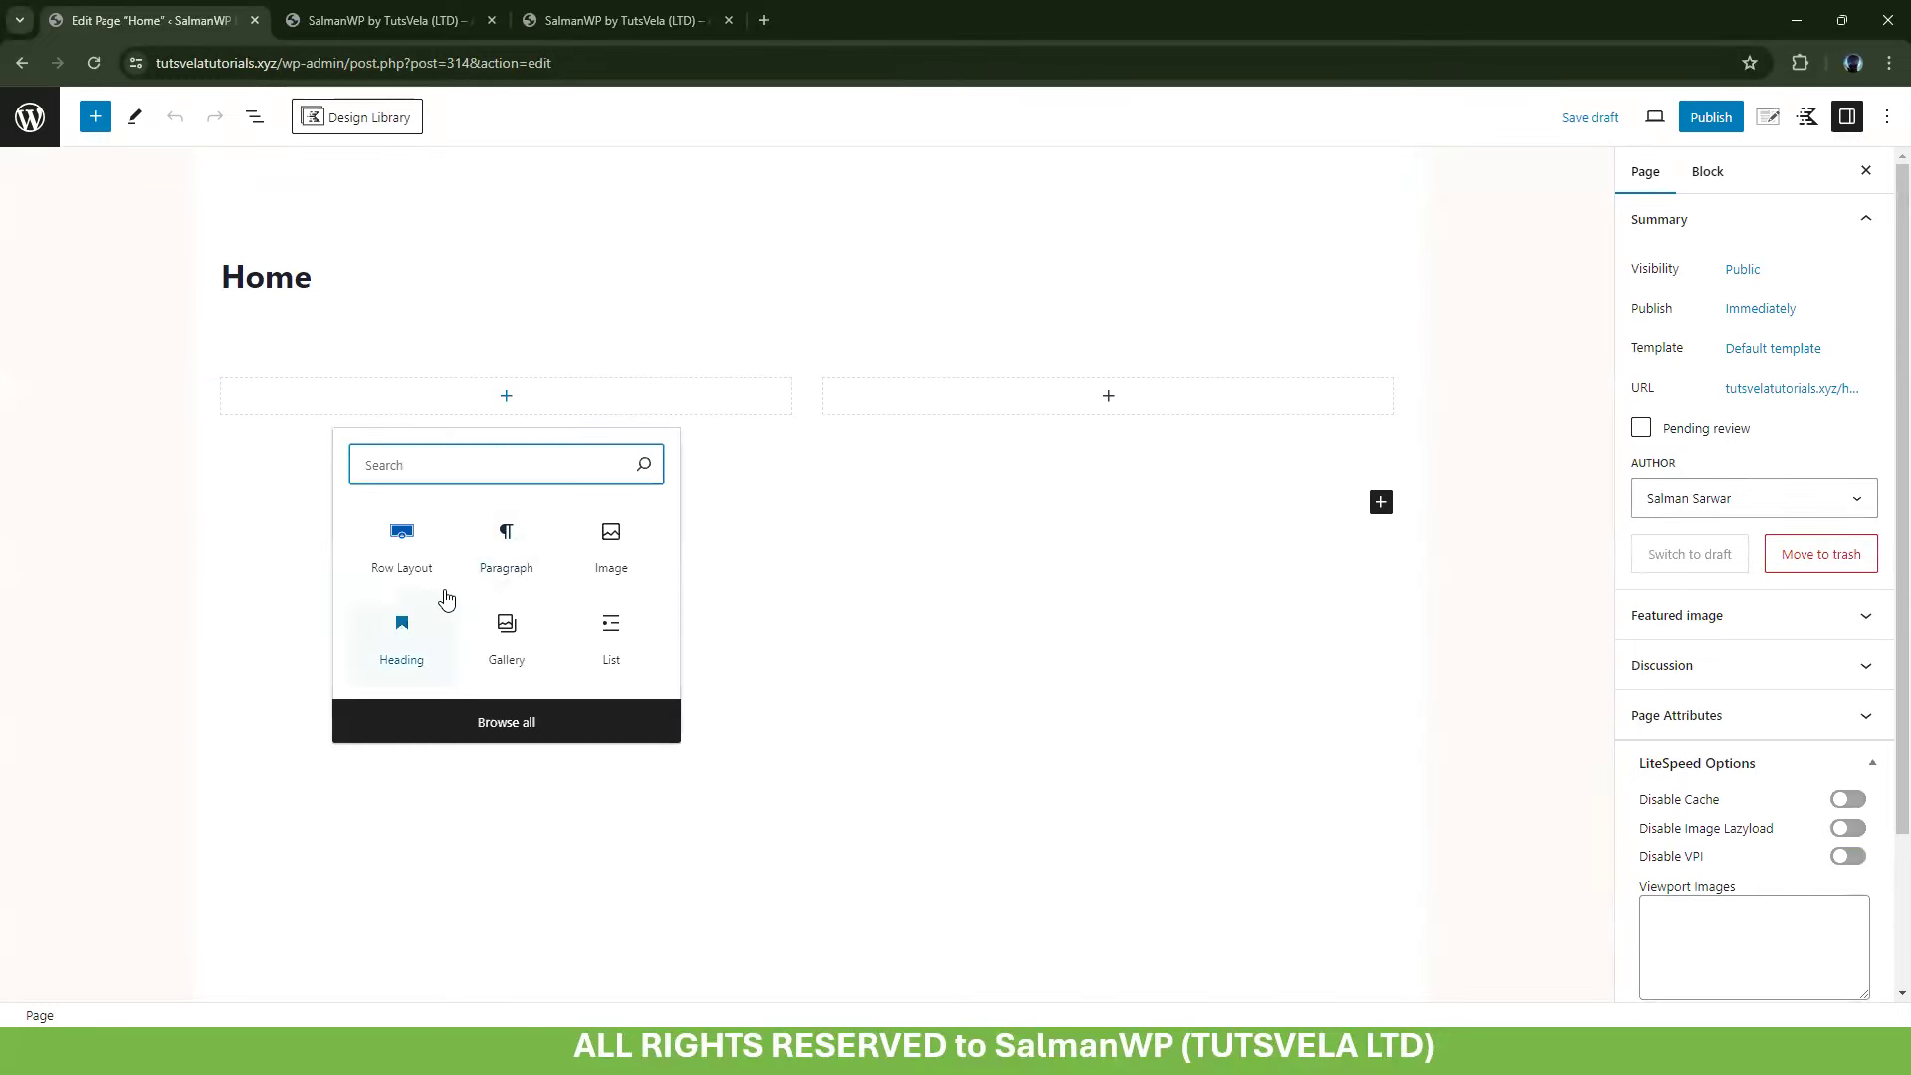
type("tex")
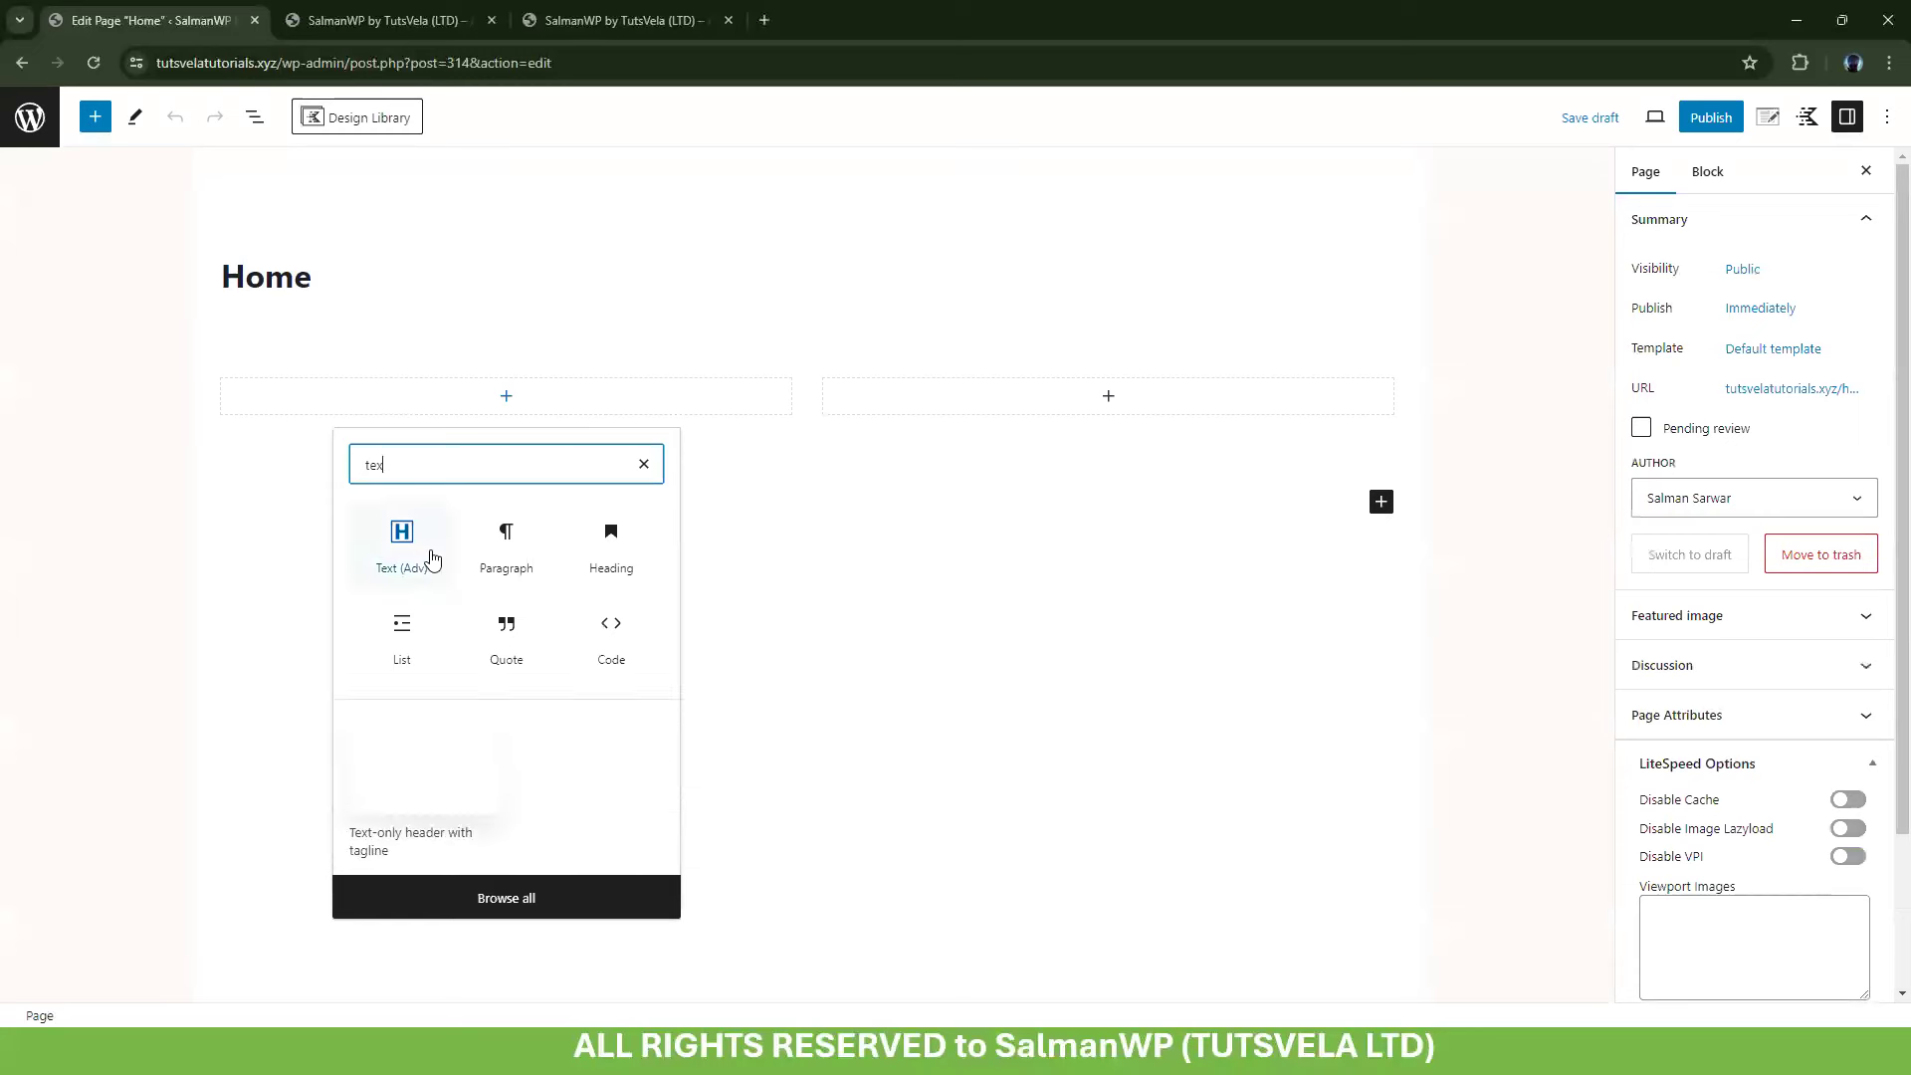
left_click(429, 555)
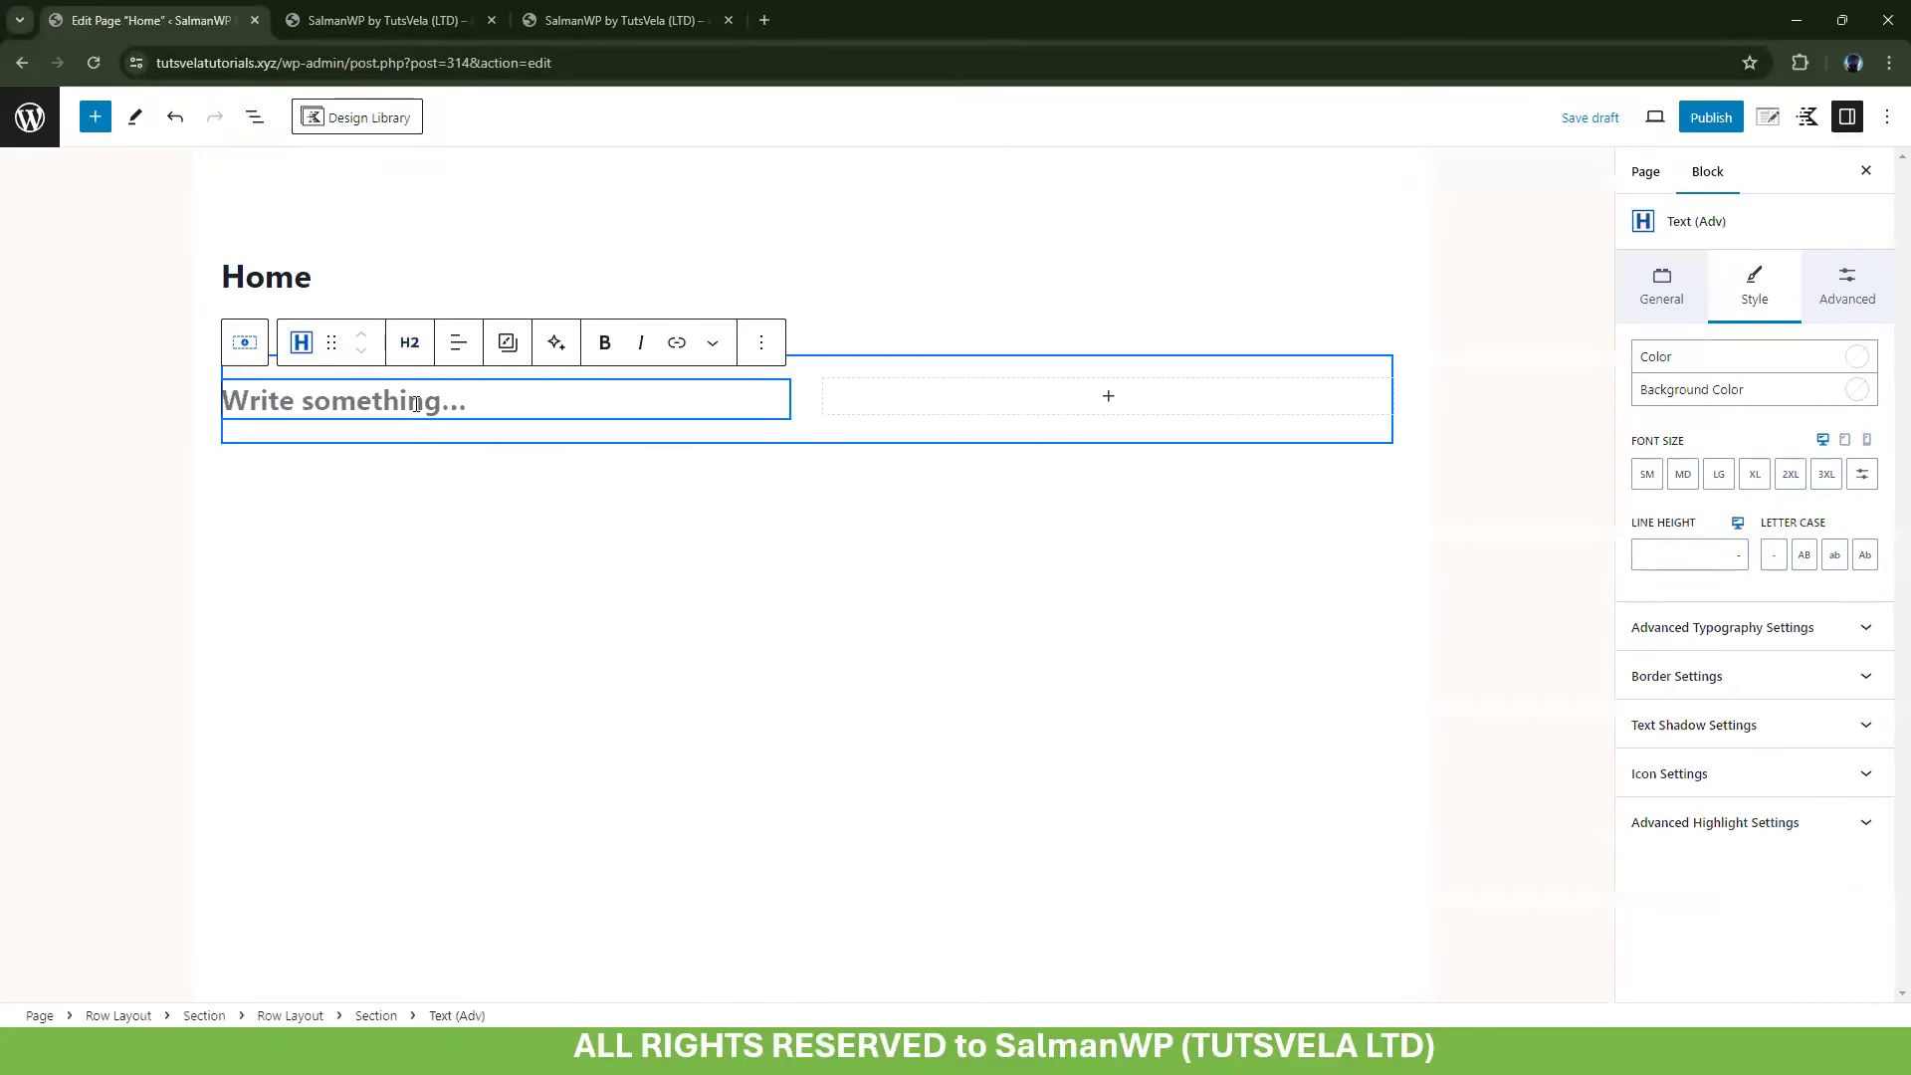
type("THIS IS ")
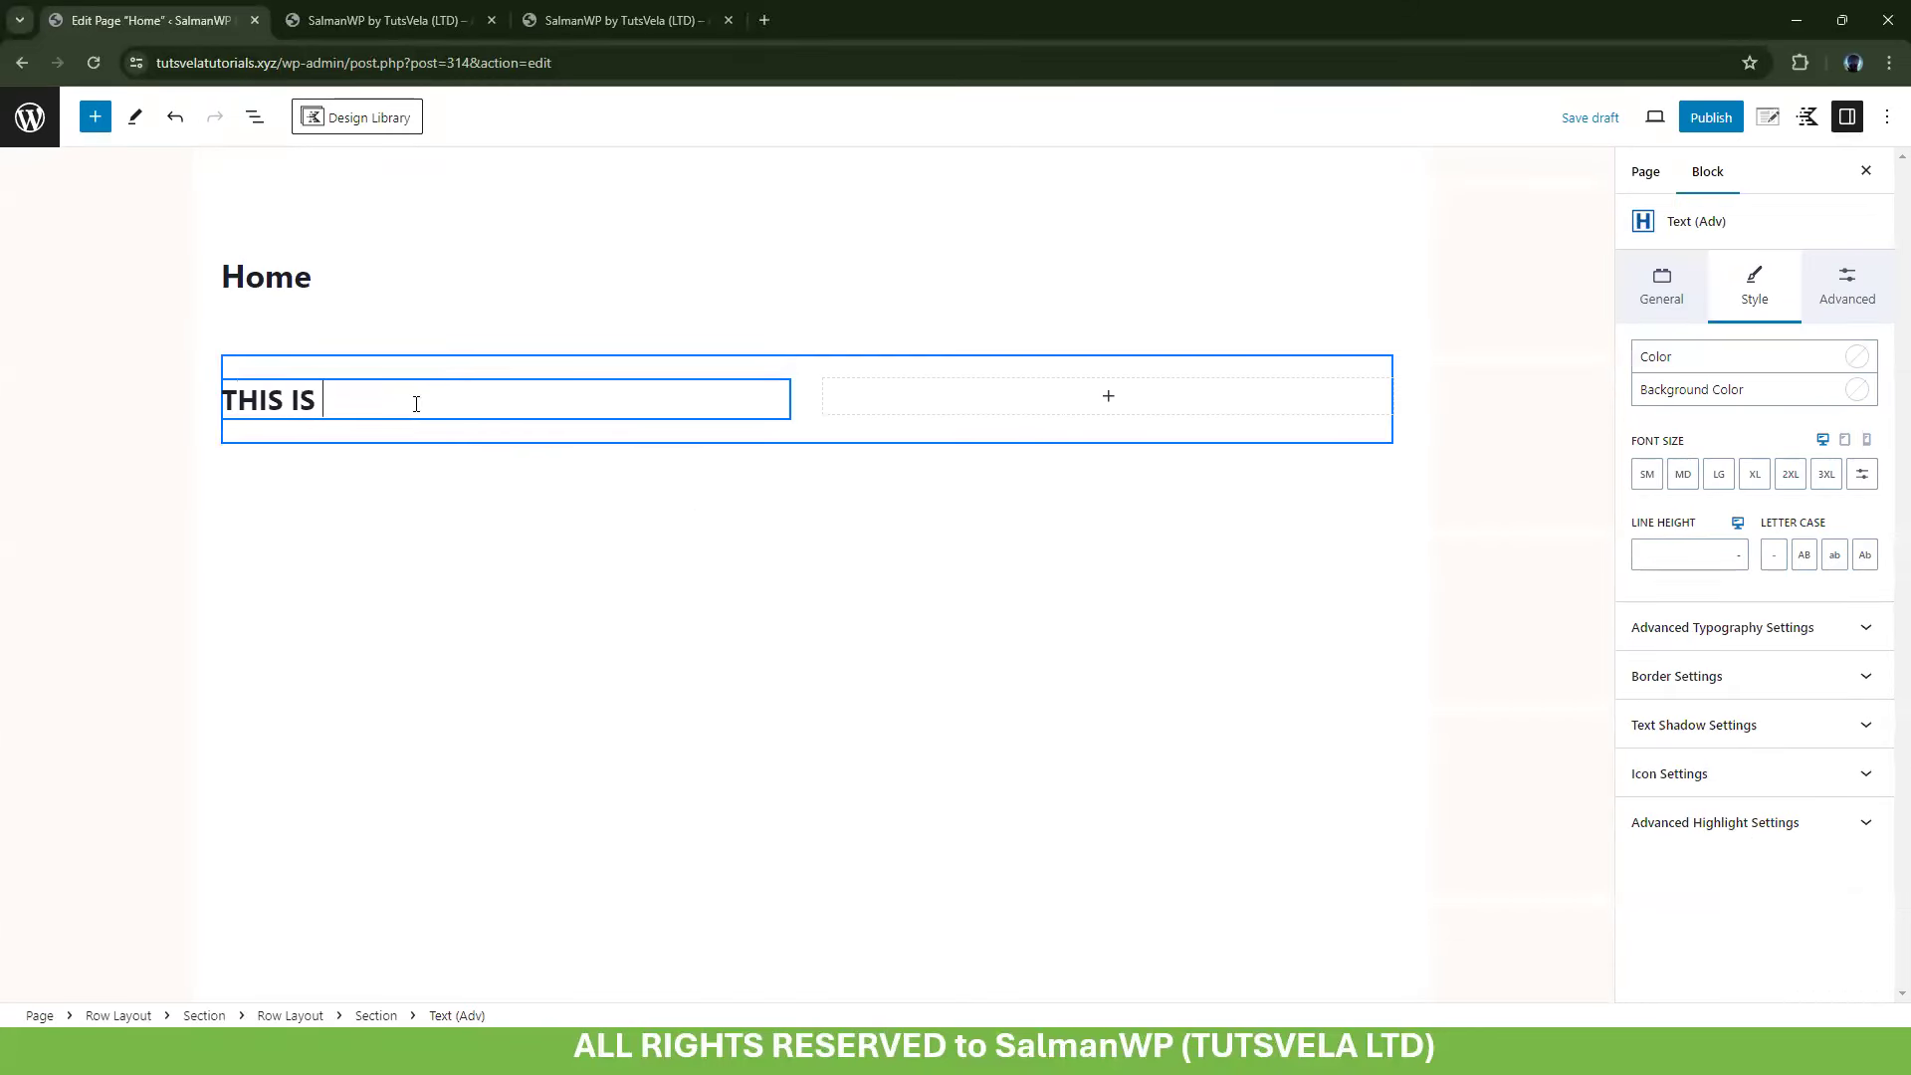
type("MY TEXT")
Set the font size of the "THIS IS MY TEXT" block to 3XL
key("ctrl+a")
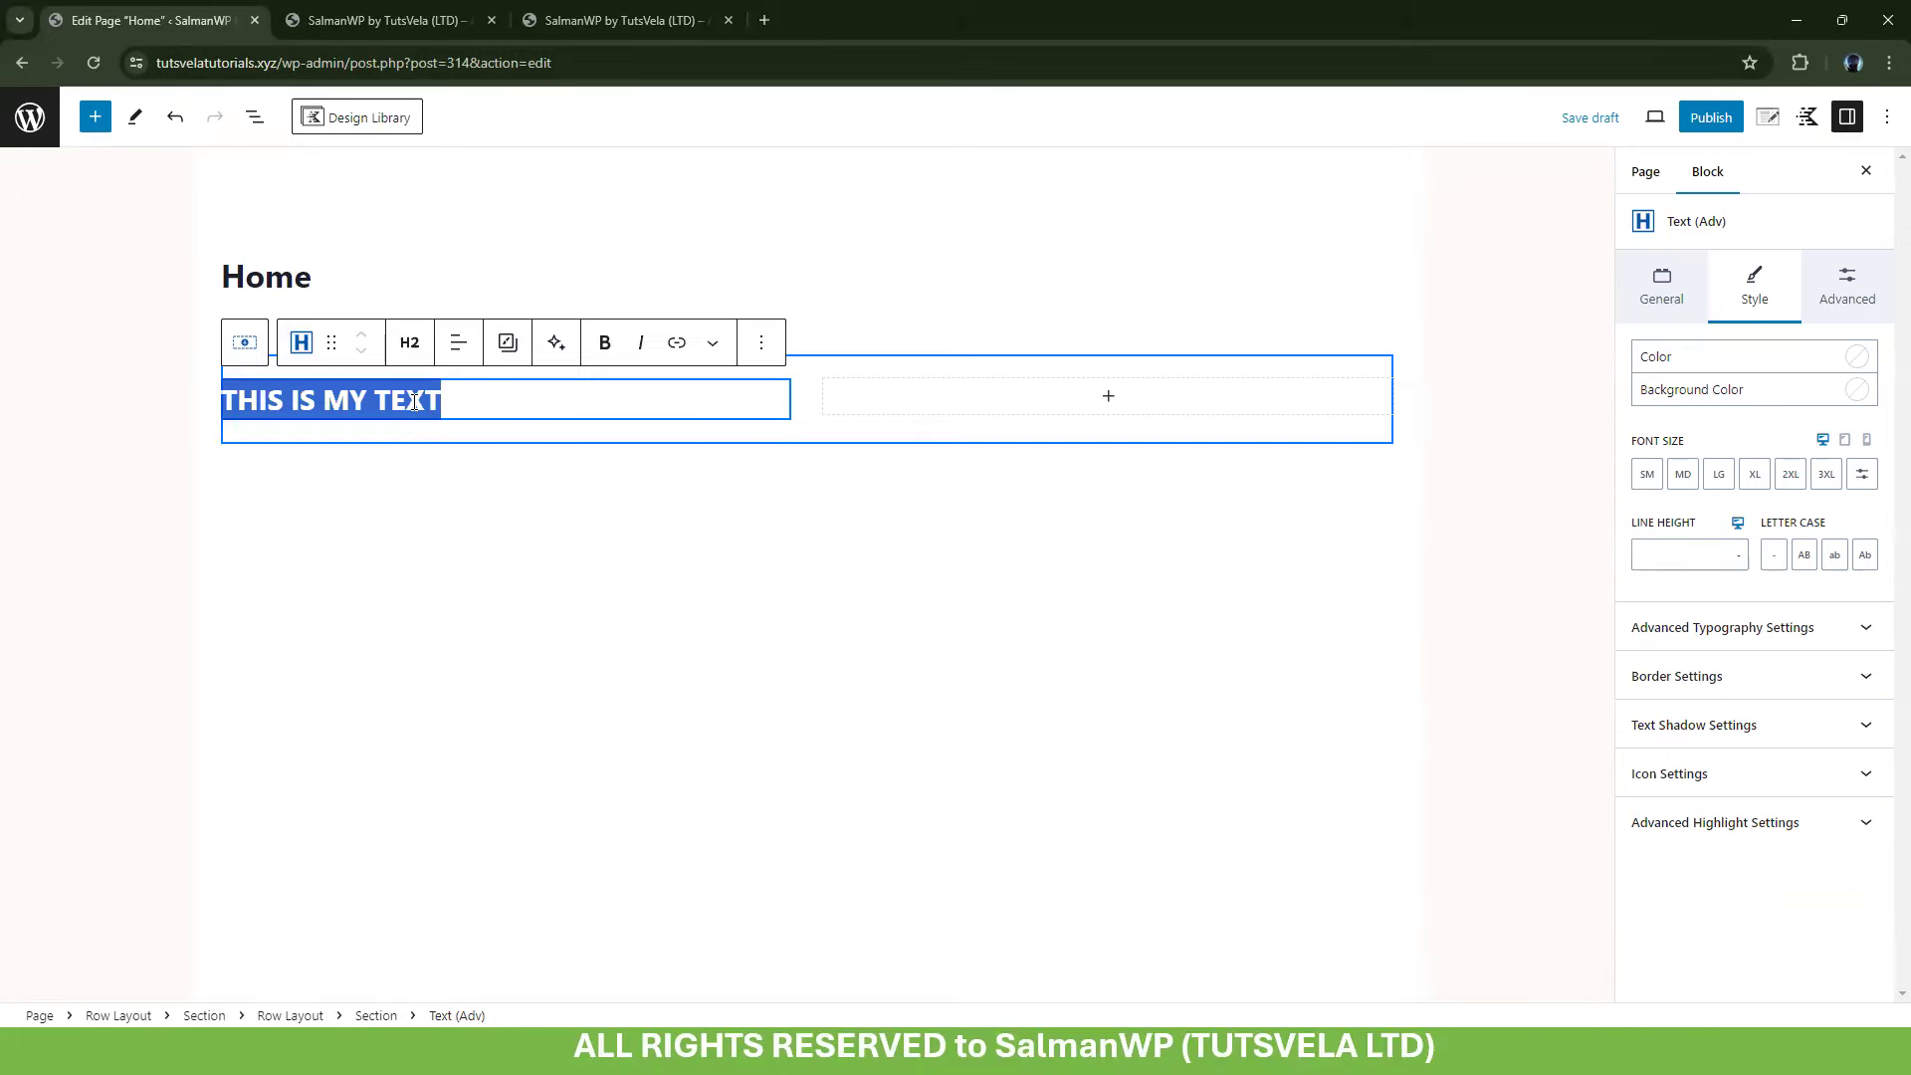
left_click(1831, 476)
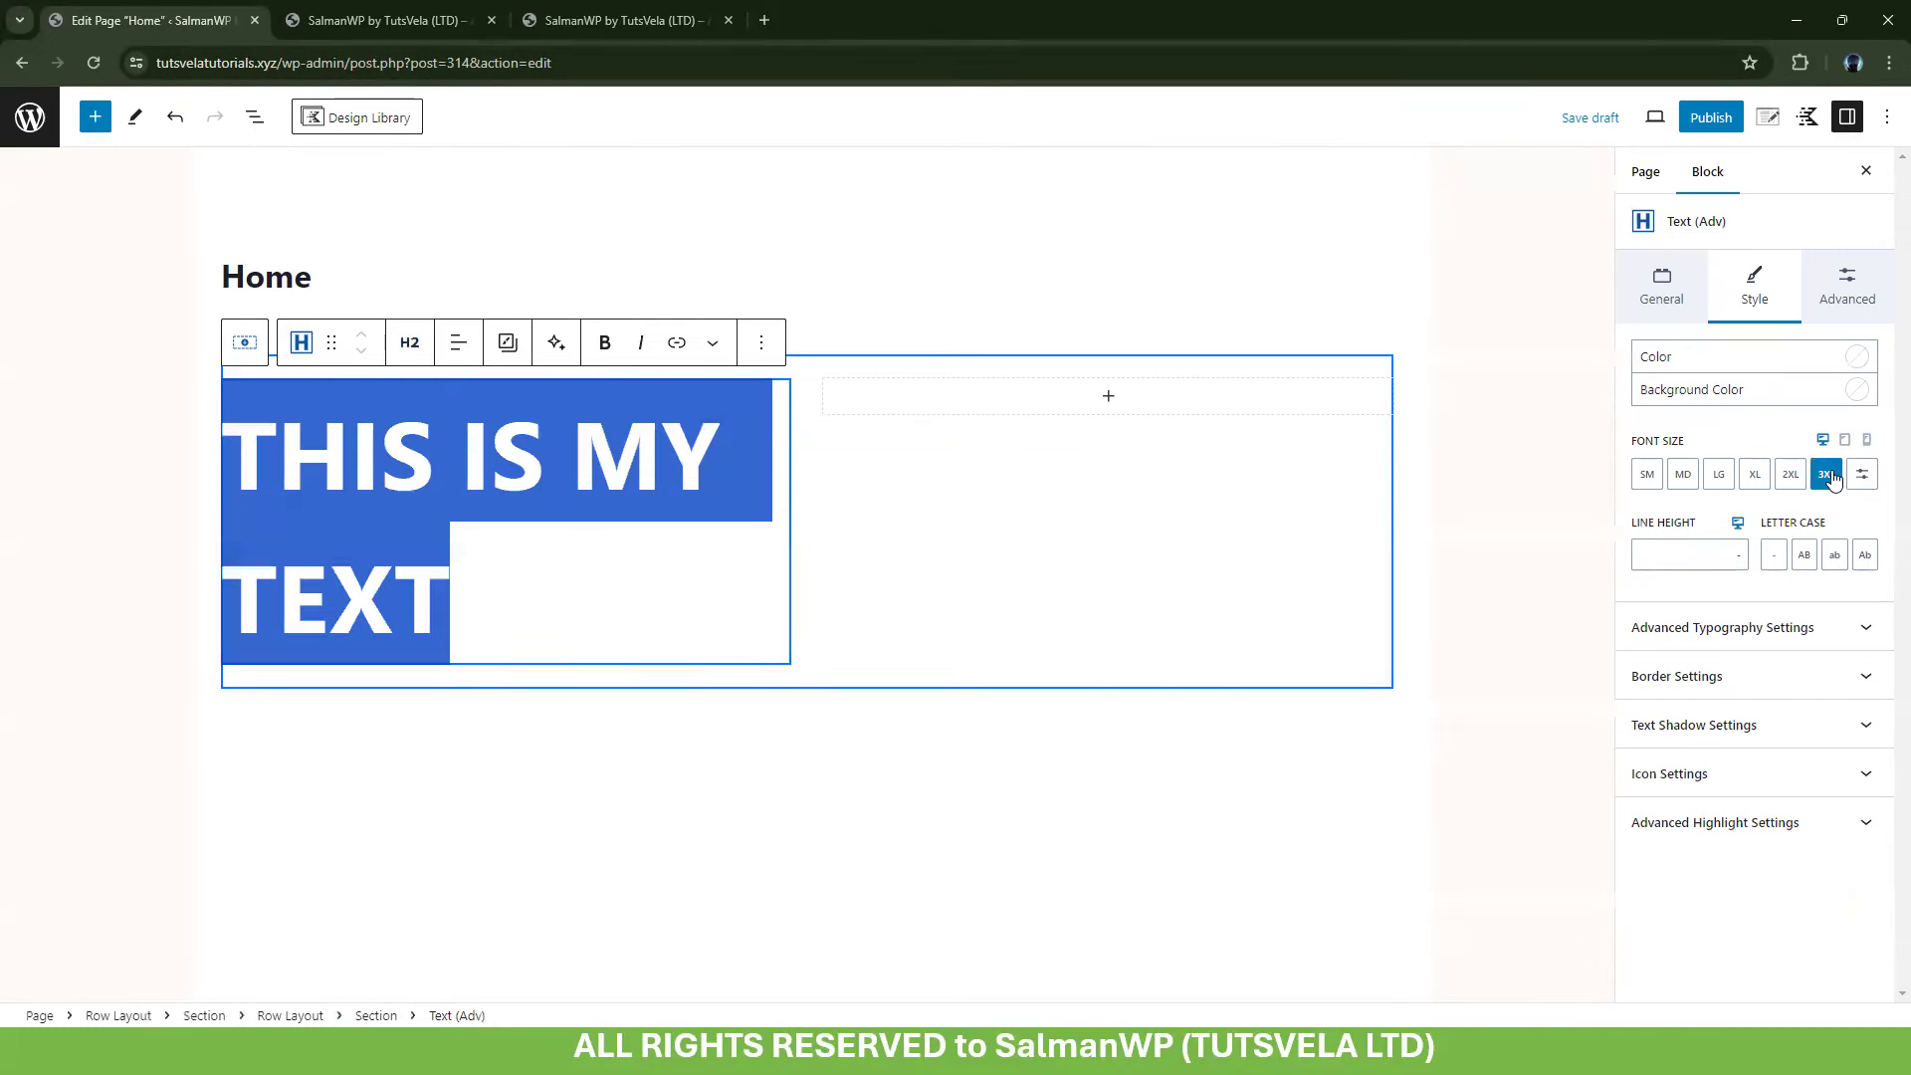
left_click(574, 576)
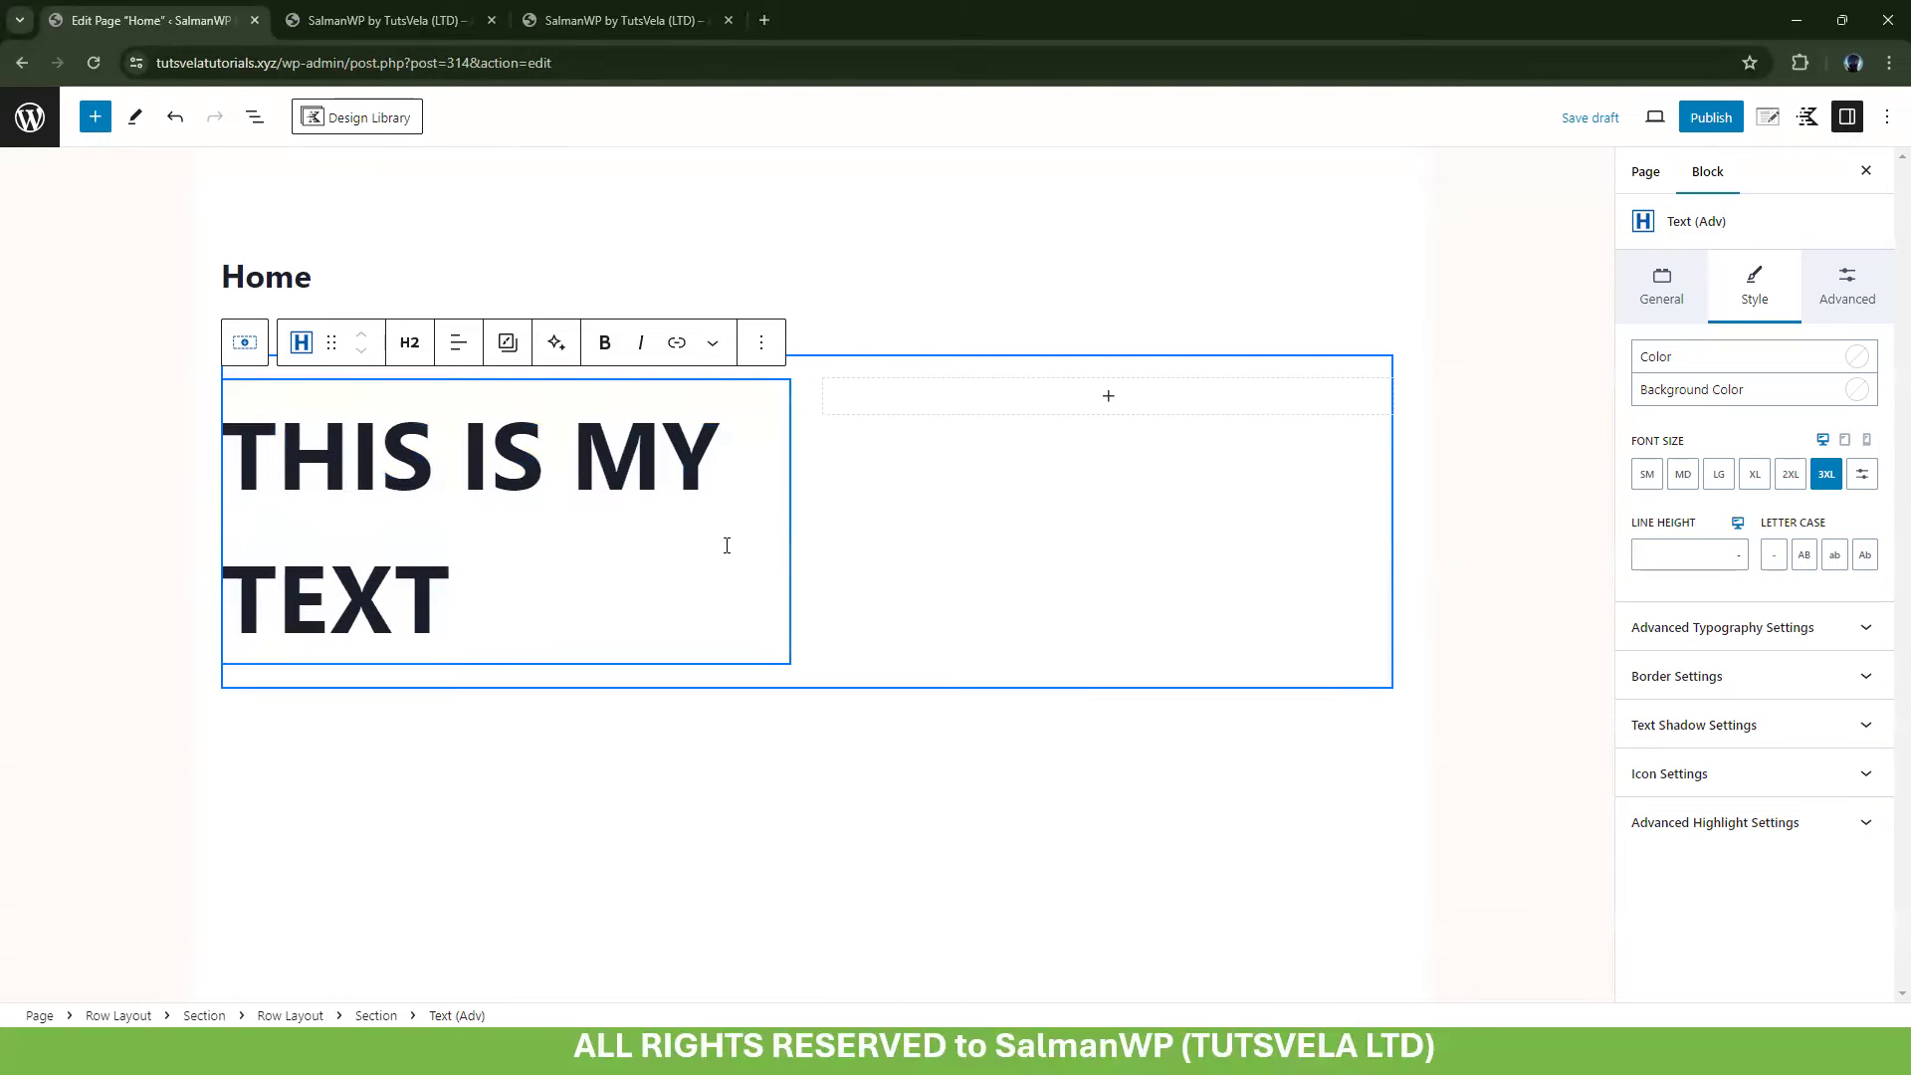
Expand the text block's Advanced Highlight Settings and open the font family choices
left_click(1650, 834)
scroll(1771, 810, "down", 5)
left_click(1772, 808)
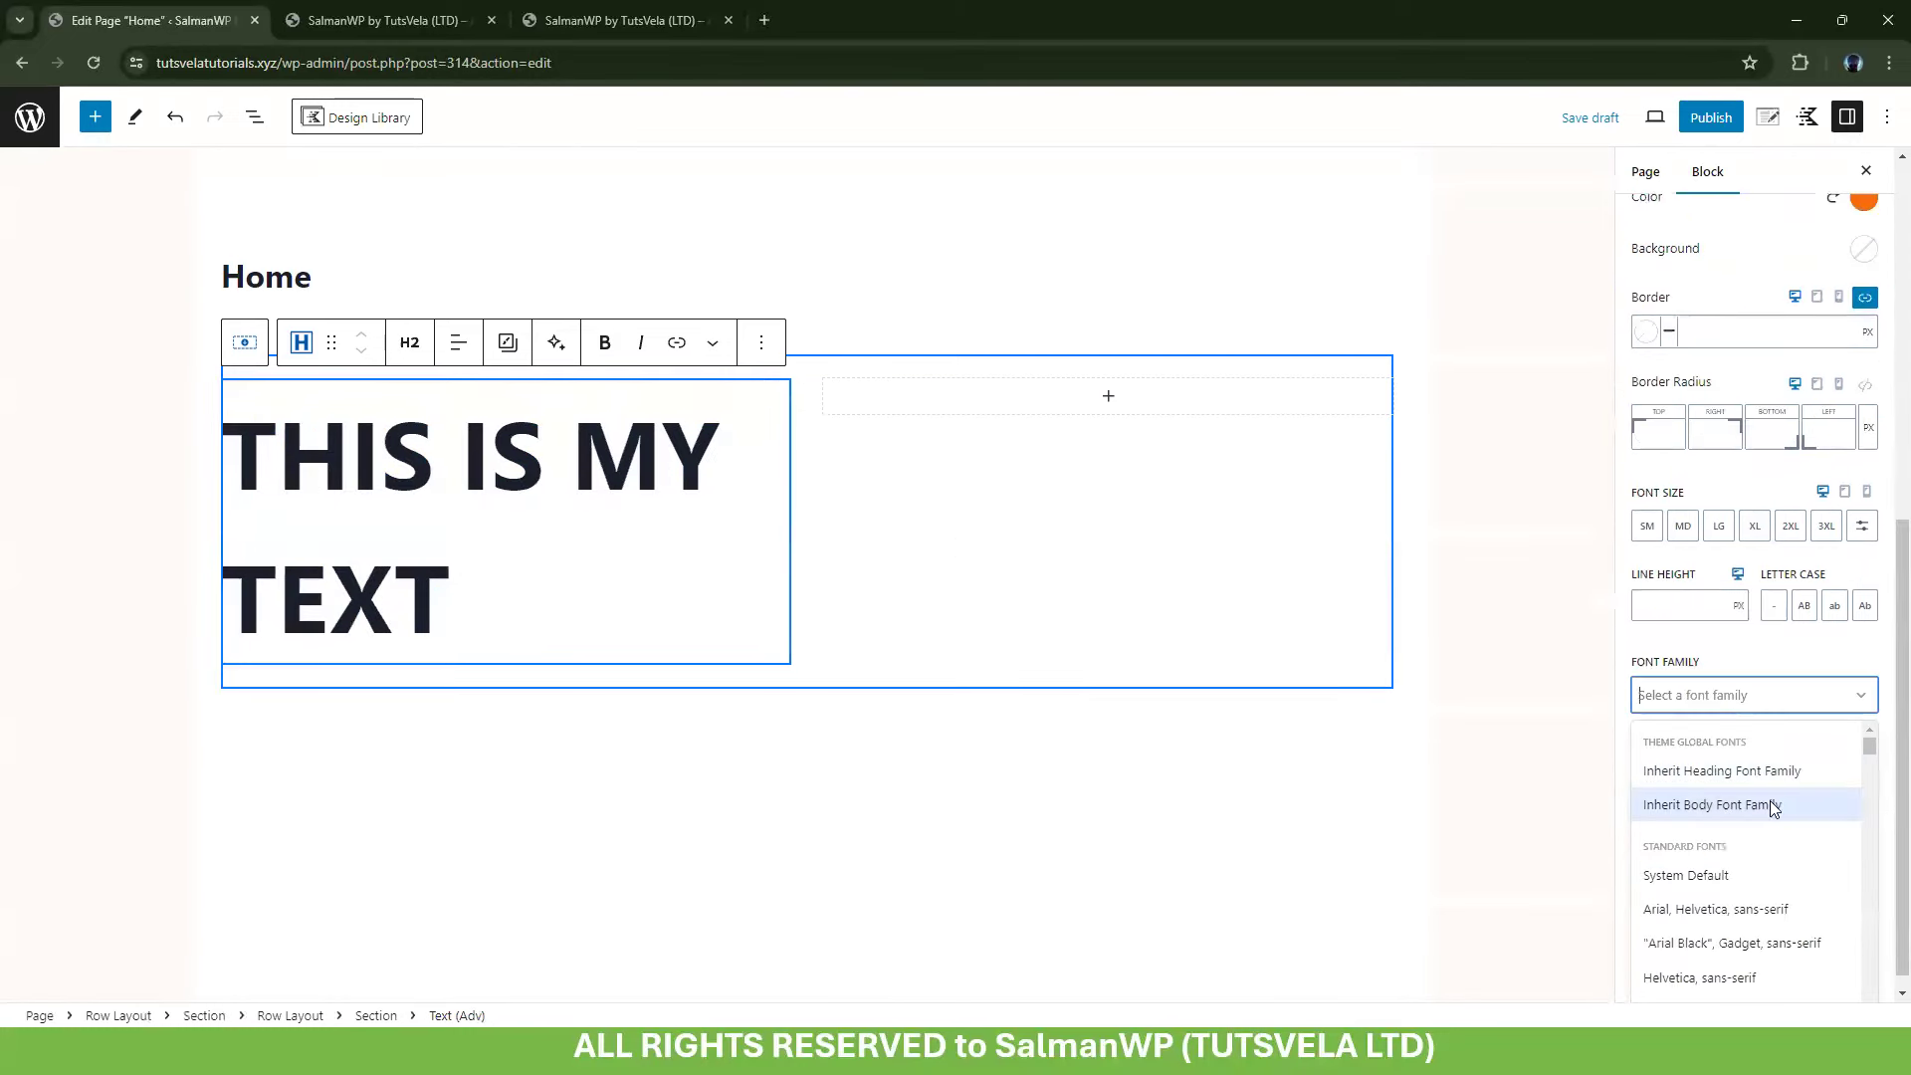
Assign the additional CSS class headinbb to the "THIS IS MY TEXT" heading block
scroll(1773, 697, "up", 8)
left_click(1850, 299)
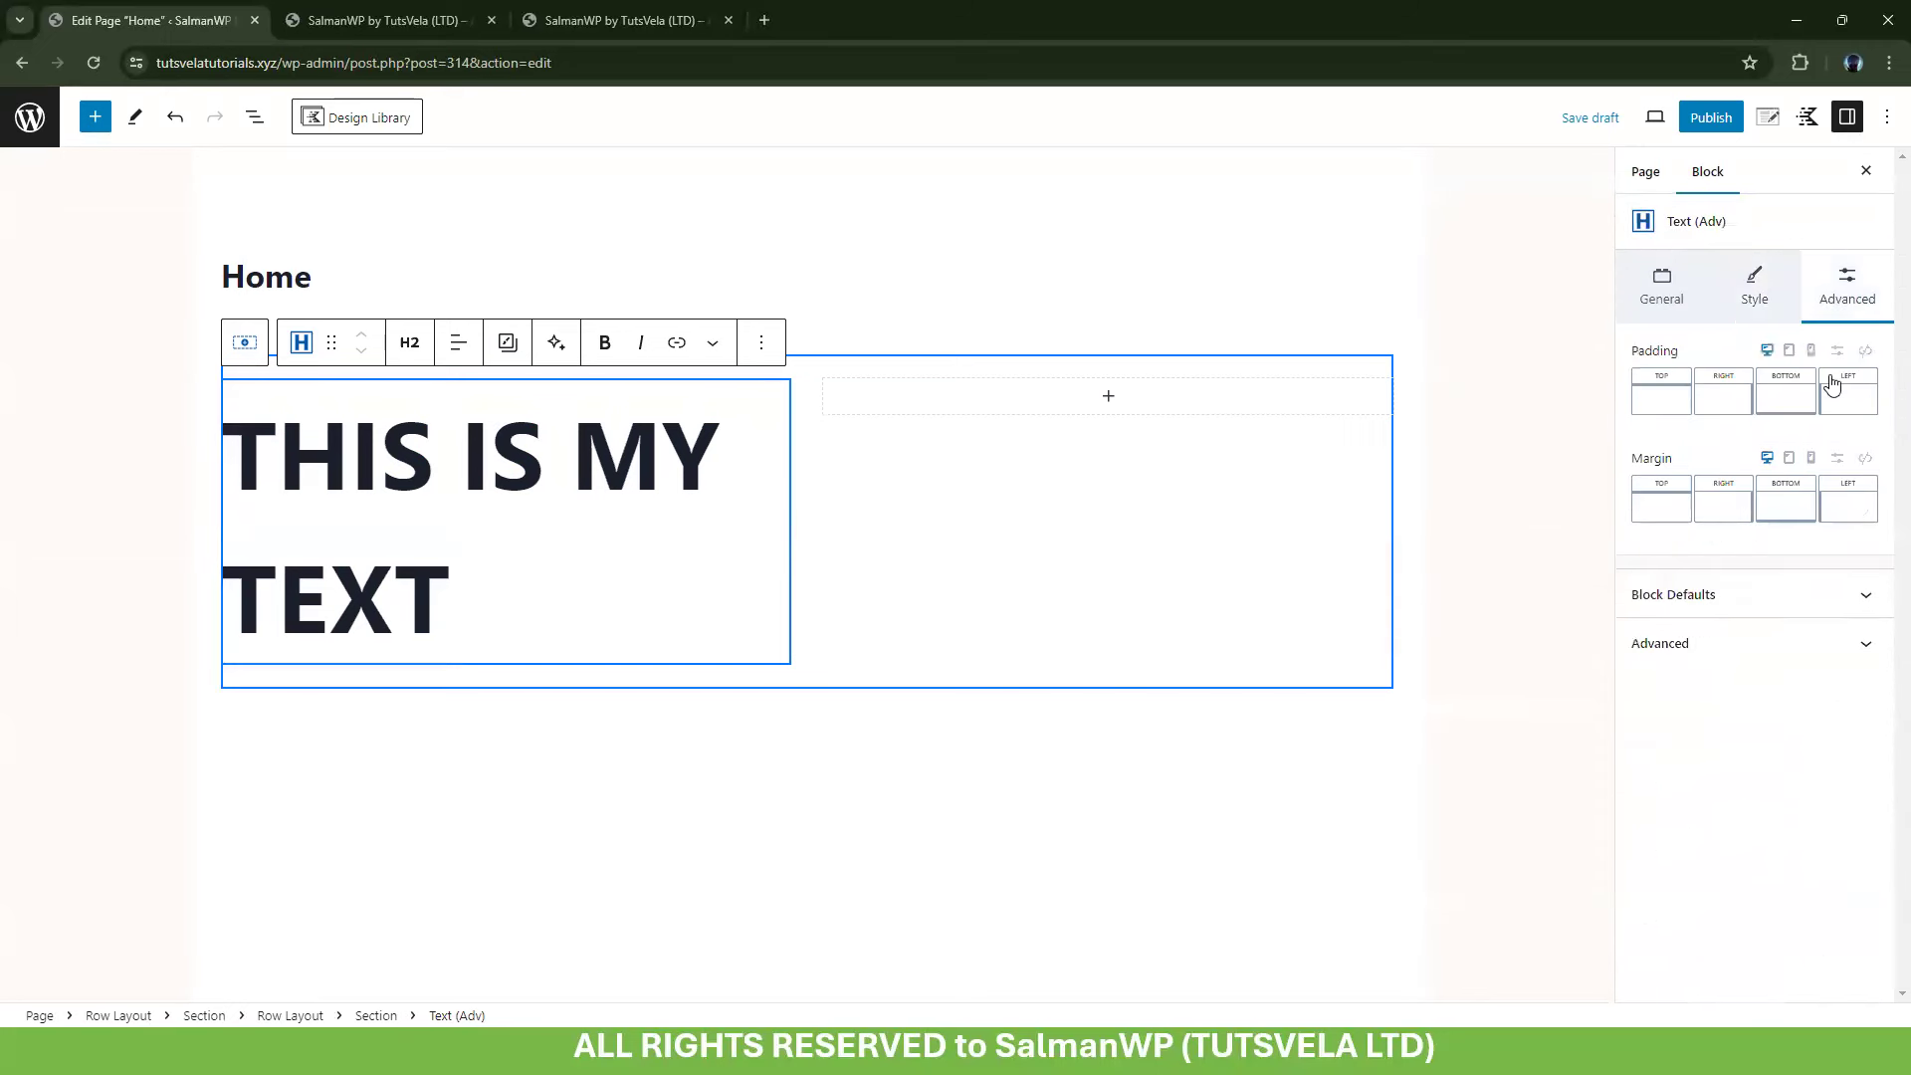
left_click(1652, 642)
scroll(1707, 637, "down", 2)
left_click(1710, 588)
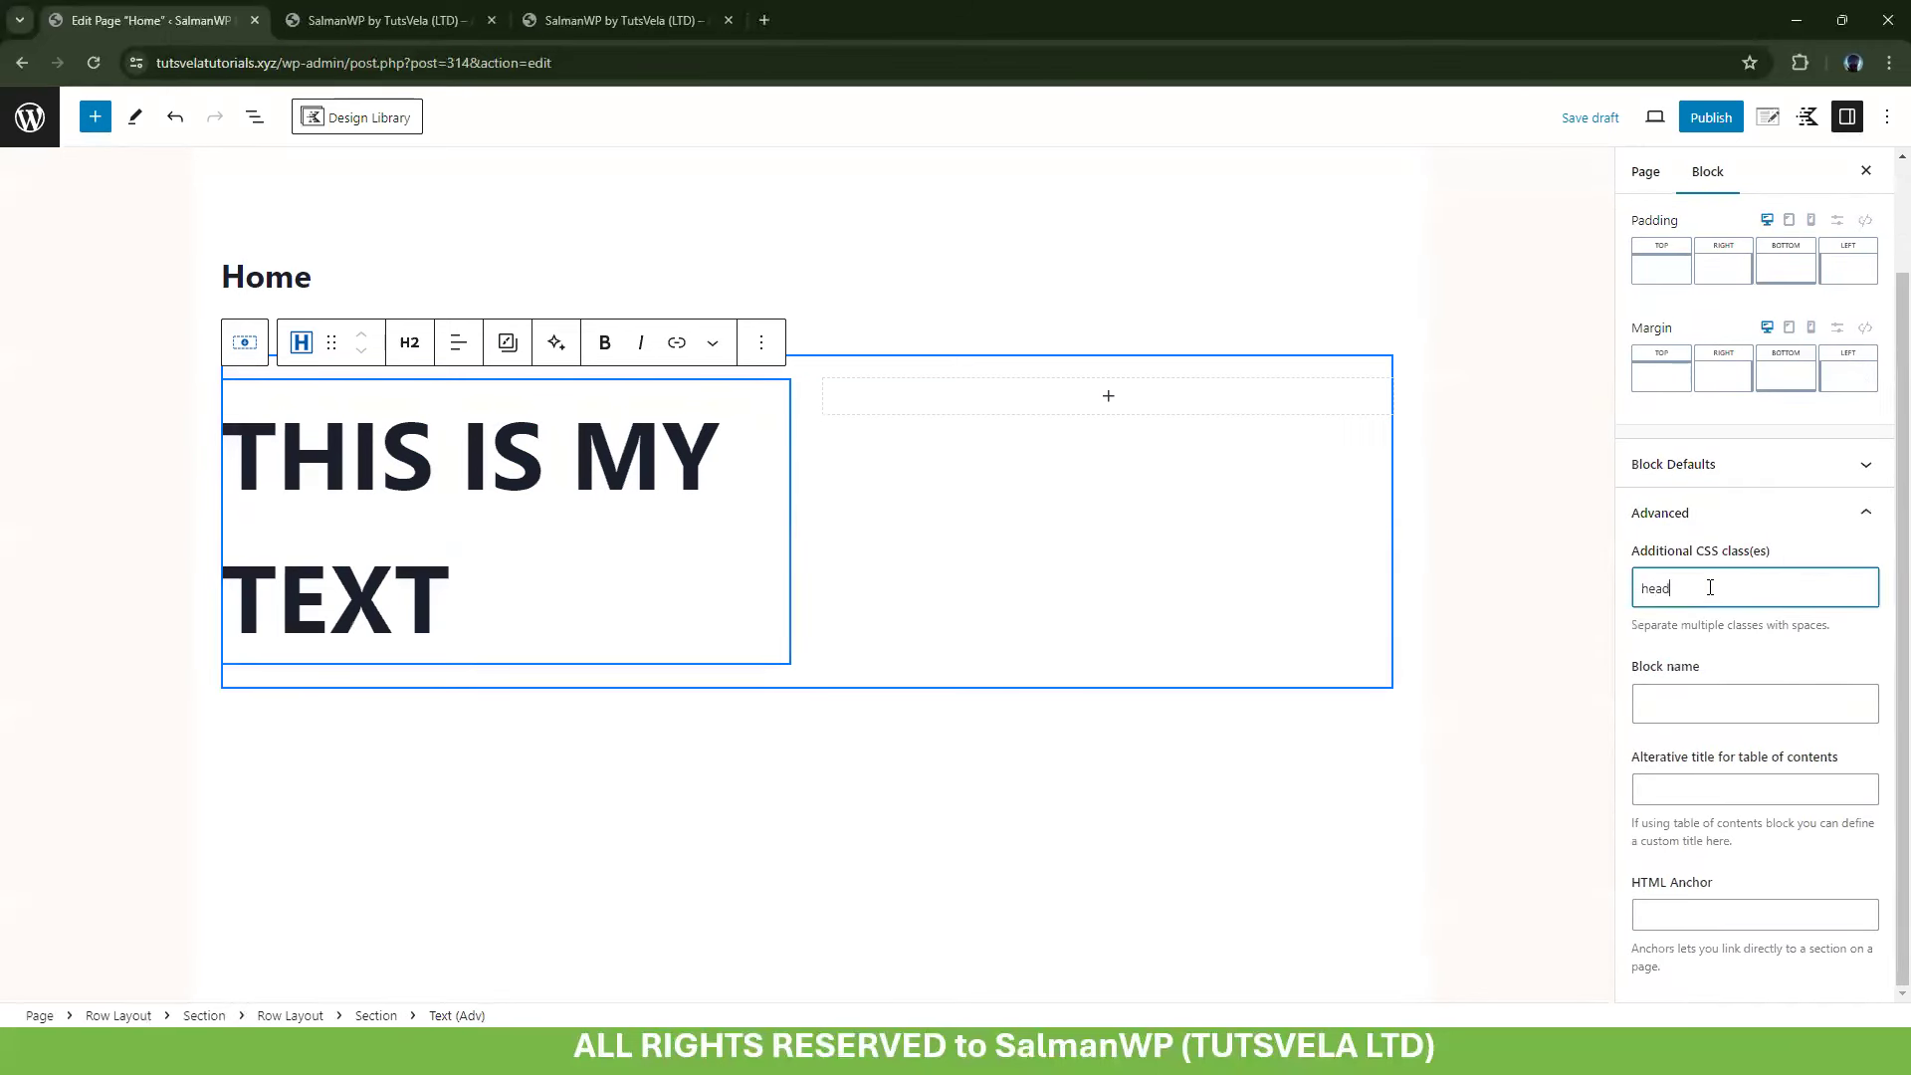
double_click(1710, 587)
Select the outer Section directly under the top-level Row Layout and open its Custom CSS in the modal editor
left_click(255, 117)
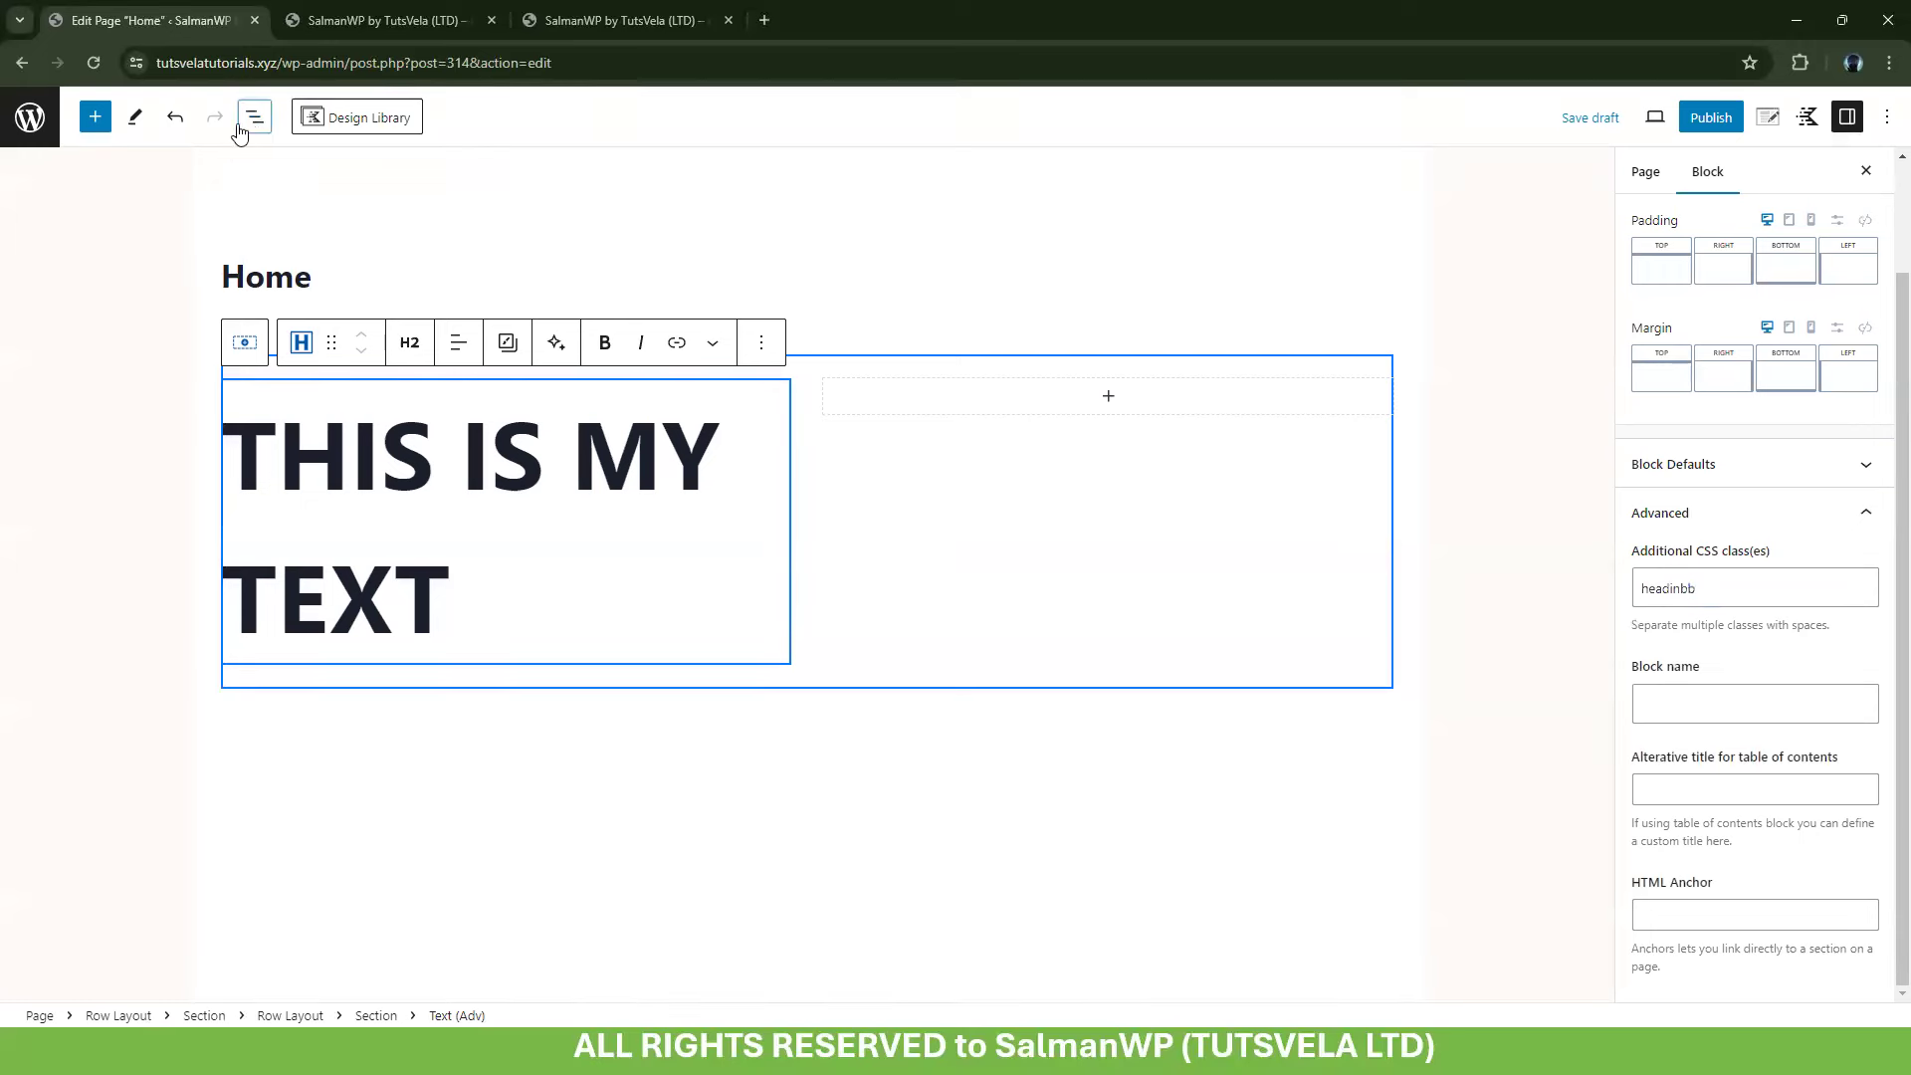
left_click(153, 224)
left_click(155, 257)
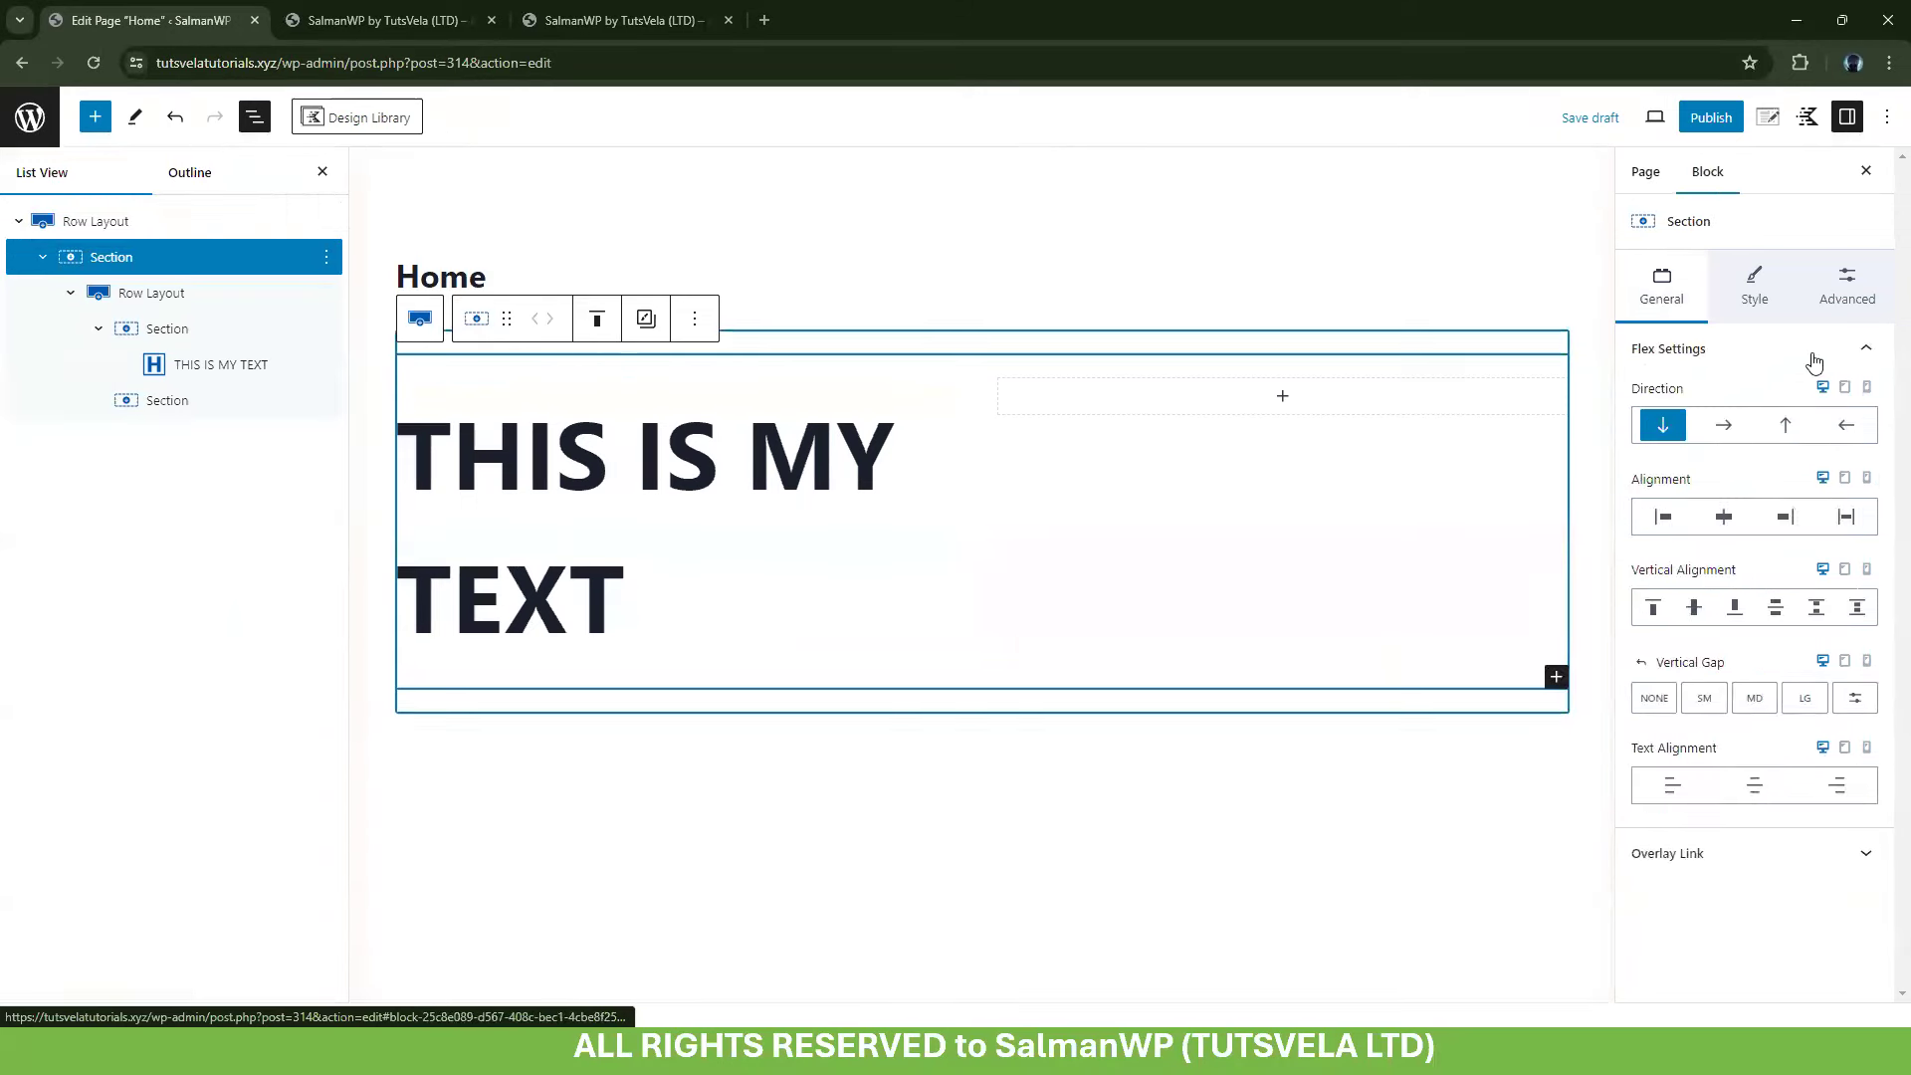
left_click(1875, 290)
left_click(1758, 790)
scroll(1736, 803, "down", 3)
left_click(1660, 587)
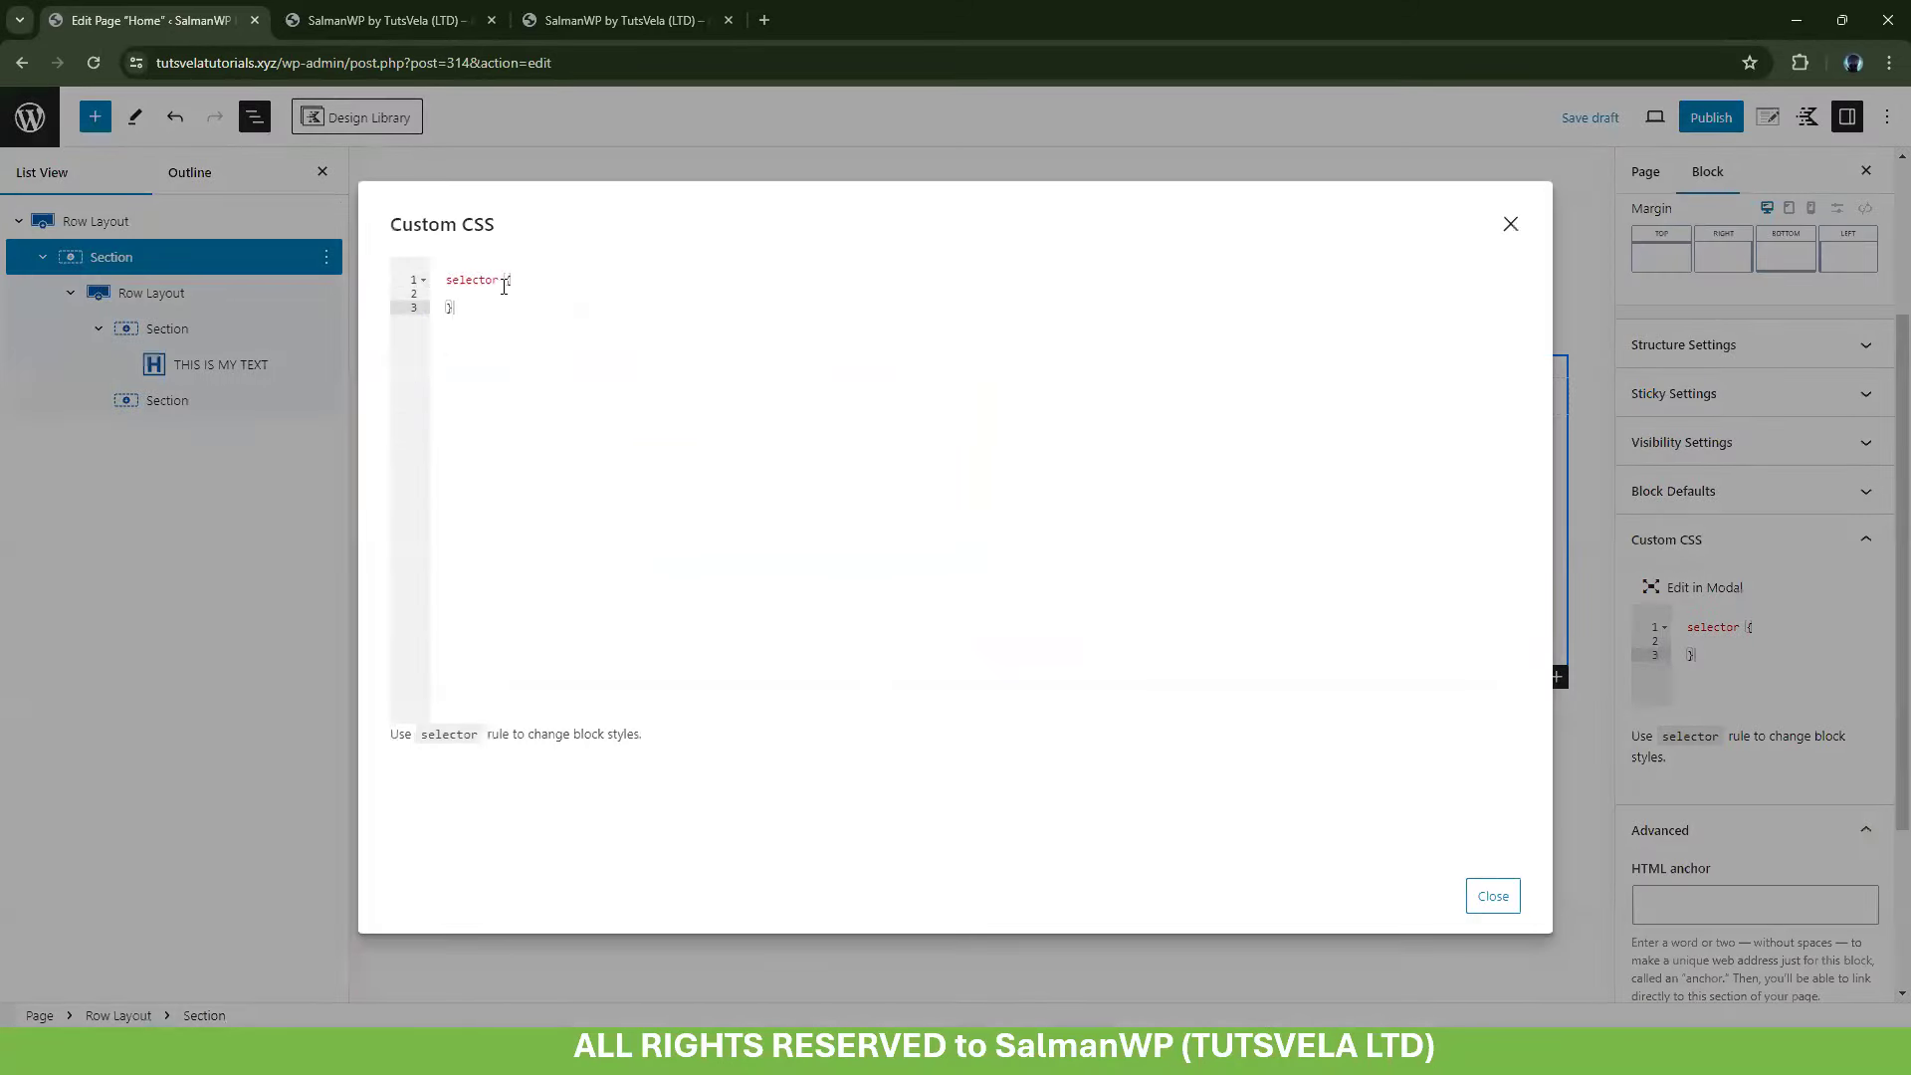
Extend the custom CSS selector to target .headinbb and add a color property without a value
type(".headinbb")
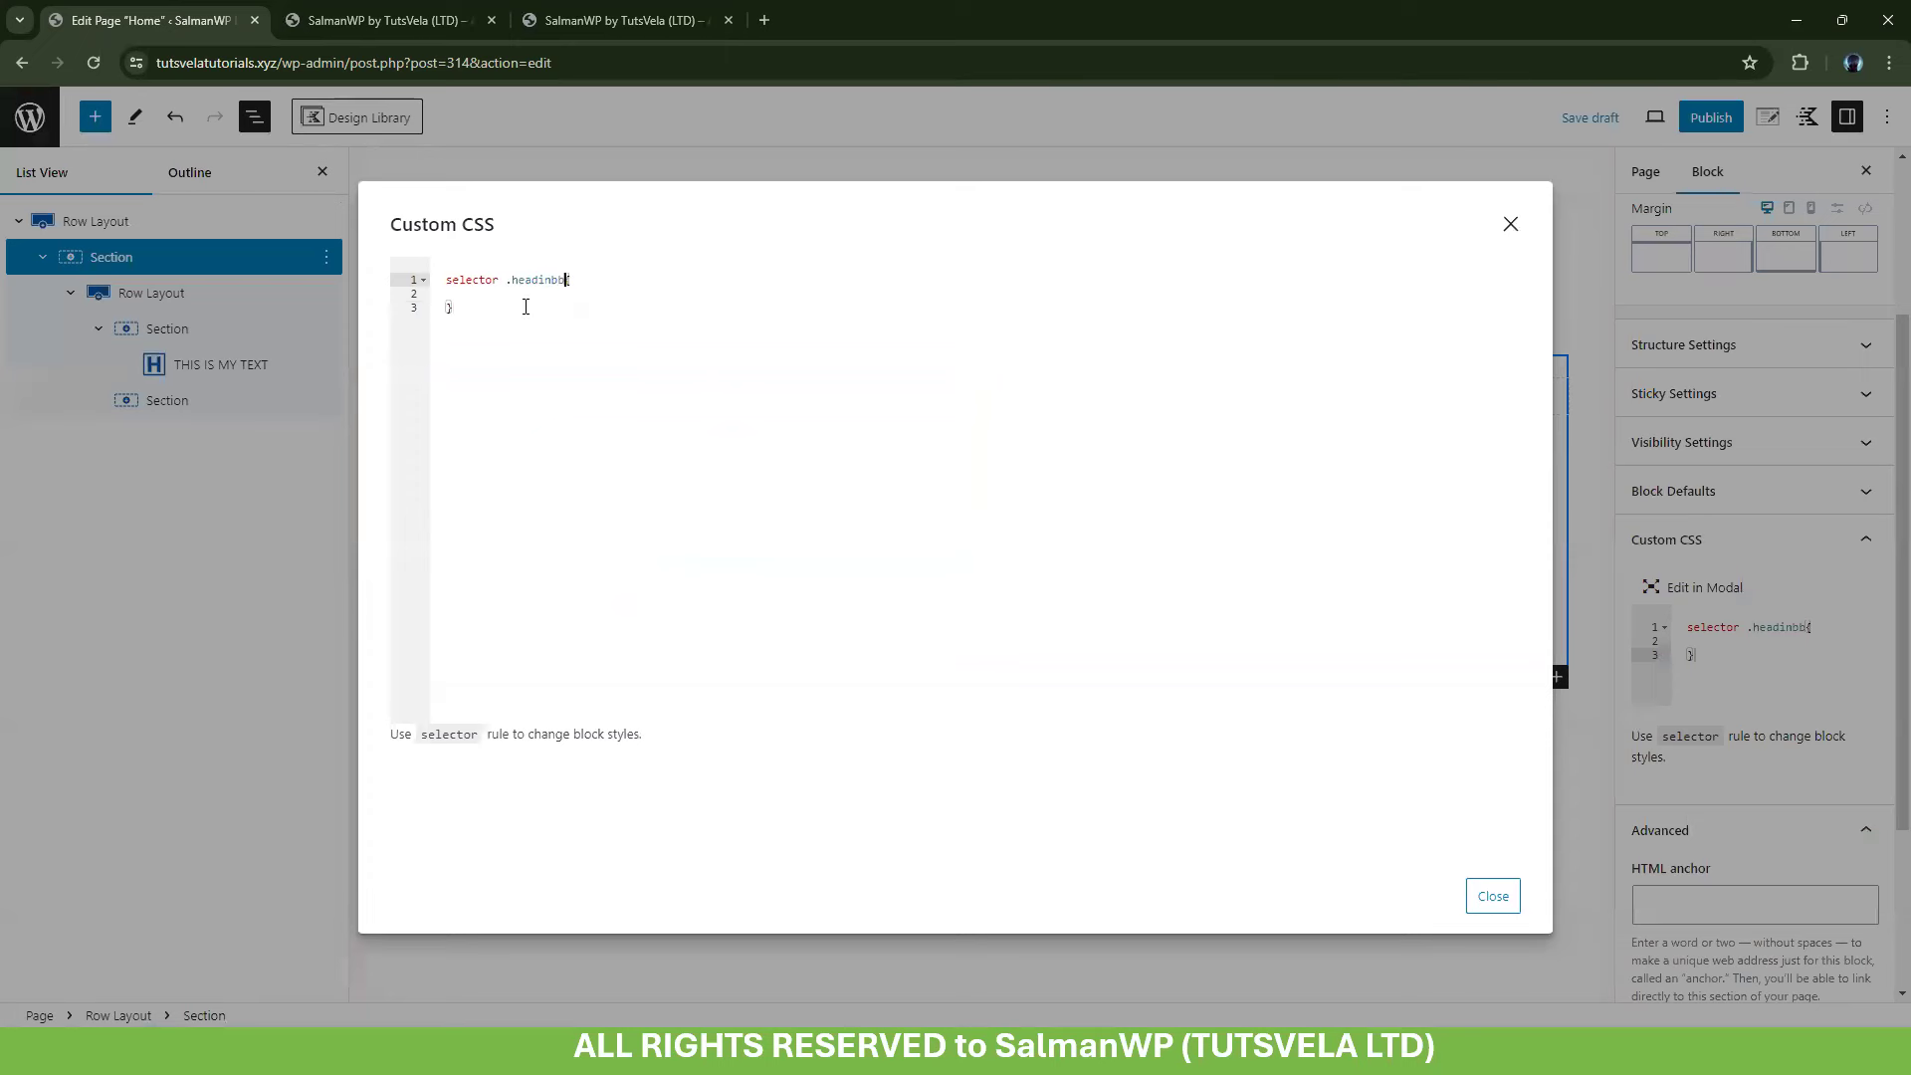
key("Return")
key("Return")
type("col")
key("Return")
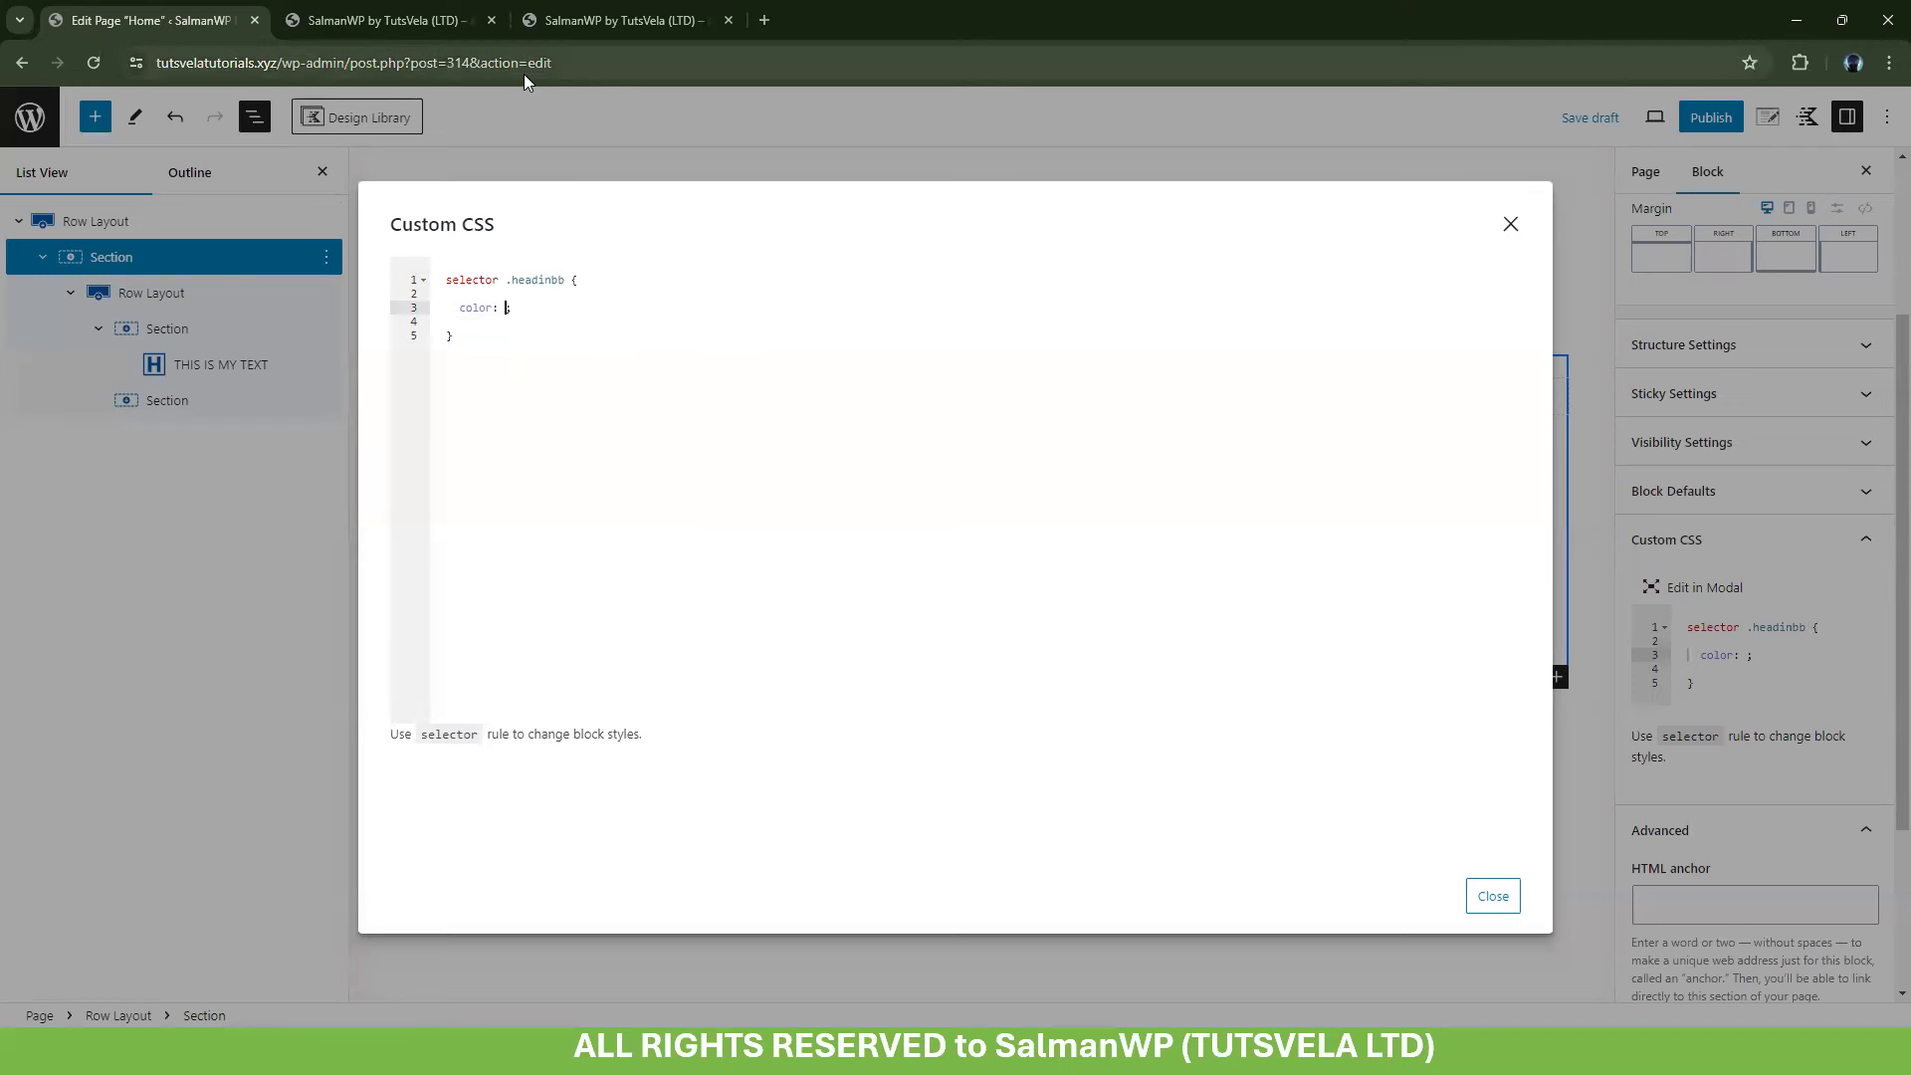
Switch to Visual Studio Code, copy the variable name --global-palette1 from style.css, and return to the browser
key("alt+Tab")
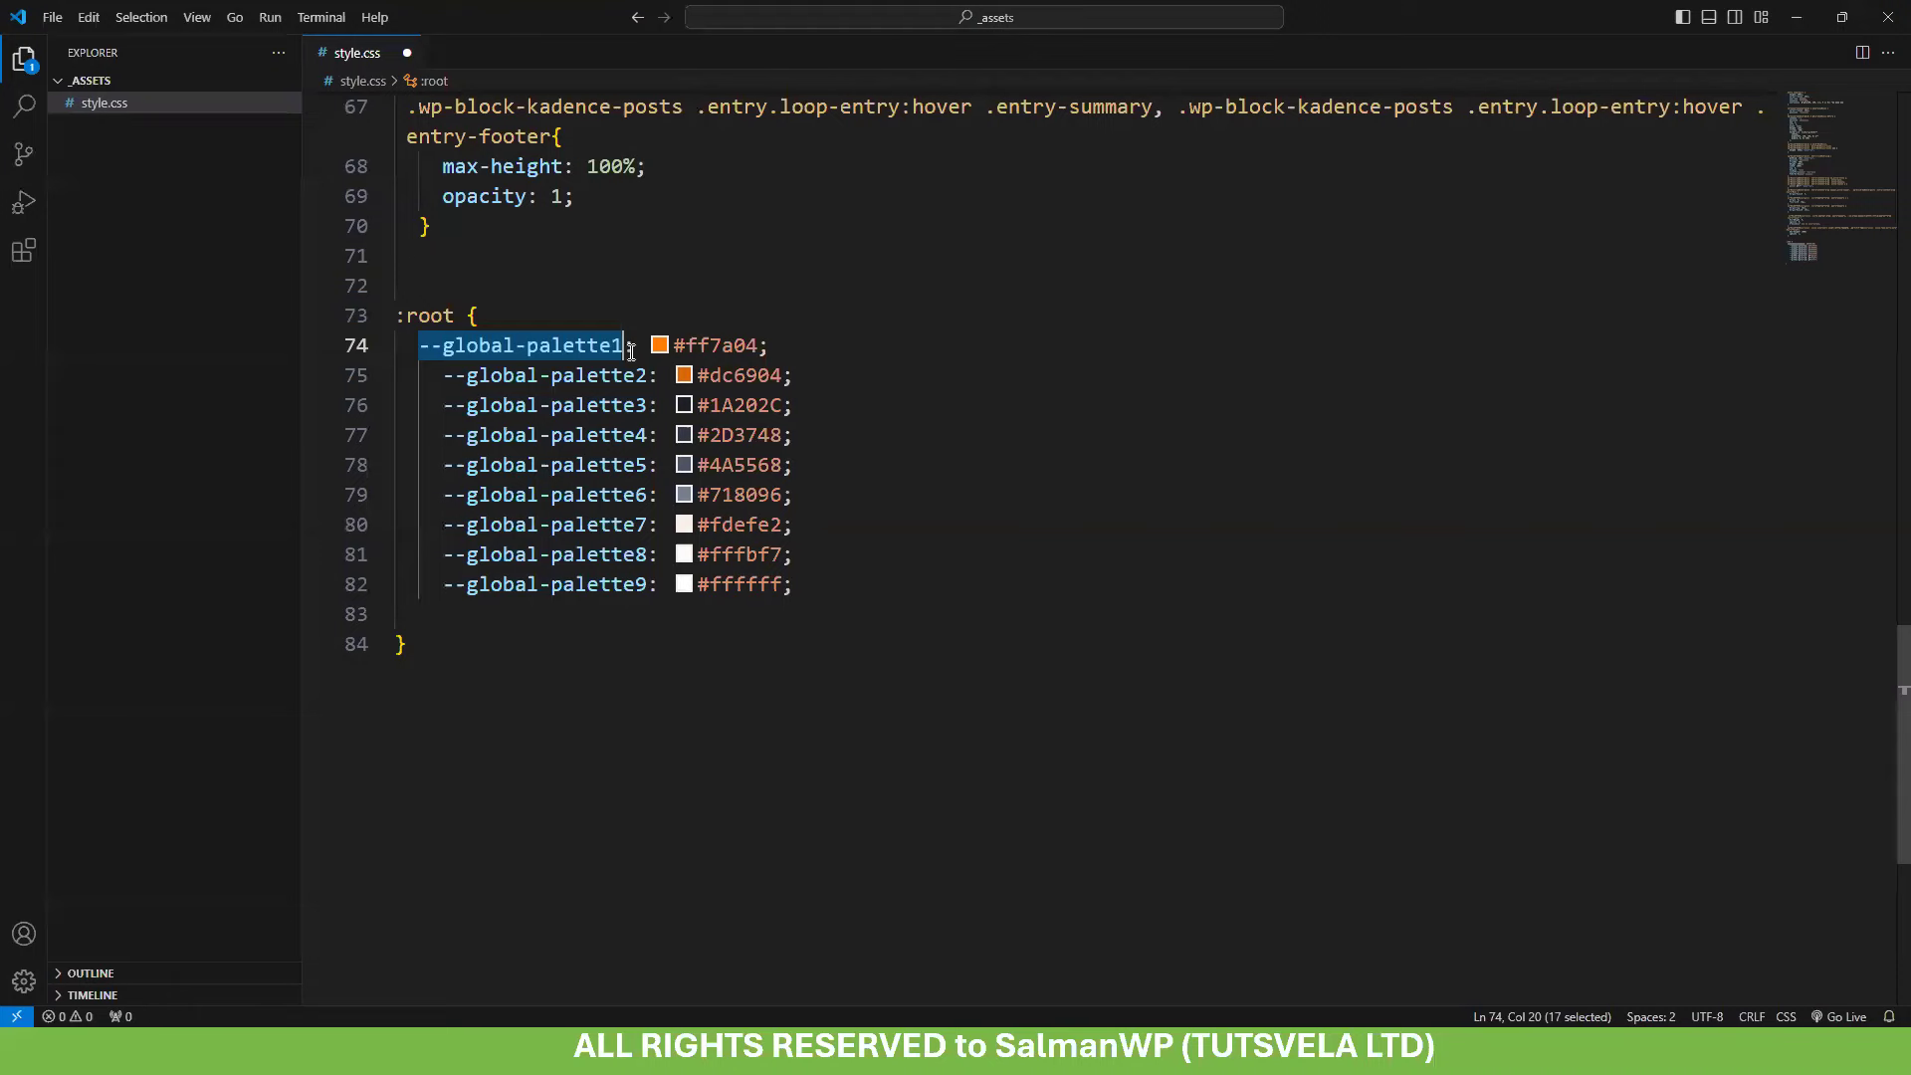
left_click(525, 346)
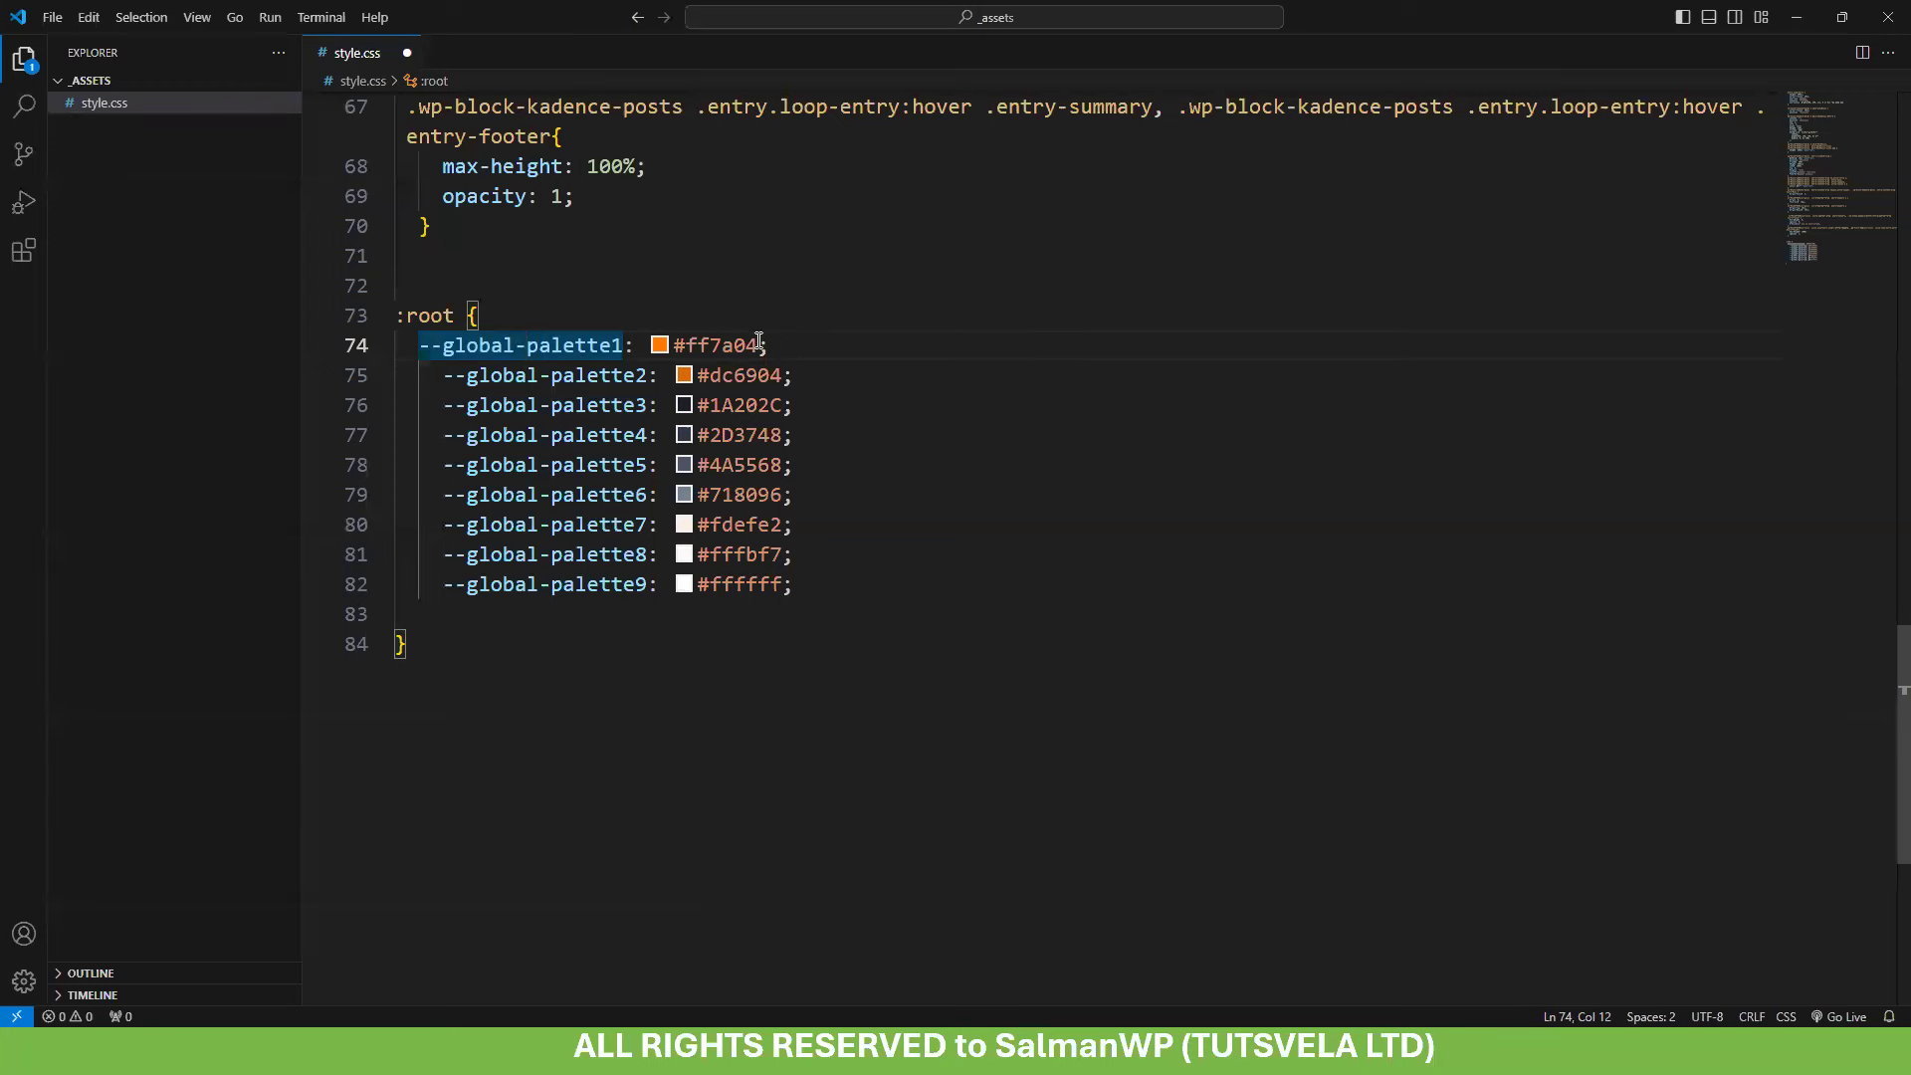
left_click_drag(758, 344, 672, 346)
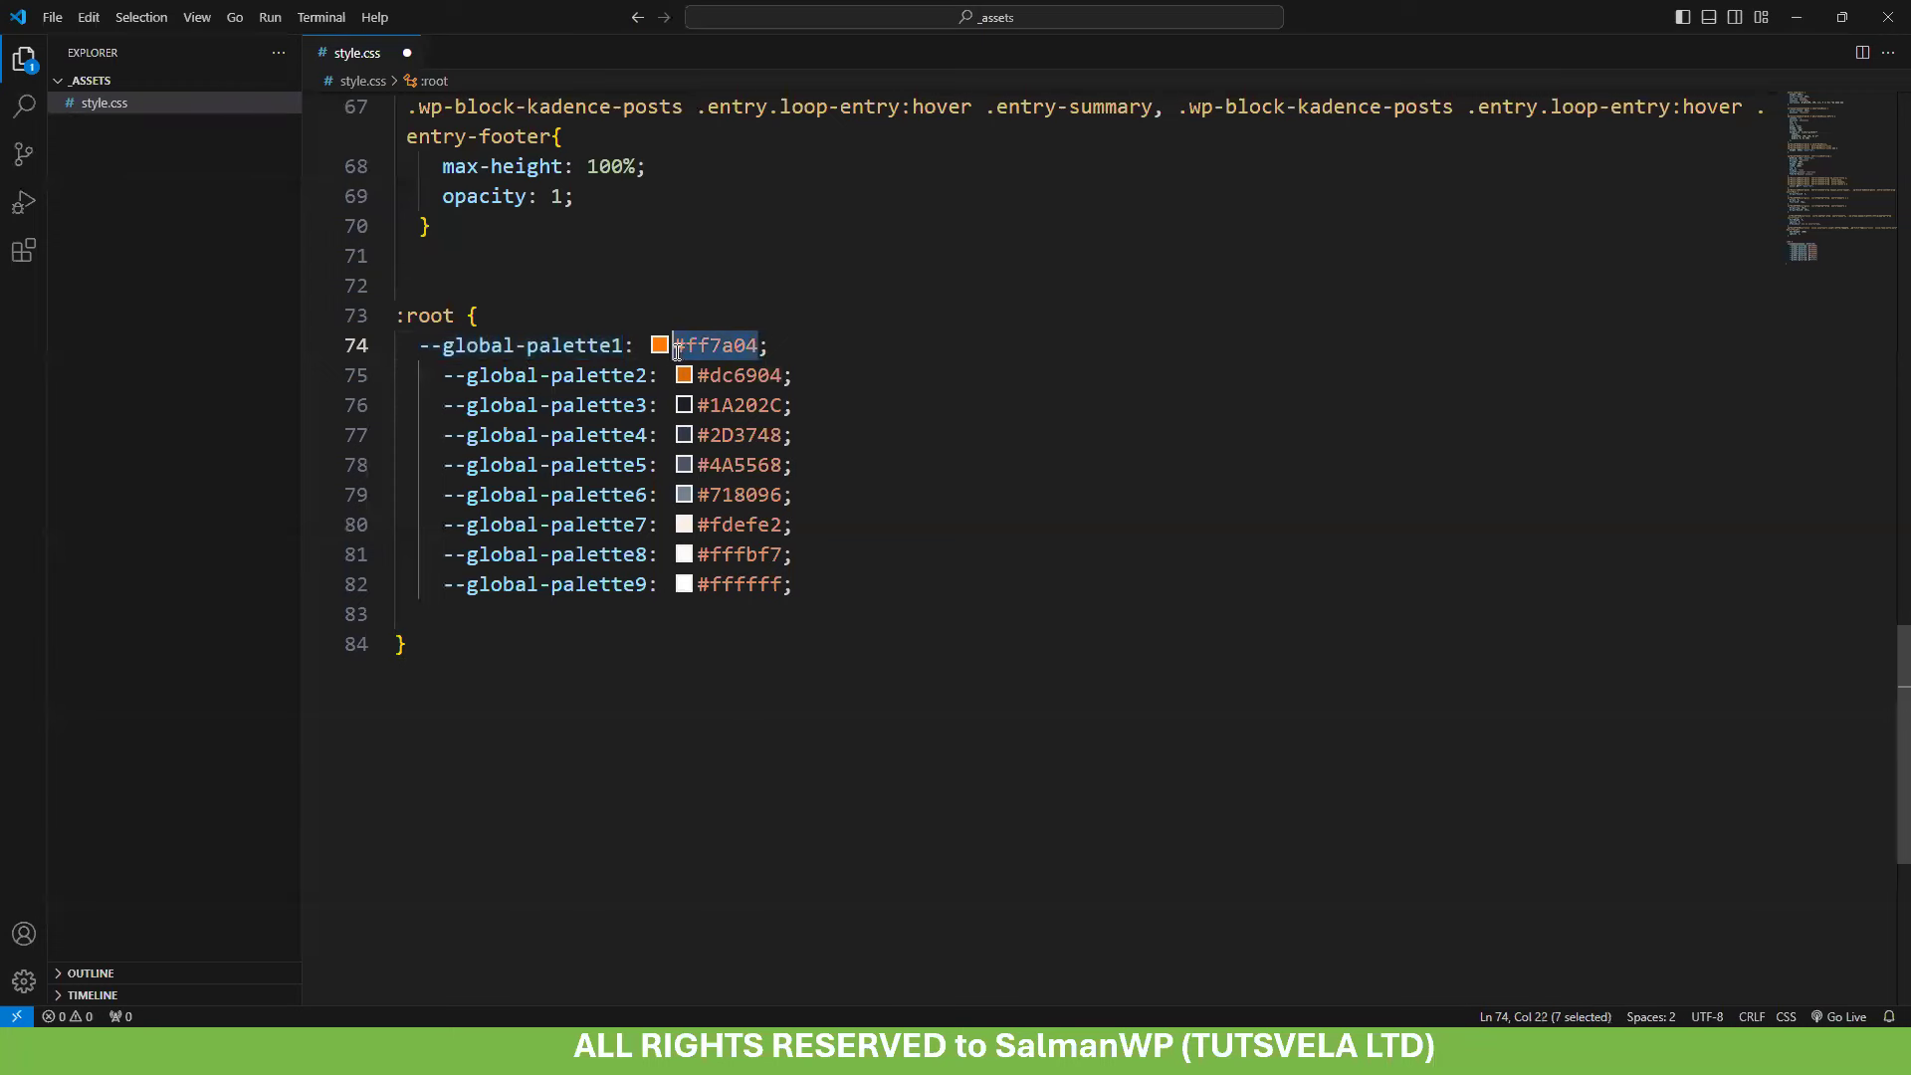
left_click(1802, 18)
key("alt+Tab")
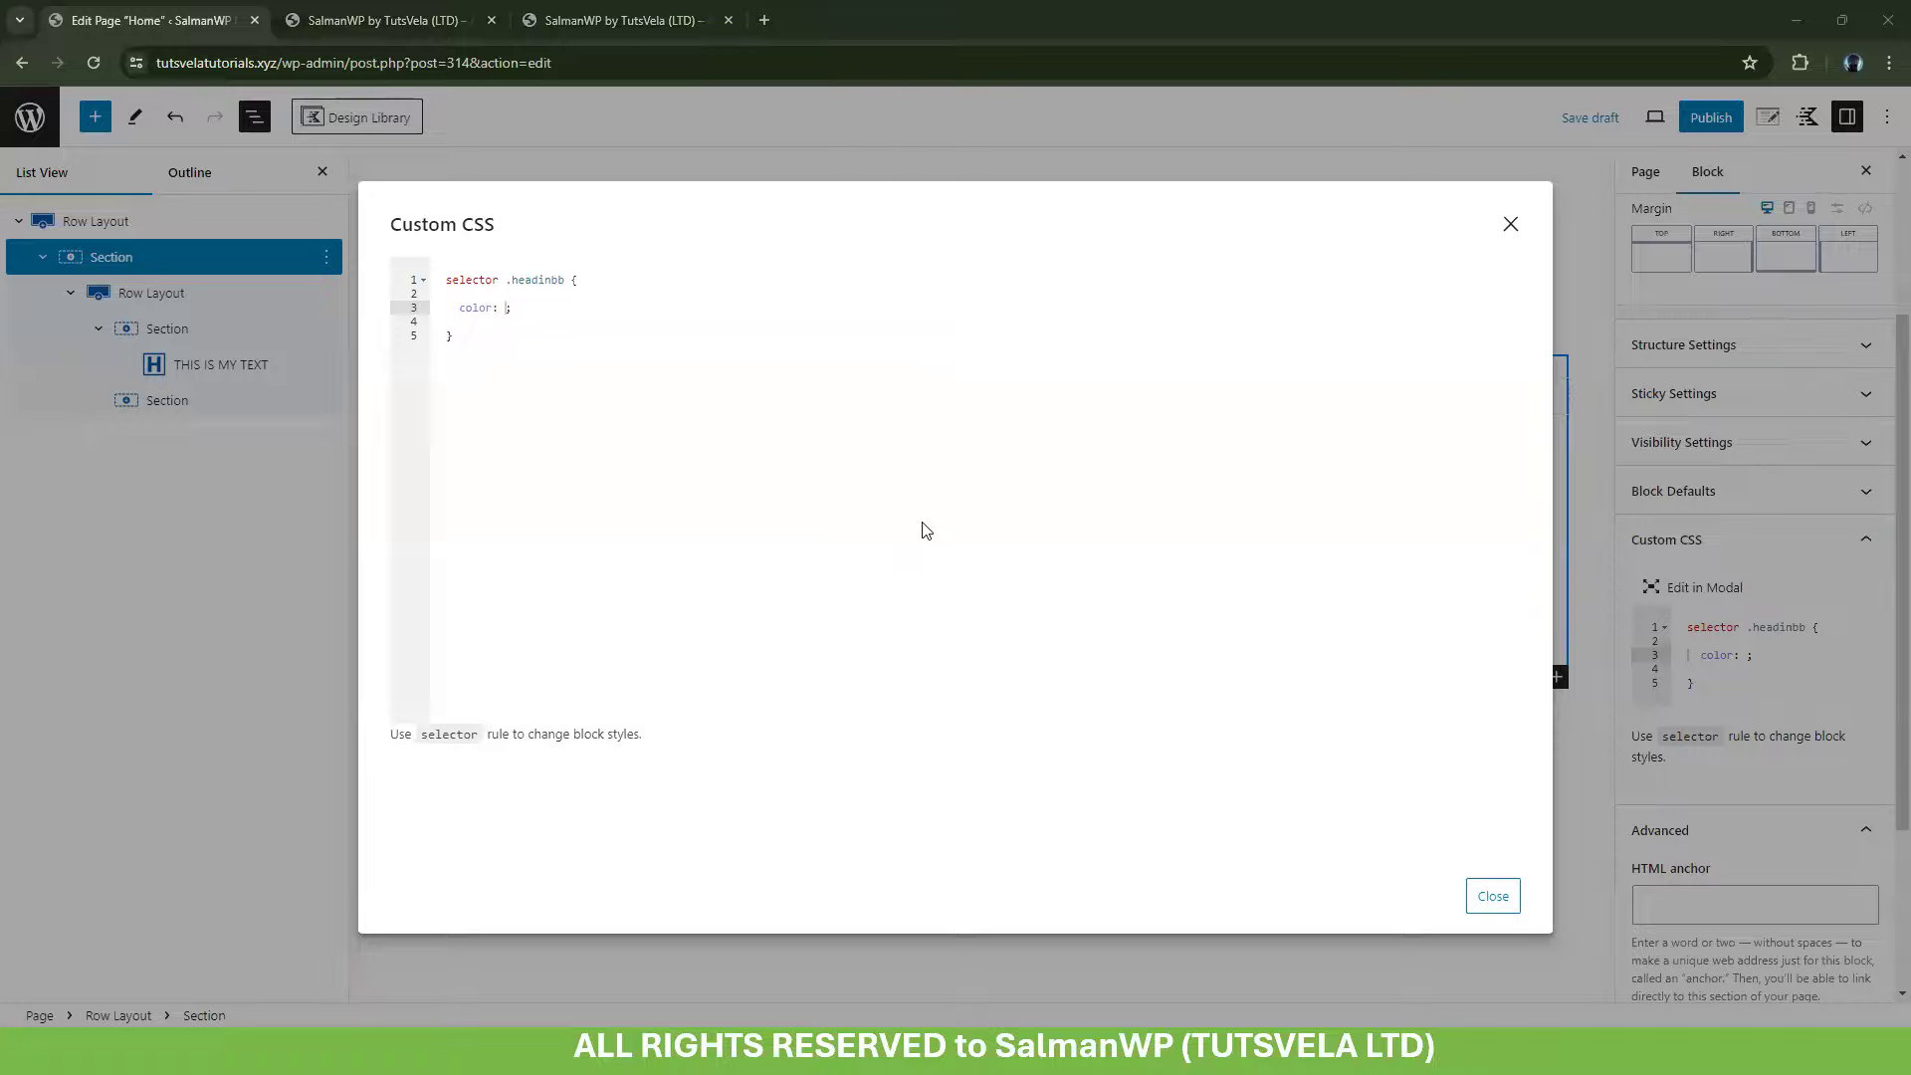
left_click(426, 345)
left_click_drag(480, 349, 426, 348)
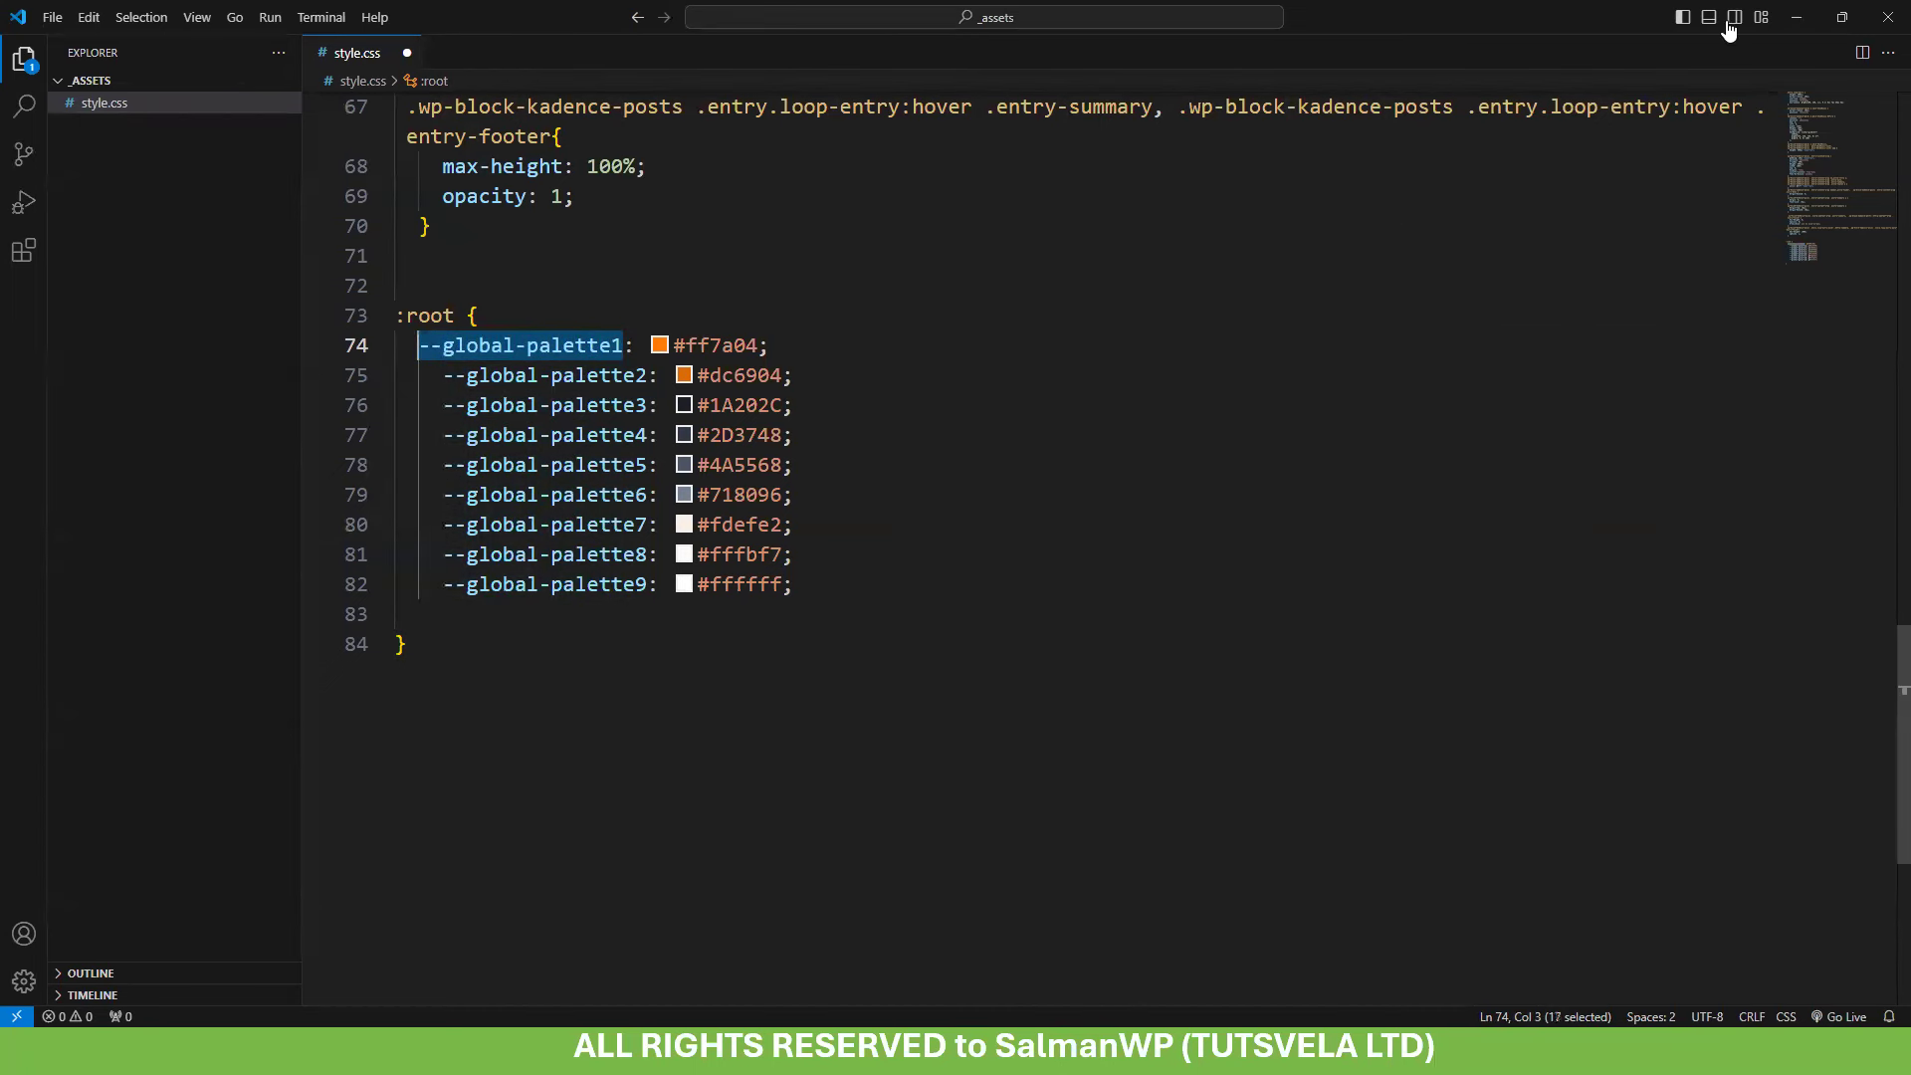
left_click(1796, 17)
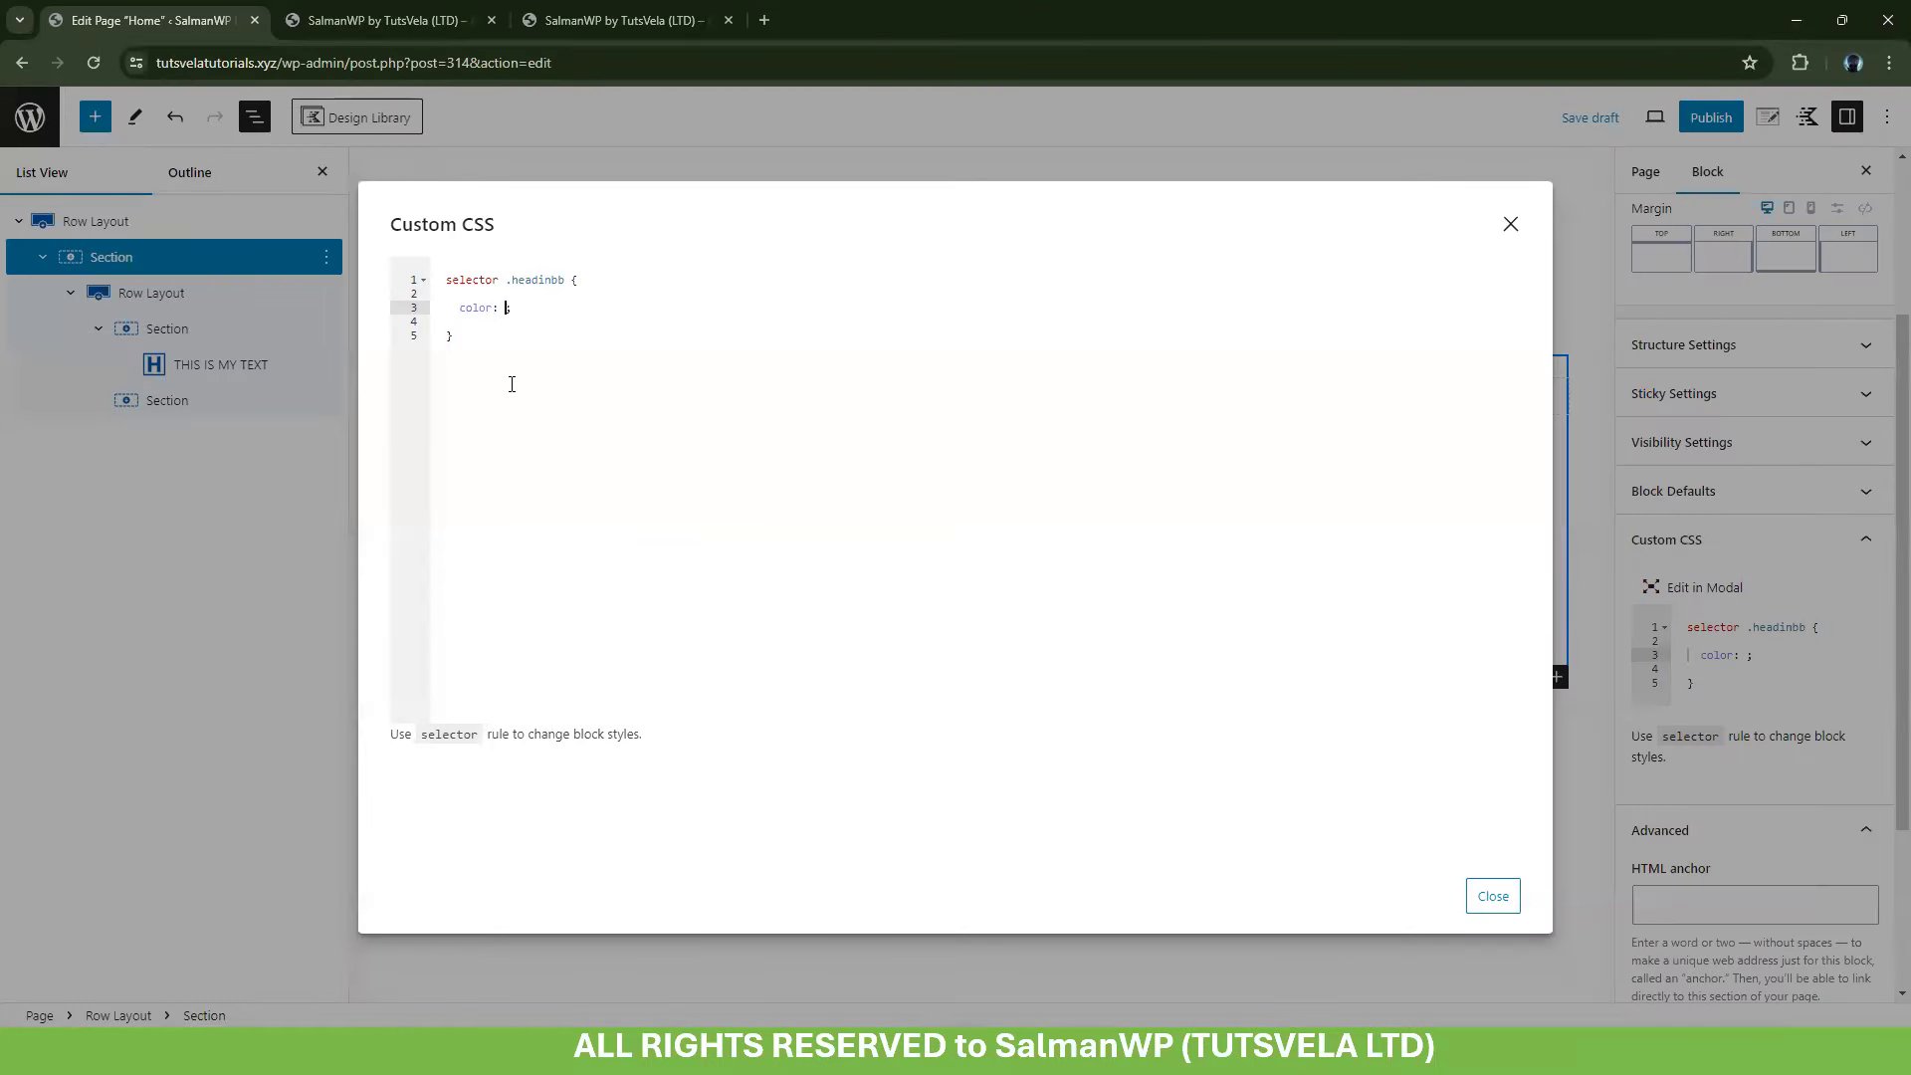
Set the .headinbb color to var(--global-palette1) and close the Custom CSS editor
type("var(")
type("--global-palette1")
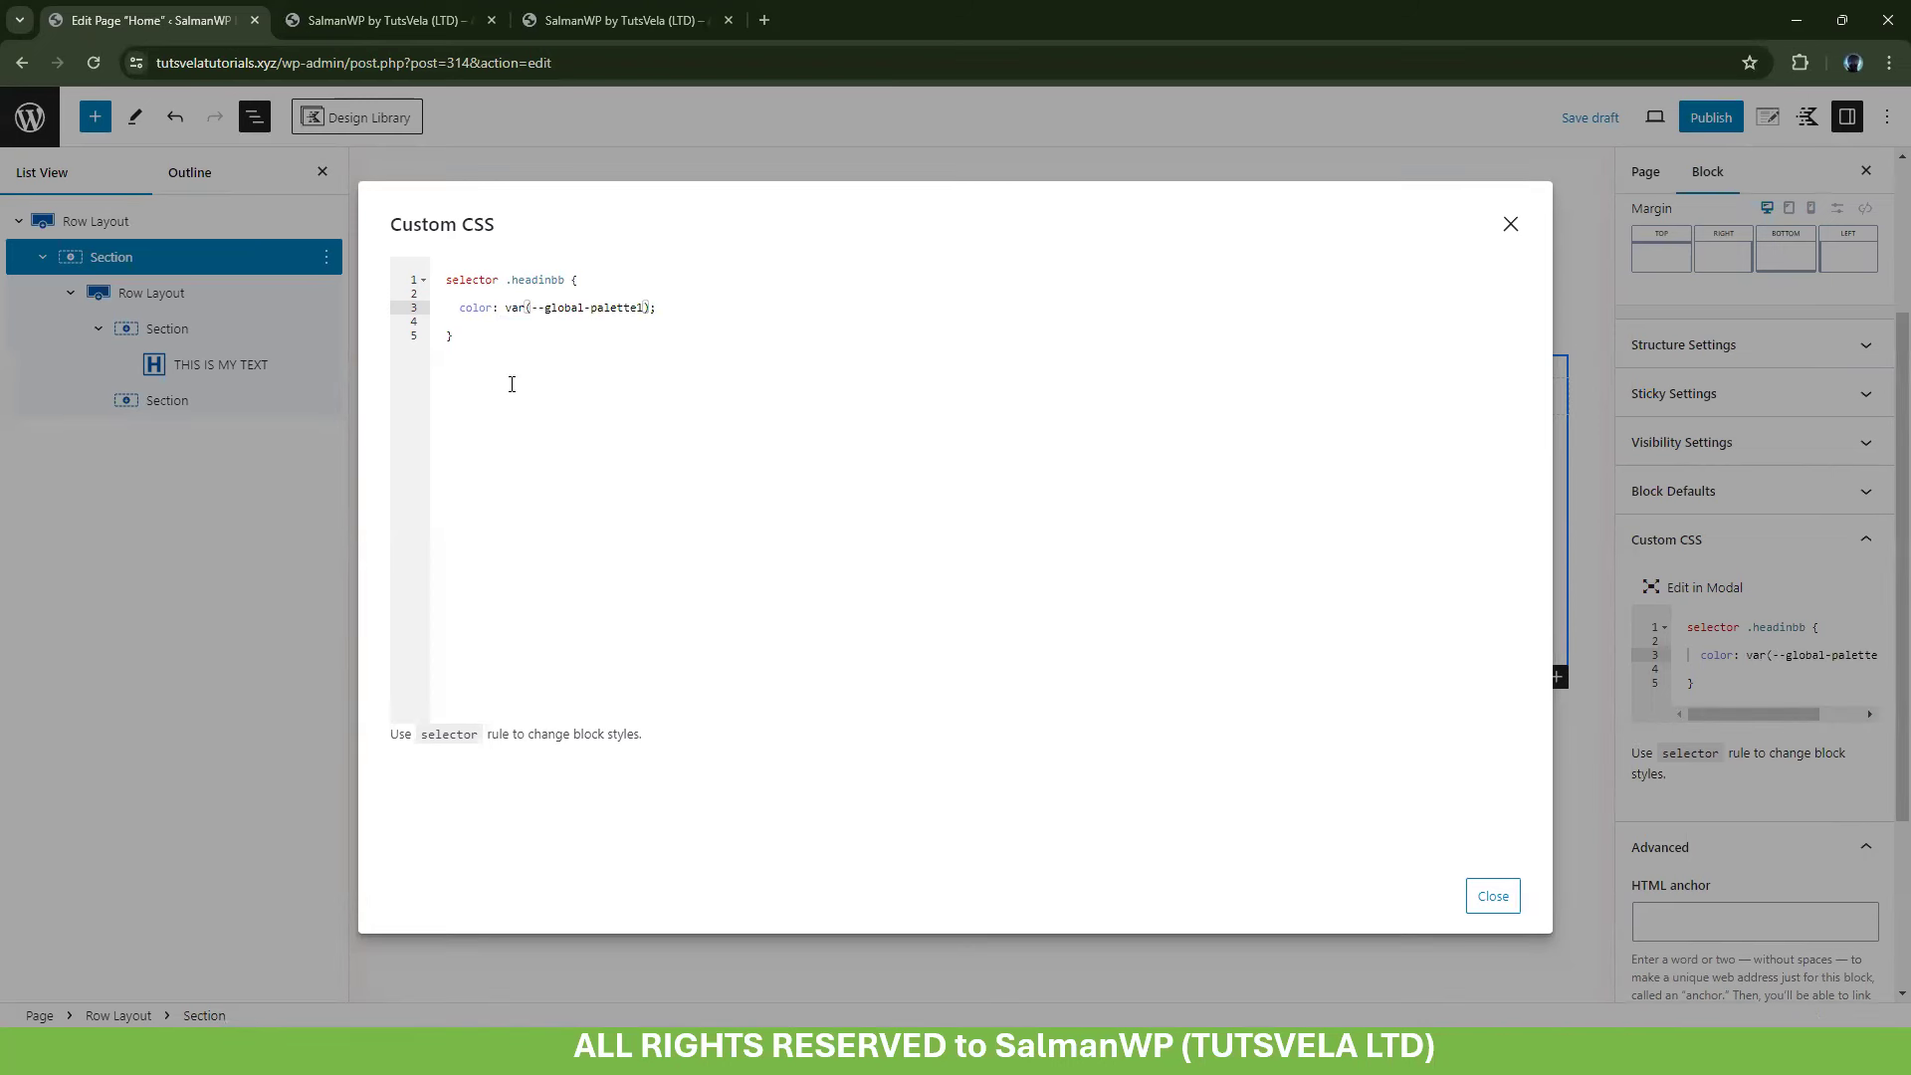
left_click(1492, 895)
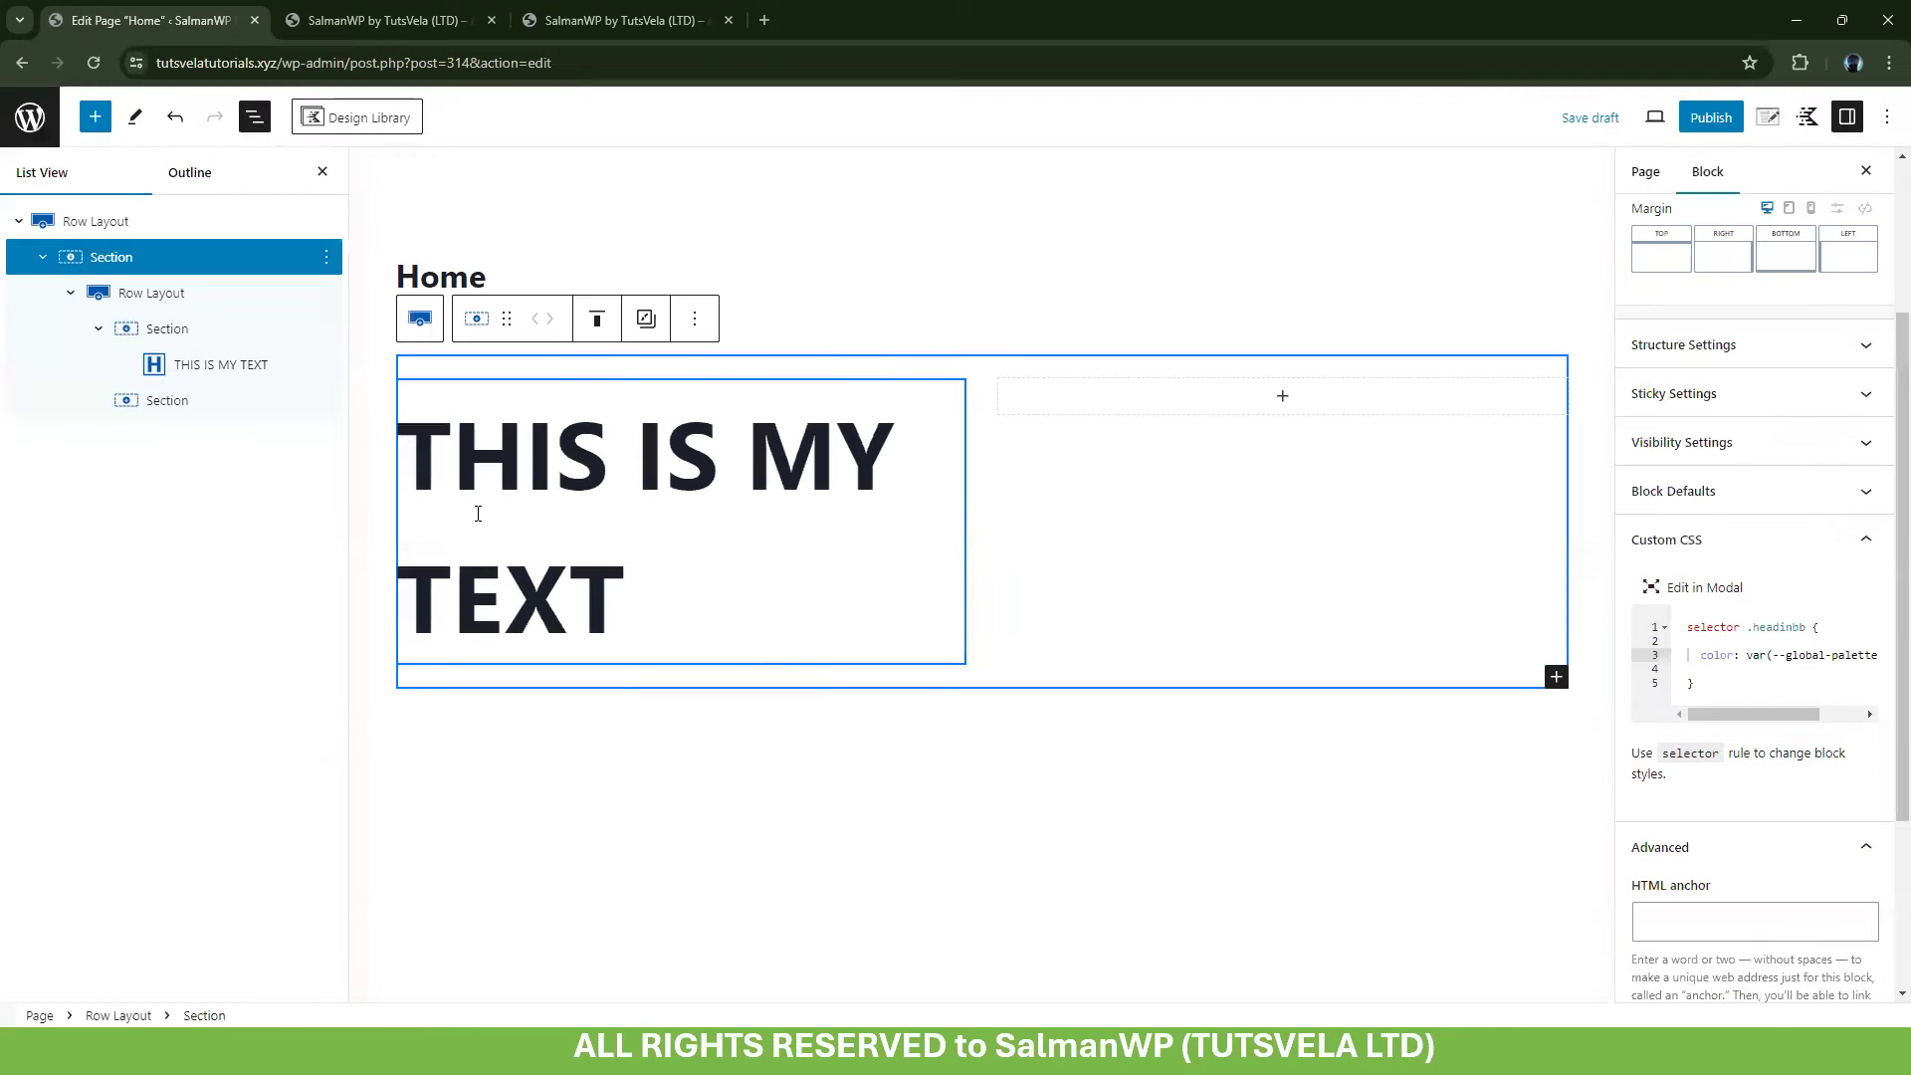
left_click_drag(1747, 655, 1783, 657)
left_click(1773, 659)
left_click(1745, 641)
left_click(1754, 668)
Search Google for "css veriable target" and open the MDN article on using CSS custom properties in a new tab
left_click(423, 20)
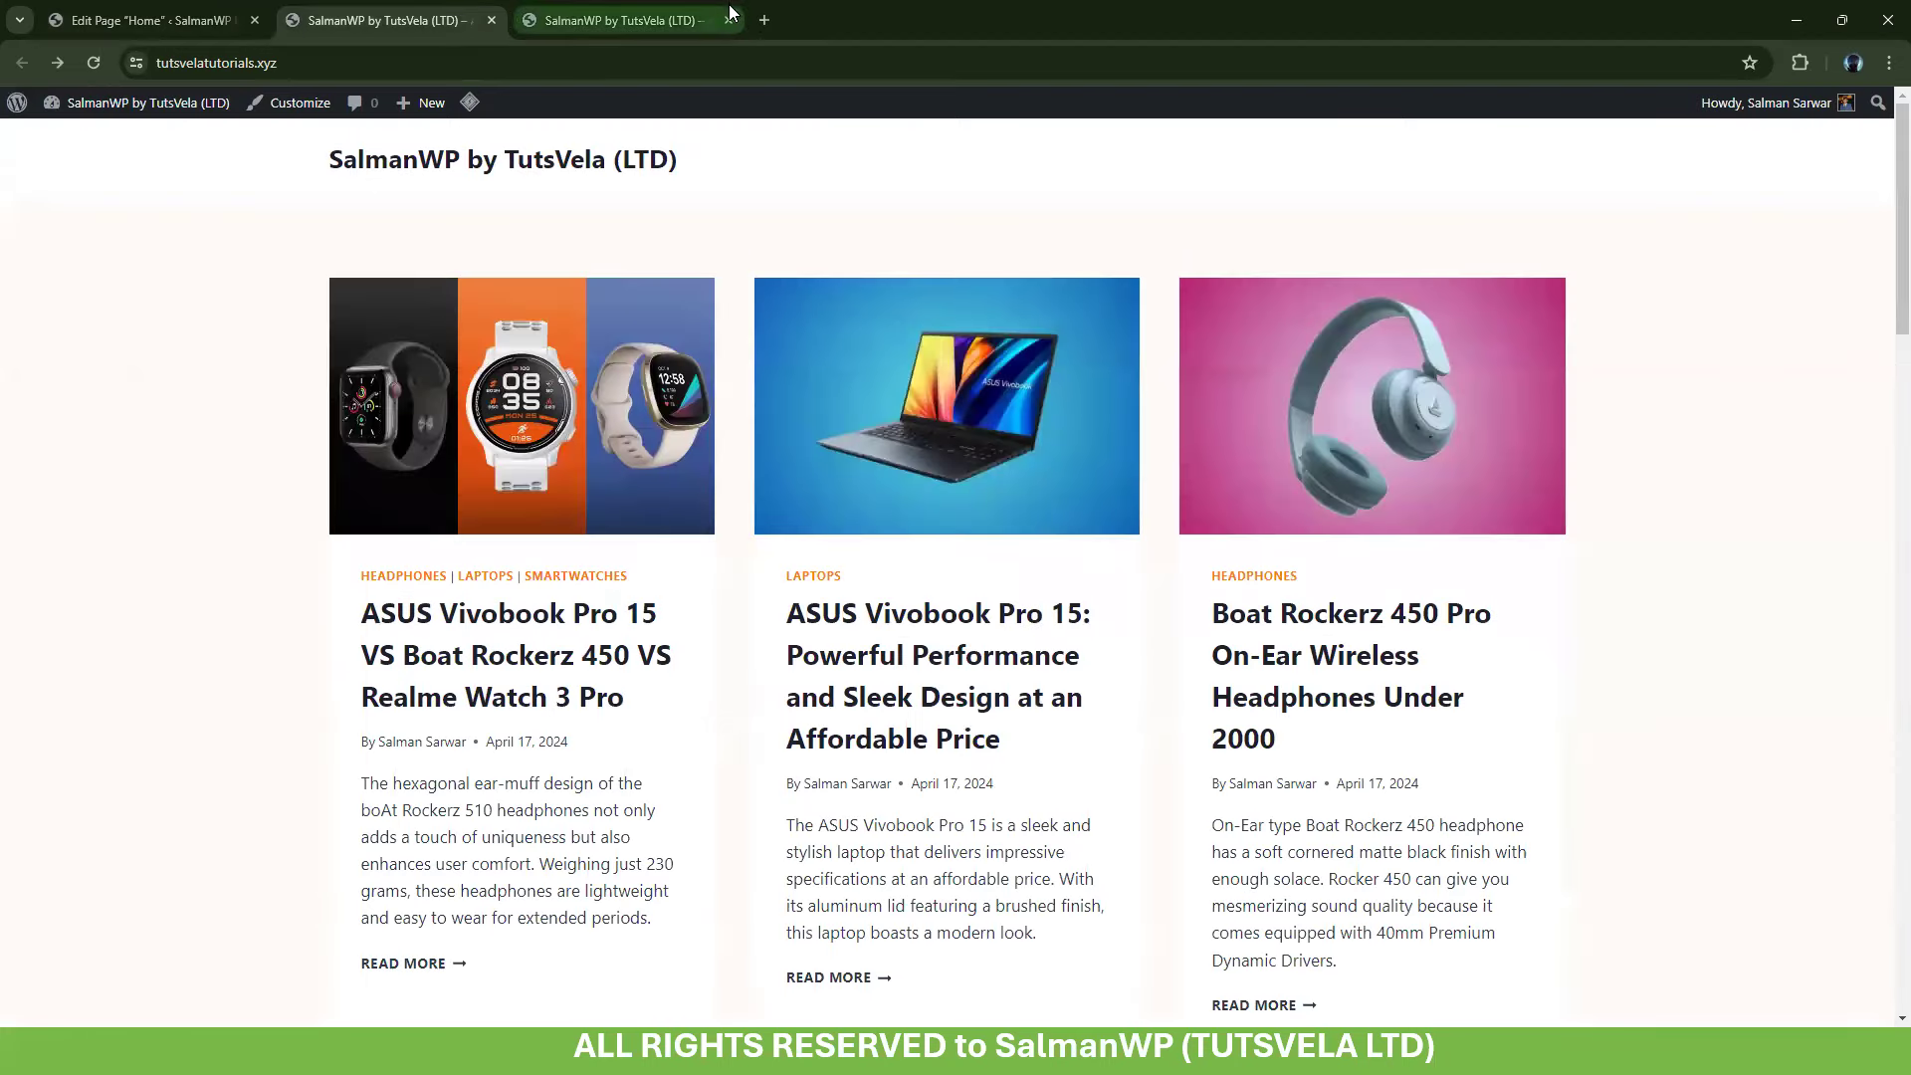
left_click(759, 20)
type("css")
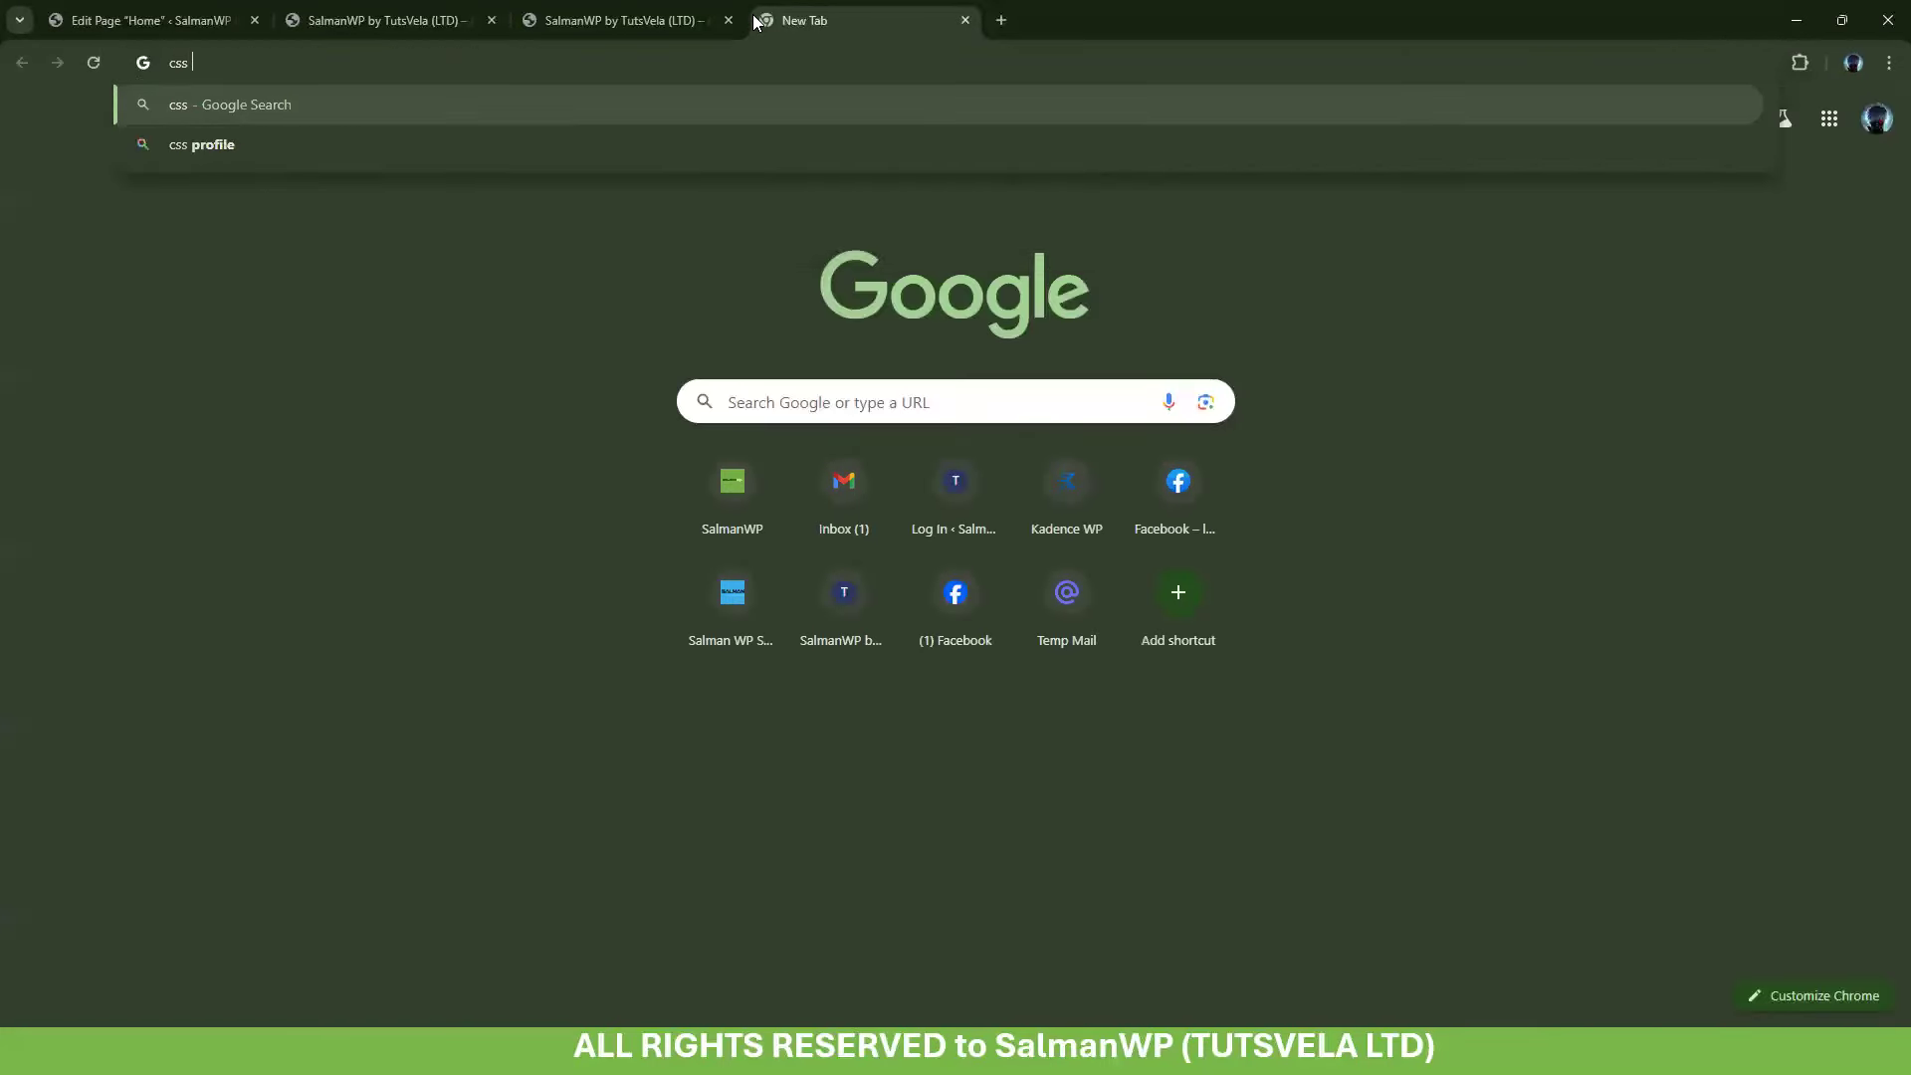
type(" veriable target")
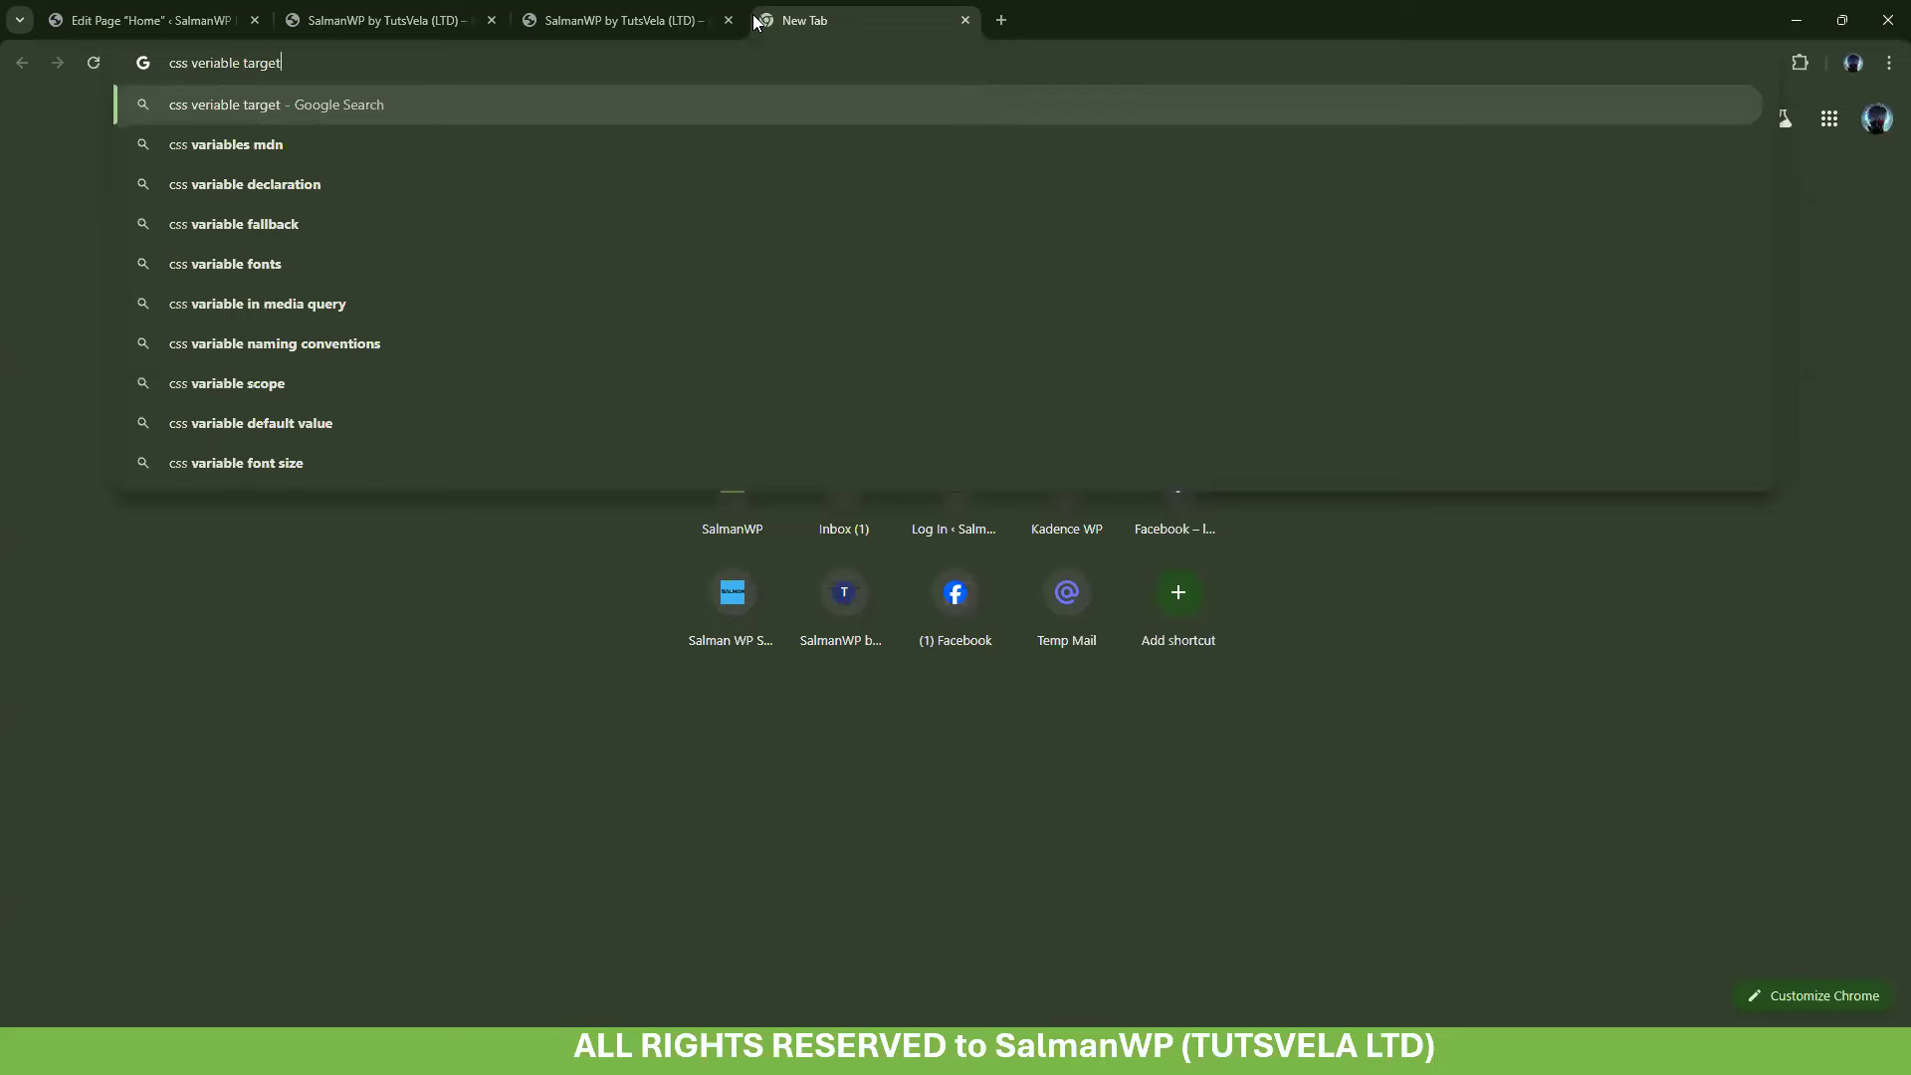
key("Return")
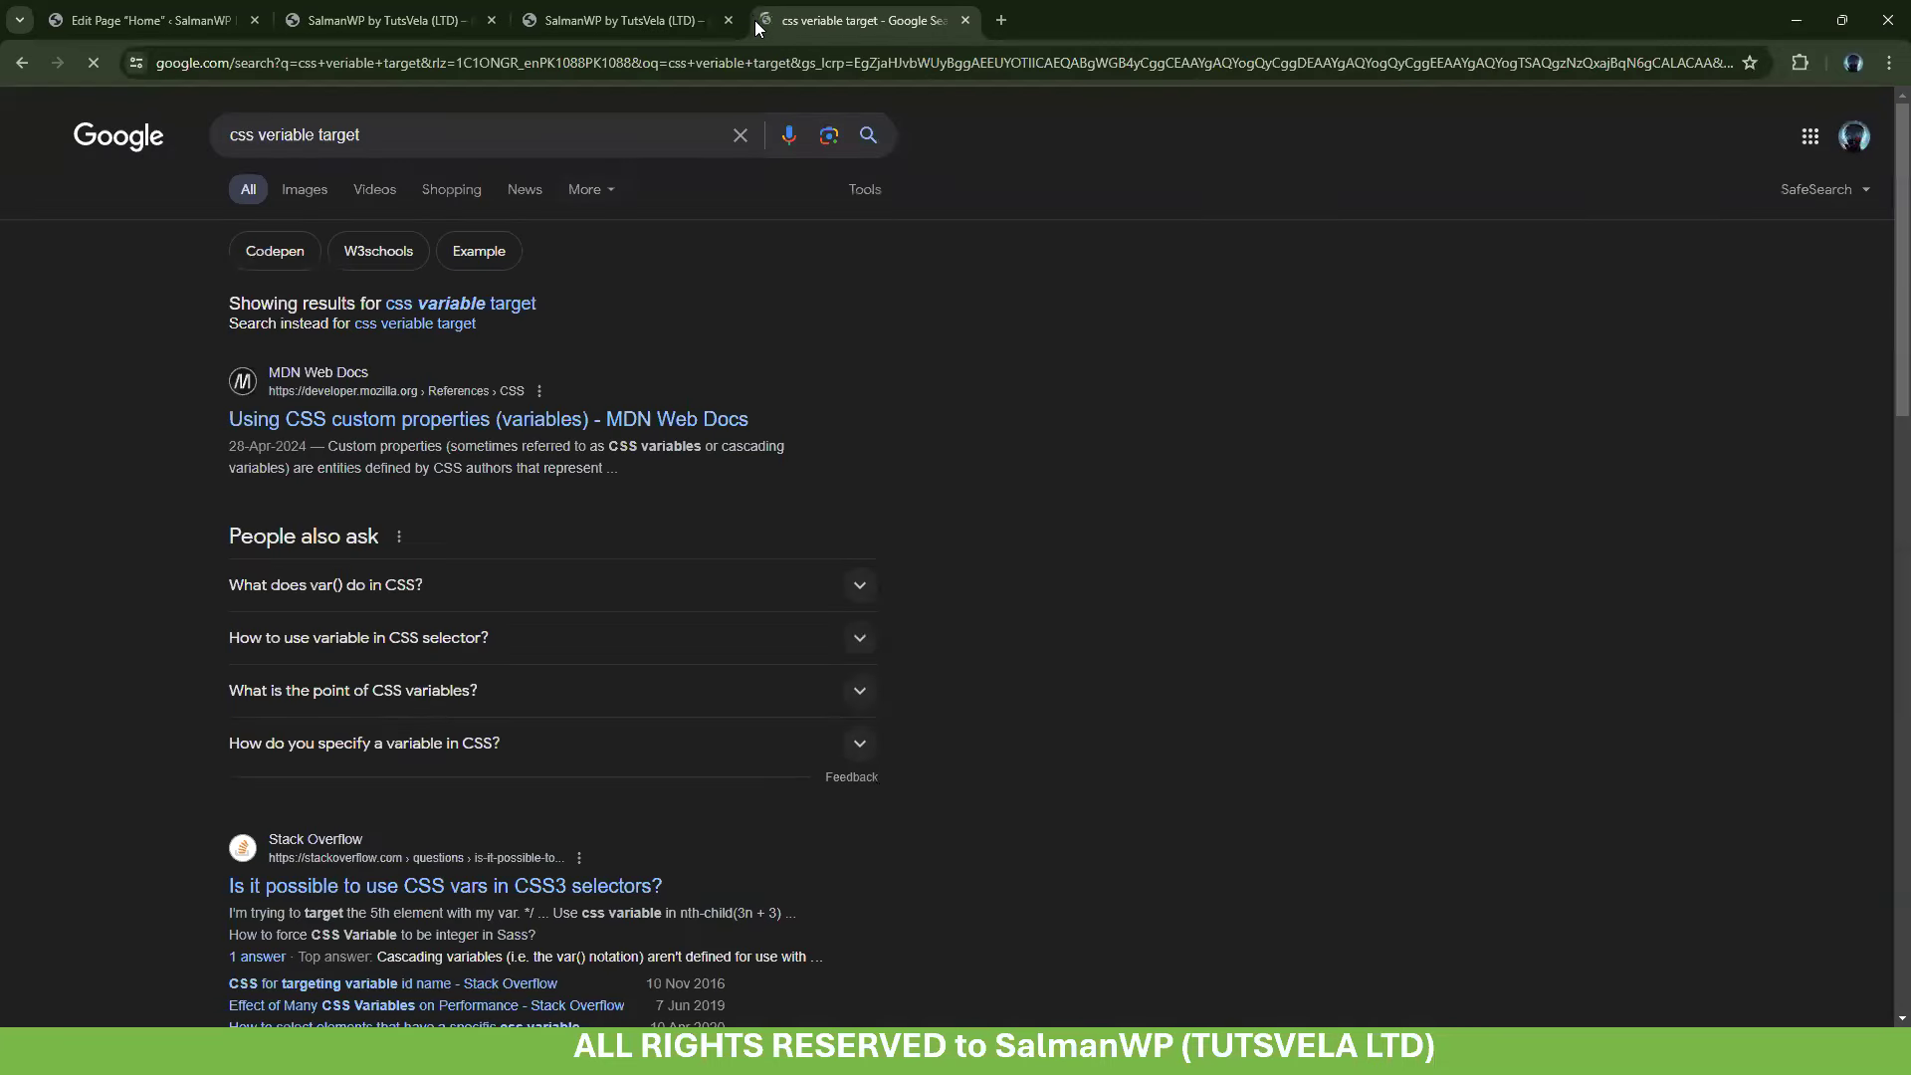
right_click(396, 420)
left_click(432, 434)
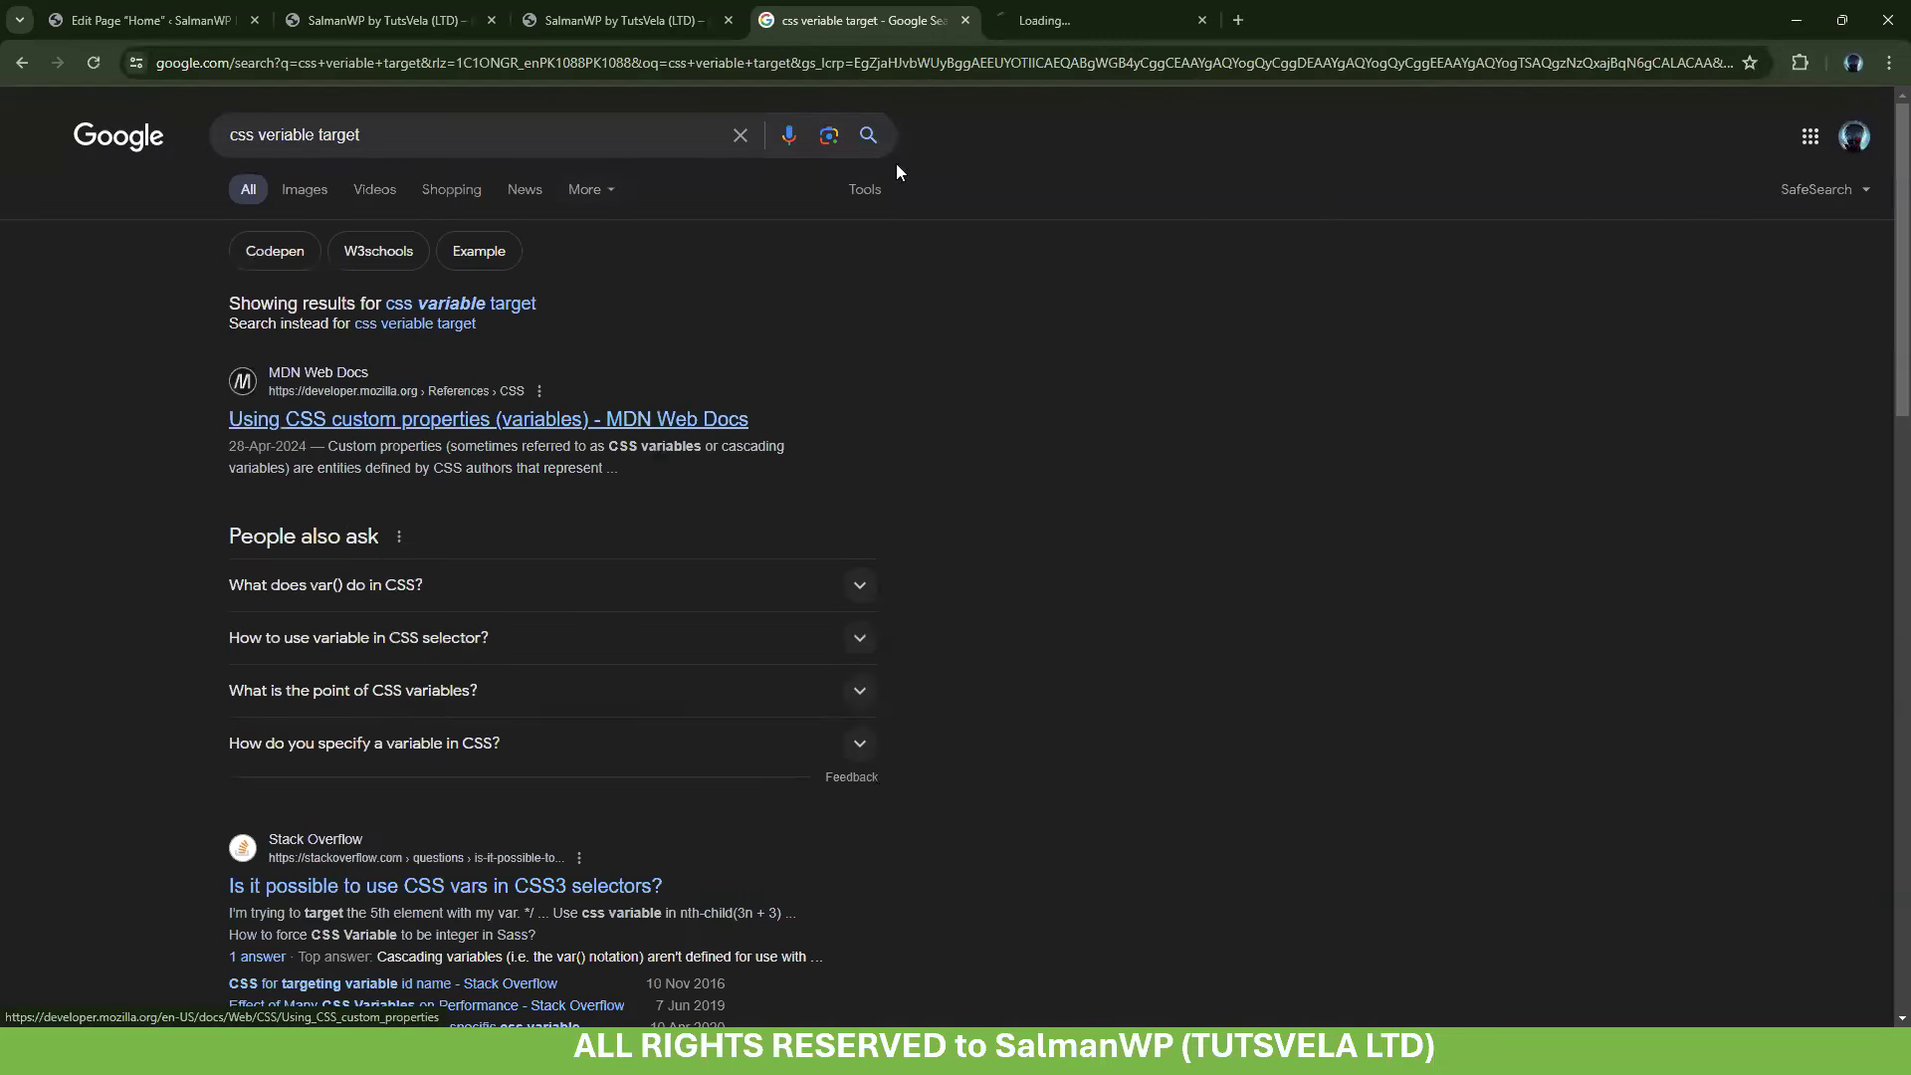
left_click(1045, 14)
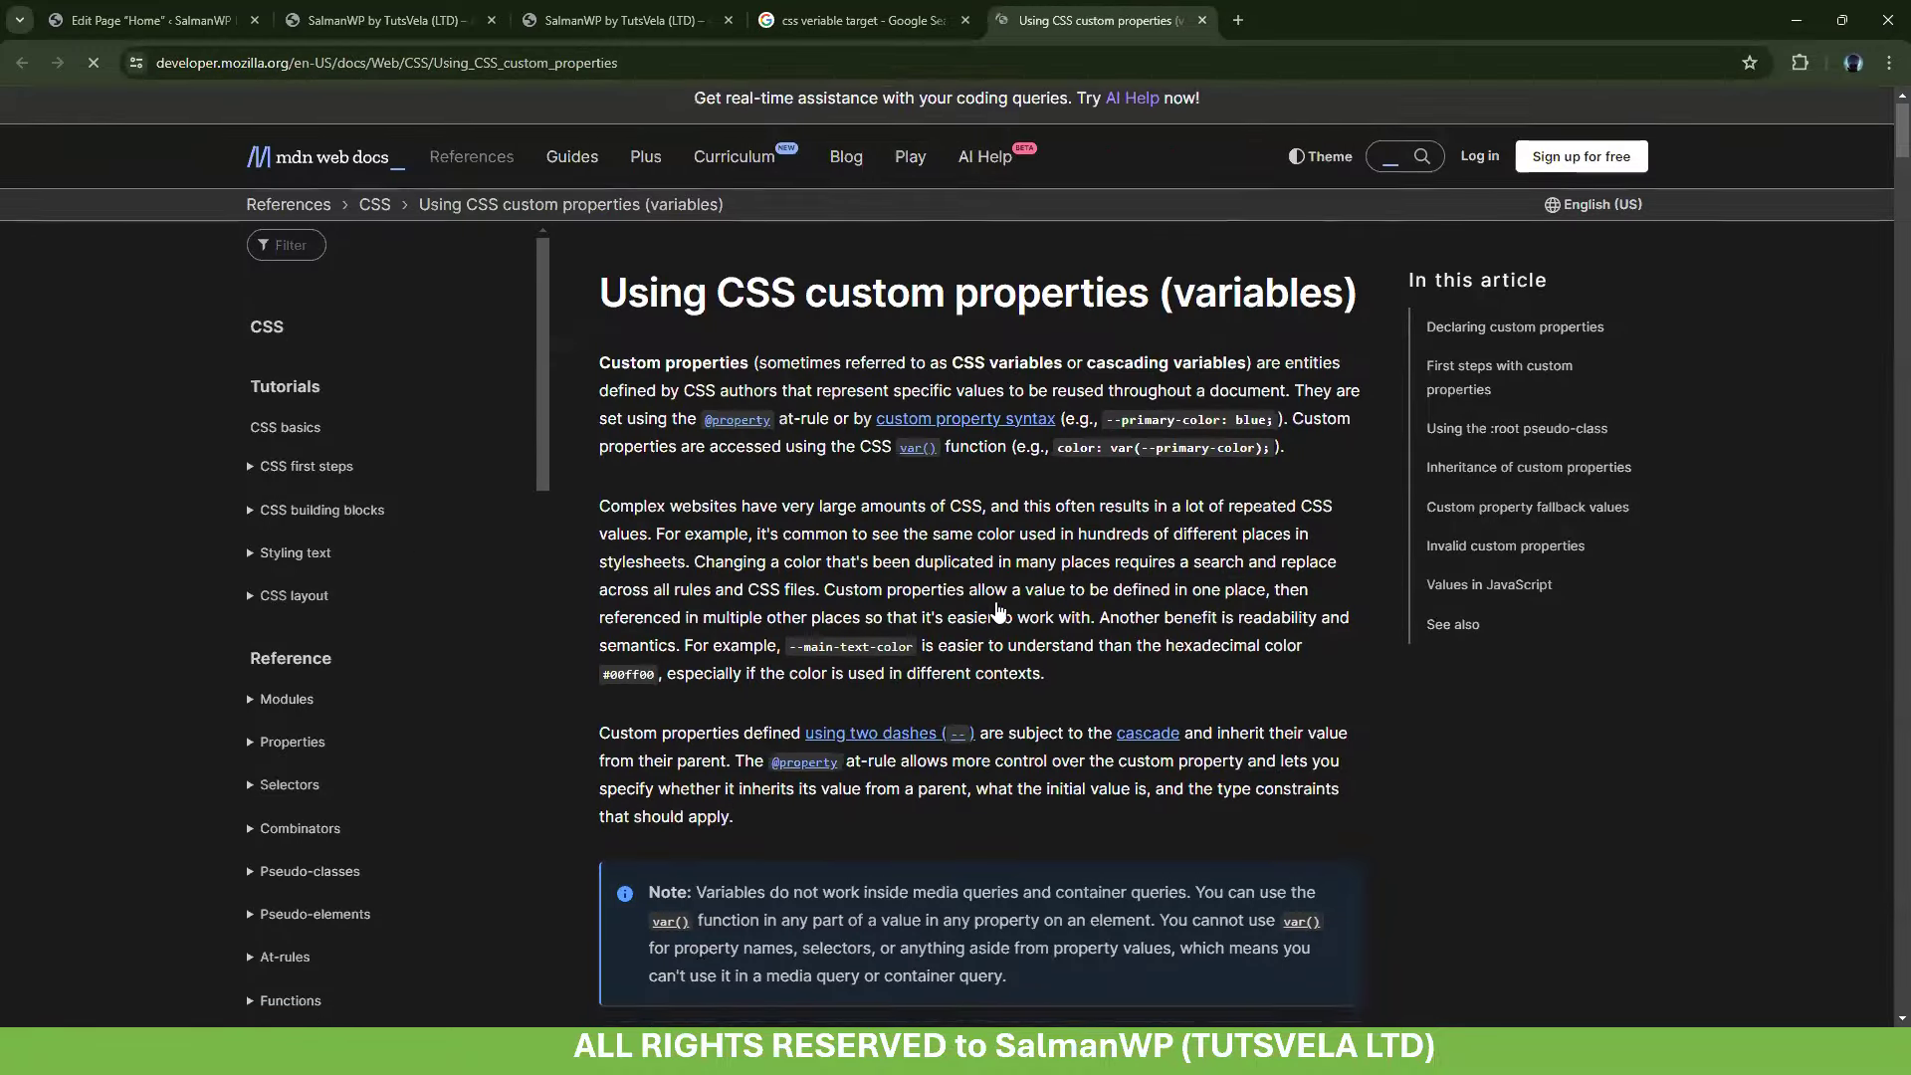
Read the MDN article's examples on declaring custom properties and referencing them with var()
scroll(625, 370, "down", 10)
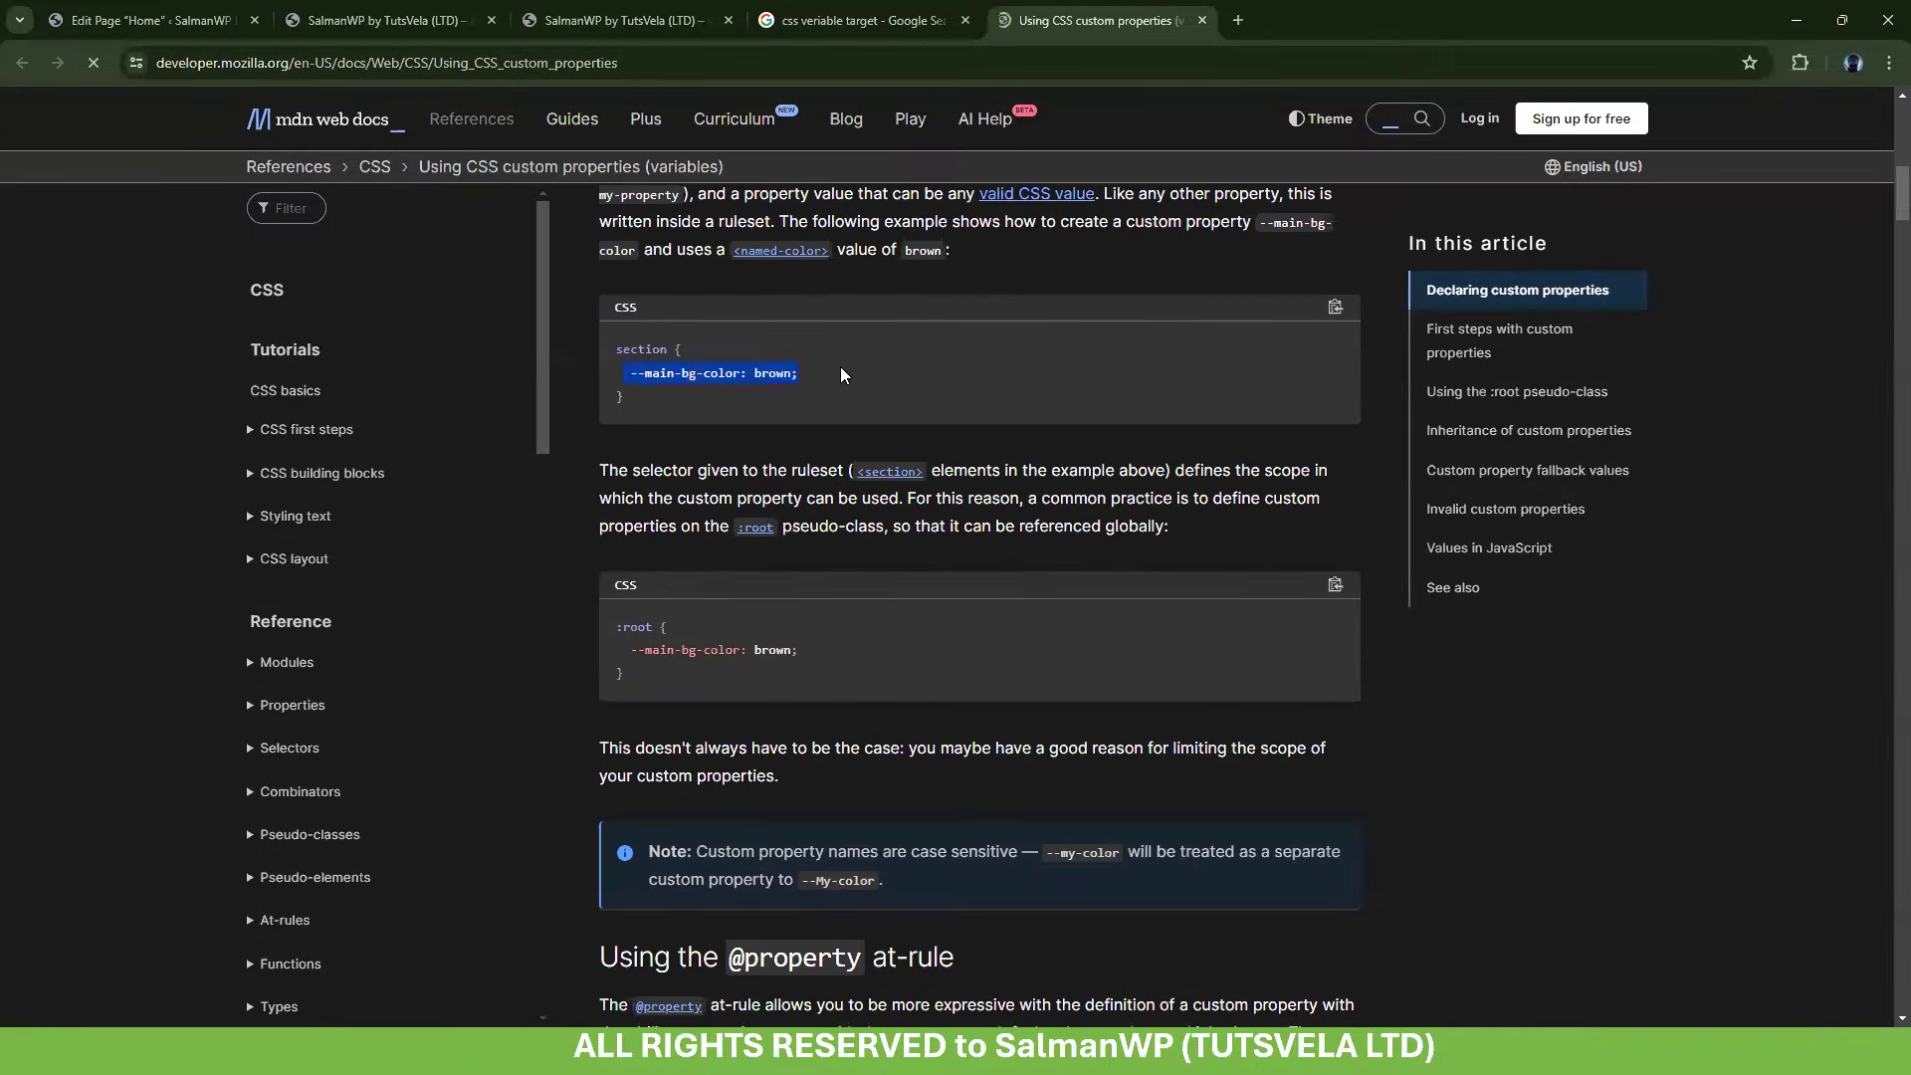
scroll(759, 499, "down", 5)
left_click_drag(617, 667, 779, 667)
left_click(774, 713)
scroll(600, 695, "down", 2)
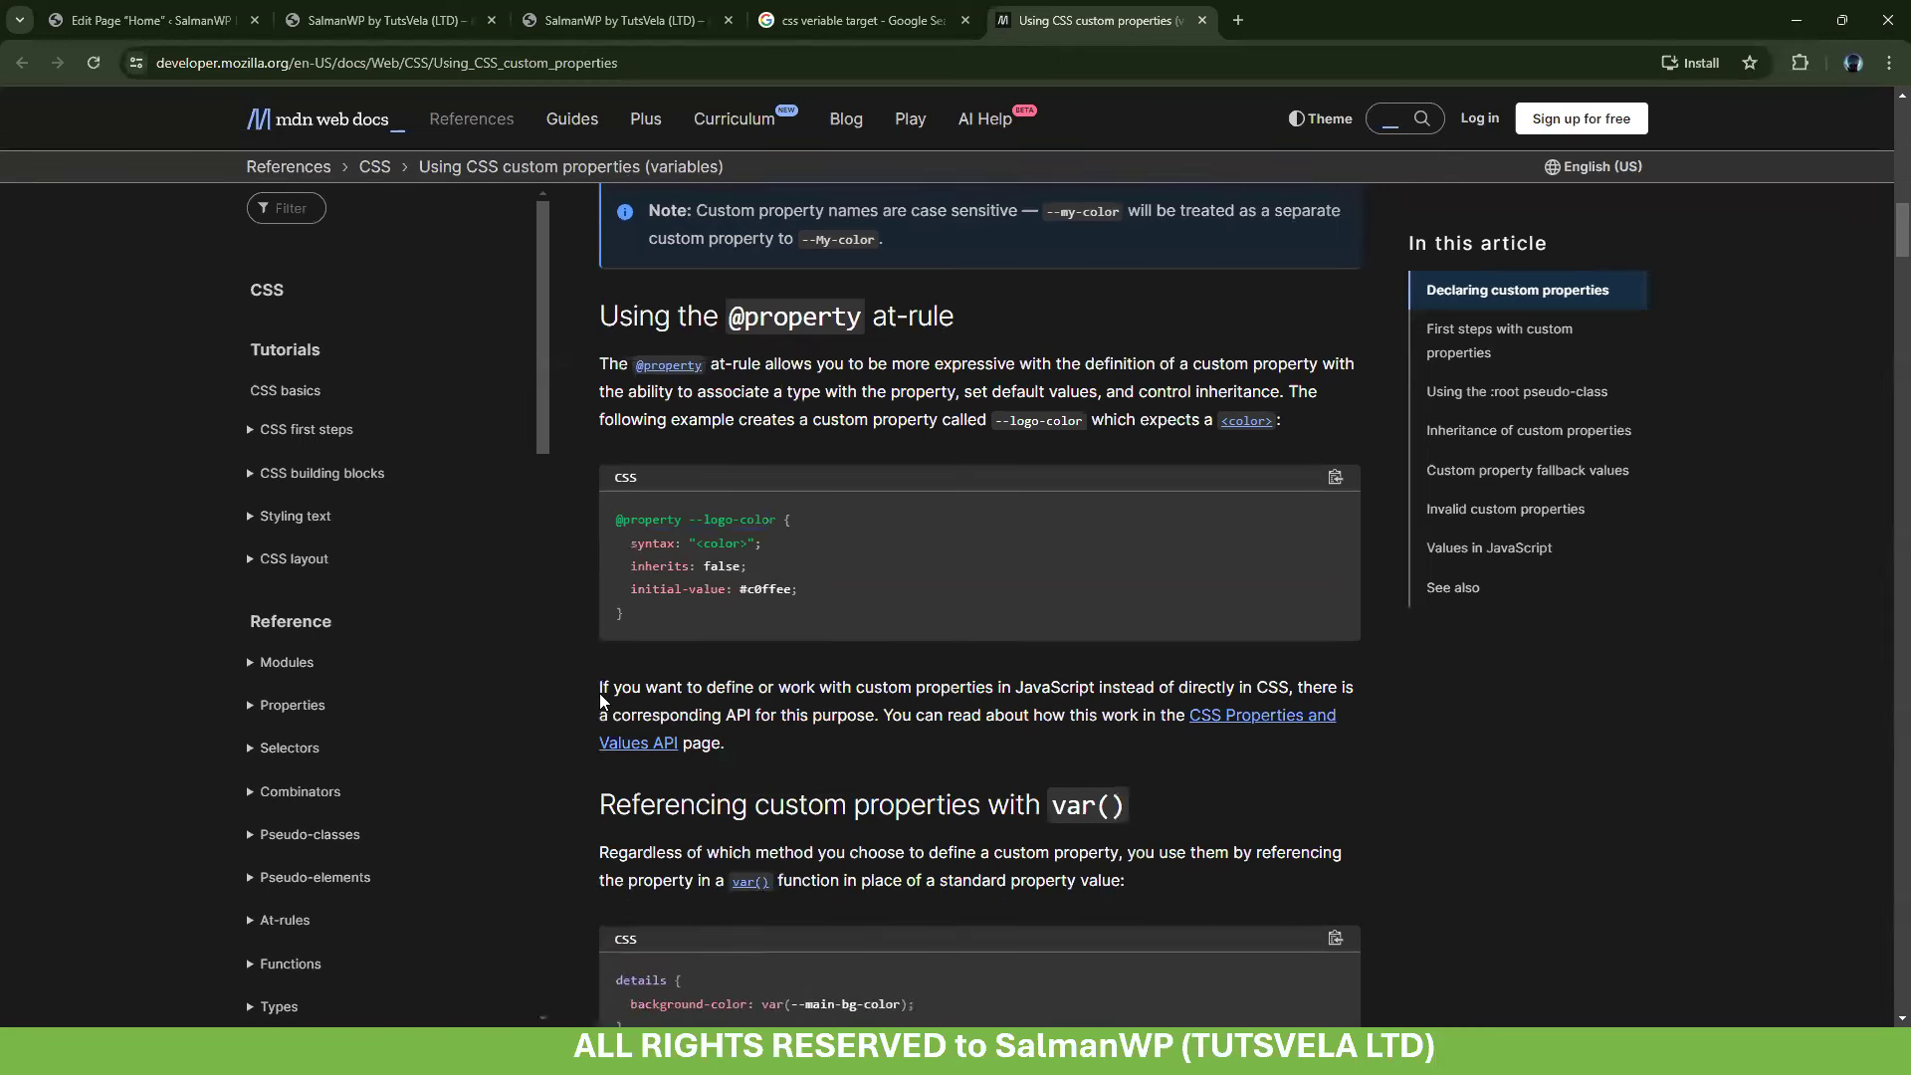
scroll(601, 700, "down", 9)
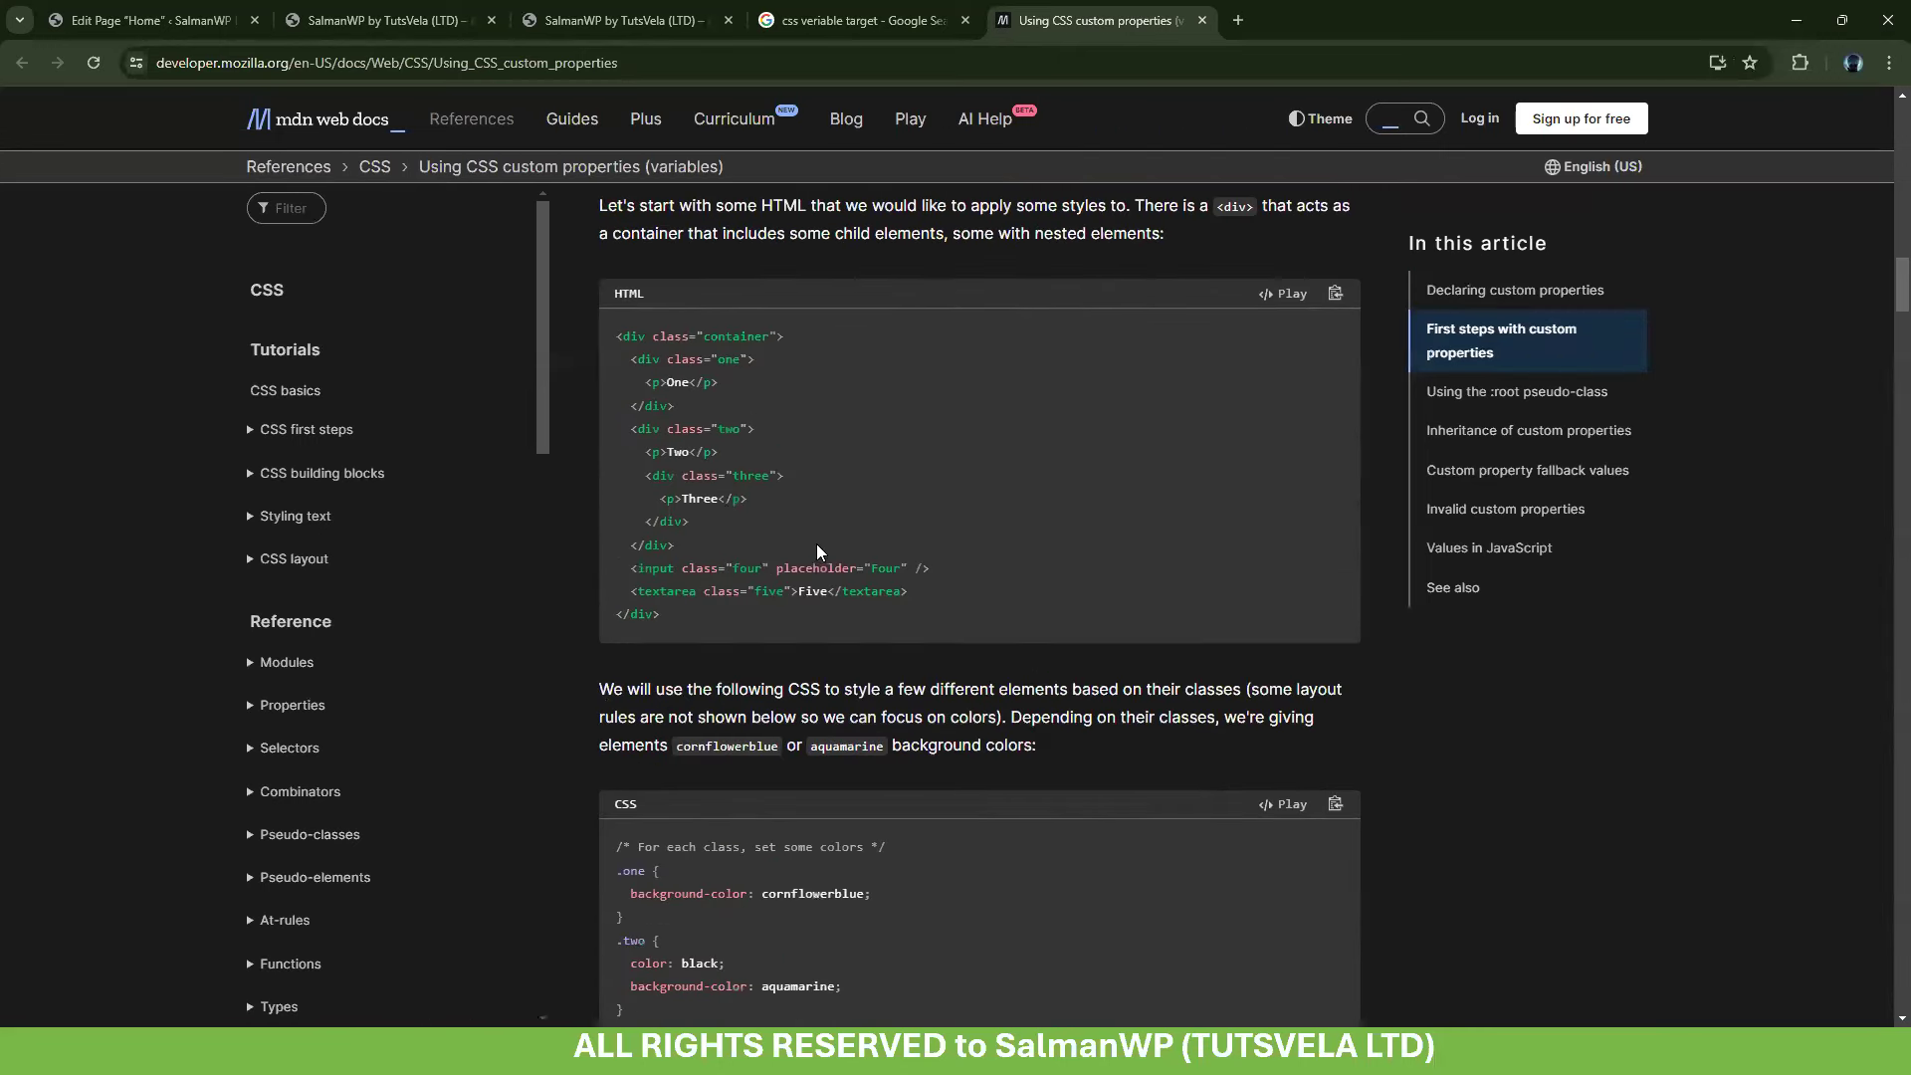
scroll(696, 627, "down", 5)
left_click_drag(676, 390, 884, 548)
left_click(899, 577)
scroll(899, 584, "down", 7)
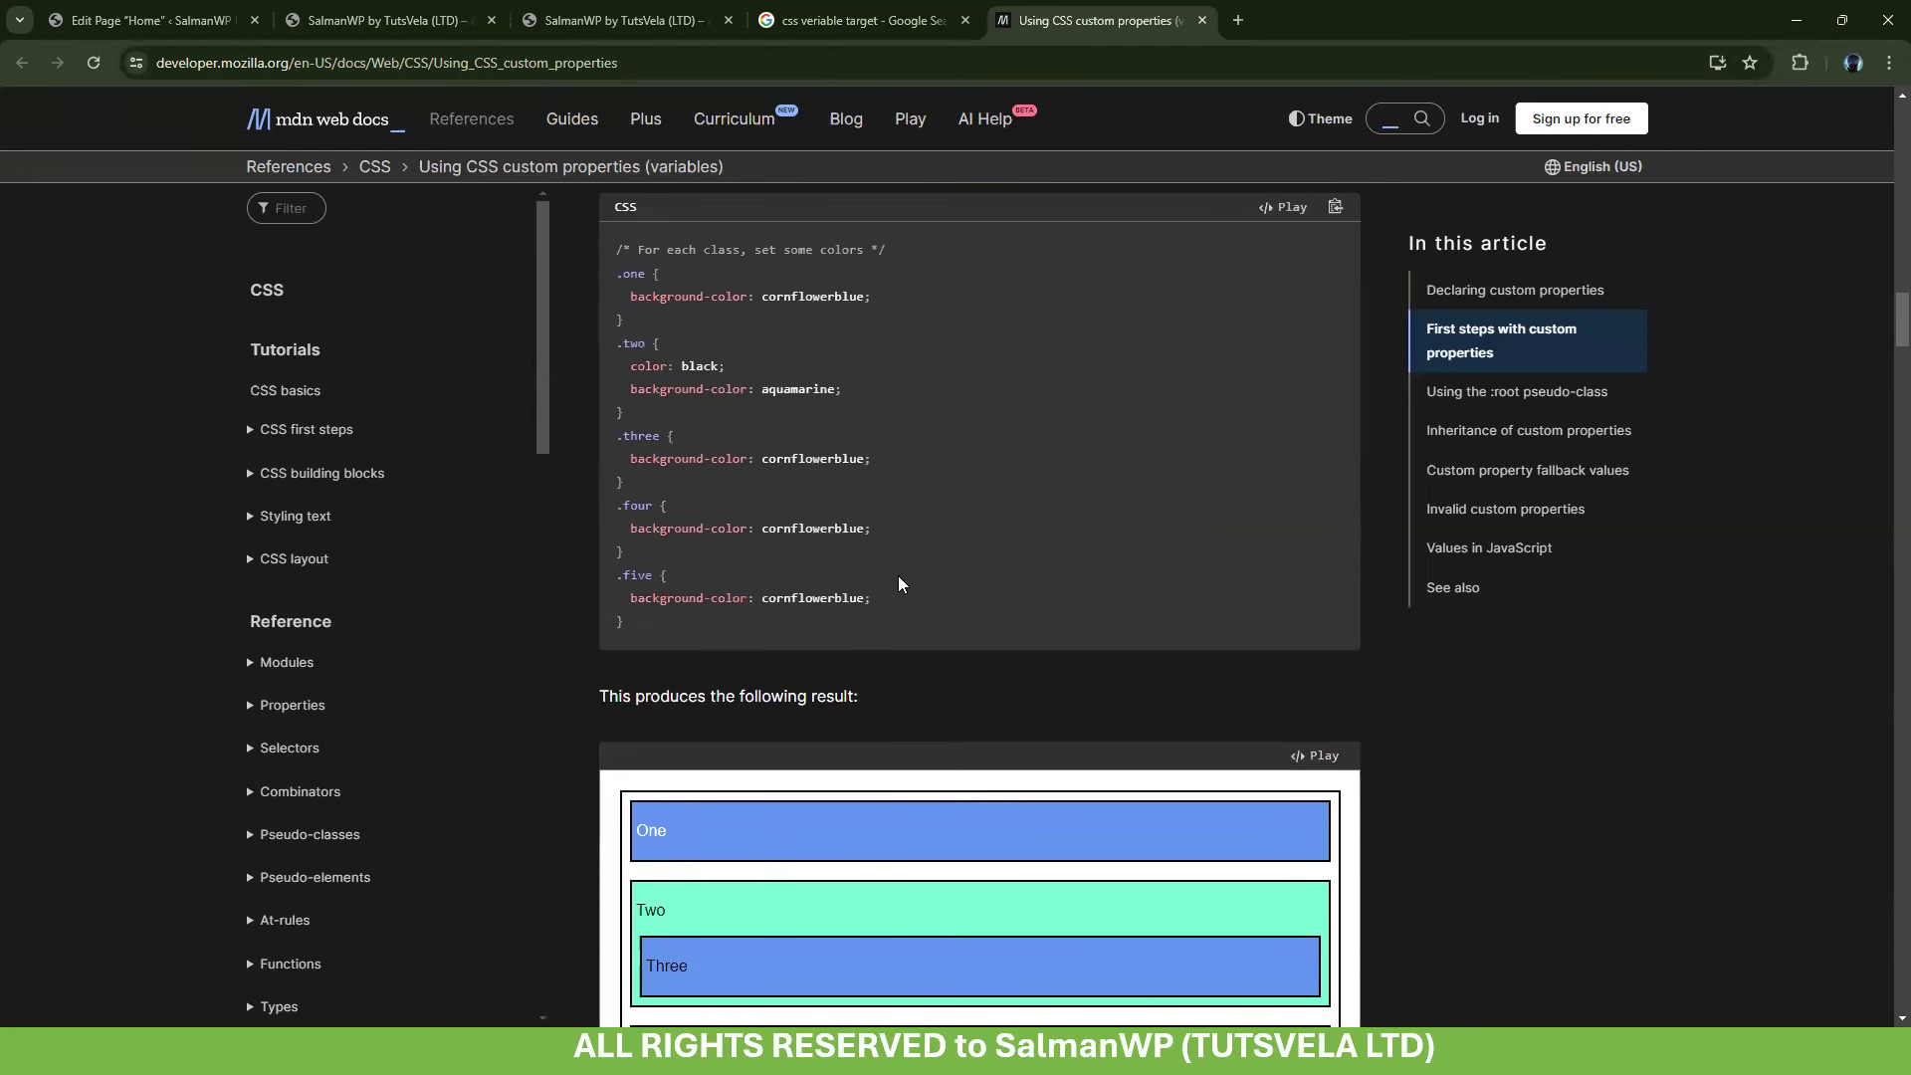
scroll(899, 584, "down", 3)
scroll(899, 584, "down", 2)
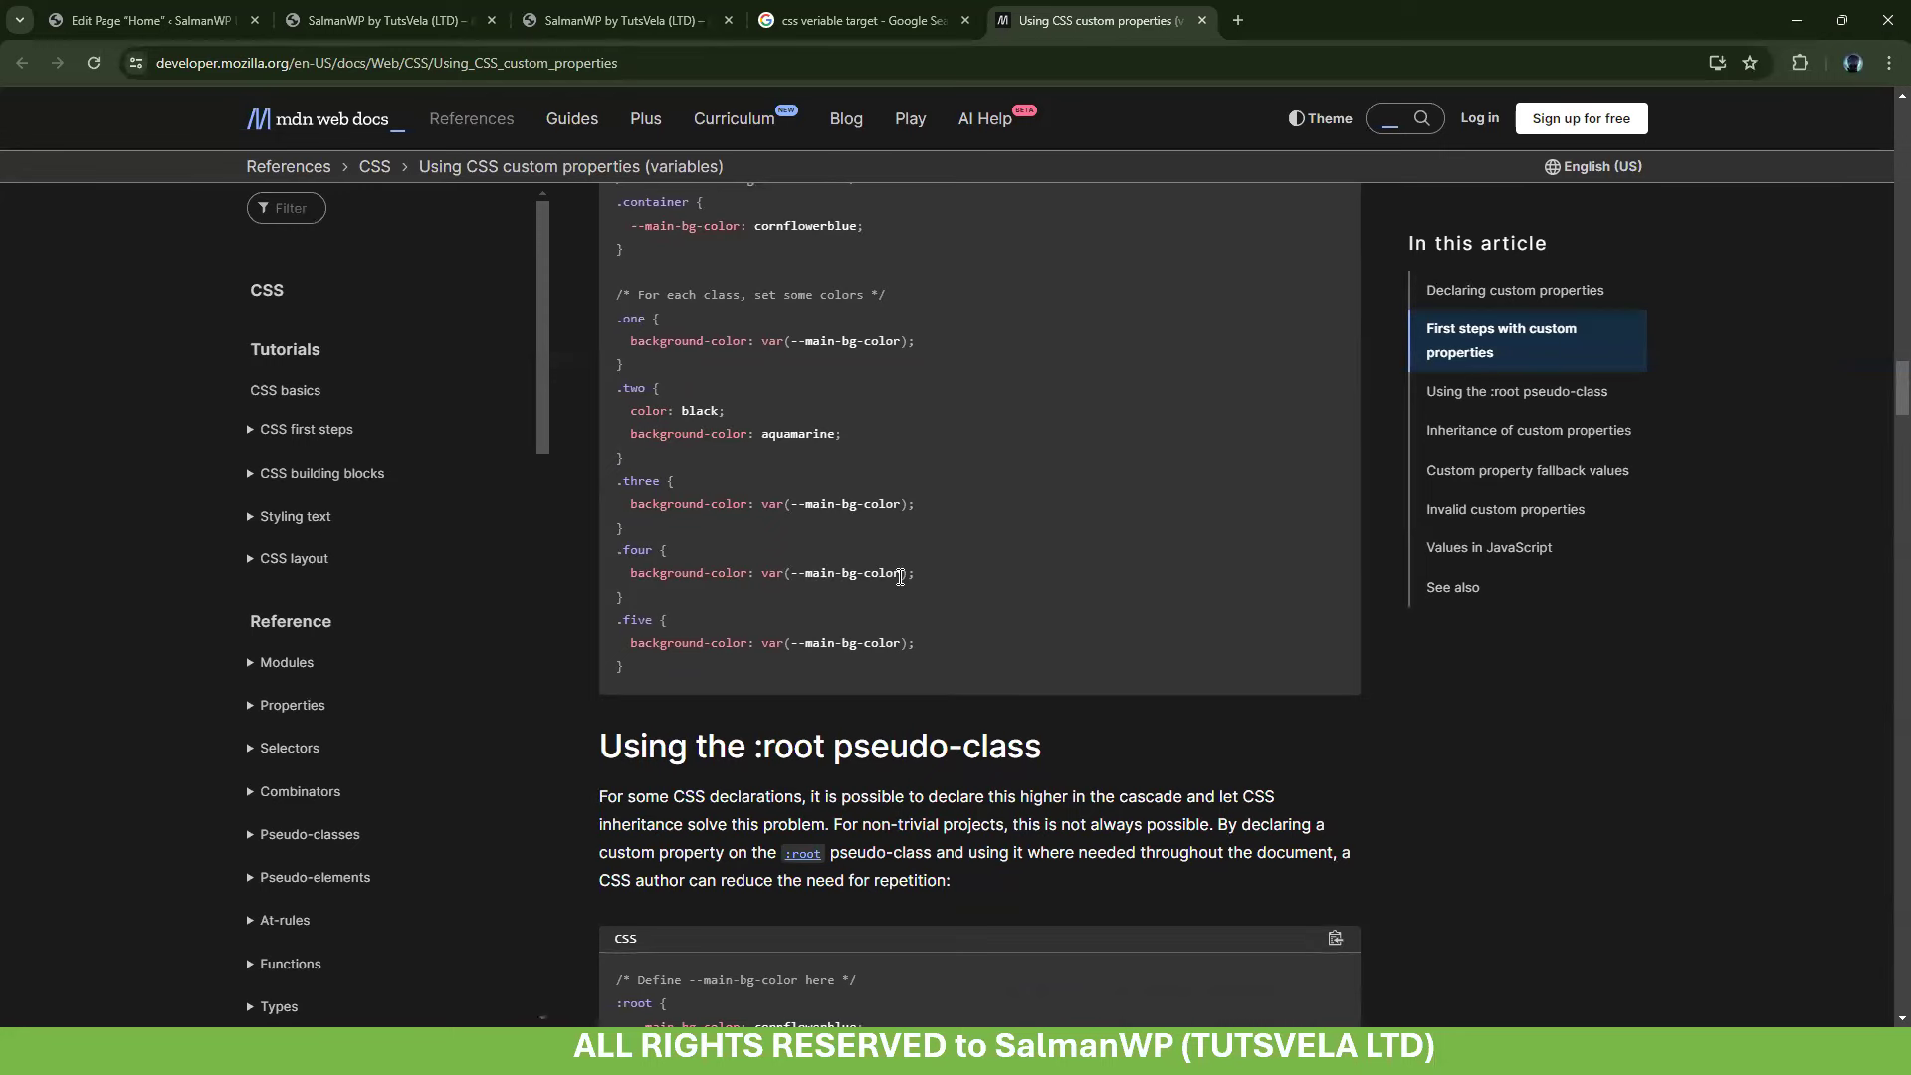
Save the Home page draft and open its preview in a new tab
left_click(150, 20)
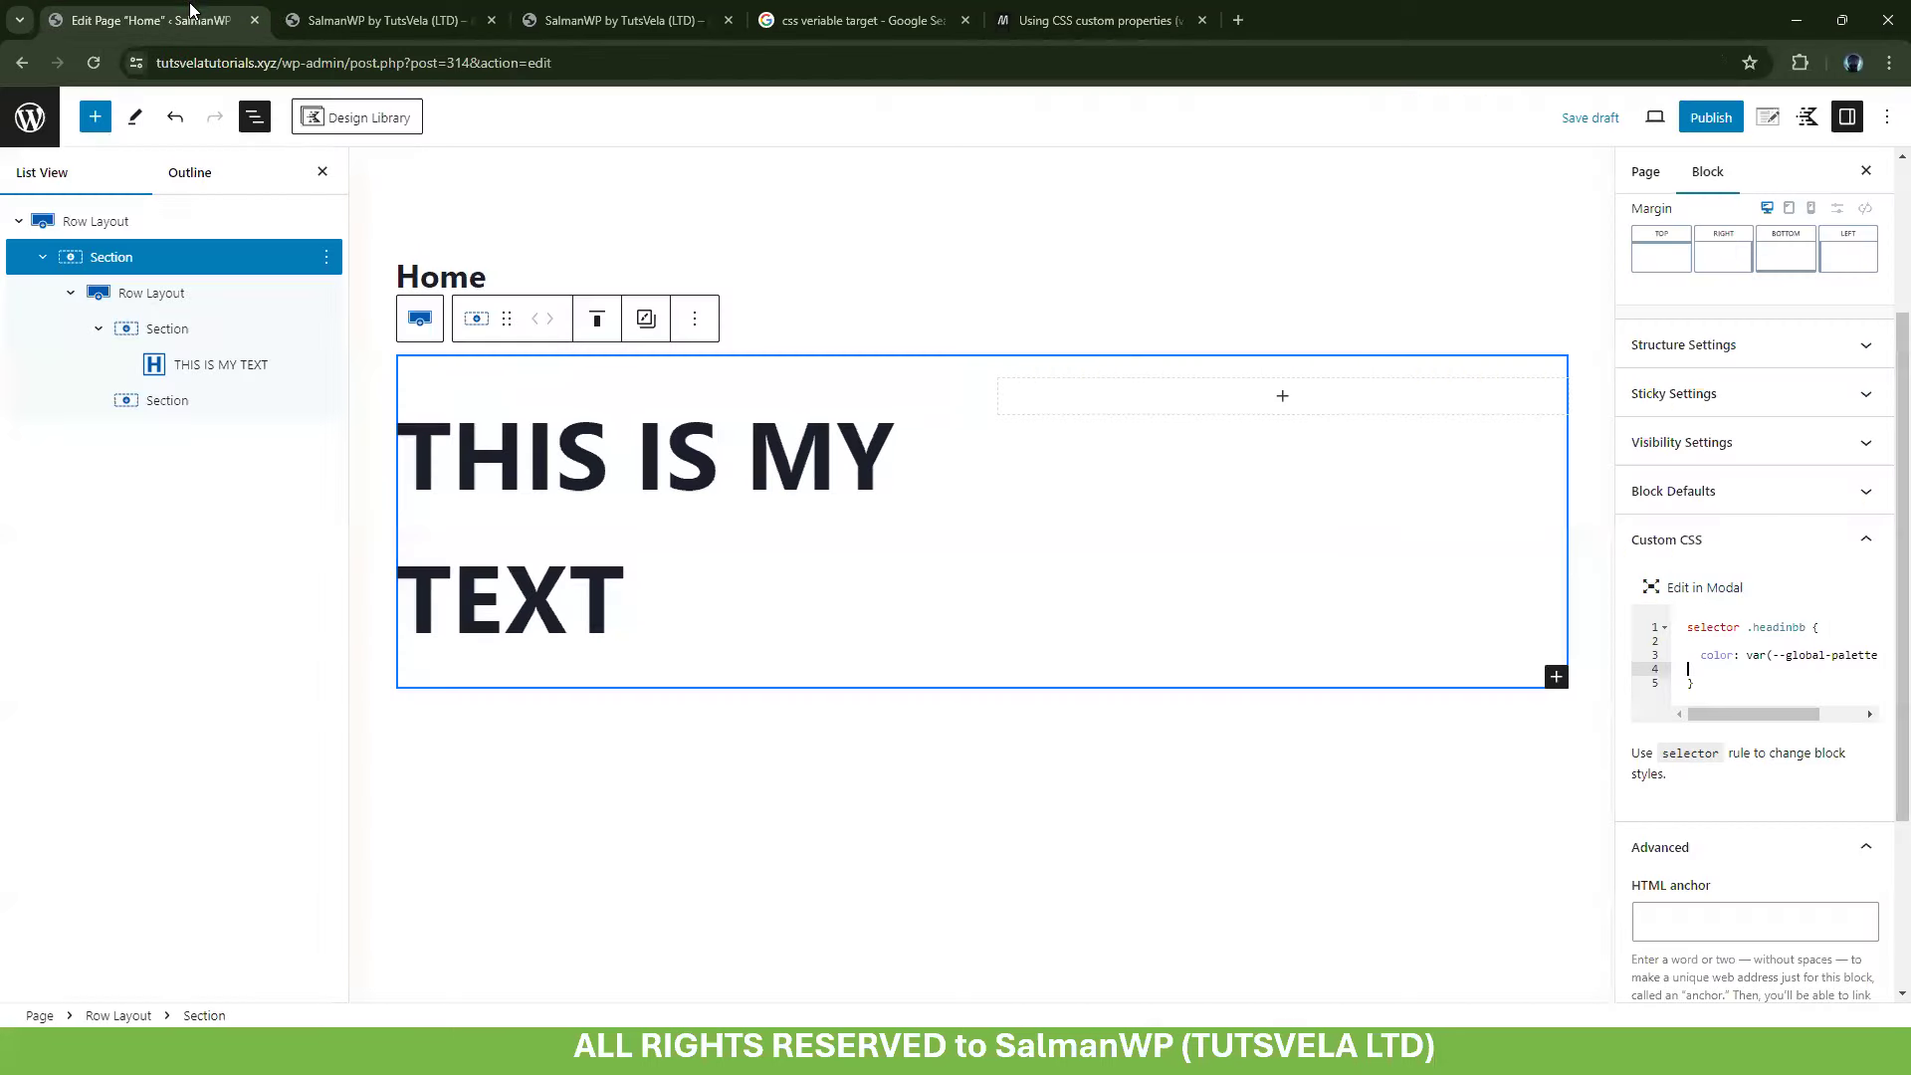
left_click(1762, 656)
left_click(1590, 117)
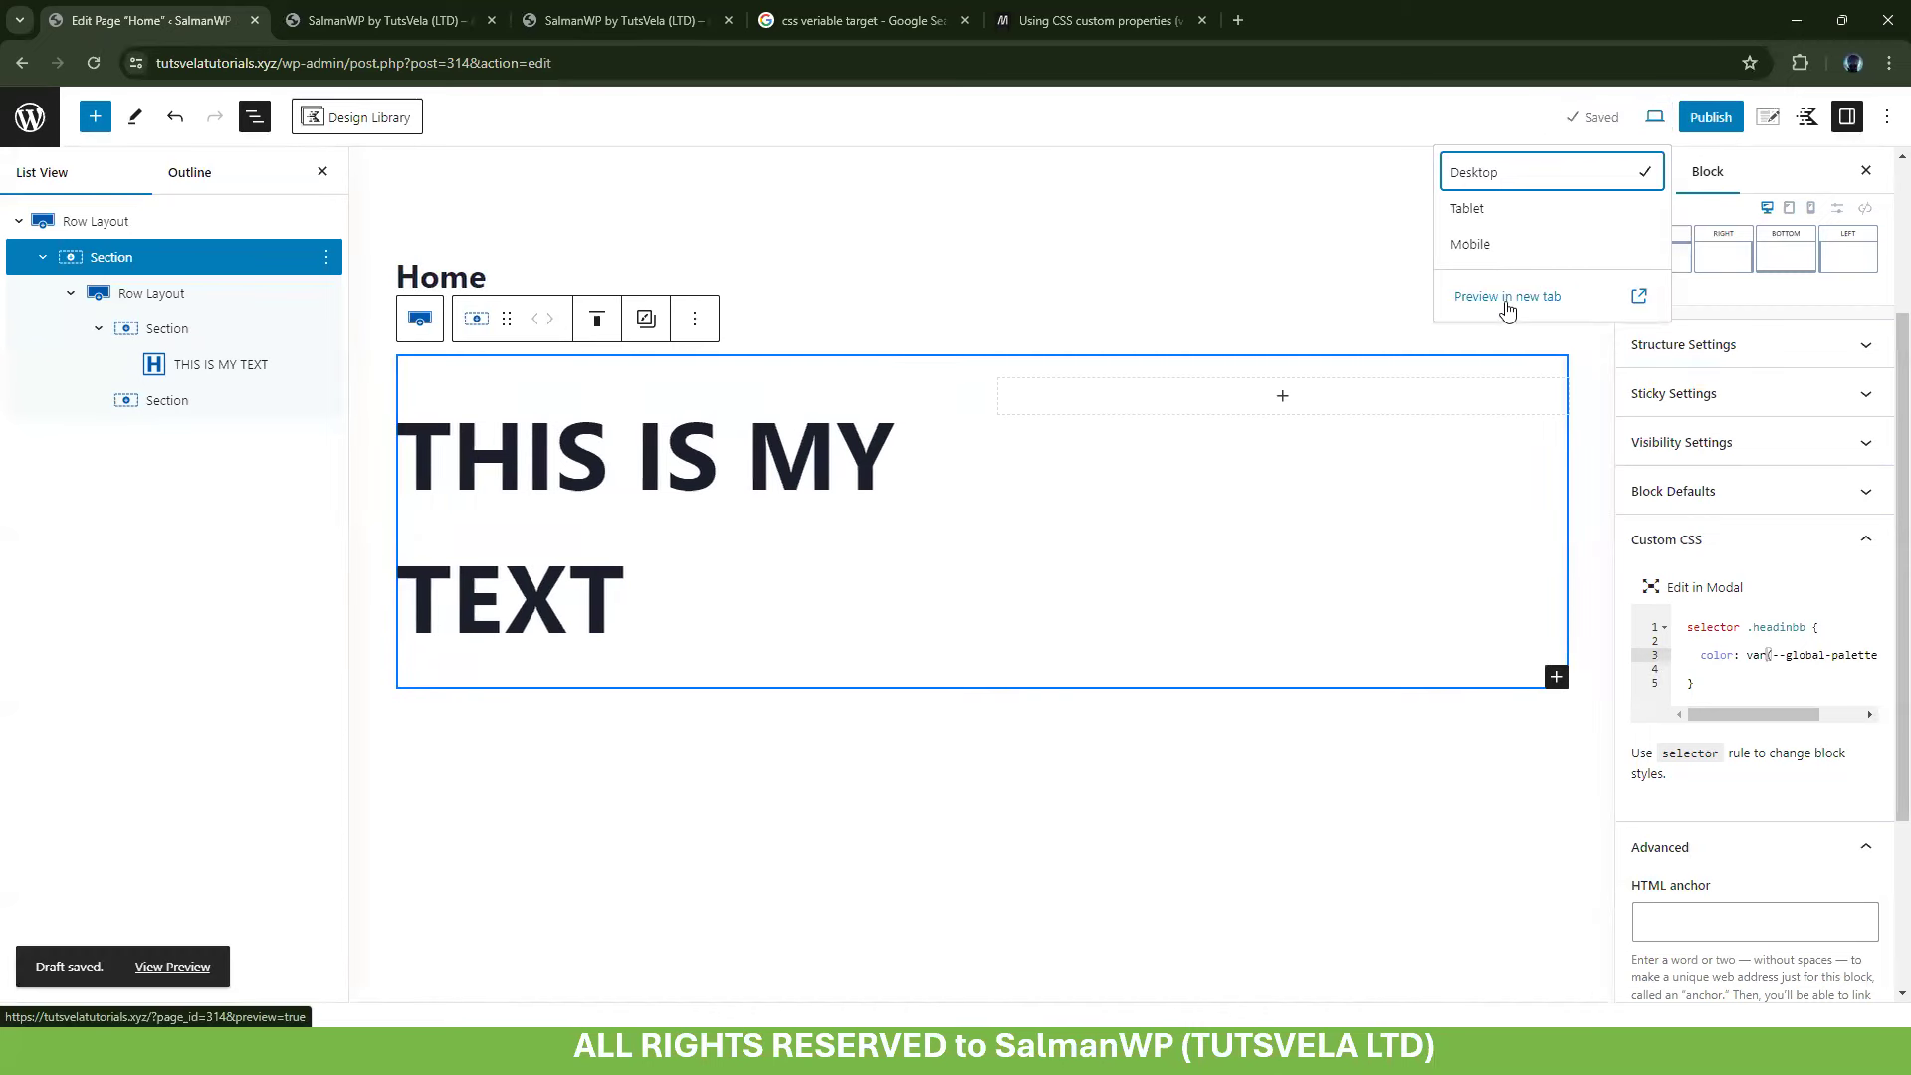
left_click(1507, 298)
left_click(149, 20)
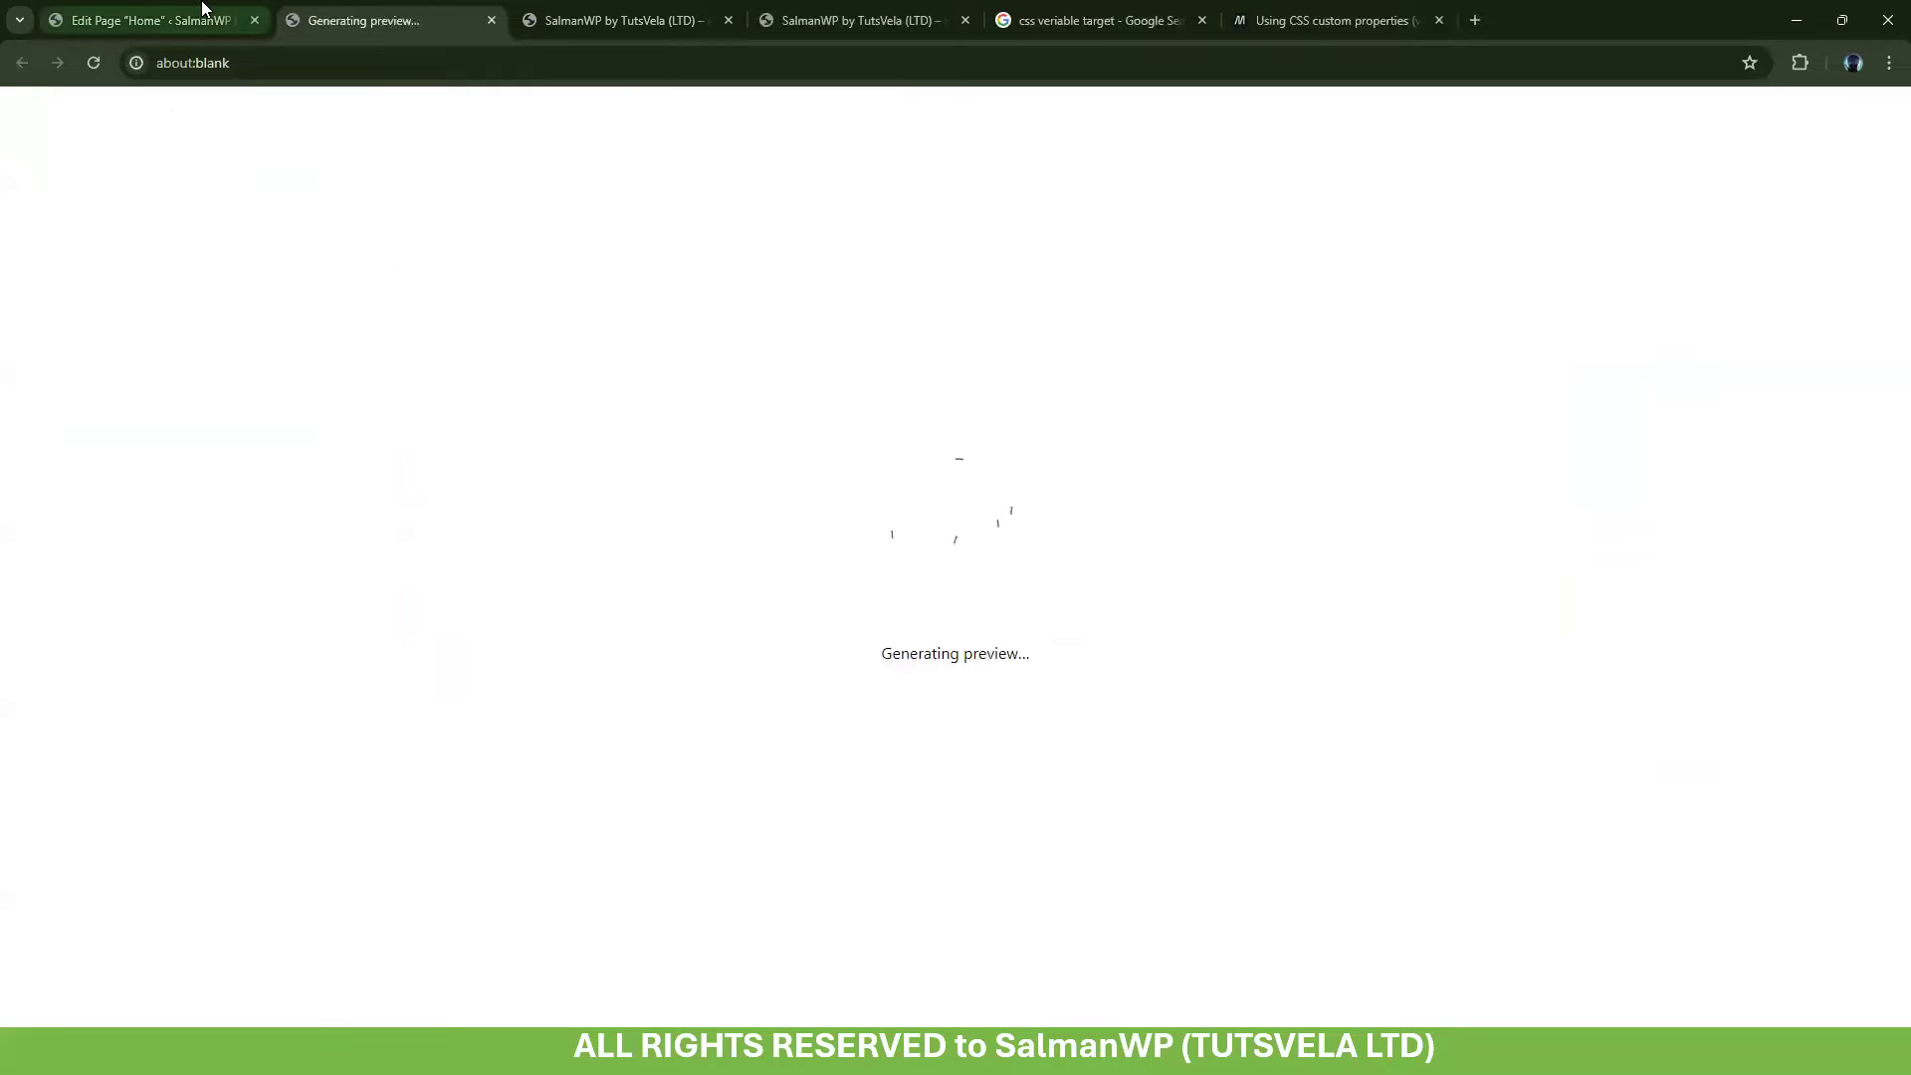
left_click(356, 12)
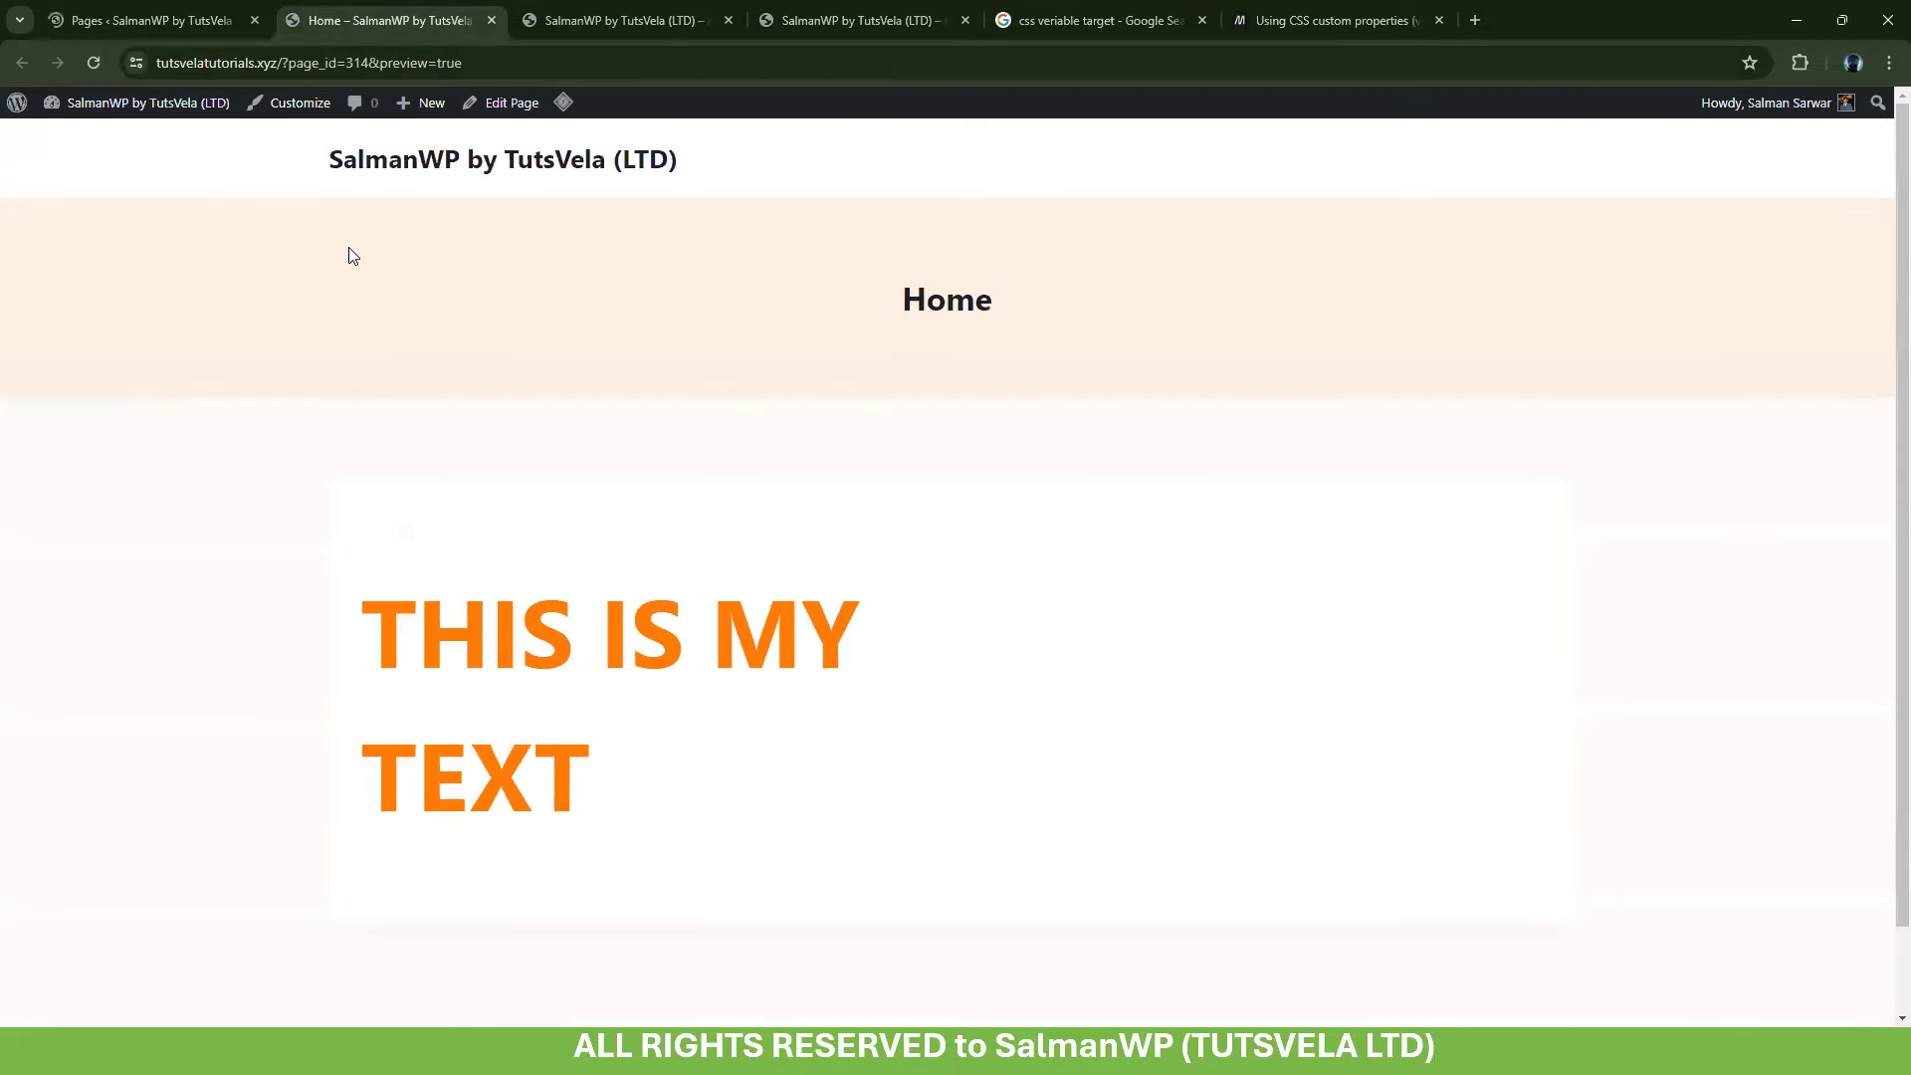
Examine the heading's color in the Home page preview
left_click(164, 11)
left_click(381, 14)
left_click_drag(619, 778, 665, 798)
left_click(564, 697)
left_click(645, 601)
right_click(300, 104)
left_click(315, 126)
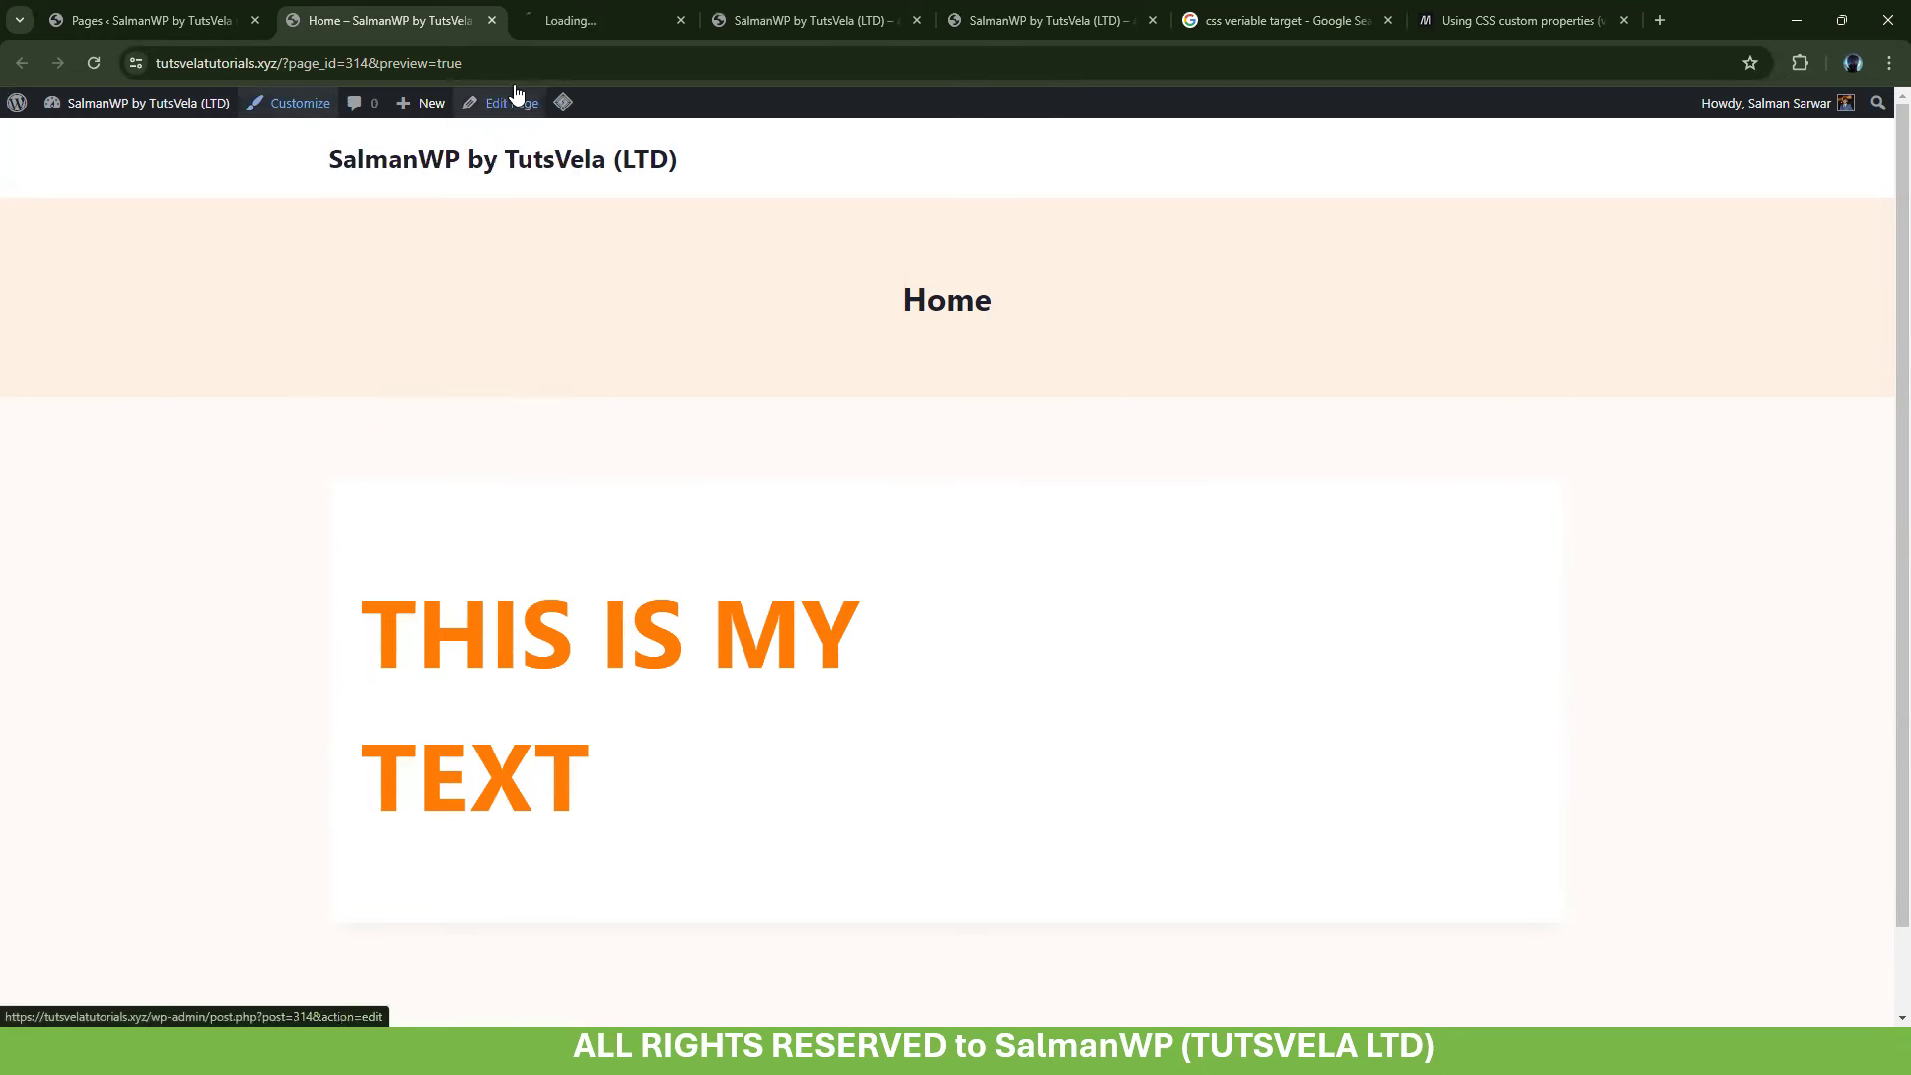
left_click_drag(363, 588, 781, 767)
left_click(794, 784)
left_click(642, 10)
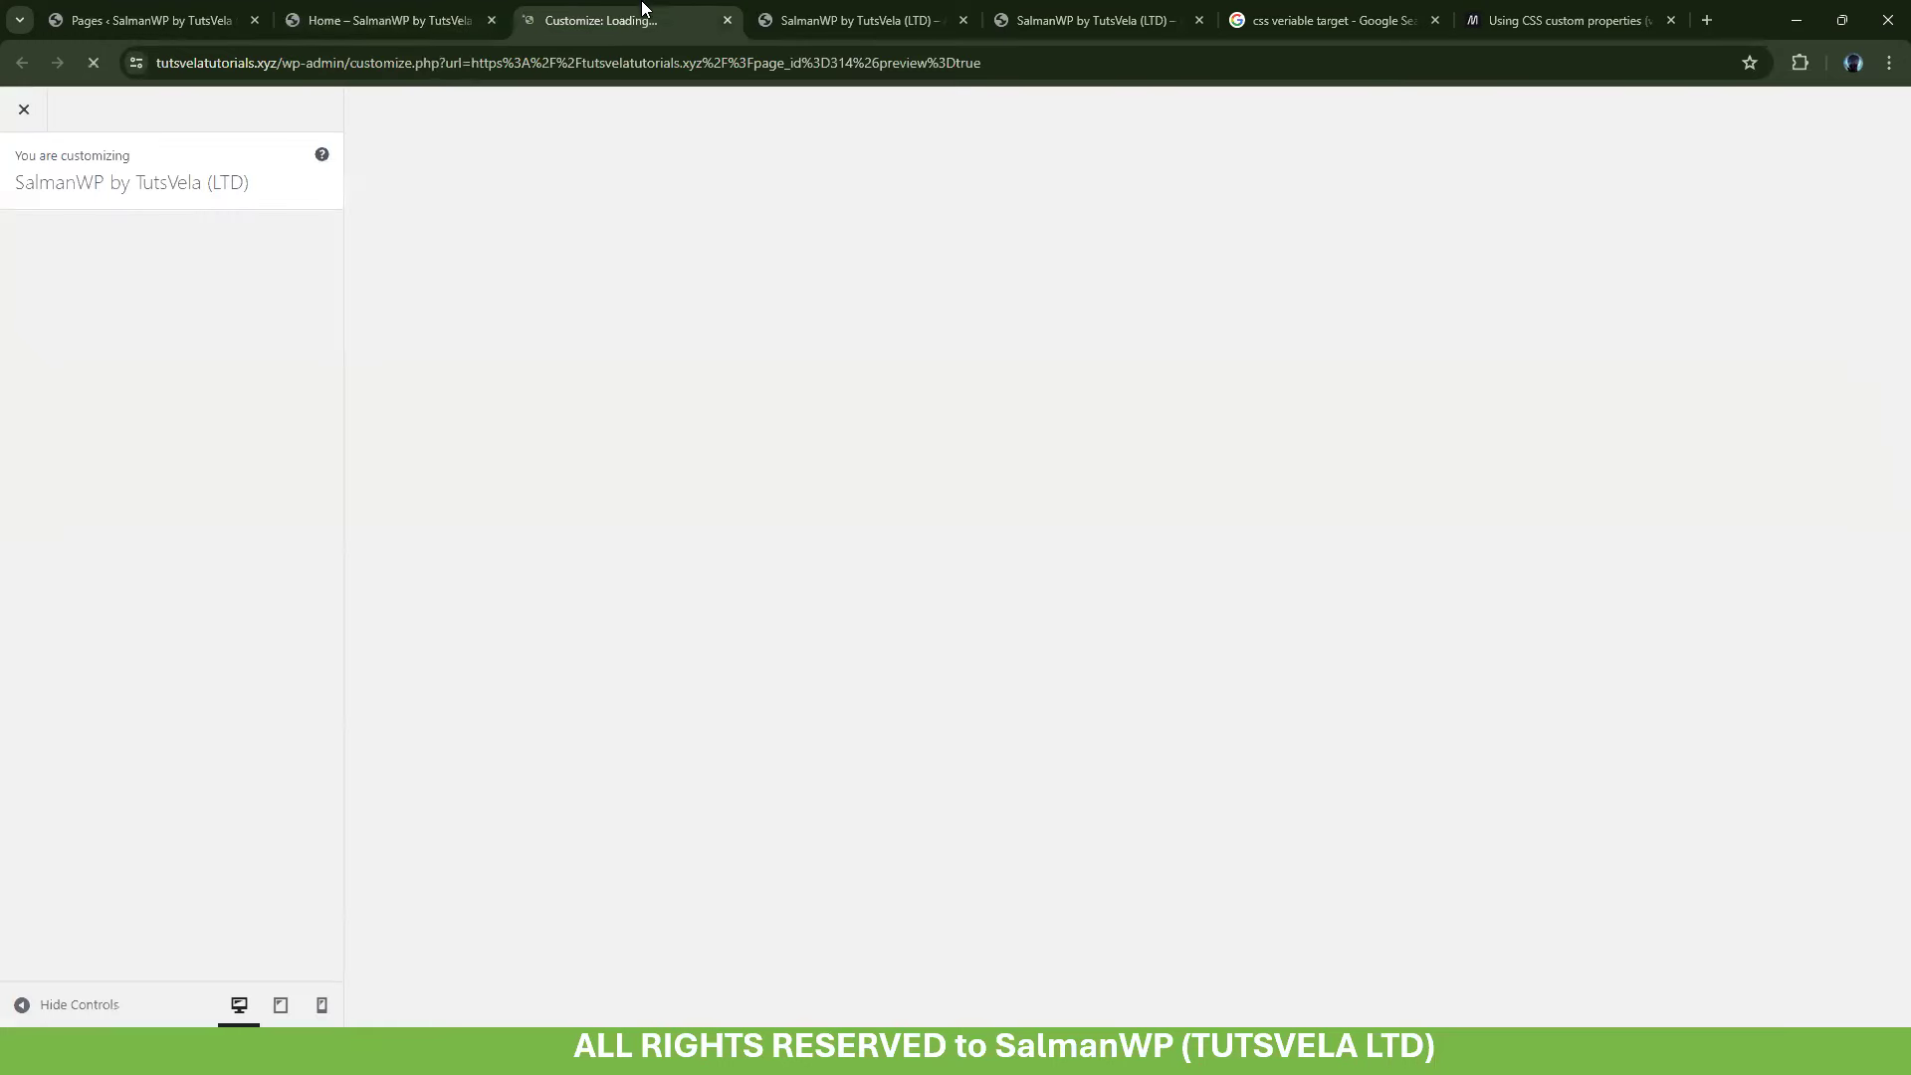
left_click(726, 20)
left_click(149, 20)
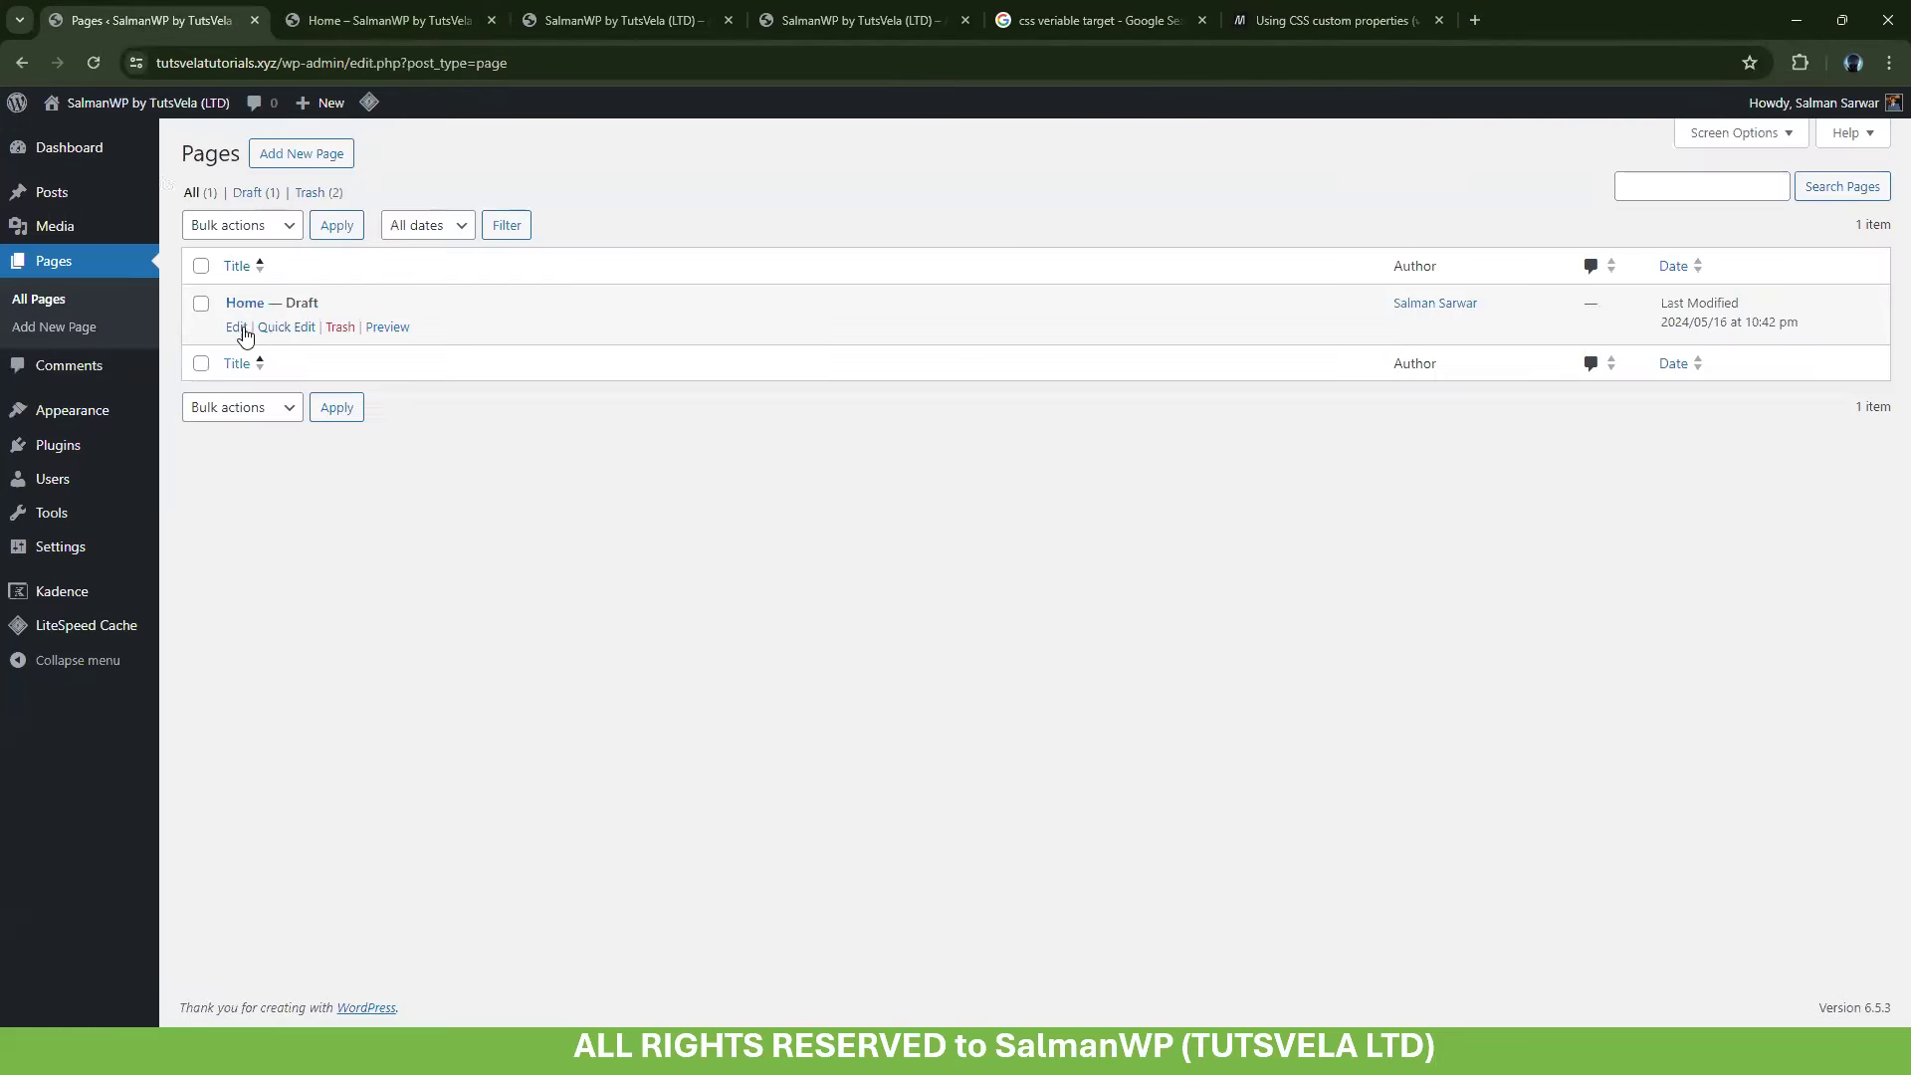
left_click(276, 331)
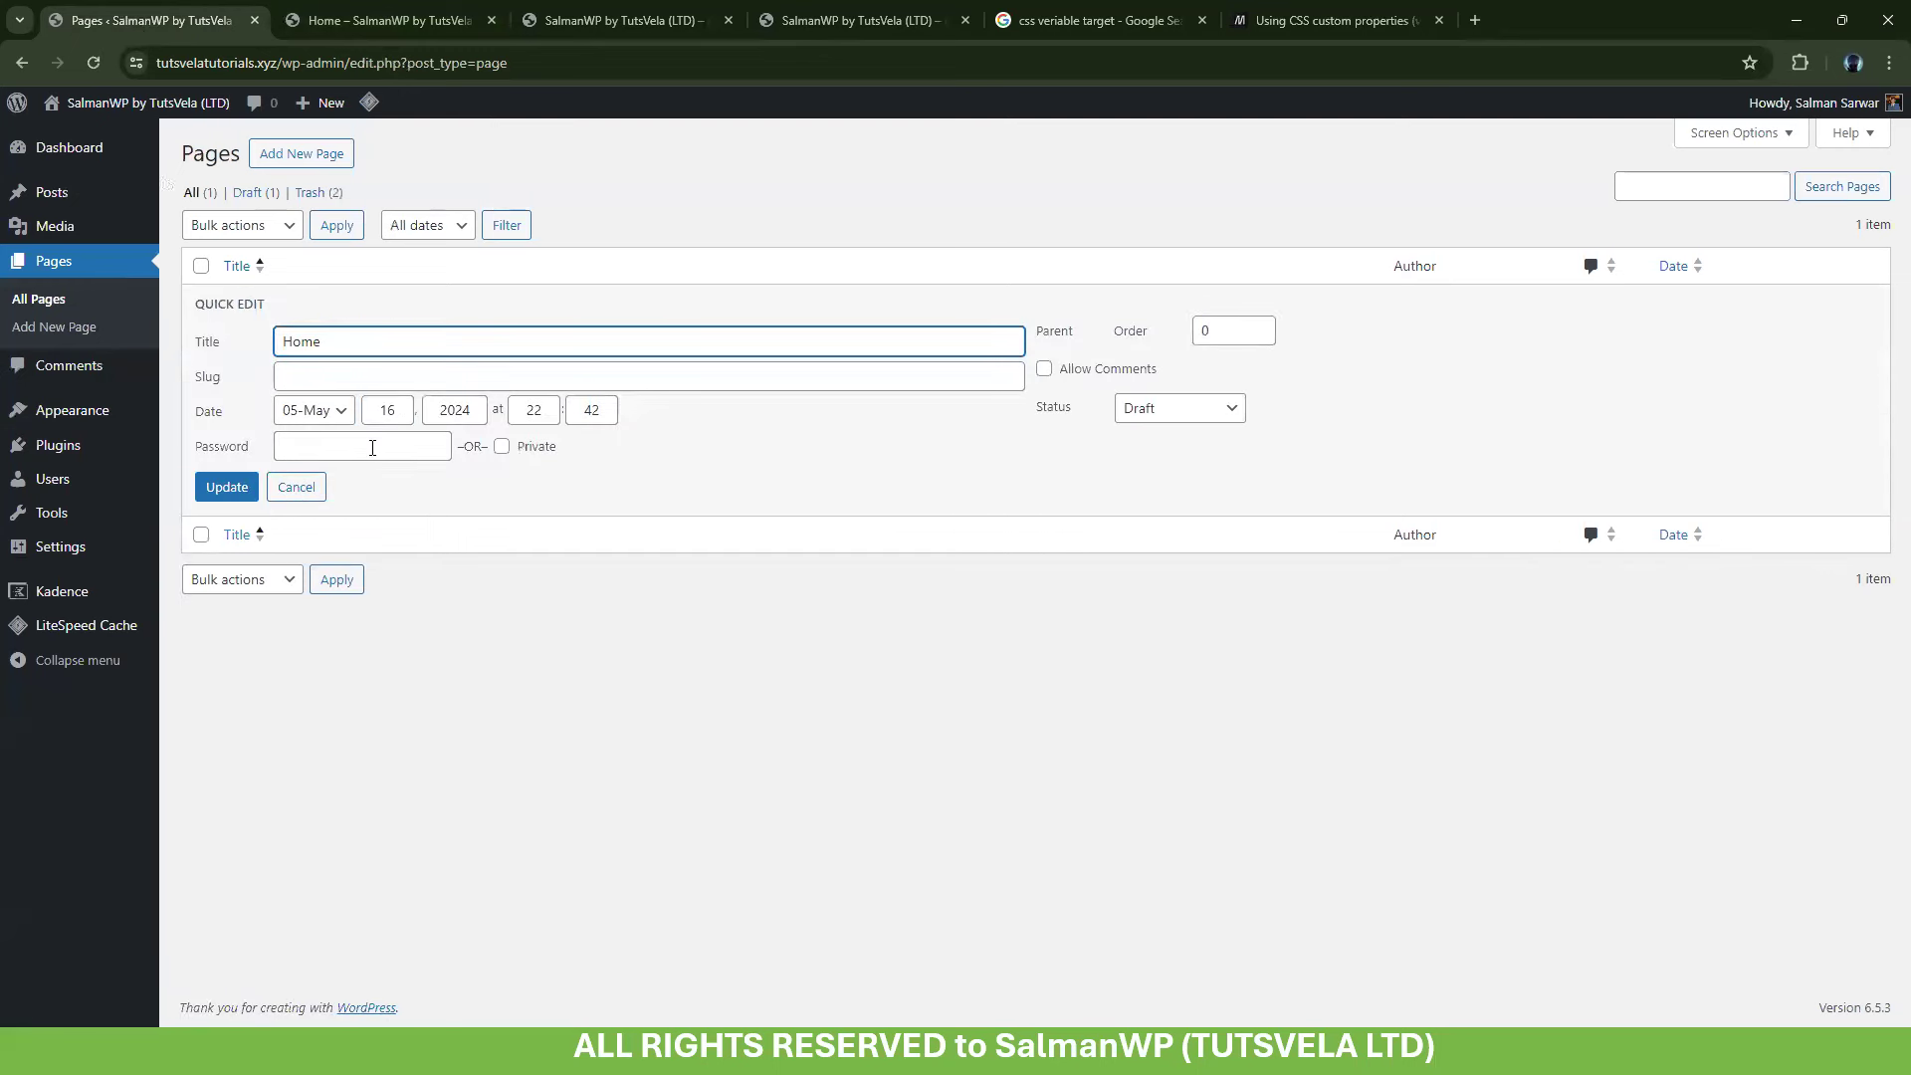
left_click(1198, 409)
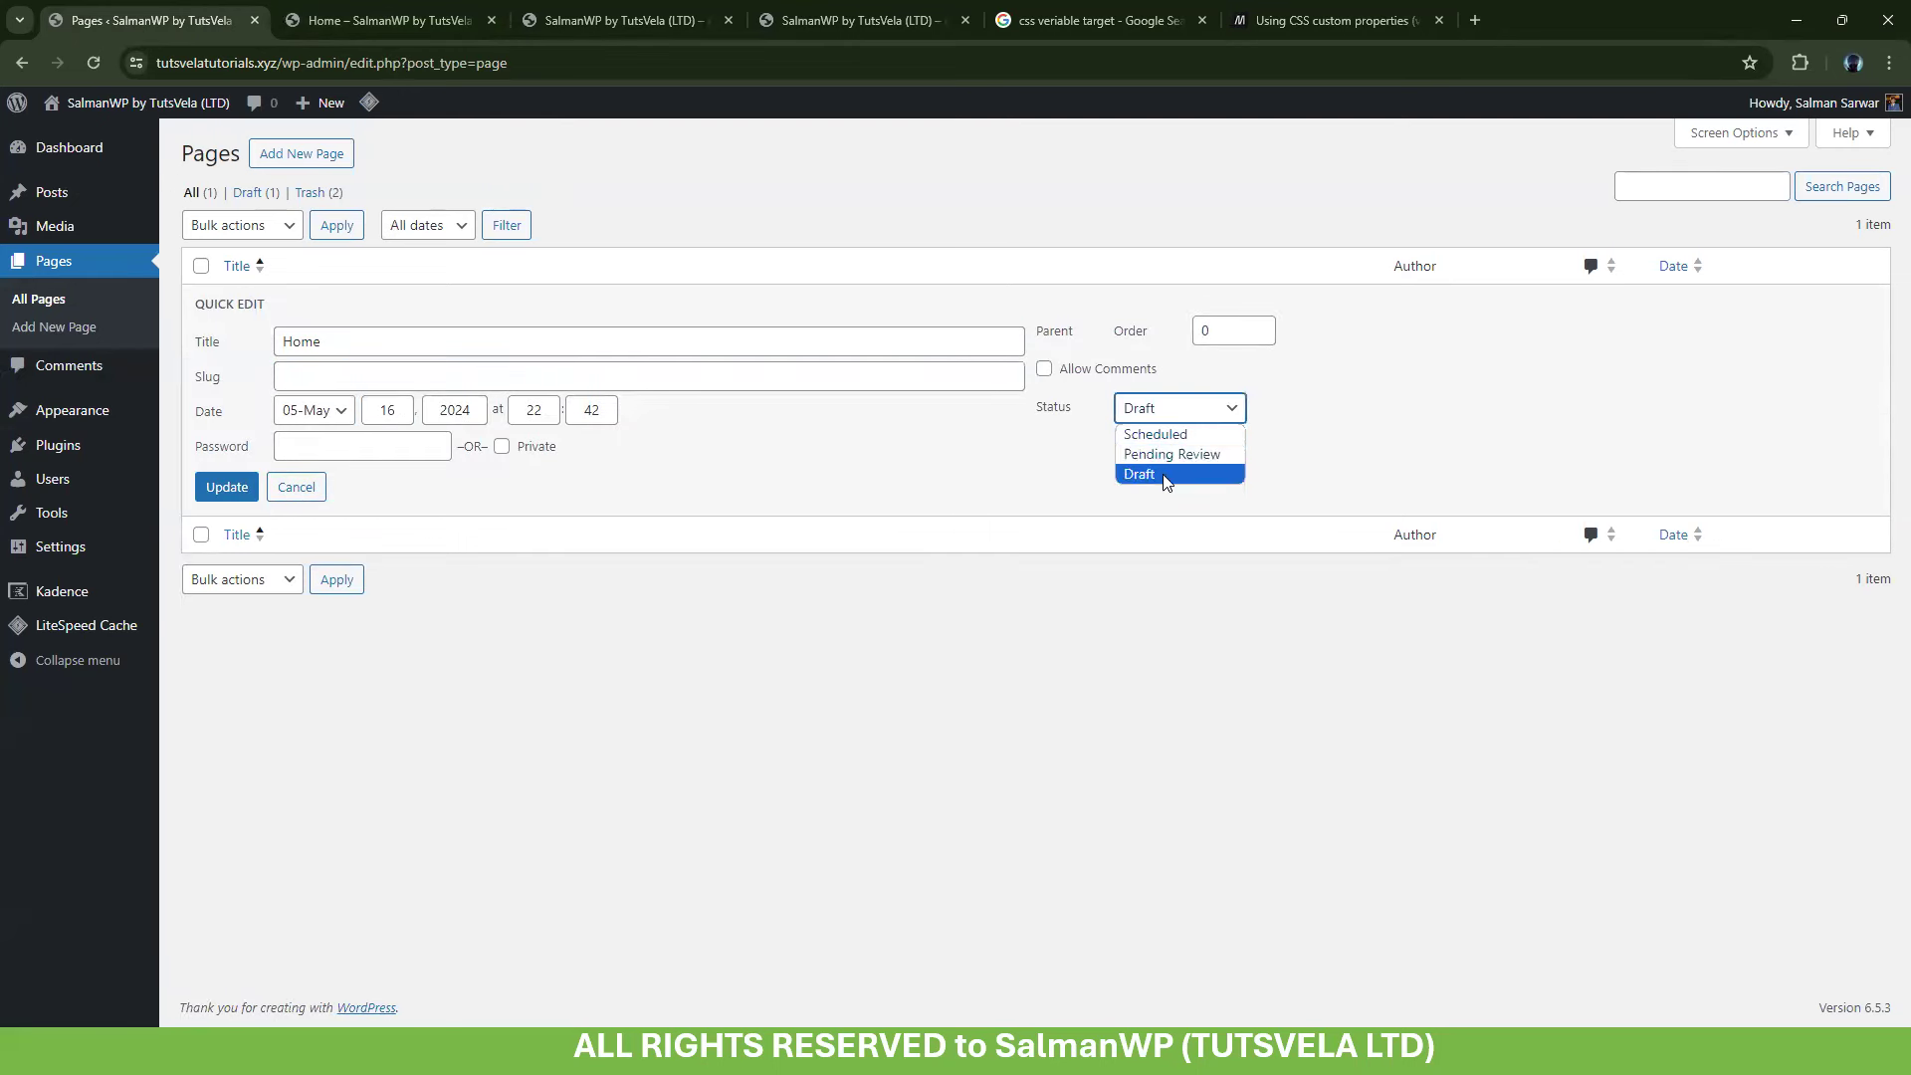
left_click(295, 487)
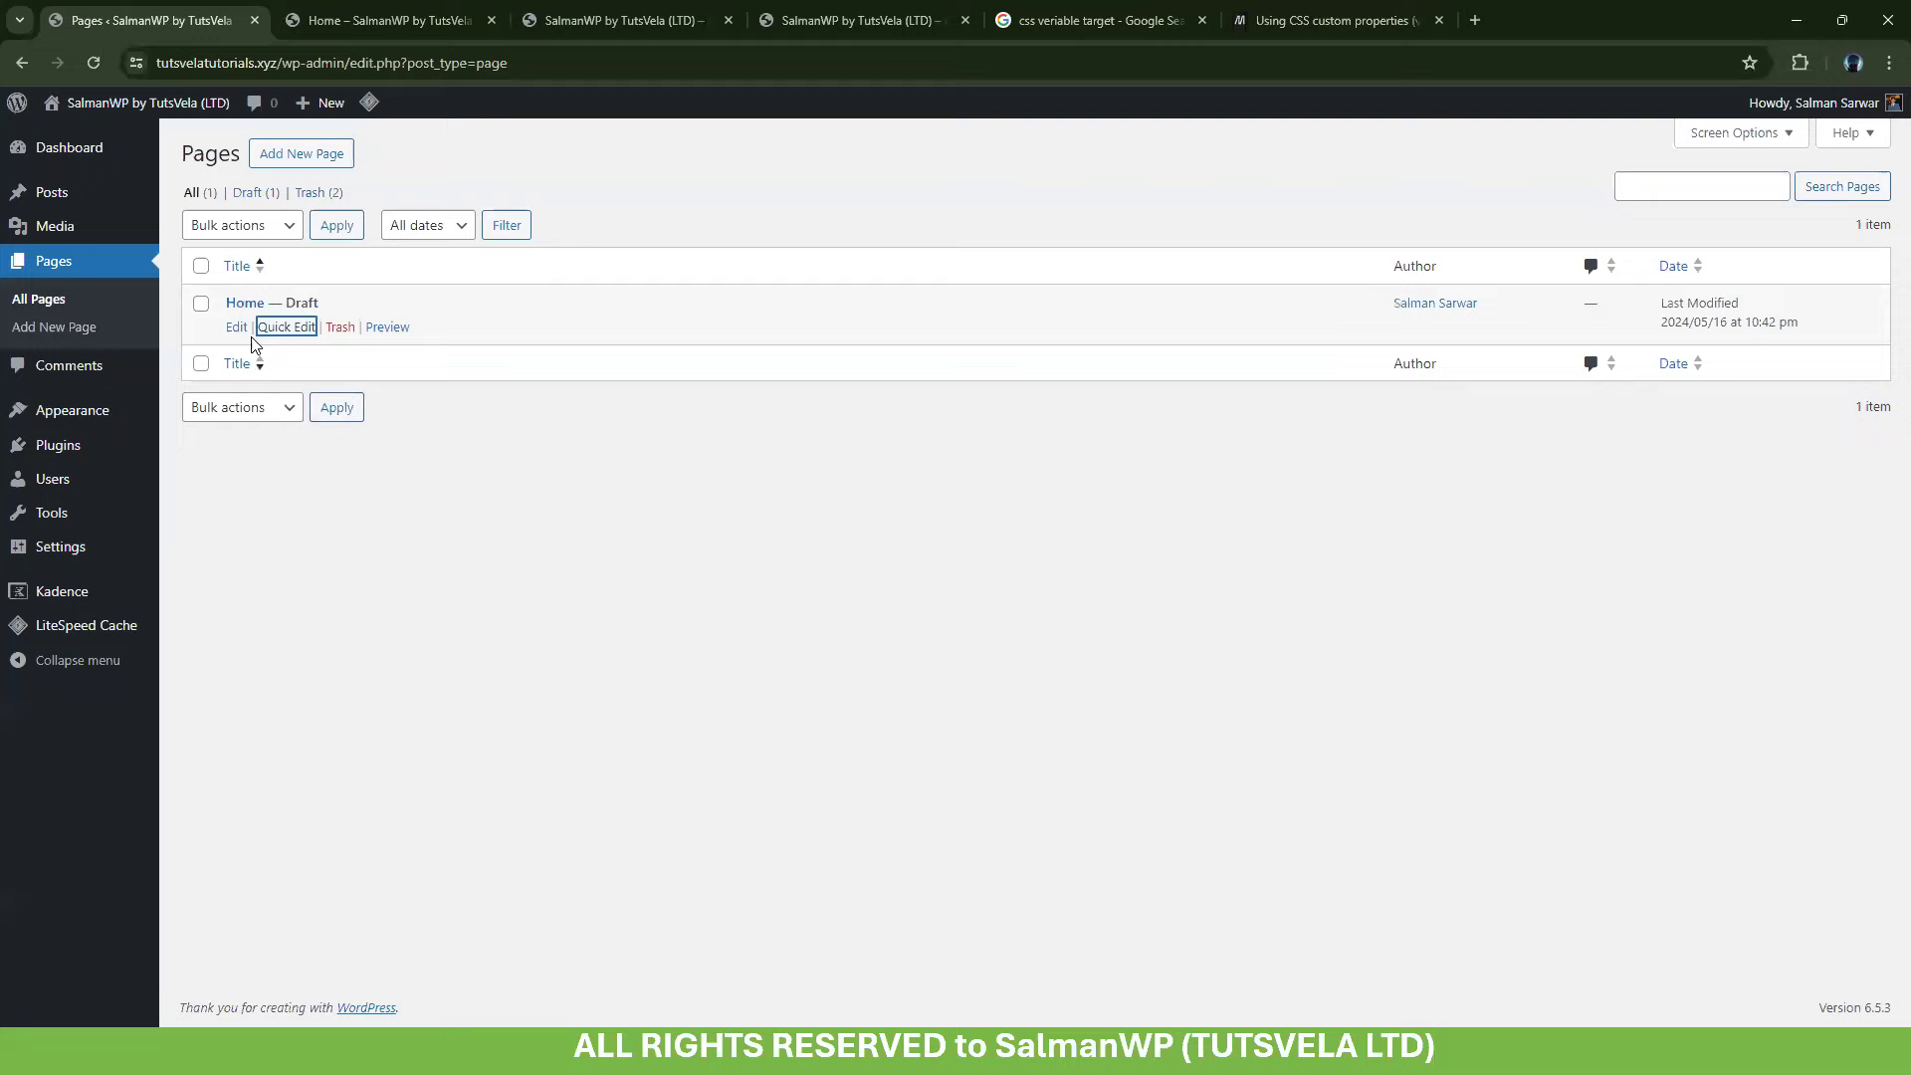
Open the Home page for editing from the pages list and close the leftover site, Google search and MDN tabs
left_click(238, 328)
left_click(388, 20)
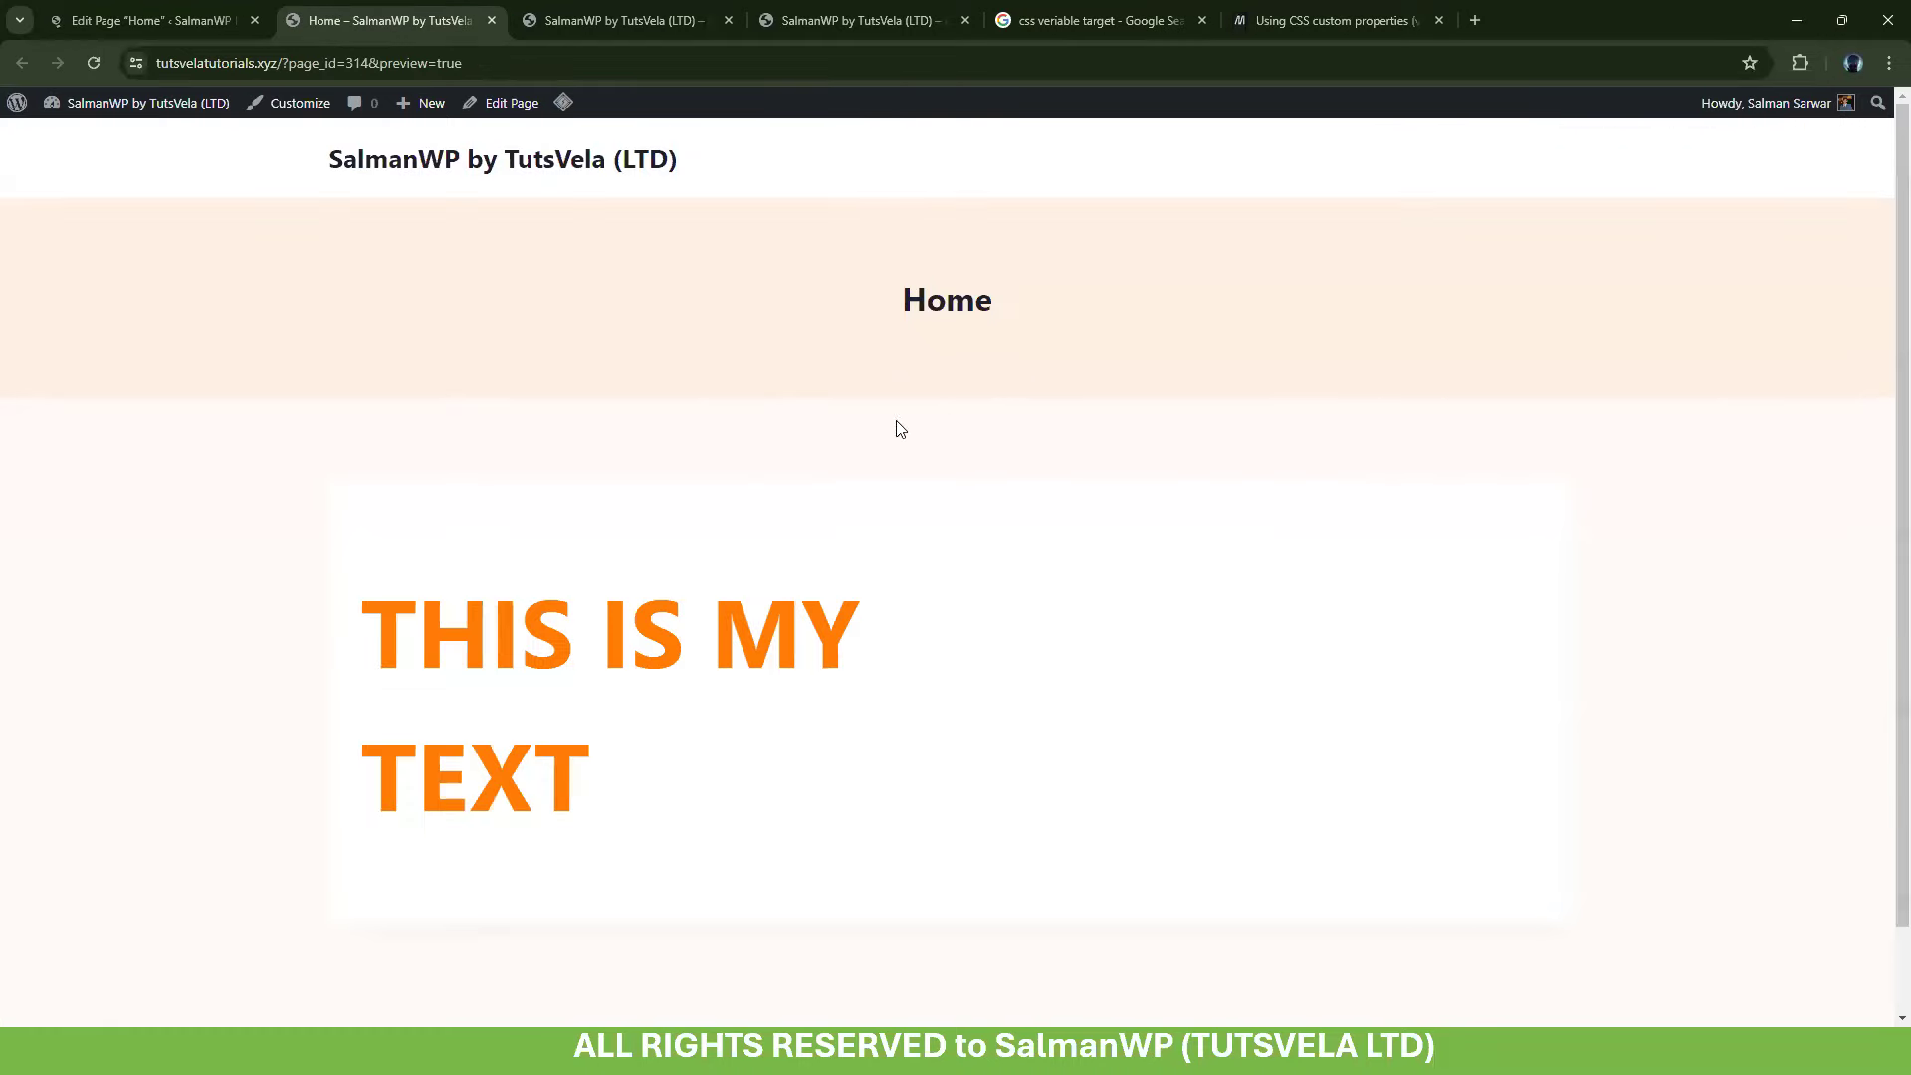
left_click(642, 8)
key("ctrl+w")
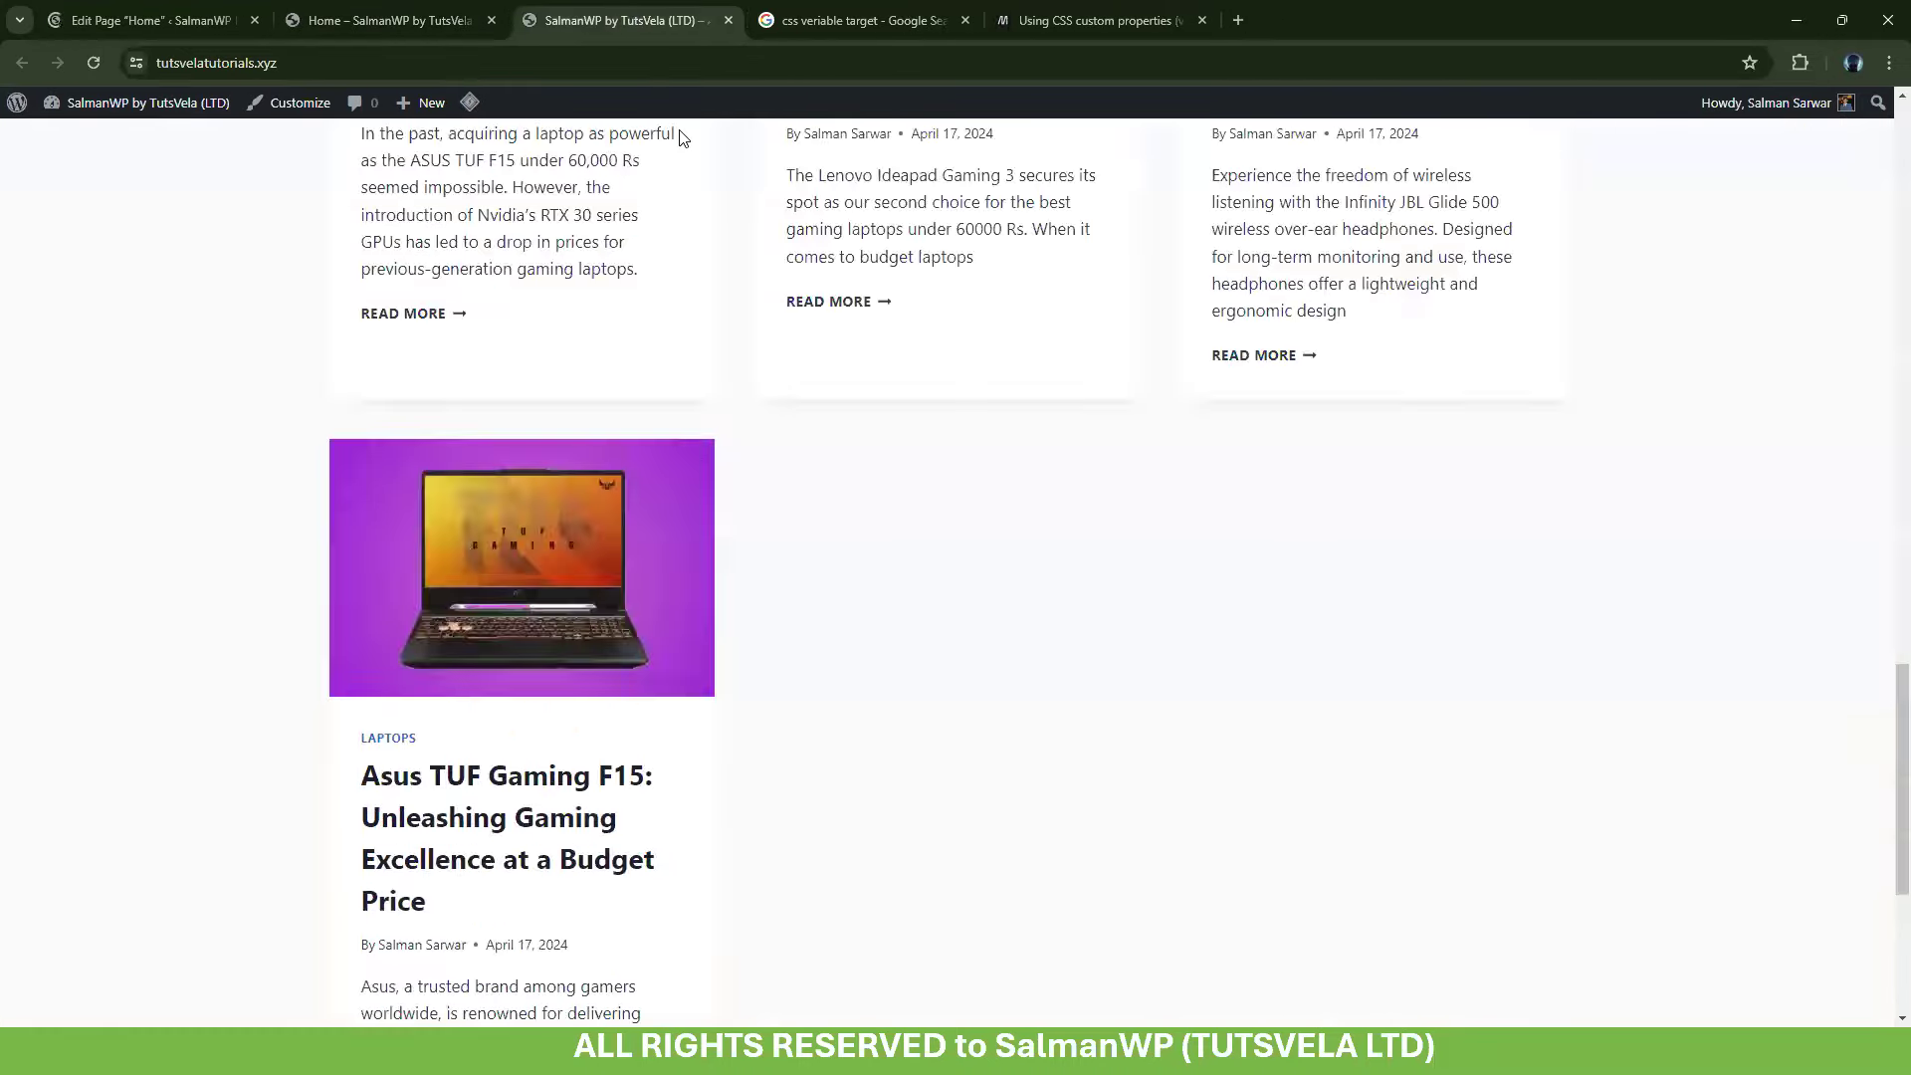
key("ctrl+w")
key("ctrl+w")
key("ctrl+w")
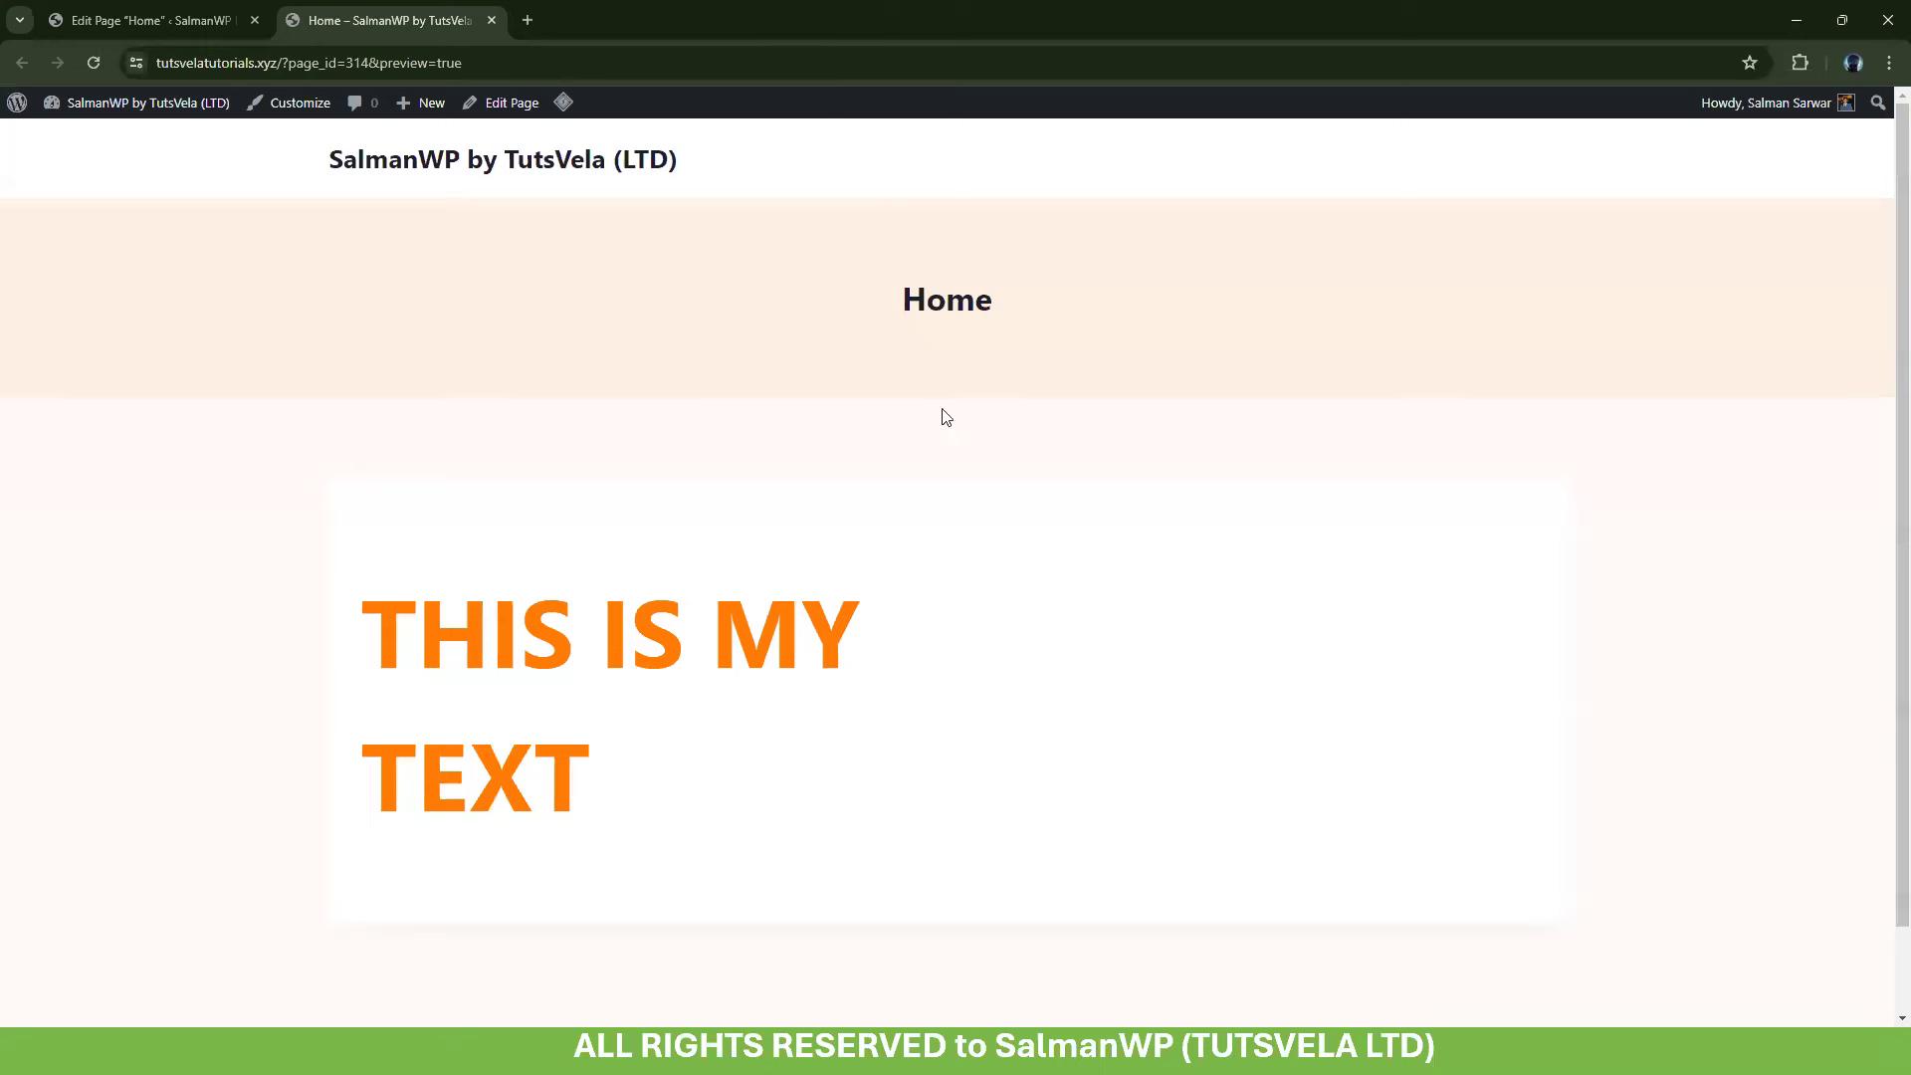
Publish the Home page and view the live page
left_click(217, 10)
left_click(1698, 121)
left_click(1700, 121)
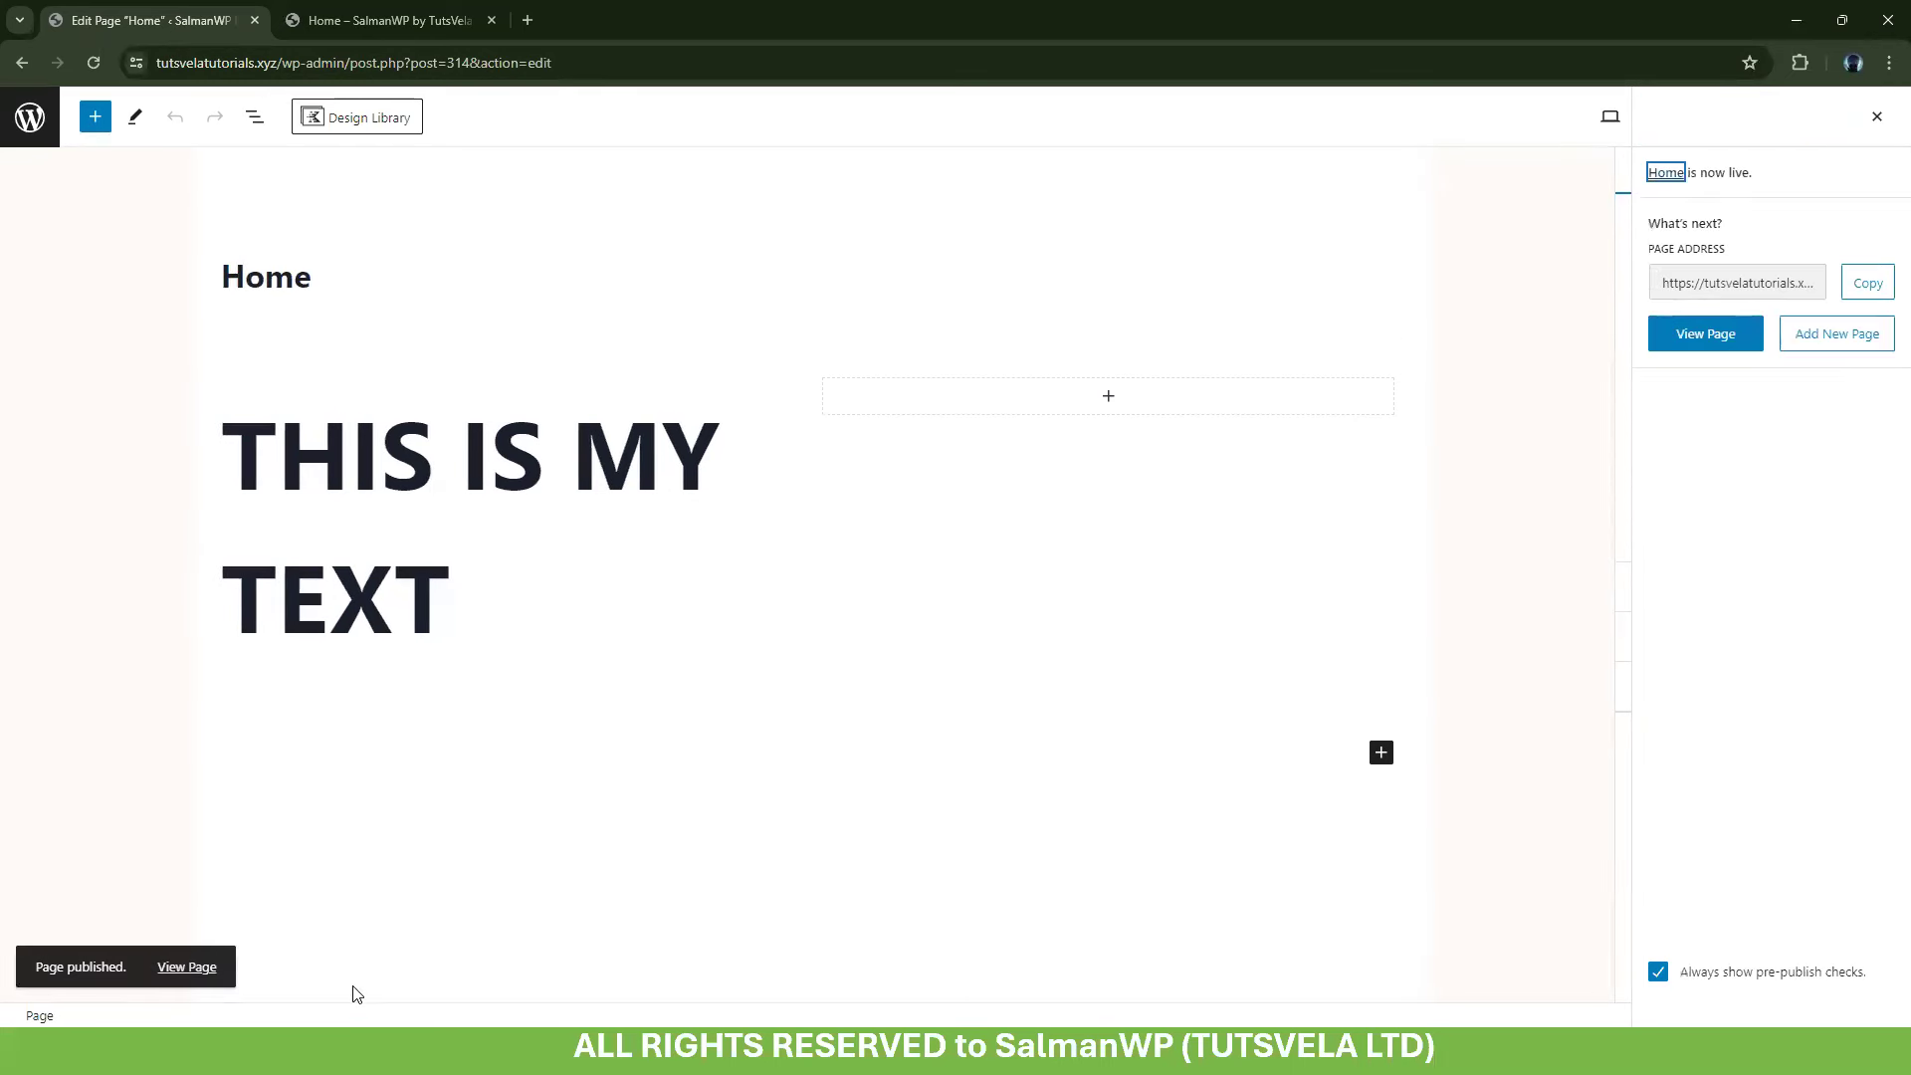
left_click(199, 969)
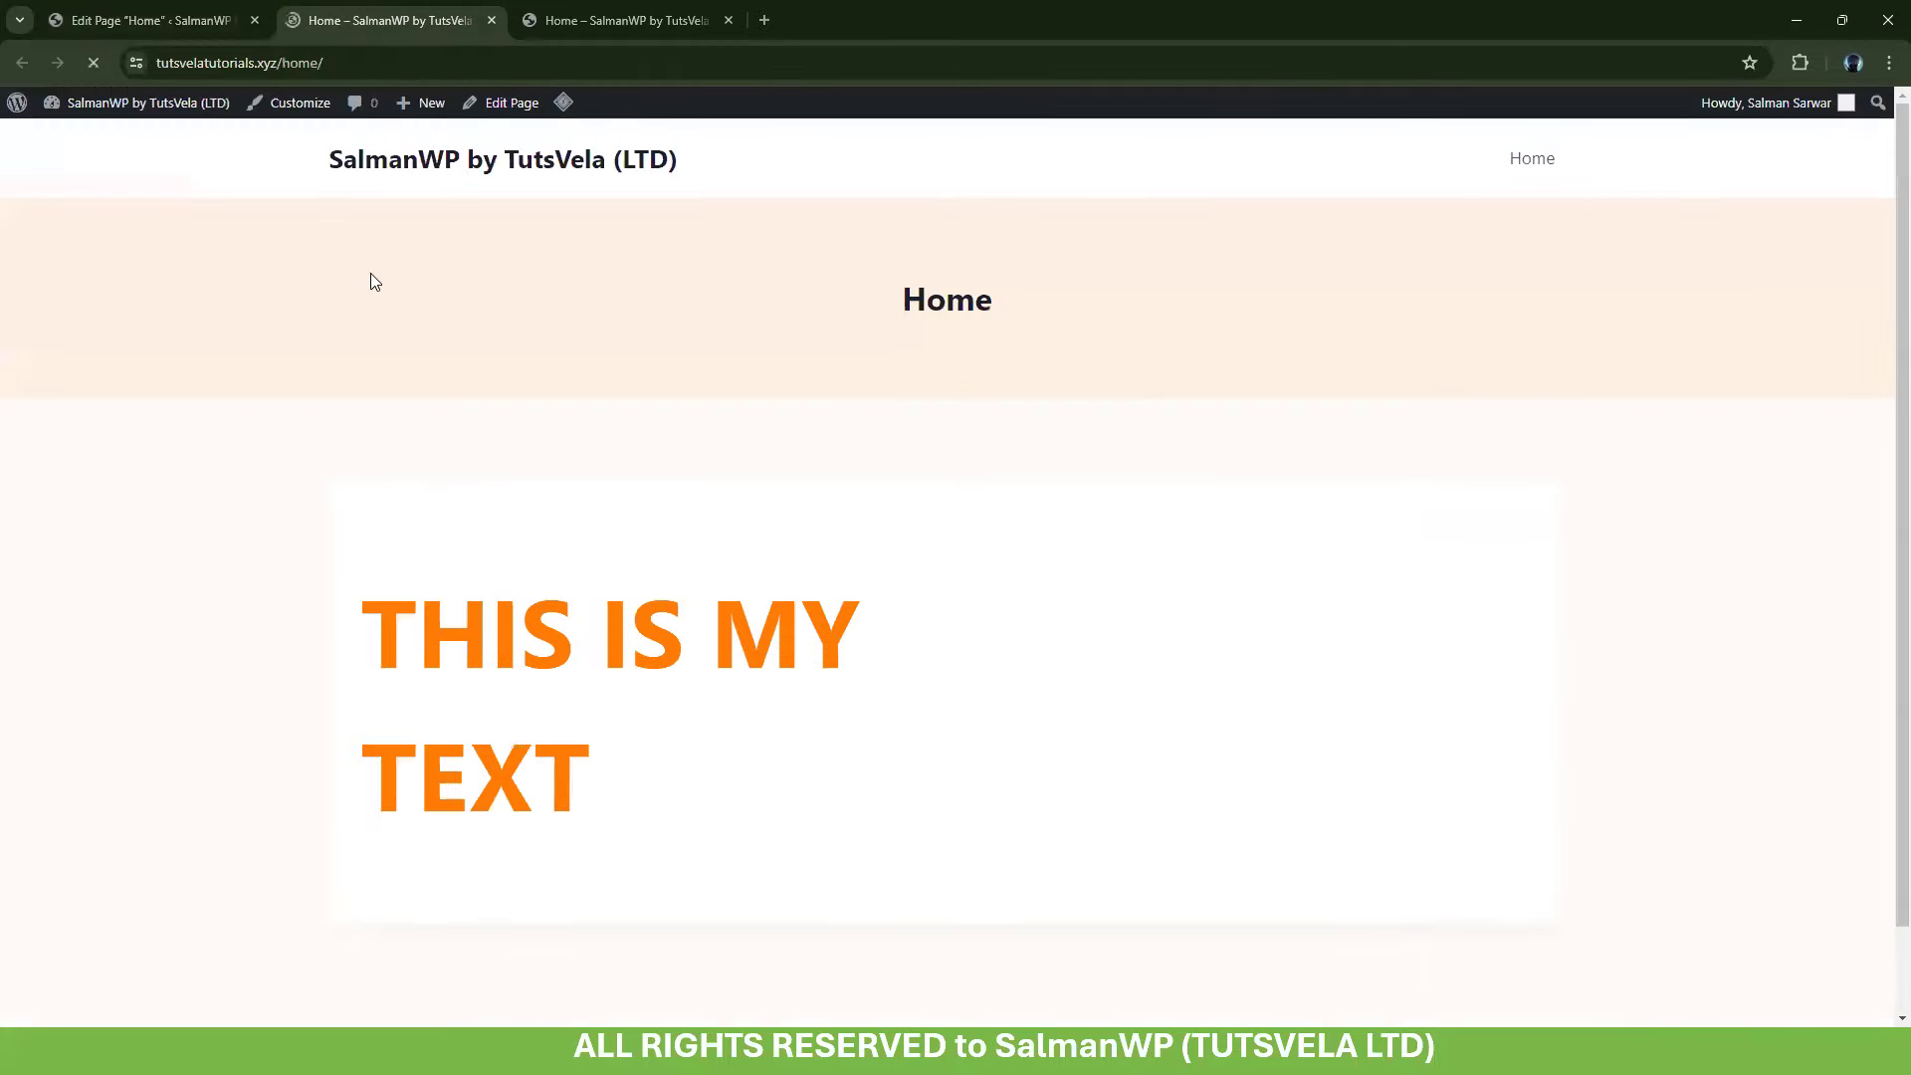
Open the theme customizer's color settings and change the Accent color of global Palette 2 to deep blue
left_click(294, 102)
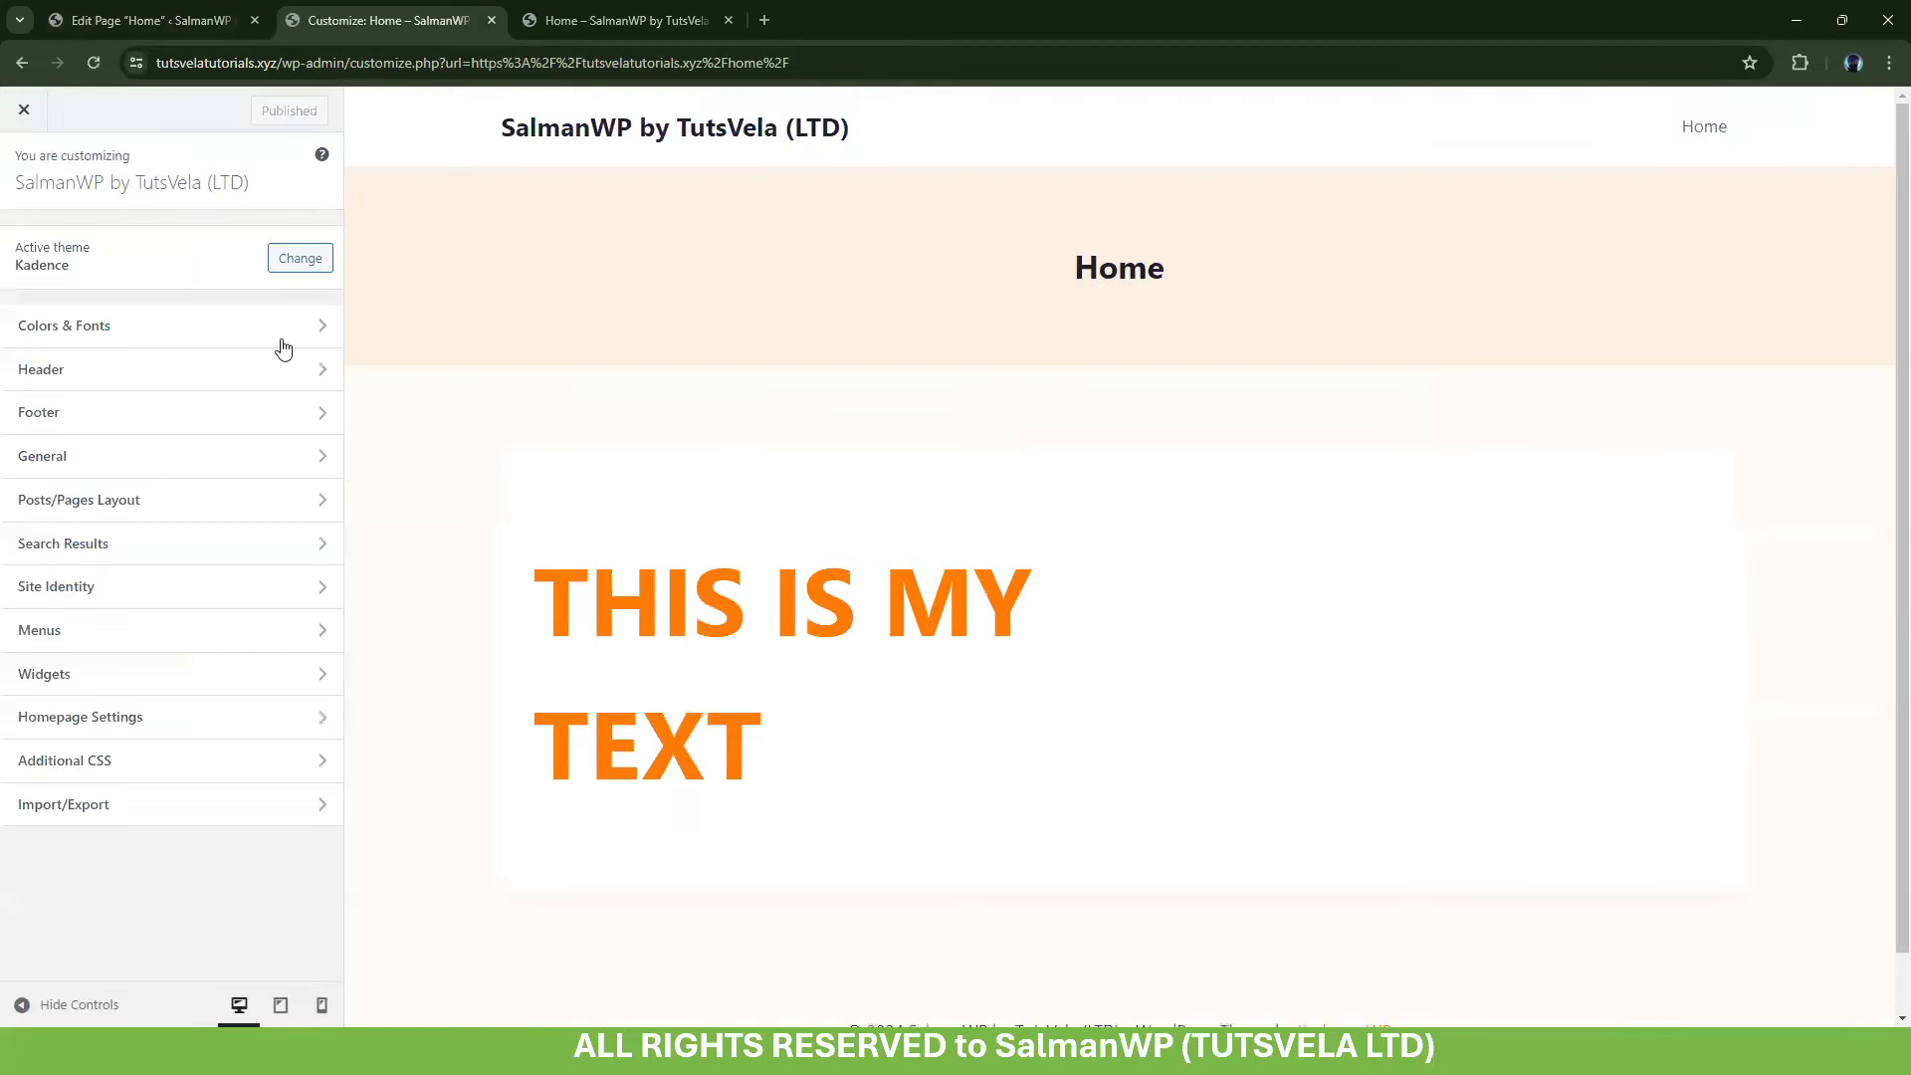
left_click(264, 329)
left_click(149, 261)
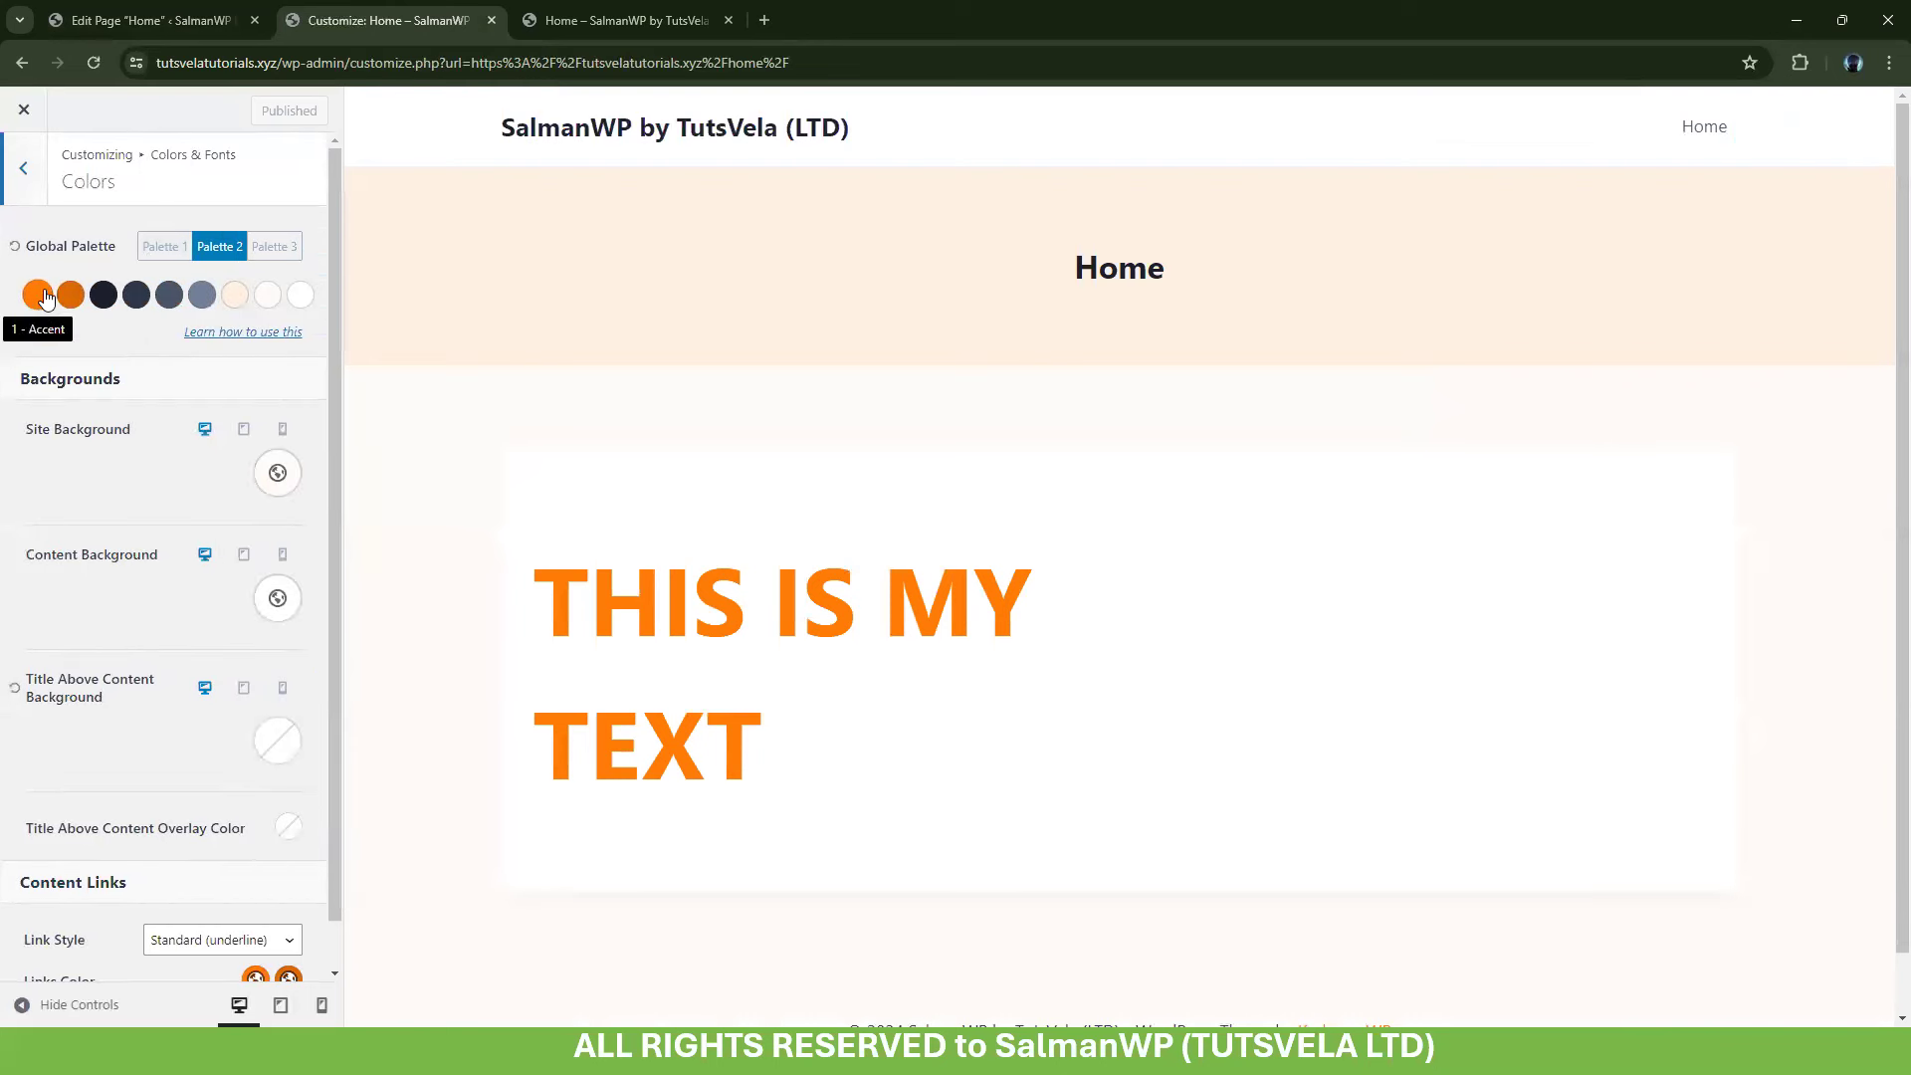
left_click(40, 295)
left_click_drag(112, 449, 172, 449)
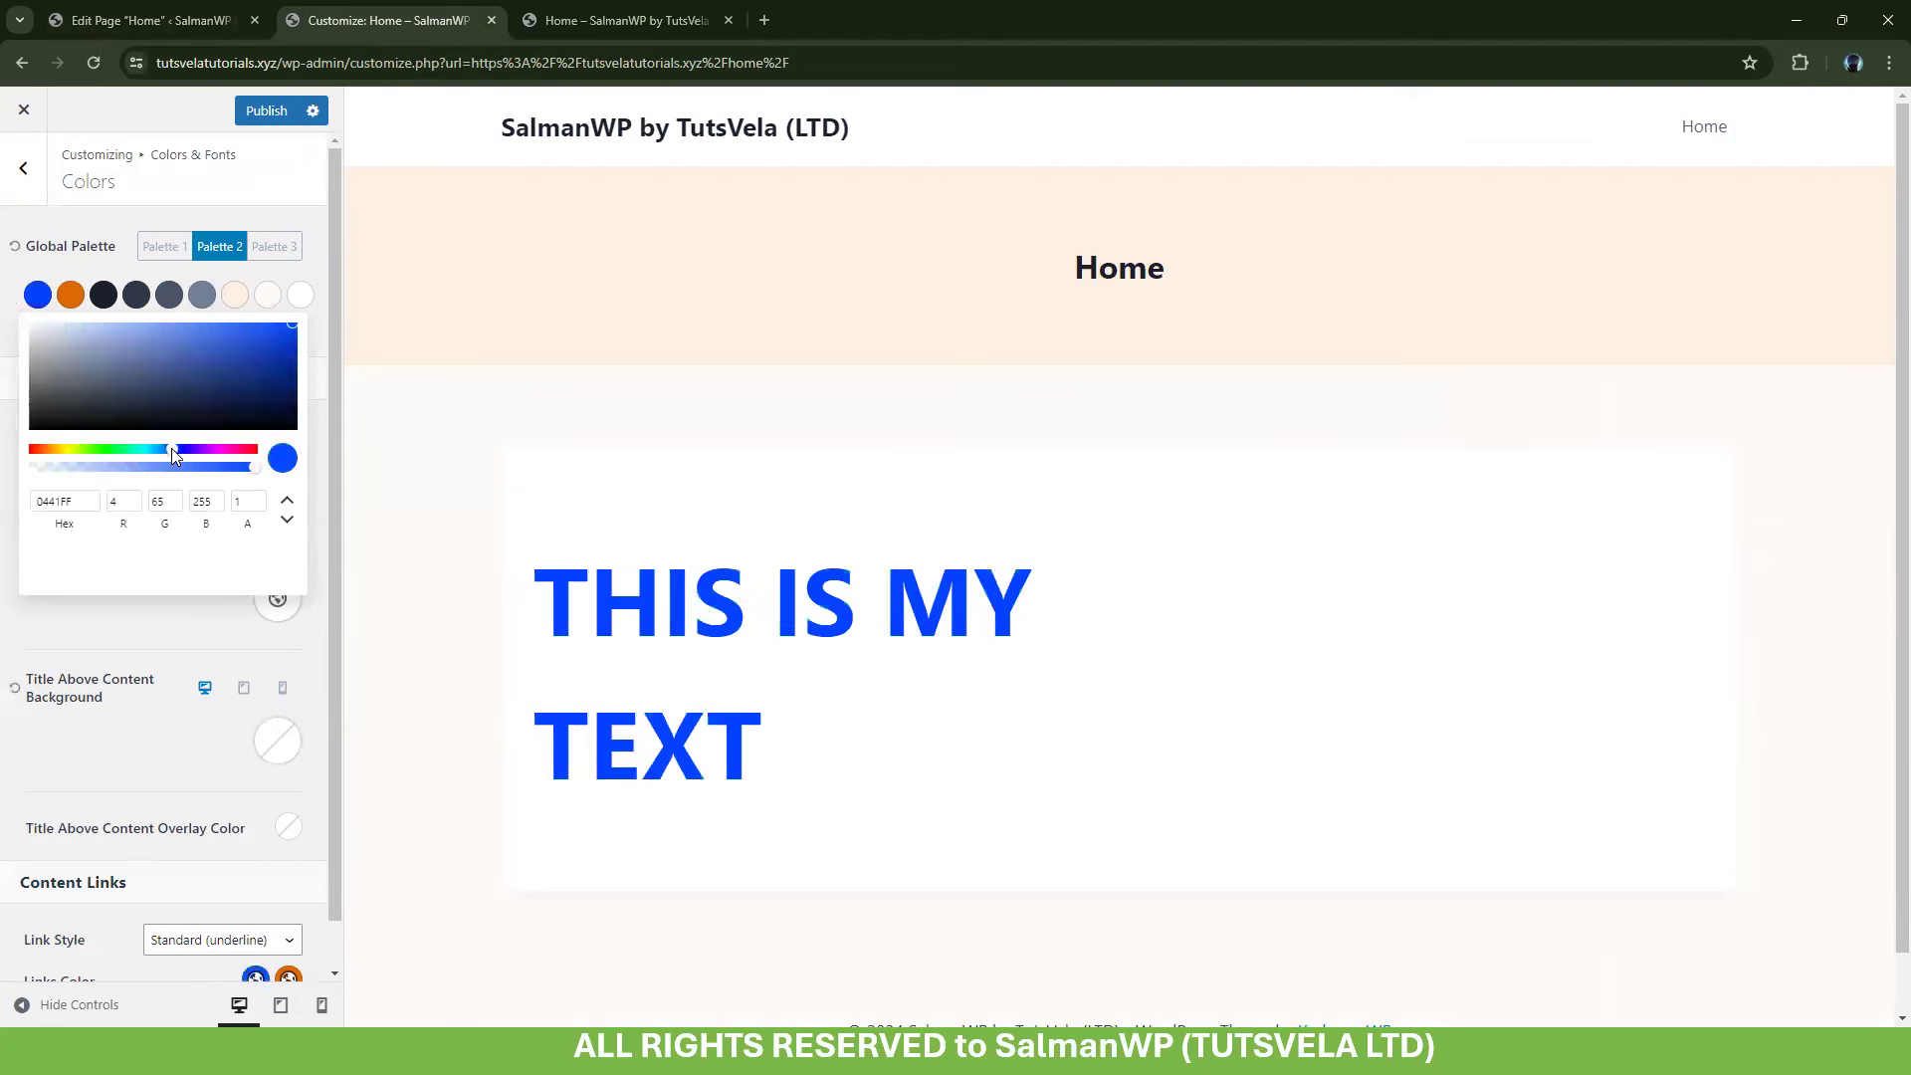
left_click_drag(277, 365, 299, 332)
left_click(332, 351)
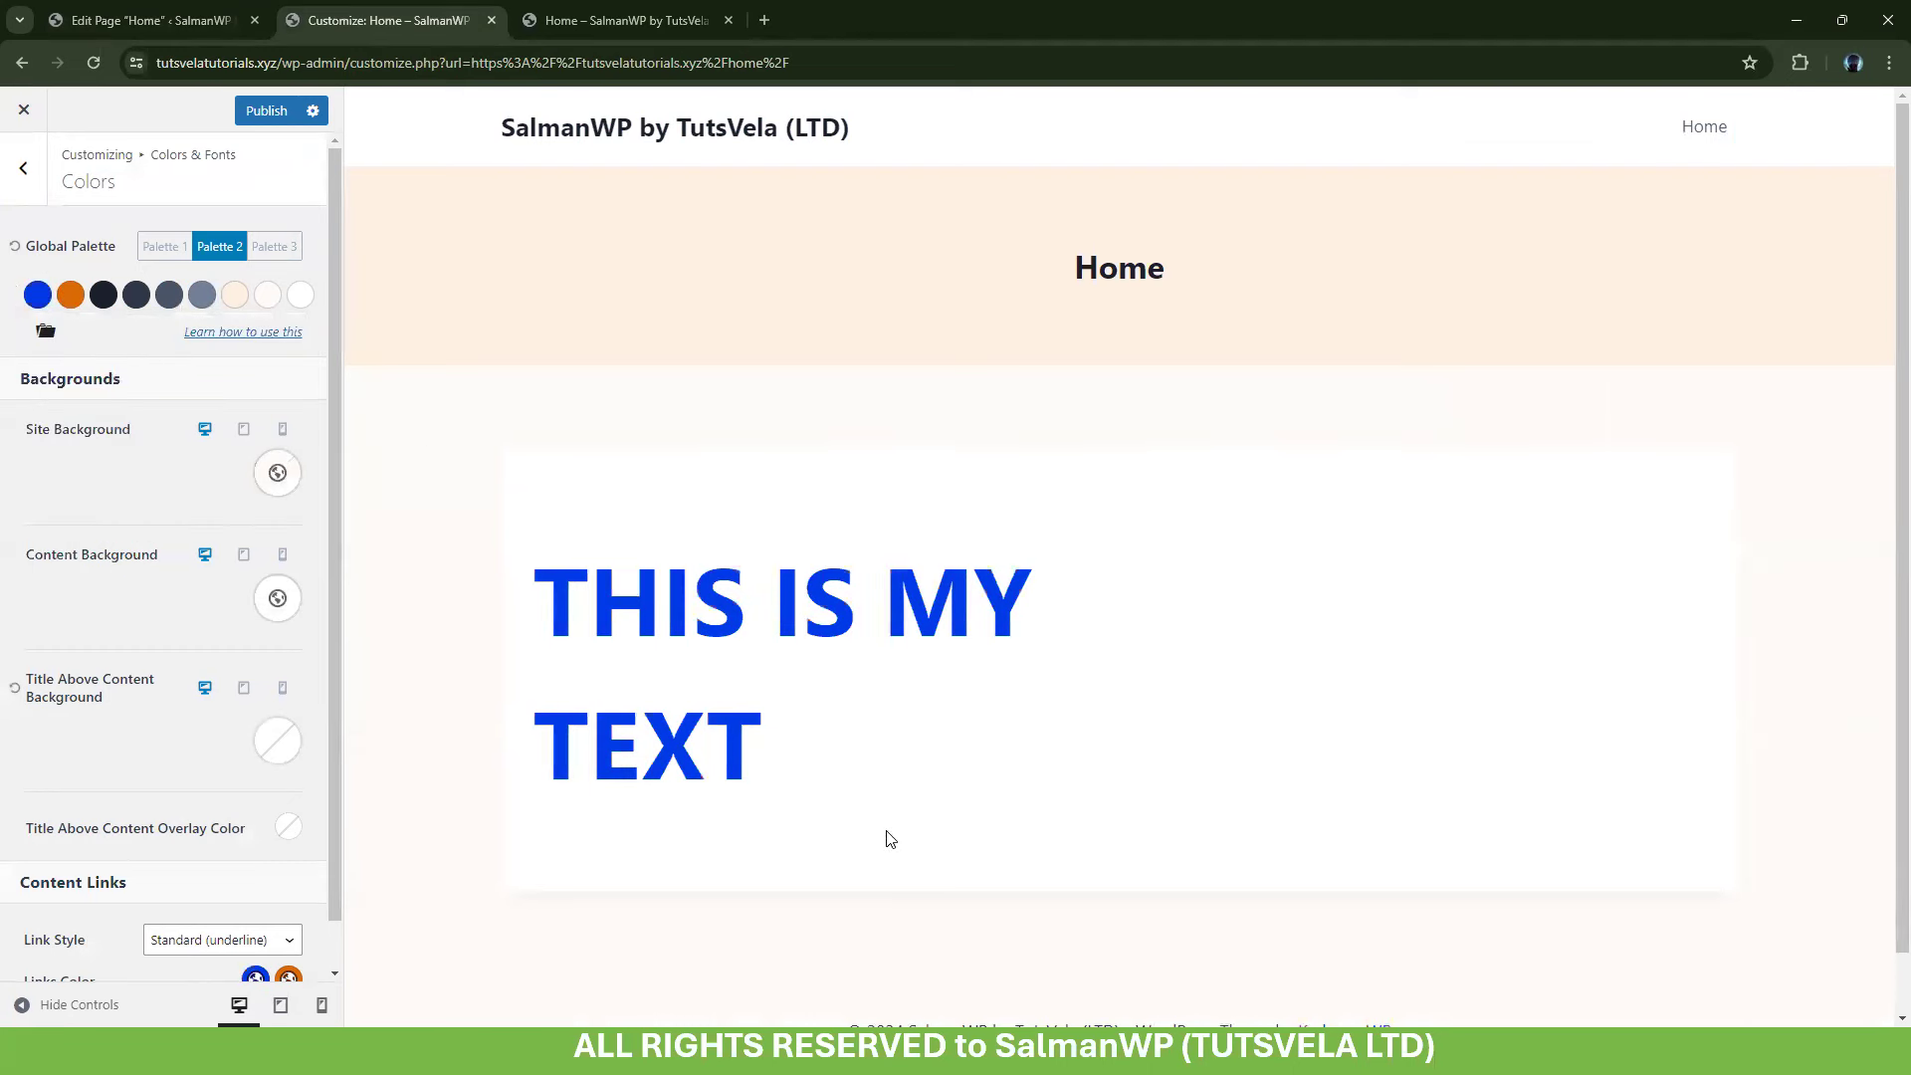
Inspect the heading's color in the customizer preview and publish the palette change
left_click_drag(824, 735, 379, 512)
left_click(475, 532)
left_click_drag(605, 611, 550, 622)
left_click(756, 731)
left_click(265, 110)
left_click(573, 642)
triple_click(573, 642)
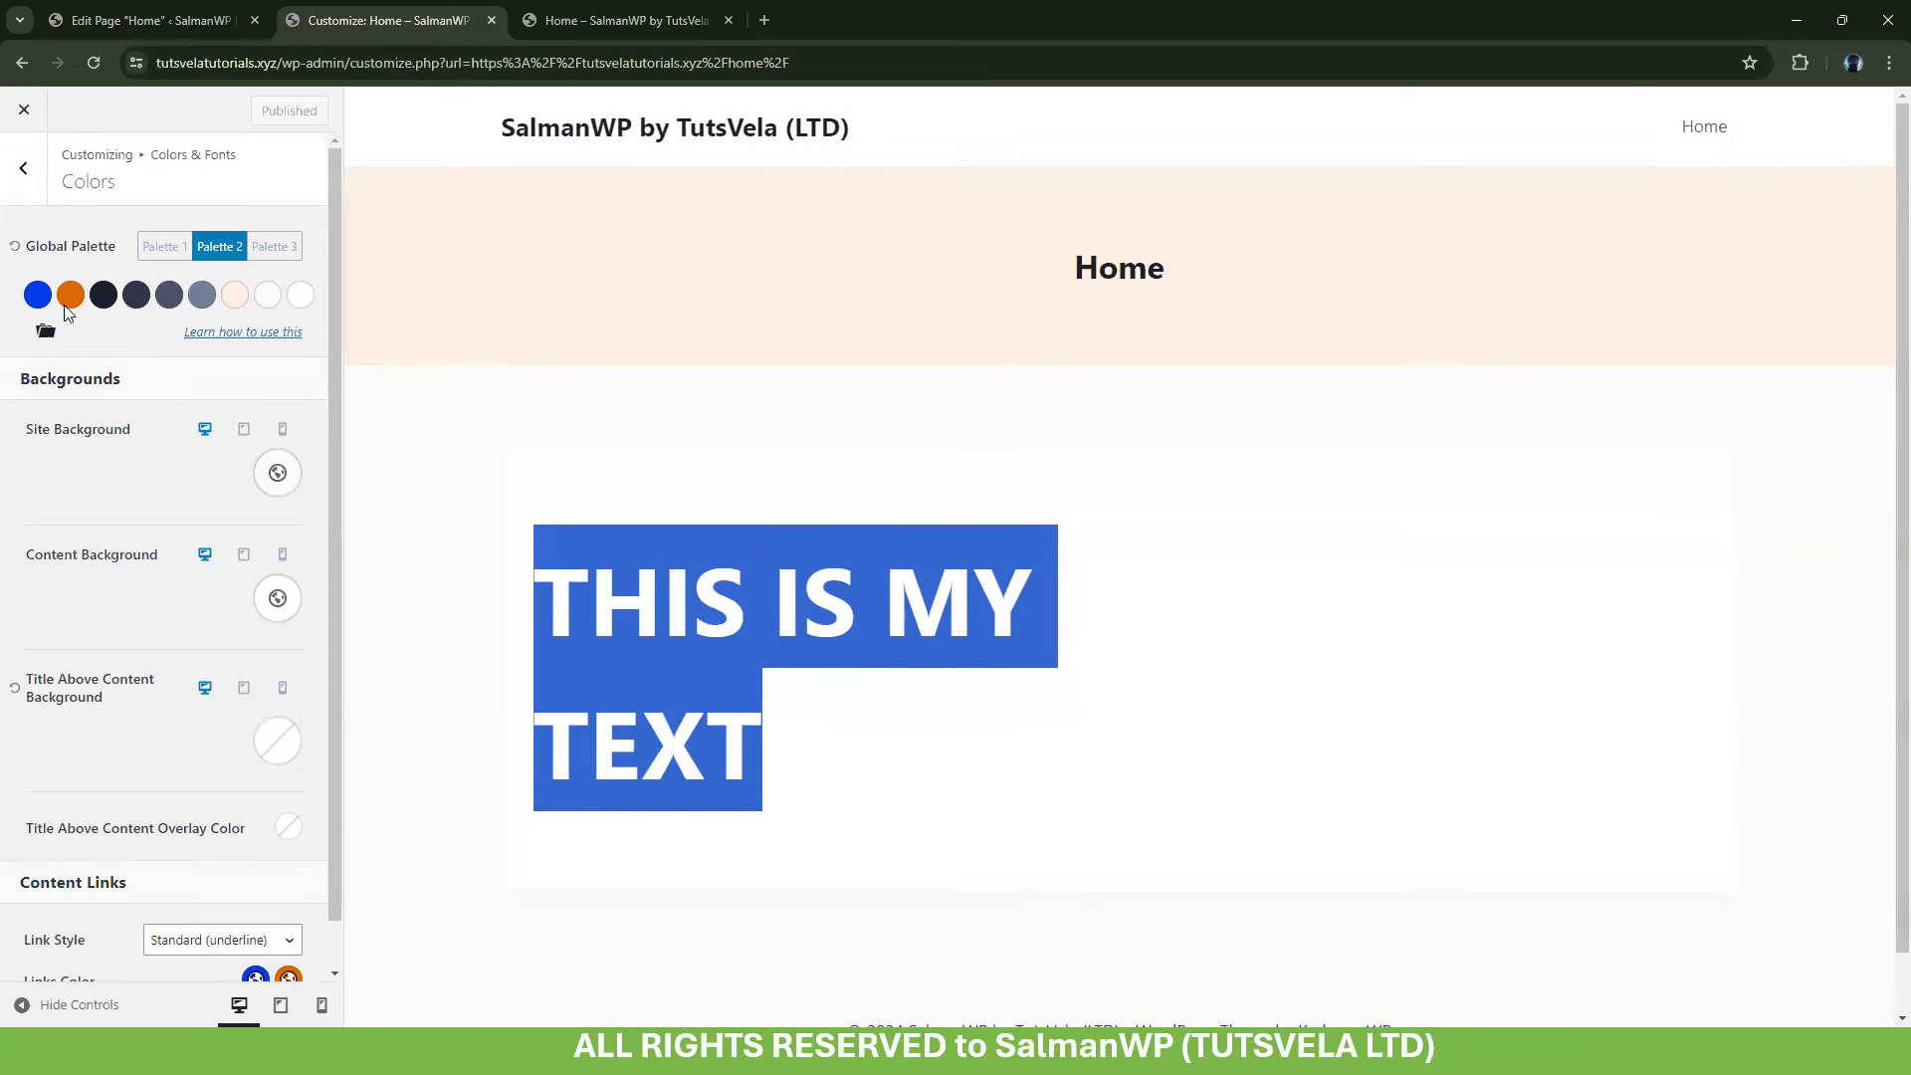
left_click(957, 742)
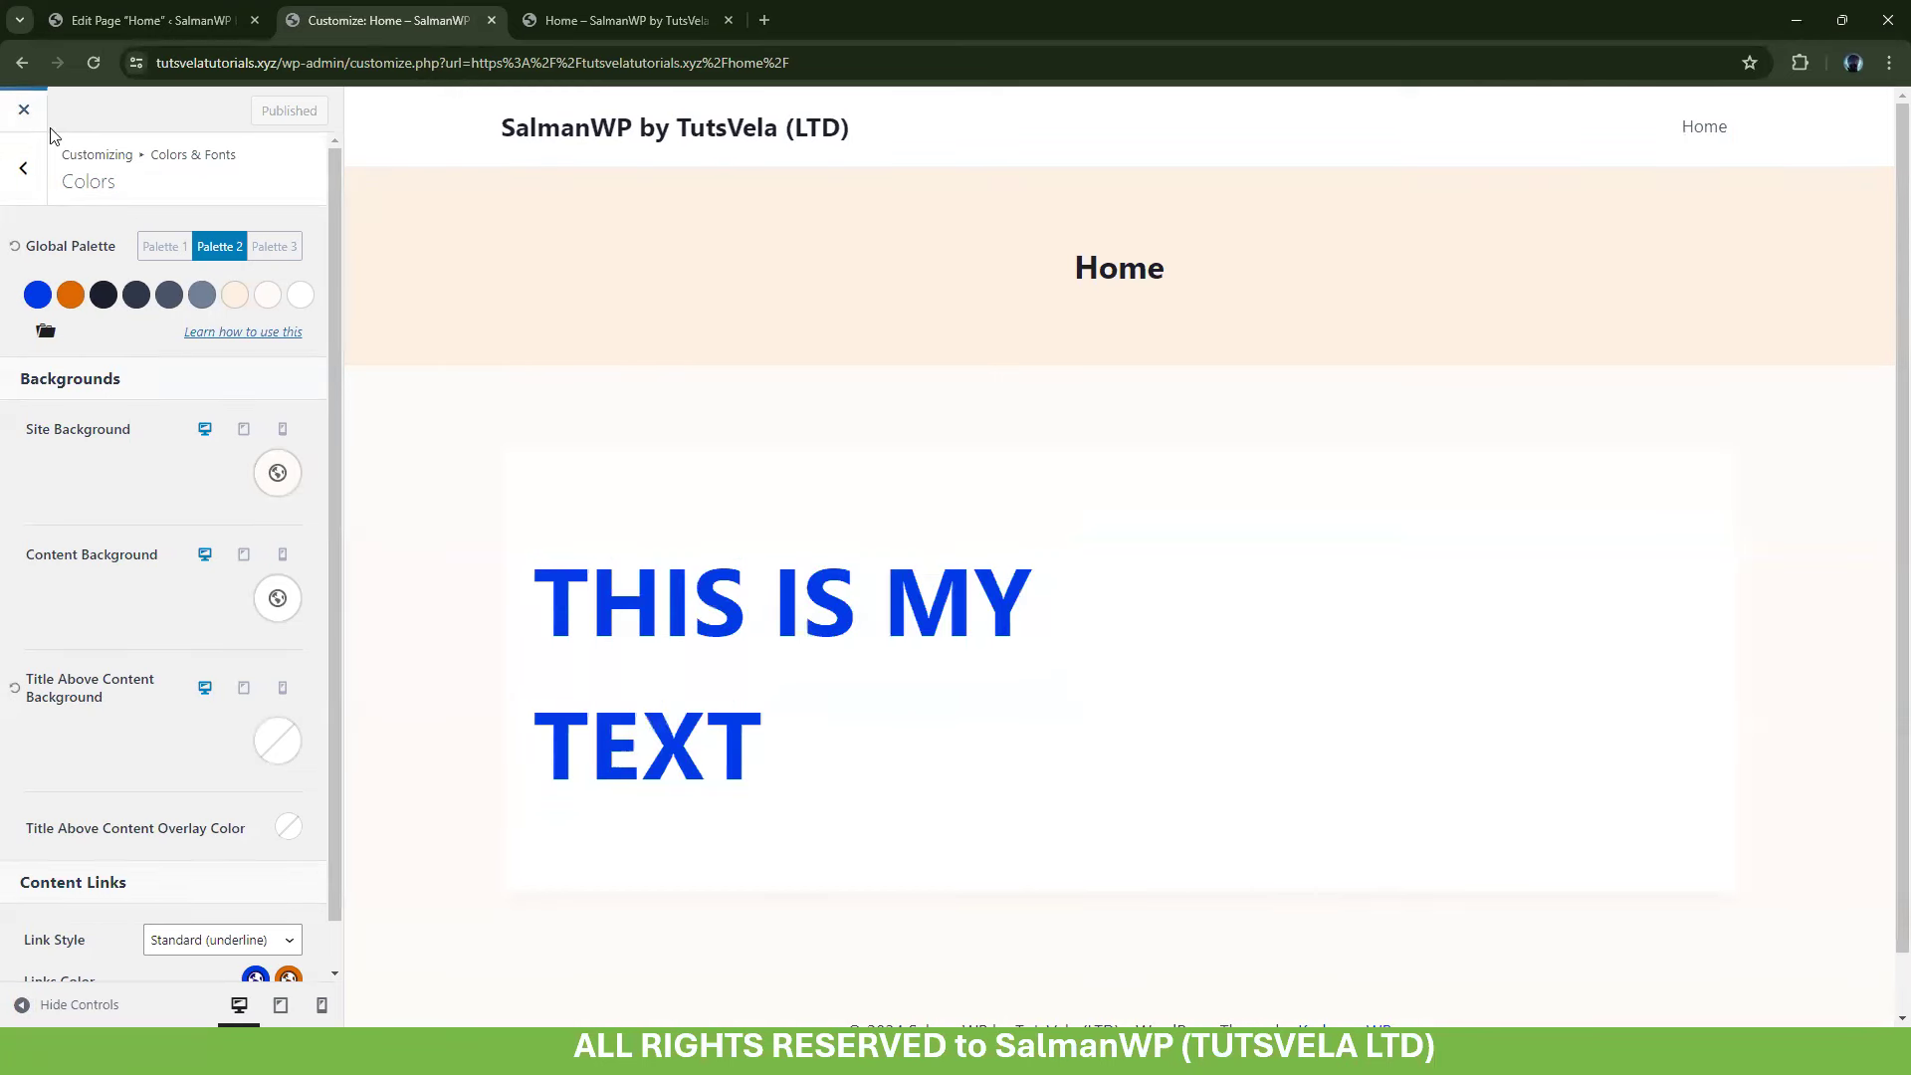
Go to the Typography settings under Colors & Fonts and set the base font family to Poppins
left_click(12, 179)
left_click(54, 298)
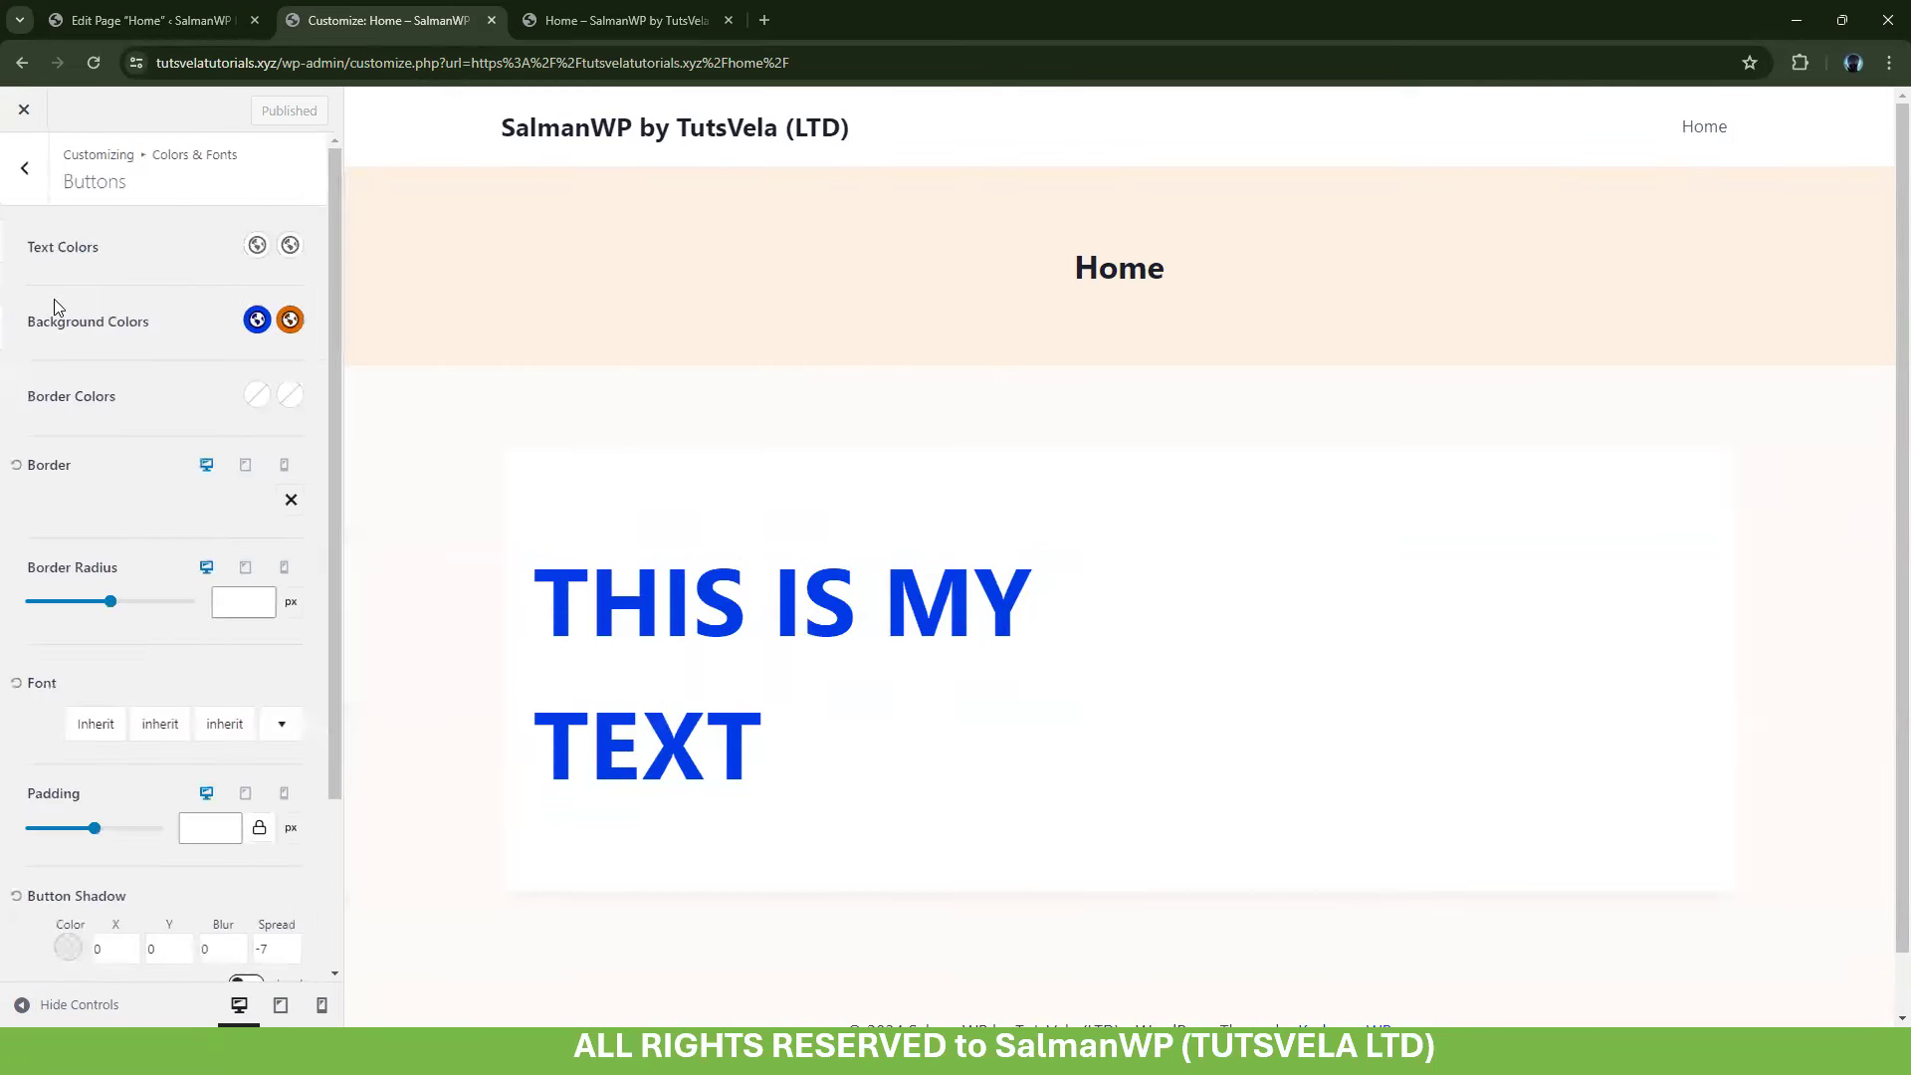
left_click(16, 187)
left_click(144, 335)
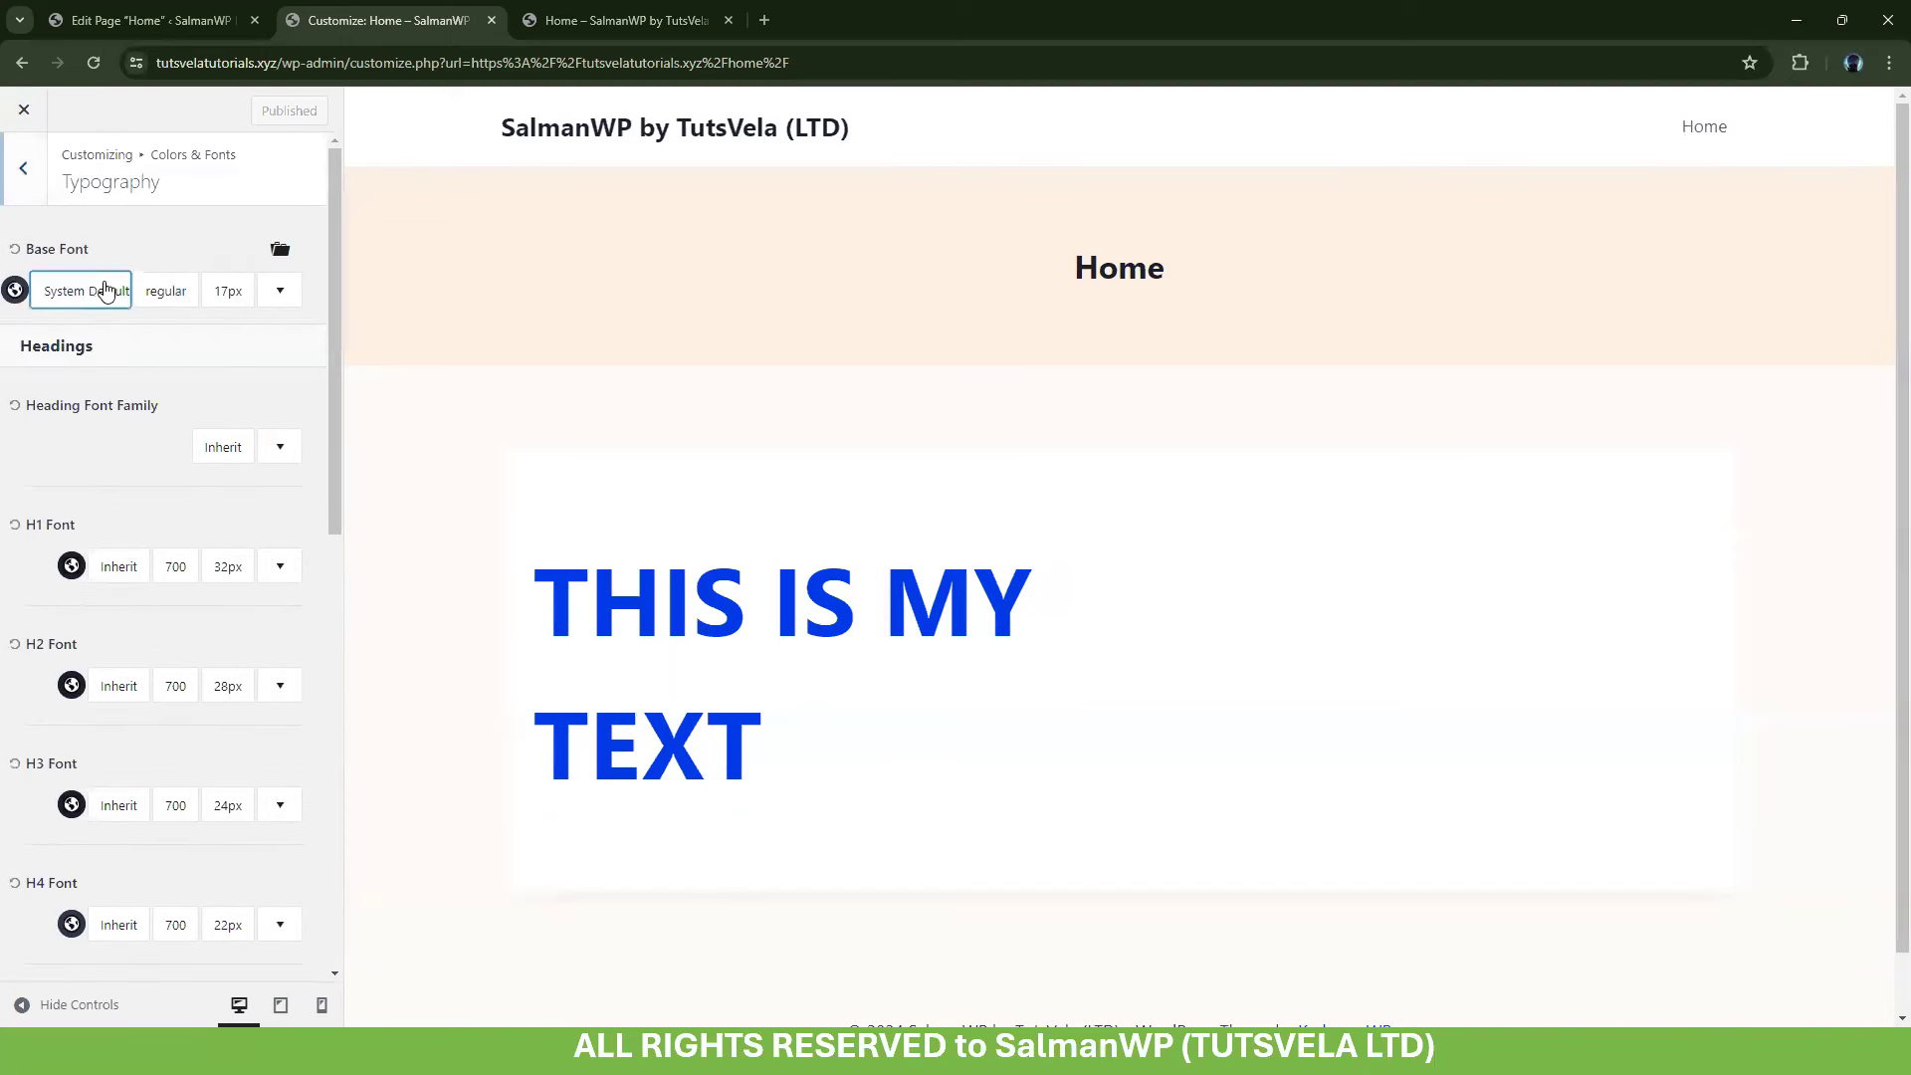
left_click(106, 290)
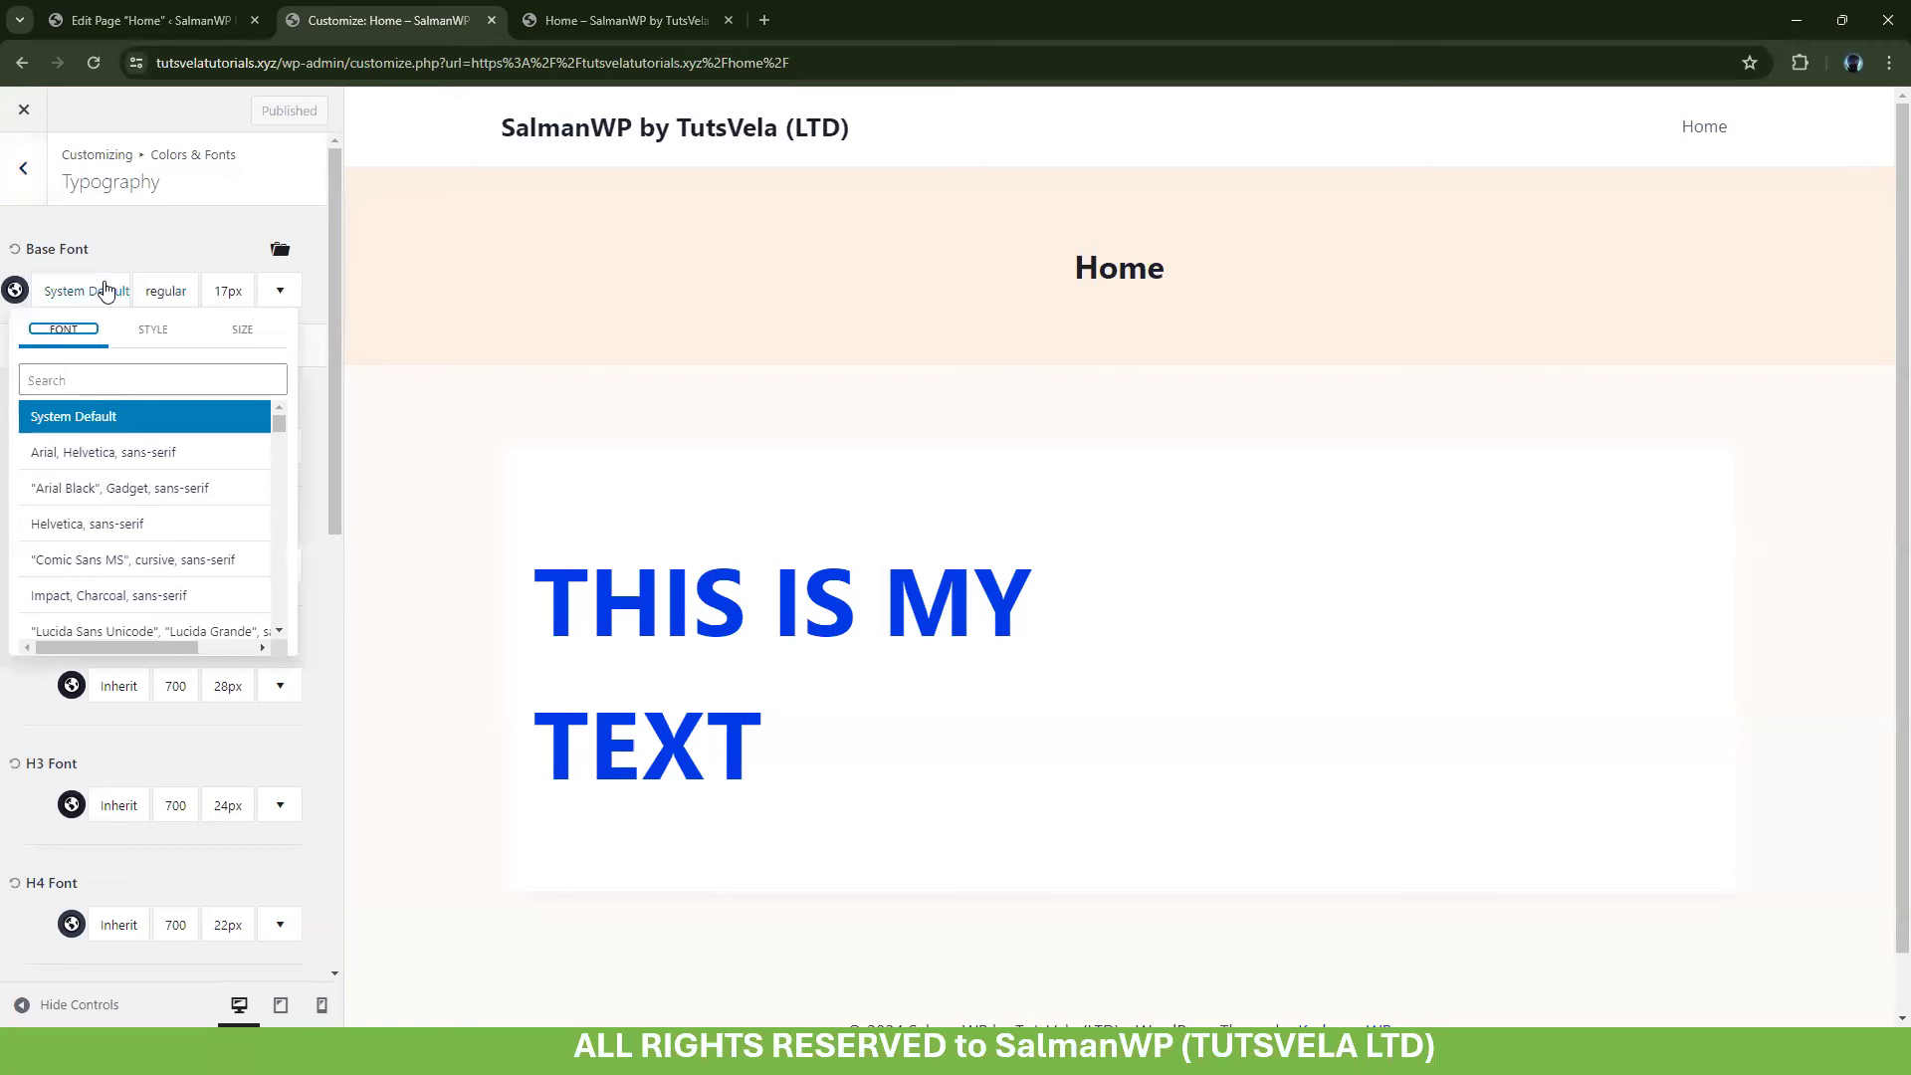
left_click(83, 242)
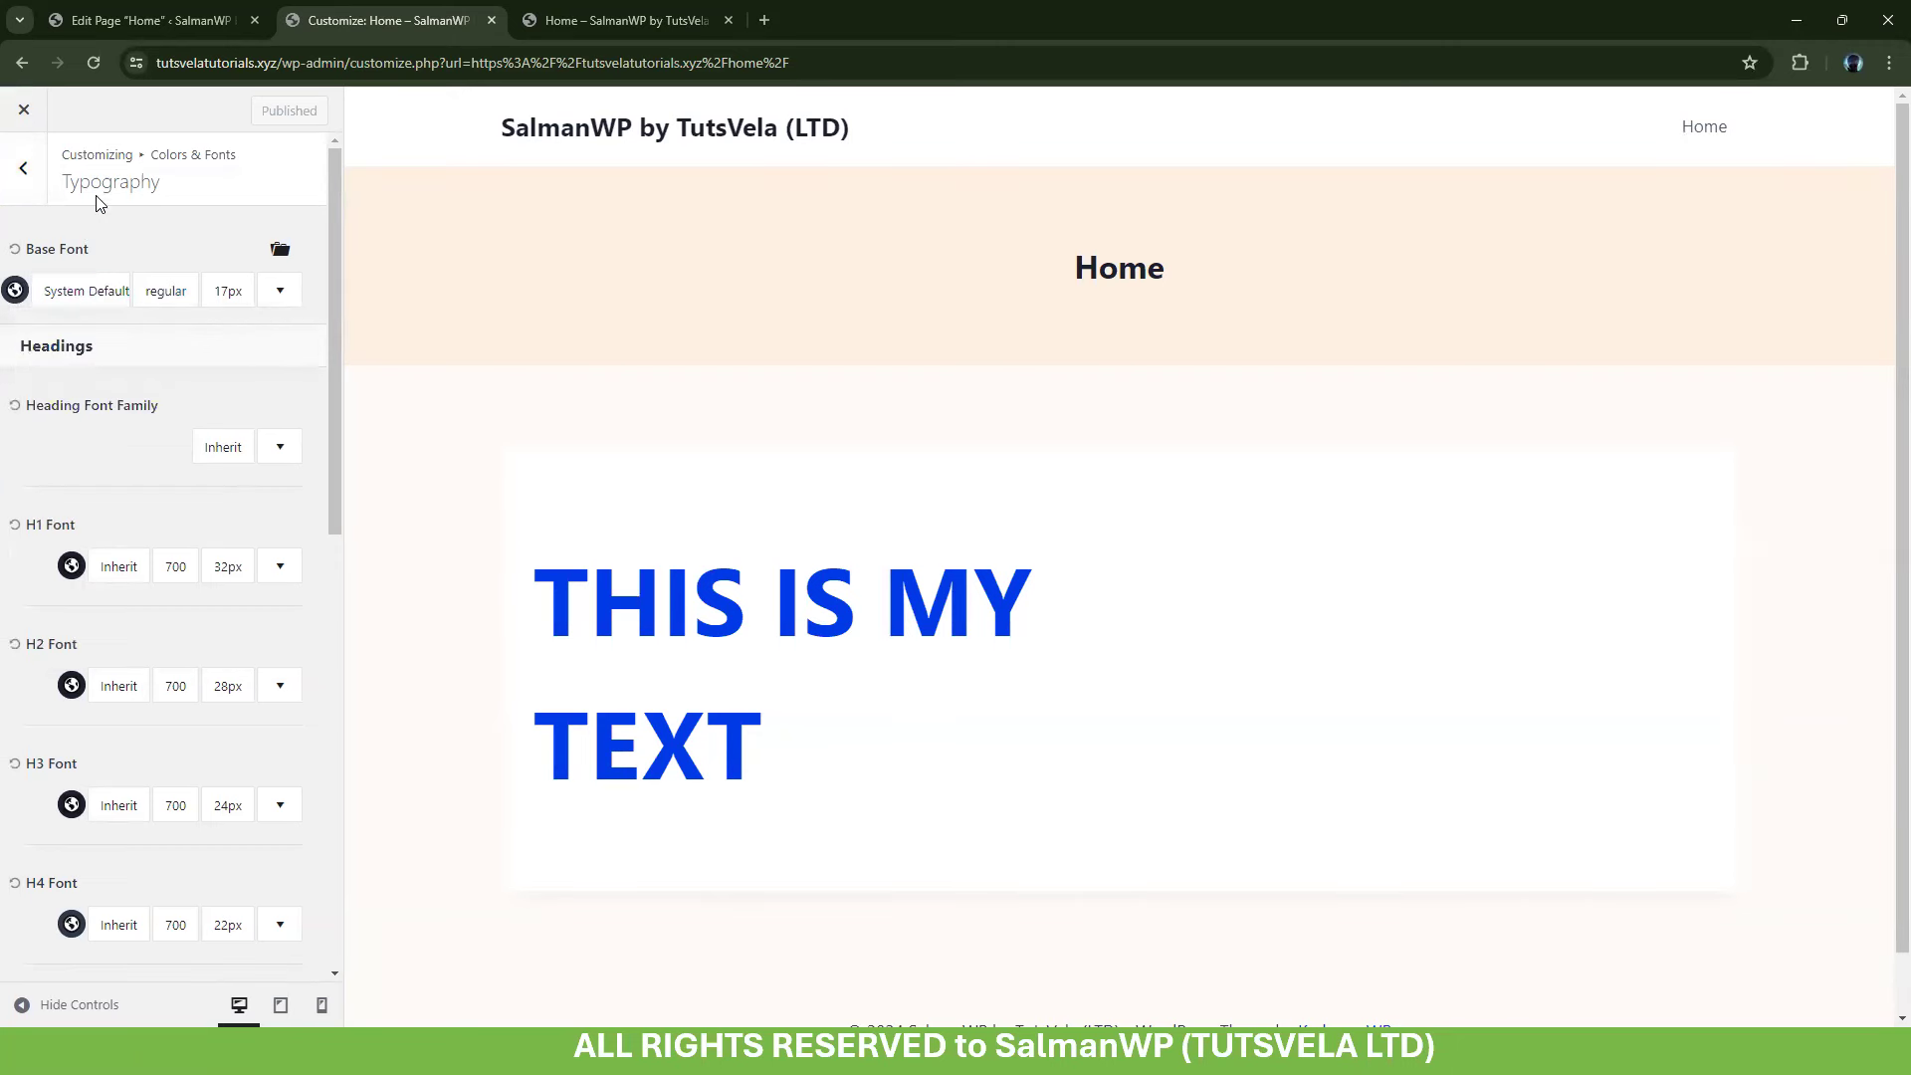
left_click(62, 278)
type("Popp")
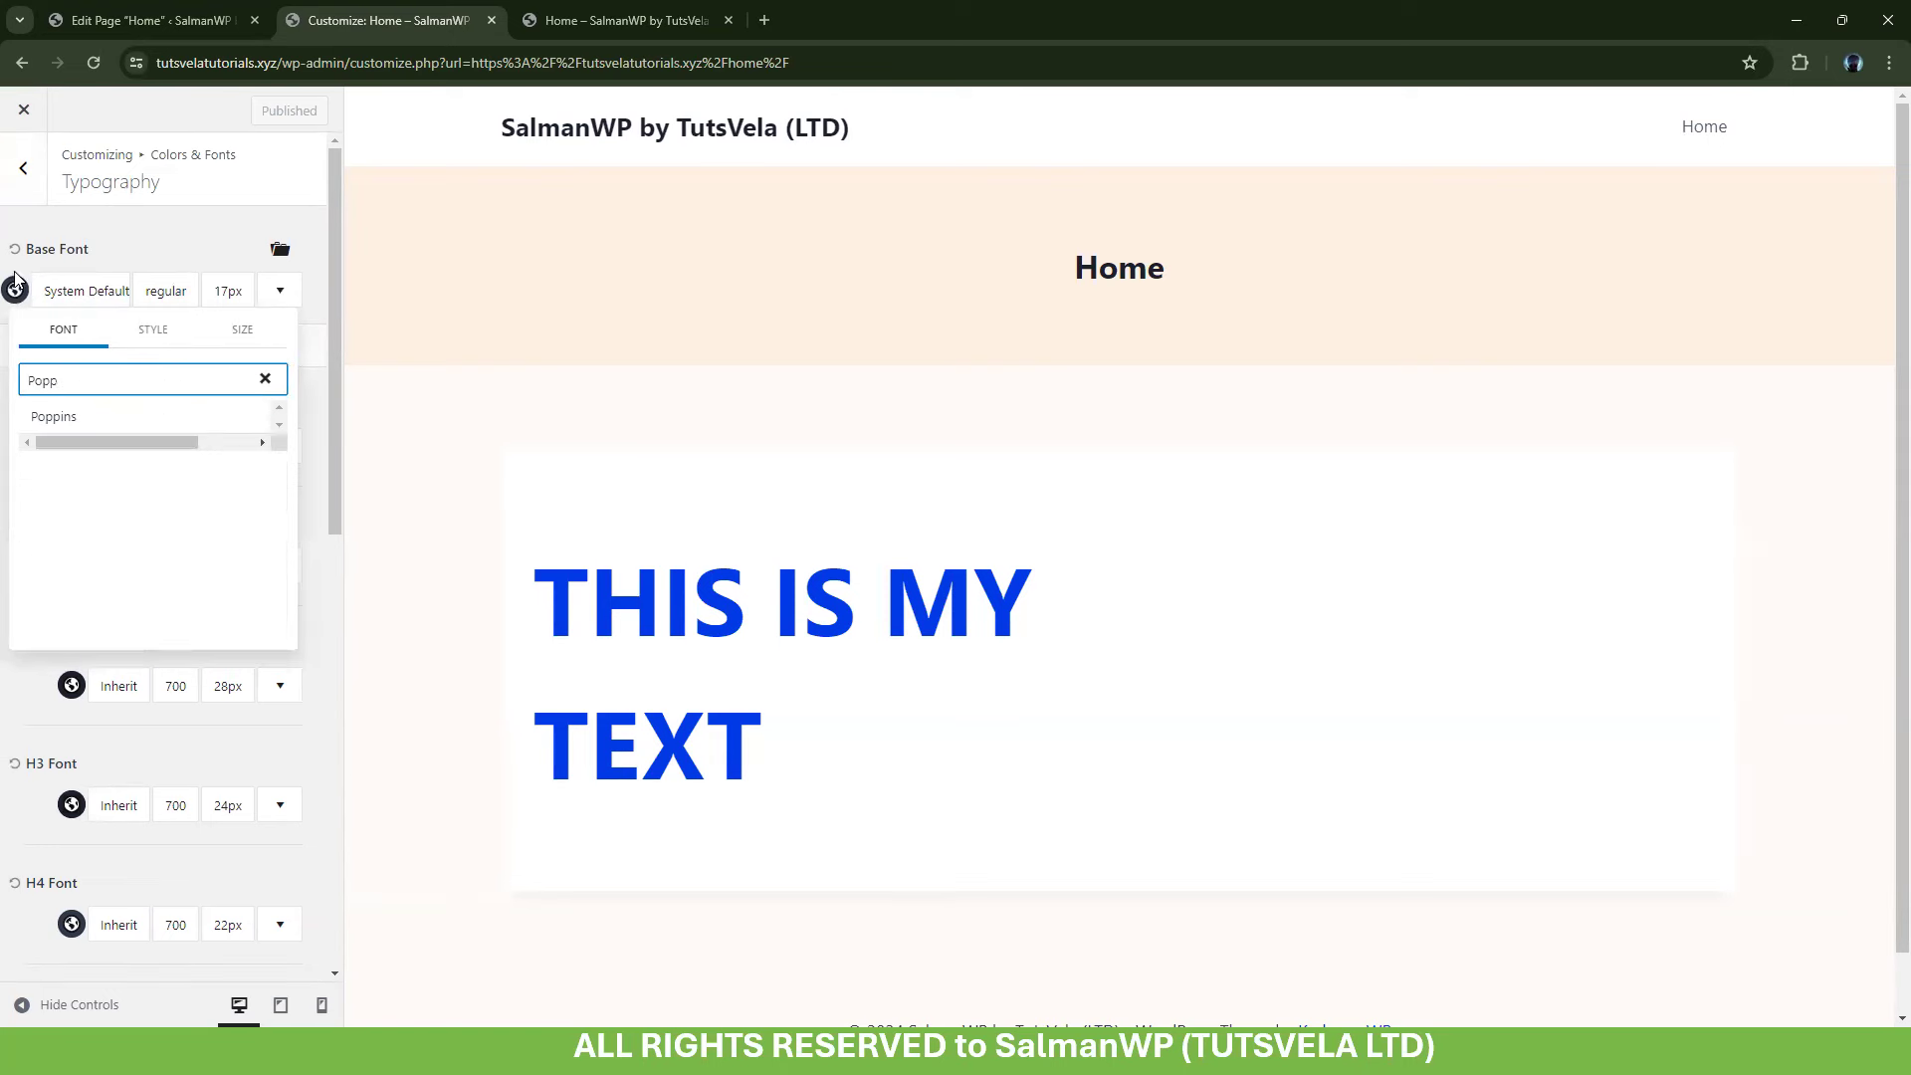
left_click(154, 417)
left_click(331, 448)
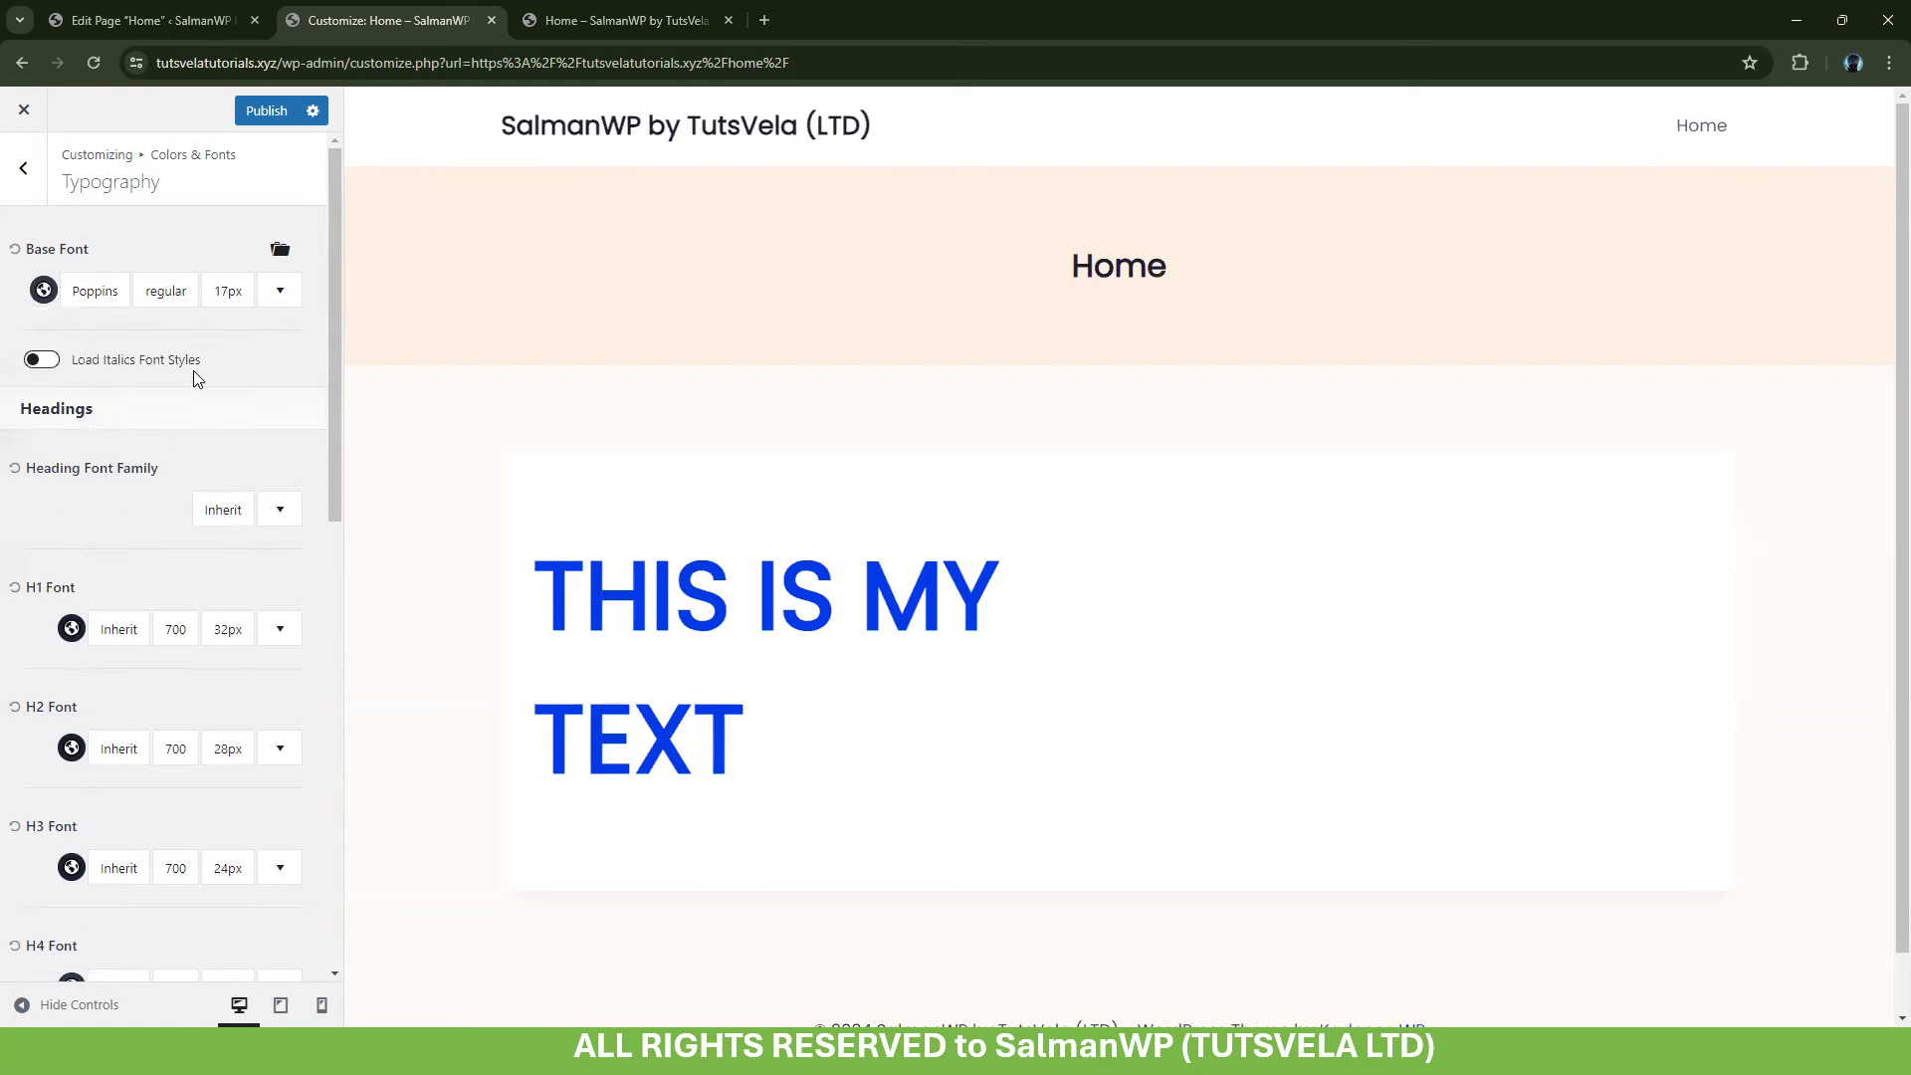
left_click(185, 297)
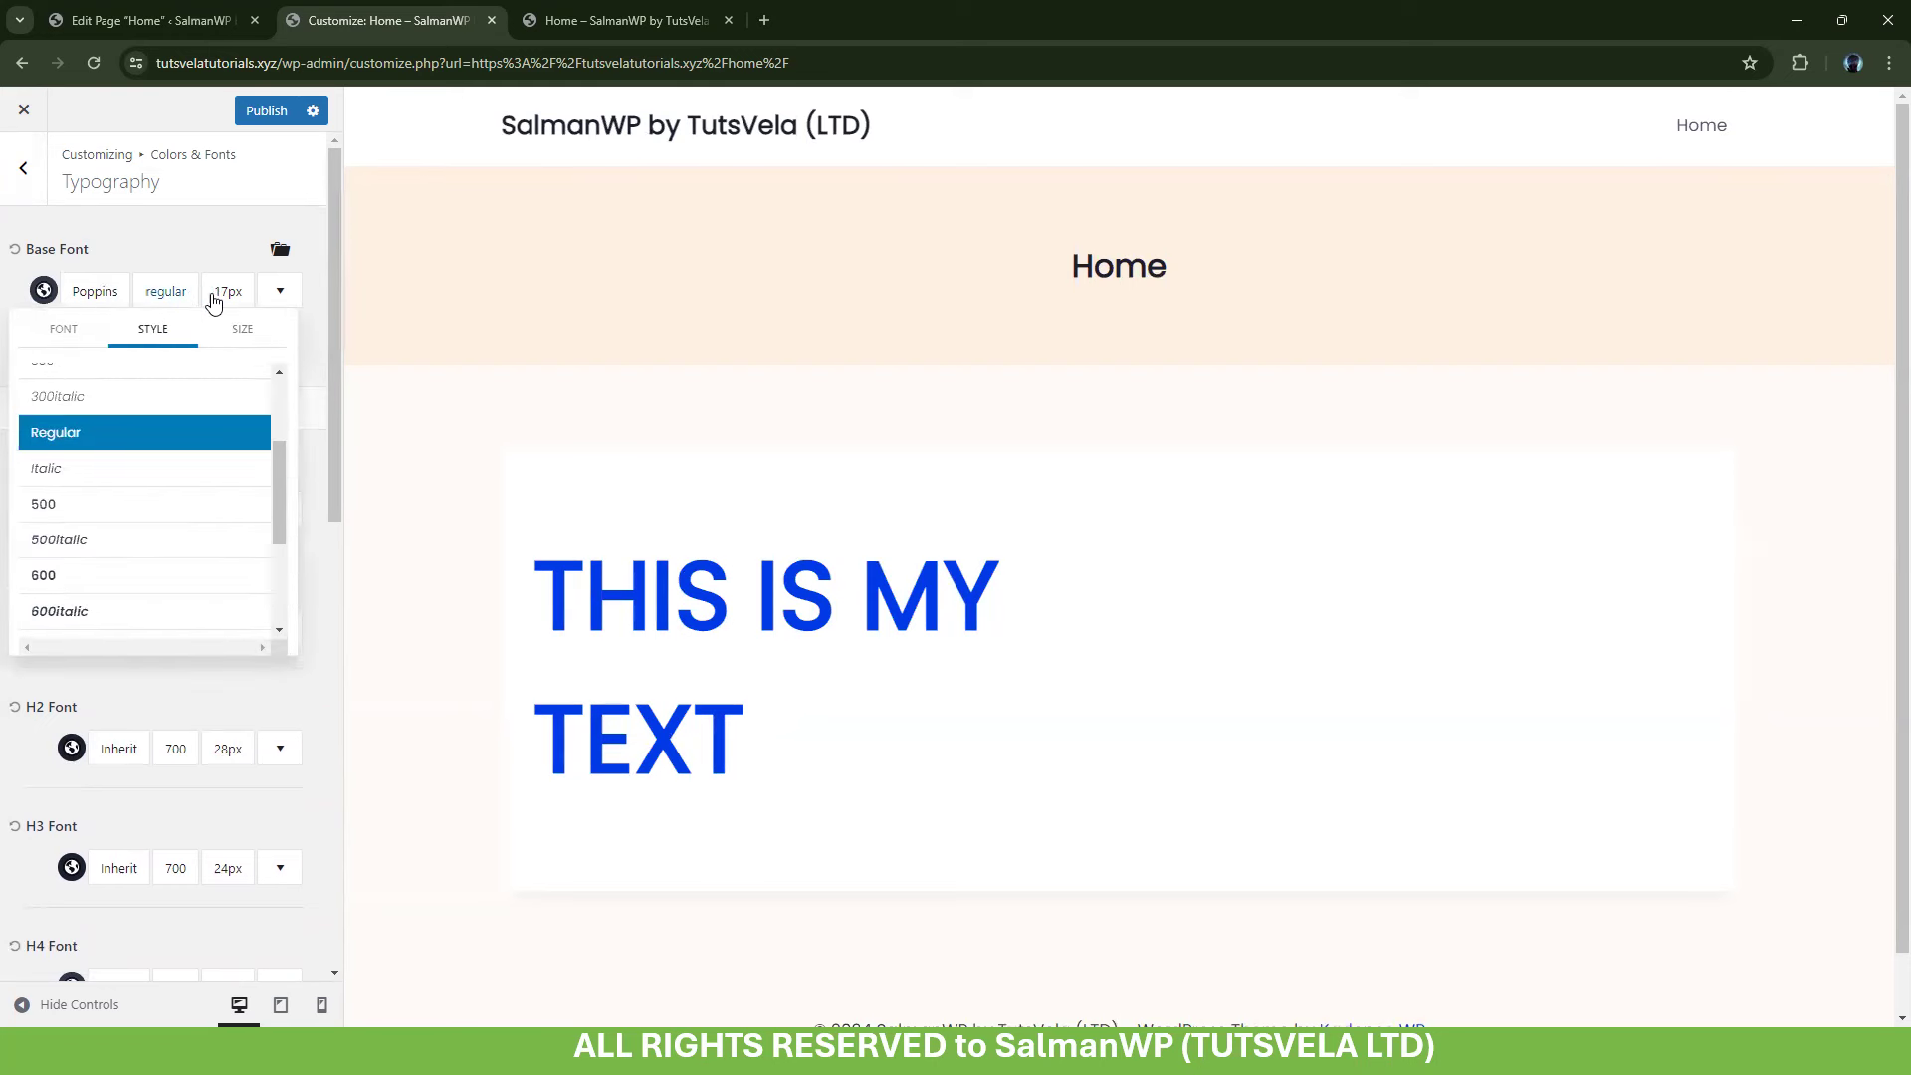
left_click(219, 299)
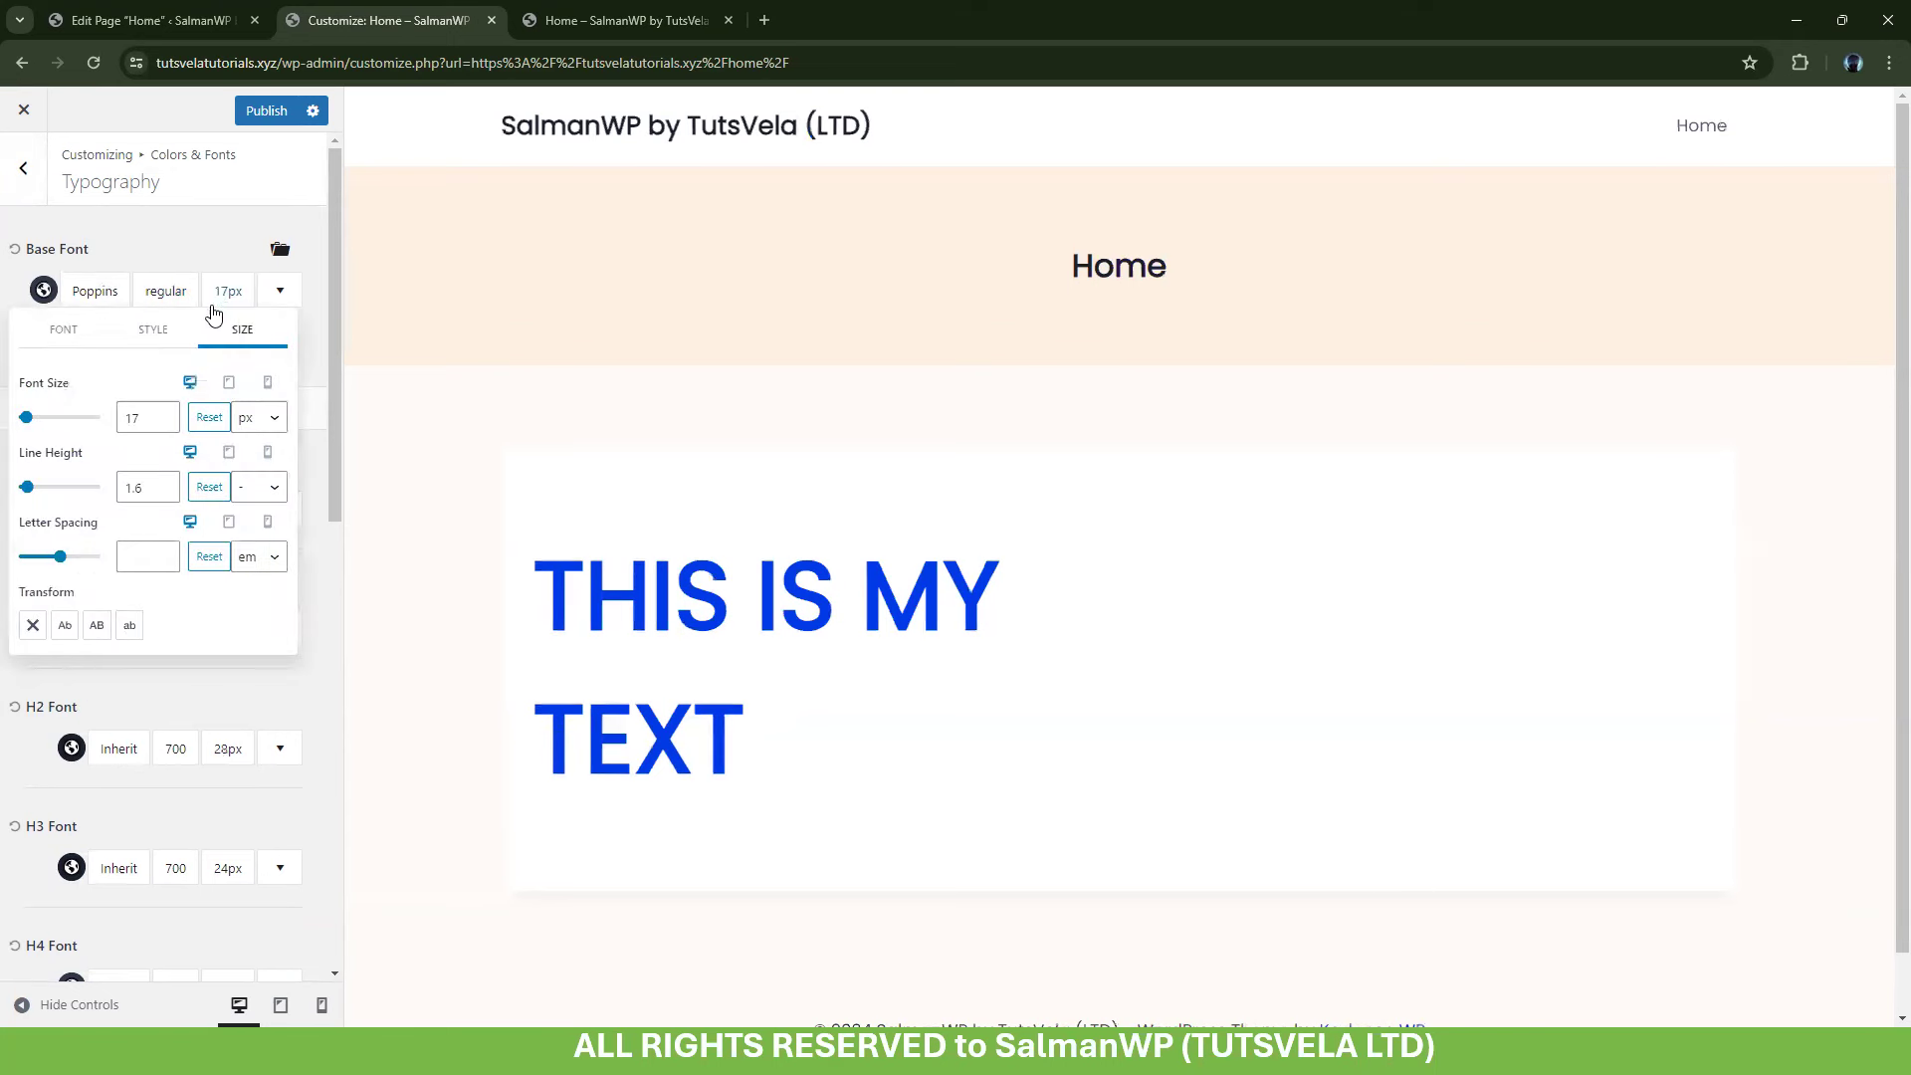
left_click(215, 281)
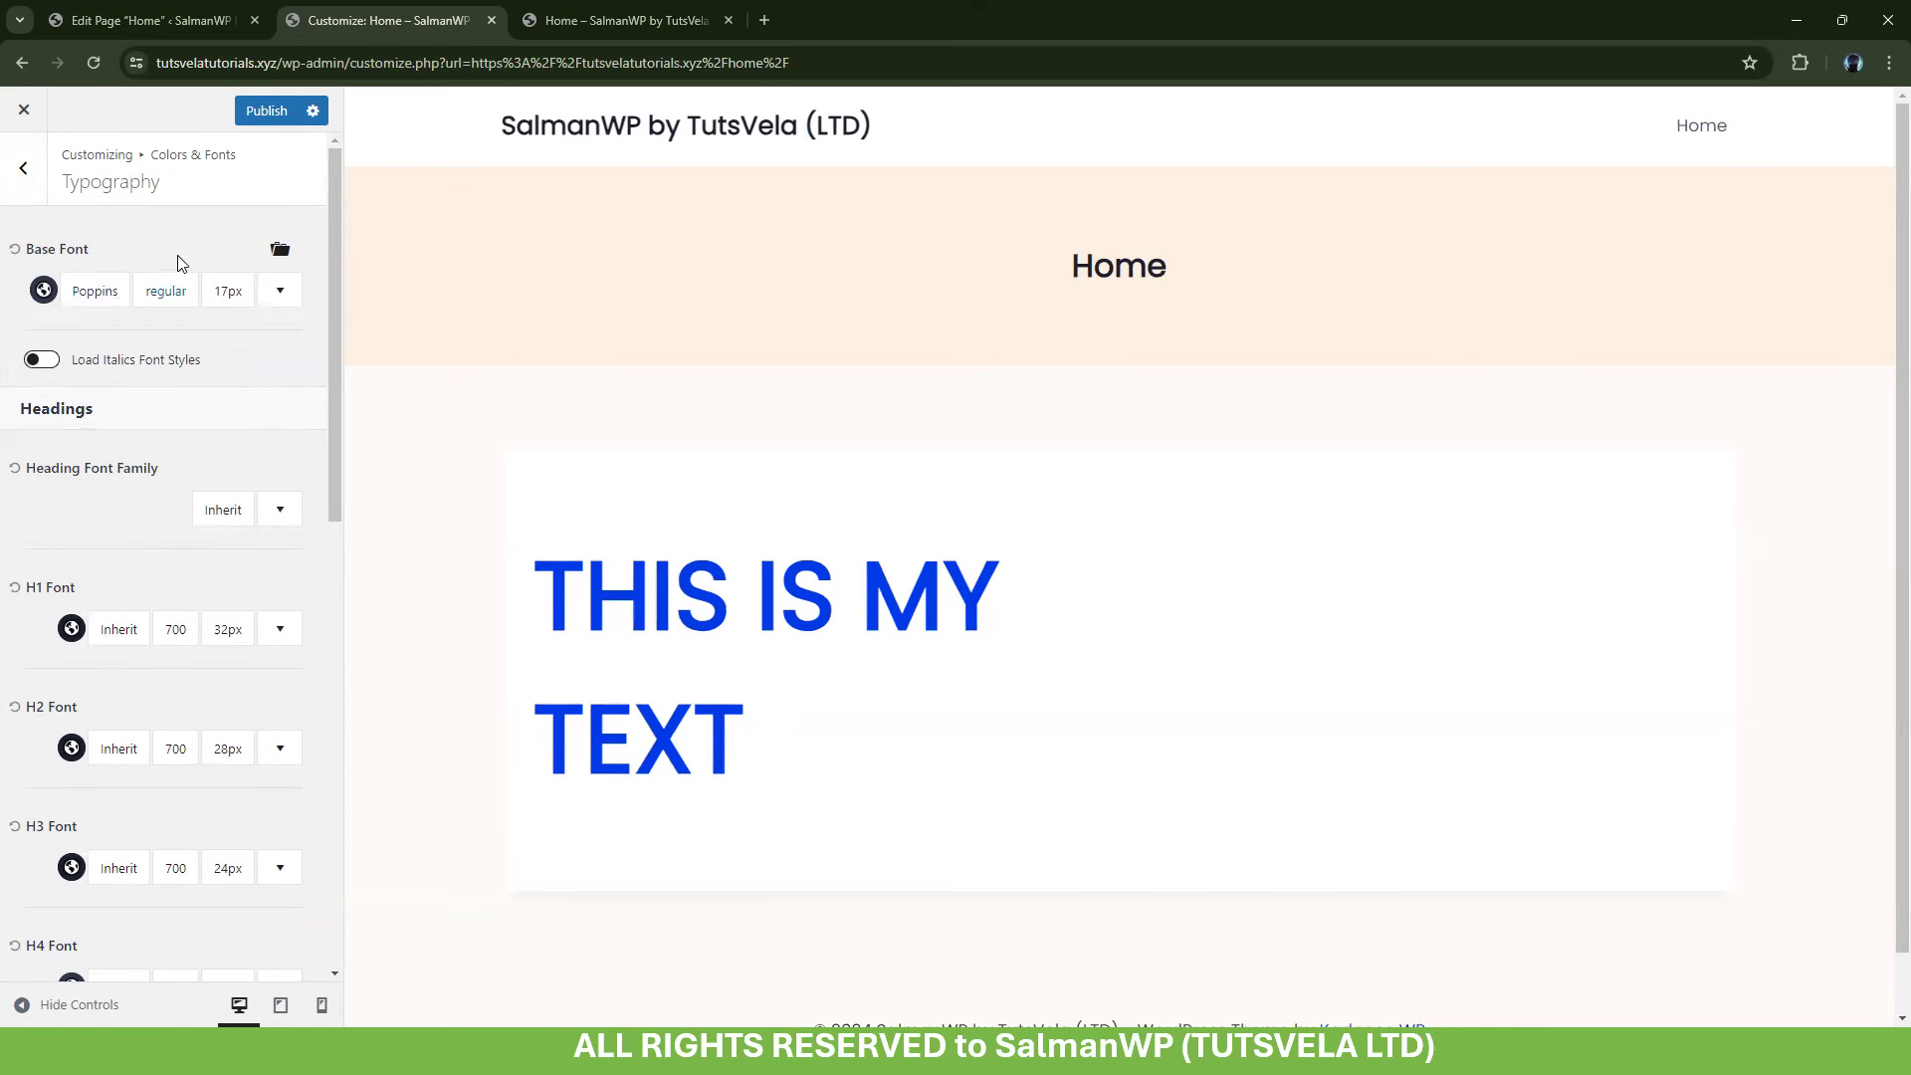
left_click(150, 290)
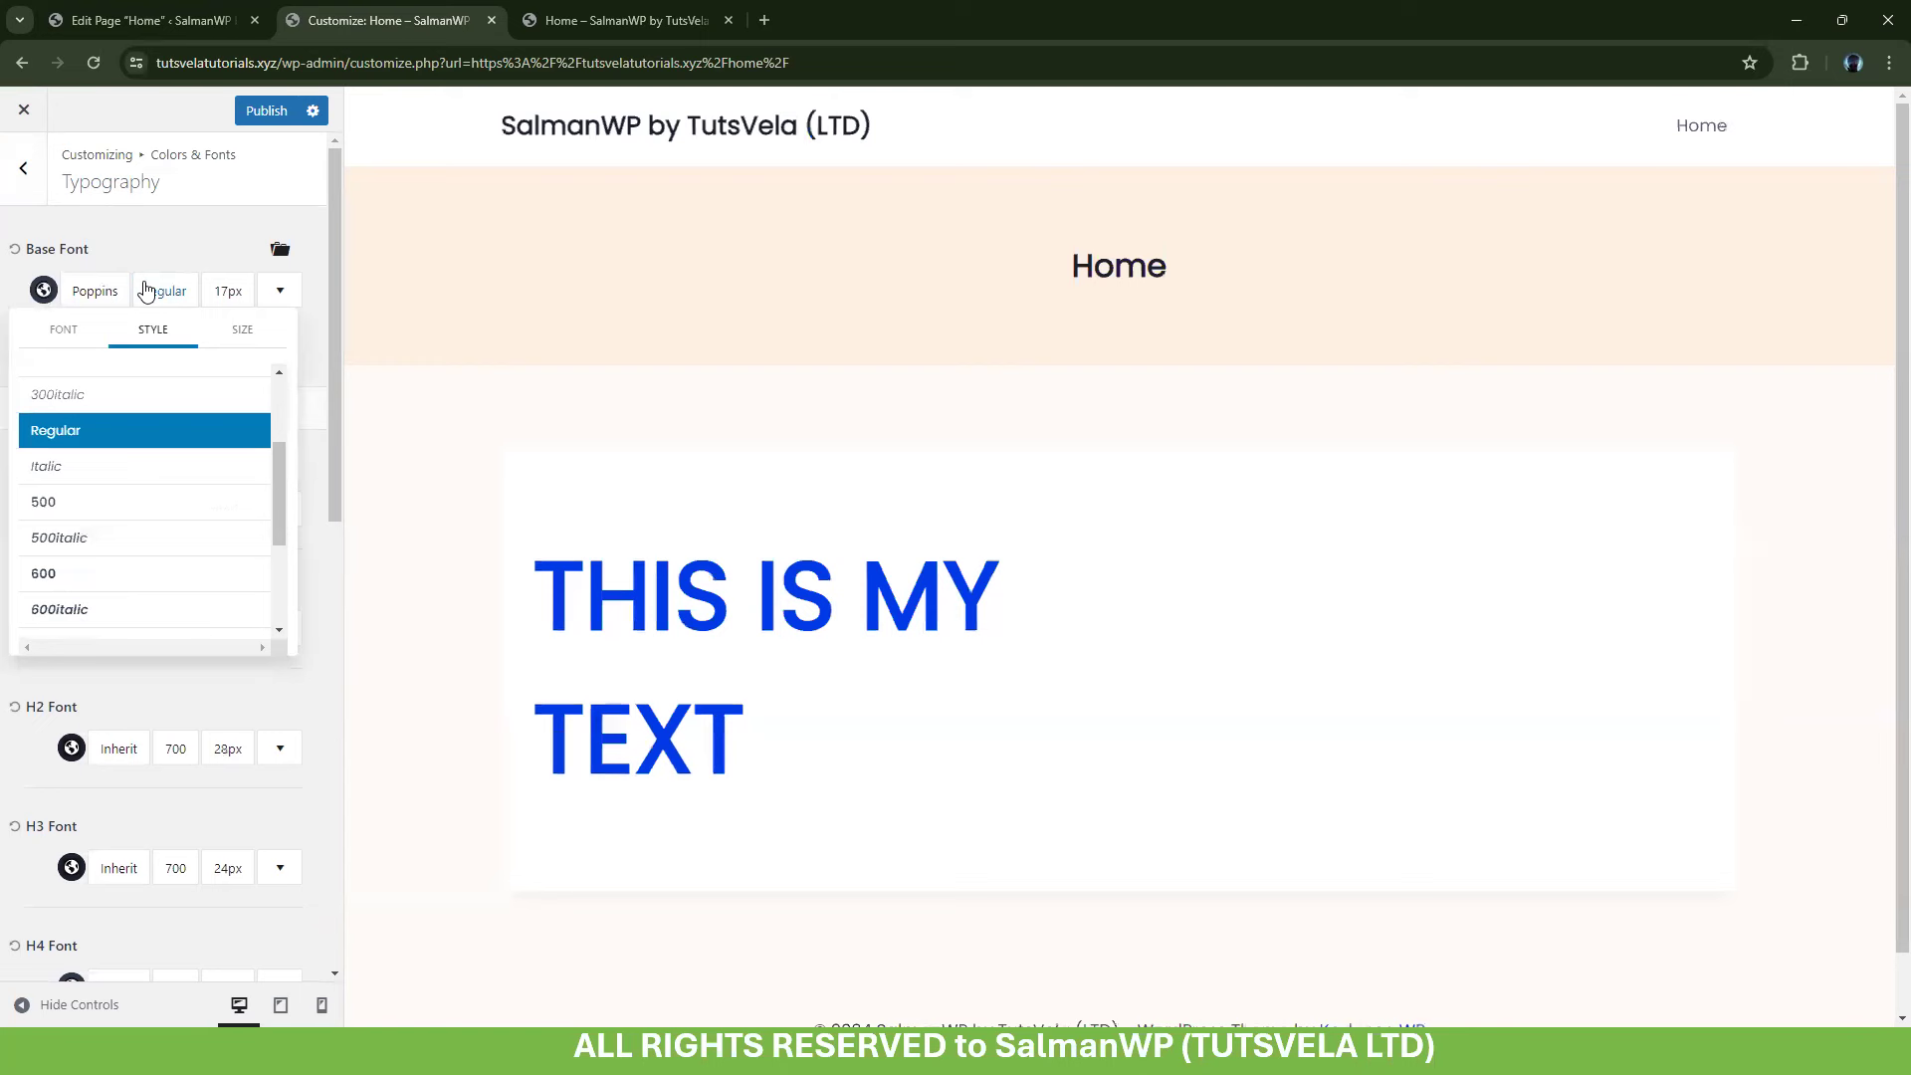
Set the base font's desktop size to 20 px and its line height to 1.2 em
left_click(214, 292)
left_click(212, 283)
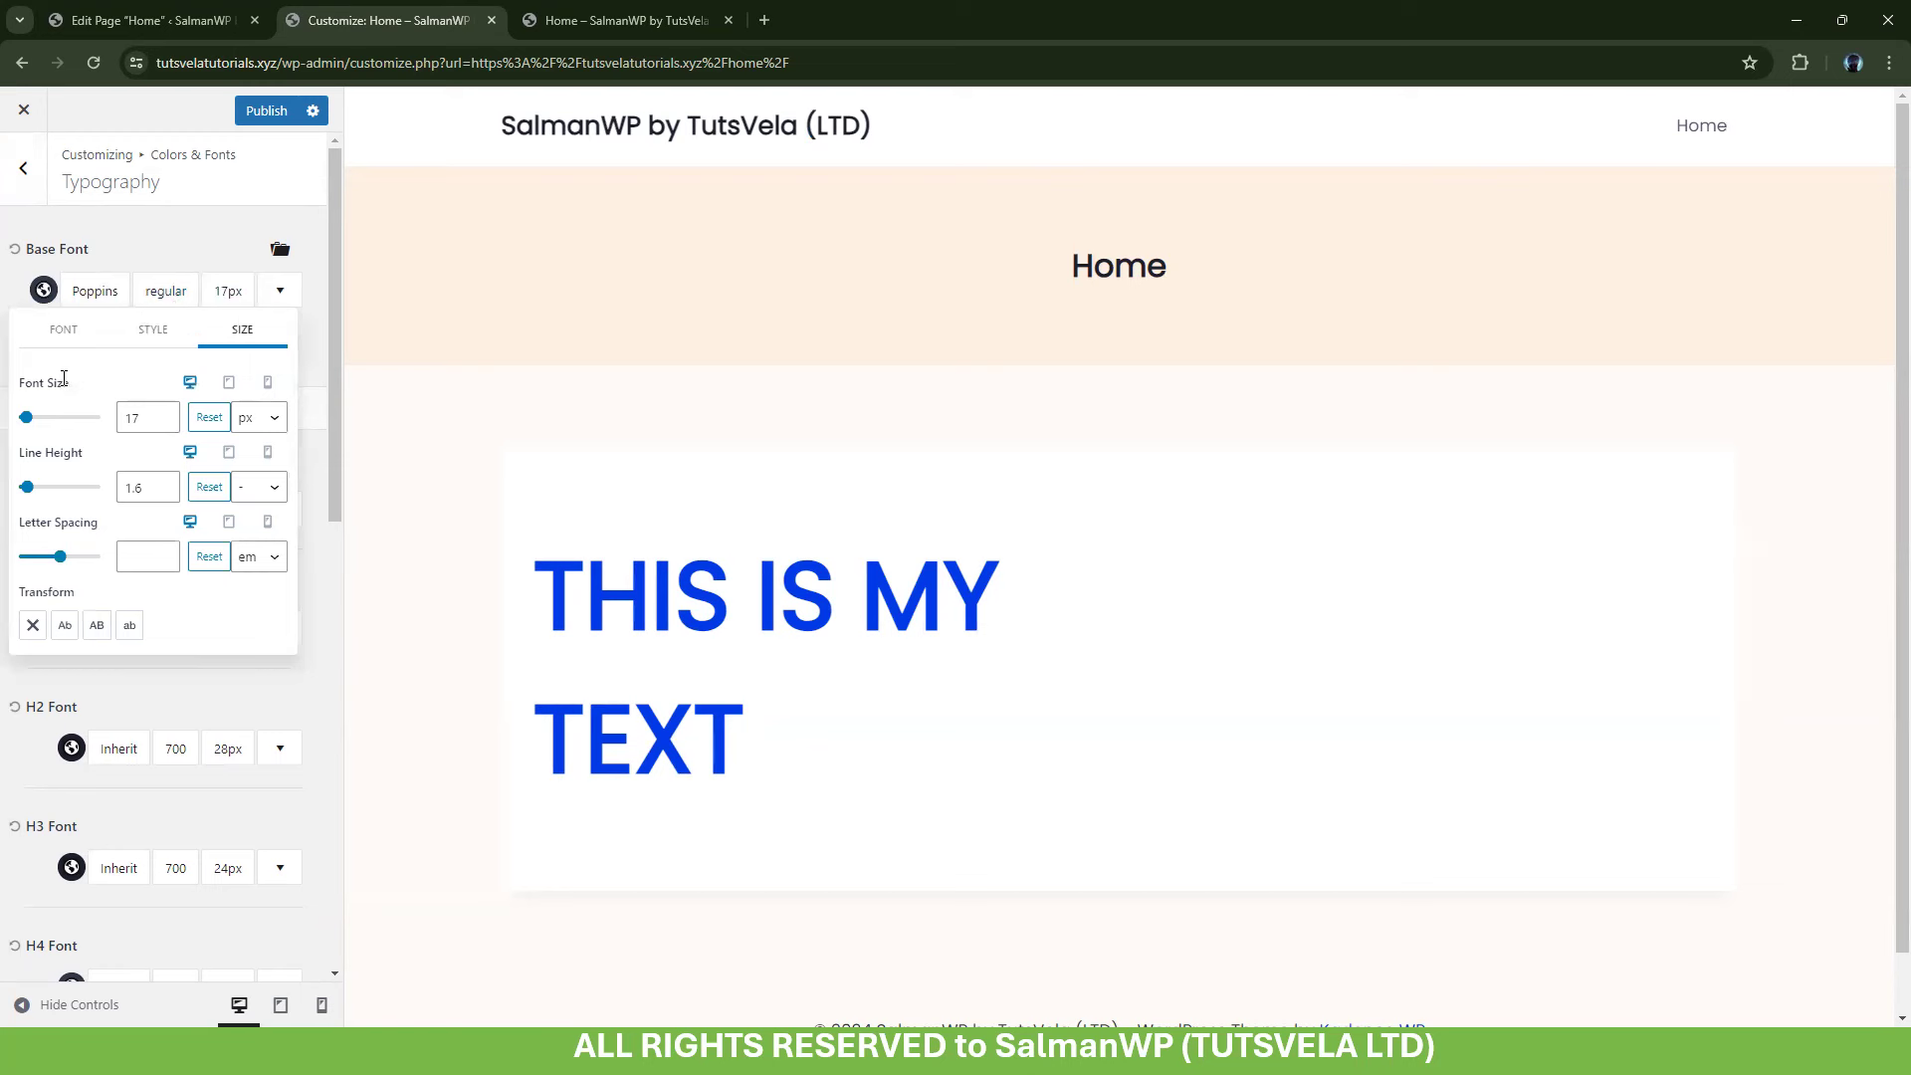
left_click_drag(145, 418, 129, 419)
type("20")
left_click(264, 494)
left_click(256, 548)
left_click_drag(155, 488, 108, 503)
type("1")
left_click(141, 541)
scroll(138, 538, "down", 3)
scroll(137, 542, "up", 3)
Set the base font's tablet size to 18 px
left_click(228, 383)
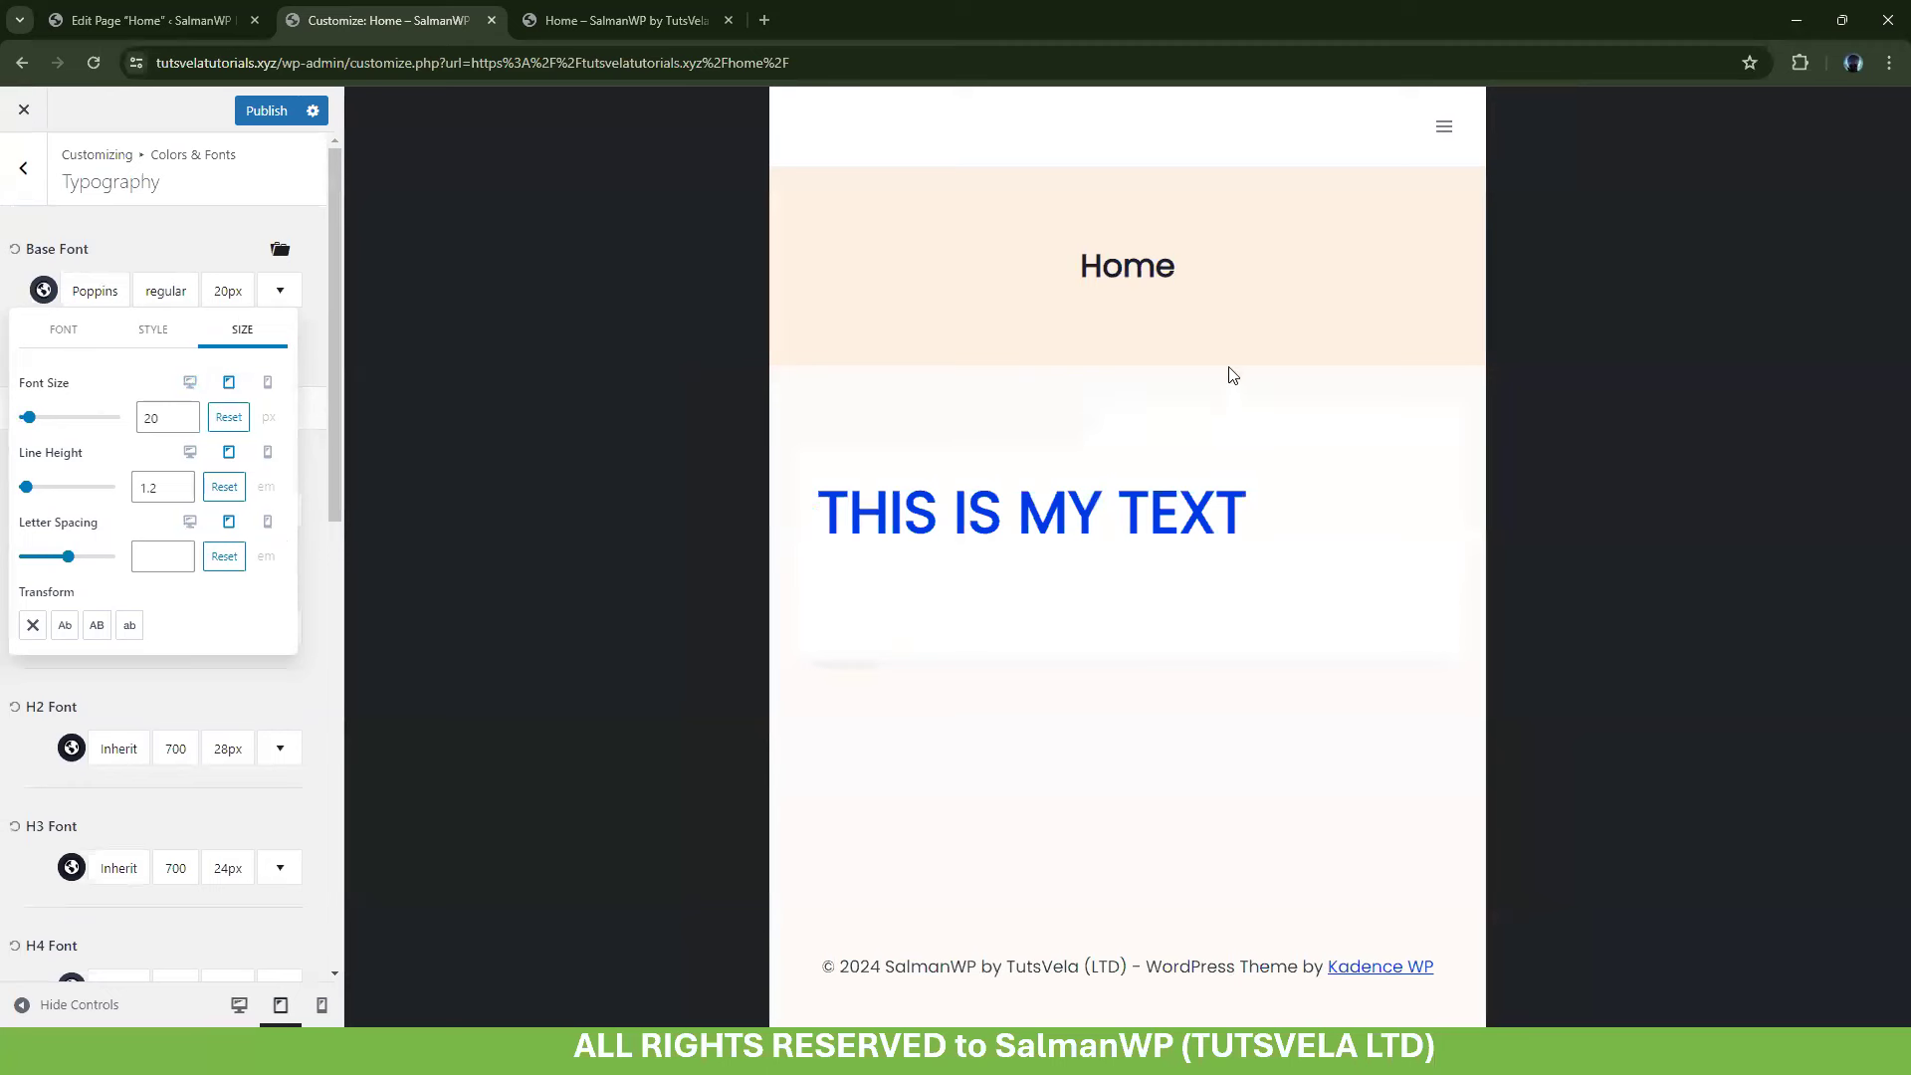
left_click_drag(161, 416, 131, 425)
key("Down")
key("Down")
key("Down")
Set the base font's mobile size to 16 px, return to the desktop view and close the font options
left_click(267, 452)
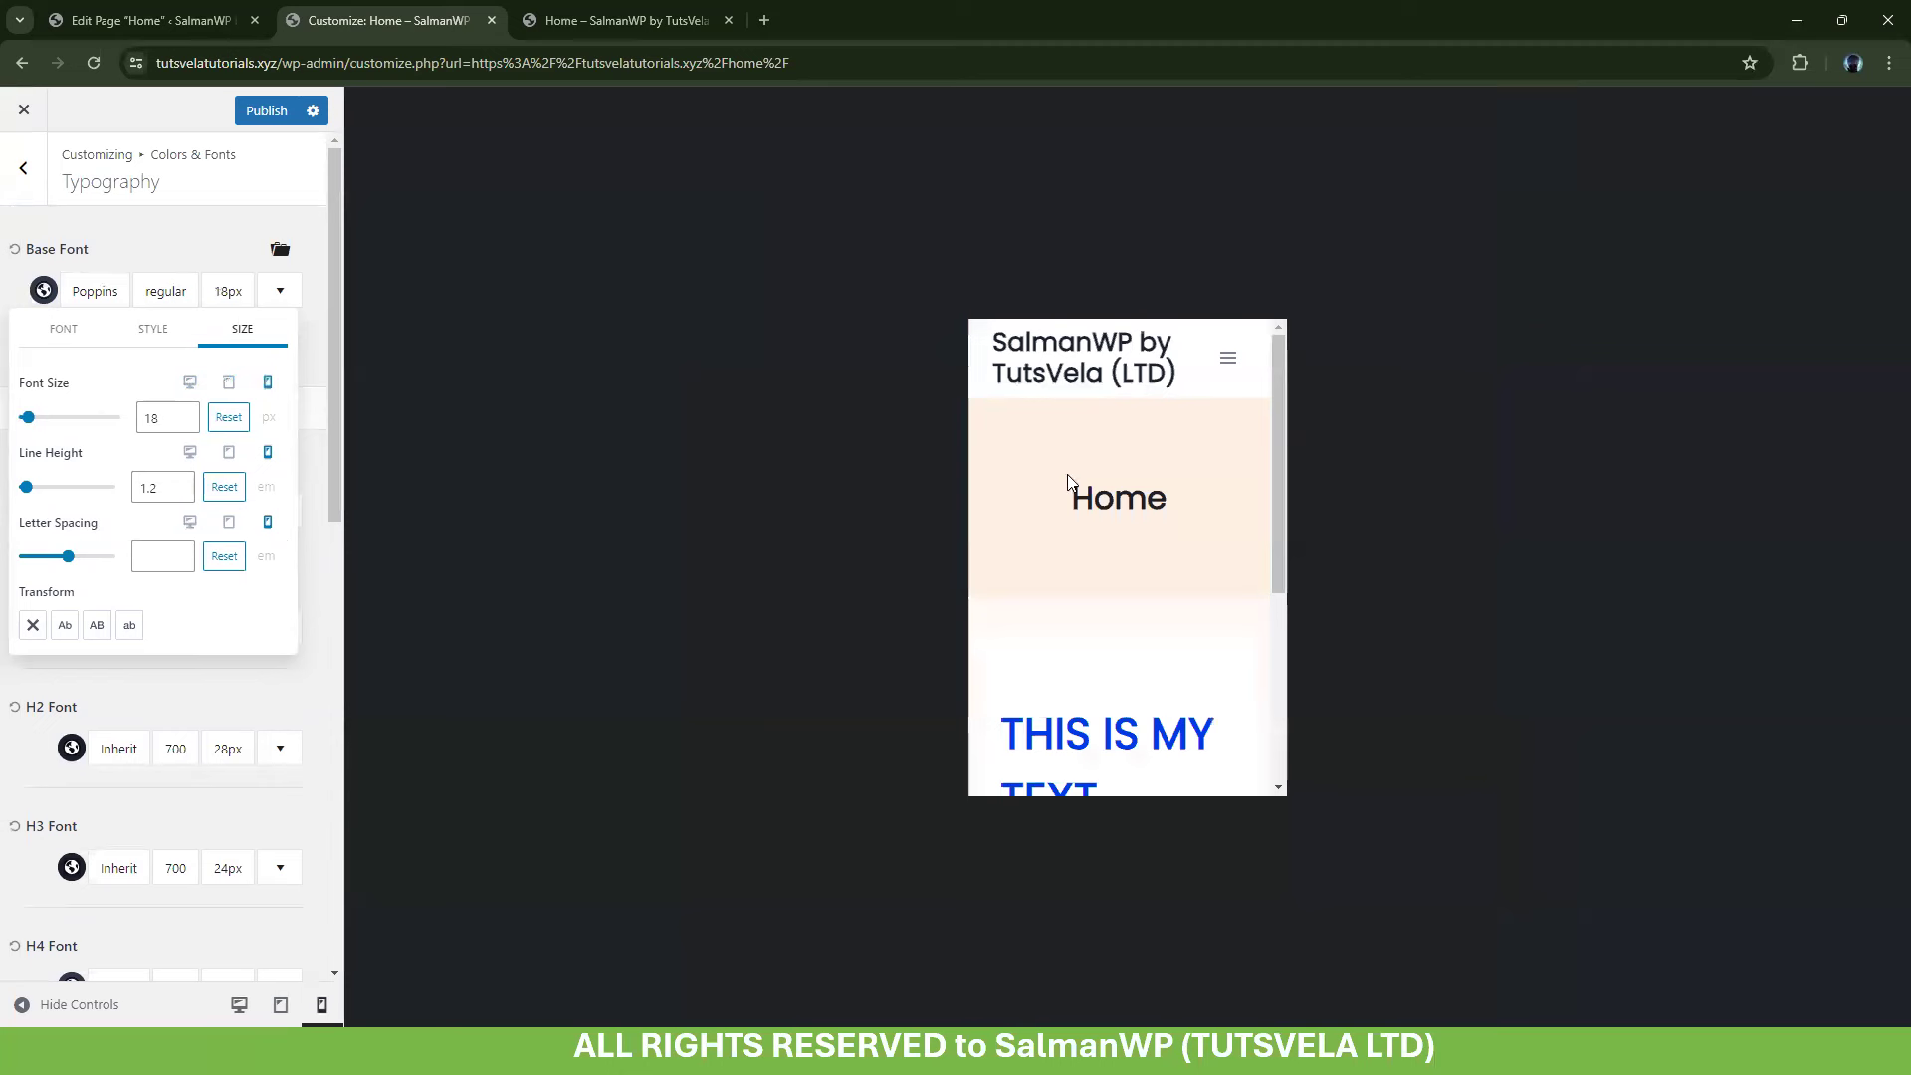
scroll(1017, 493, "down", 3)
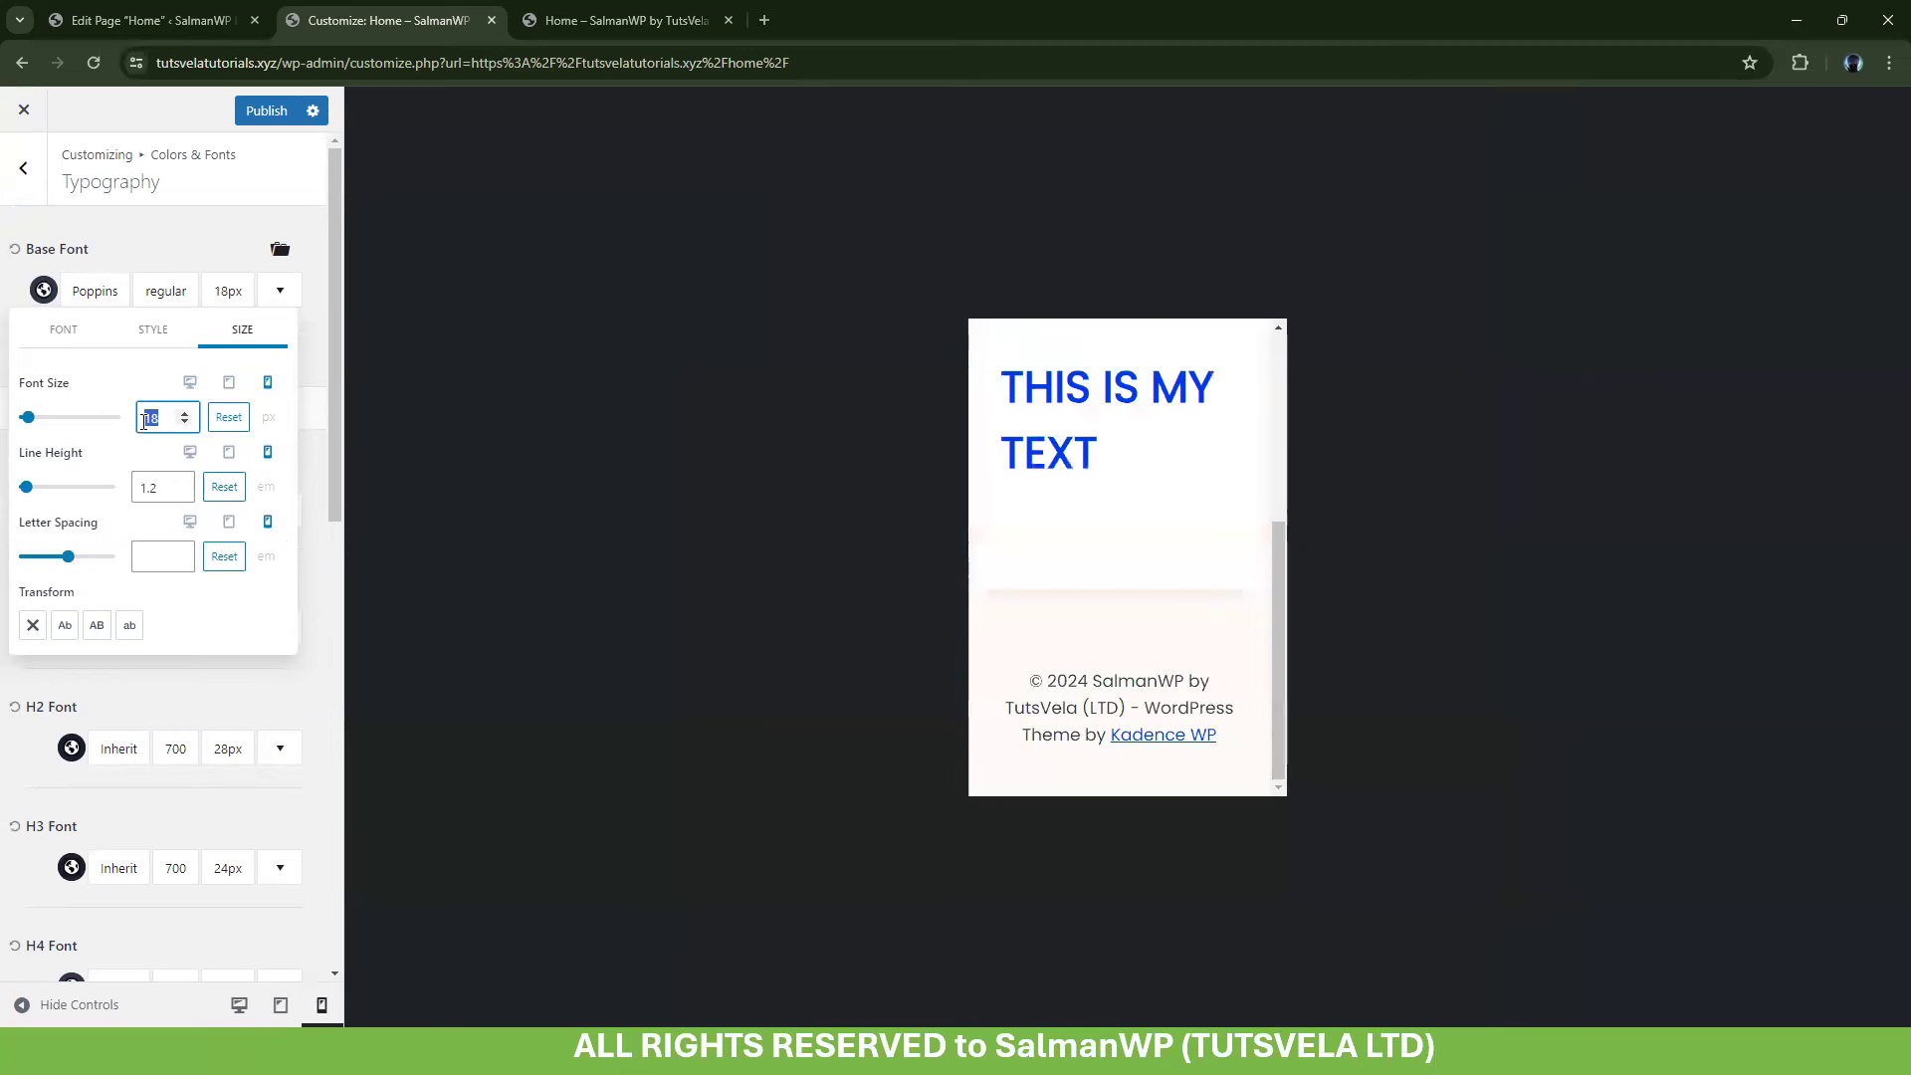
left_click(184, 423)
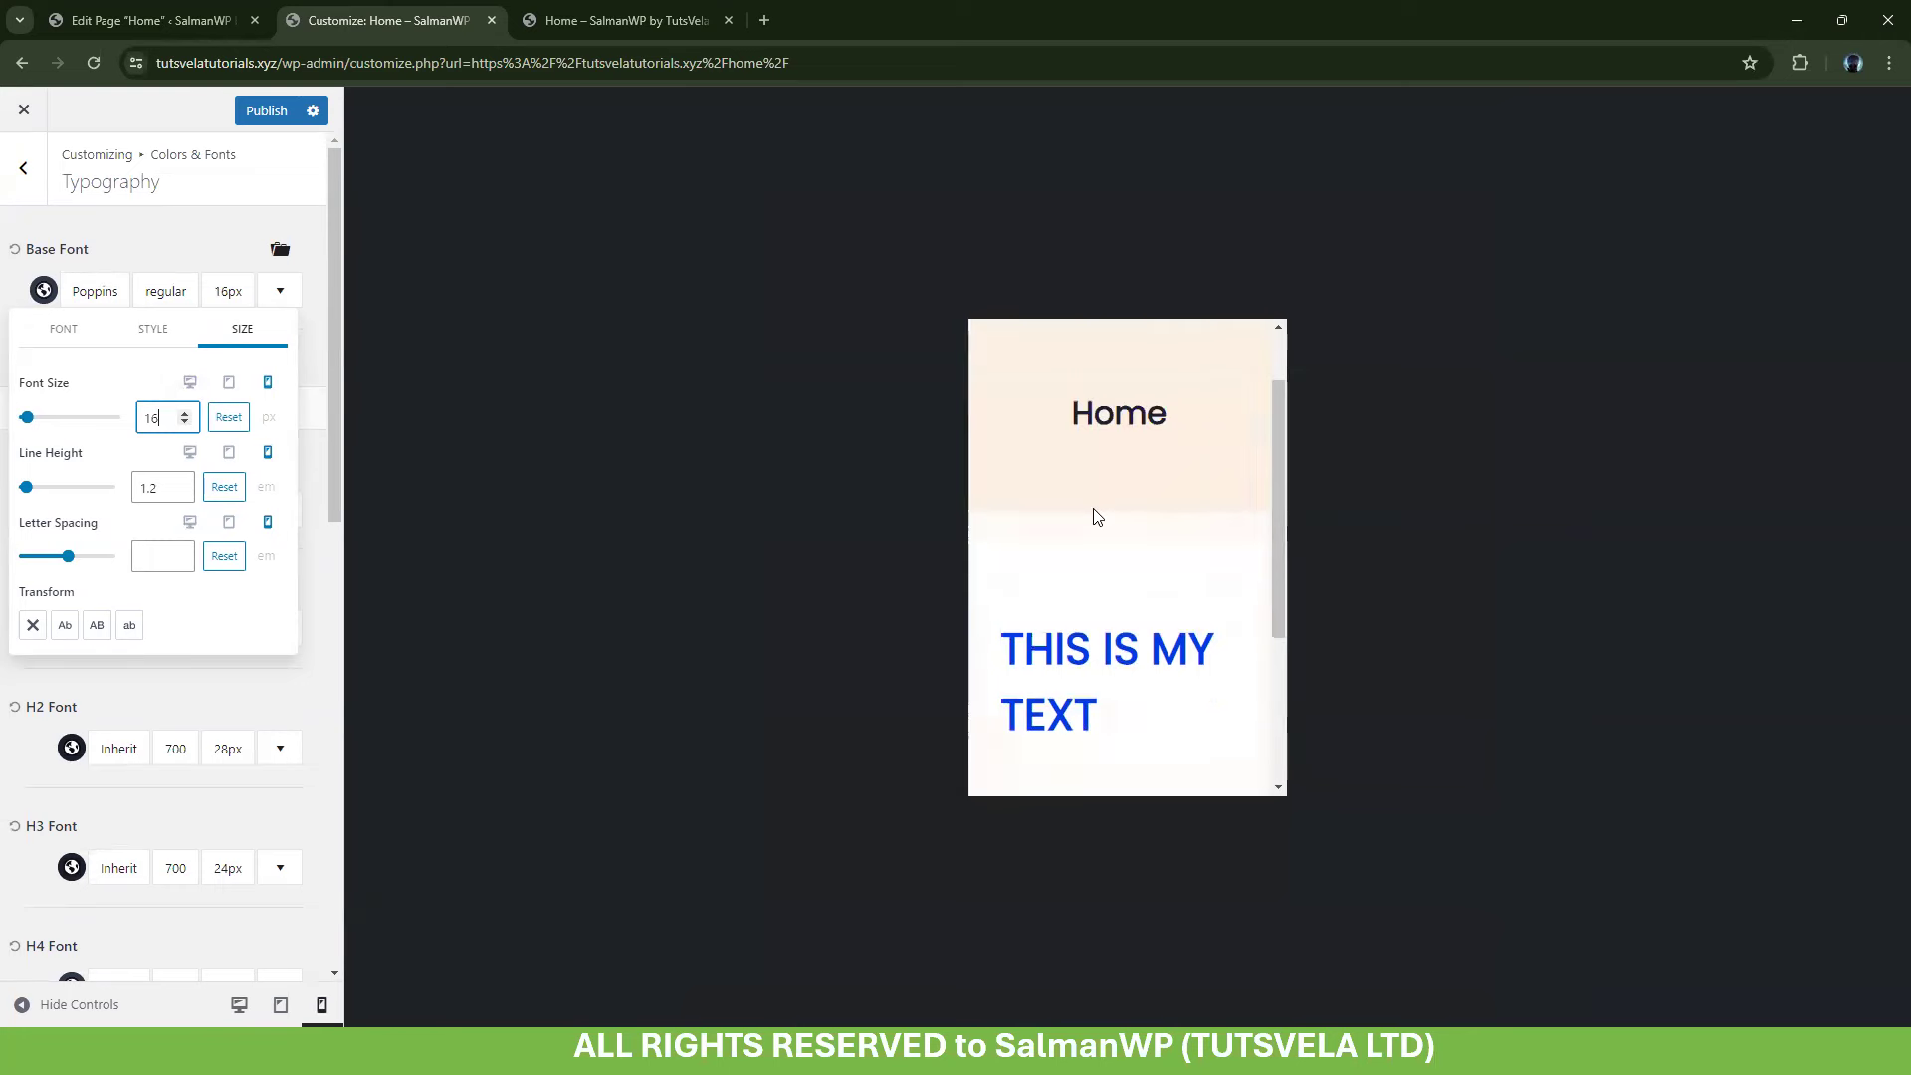
left_click(189, 383)
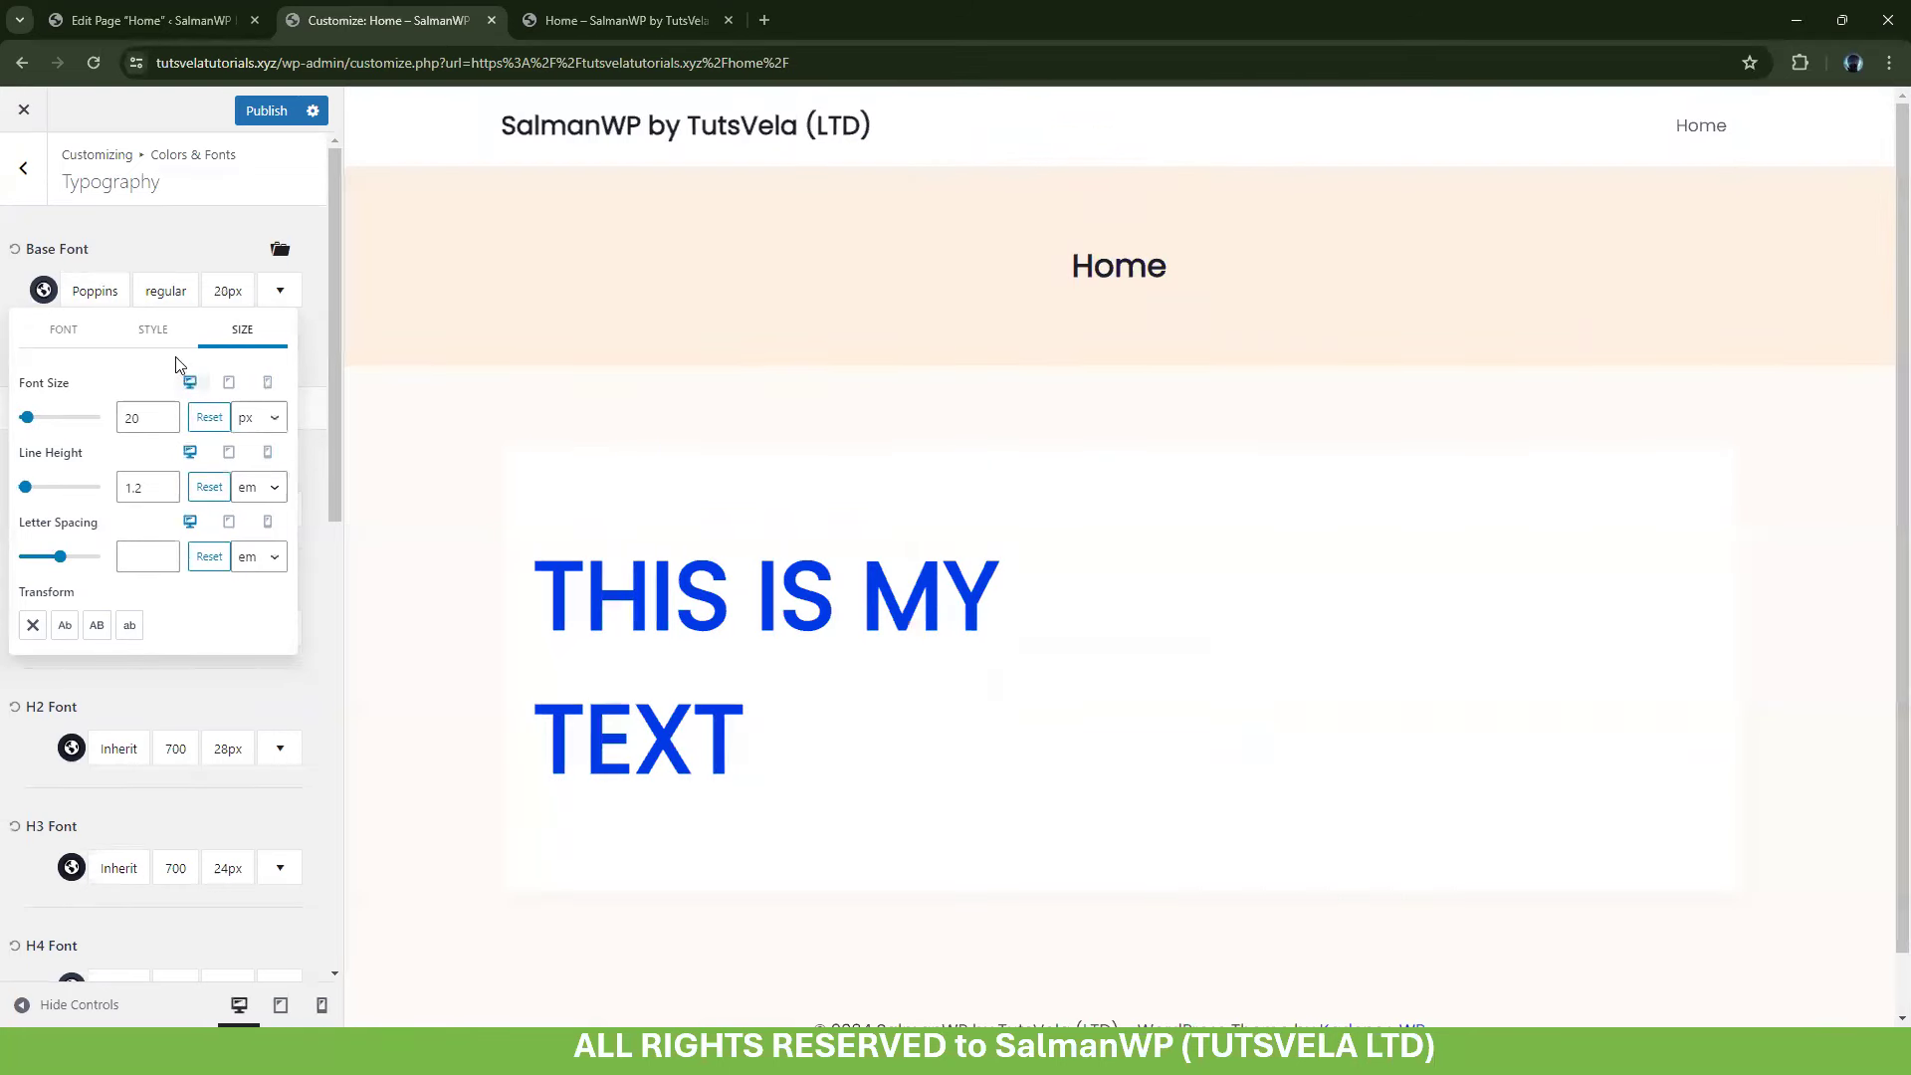
left_click(314, 410)
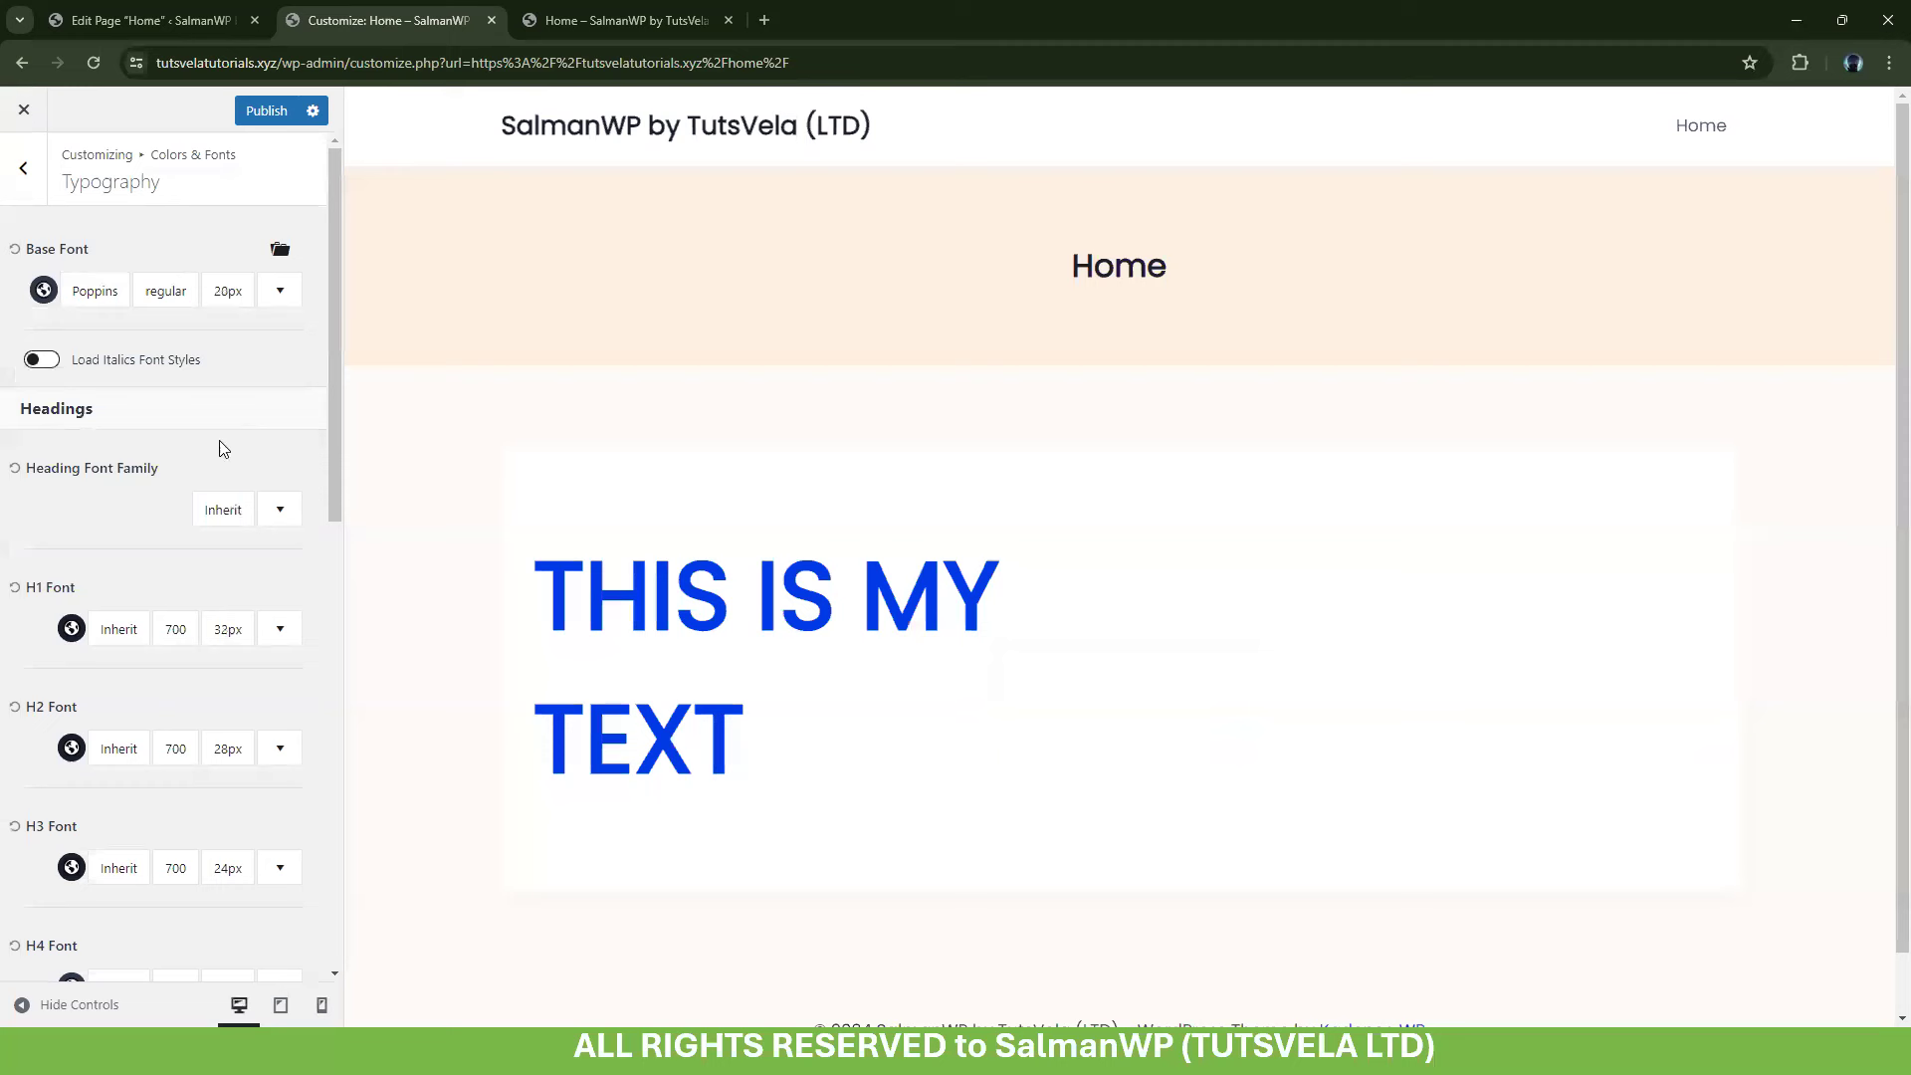
Set the heading font family to Arial, Helvetica, sans-serif in the Headings typography
scroll(75, 543, "down", 2)
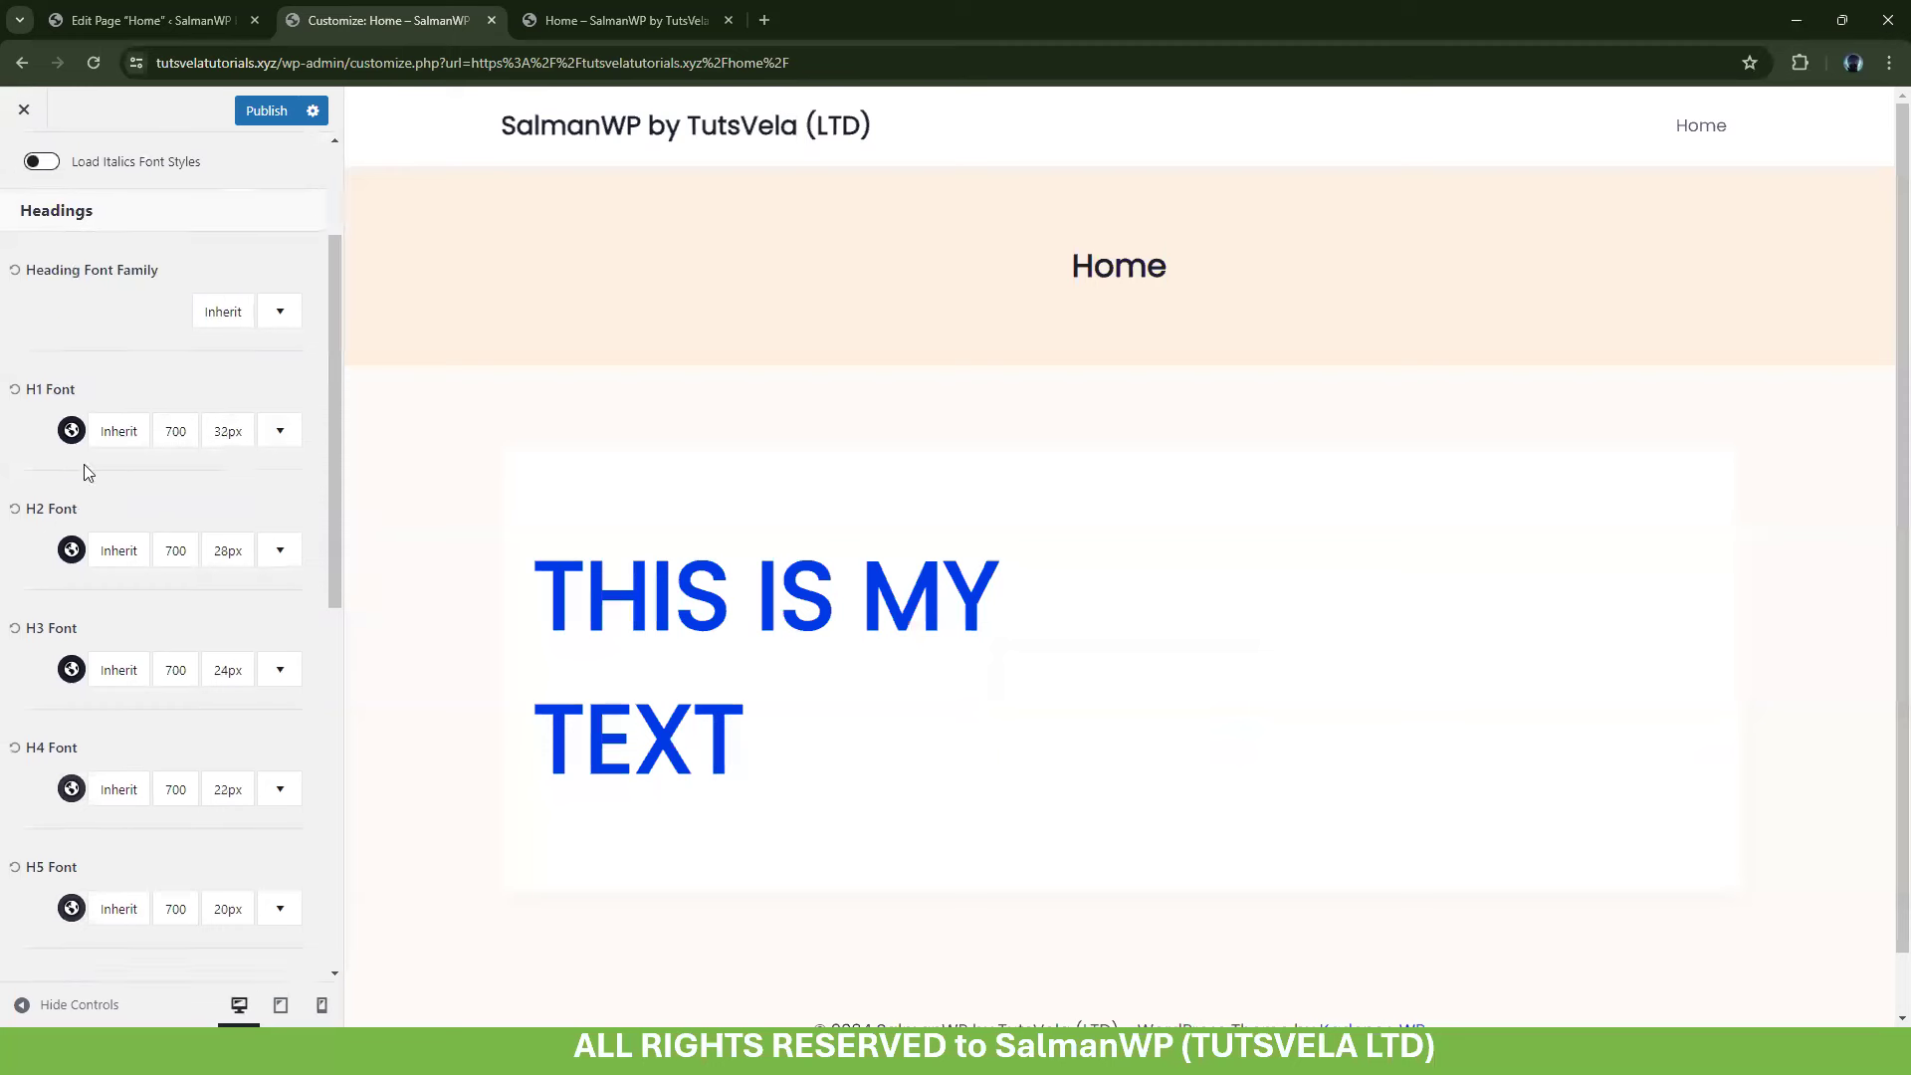
left_click(204, 317)
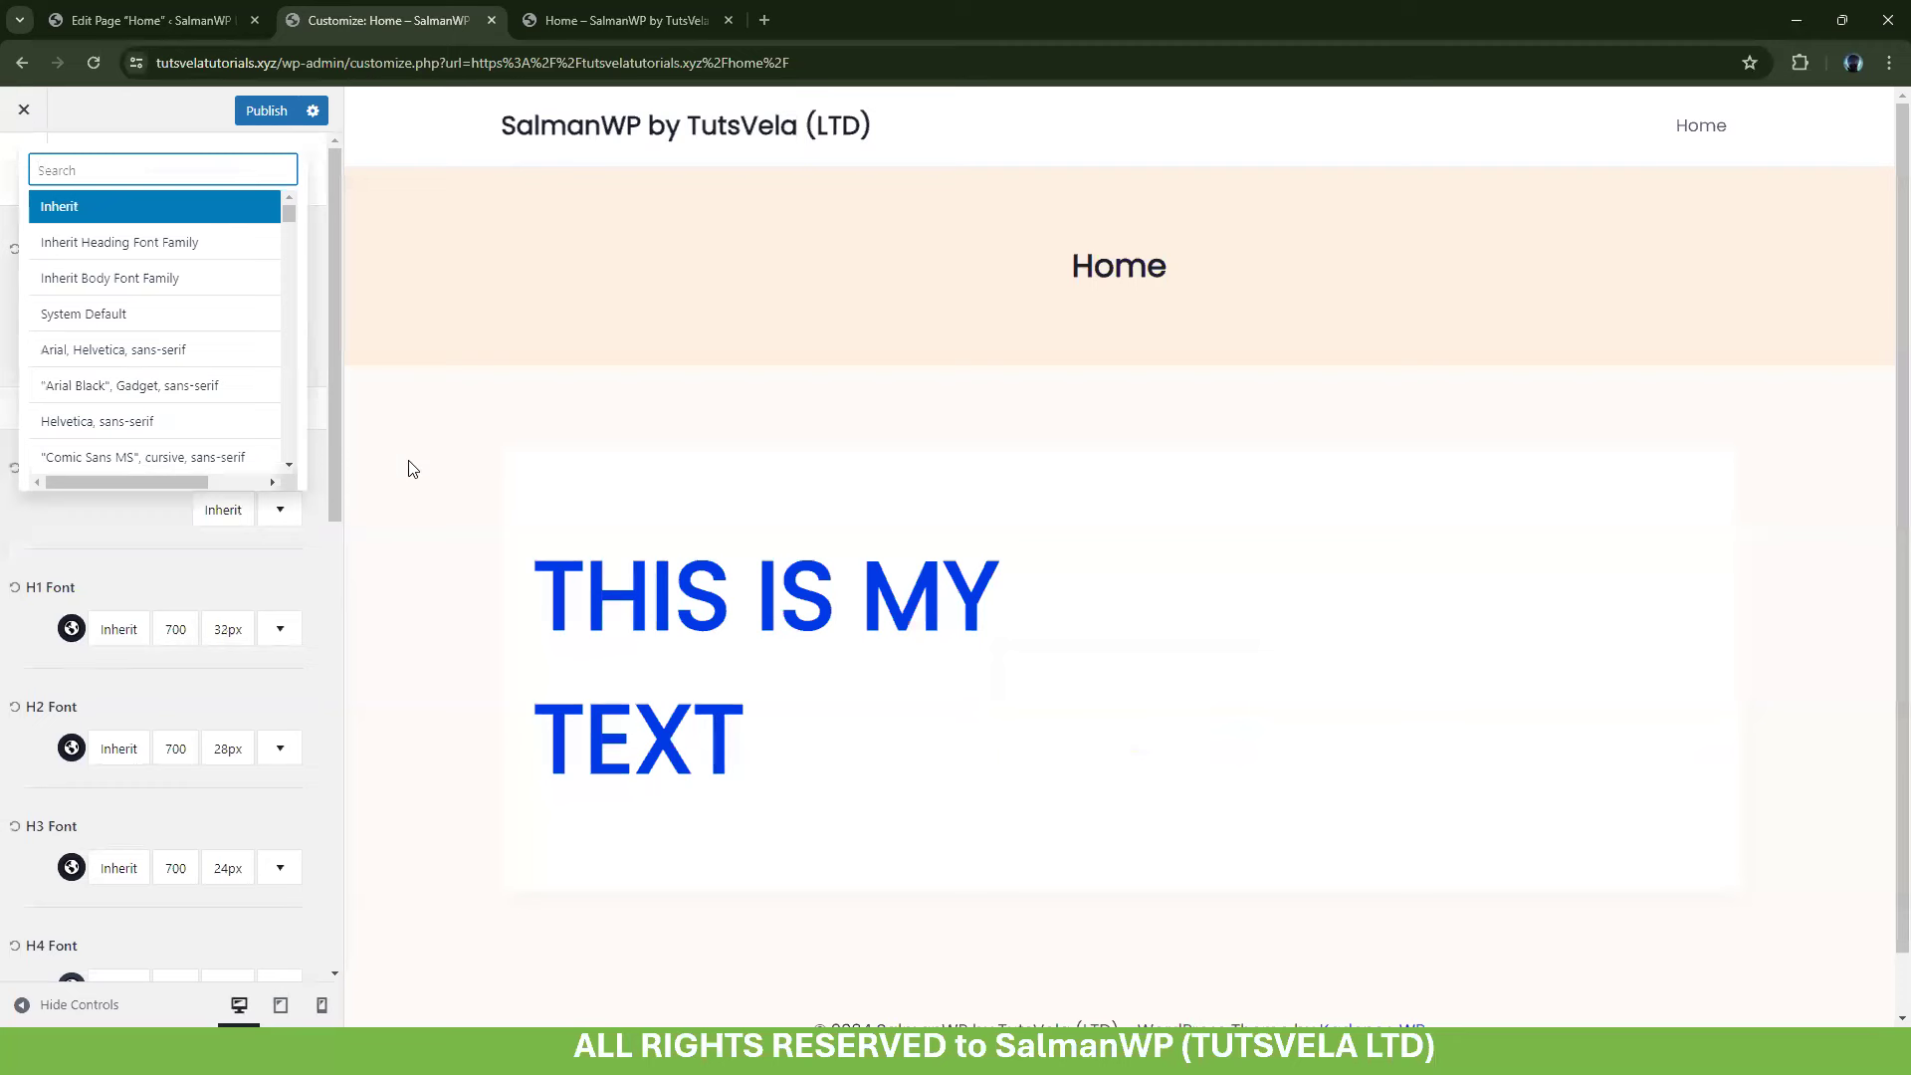
type("Arial")
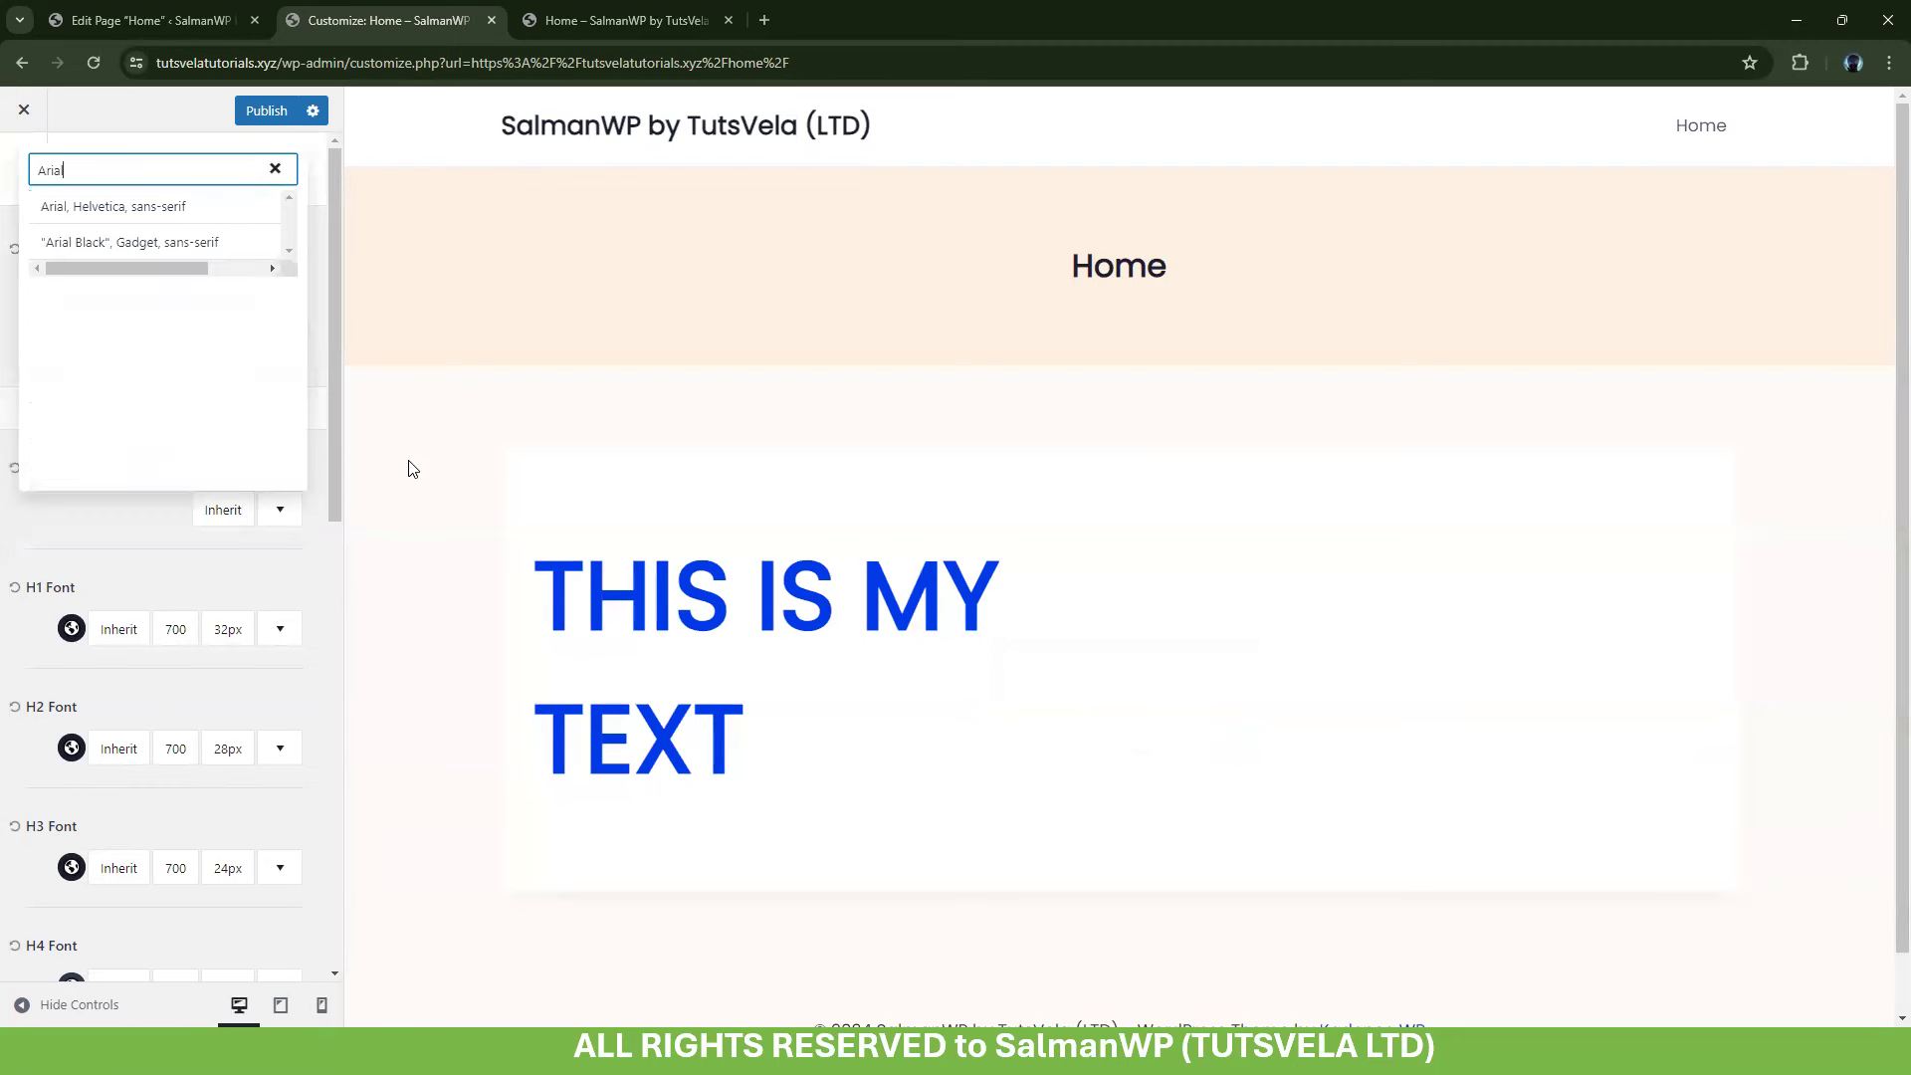
left_click(164, 211)
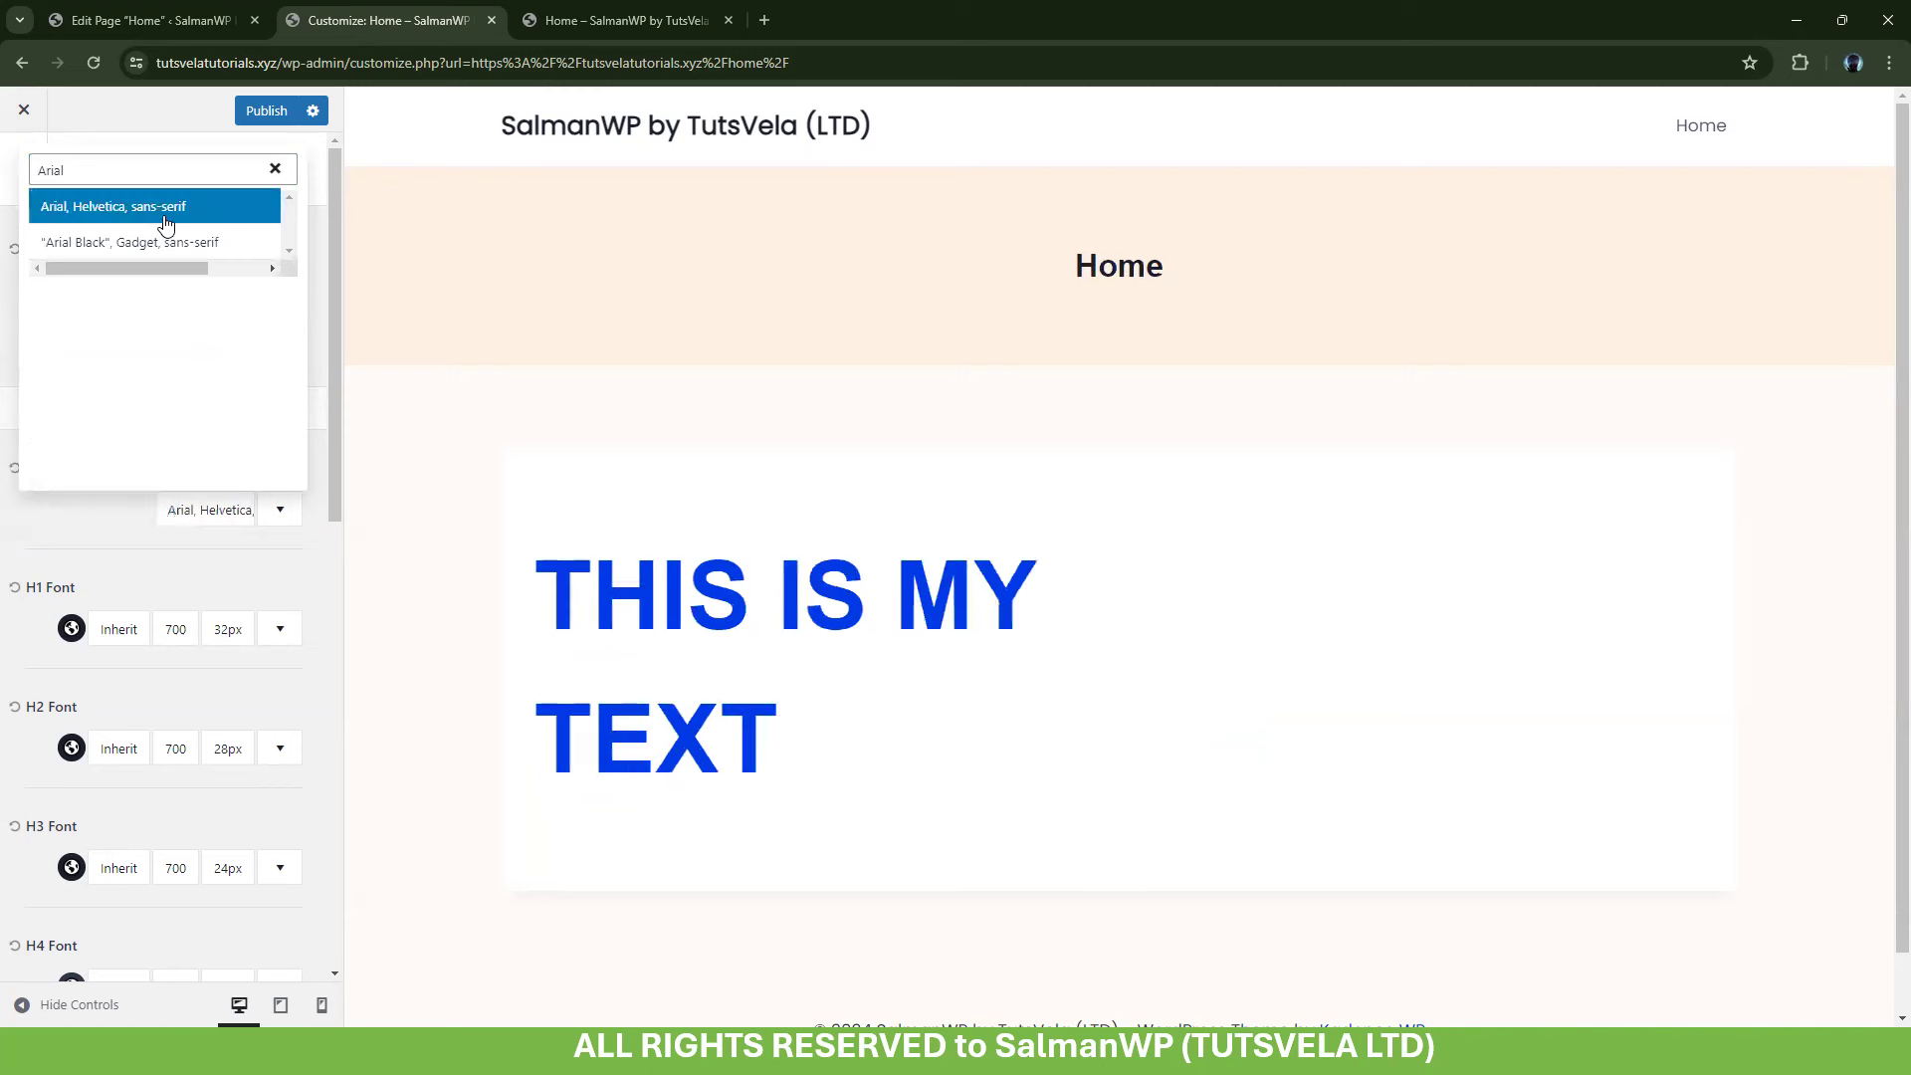
Search the heading fonts for "Robot" and set the heading font family to Roboto Condensed
left_click(209, 514)
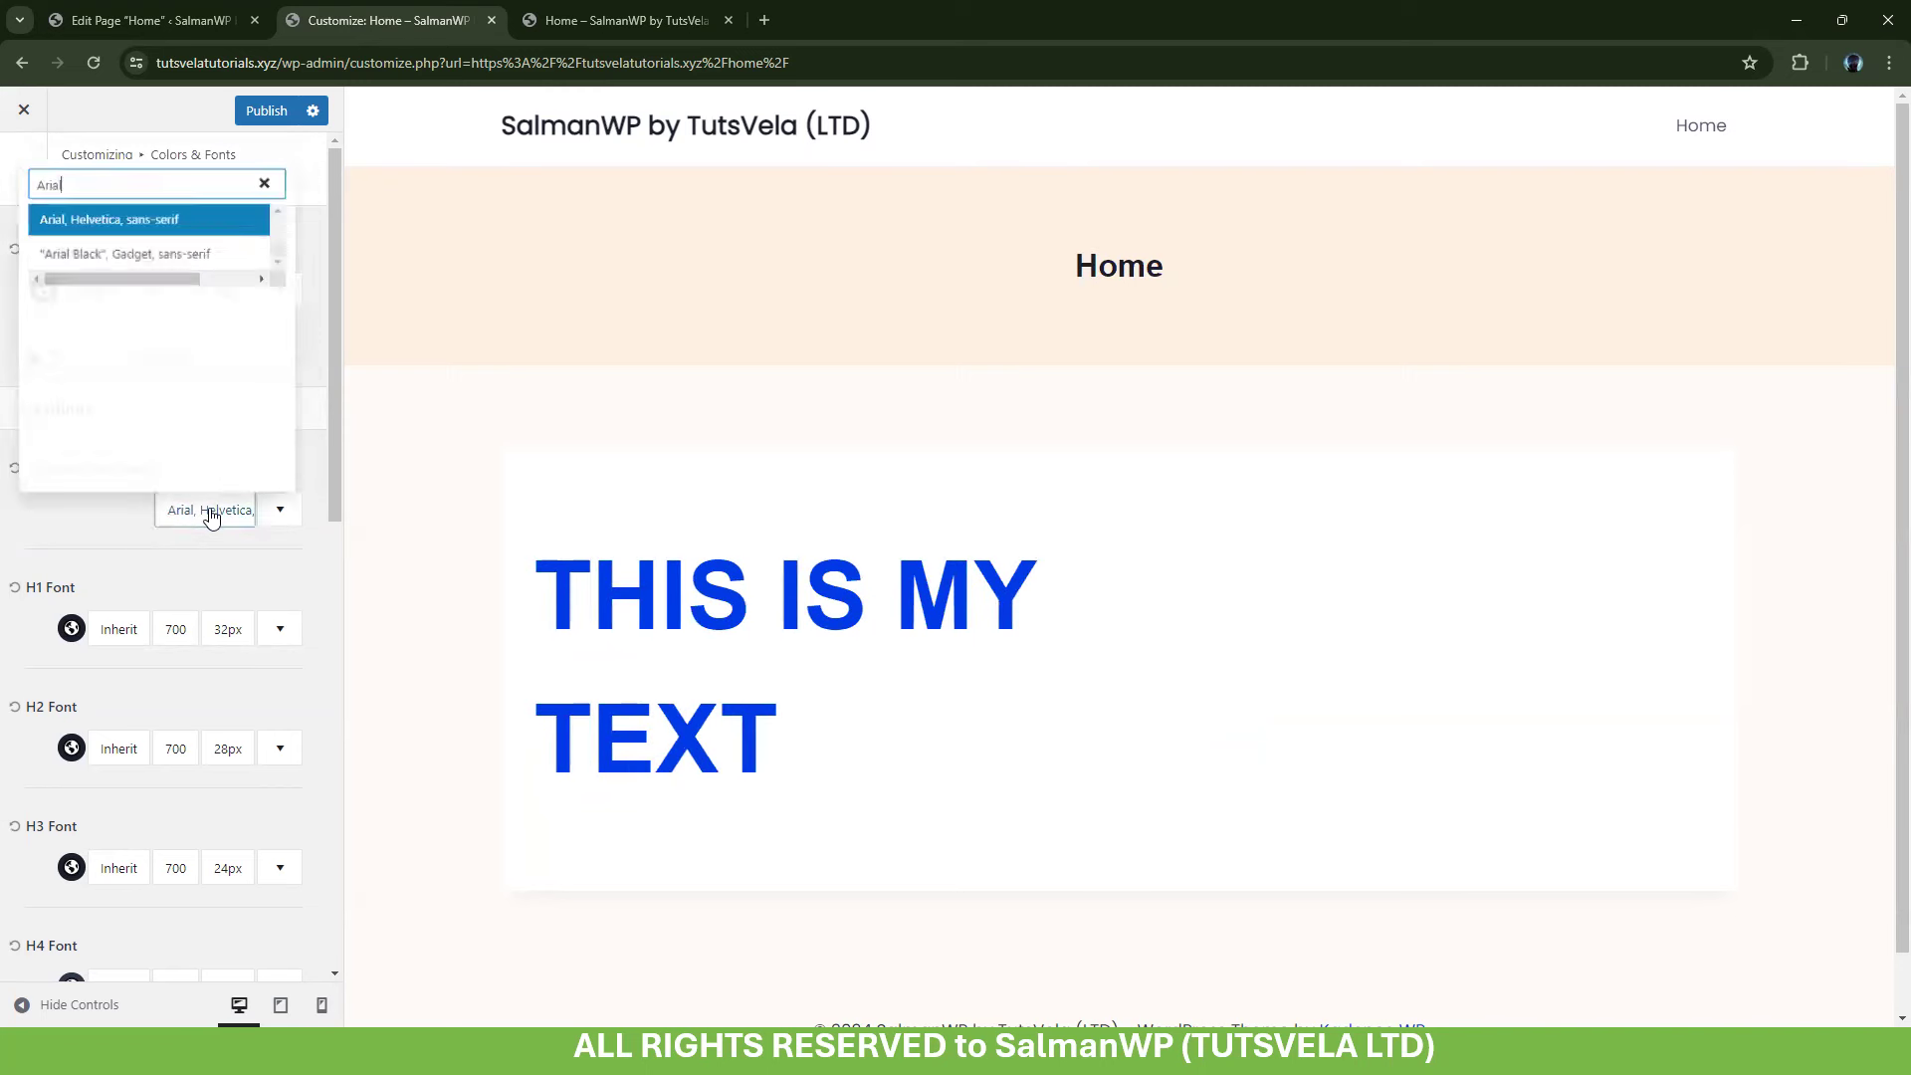
key("ctrl+a")
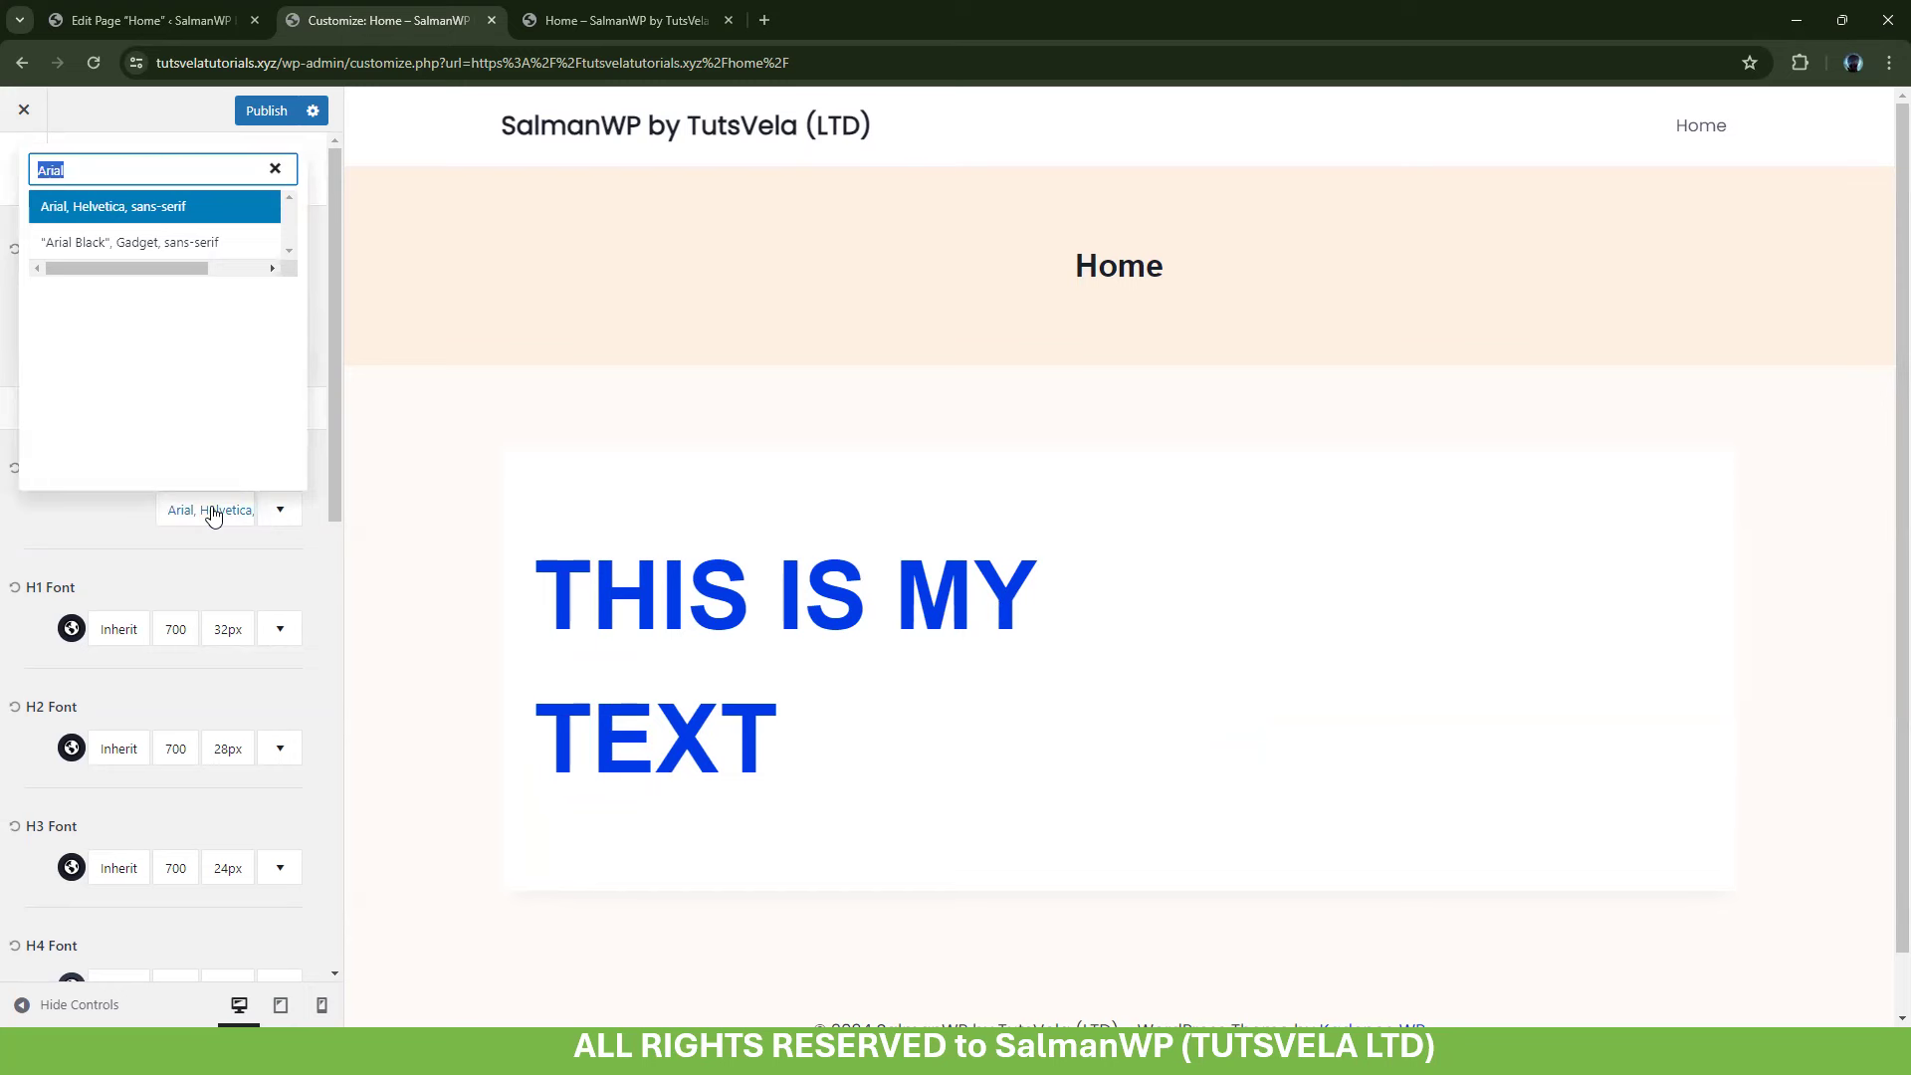
type("Robot")
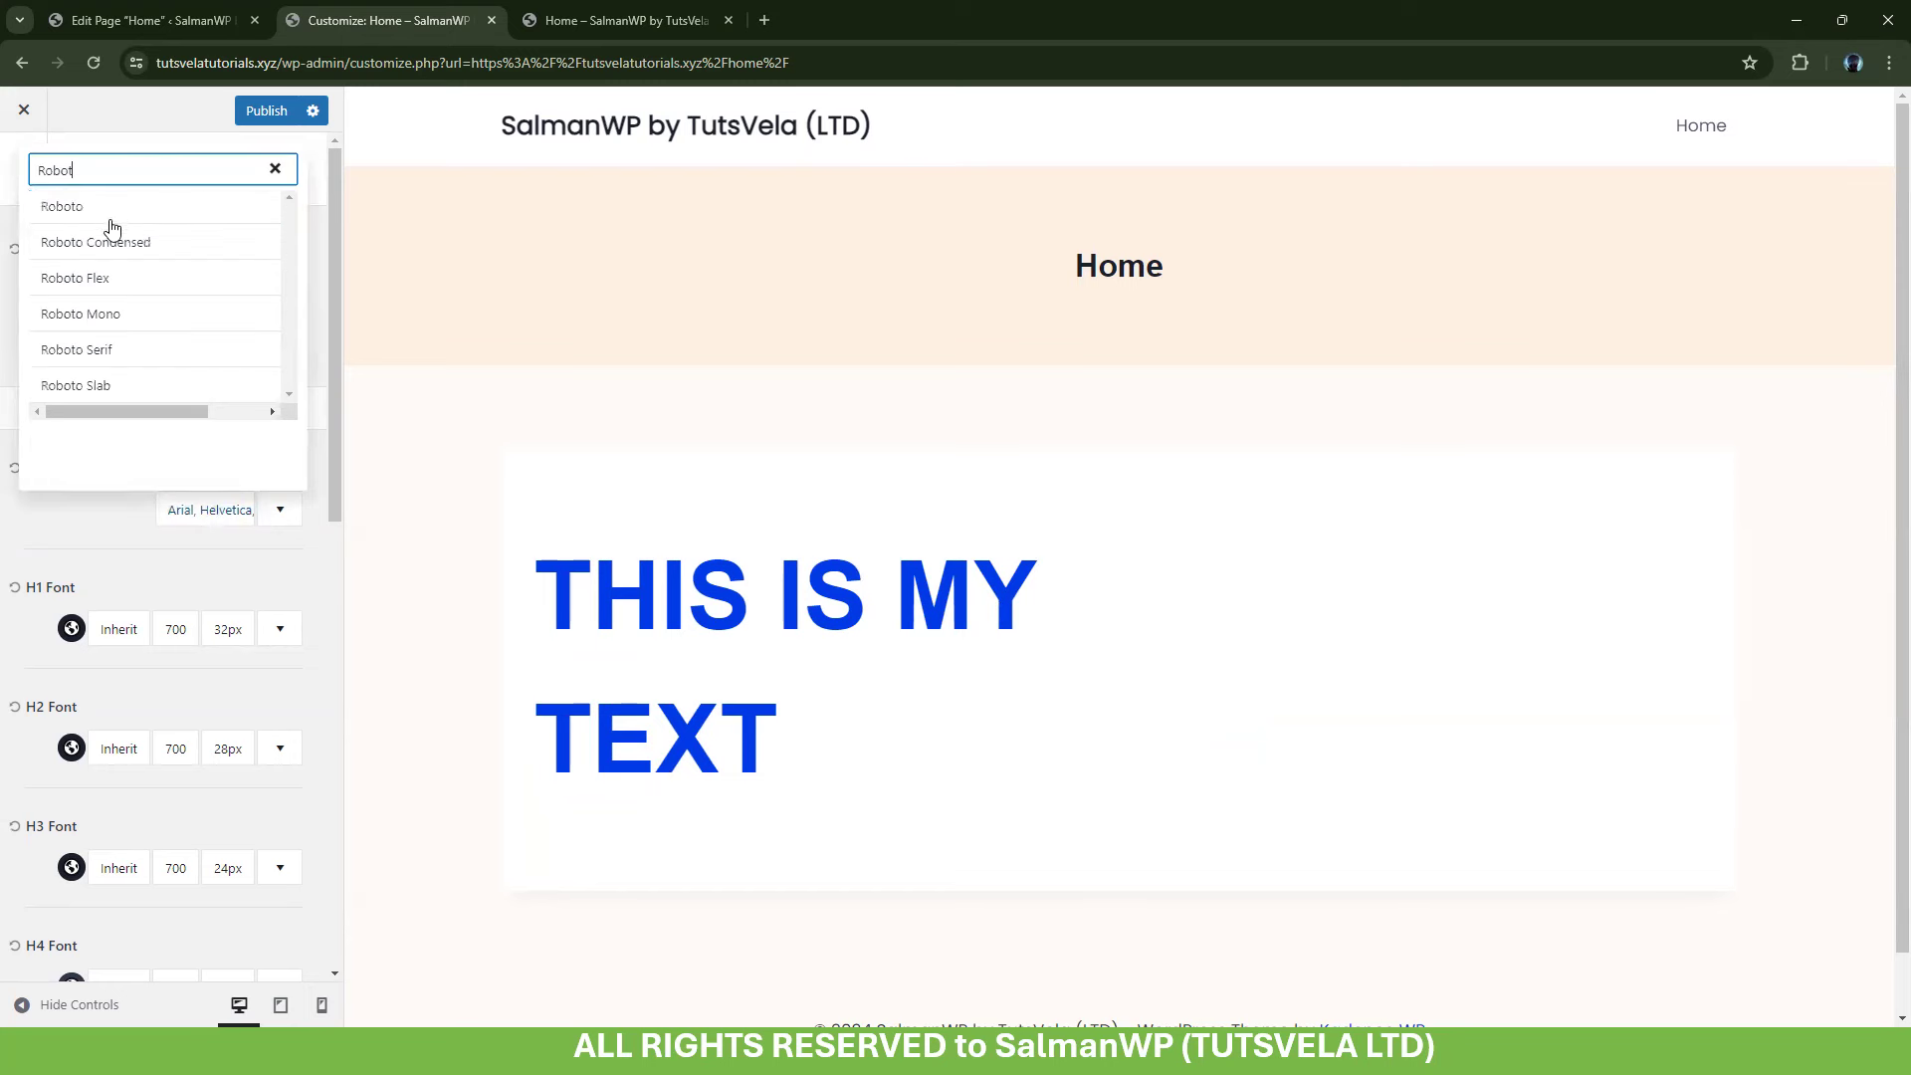
left_click(109, 245)
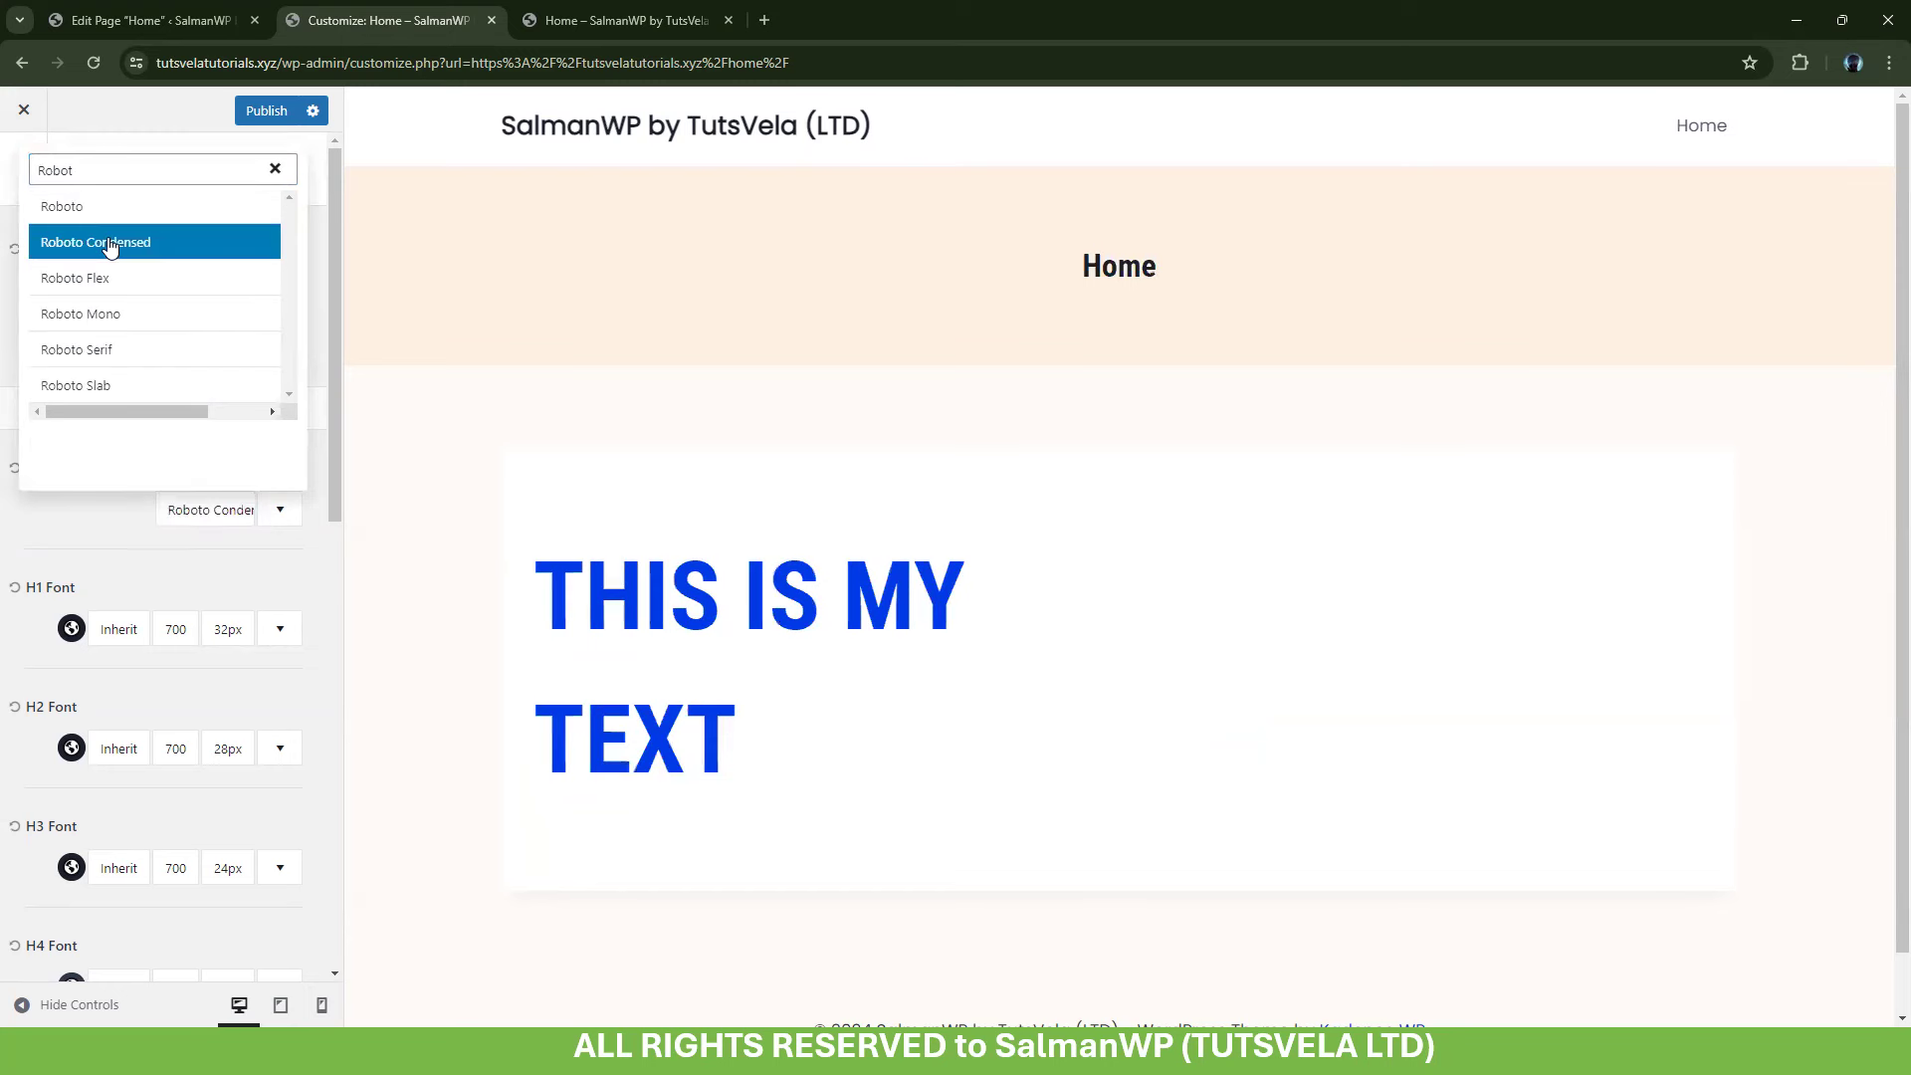
left_click(123, 516)
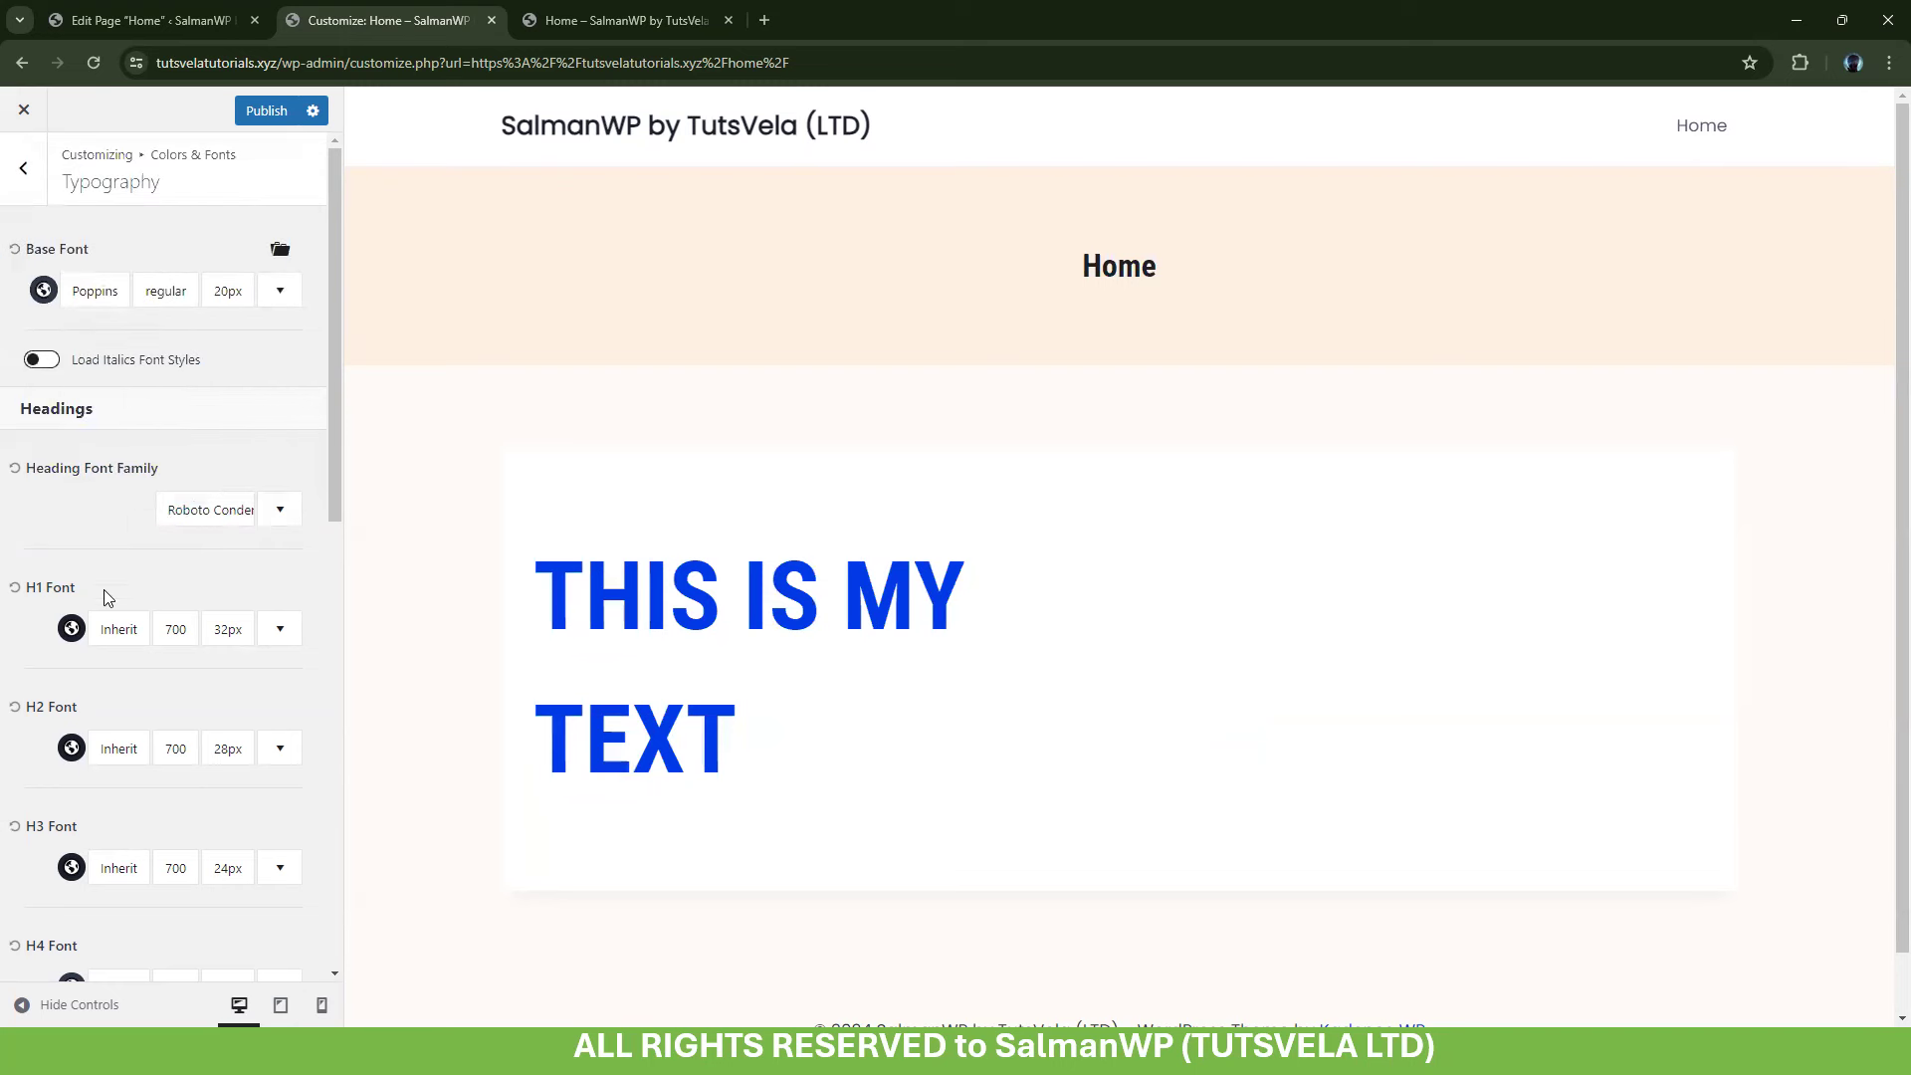
Review the H1 to H6 font settings, the Title Above Content options and the Google font subsets
scroll(103, 609, "down", 1)
left_click_drag(99, 488, 20, 491)
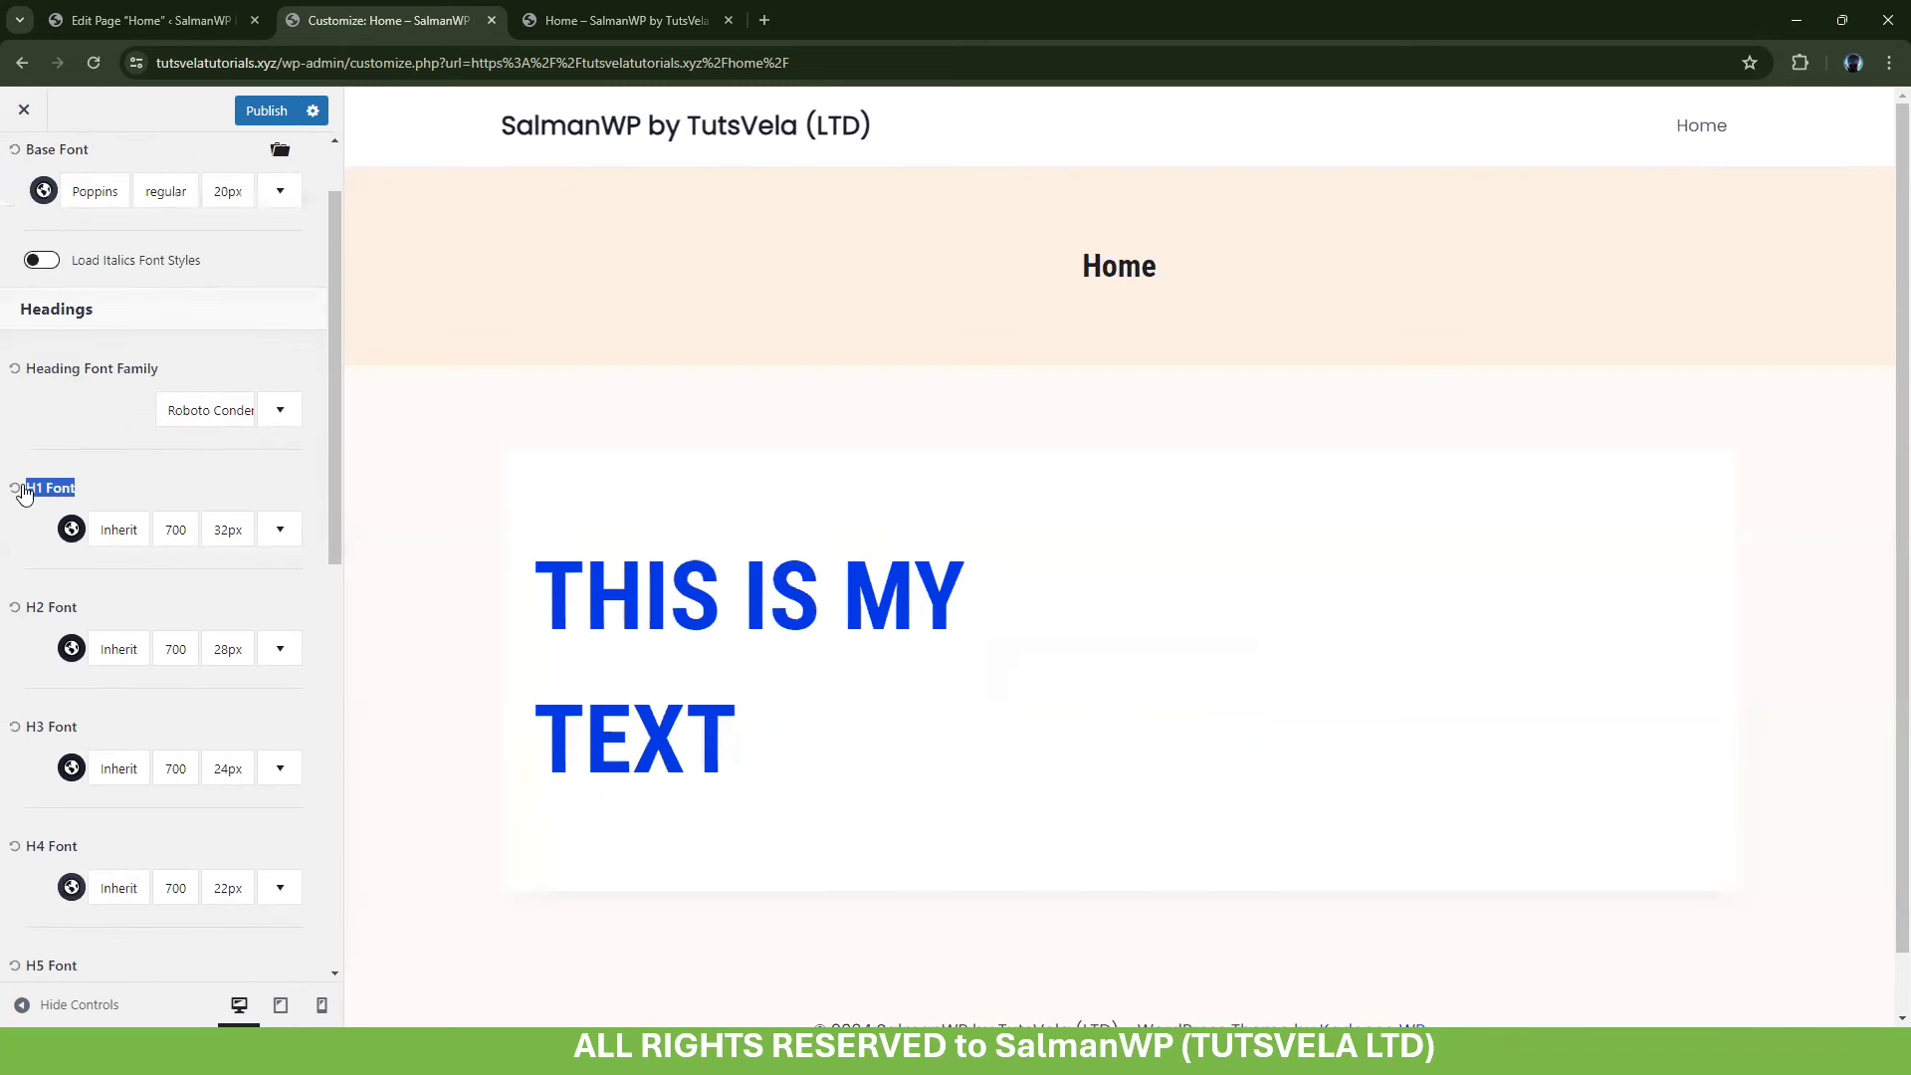
left_click_drag(78, 607, 22, 610)
left_click_drag(80, 728, 36, 728)
left_click_drag(102, 844, 46, 846)
scroll(119, 697, "down", 6)
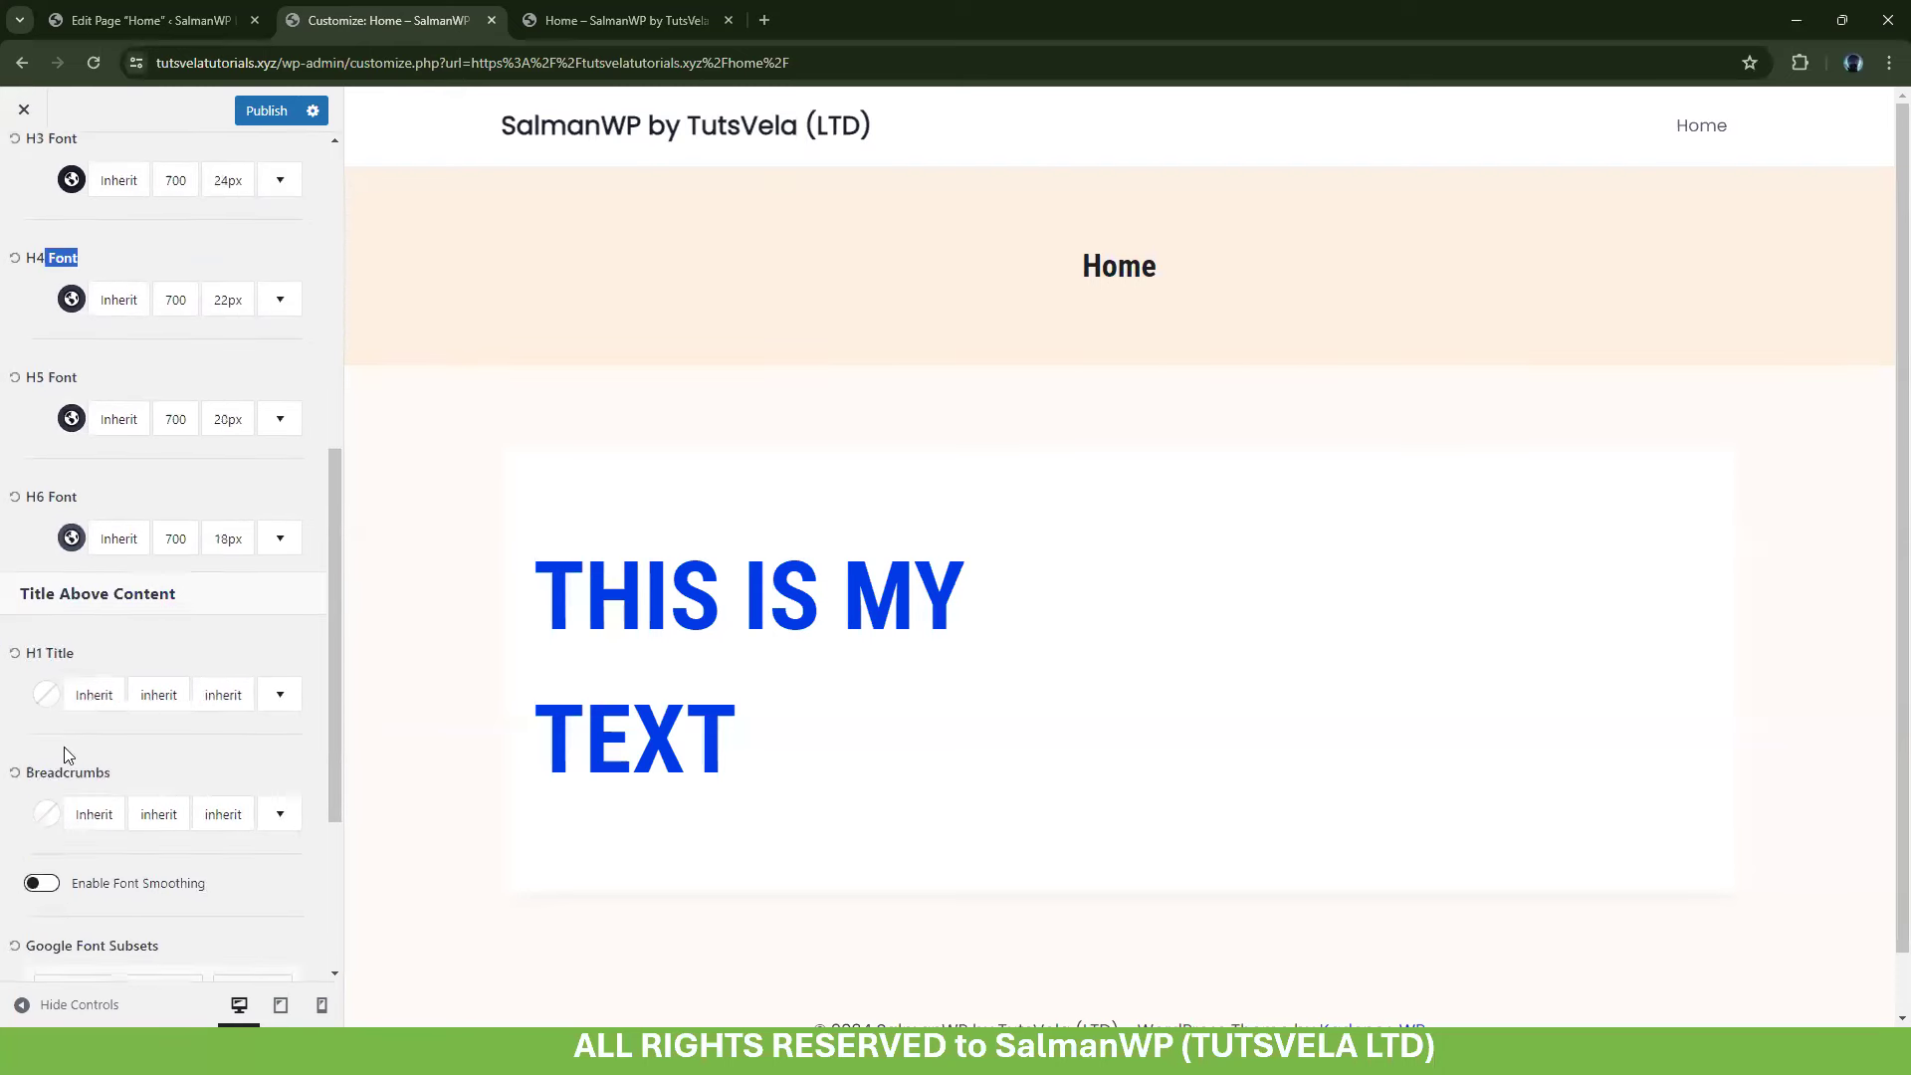
scroll(112, 662, "down", 3)
scroll(130, 393, "up", 1)
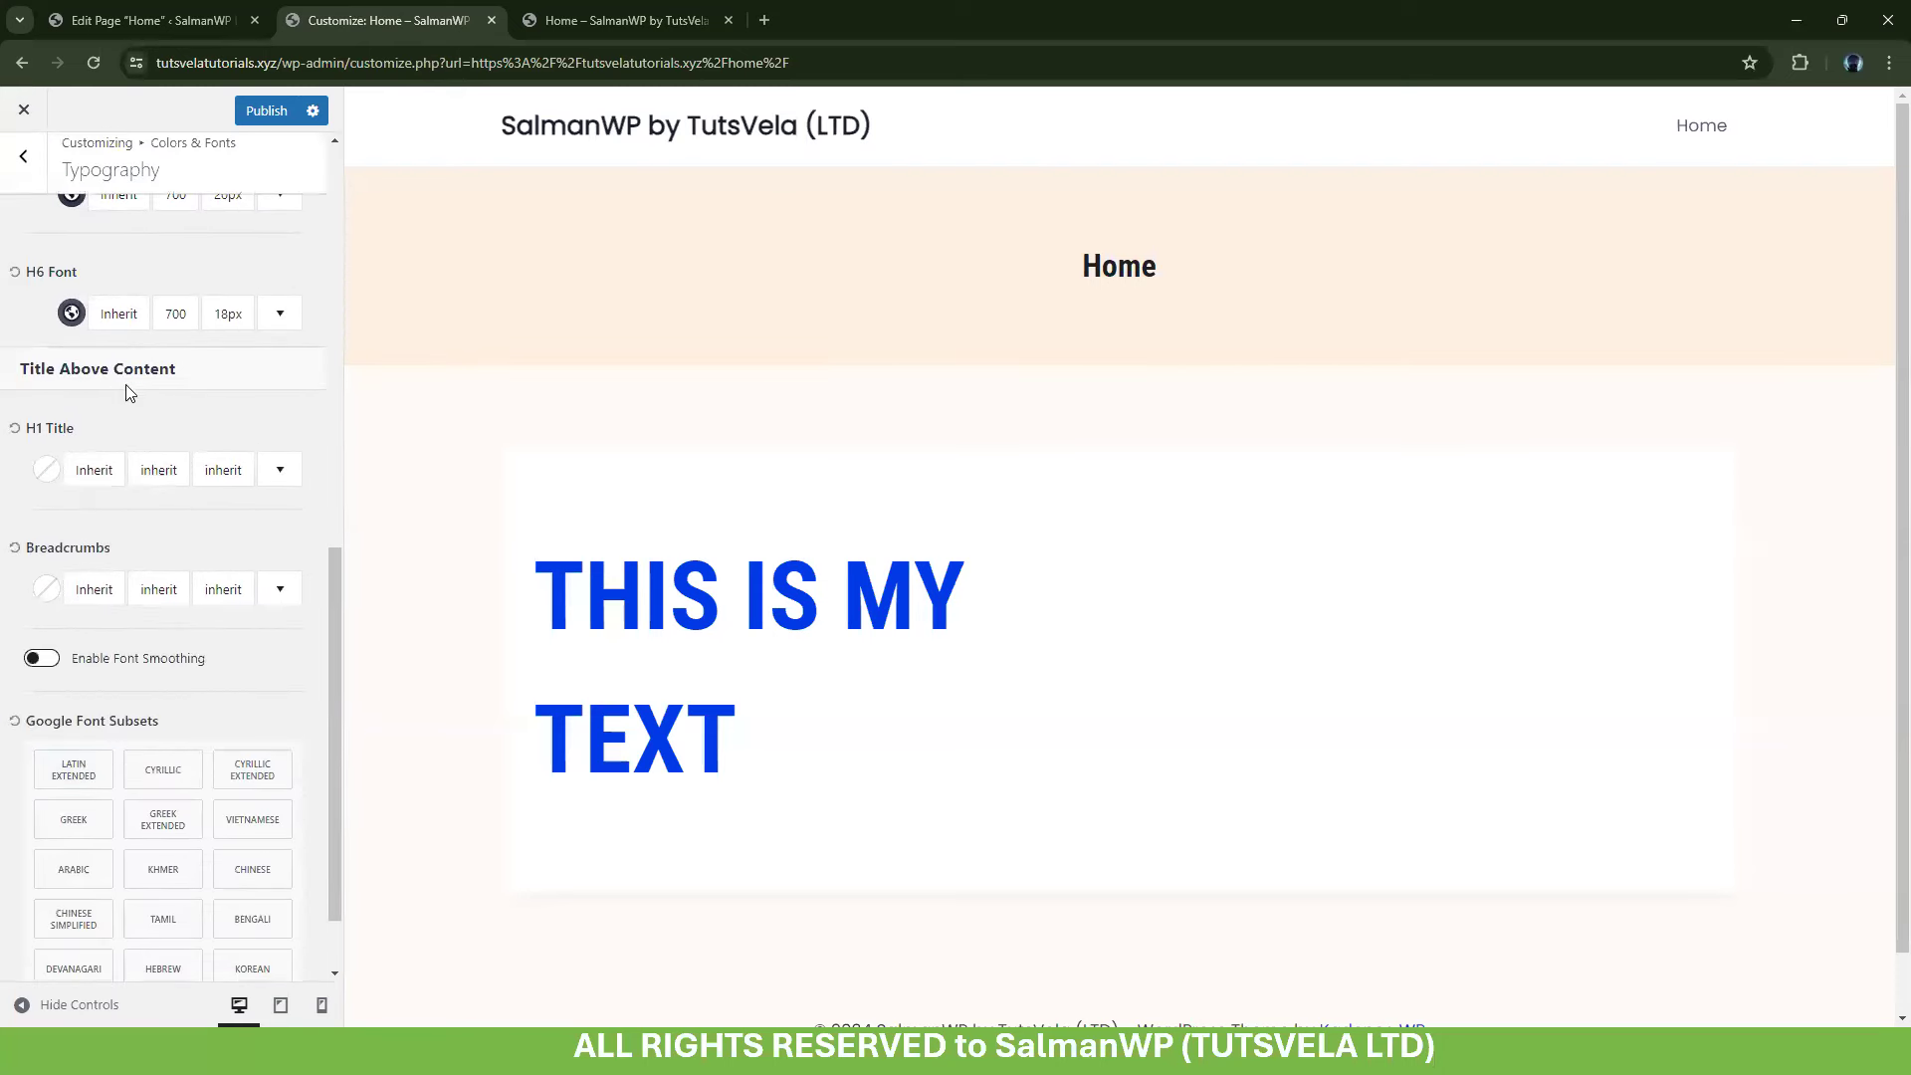
left_click_drag(171, 369, 20, 369)
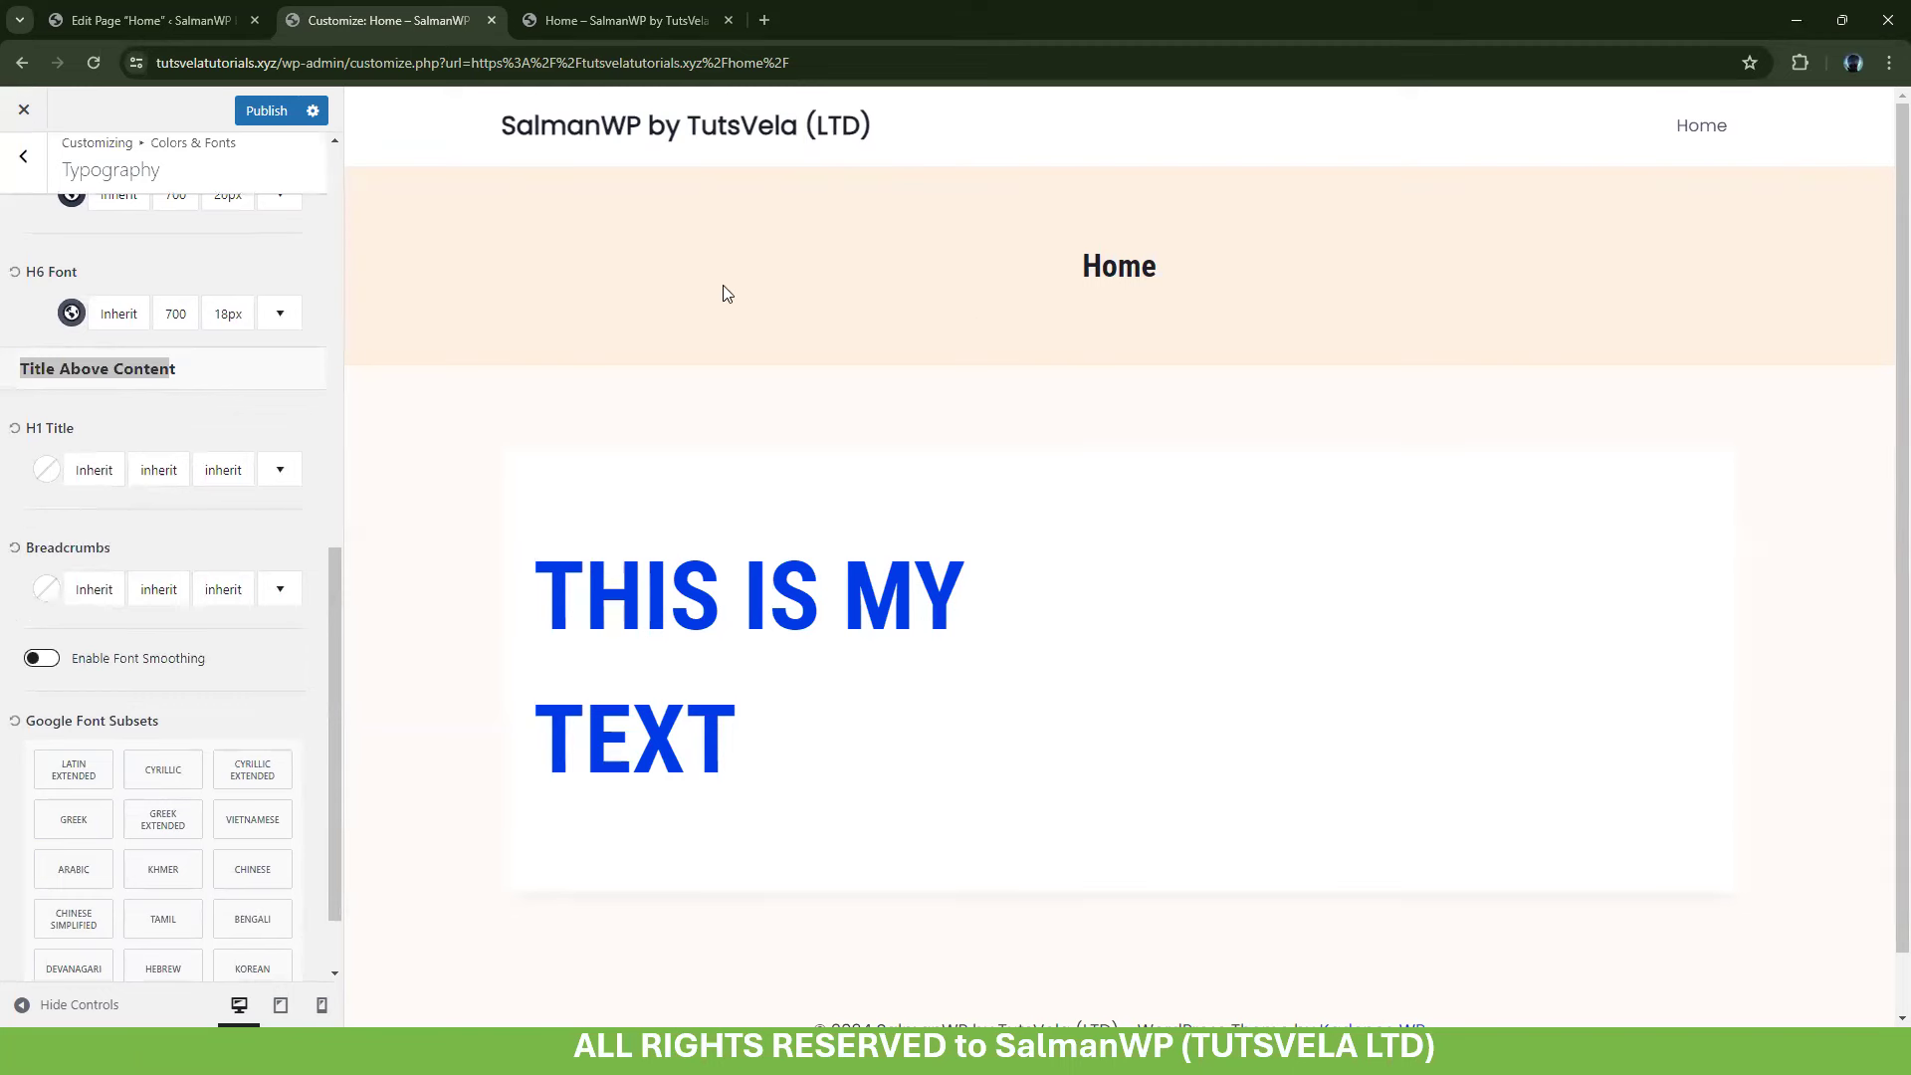
scroll(125, 567, "down", 1)
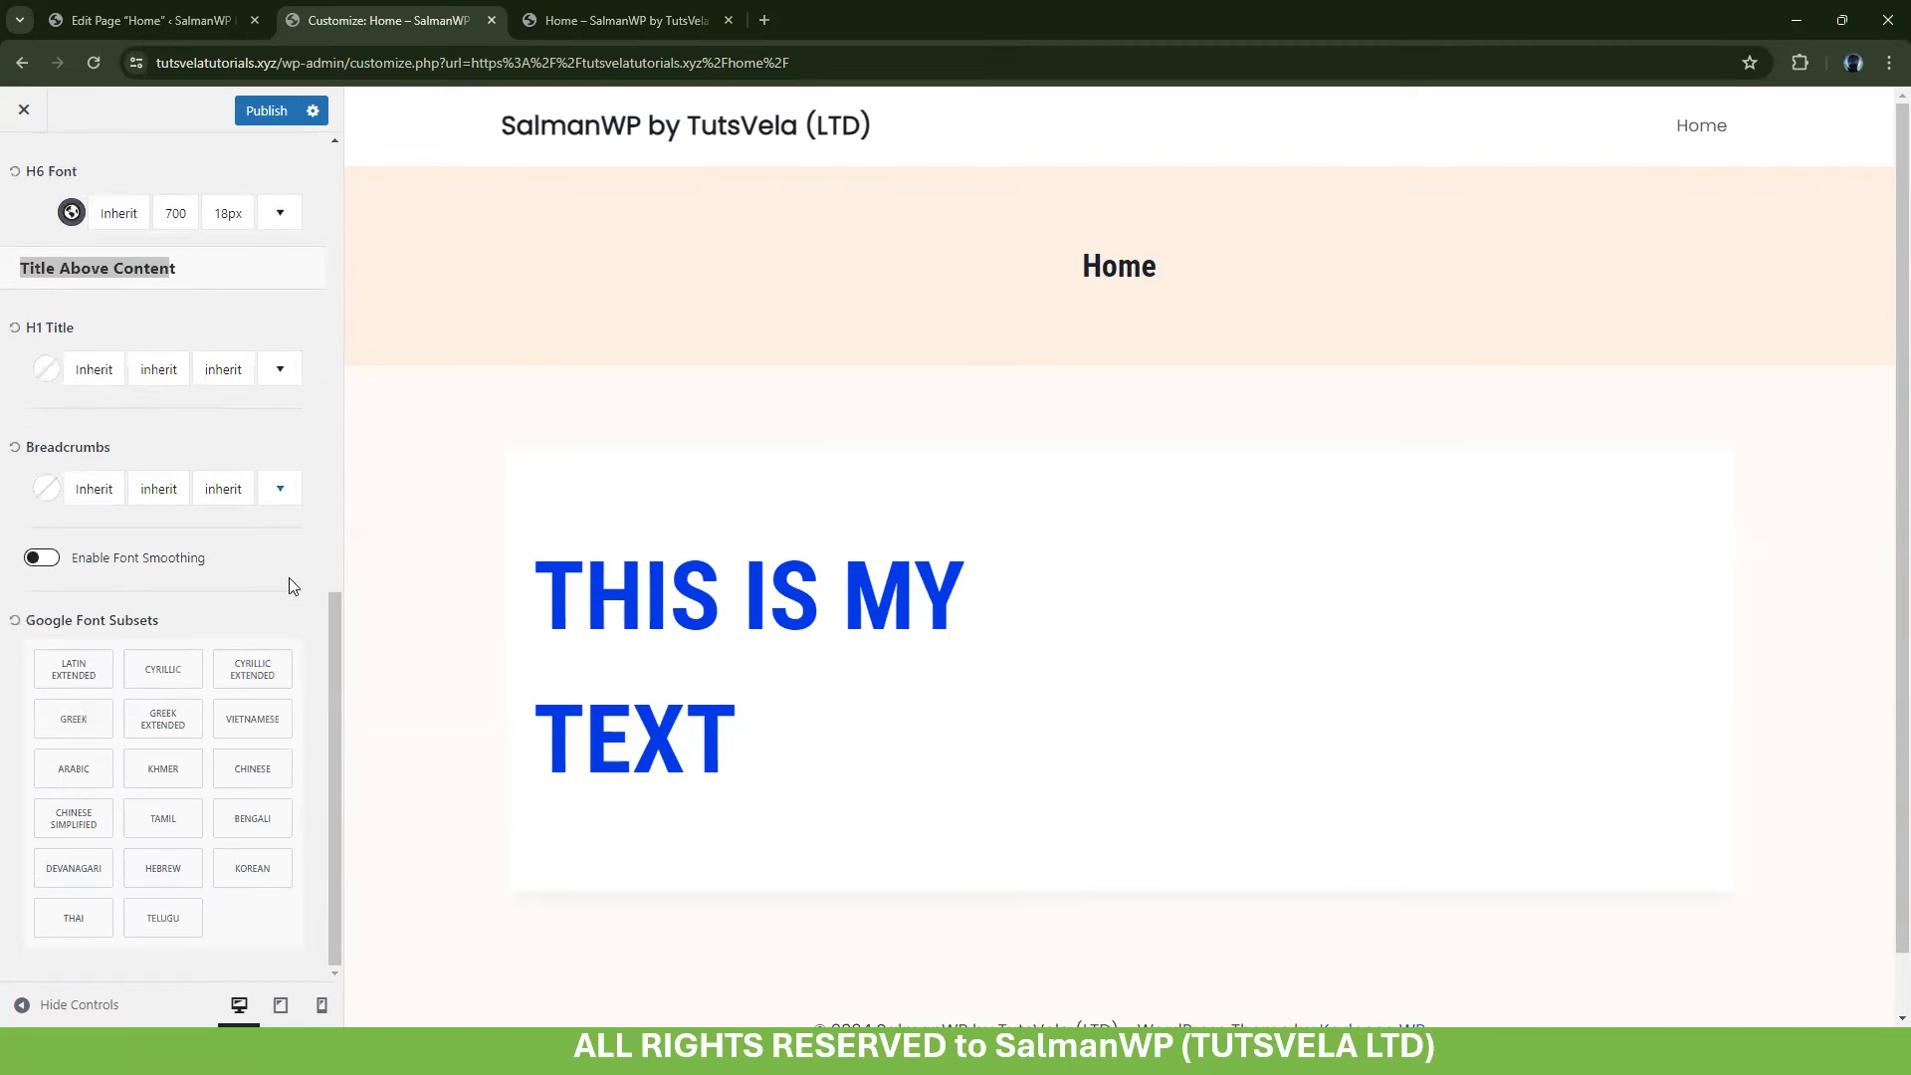
left_click(322, 703)
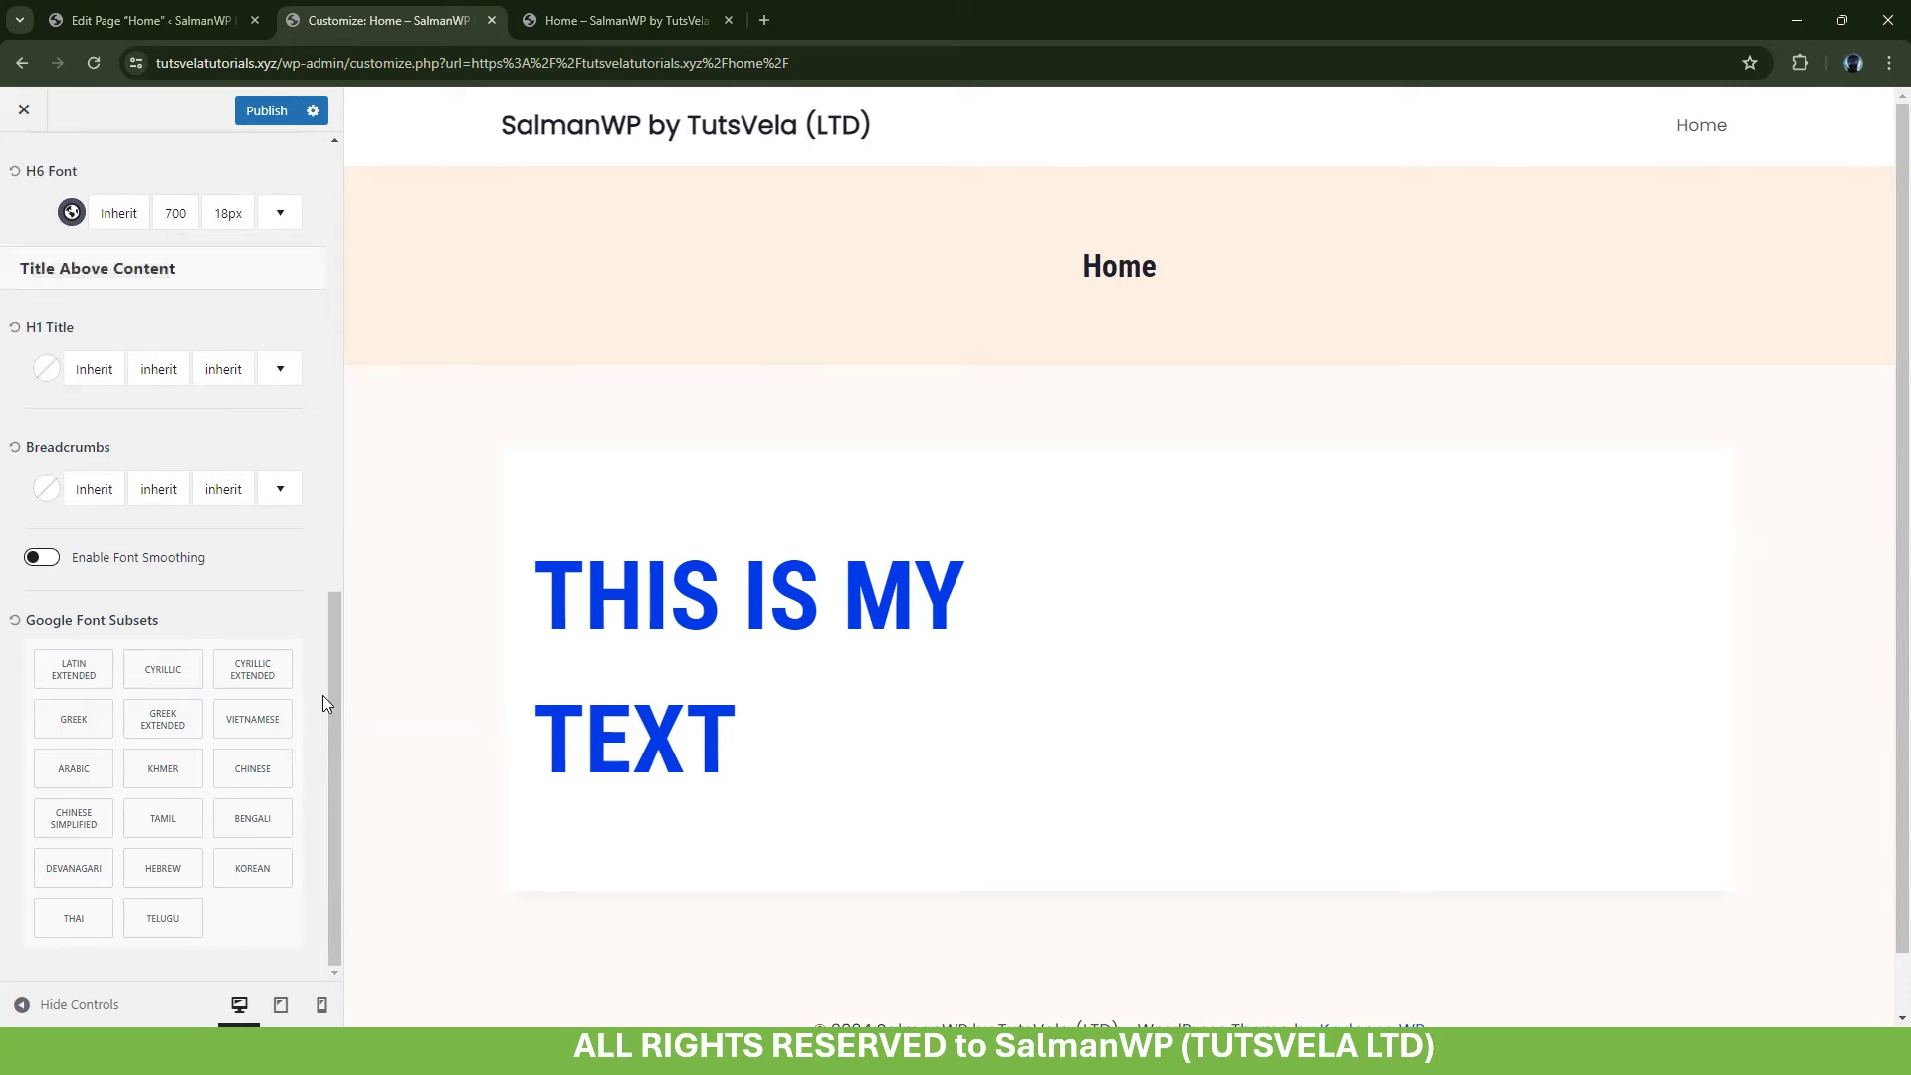
scroll(167, 540, "up", 10)
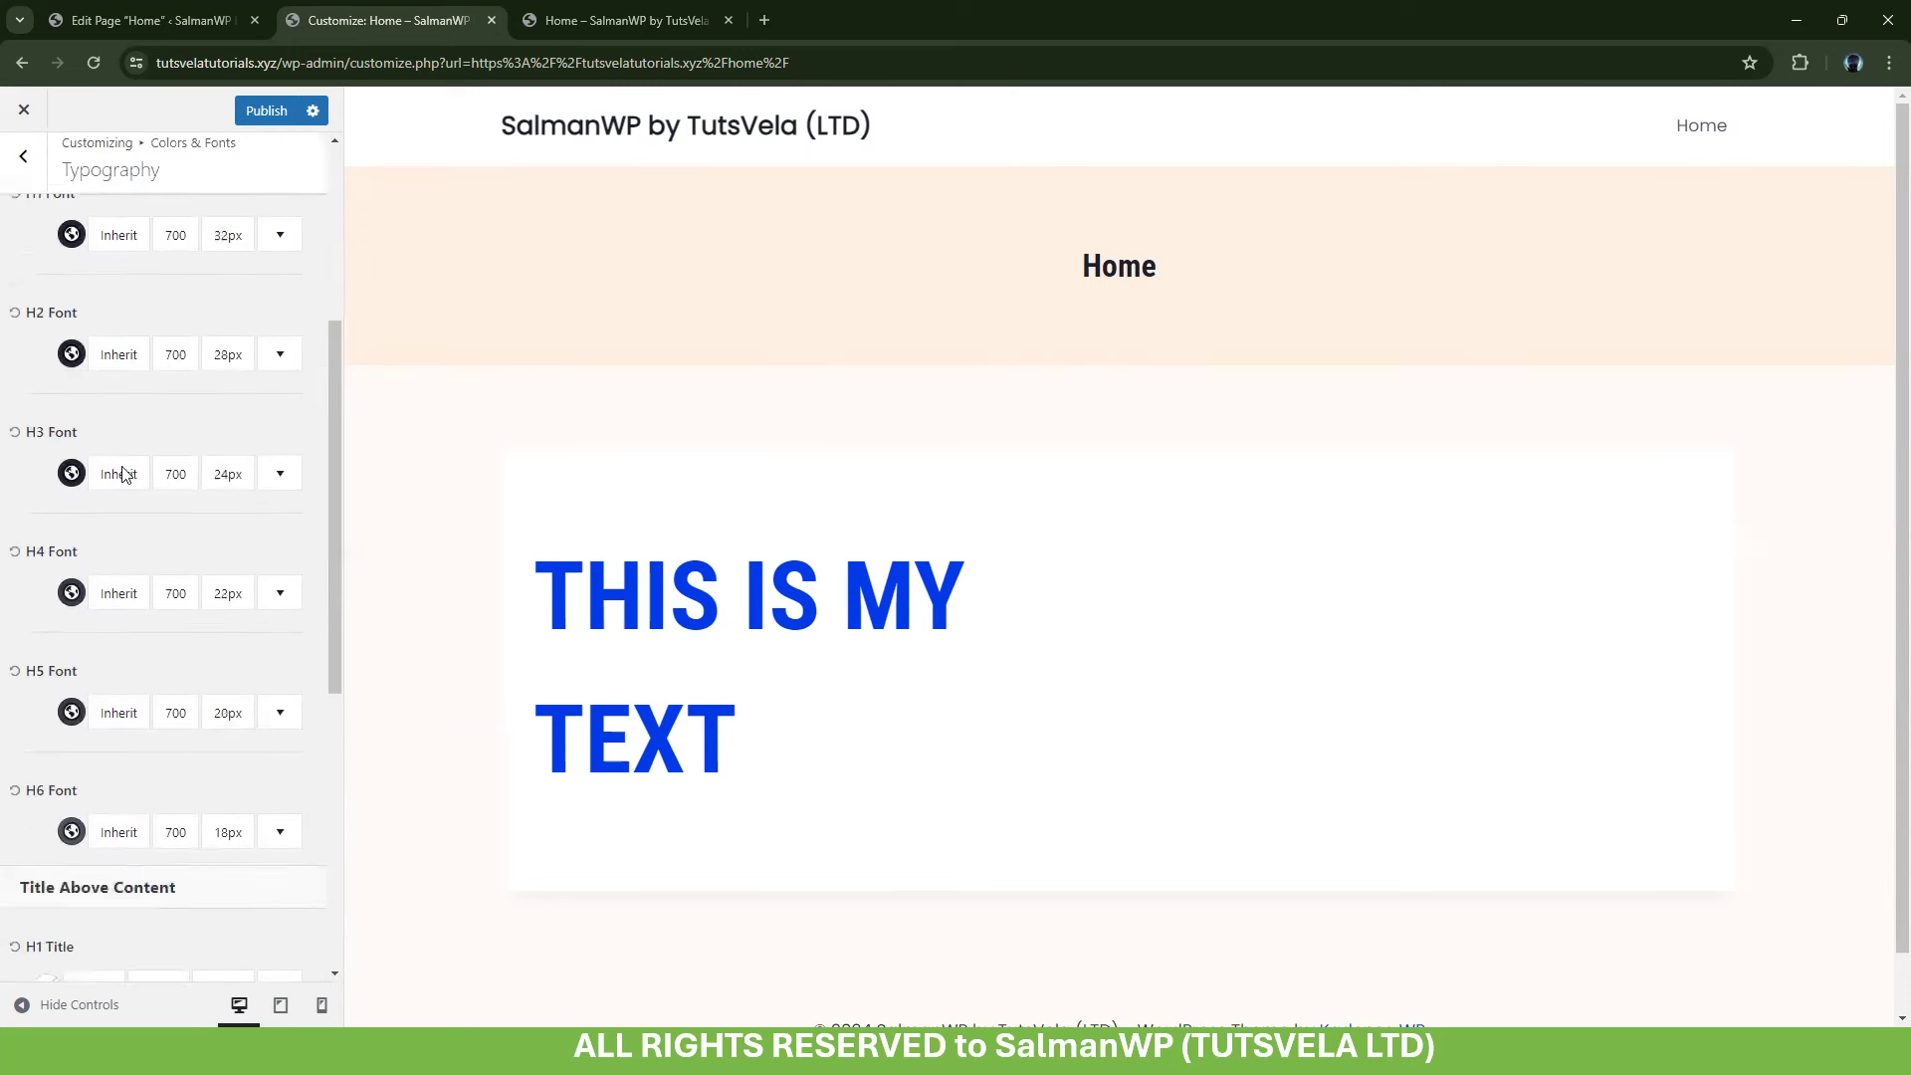
Leave the Typography settings and open the Header settings of the theme
left_click(24, 187)
left_click(24, 169)
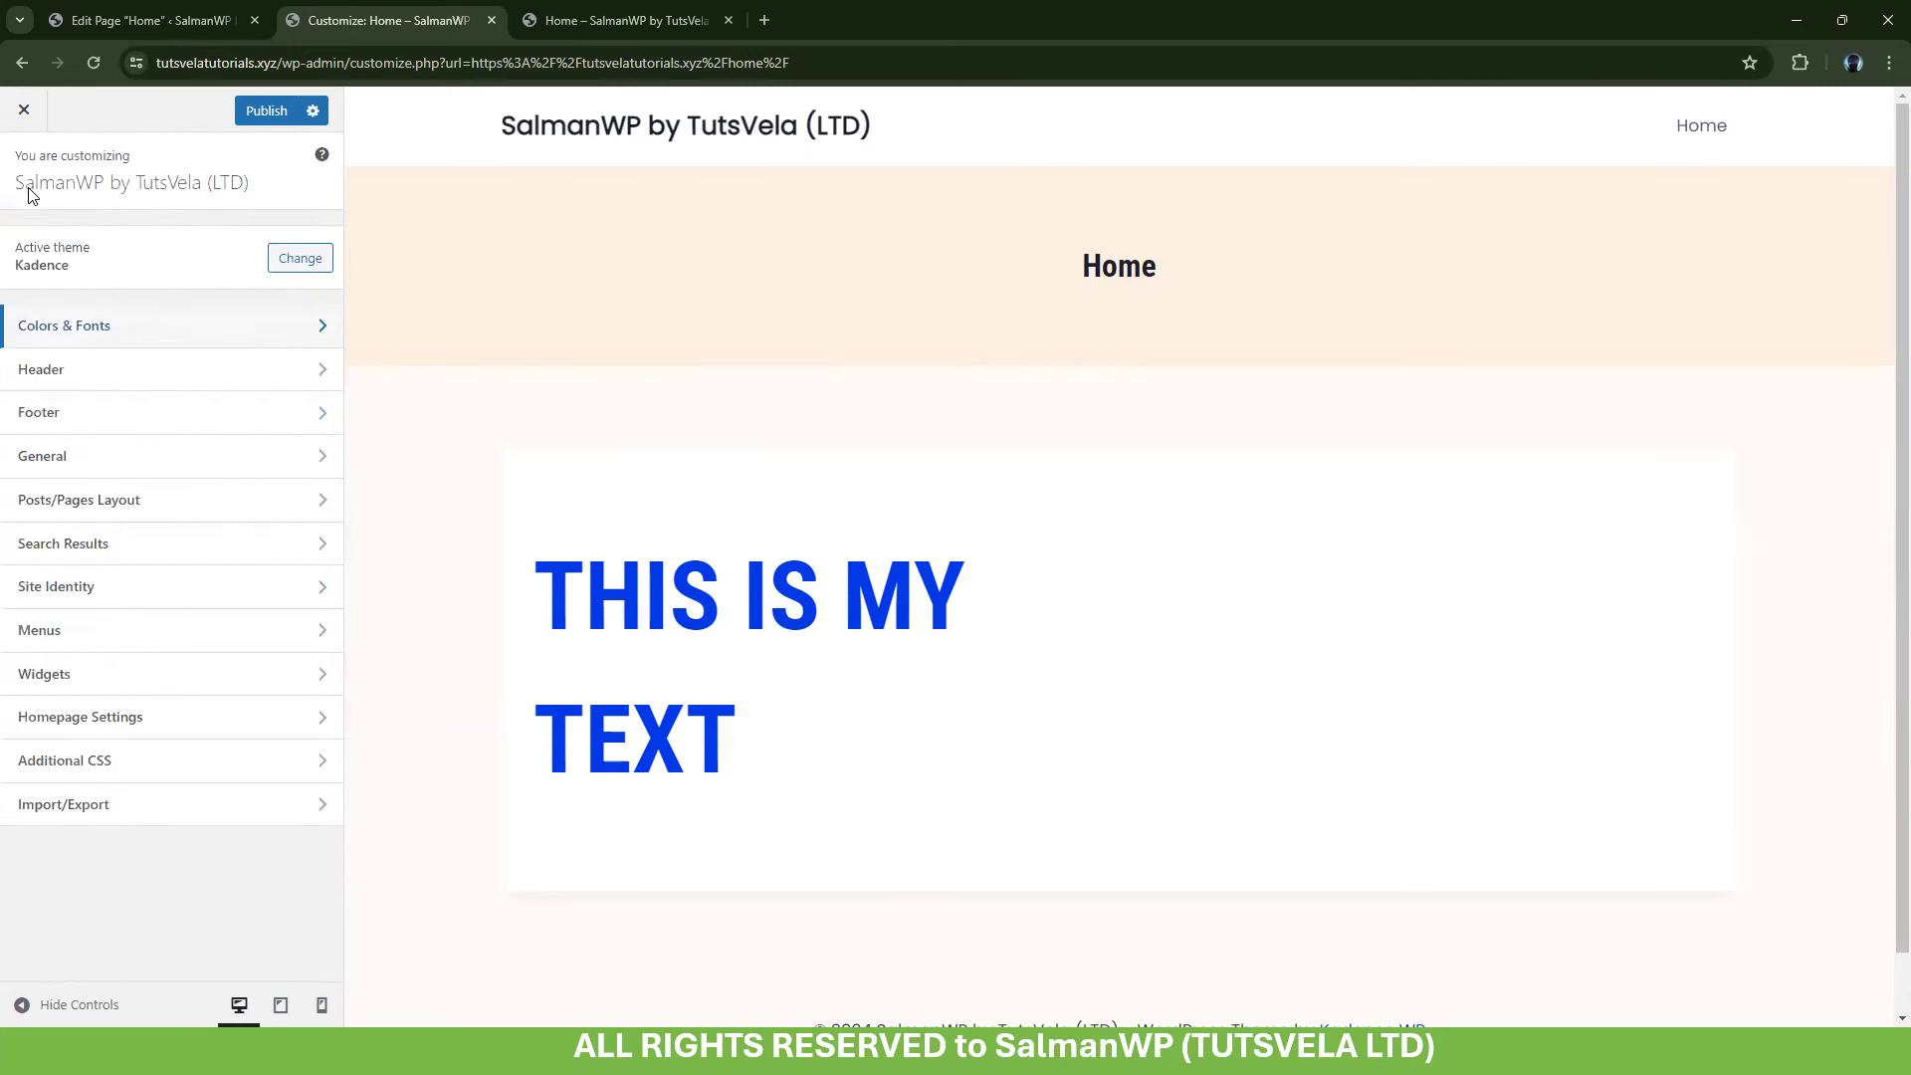
left_click(131, 388)
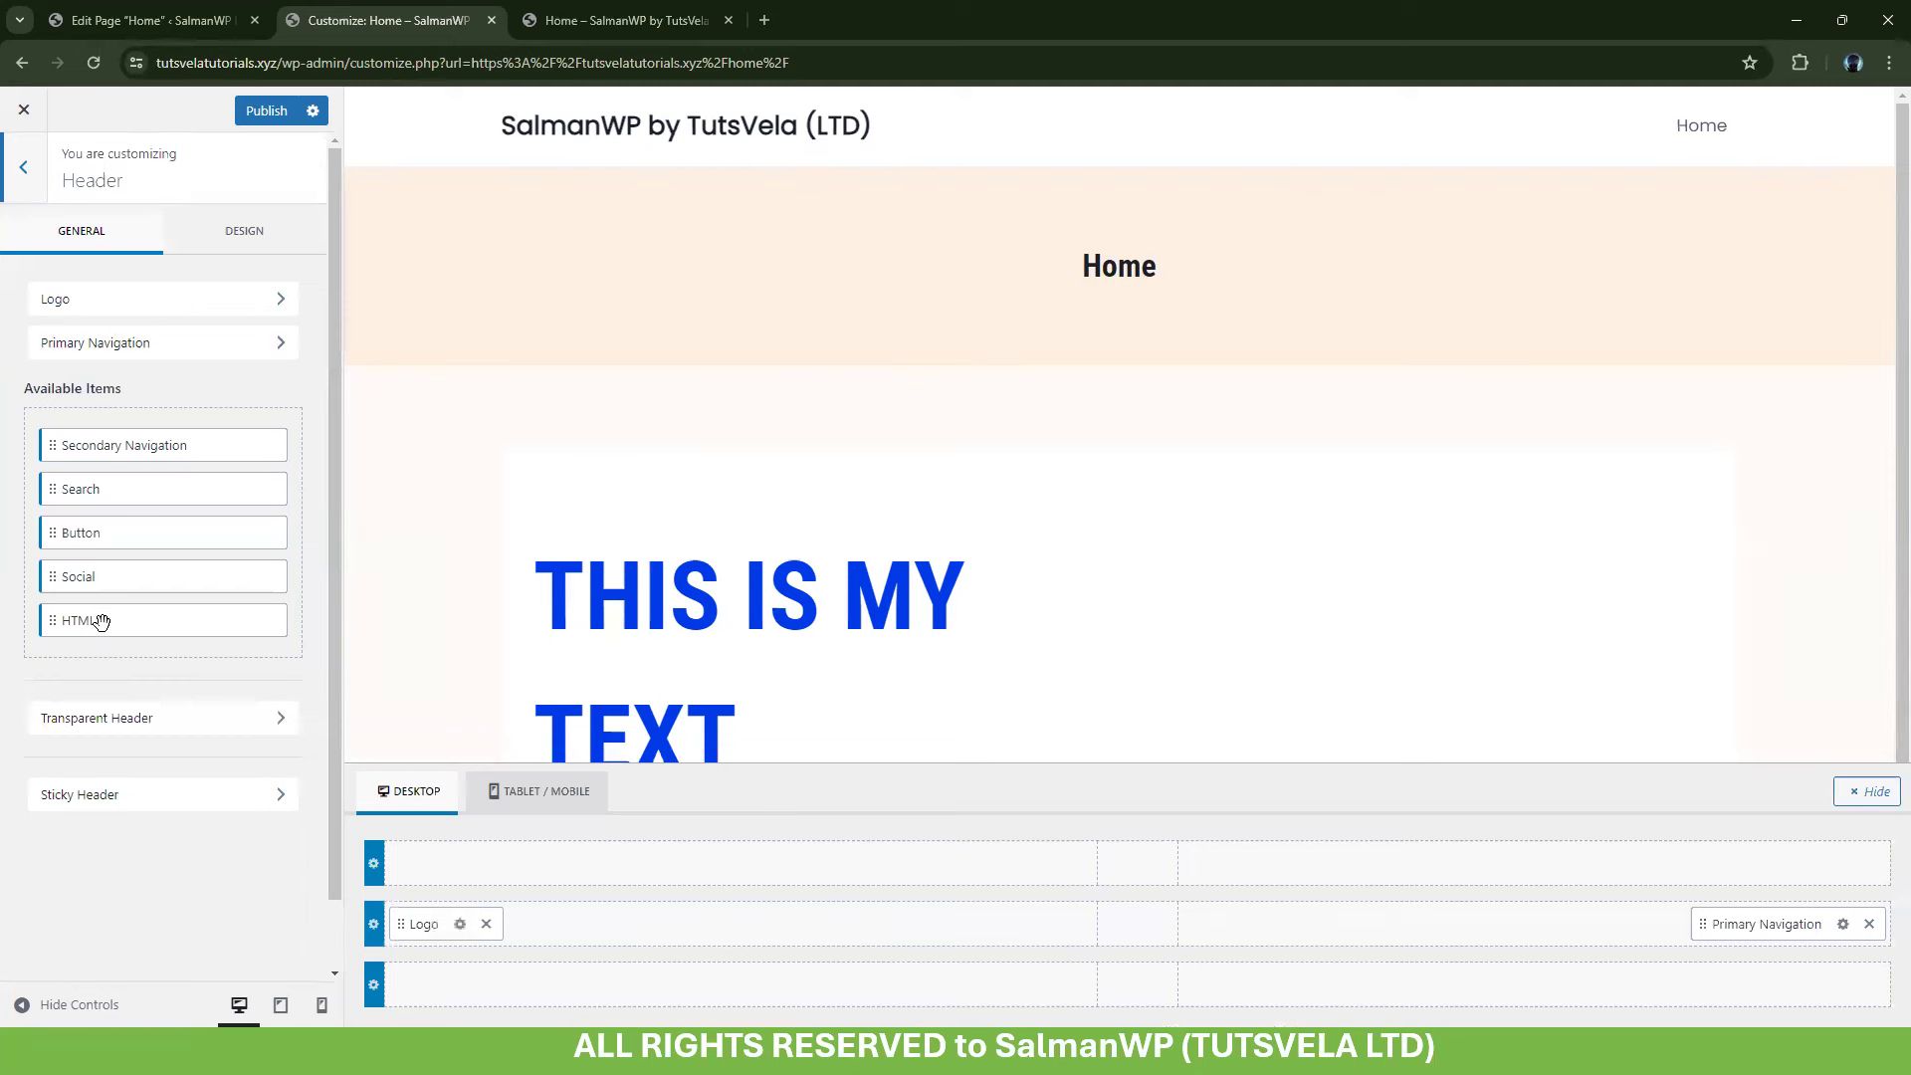
Enable the transparent header as a preview, disable it again and return to the Header settings
left_click(222, 725)
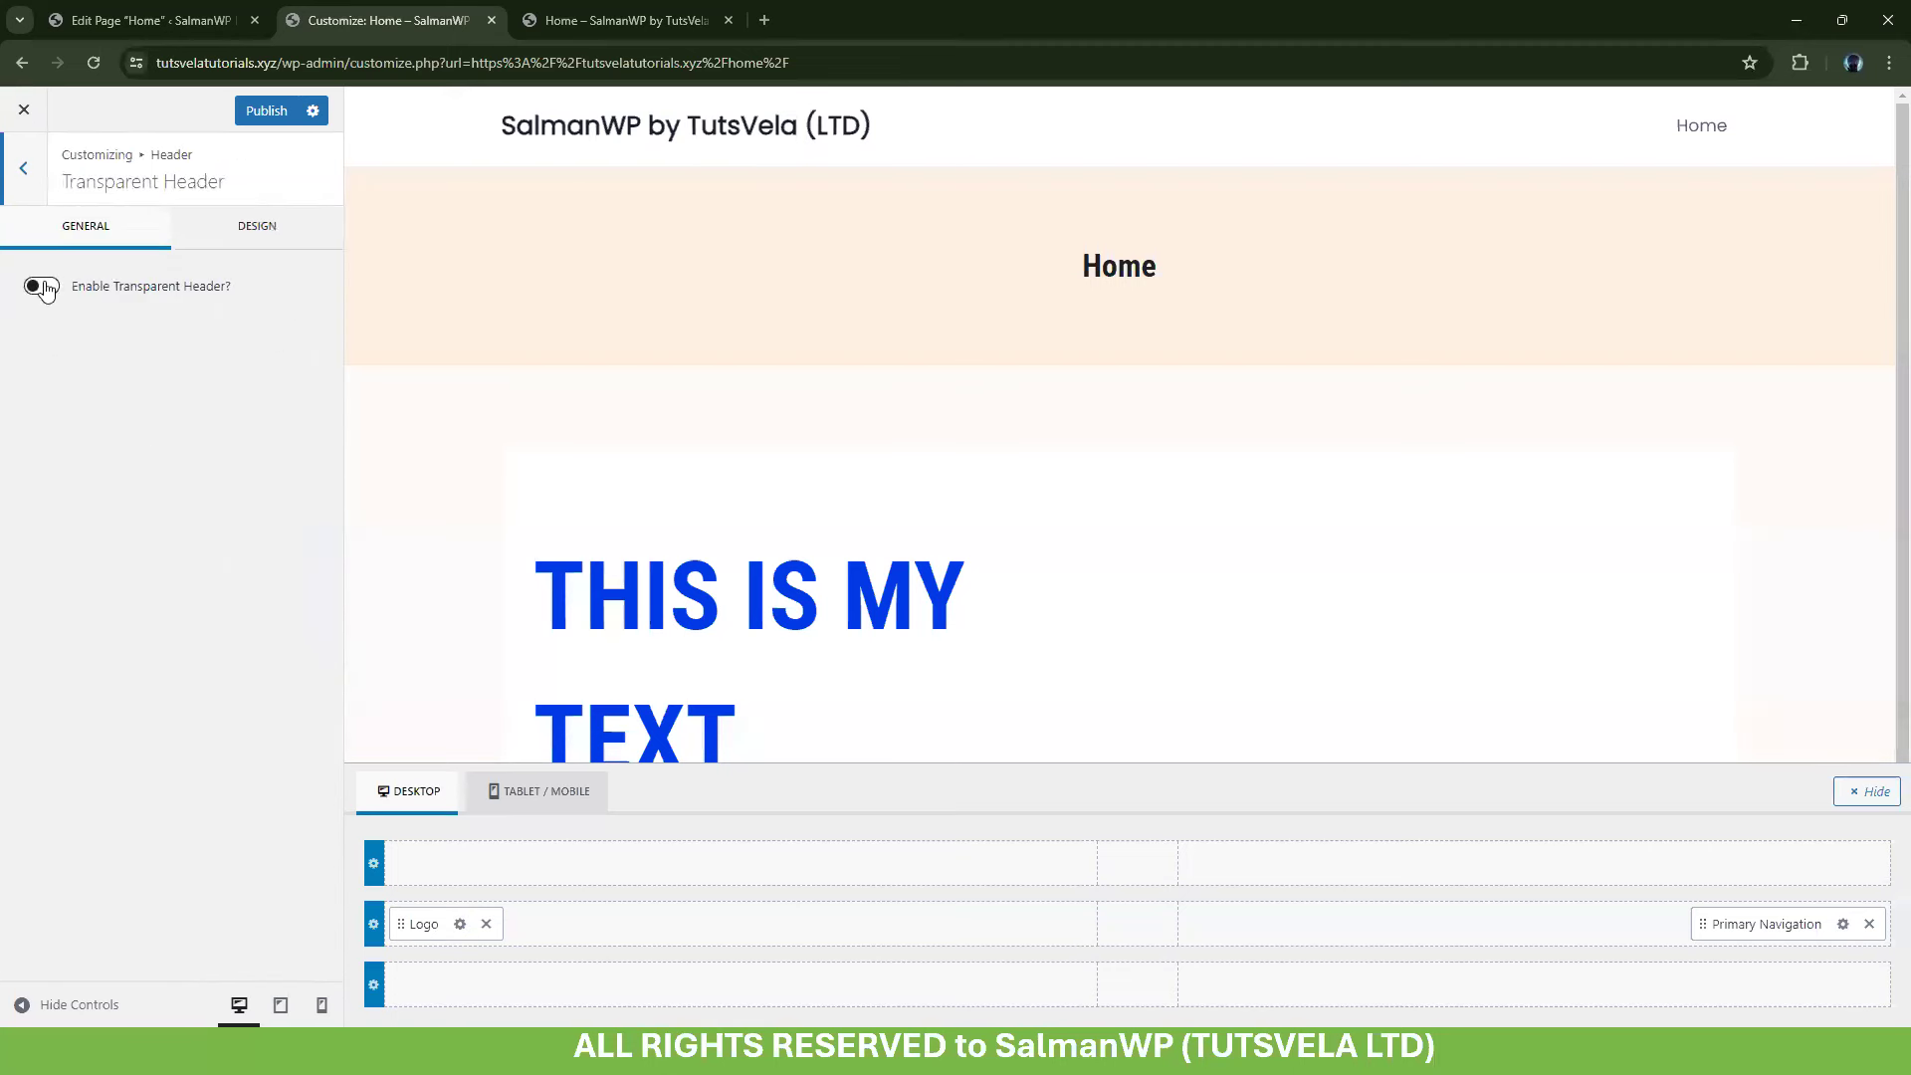
left_click(42, 287)
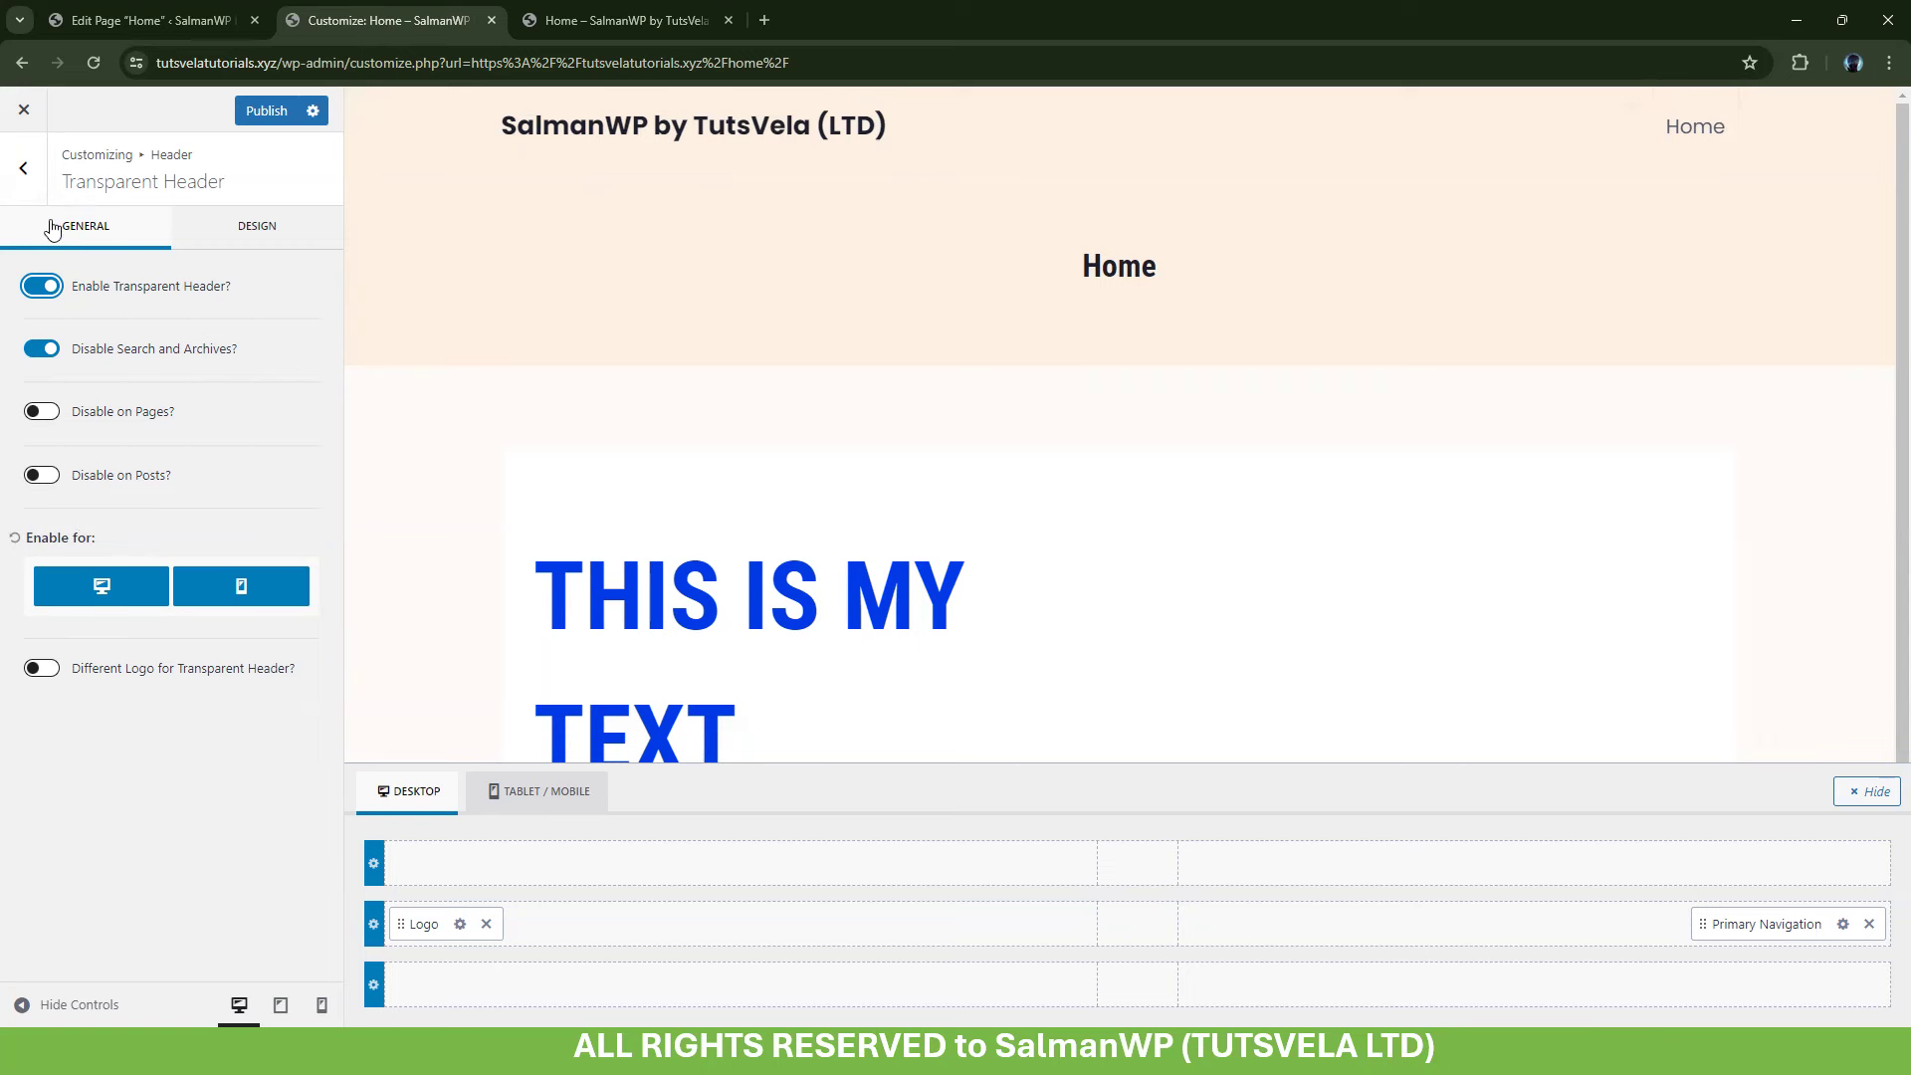
left_click(45, 293)
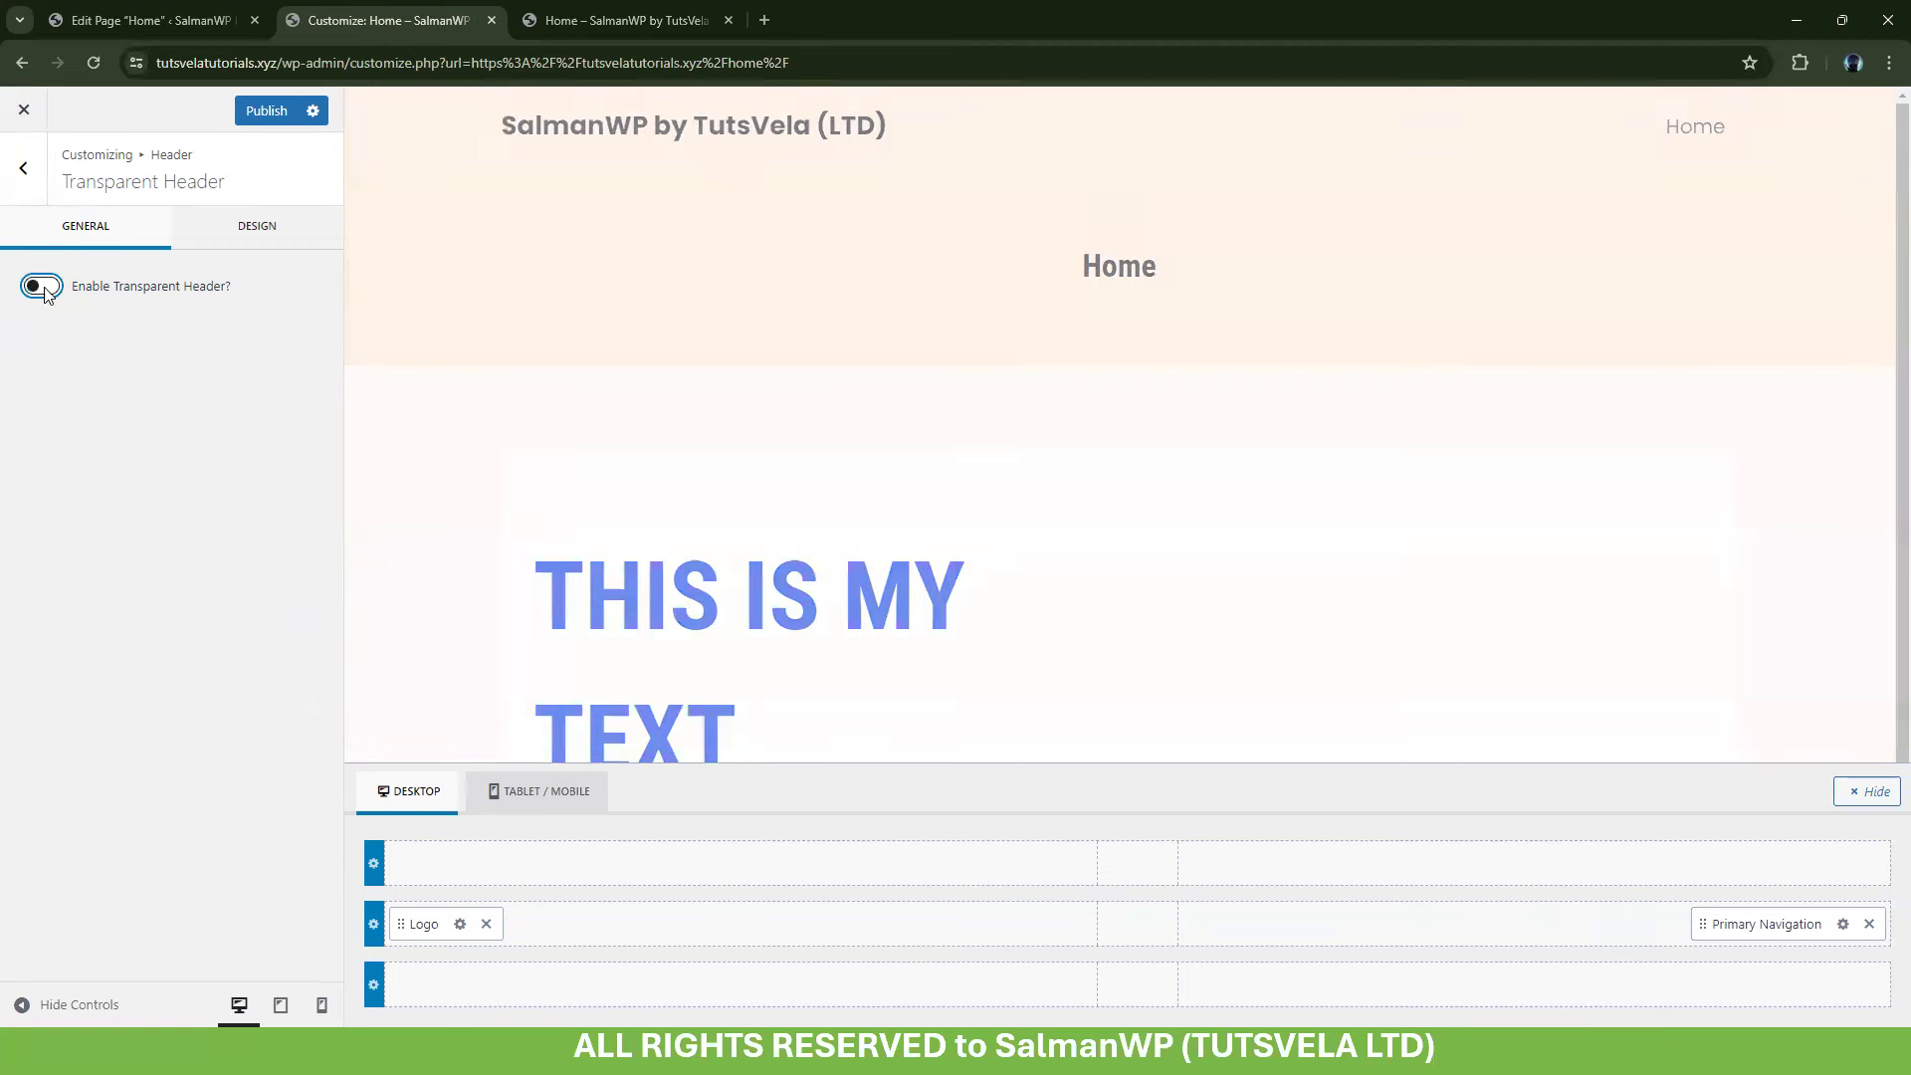
left_click(42, 202)
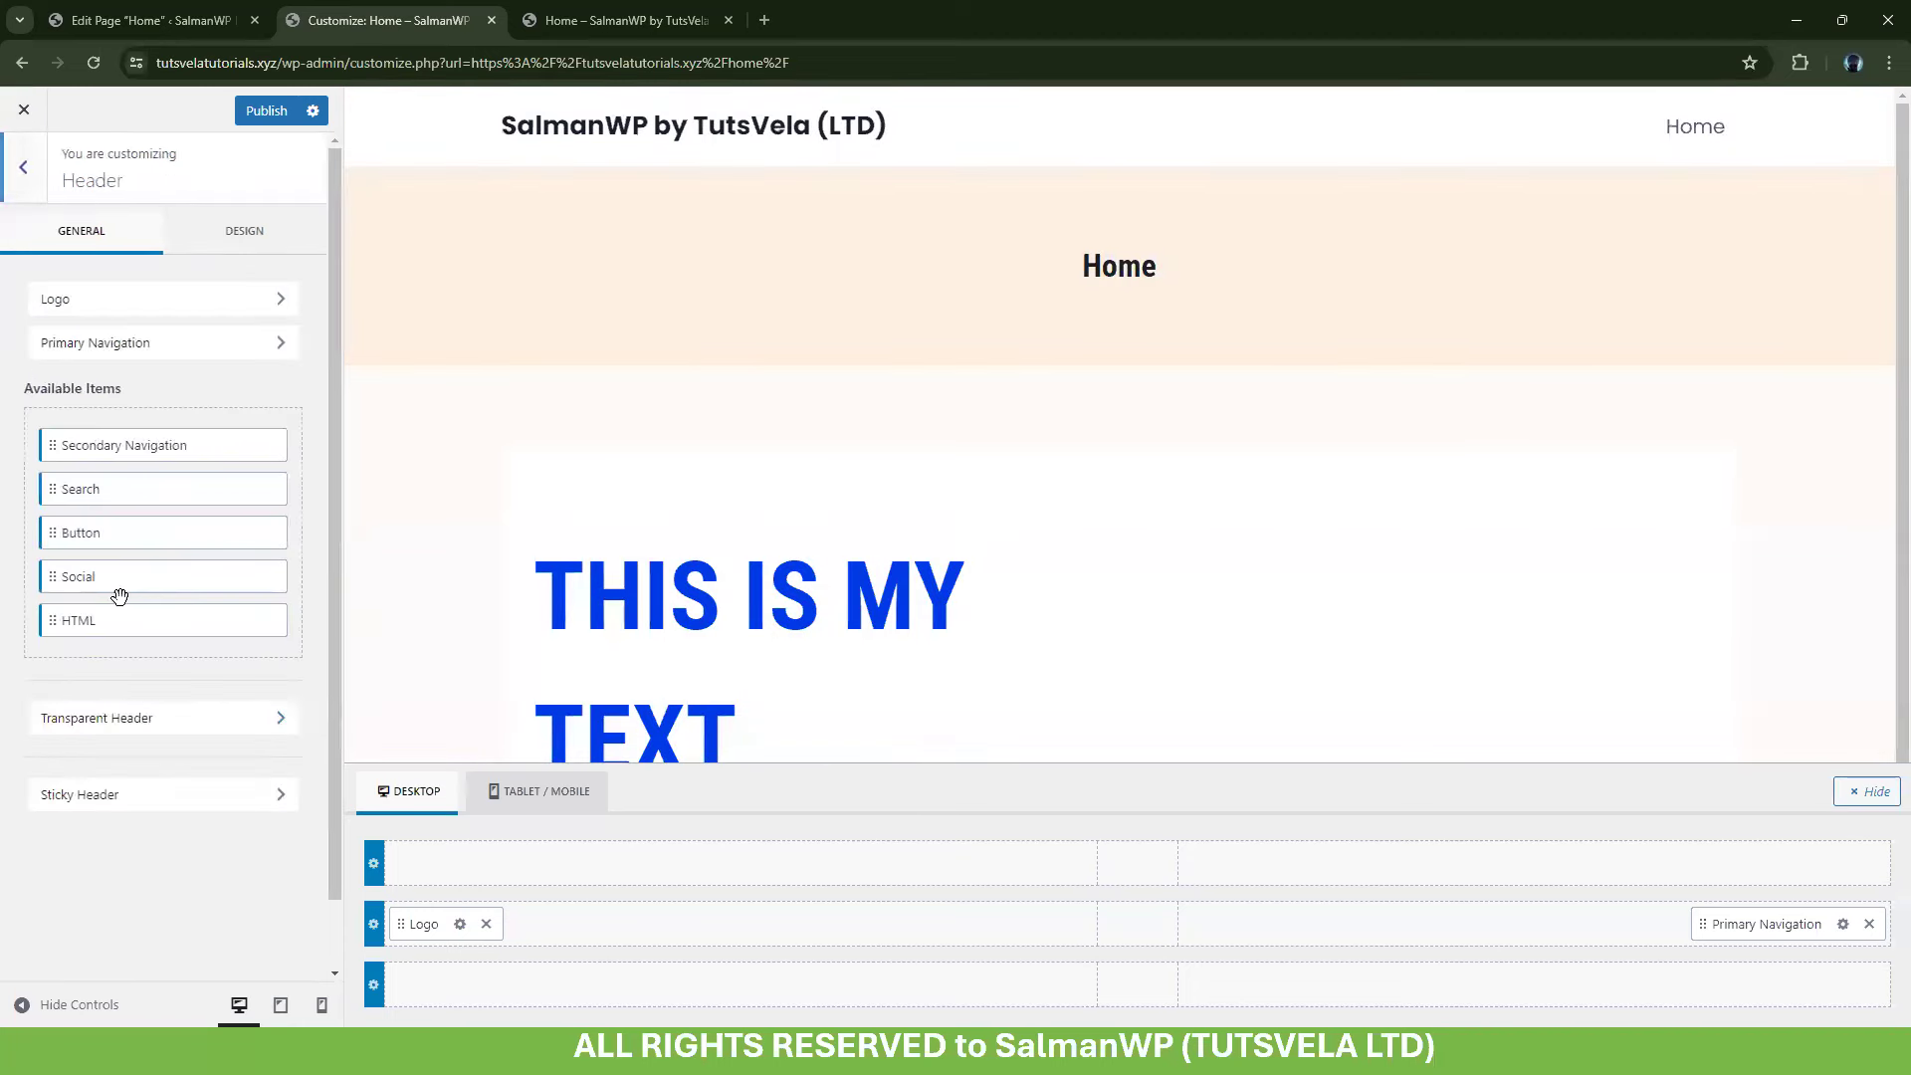
Try the sticky header options Yes - Top Row & Main Row and Yes - Whole Header
left_click(133, 794)
left_click(196, 321)
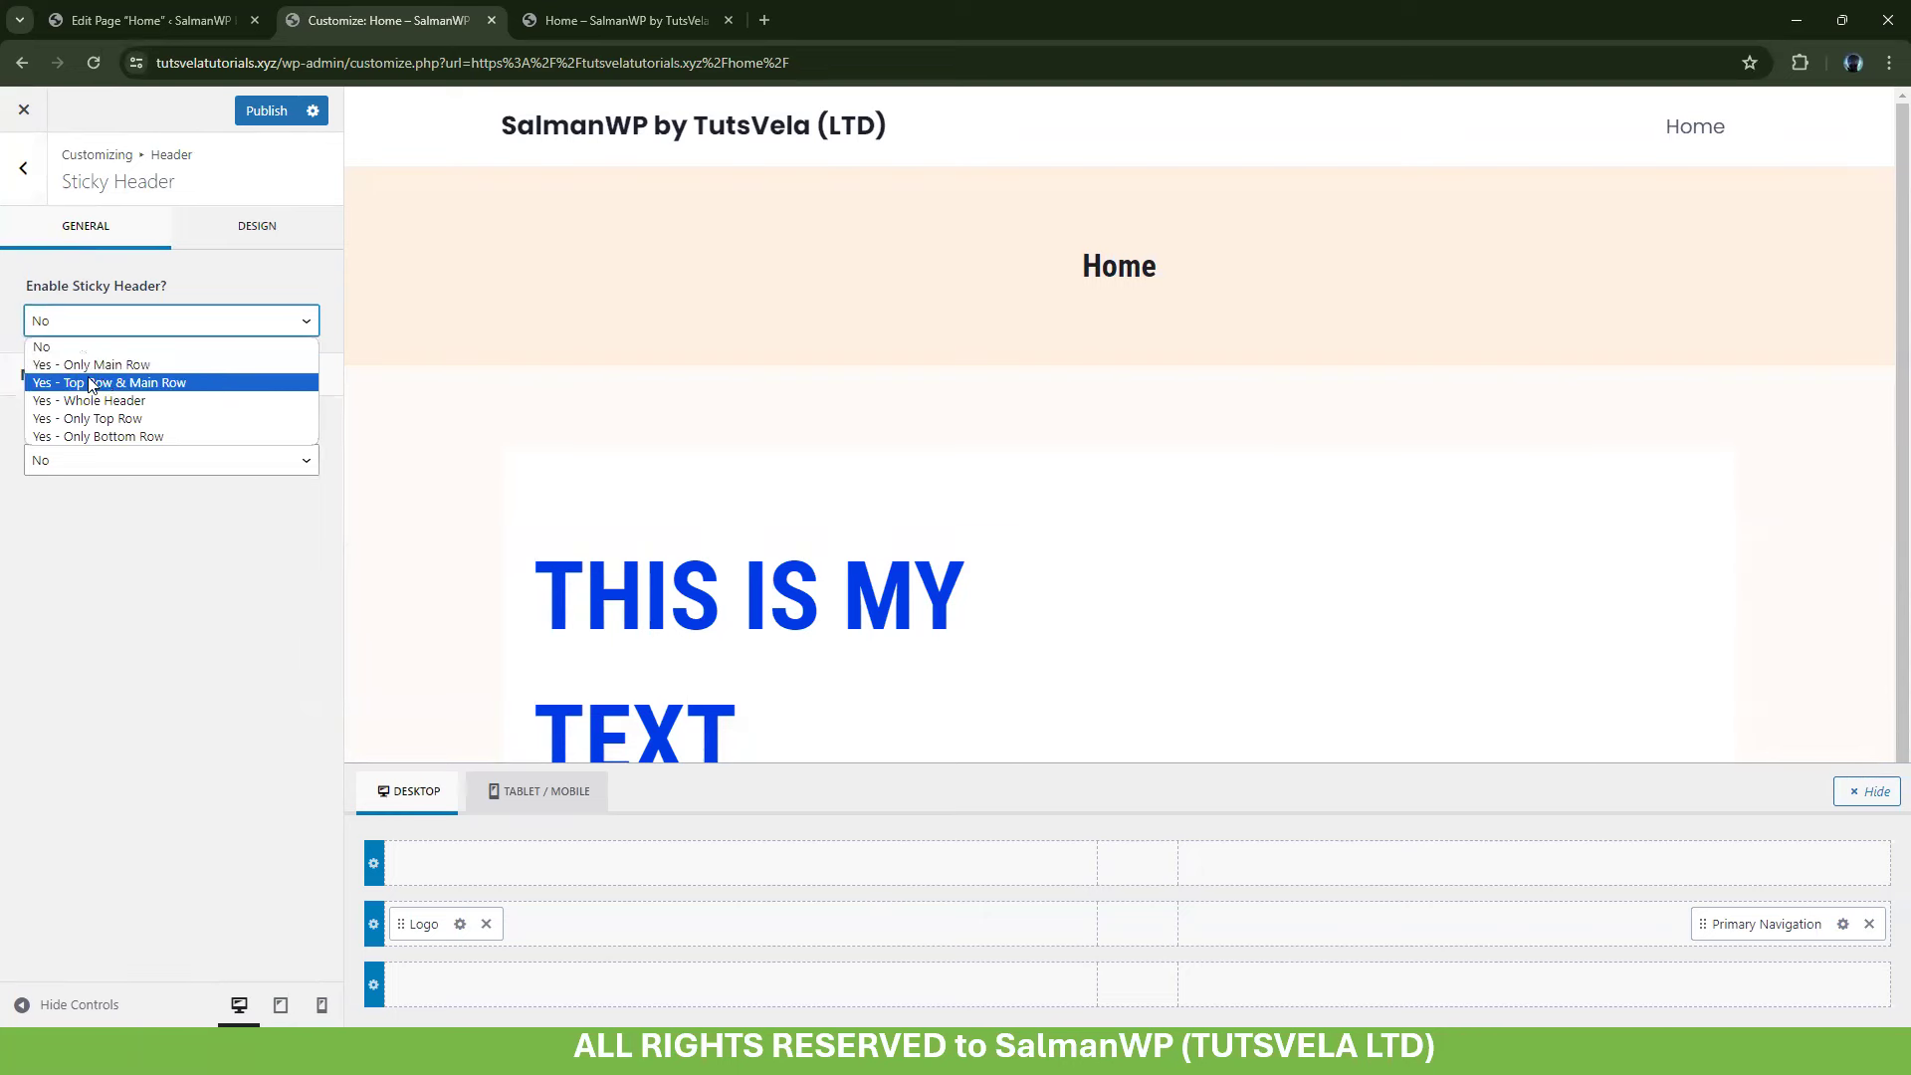
left_click(207, 808)
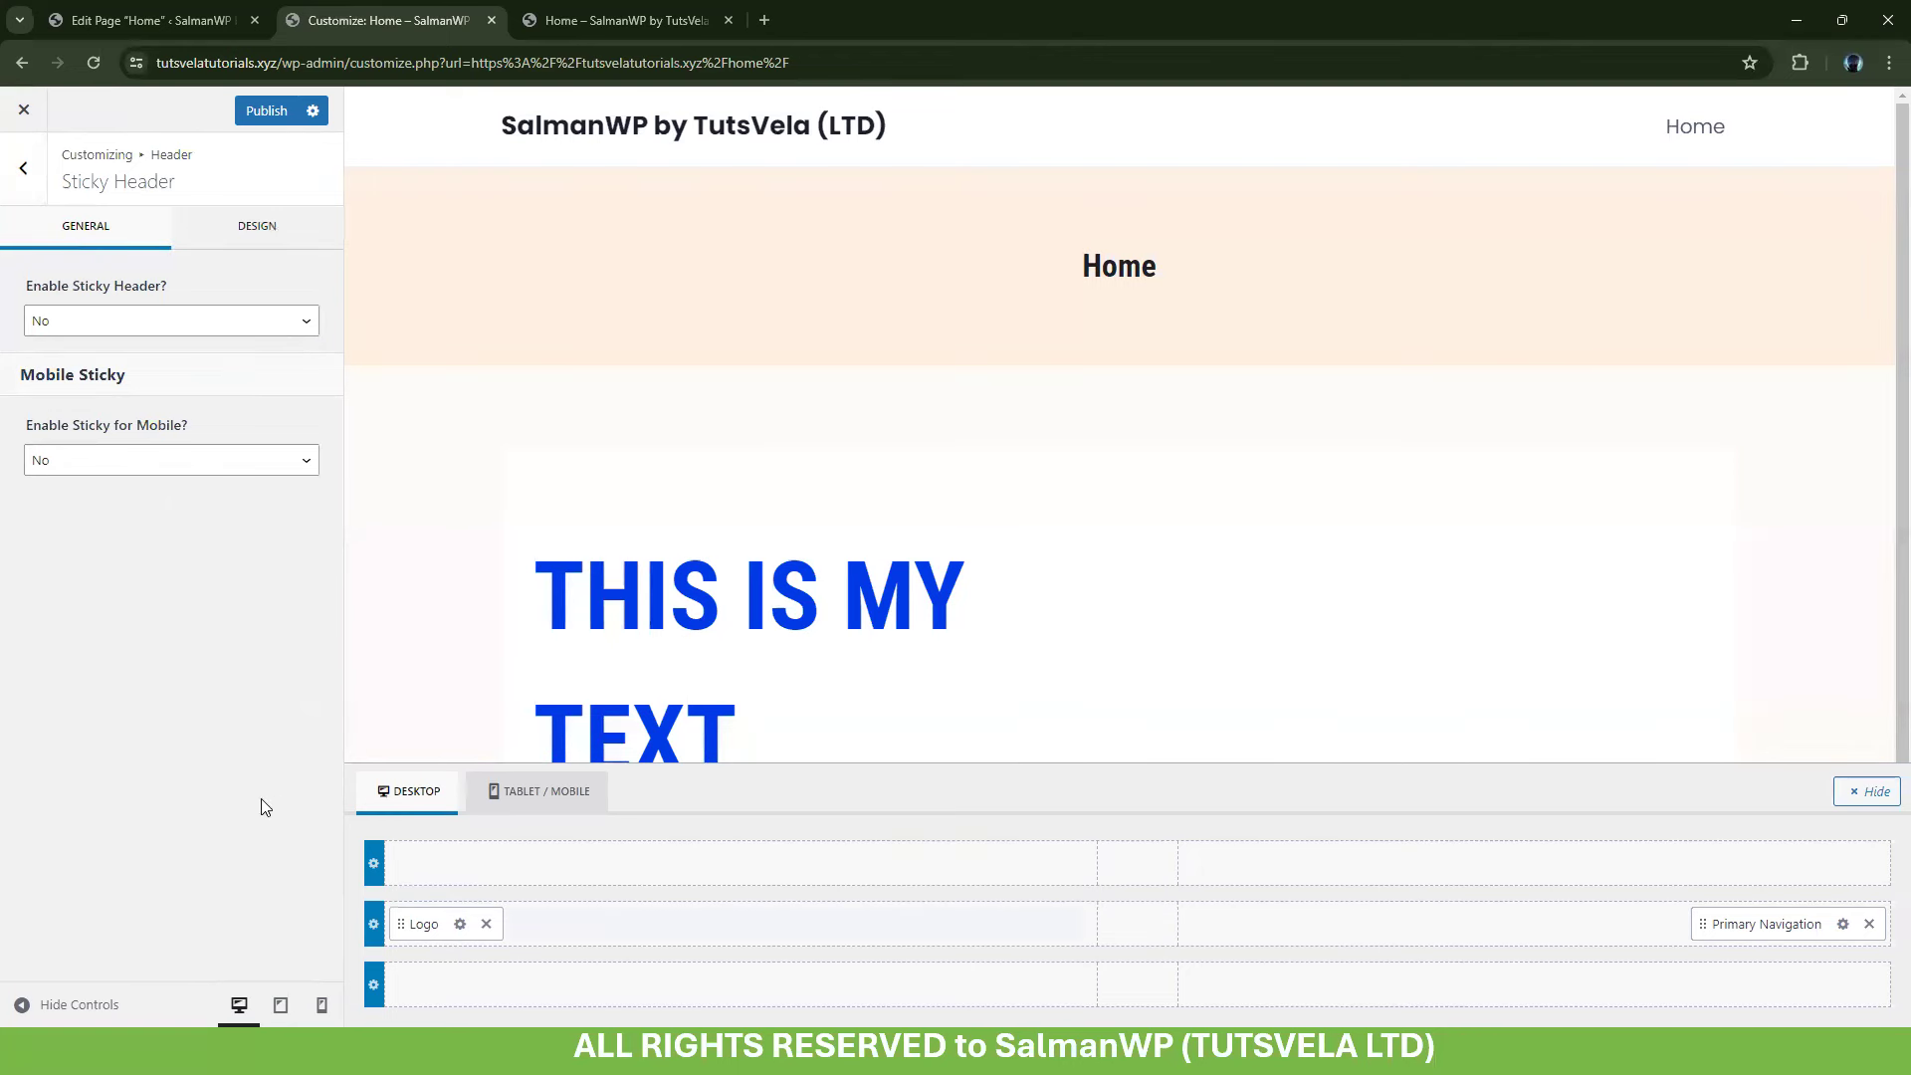
left_click(154, 324)
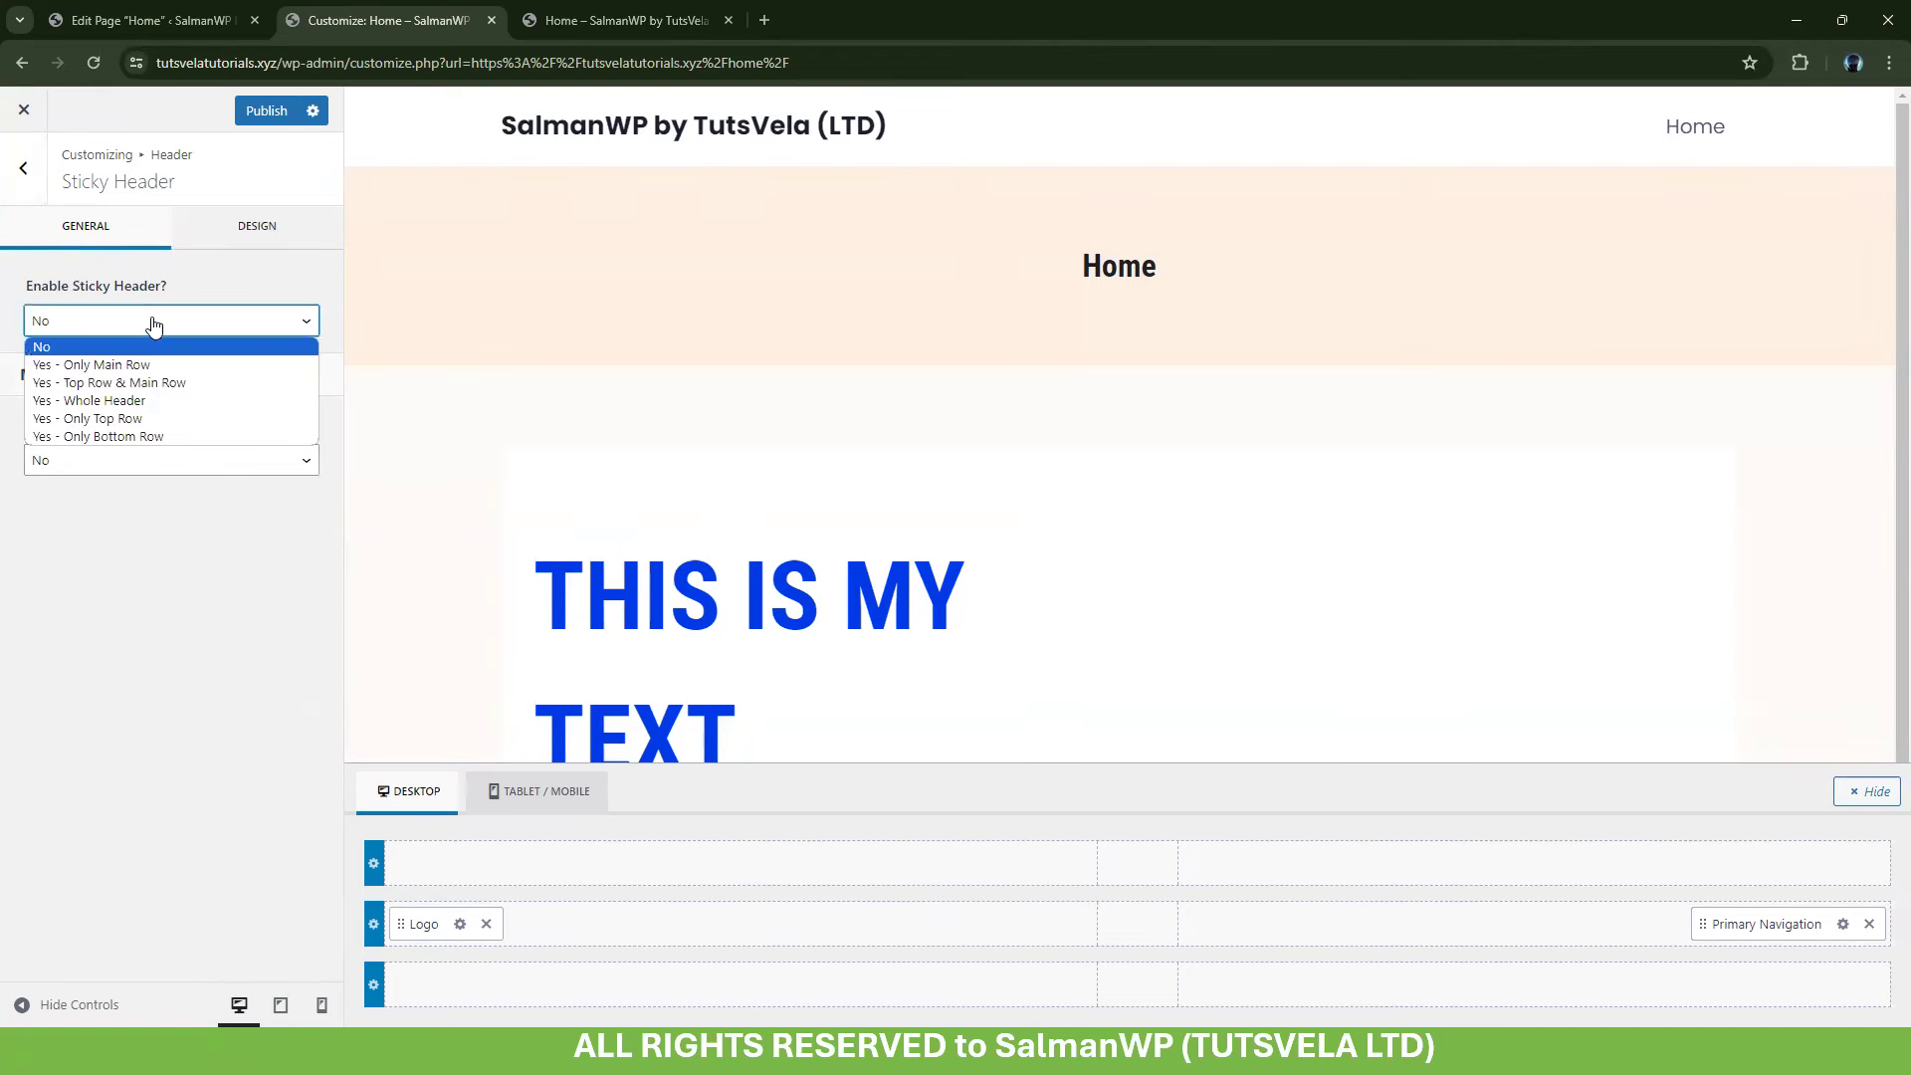
left_click(139, 383)
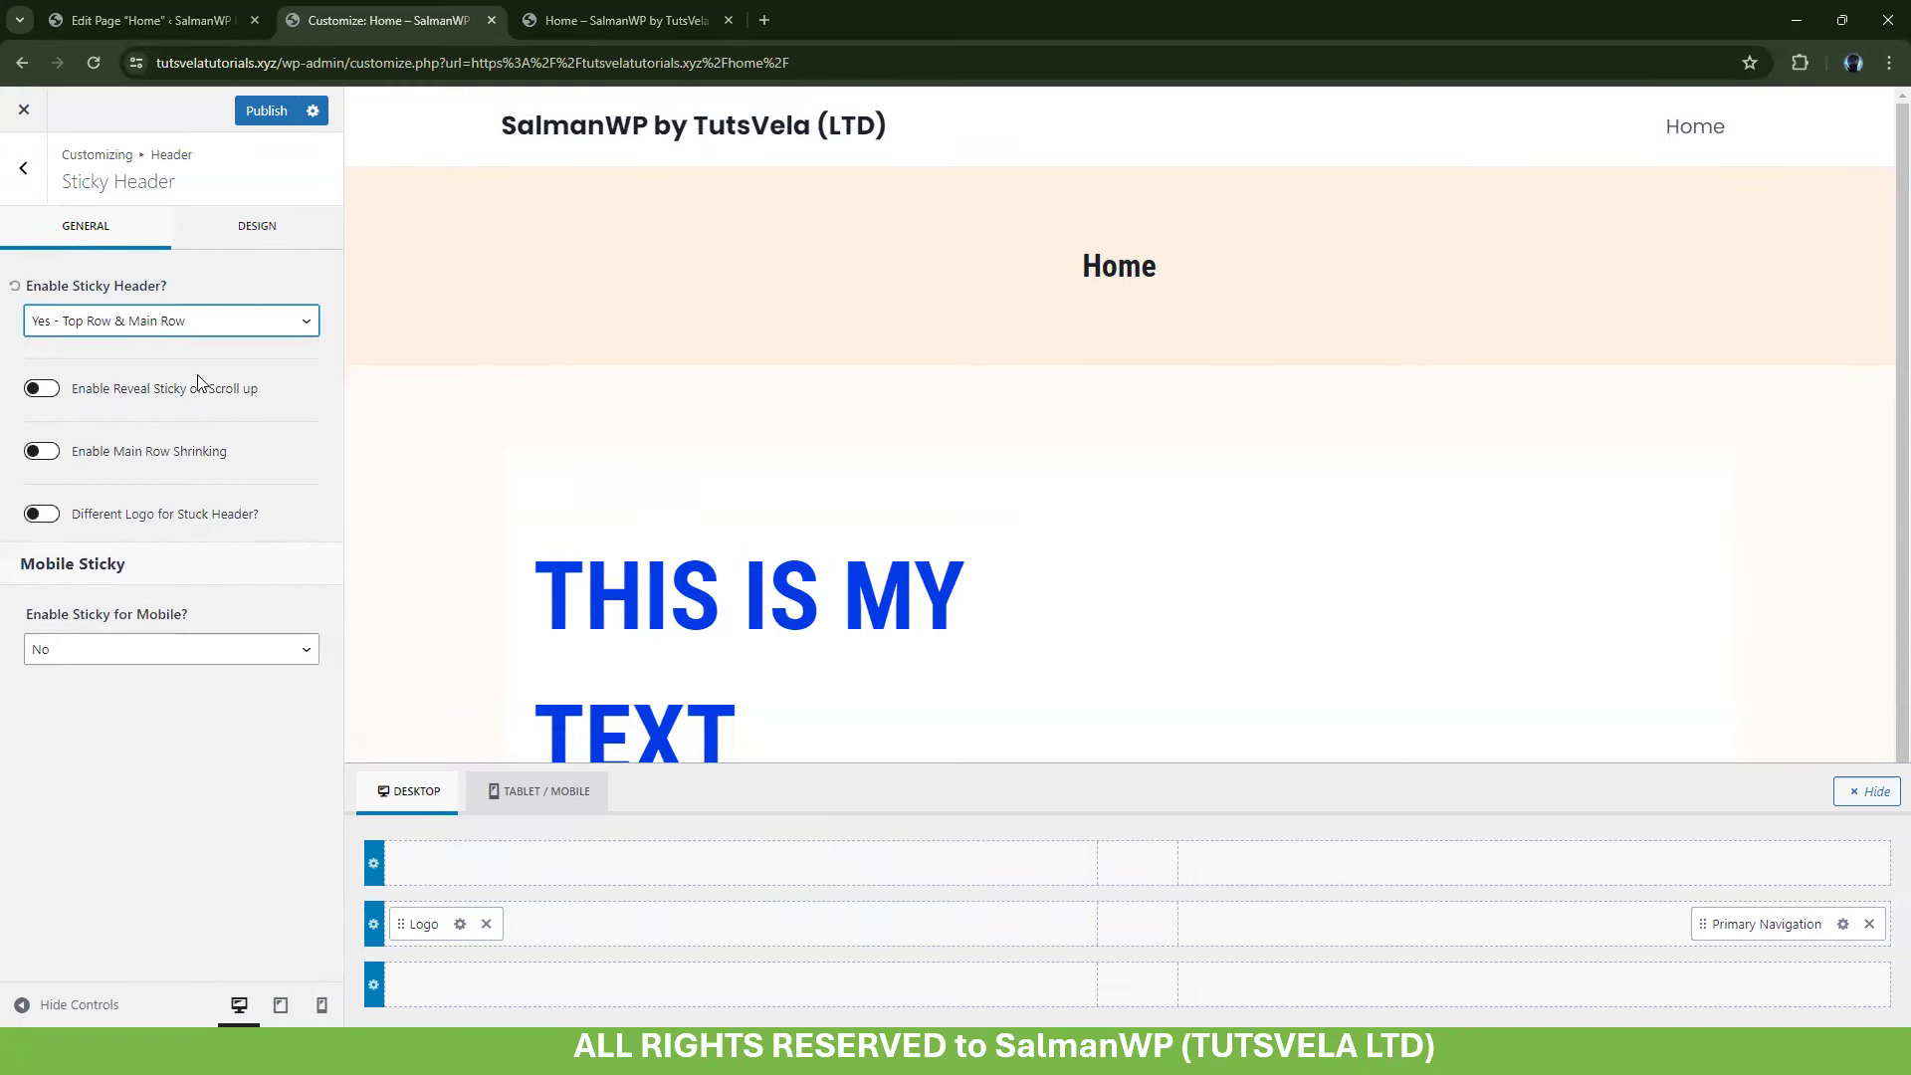
left_click(139, 321)
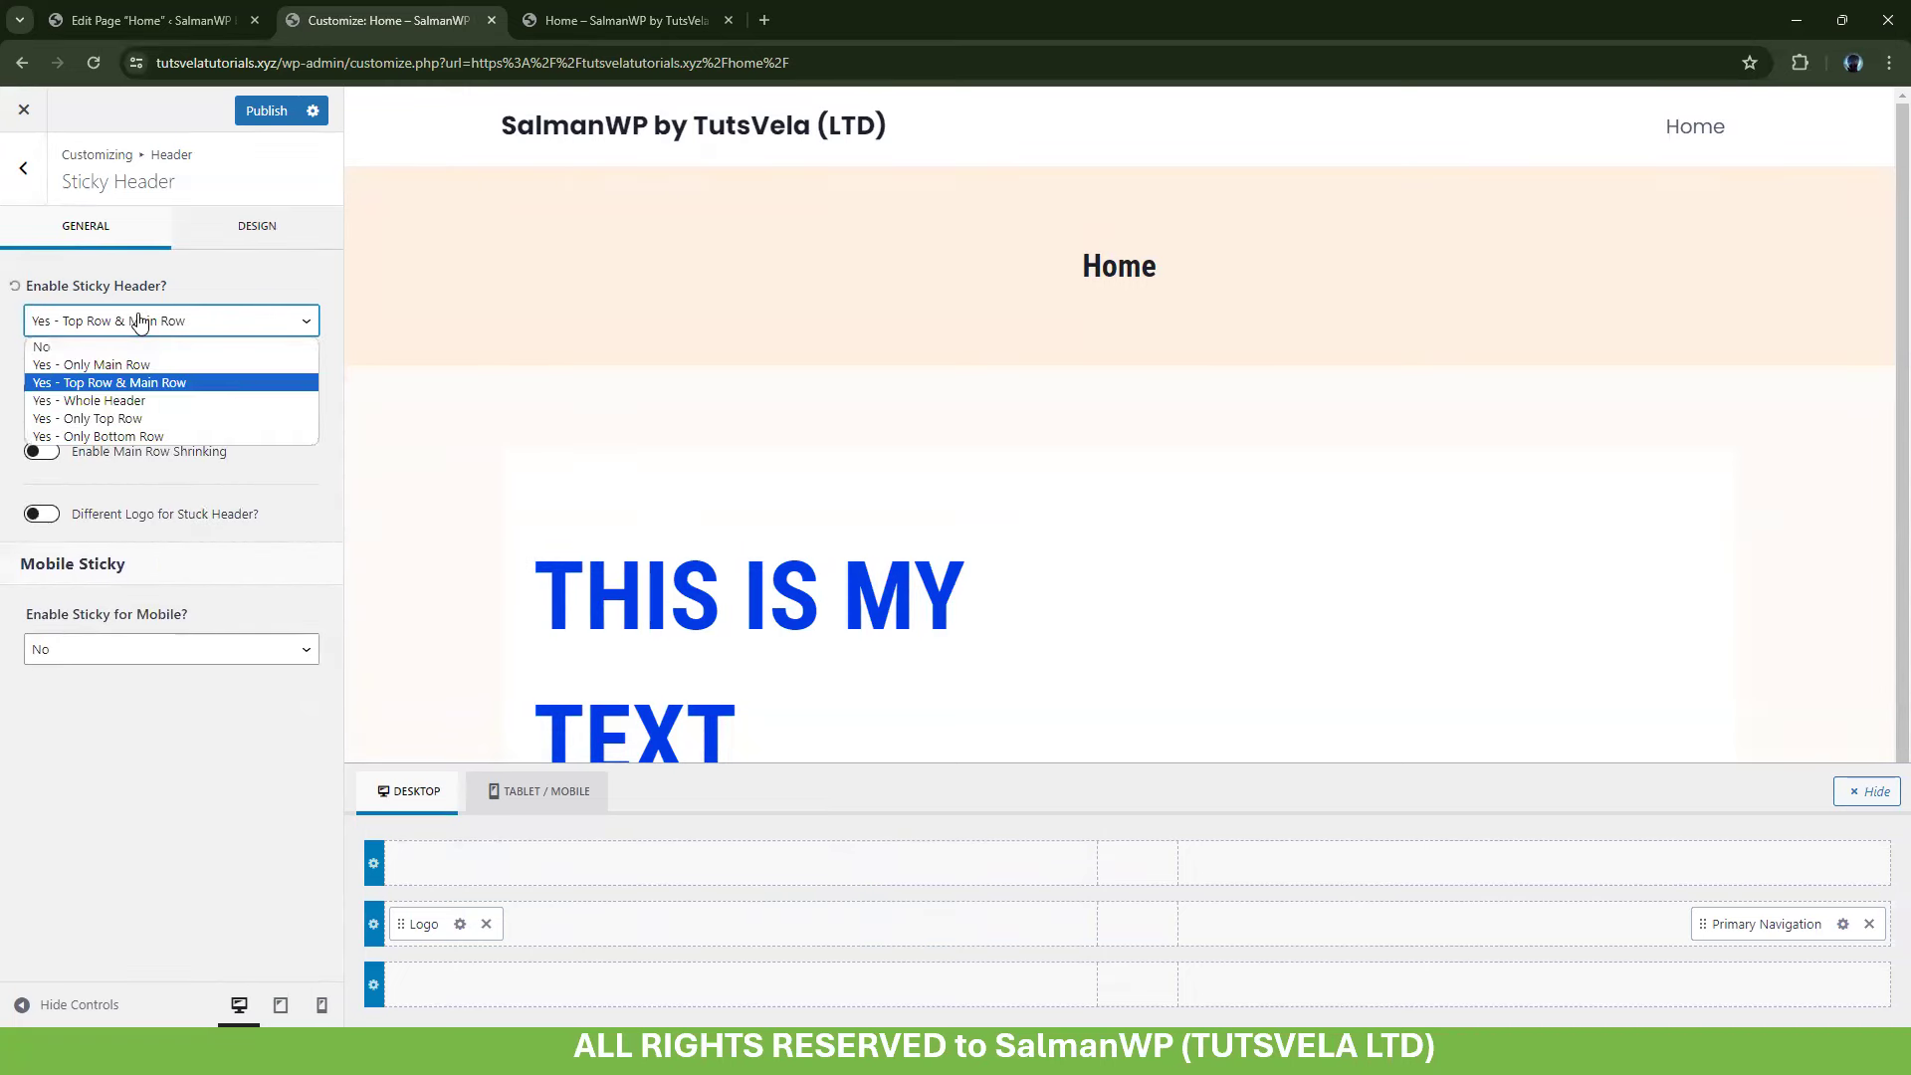
left_click(128, 400)
Set the sticky header back to No and view the choices for enabling it on mobile
left_click(253, 321)
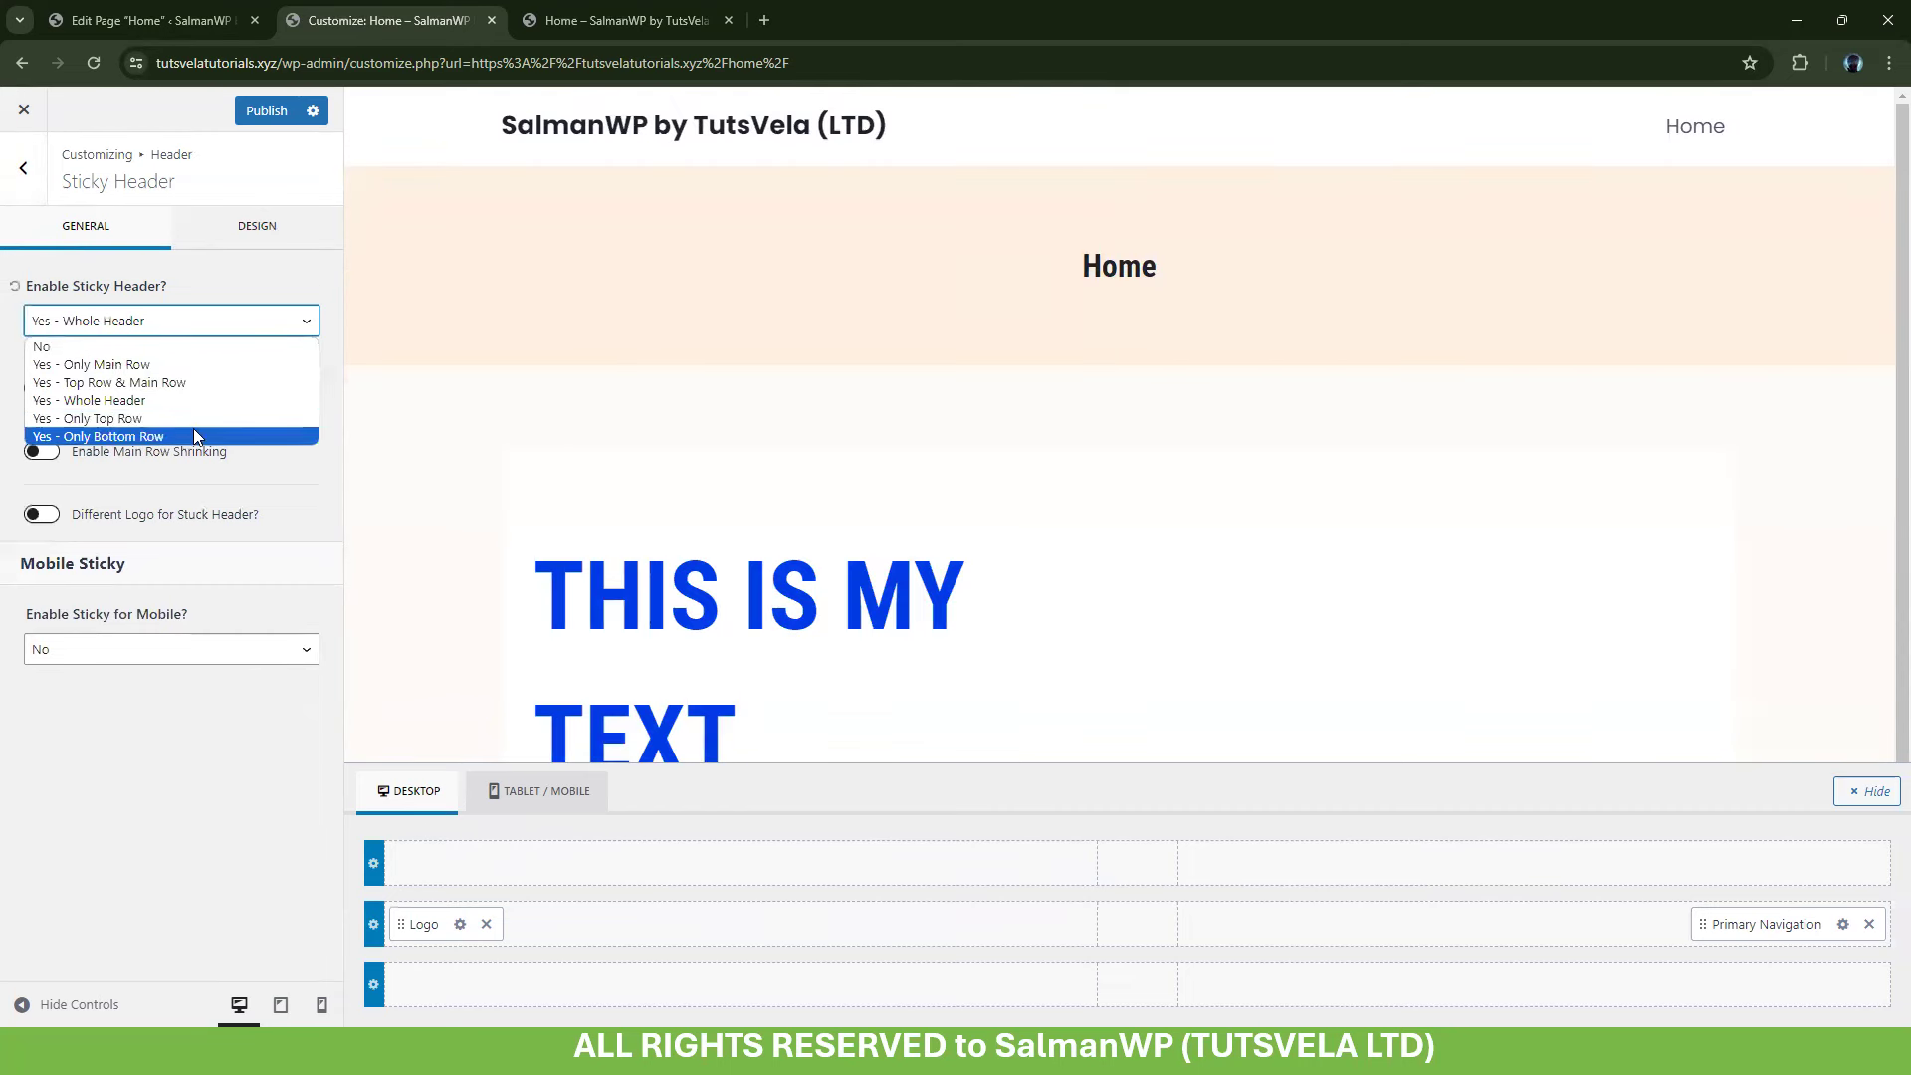
left_click(174, 348)
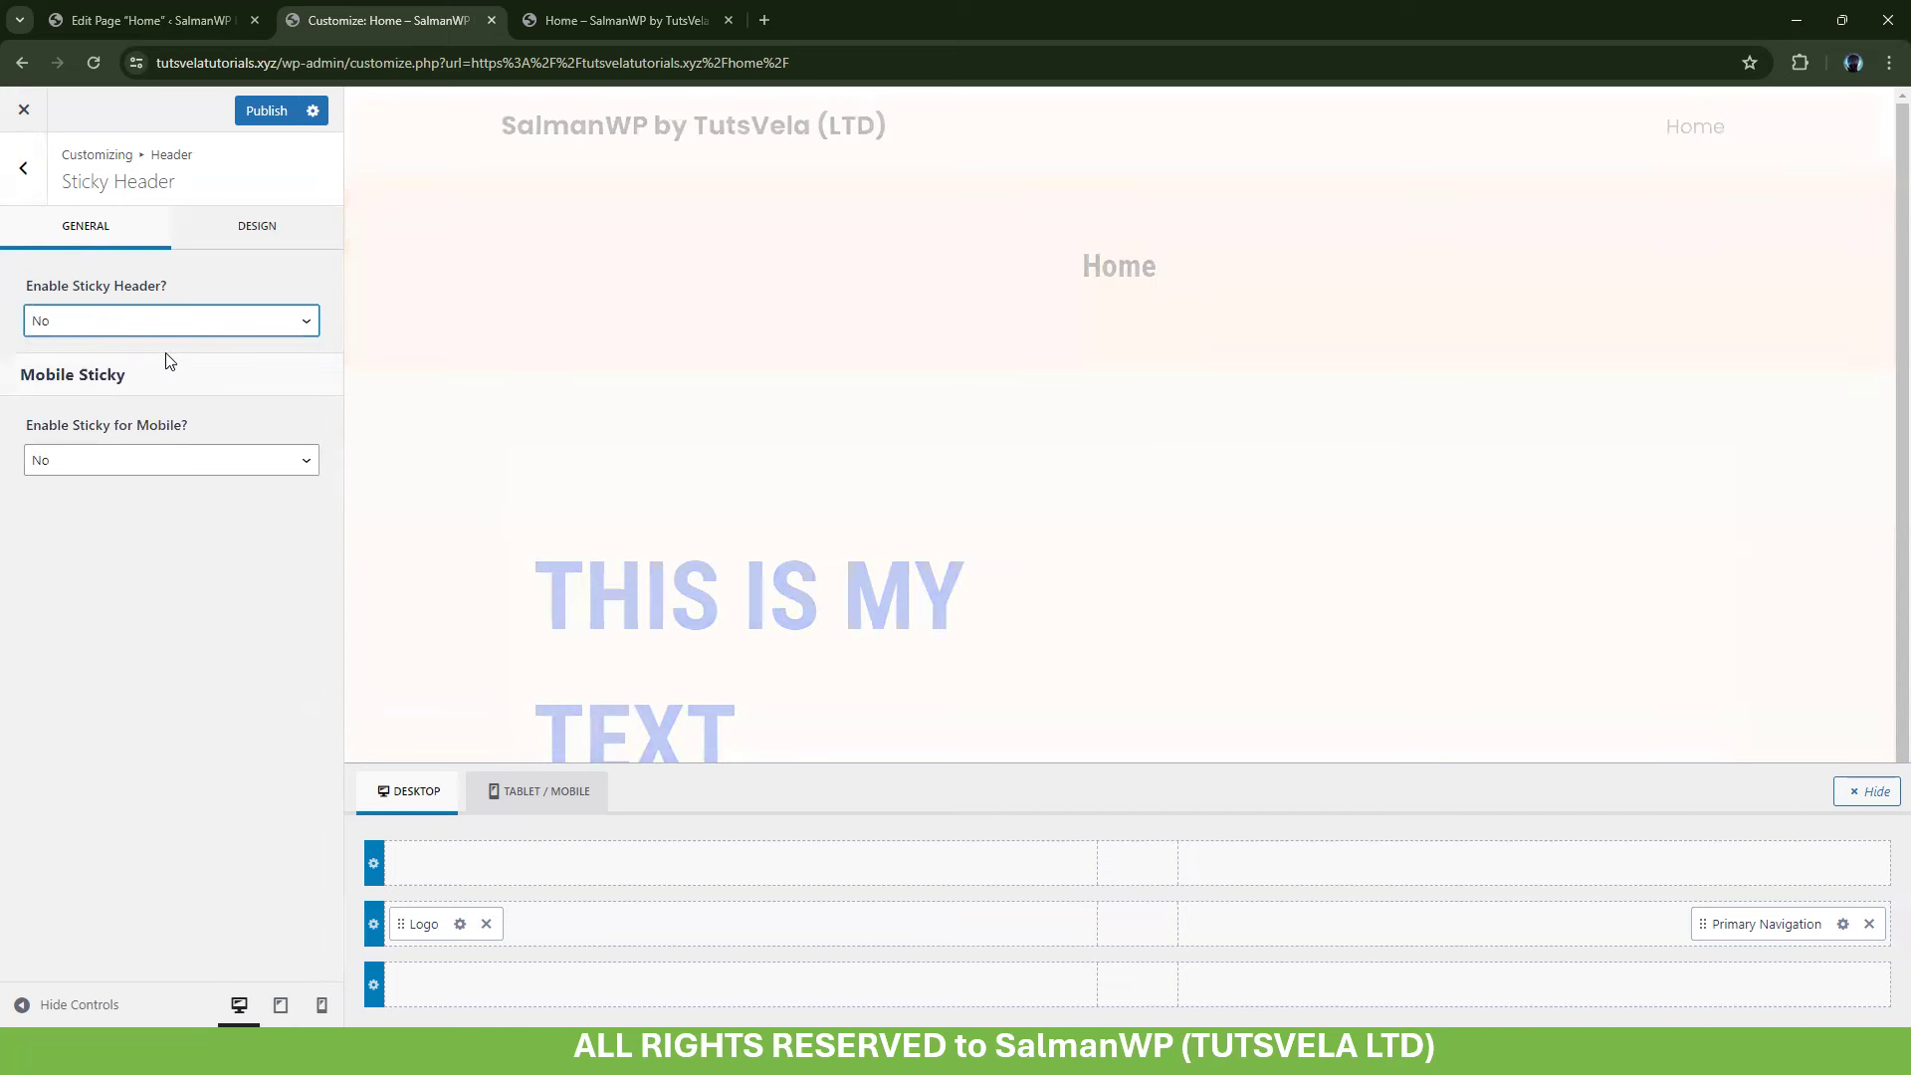
left_click(142, 457)
left_click(143, 458)
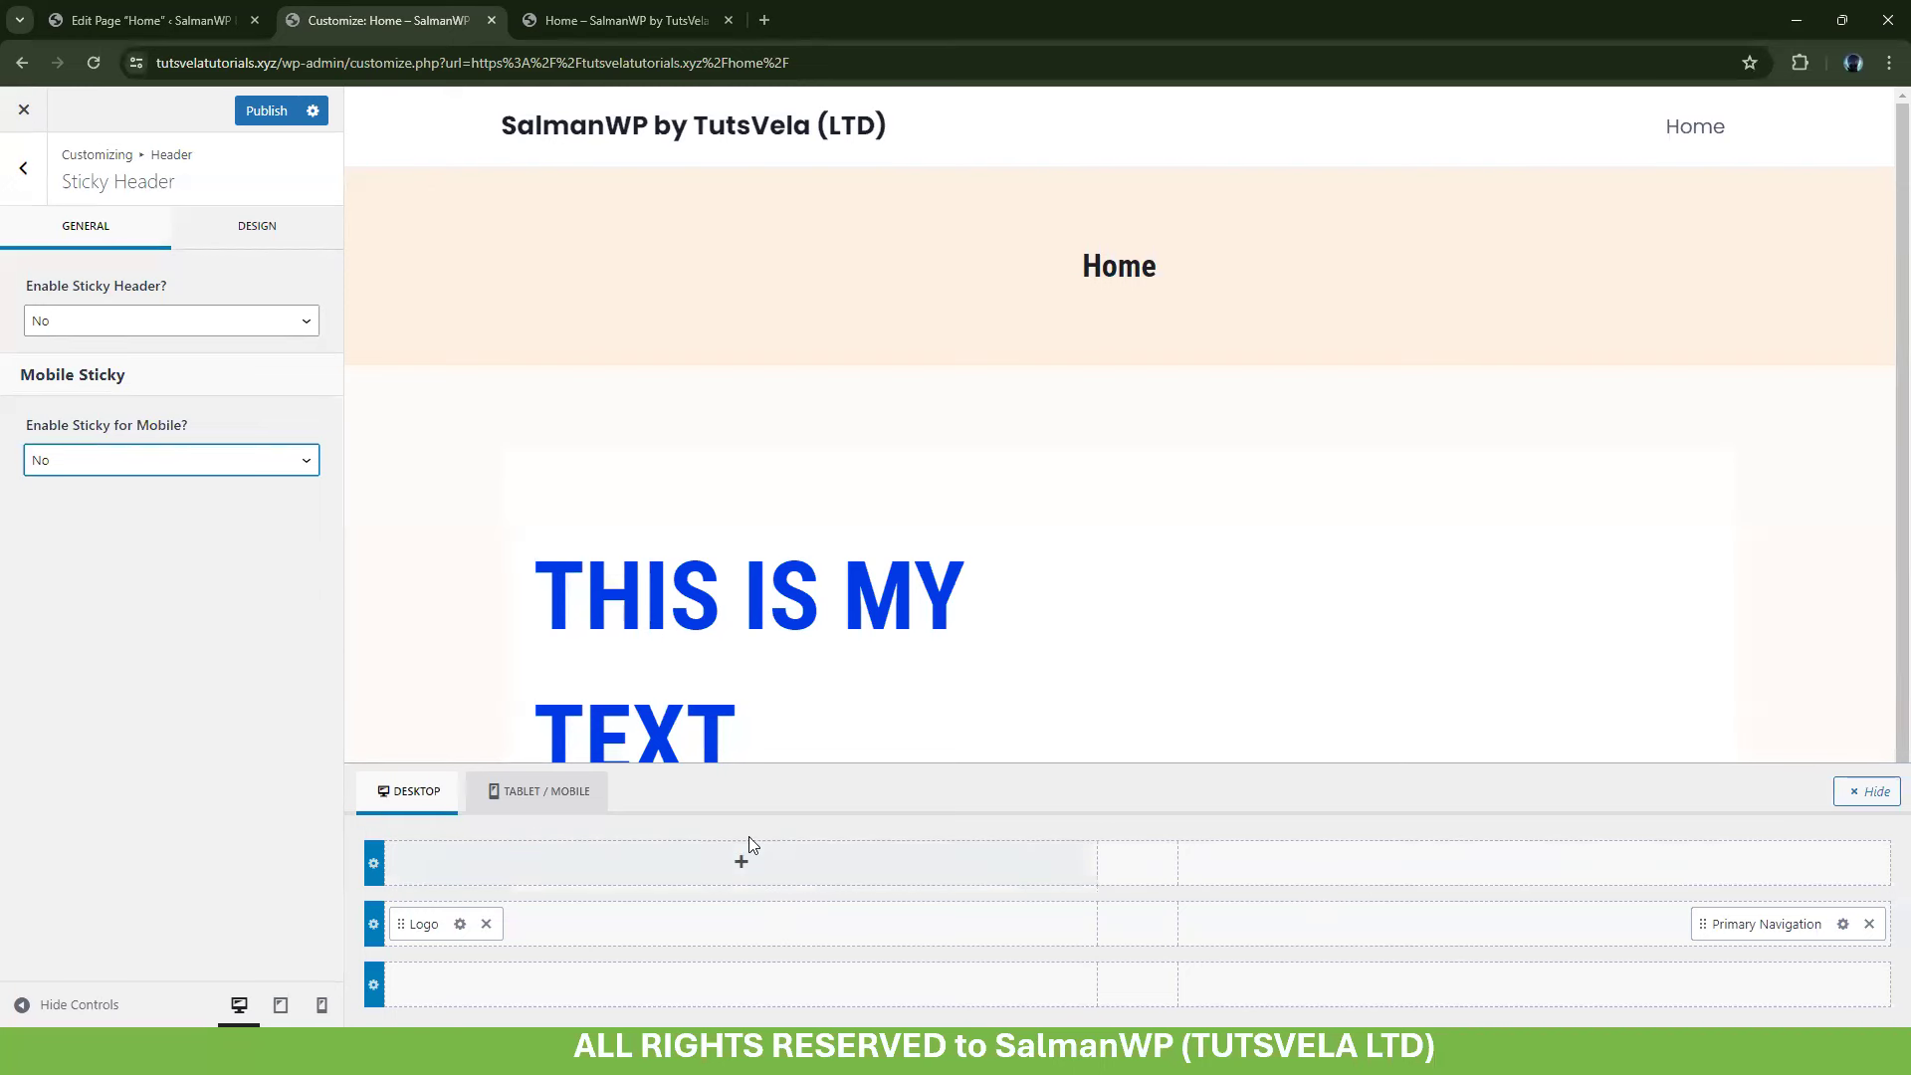
Examine the general and design settings of the header's top row and main row
left_click(418, 834)
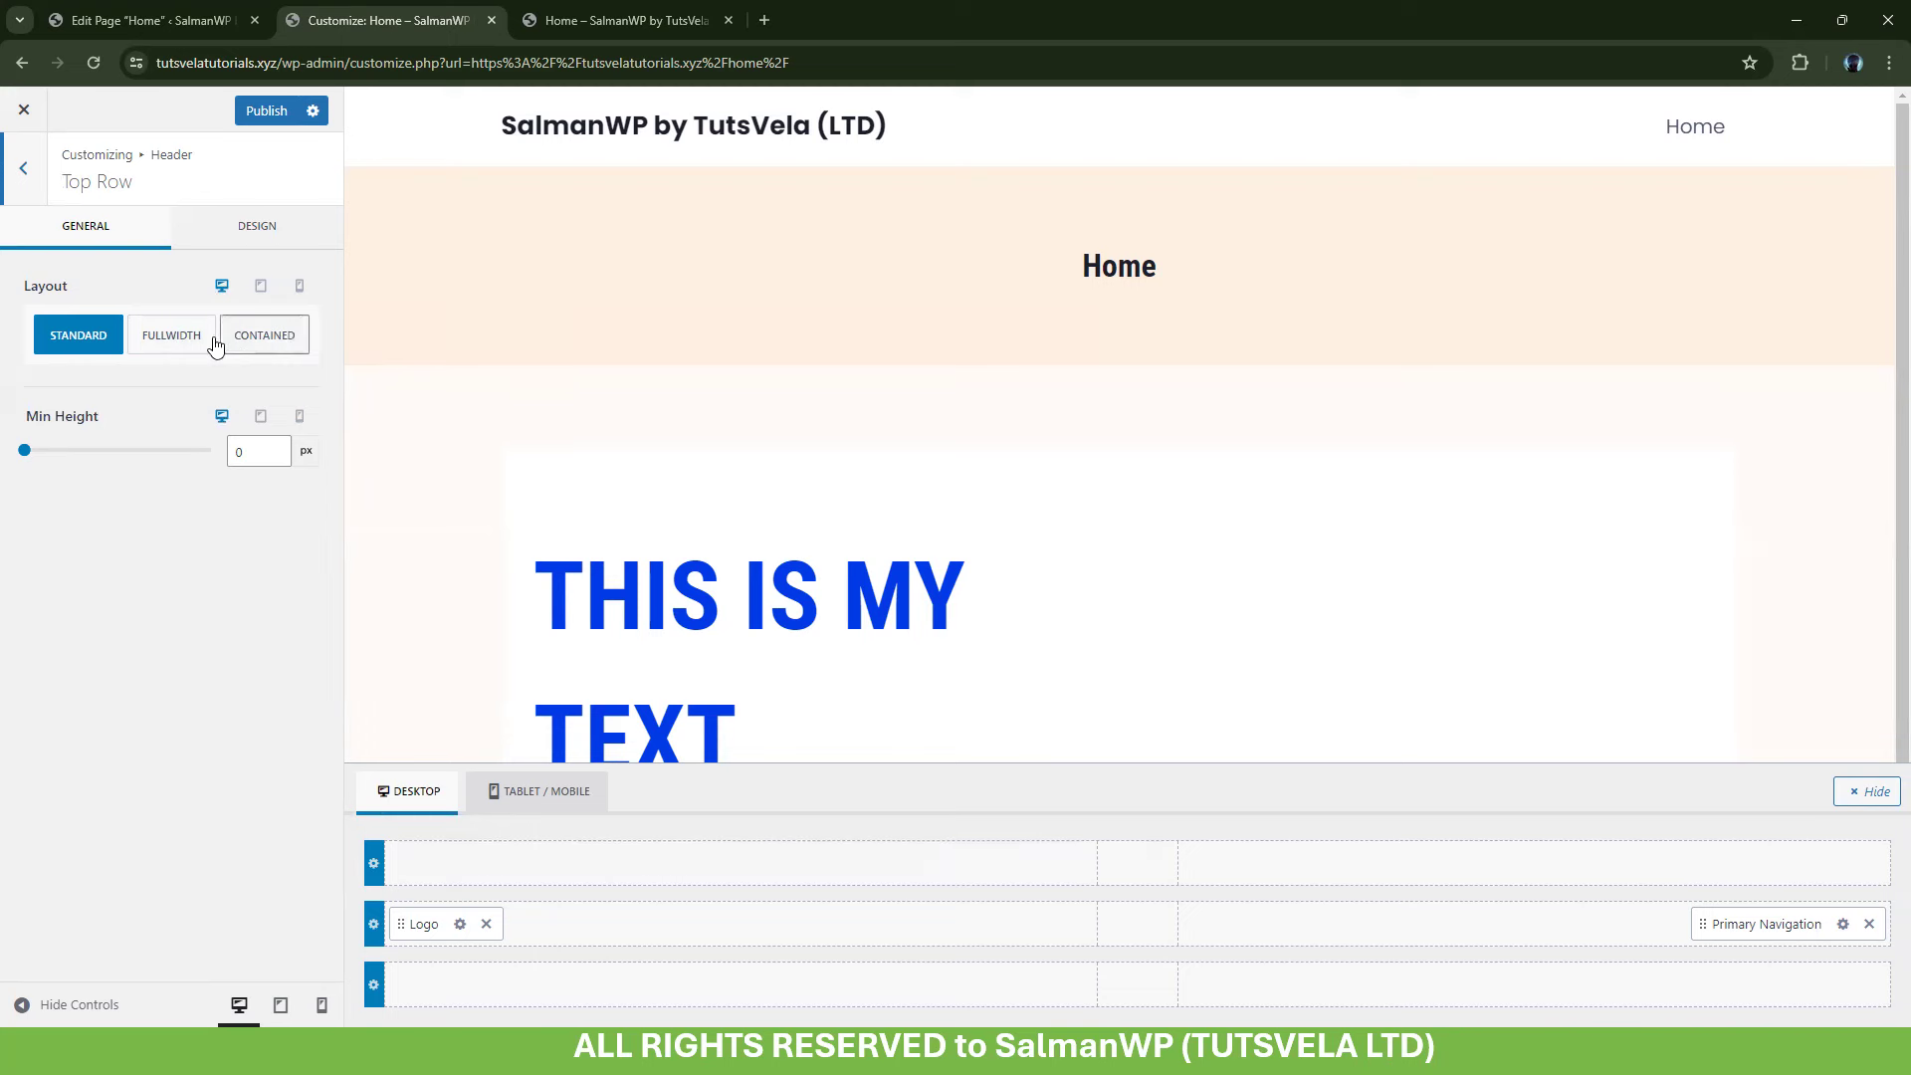
left_click(249, 237)
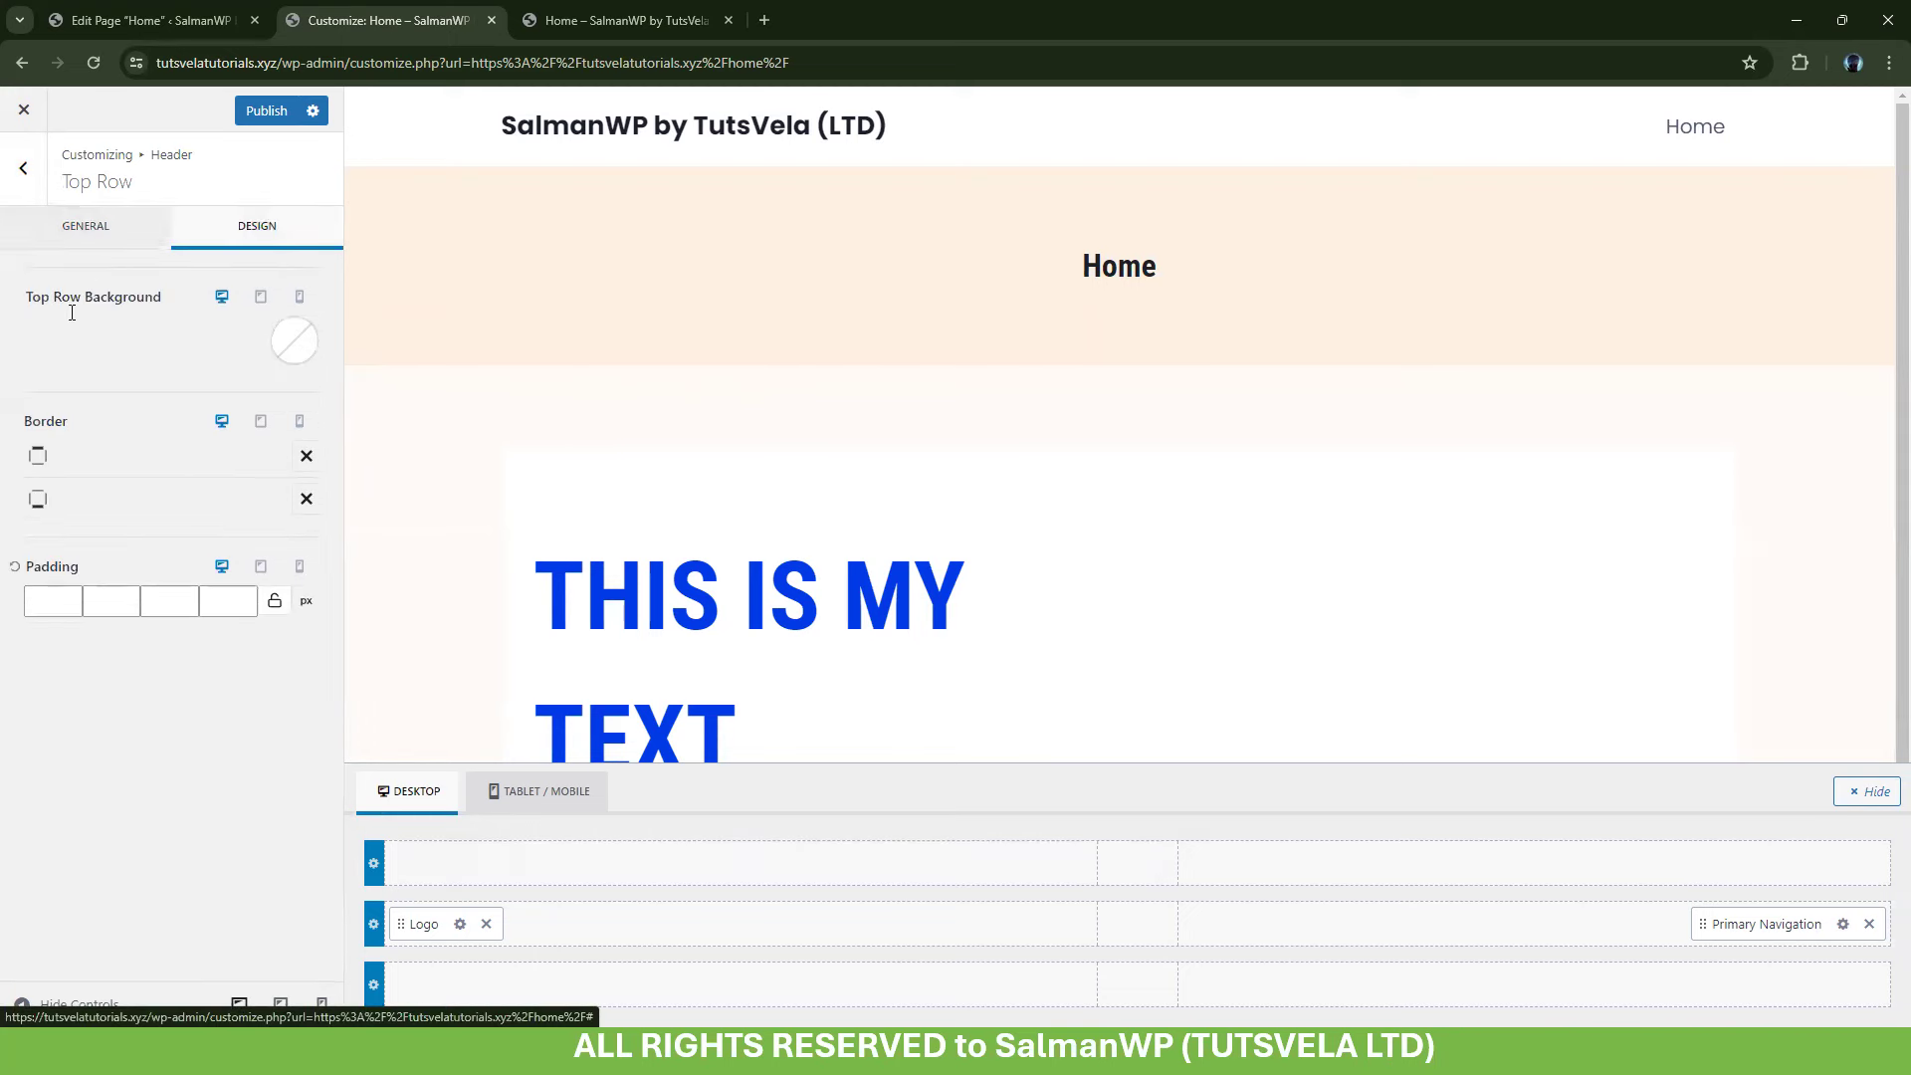
left_click(80, 228)
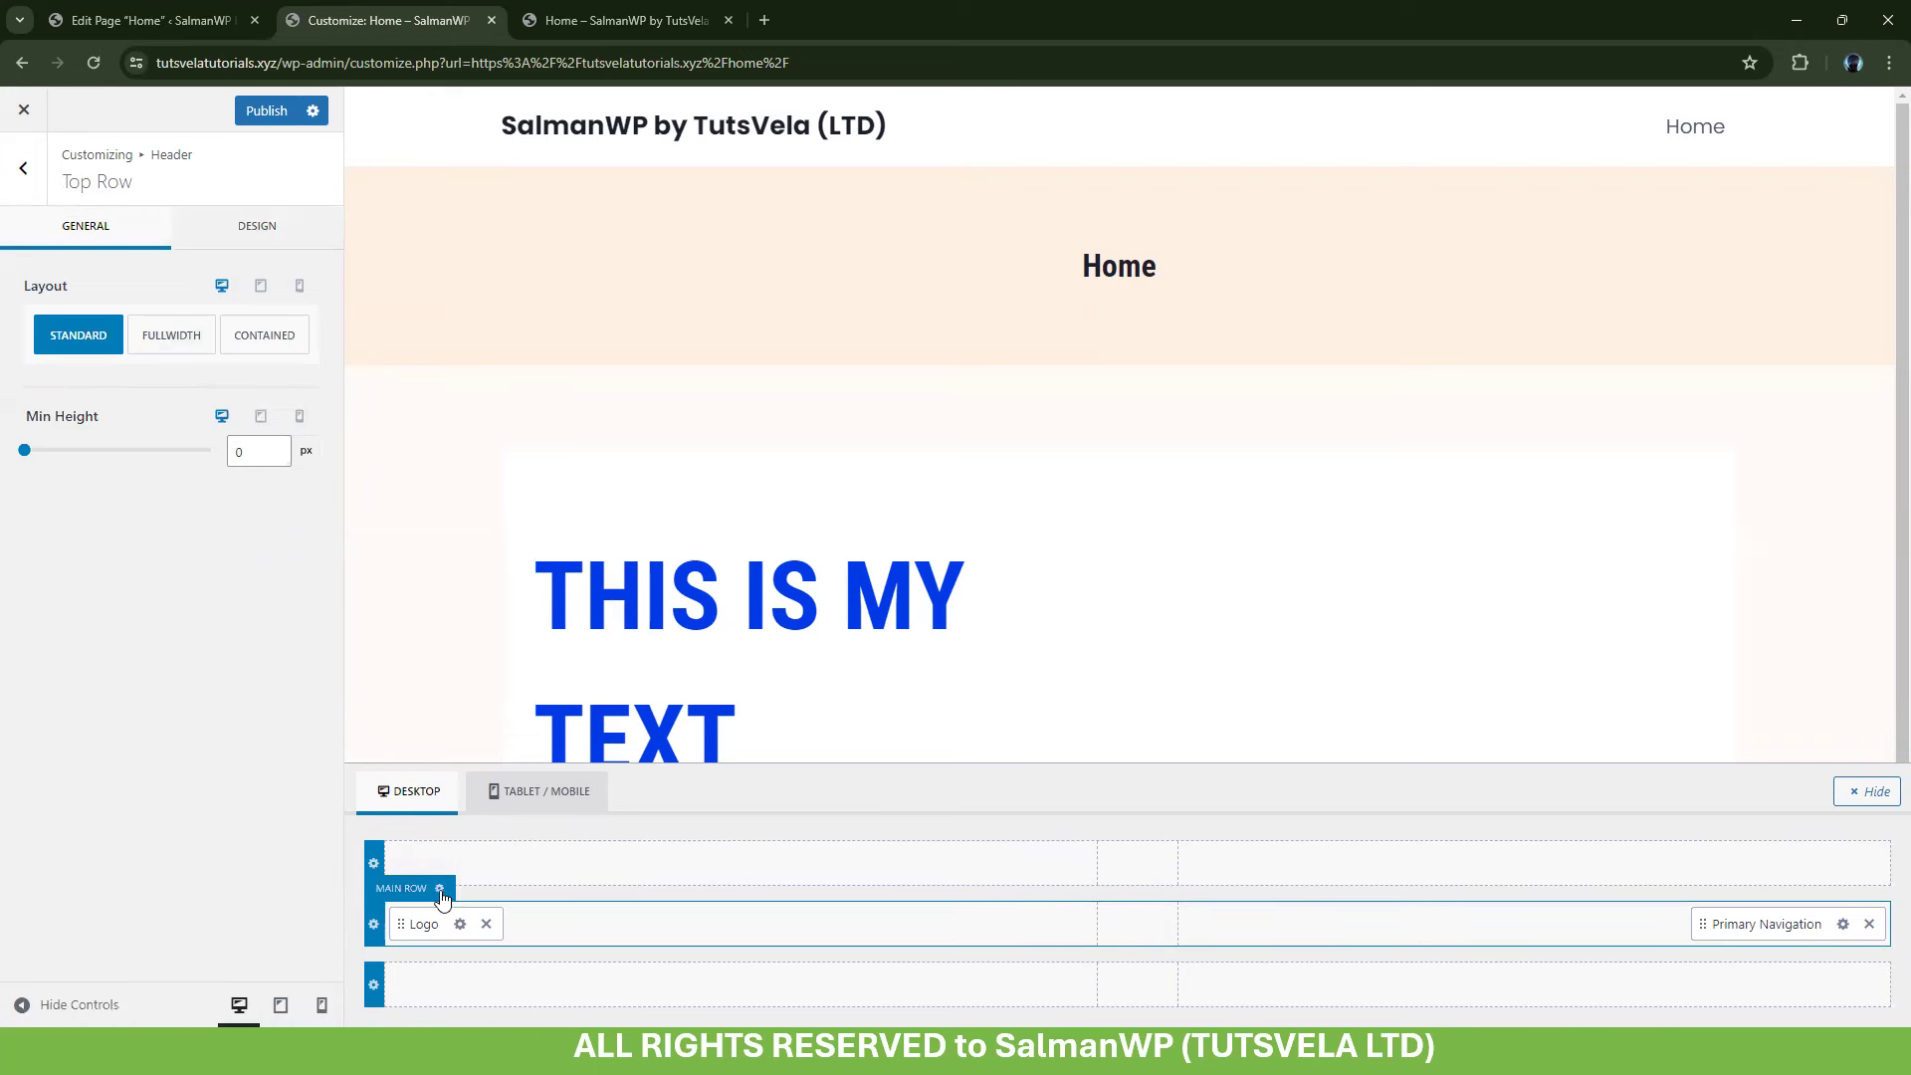
left_click(436, 890)
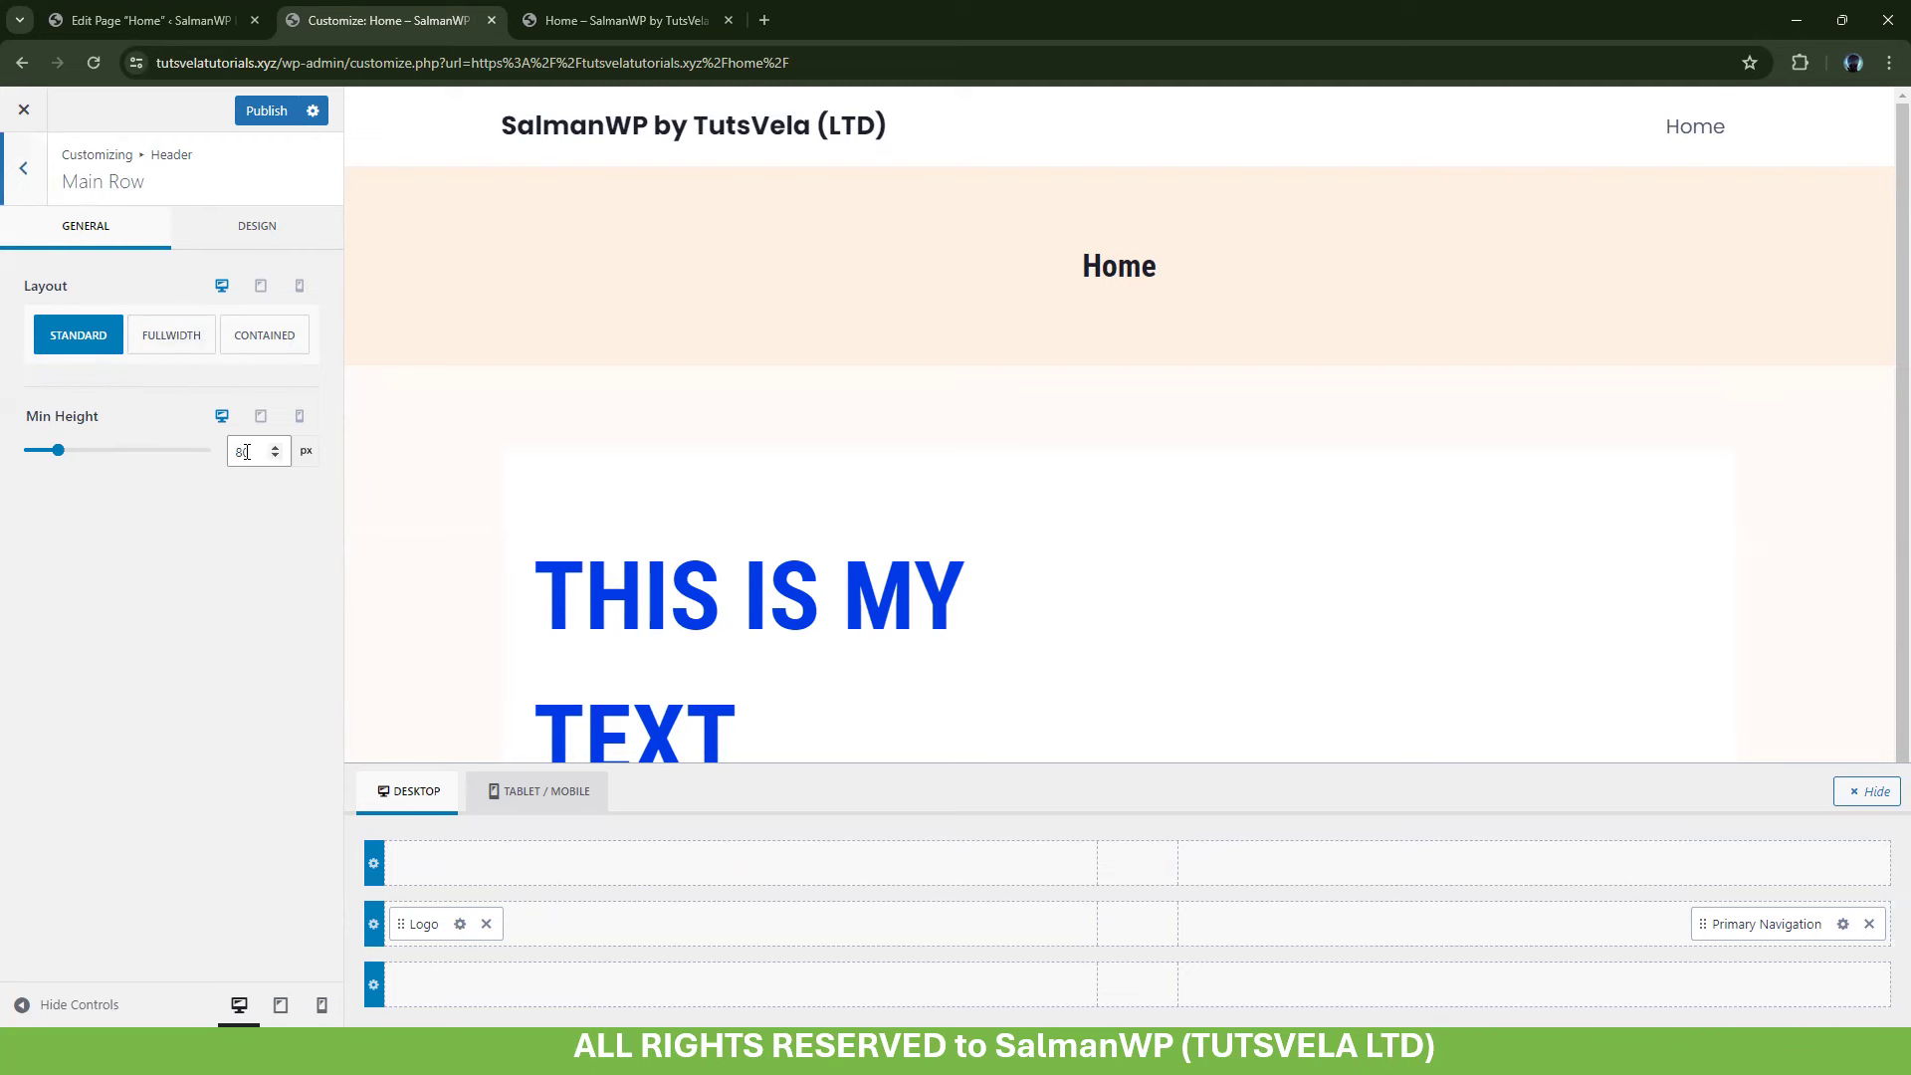
left_click(261, 237)
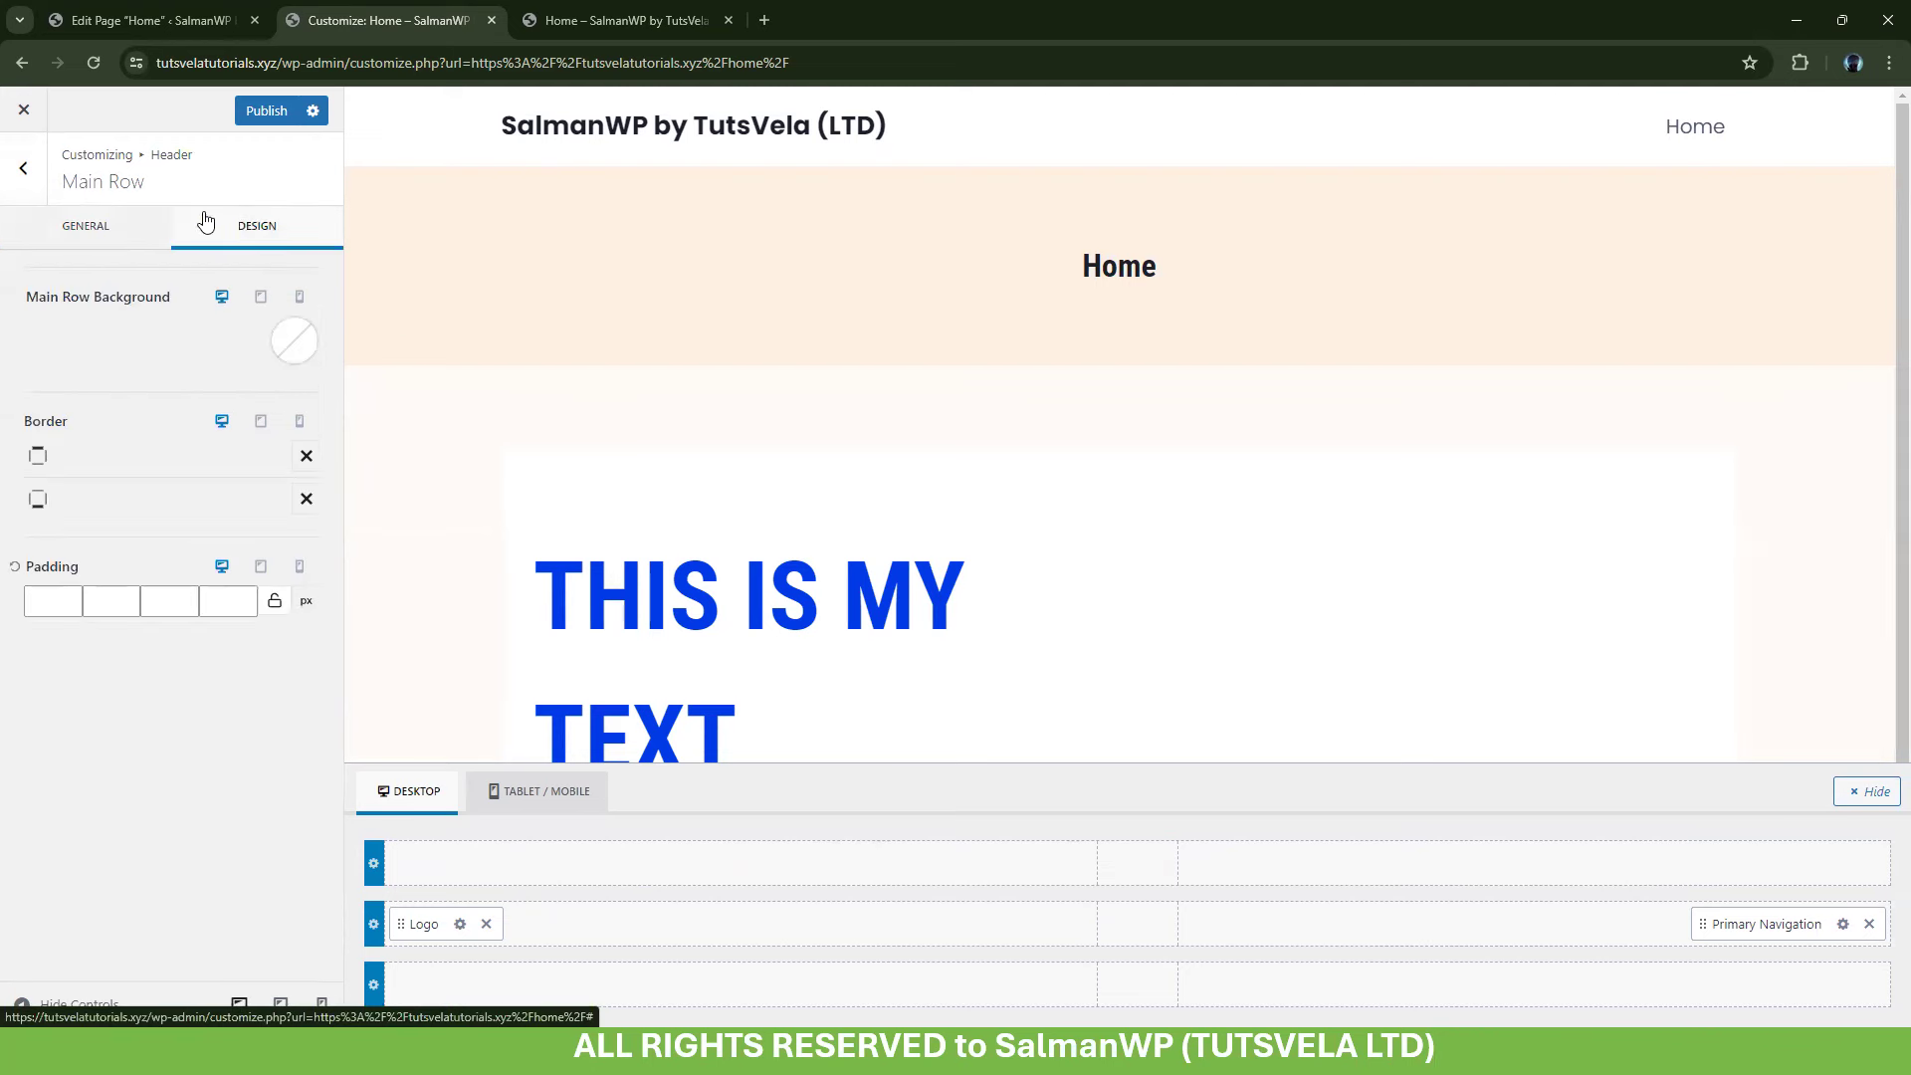
Try palette color FDEFE2 as the header's main row background and set the background to the white palette color
left_click(294, 341)
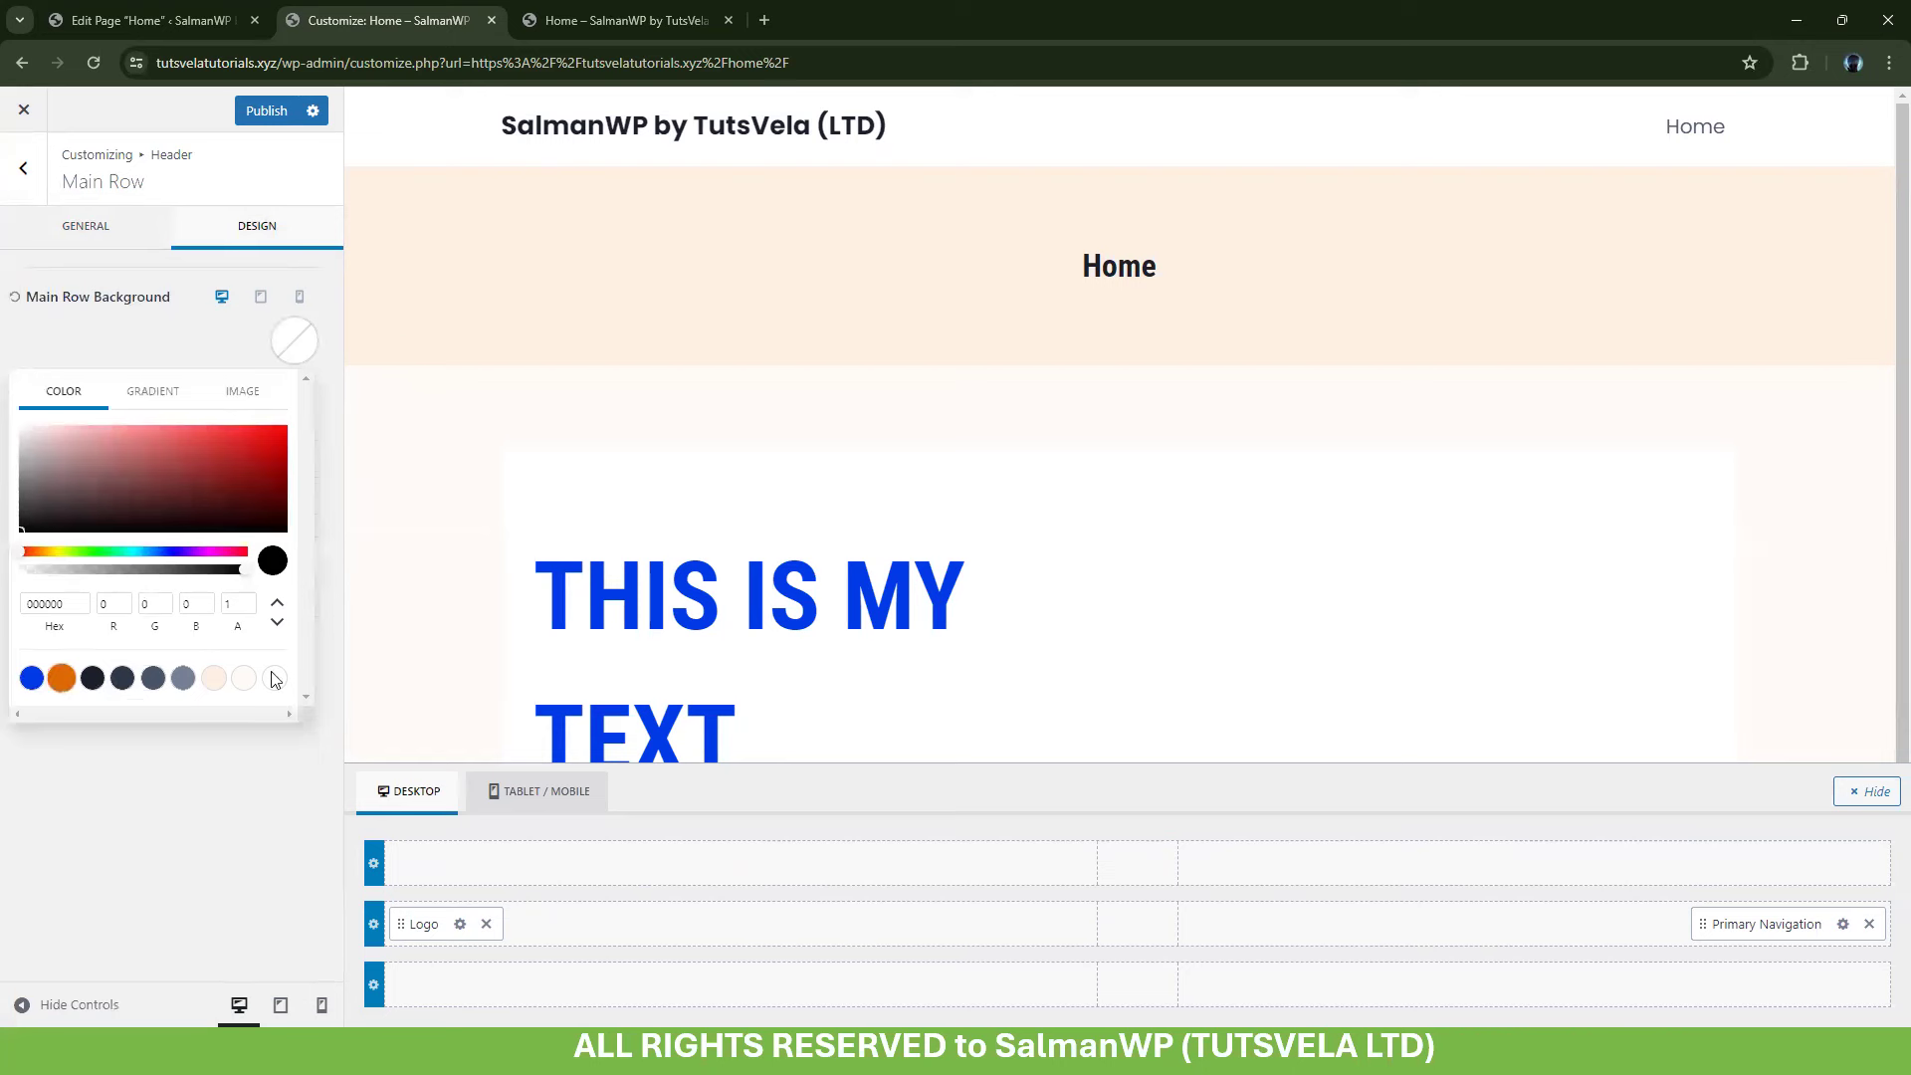
left_click(212, 677)
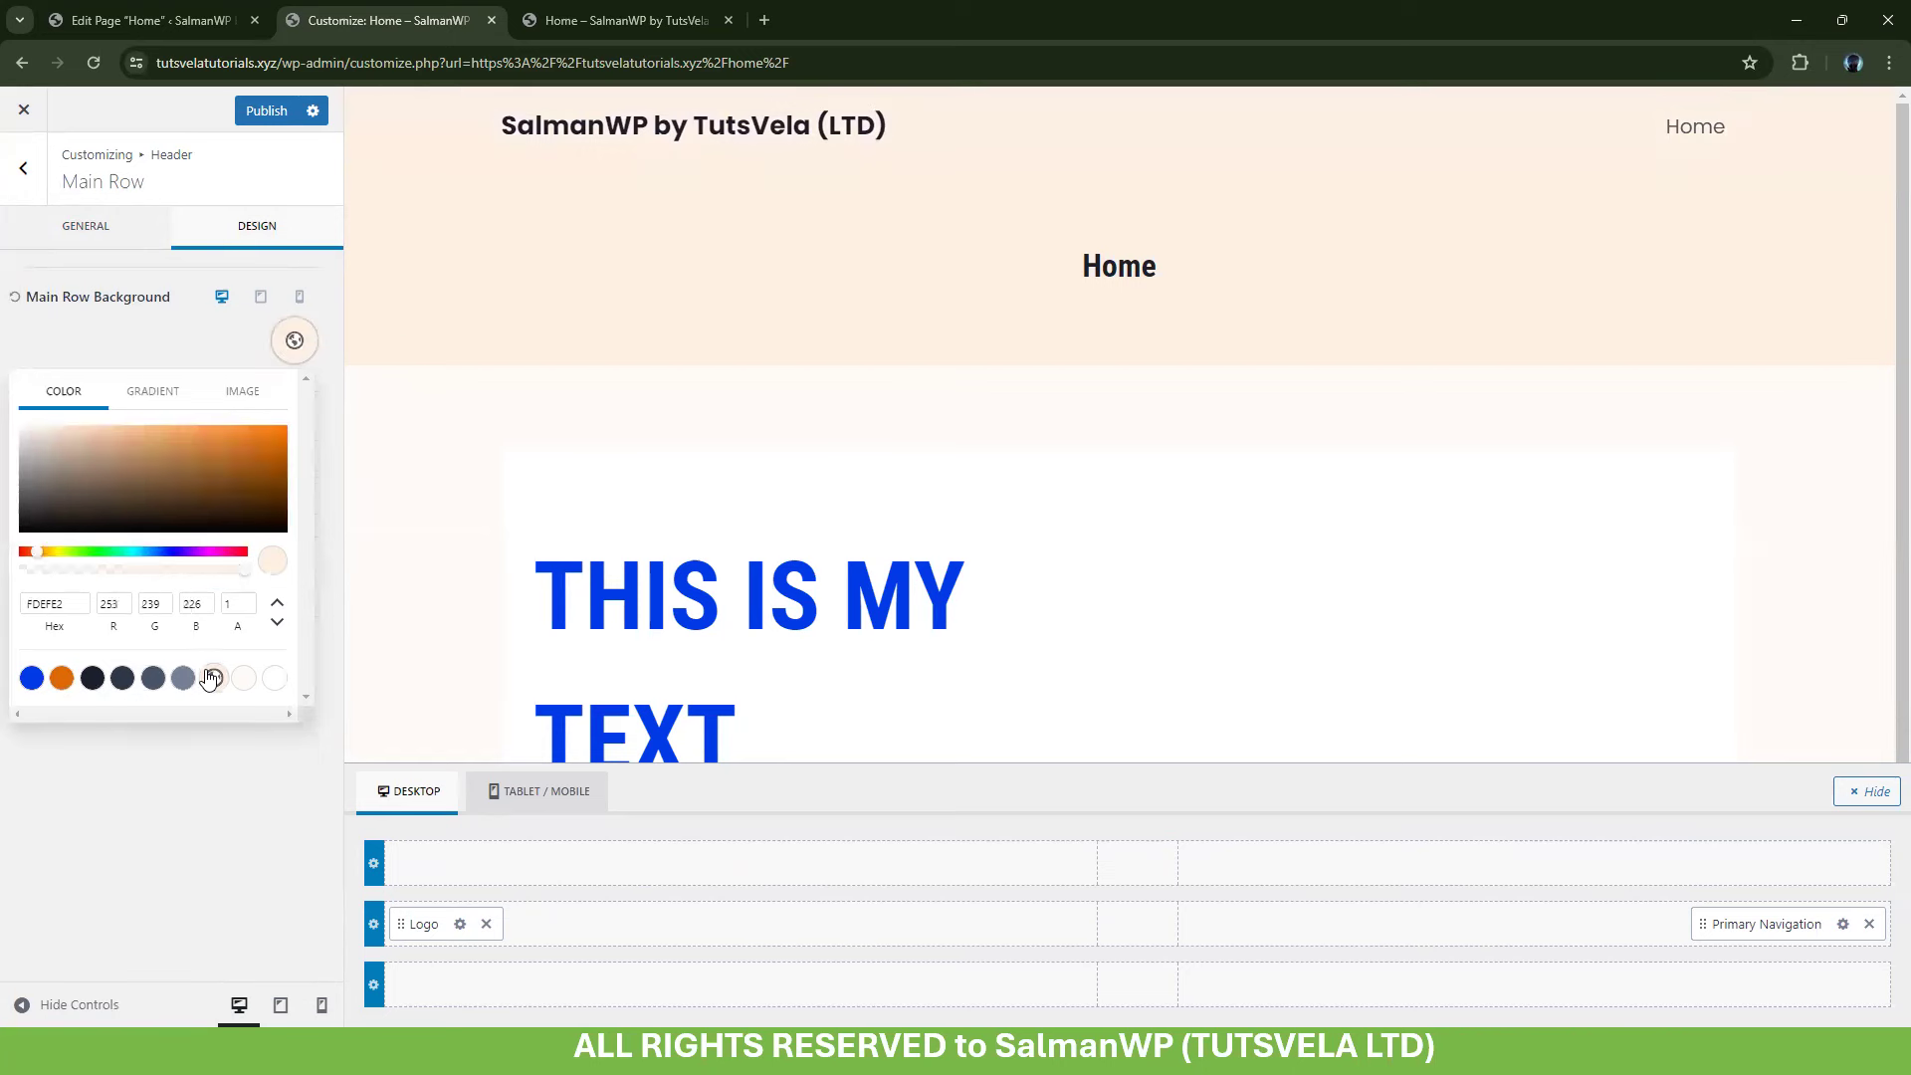
left_click(179, 840)
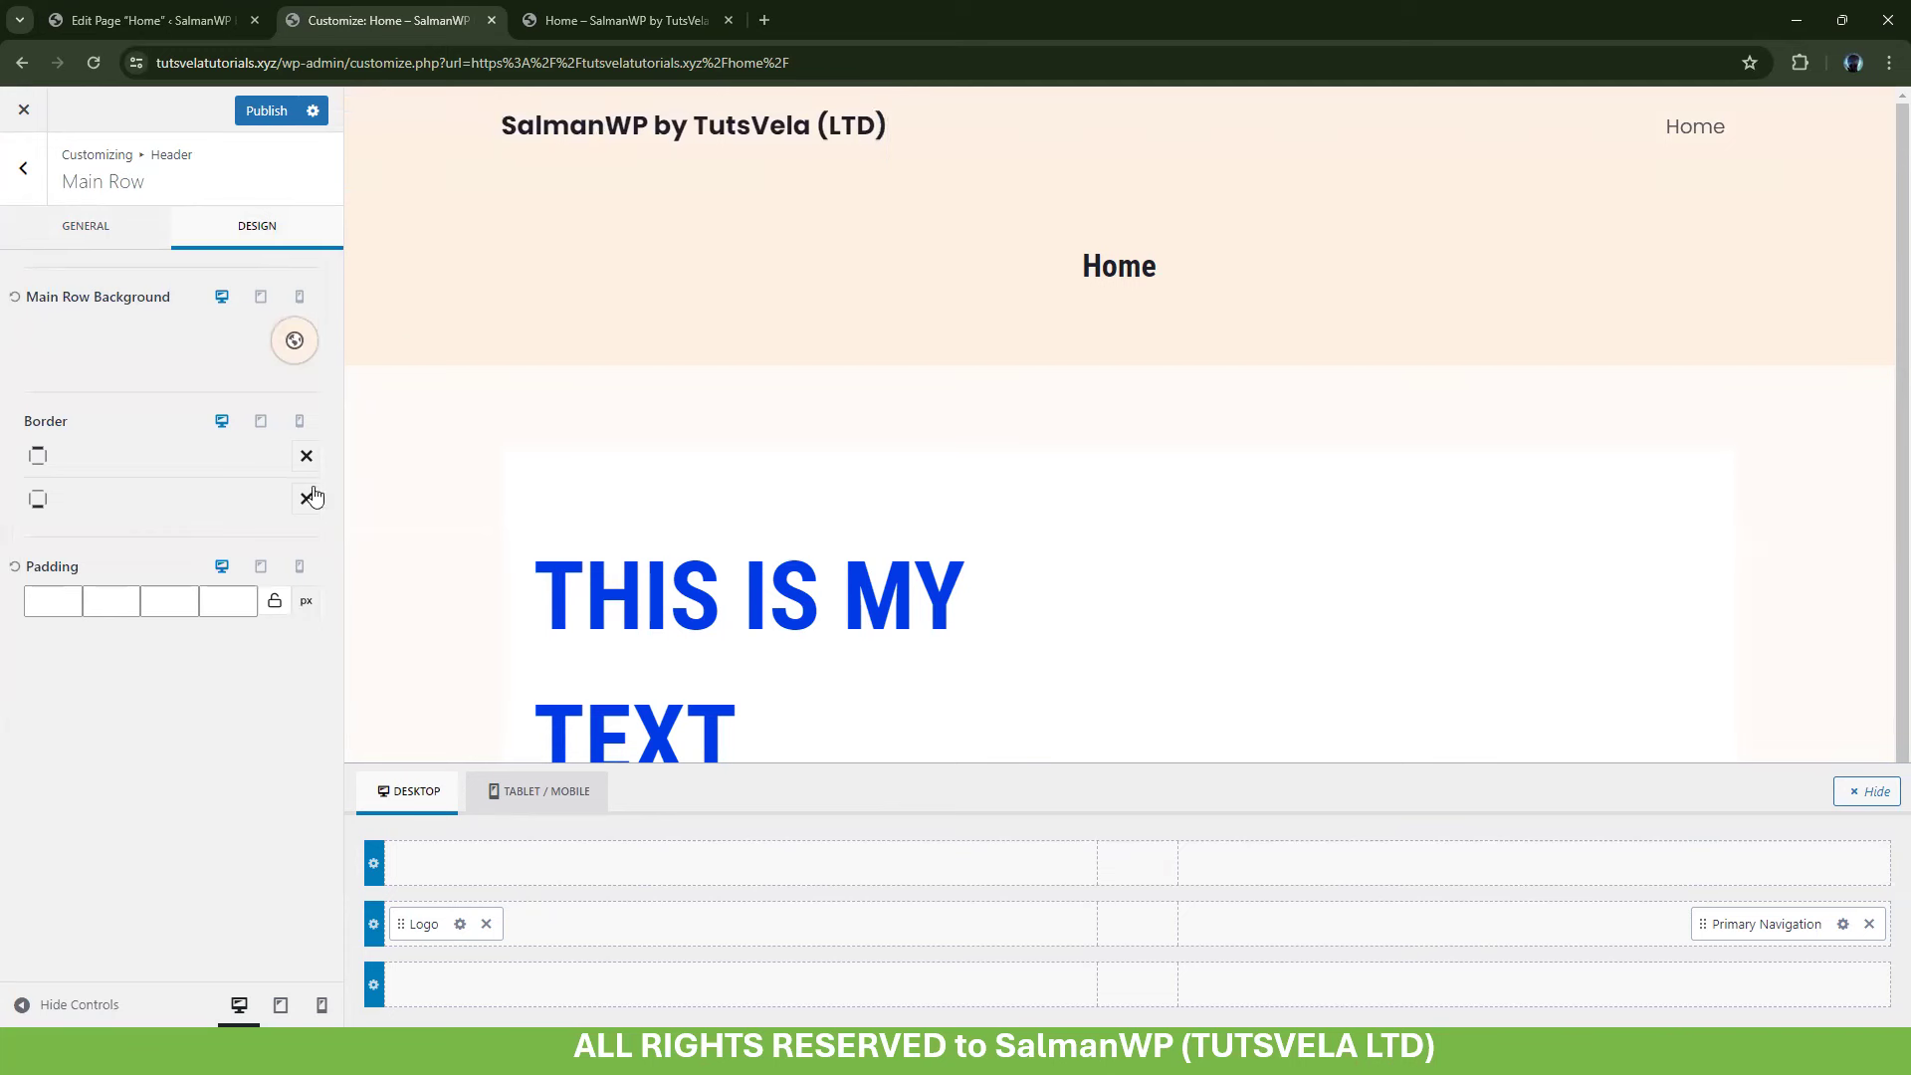
left_click(294, 340)
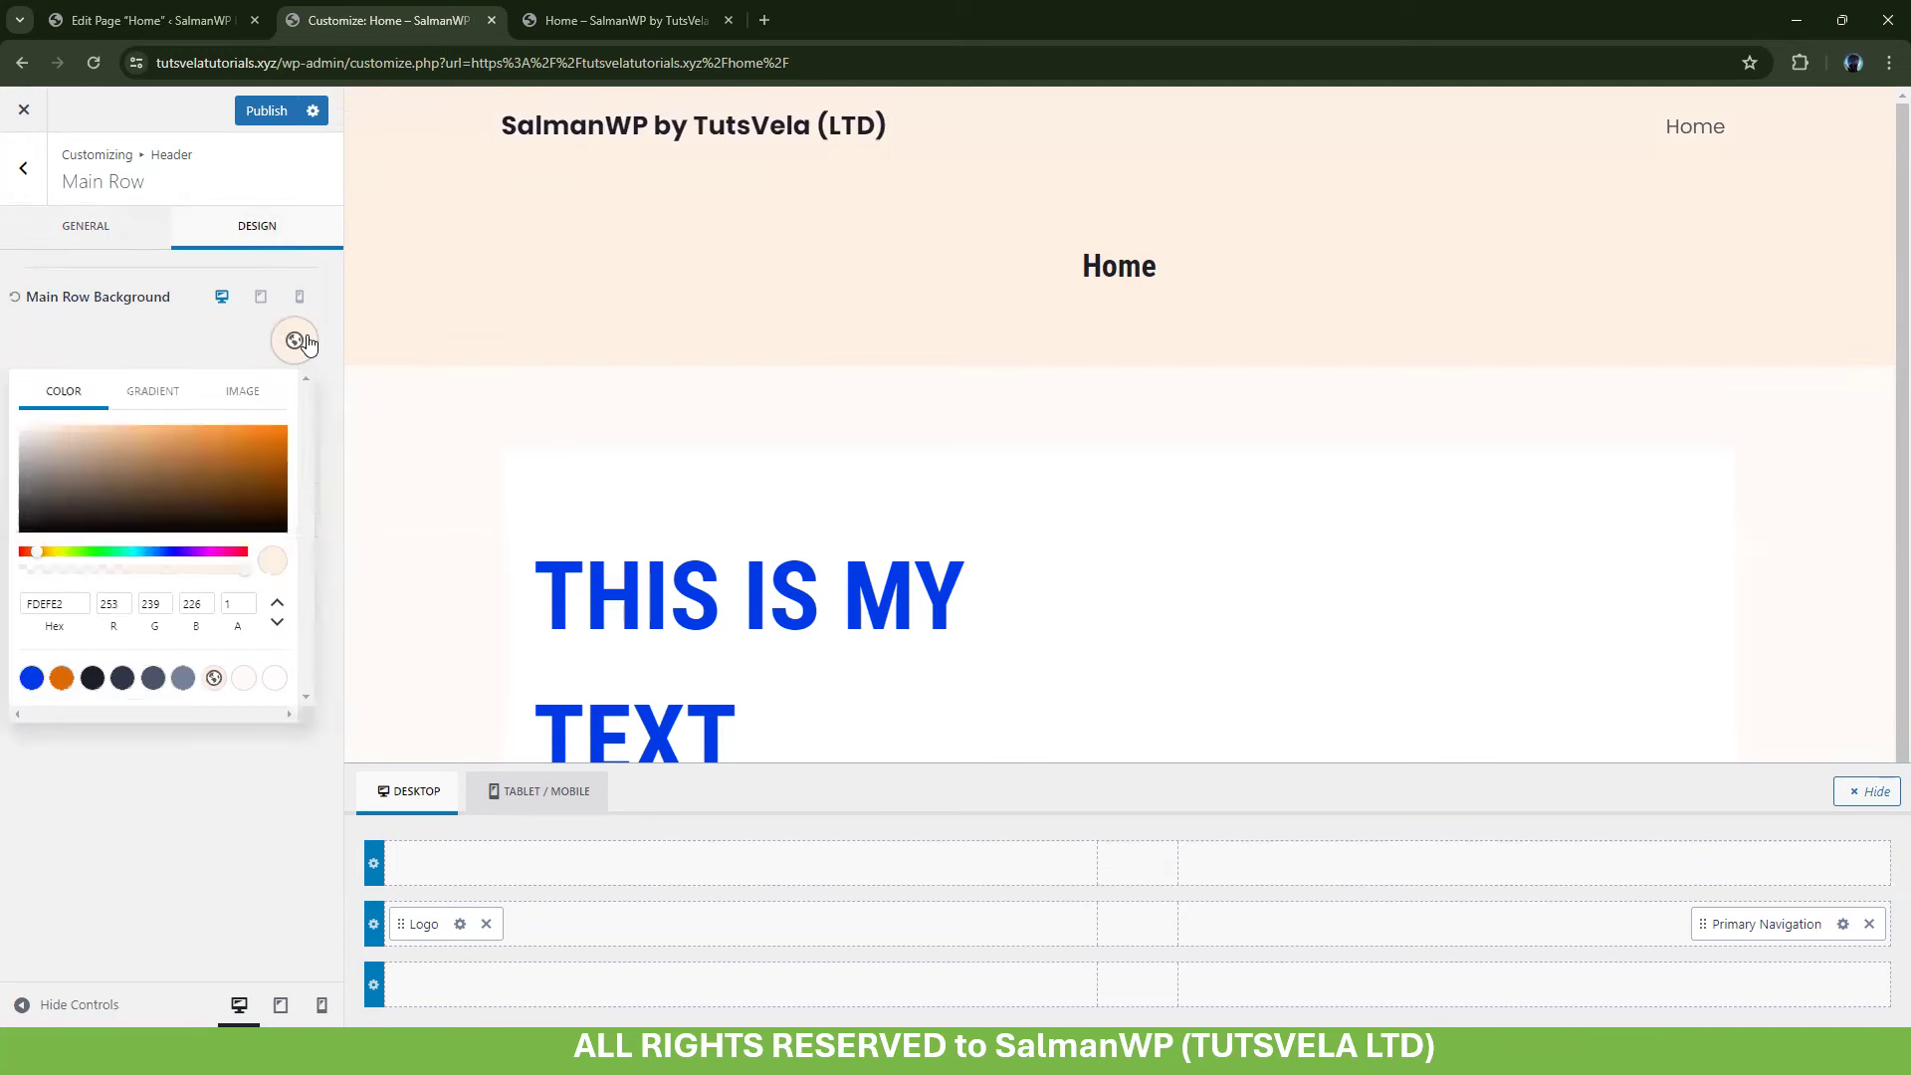
left_click(270, 680)
left_click(197, 366)
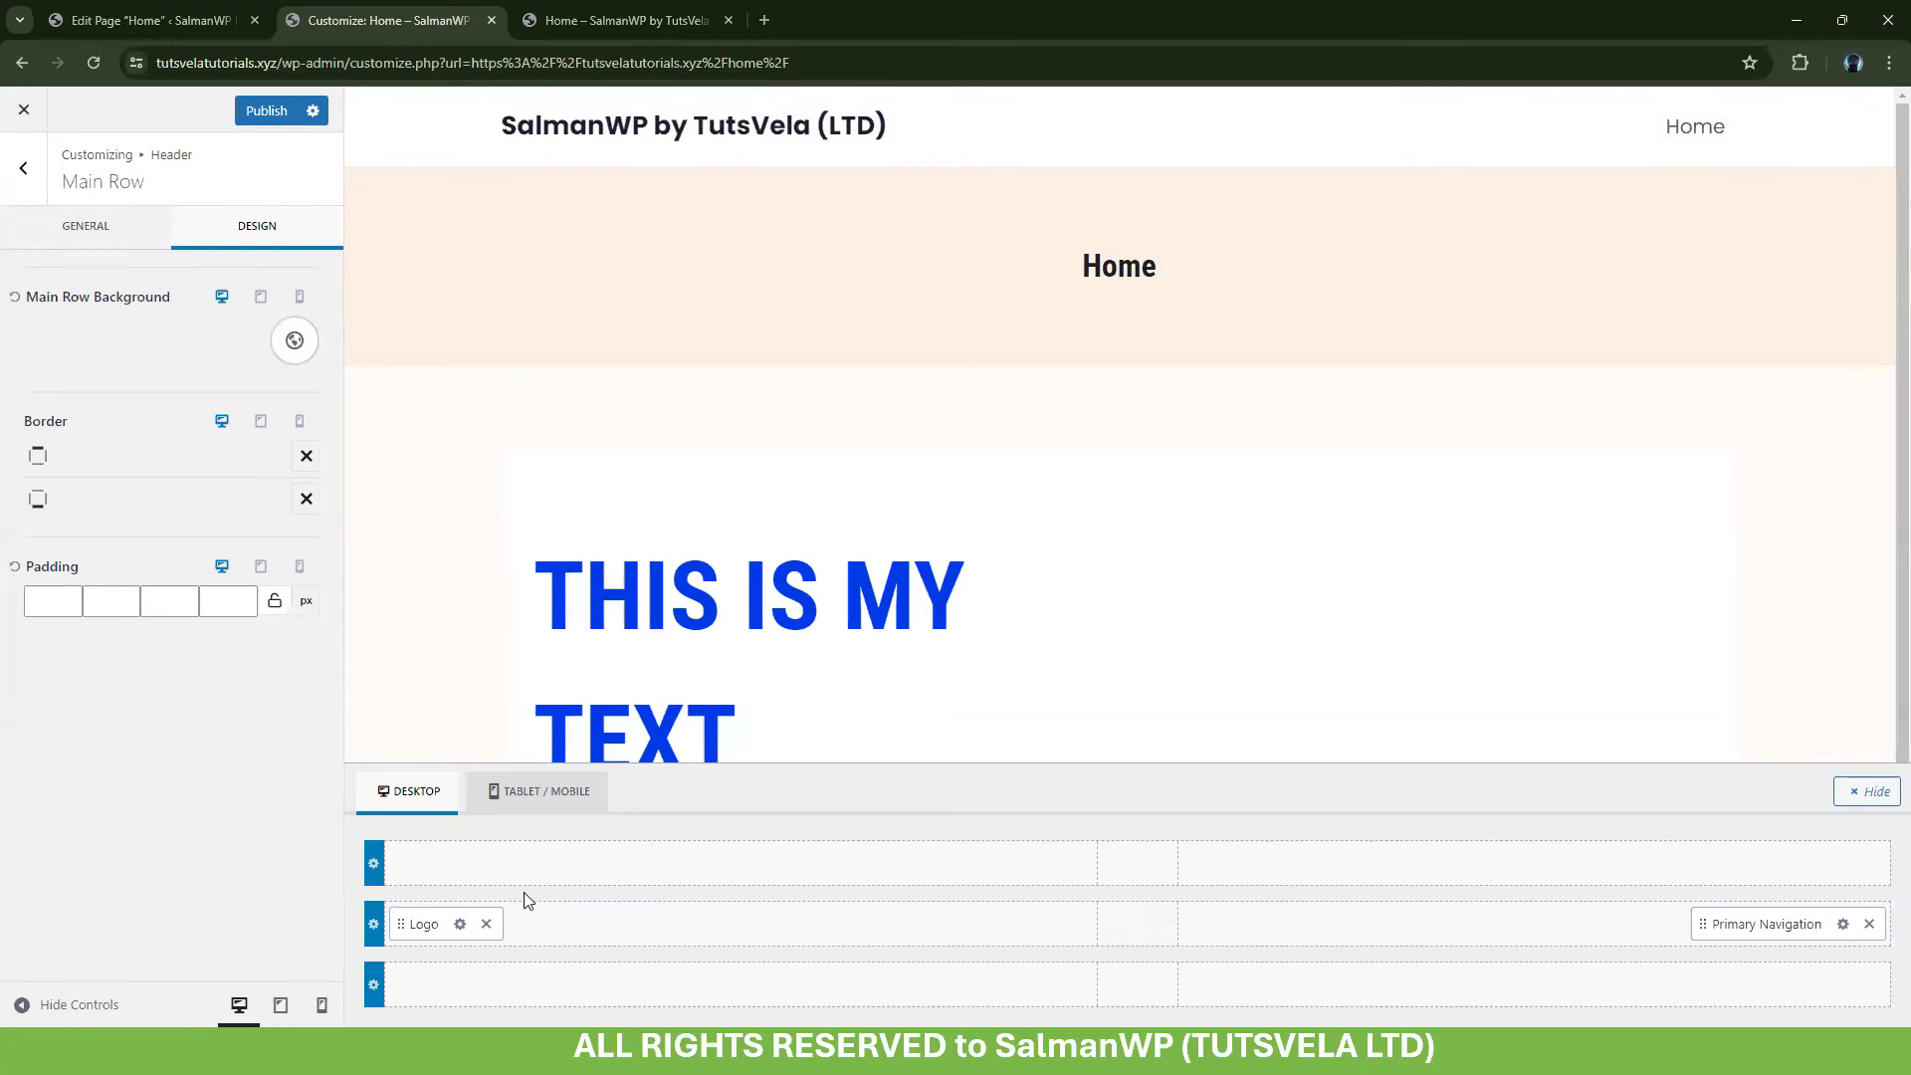
Upload Baggizone Logo white-01-01.png from the Downloads folder and use it uncropped as the header logo
left_click(461, 923)
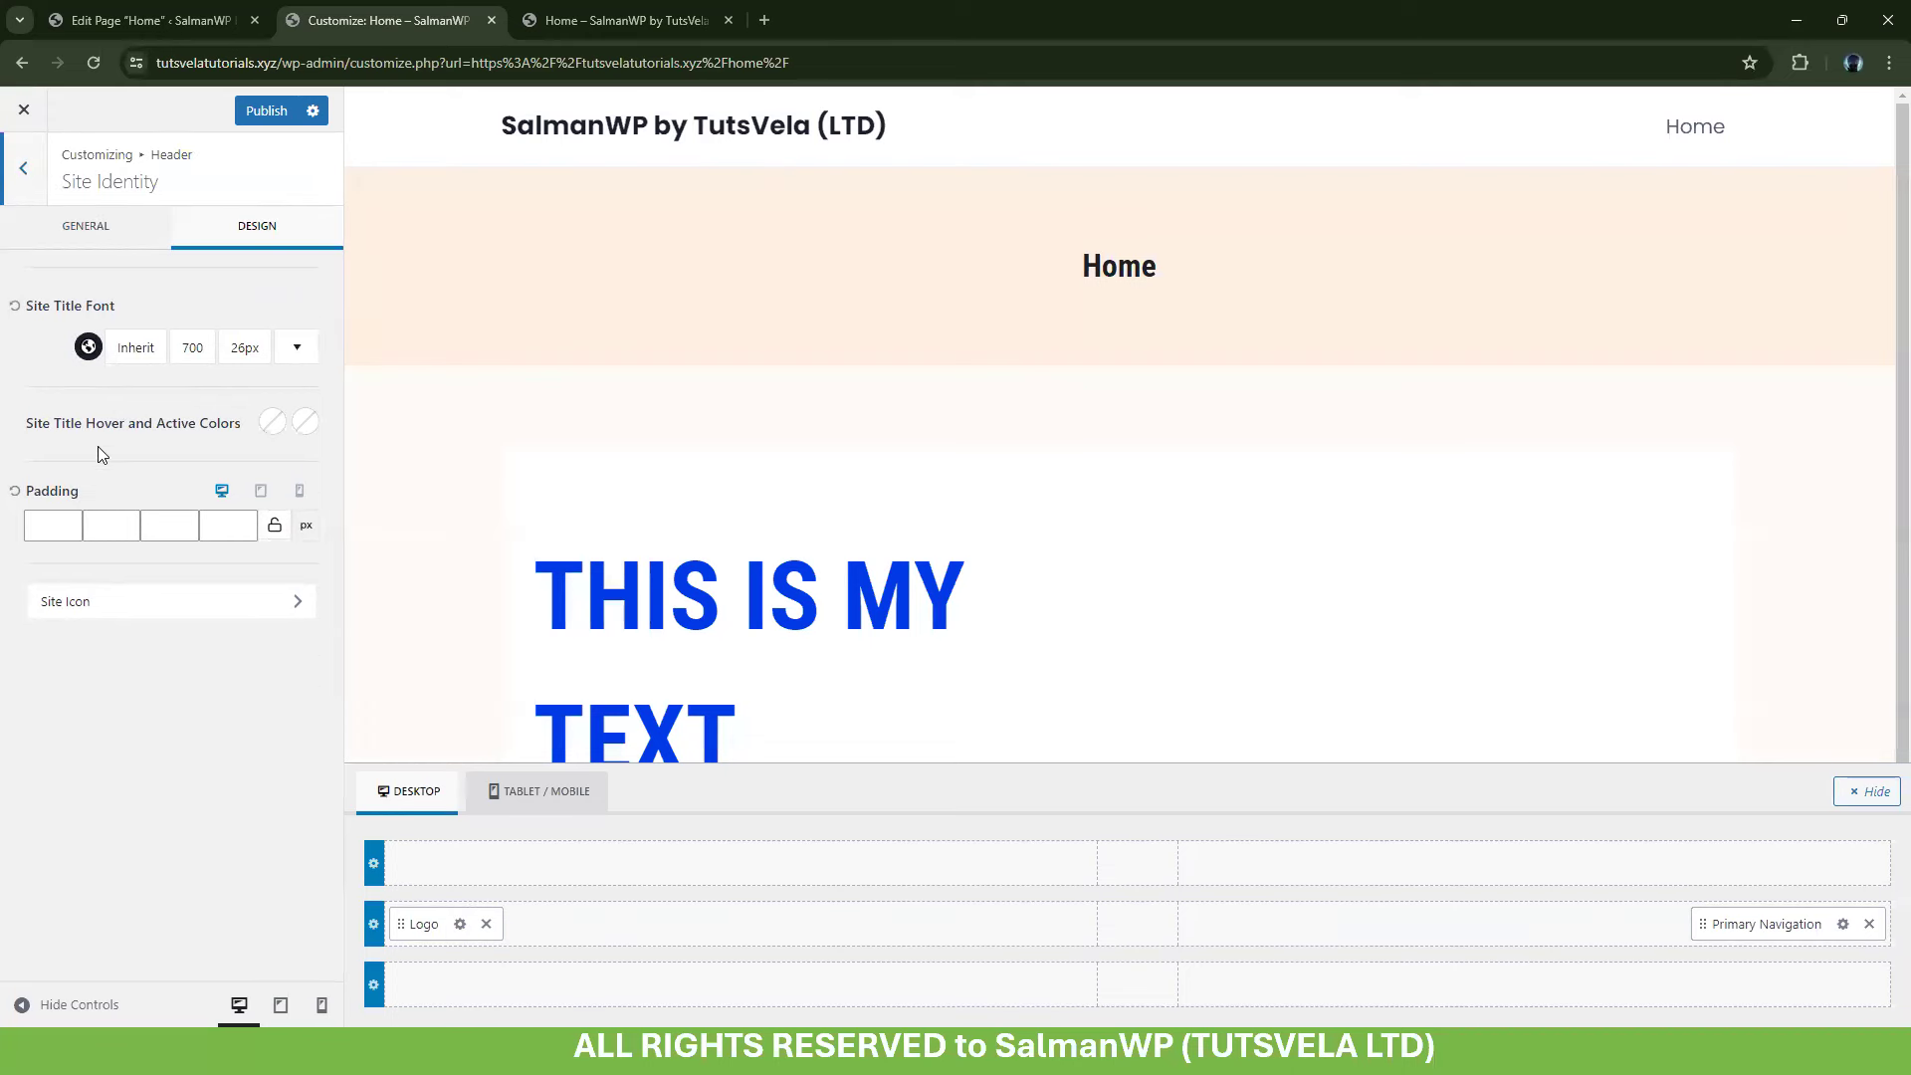
left_click(88, 237)
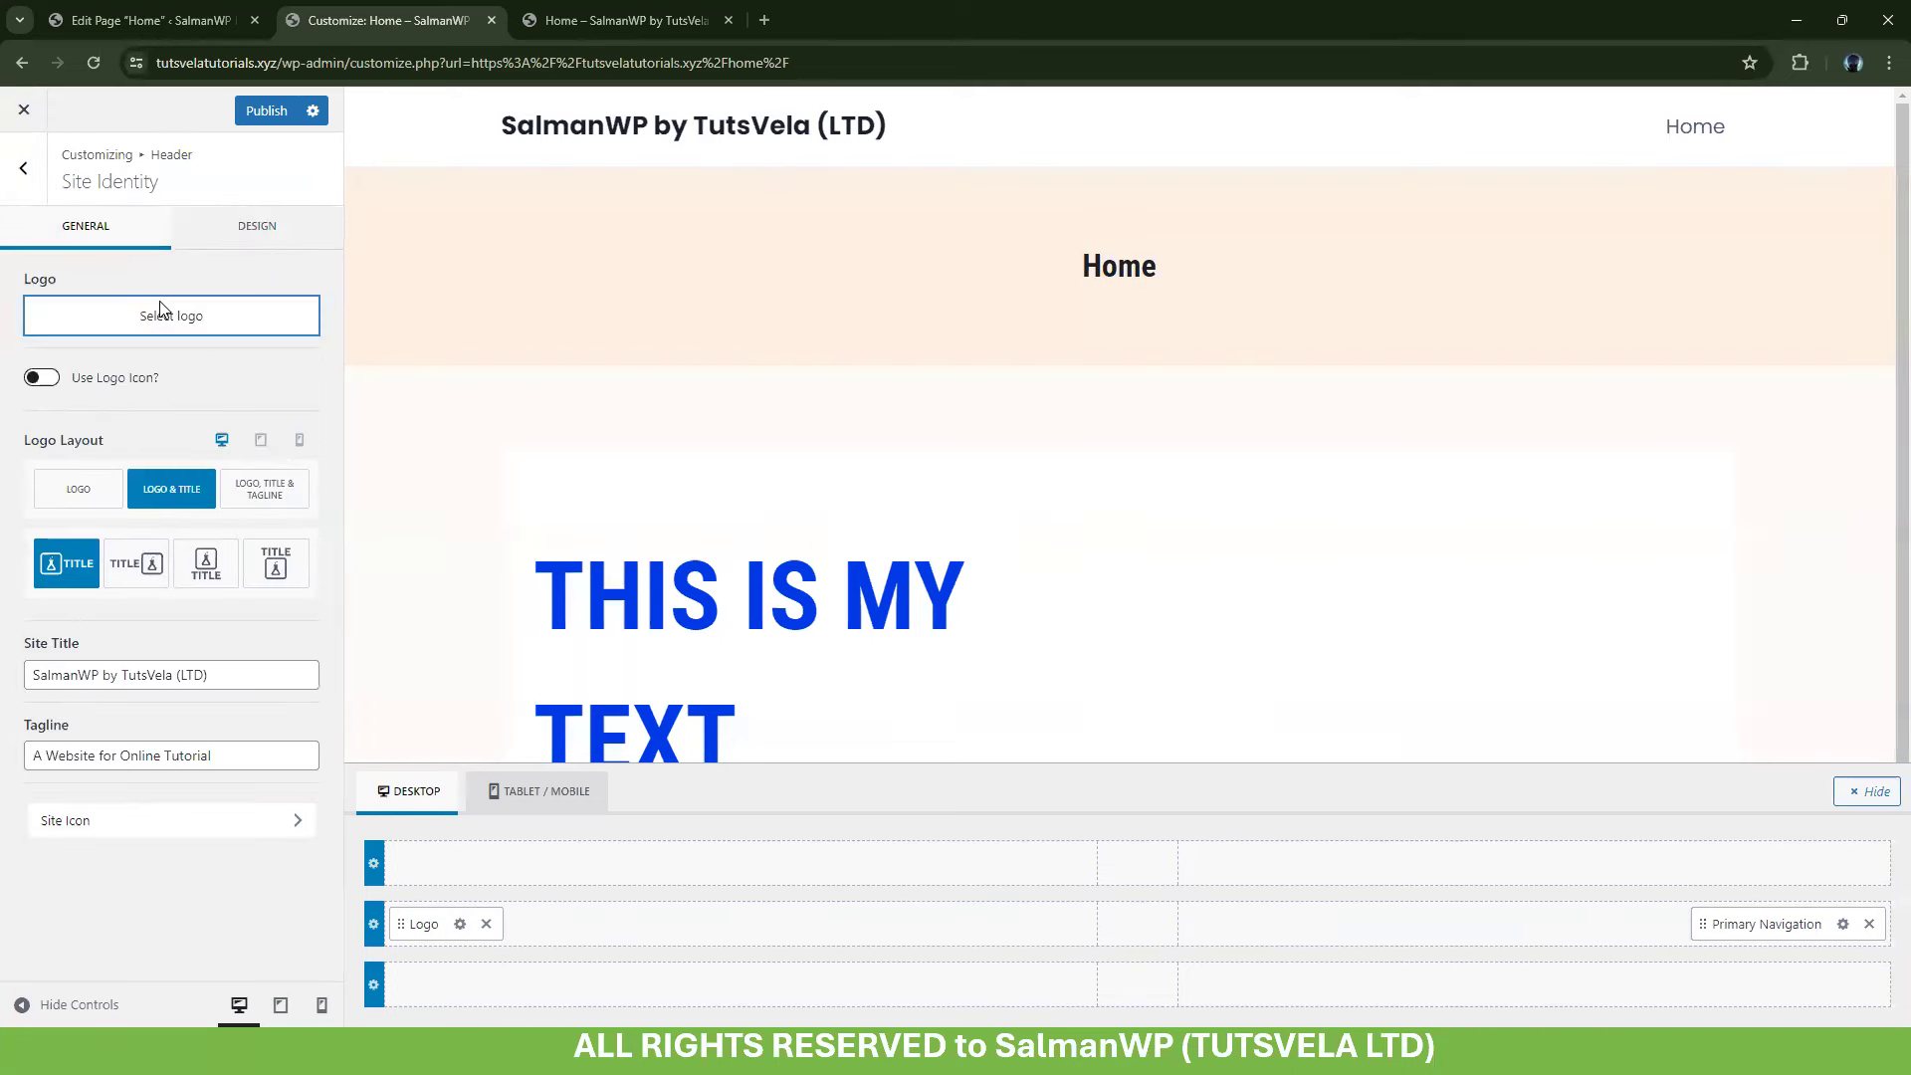
left_click(161, 308)
left_click(984, 523)
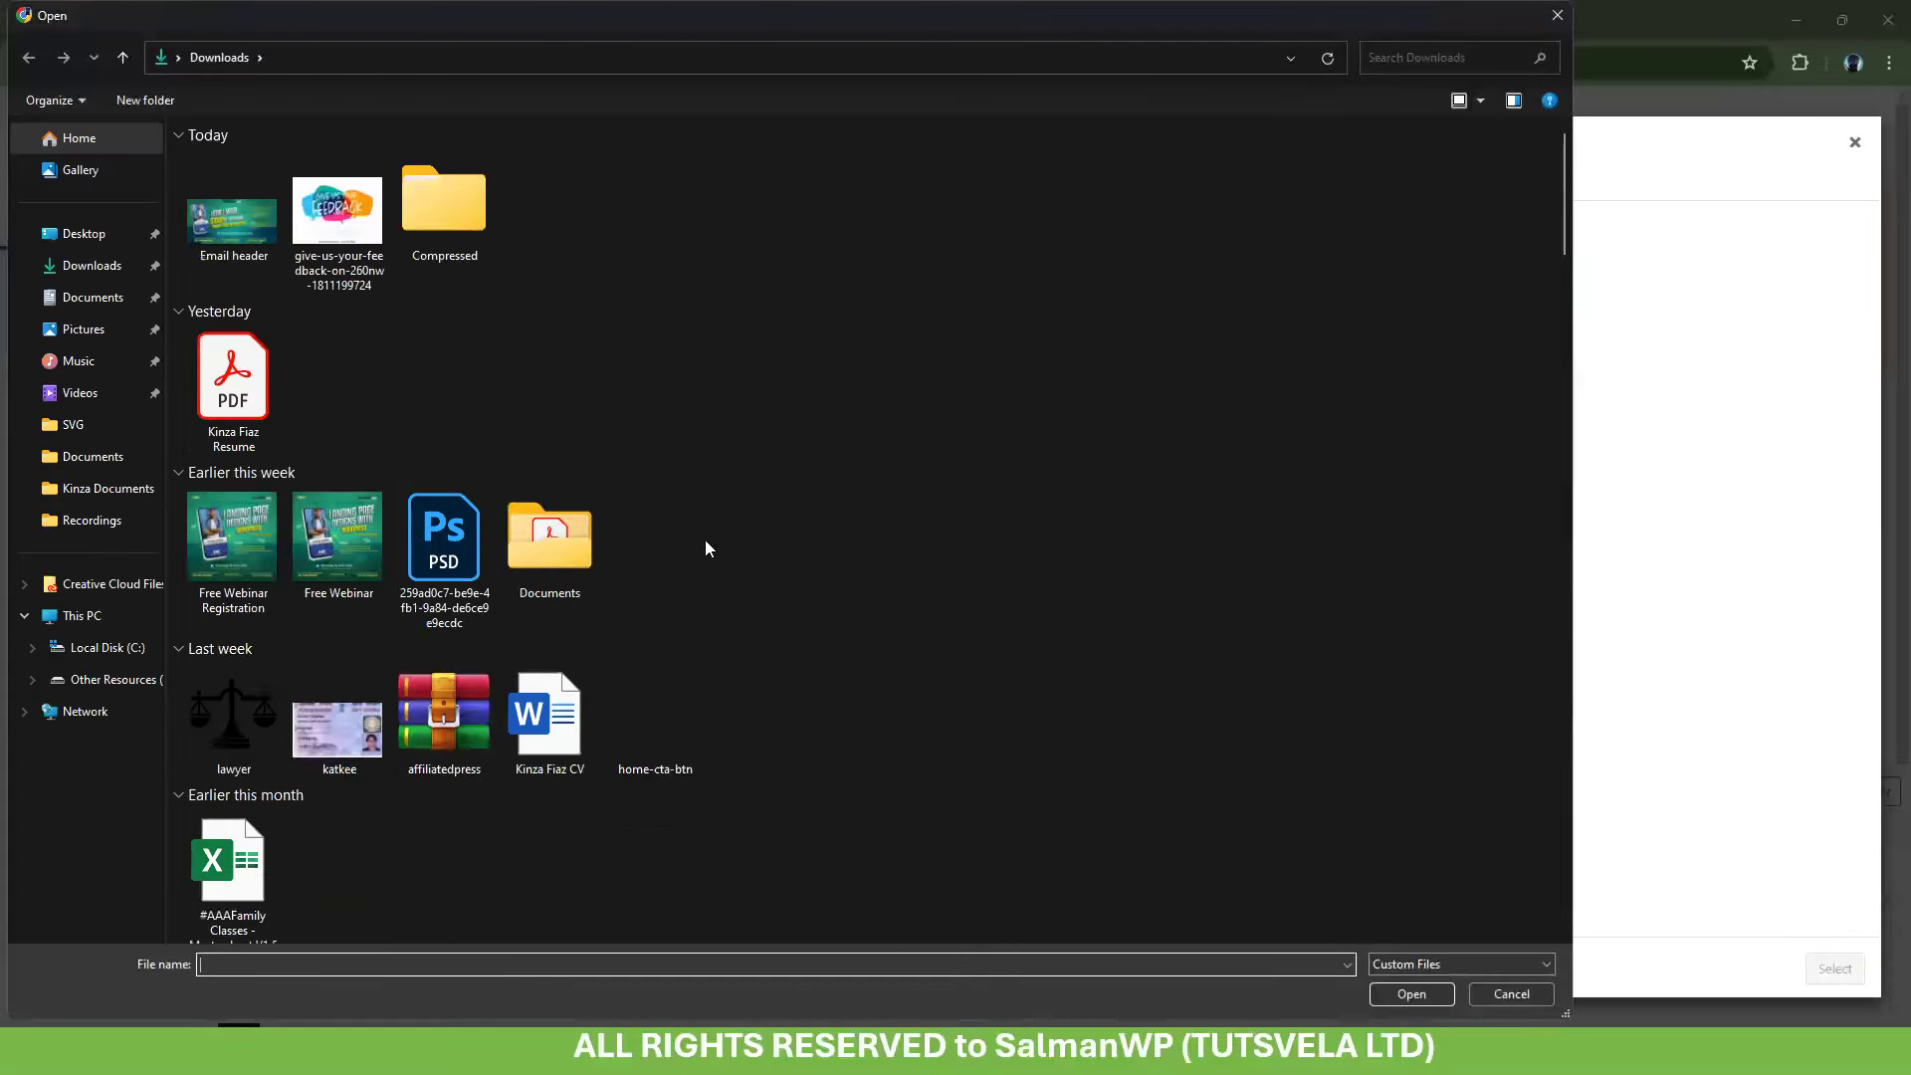
scroll(354, 625, "down", 5)
scroll(273, 894, "down", 15)
double_click(272, 894)
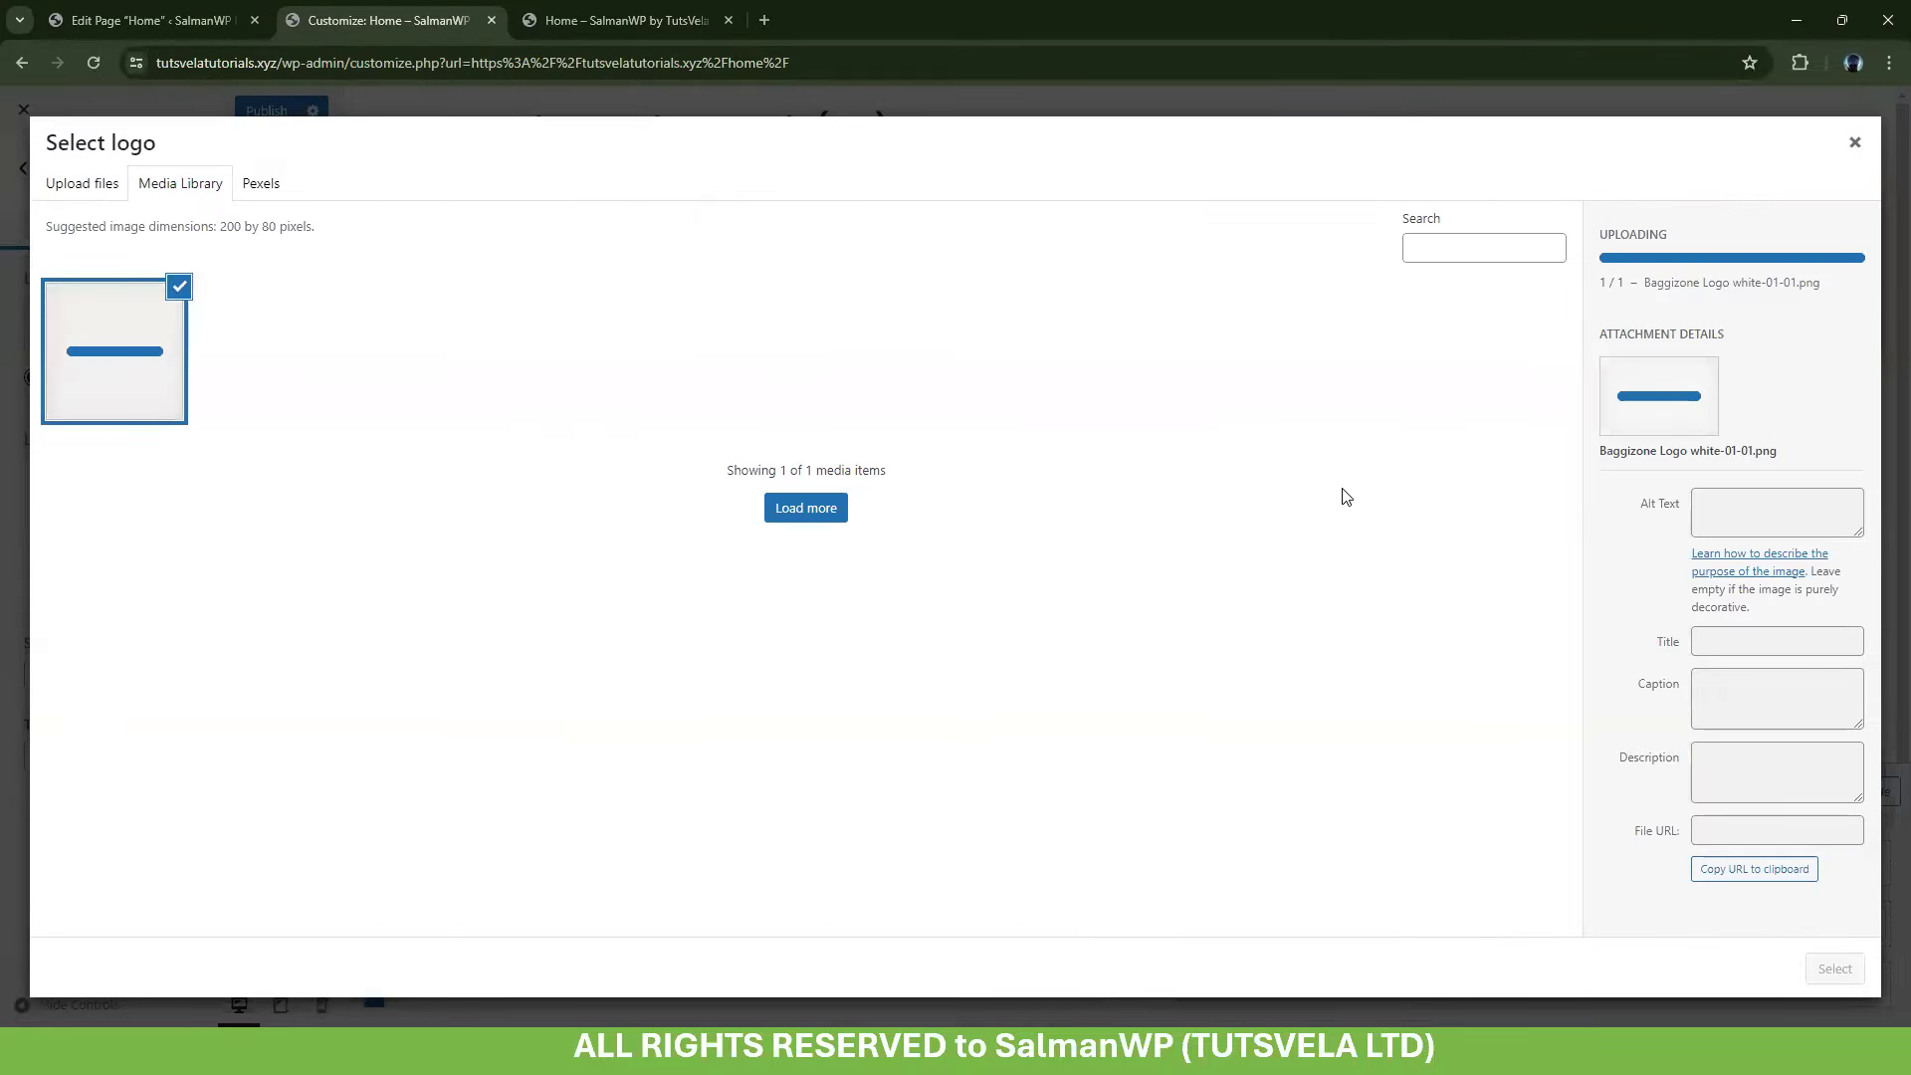
left_click(1836, 969)
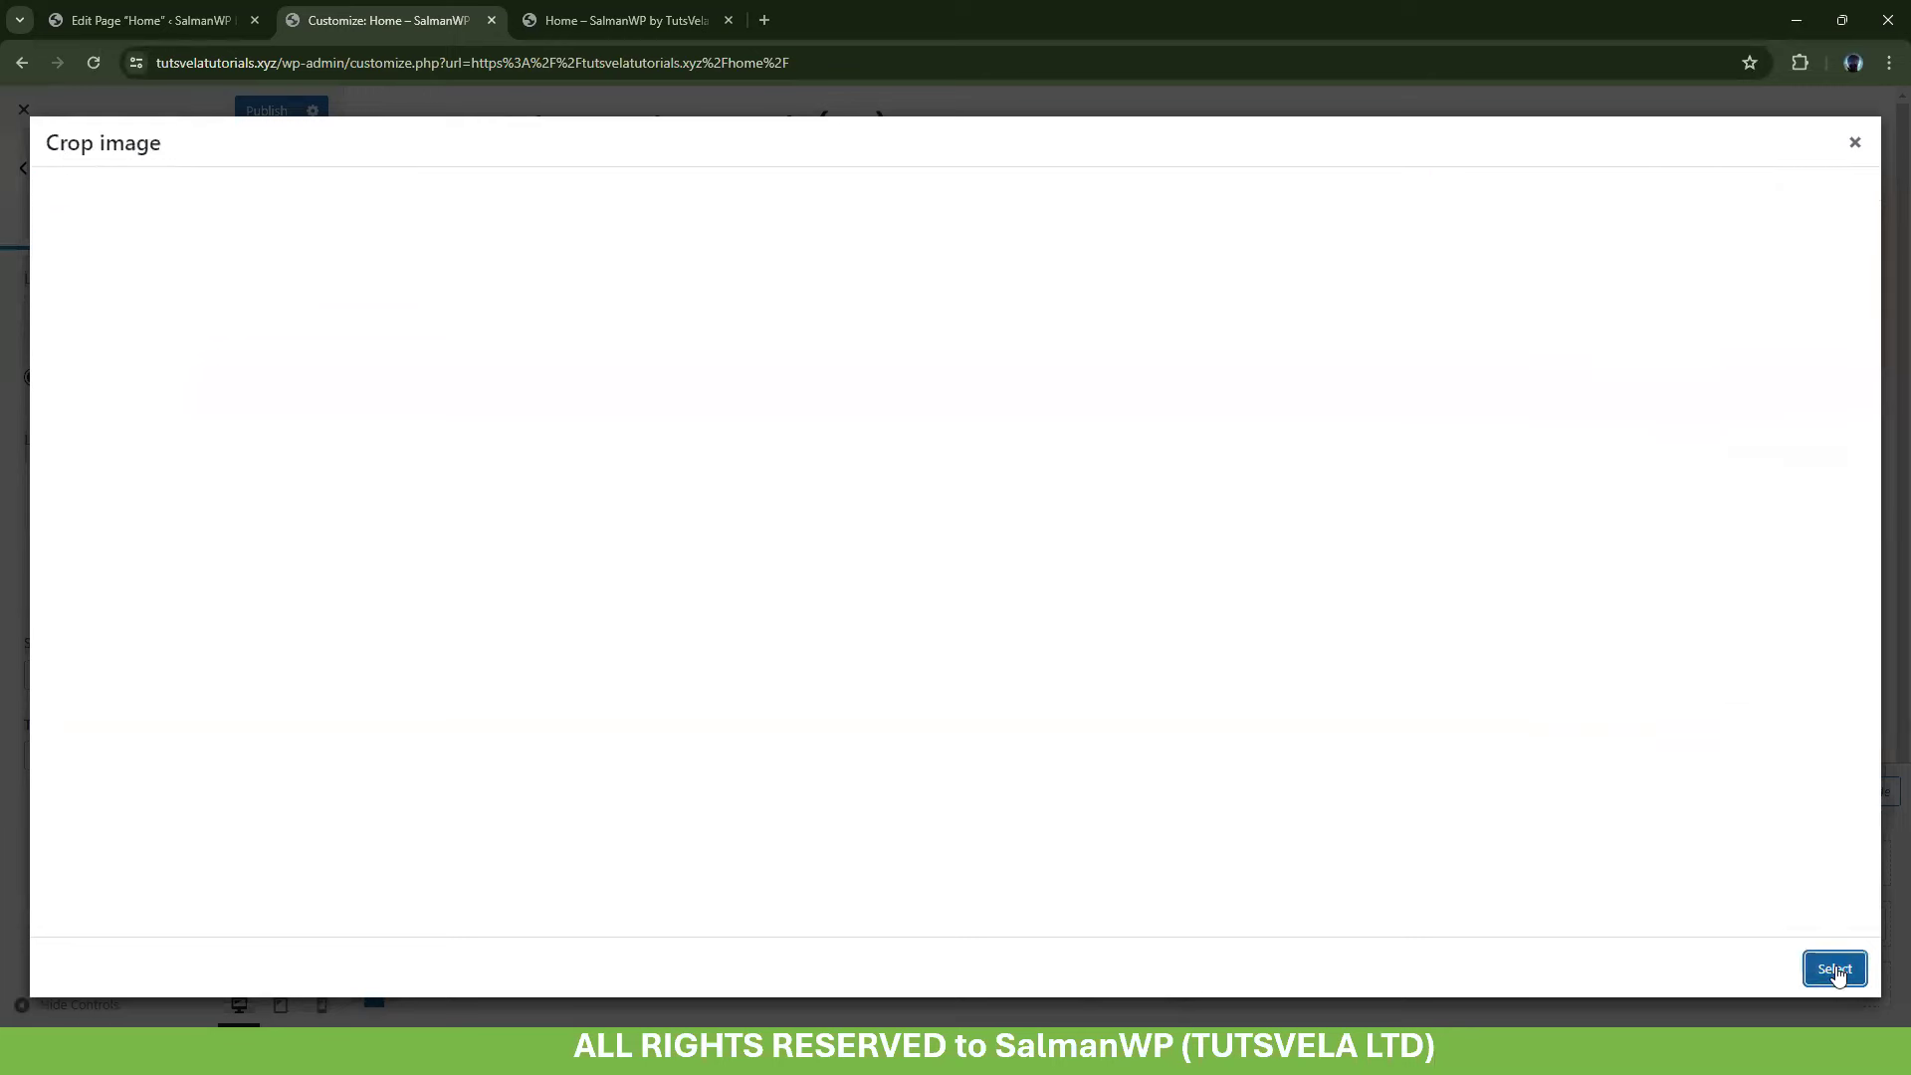
left_click(1746, 968)
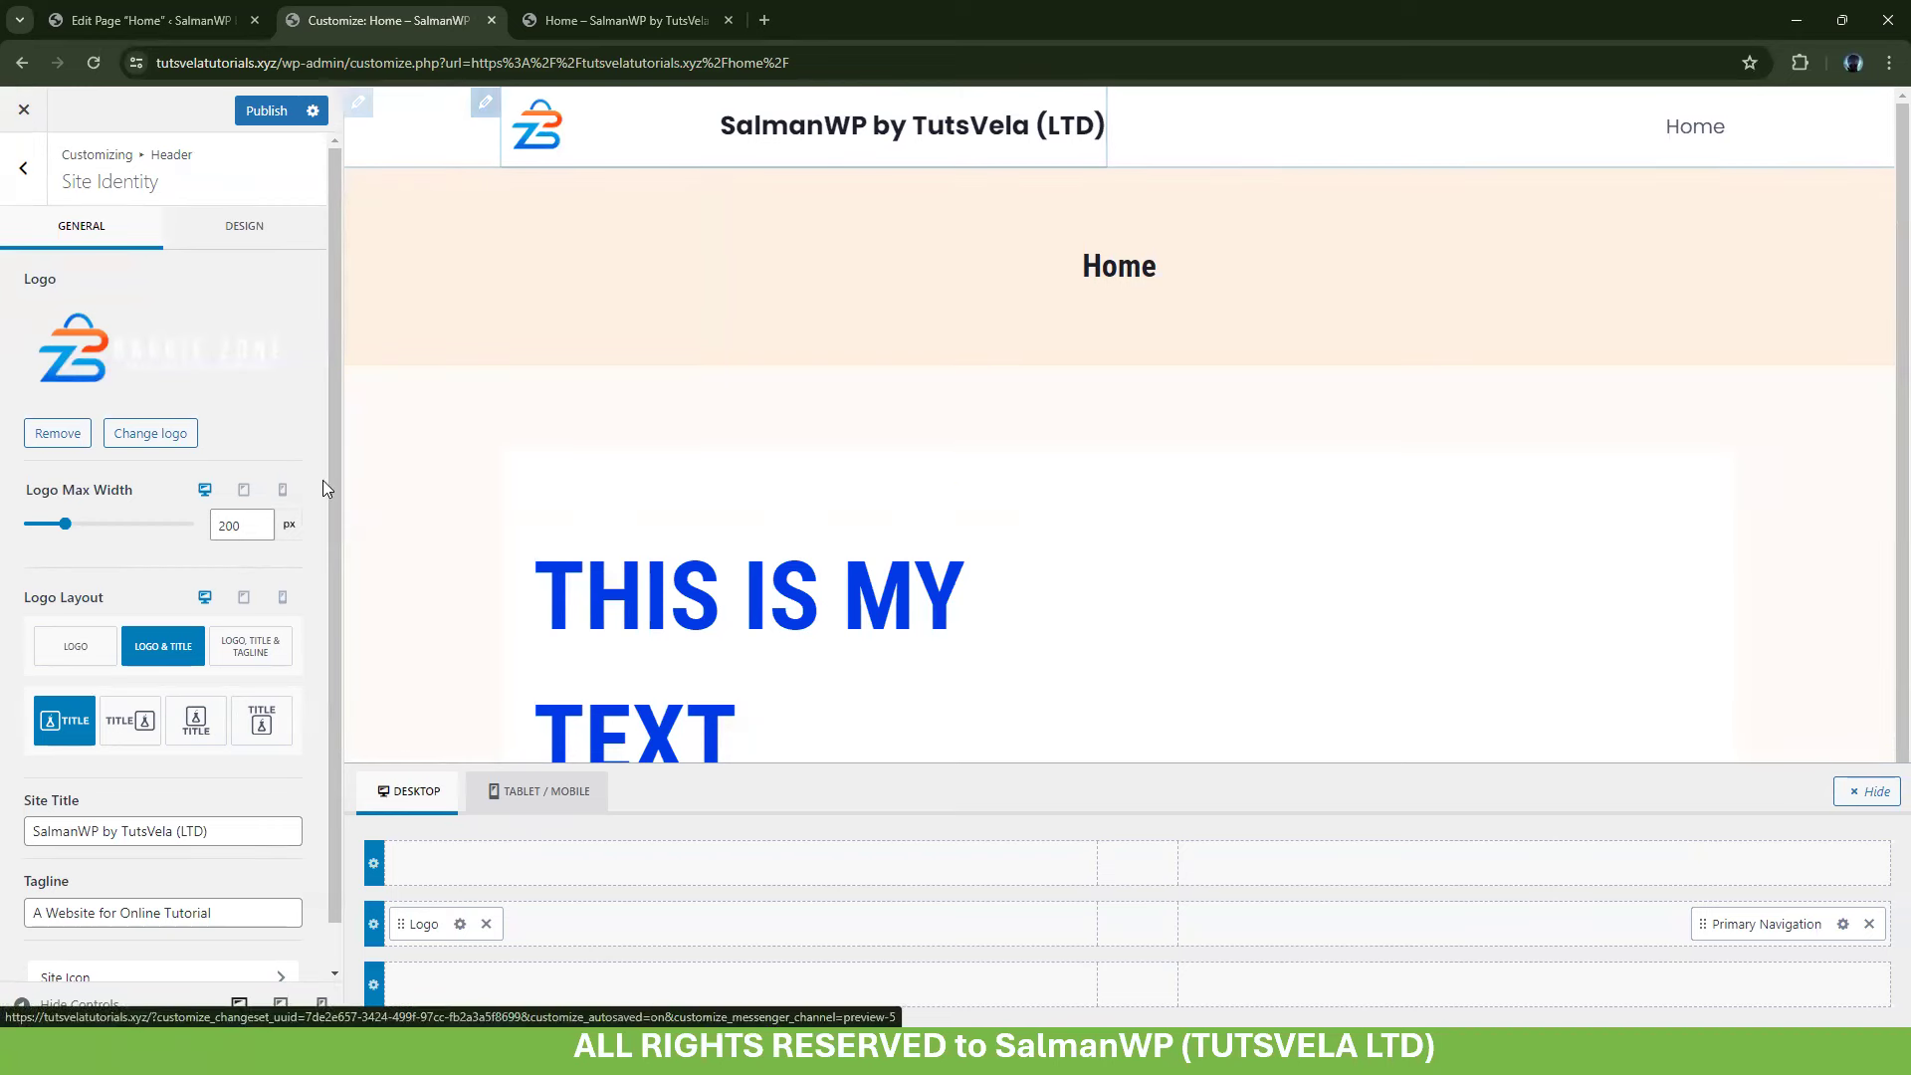
Try the title-before-logo and title-above-logo arrangements, and set the logo layout to Logo only
left_click(121, 736)
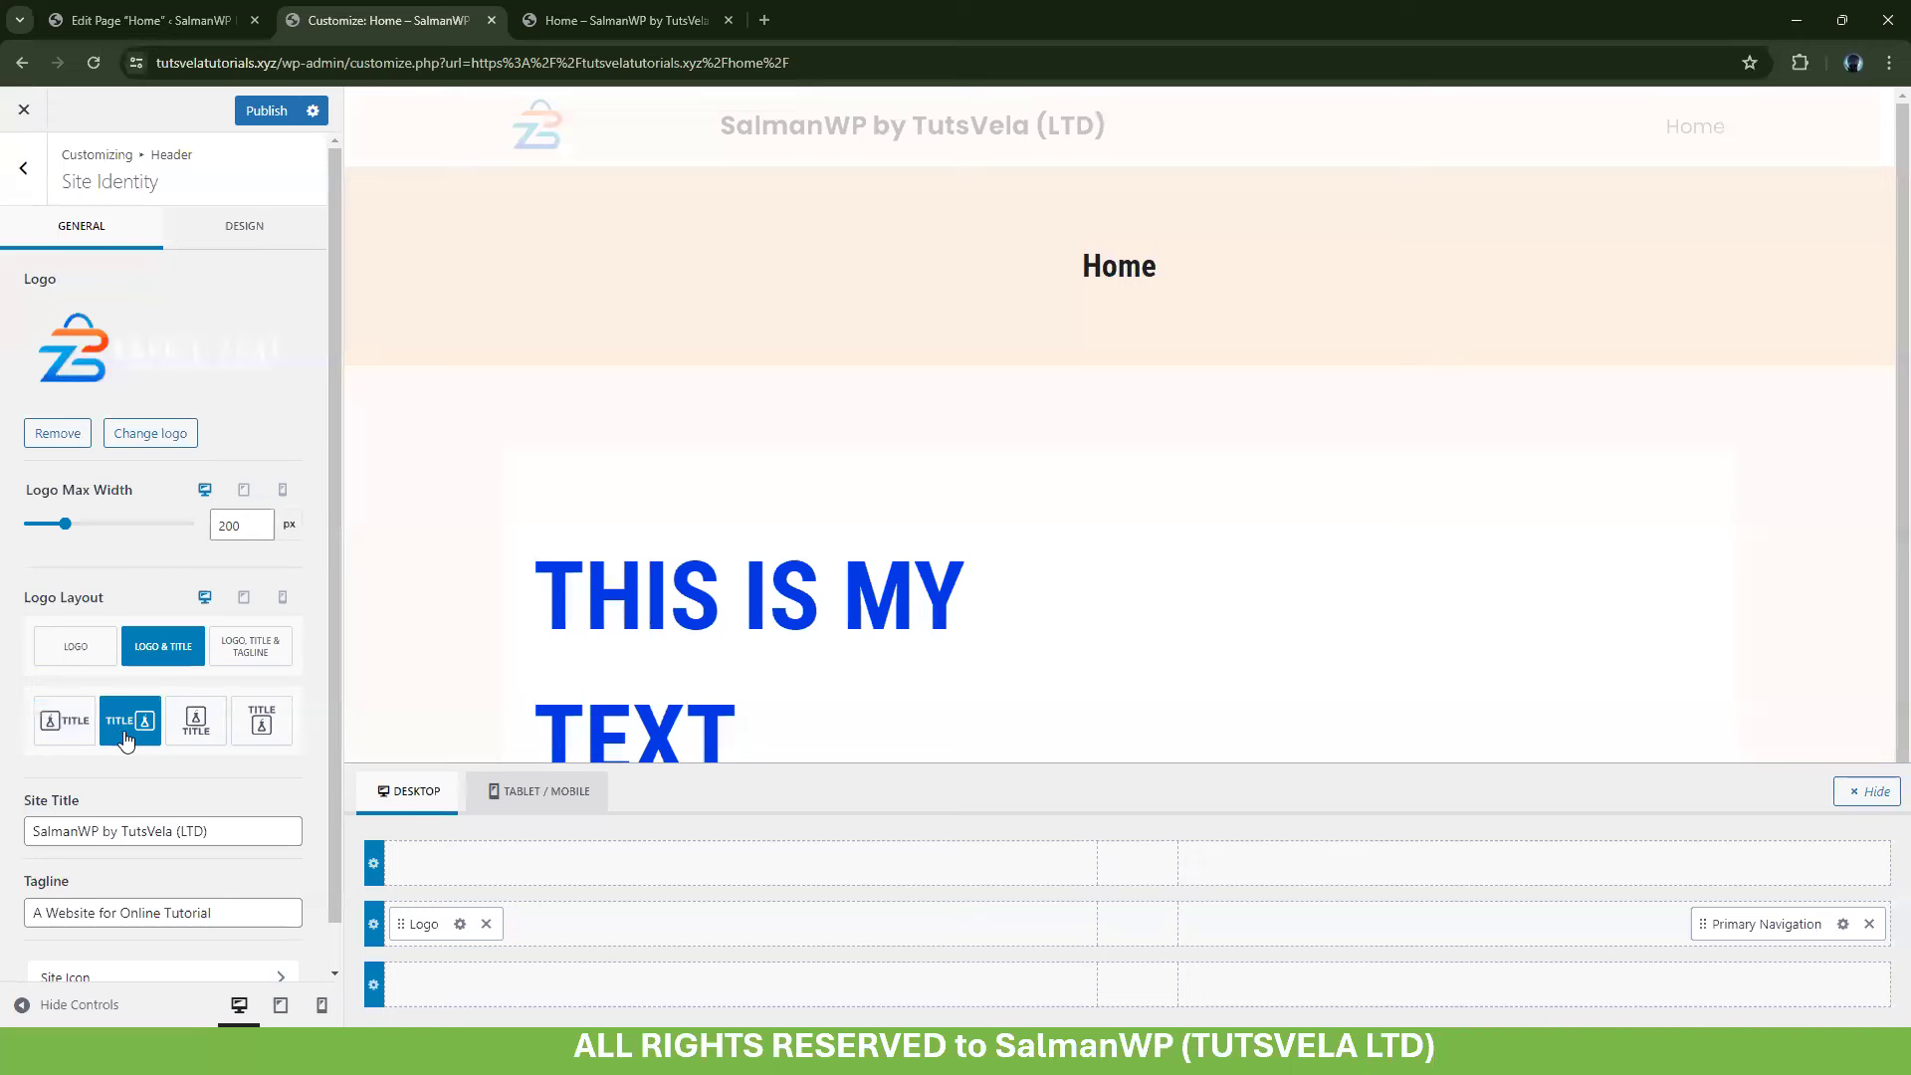
left_click(256, 726)
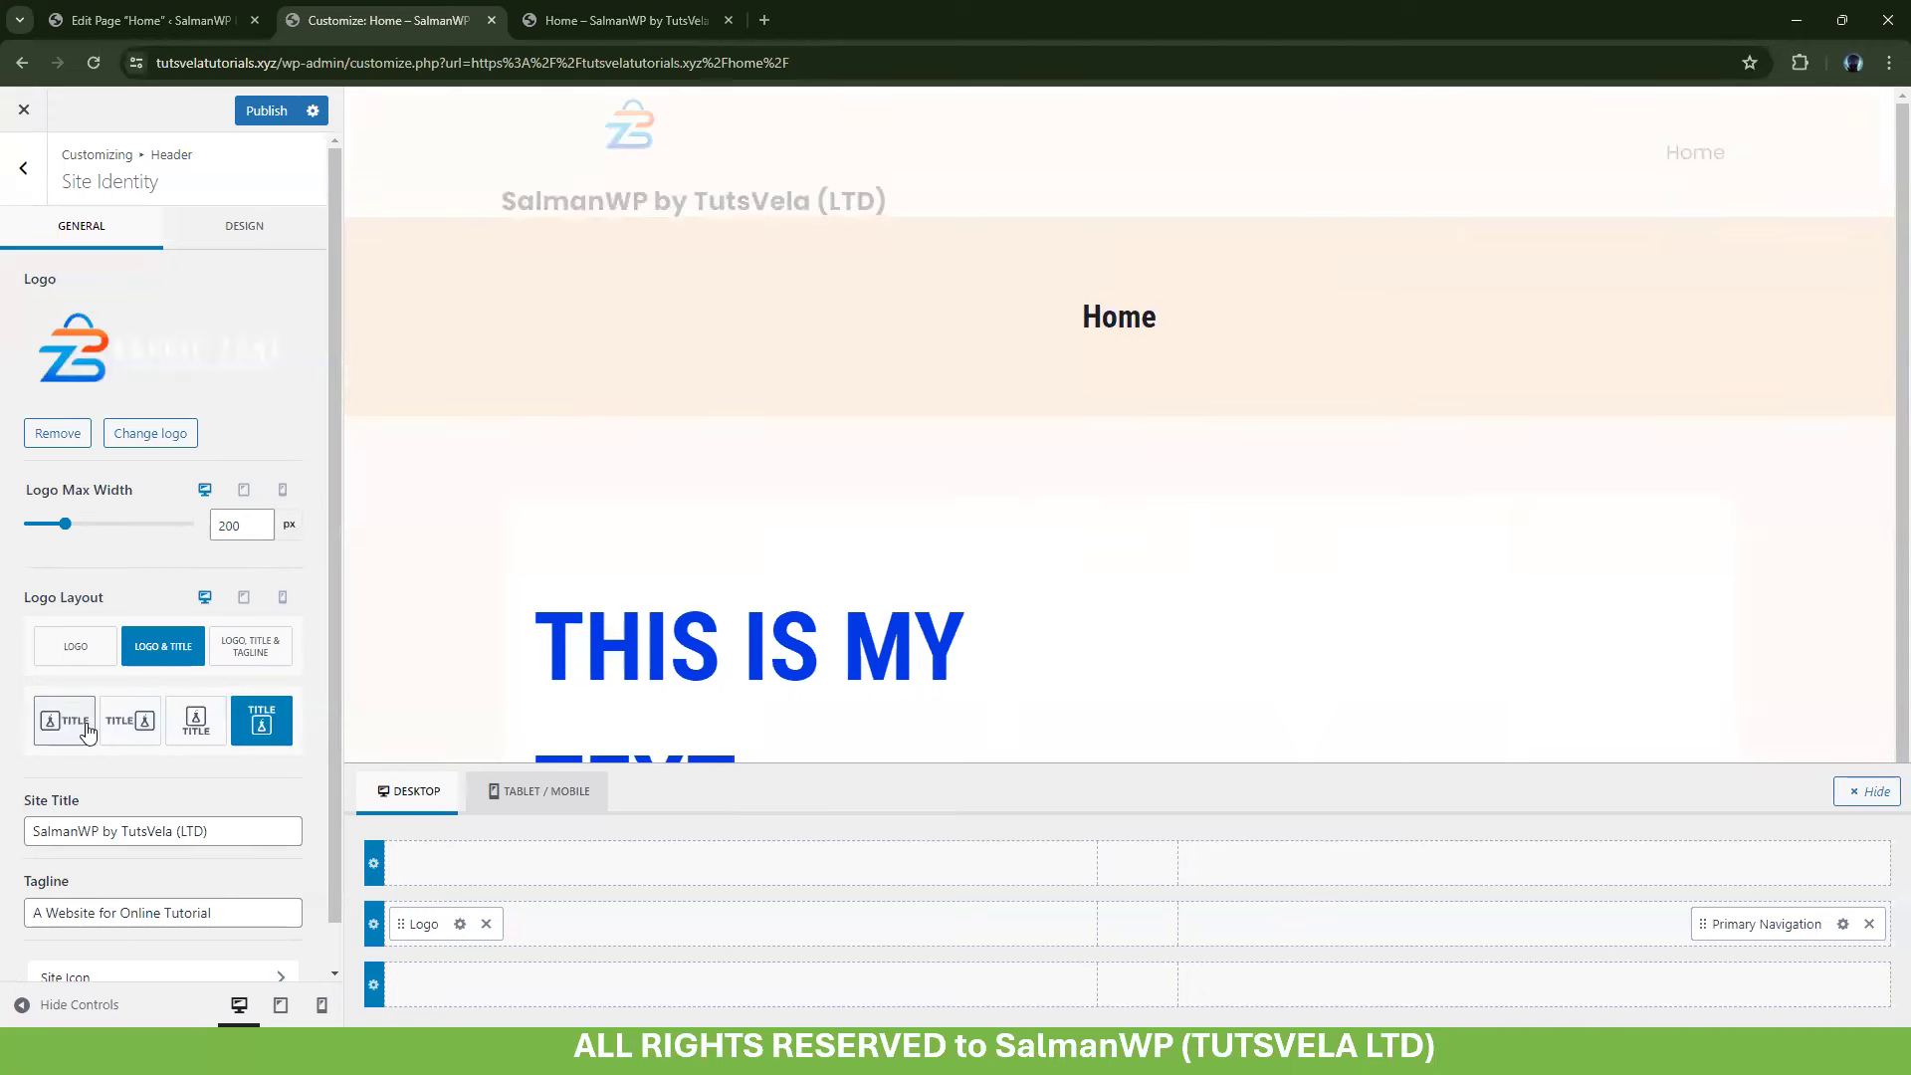
left_click(76, 646)
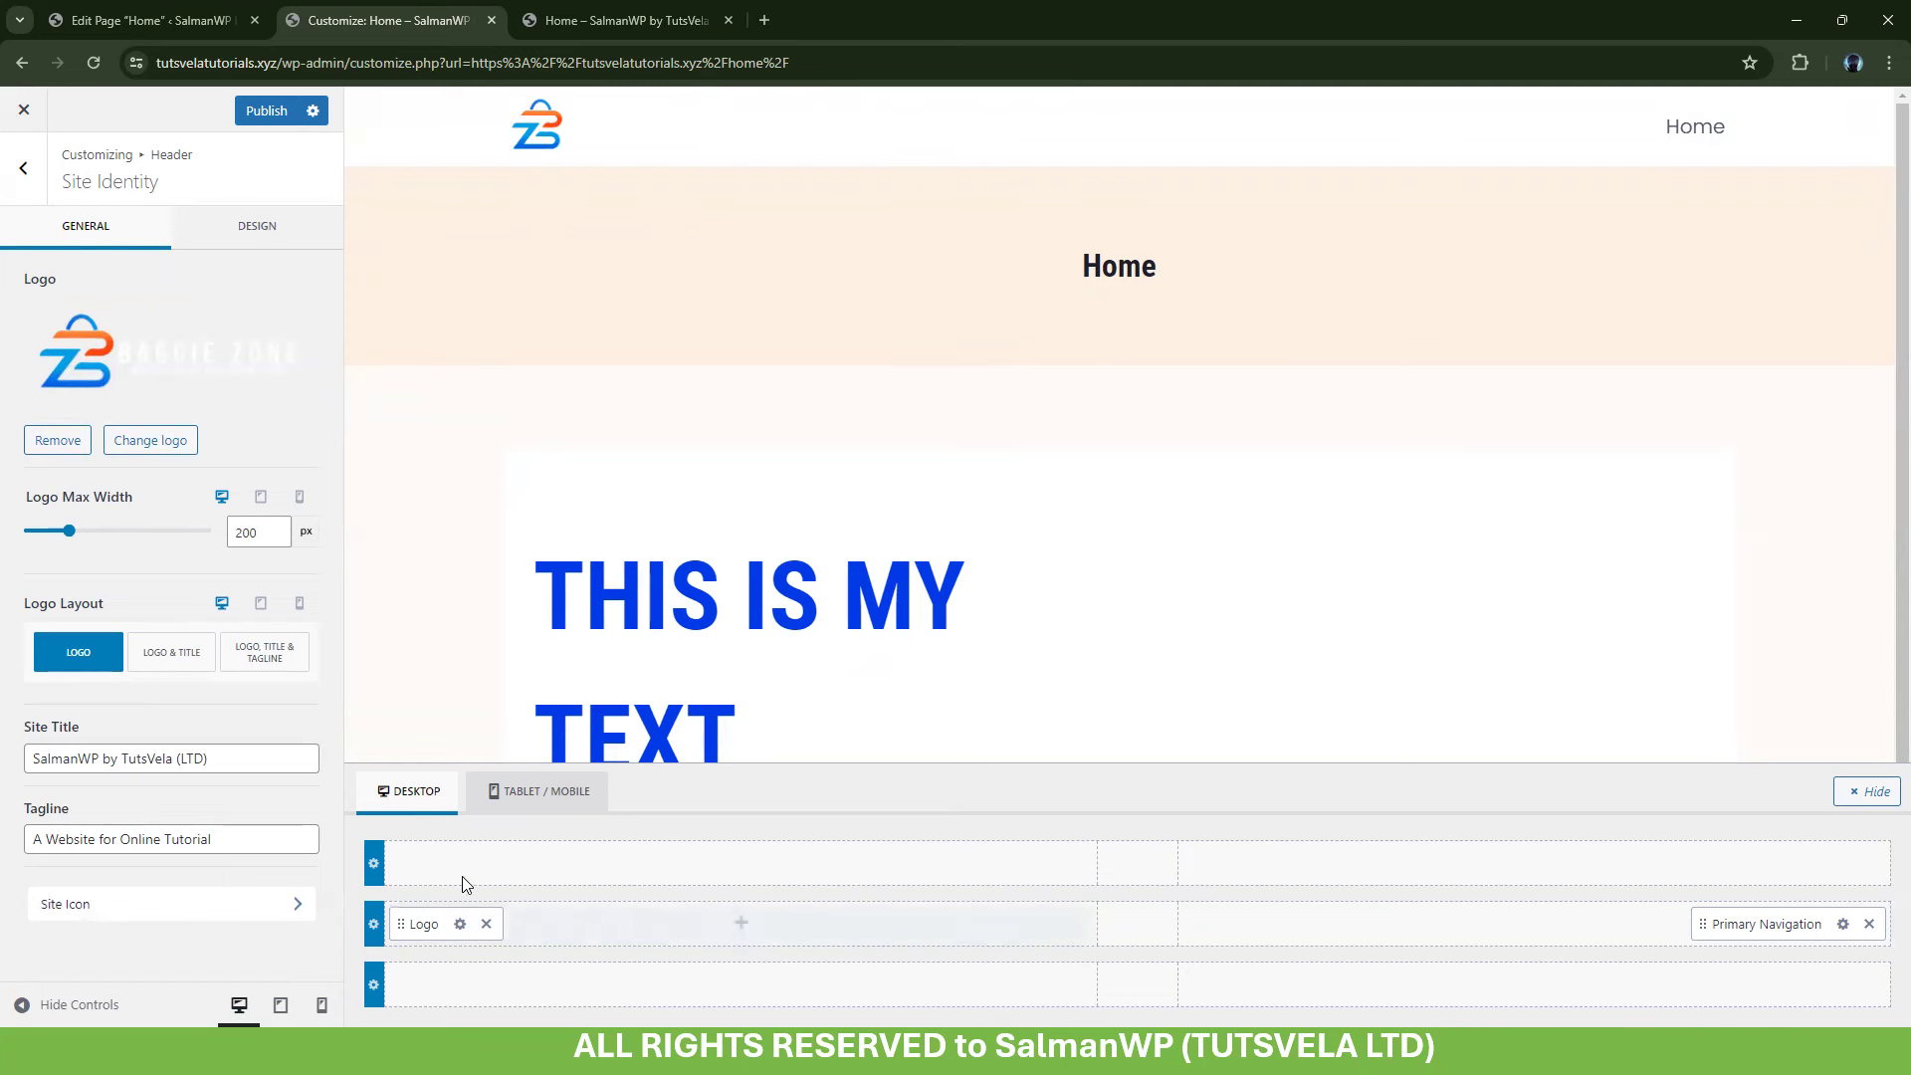
View the logo's design settings and the site icon option, and return to the general Header items
left_click(254, 236)
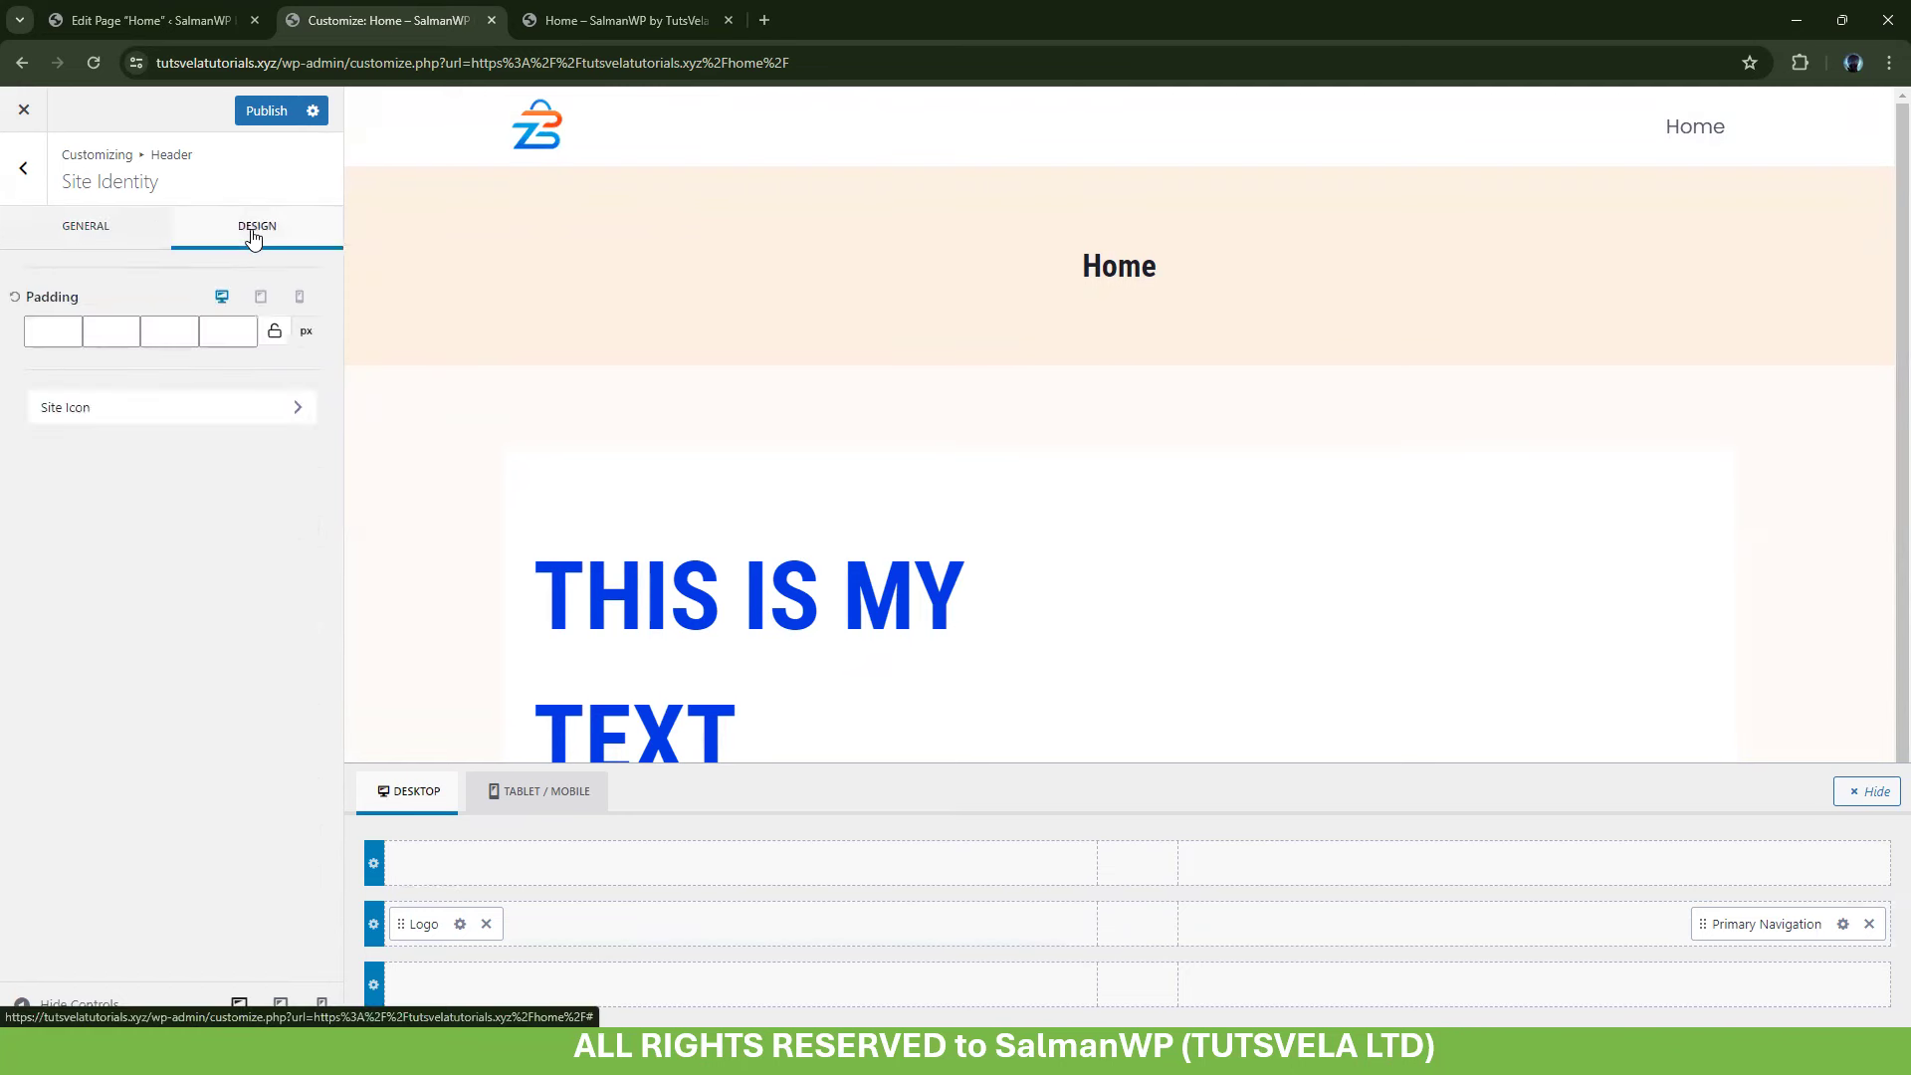
left_click(161, 408)
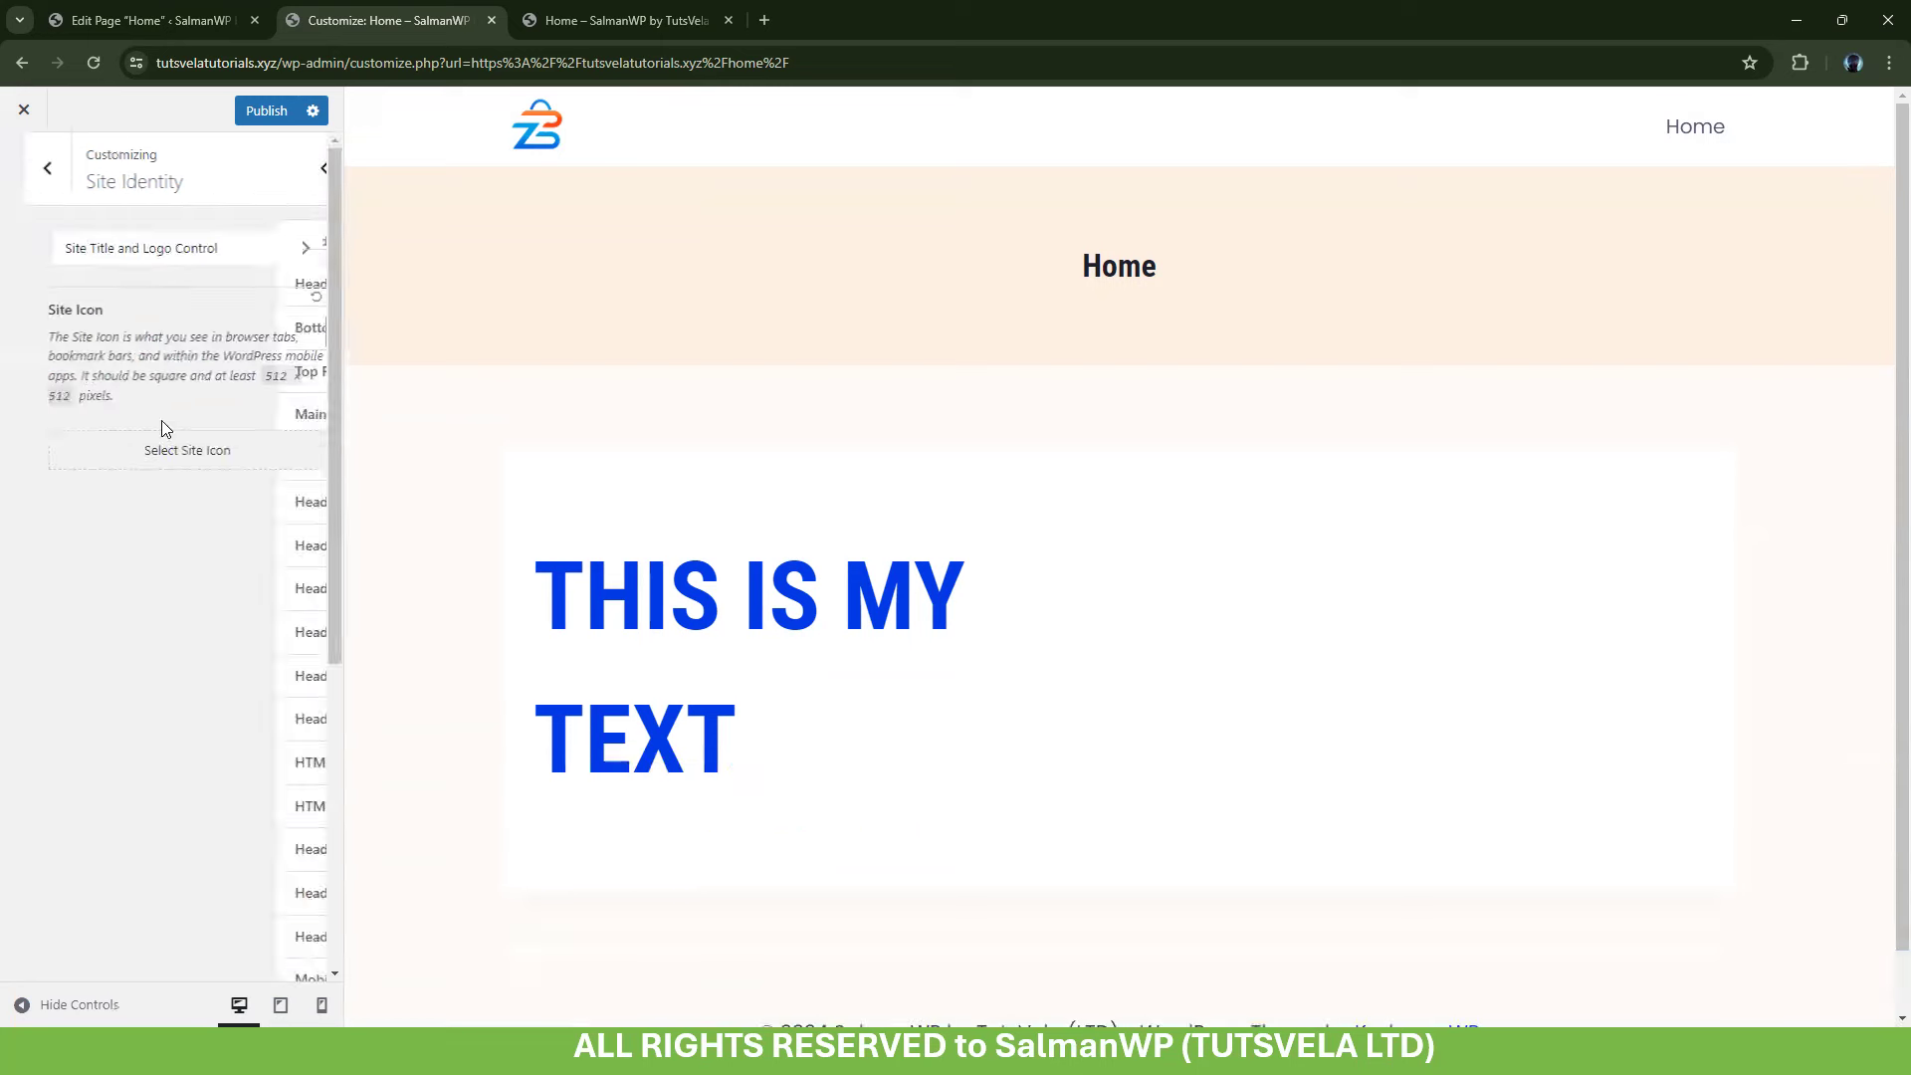
left_click(27, 174)
left_click(72, 373)
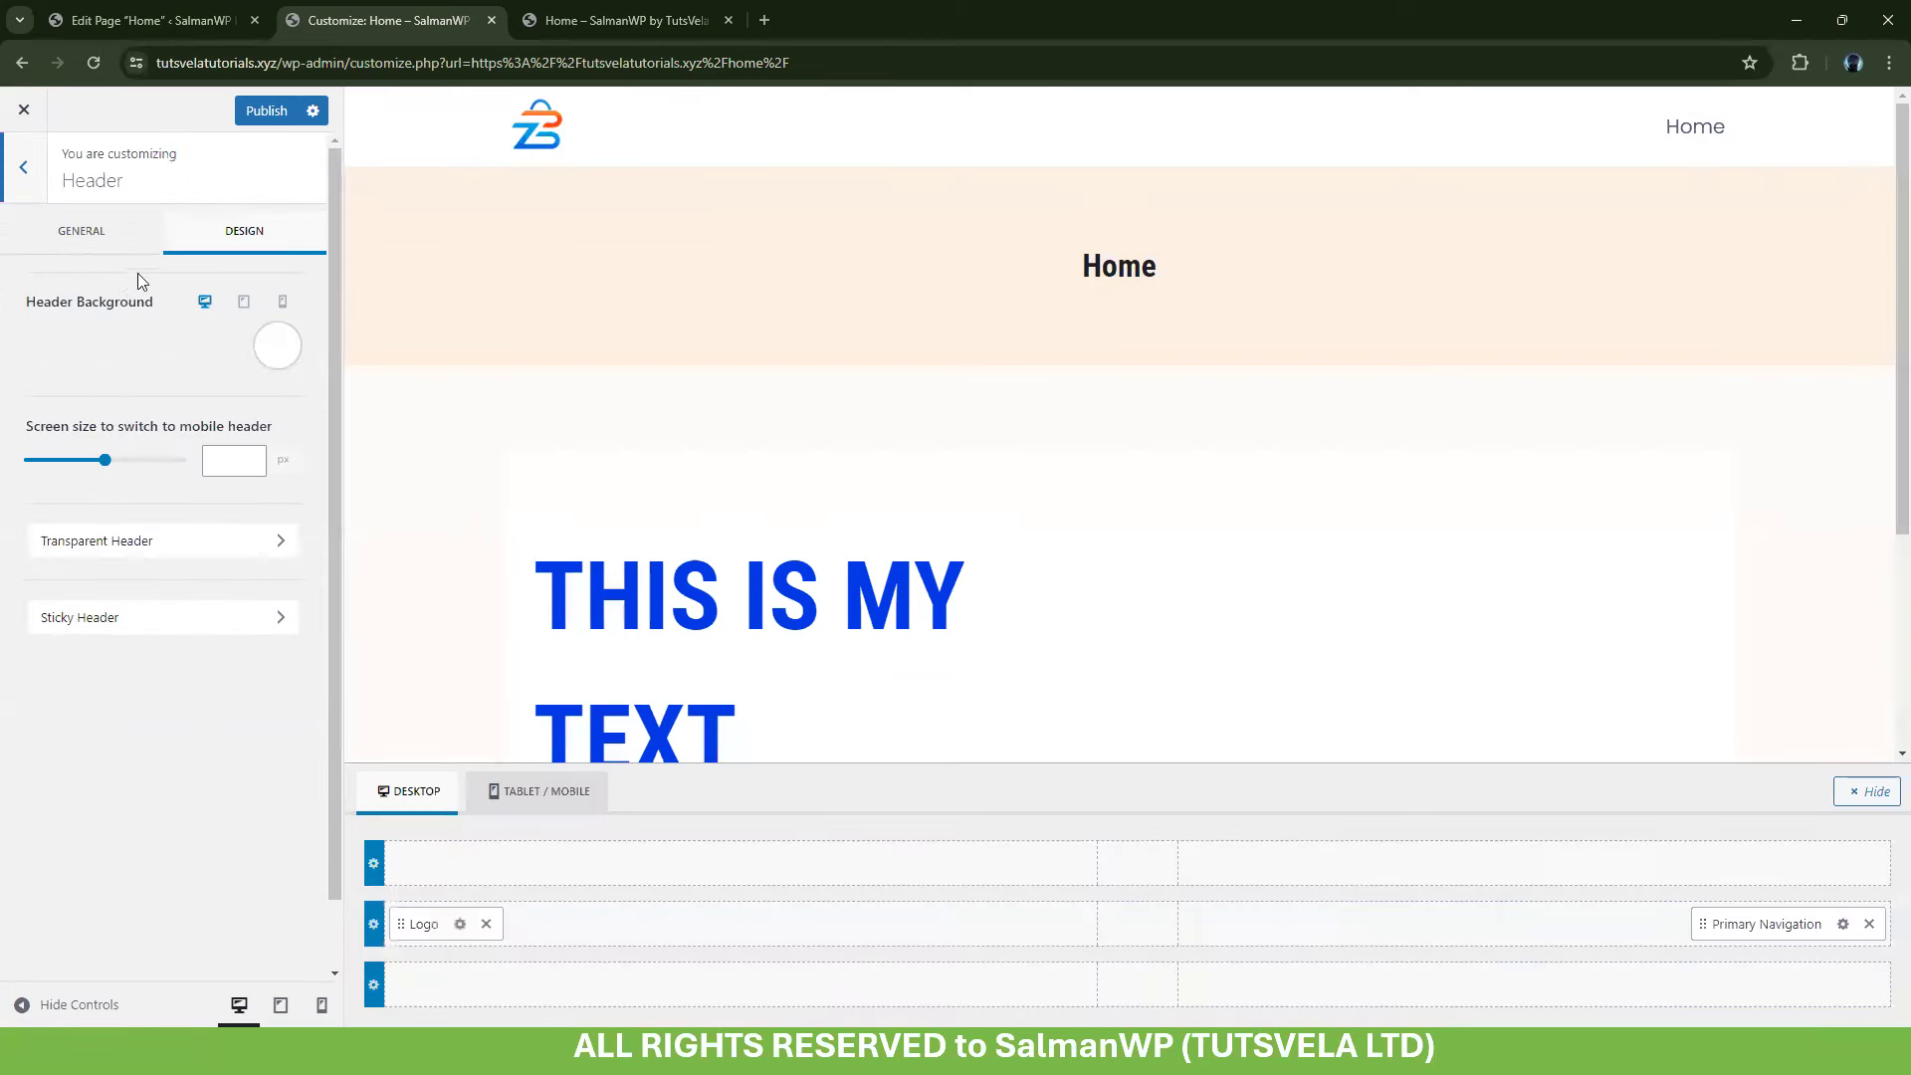
left_click(104, 239)
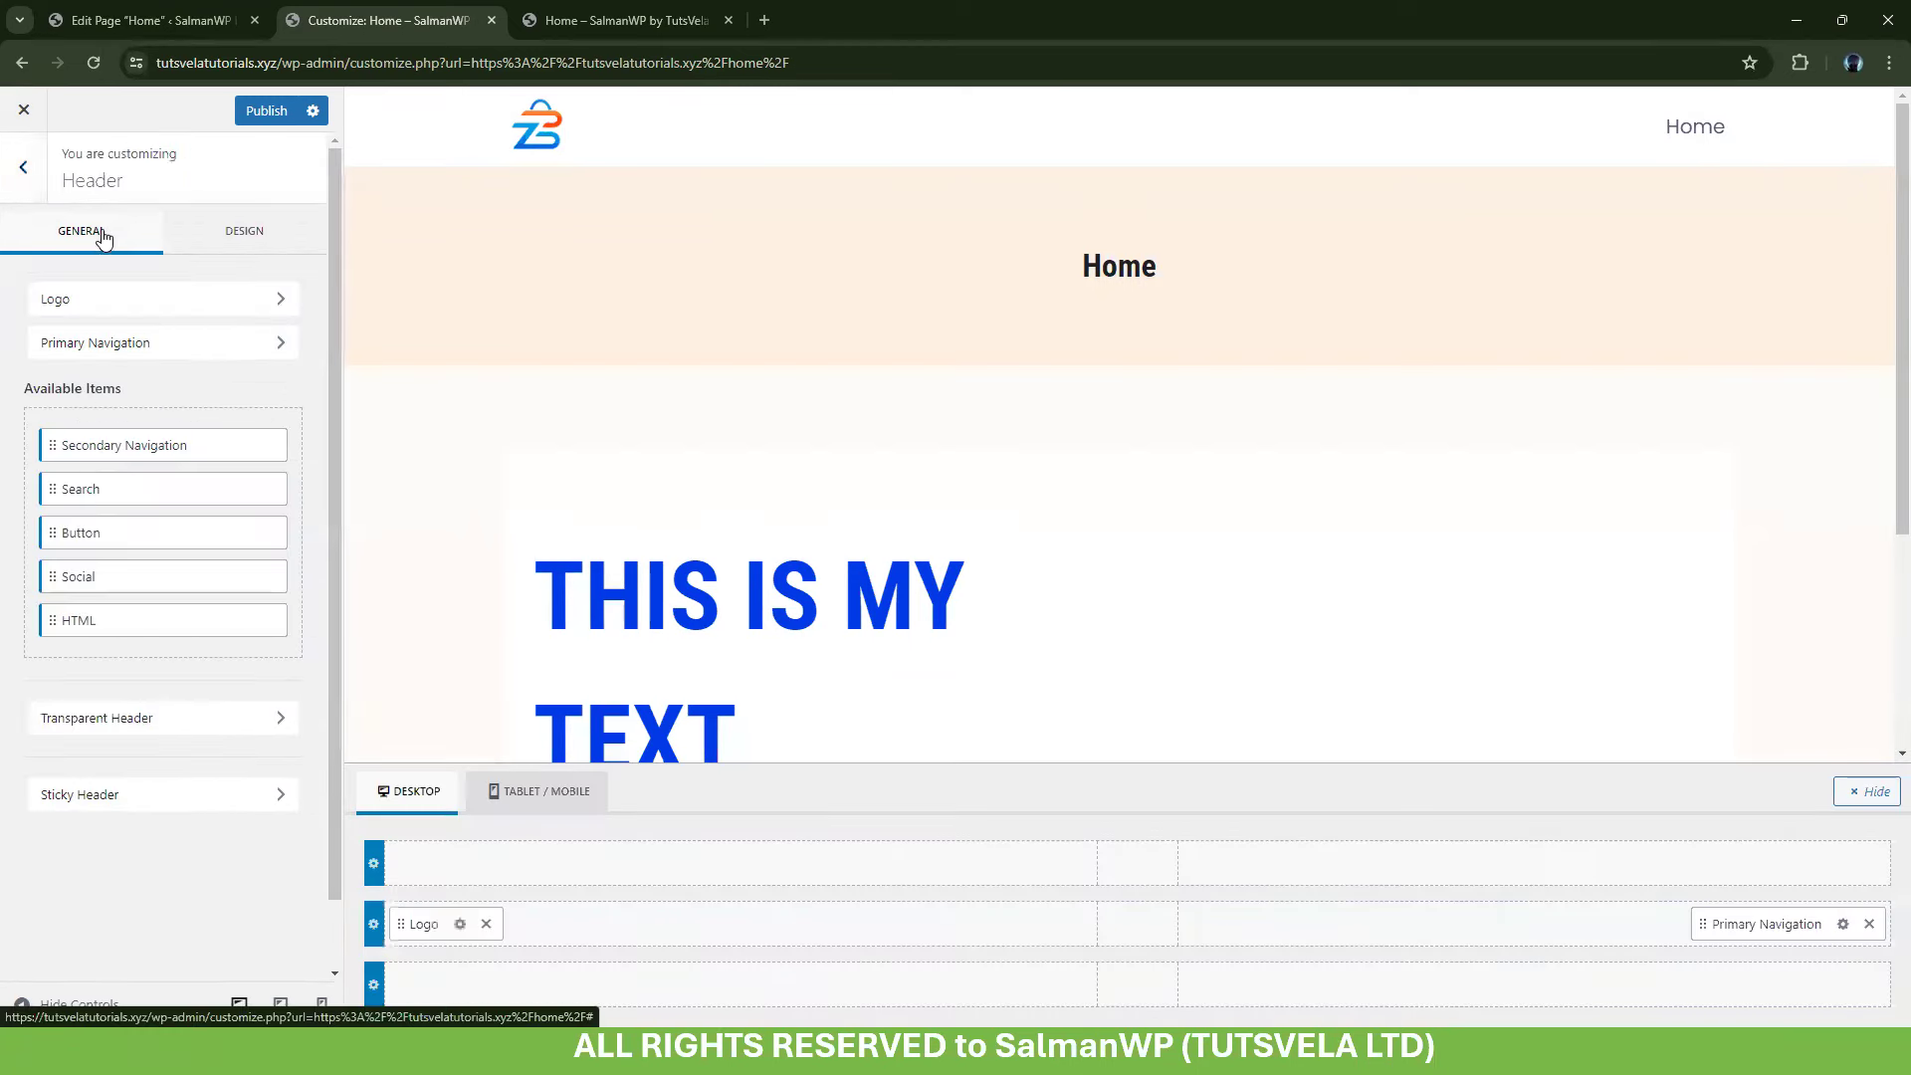
Examine the primary navigation's general and design settings, including its navigation color choices, and return to the main Customizer list
left_click(213, 349)
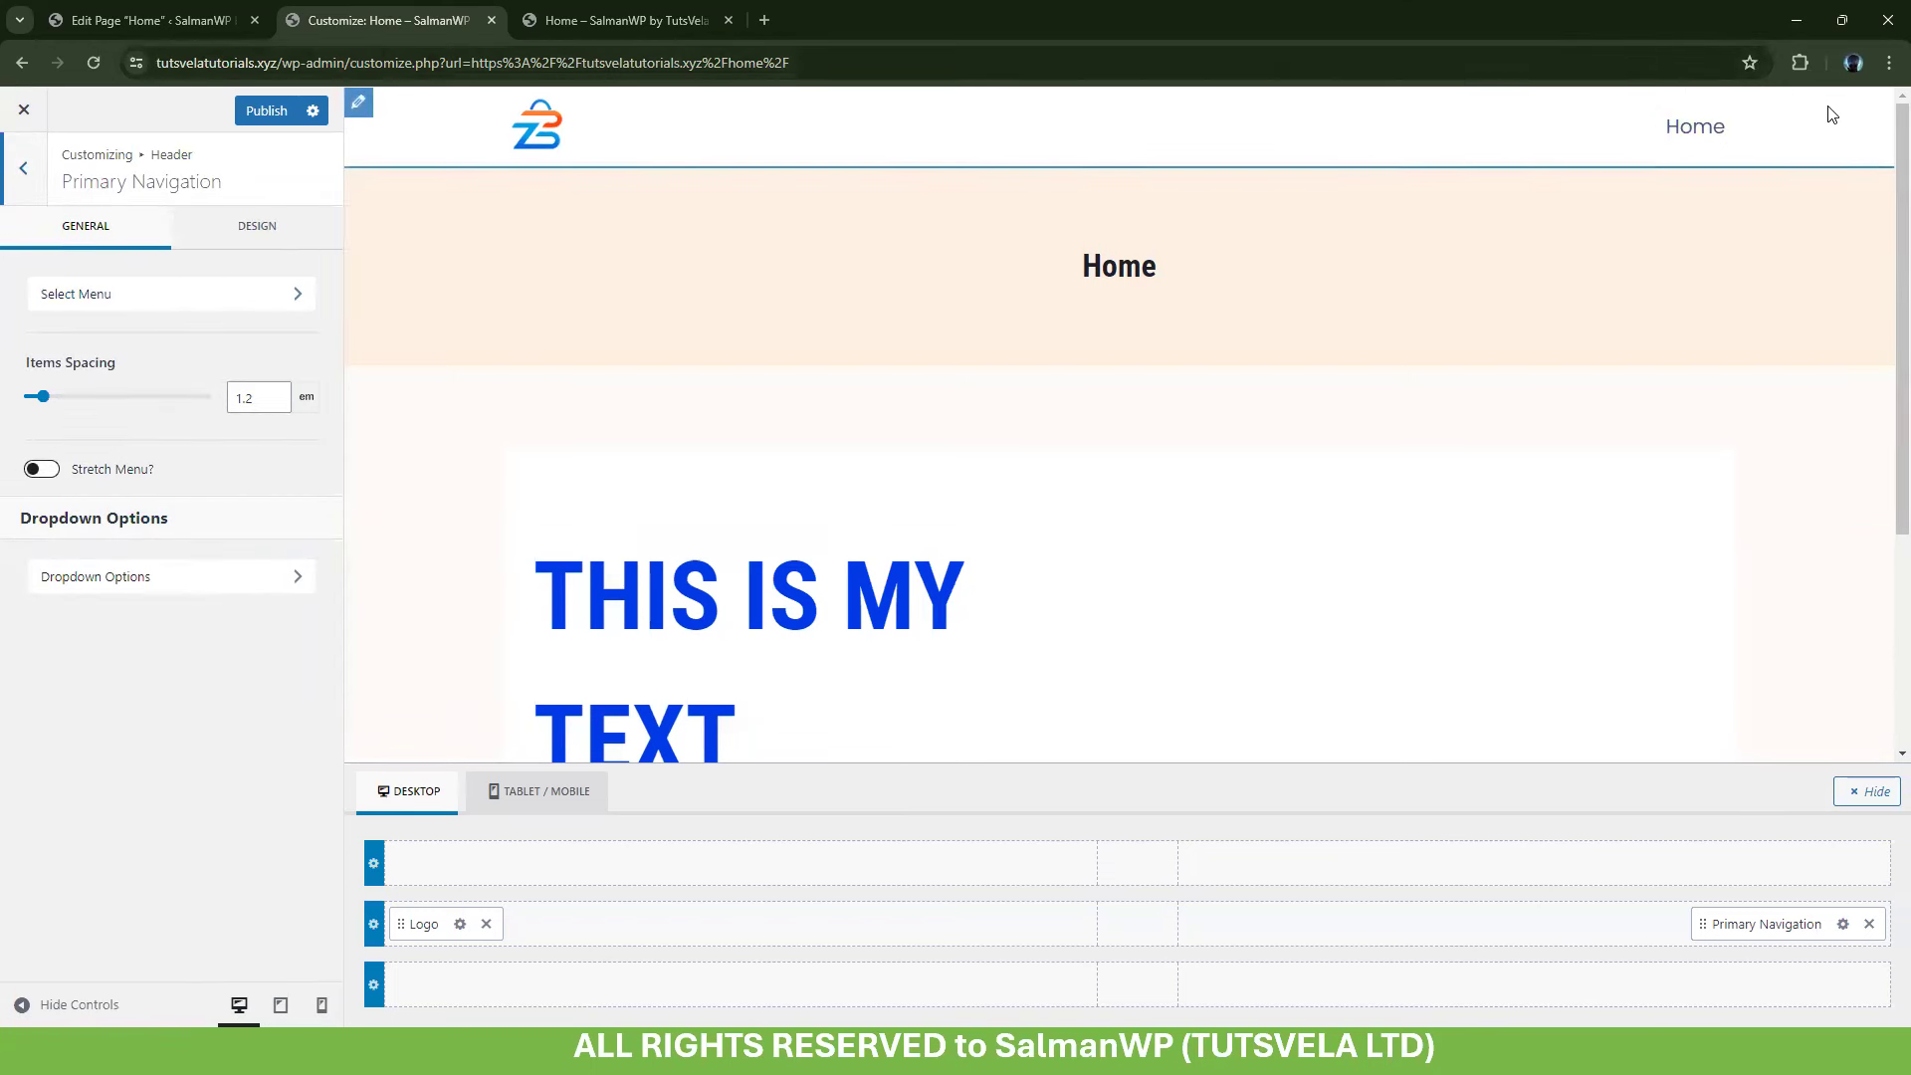
left_click(256, 226)
left_click(209, 594)
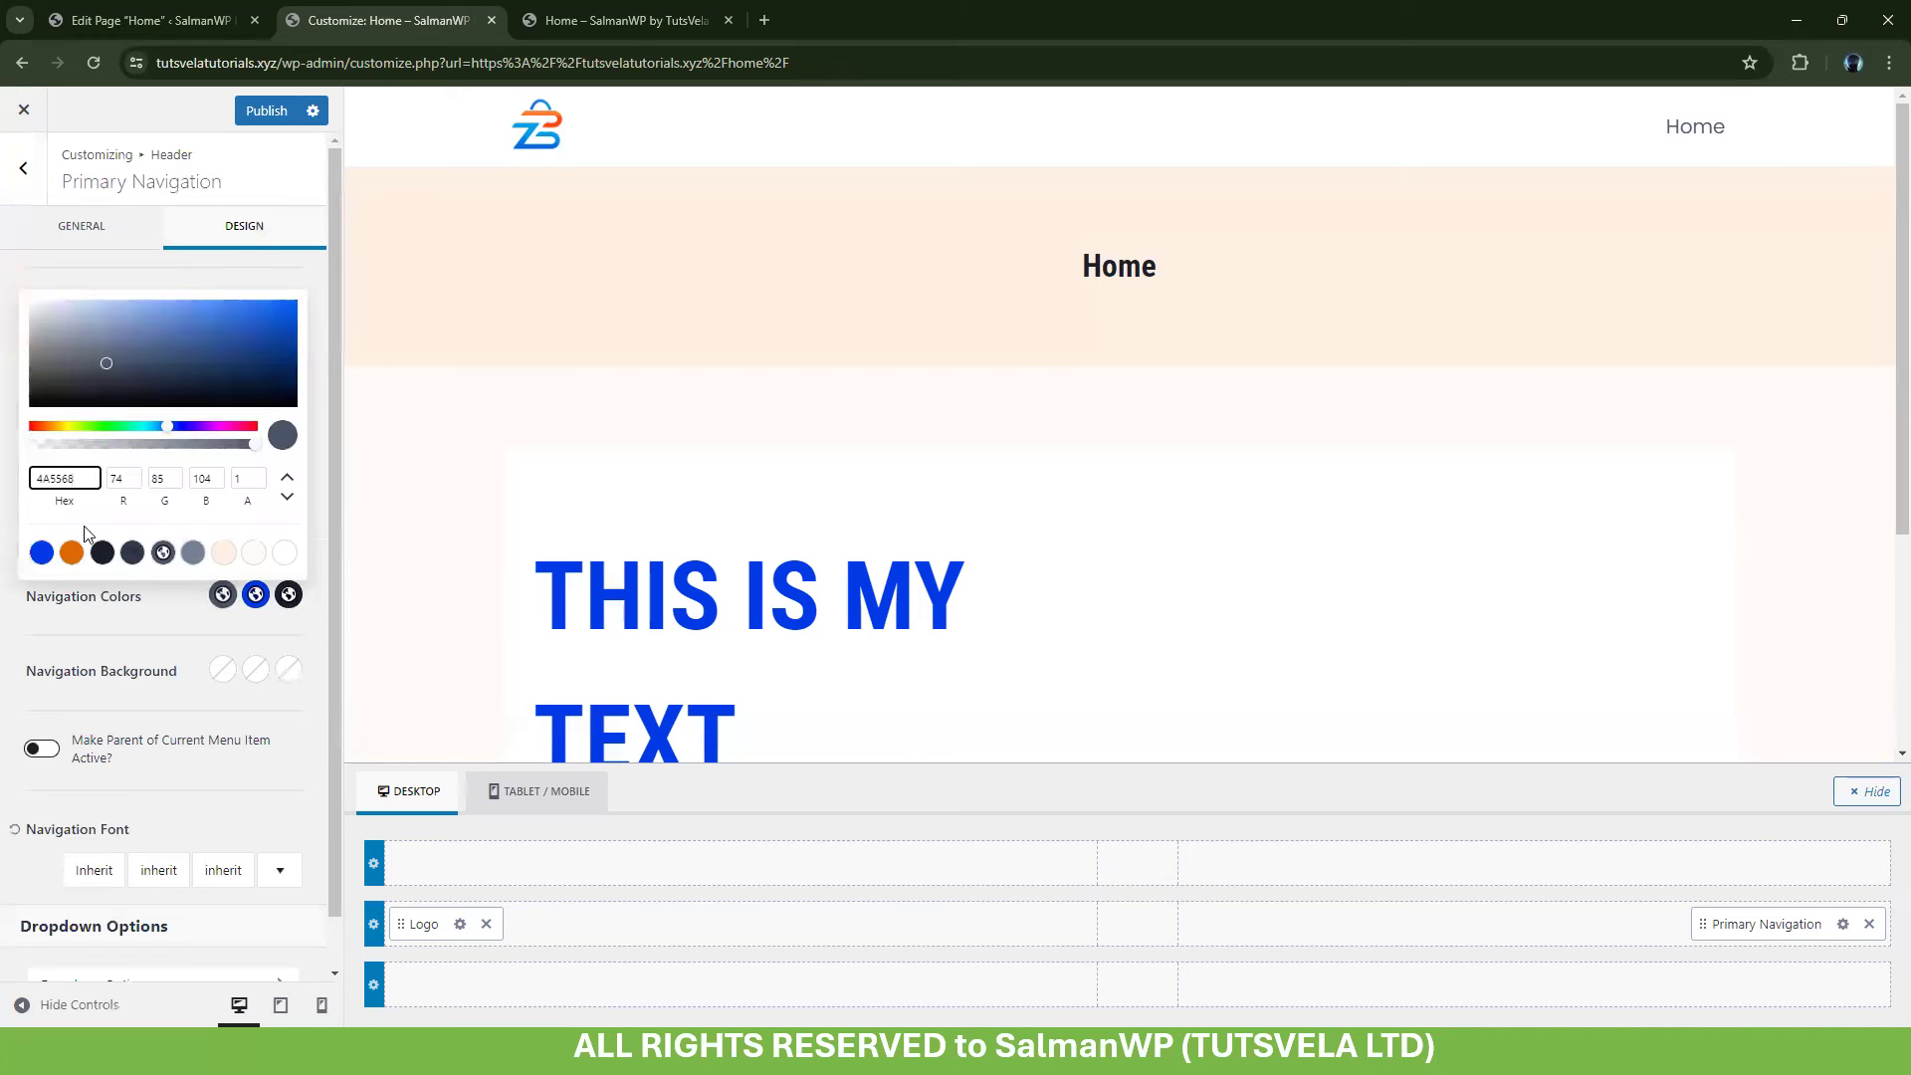
left_click(177, 665)
scroll(177, 665, "down", 1)
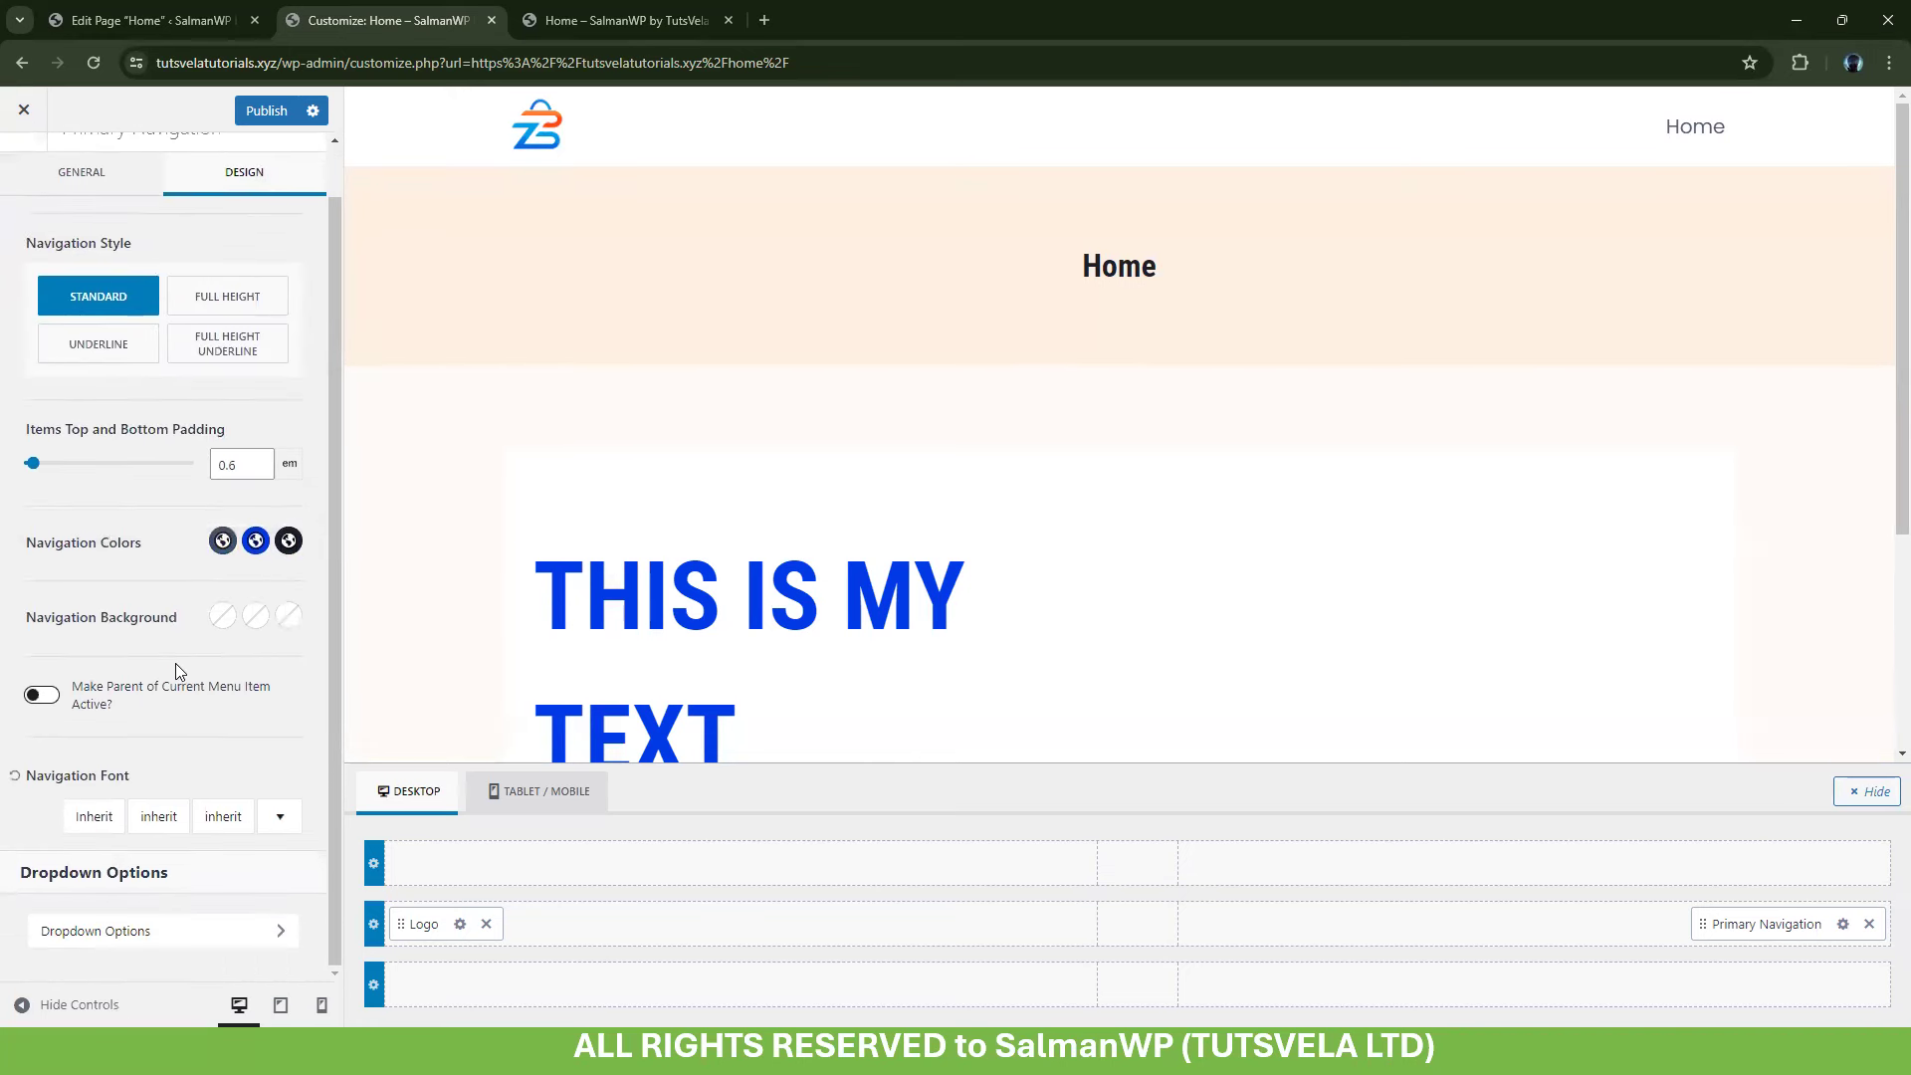
scroll(60, 229, "up", 1)
left_click(26, 190)
left_click(28, 190)
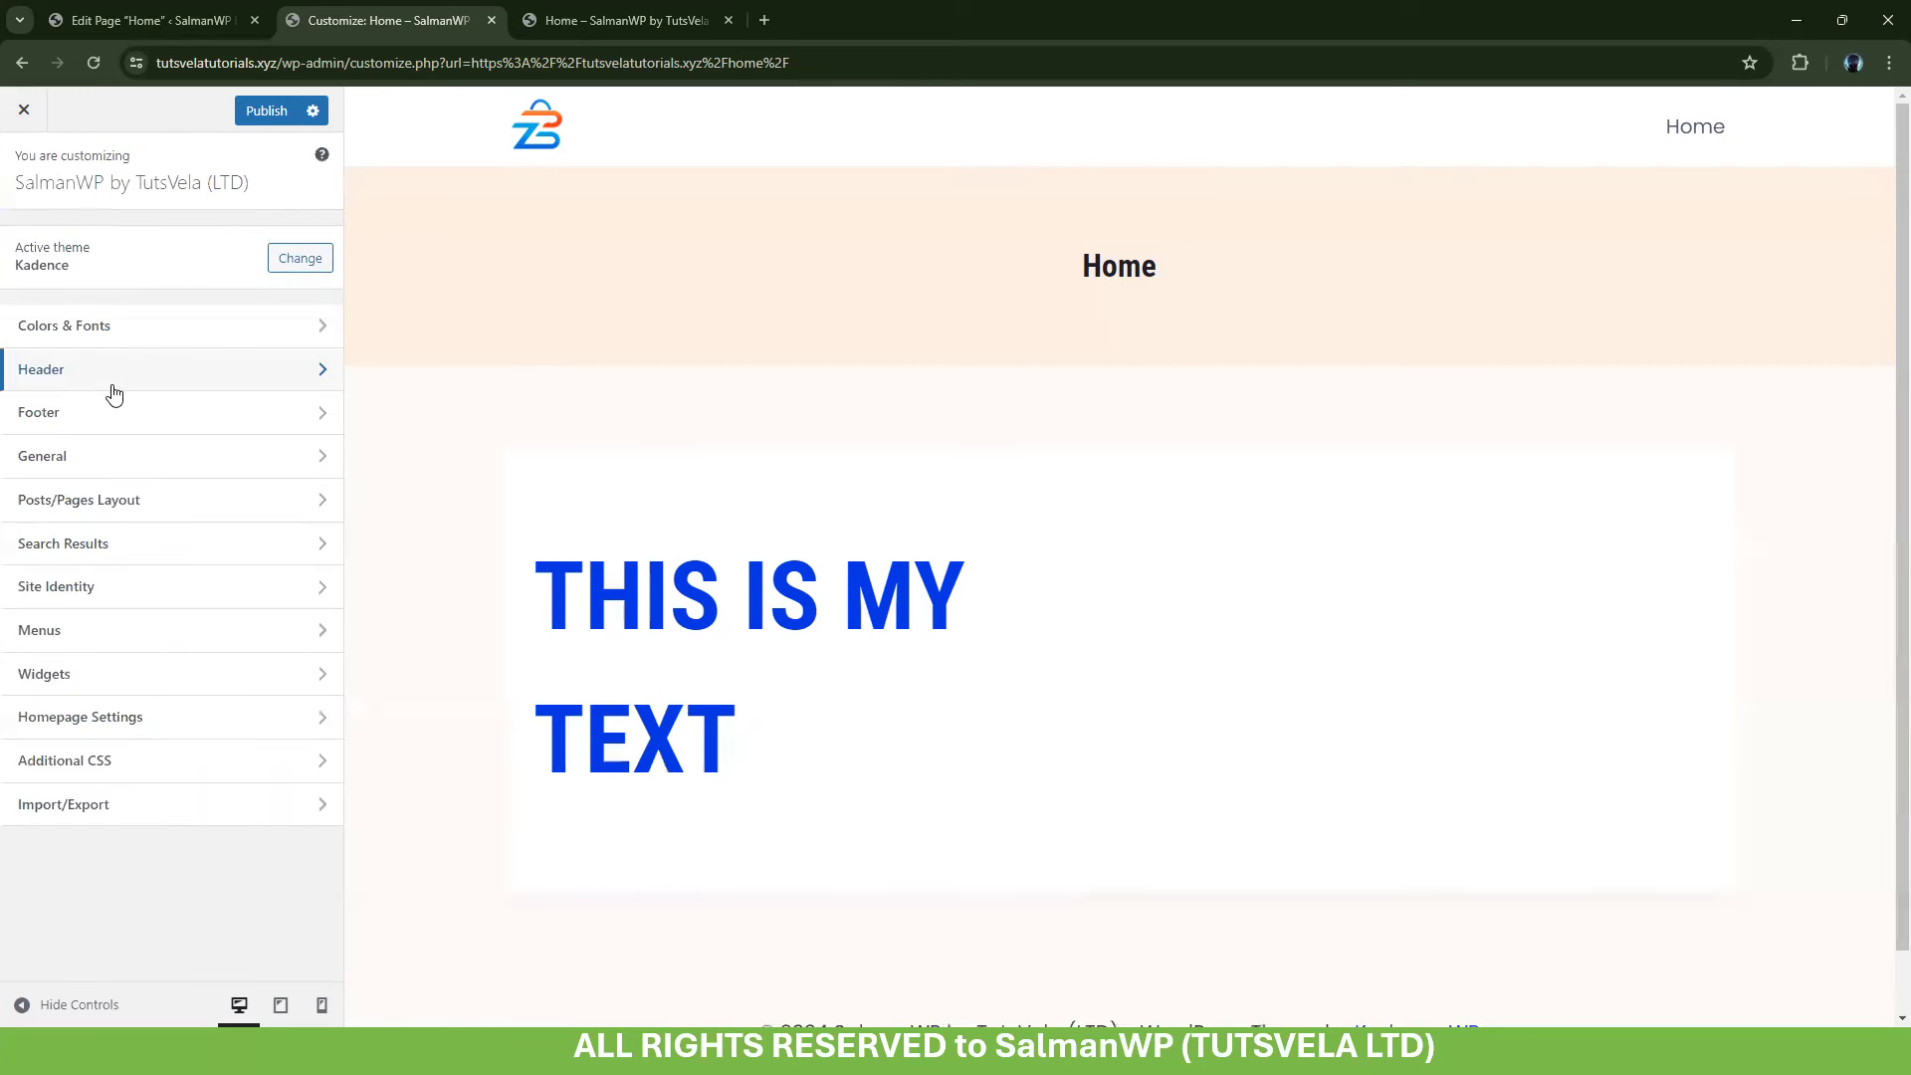
Append a "Design By" credit with the designer's name to the footer copyright text and publish the changes
left_click(99, 413)
left_click(81, 230)
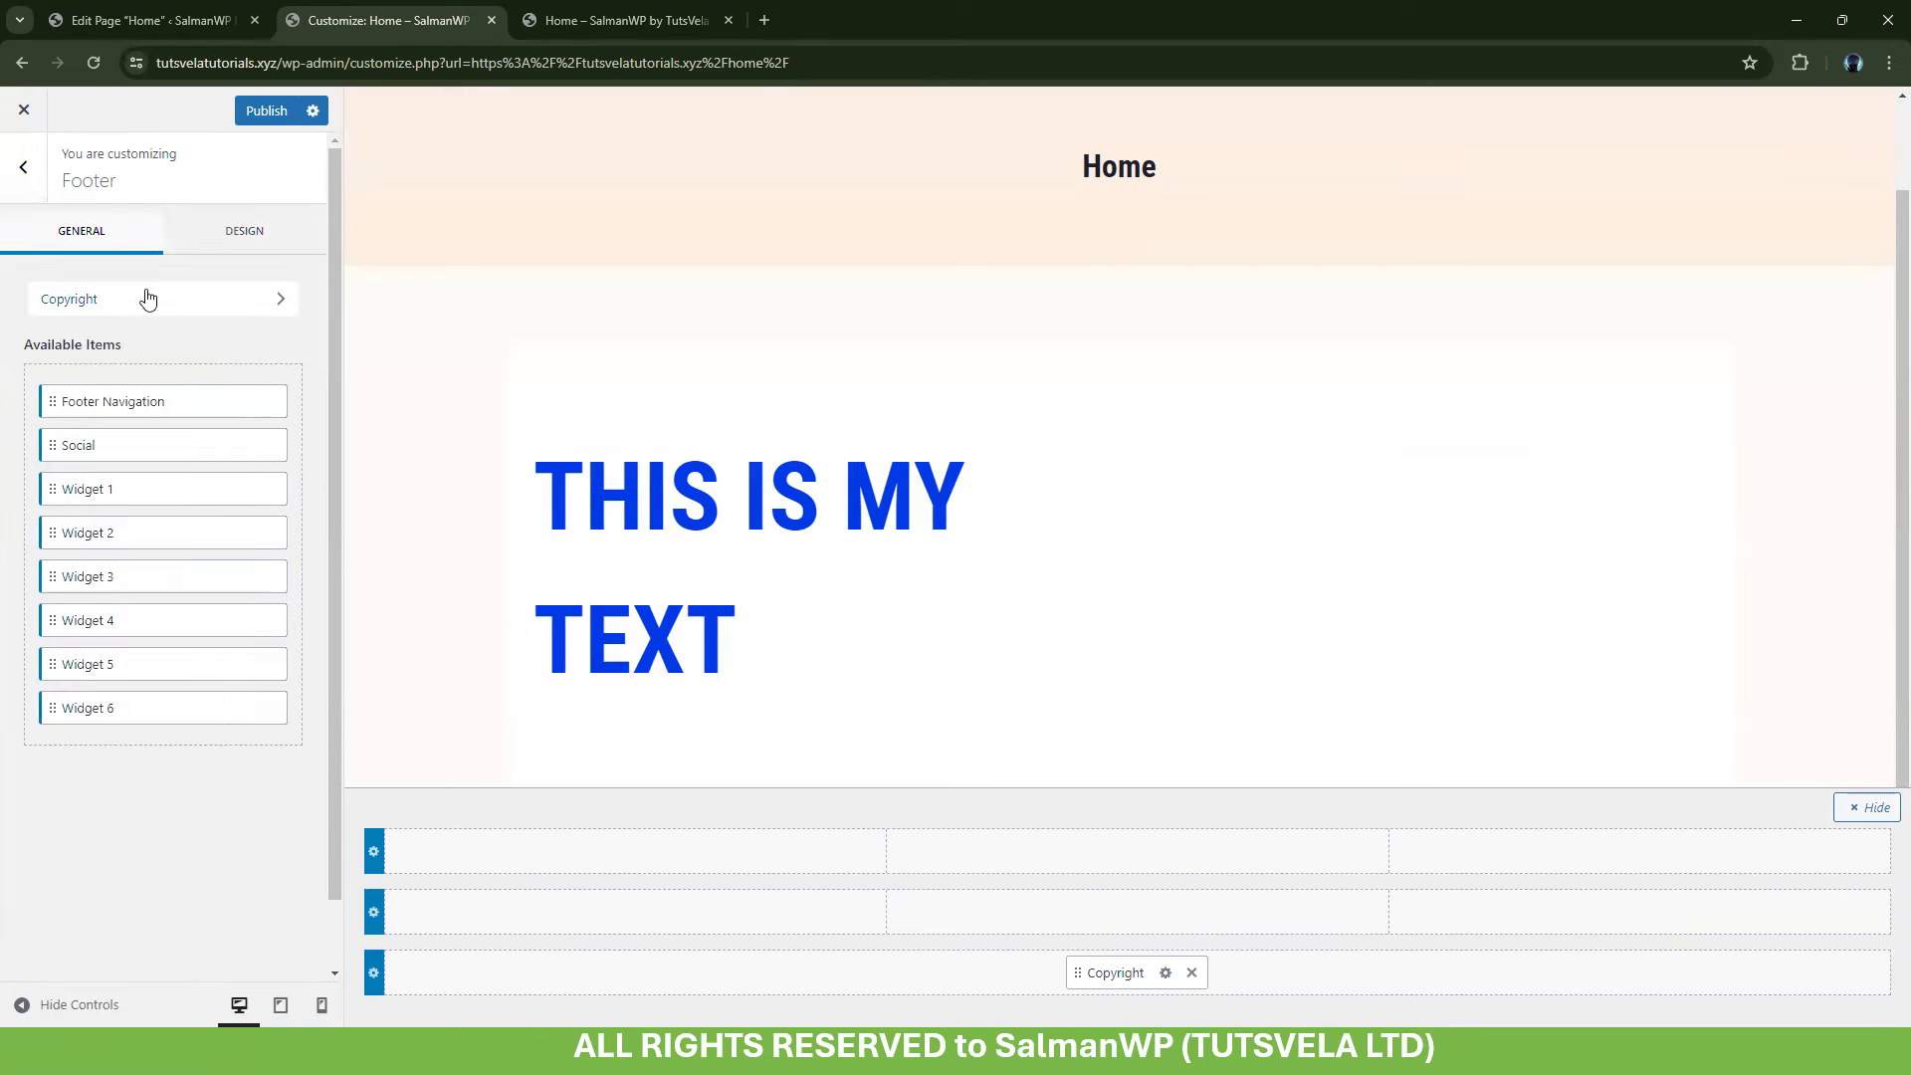
left_click(148, 299)
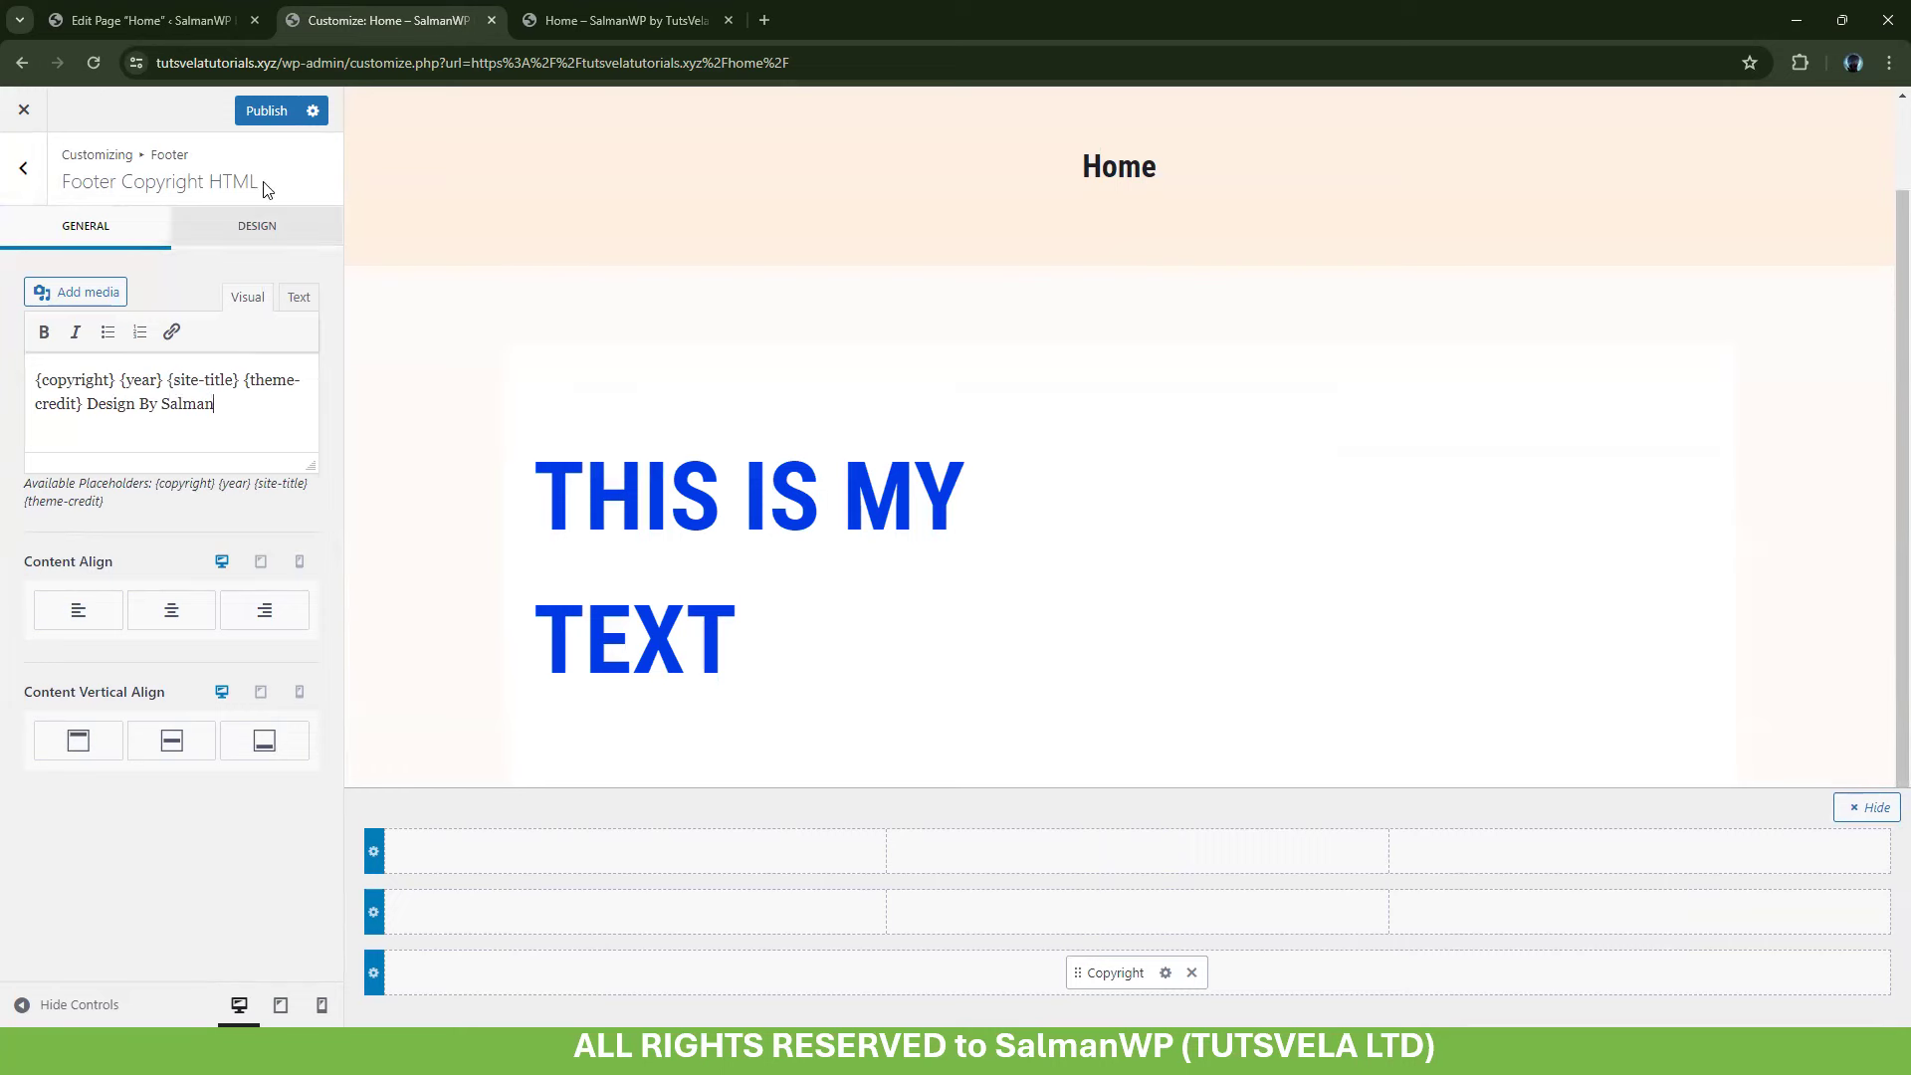
left_click(266, 110)
Reload the live Home page and check the credit at the end of the footer copyright line
left_click(571, 18)
left_click(92, 62)
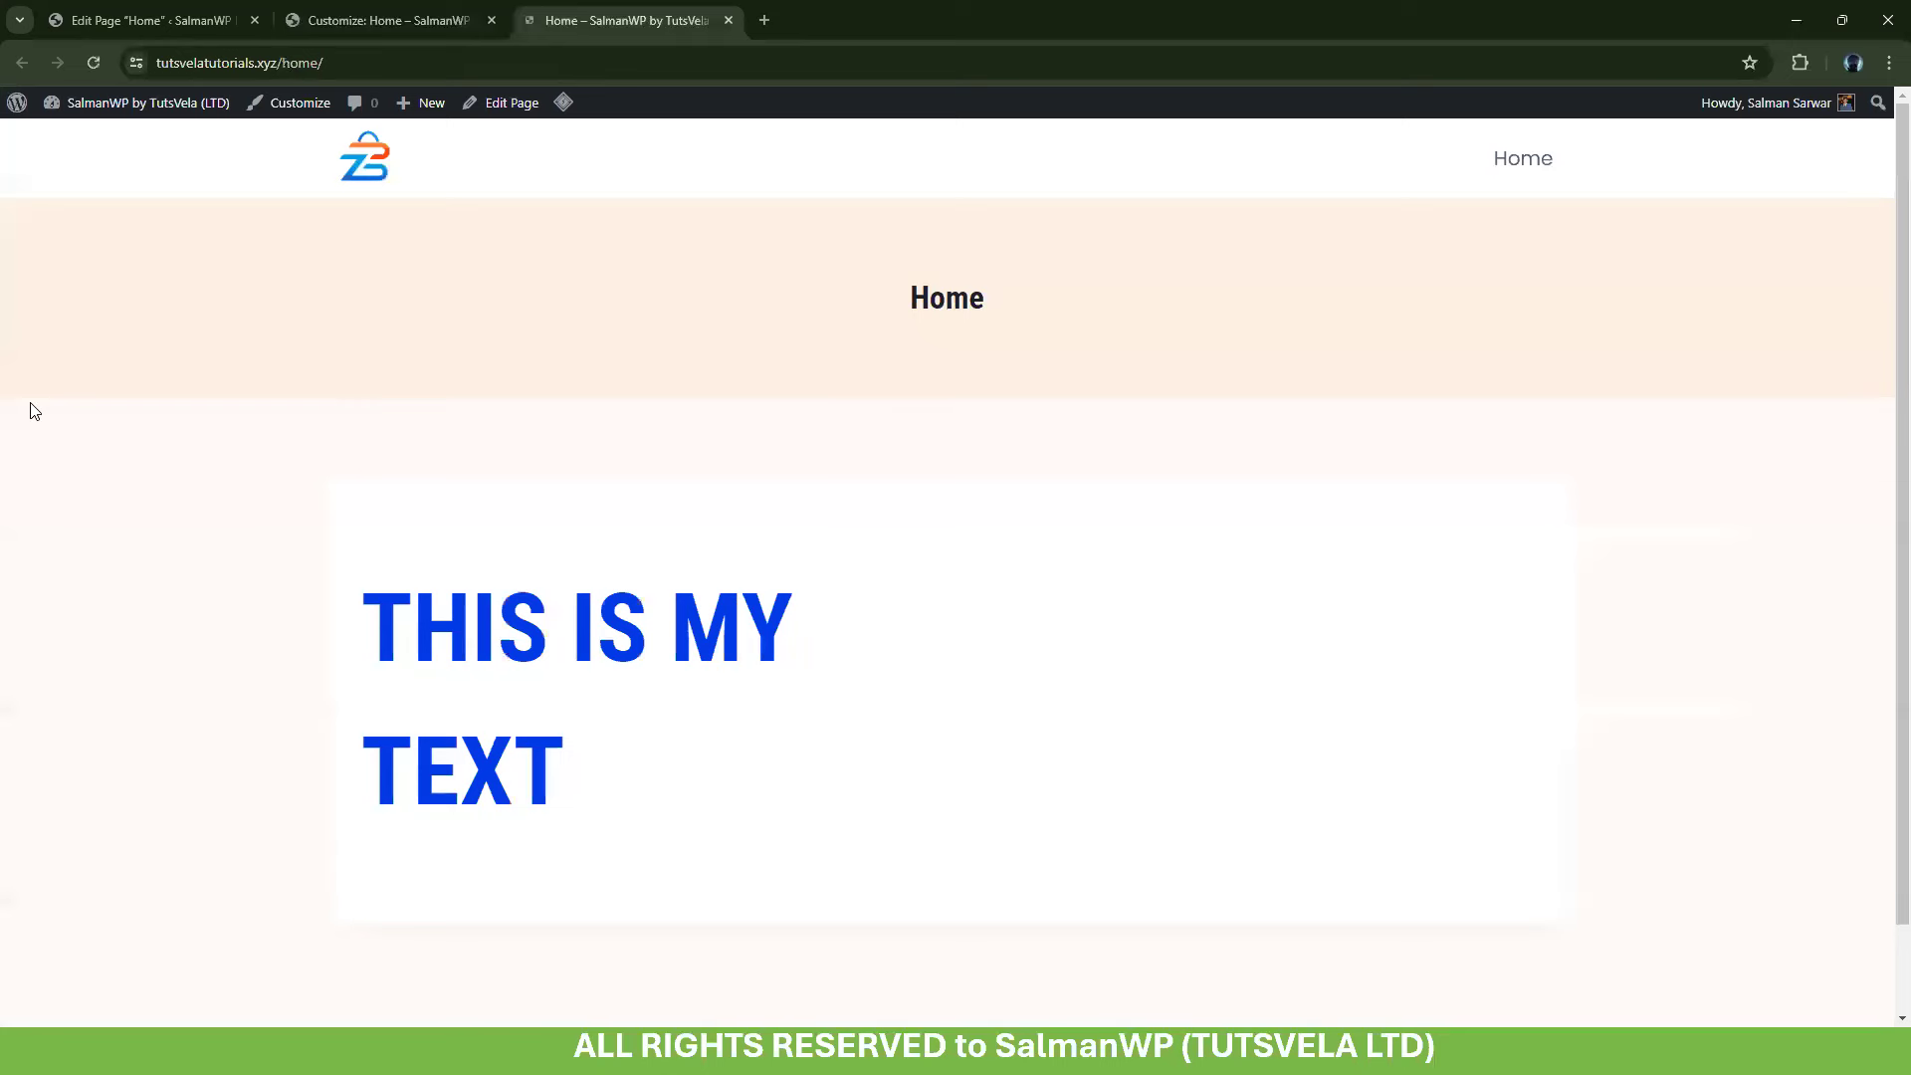
scroll(598, 647, "down", 1)
left_click_drag(1400, 965, 1221, 962)
left_click(1308, 948)
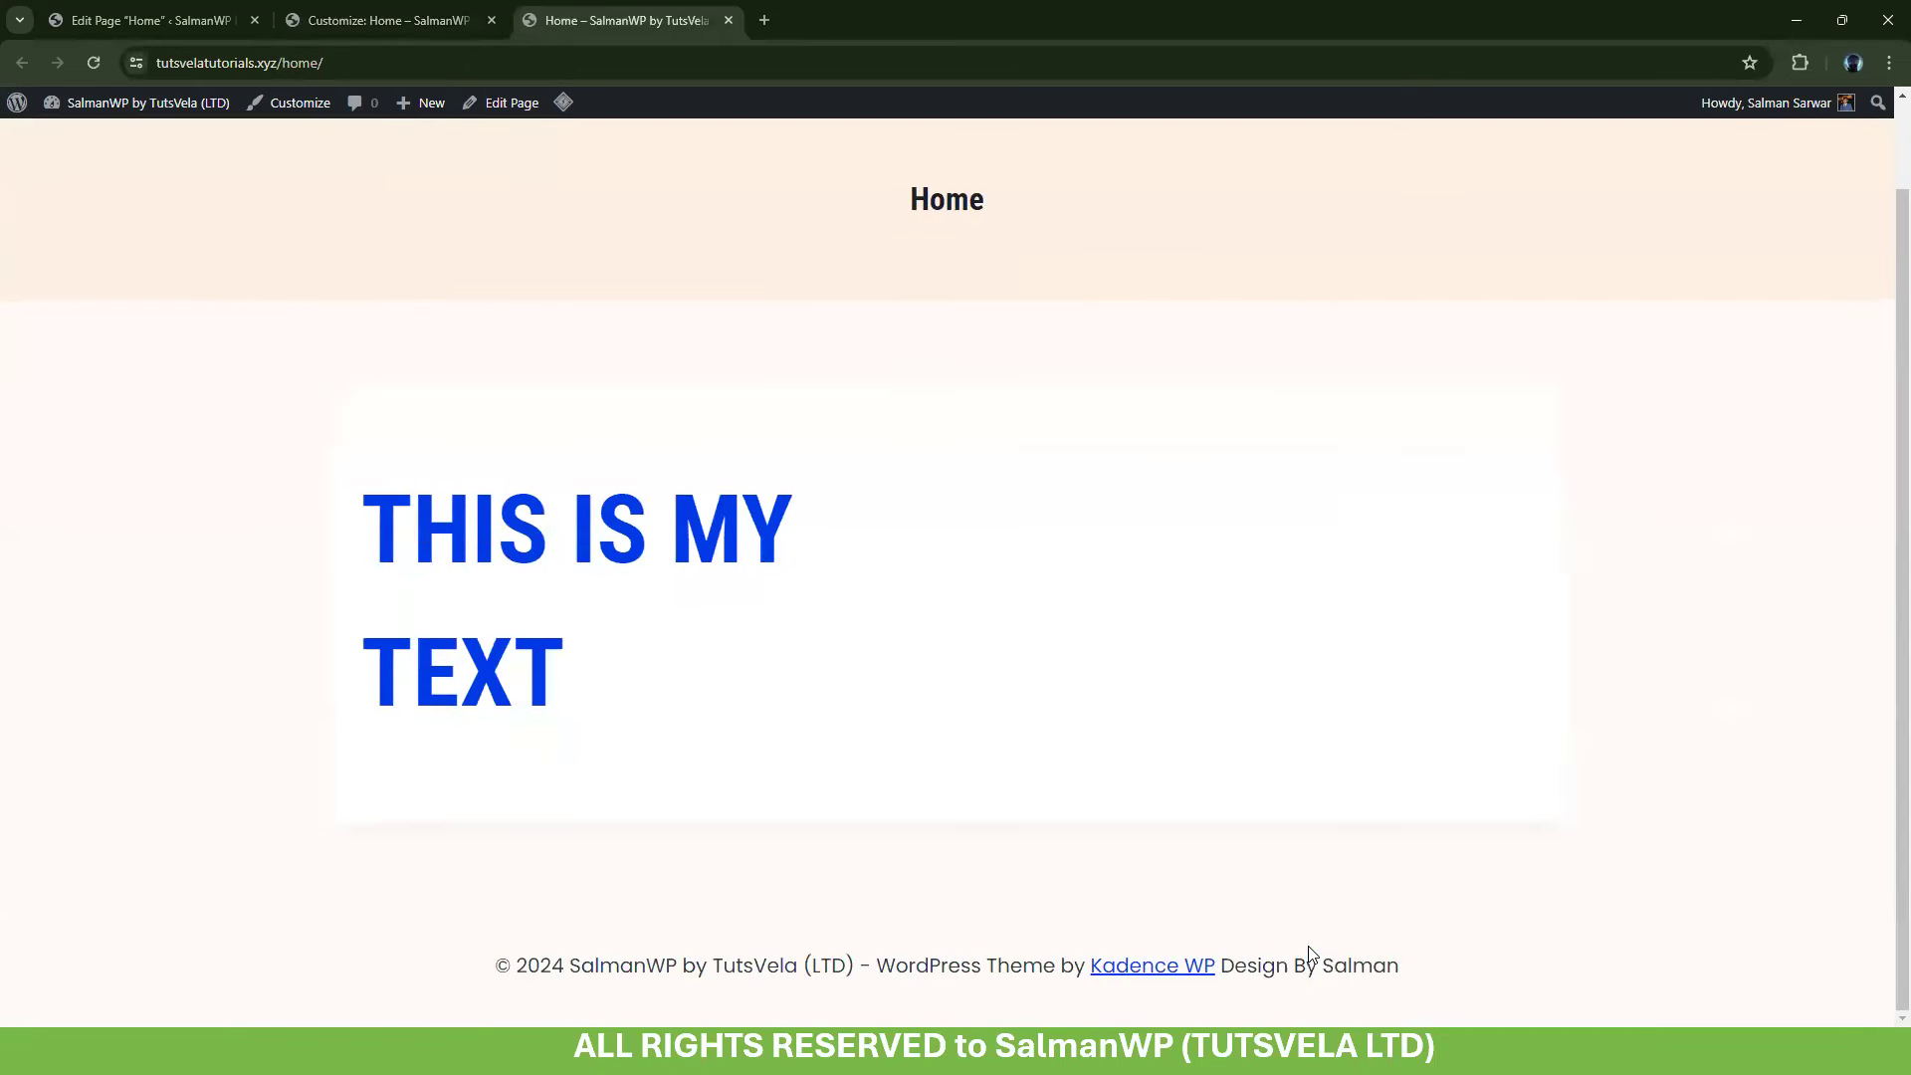
Go back from the footer copyright settings to the main Customizer list and close the Customizer
left_click(312, 16)
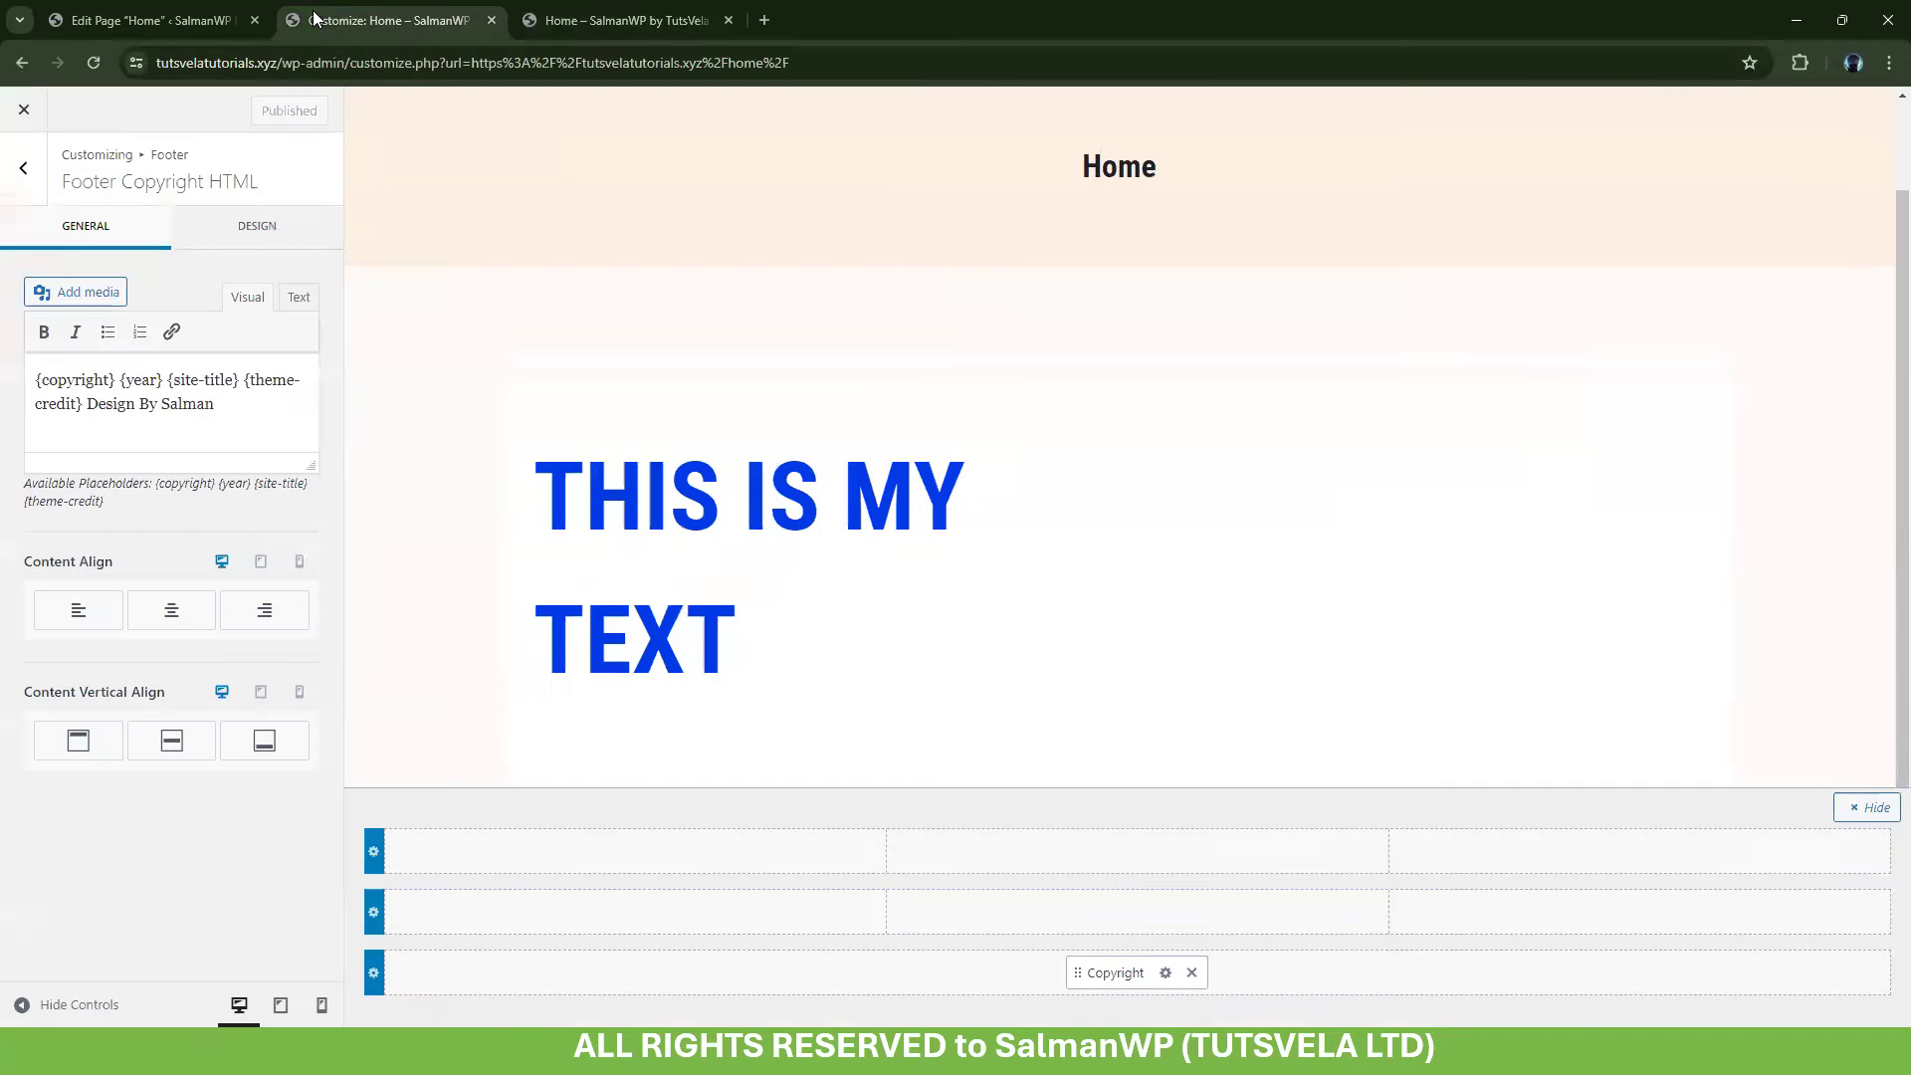
left_click(23, 167)
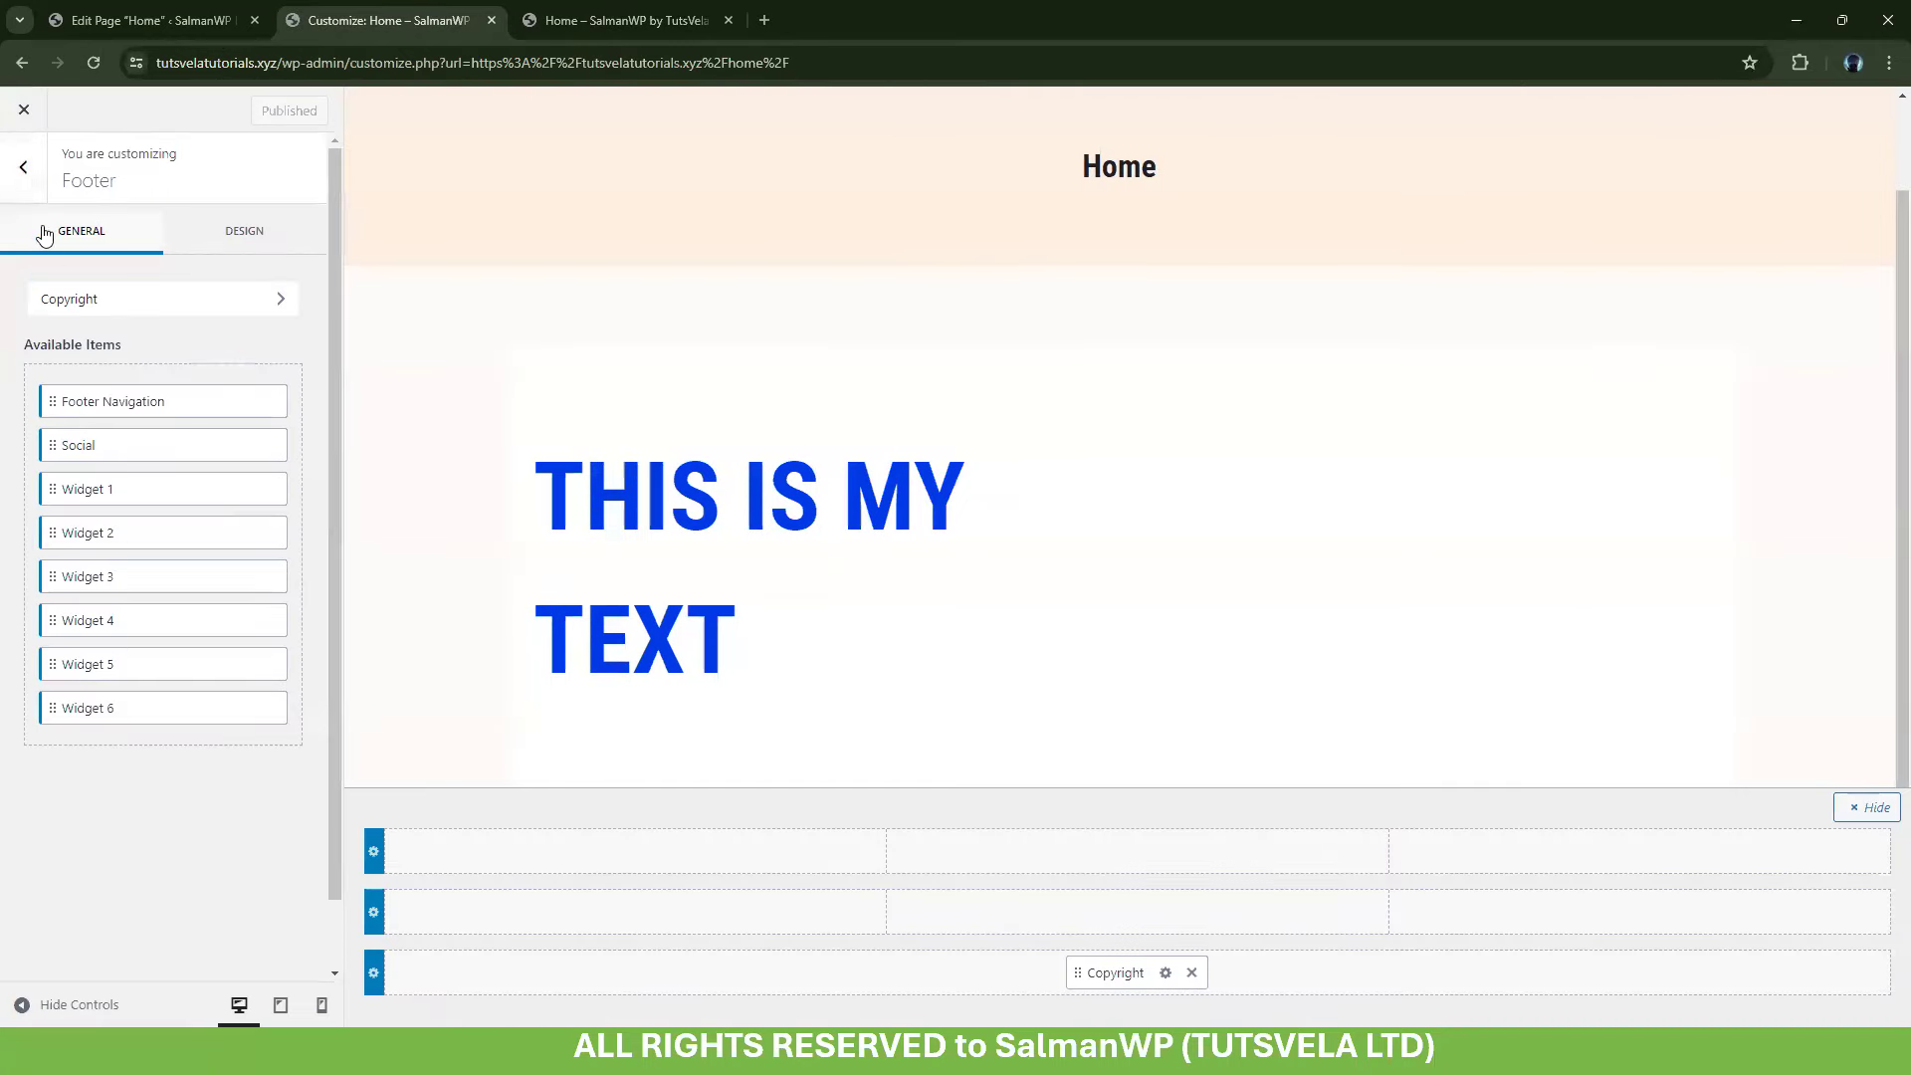
left_click(24, 169)
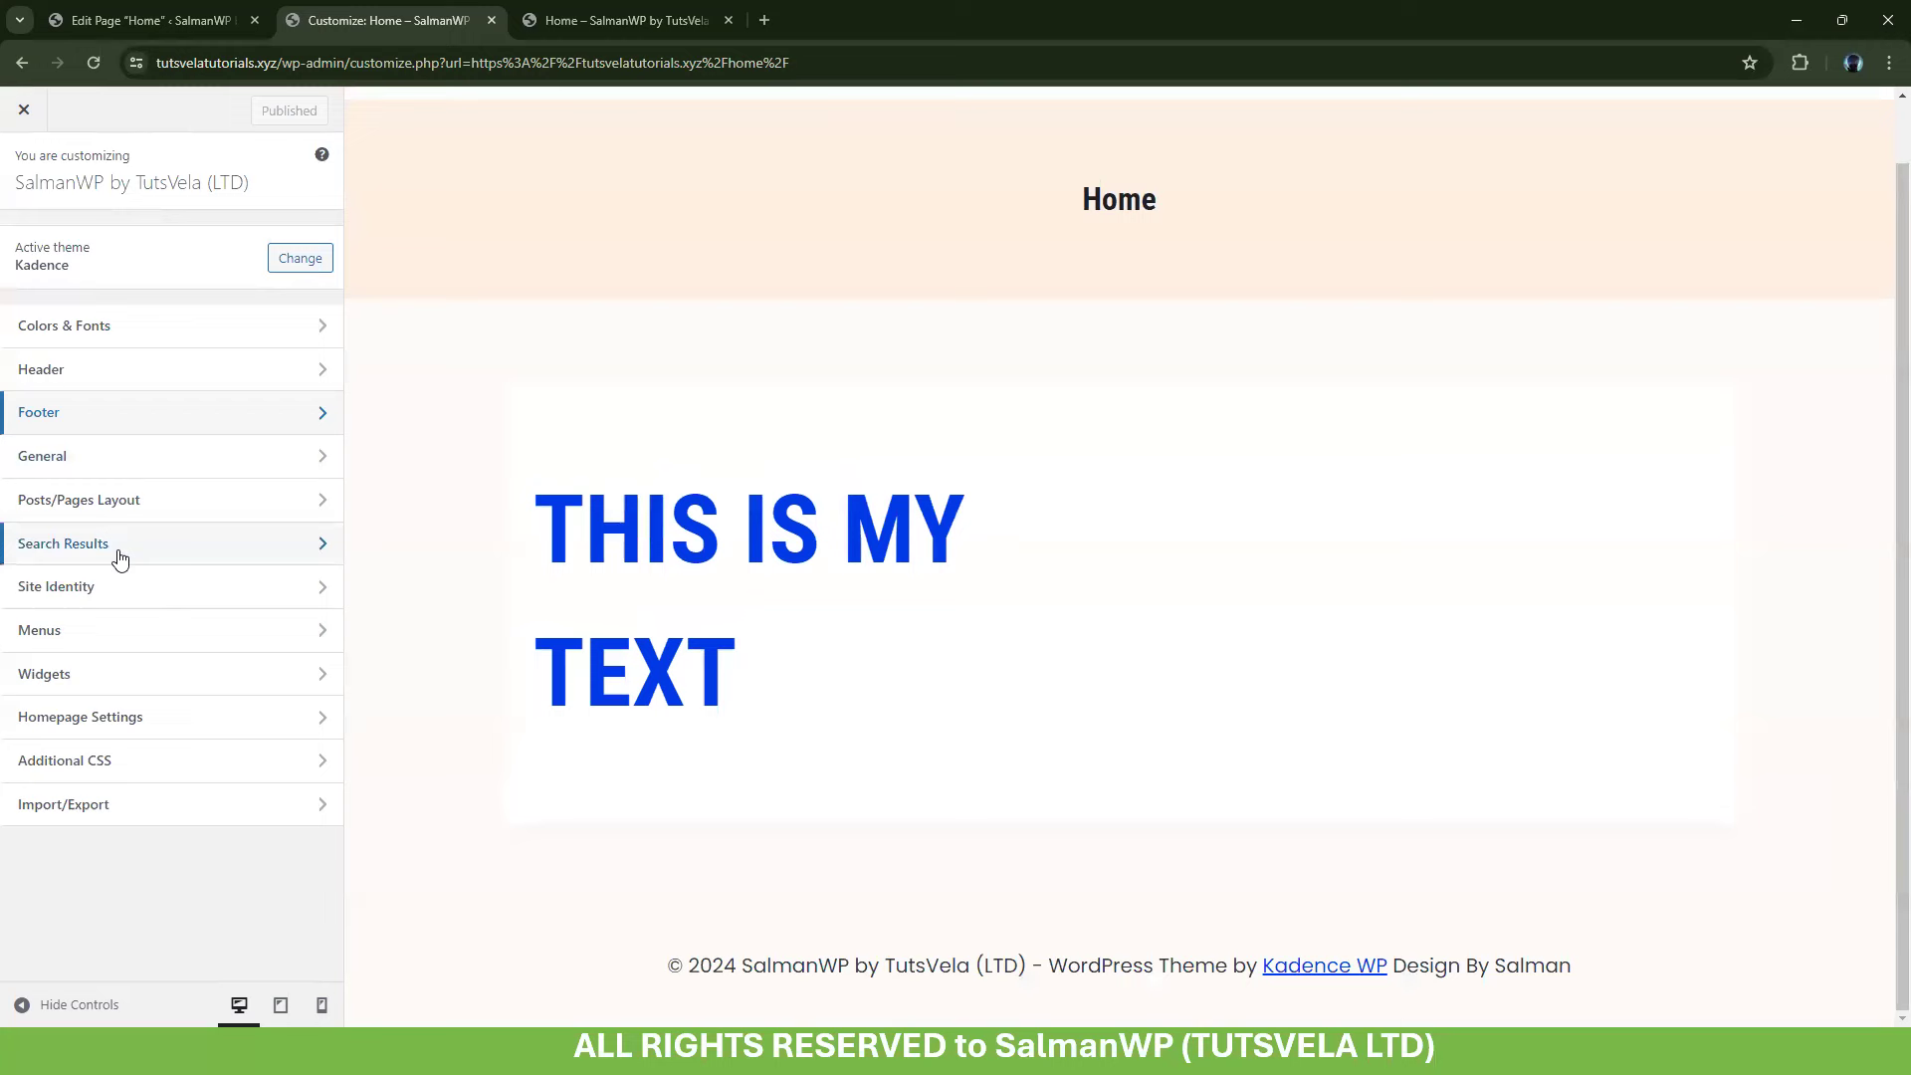
left_click(25, 114)
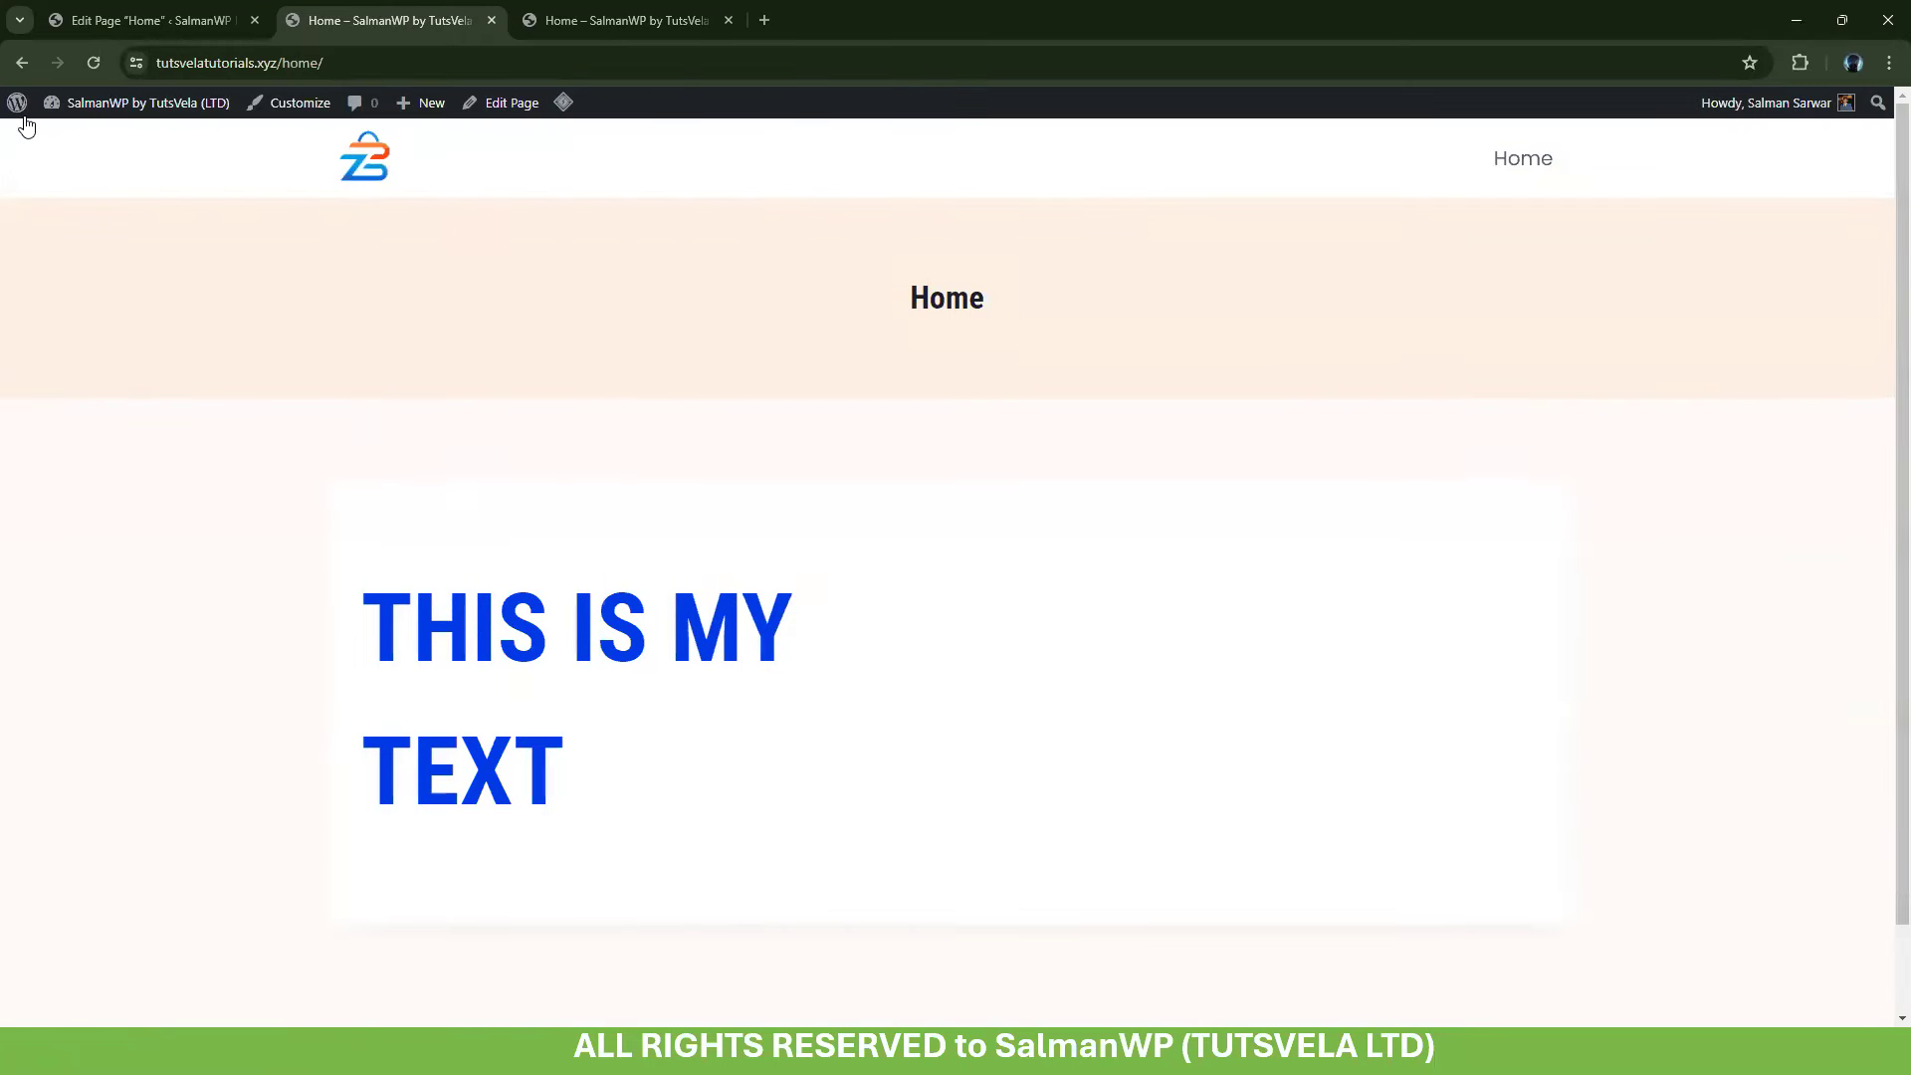
Open the Home page for editing from the Pages list and close one of the duplicate live page tabs
left_click(67, 14)
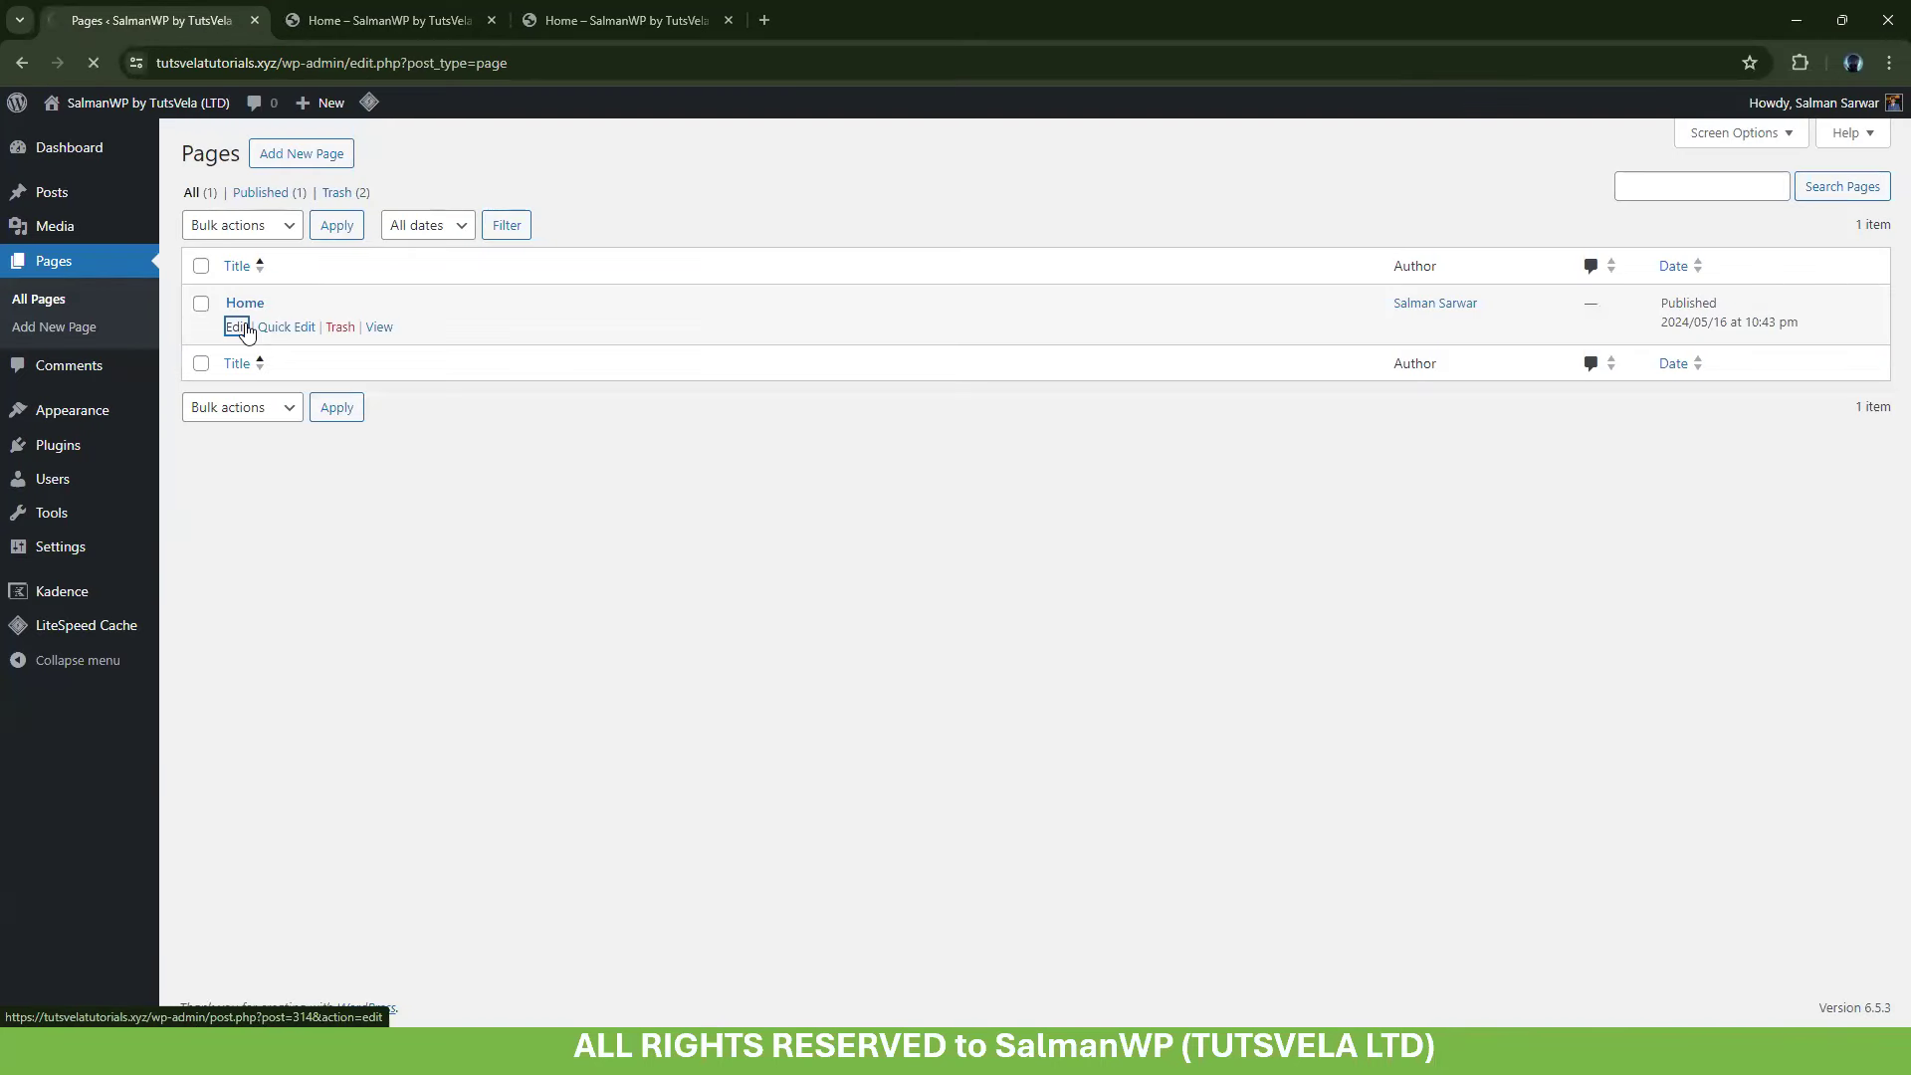
left_click(246, 330)
left_click(491, 21)
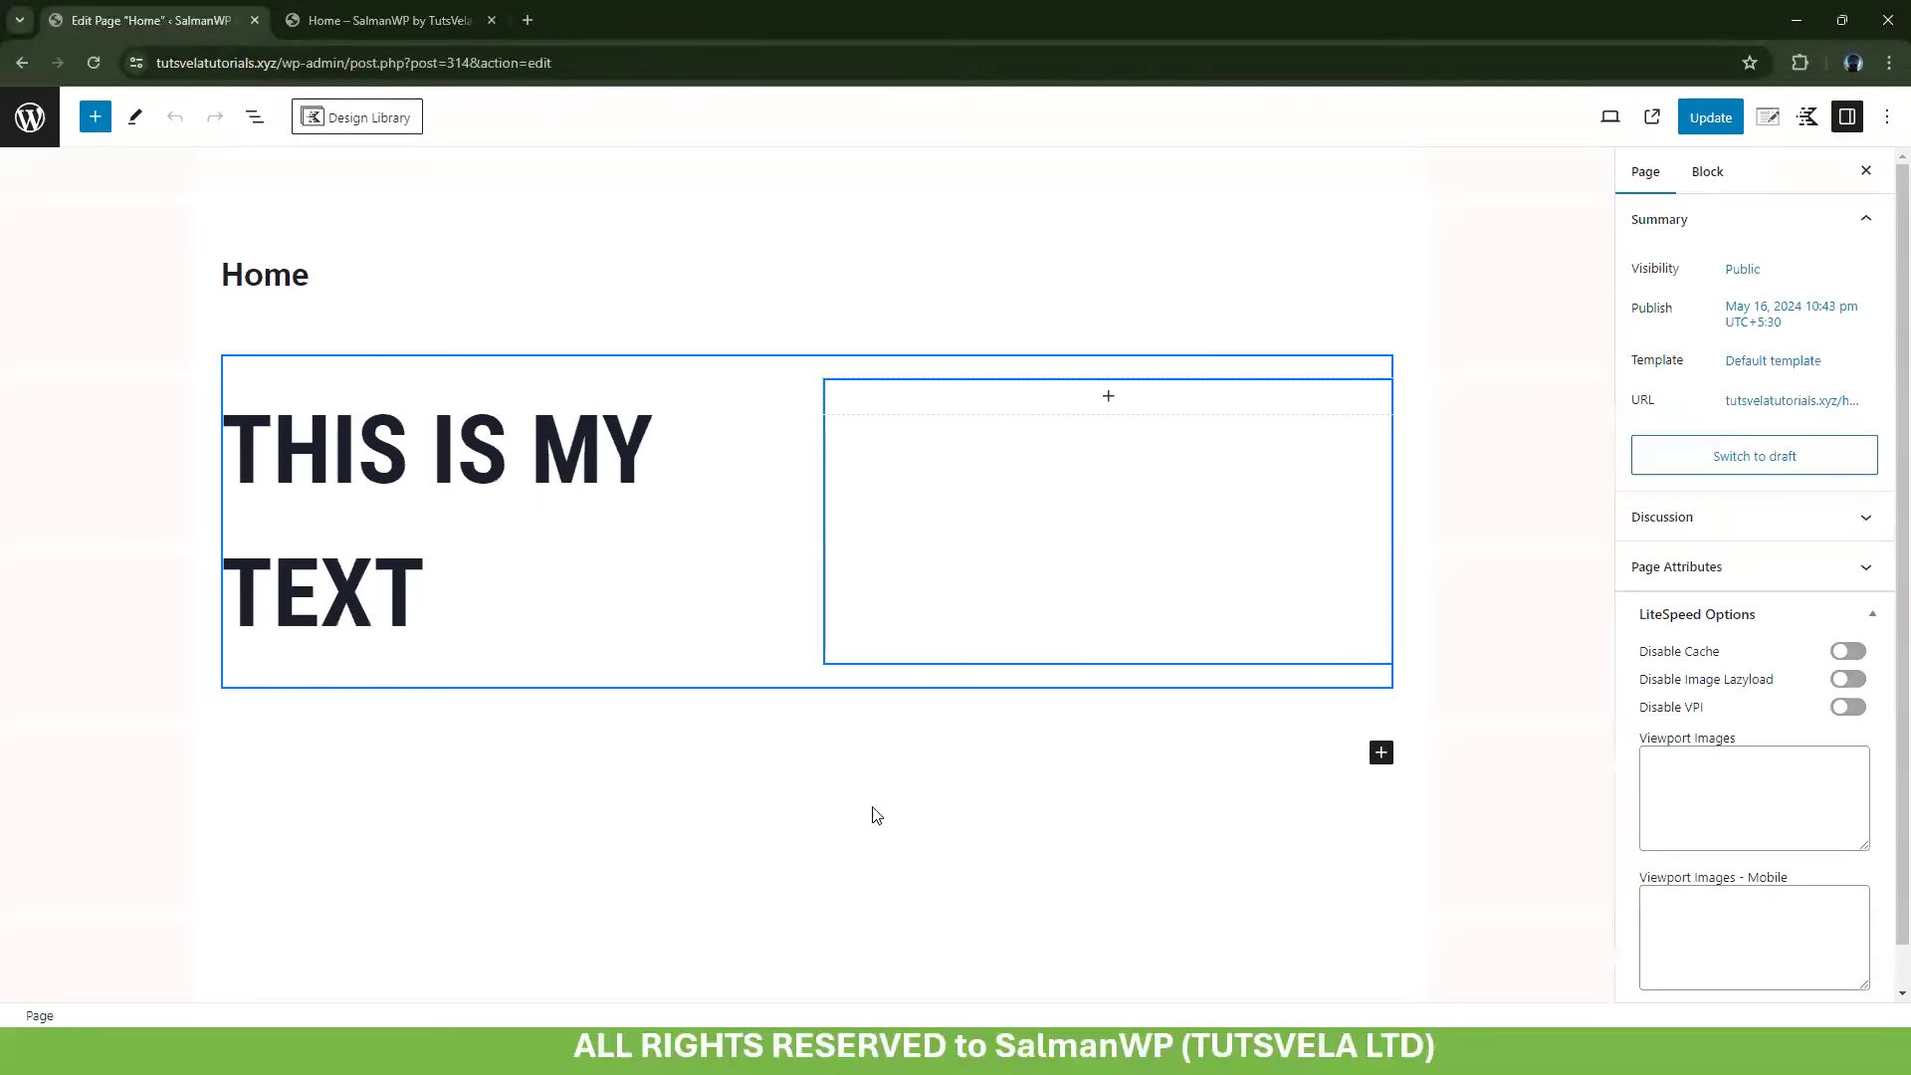
Show the block list and delete the Row Layout block from the Home page
left_click(255, 117)
left_click(327, 221)
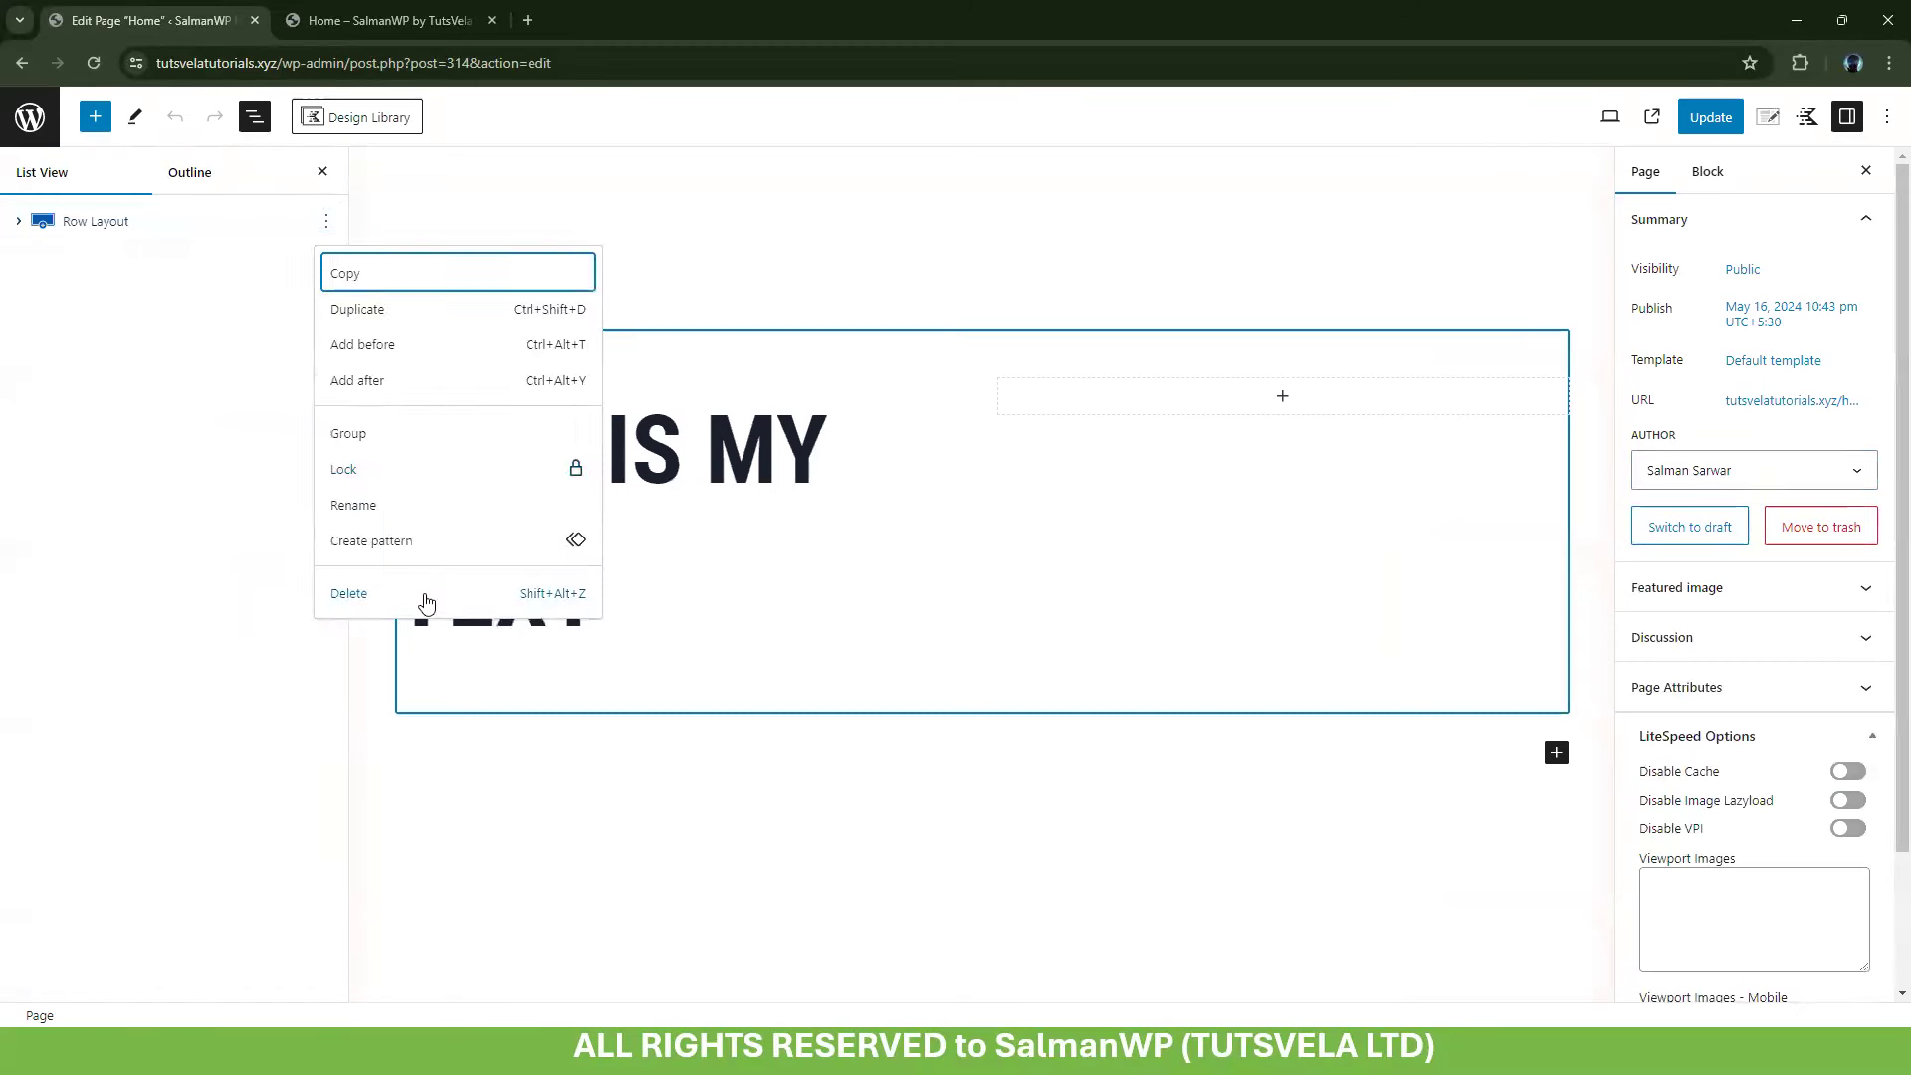
left_click(426, 597)
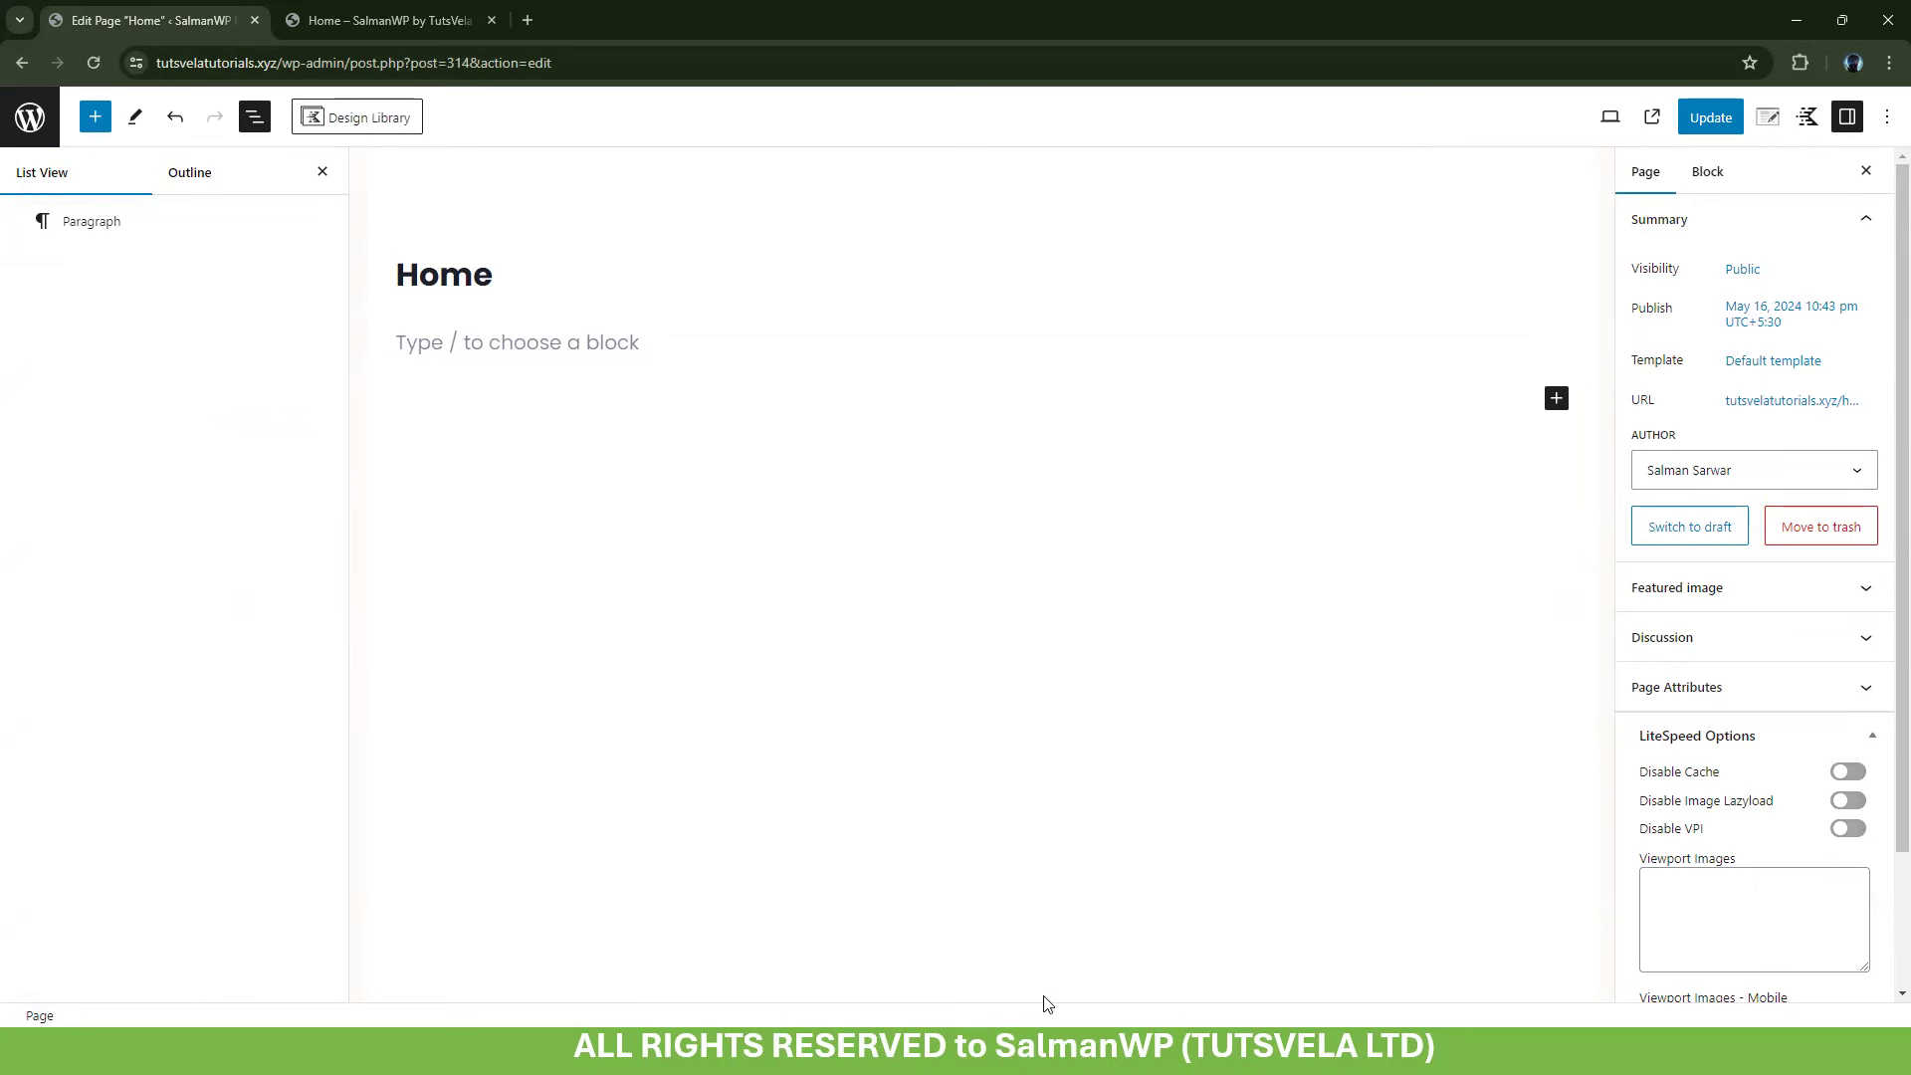
Open the Kadence page settings for the Home page and disable the transparent header and the page title
left_click(1769, 119)
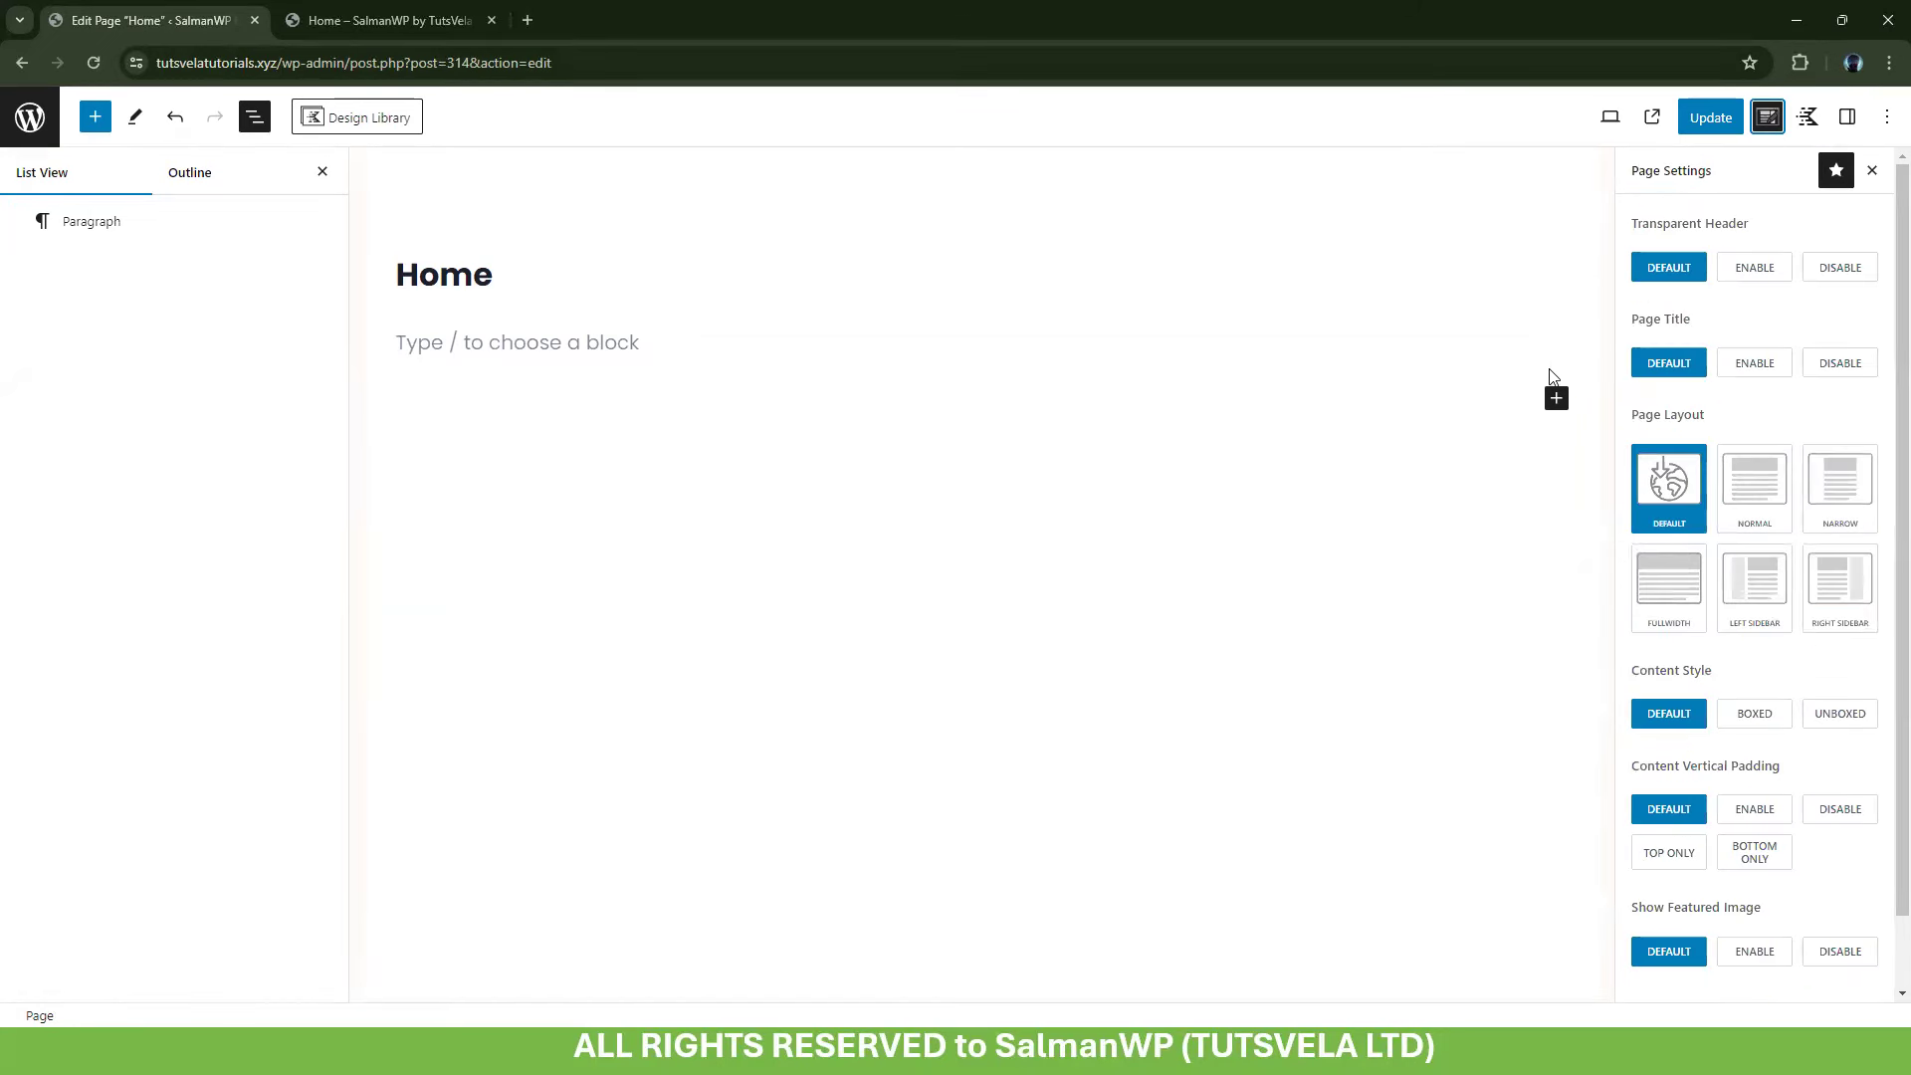
left_click_drag(1702, 223, 1752, 225)
left_click(1838, 276)
left_click_drag(1644, 319, 1704, 321)
left_click(1857, 363)
left_click(1844, 311)
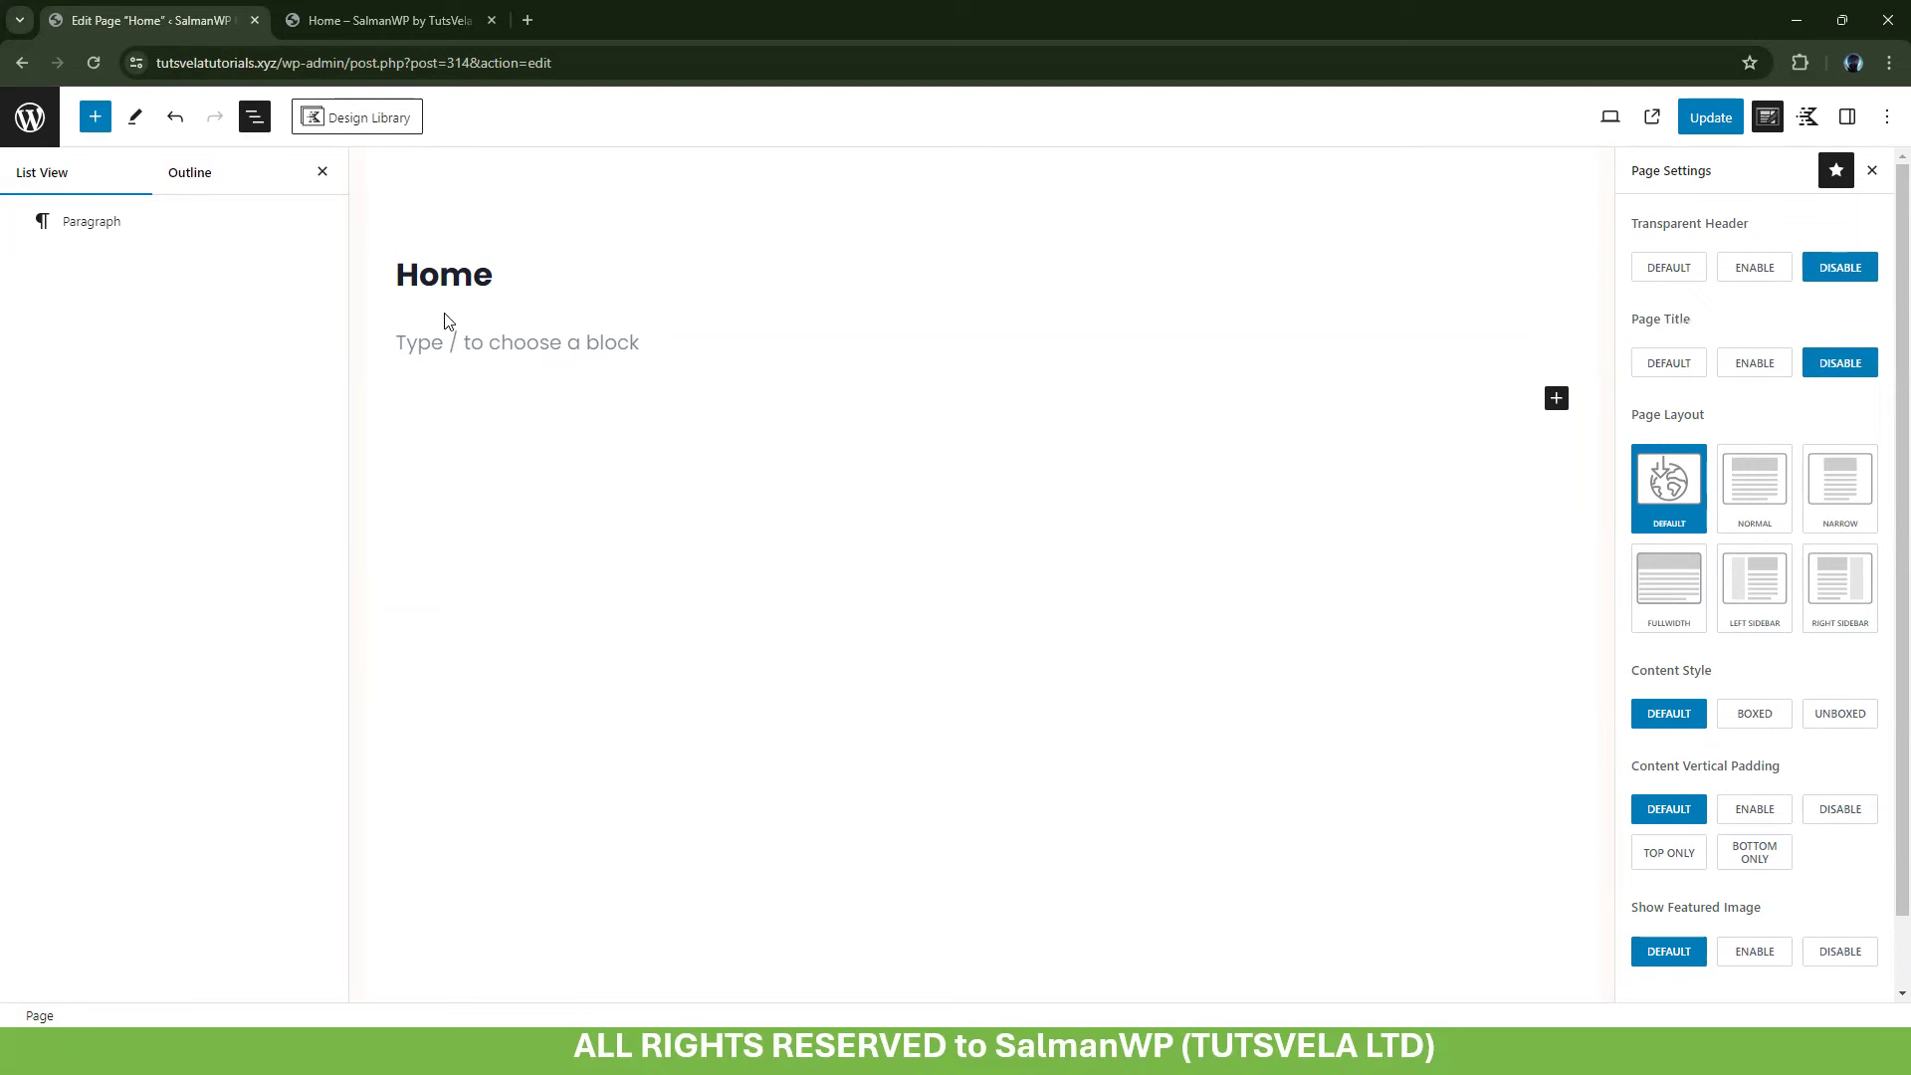
Set the Home page's layout to Fullwidth and its content style to Unboxed
left_click_drag(1700, 414, 1653, 416)
left_click(1660, 604)
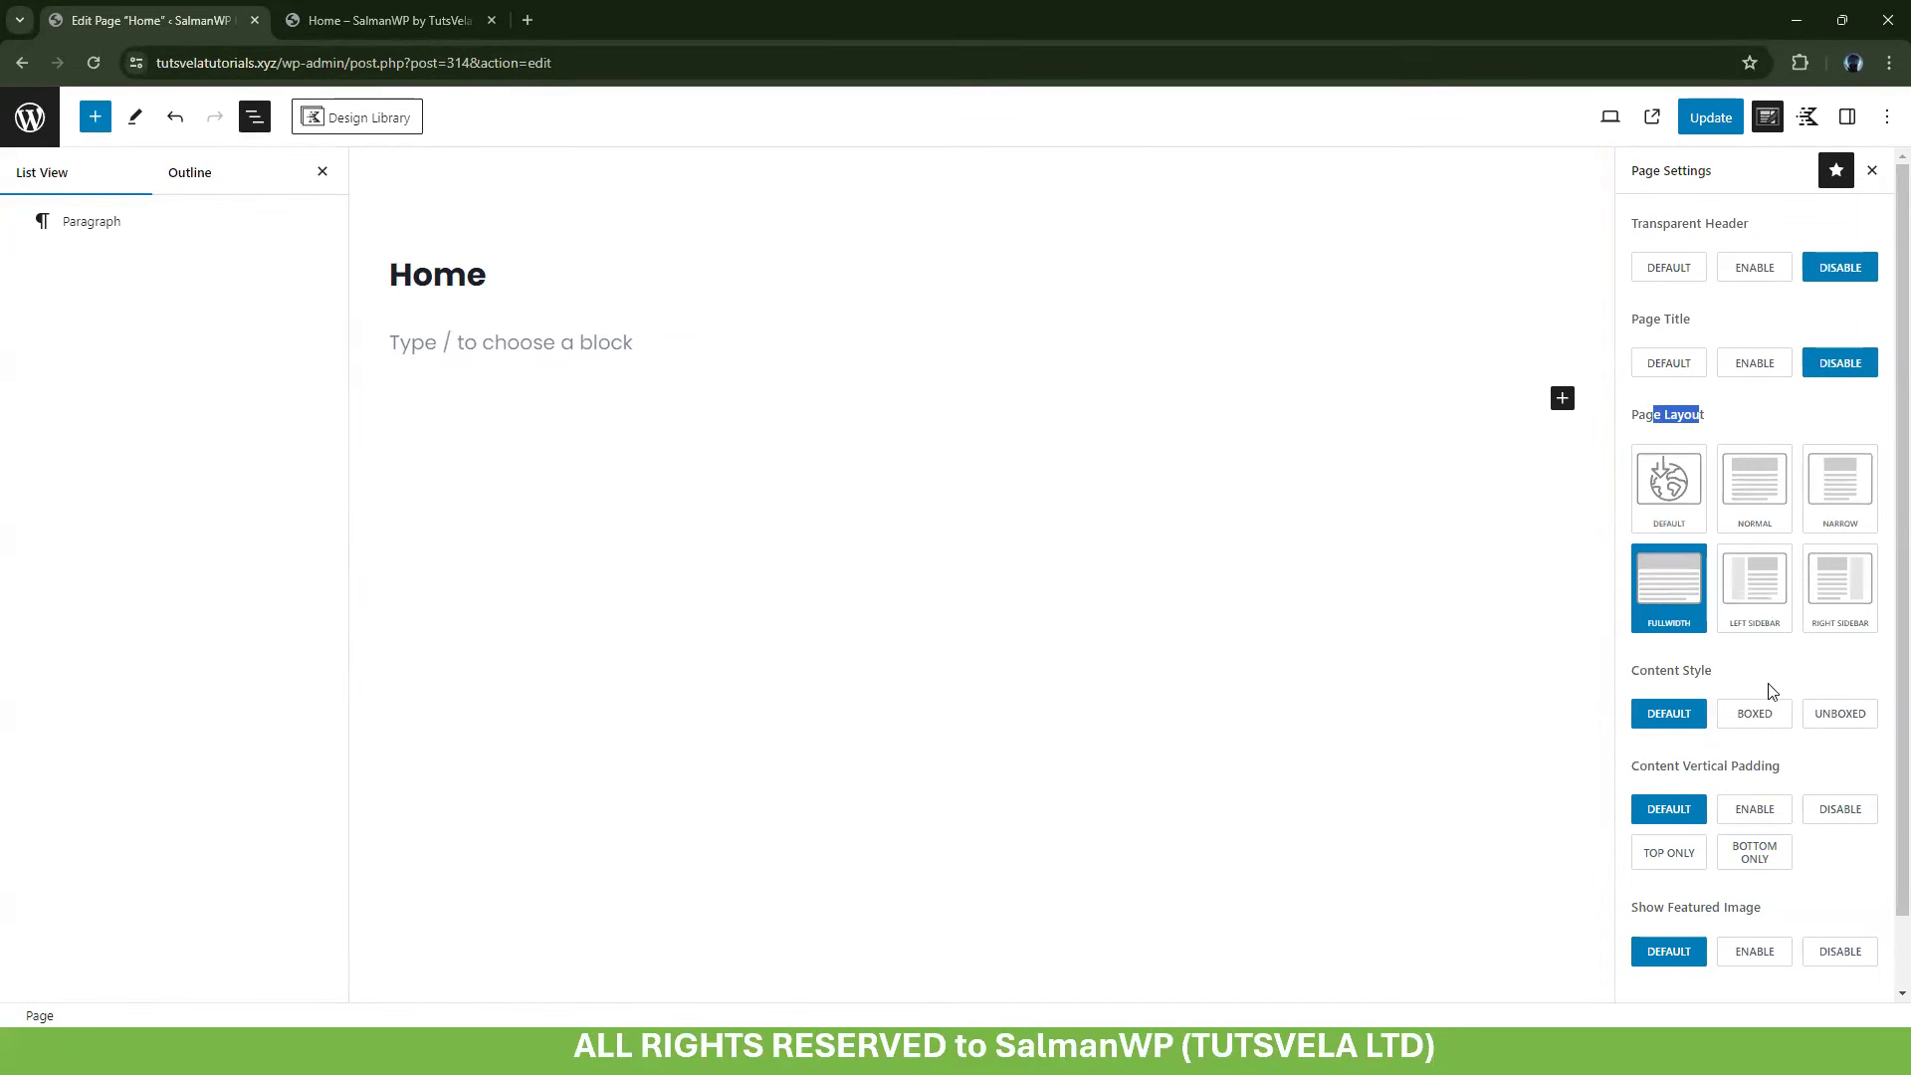
left_click_drag(1727, 672, 1622, 676)
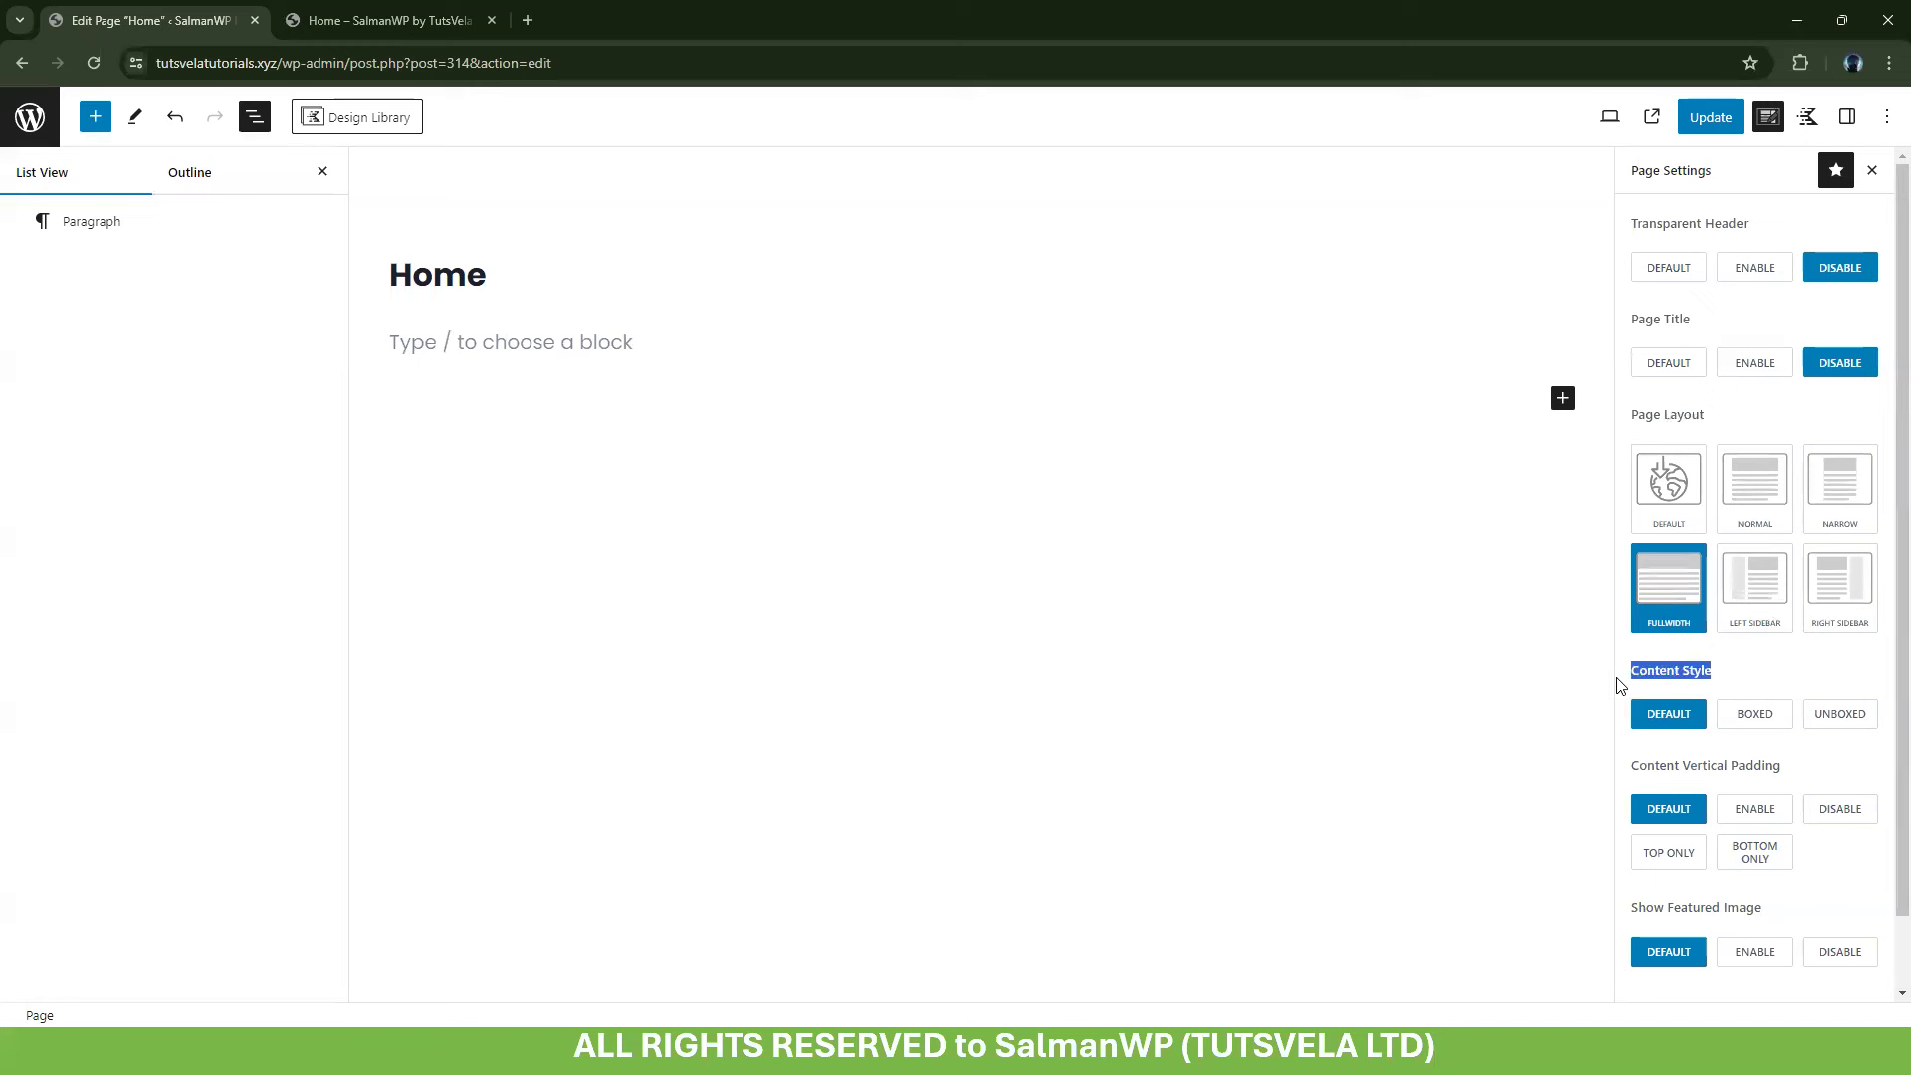
left_click(1857, 710)
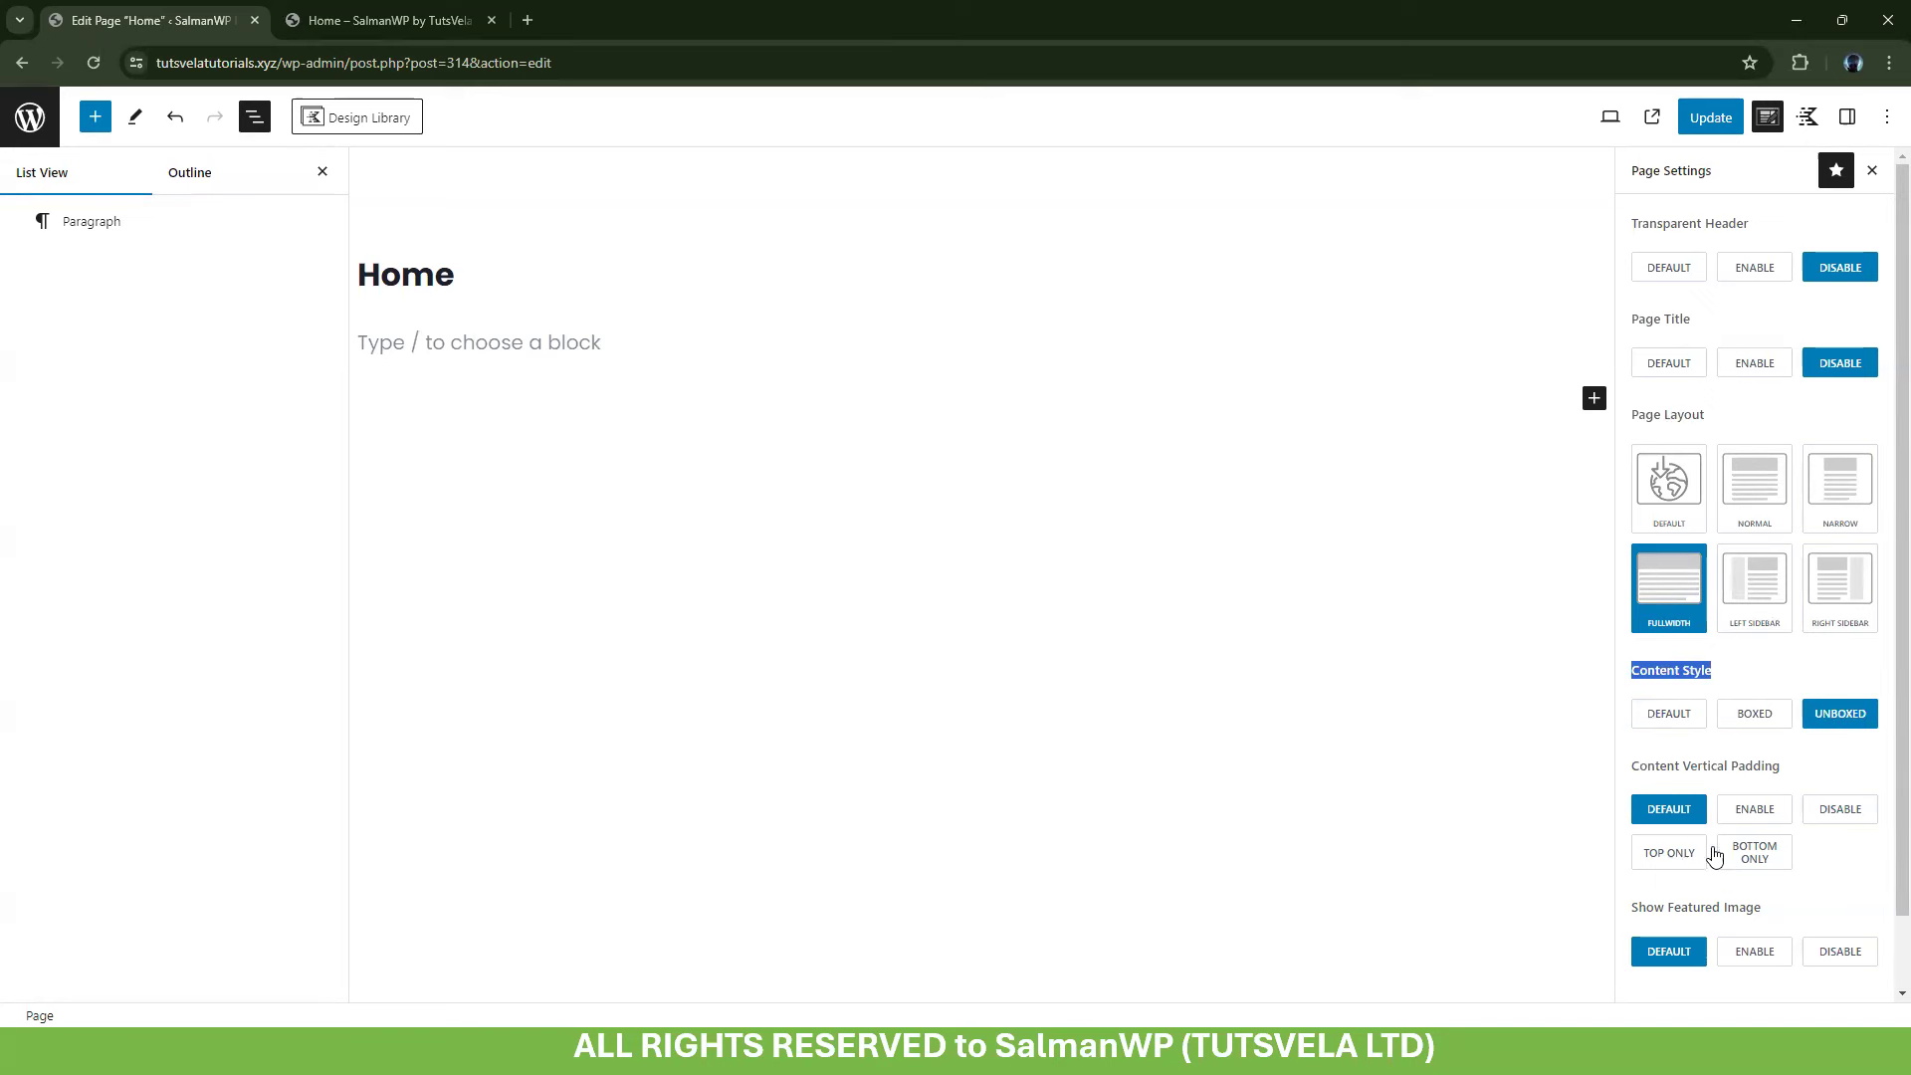
Disable the content vertical padding and the featured image for the Home page
left_click(1858, 815)
scroll(1835, 870, "down", 1)
left_click(1837, 872)
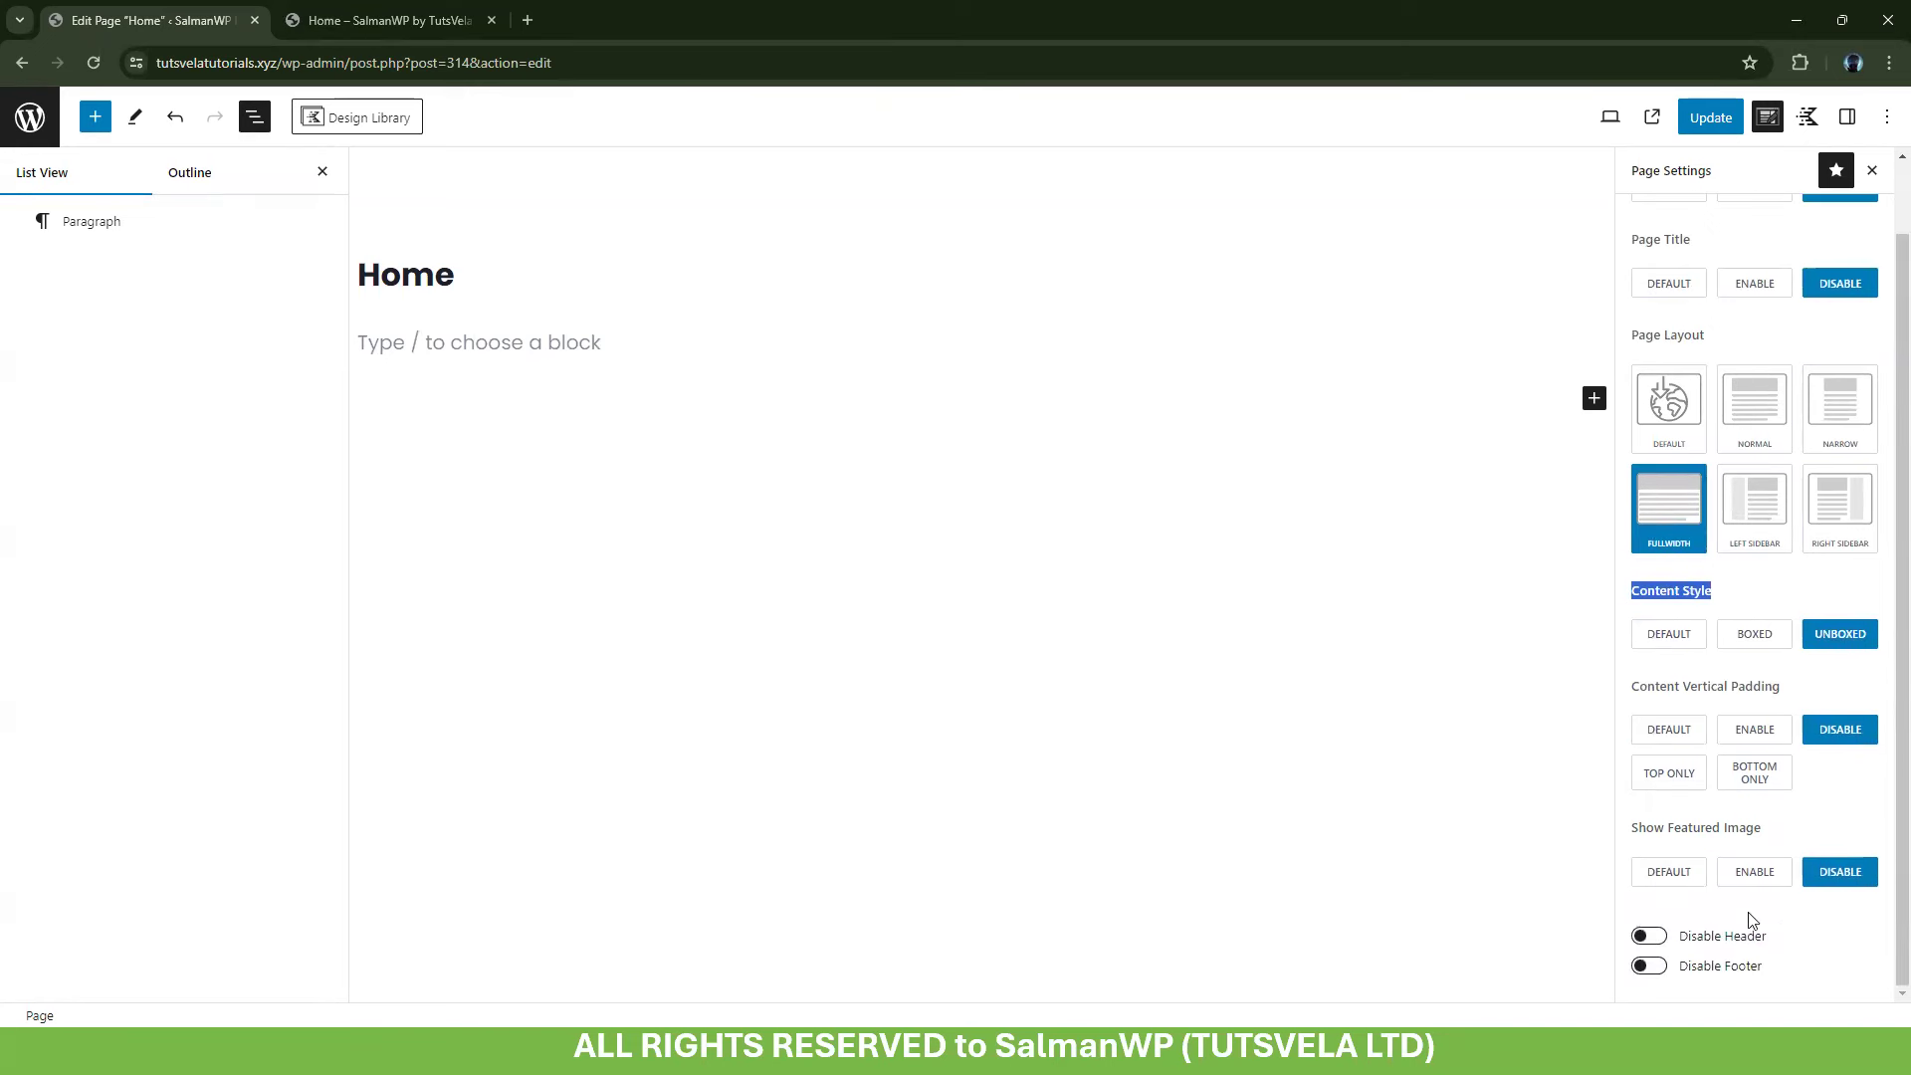
Turn on Disable Footer for the Home page and leave Disable Header turned off
left_click(1650, 941)
left_click(1649, 967)
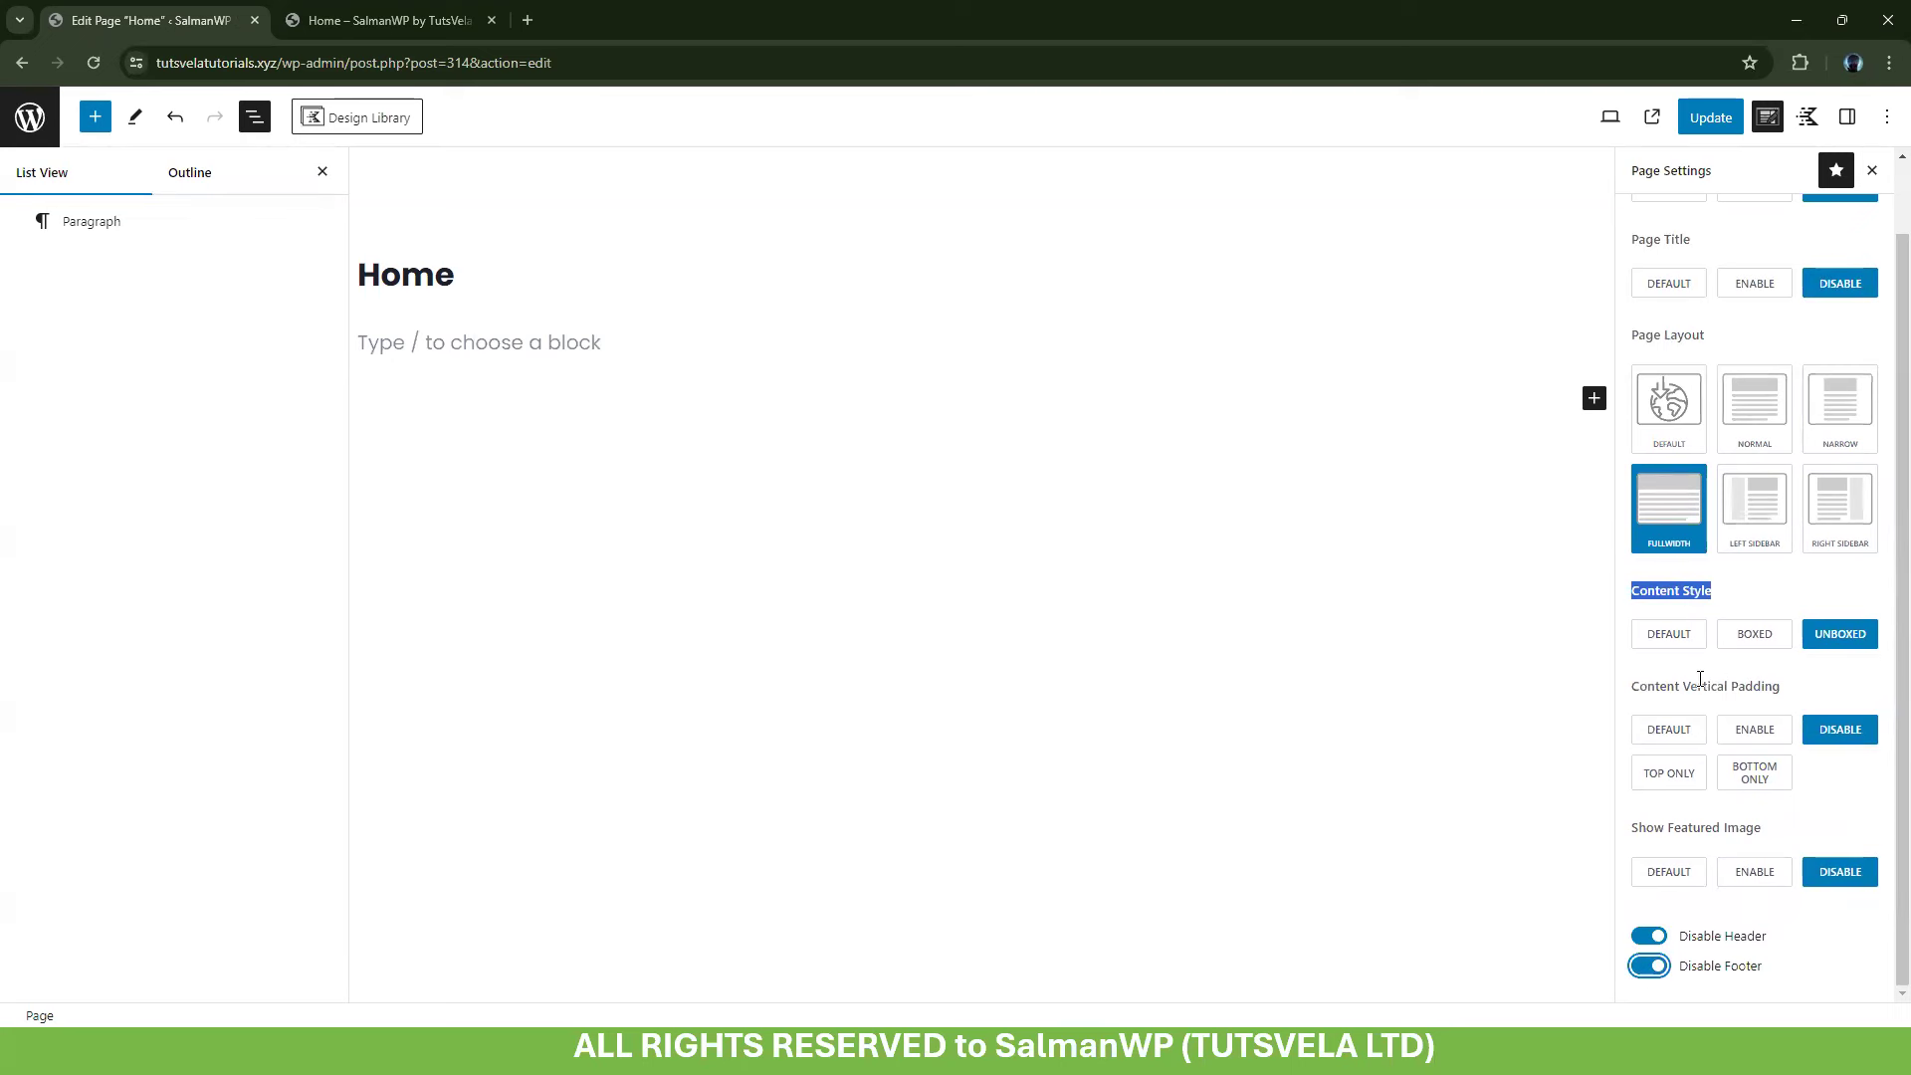
mouse_move(1688, 934)
left_mouse_down()
mouse_move(1778, 955)
mouse_move(1704, 932)
left_mouse_up()
left_click(1773, 962)
left_click(1665, 967)
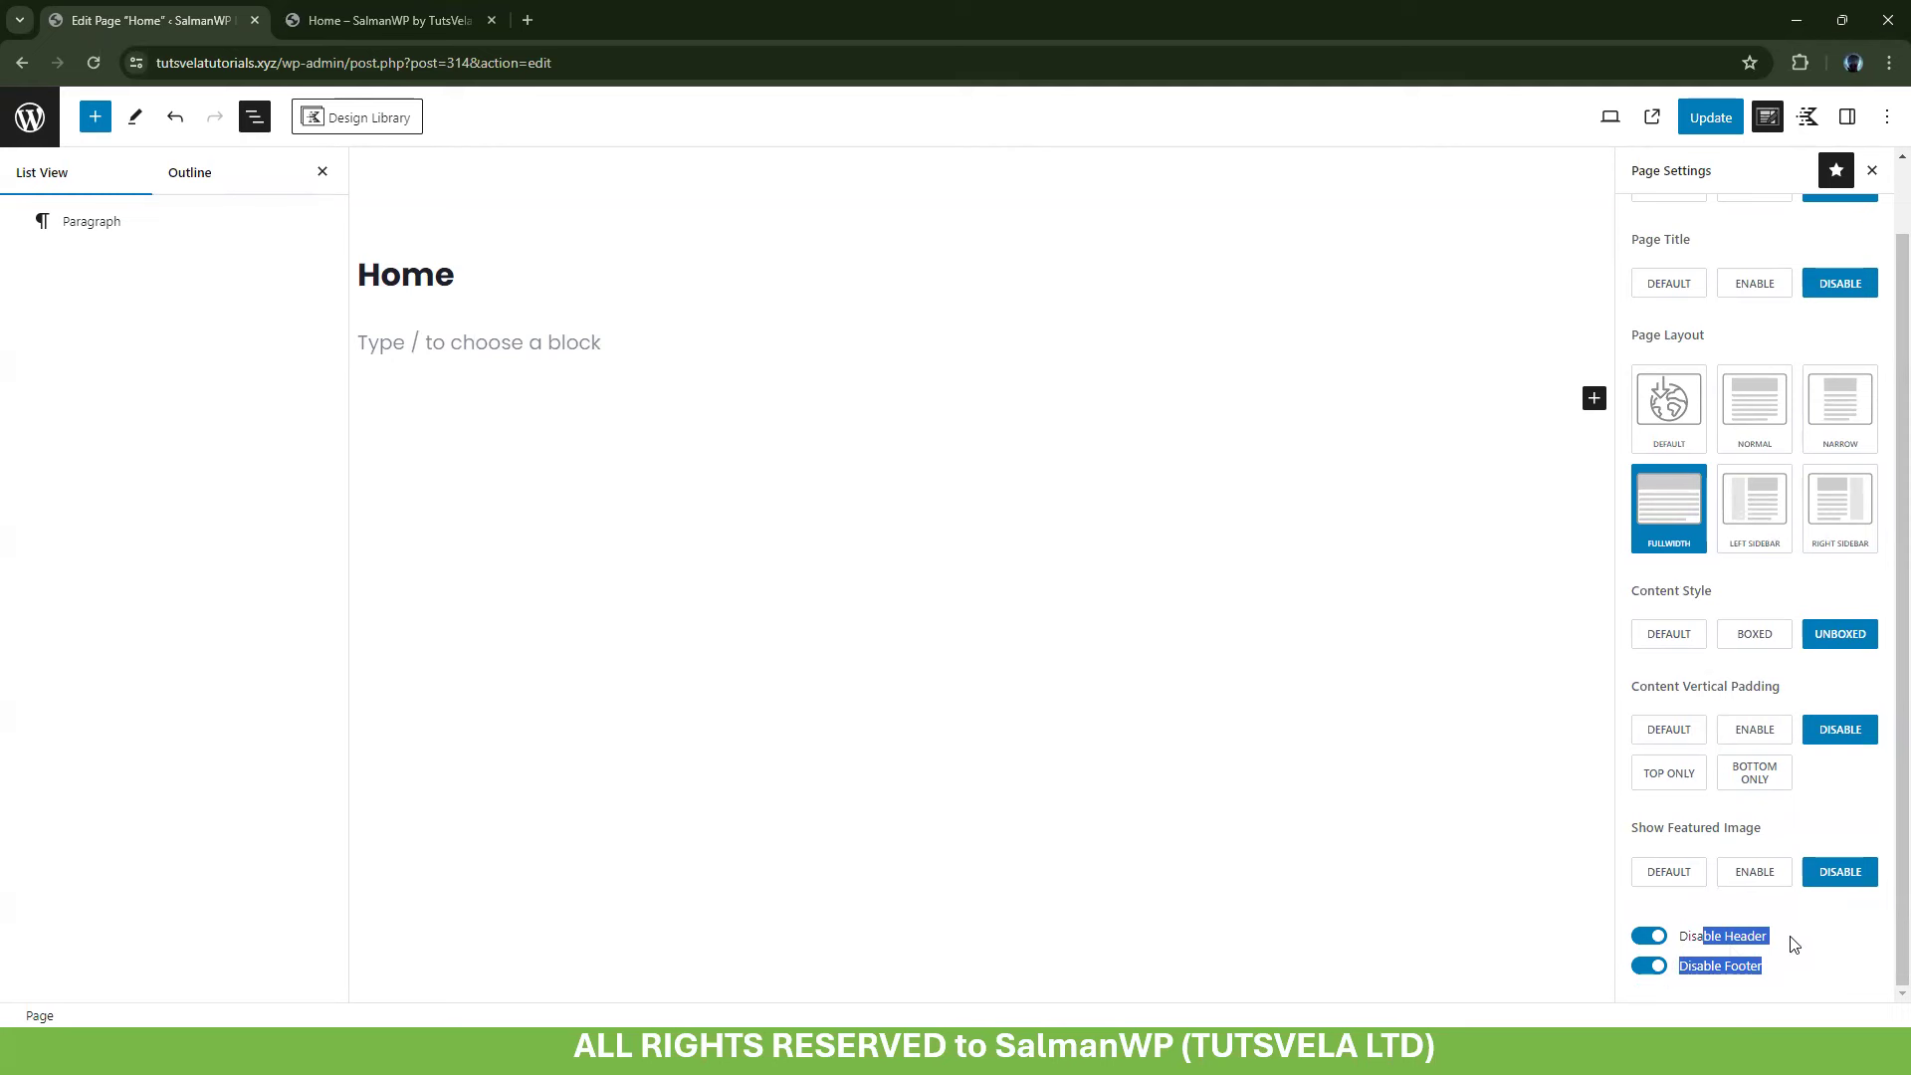
left_click(1780, 943)
left_click(1664, 940)
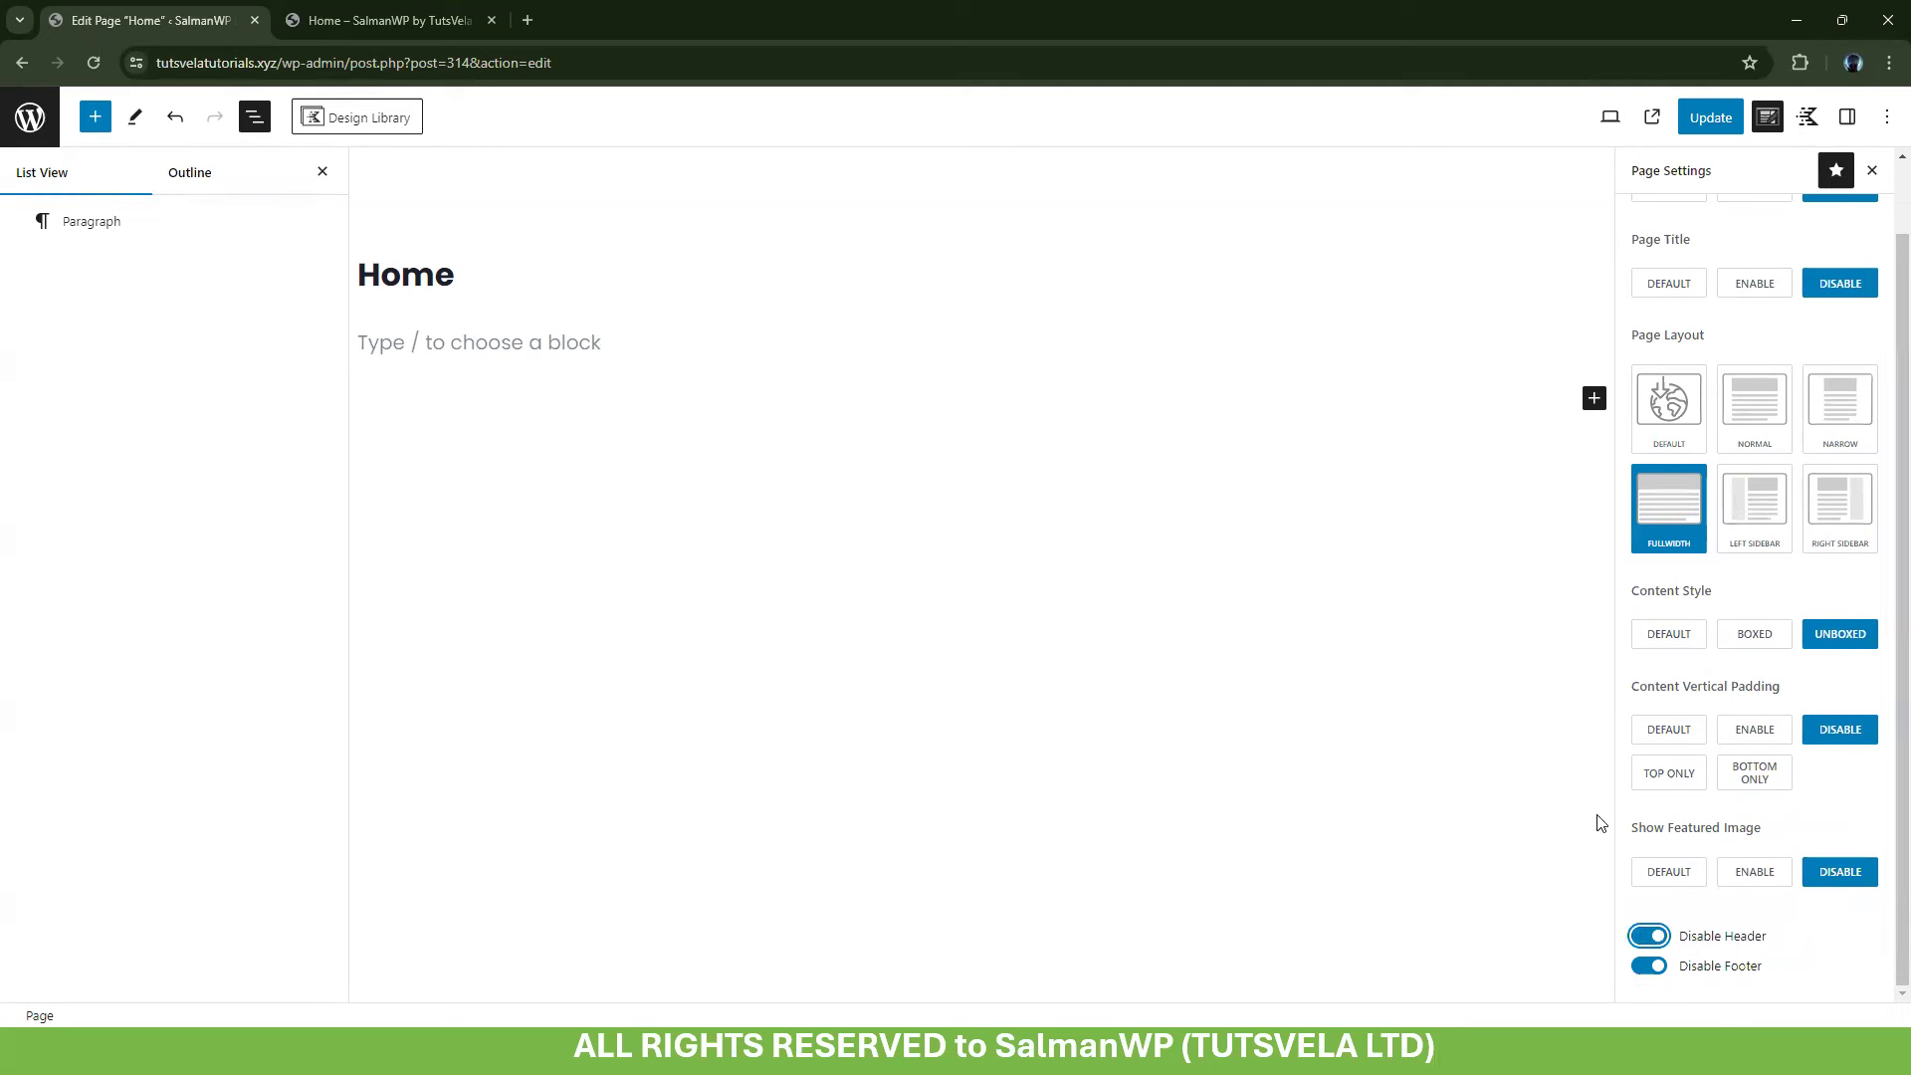
left_click(1650, 936)
Look at the header on the live Home page and return to the page editor
left_click(418, 14)
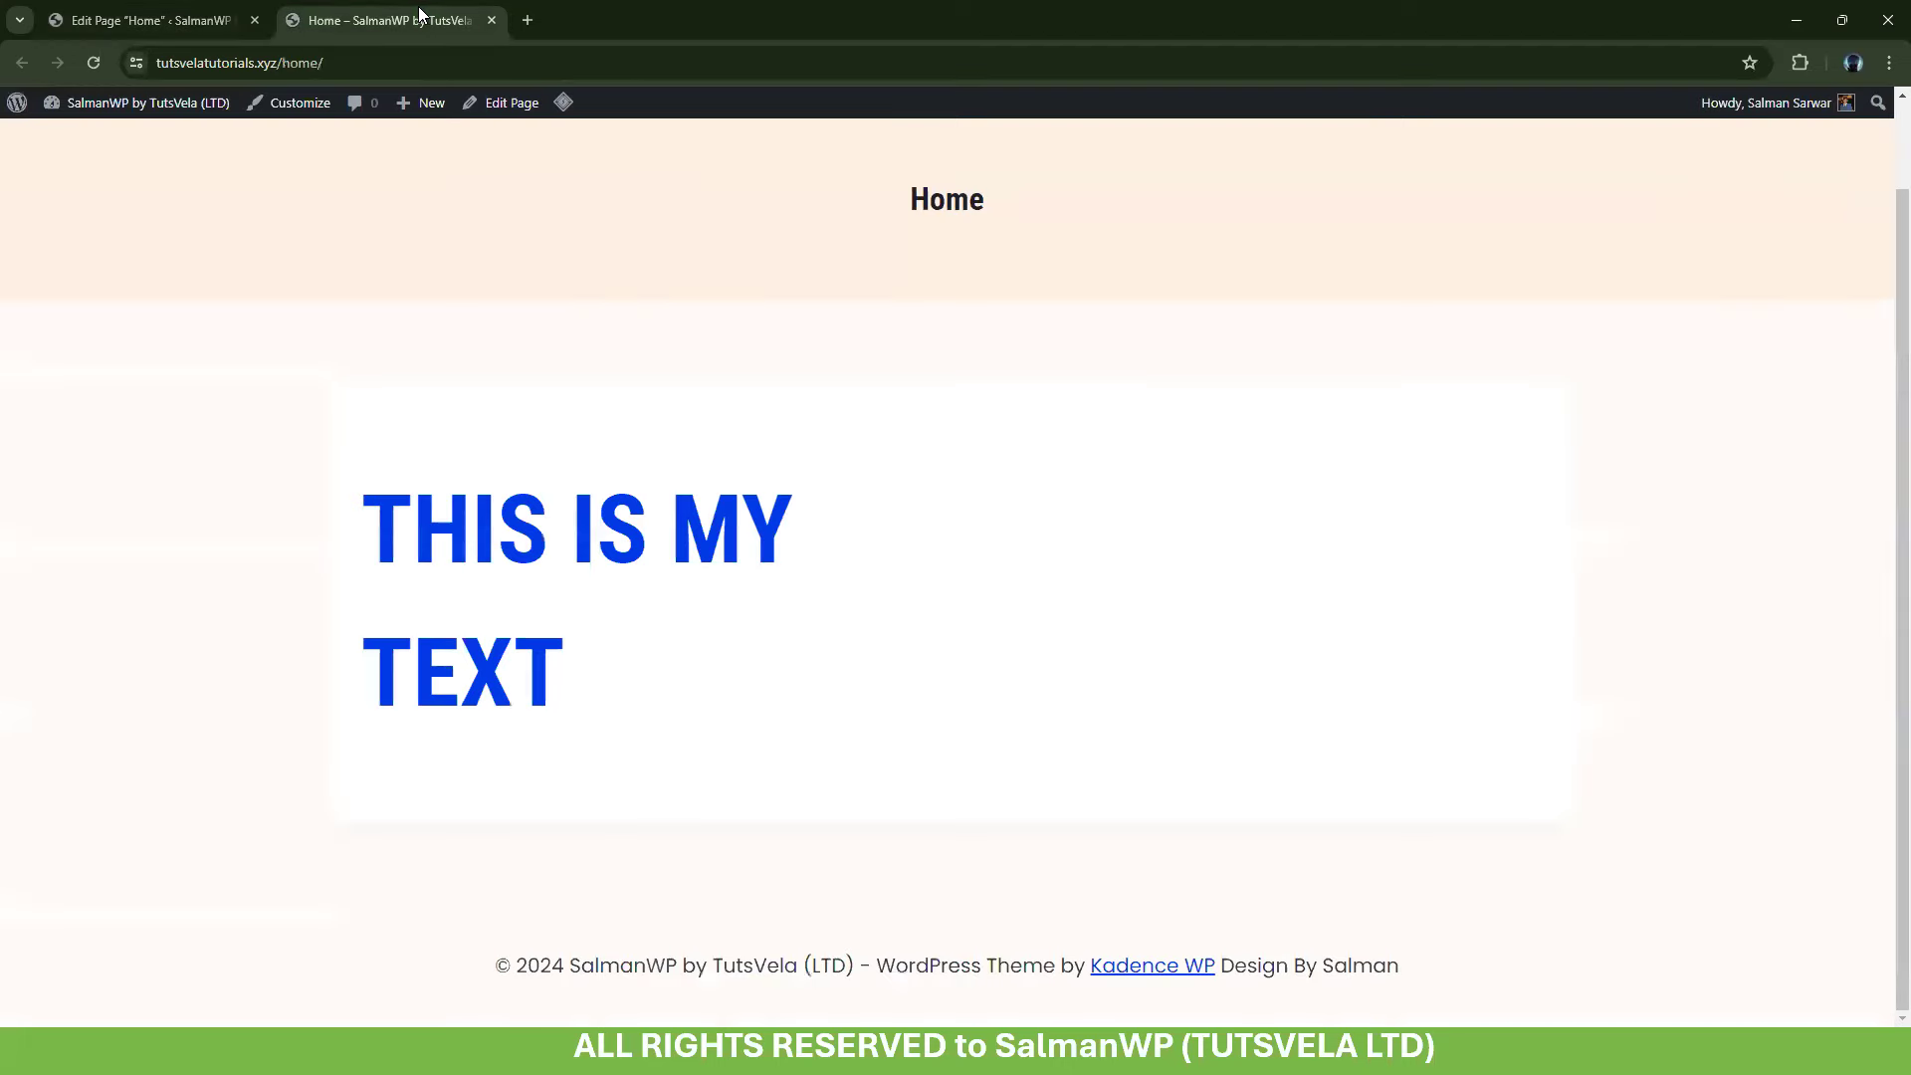
scroll(999, 328, "up", 1)
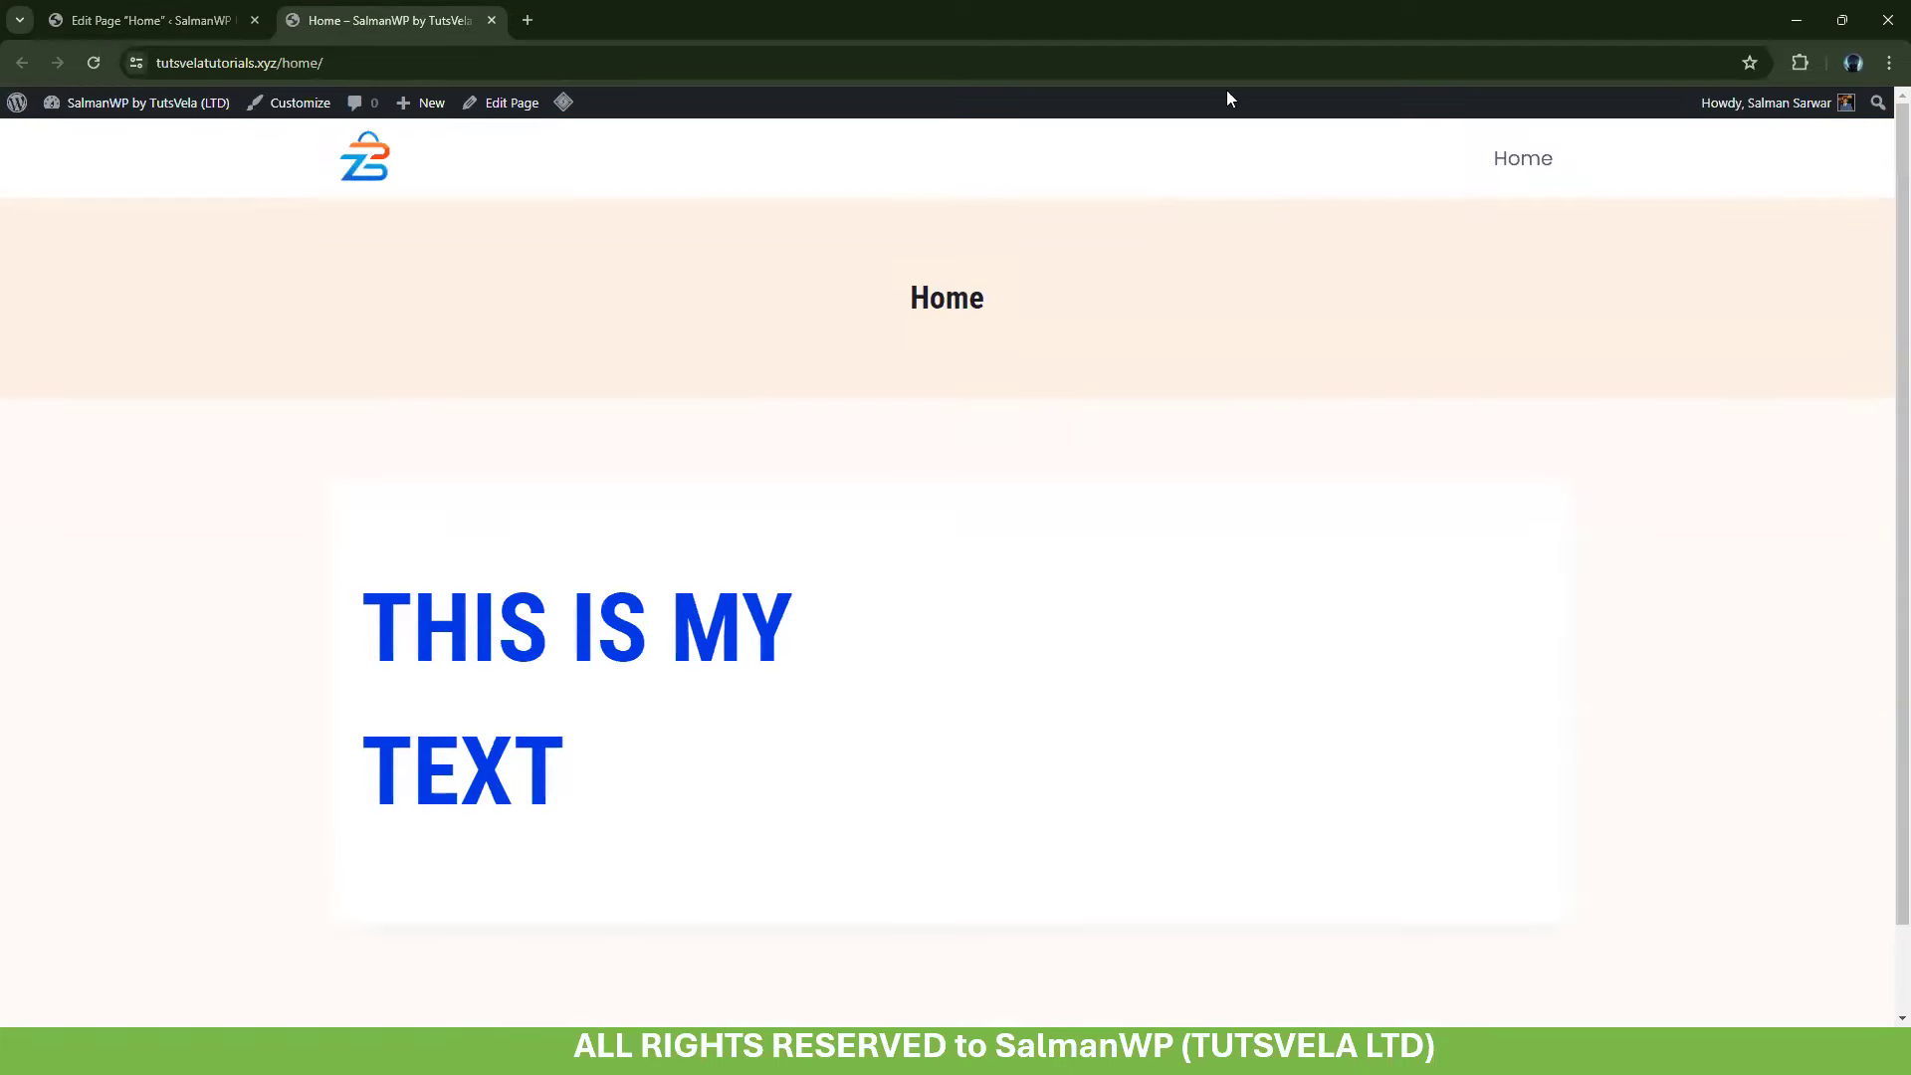
left_click(226, 9)
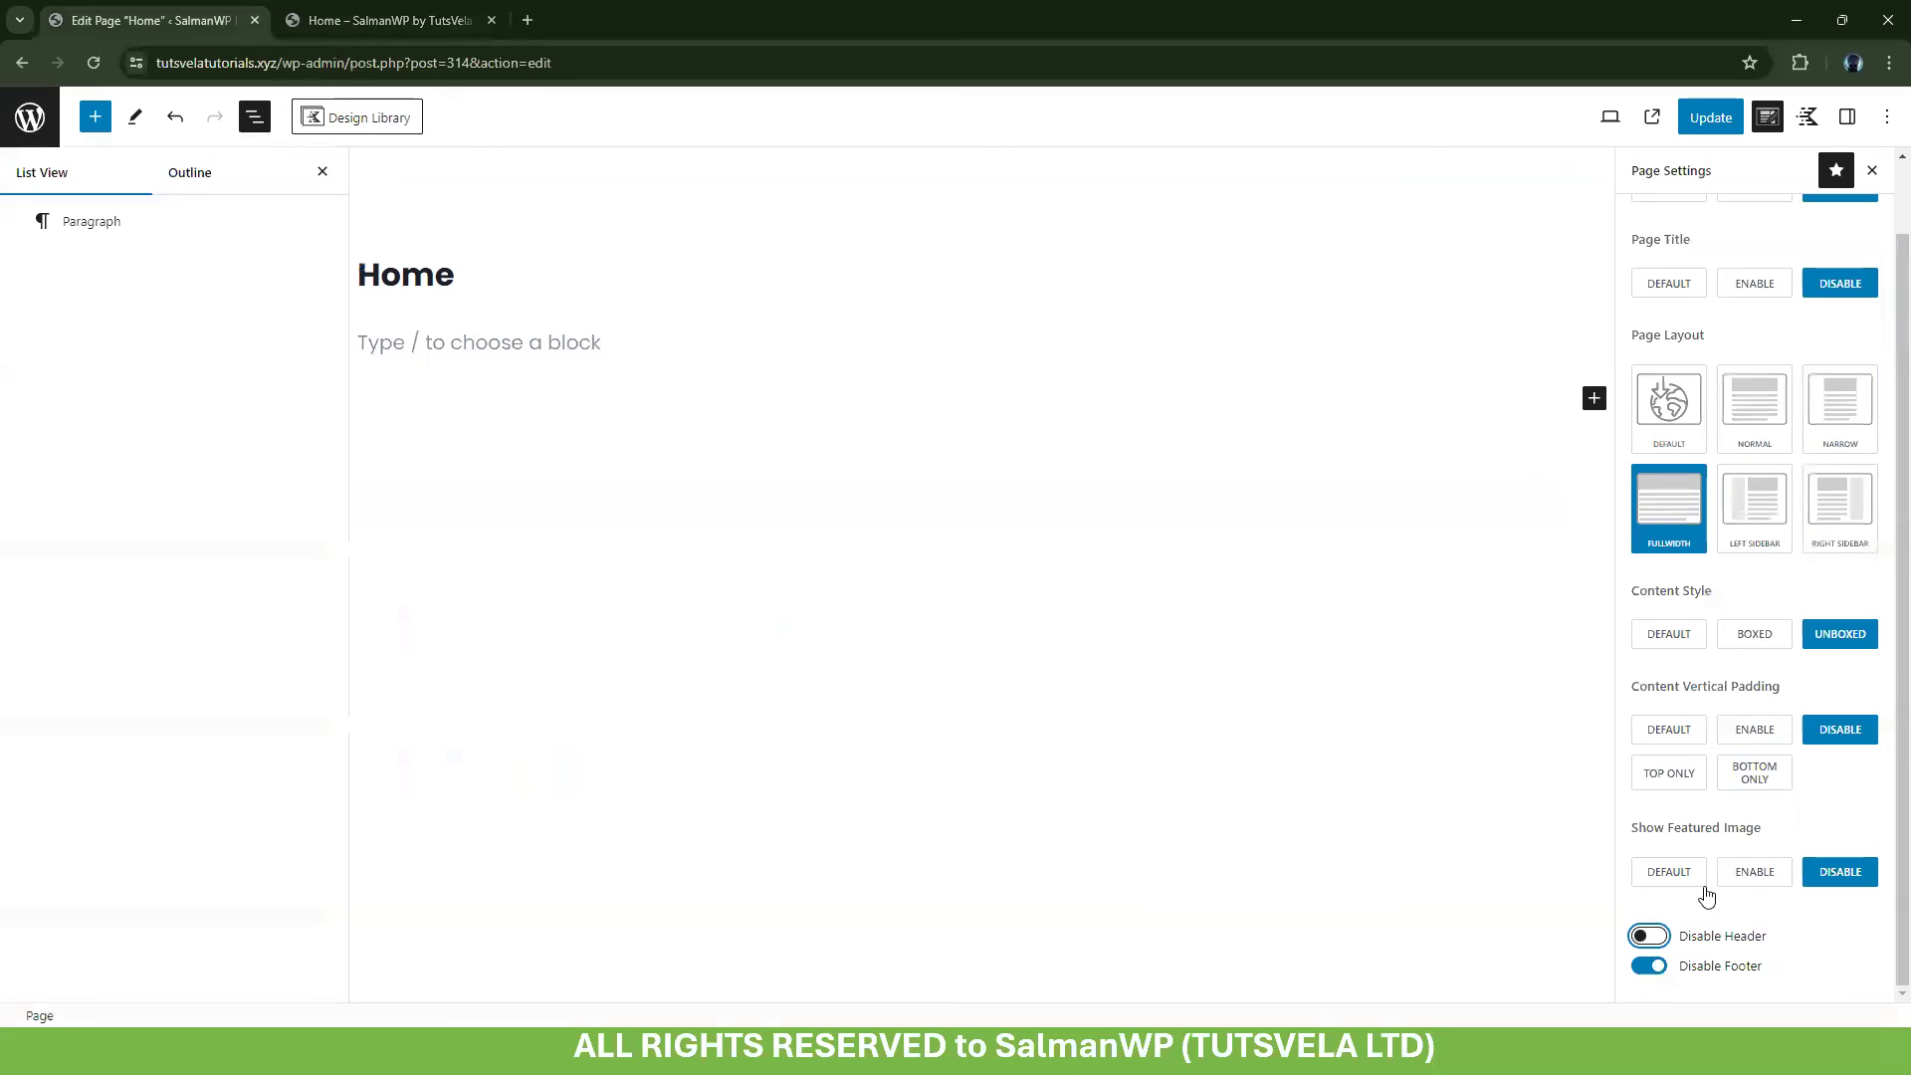
Update the Home page and show the Kadence Blocks Controls
left_click(1709, 118)
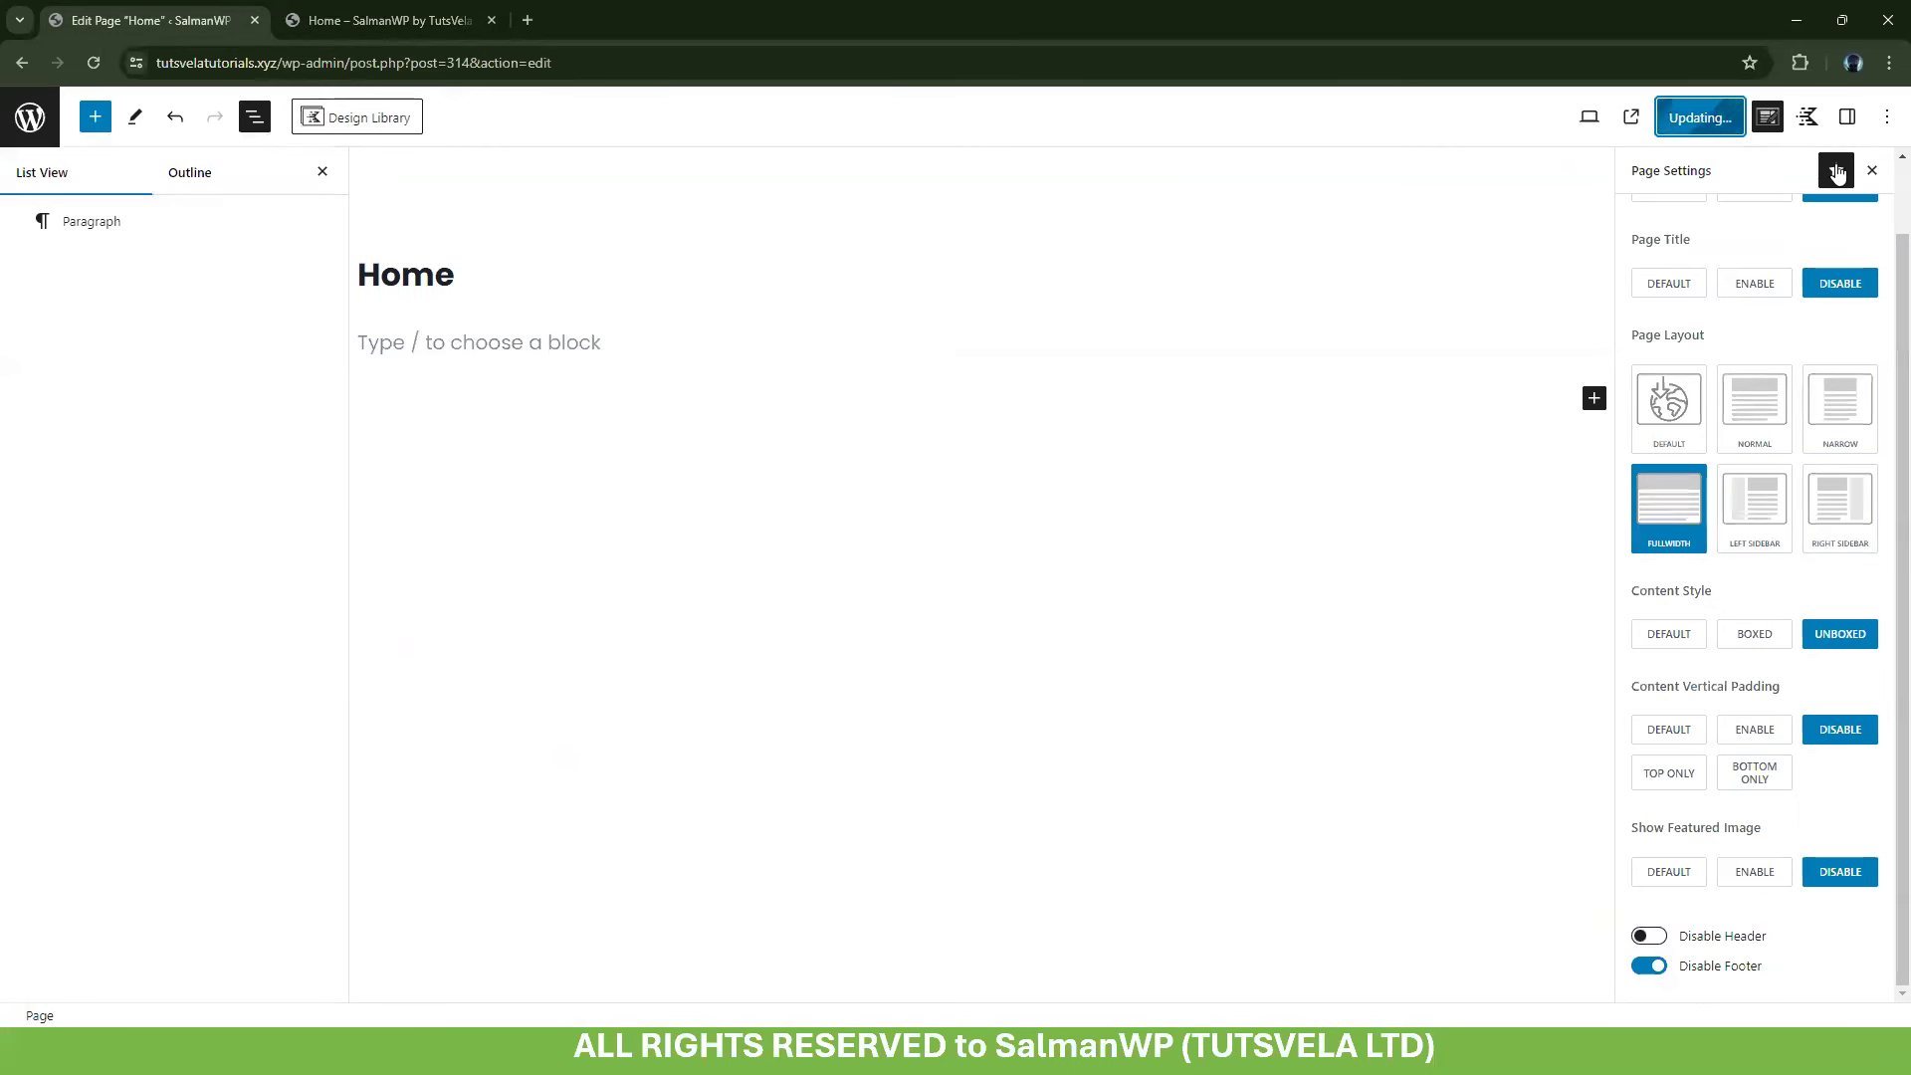
left_click(1807, 117)
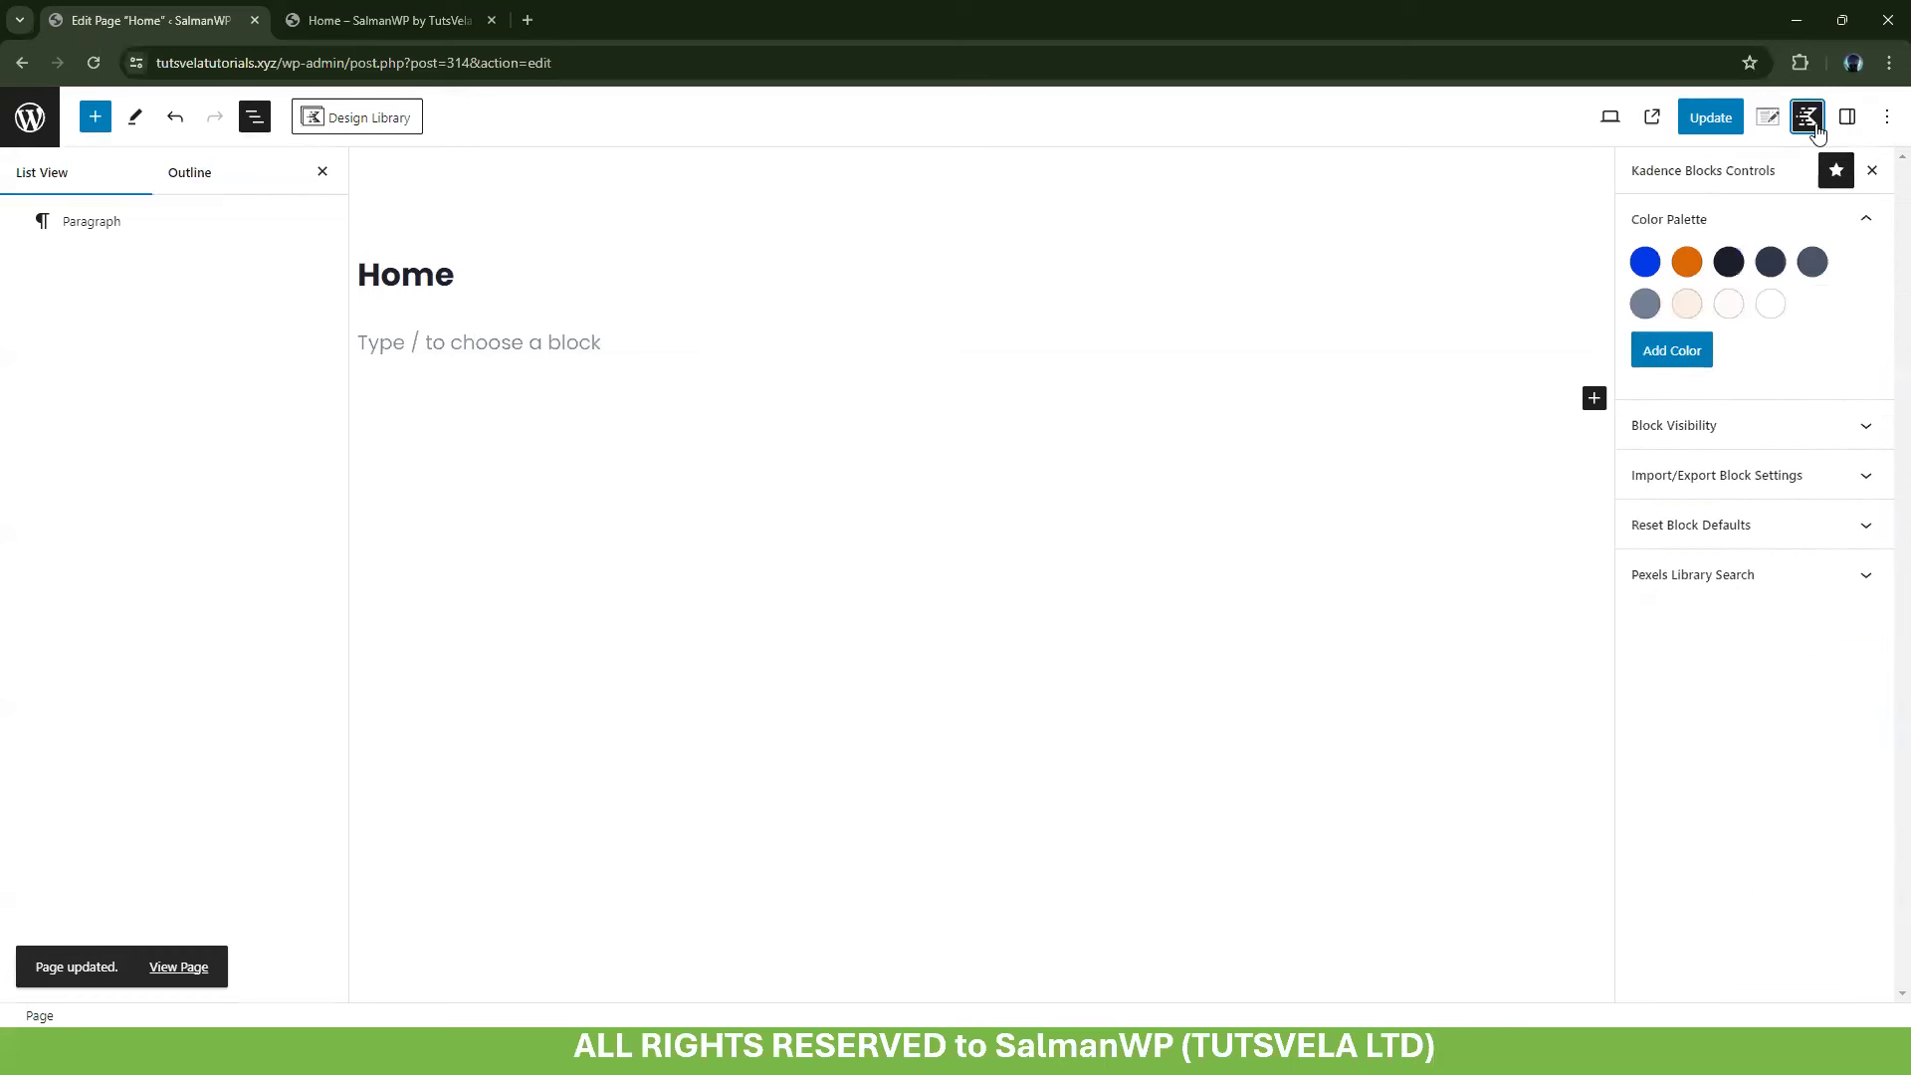
Open youtube.com in a new browser tab, search for "tutsvela" and open the Tuts Vela channel
left_click(524, 18)
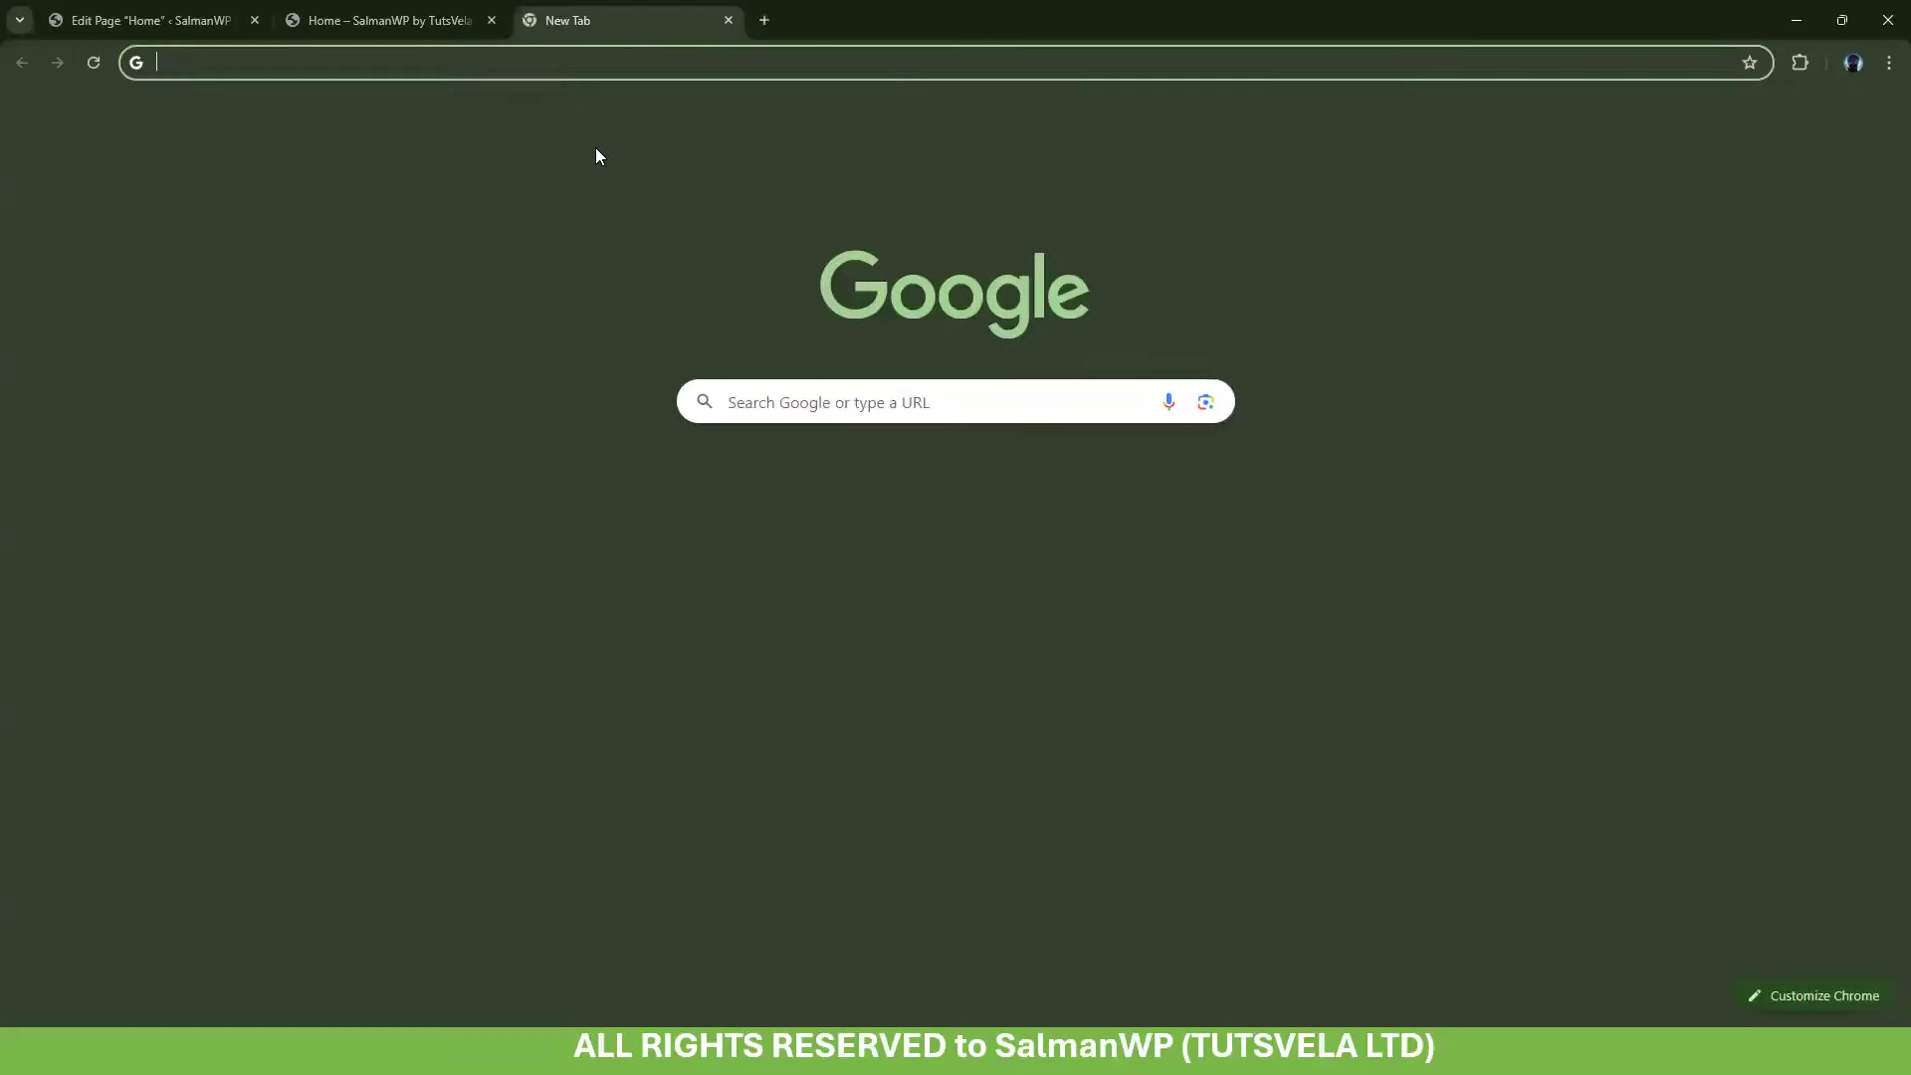
type("youtube.com")
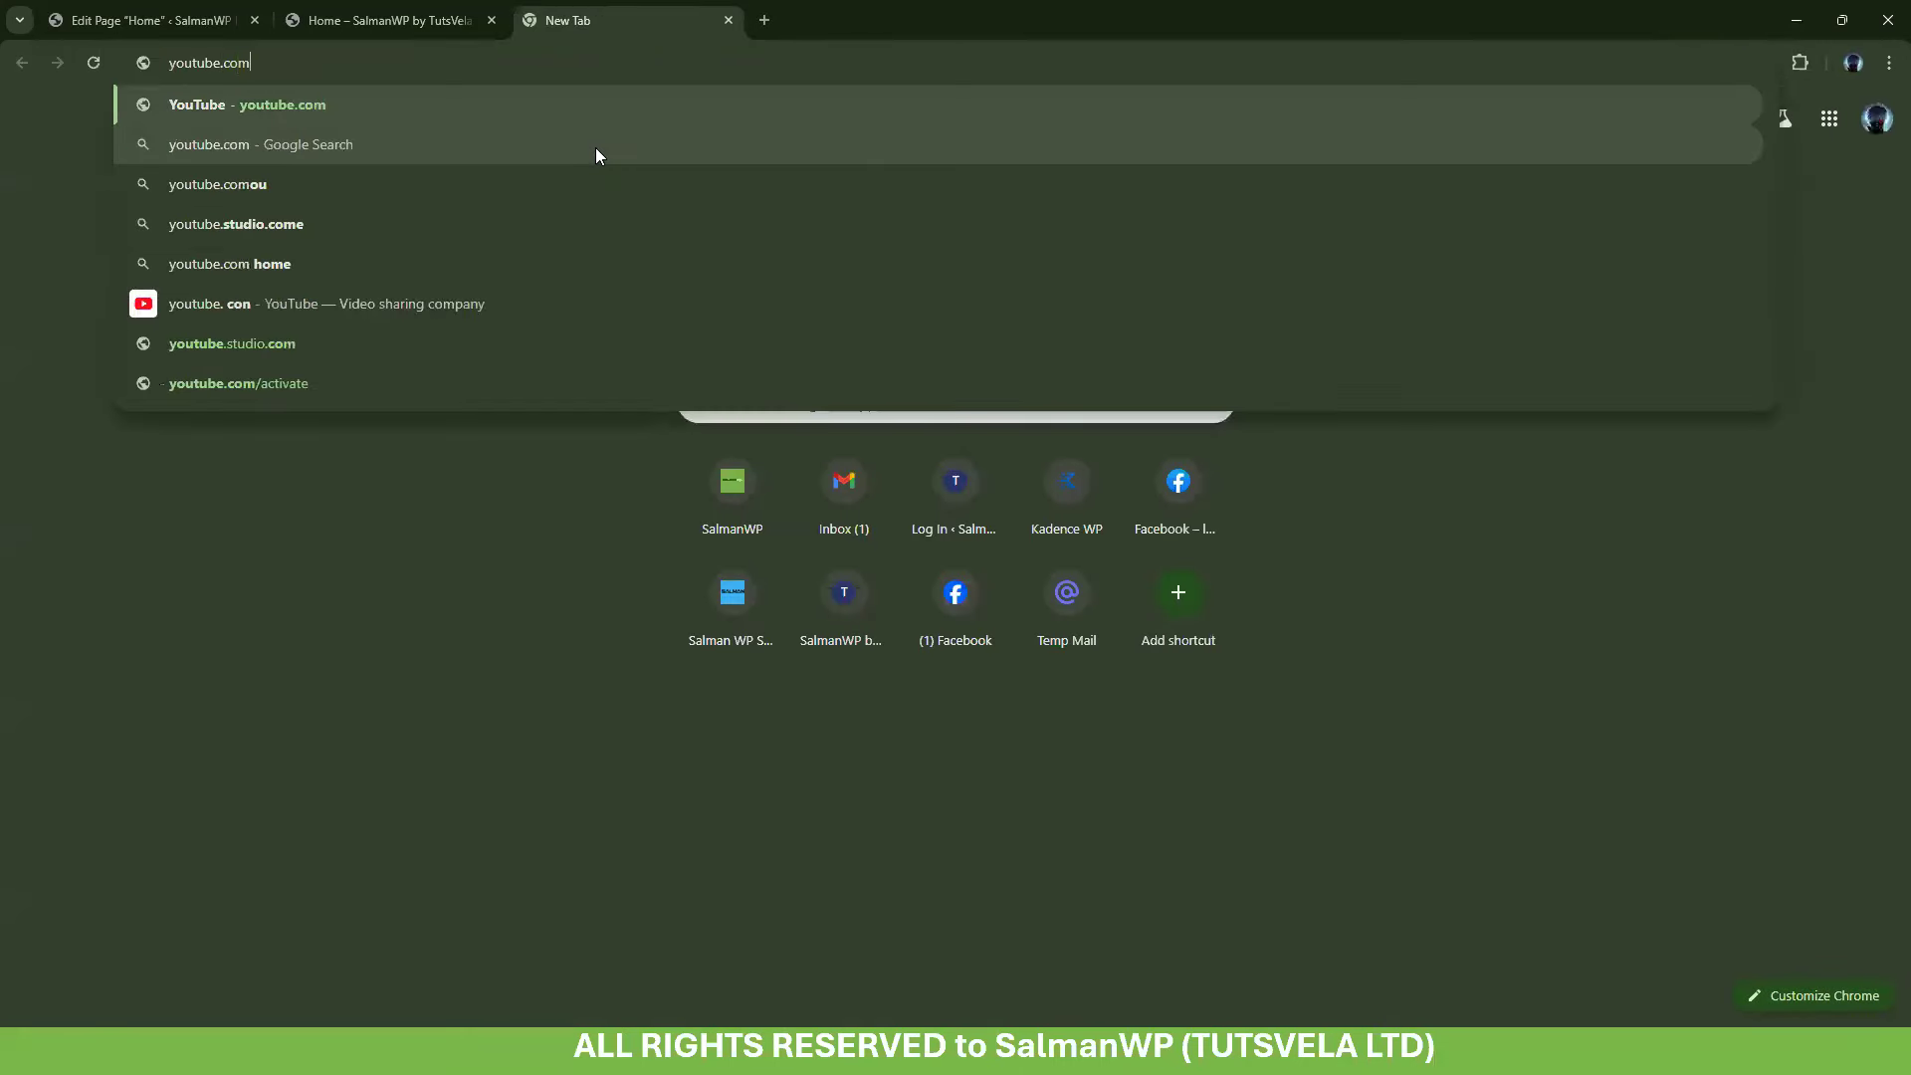
key("Return")
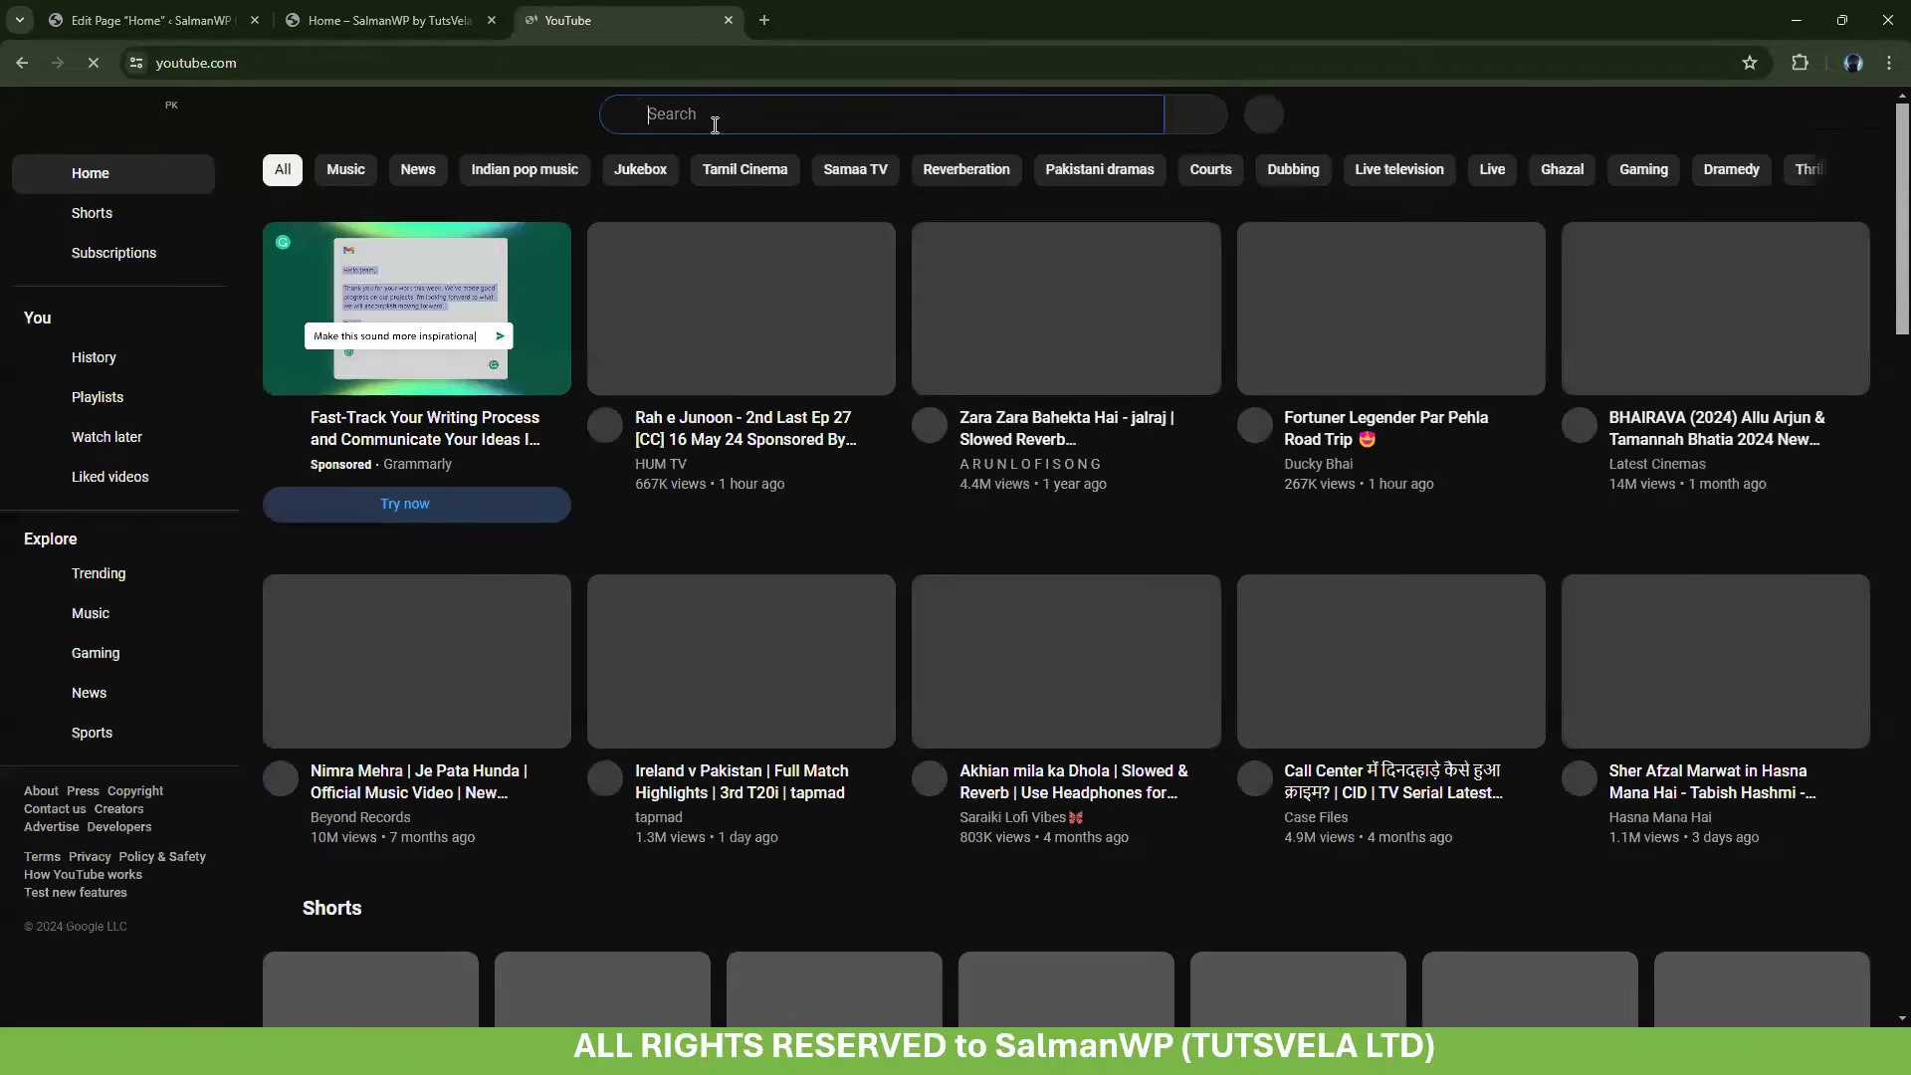
left_click(717, 122)
type("tutsvela")
key("Return")
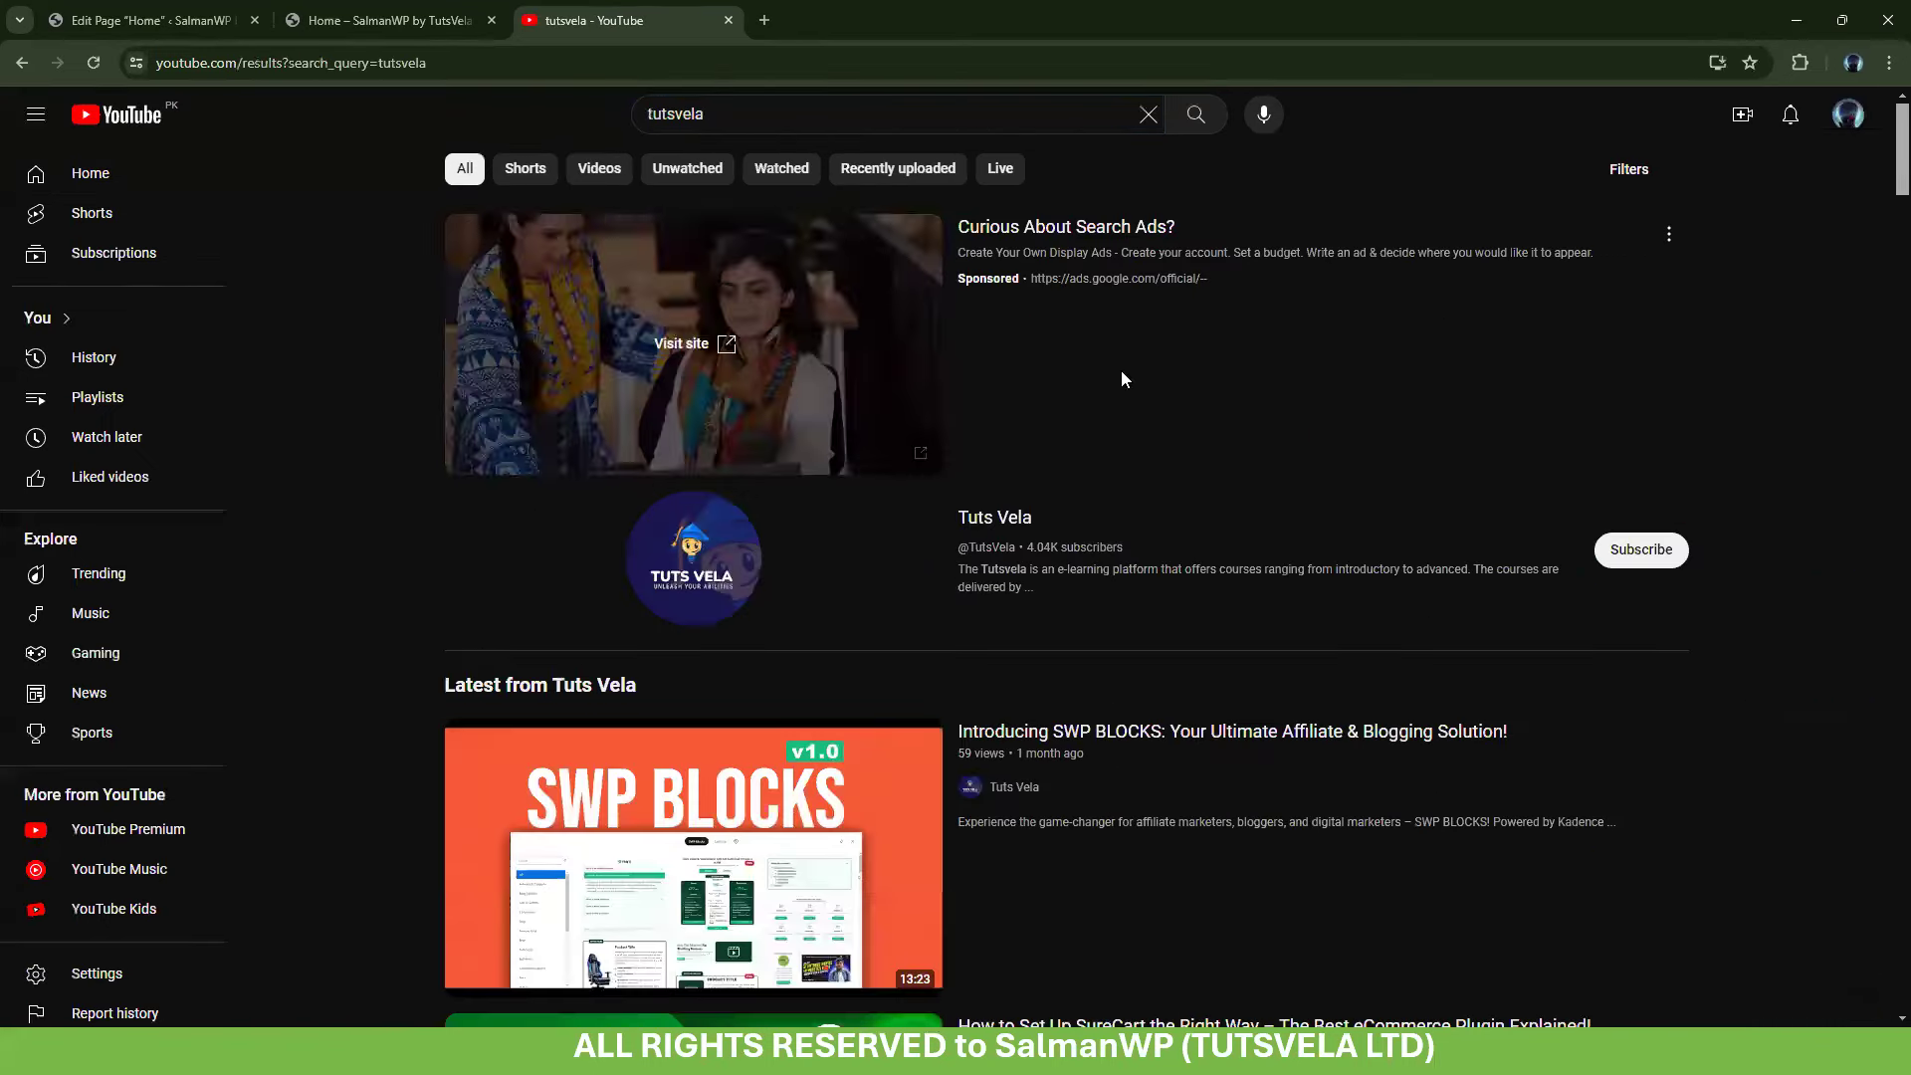
left_click(992, 538)
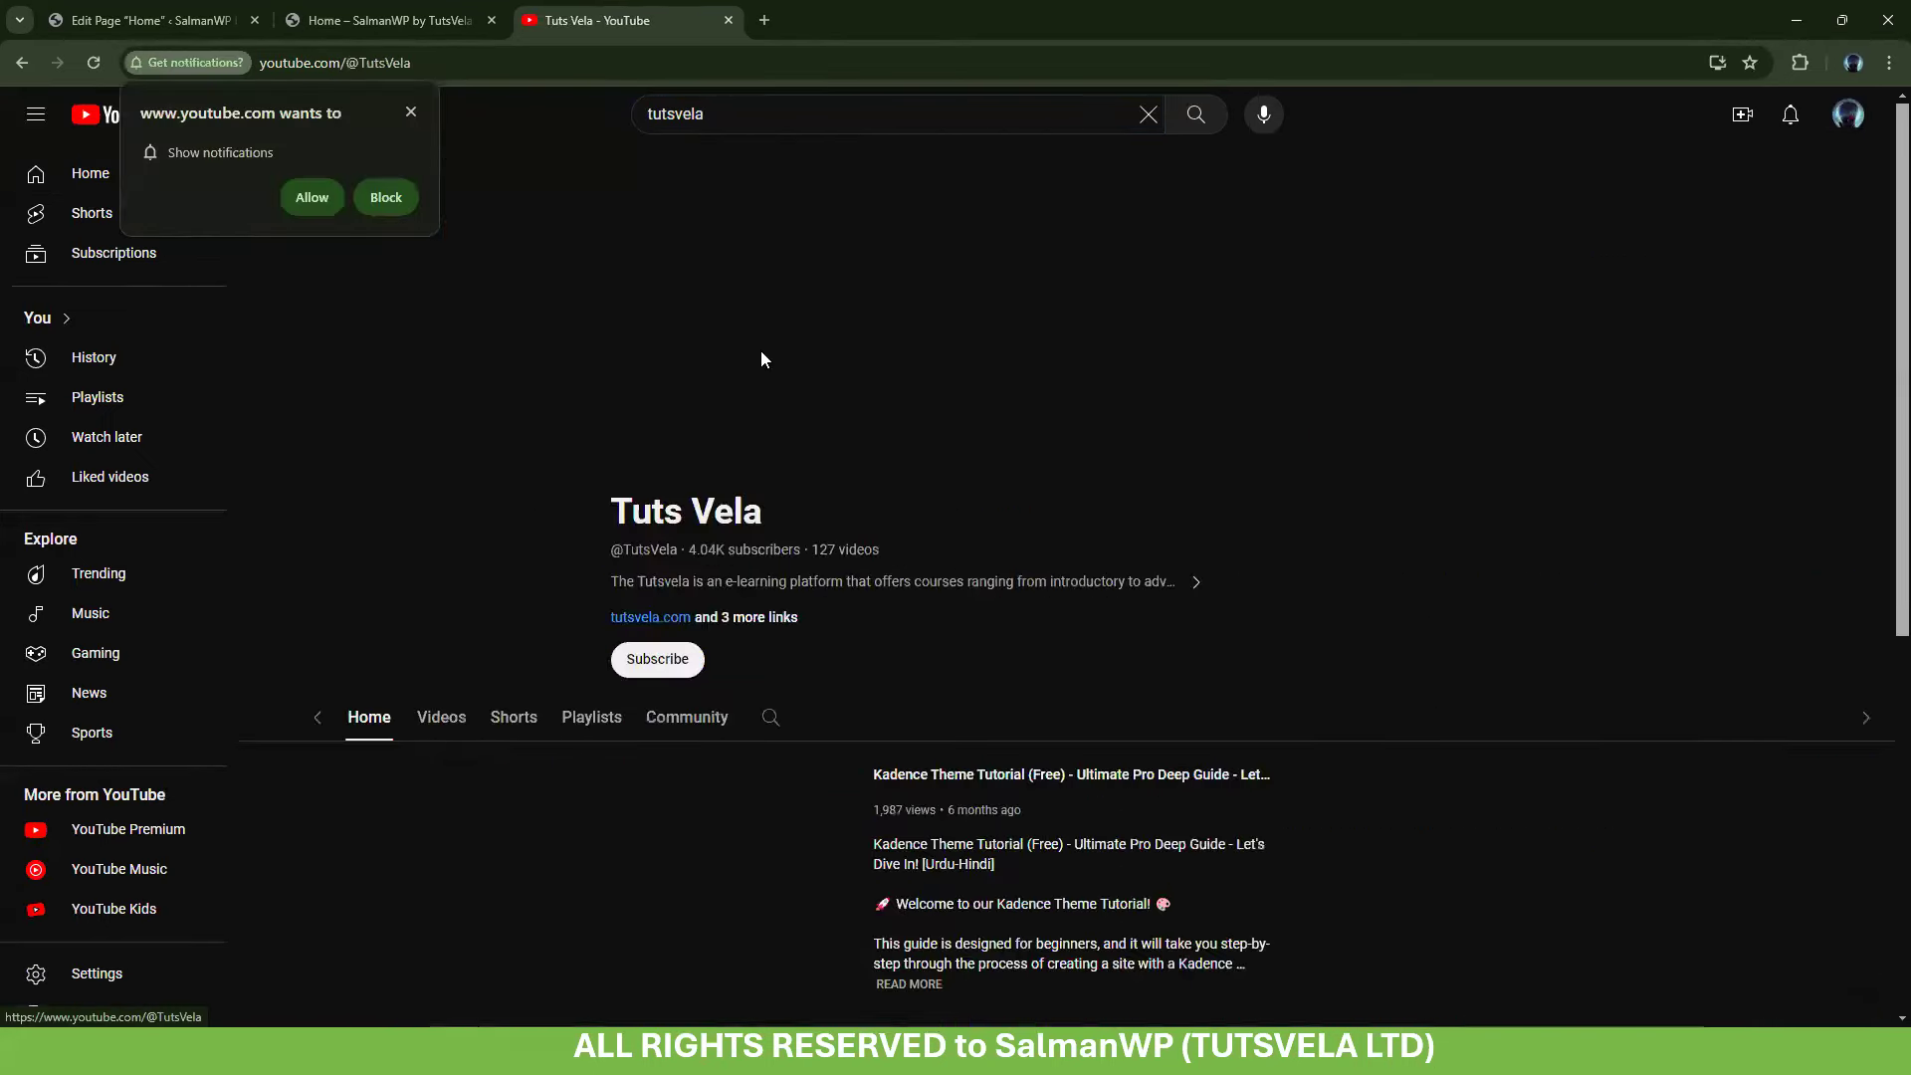
Browse the Tuts Vela channel's videos for the Kadence Blocks and Kadence Theme tutorials, and close the YouTube tab
left_click(525, 602)
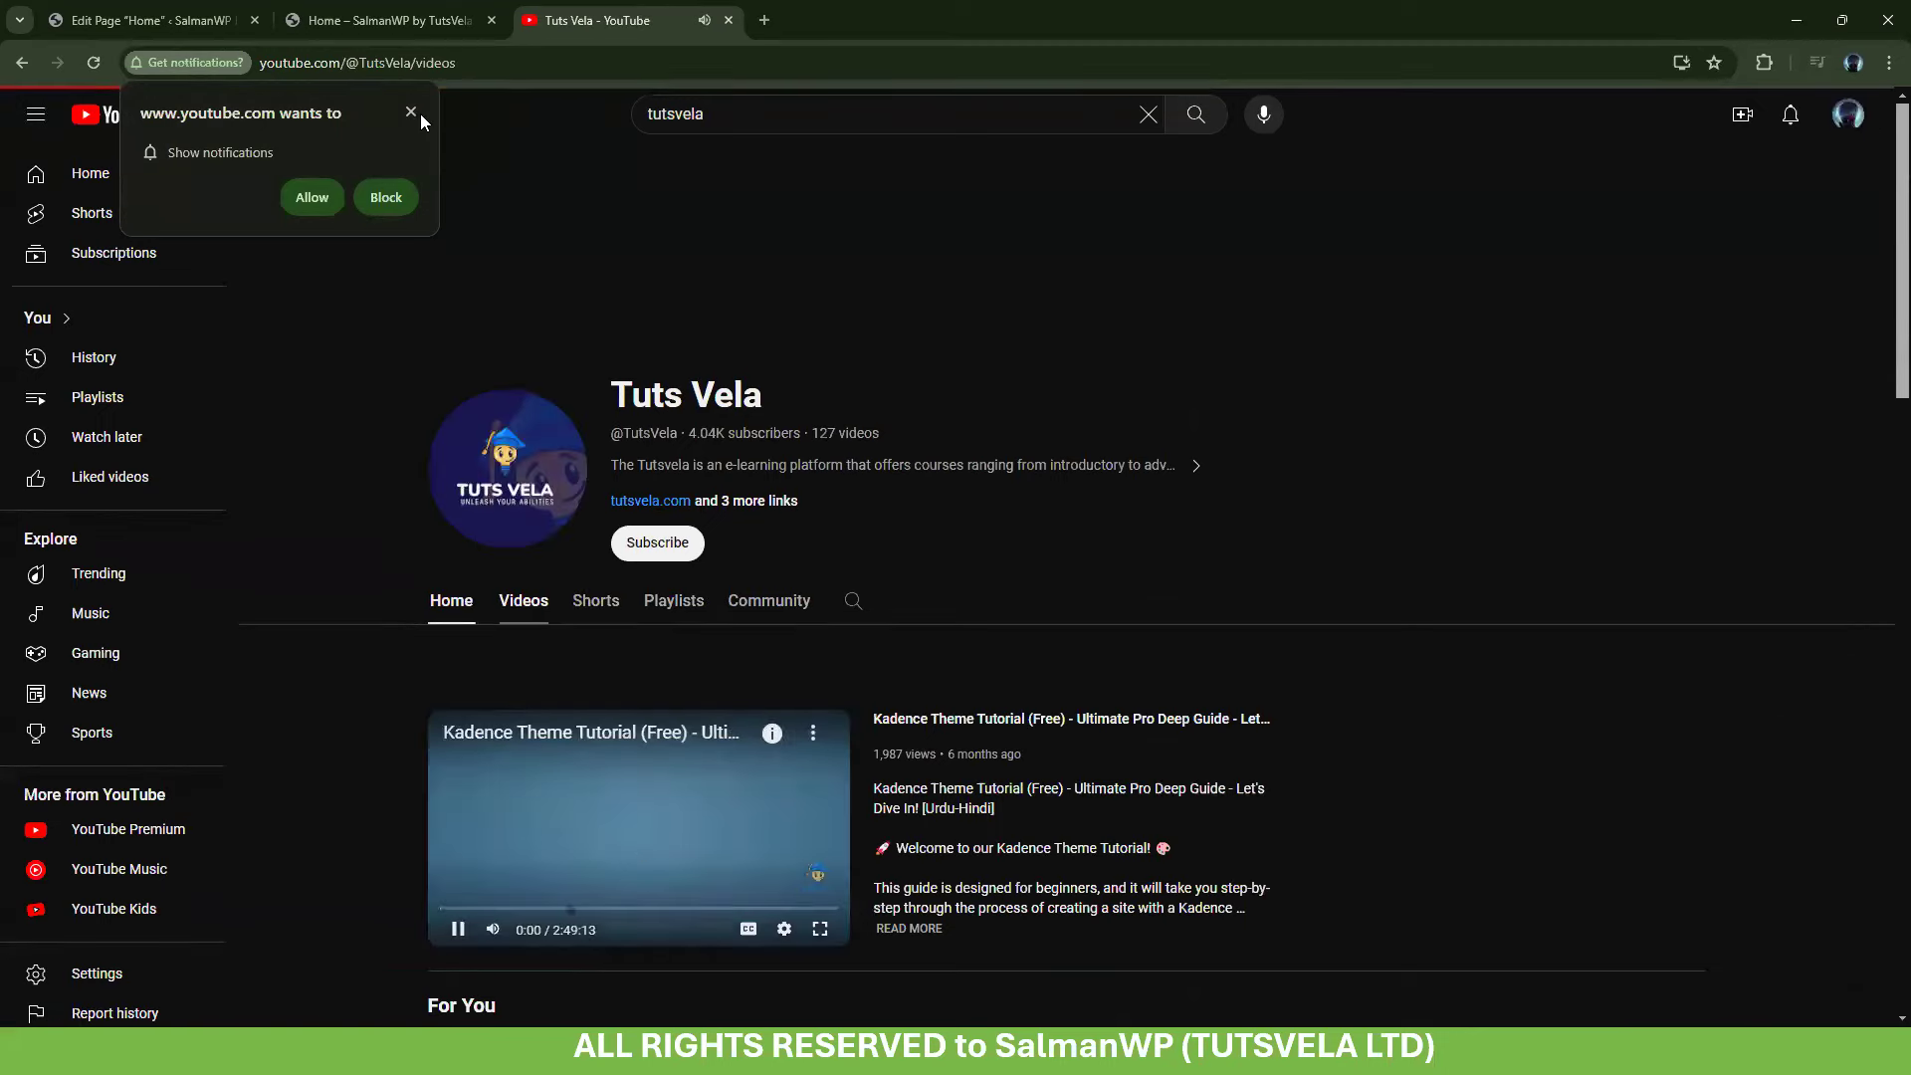
left_click(409, 112)
scroll(398, 588, "down", 5)
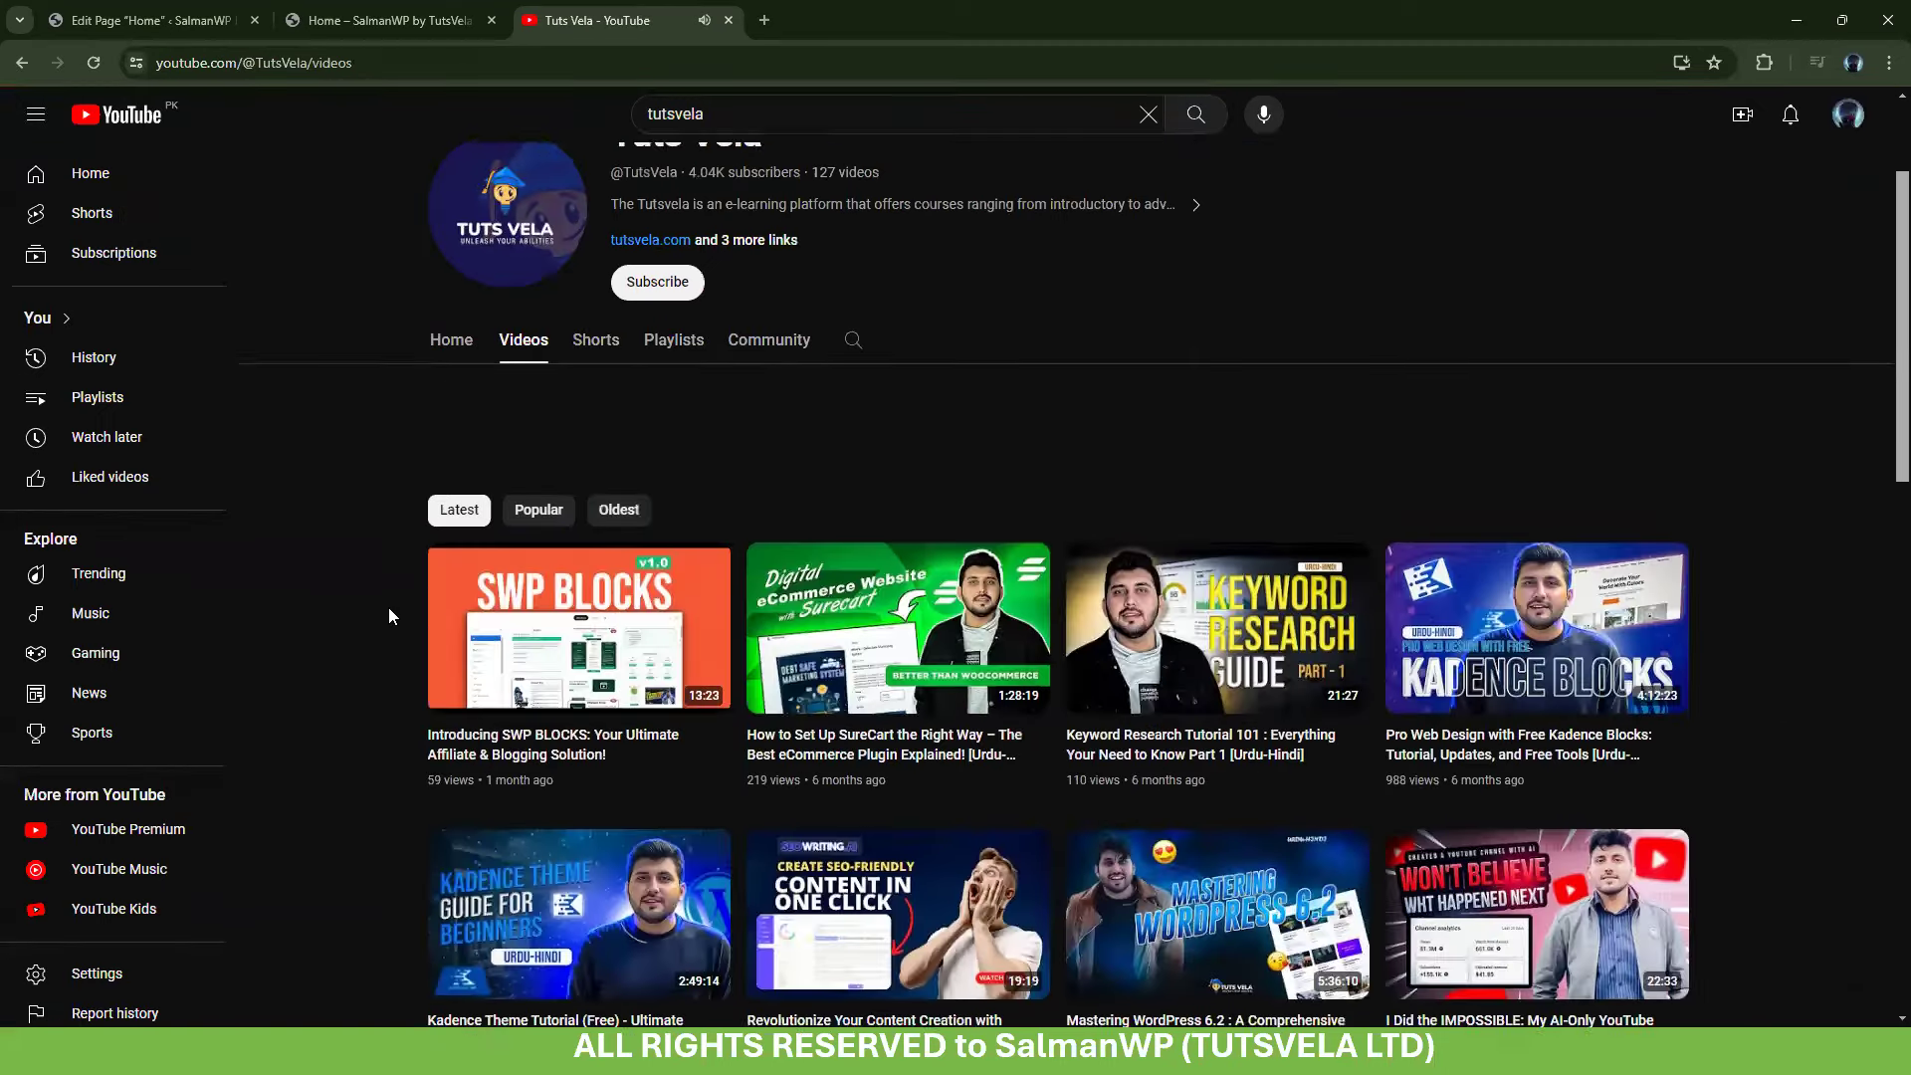
scroll(1675, 602, "down", 1)
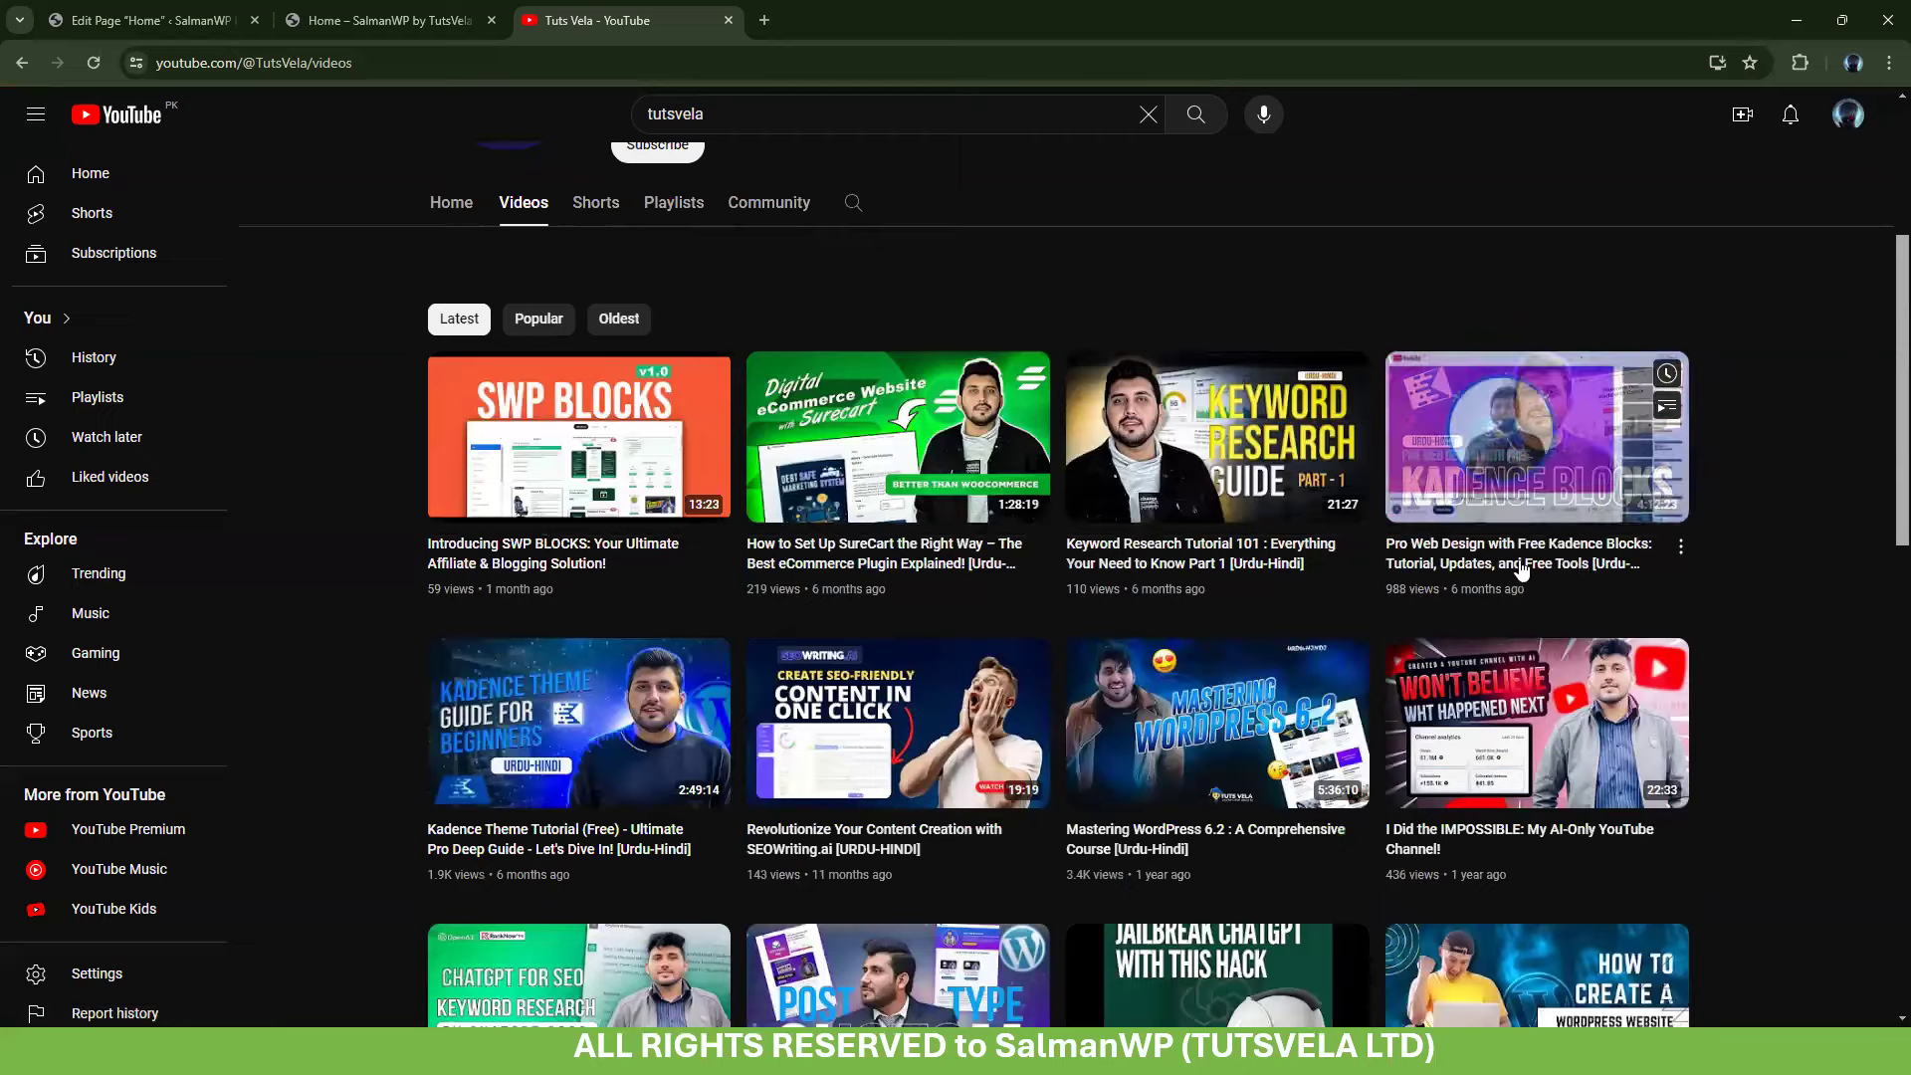
mouse_move(1672, 518)
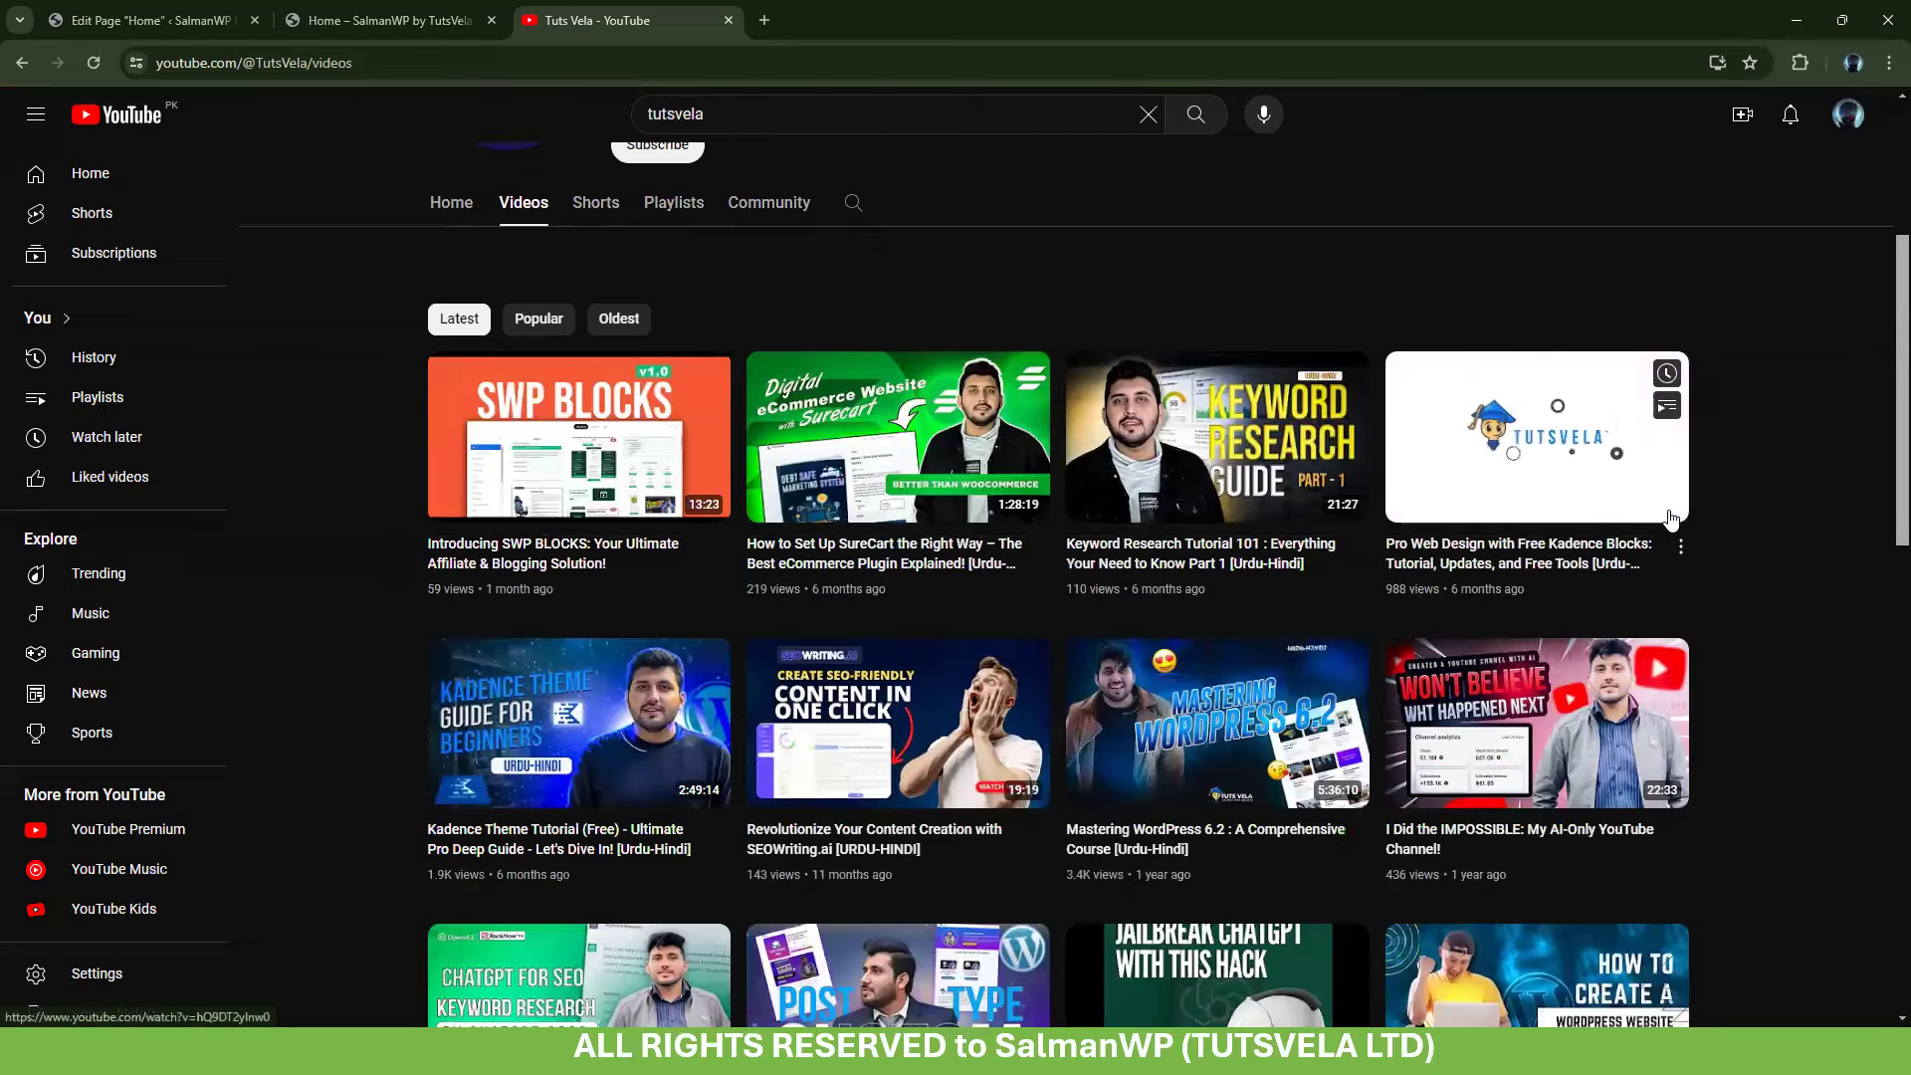
scroll(640, 567, "down", 2)
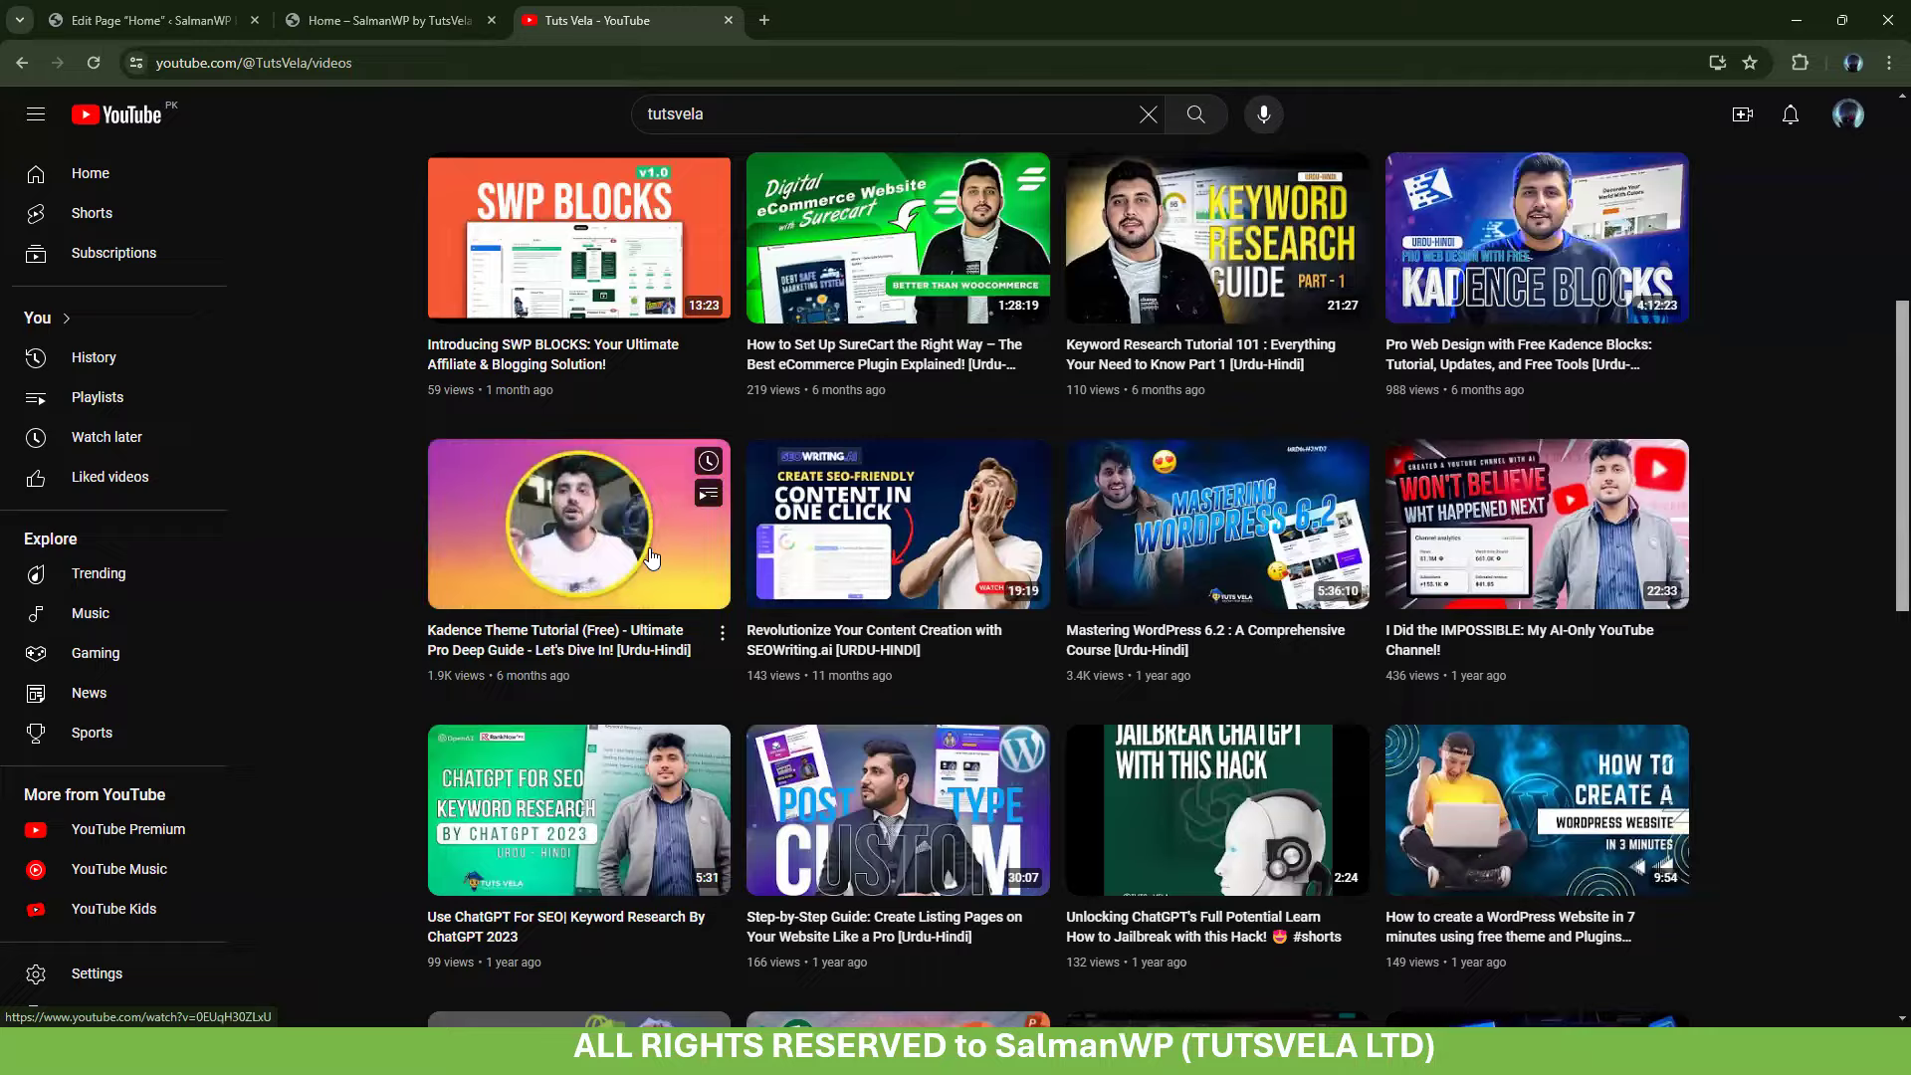
key("ctrl+w")
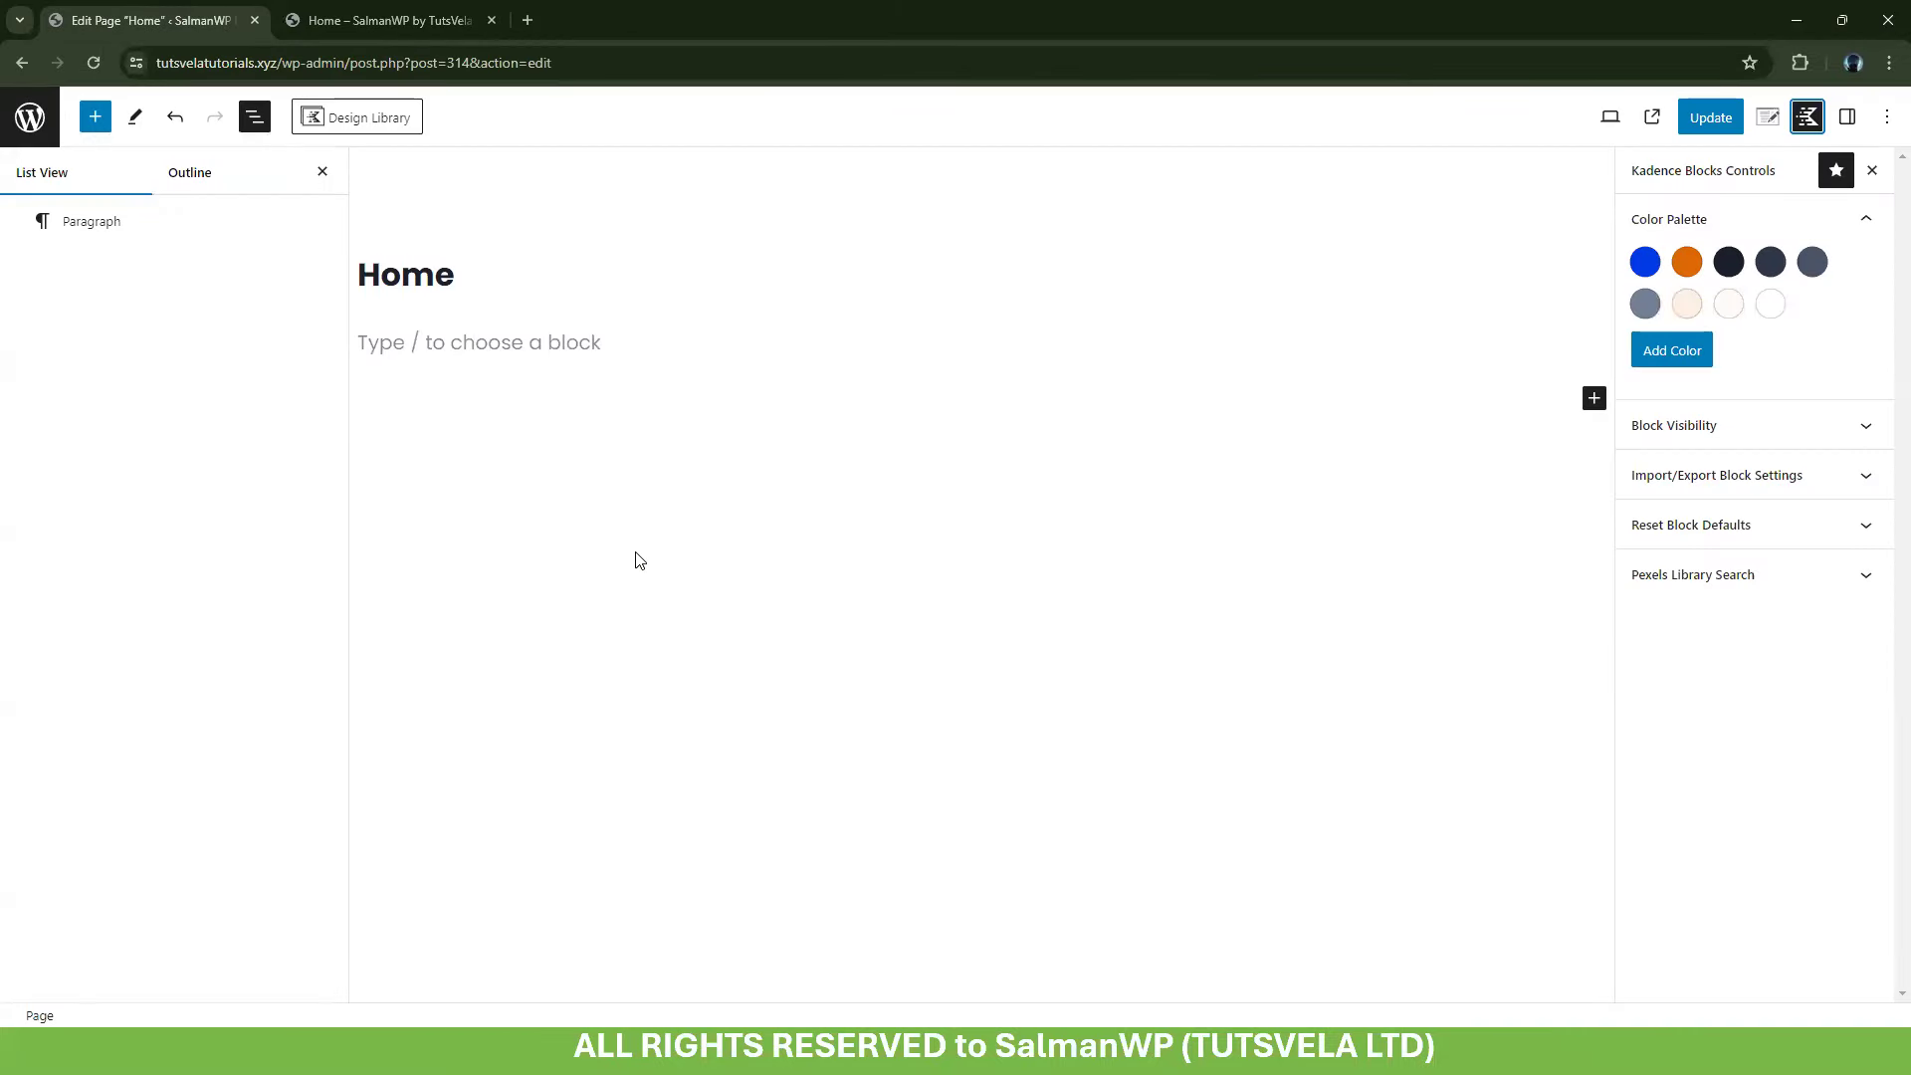
Hide the block list and show the block settings of the empty paragraph on the Home page
left_click(322, 171)
left_click(388, 388)
left_click(1848, 117)
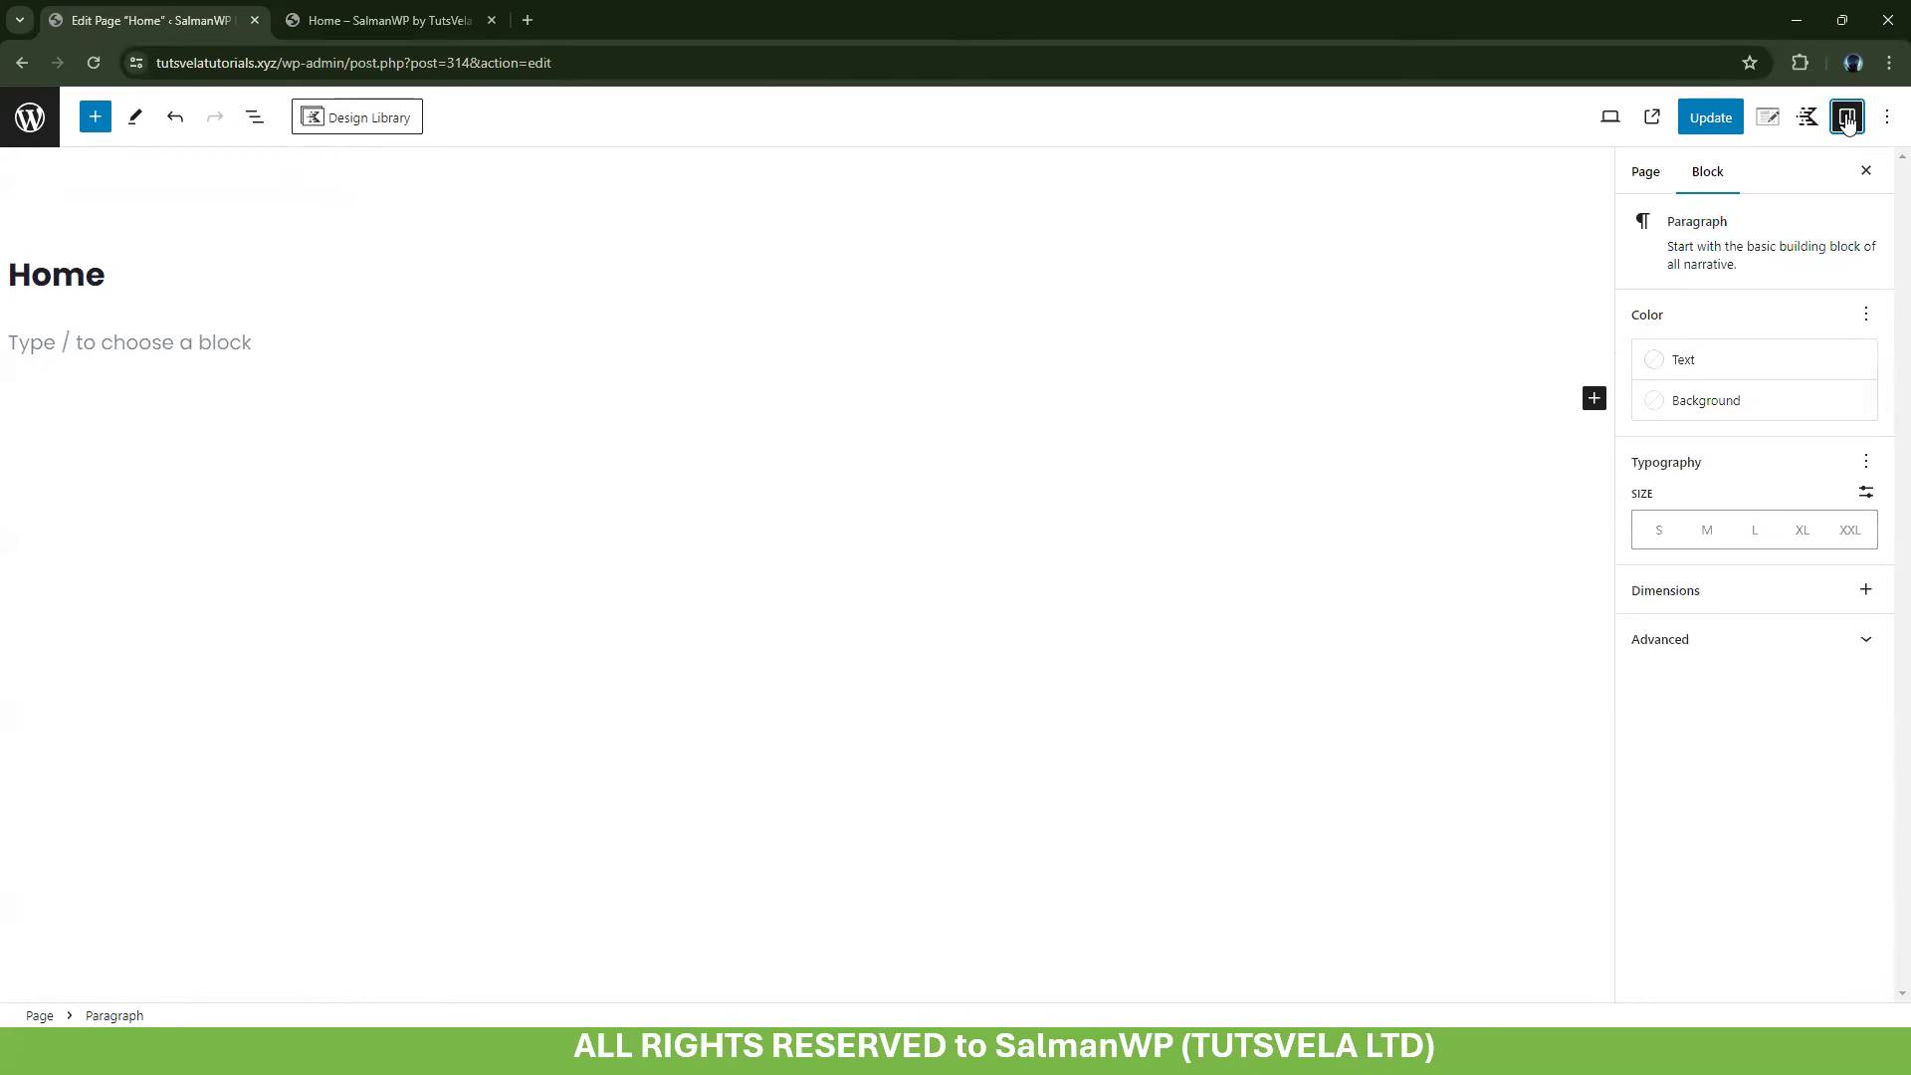
Insert a single-column Row Layout block at the empty paragraph below the Home title
left_click(189, 339)
type("/row")
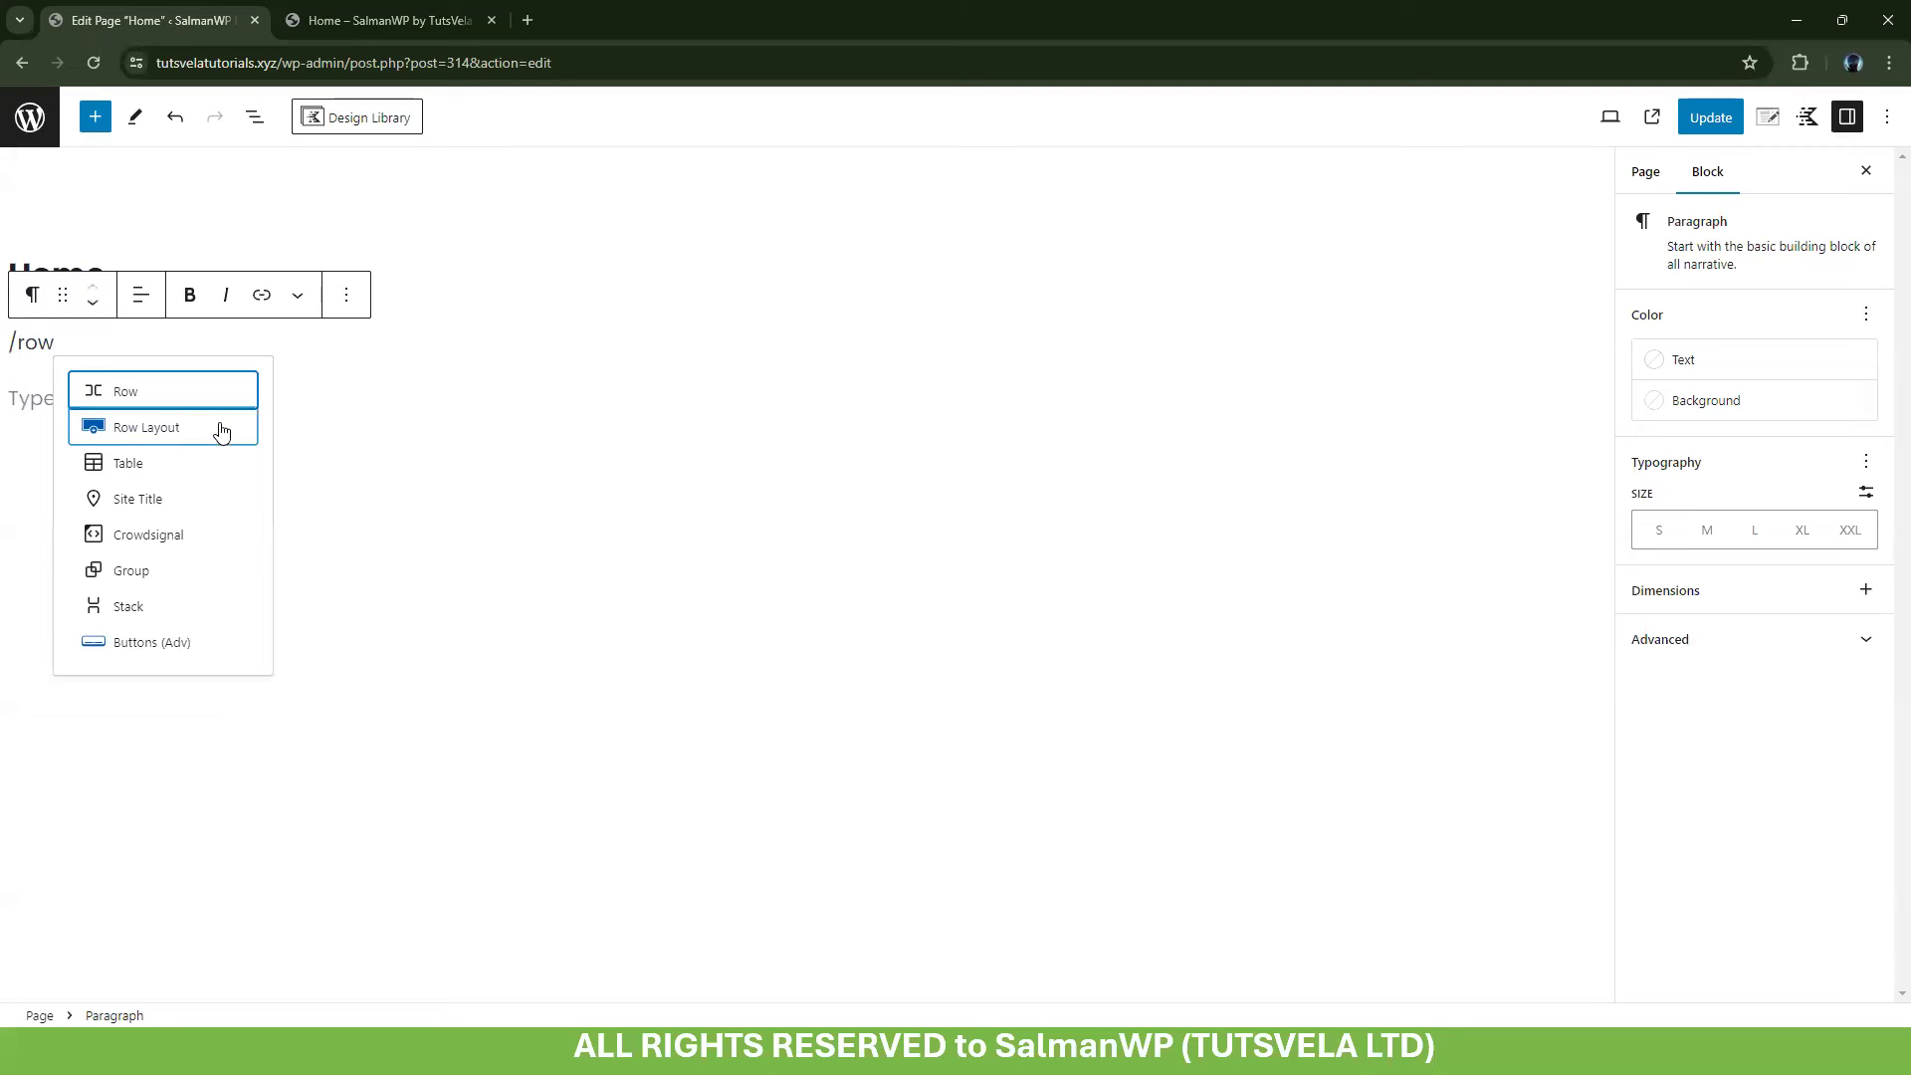
left_click(221, 430)
left_click(362, 418)
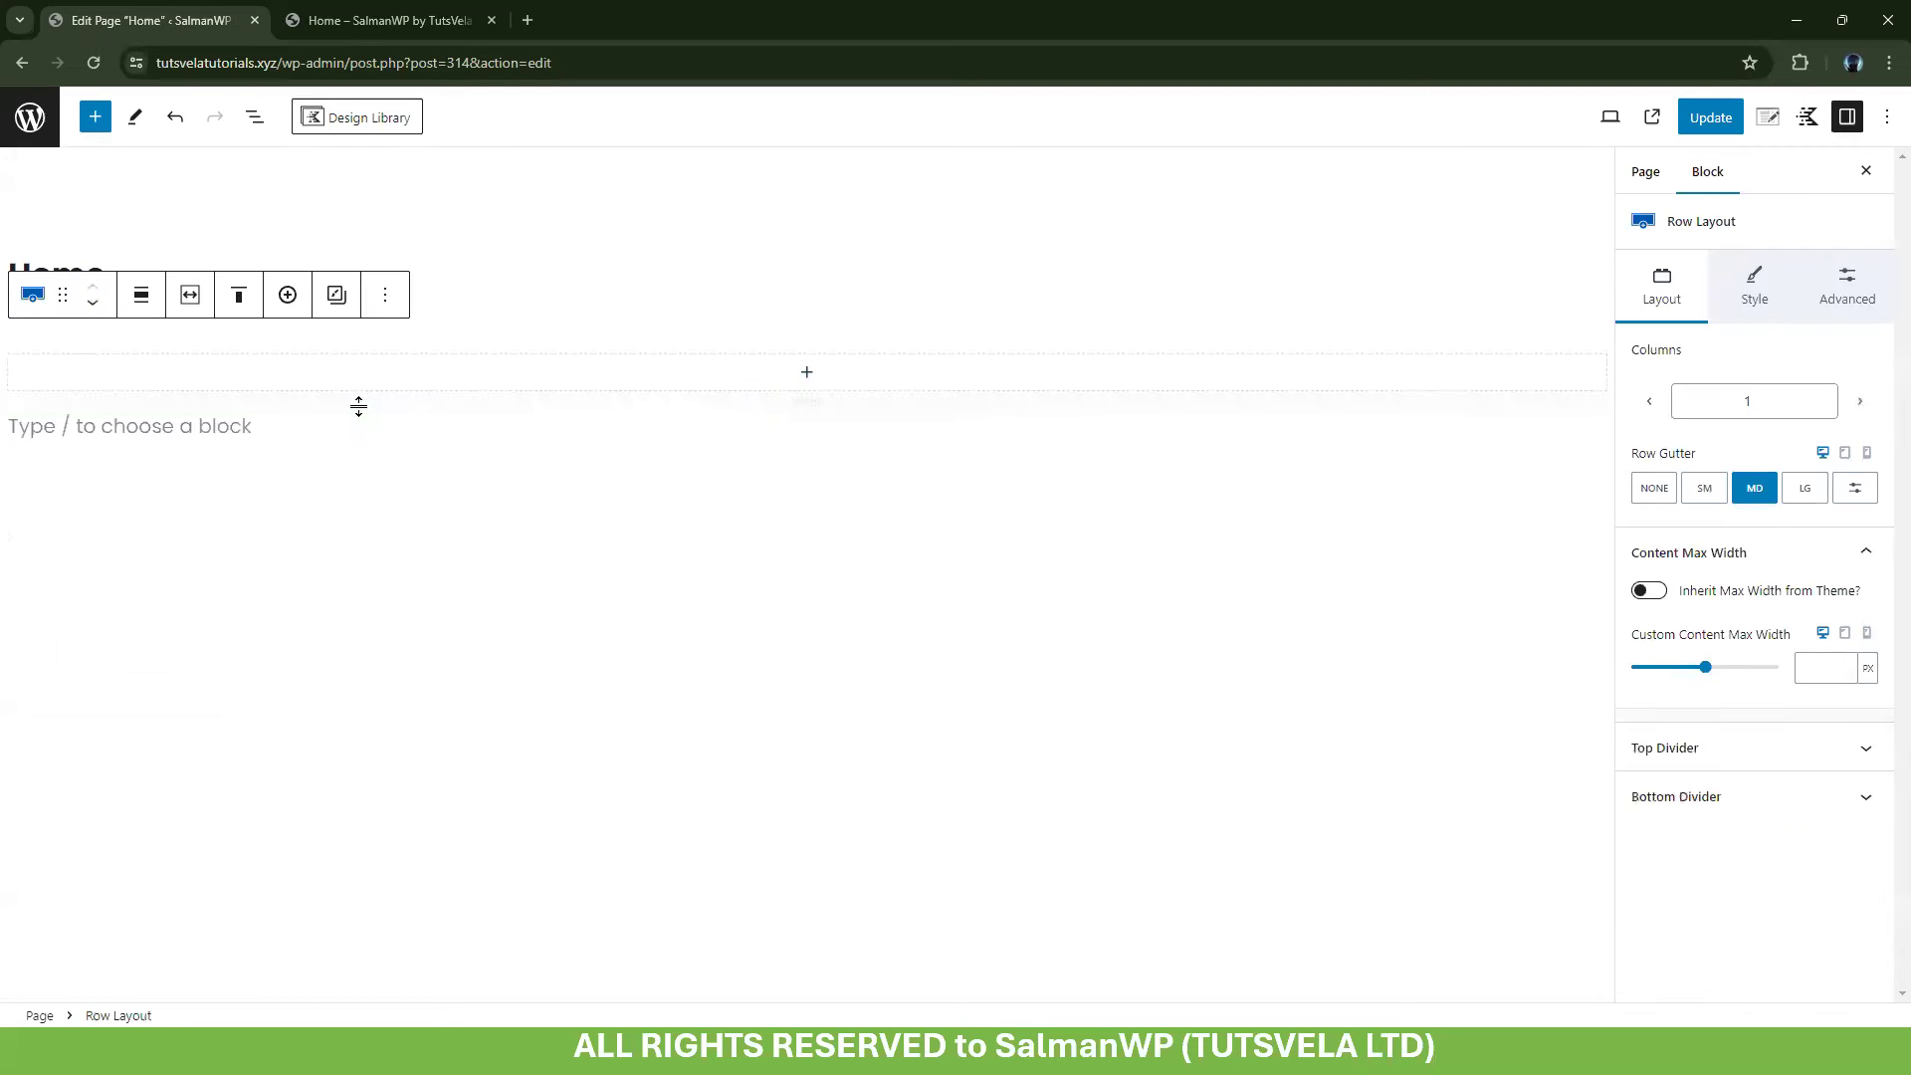
Set the Row Layout block to full-width alignment and make its content use the theme's inner width
left_click(147, 299)
left_click(183, 468)
left_click(183, 295)
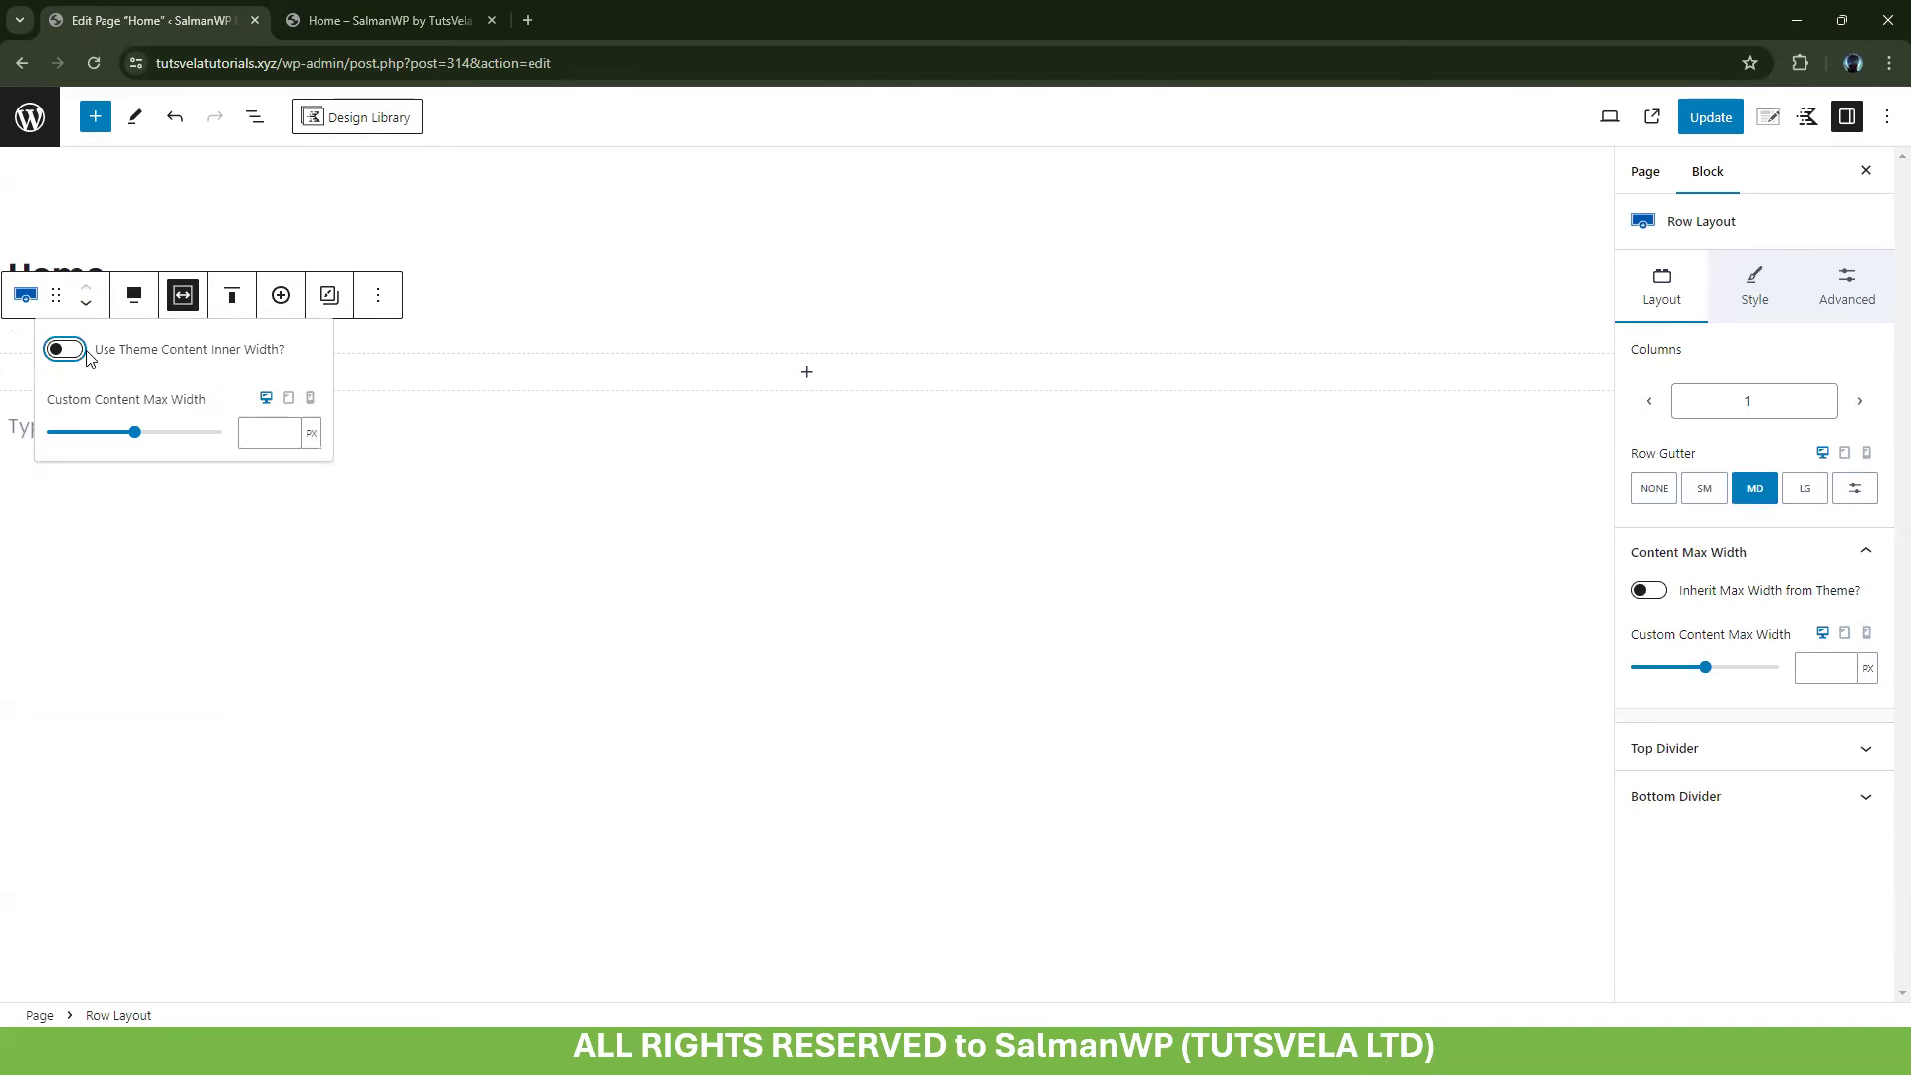
left_click(78, 354)
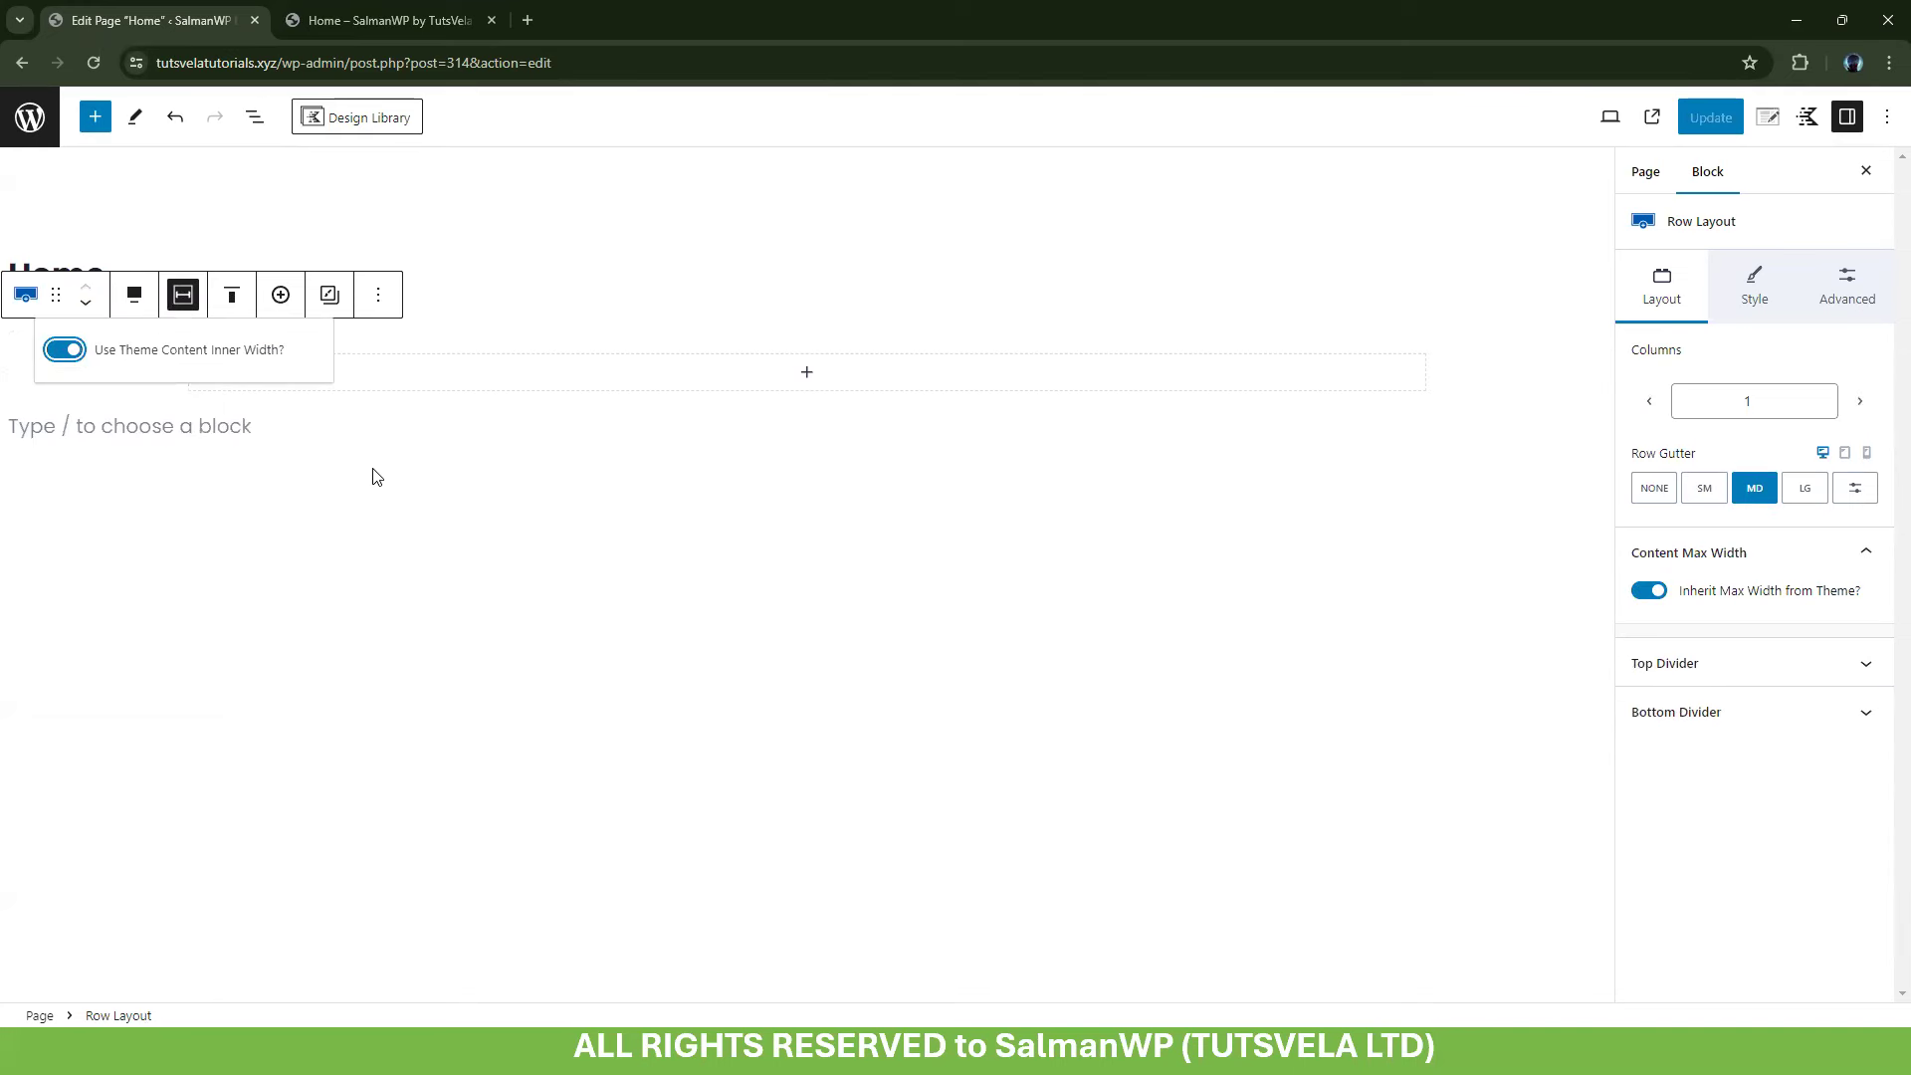
Show the block list and delete the empty Paragraph block below the Row Layout
left_click(395, 406)
left_click(285, 419)
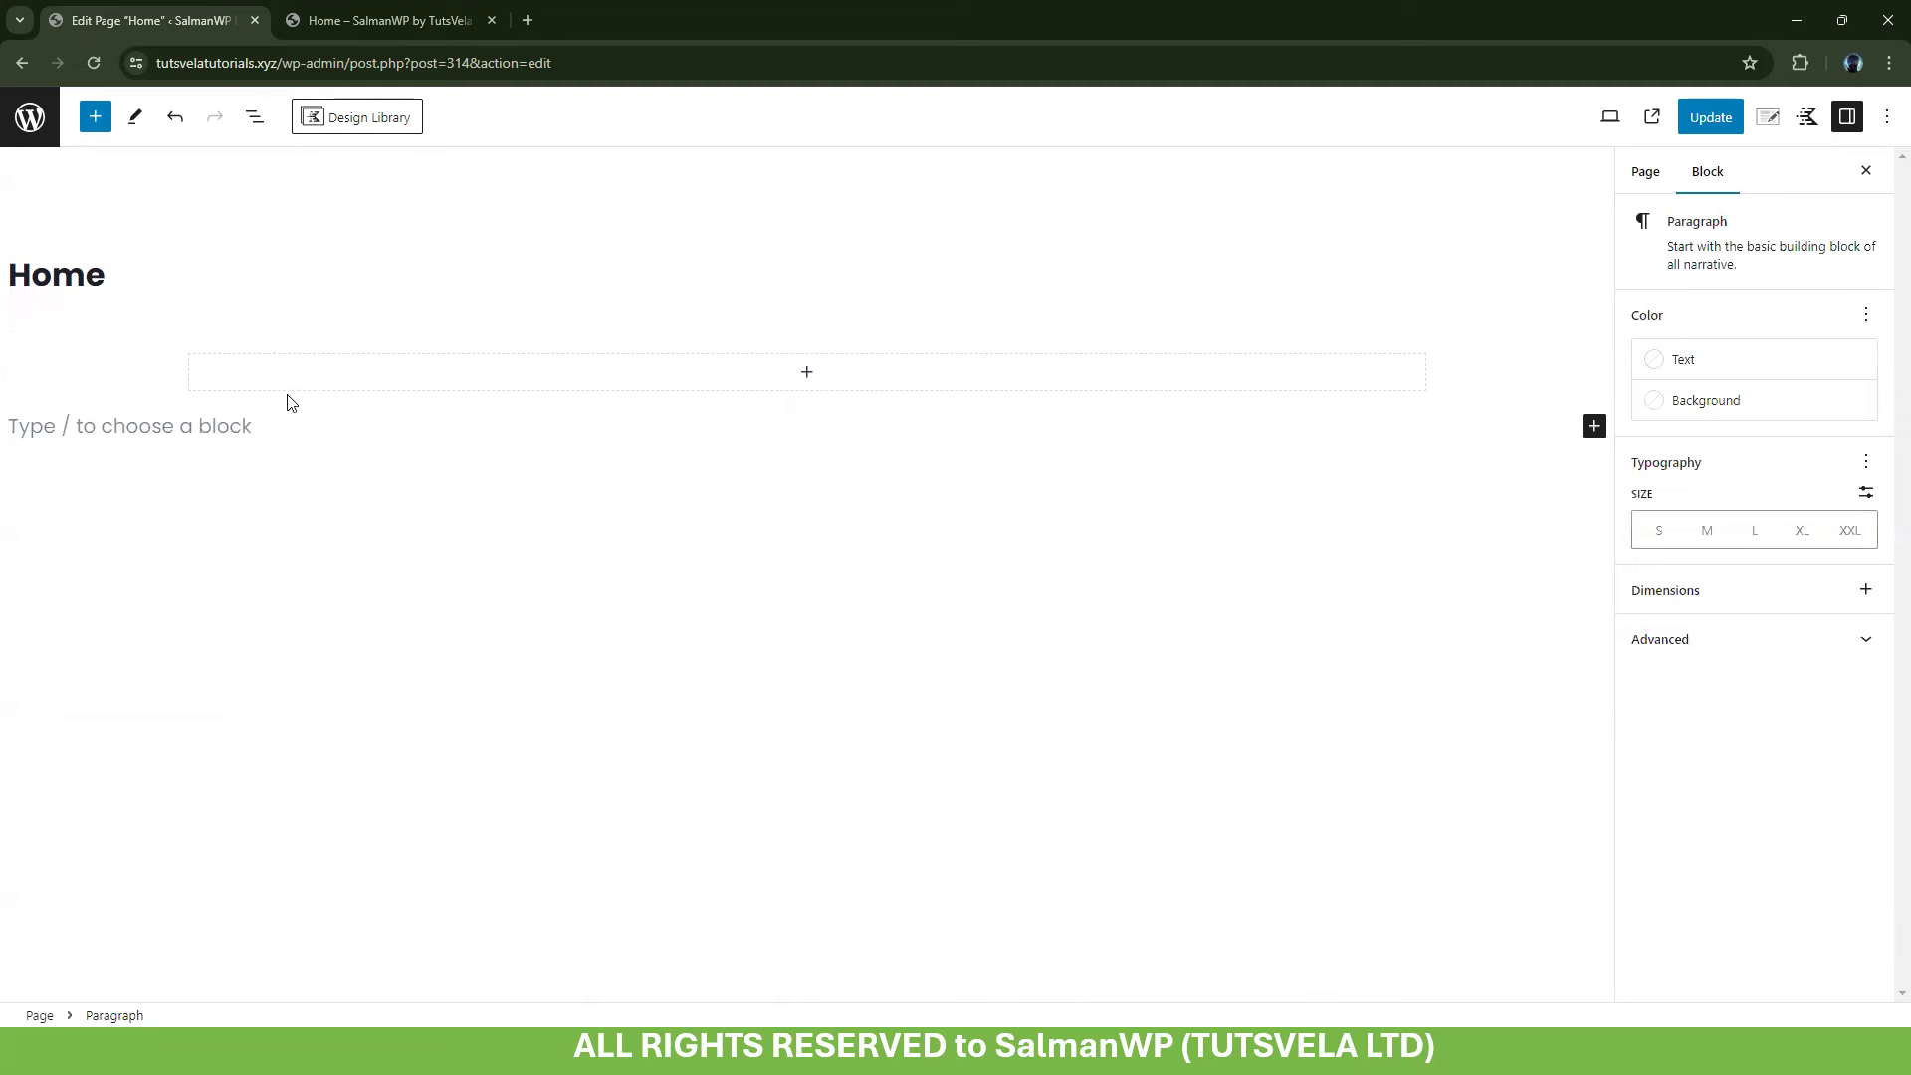
left_click(259, 123)
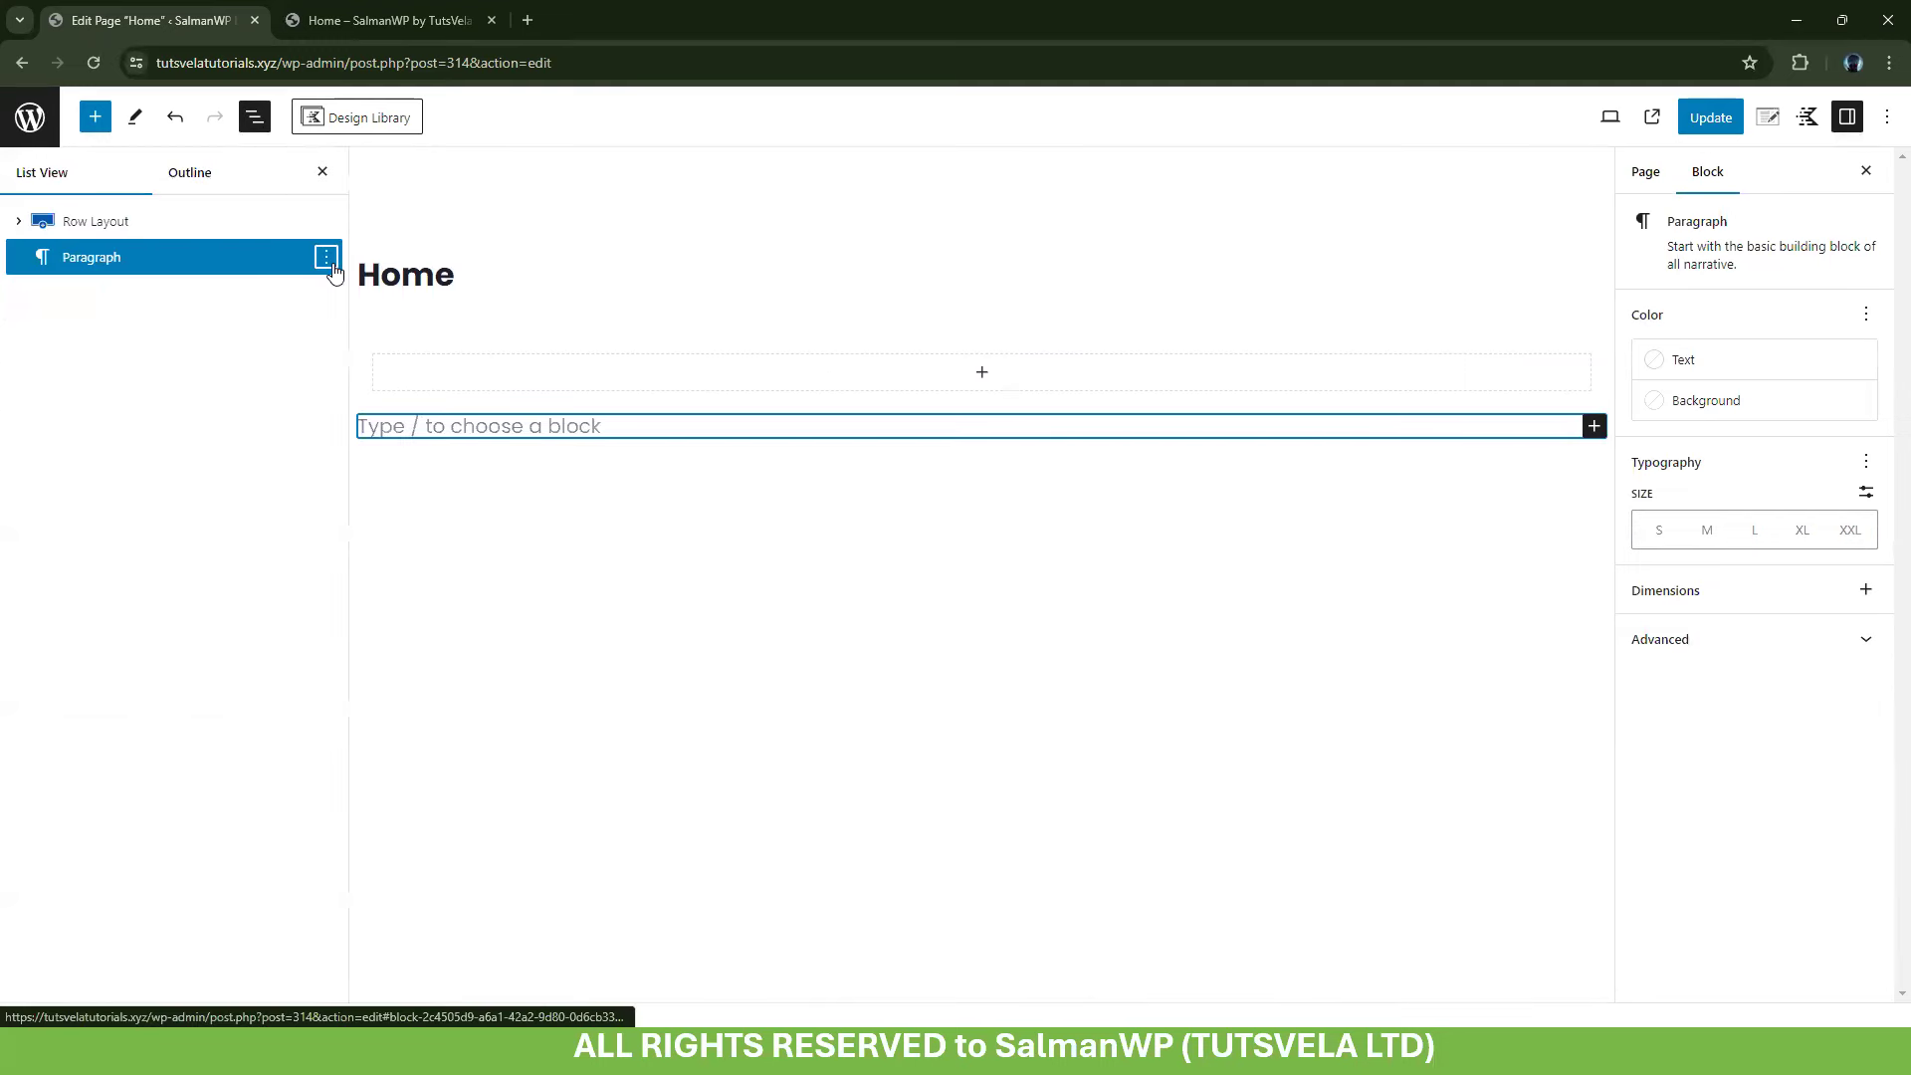
left_click(326, 257)
left_click(408, 794)
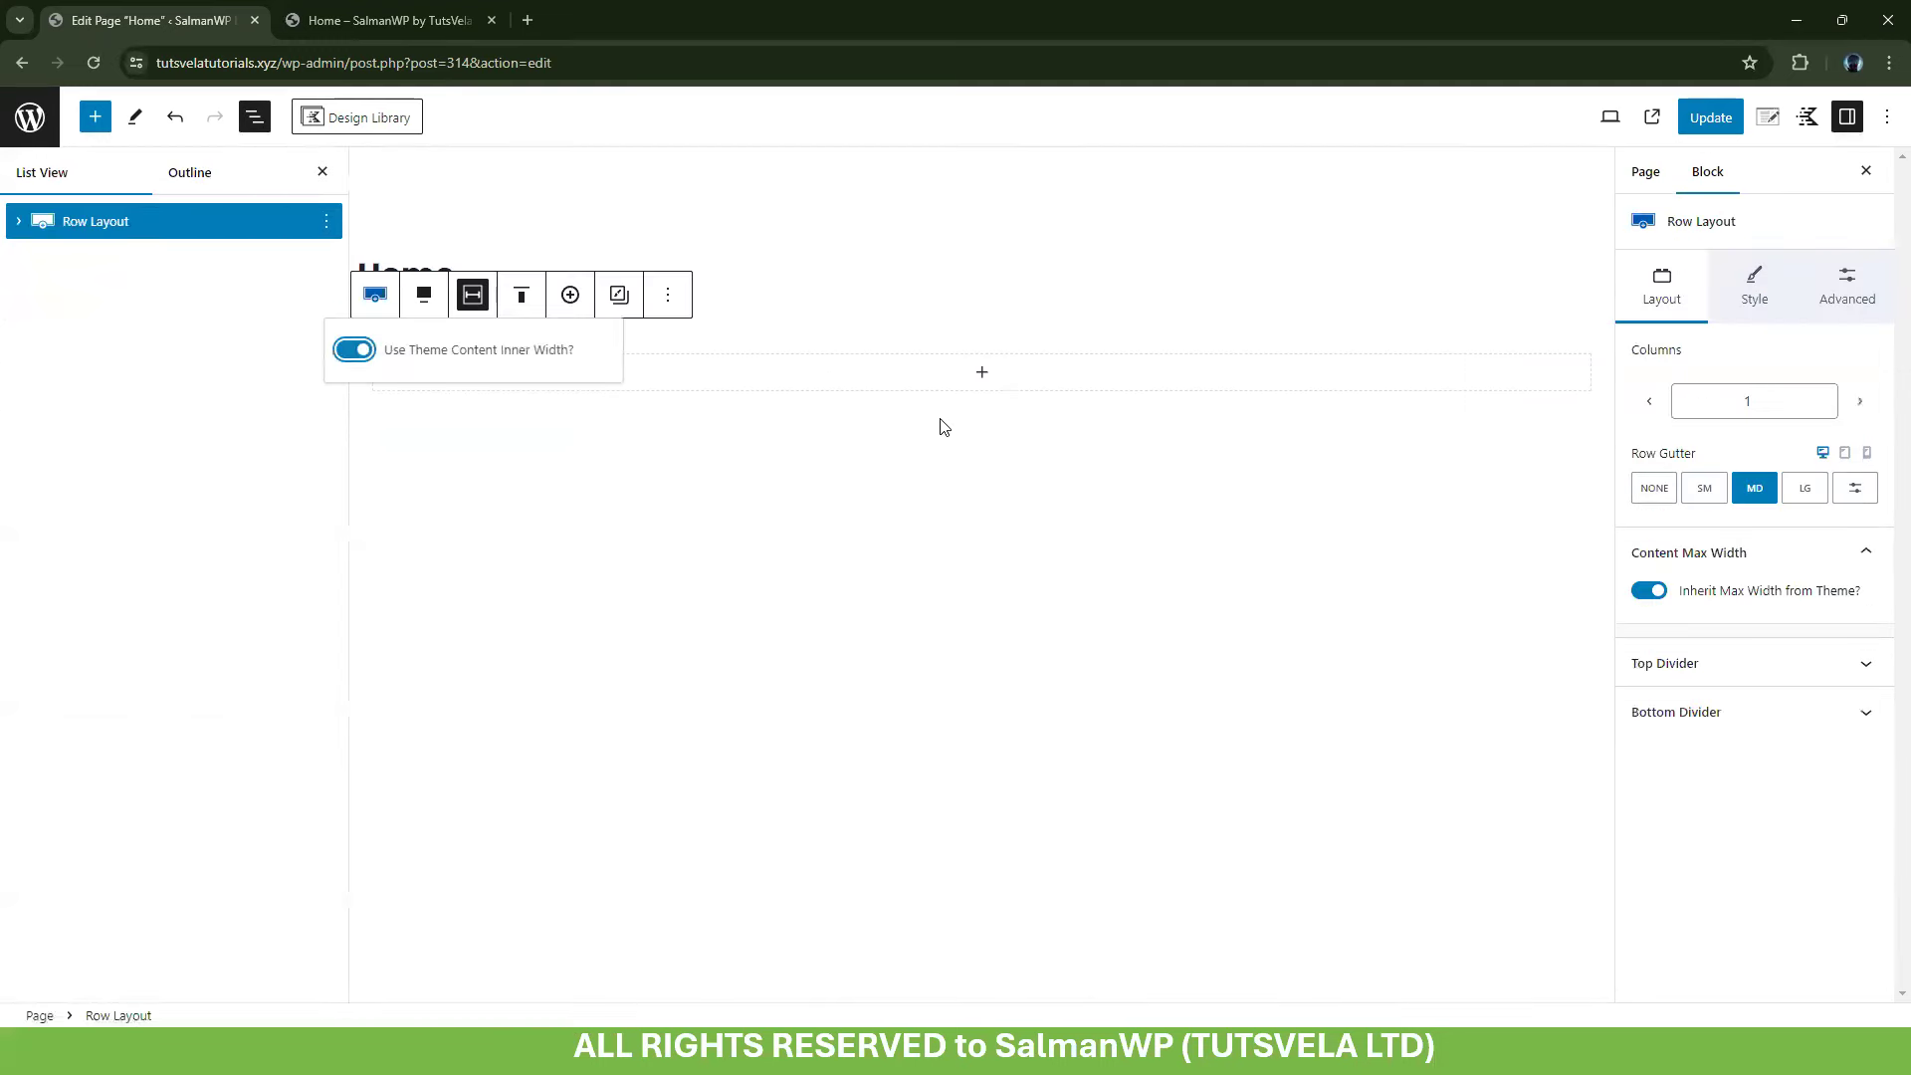
Add a nested Row Layout inside the row's section with two columns, the left one wider than the right
left_click(982, 375)
left_click(878, 513)
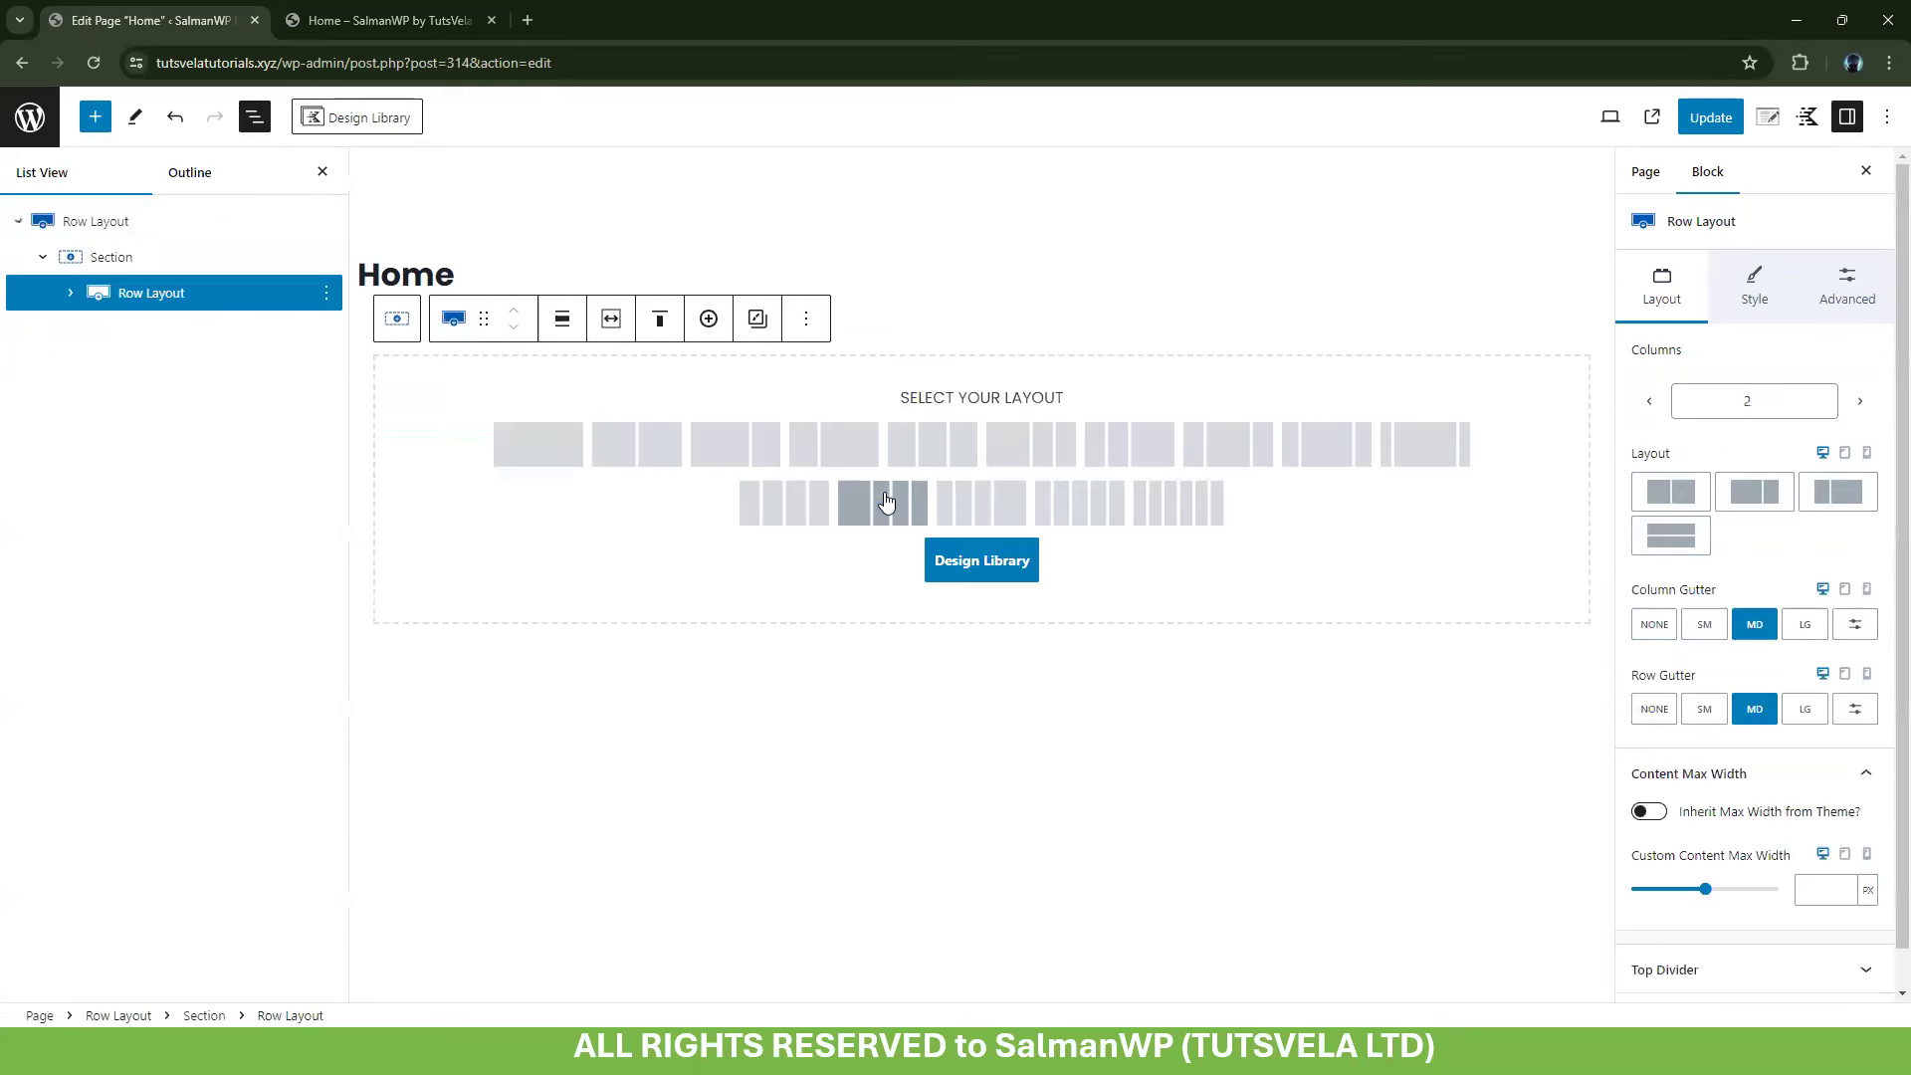
left_click(749, 453)
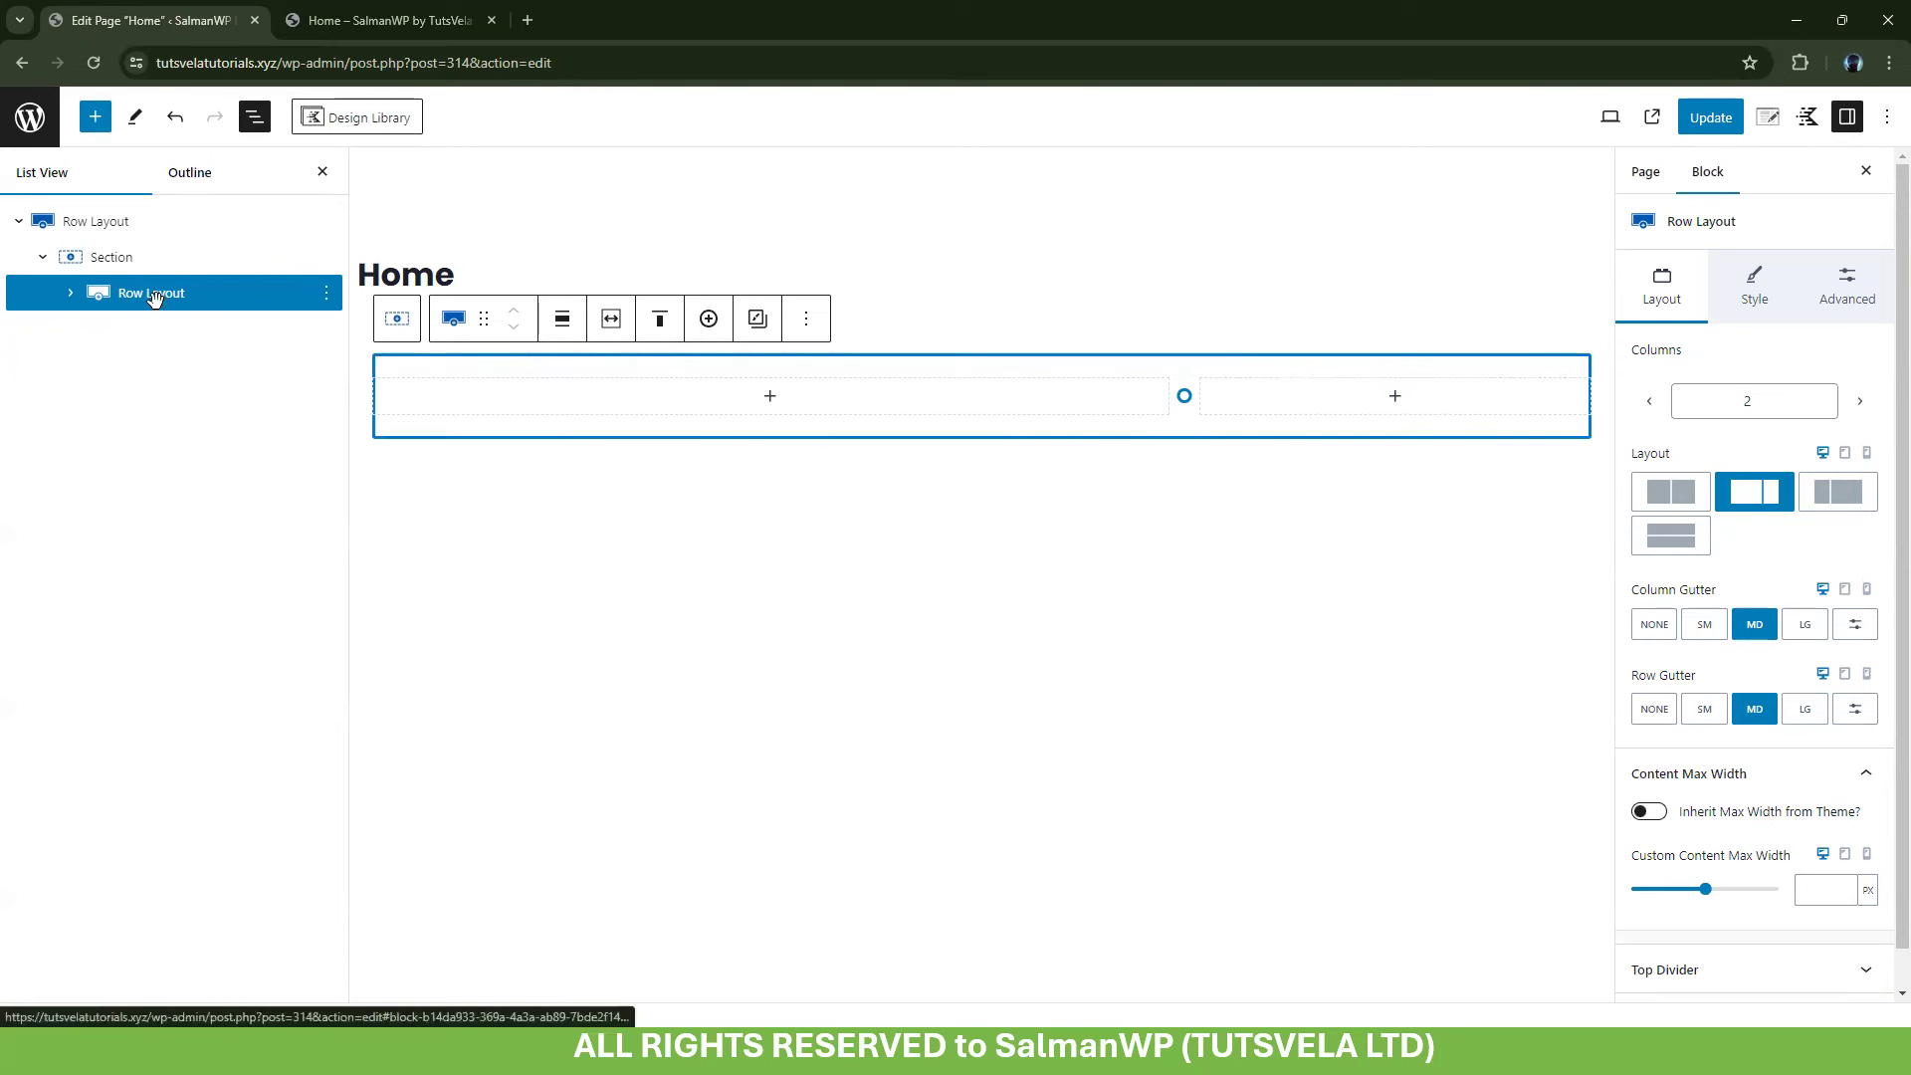
Split the nested Row Layout's two columns 60% / 40% and set its column gutter to SM
mouse_move(1182, 401)
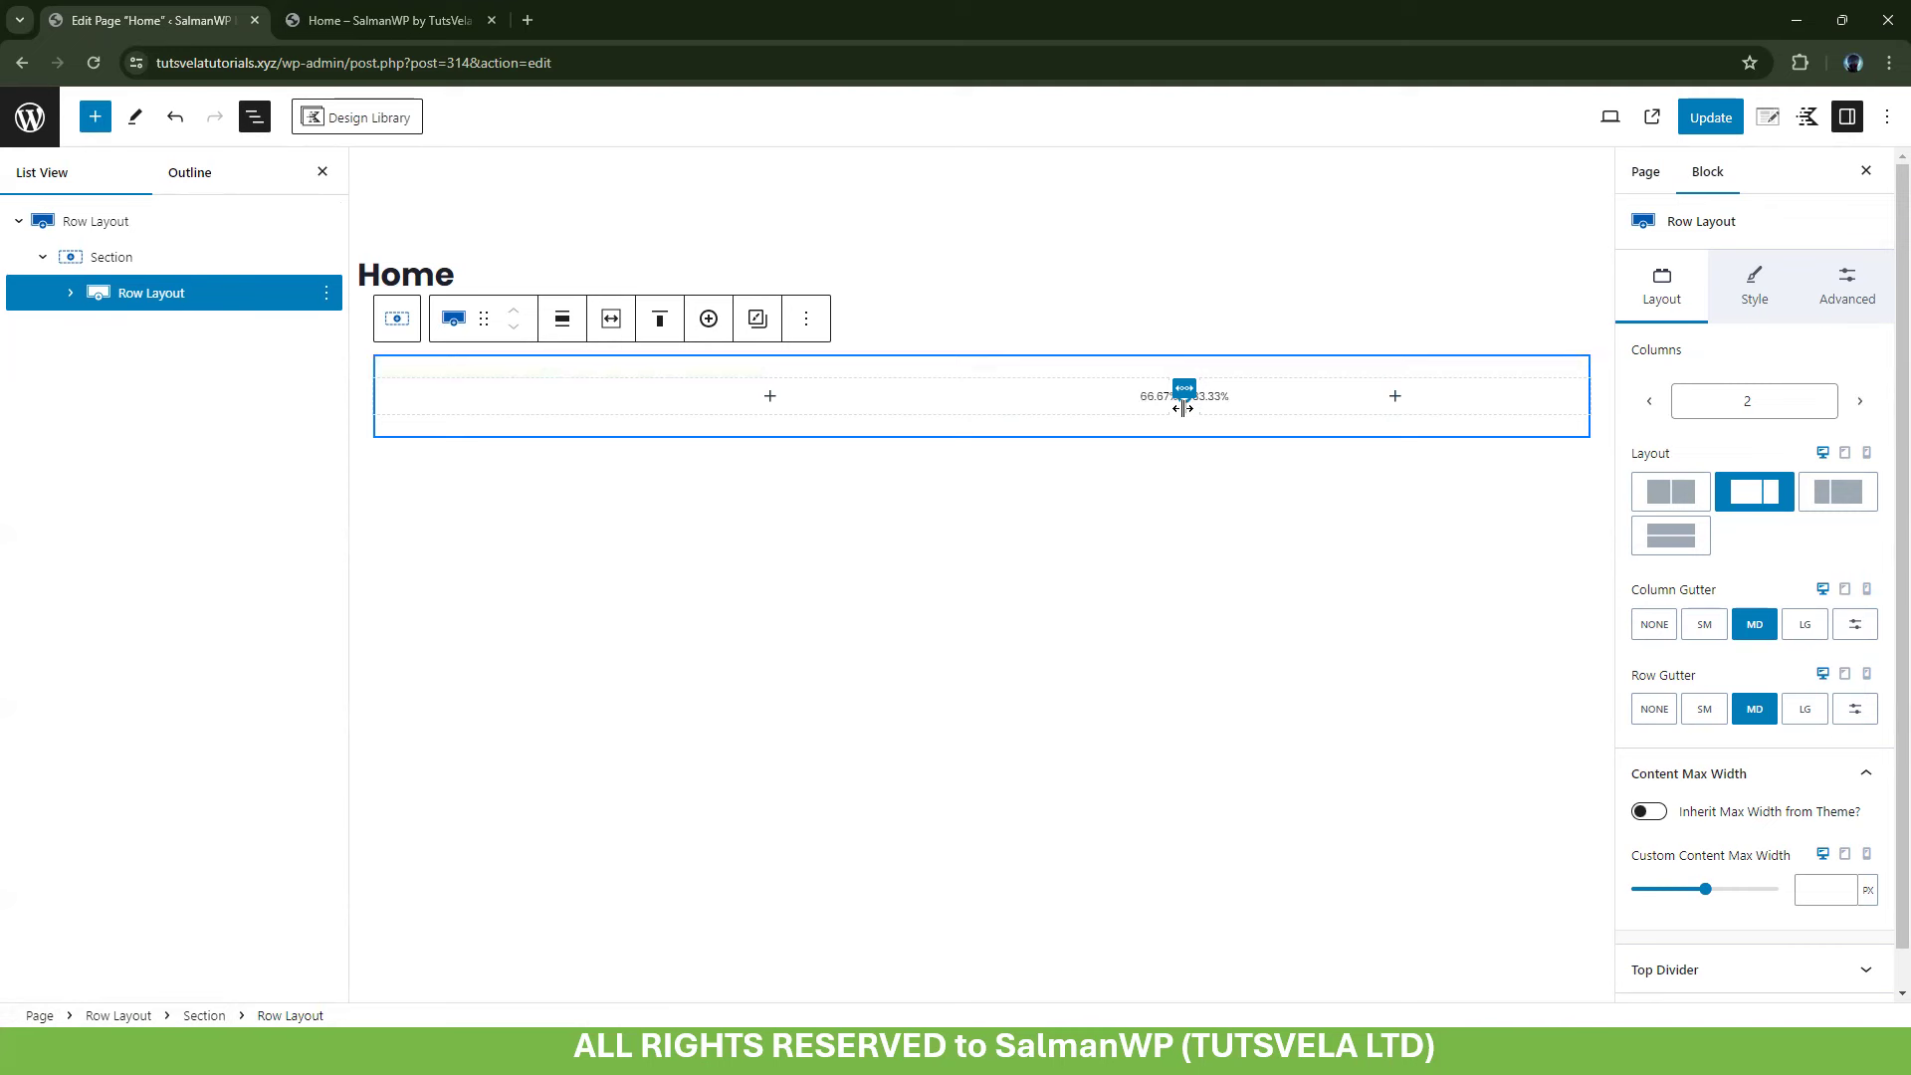
left_click_drag(1182, 406, 1125, 414)
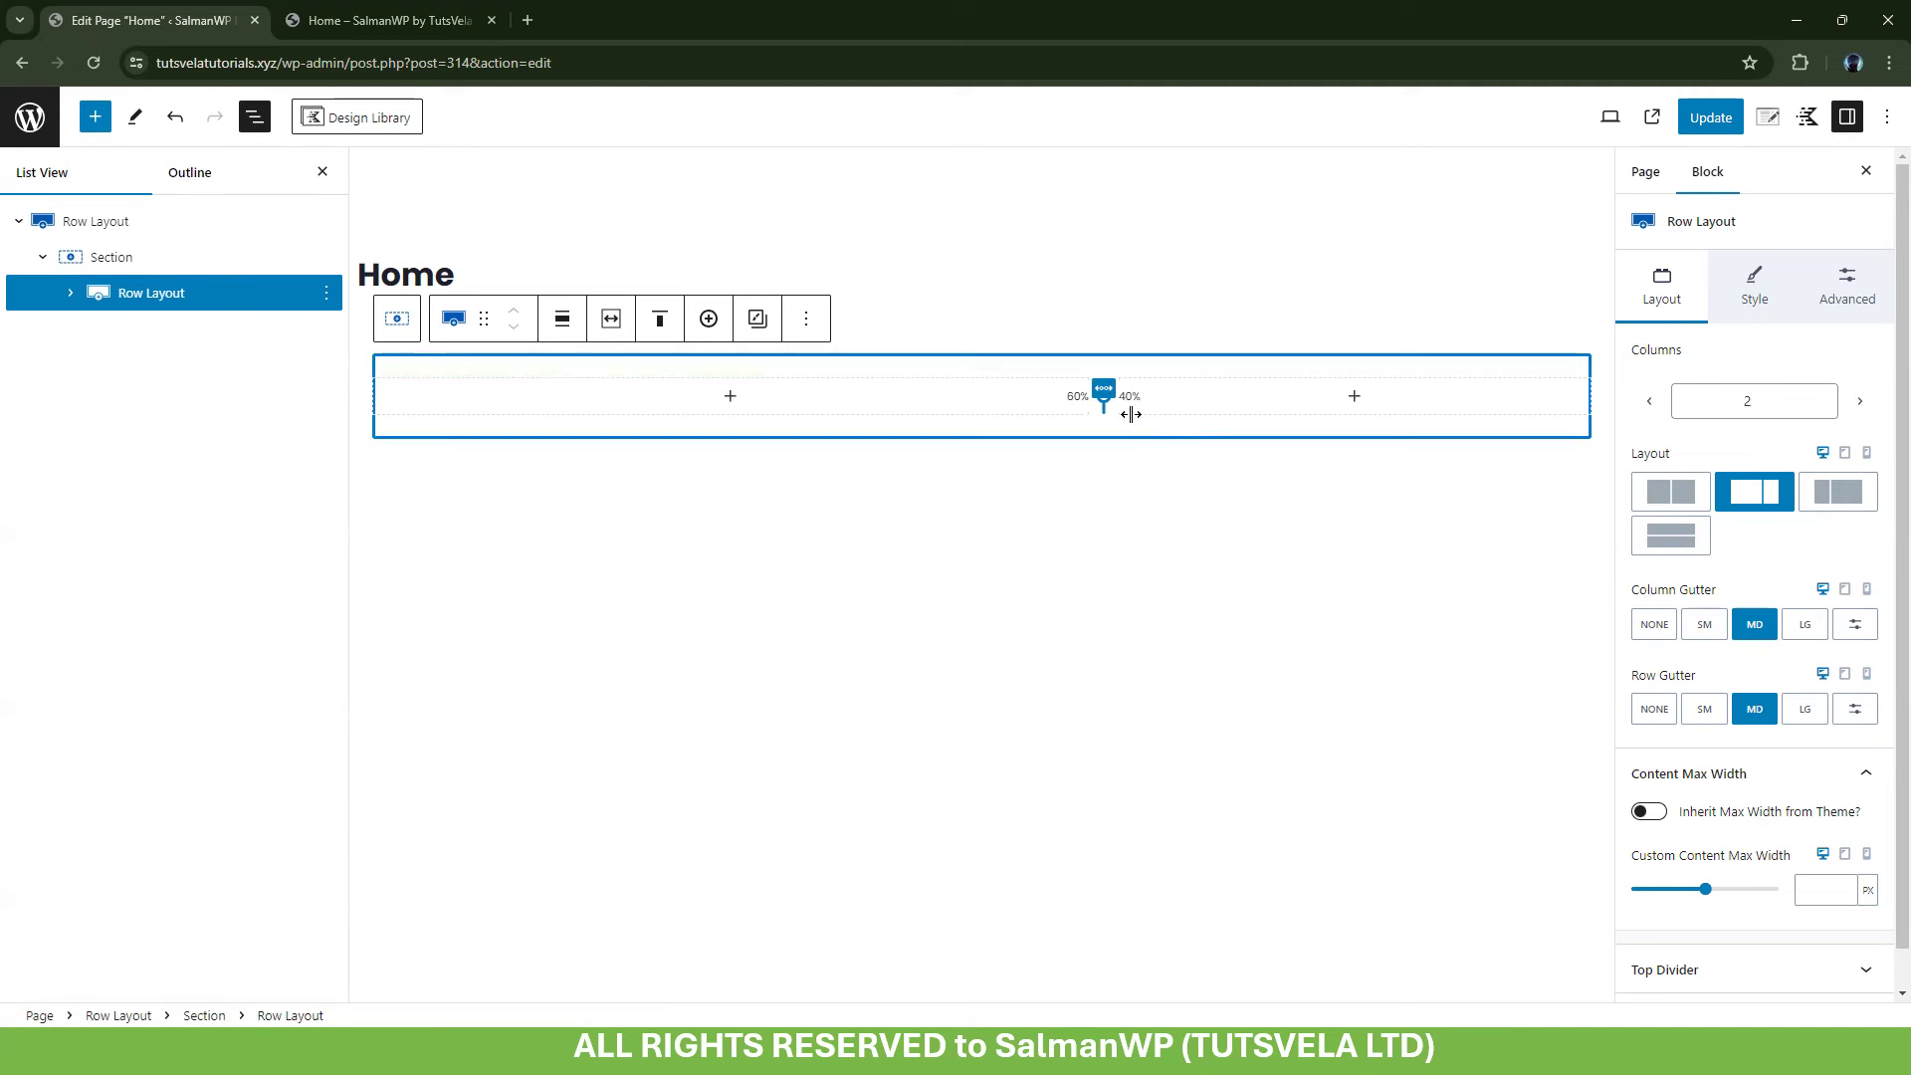
left_click_drag(1131, 414, 1130, 413)
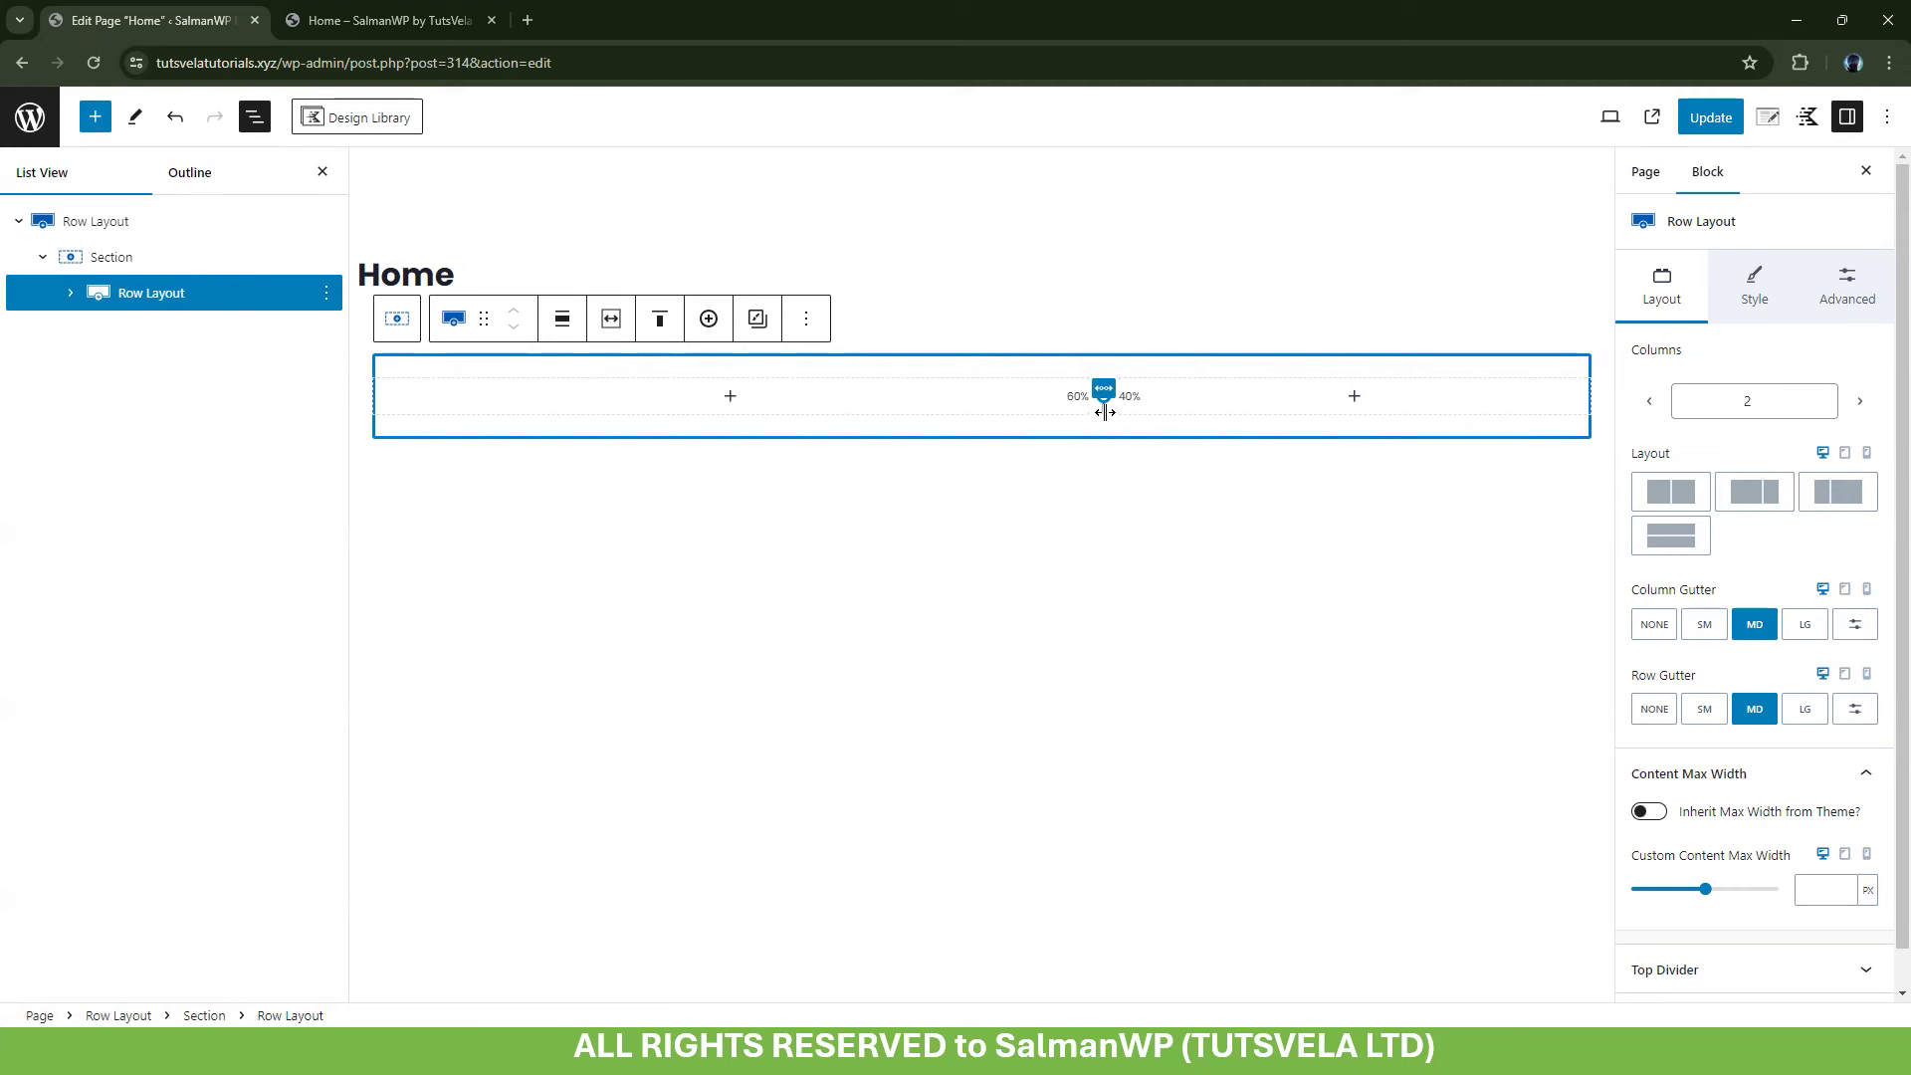
left_click(1698, 619)
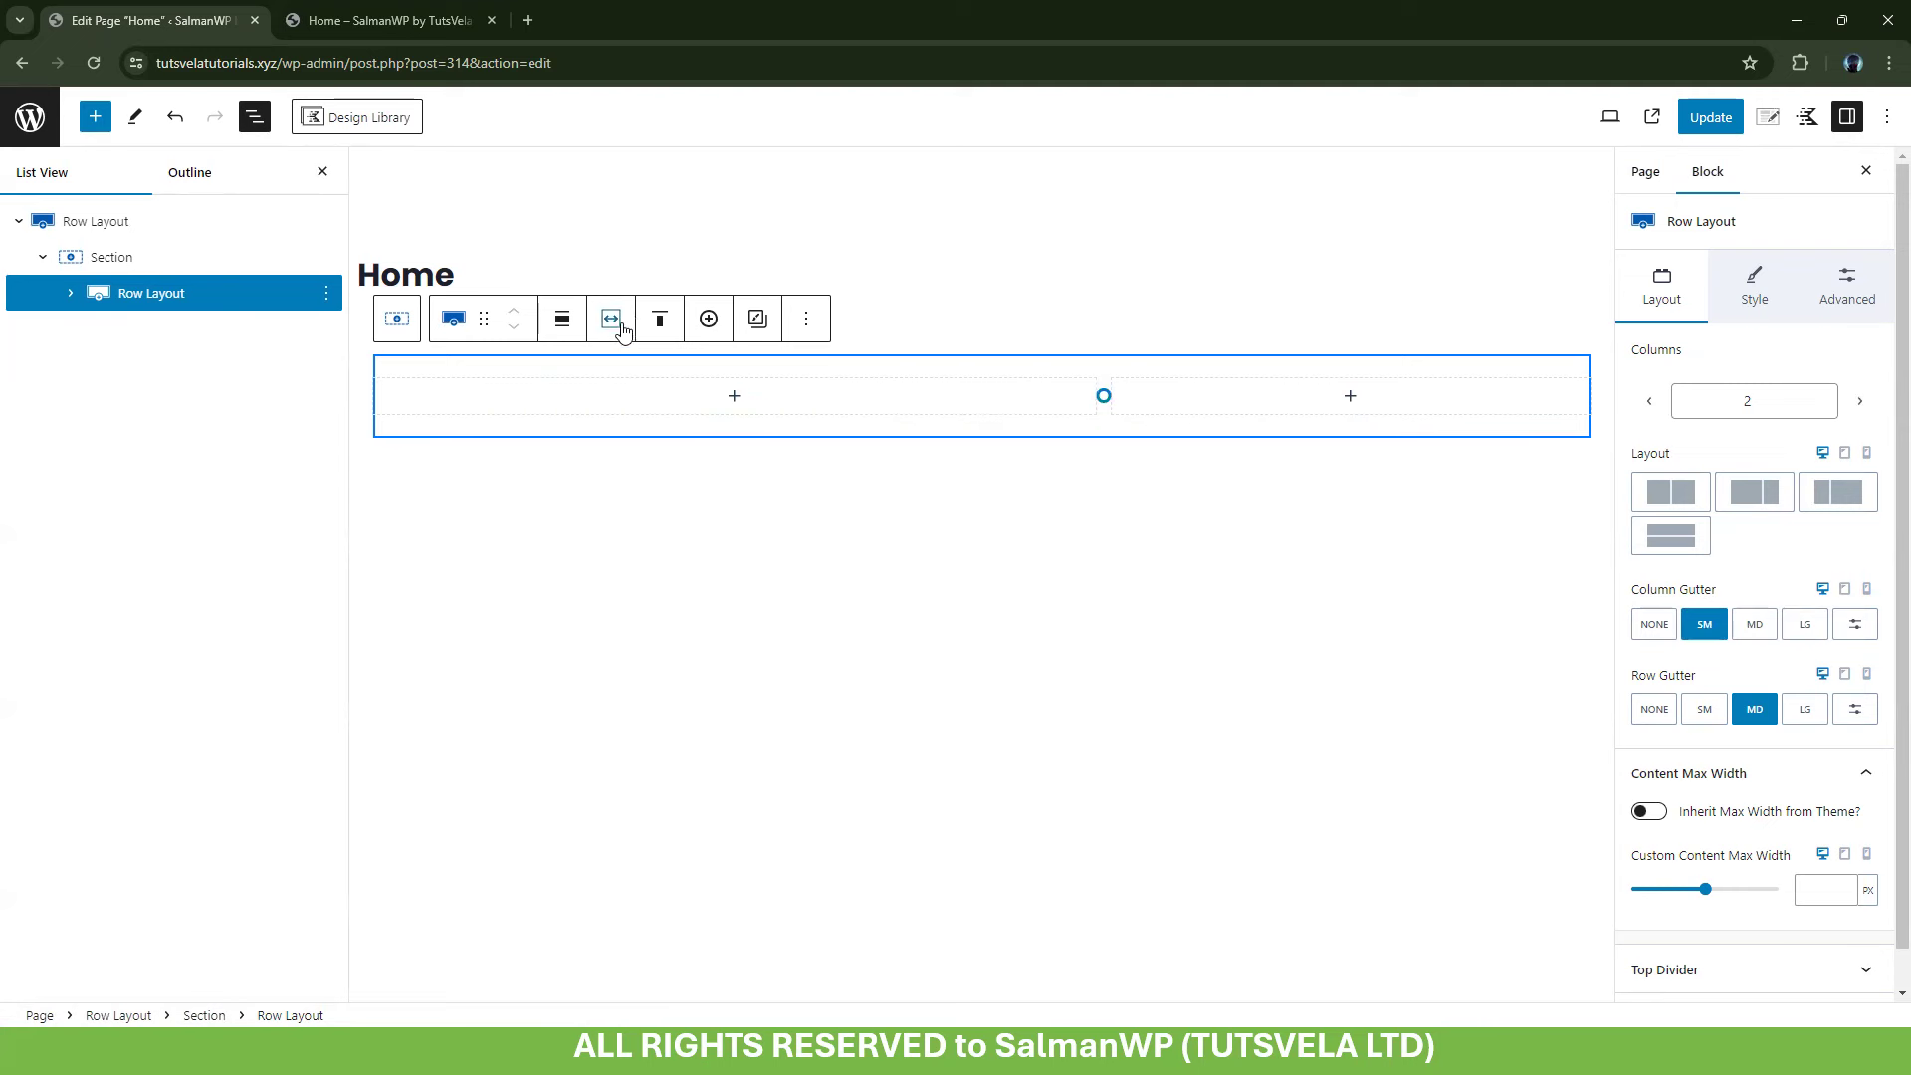
Vertically align the nested Row Layout's content to the middle and open its inner content width settings
left_click(662, 313)
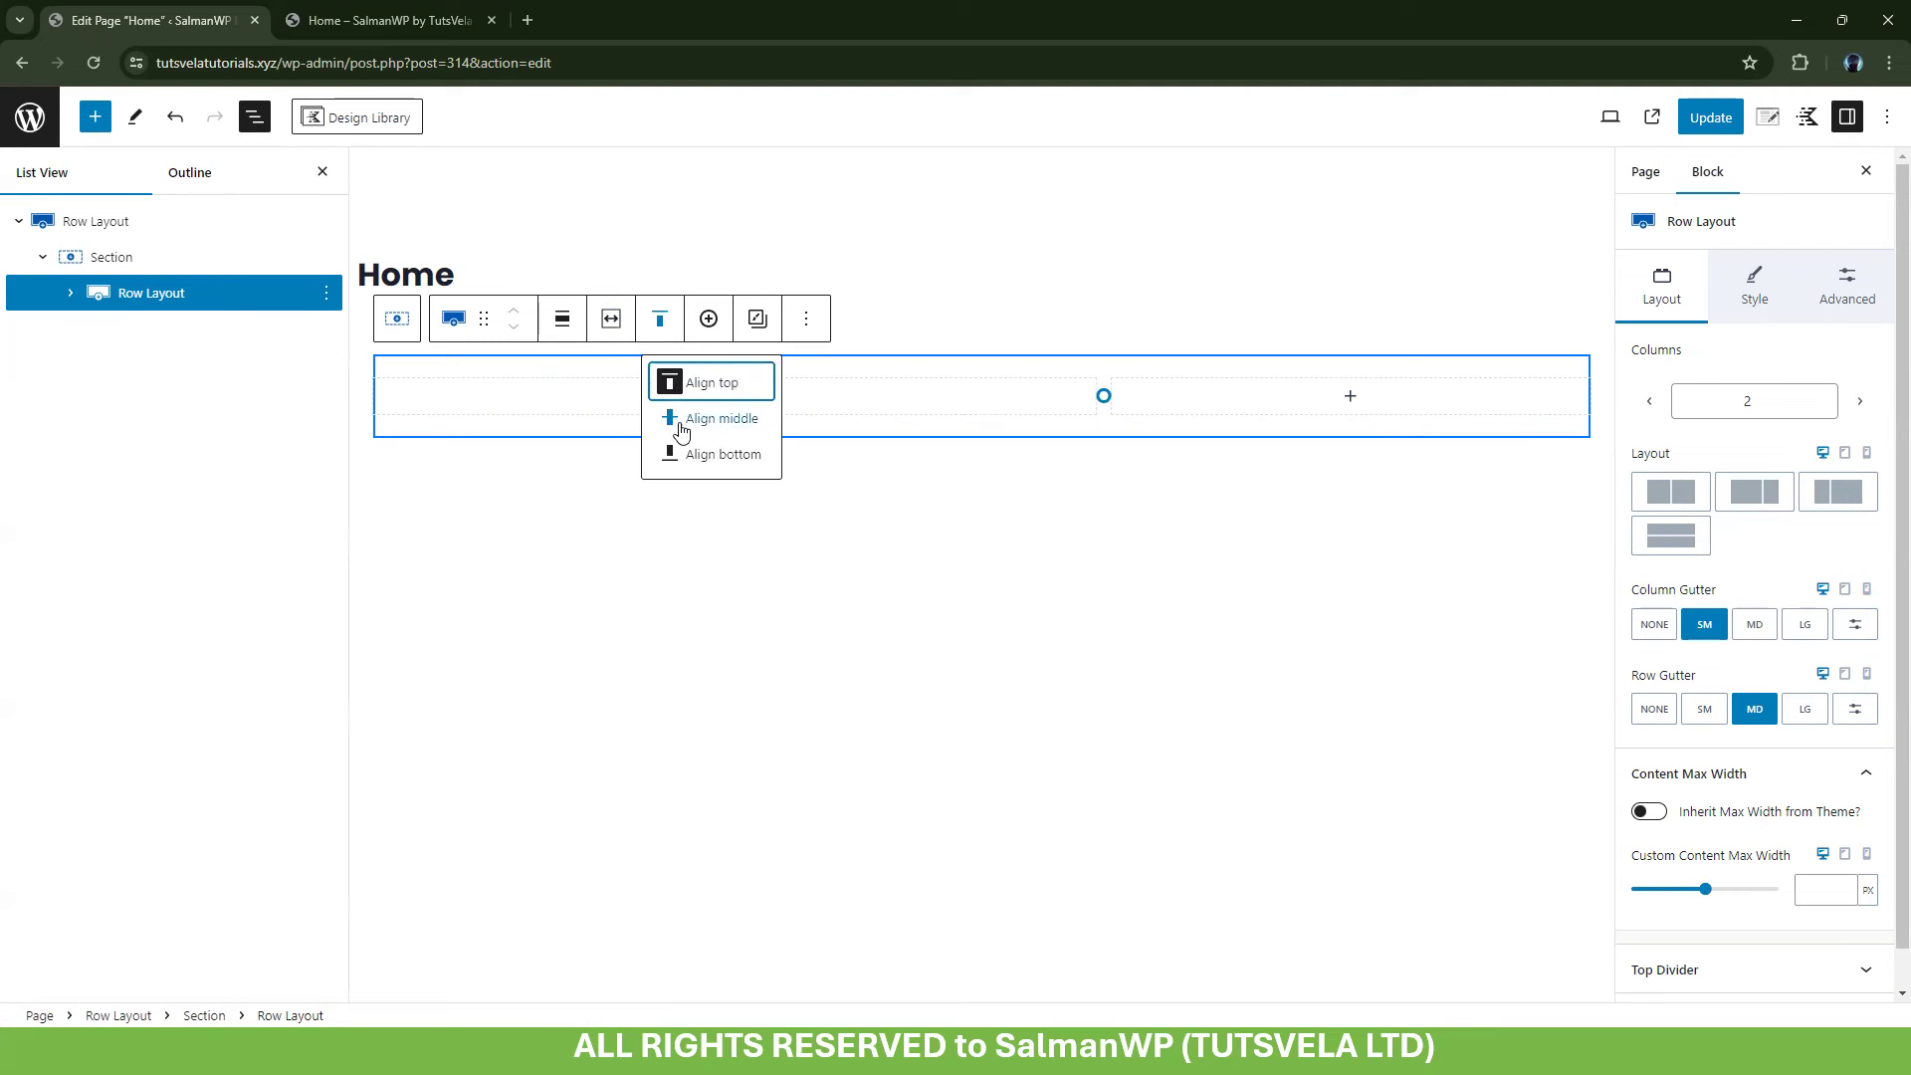
left_click(719, 418)
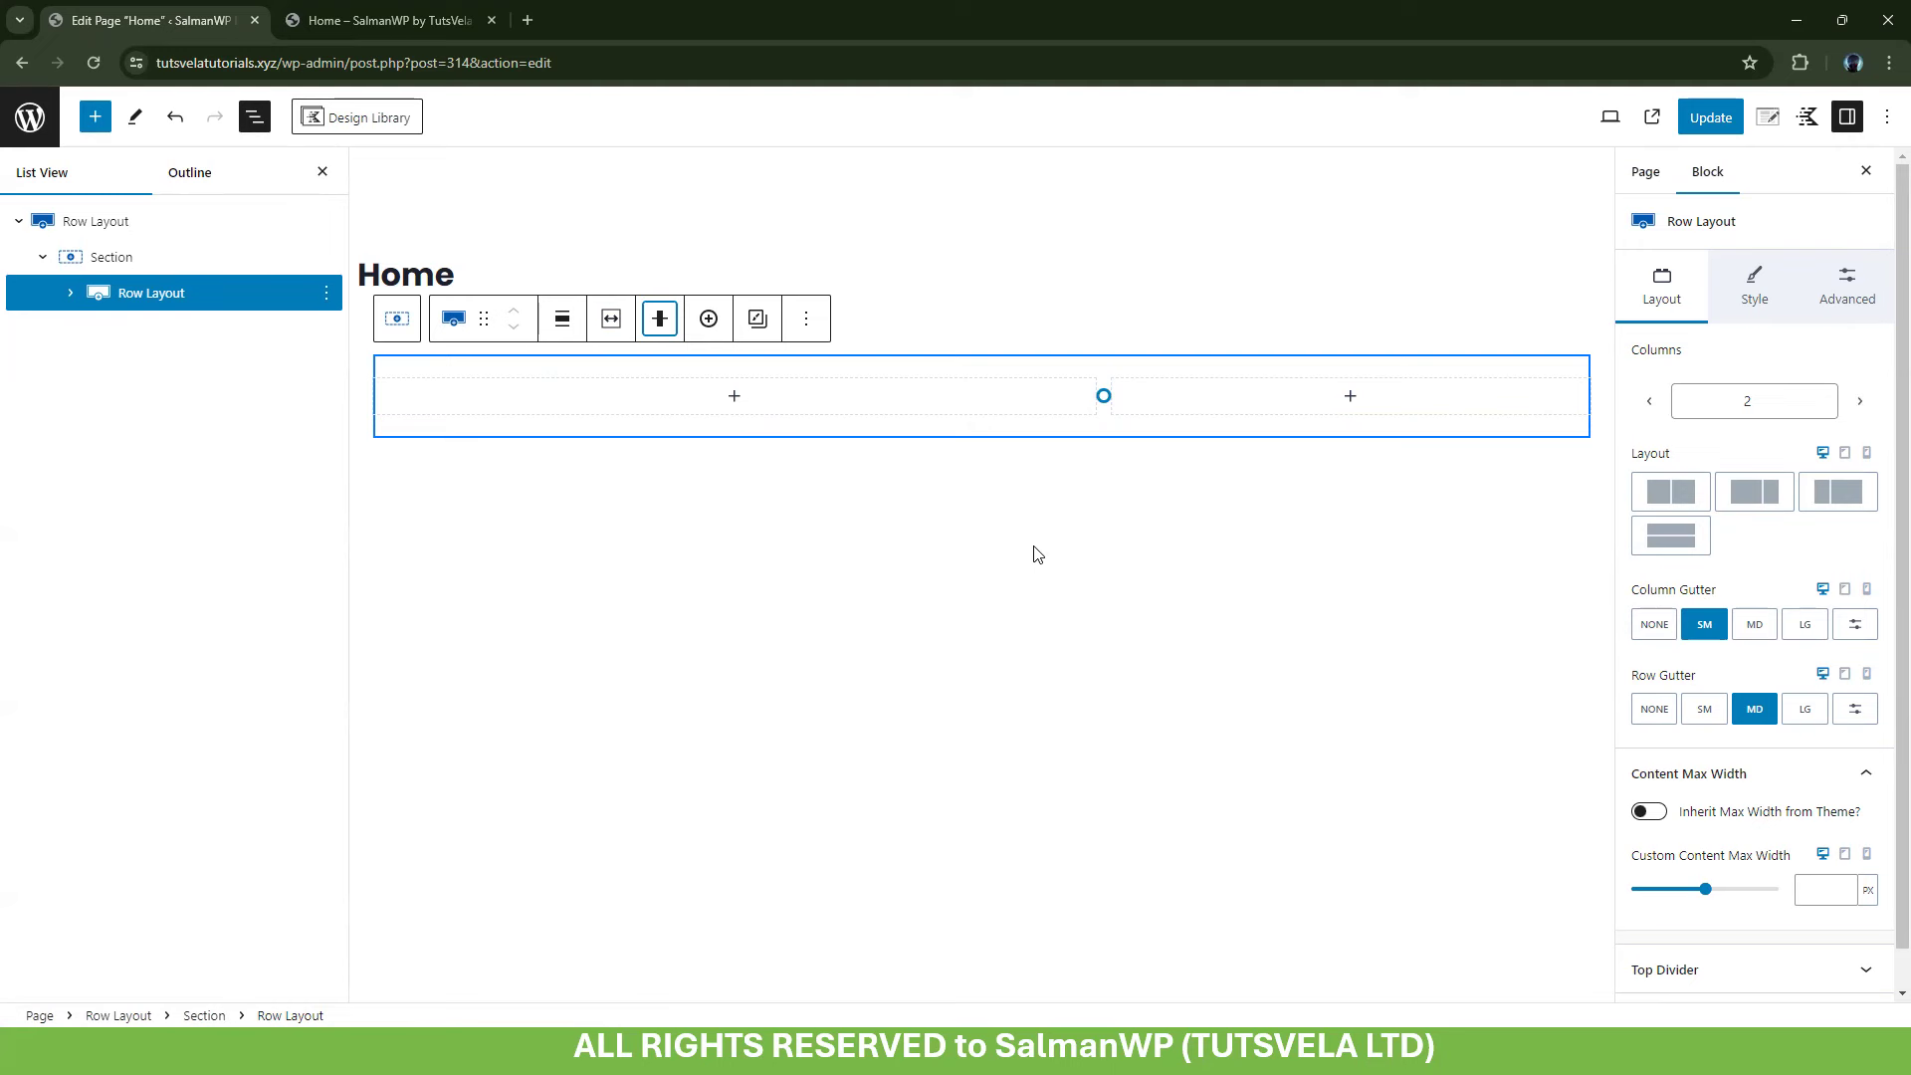
left_click(611, 319)
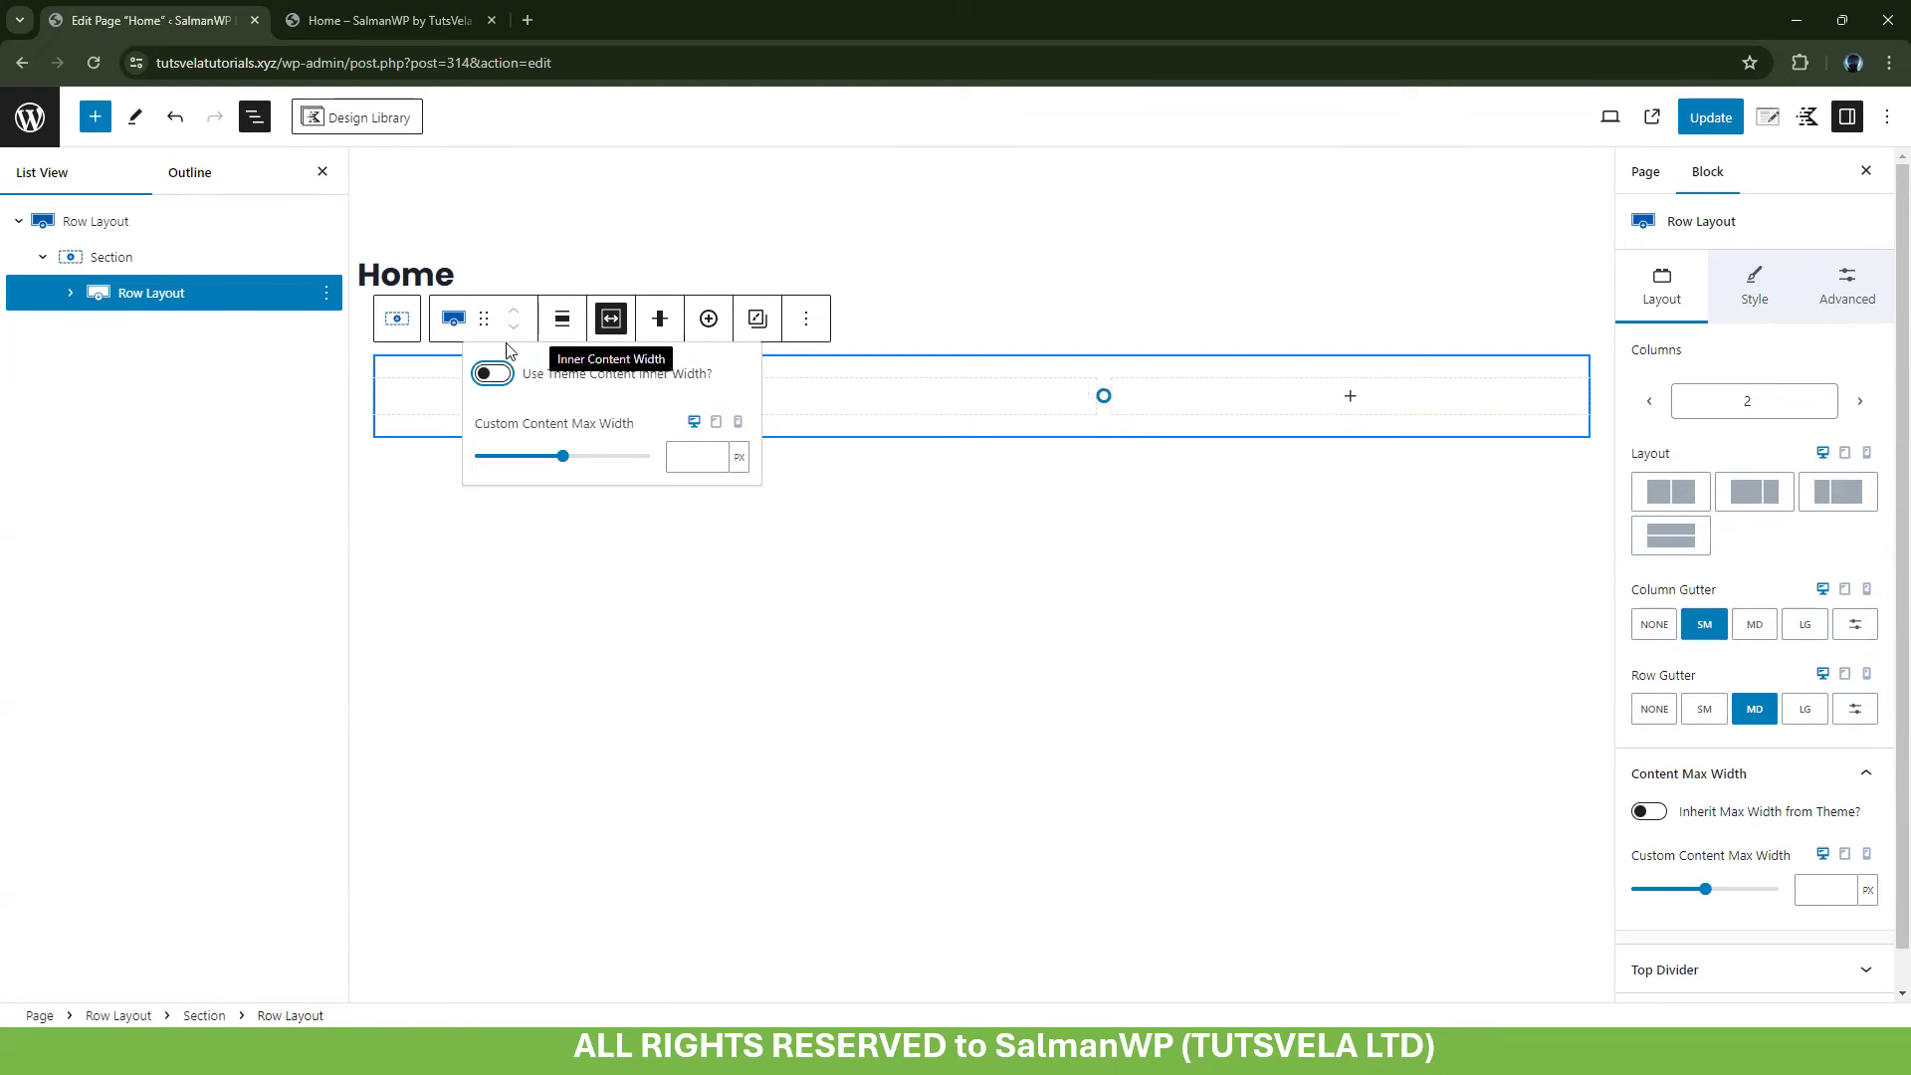
Turn off the theme content inner width on the outer Row Layout and set its desktop custom content max width to 1000 px
left_click(149, 221)
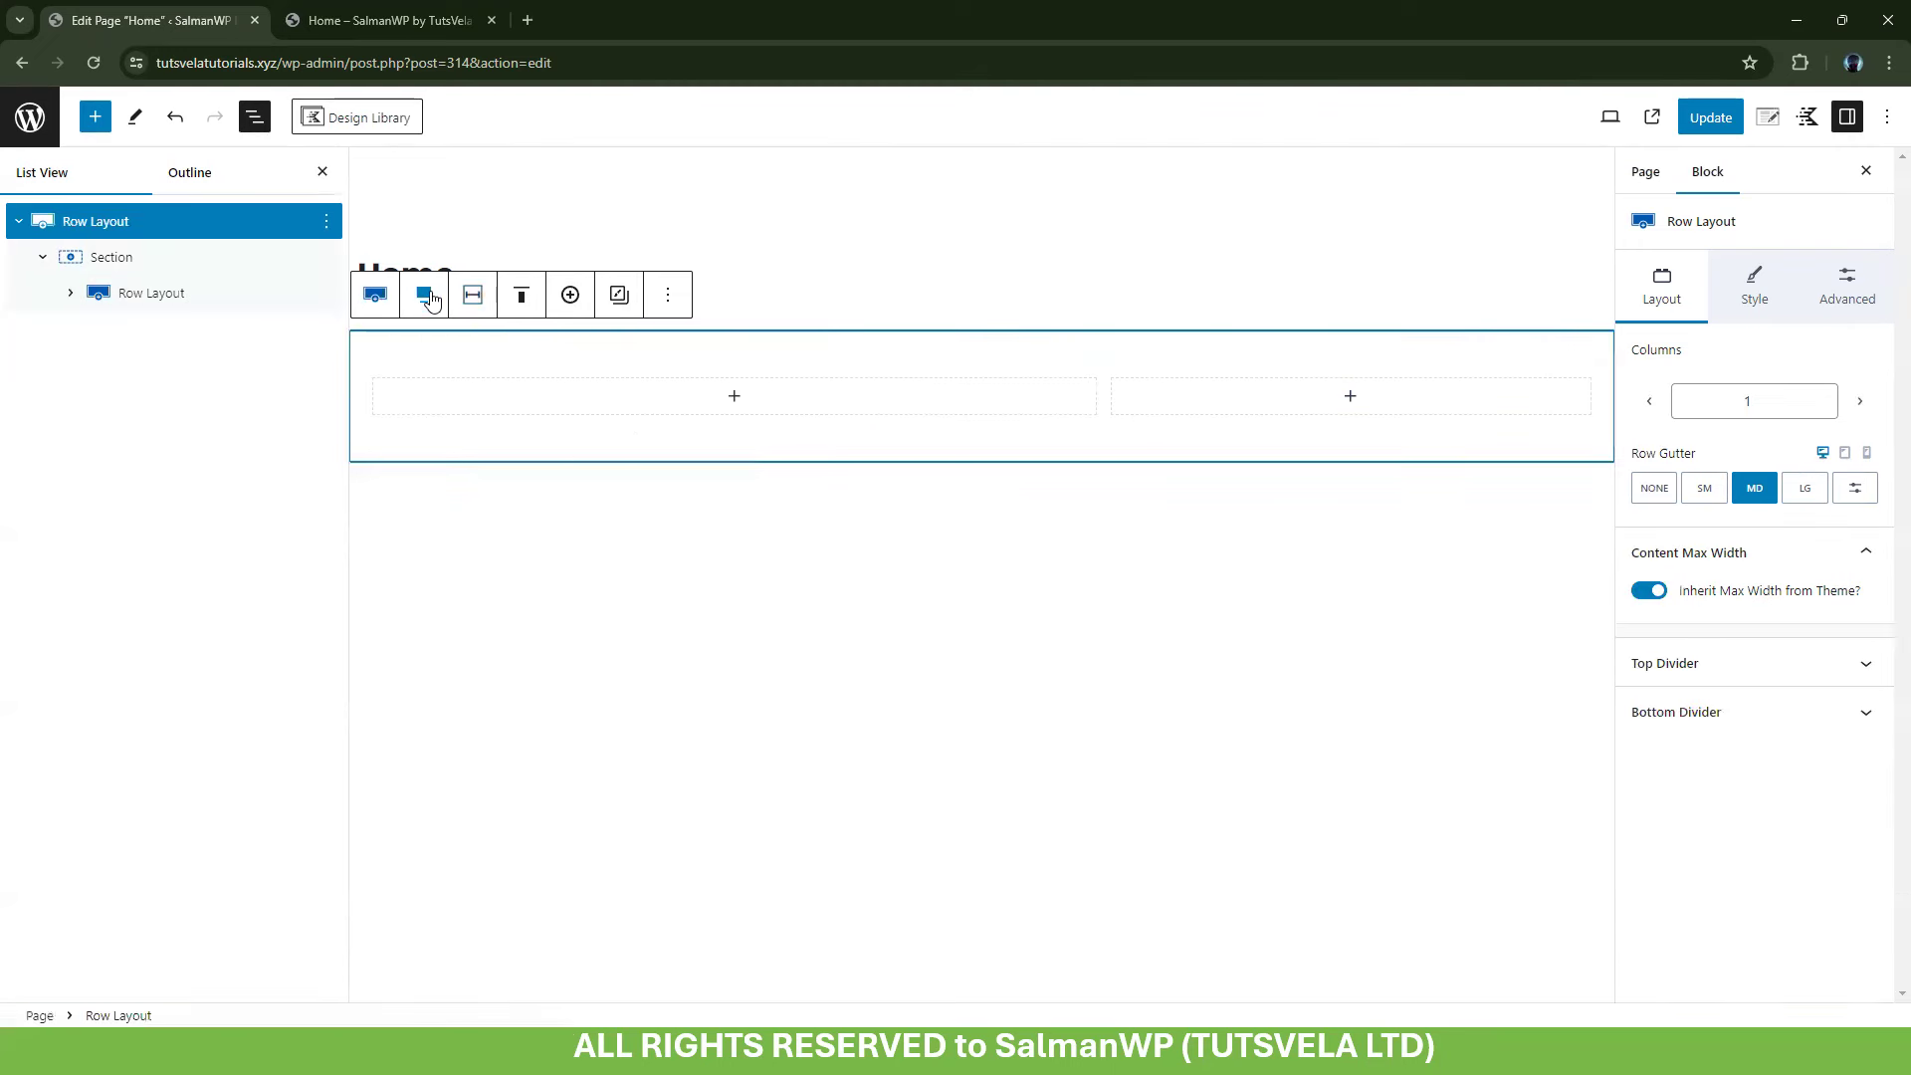
left_click(424, 295)
left_click(483, 314)
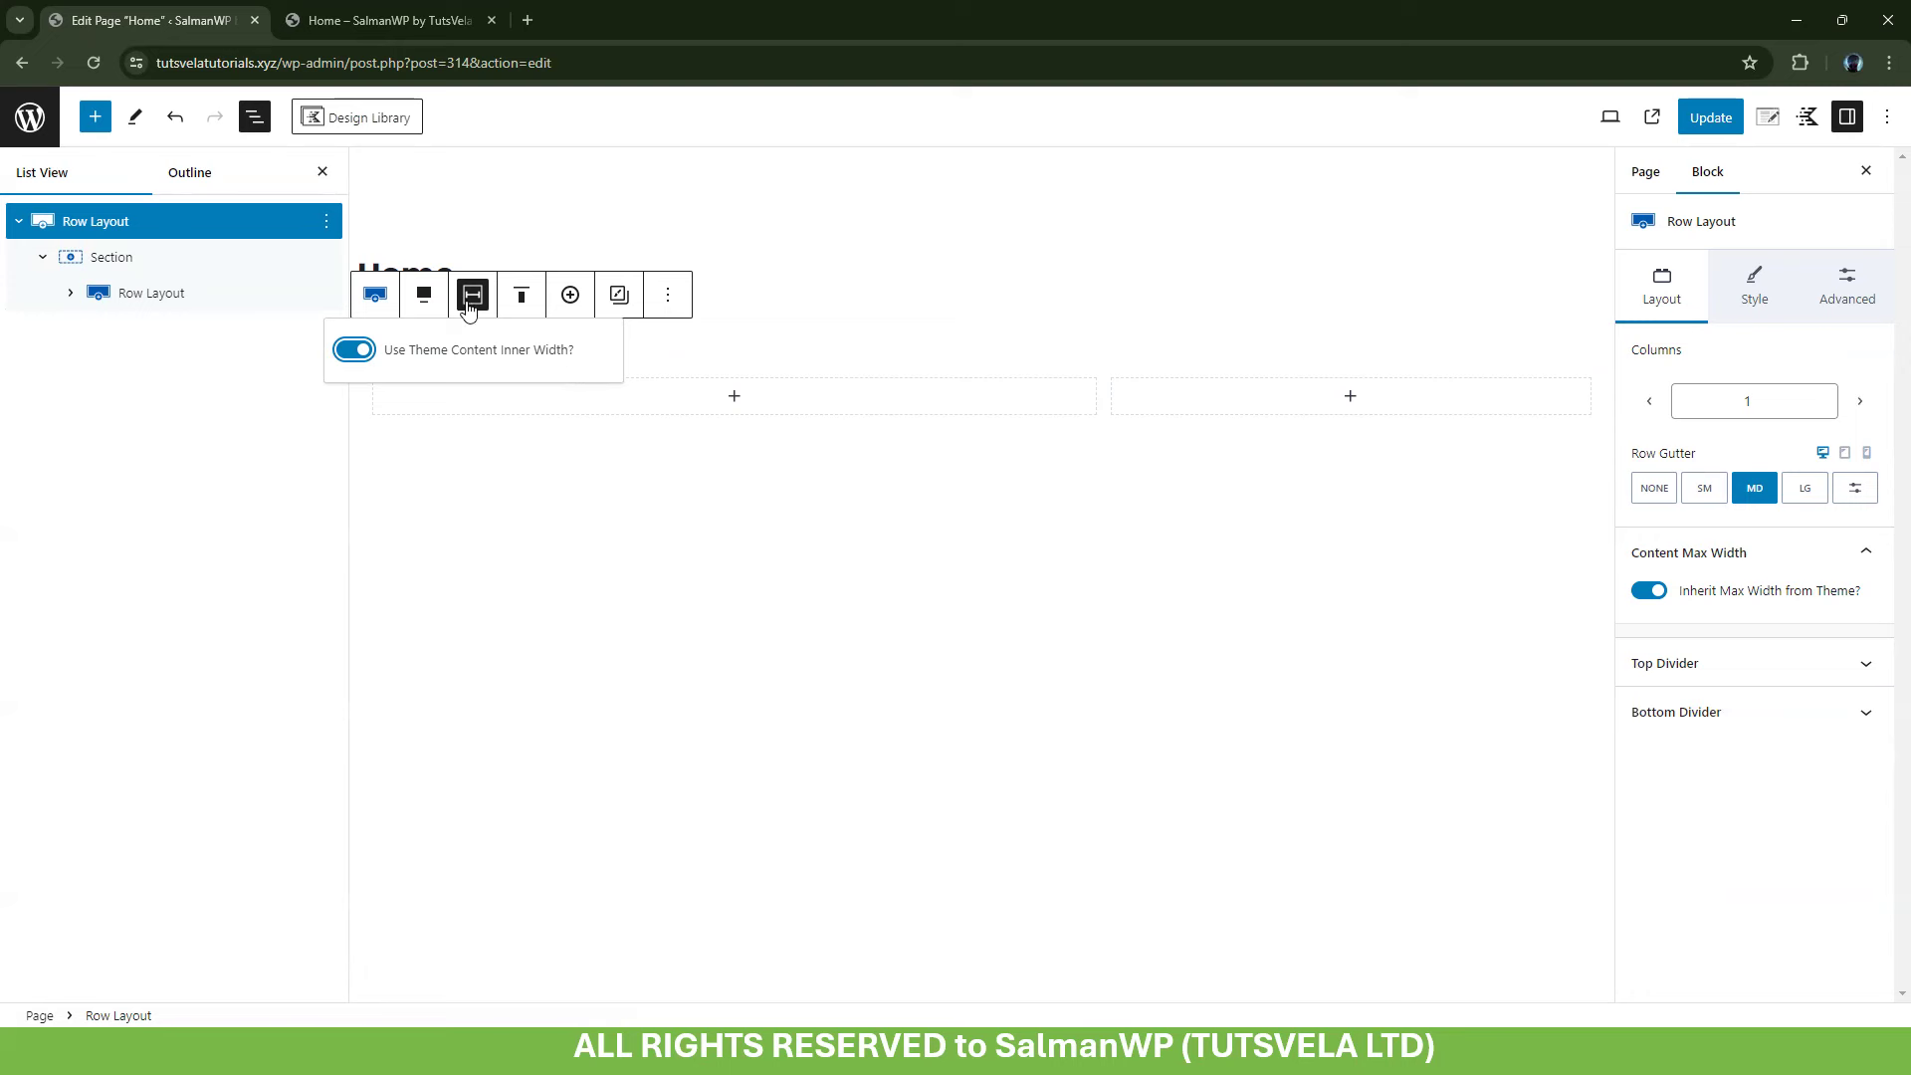
left_click(338, 351)
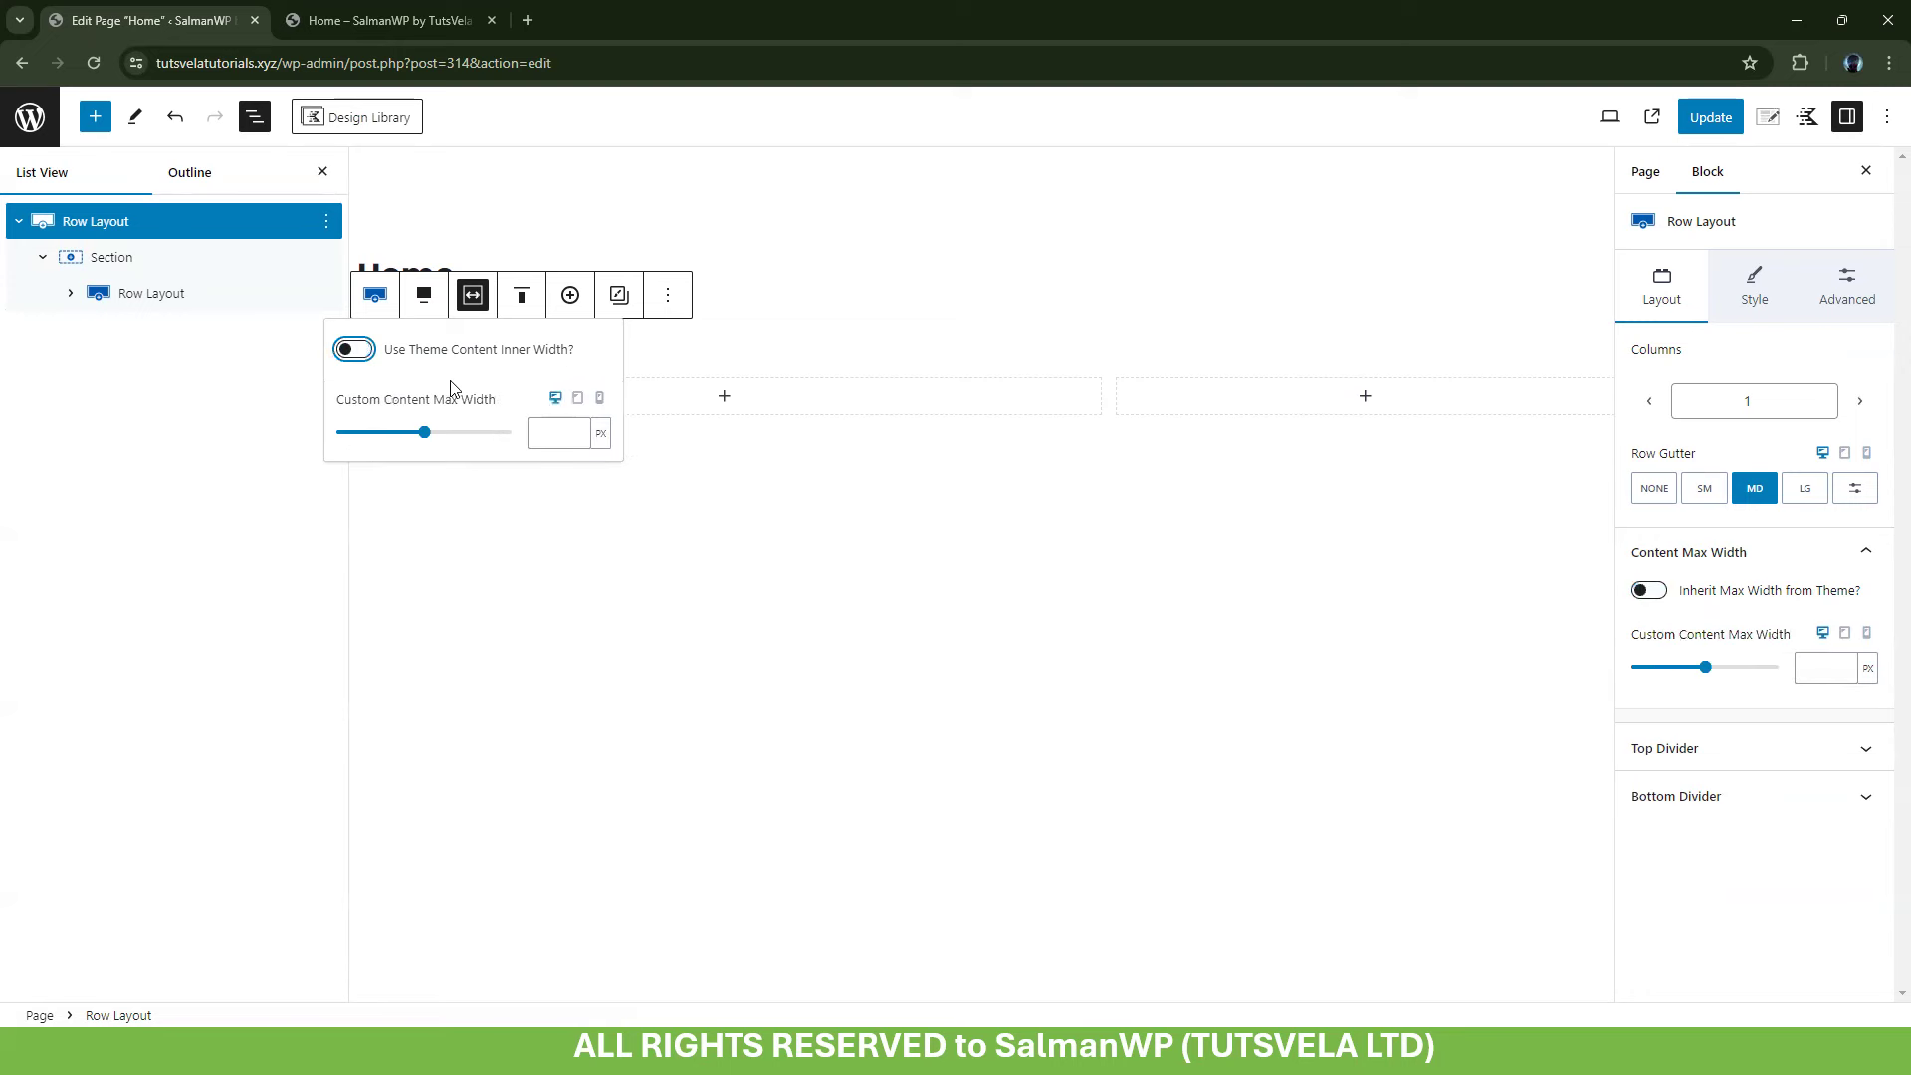
left_click(557, 436)
type("1000")
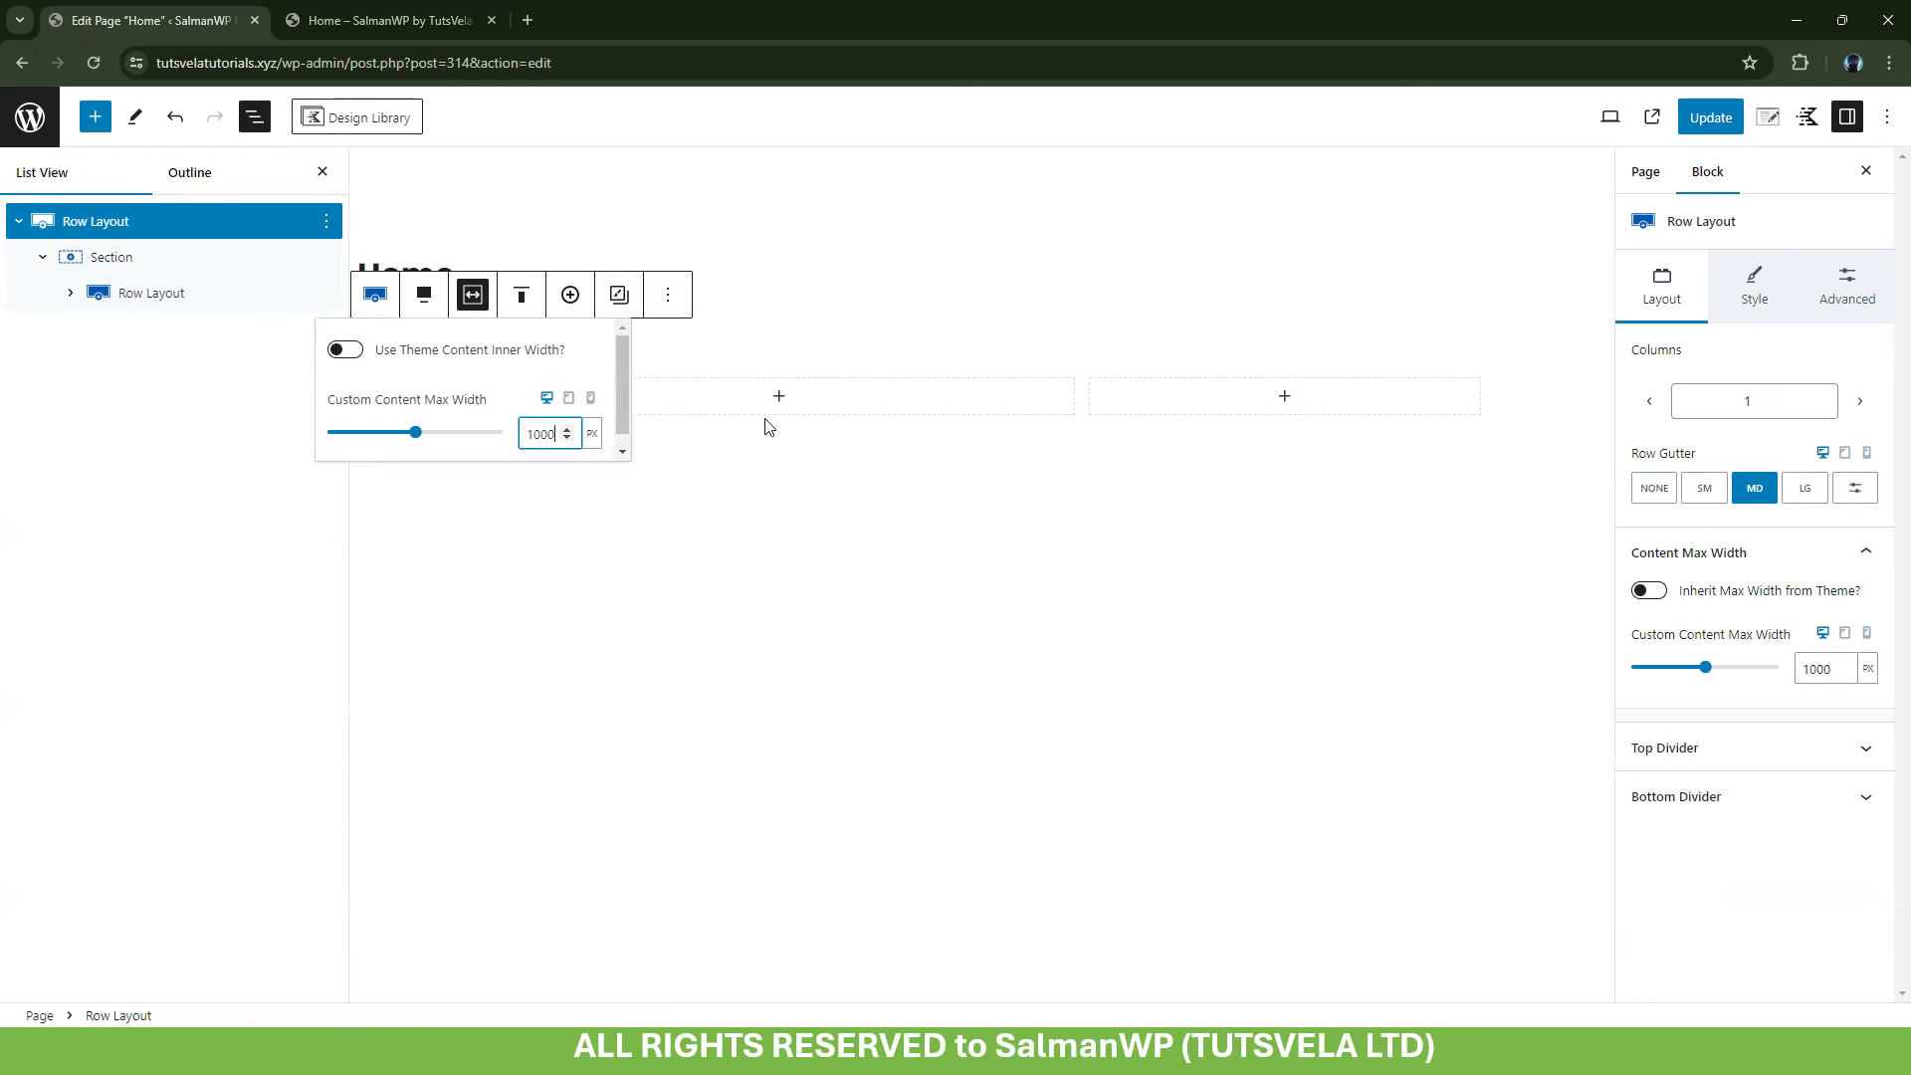
Set the outer Row Layout's custom content max width for tablet to 600 px
left_click(569, 398)
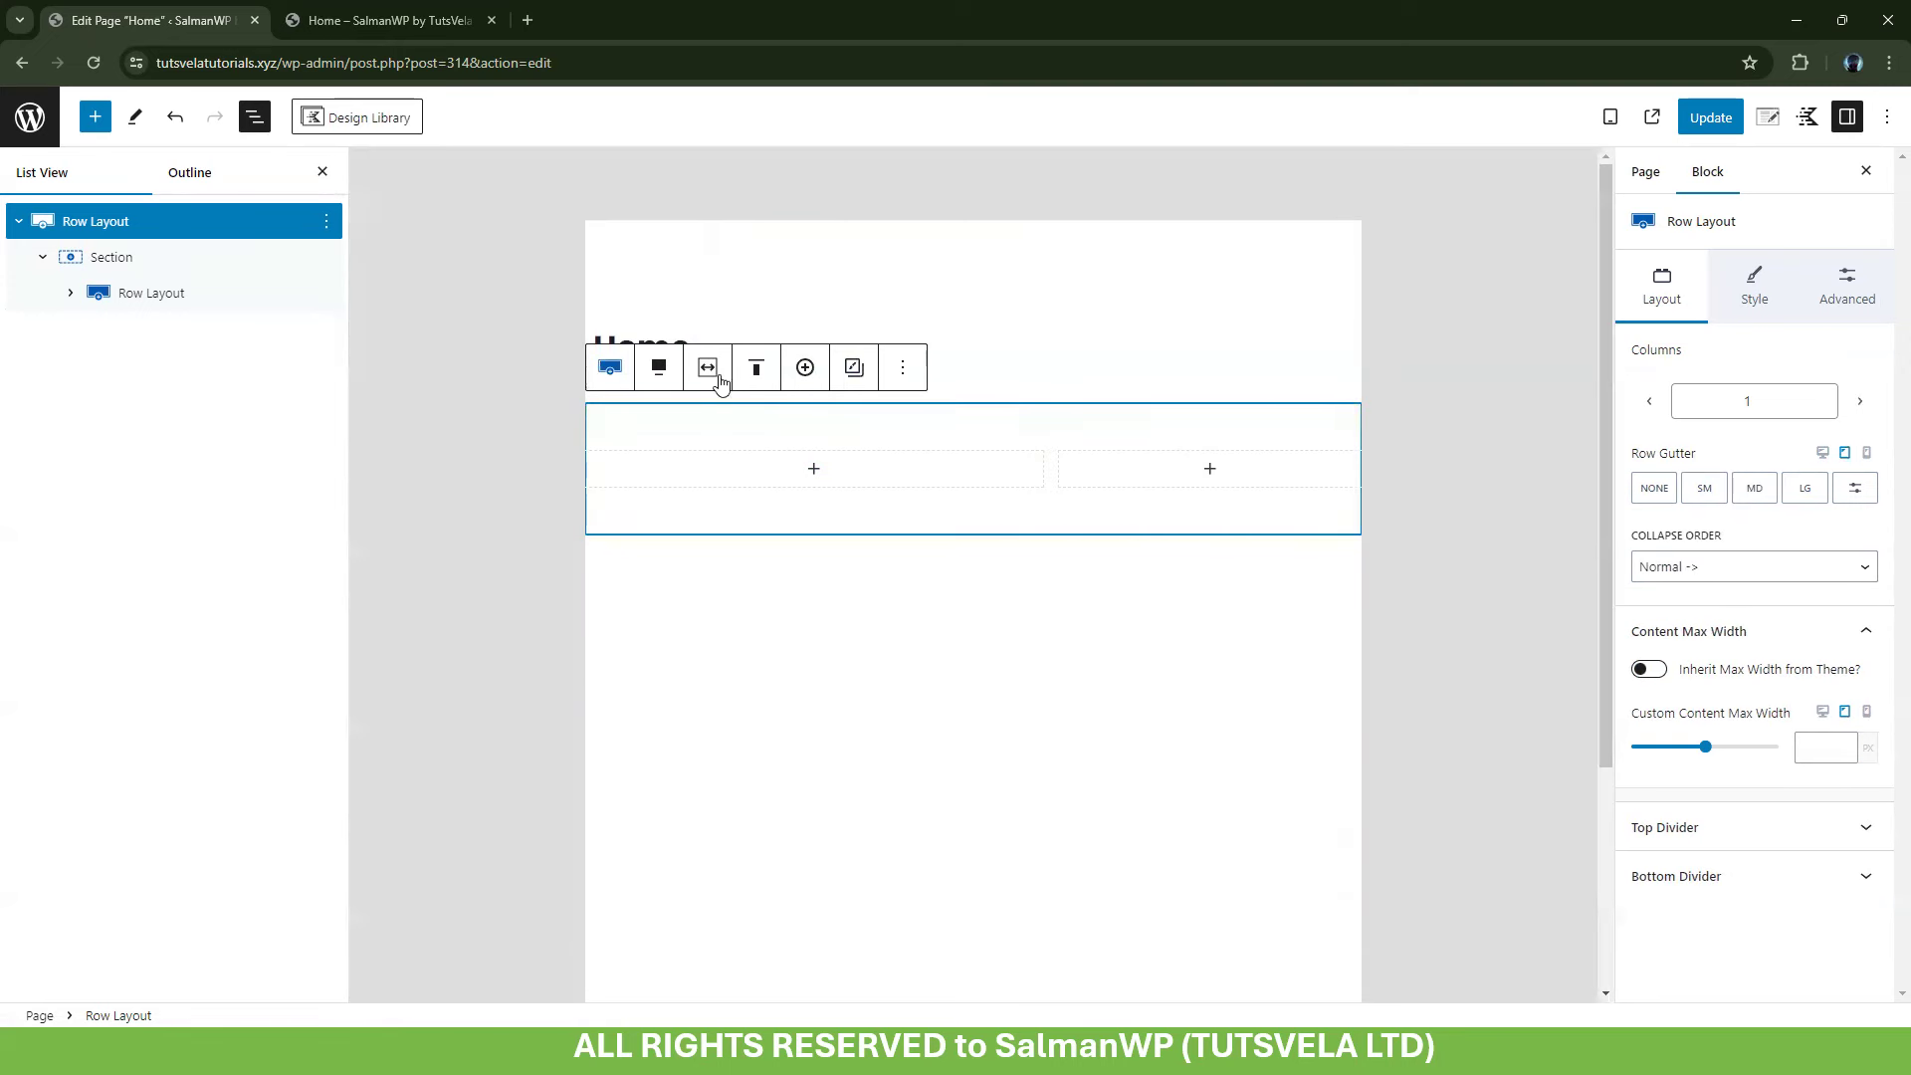
left_click(719, 383)
left_click(786, 520)
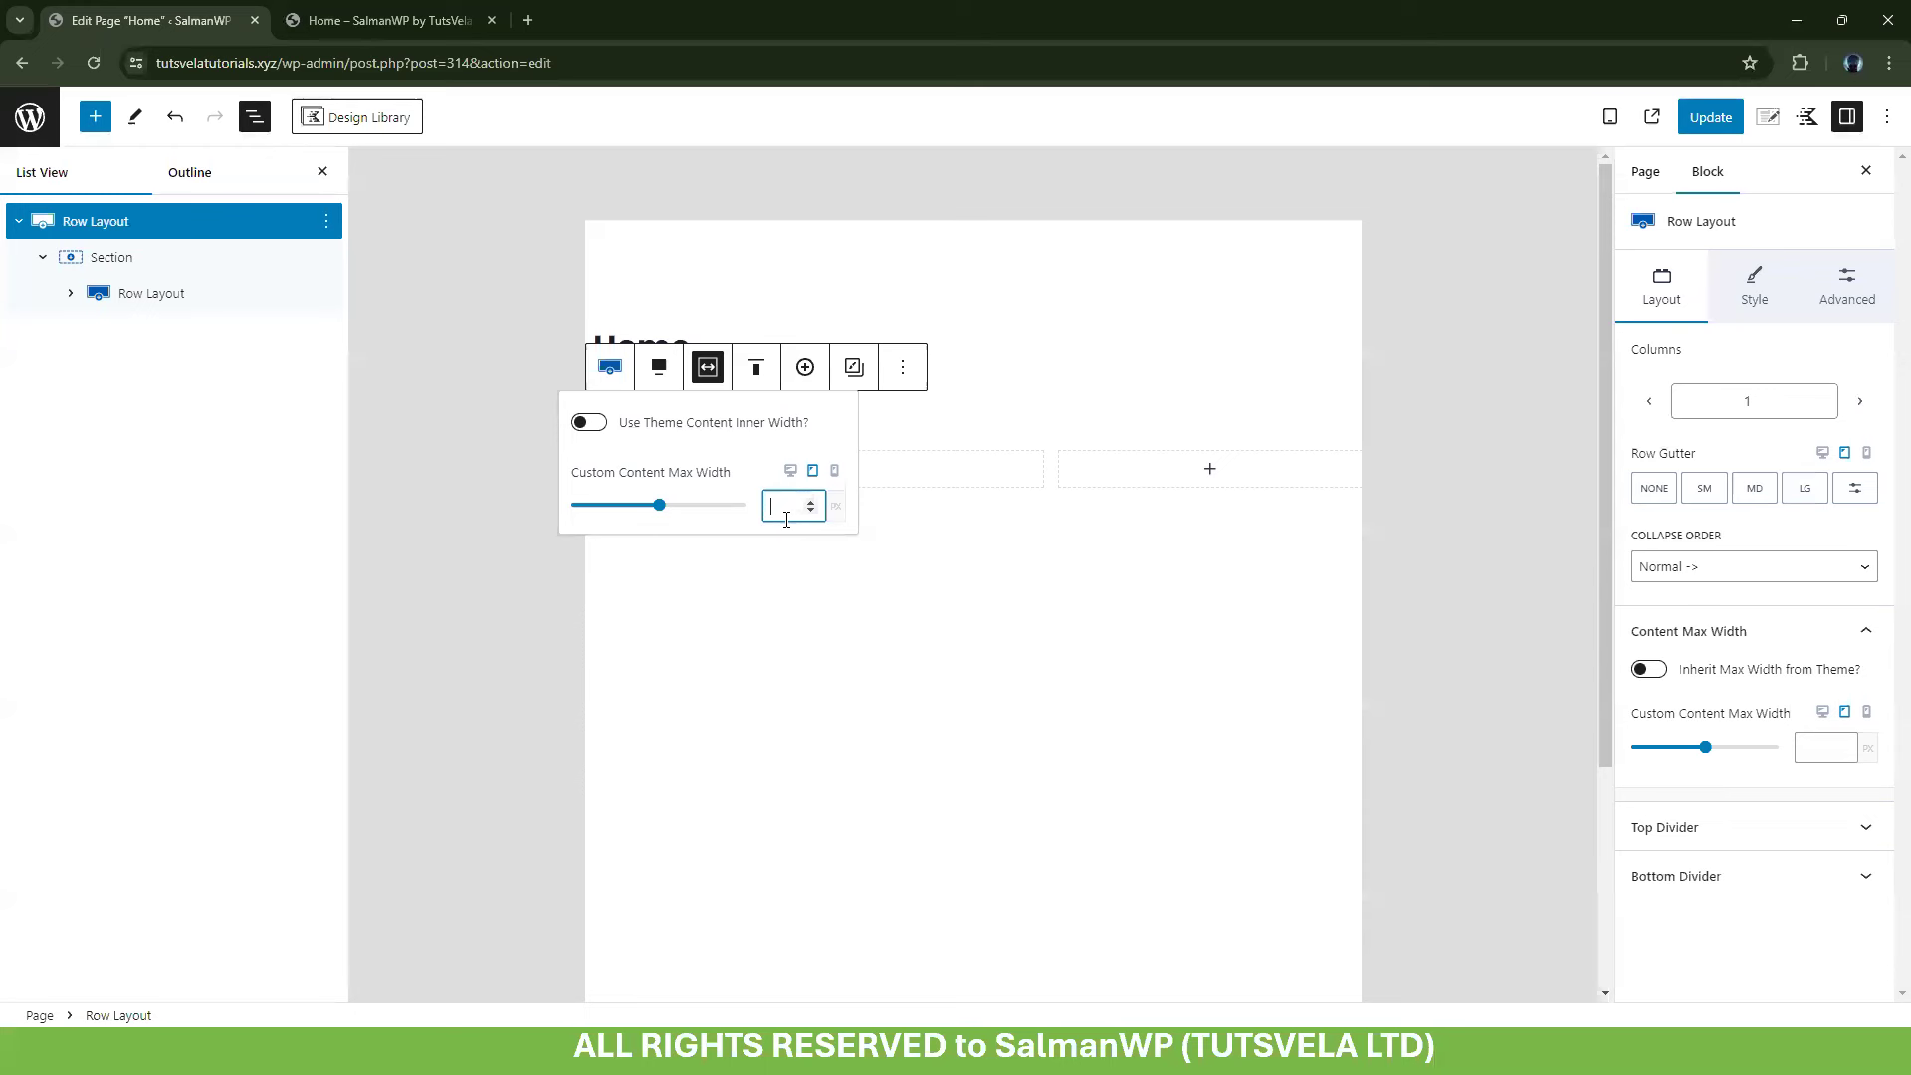
type("600")
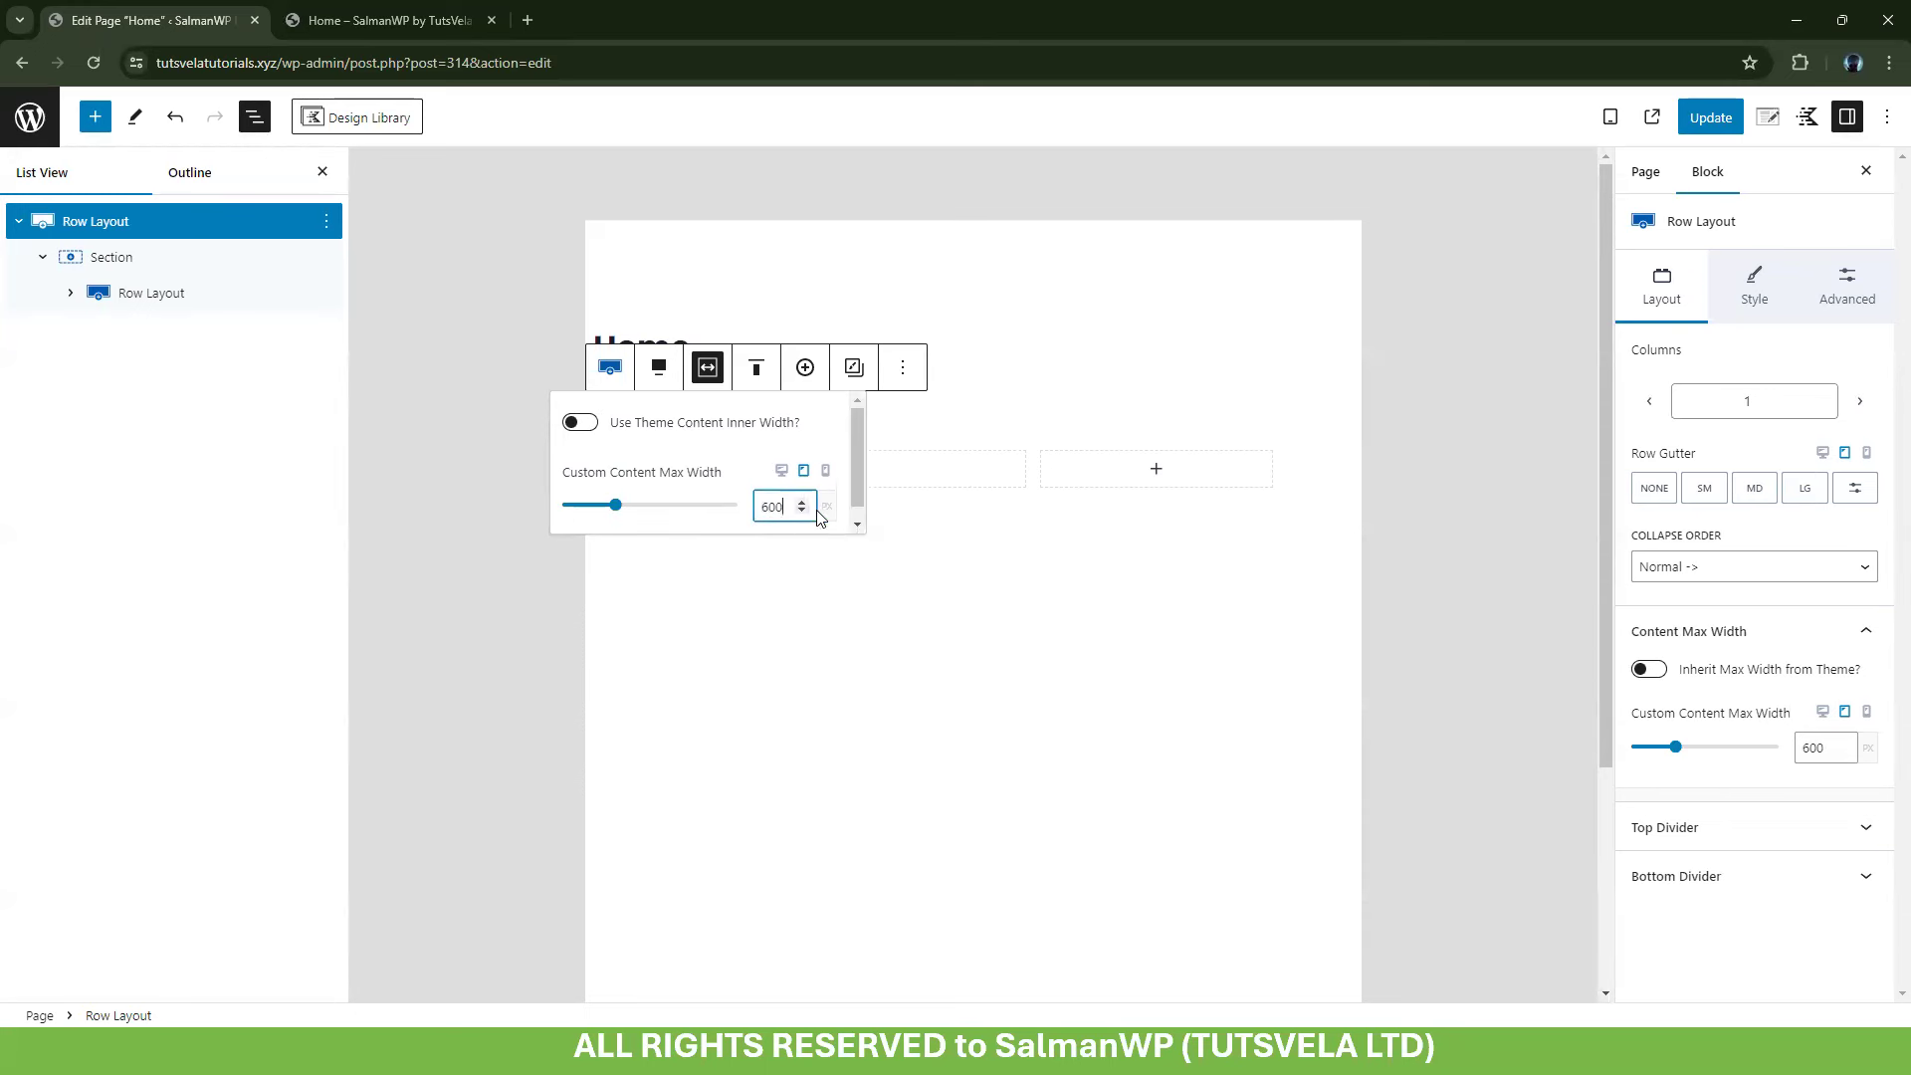
Switch the outer Row Layout's content max width unit to percent and set the desktop value to 80%
left_click(781, 470)
left_click(485, 301)
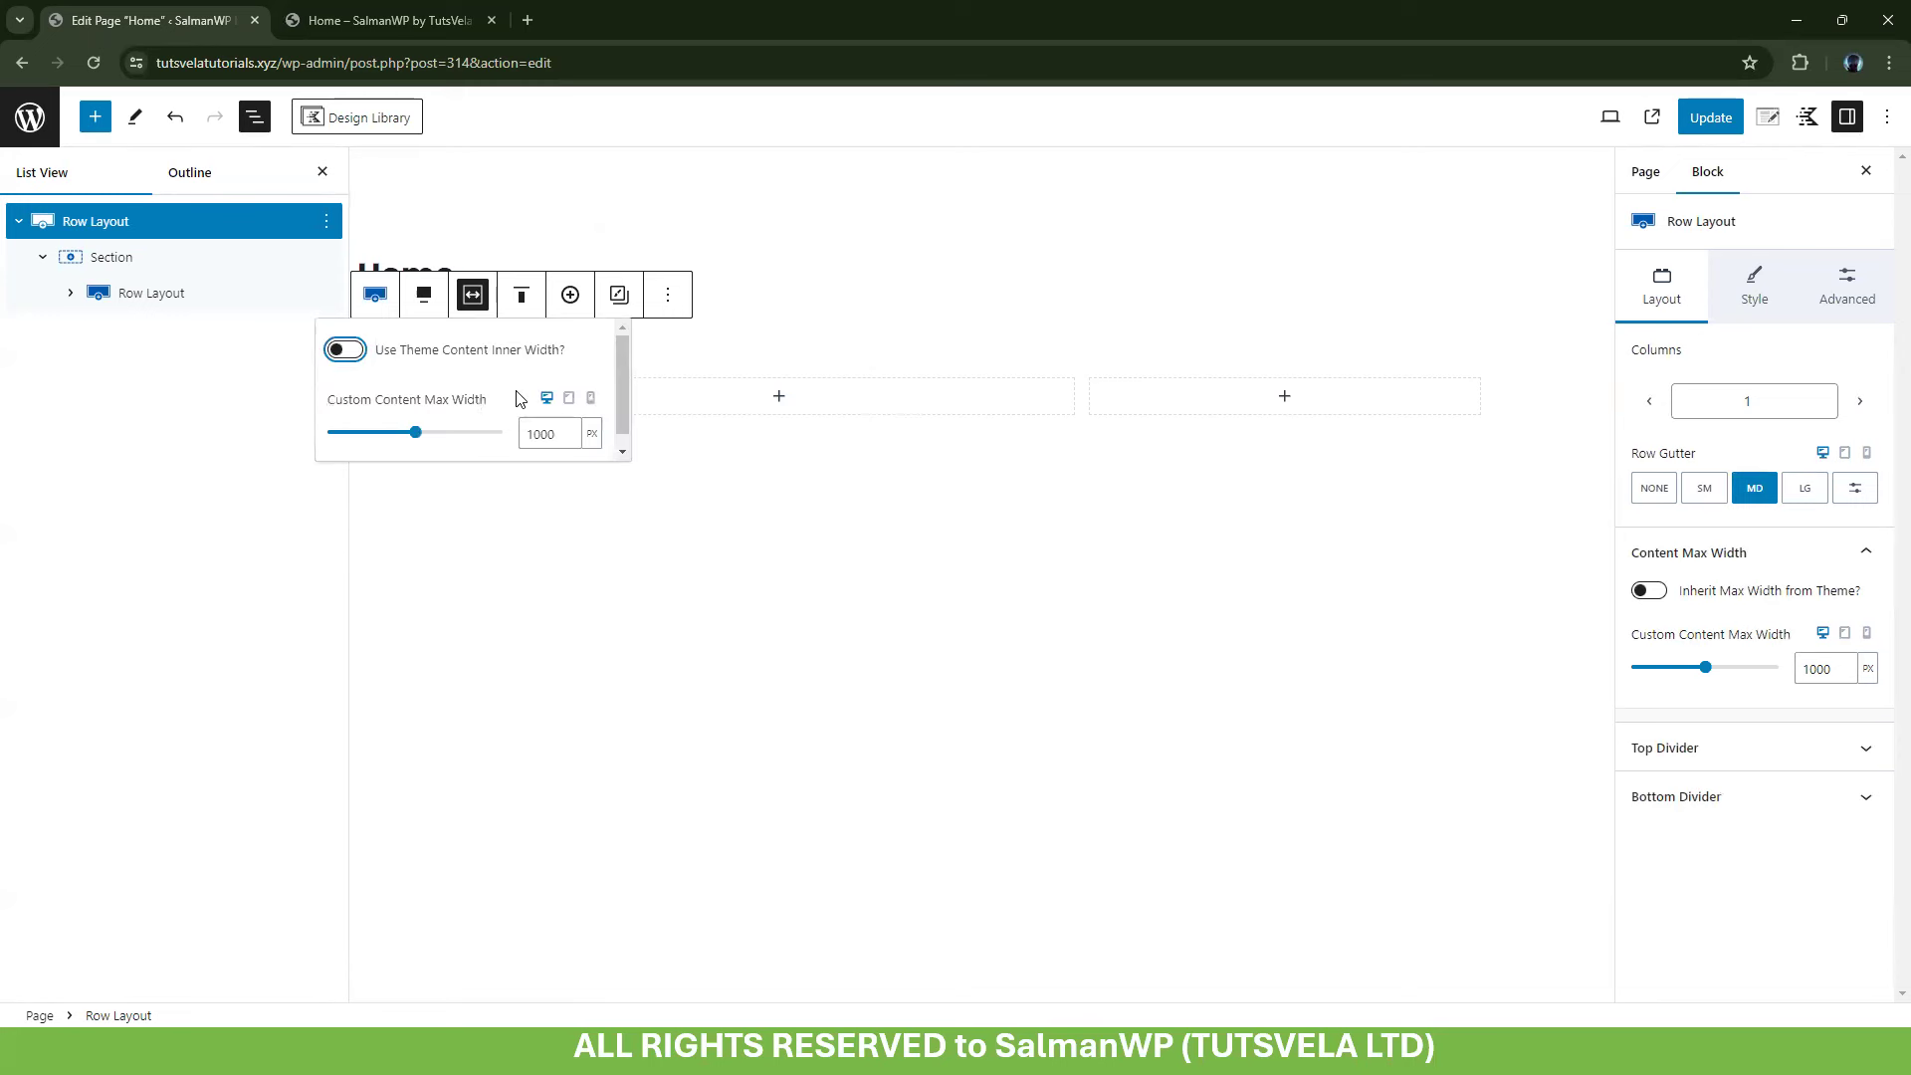
left_click(594, 436)
left_click(595, 472)
double_click(537, 434)
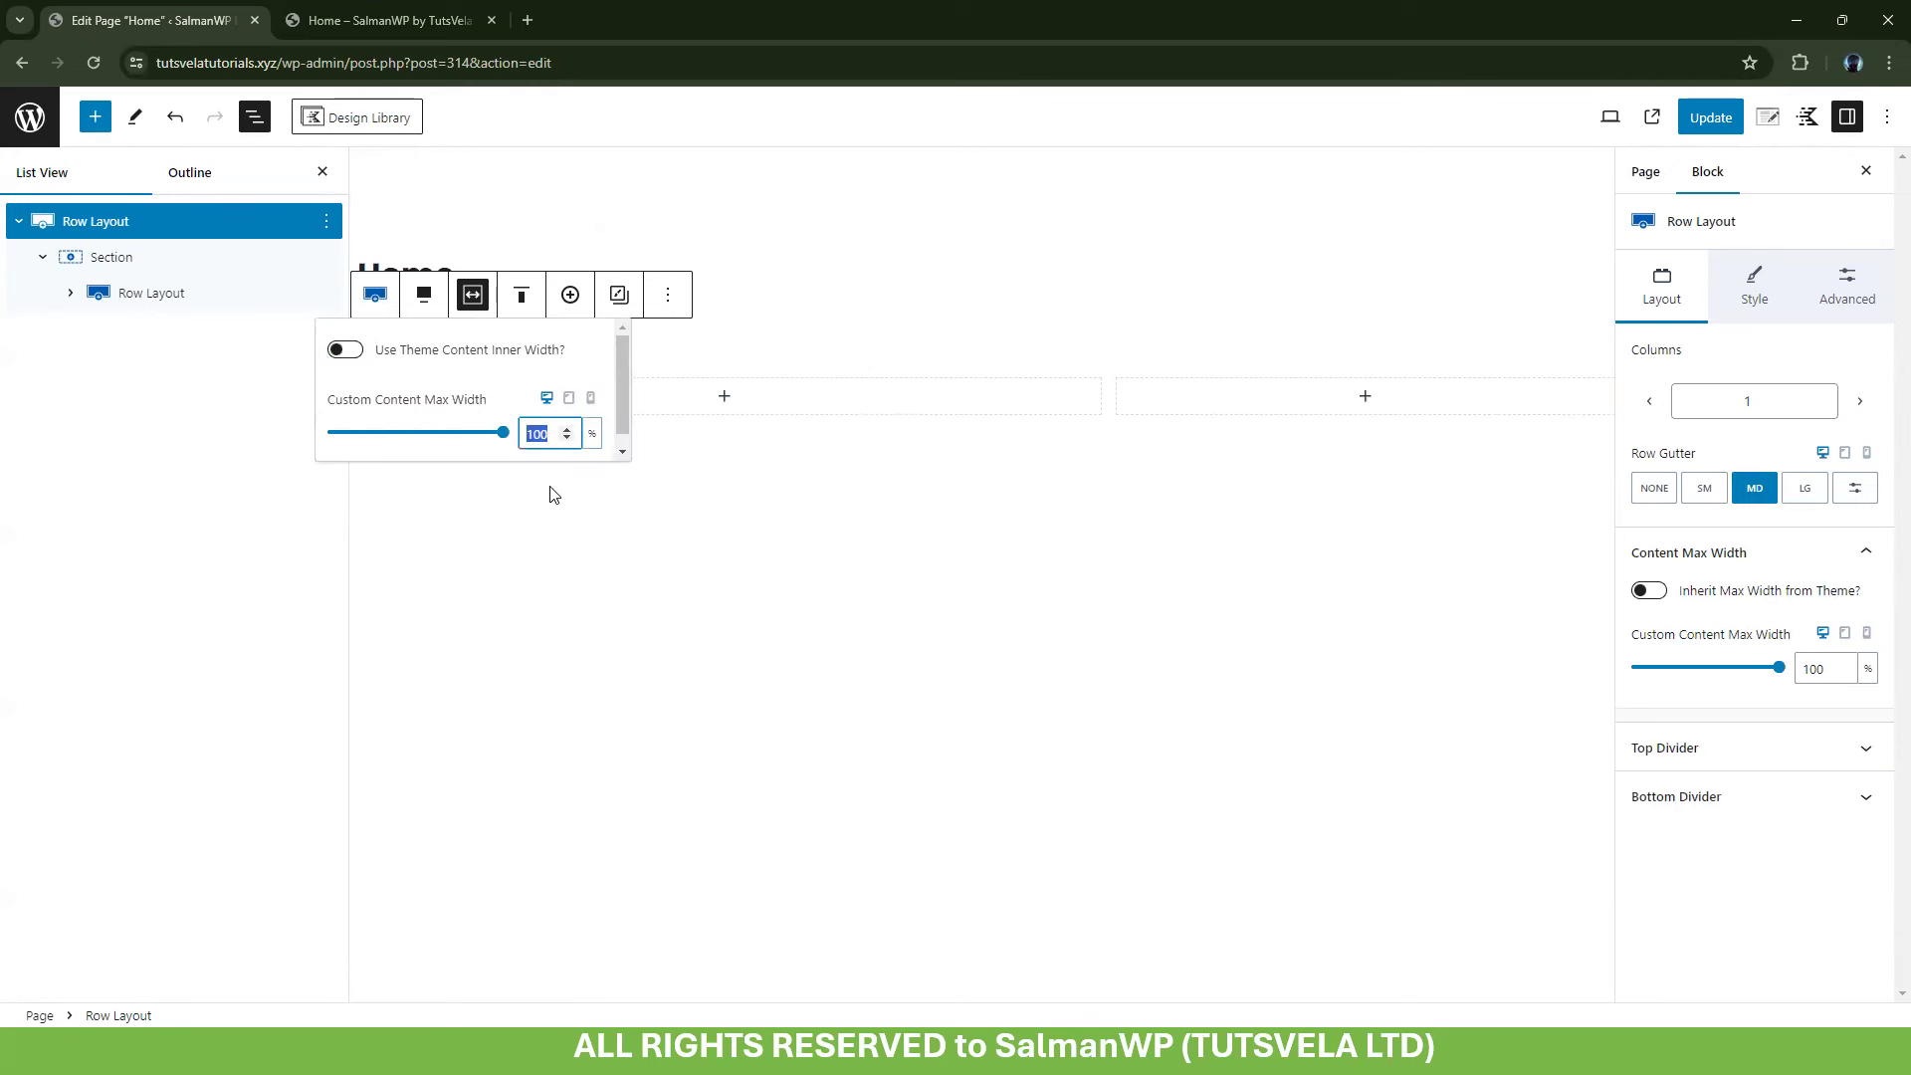
type("80")
Set the outer Row Layout's content max width to 80% for tablet and 90% for mobile, then return to the desktop view
left_click(568, 397)
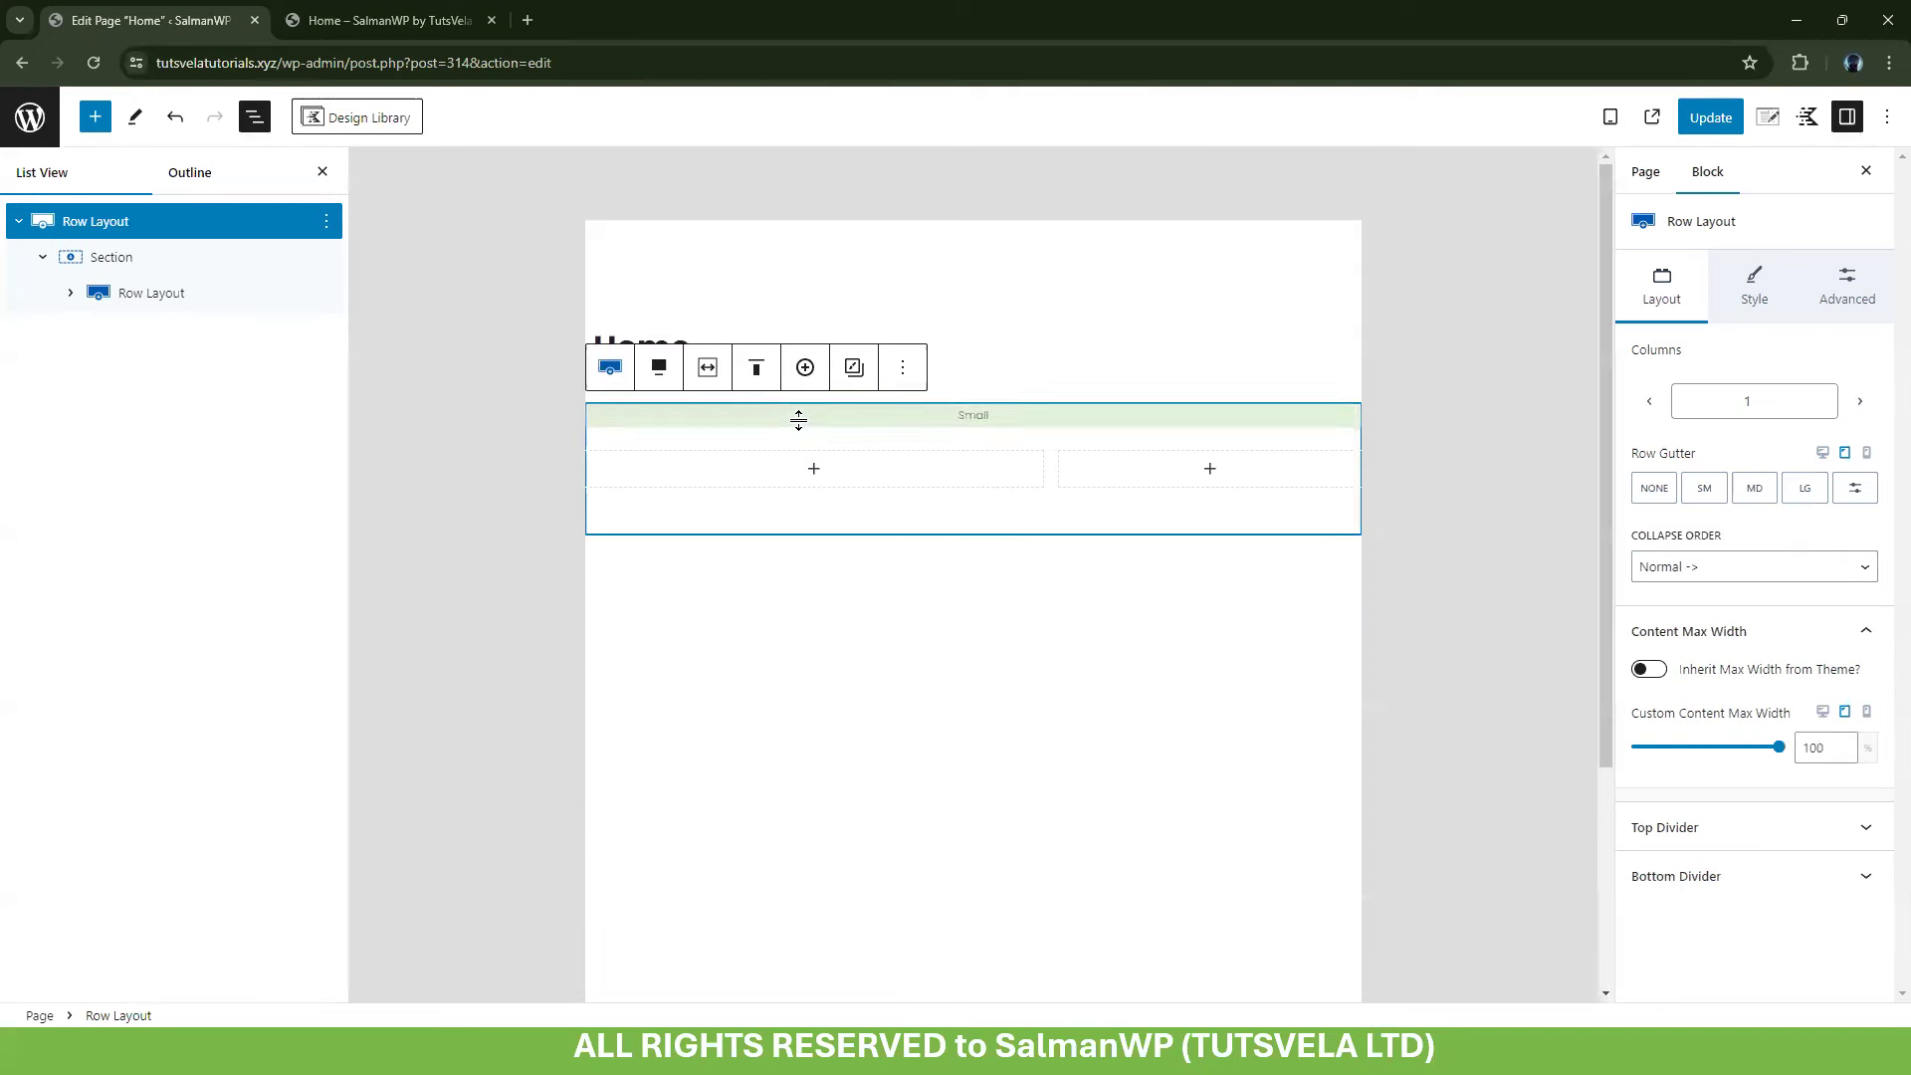
left_click(707, 367)
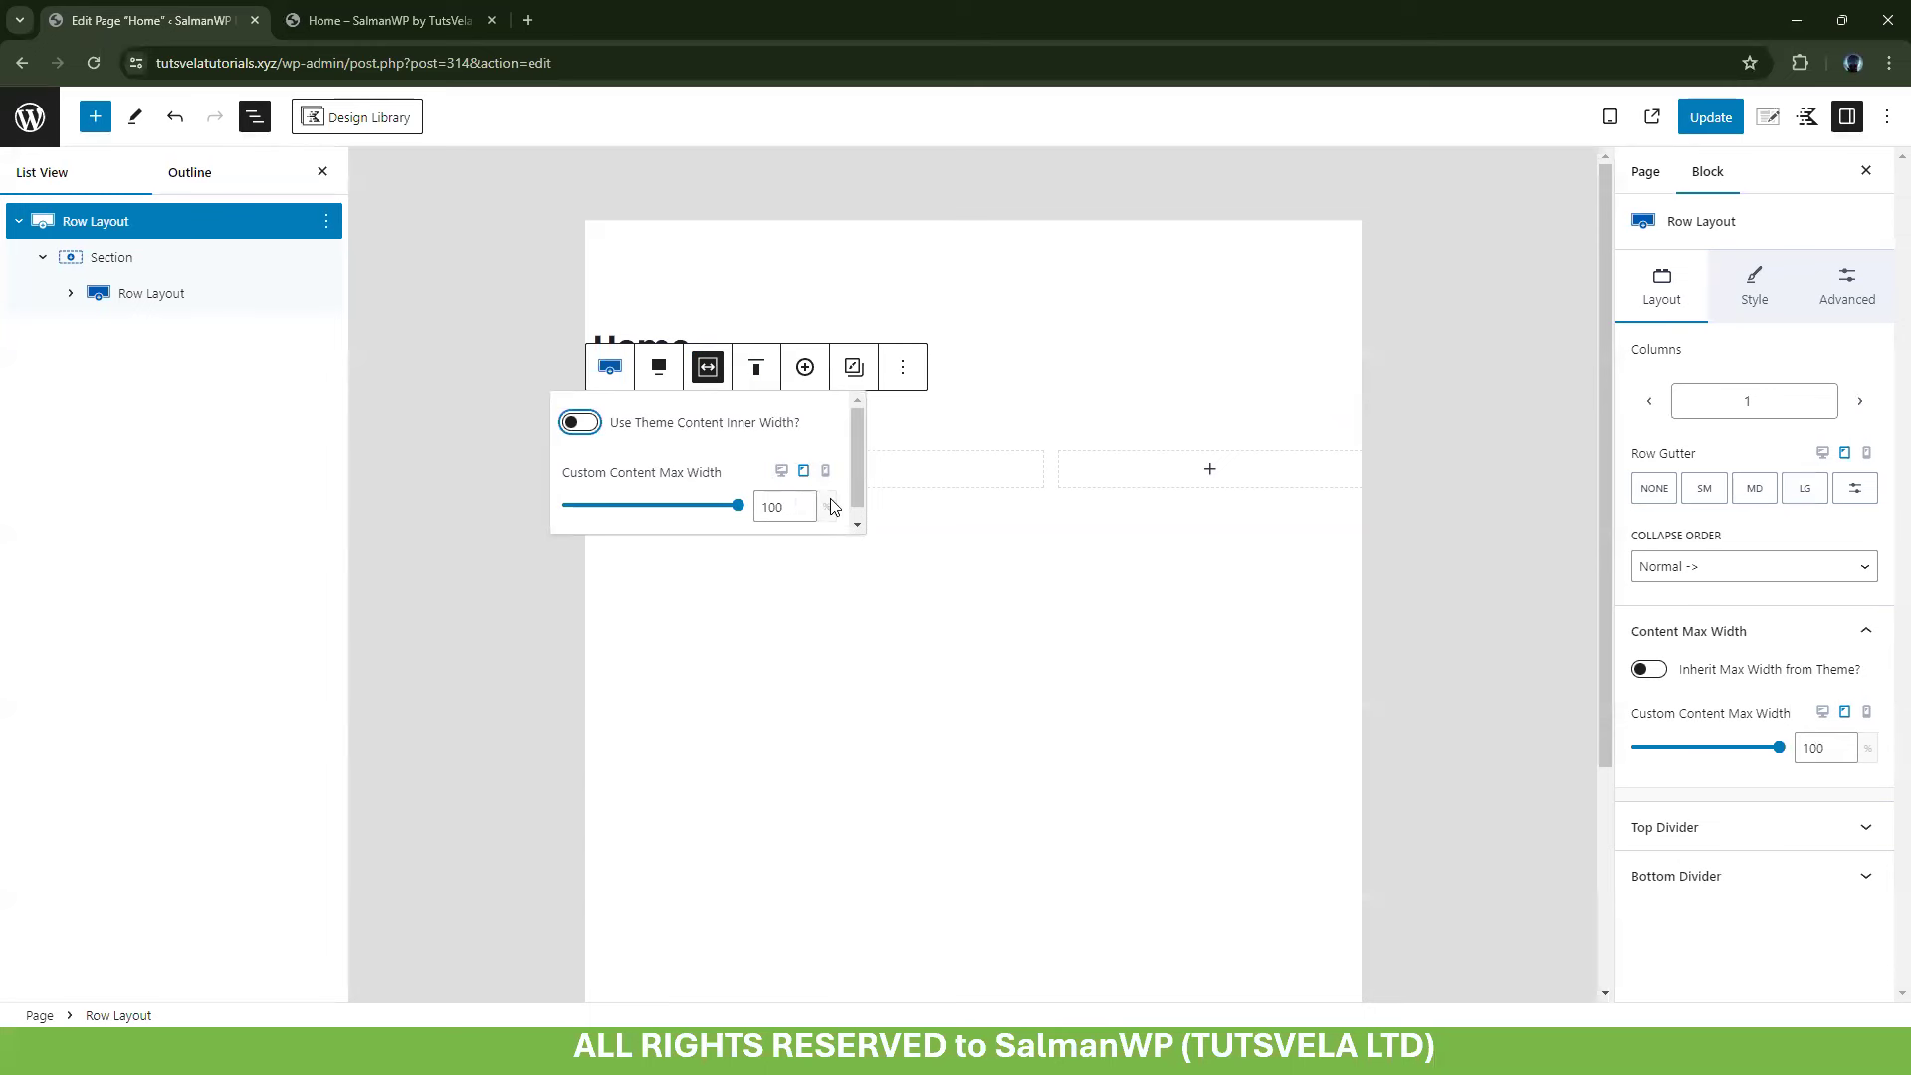
double_click(780, 509)
type("80")
left_click(825, 470)
left_click(1000, 504)
type("90")
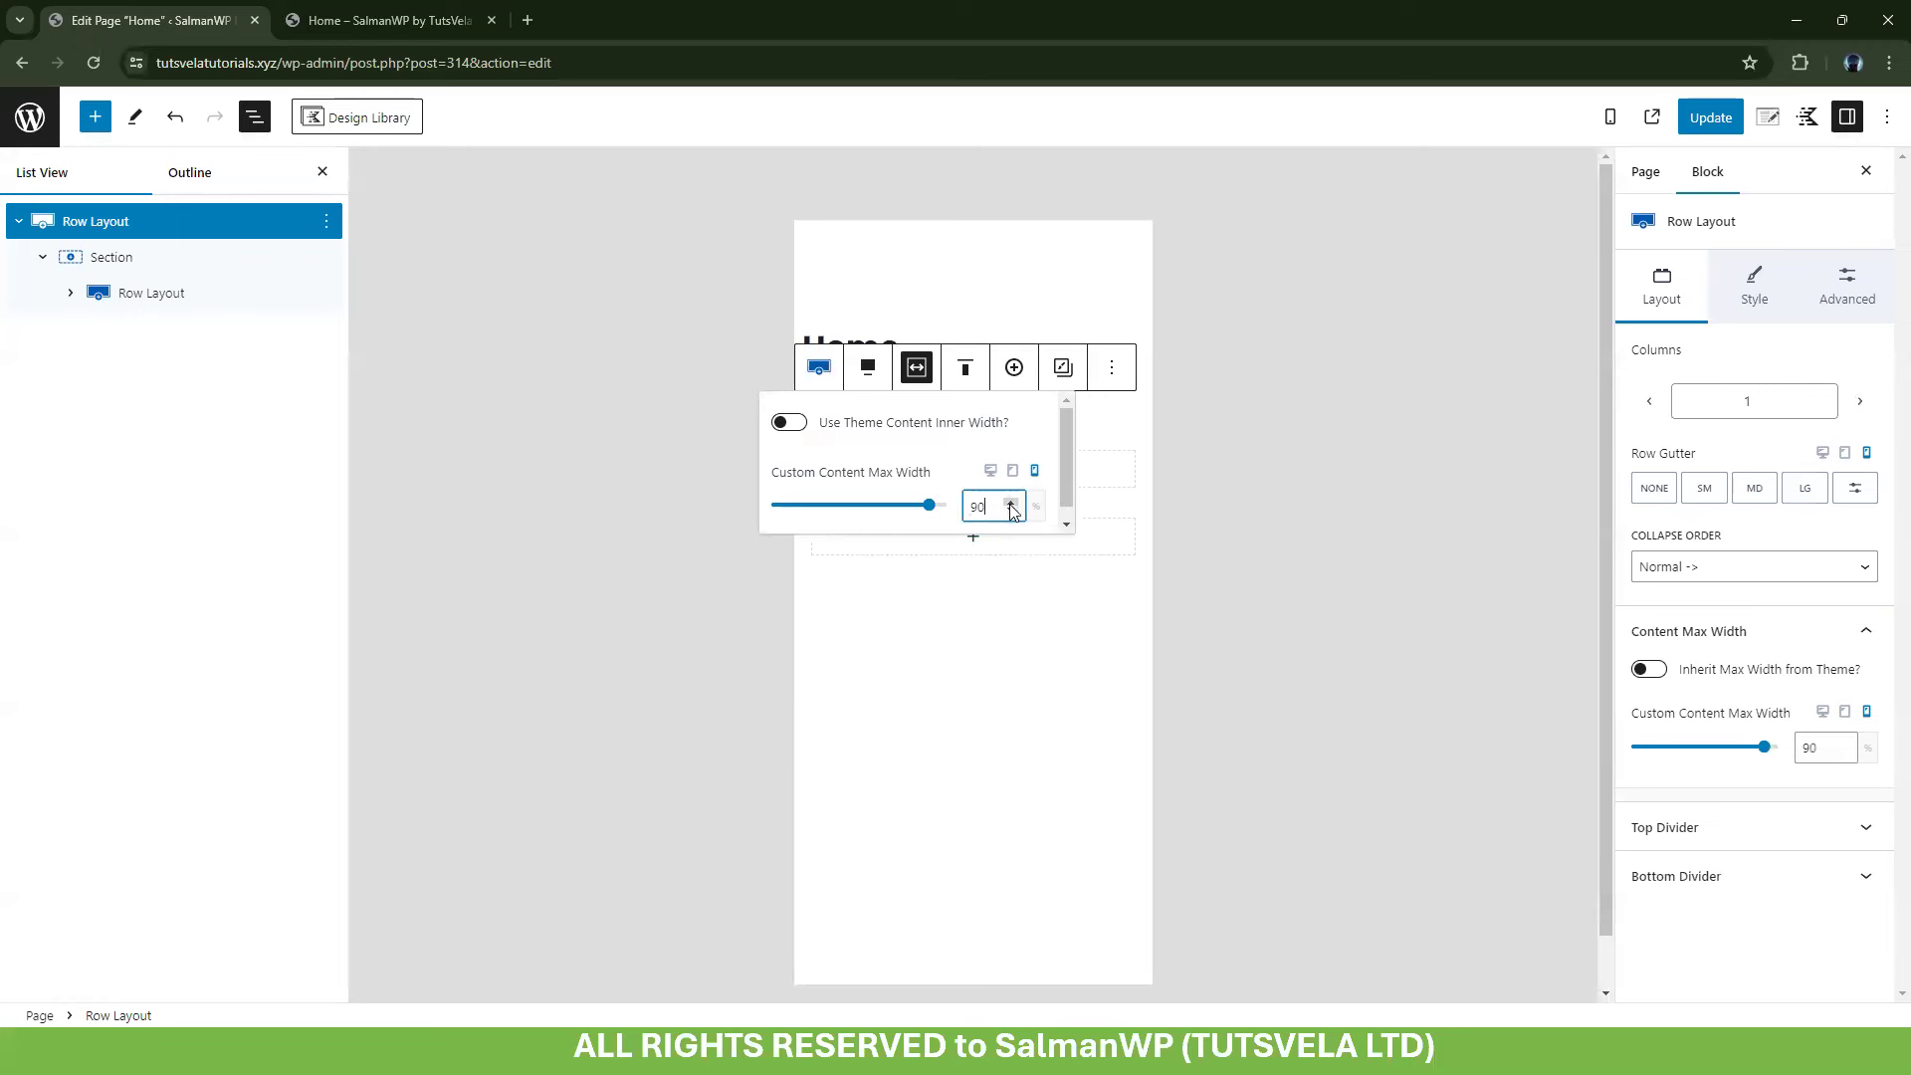
left_click(989, 472)
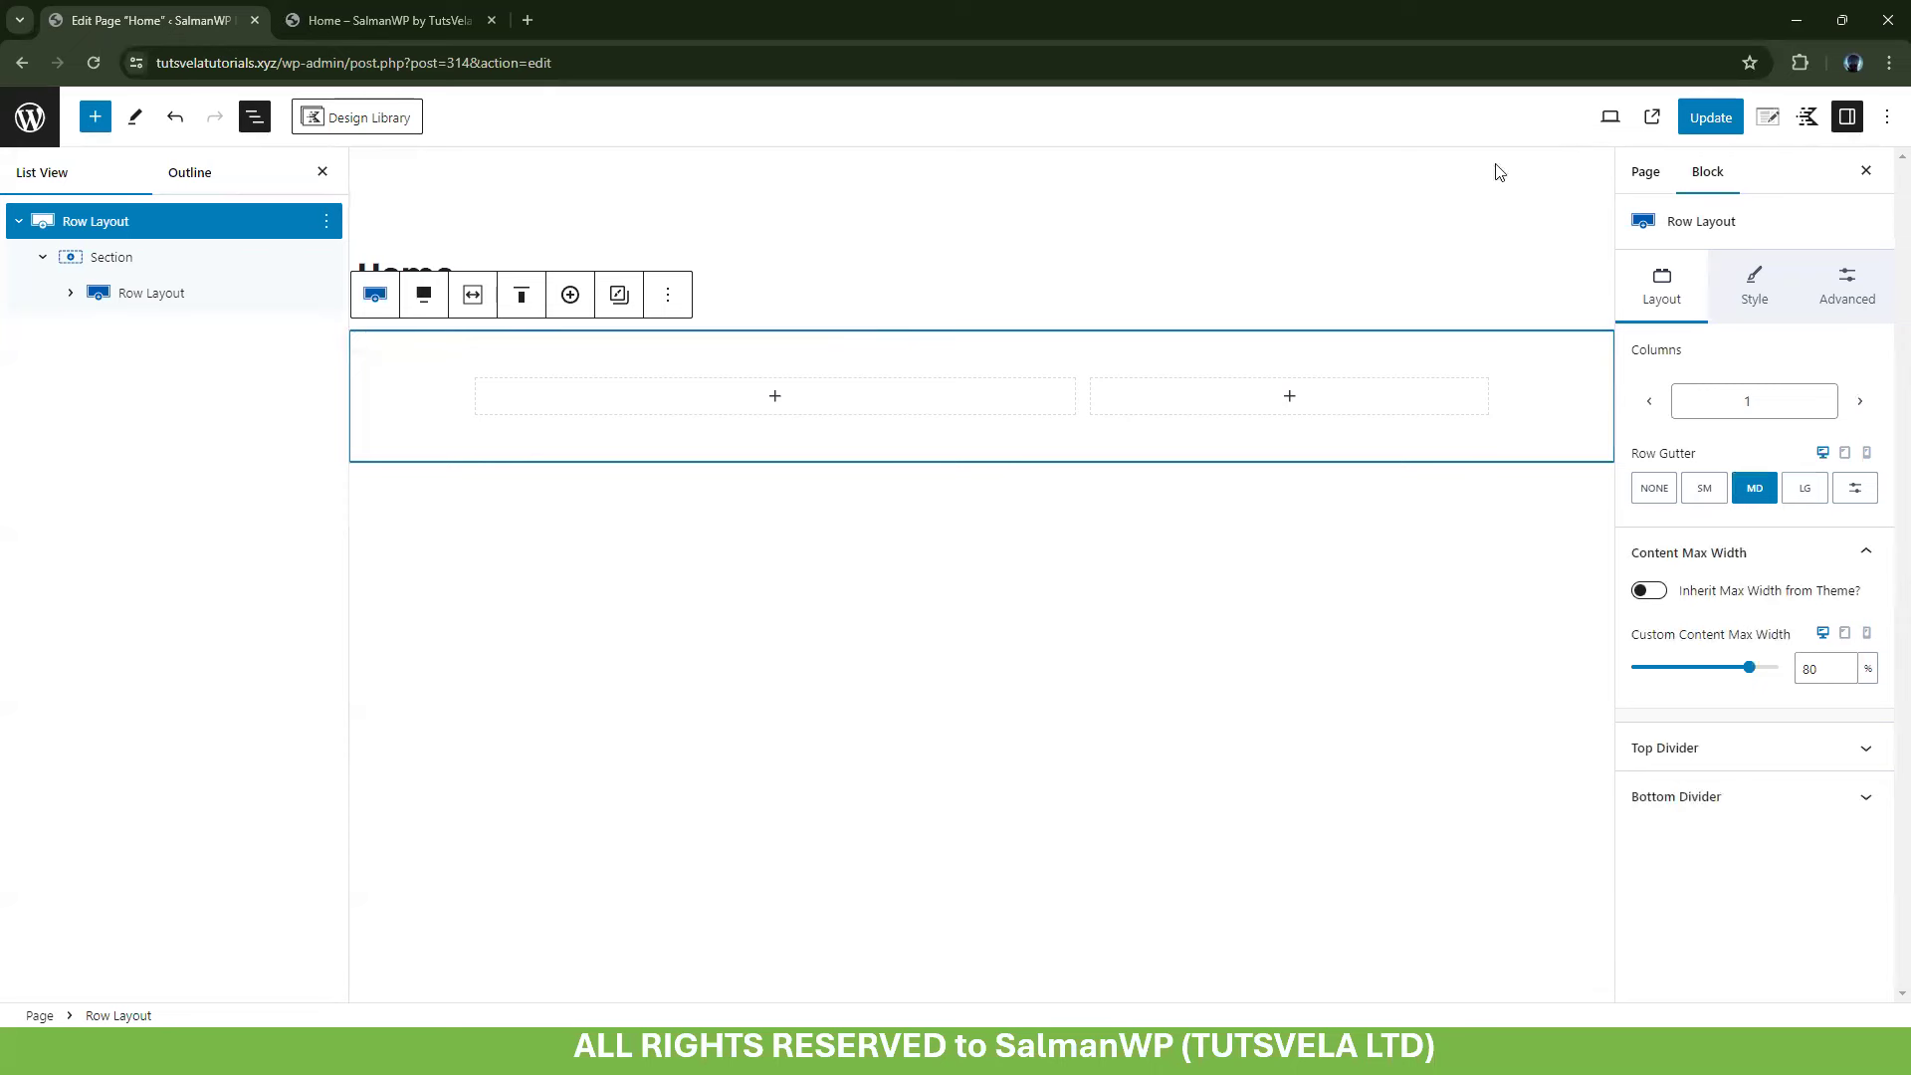
Give the outer row's Section the blue palette background colour 003AE7
left_click(124, 258)
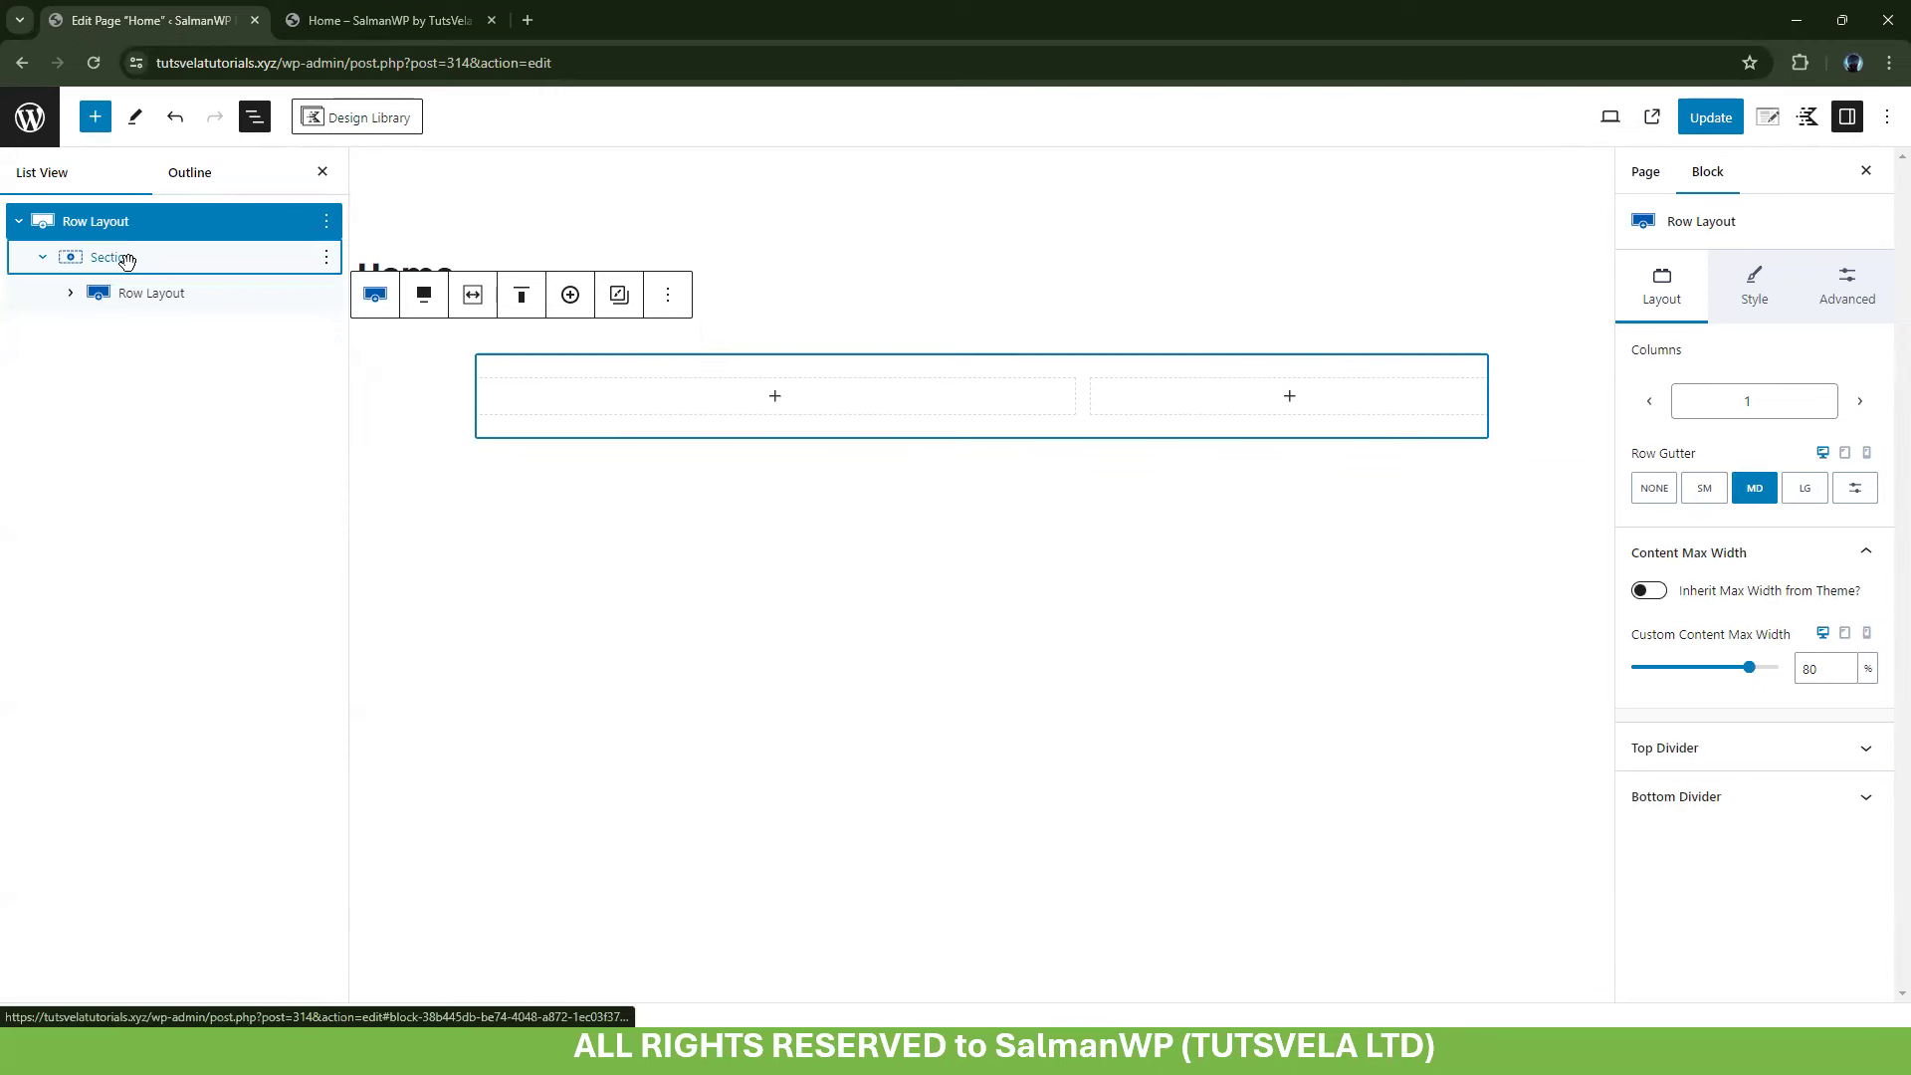
left_click(1760, 282)
left_click(1863, 494)
left_click(1586, 452)
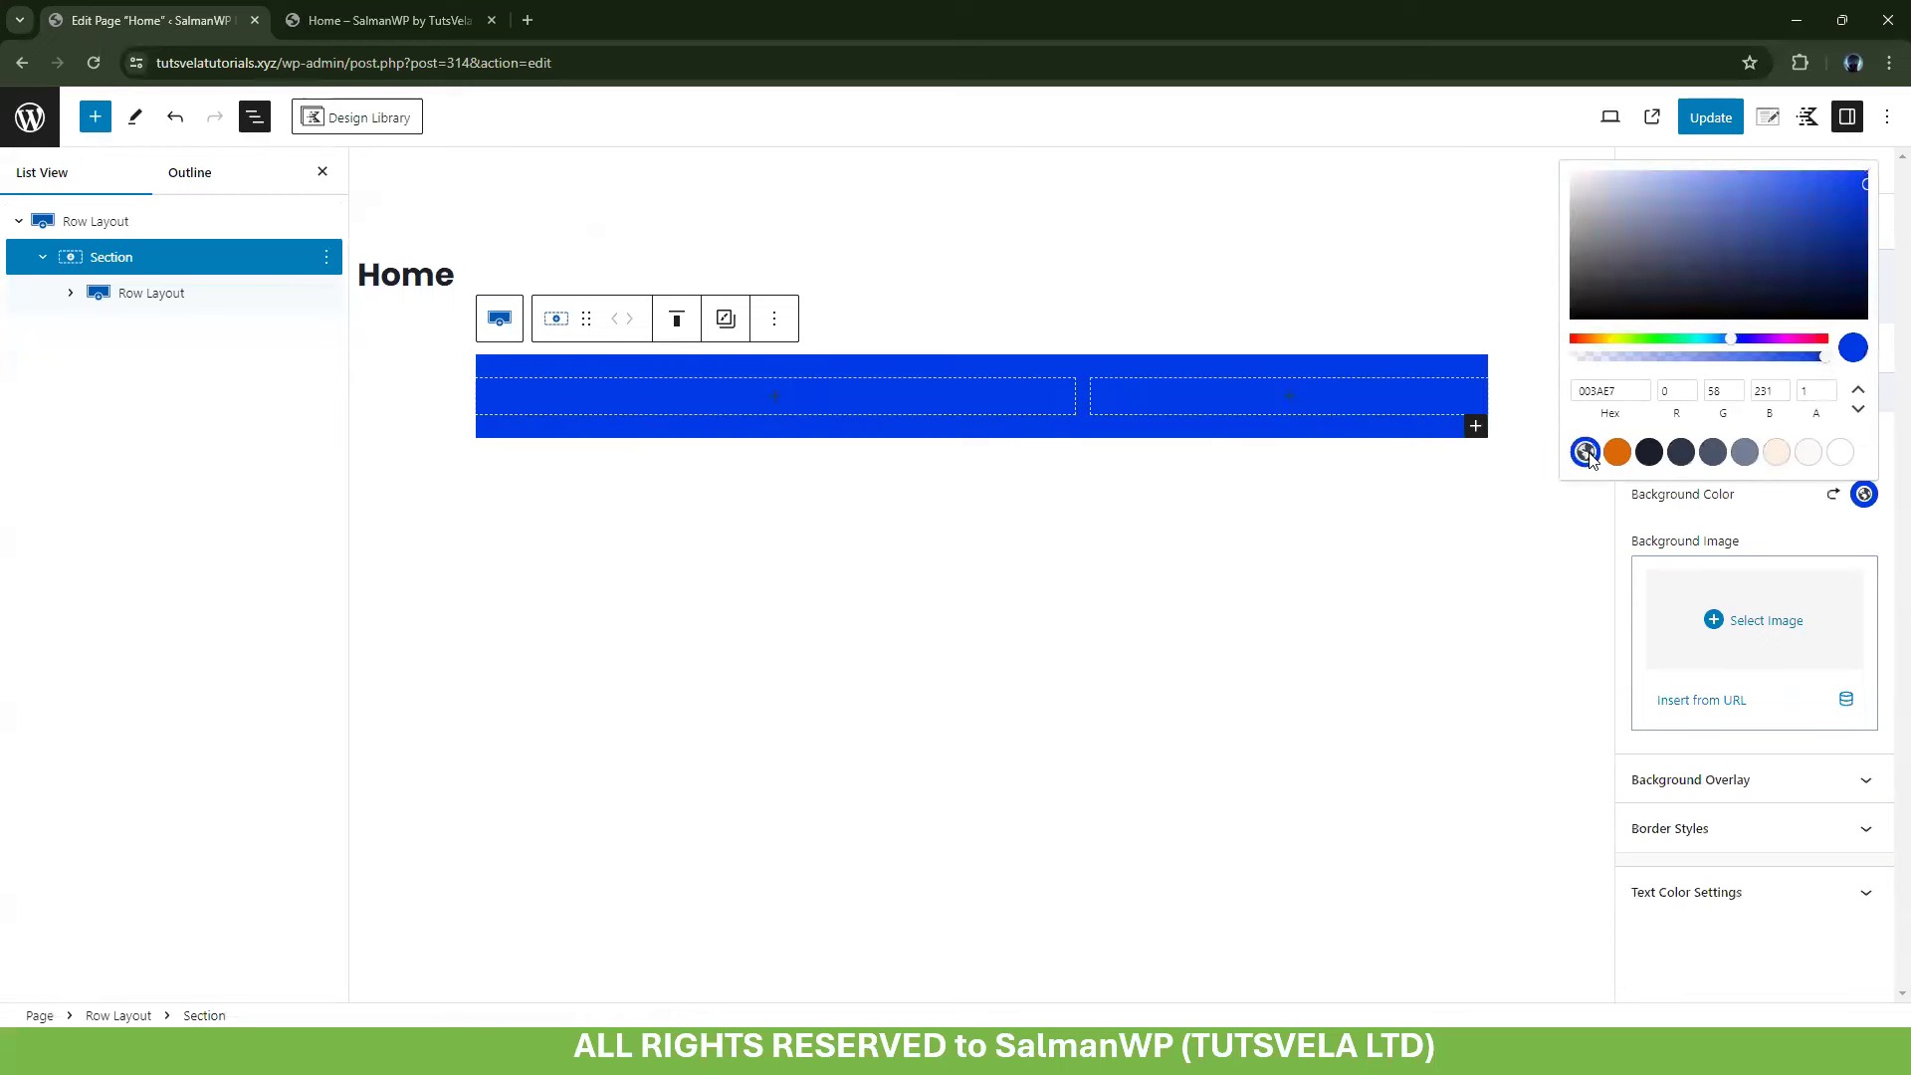
left_click(1335, 551)
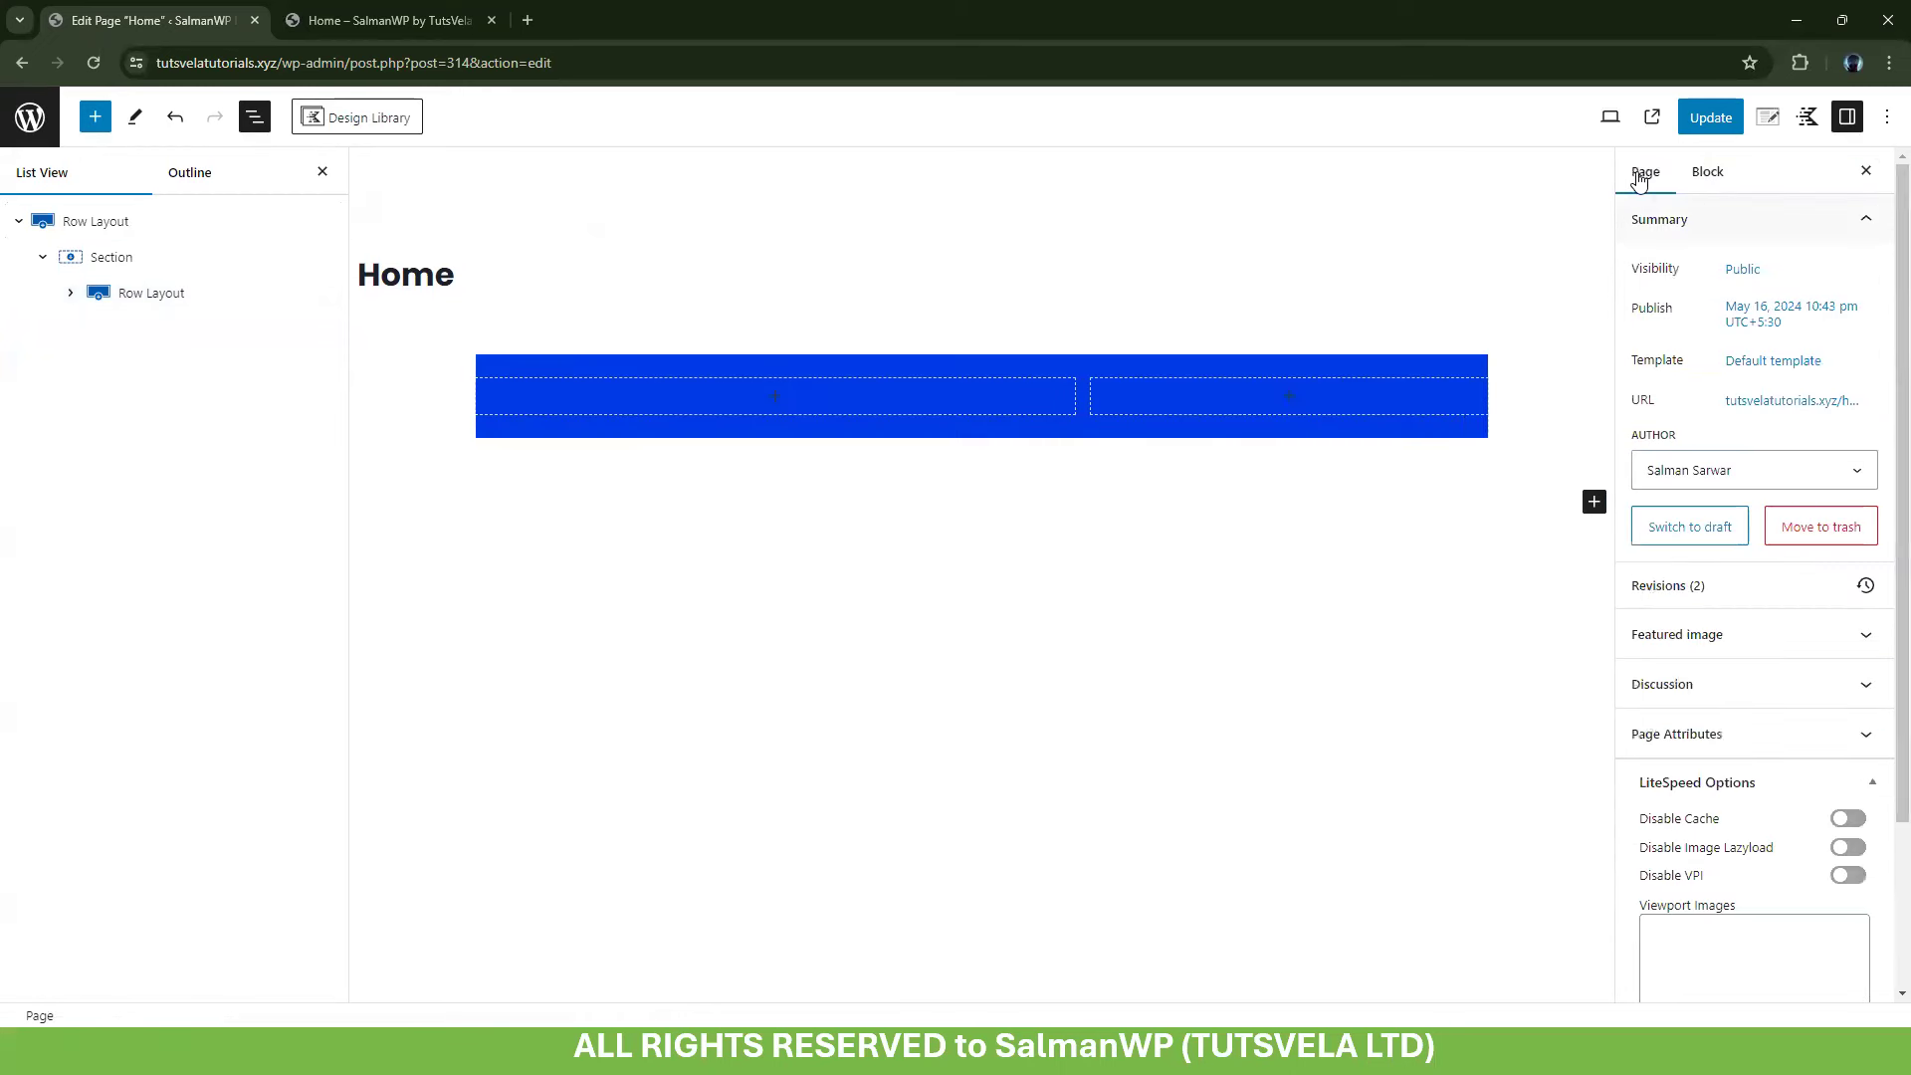
Add a Text (Adv) block reading "sssss" to the nested row's wider column and update the page
left_click(853, 404)
left_click(880, 543)
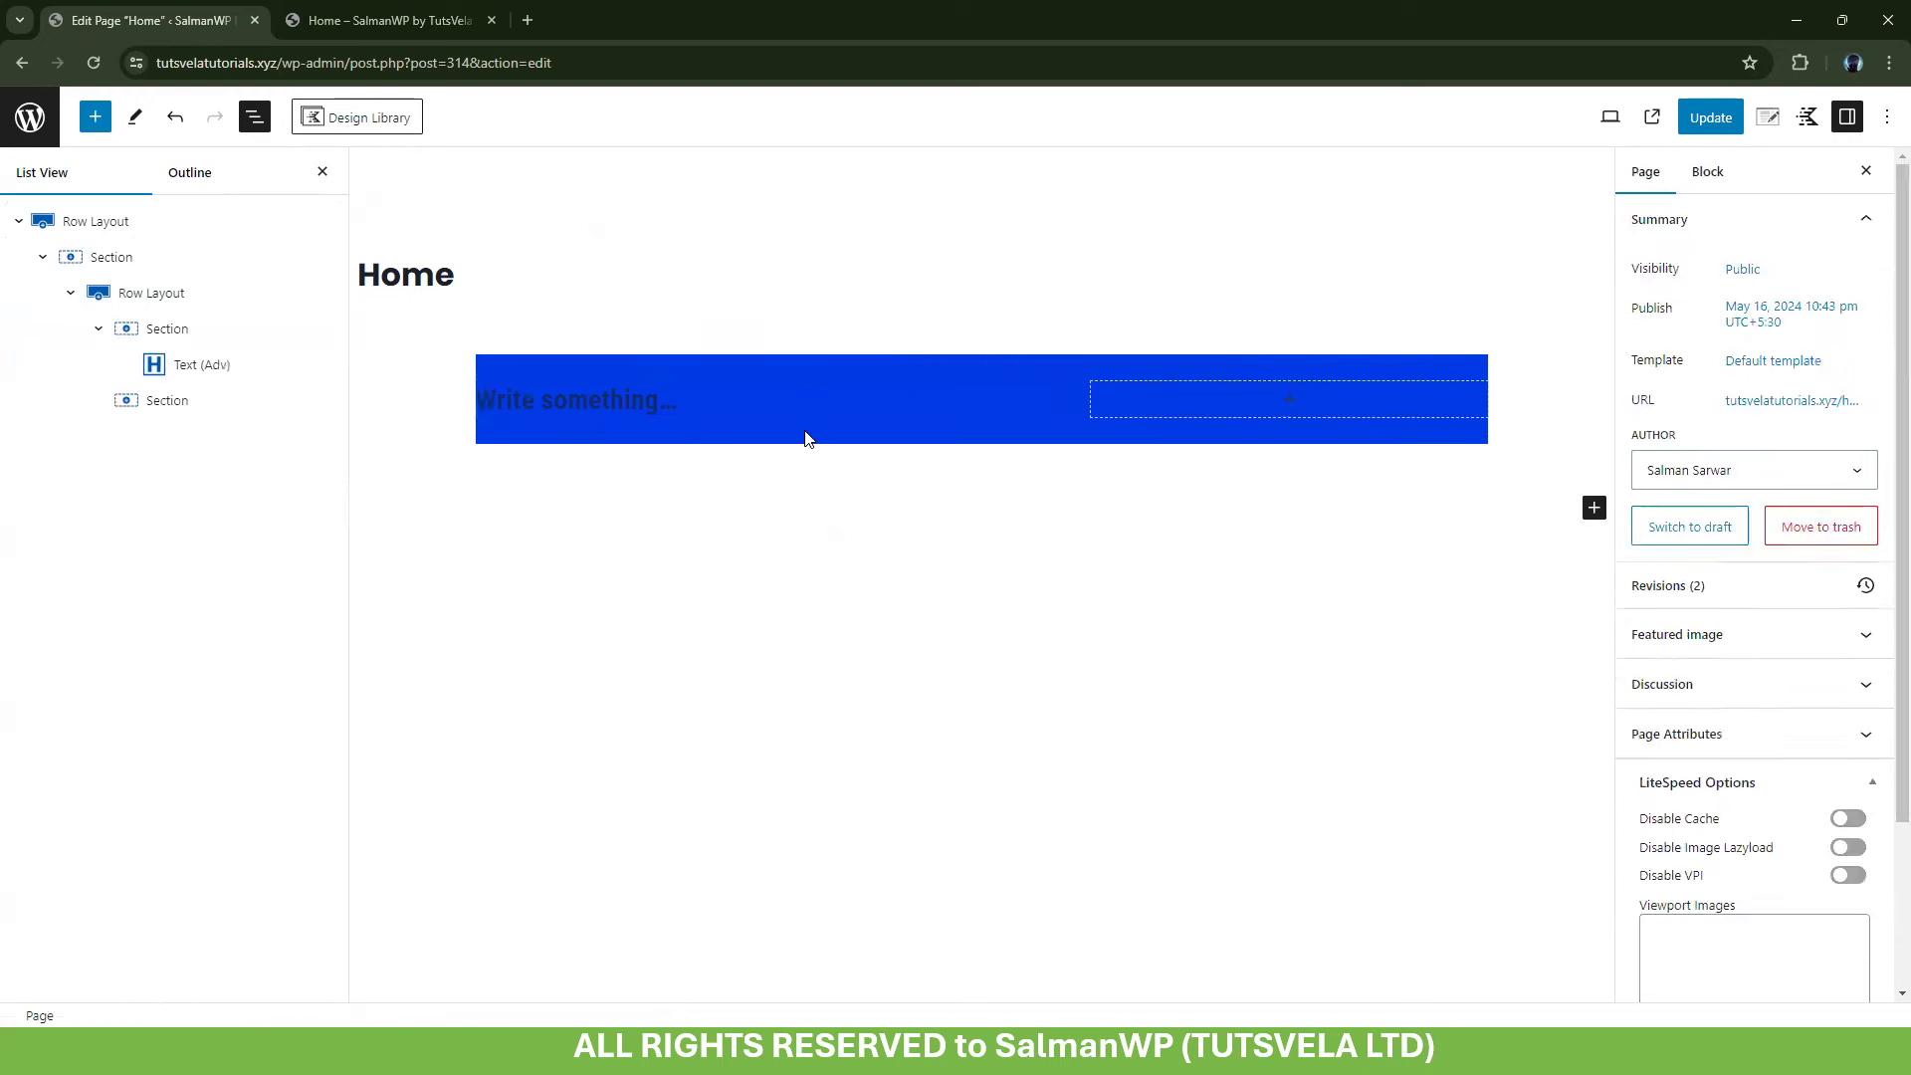
type("sssss")
left_click(1723, 124)
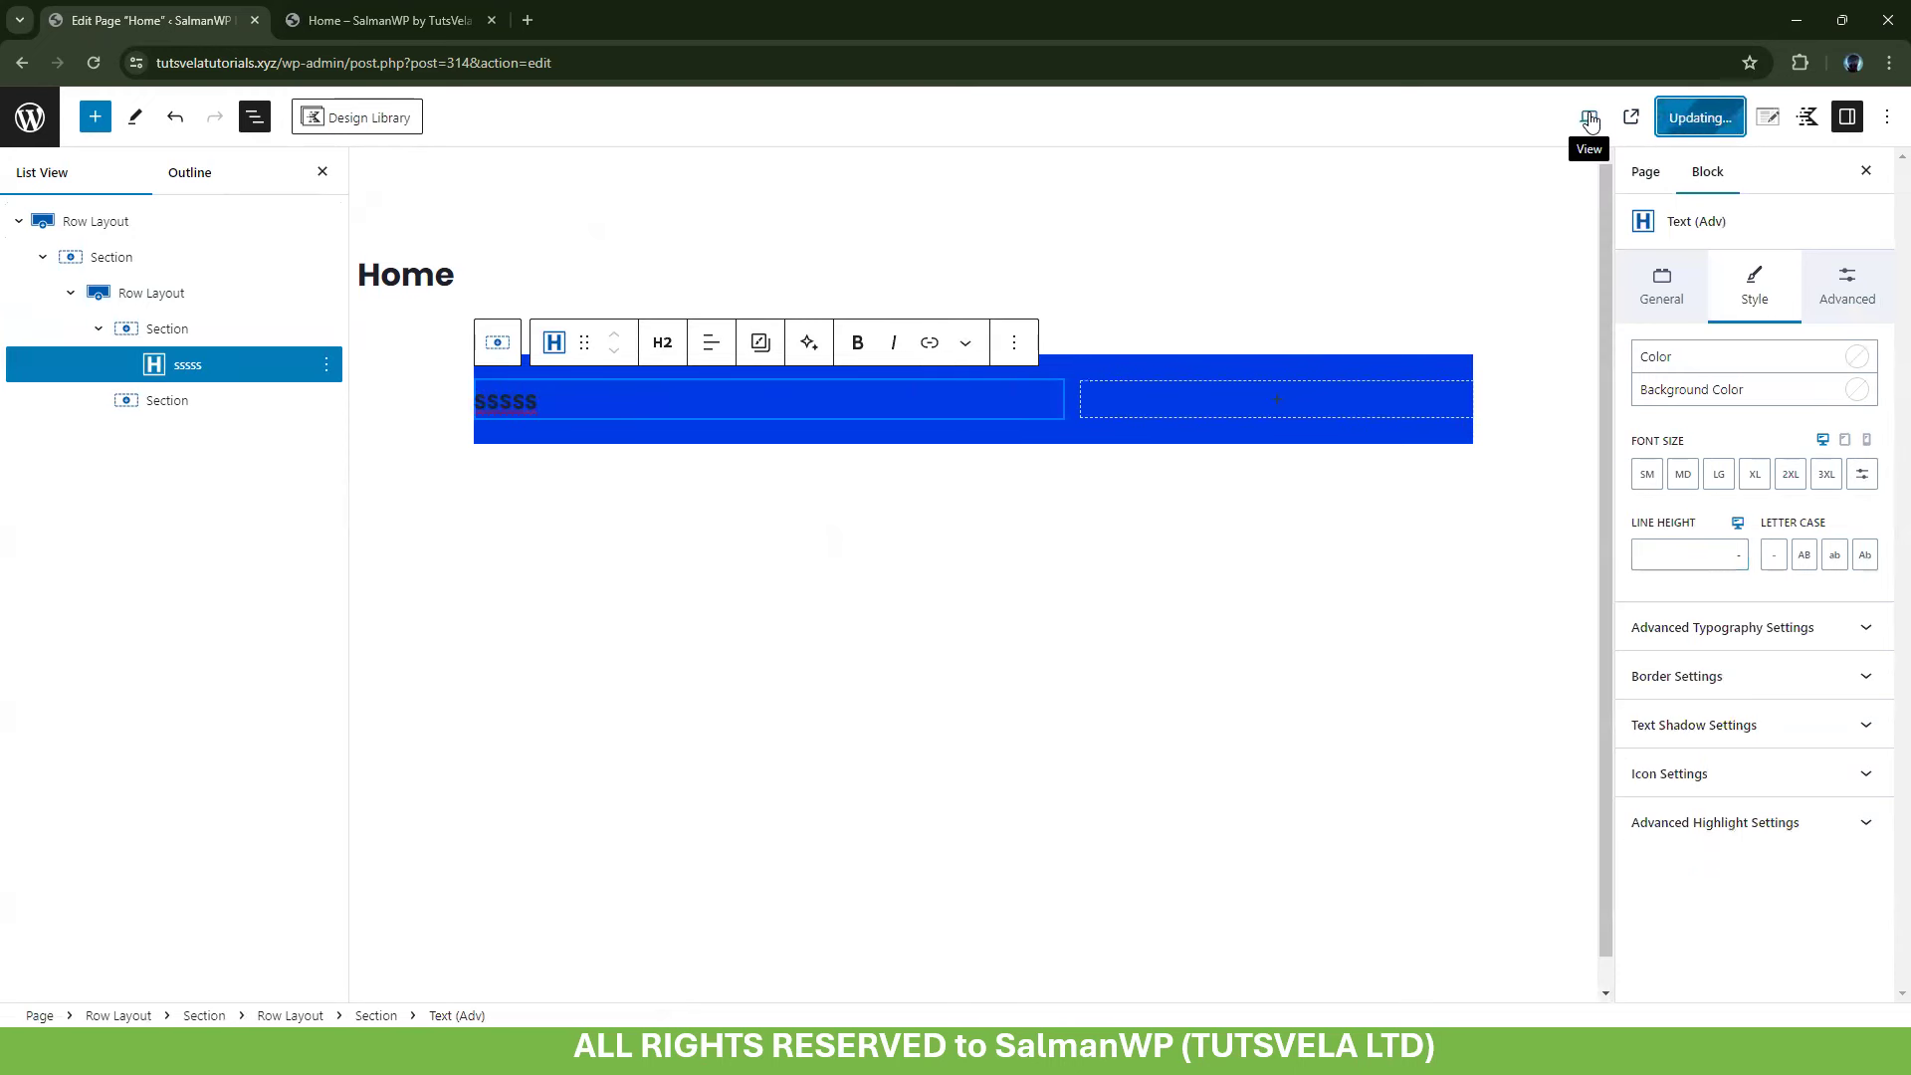
Open the published Home page and examine the blue section in DevTools device emulation, widening the viewport from 400 to 1974 px
left_click(1631, 116)
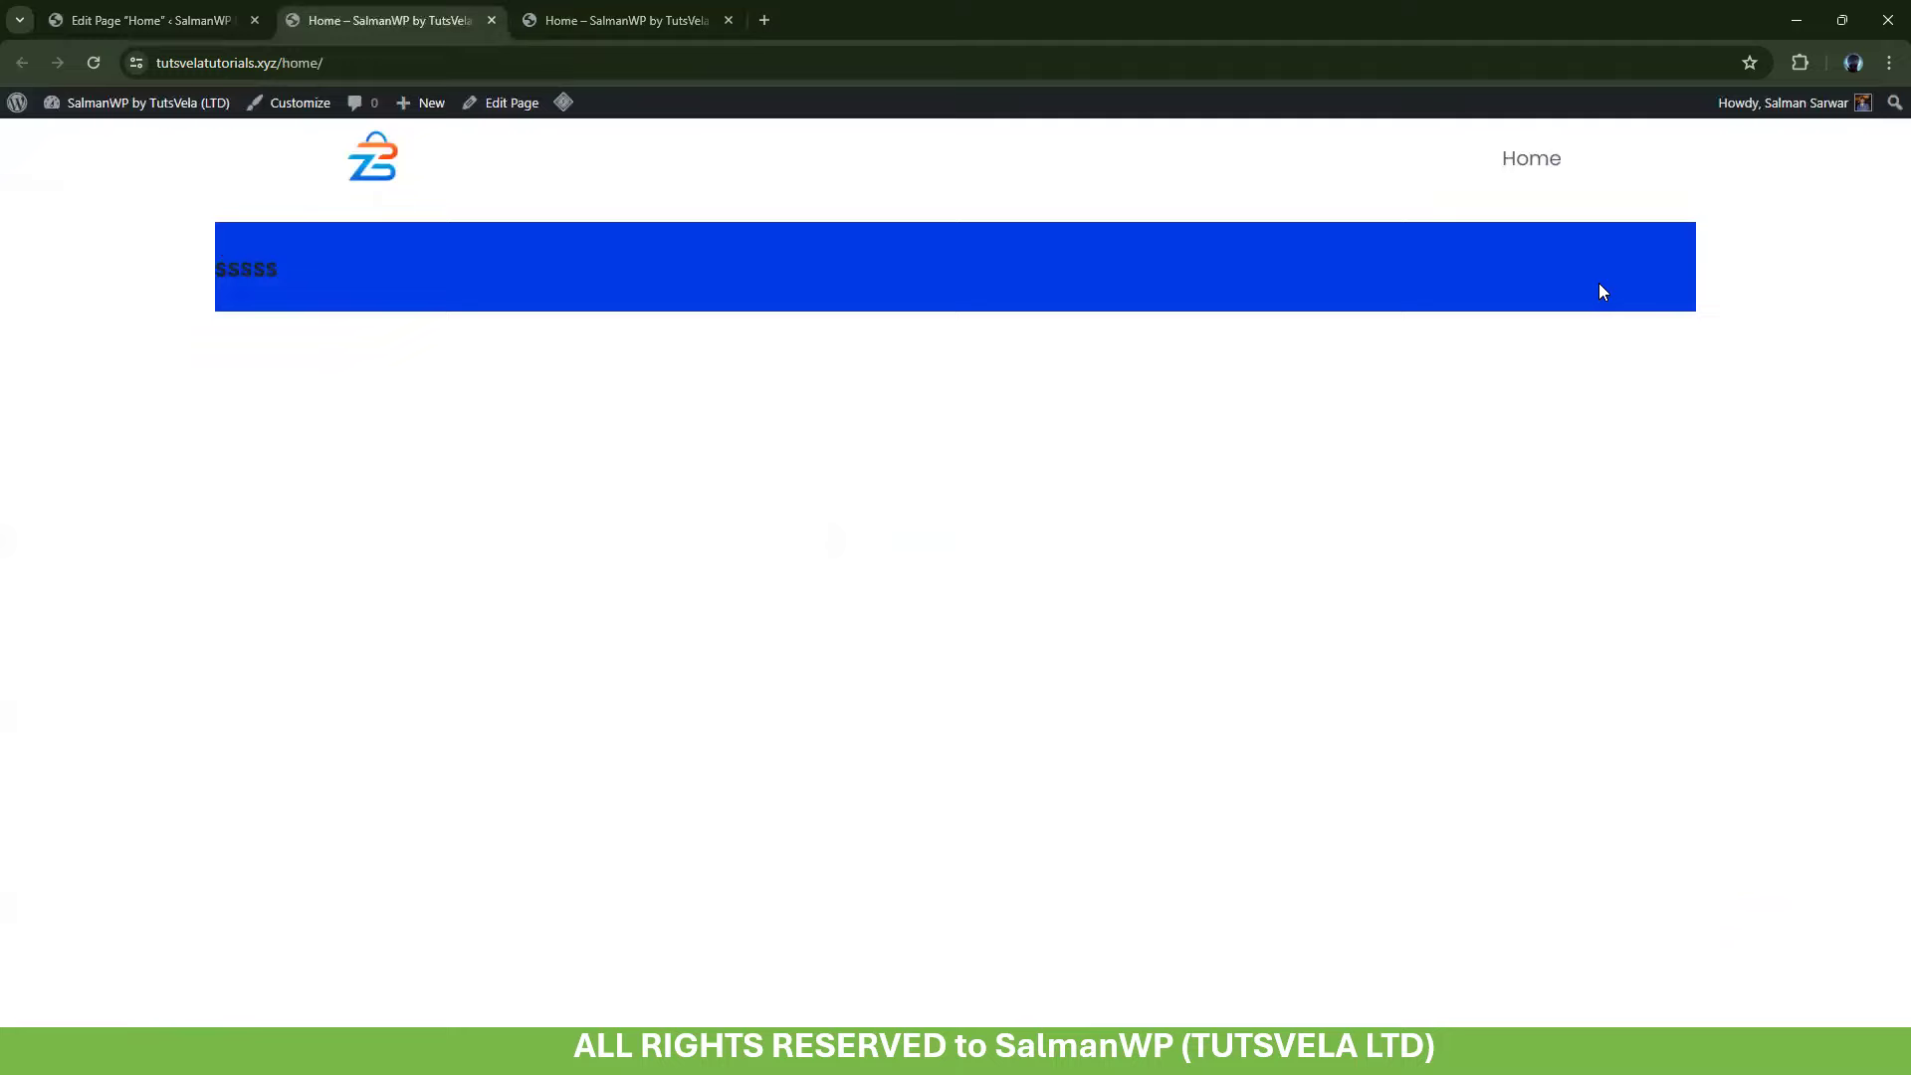
right_click(1273, 379)
left_click(1379, 844)
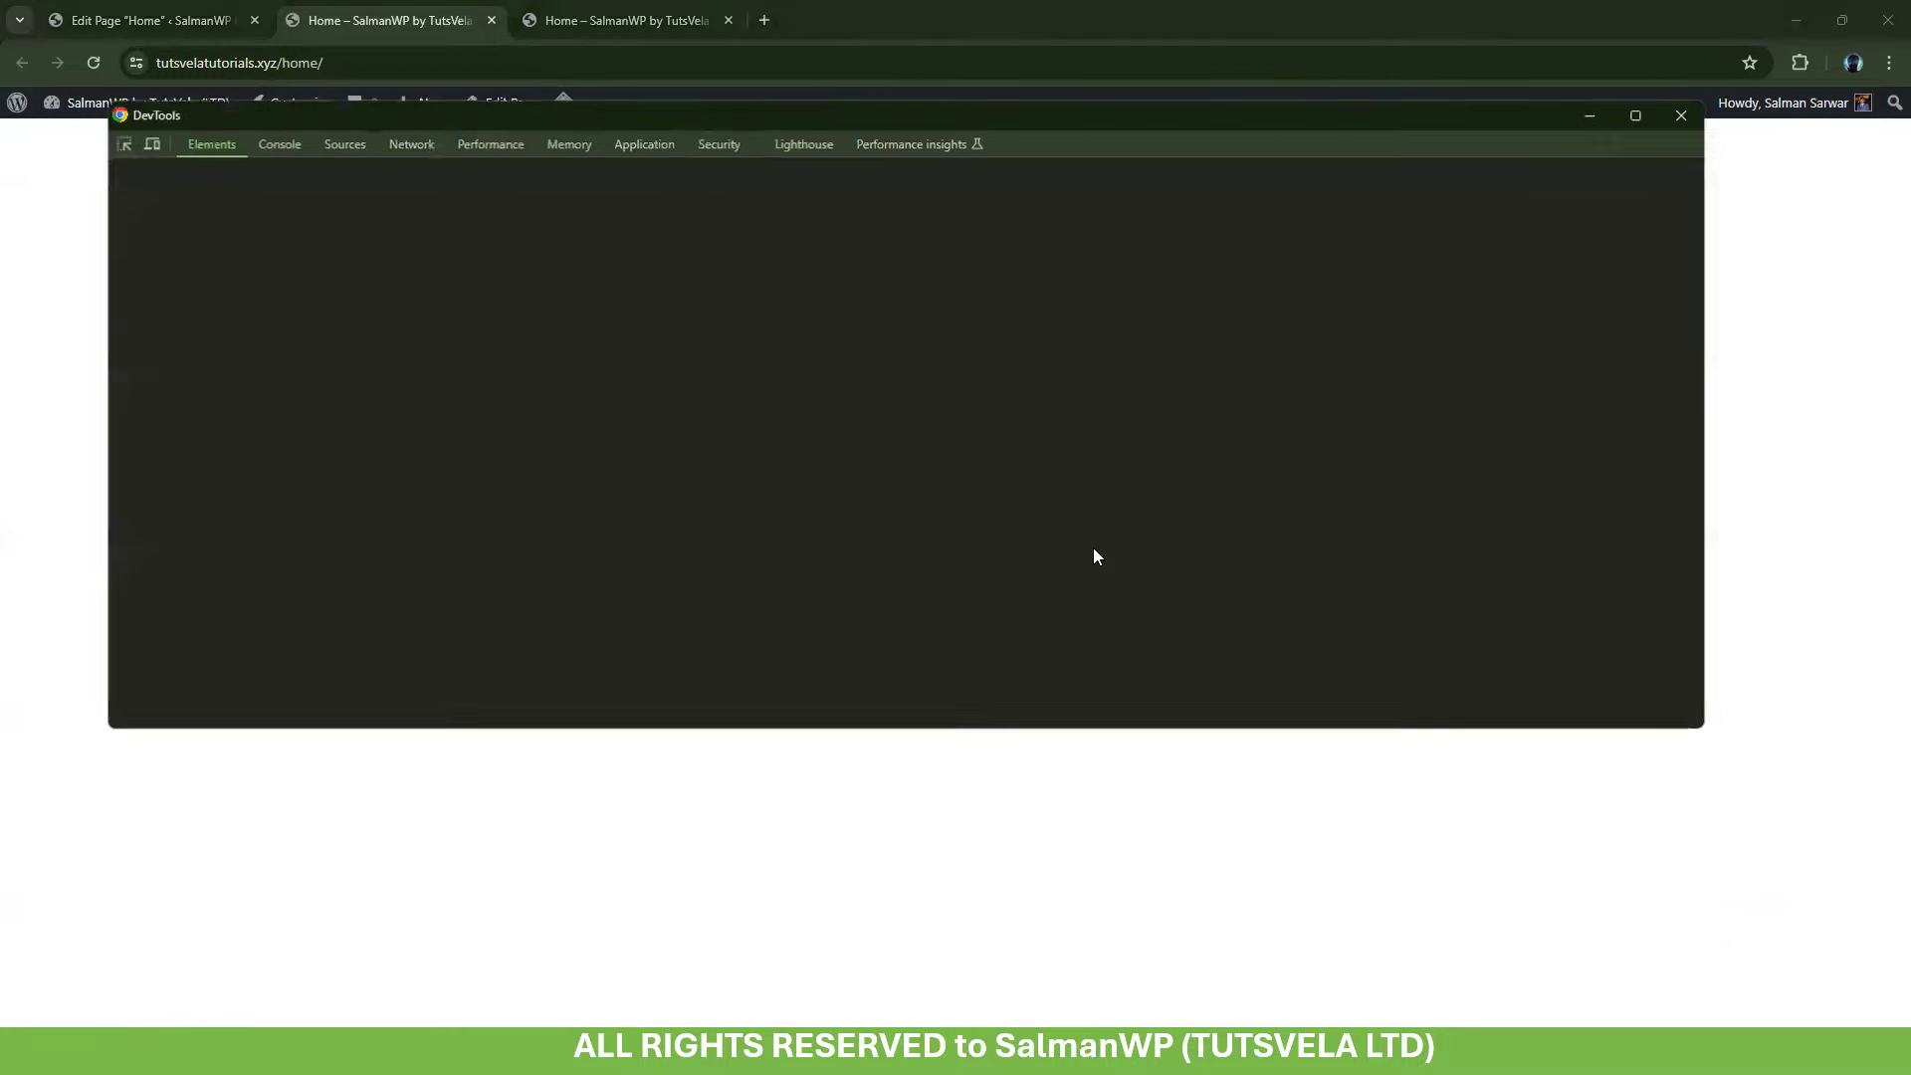
left_click_drag(693, 126, 510, 637)
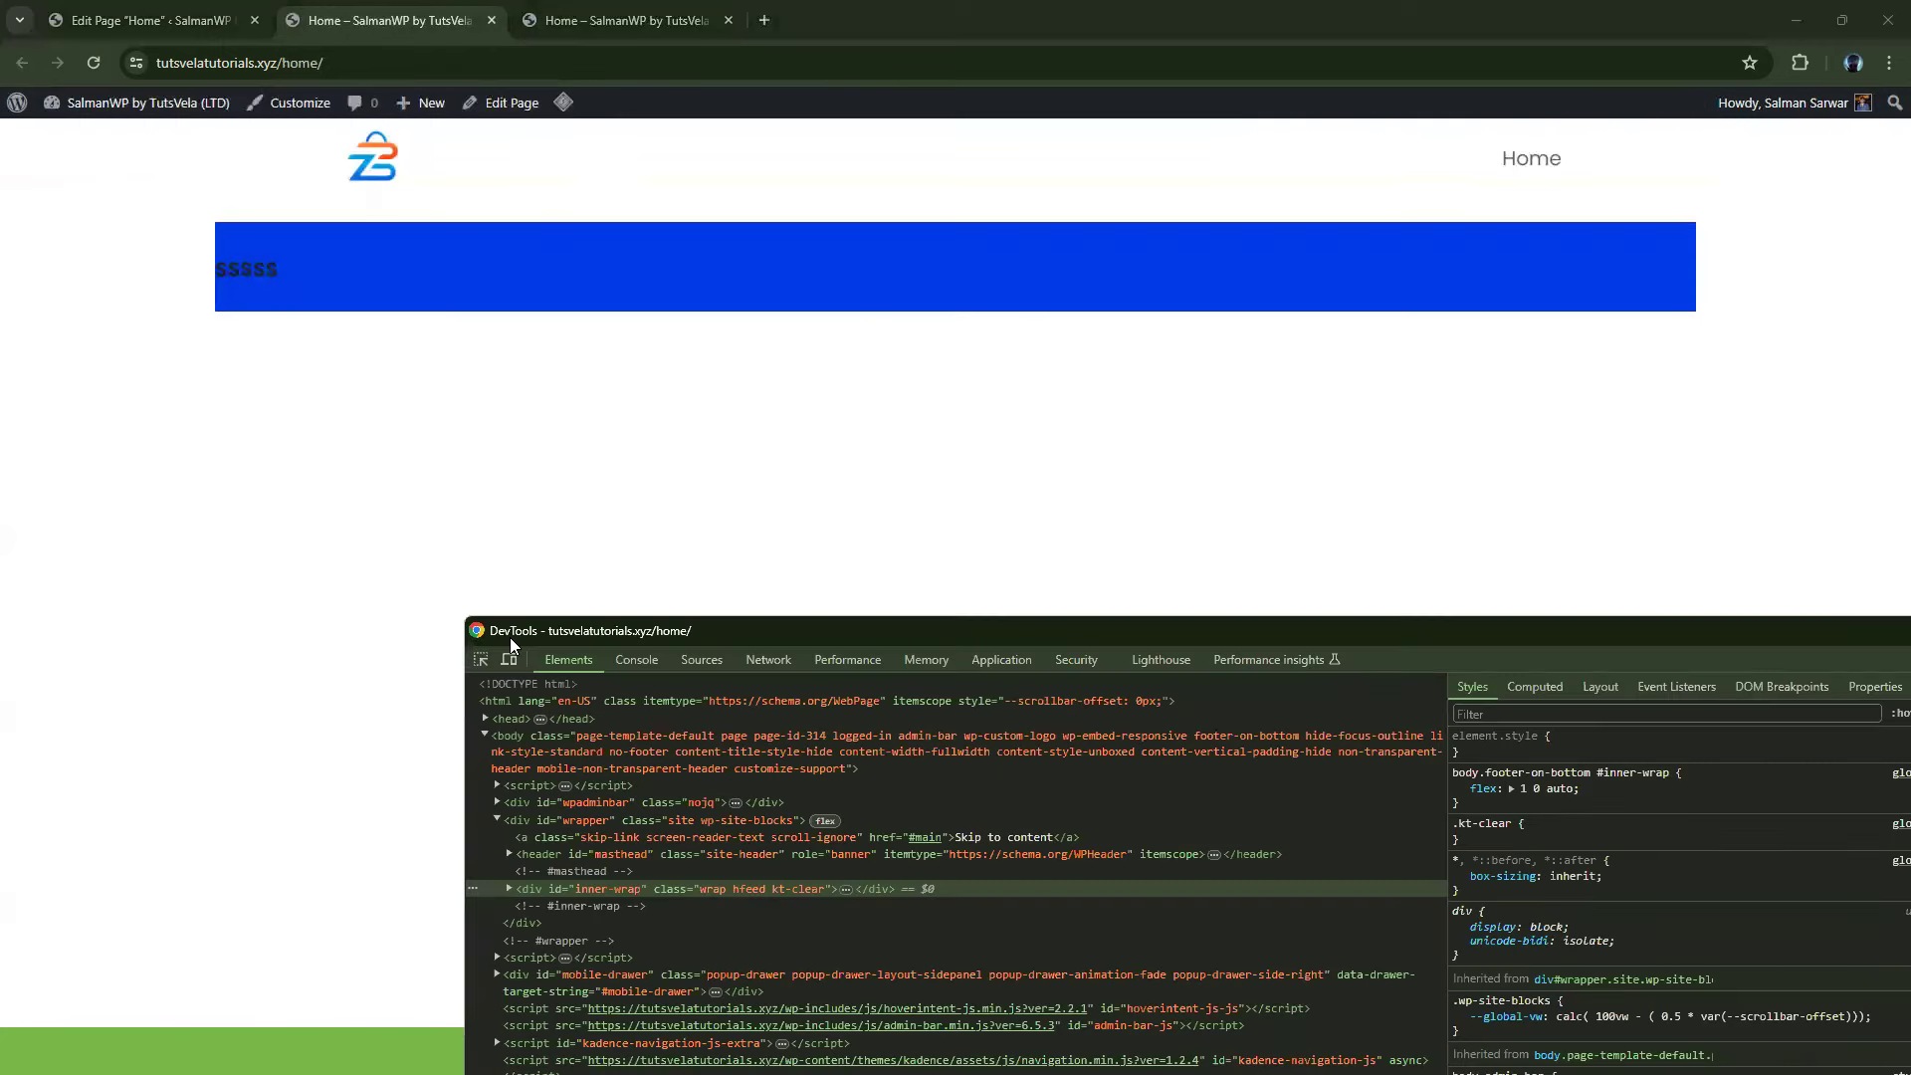
left_click(511, 659)
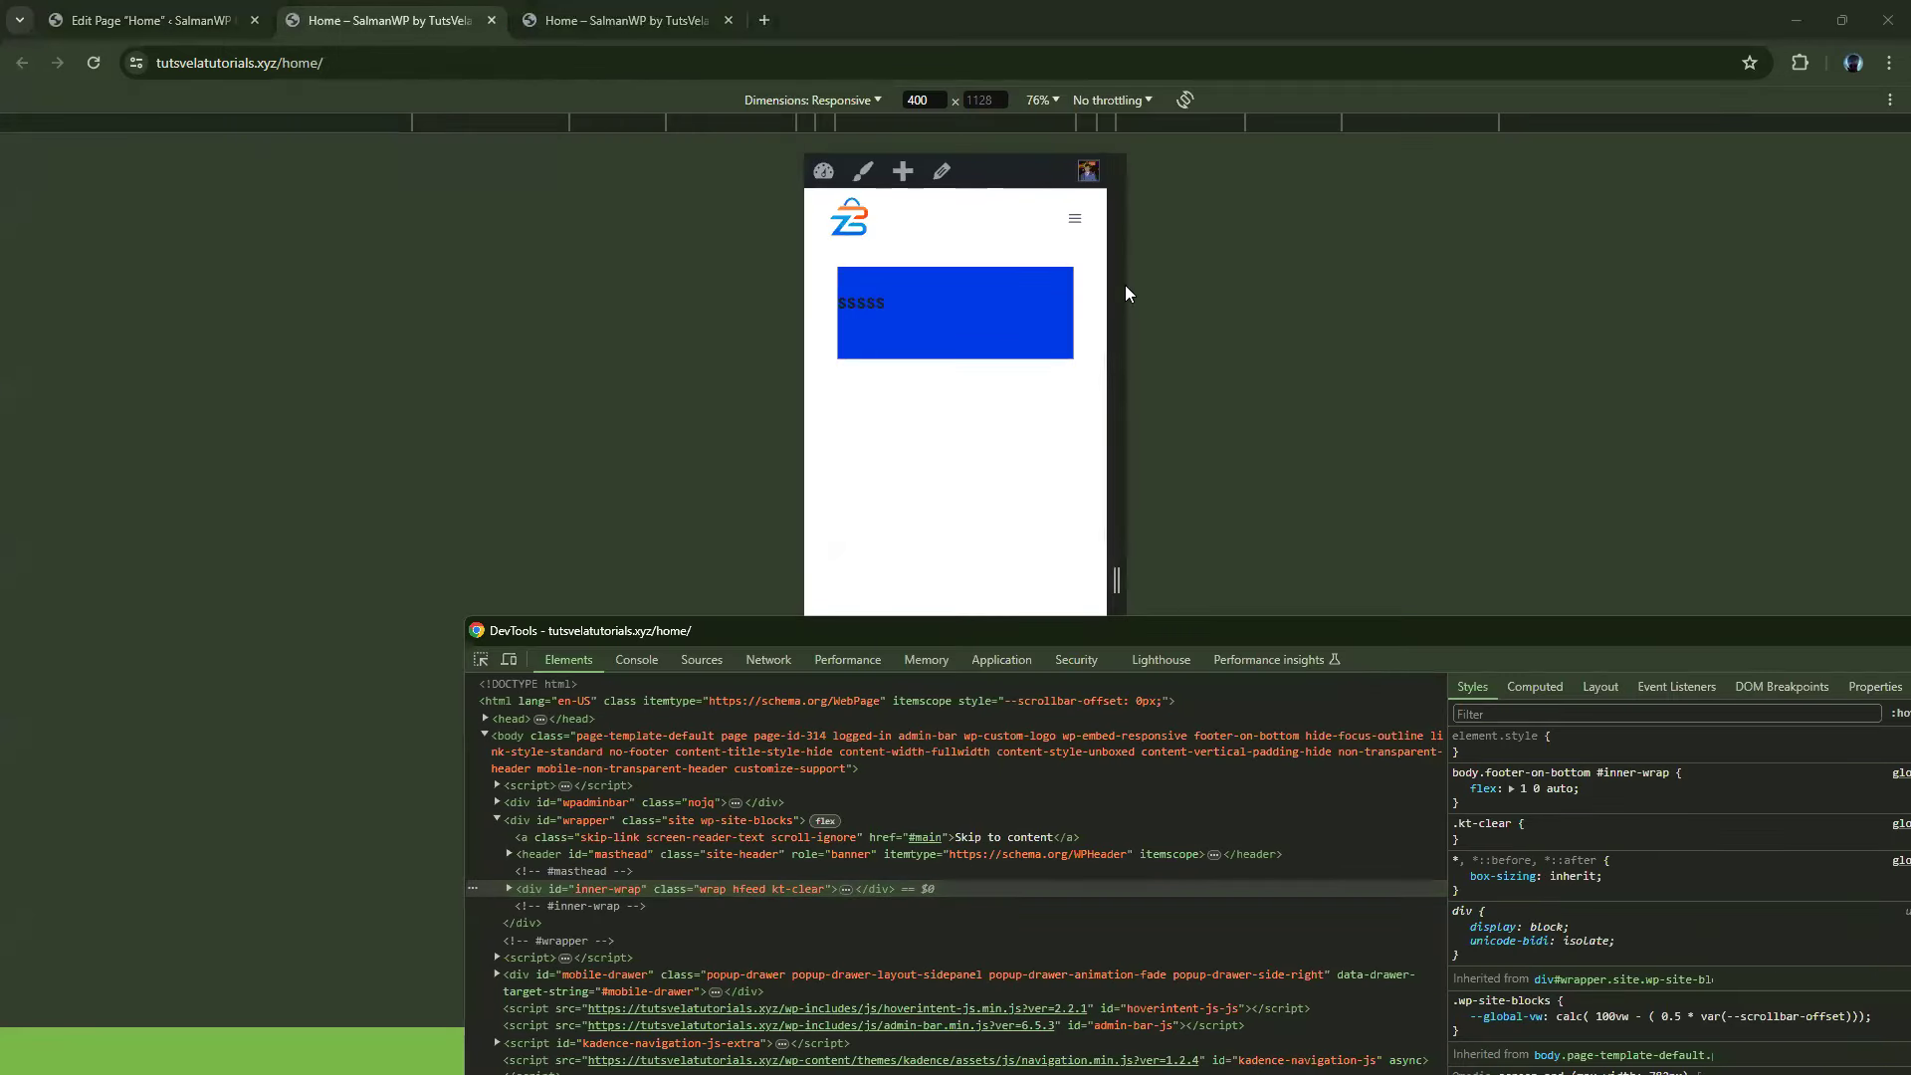
left_click_drag(1120, 289, 1710, 397)
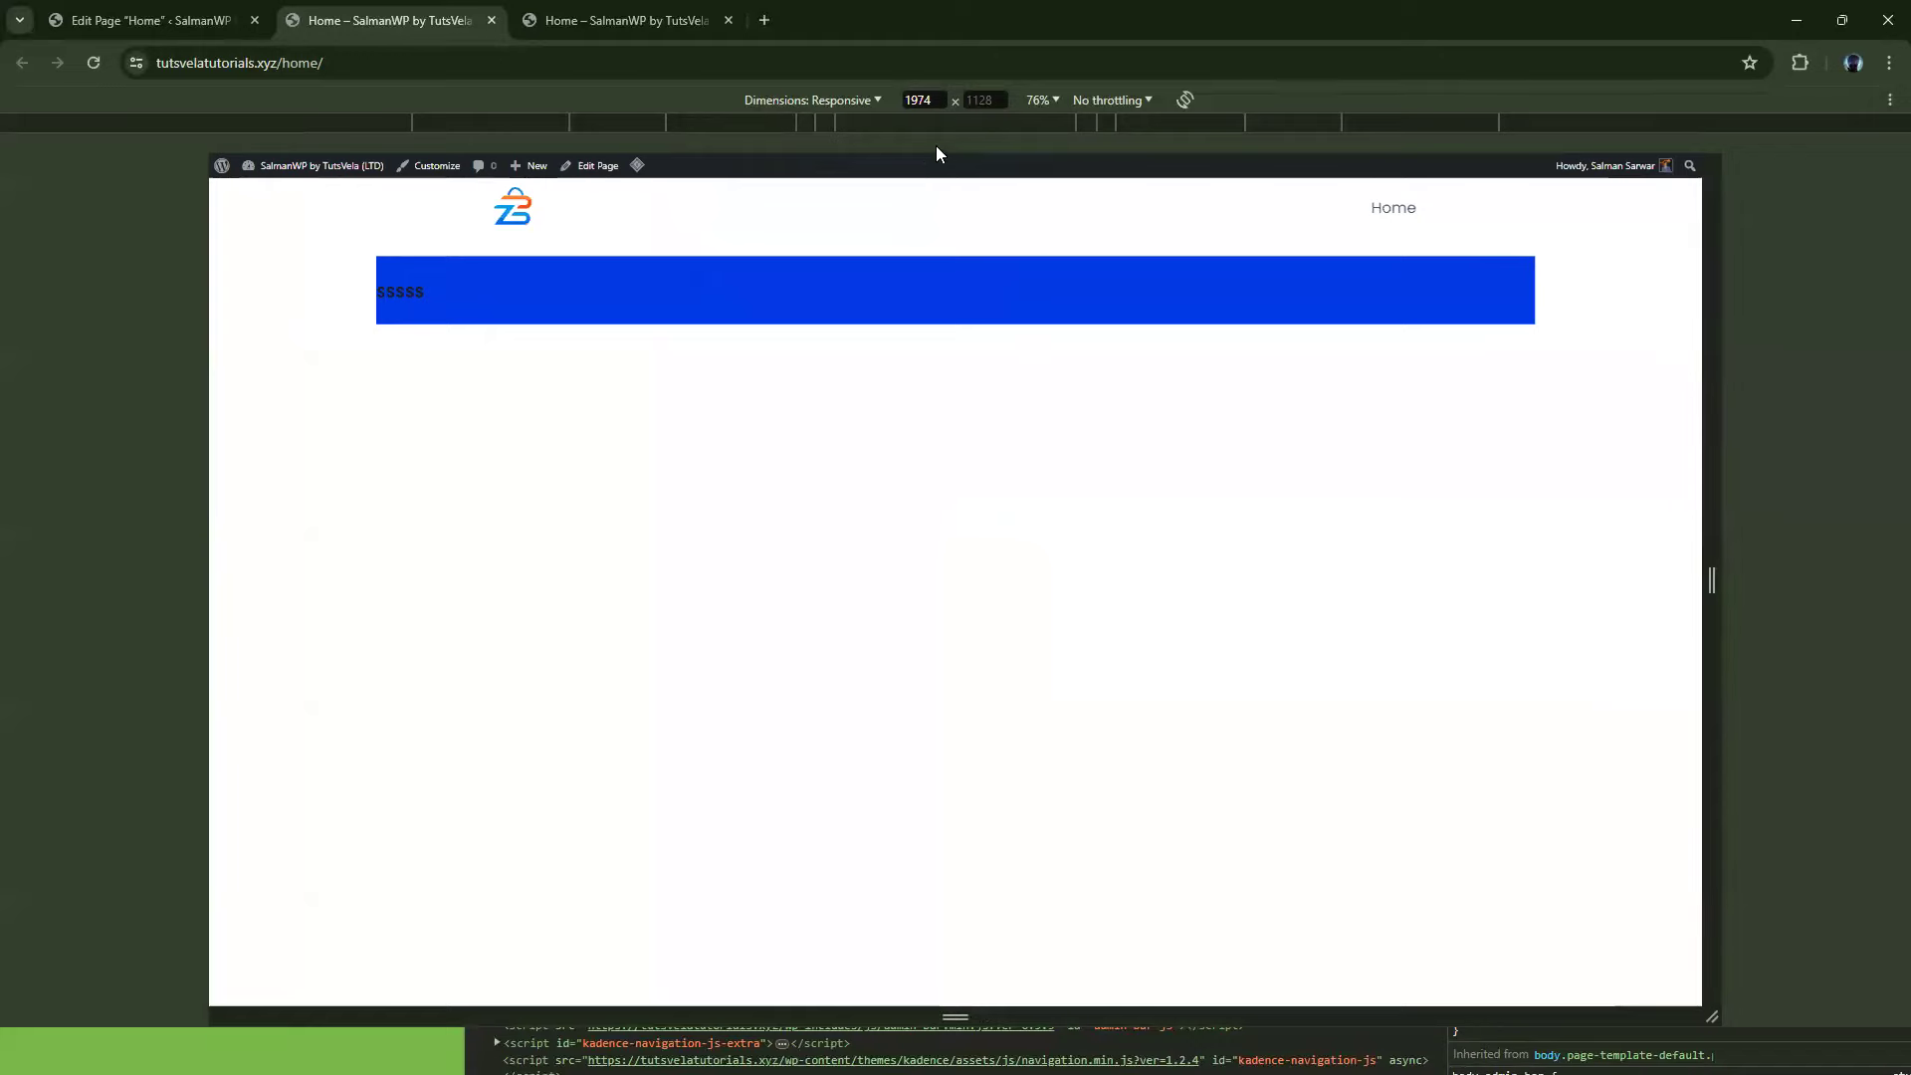
Keep the Responsive device preset, turn off device emulation and close DevTools
left_click(840, 104)
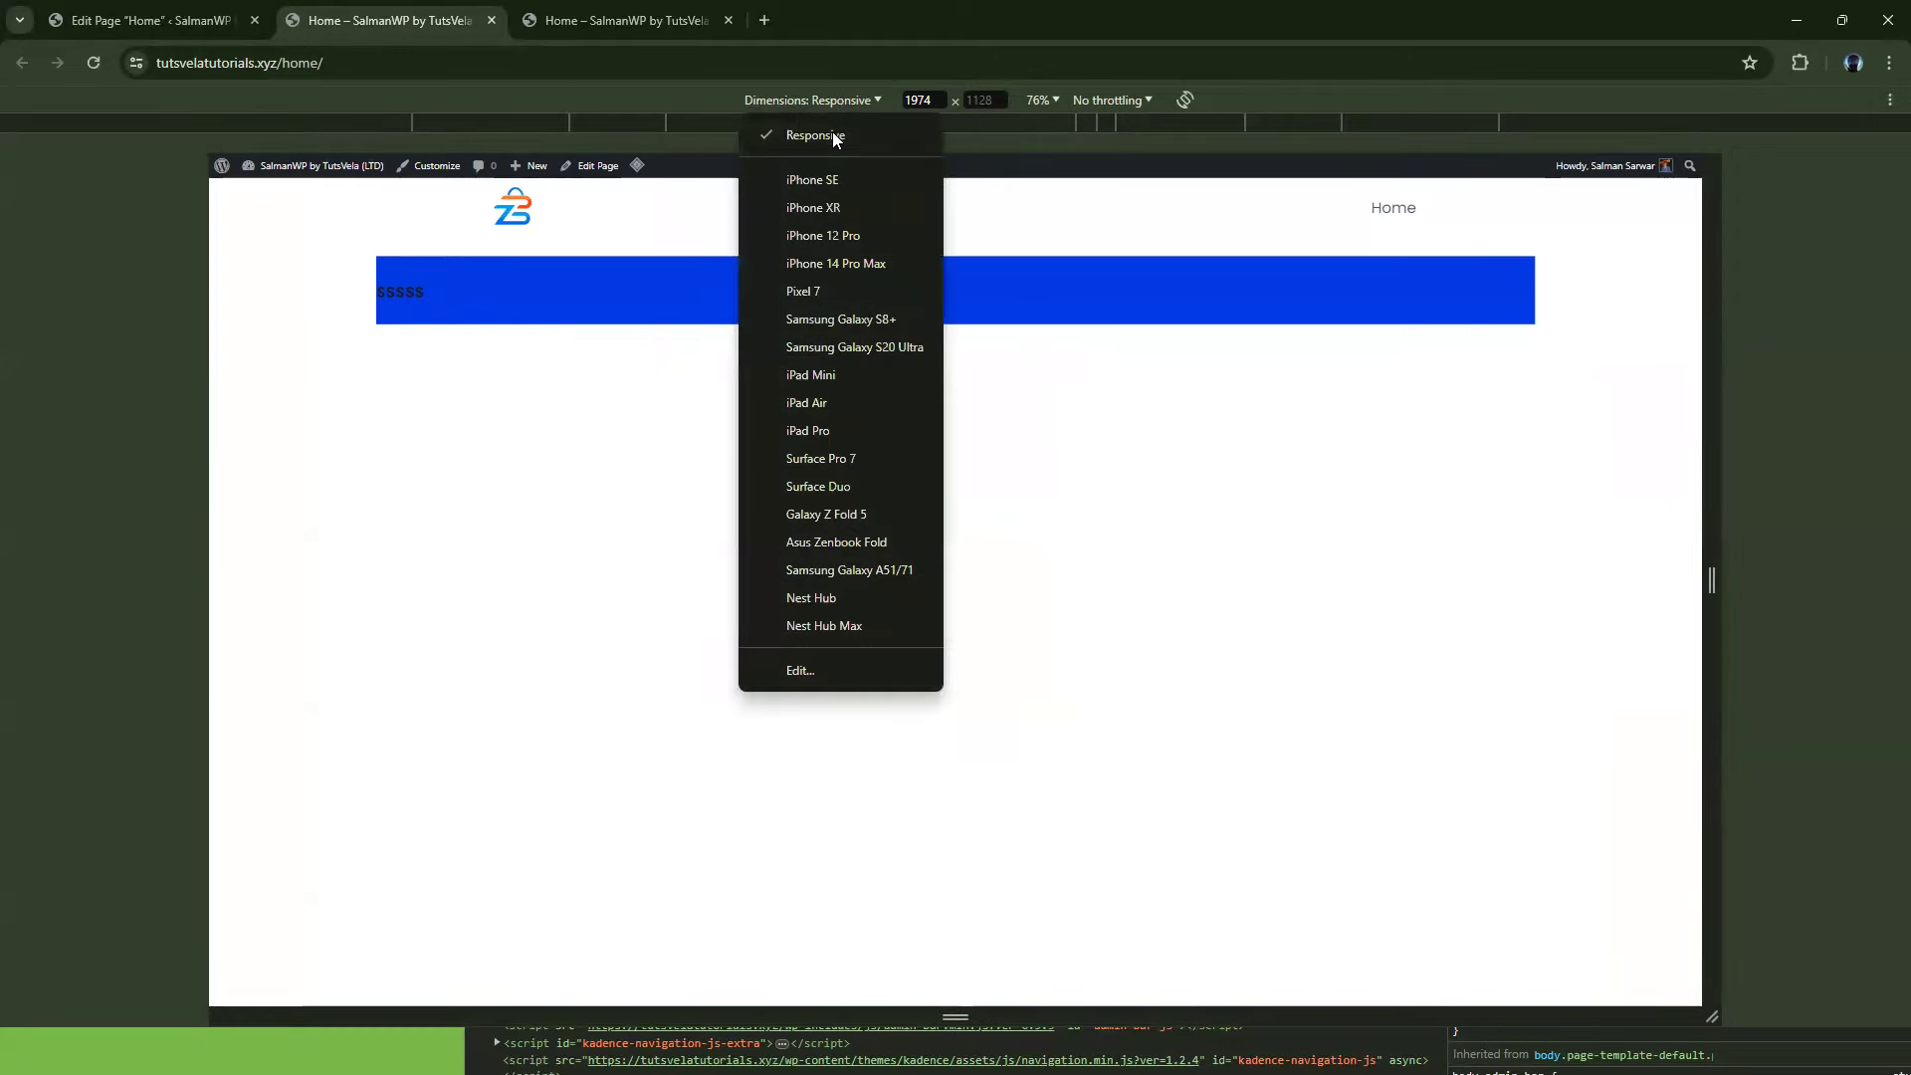
left_click(834, 135)
left_click(771, 1045)
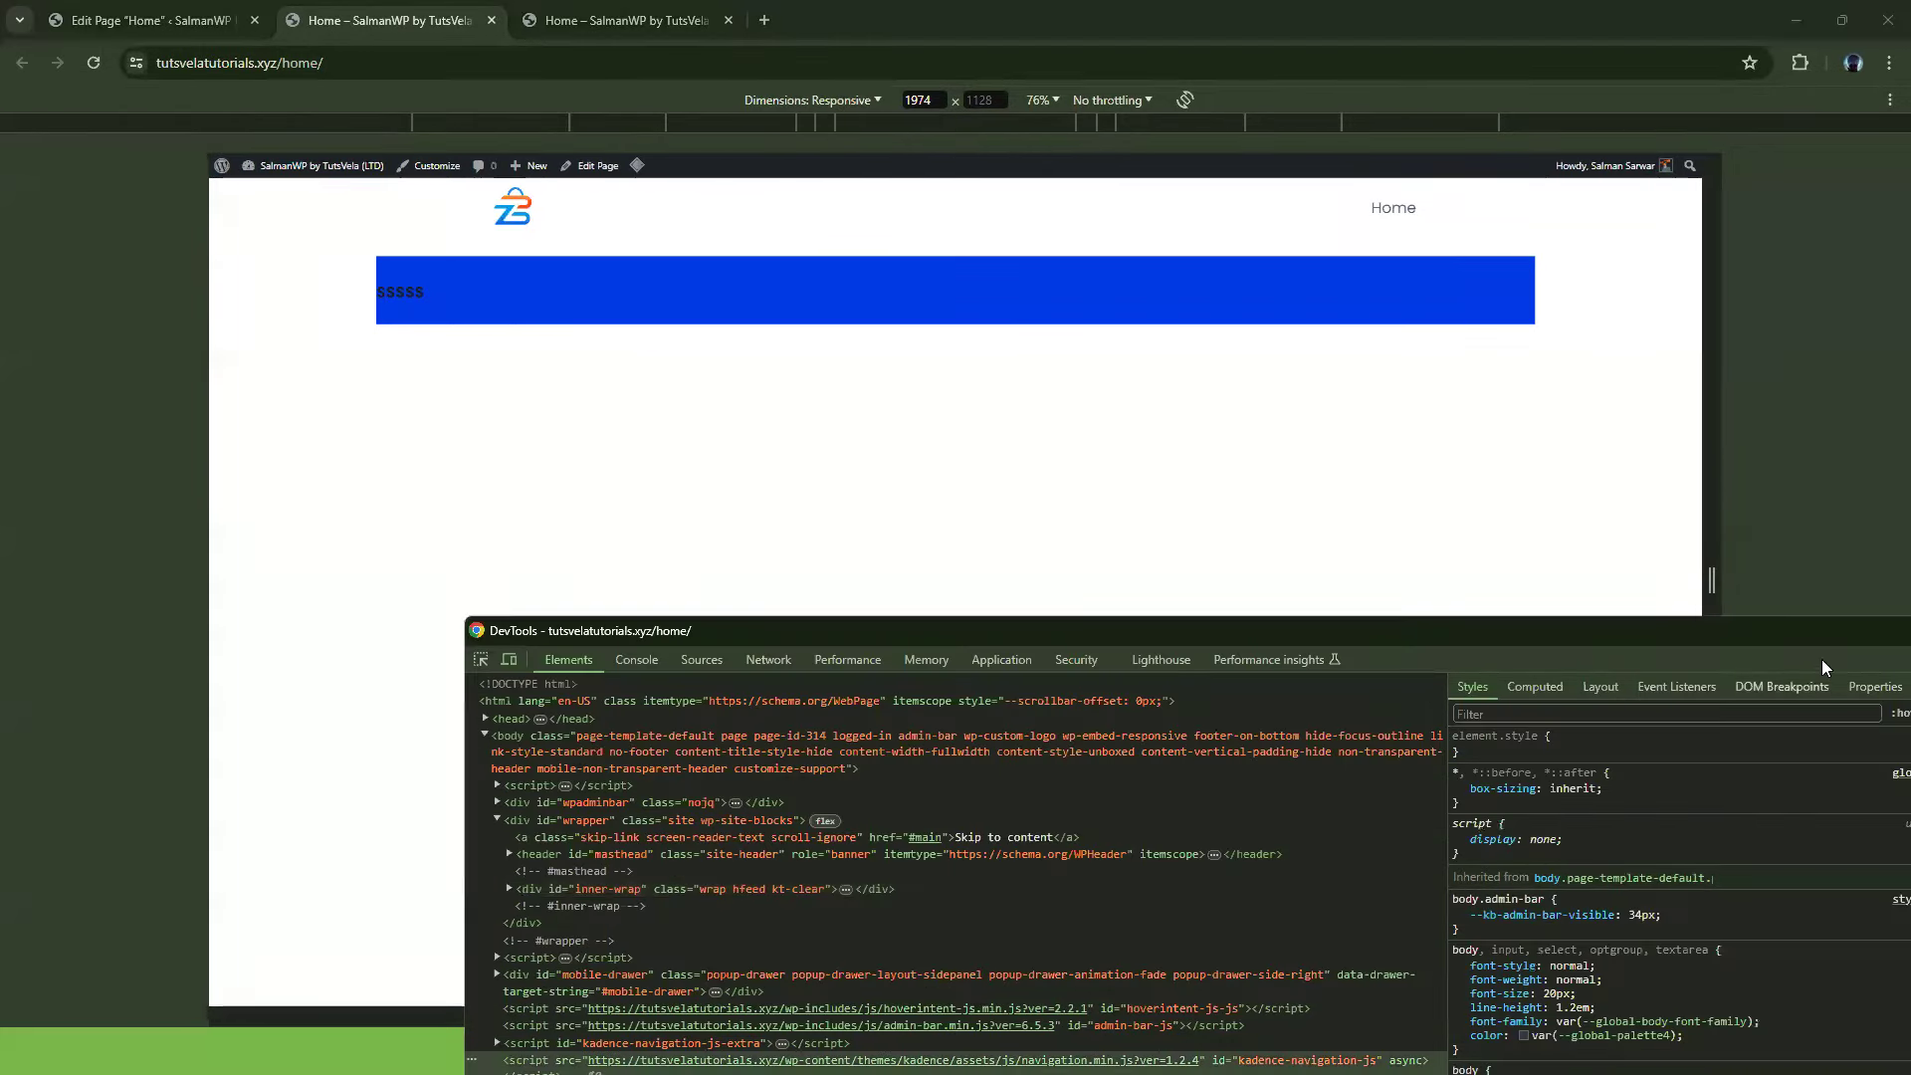
left_click_drag(1770, 631, 1314, 548)
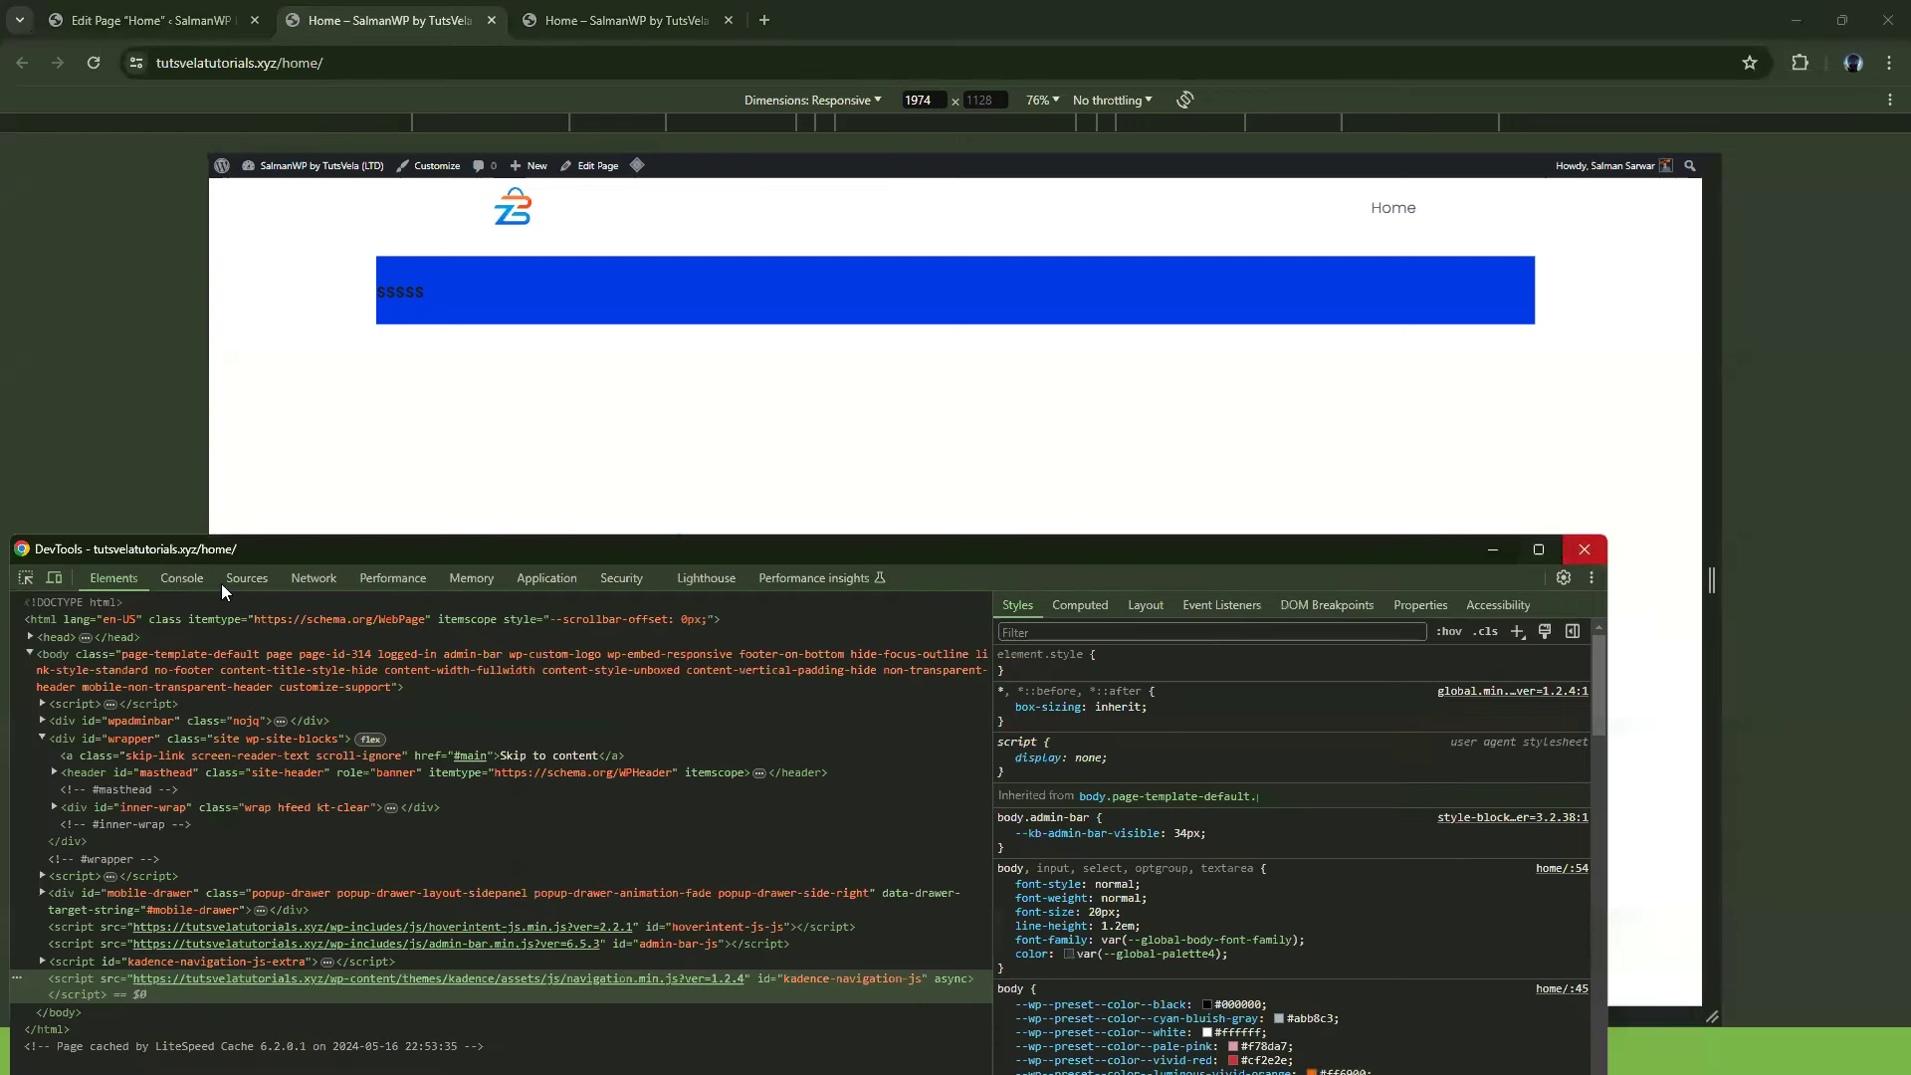
left_click(56, 578)
left_click(1584, 548)
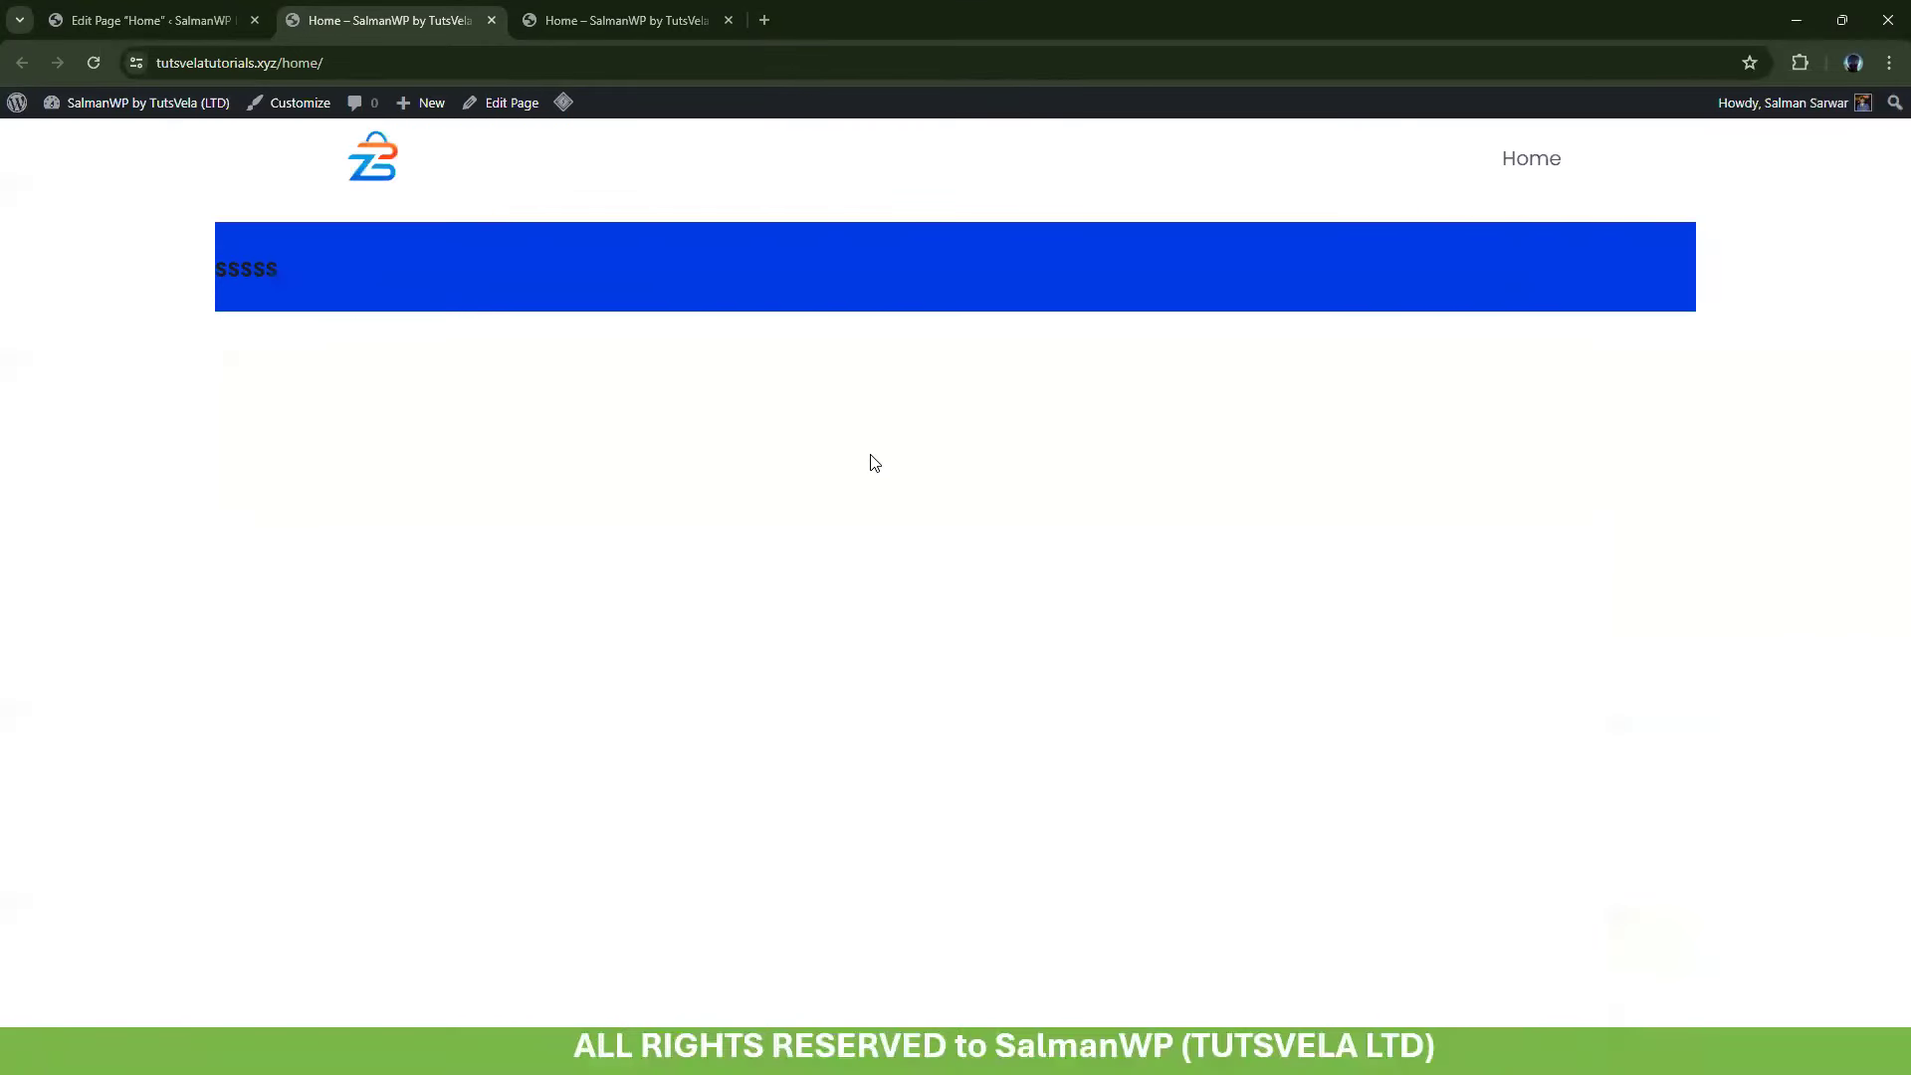
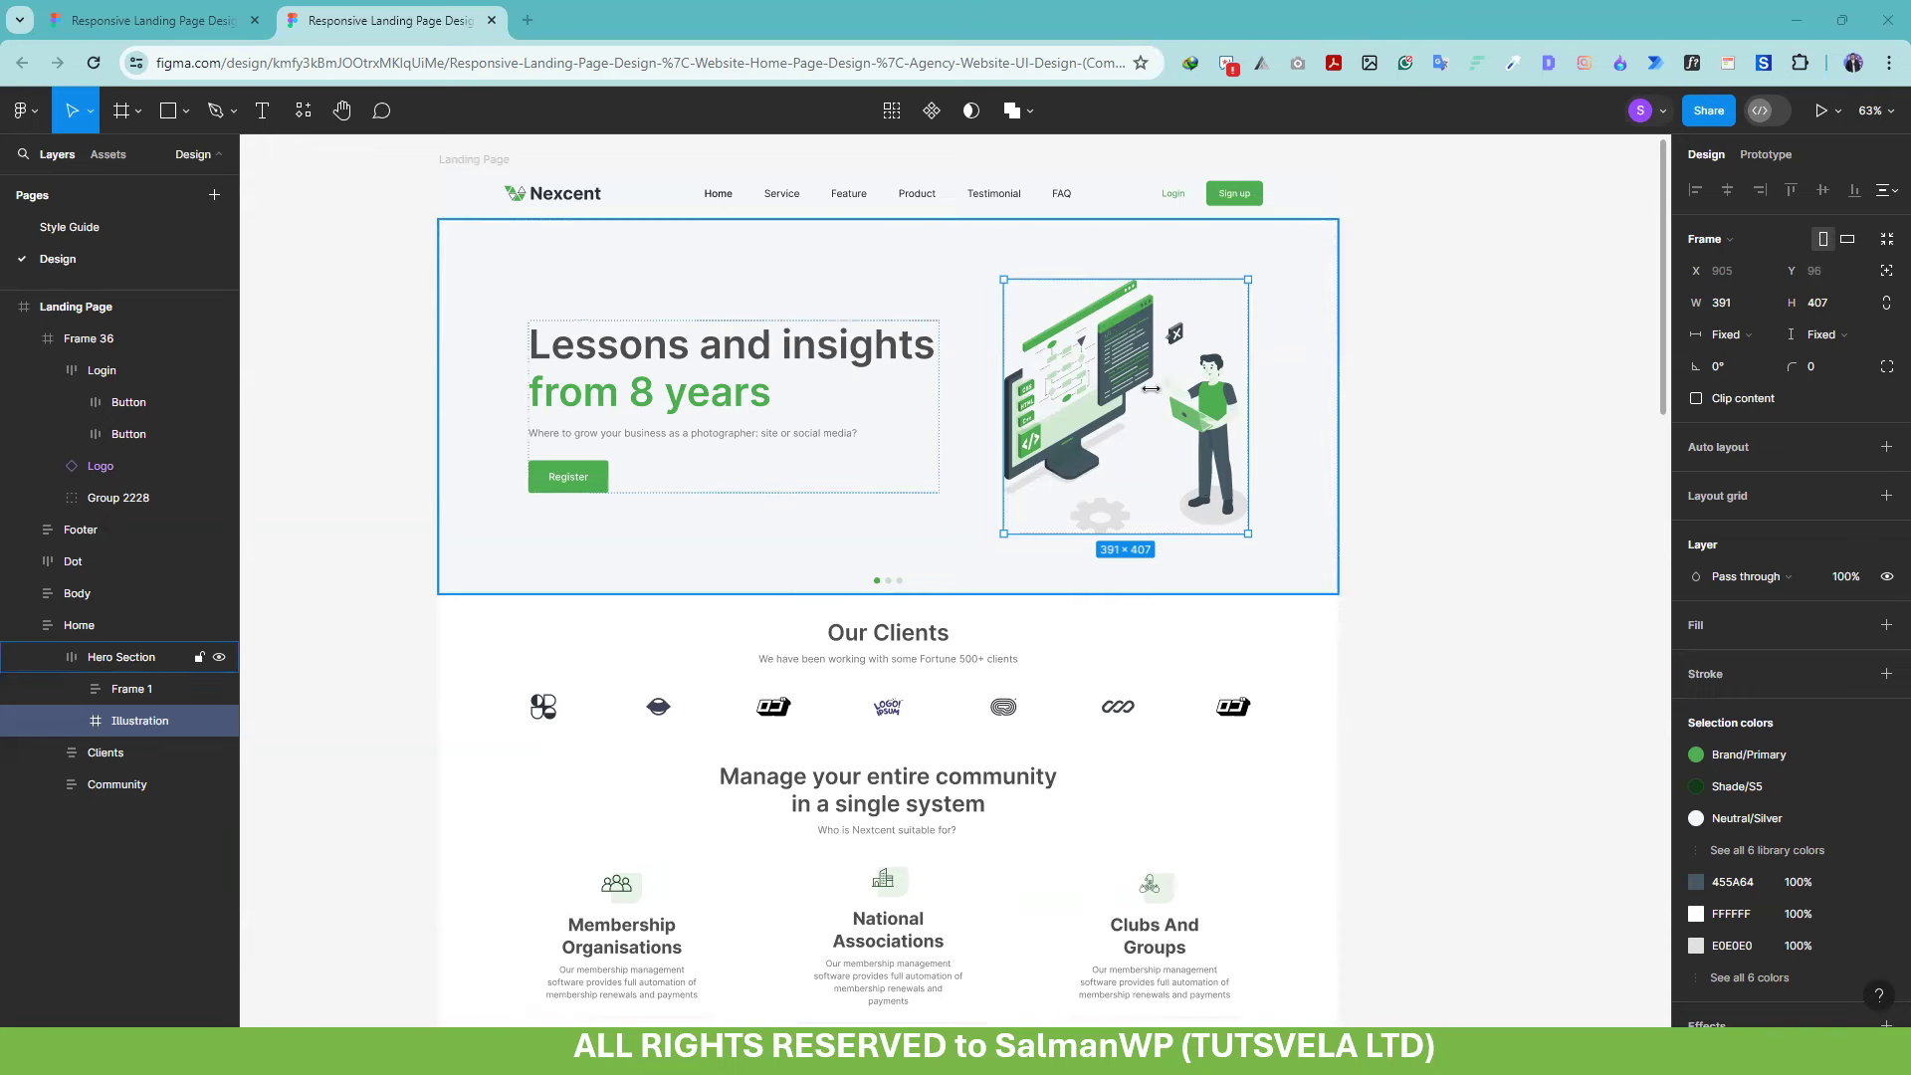
Copy the hero headline text "Lessons and insights from 8 years" from the Figma design and switch to the WordPress page editor
left_click(748, 361)
double_click(748, 360)
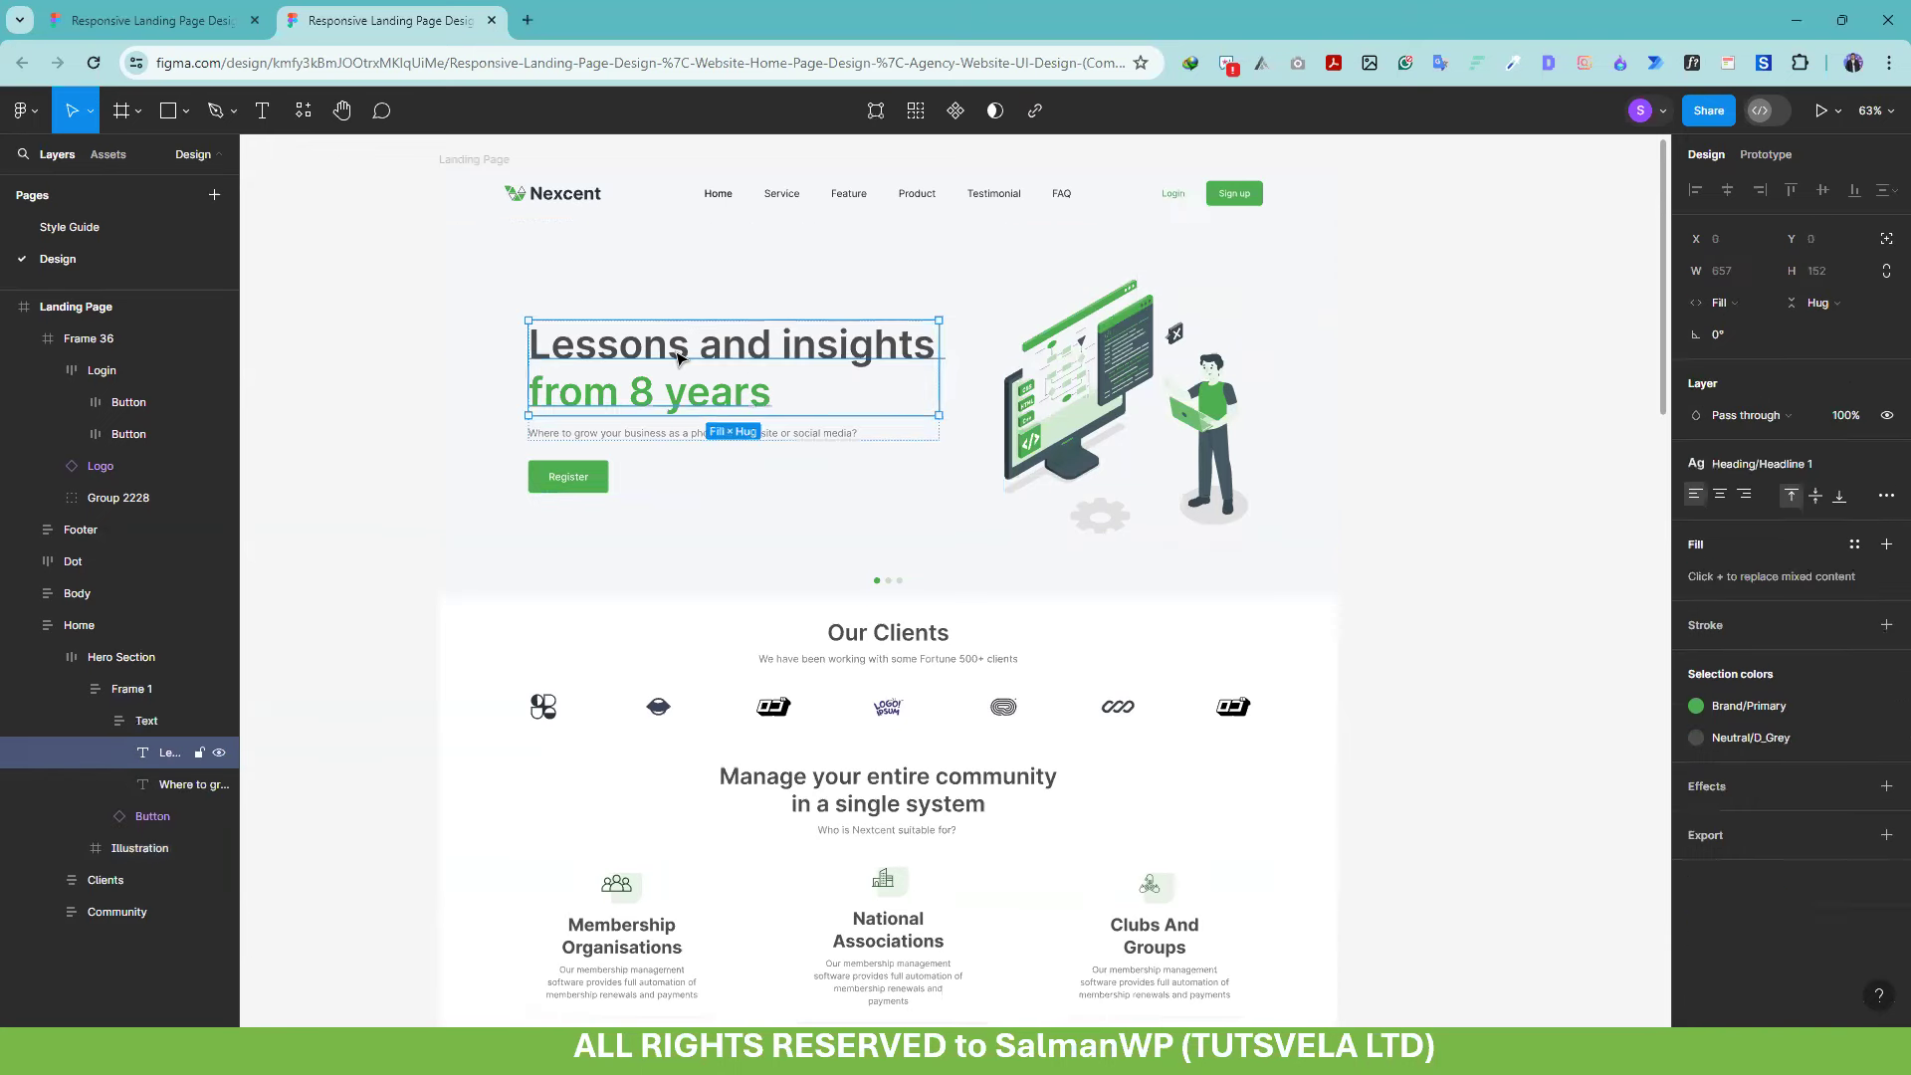
key("Return")
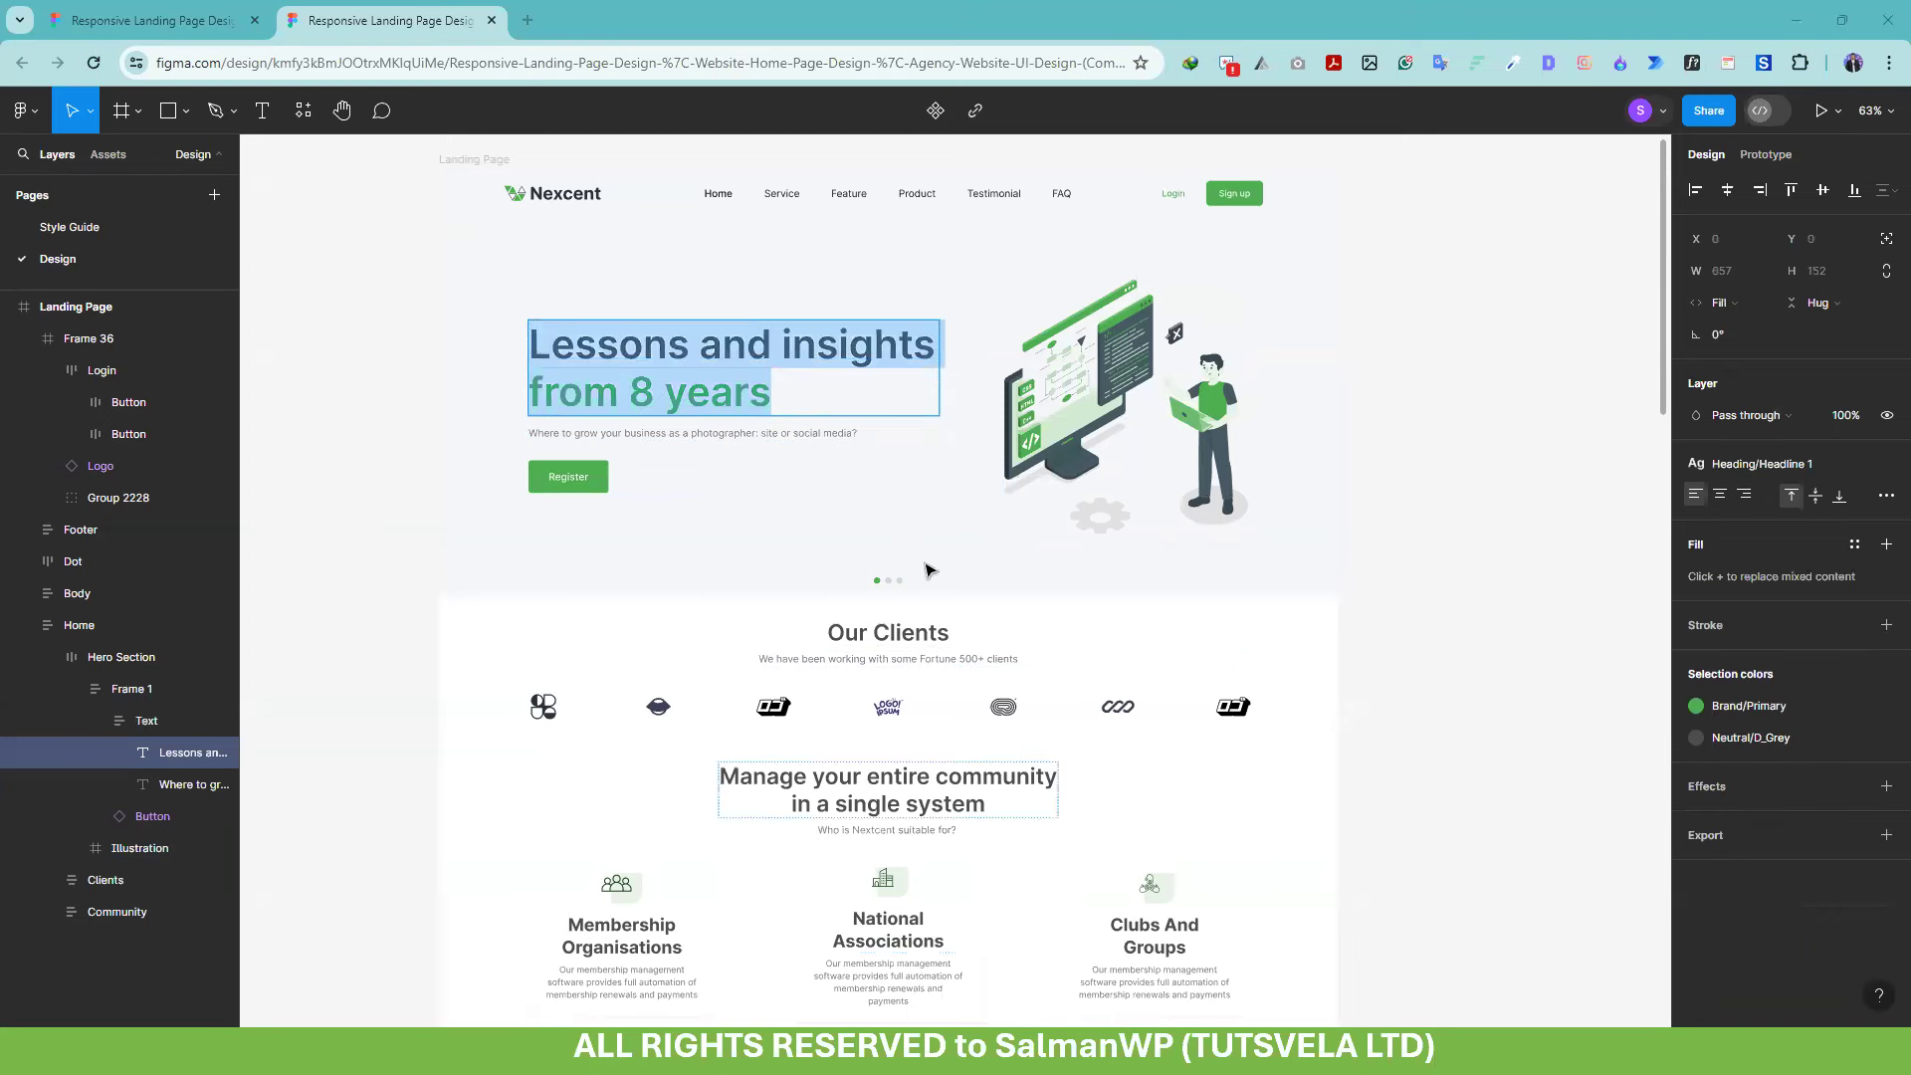
key("Escape")
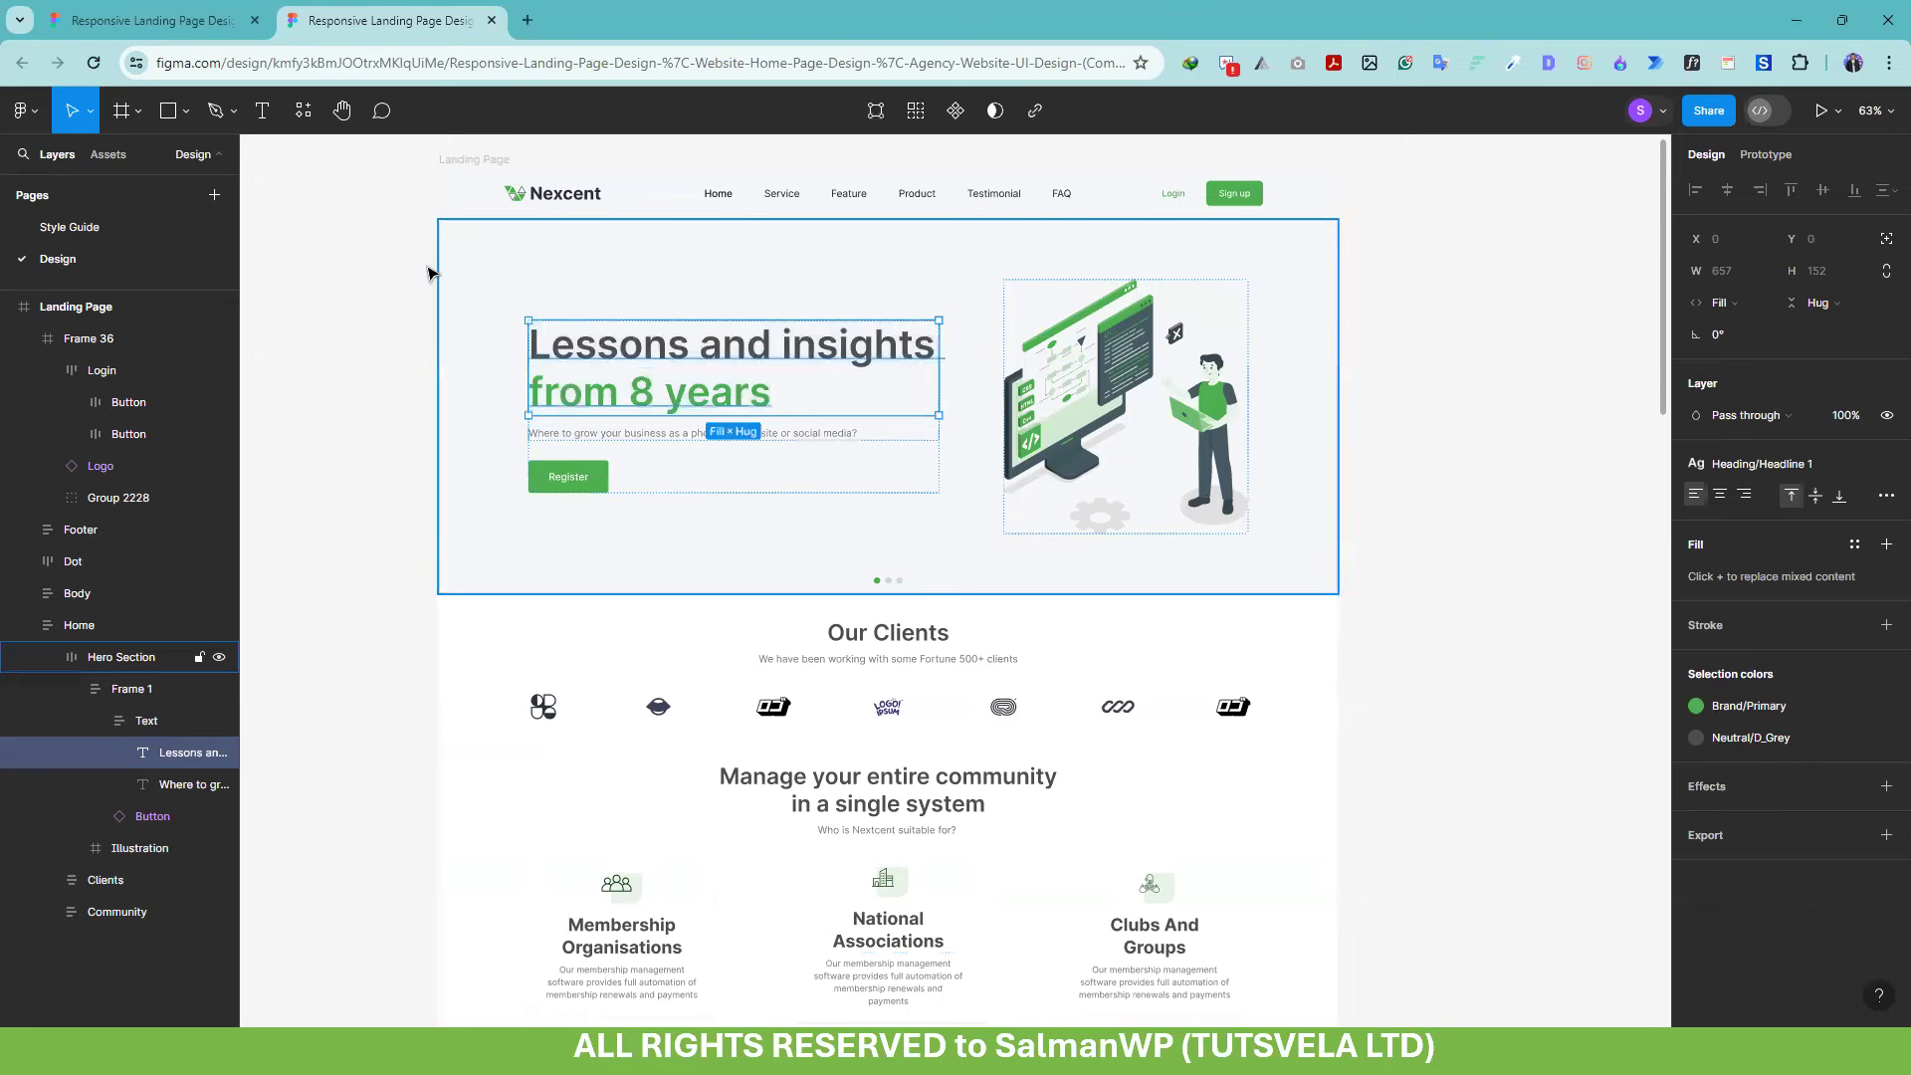
key("alt")
key("alt+Tab")
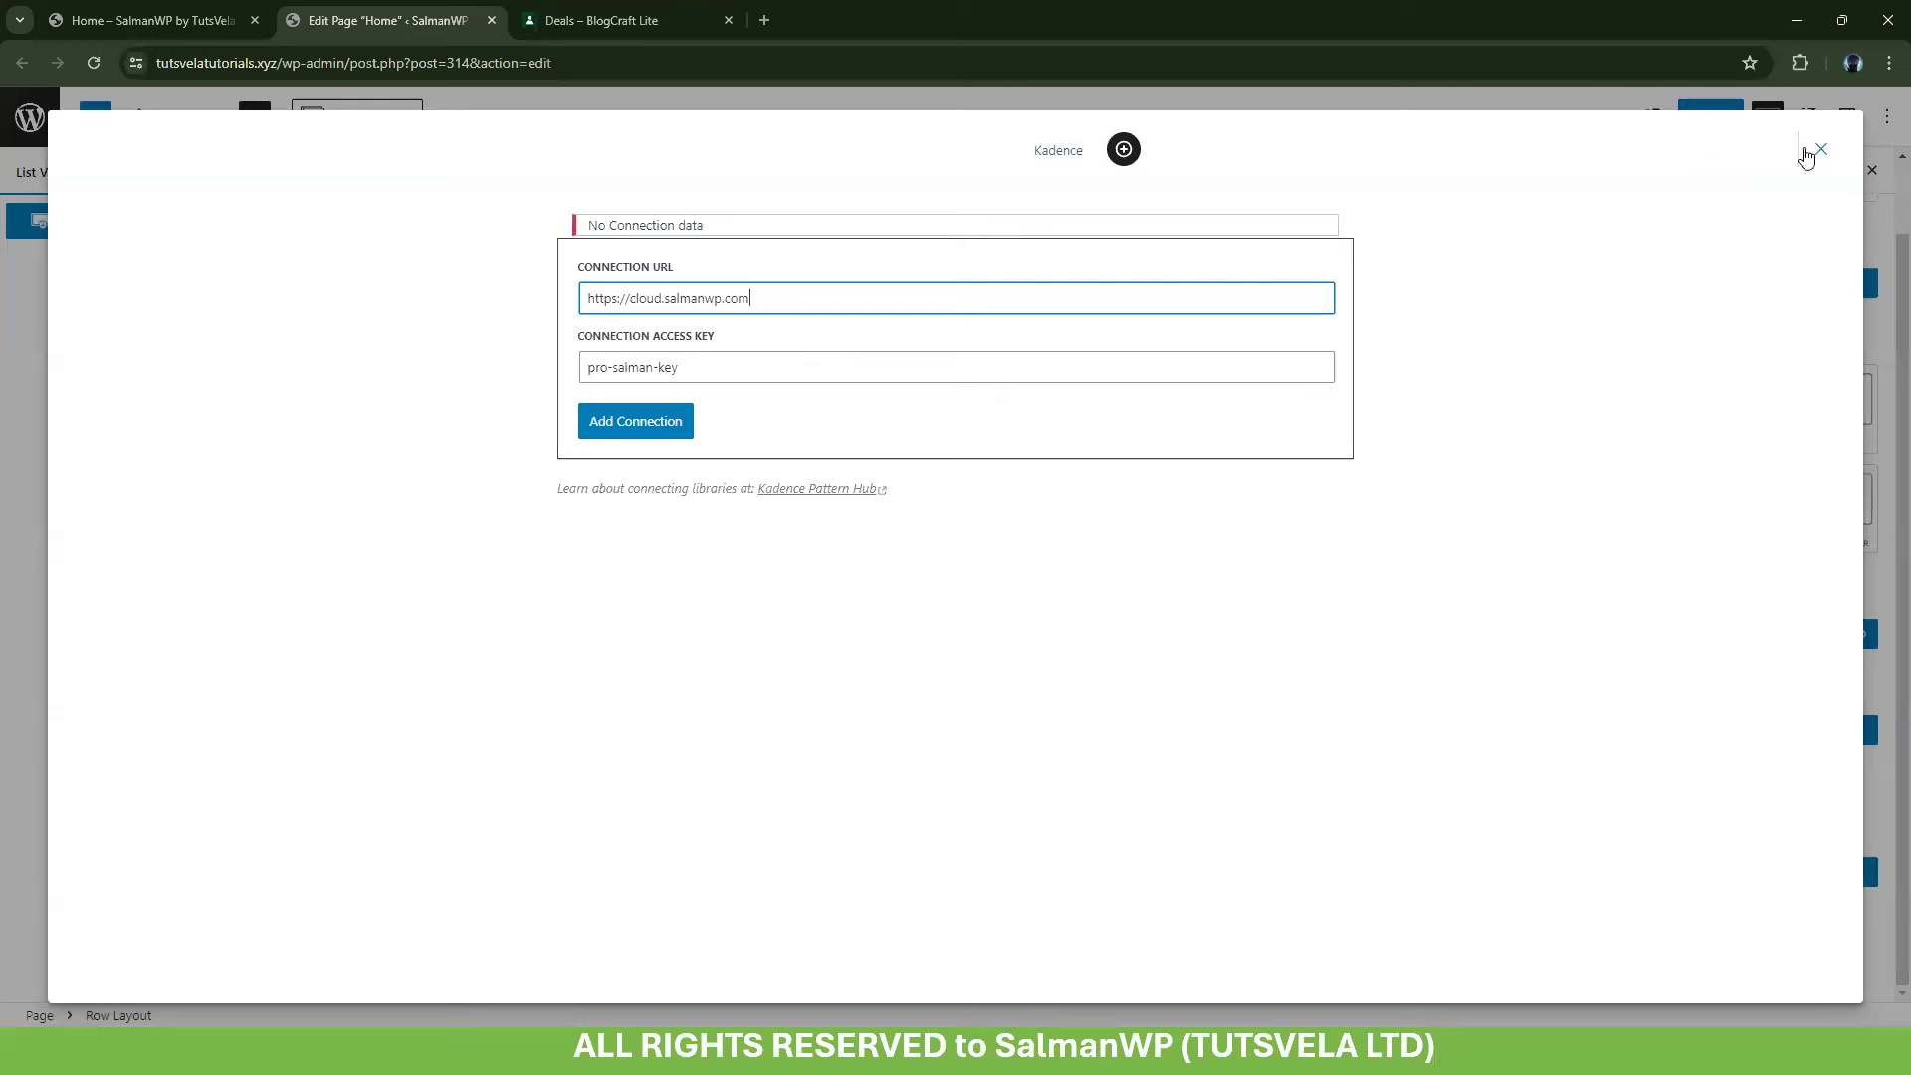
Dismiss the Kadence design library and insert a single-column Row Layout block in the empty Home page
left_click(1808, 154)
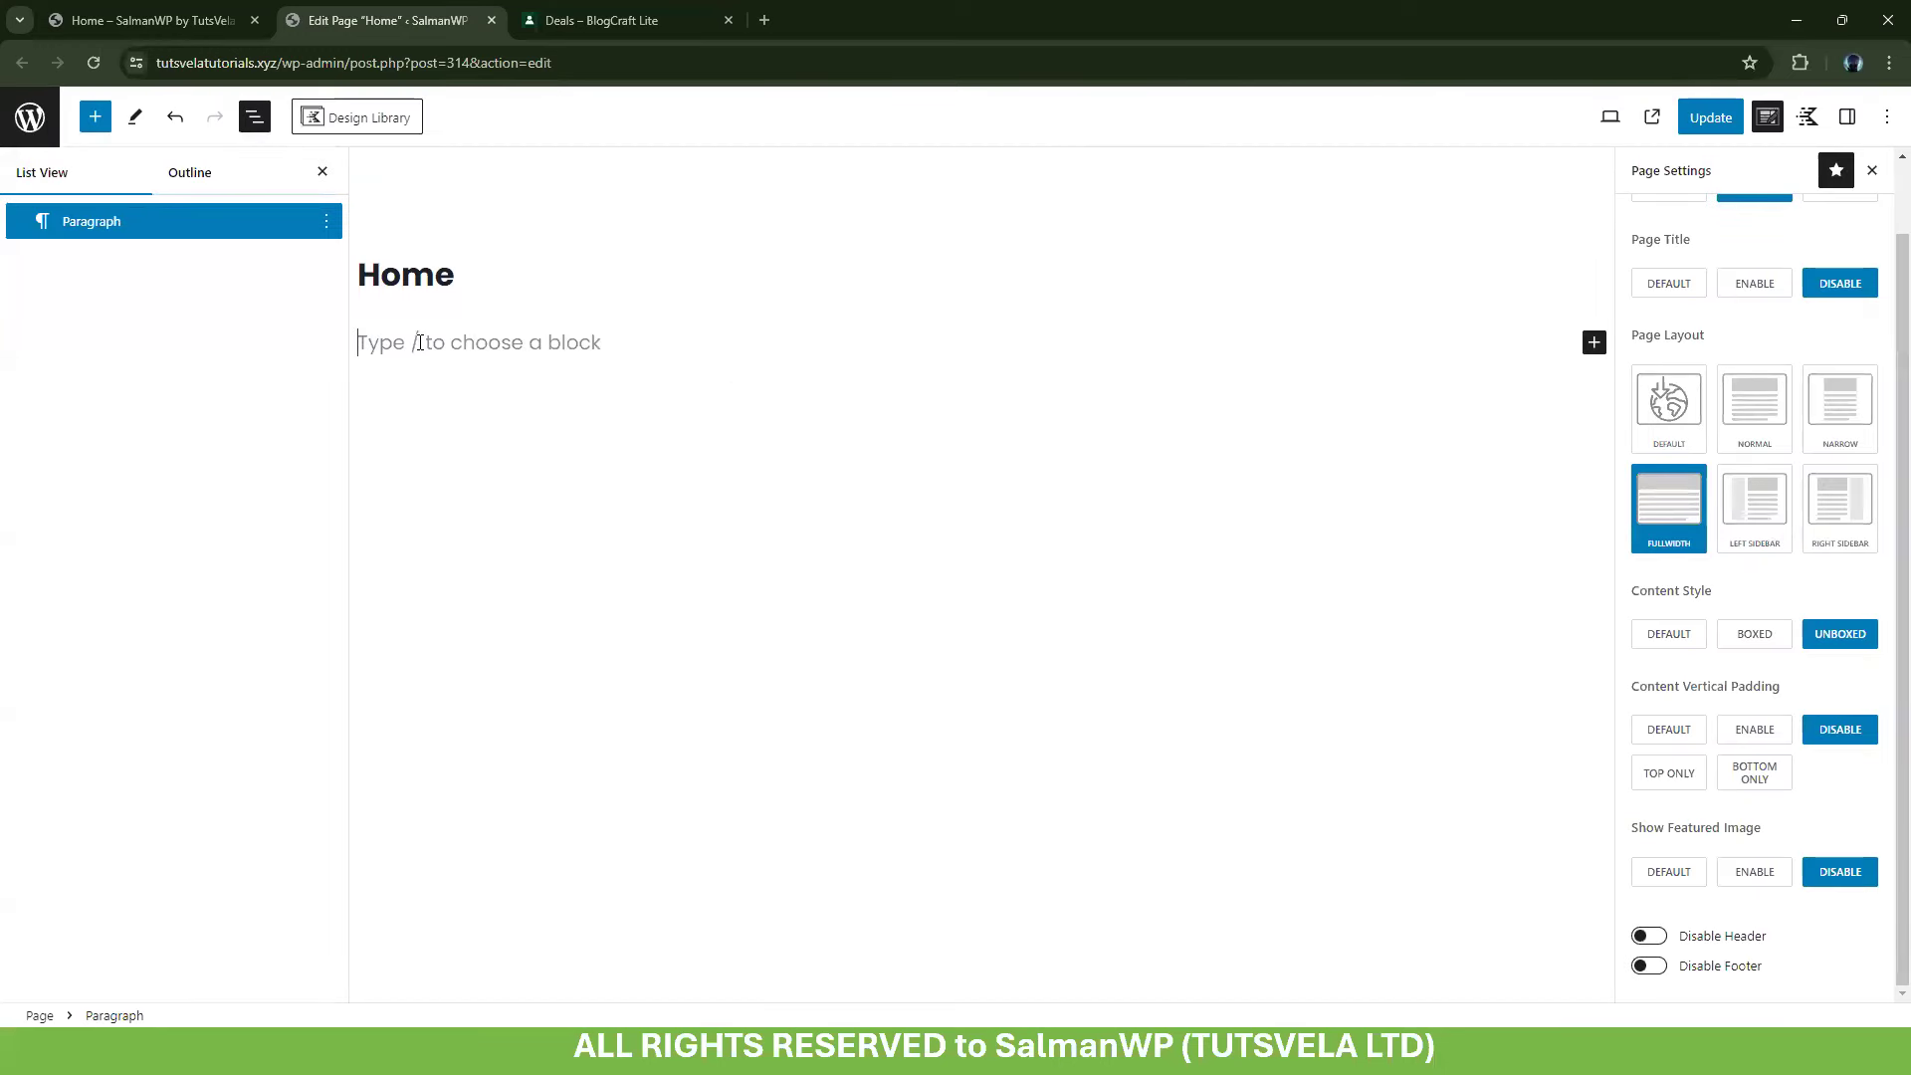
type("/r")
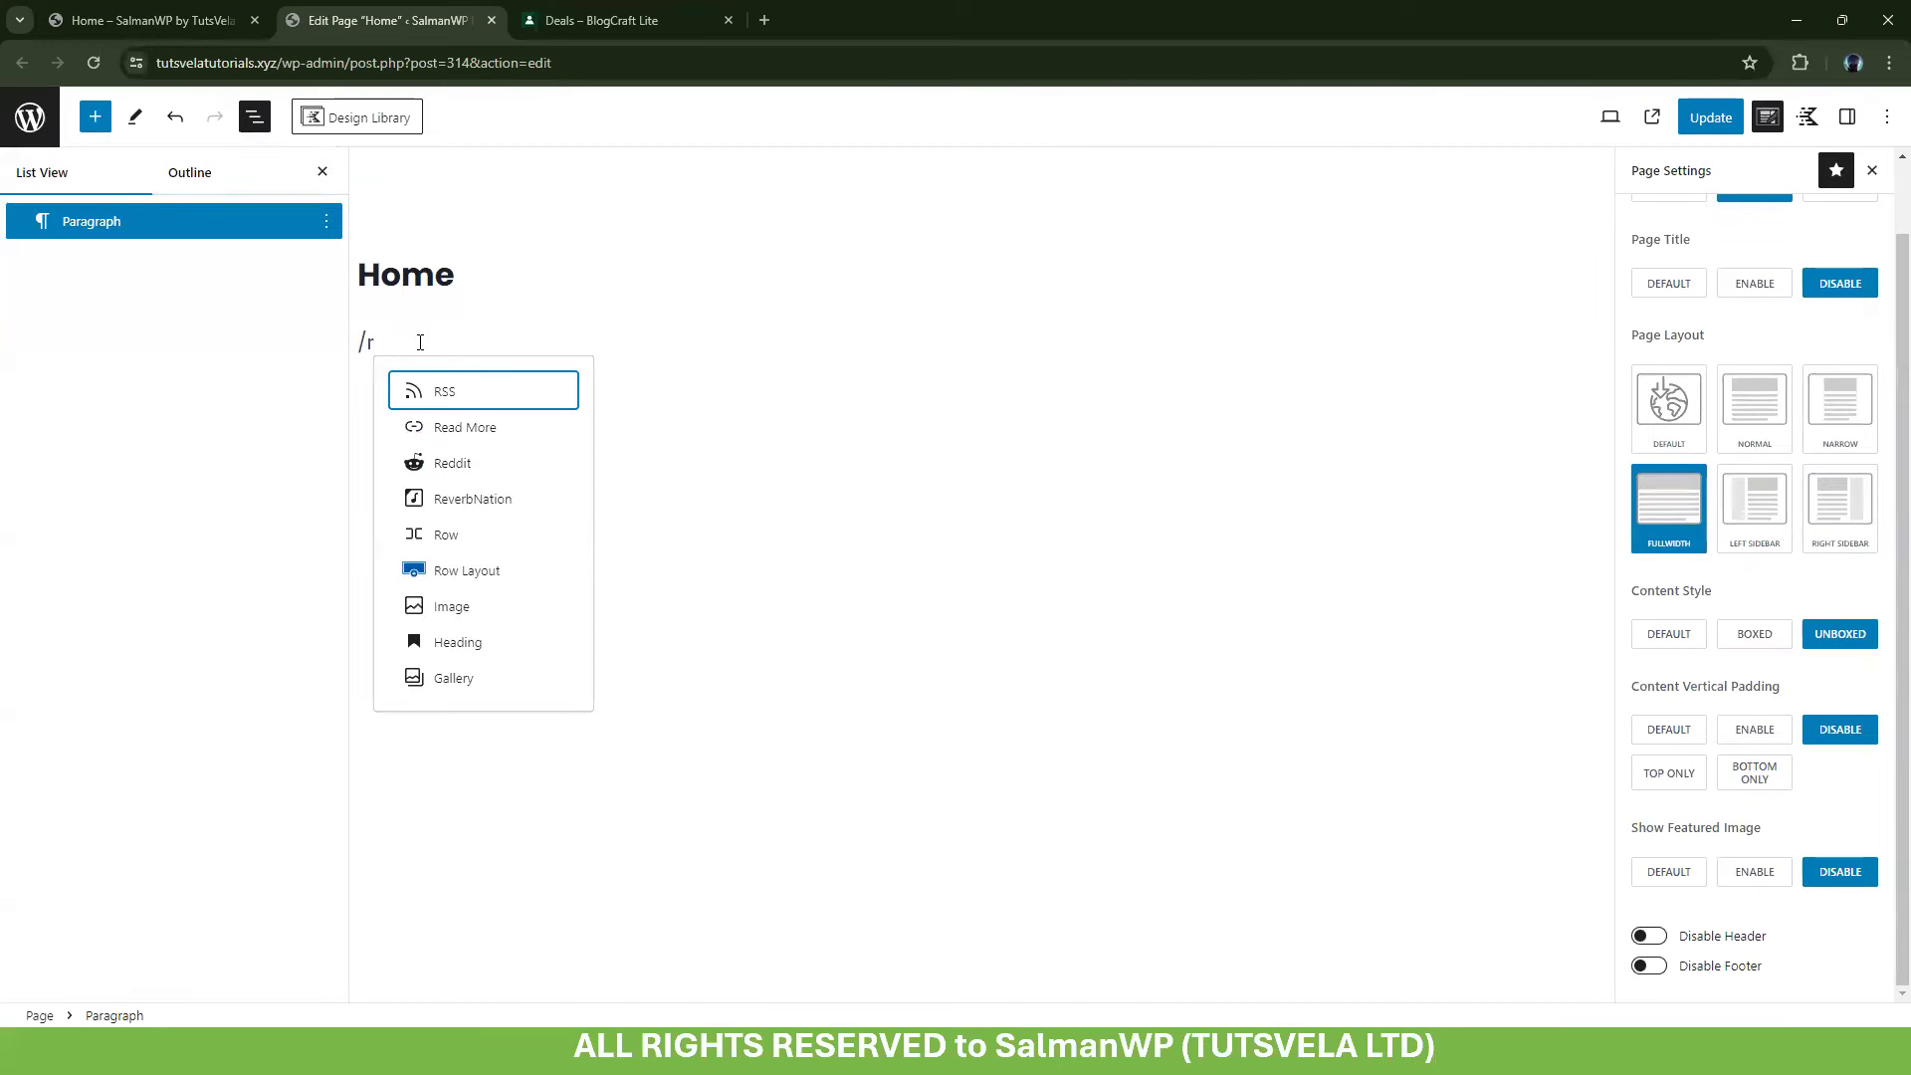
left_click(511, 570)
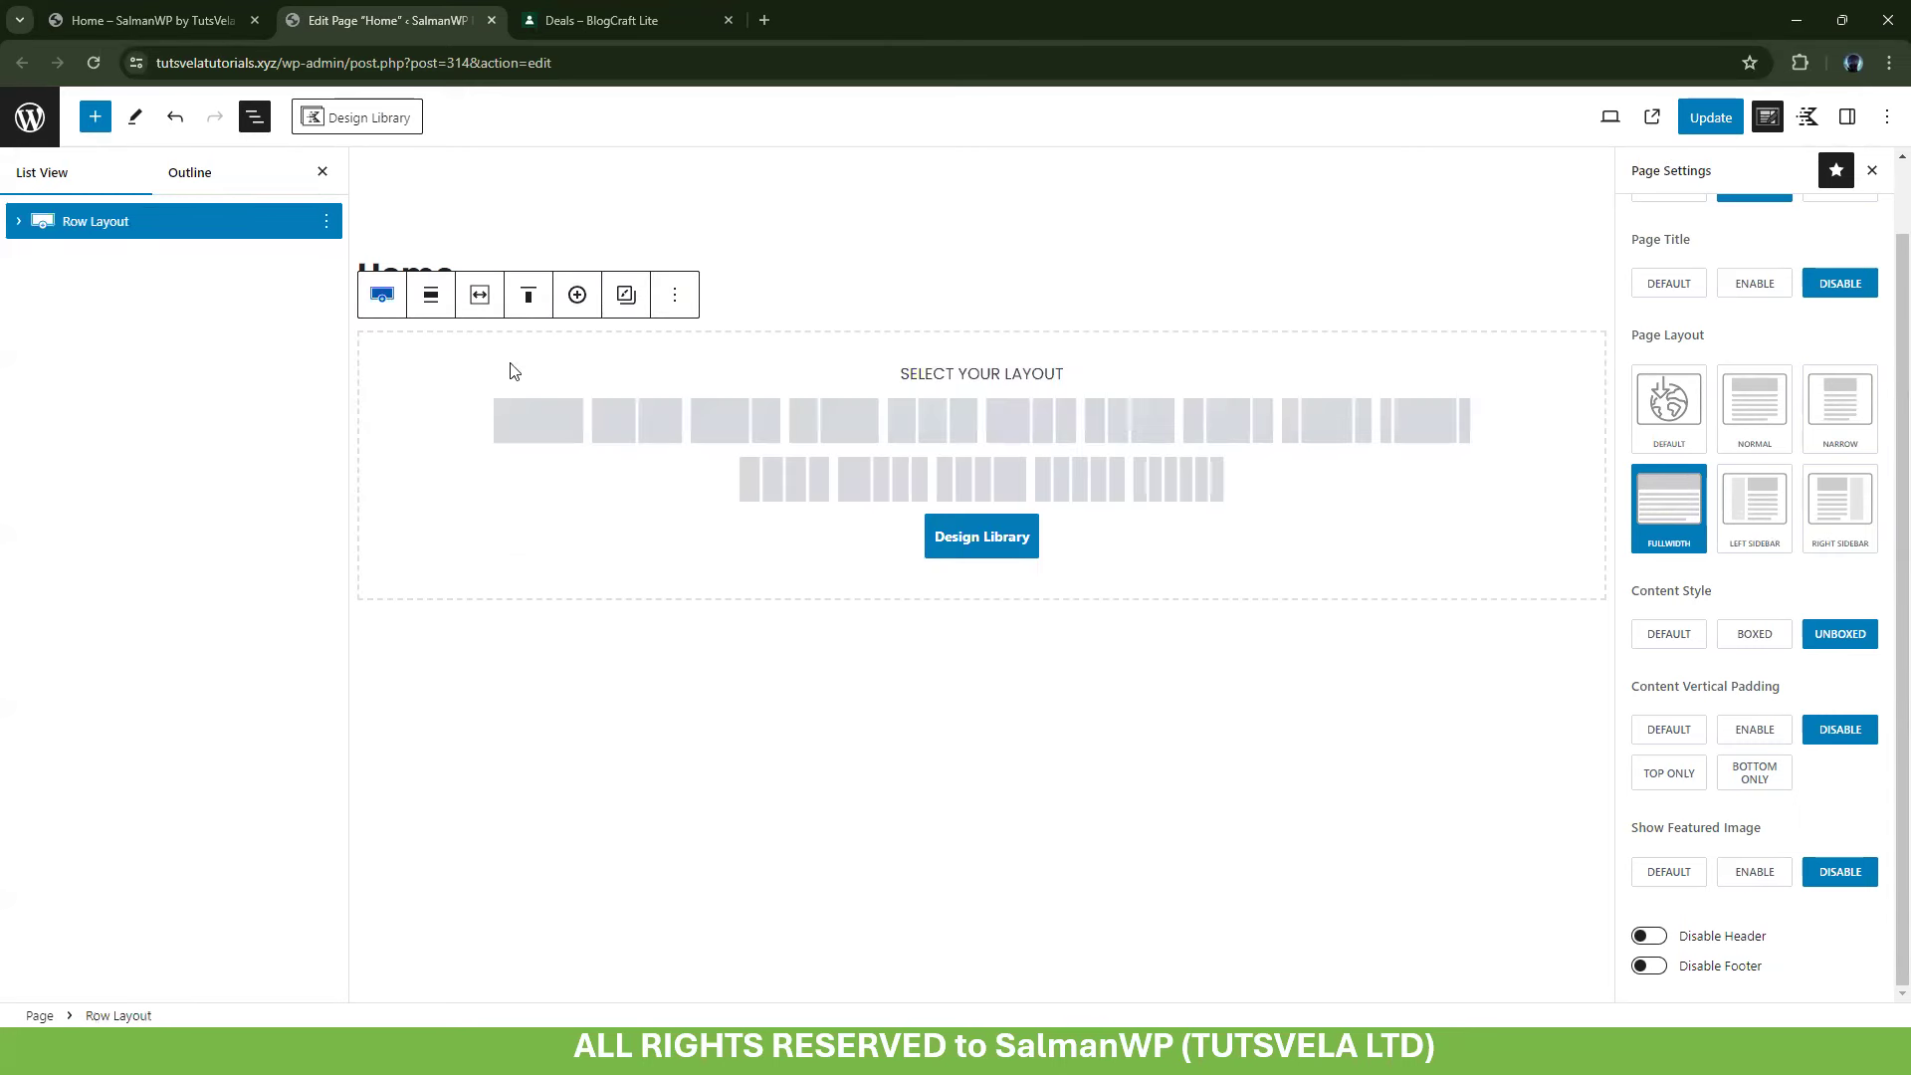
left_click(534, 418)
Change the new row's inner content width option and set its alignment to full width
left_click(480, 294)
left_click(370, 349)
left_click(431, 294)
left_click(460, 465)
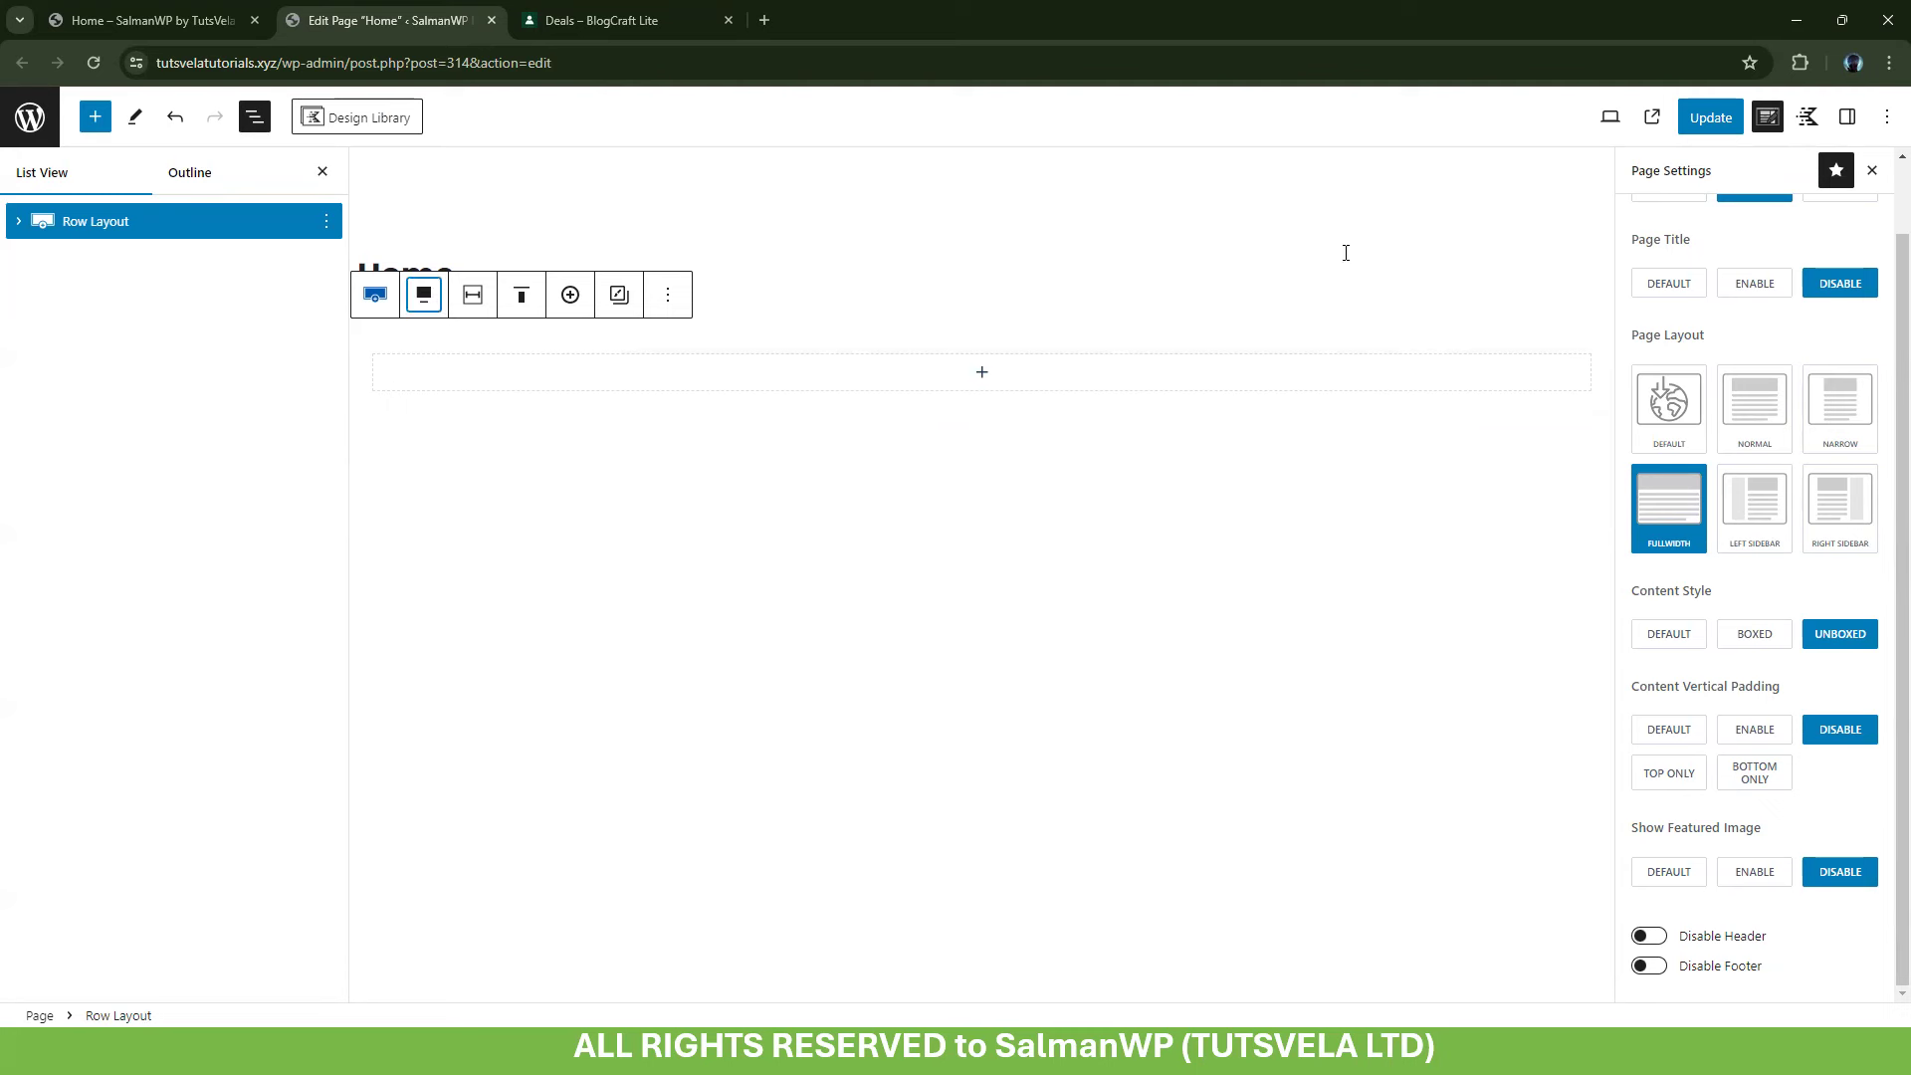
Give the row the light green palette background colour E8F5E9
left_click(1838, 119)
left_click(1754, 286)
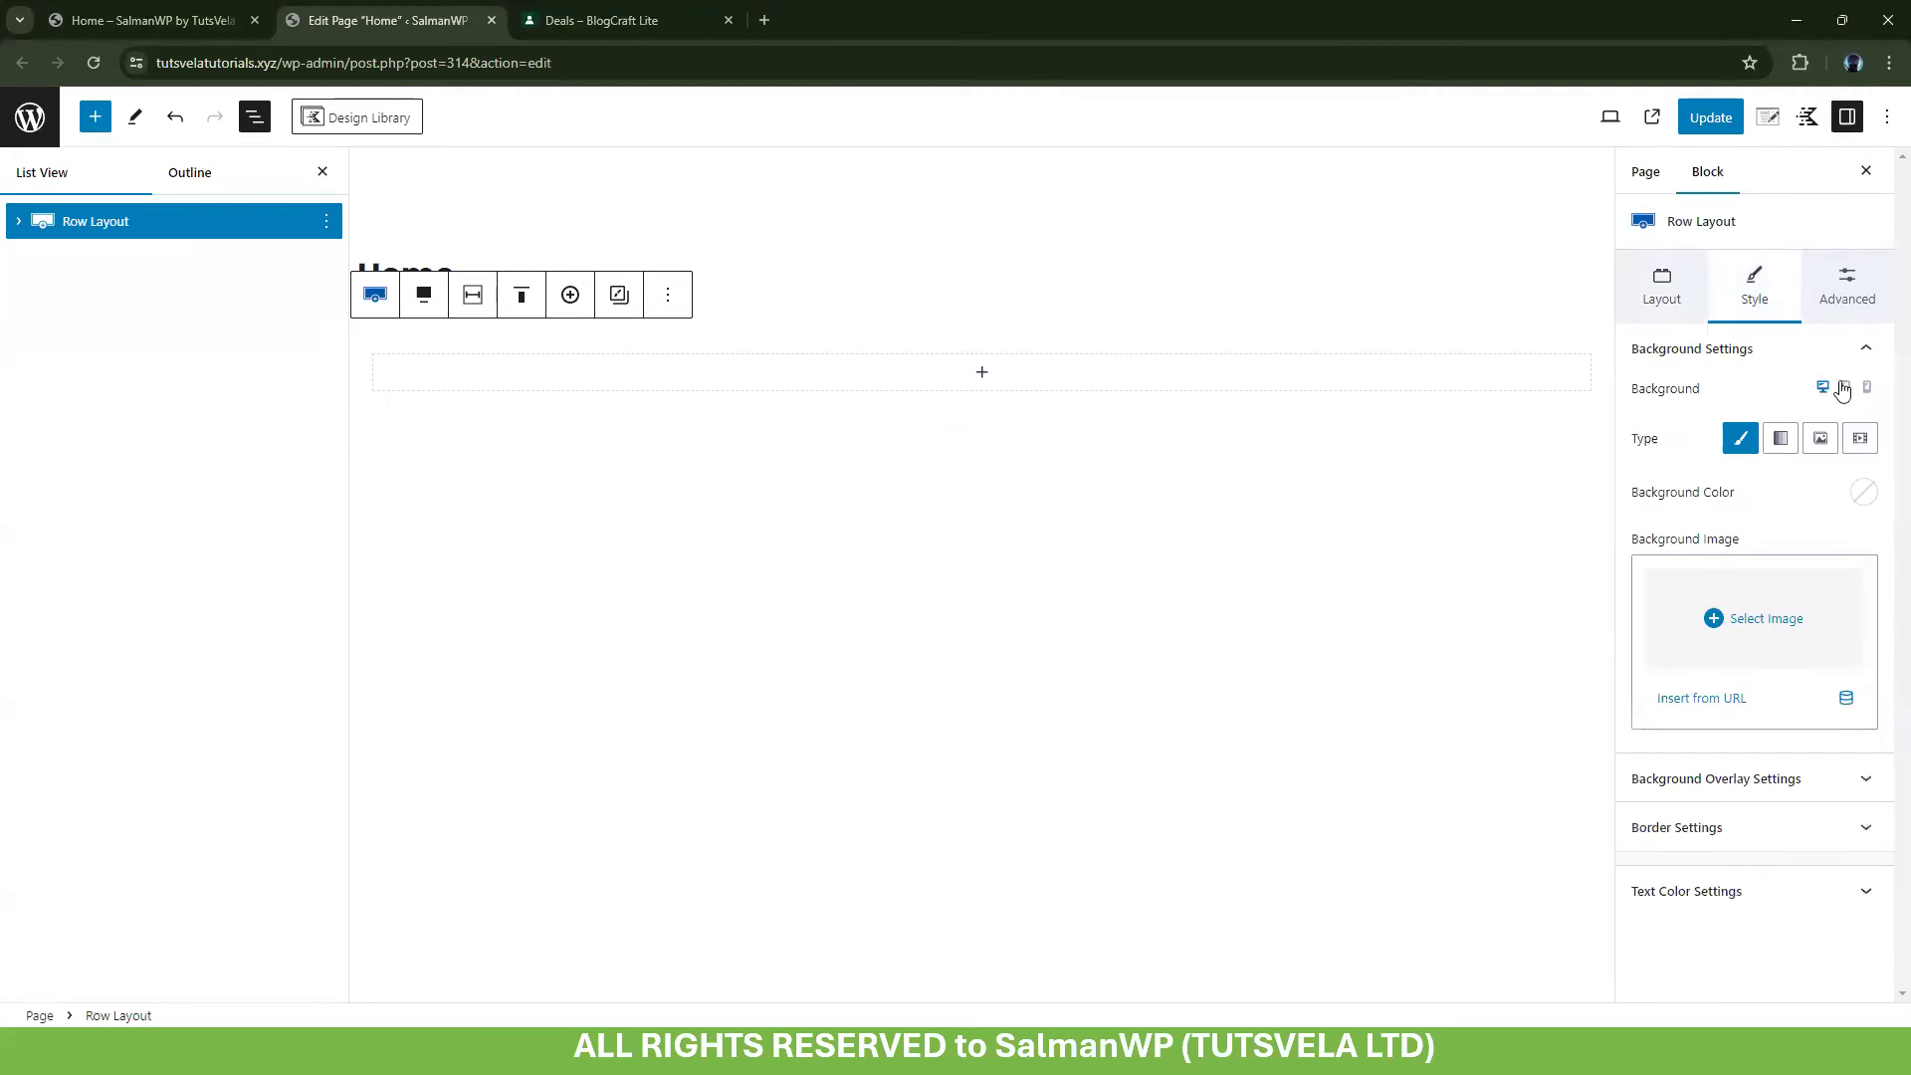
left_click(1863, 493)
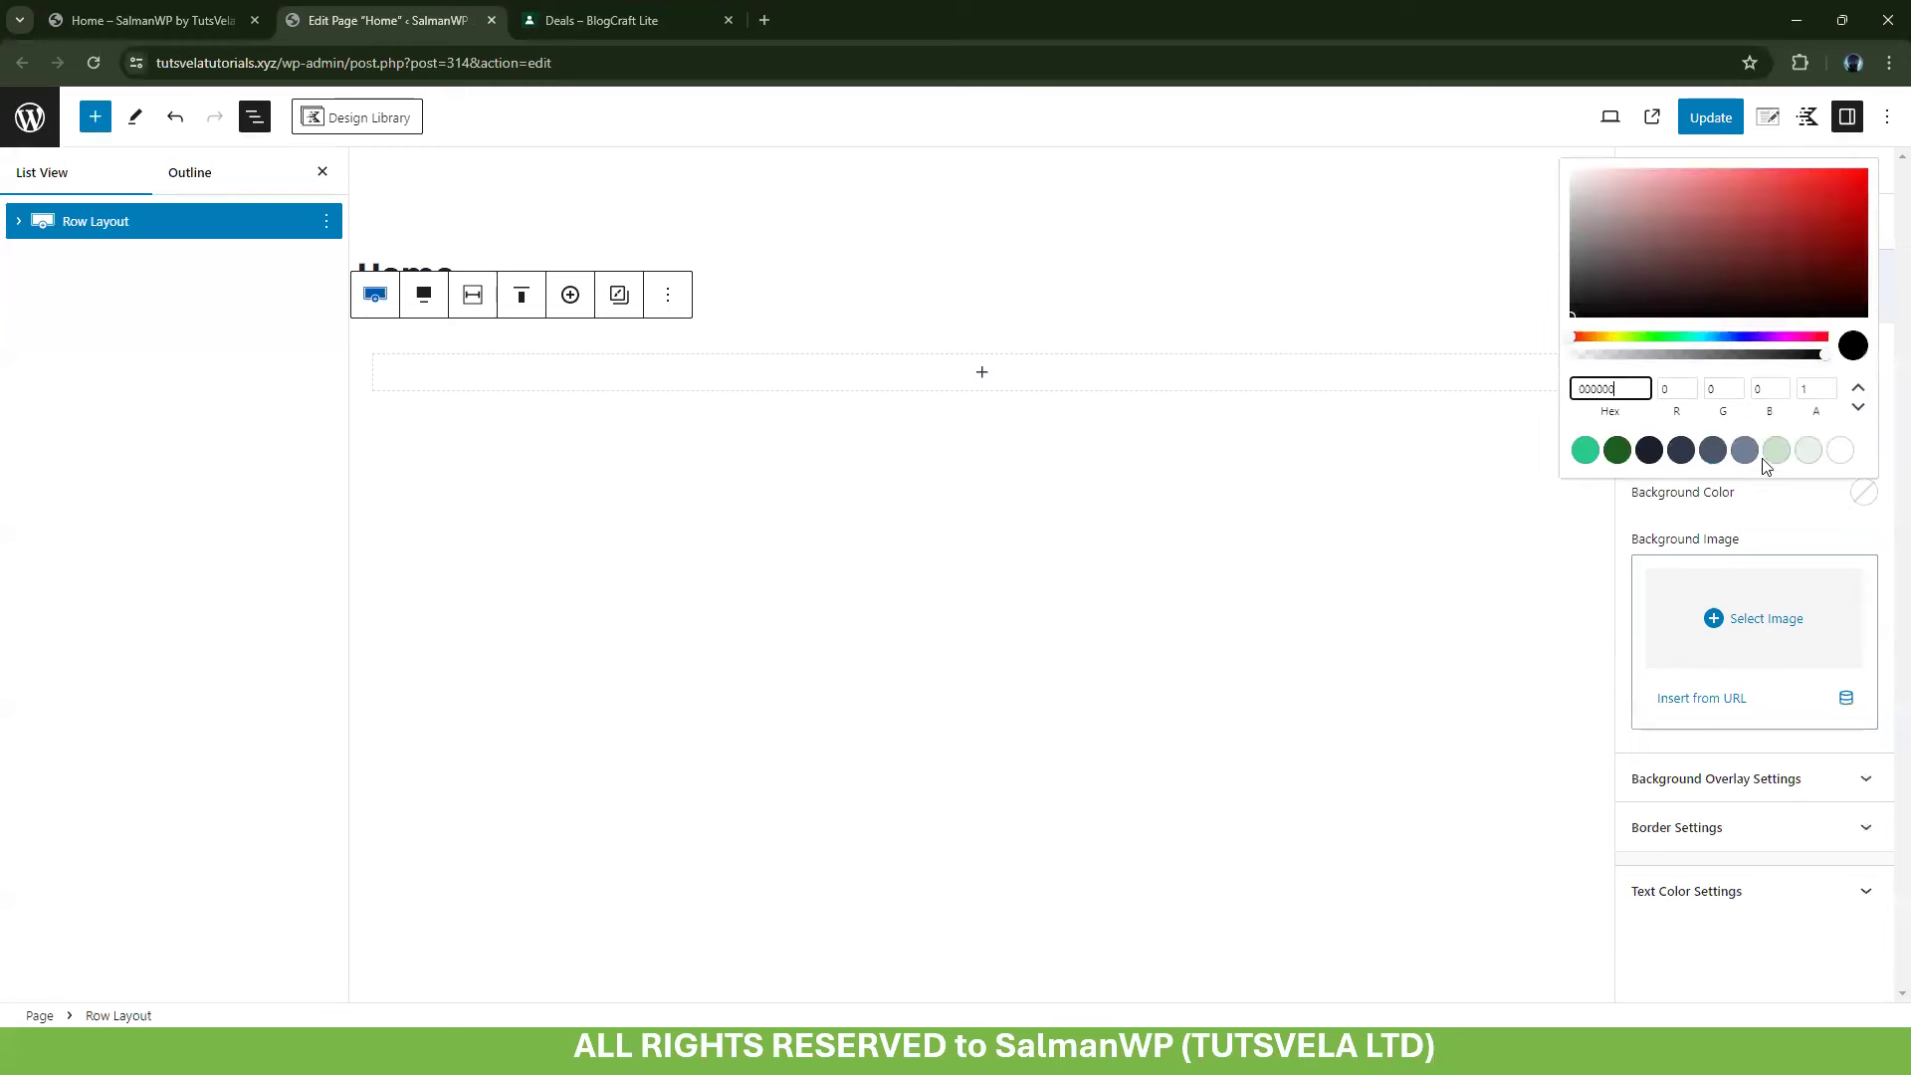
left_click(1811, 455)
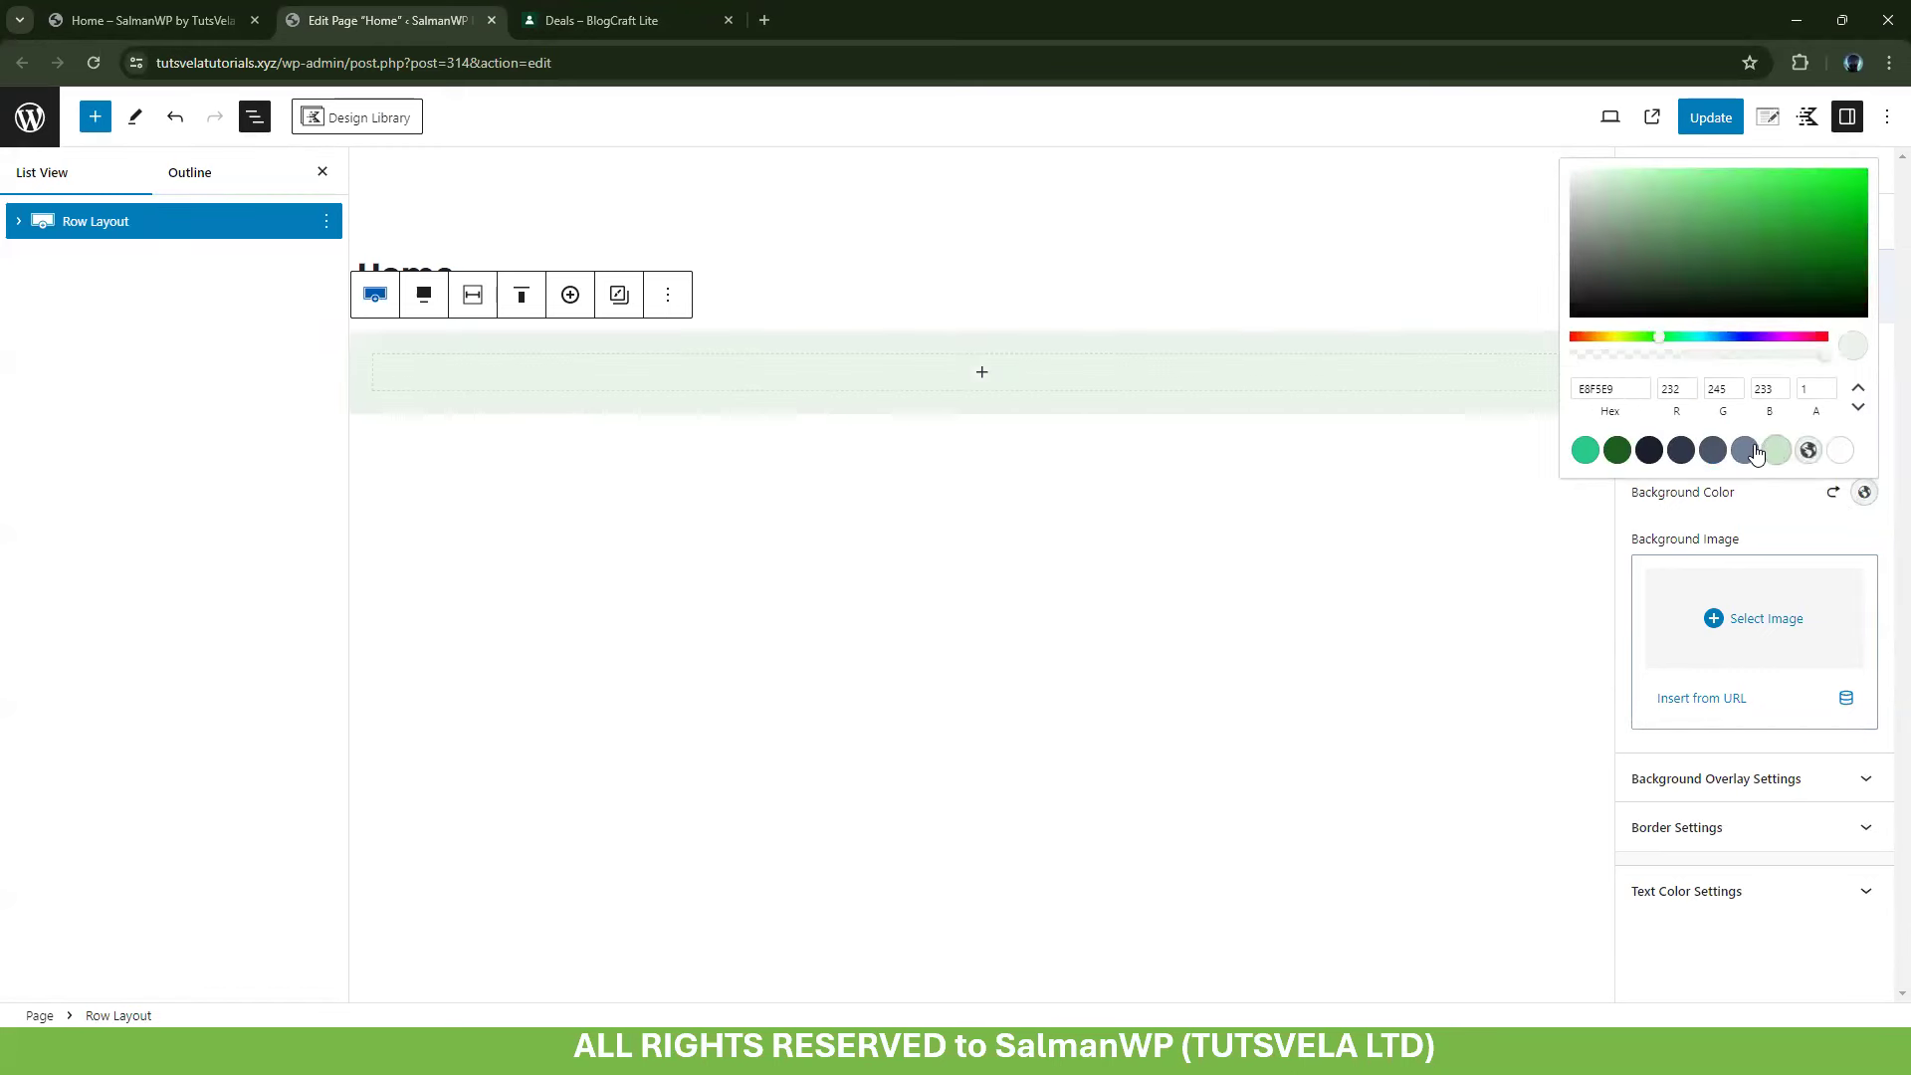
left_click(1193, 518)
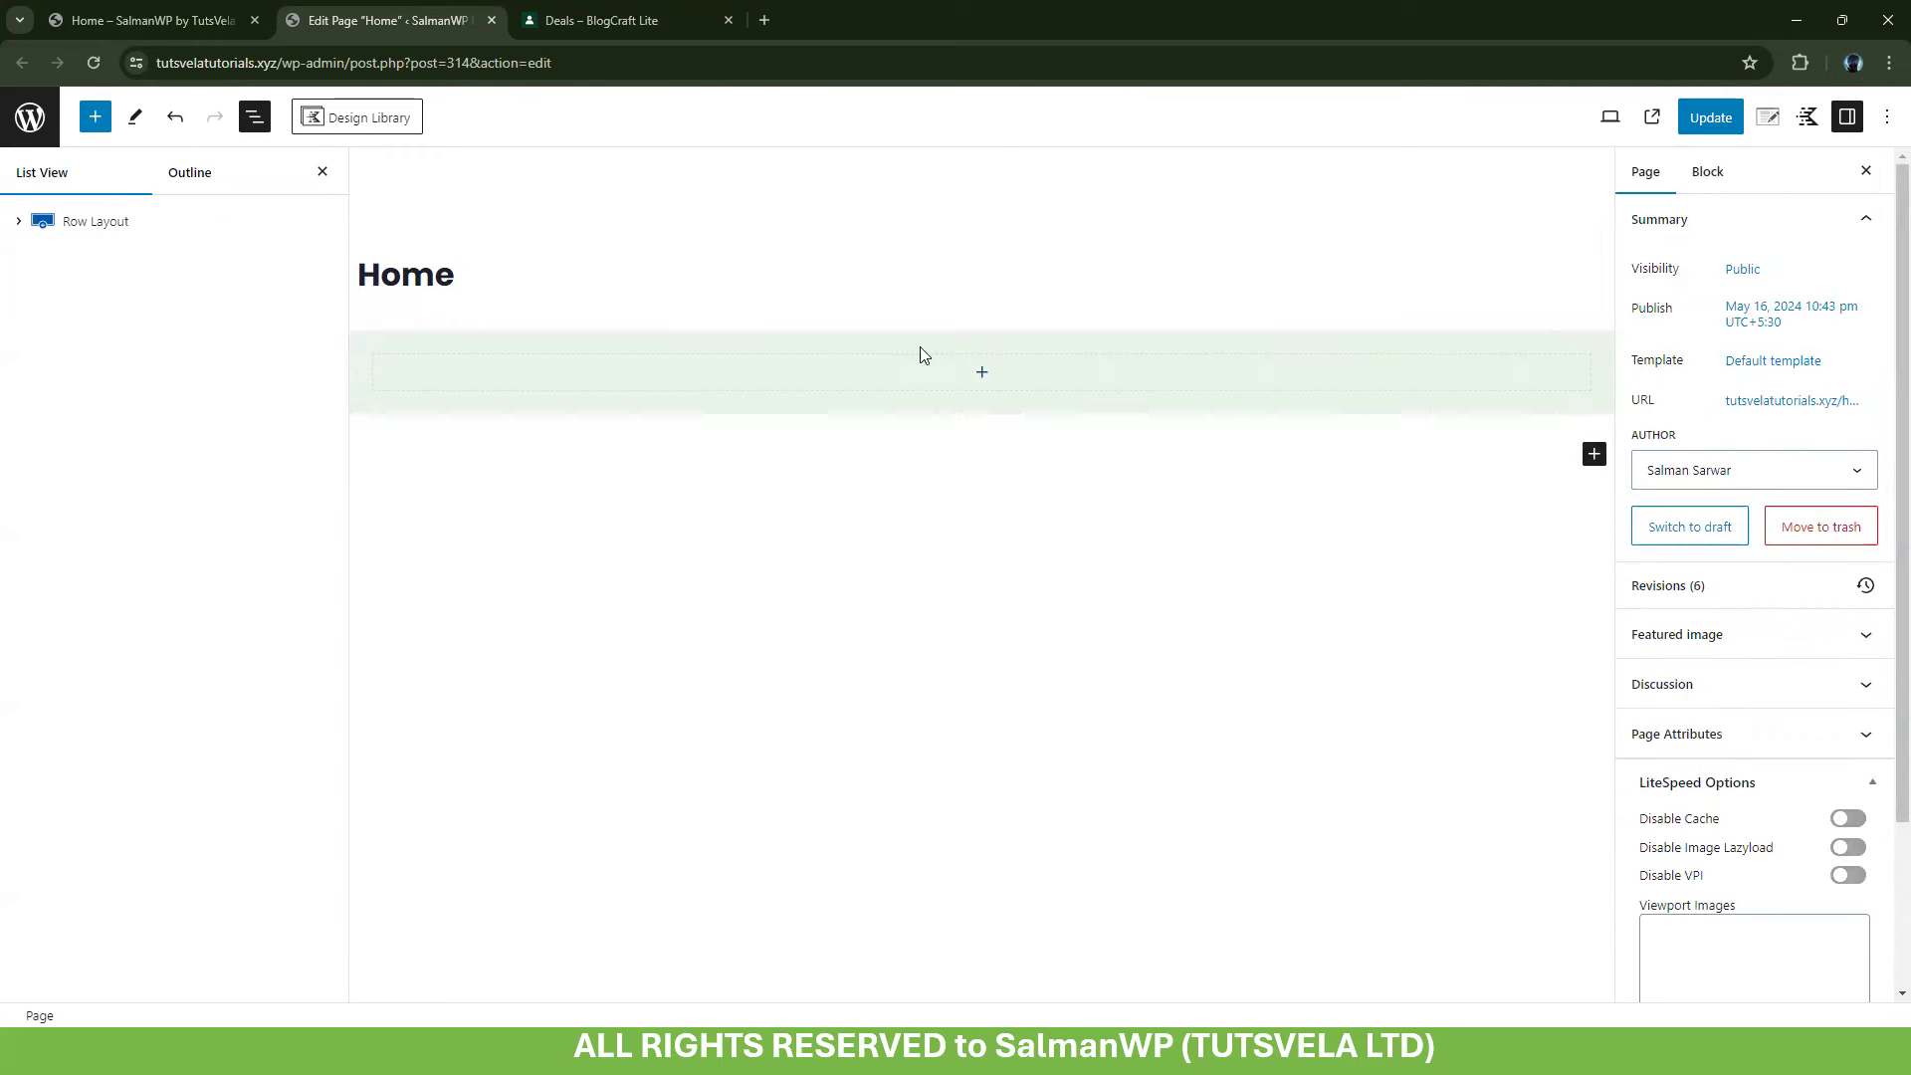
Reselect the row and set its background colour to full opacity
left_click(87, 221)
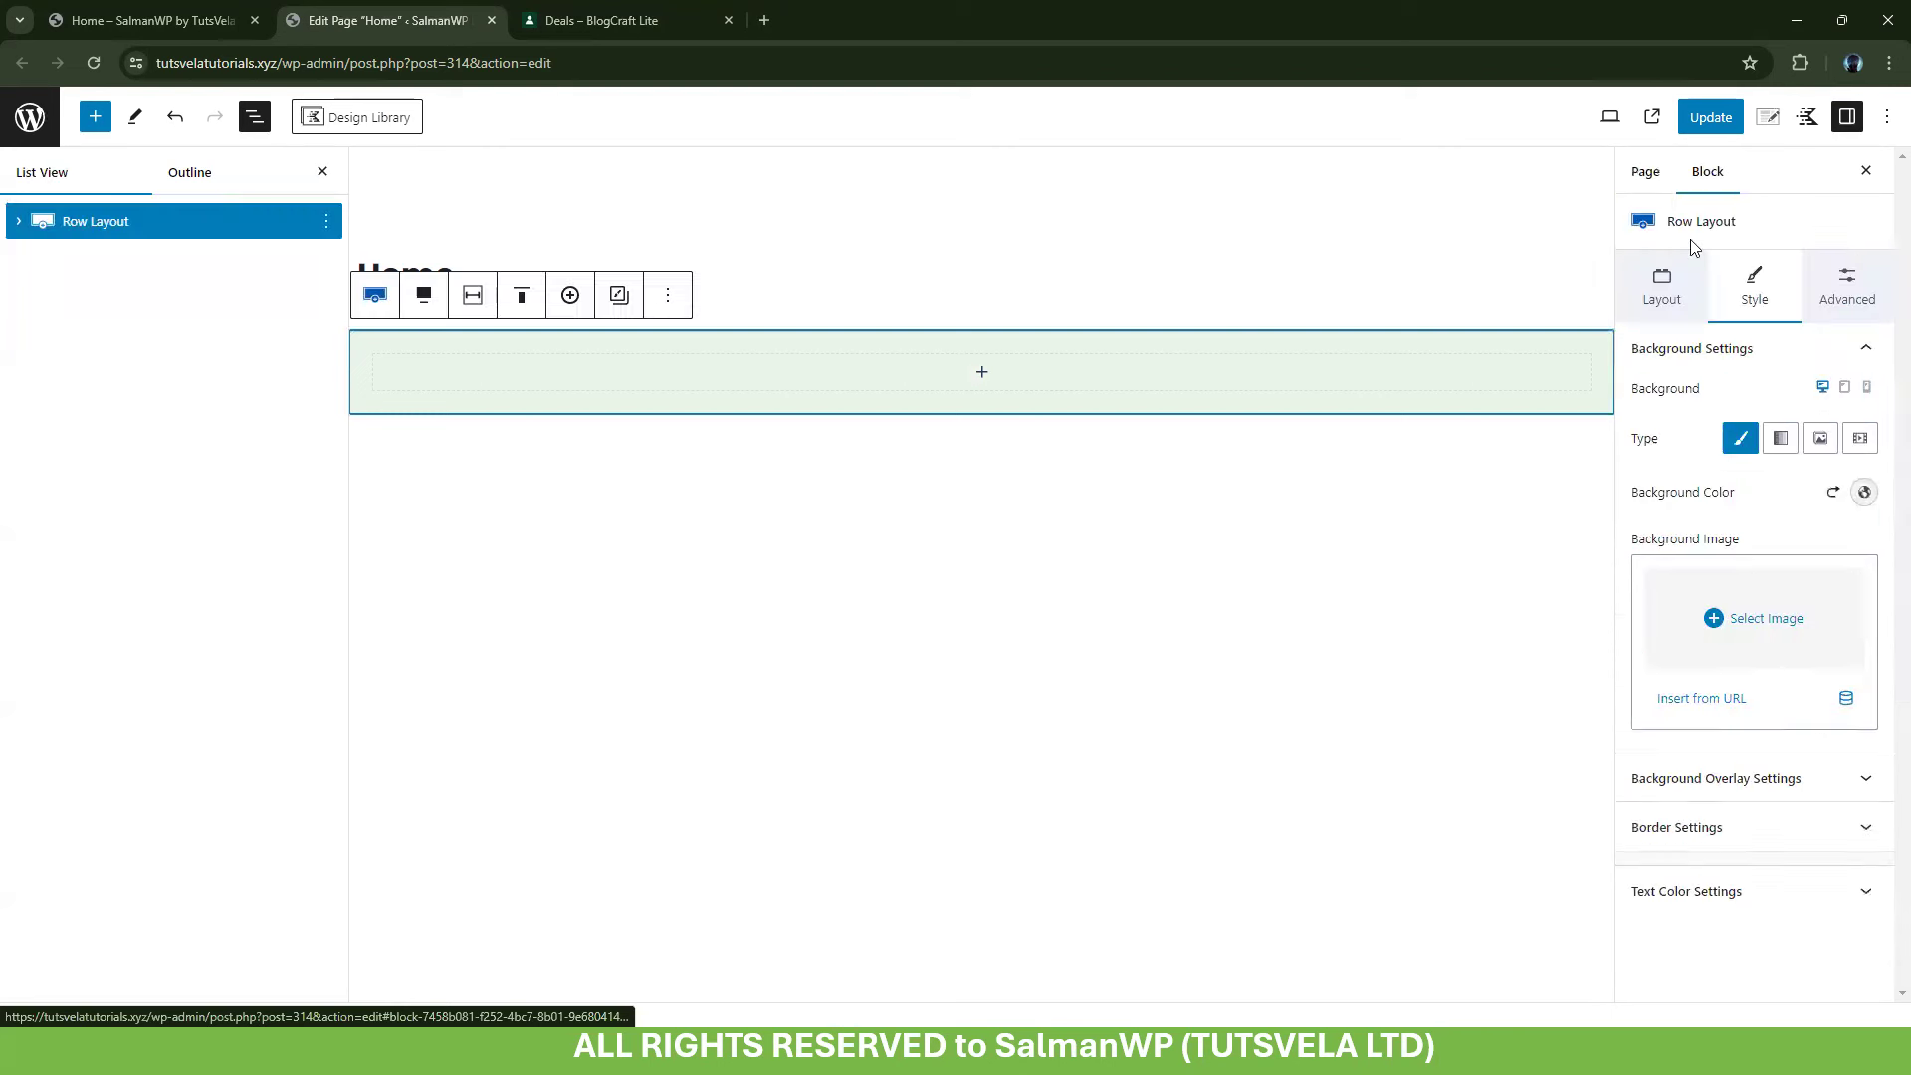
left_click(1865, 491)
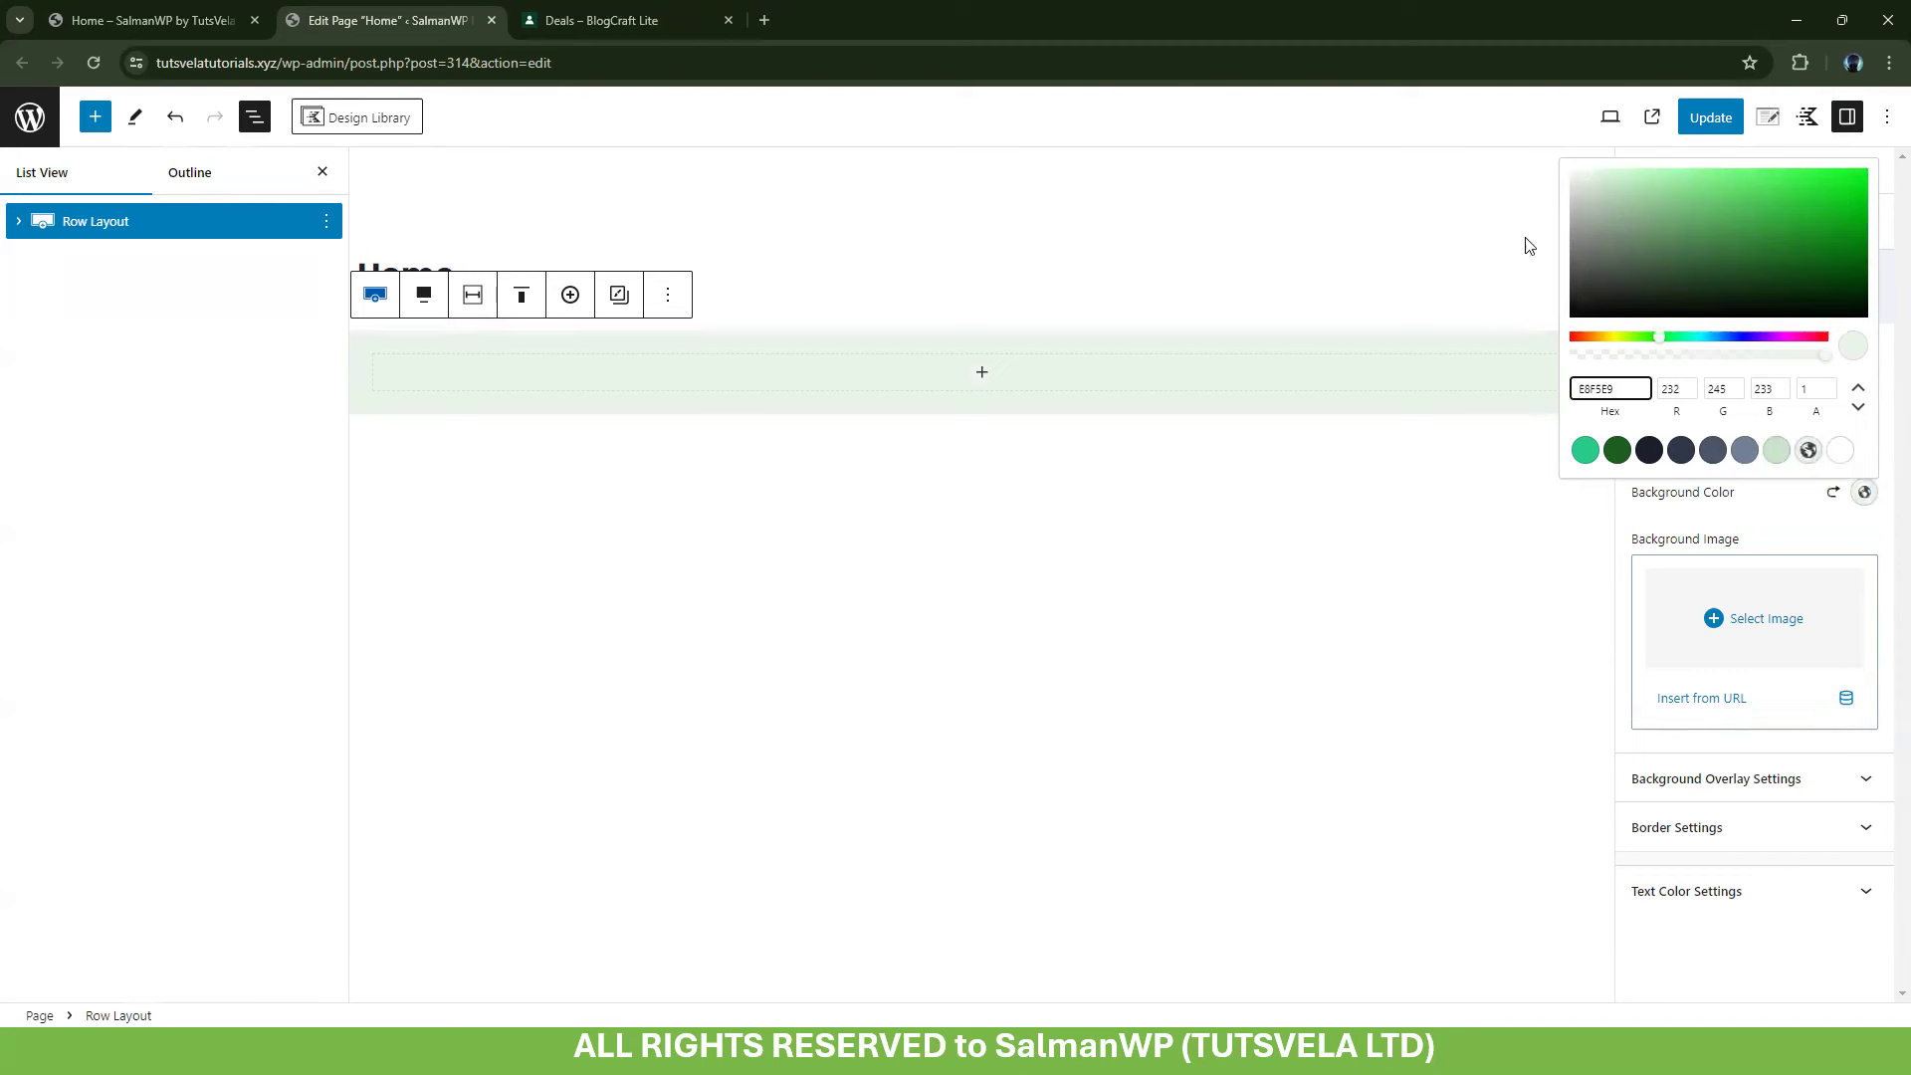
left_click_drag(1824, 357, 1881, 367)
left_click(1806, 543)
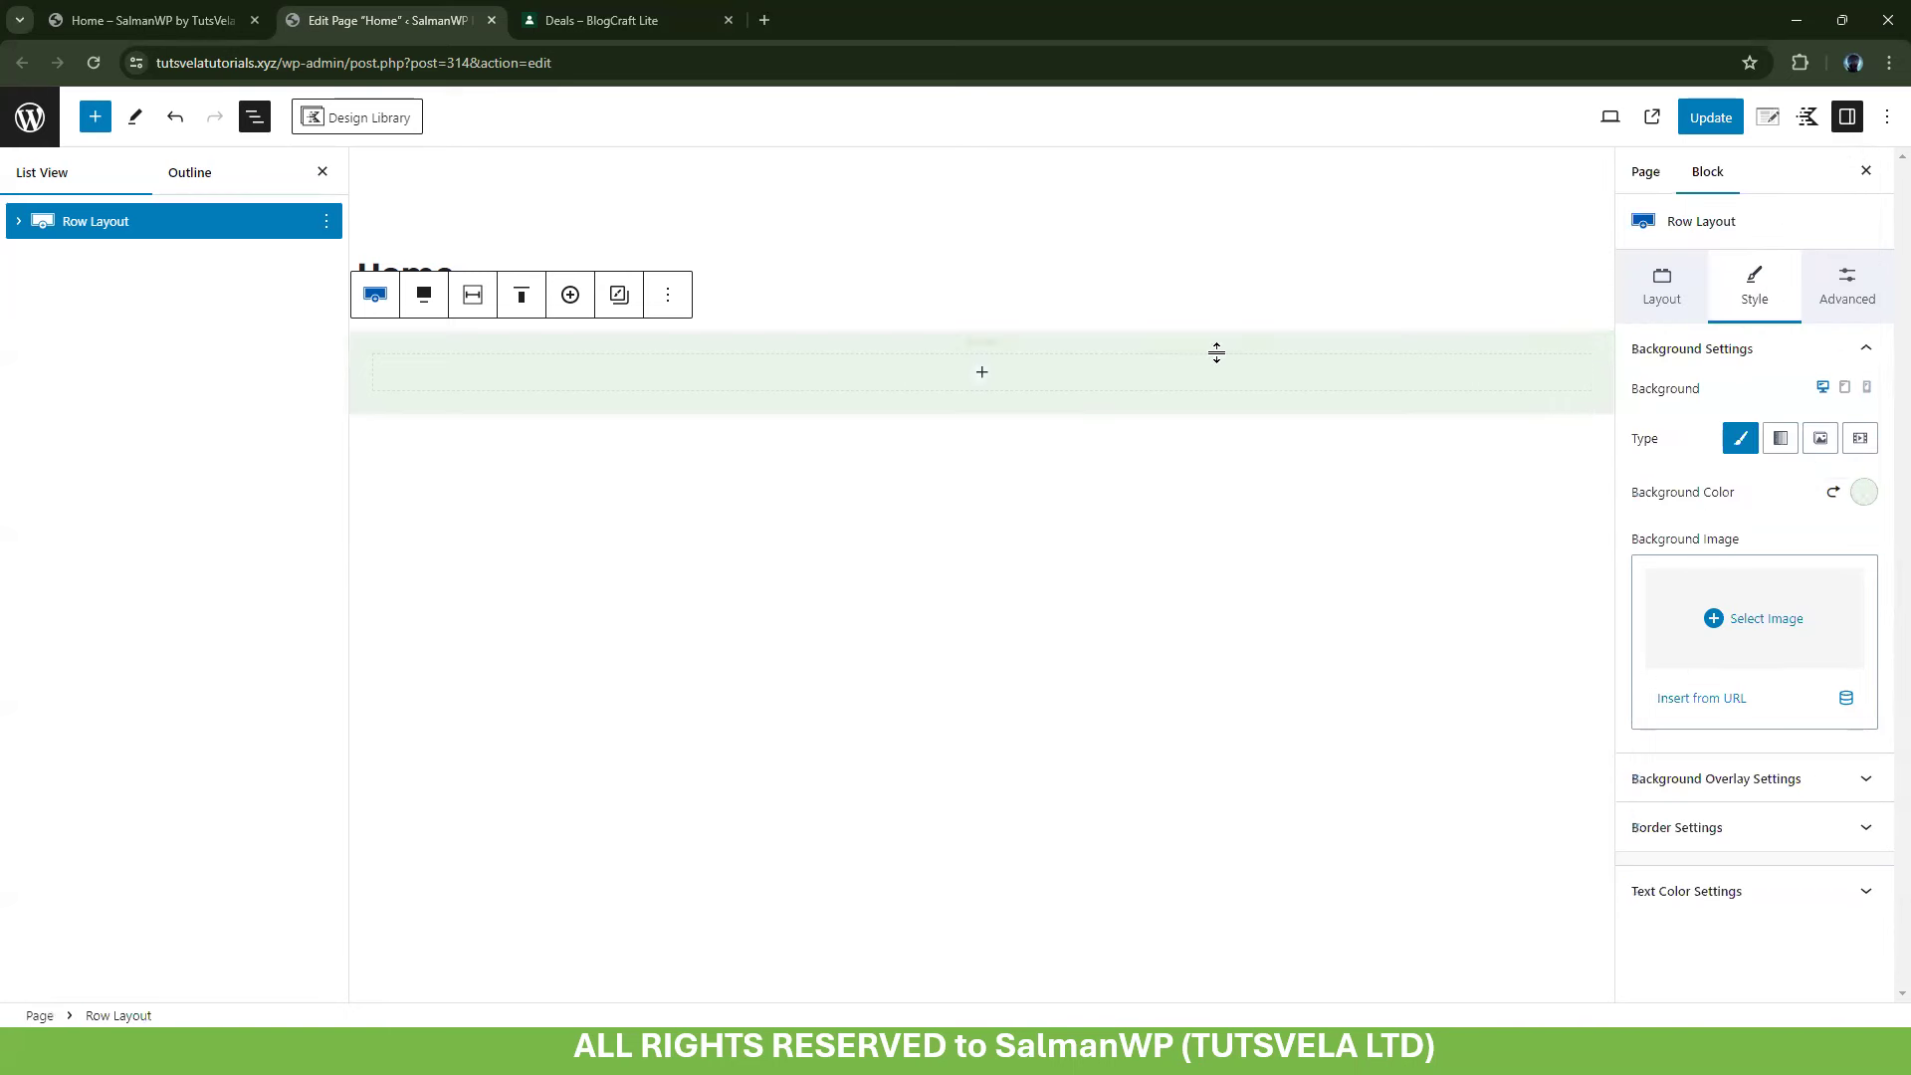
Align the outer row's content vertically to the middle
left_click(970, 379)
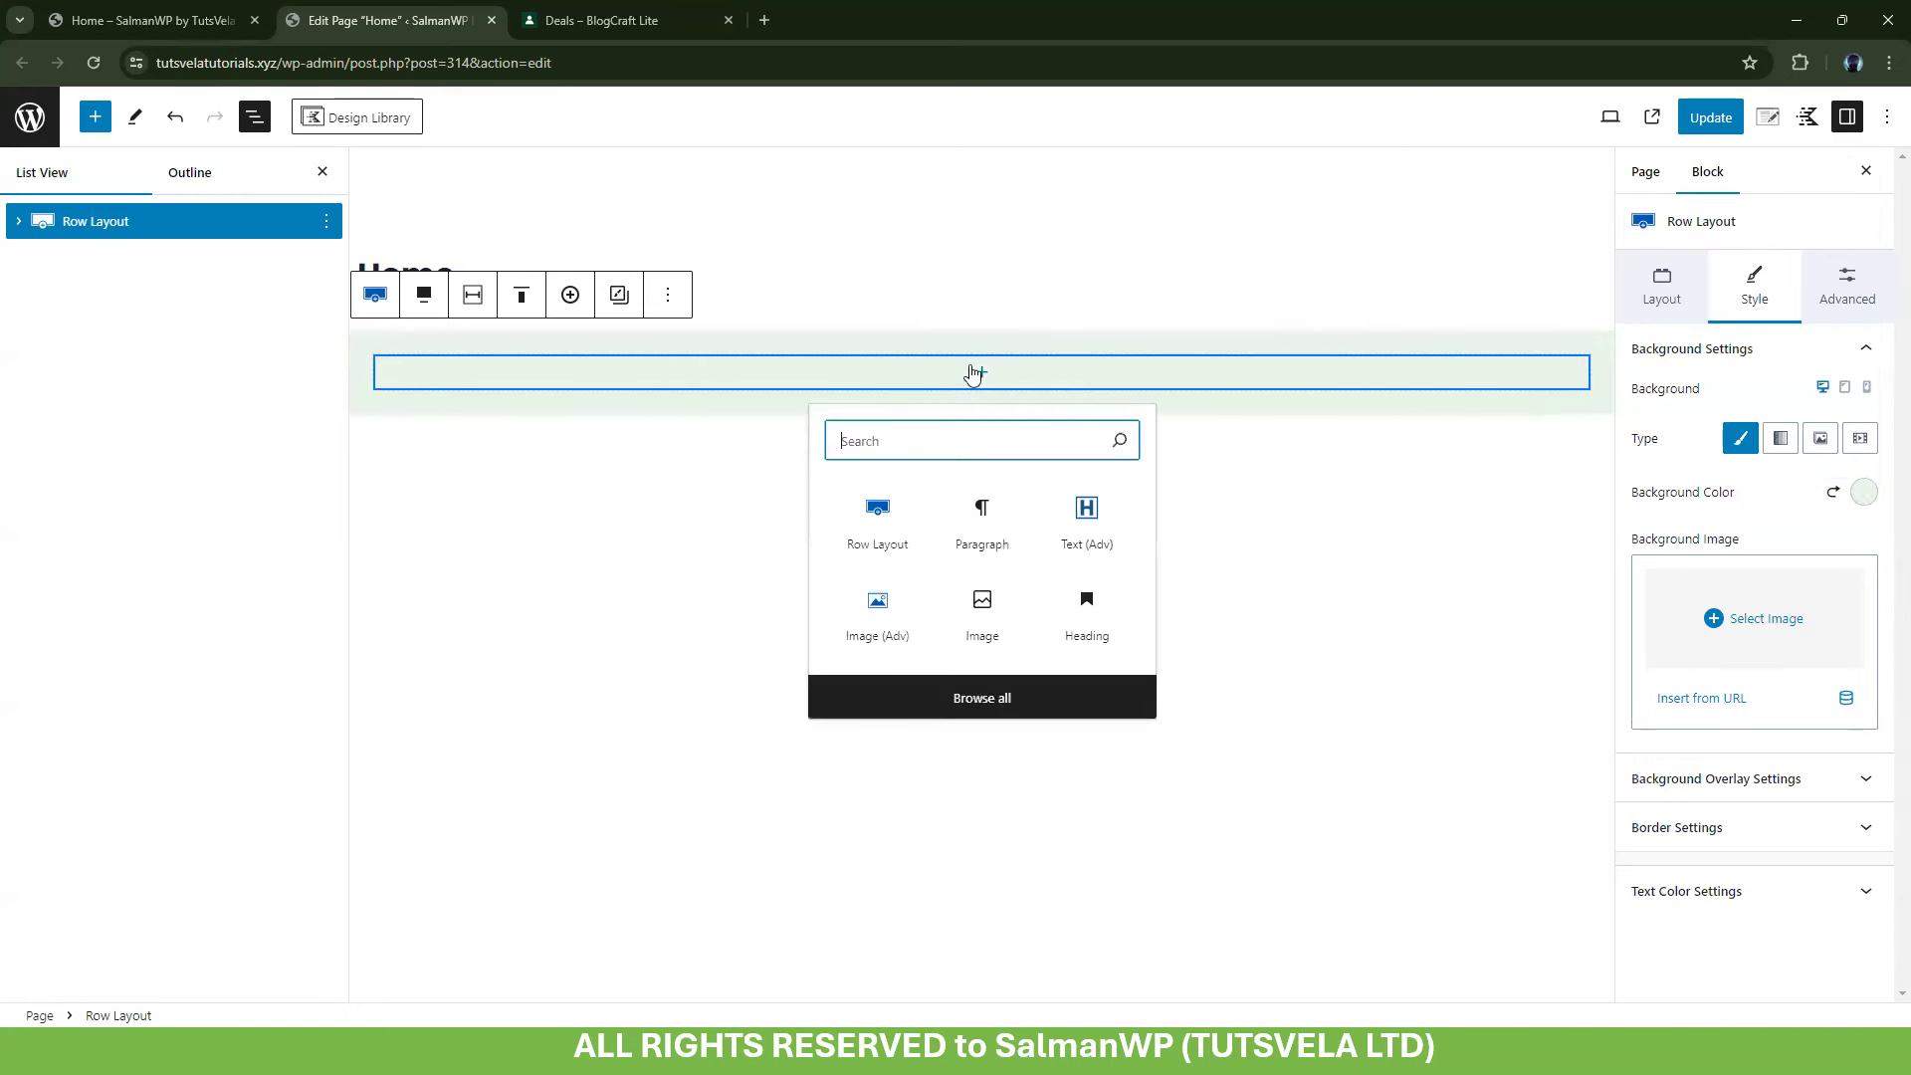
left_click(521, 295)
left_click(586, 399)
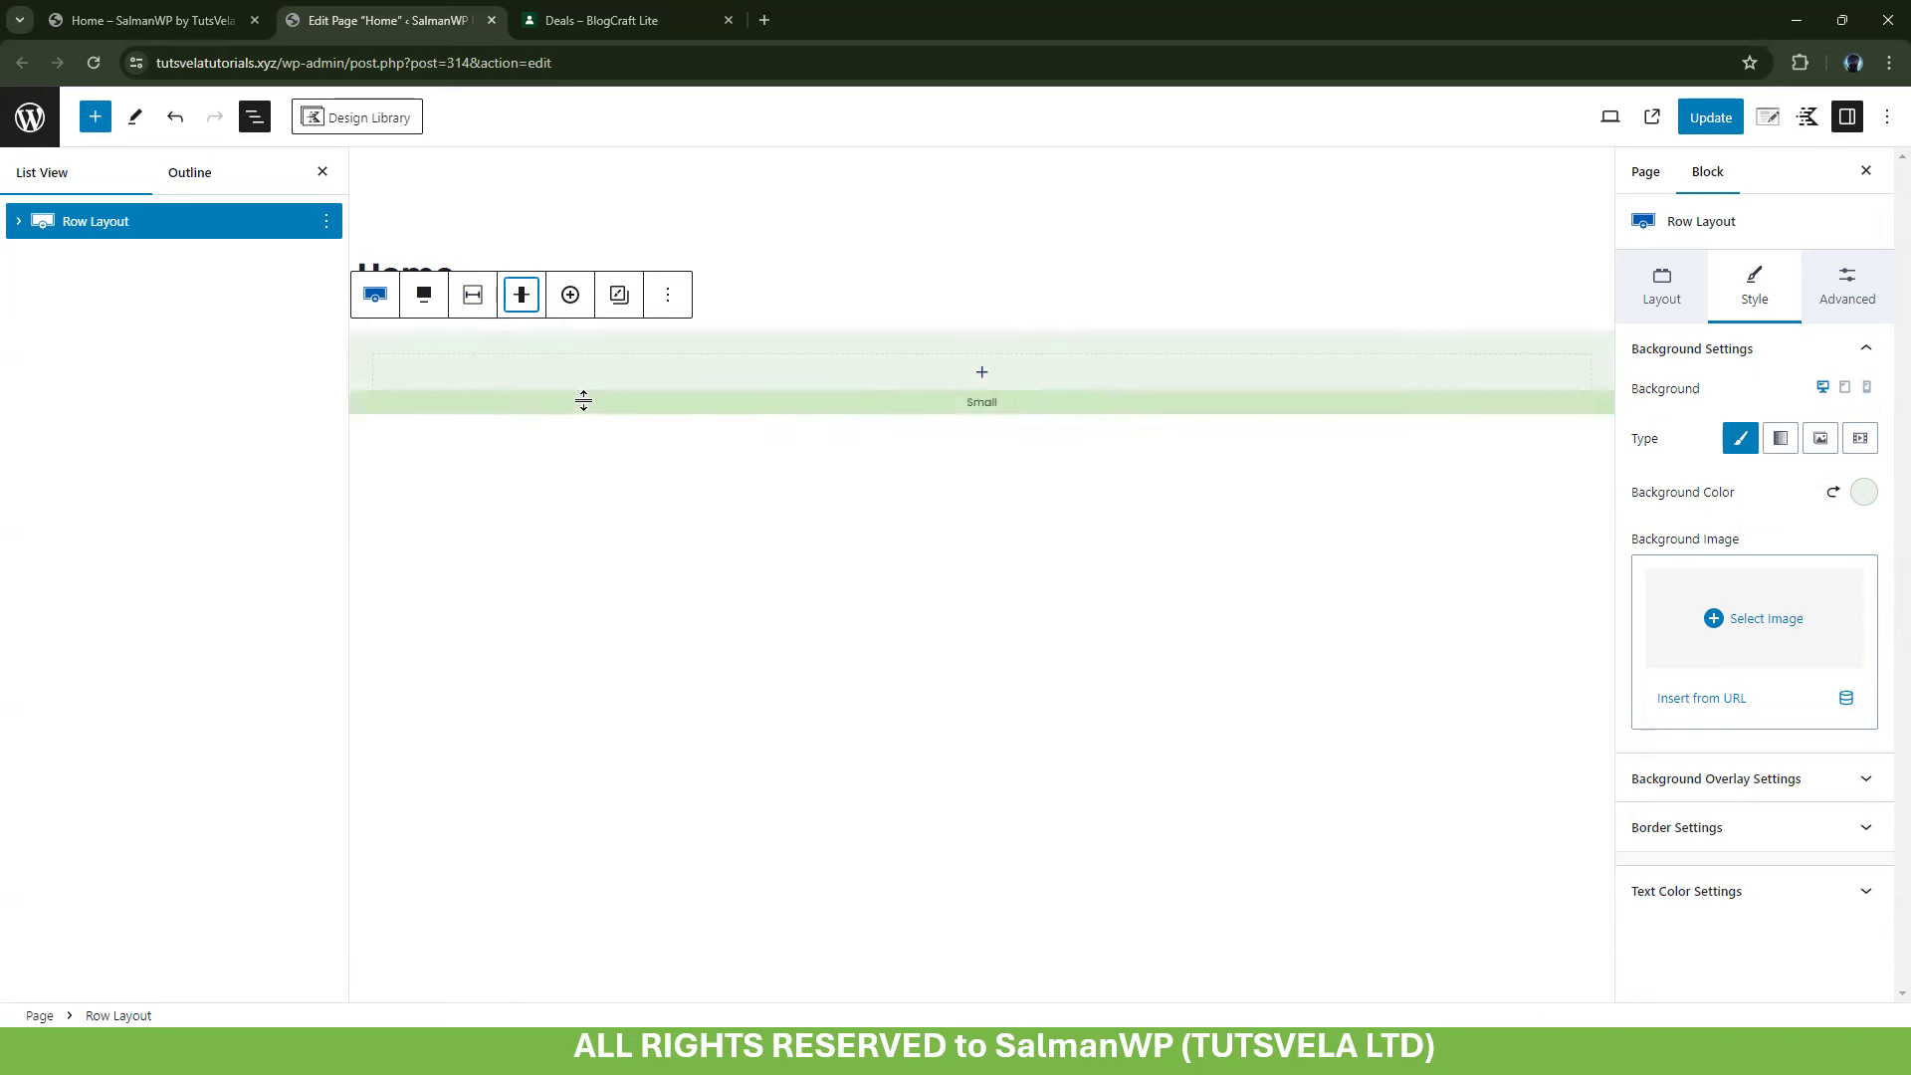
left_click(808, 502)
Insert a nested two-column Row Layout with a wider first column, split 66.67% and 33.33%, inside the outer row's Section
left_click(18, 221)
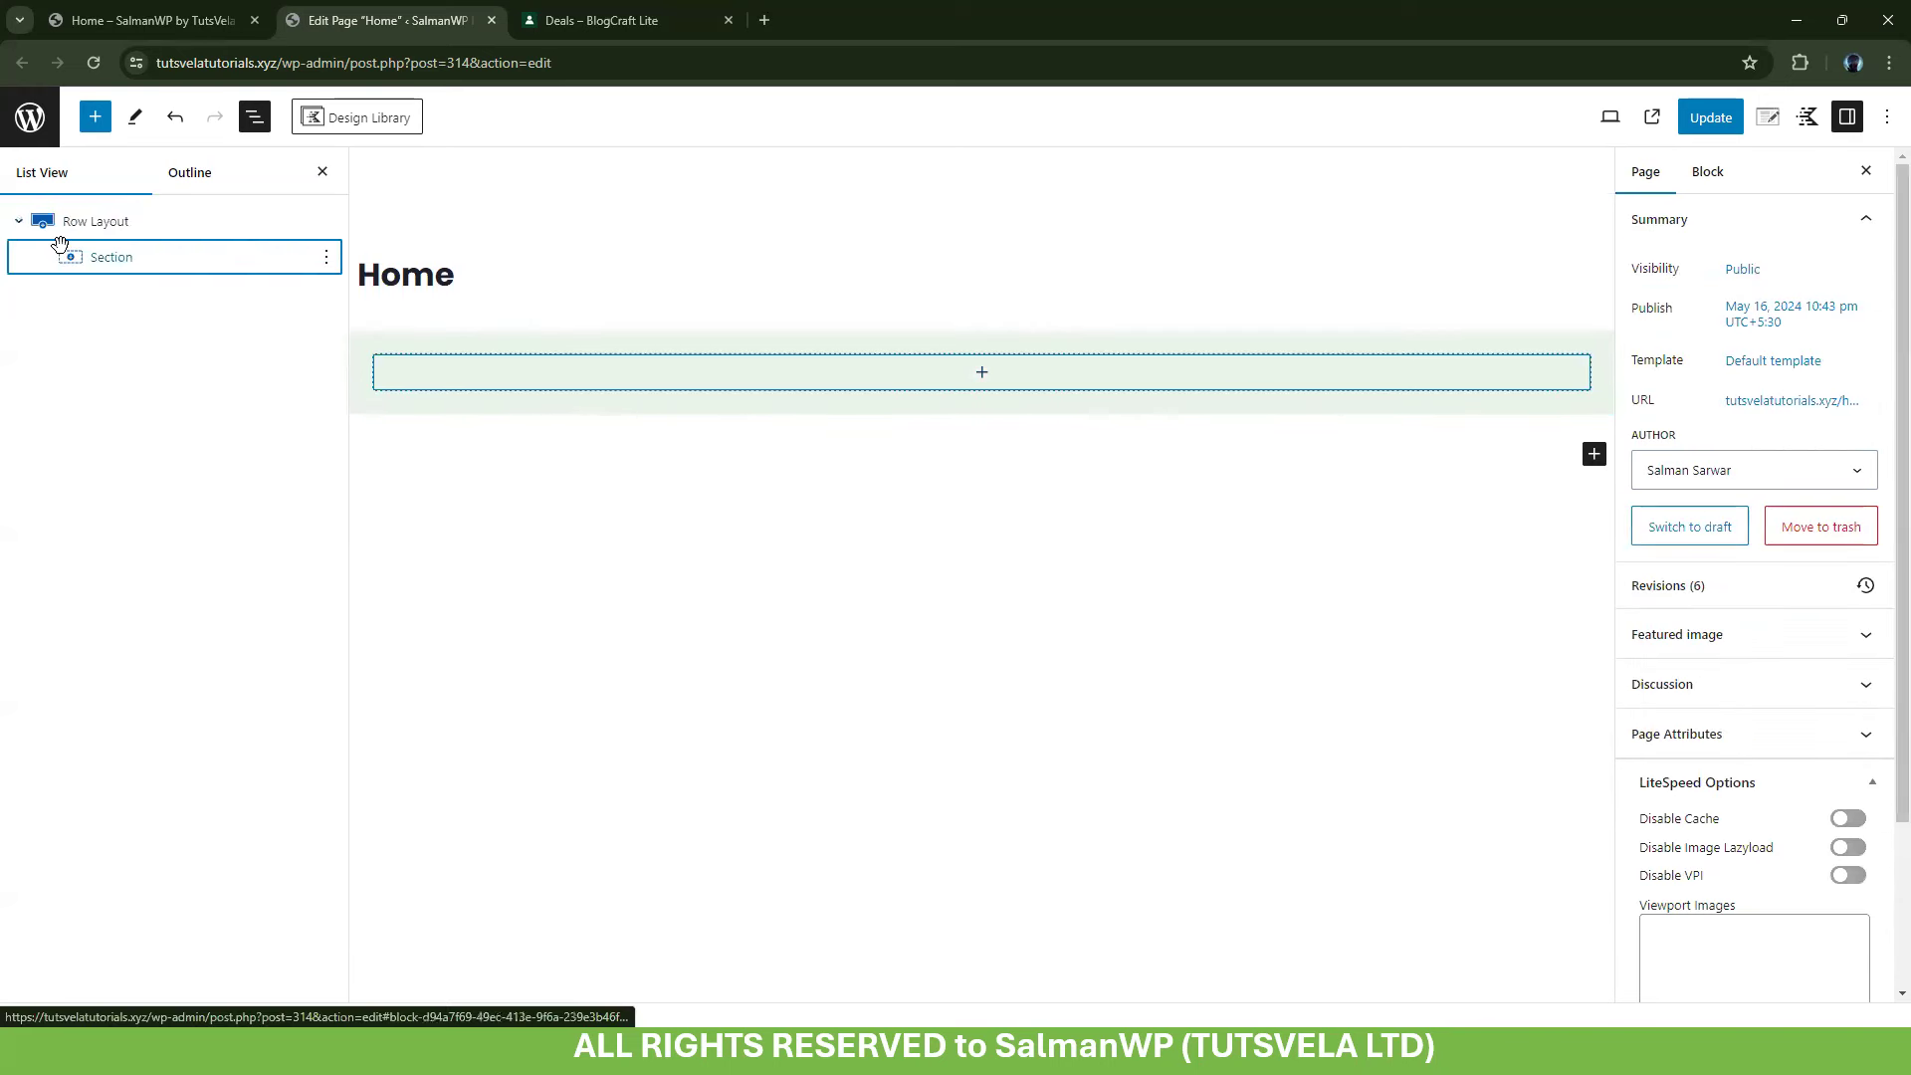
left_click(61, 248)
left_click(1869, 285)
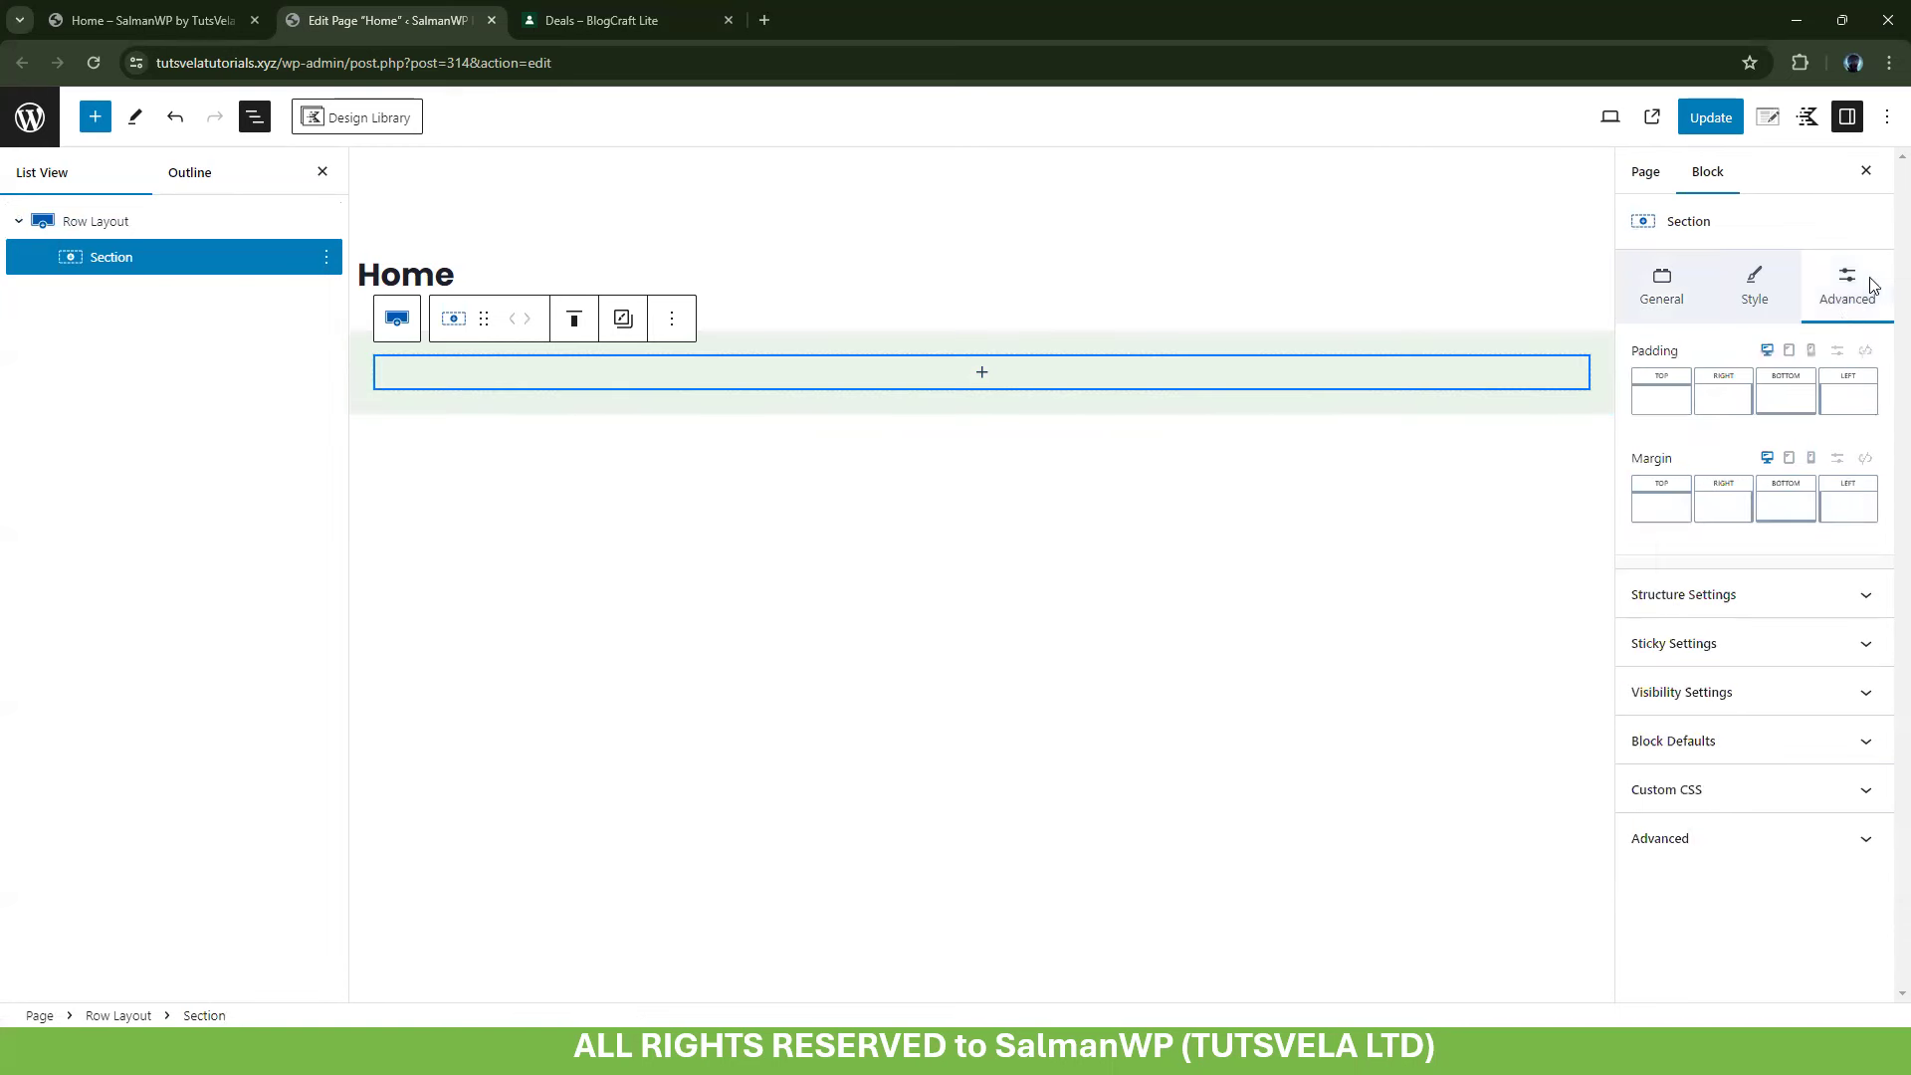
left_click(981, 372)
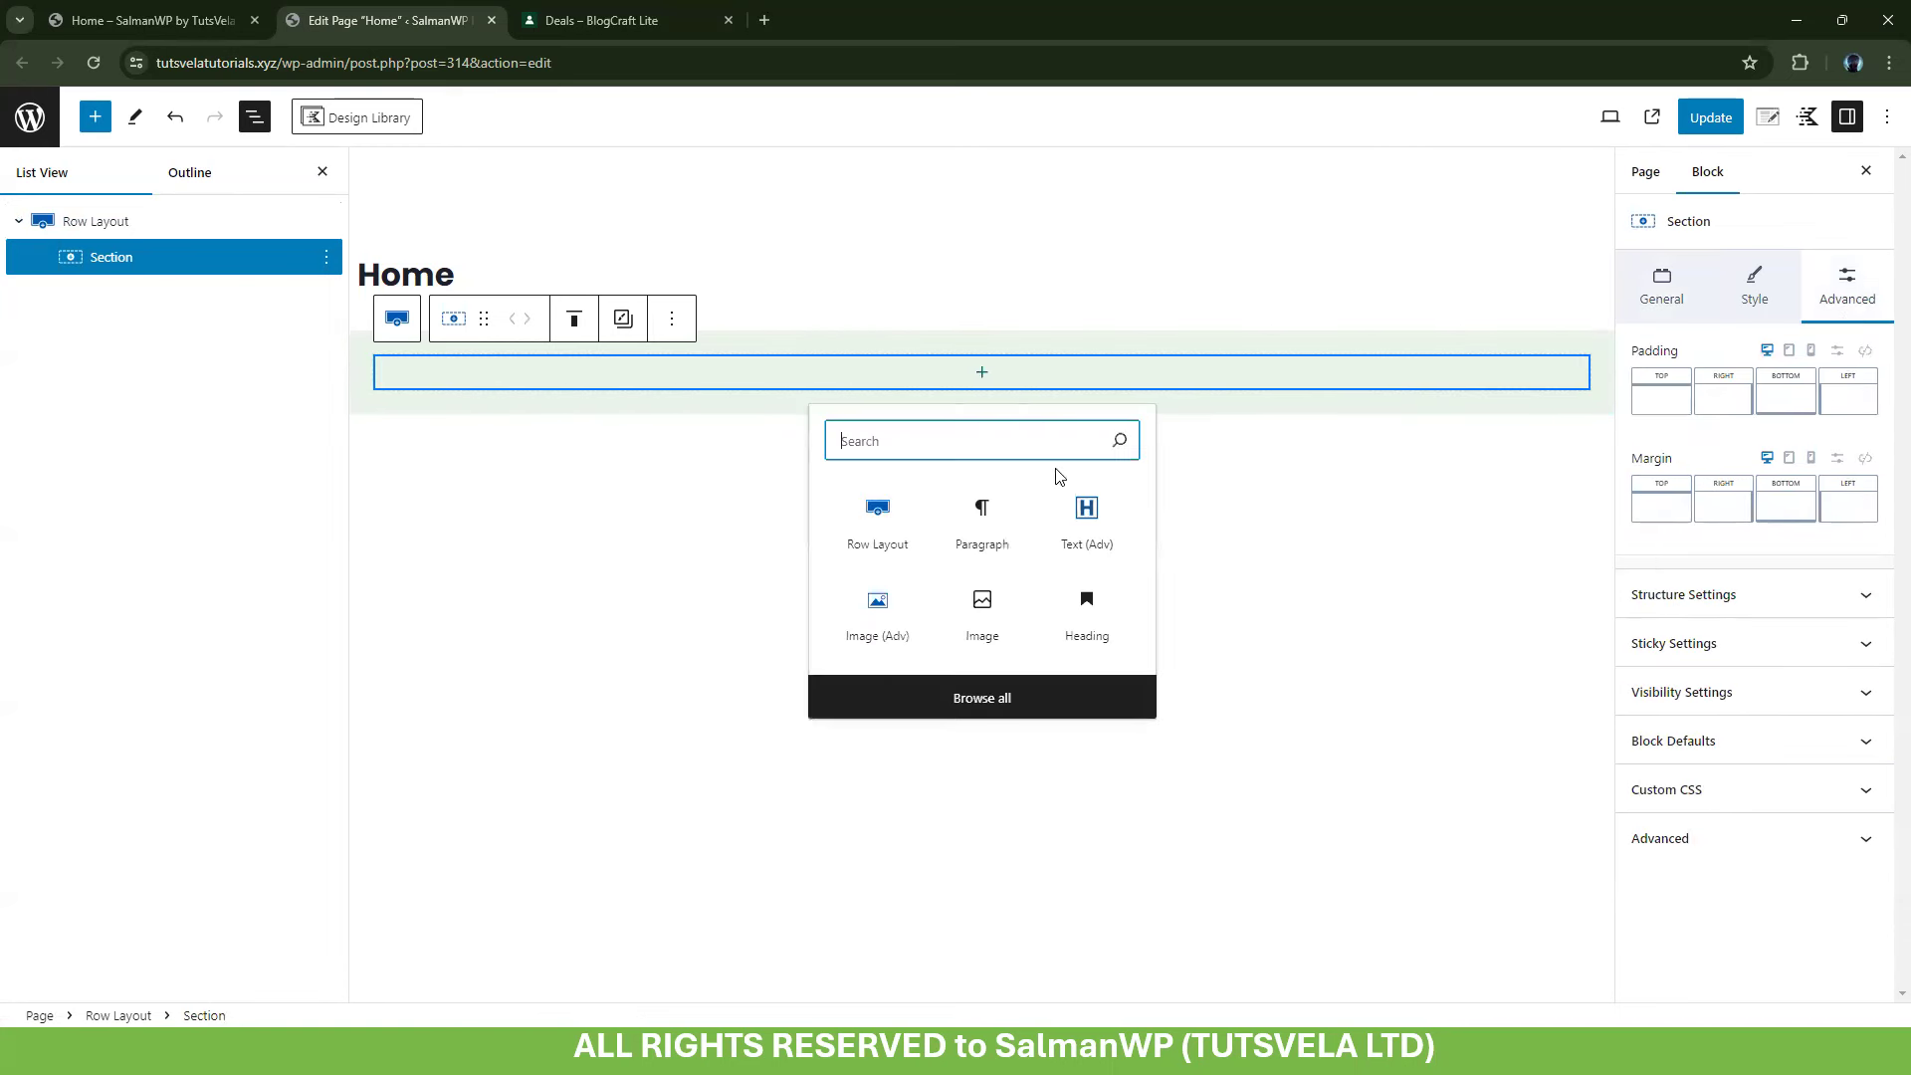
left_click(894, 540)
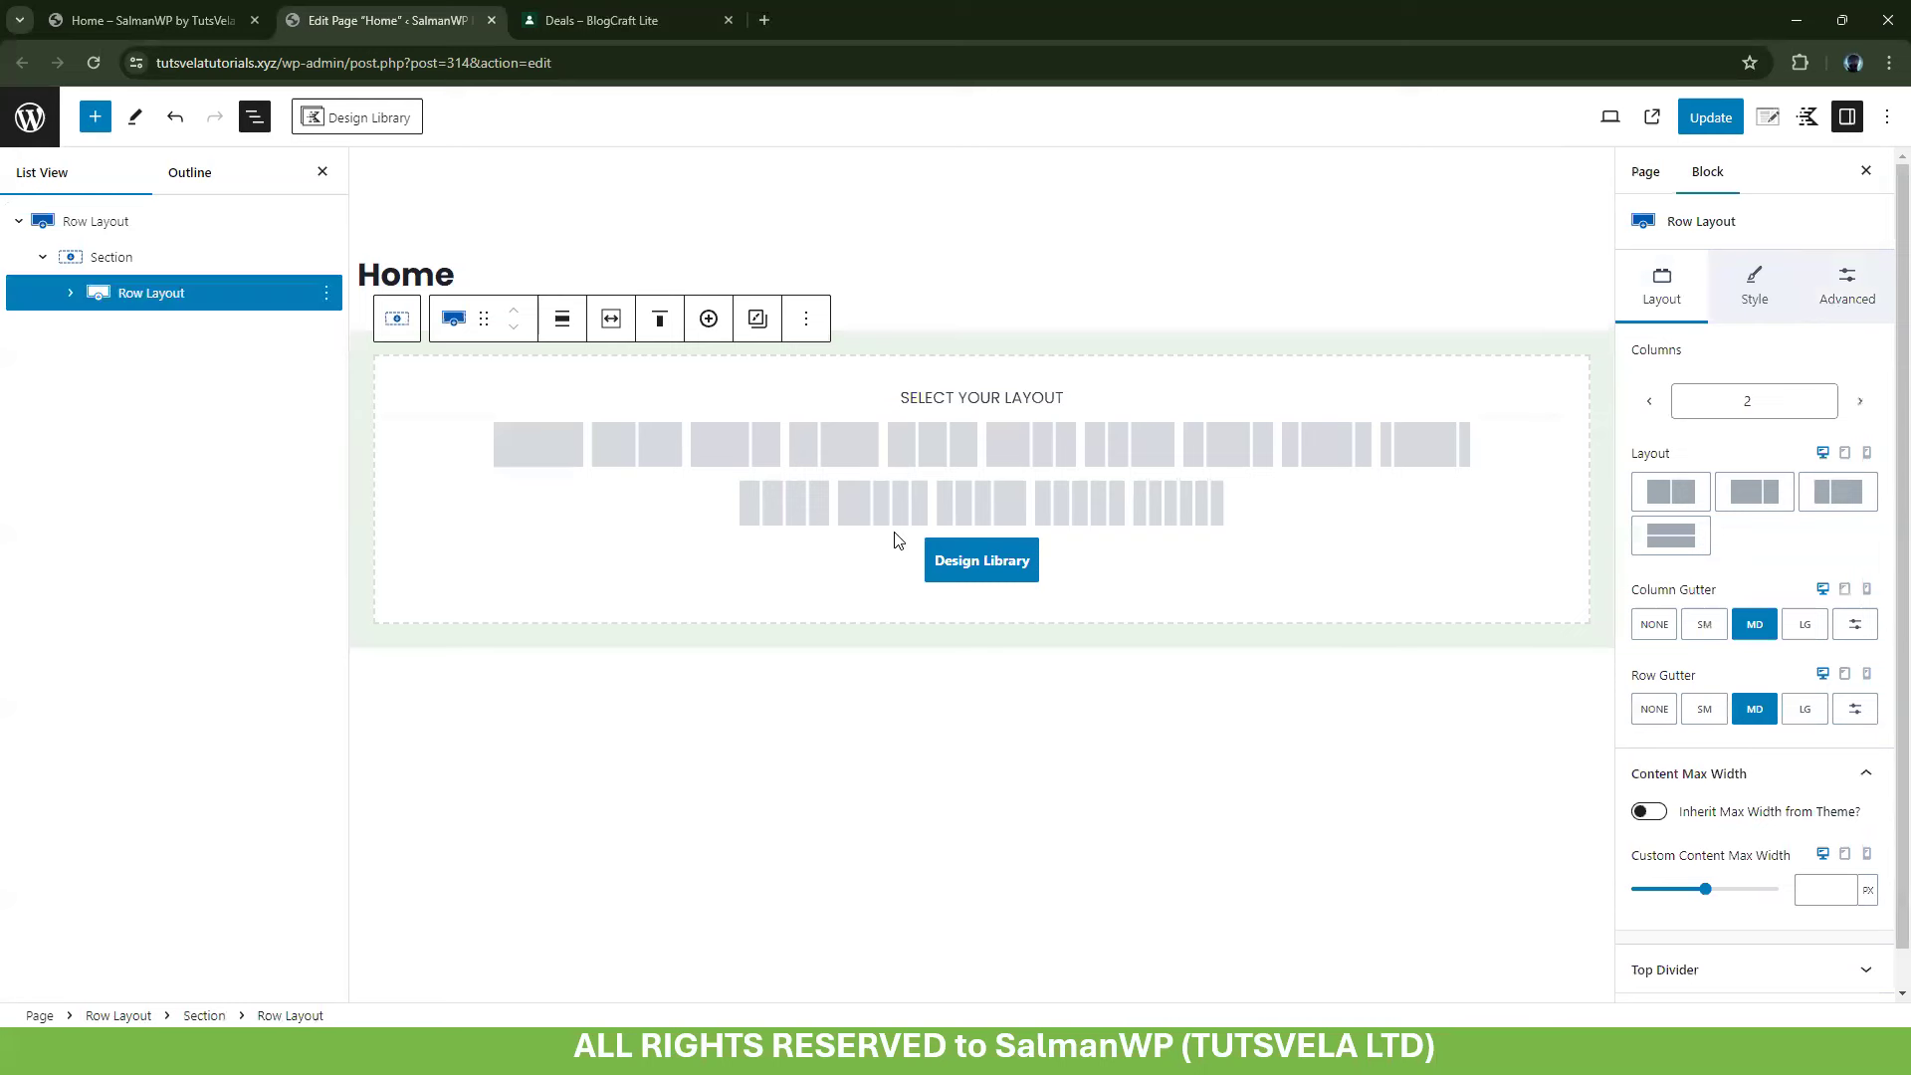
left_click(763, 464)
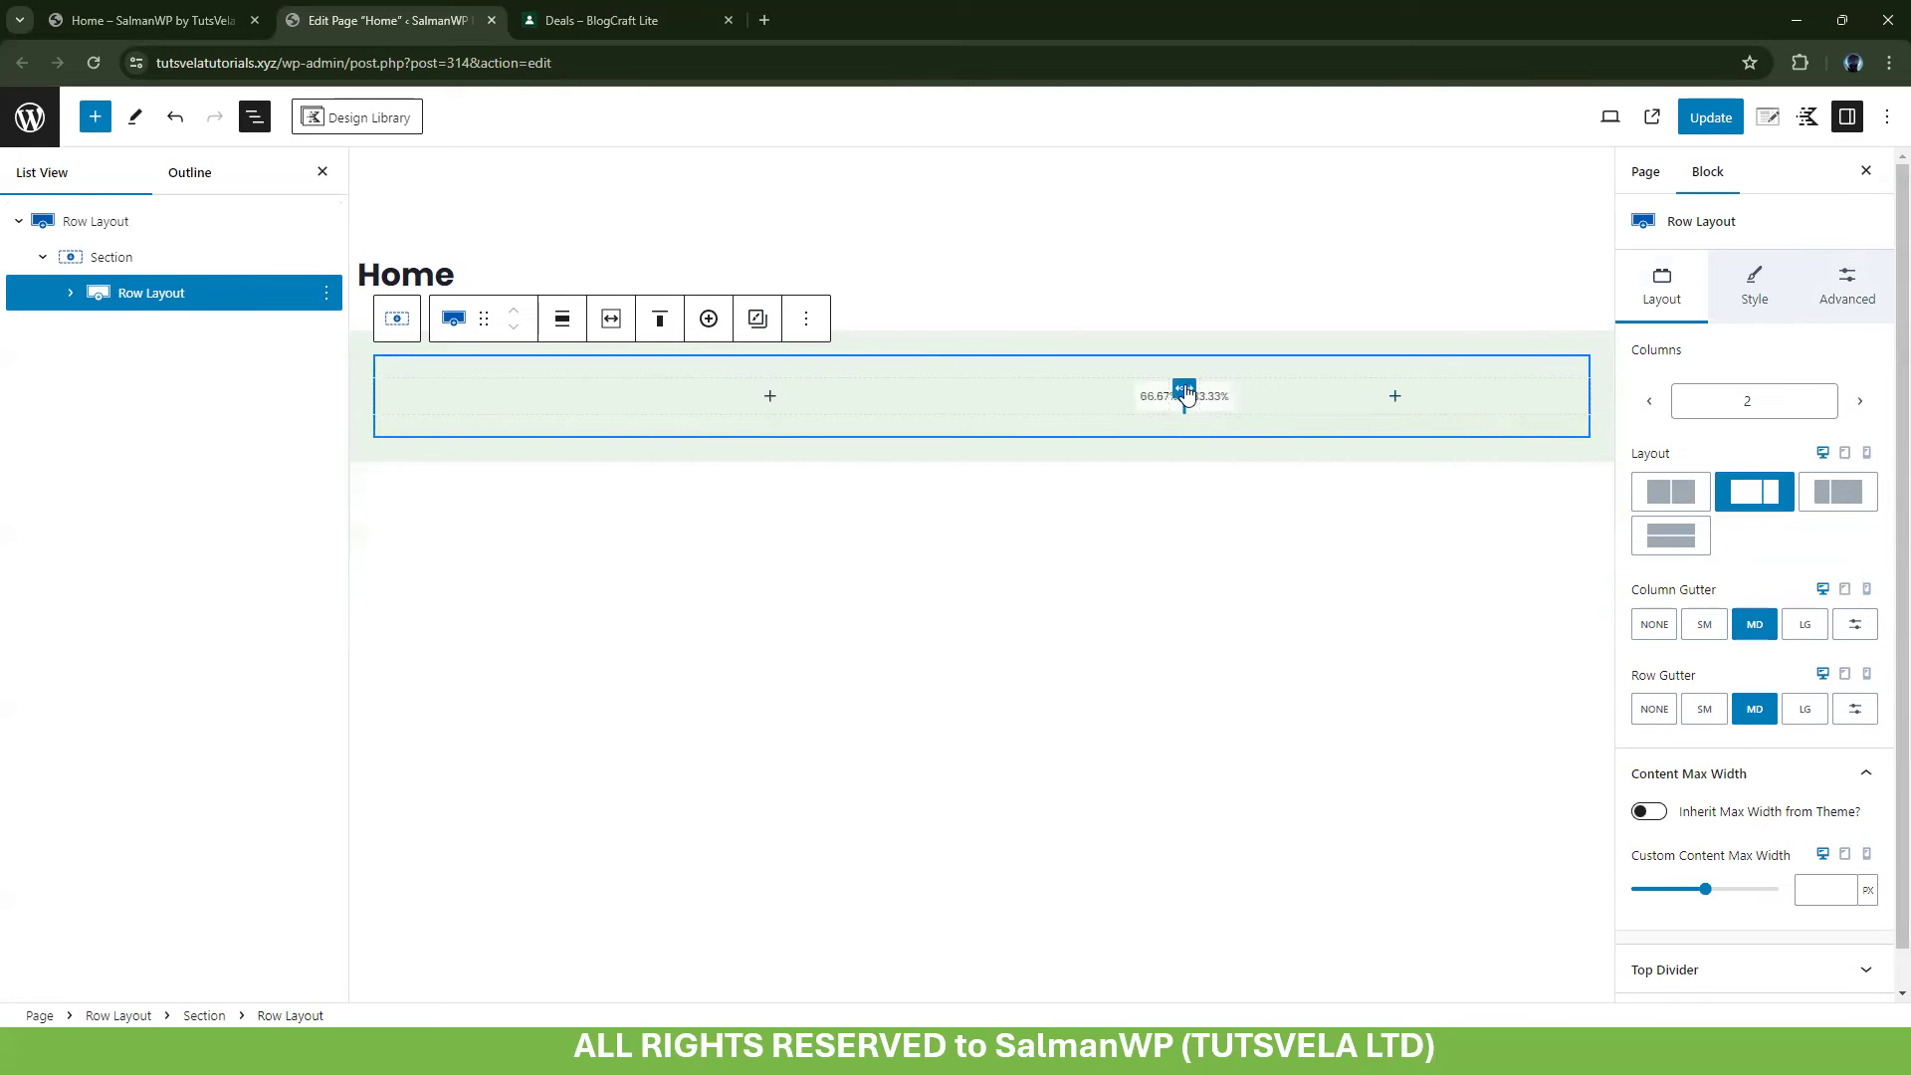
Narrow the nested row's first column slightly and align the nested row's content vertically to the middle
left_click_drag(1186, 398, 1122, 416)
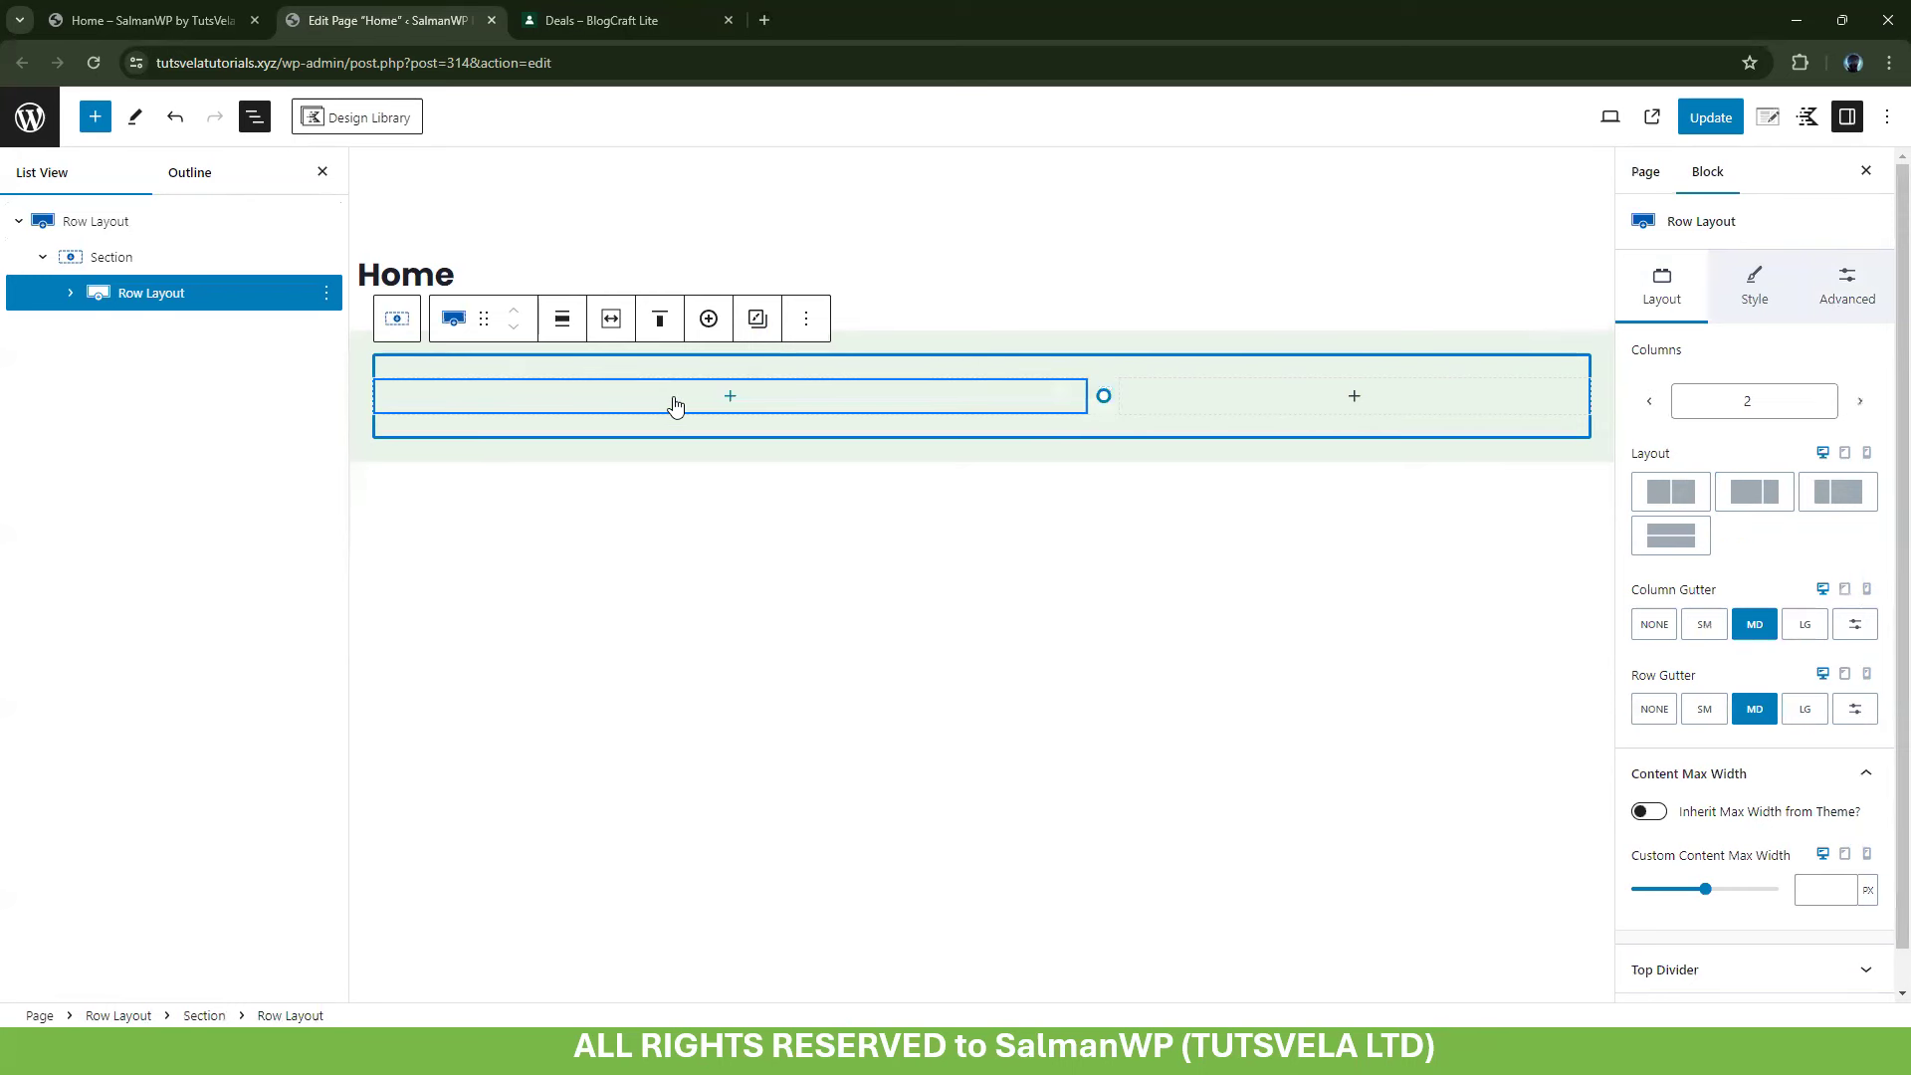
left_click(656, 319)
left_click(703, 414)
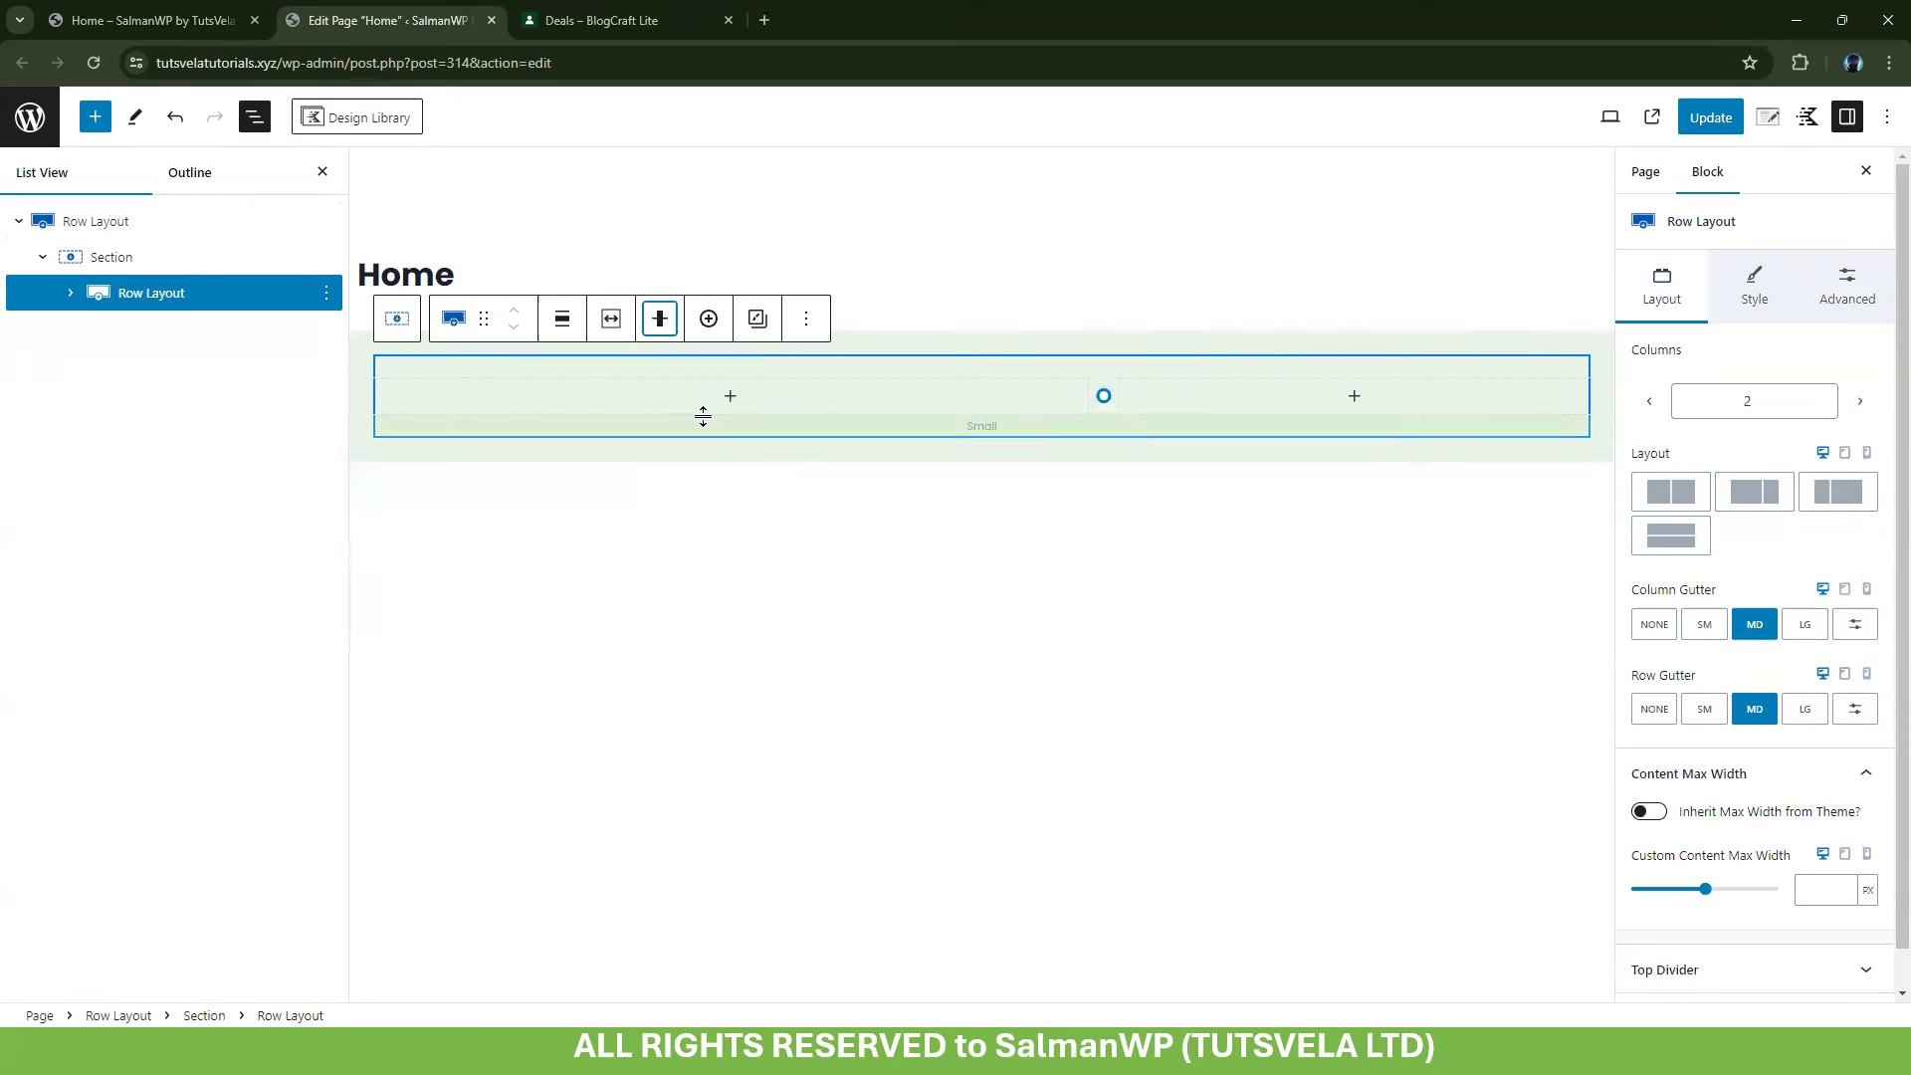
Add a Text (Adv) block to the nested row's wider column and paste the headline "Lessons and insights from 8 years"
left_click(733, 397)
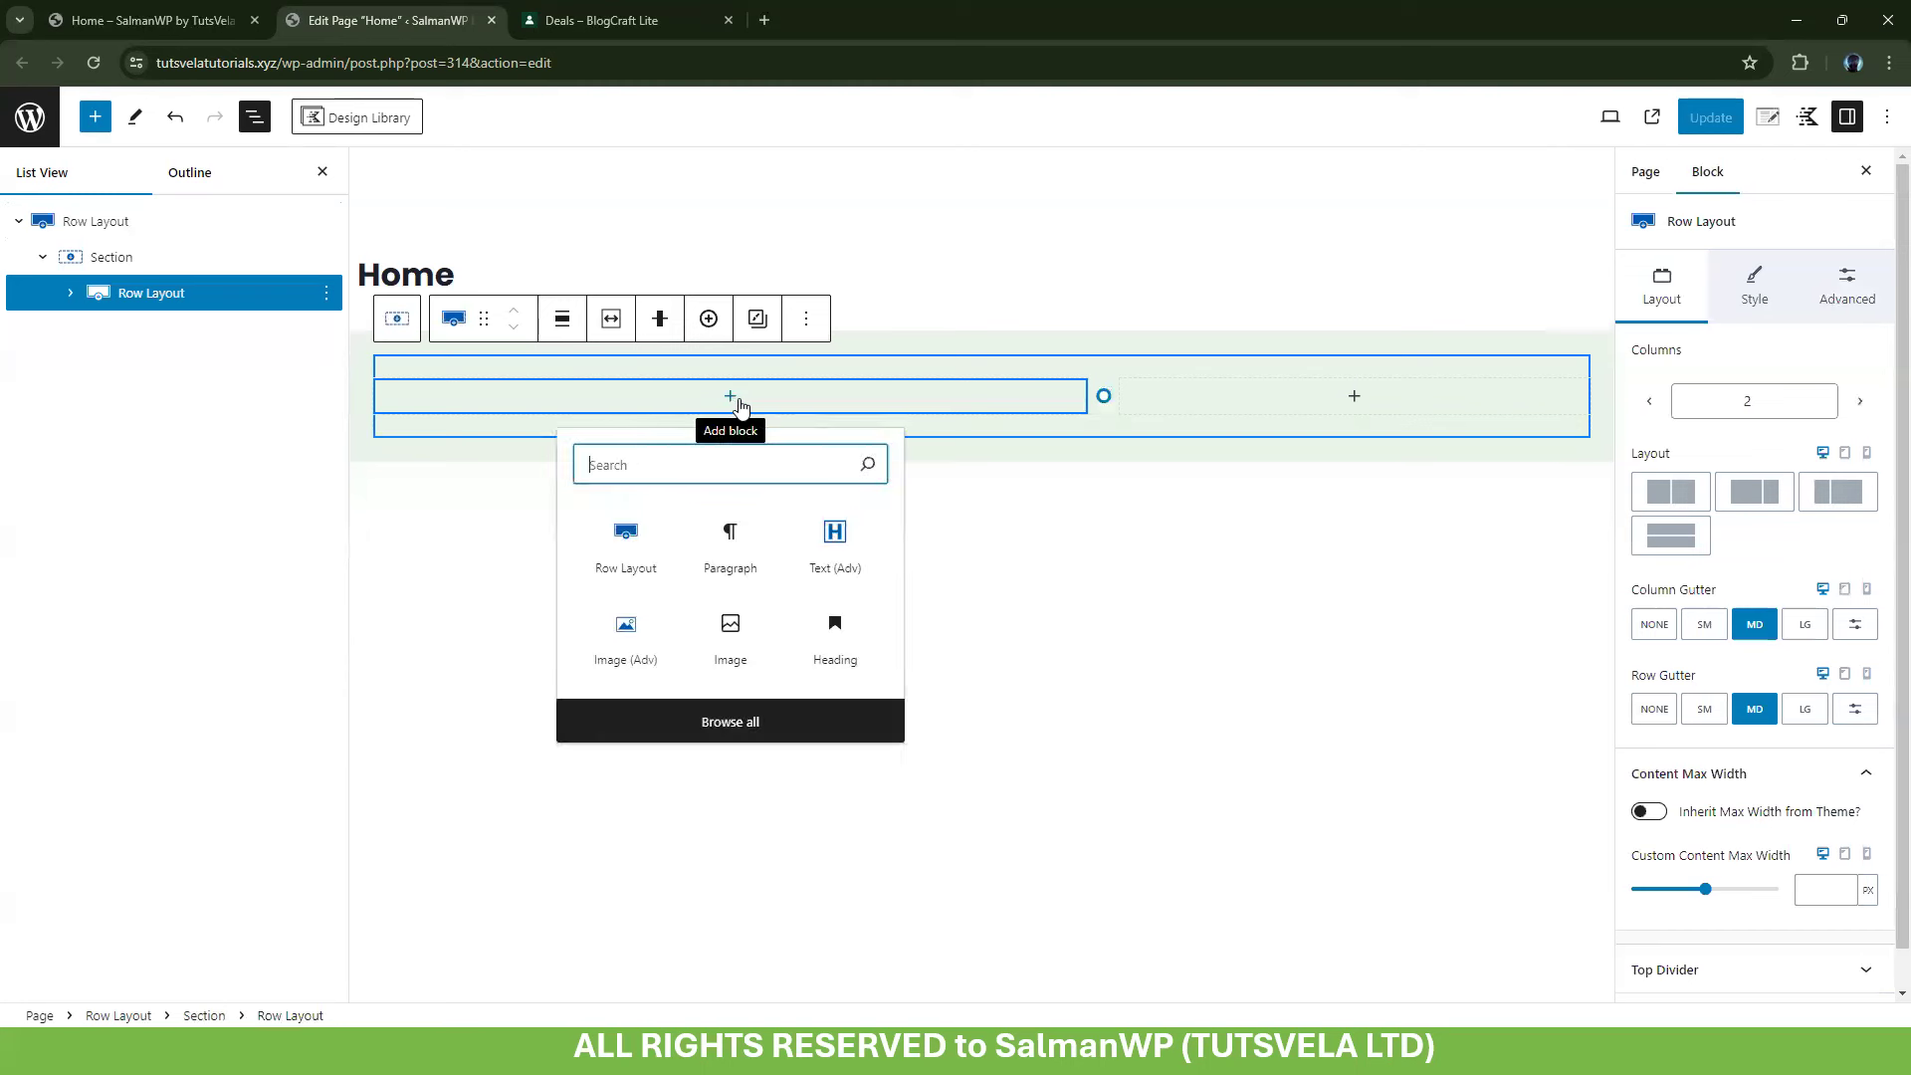
left_click(834, 546)
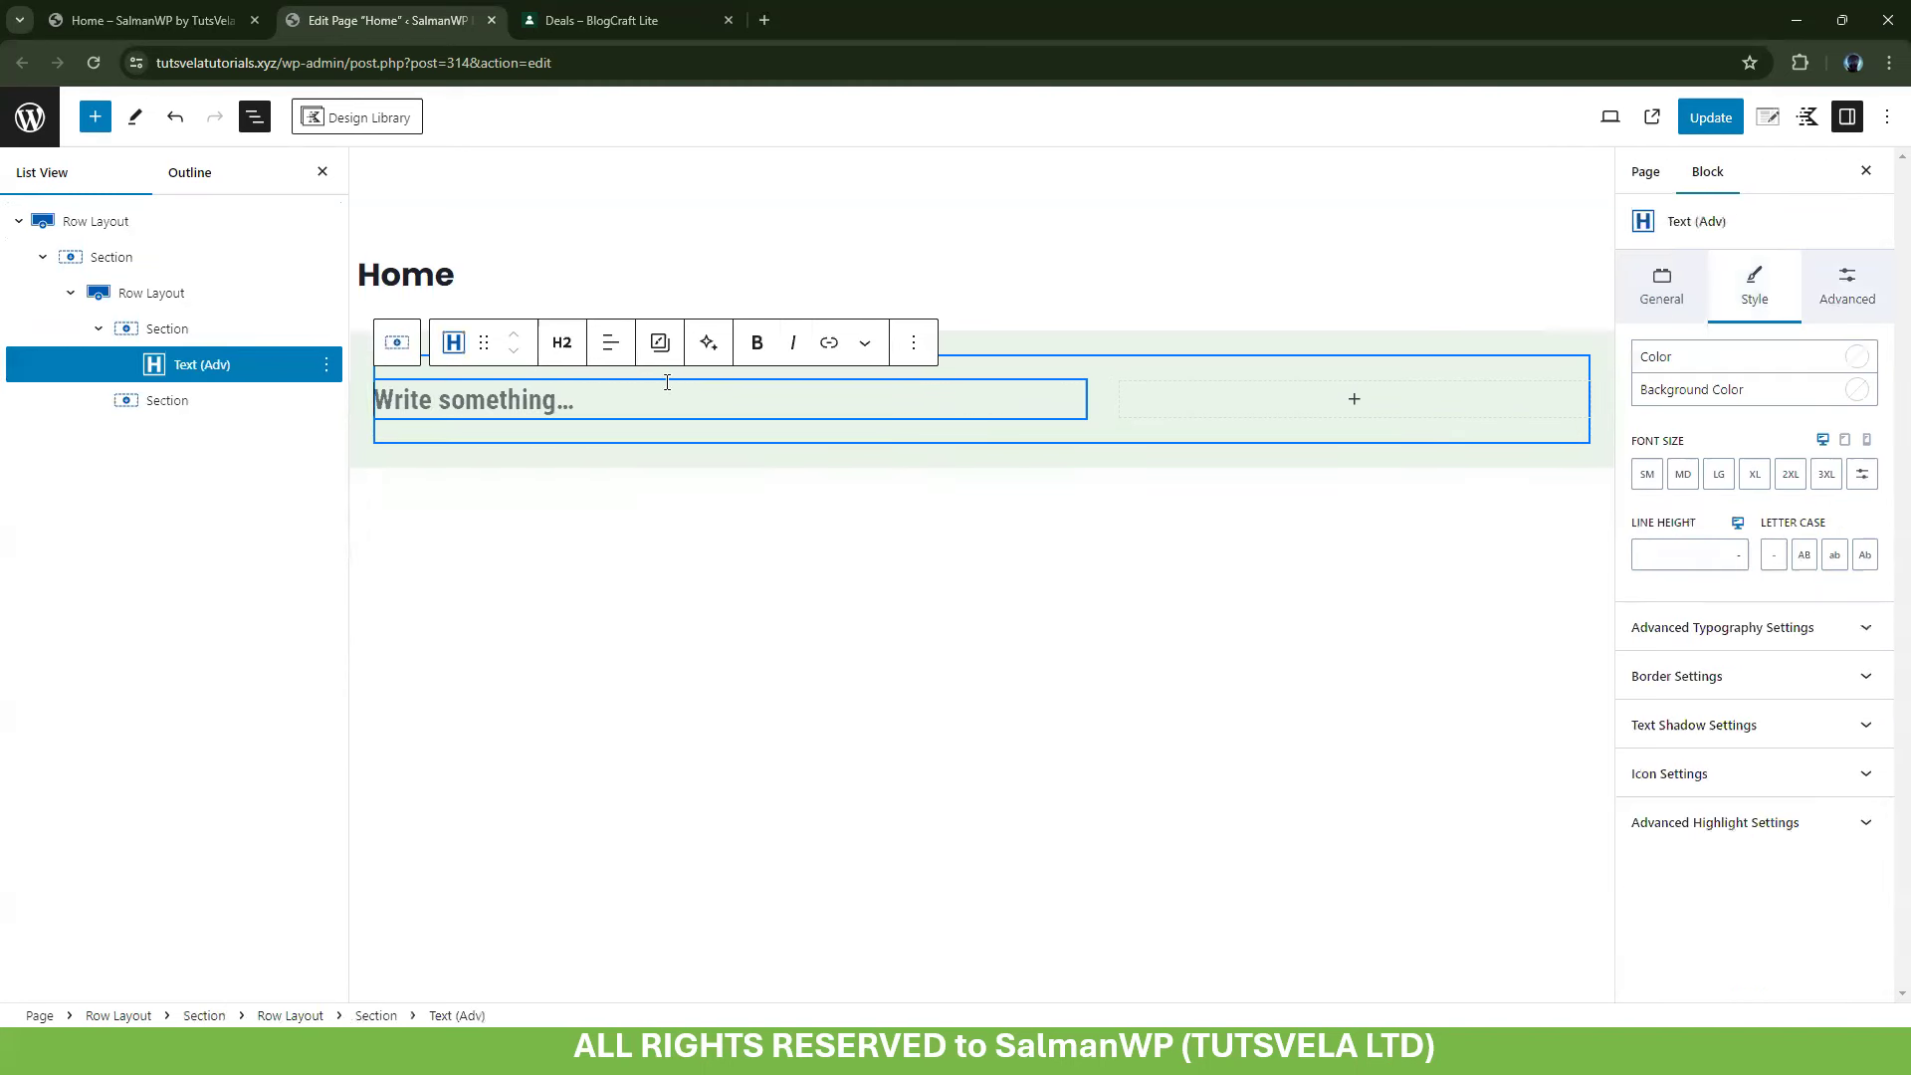
right_click(501, 399)
left_click(613, 617)
left_click_drag(453, 399, 731, 399)
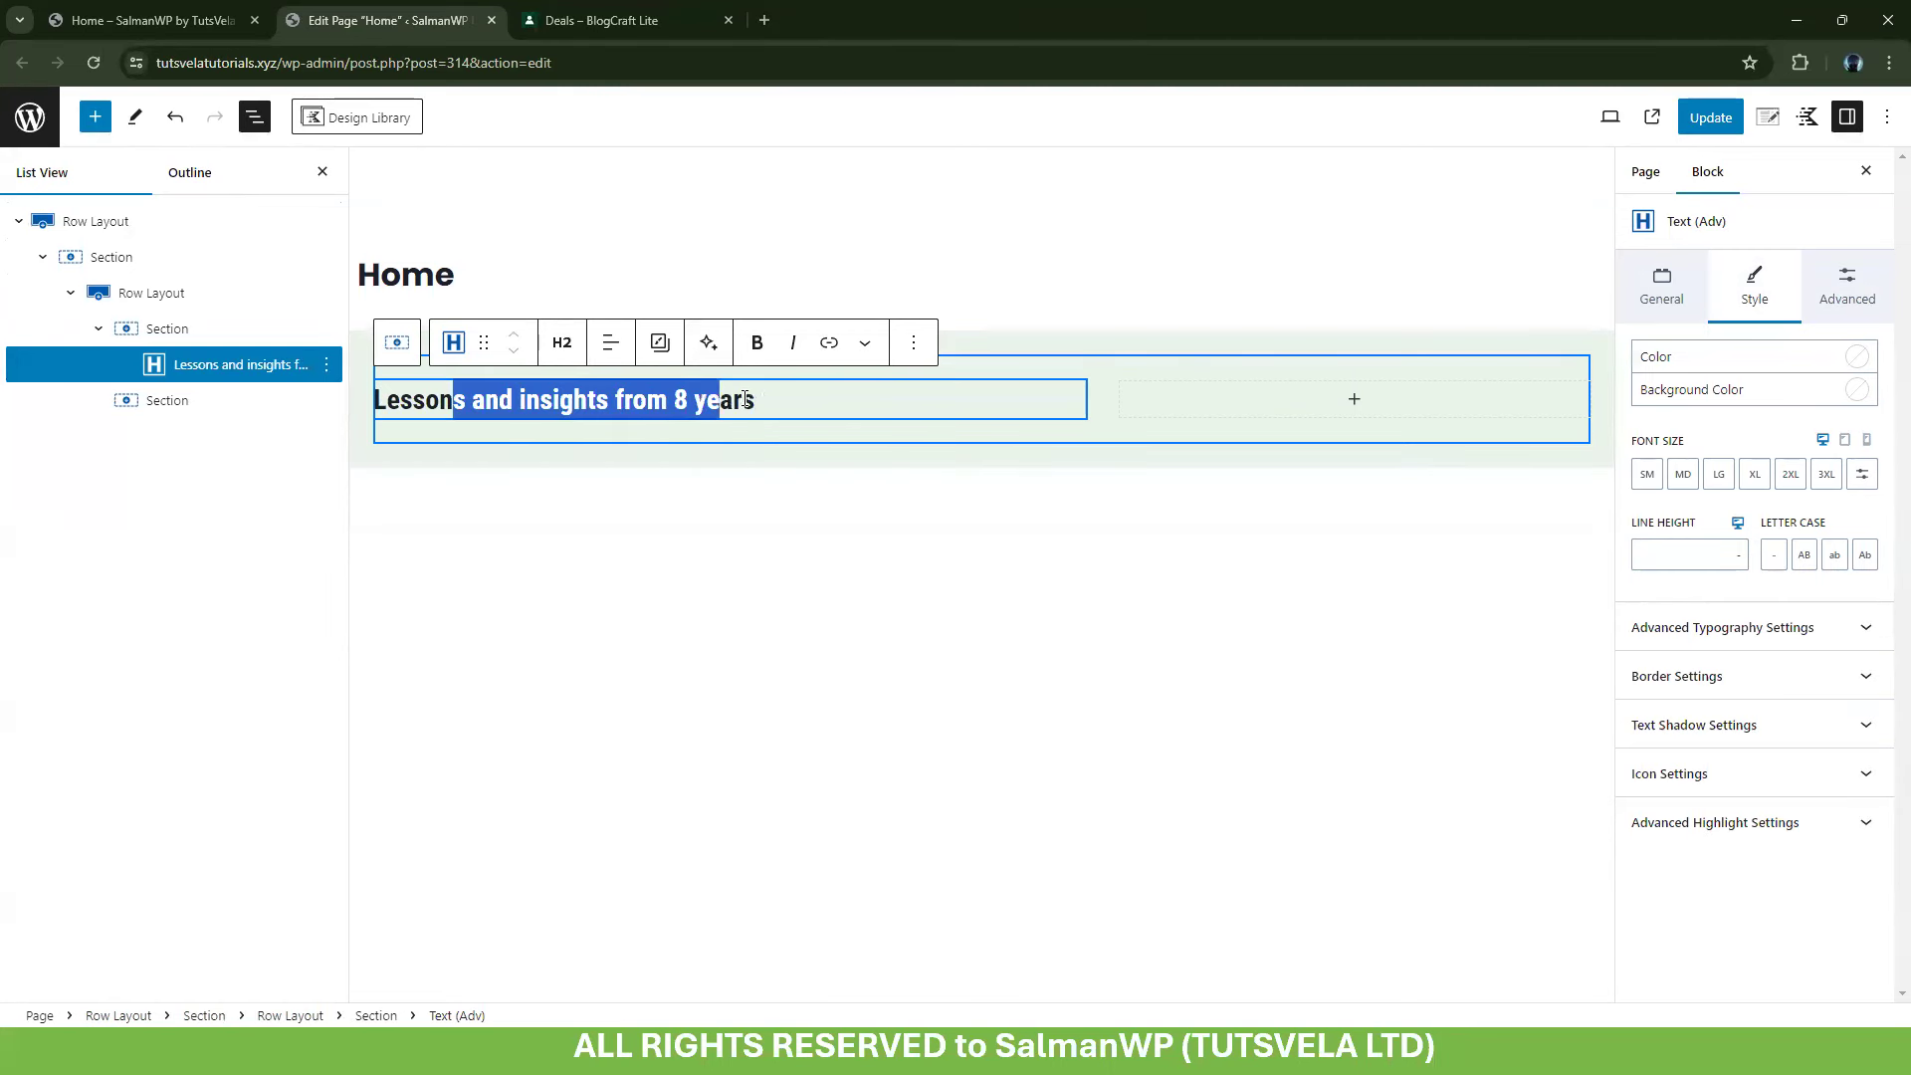
left_click(764, 400)
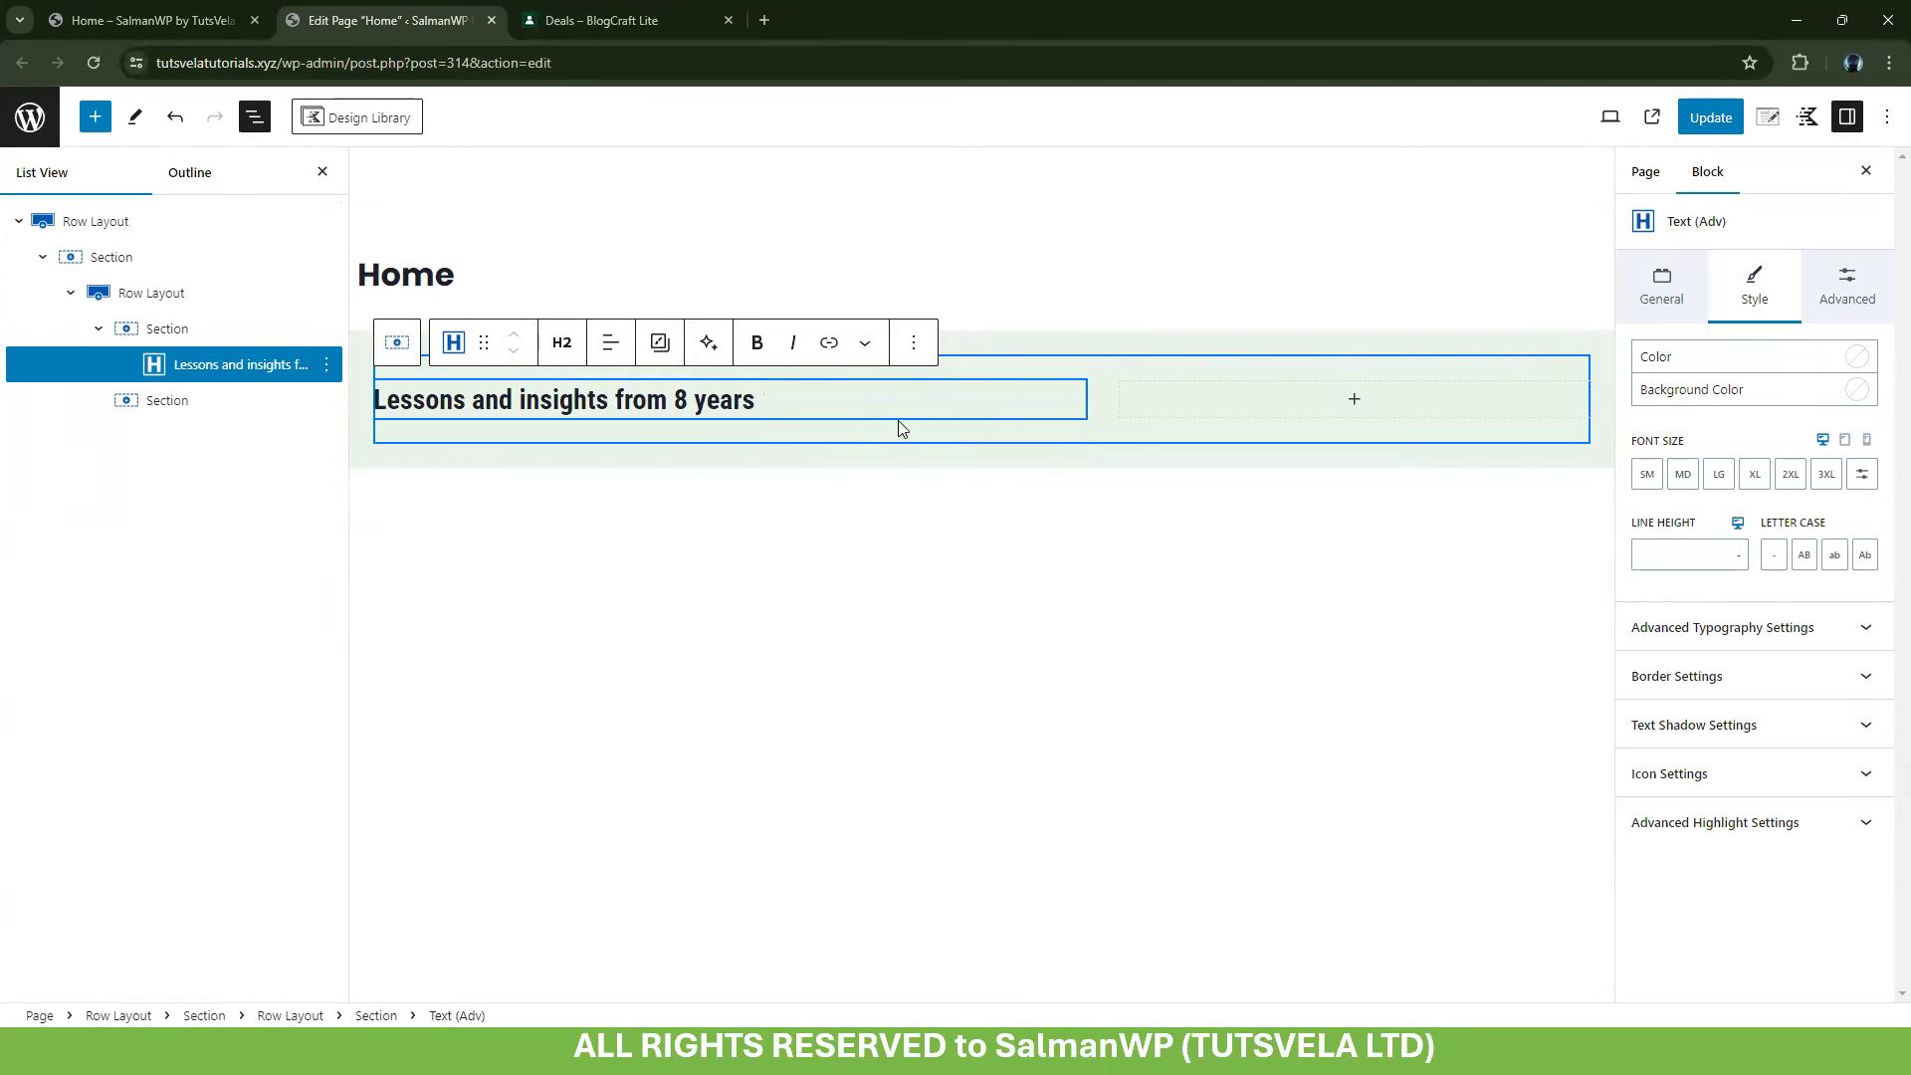
Compare the headline with the Figma hero text and try the XL font size on it
key("alt+Tab")
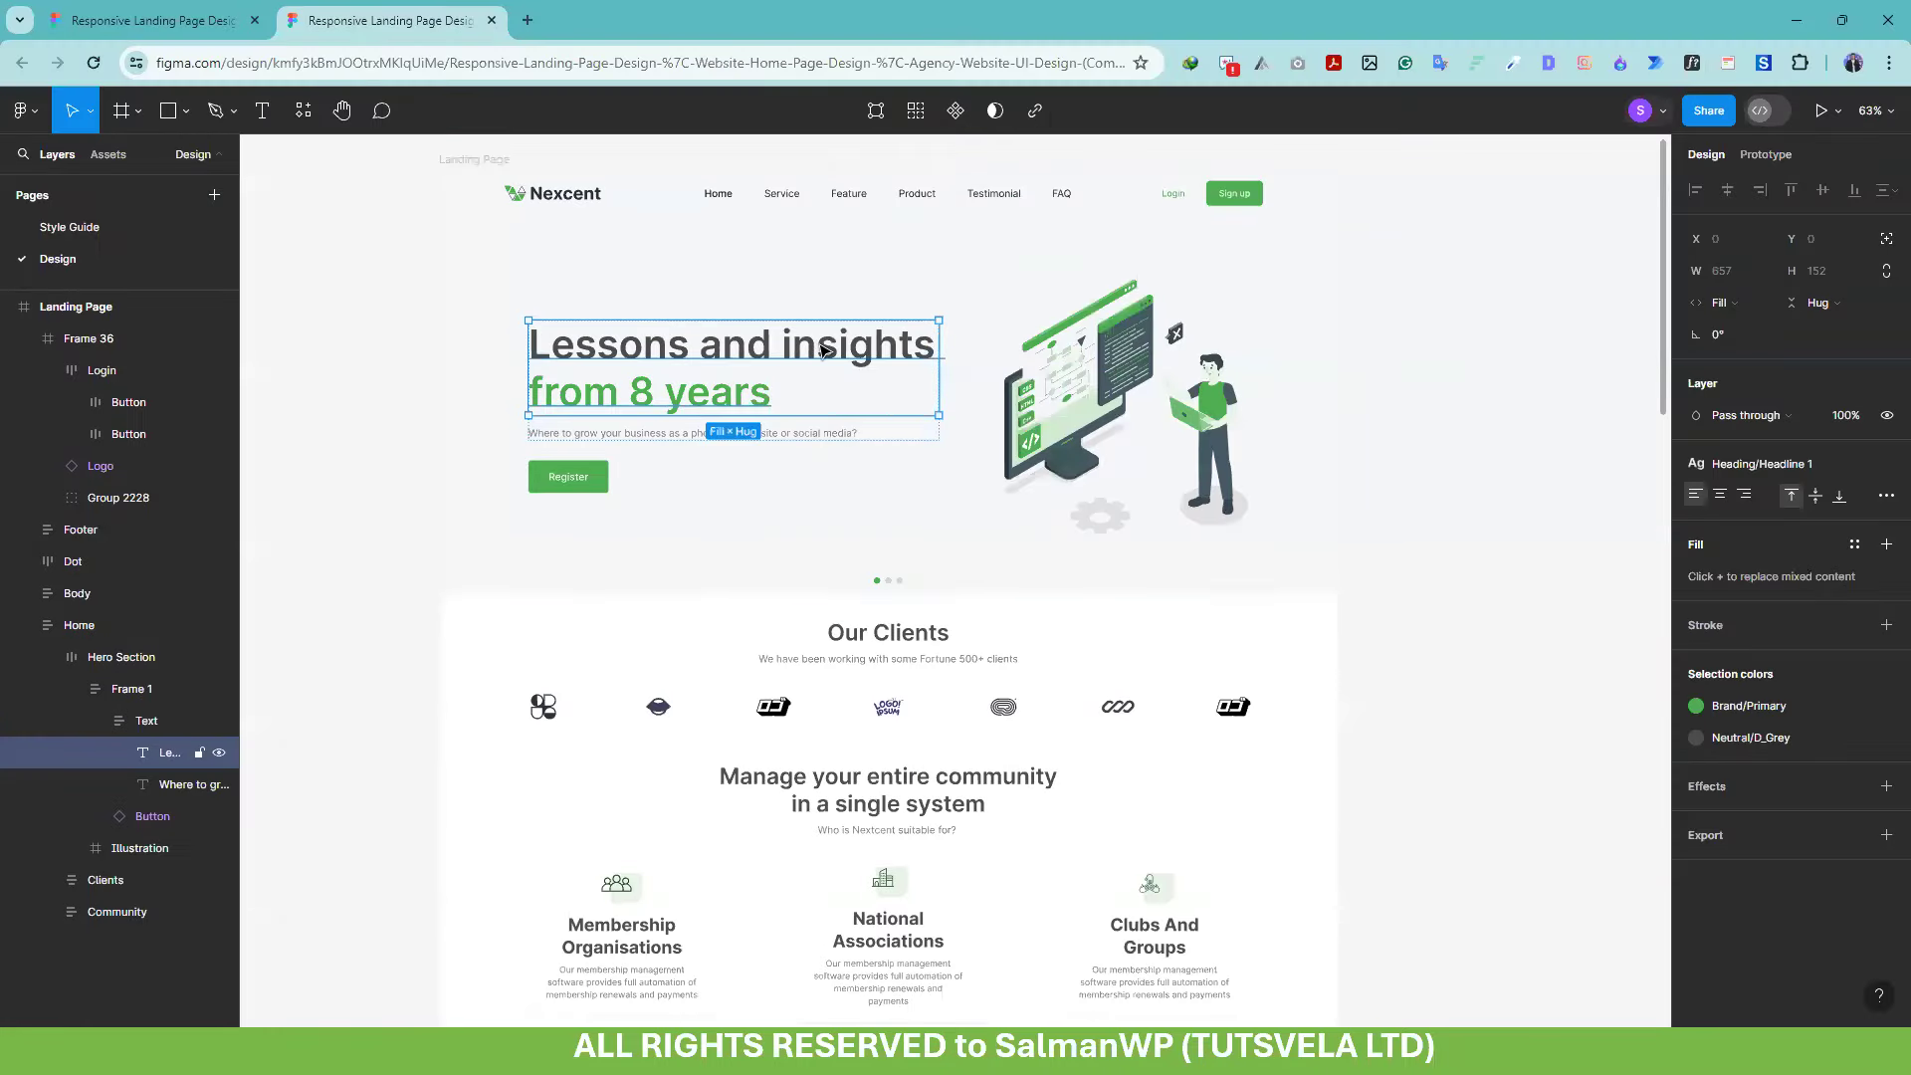
key("alt+Tab")
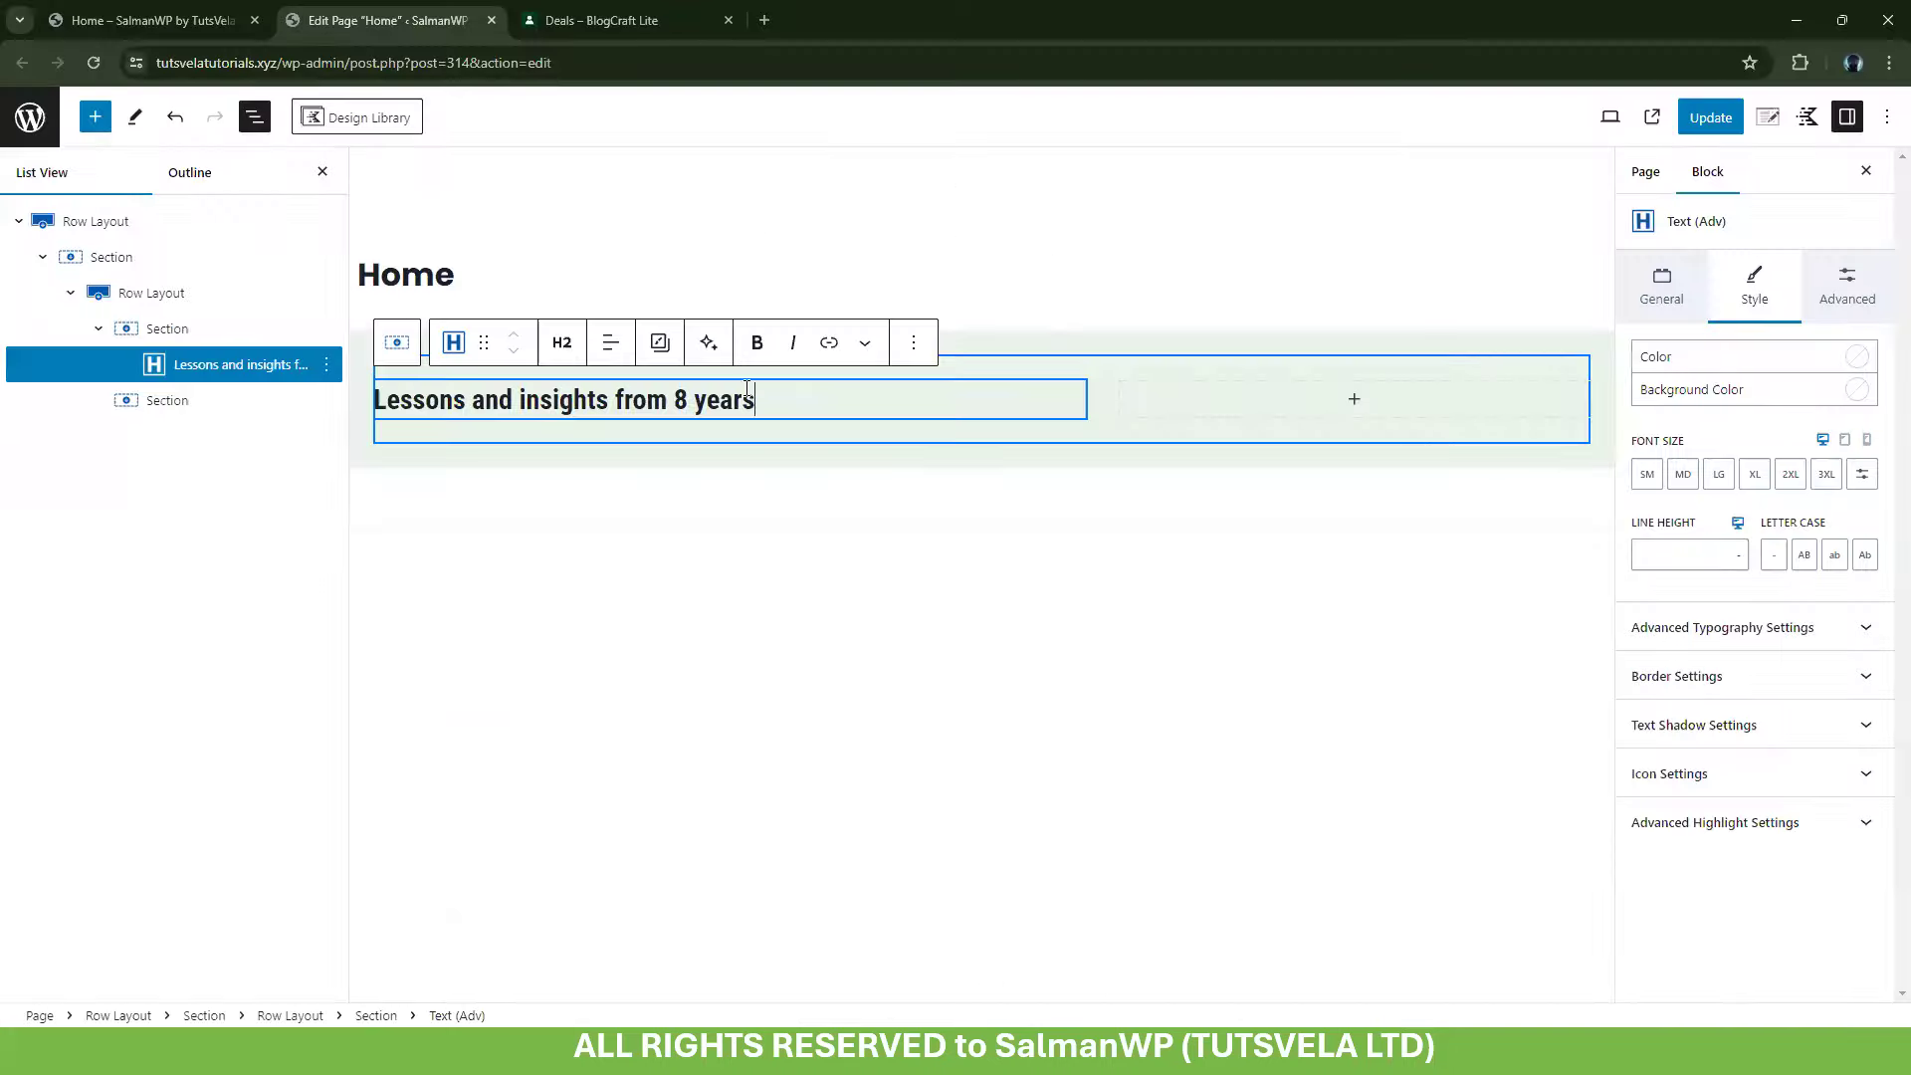
key("ctrl+a")
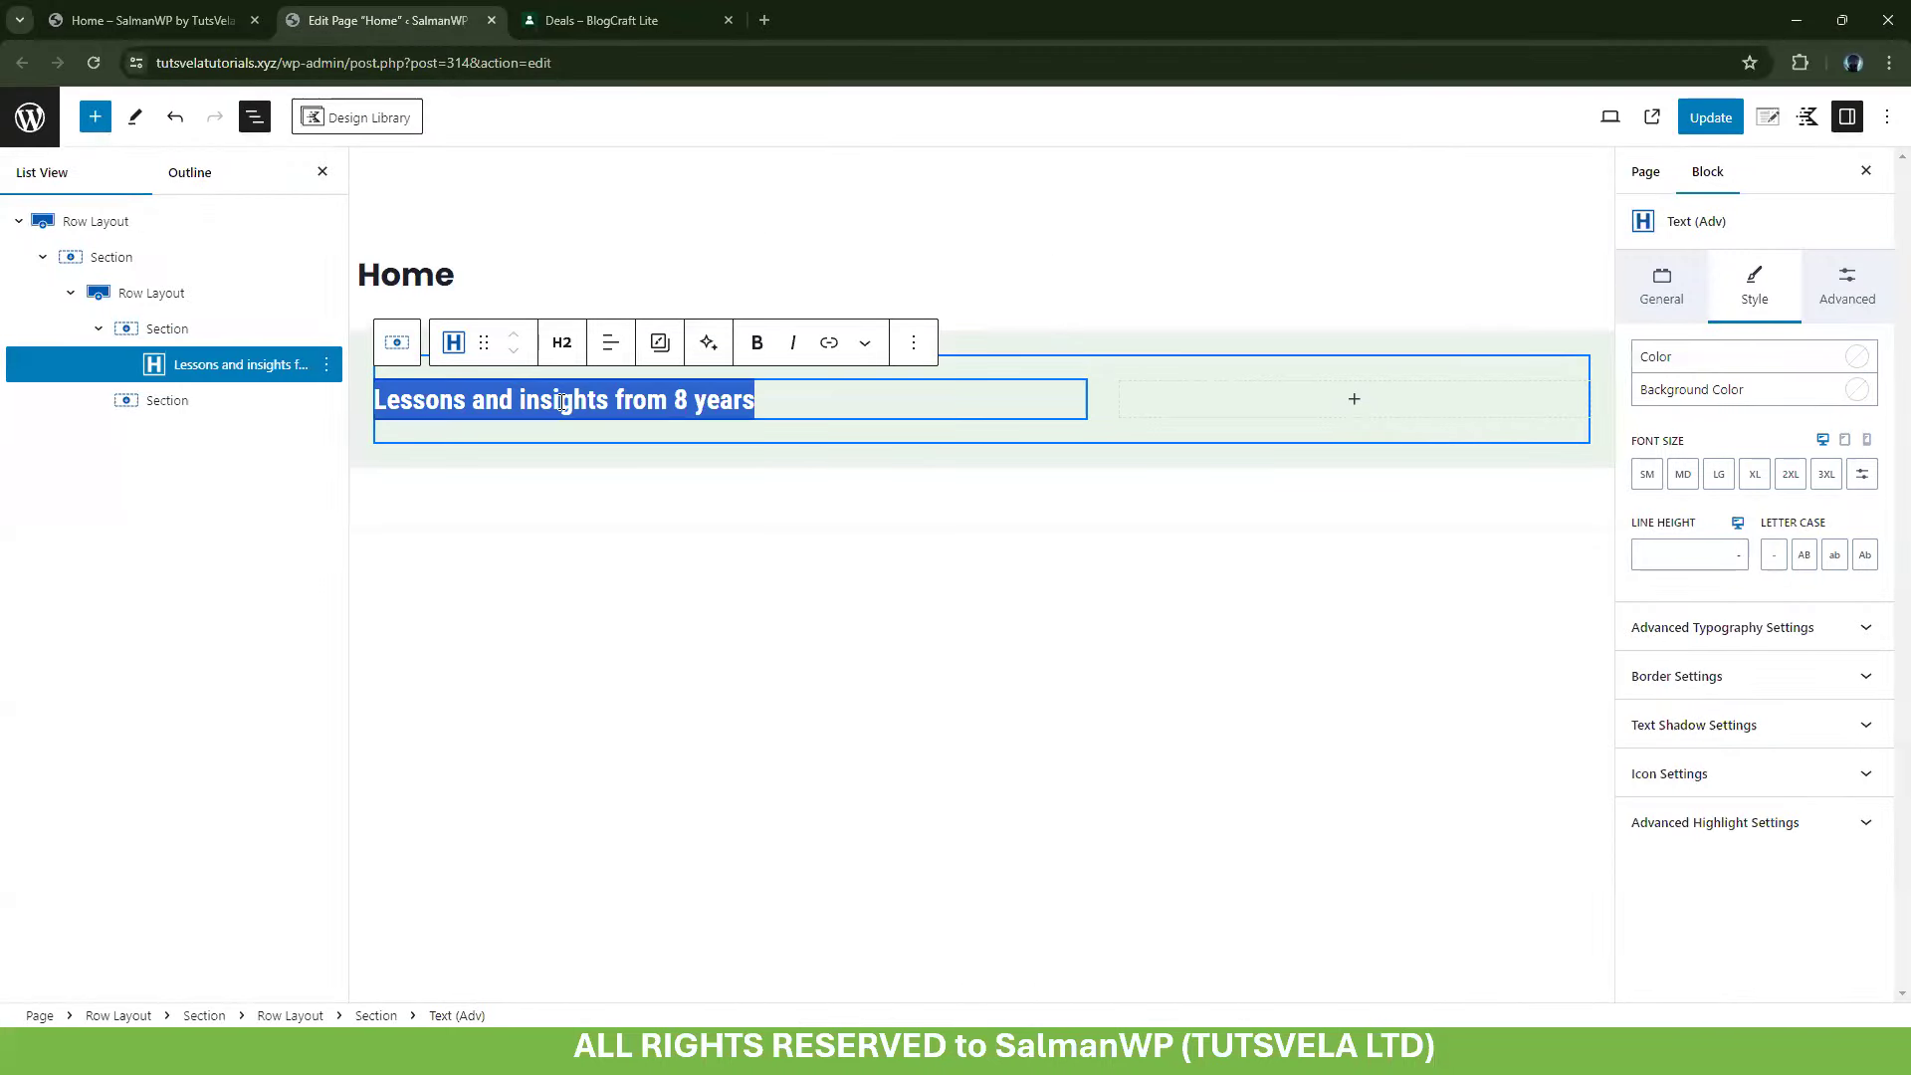
left_click(611, 342)
left_click(610, 342)
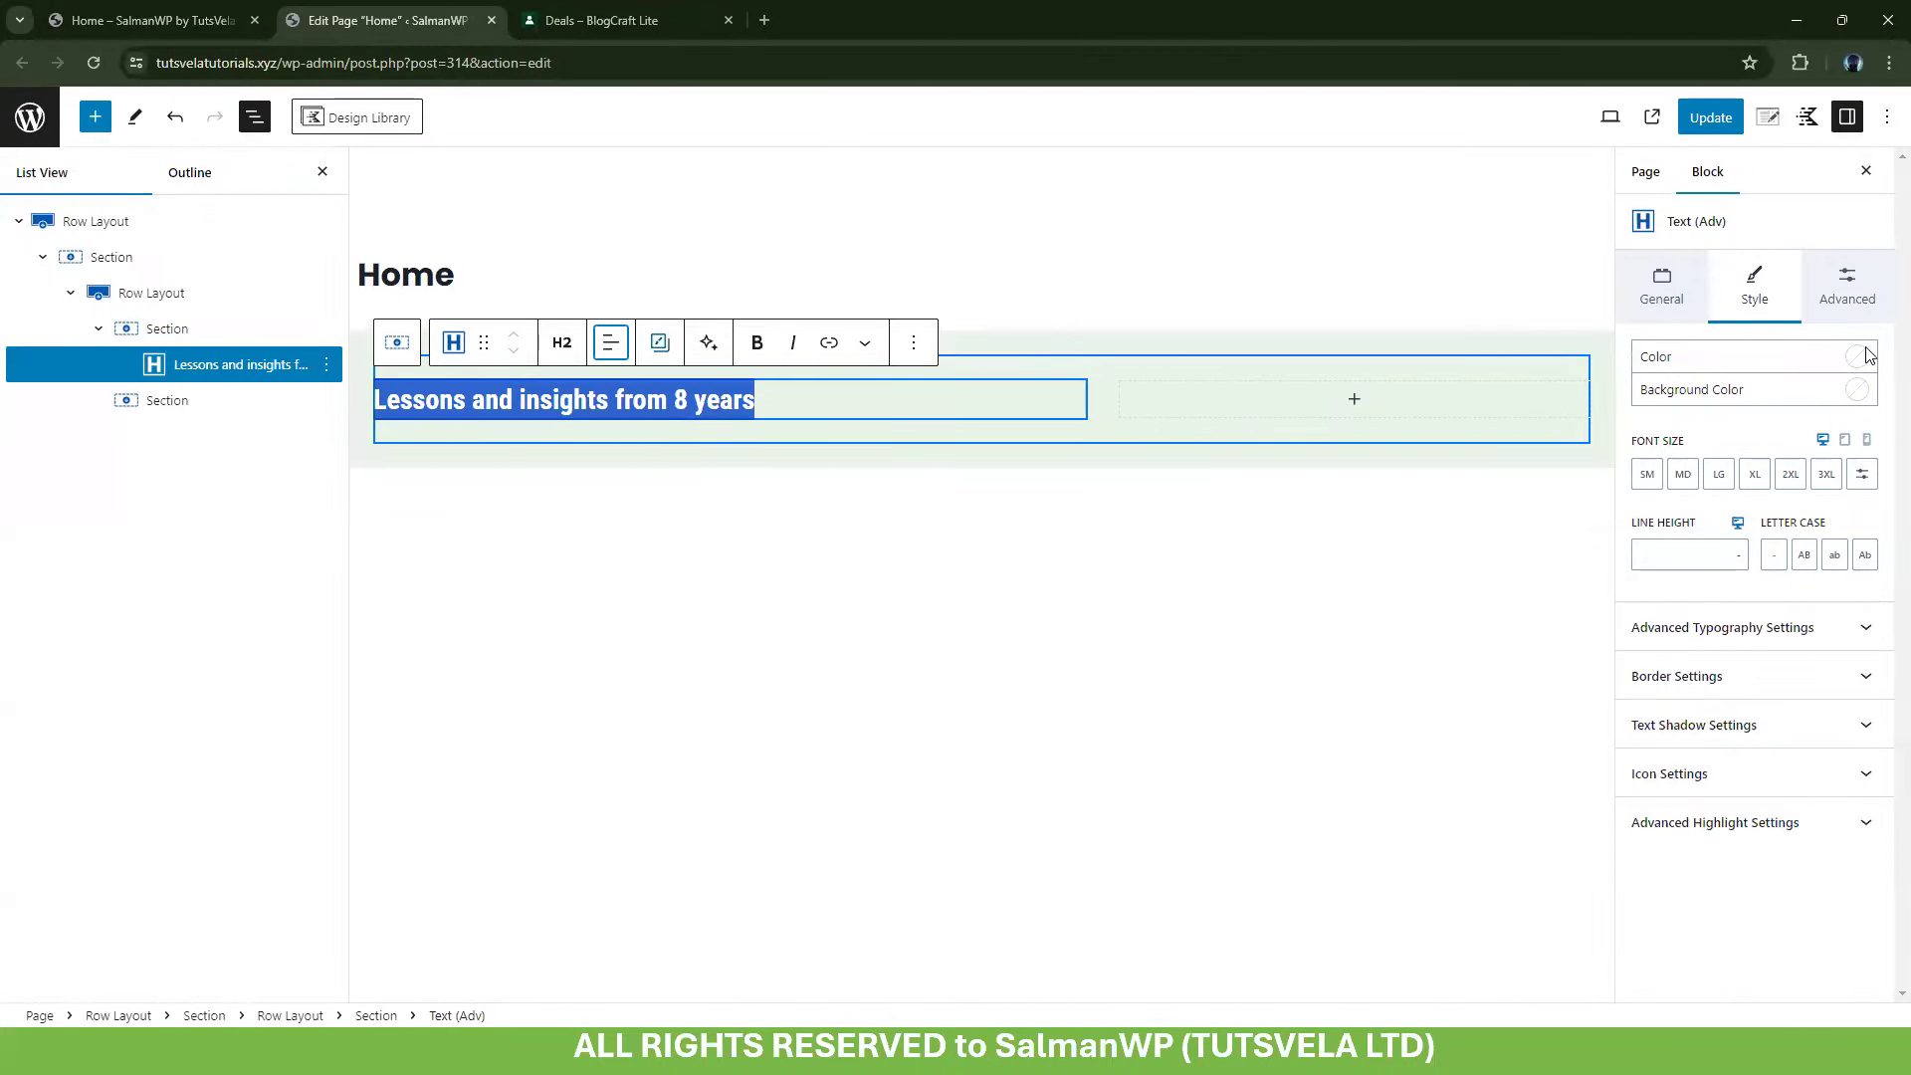
left_click(1760, 477)
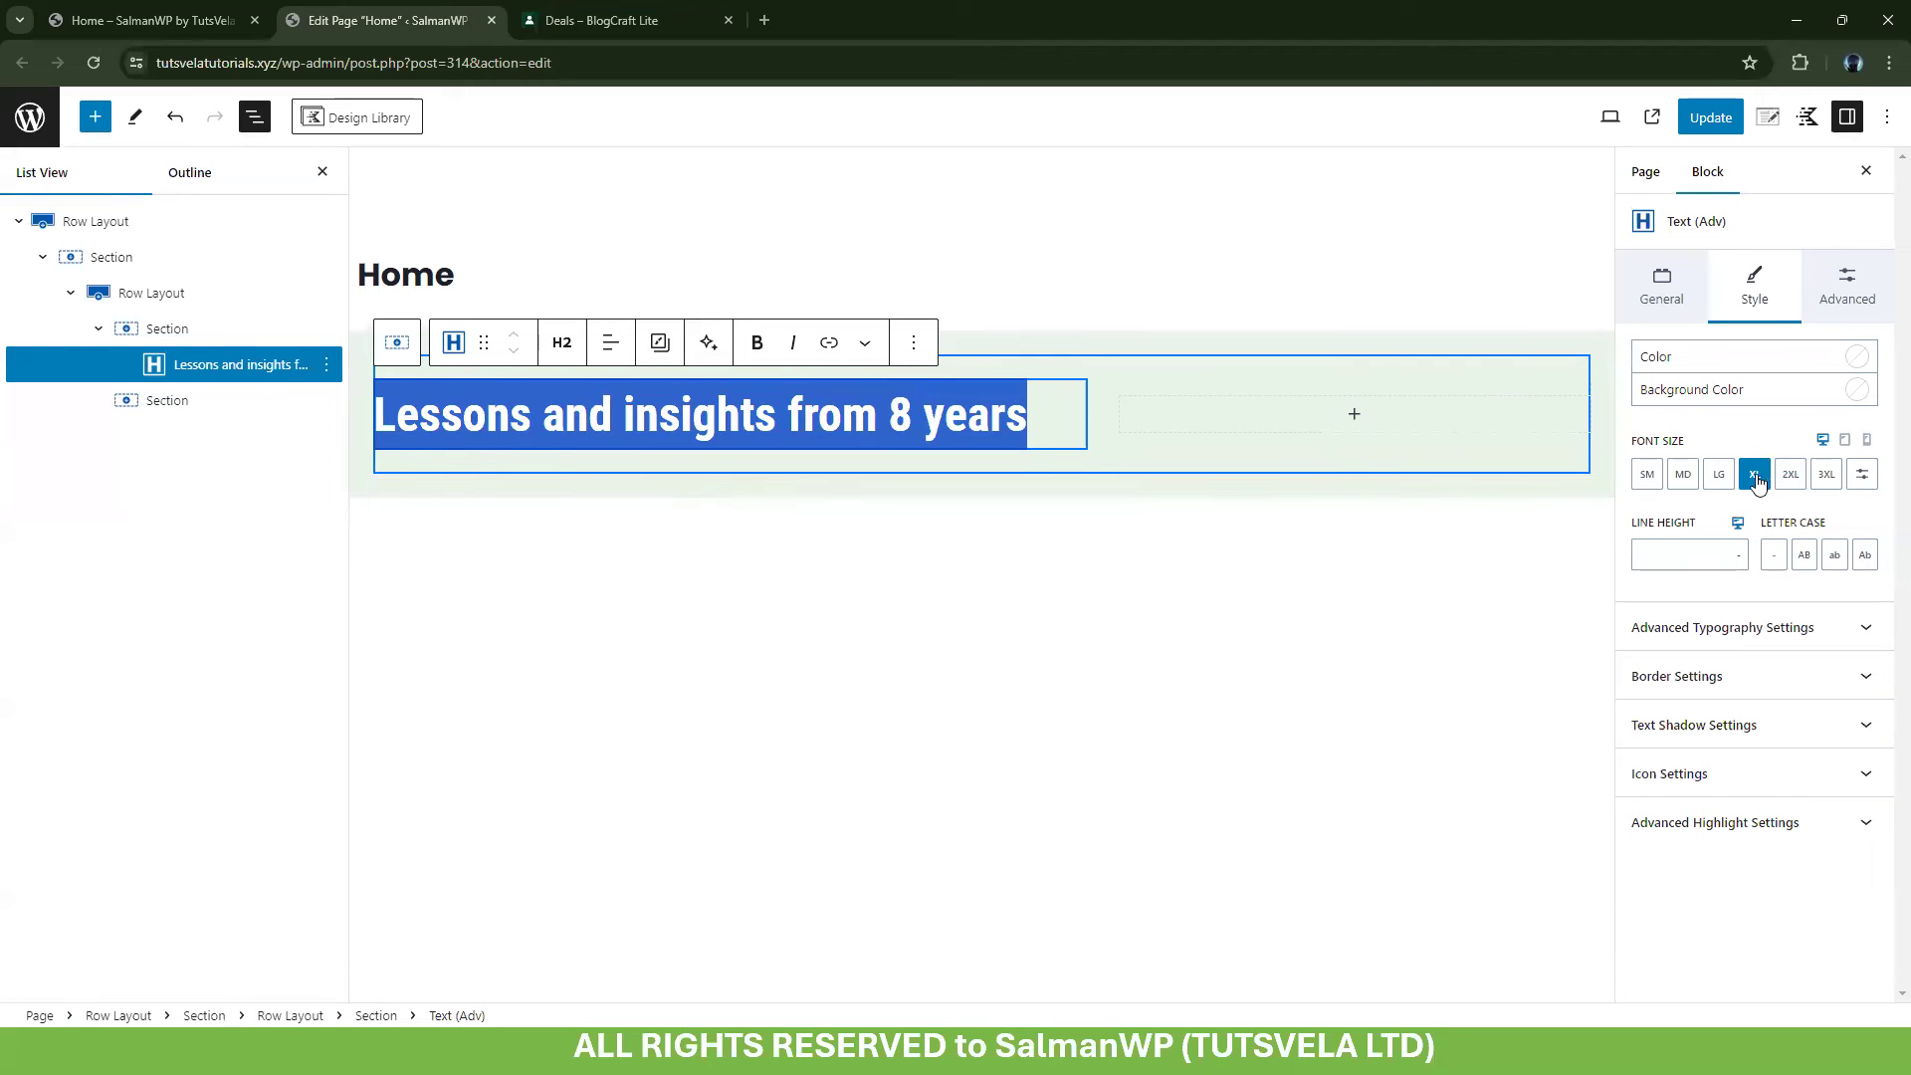
left_click(1759, 479)
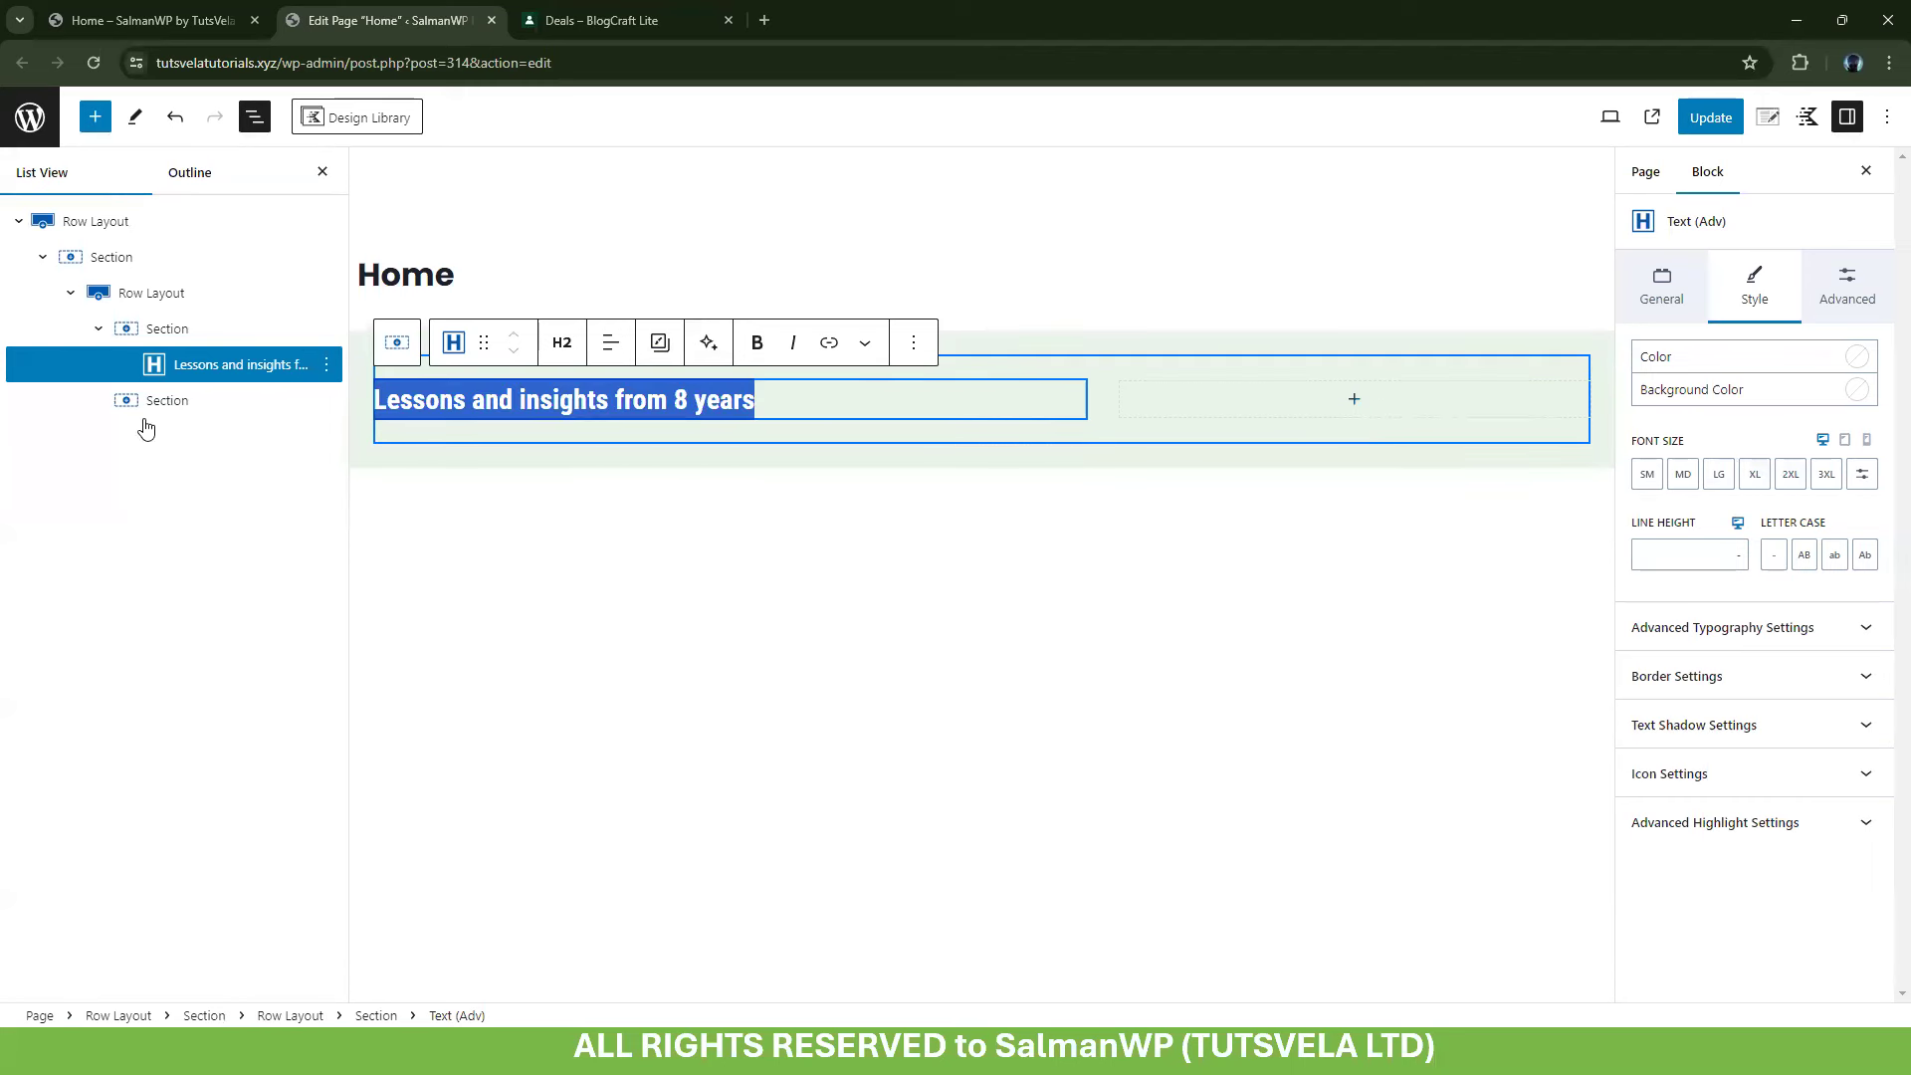
left_click(159, 328)
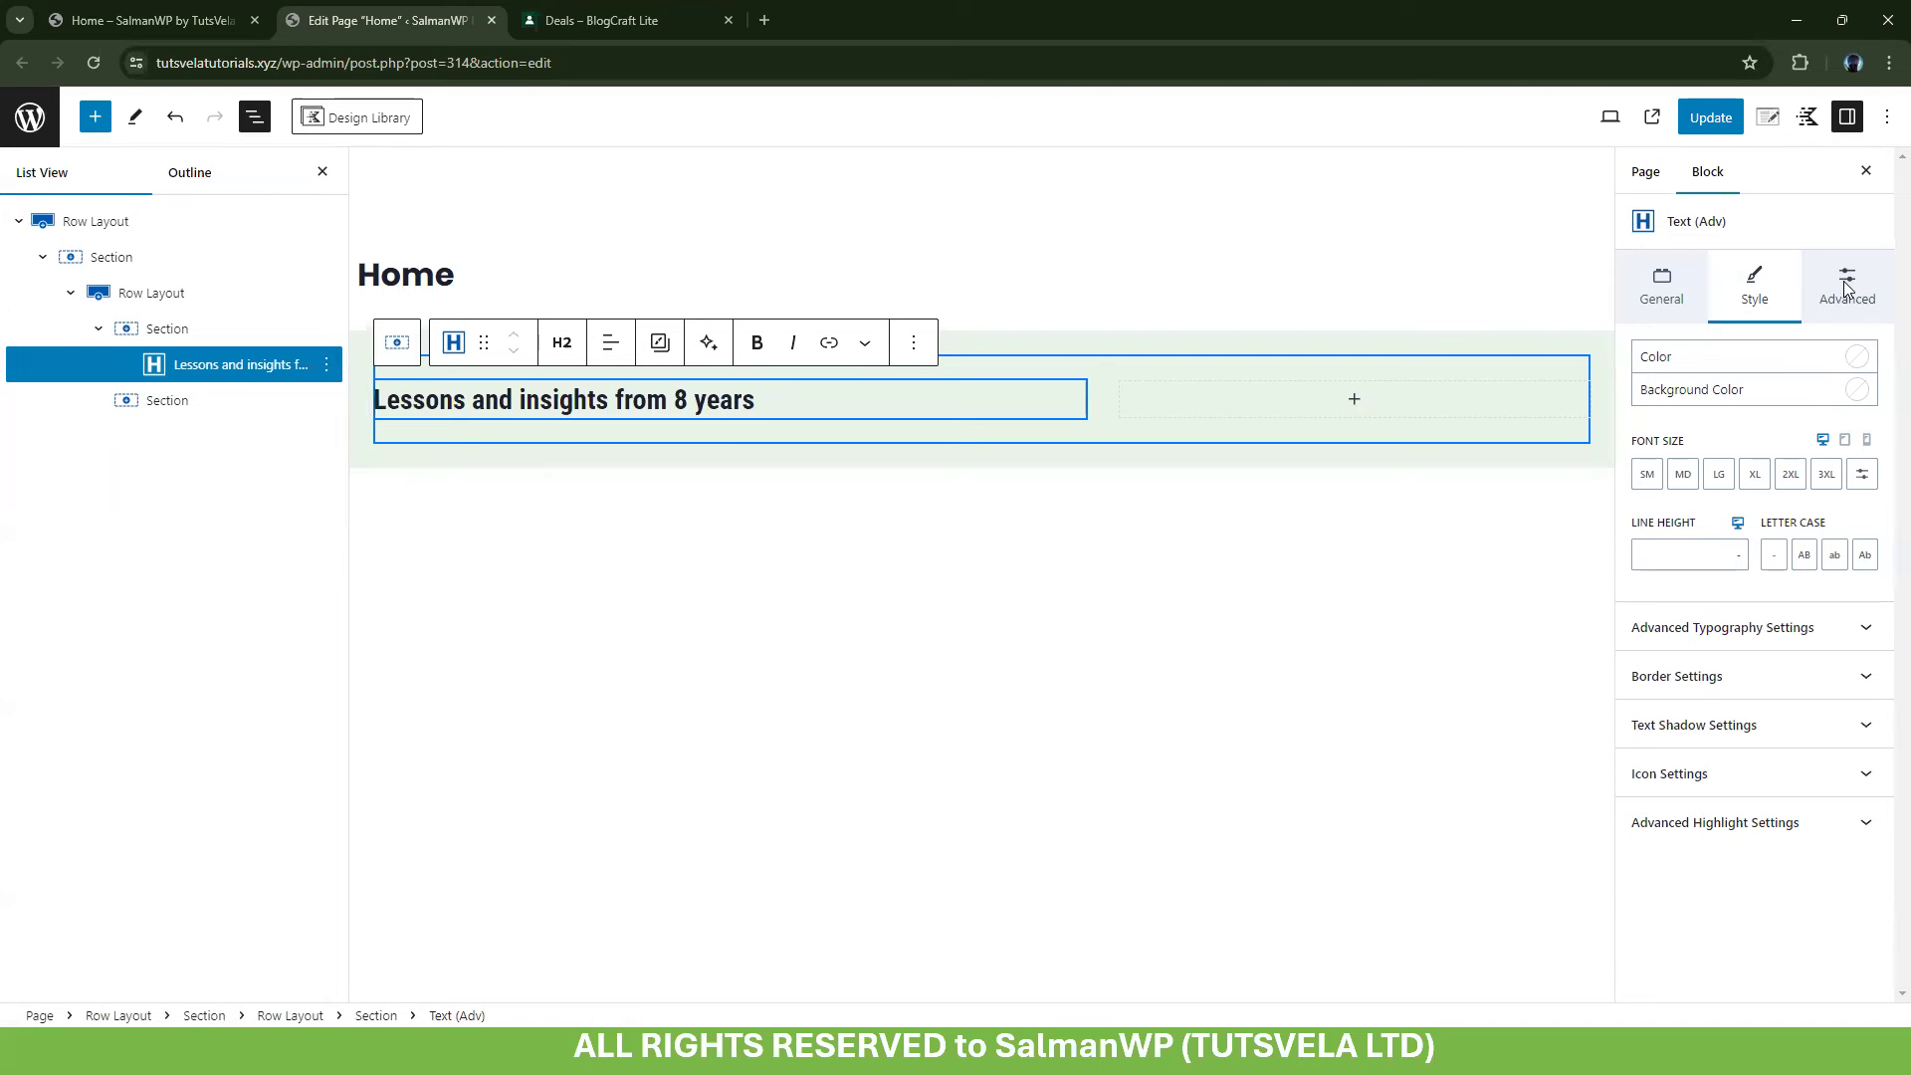
Try side padding on the headline text block, first 40 px right and 50 px left, then 50 px right and 0 left
left_click(1844, 281)
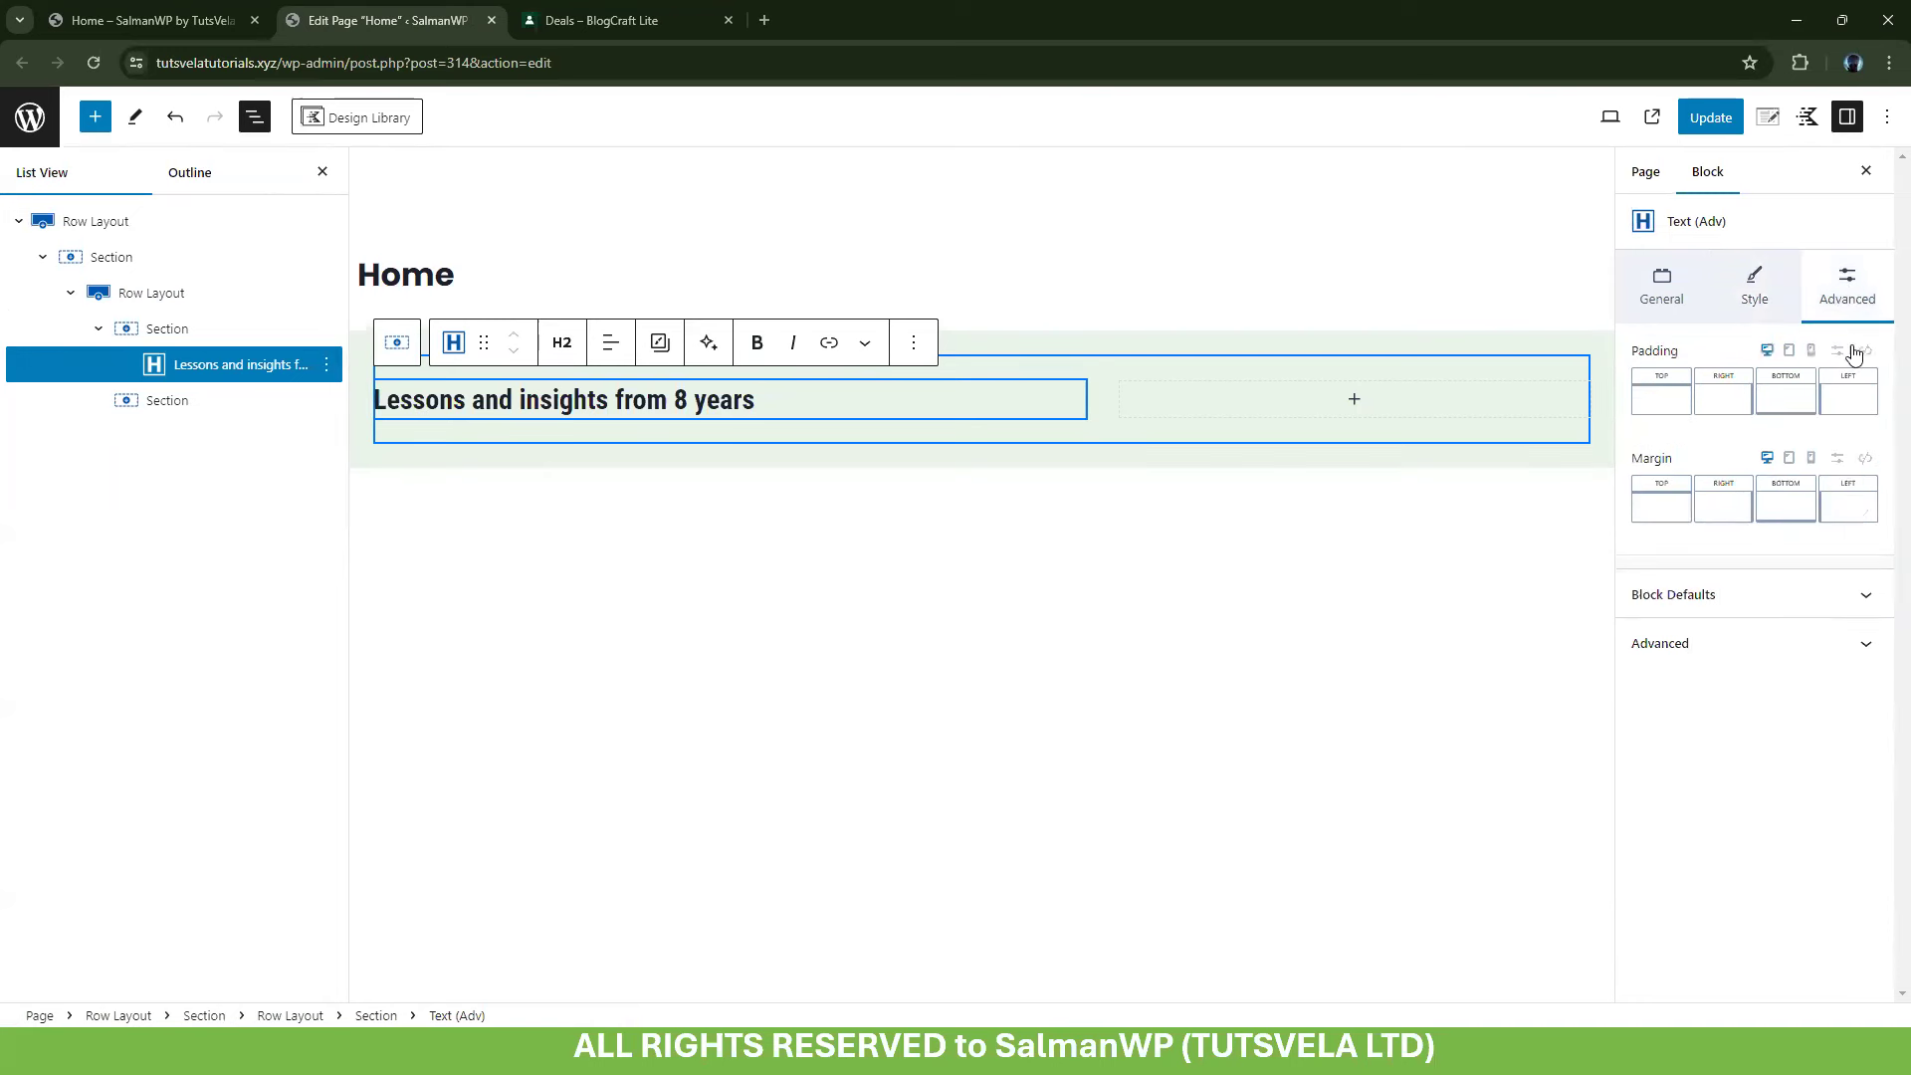
type("40")
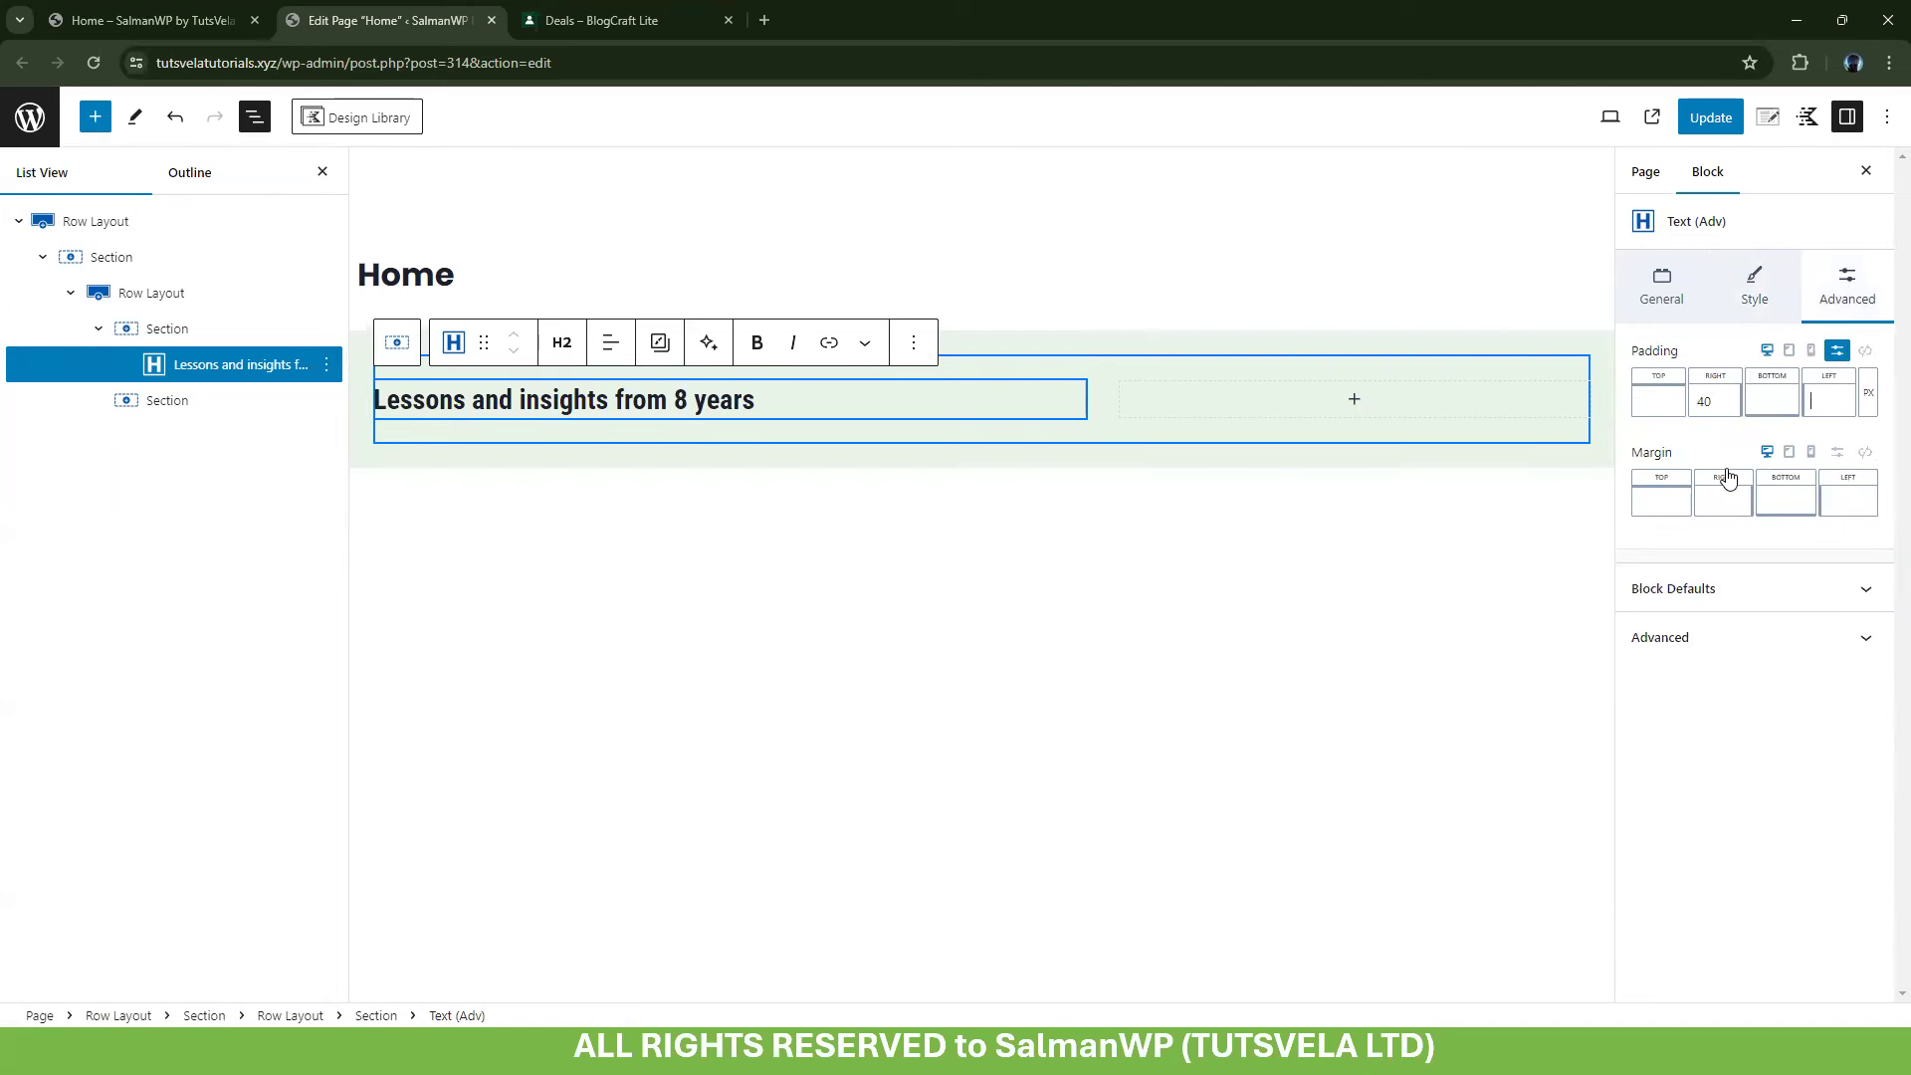
type("50")
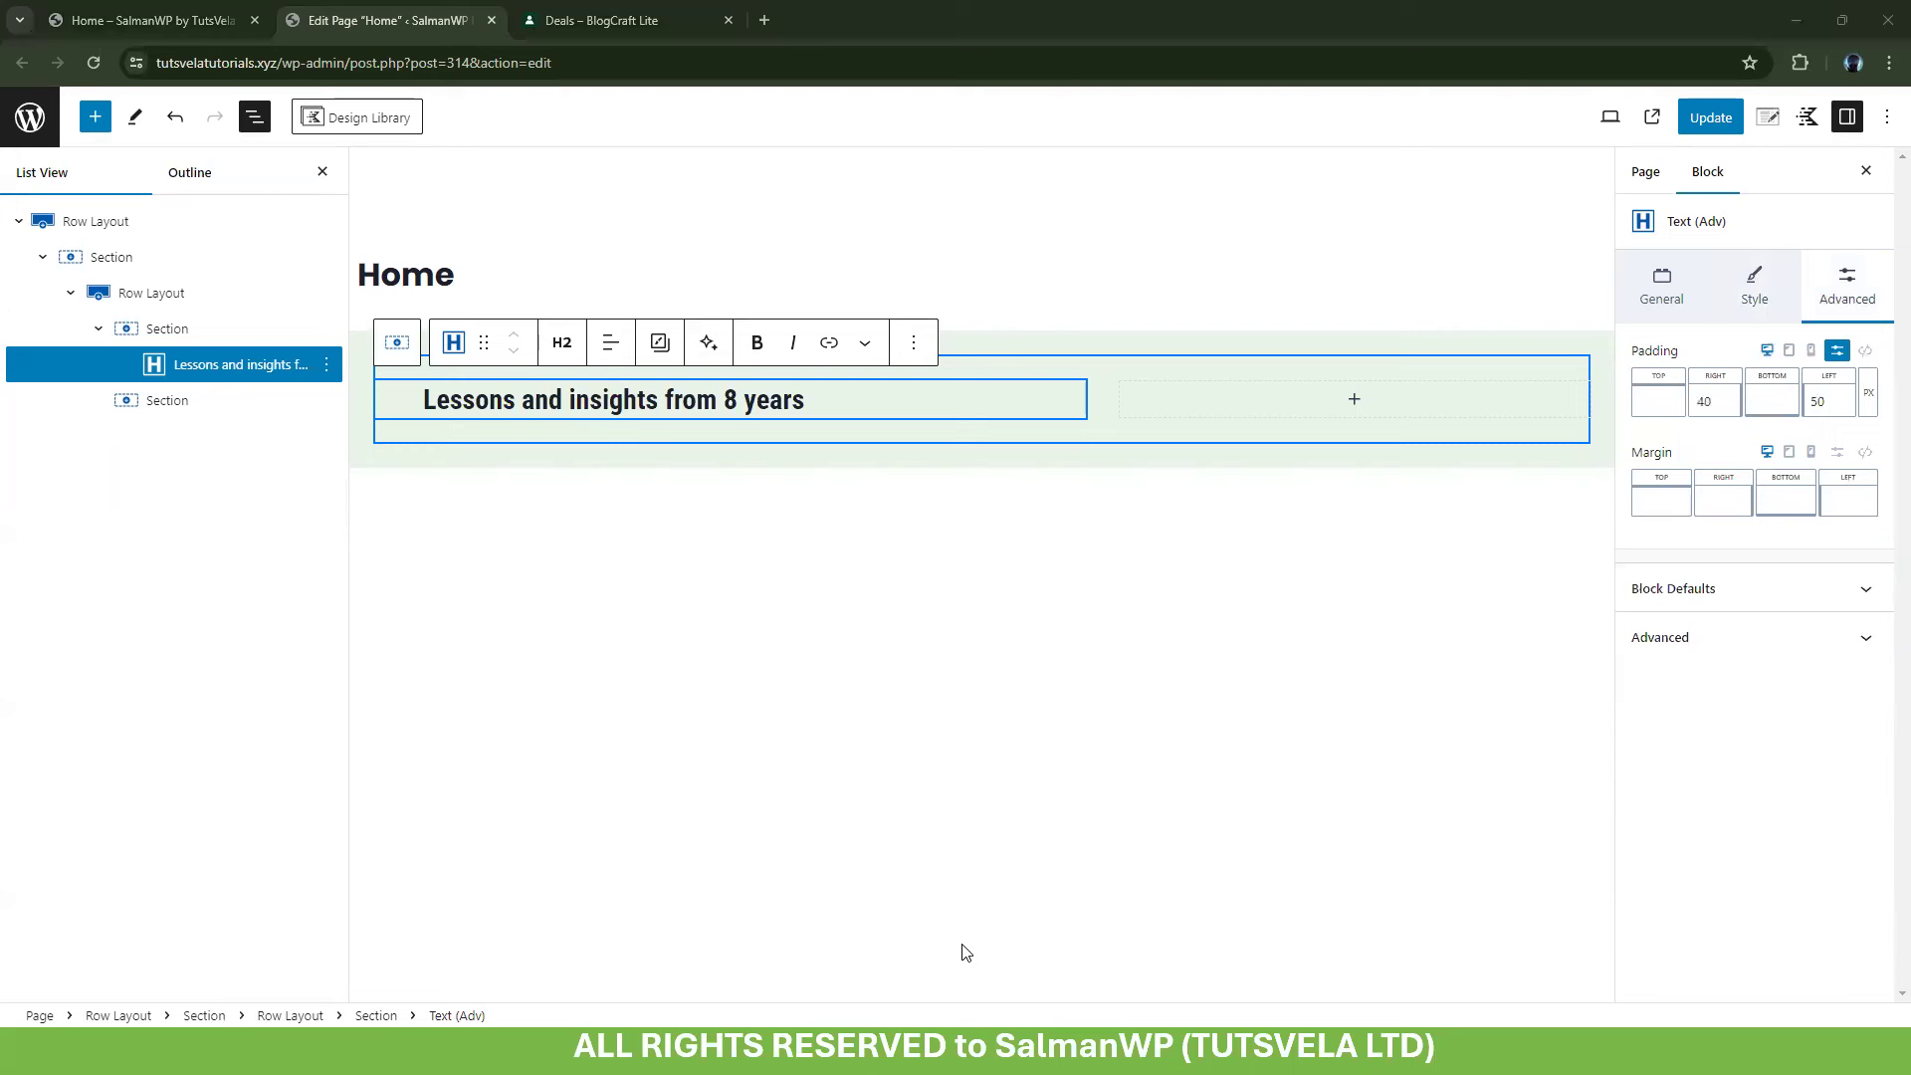
left_click(867, 390)
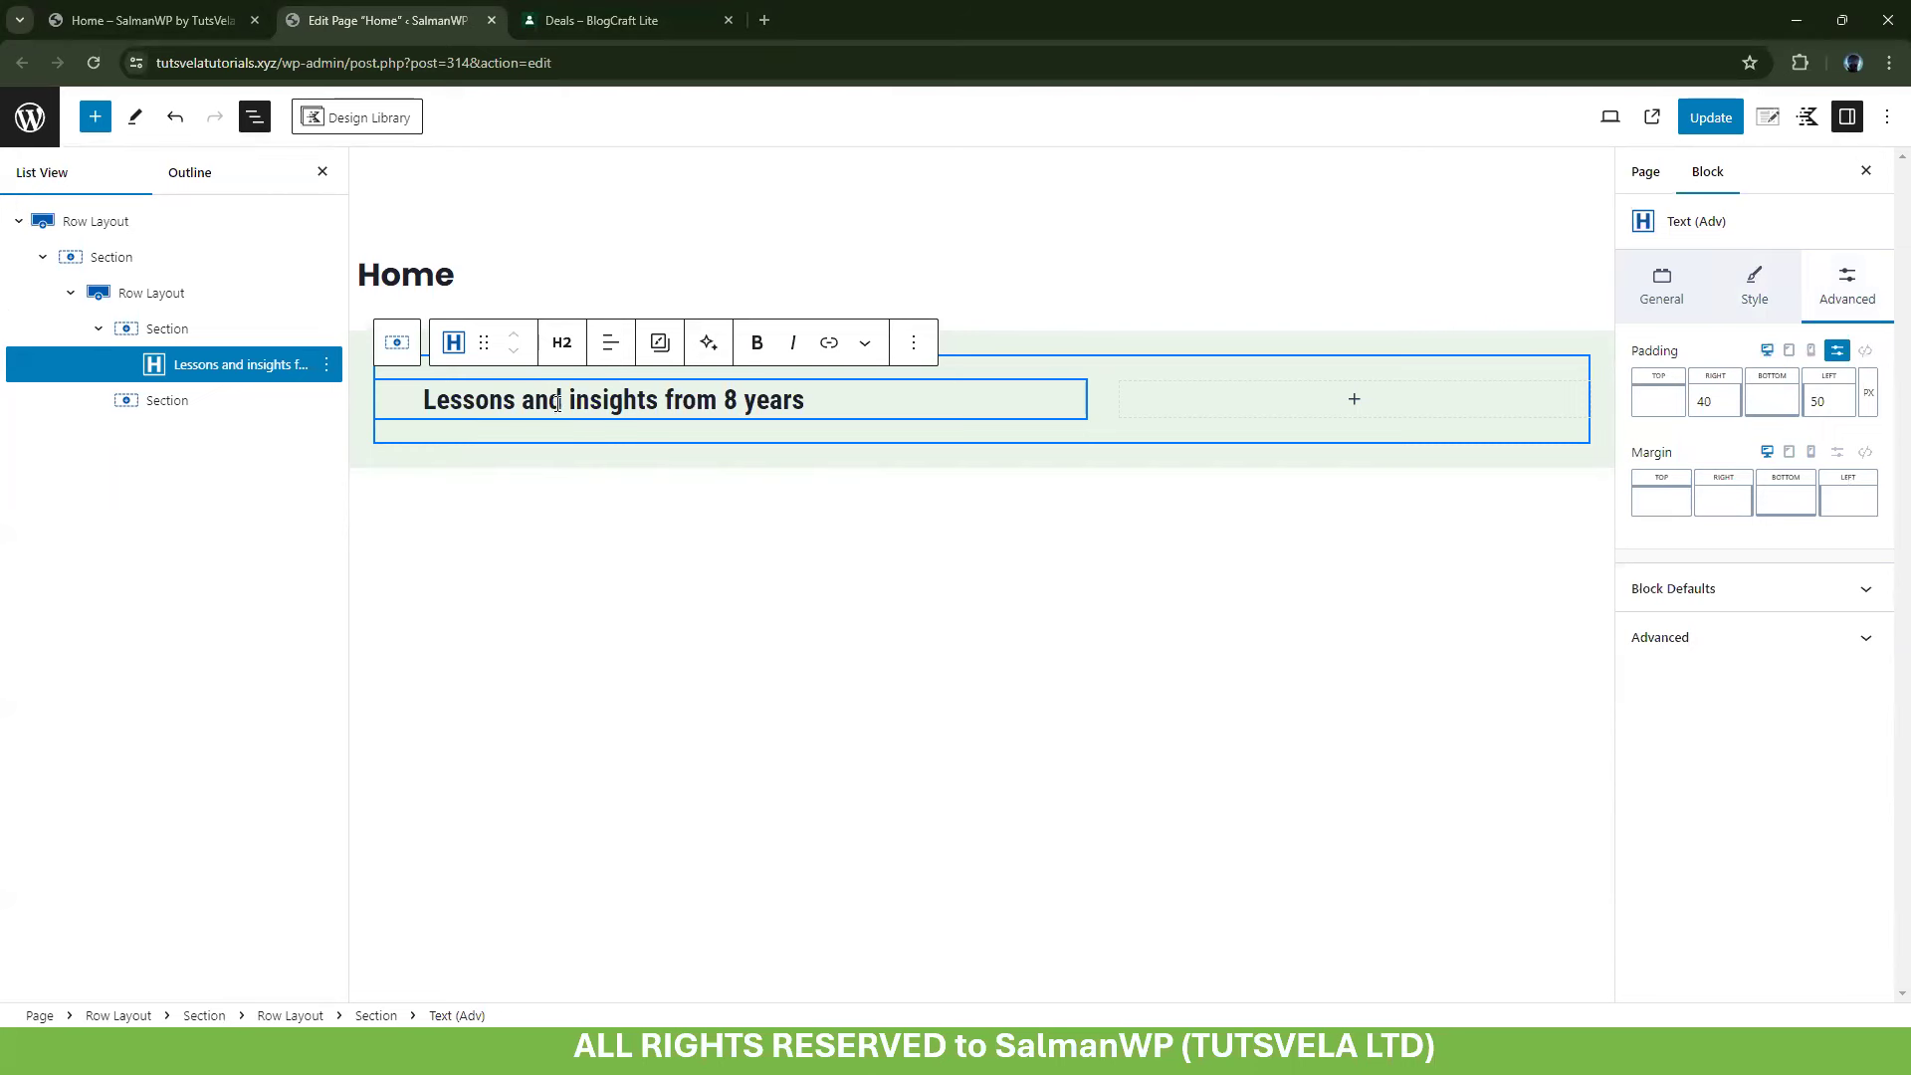
type("0")
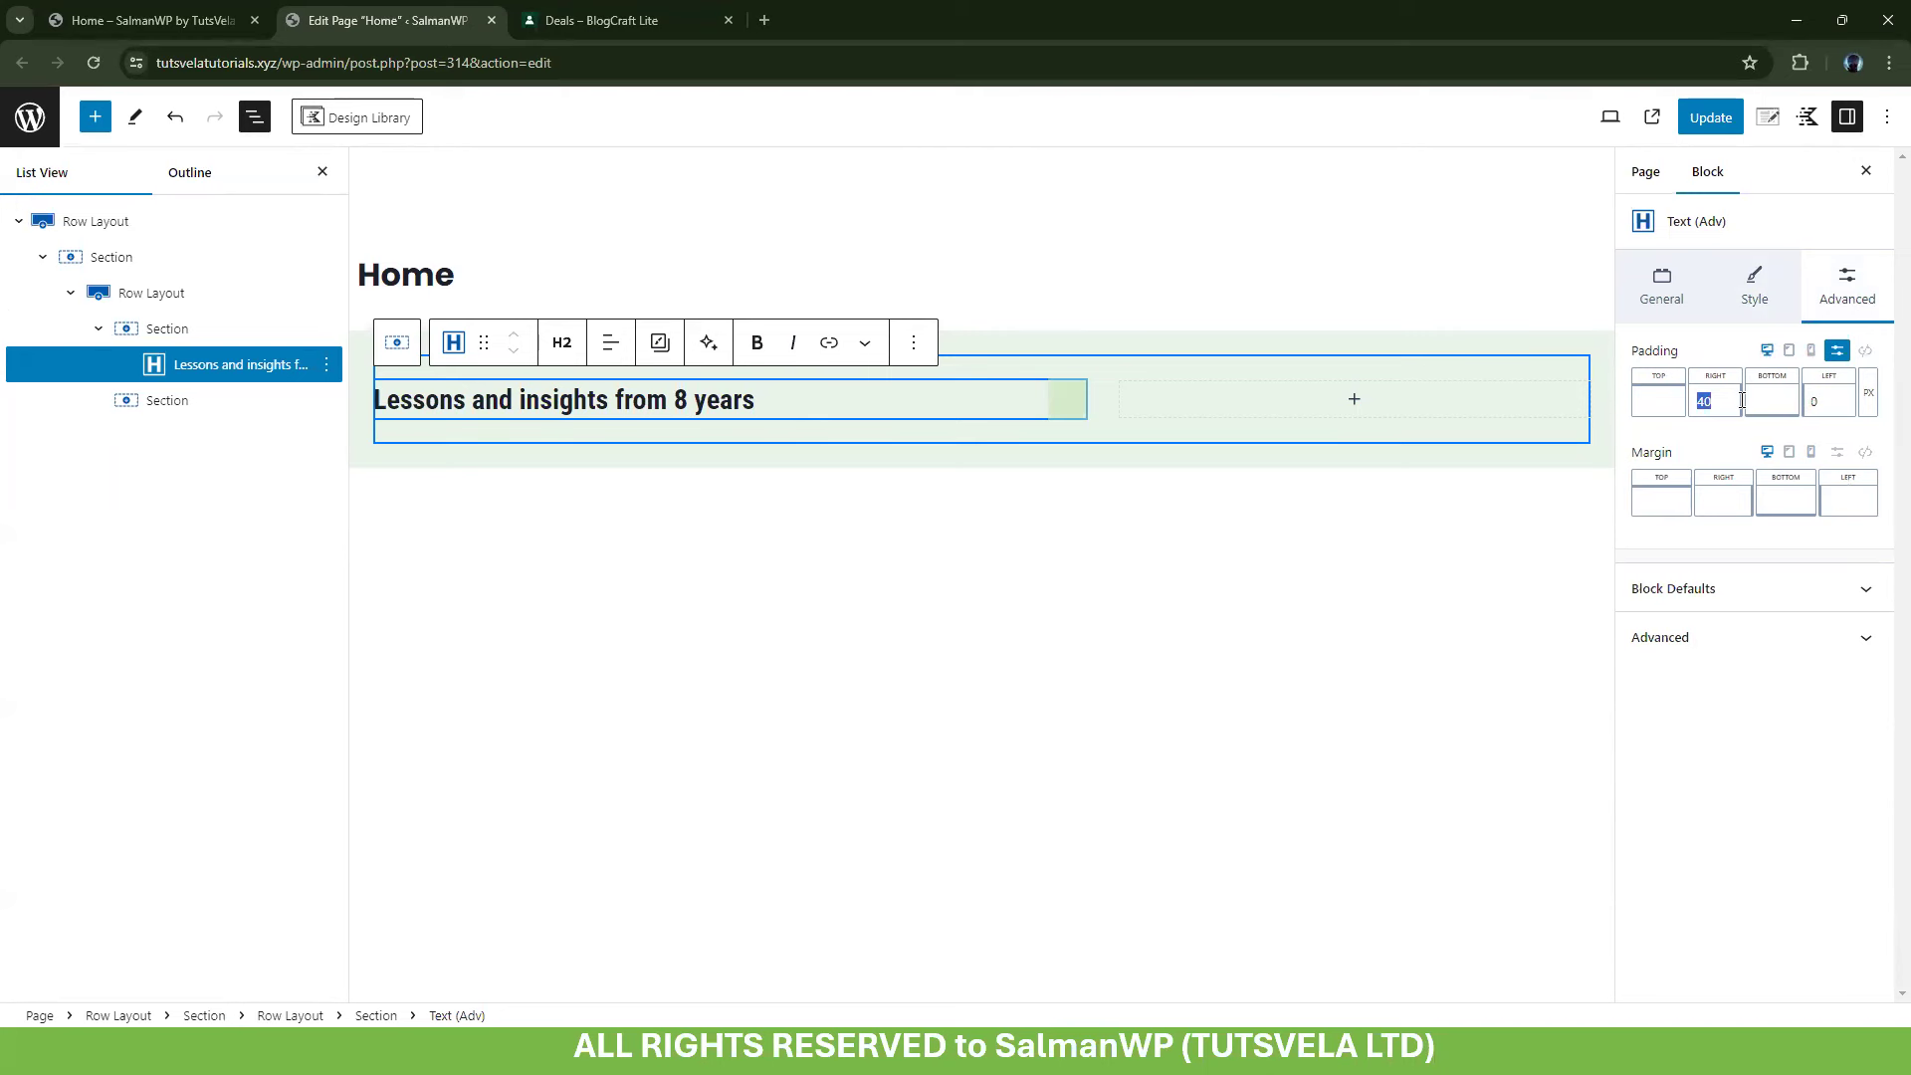
type("50")
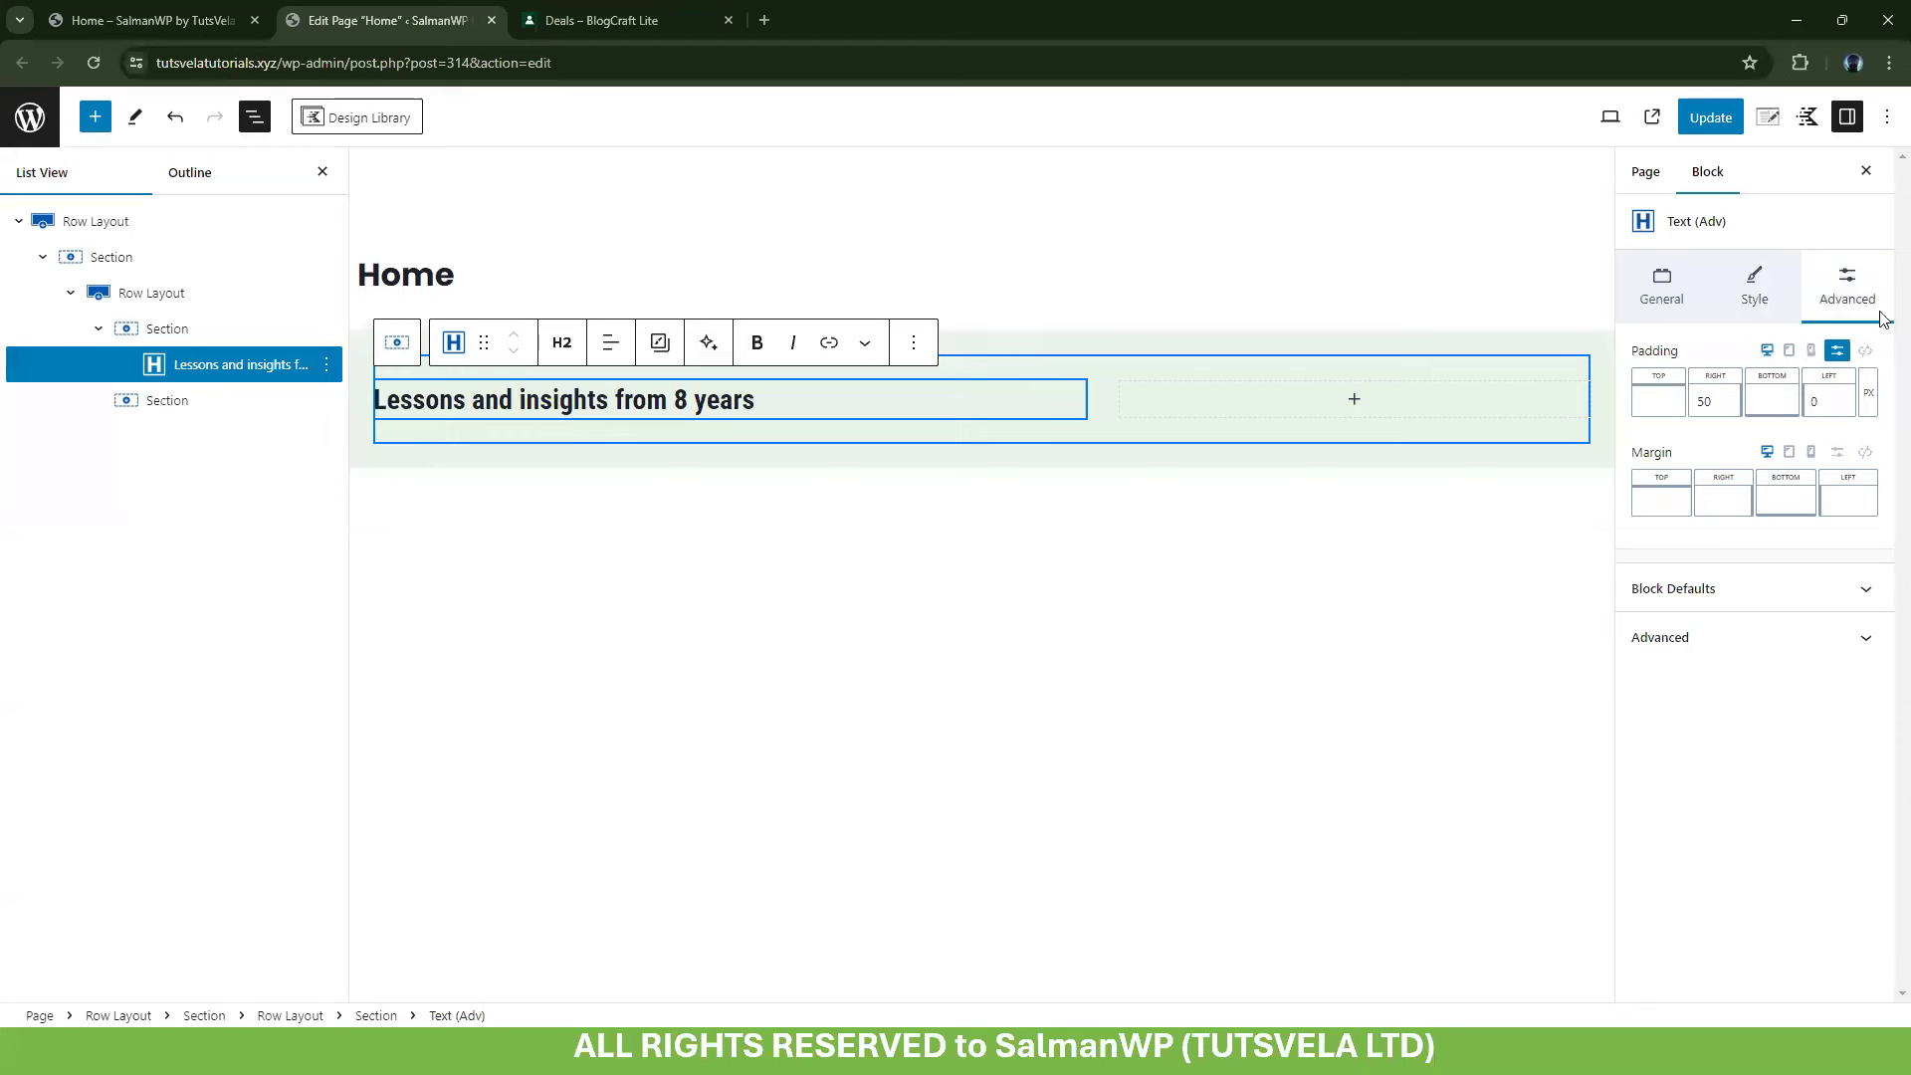
key("ctrl+a")
key("BackSpace")
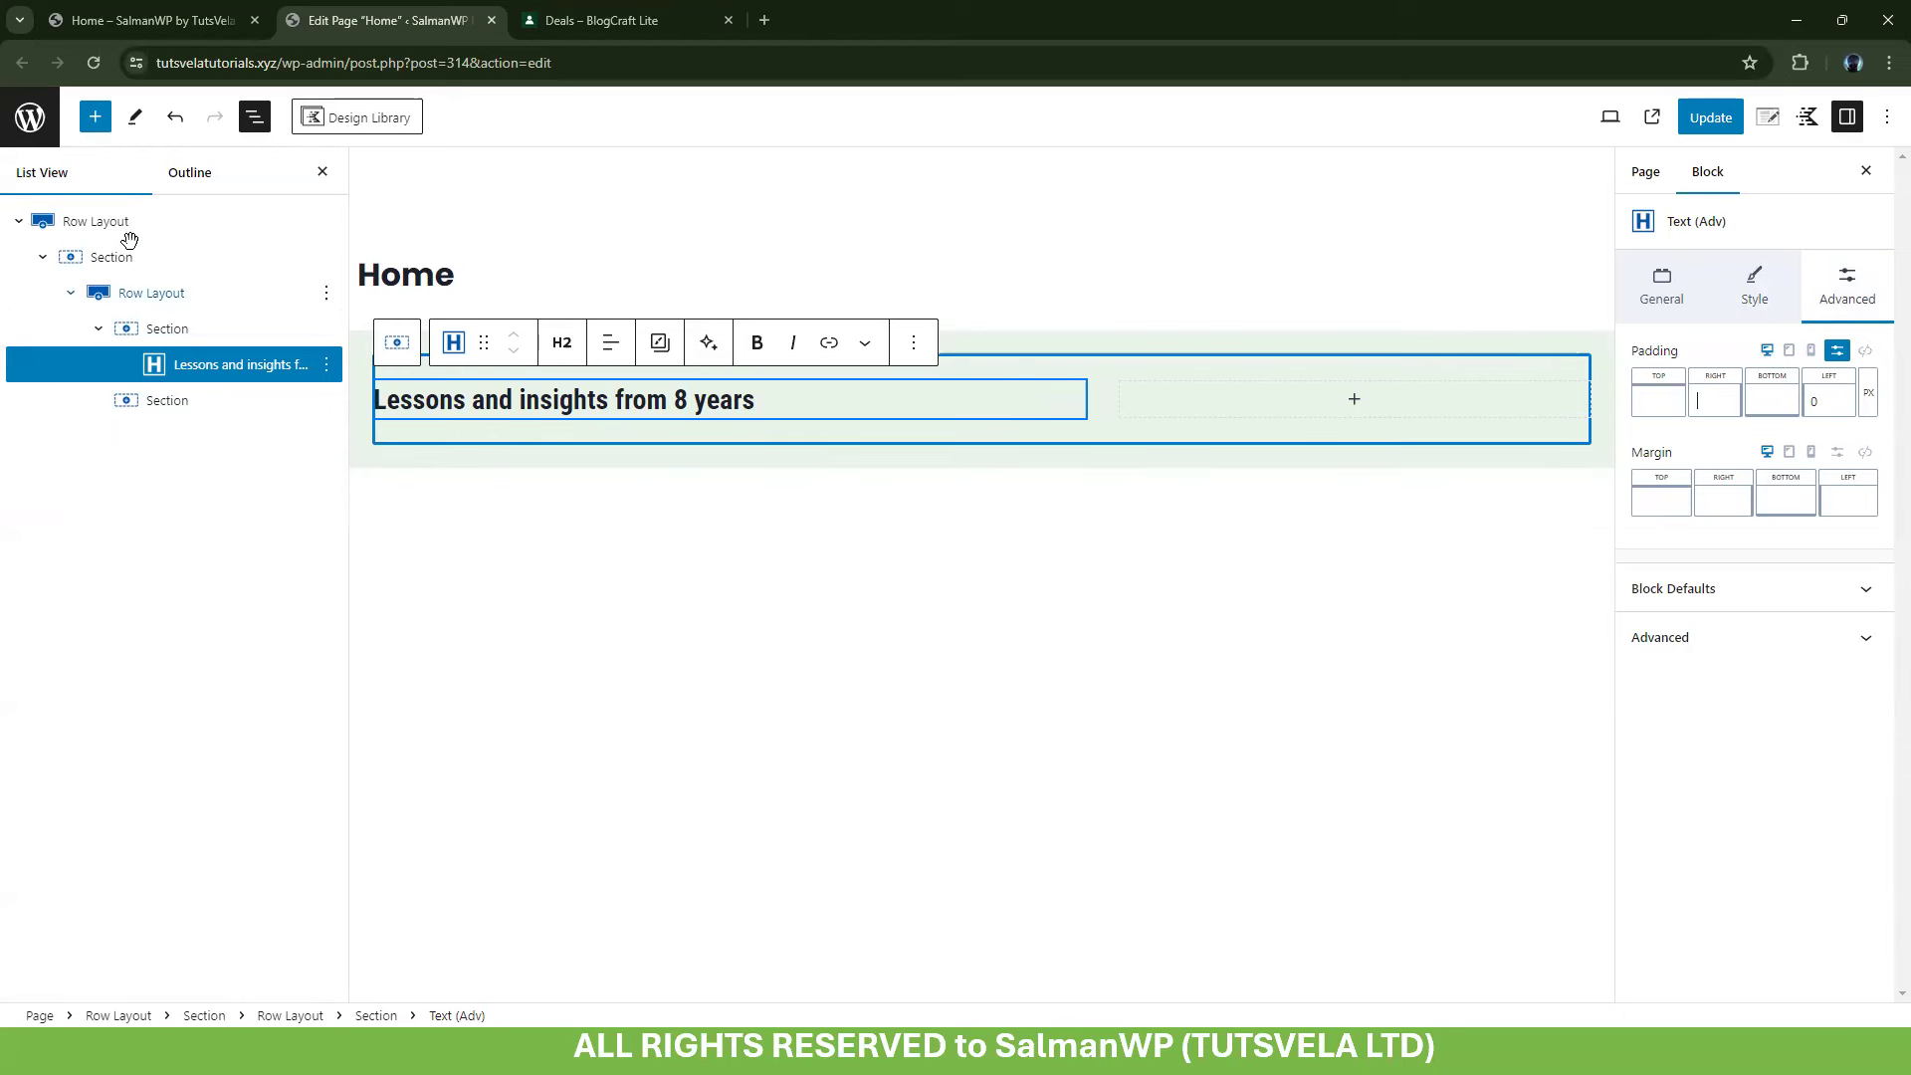
Set the outer row's Section padding to 150 px top, 50 px right, 100 px bottom and 50 px left
left_click(120, 257)
left_click(1846, 286)
left_click(1675, 393)
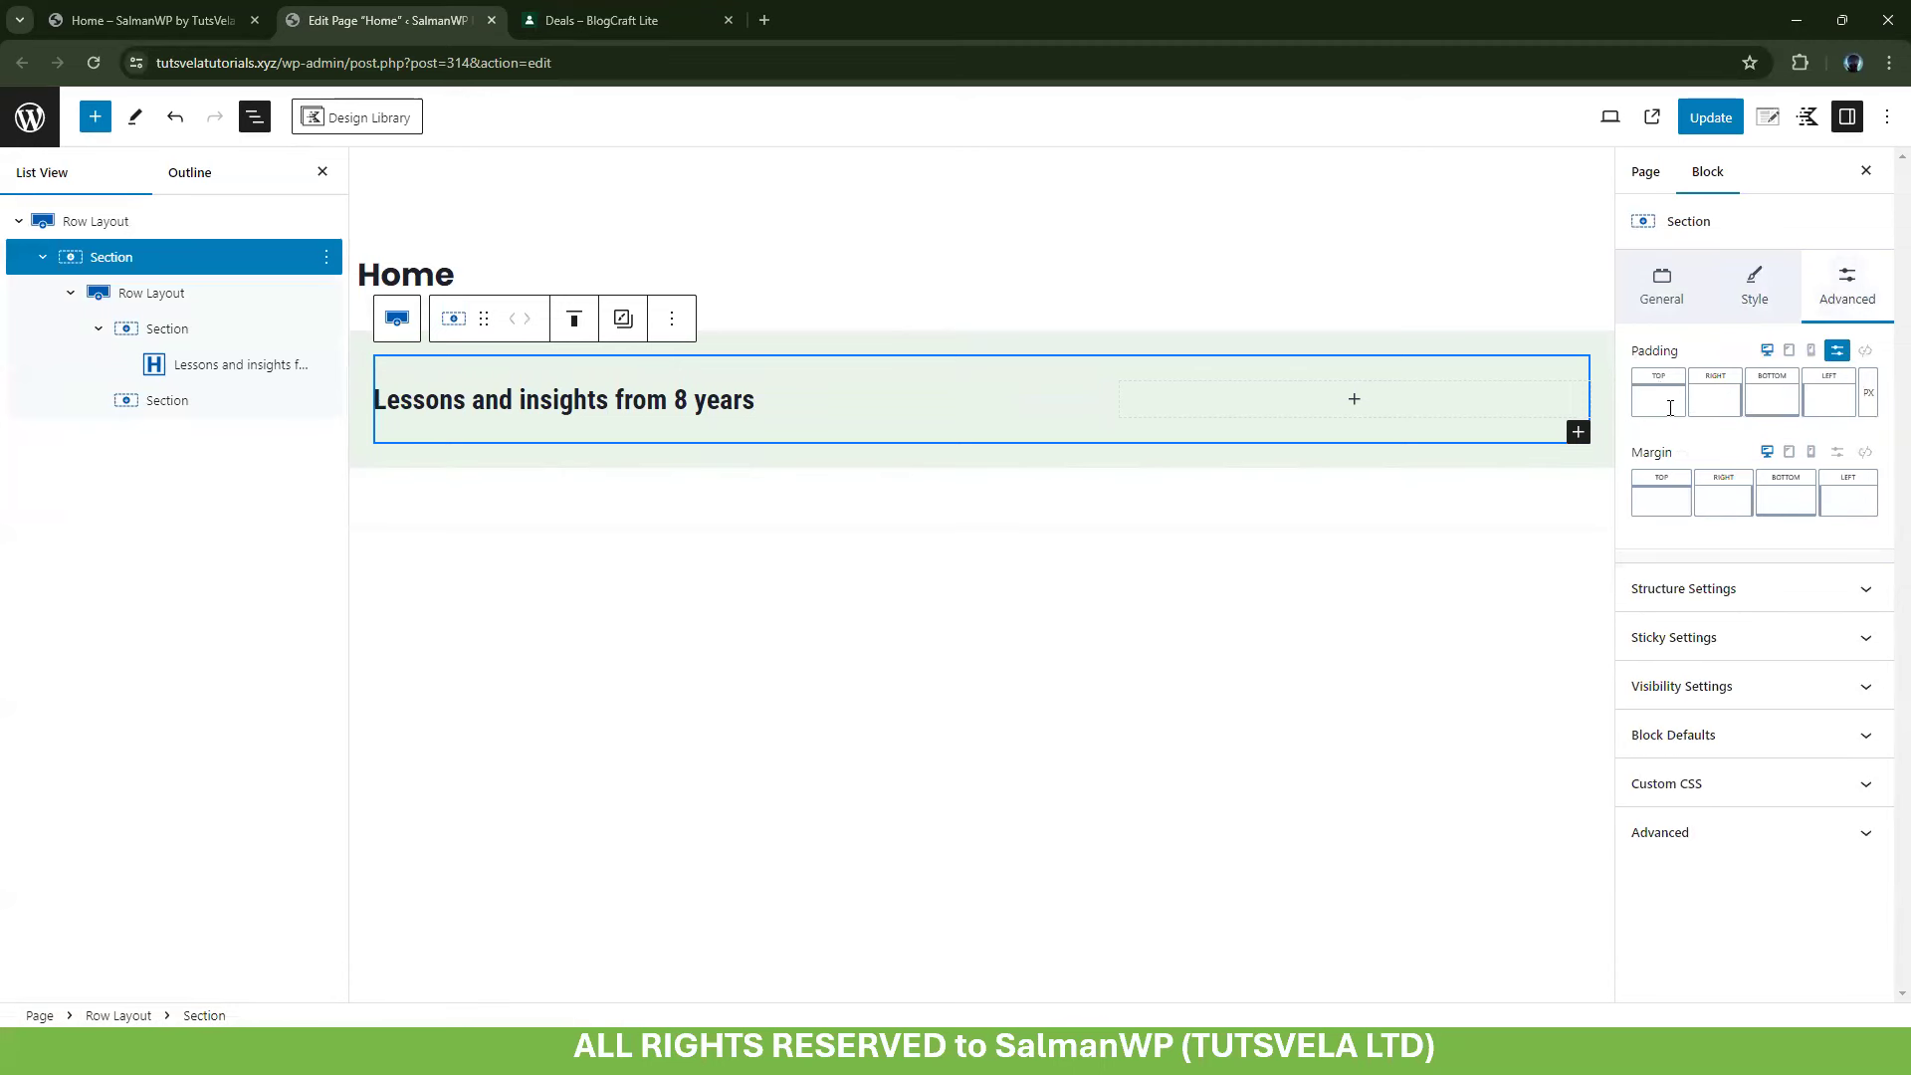
type("150")
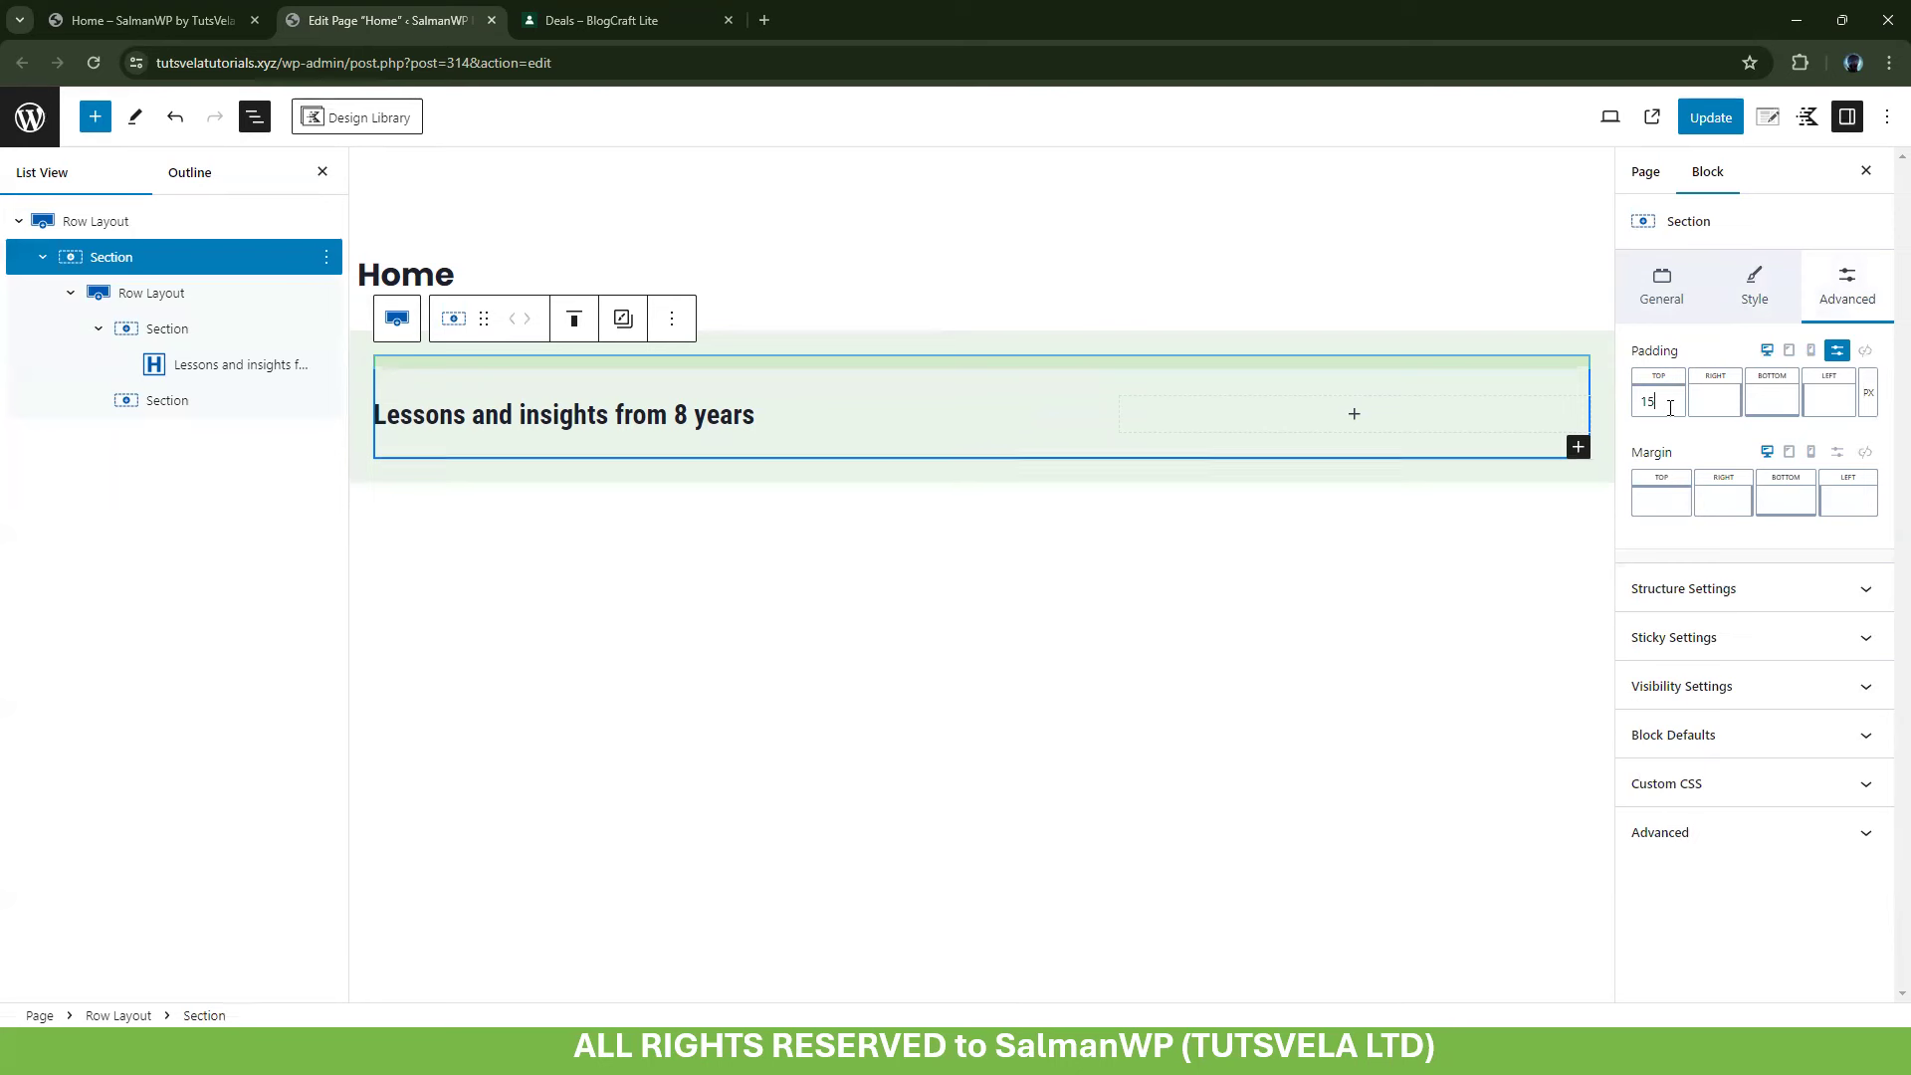
key("Tab")
key("Tab")
type("100")
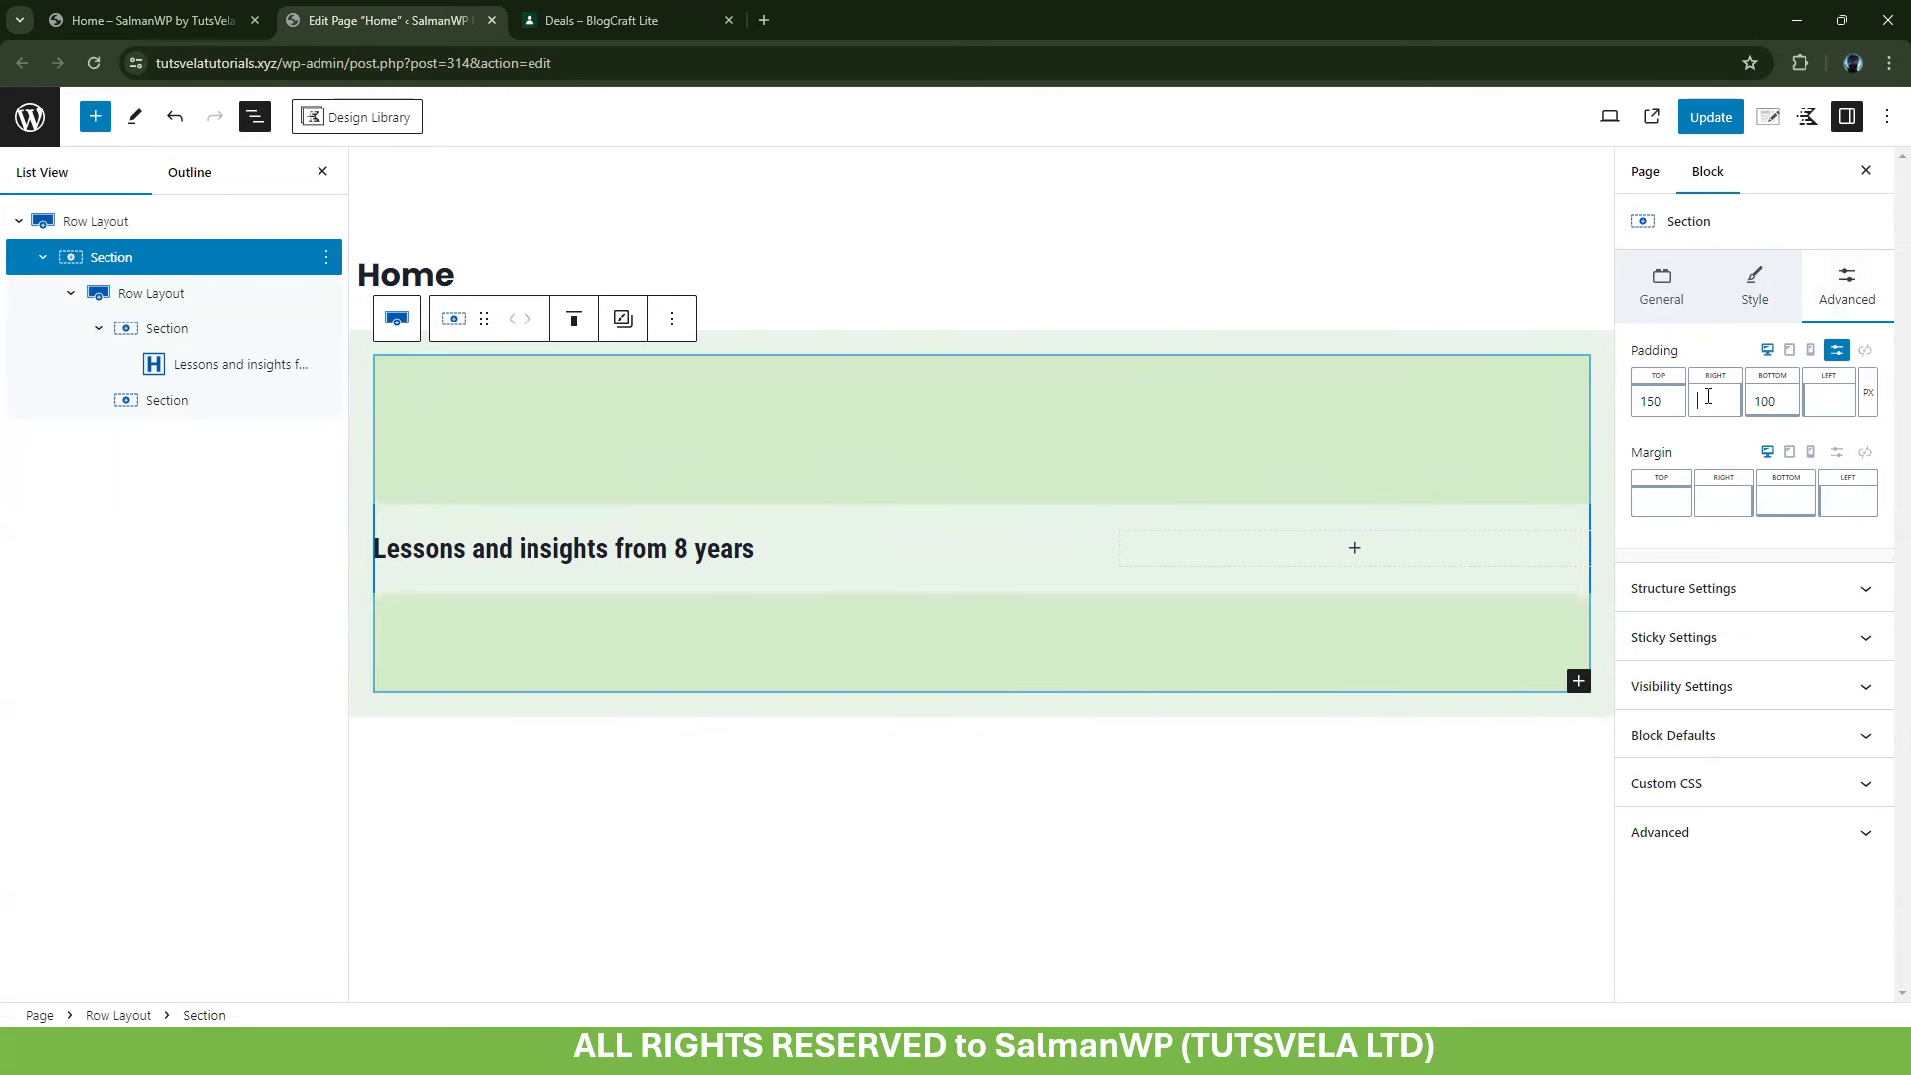
left_click(1708, 396)
type("50")
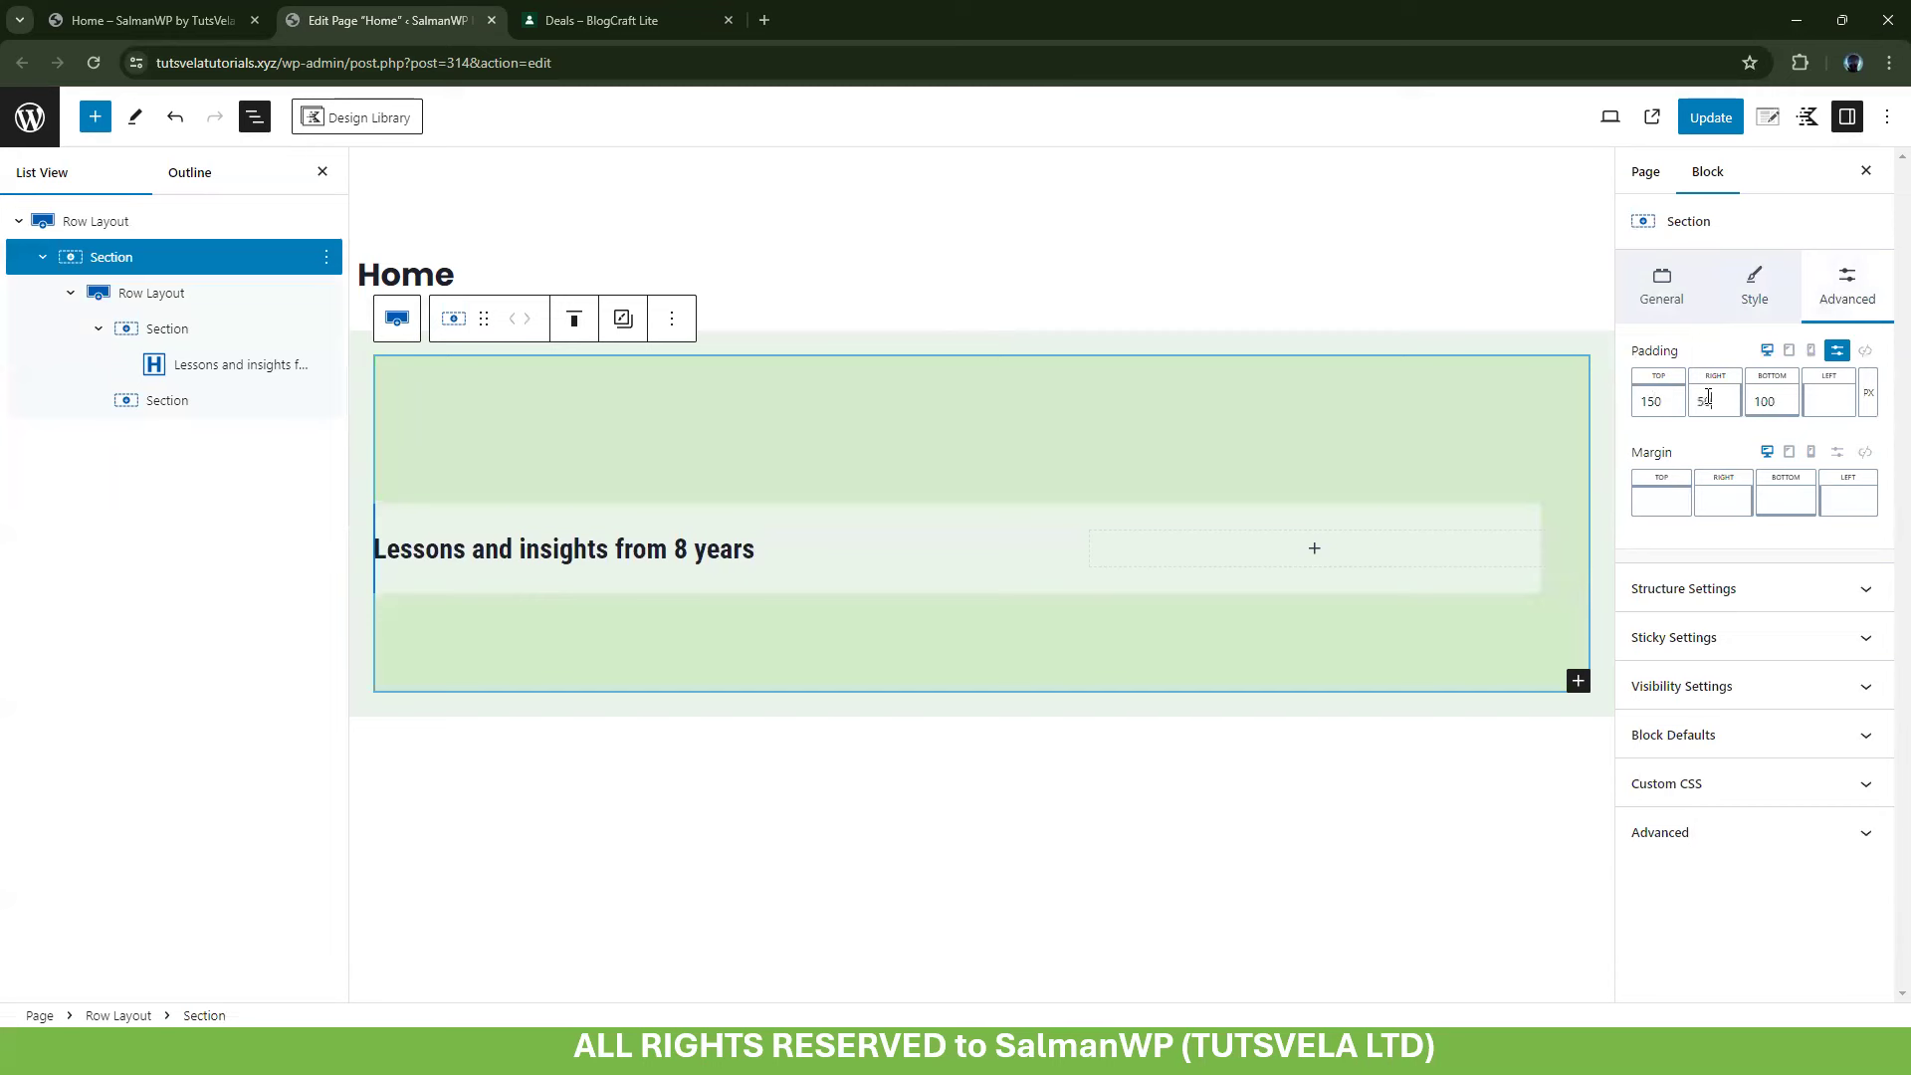
type("50")
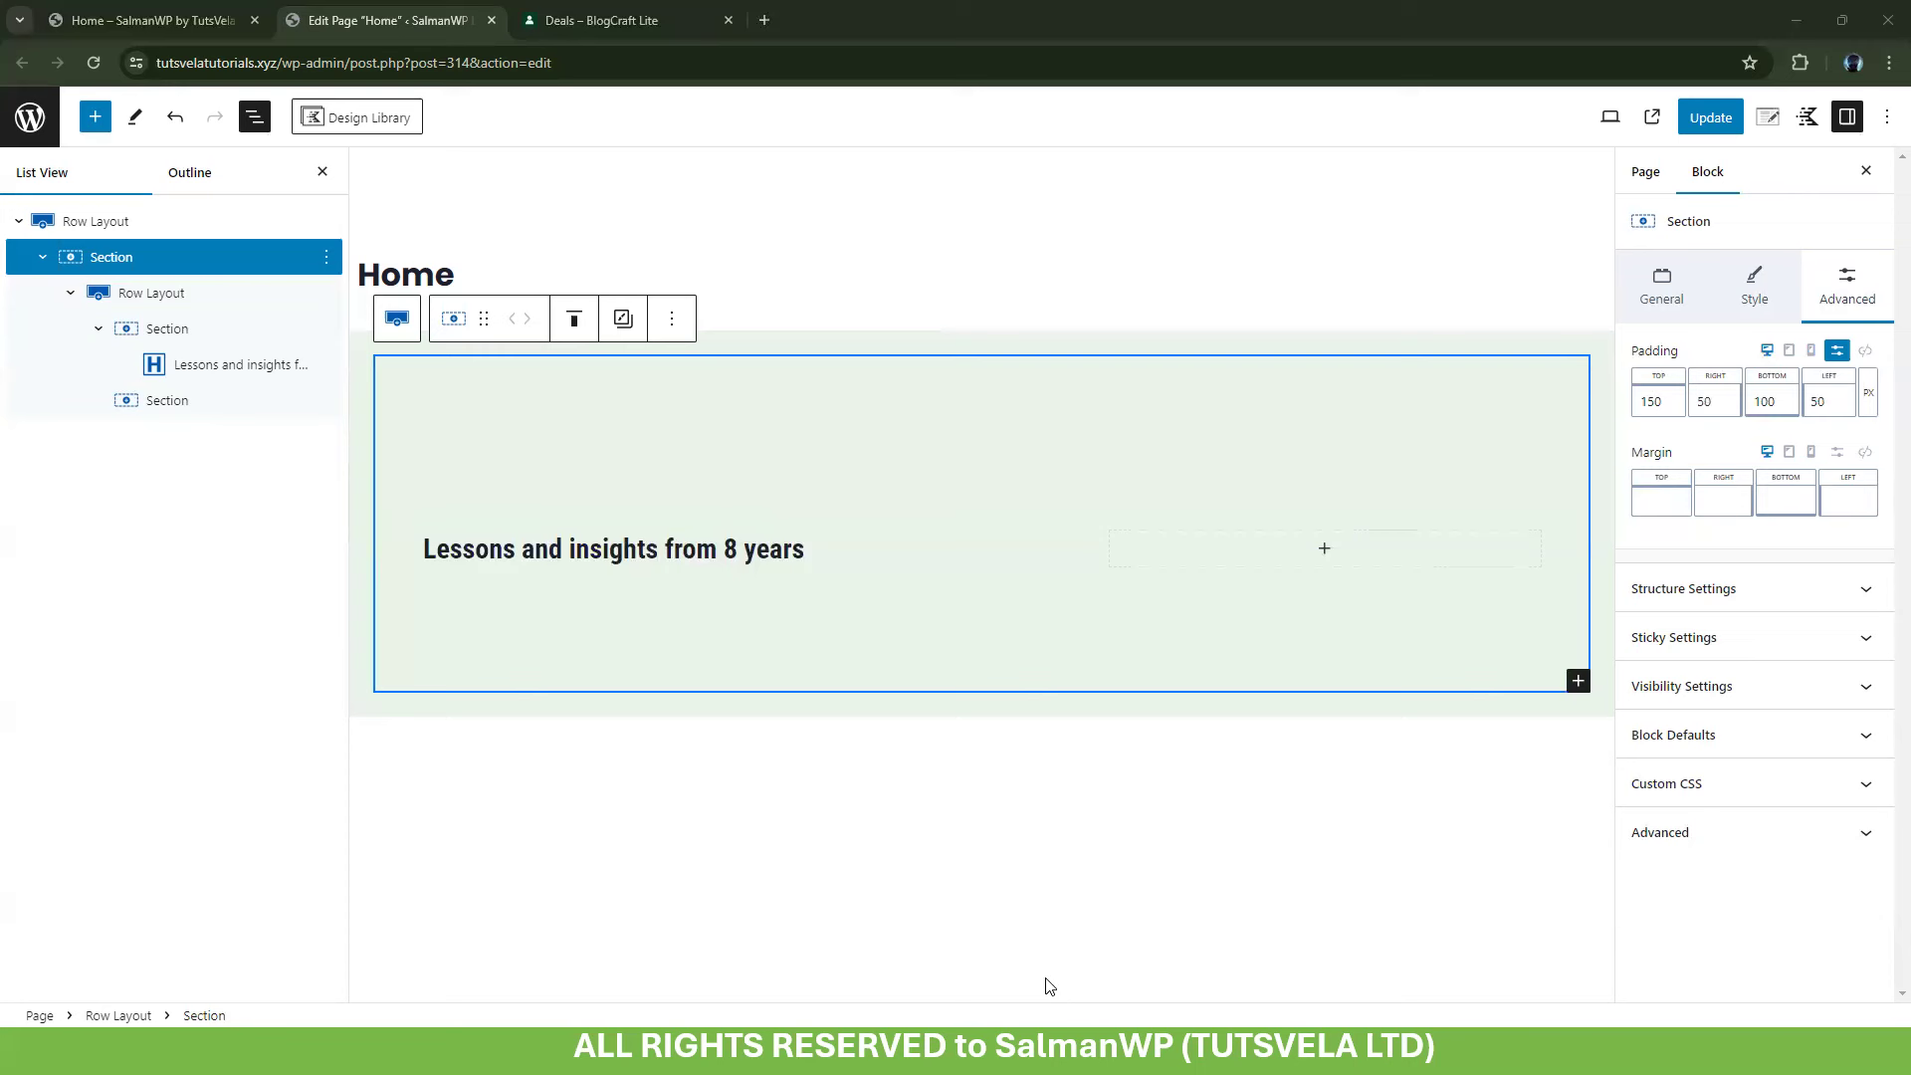
Try a Posts block placed directly below the hero row, review its post grid, and delete the block
left_click(999, 759)
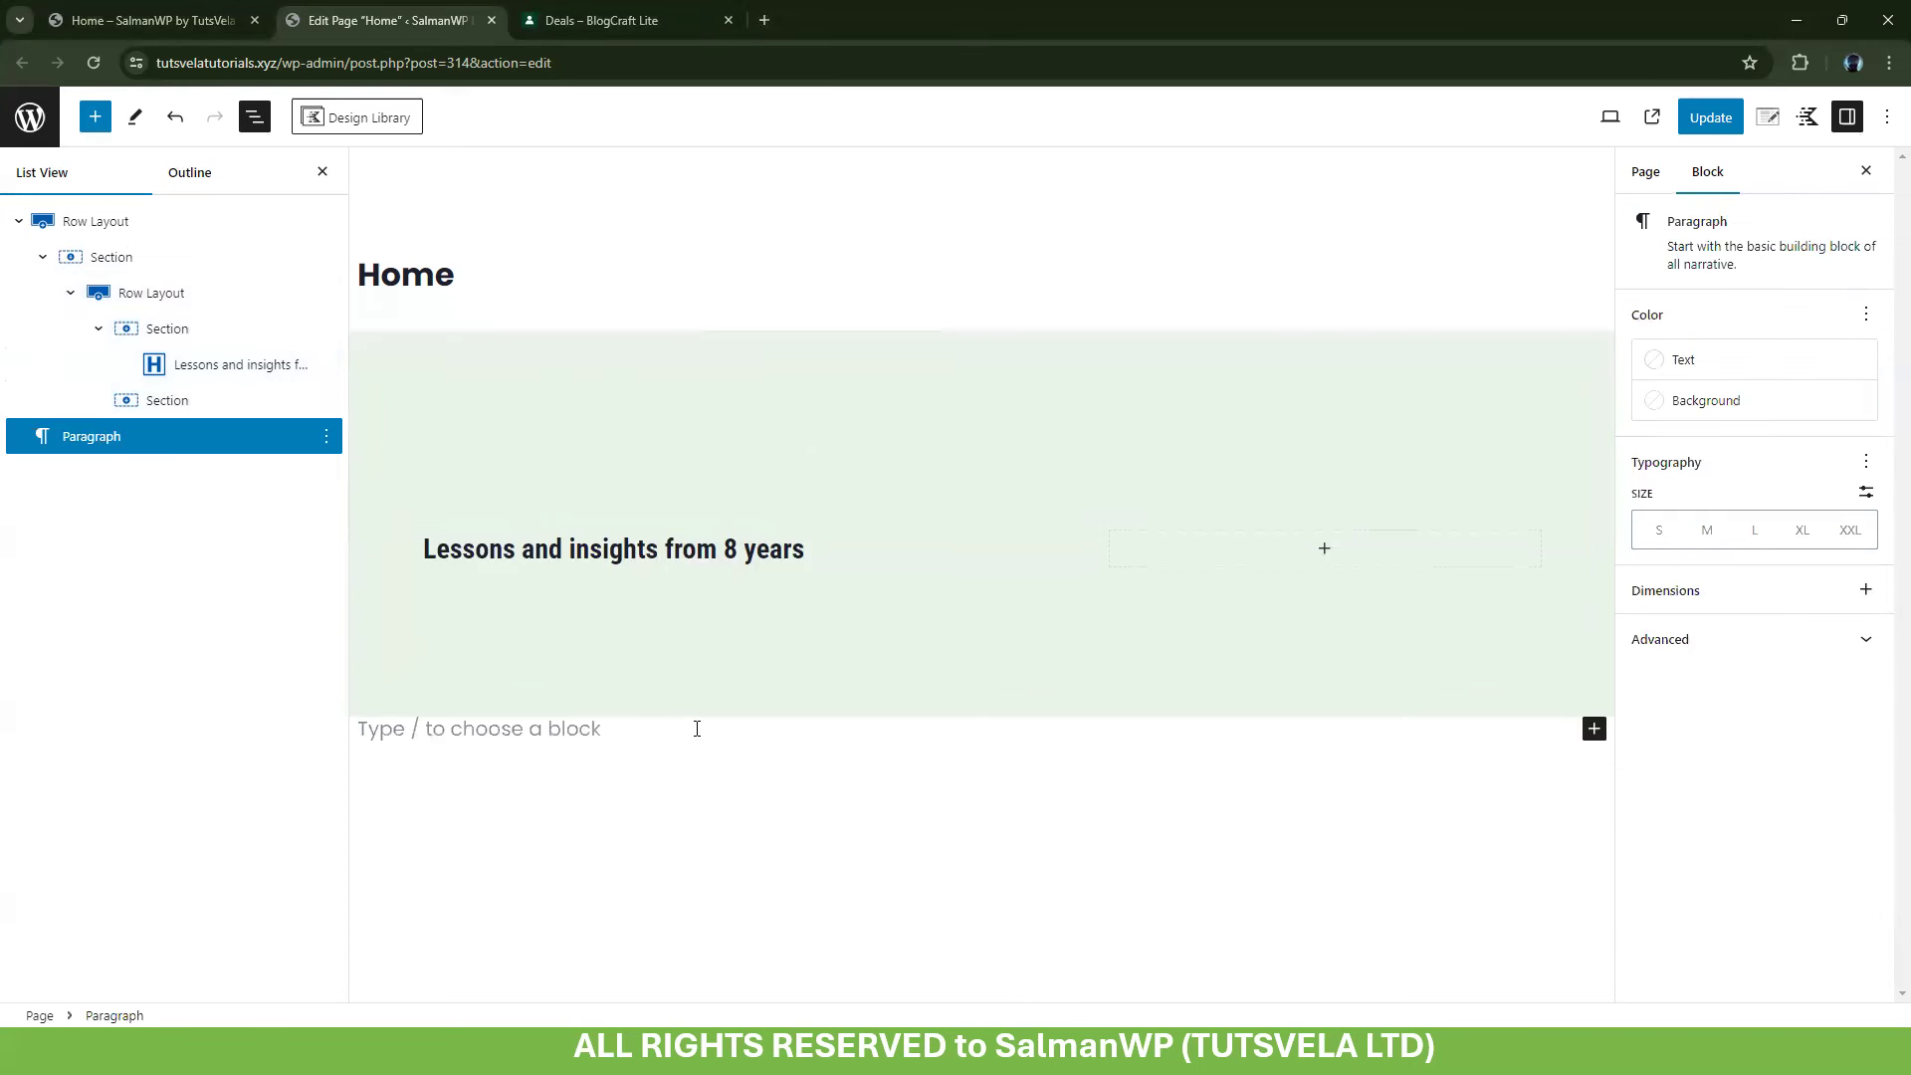
type("/po")
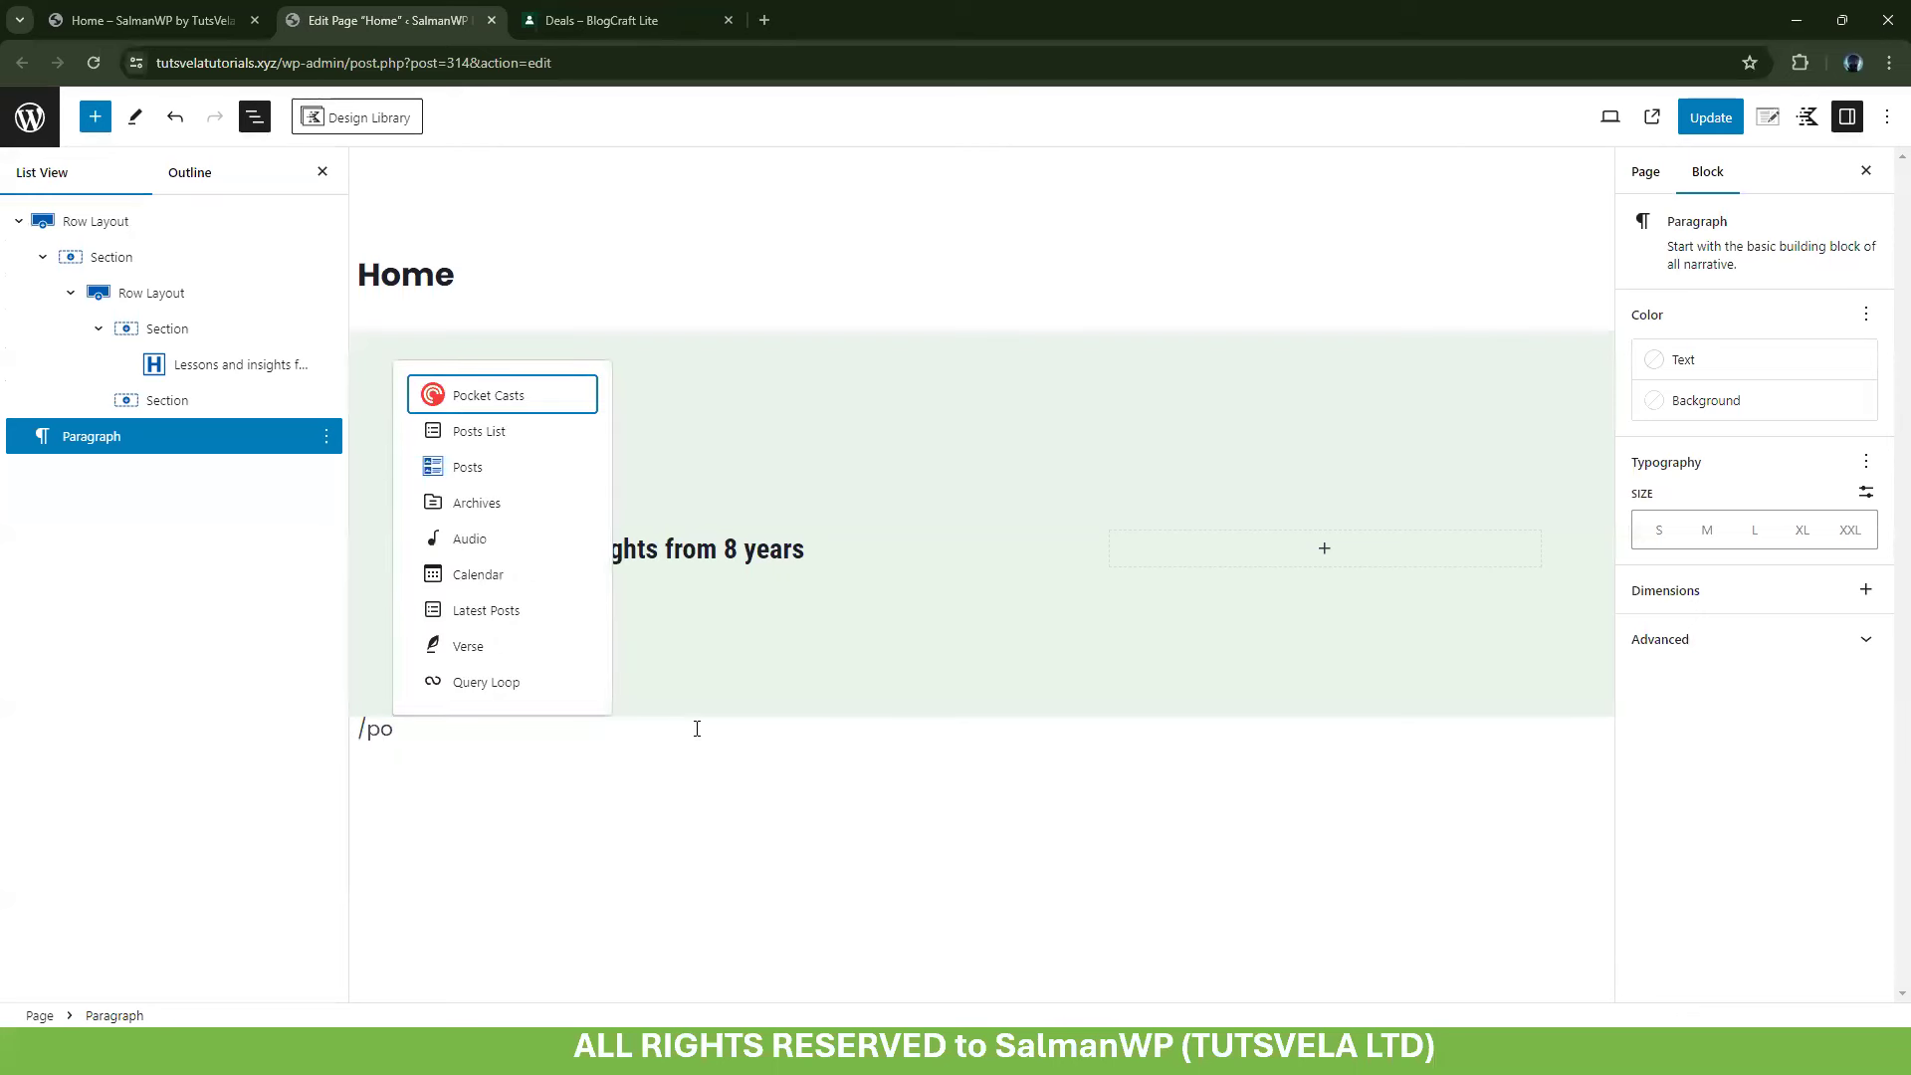
key("Down")
key("Down")
key("Return")
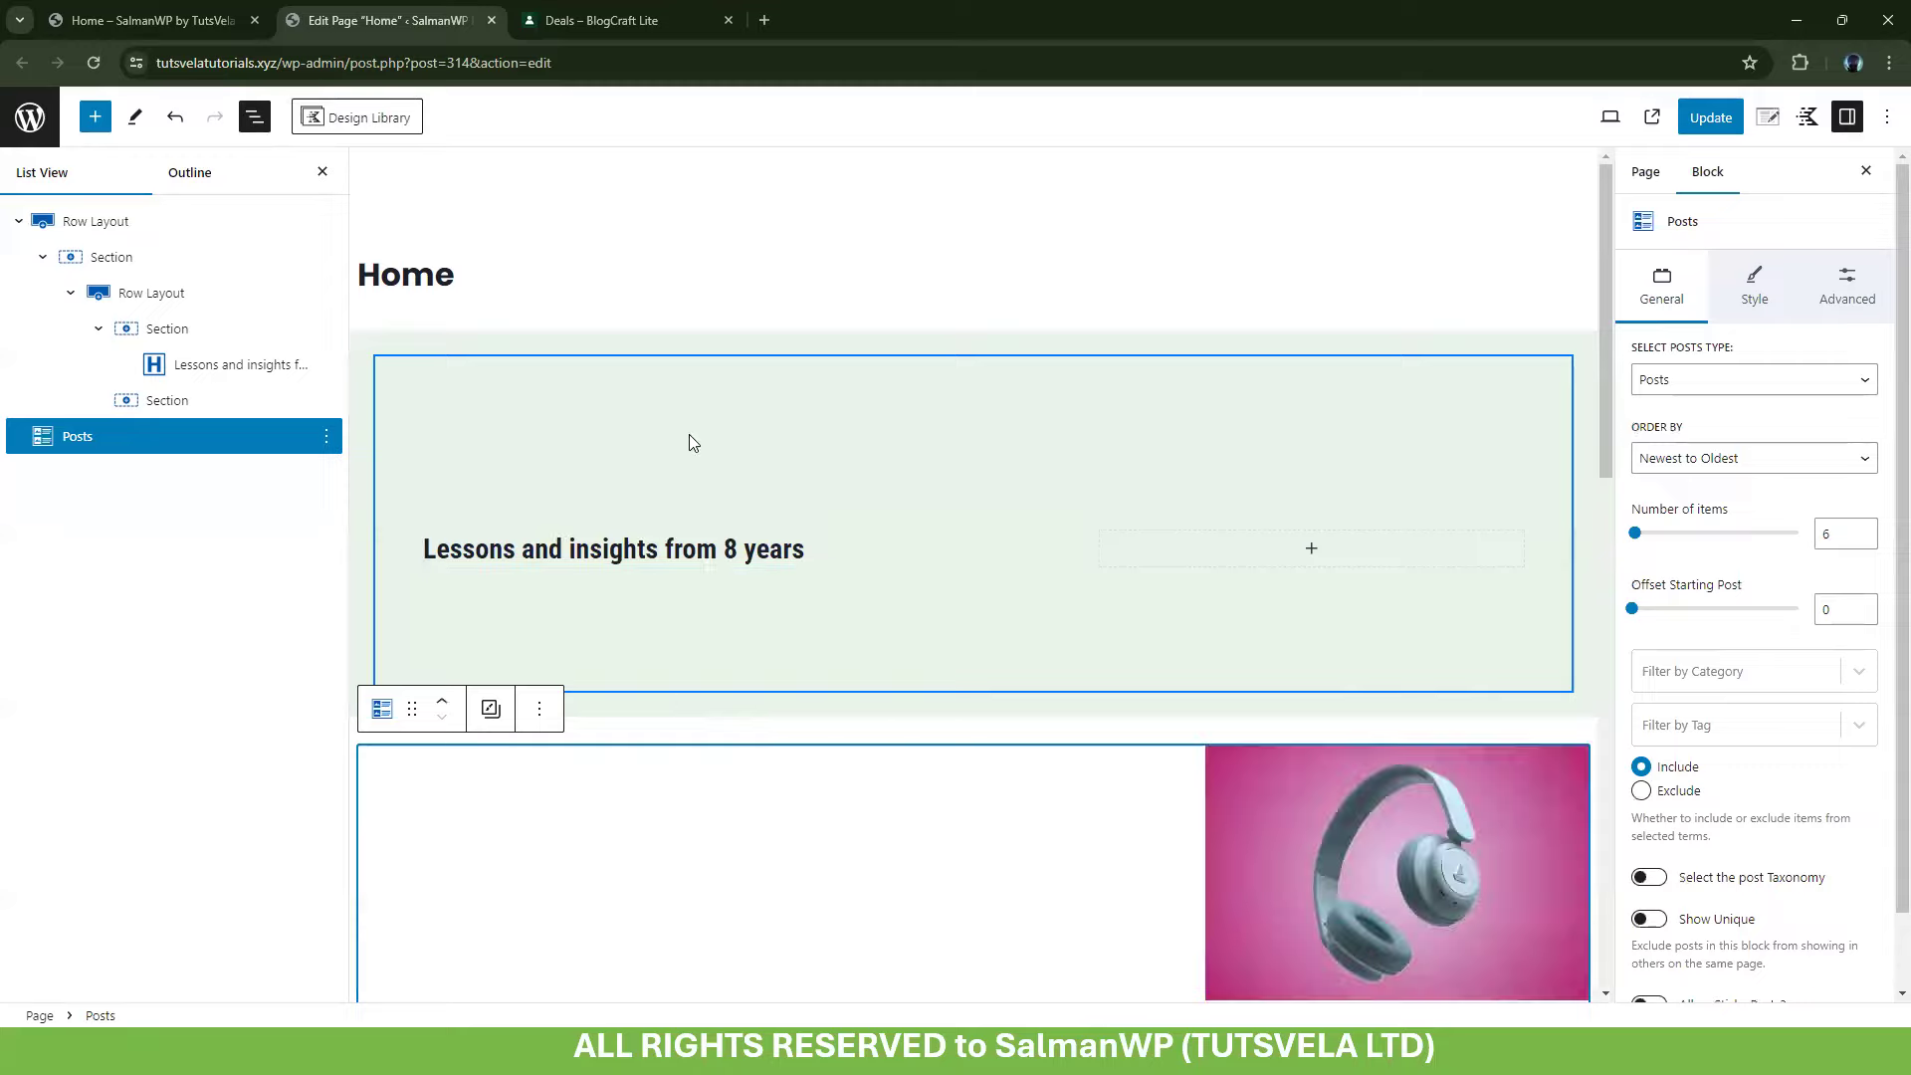
scroll(685, 397, "down", 5)
scroll(617, 497, "up", 4)
scroll(585, 565, "down", 5)
scroll(448, 498, "up", 3)
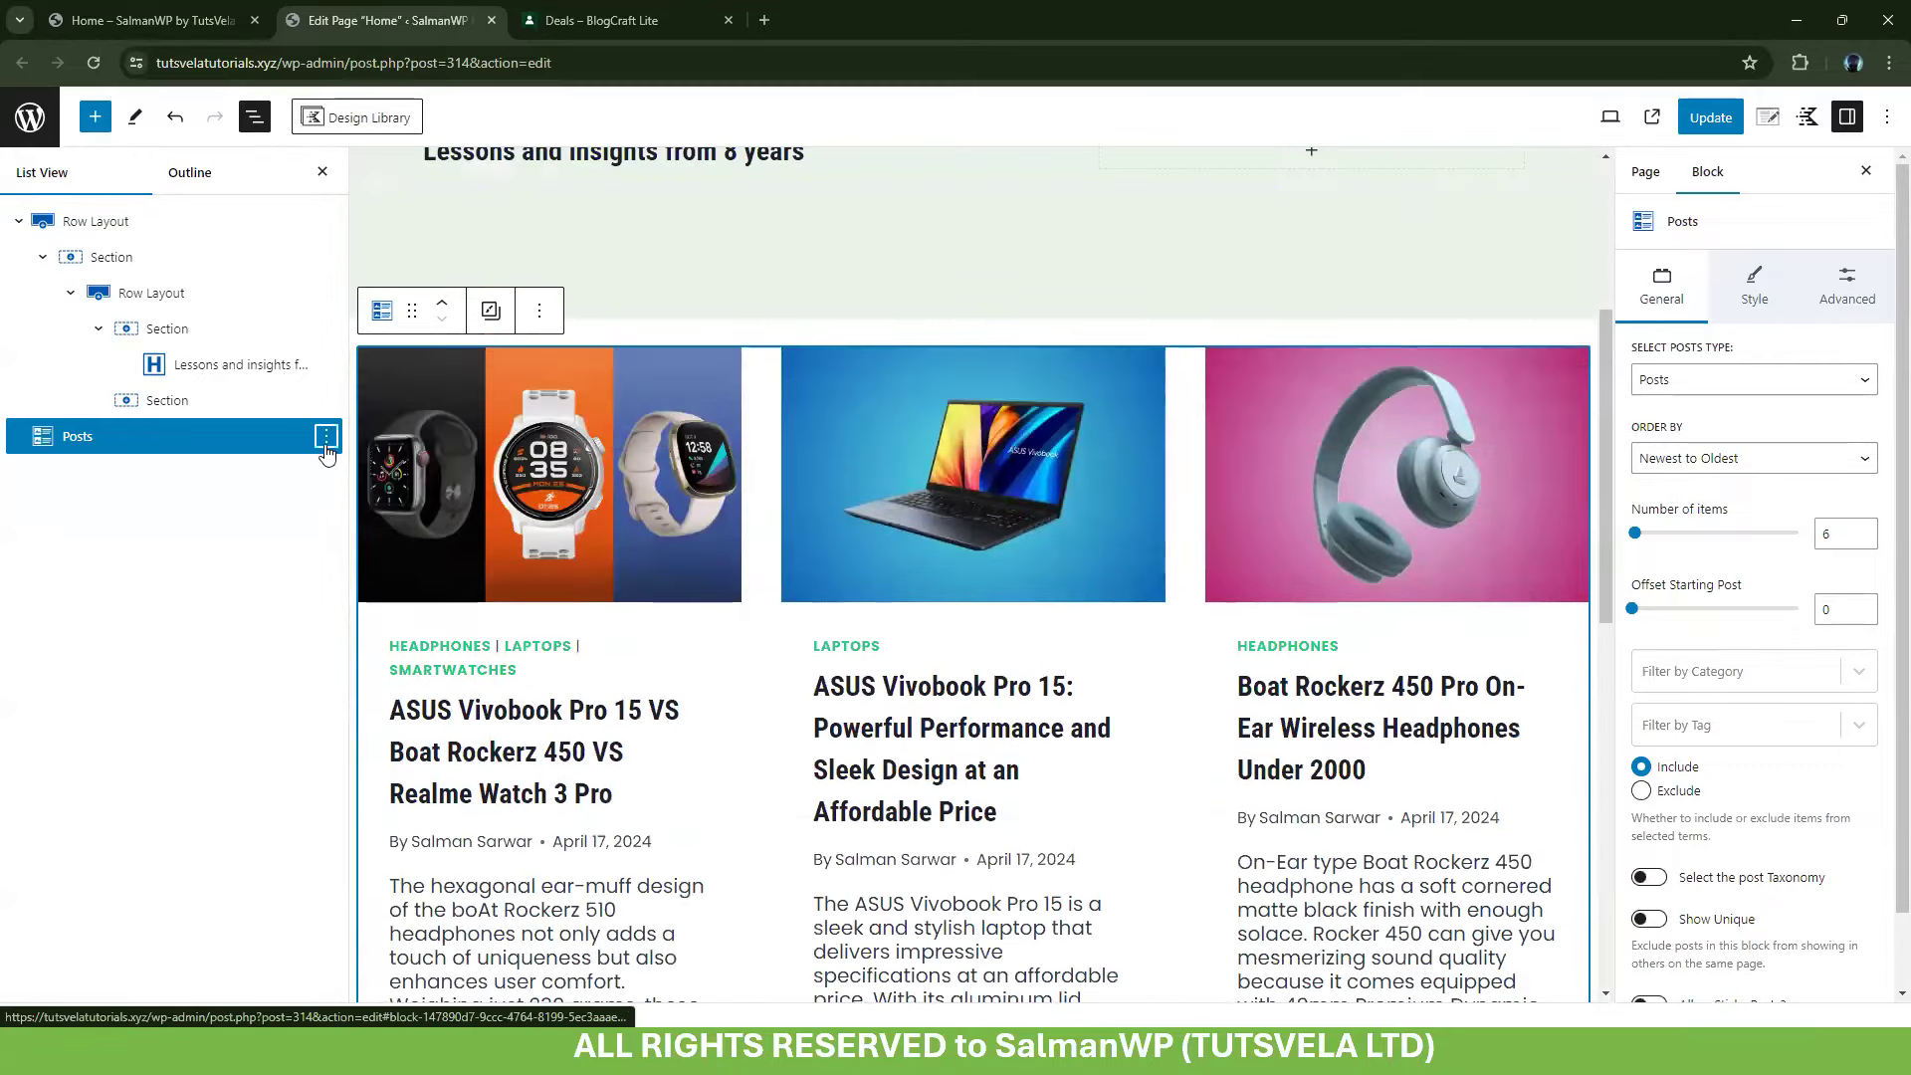
left_click(325, 436)
left_click(421, 844)
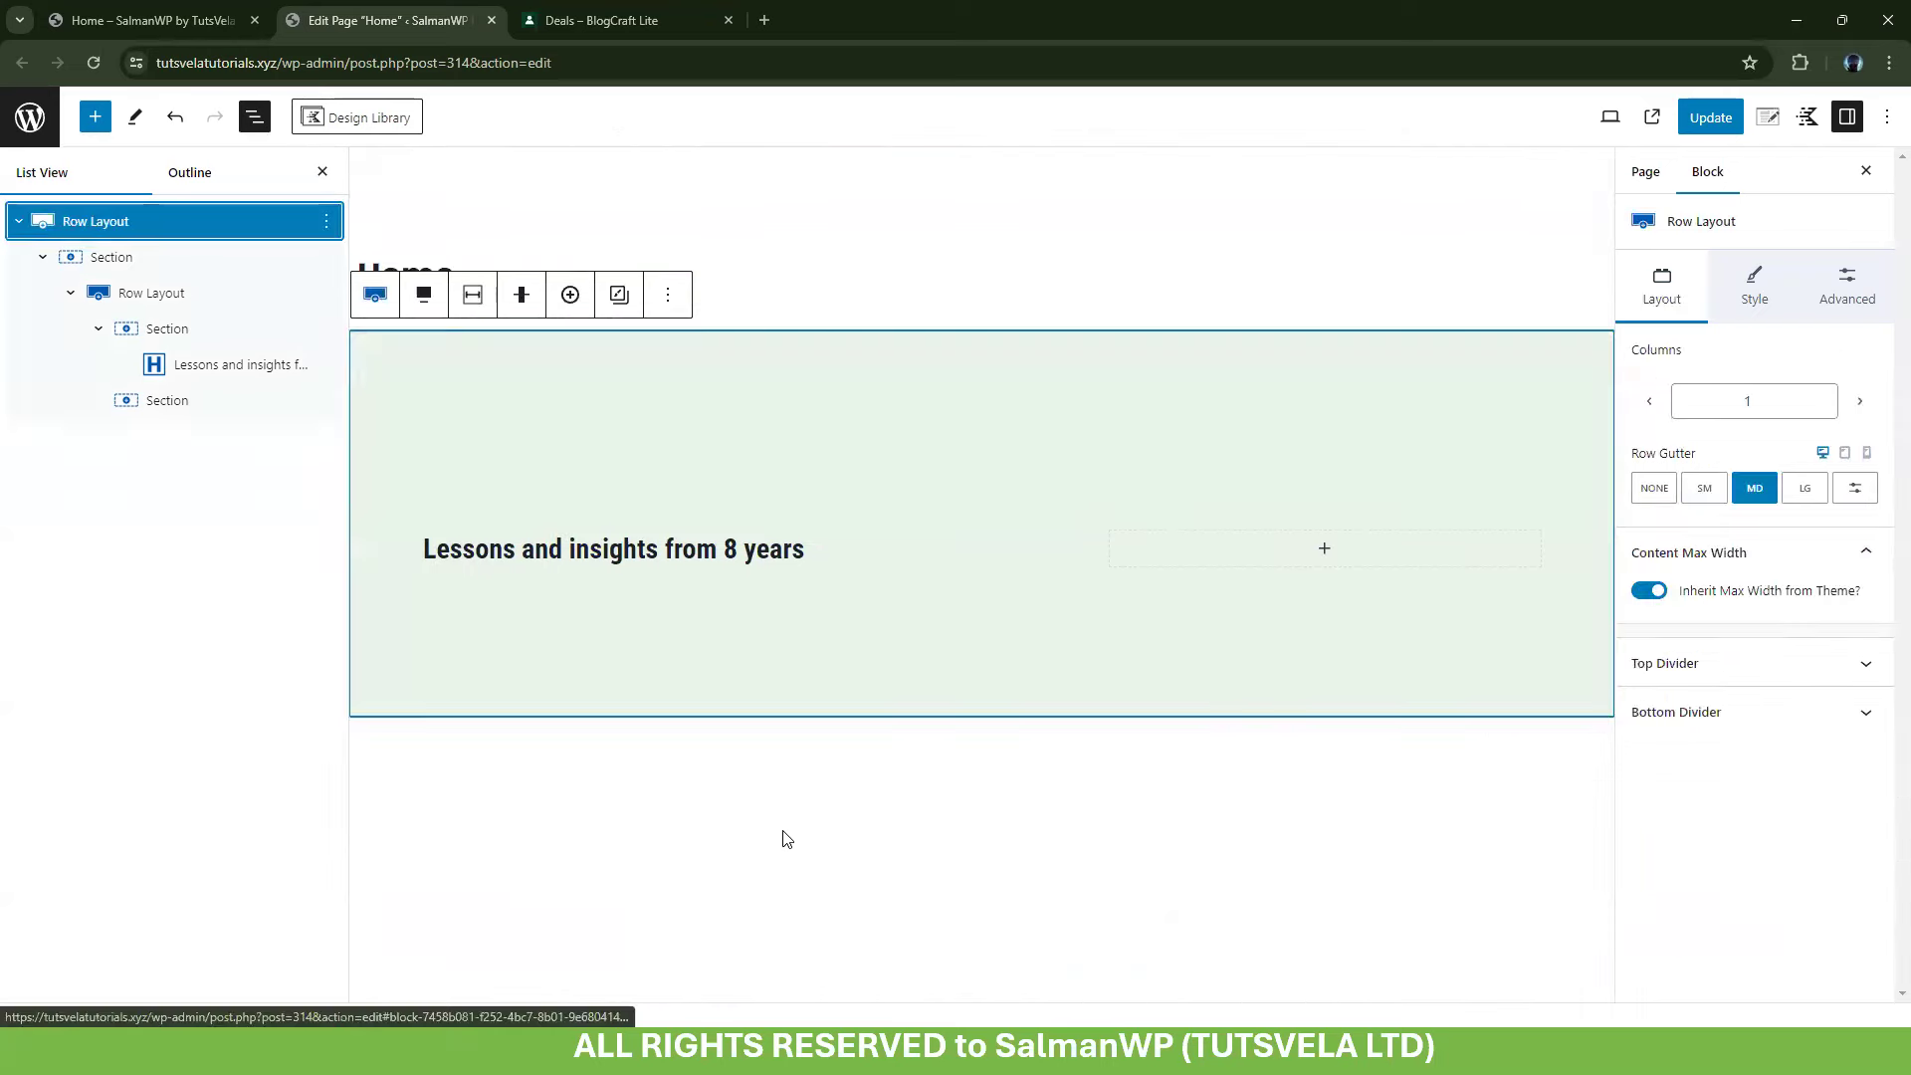
Add a Section block below the hero row and insert a Posts block inside it
left_click(786, 838)
left_click(943, 744)
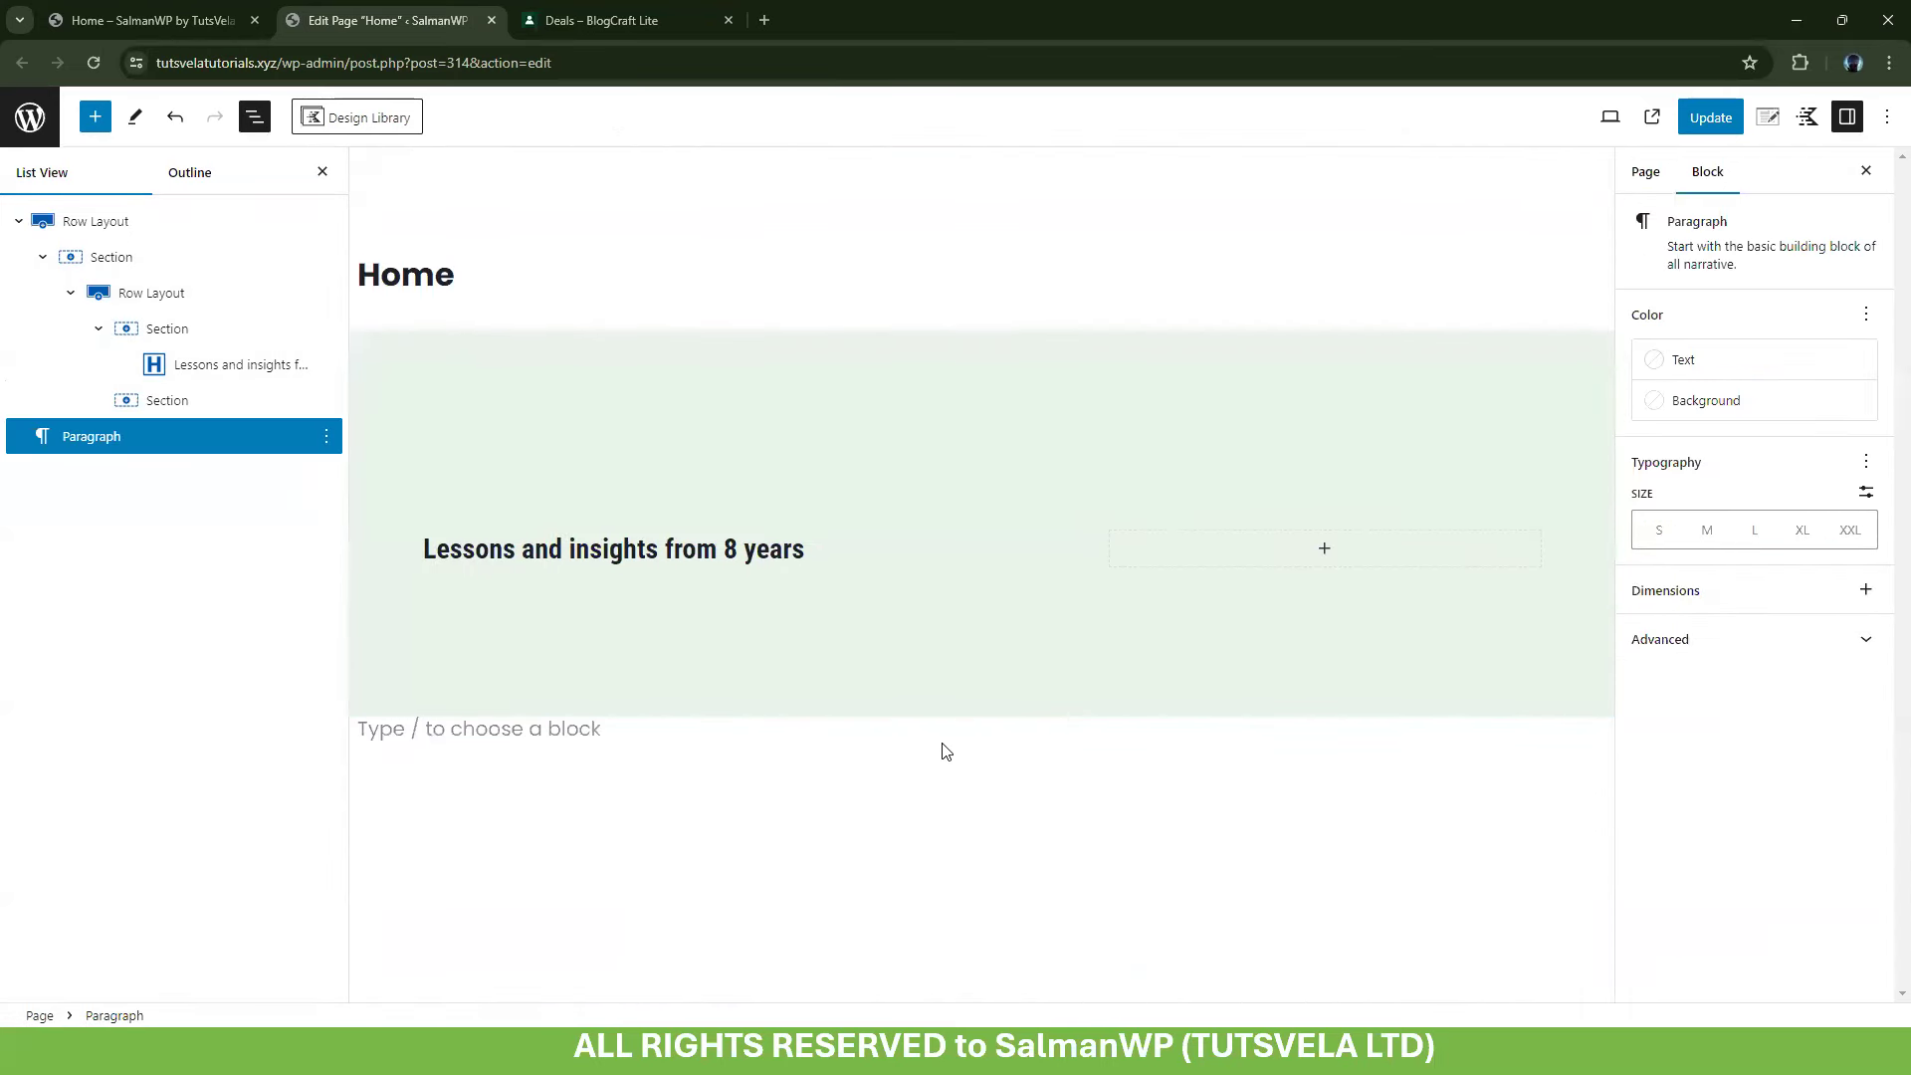
type("/sec")
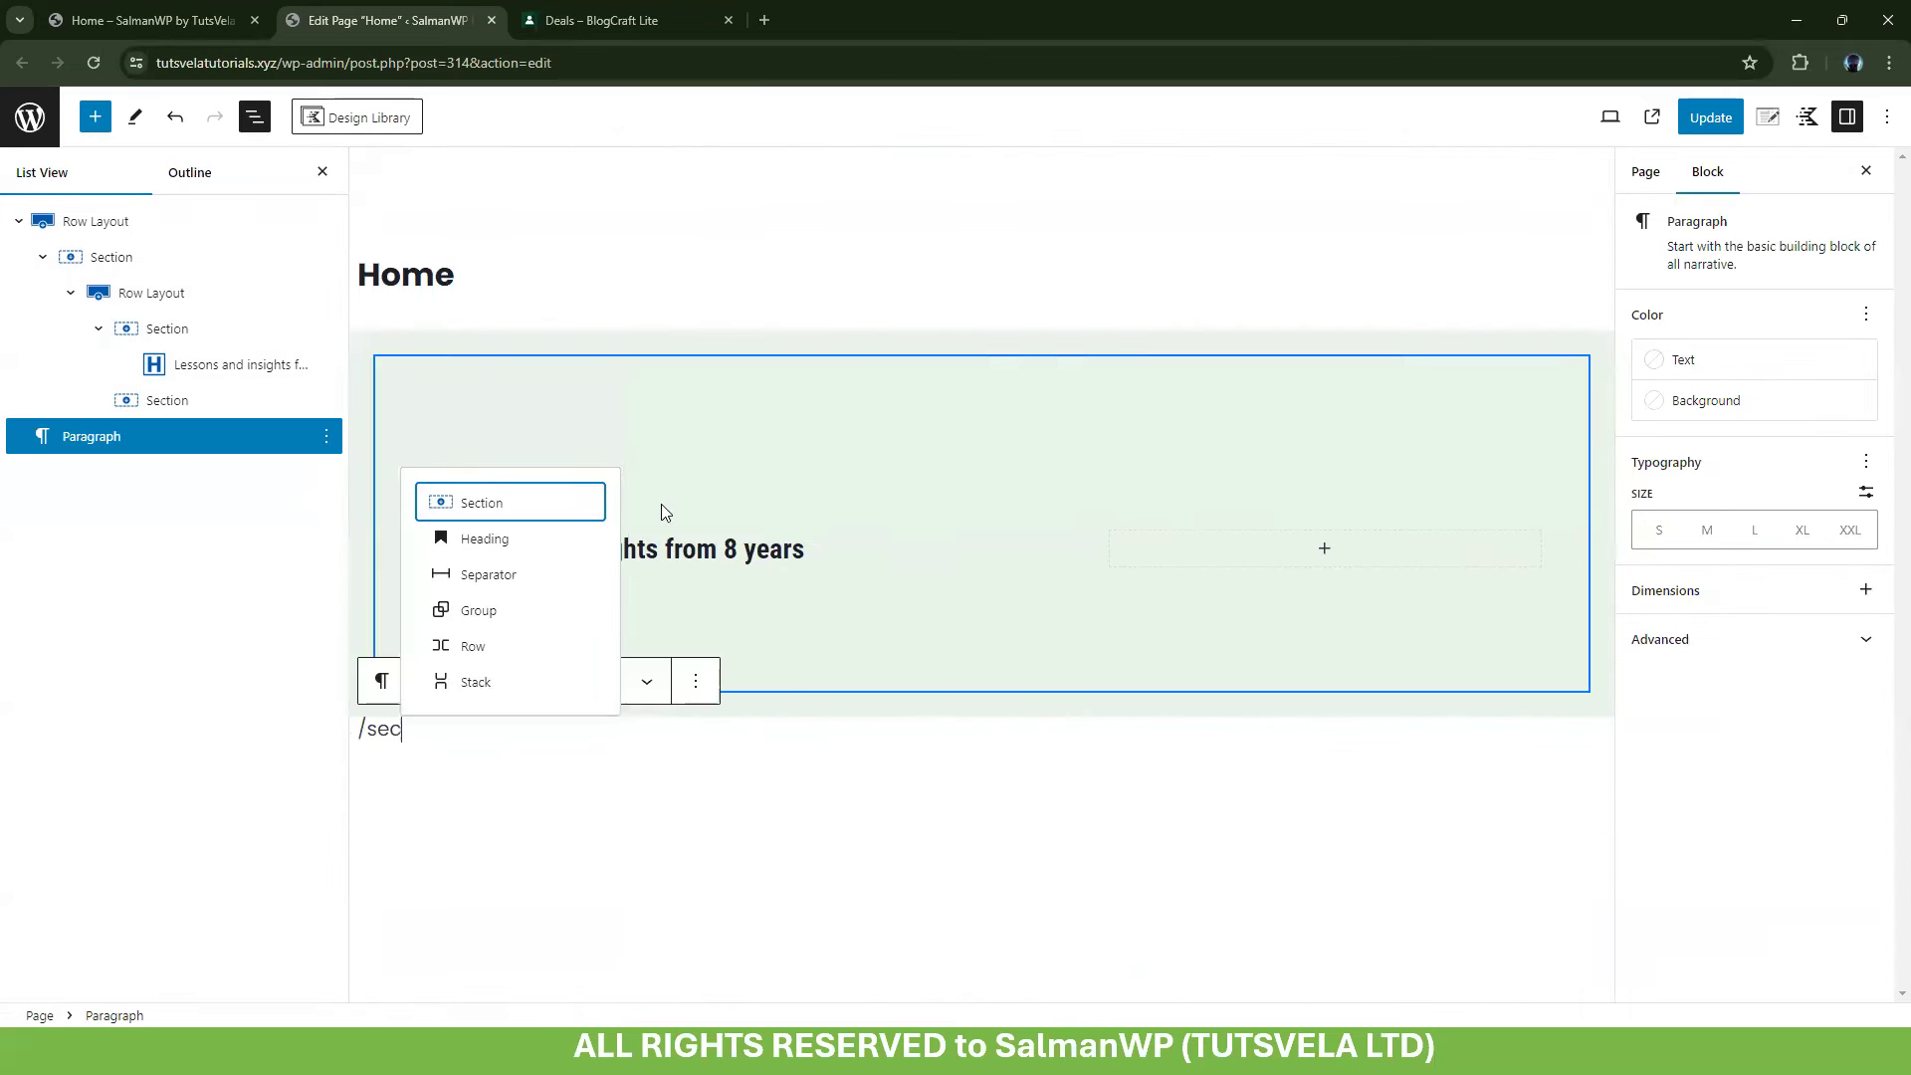
left_click(555, 504)
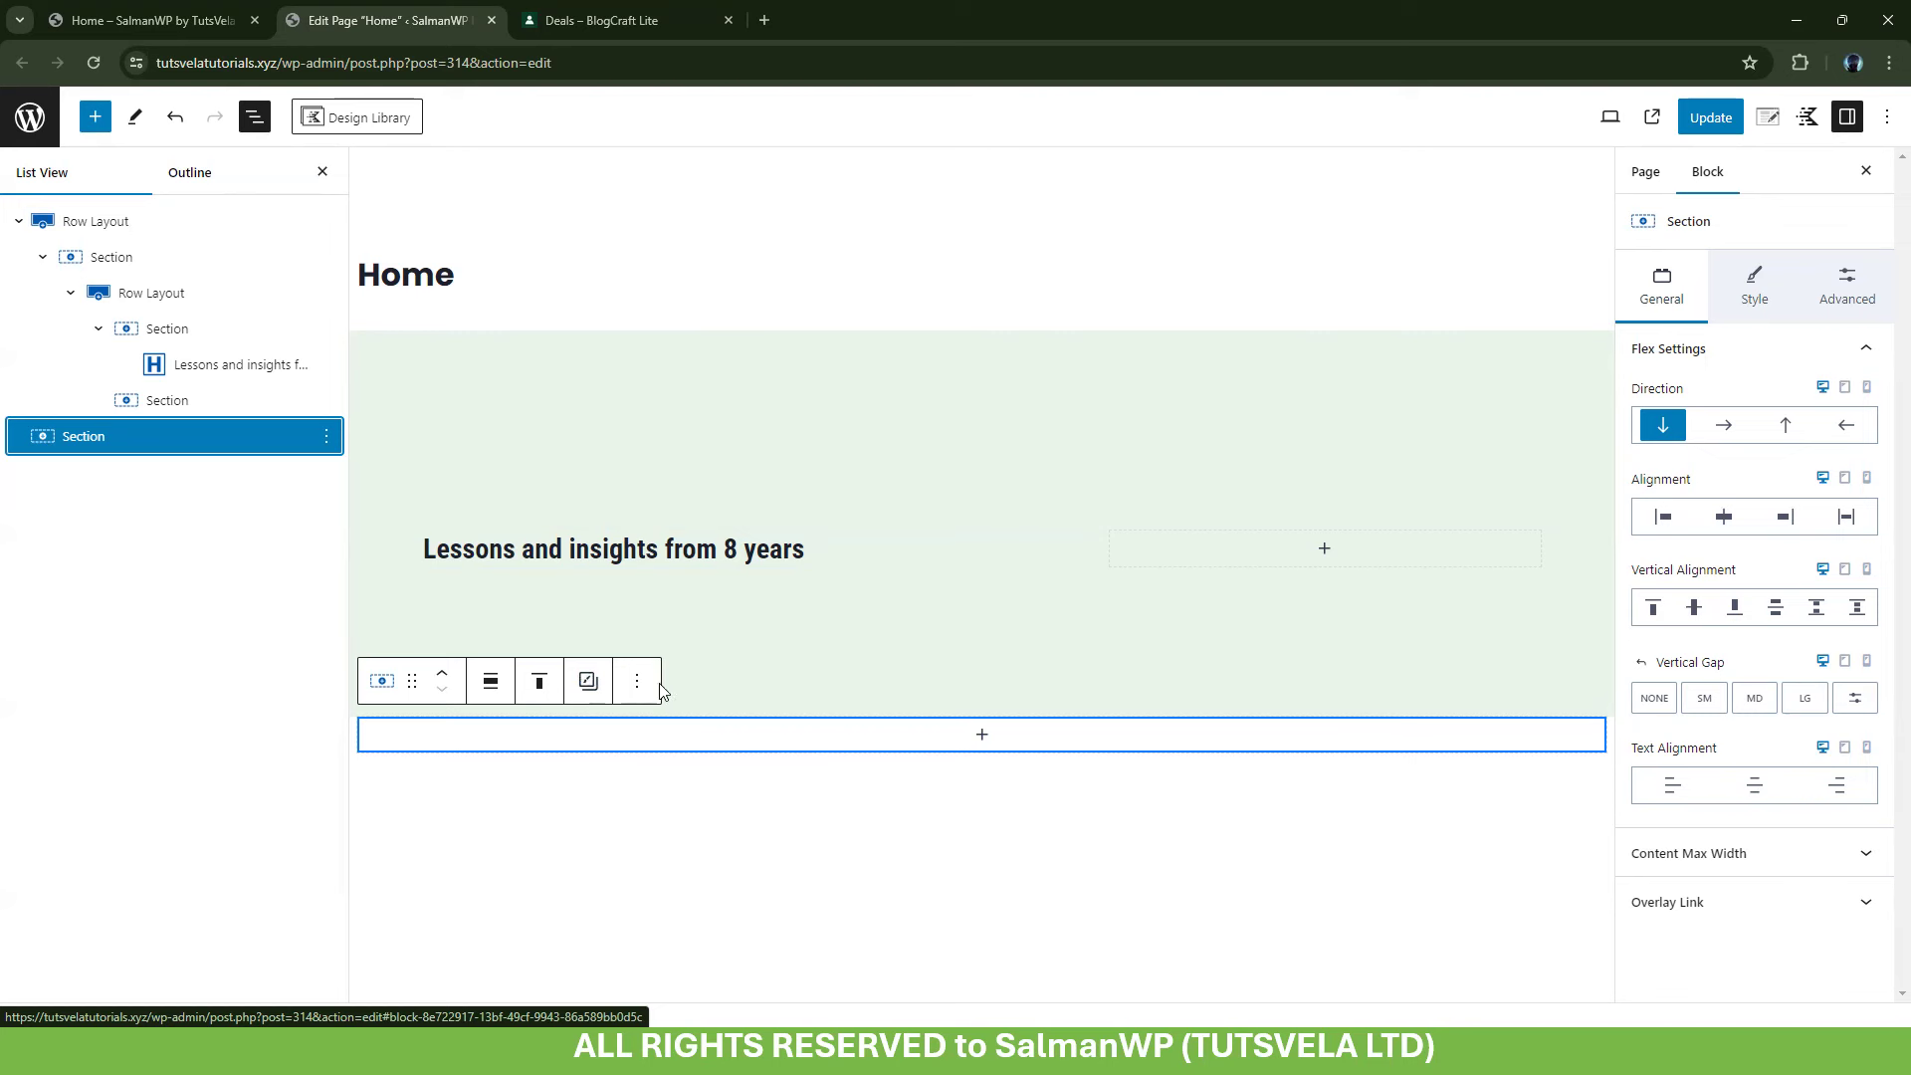
left_click(1003, 742)
type("pos")
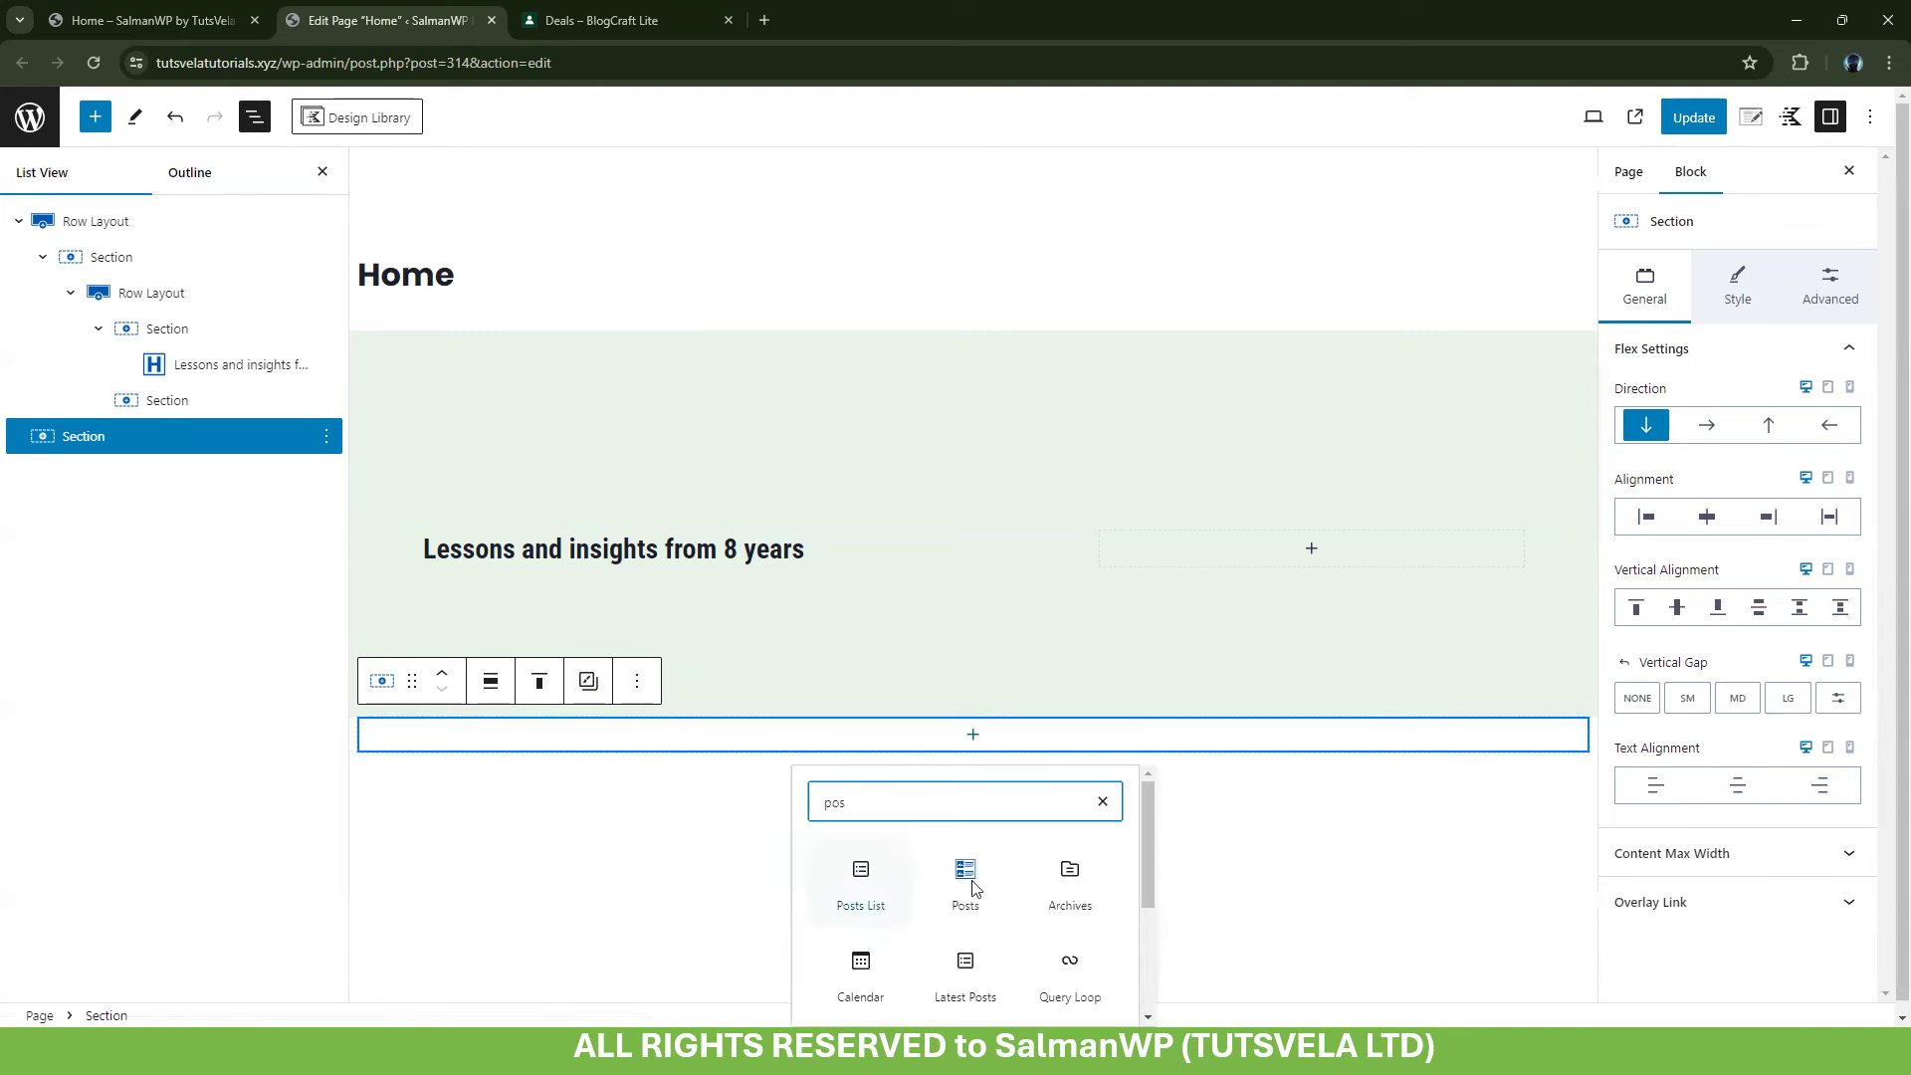
left_click(965, 881)
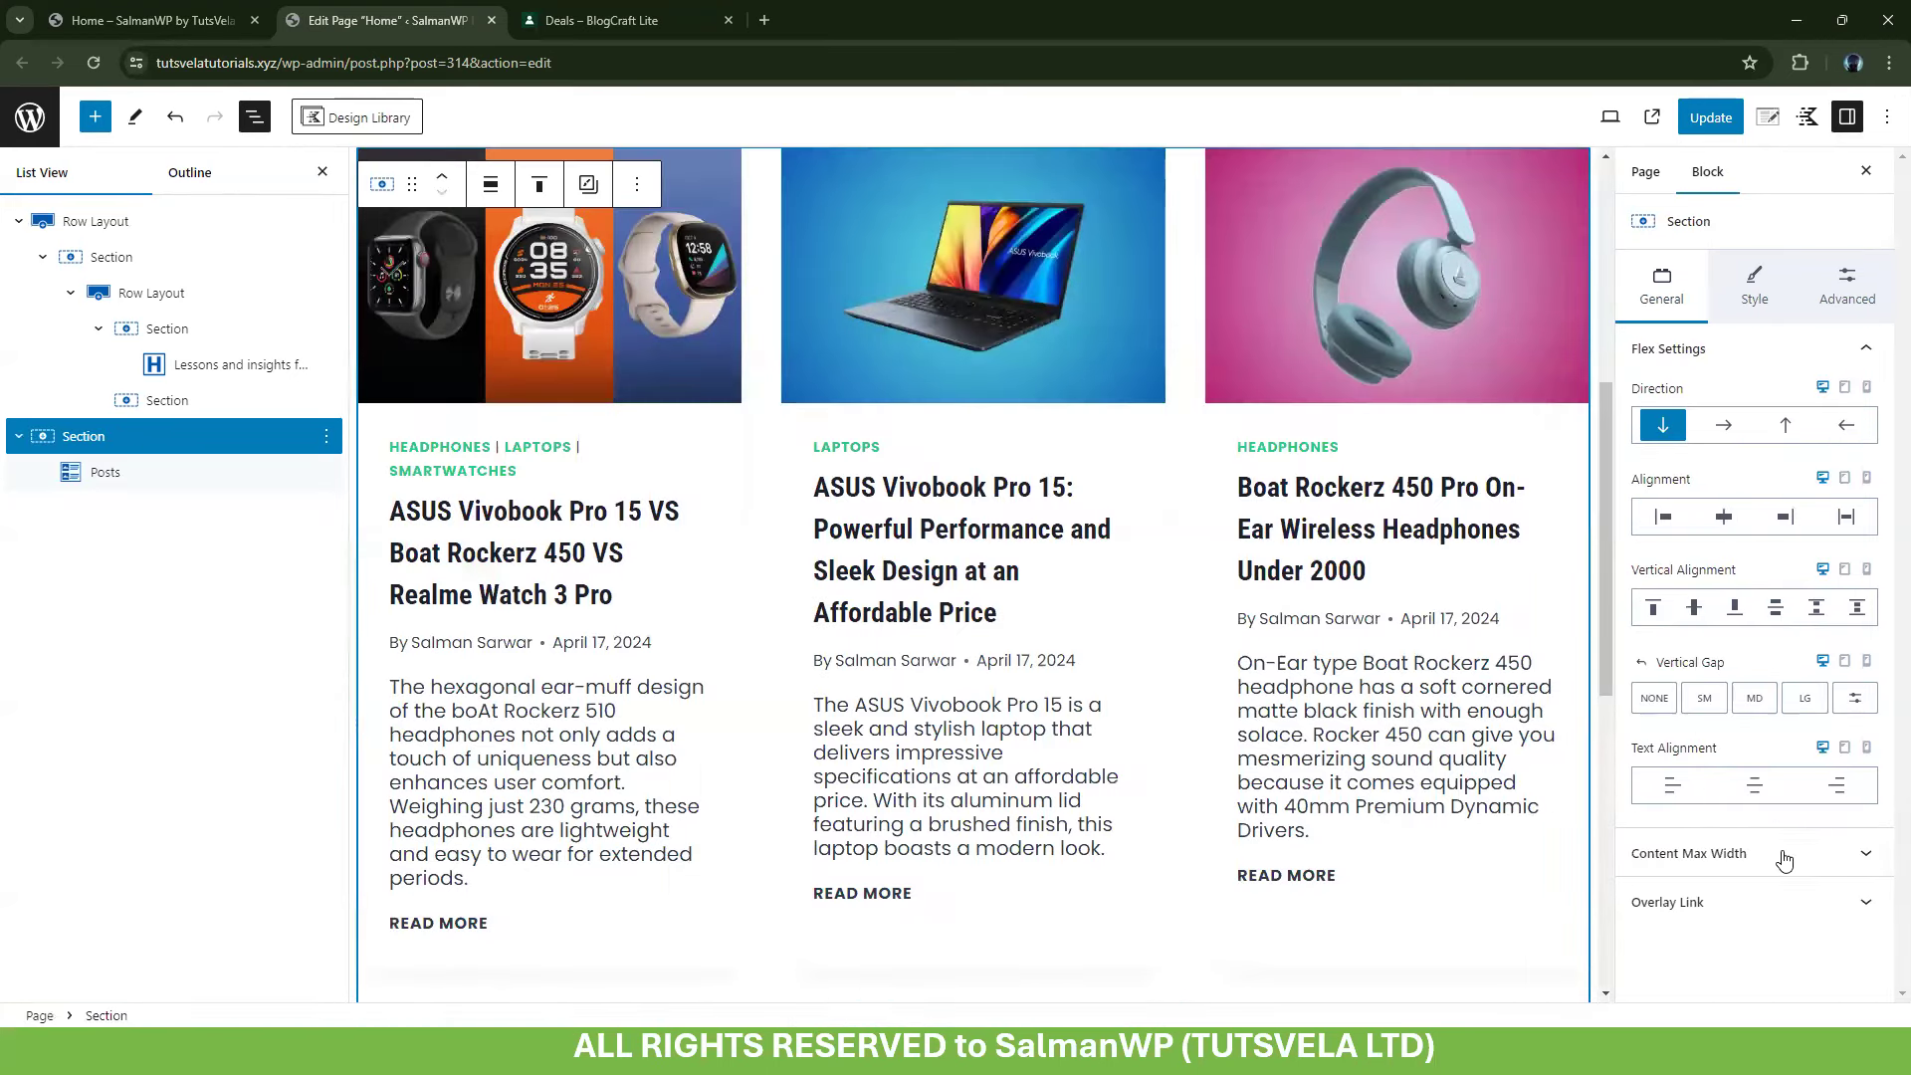
Set the content max width of the Section holding the posts to 850 px and review the post grid
left_click(1785, 861)
scroll(1785, 861, "down", 1)
left_click(1818, 916)
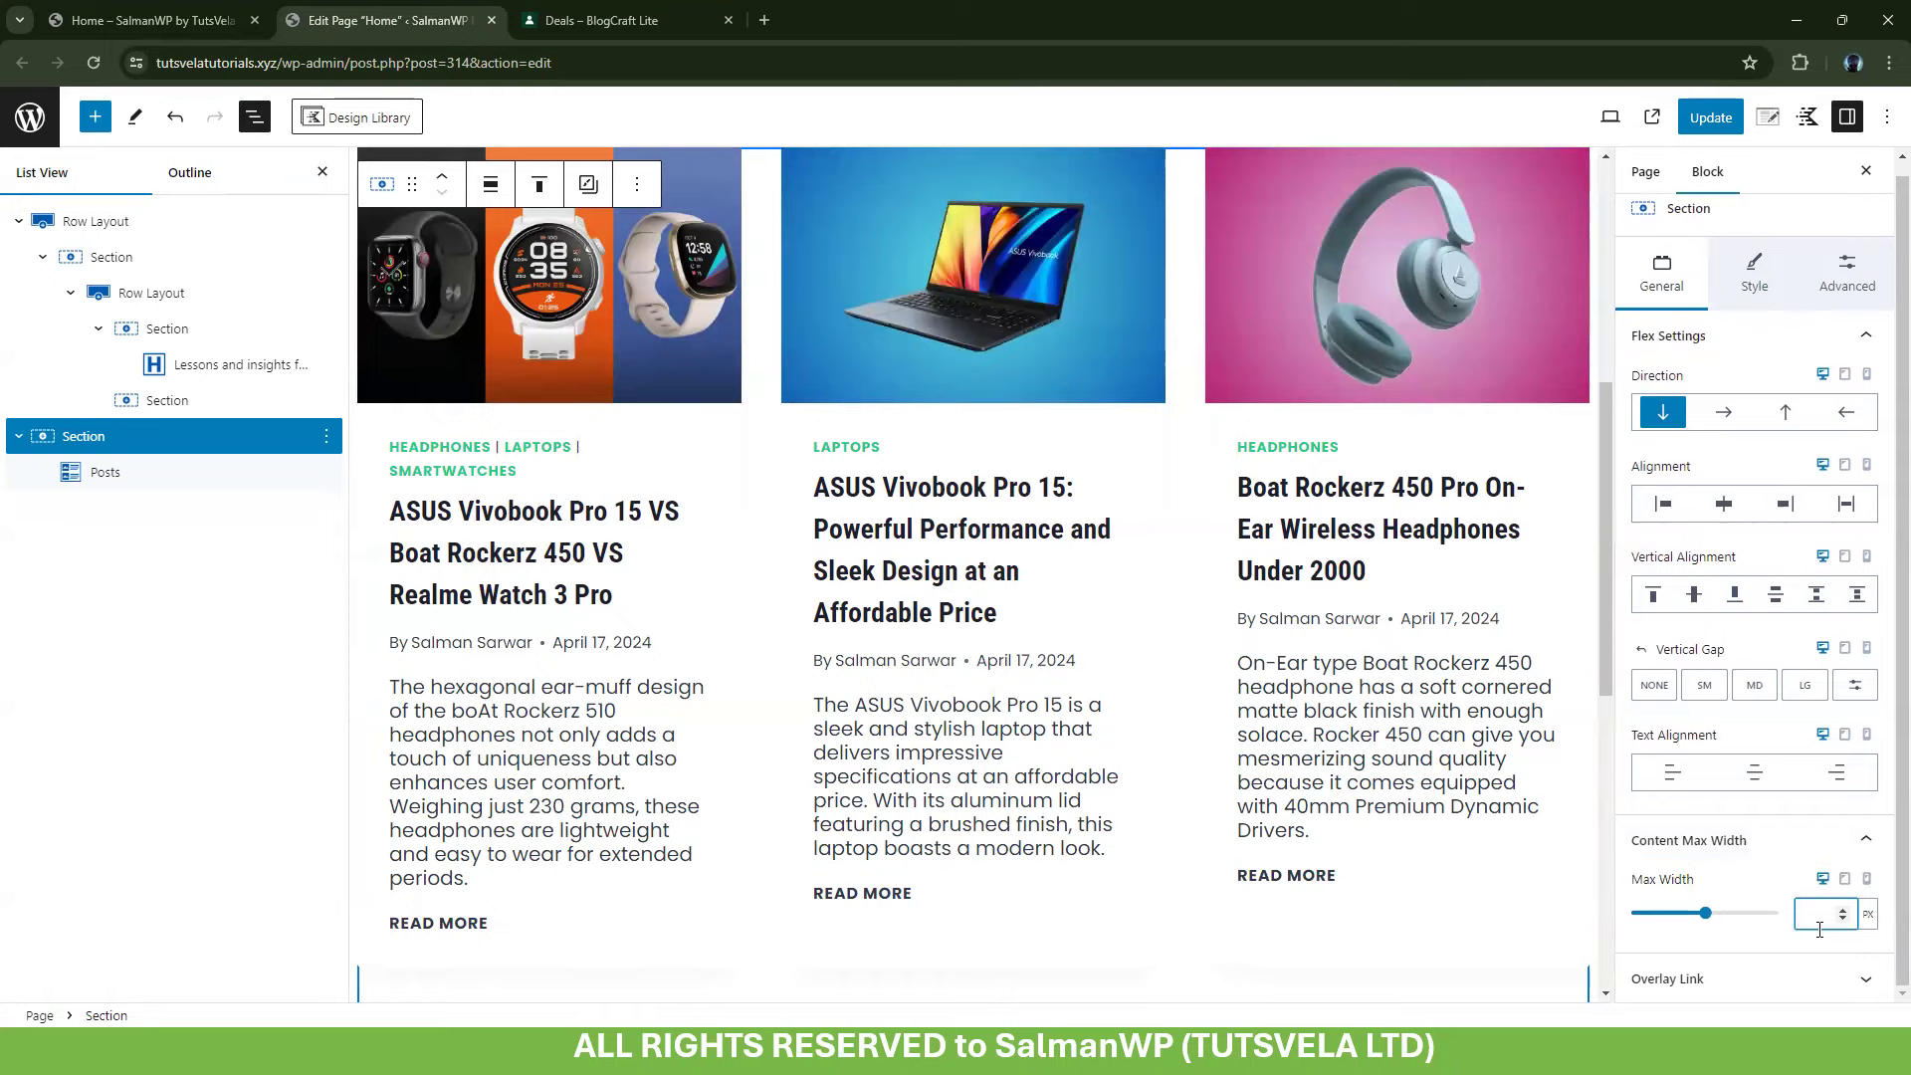
type("850")
scroll(1326, 734, "up", 4)
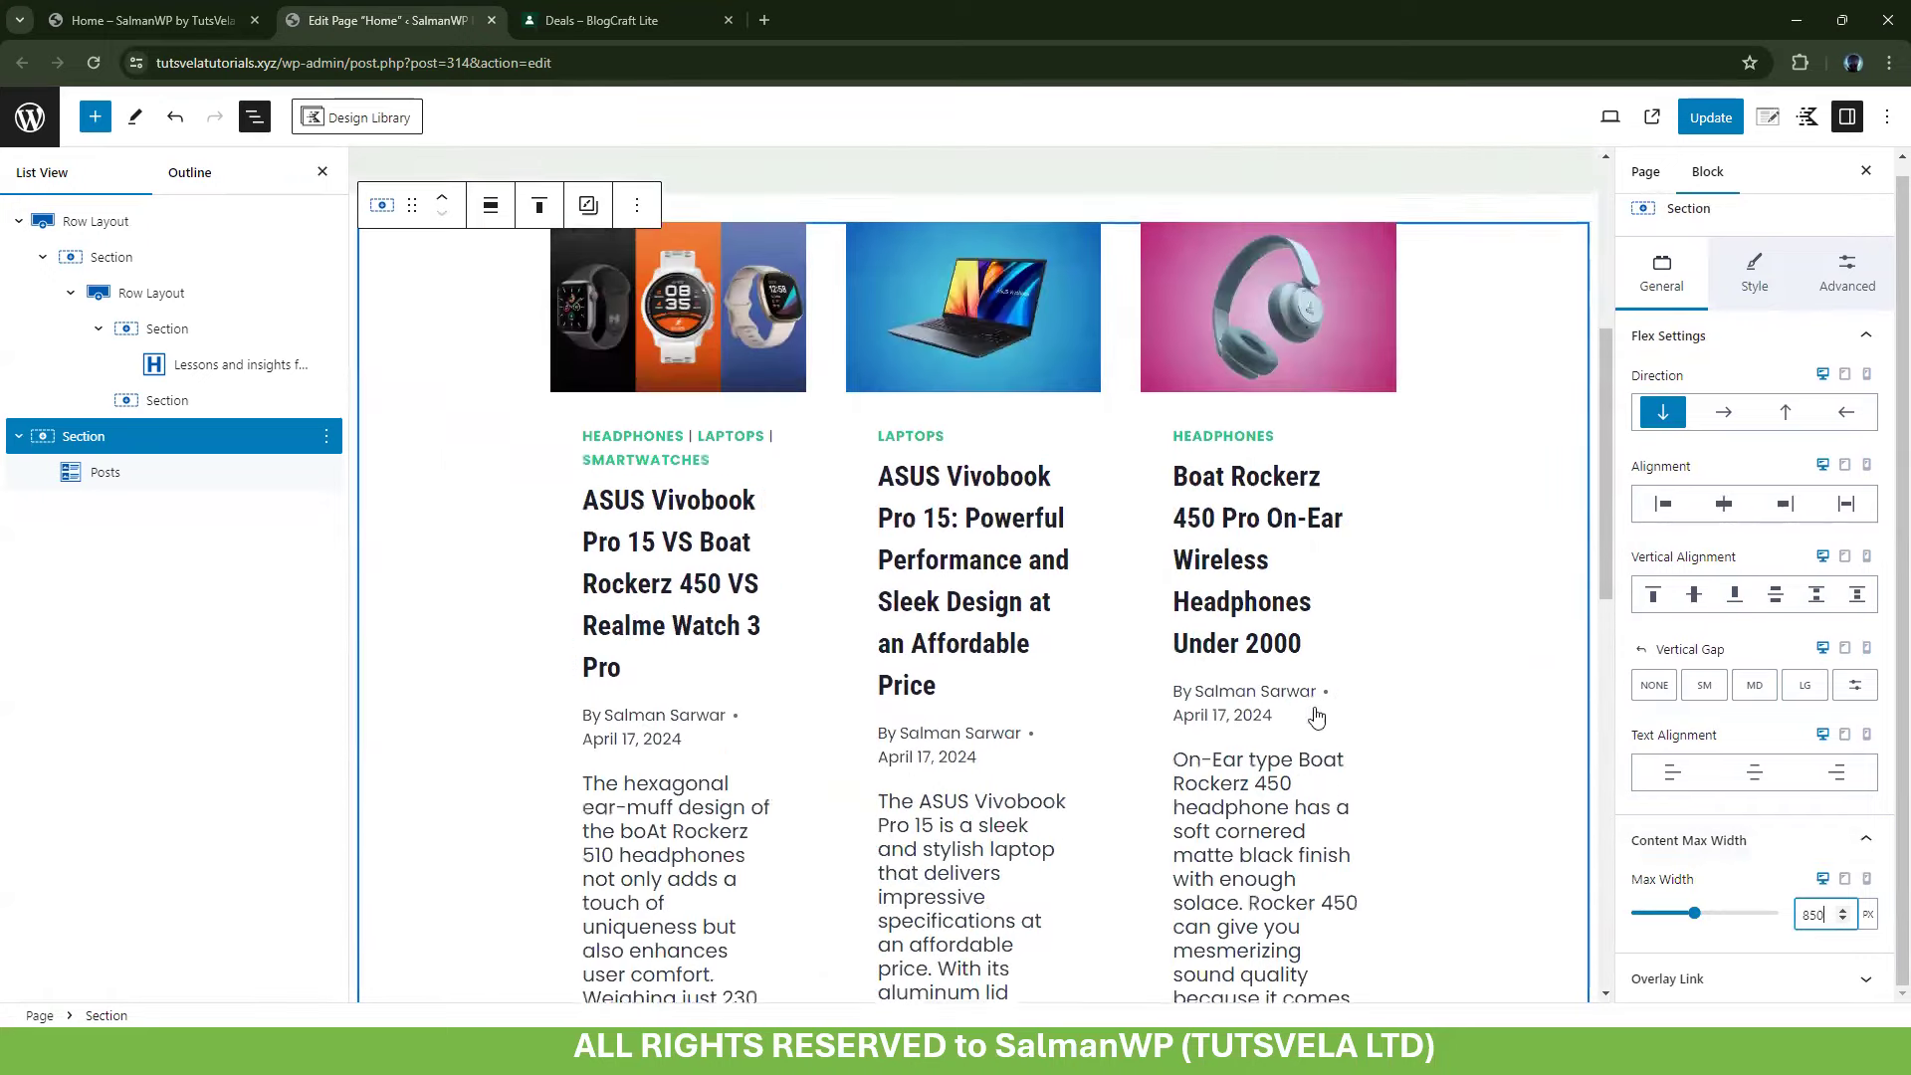
scroll(662, 623, "down", 4)
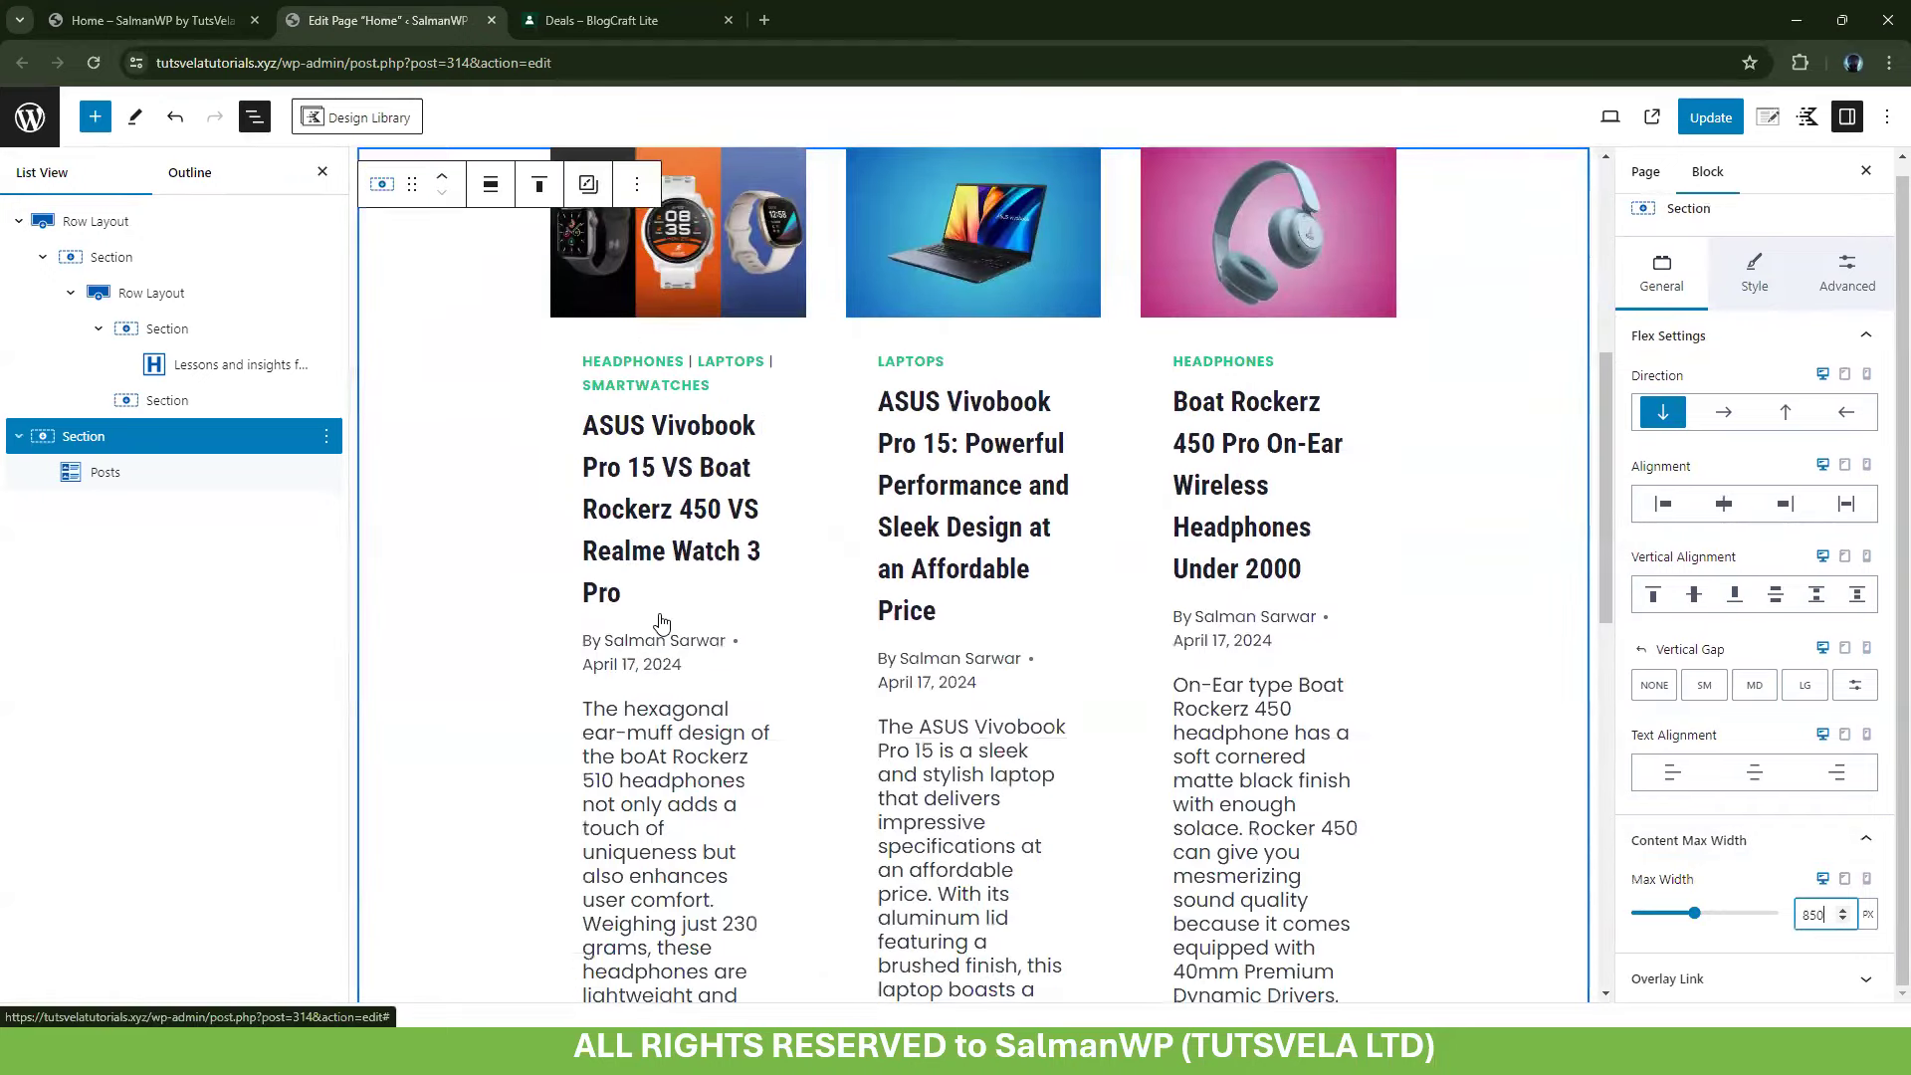
scroll(664, 658, "up", 3)
scroll(695, 631, "down", 4)
scroll(692, 629, "up", 2)
Set the posts Section's padding to 50 px top and bottom and 30 px right and left
left_click(104, 472)
left_click(84, 436)
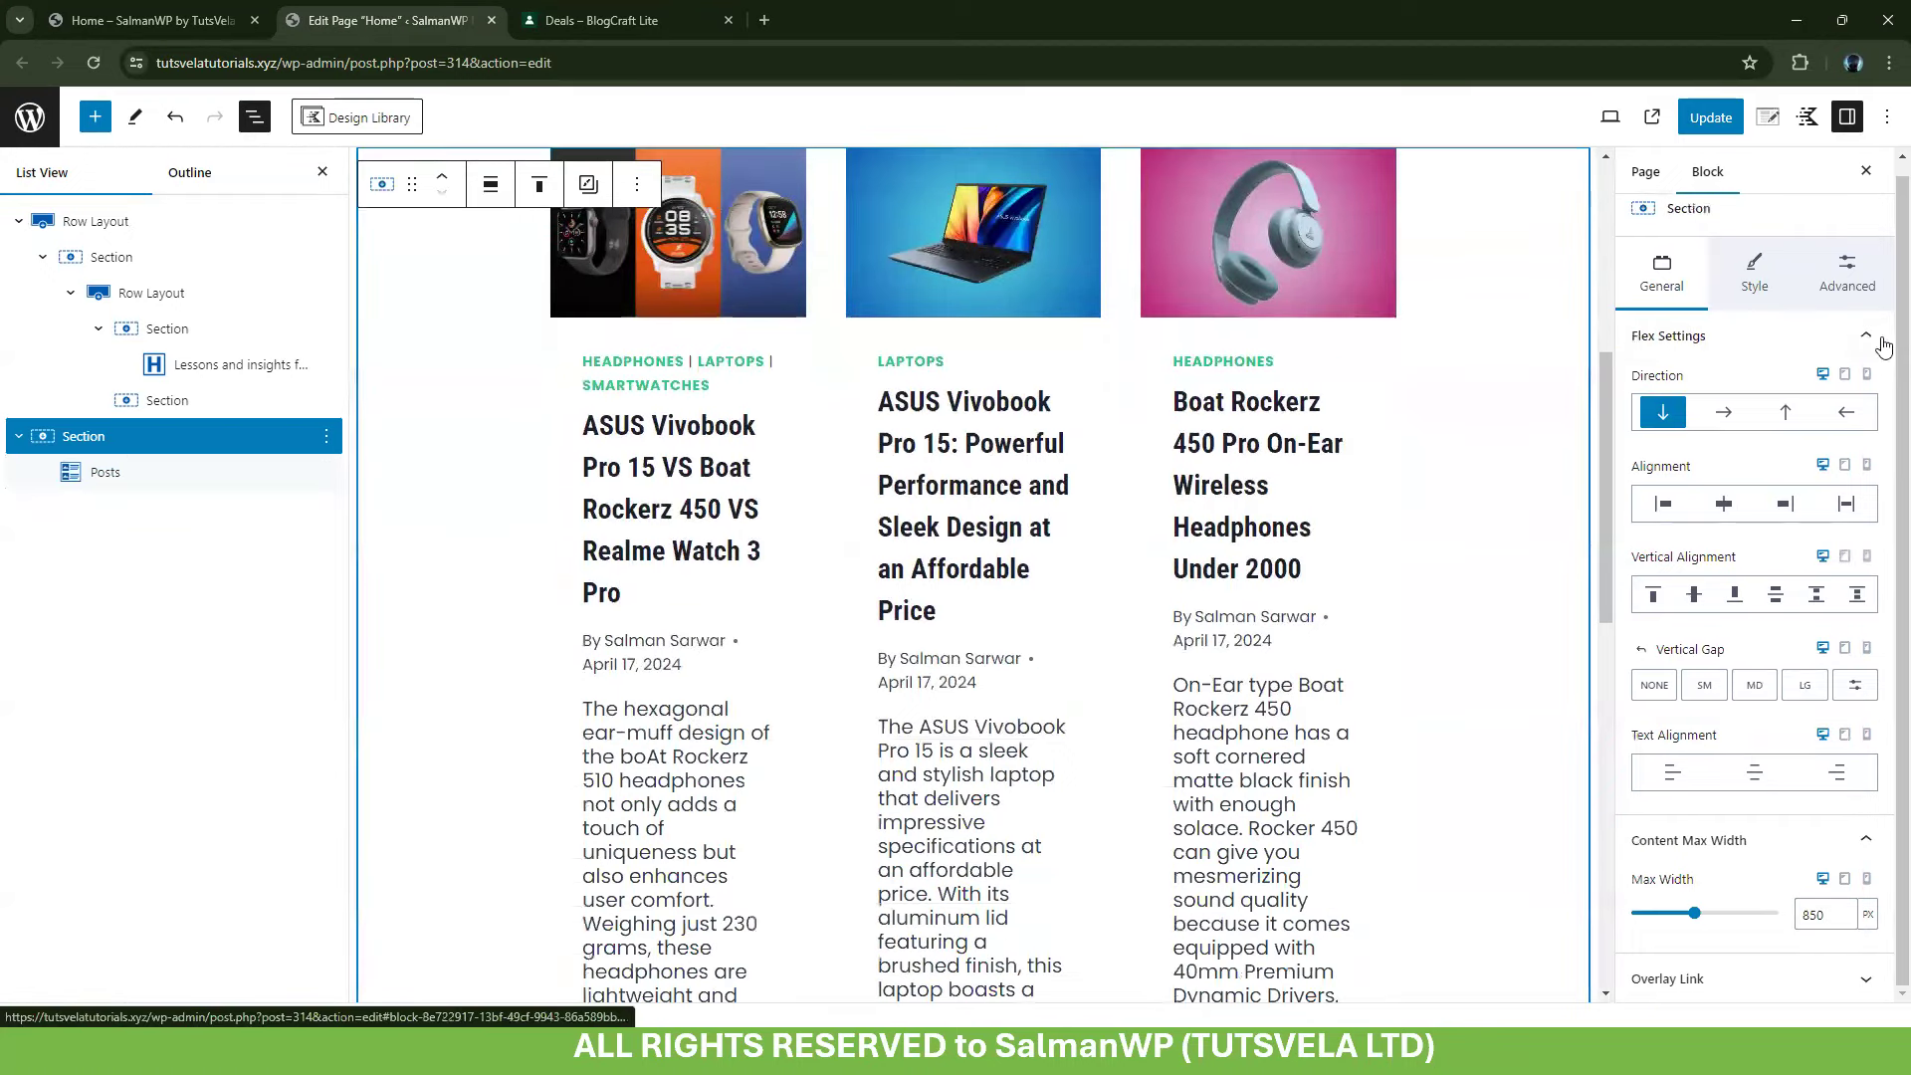
left_click(1844, 291)
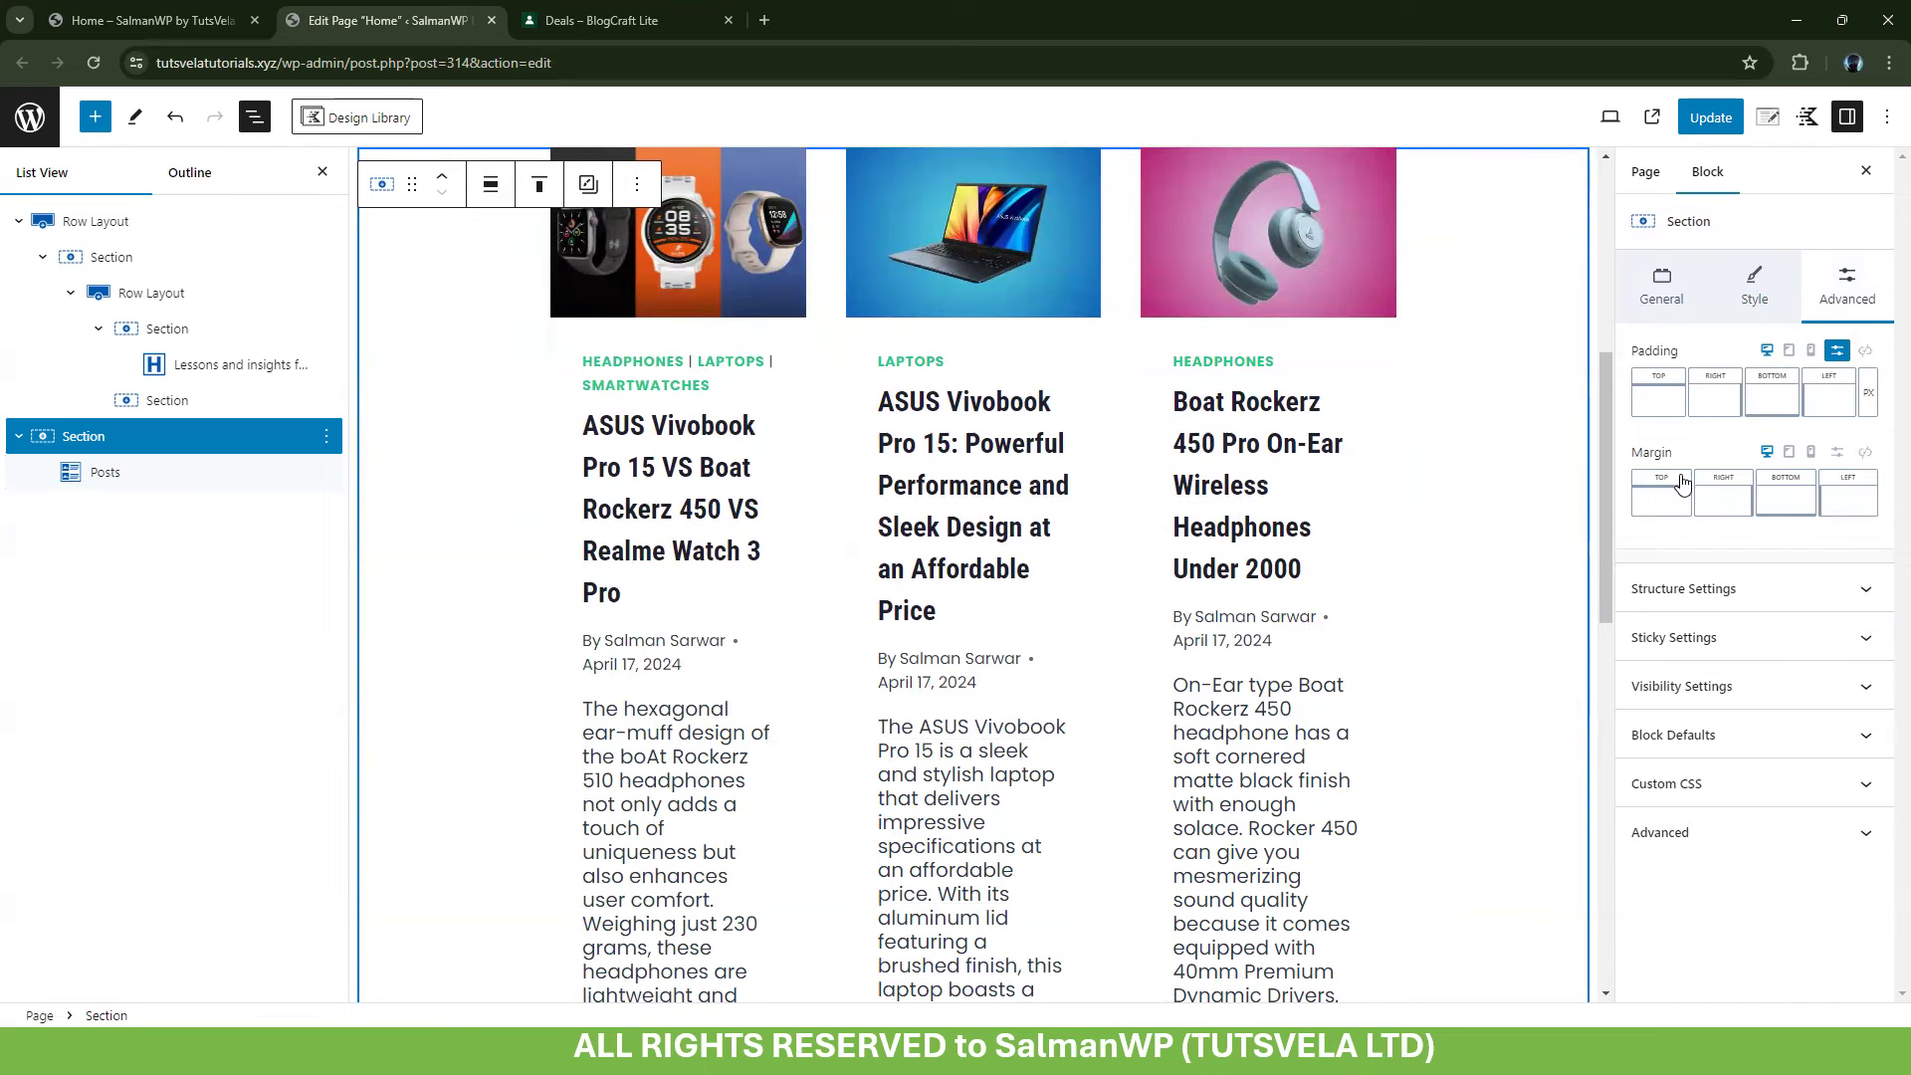
type("50")
key("Tab")
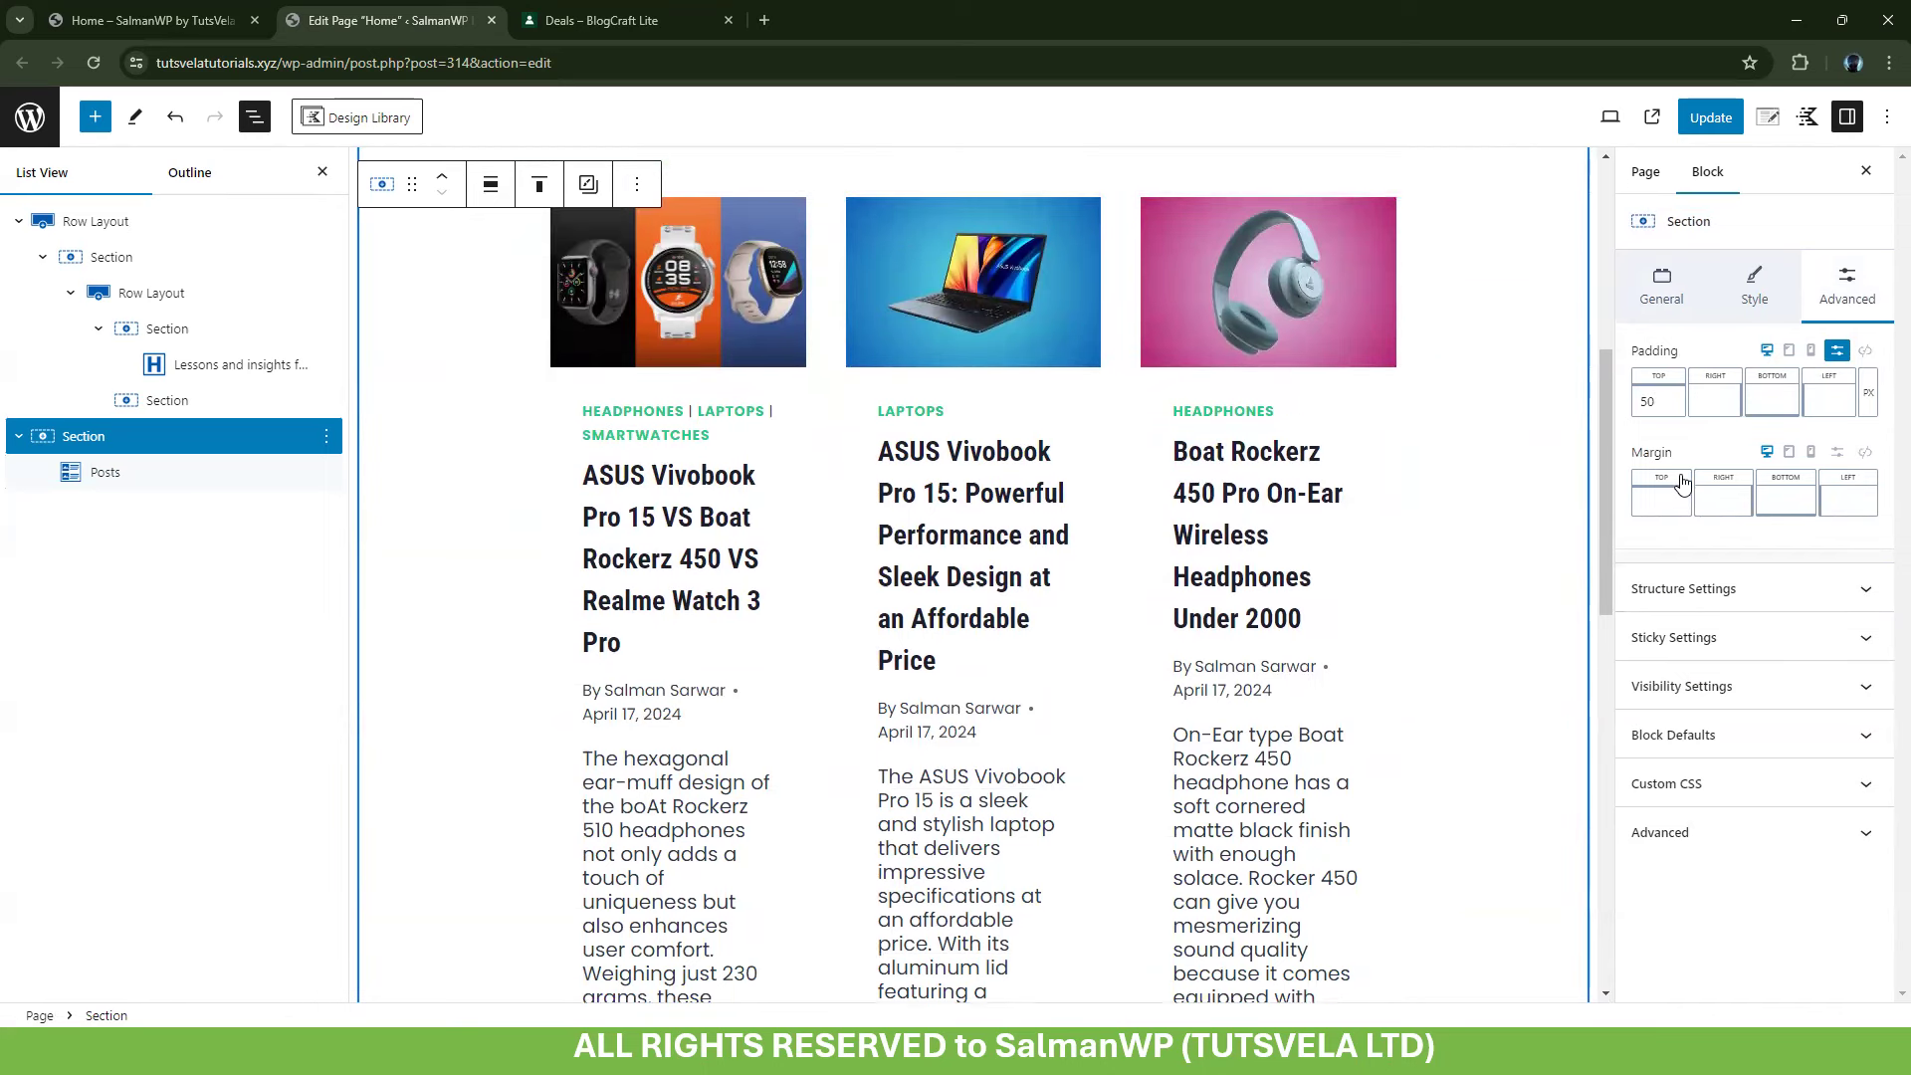
type("4")
type("0")
key("Tab")
type("50")
key("Tab")
type("30")
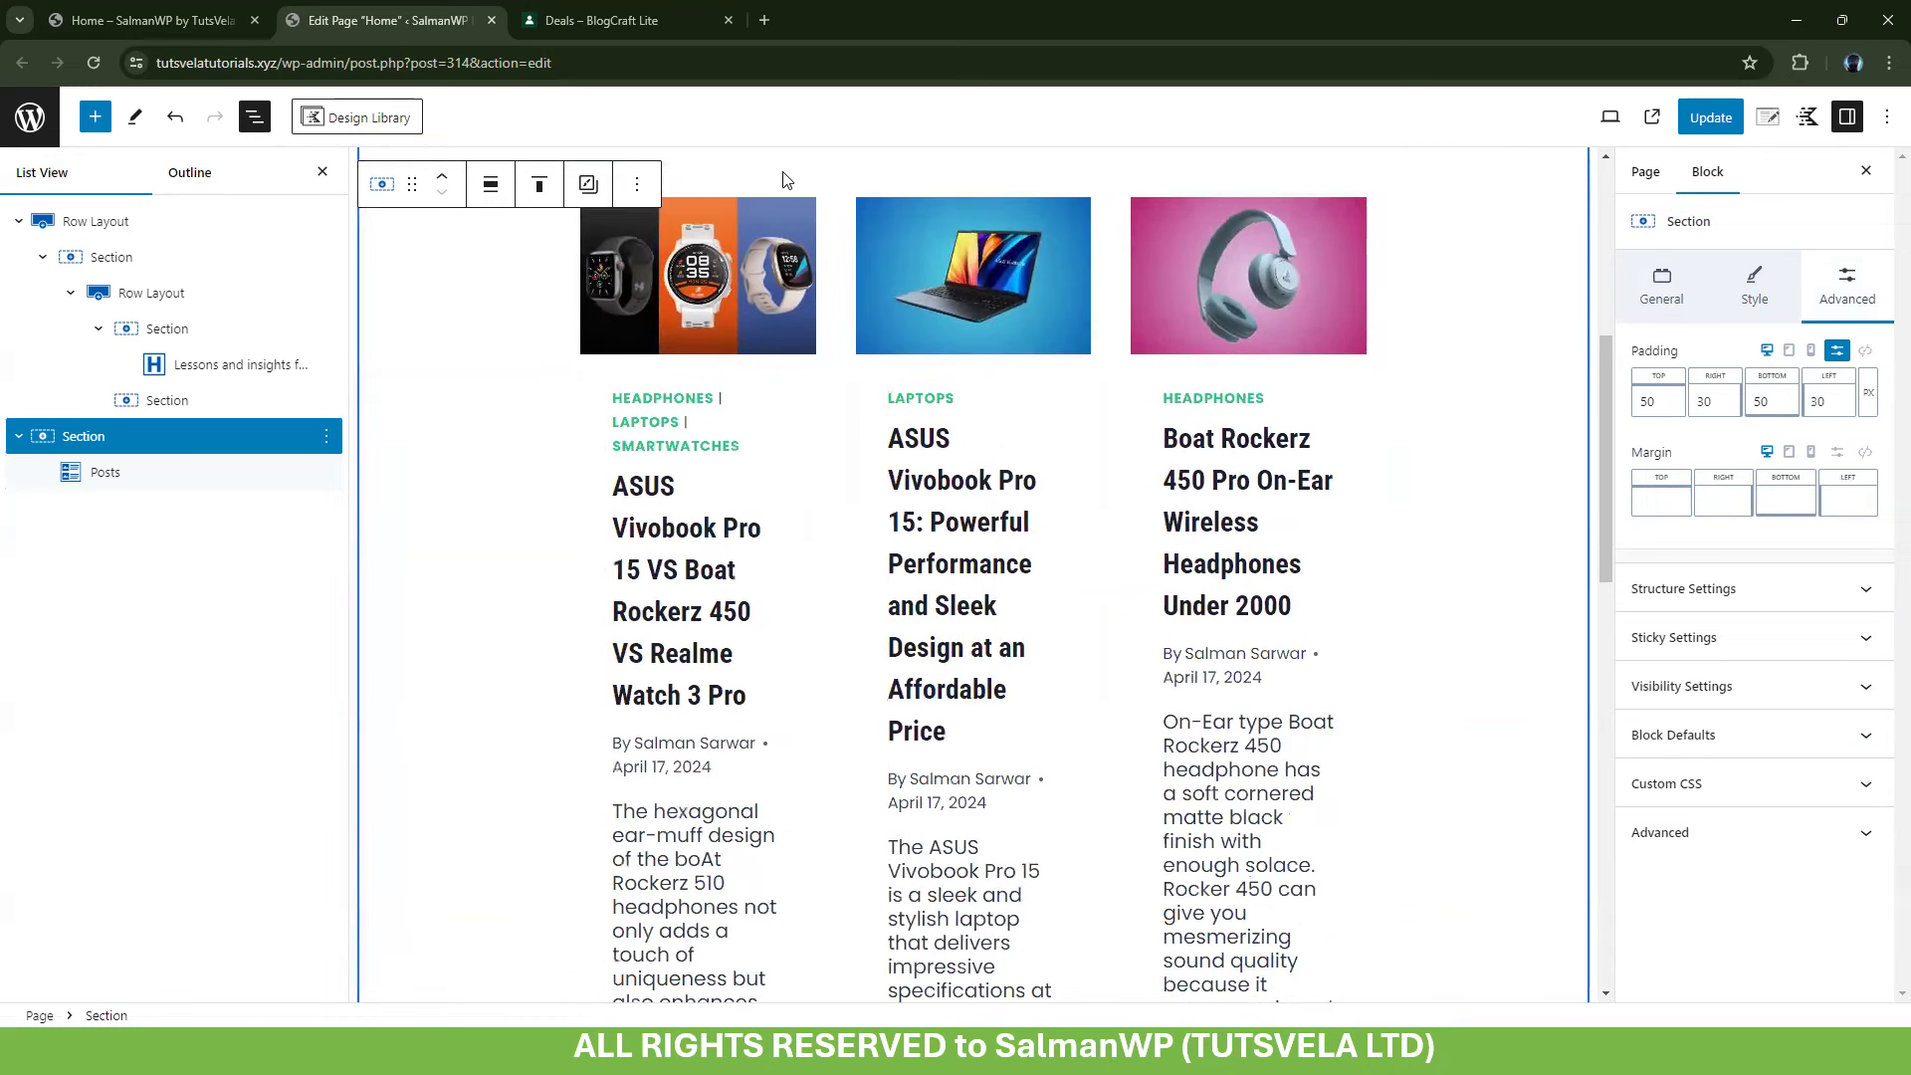
Limit the Posts block to 3 items and check the resulting grid
left_click(182, 468)
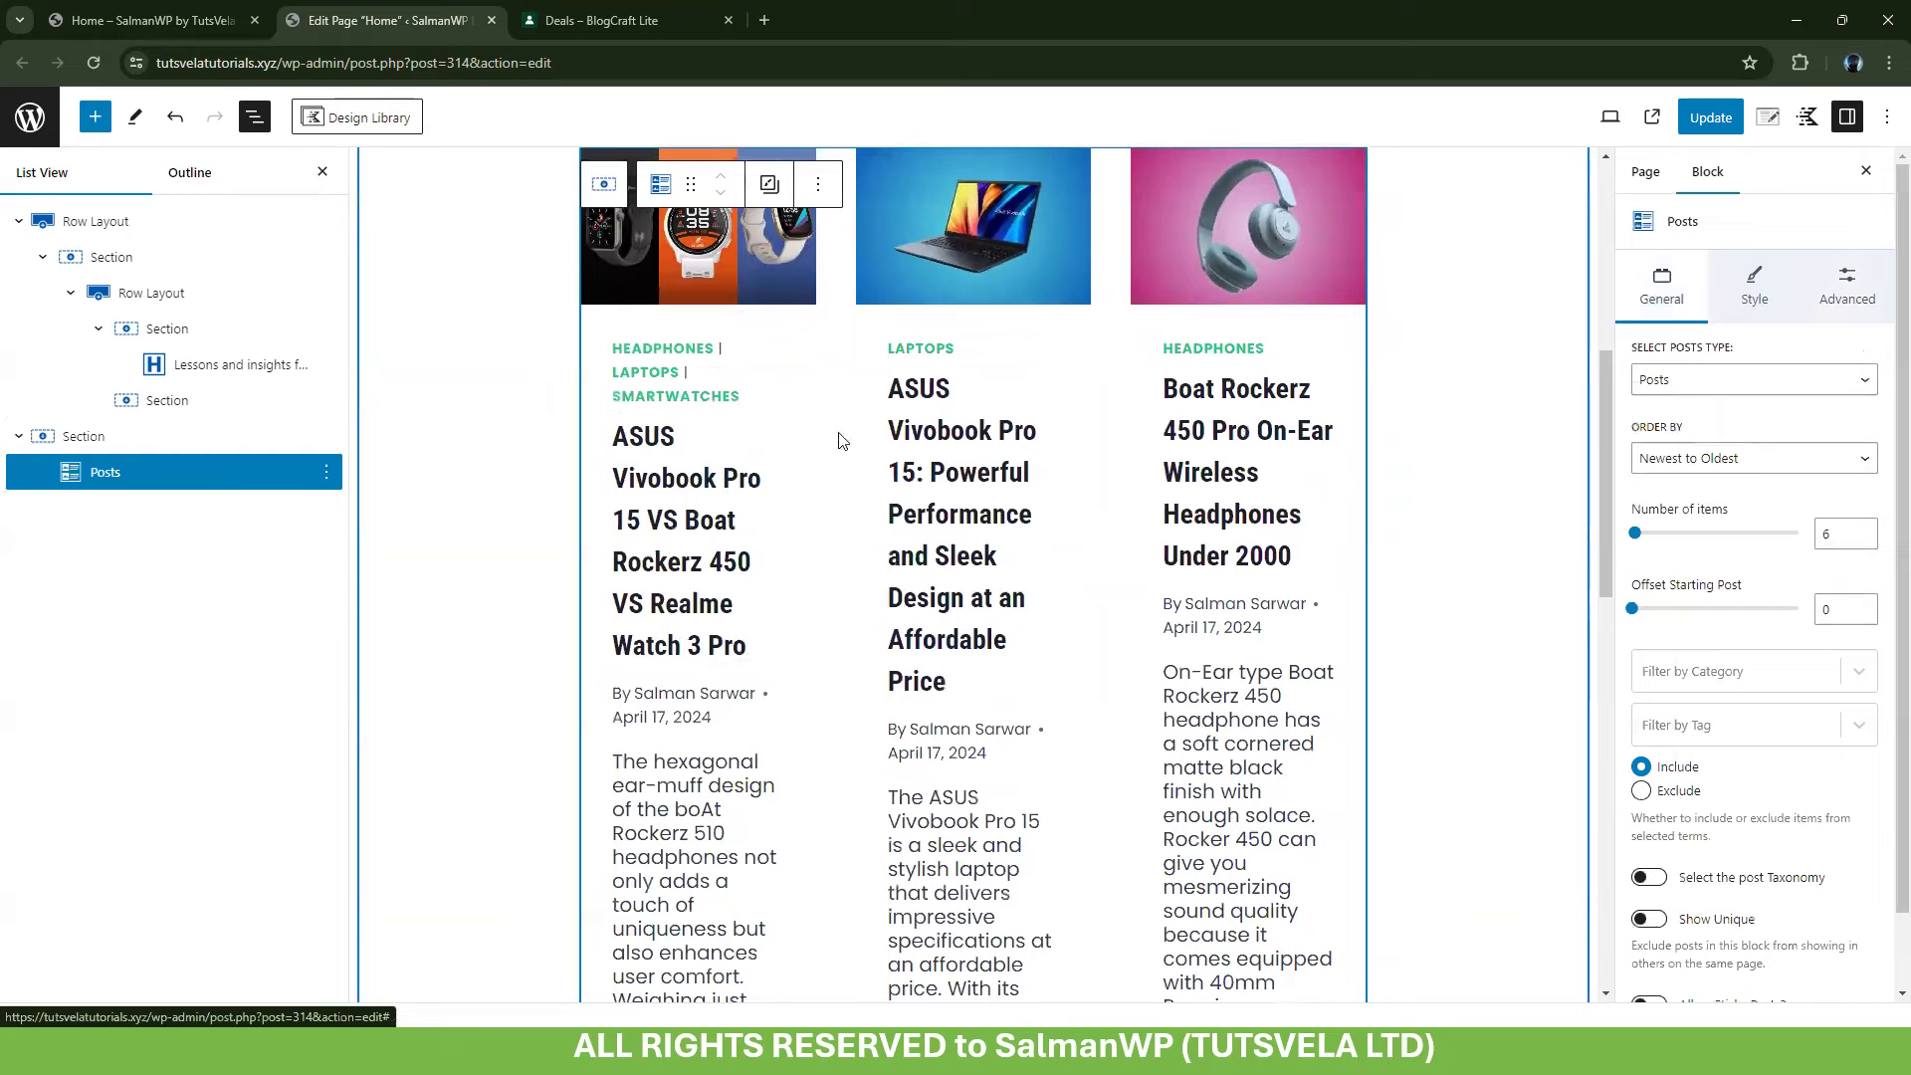
scroll(841, 439, "down", 10)
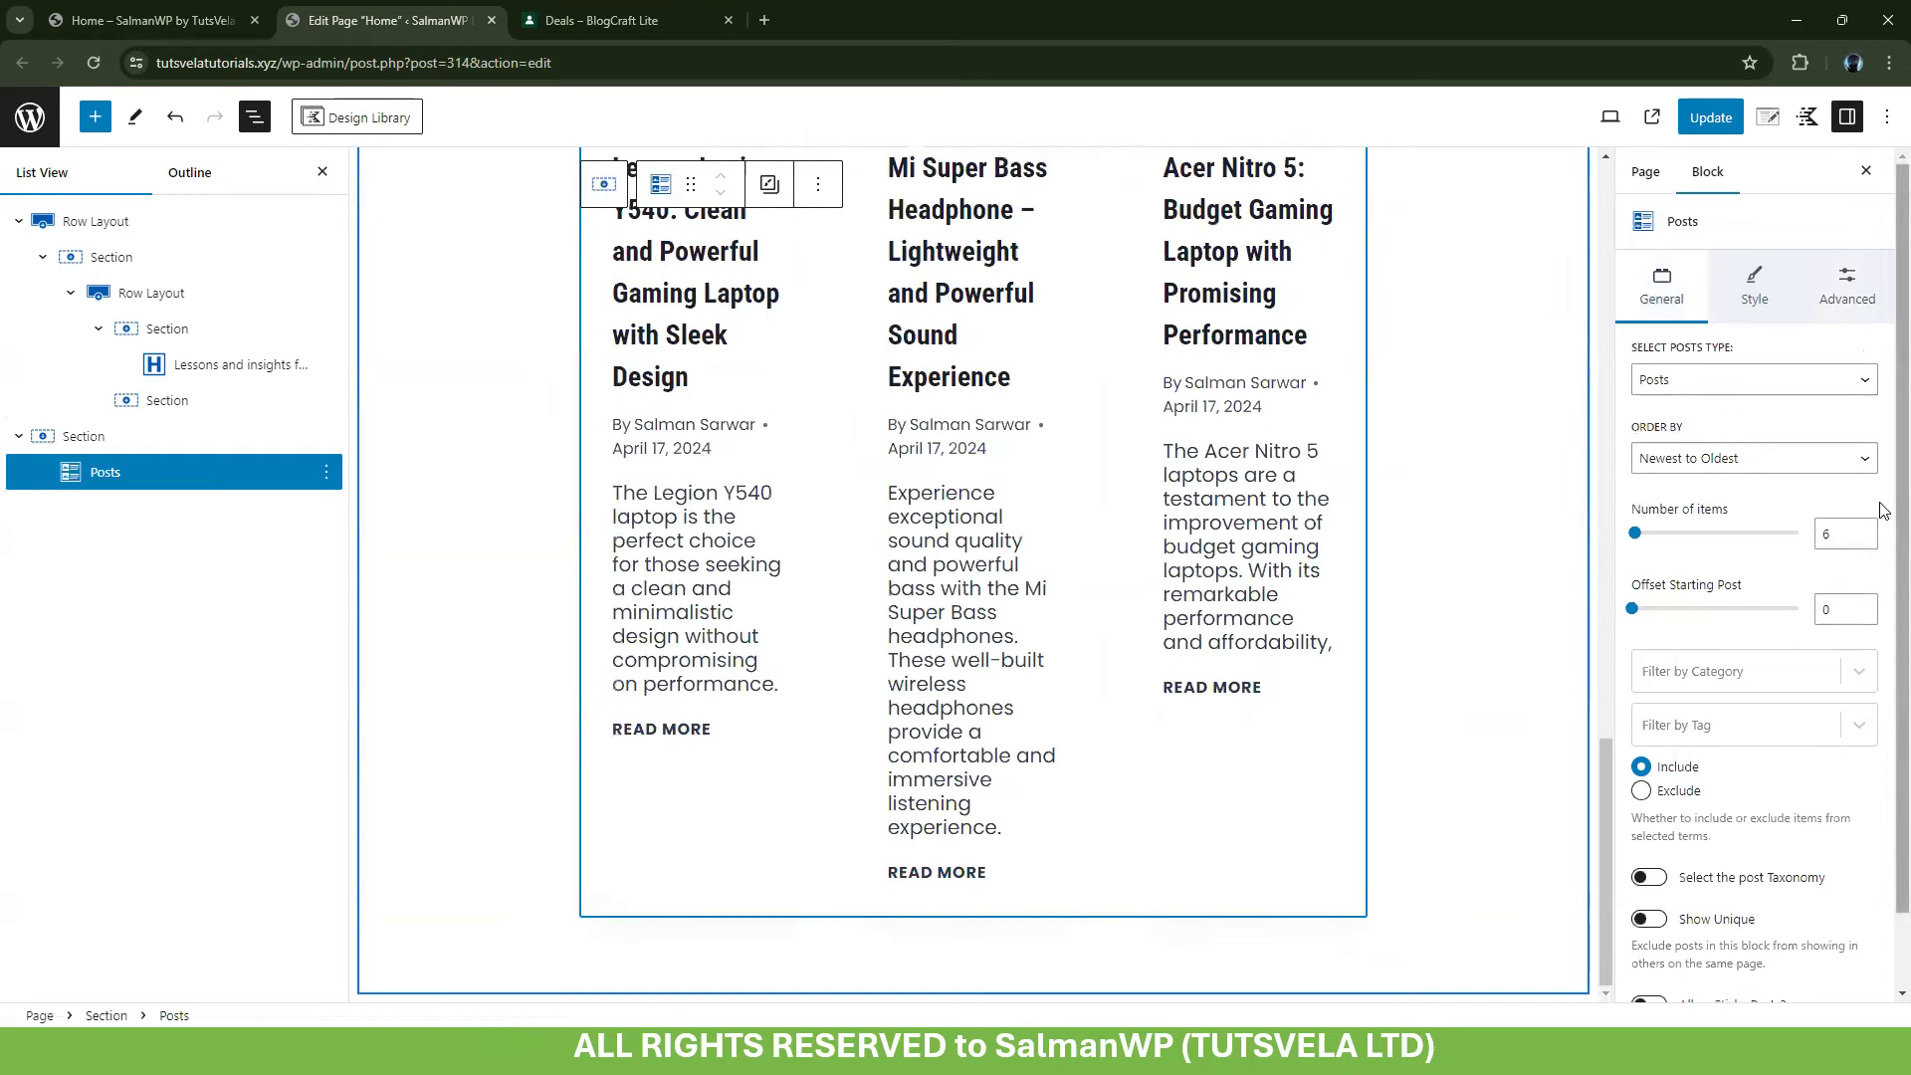
left_click(1827, 541)
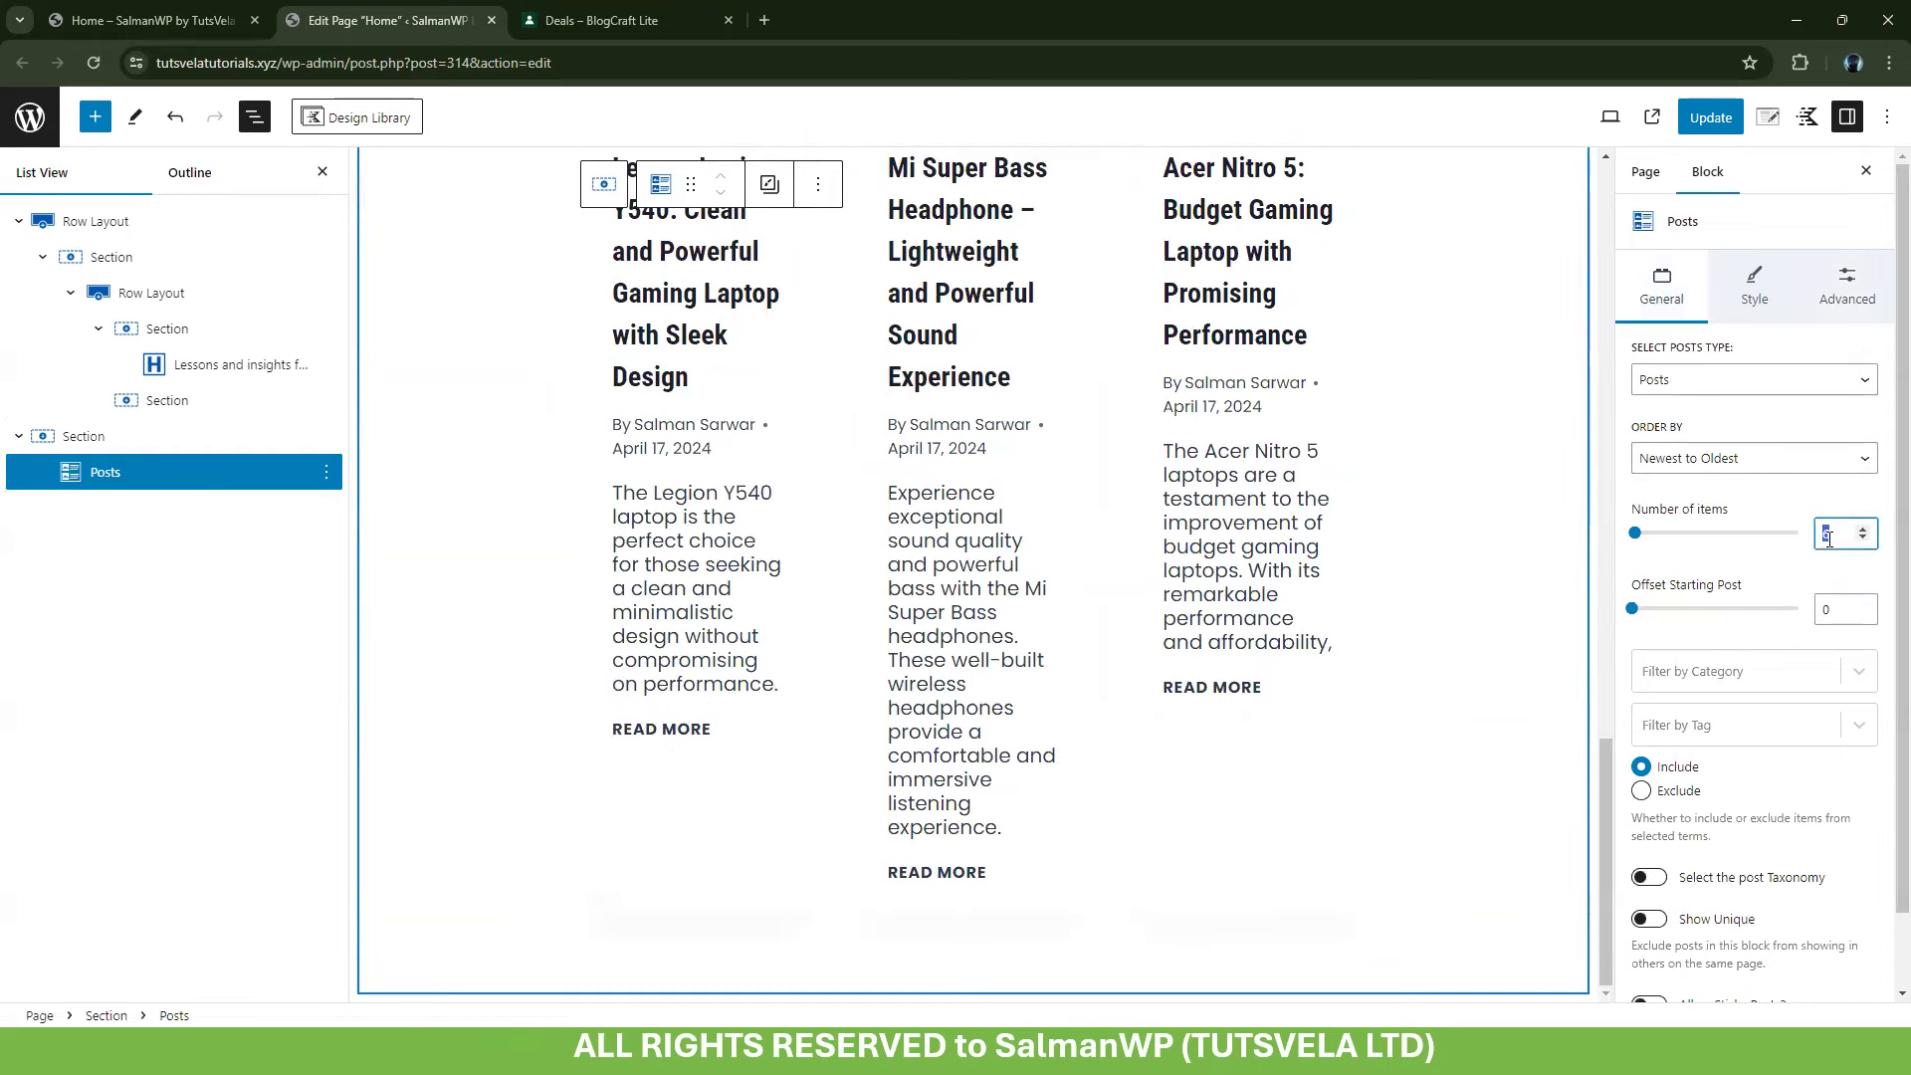
type("4")
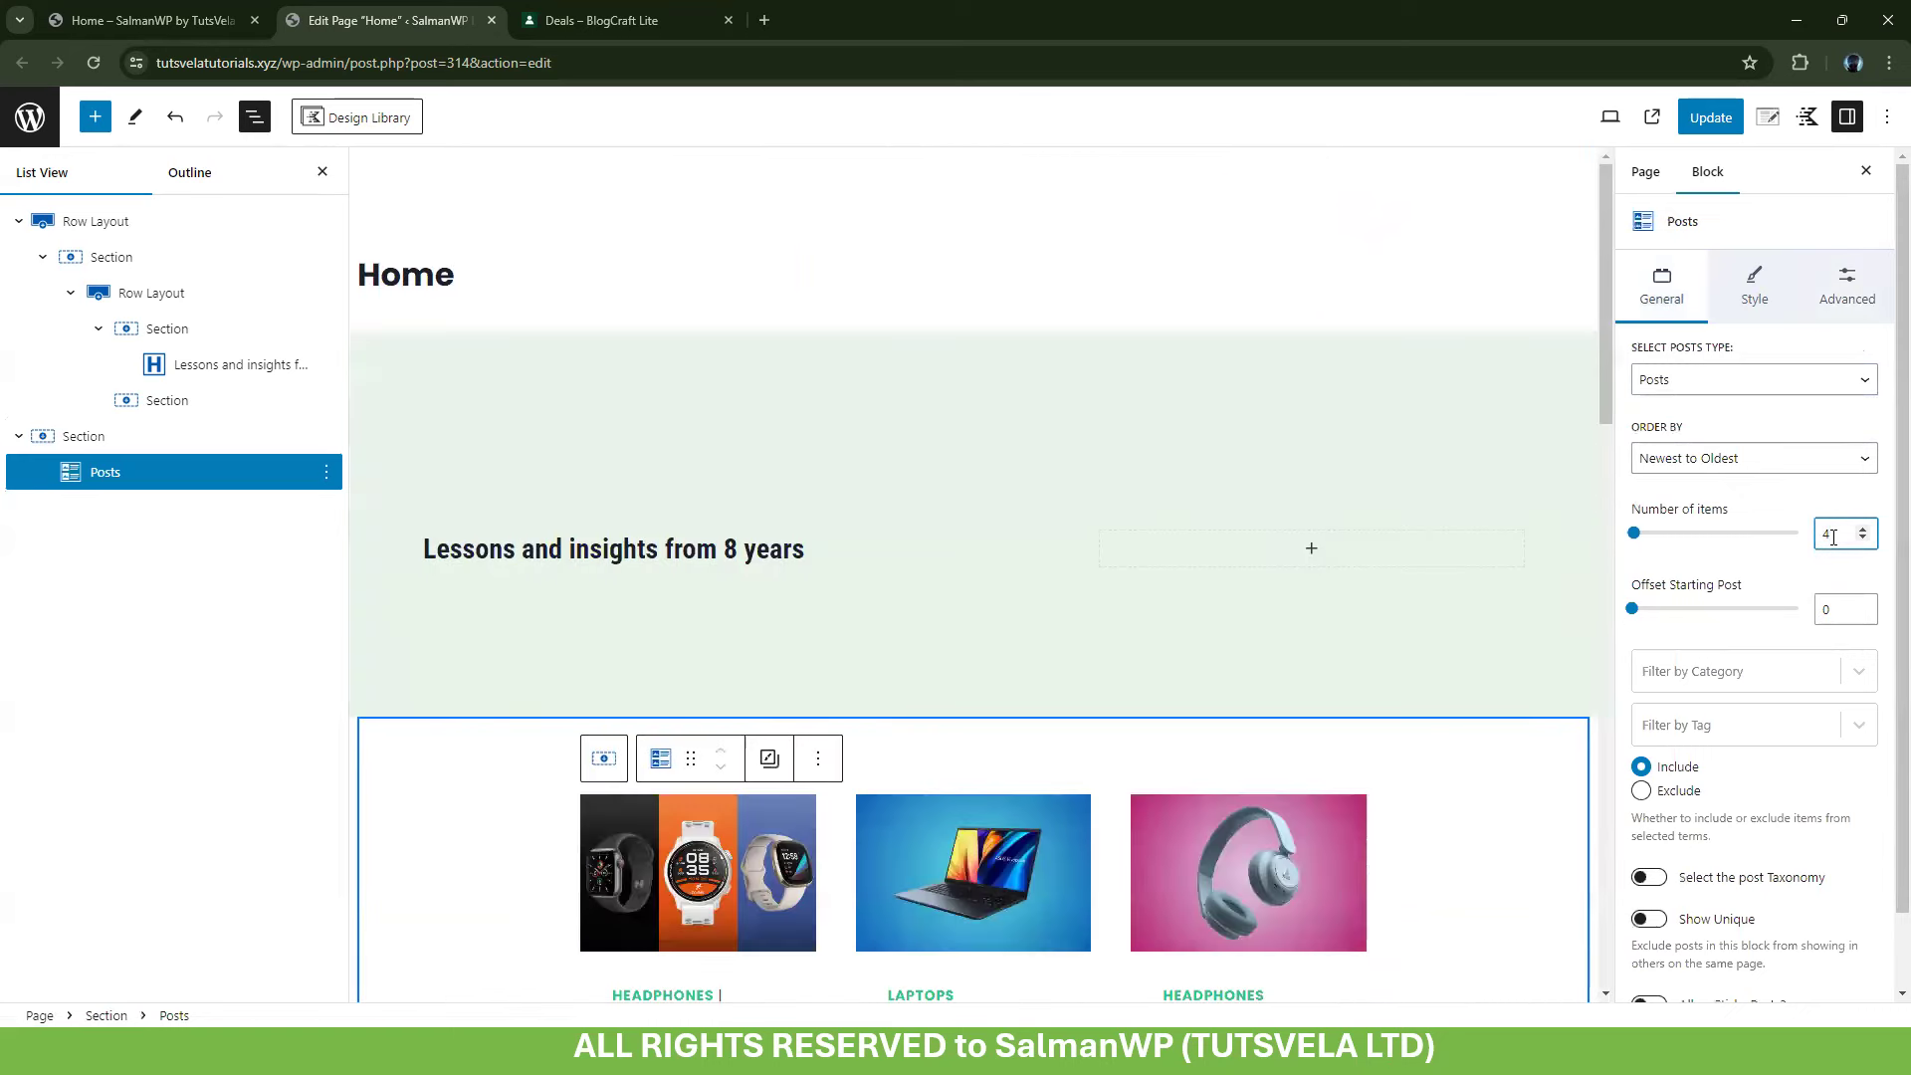
type("3")
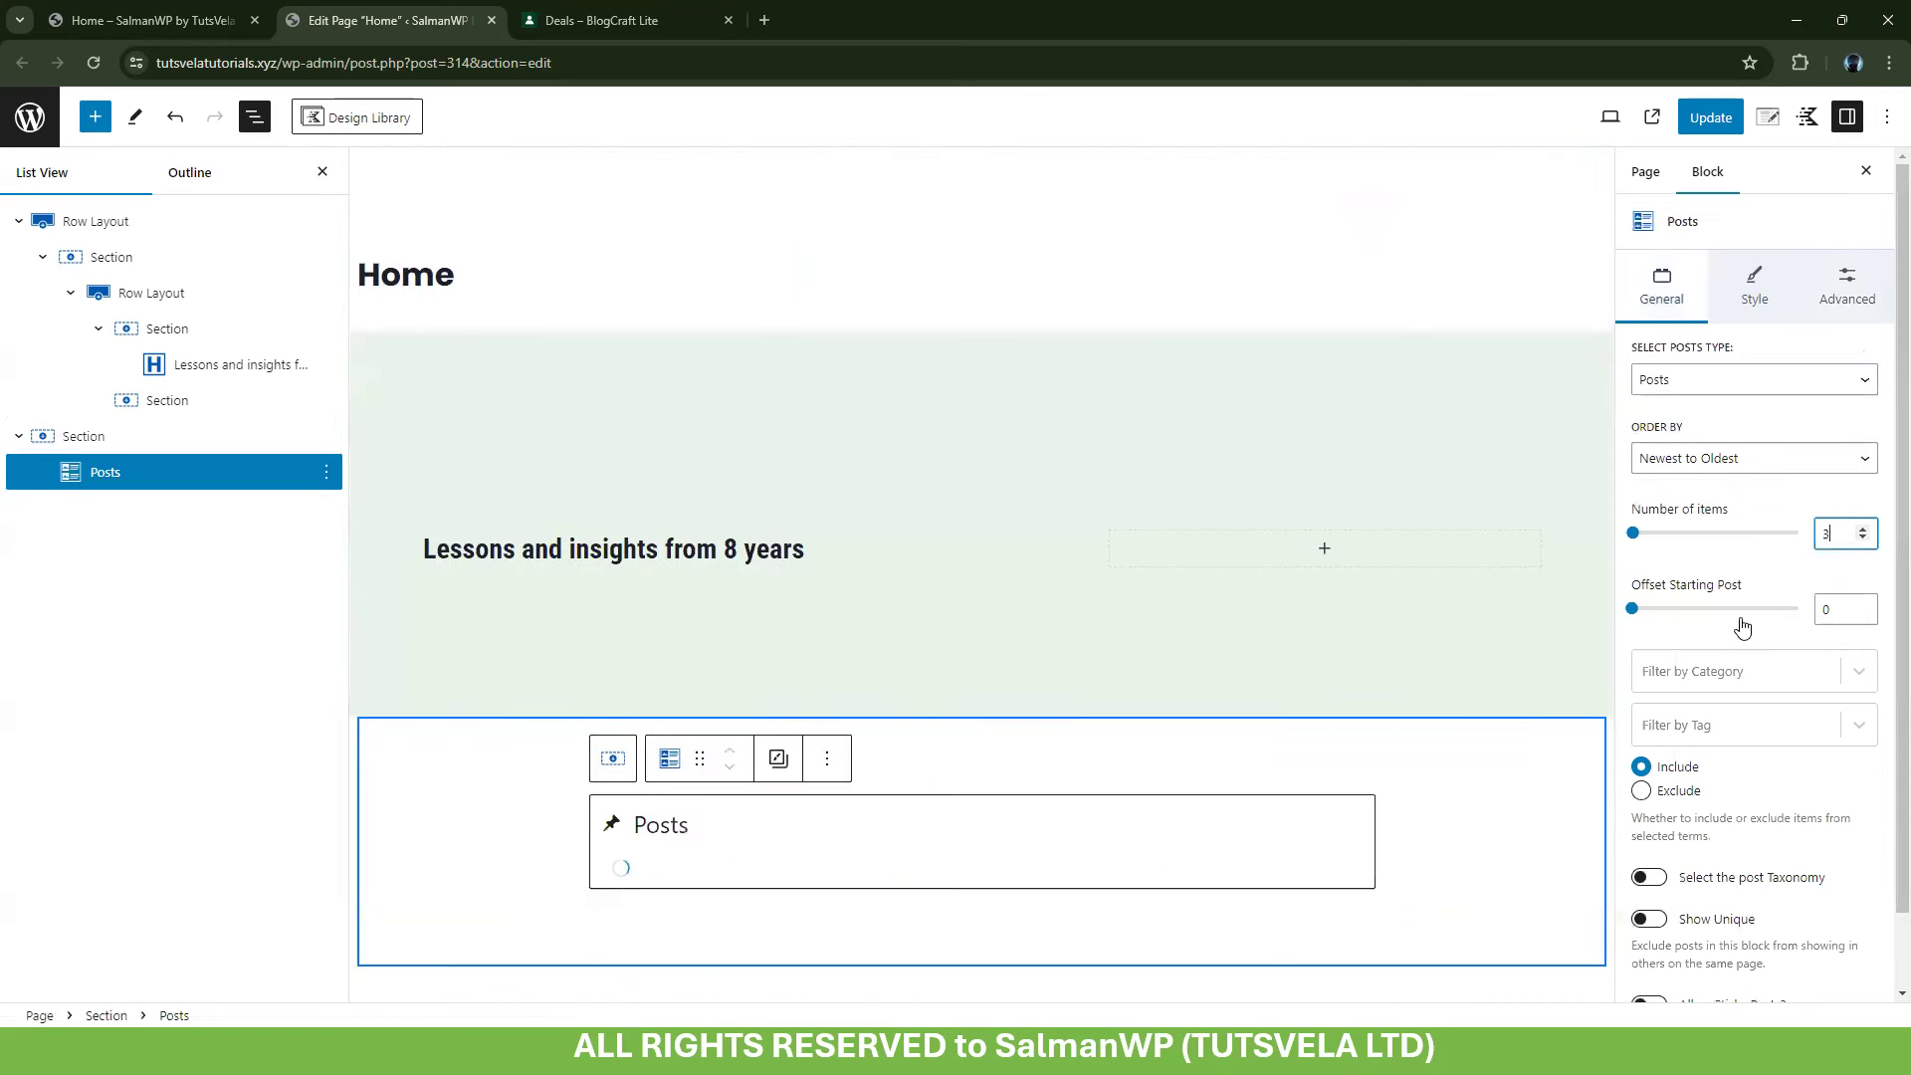
scroll(888, 447, "down", 5)
scroll(888, 447, "down", 4)
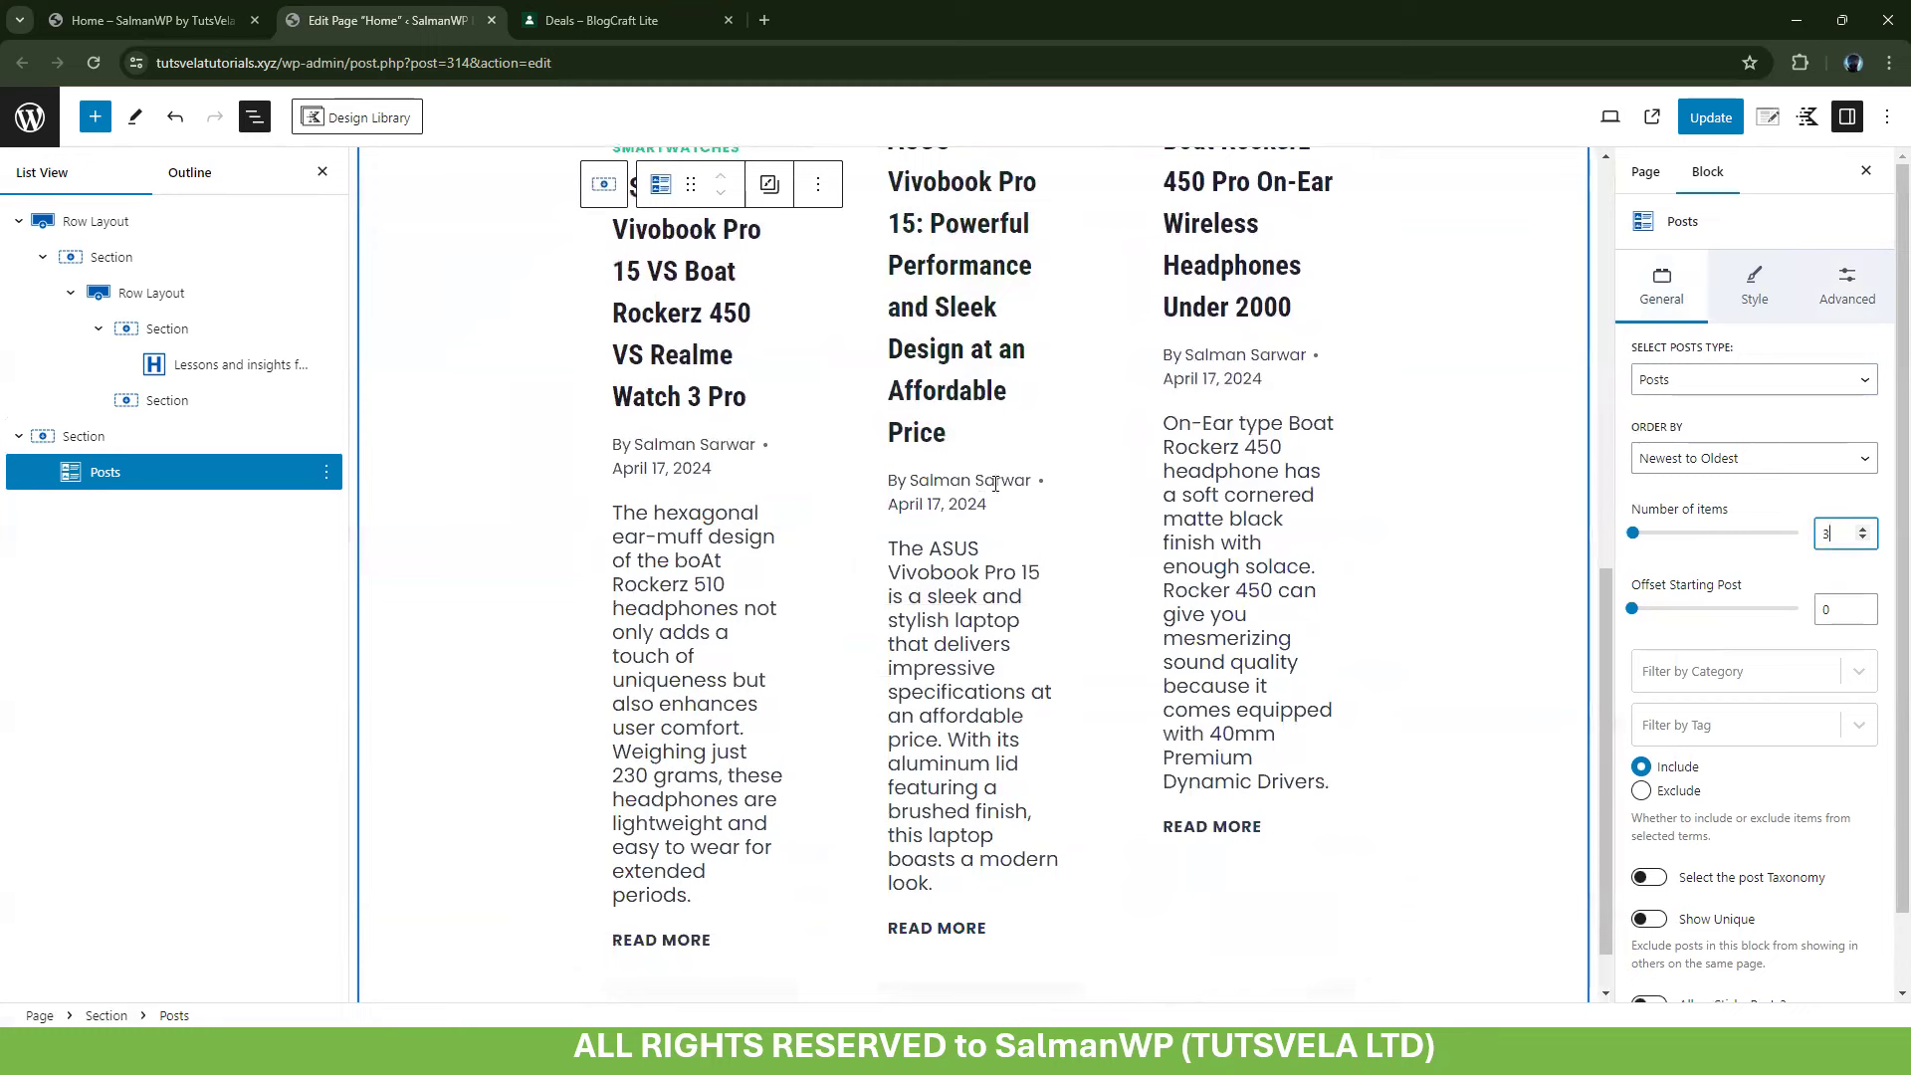
Set the Posts block's layout to 2 columns
scroll(1689, 877, "down", 1)
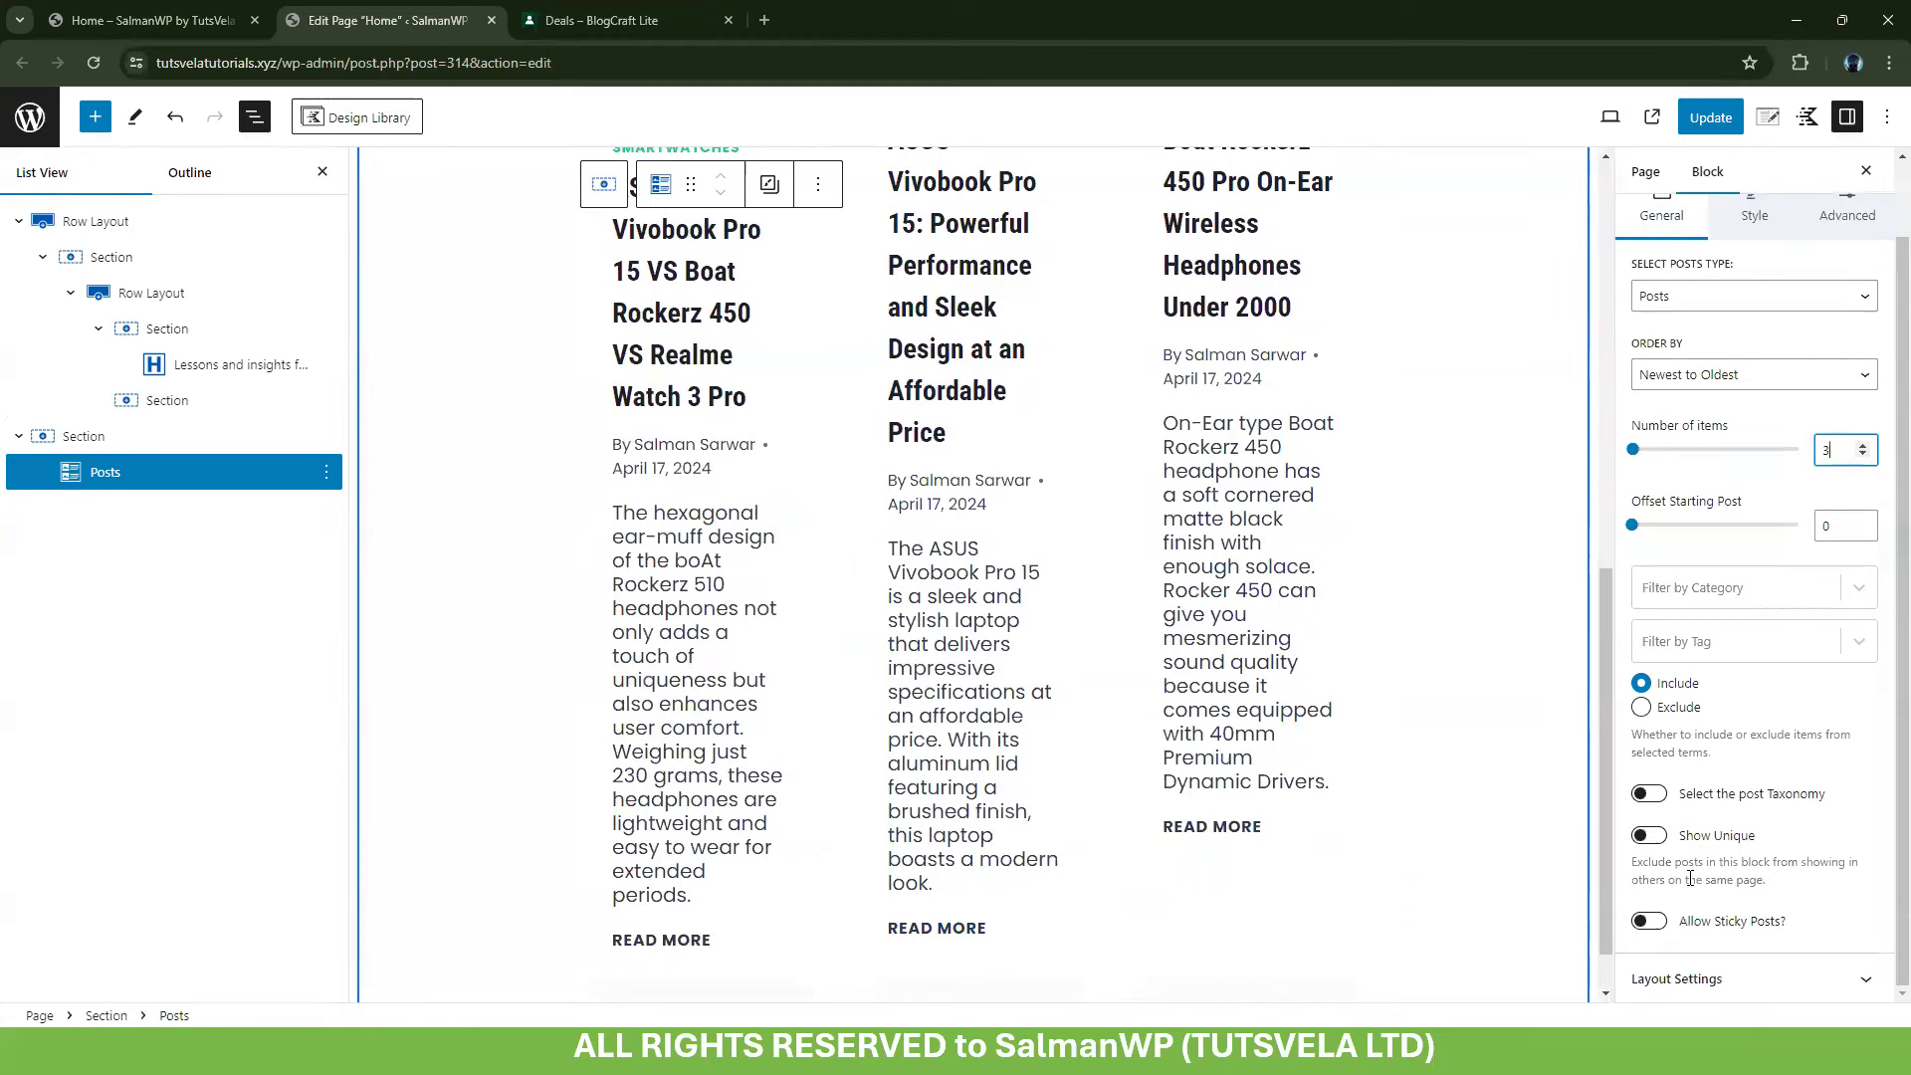
left_click(1766, 978)
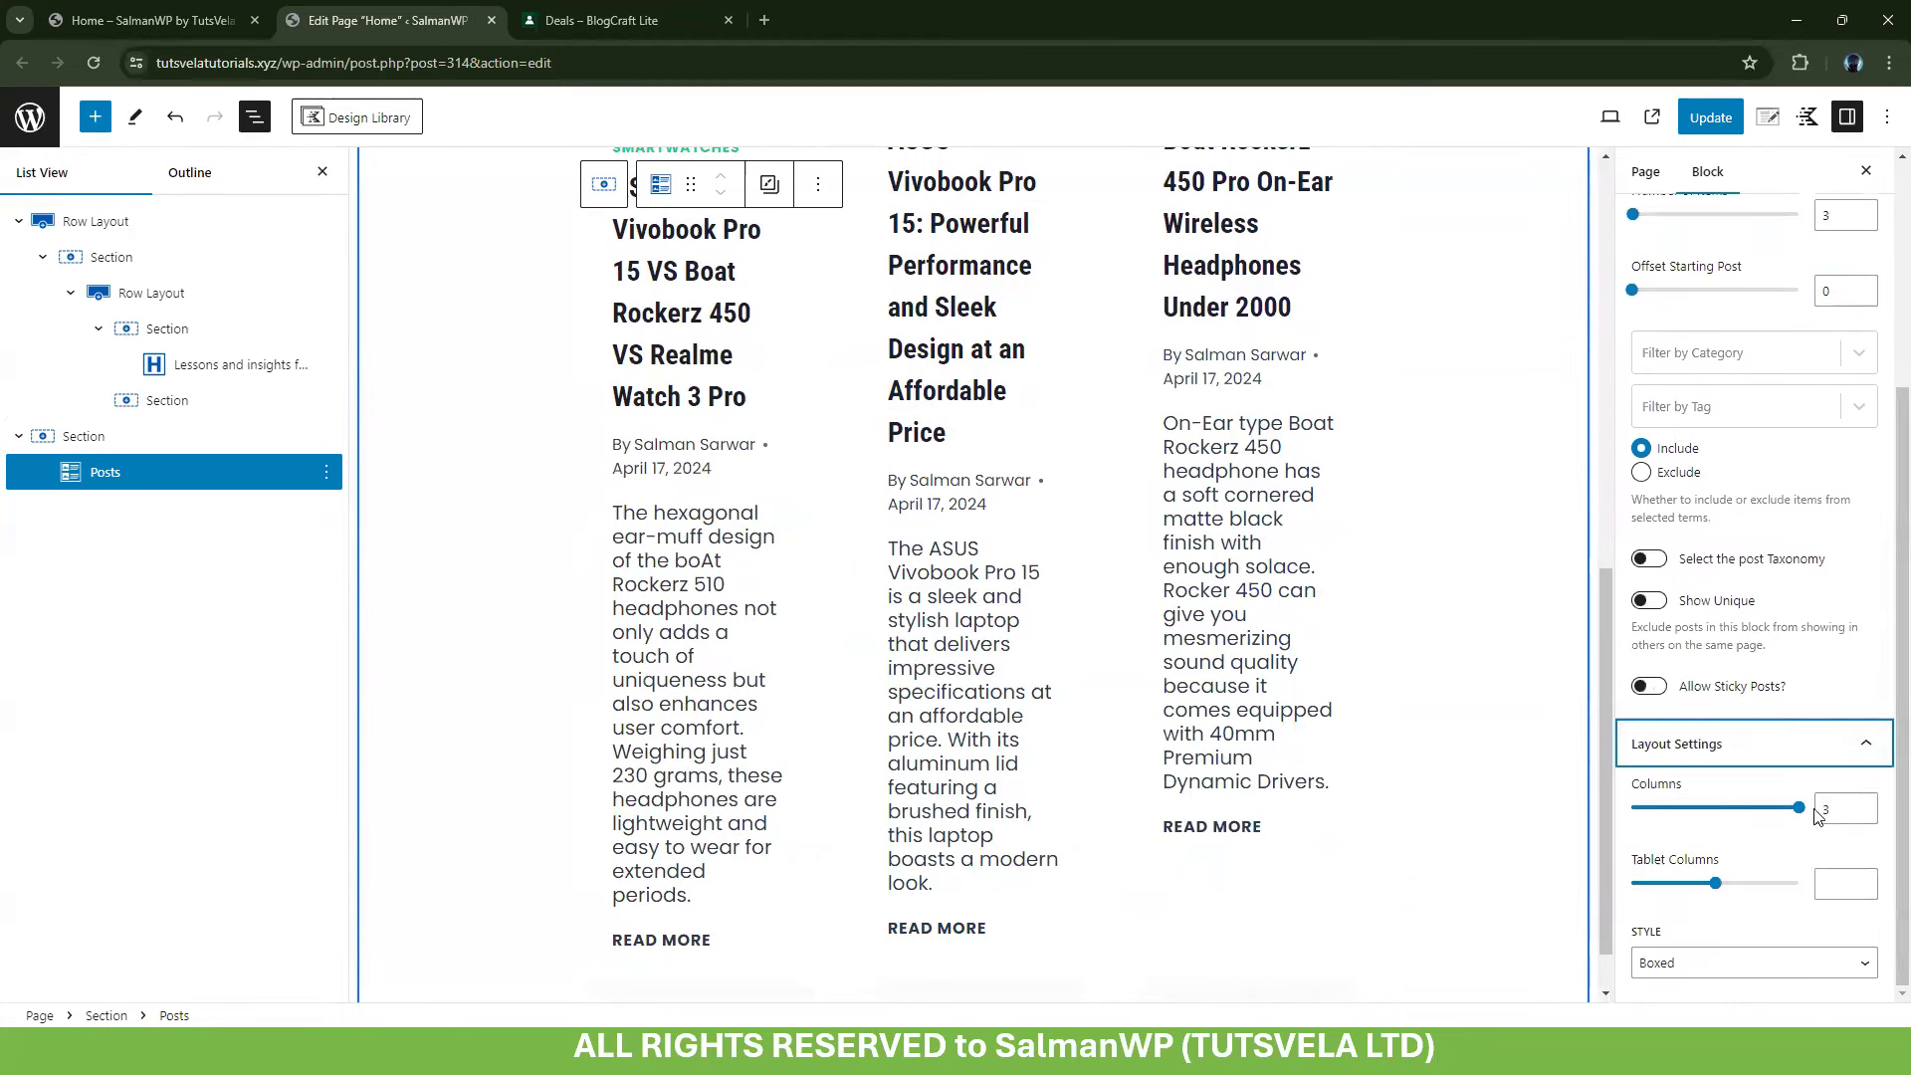
left_click_drag(1837, 814, 1823, 814)
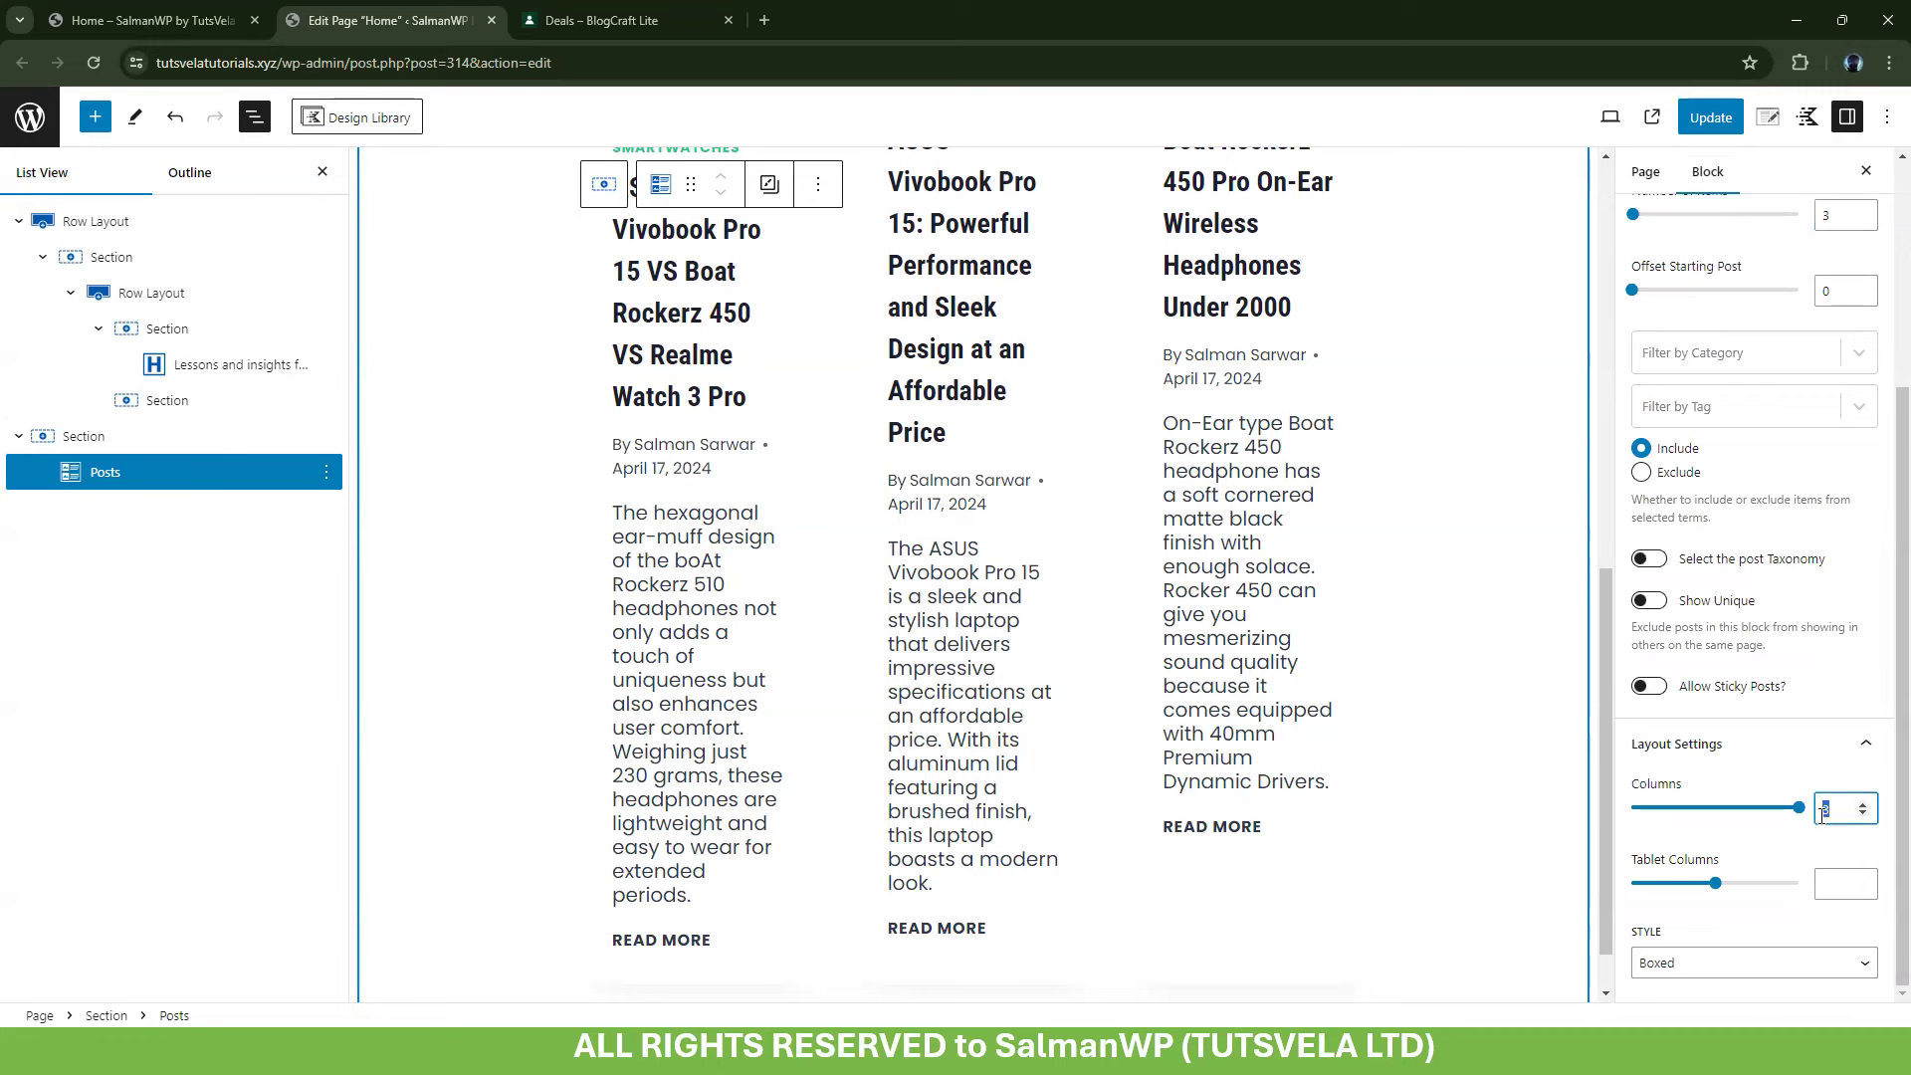
type("2")
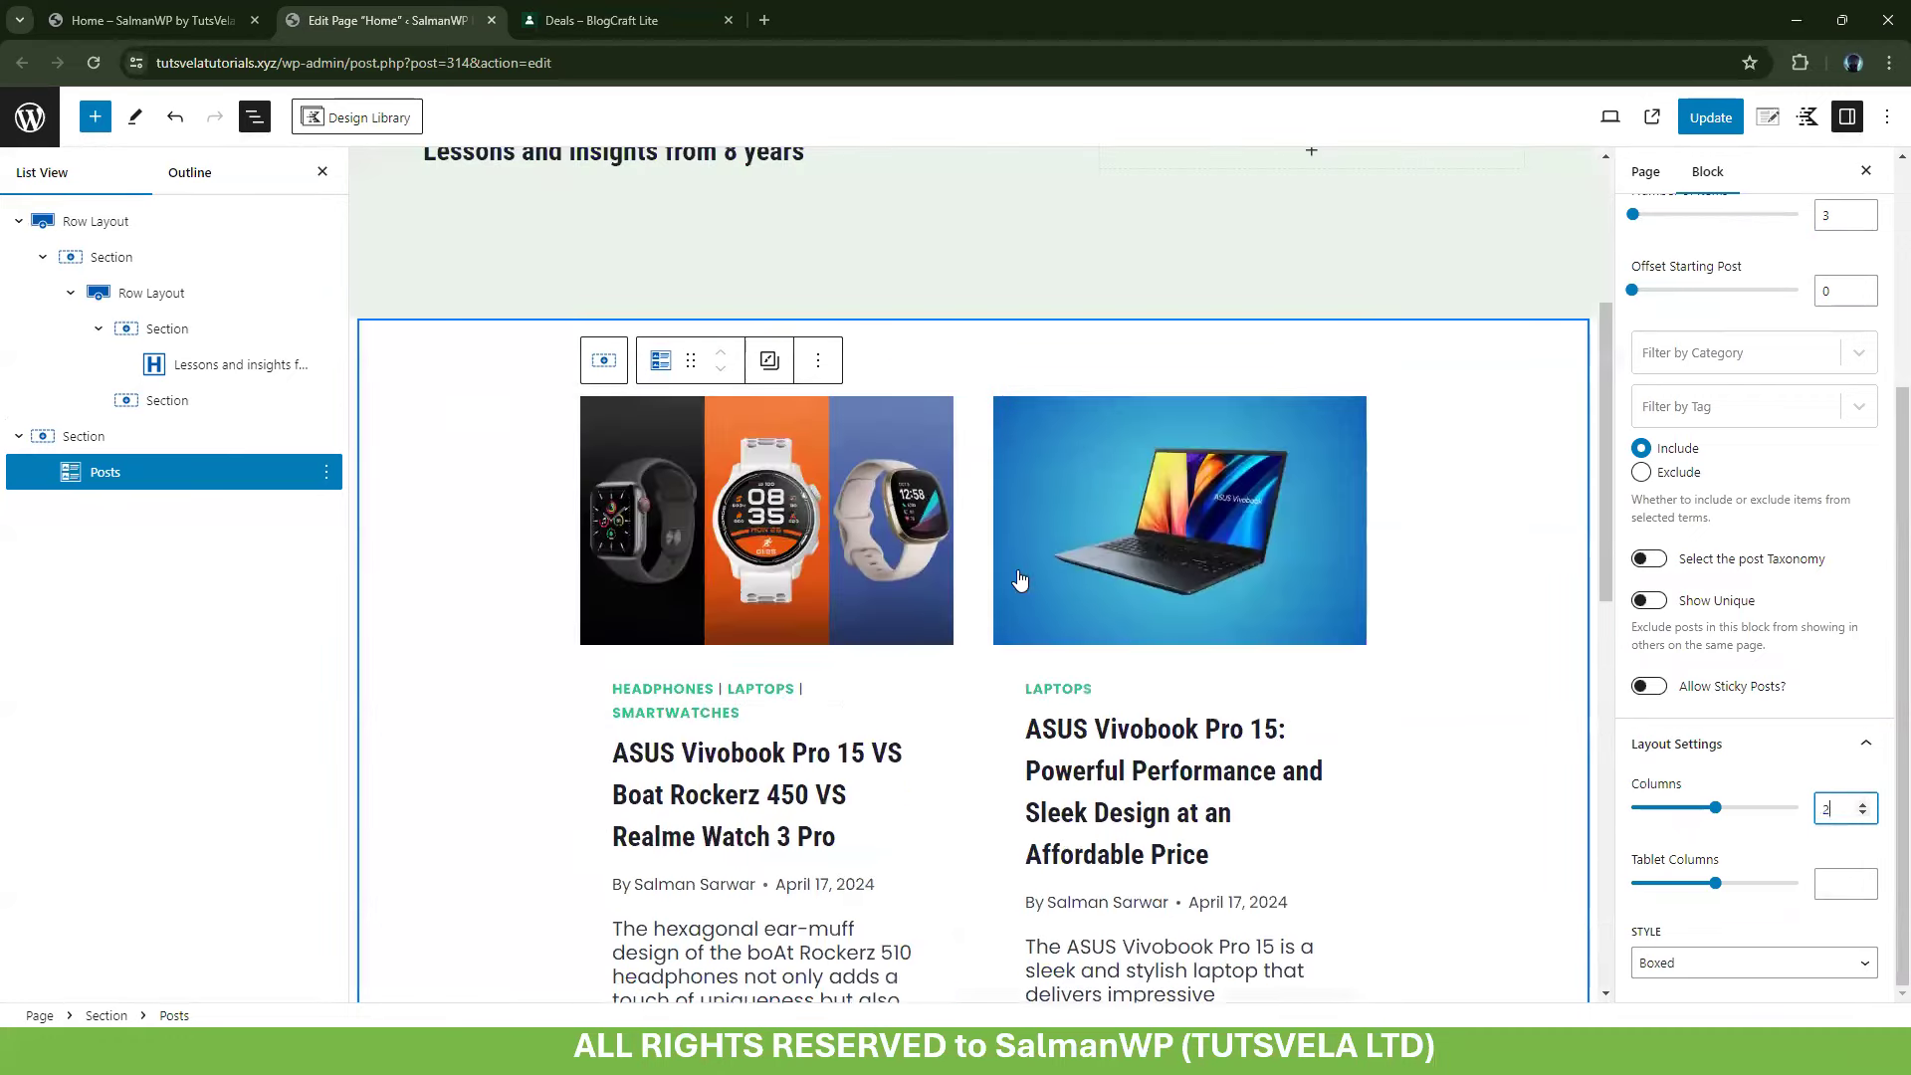
Set the Posts block's number of items to 4 and check the resulting grid
scroll(1804, 590, "up", 3)
double_click(1836, 533)
type("4")
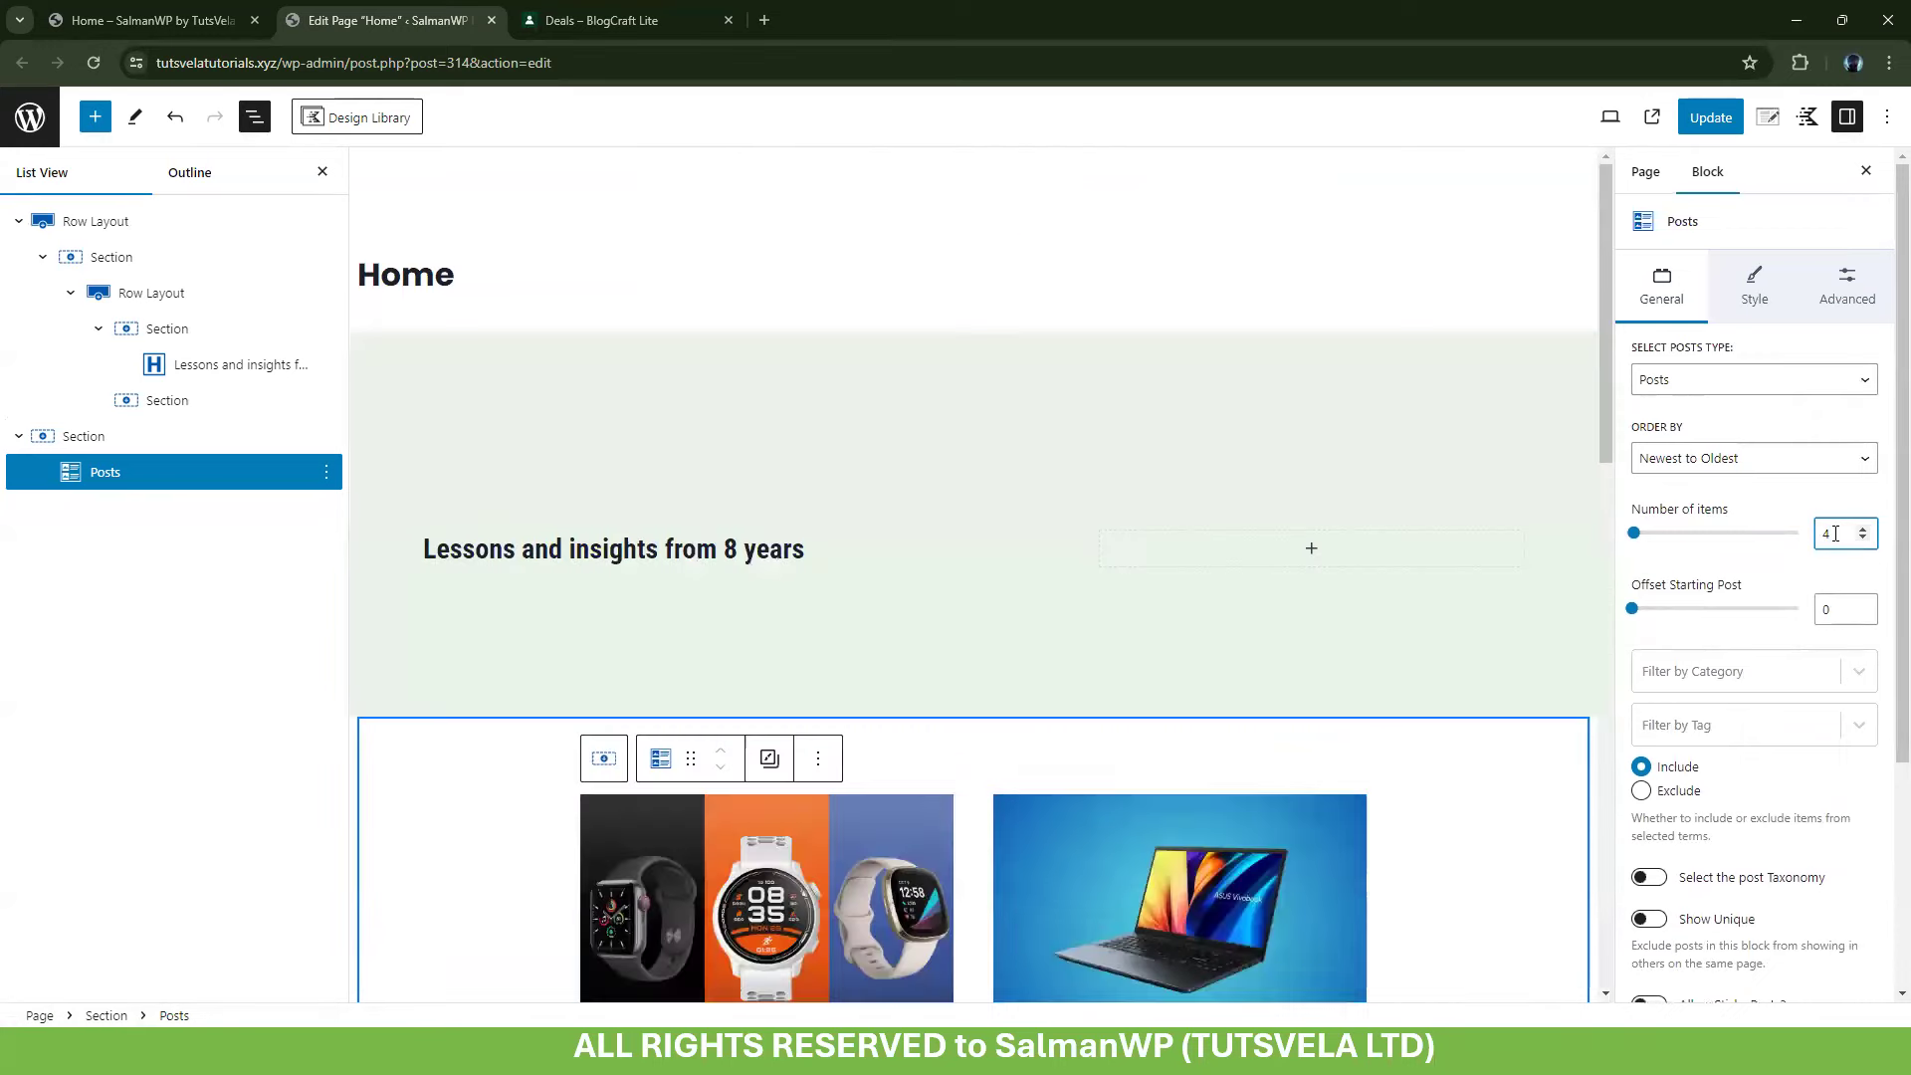
scroll(1081, 676, "down", 2)
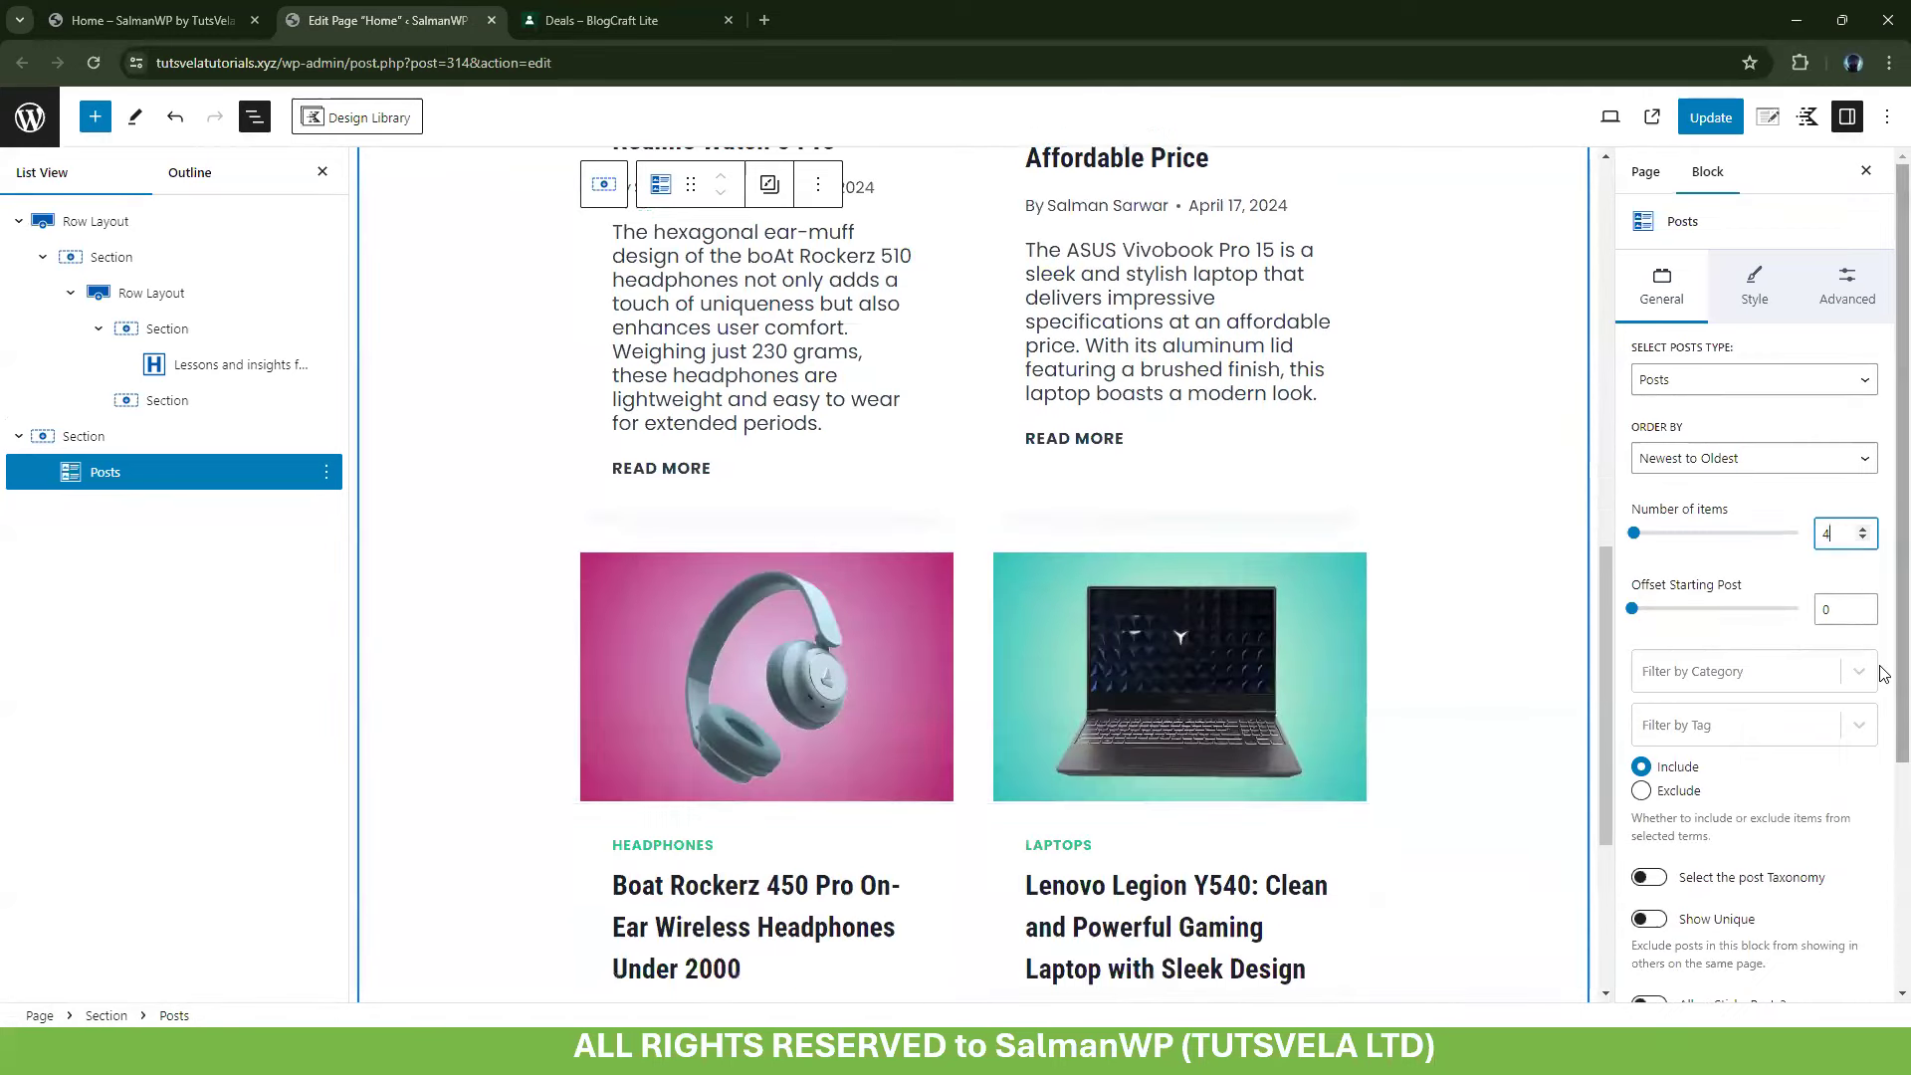
scroll(1811, 866, "down", 3)
left_click(1791, 963)
left_click(1792, 965)
scroll(1813, 824, "up", 3)
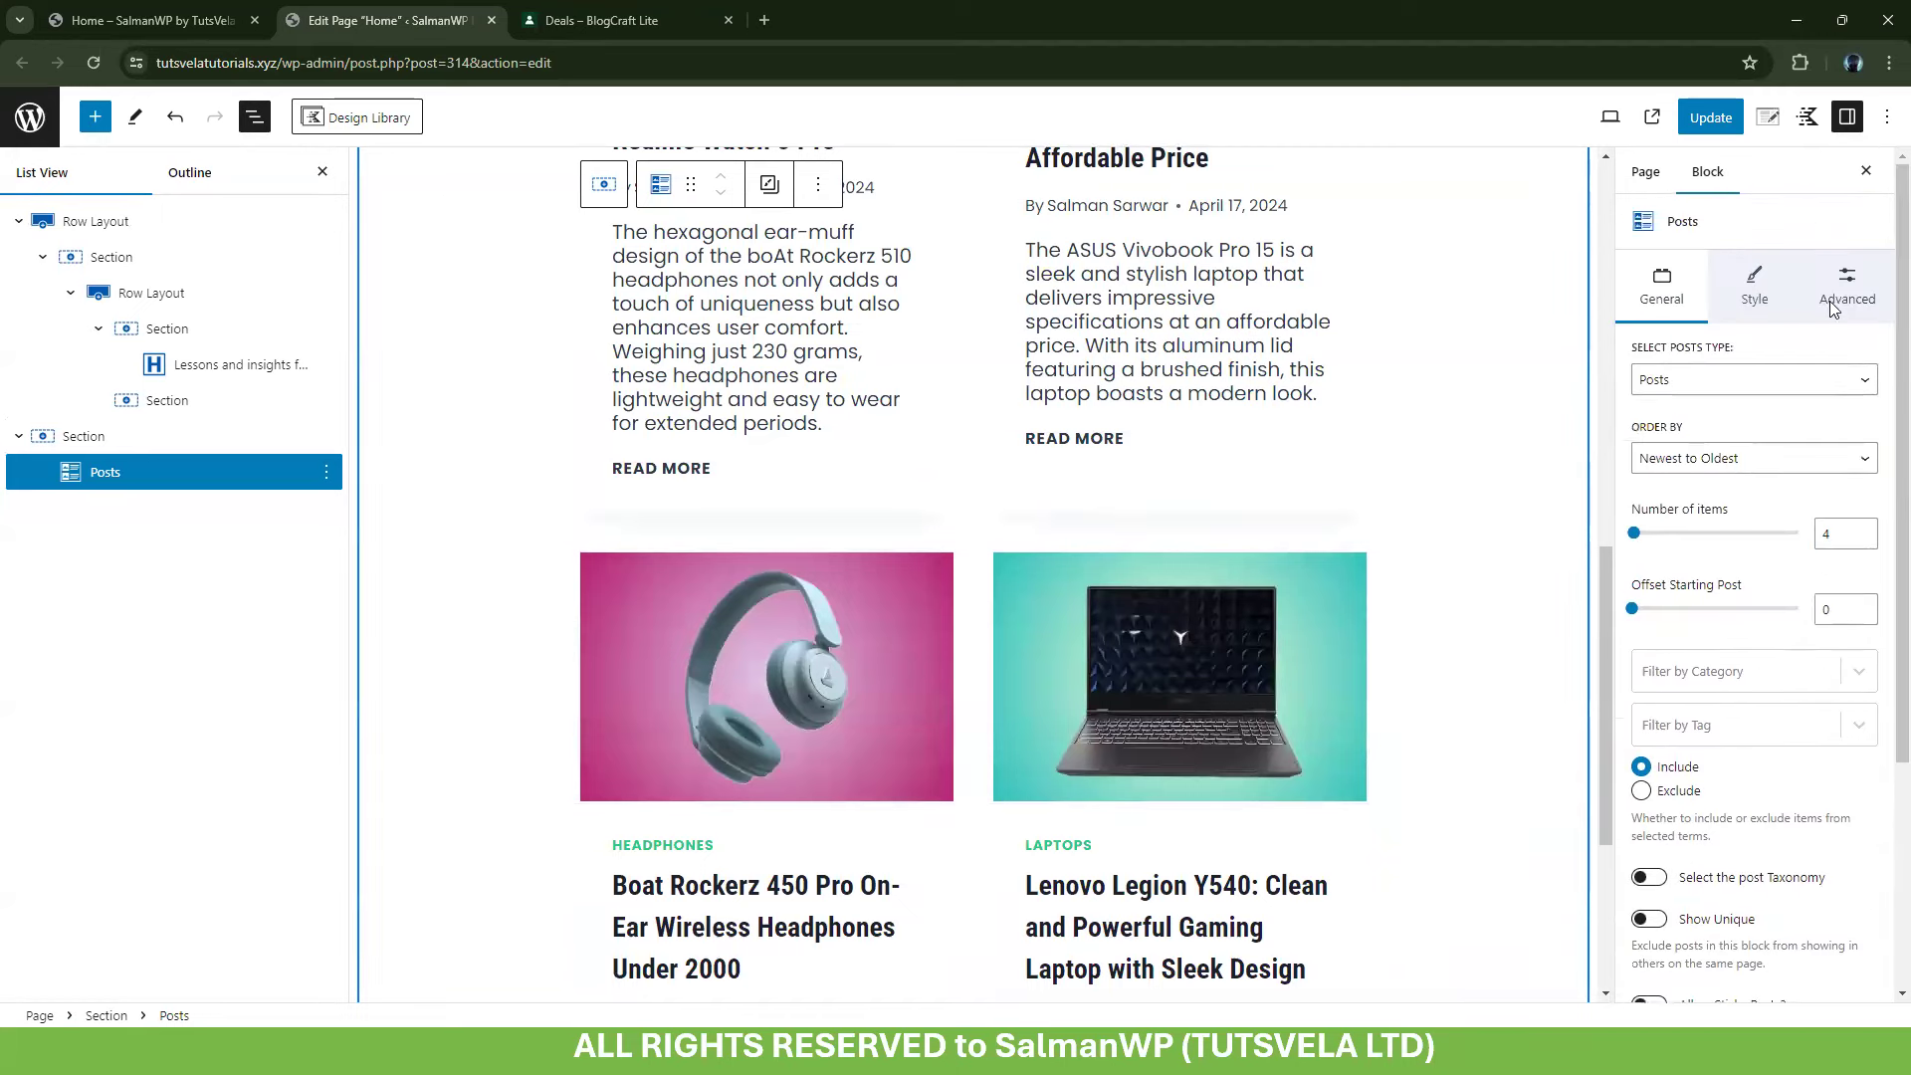
Try a 2:1 image ratio on the Posts block, and settle on 16:9 for the post images
left_click(1773, 283)
left_click(1792, 670)
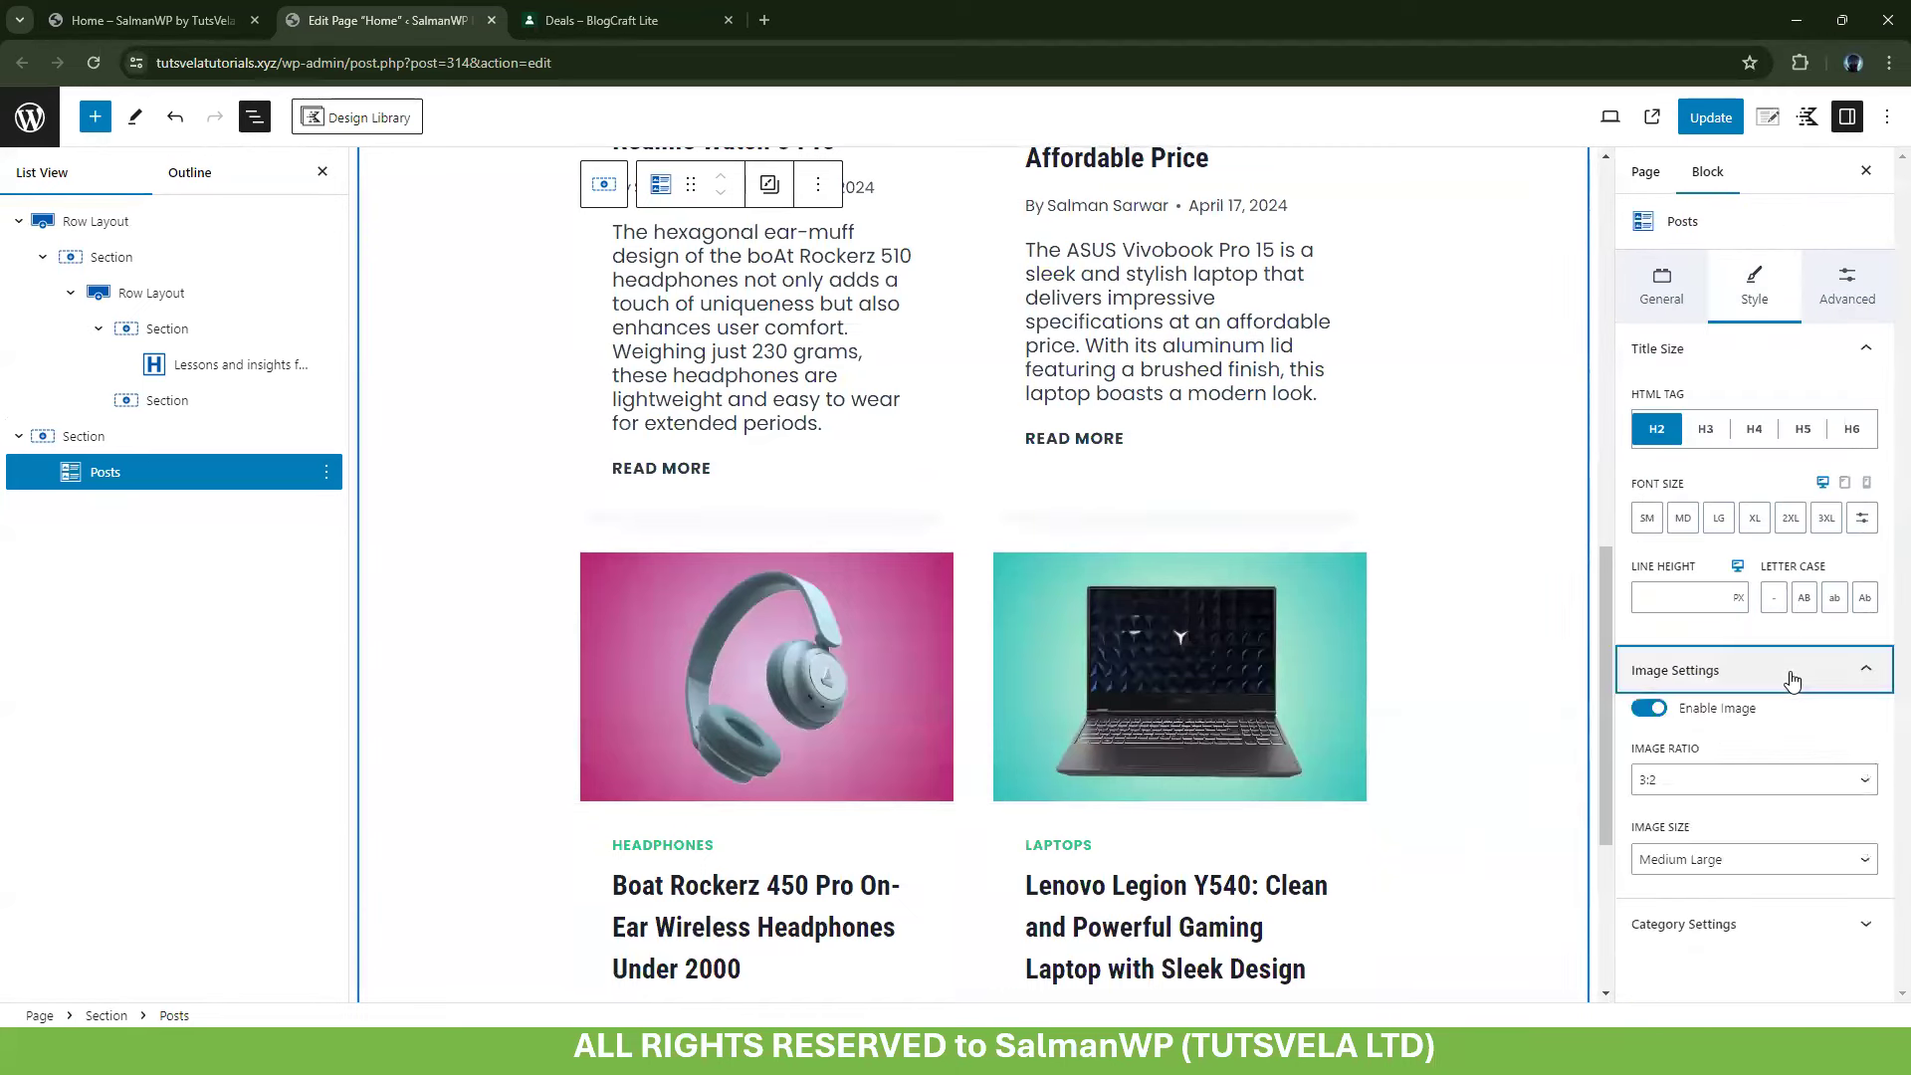
left_click(1737, 792)
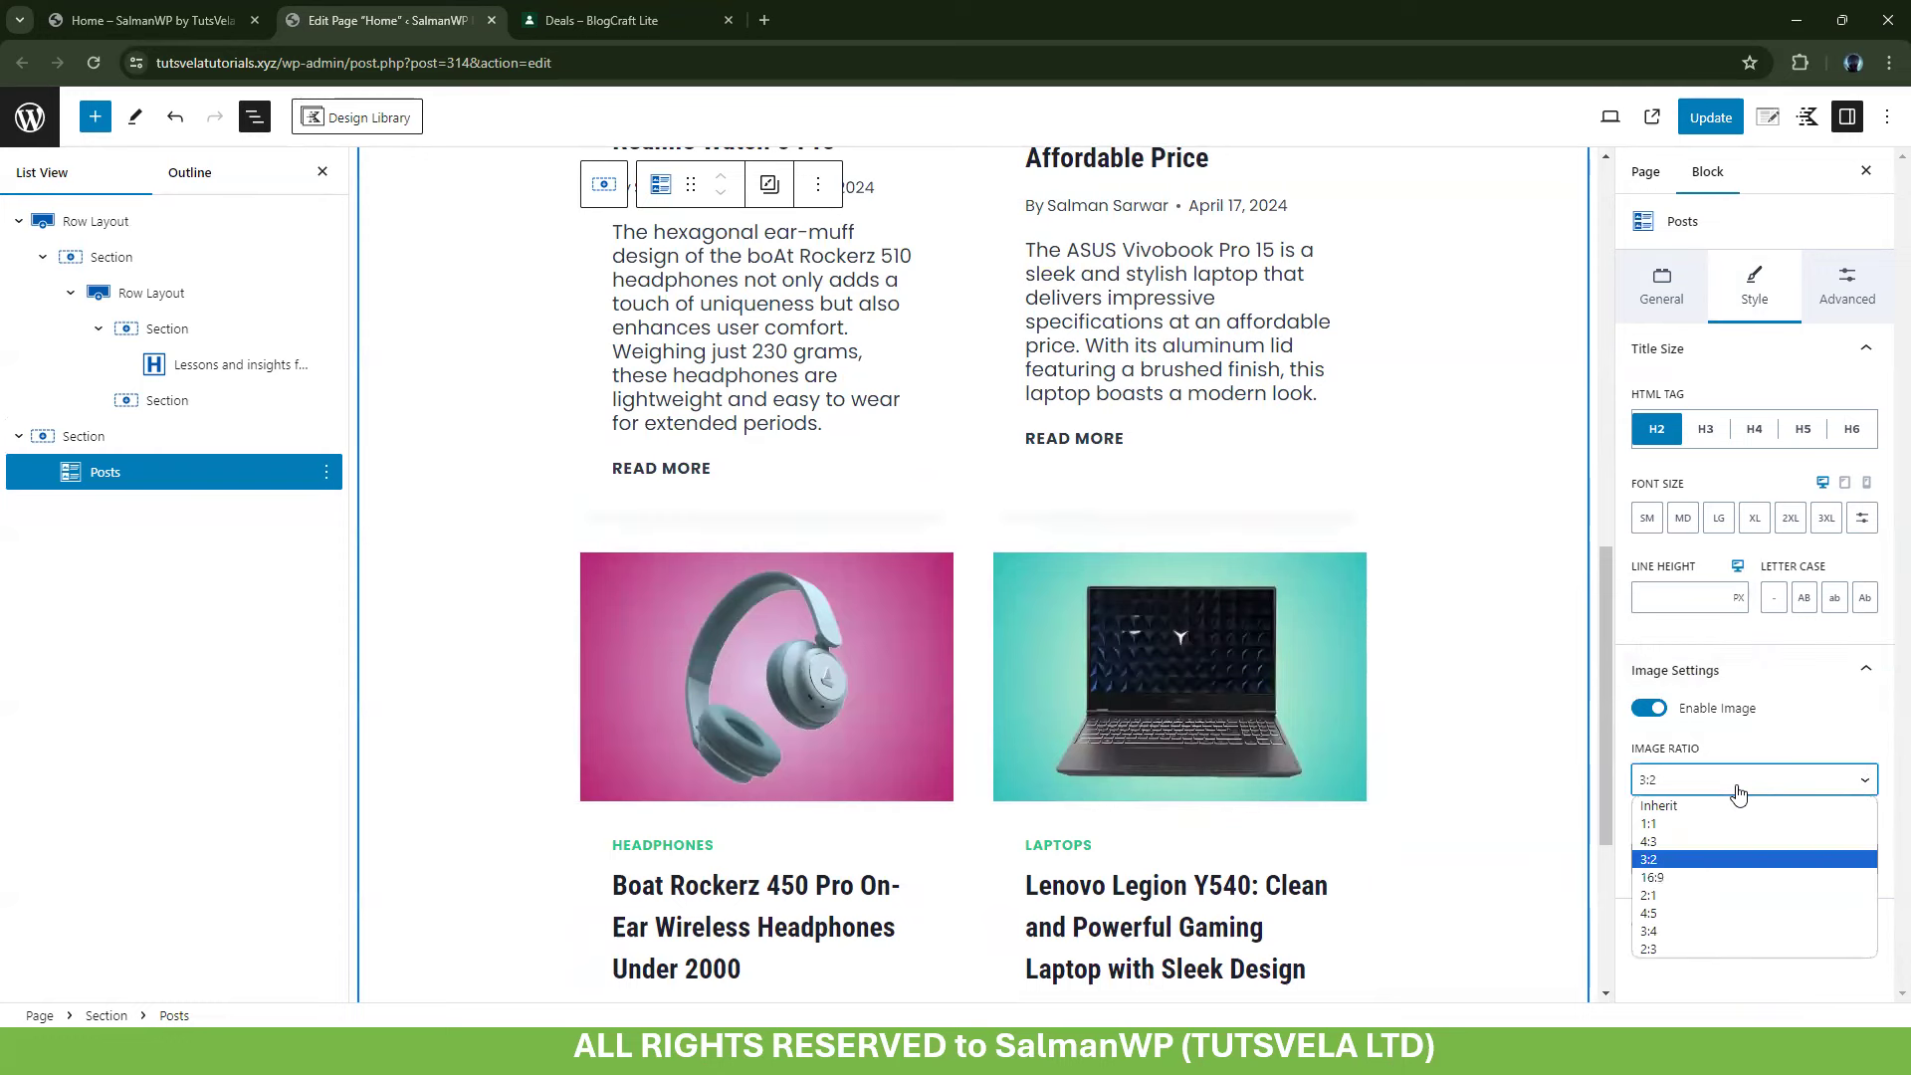
left_click(1717, 895)
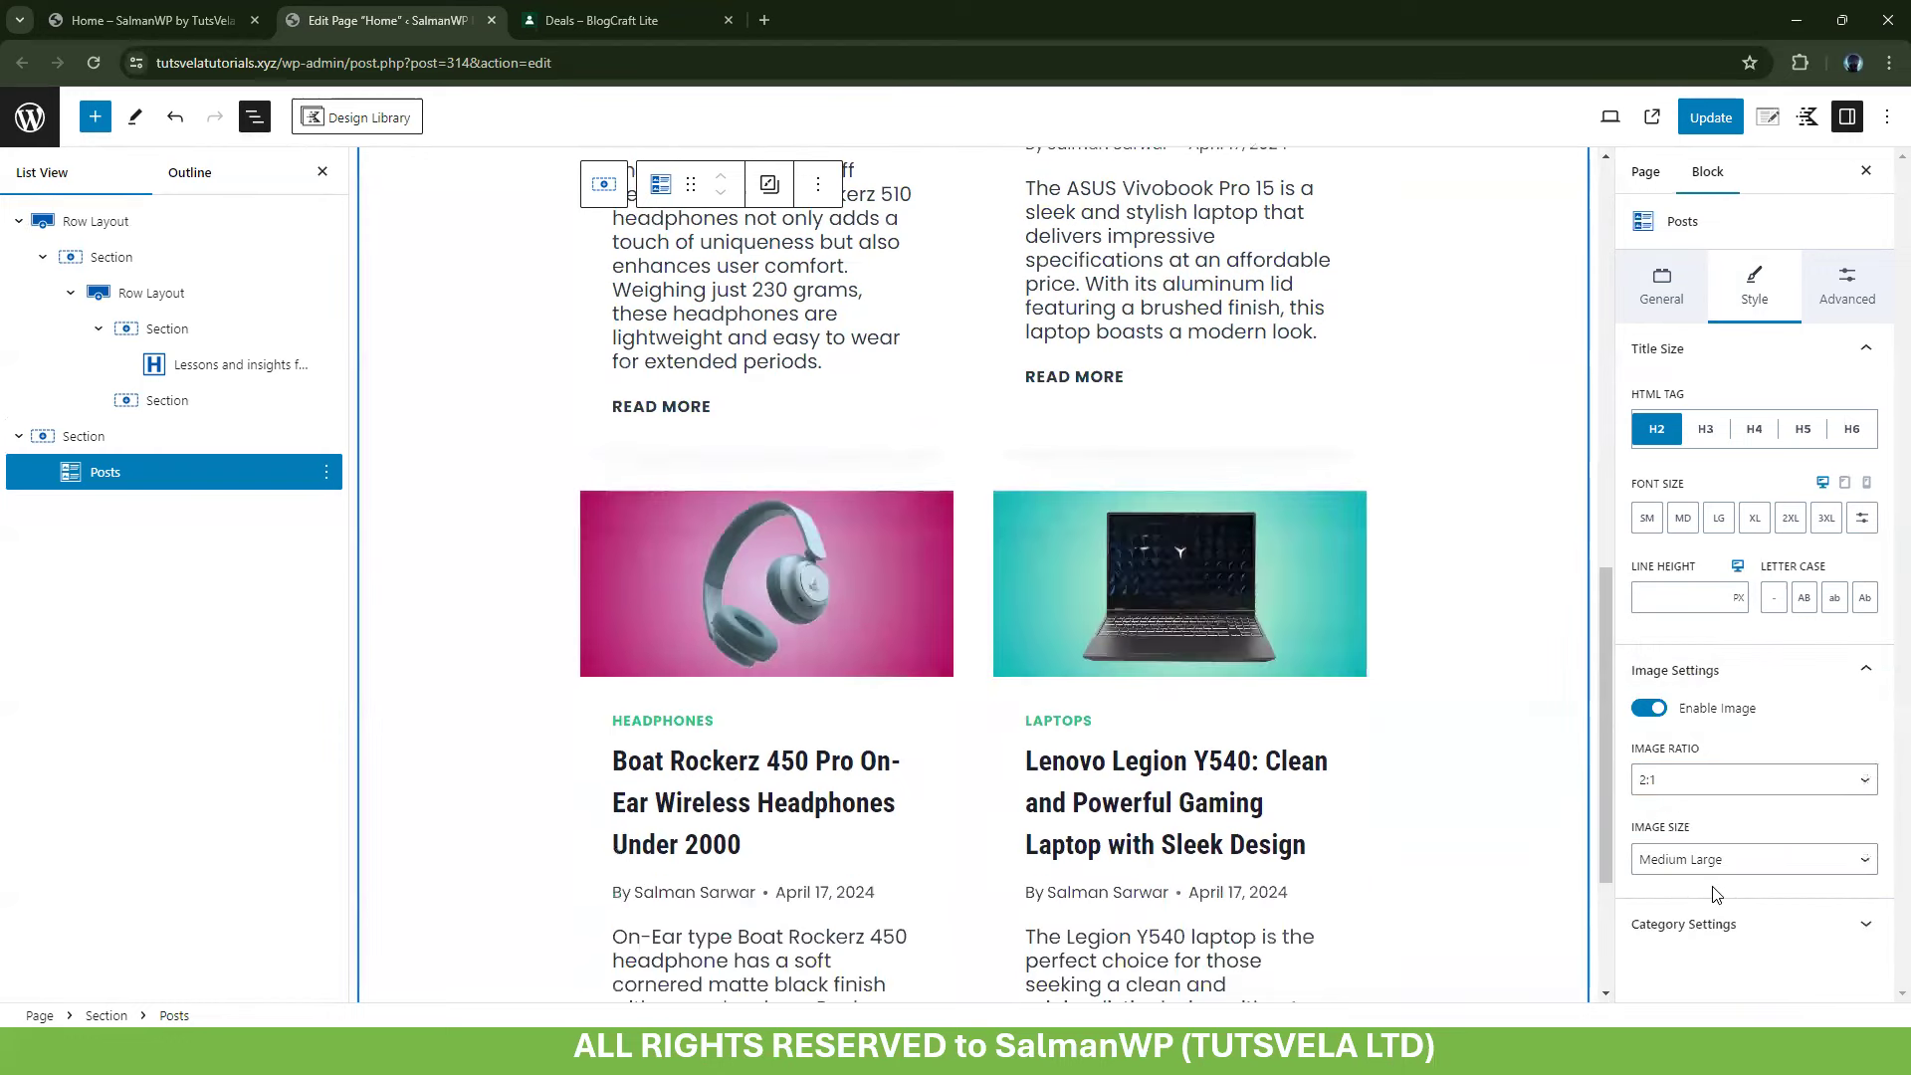
left_click(1714, 783)
left_click(1723, 883)
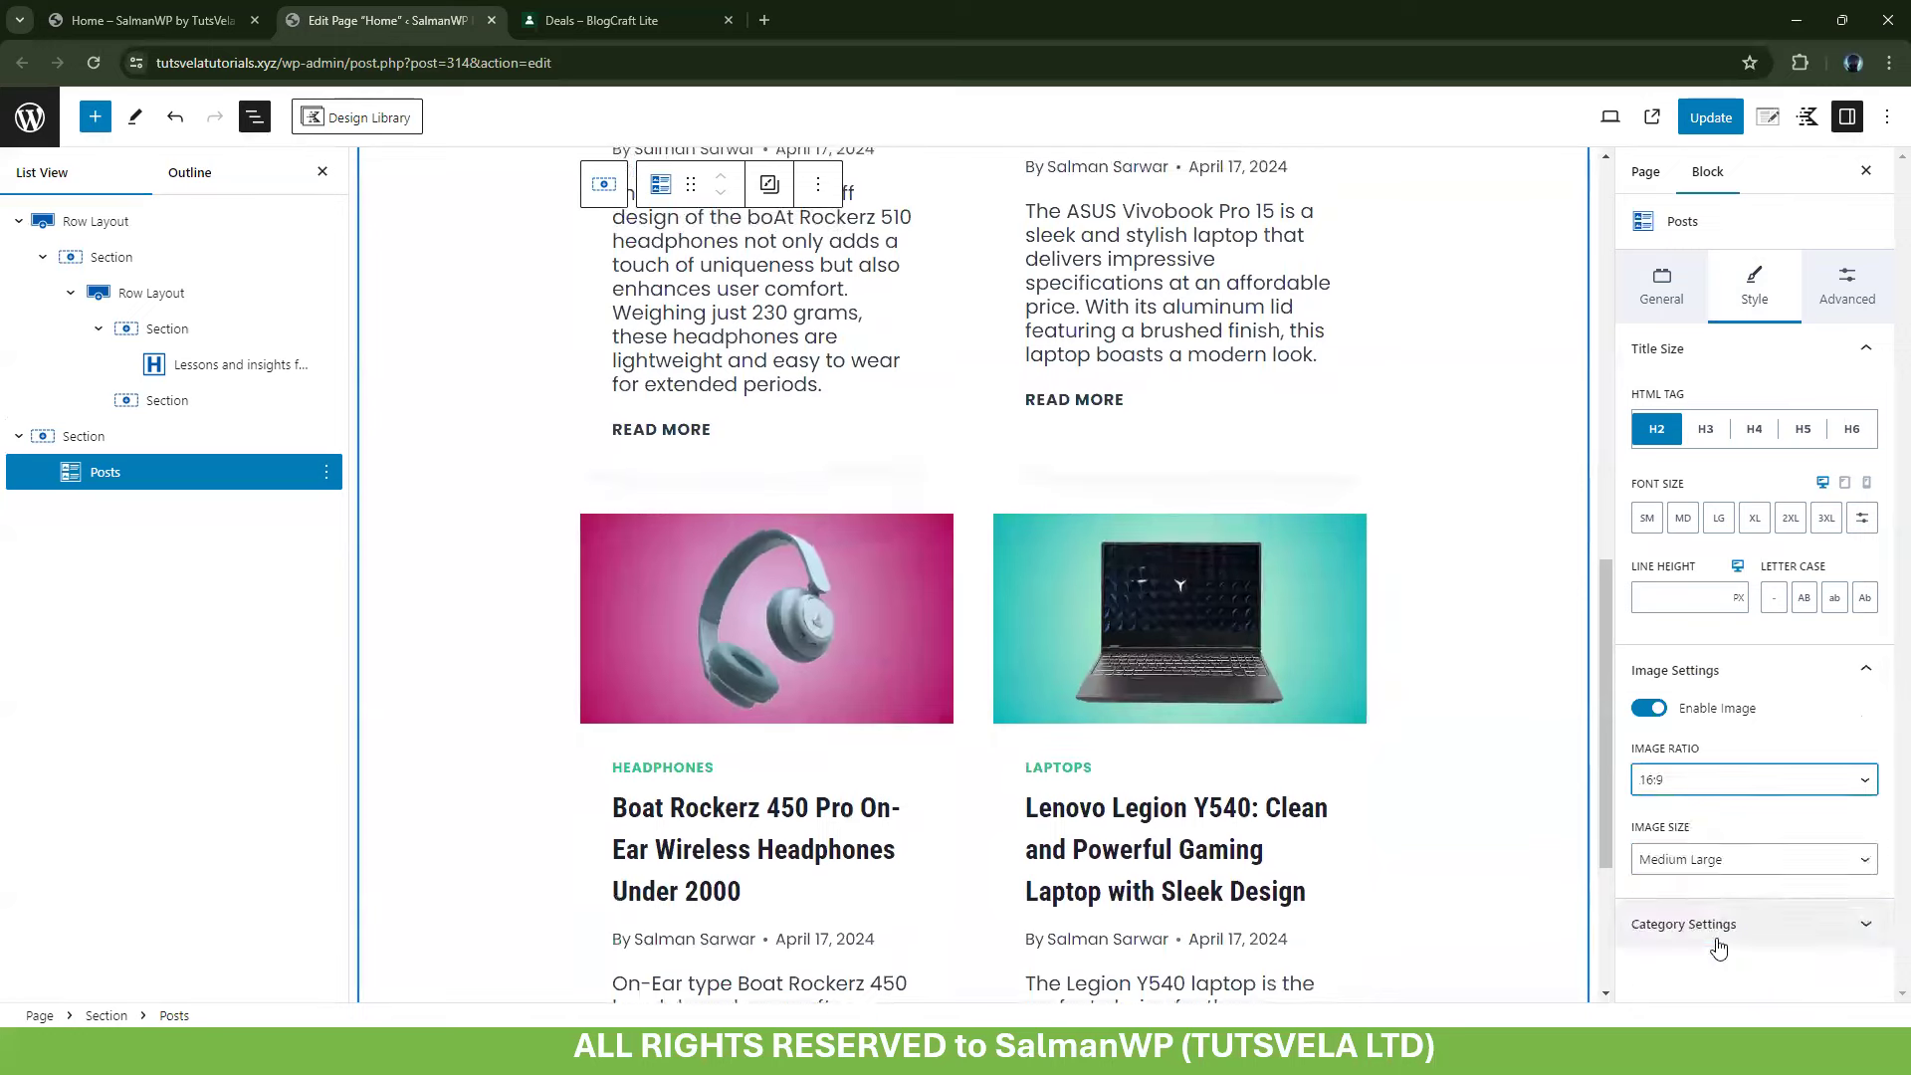
Turn off the category shown above the title in the Posts block
left_click(1720, 931)
left_click(1658, 820)
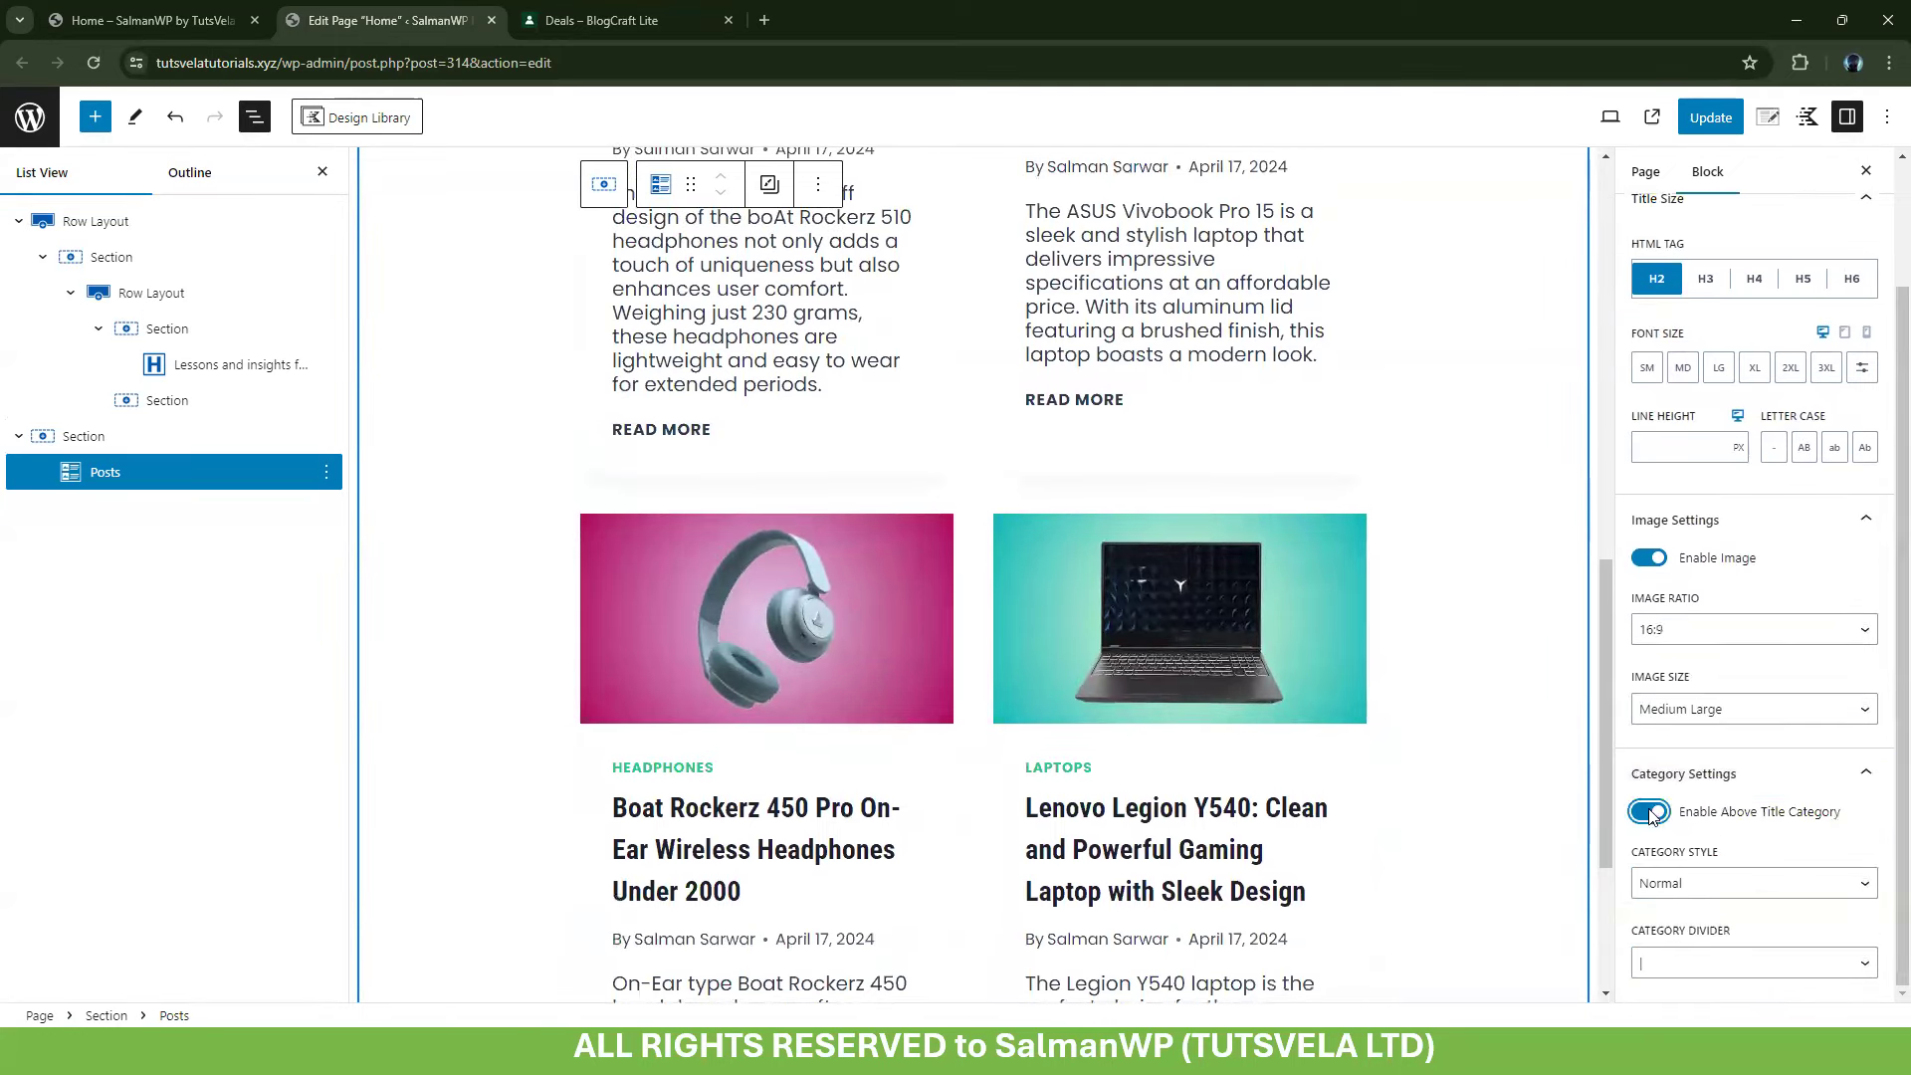
left_click(1651, 813)
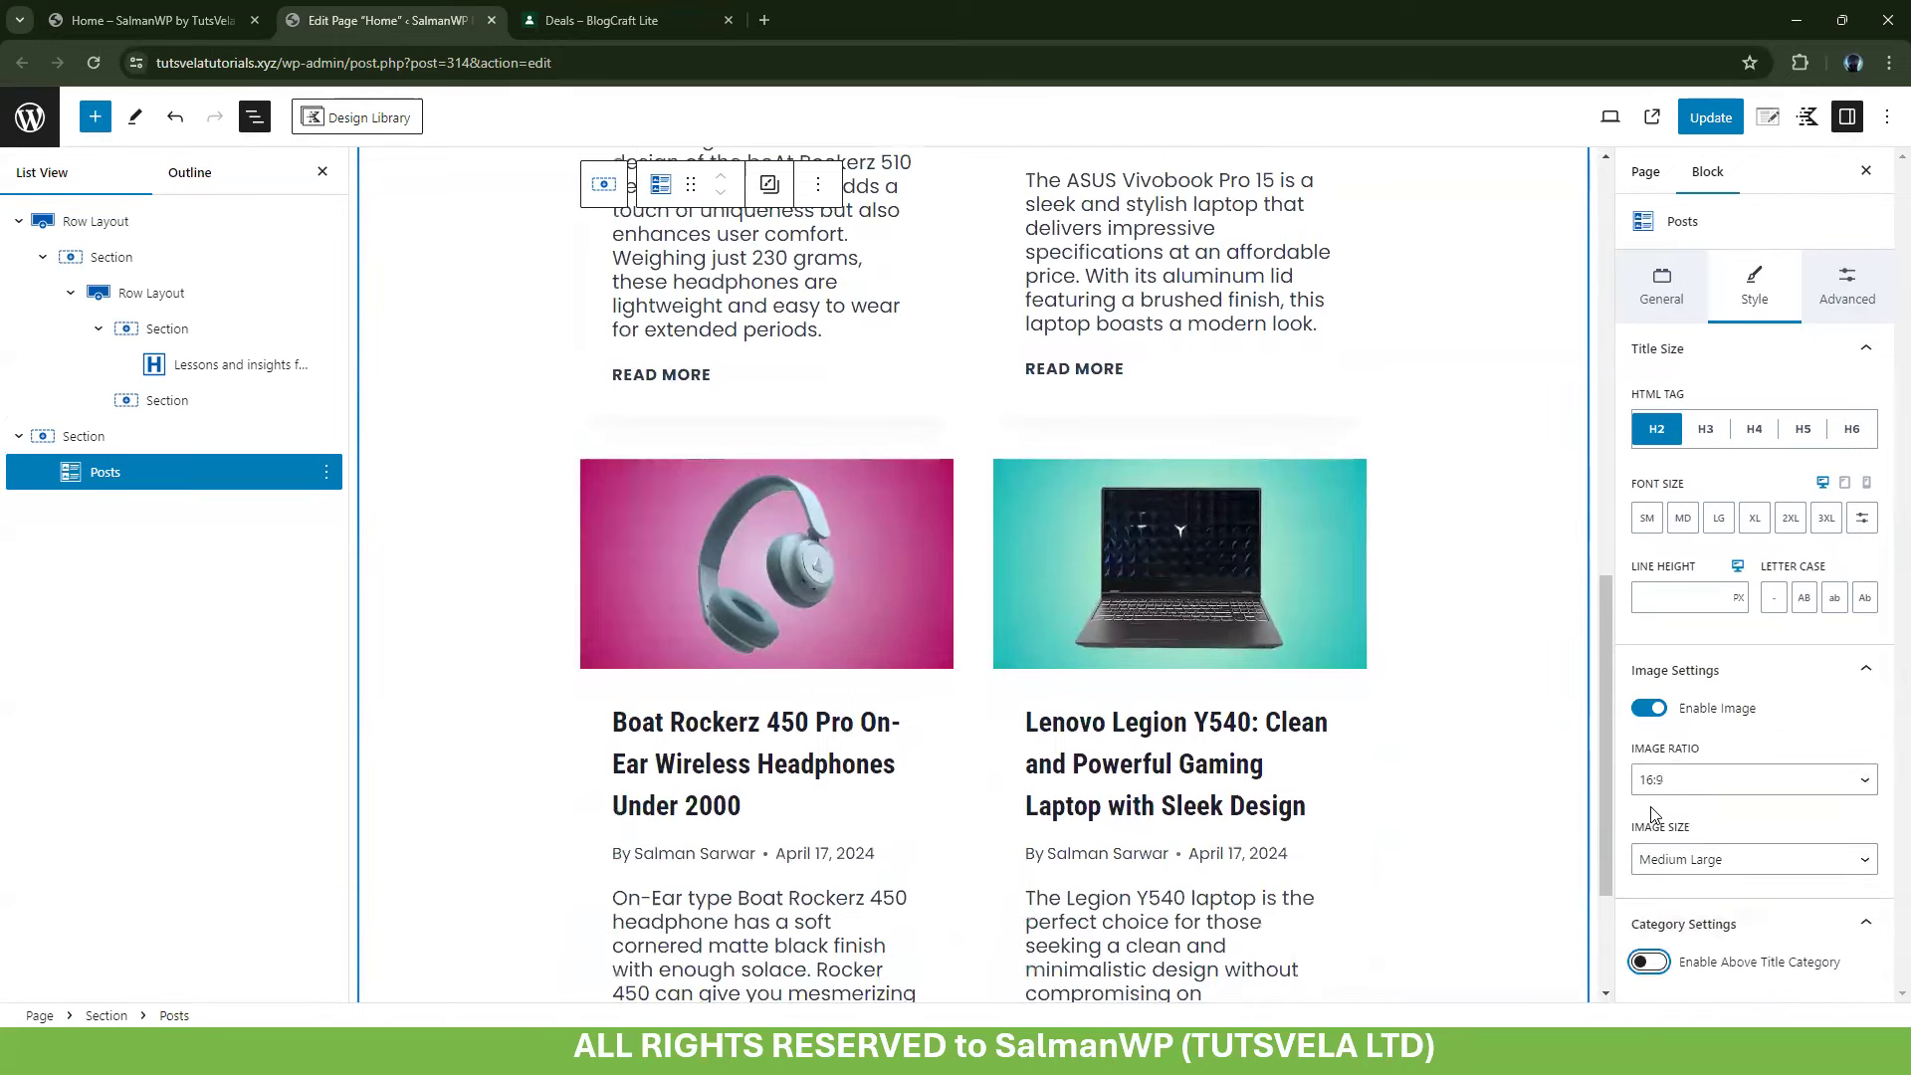
Keep meta info enabled for the Posts block but turn off its author and date
left_click(1839, 311)
left_click(1648, 387)
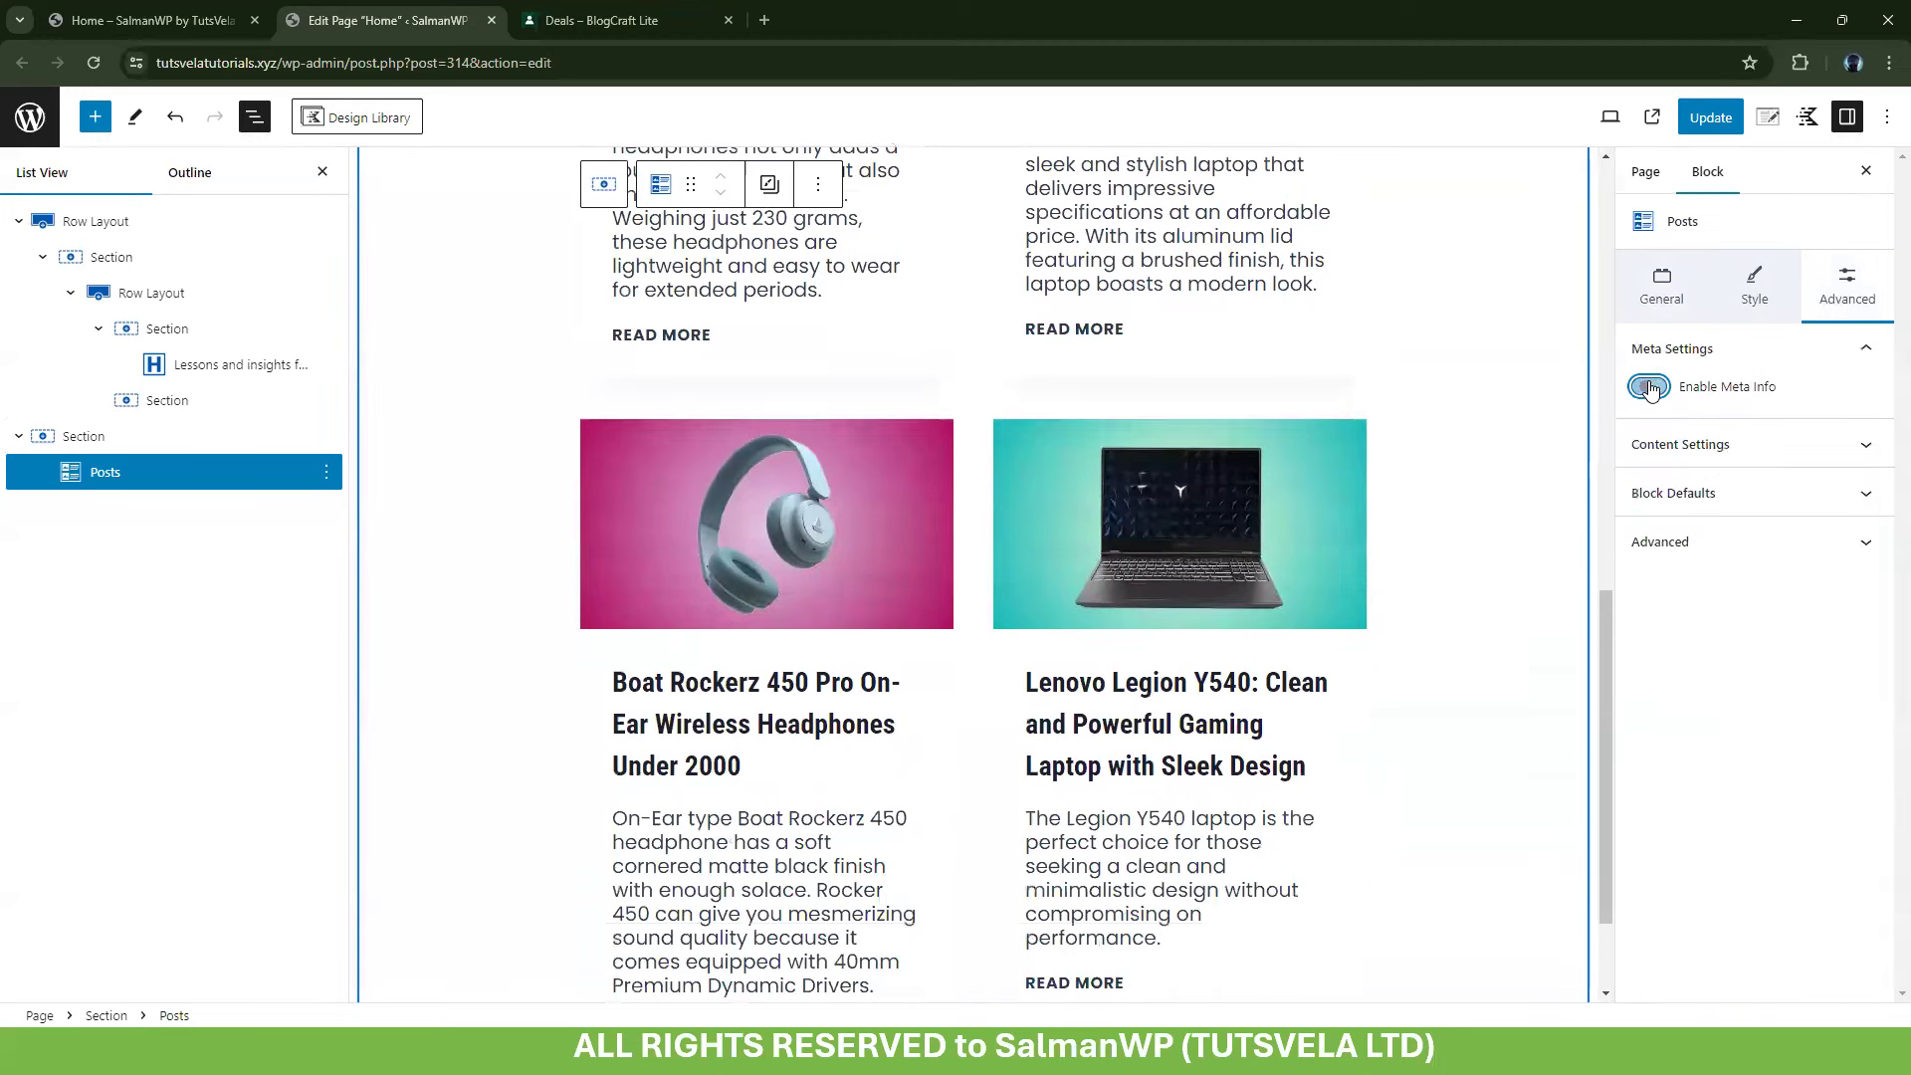
left_click(1648, 388)
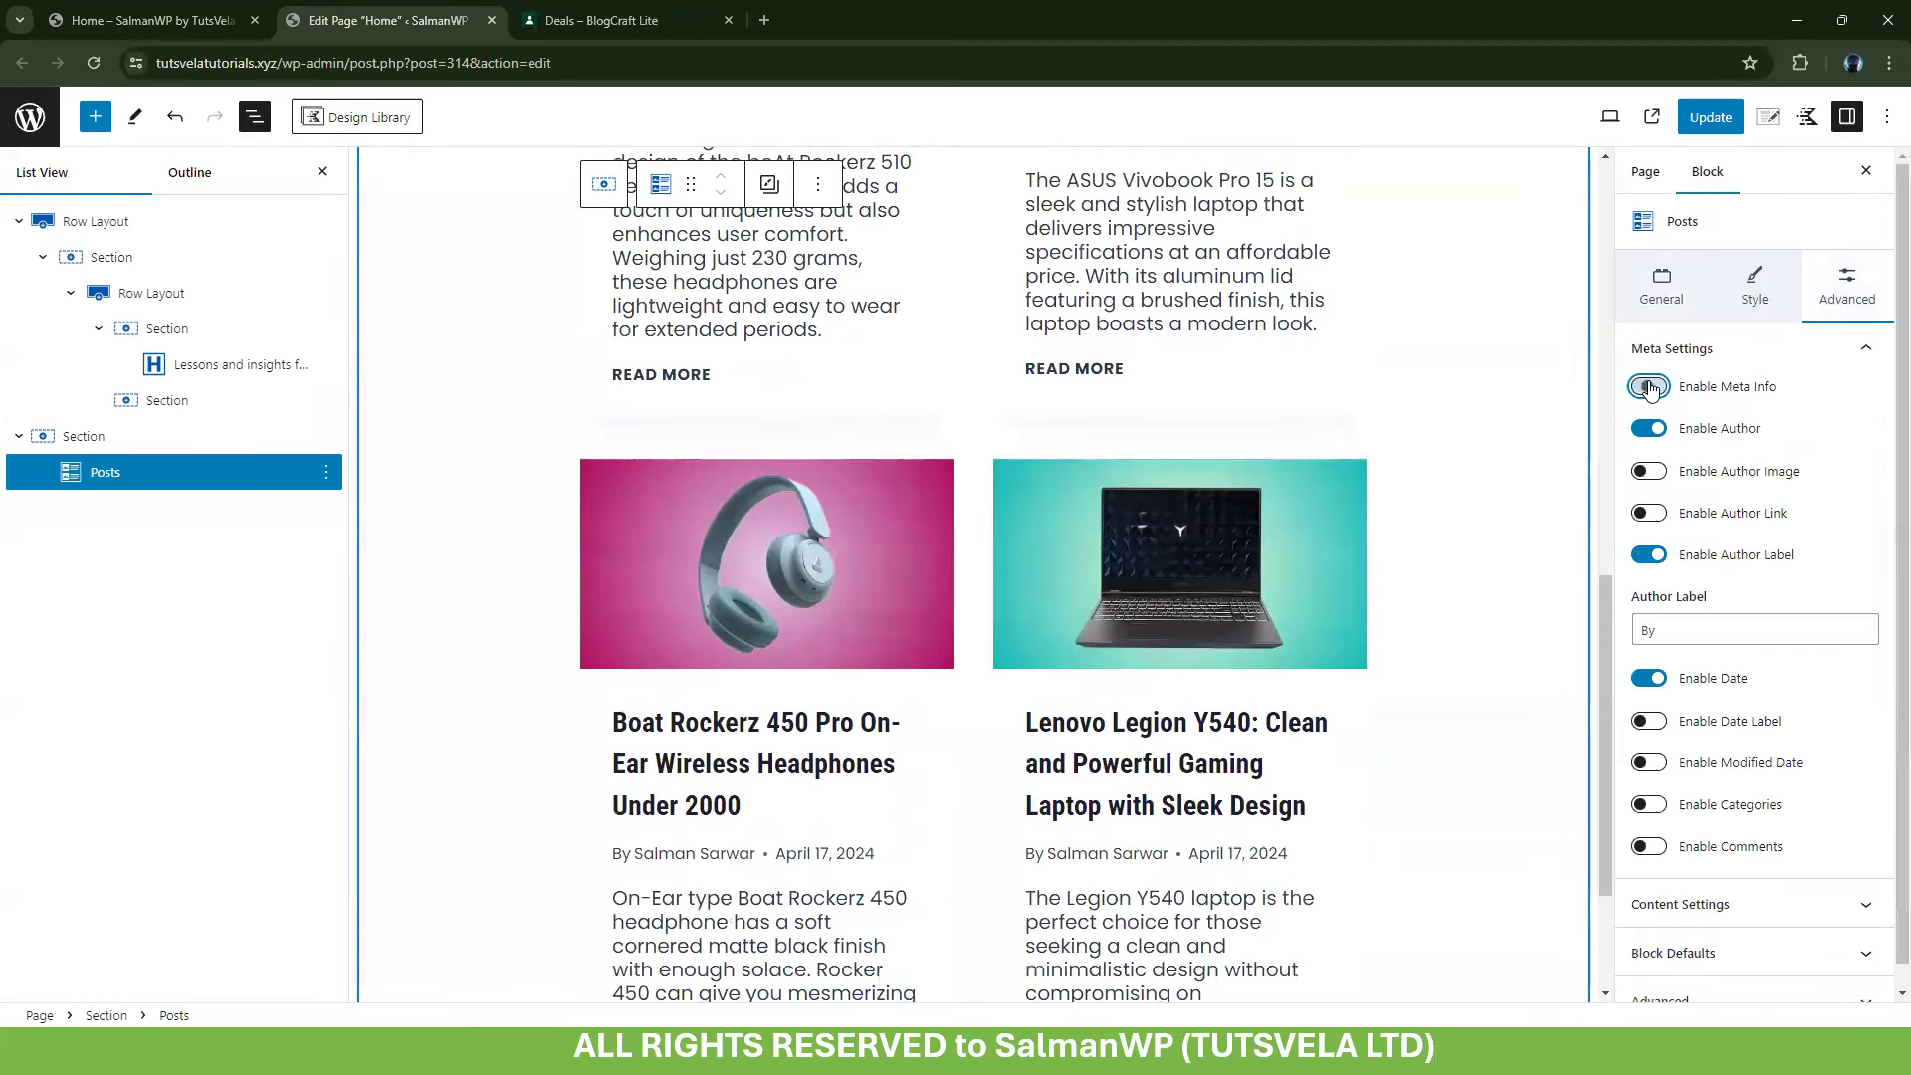
left_click(1649, 429)
left_click(1649, 472)
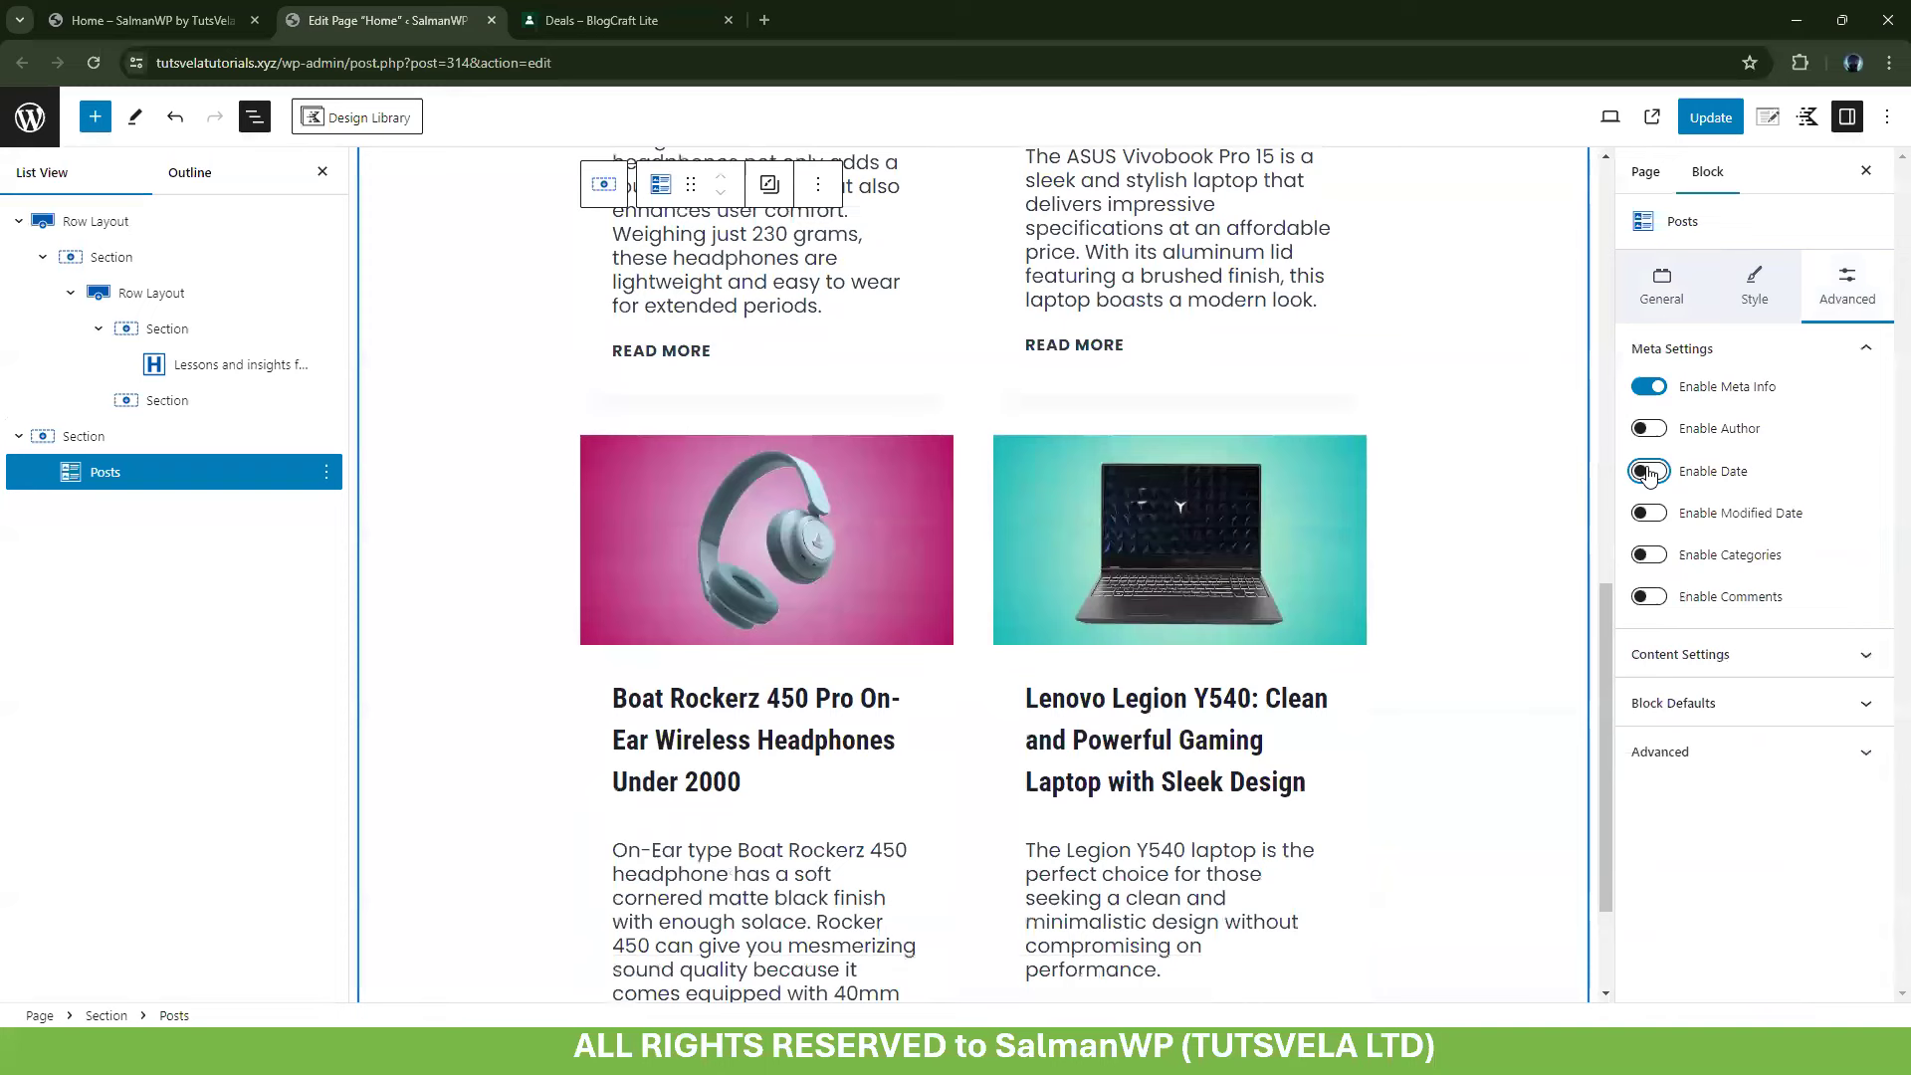
Enable a custom excerpt length of 10 words for the Posts block and turn off its excerpt
left_click(1684, 655)
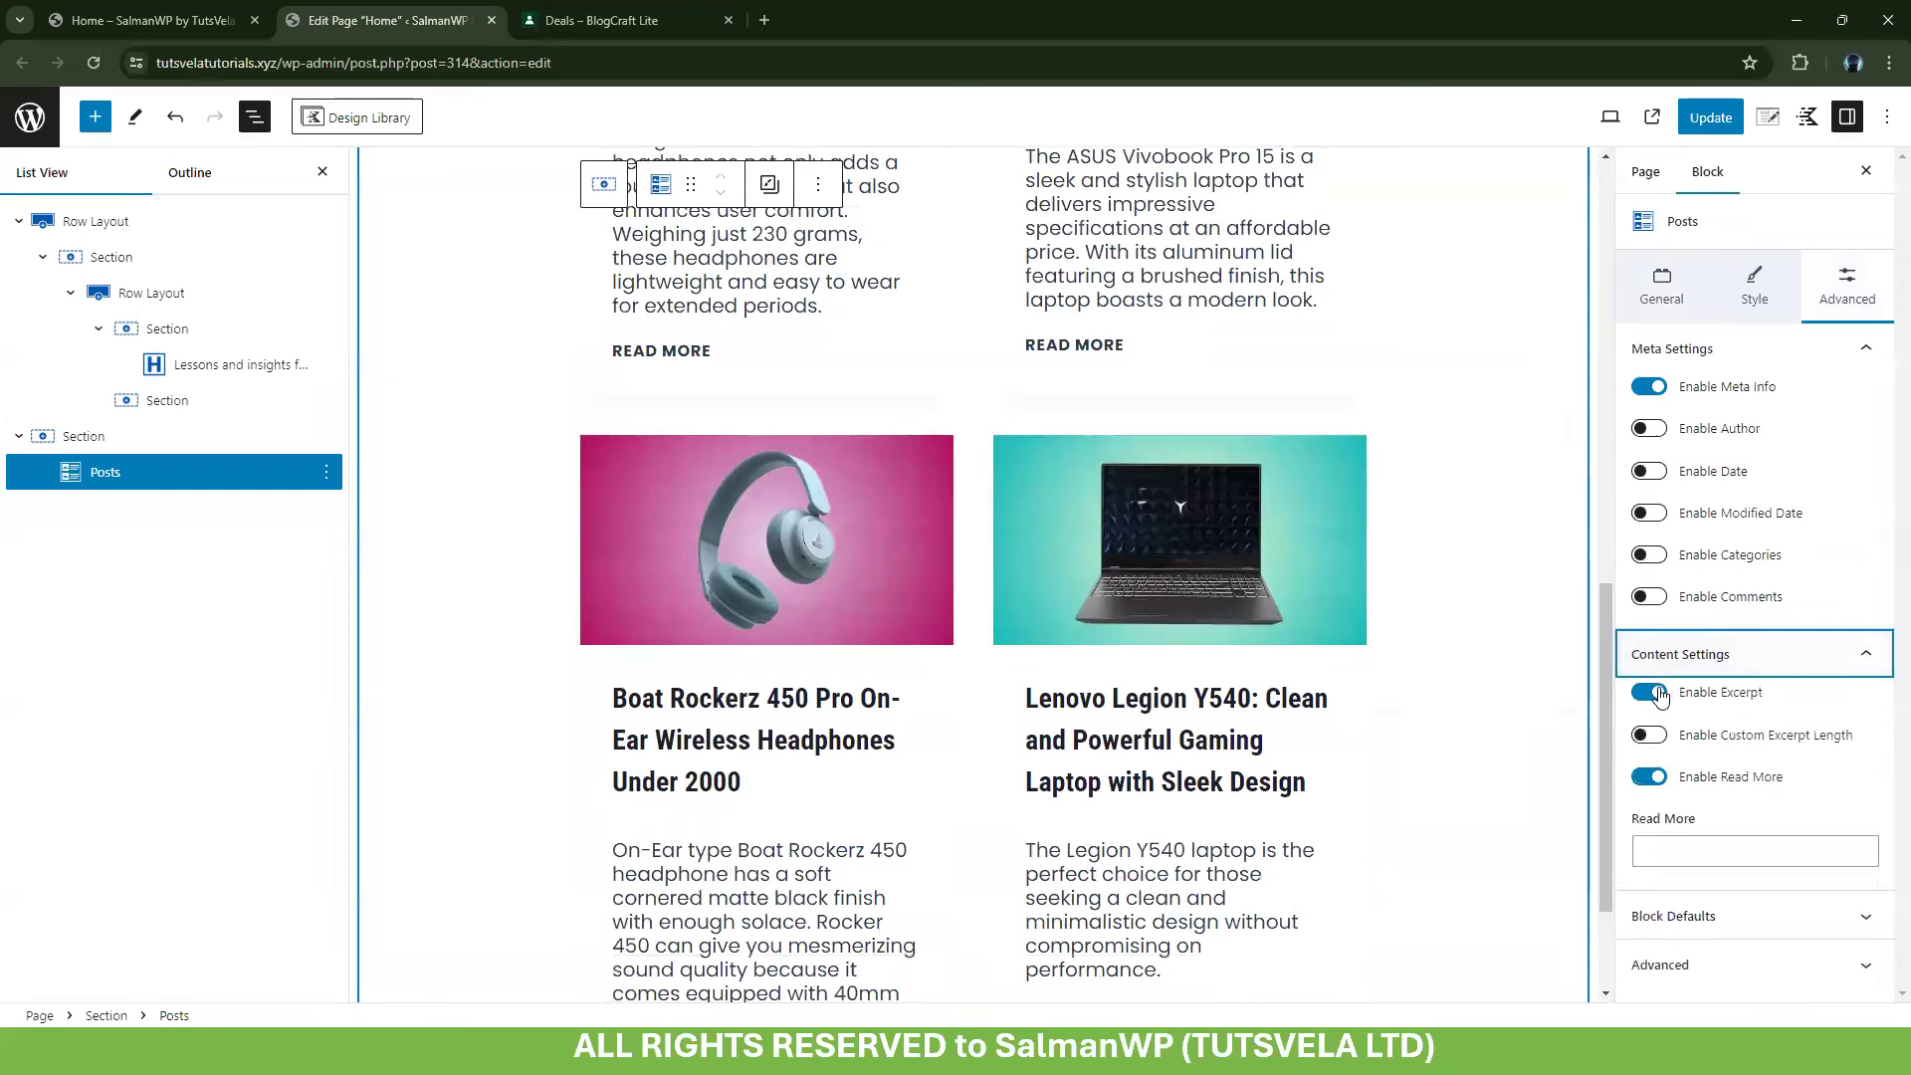
left_click(1649, 735)
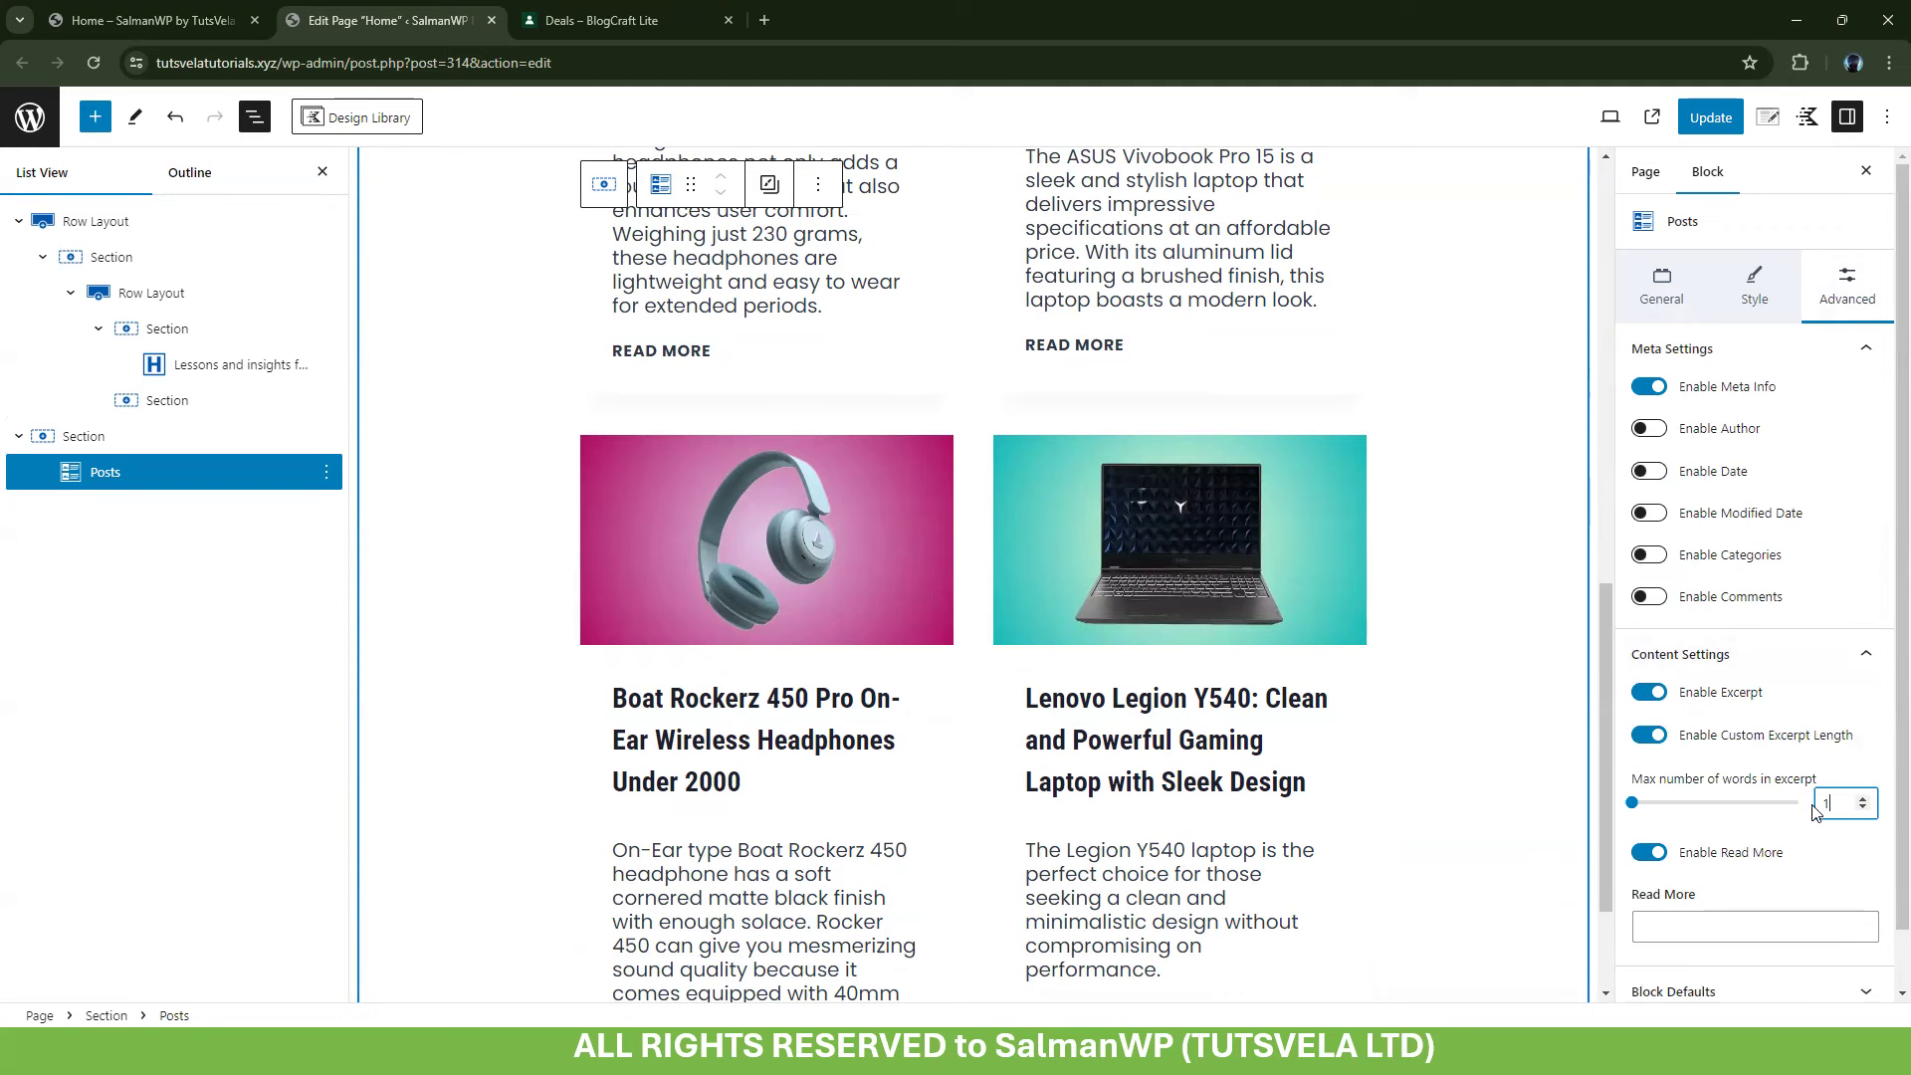
left_click(1652, 699)
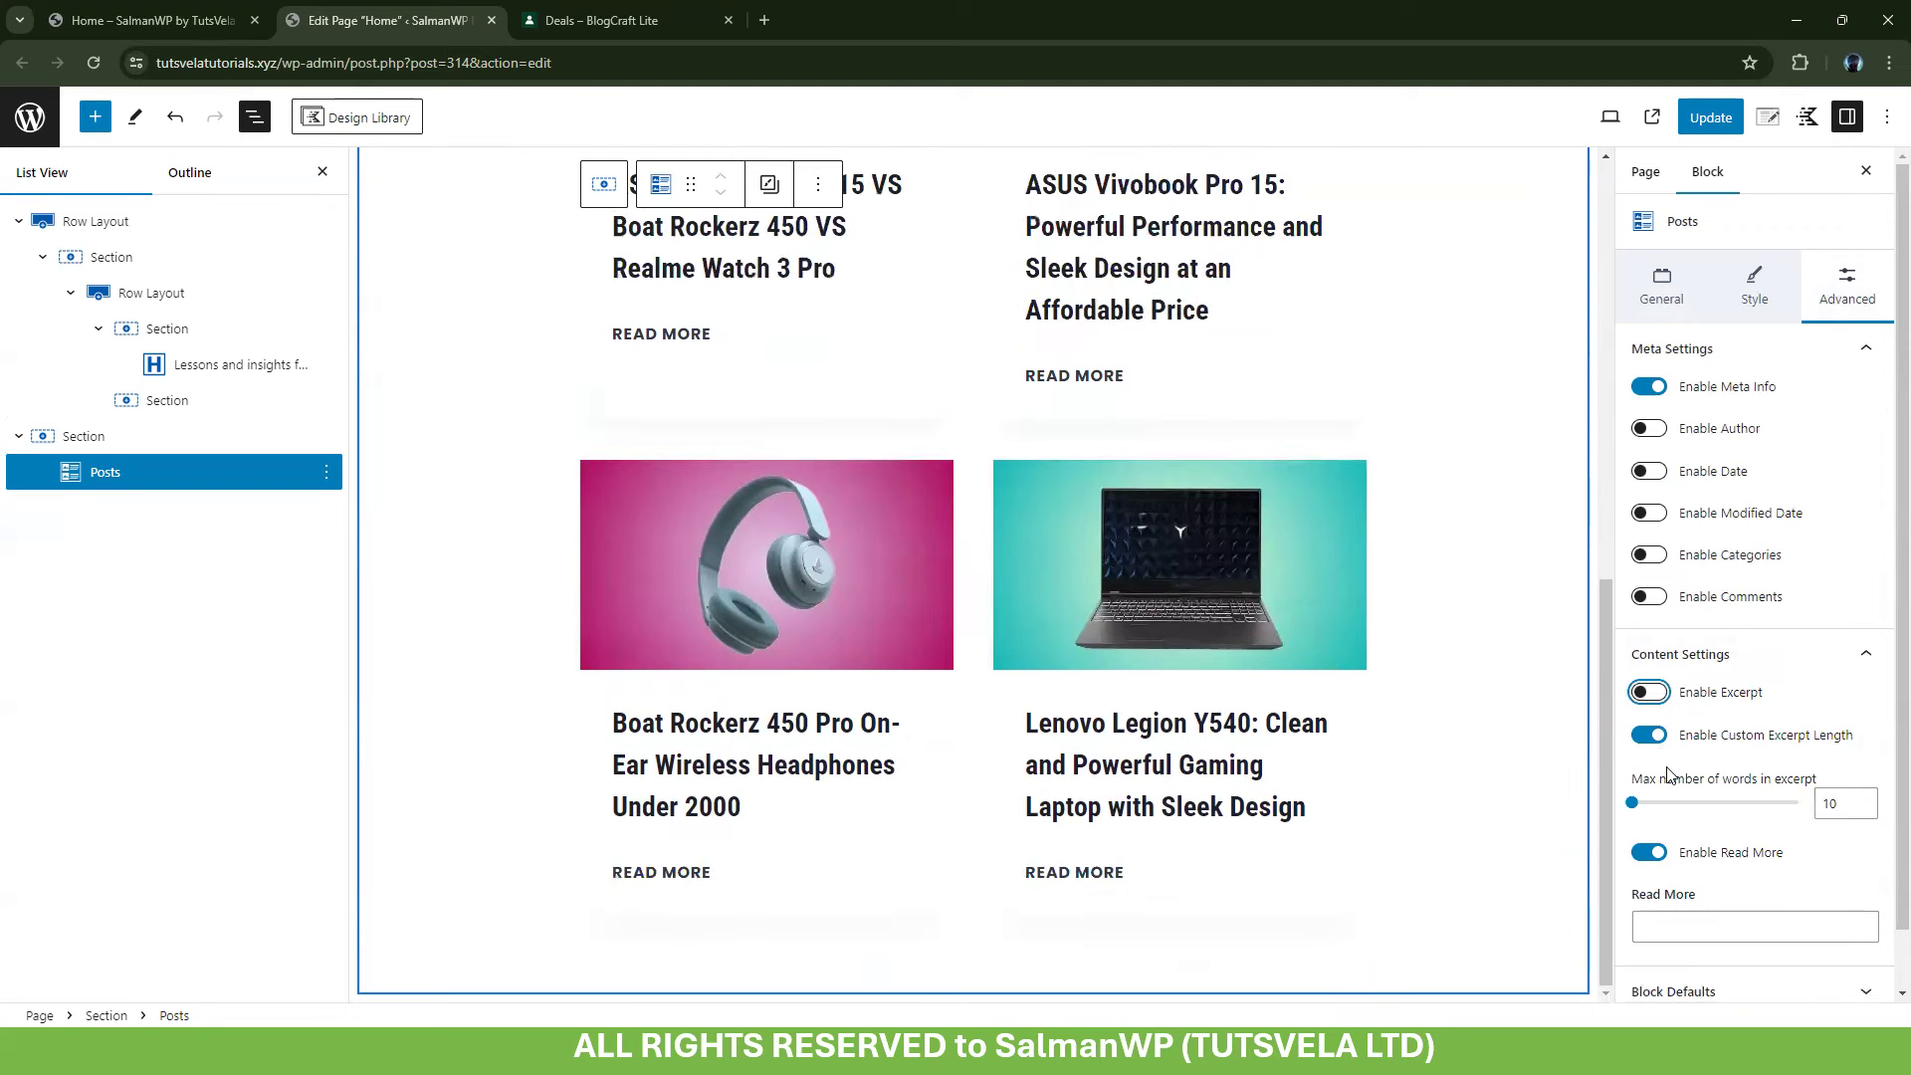
scroll(1667, 817, "down", 1)
left_click(1640, 862)
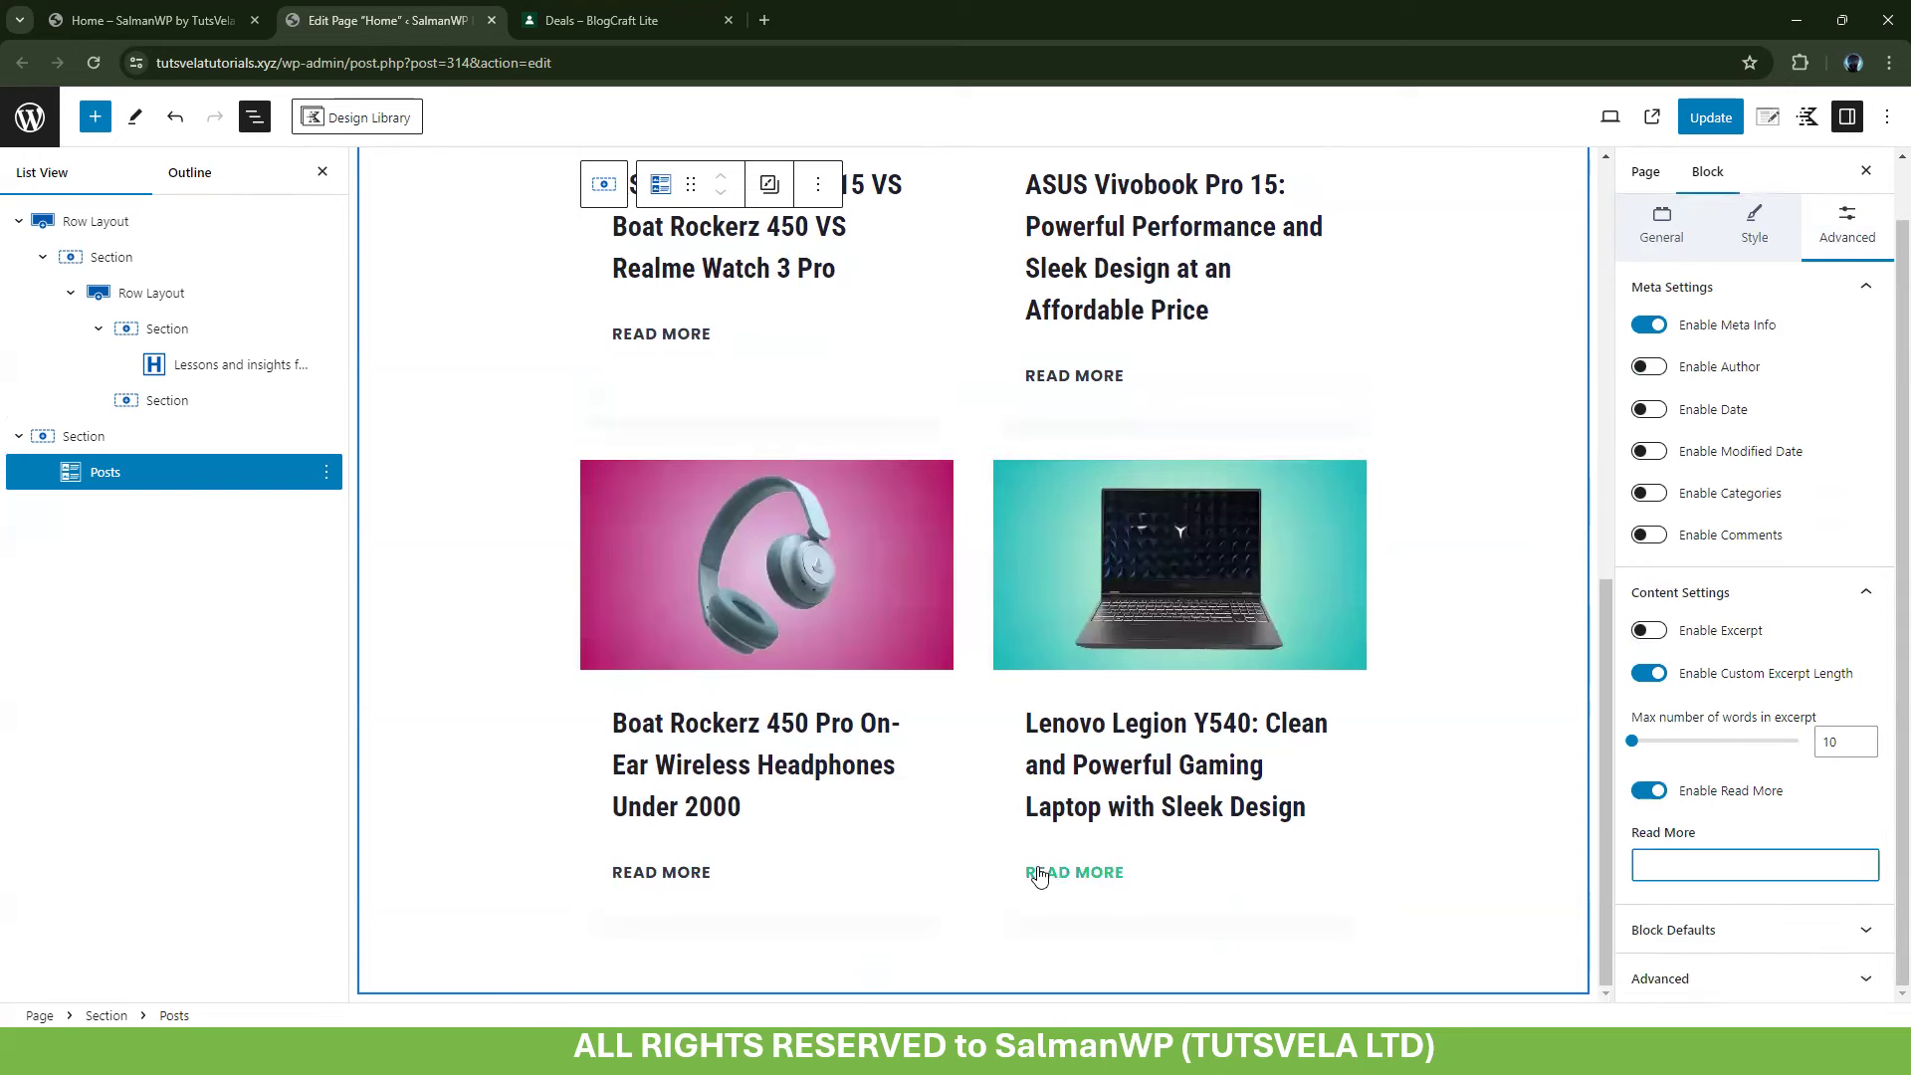
left_click(1764, 938)
scroll(1764, 939, "up", 2)
scroll(1065, 691, "up", 2)
scroll(1063, 687, "up", 6)
scroll(776, 683, "down", 4)
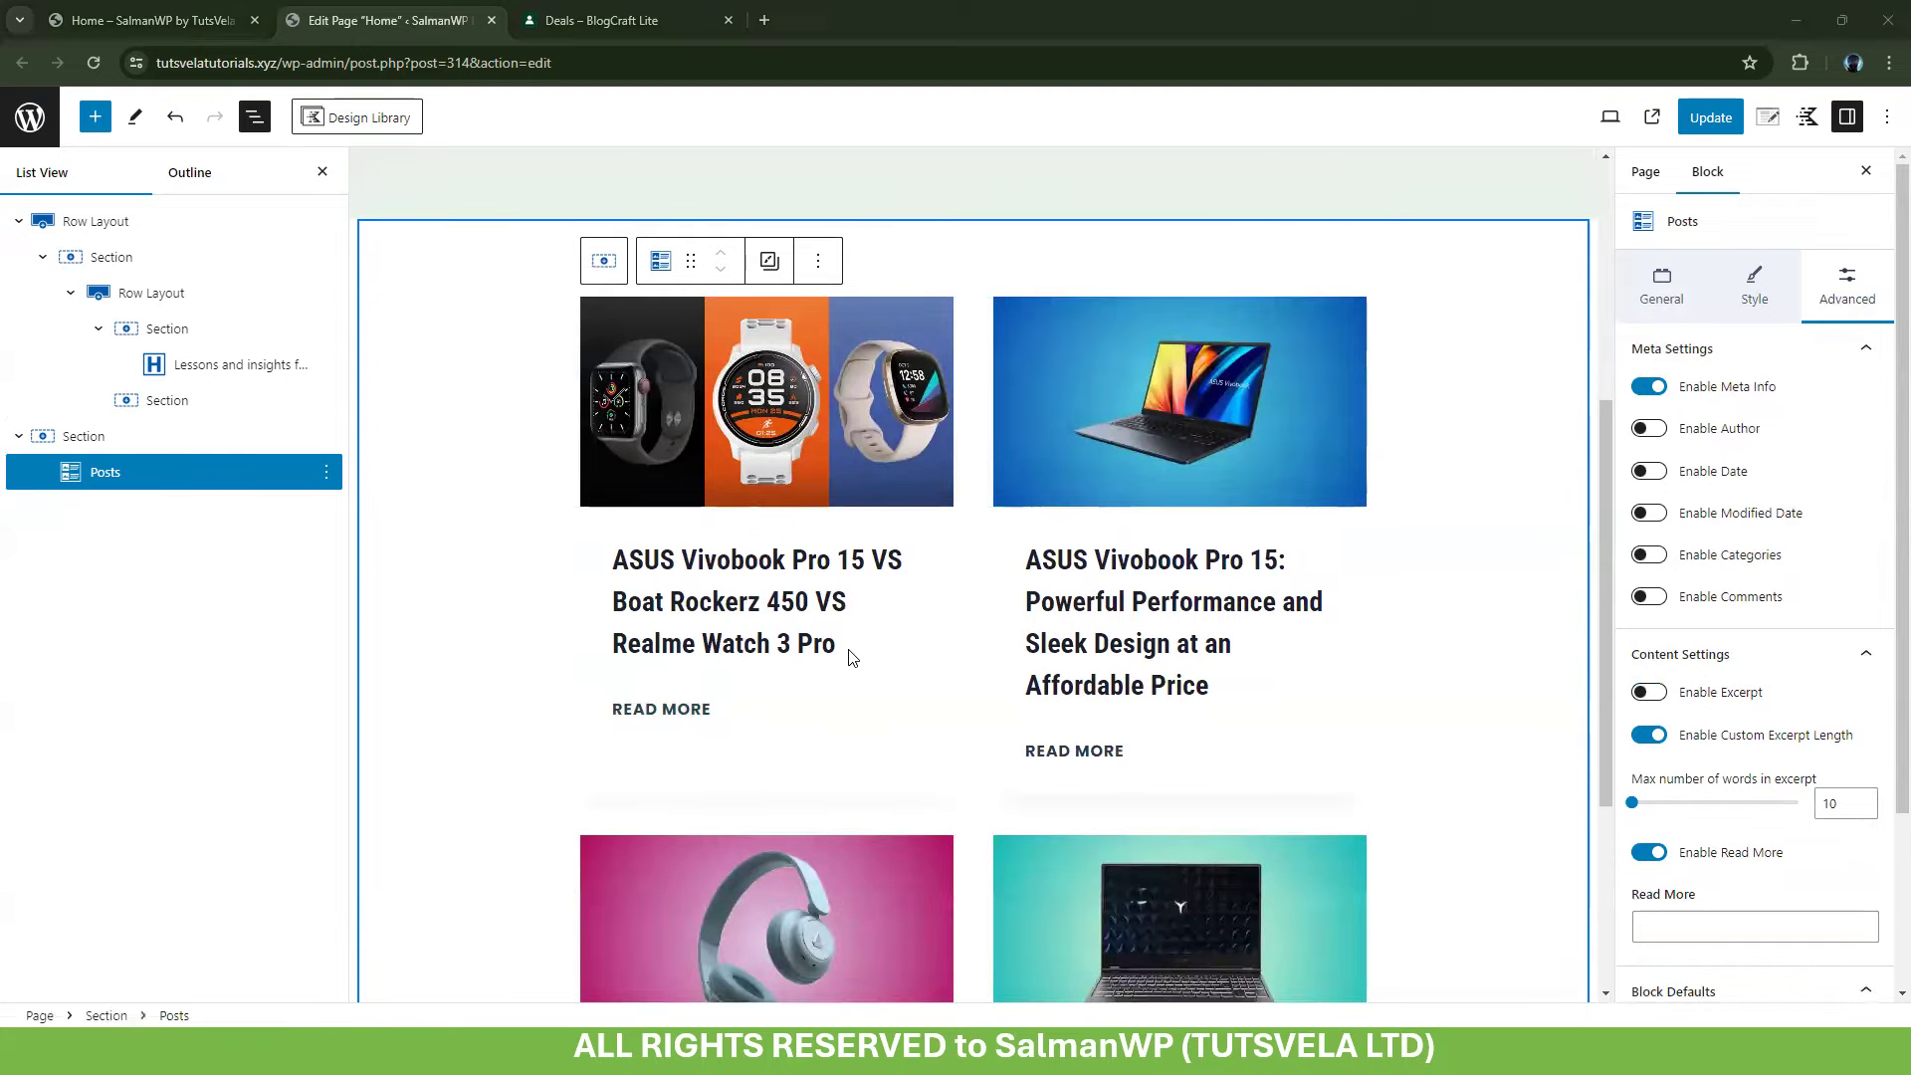
Switch to VS Code and copy all the CSS rules above the :root block in style.css
key("alt+Tab")
key("alt+Tab")
key("alt+Tab")
scroll(430, 488, "up", 15)
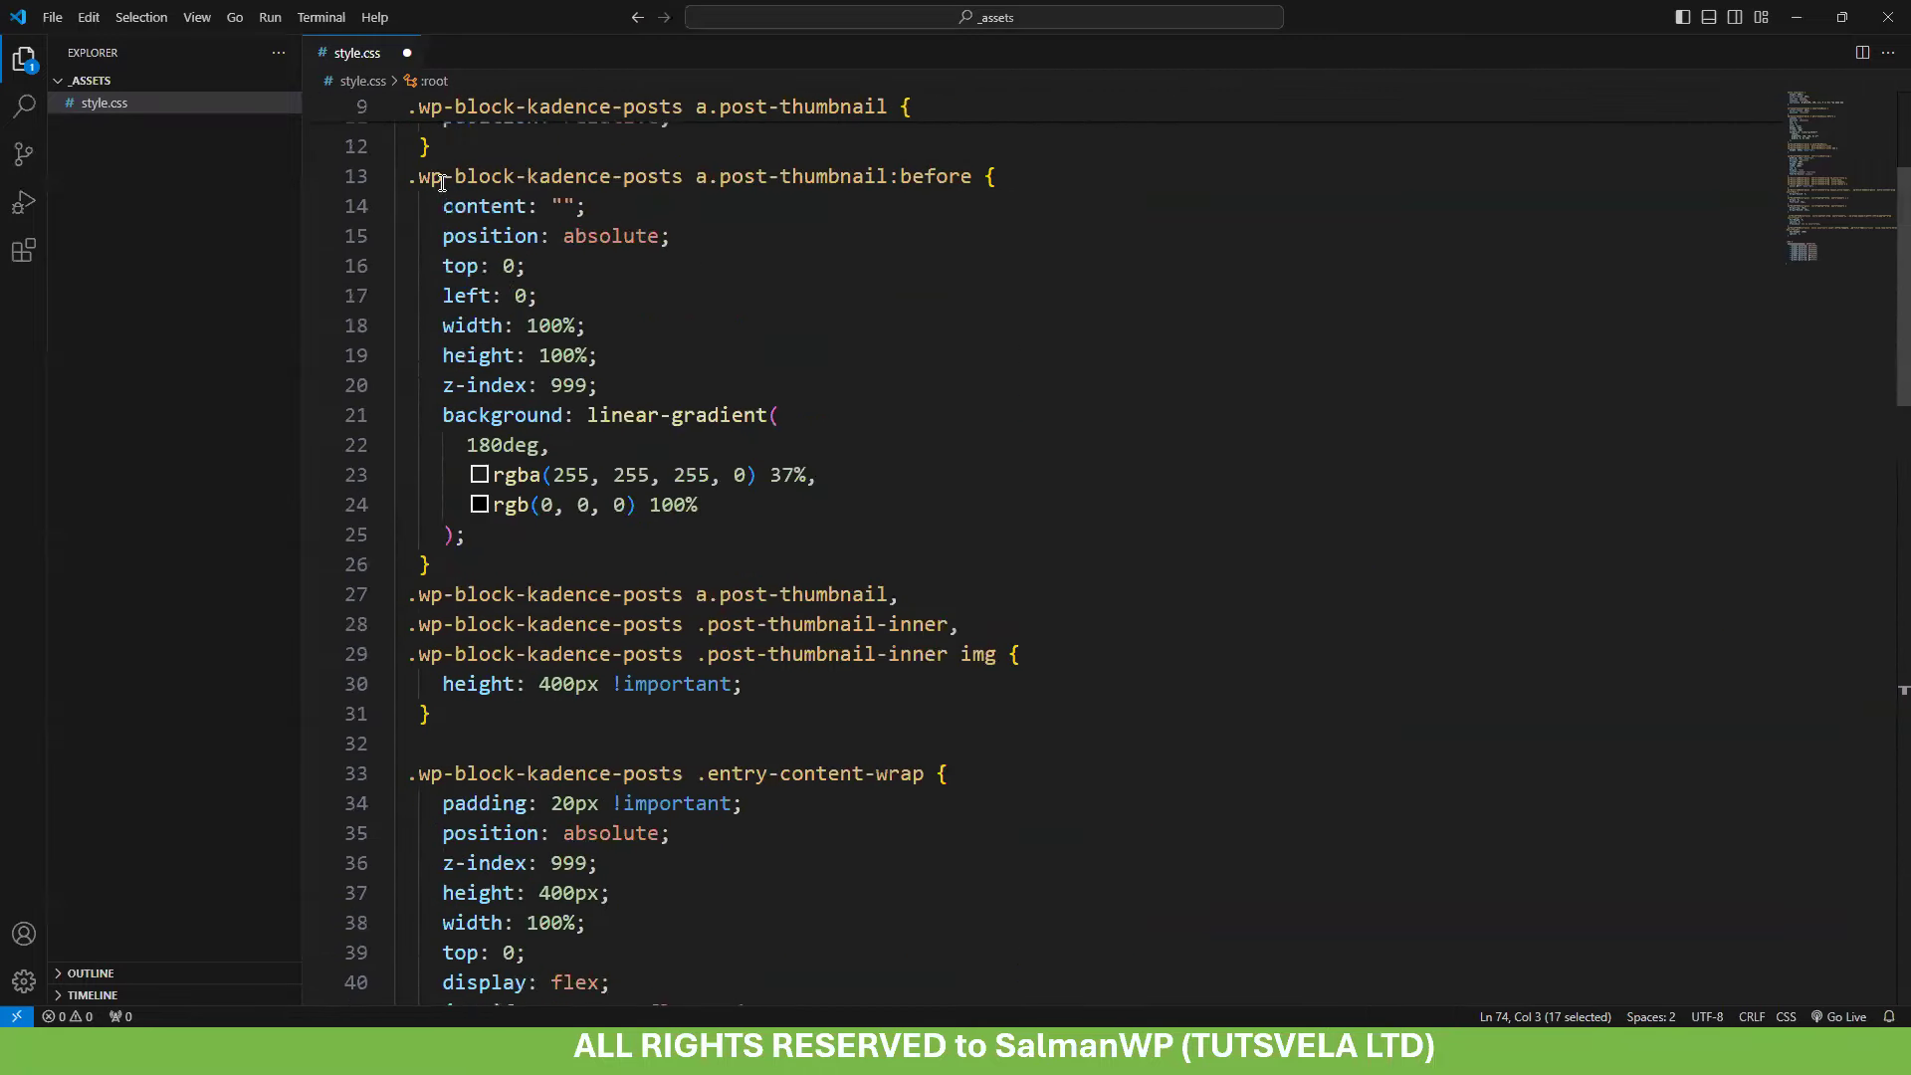
scroll(443, 183, "up", 4)
left_click_drag(411, 103, 512, 606)
scroll(561, 298, "down", 5)
scroll(571, 618, "down", 11)
scroll(558, 674, "down", 2)
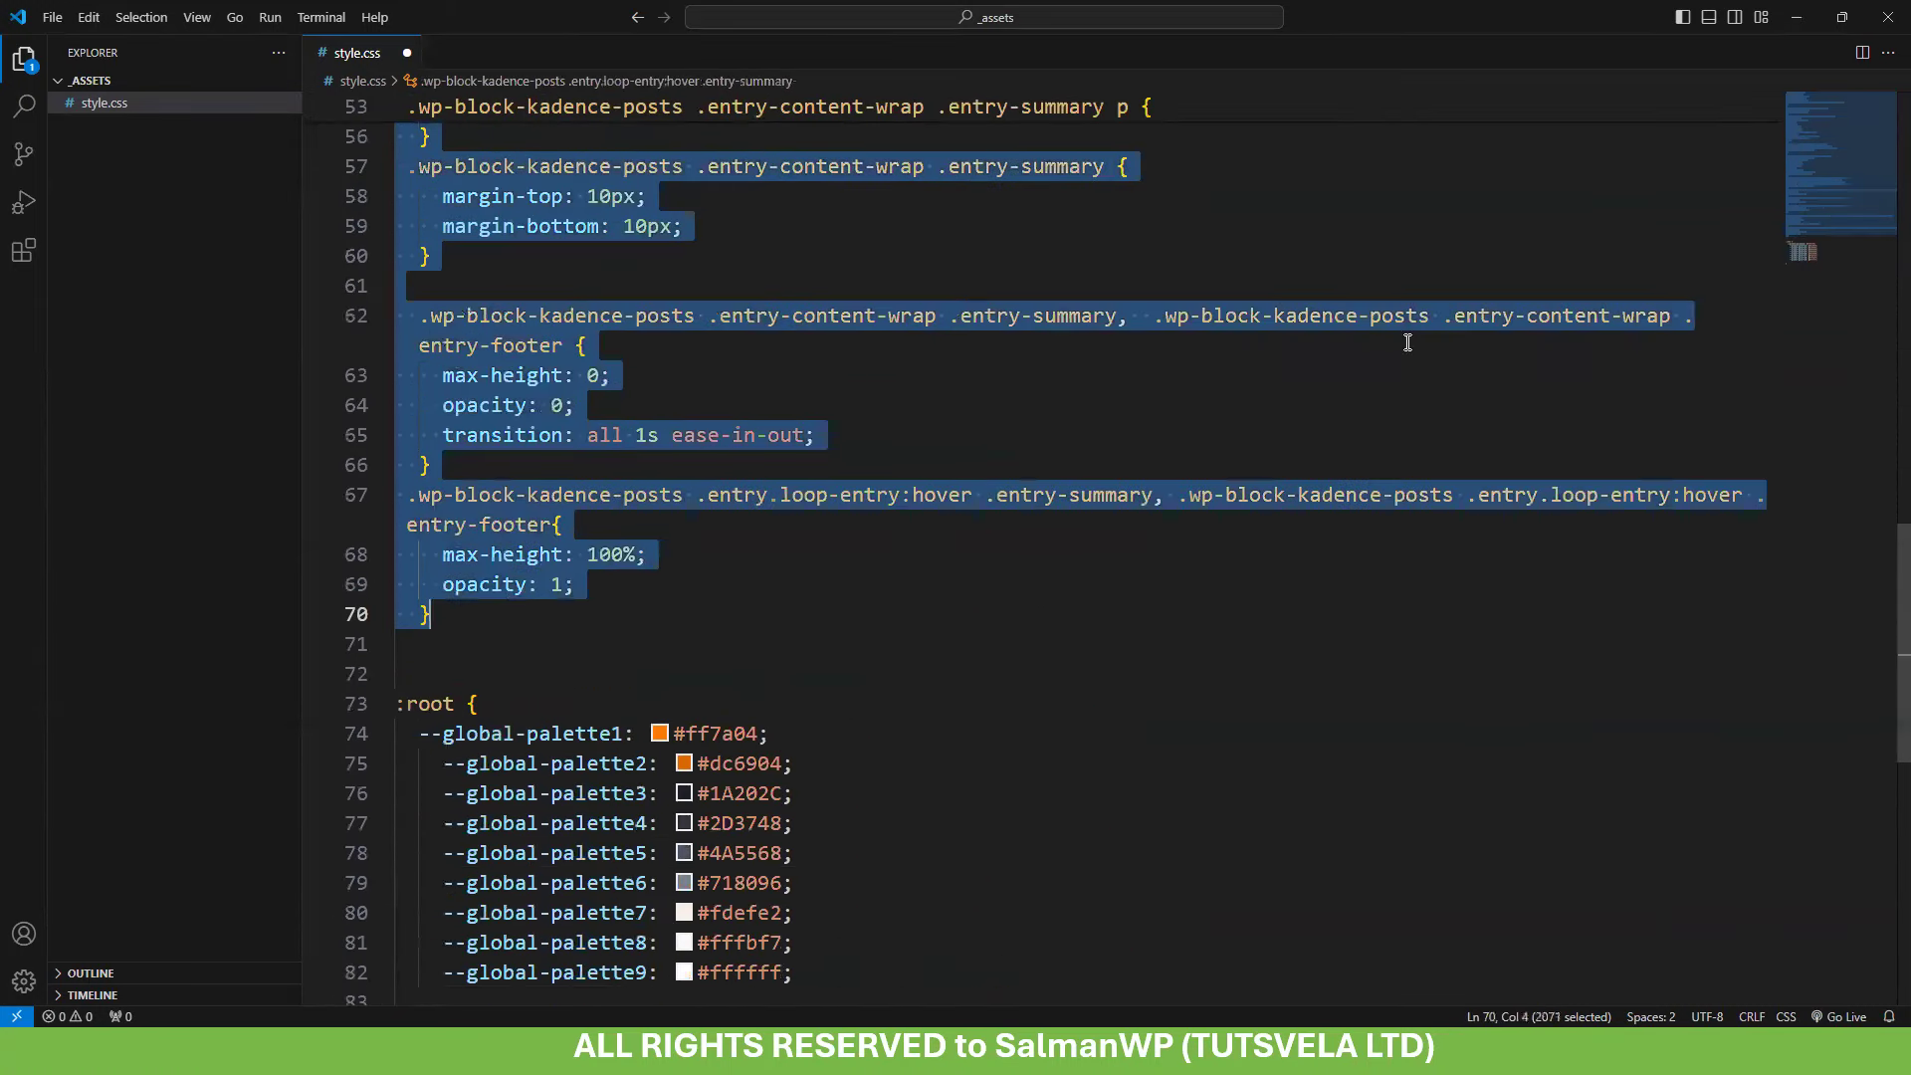
left_click(1796, 17)
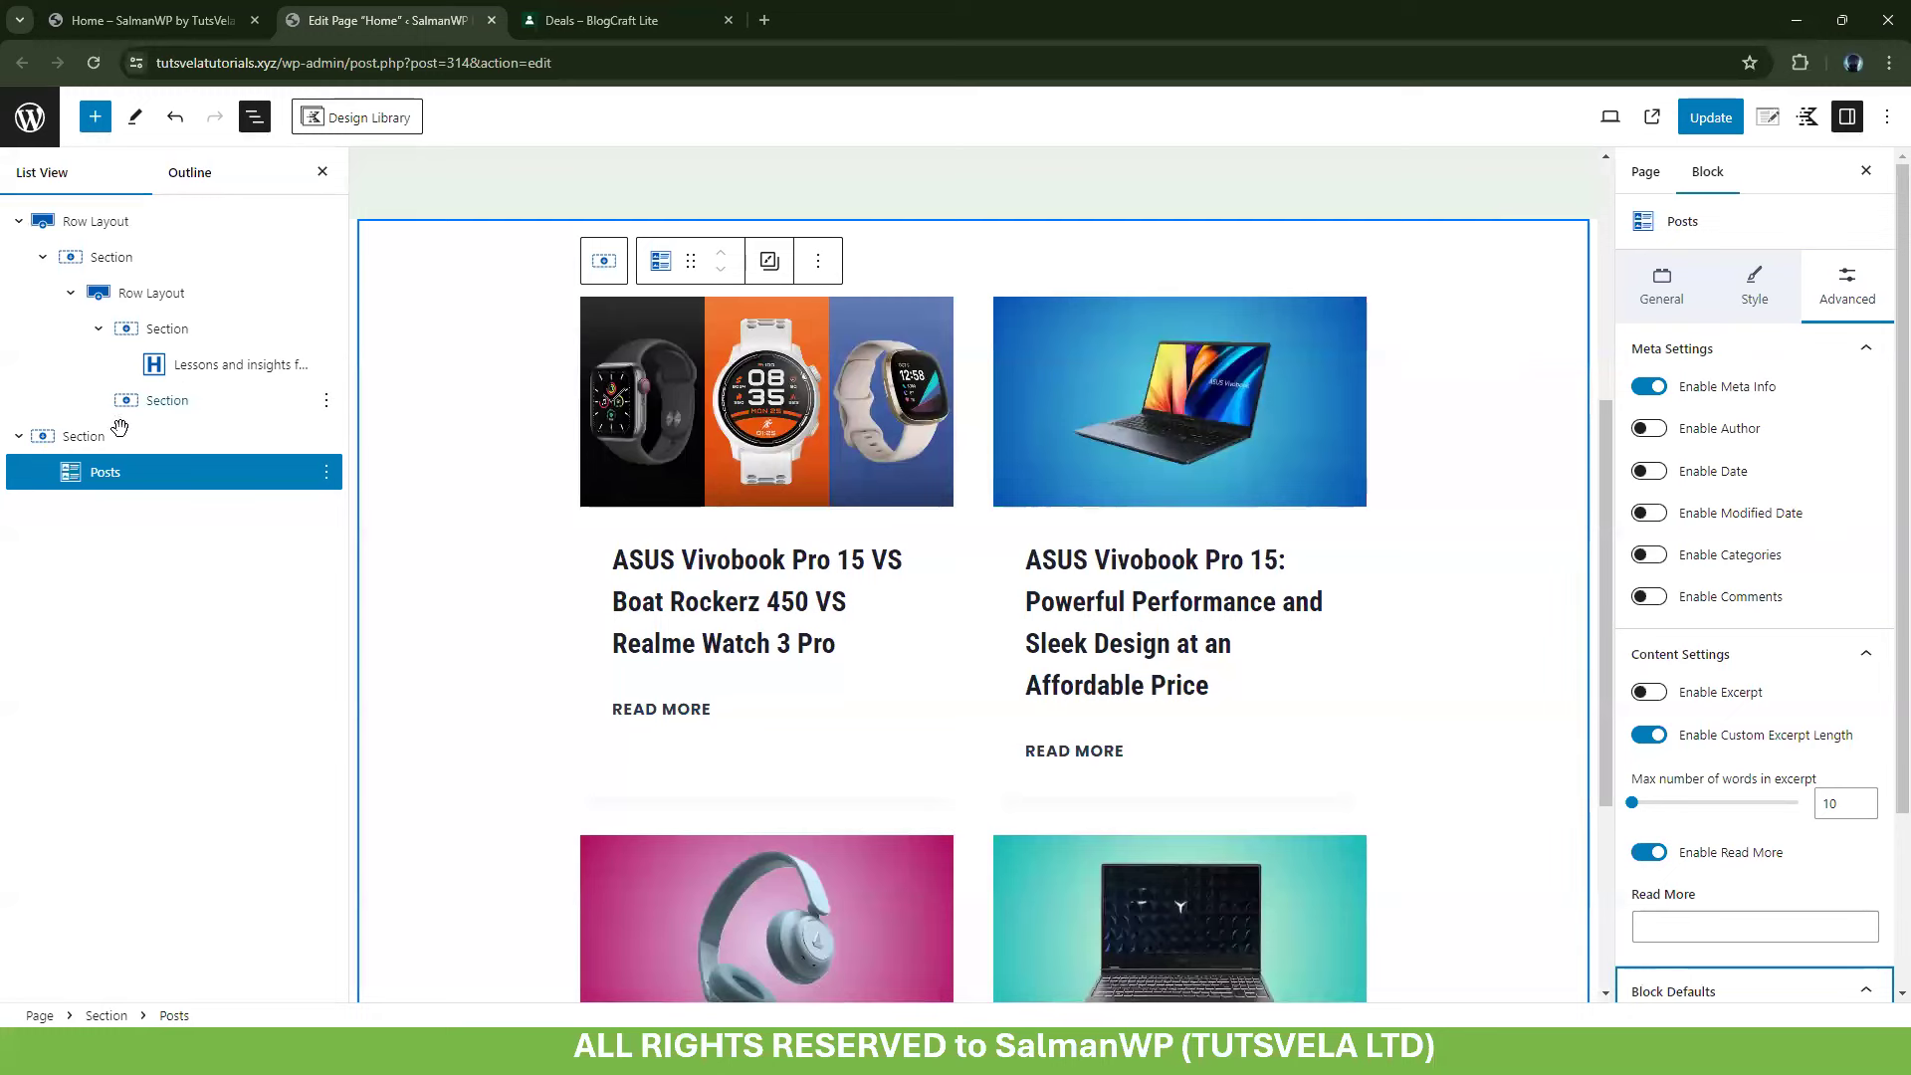
Replace the Custom CSS of the Section containing the Posts block with the copied post card rules
left_click(81, 436)
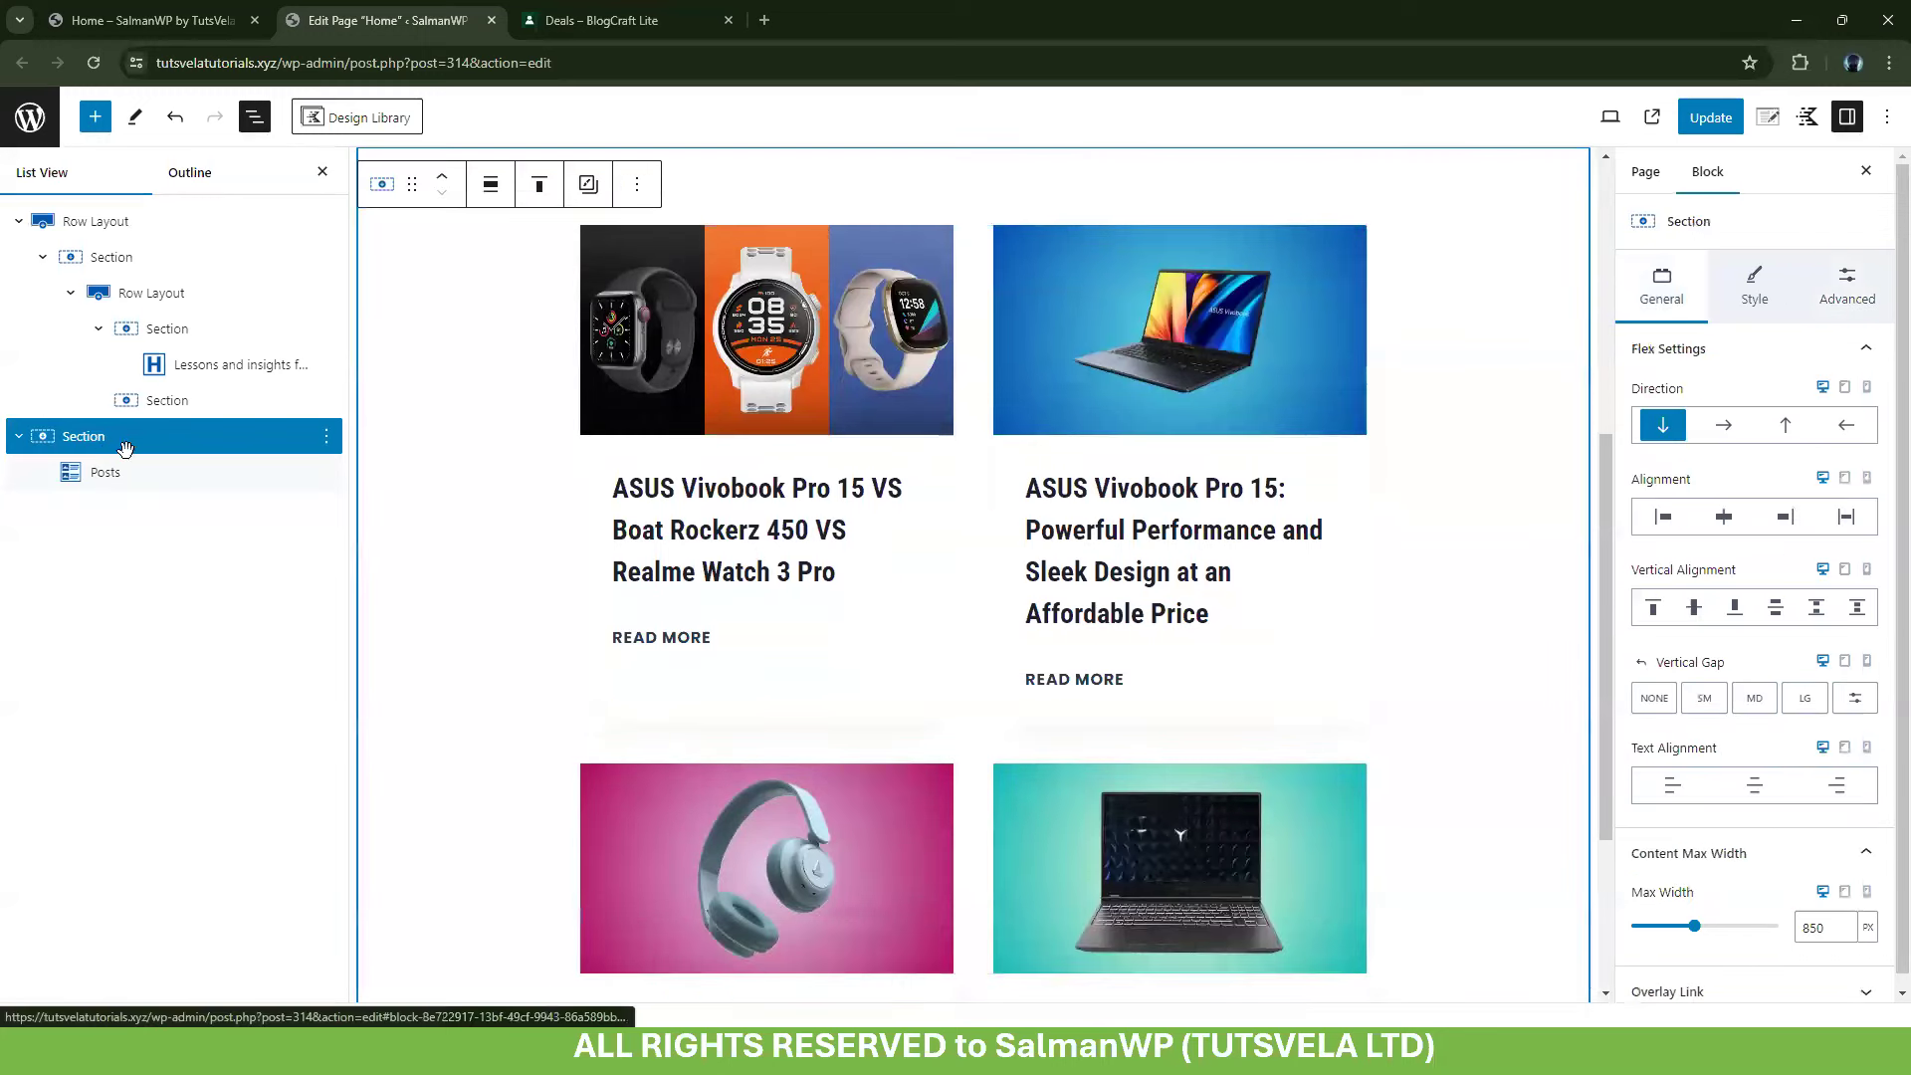
left_click(1876, 300)
left_click(1692, 785)
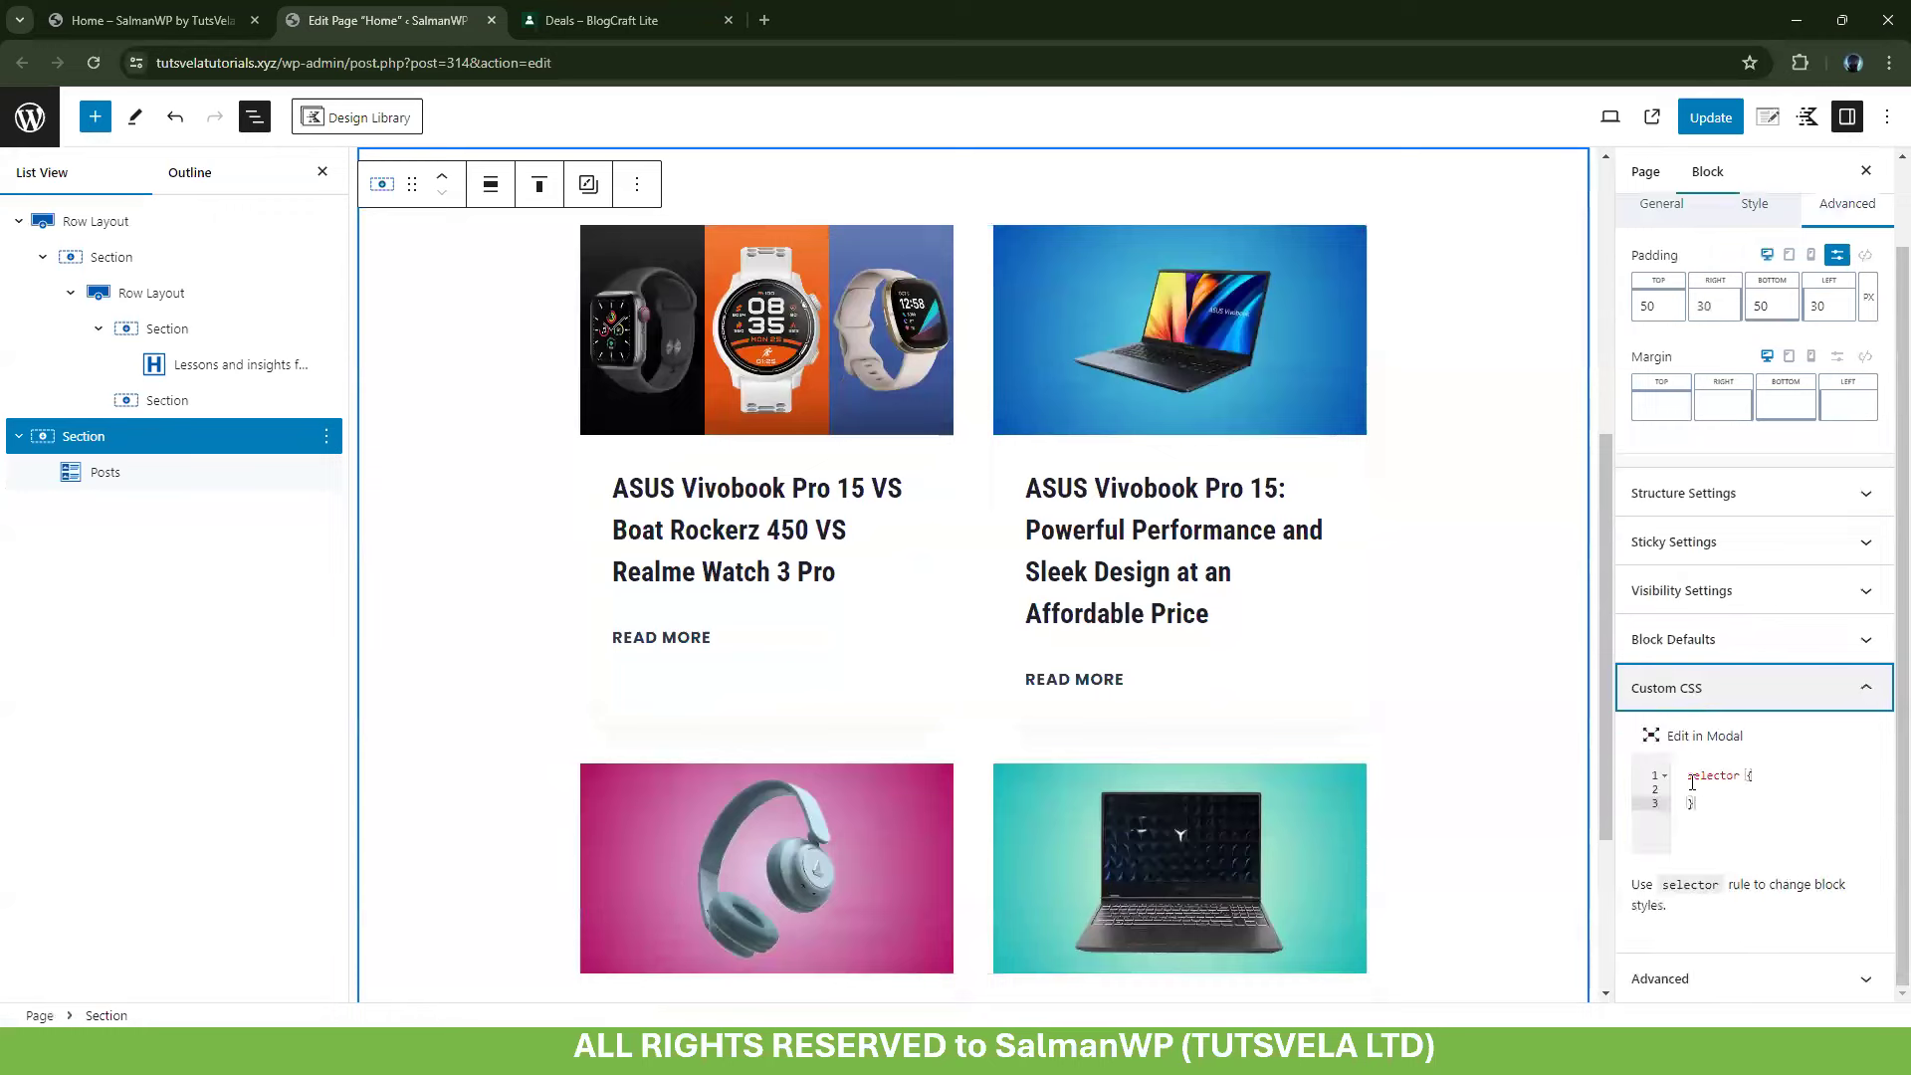
left_click(1689, 734)
key("ctrl+a")
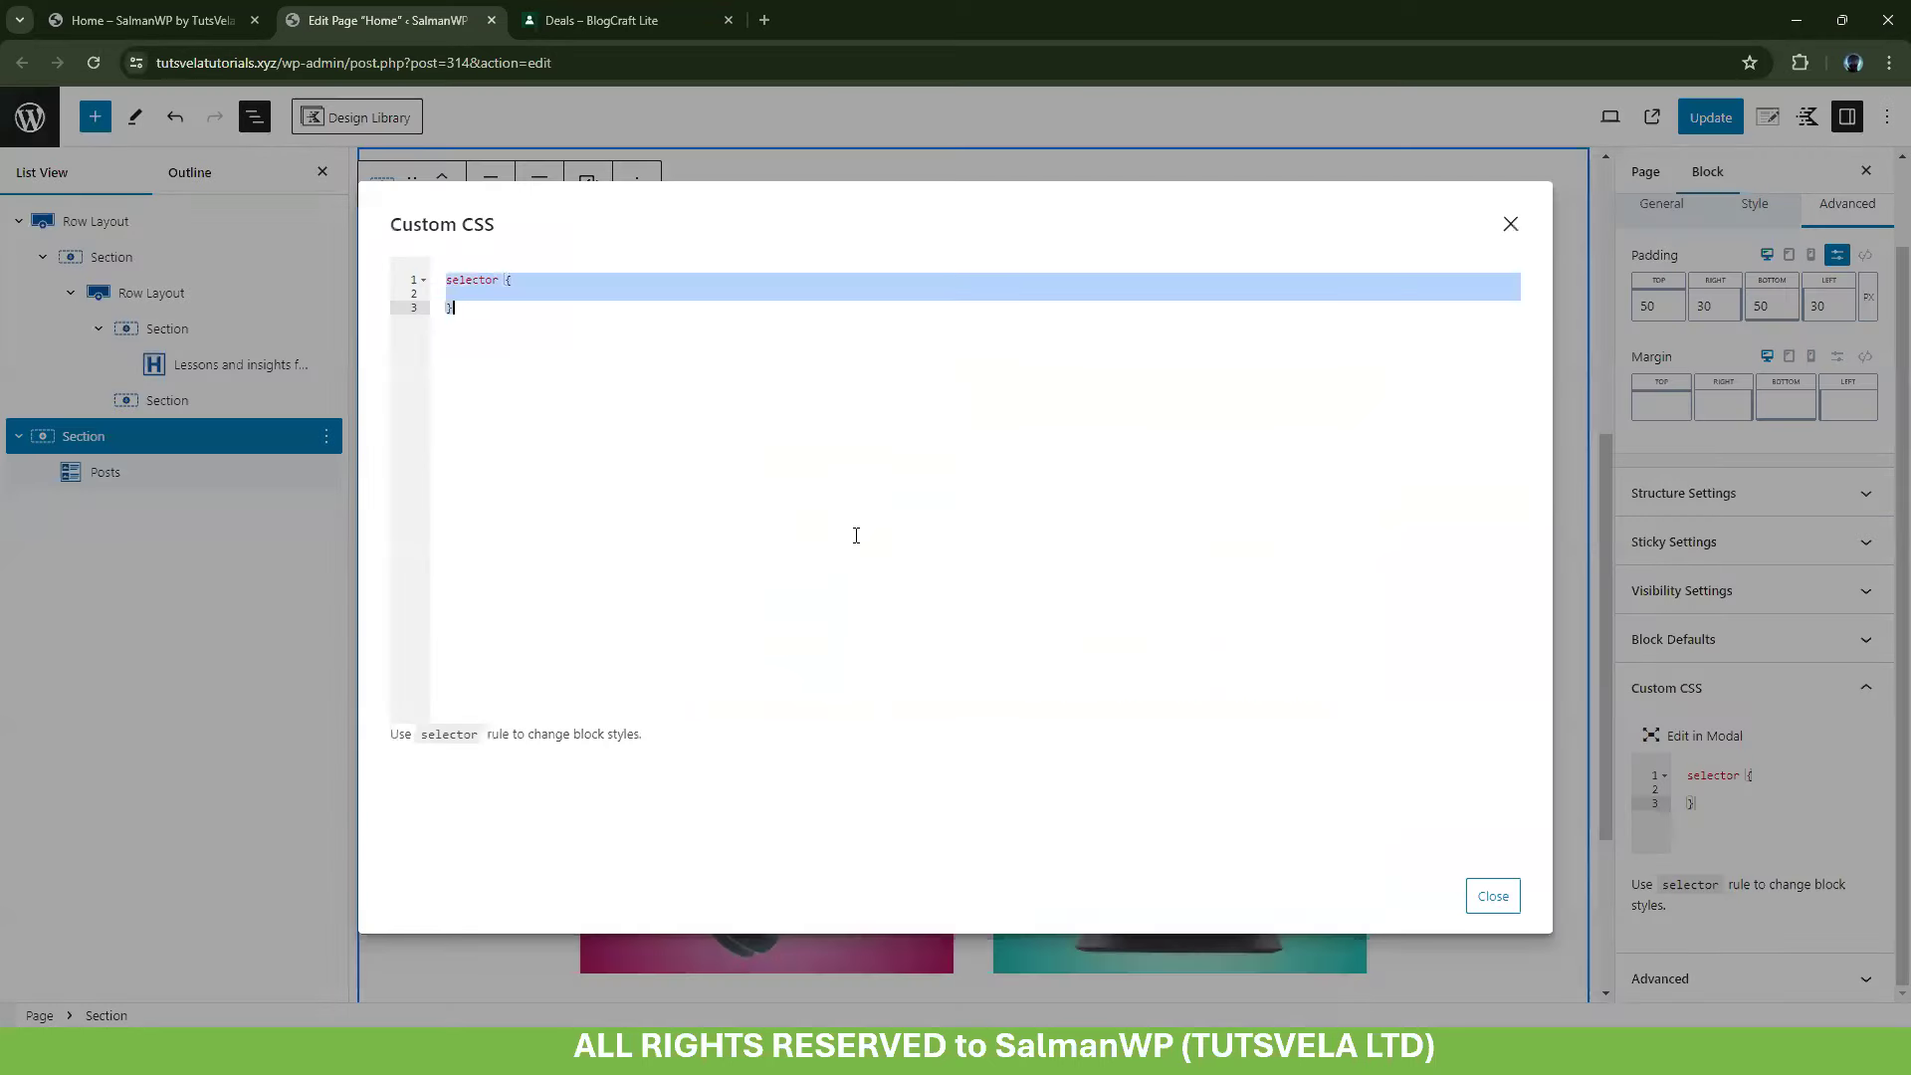
key("ctrl+v")
scroll(762, 557, "up", 10)
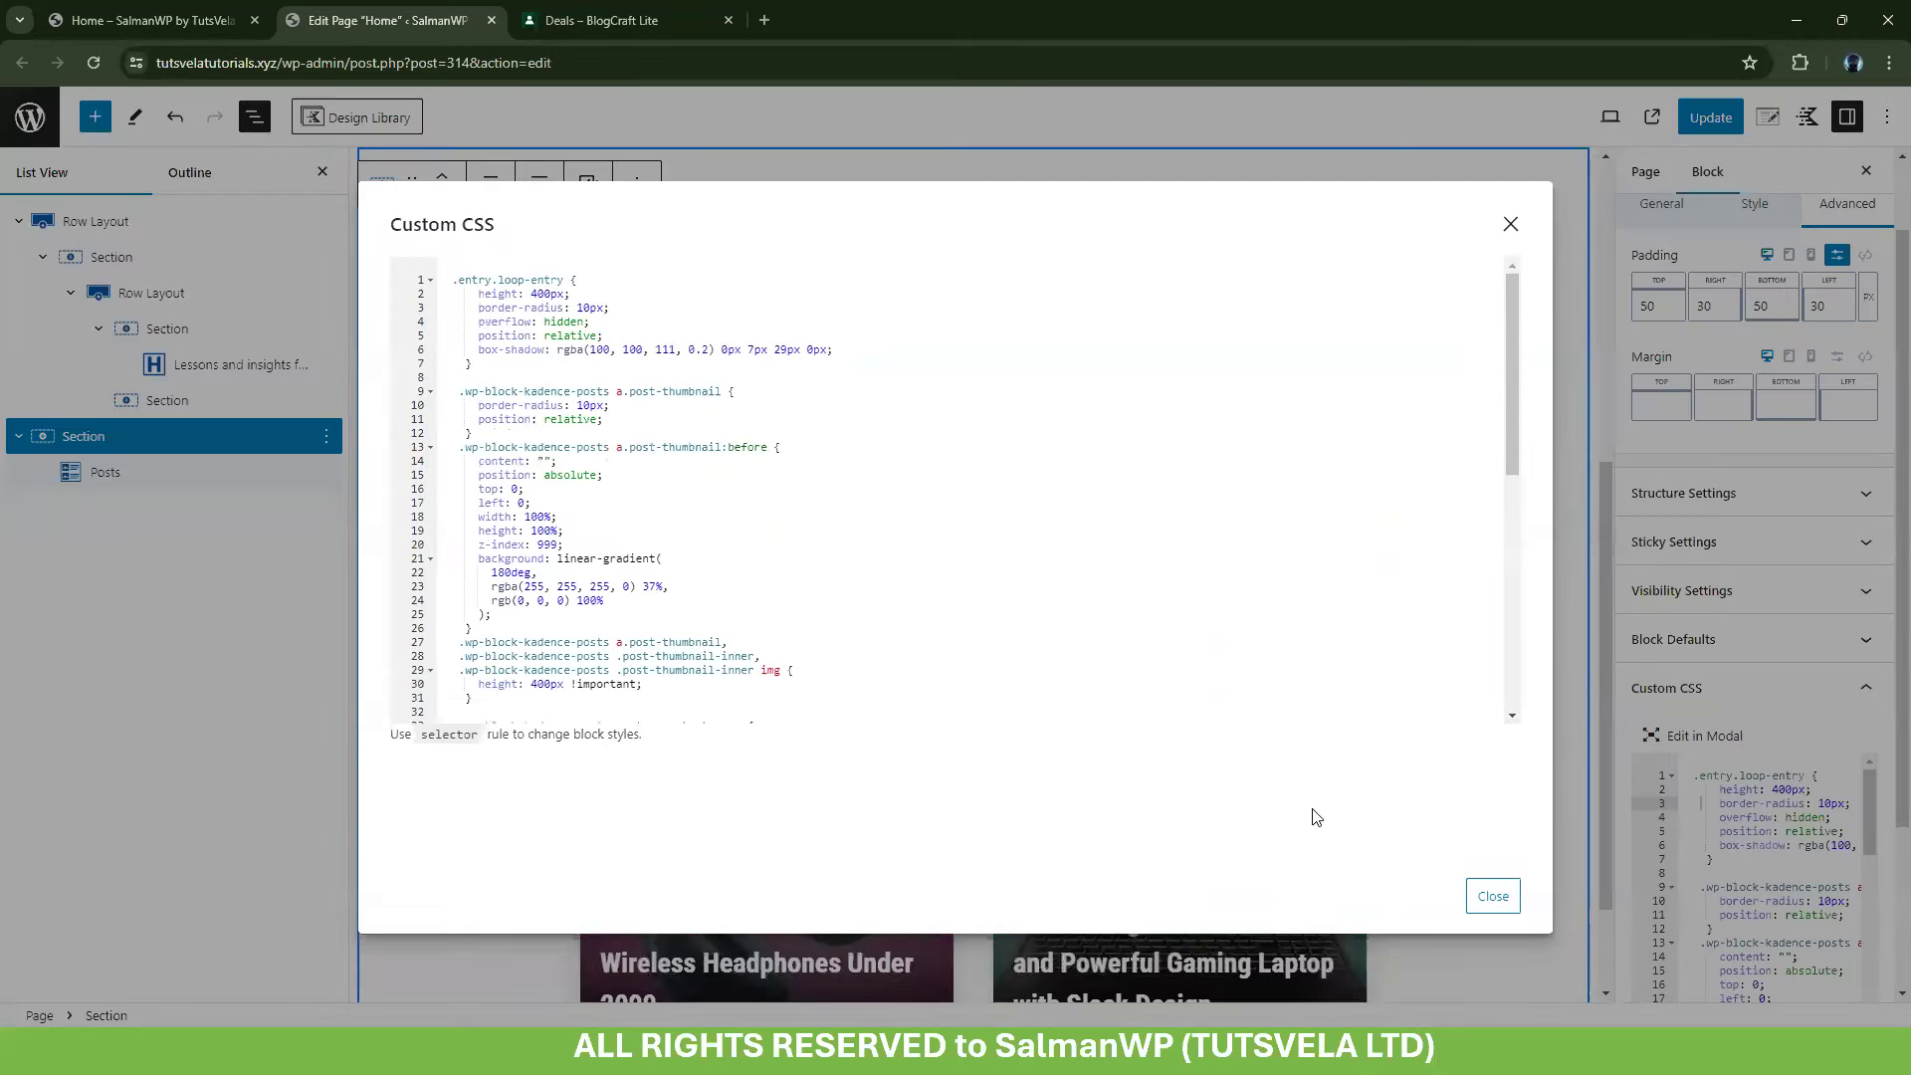
left_click(1493, 896)
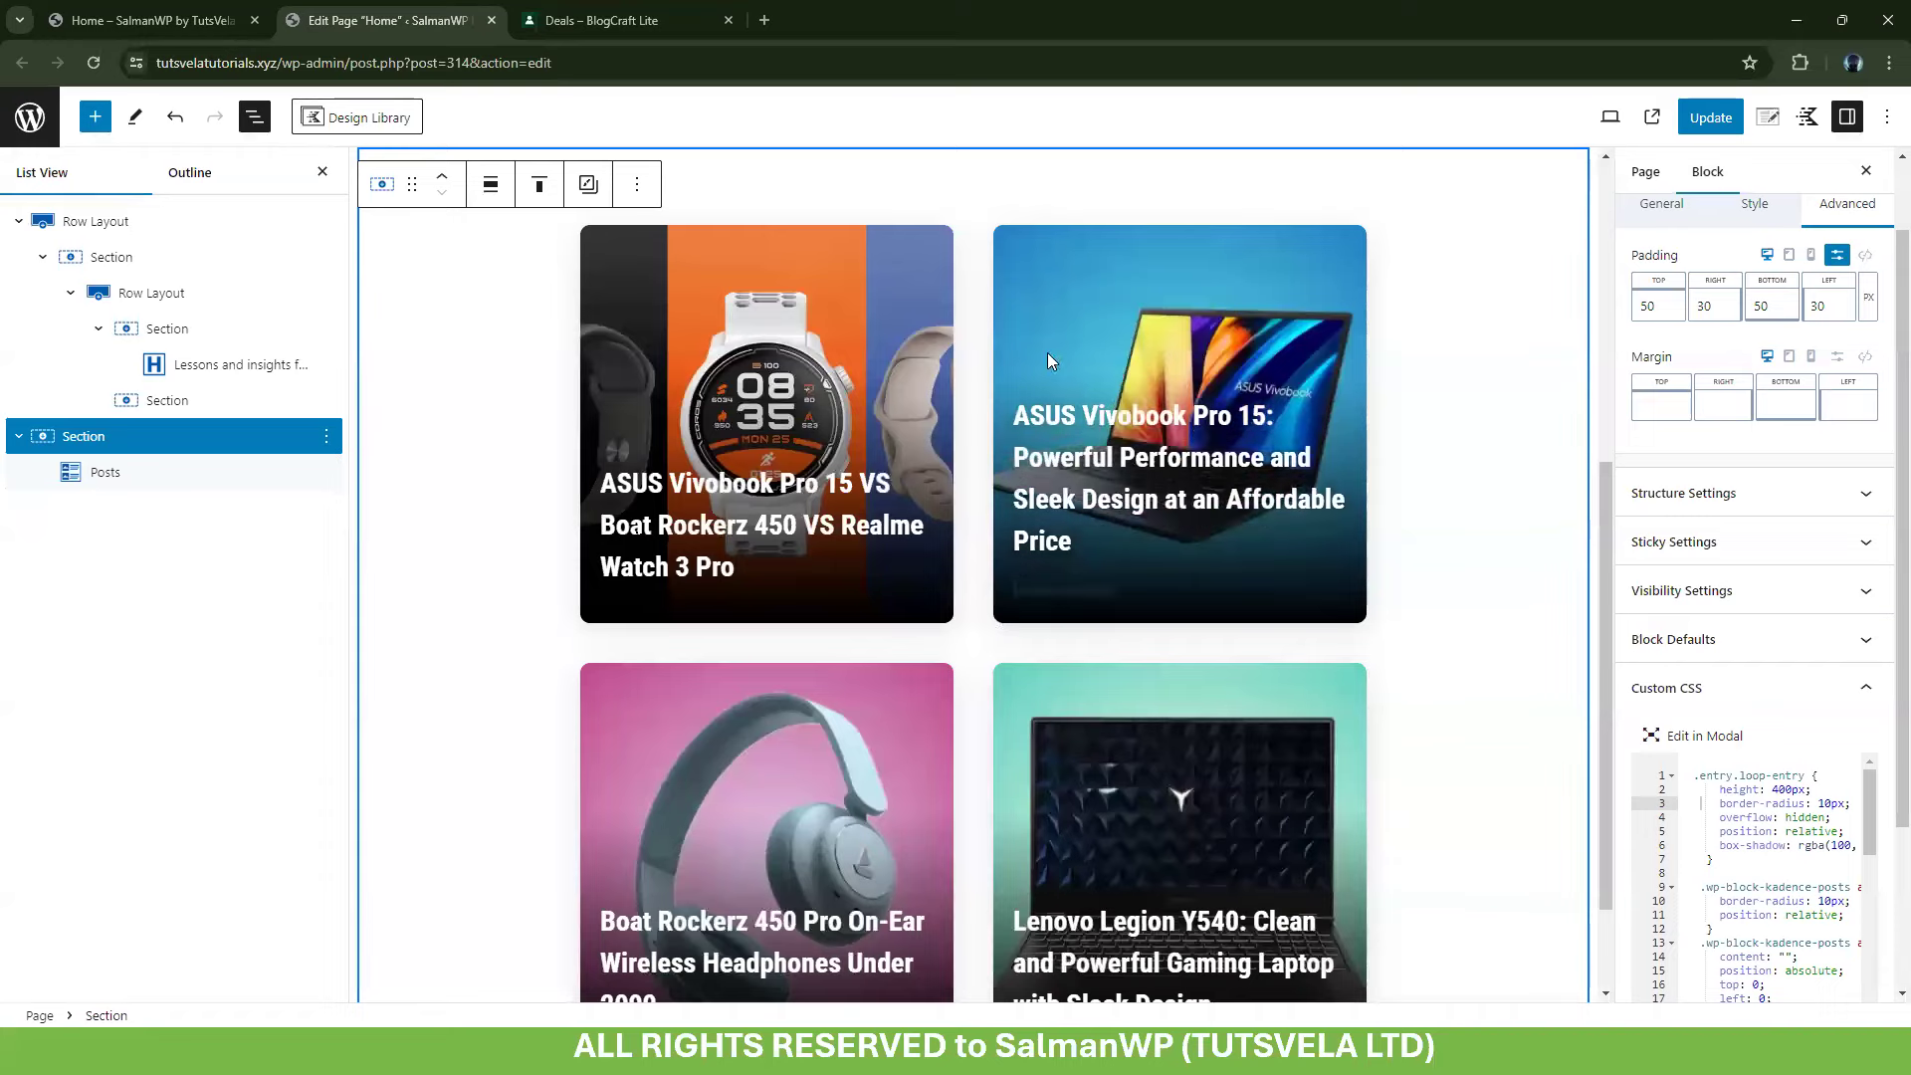
Update the Home page and open the live page to check the restyled post cards
scroll(653, 482, "down", 2)
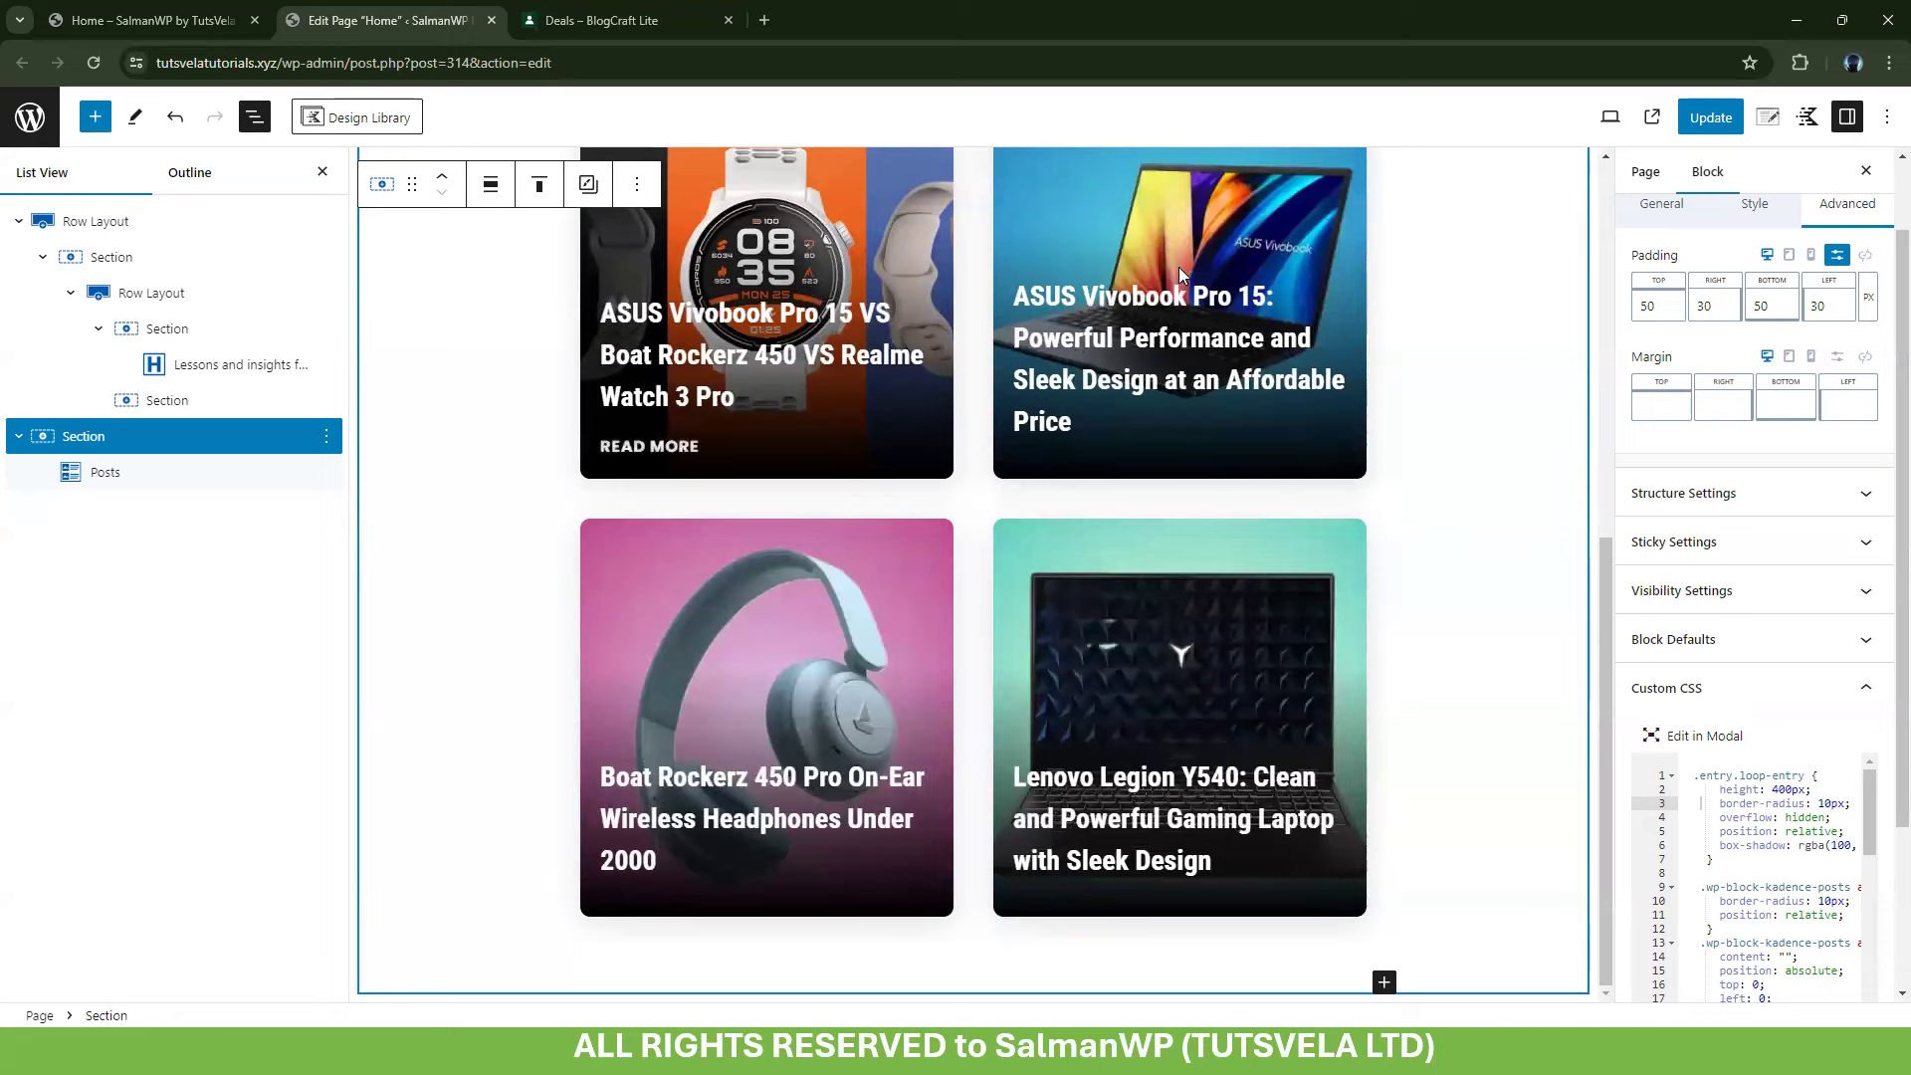
left_click(1702, 119)
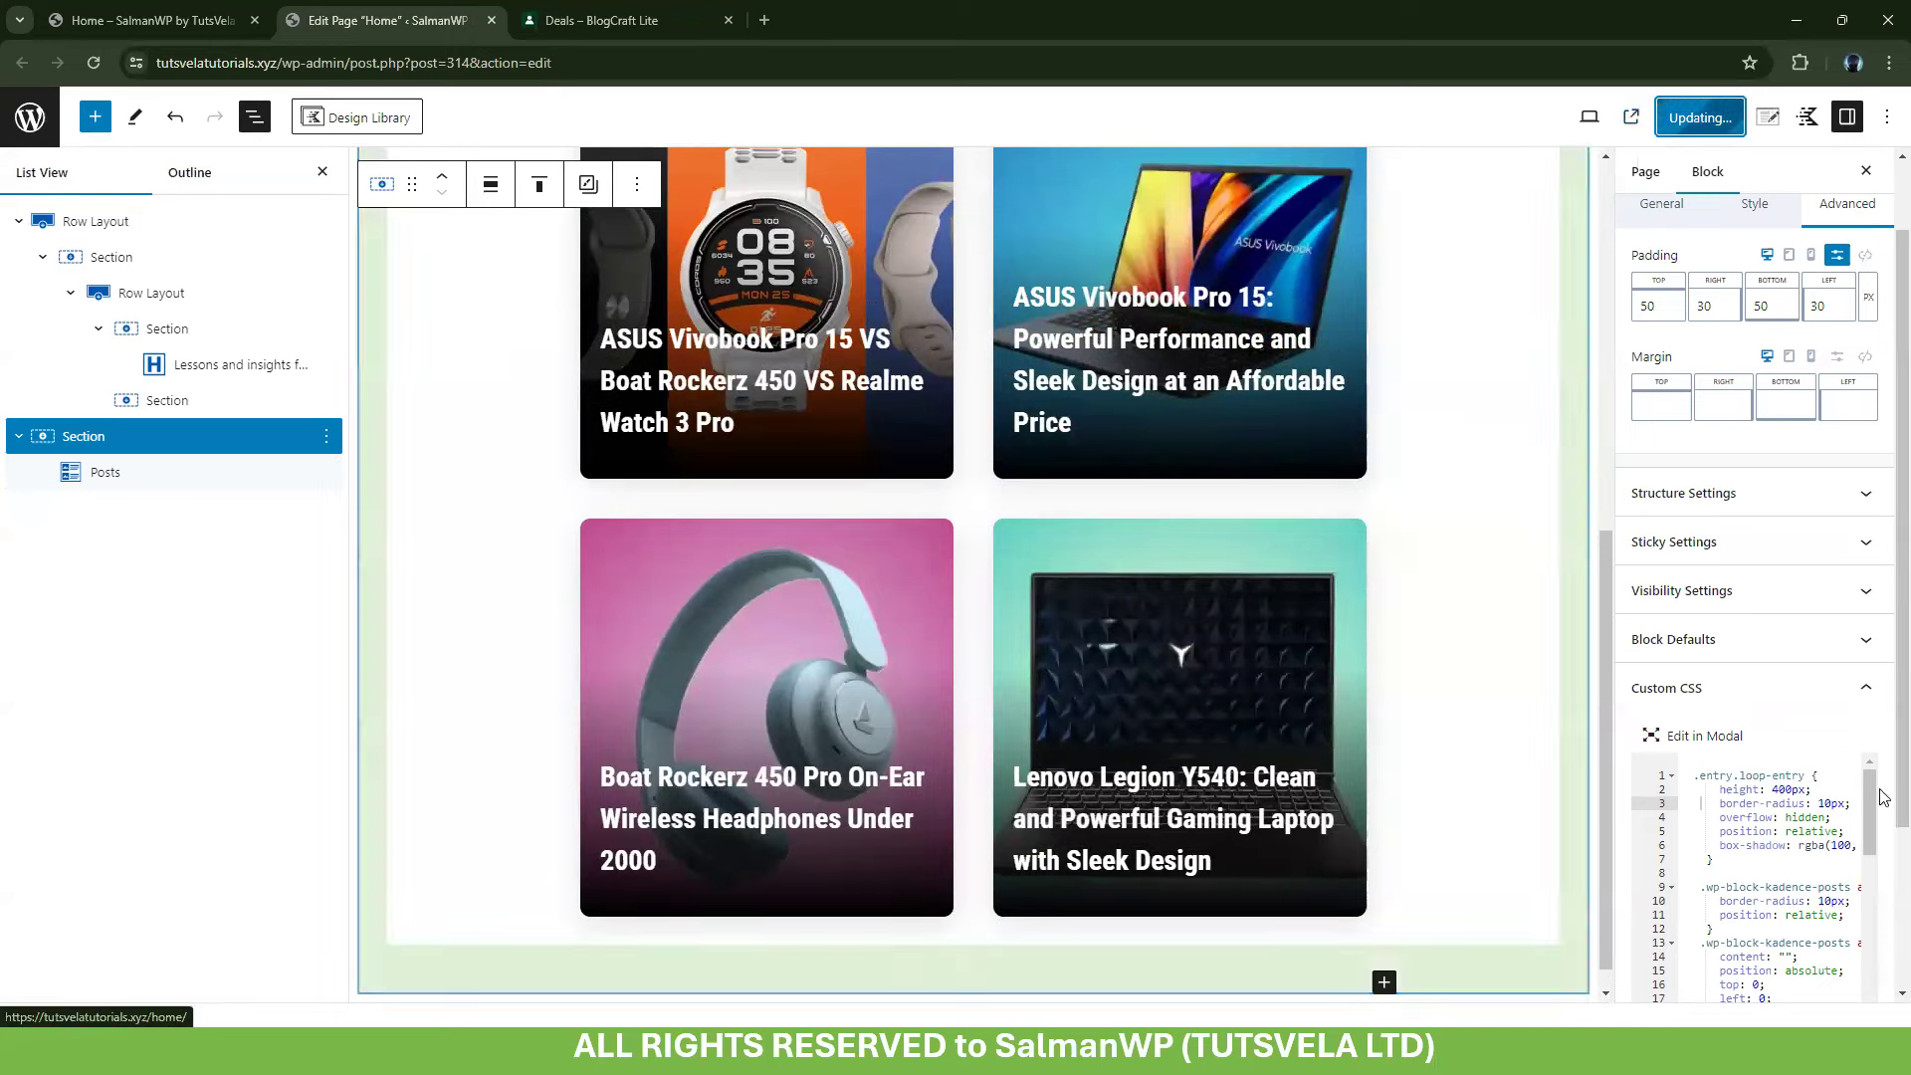
left_click(1632, 119)
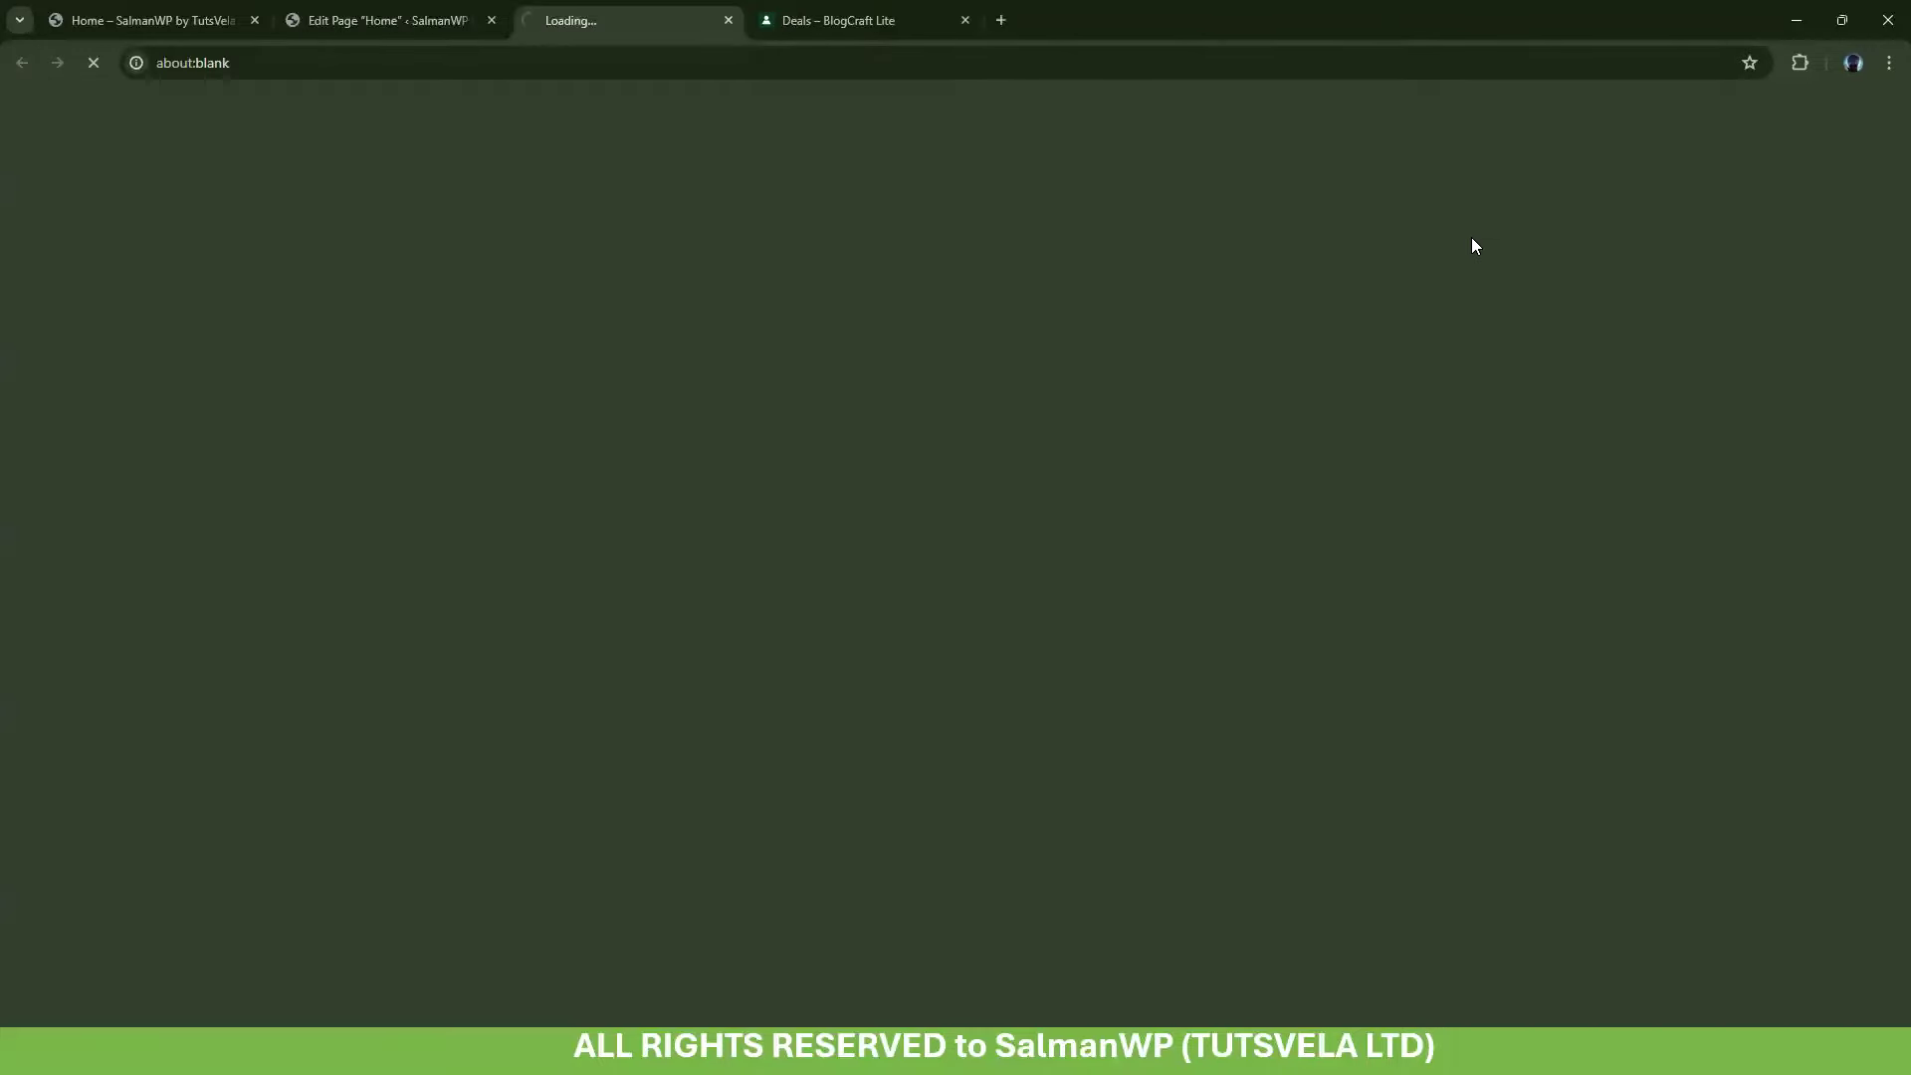
scroll(898, 335, "down", 4)
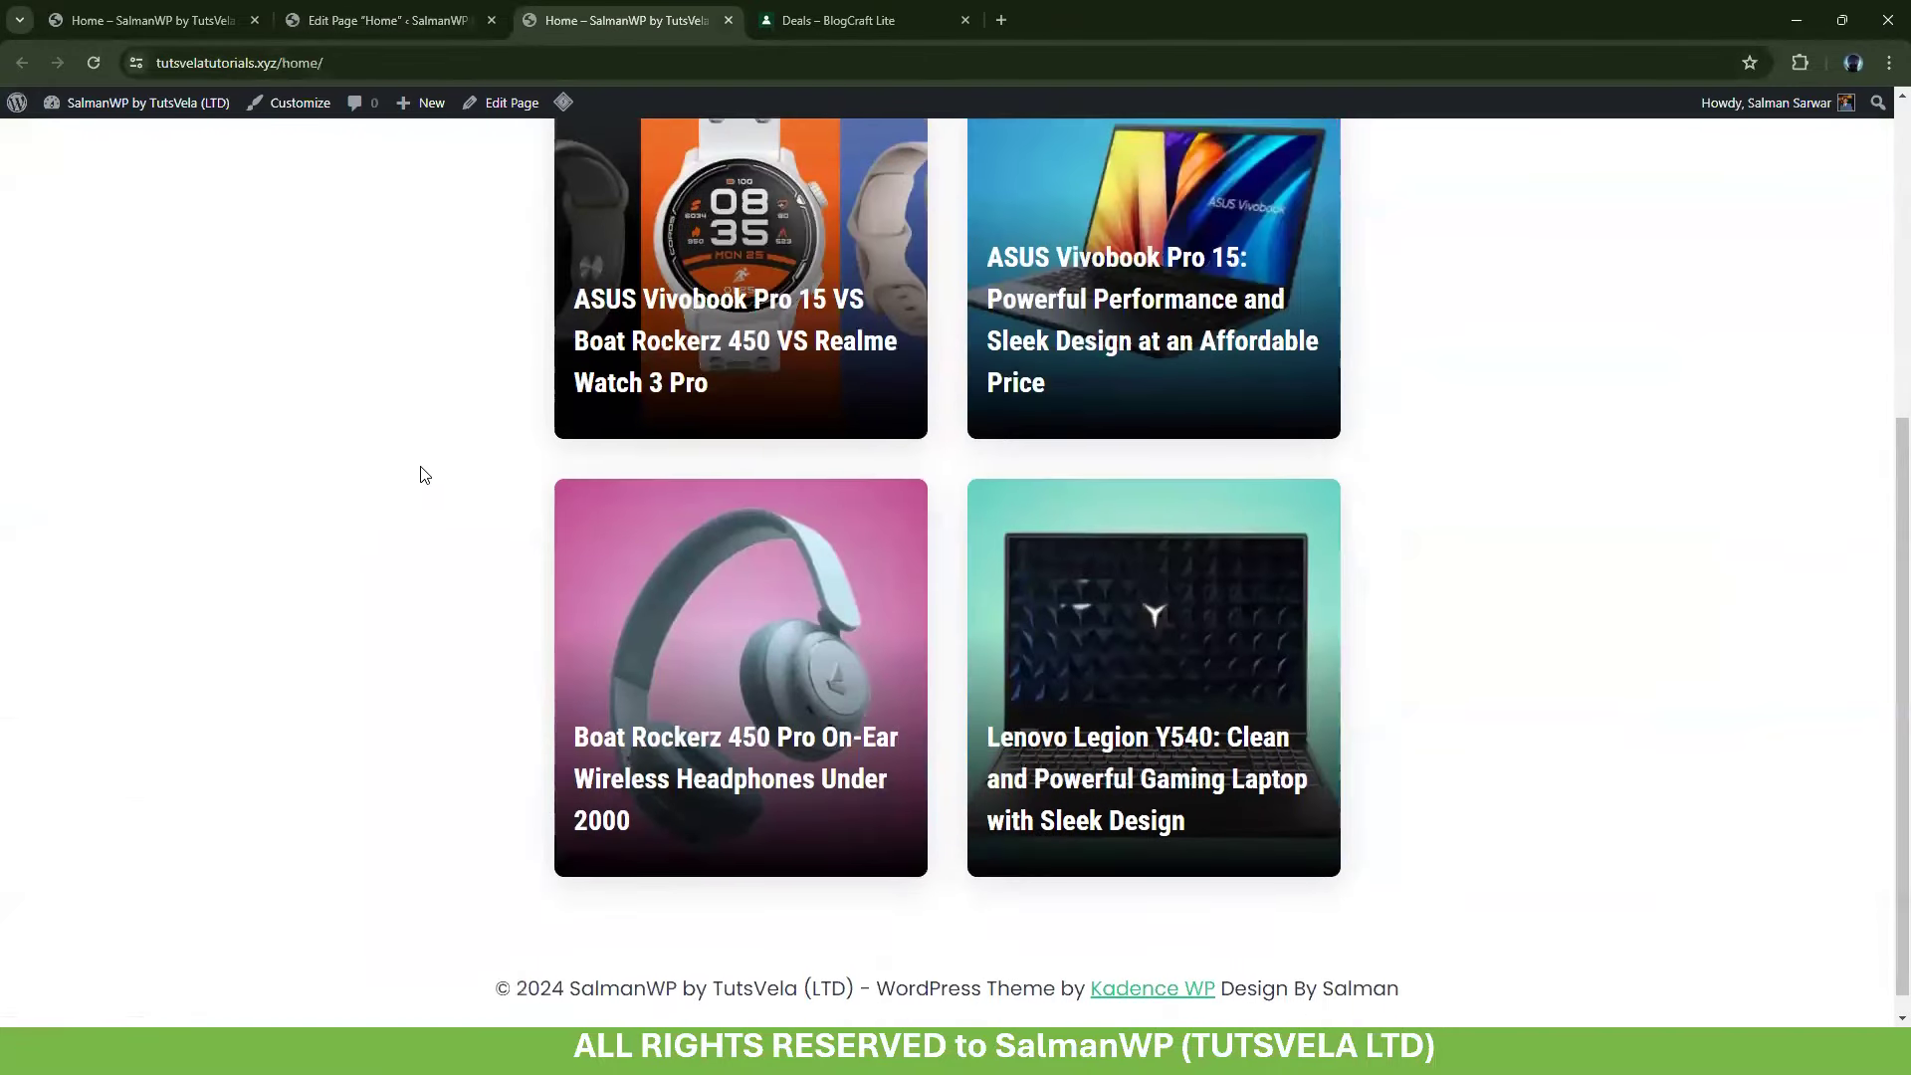
scroll(1233, 414, "down", 1)
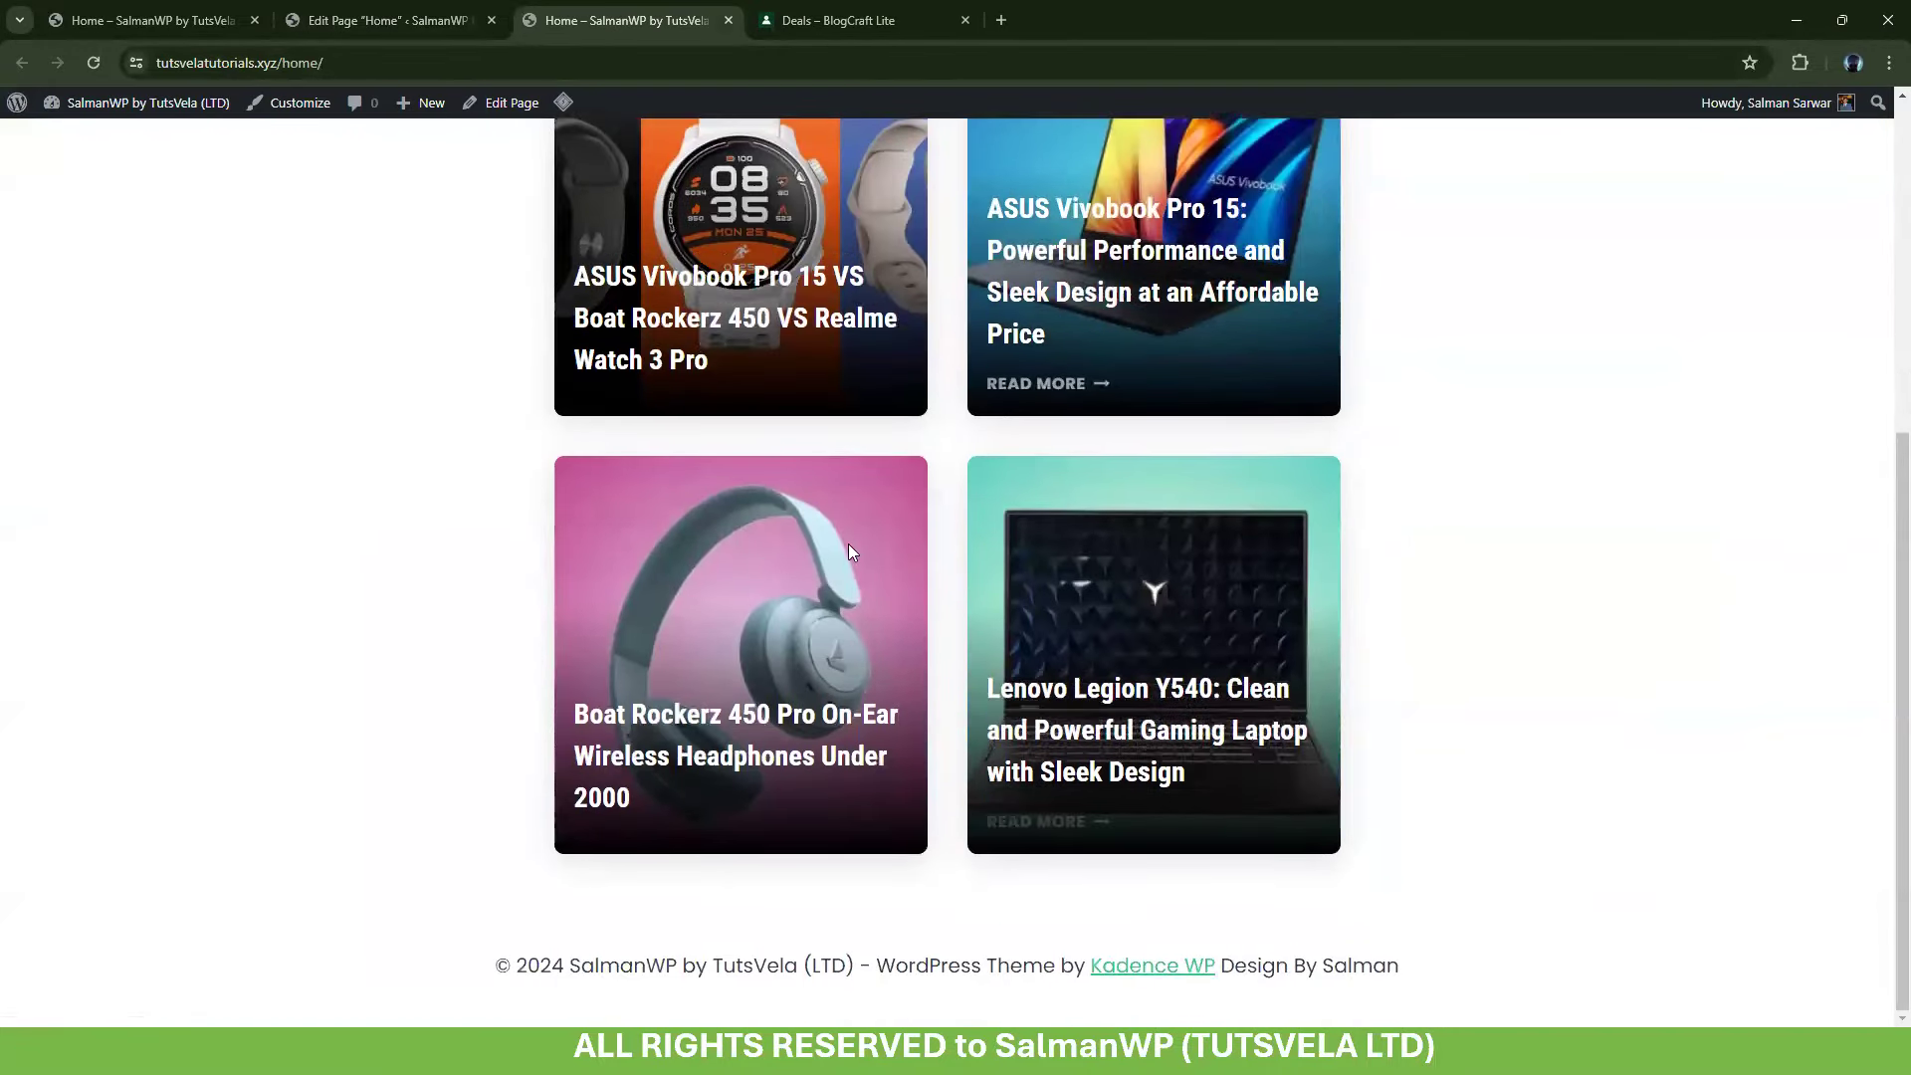
scroll(751, 560, "up", 3)
scroll(790, 495, "down", 3)
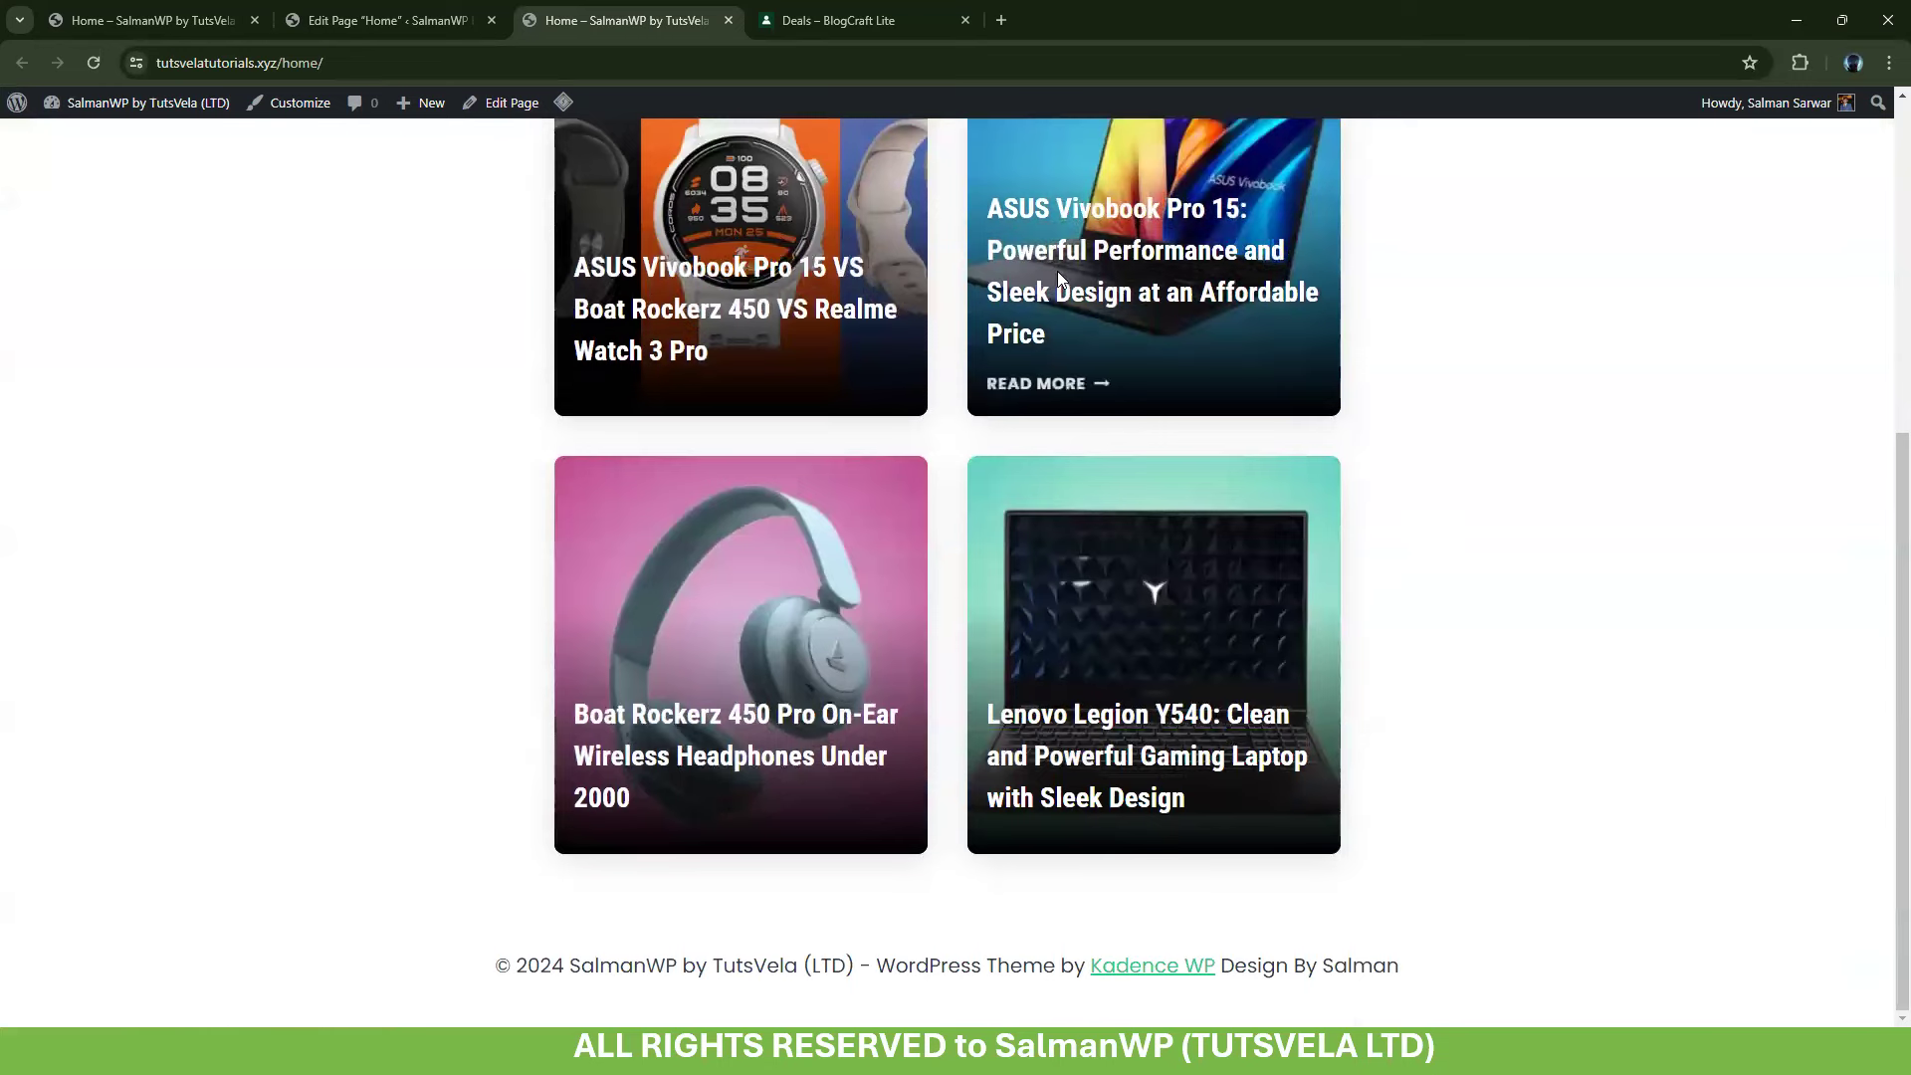
Back in the page editor, add a single-column Row Layout after the posts Section
left_click(466, 22)
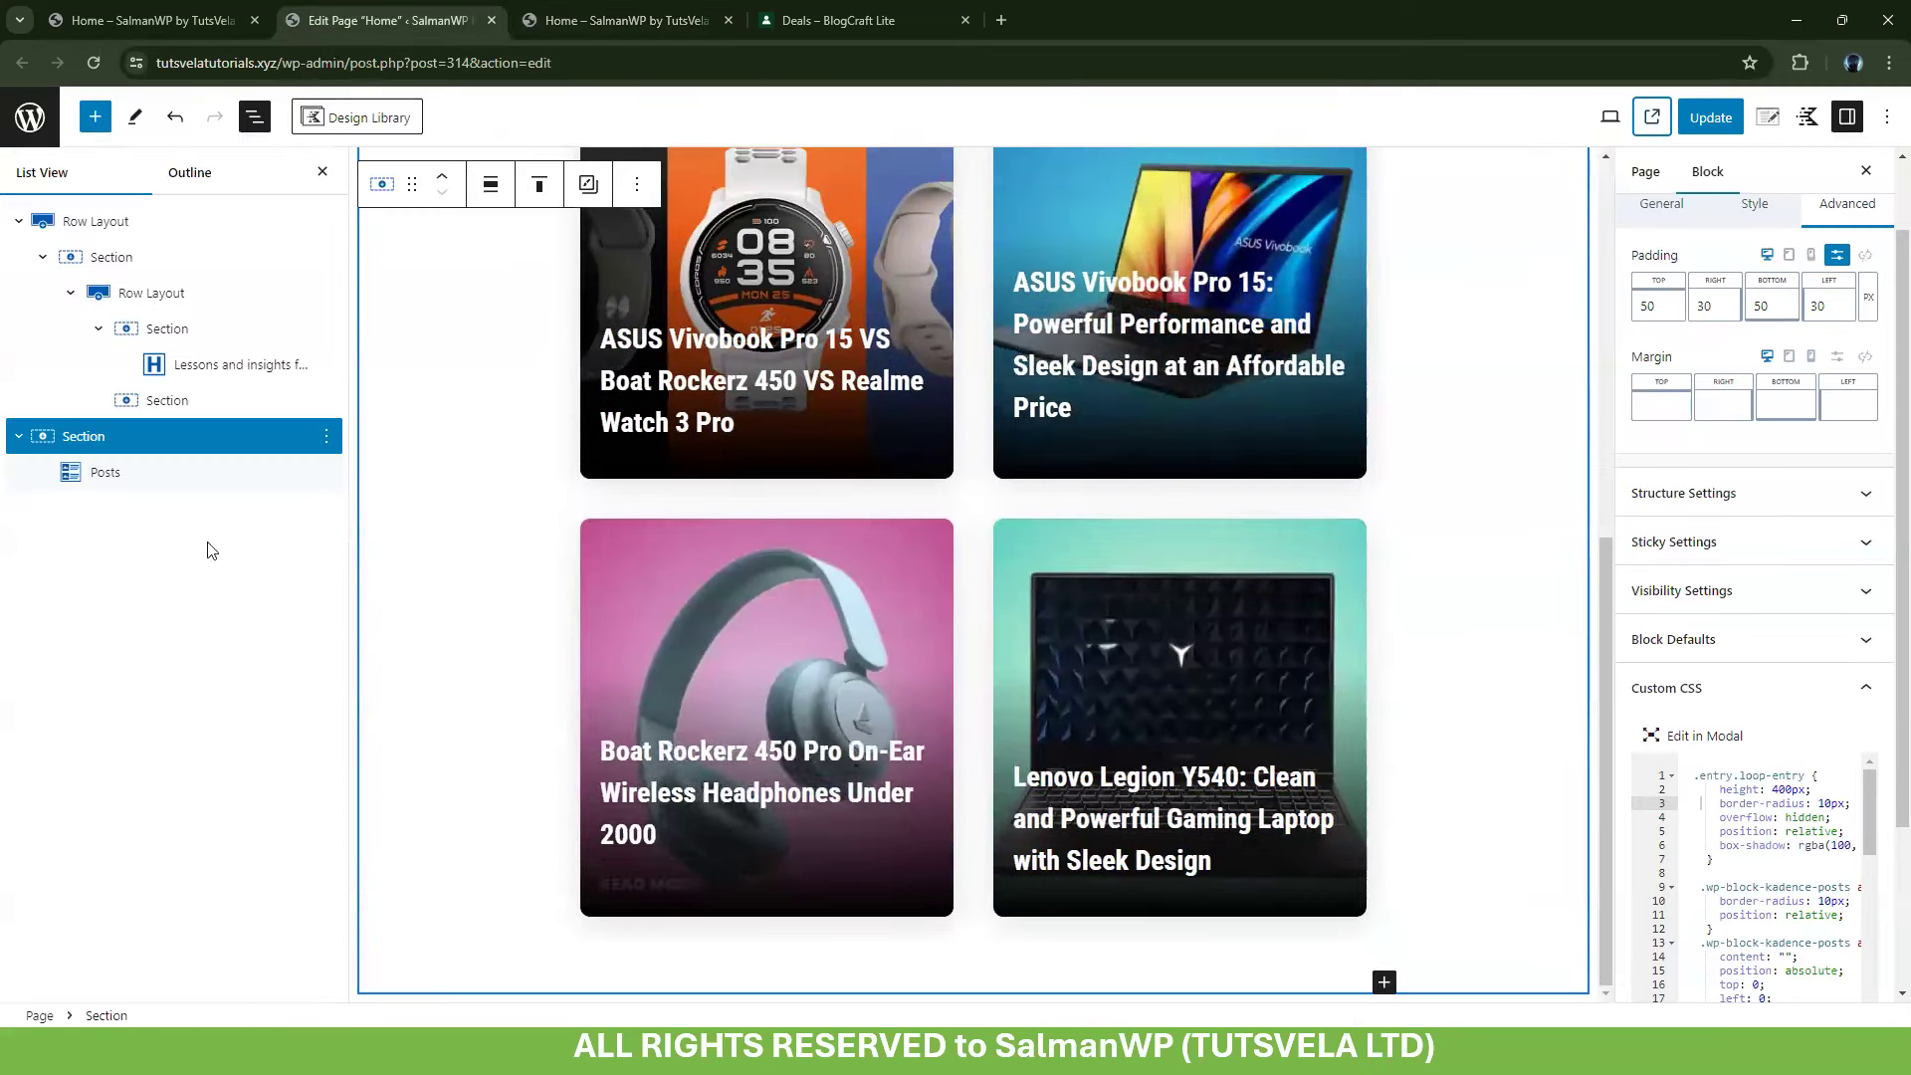
left_click(19, 436)
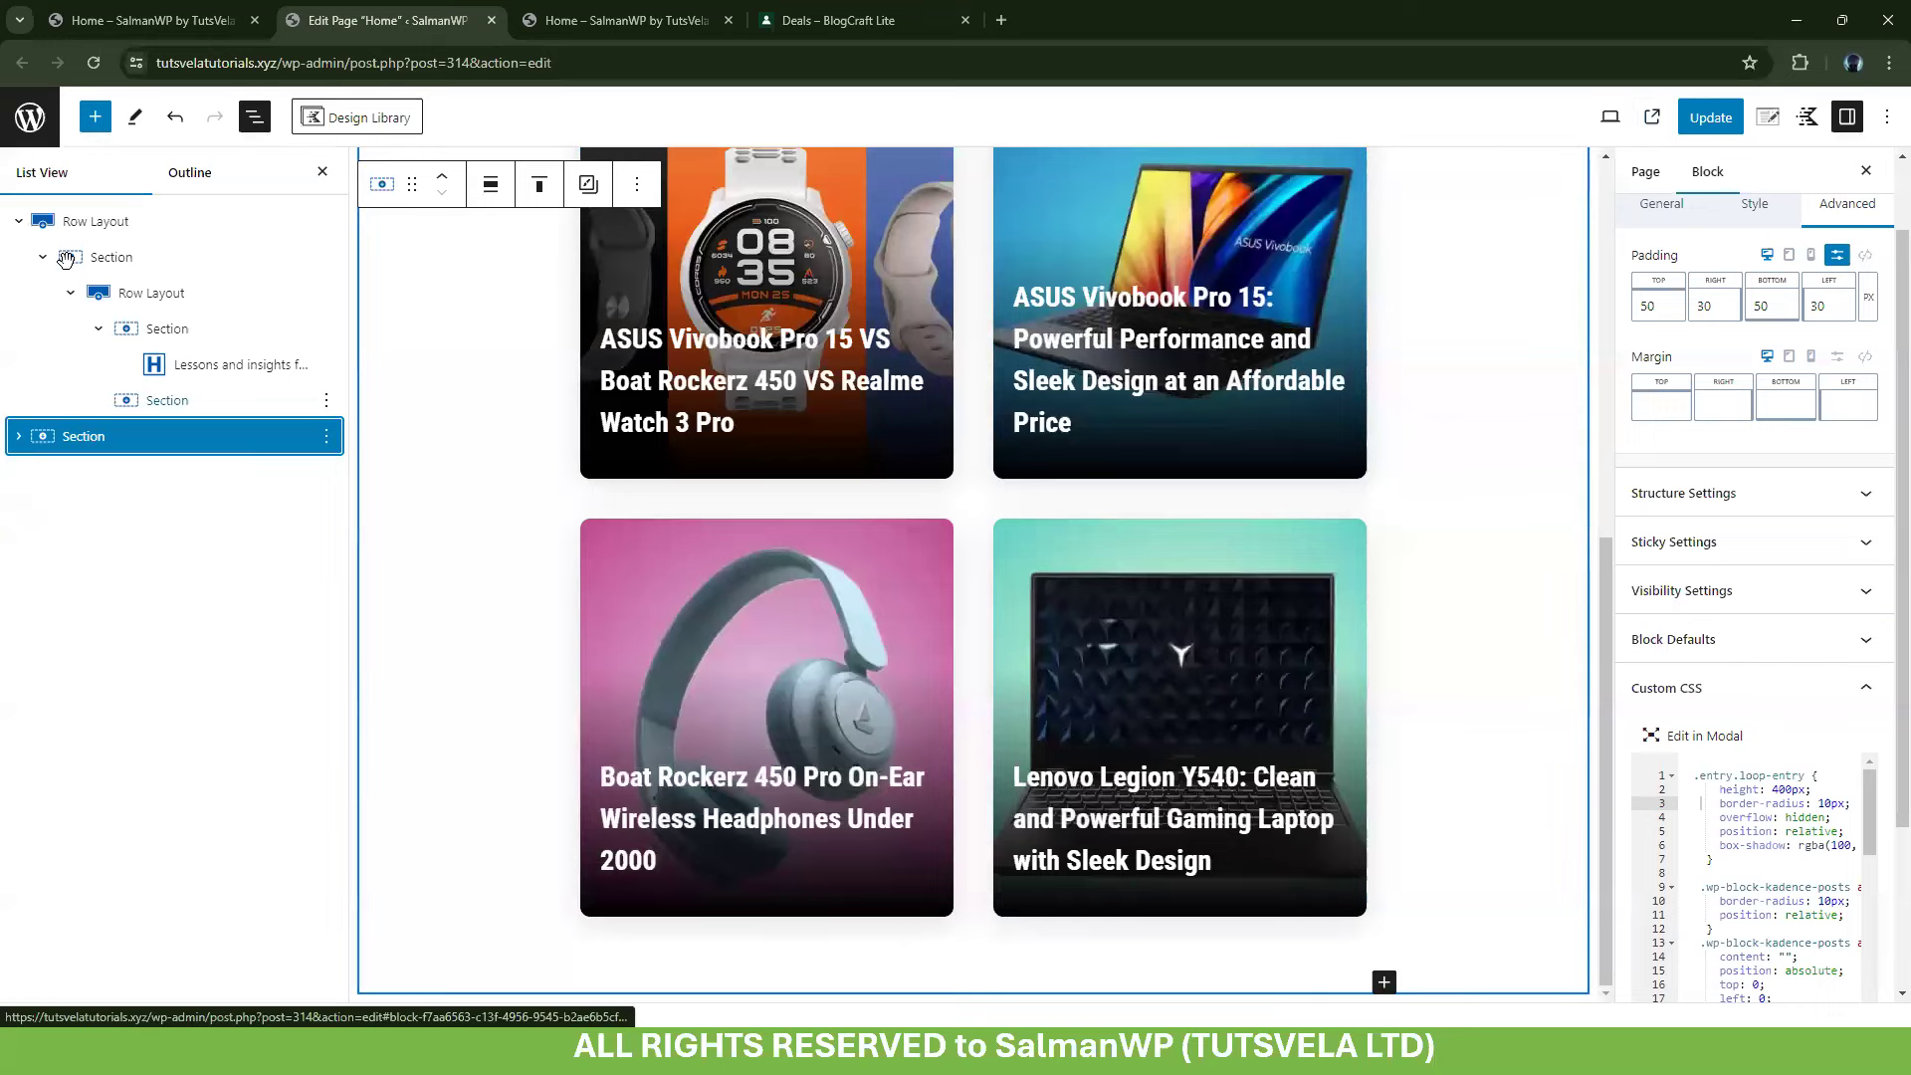
left_click(17, 221)
left_click(326, 257)
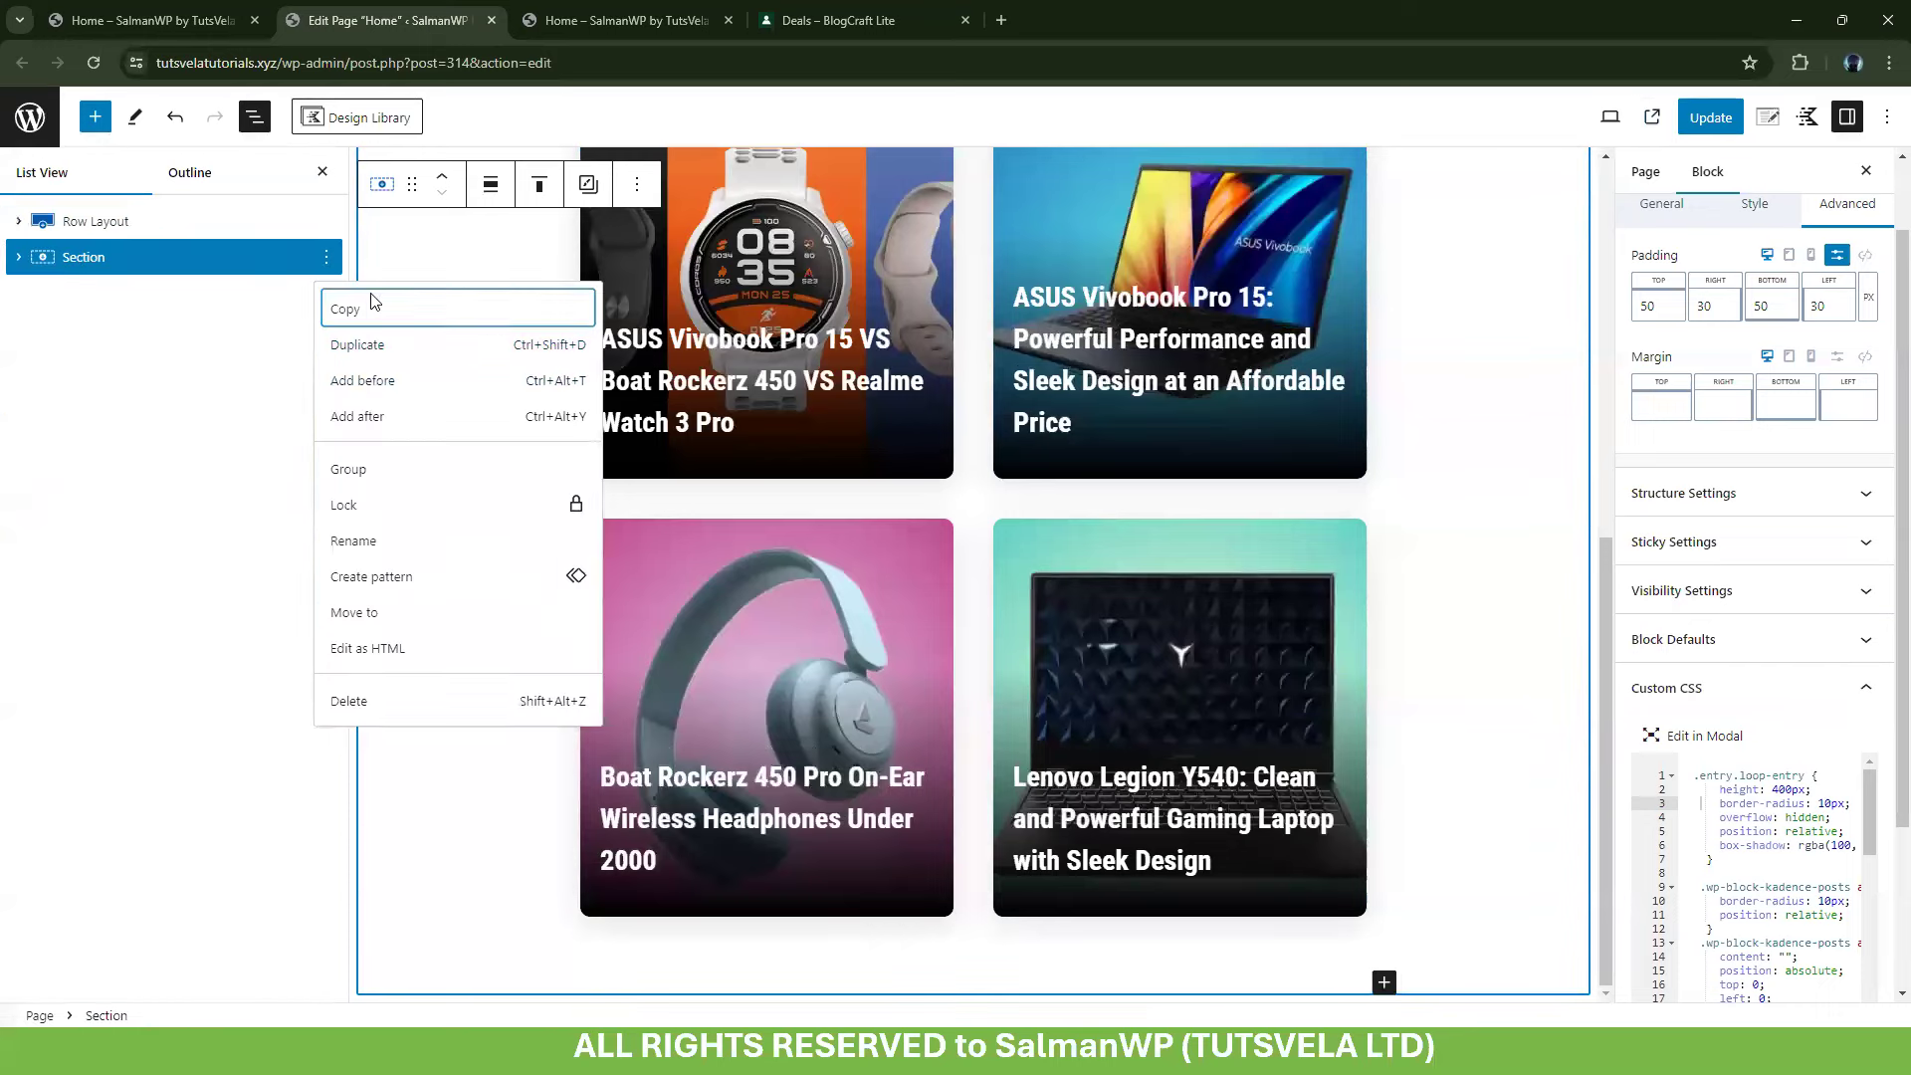
left_click(360, 418)
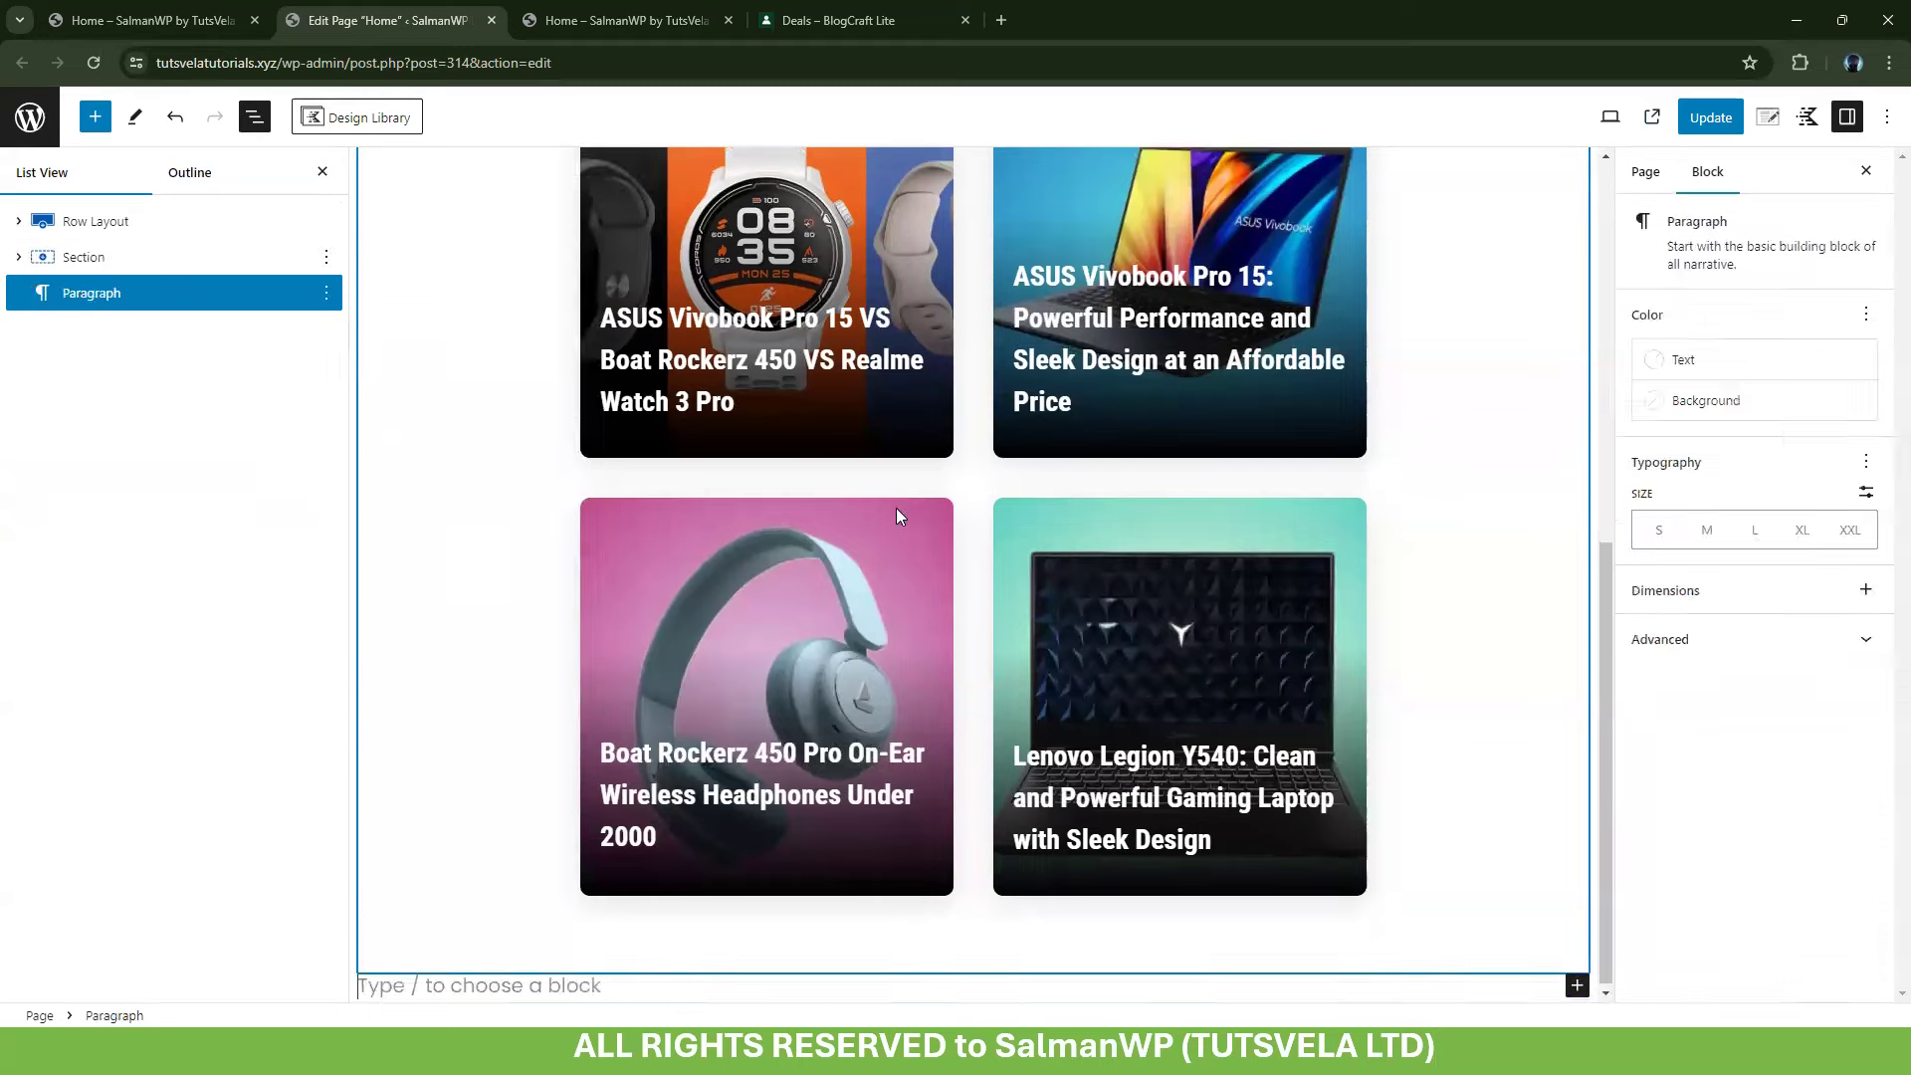
type("/row")
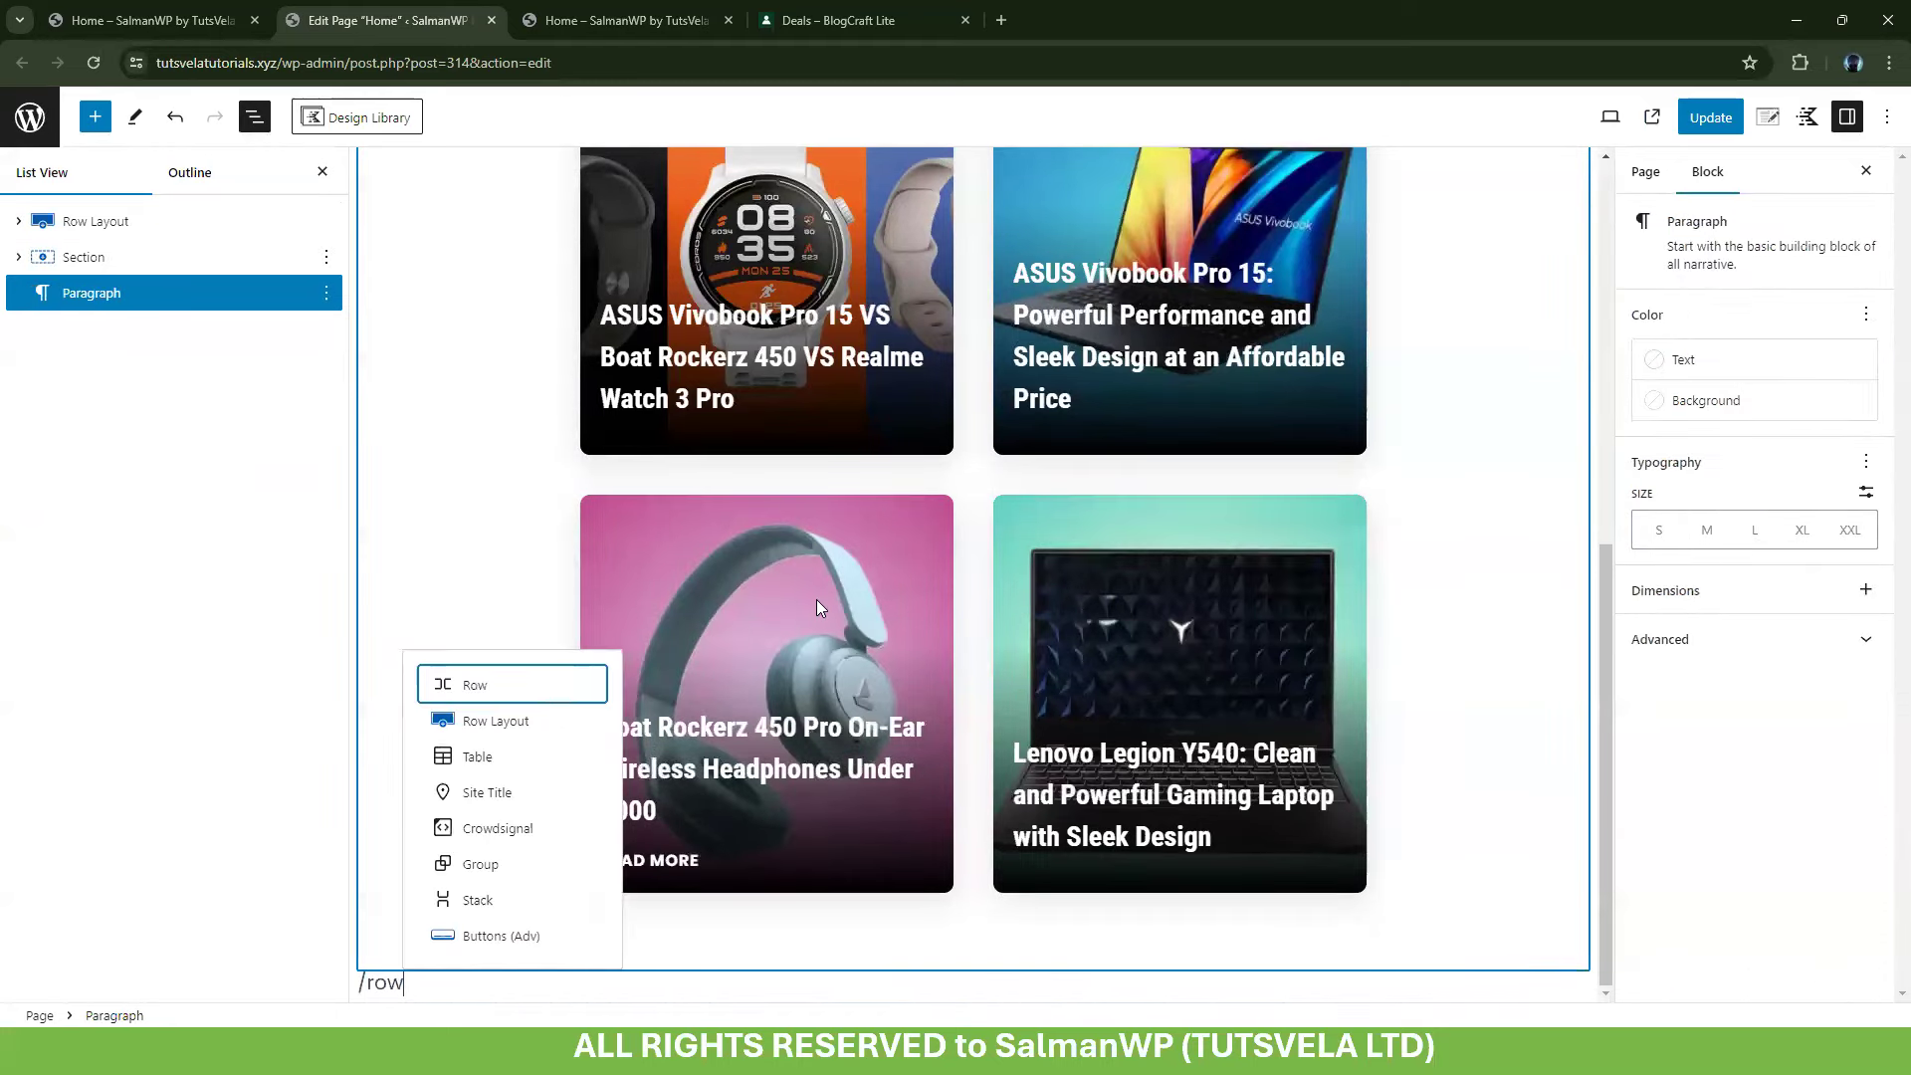
left_click(584, 722)
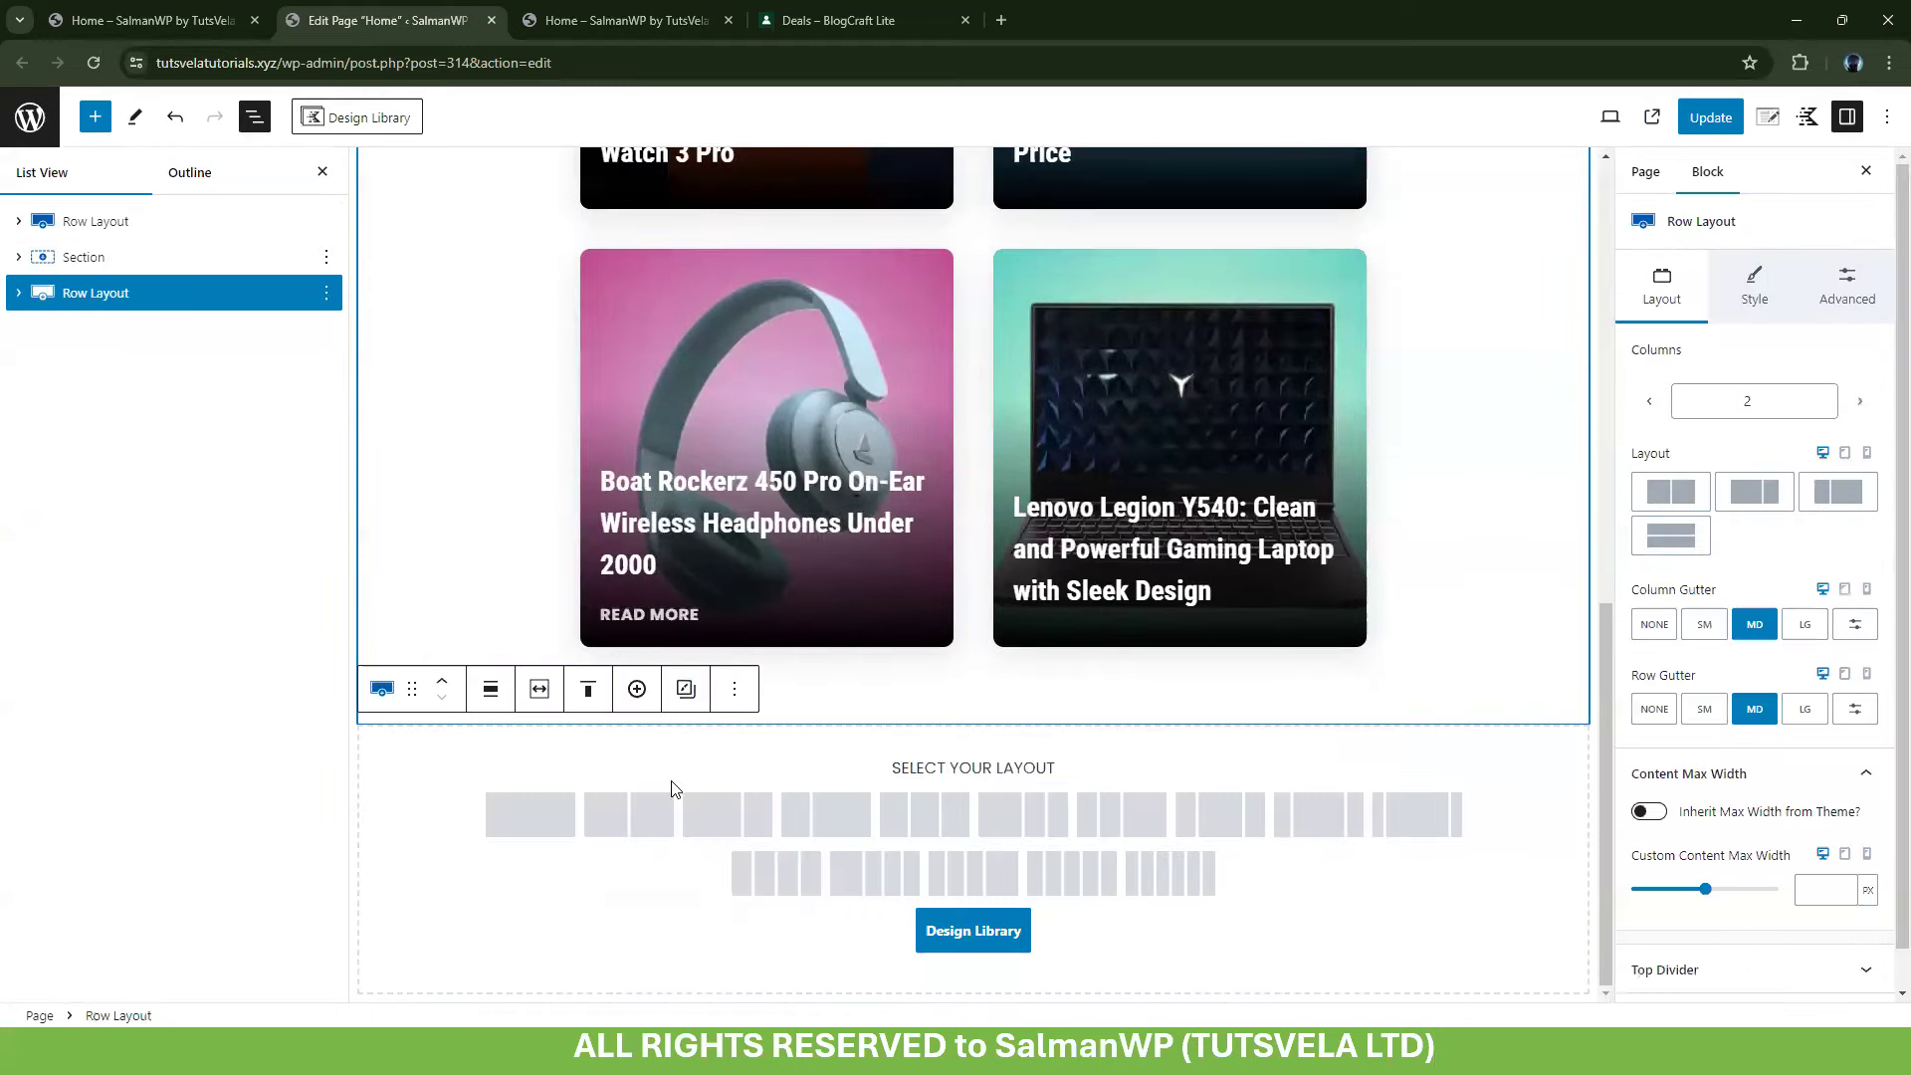
left_click(529, 815)
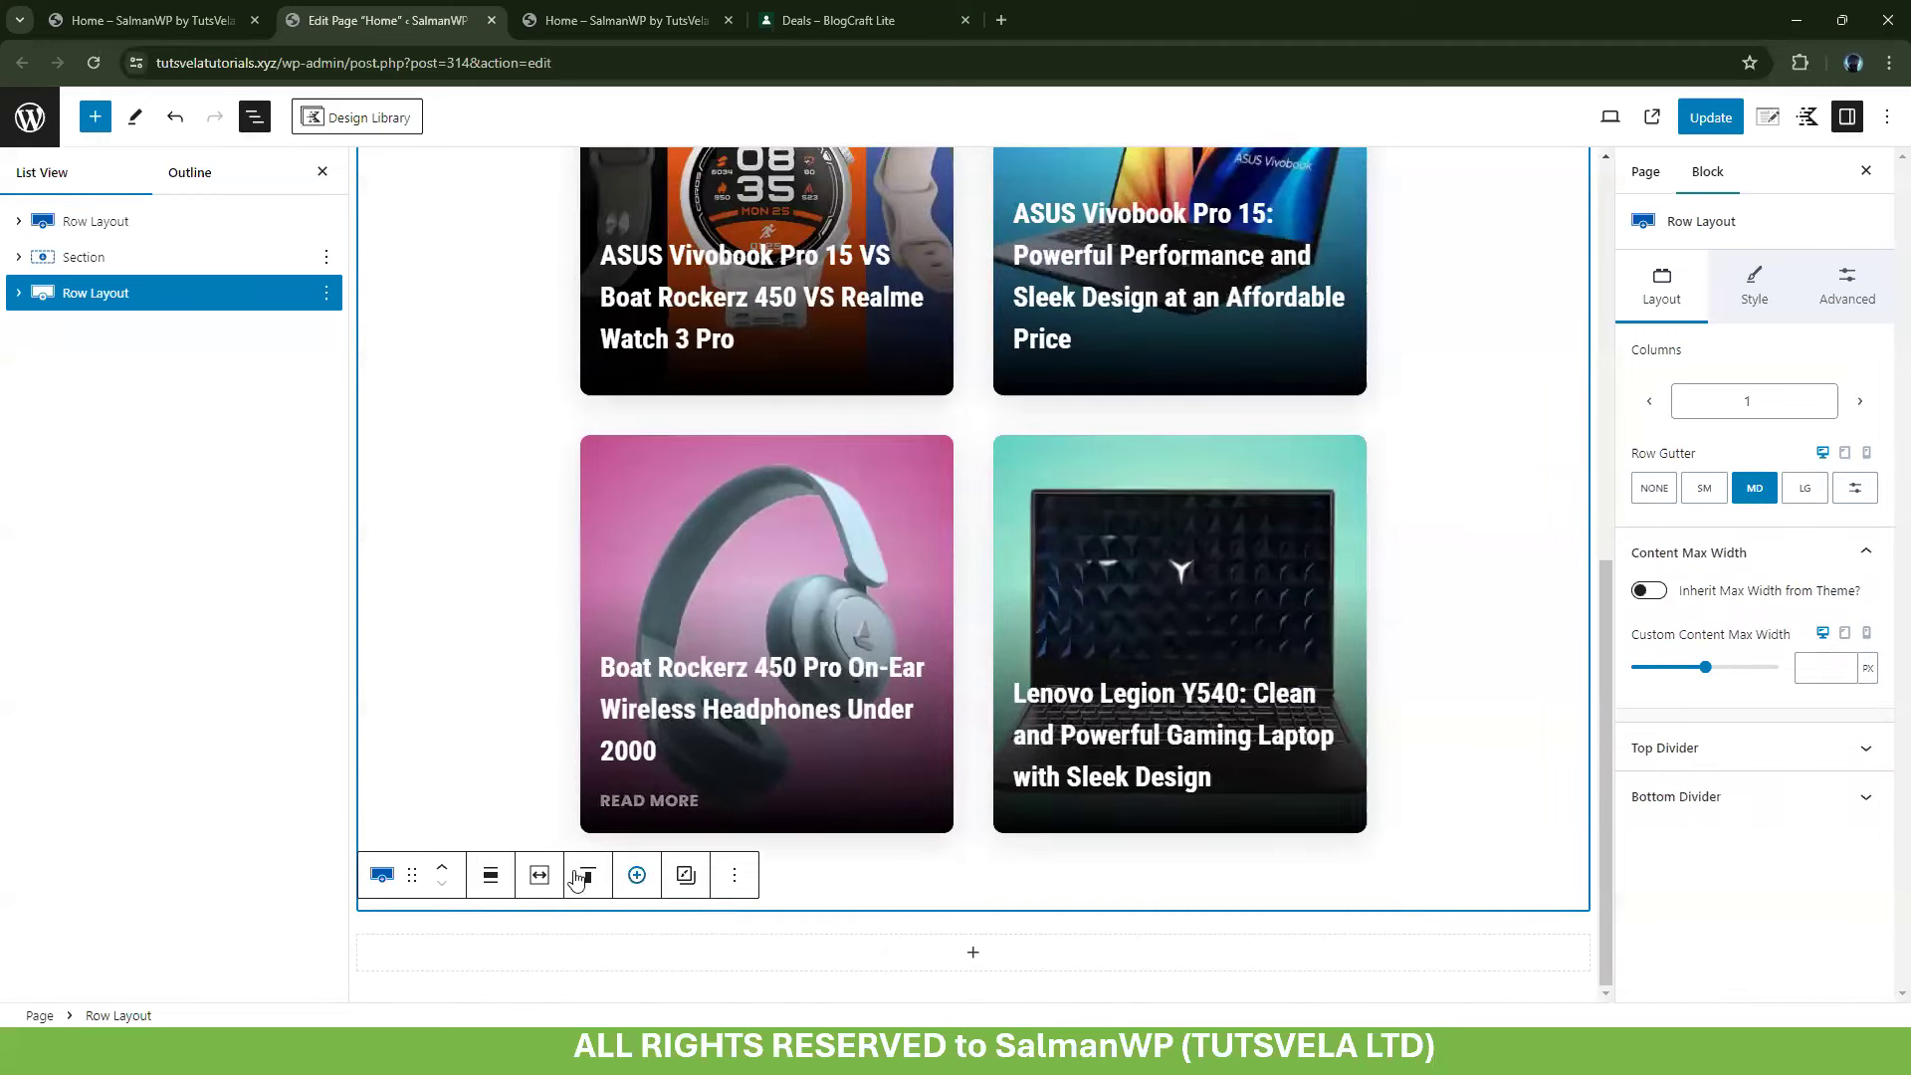
Make the new row use the theme content inner width and set its top and bottom padding to 150 px
left_click(540, 874)
left_click(422, 739)
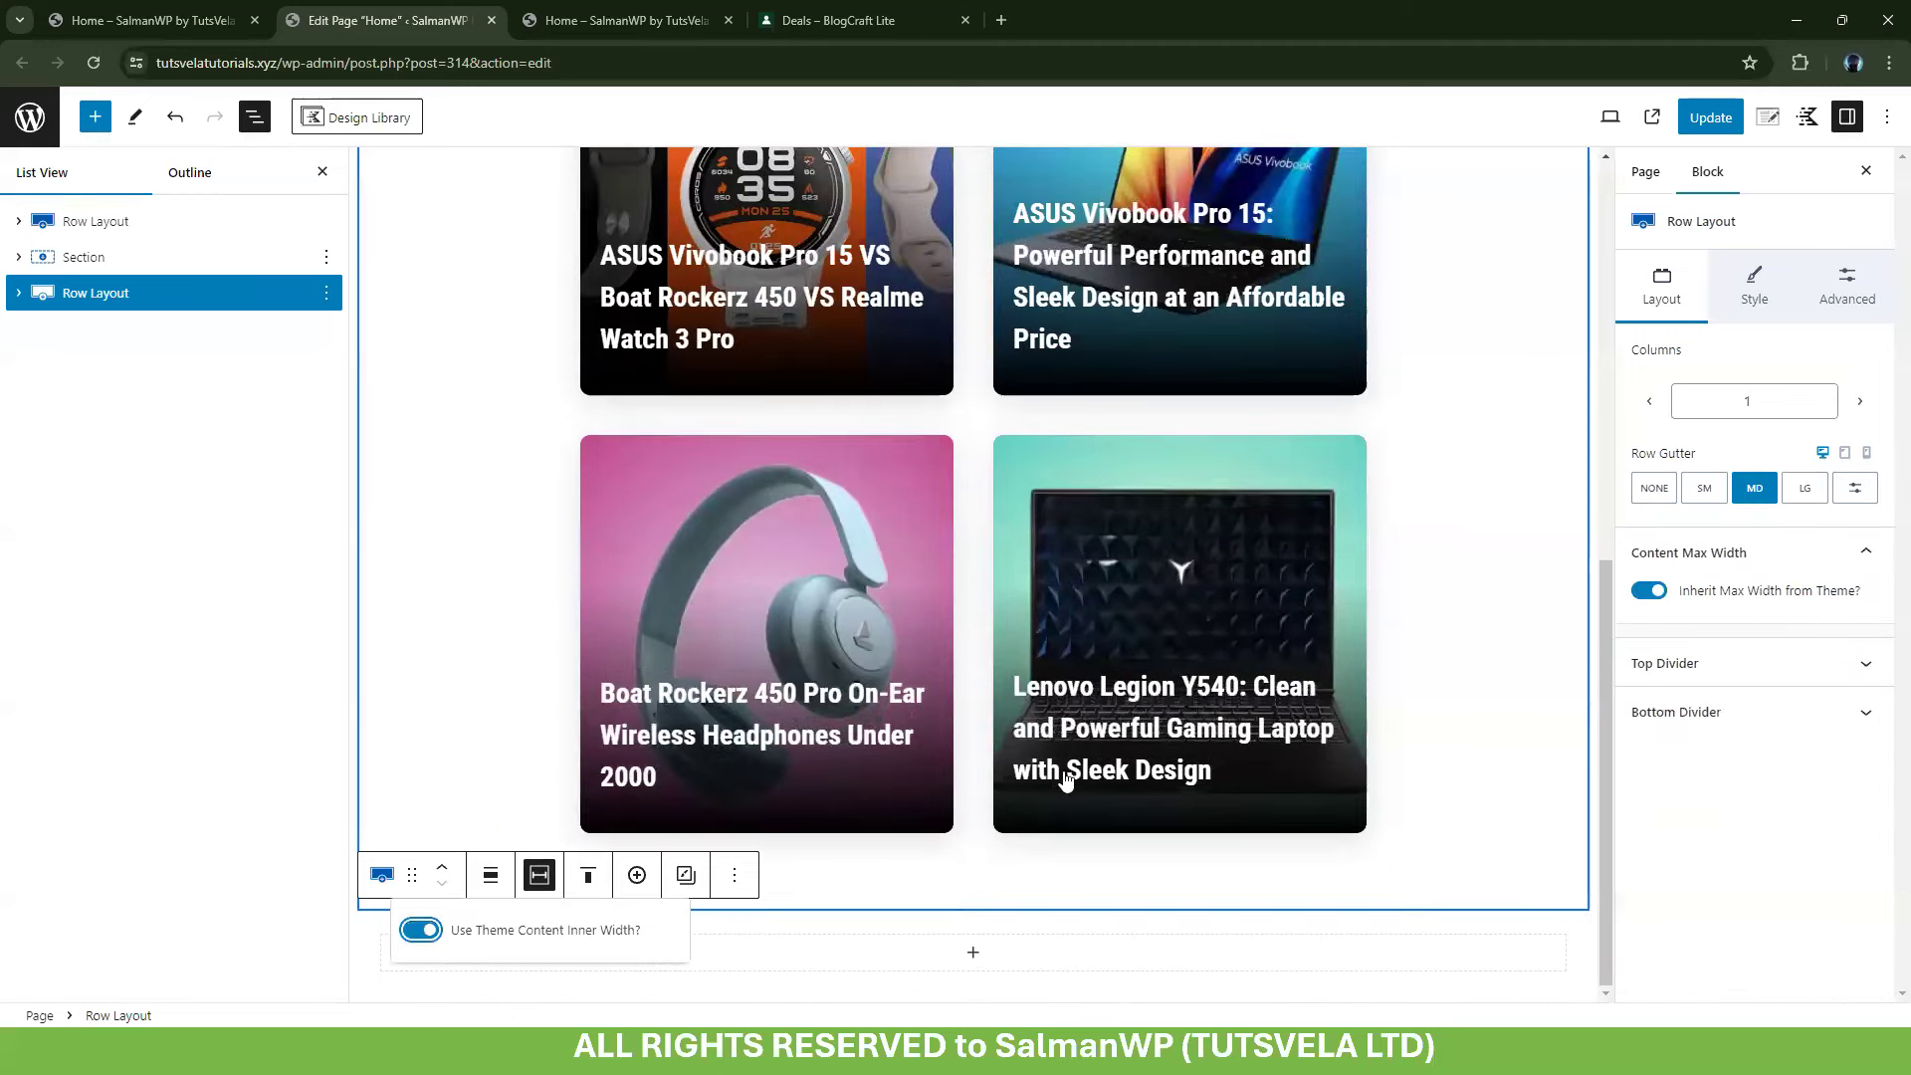
left_click(1843, 291)
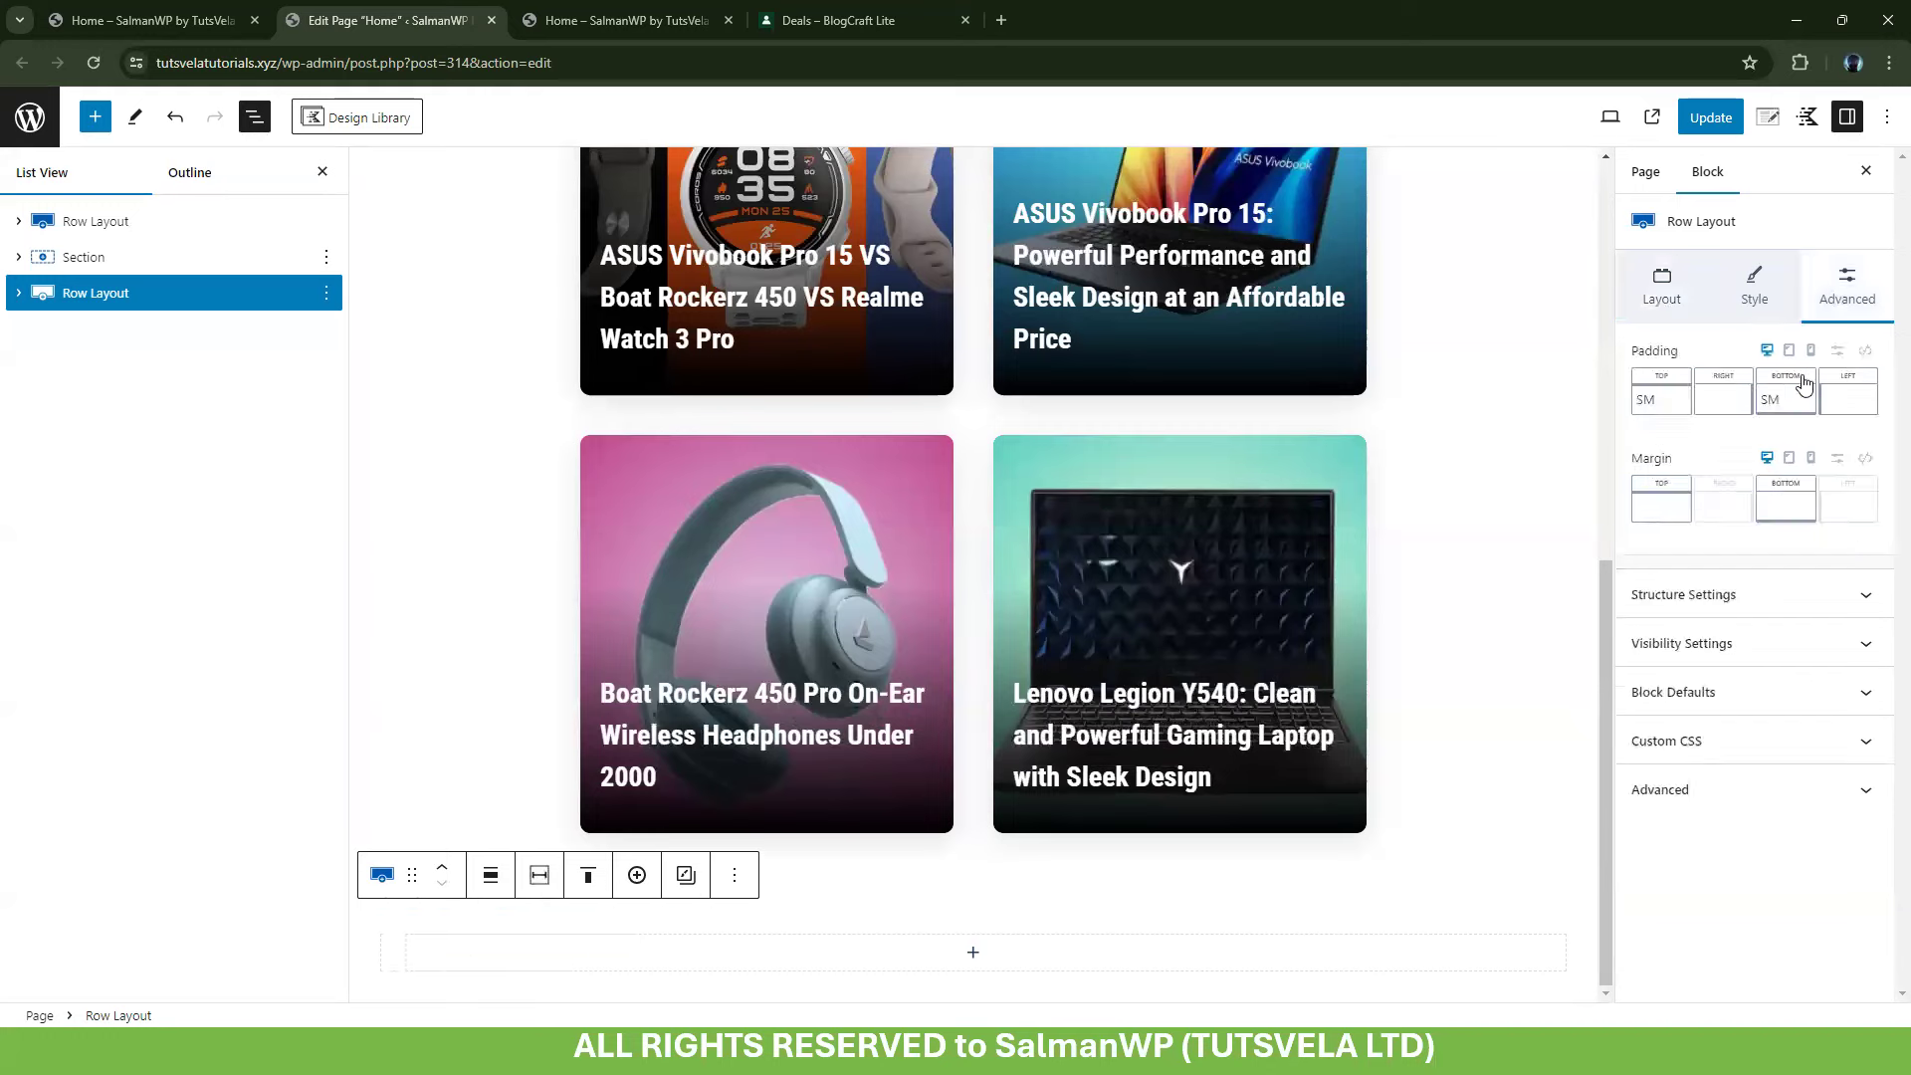
left_click(1682, 396)
type("150")
key("Tab")
key("Tab")
type("150")
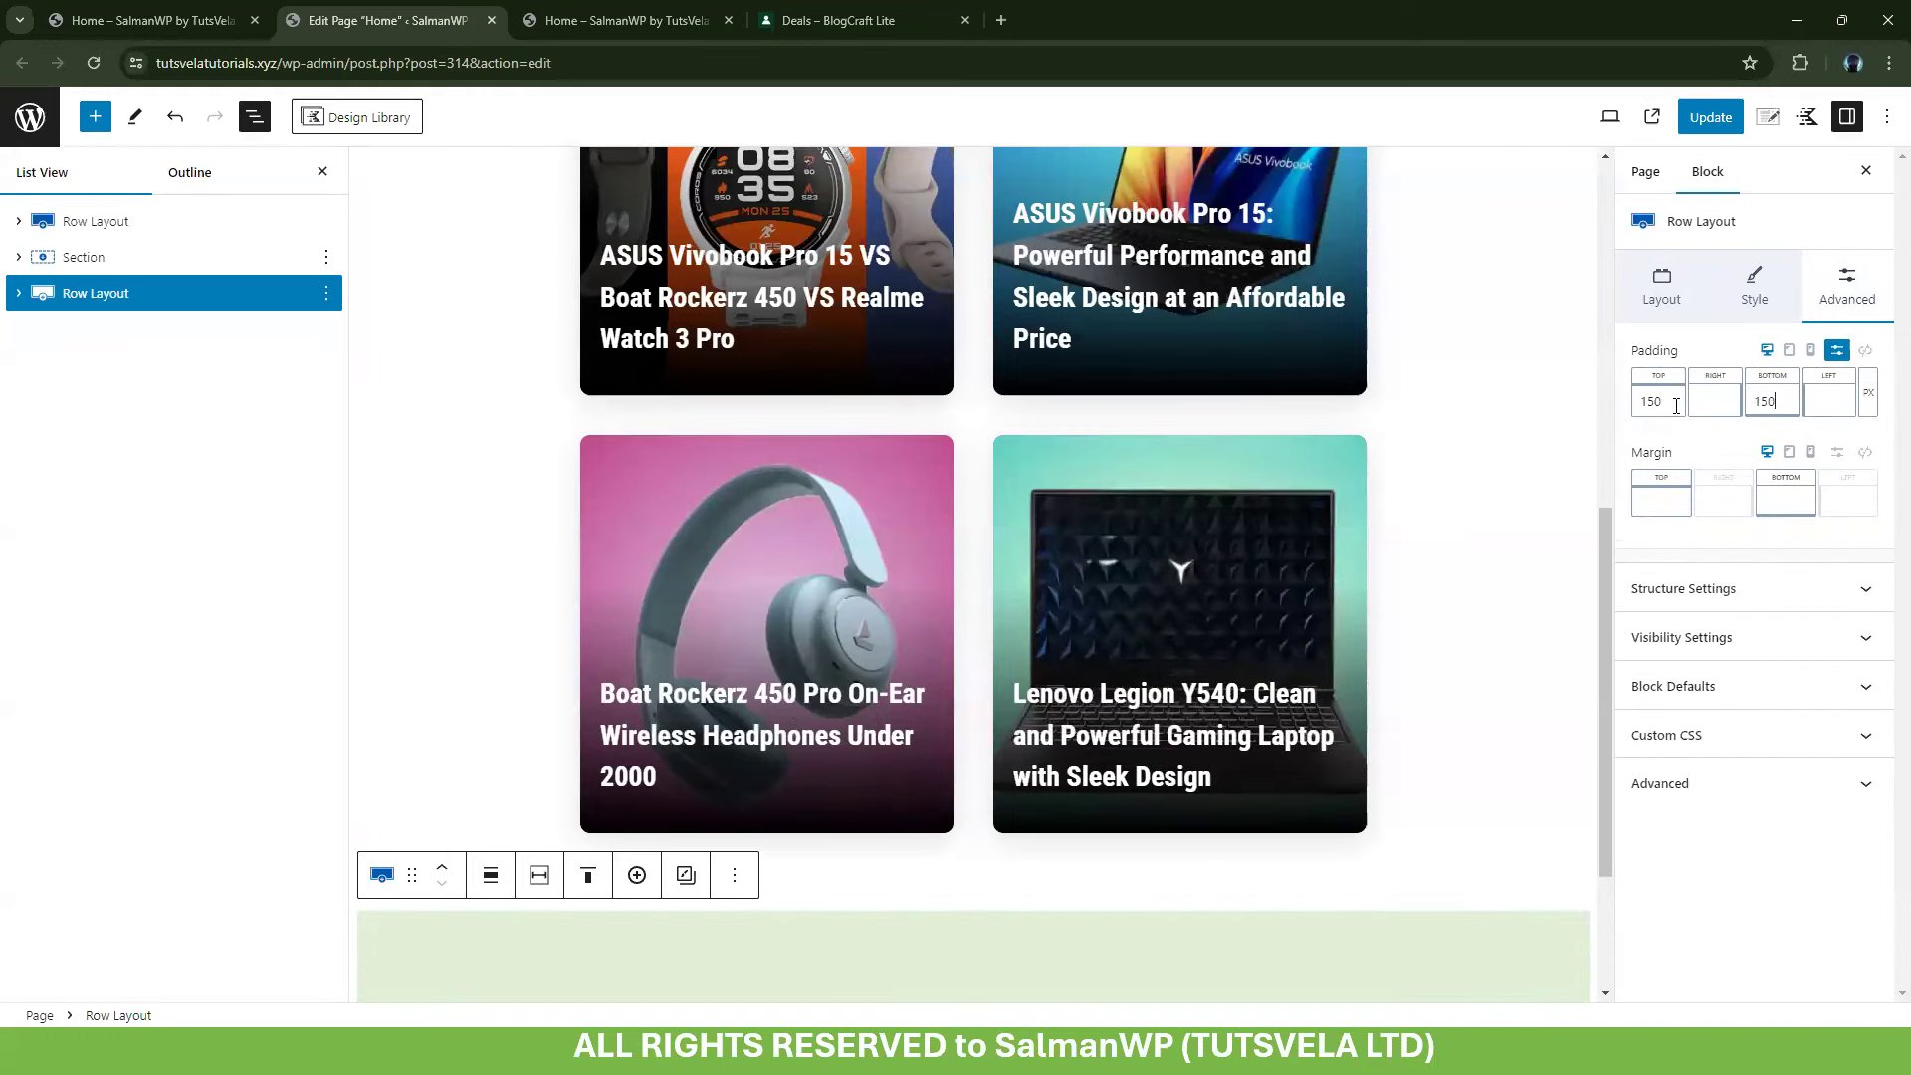
Insert a Posts block inside the new row and compare its cards with the two-column grid above
scroll(1523, 503, "down", 3)
left_click(977, 827)
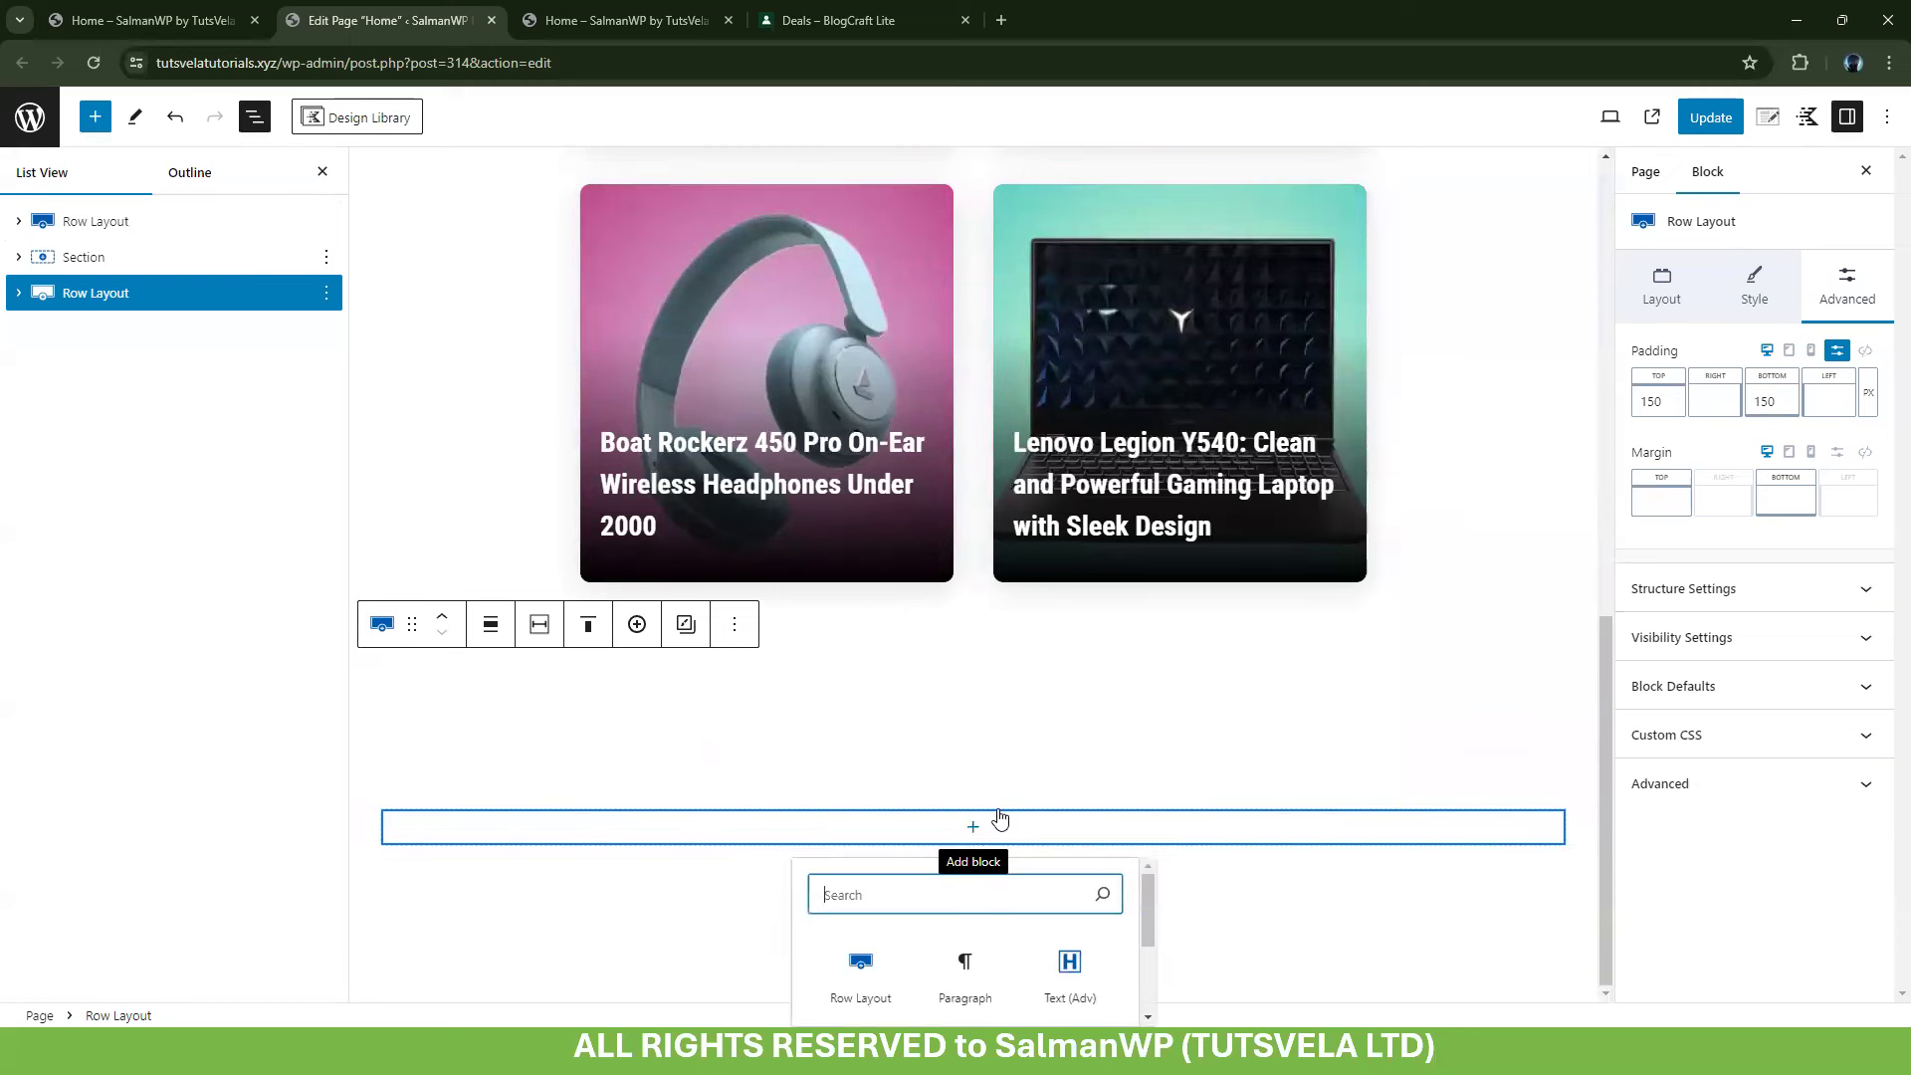
type("pos")
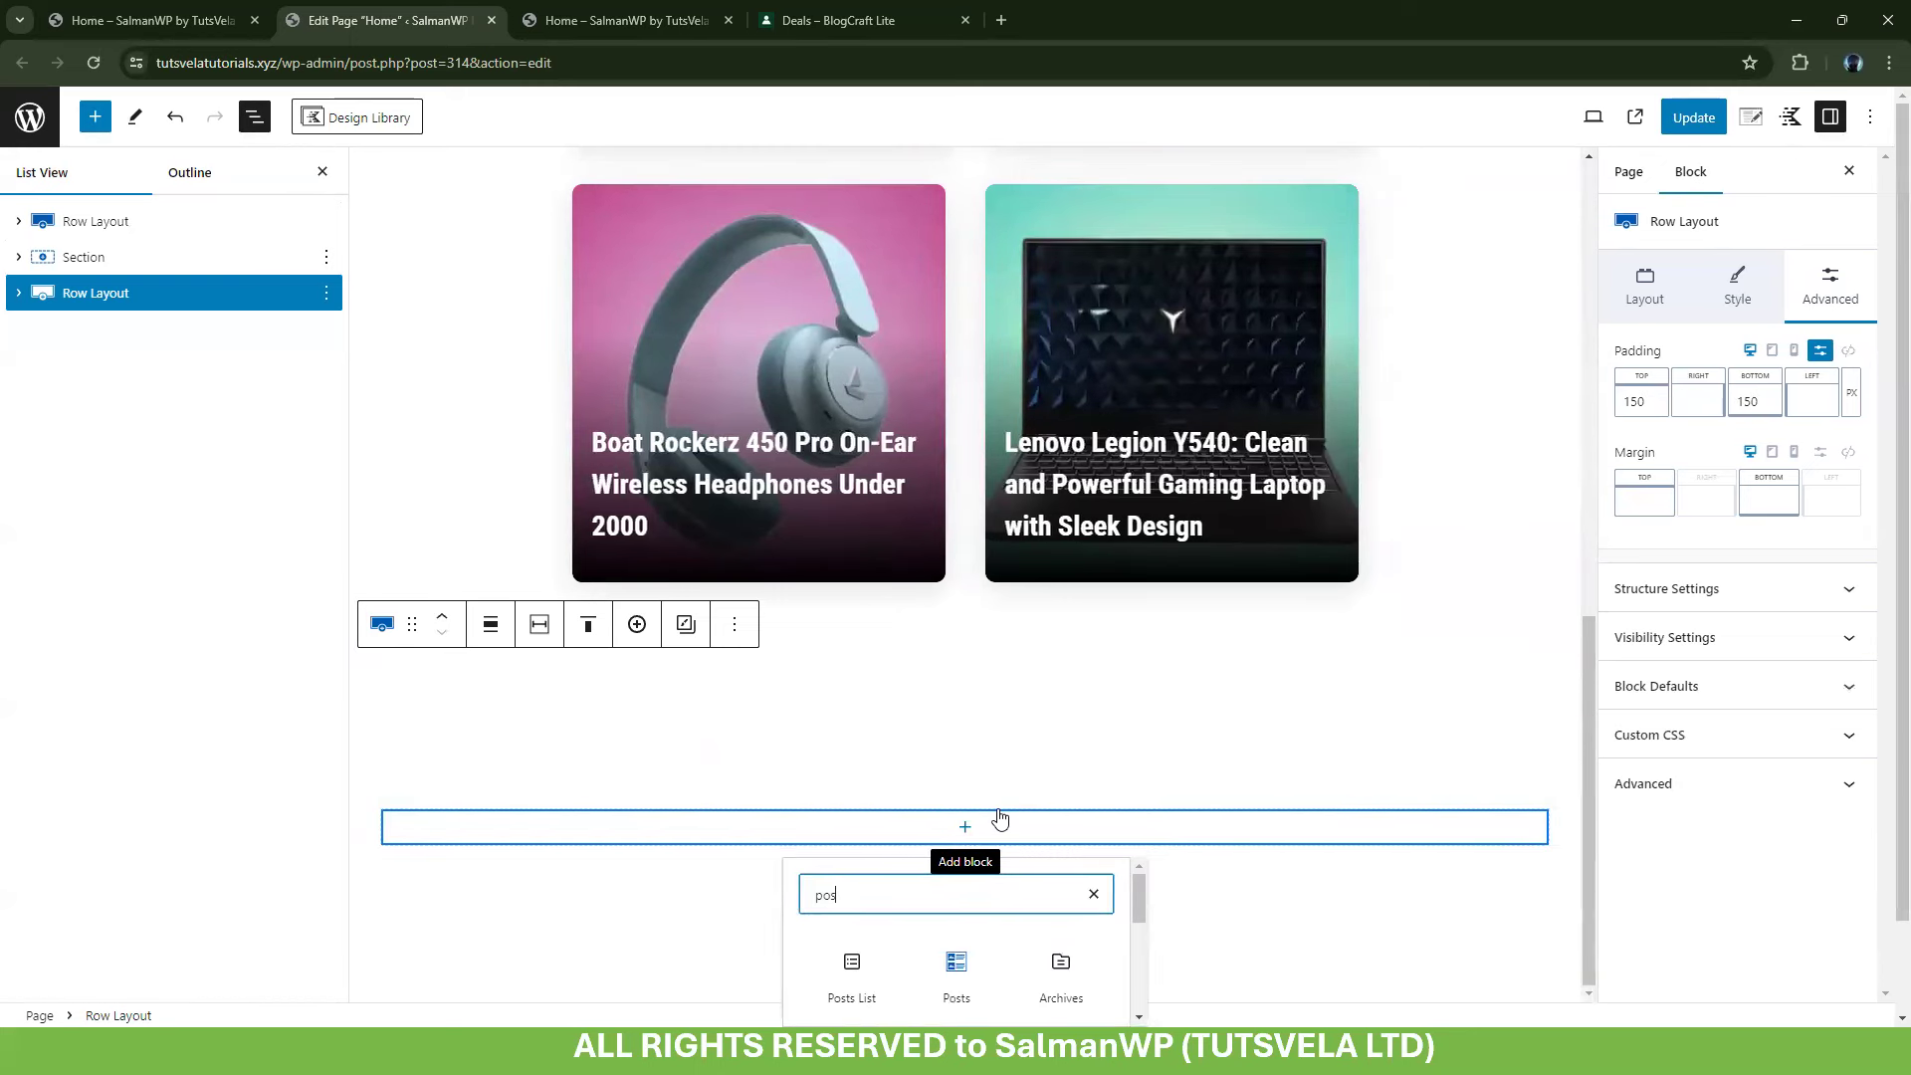
left_click(956, 916)
scroll(913, 852, "down", 9)
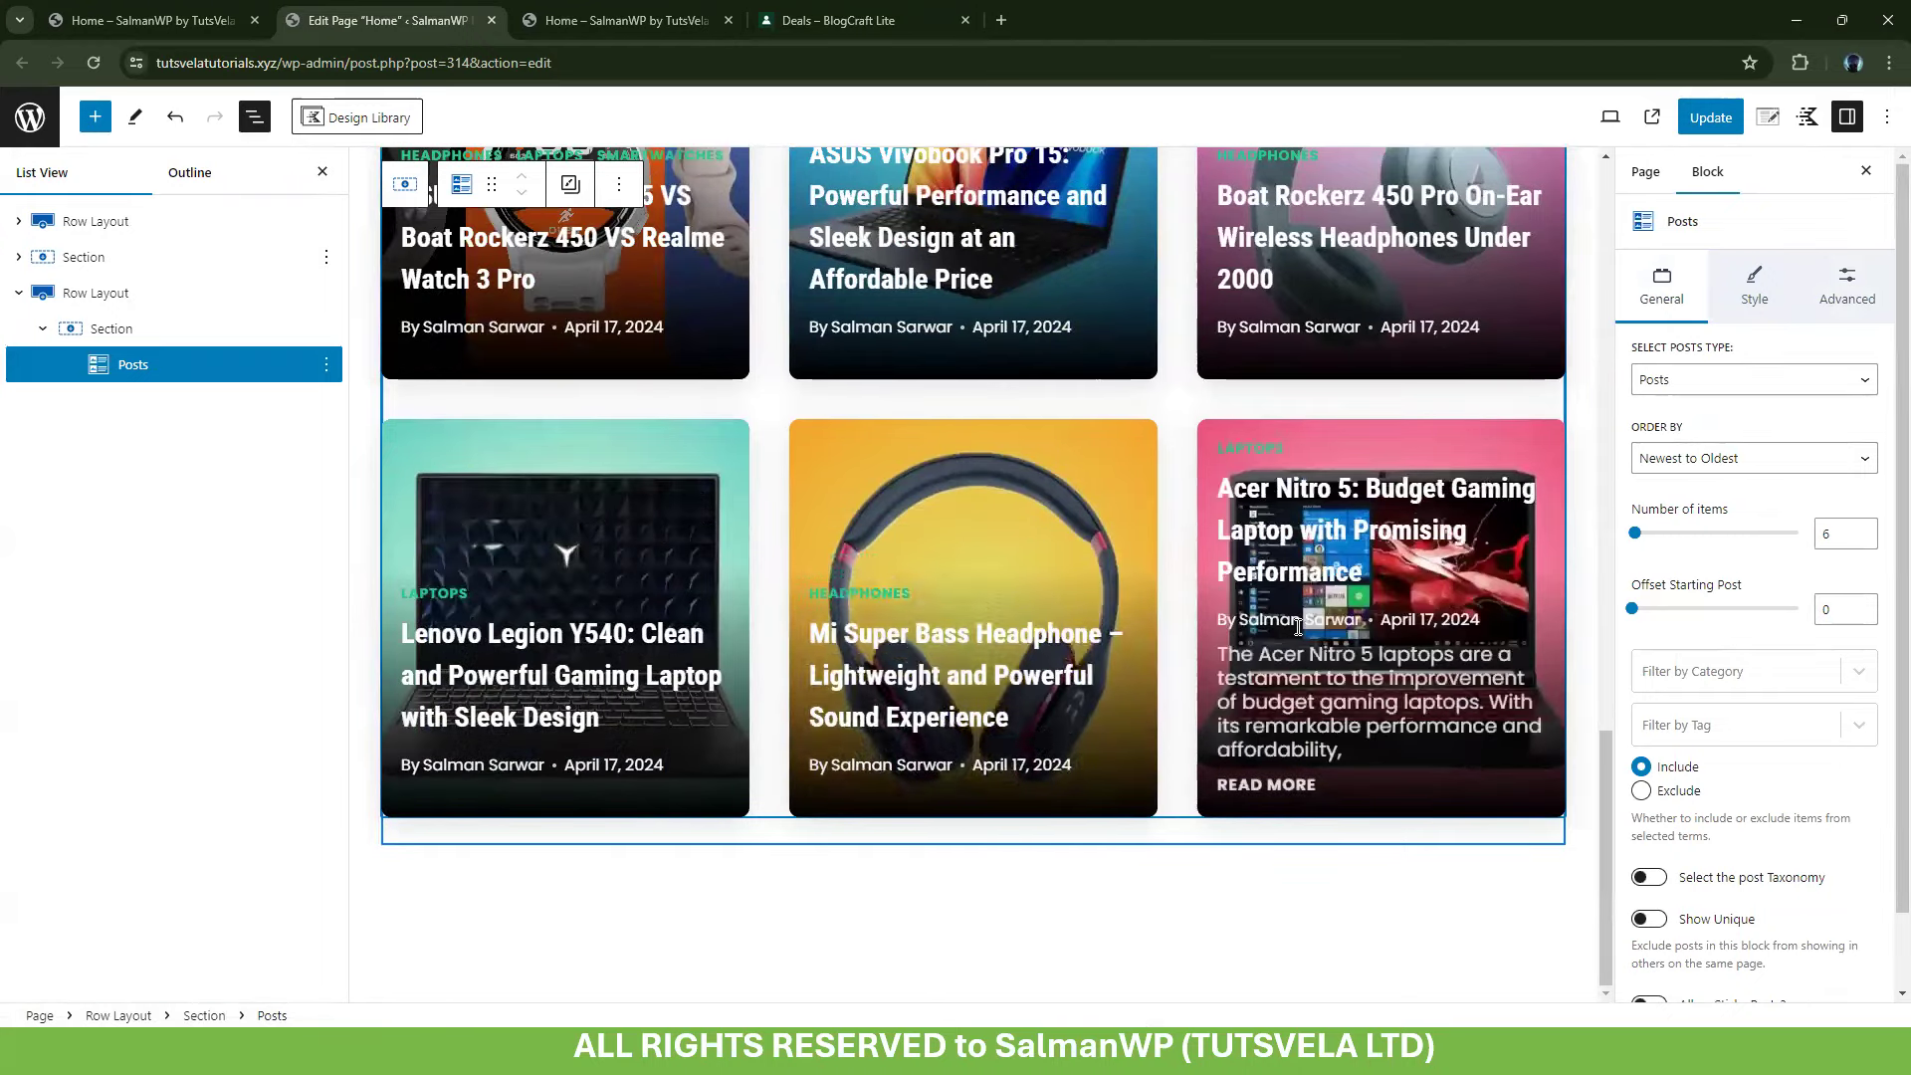
scroll(1095, 410, "up", 9)
scroll(1095, 410, "up", 4)
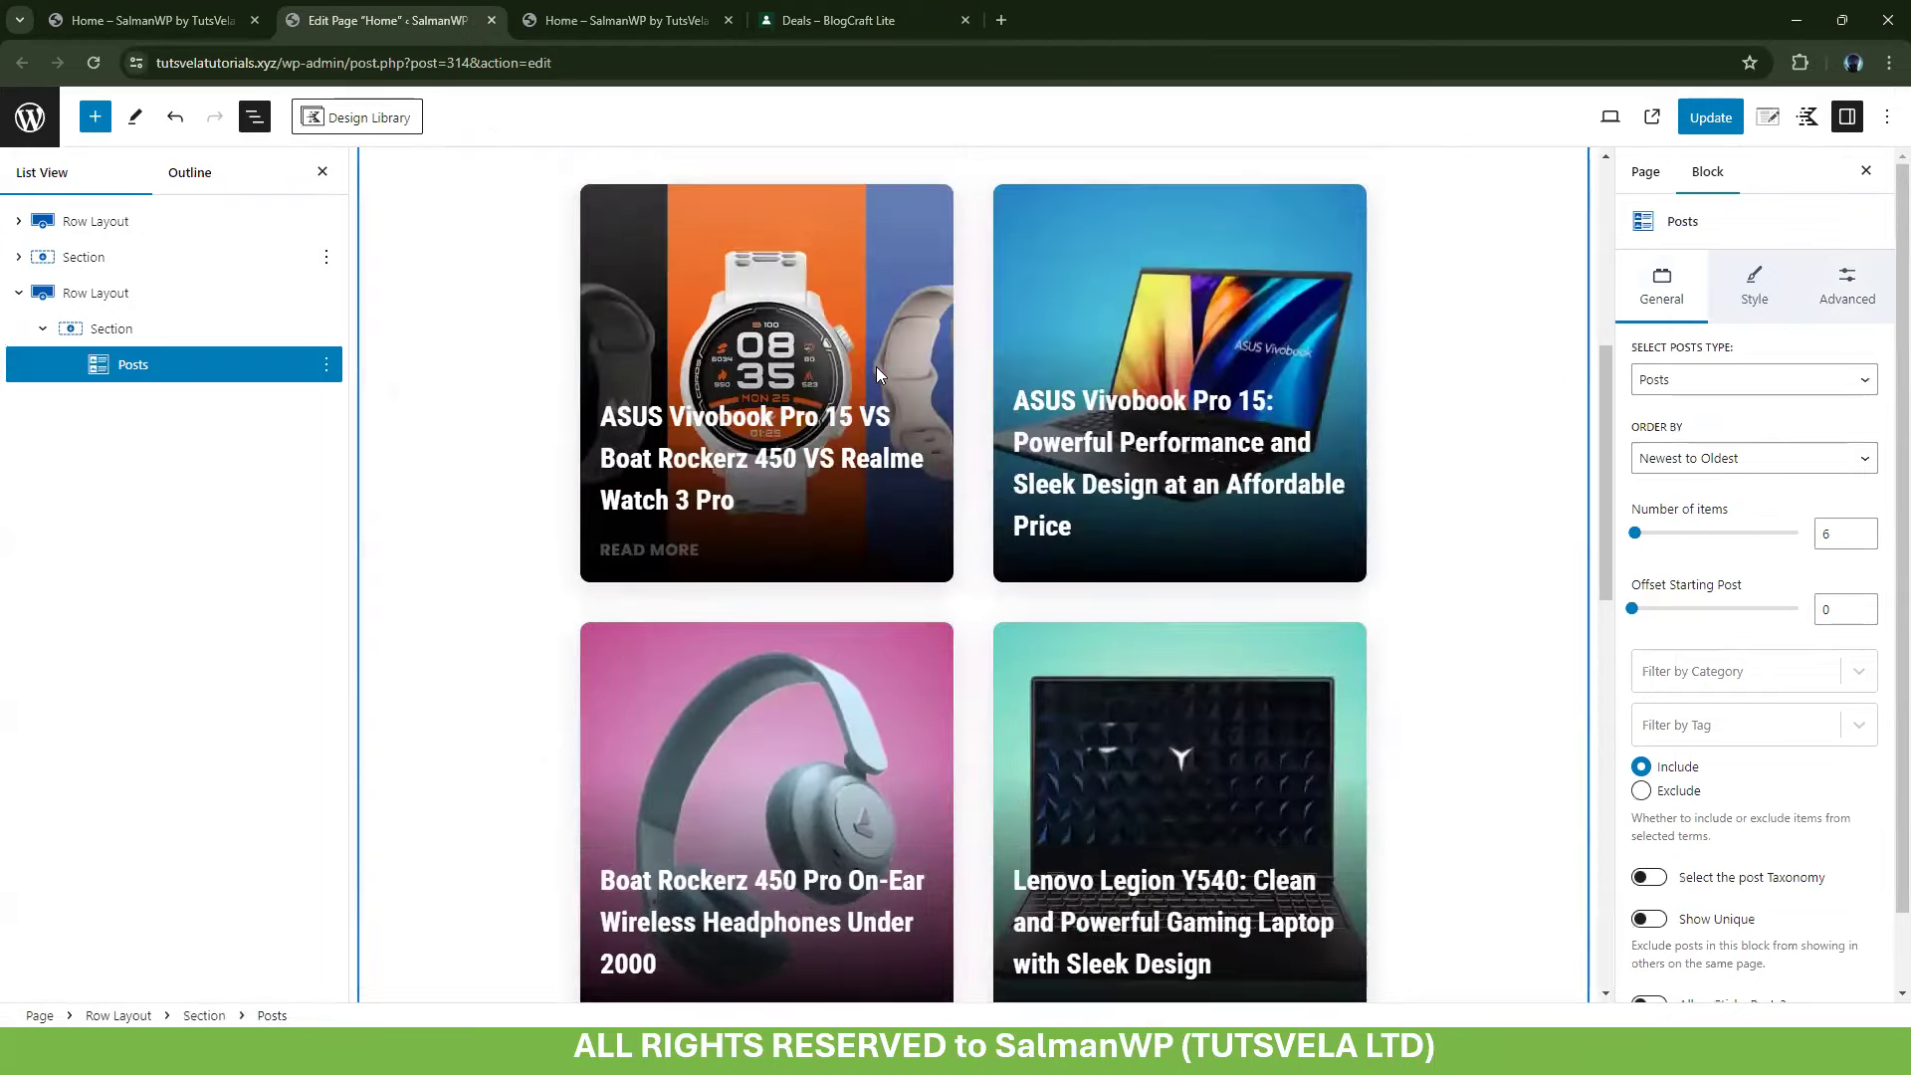
scroll(1174, 404, "down", 10)
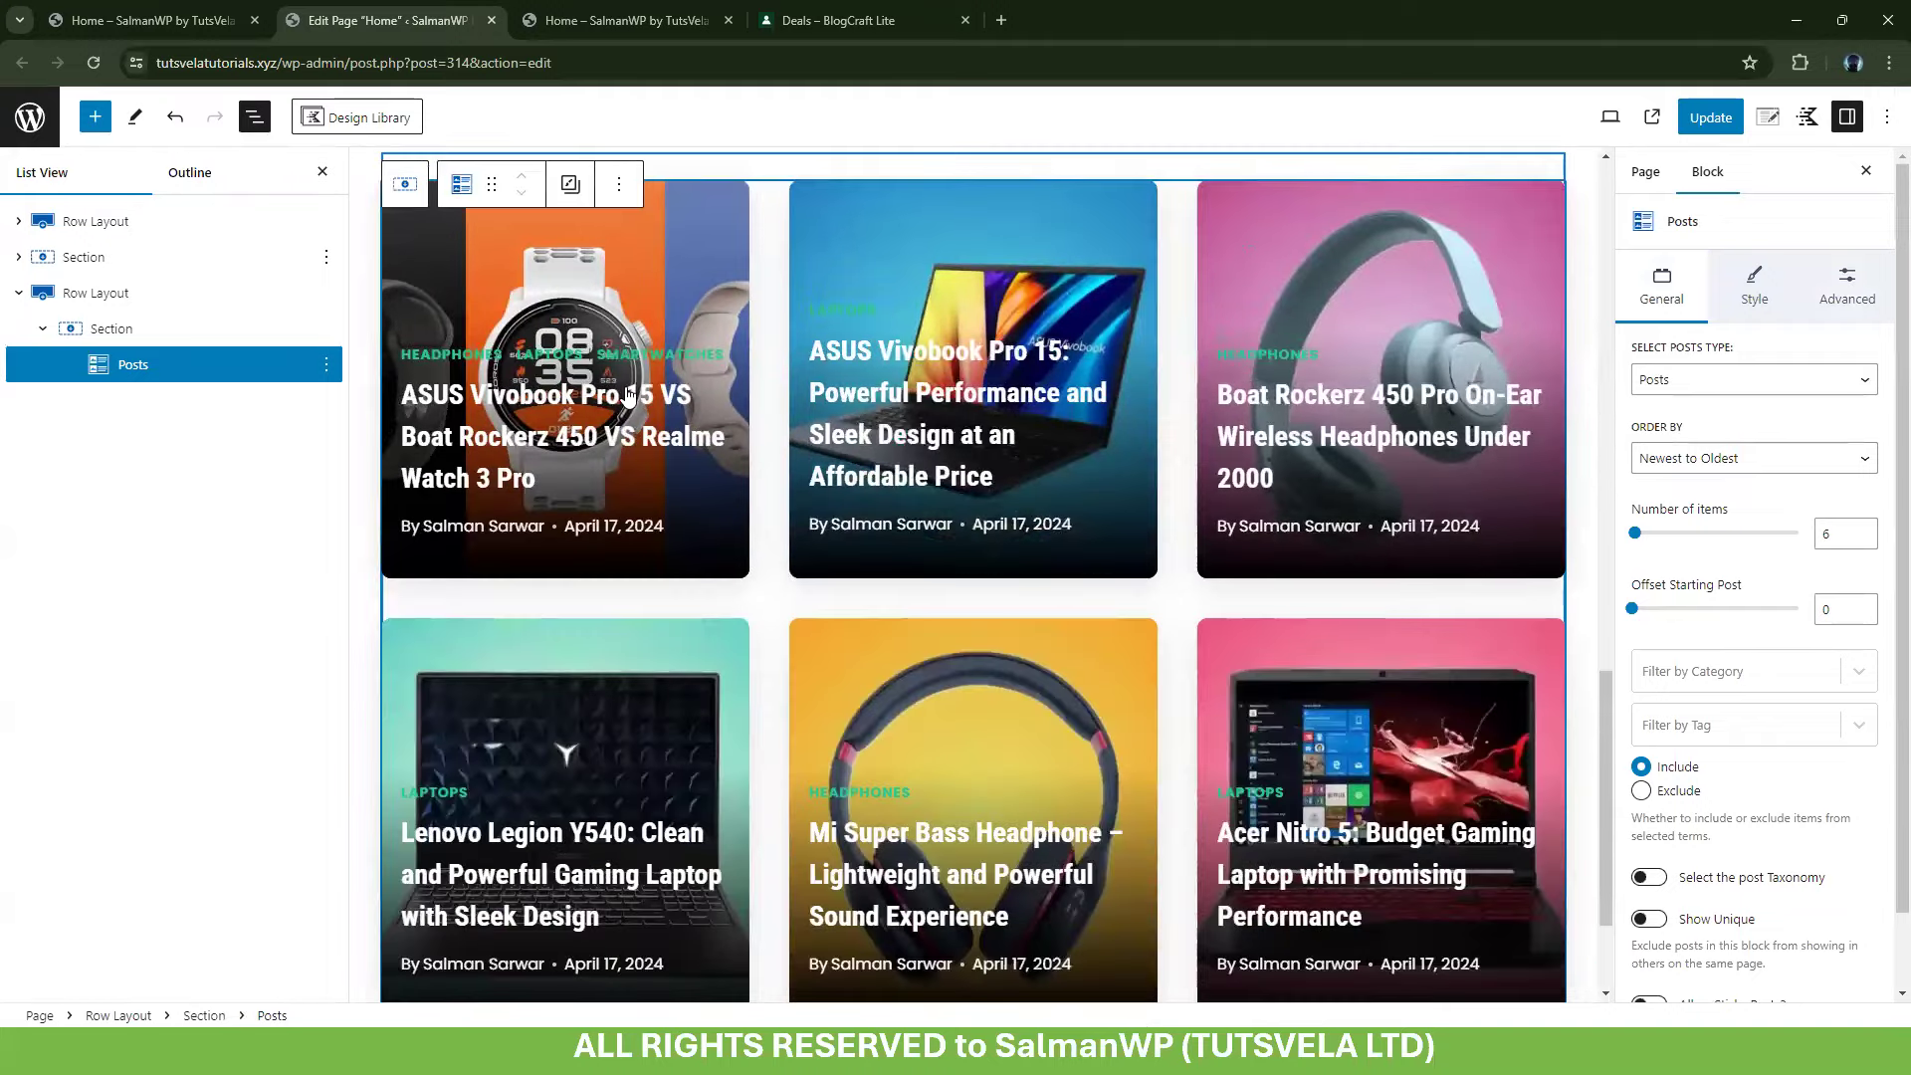
scroll(422, 390, "up", 5)
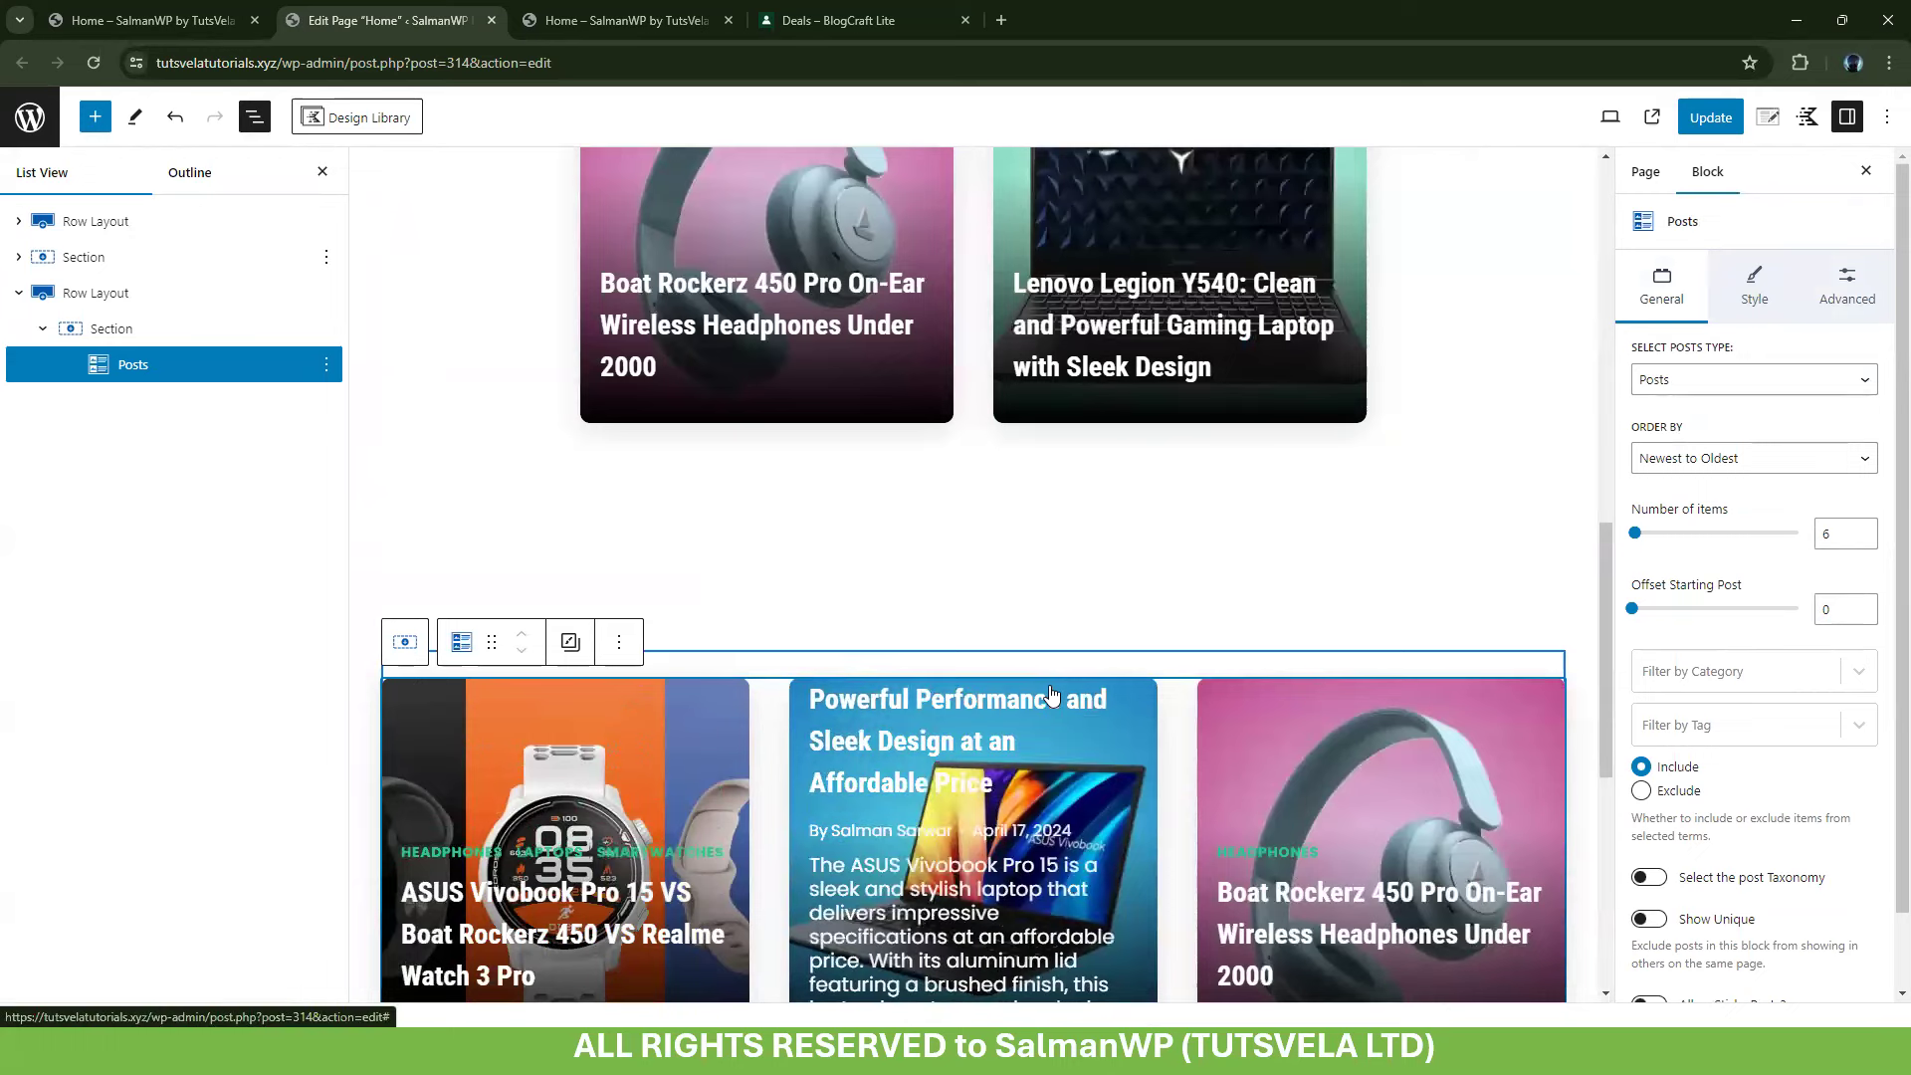
Add the CSS class nebkop to the Posts block inside the Section that holds the two-column grid
scroll(1049, 677, "up", 5)
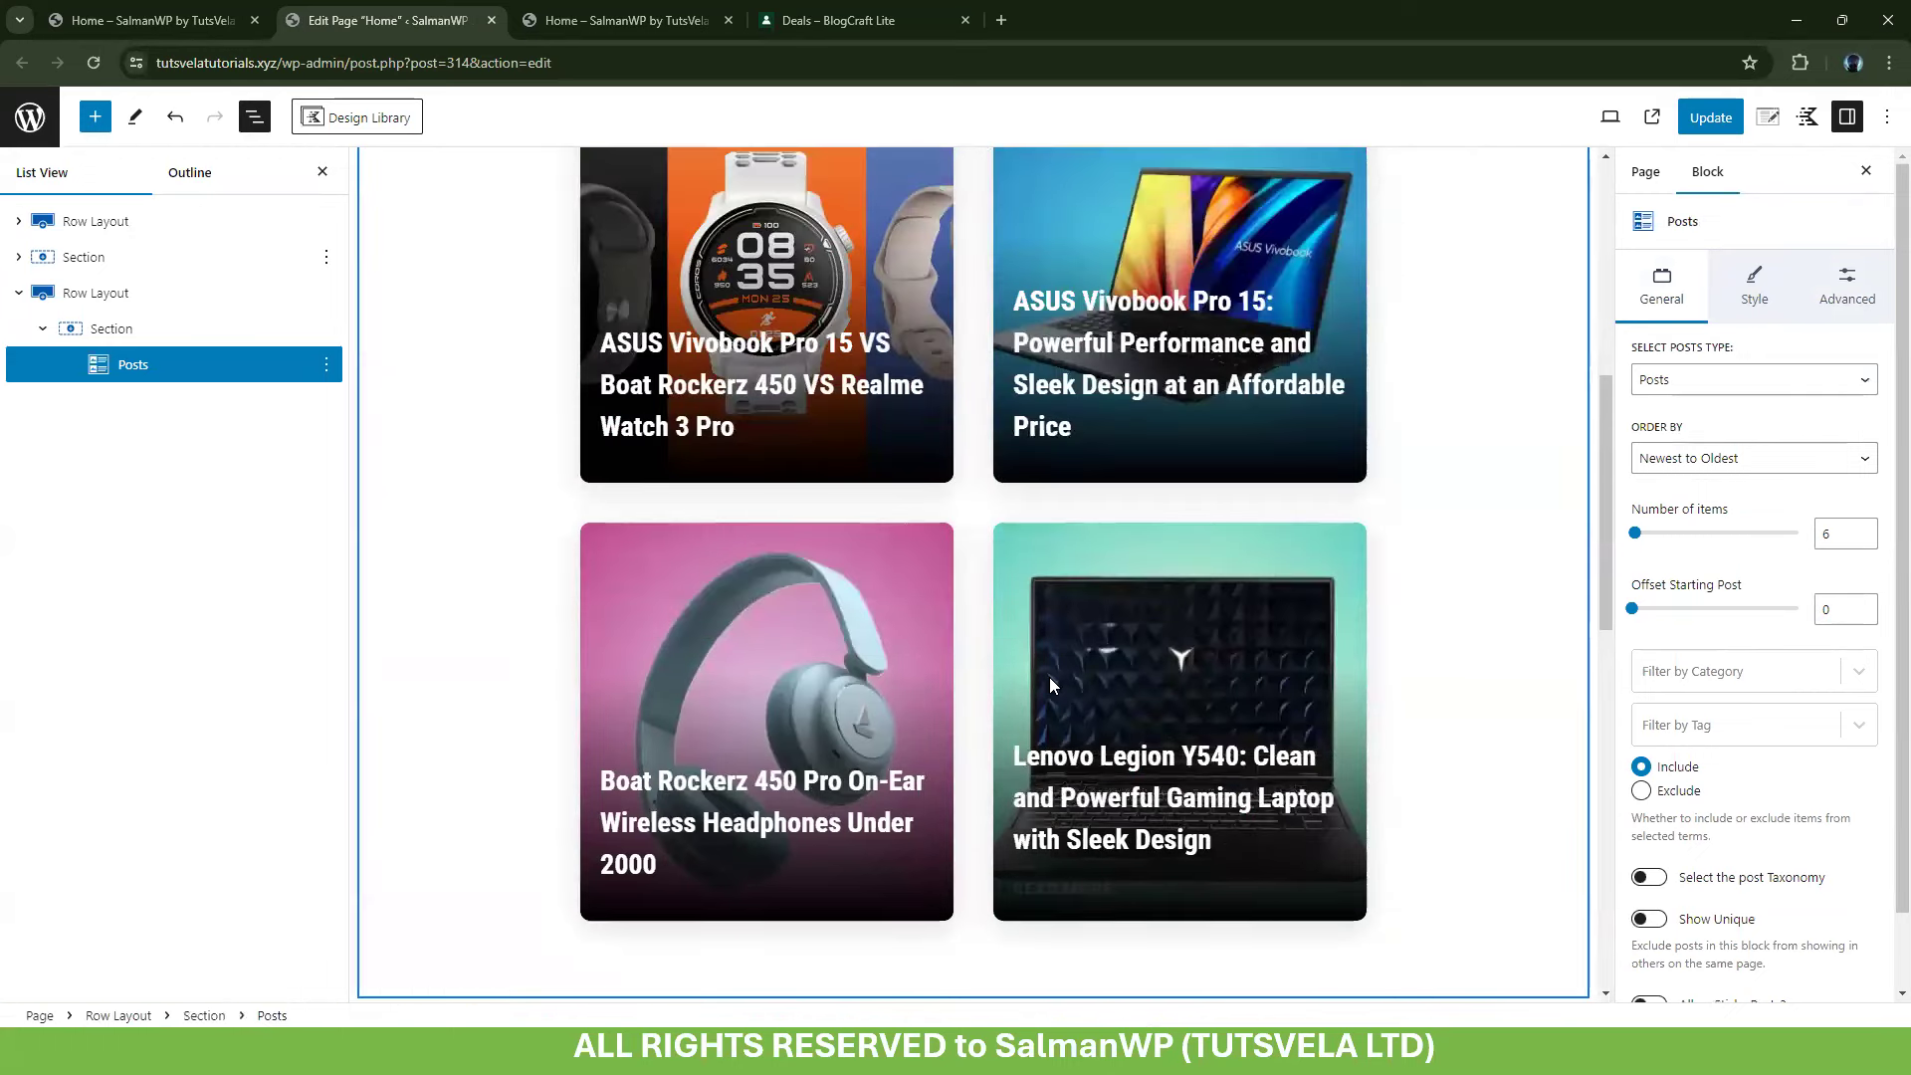
left_click(20, 293)
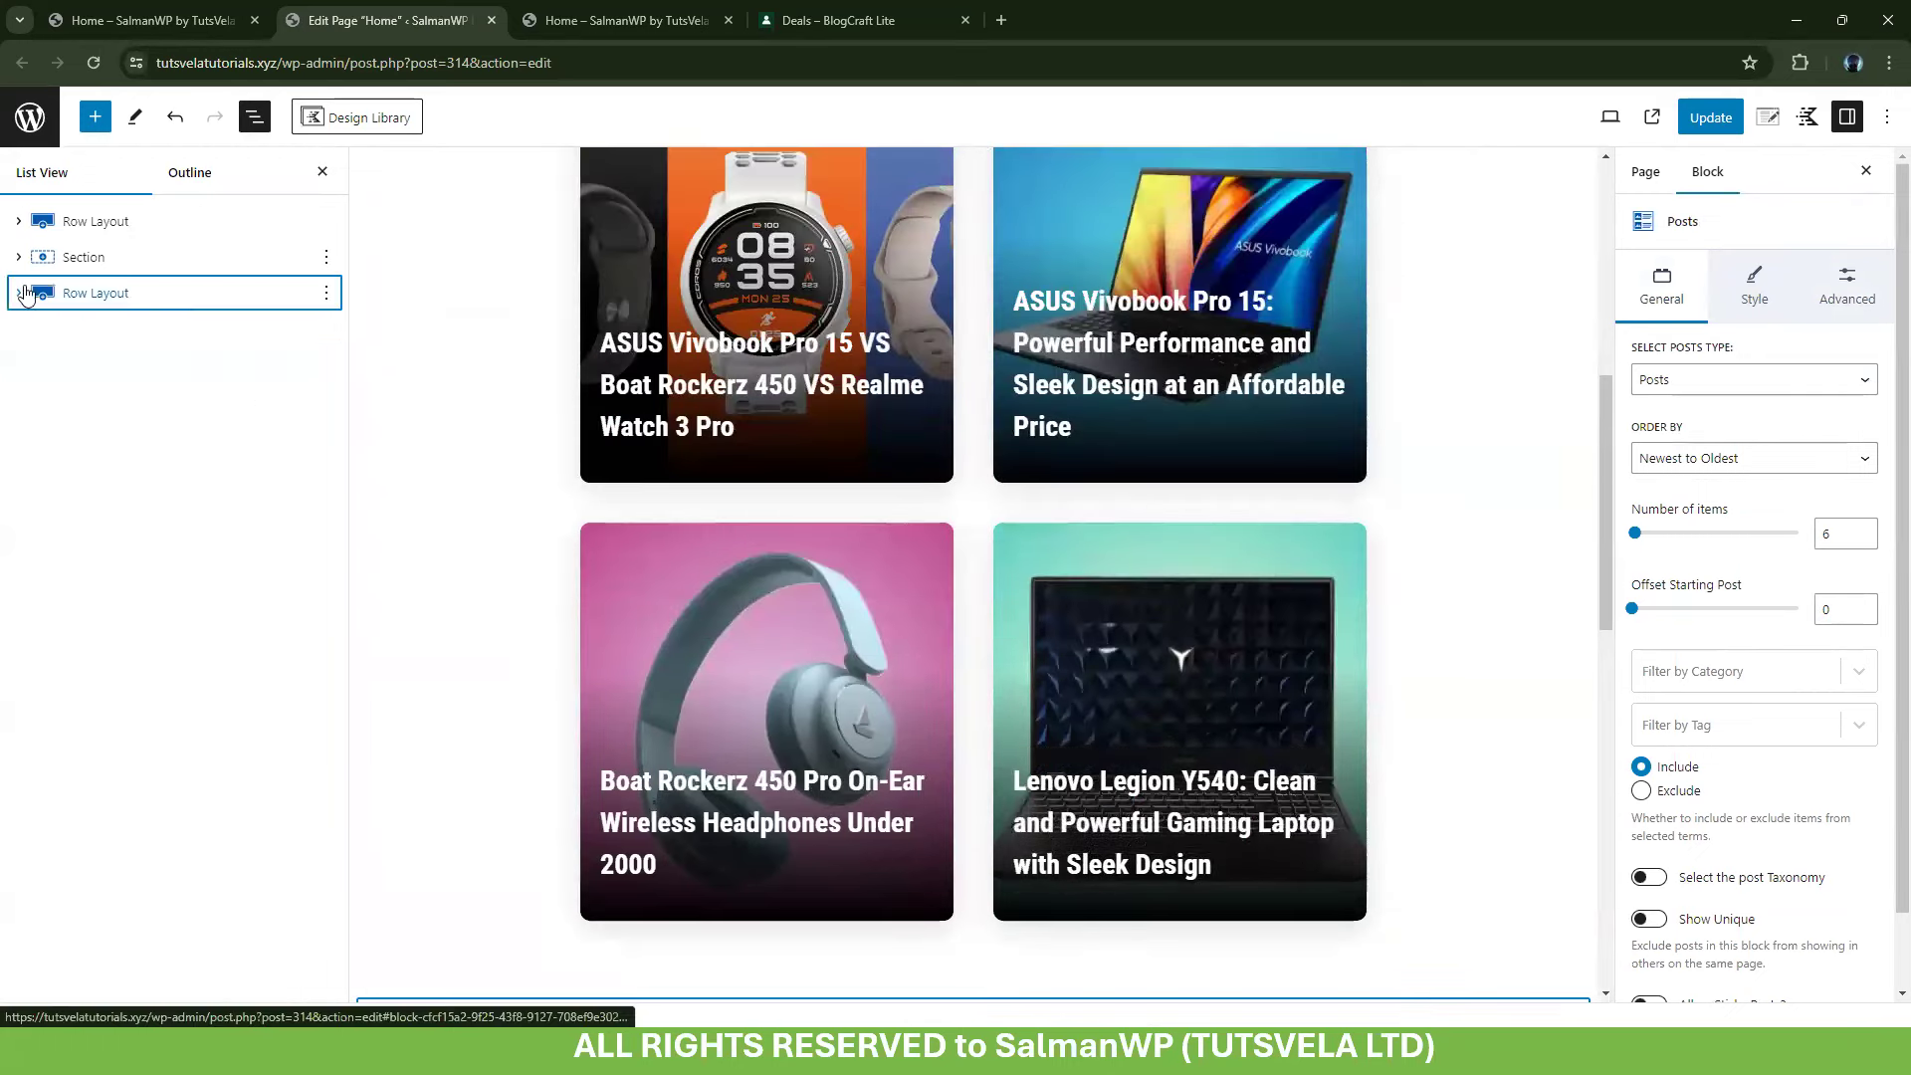
left_click(22, 256)
left_click(92, 291)
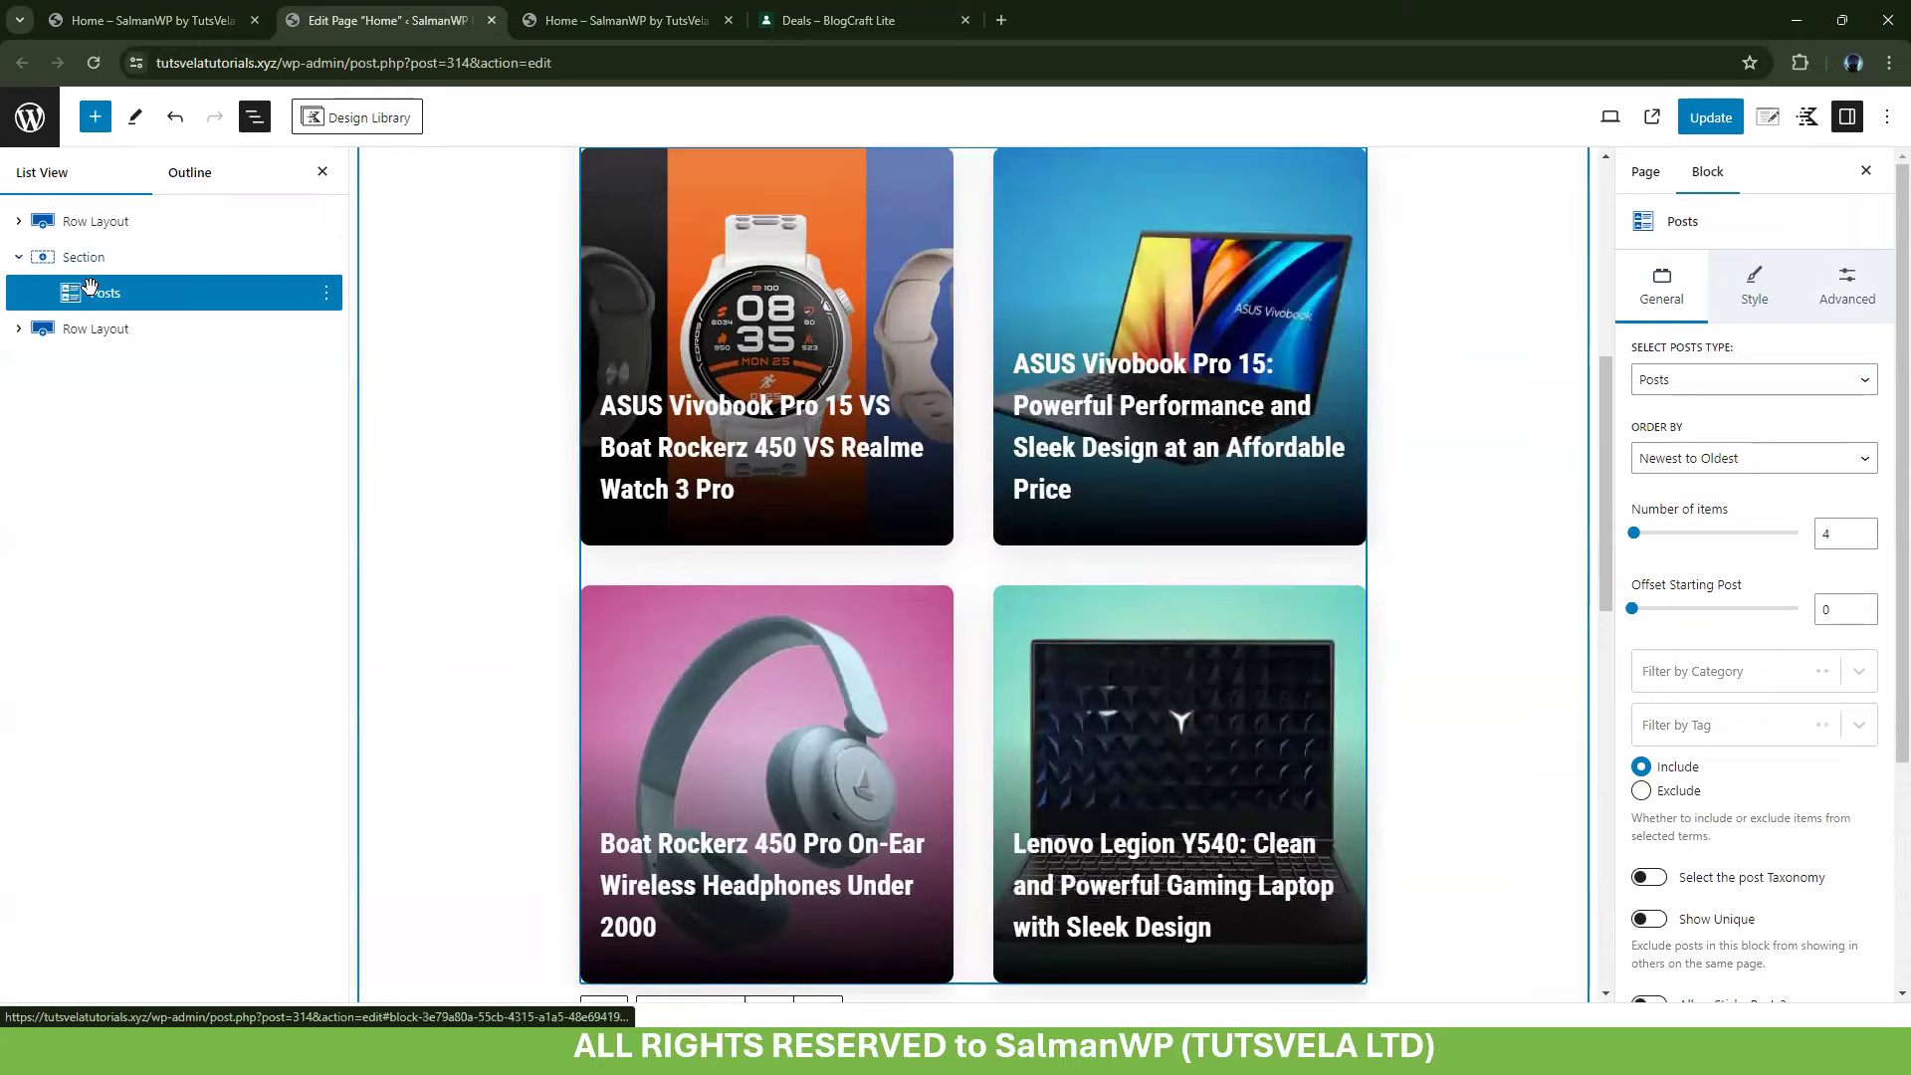
left_click(1825, 305)
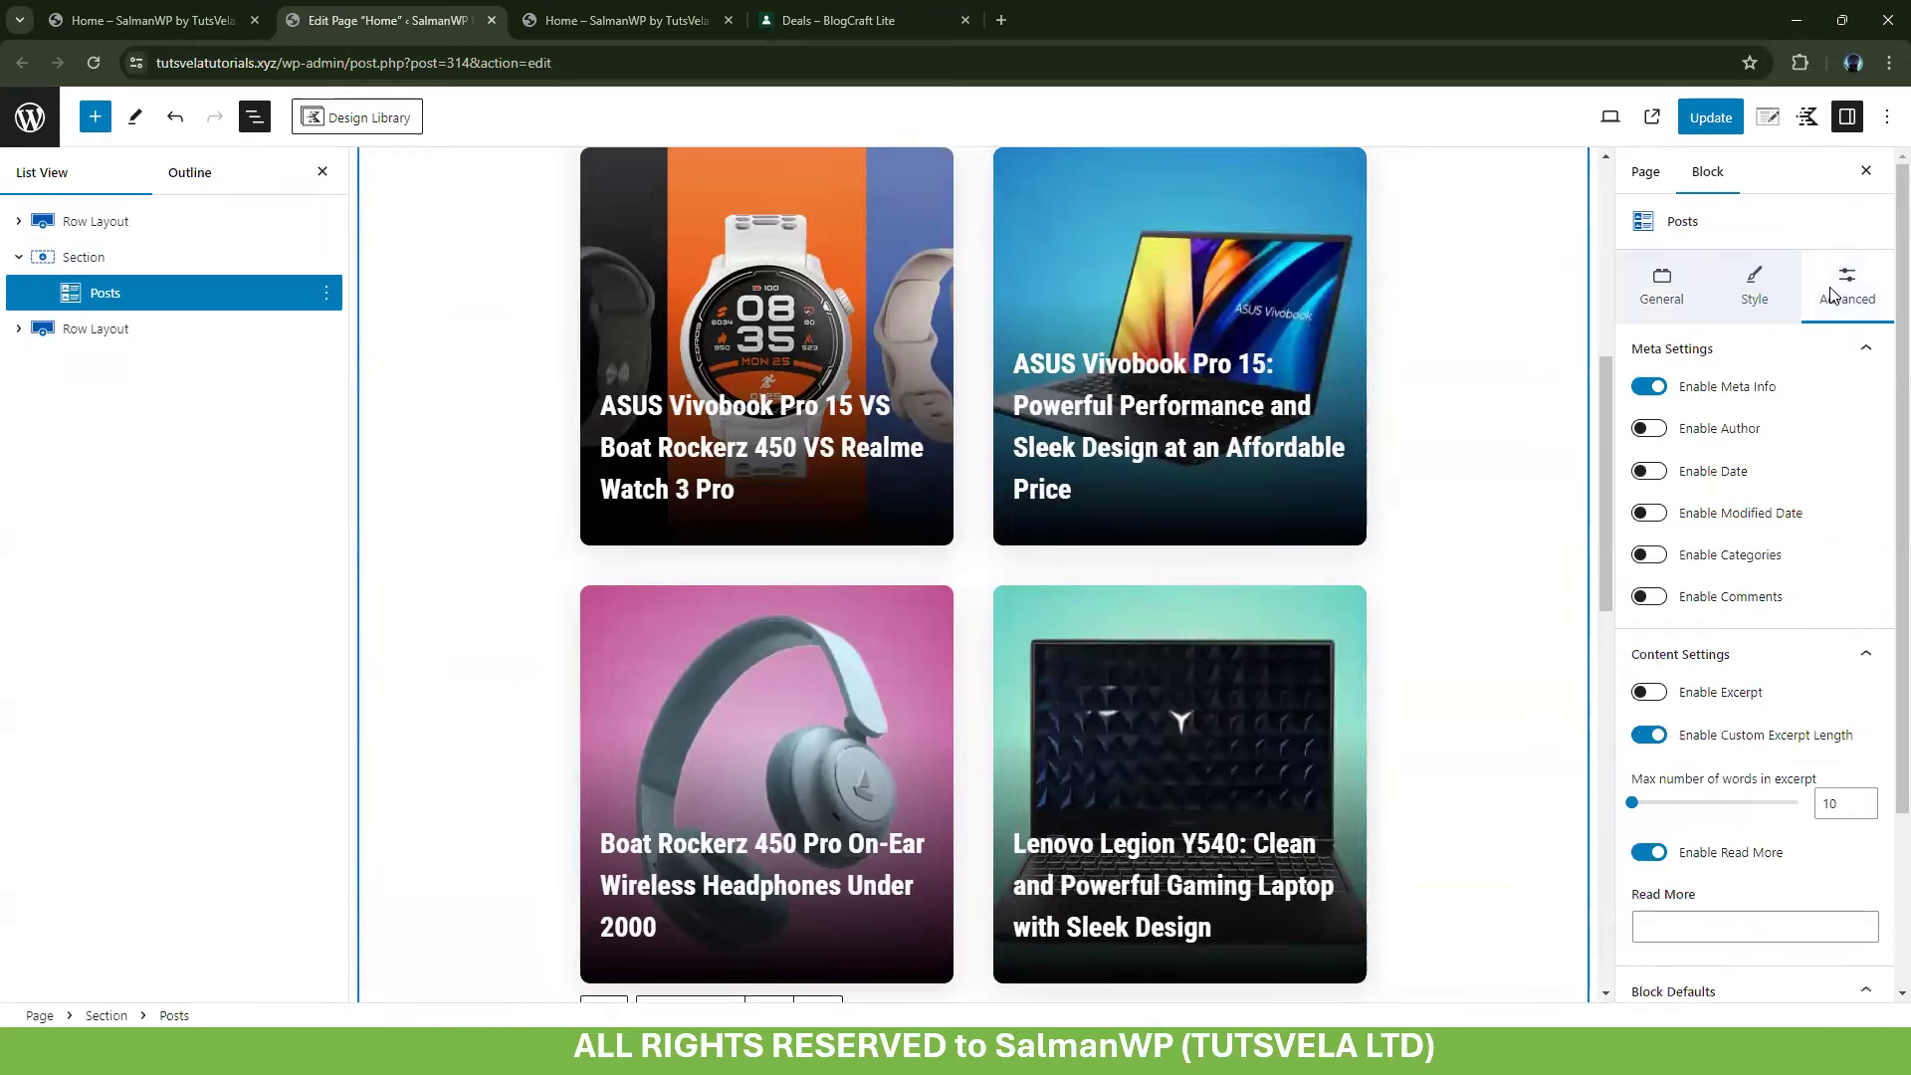
scroll(1733, 558, "down", 2)
left_click(1806, 979)
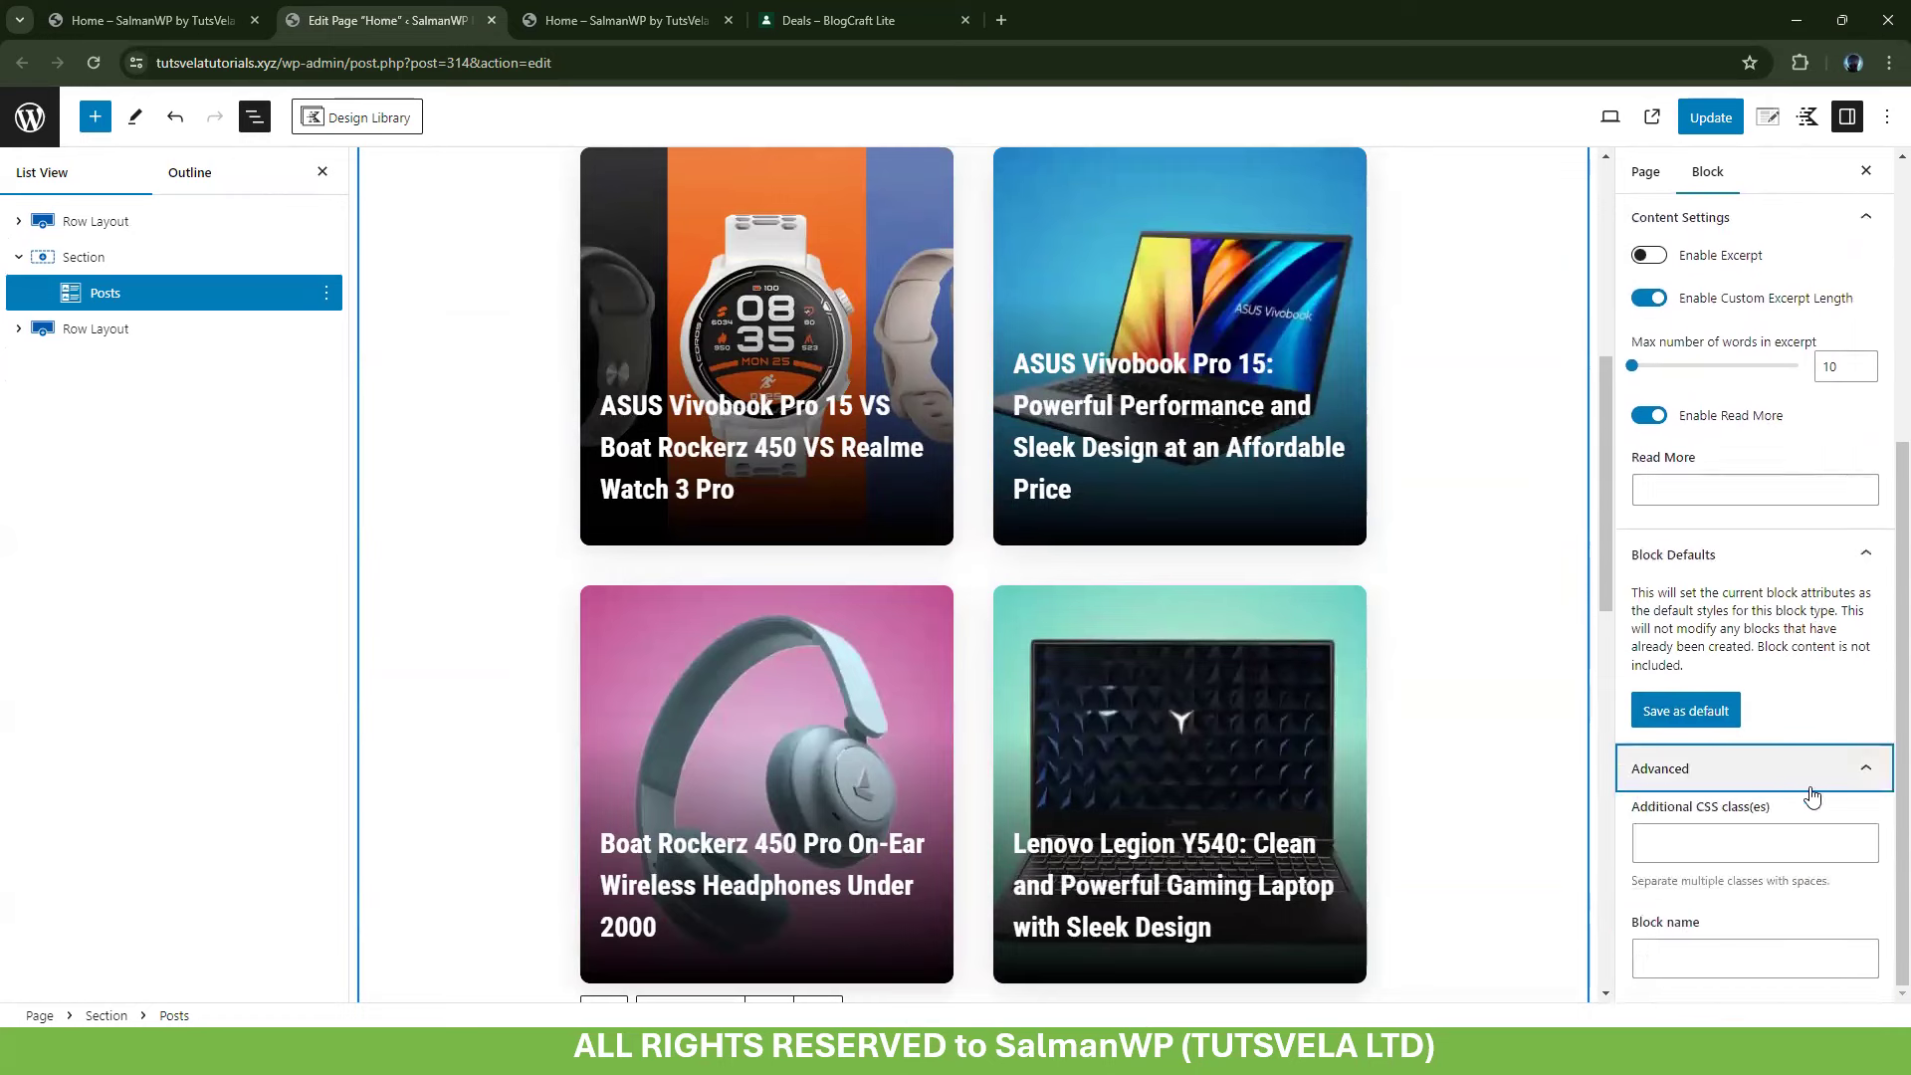
left_click(1698, 846)
left_click_drag(1643, 807, 1803, 804)
left_click(1766, 835)
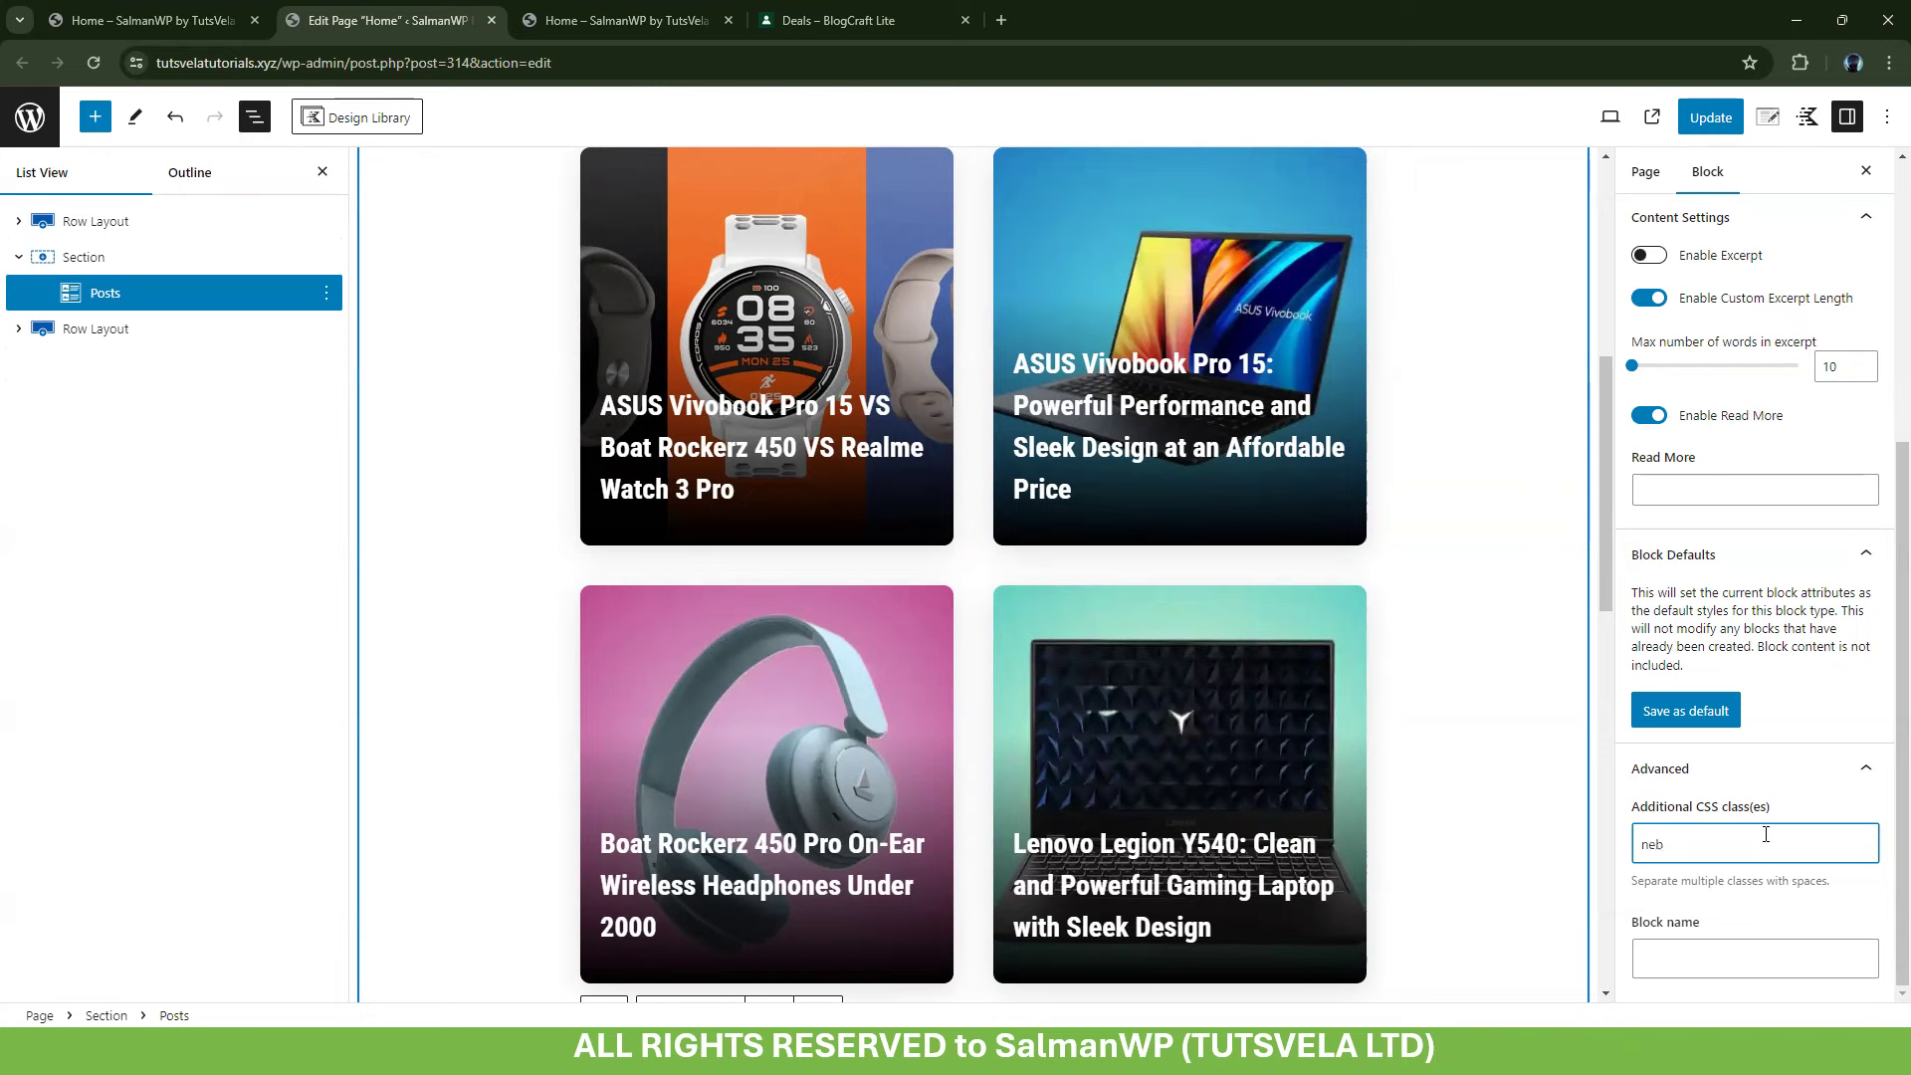
double_click(1767, 834)
Switch to Visual Studio Code and review the .entry.loop-entry selector at the start of style.css
key("alt+Tab")
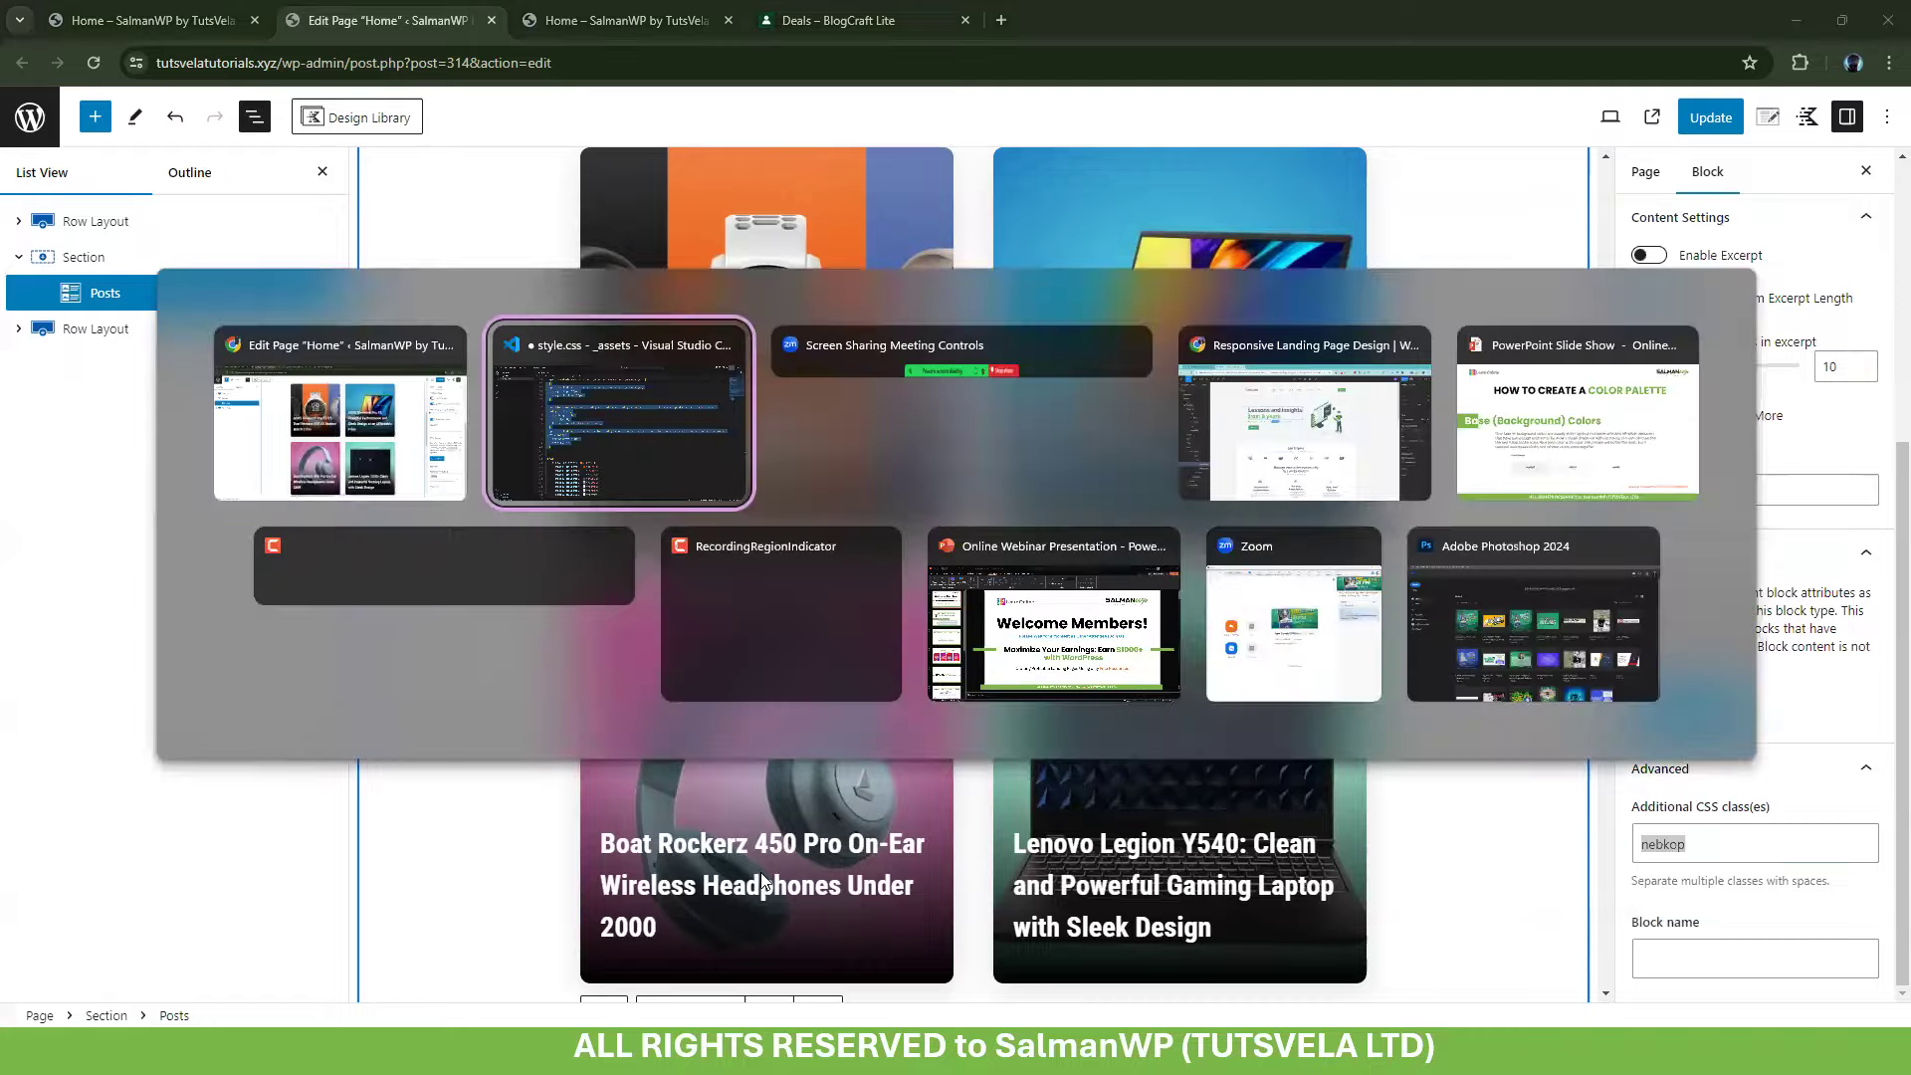
scroll(995, 548, "up", 10)
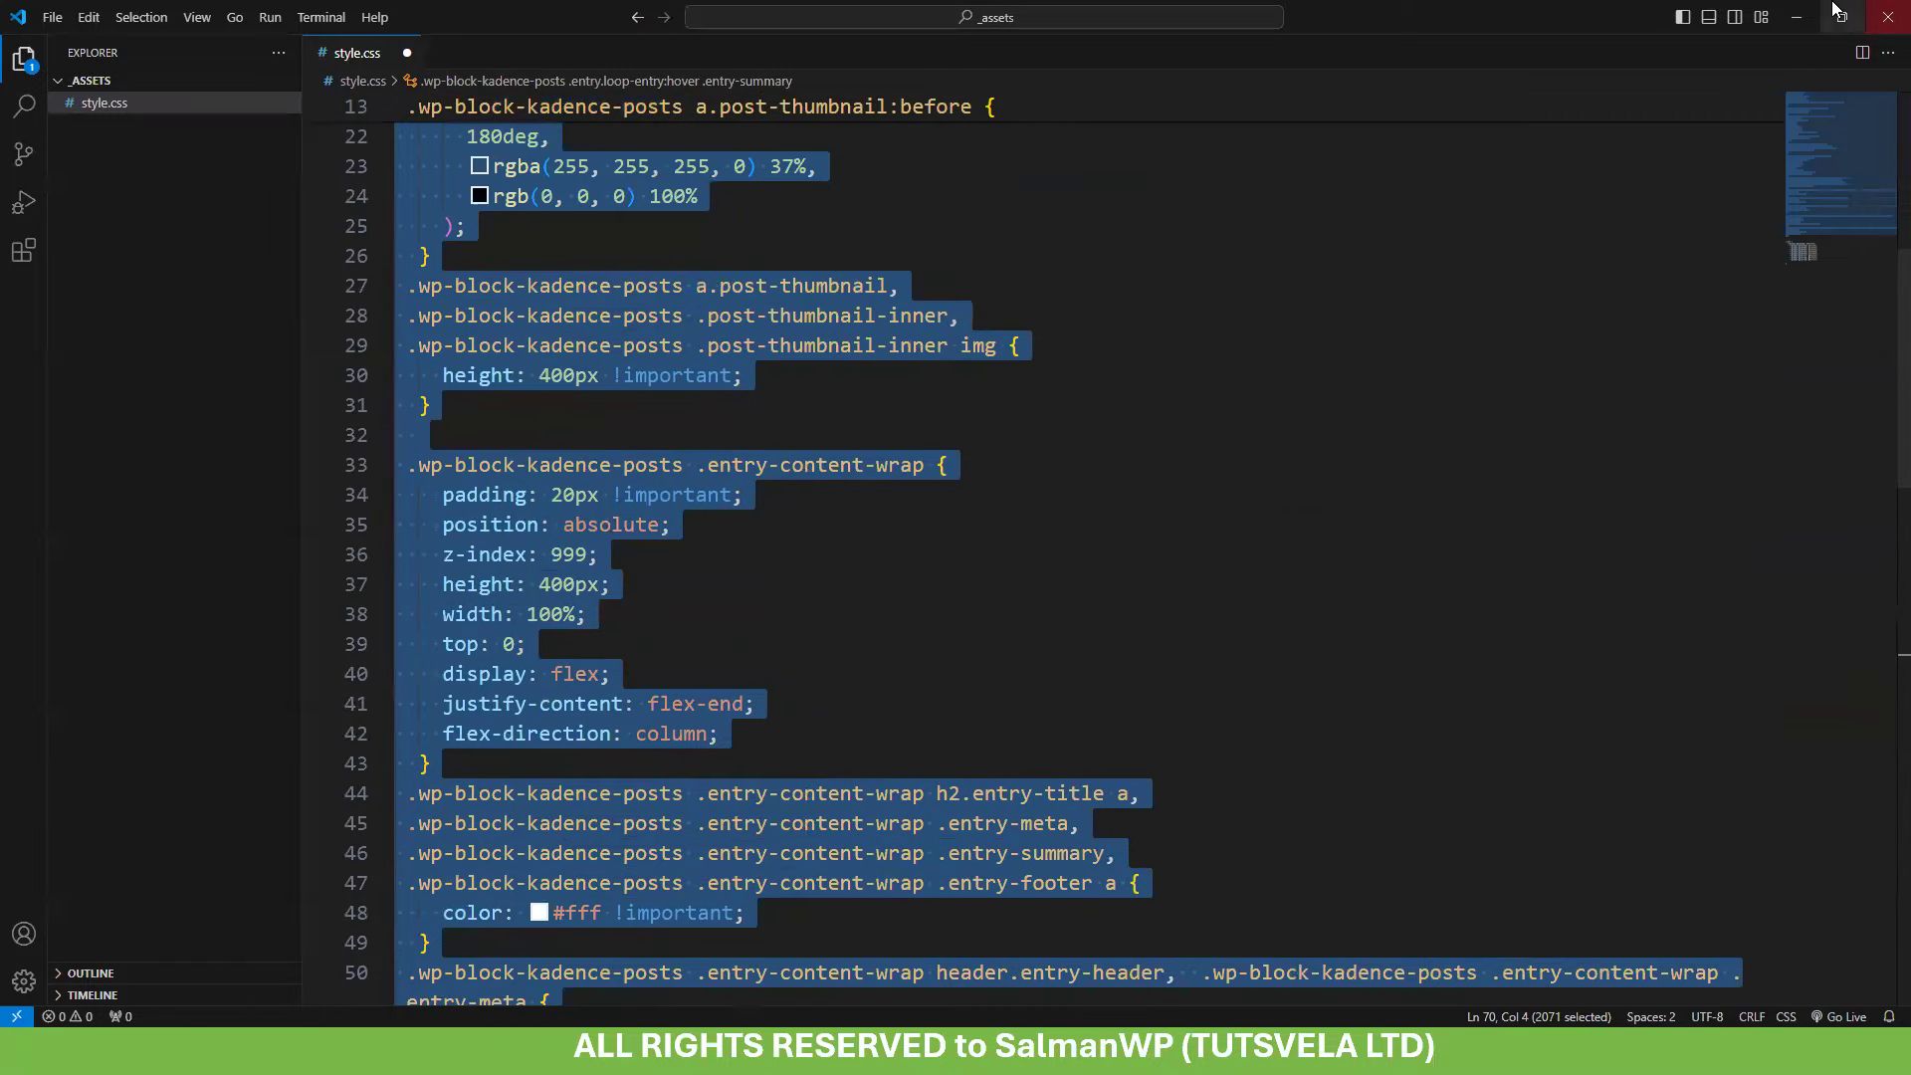
scroll(806, 371, "up", 7)
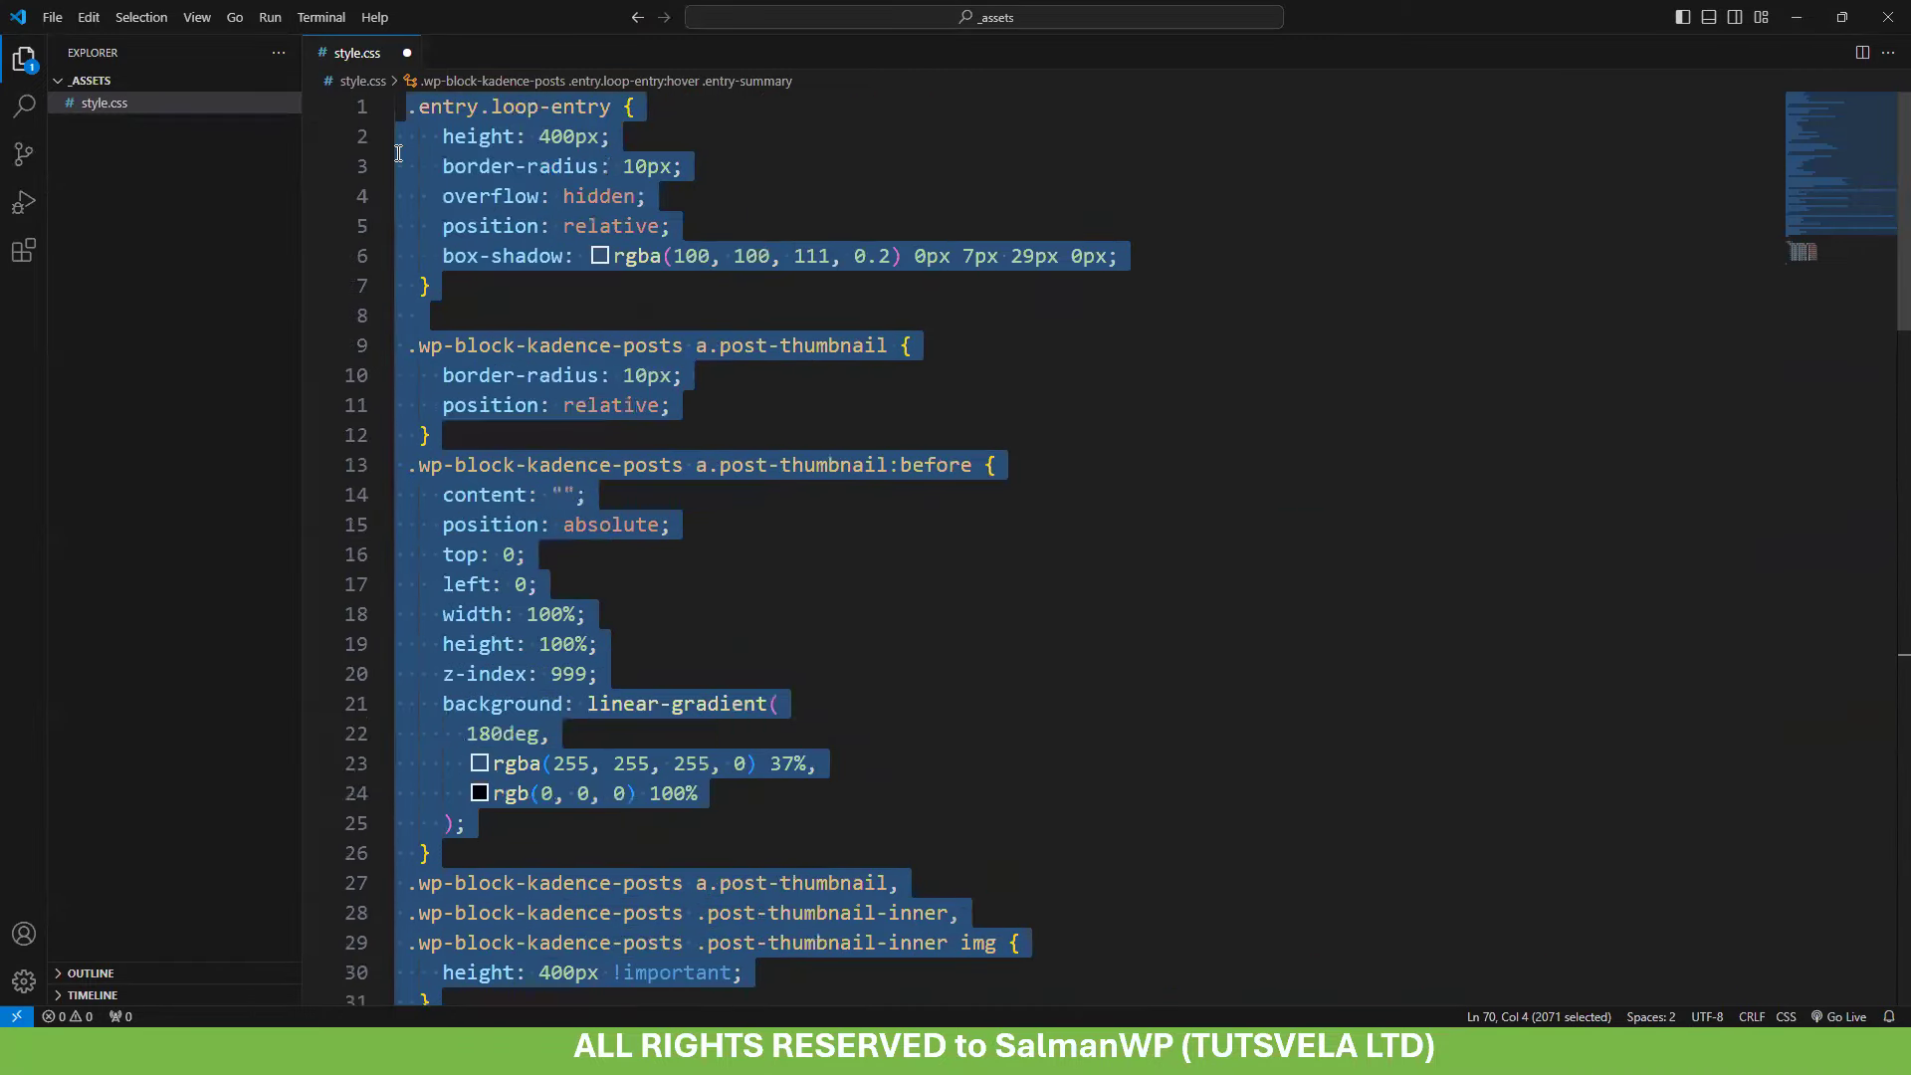
left_click(399, 127)
left_click_drag(408, 106, 603, 110)
left_click(608, 110)
left_click(476, 107)
left_click(559, 108)
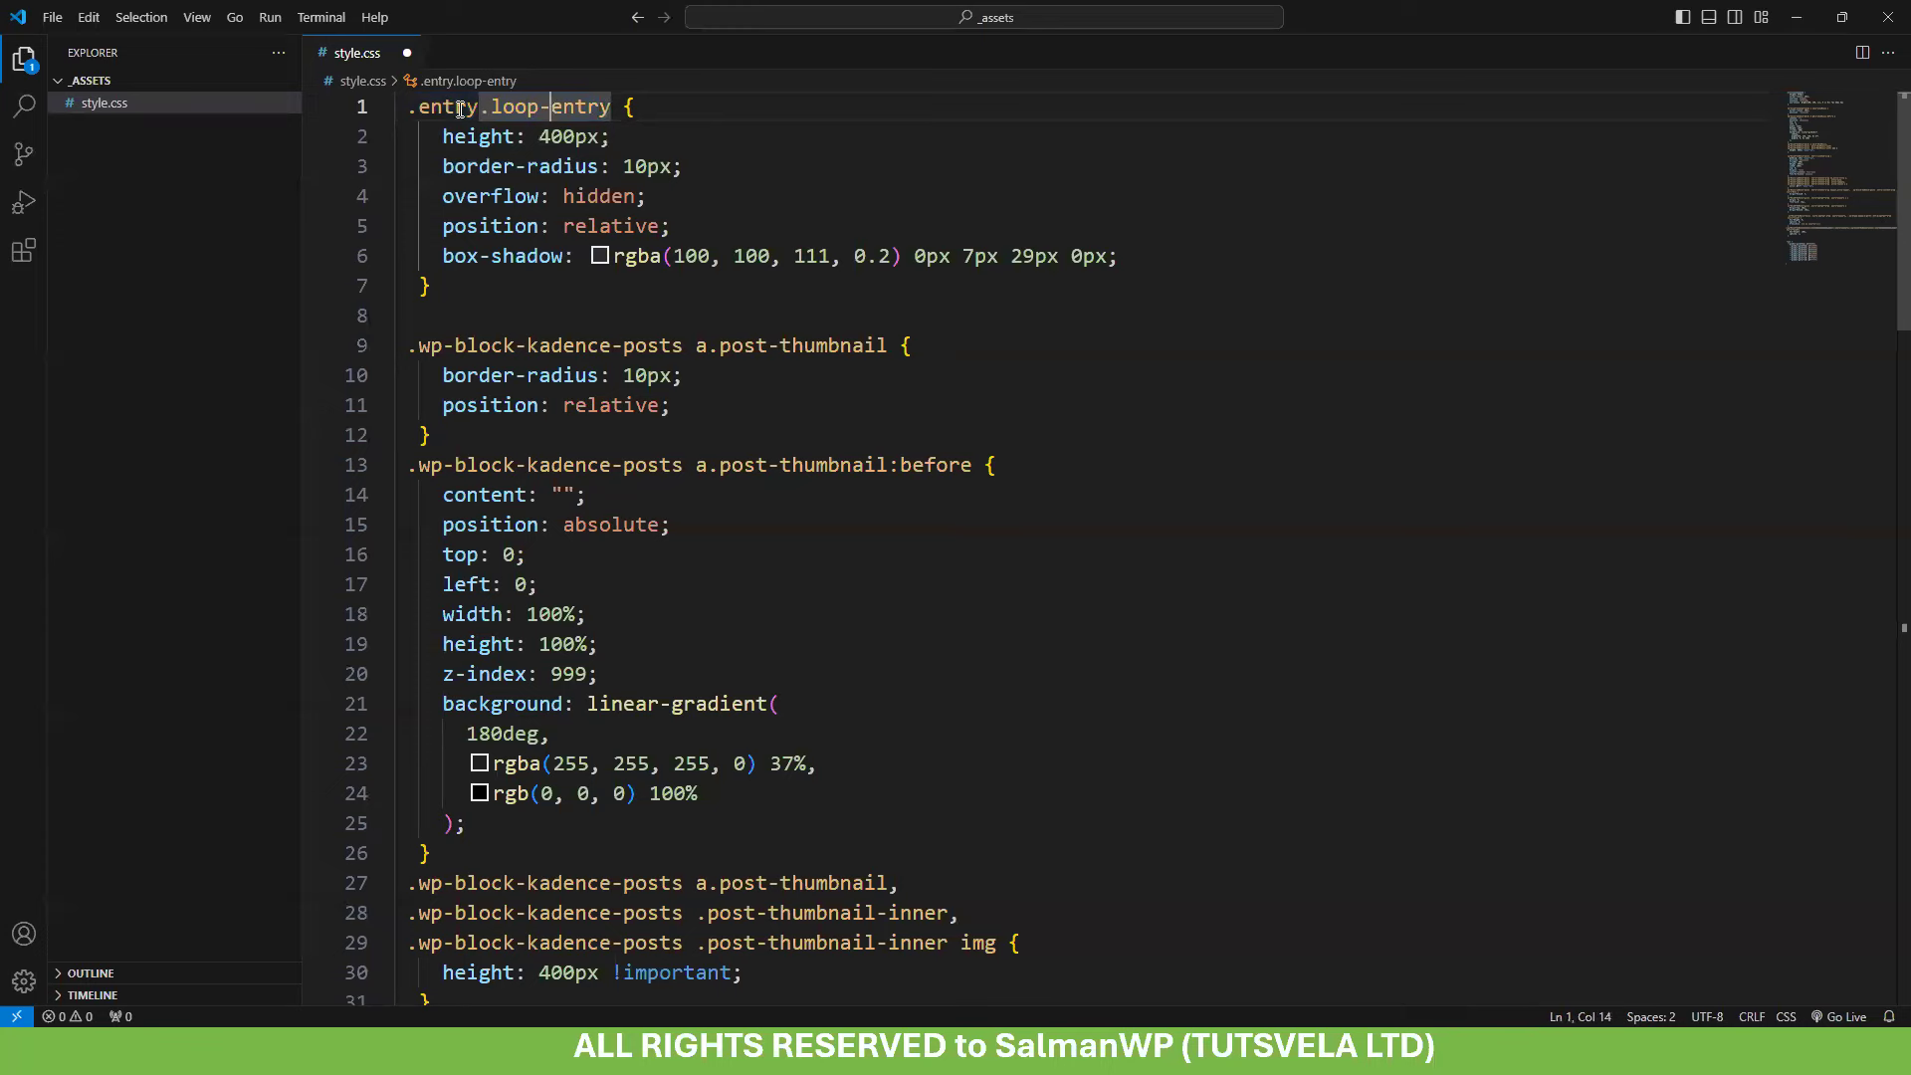
left_click(1796, 17)
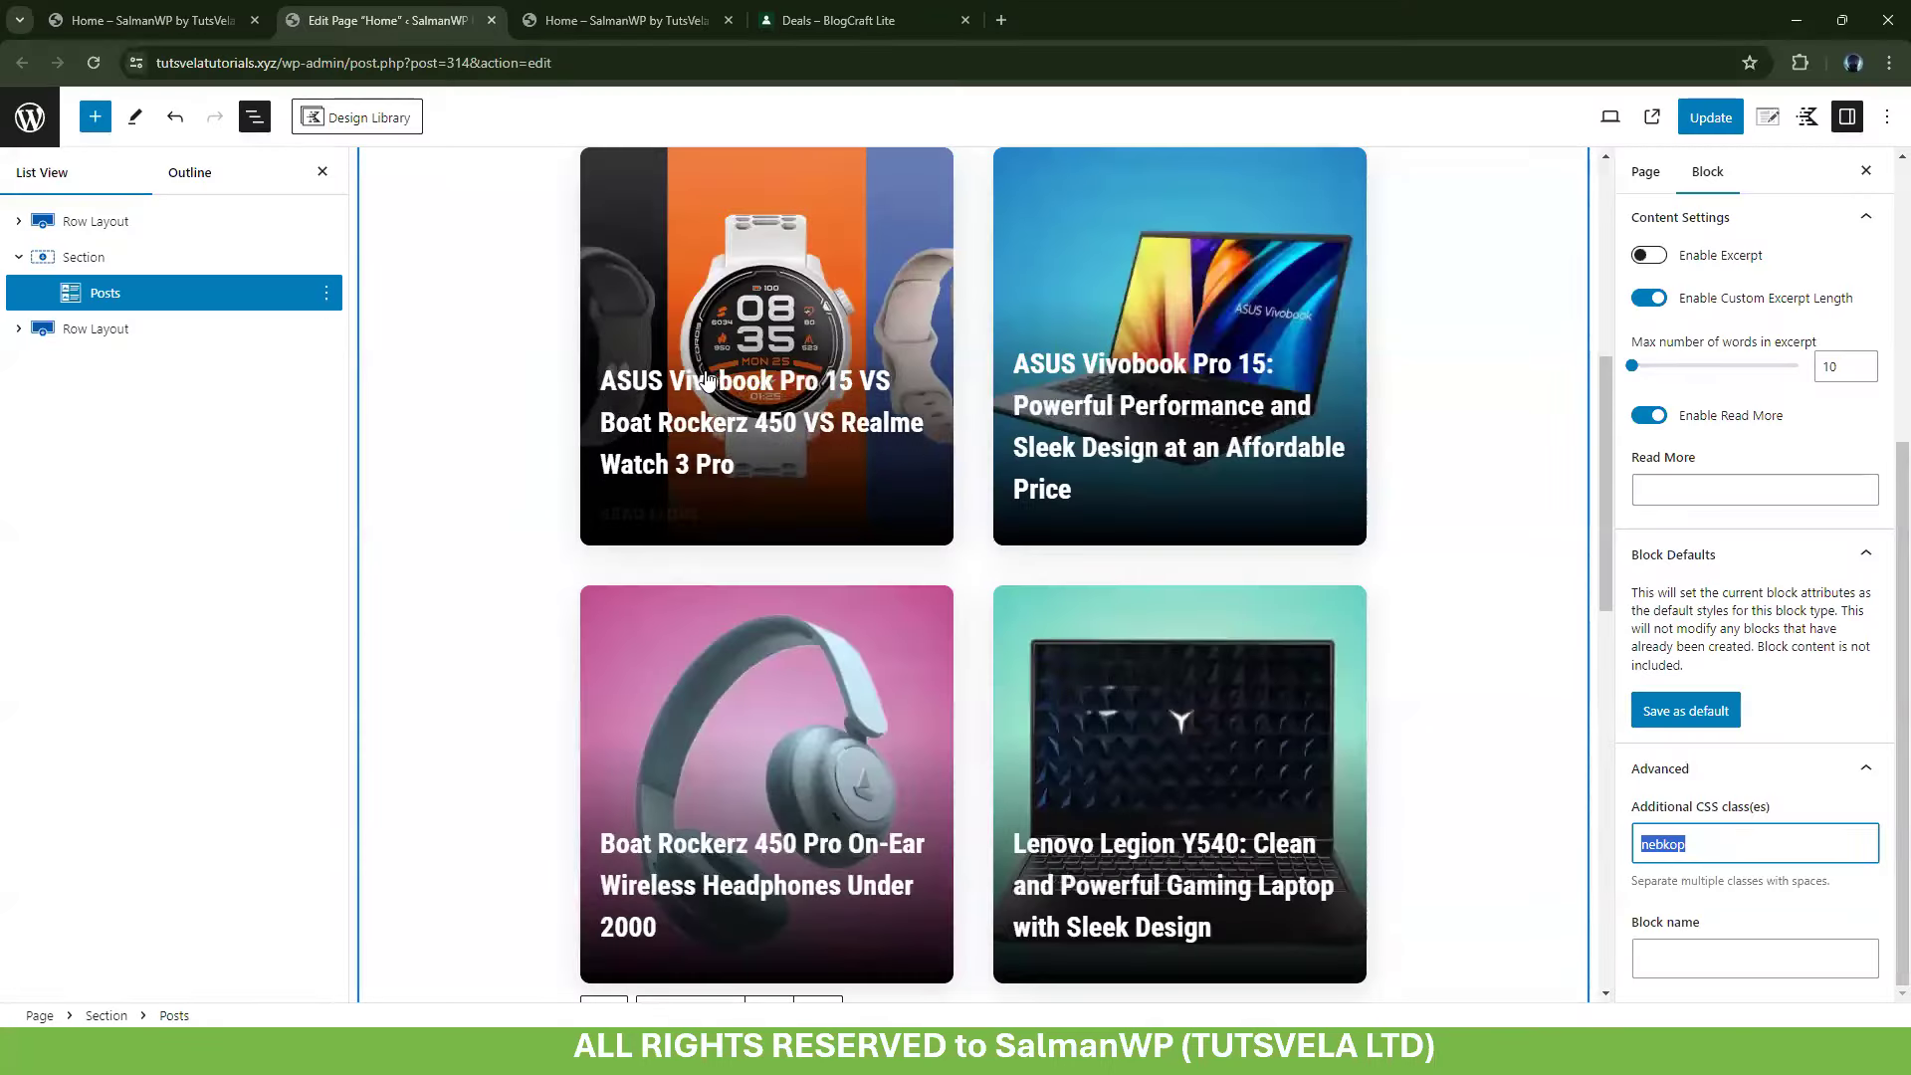
Switch to the live home page and inspect the wrapper element around the two-column post cards
mouse_move(707, 379)
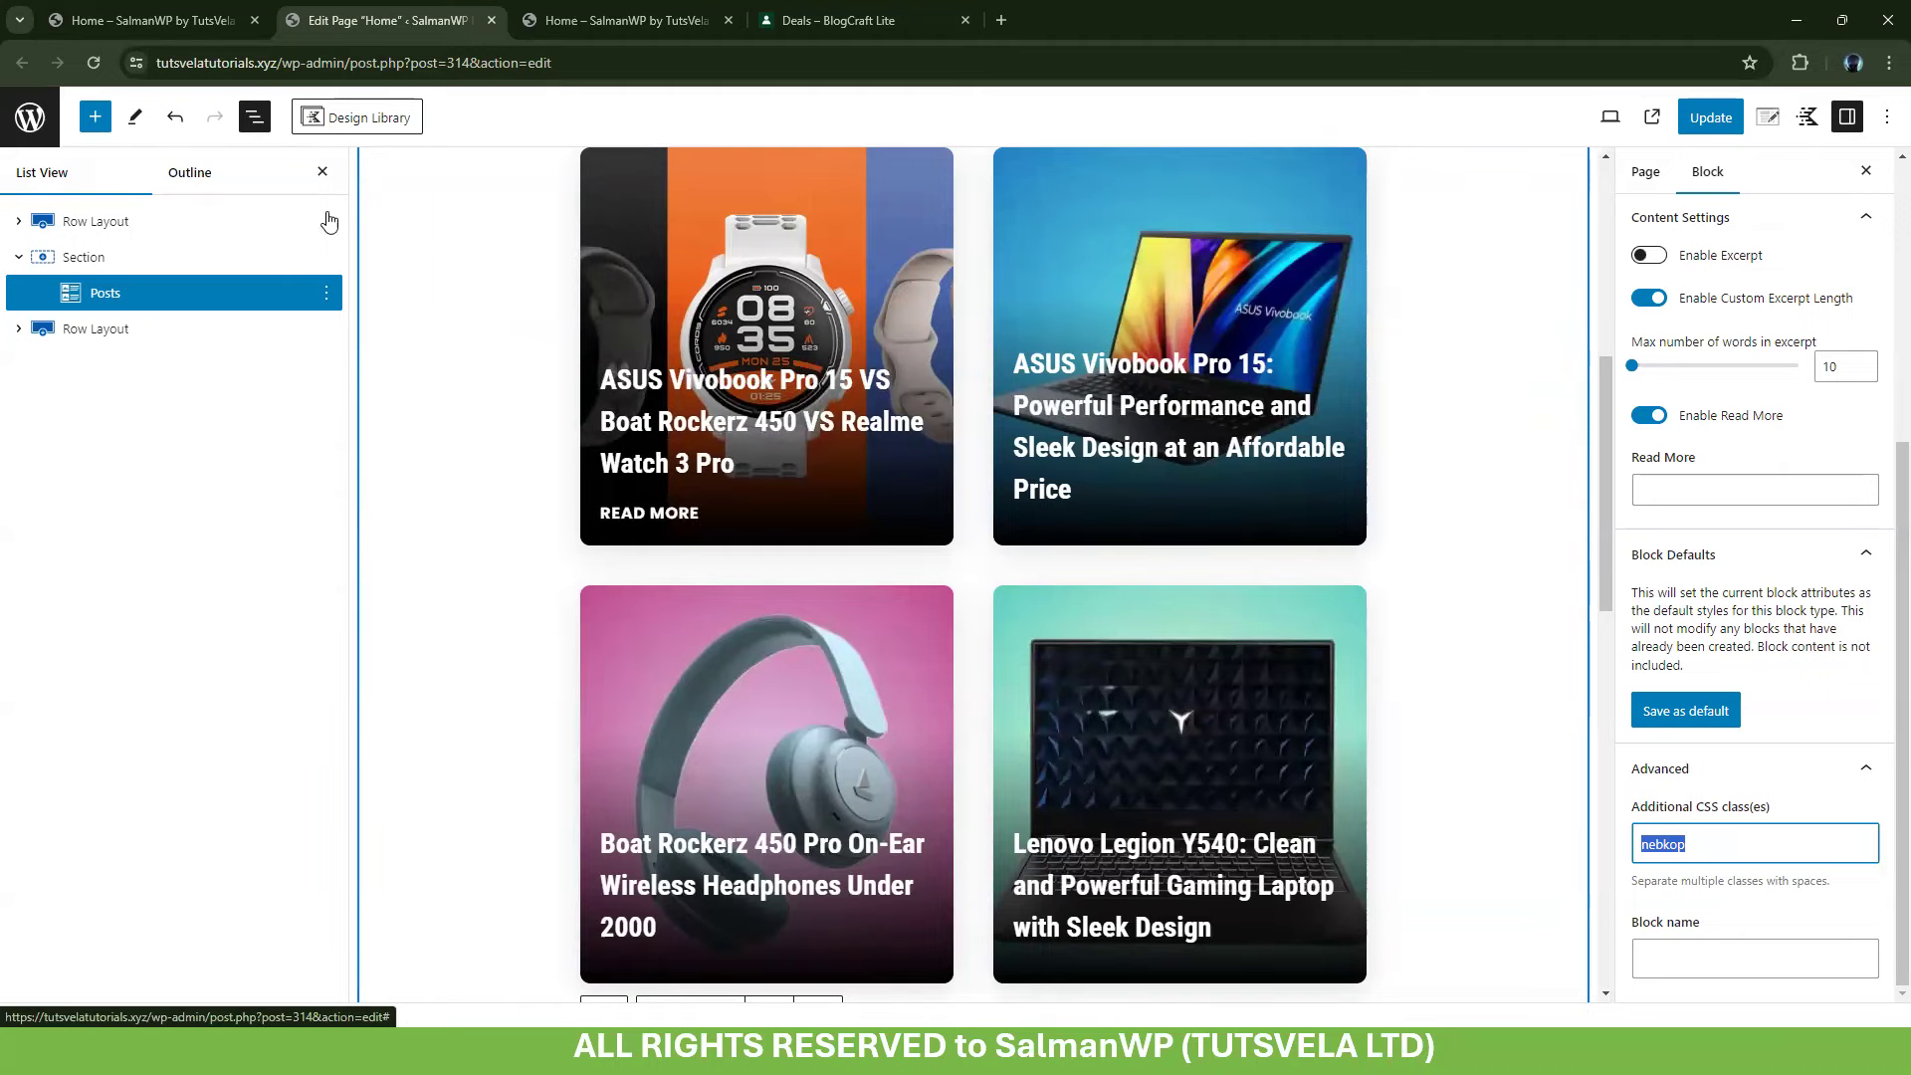
left_click(625, 20)
right_click(1135, 261)
left_click(1205, 777)
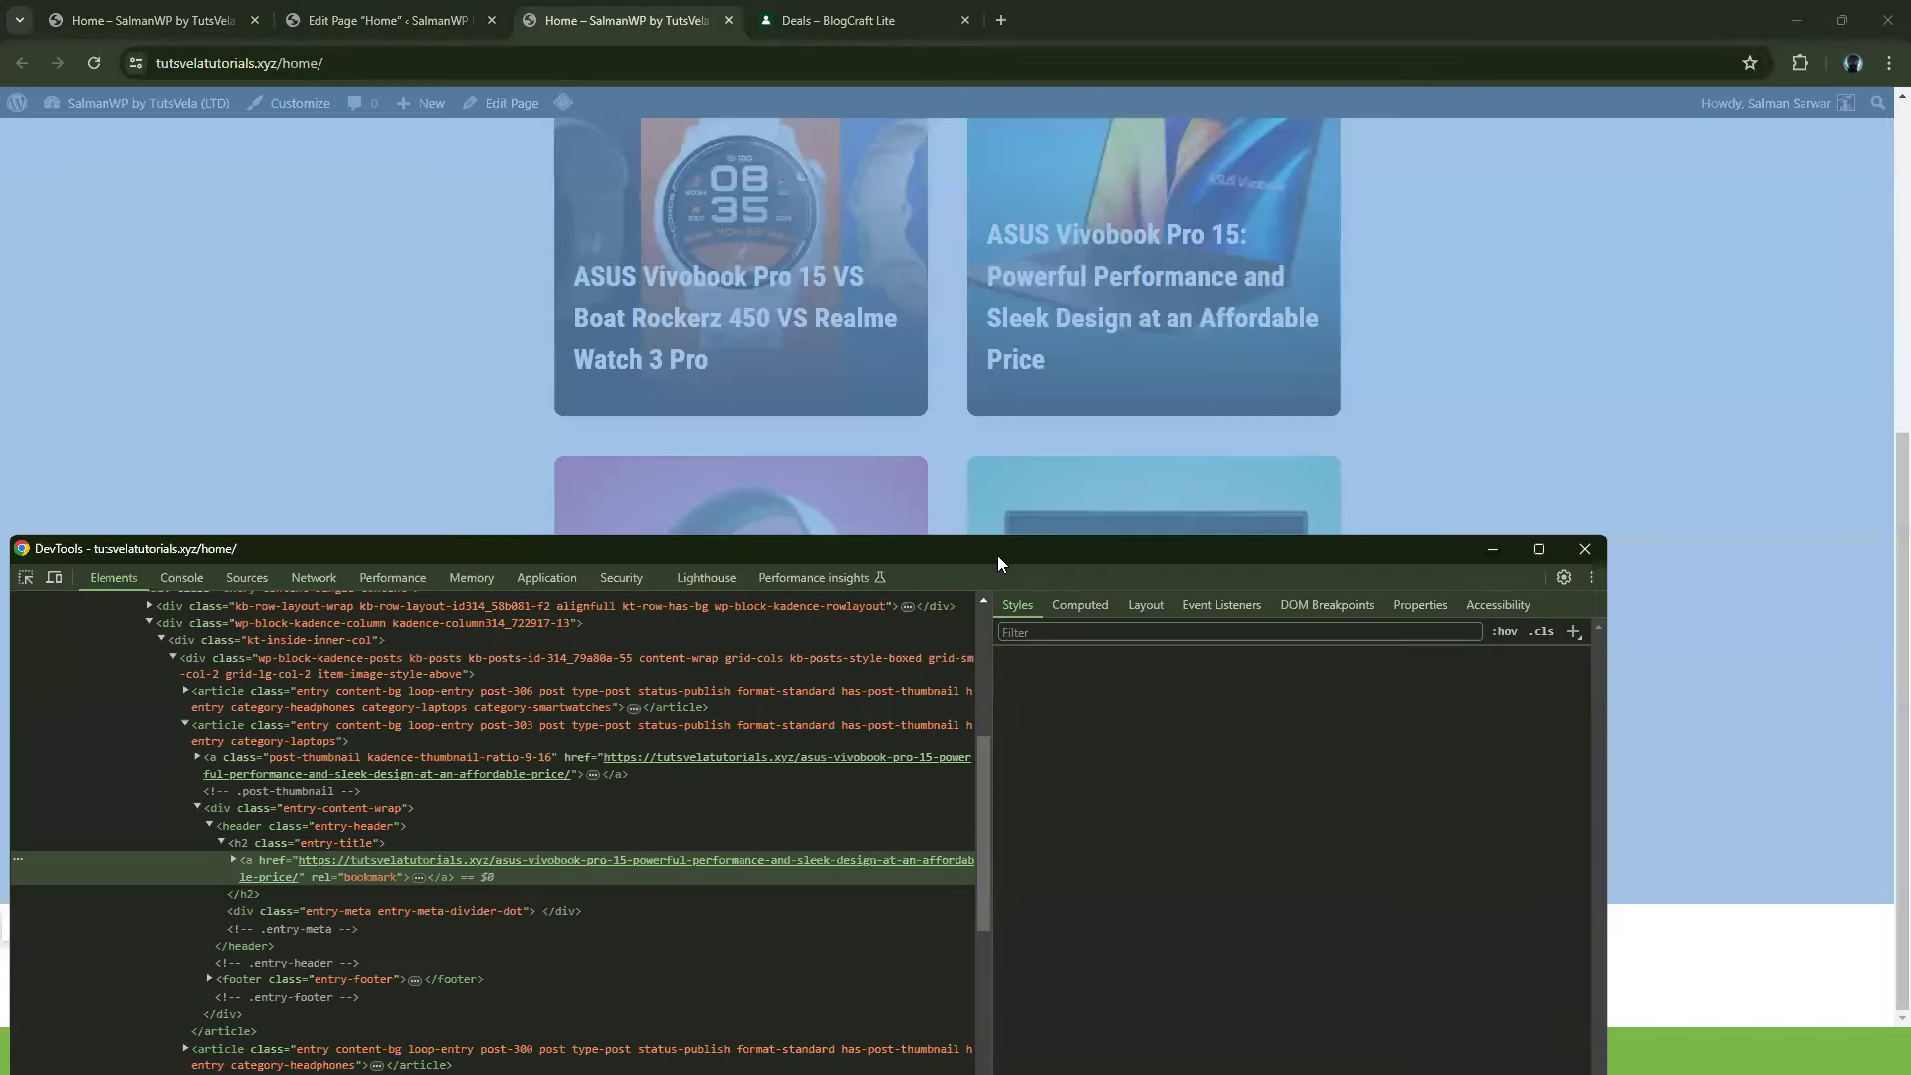
left_click_drag(998, 555, 666, 726)
left_click(598, 715)
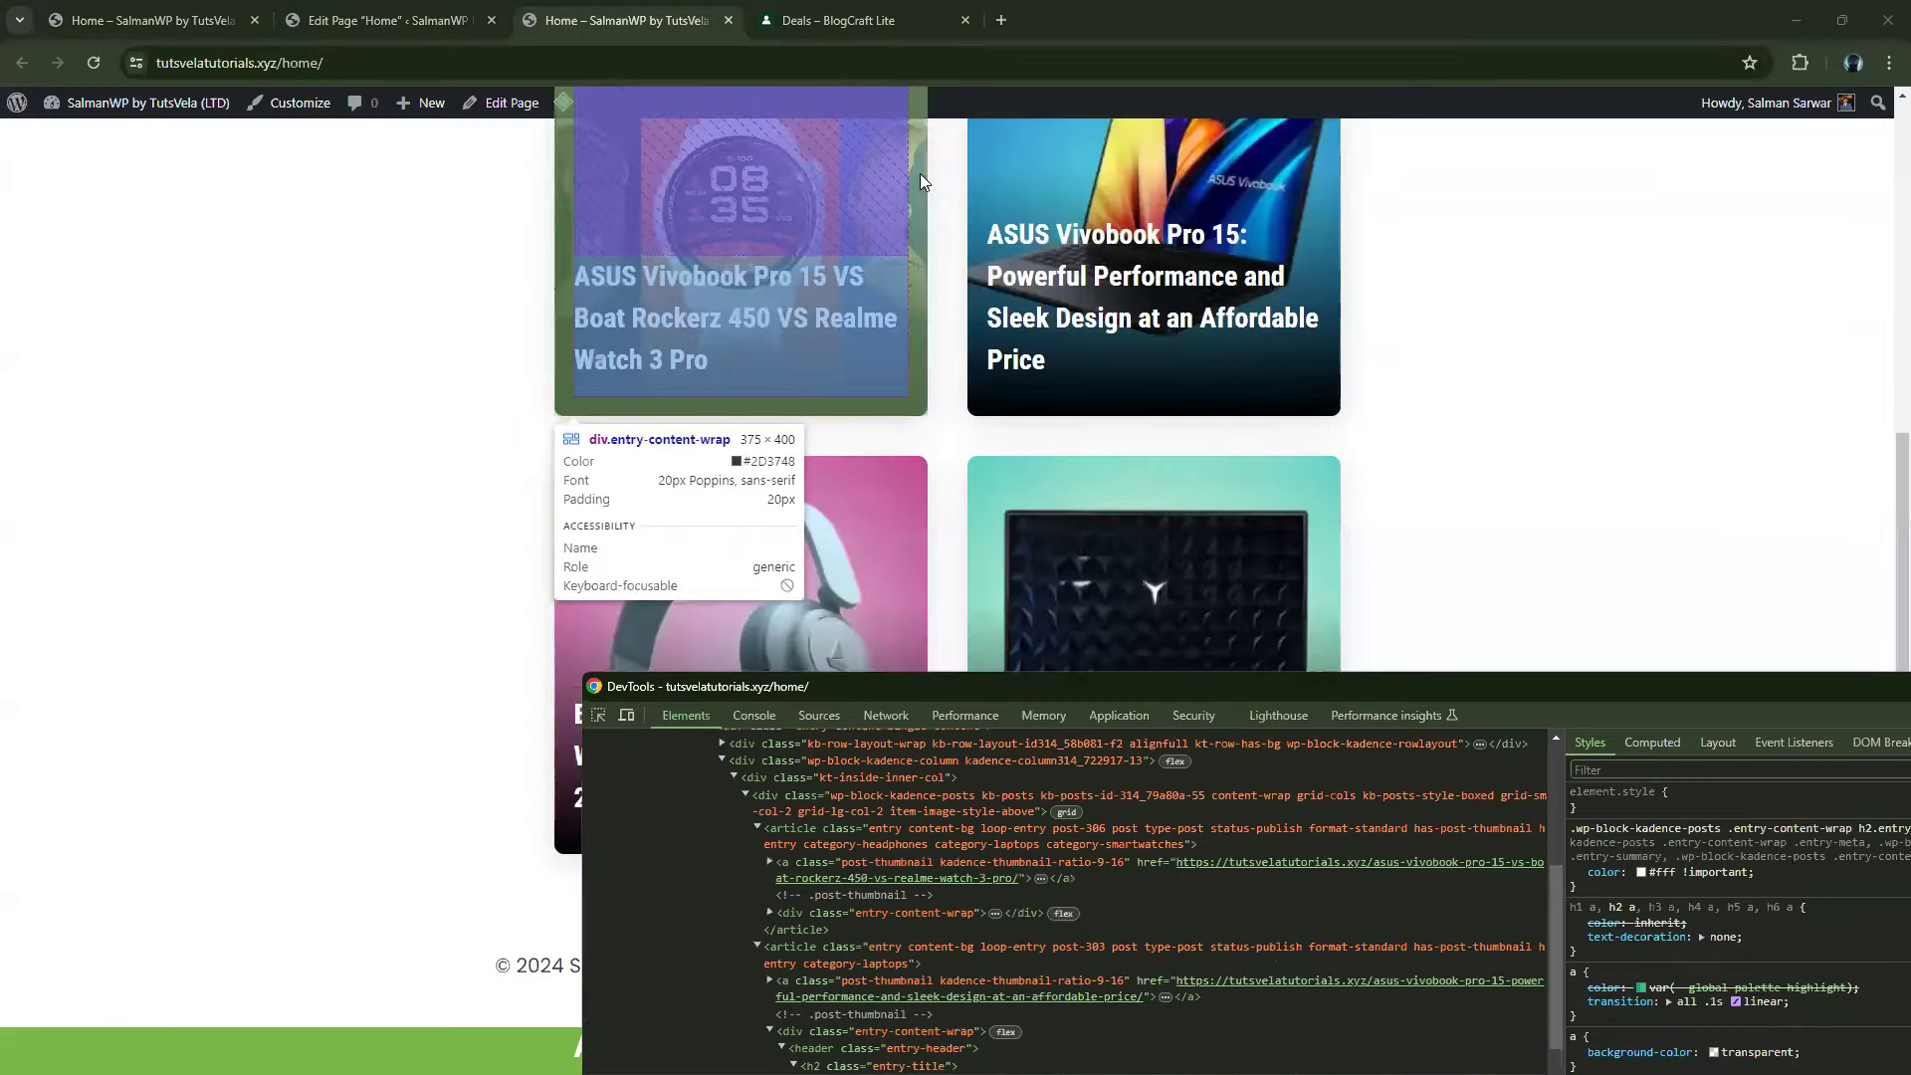
left_click(936, 188)
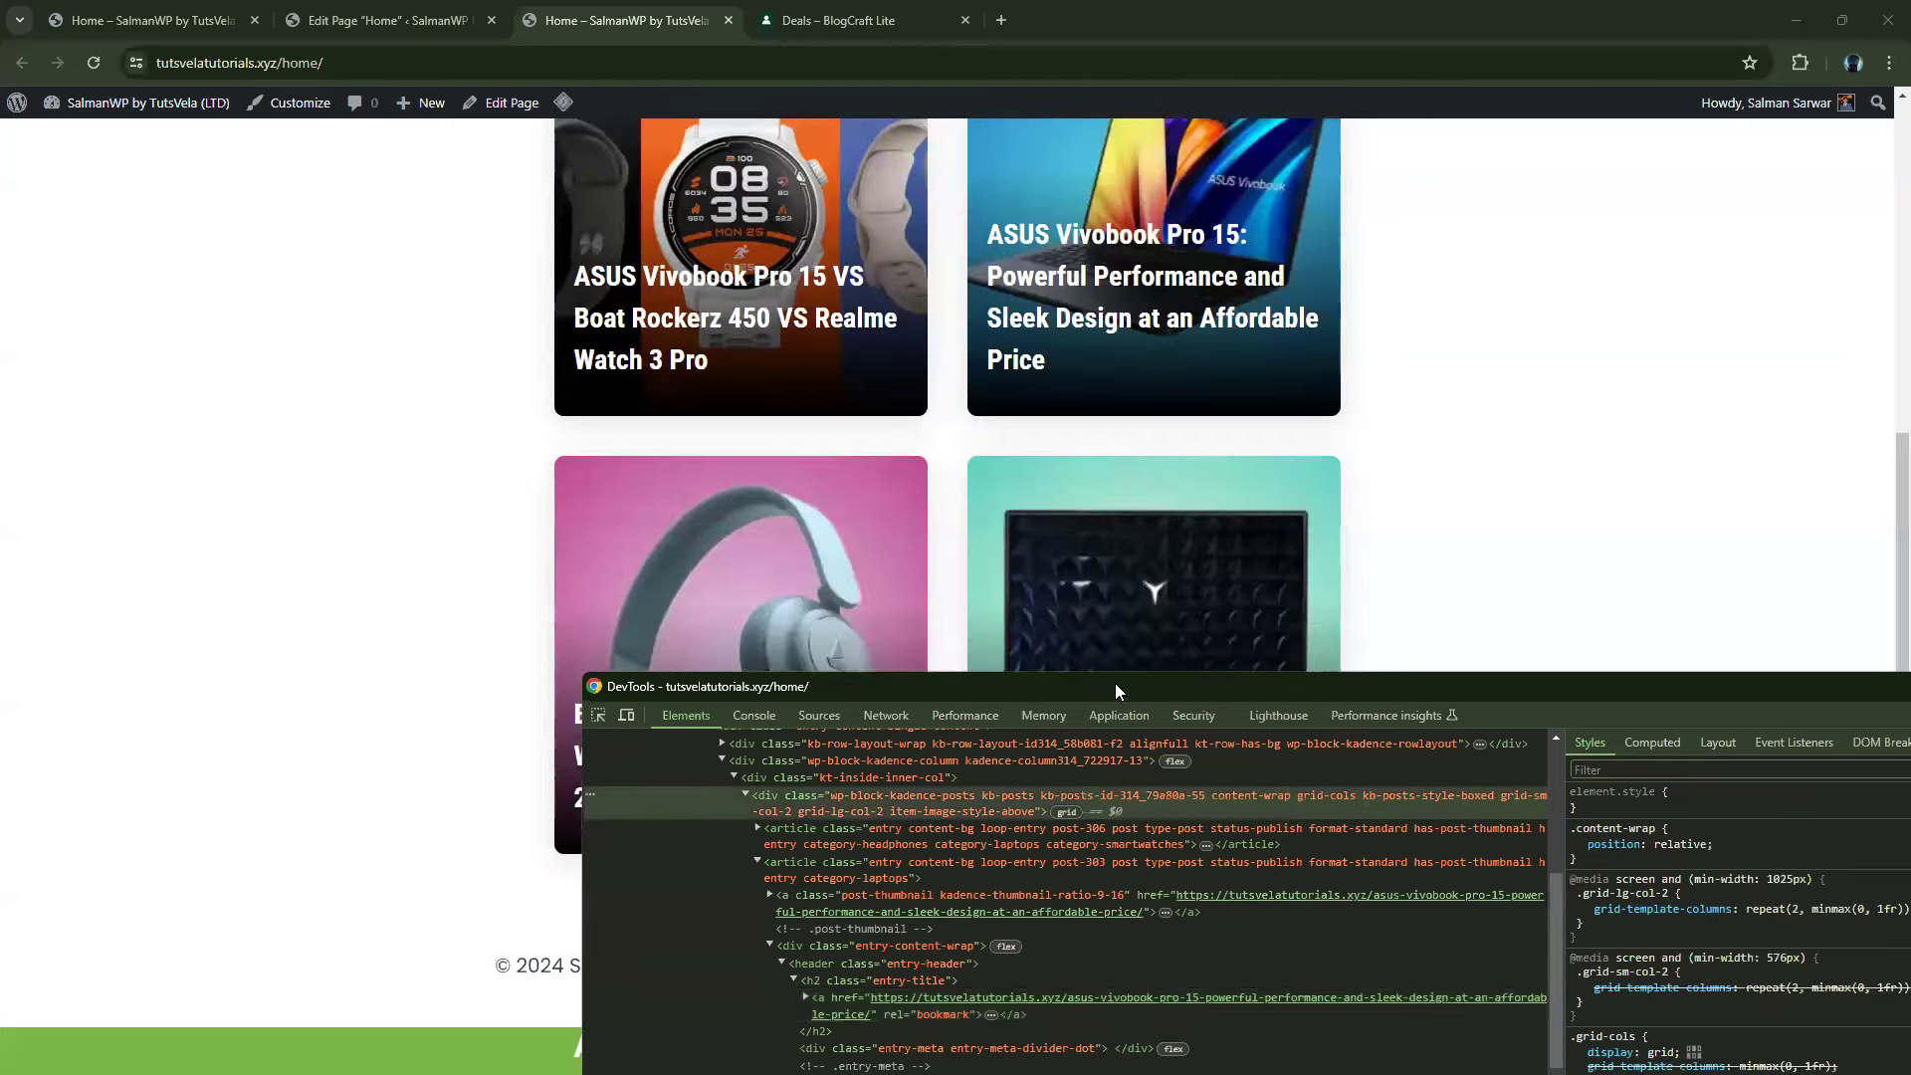
left_click_drag(1111, 689, 721, 325)
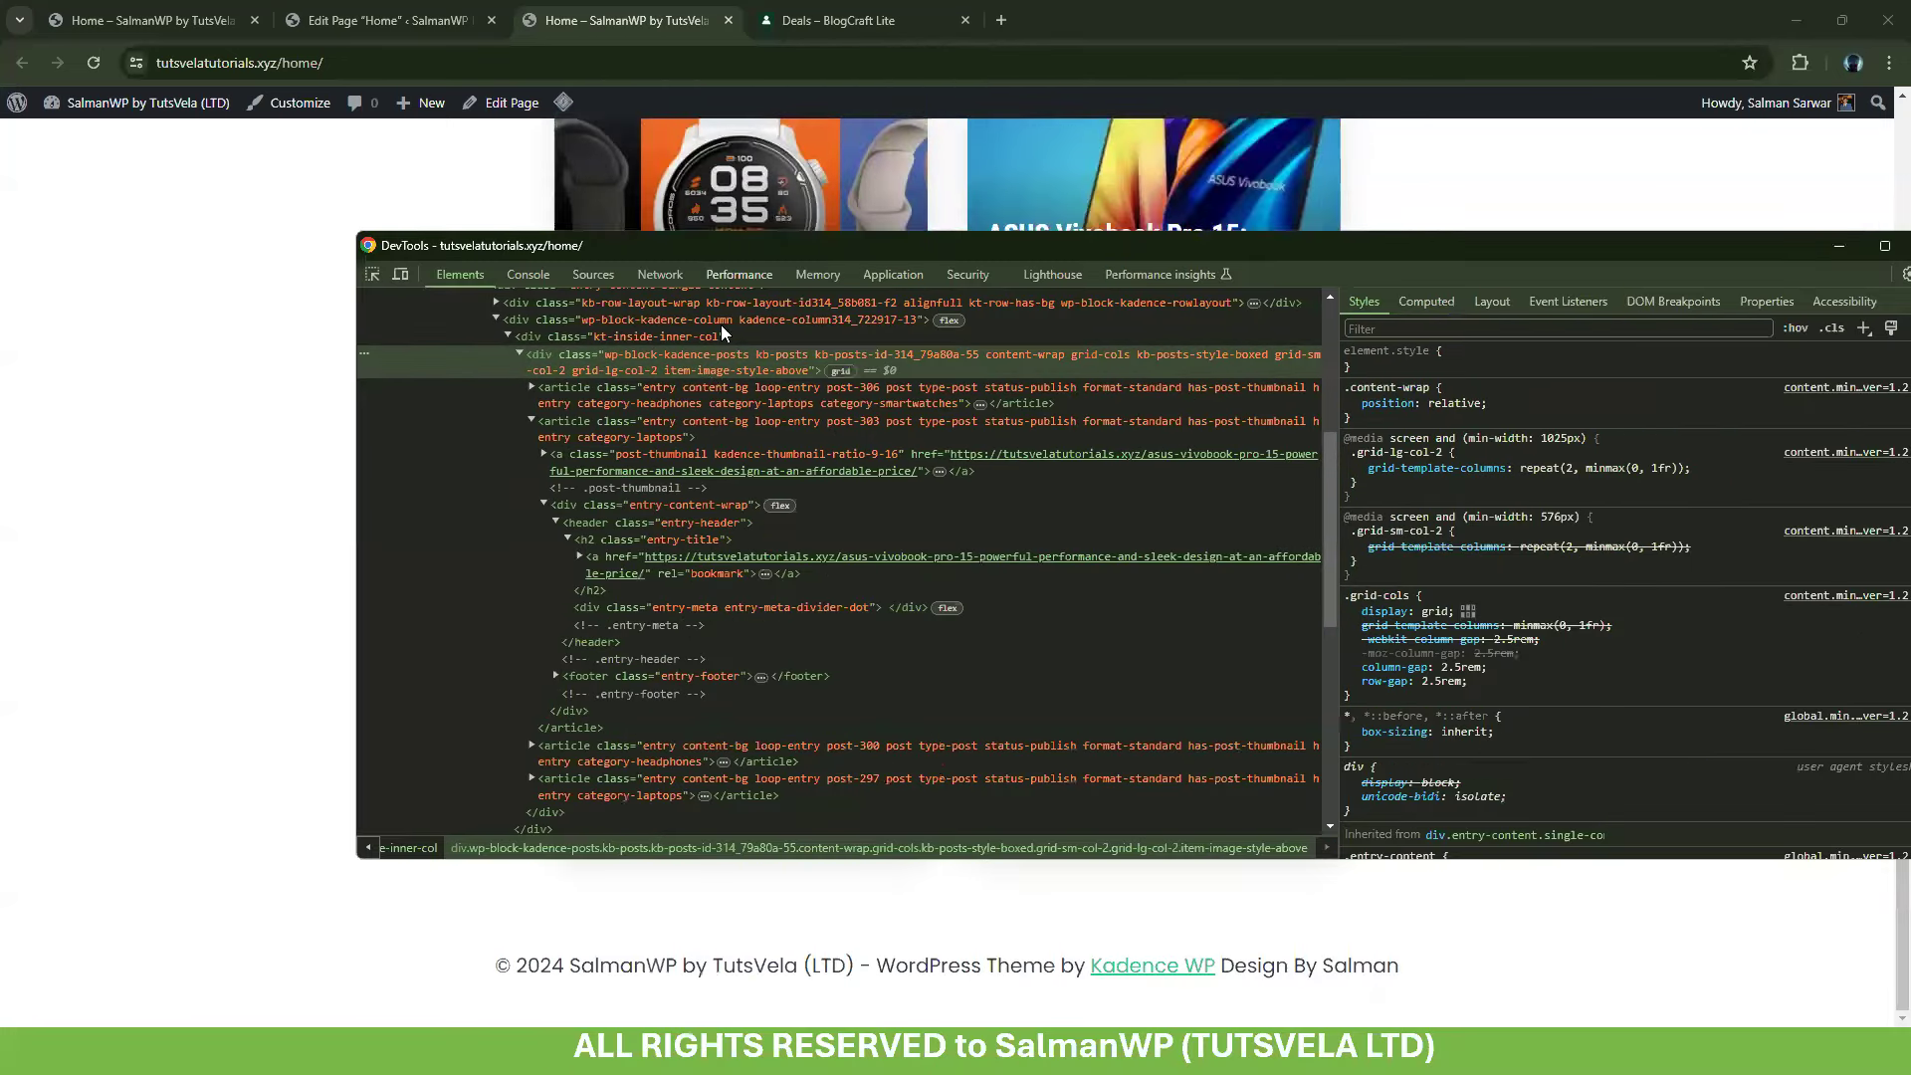
Examine the article, thumbnail, entry-content-wrap, header and title elements nested in the posts wrapper, and close the inspector
left_click(707, 390)
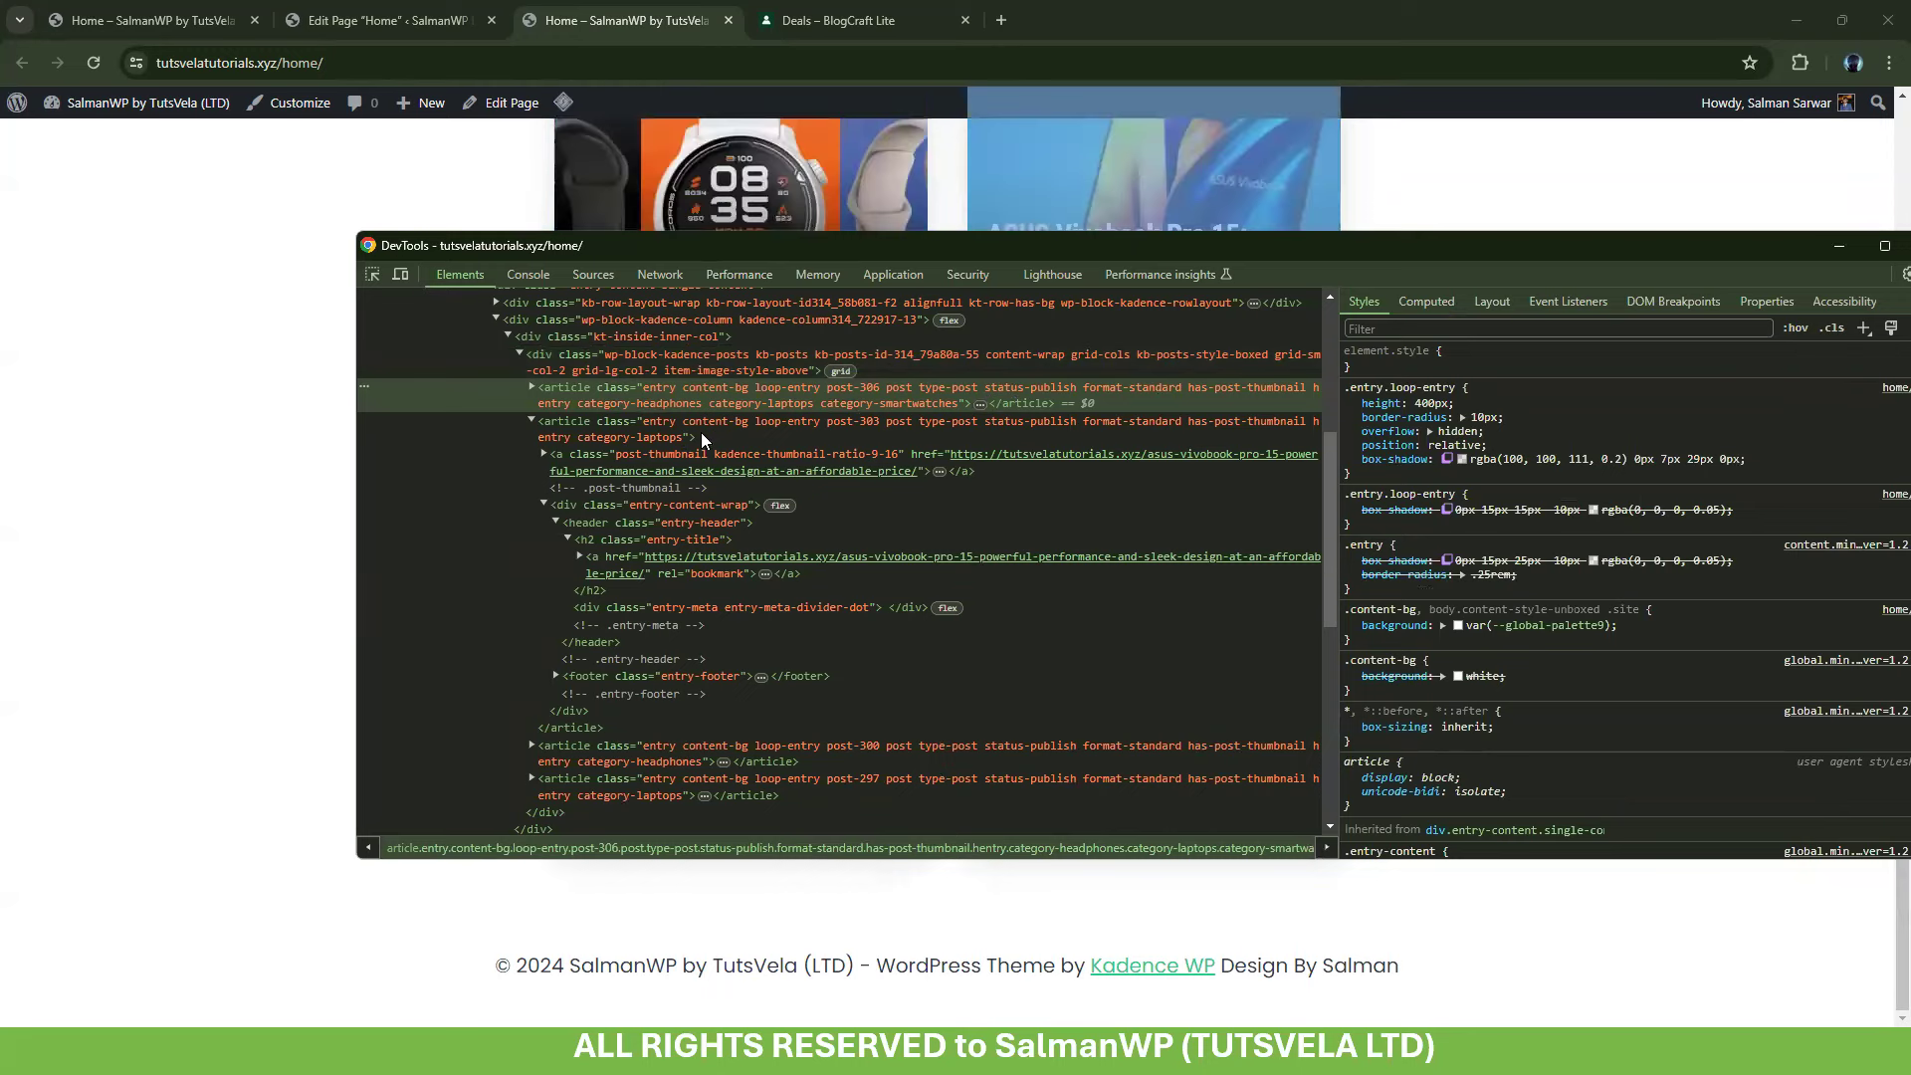
left_click(675, 430)
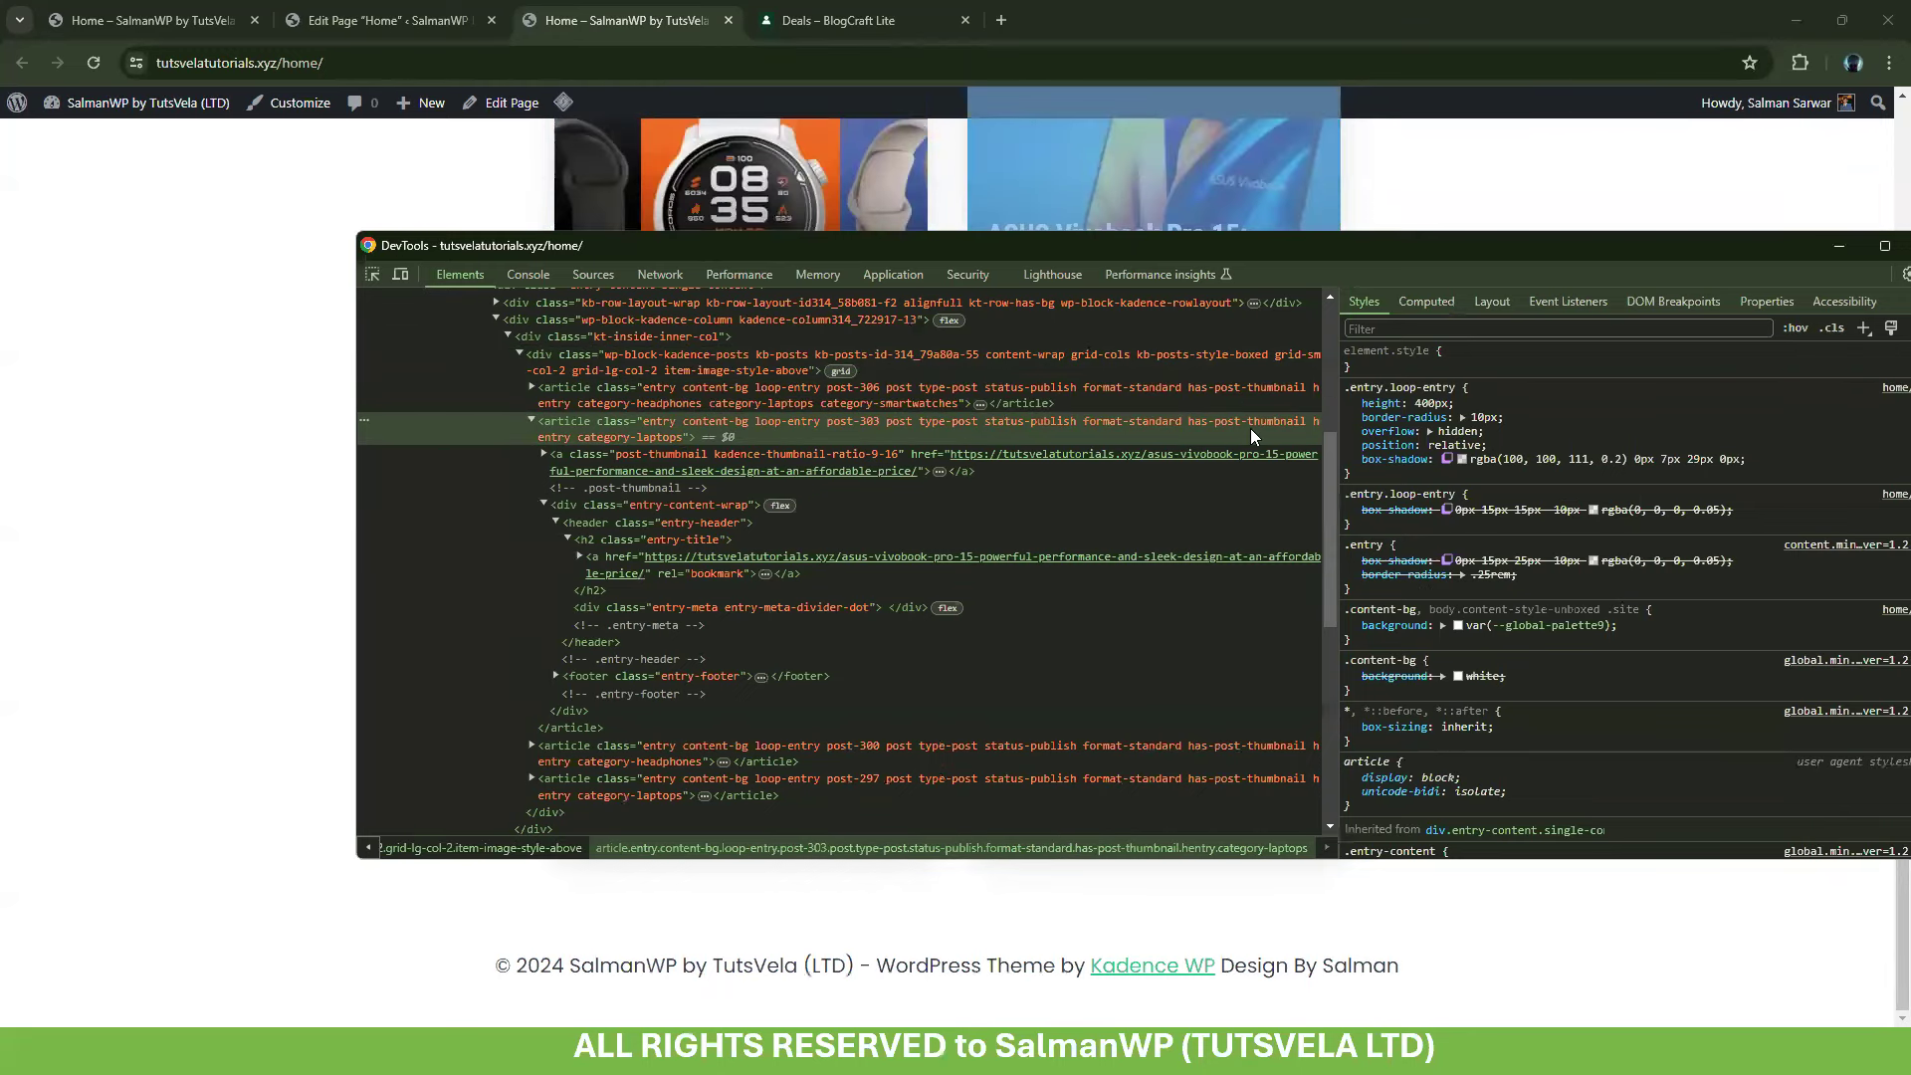
left_click(722, 458)
left_click(664, 506)
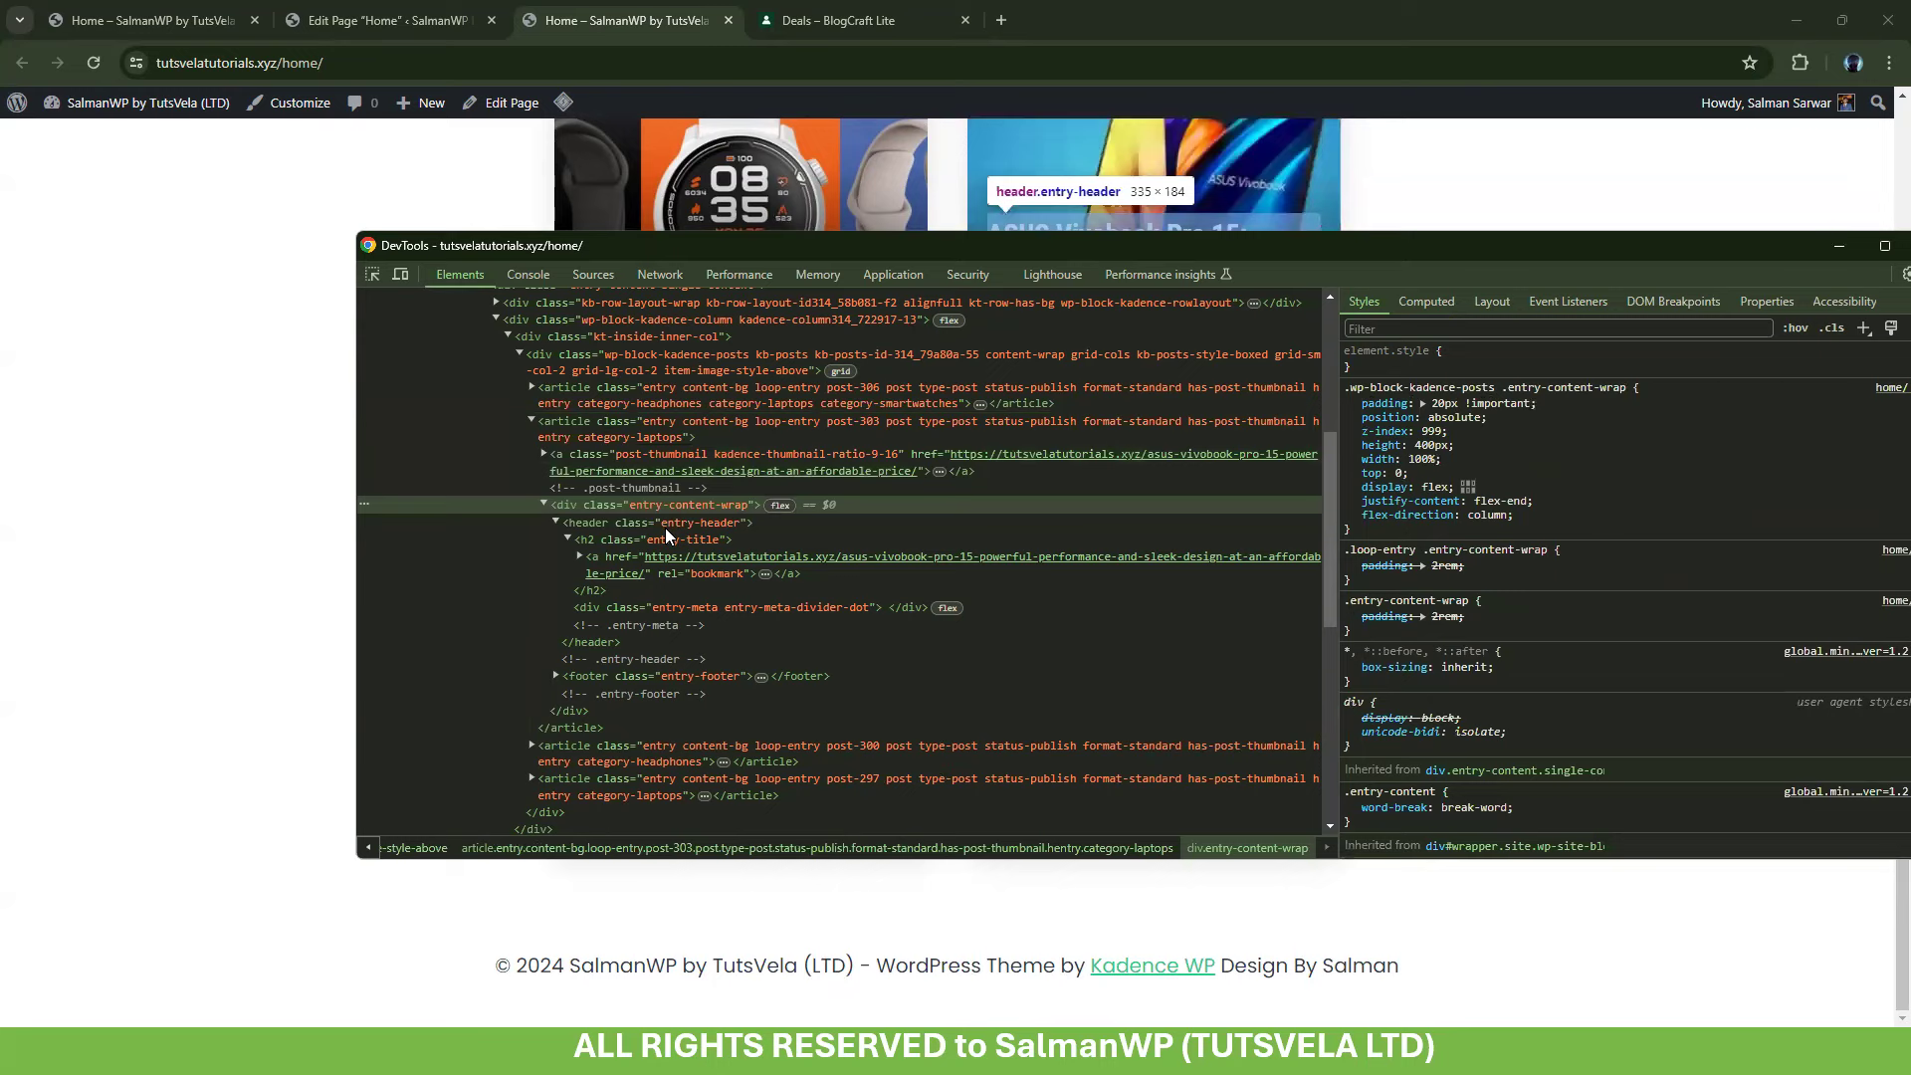
left_click(666, 527)
left_click(680, 540)
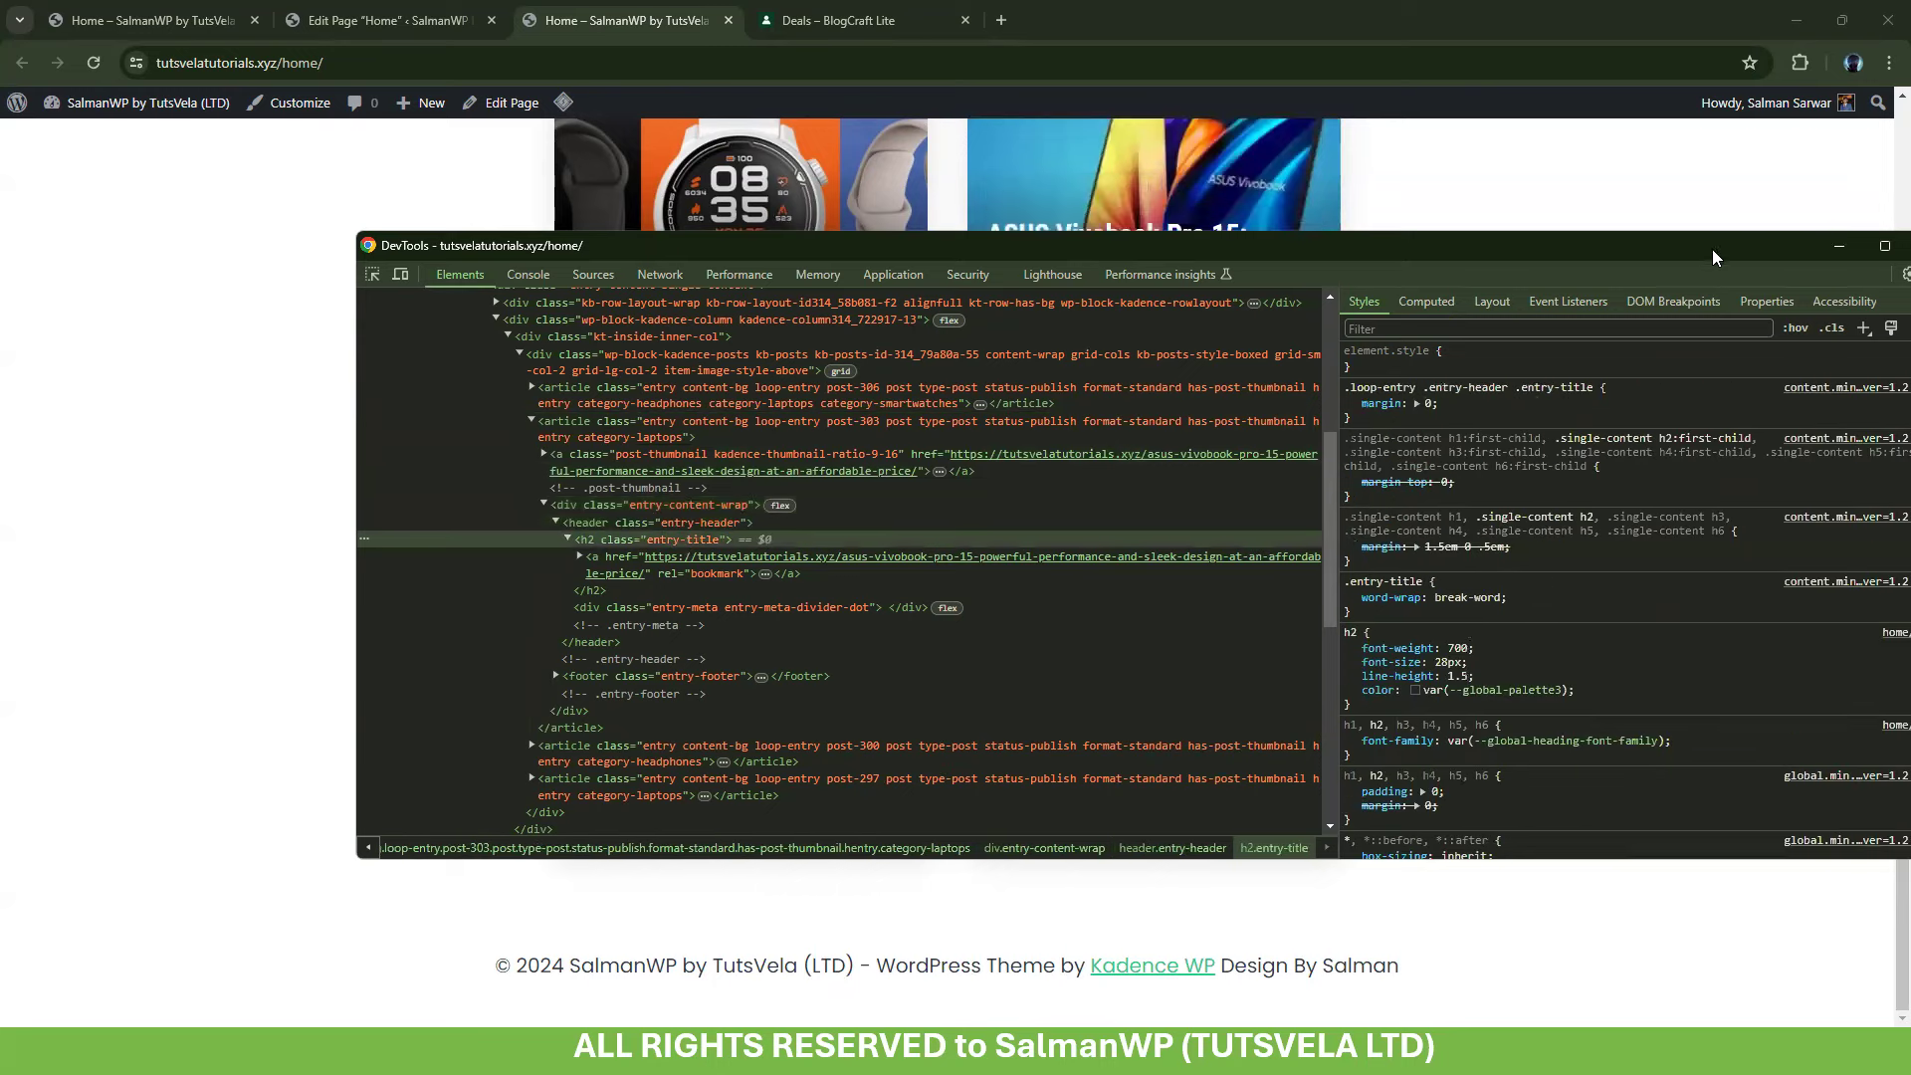
key("F12")
Update the Home page in the editor and reload the live page to view its two-column posts grid
left_click(366, 14)
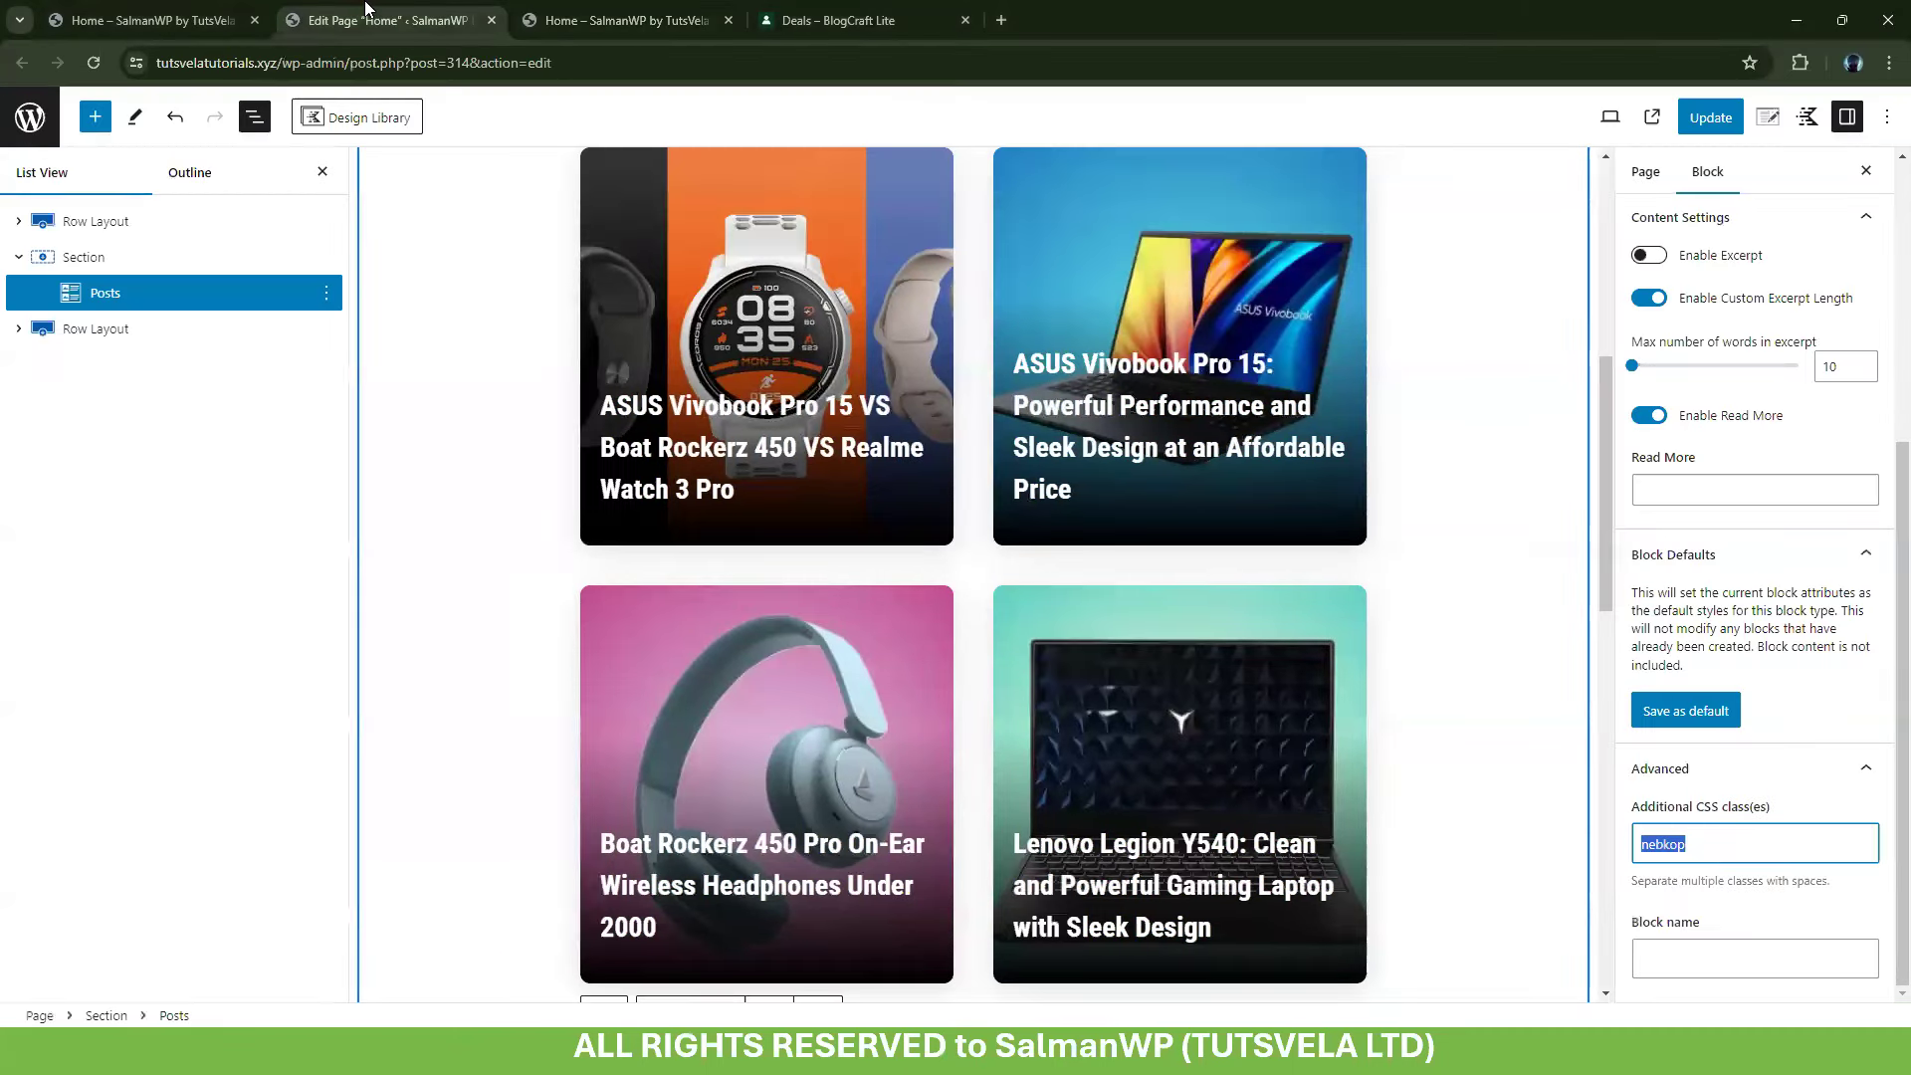
left_click(1710, 117)
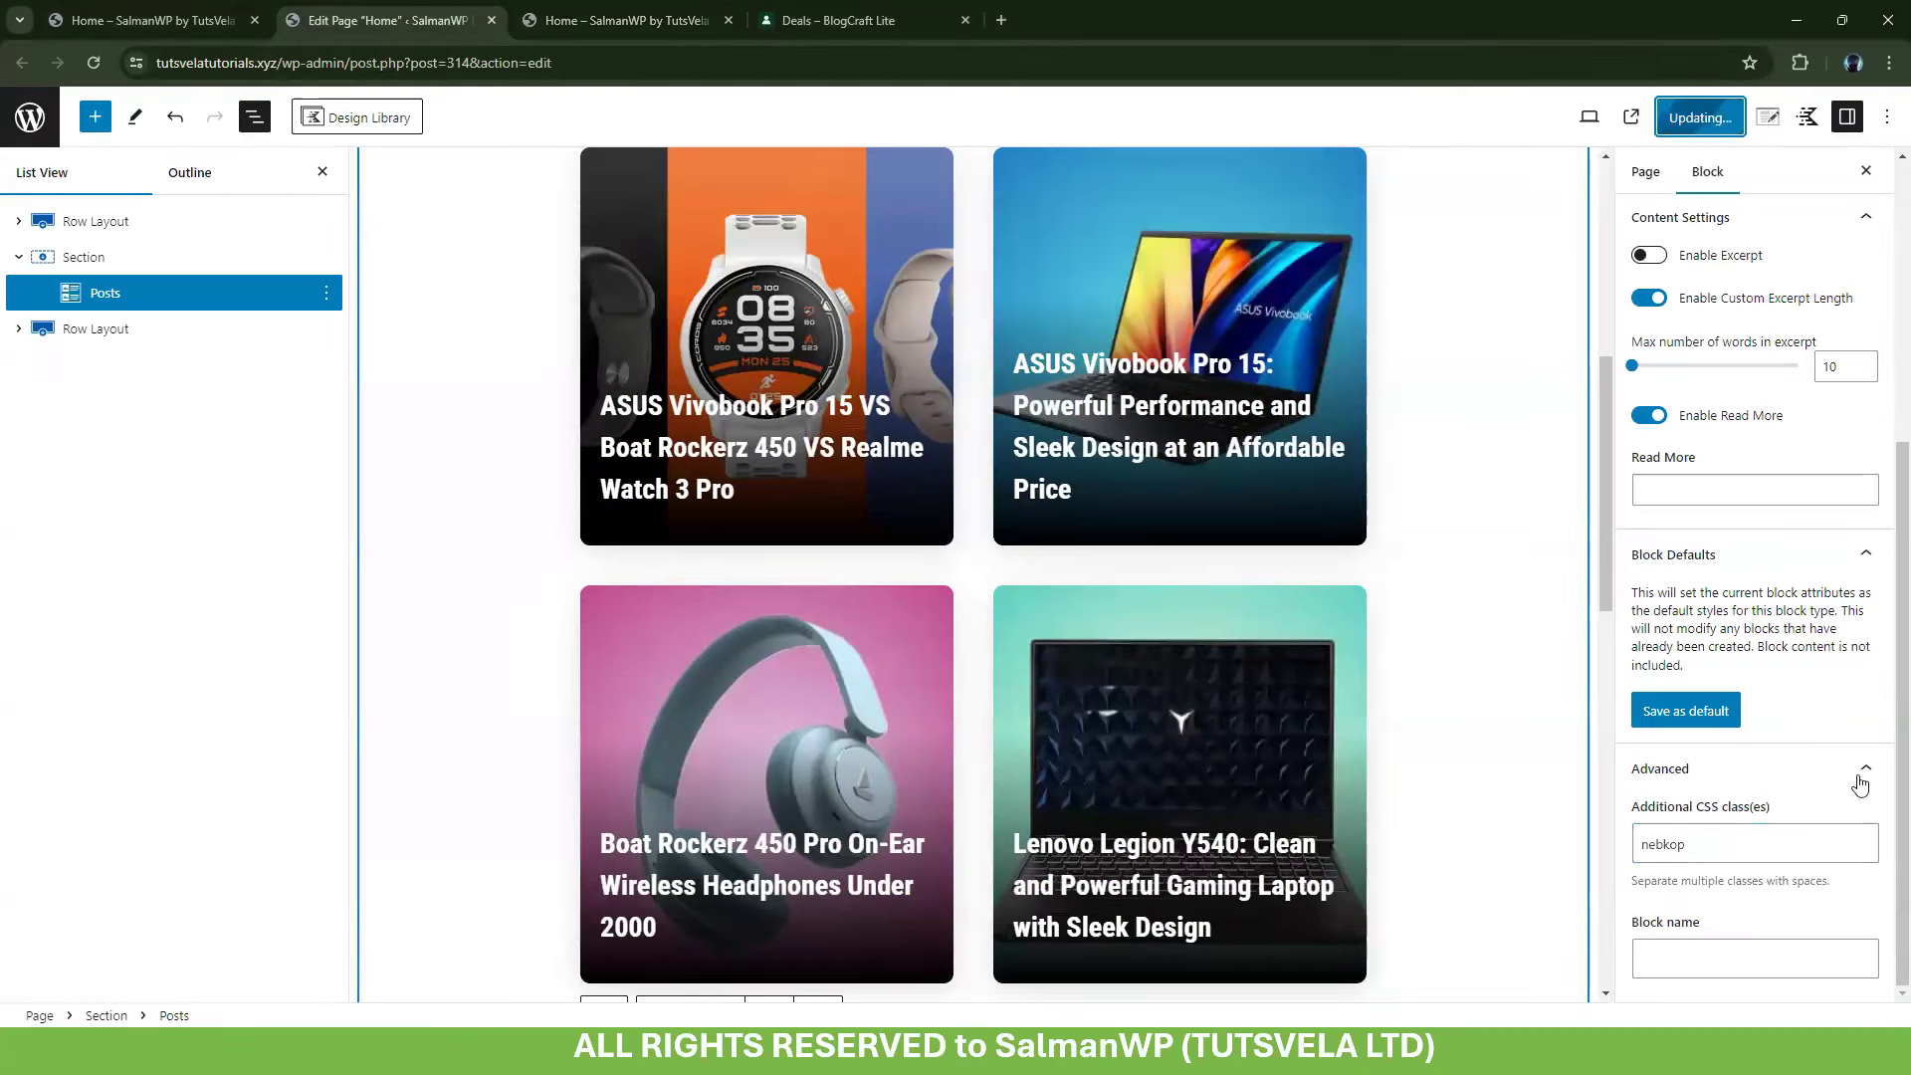
double_click(1696, 848)
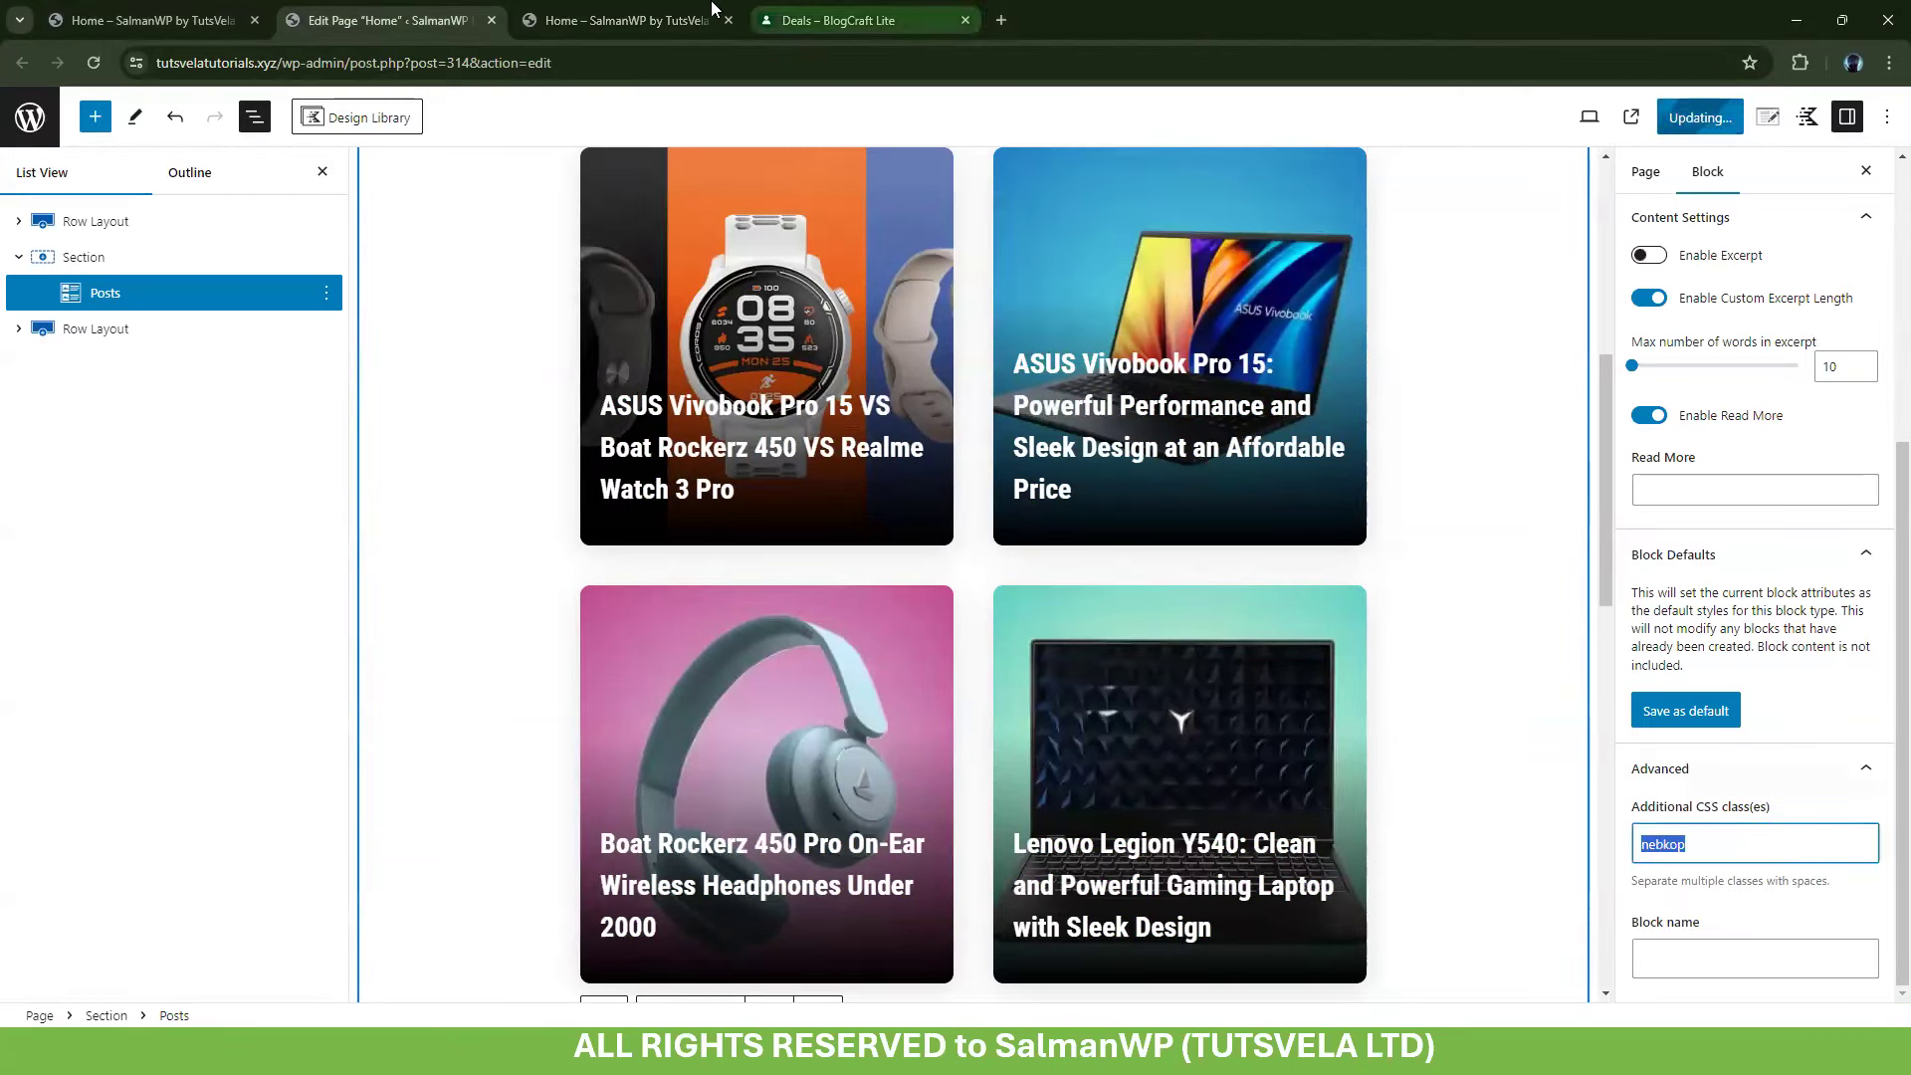
left_click(627, 20)
left_click(93, 63)
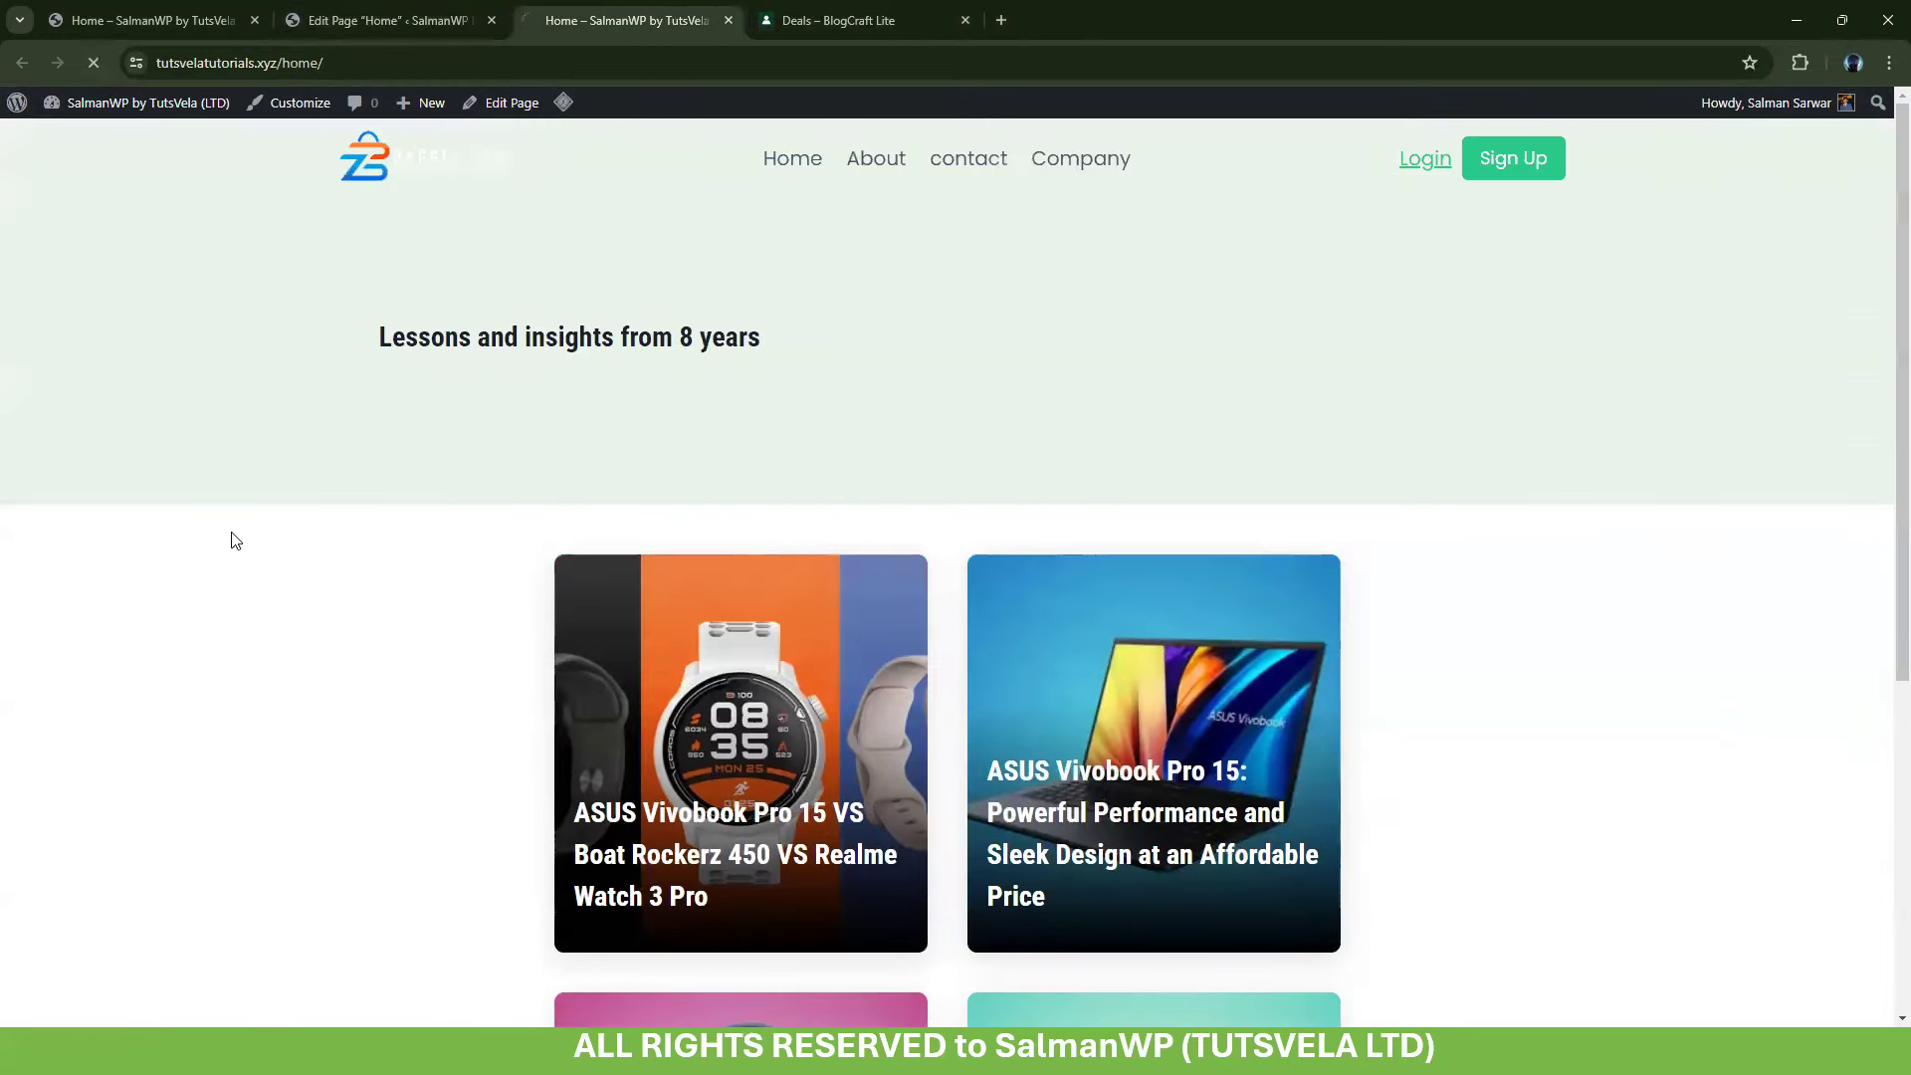
scroll(295, 528, "down", 6)
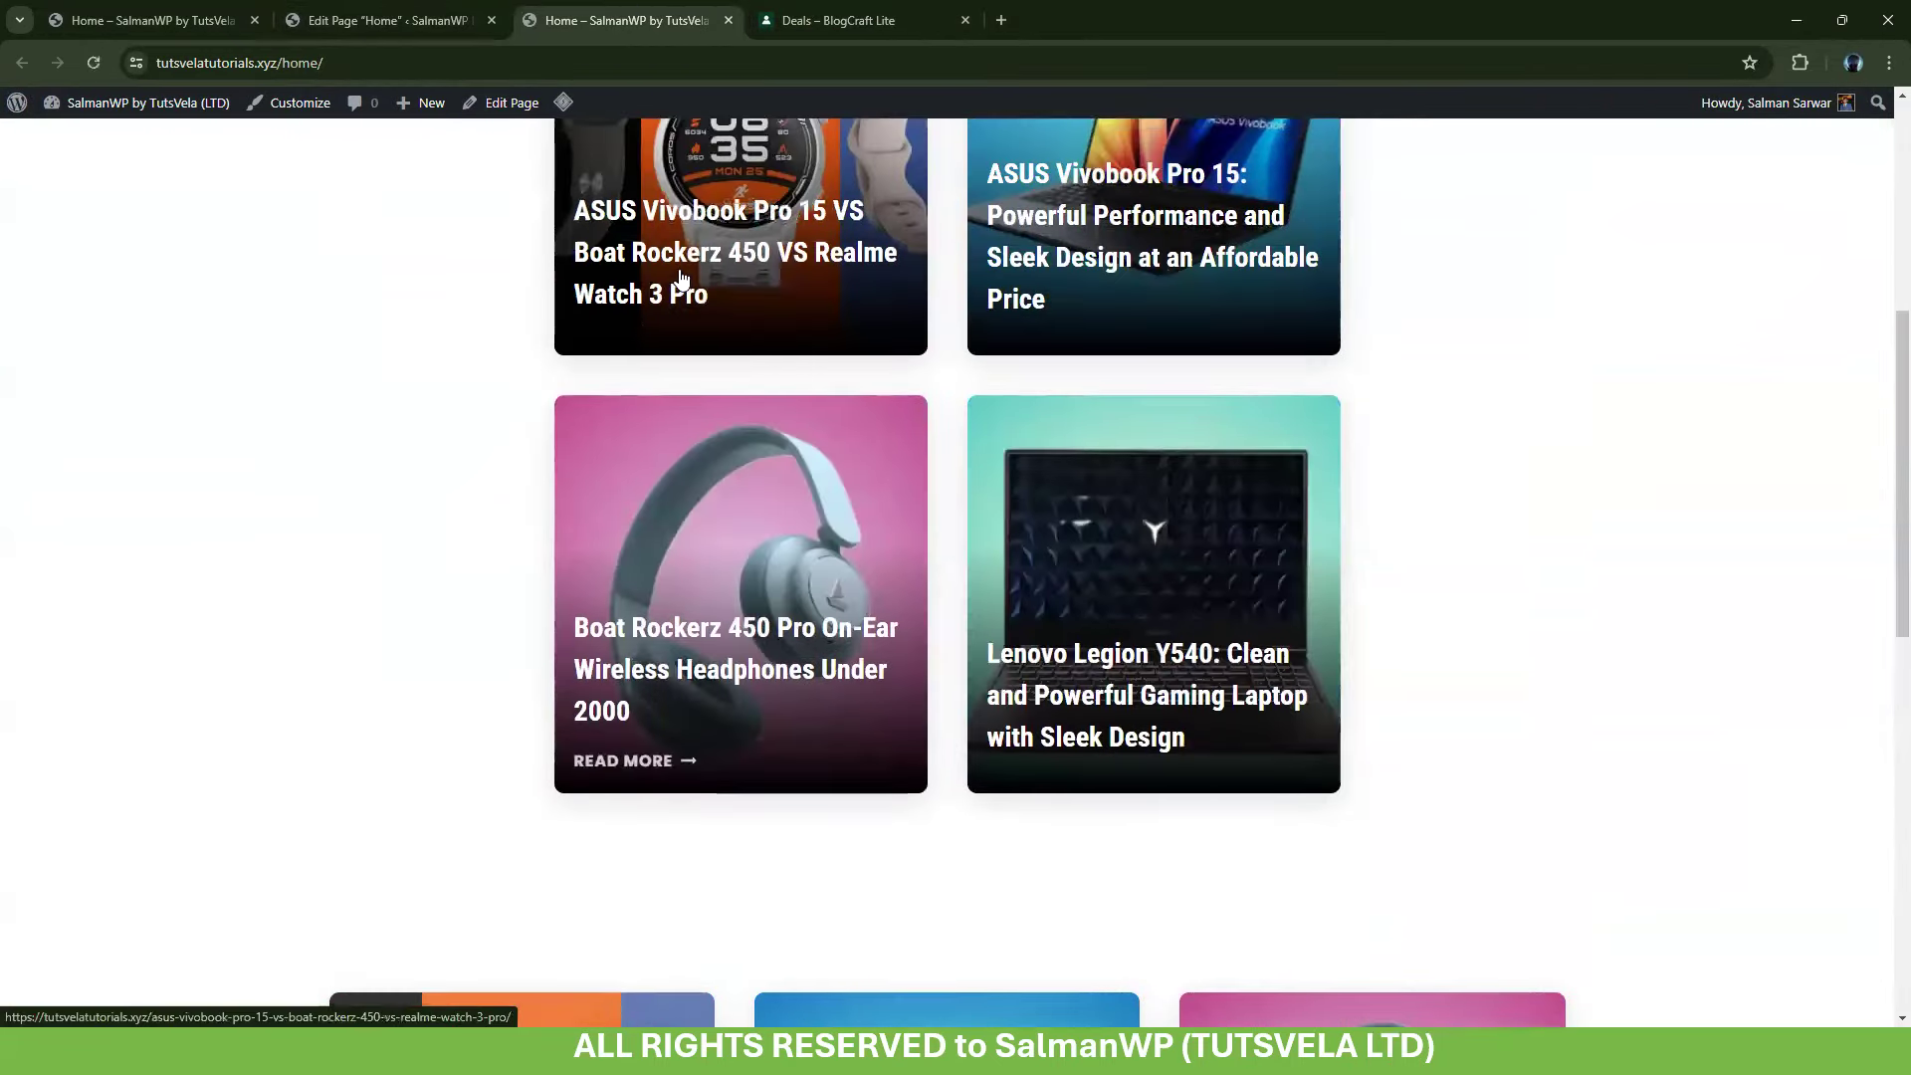
Inspect the two-column posts wrapper on the live page for the nebkop class and examine the first article inside it
right_click(819, 180)
left_click(946, 722)
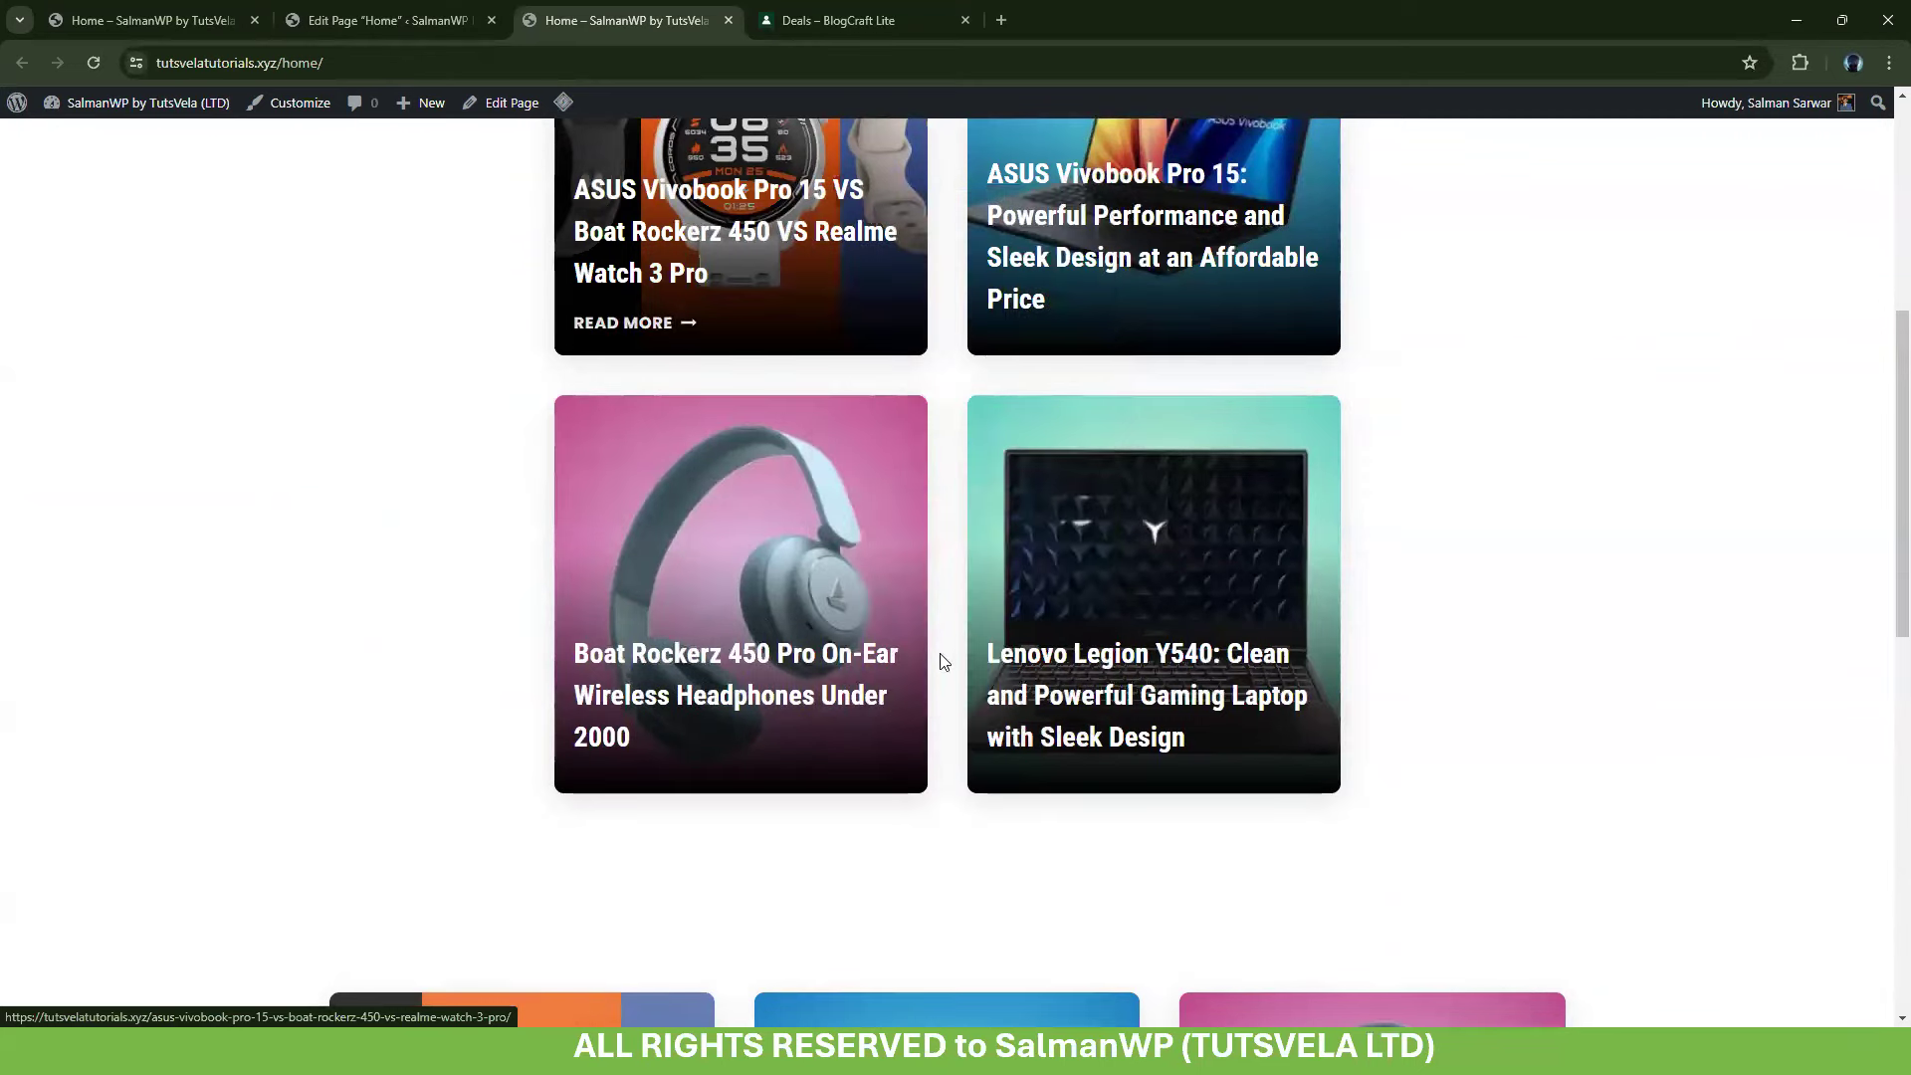
right_click(828, 236)
left_click(965, 747)
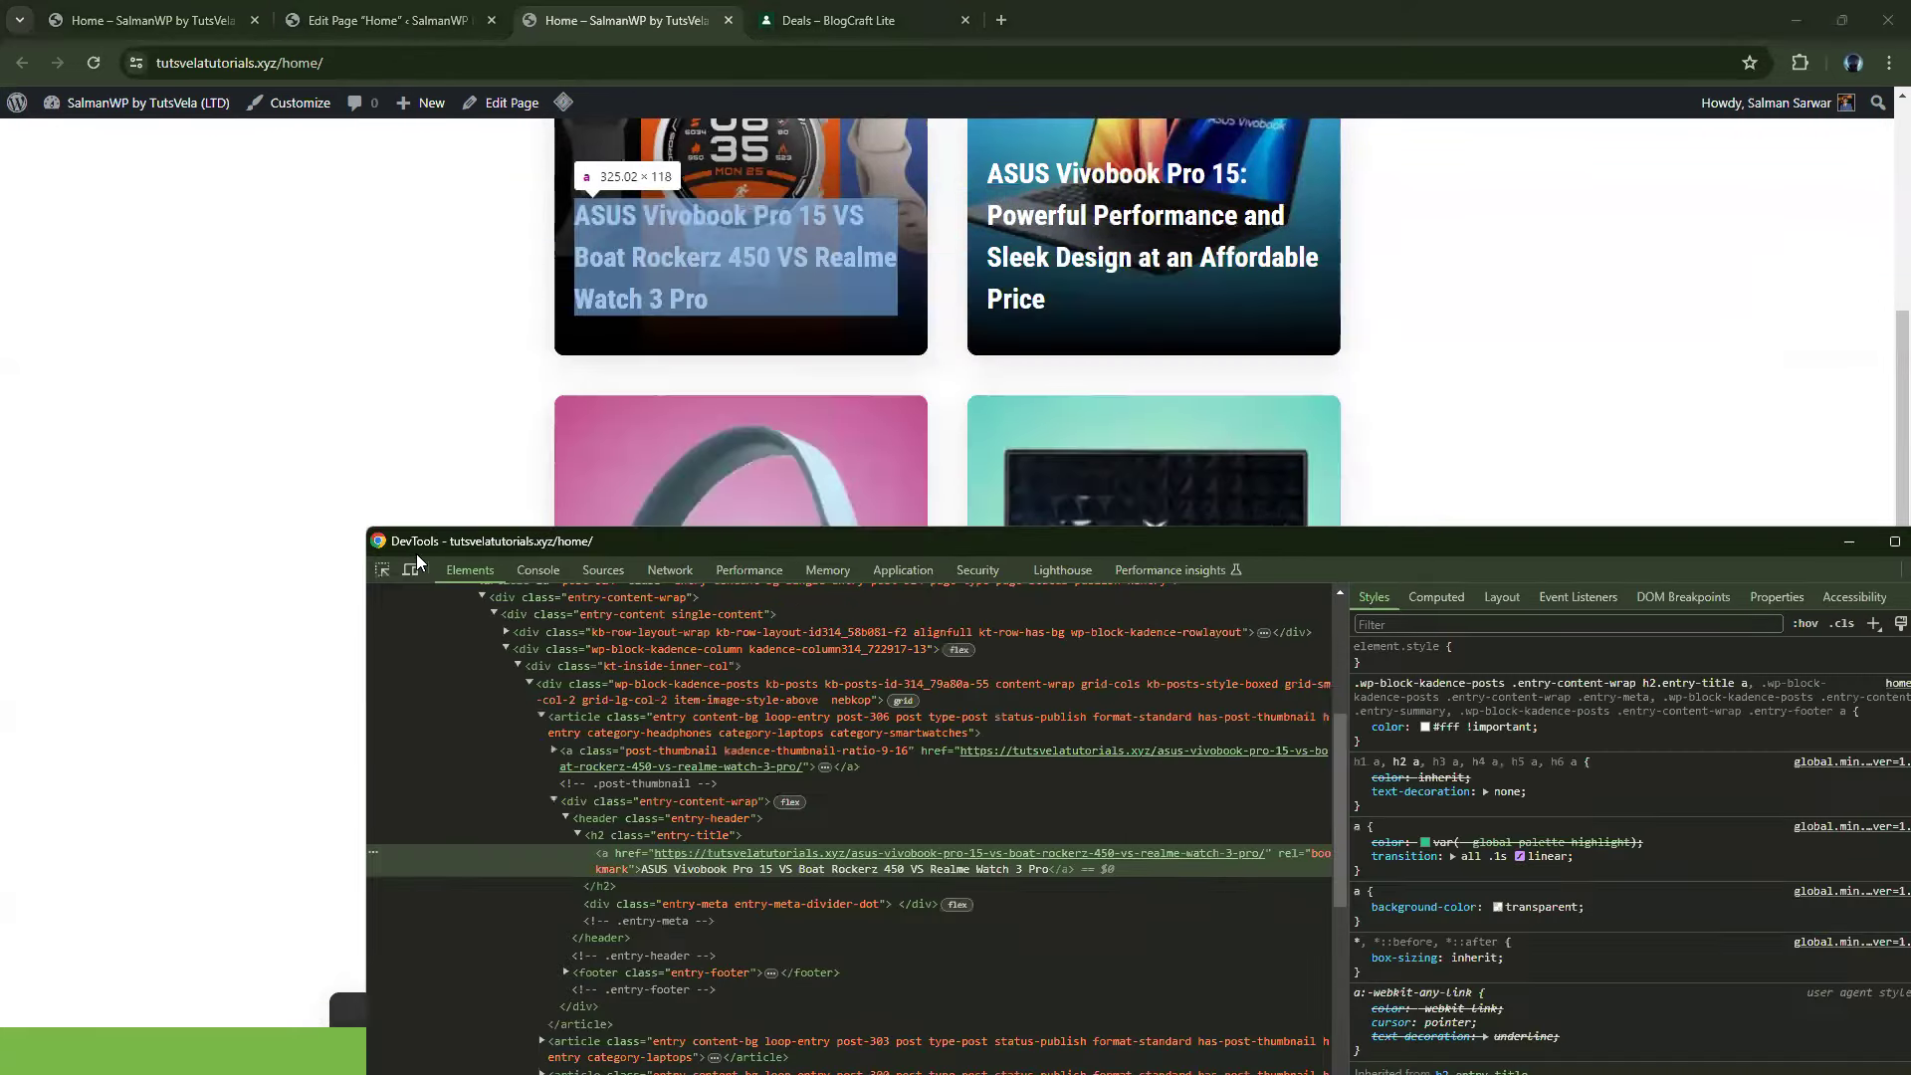
left_click(383, 568)
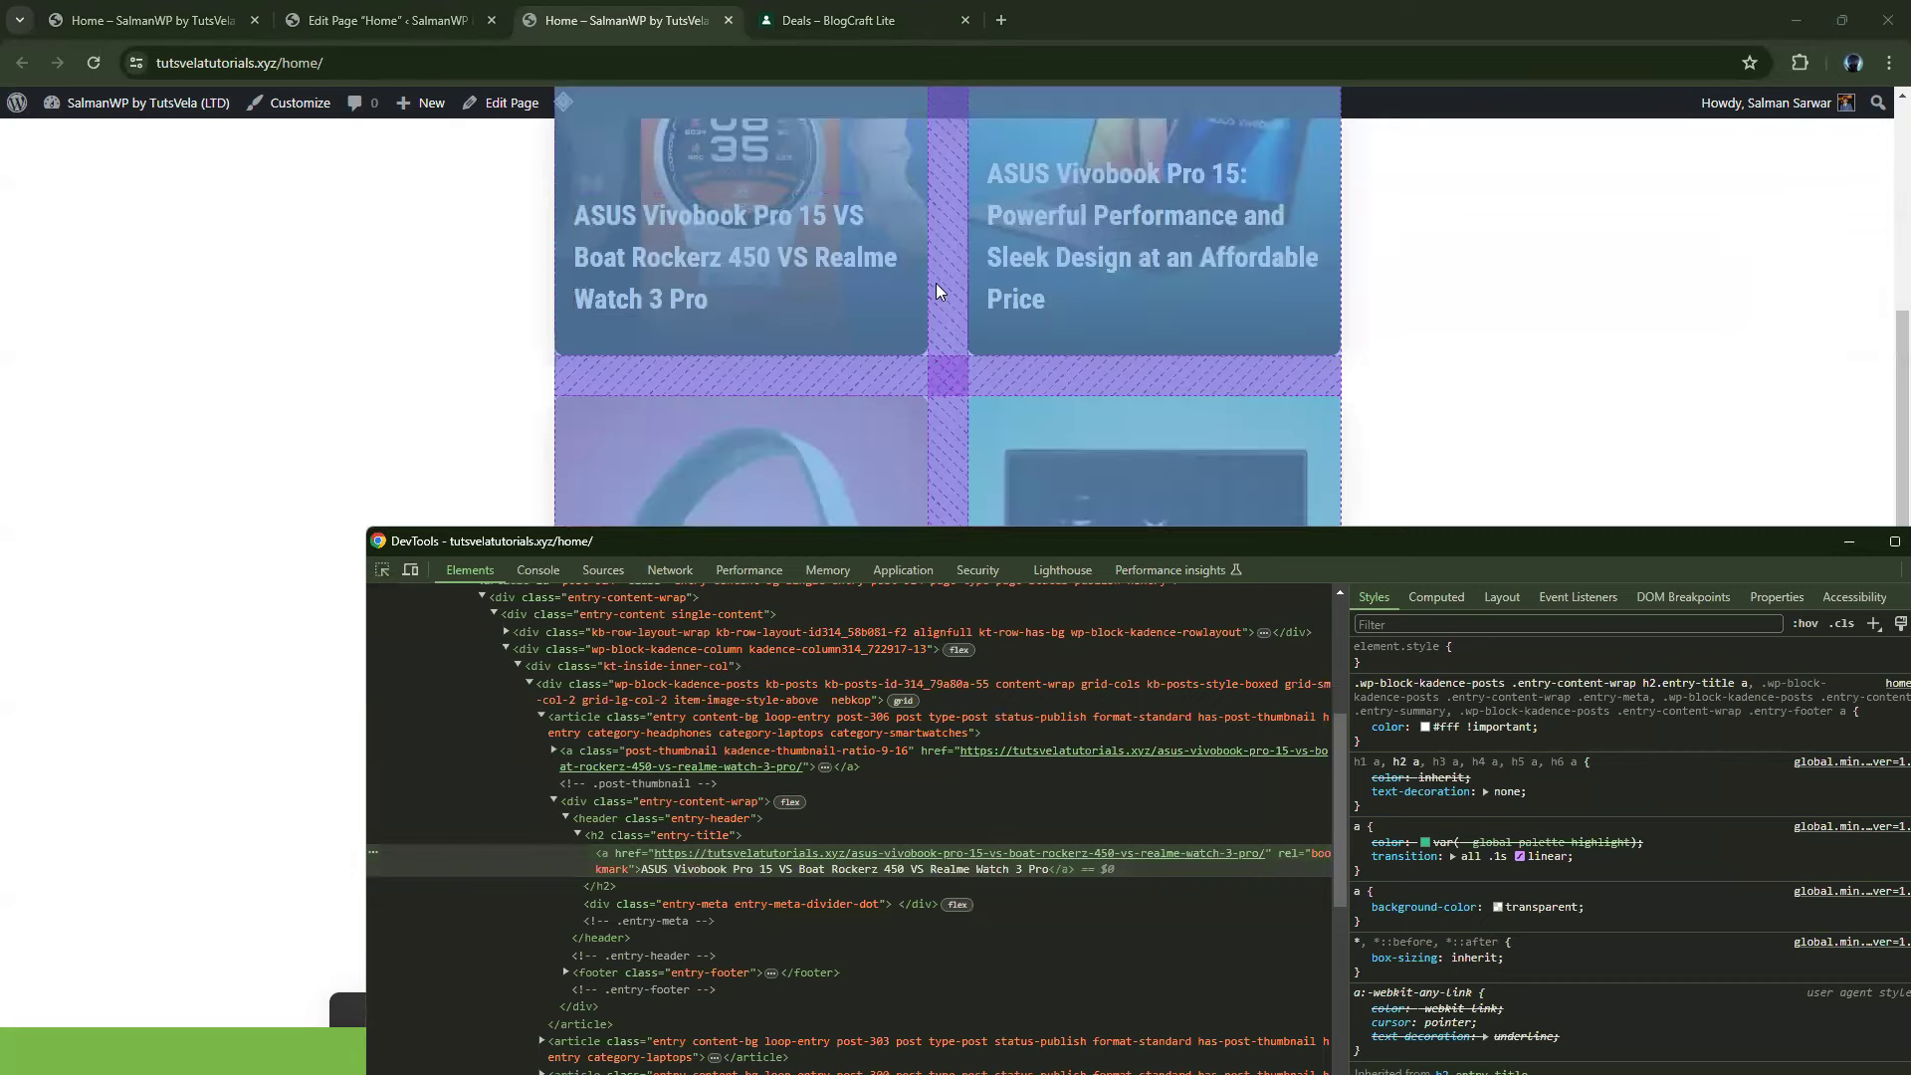
left_click(936, 283)
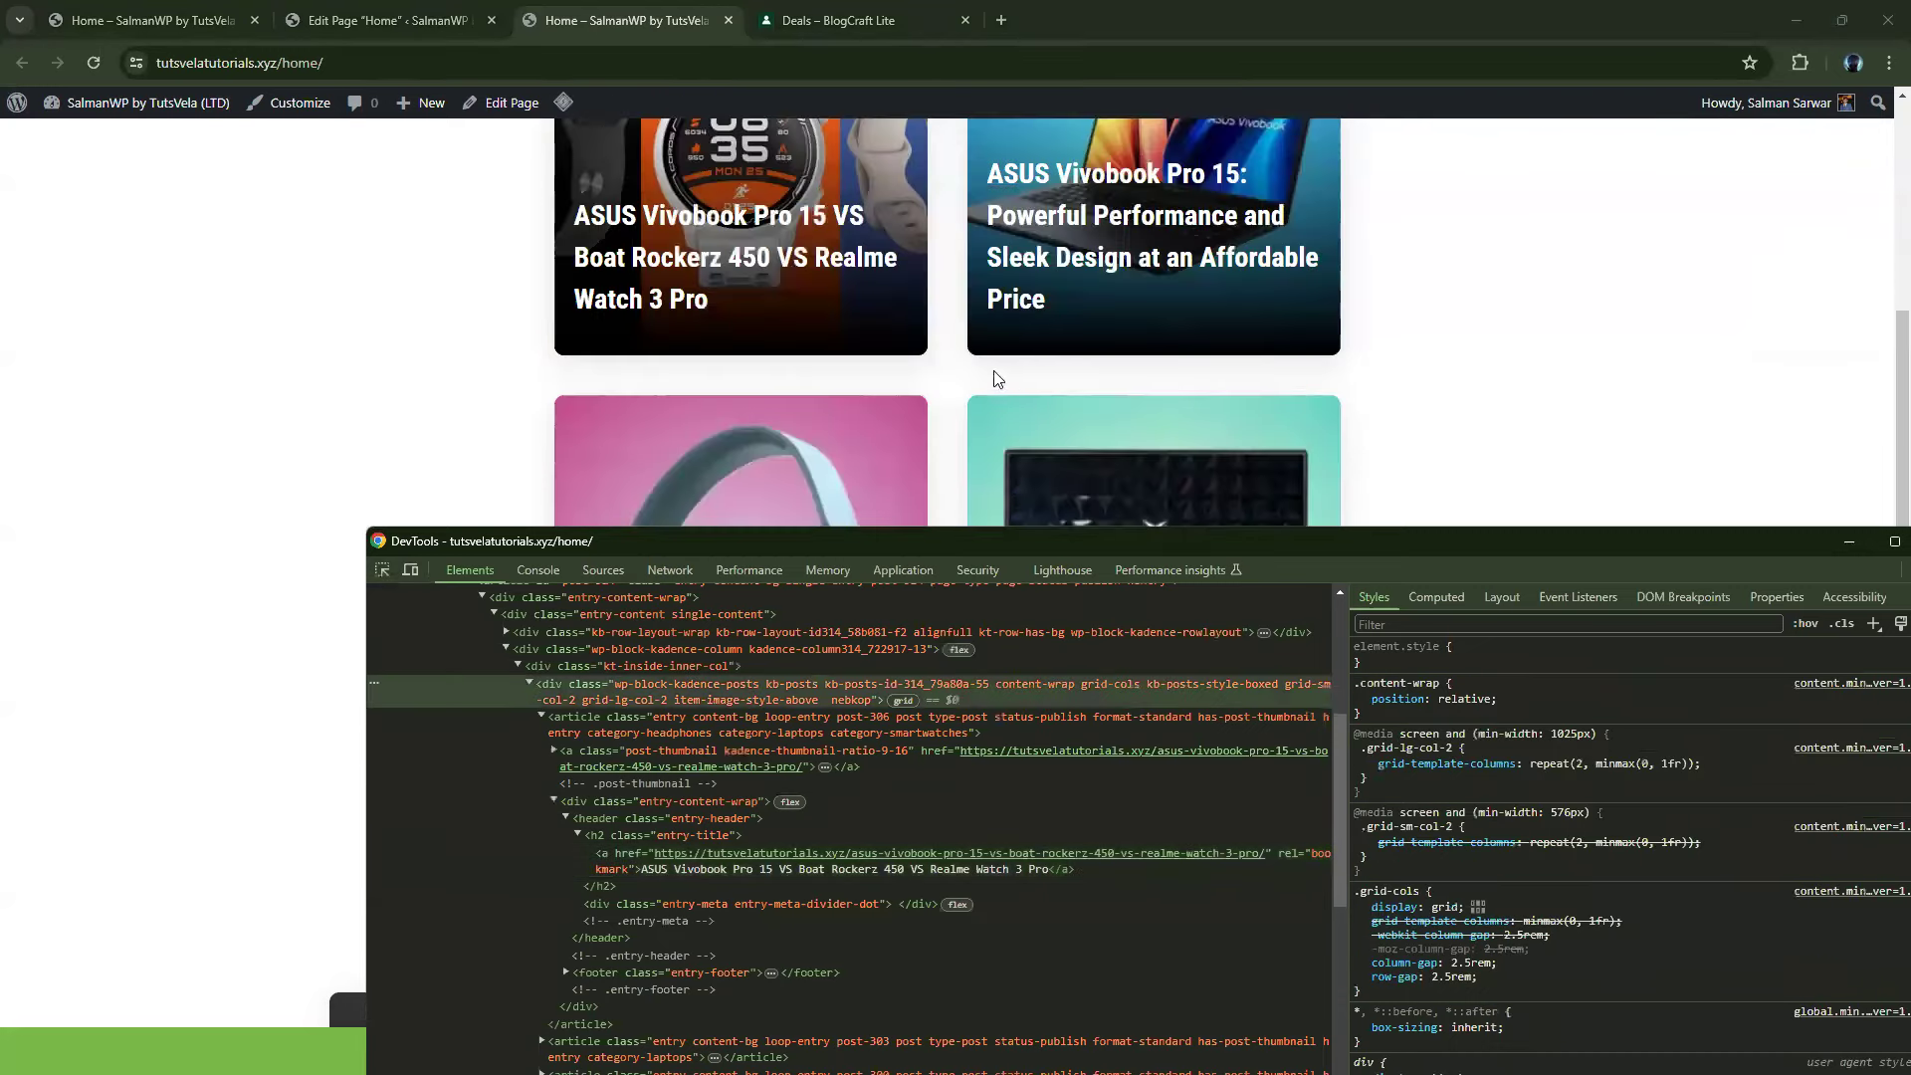
left_click_drag(838, 542, 732, 320)
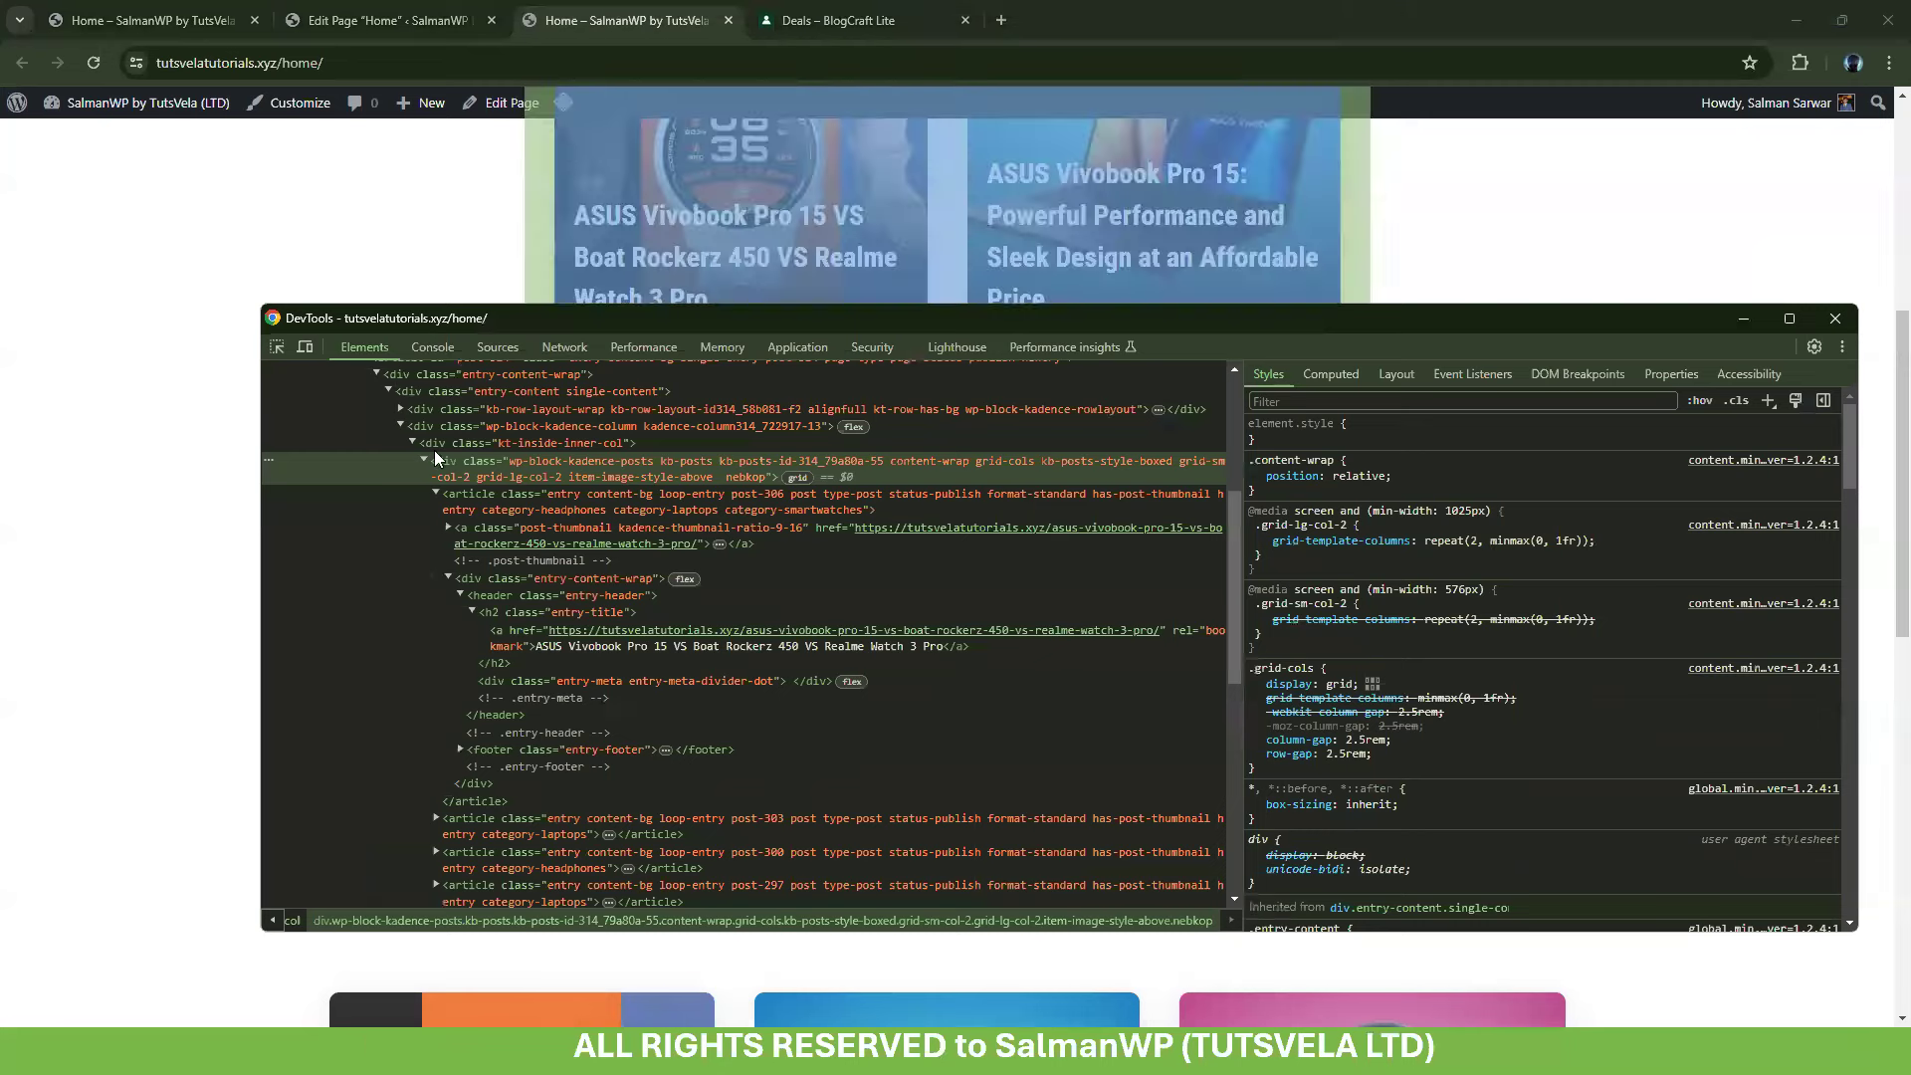
left_click(740, 488)
left_click(727, 476)
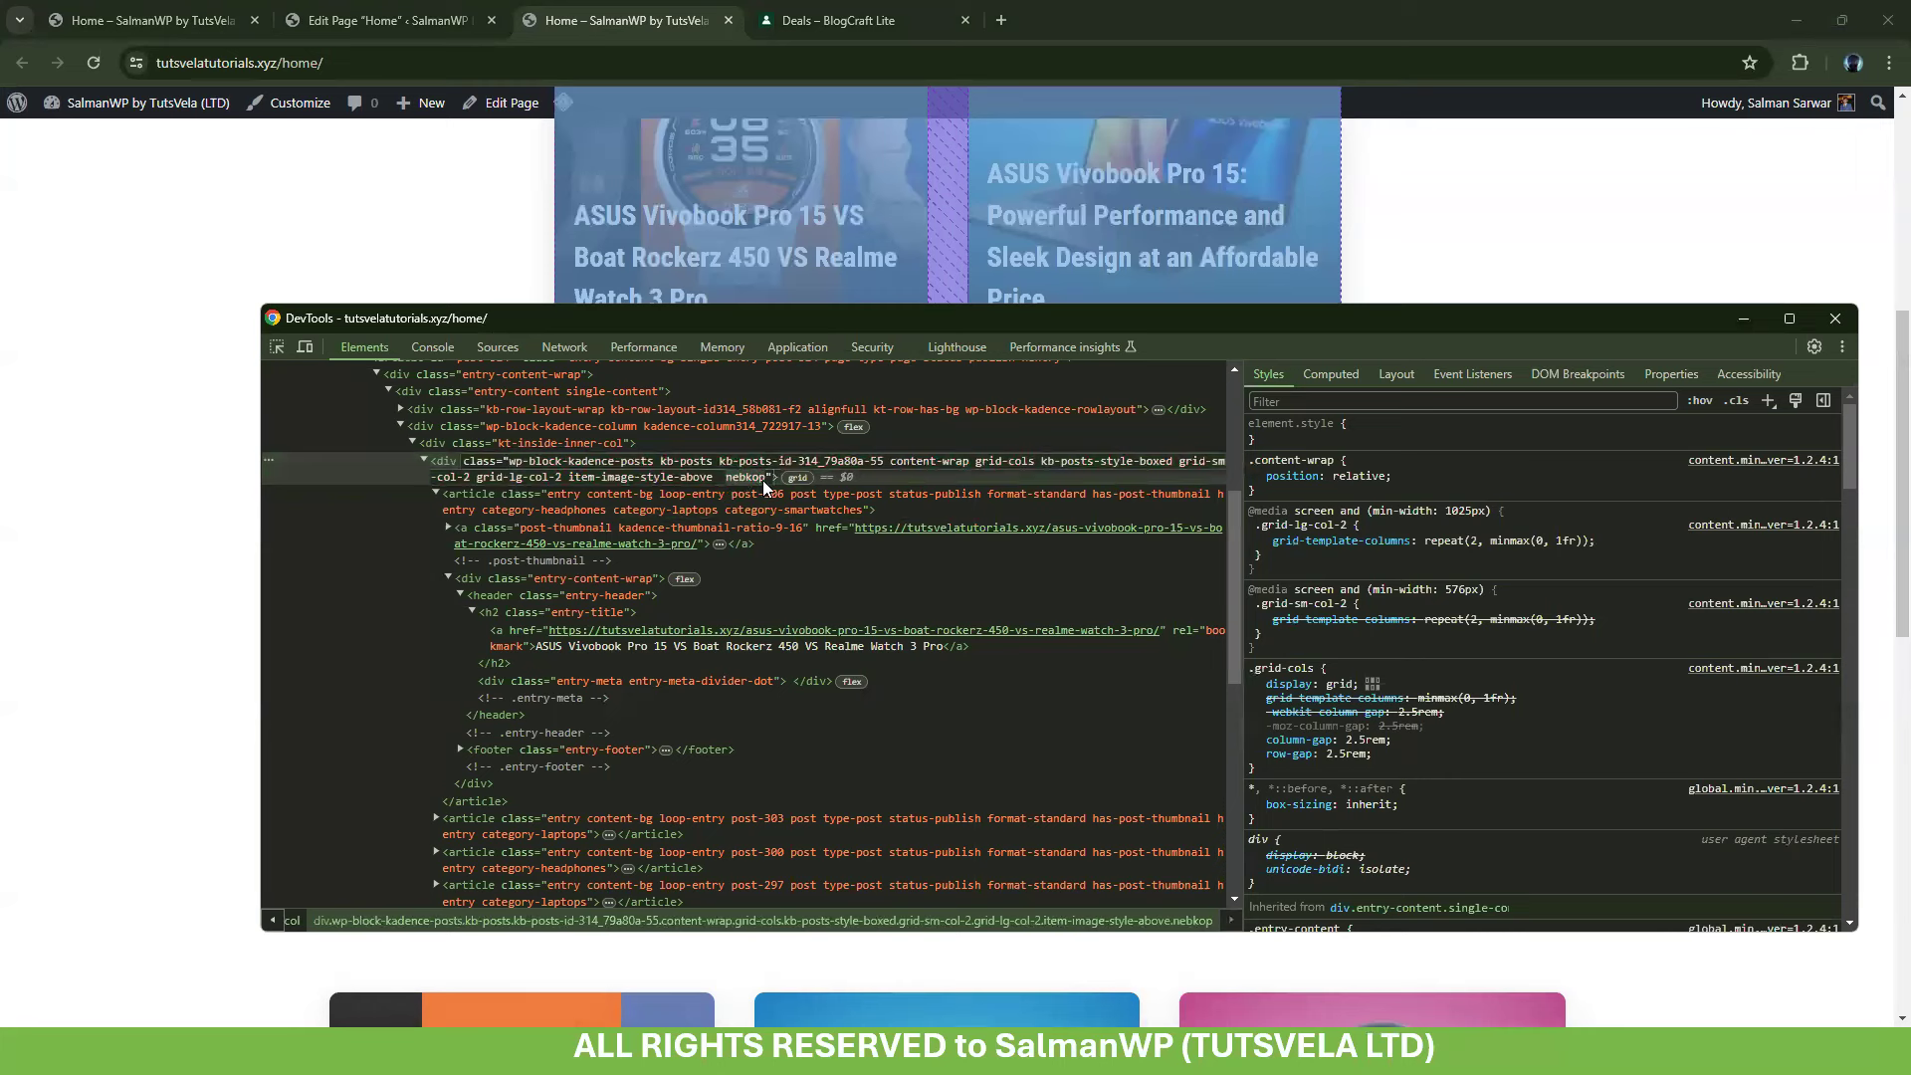
left_click(669, 496)
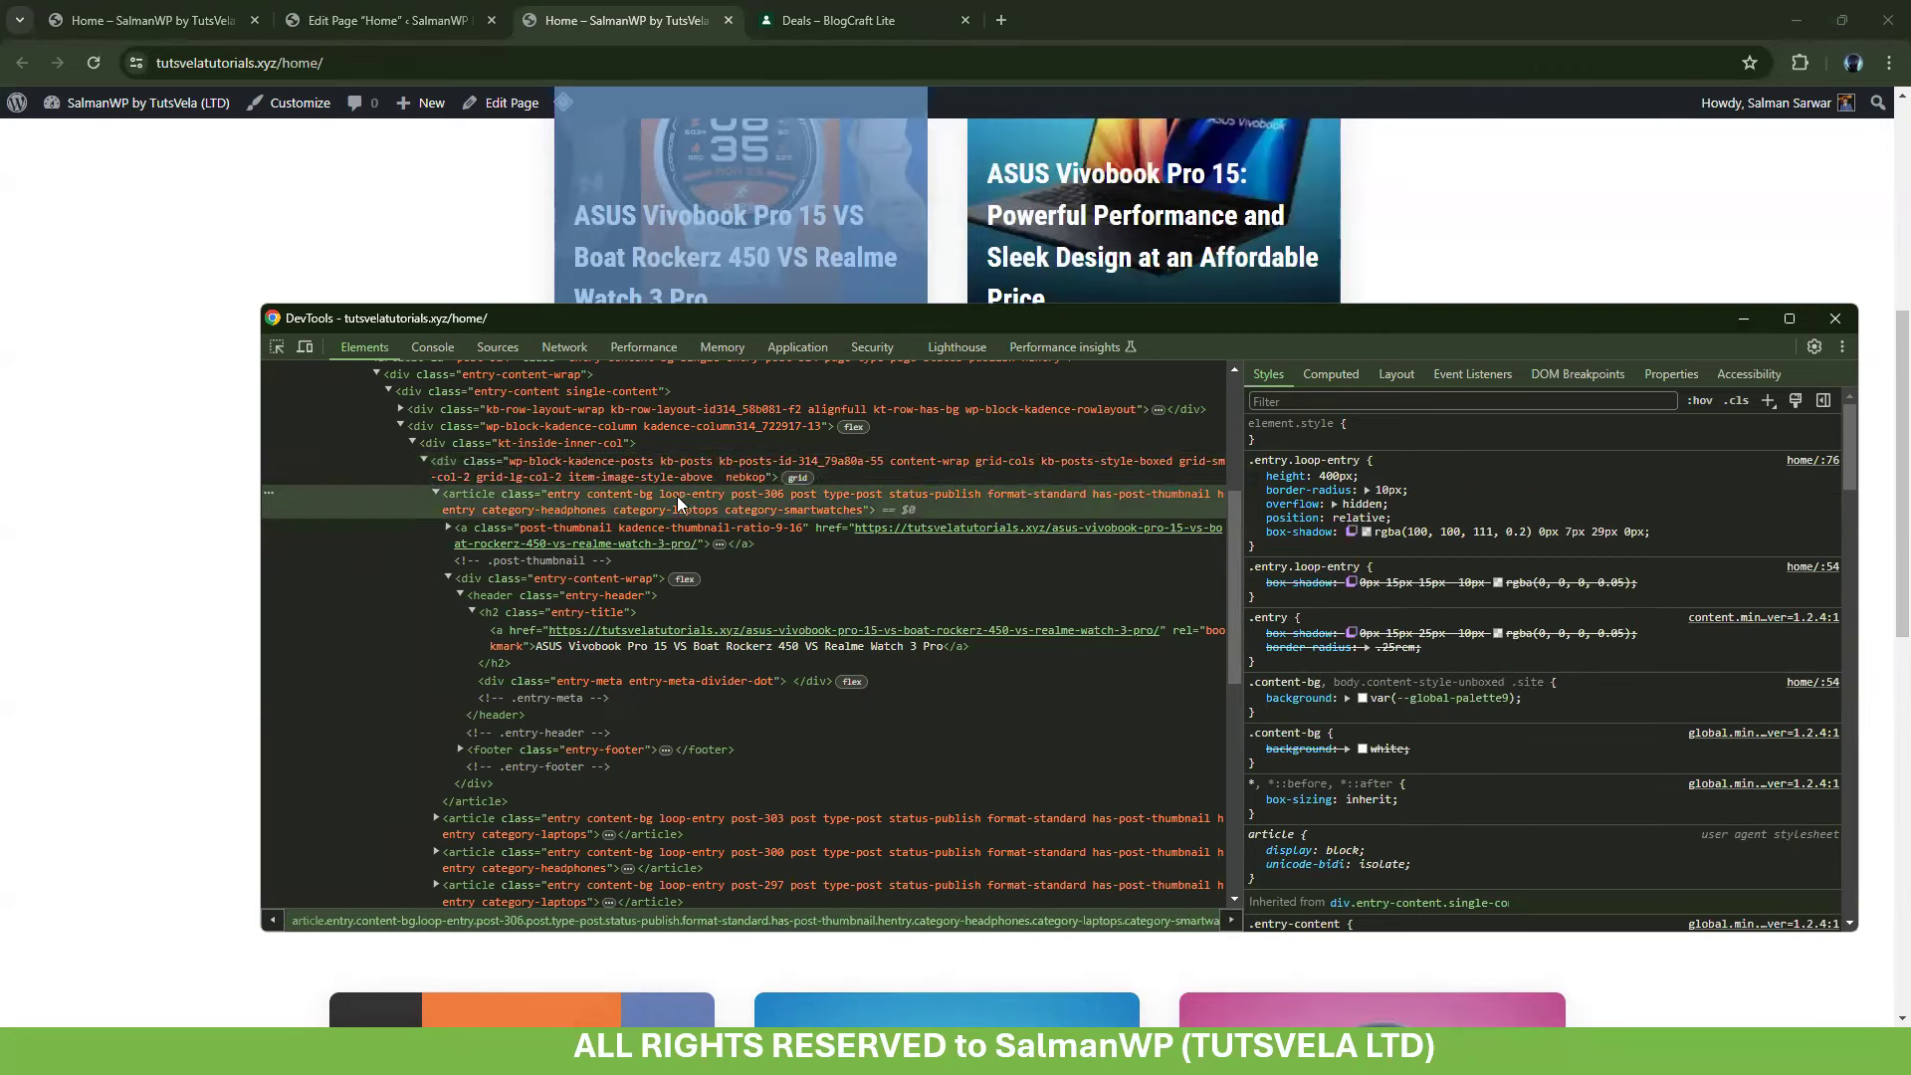
Return to the Home page editor and open the Section block's custom CSS in the modal editor
left_click(159, 18)
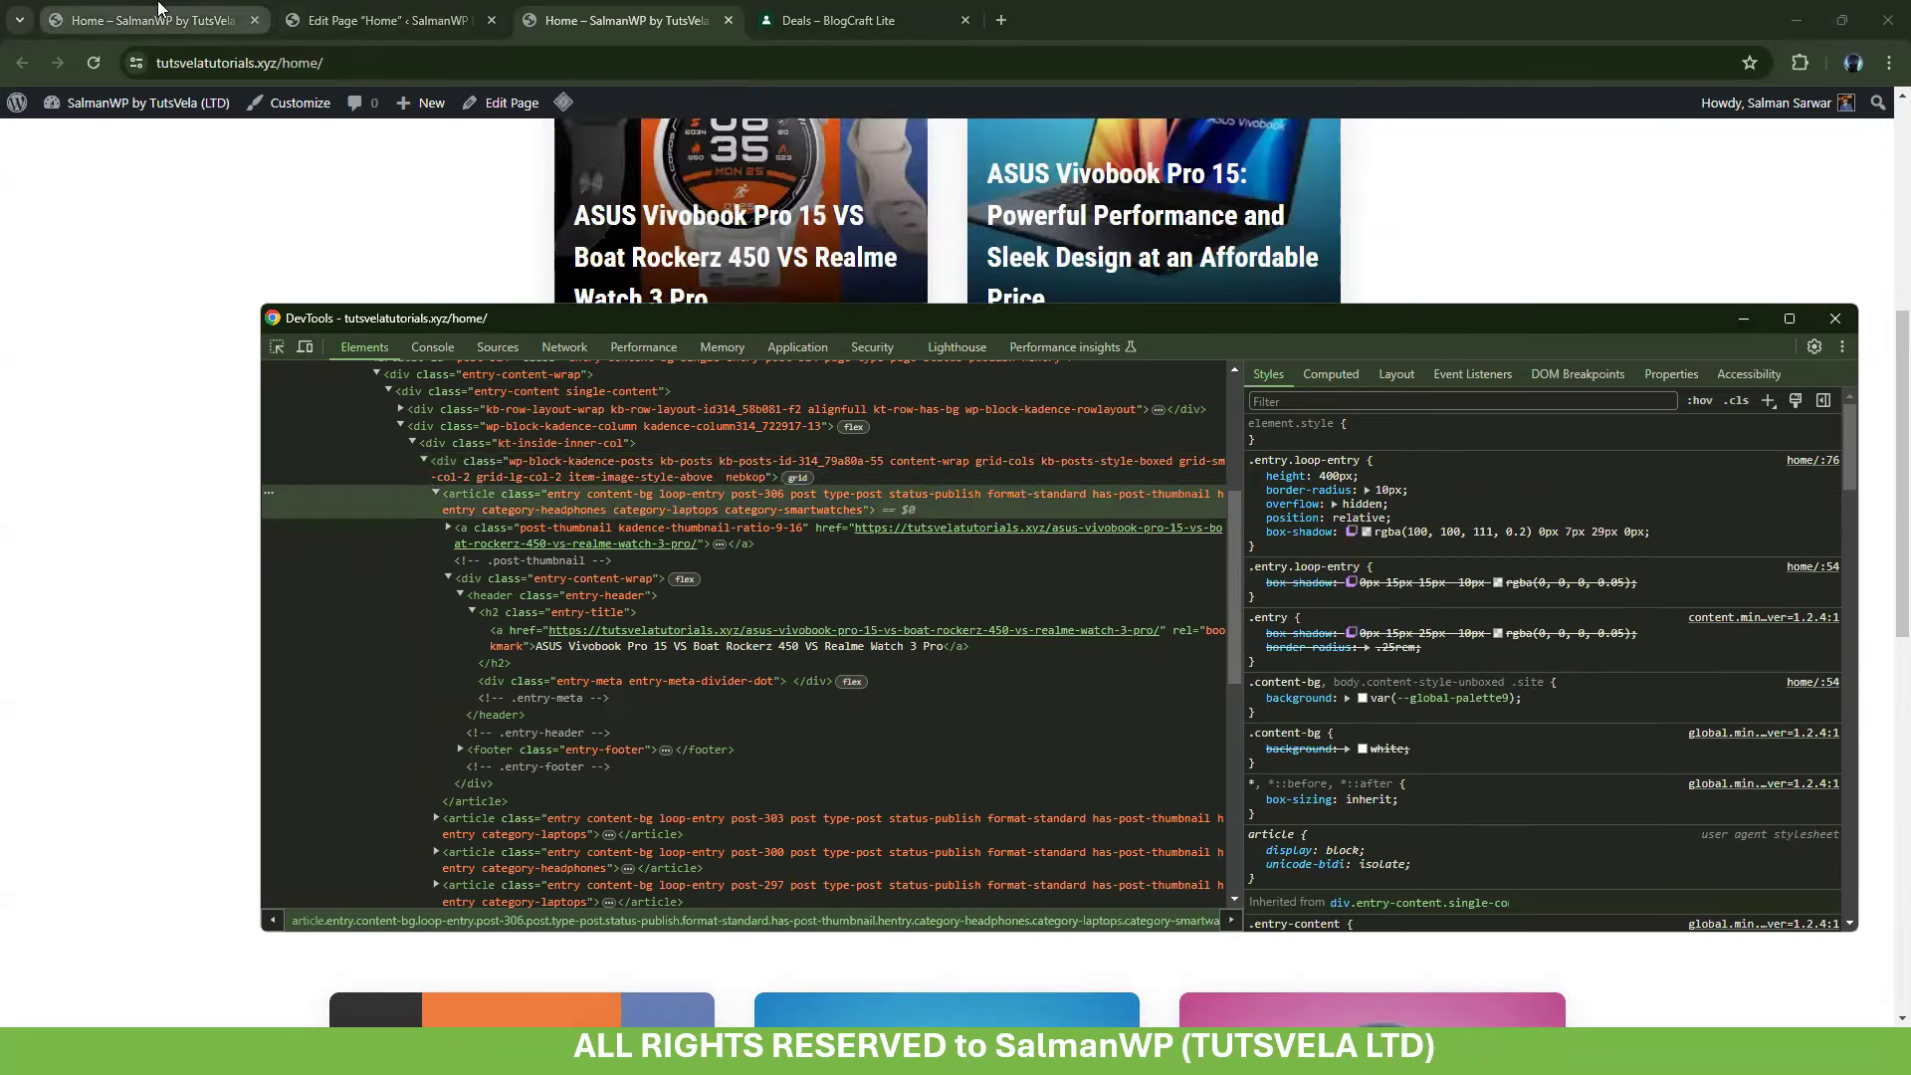
left_click(345, 12)
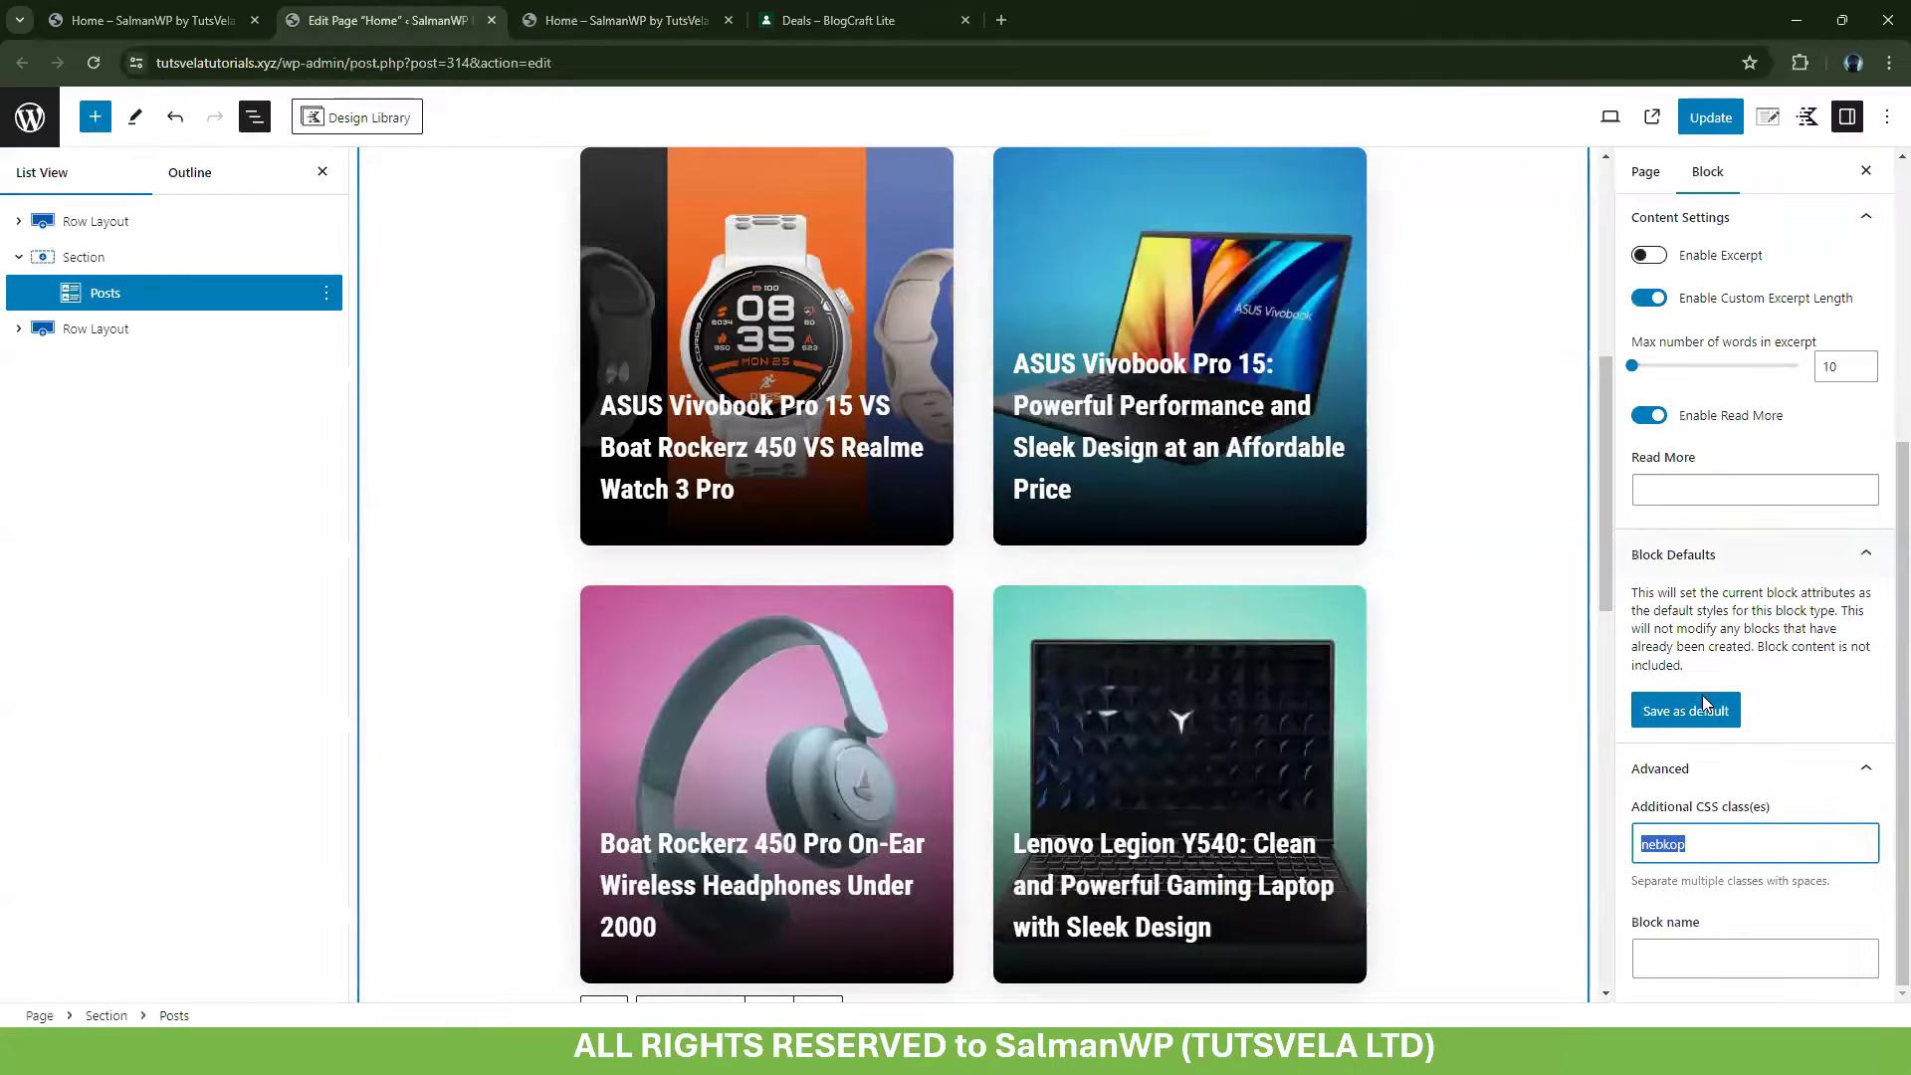
left_click(121, 259)
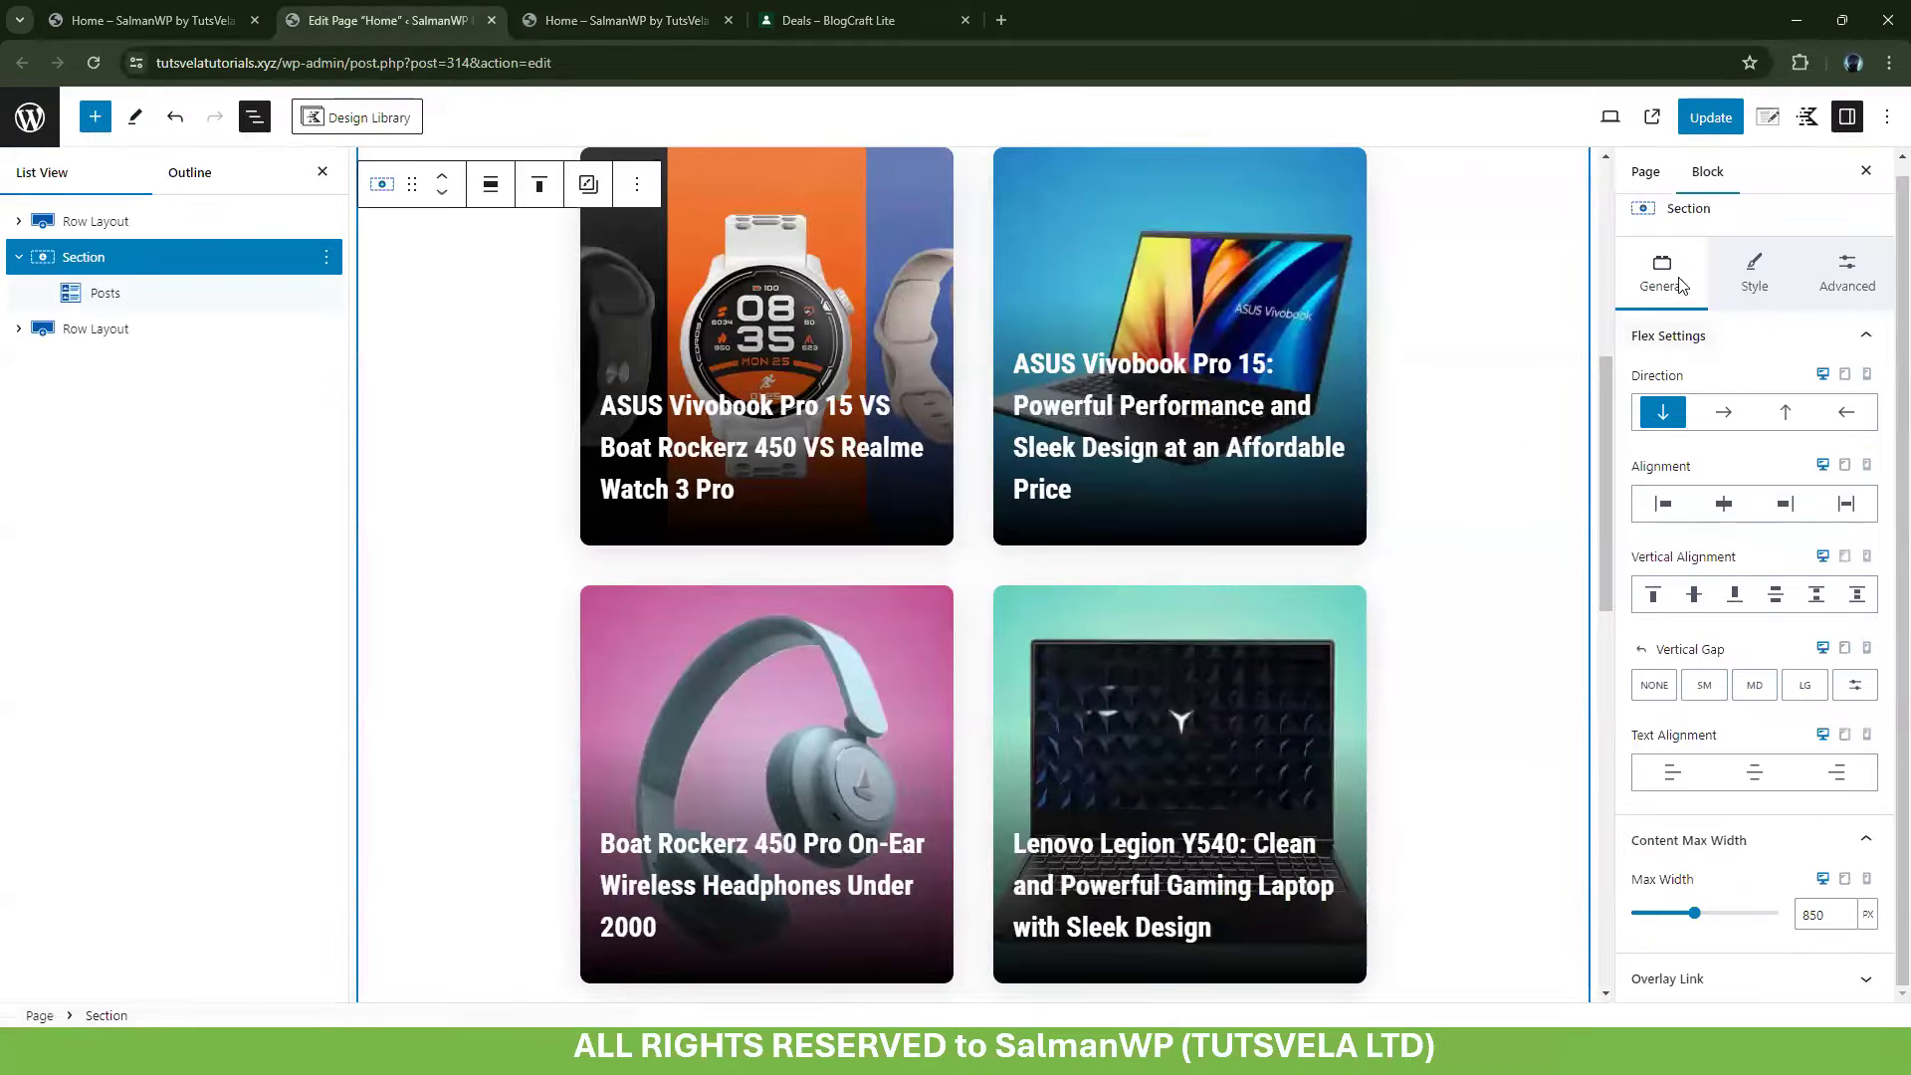
left_click(1846, 274)
scroll(1722, 756, "down", 3)
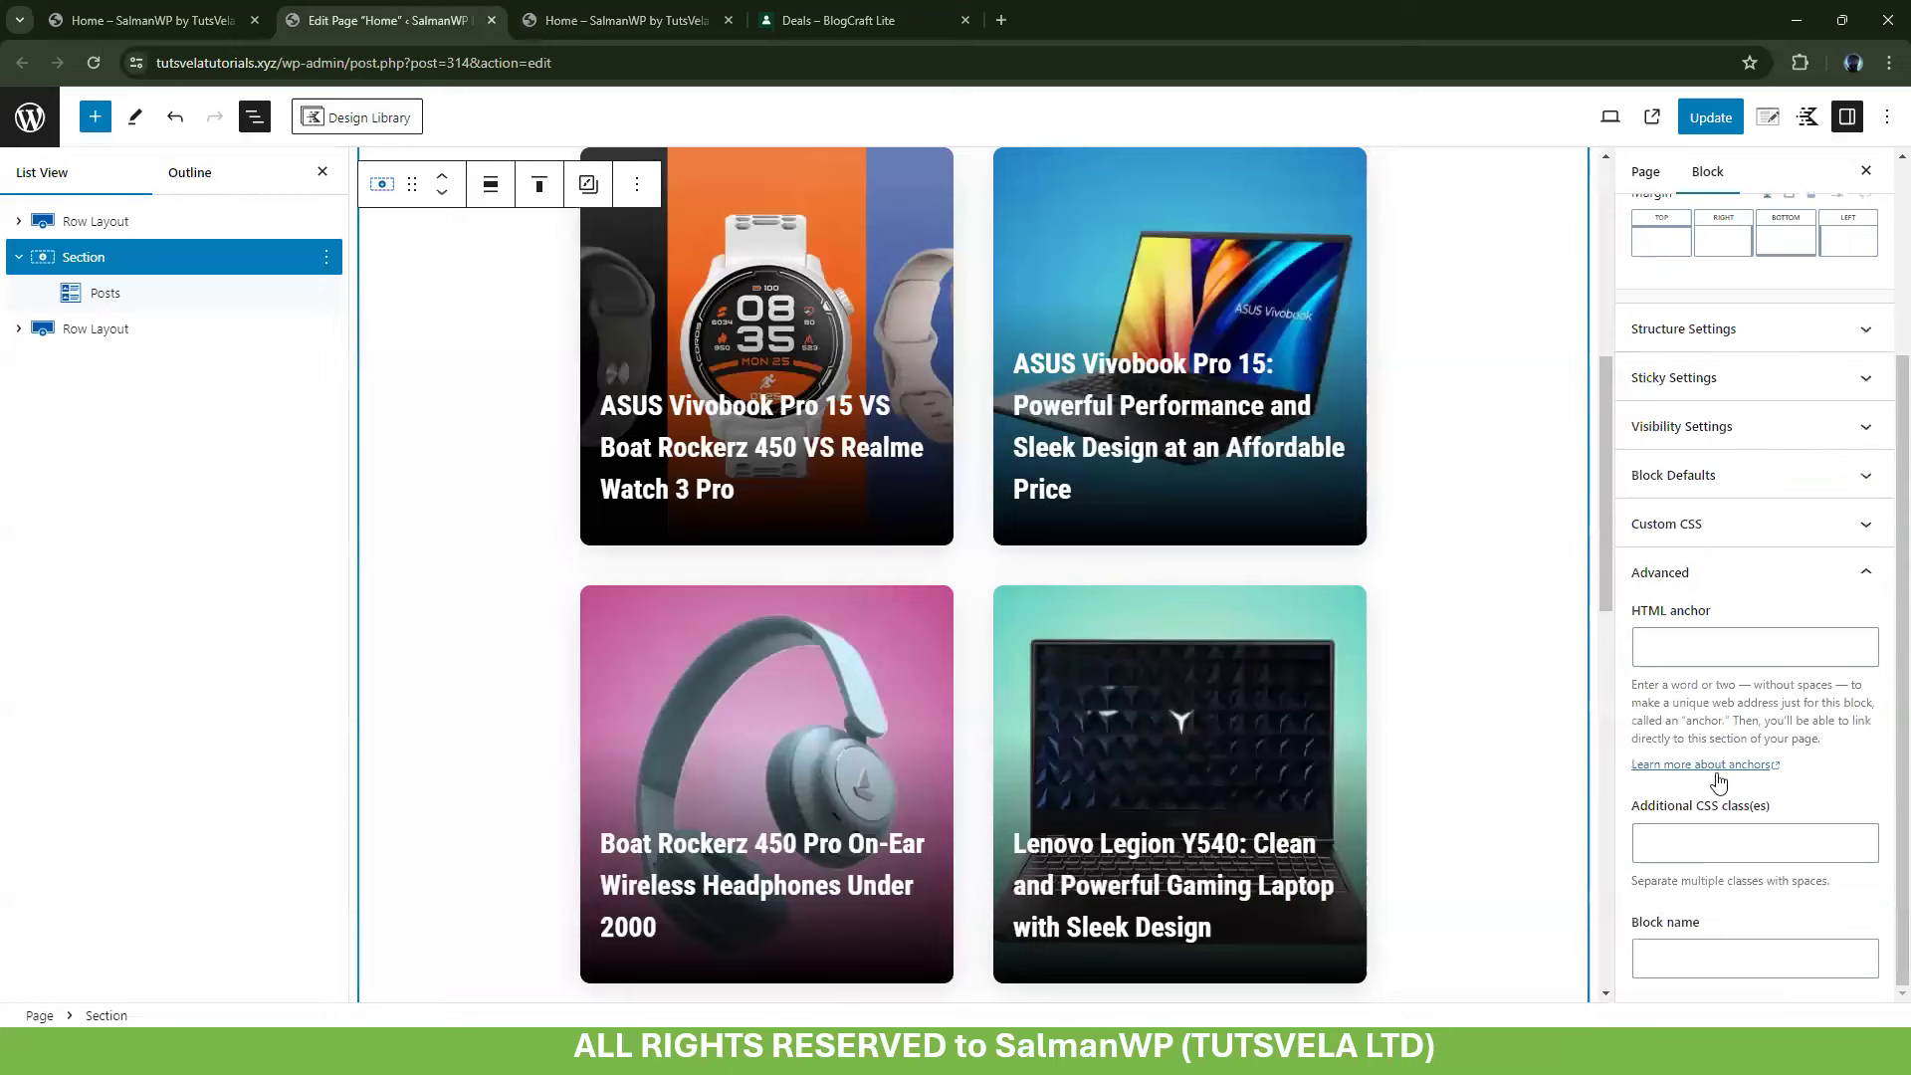
left_click(1706, 525)
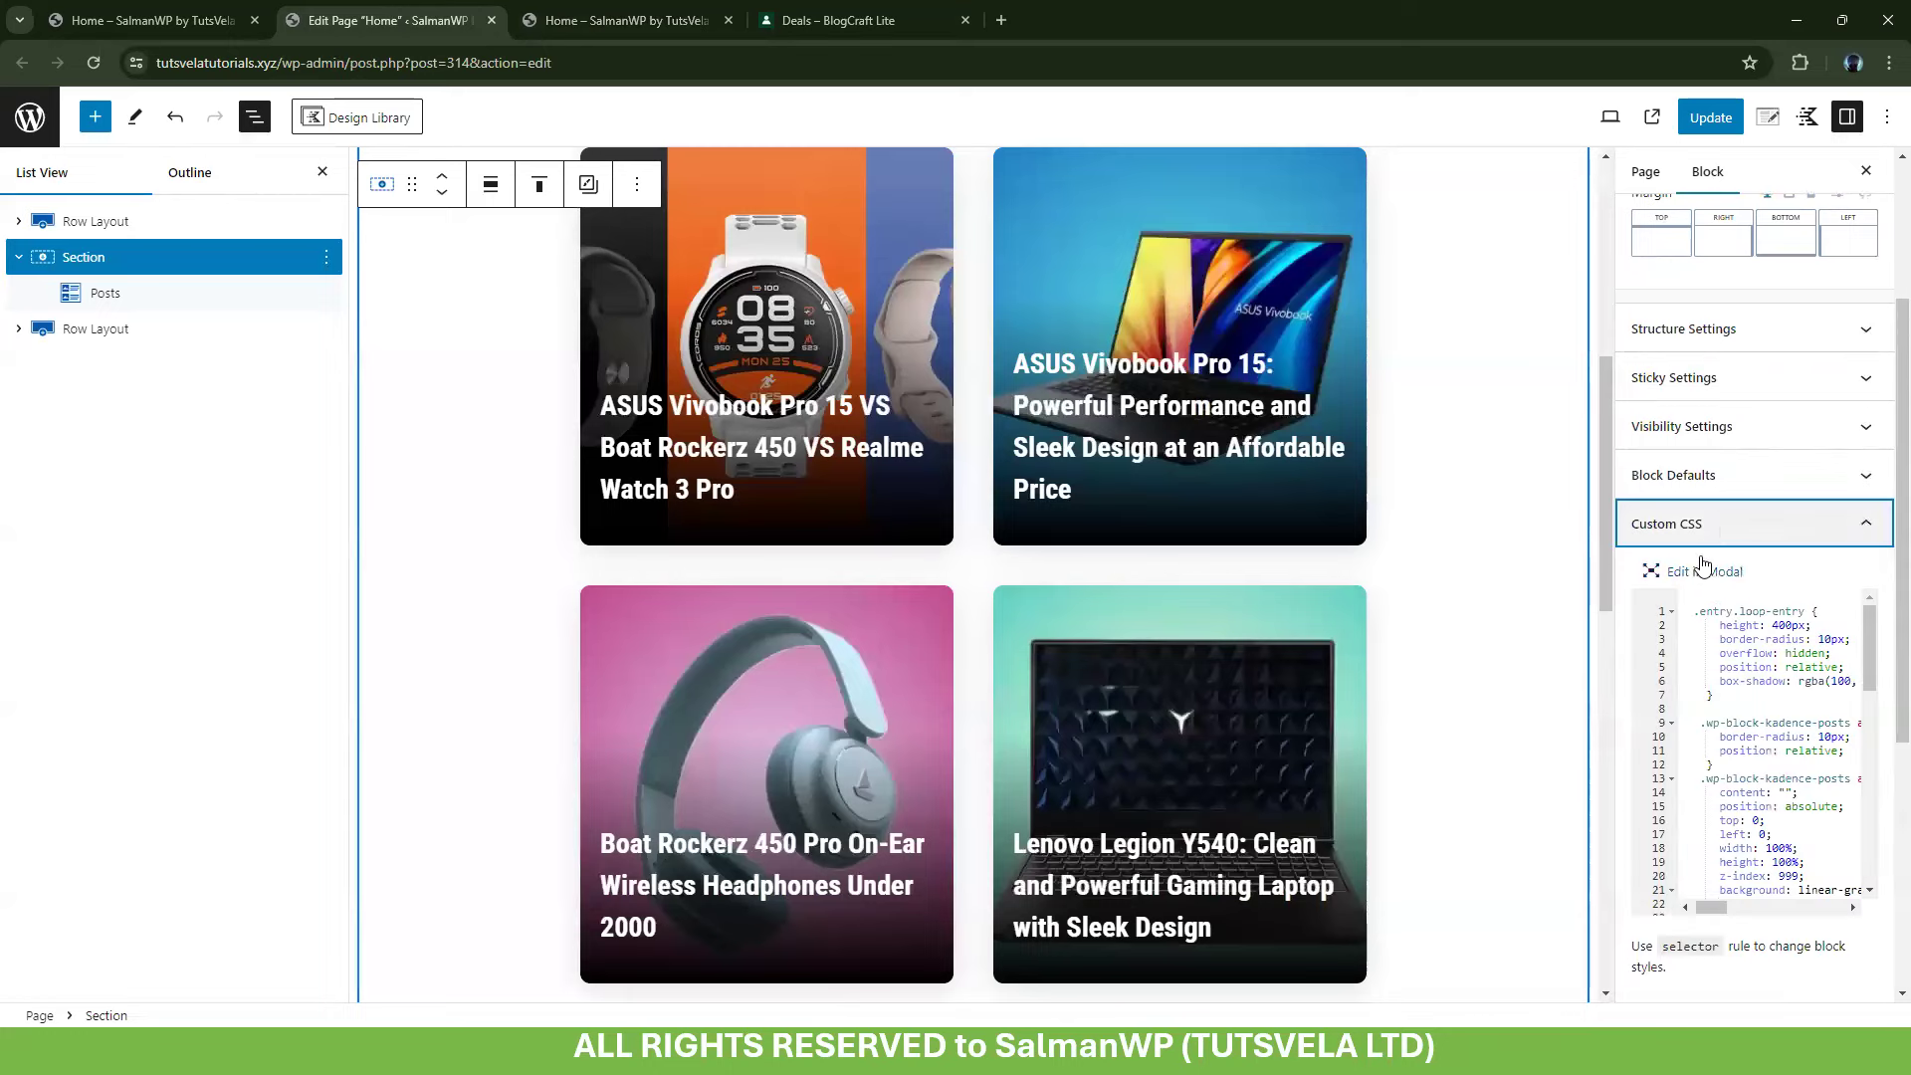
left_click(1701, 570)
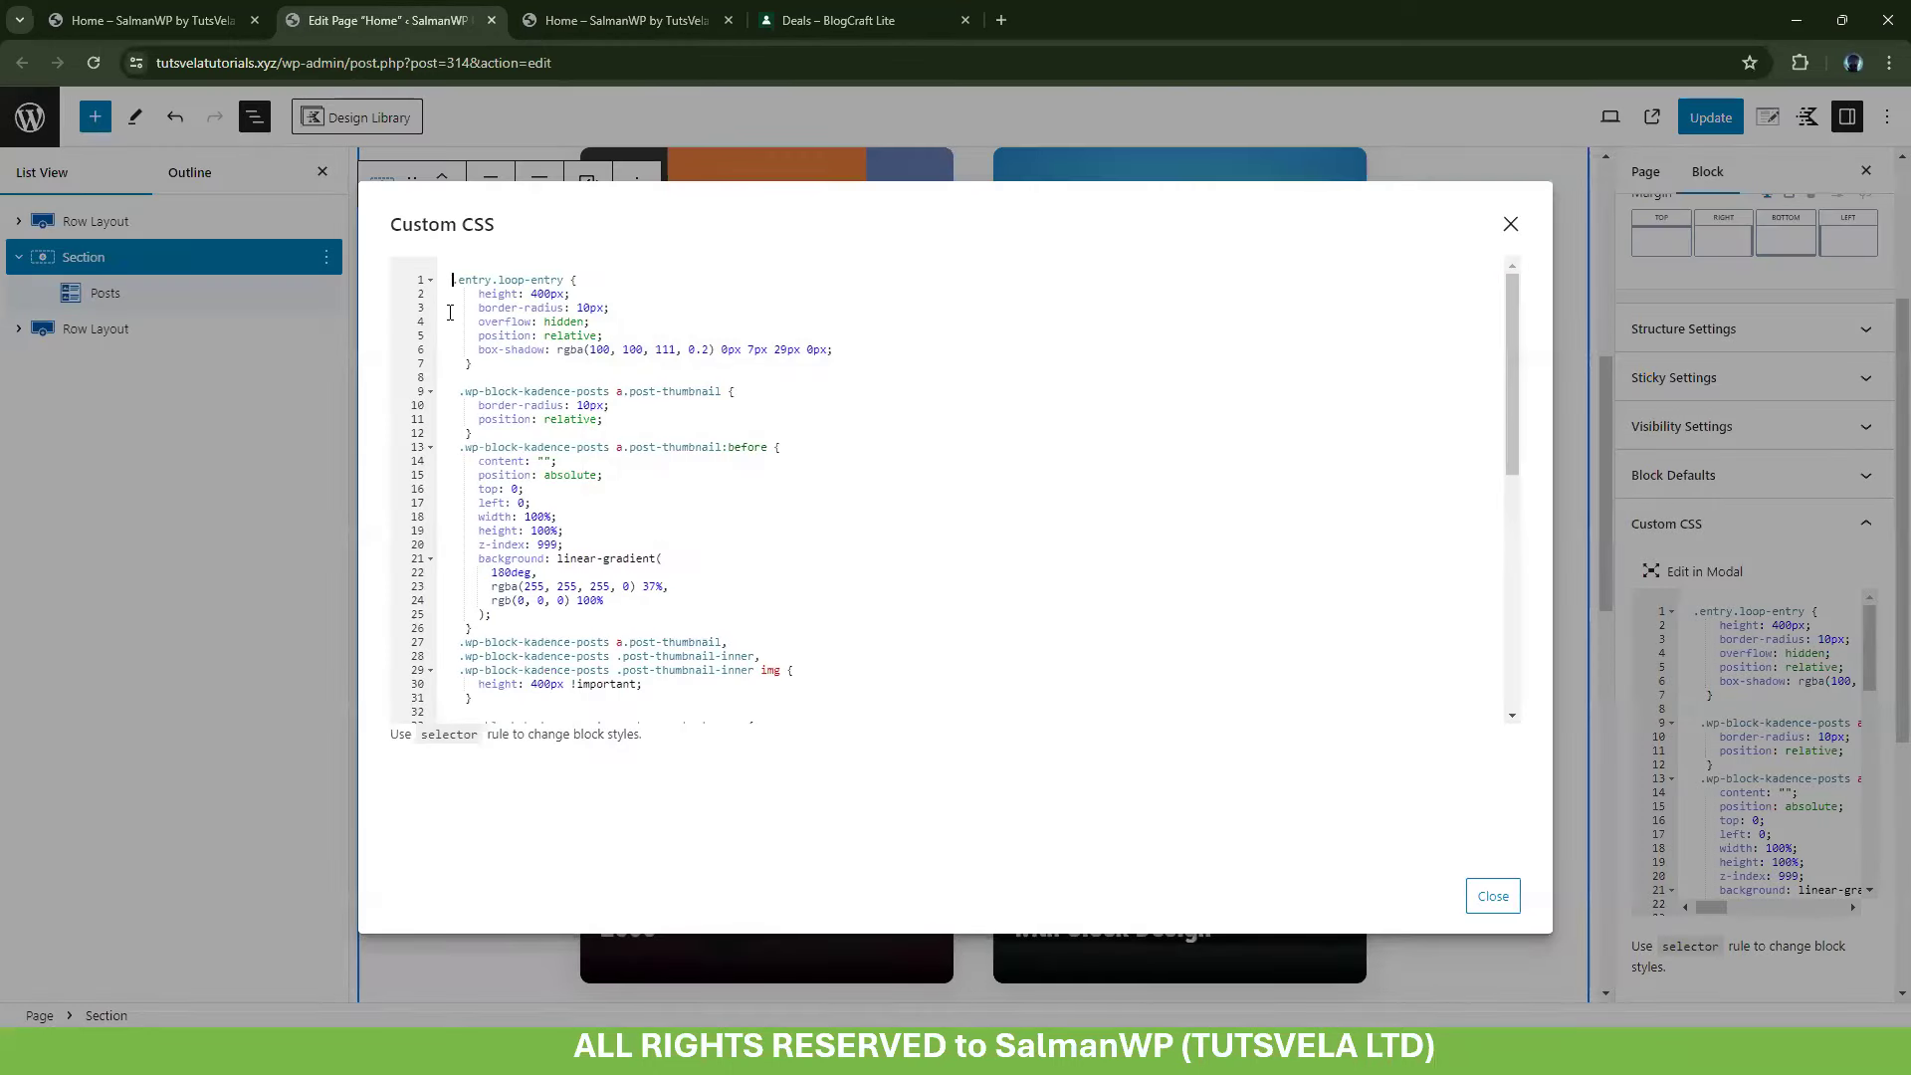
Prefix the .entry.loop-entry selector with .nebkop and check both posts grids in the editor preview
type(".nebkop")
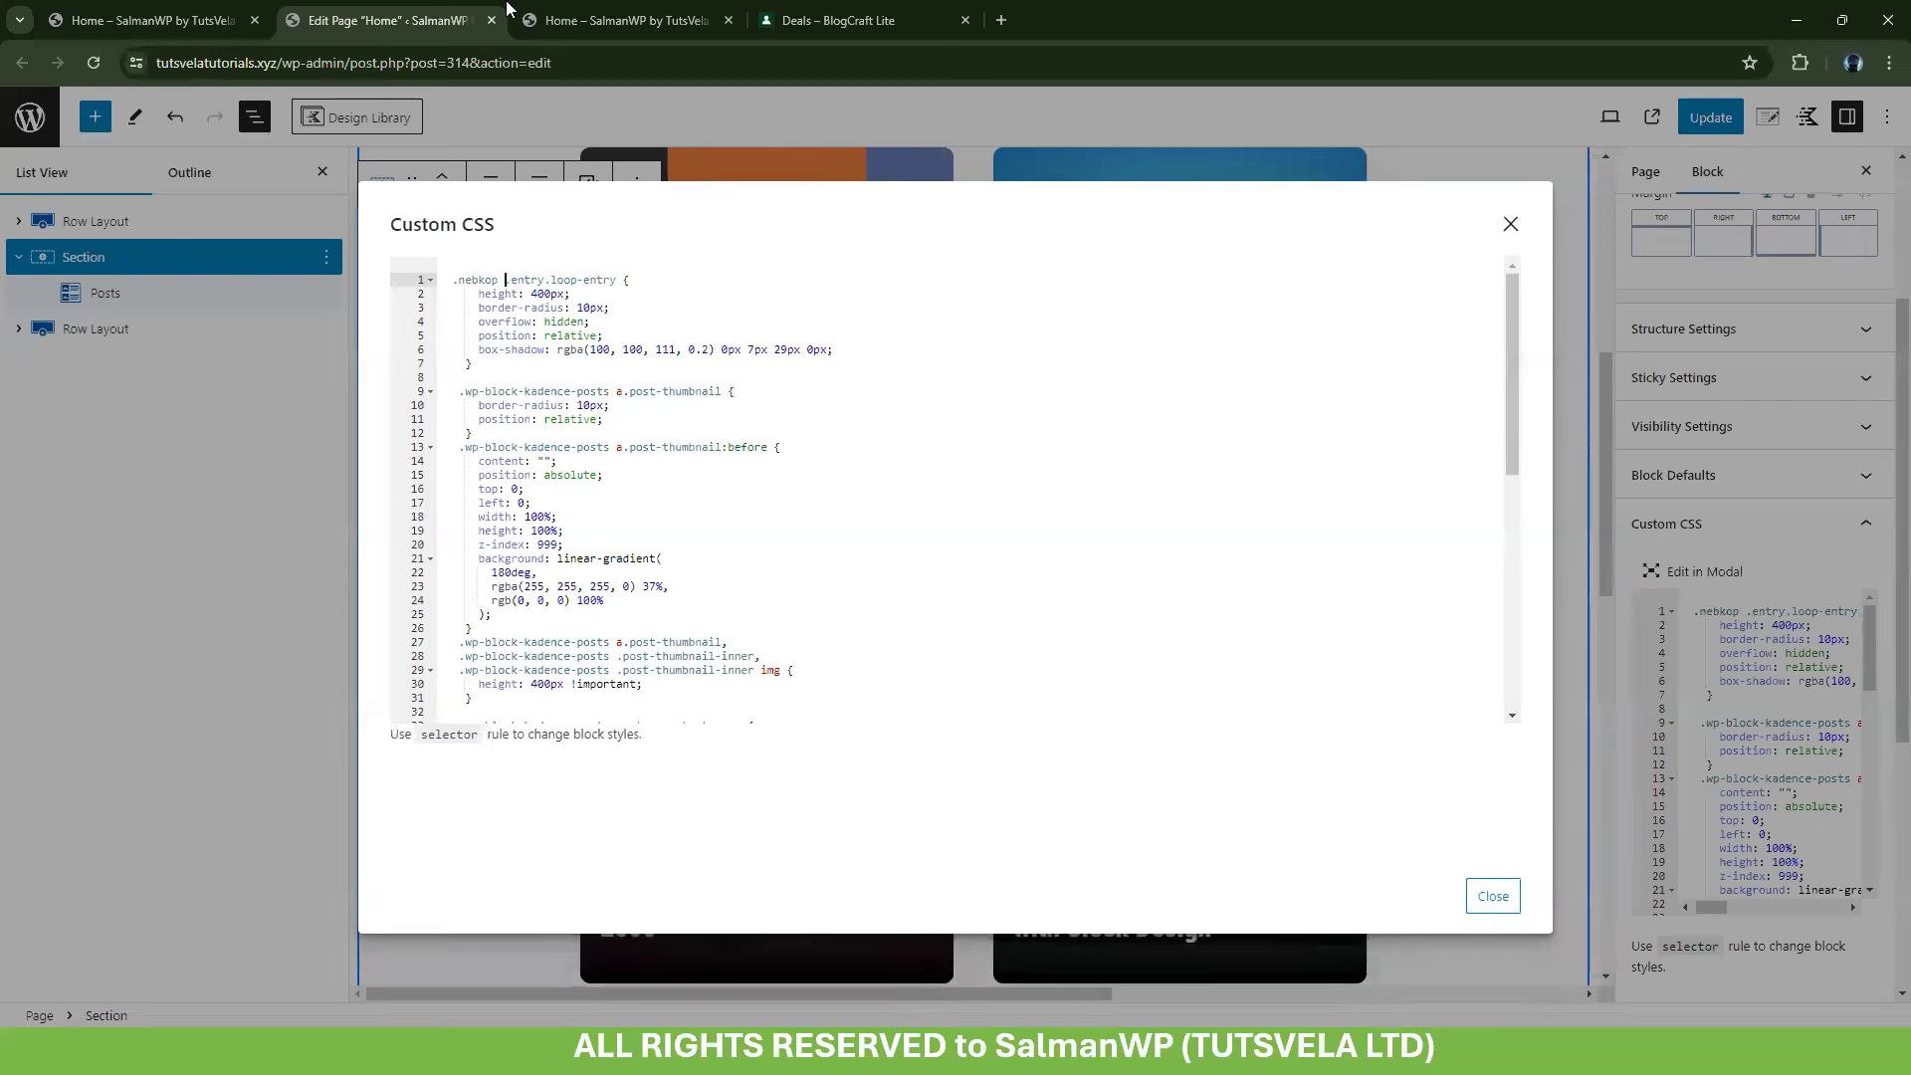
left_click(1493, 895)
scroll(641, 353, "down", 5)
scroll(641, 352, "down", 4)
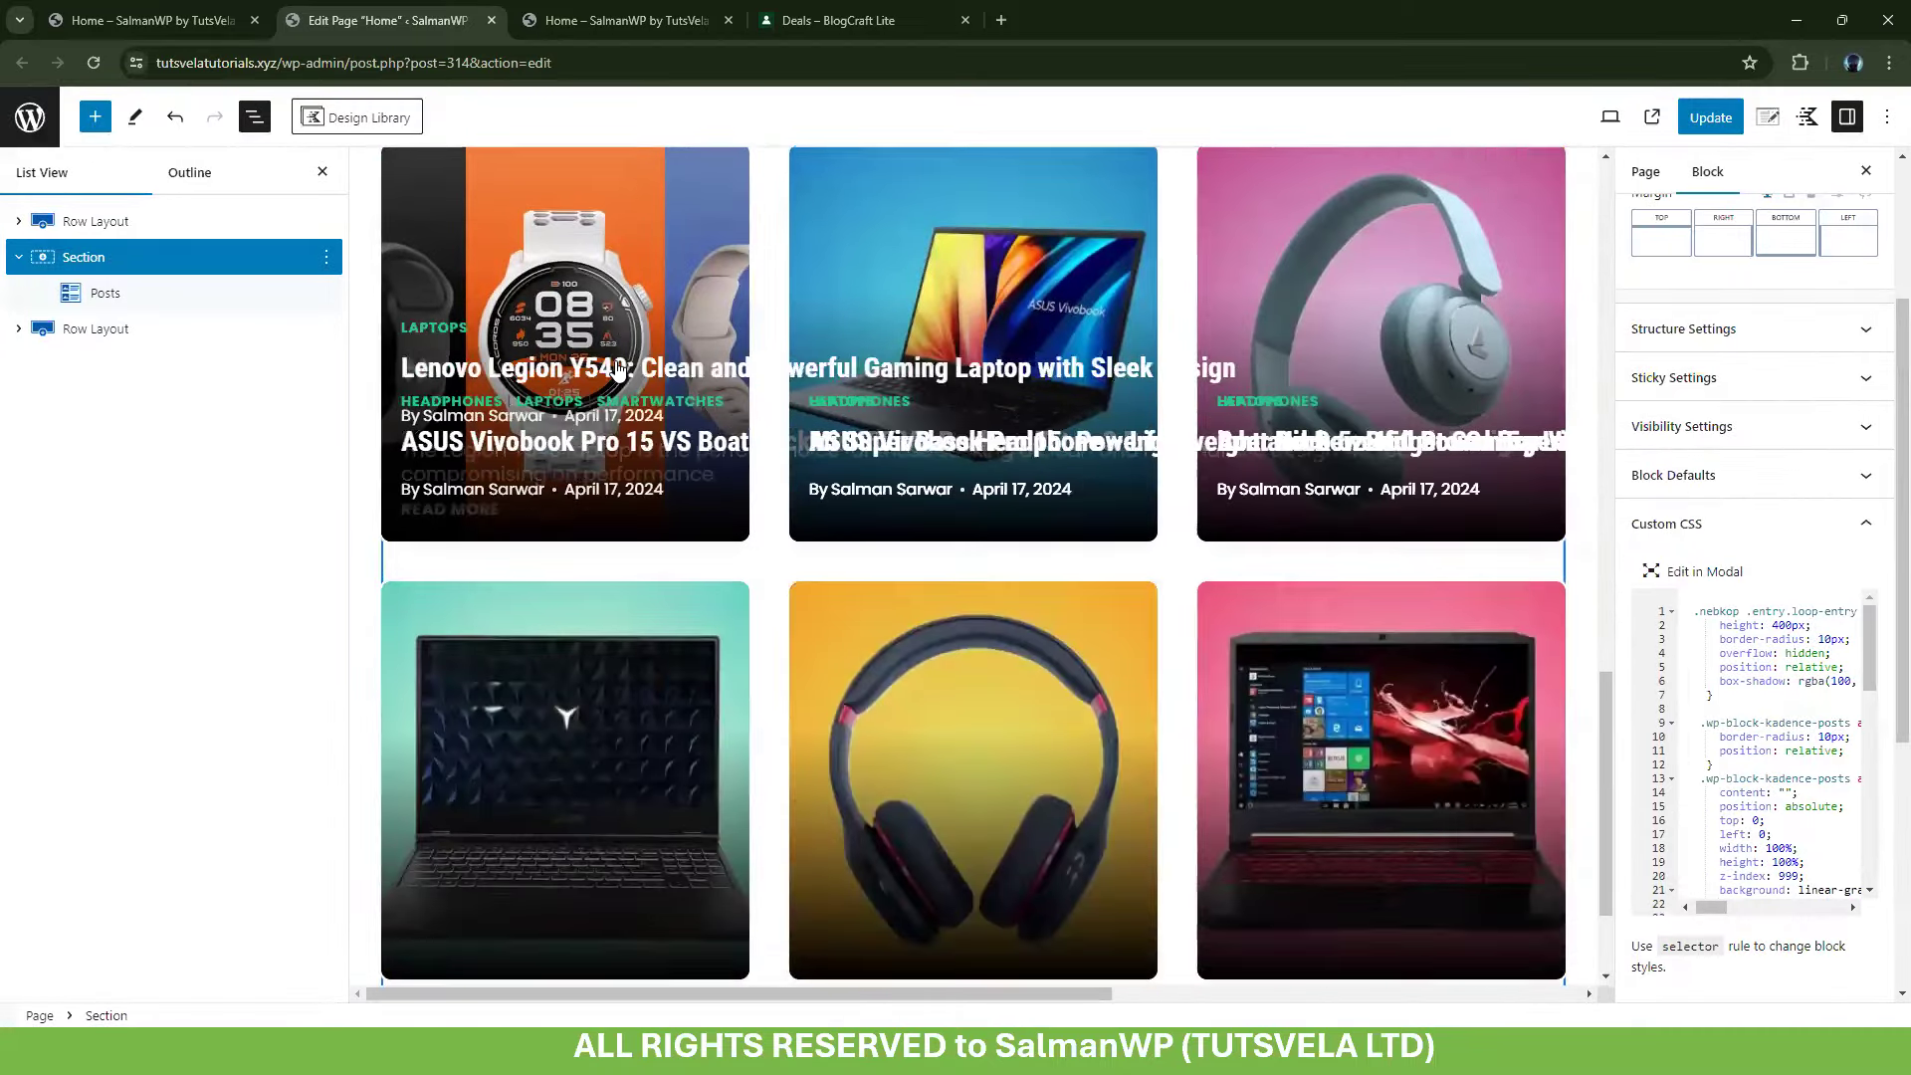
scroll(641, 353, "up", 5)
scroll(842, 153, "up", 4)
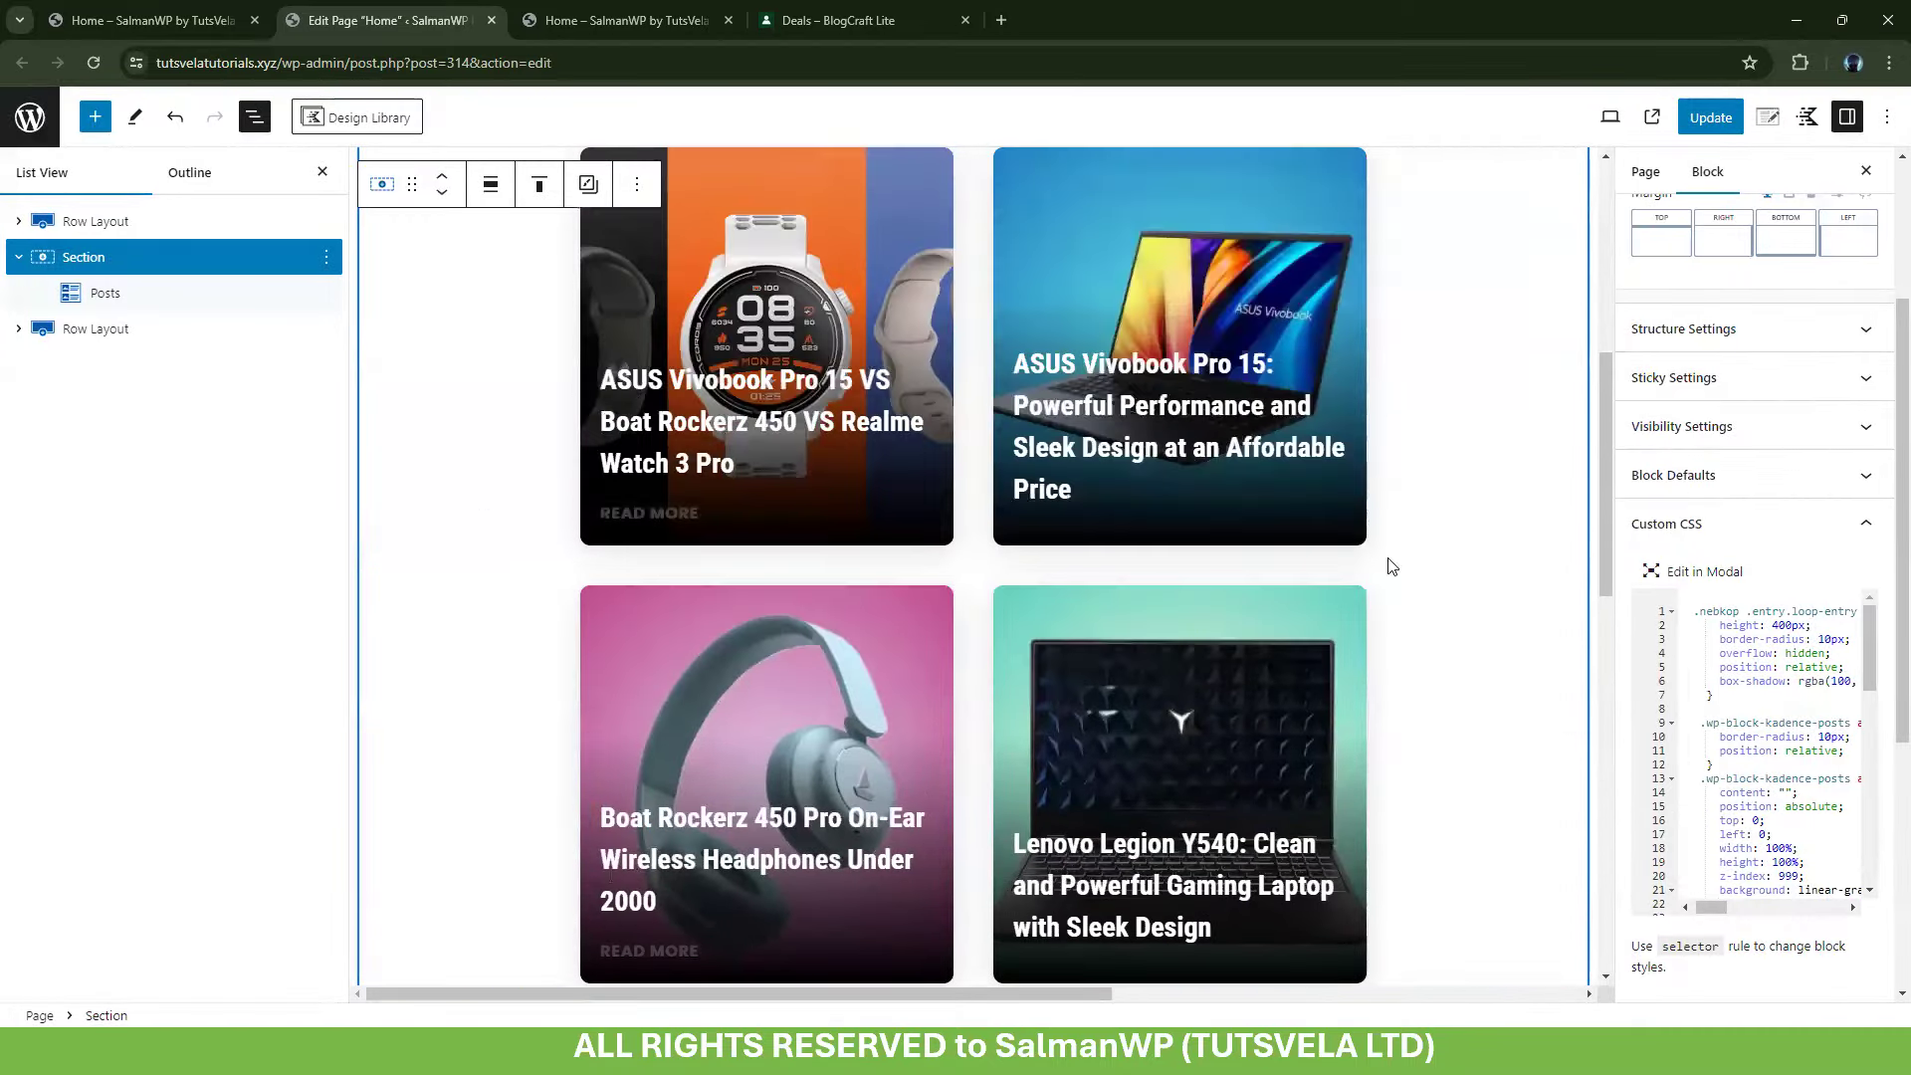
Prefix the a.post-thumbnail, a.post-thumbnail:before and 400px-height a.post-thumbnail selectors in the Section's custom CSS with .nebkop
left_click(1704, 572)
left_click(458, 391)
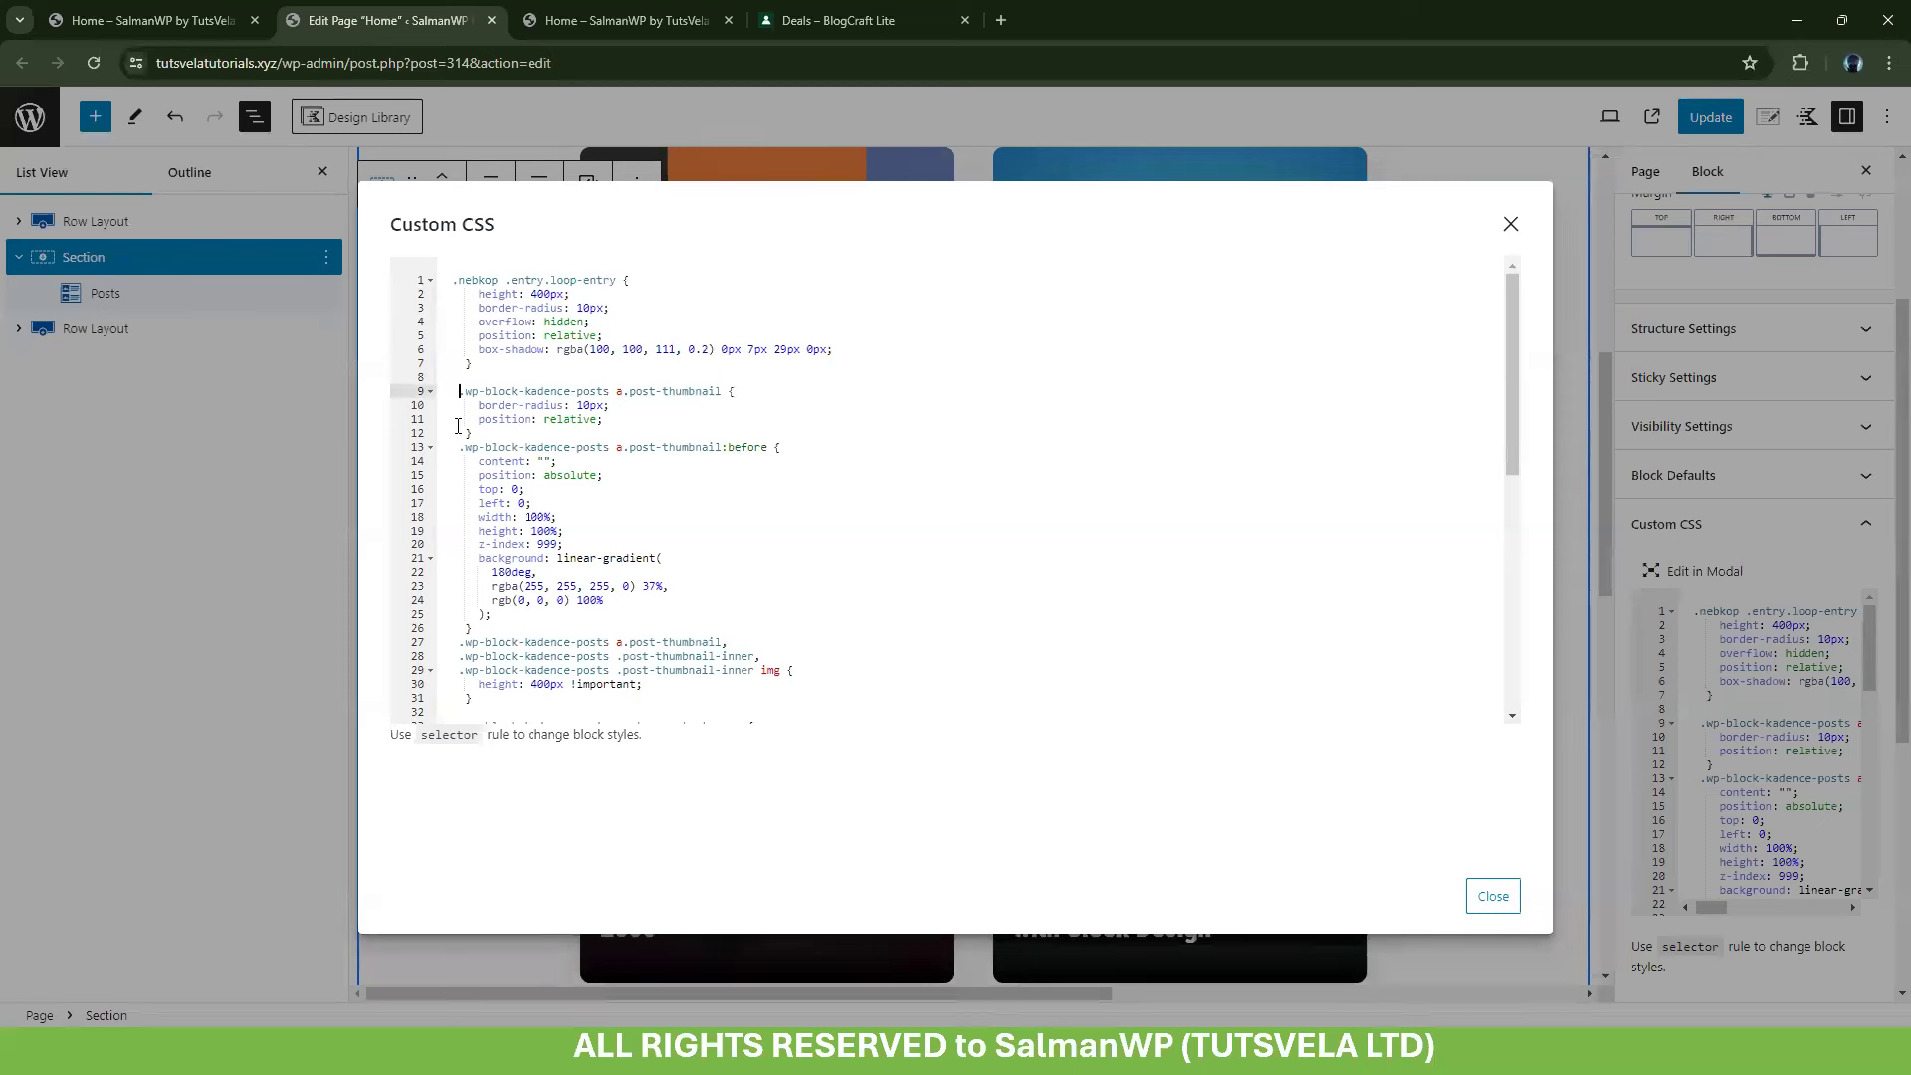
type(".nebkop")
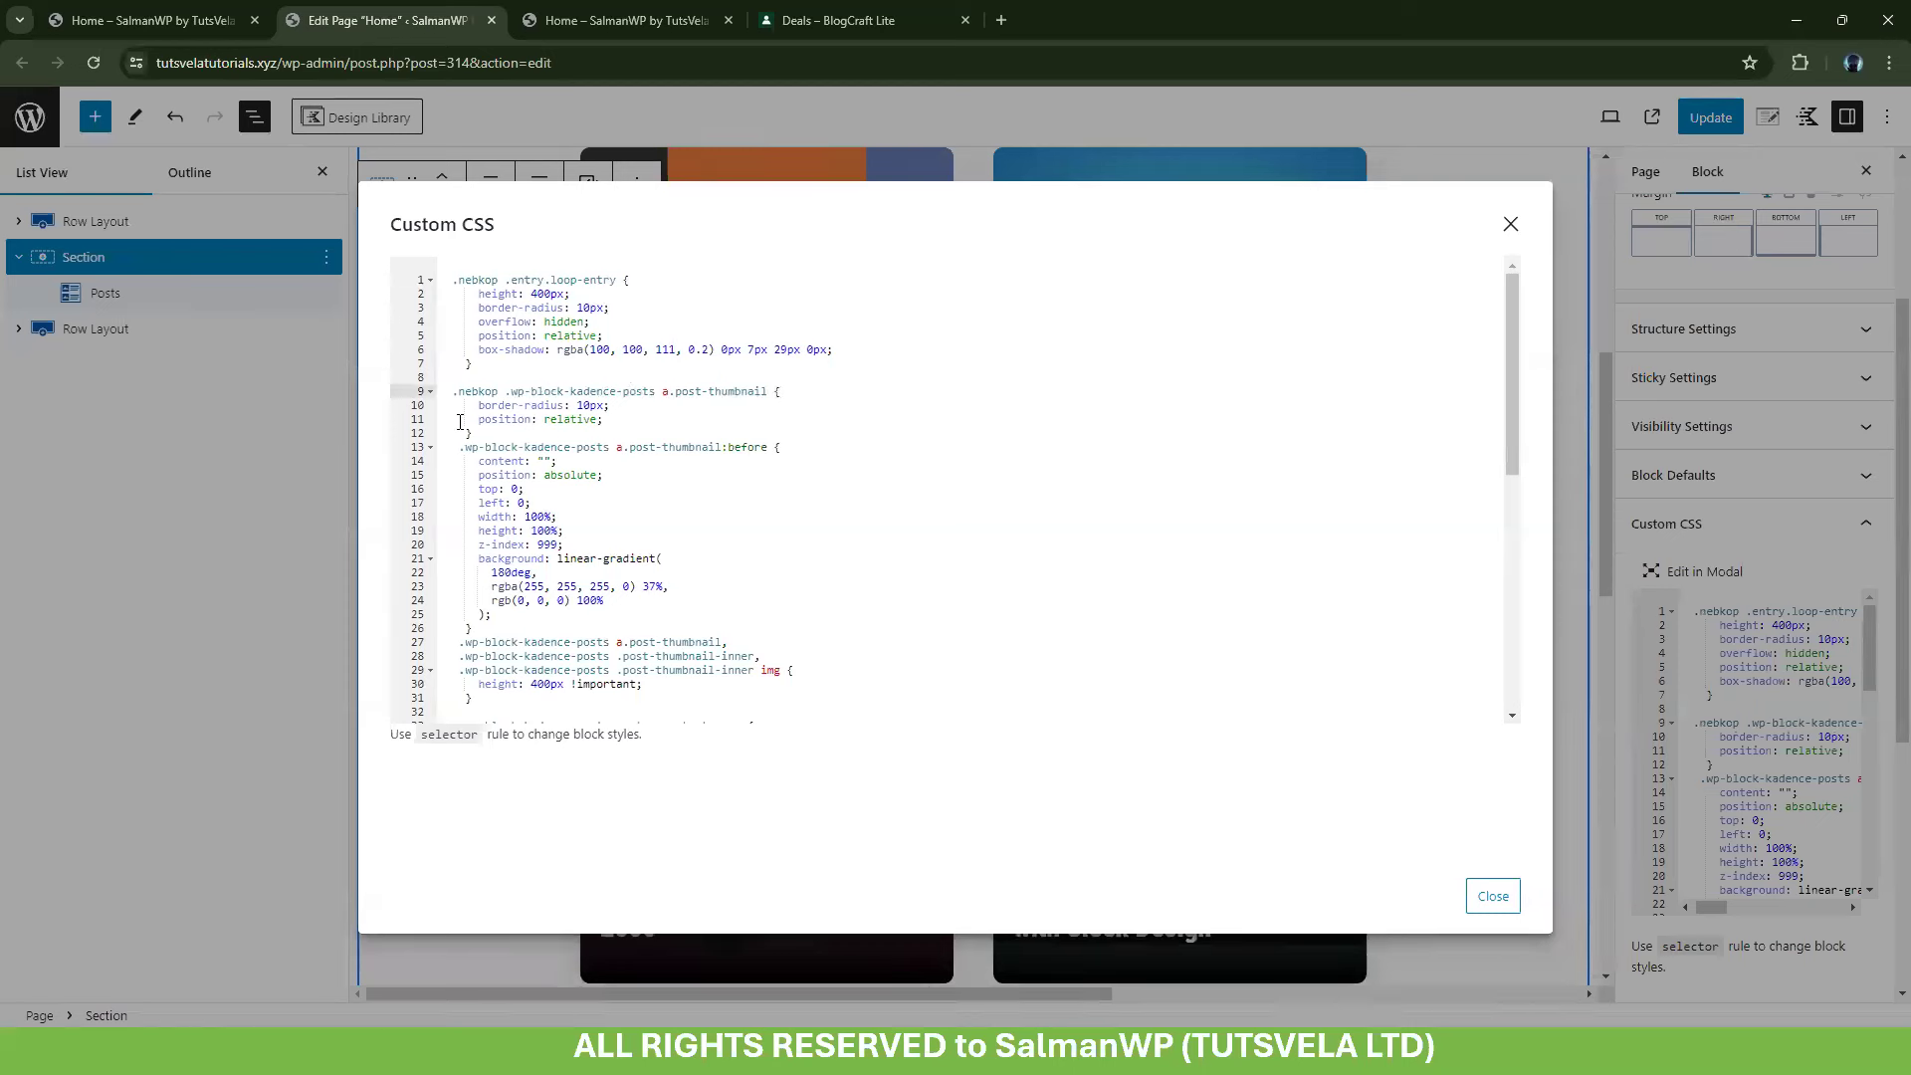
left_click(448, 447)
type(".nebkop")
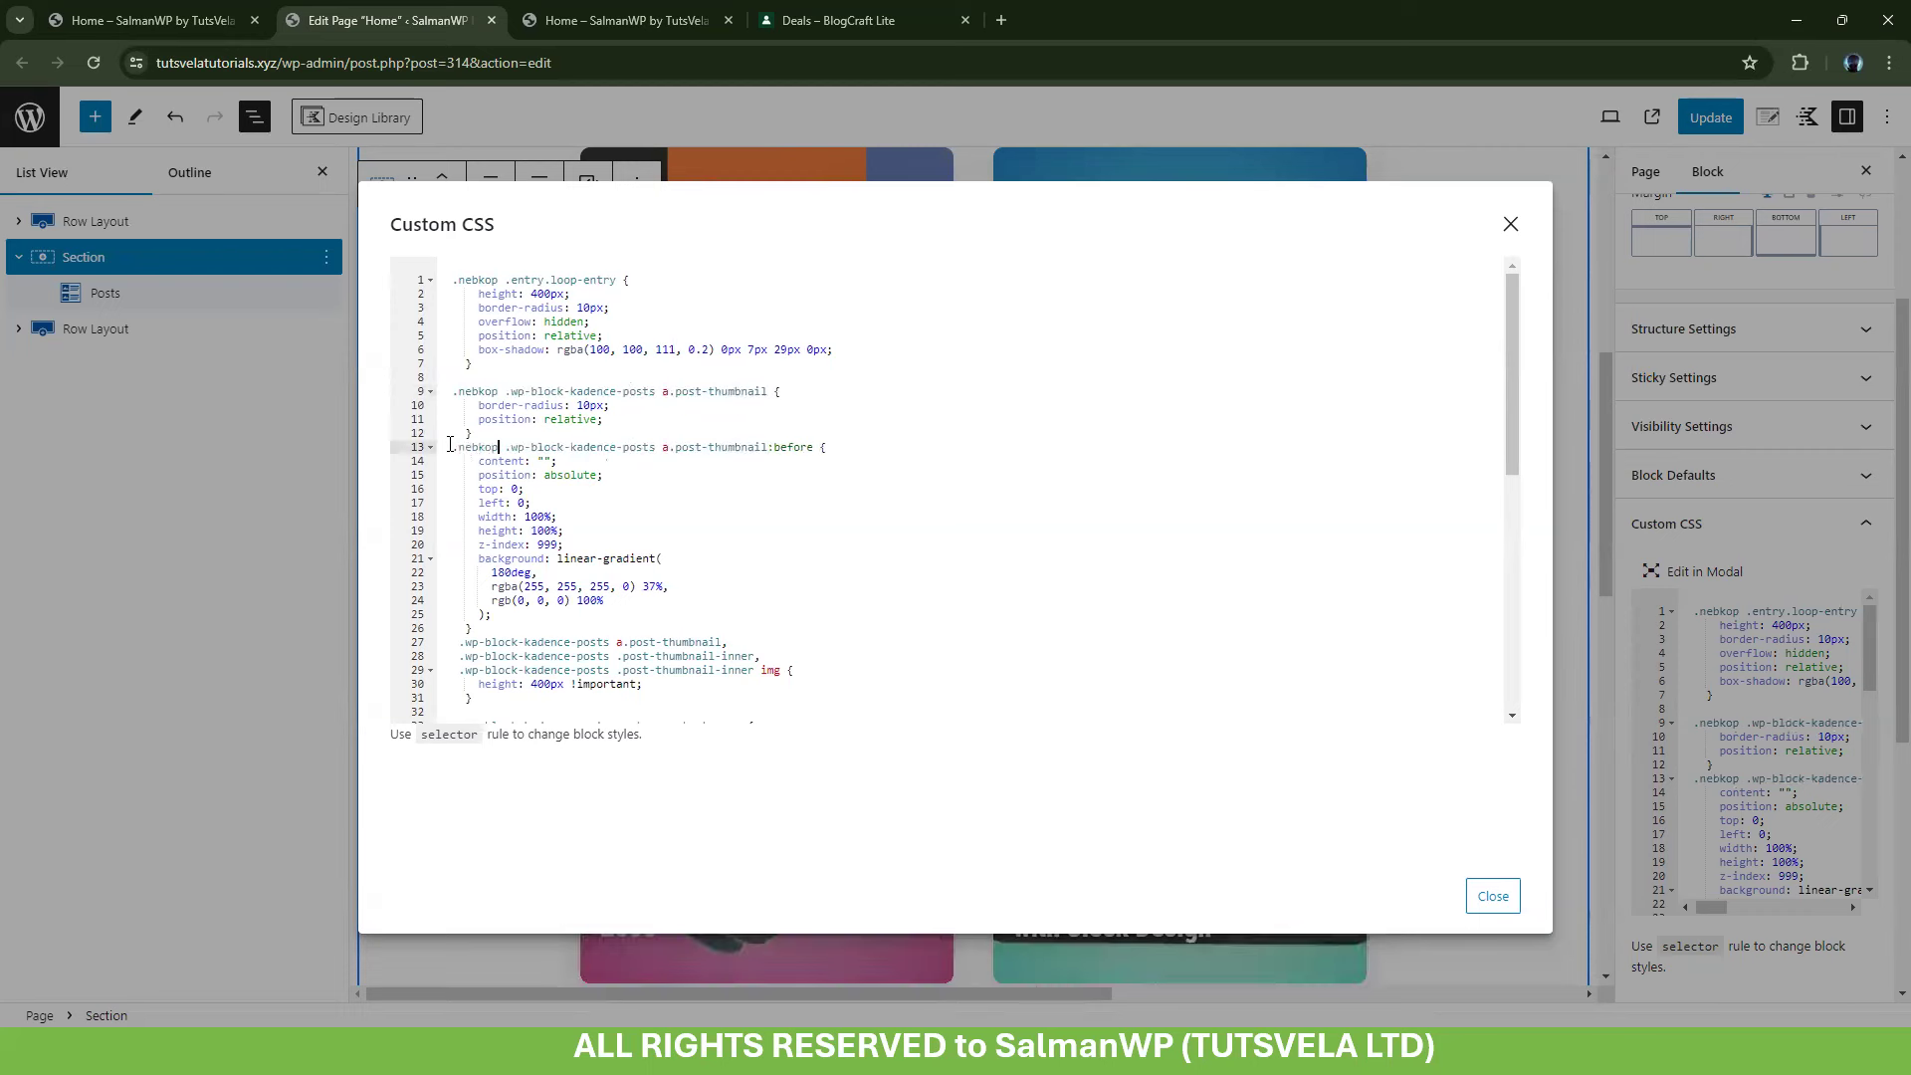
left_click(458, 645)
type(".nebkop")
Remove the space between .nebkop and .wp-block-kadence-posts in the first two thumbnail rules and check the three-column grid
left_click(505, 449)
key("BackSpace")
left_click(505, 393)
key("BackSpace")
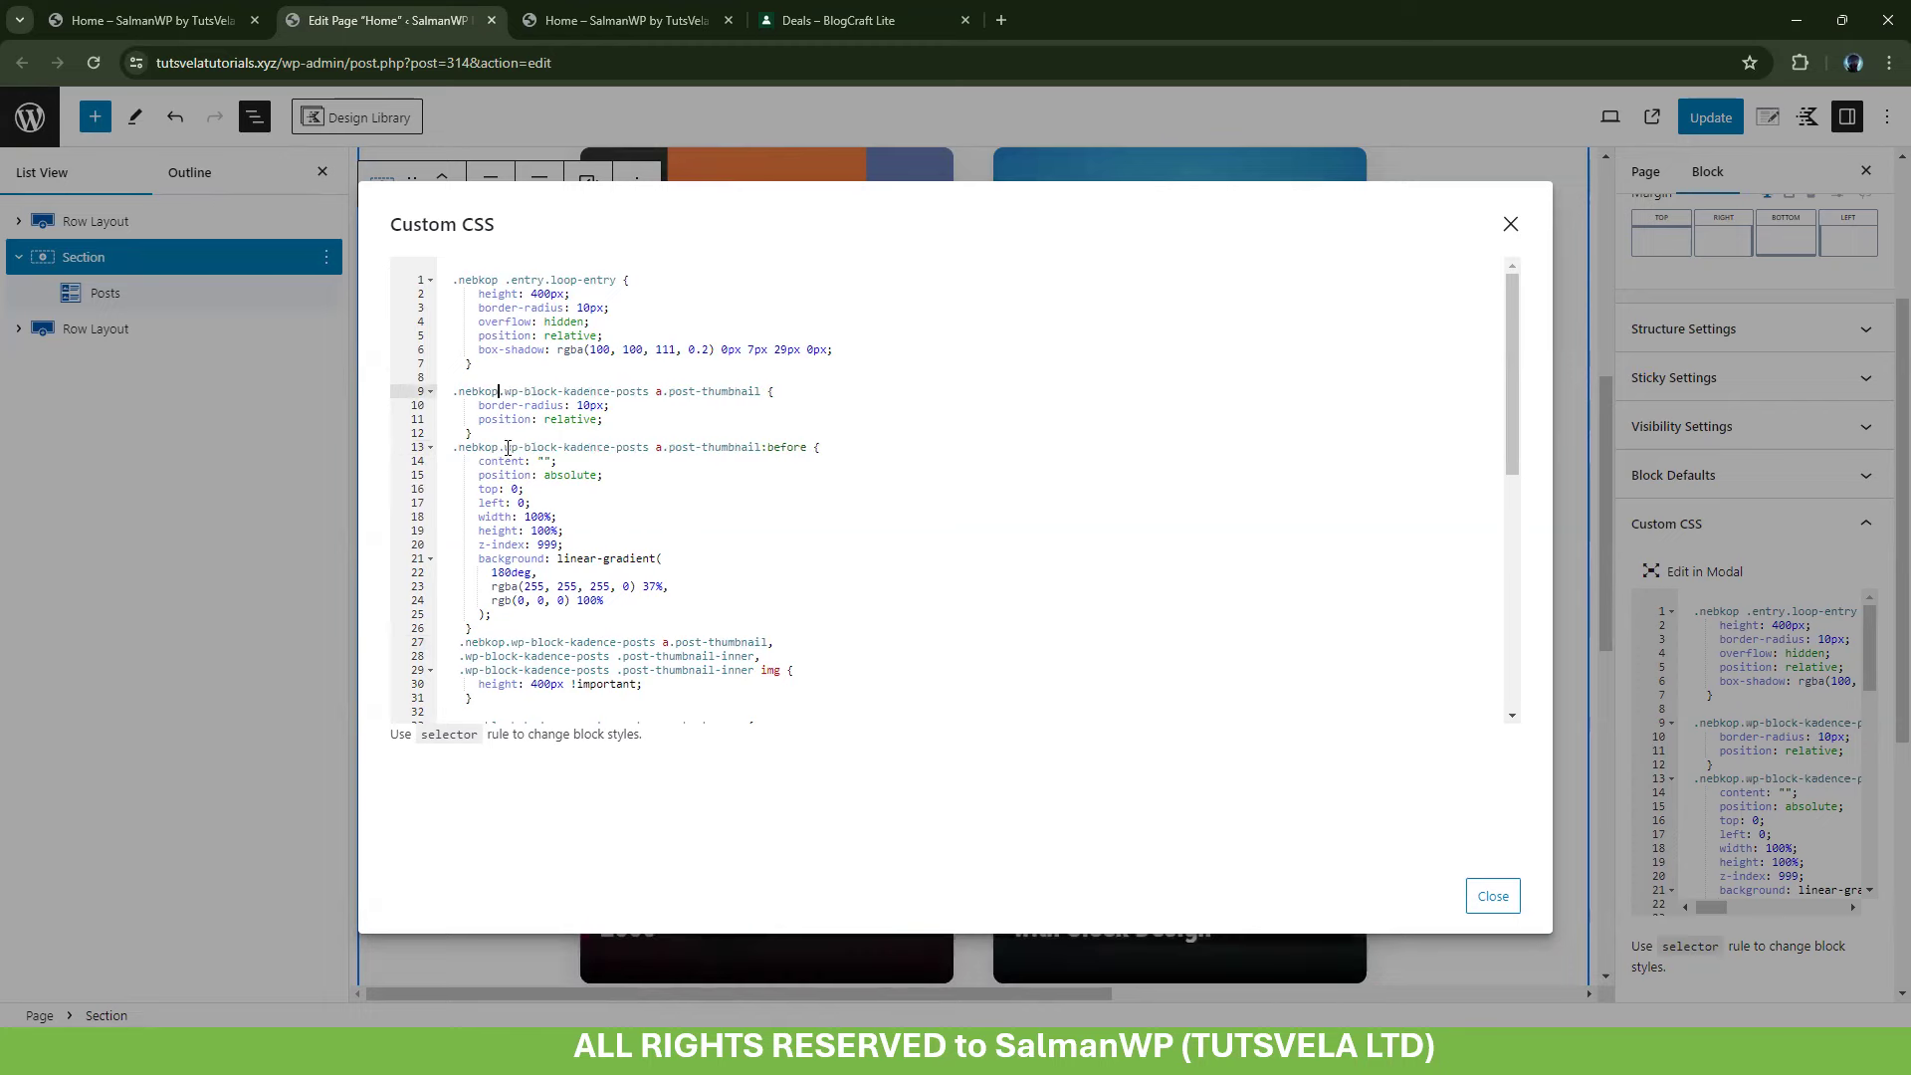
left_click(1491, 896)
scroll(617, 497, "down", 10)
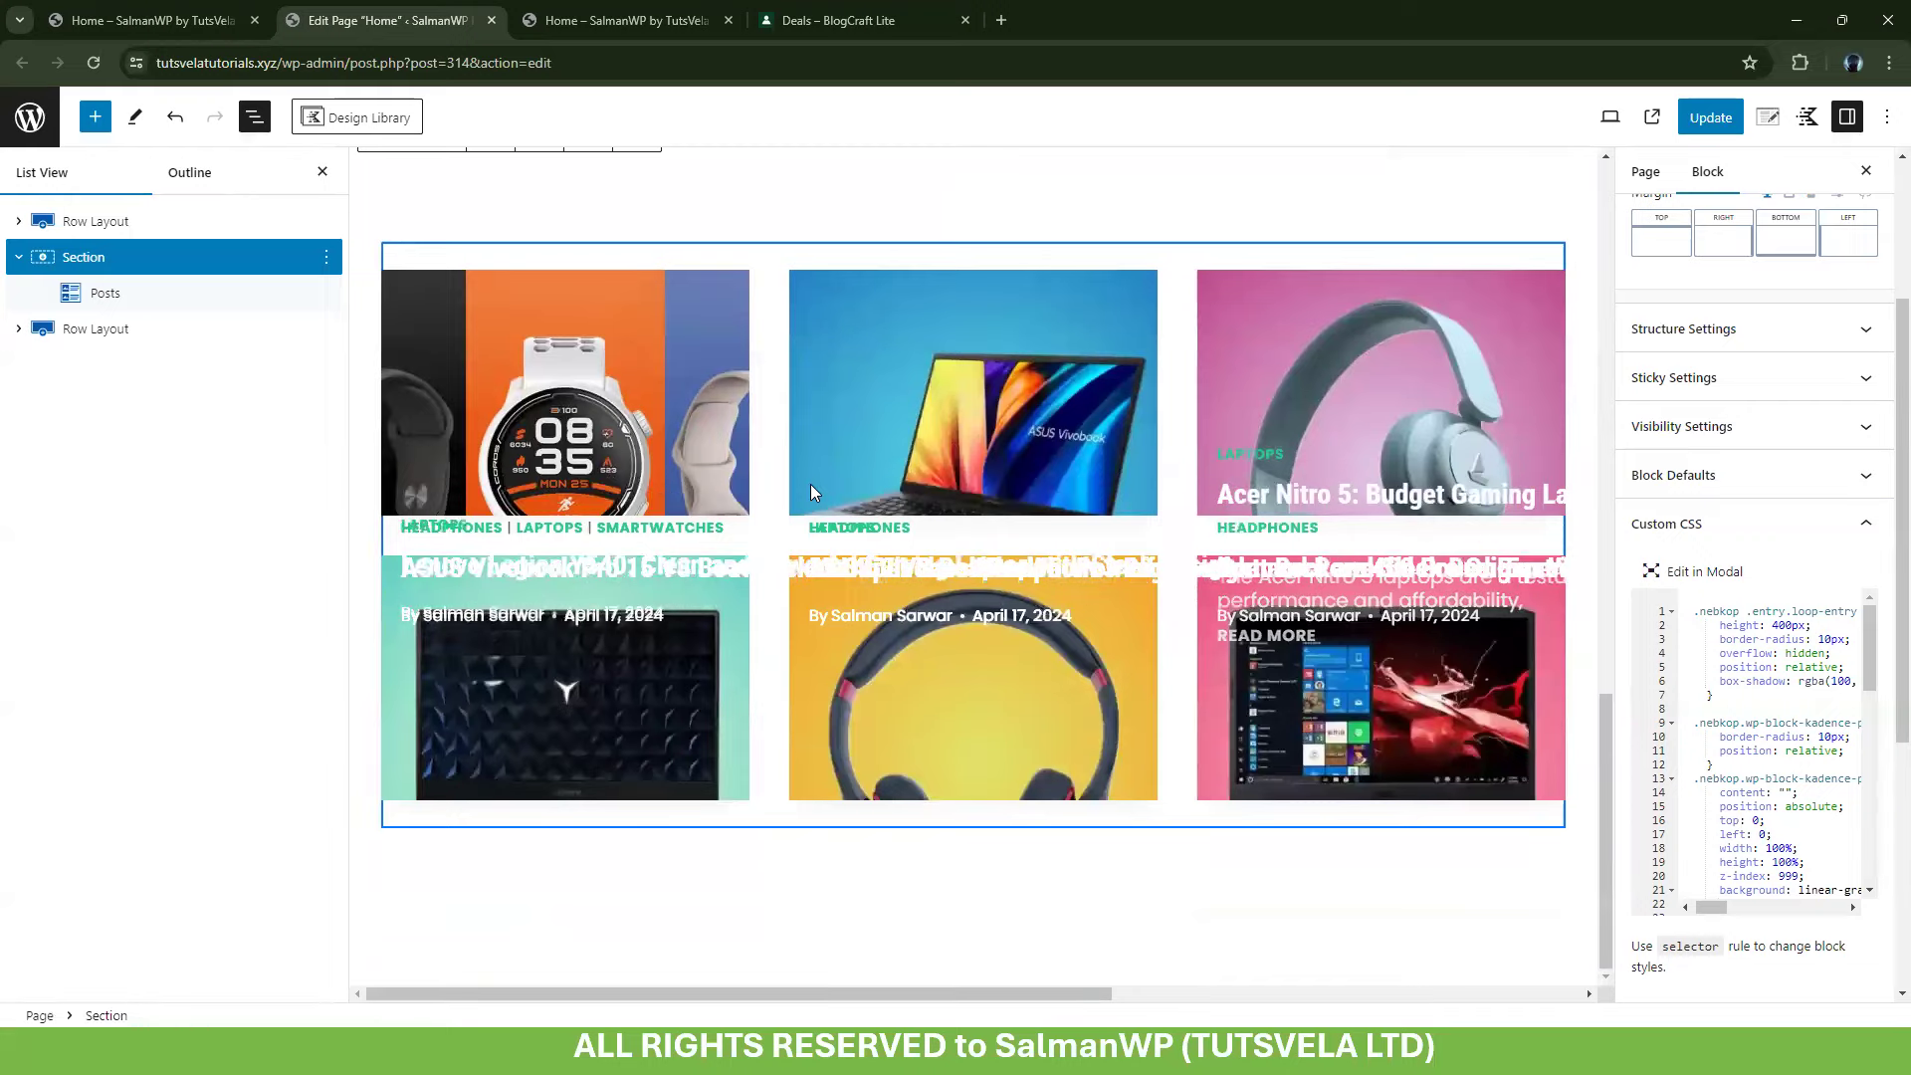
Reopen the Section's custom CSS and copy the .nebkop prefix onto the .entry-content-wrap rule with 20px padding
left_click(1710, 576)
scroll(470, 585, "down", 2)
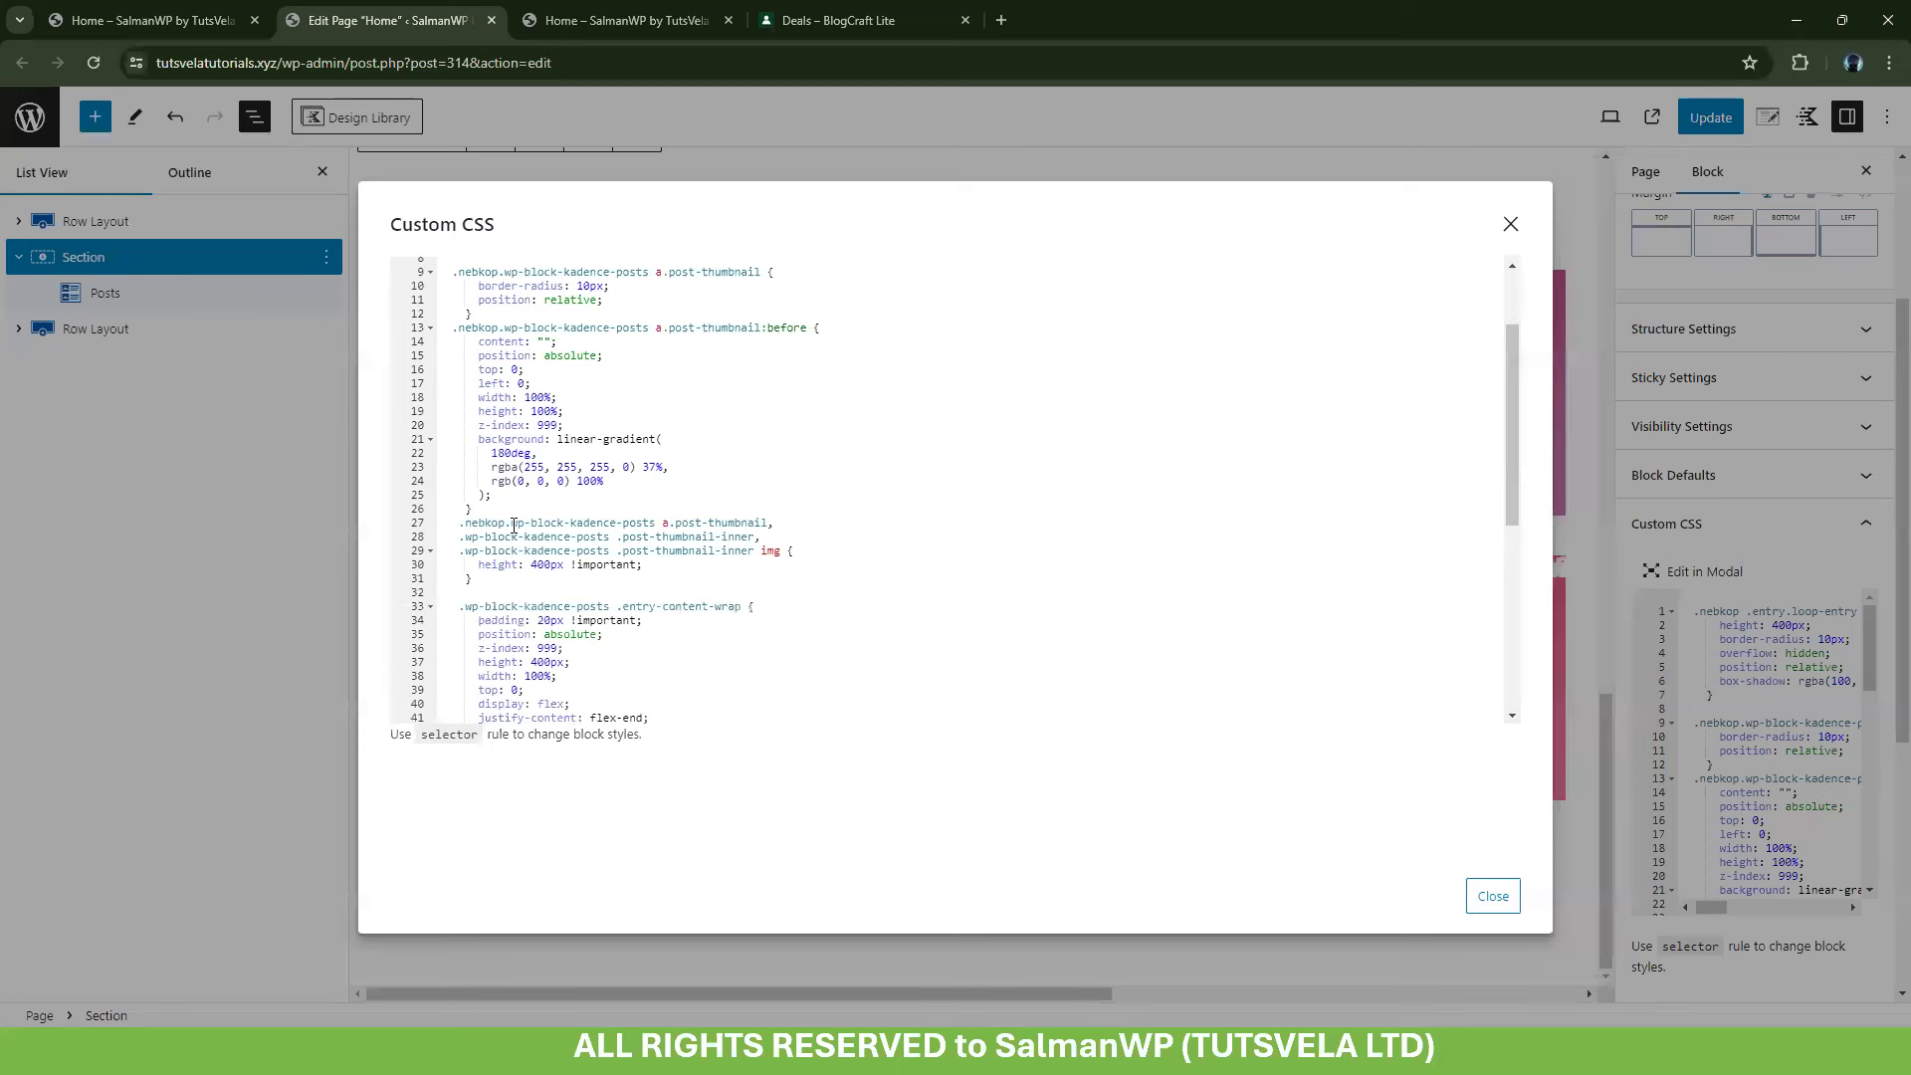
left_click_drag(506, 521, 416, 530)
key("ctrl+c")
left_click(459, 607)
key("ctrl+v")
Prefix the title link, .entry-meta, .entry-summary and .entry-footer selectors of the #fff color rule with .nebkop
scroll(481, 595, "down", 3)
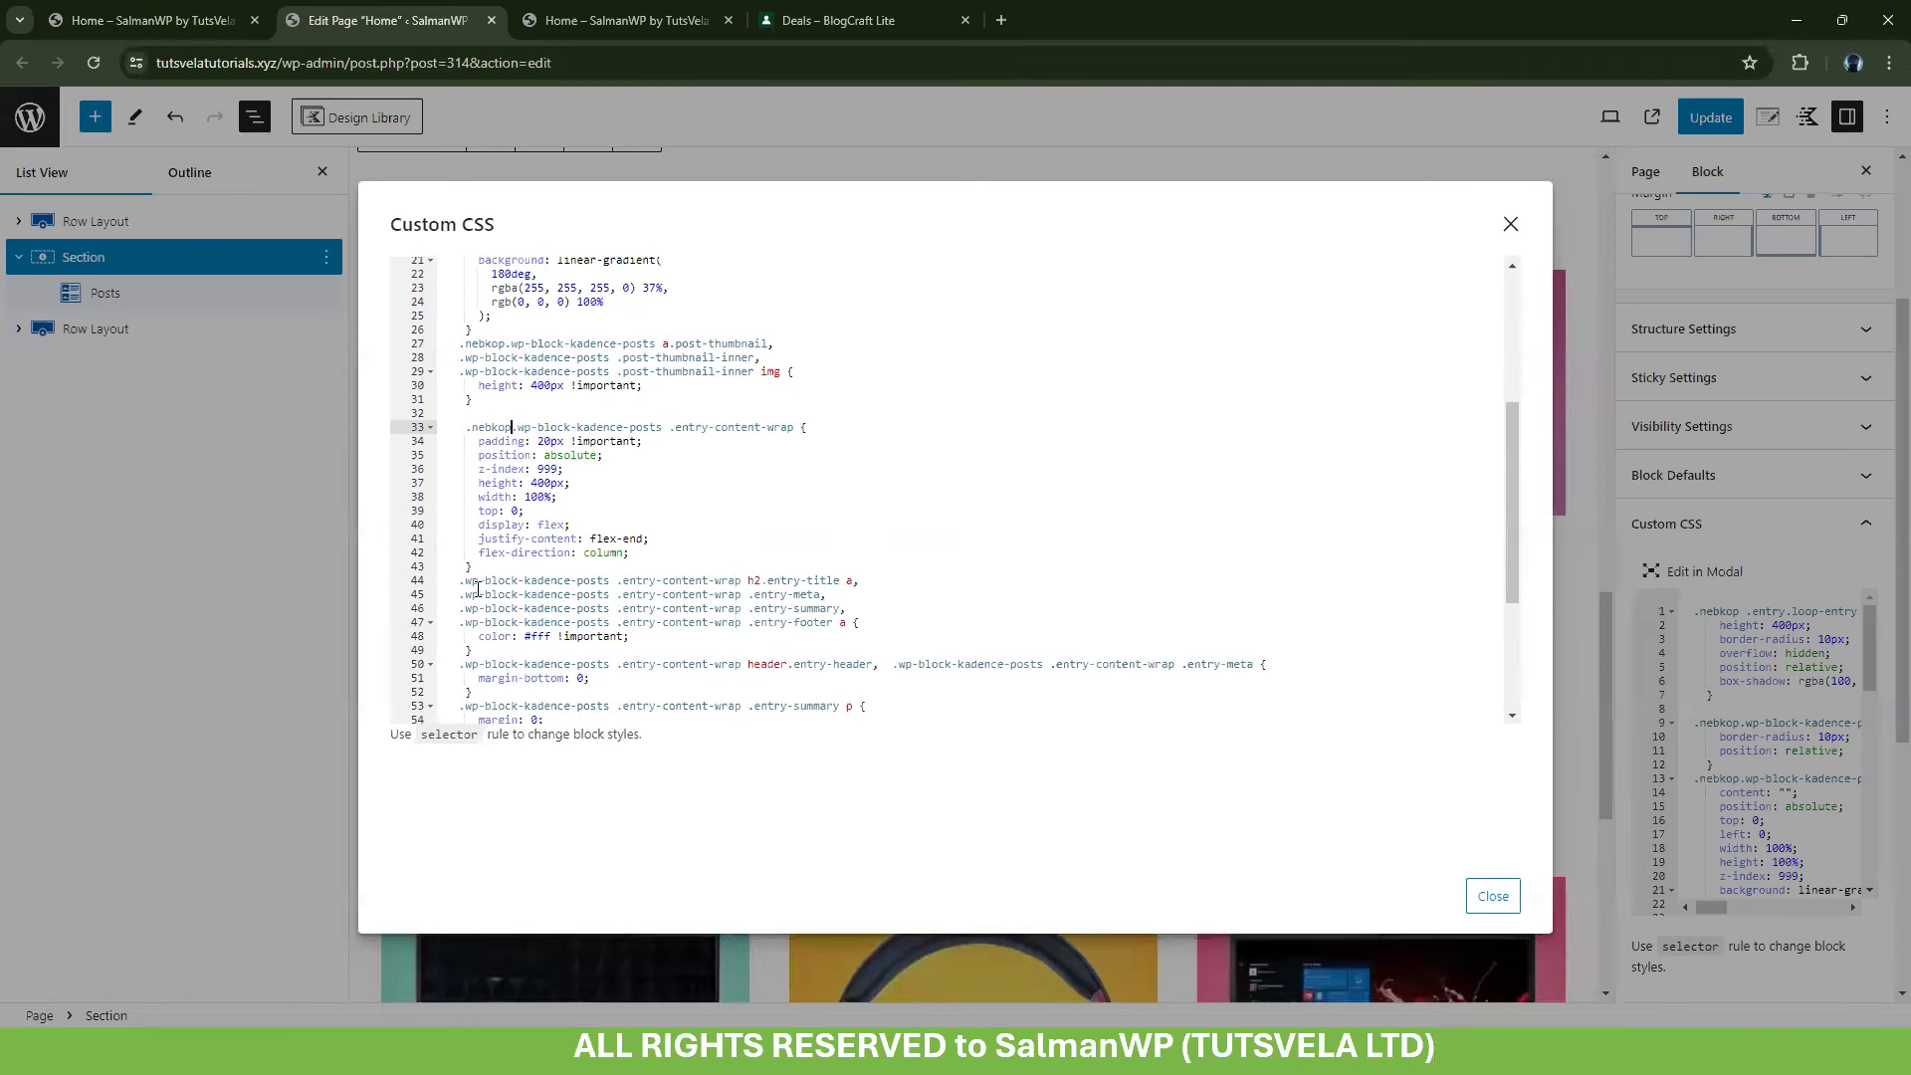
left_click(459, 582)
key("ctrl+v")
left_click(459, 596)
key("ctrl+v")
left_click(458, 609)
key("ctrl+v")
left_click(459, 624)
key("ctrl+v")
Prefix the header.entry-header, .entry-summary p and .entry-summary margin rules with .nebkop
scroll(502, 601, "down", 2)
left_click(461, 549)
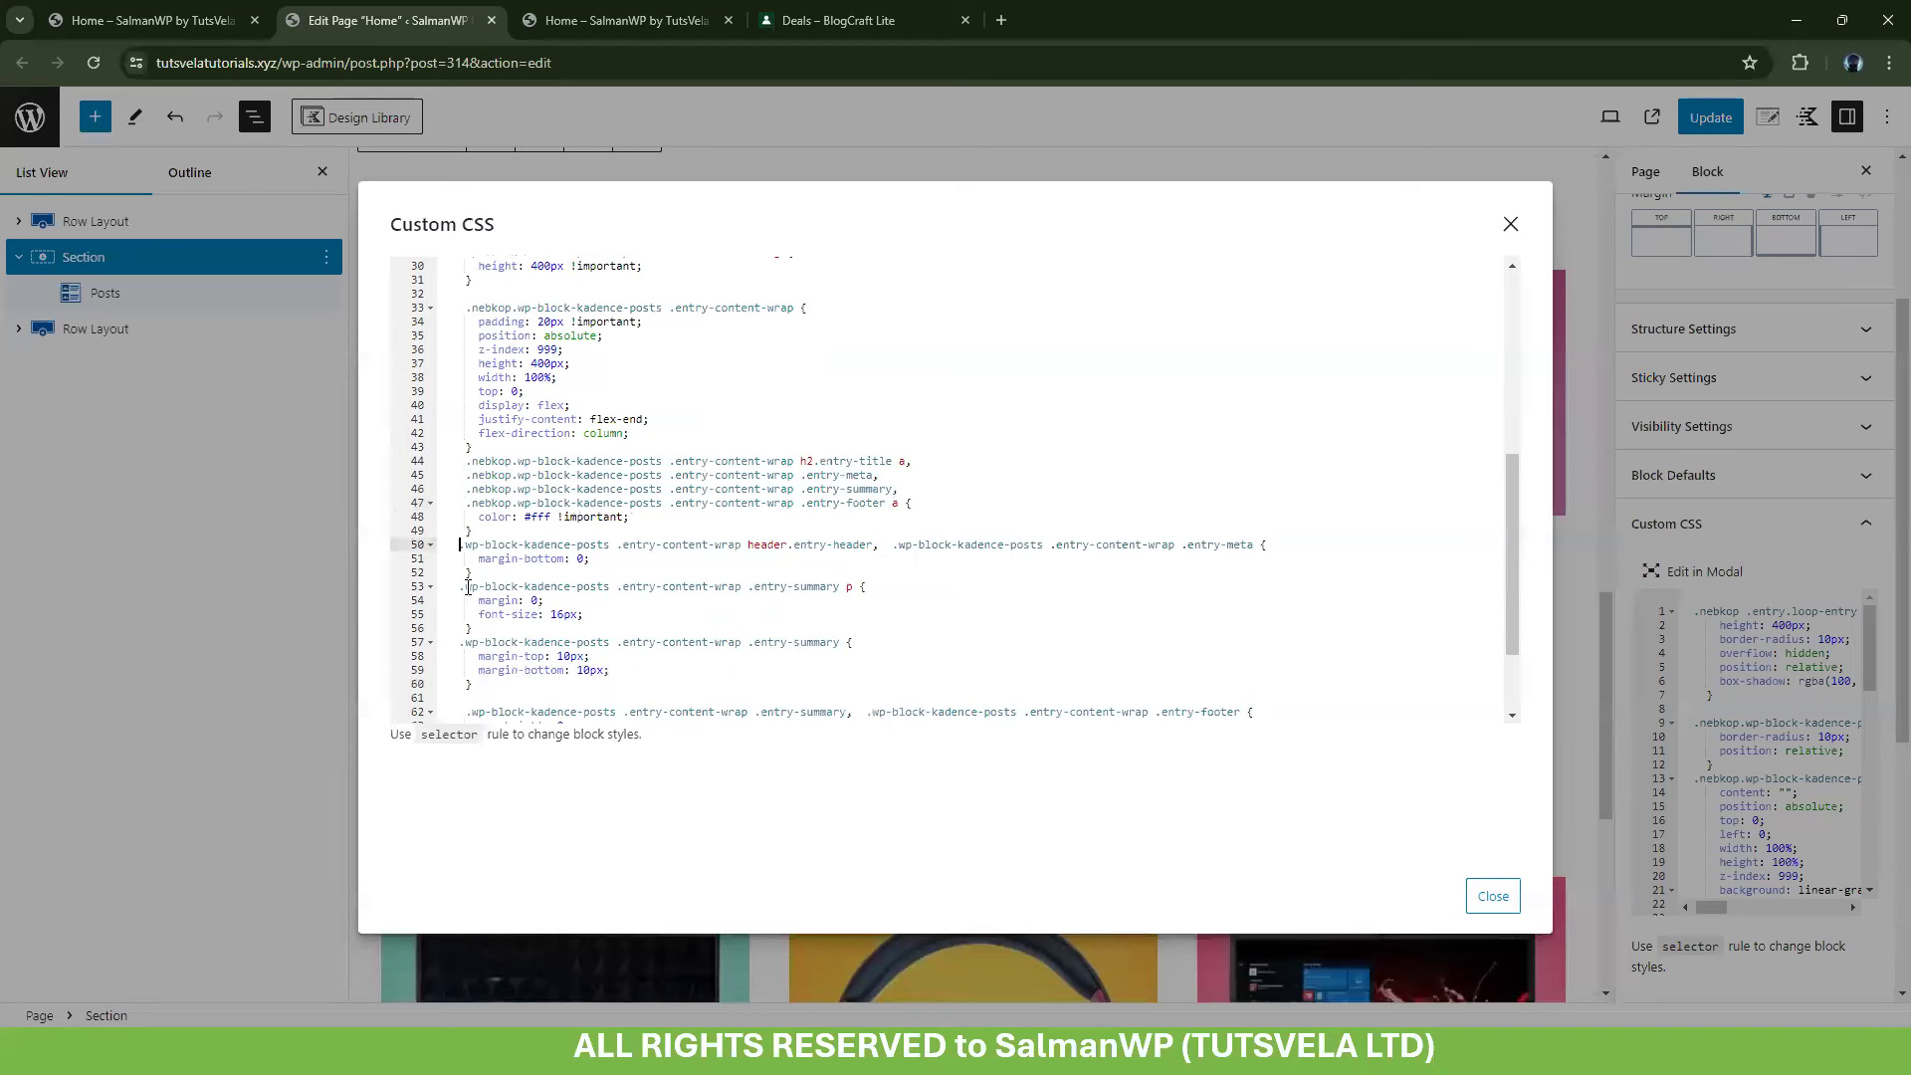
key("ctrl+v")
left_click(464, 588)
key("ctrl+v")
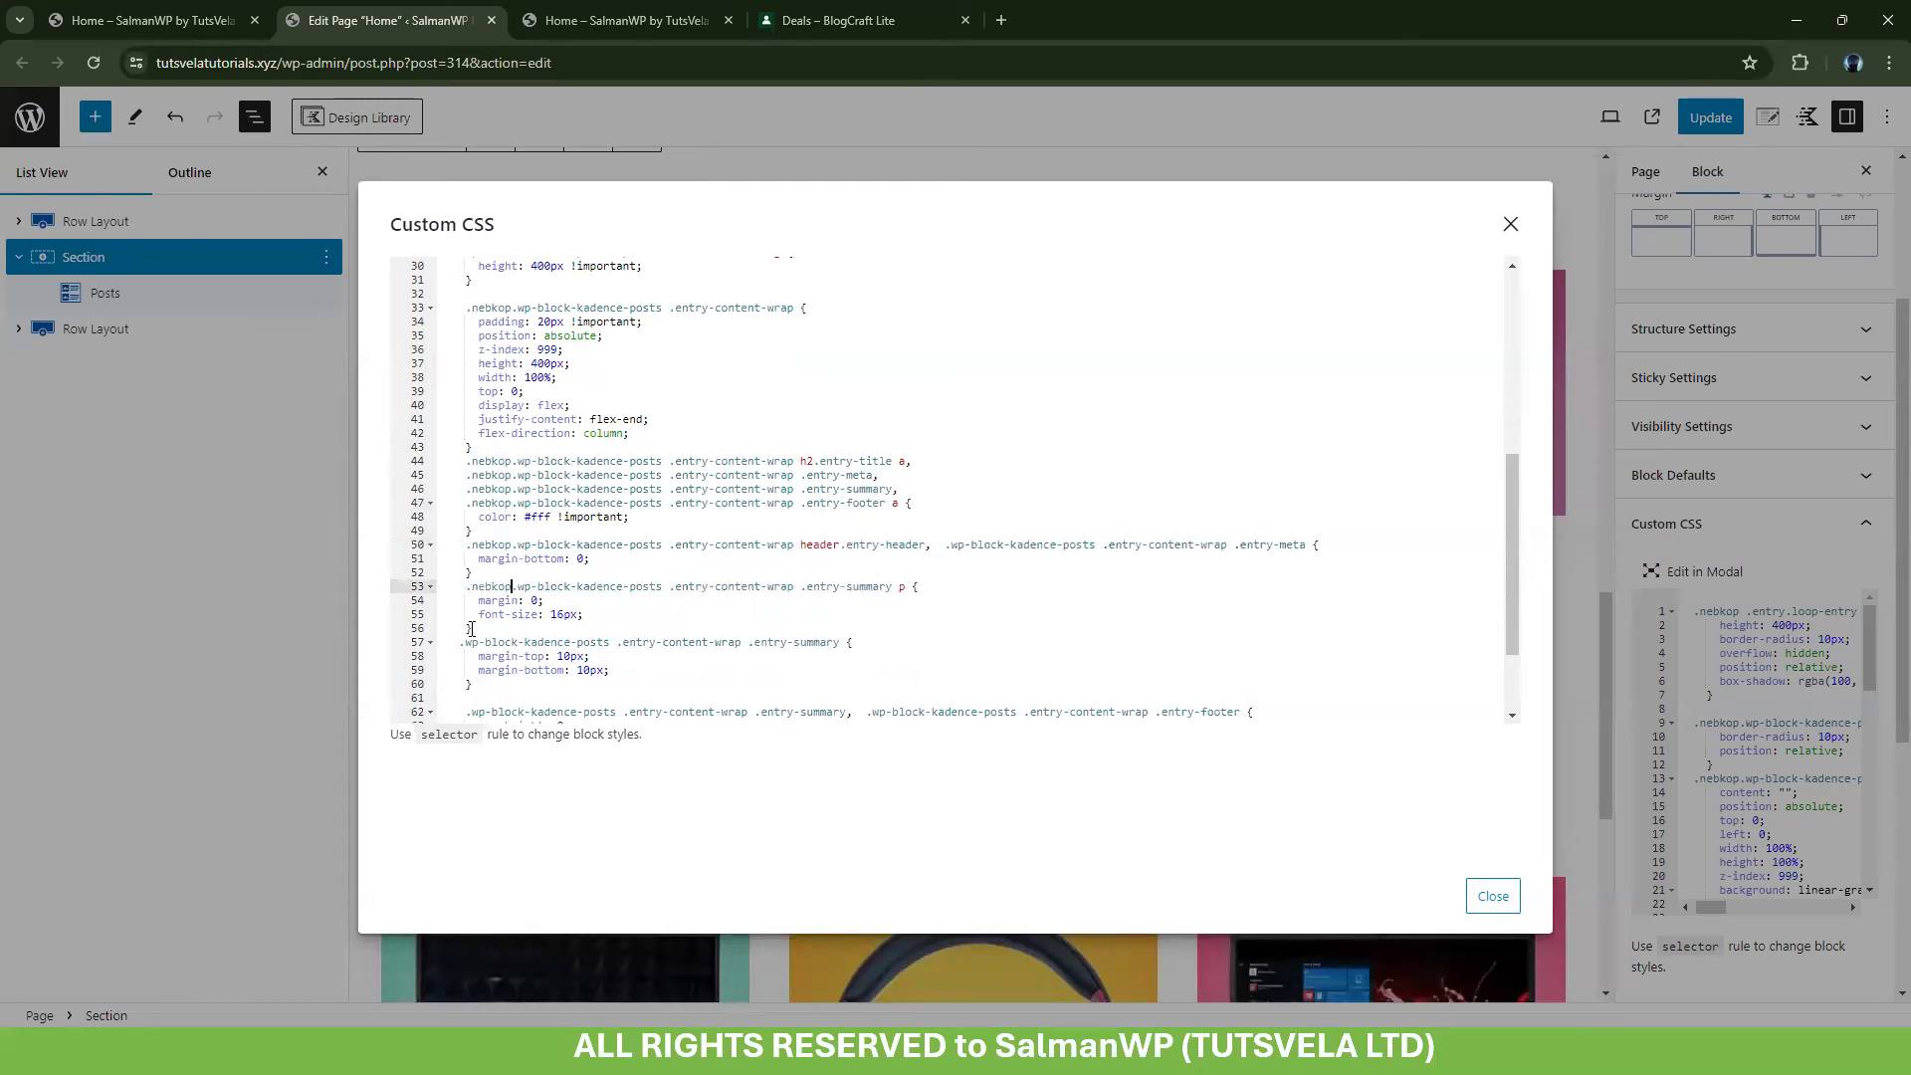
left_click(461, 643)
key("ctrl+v")
Prefix the first selector of the hidden-summary transition rule and of the loop-entry hover rule with .nebkop, and close the CSS modal
scroll(464, 627, "down", 2)
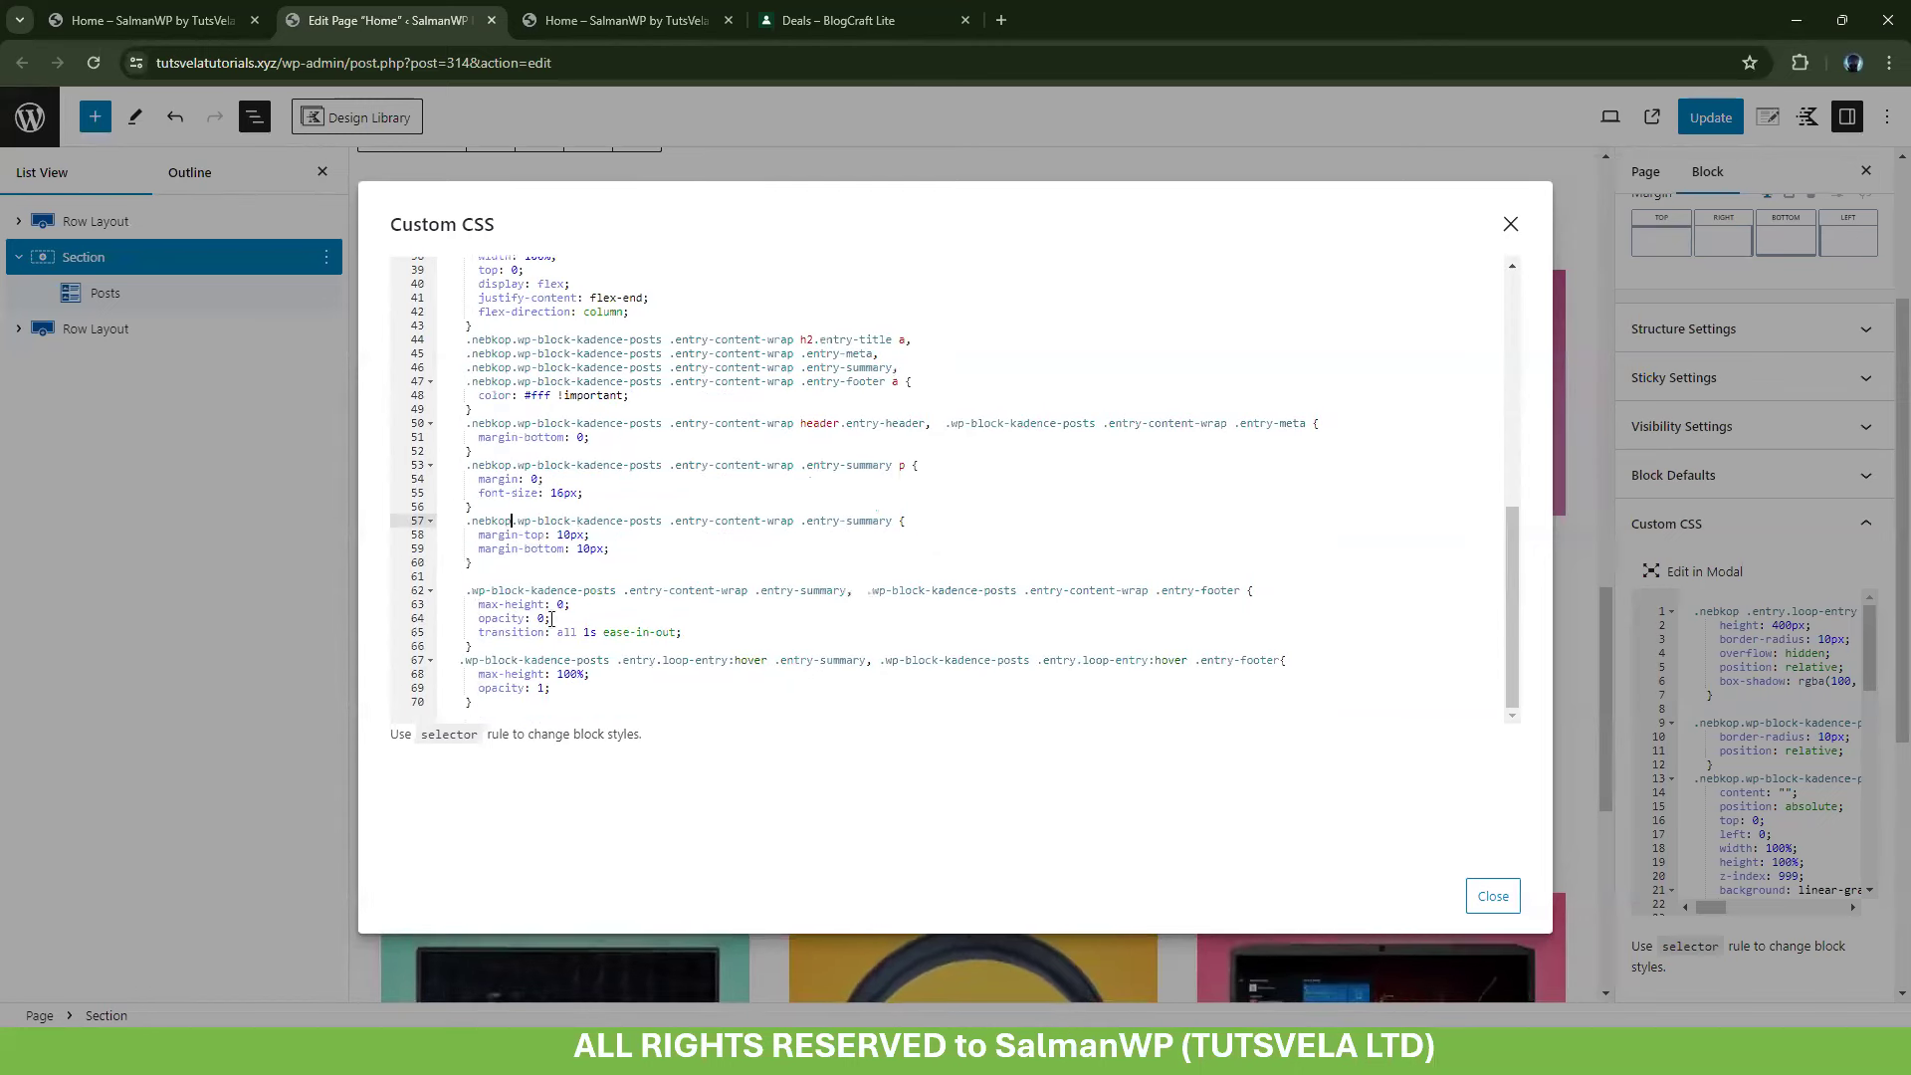
left_click(465, 604)
left_click(464, 590)
key("ctrl+v")
left_click(460, 661)
key("ctrl+v")
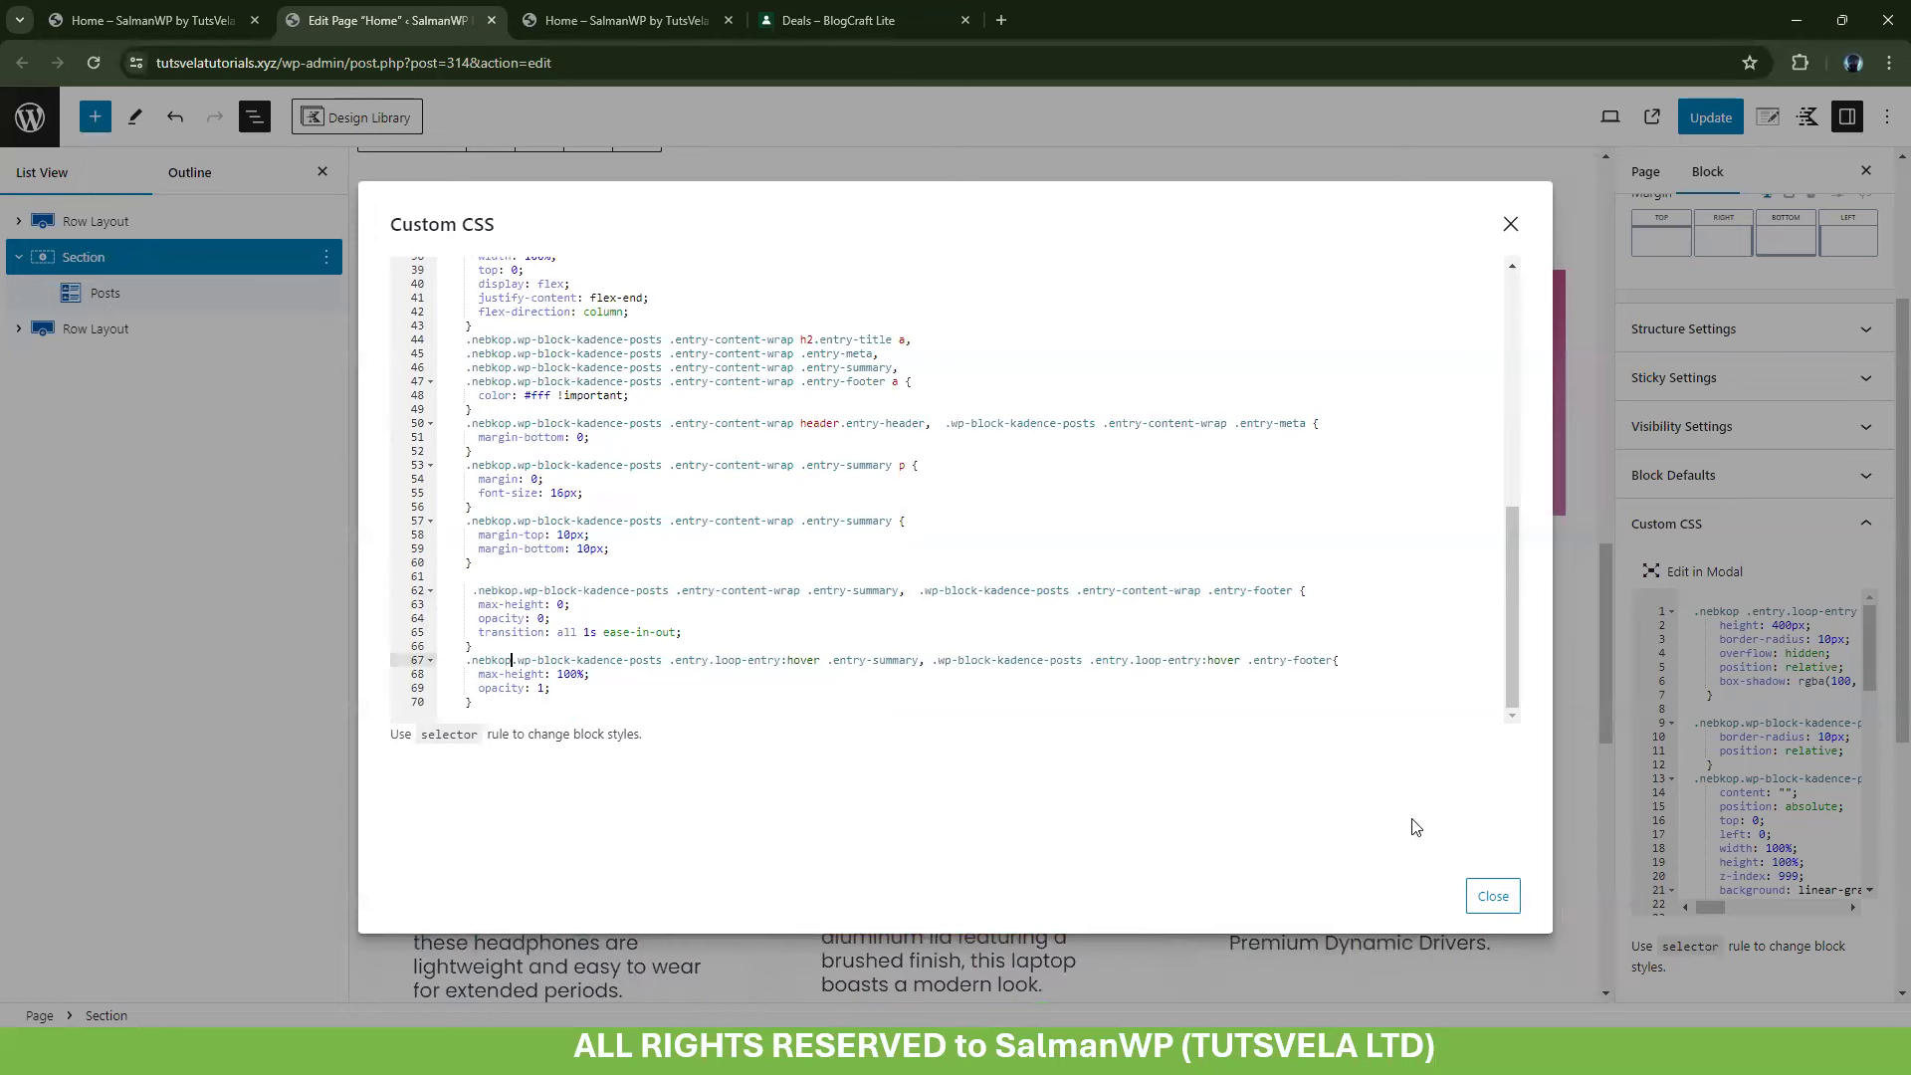
left_click(1493, 895)
Compare the two-column and three-column posts grids in the editor and update the Home page
scroll(772, 509, "down", 4)
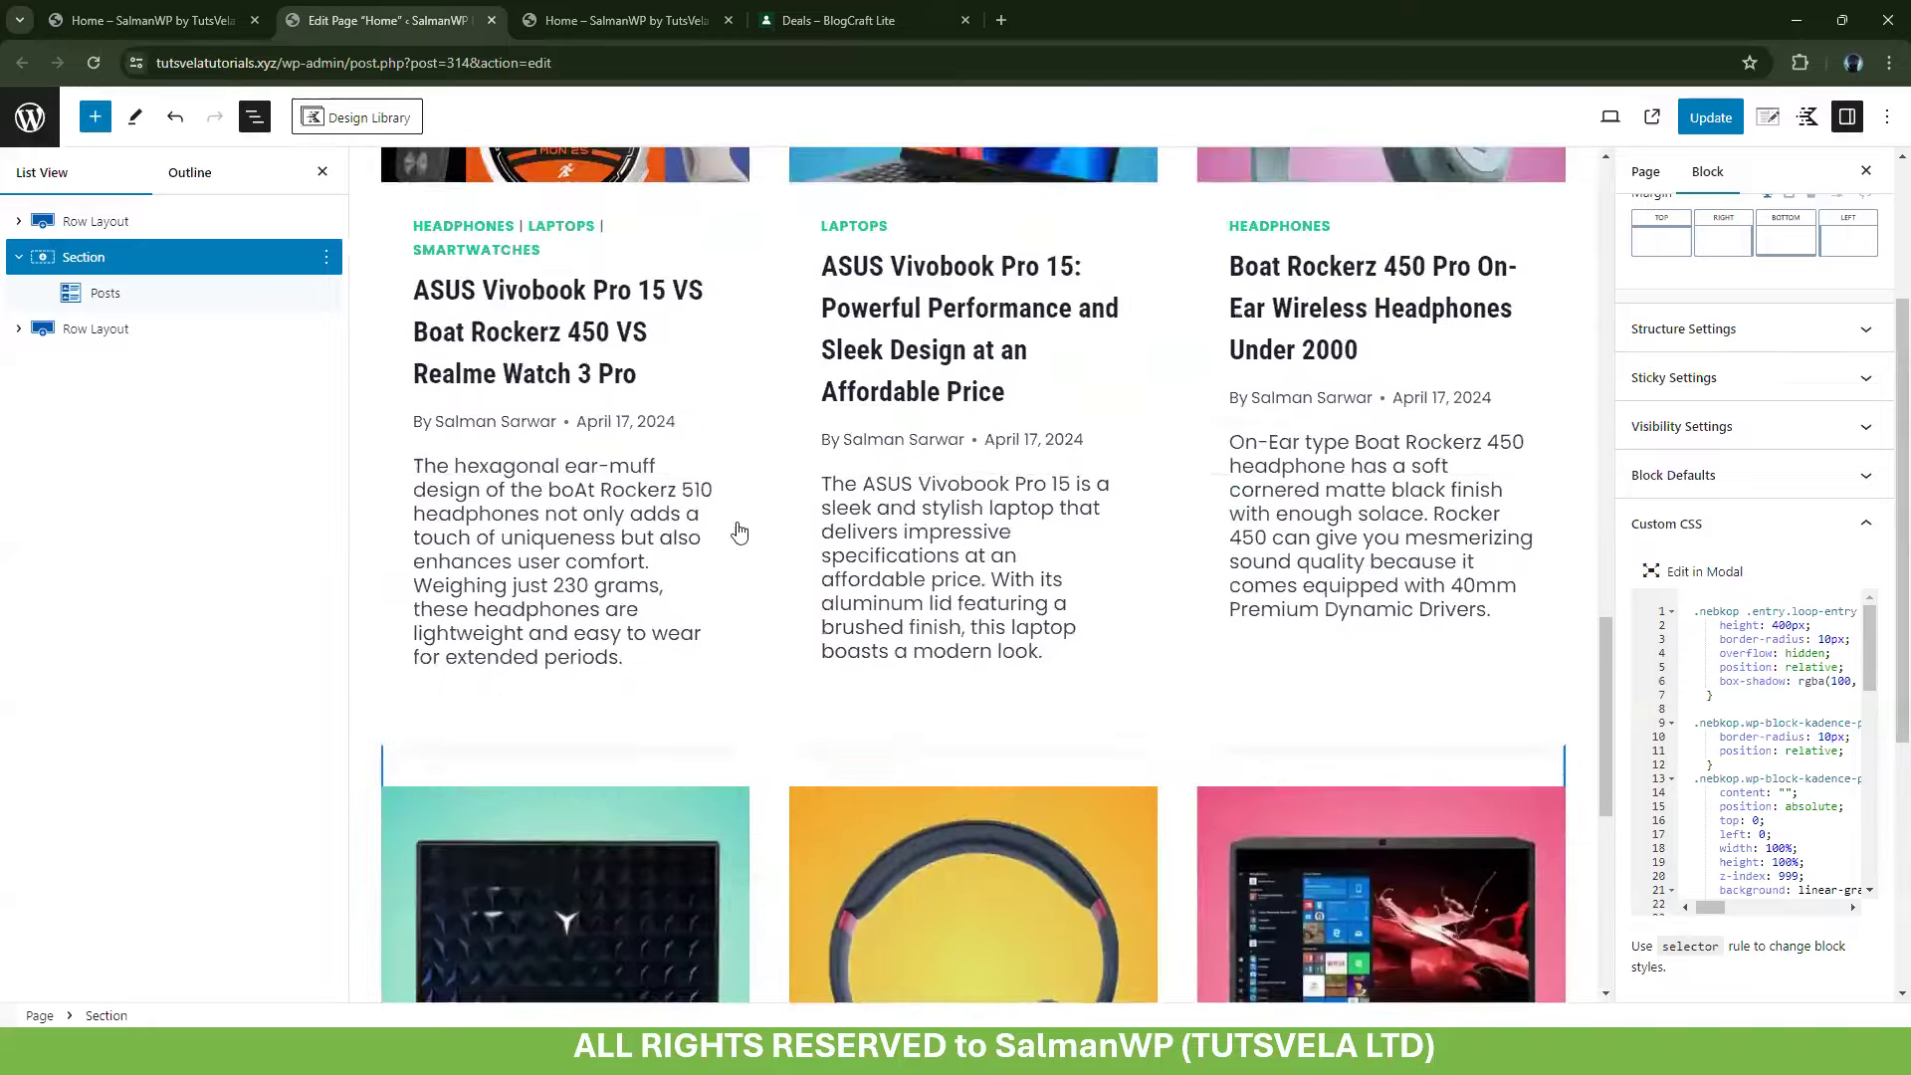
scroll(963, 165, "down", 10)
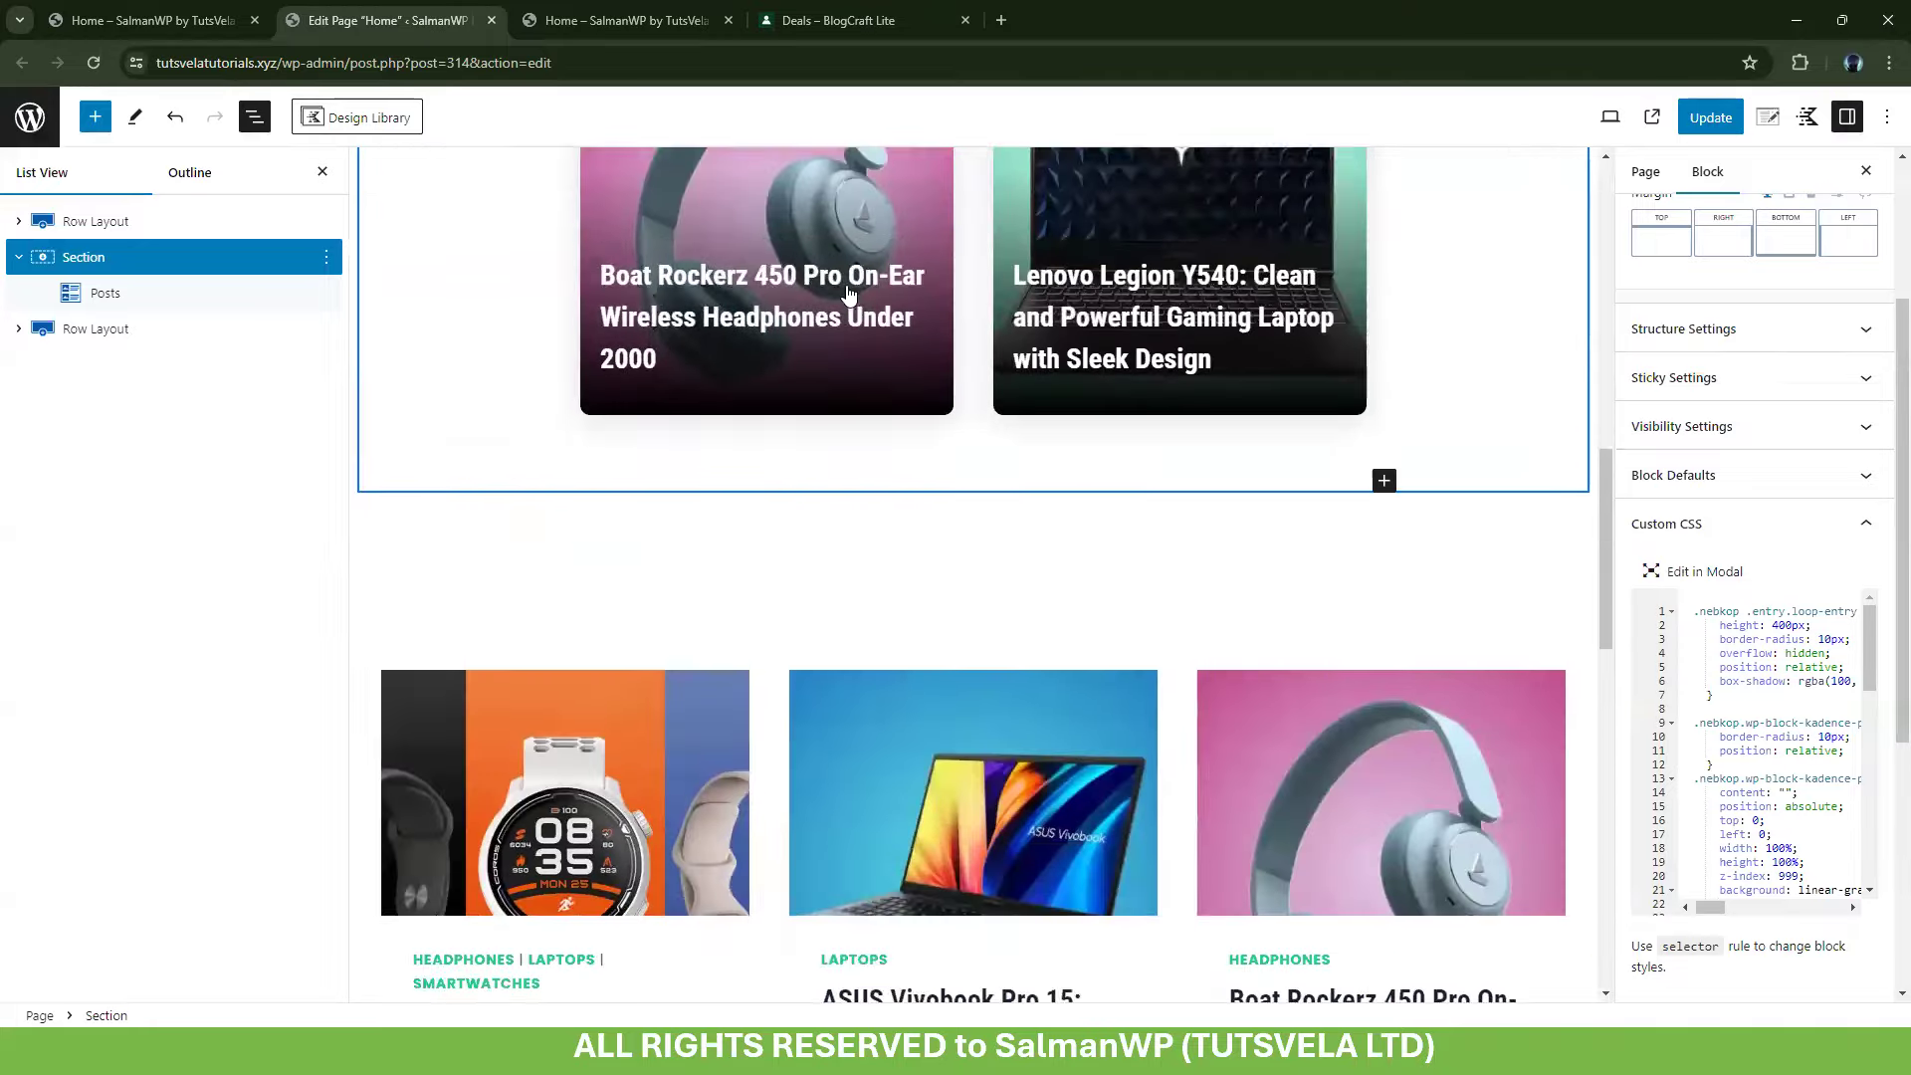
scroll(894, 326, "down", 8)
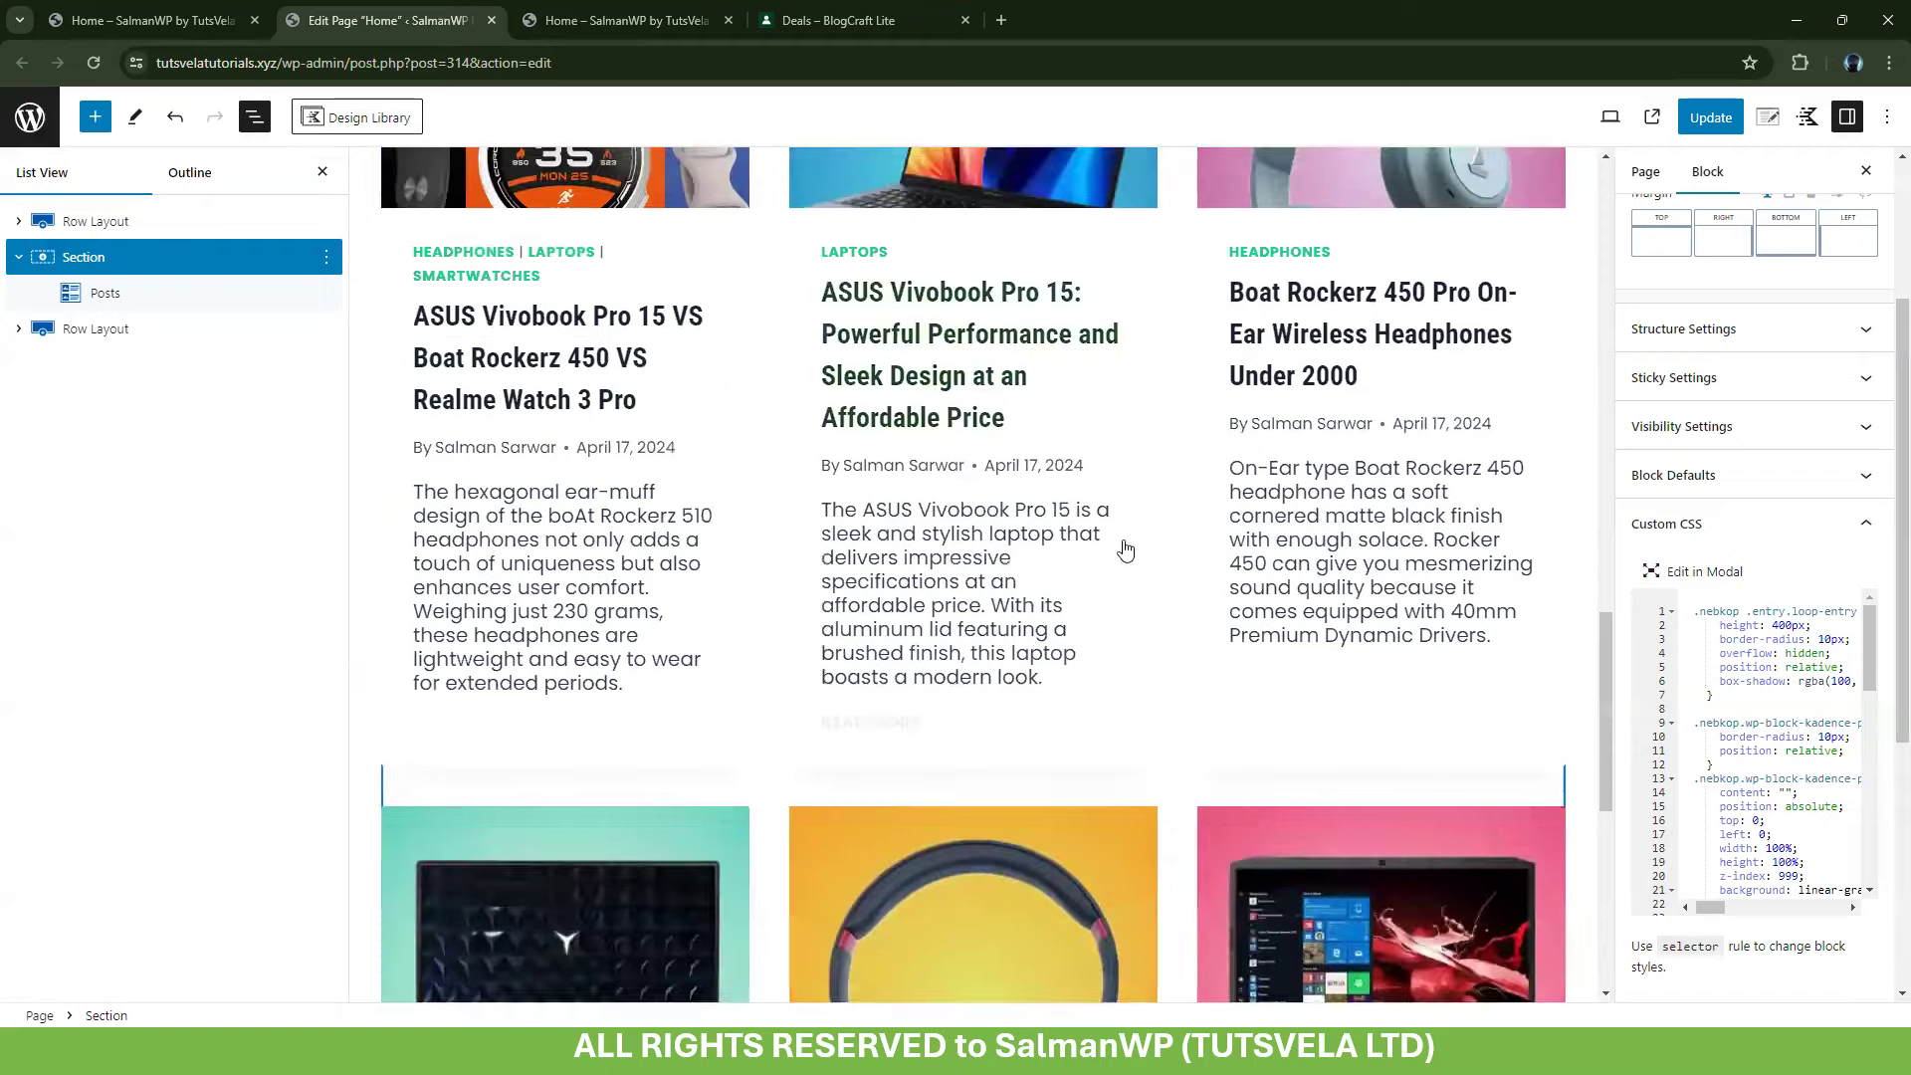
scroll(962, 182, "up", 3)
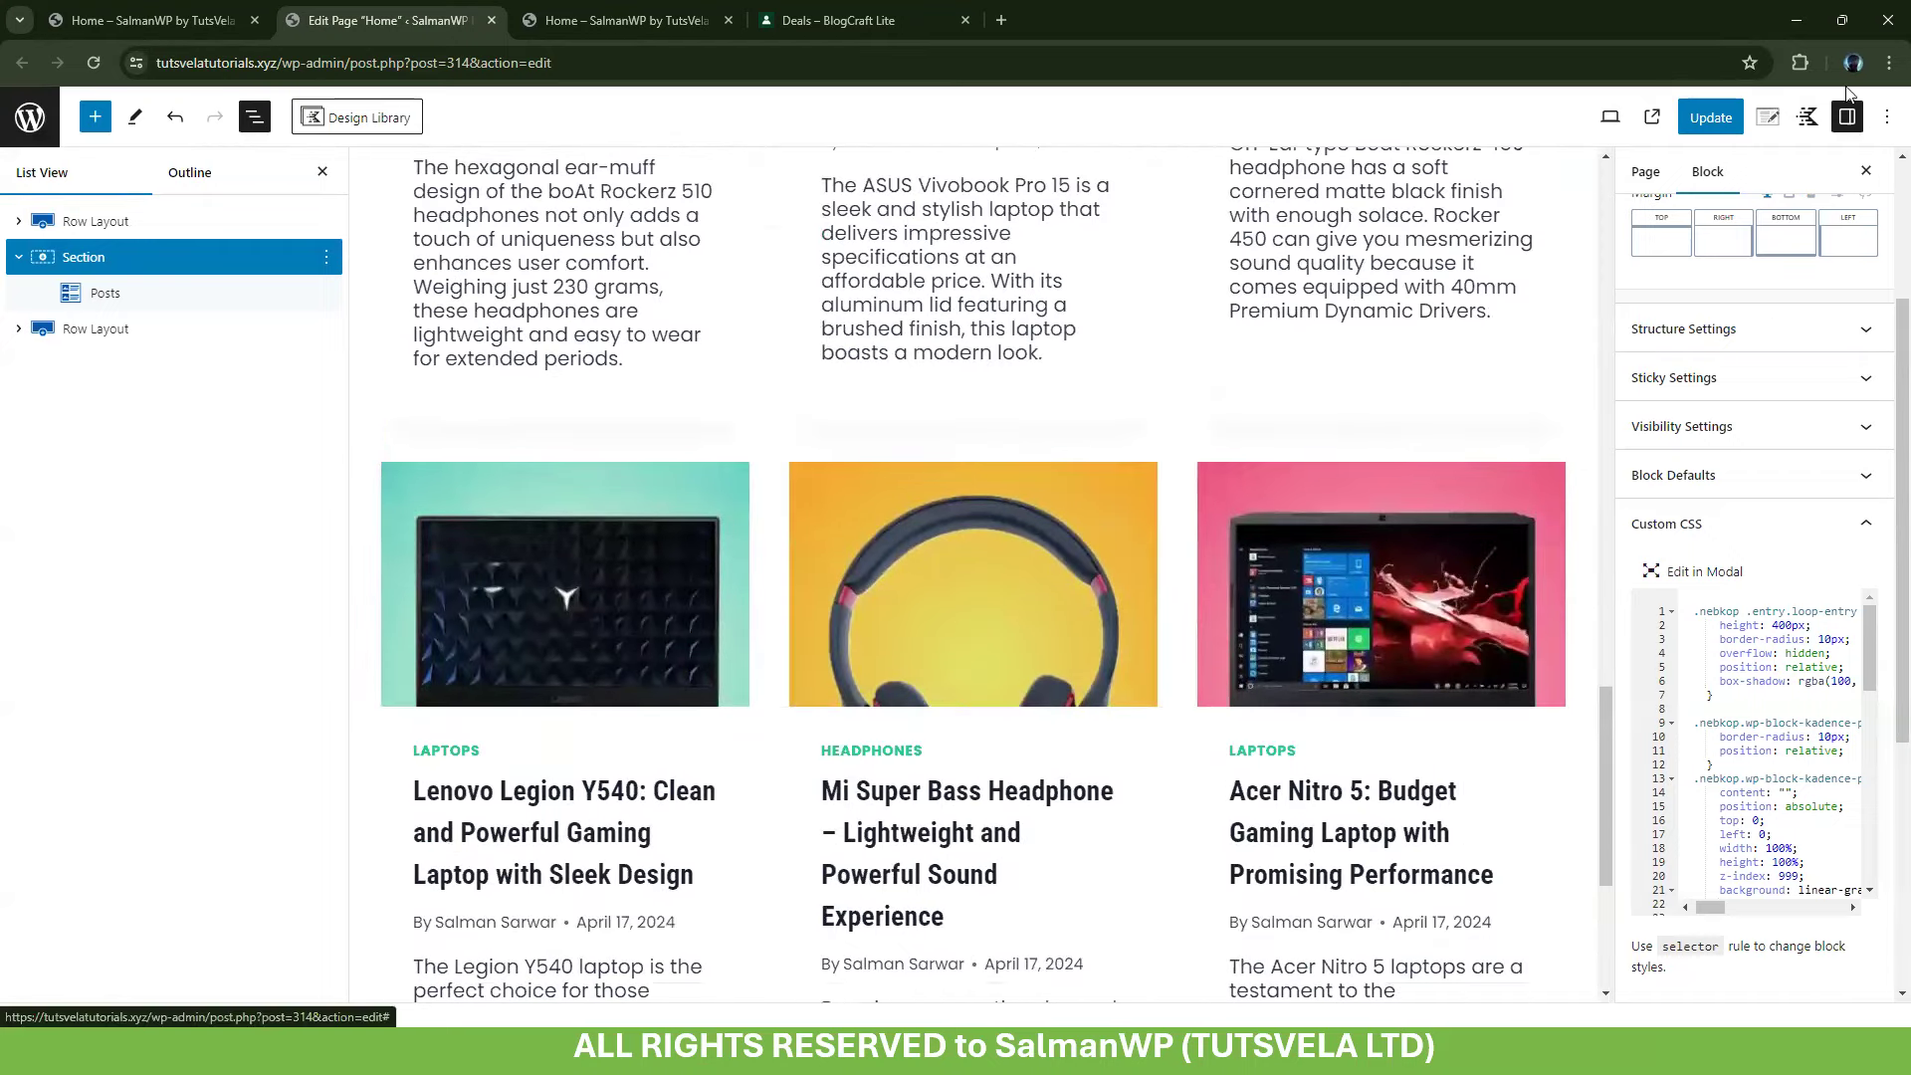
left_click(1710, 116)
Examine the two-column cards and the Read More hover behaviour of the three-column posts grid on the live home page
left_click(579, 10)
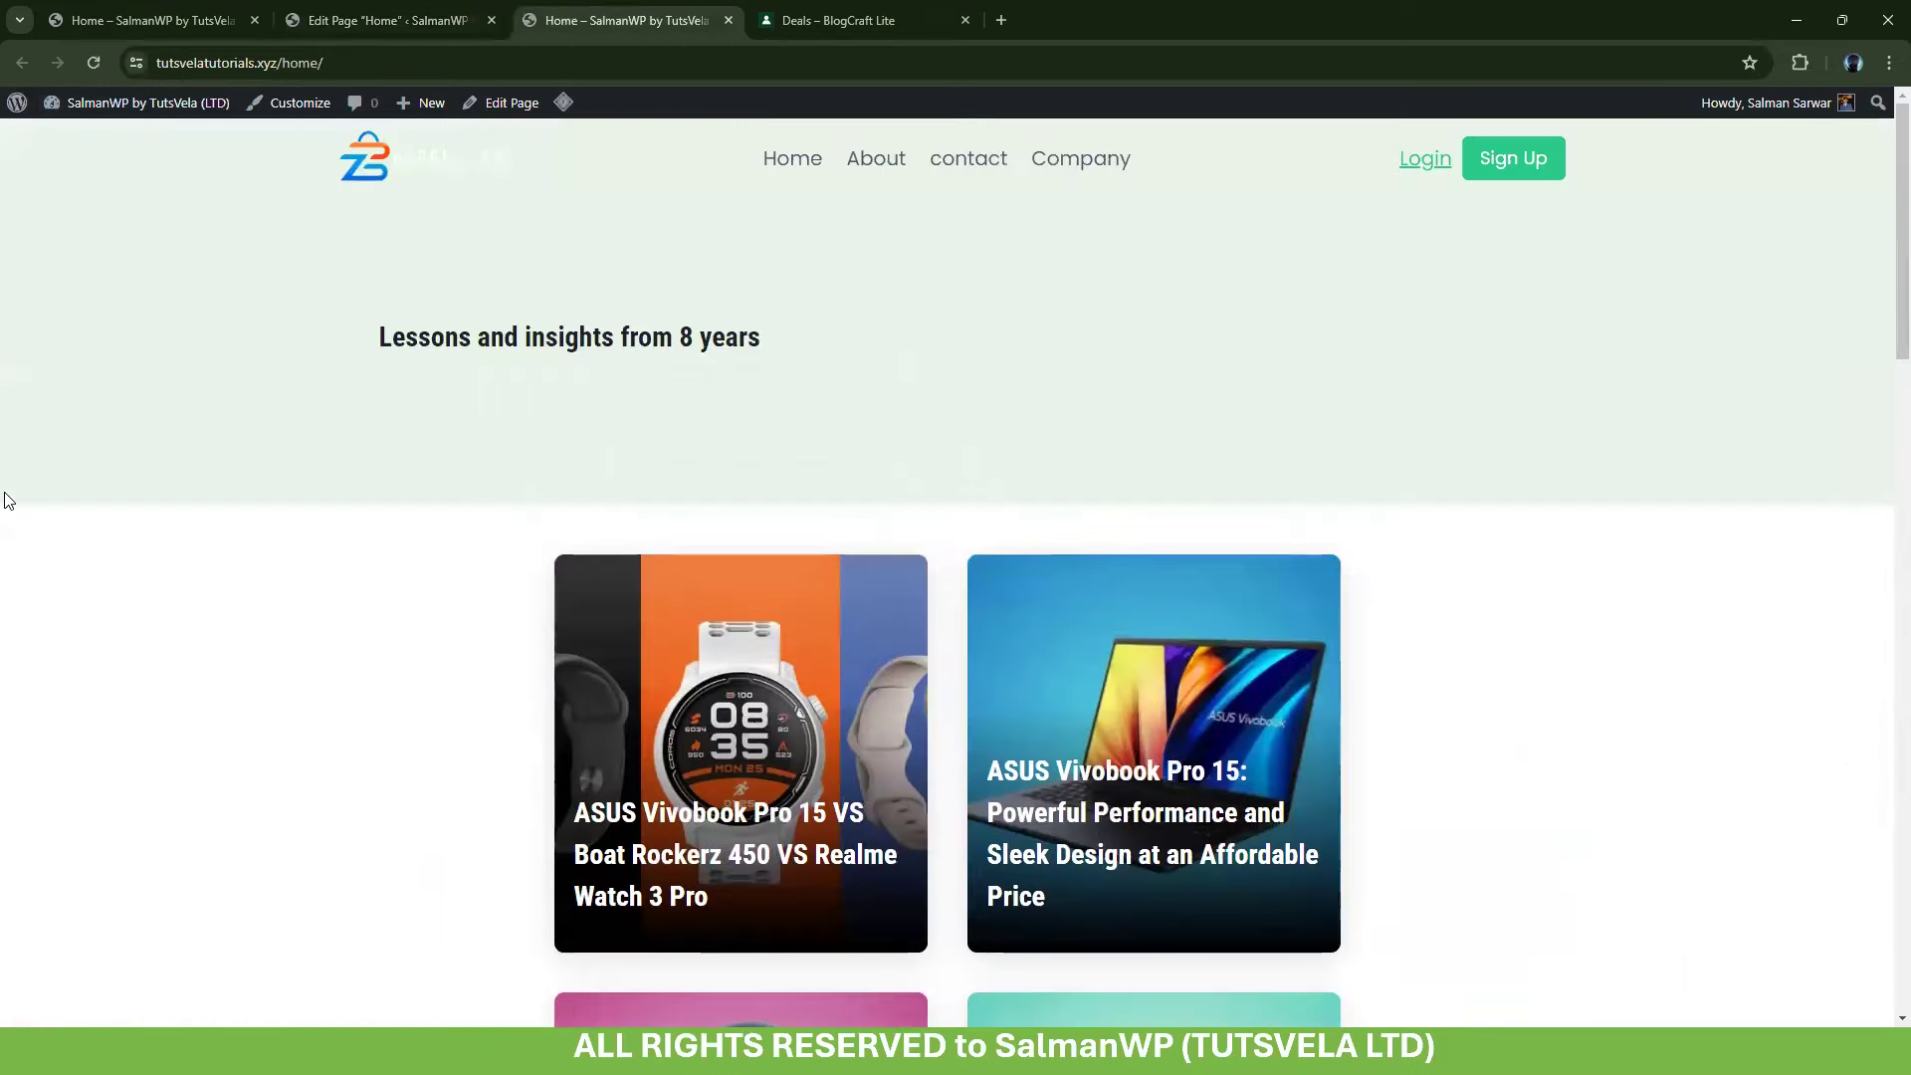
scroll(5, 489, "down", 6)
scroll(5, 489, "up", 9)
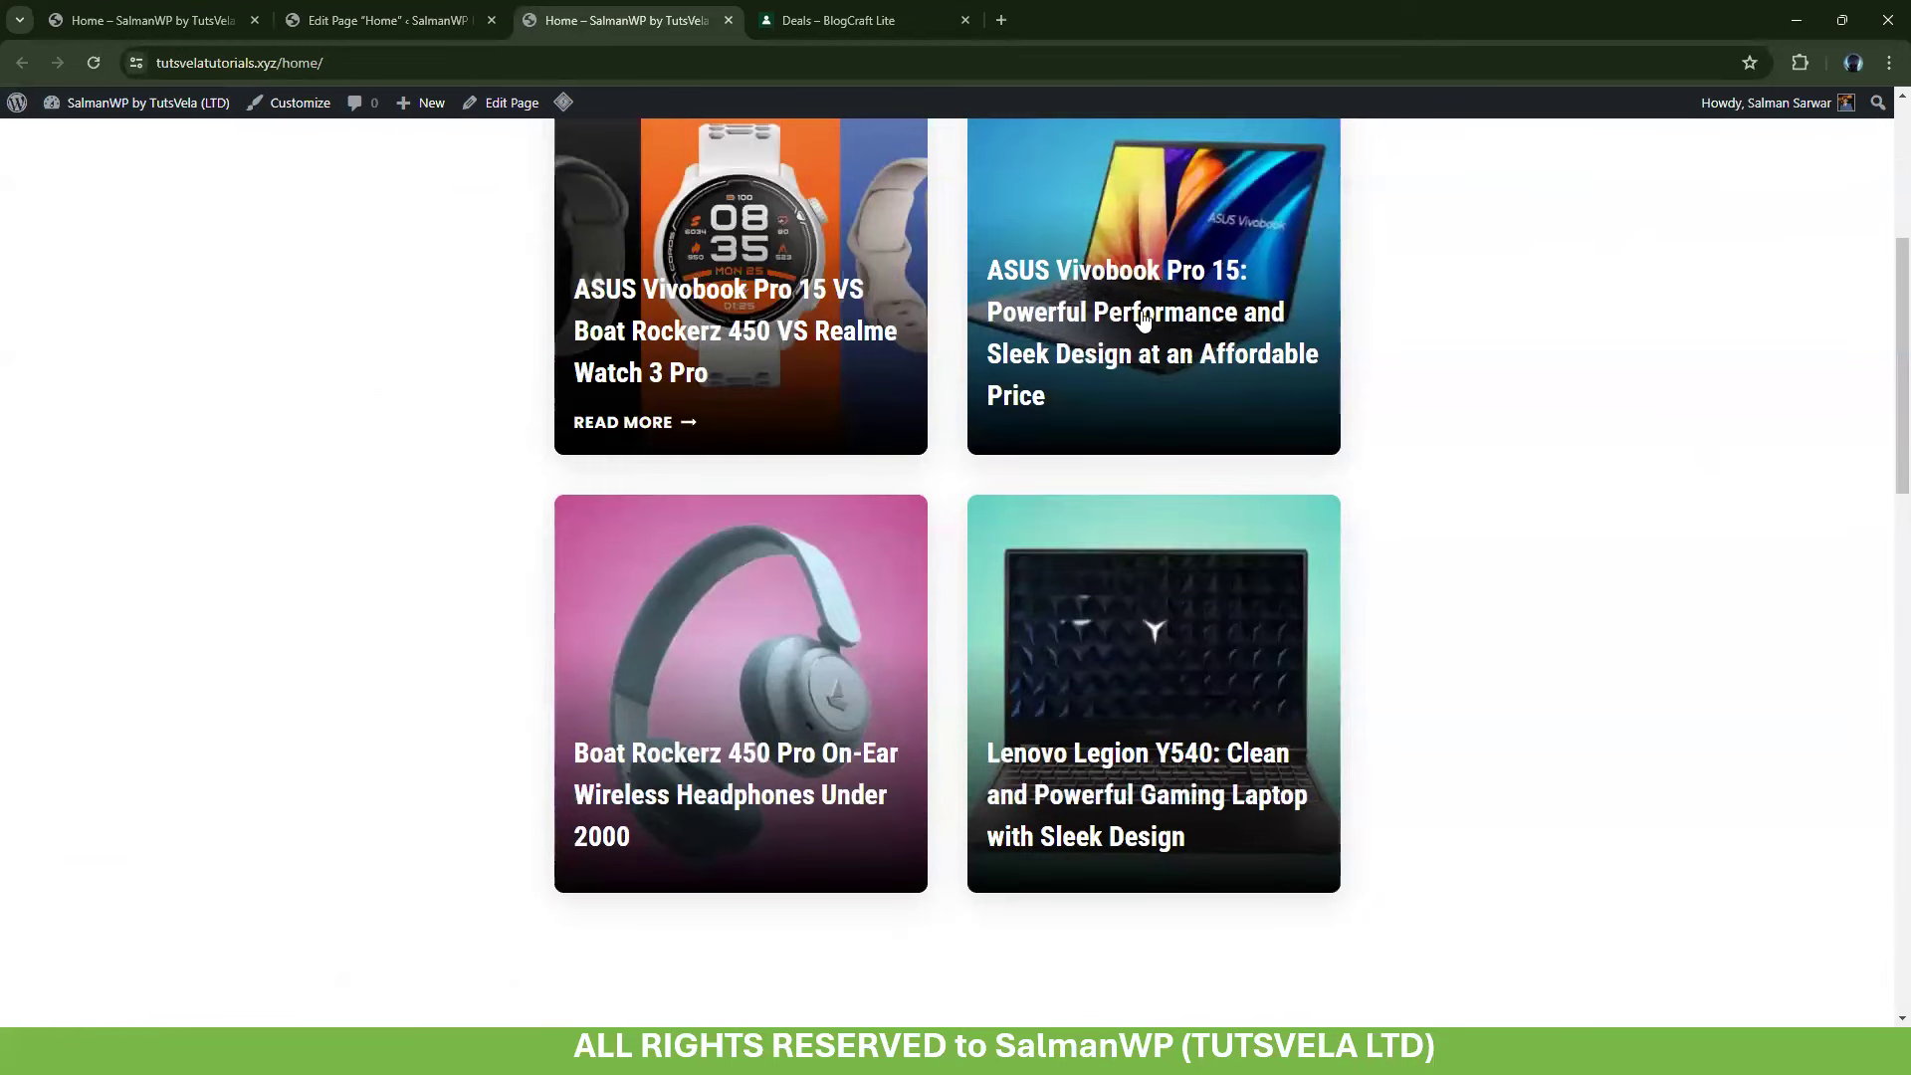
scroll(415, 517, "up", 1)
scroll(531, 590, "down", 7)
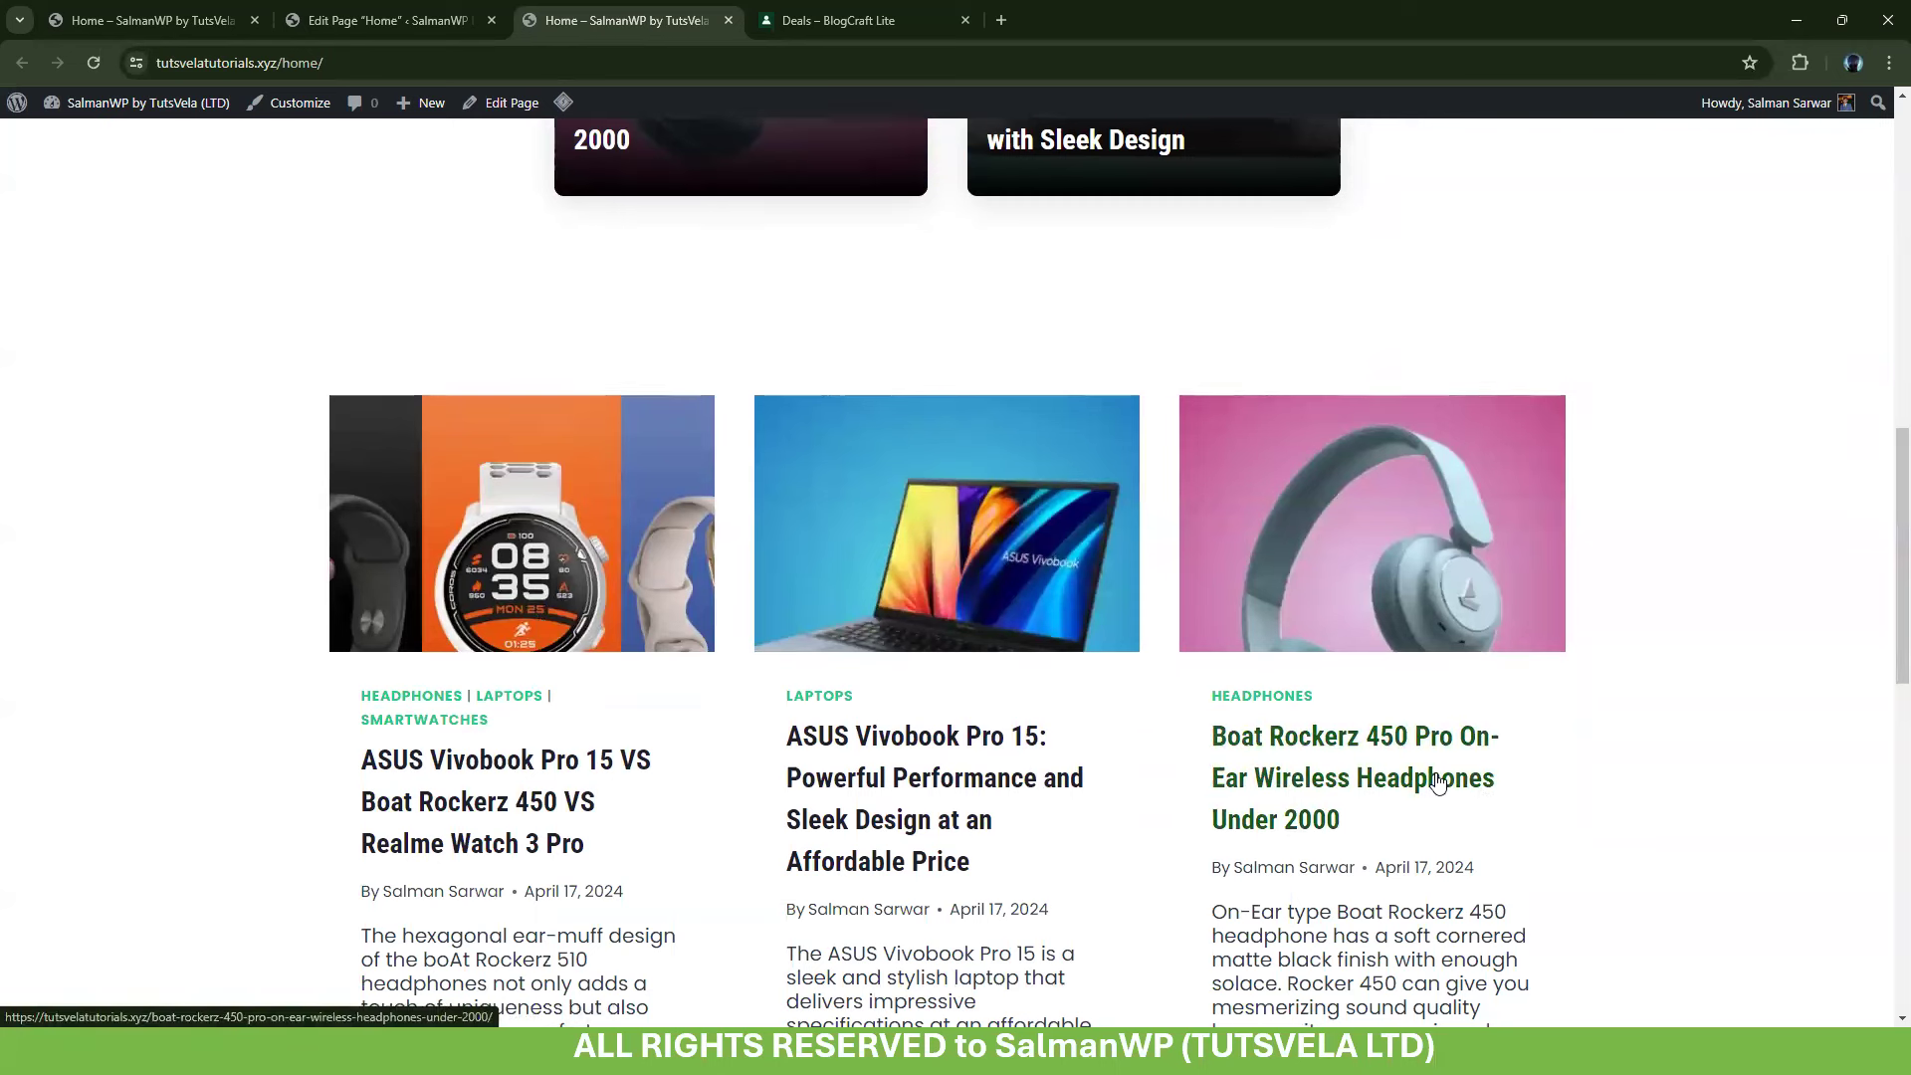
scroll(812, 540, "down", 11)
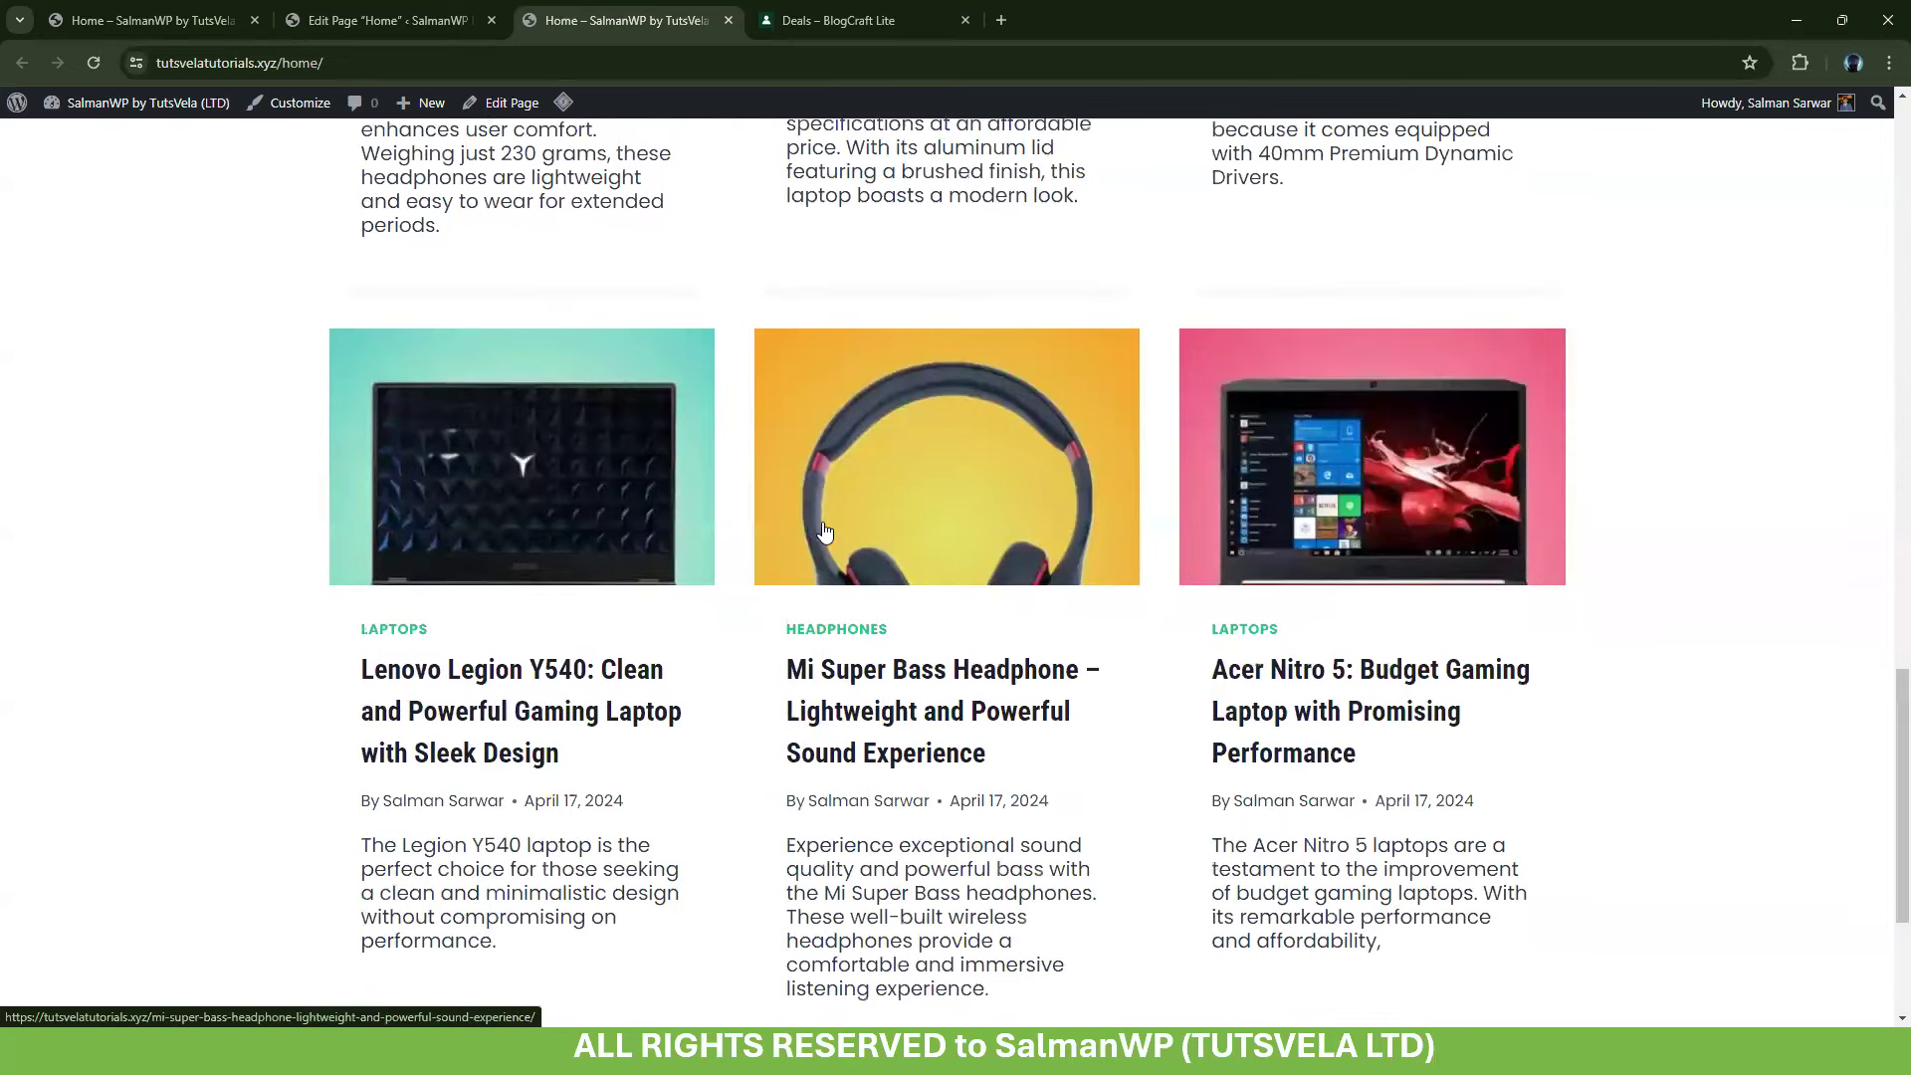
scroll(816, 538, "down", 3)
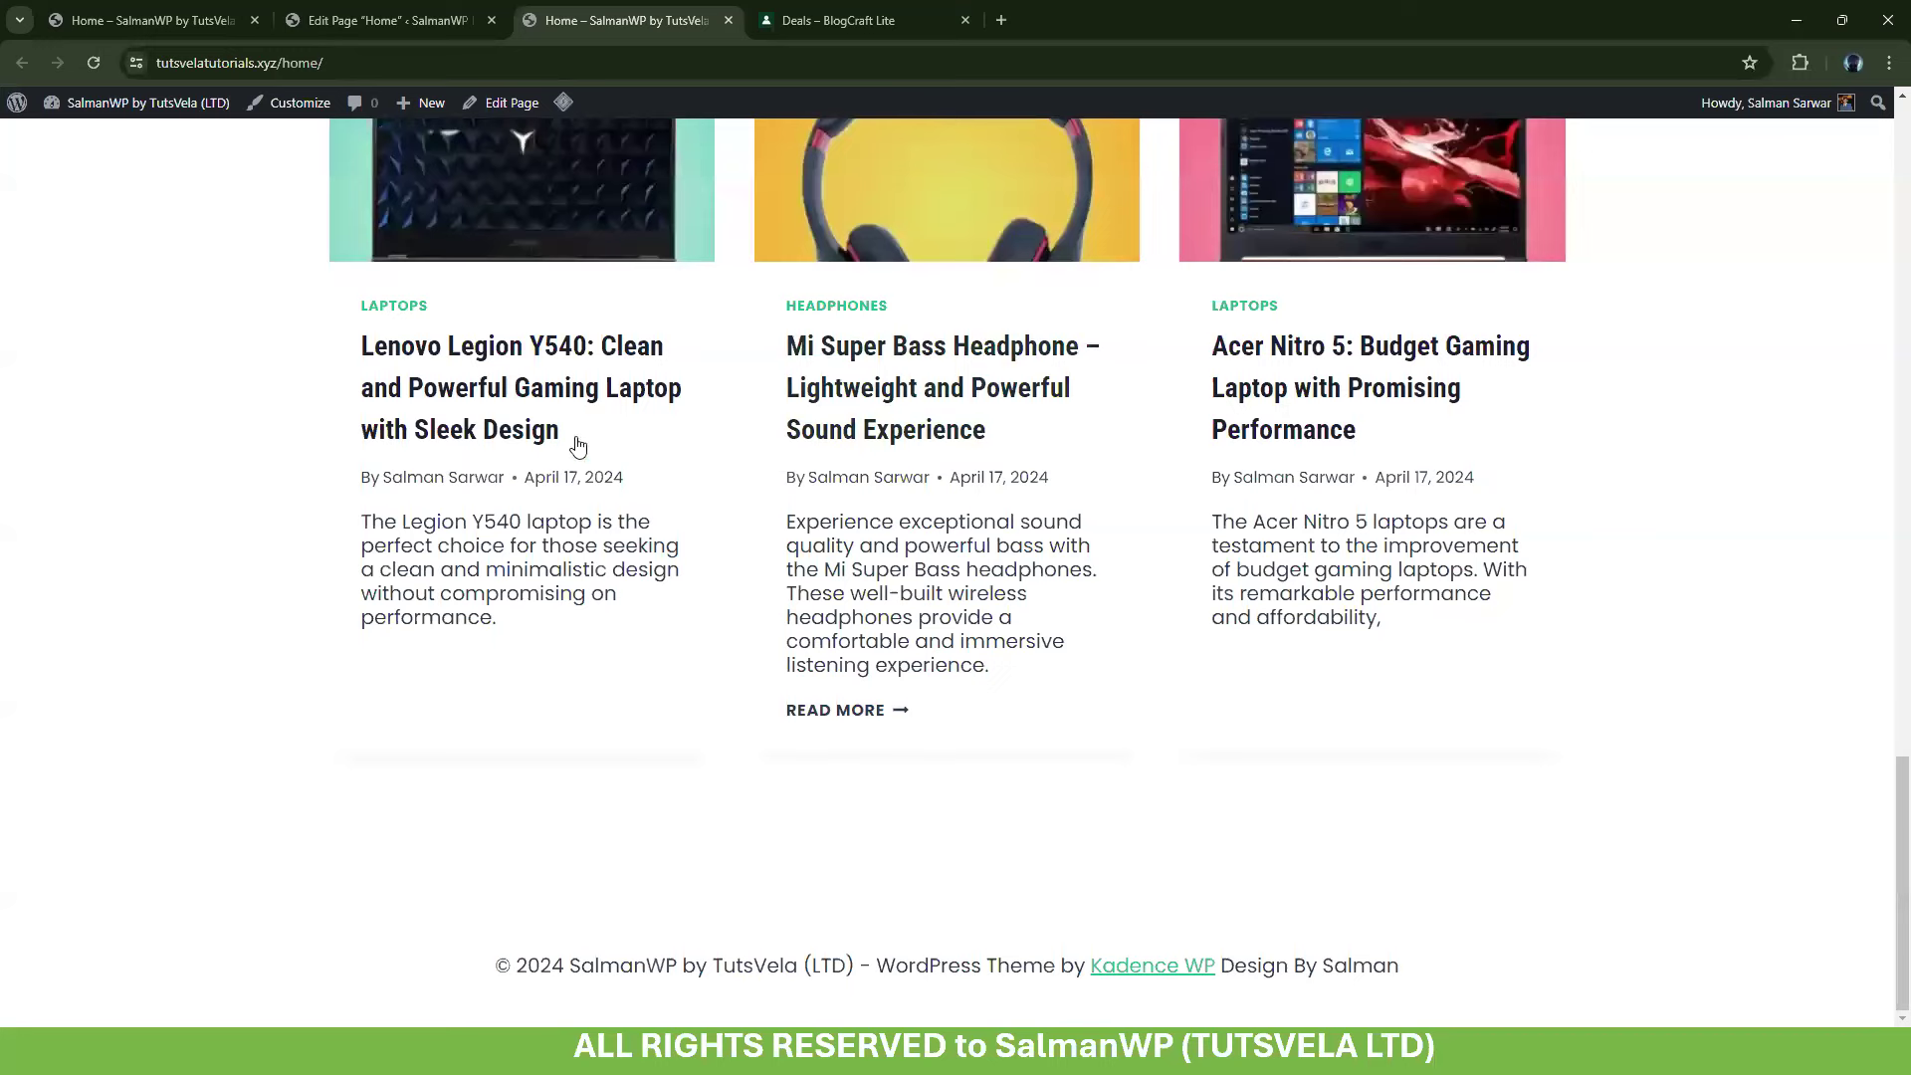
scroll(478, 403, "up", 8)
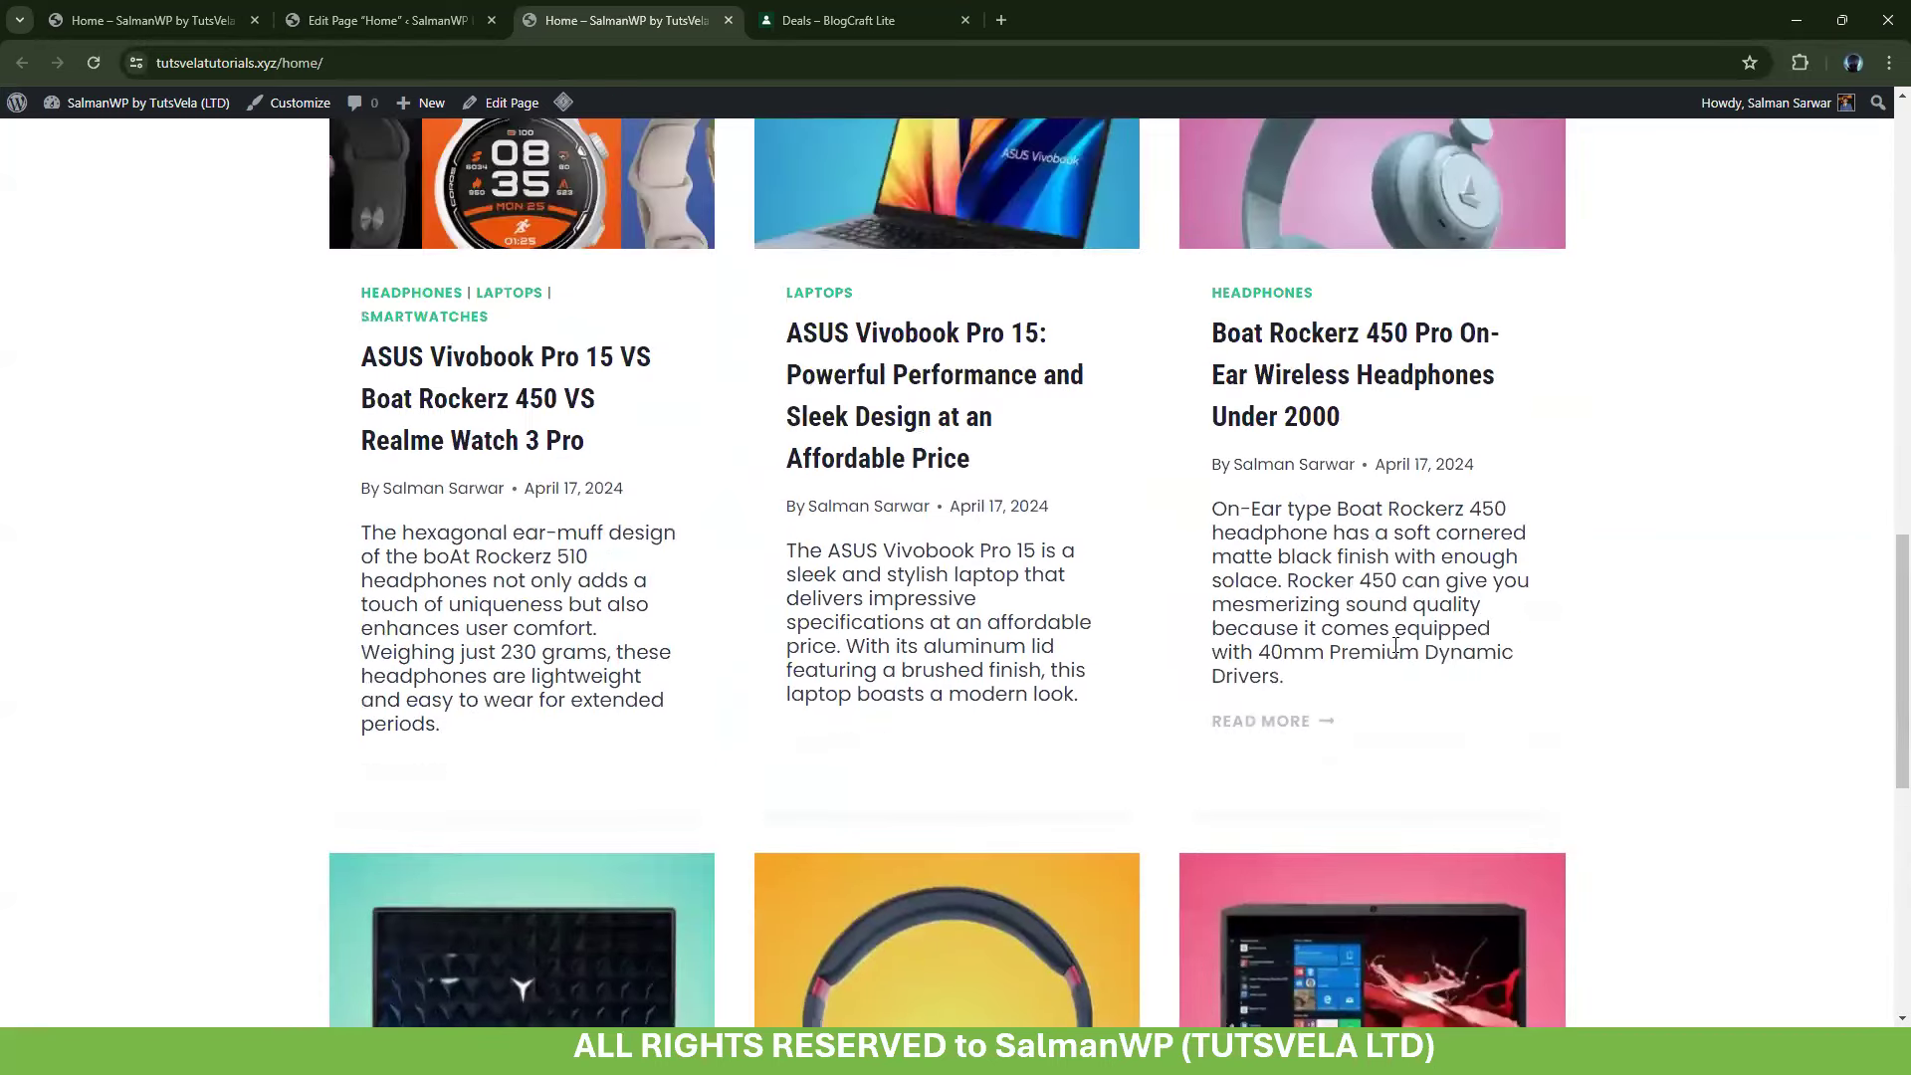
scroll(1214, 637, "down", 8)
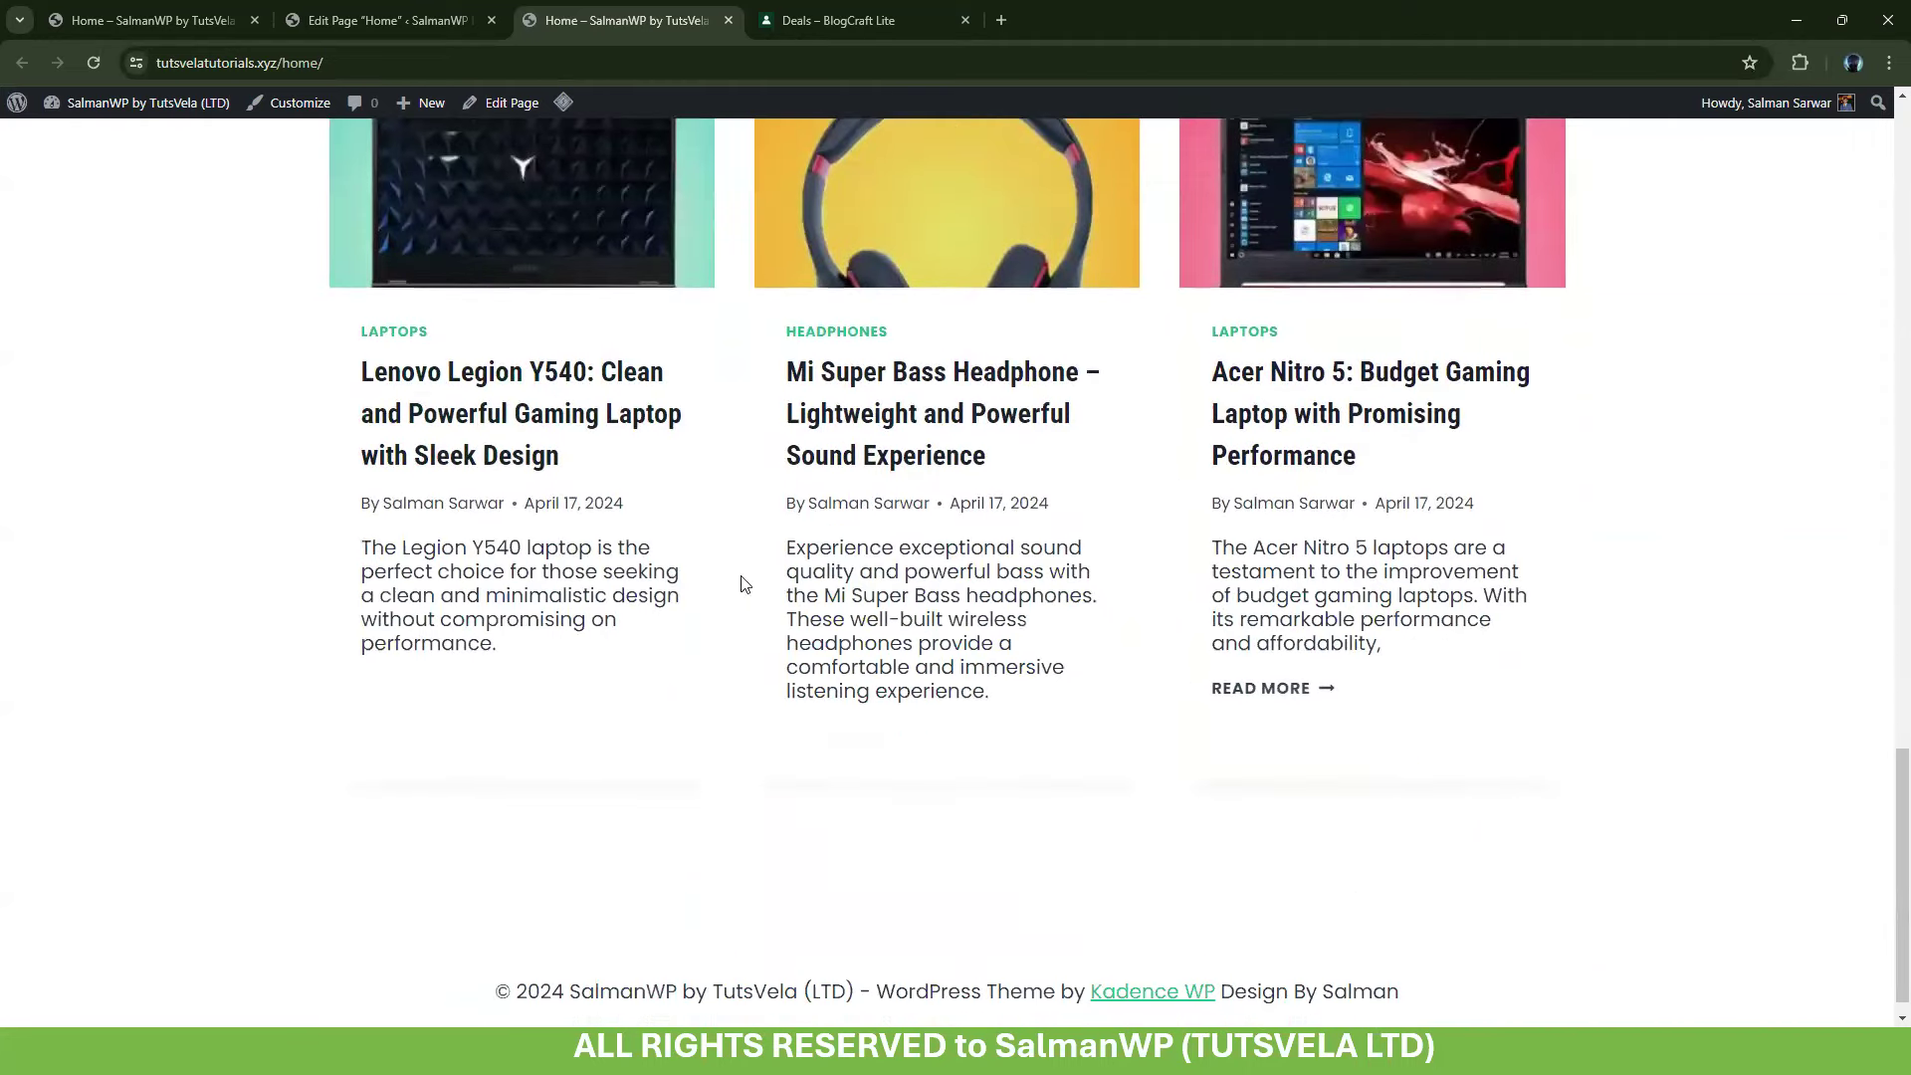
Return to the Section's custom CSS and prefix the second .entry-footer selectors of the last two rules with .nebkop
left_click(388, 20)
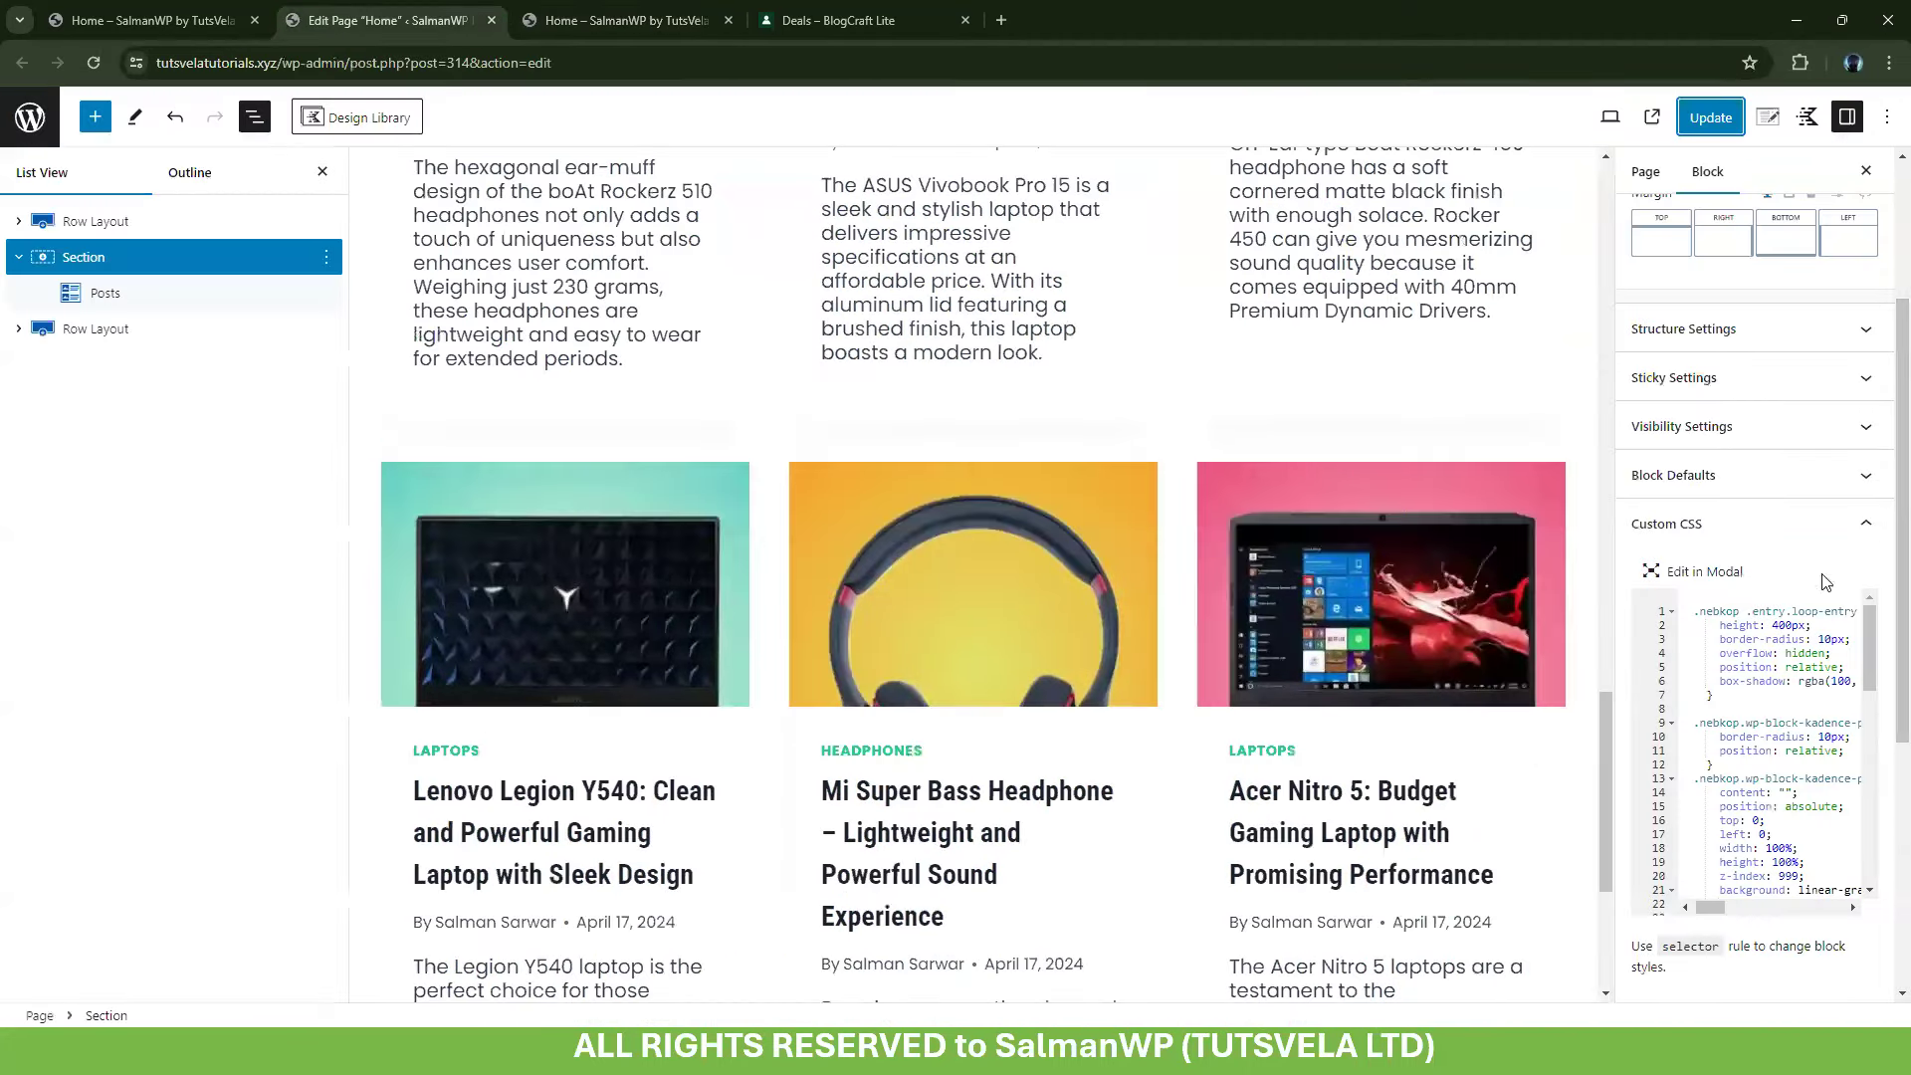
left_click(1680, 575)
scroll(808, 519, "down", 4)
scroll(808, 519, "down", 2)
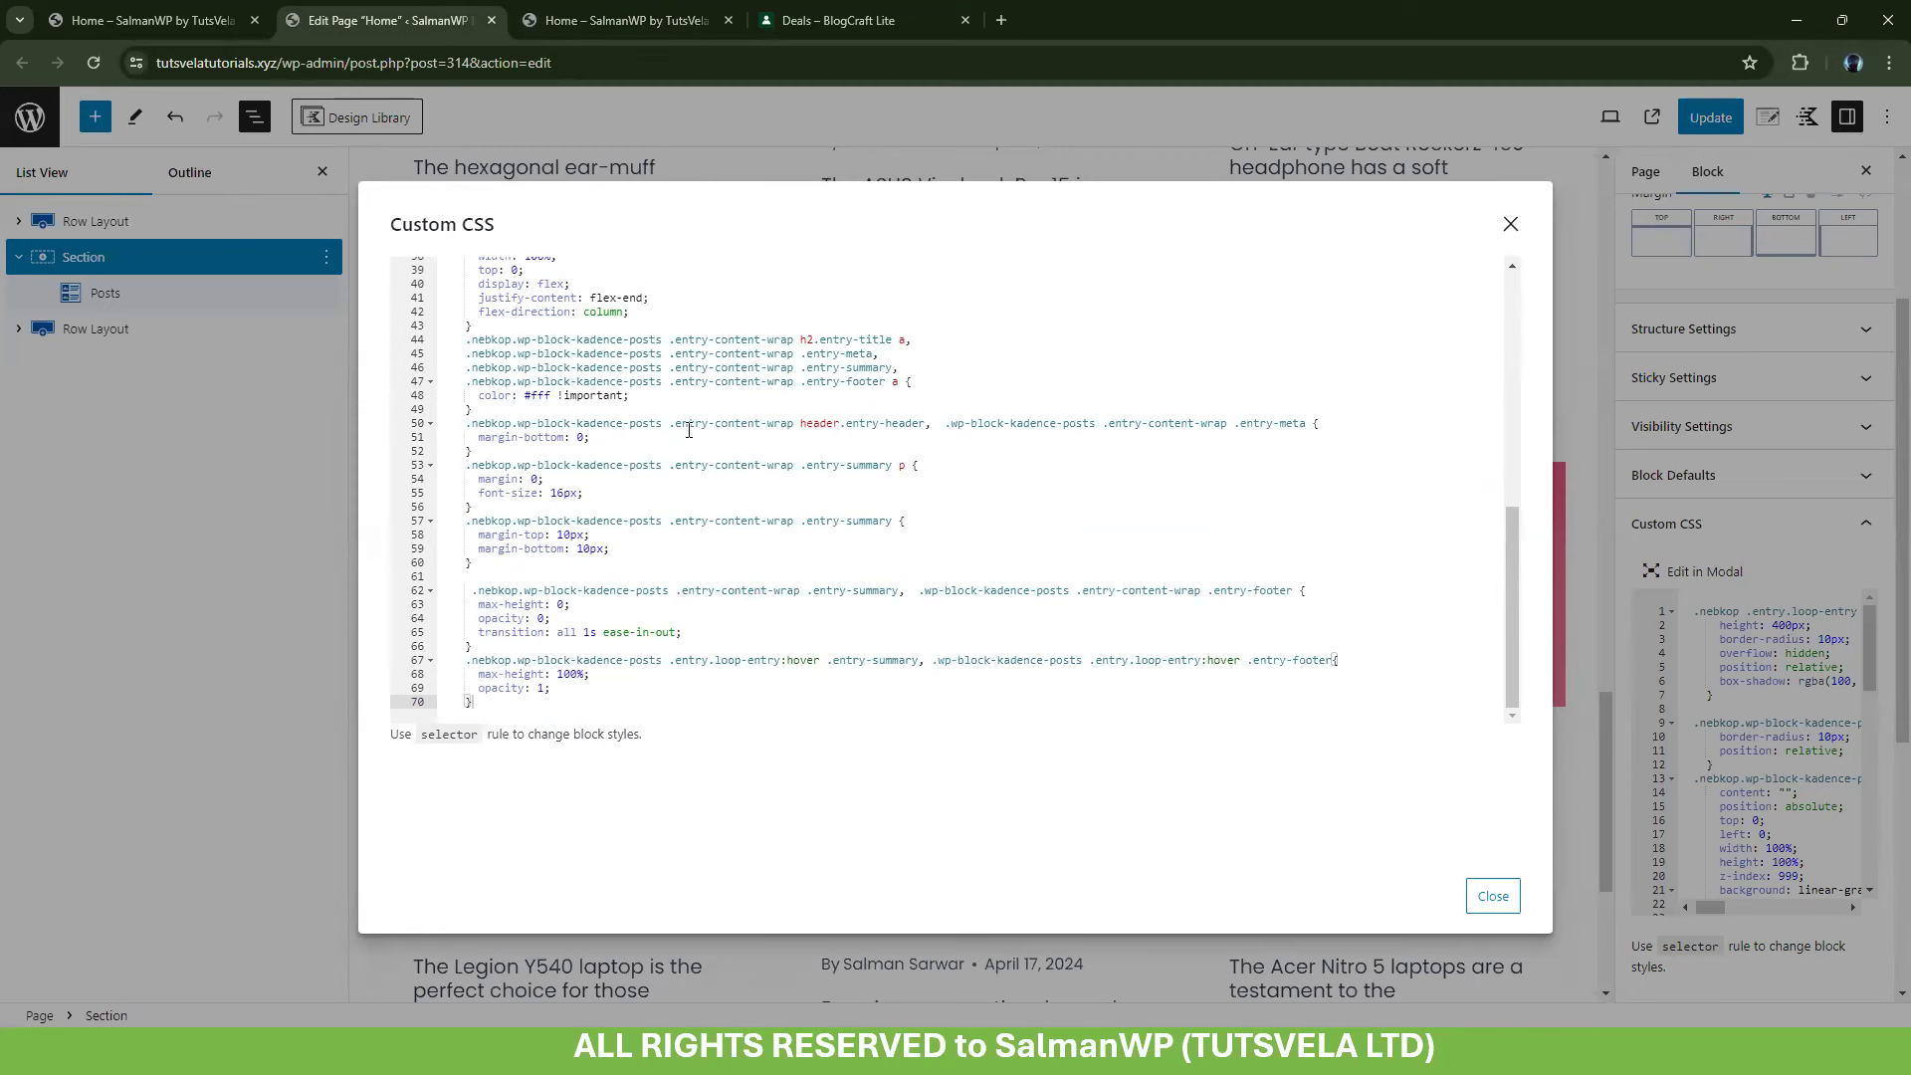
left_click(919, 590)
type(".nebkop")
left_click(928, 670)
left_click(934, 664)
type(".nebkop")
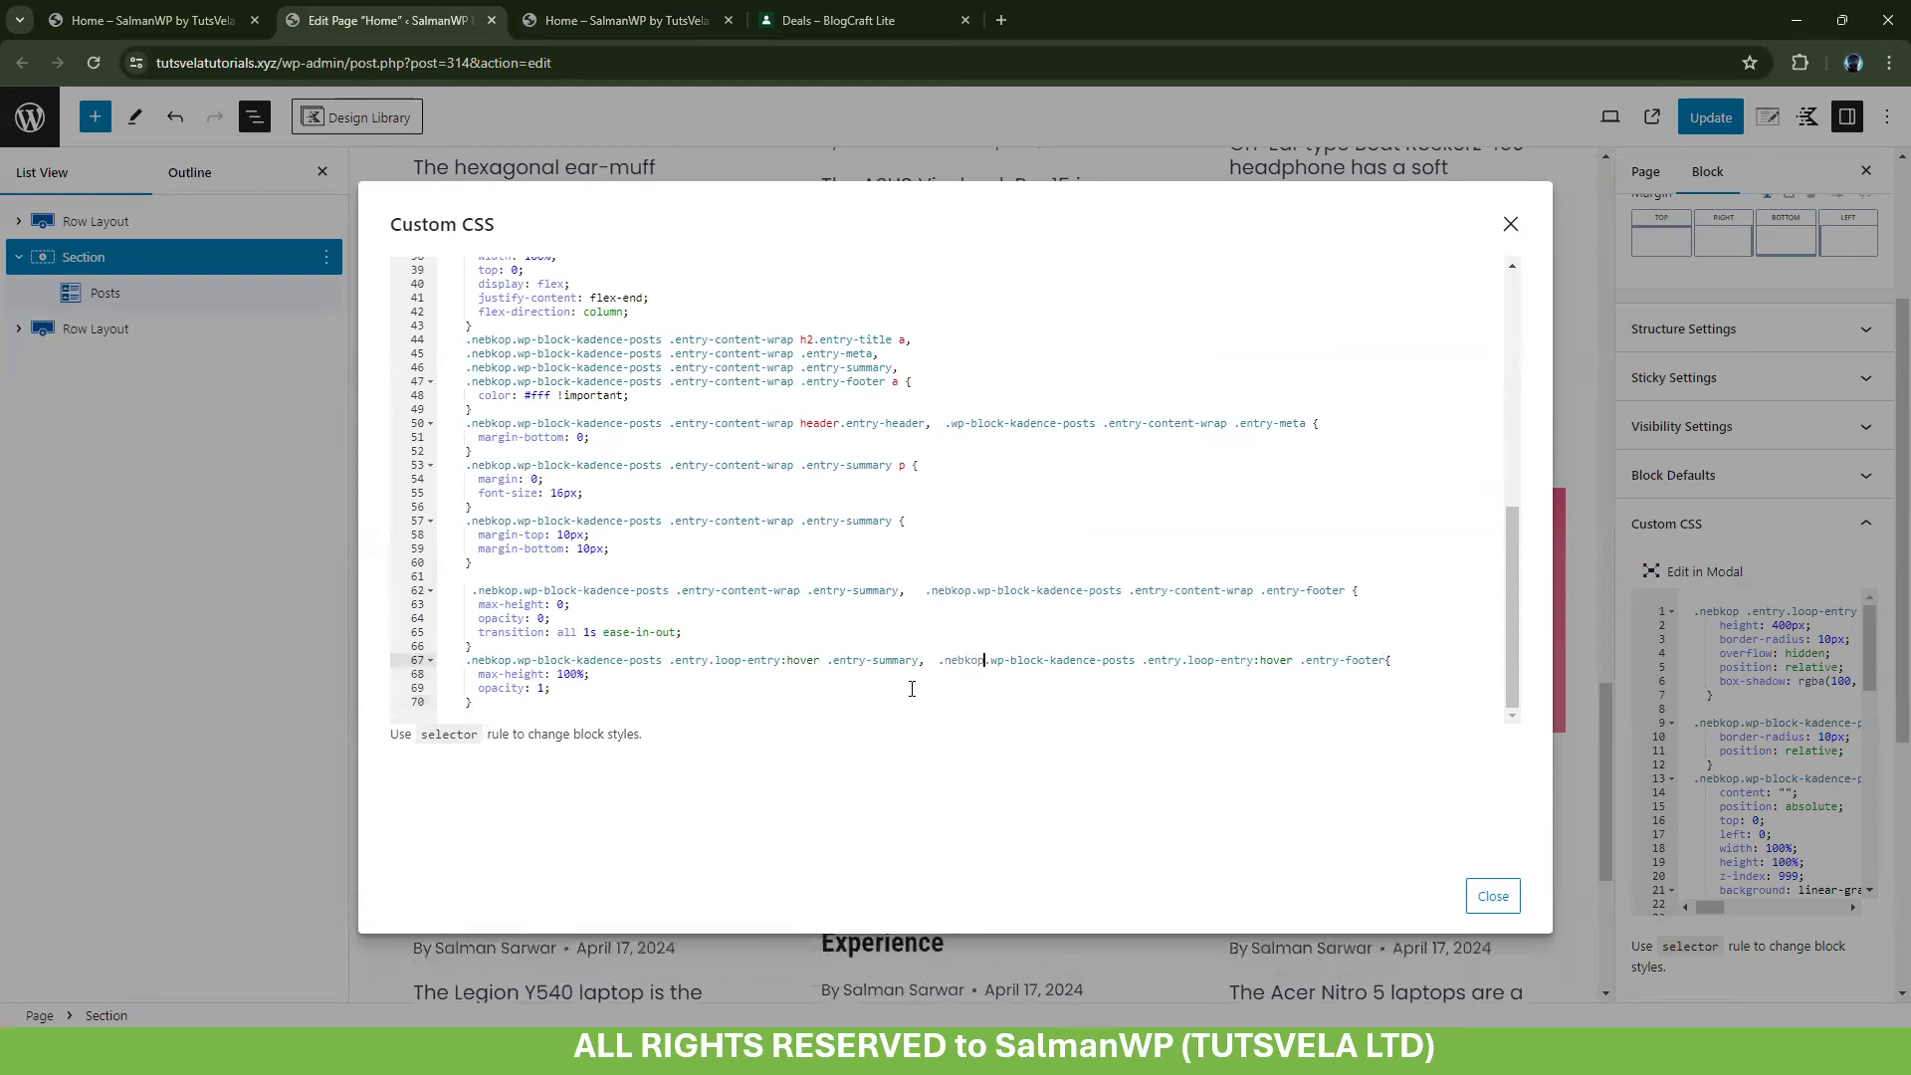
scroll(953, 598, "up", 5)
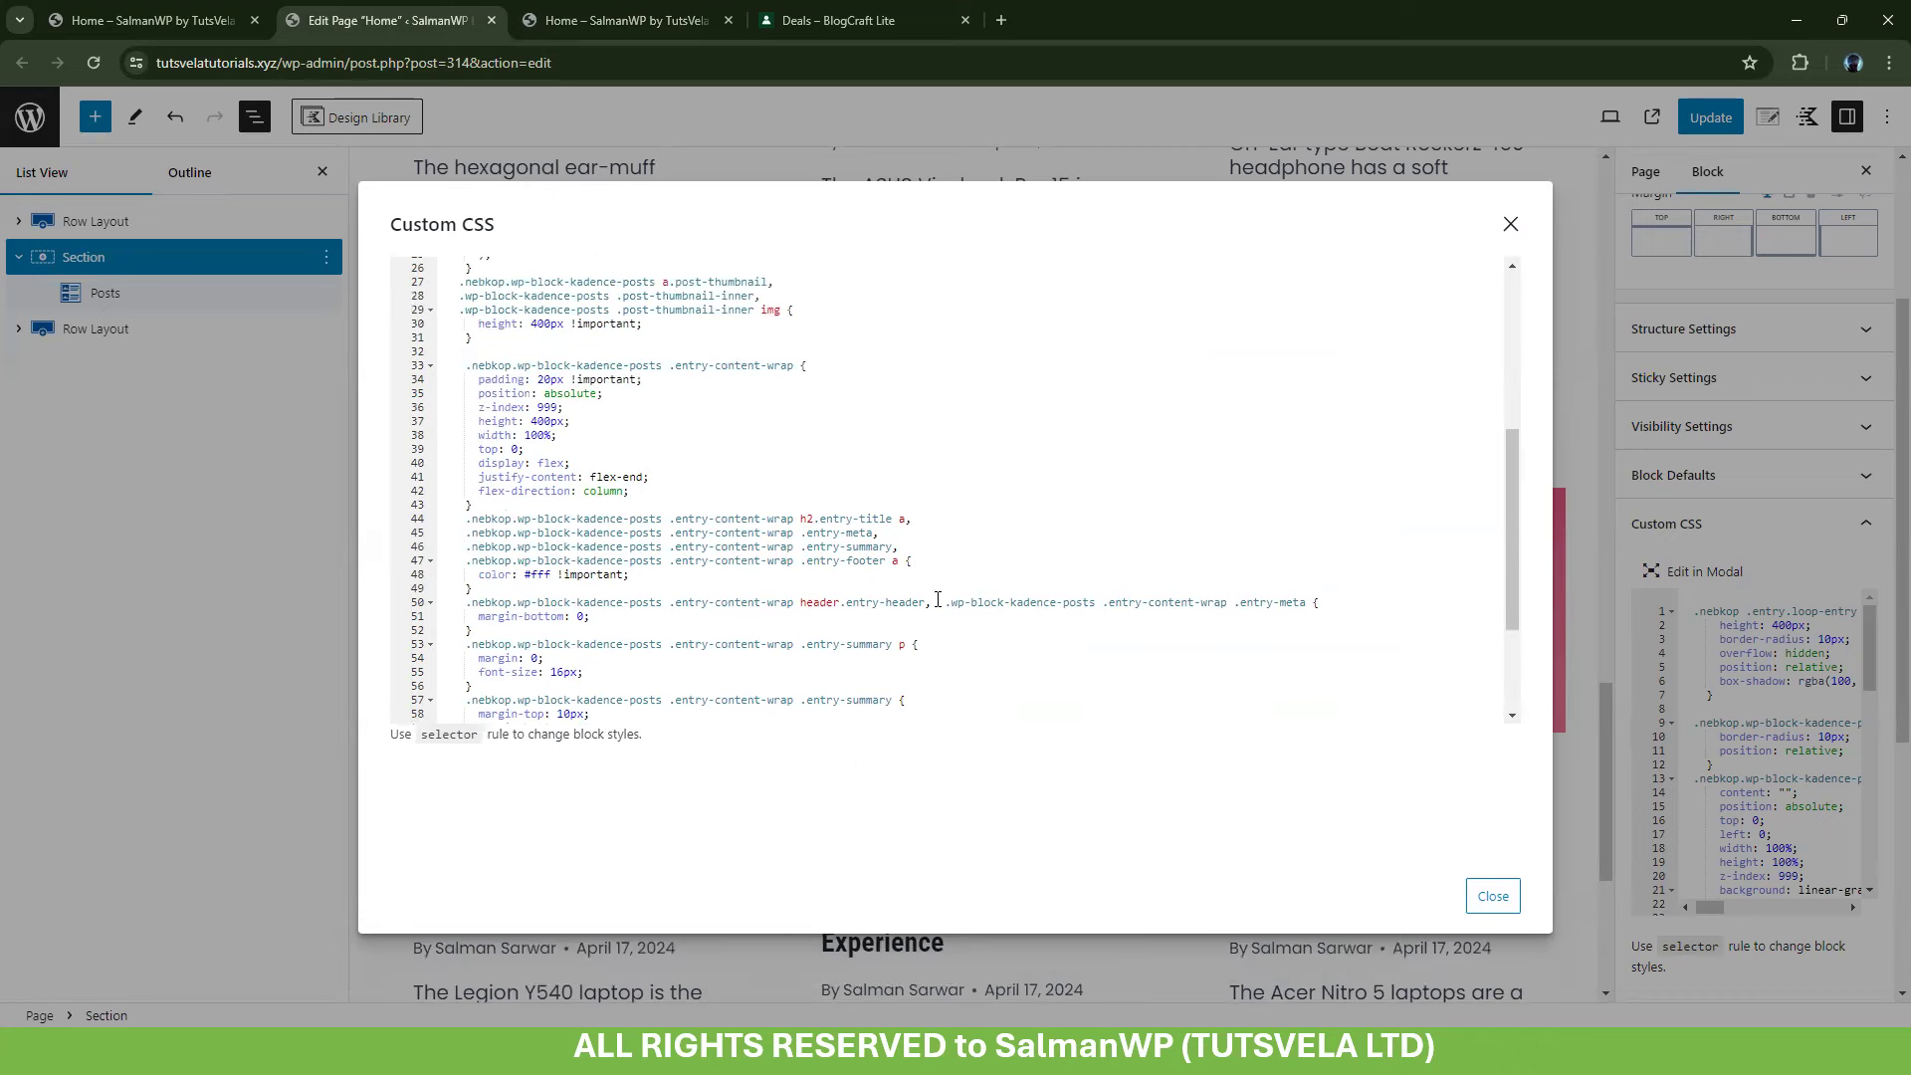
Close the CSS modal, update the Home page, and reload the live home page to check the three-column posts grid
left_click(1470, 889)
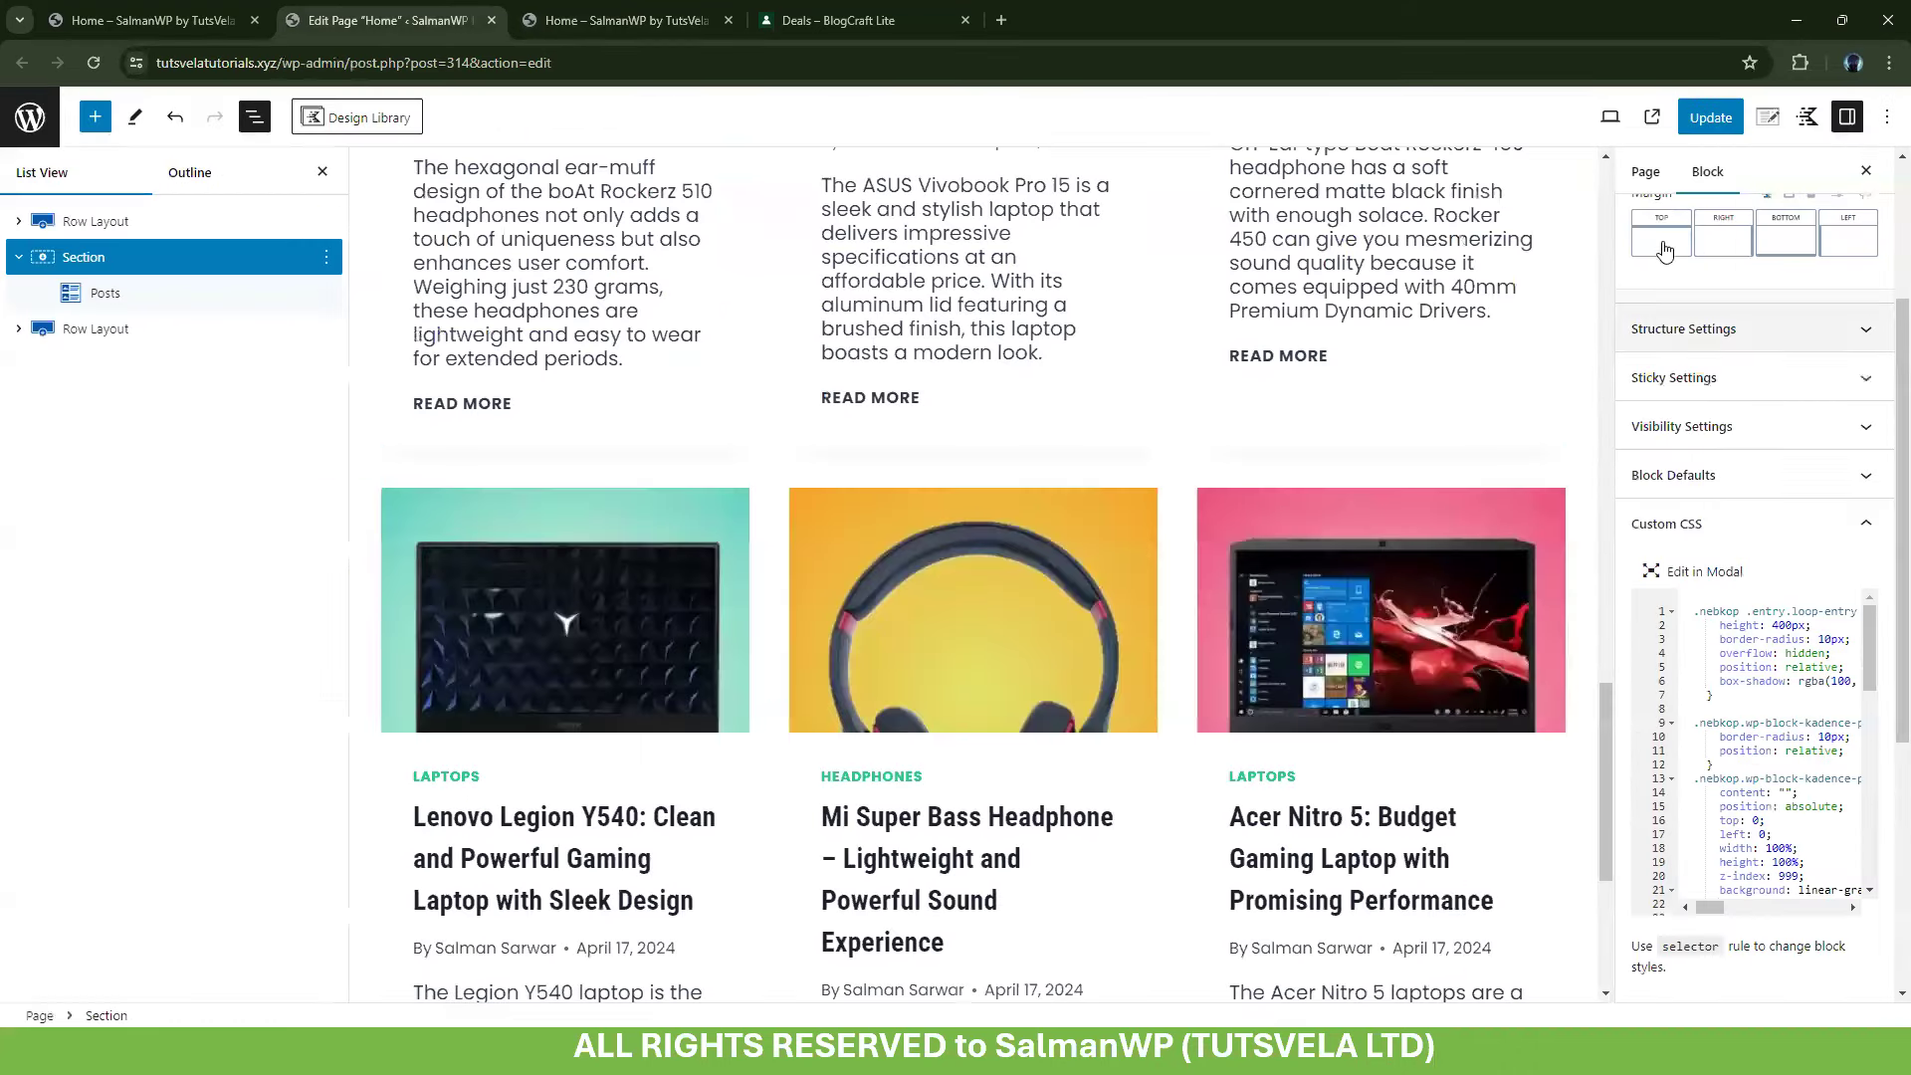
left_click(1710, 117)
left_click(617, 20)
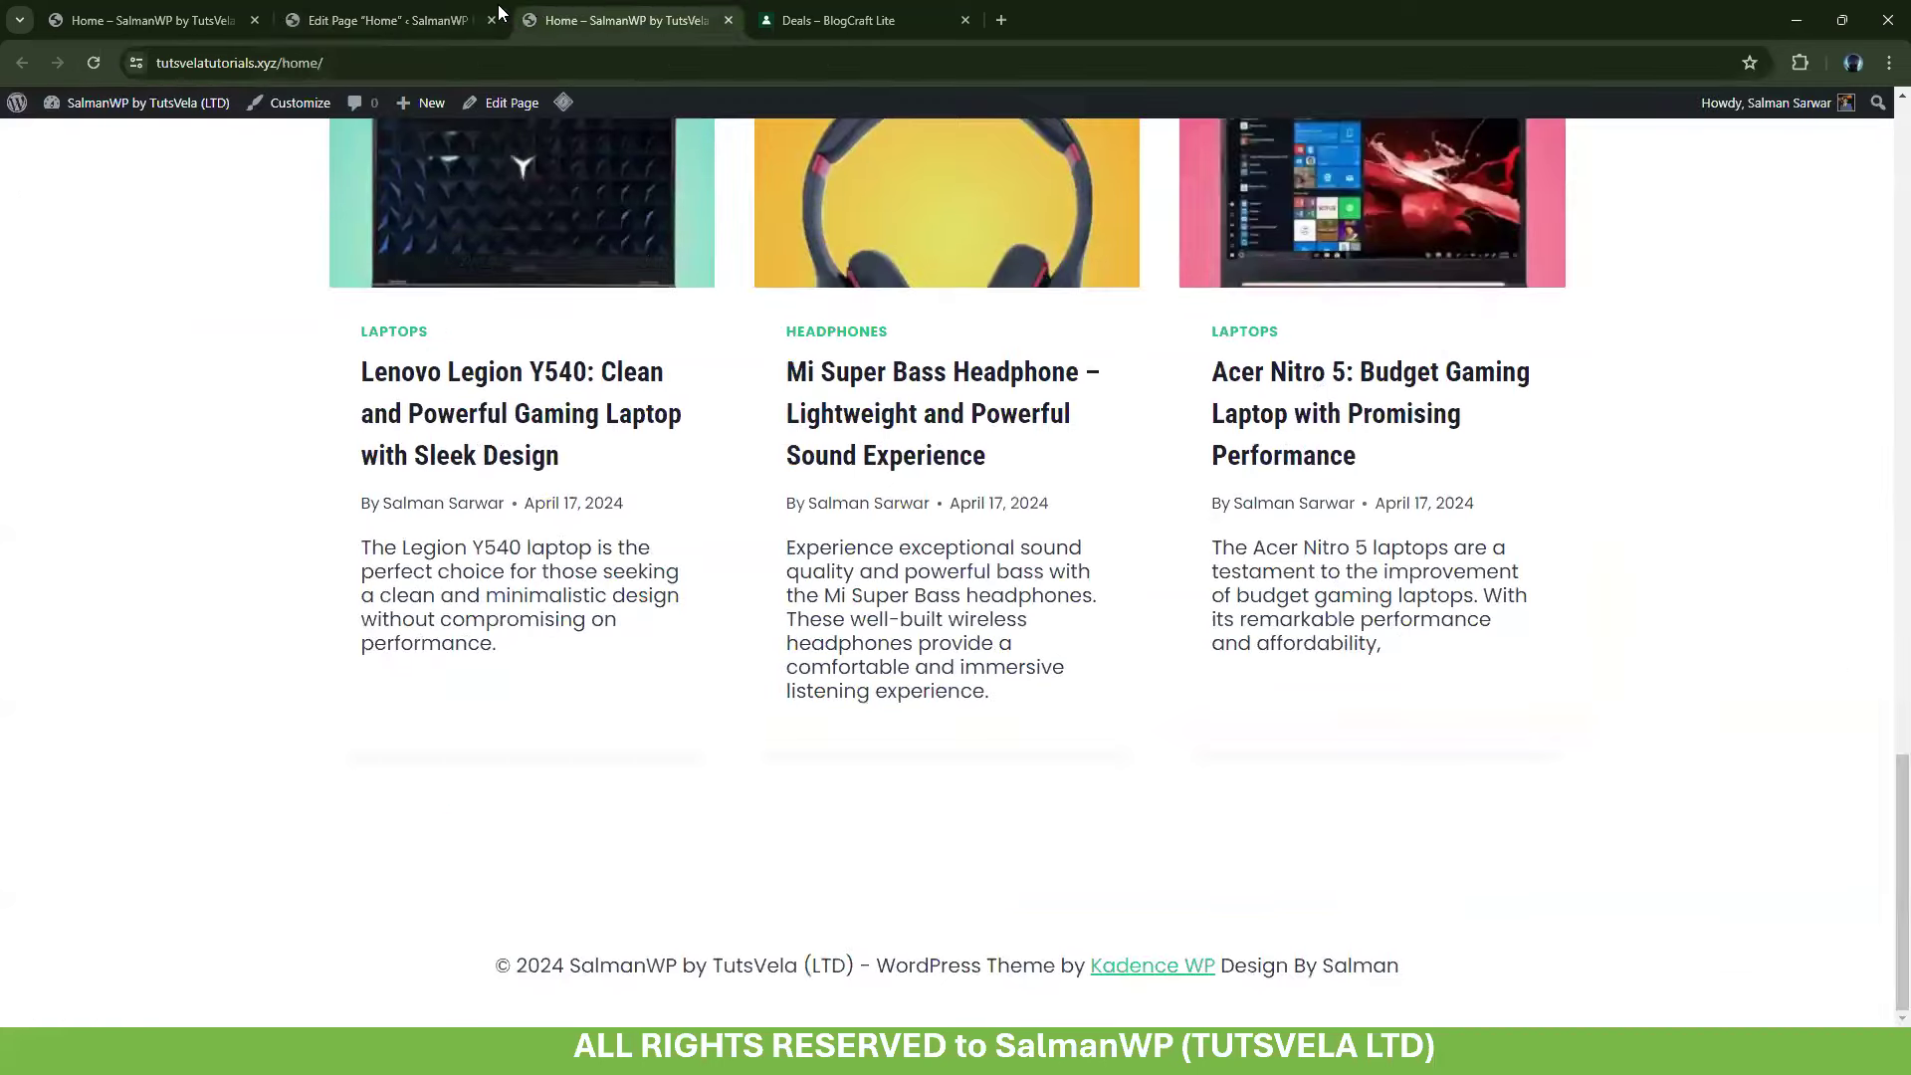
left_click(94, 62)
scroll(1123, 652, "up", 5)
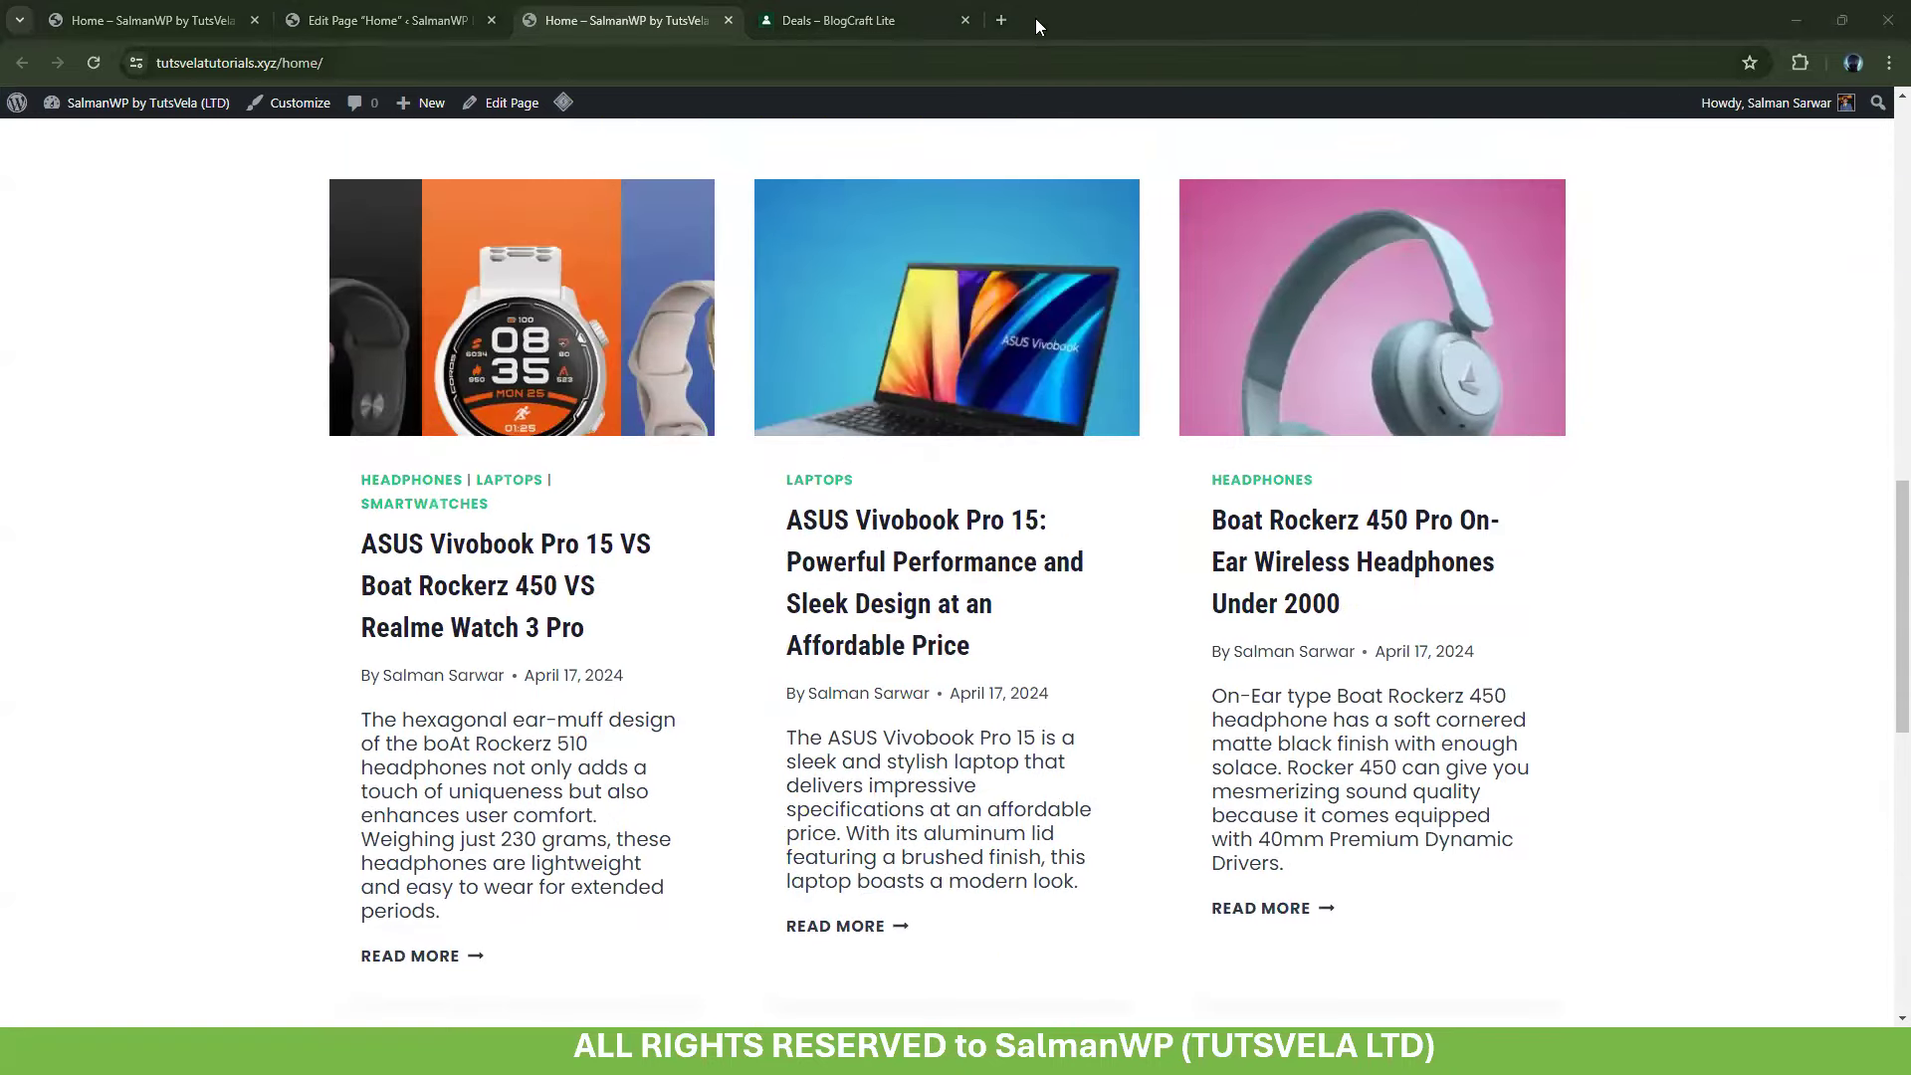
Open upwork.com in a new browser tab
left_click(1005, 18)
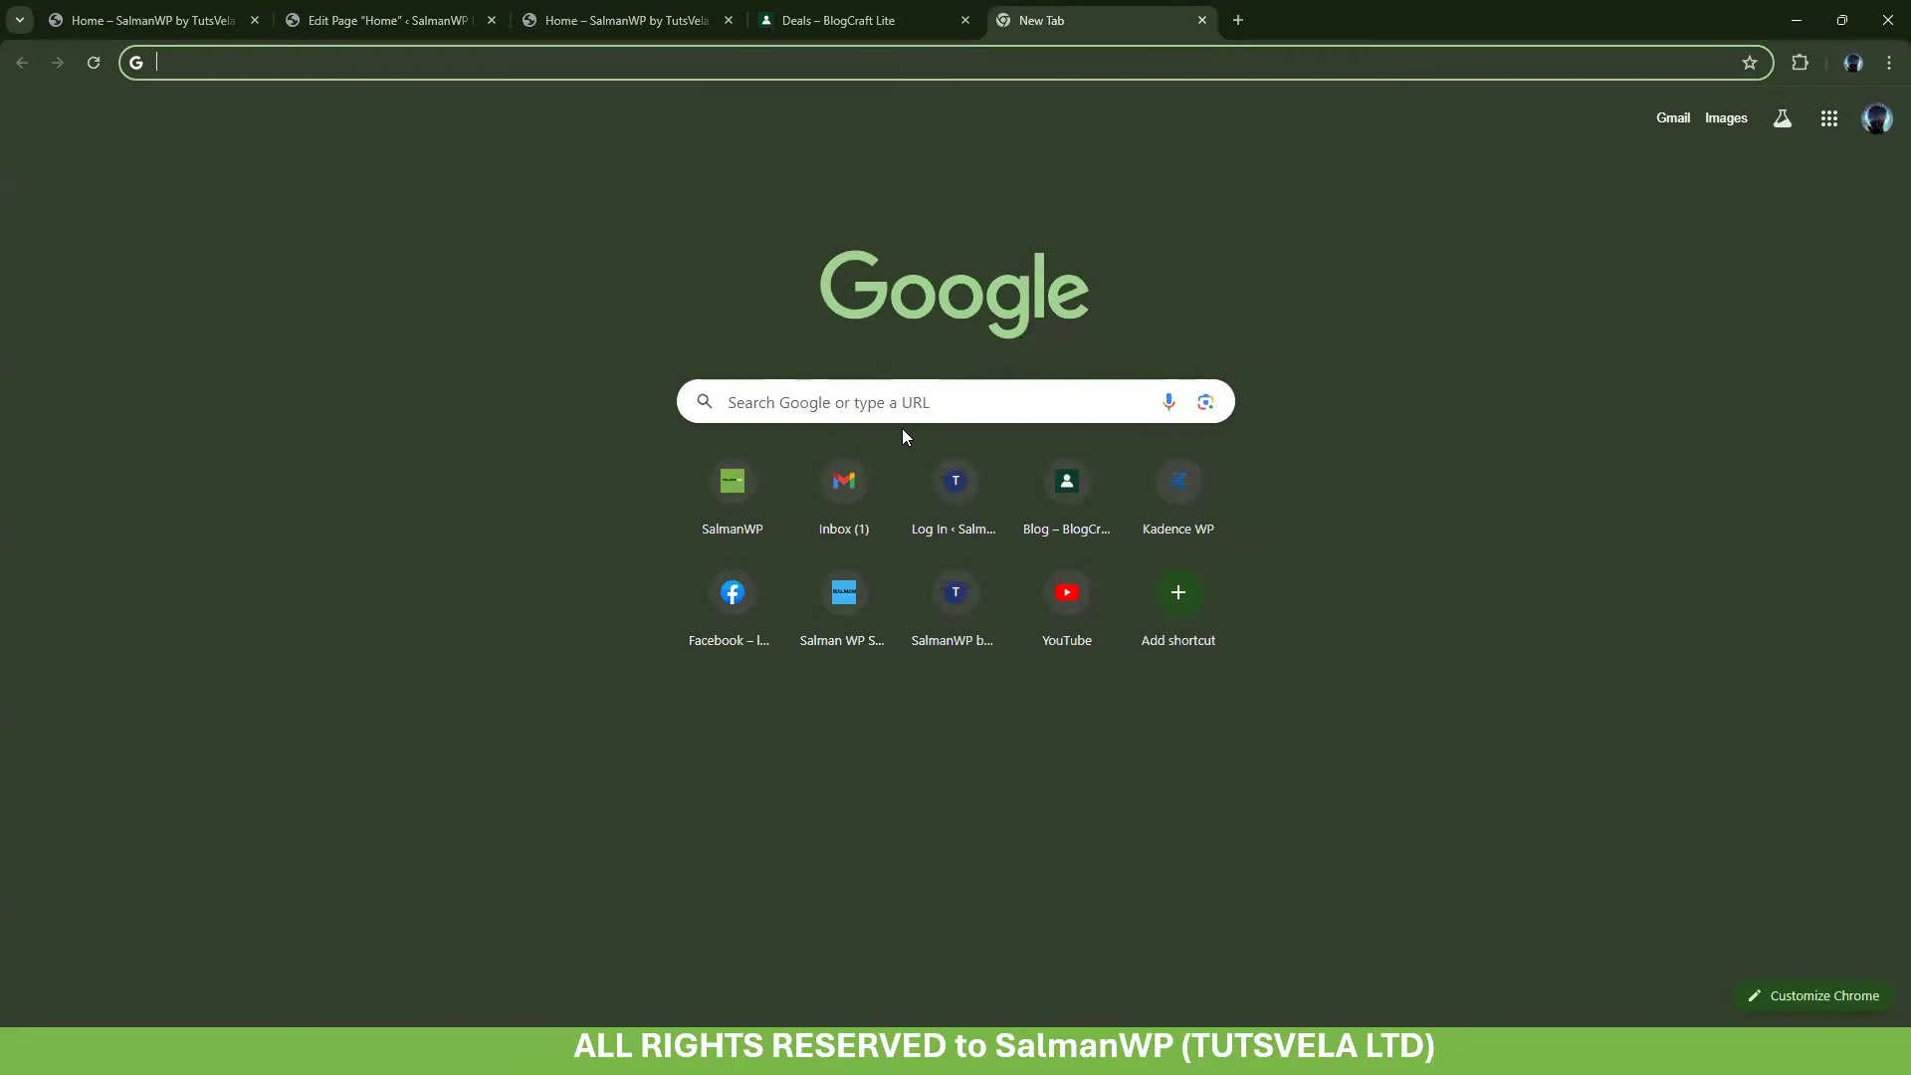
type("UPWRO")
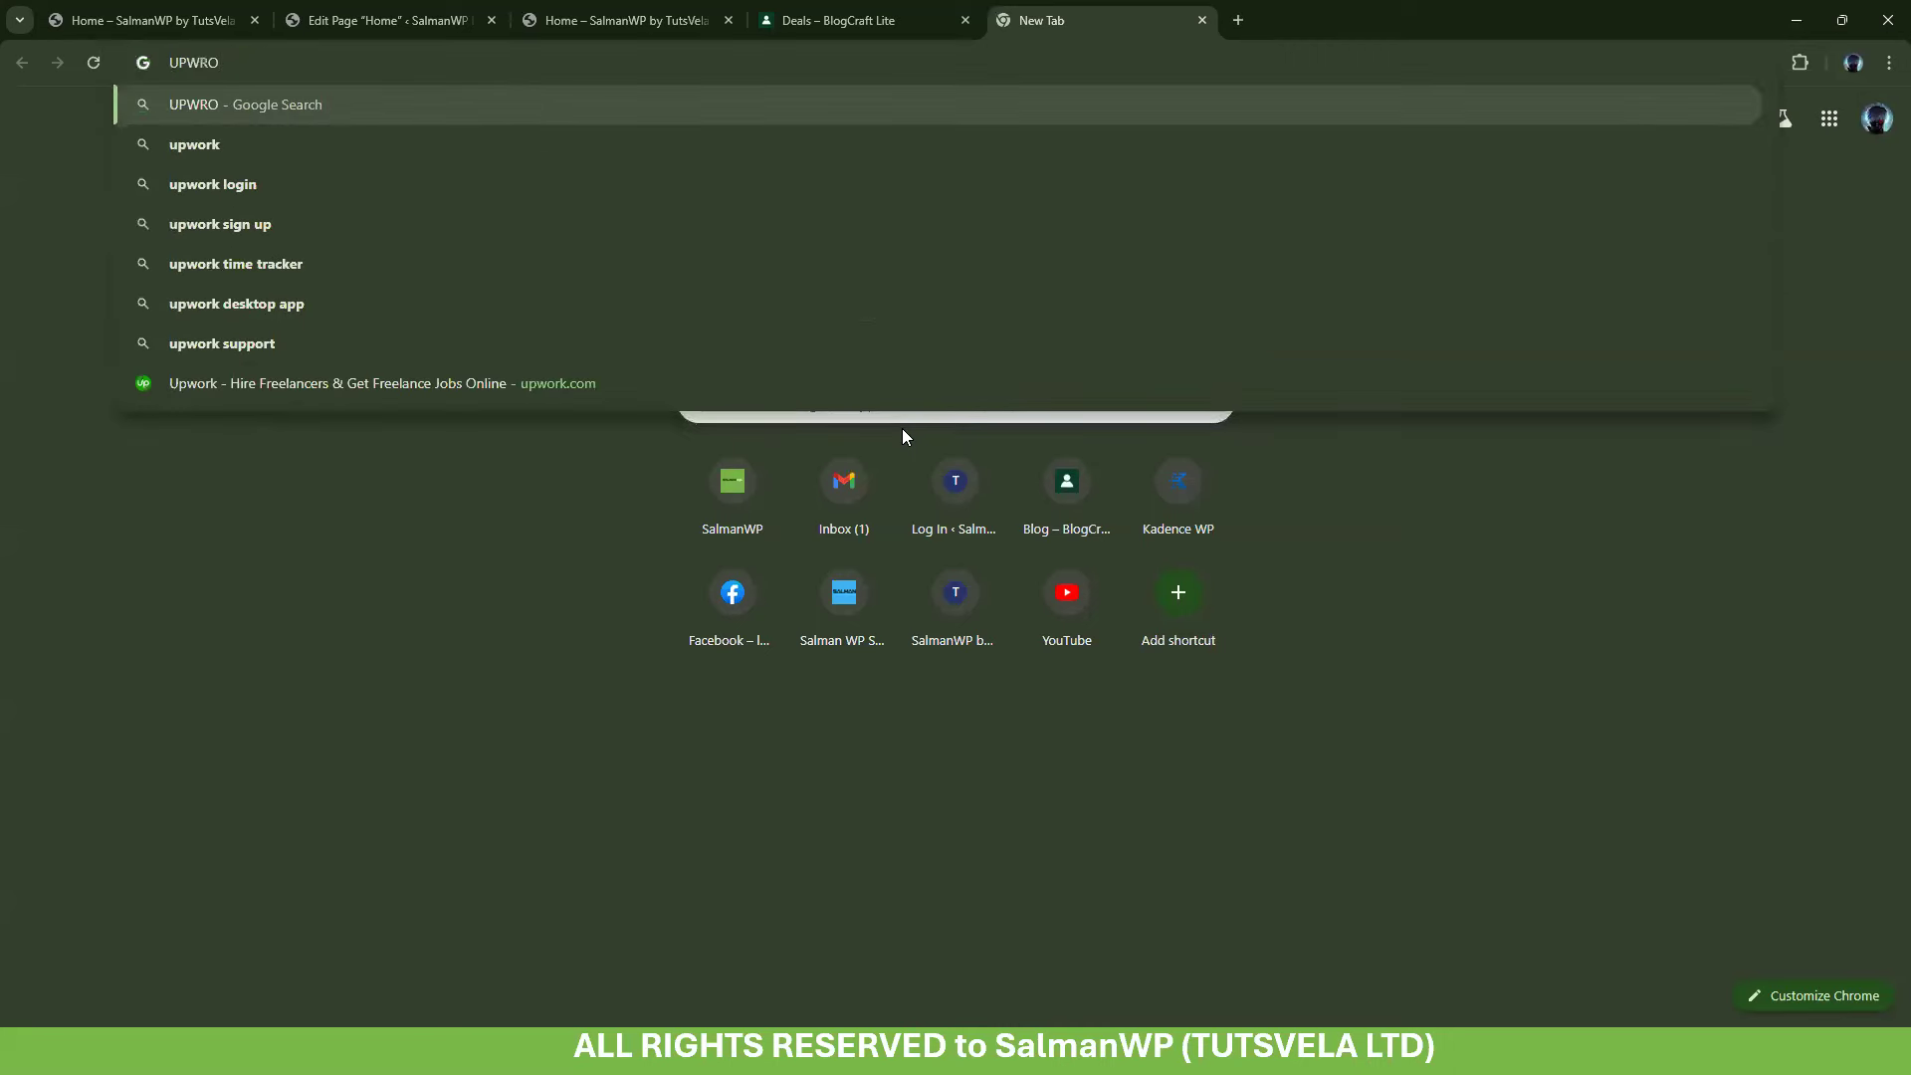
key("BackSpace")
key("BackSpace")
type("ORK")
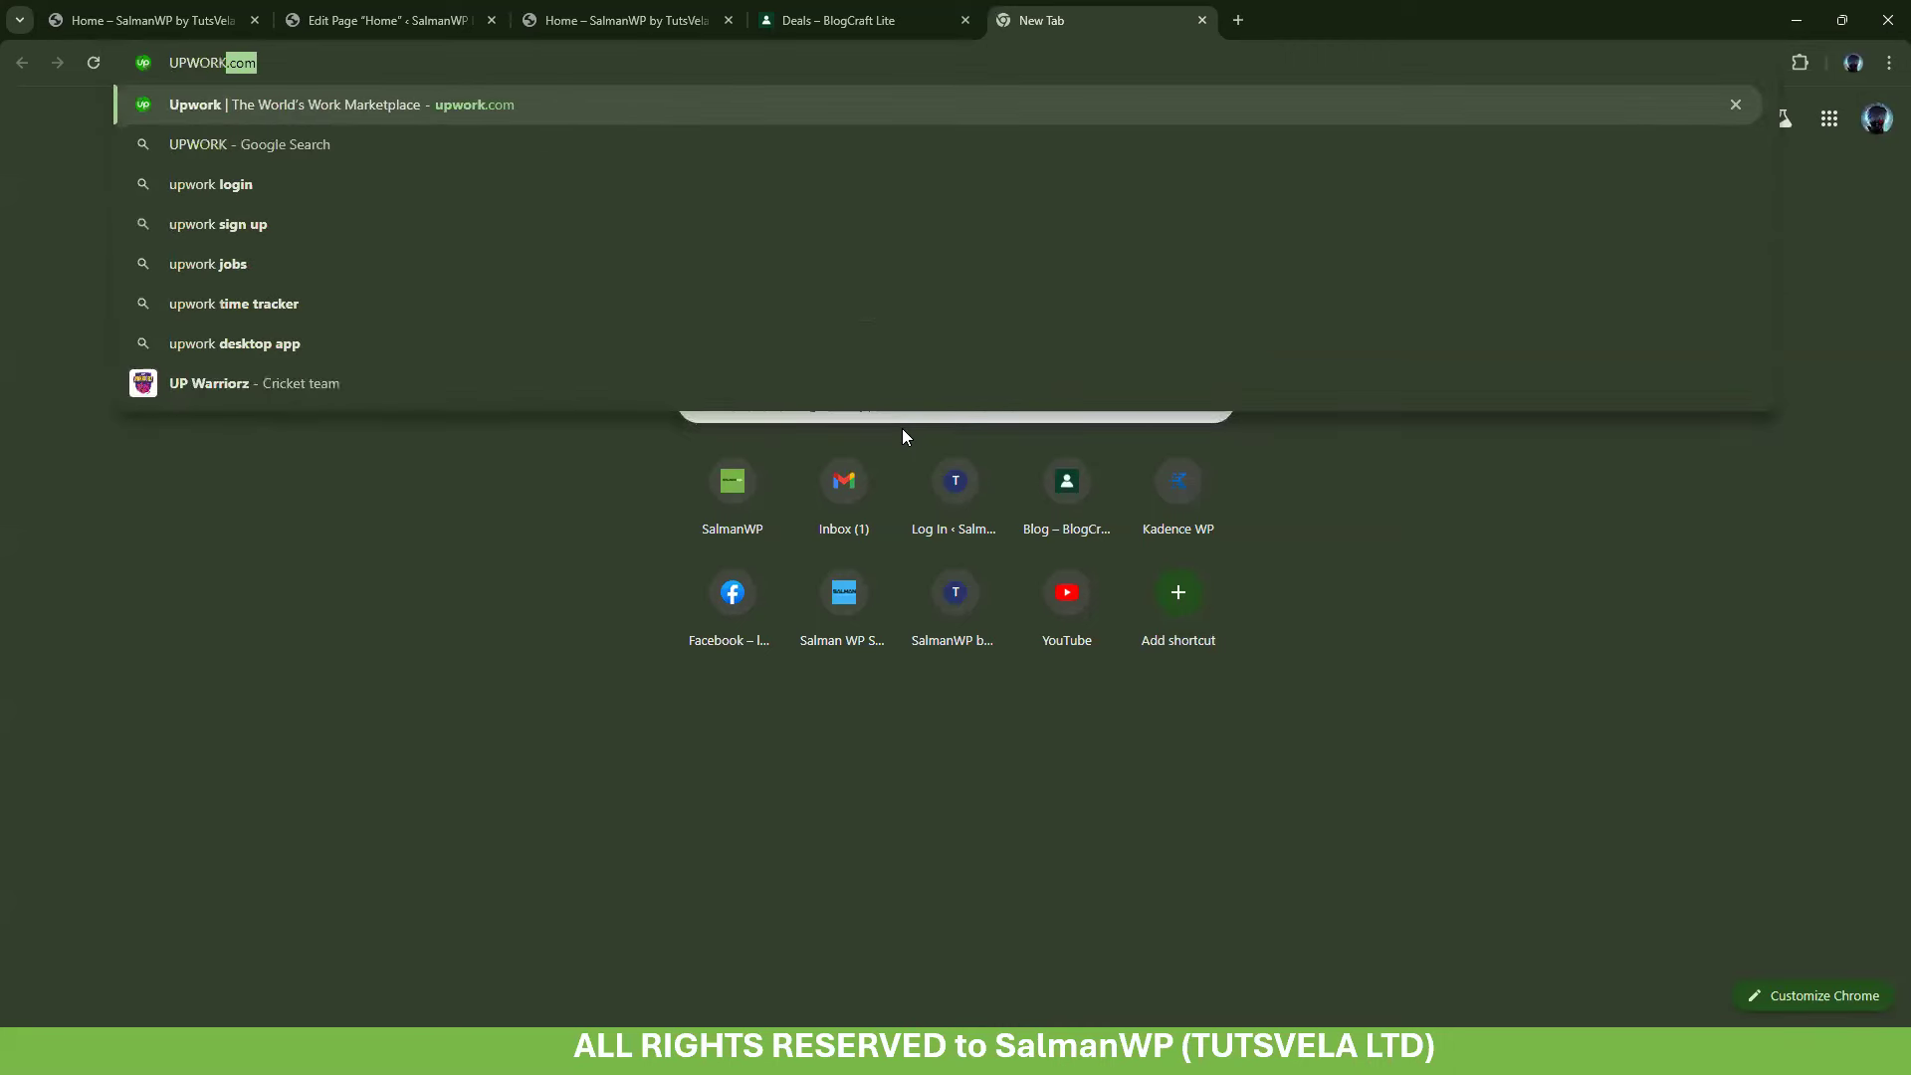
key("Return")
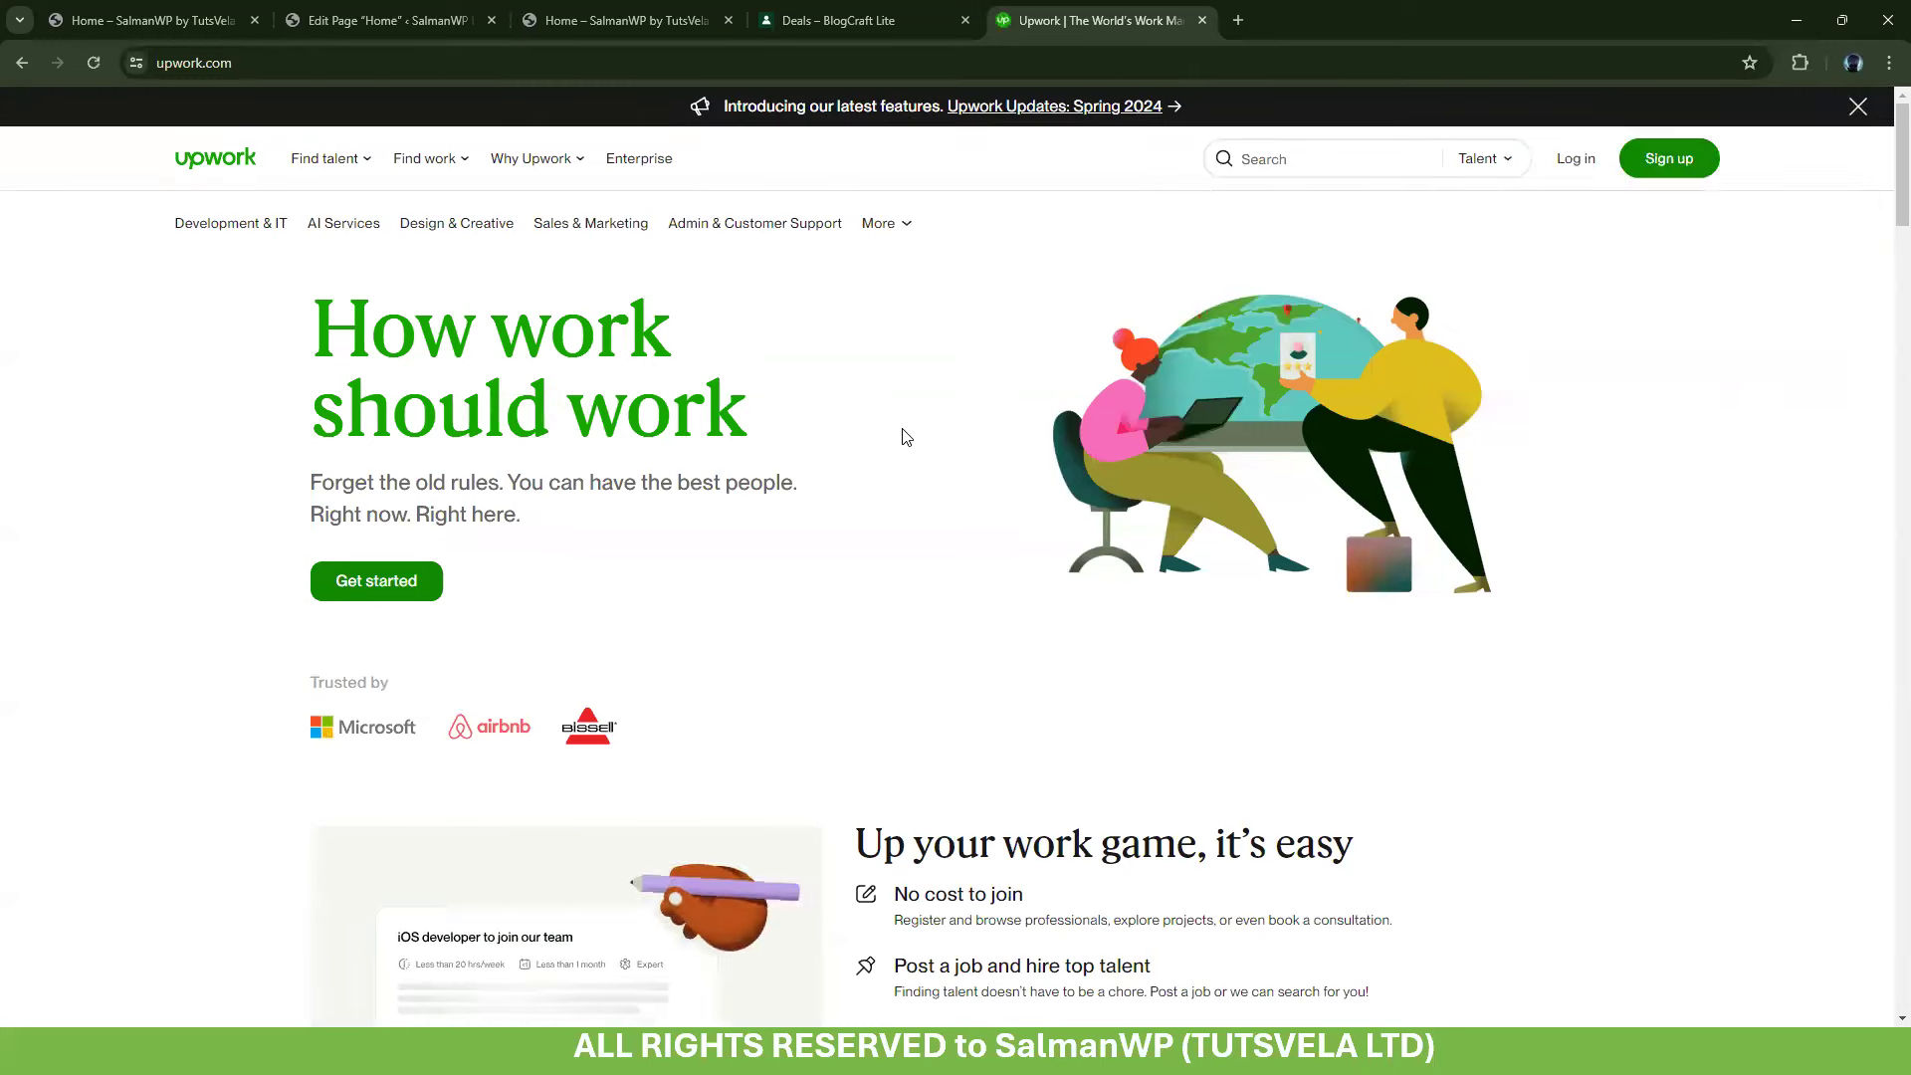
Open fiverr.com in another new tab and search its services for "WordPress Landing Pages"
key("ctrl+t")
type("fiverr.com")
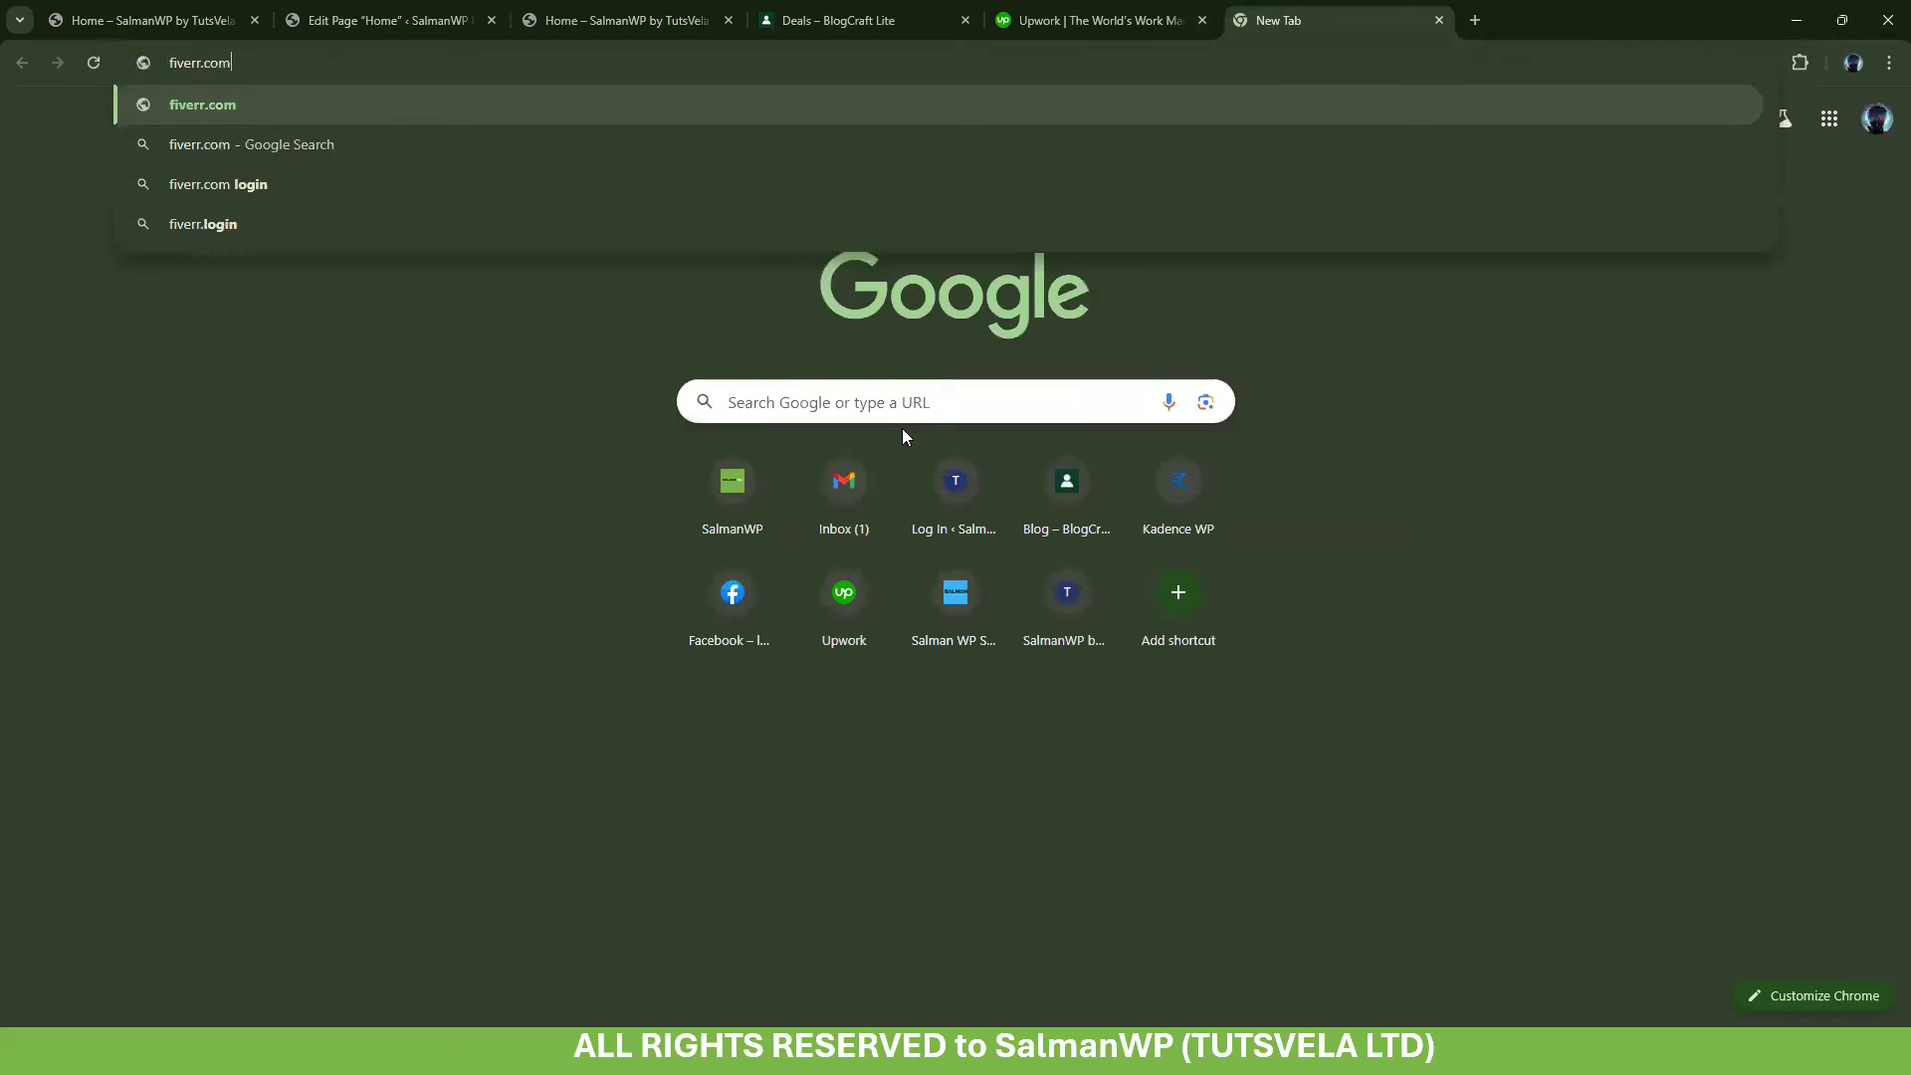
key("Return")
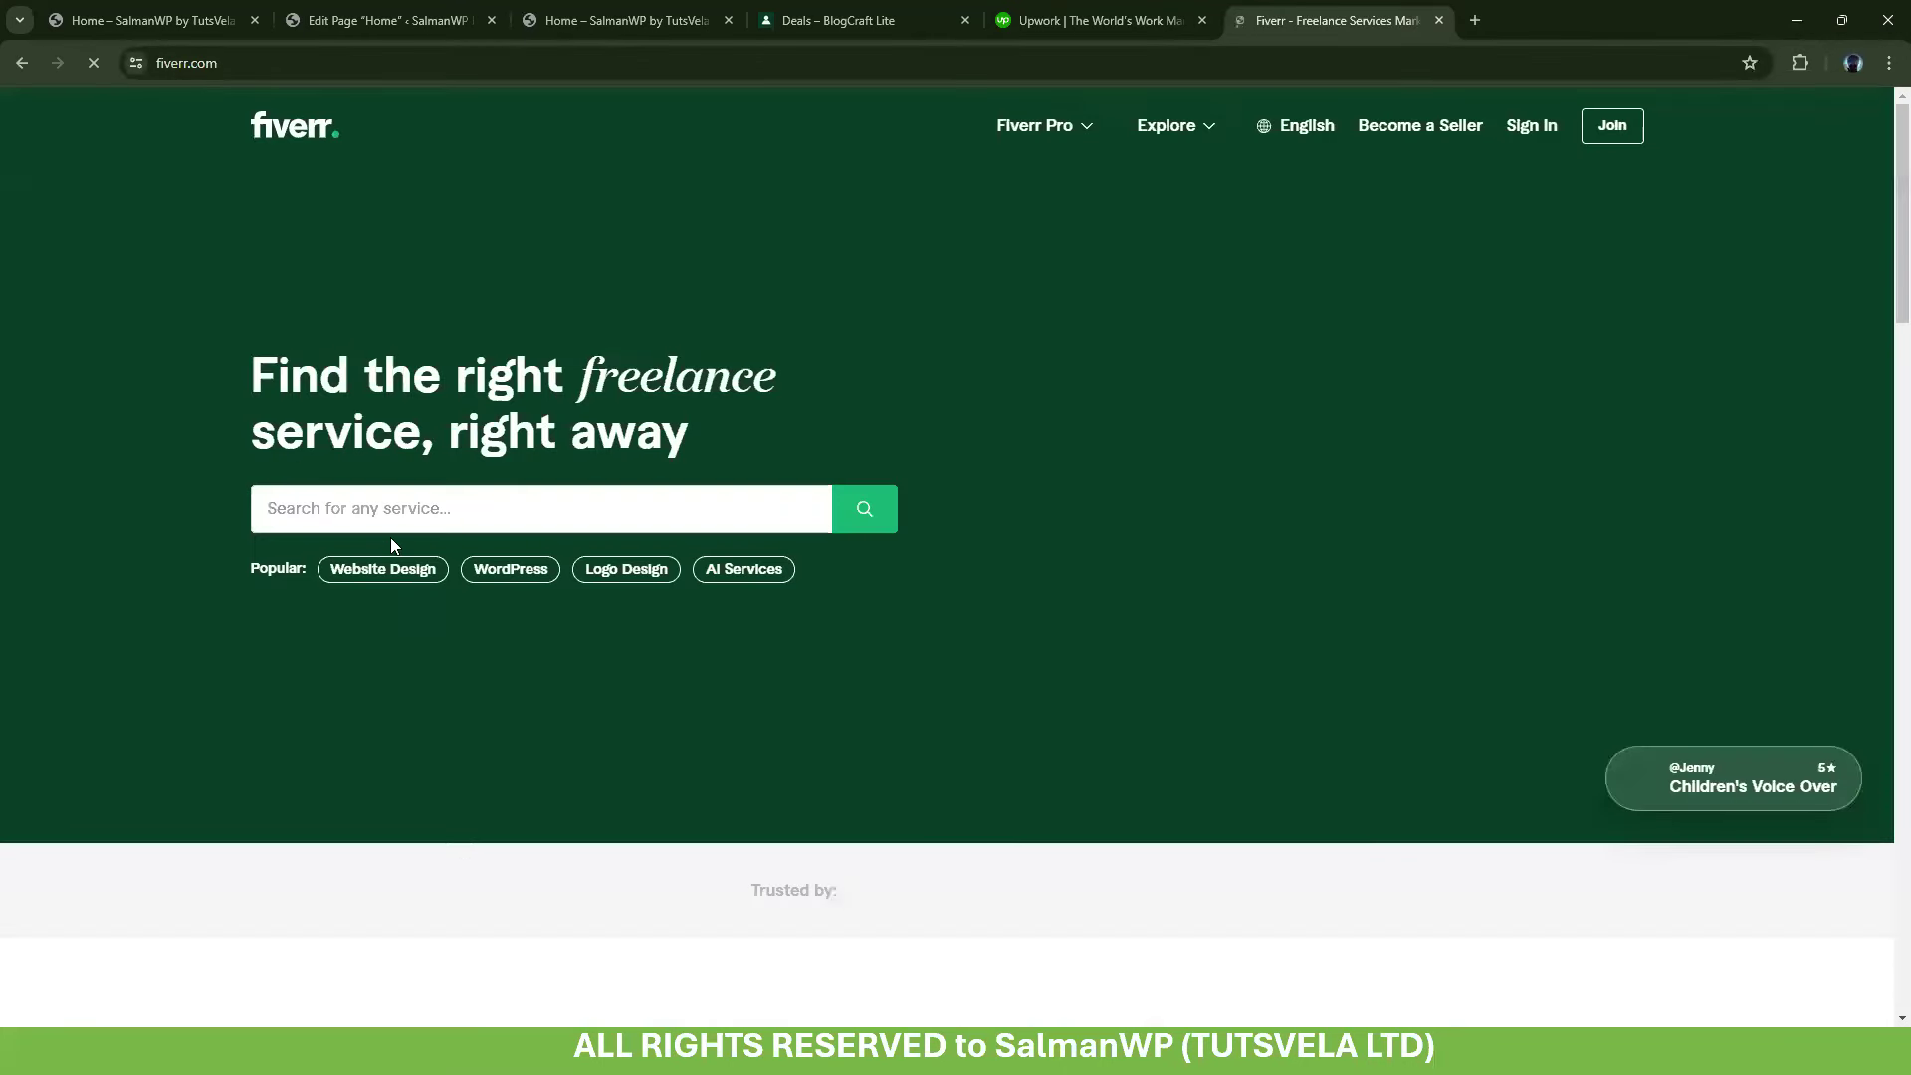
left_click(398, 509)
type("Landing")
key("ctrl+a")
type("W")
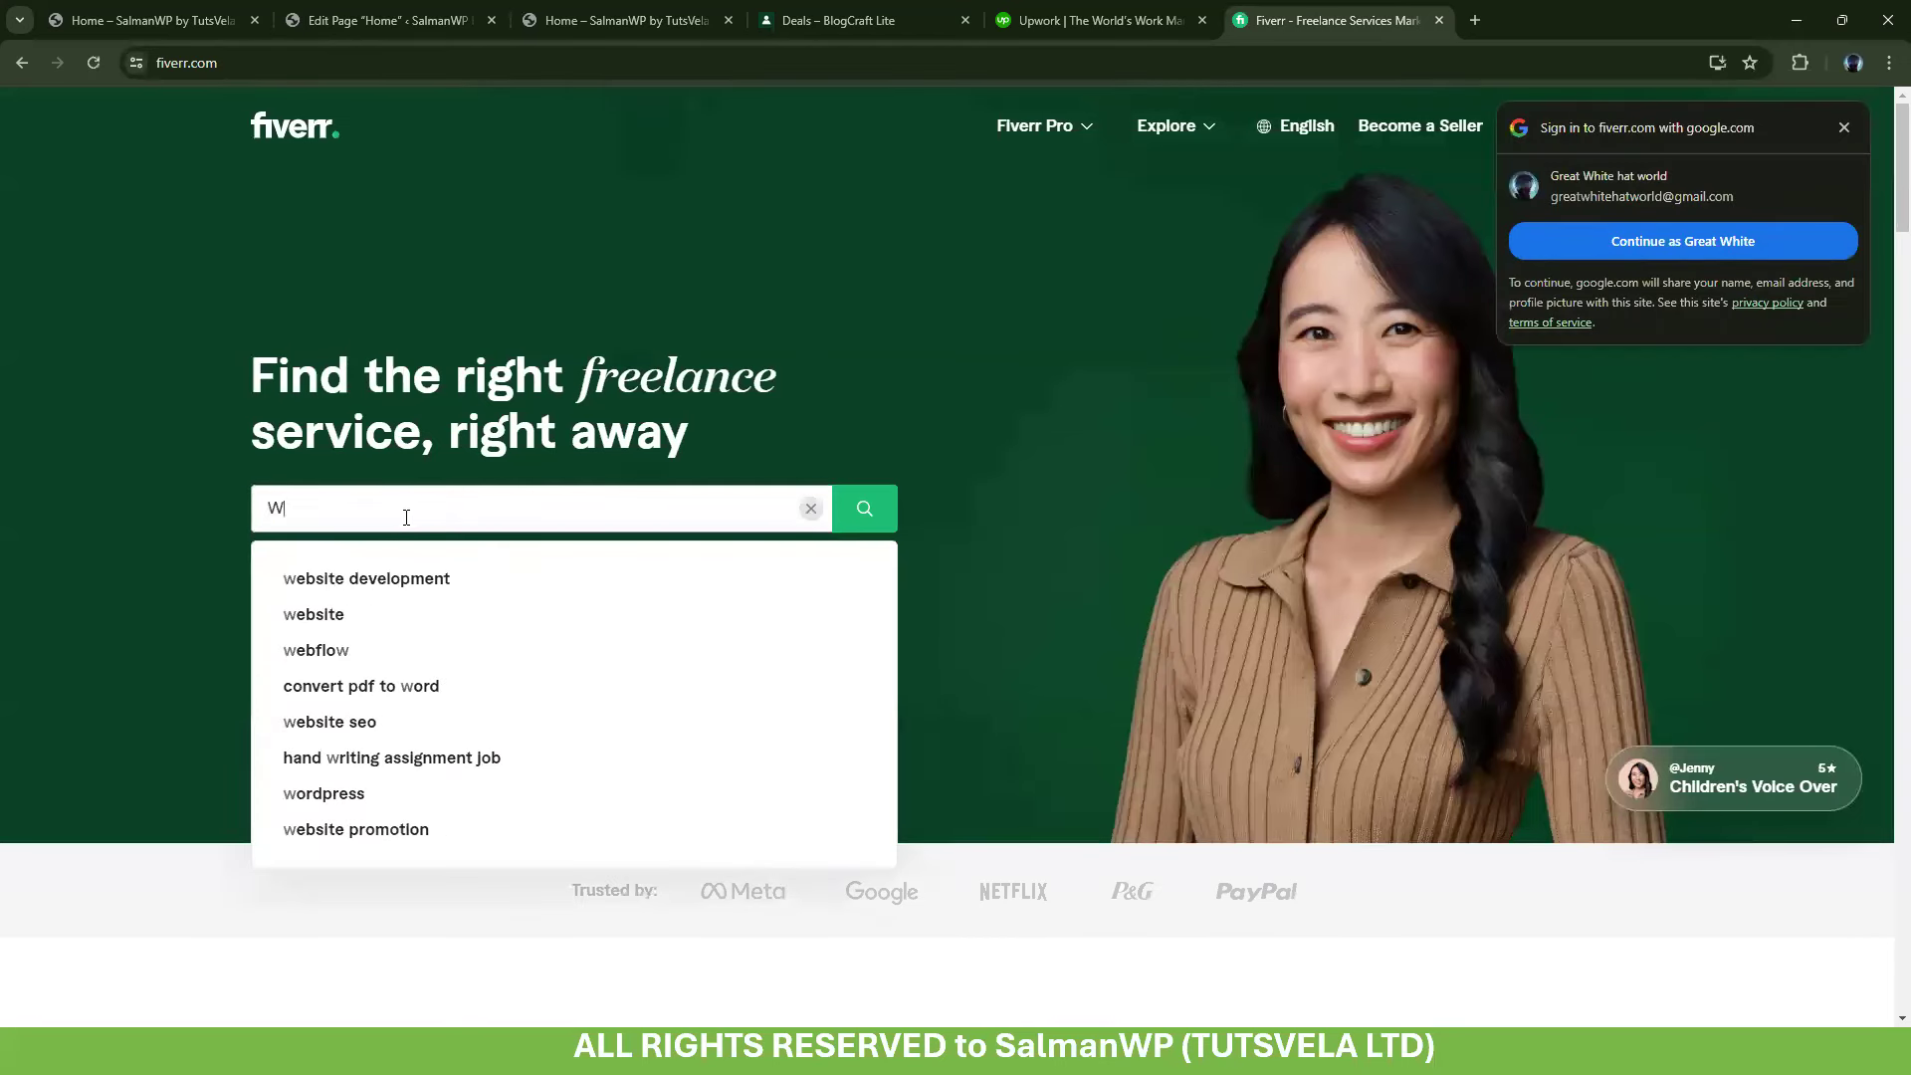
type("ordp")
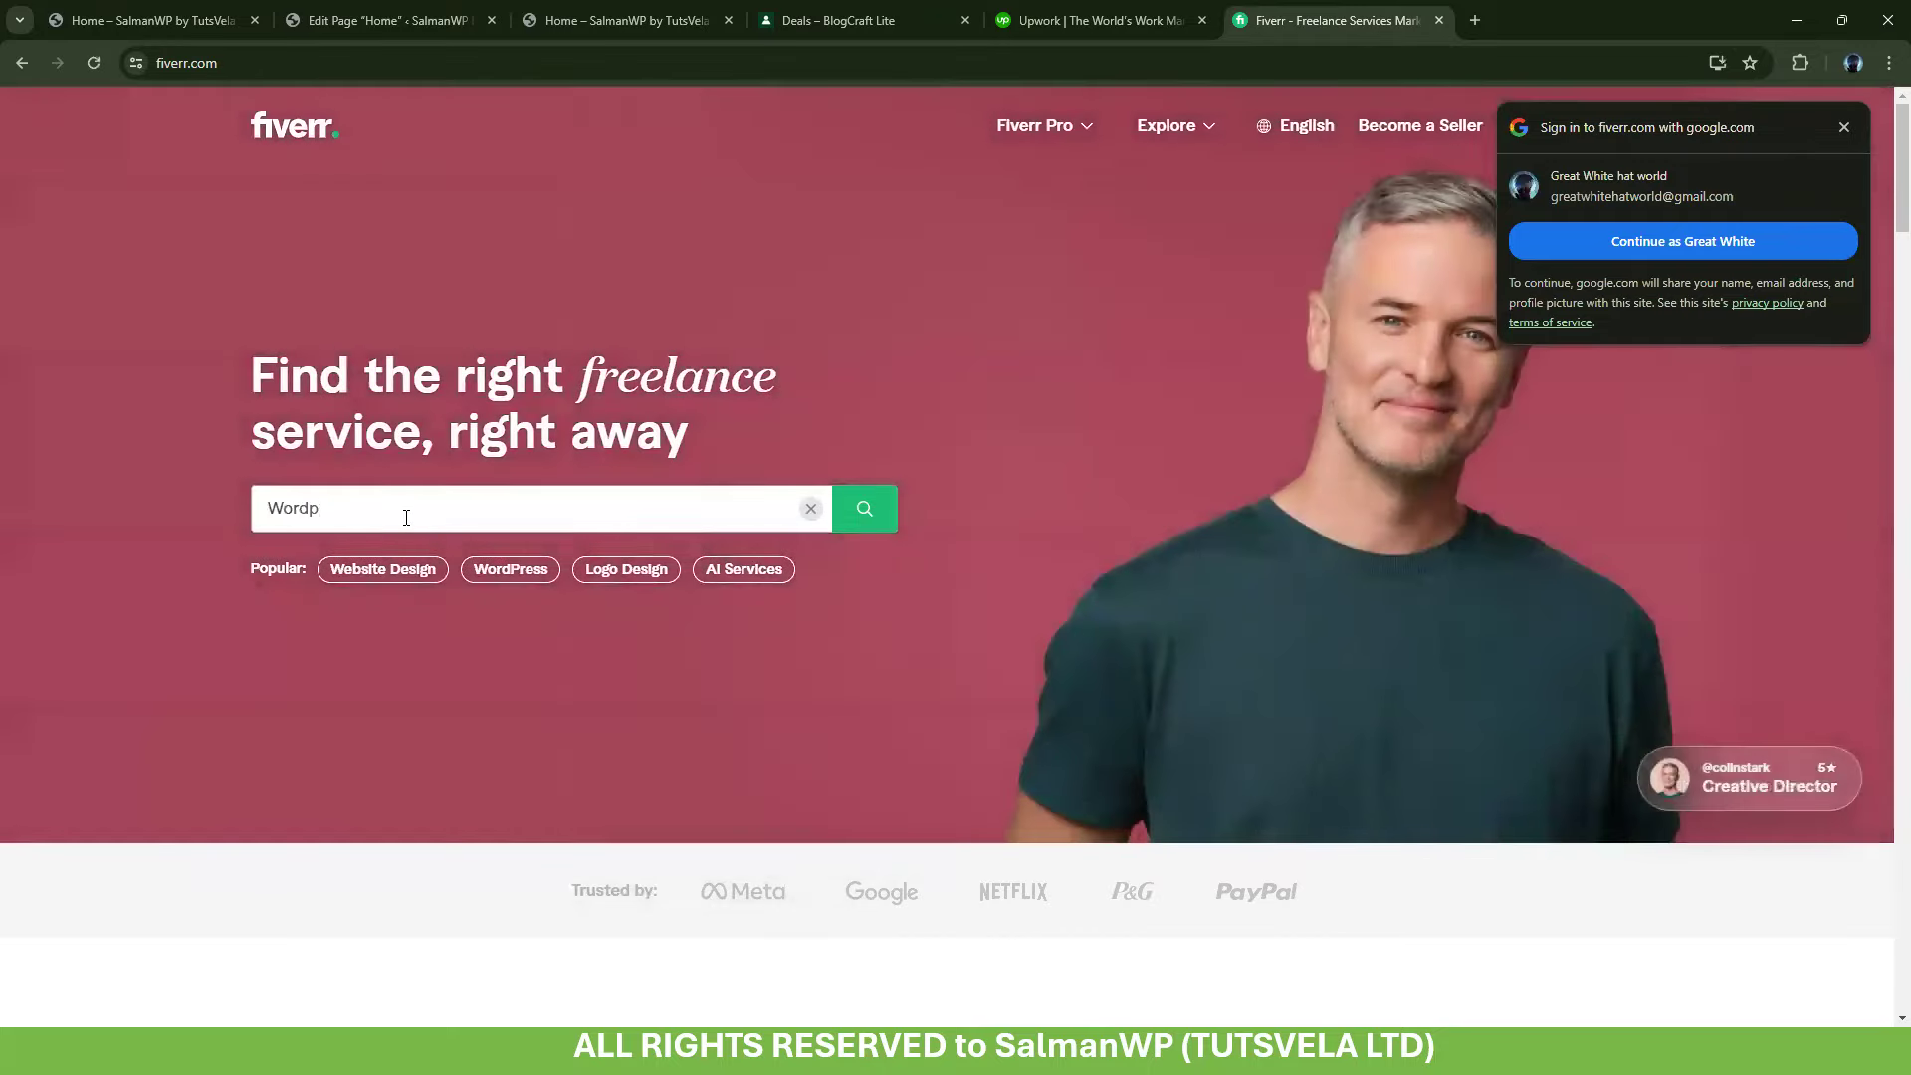
key("BackSpace")
type("Press Landing Pages")
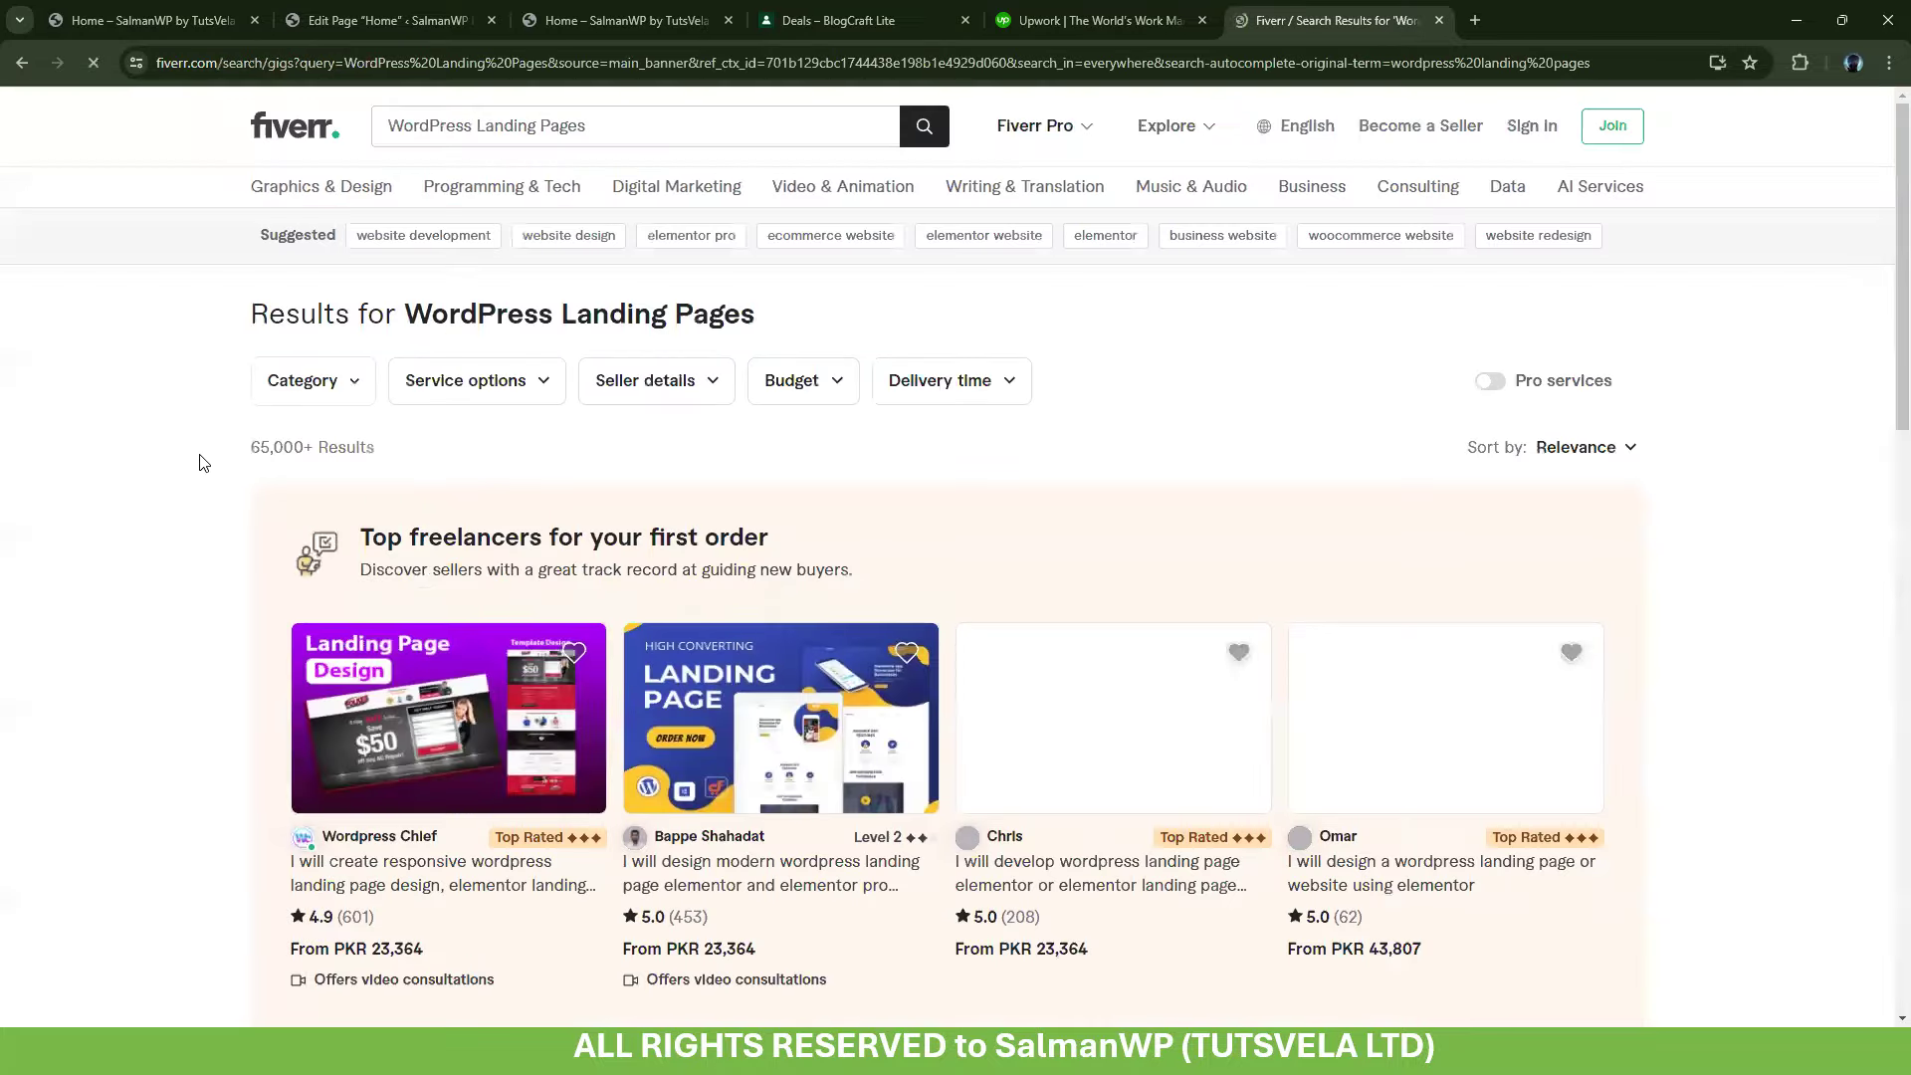
Dismiss the Fiverr sign-up and sign-in prompts and examine the landing page gigs and their prices through the first results page
scroll(213, 426, "down", 3)
left_click_drag(319, 249, 251, 249)
scroll(34, 432, "down", 6)
scroll(34, 434, "up", 3)
scroll(34, 434, "down", 2)
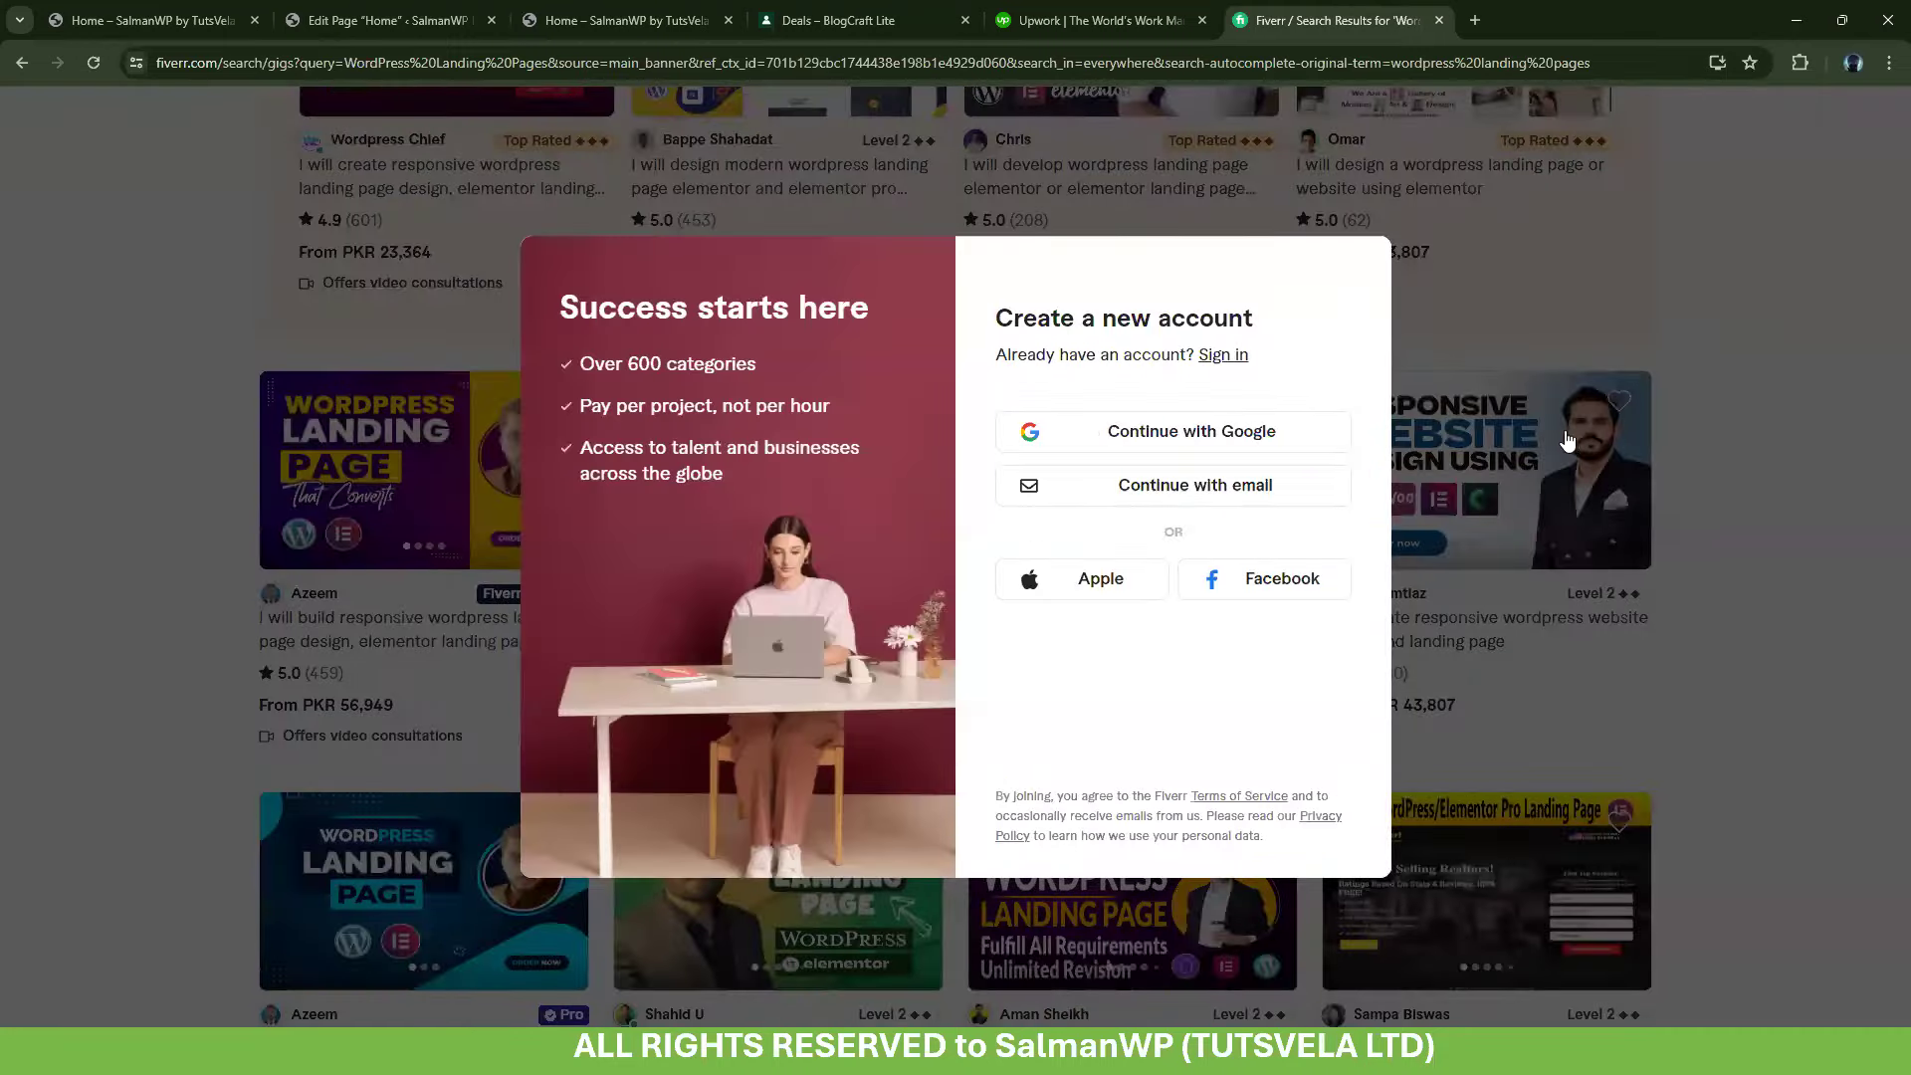
left_click(1566, 439)
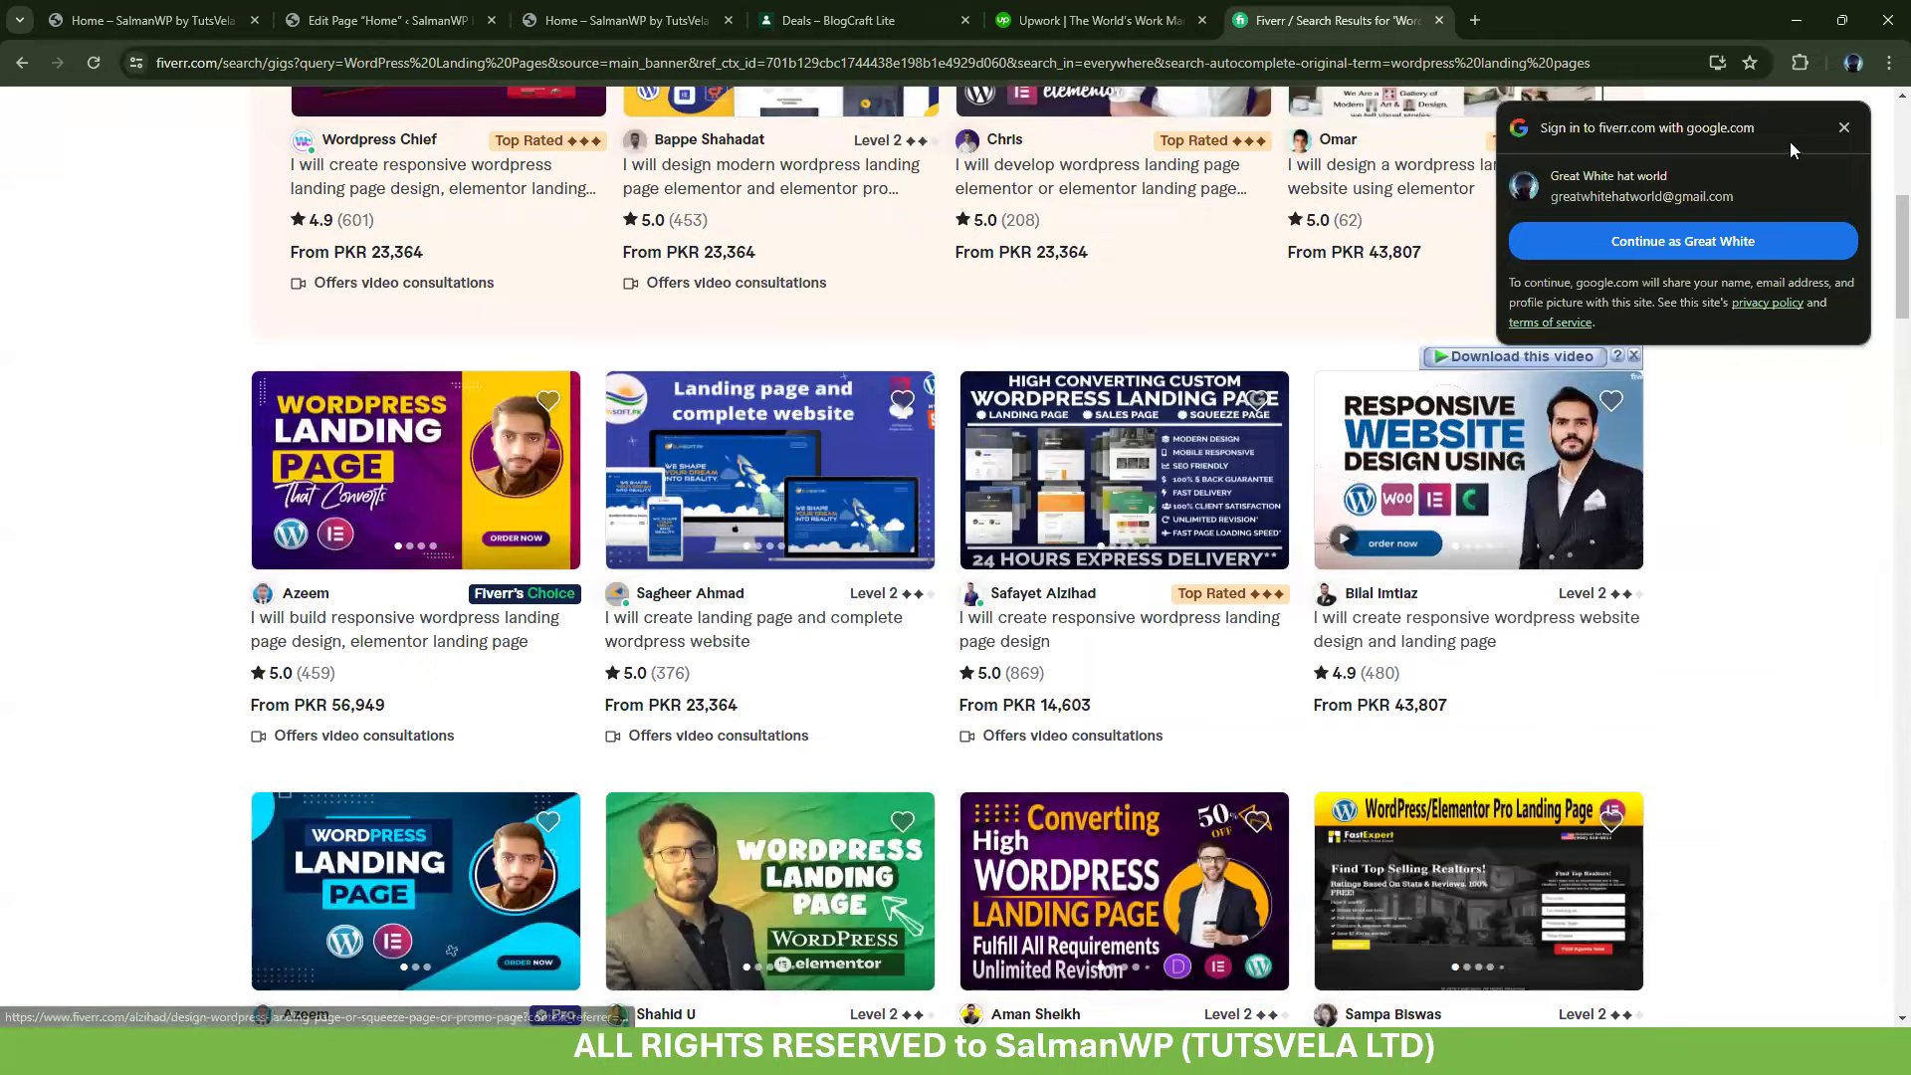
left_click(1845, 128)
scroll(1618, 497, "down", 5)
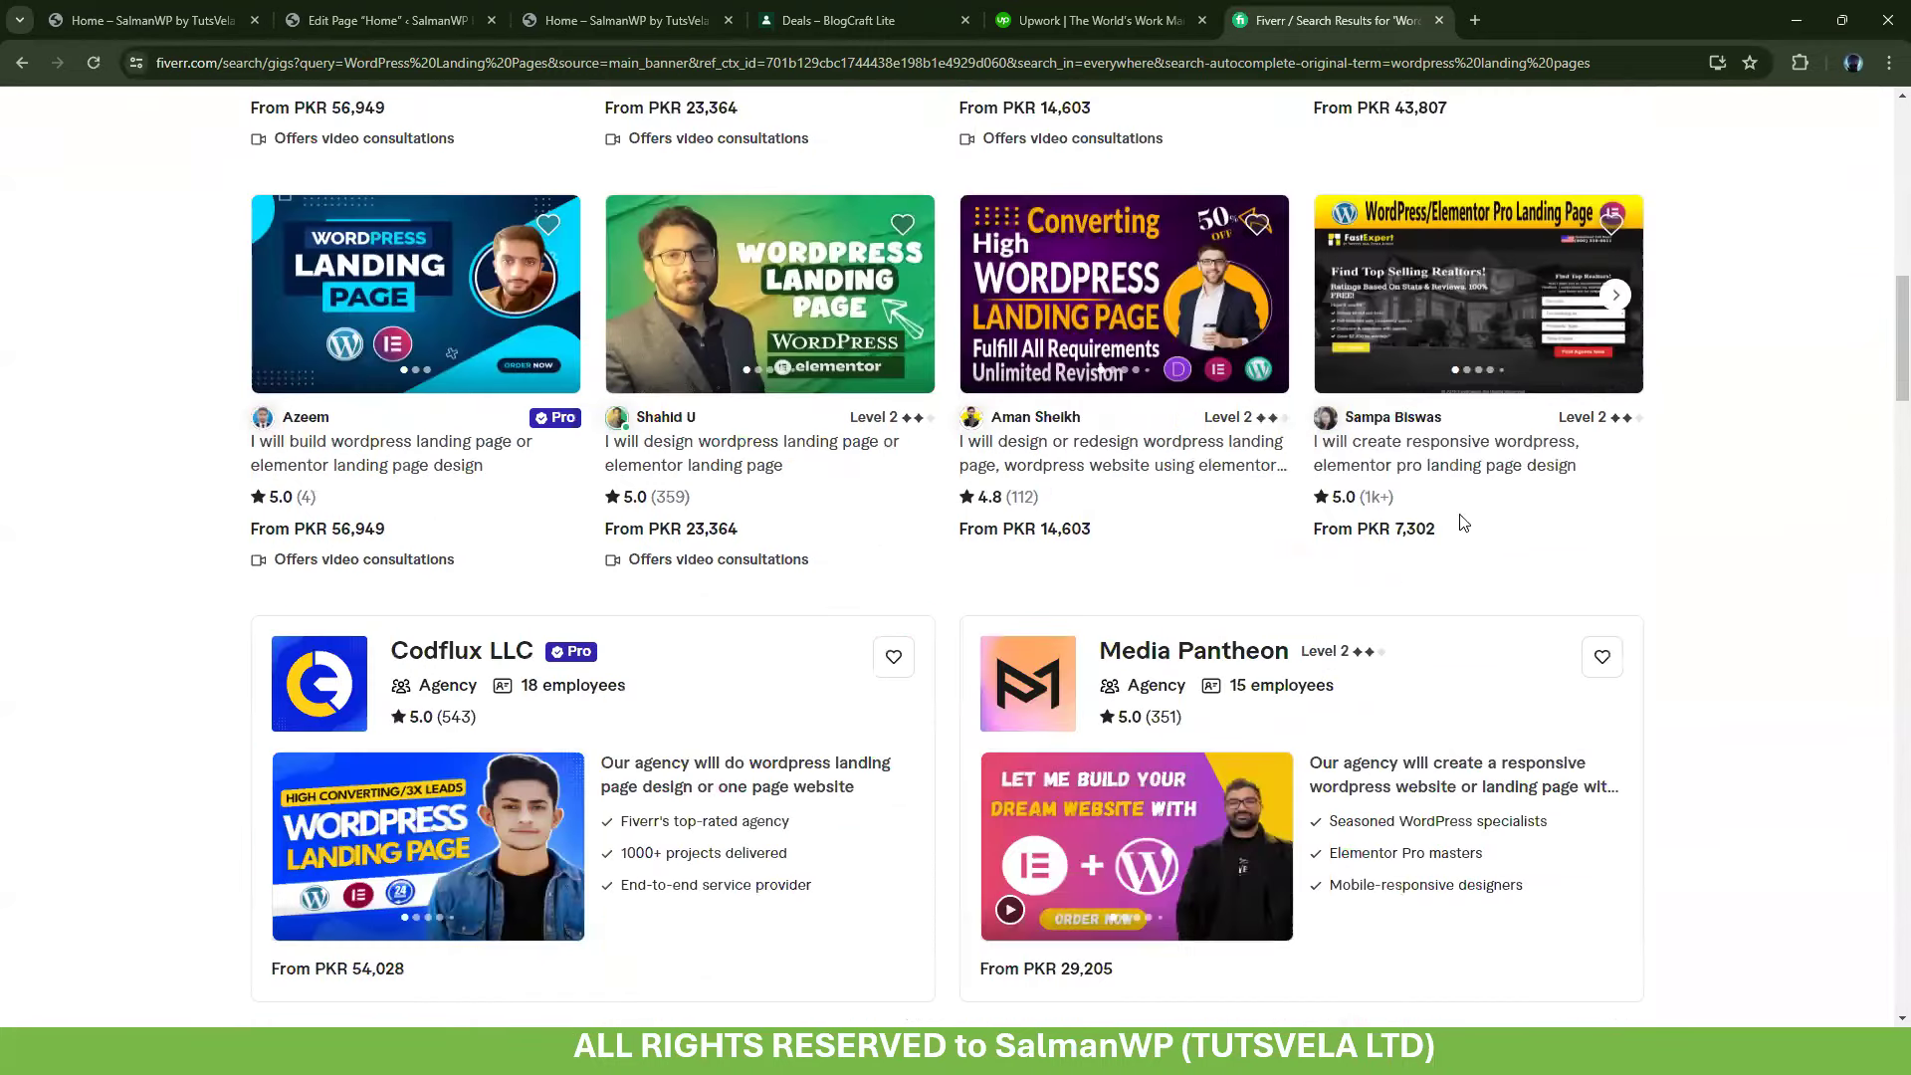
scroll(317, 595, "down", 10)
scroll(315, 591, "down", 5)
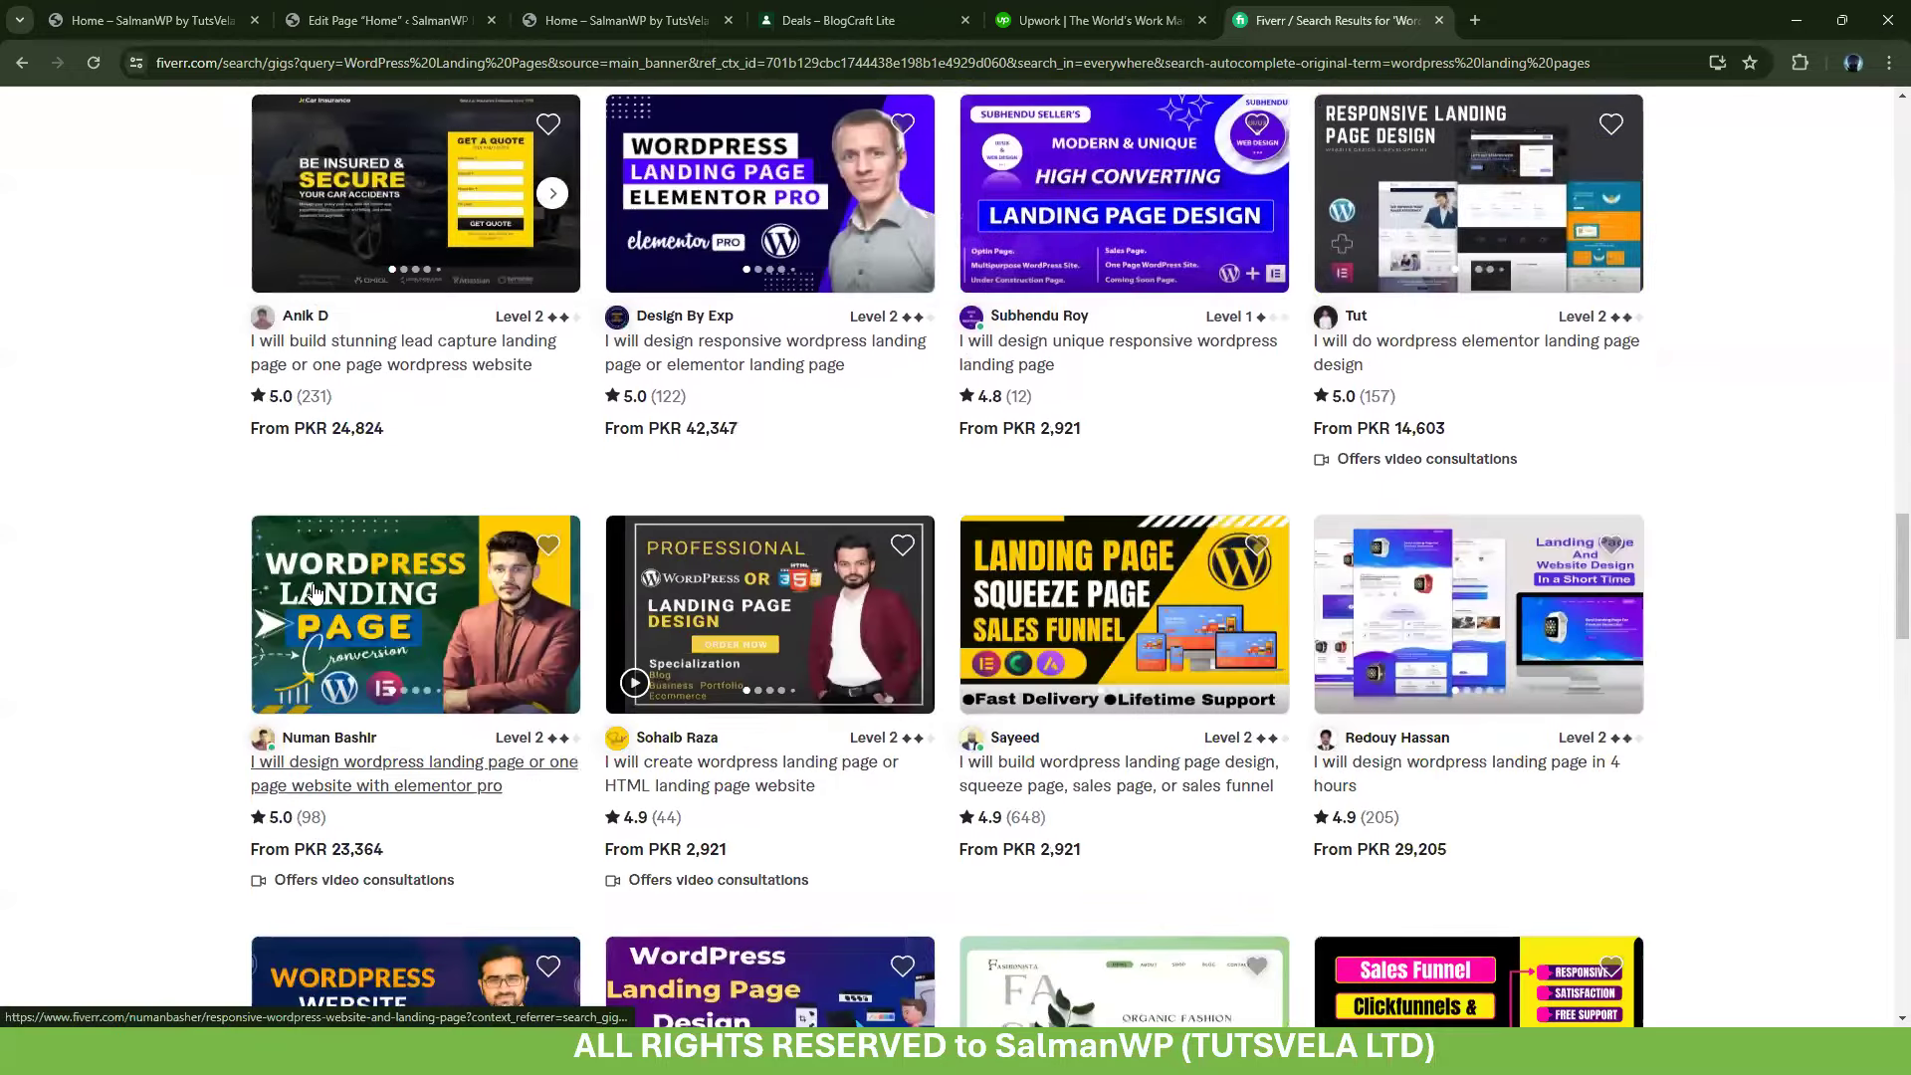
scroll(314, 591, "down", 2)
scroll(315, 592, "down", 11)
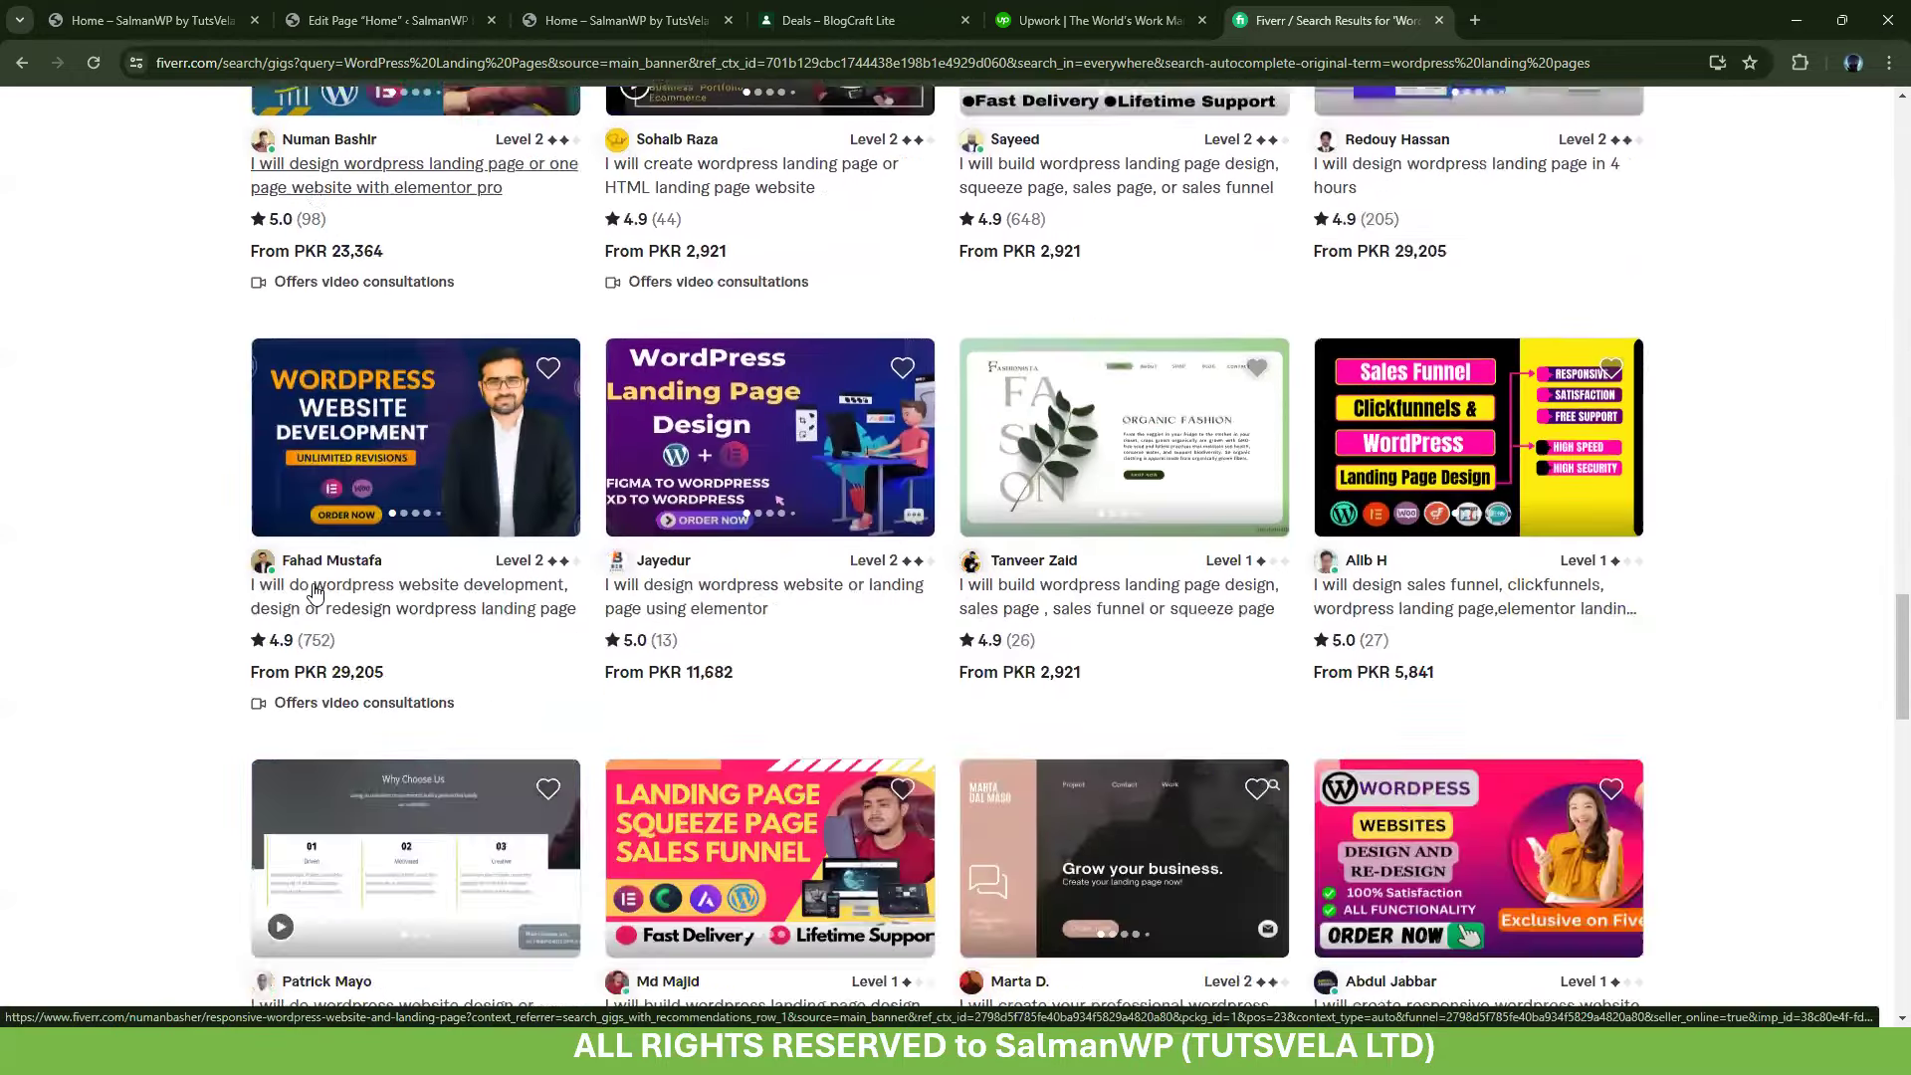
scroll(314, 591, "down", 2)
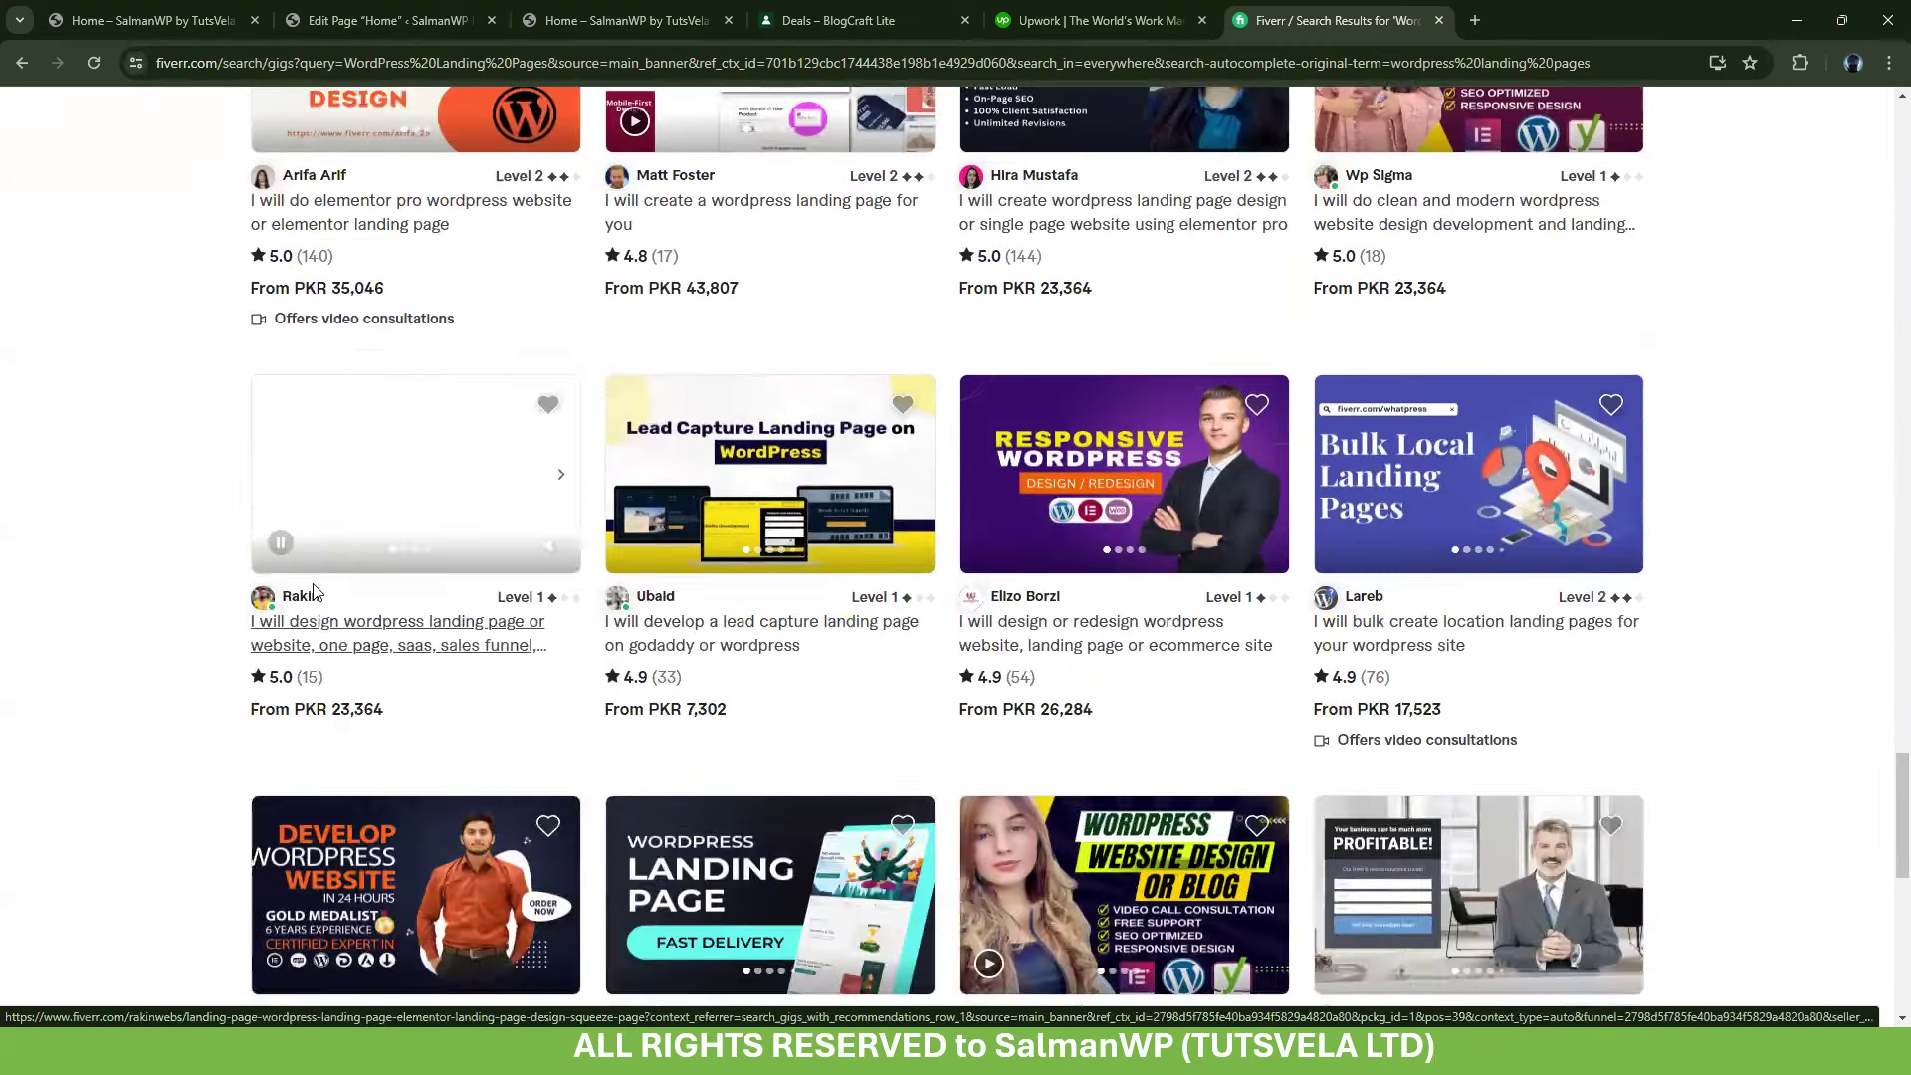
scroll(3, 479, "down", 8)
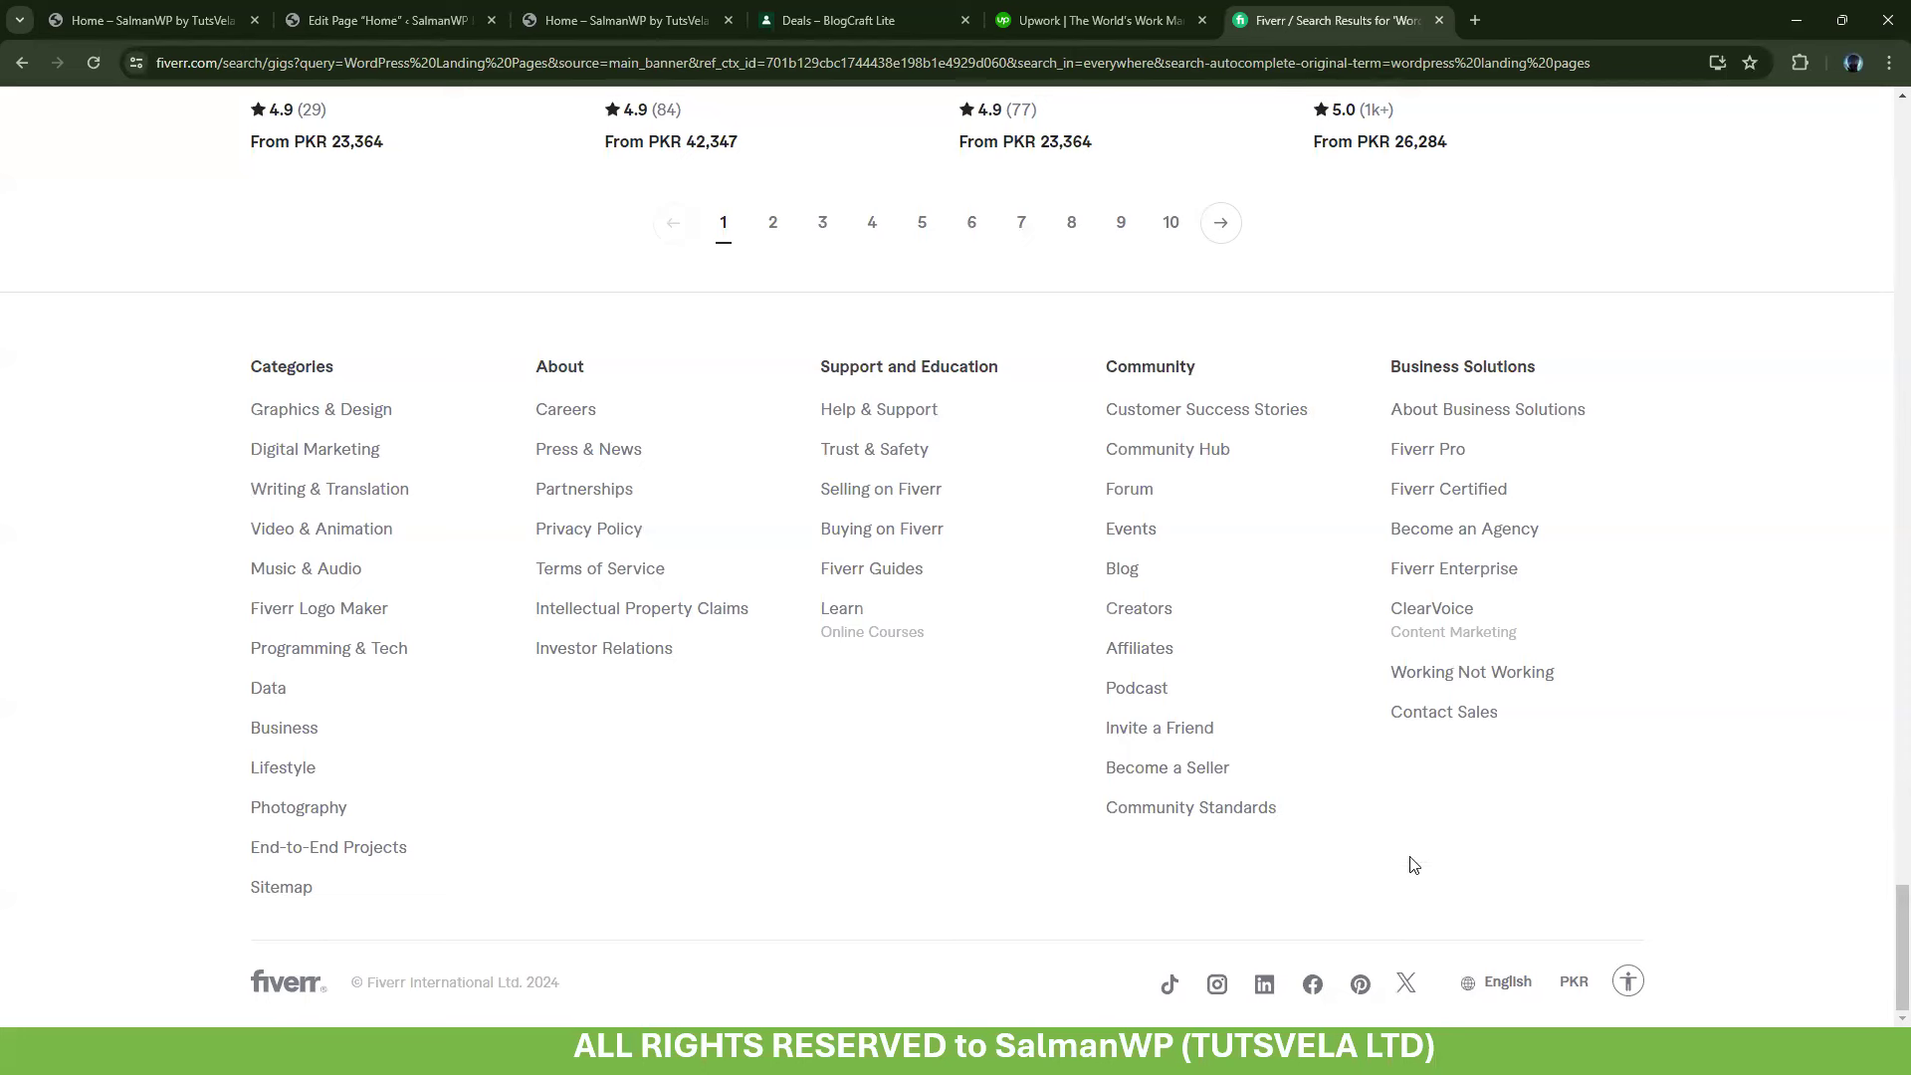
Switch Fiverr's display currency to US dollars, compare the starting prices of the landing page gigs, and close the tab
left_click(1573, 981)
left_click(961, 430)
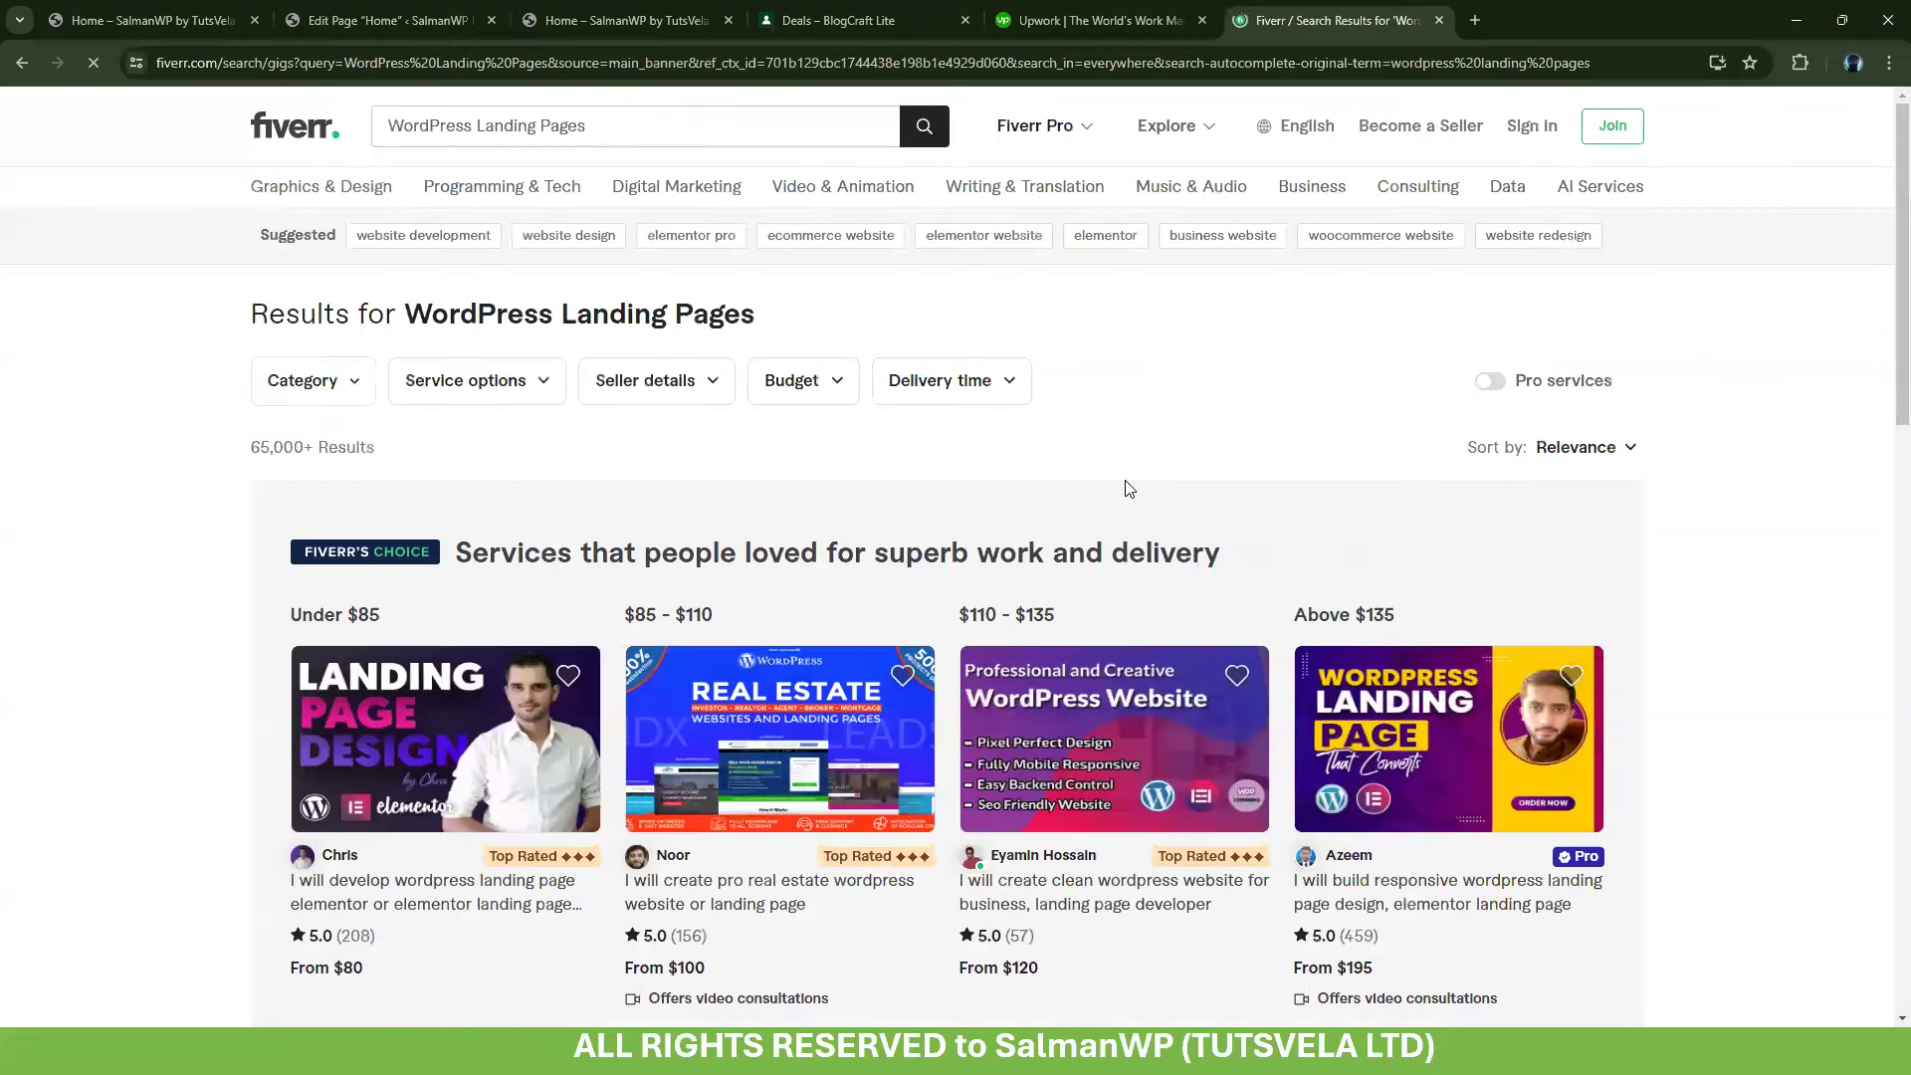
scroll(1128, 487, "up", 7)
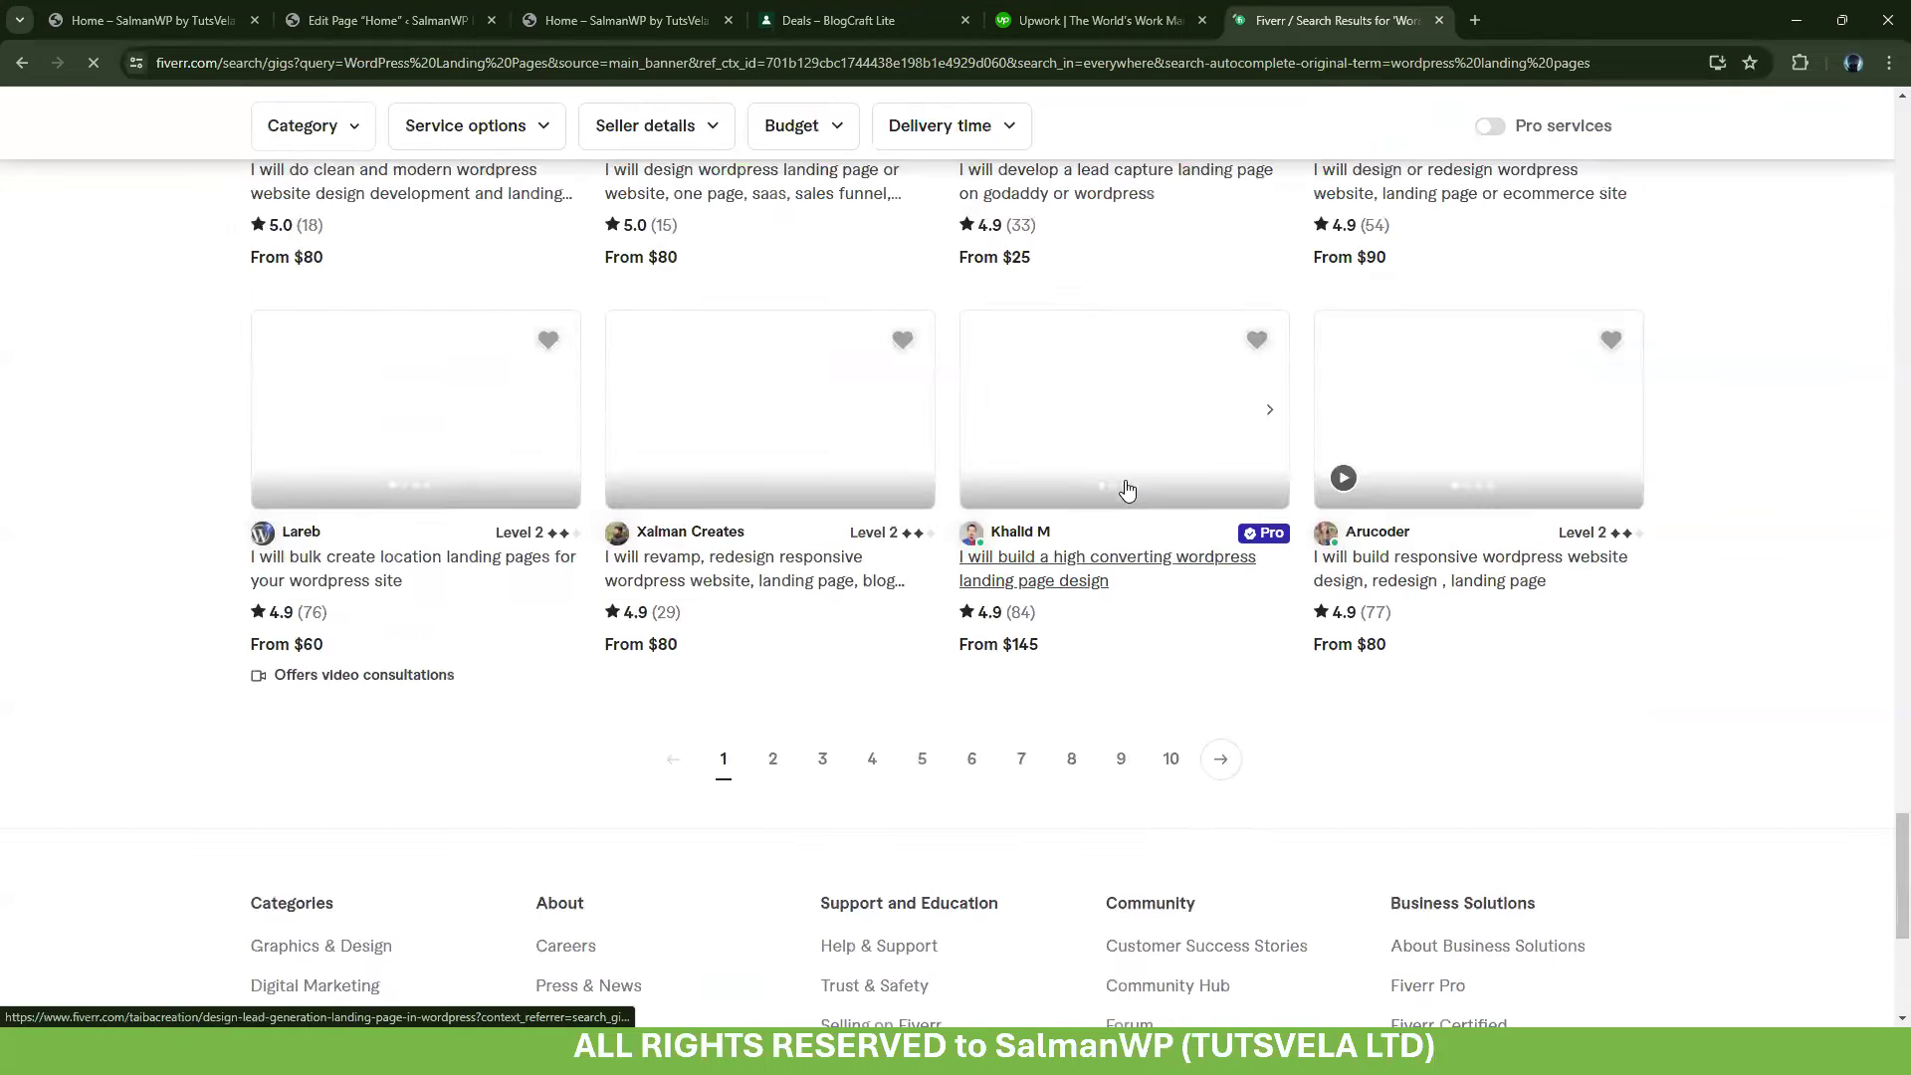
scroll(1127, 490, "up", 1)
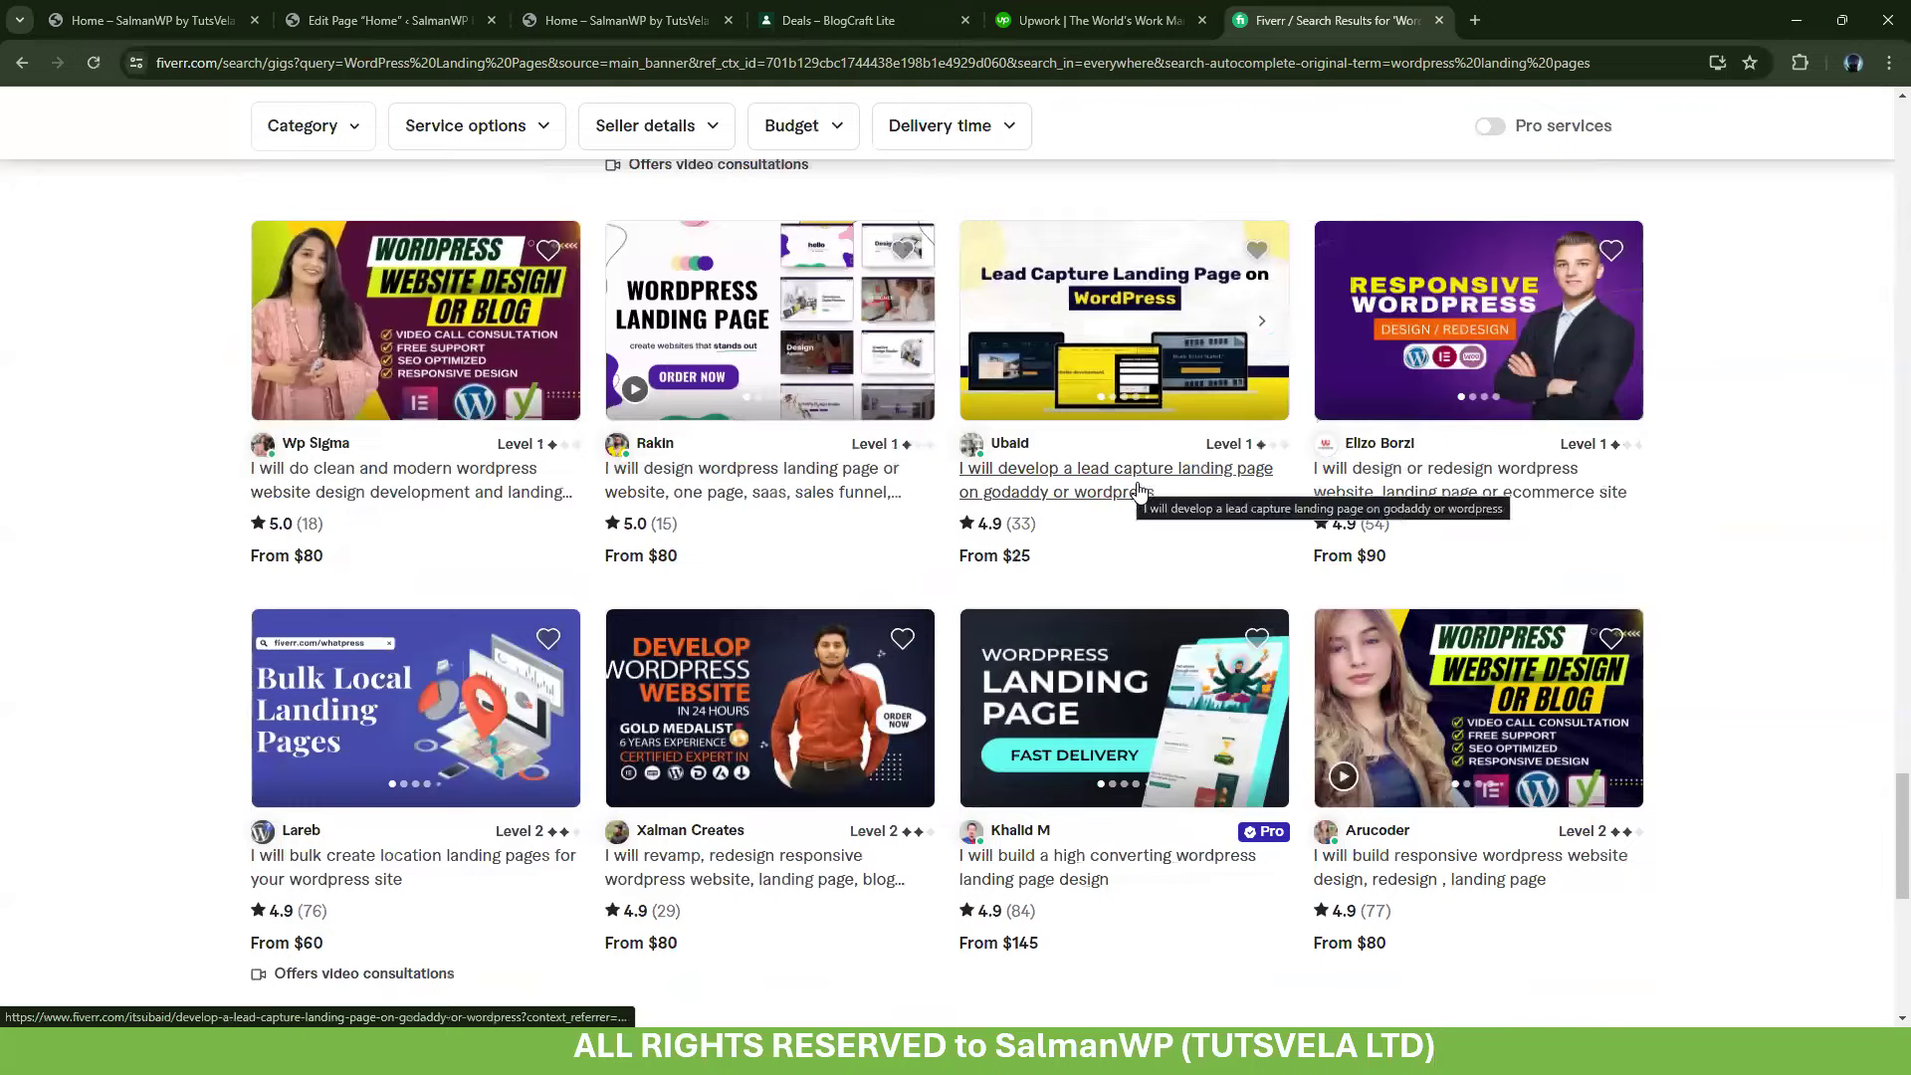
scroll(1862, 526, "up", 8)
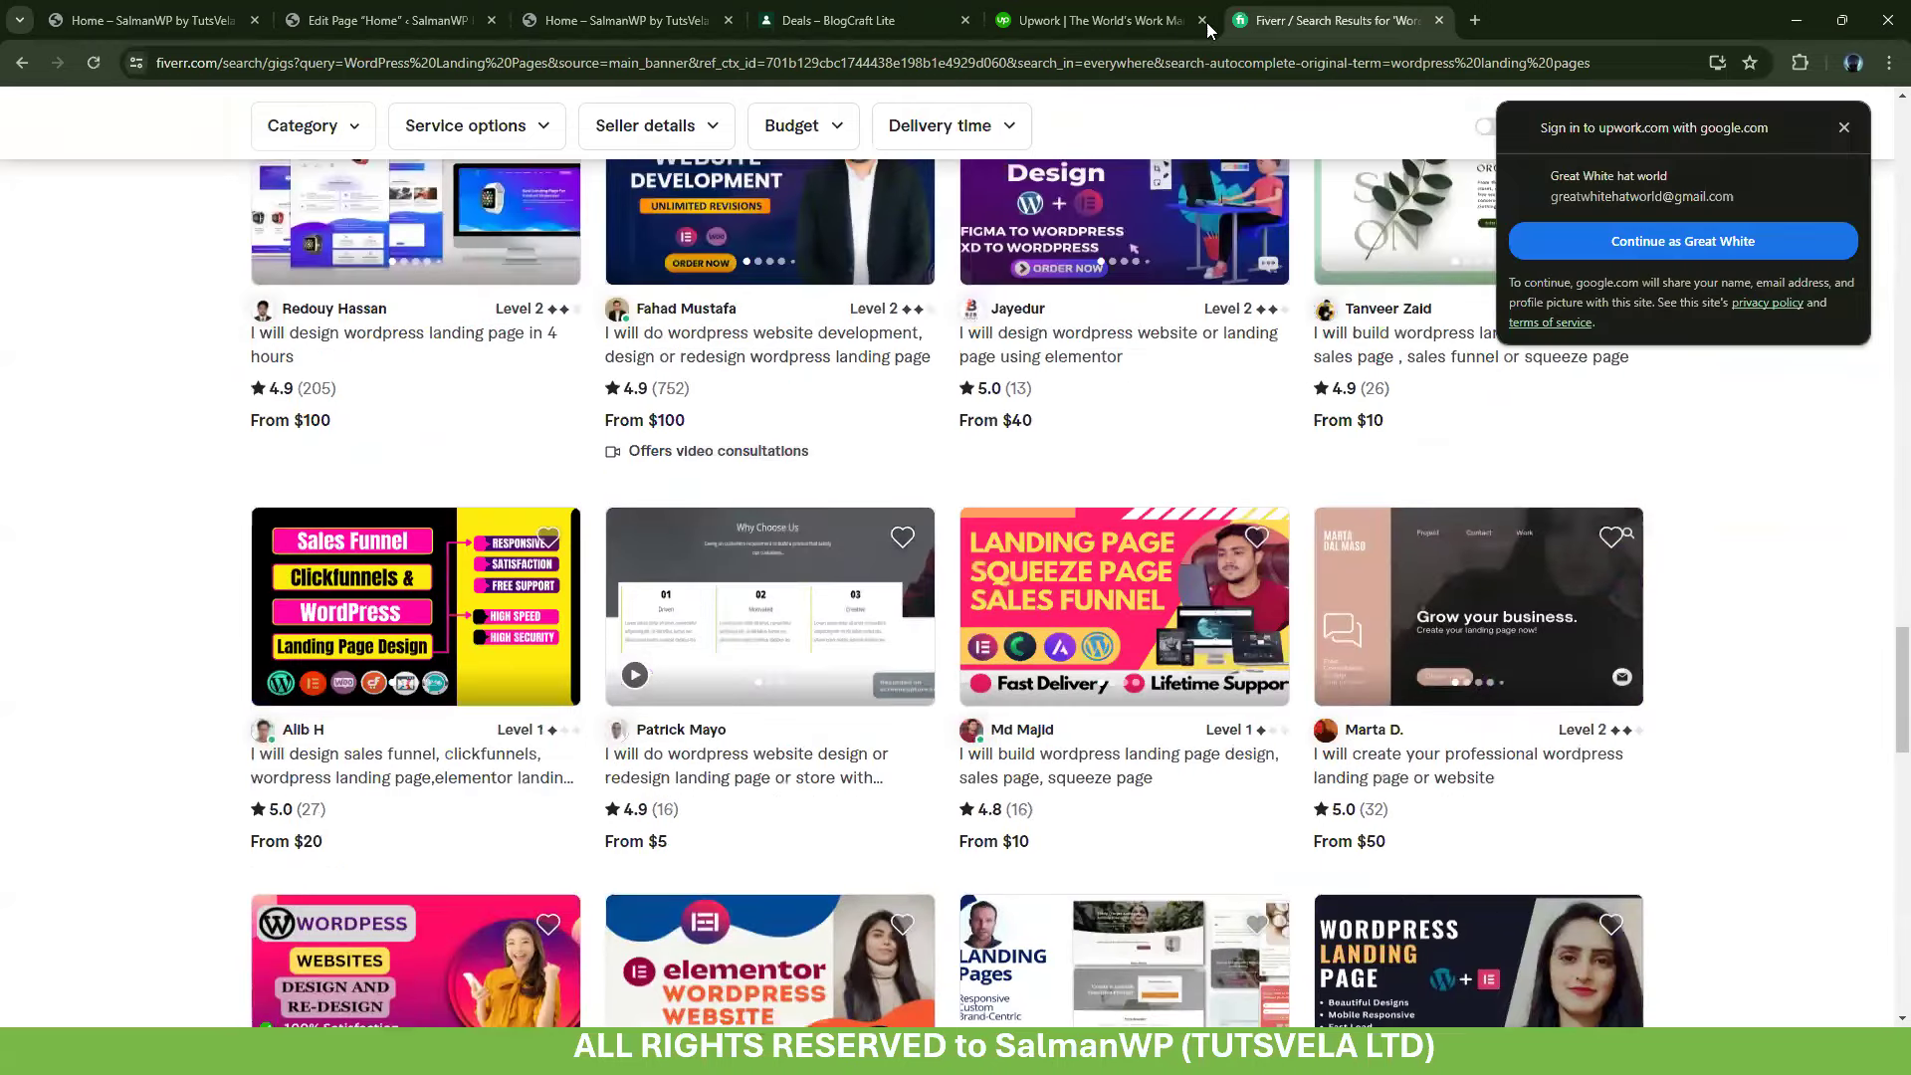
key("ctrl+w")
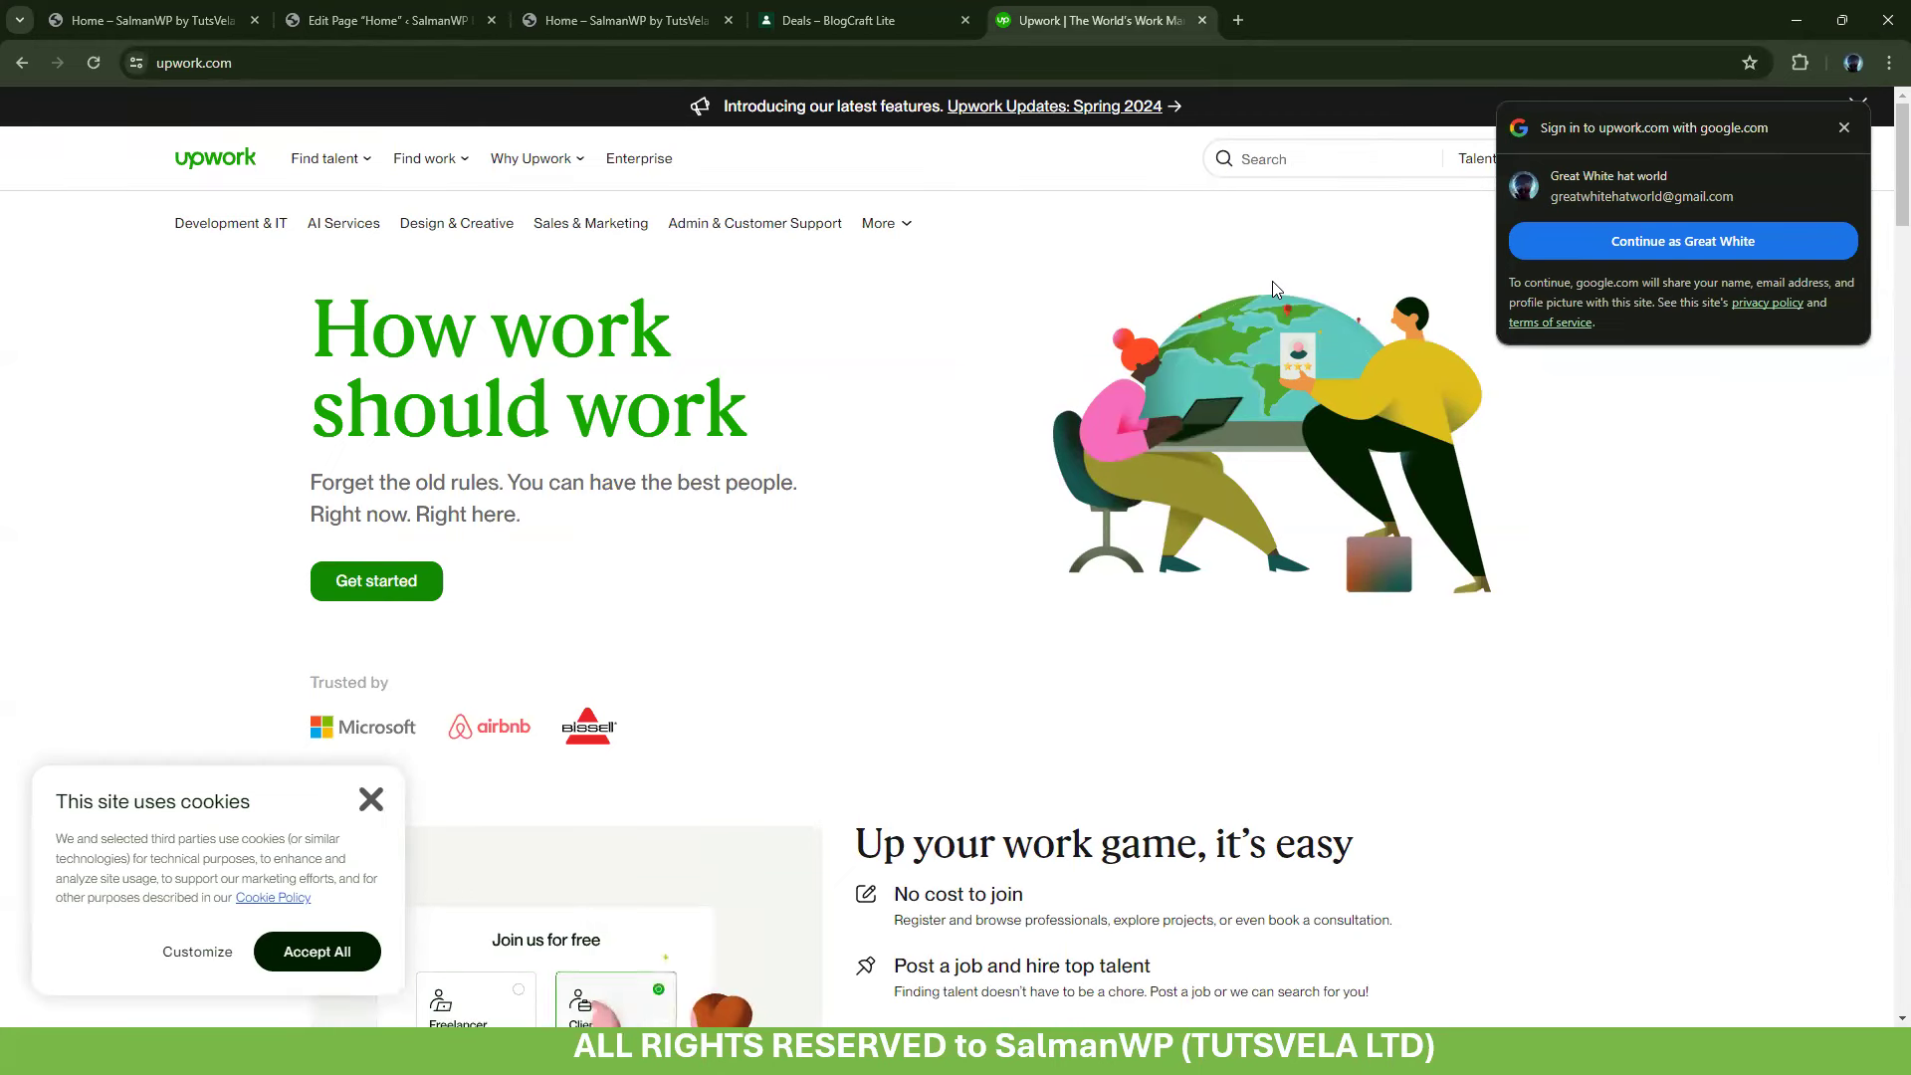
Dismiss the sign-in prompt and announcement banner on Upwork and search for talent with "landing page web design"
left_click(1845, 128)
left_click(1859, 108)
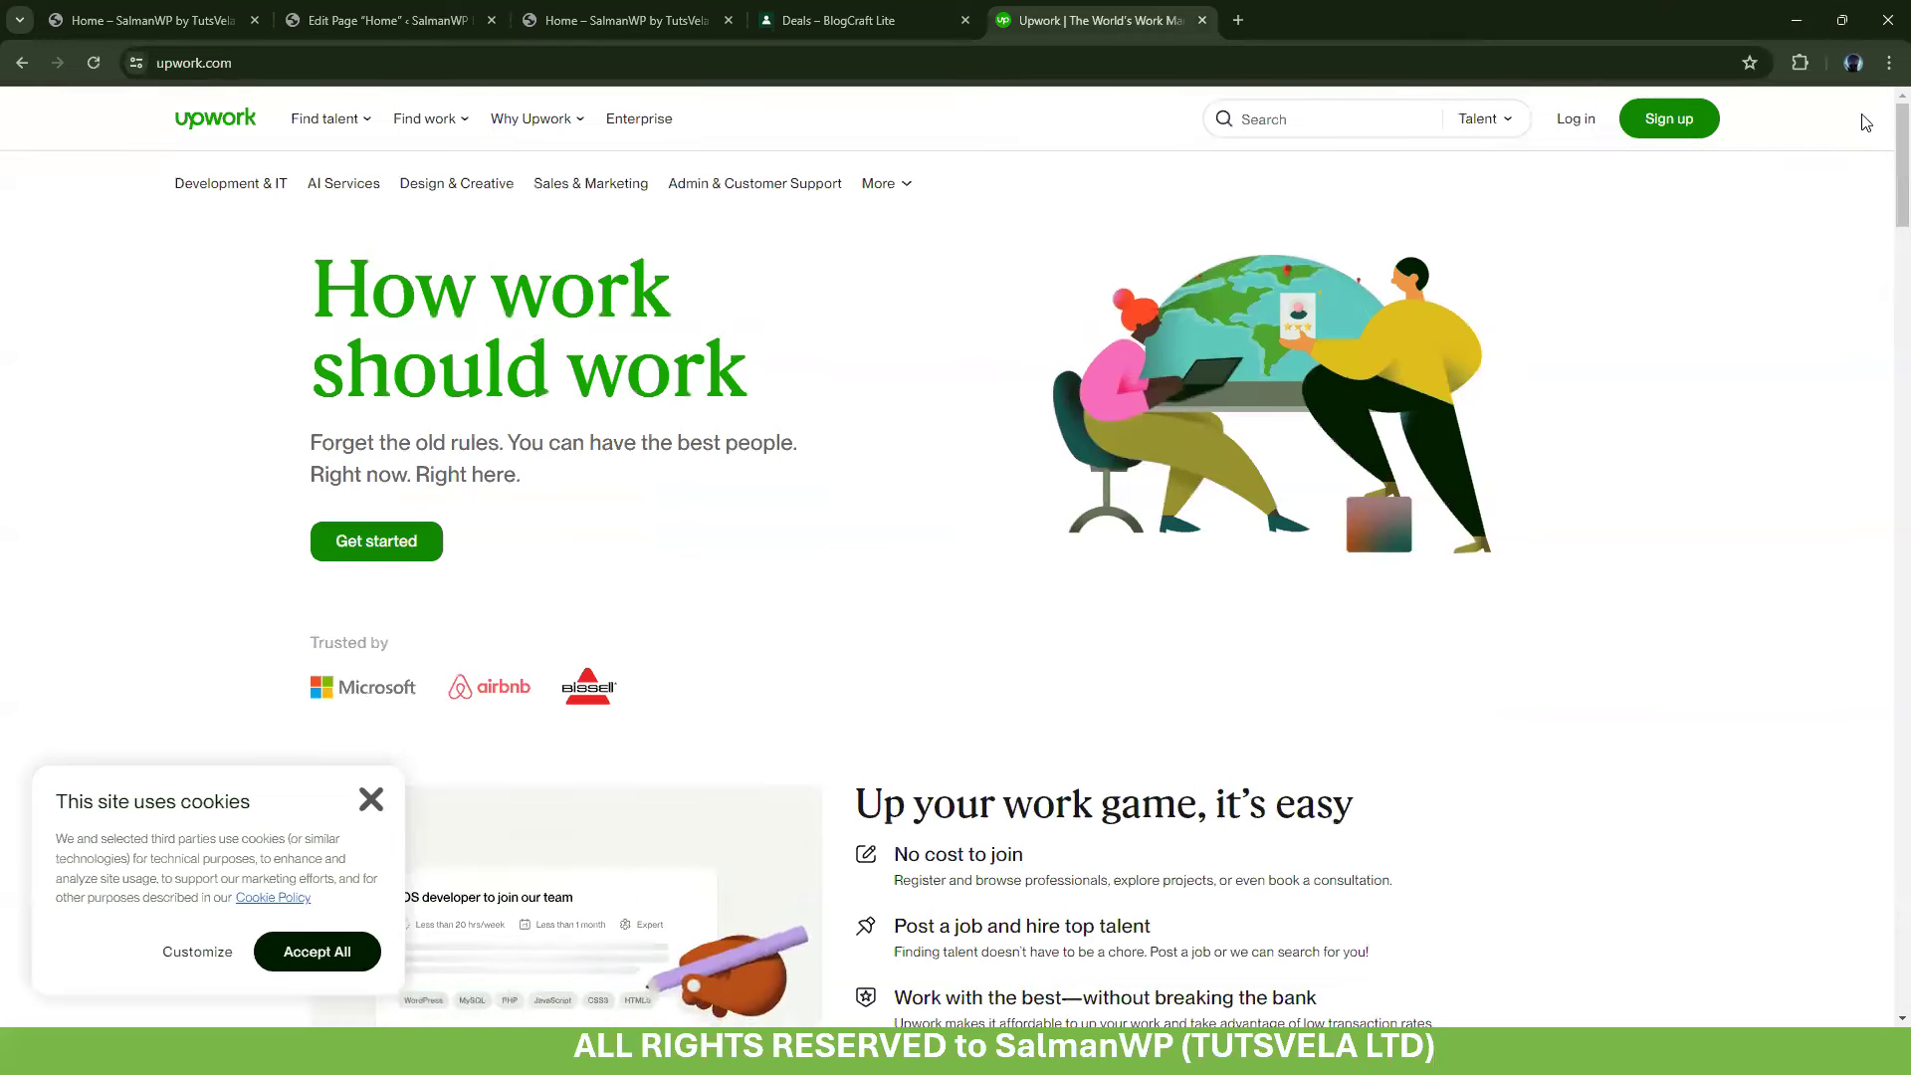
left_click(1362, 125)
type("Lan")
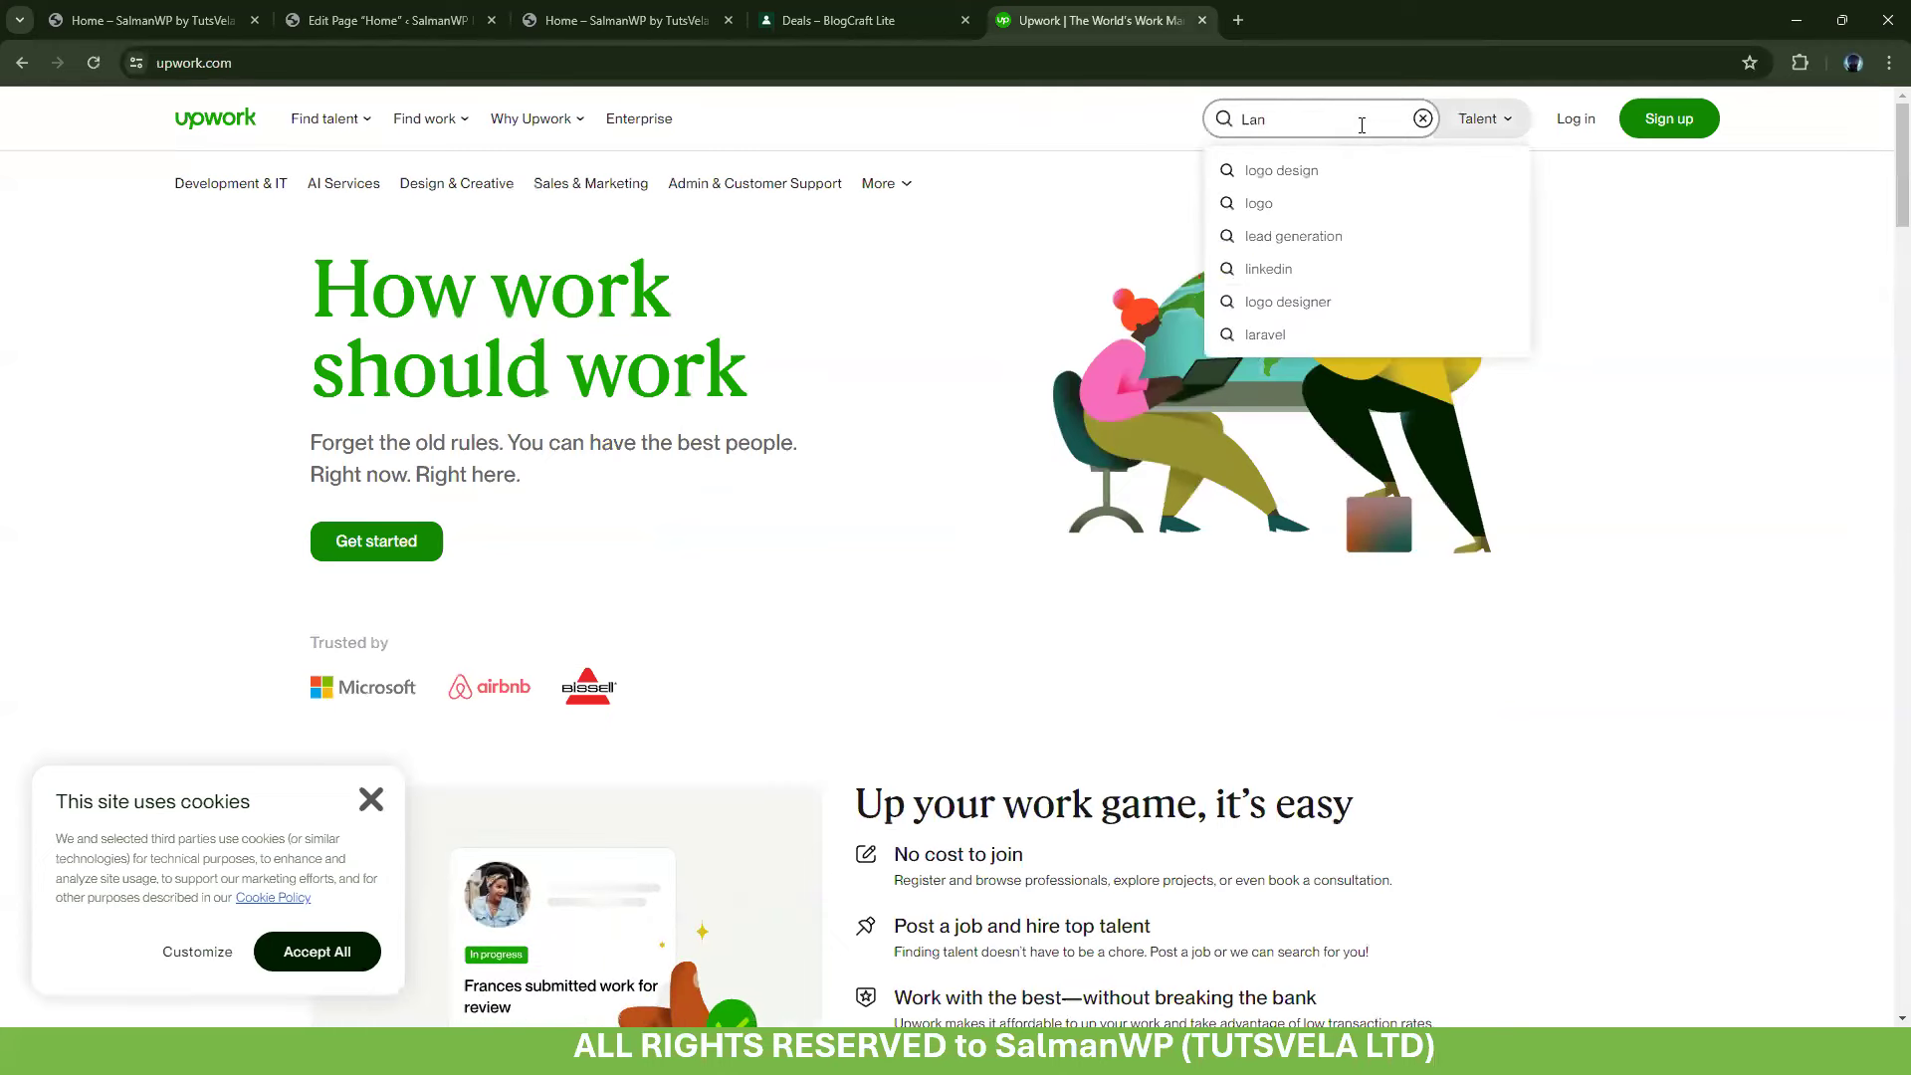
type("fiding Page ")
type("Design")
key("BackSpace")
key("BackSpace")
key("BackSpace")
key("BackSpace")
key("BackSpace")
key("BackSpace")
type("Web")
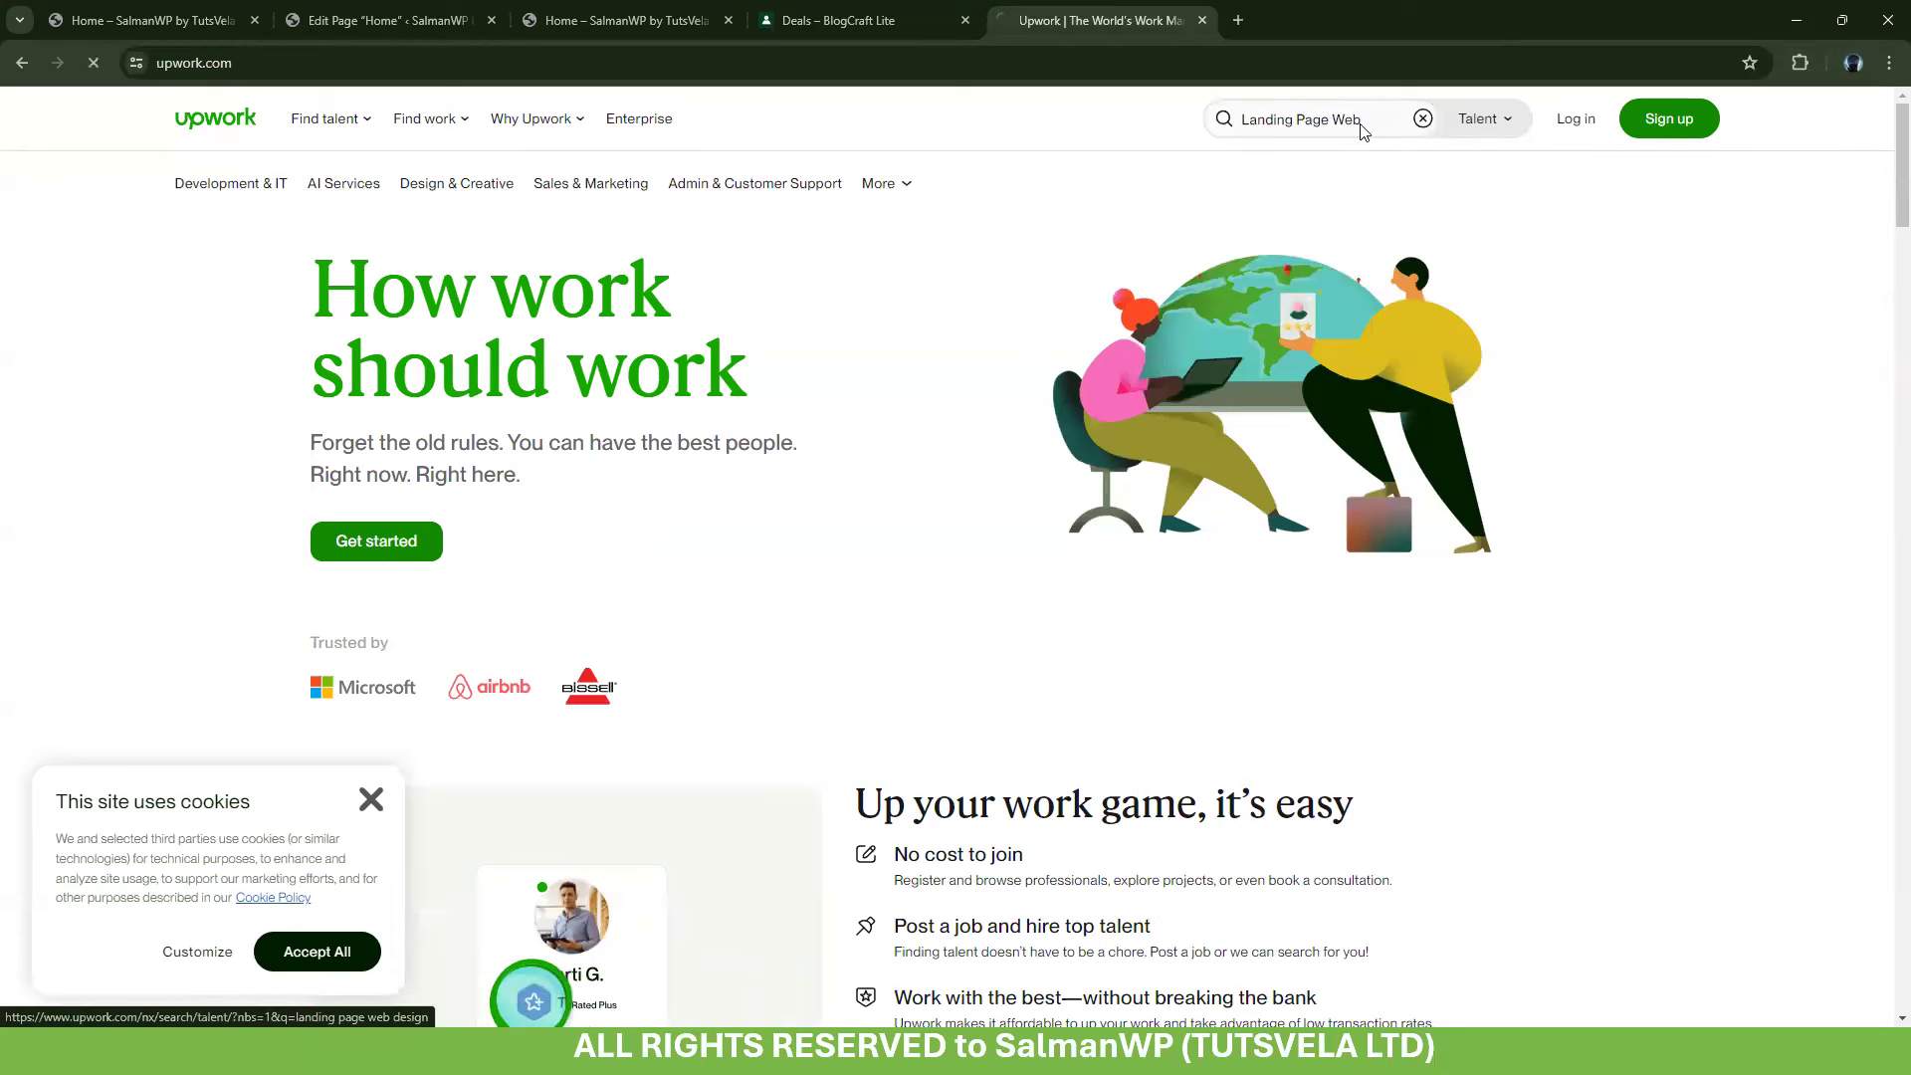
key("Return")
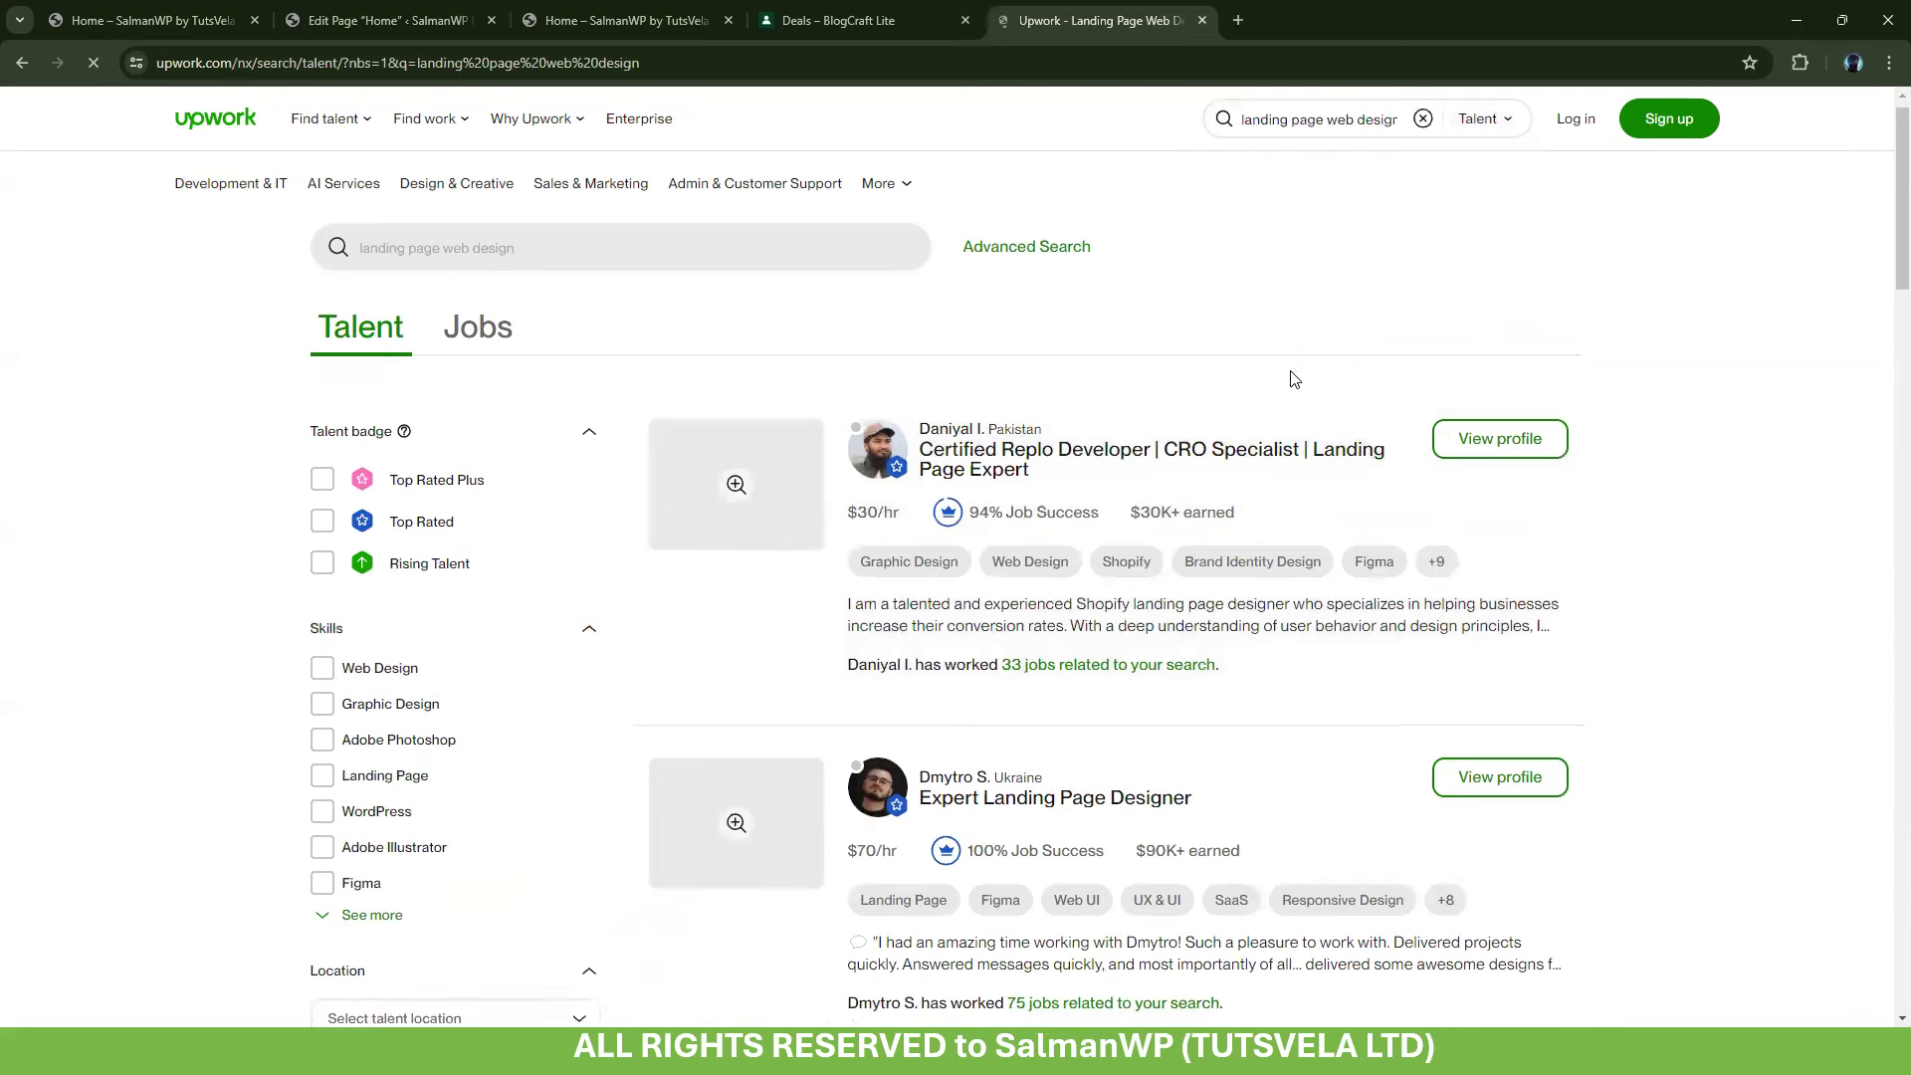
Switch the Upwork search from talent to jobs and look through the newest postings for landing page work
scroll(1292, 373, "down", 2)
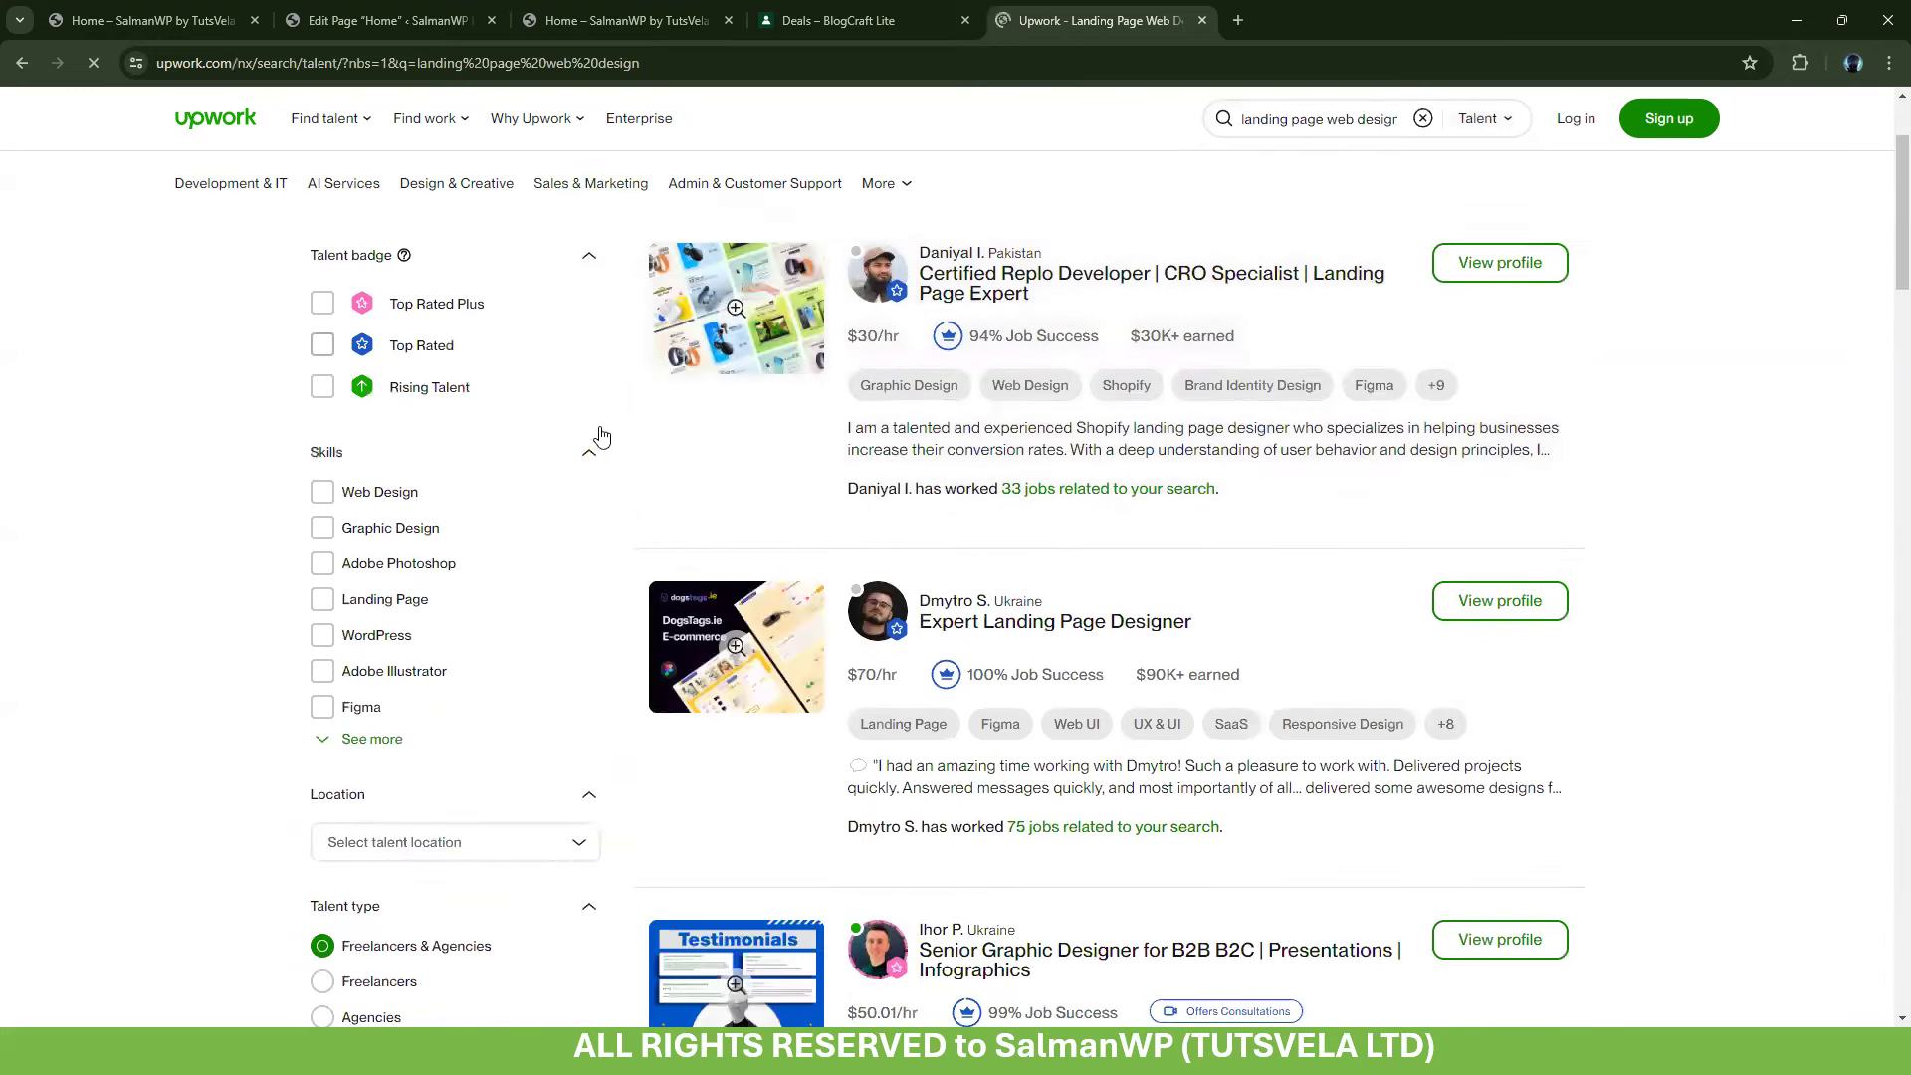
scroll(588, 422, "up", 2)
left_click(501, 354)
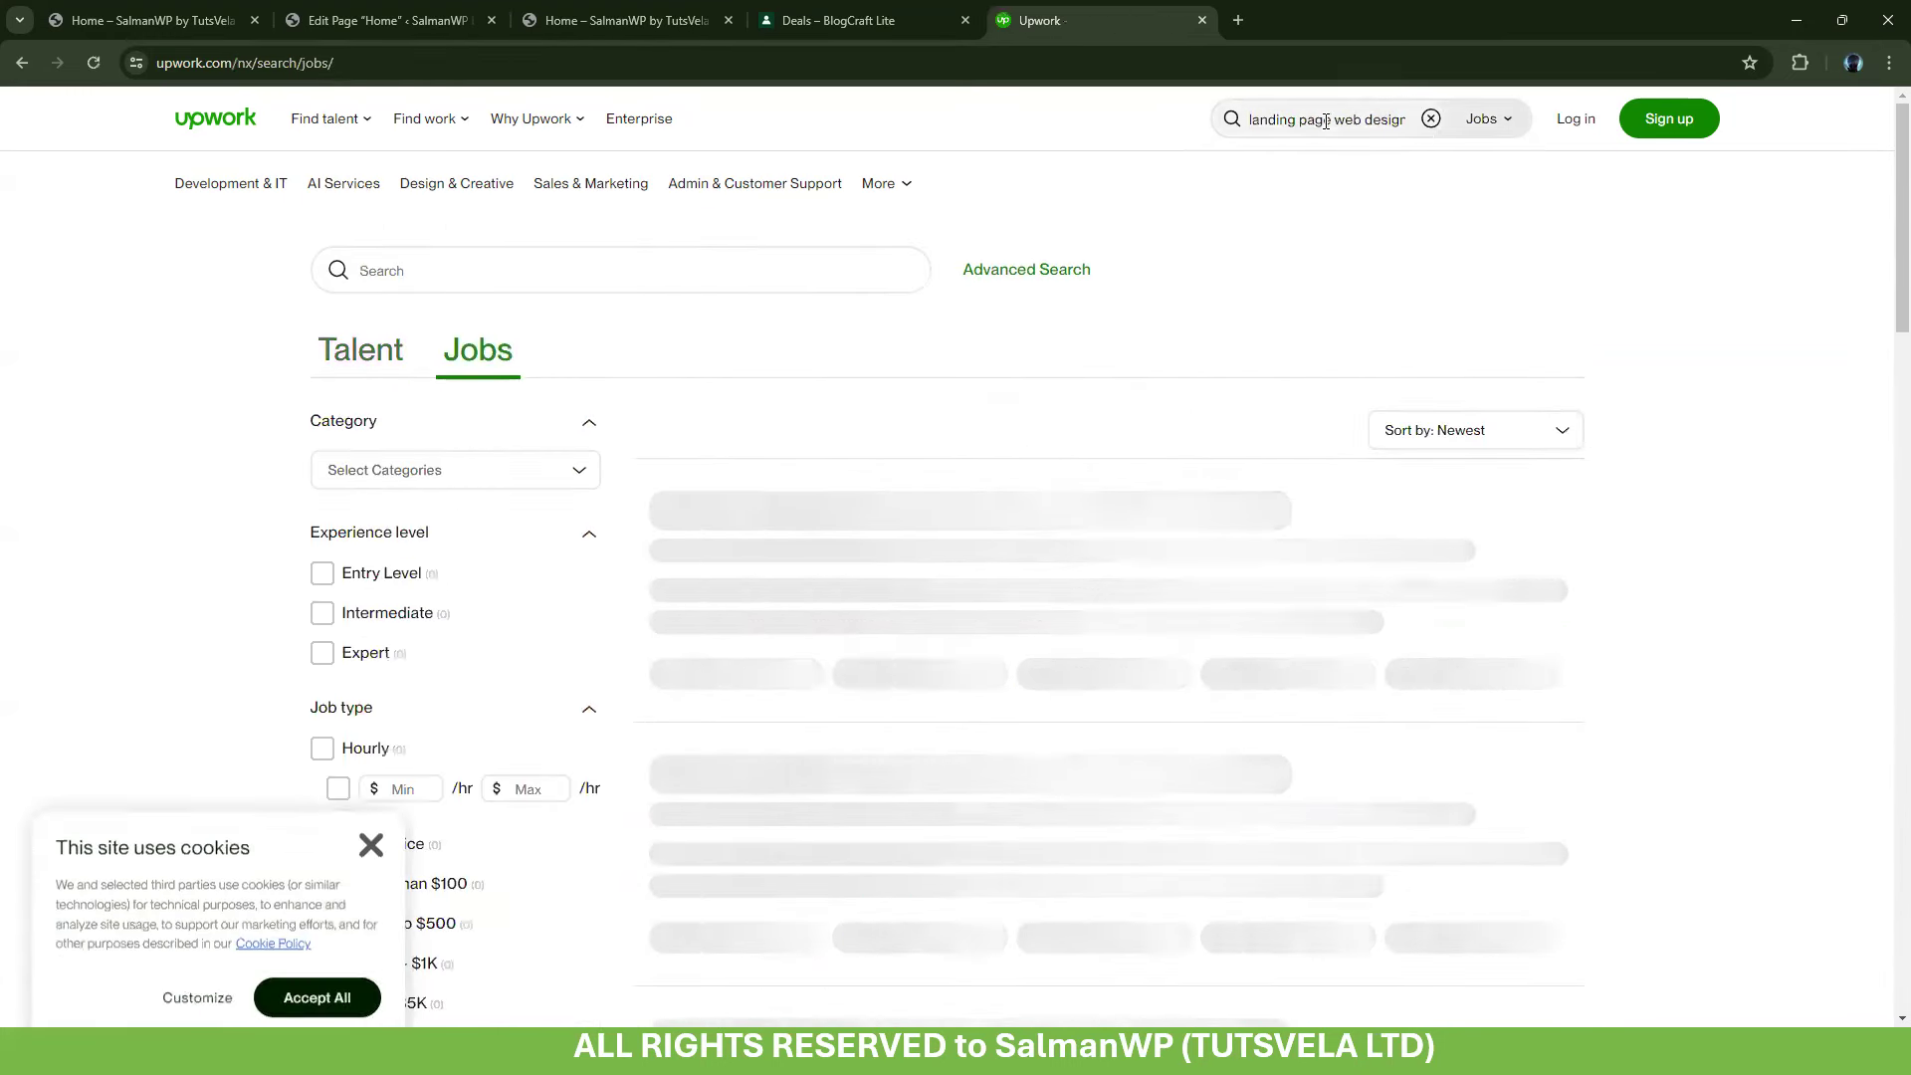
scroll(996, 373, "down", 2)
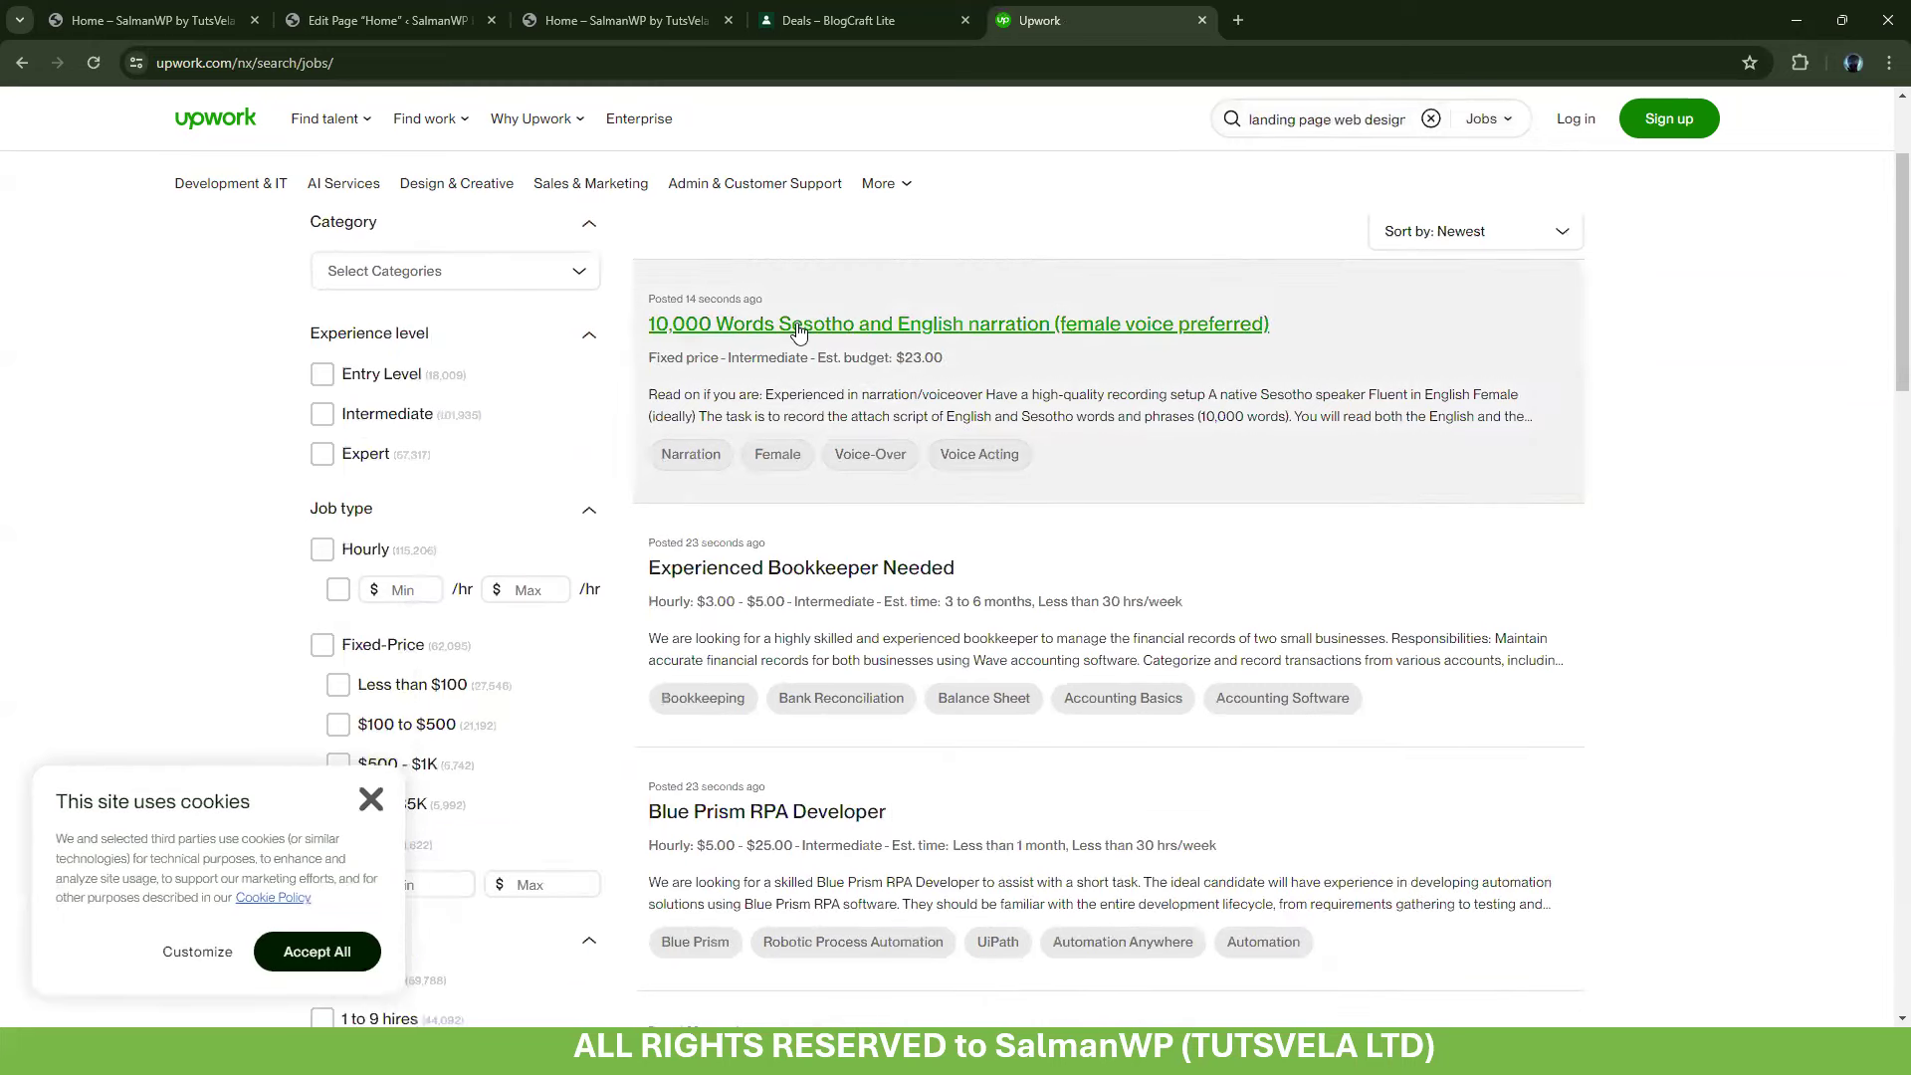
scroll(1020, 403, "down", 5)
scroll(1021, 403, "down", 2)
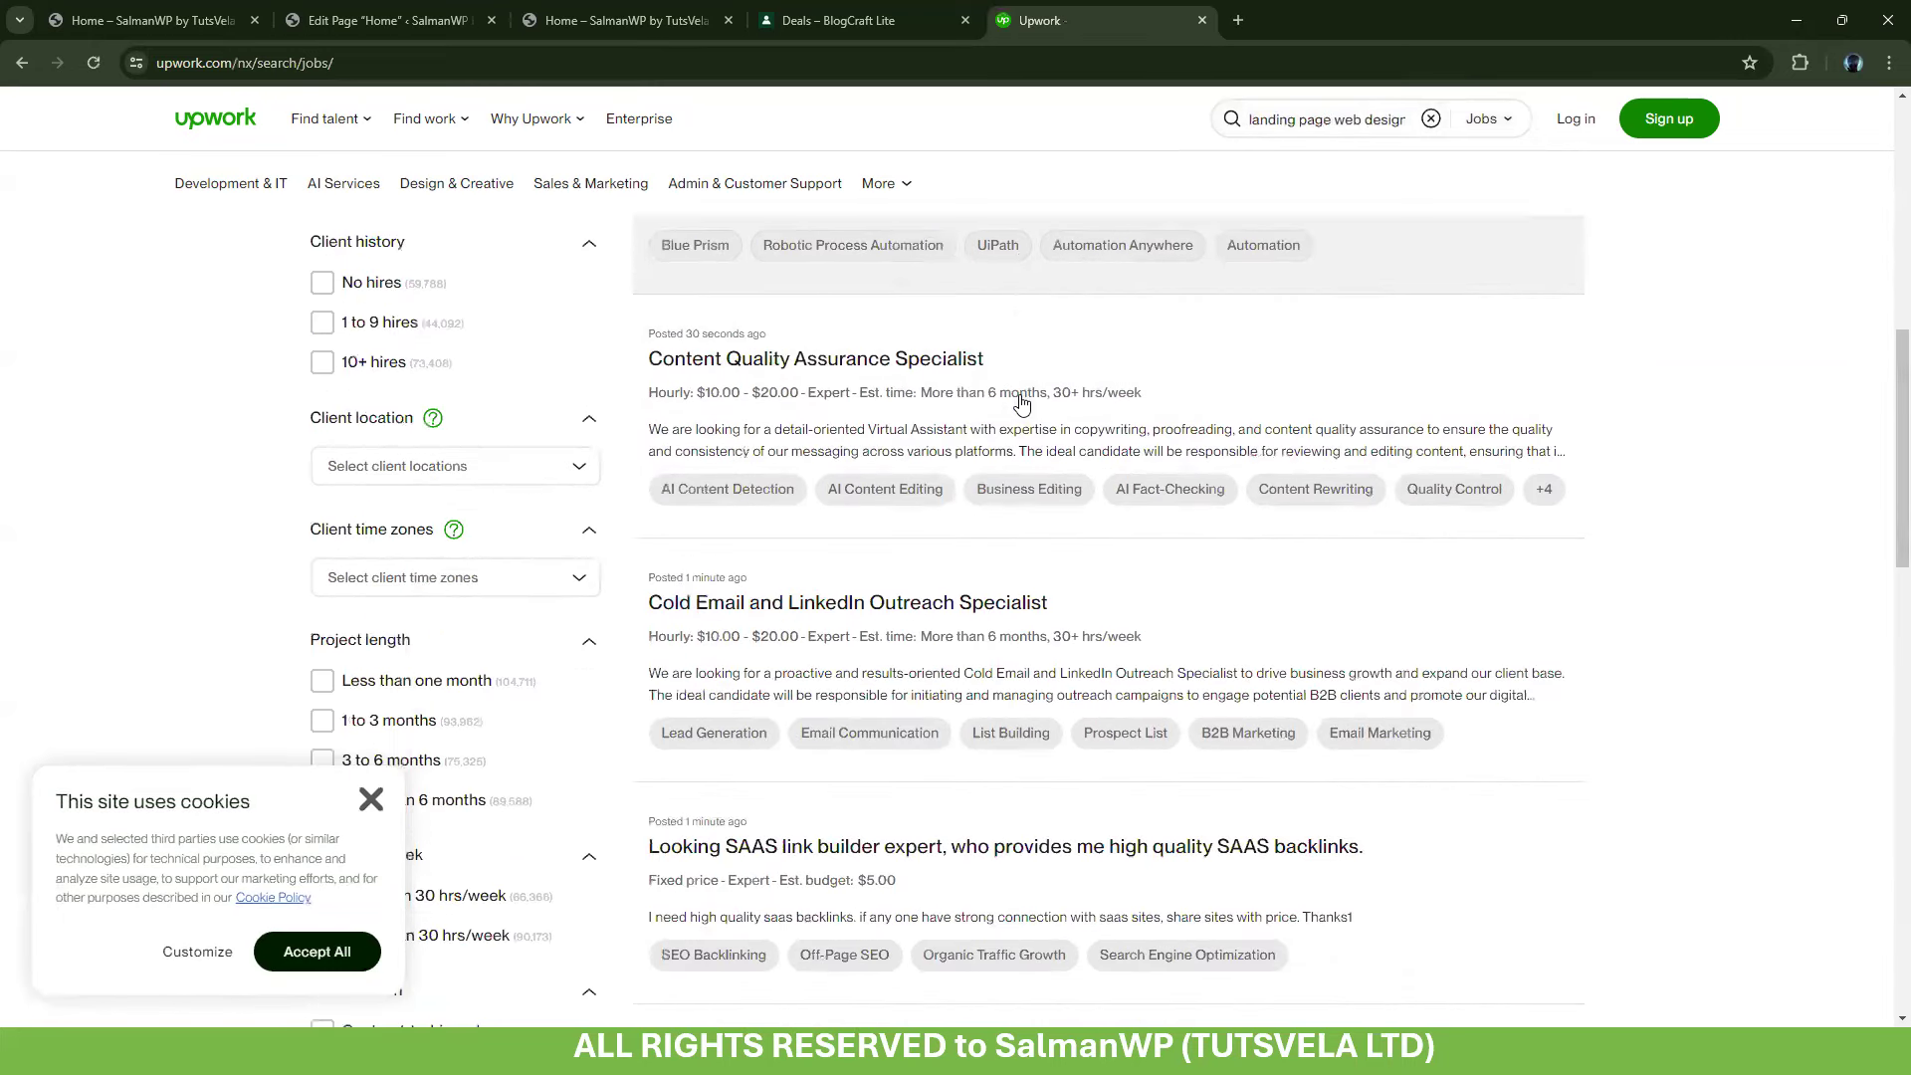
scroll(1021, 403, "down", 5)
scroll(1020, 403, "down", 5)
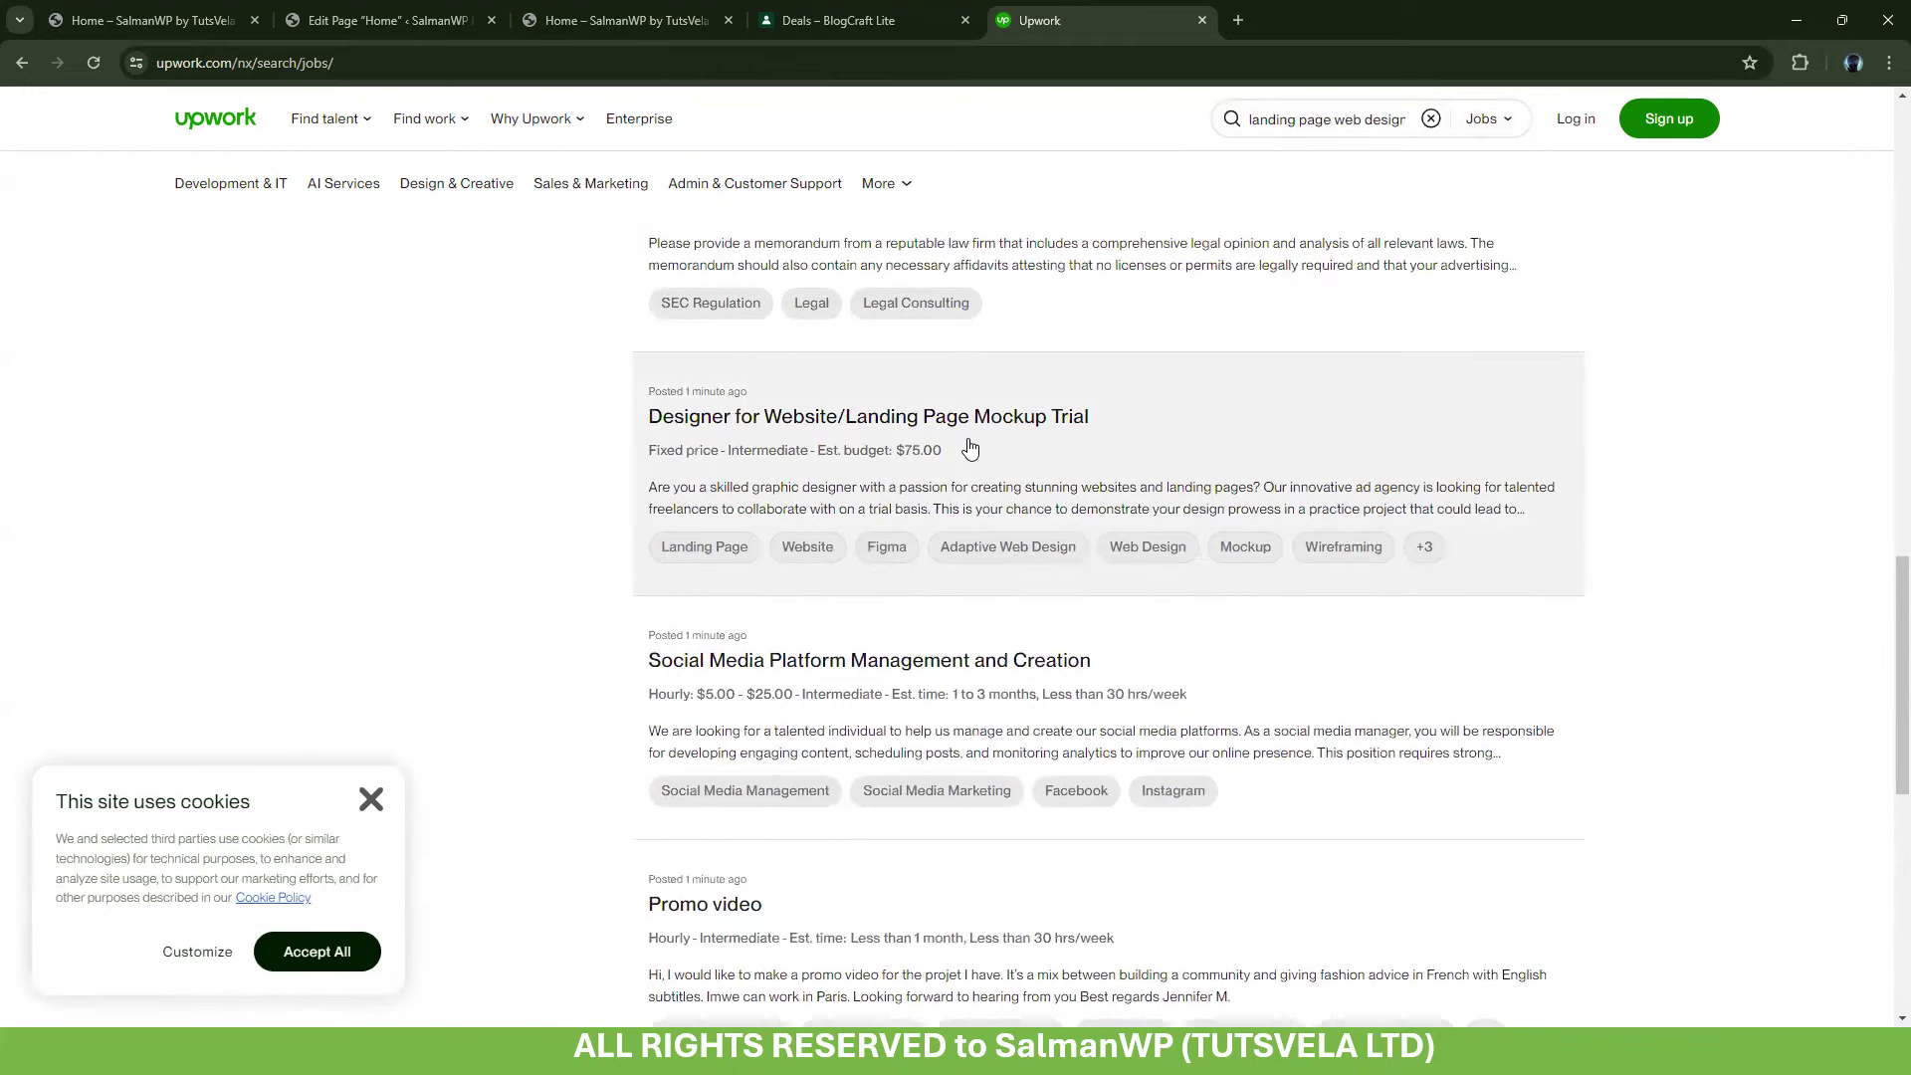
Open the "Designer for Website/Landing Page Mockup Trial" job posting in a new tab
right_click(983, 413)
left_click(1000, 427)
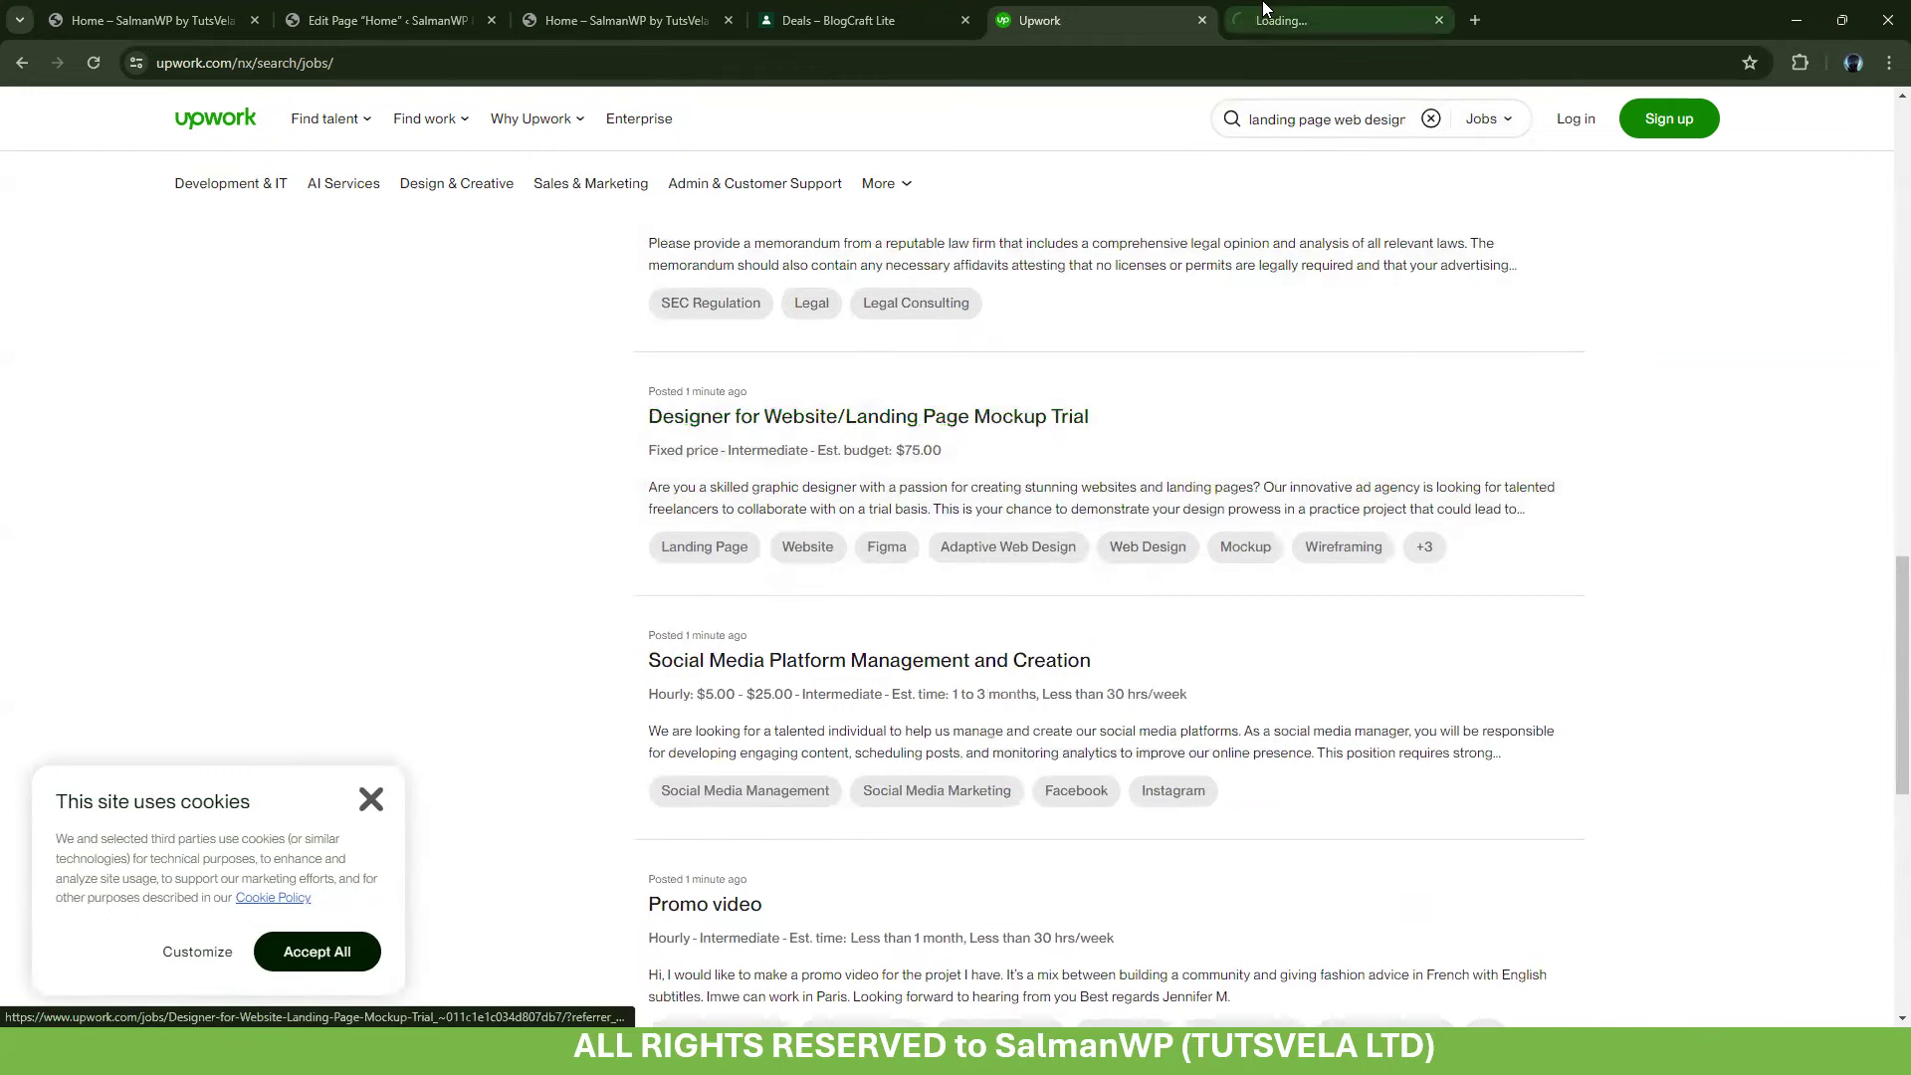
left_click(1077, 7)
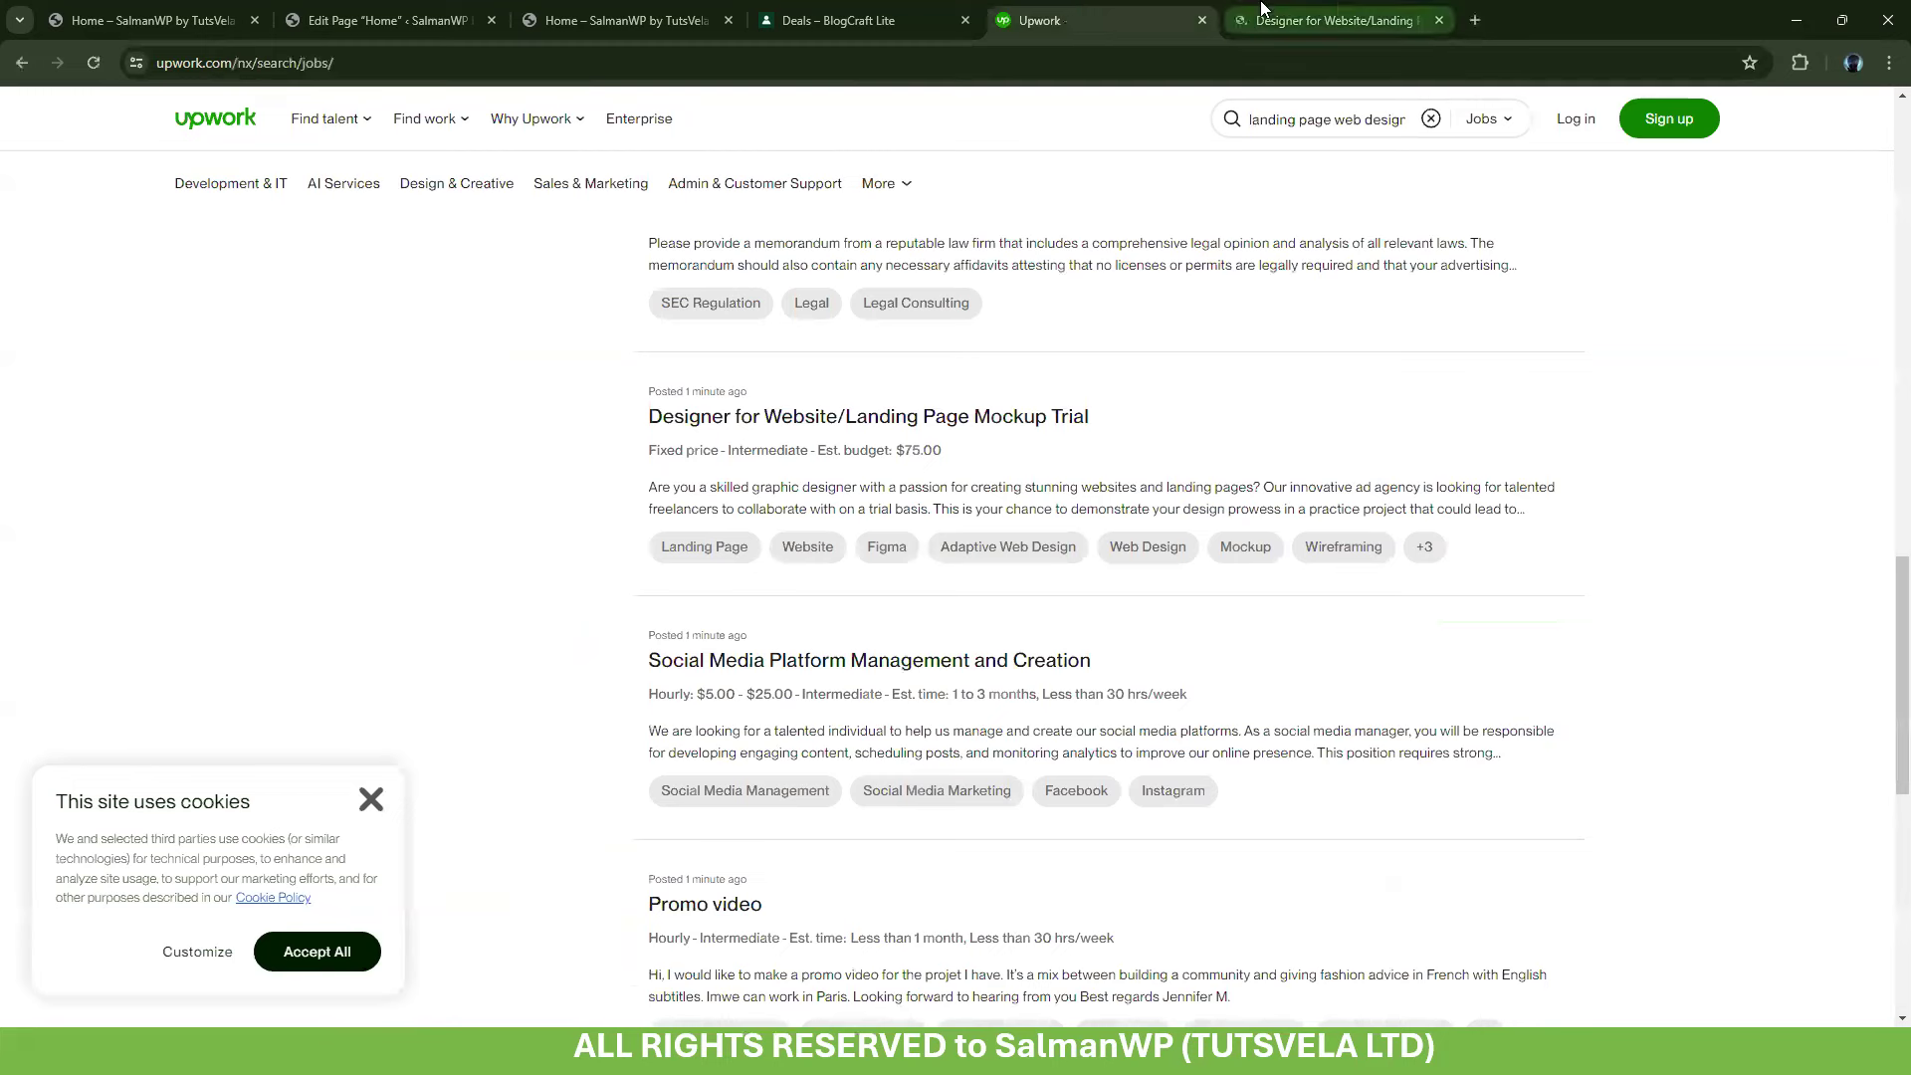
Open the Designer for Website/Landing Page Mockup Trial posting and read through its full description
left_click(1334, 20)
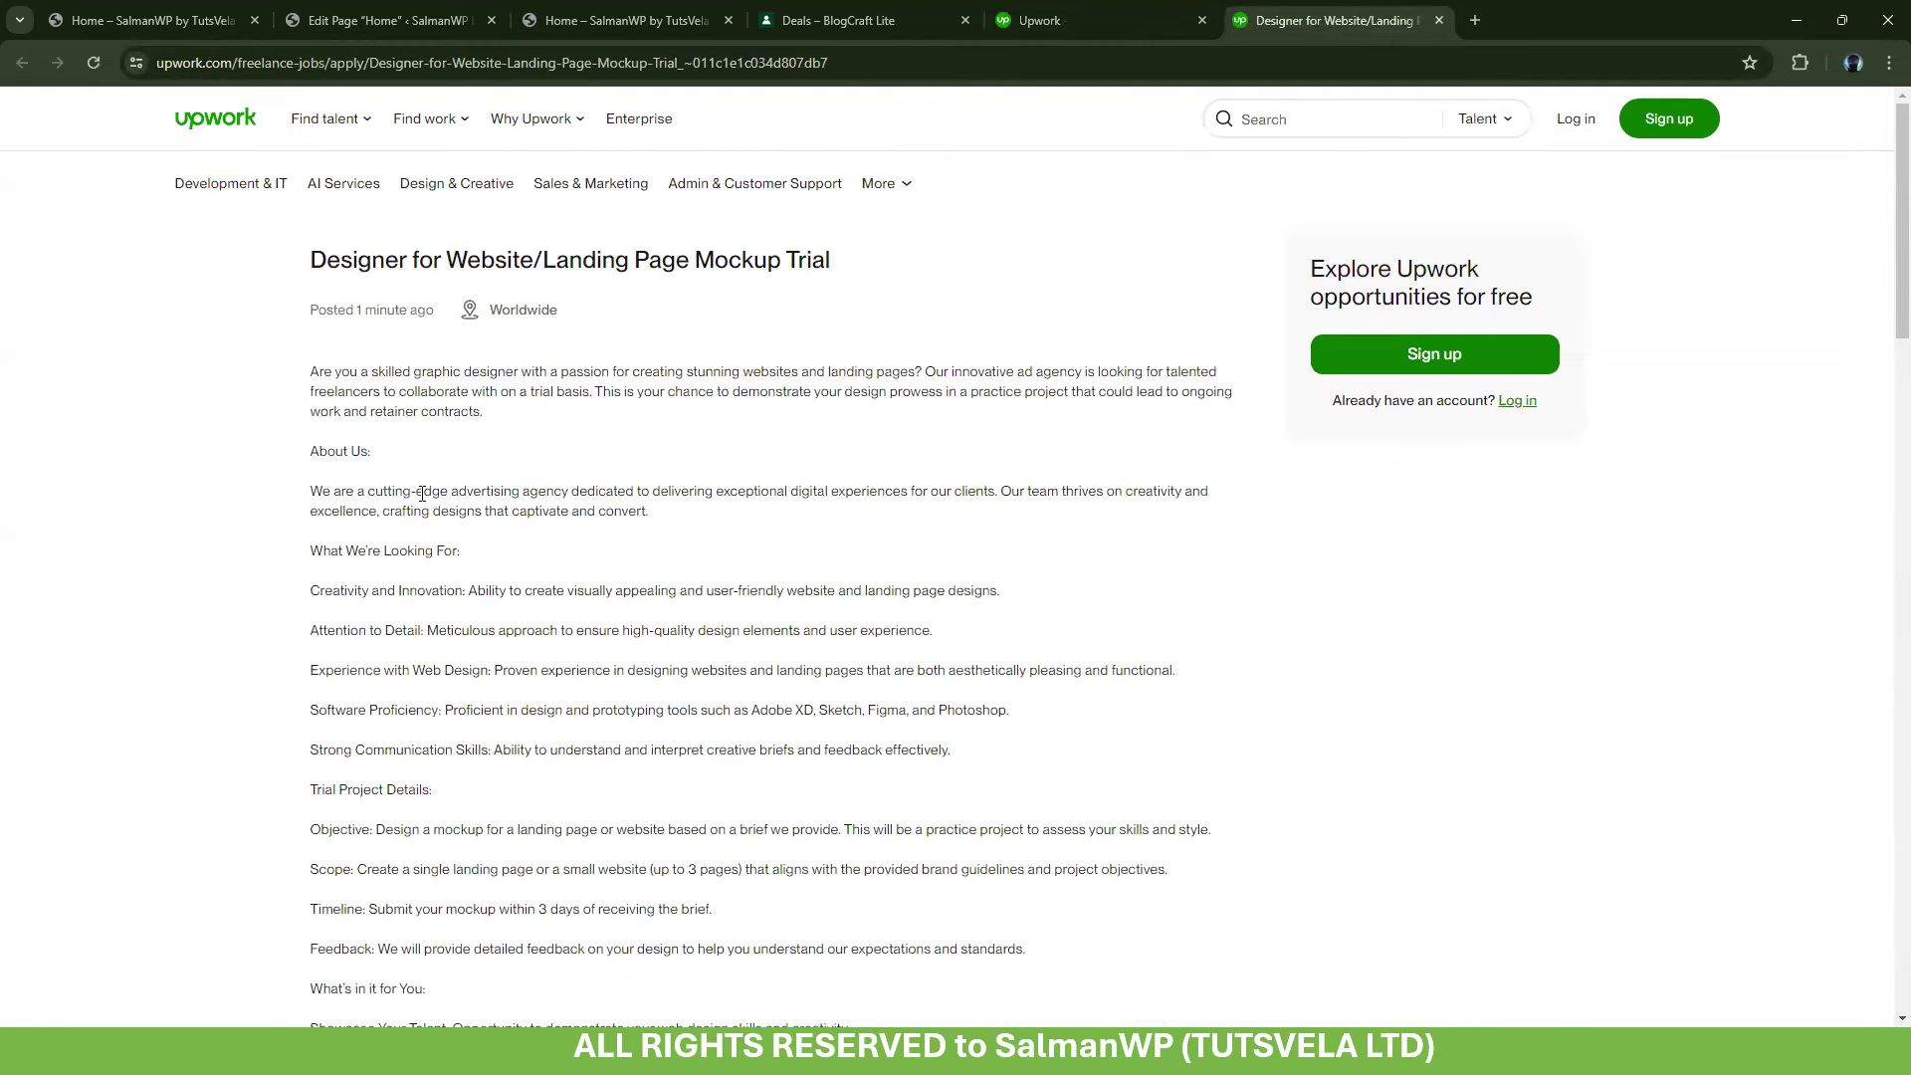
left_click_drag(295, 383, 1131, 555)
scroll(448, 499, "down", 6)
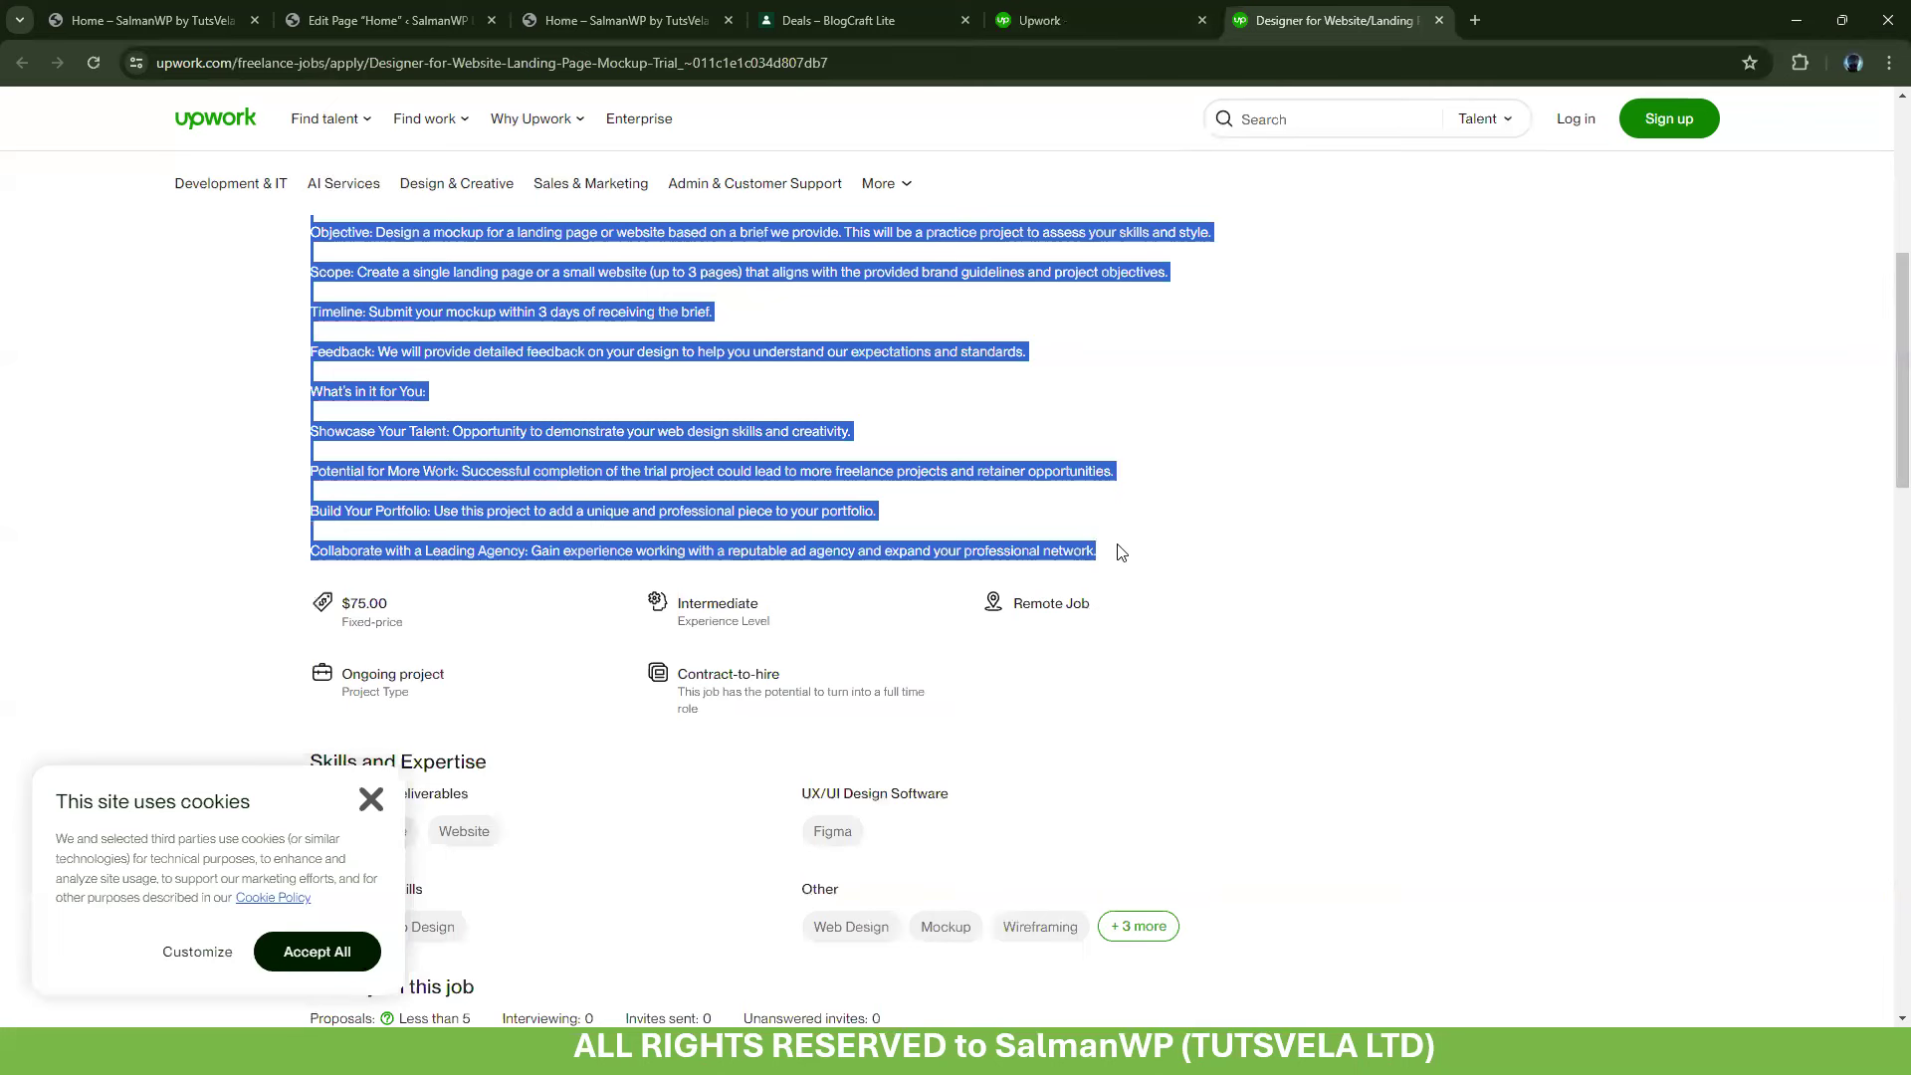
left_click(830, 404)
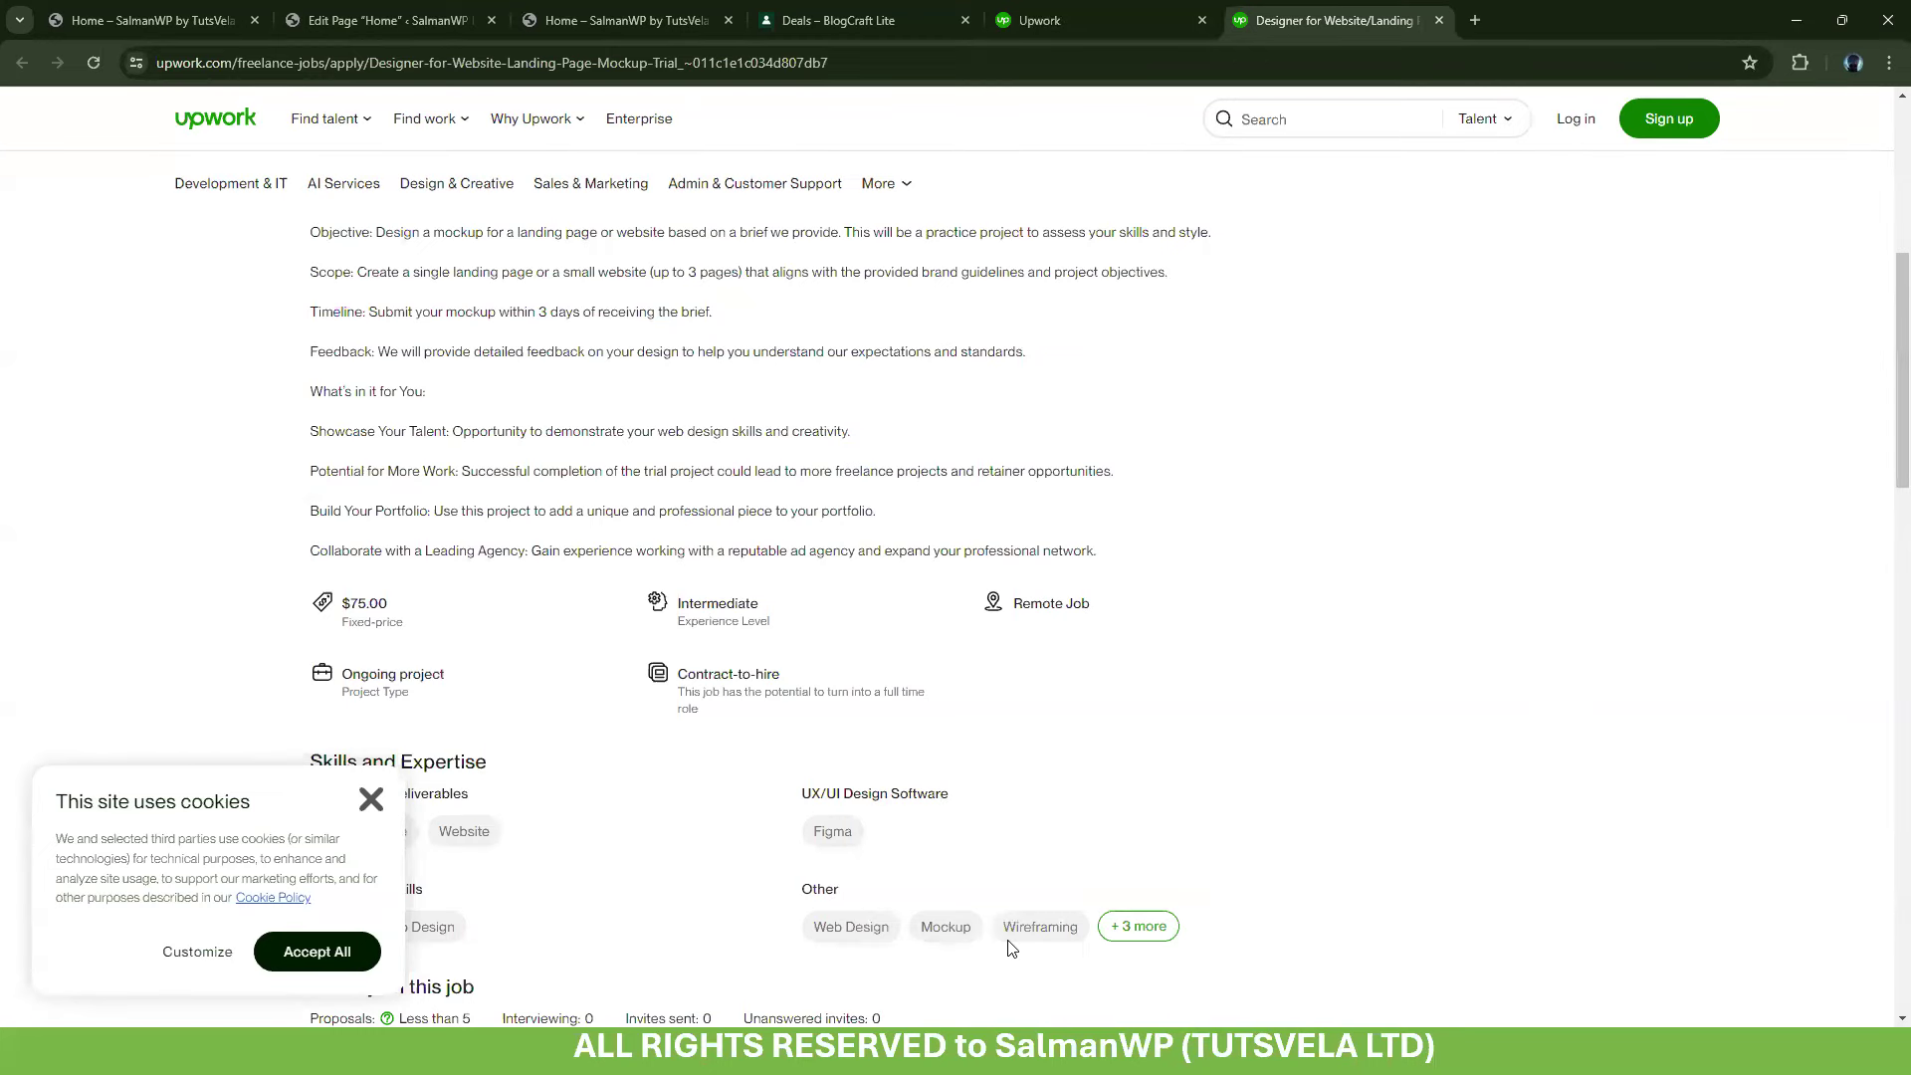
Visit the Behance website in a new browser tab, and close that tab
left_click(1471, 20)
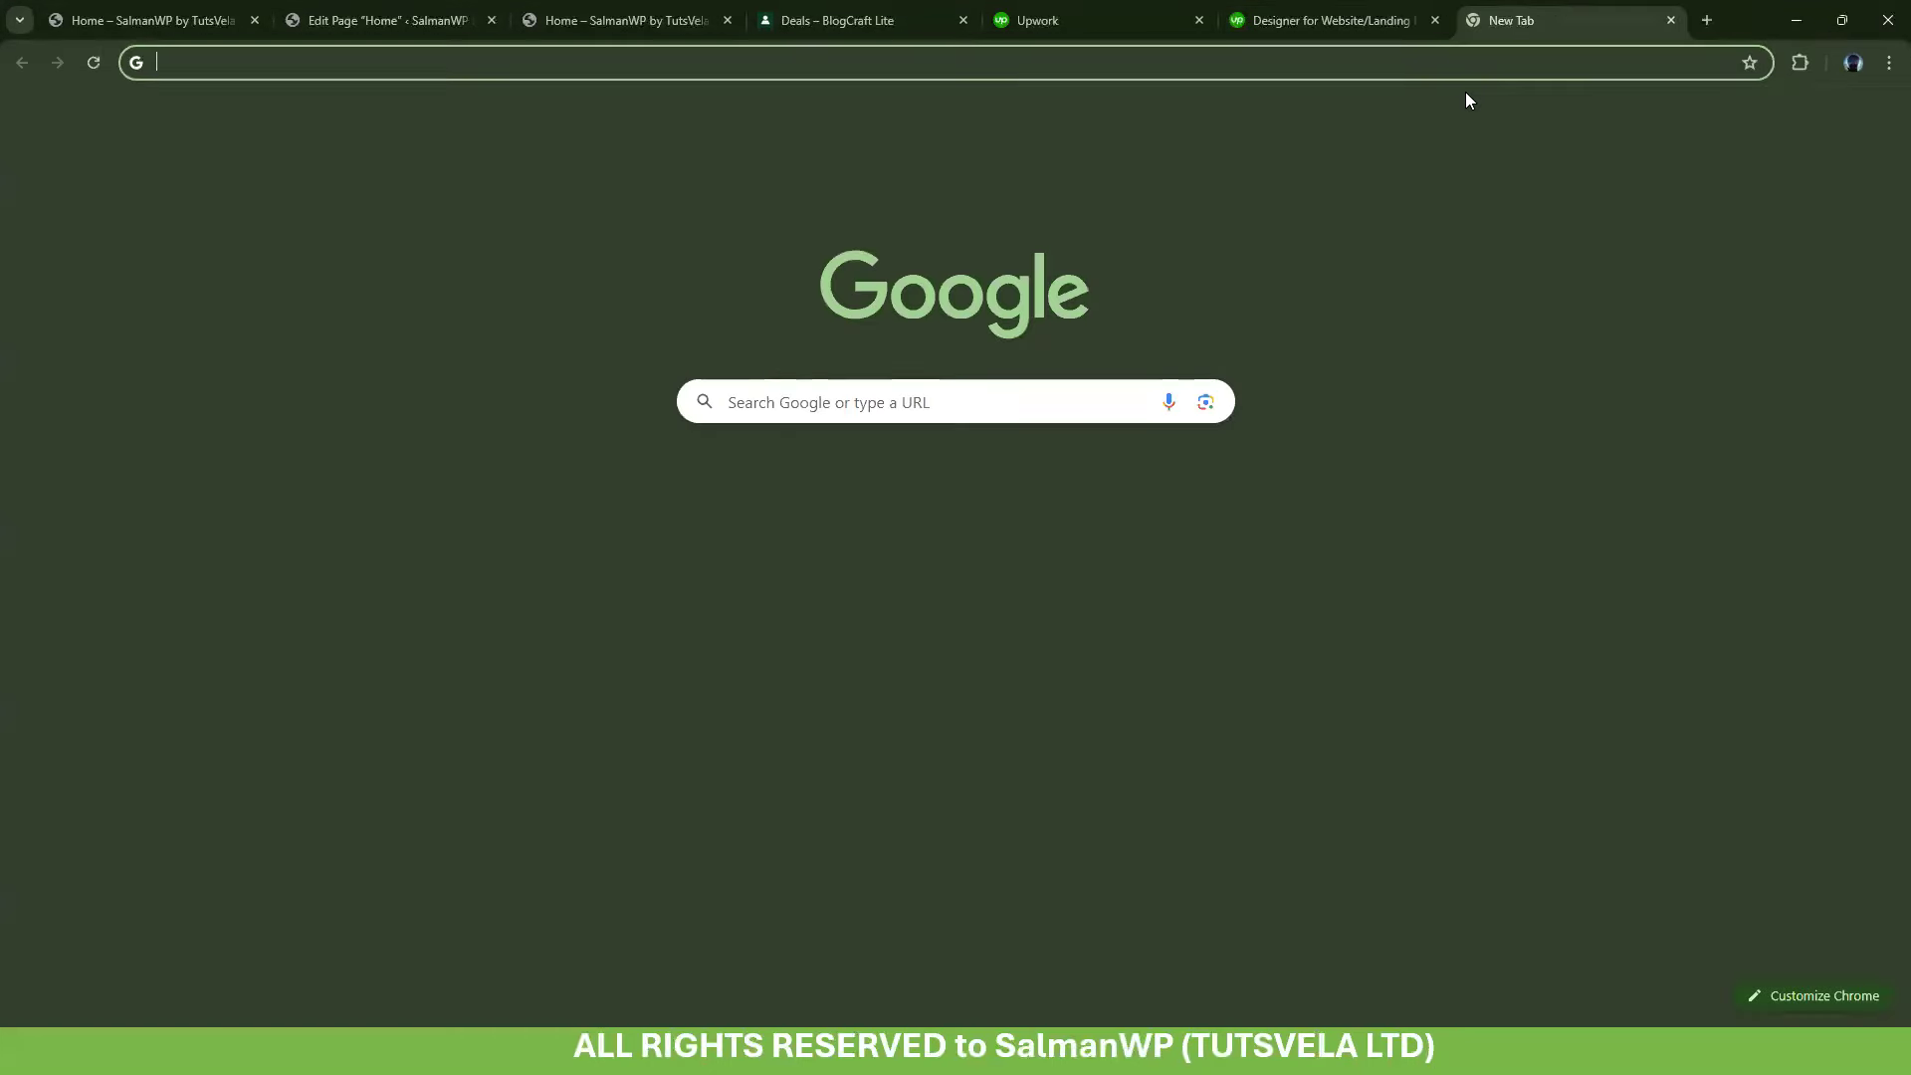
type("Behance.com")
key("Return")
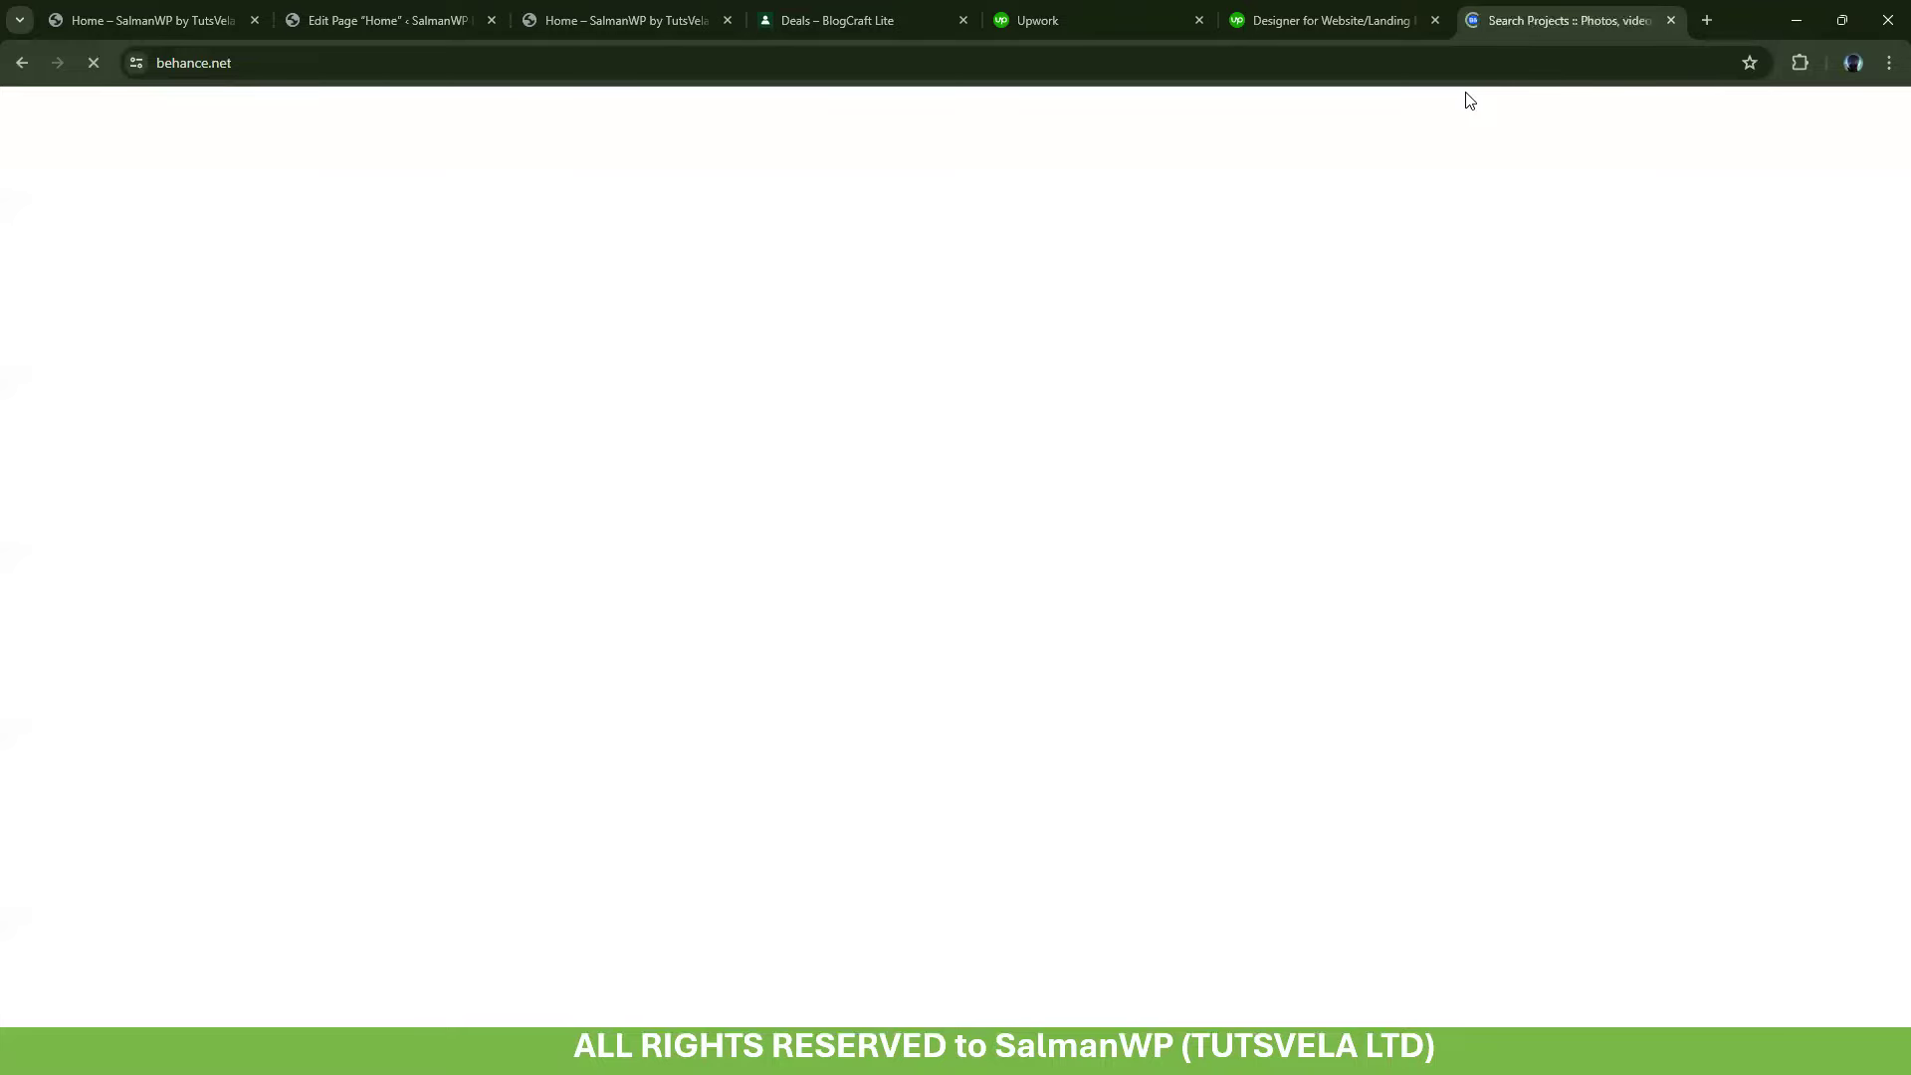
key("ctrl+w")
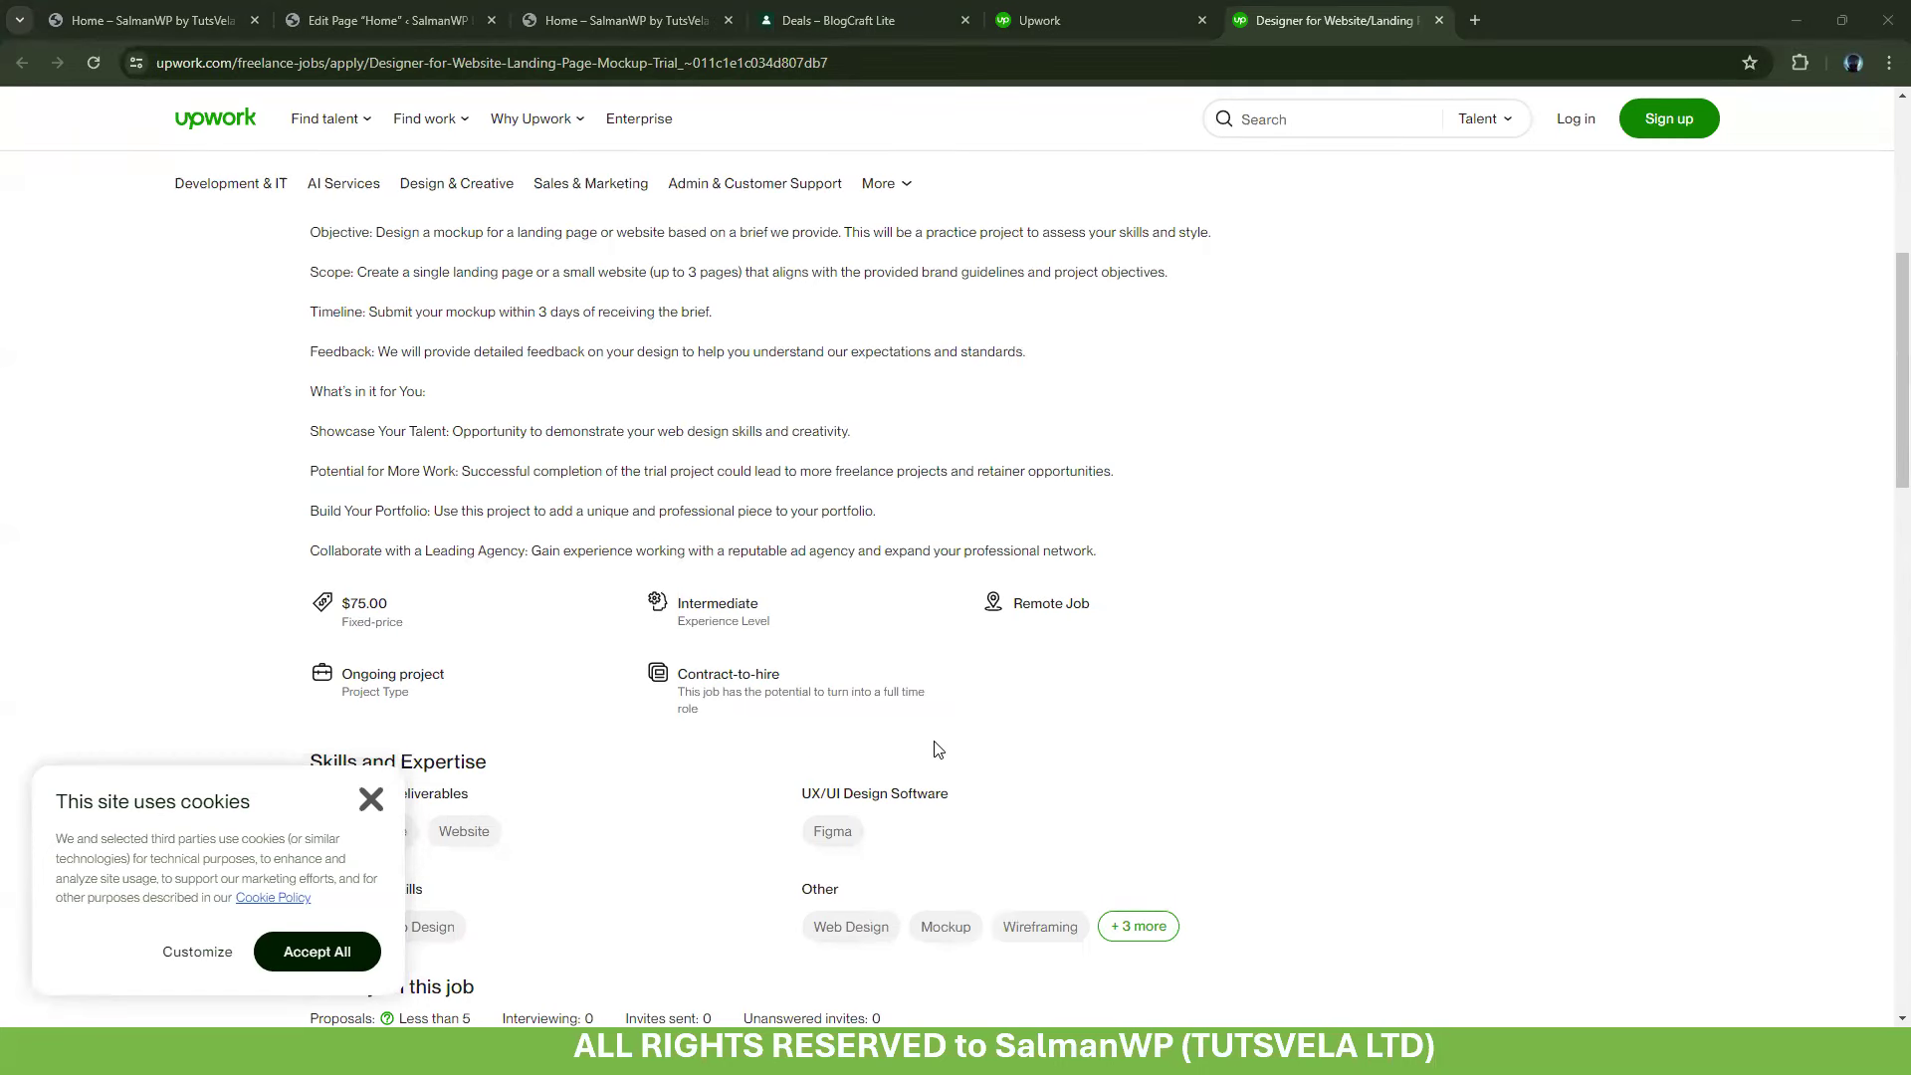
Load salmanwp.com in a new browser tab and look through its Themes page down to the theme cards
left_click(1470, 19)
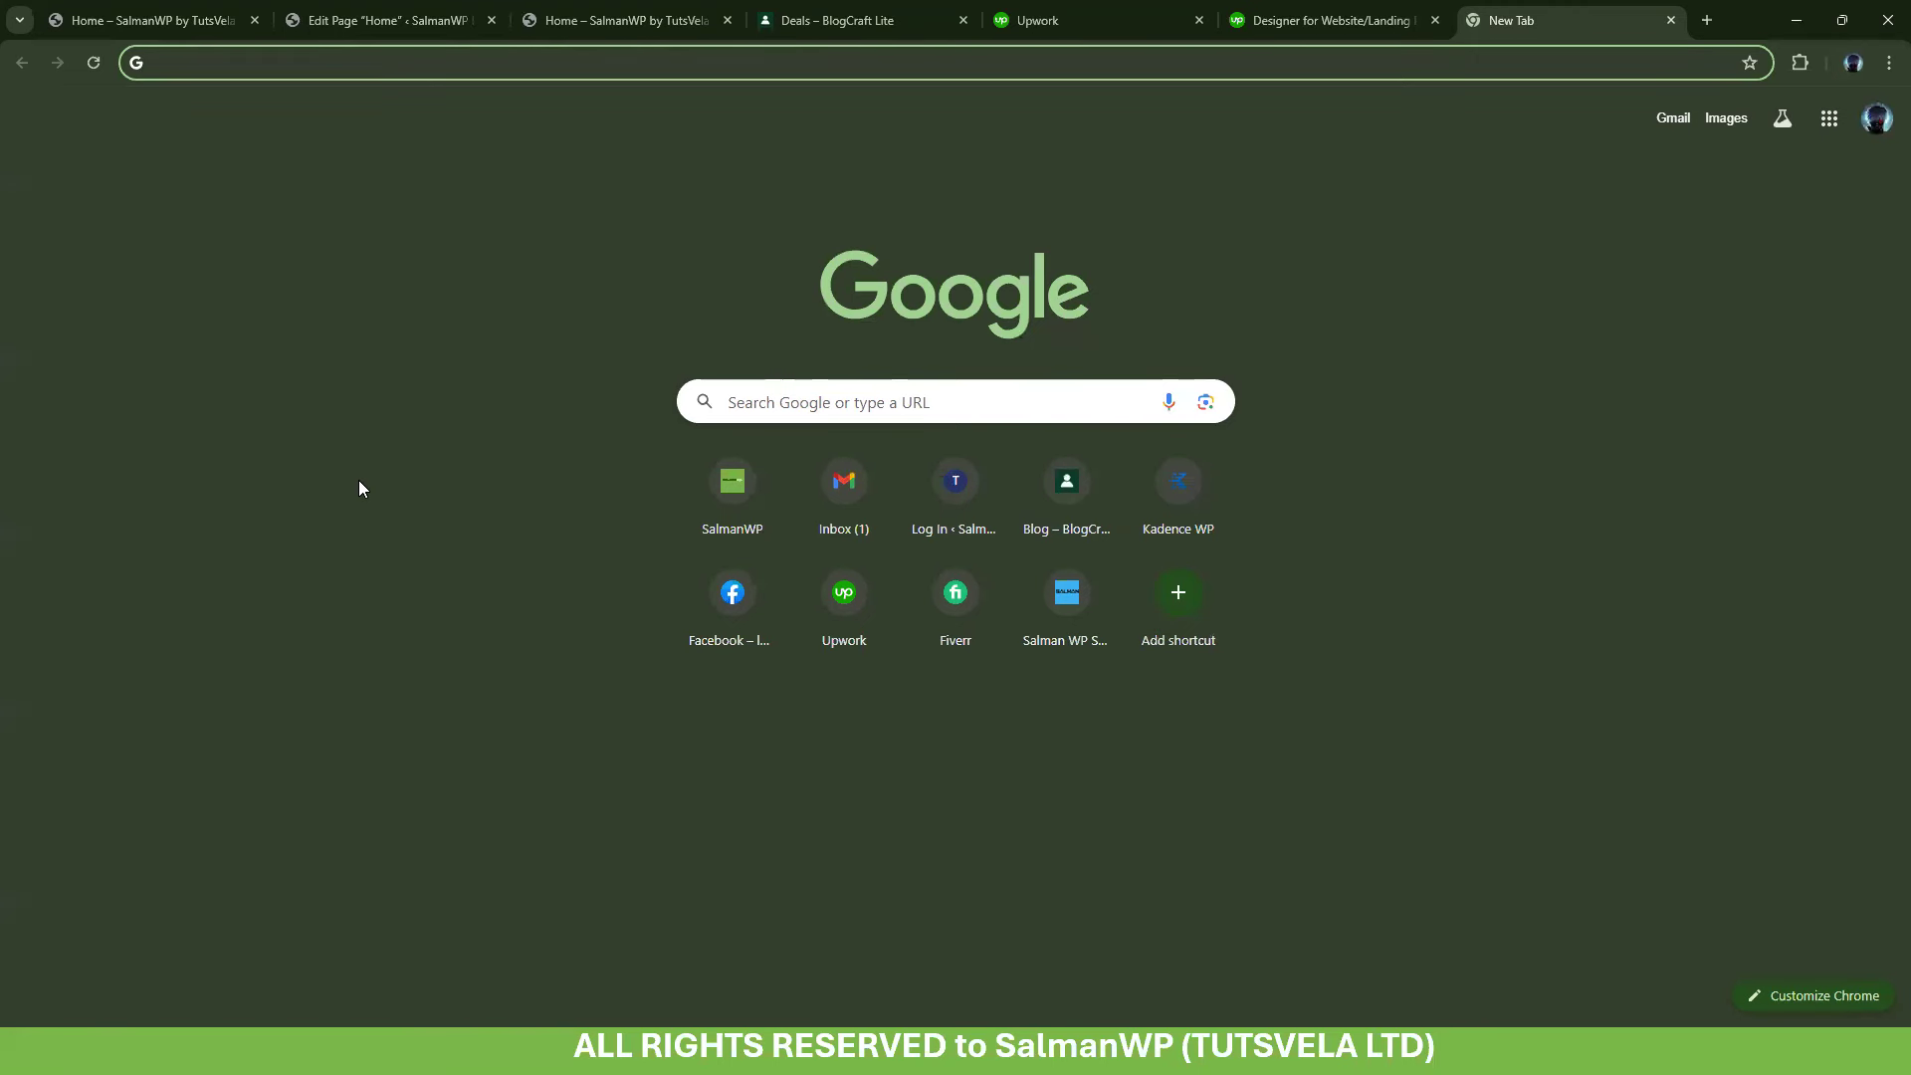
type("salmanwp.com")
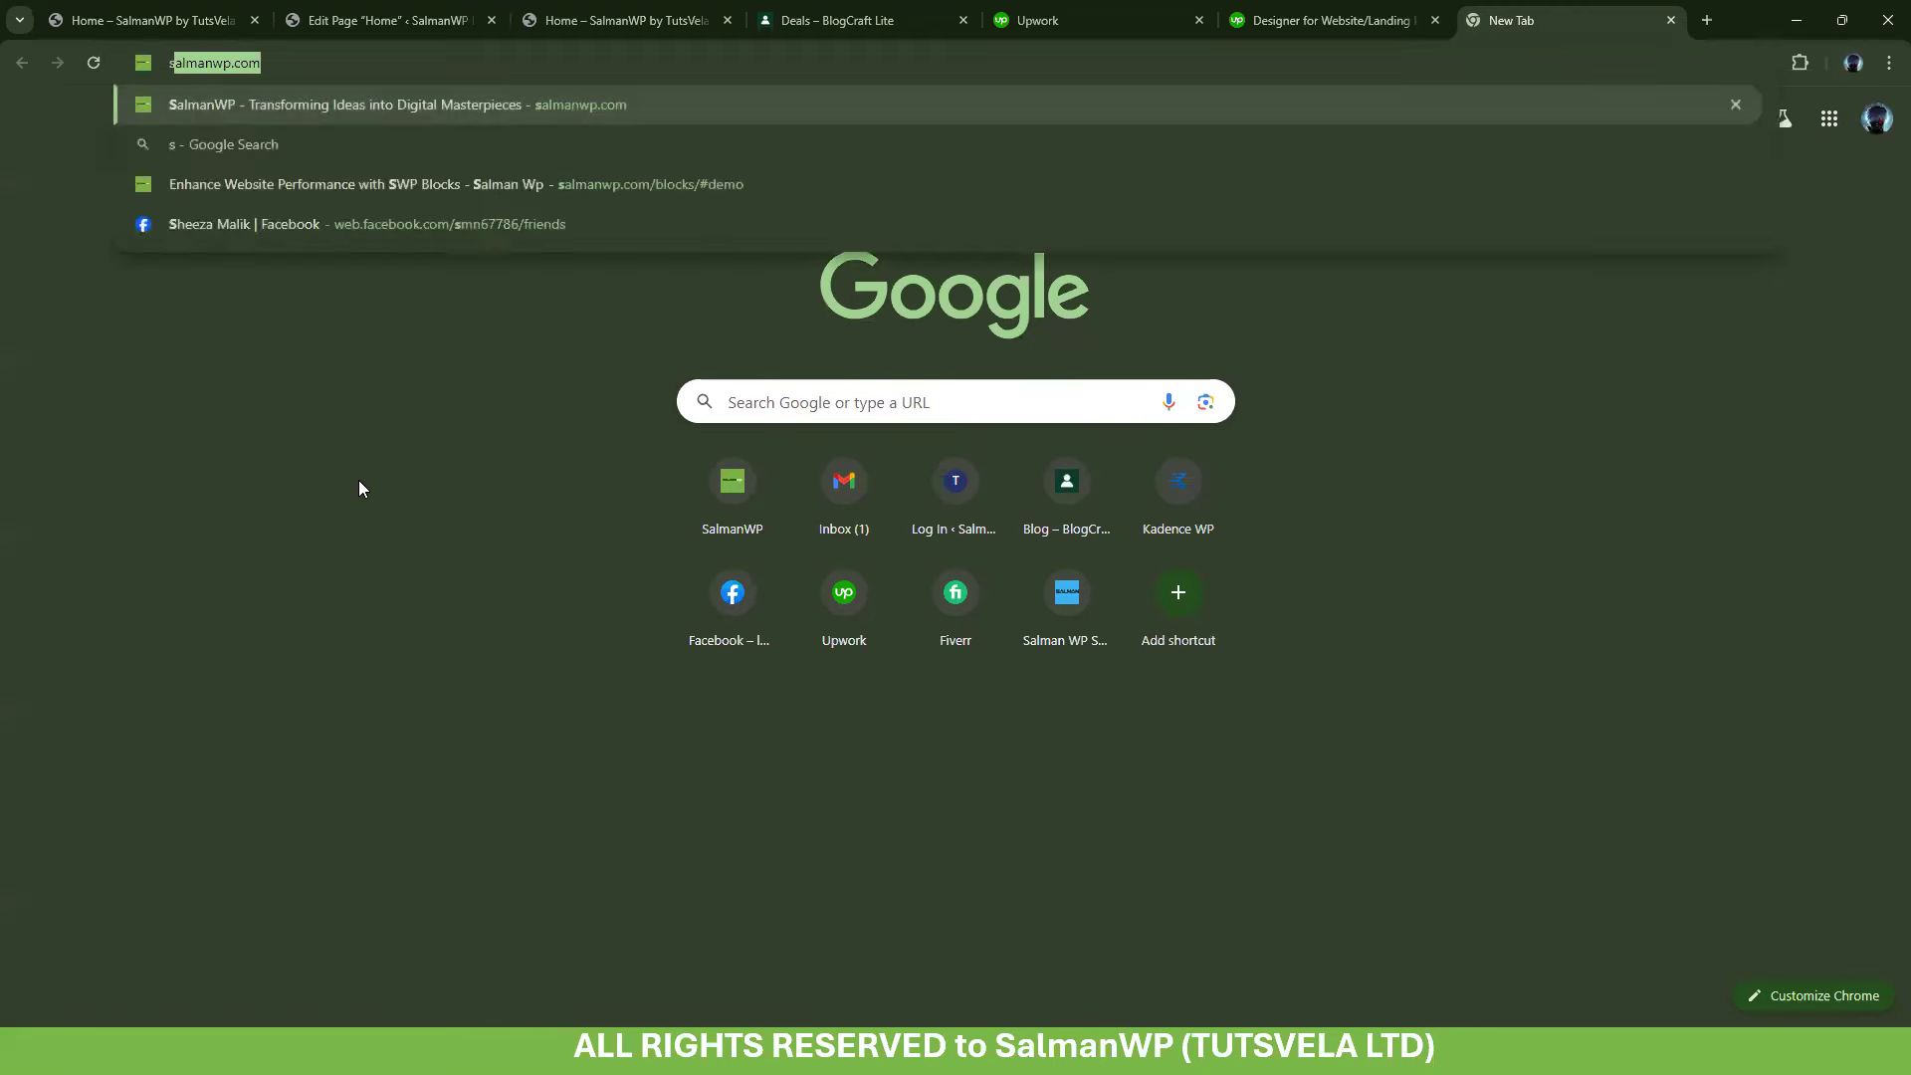
key("Return")
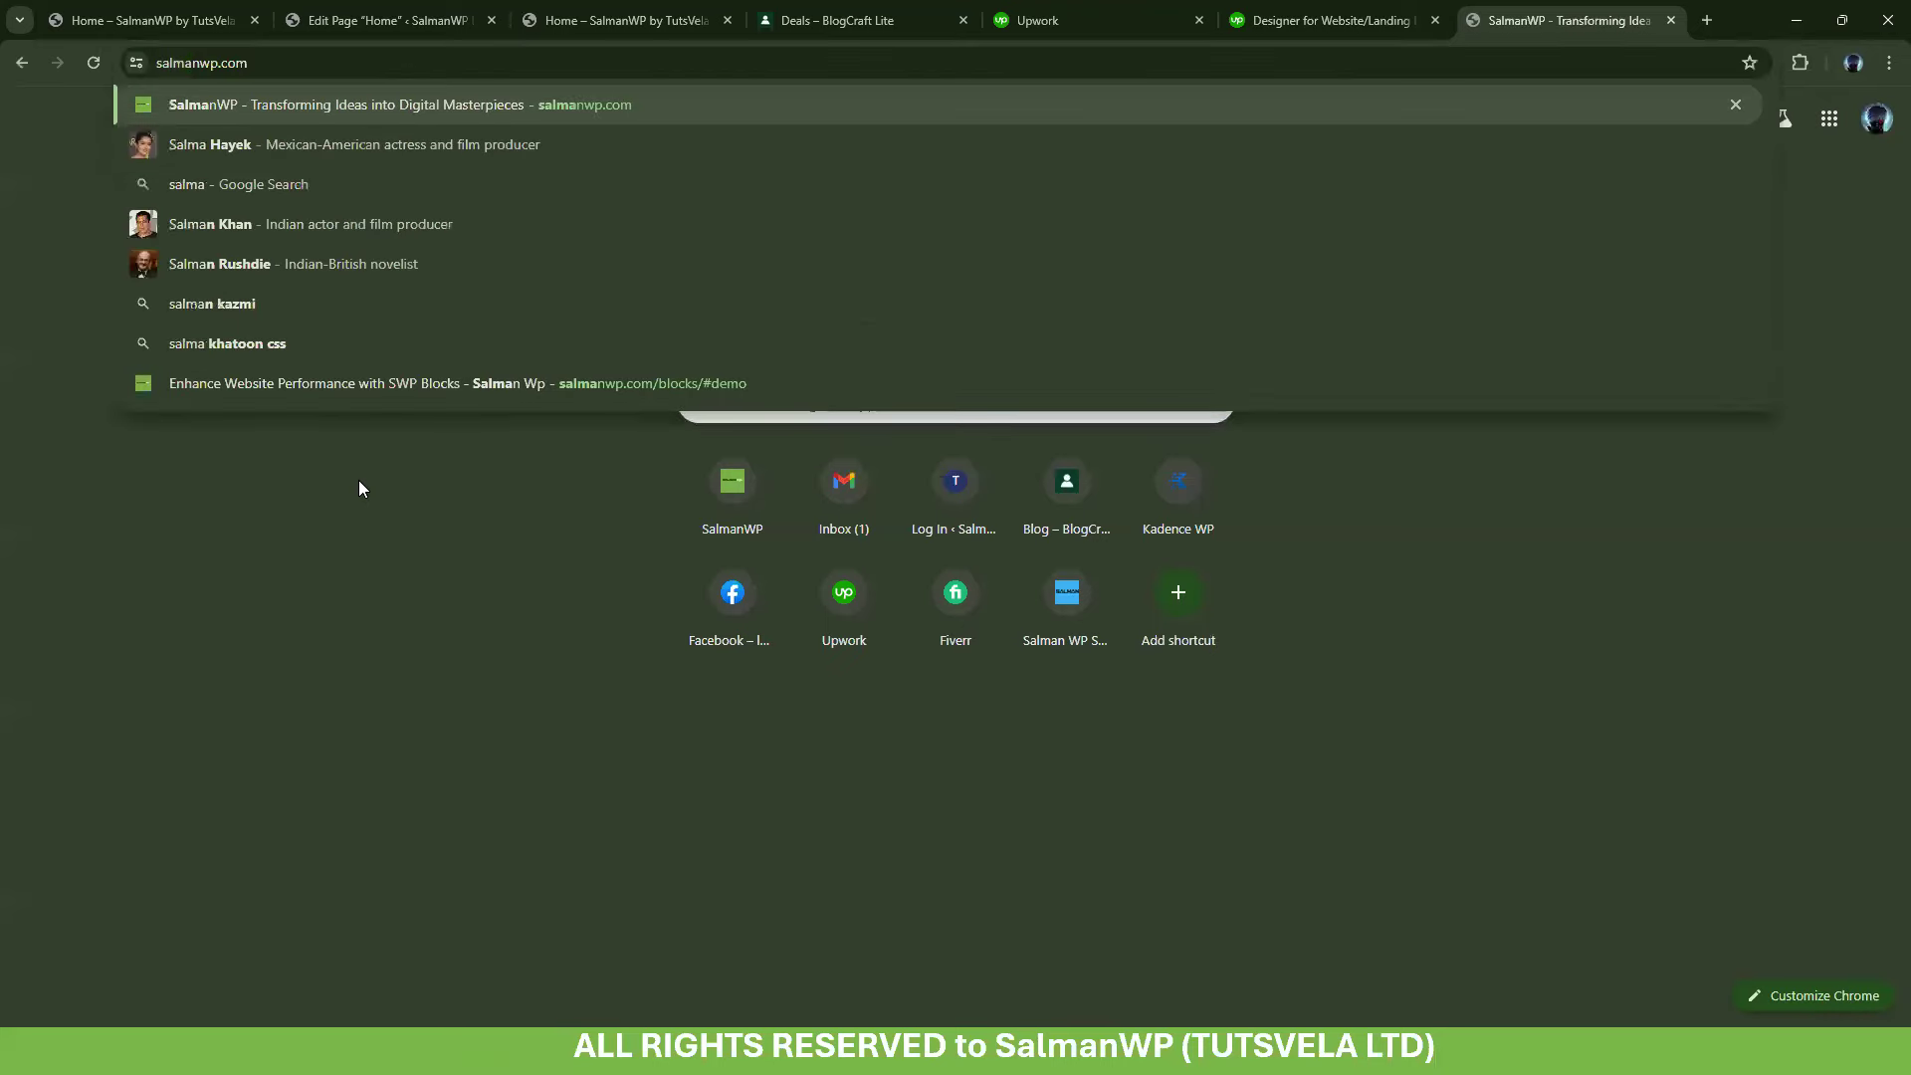
left_click(848, 138)
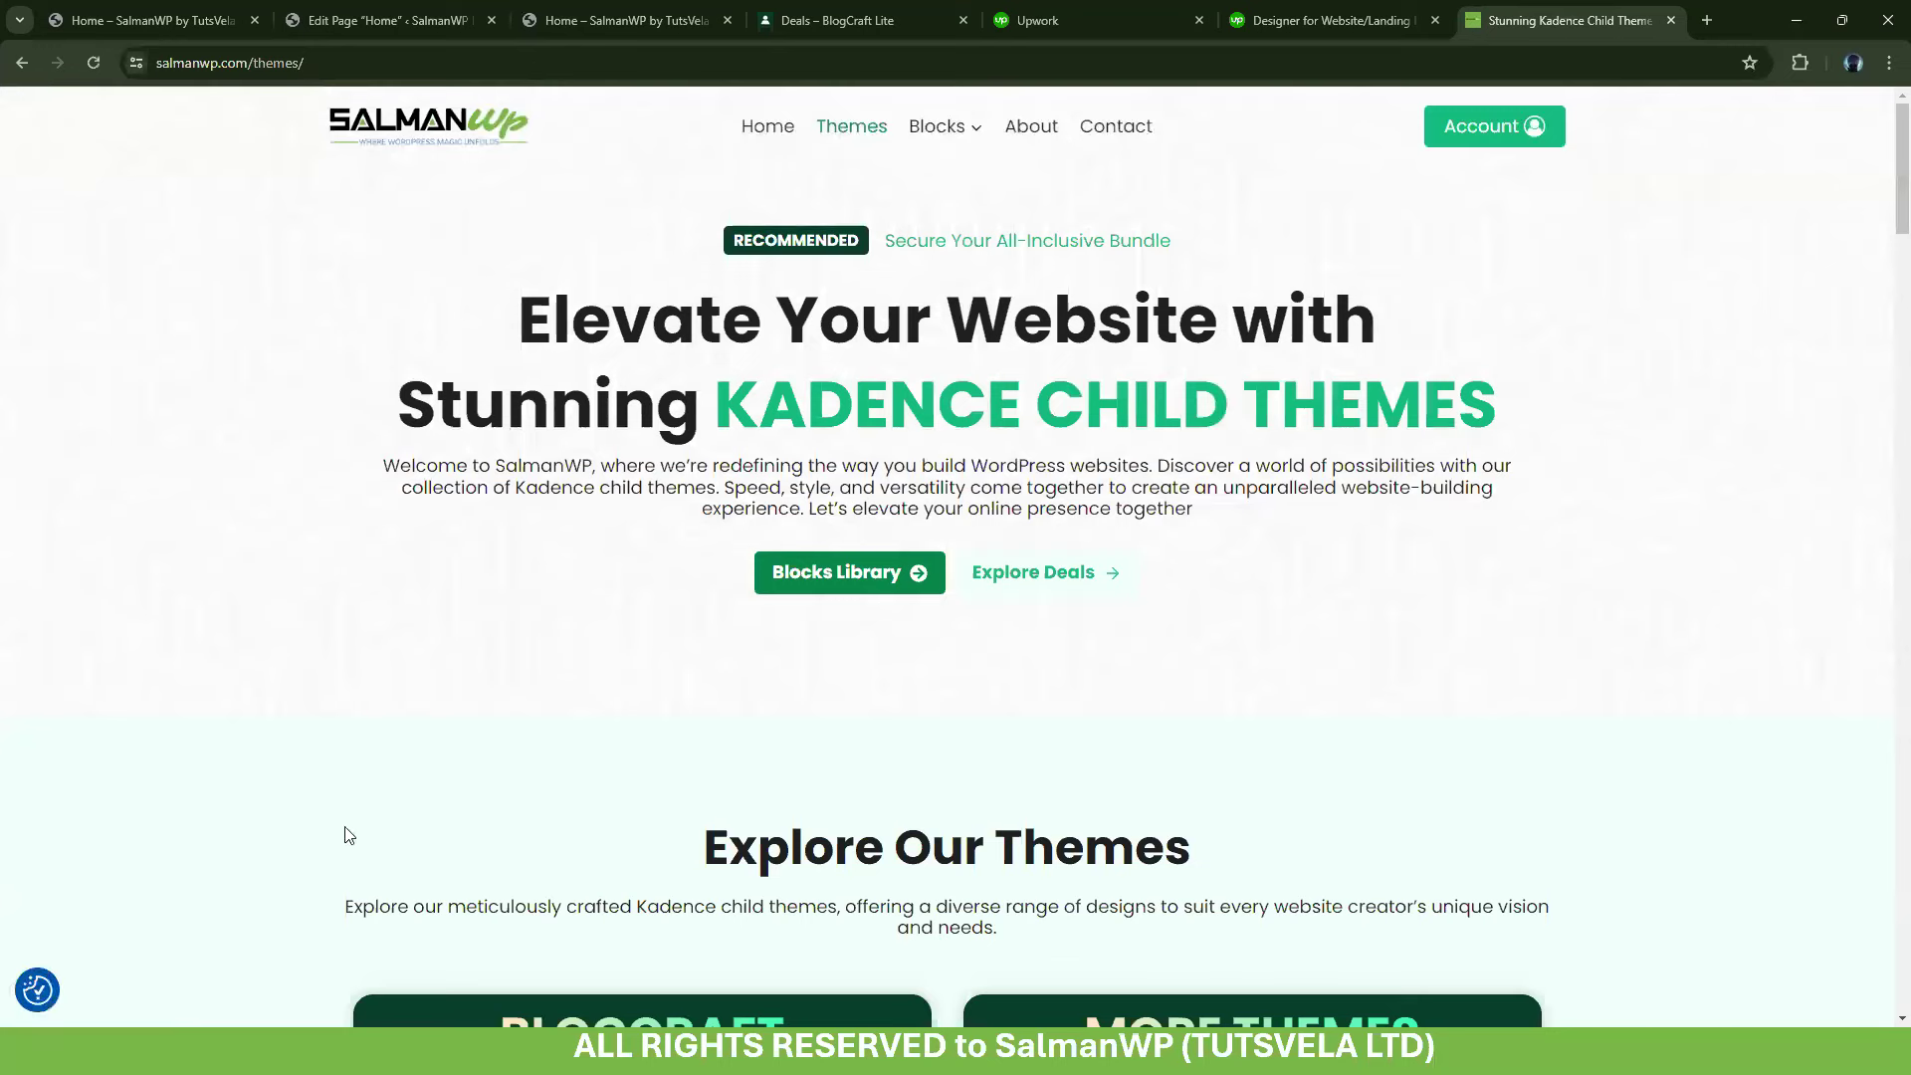
scroll(303, 511, "down", 9)
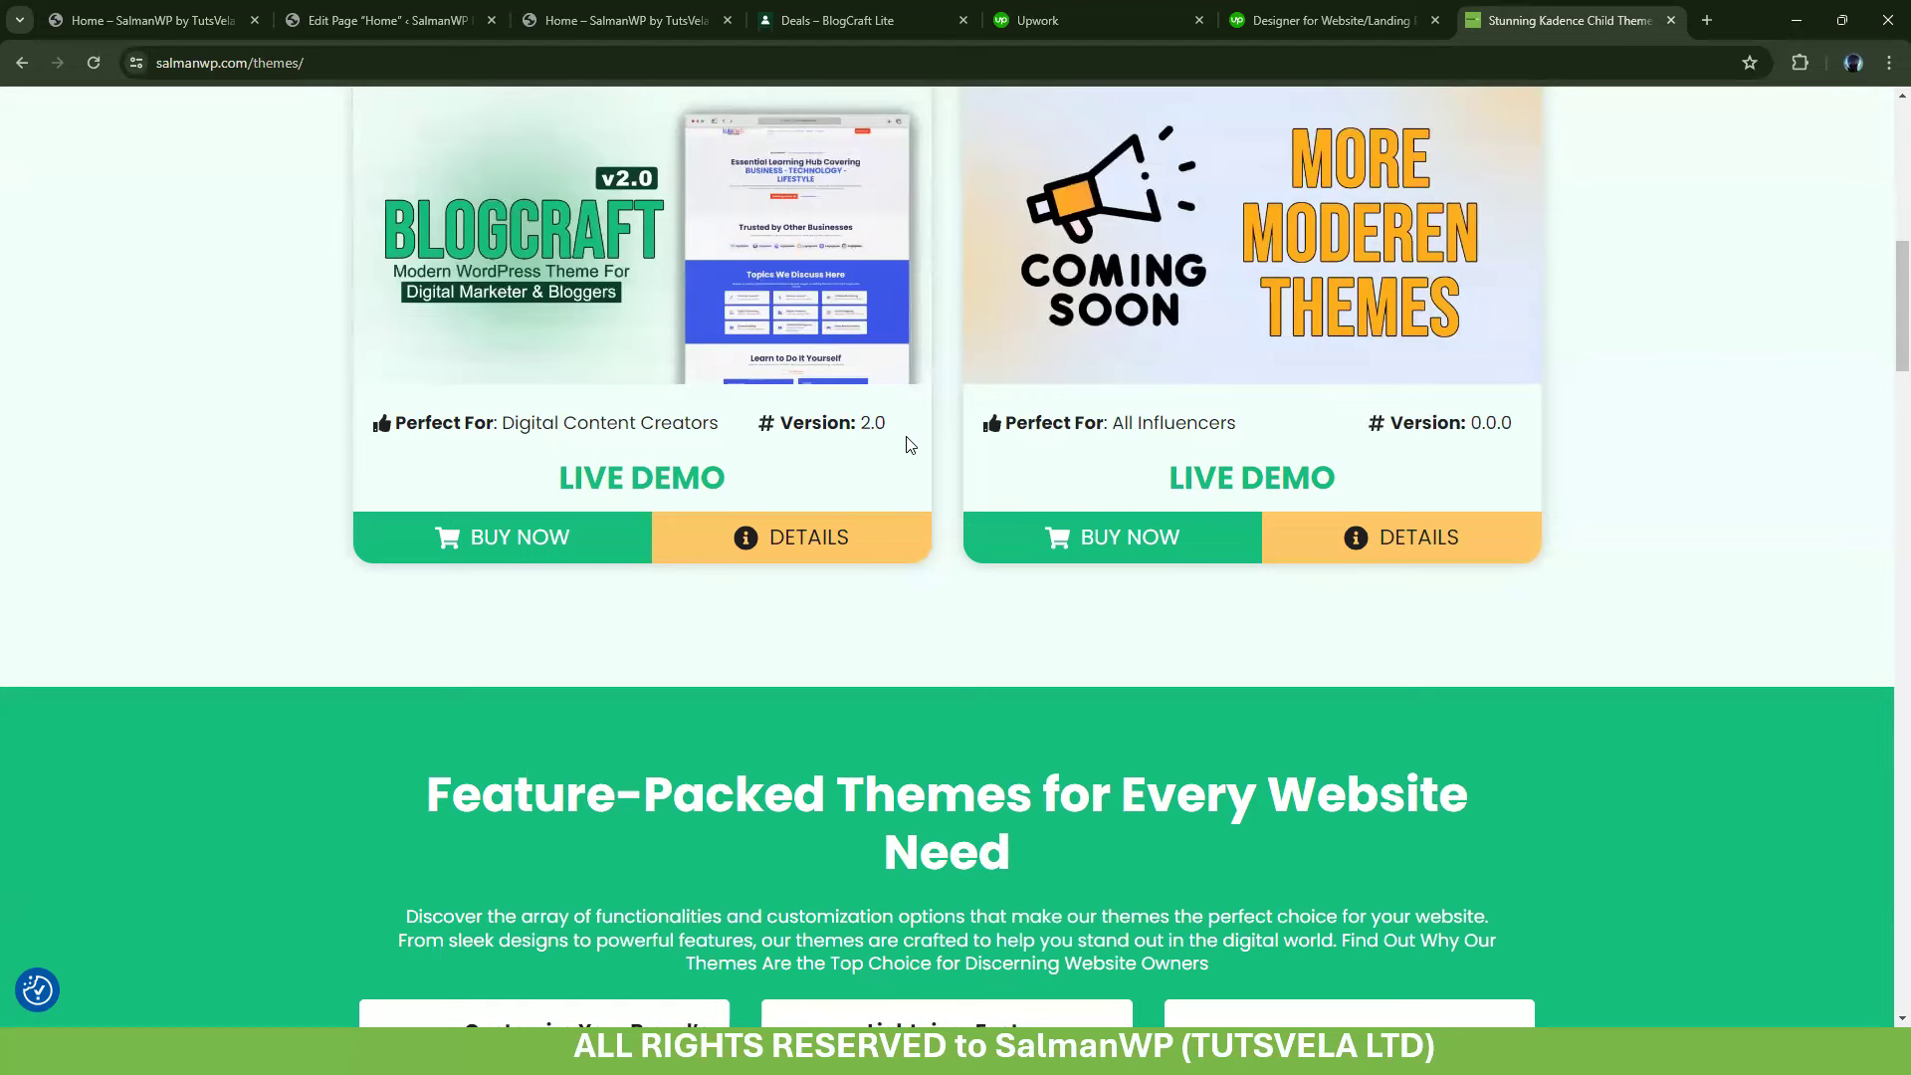
Check the BlogCraft theme's live demo, close it, and look through the theme's details page
middle_click(637, 487)
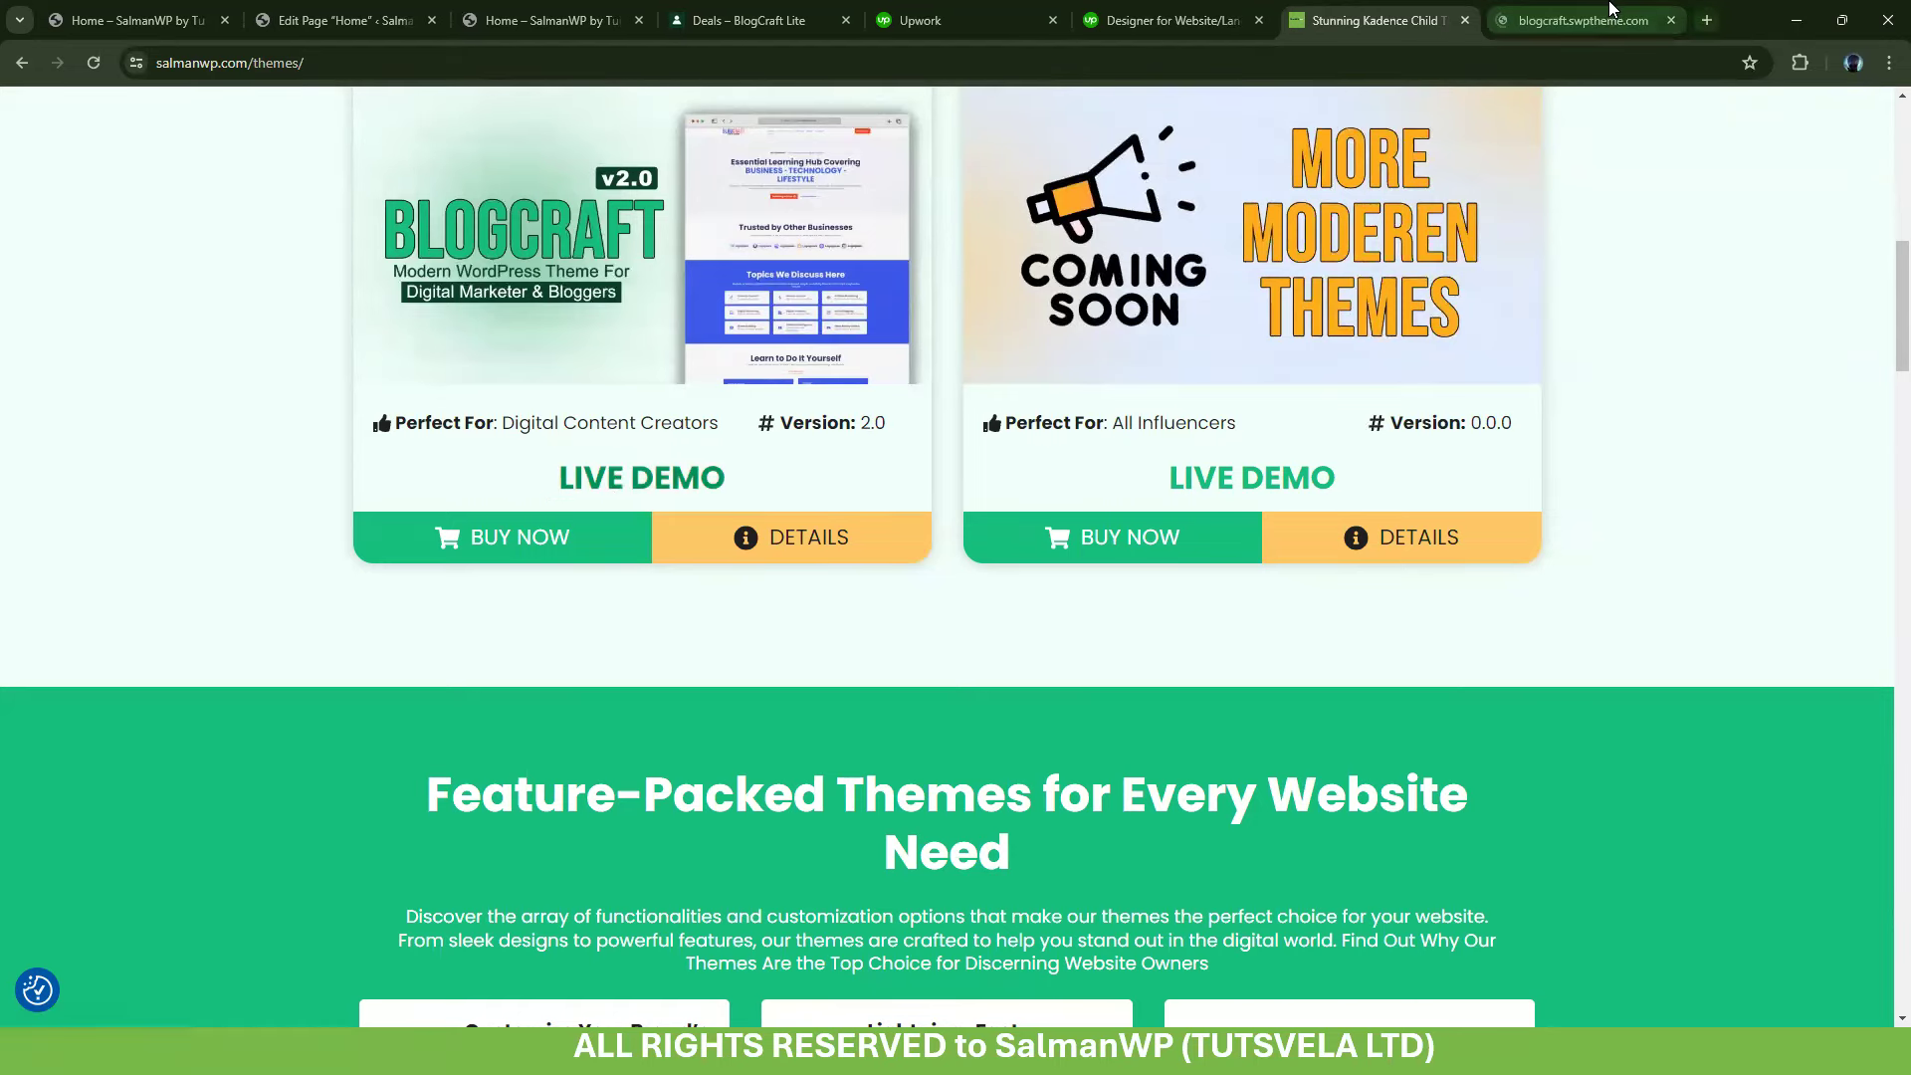
left_click(1610, 8)
key("ctrl+w")
left_click(740, 531)
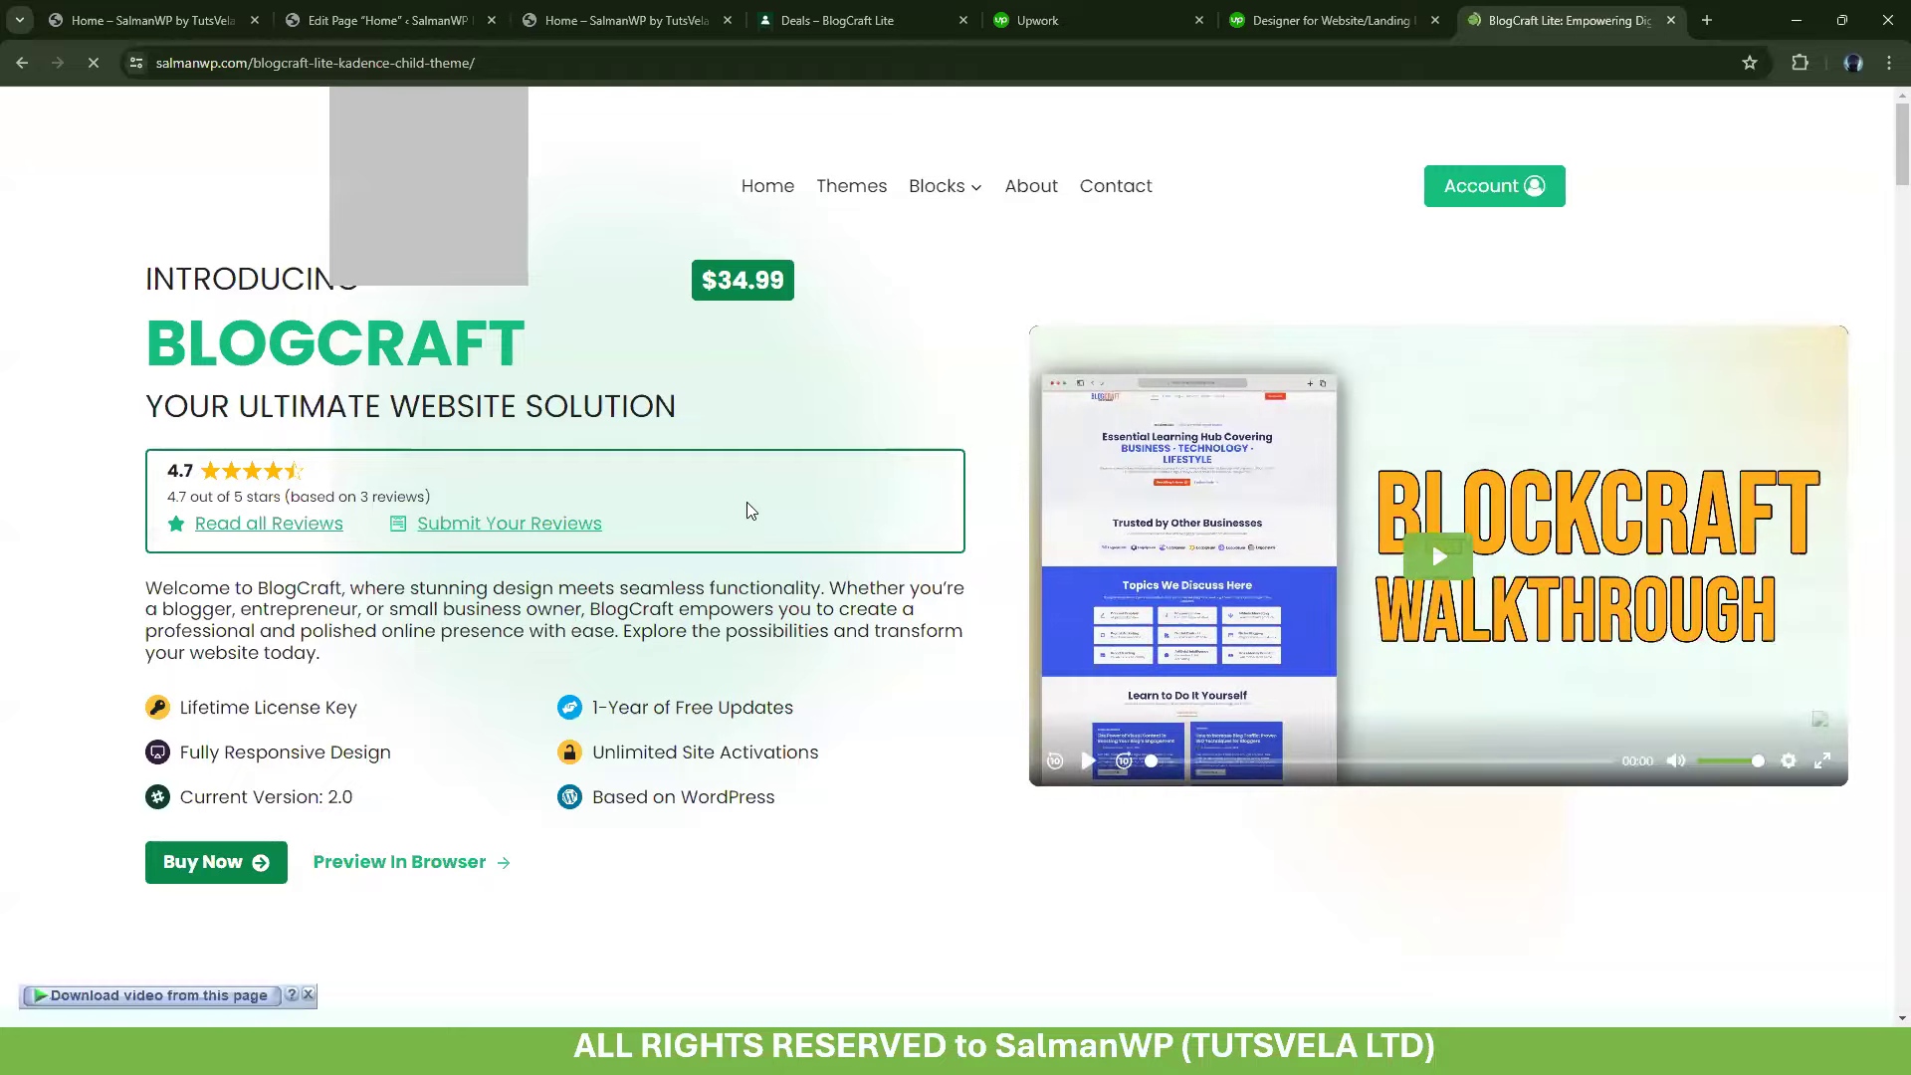
scroll(749, 514, "down", 15)
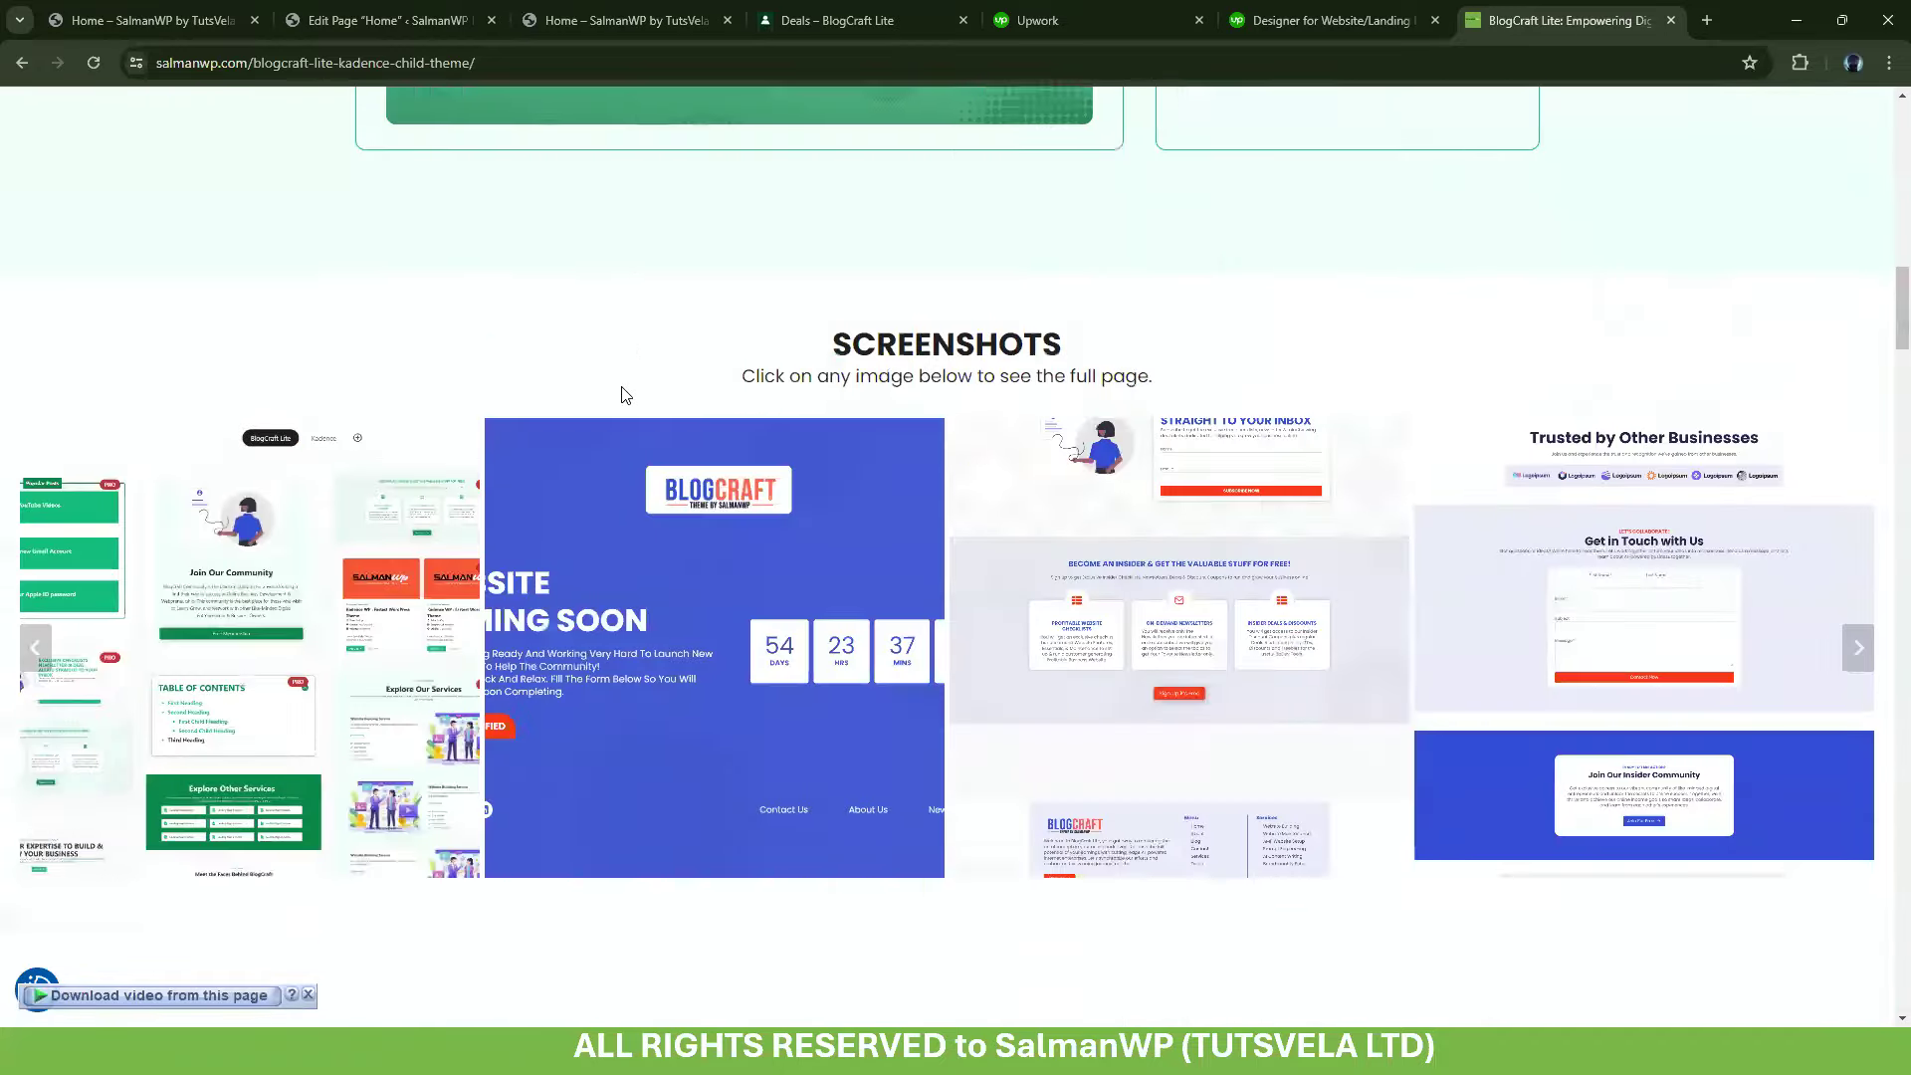
scroll(623, 396, "down", 20)
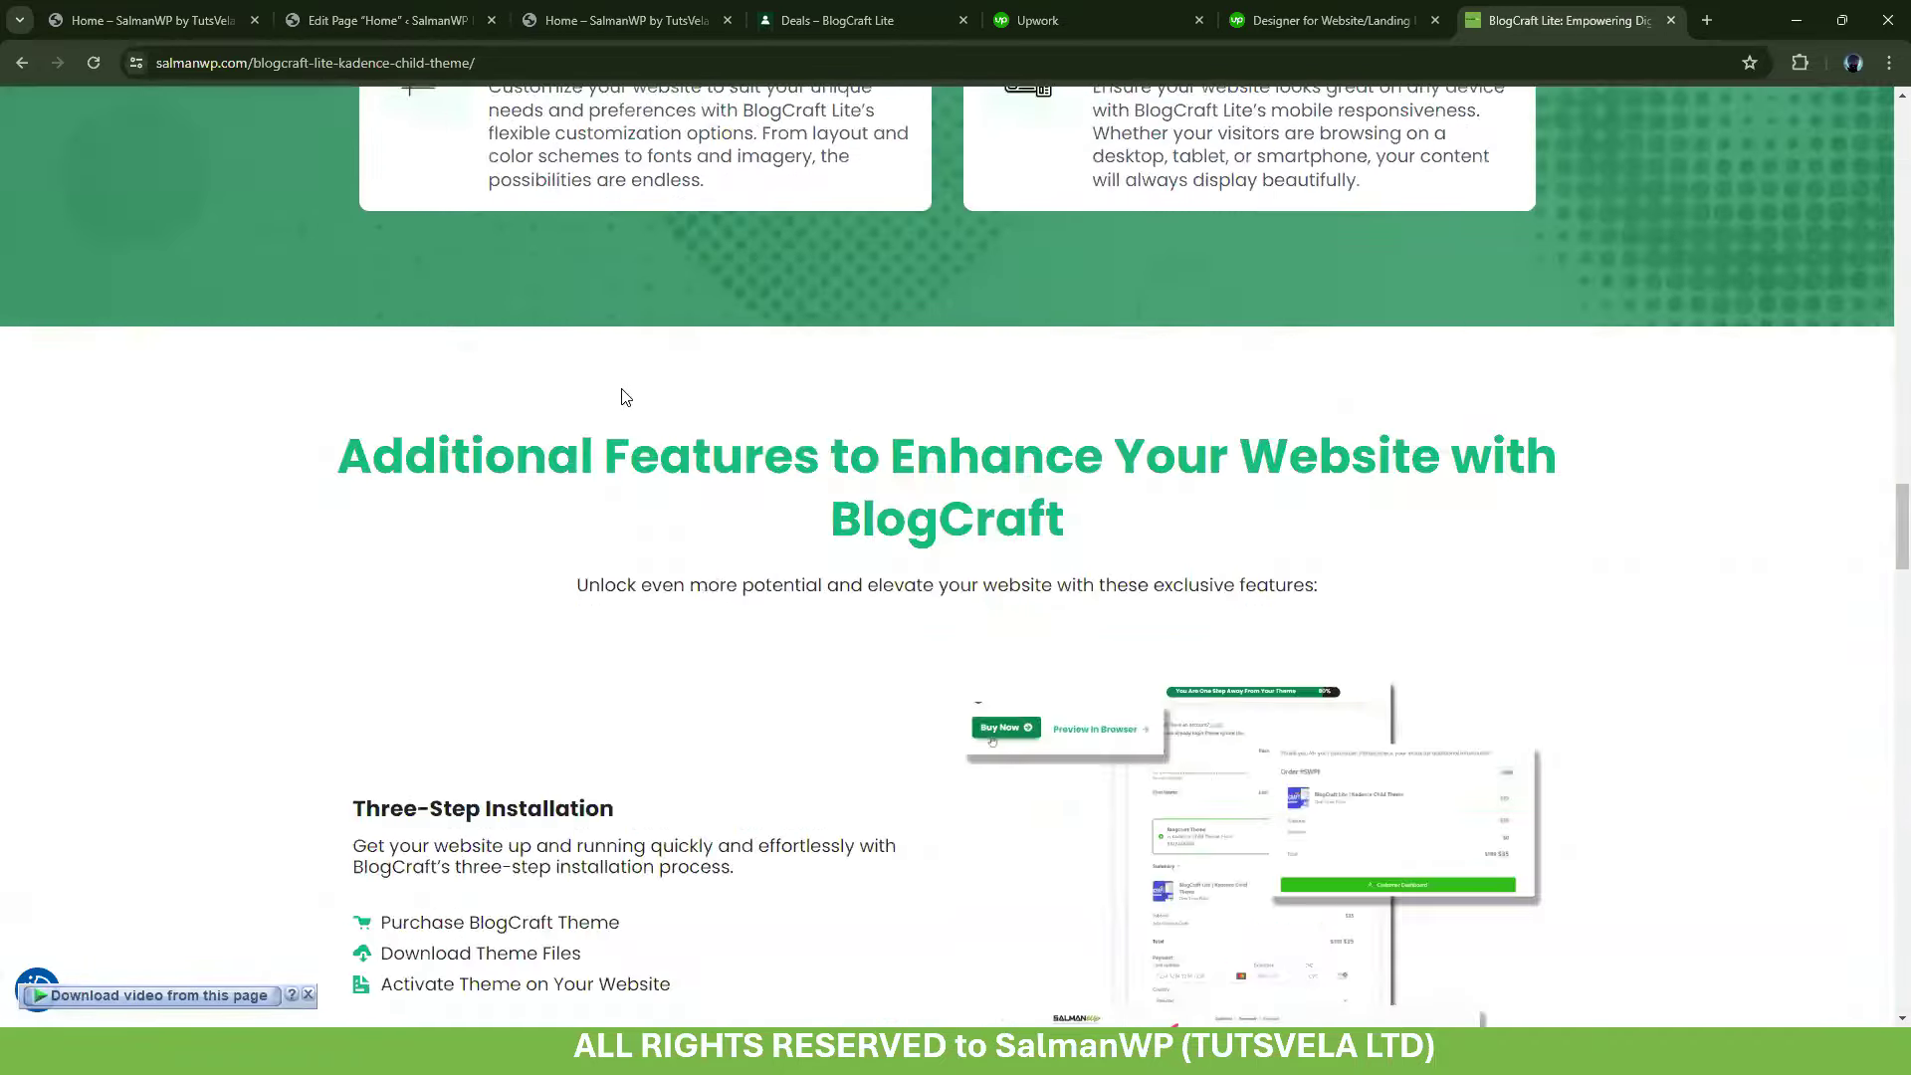
scroll(625, 396, "down", 4)
scroll(233, 143, "up", 8)
Return to the salmanwp.com home page by trimming the address, and look over its opening section
left_click_drag(159, 62, 788, 54)
key("Return")
key("BackSpace")
key("Return")
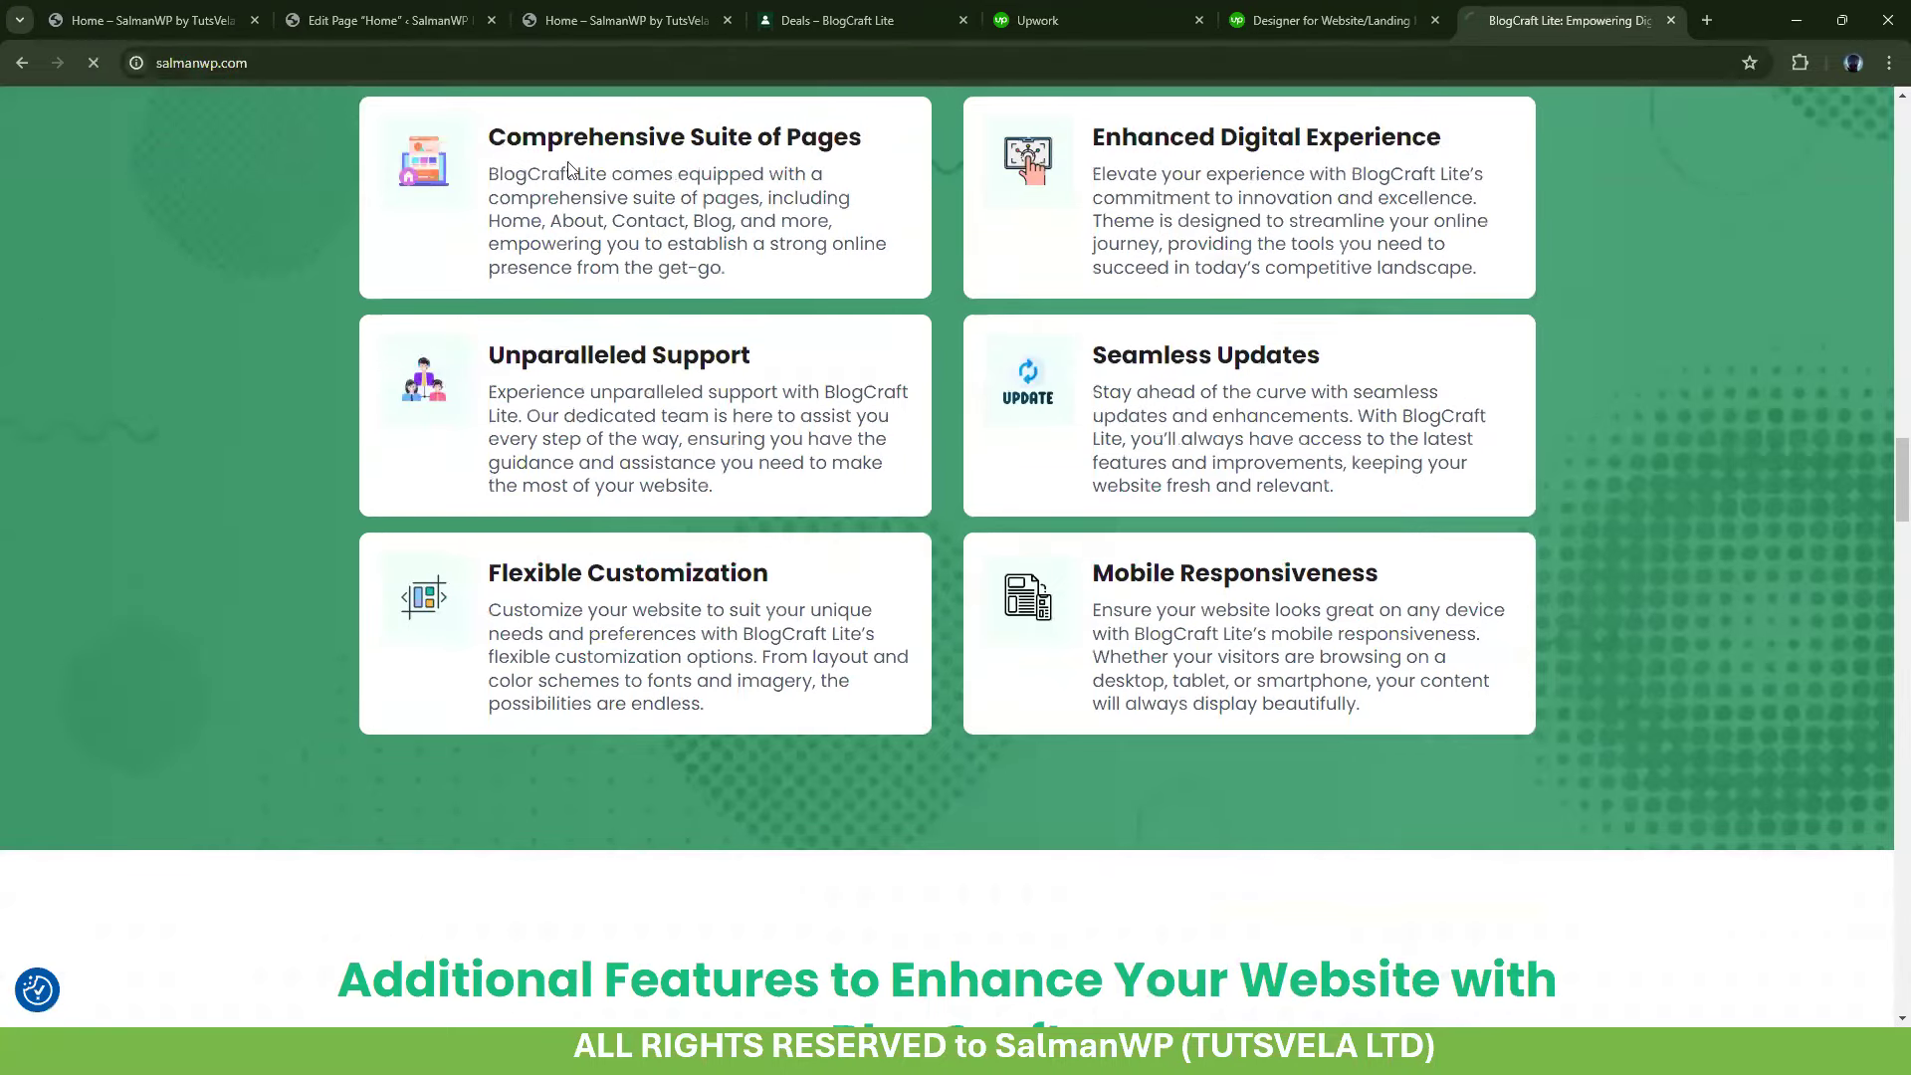
scroll(873, 191, "down", 3)
scroll(470, 231, "up", 3)
left_click_drag(470, 231, 1480, 616)
left_click(1518, 619)
Examine the themes, featured blocks and customer reviews on the SalmanWP home page, and close the tab
scroll(615, 408, "down", 9)
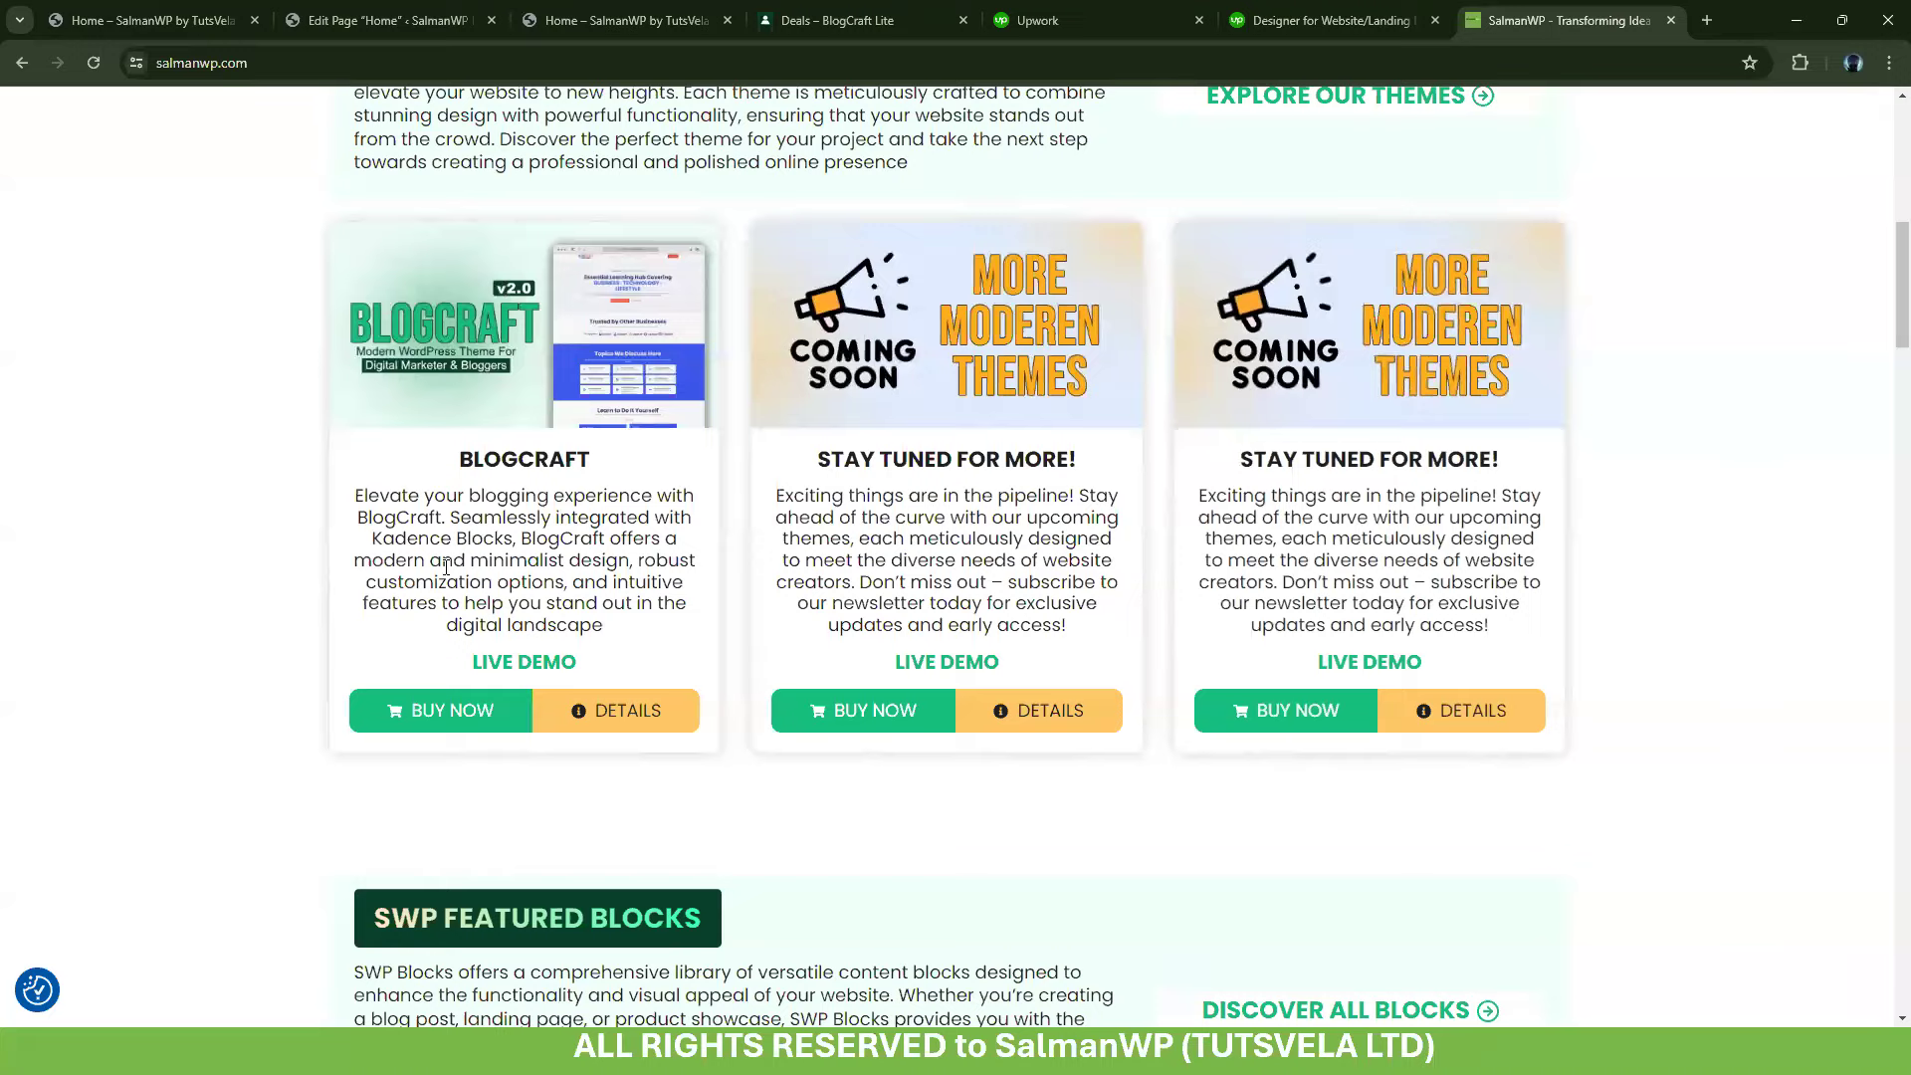
scroll(438, 525, "down", 5)
scroll(789, 290, "down", 3)
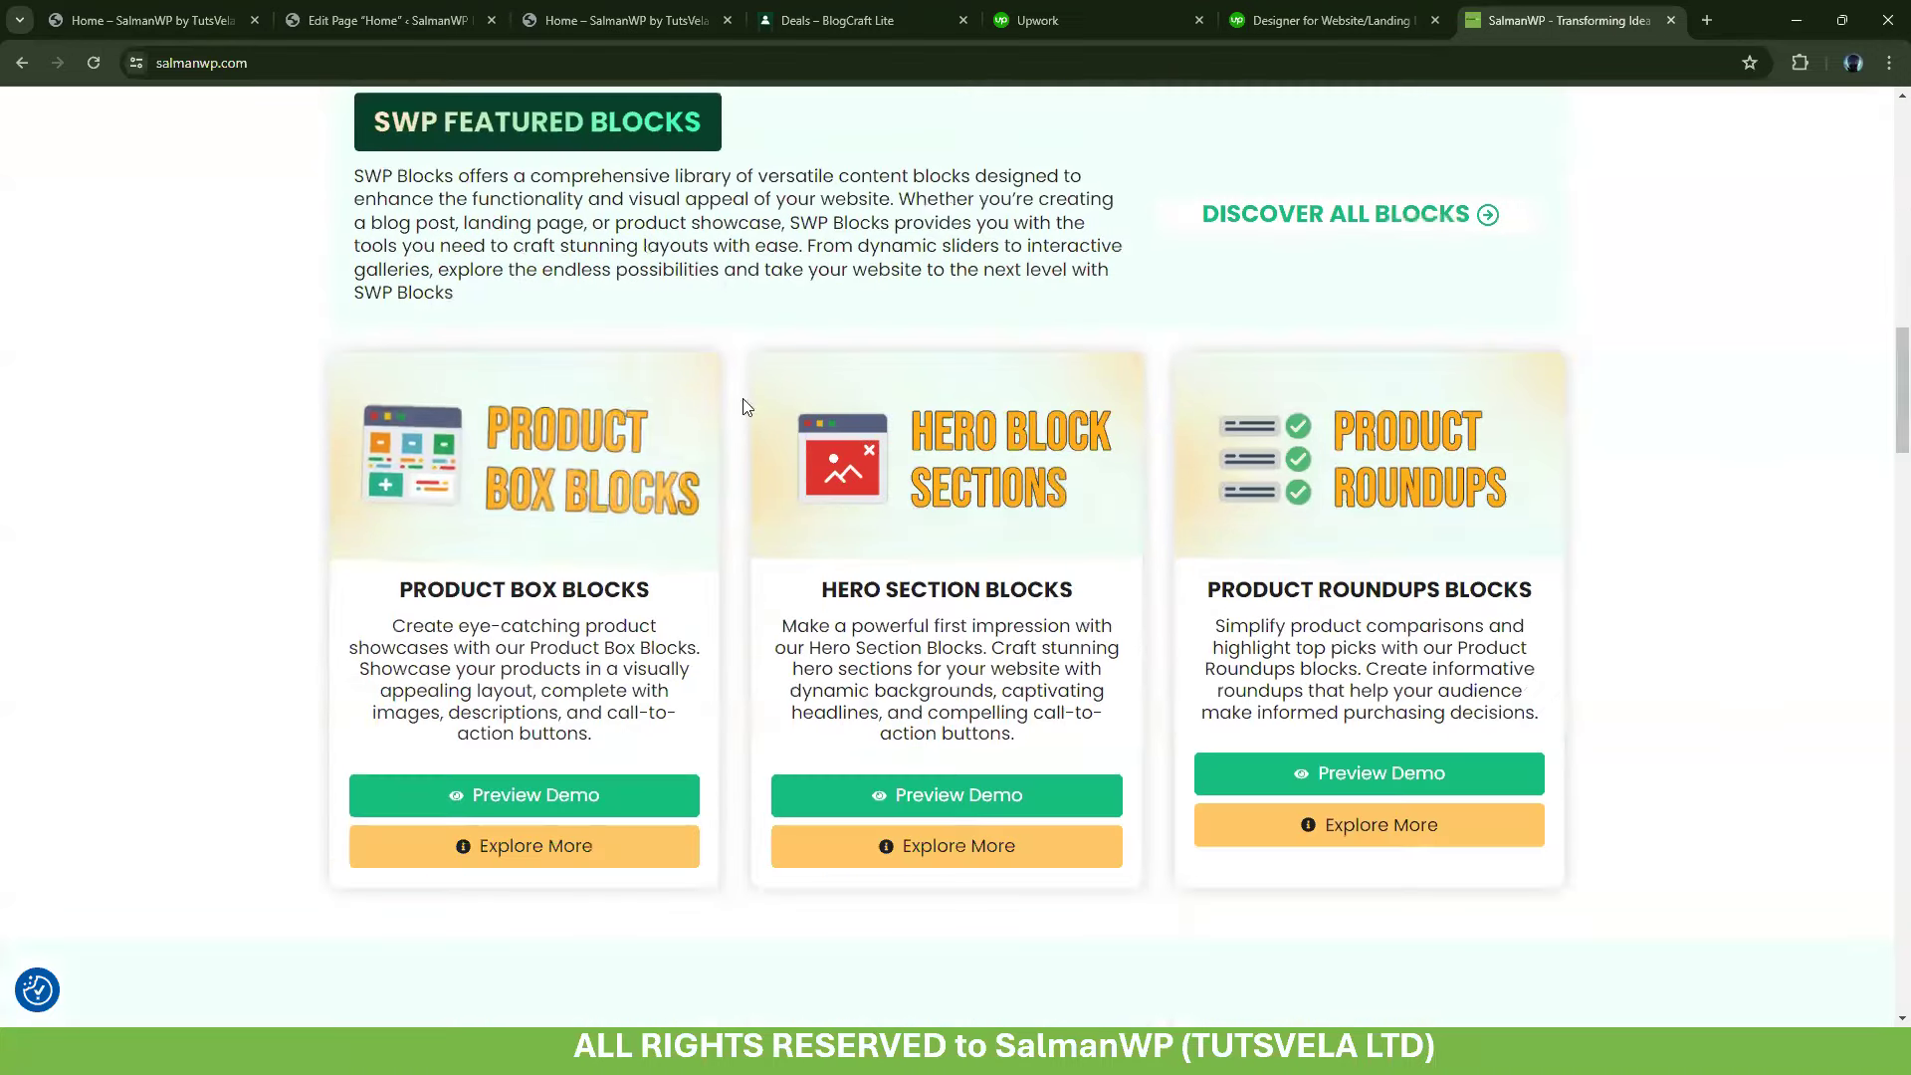
scroll(1440, 391, "down", 4)
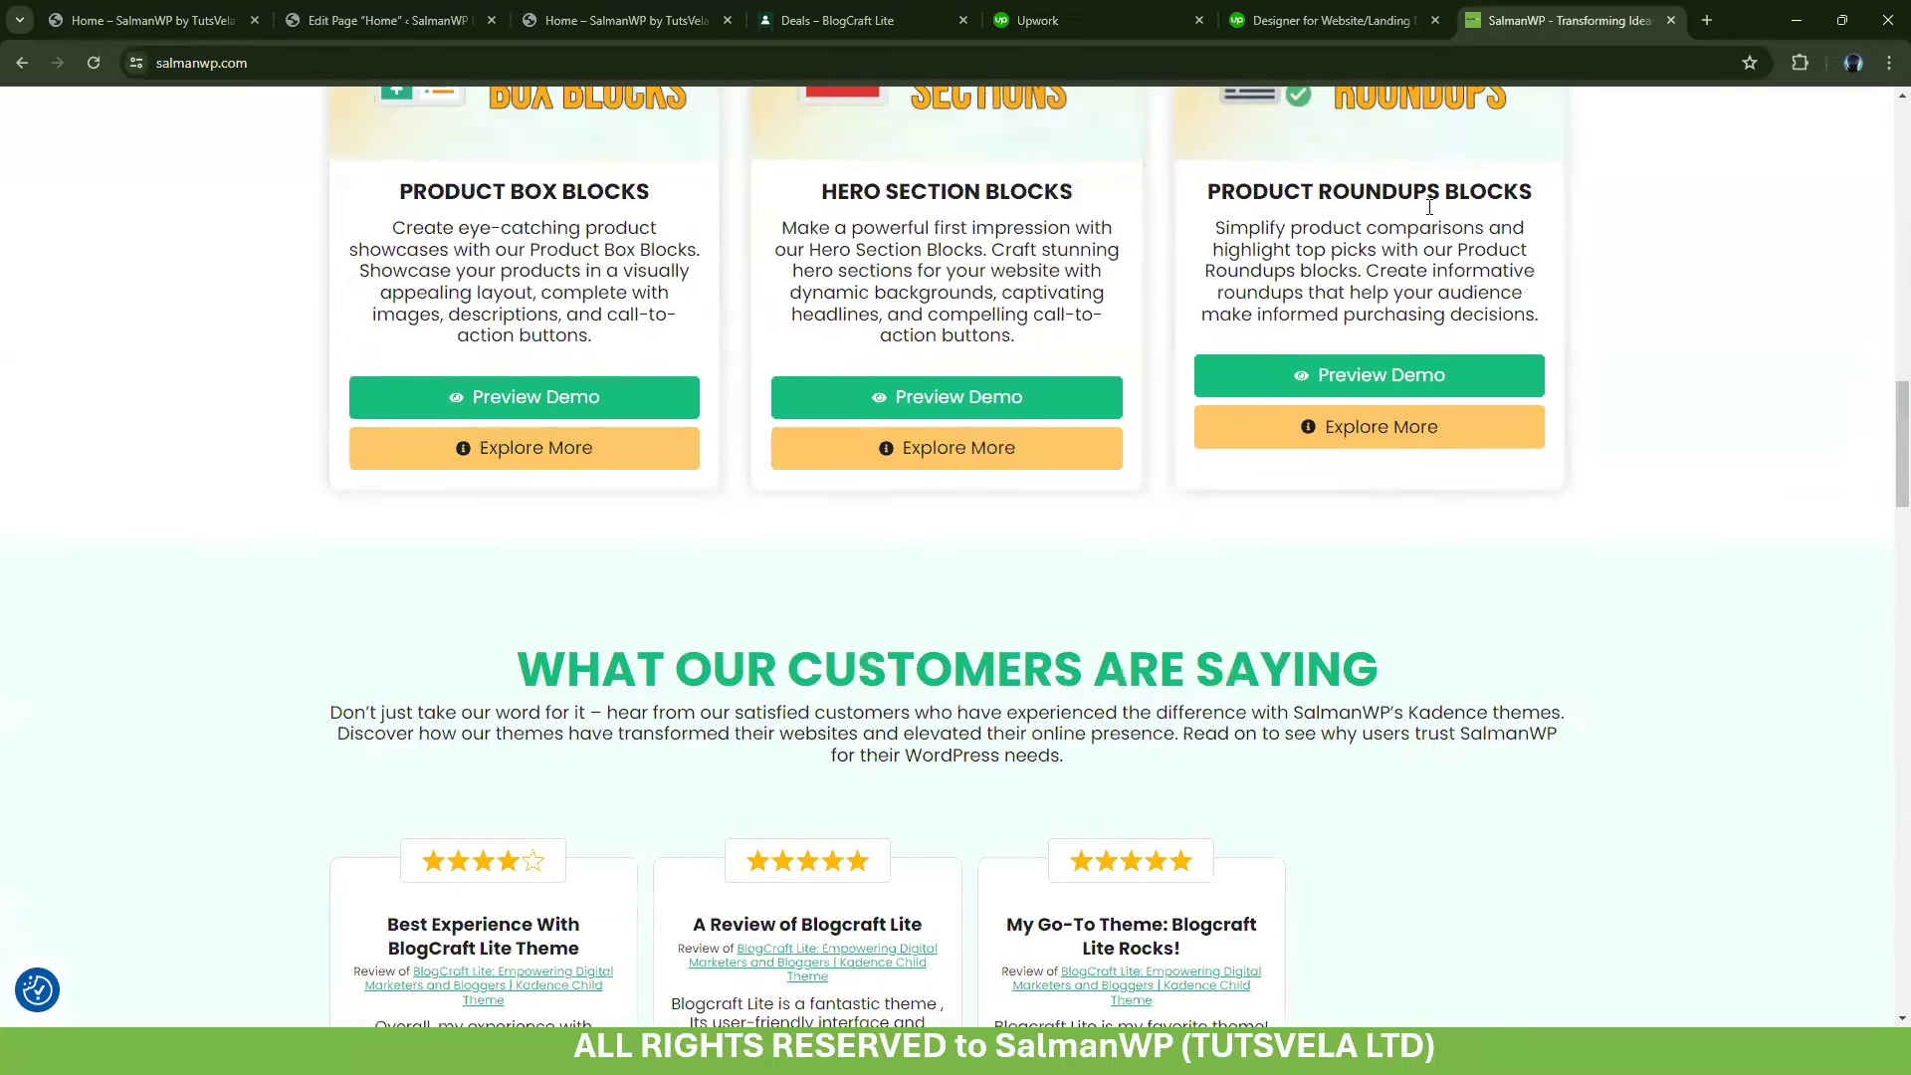
scroll(1346, 241, "down", 4)
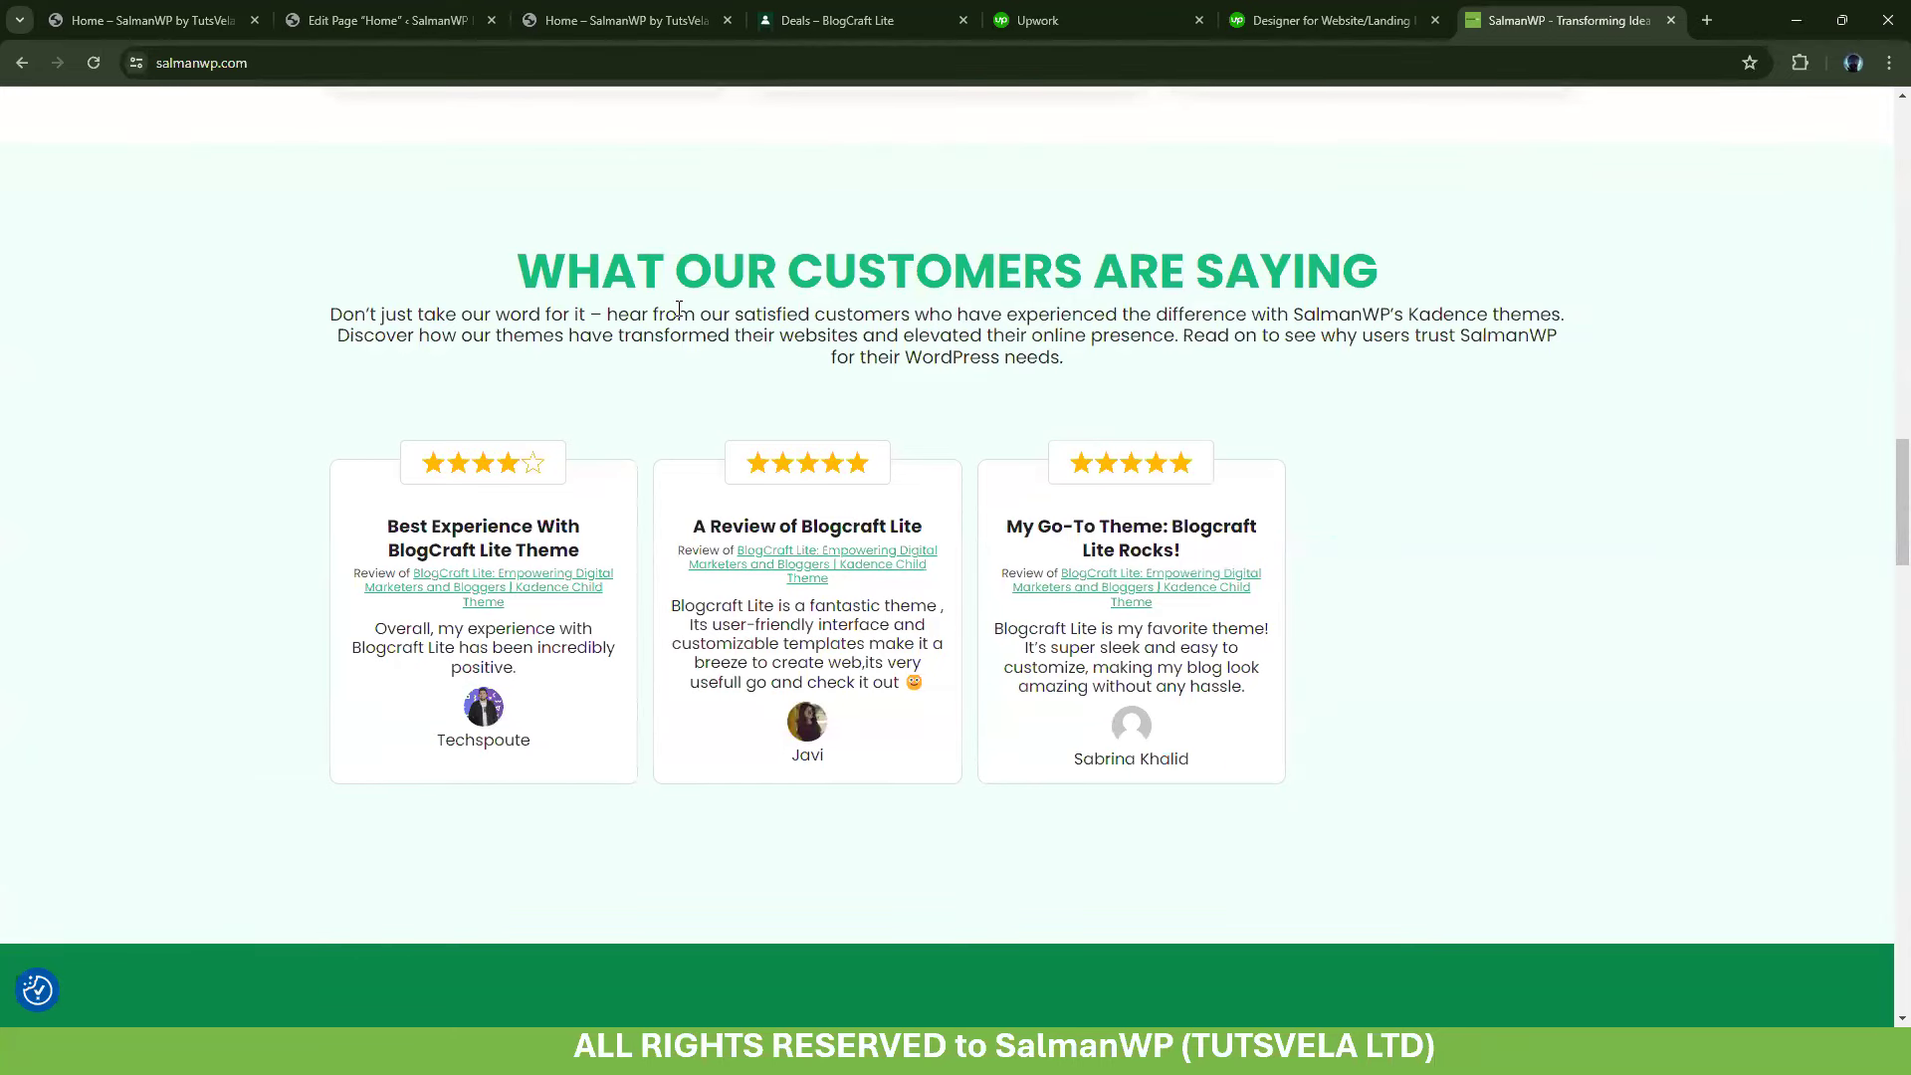
scroll(678, 309, "down", 6)
scroll(676, 310, "up", 8)
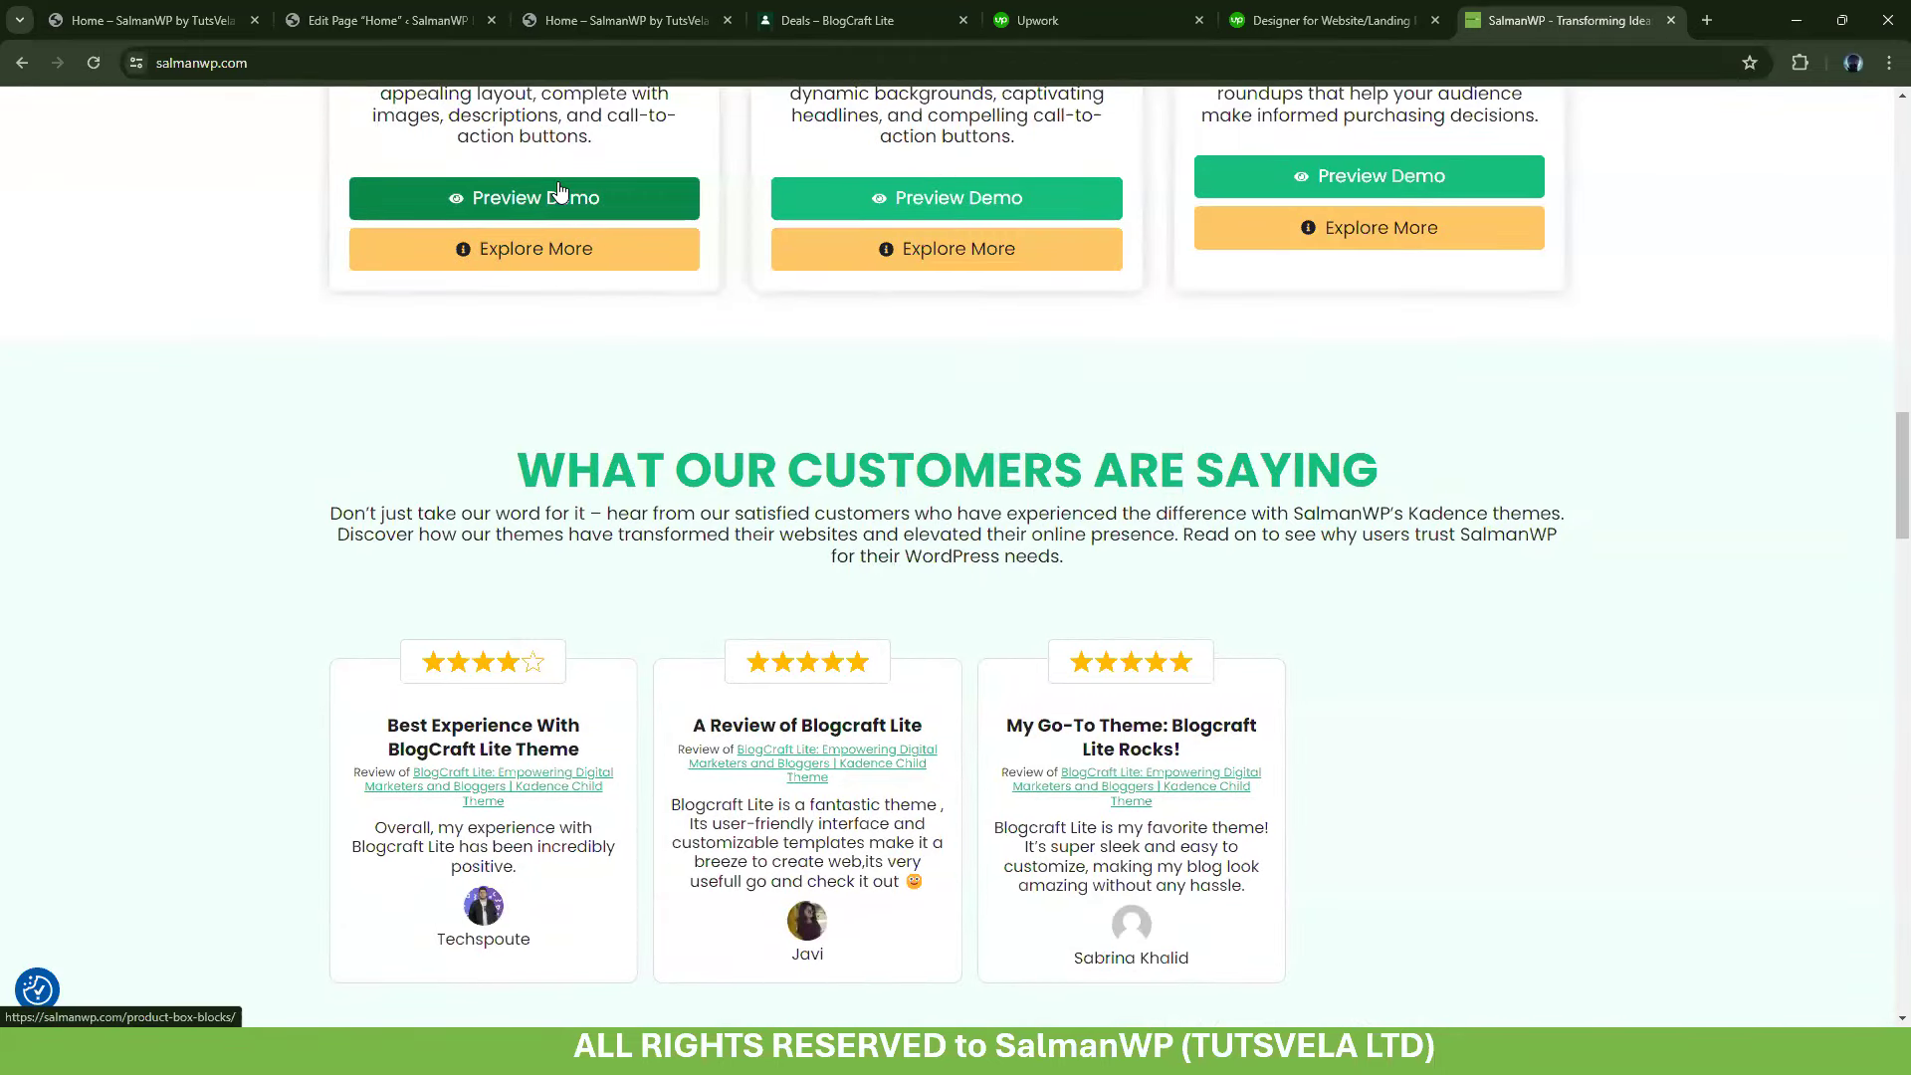
key("ctrl+w")
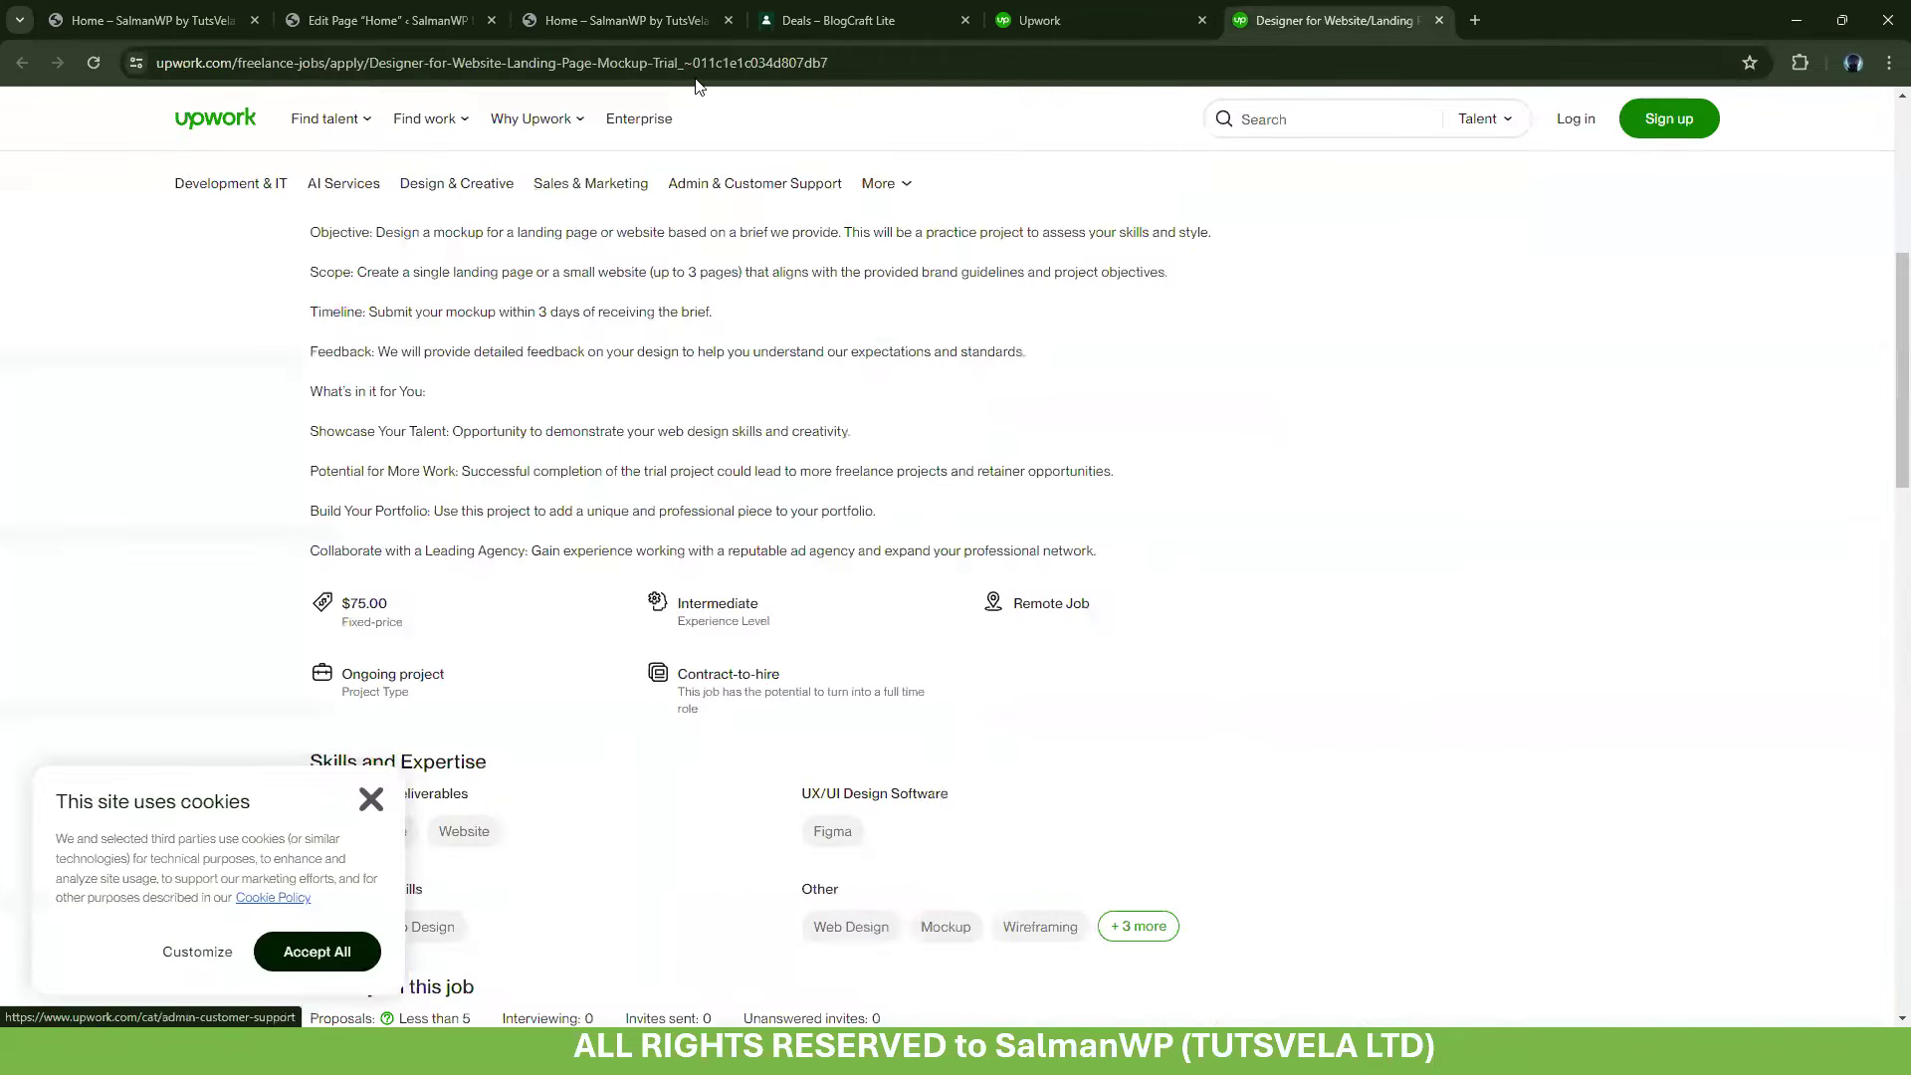
Review the Upwork posting's requirements, trial project details, required skills and client information
scroll(584, 390, "up", 6)
scroll(368, 406, "down", 5)
scroll(368, 406, "up", 5)
scroll(495, 444, "down", 5)
left_click_drag(494, 438, 583, 437)
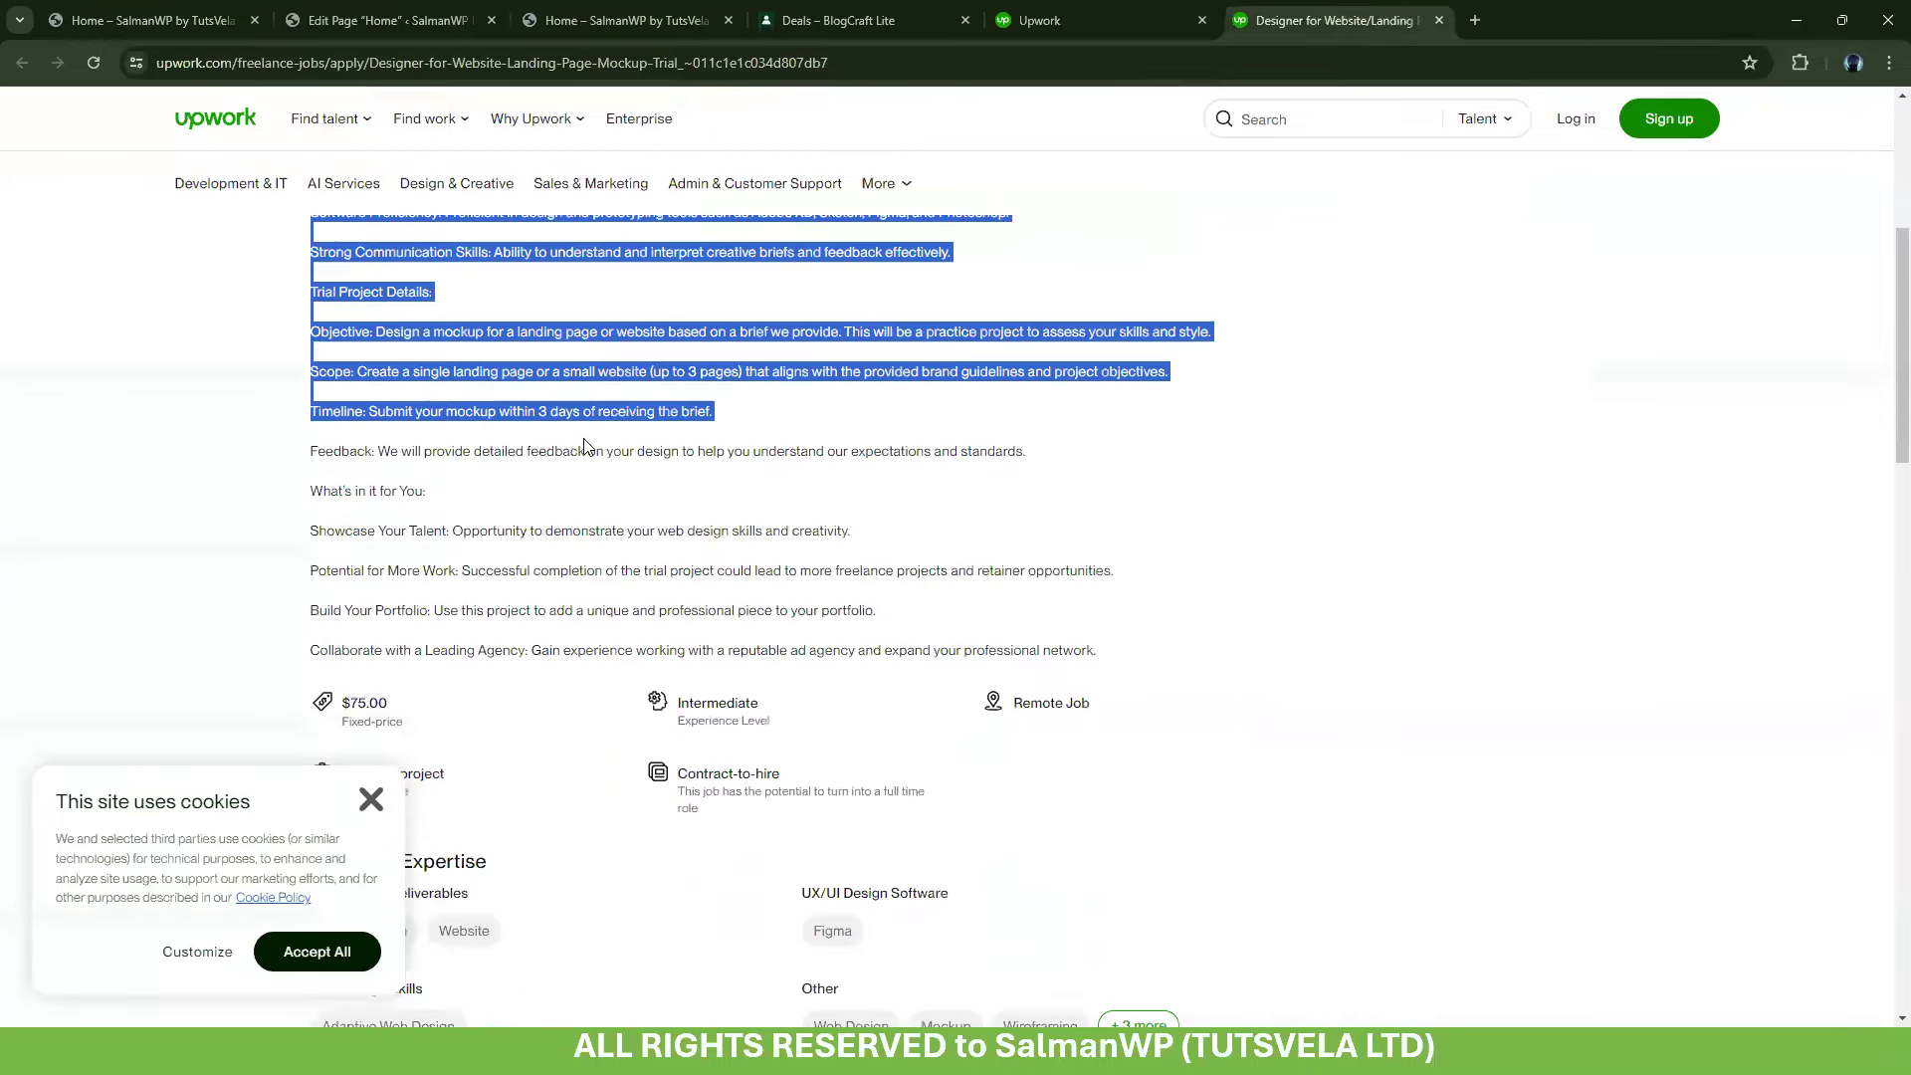
left_click(578, 438)
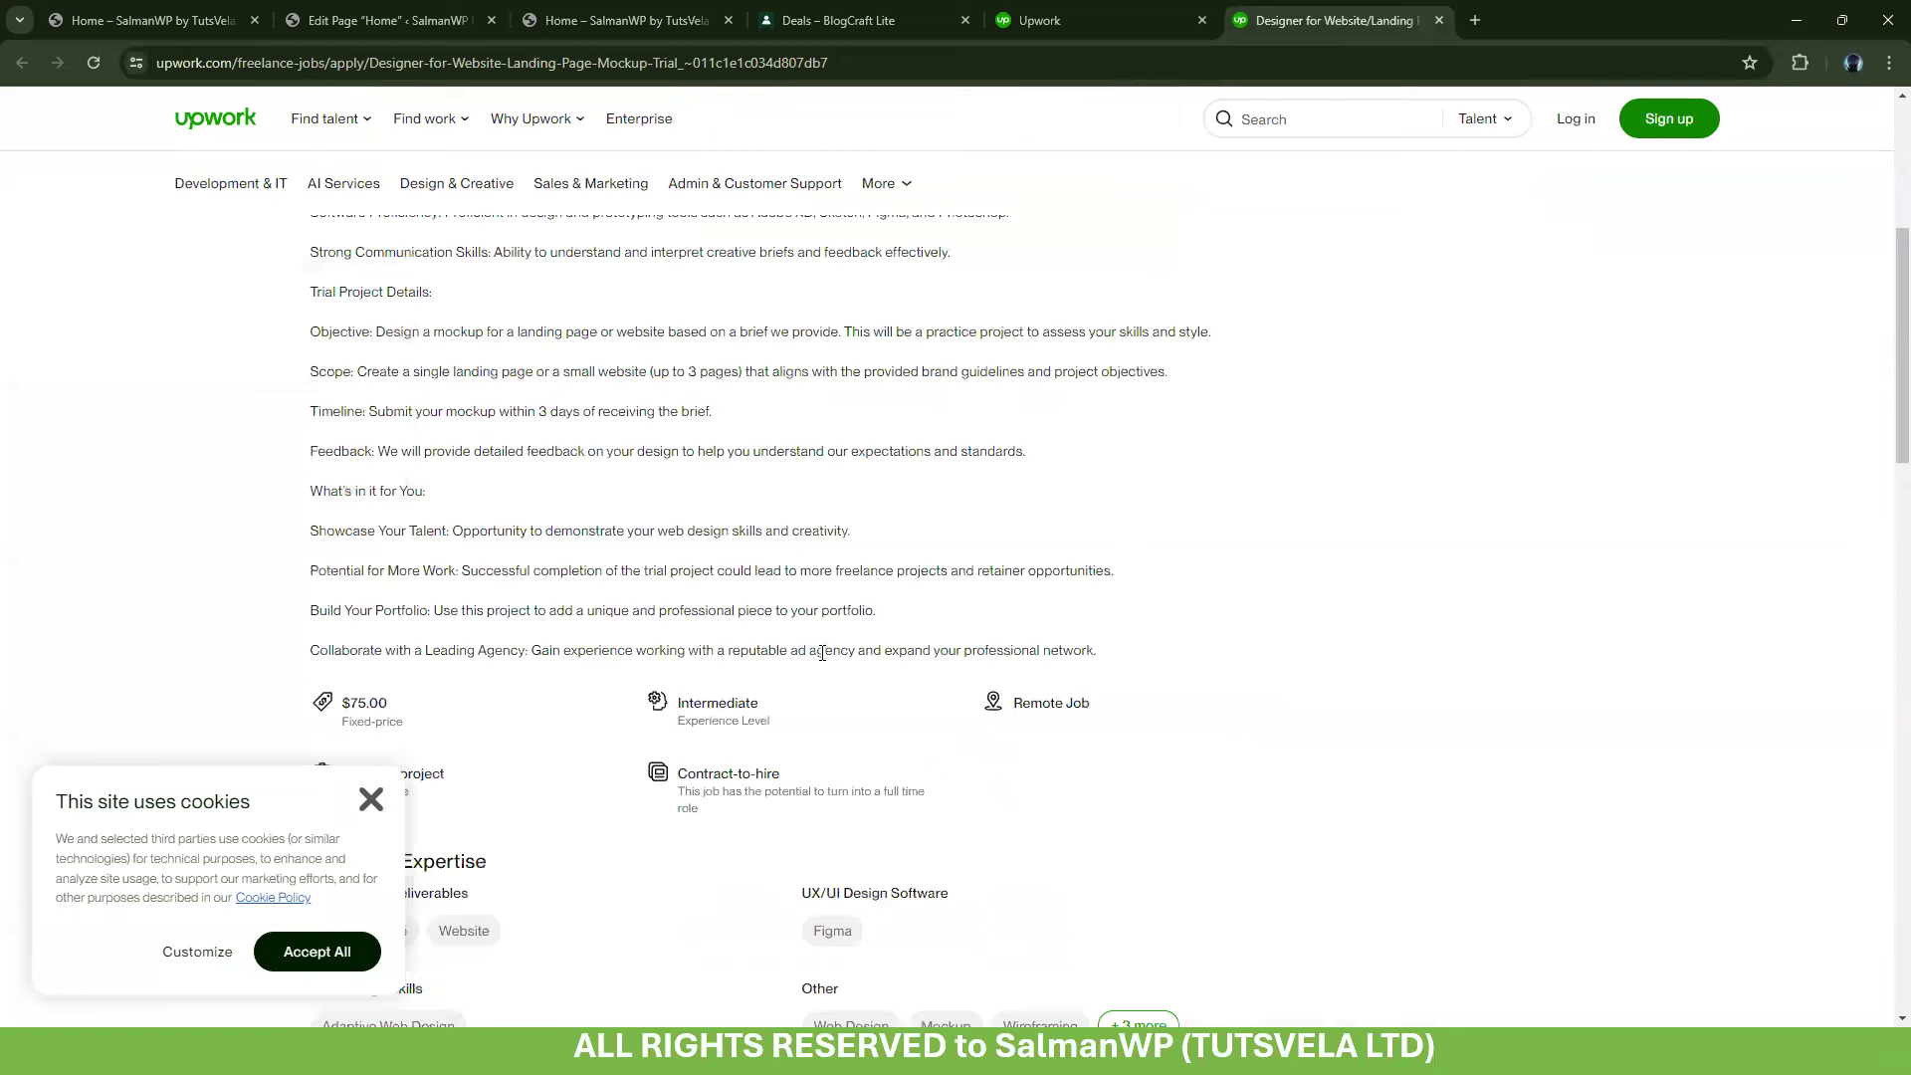
scroll(824, 651, "up", 2)
left_click_drag(976, 823, 642, 680)
left_click(642, 678)
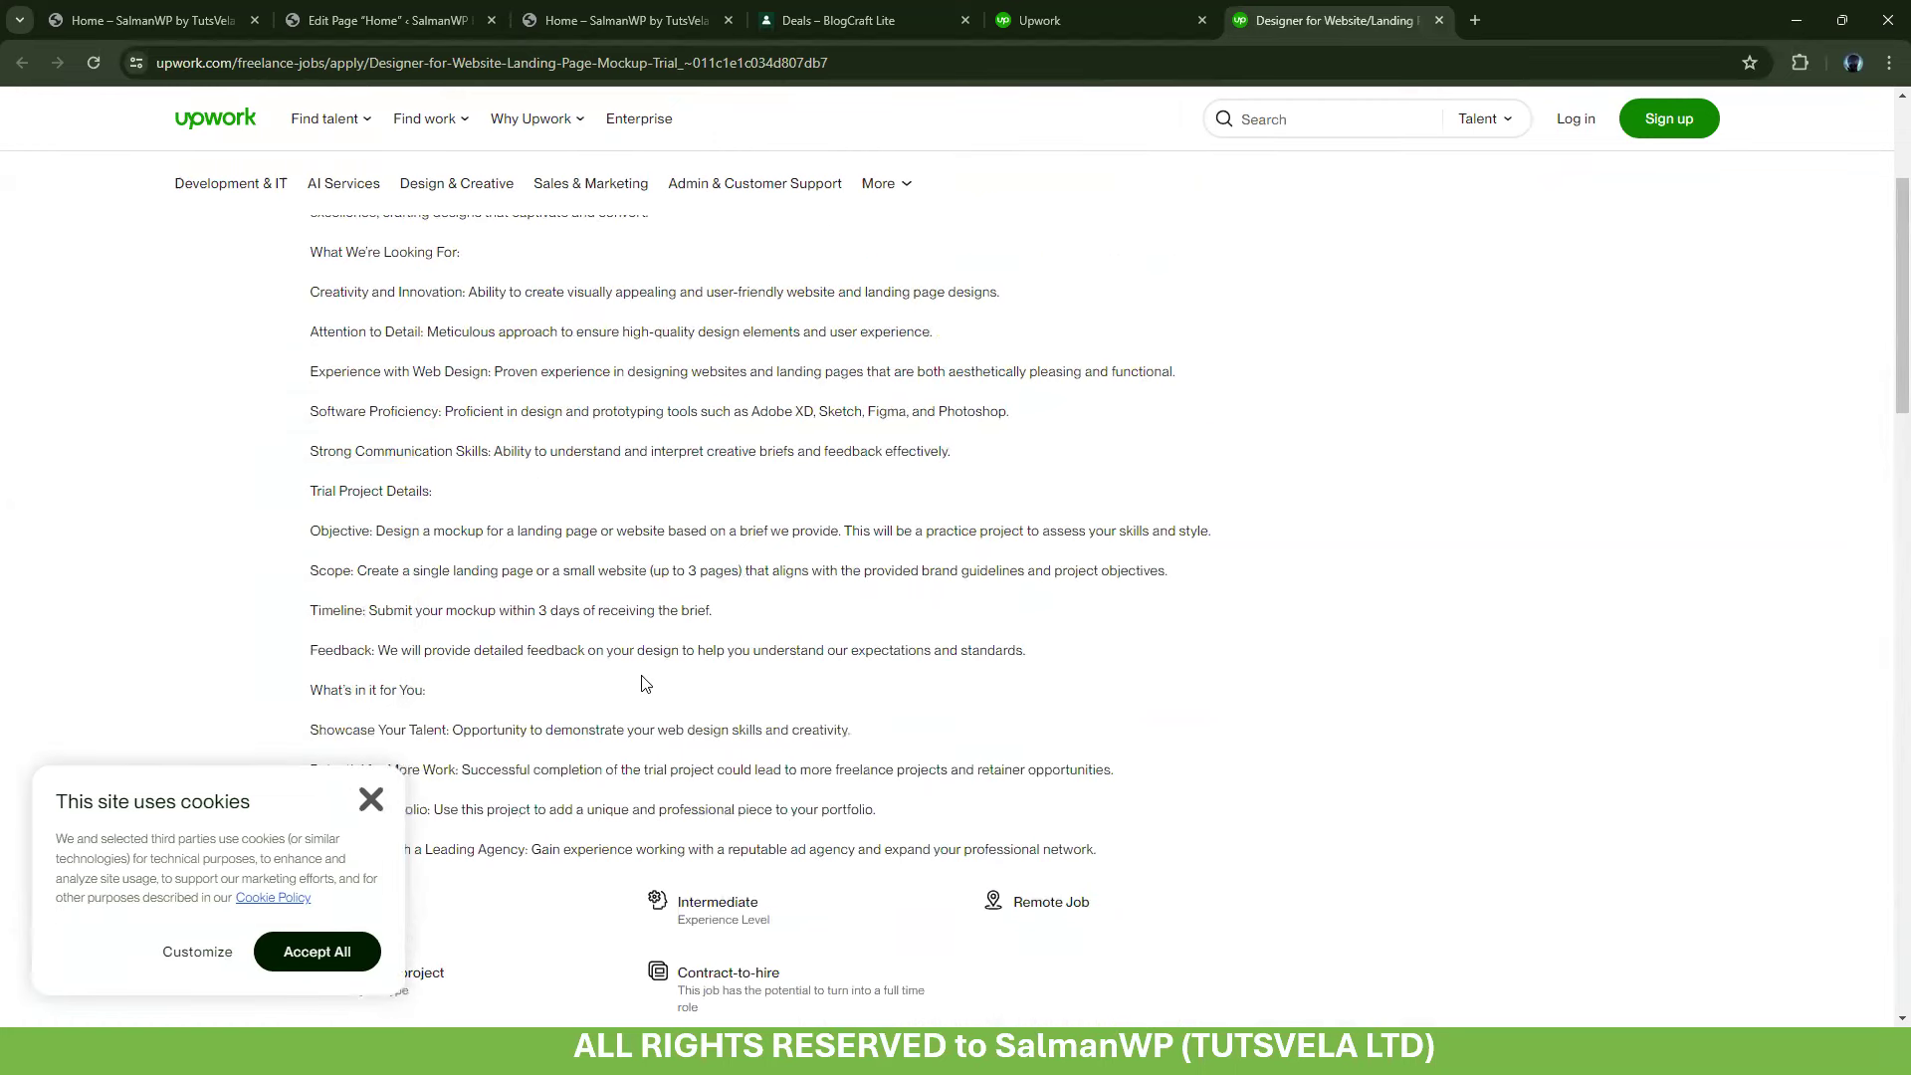
scroll(517, 444, "down", 8)
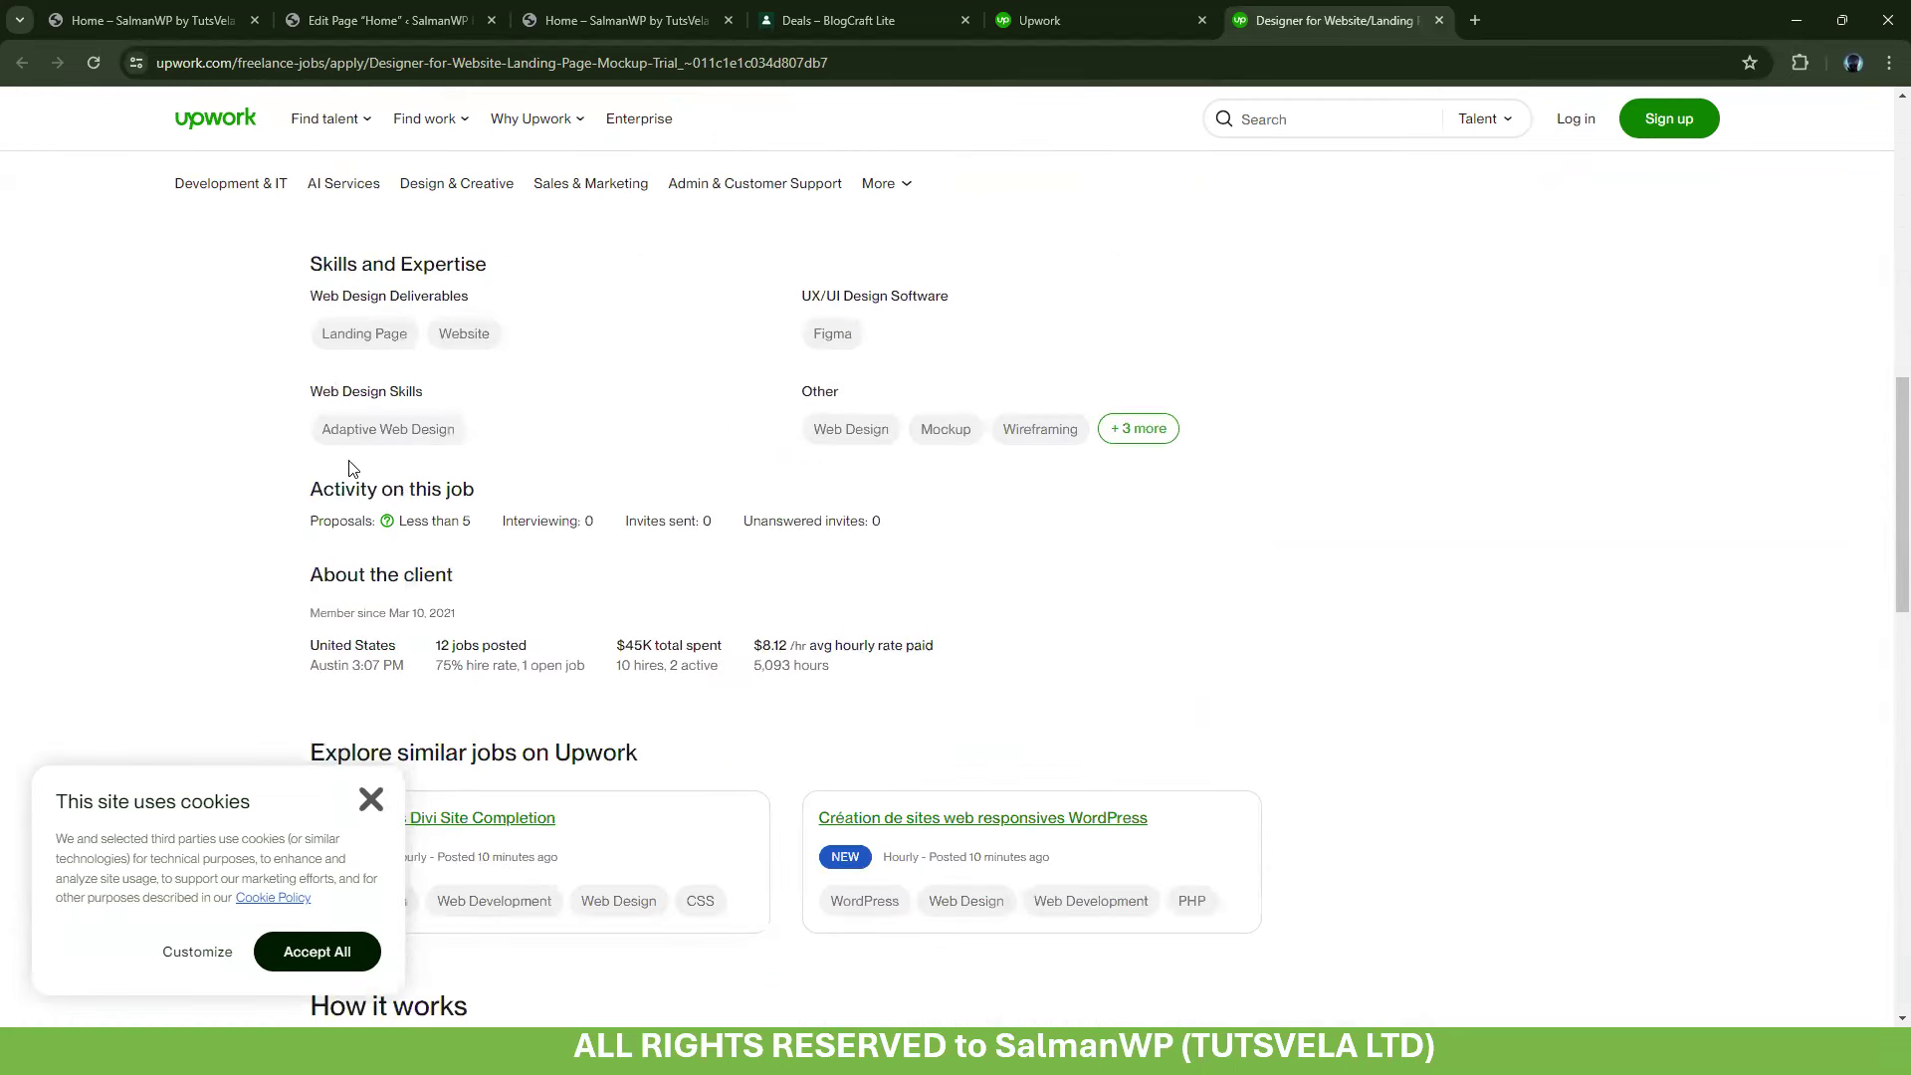
scroll(350, 468, "down", 5)
scroll(350, 481, "up", 7)
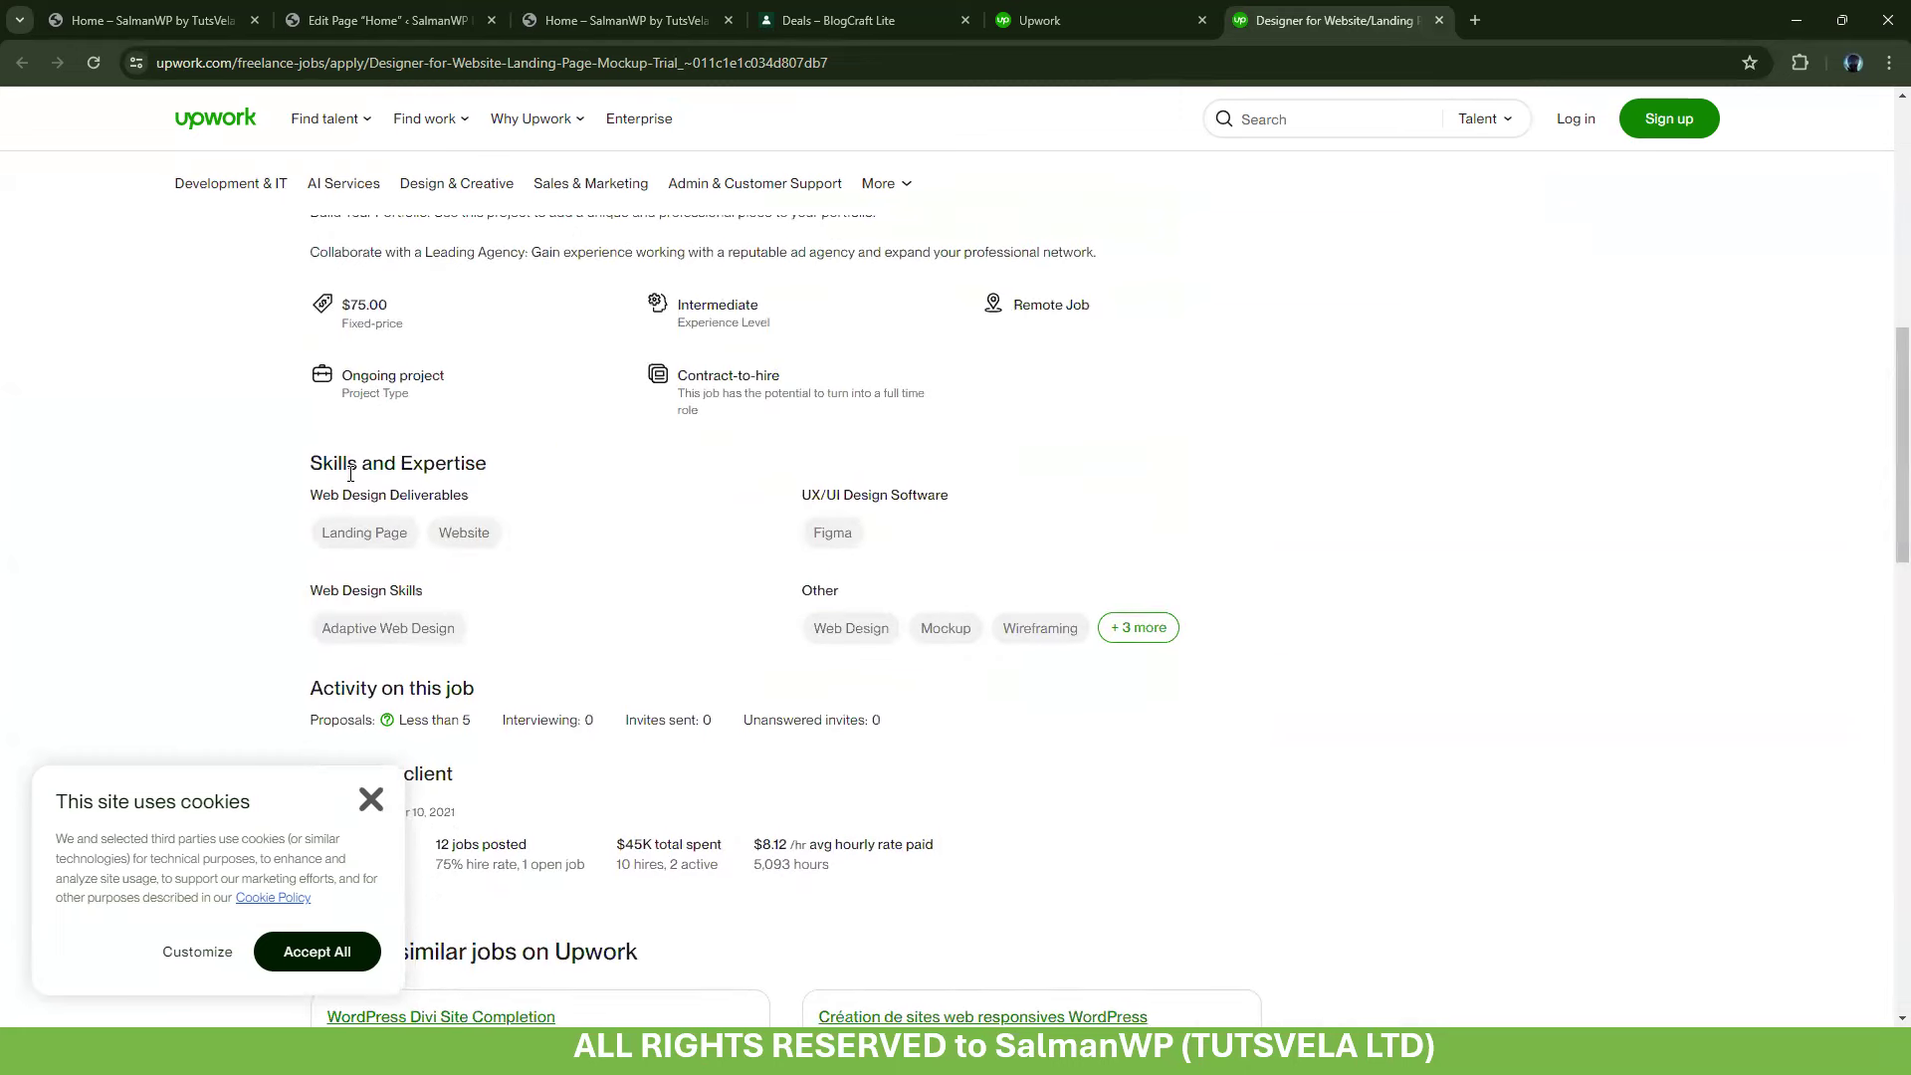
Dismiss the cookie notice and select the job posting's entire description text
left_click(370, 799)
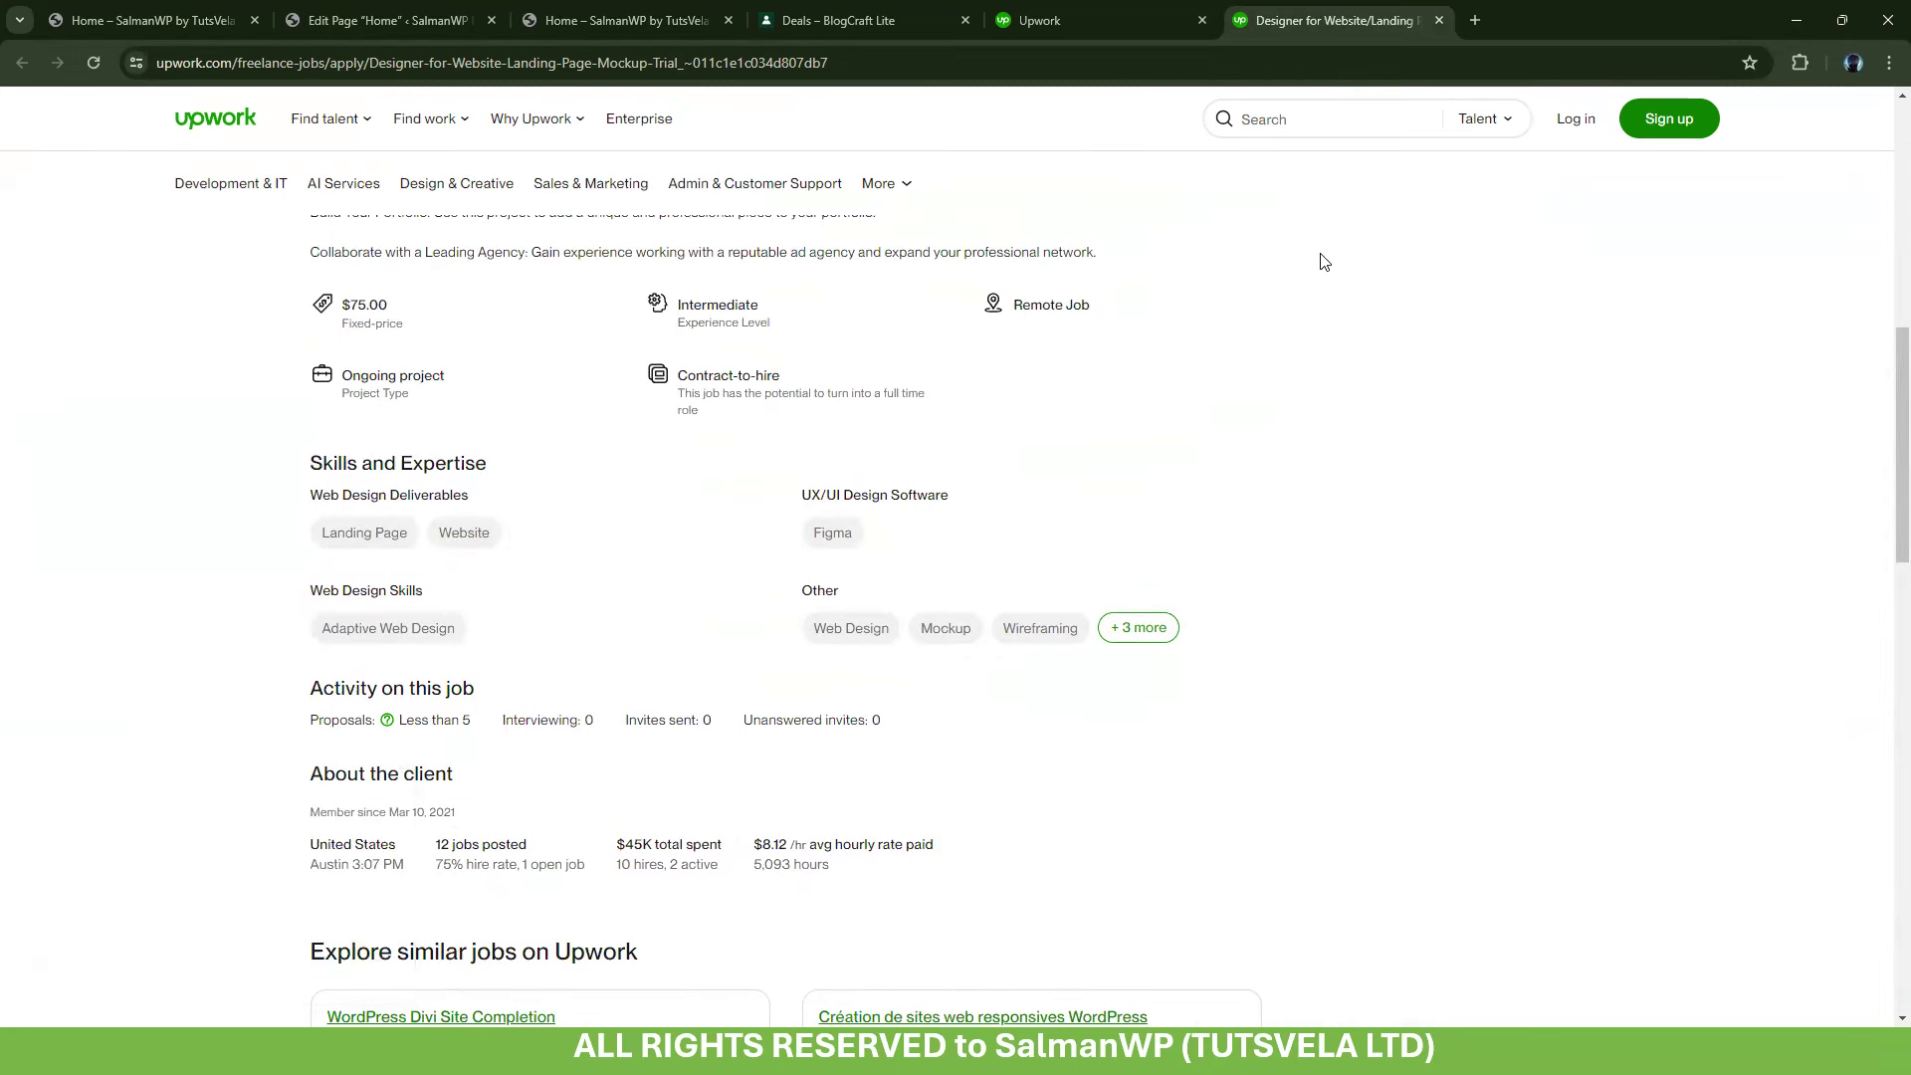
scroll(780, 690, "up", 10)
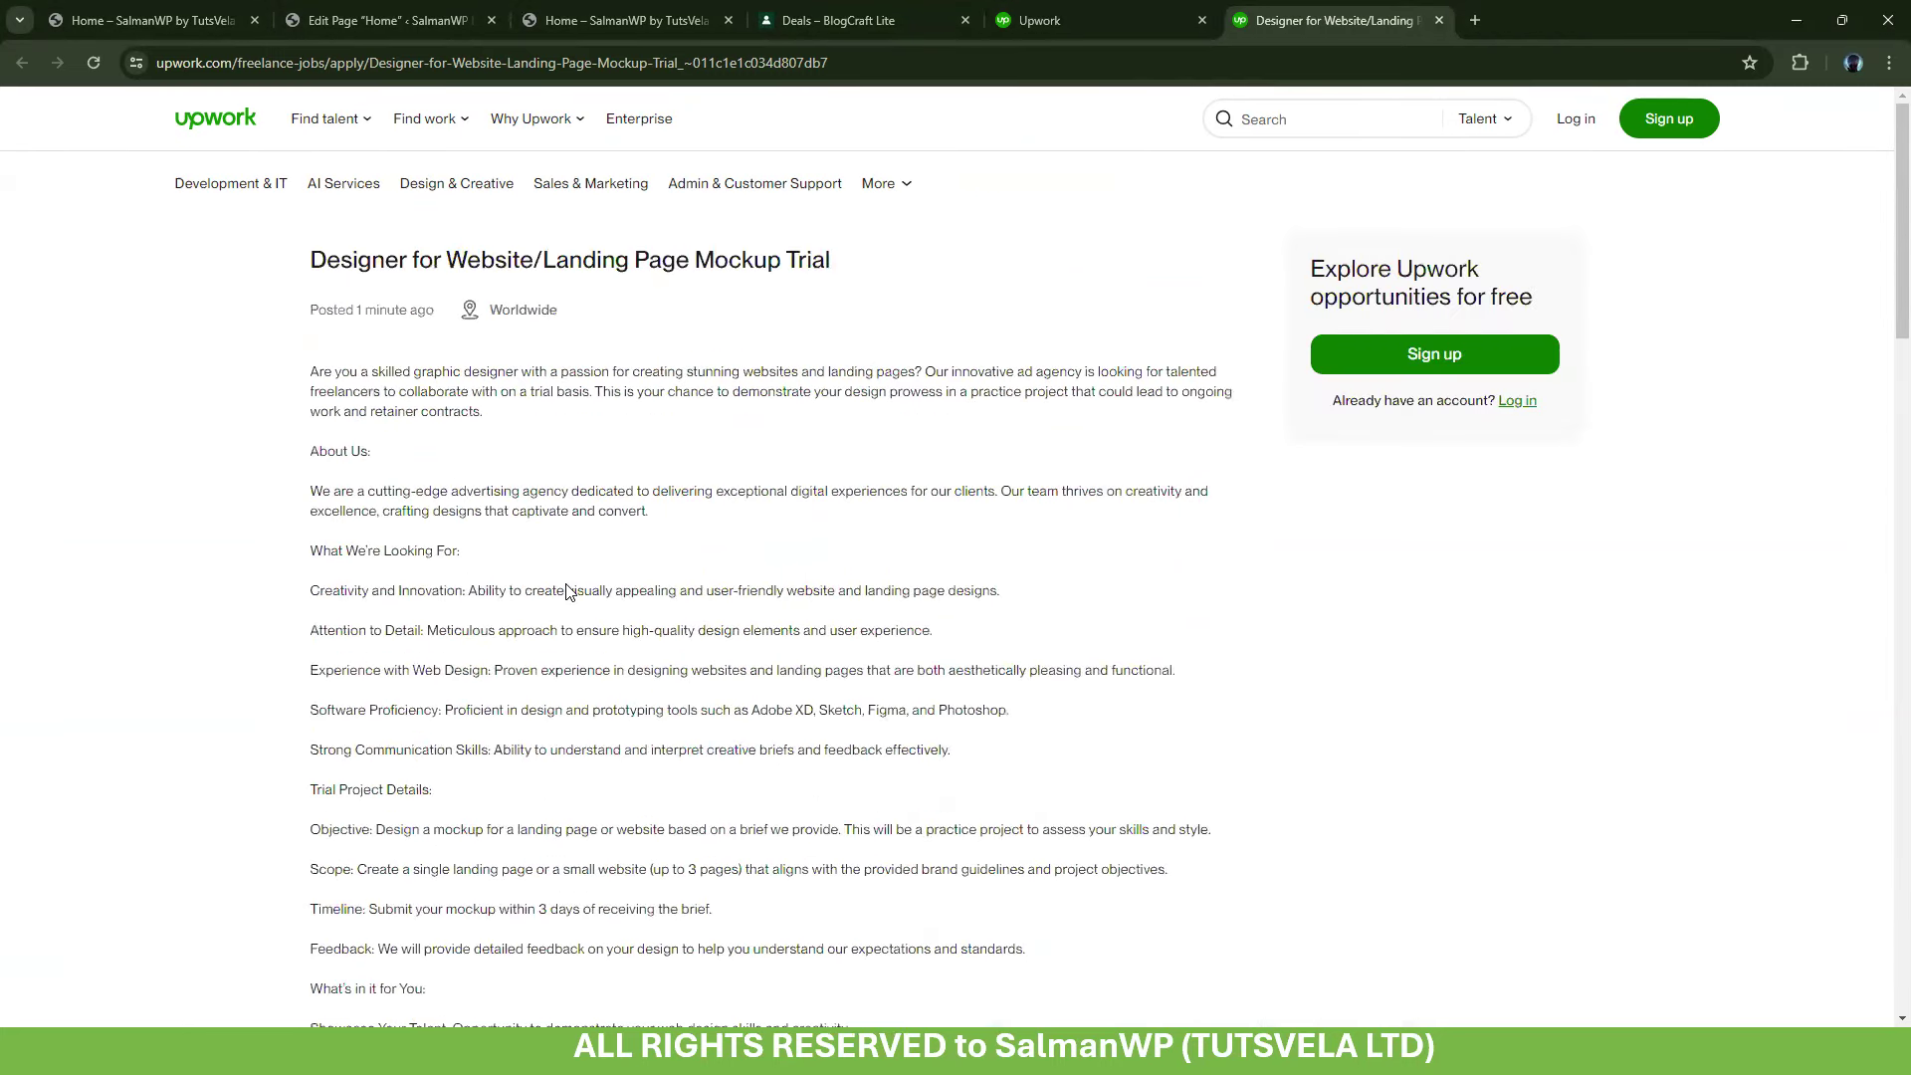
scroll(463, 408, "down", 5)
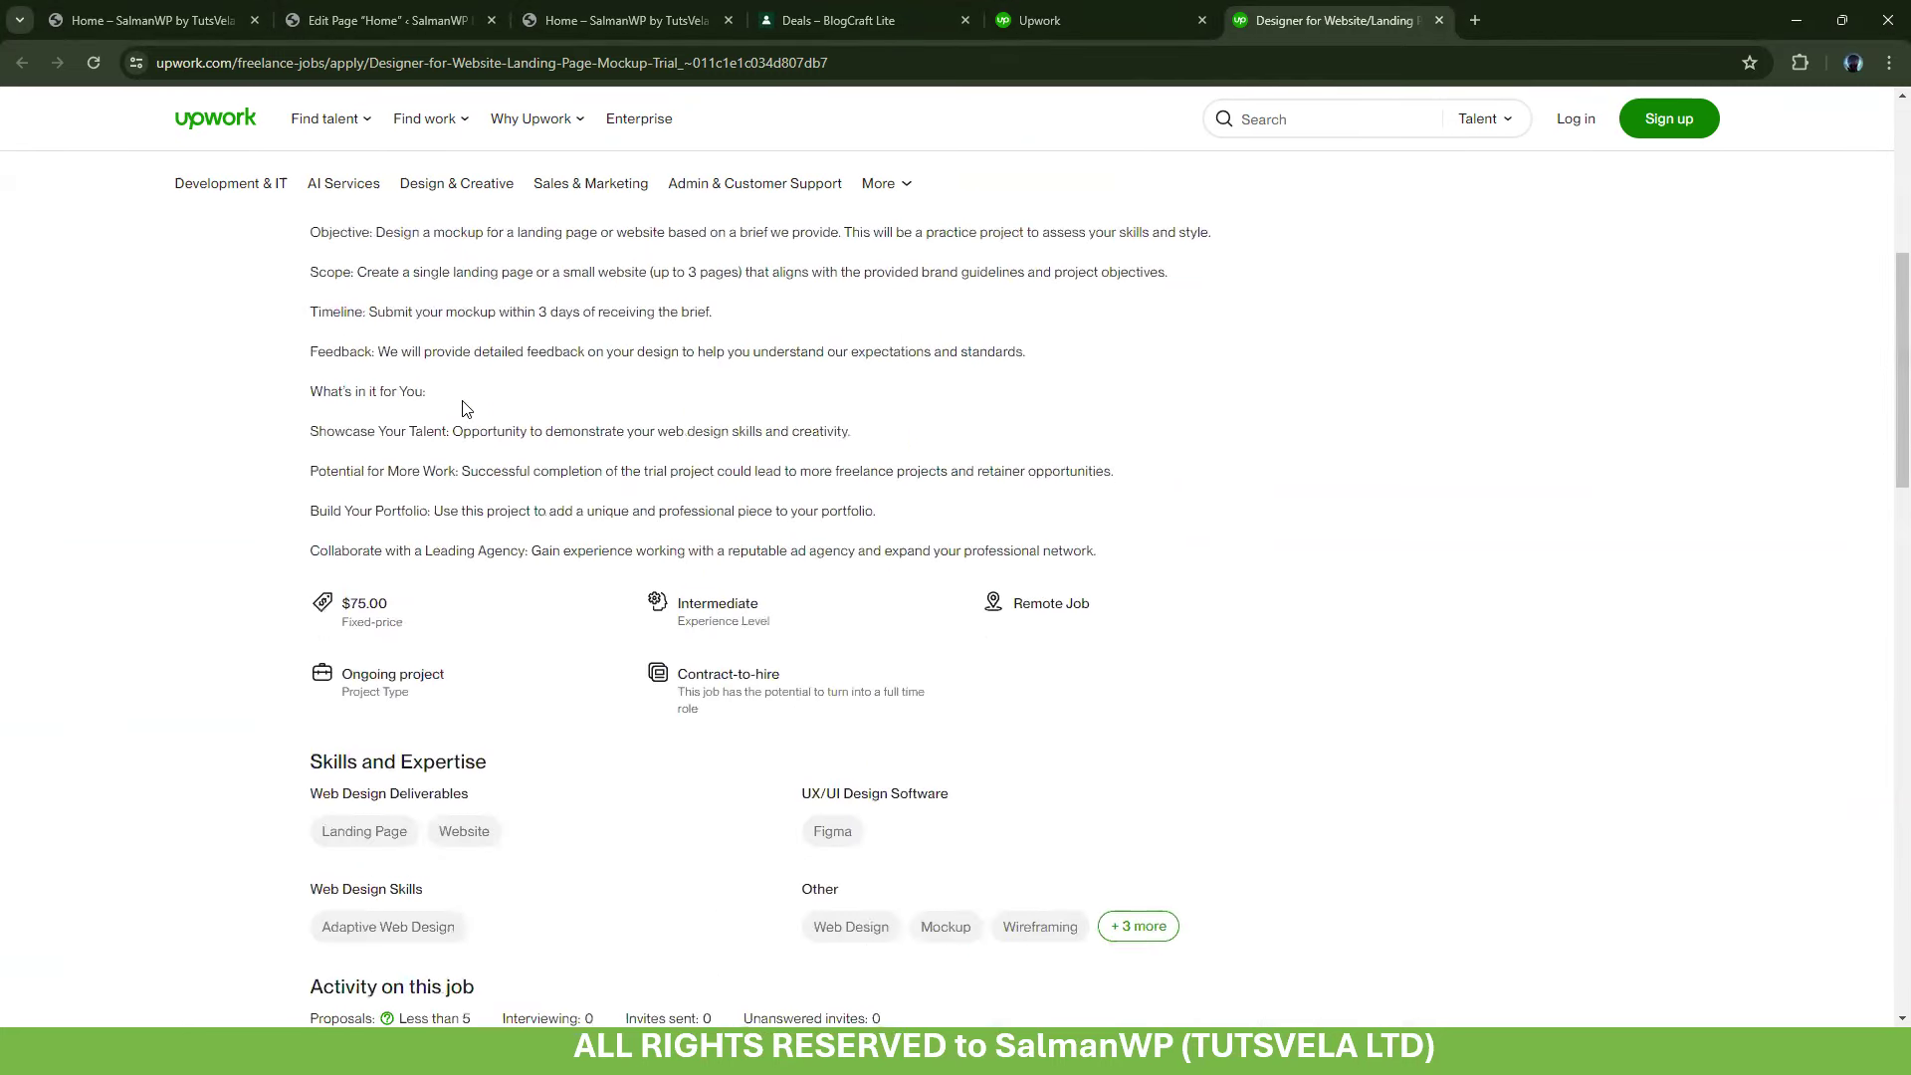
left_click_drag(389, 603, 347, 604)
left_click(858, 415)
left_click_drag(1102, 556, 313, 365)
scroll(481, 418, "up", 5)
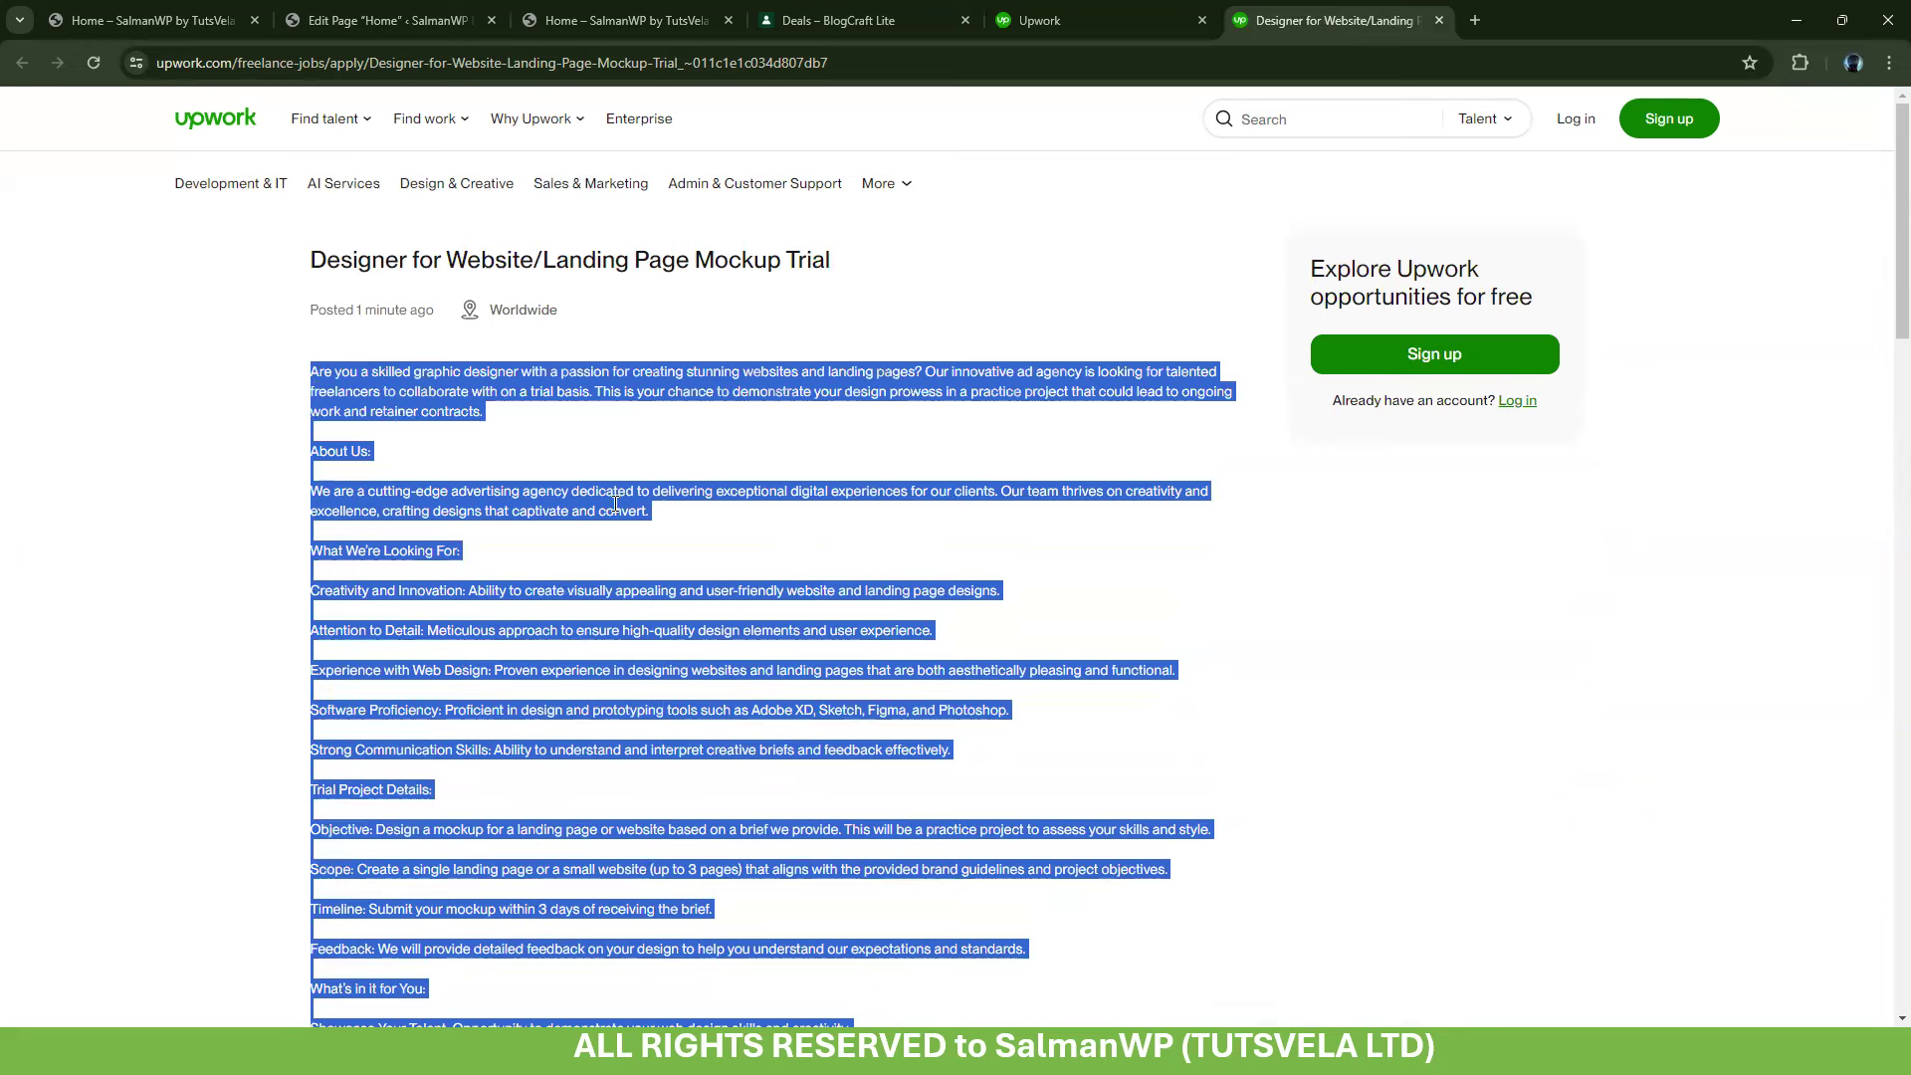
Switch to the other browser window and open ChatGPT in a new tab
left_click(1852, 64)
left_click(1852, 65)
key("alt+Tab")
key("alt+Tab")
key("alt+Tab")
key("alt+Tab")
key("ctrl+t")
type("chat")
key("Return")
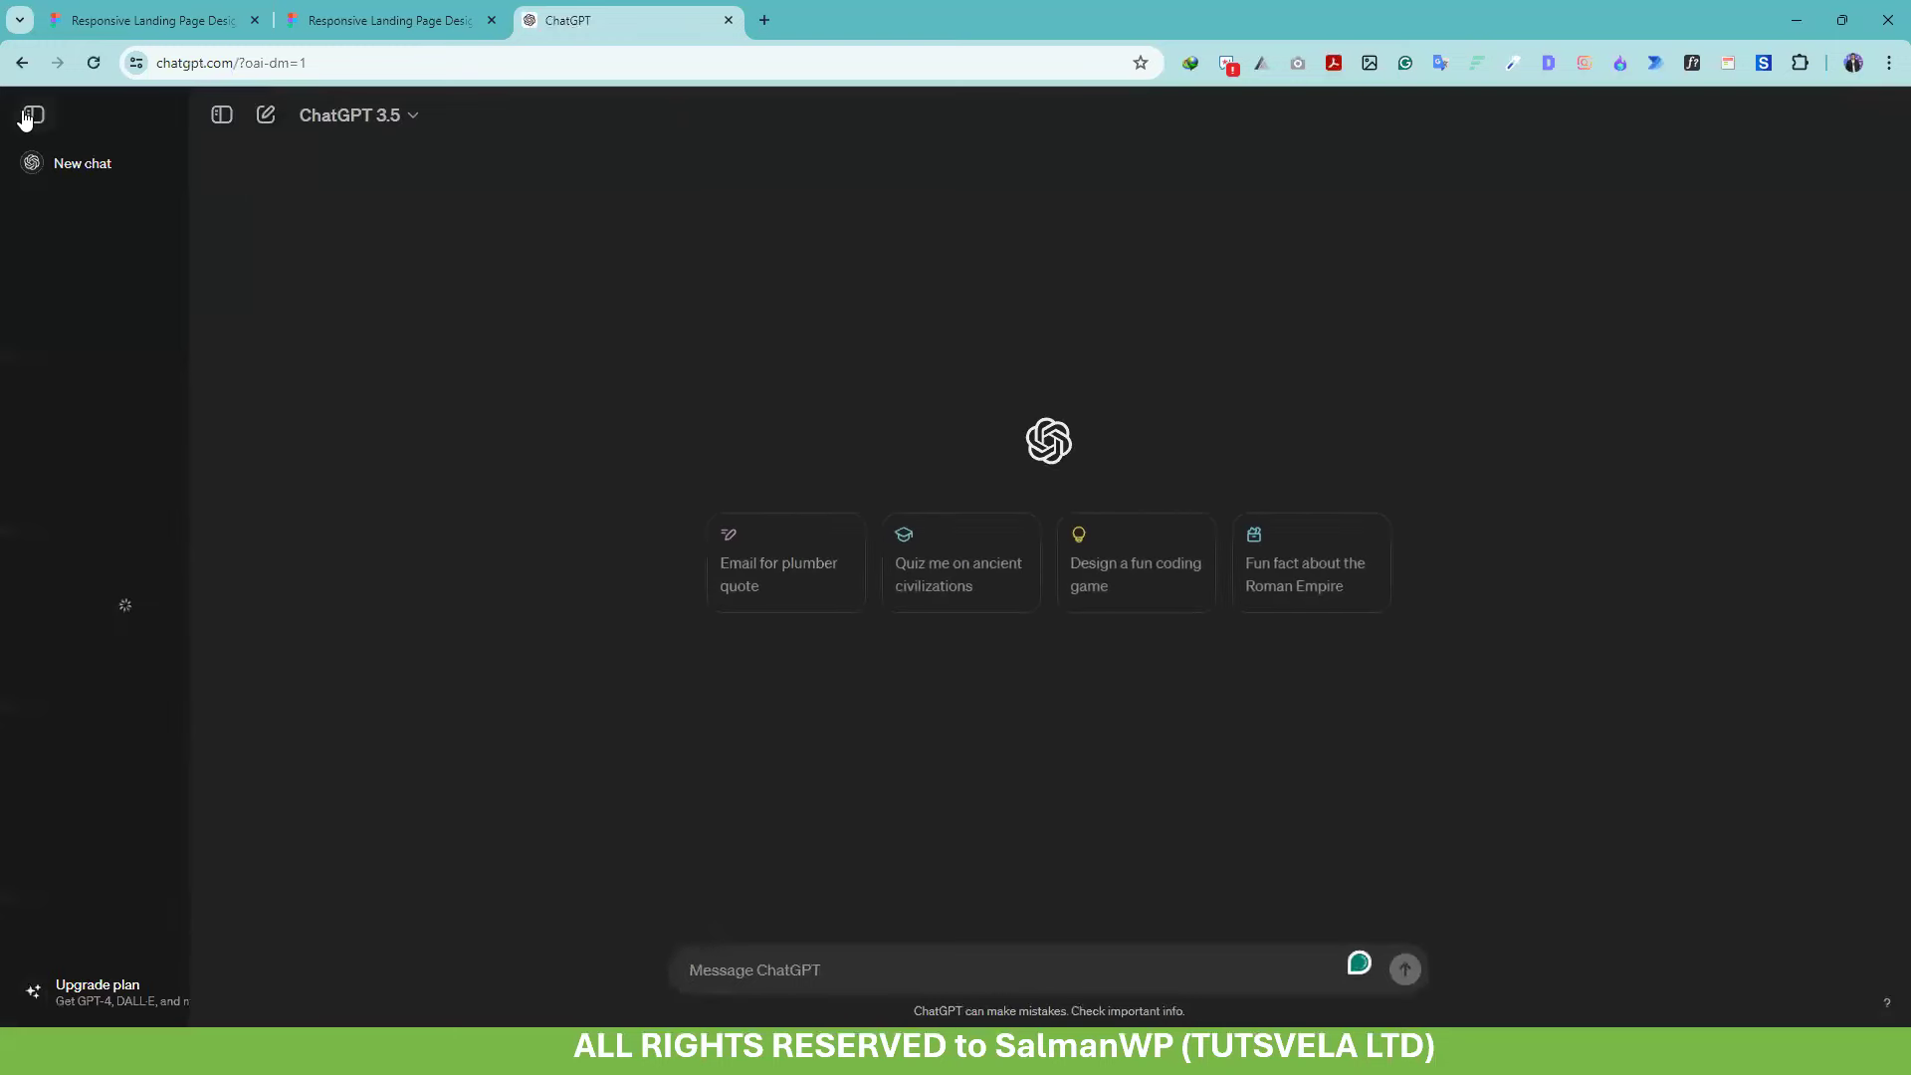
Collapse the chat history sidebar and start the prompt with the line "Write an Proper Prposal for foloowing task !"
left_click(32, 115)
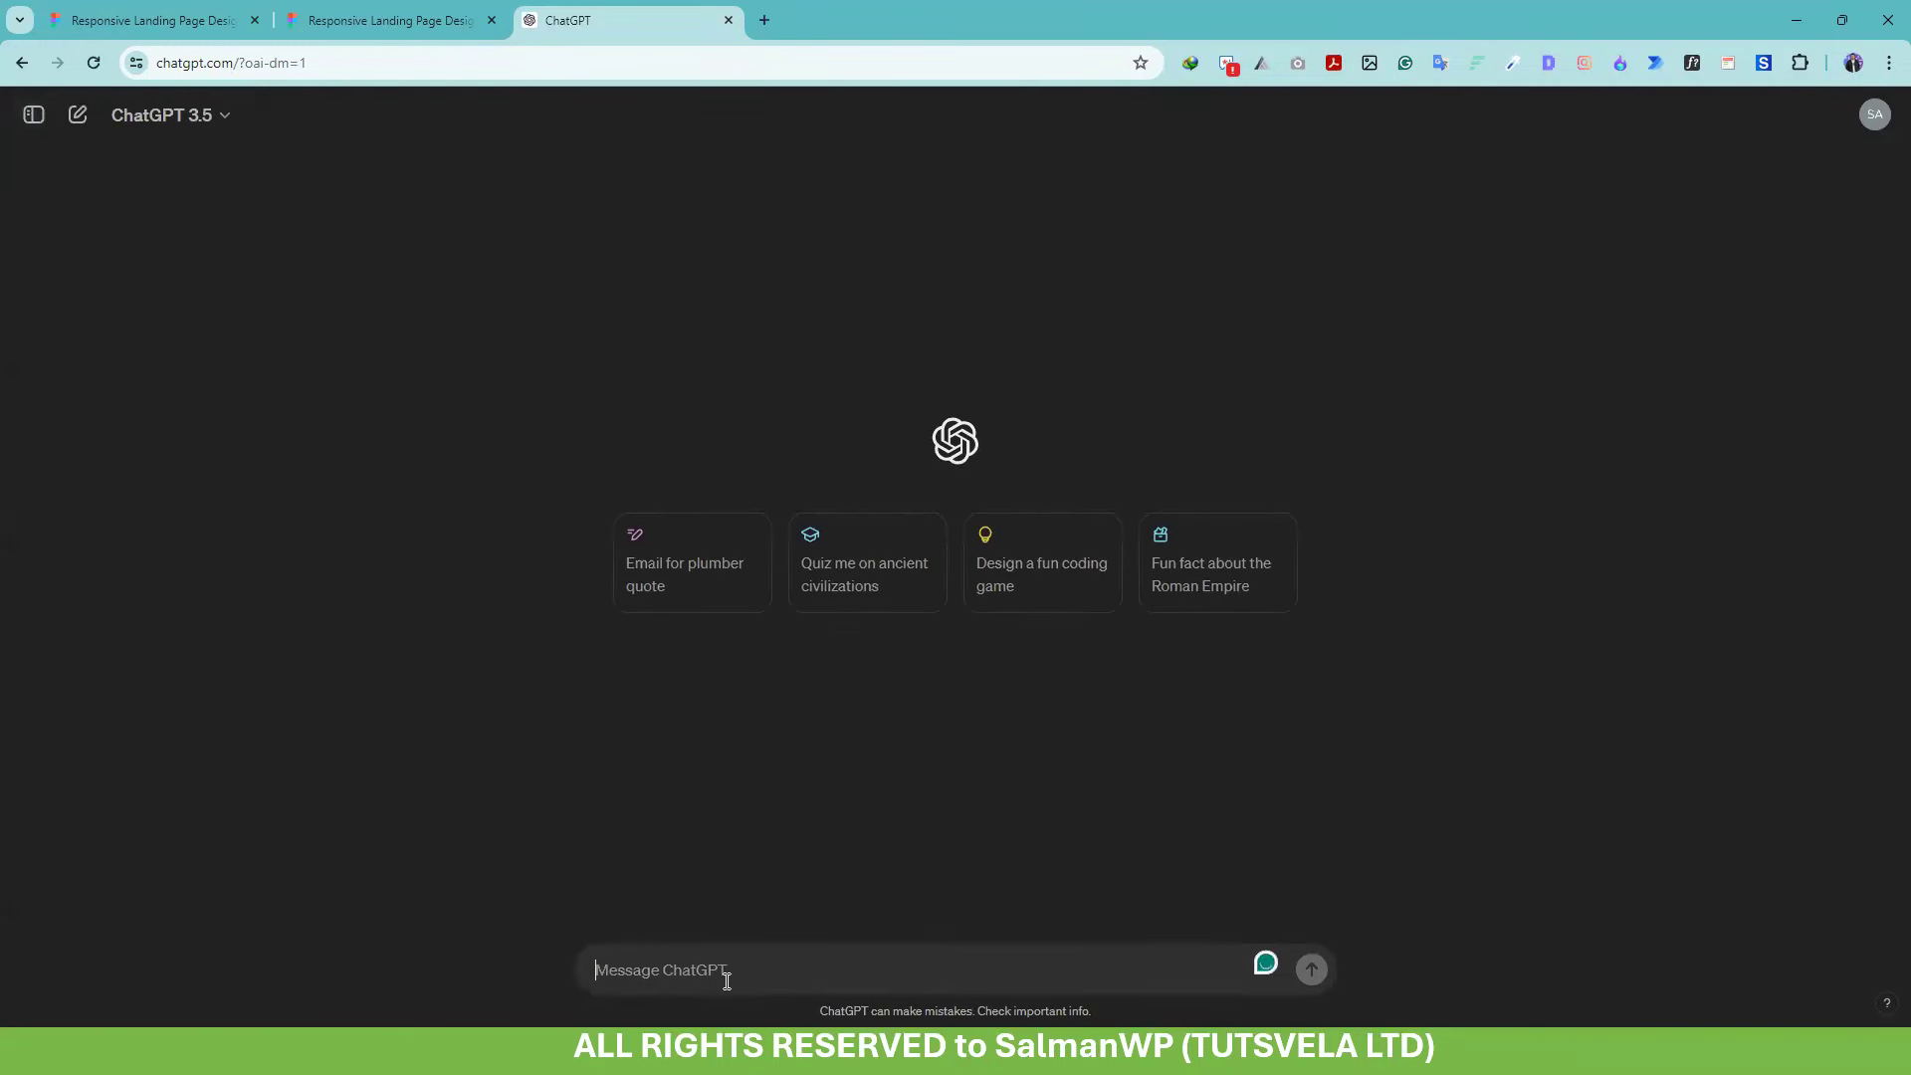
type("Write an")
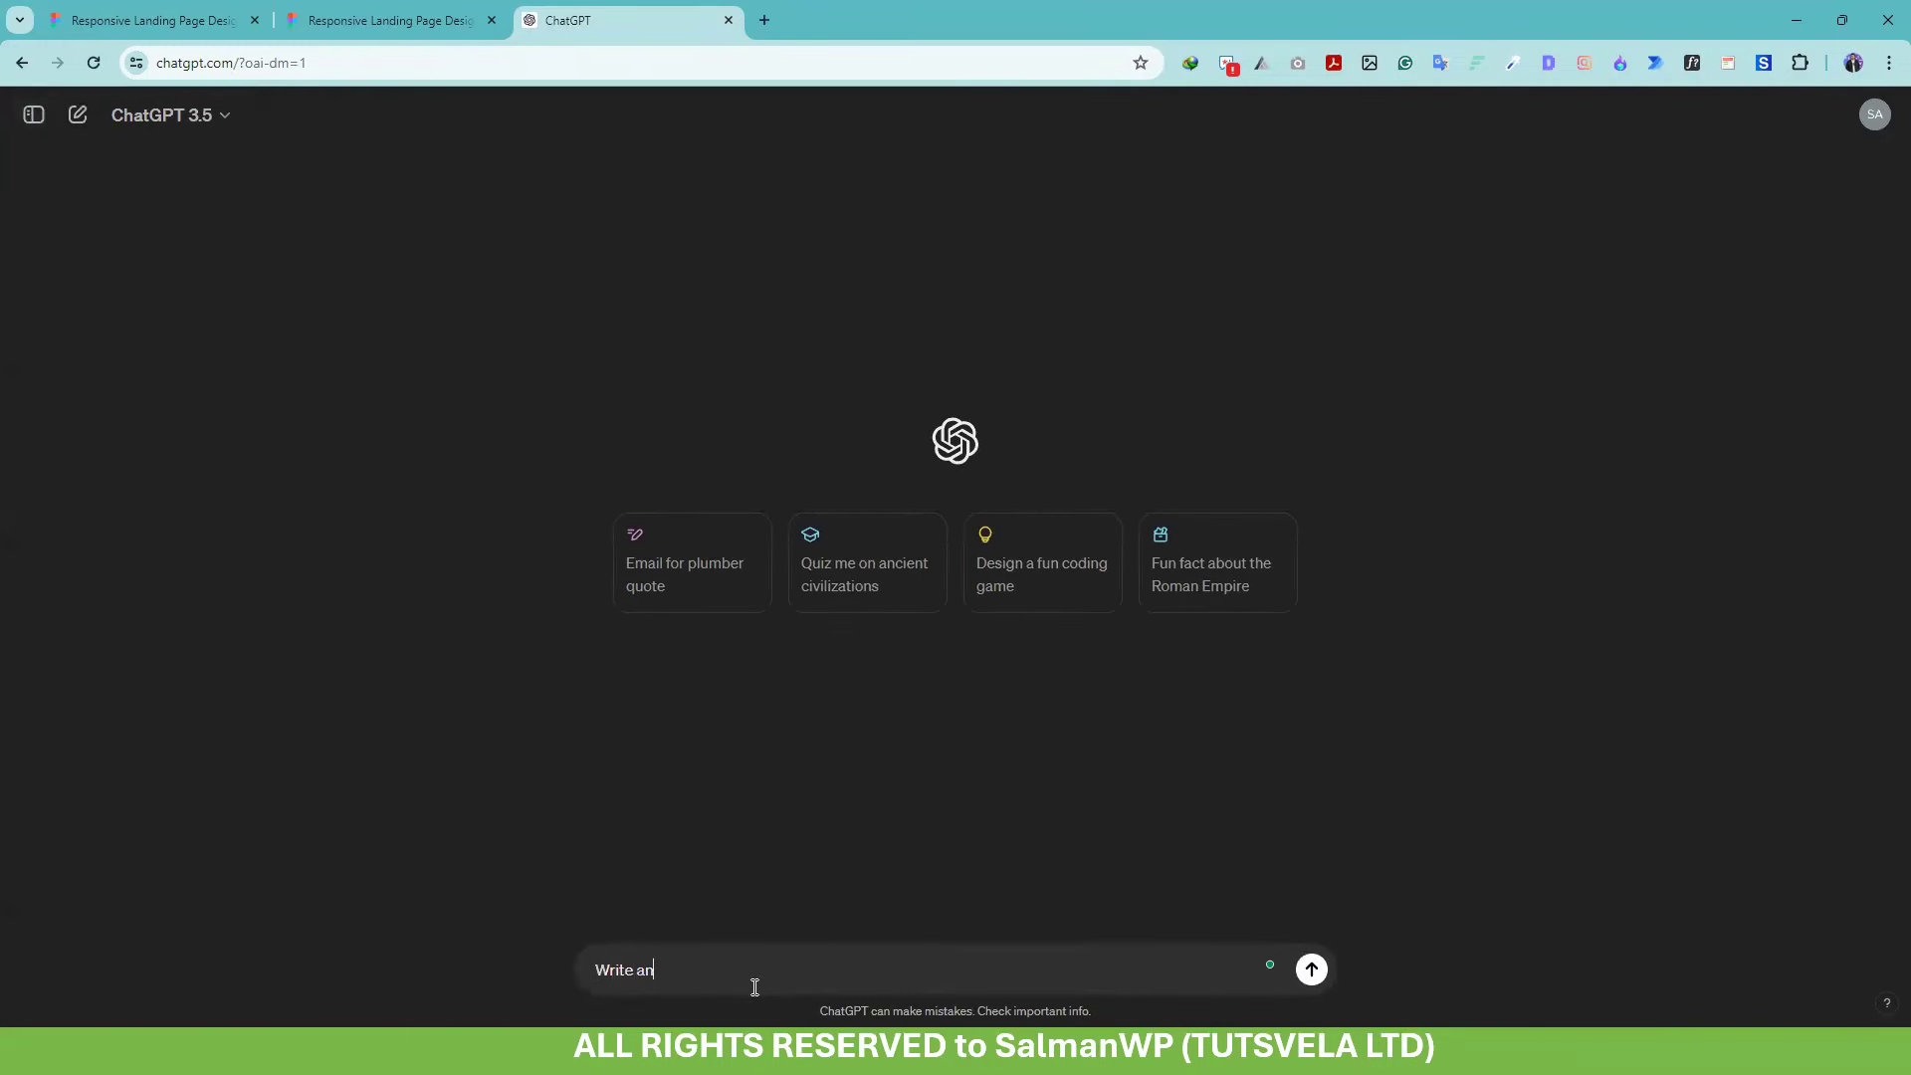
type(" Pr")
type("oper Prposal for t")
key("BackSpace")
type("for")
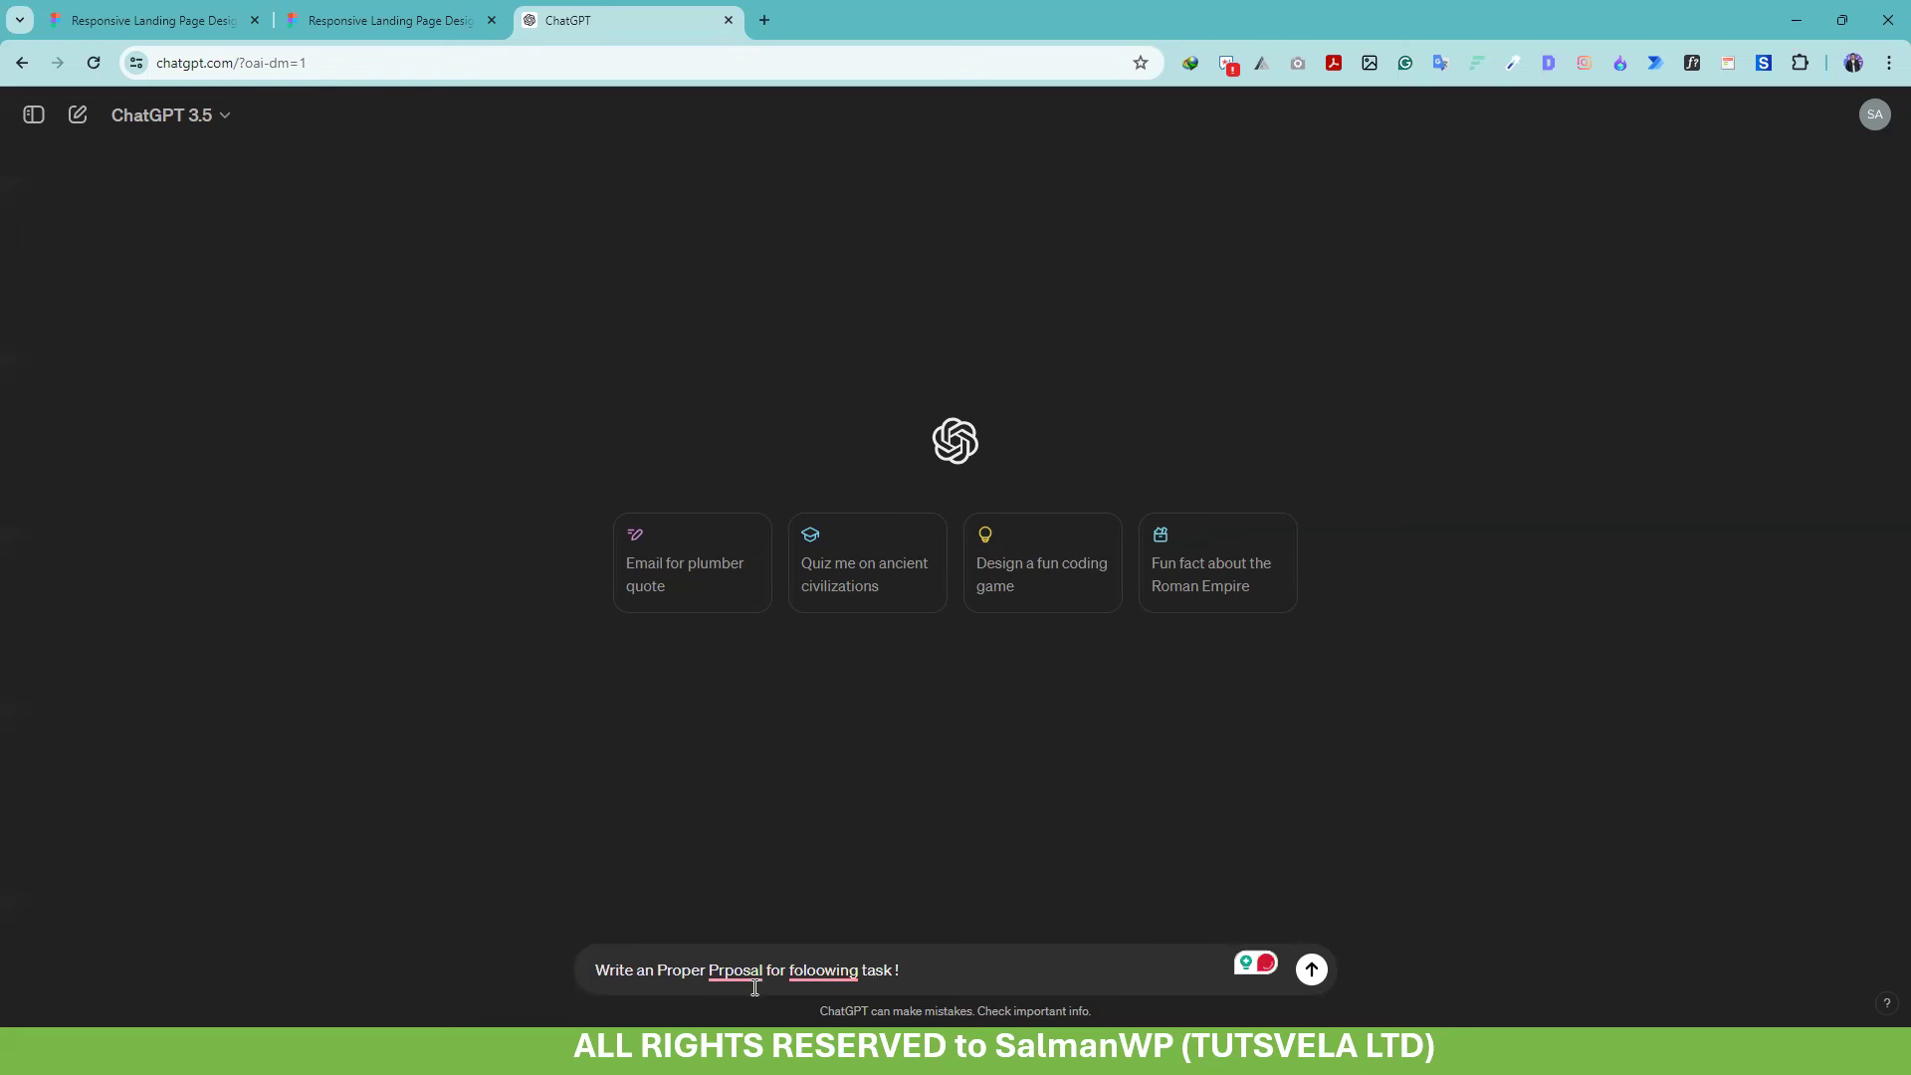
key("shift+Return")
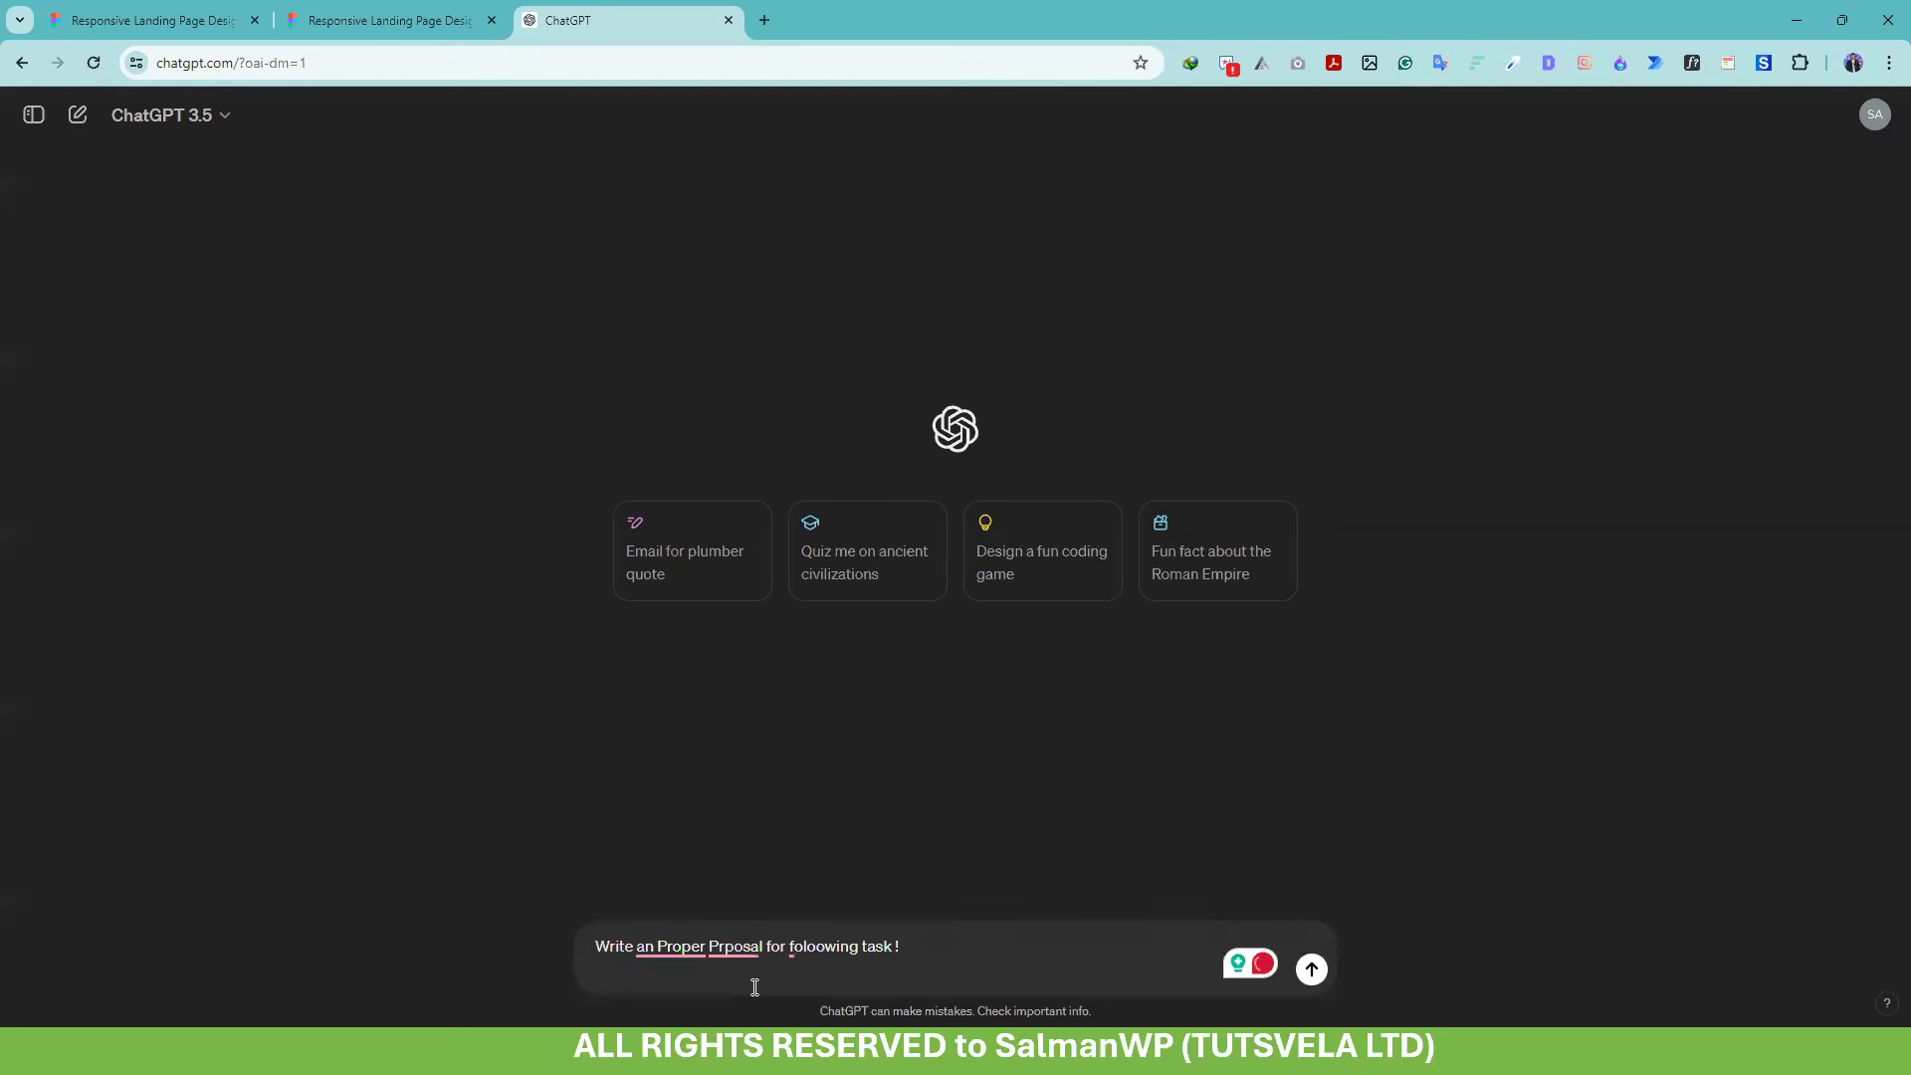
Add "WRITE IN SIMPLE ENGLISH TO THE POINT and Keep it short", paste the copied job description below it and send the prompt
type("WRITE IN S")
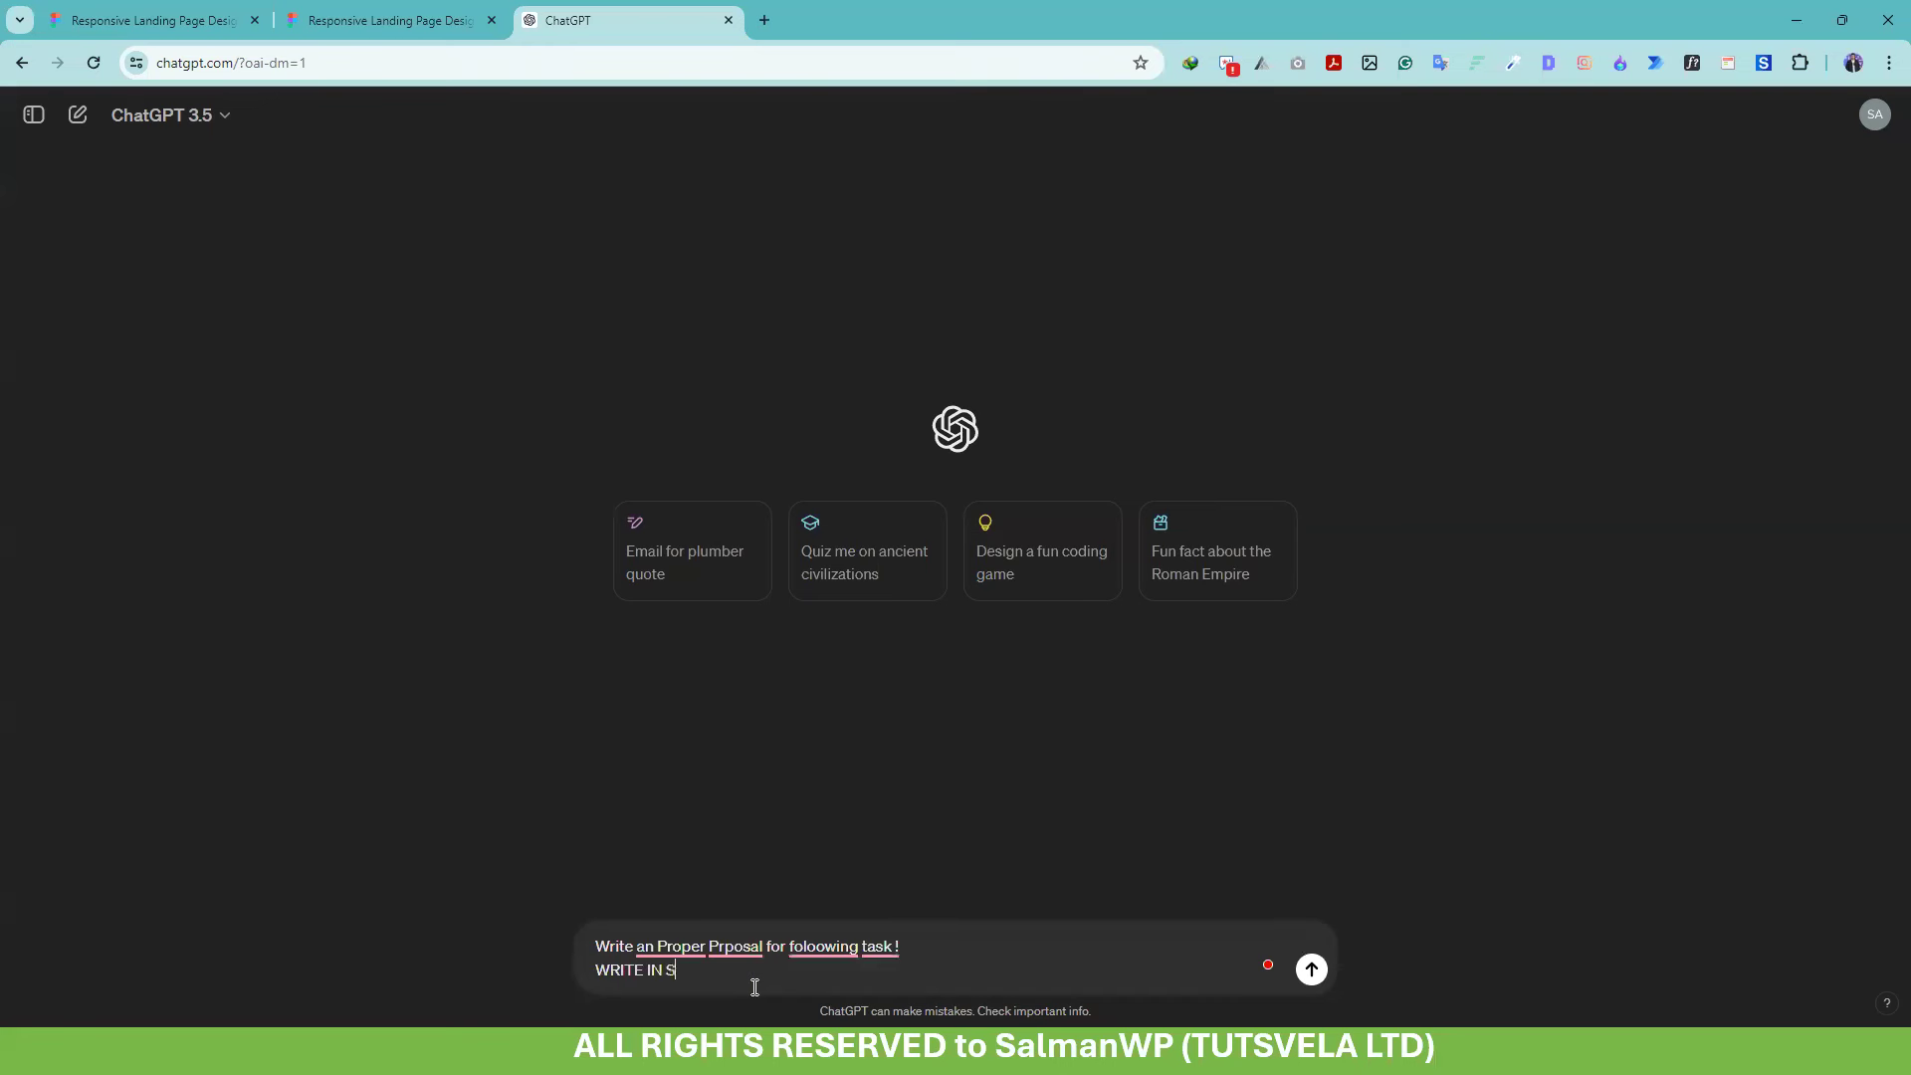
type("IMPLE ENGLISH TO THE POINT and Keep ")
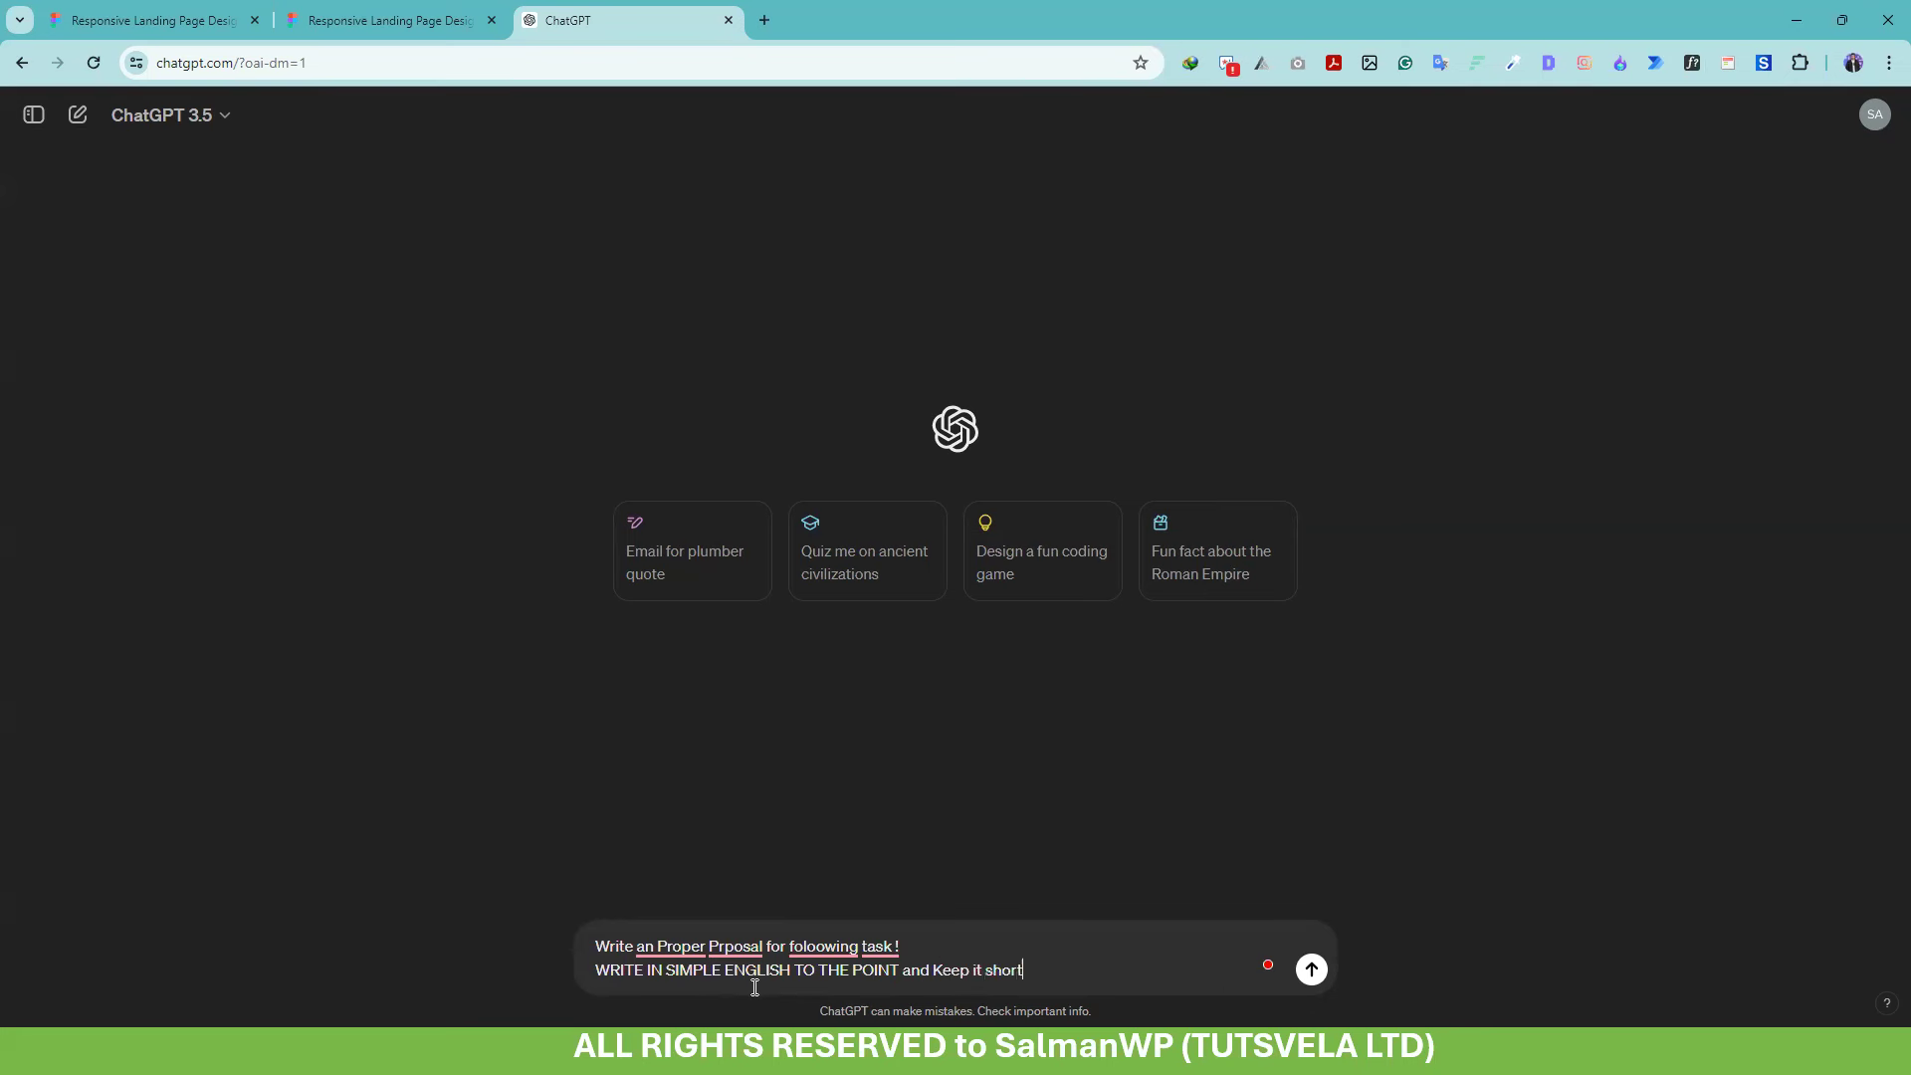
type("it short")
key("shift+Return")
key("shift+Return")
key("ctrl+v")
key("Return")
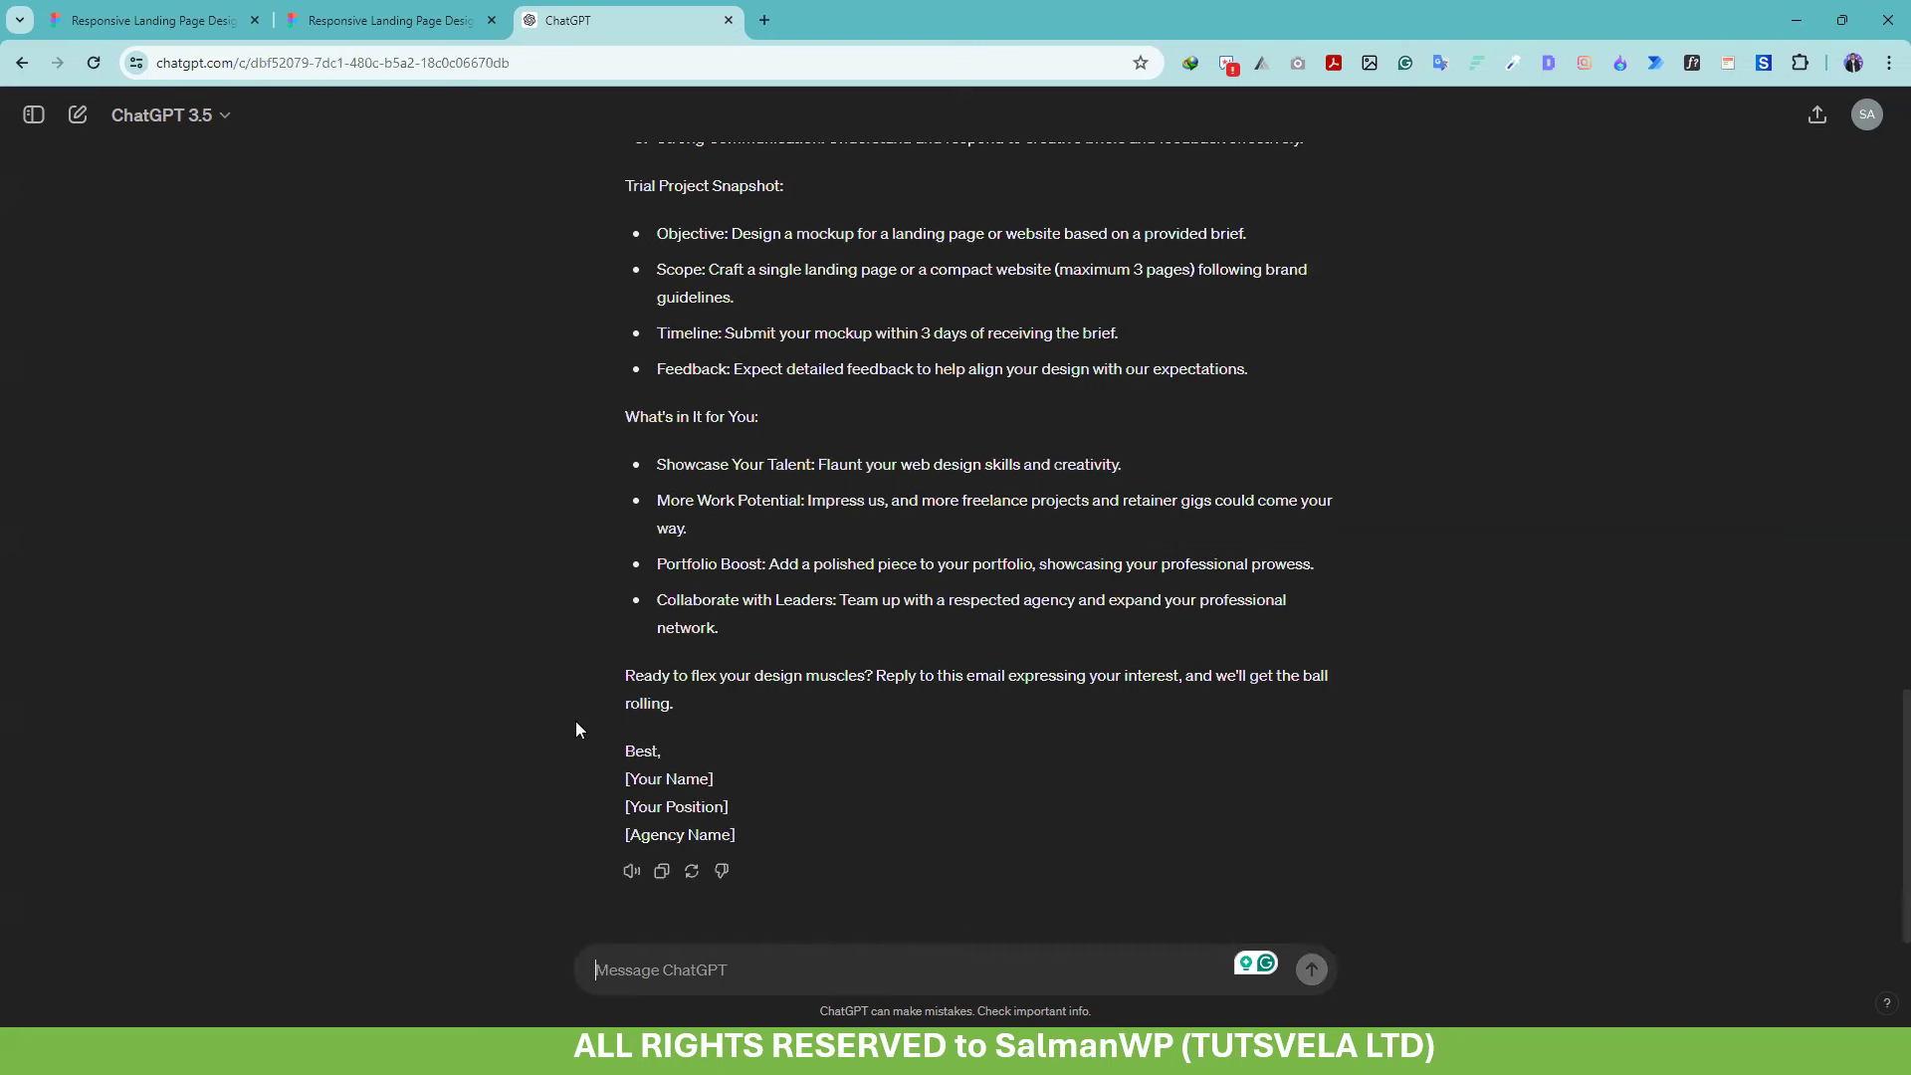
Review the generated proposal's greeting and opening paragraph to check whose point of view it is written from
scroll(576, 723, "up", 10)
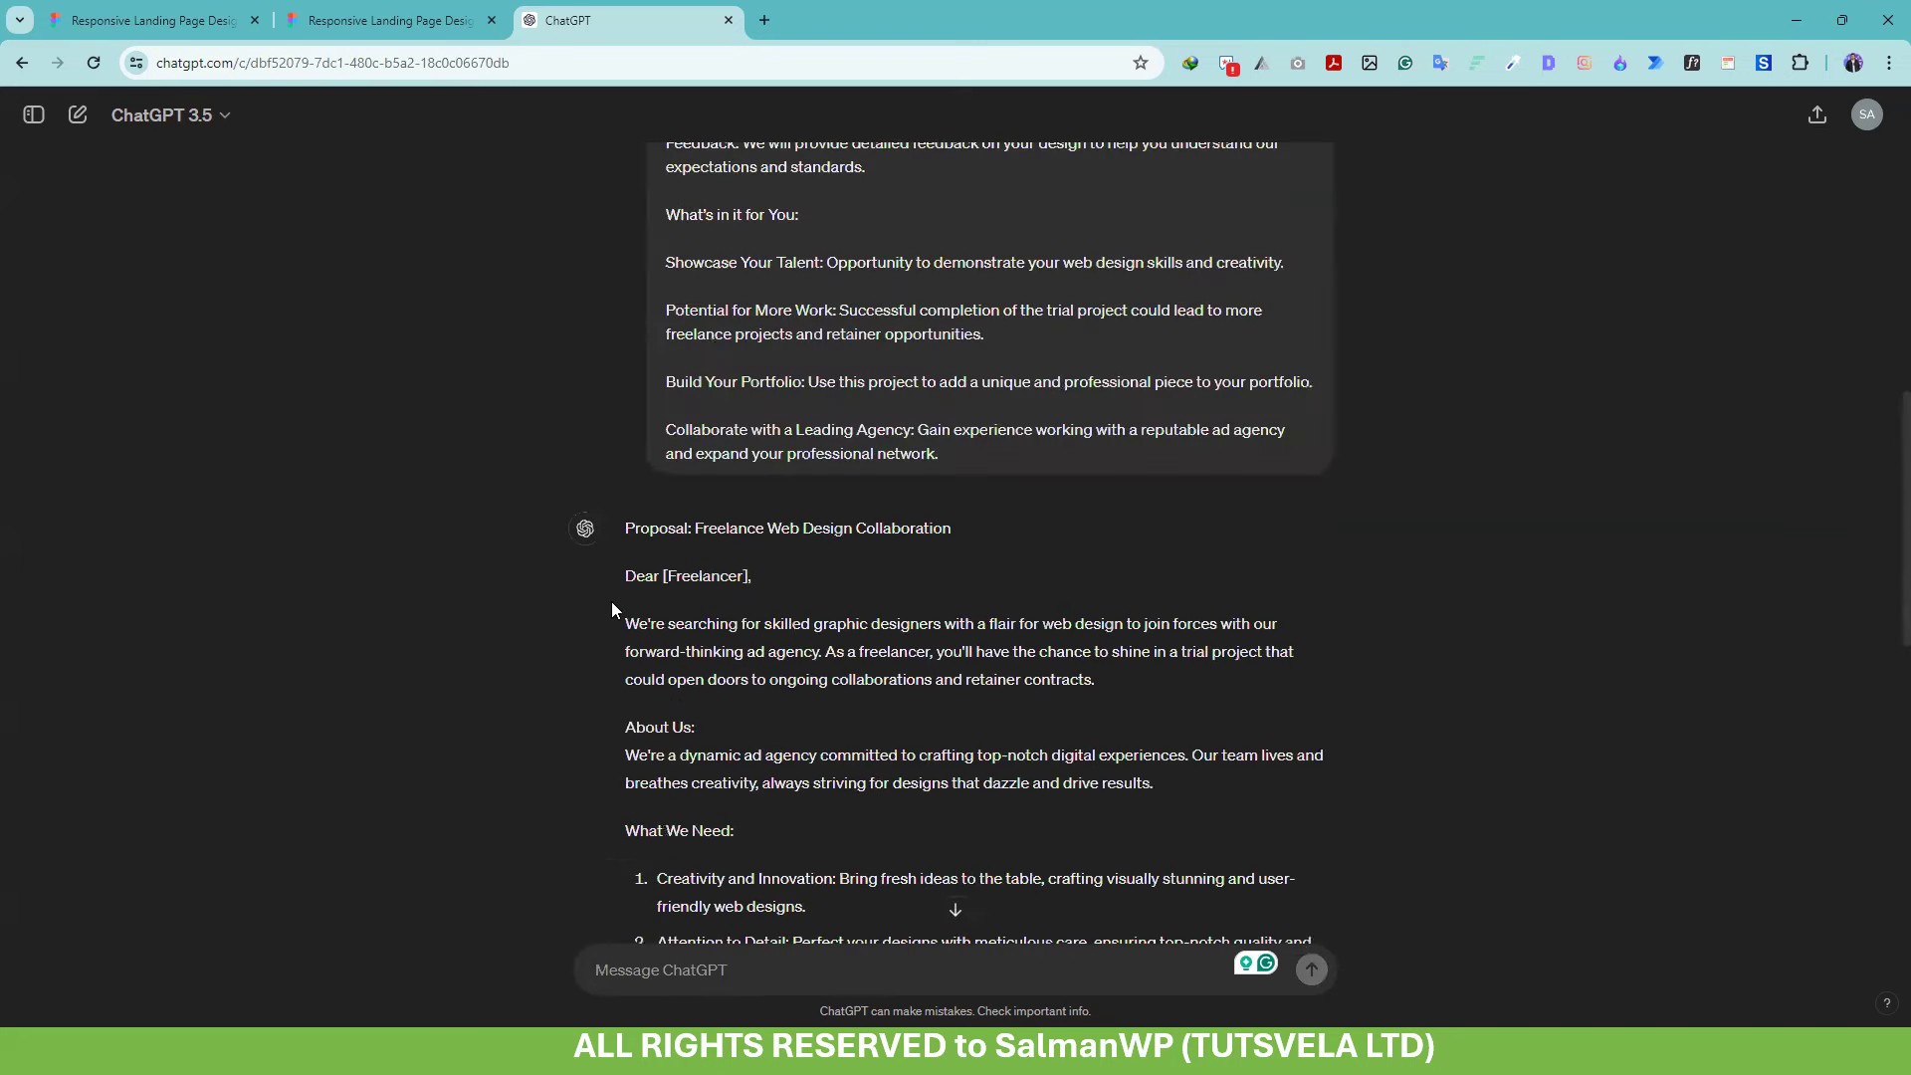
triple_click(761, 618)
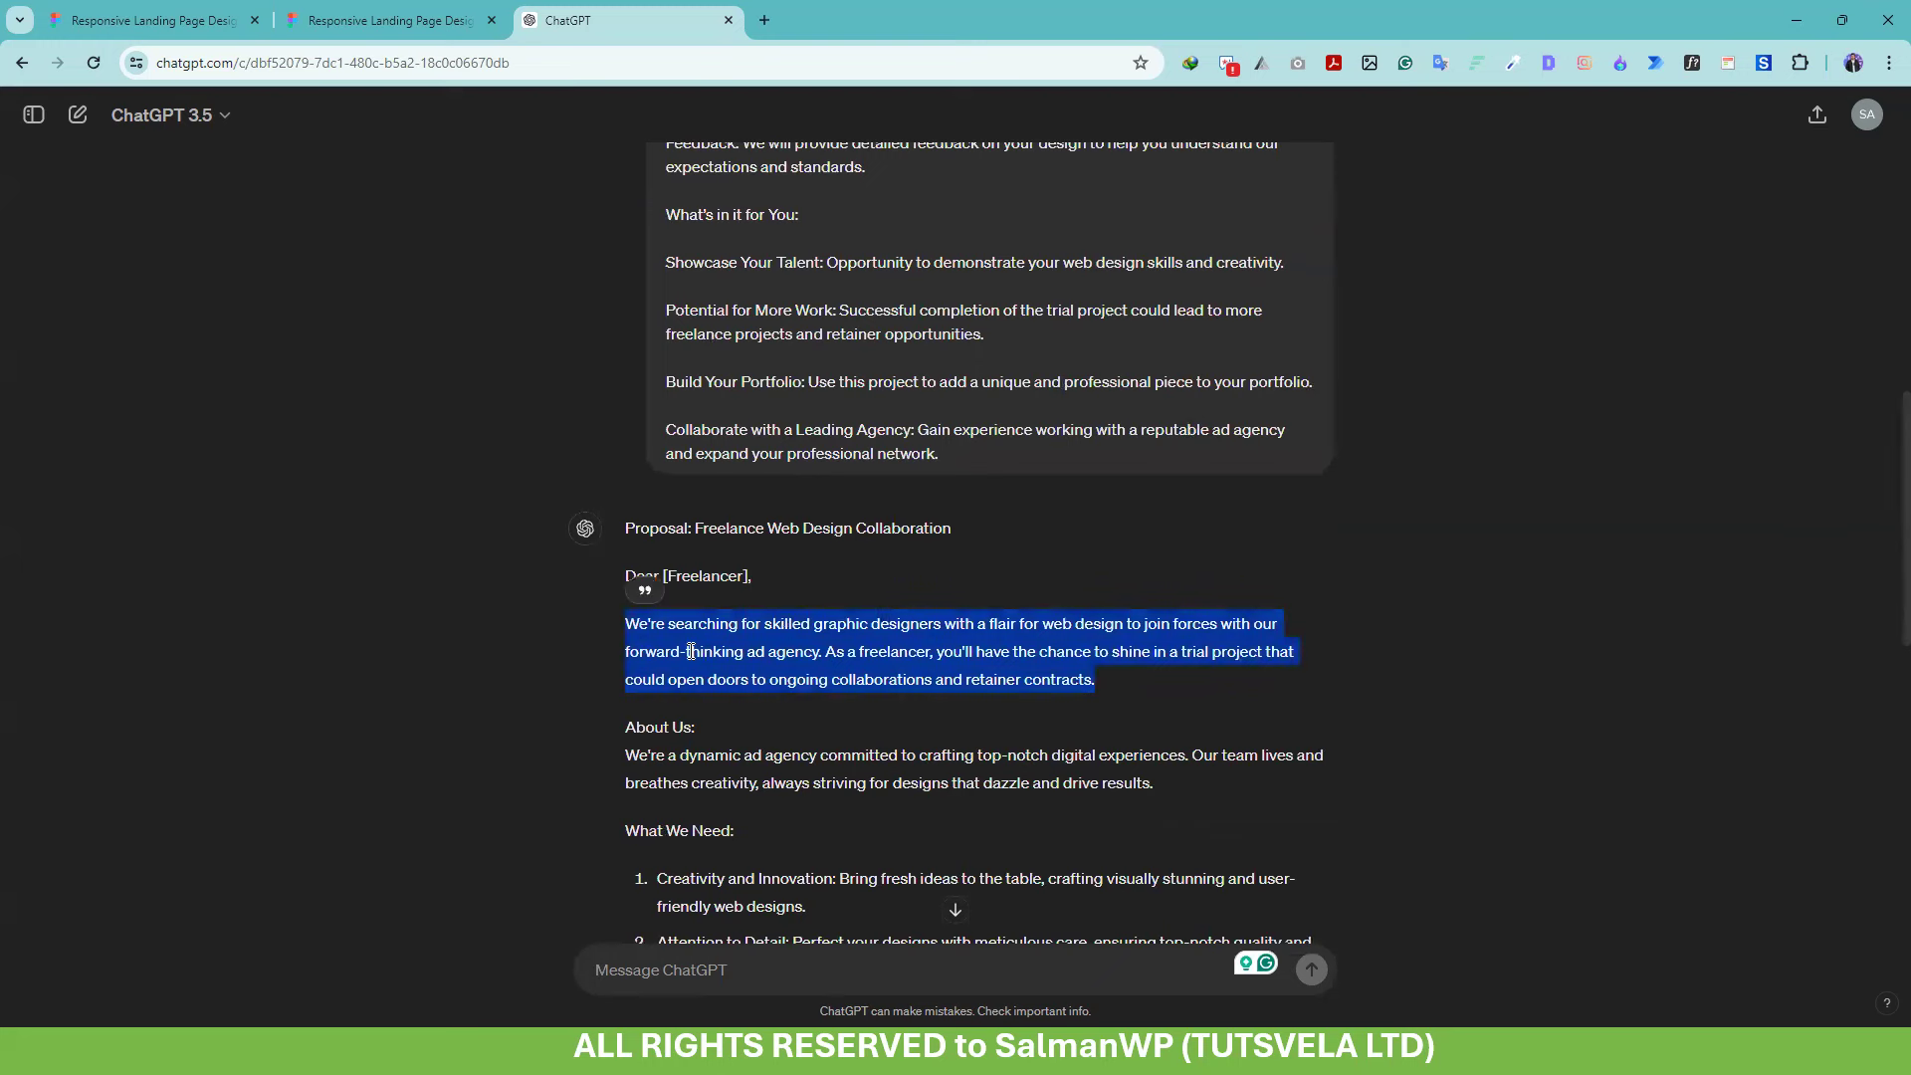
left_click(669, 621)
left_click_drag(645, 623, 941, 675)
left_click(839, 651)
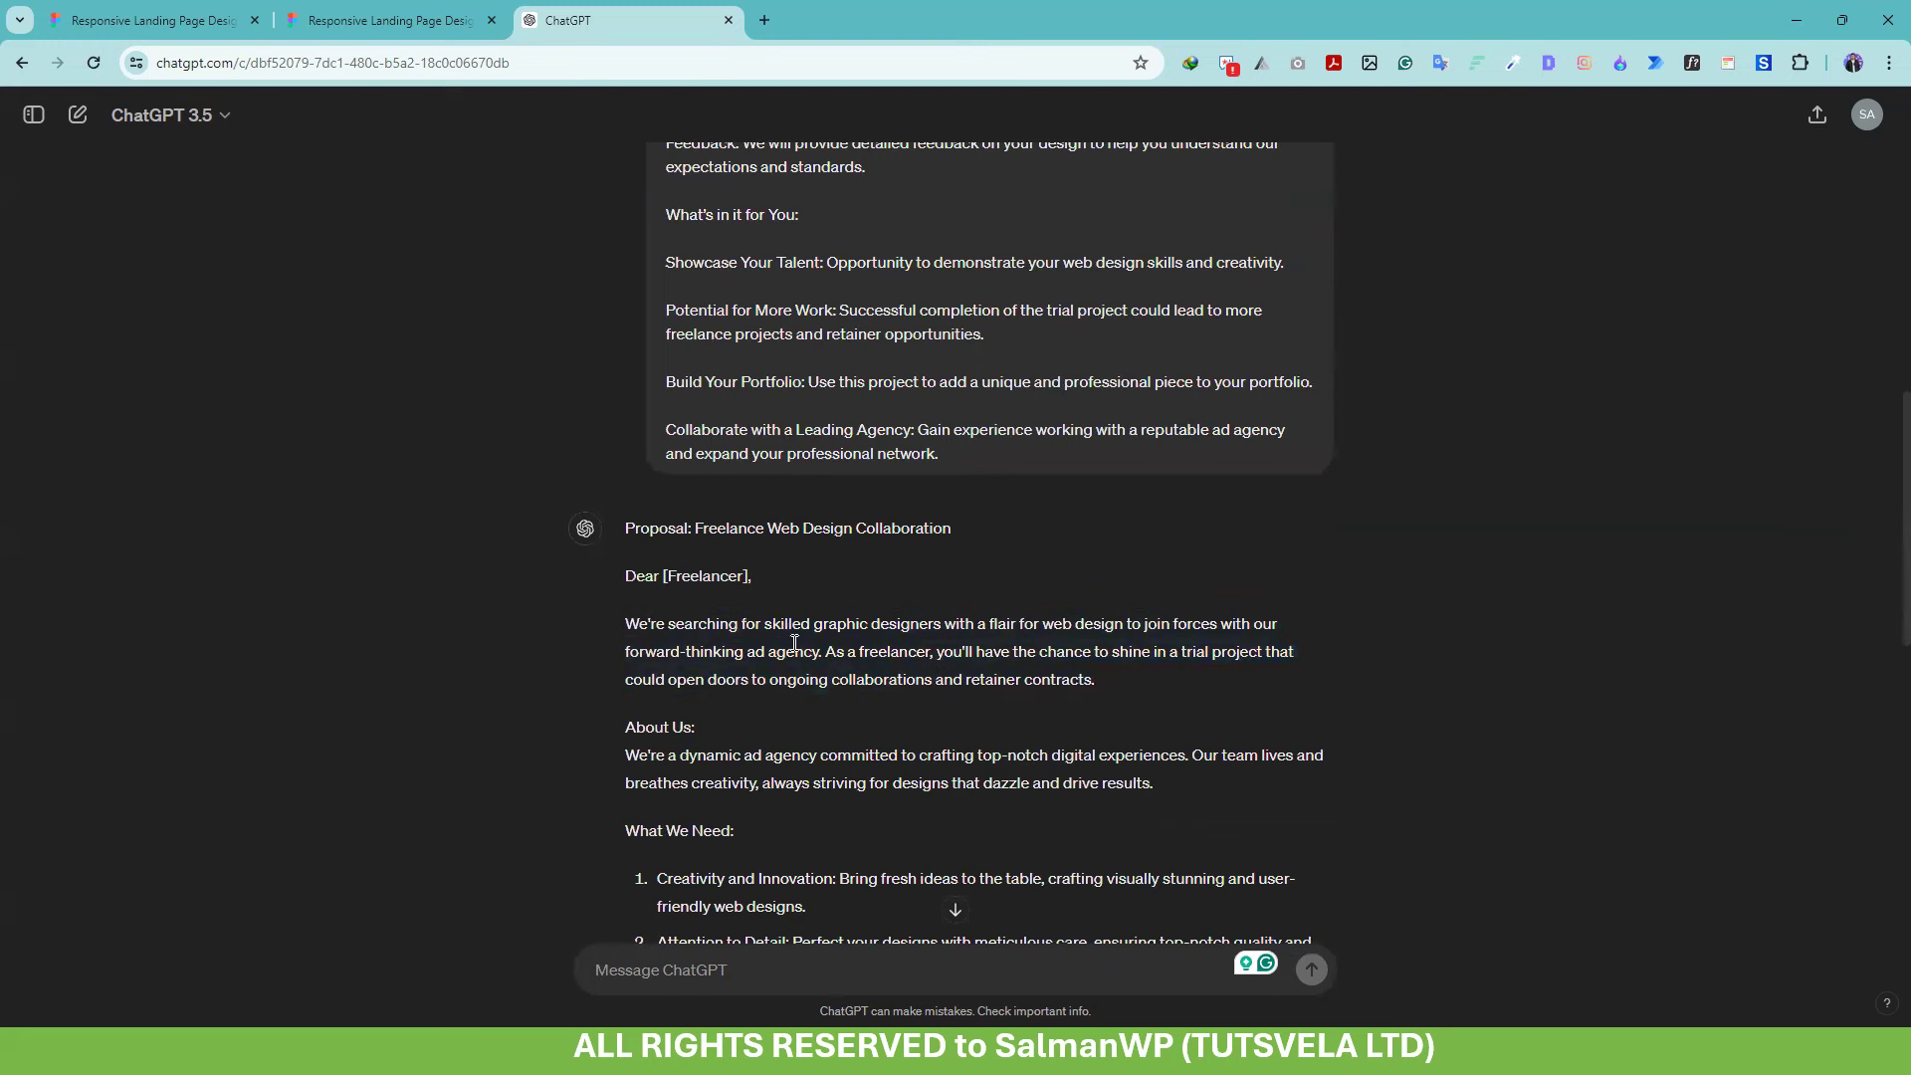
scroll(762, 652, "down", 5)
scroll(762, 652, "down", 4)
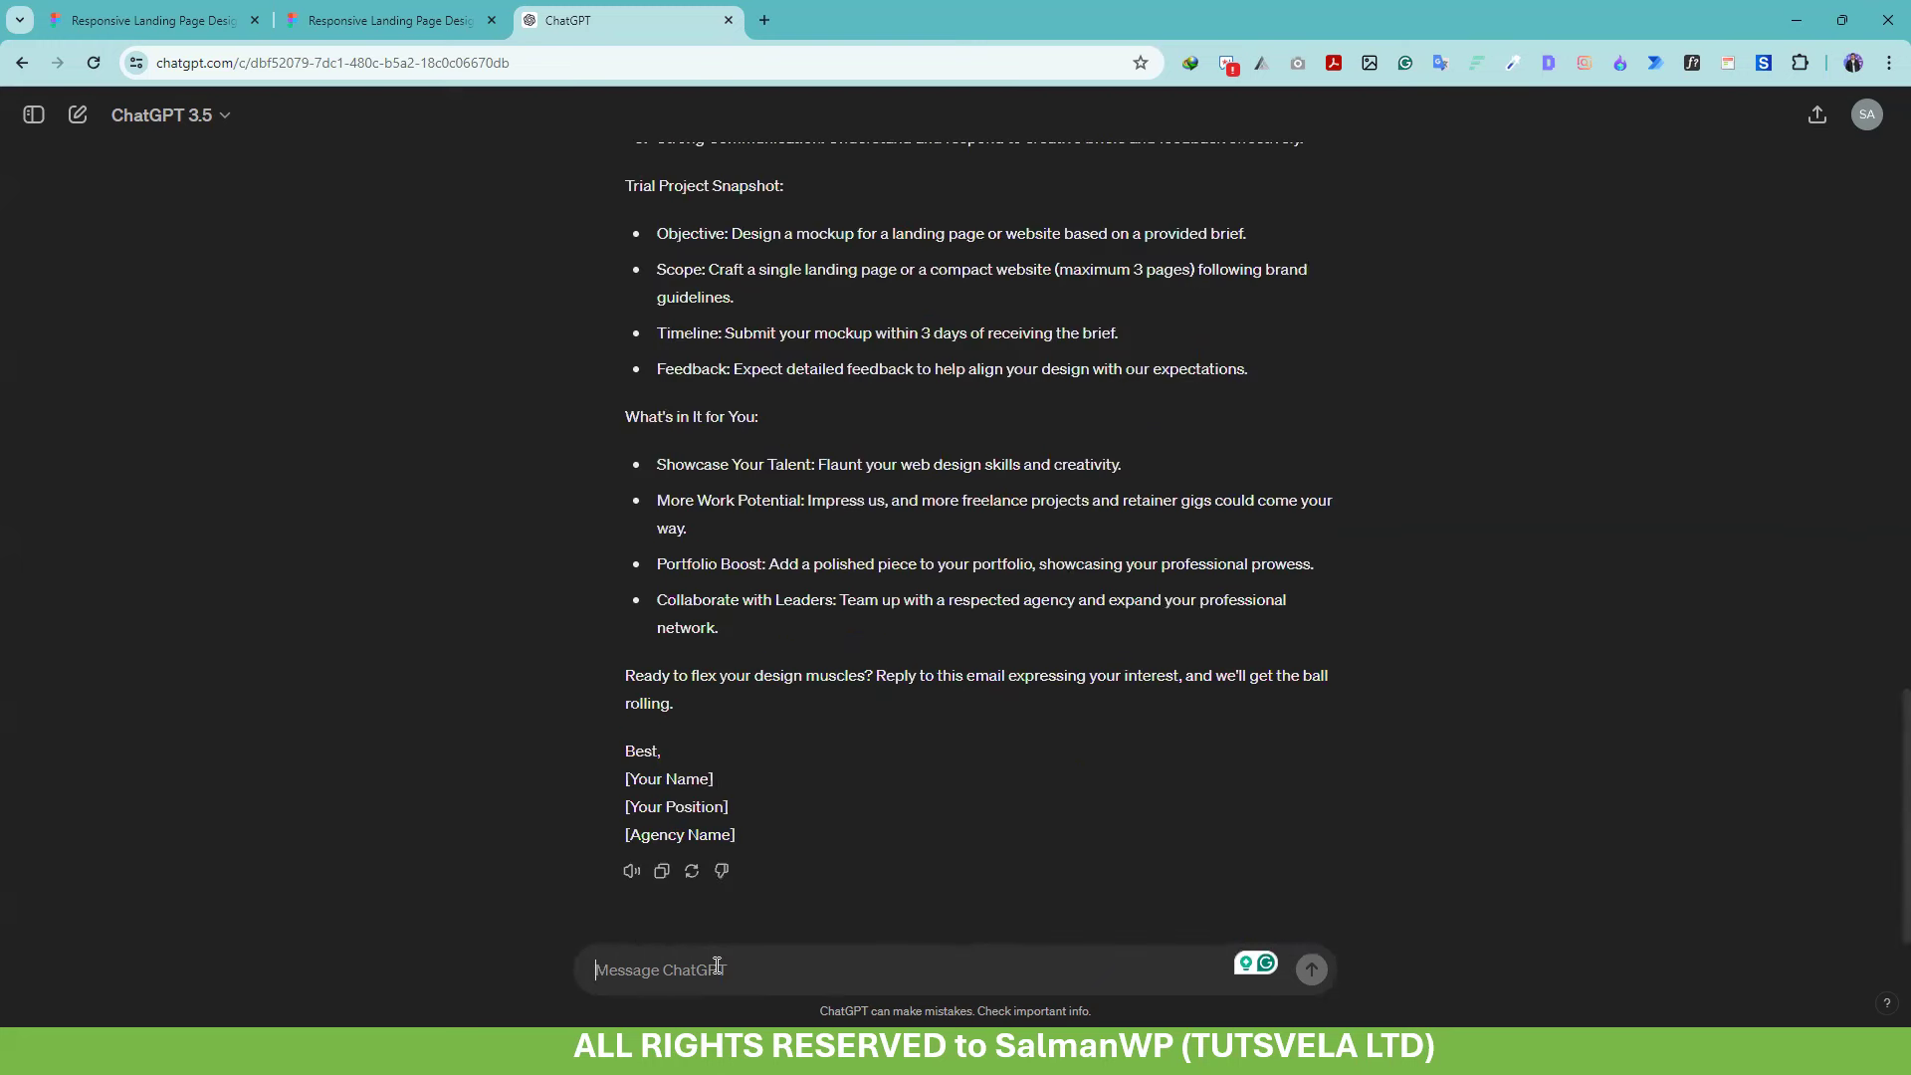
Write the follow-up prompt "Reply to this Email as a freelancer I have to apply for this job", checking it against the proposal's opening
type("Reply to this Email as a freelan")
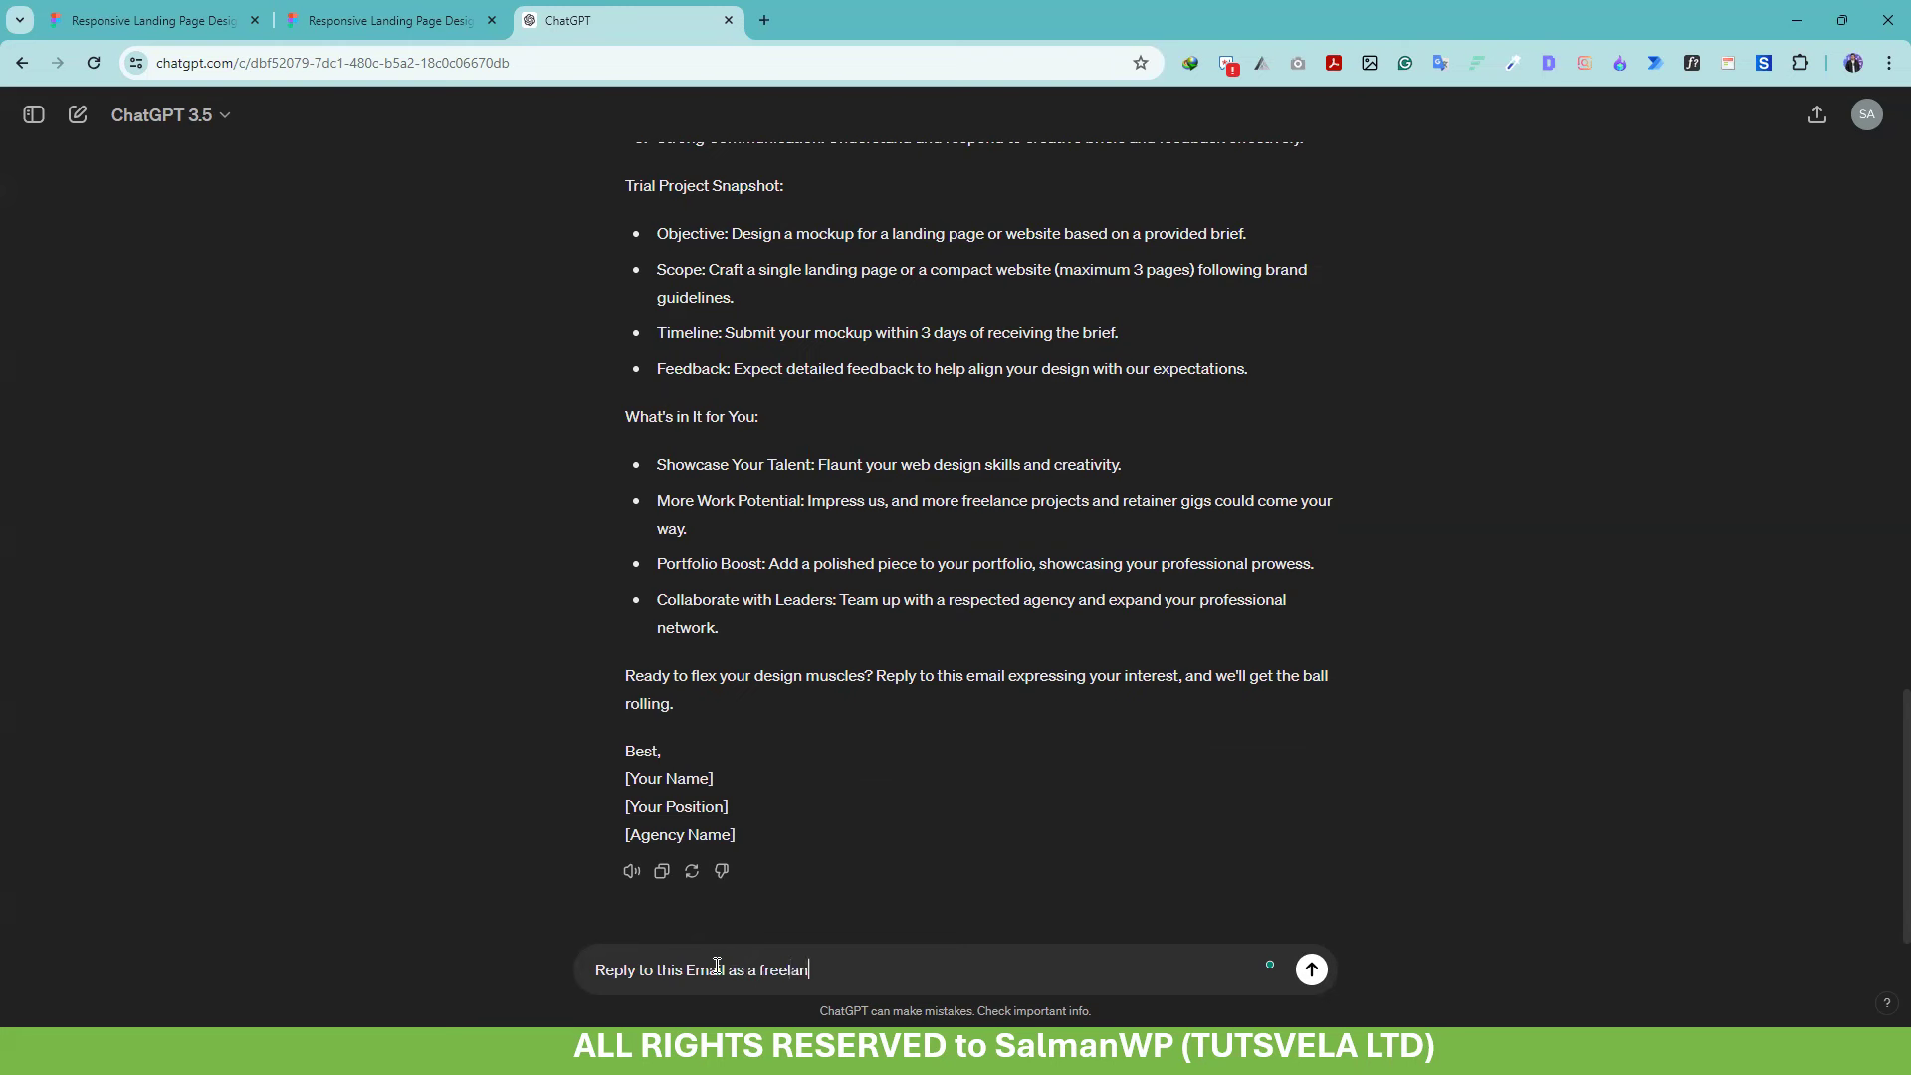
type("cer I have to apply for this job")
scroll(472, 574, "up", 10)
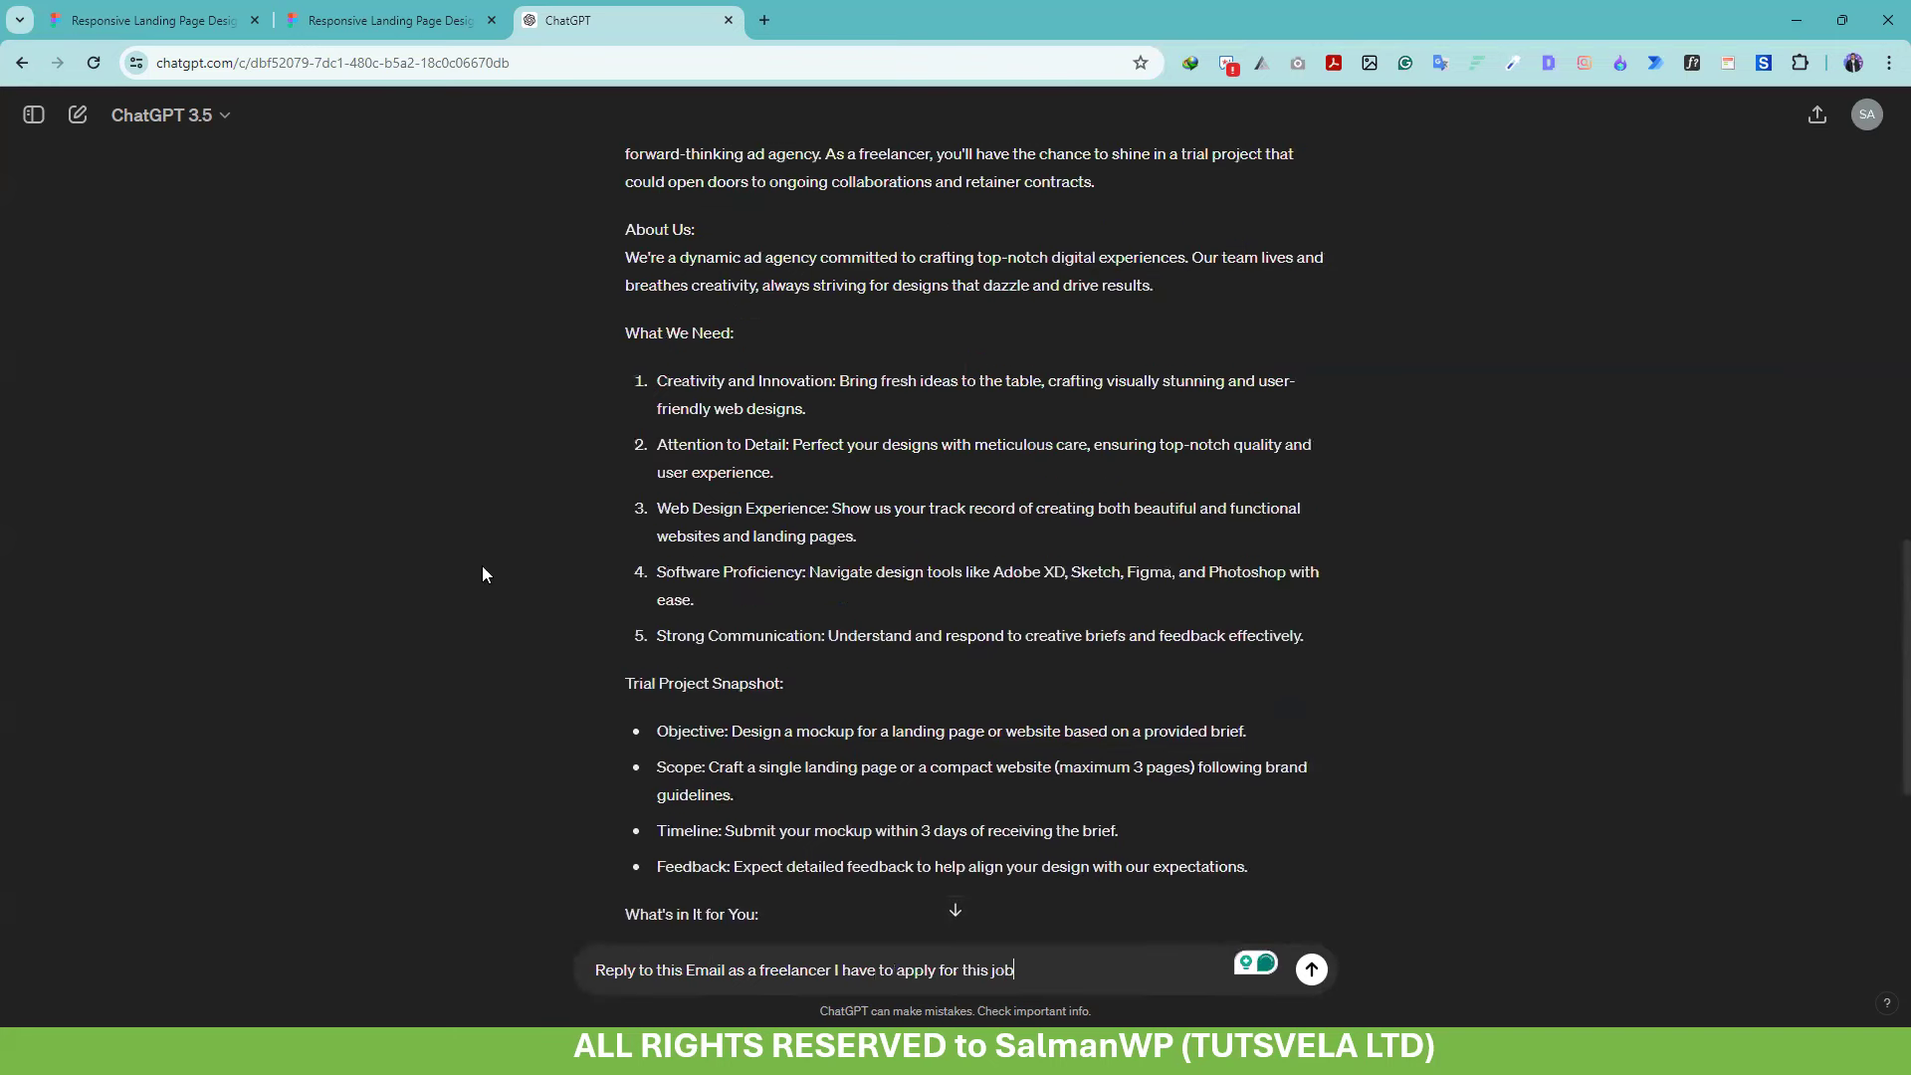
scroll(661, 528, "down", 2)
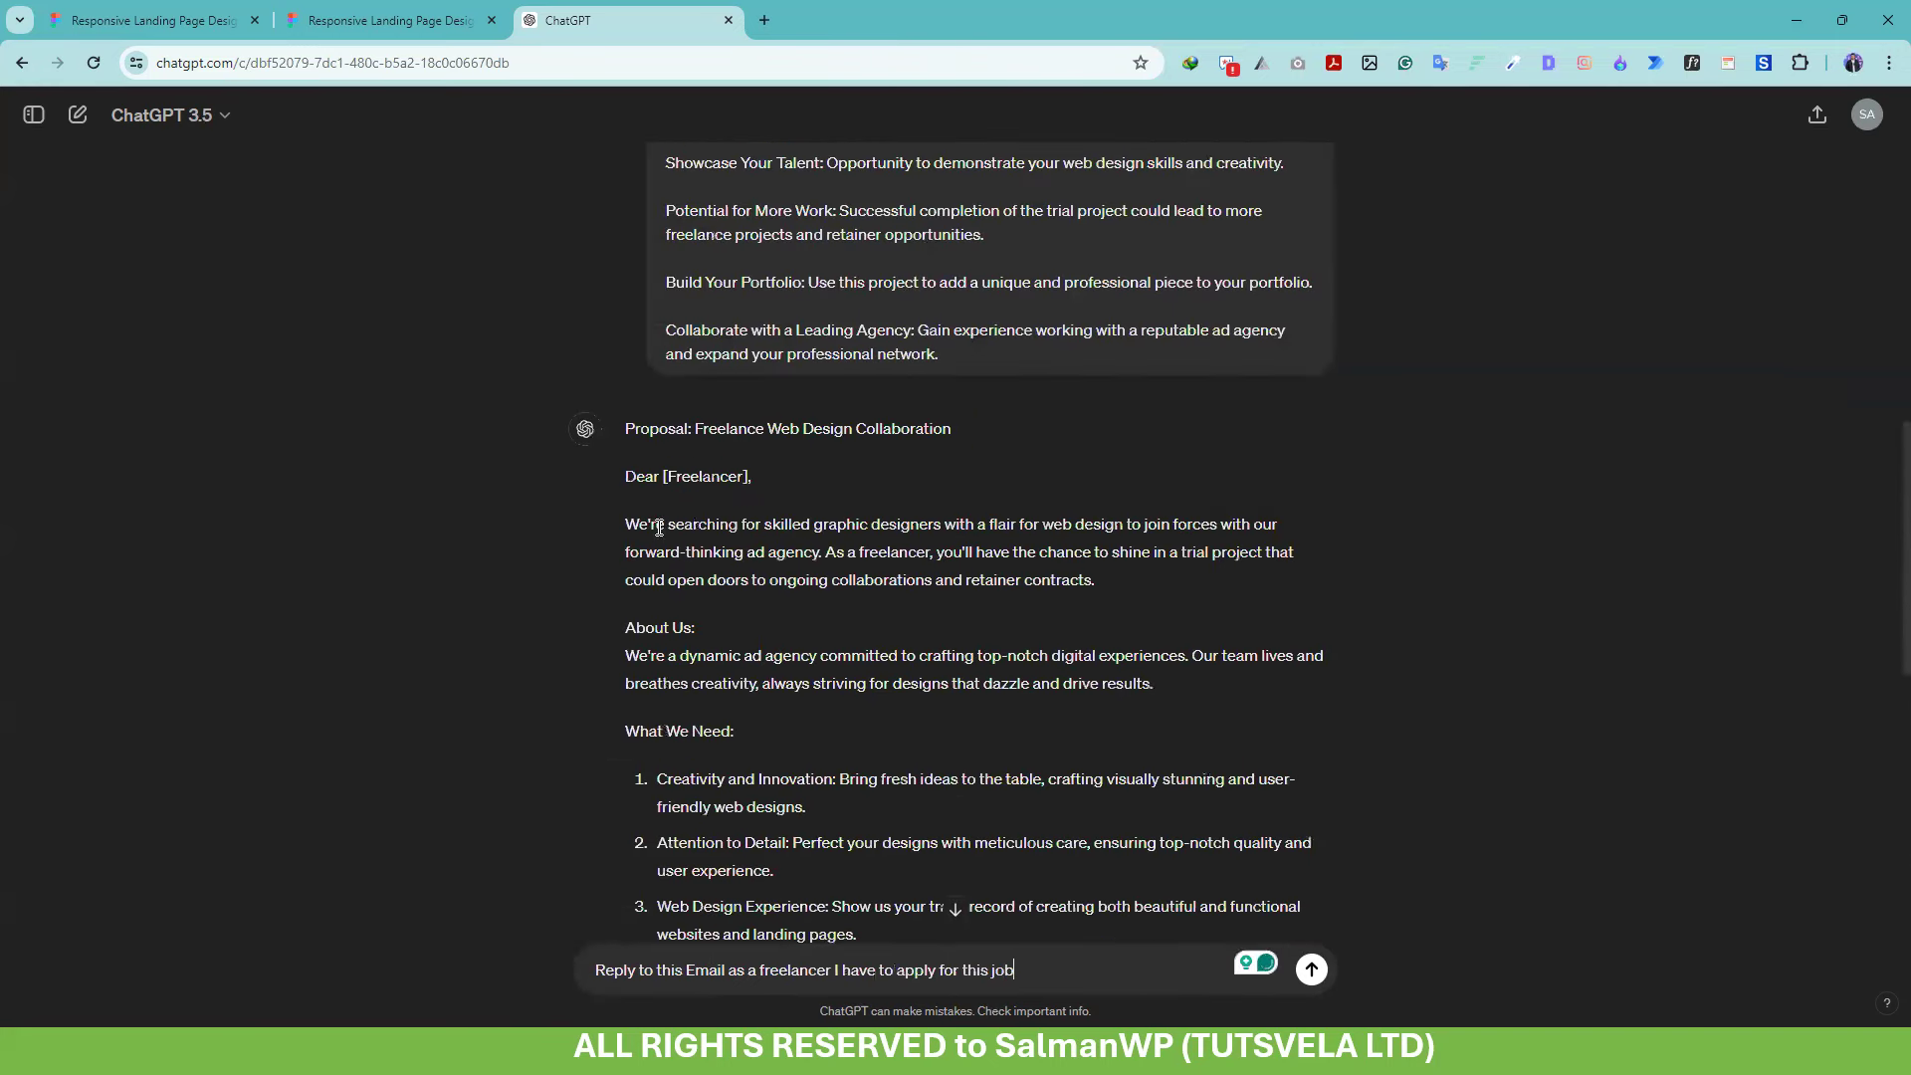
left_click_drag(637, 475, 834, 664)
left_click(838, 665)
scroll(838, 652, "down", 9)
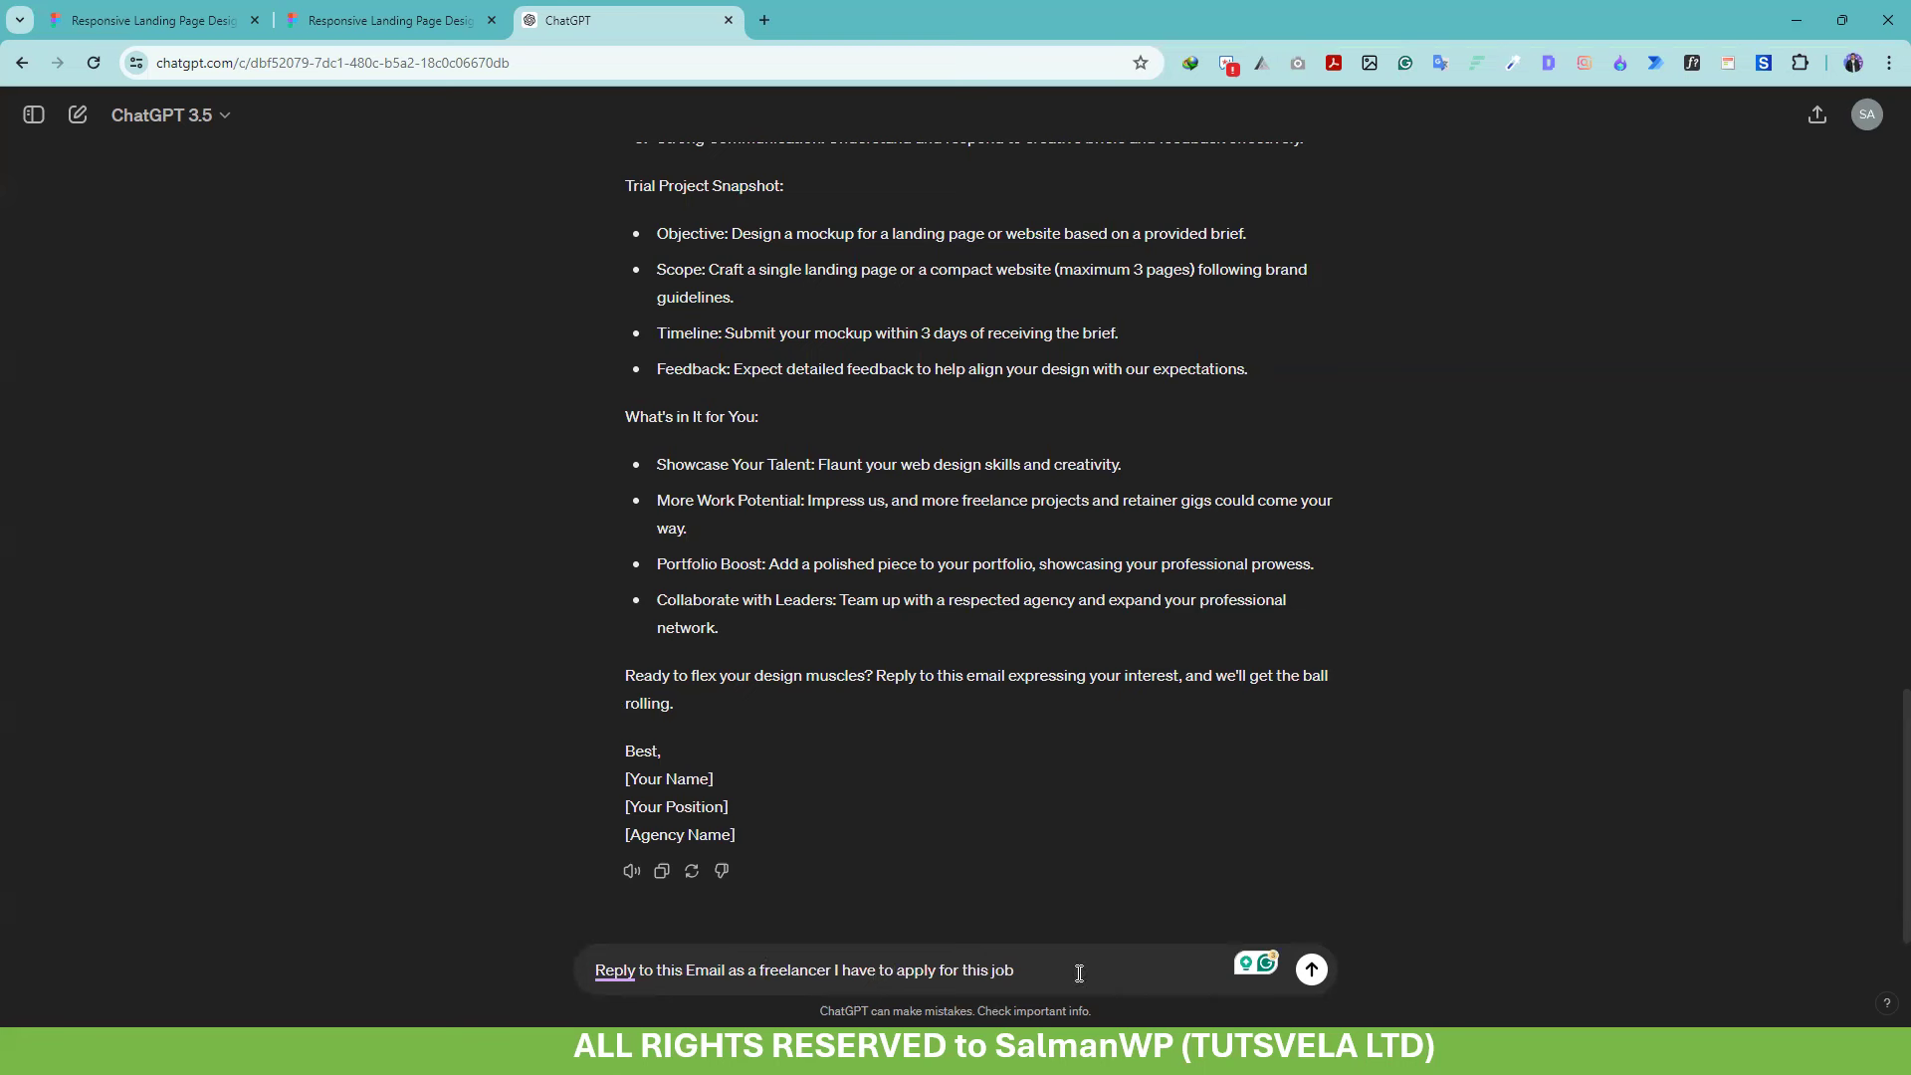
type("and I have this my portfolio:")
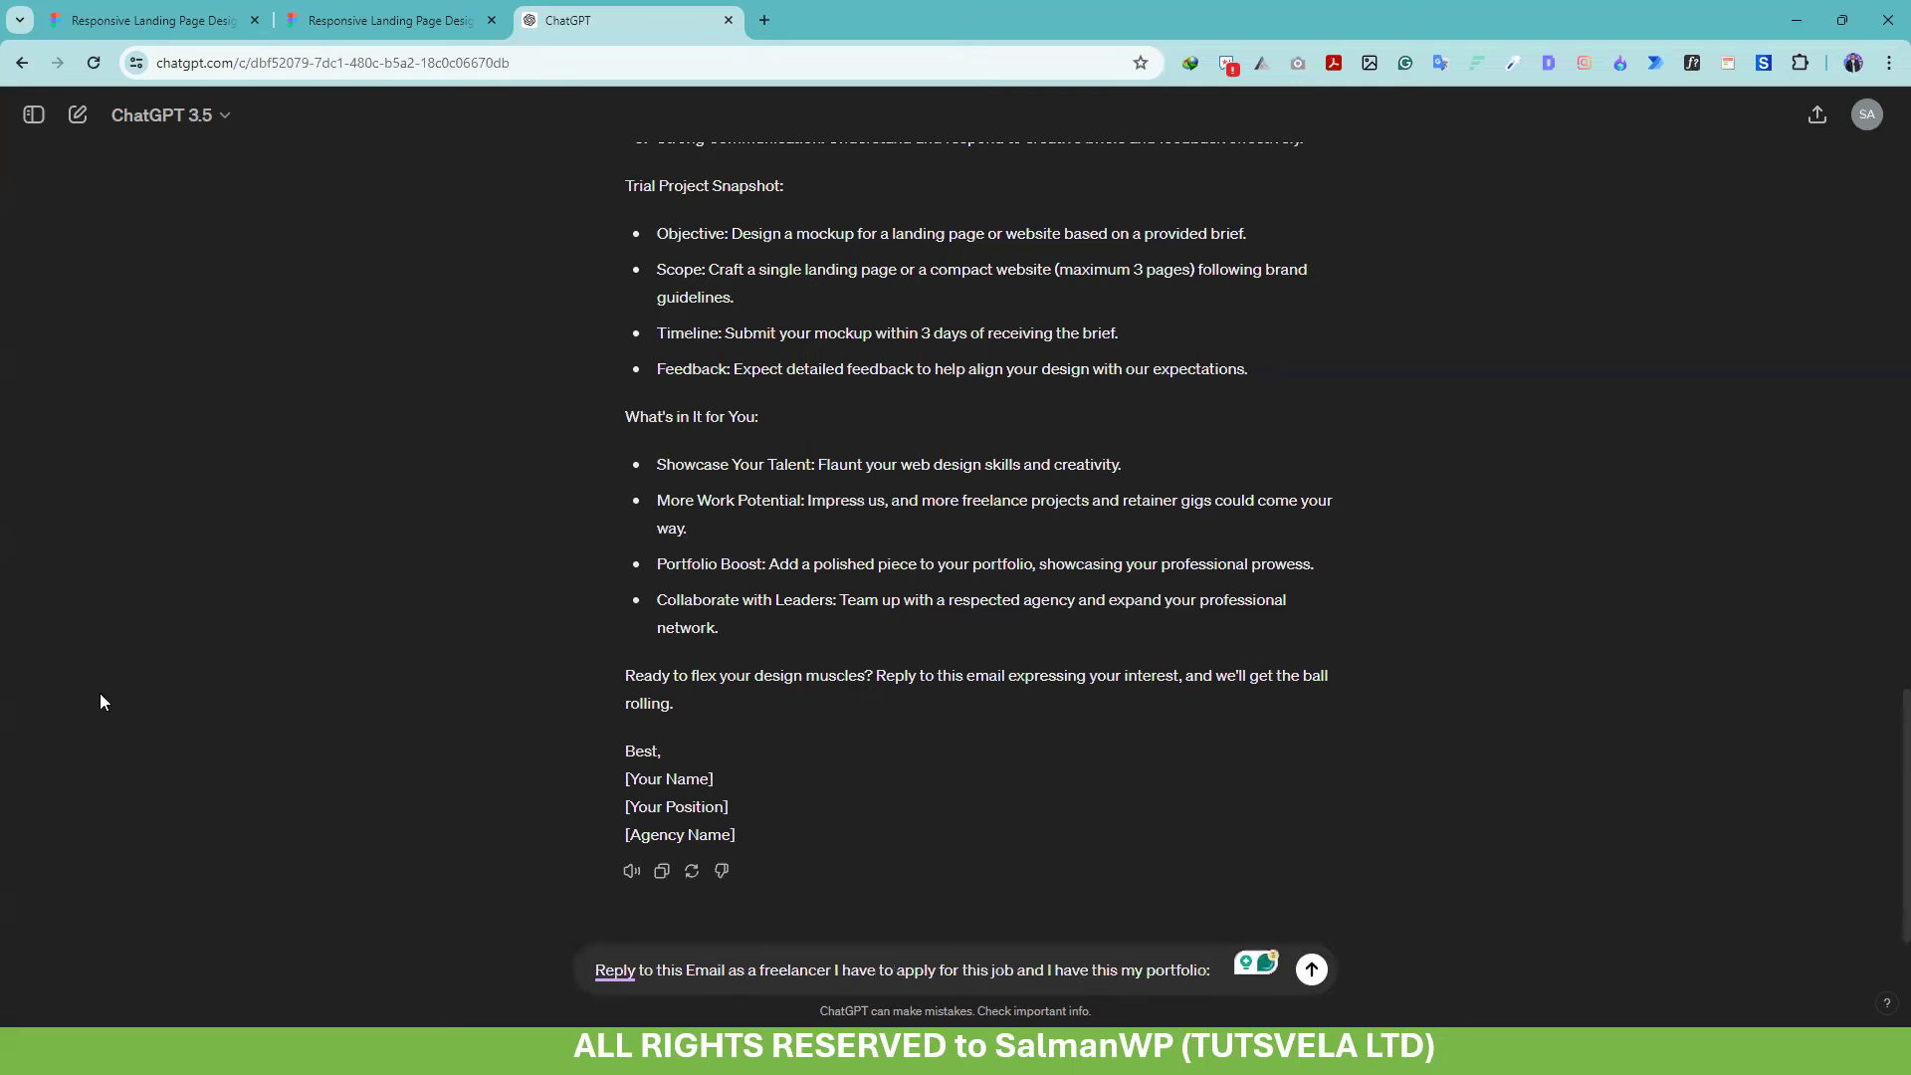
left_click(388, 20)
left_click(768, 20)
type("sa")
key("ctrl+a")
left_click(645, 15)
type("http://salmanwp.com/")
key("Return")
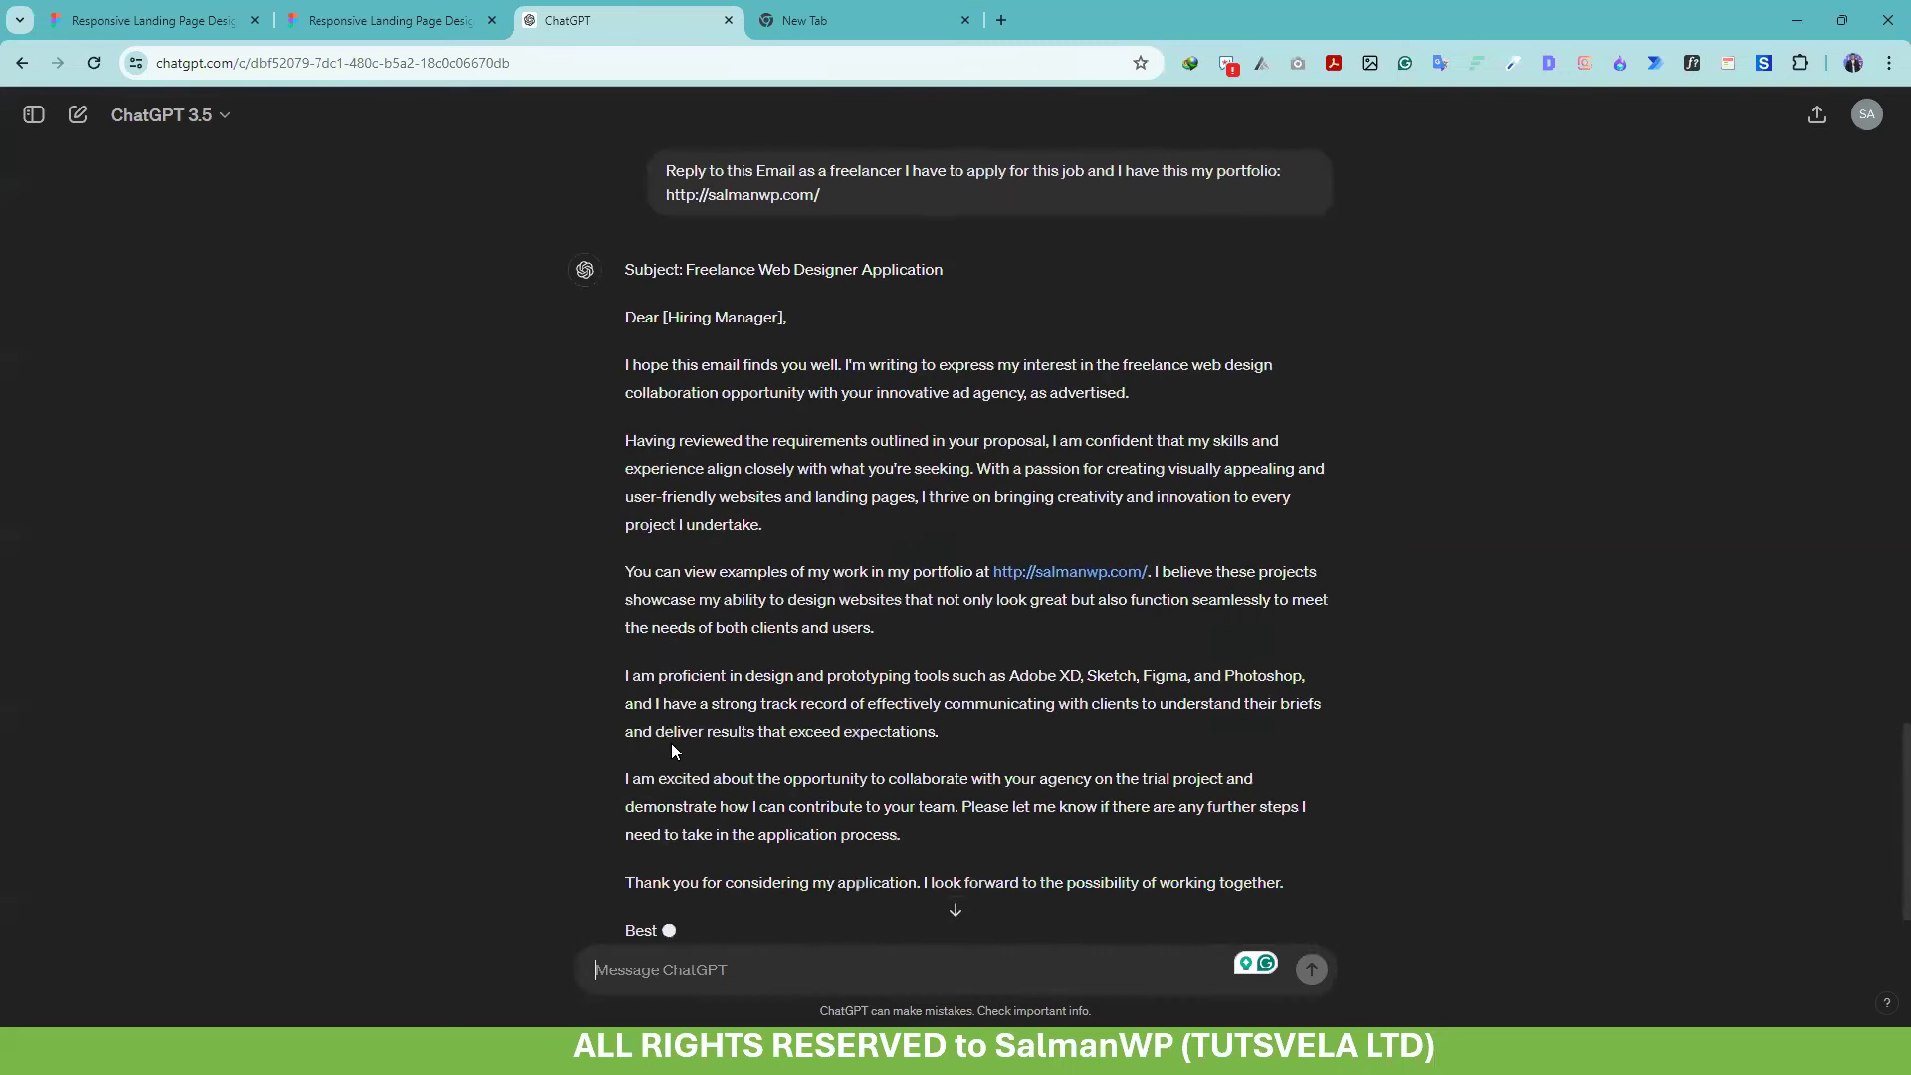
Read through the body of the generated freelance web designer application, including the portfolio and design tools paragraphs
left_click_drag(625, 292, 1115, 735)
left_click_drag(1292, 760, 1309, 747)
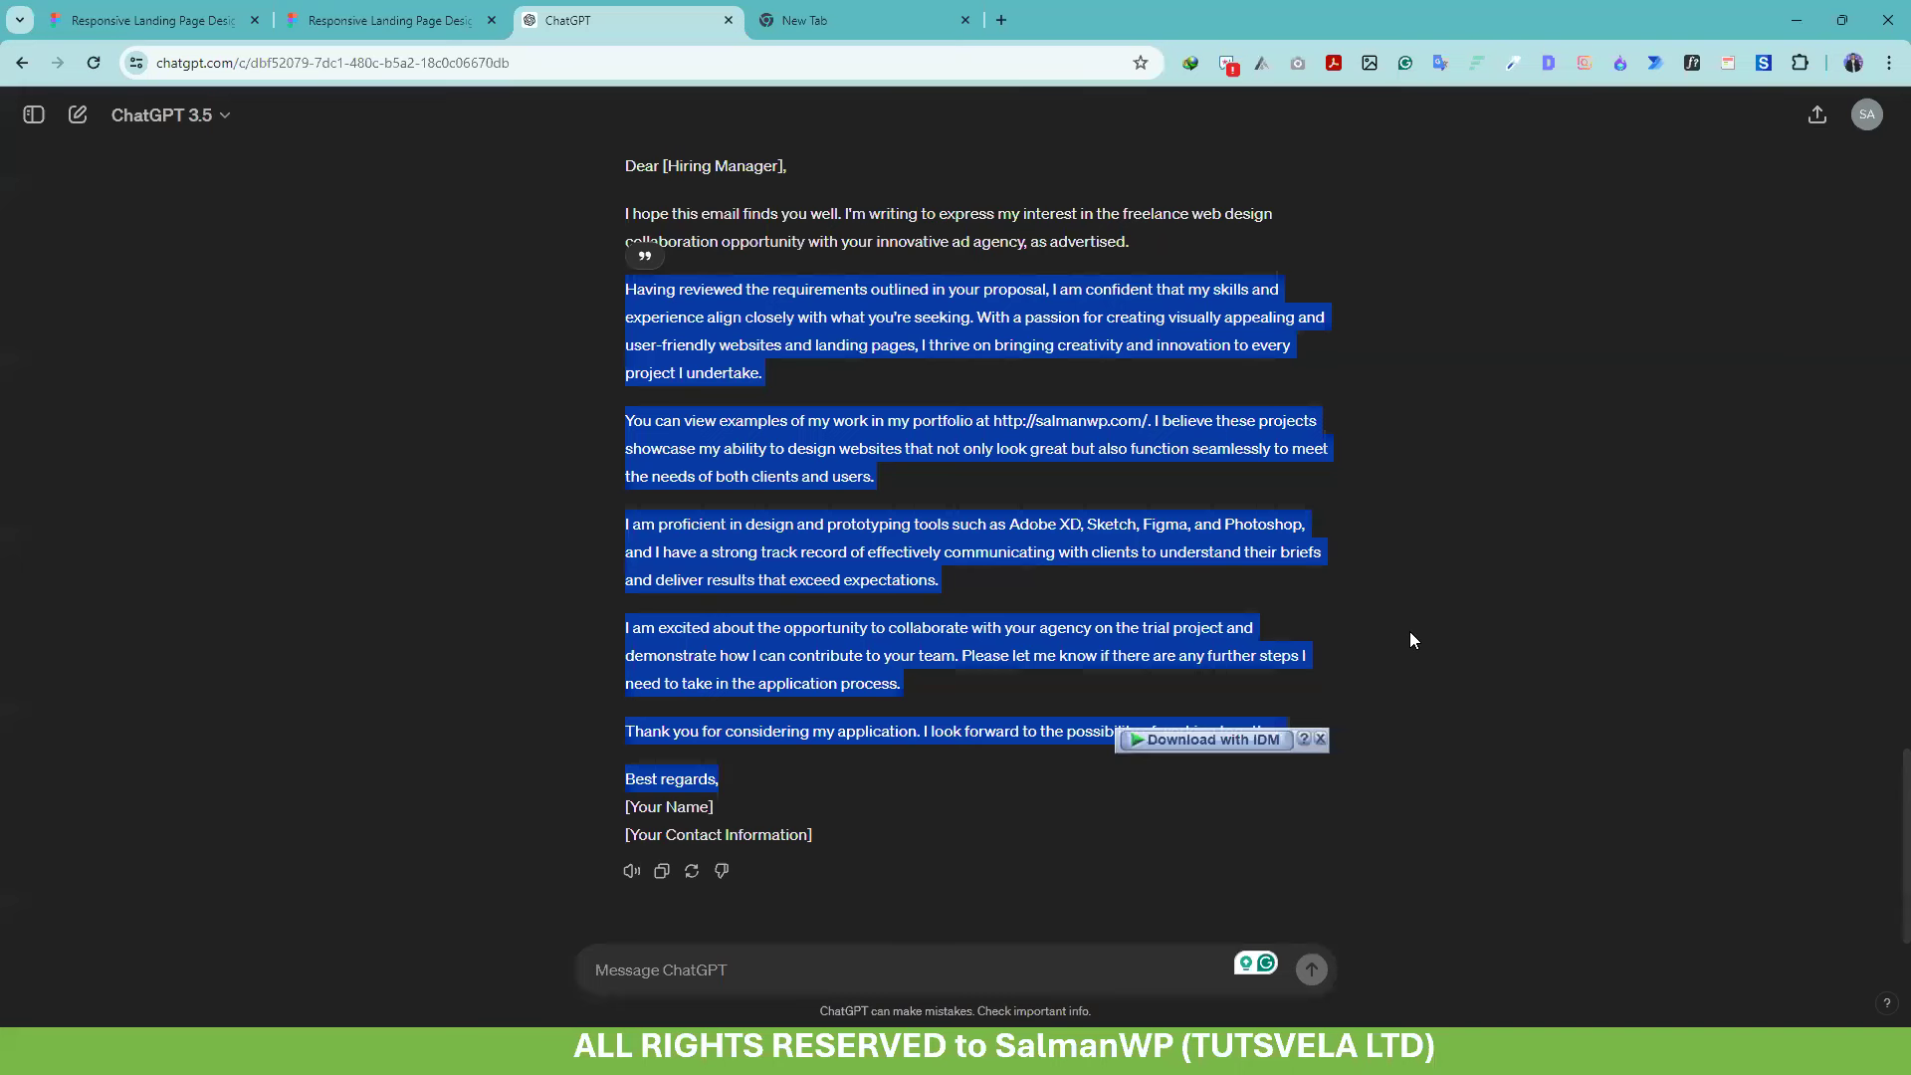
key("alt+Tab")
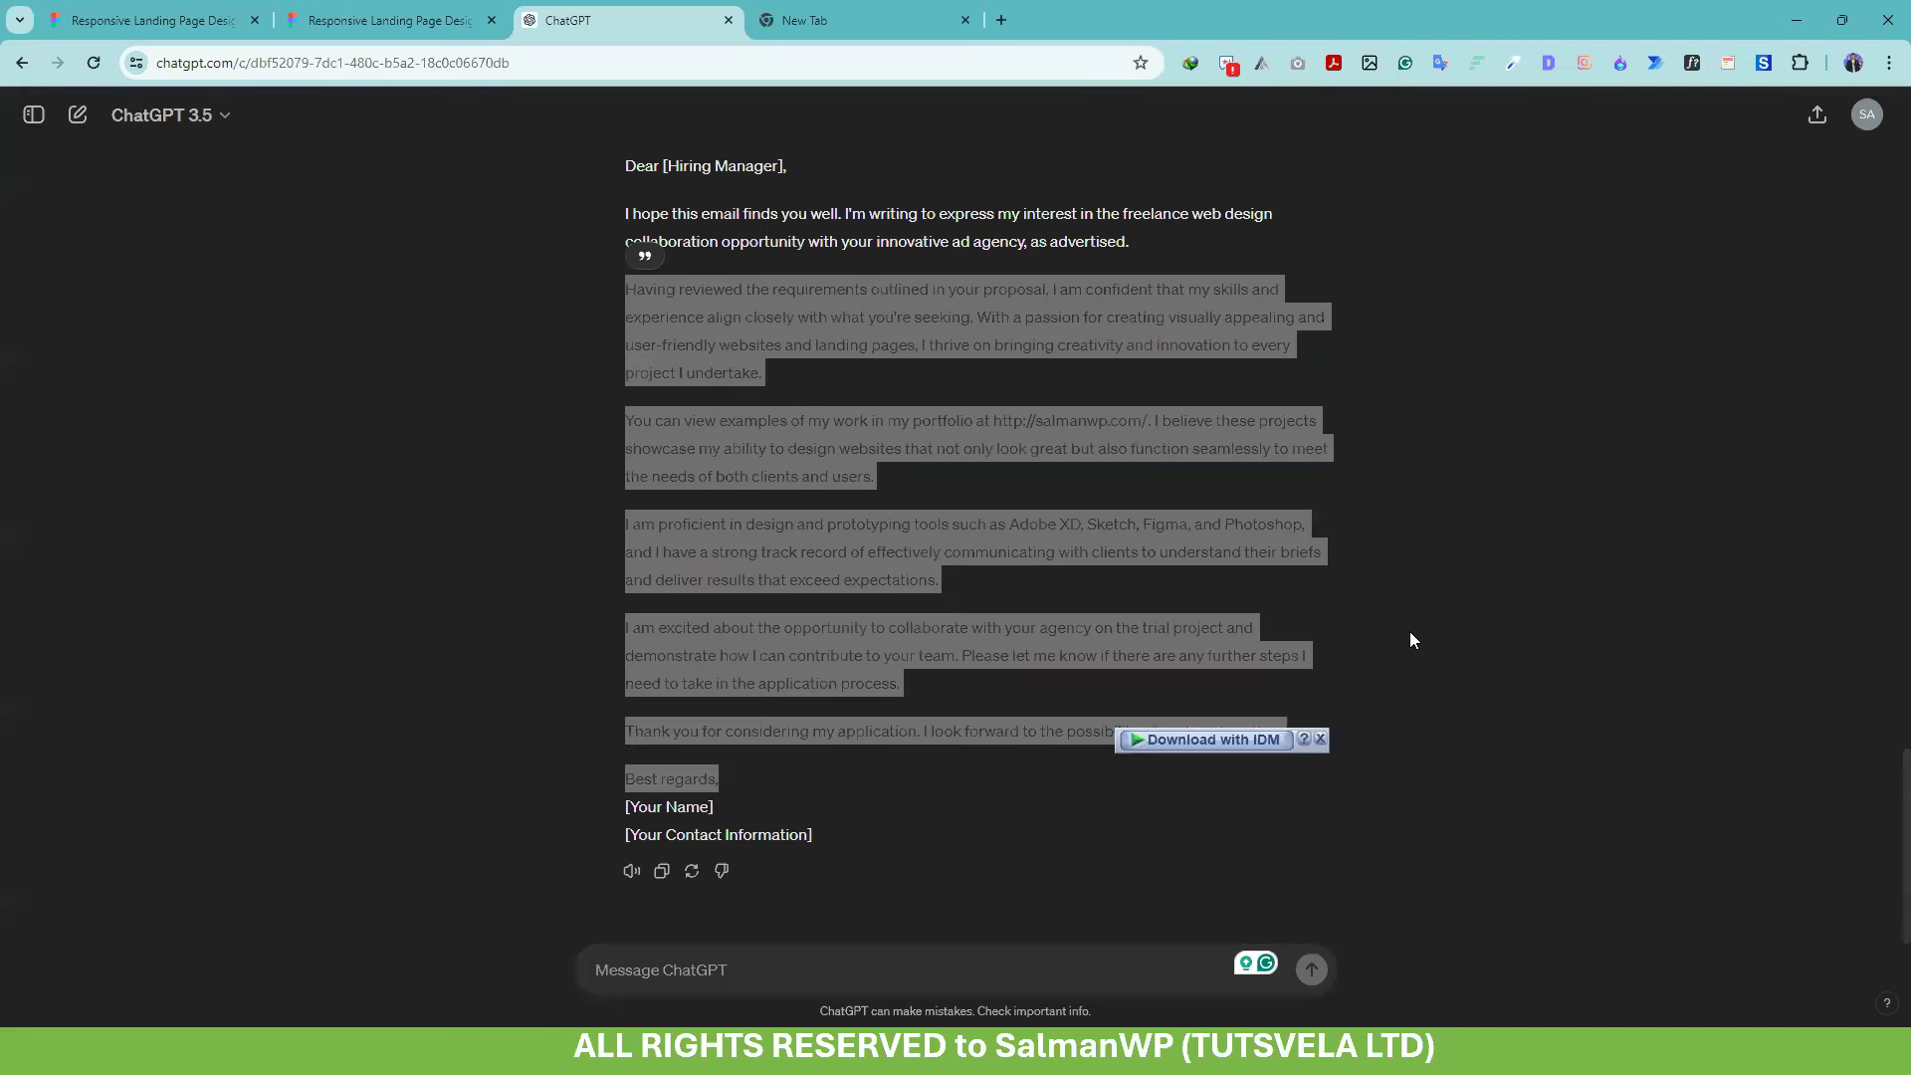
scroll(964, 639, "up", 2)
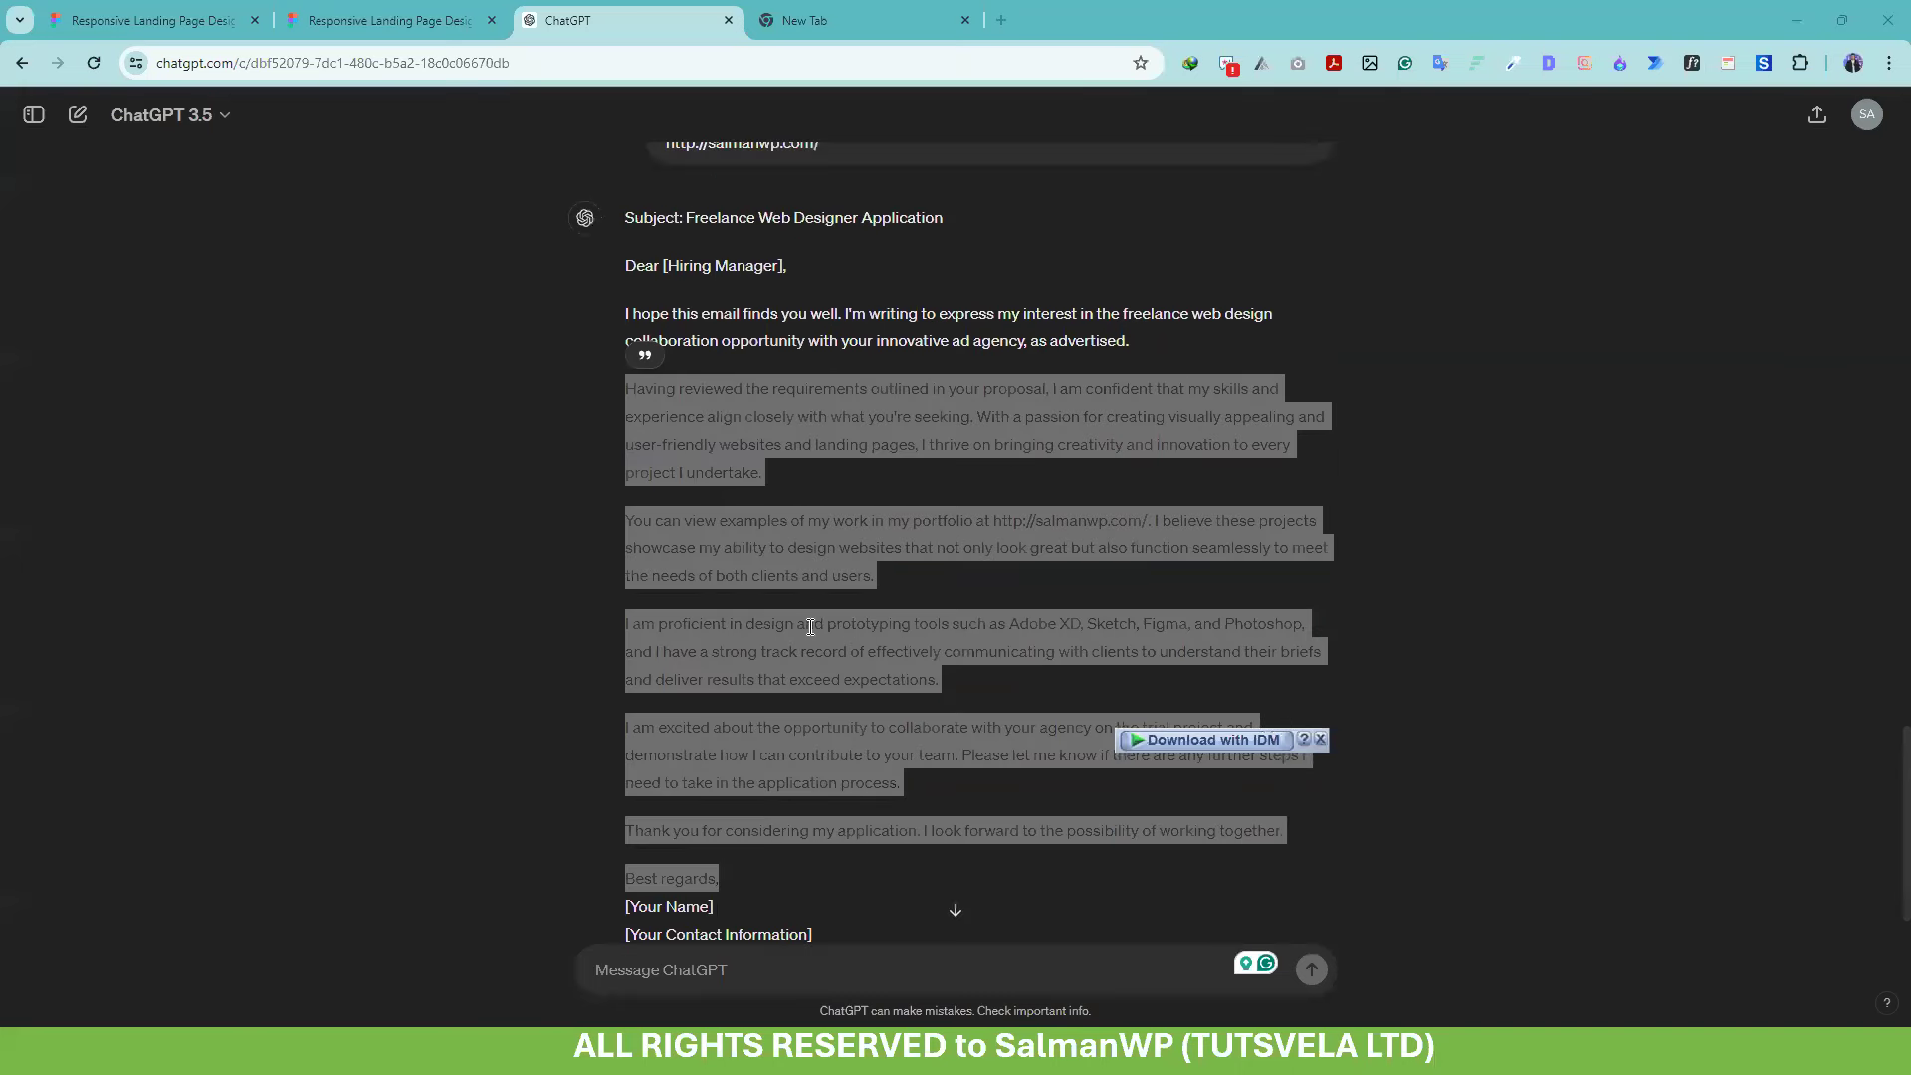
left_click(657, 440)
left_click_drag(626, 412, 985, 738)
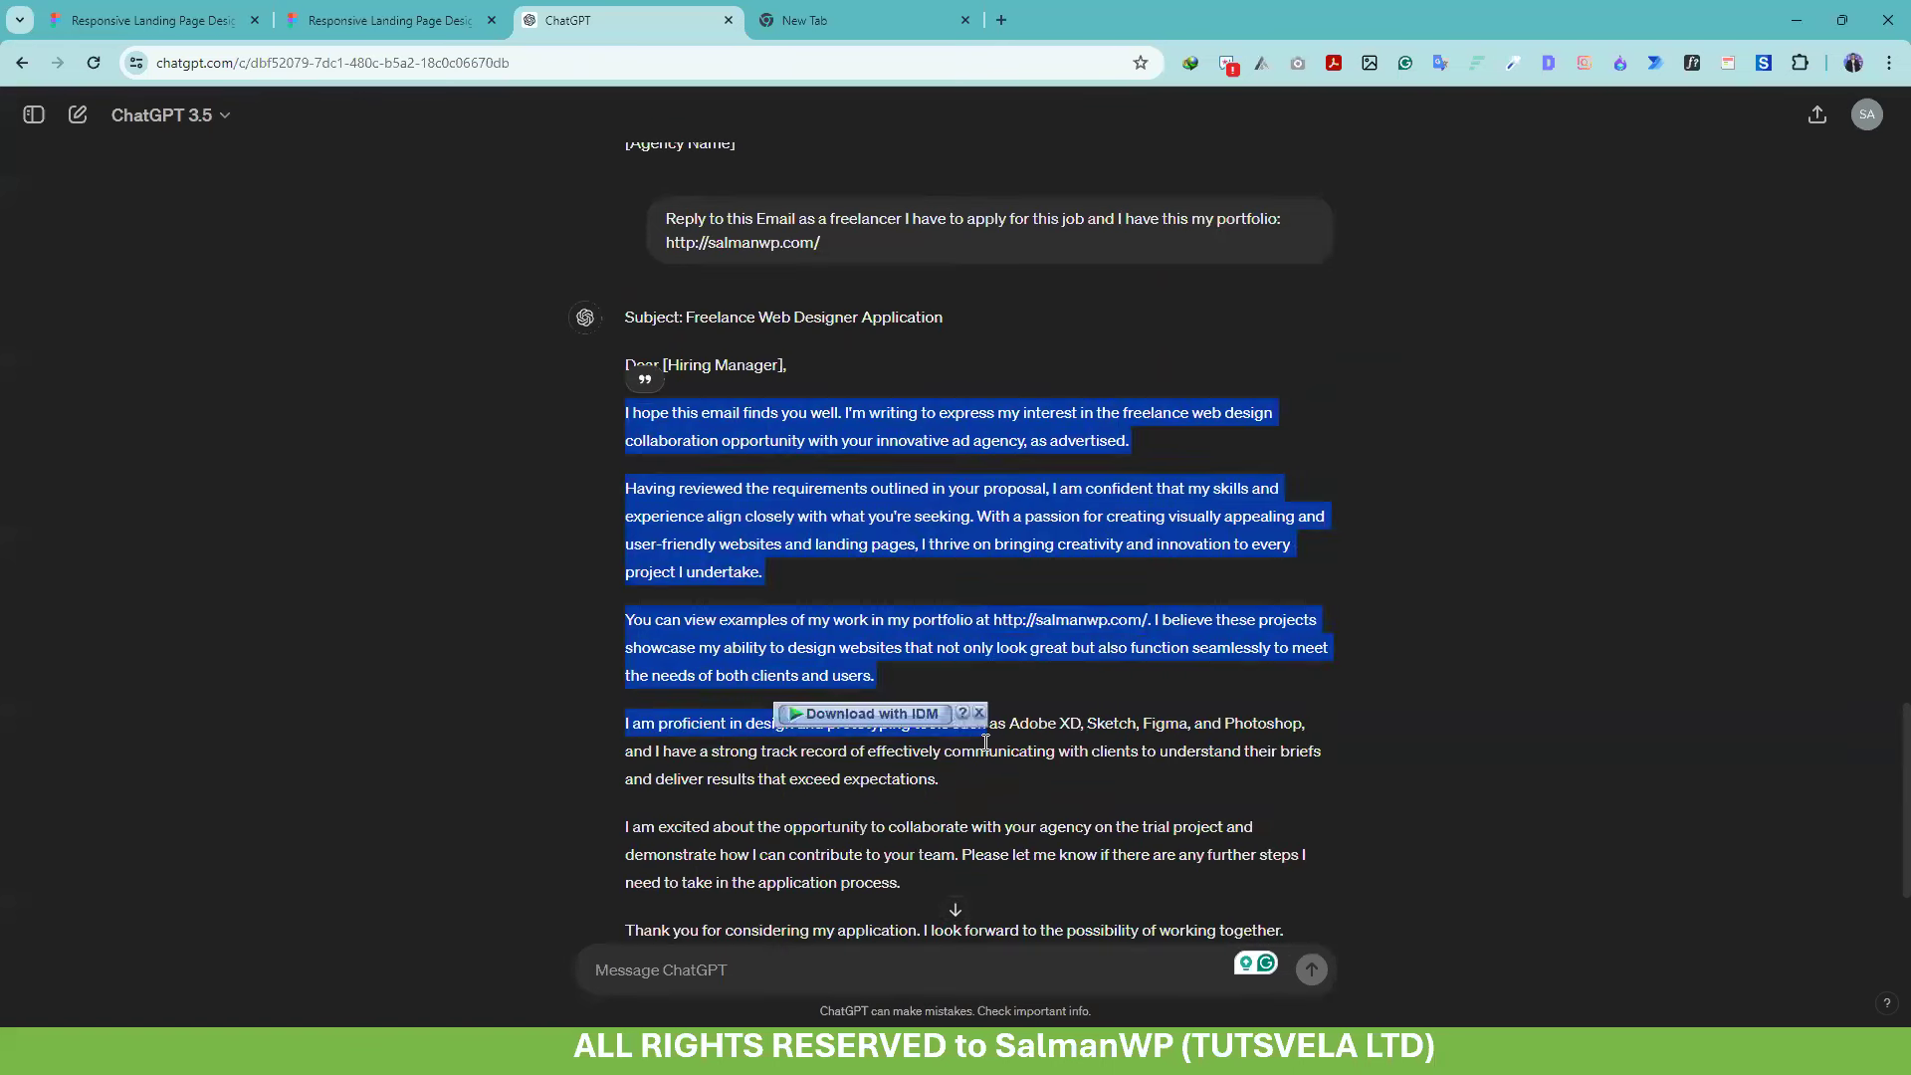
left_click(986, 741)
Examine the application's greeting, its opening sentence that mentions an email, and the closing paragraphs for wording that needs adapting
left_click_drag(625, 416, 836, 412)
left_click(729, 432)
left_click_drag(700, 412, 742, 412)
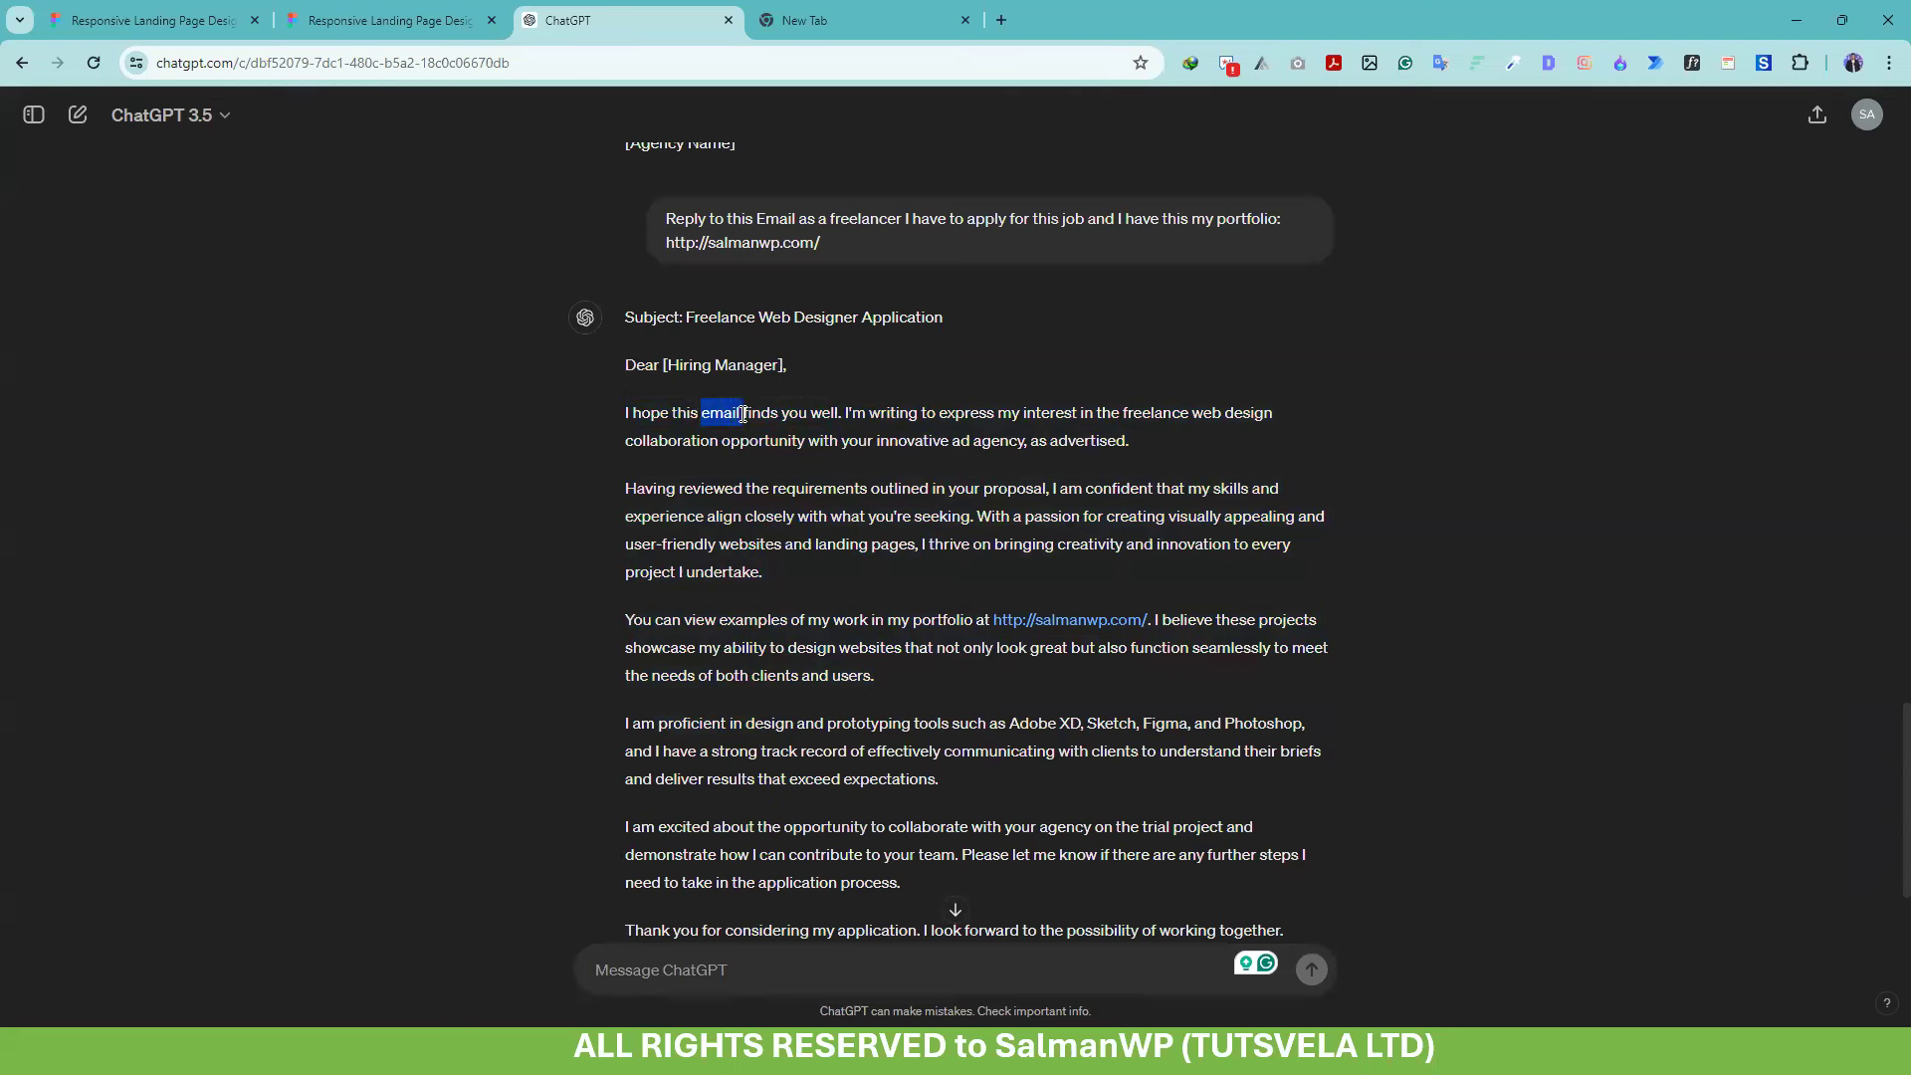
left_click(748, 416)
left_click_drag(661, 364, 635, 364)
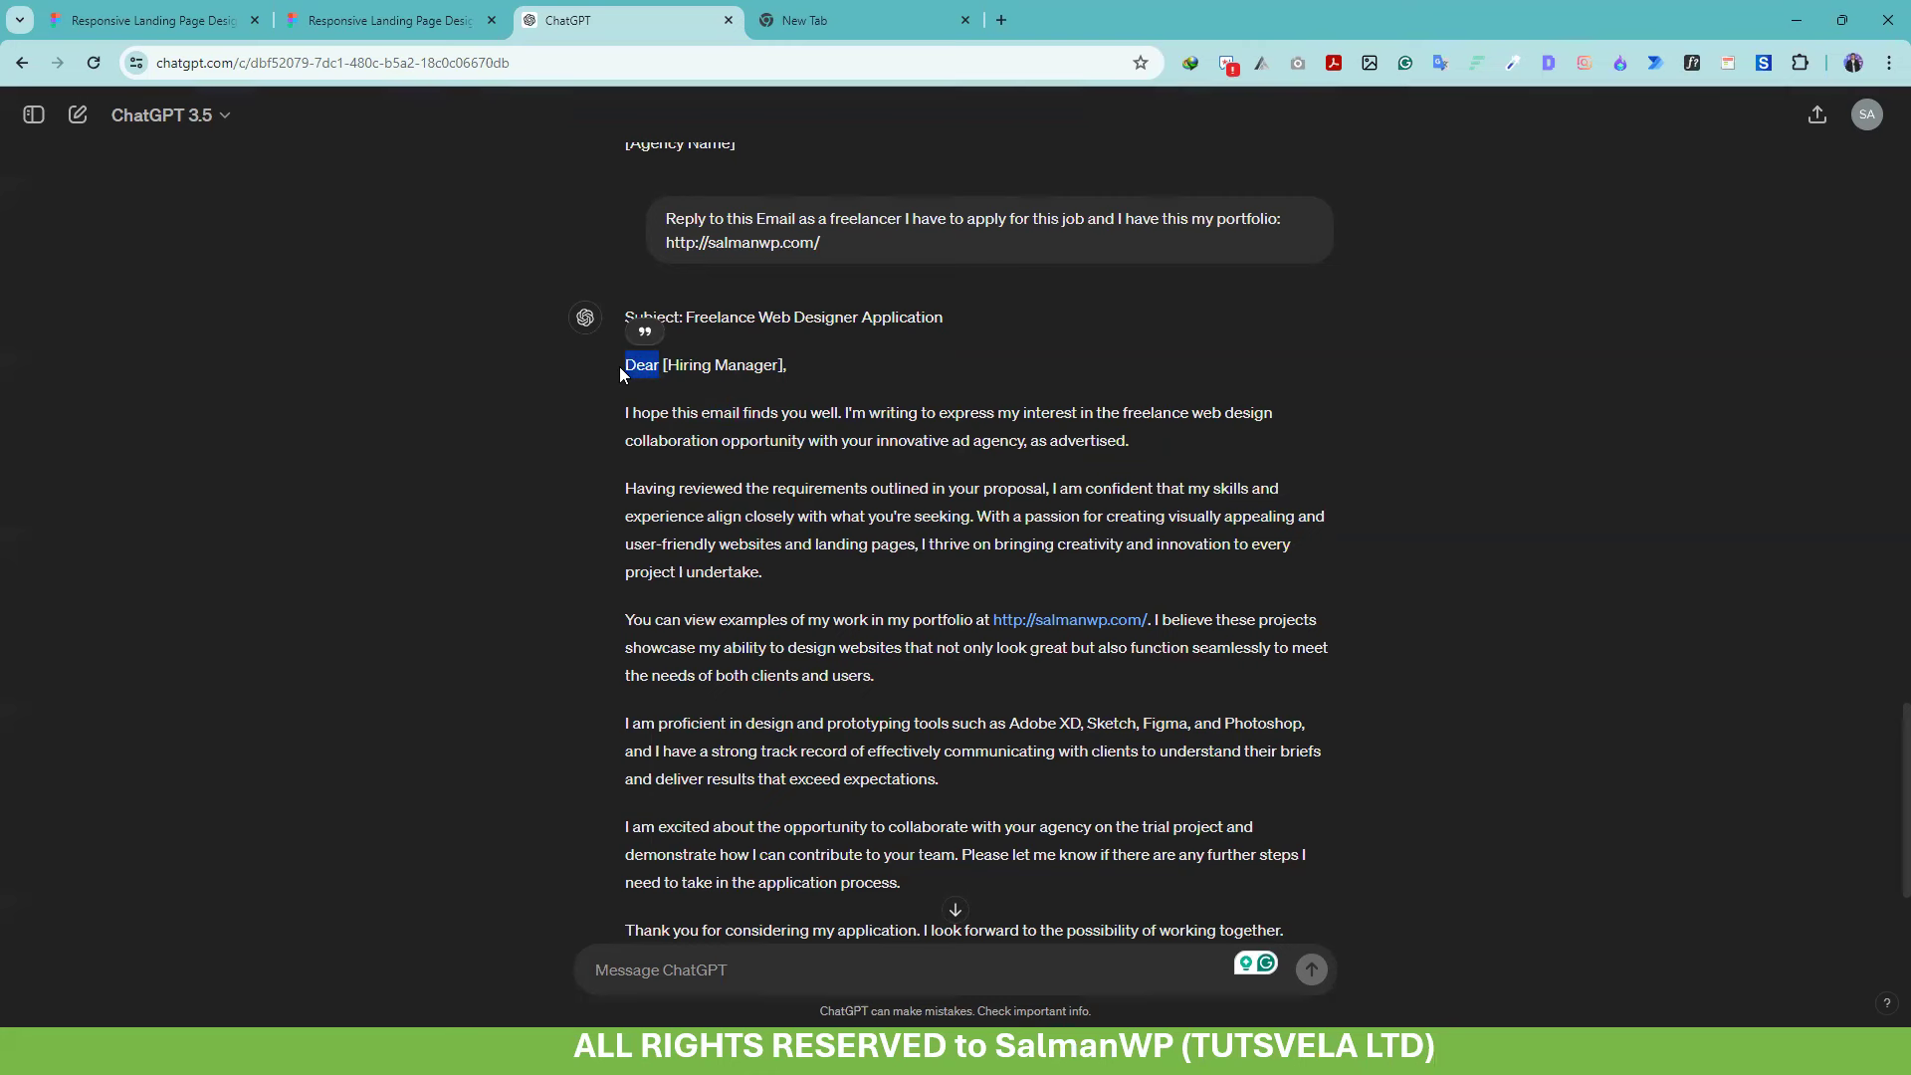
left_click_drag(843, 412, 826, 538)
scroll(836, 534, "down", 2)
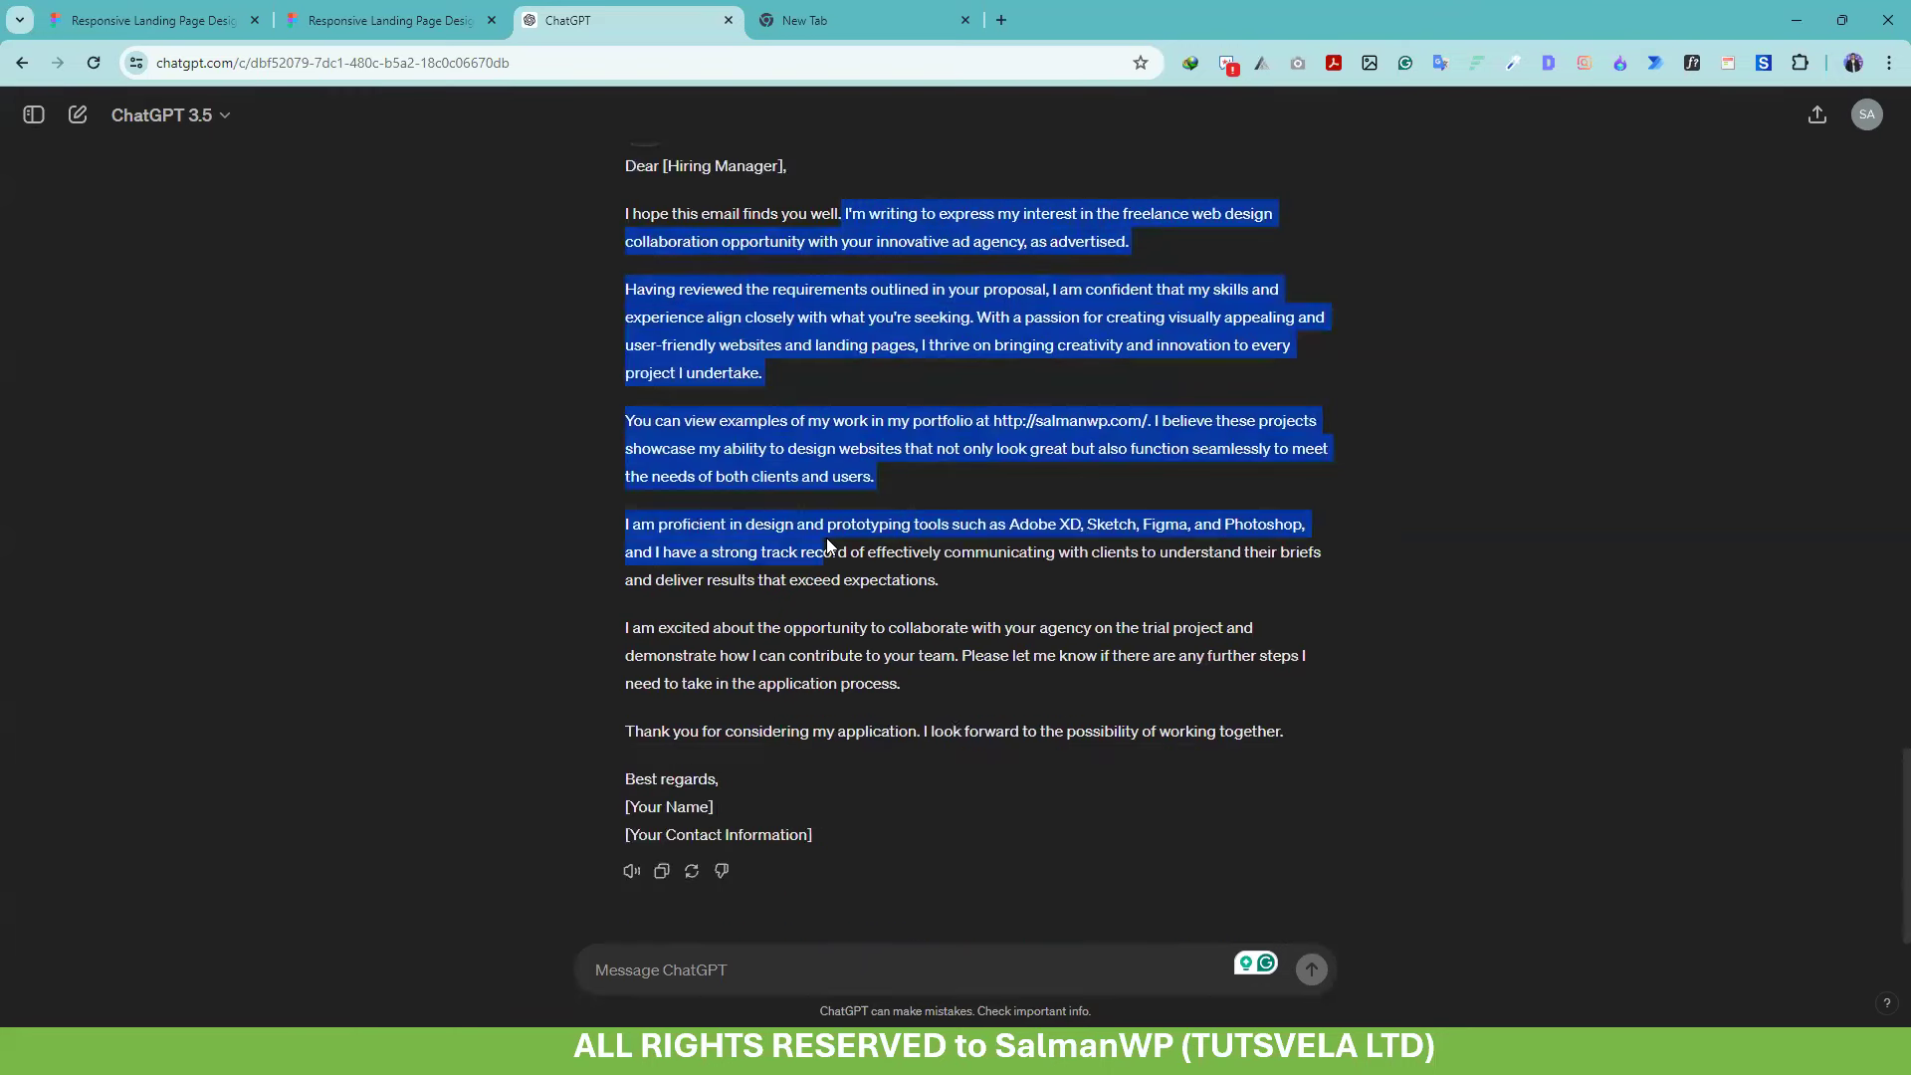
left_click(826, 538)
left_click_drag(1020, 731, 746, 532)
left_click(981, 632)
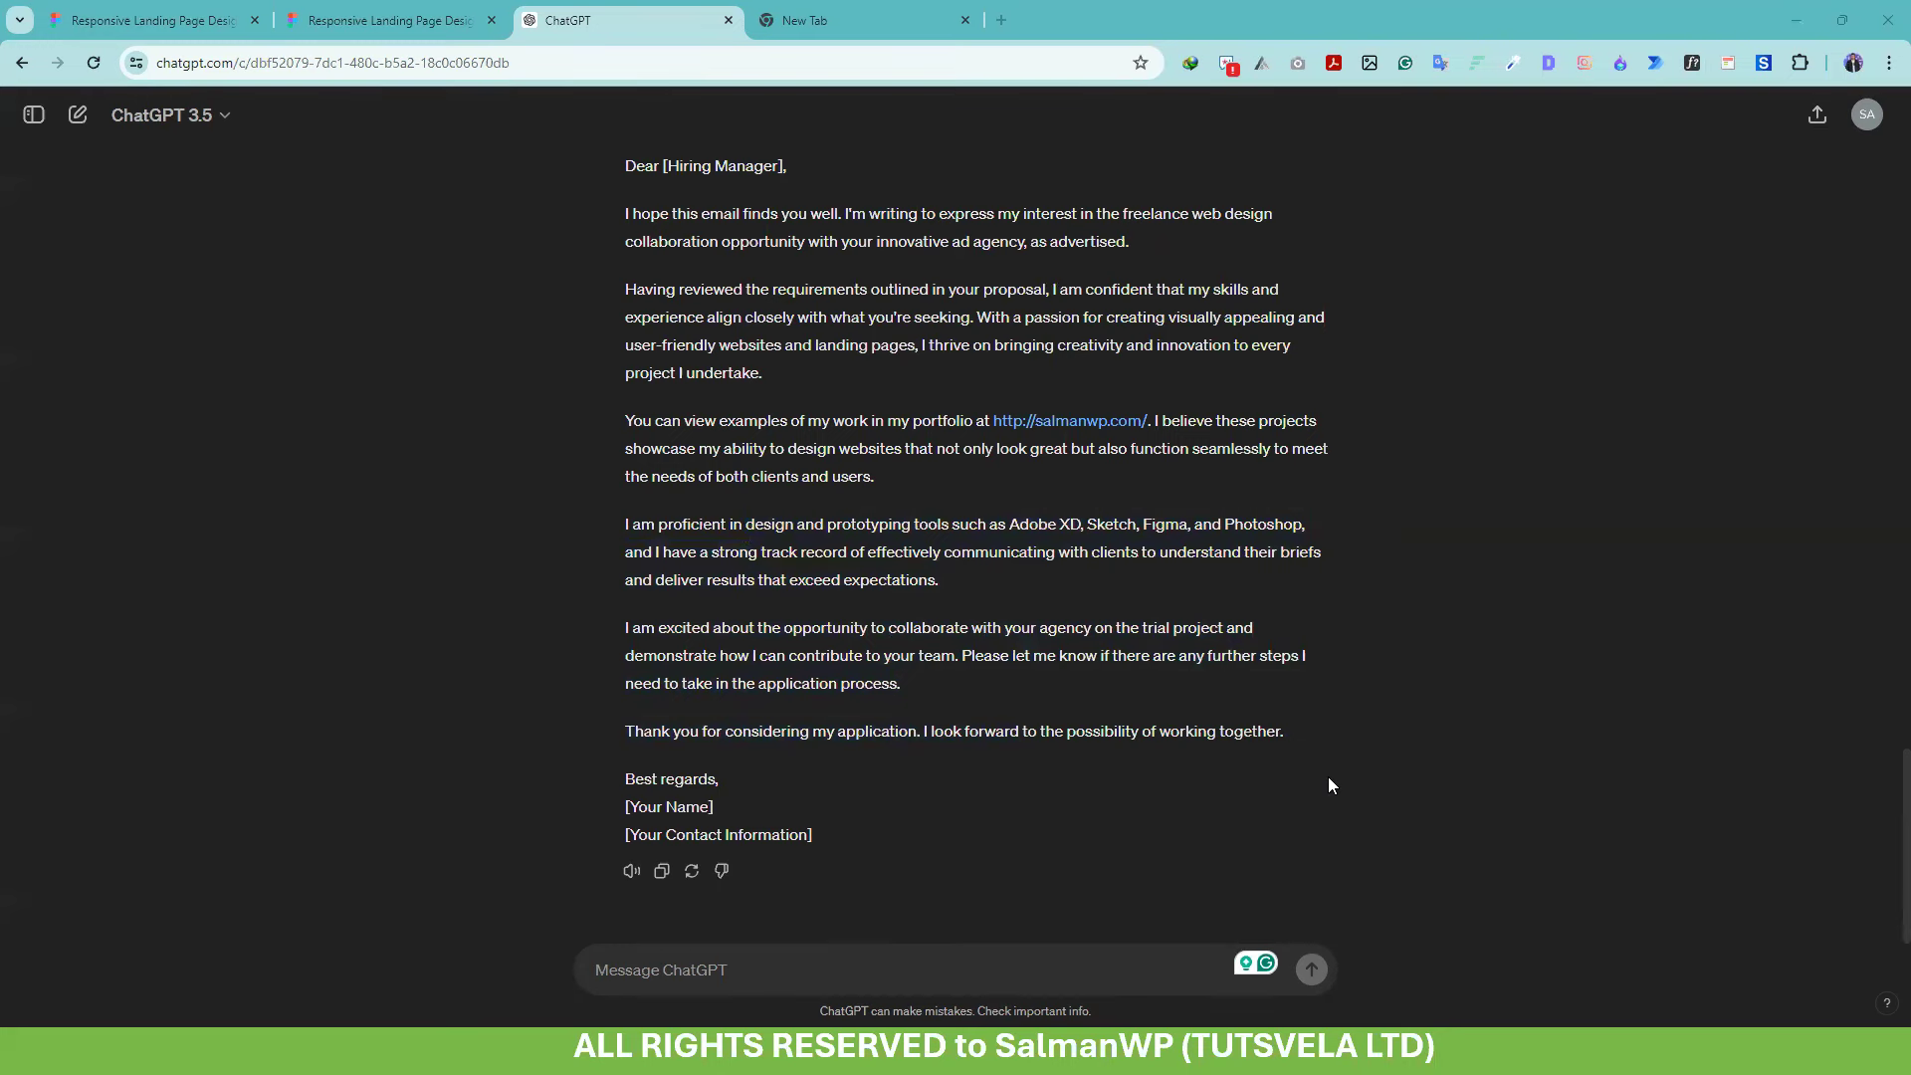
Open LinkedIn in the empty browser tab and collapse the messaging overlay on the personal home feed
left_click(925, 8)
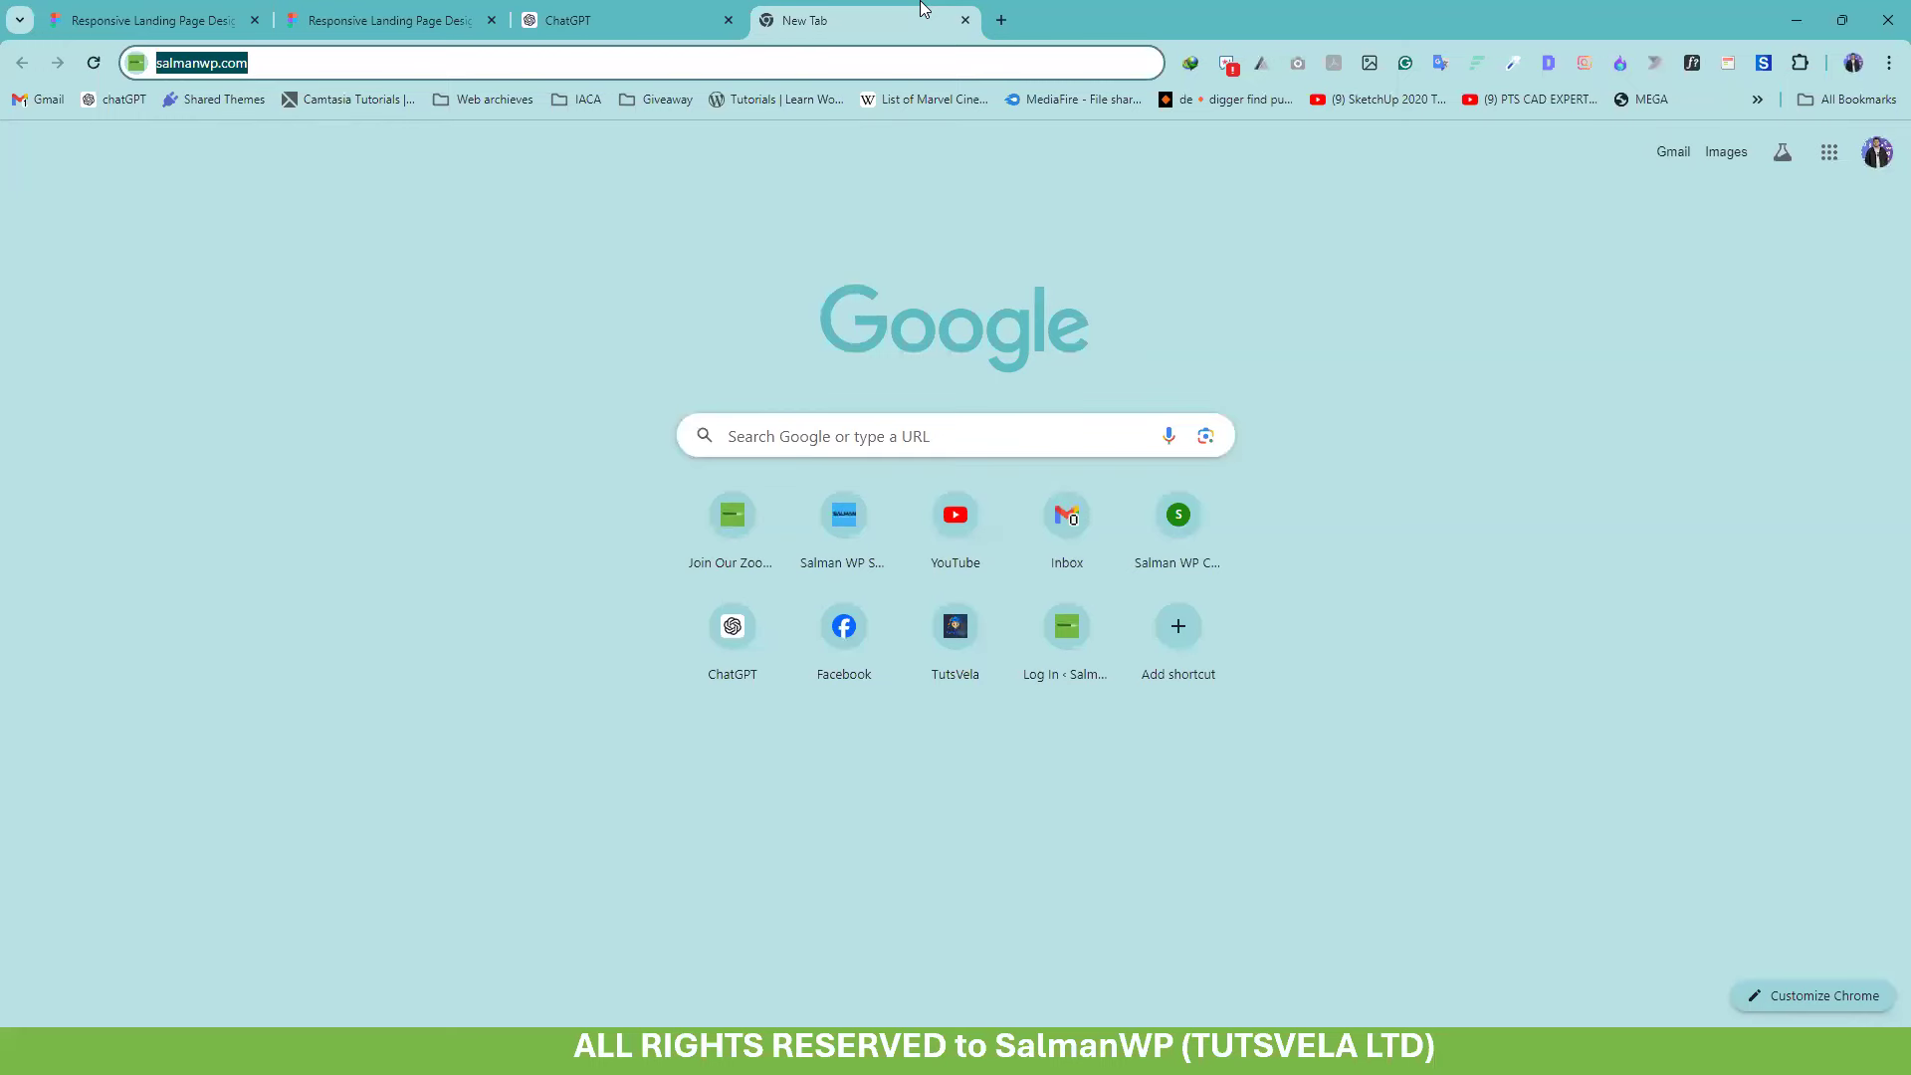
type("Linkedin.com")
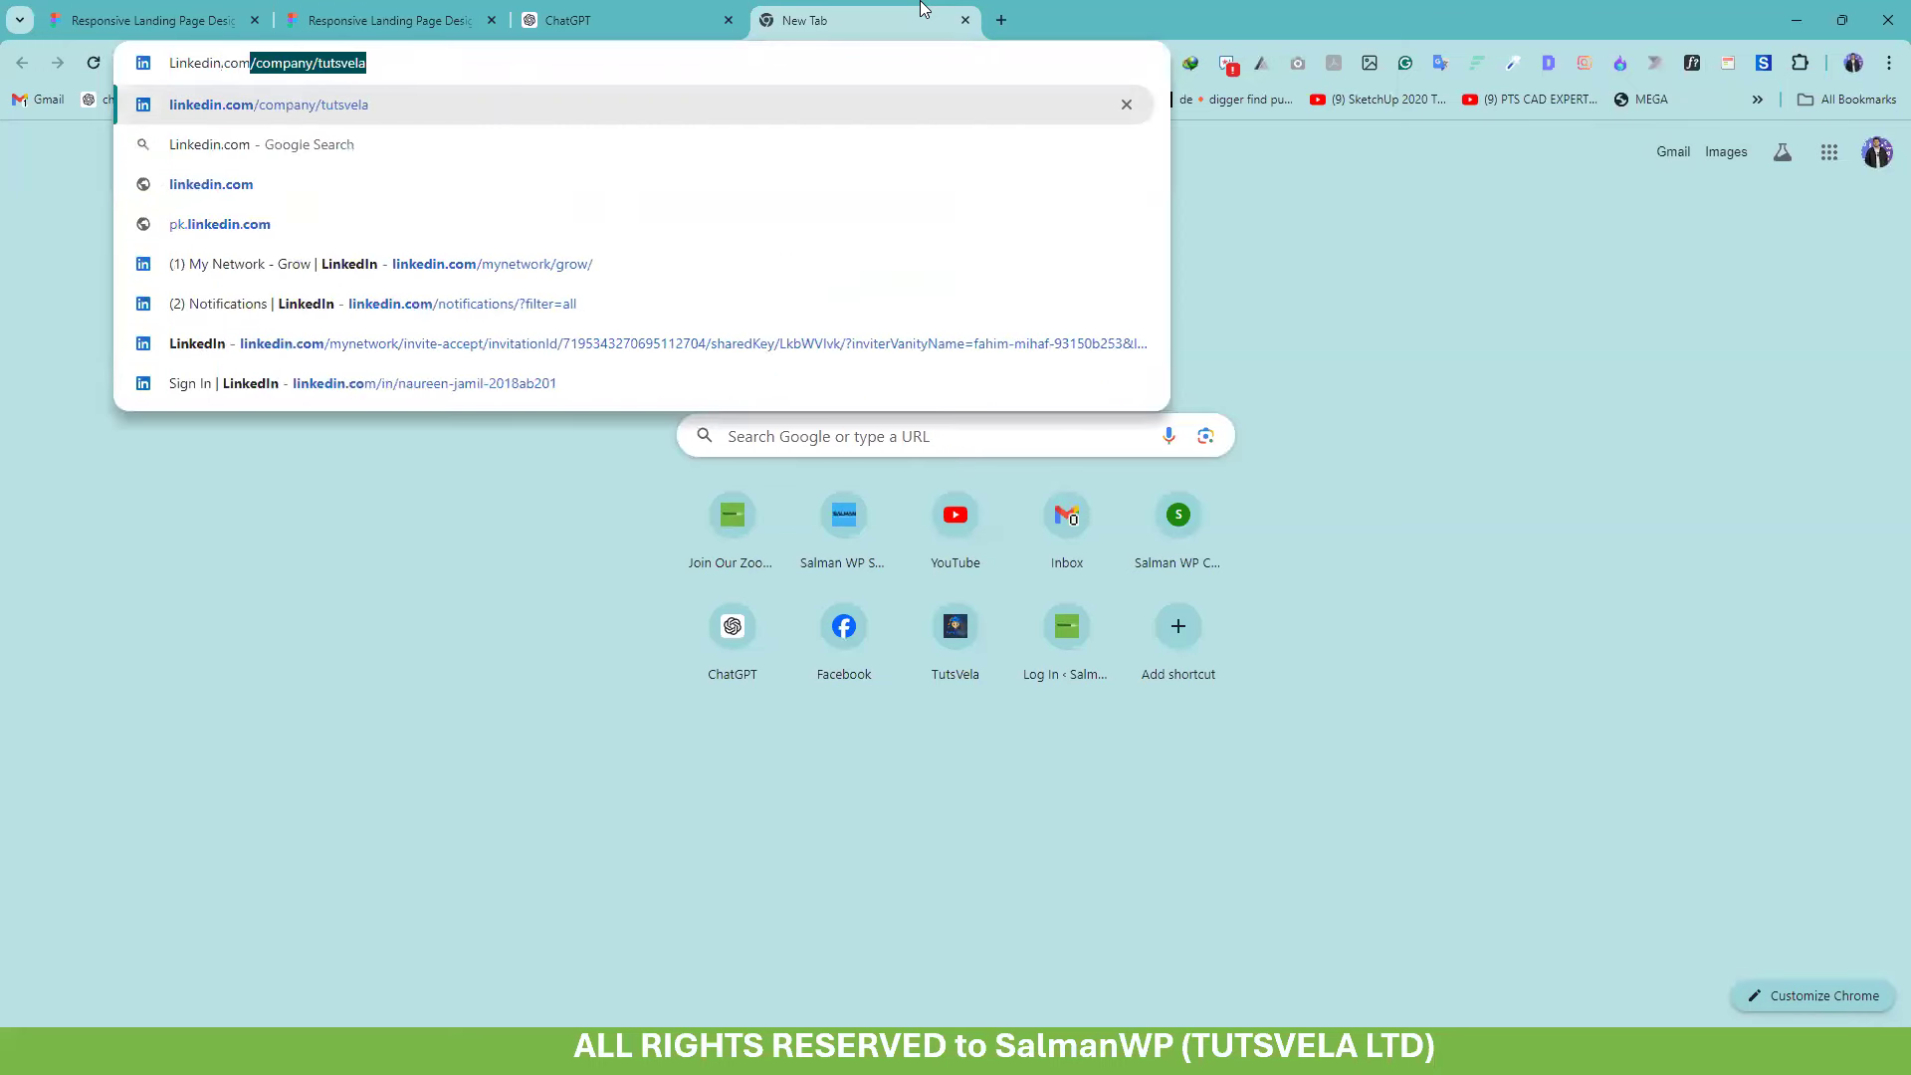
key("Return")
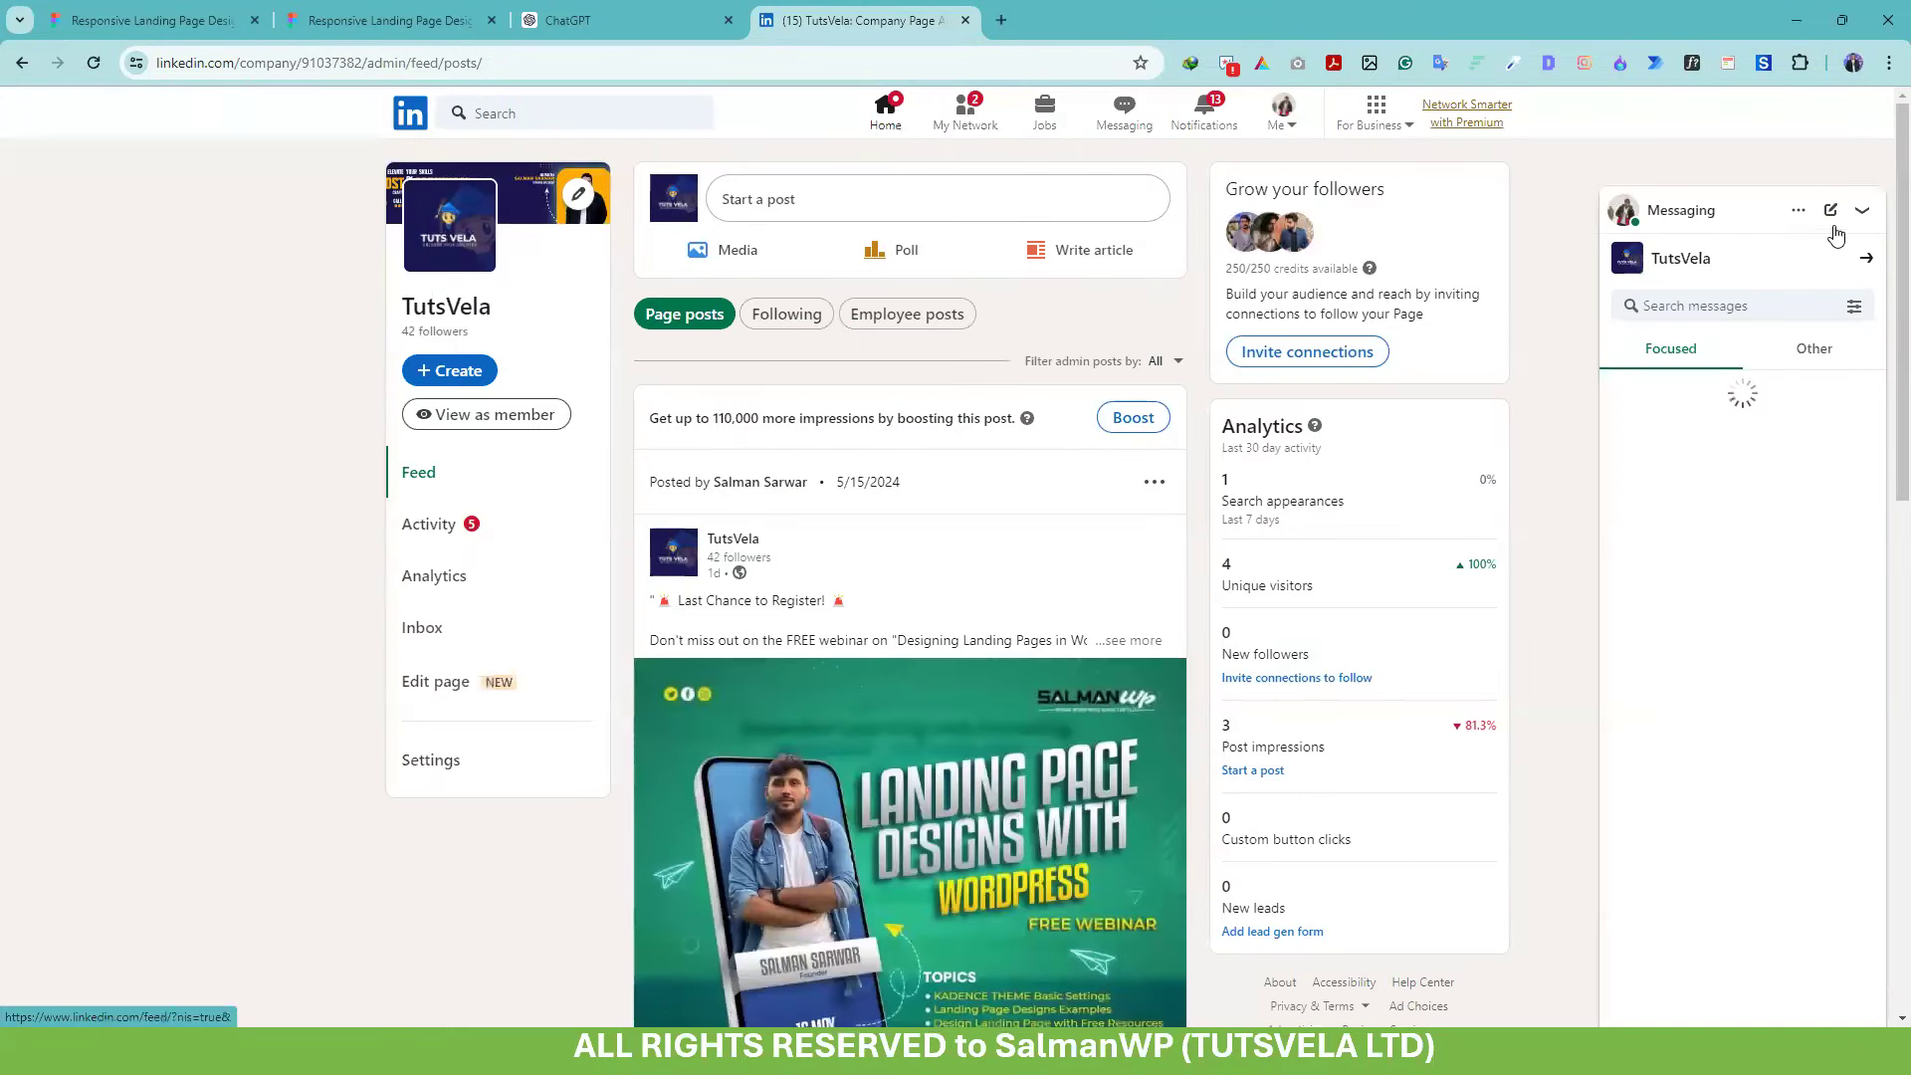
left_click(1863, 210)
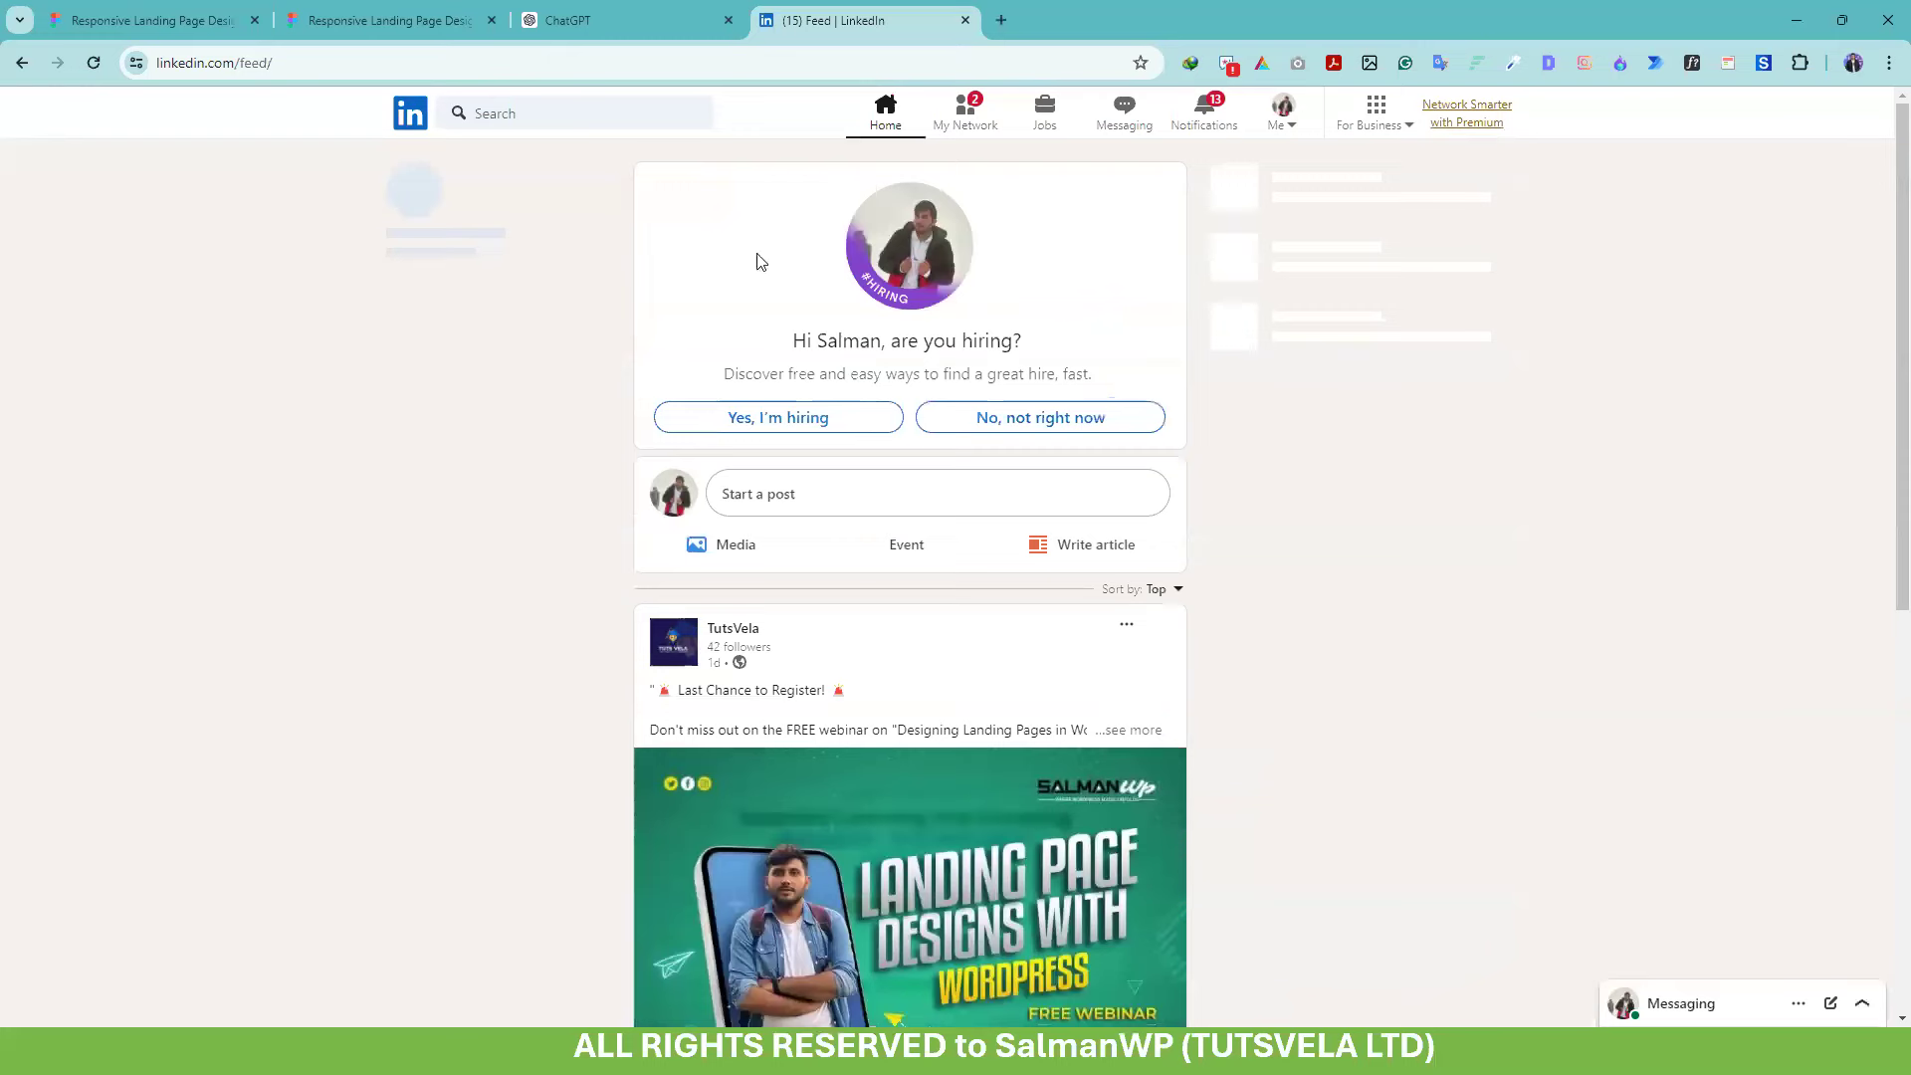
Search LinkedIn for "Web Developers"
left_click(494, 106)
type("Web Developers")
key("Return")
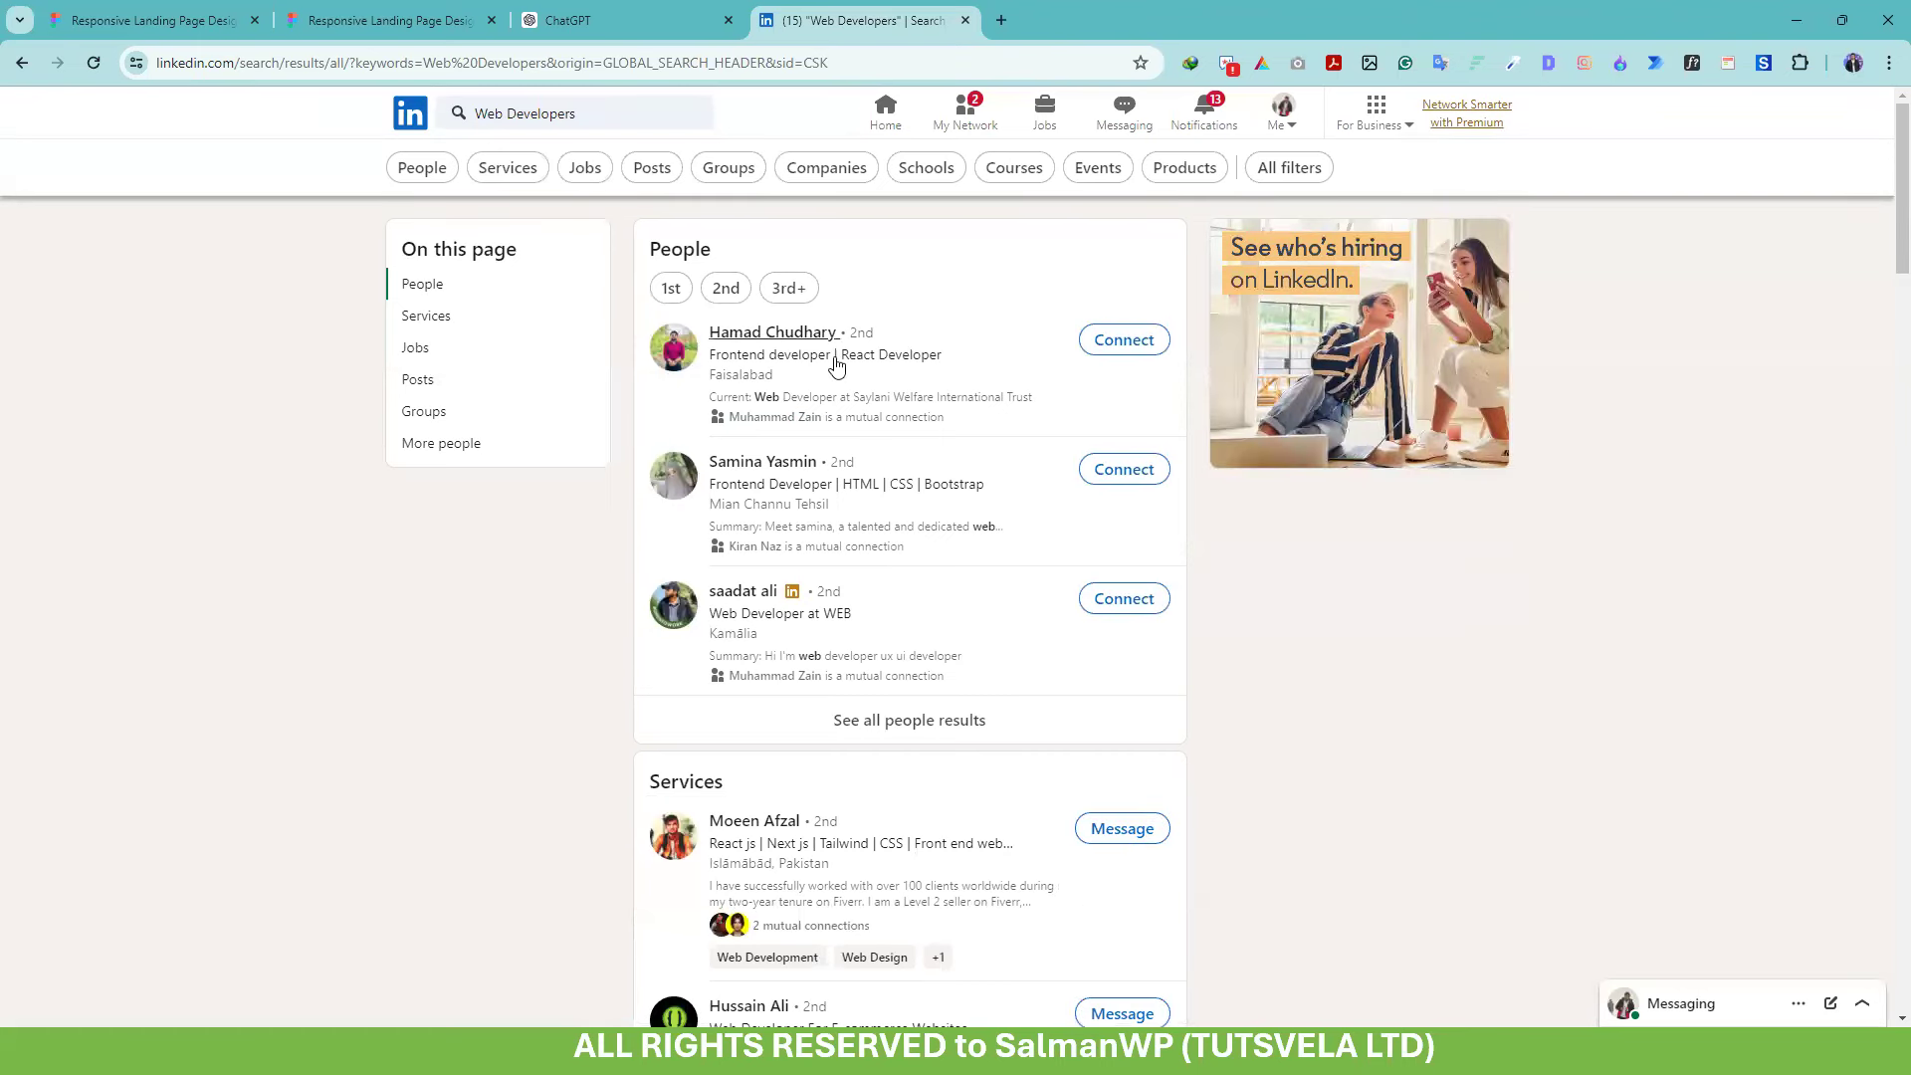
Send connection invitations without a note to the first and third people in the search results
left_click(1135, 348)
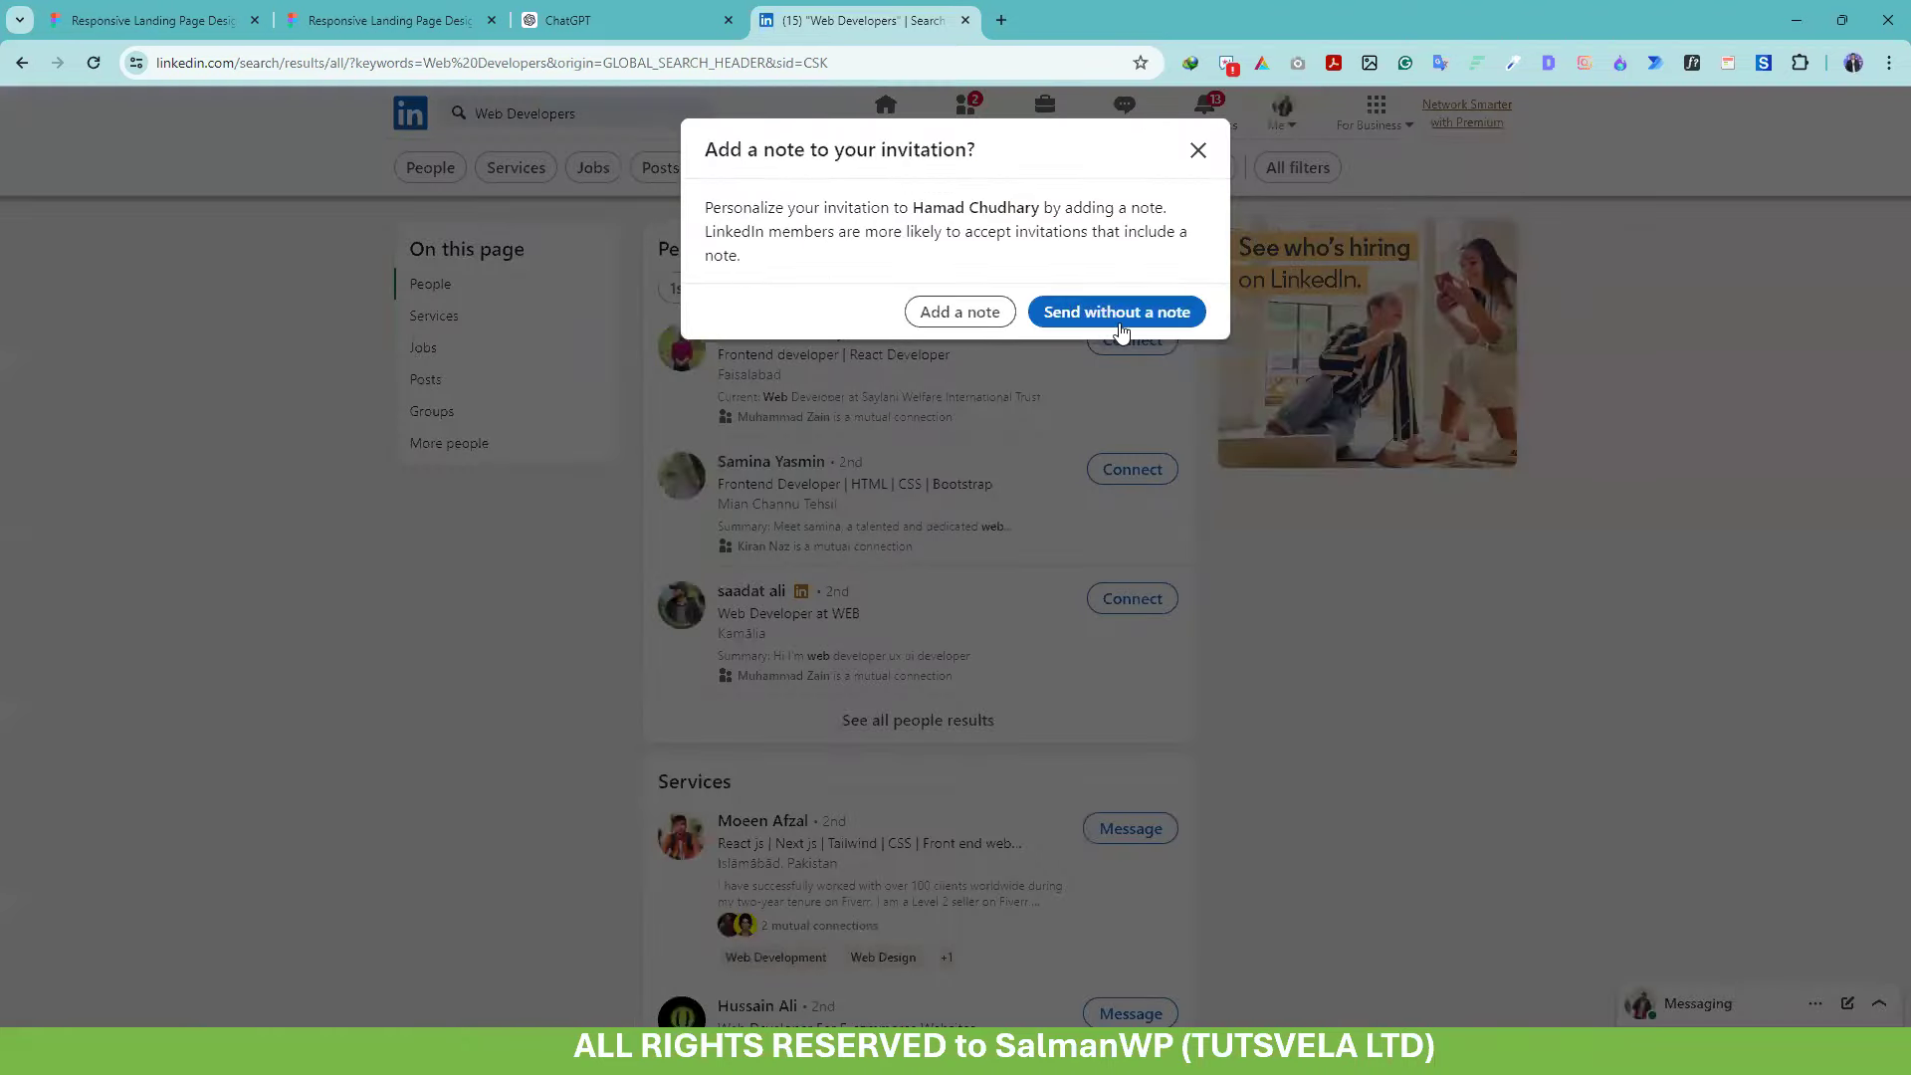
left_click(1092, 312)
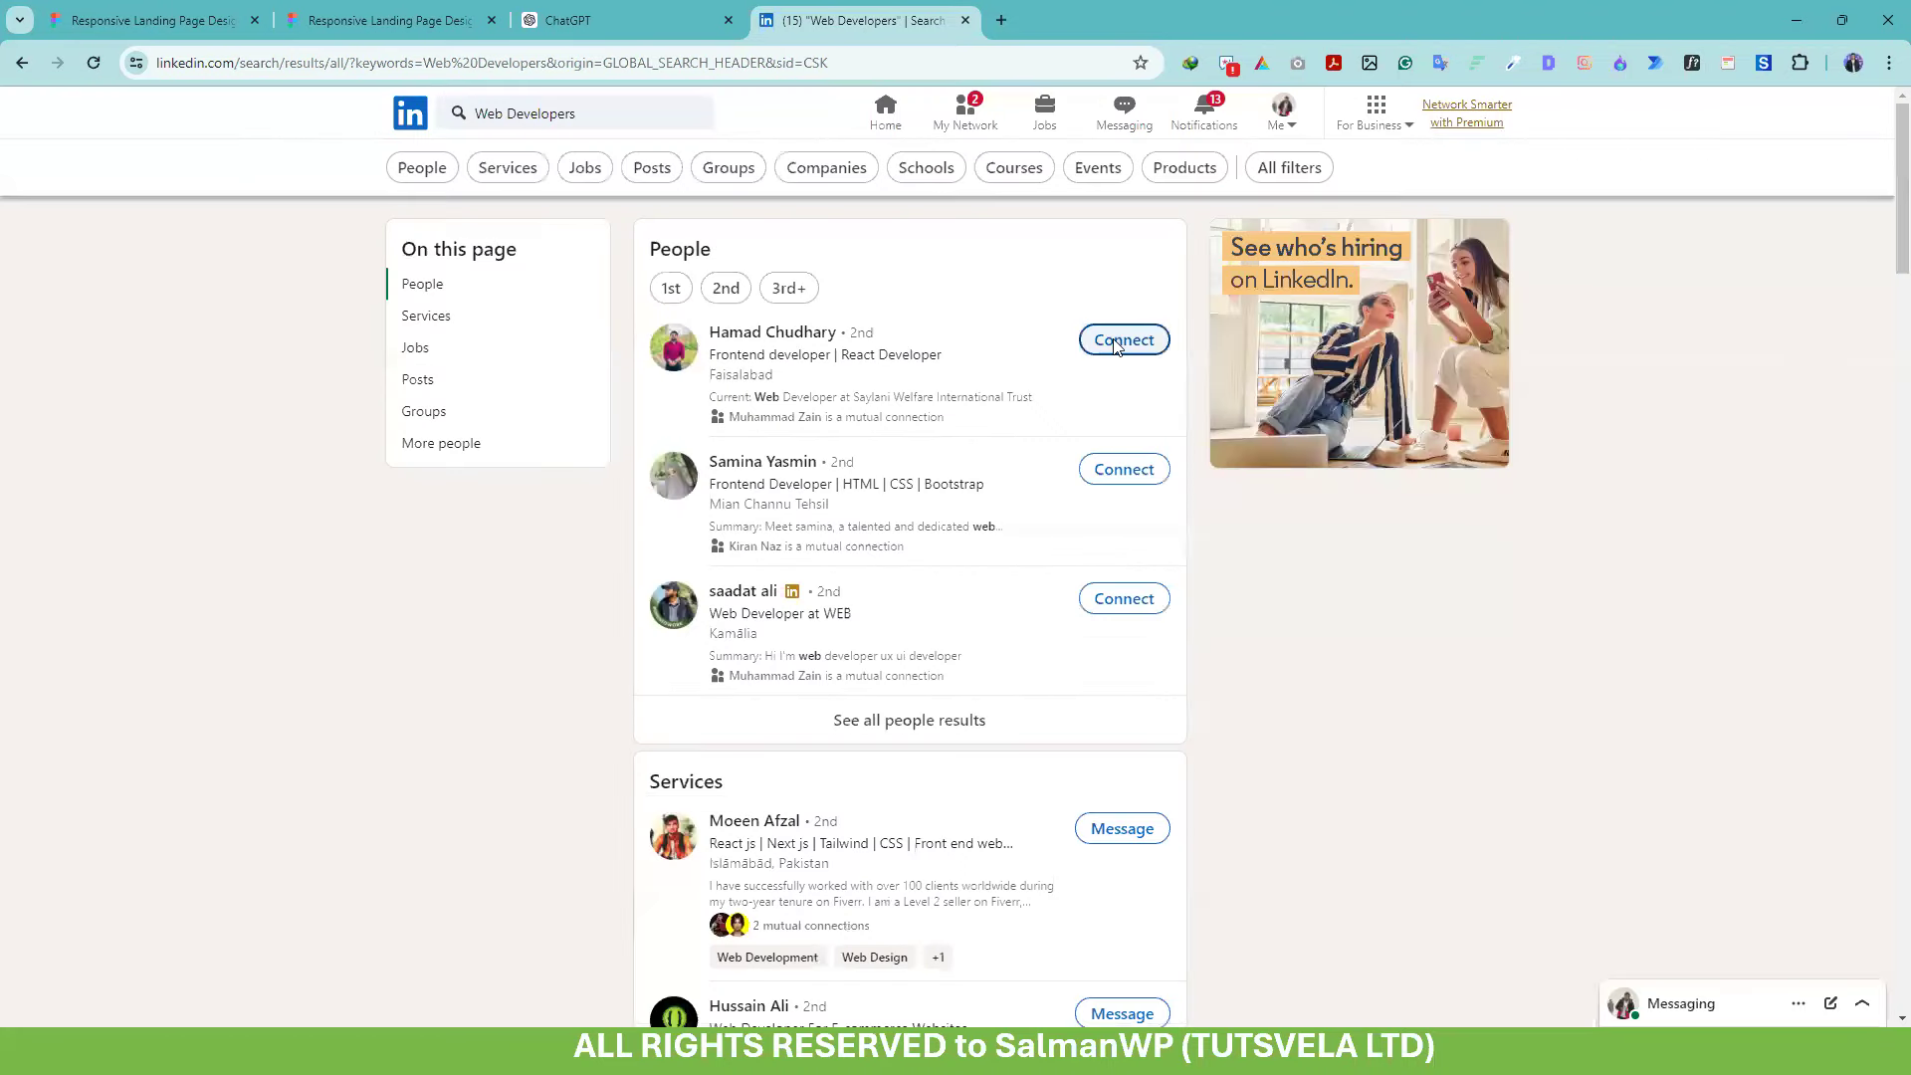
left_click(1114, 601)
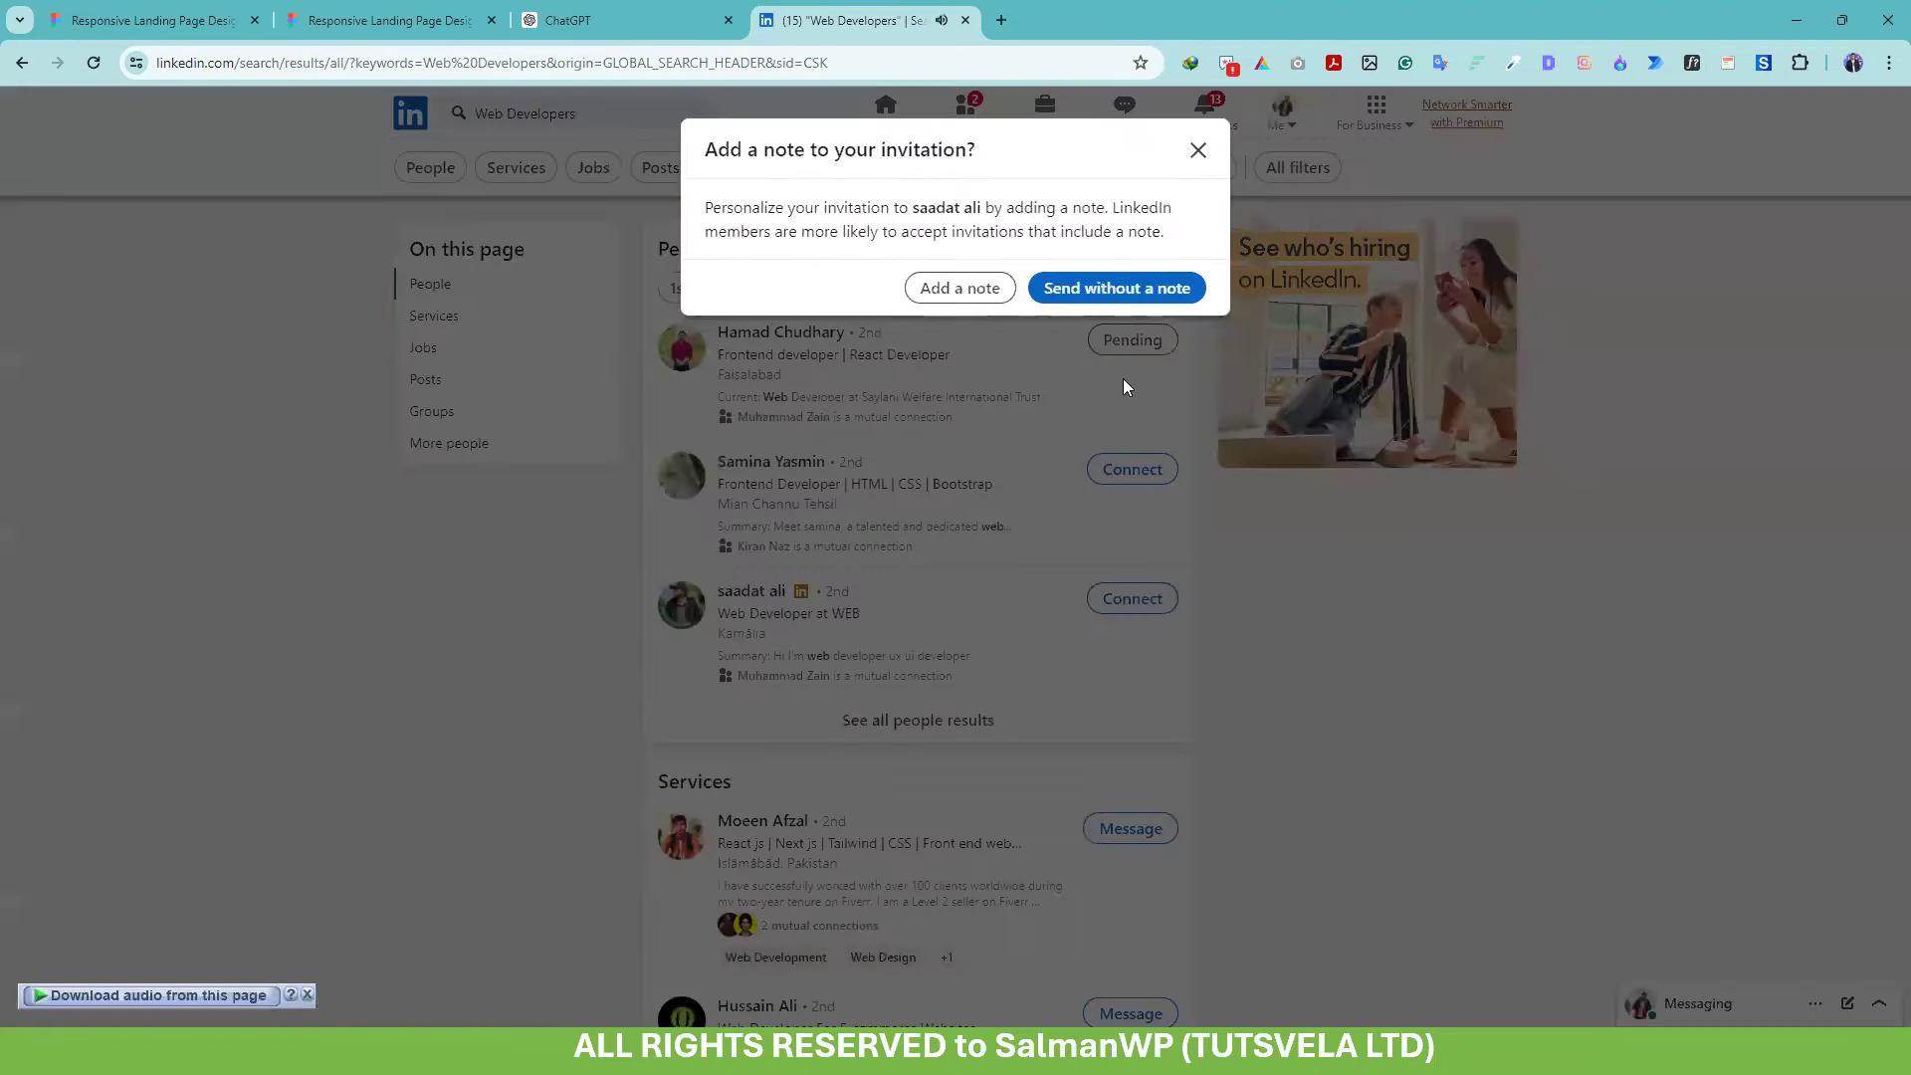
left_click(1120, 290)
Look over the service providers among the results and narrow the search to services only
scroll(838, 532, "down", 5)
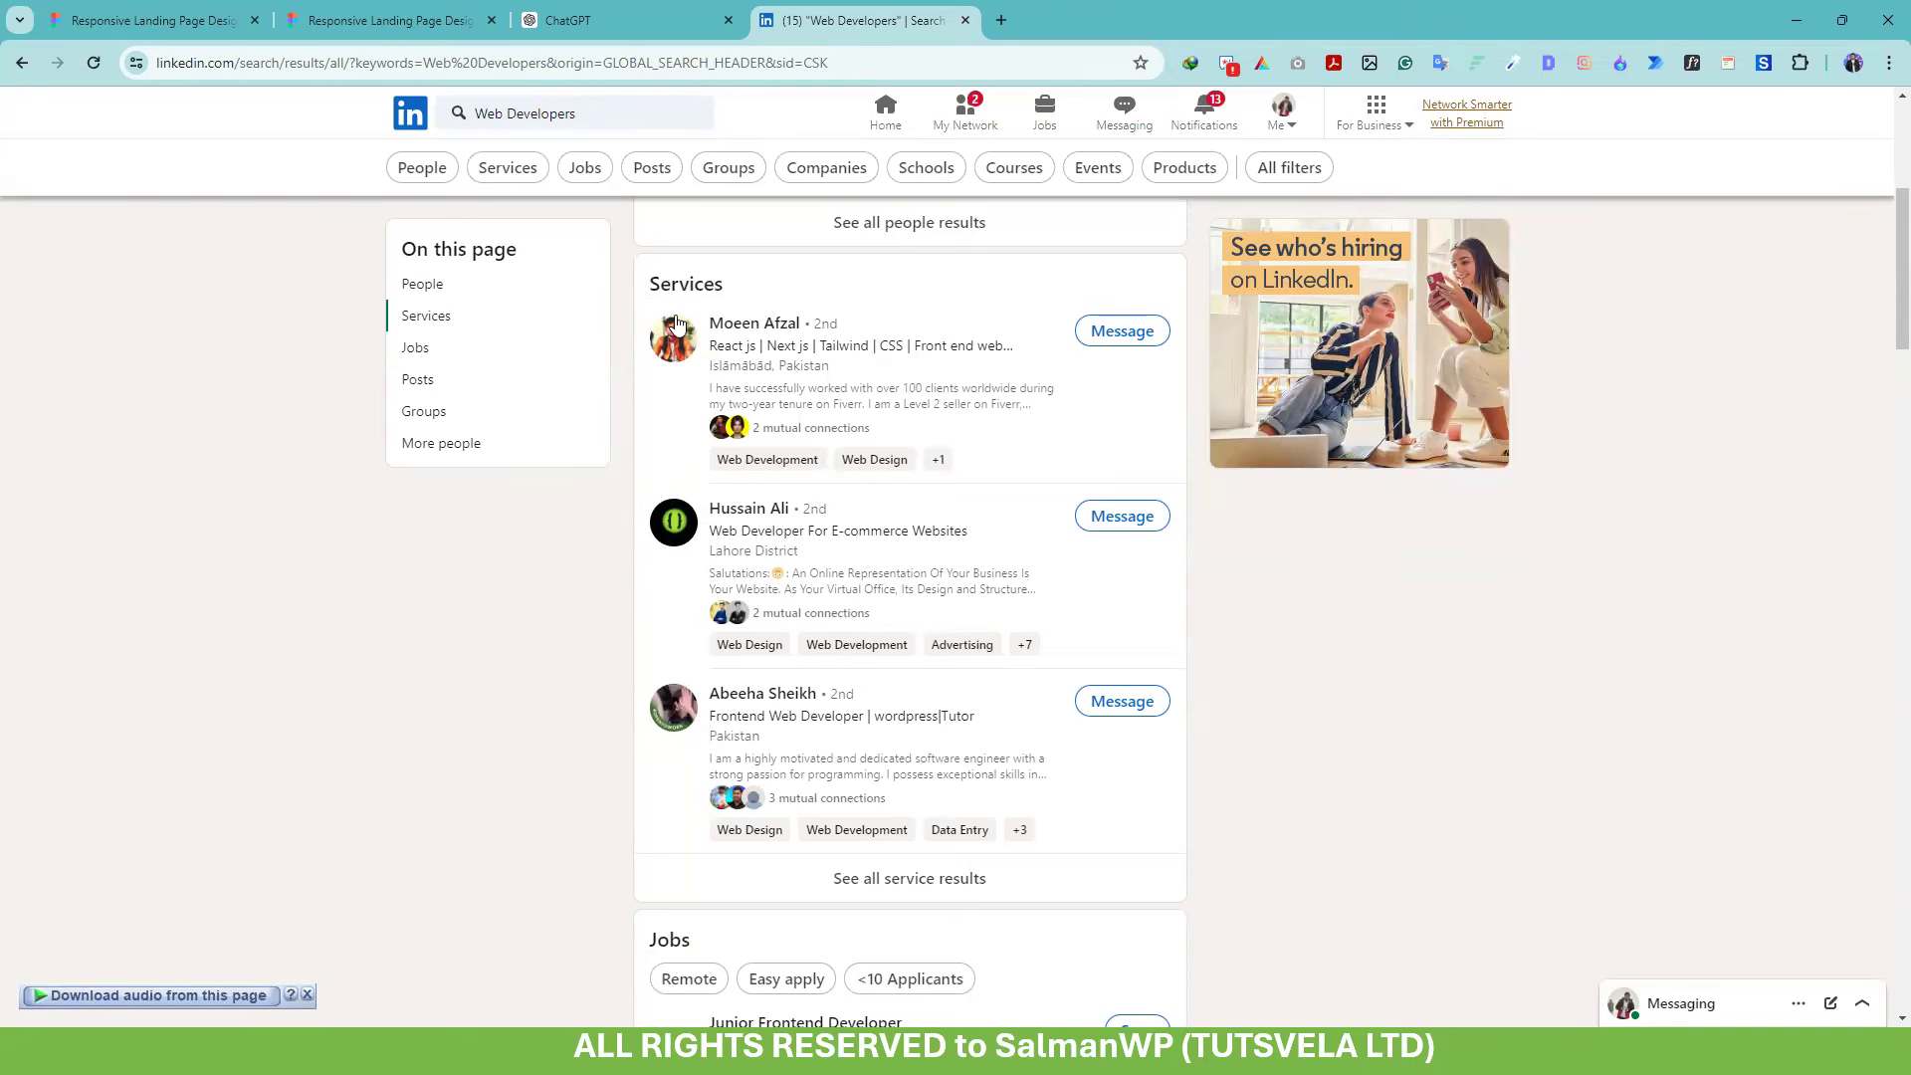
left_click(513, 169)
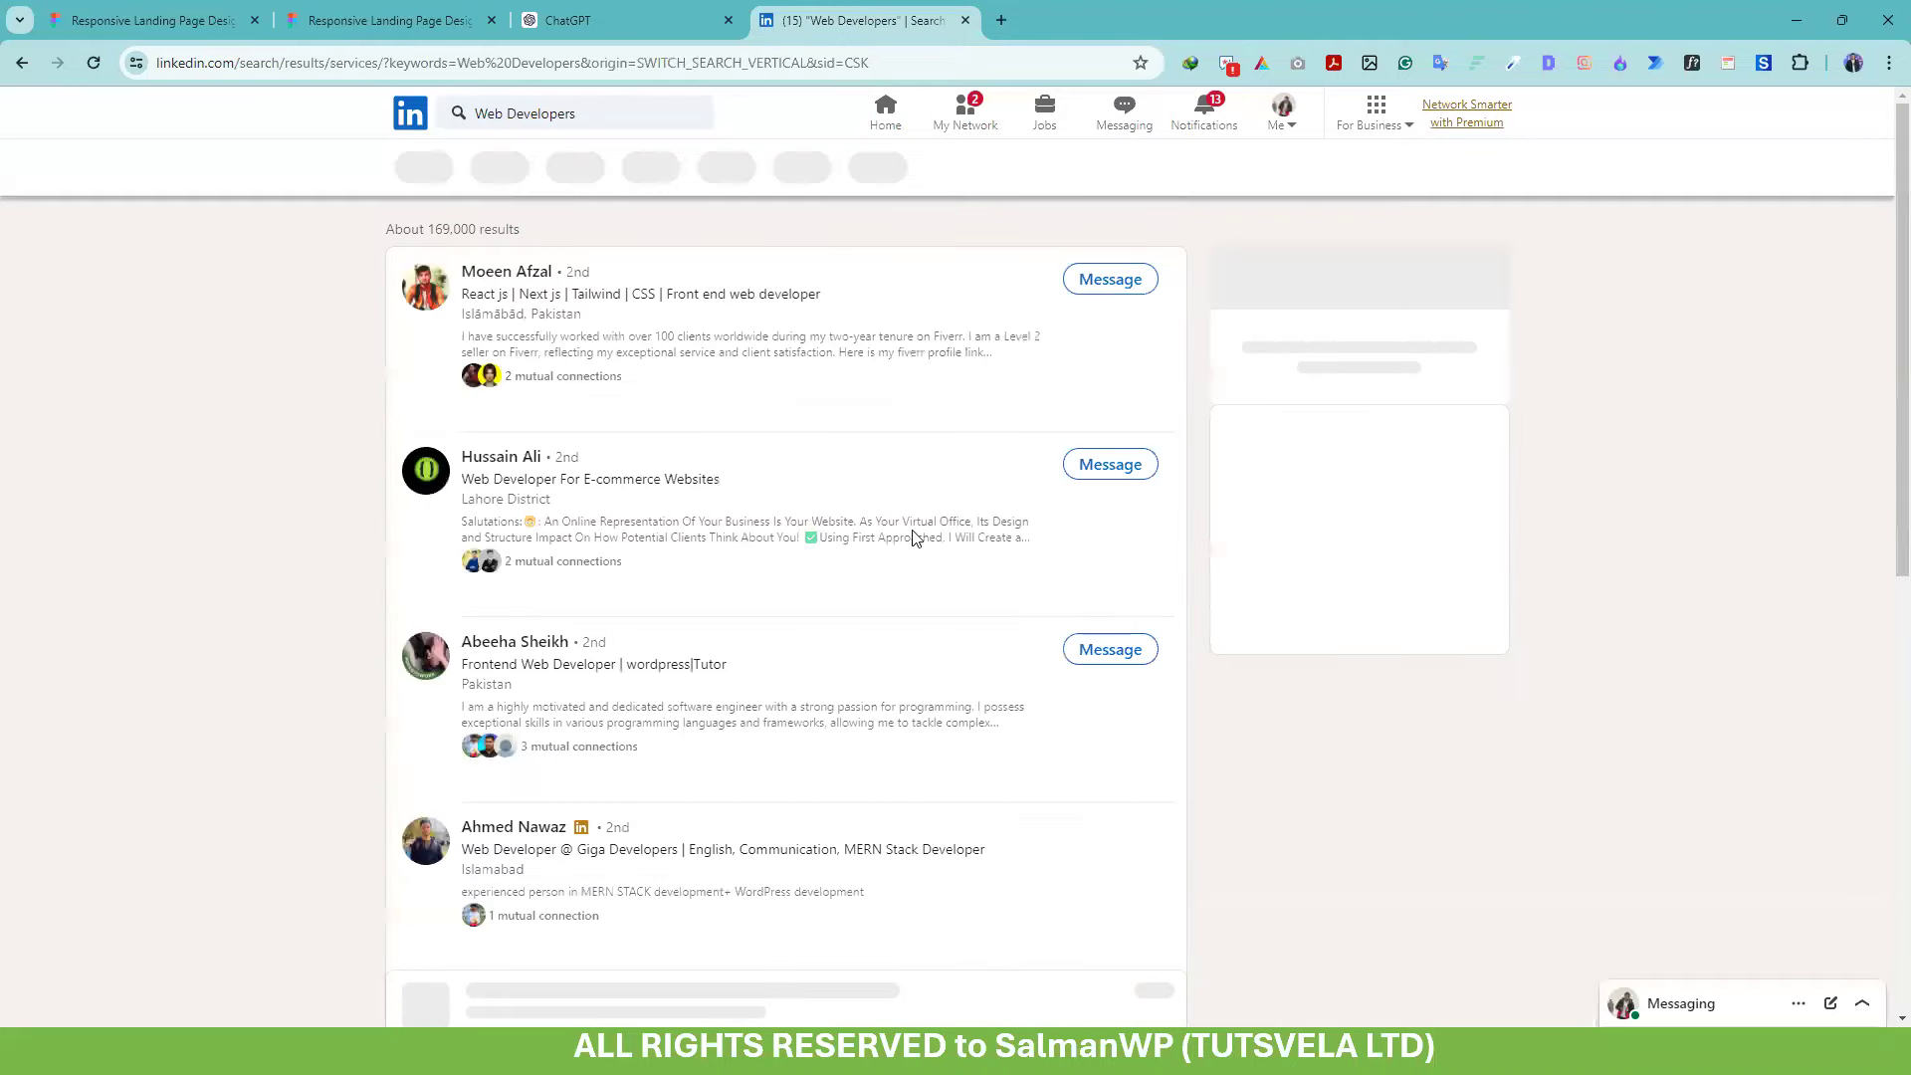
Look through the first page of web developer service providers and check the message form of the last one listed
scroll(866, 438, "down", 4)
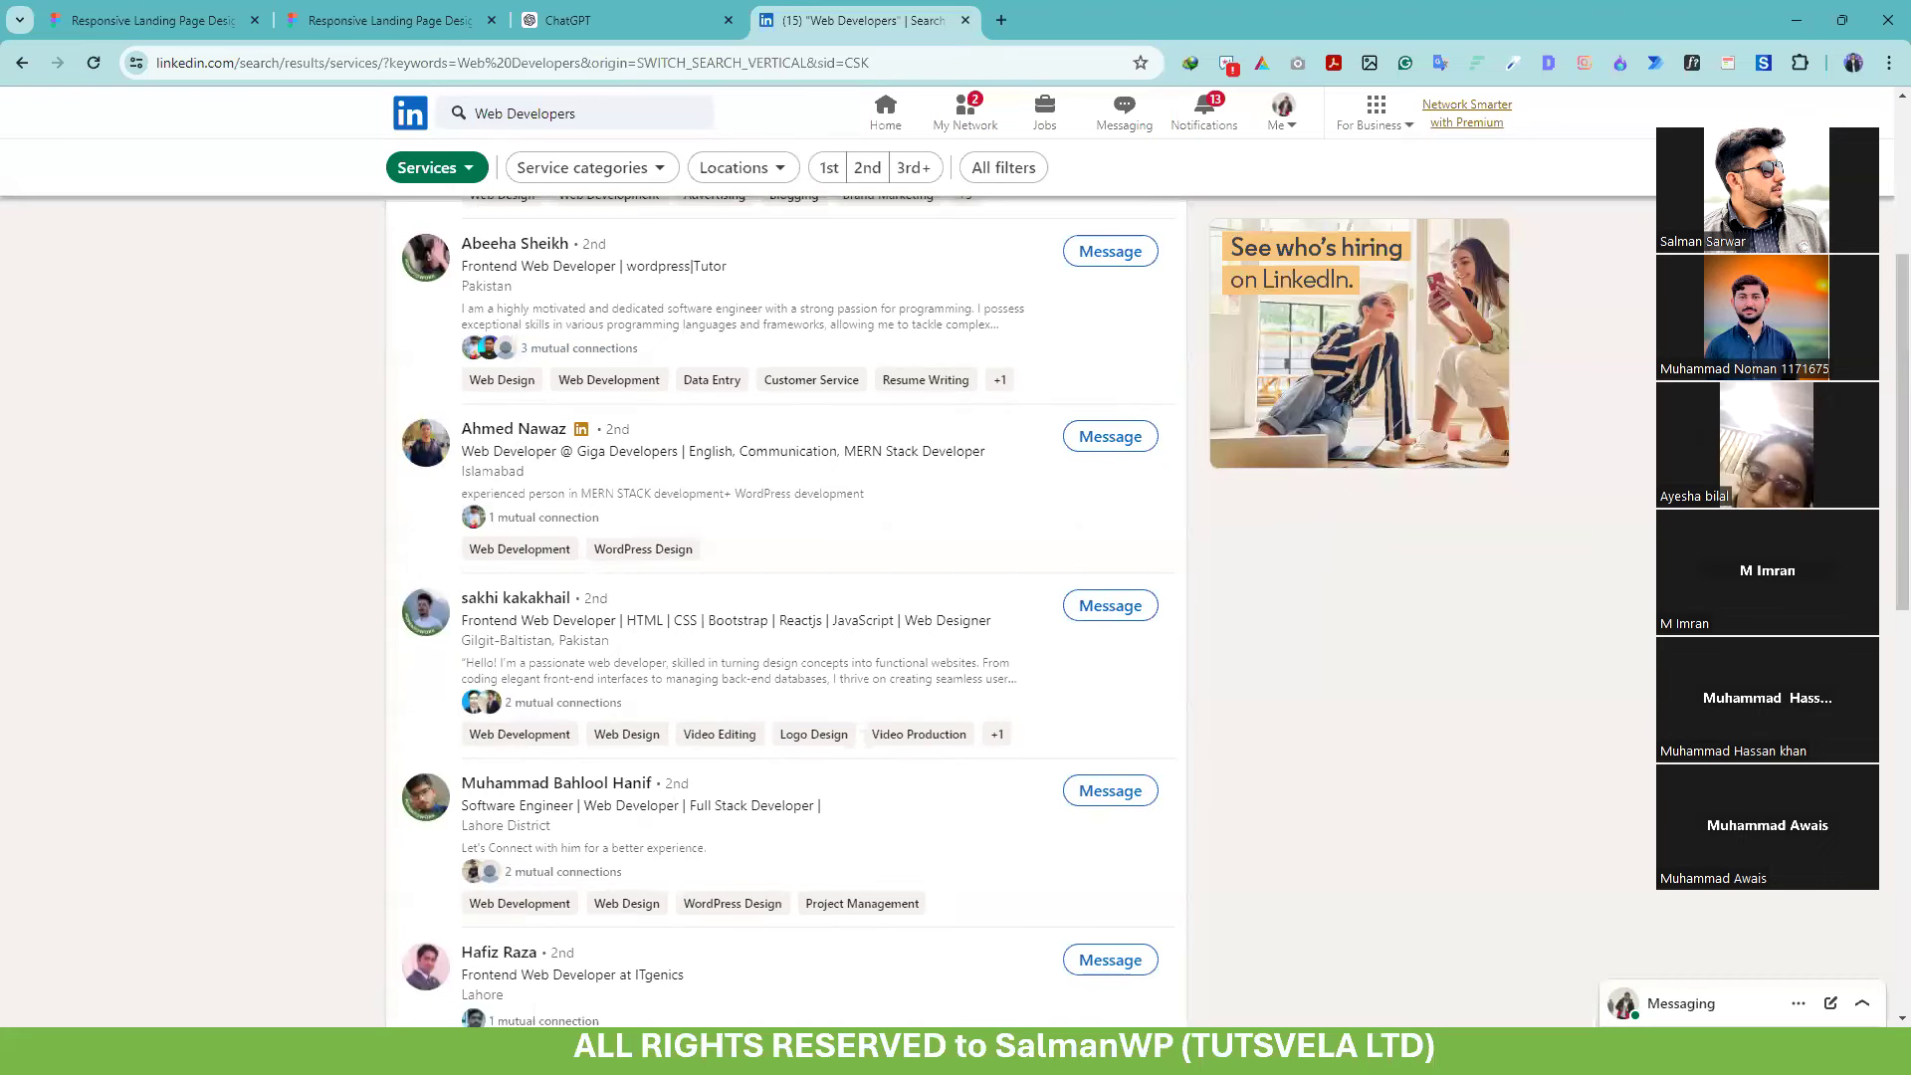
scroll(481, 430, "down", 1)
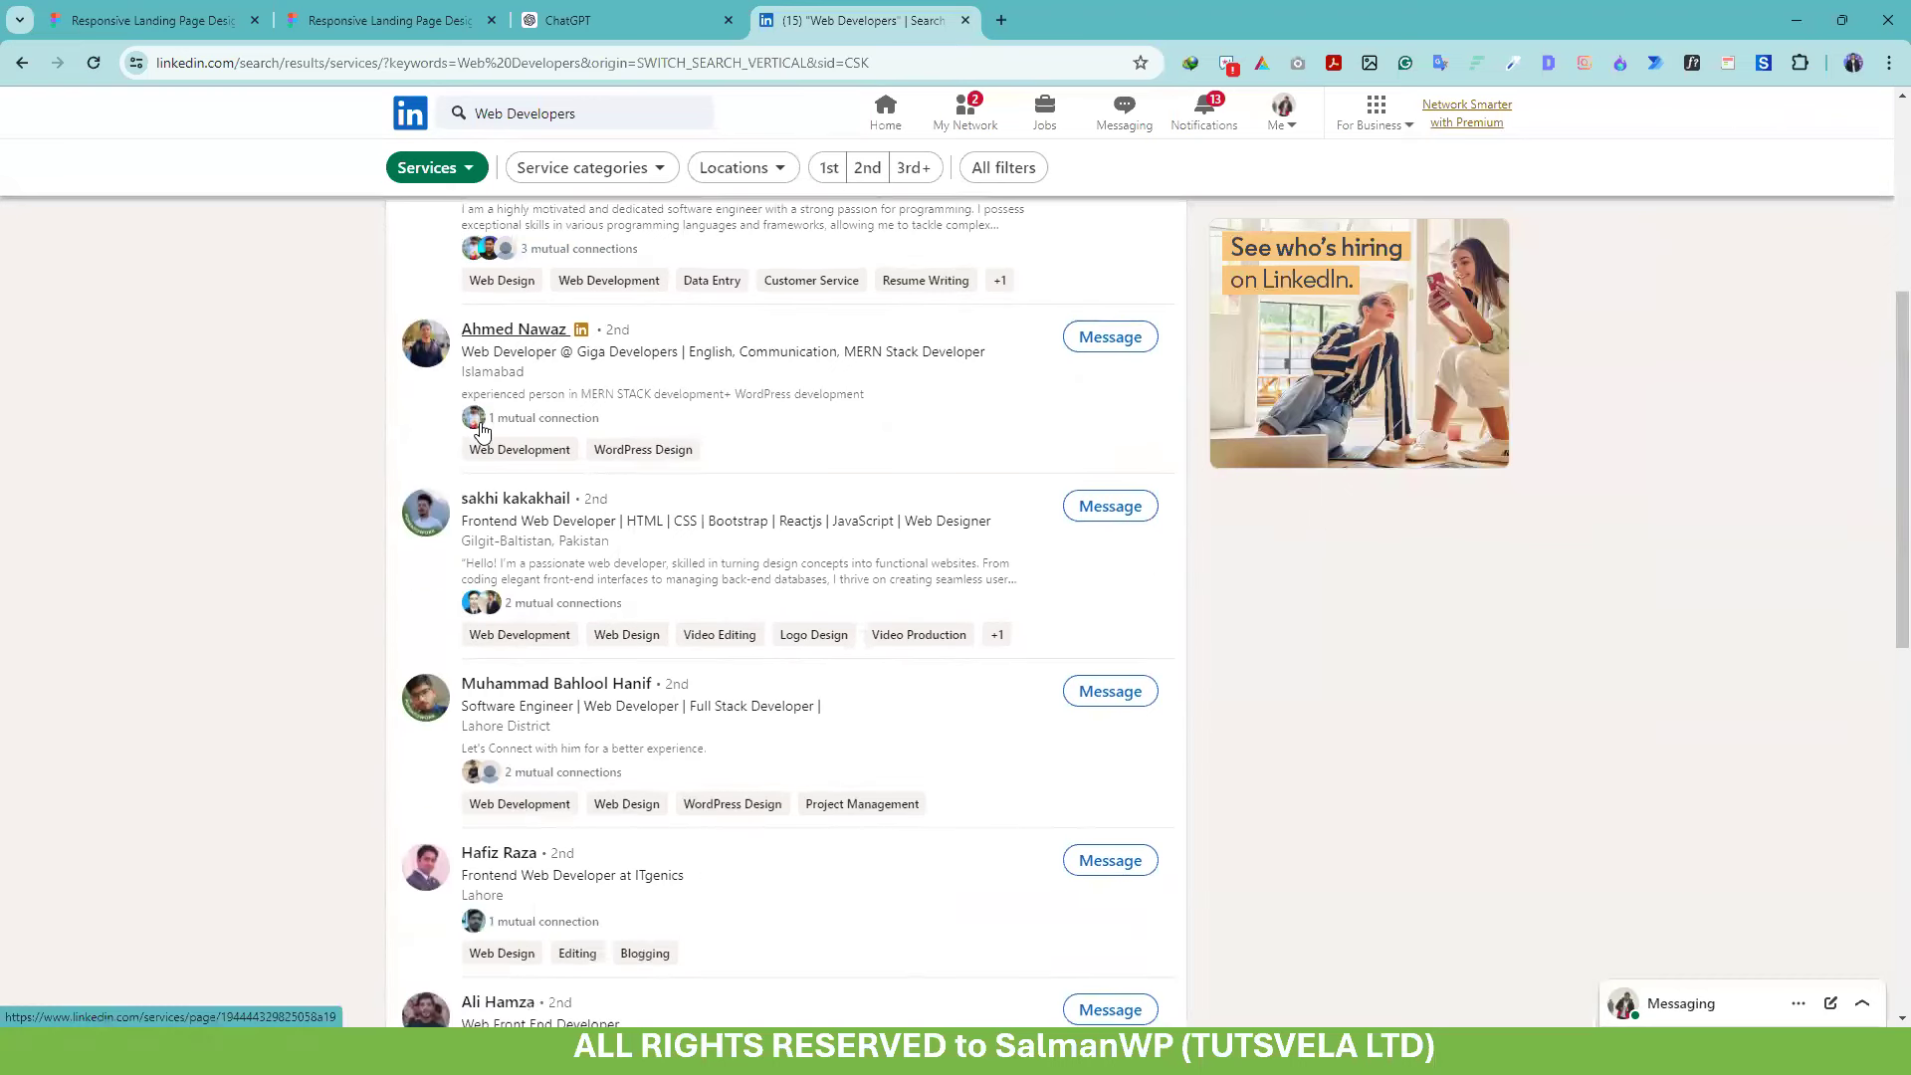
scroll(603, 527, "down", 3)
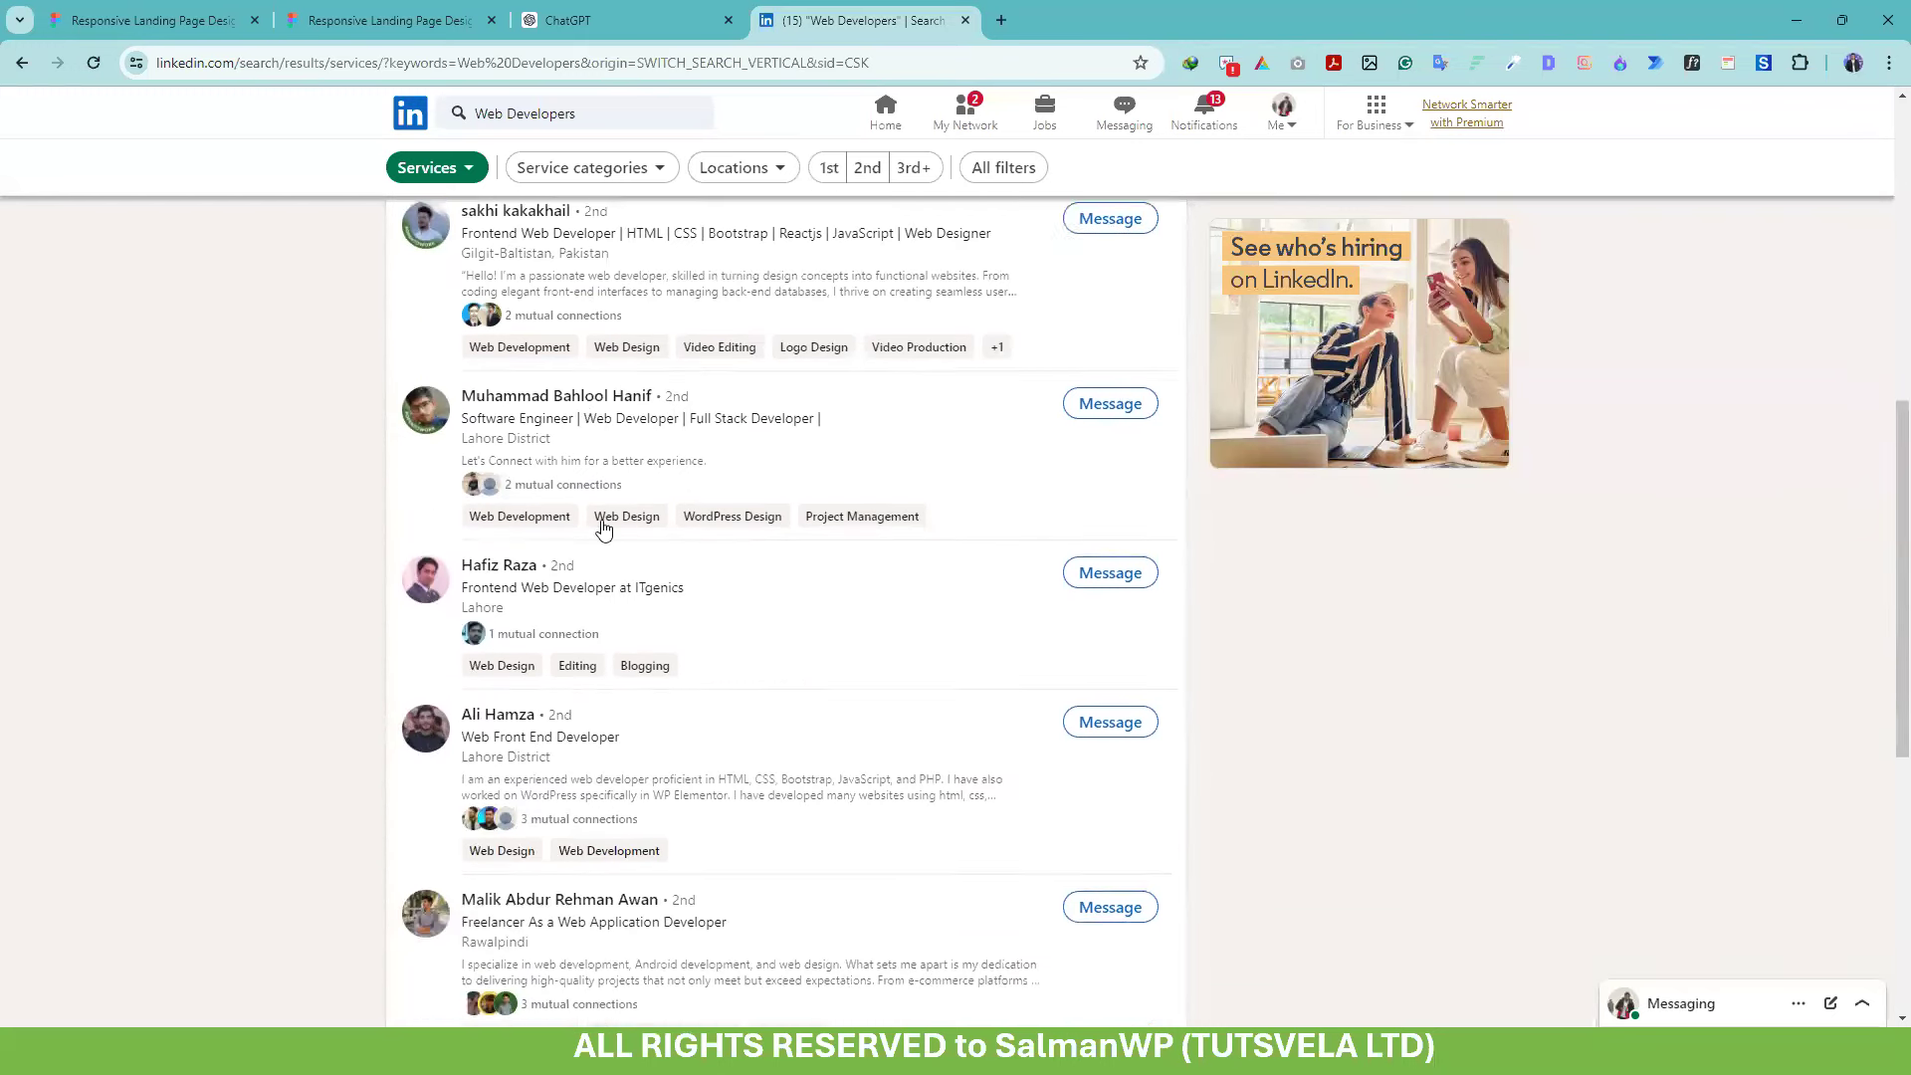
scroll(555, 517, "down", 5)
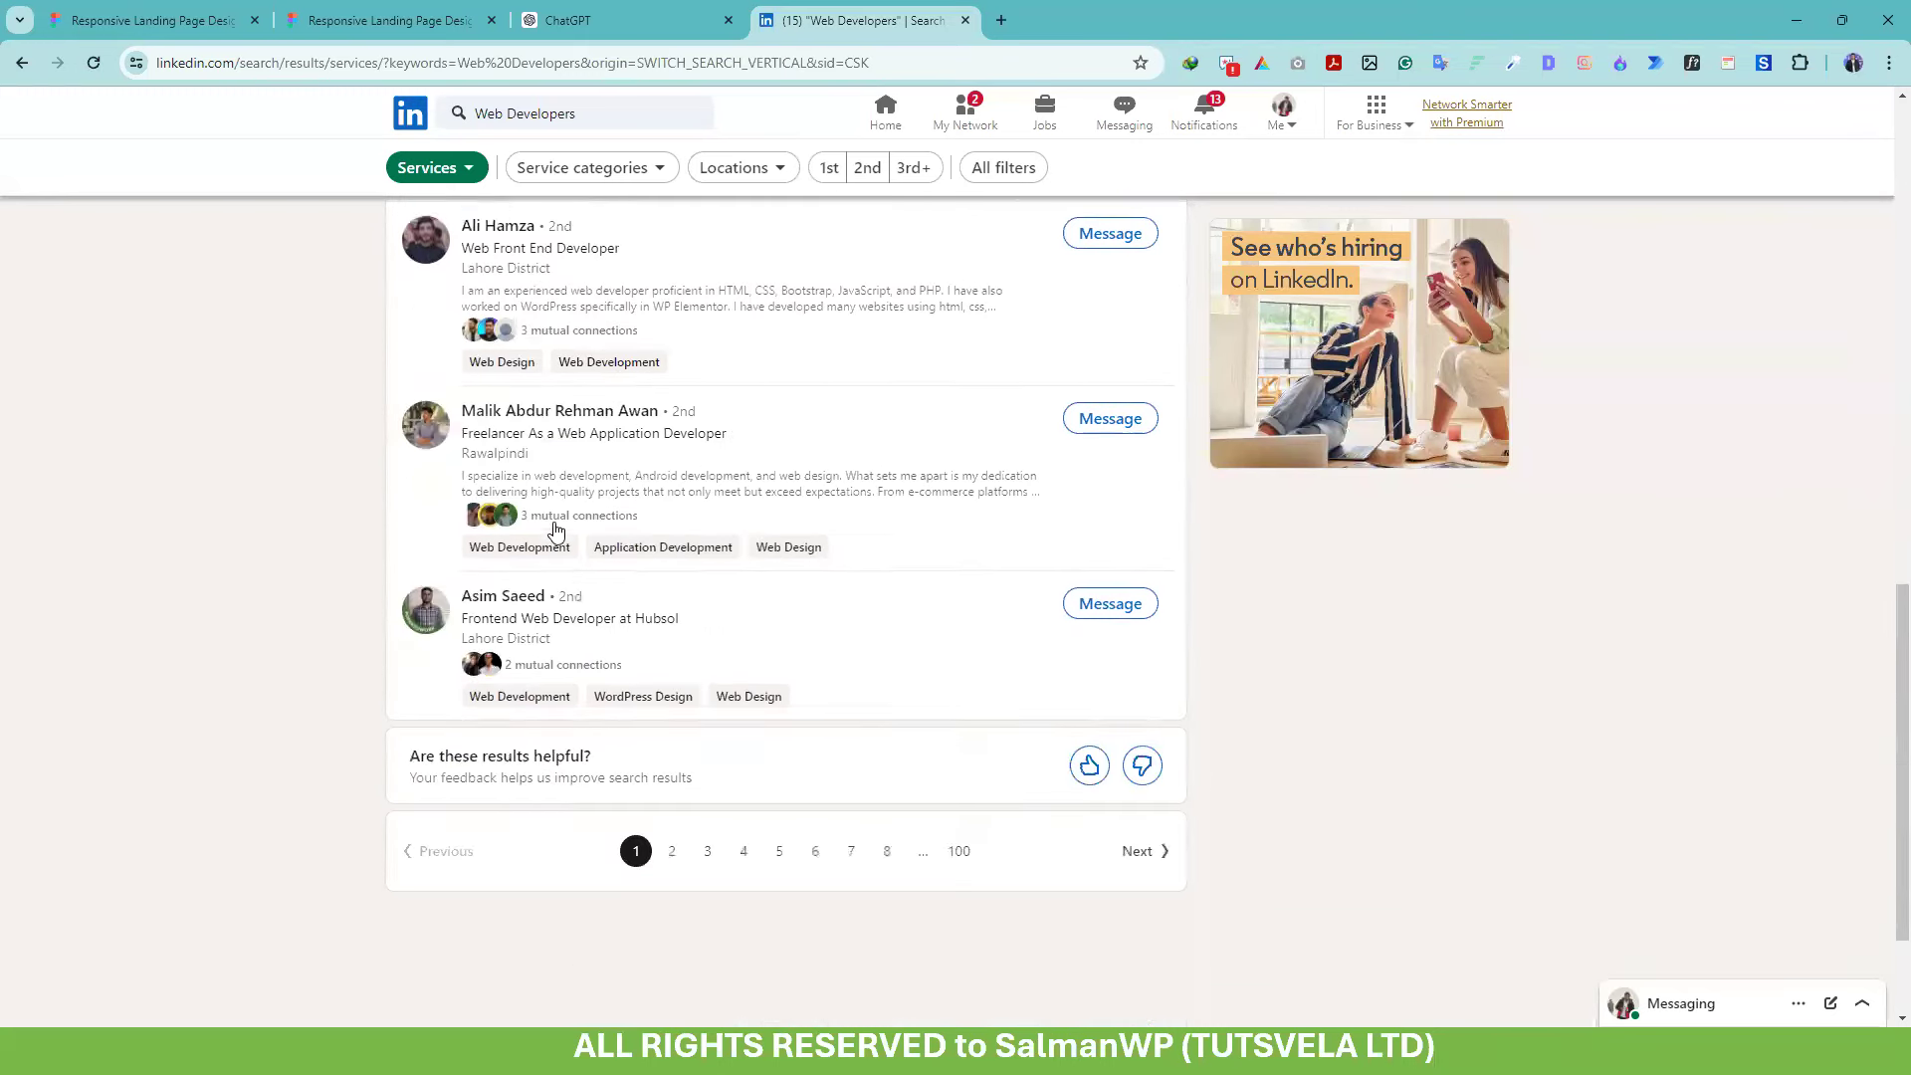
left_click(1130, 595)
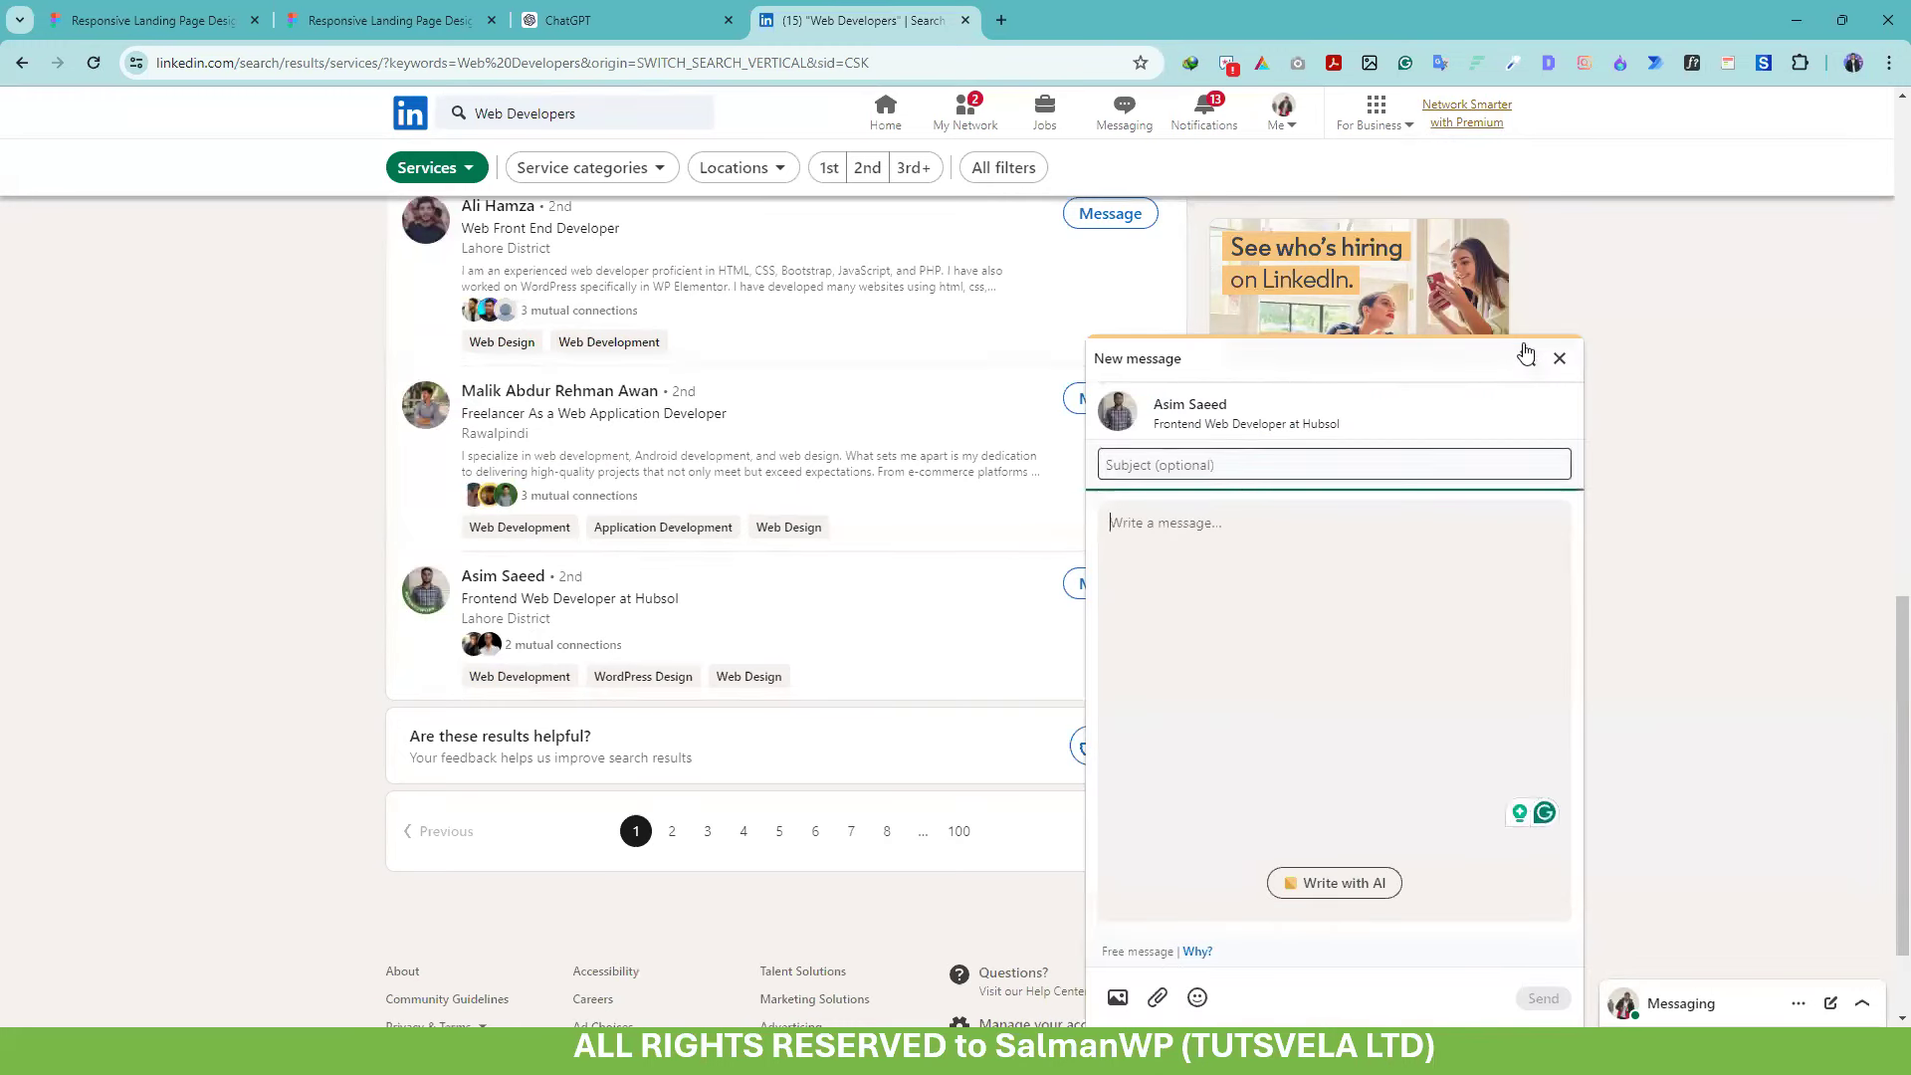
left_click(1559, 358)
scroll(777, 418, "up", 6)
scroll(777, 418, "up", 7)
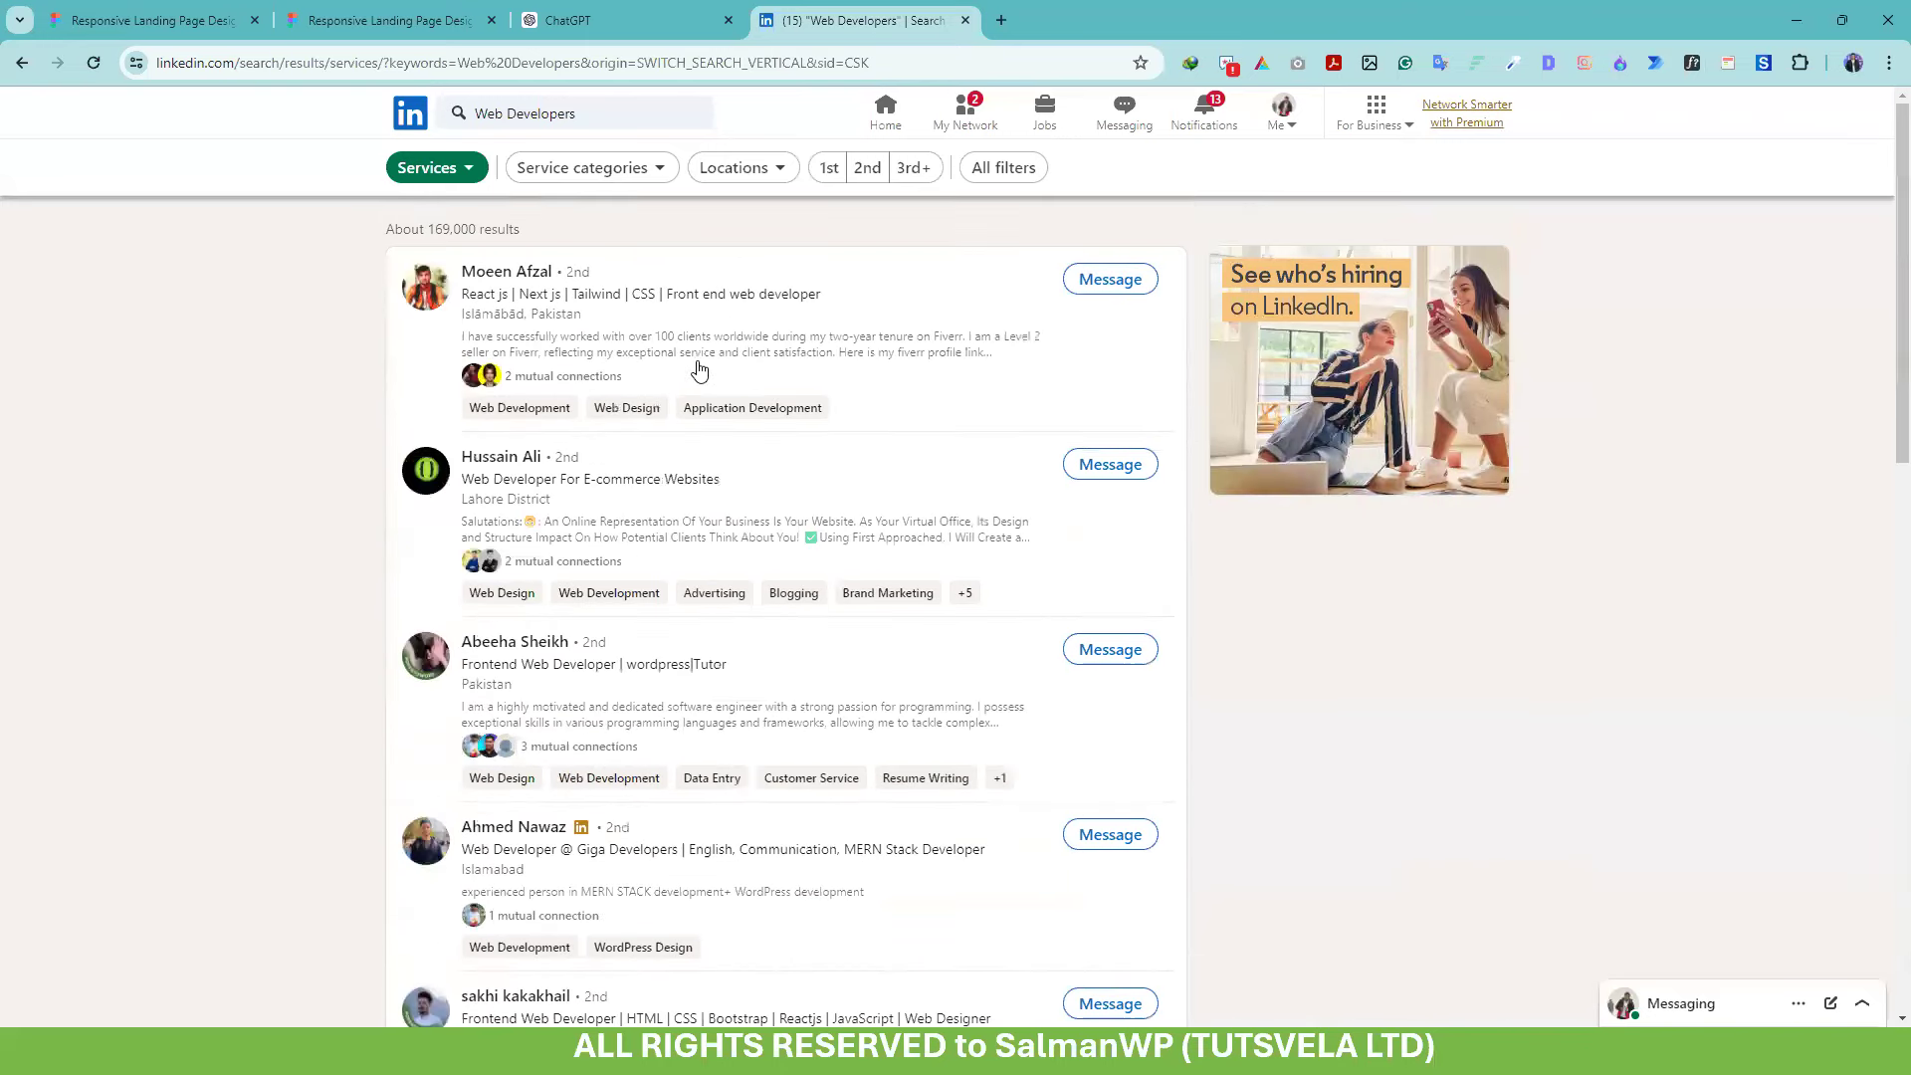
Return to the overall results, narrow them to jobs, and search for "wordpress web designer" jobs in Pakistan
key("alt+Left")
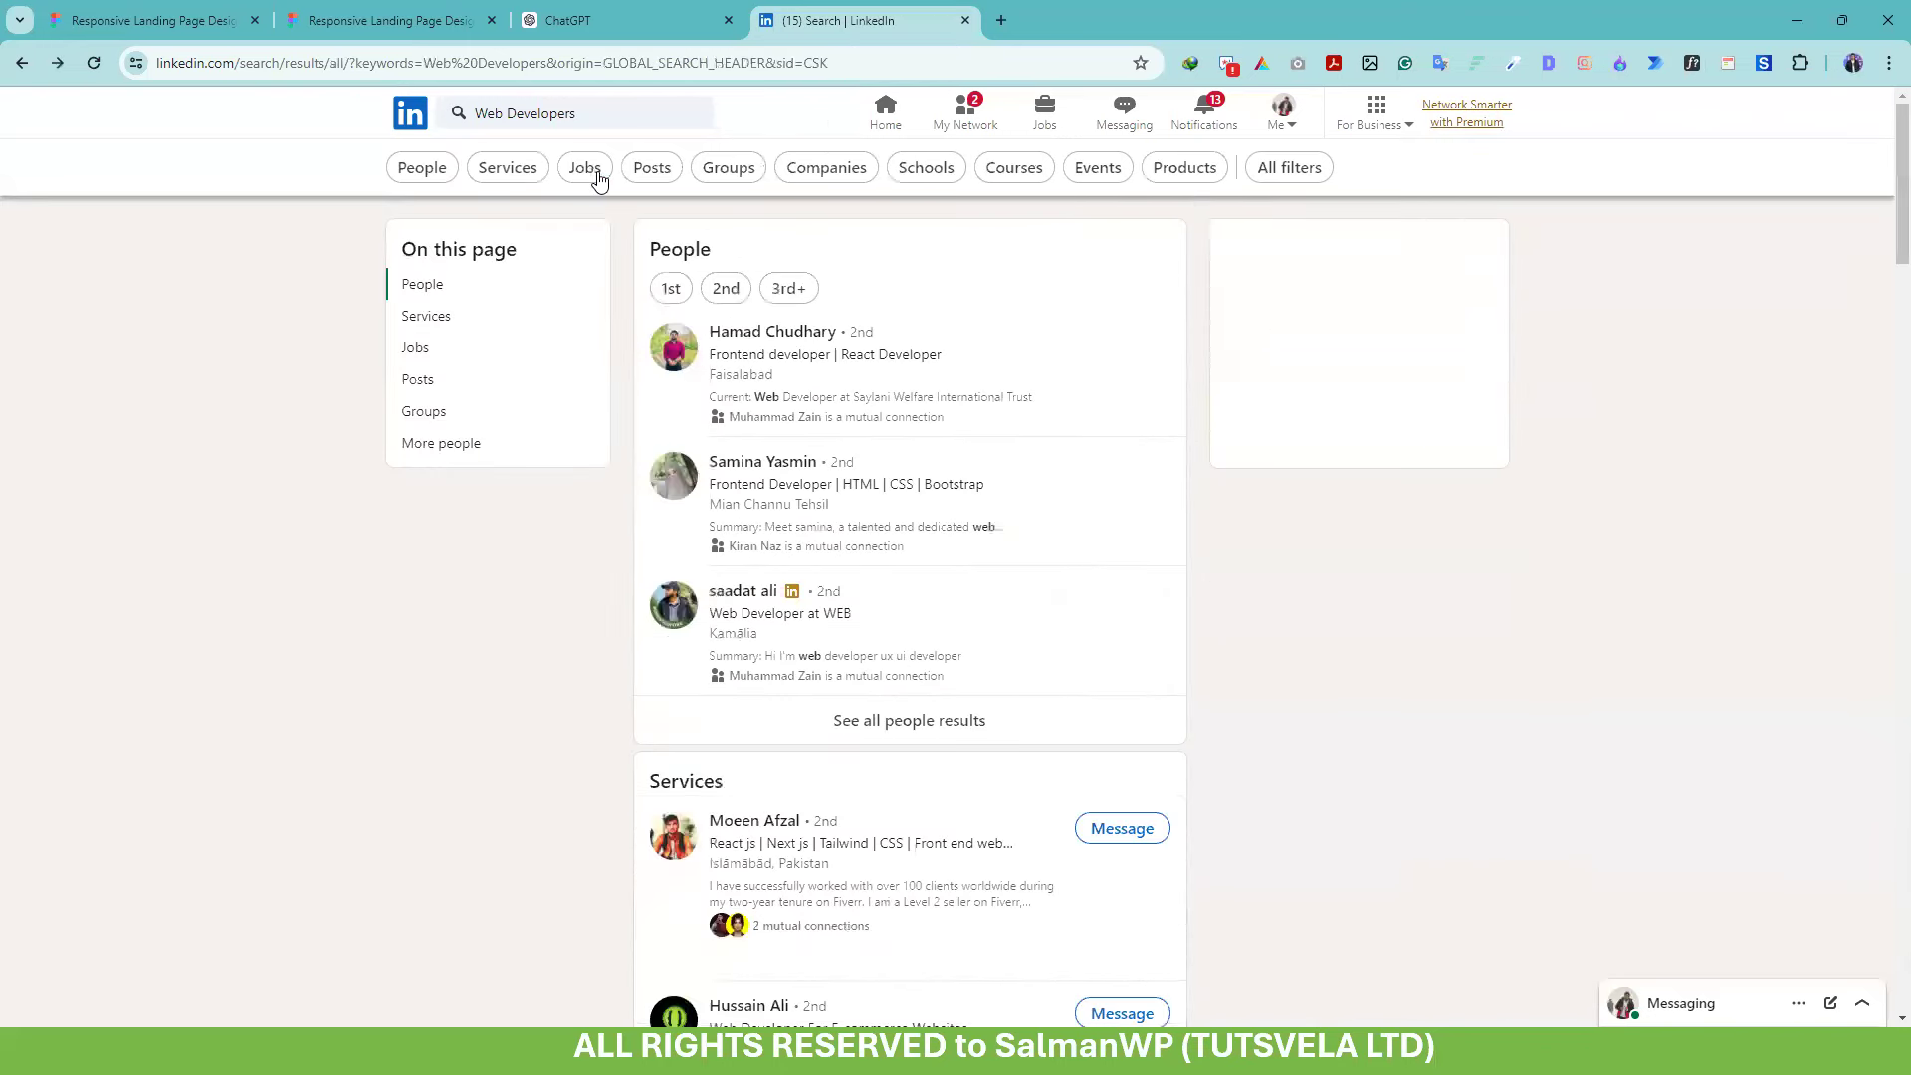
left_click(598, 177)
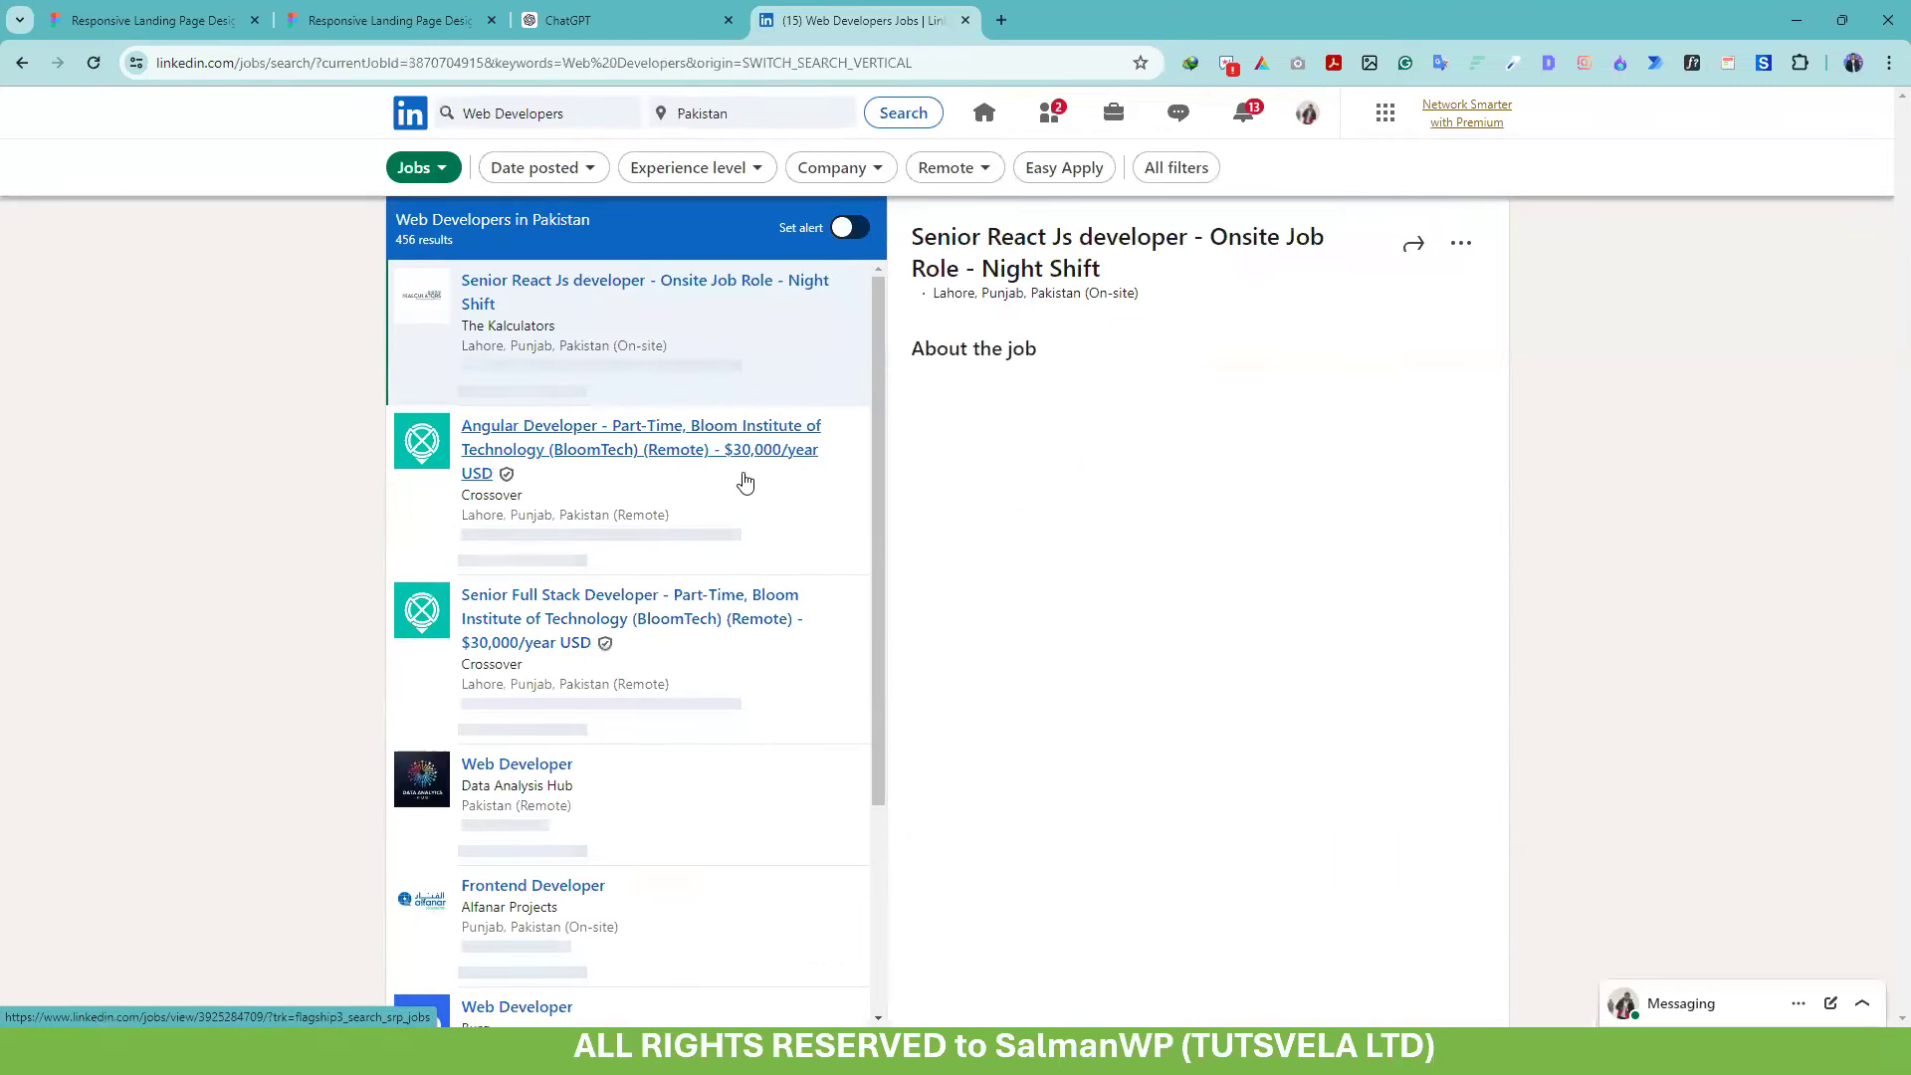
left_click(574, 119)
type("Wordpress")
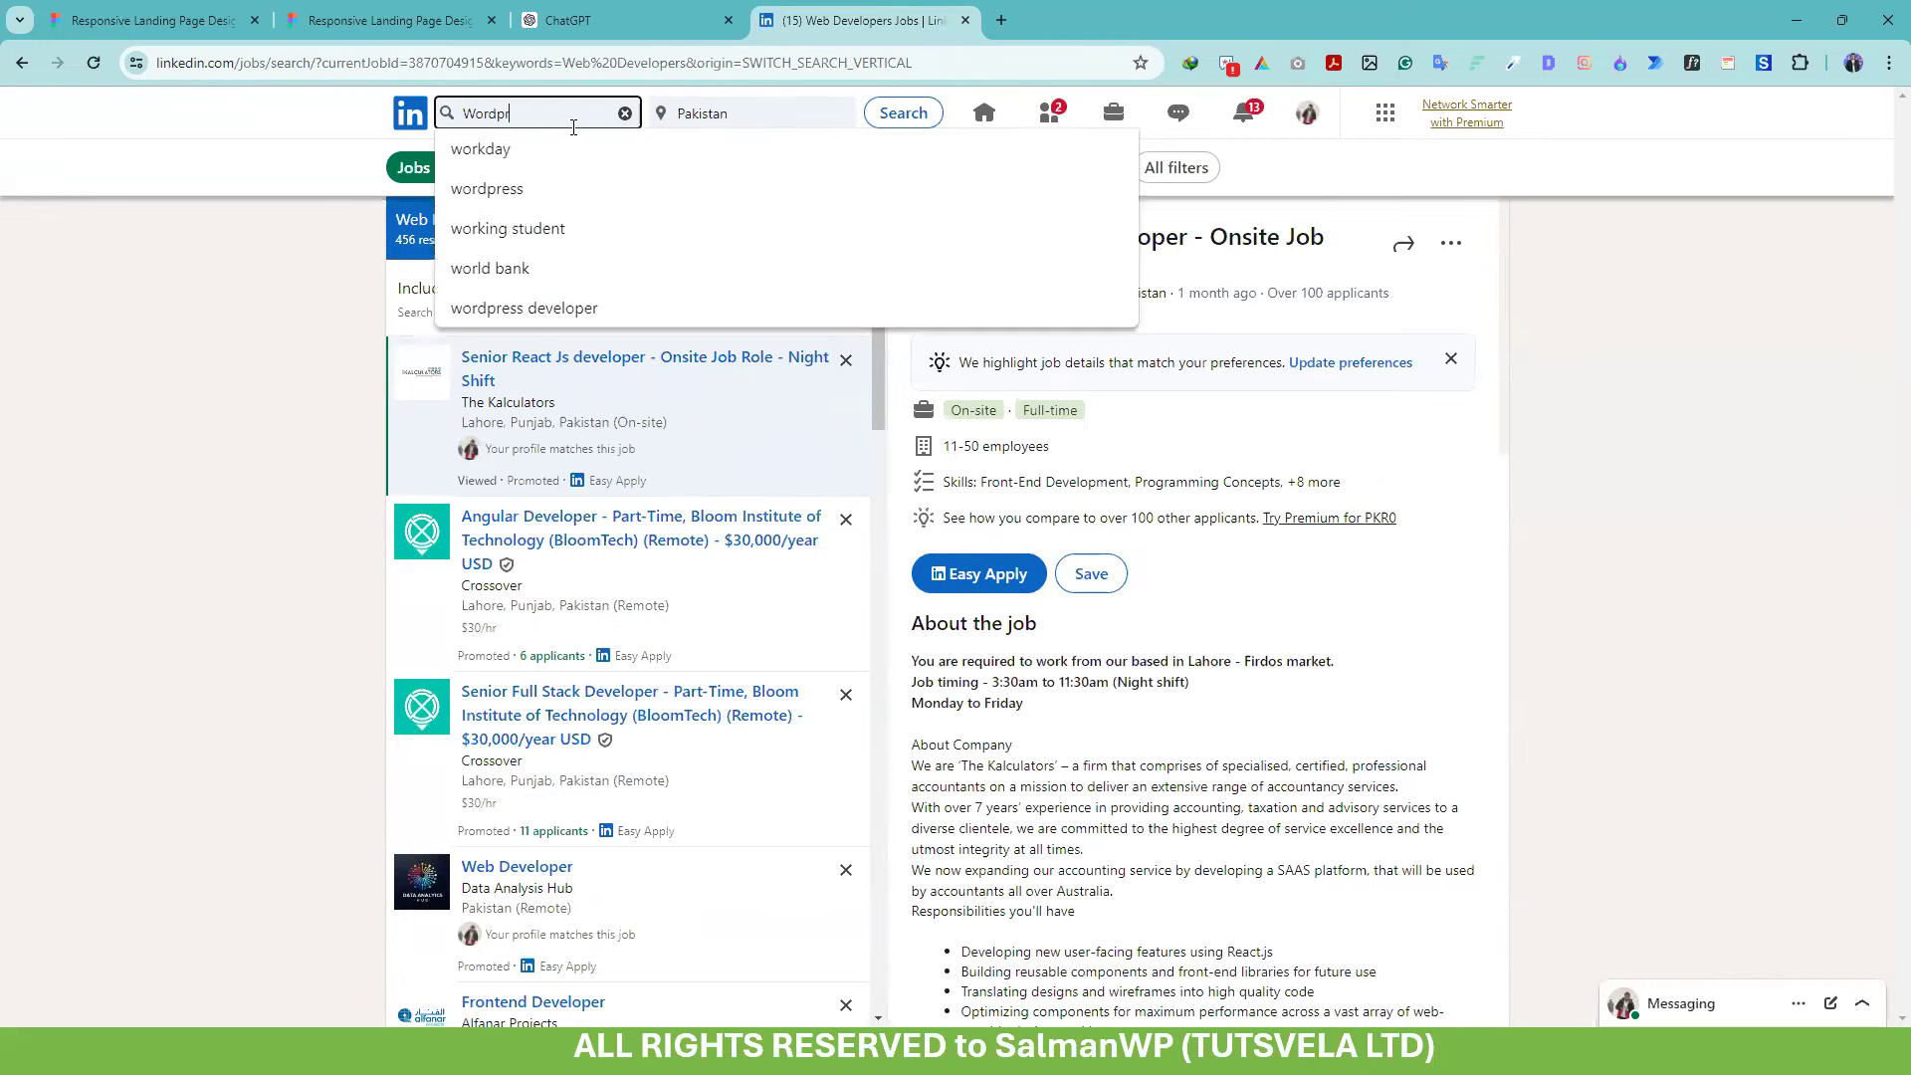
key("Down")
key("Down")
key("Down")
key("Down")
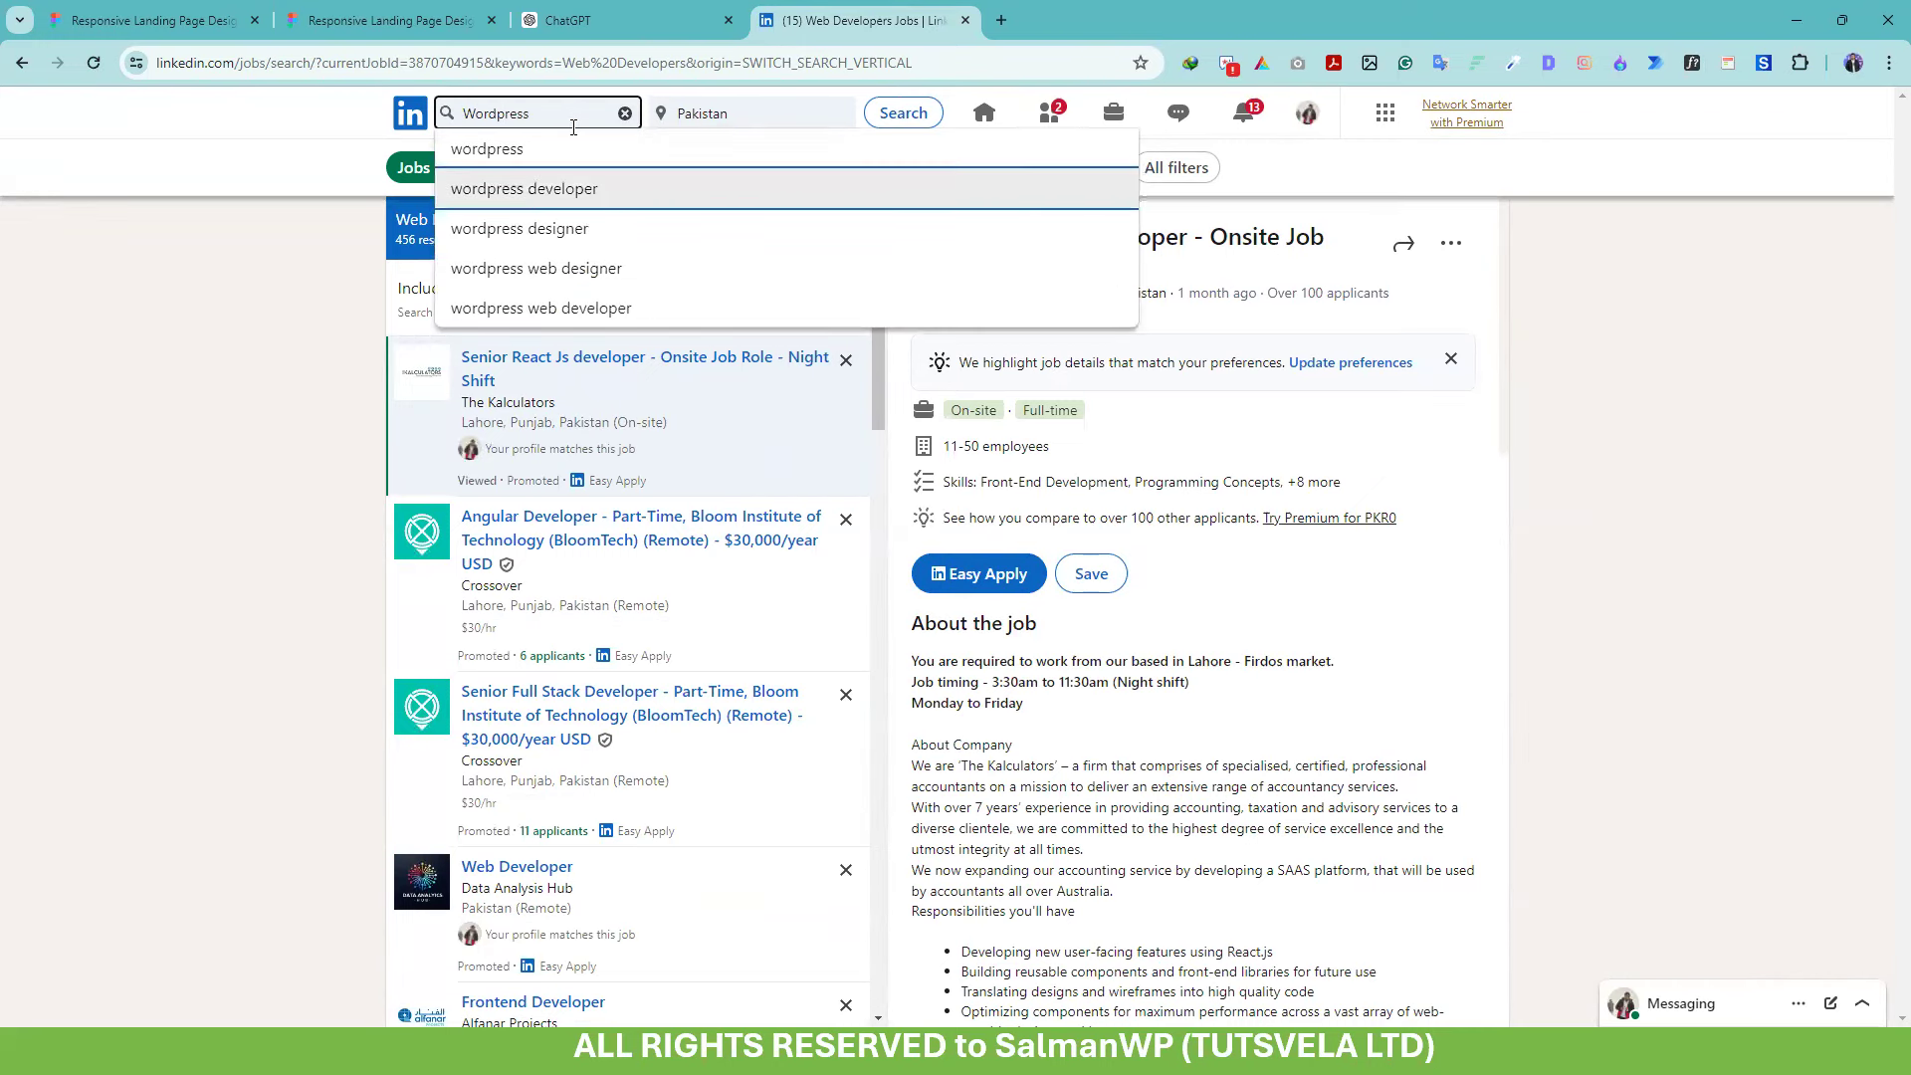
key("Return")
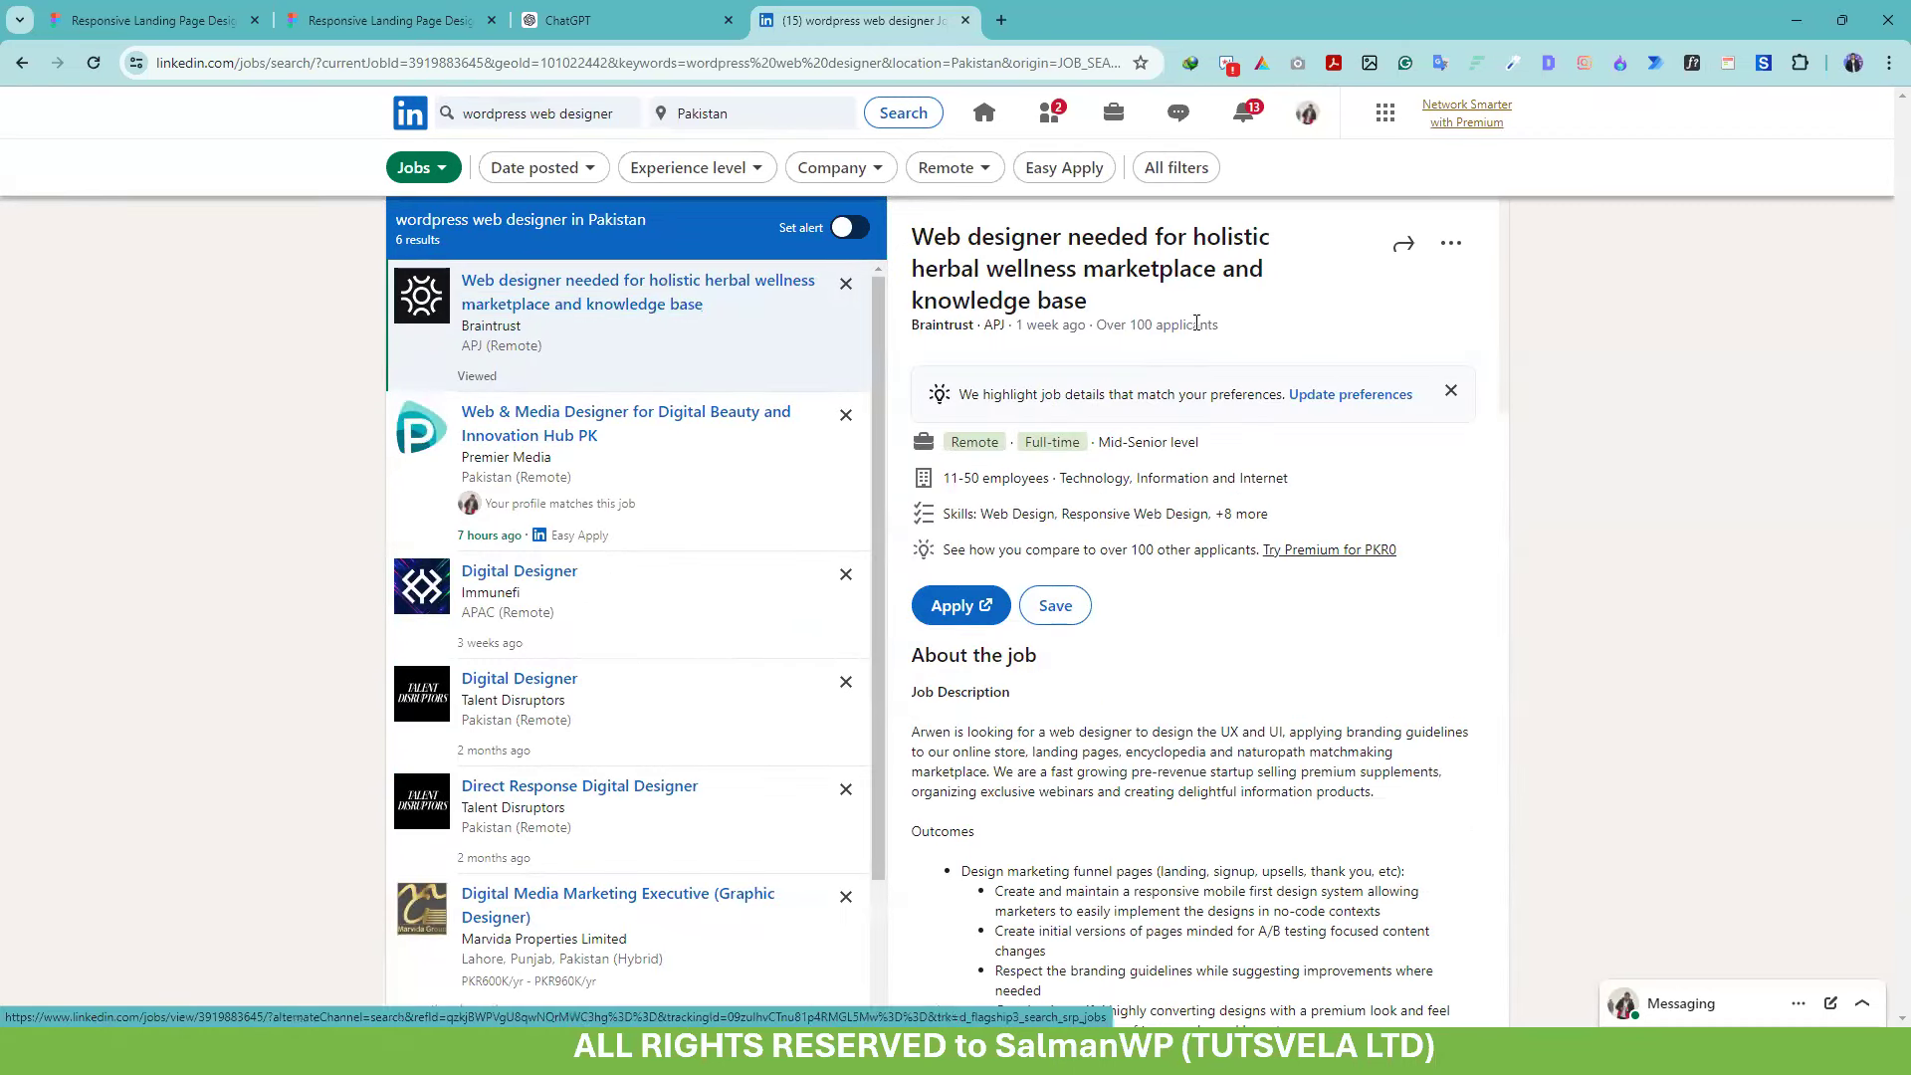
Examine the herbal wellness web designer posting, its application option, and the other jobs in the list
scroll(986, 568, "down", 3)
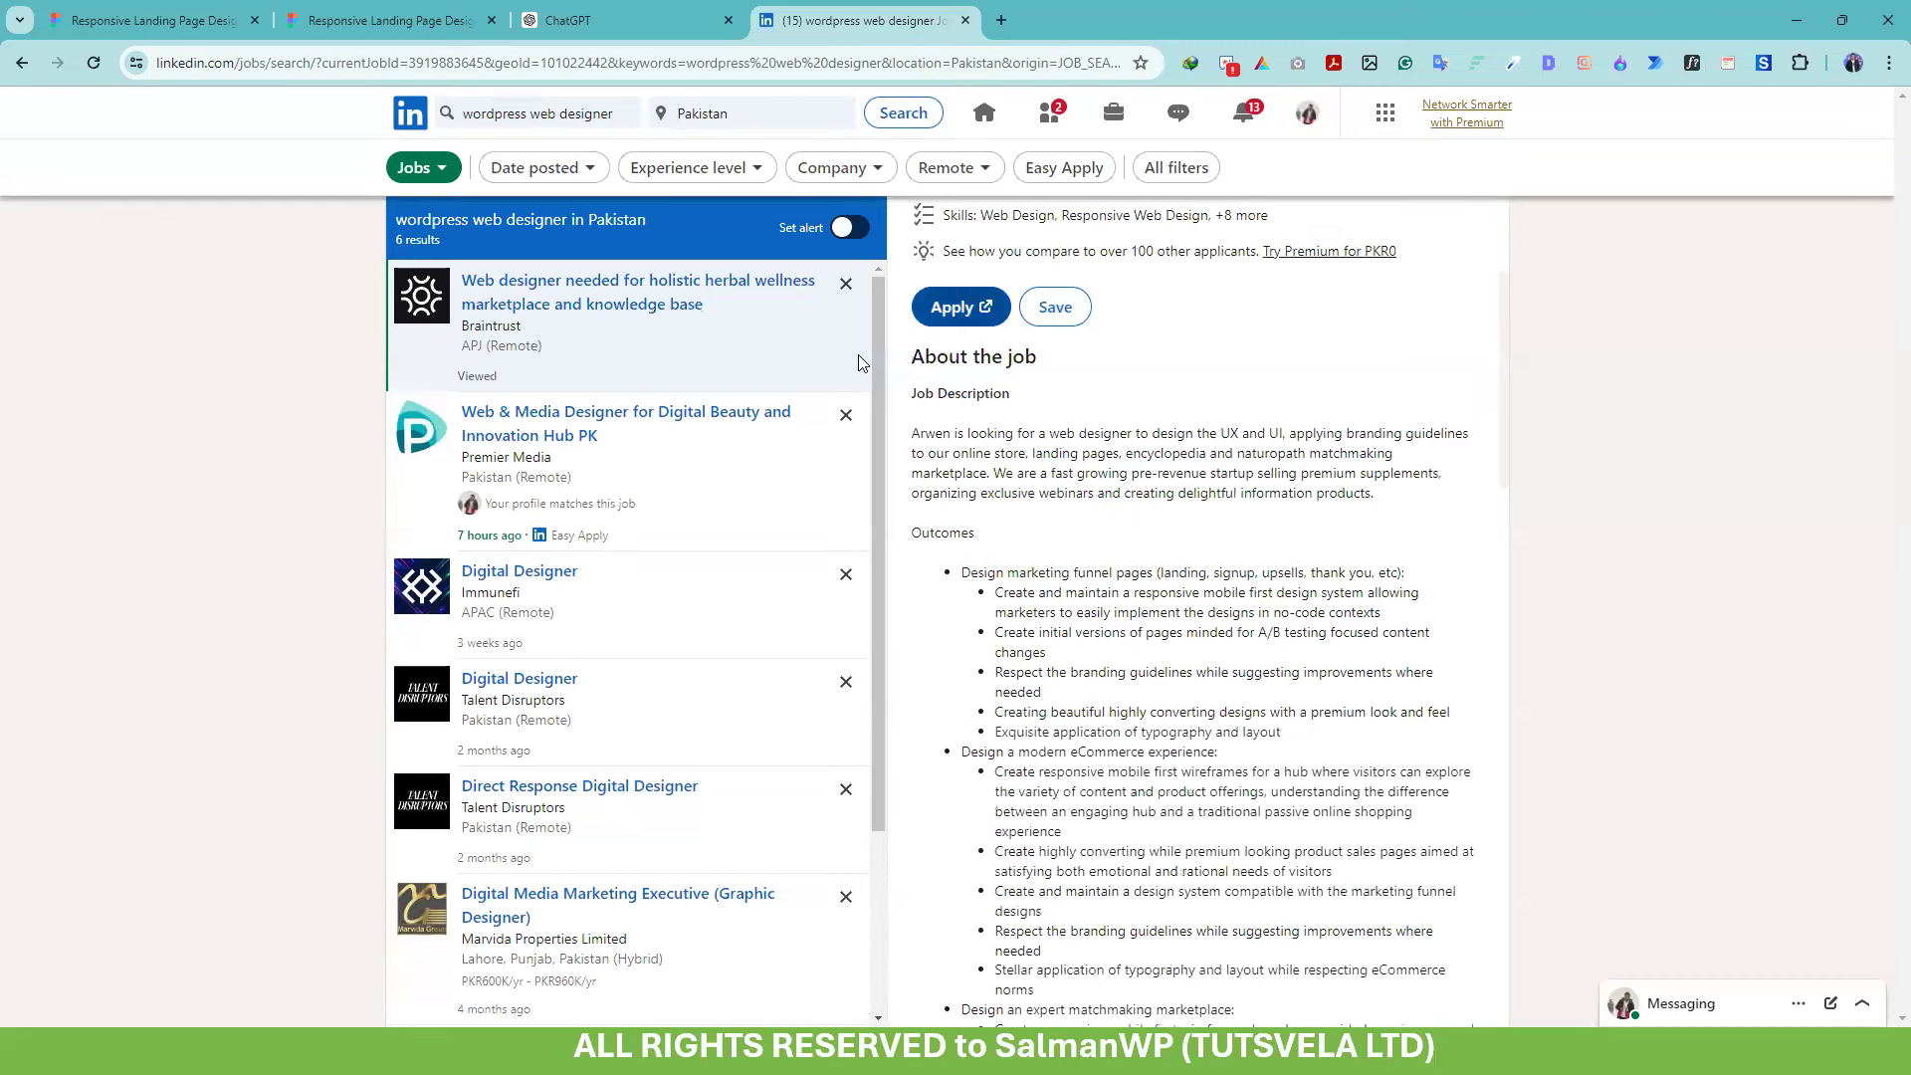
left_click(992, 311)
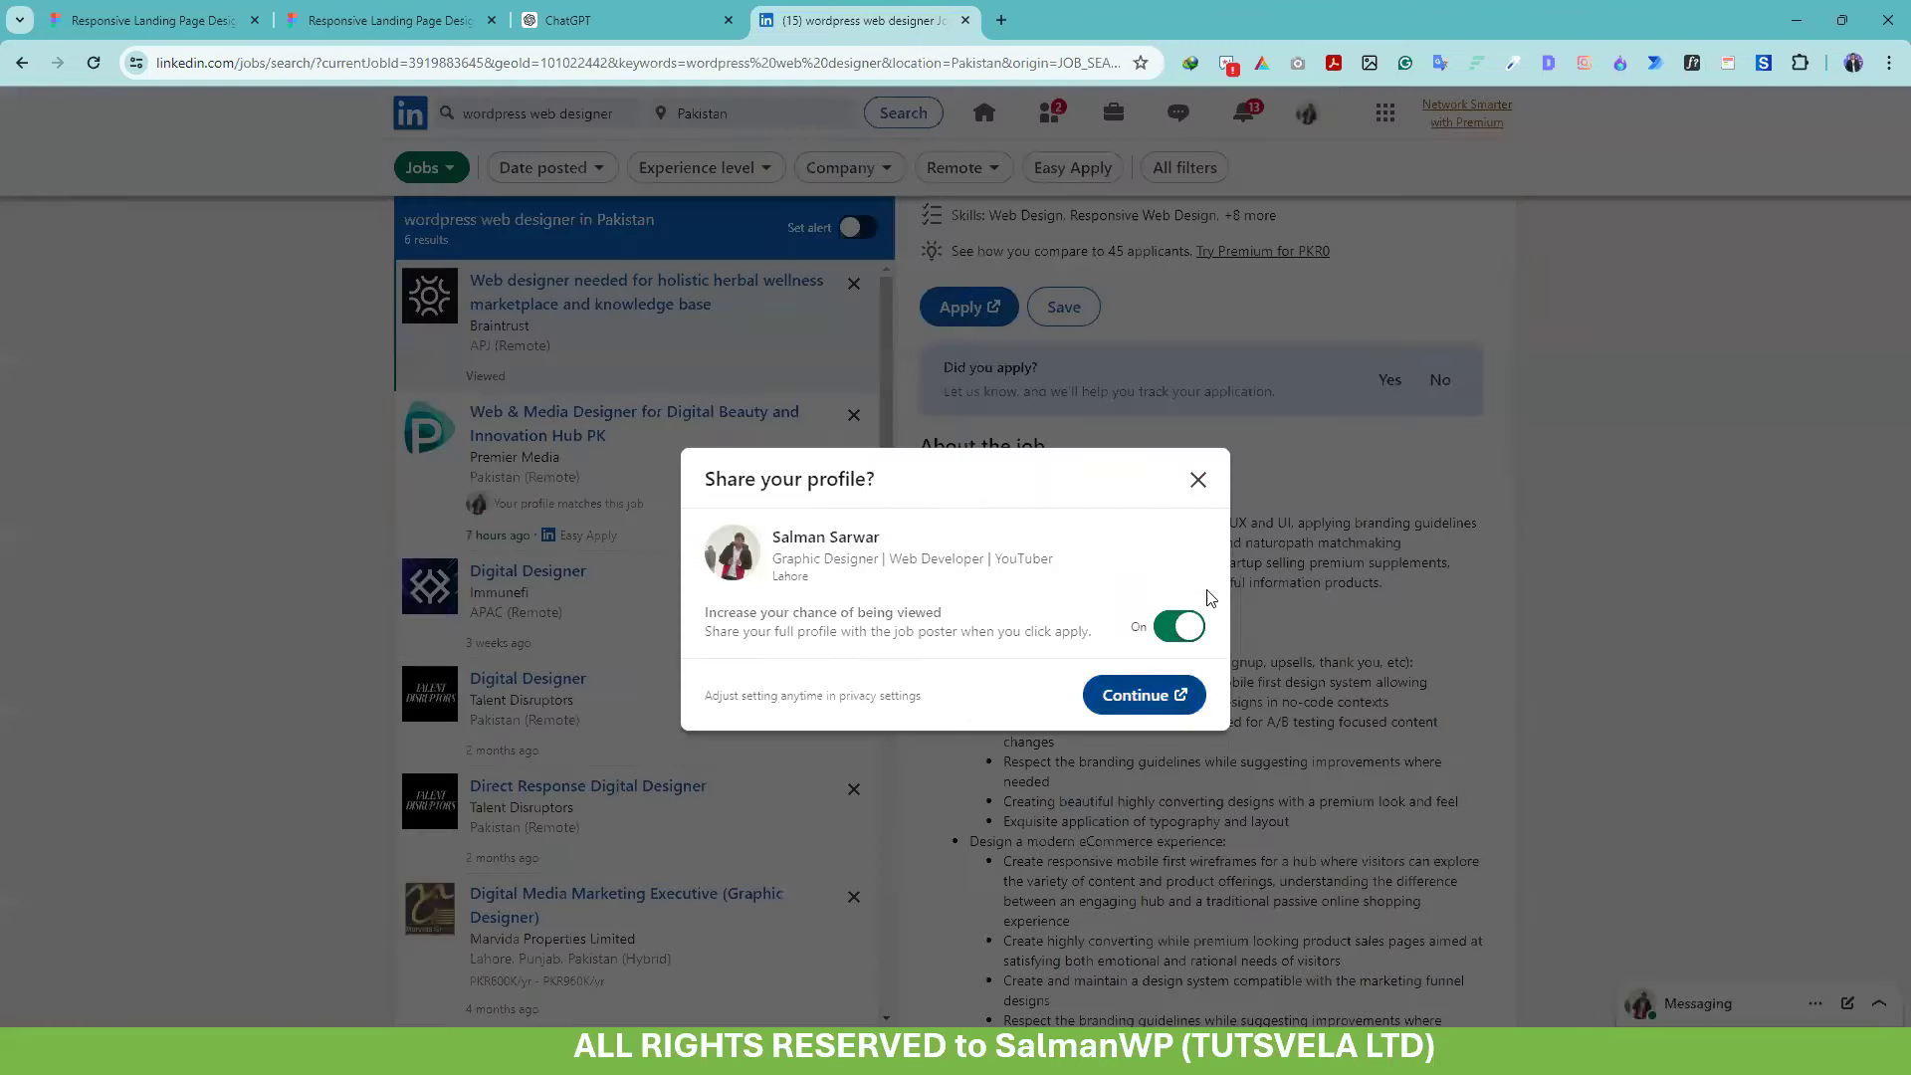
left_click(1198, 482)
scroll(1201, 487, "down", 20)
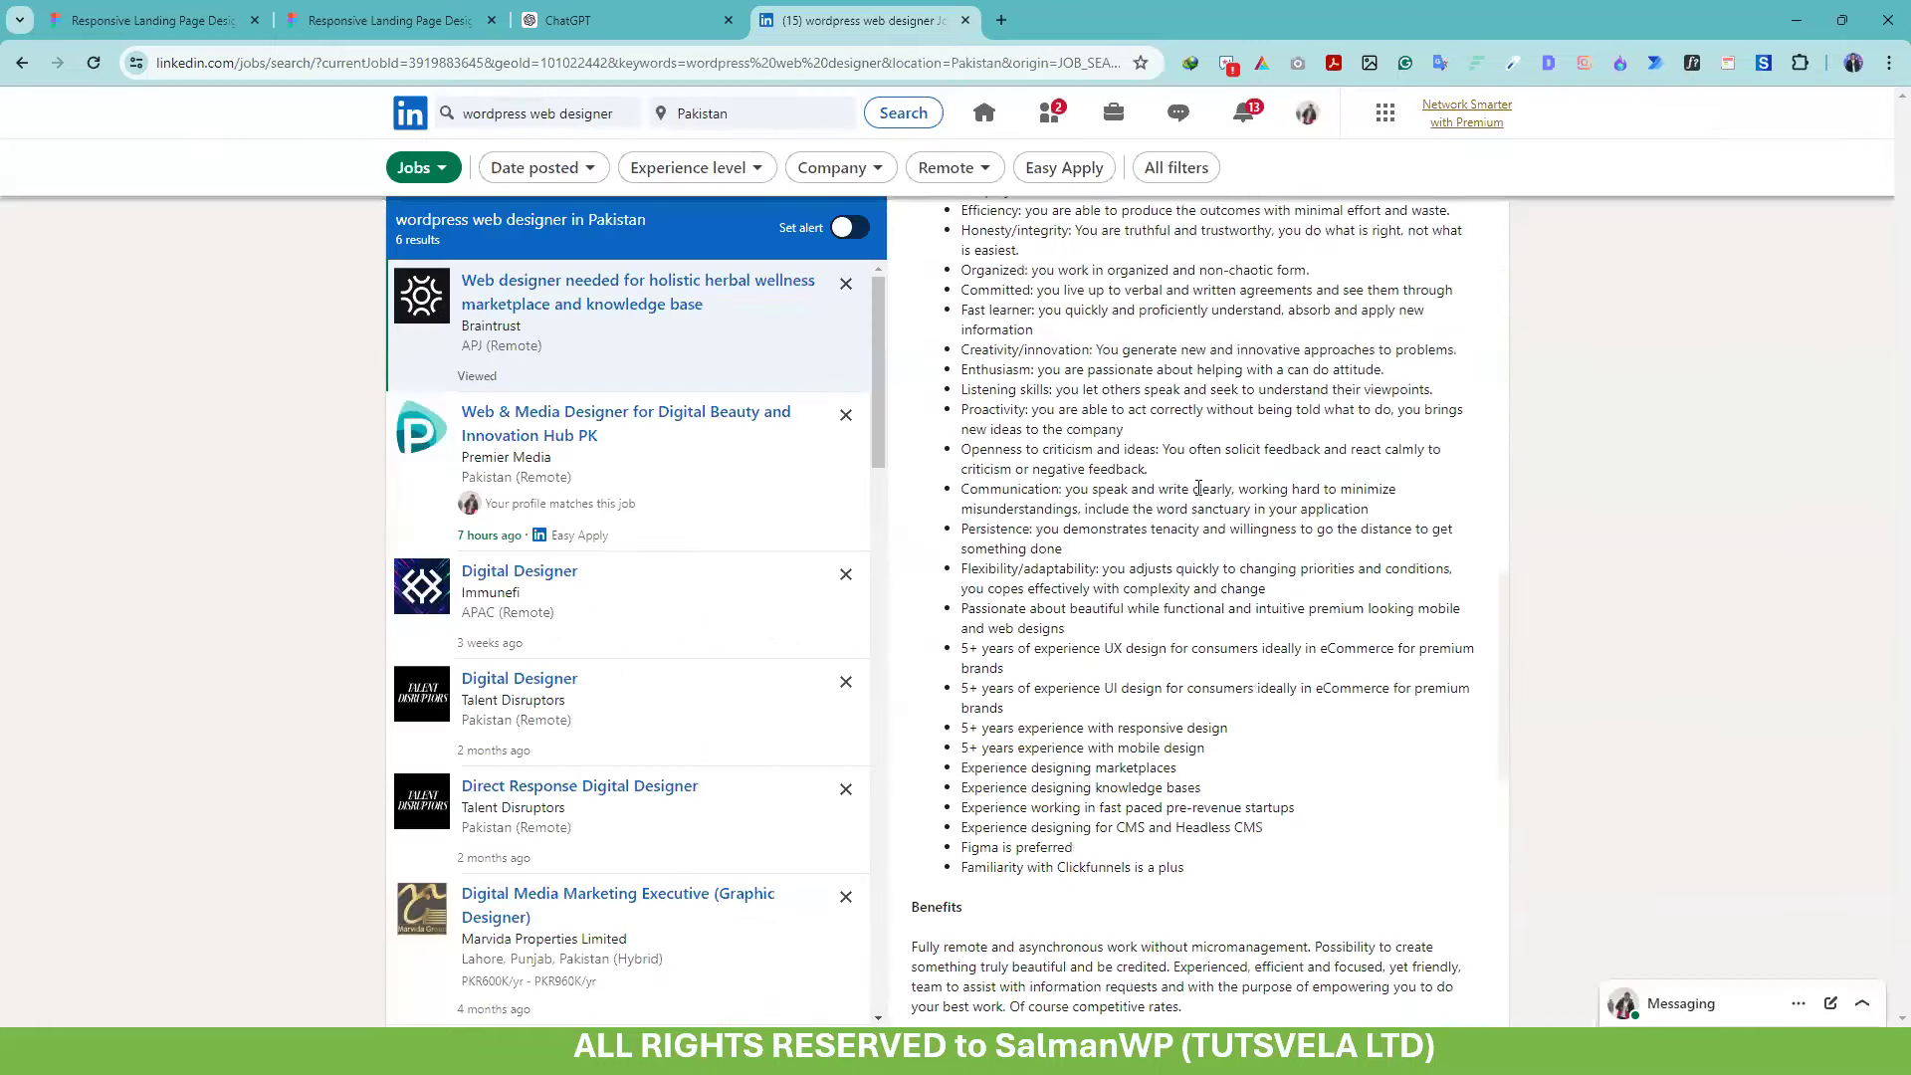
scroll(1200, 495, "down", 3)
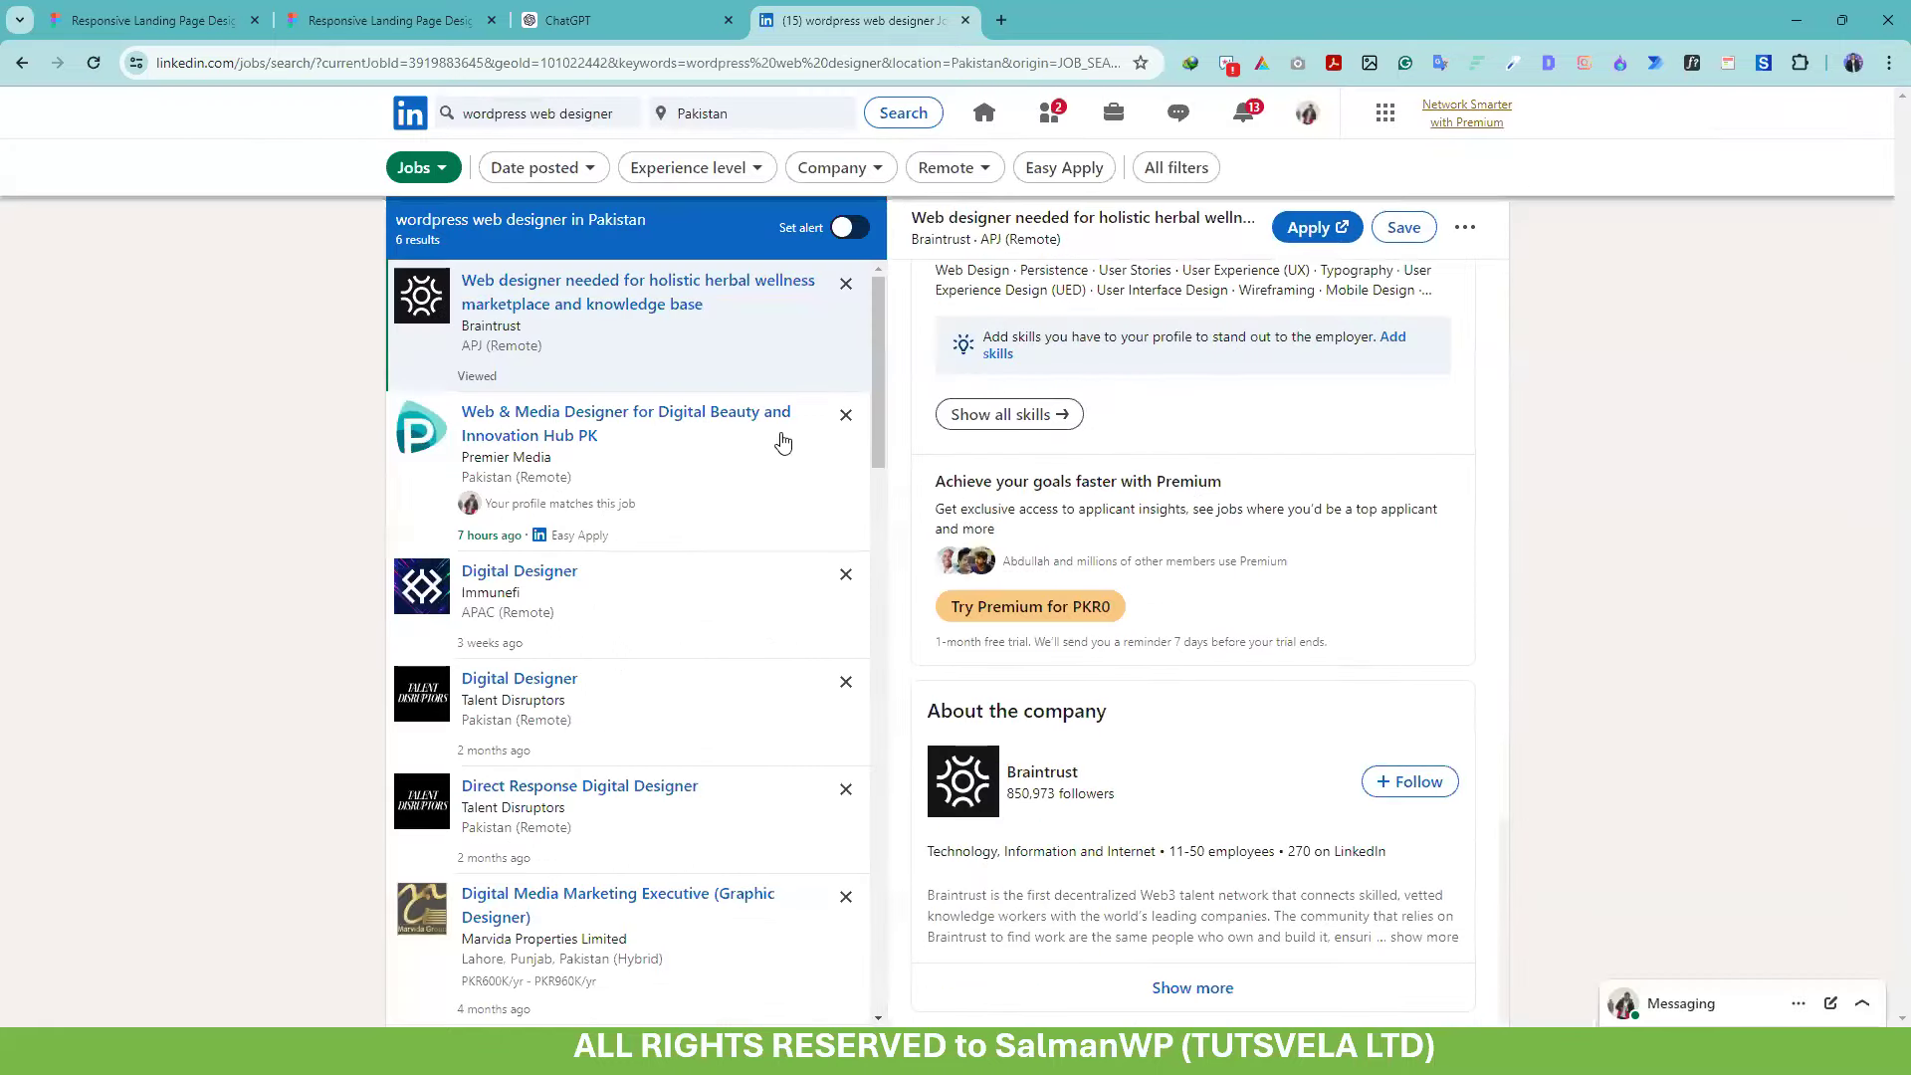
scroll(642, 478, "down", 5)
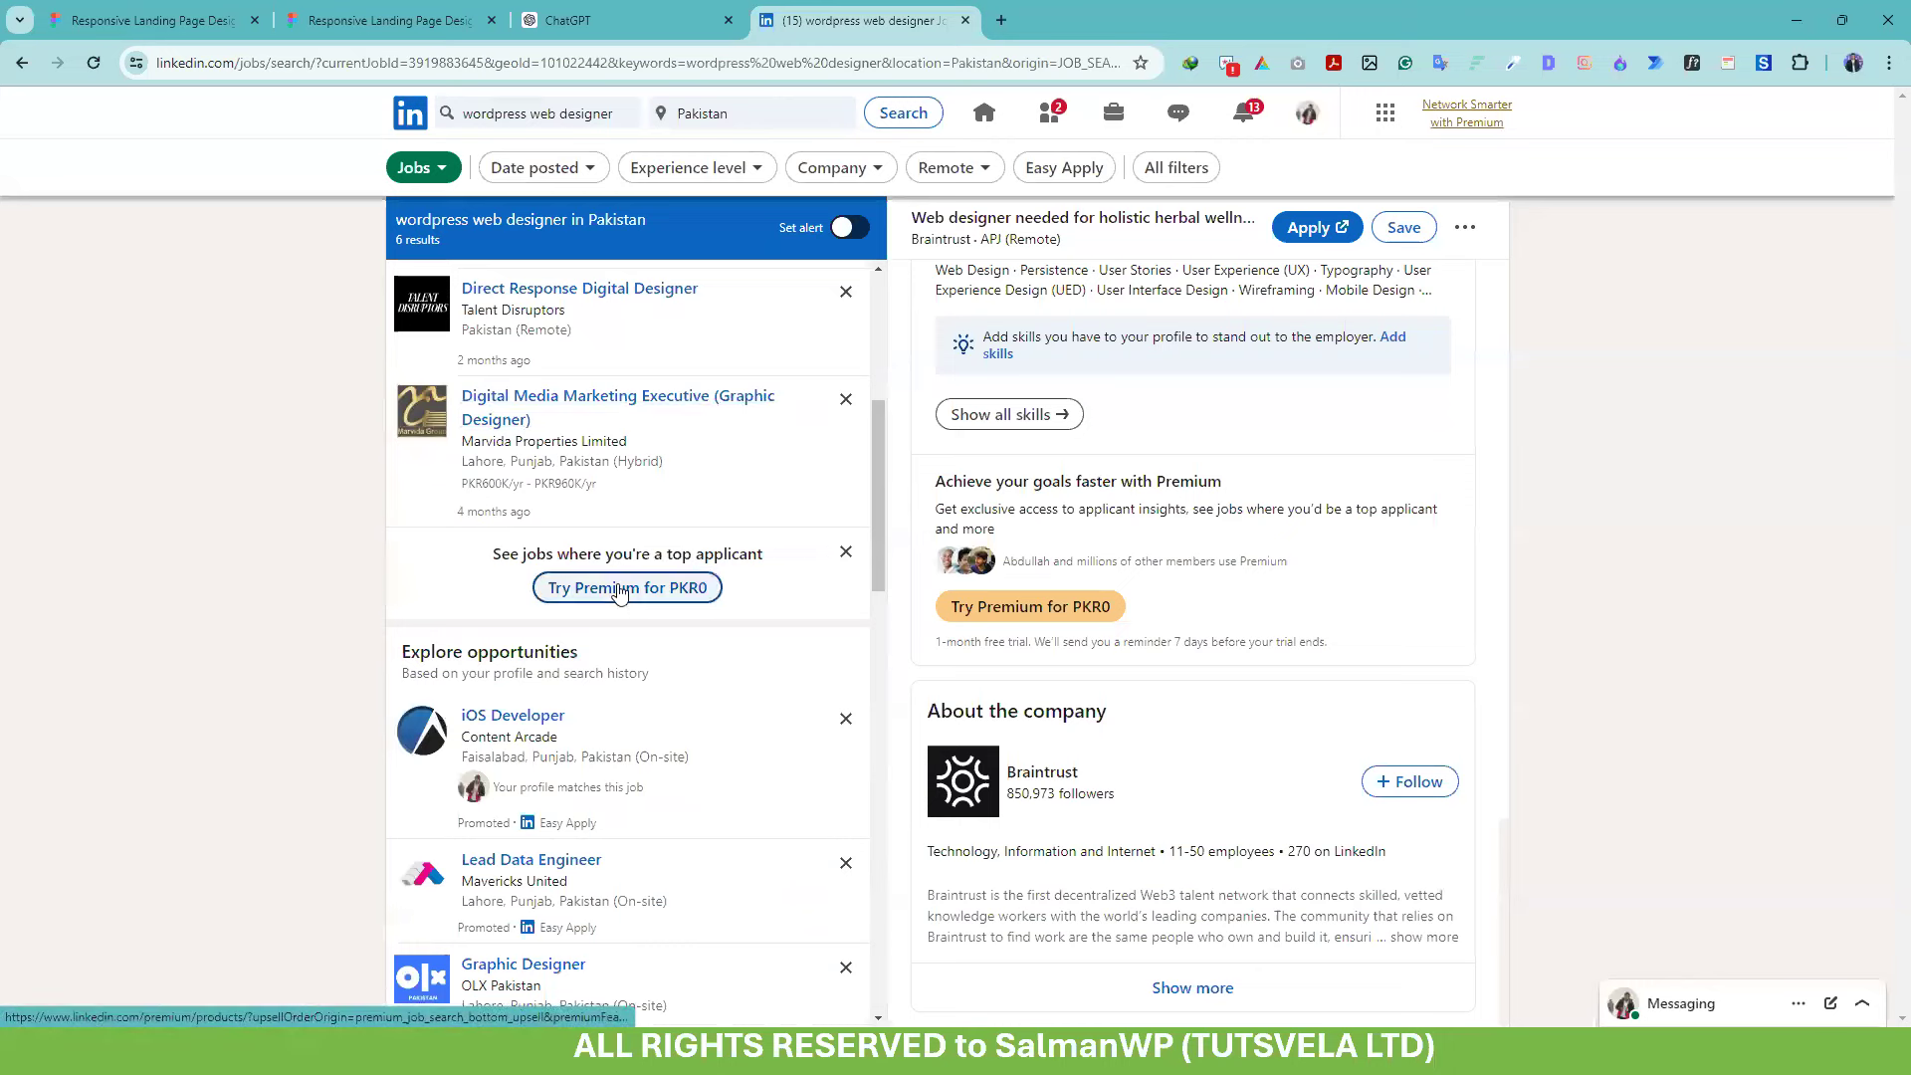
scroll(619, 590, "up", 3)
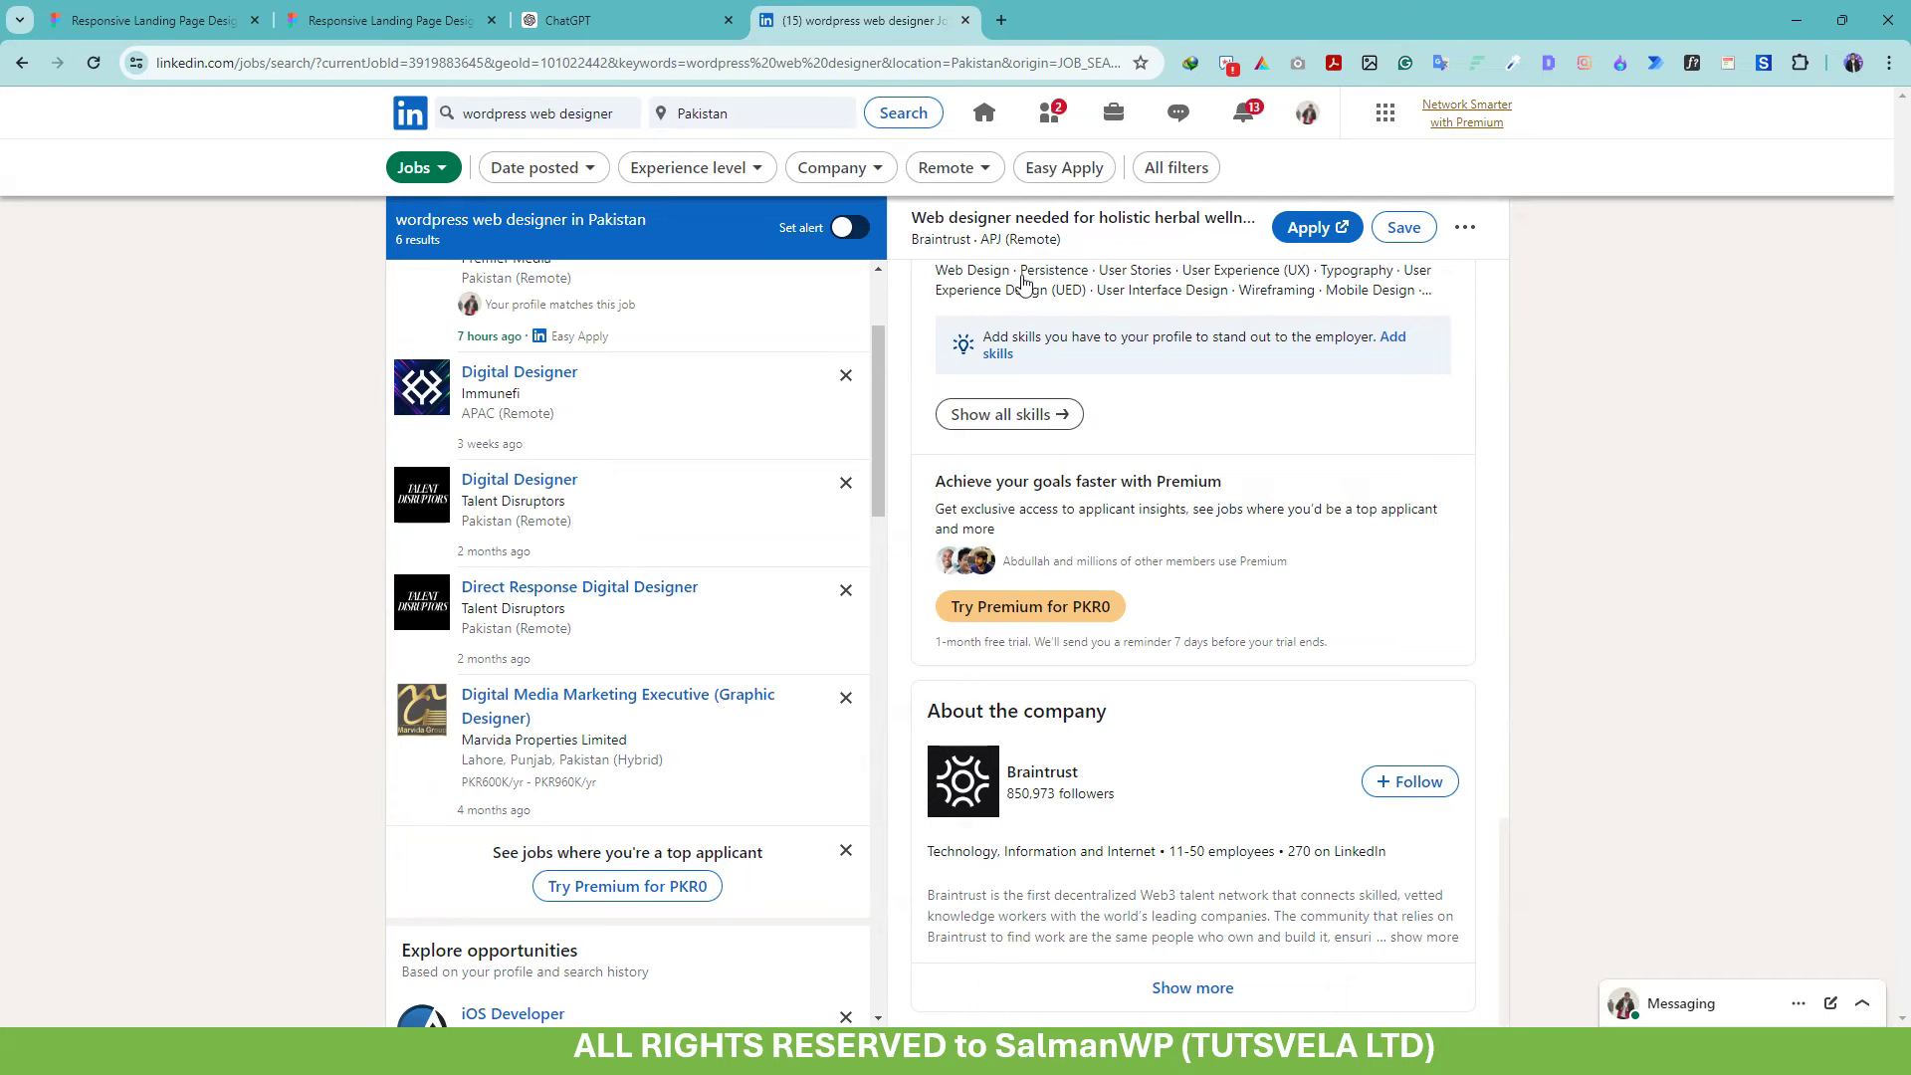
scroll(1024, 287, "up", 5)
scroll(504, 491, "up", 2)
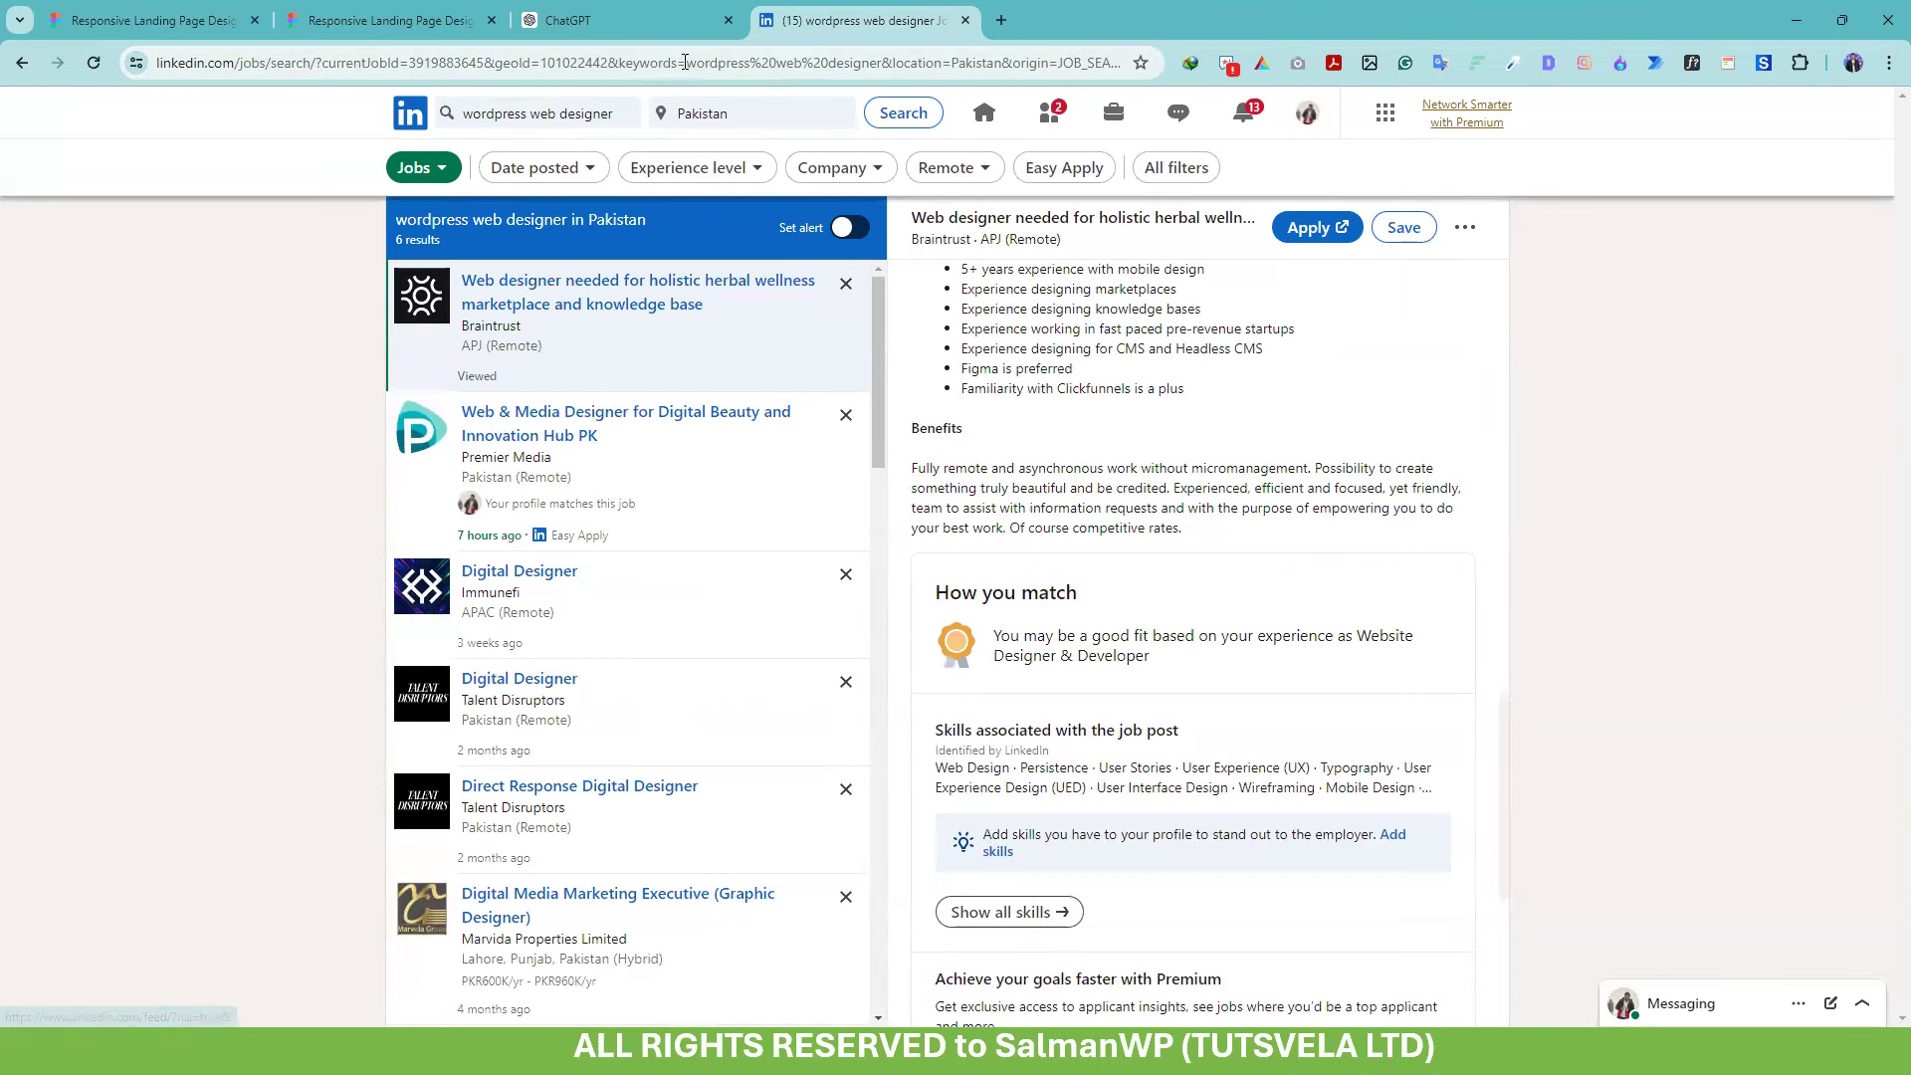
Search Google for "Semantic SEO" in a new browser tab
left_click(1002, 22)
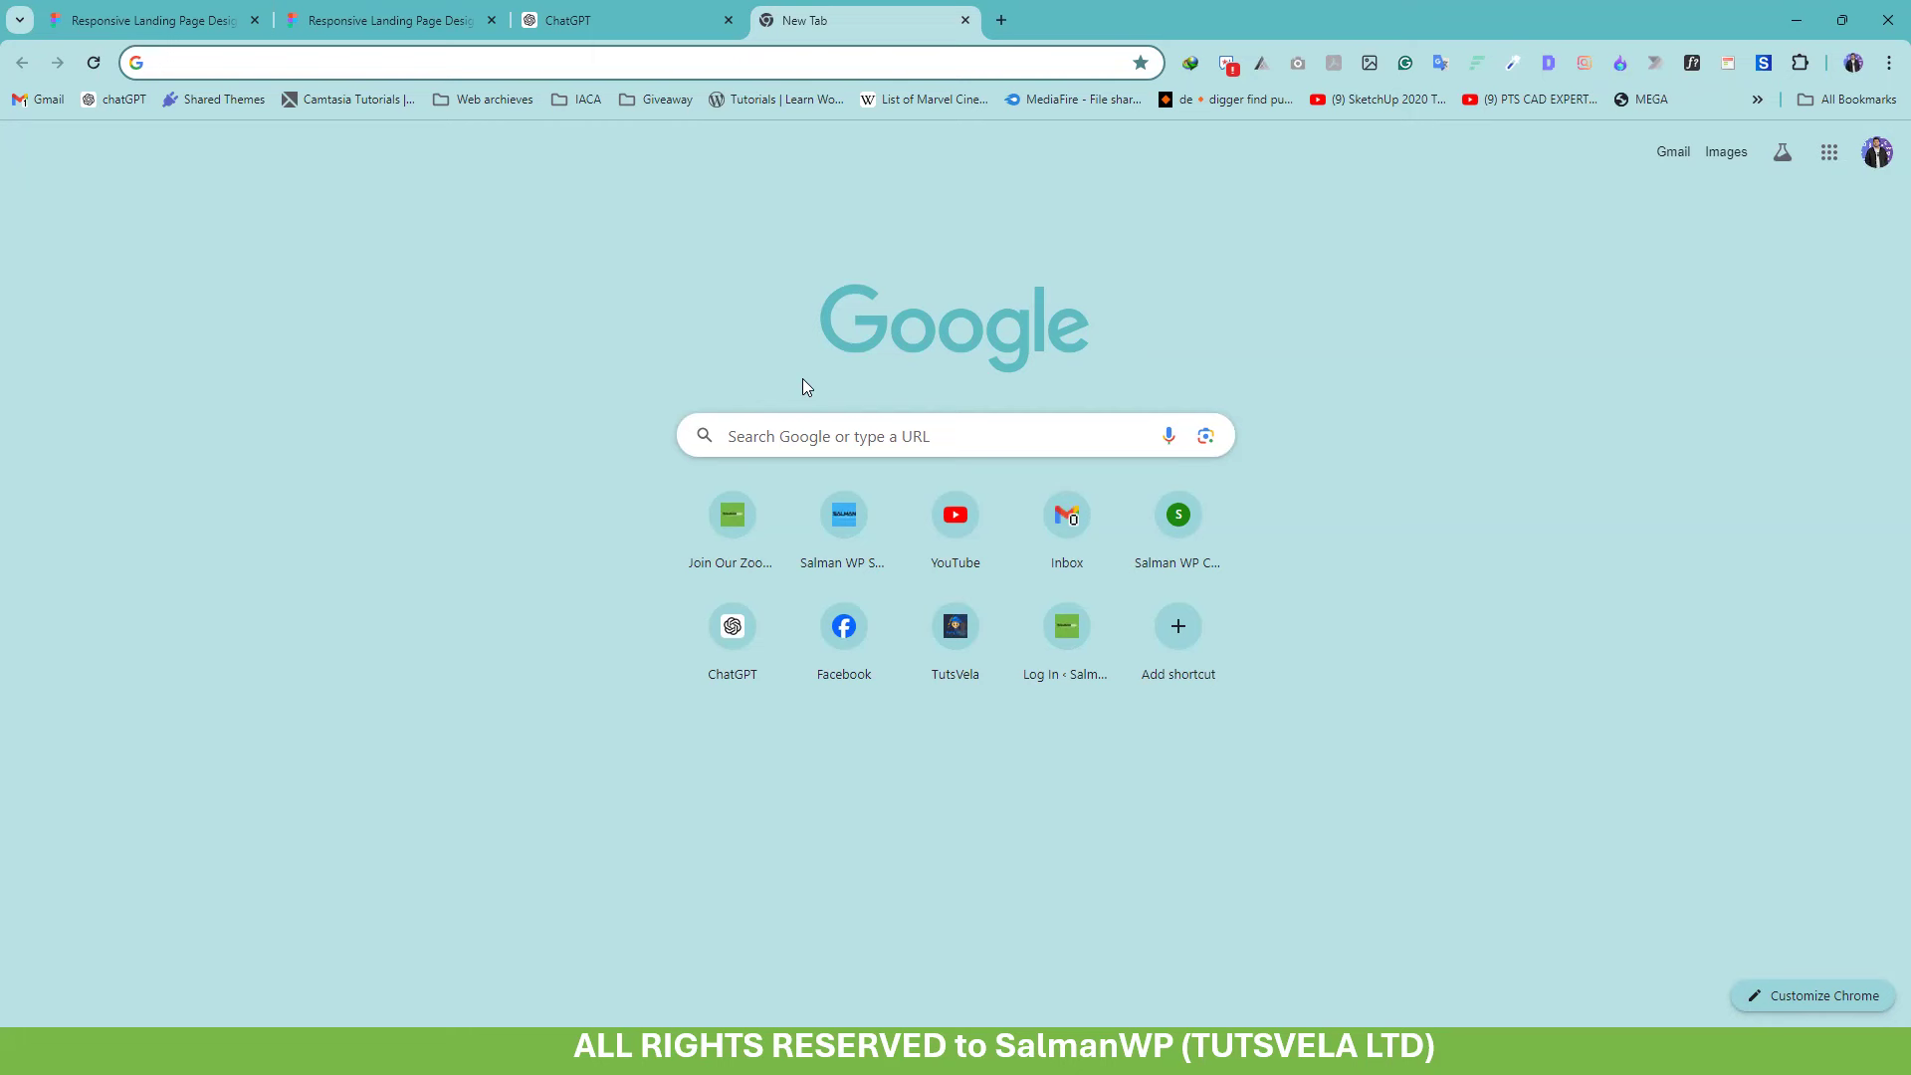
type("Semantic ")
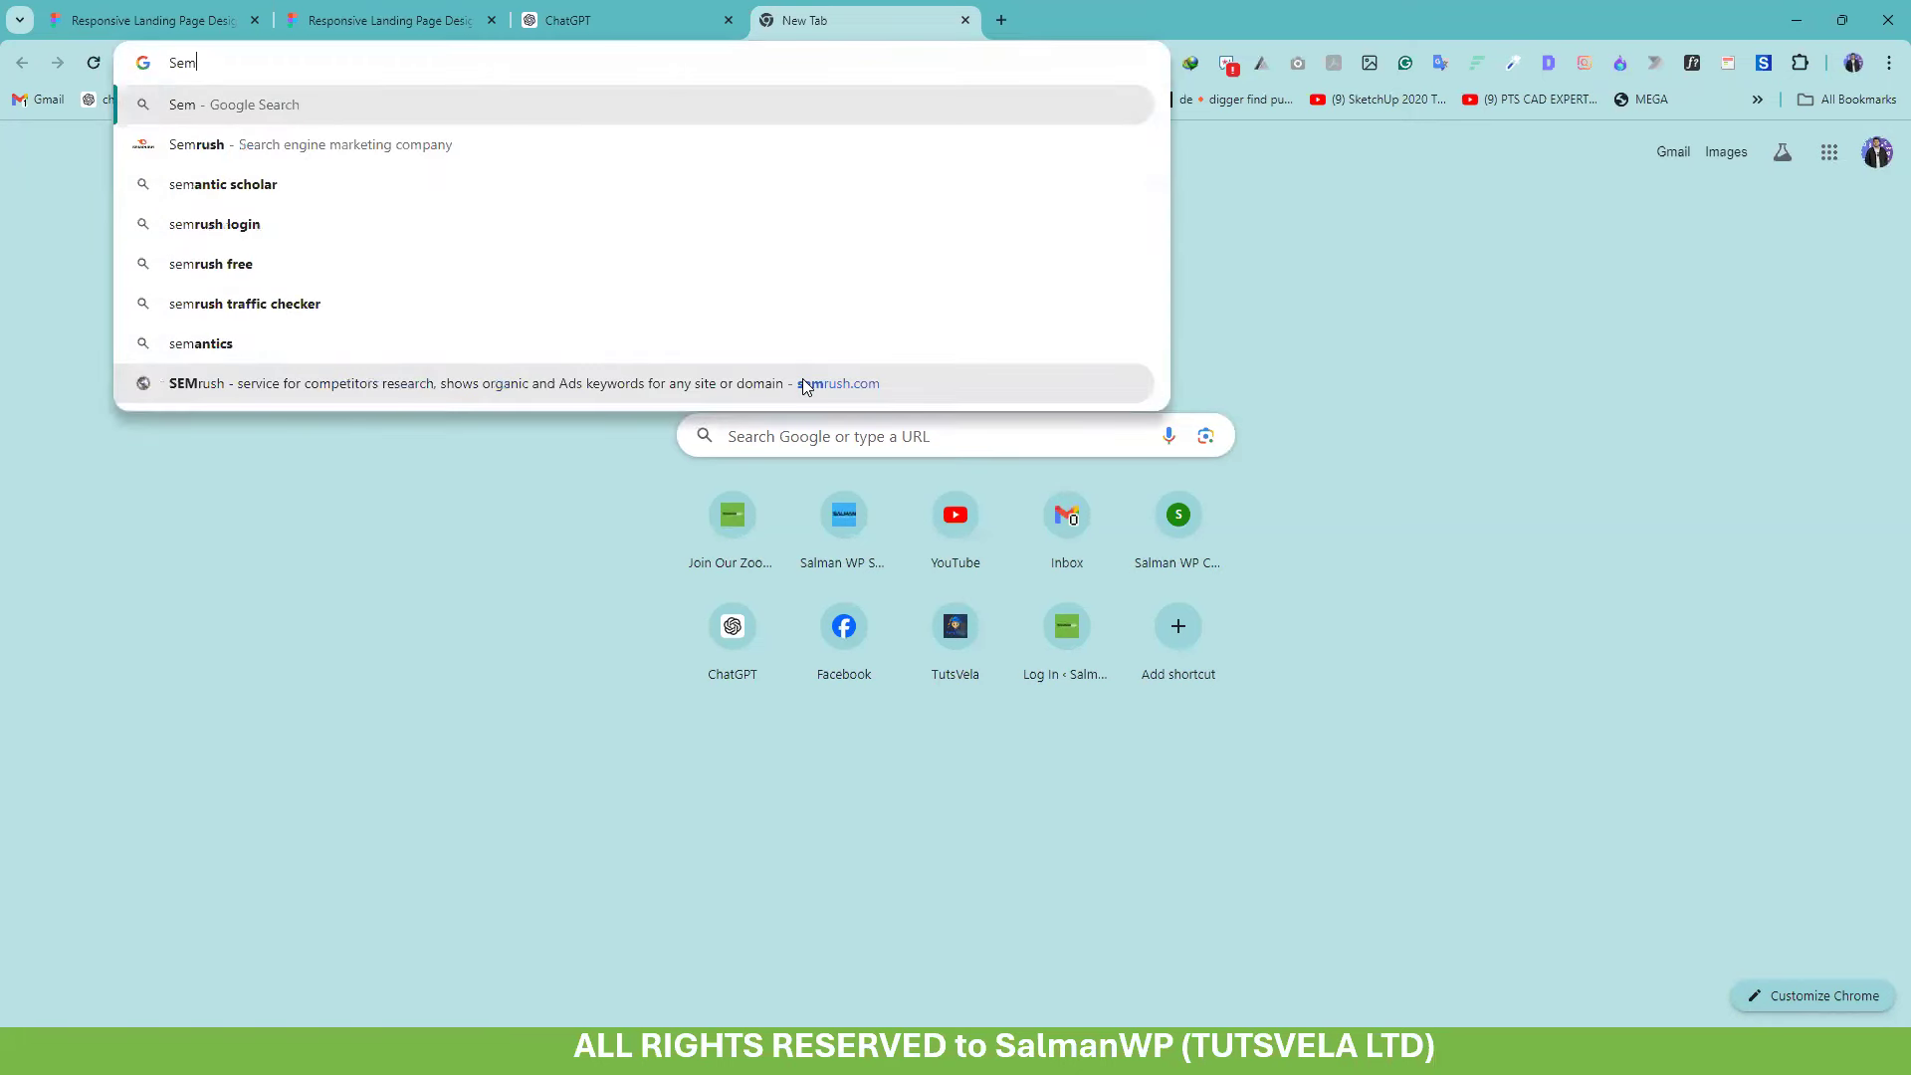
type("SEO")
key("Return")
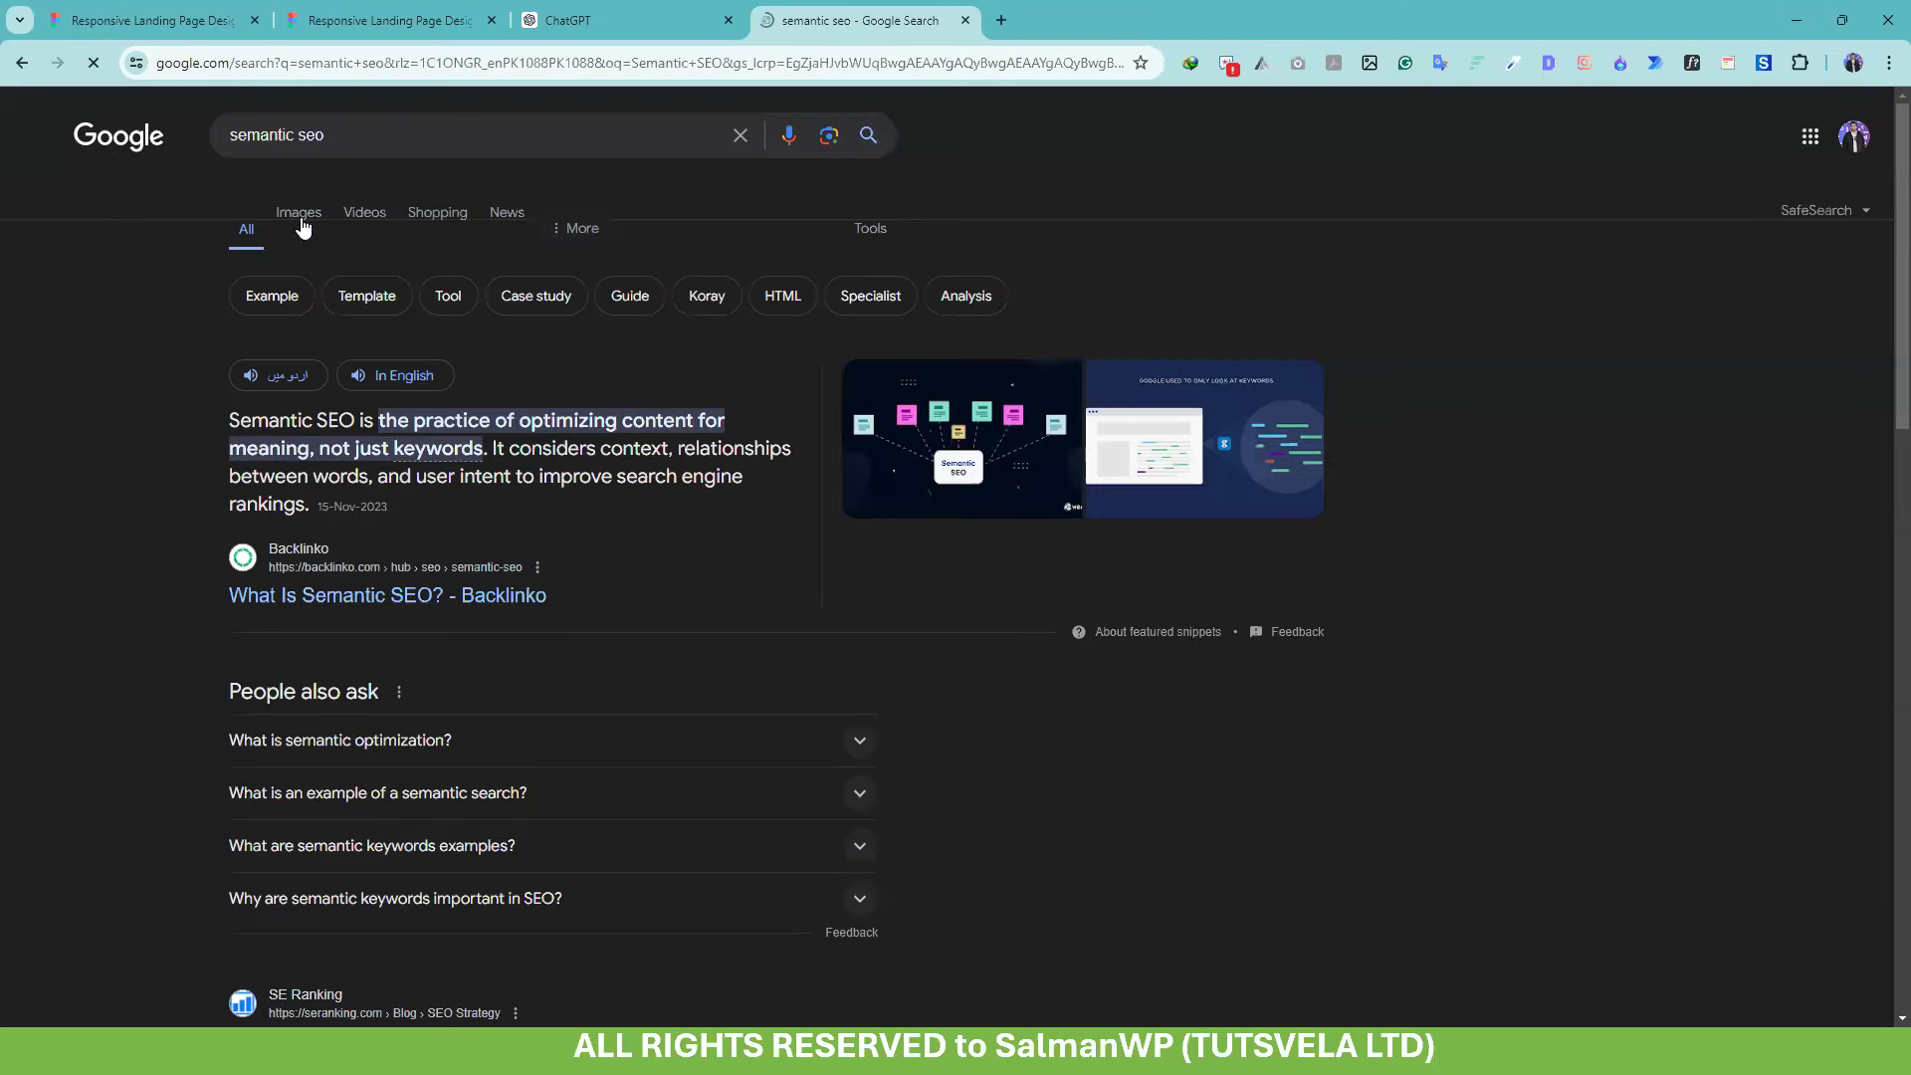
Open the TBS Marketing, bizZzdev and Finsweet results from far down the Semantic SEO listing in background tabs
scroll(159, 520, "down", 15)
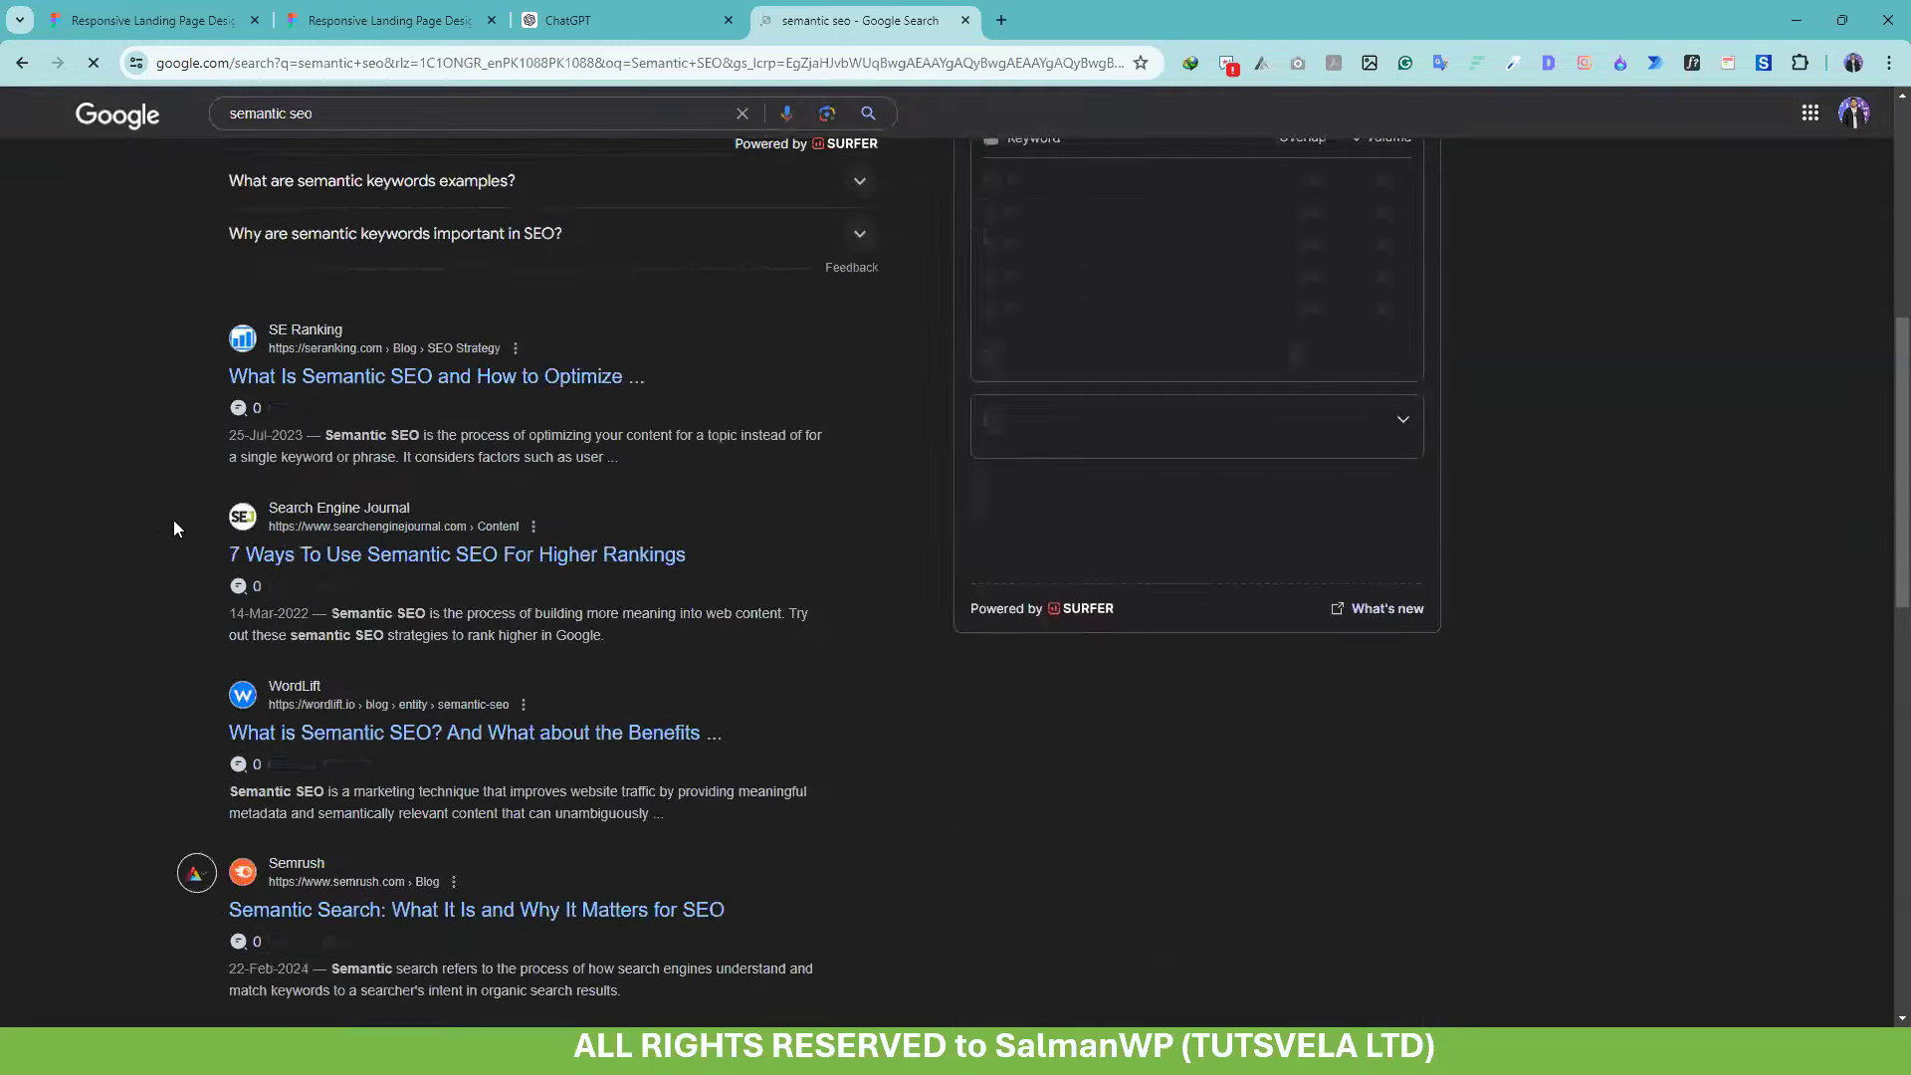
scroll(136, 667, "down", 15)
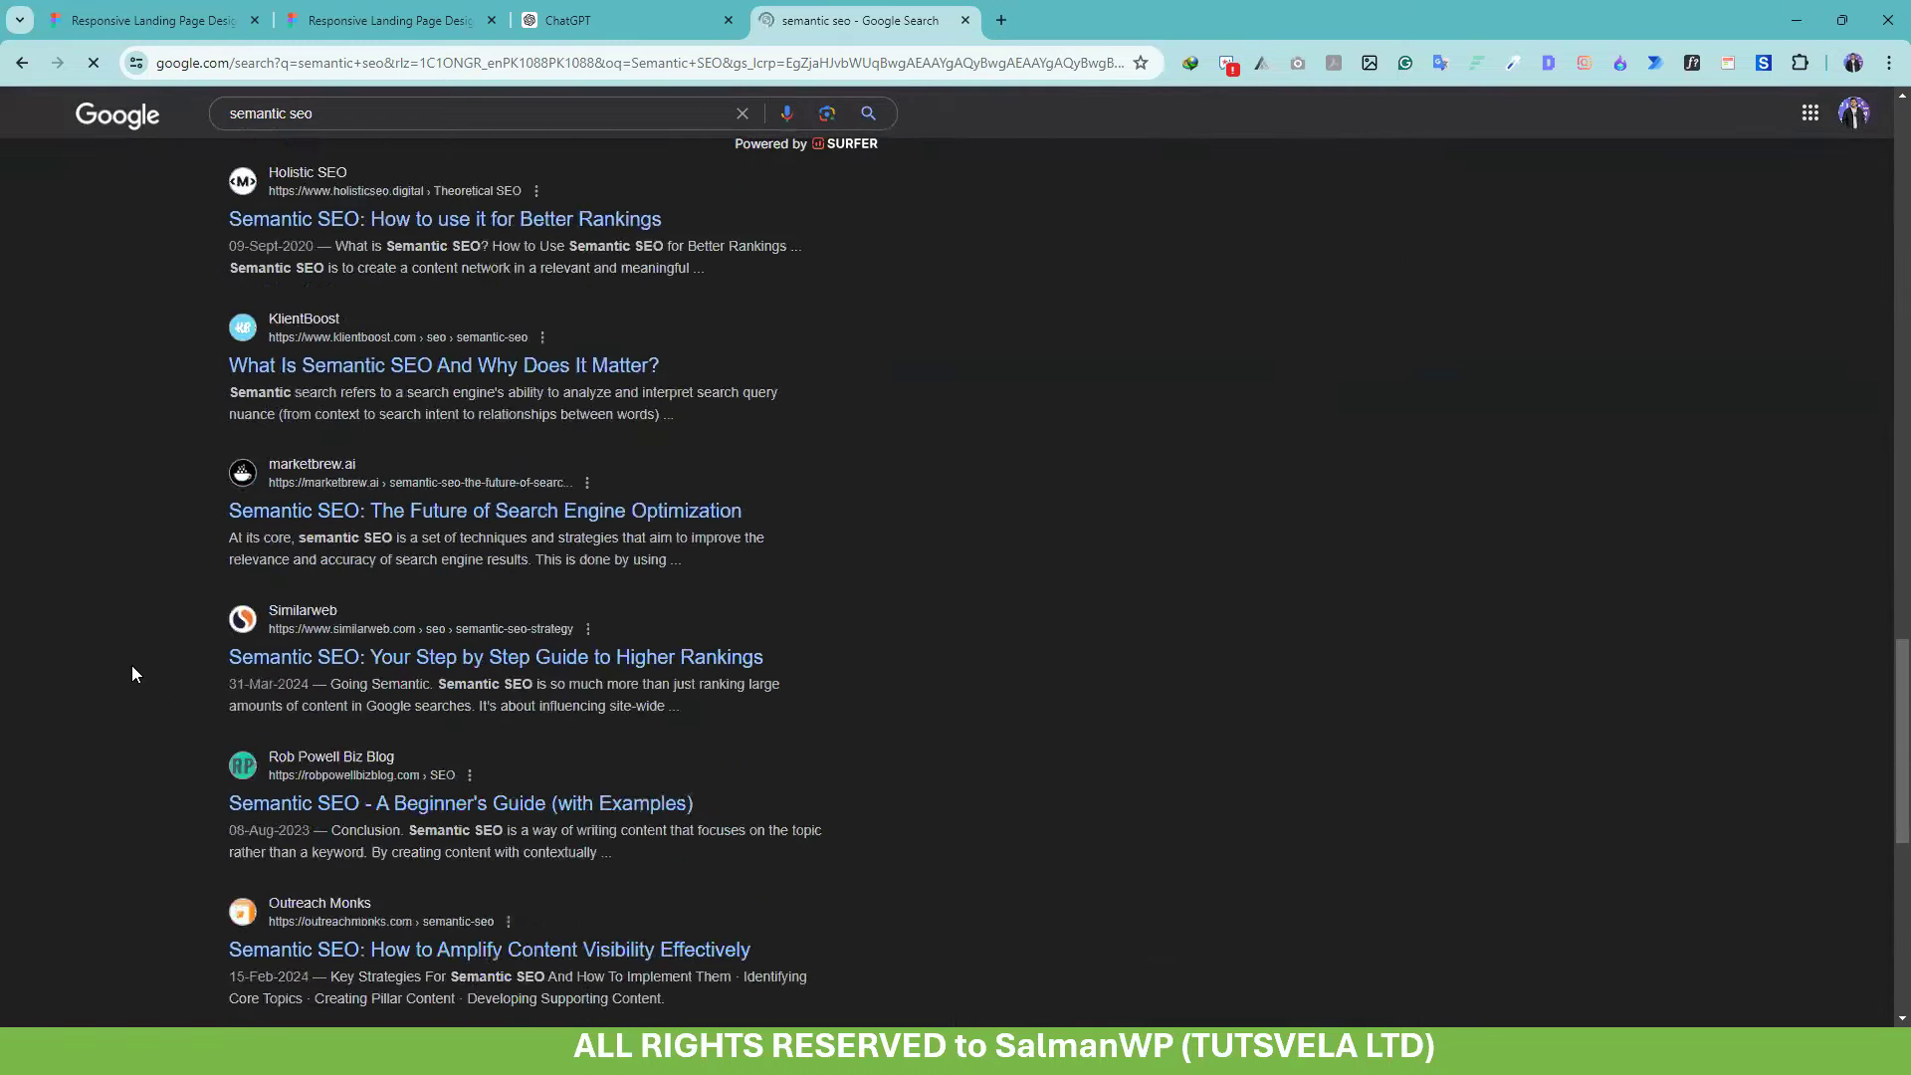
scroll(129, 672, "down", 10)
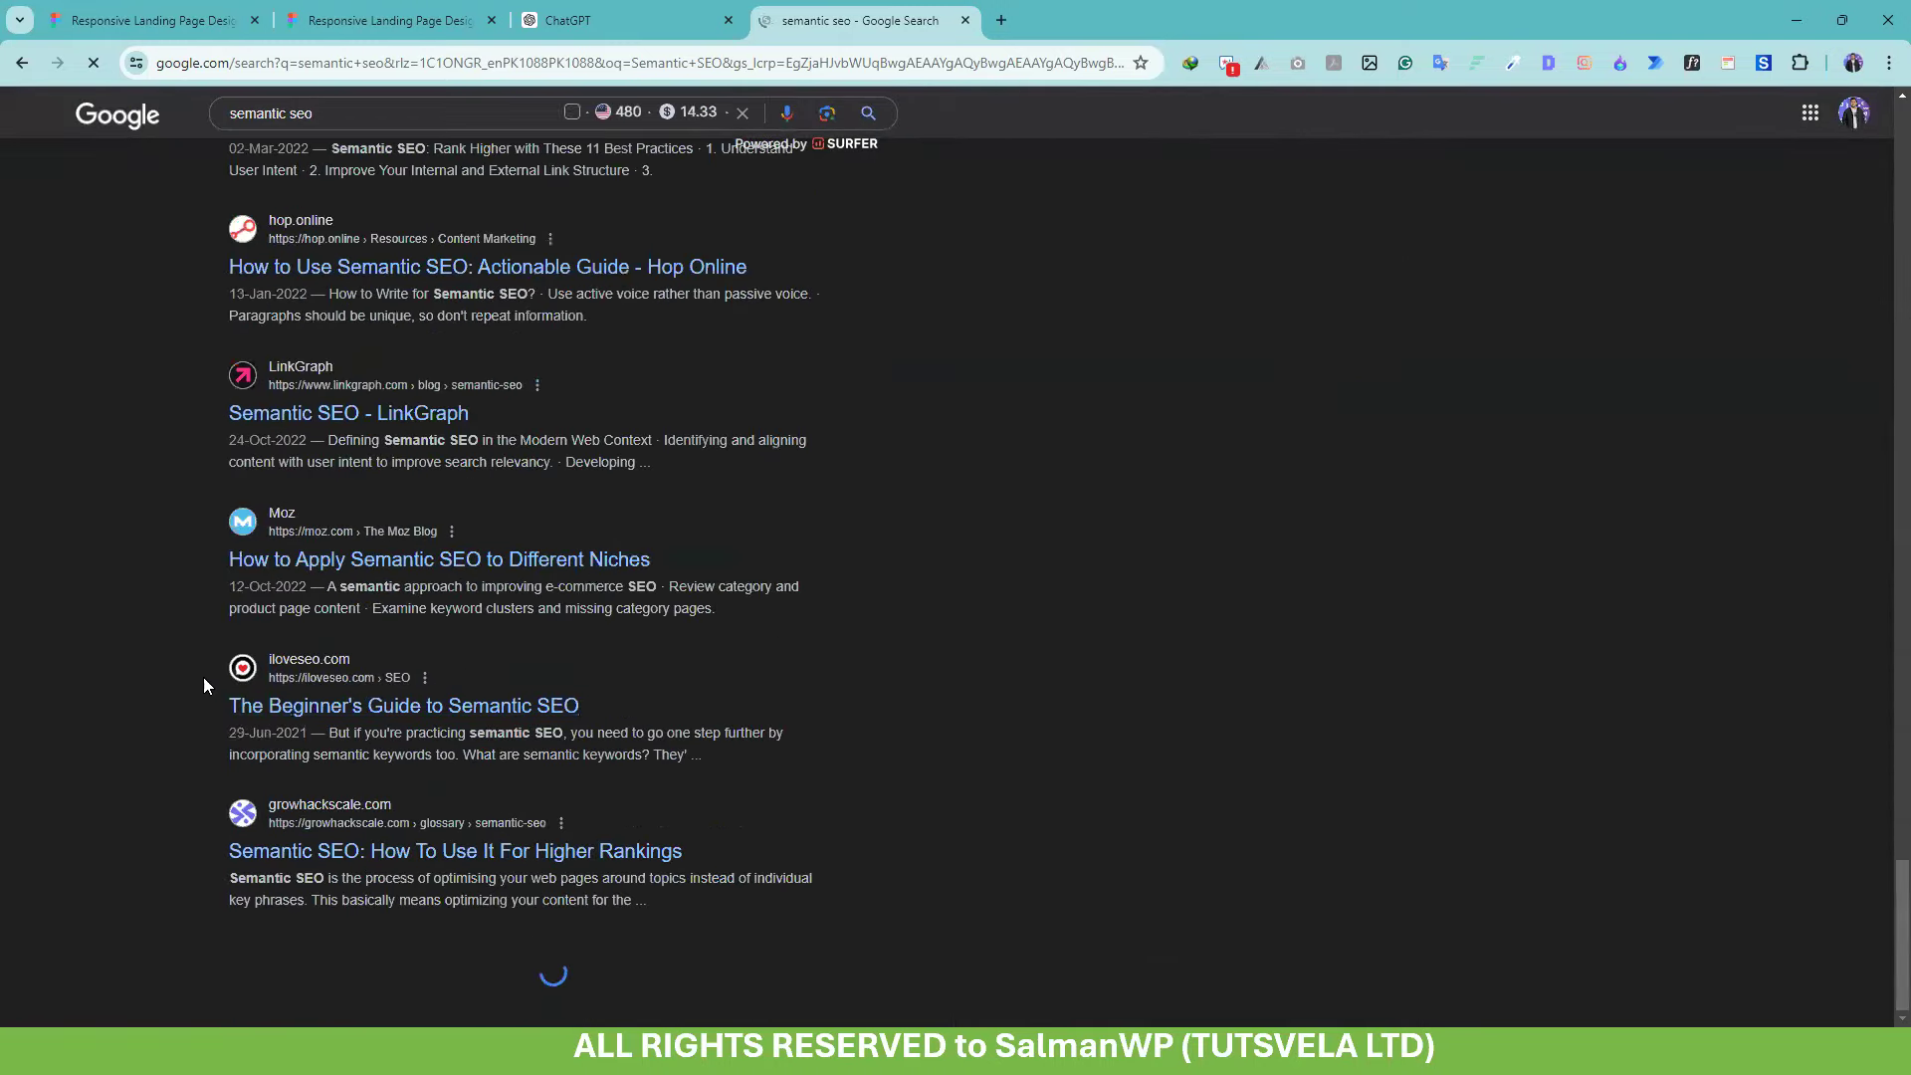
scroll(161, 667, "down", 5)
scroll(155, 661, "down", 7)
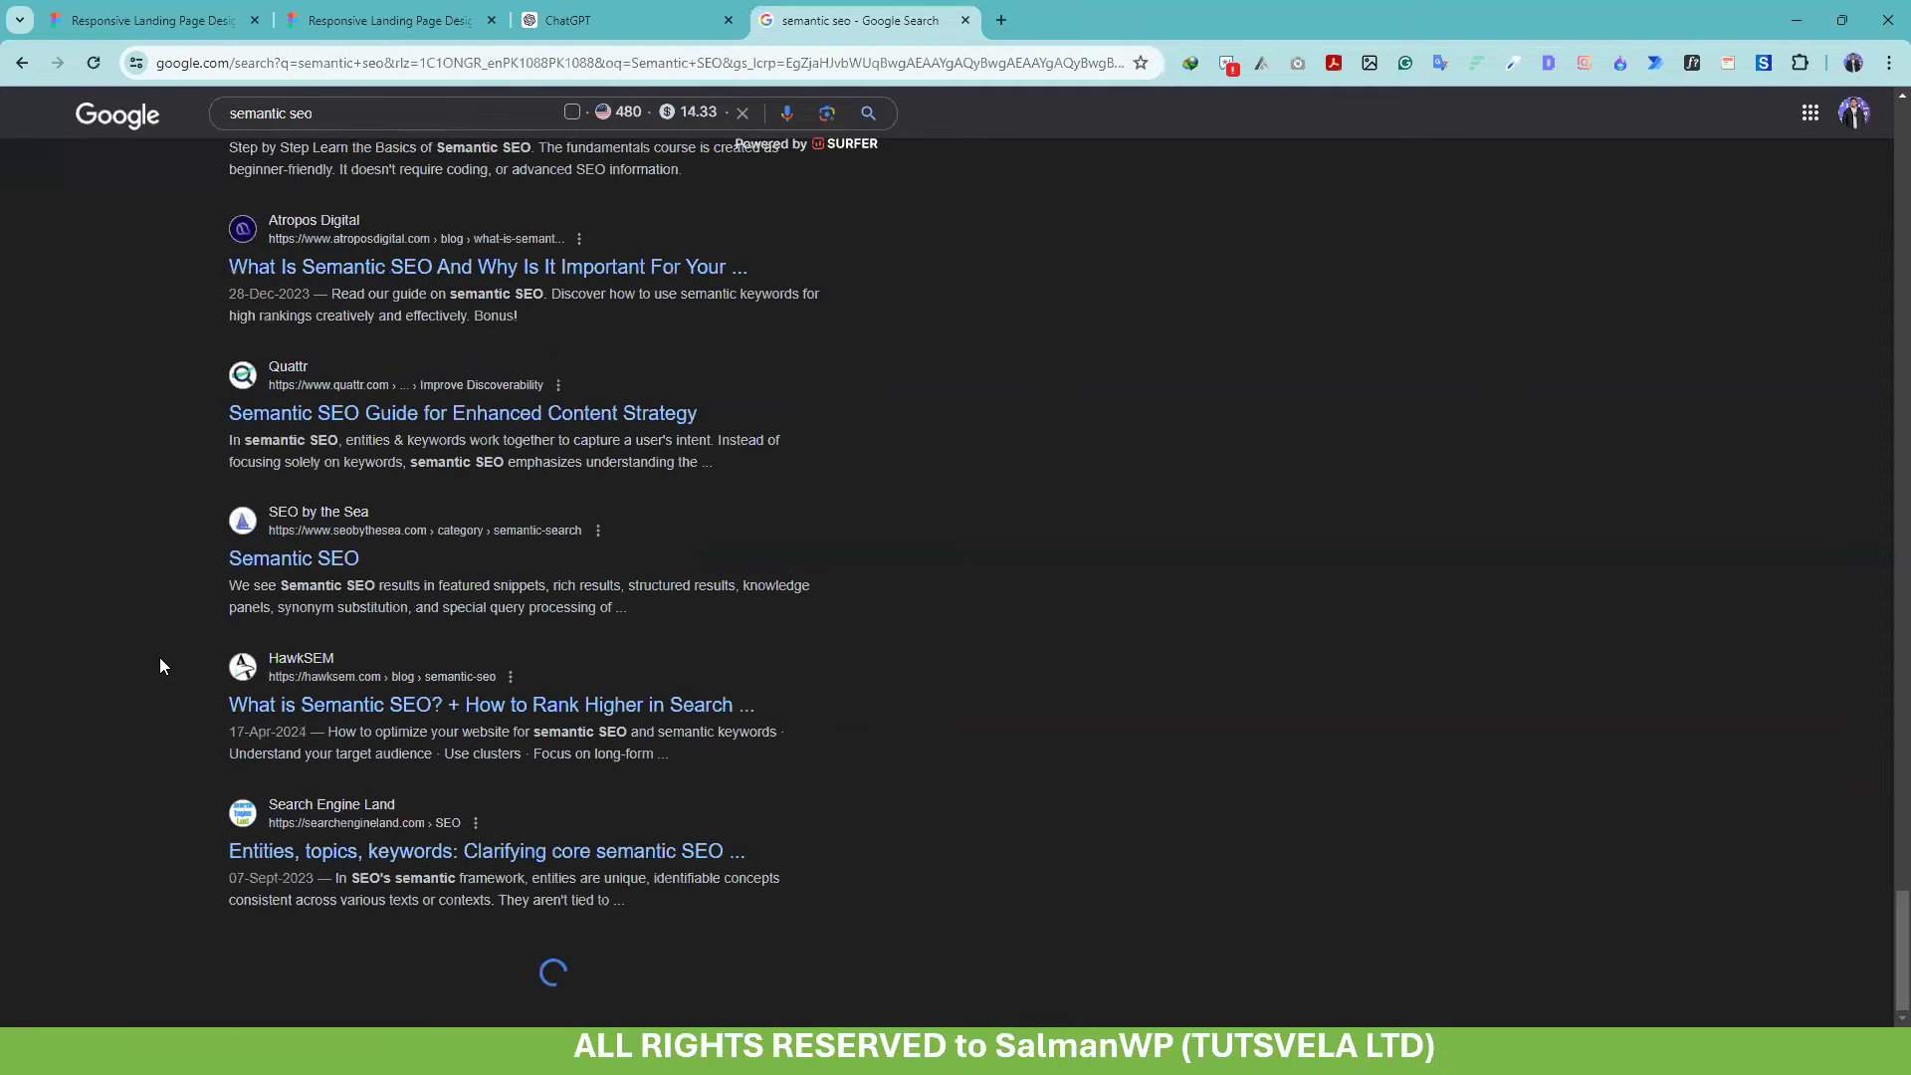
scroll(161, 657, "down", 10)
scroll(165, 667, "down", 10)
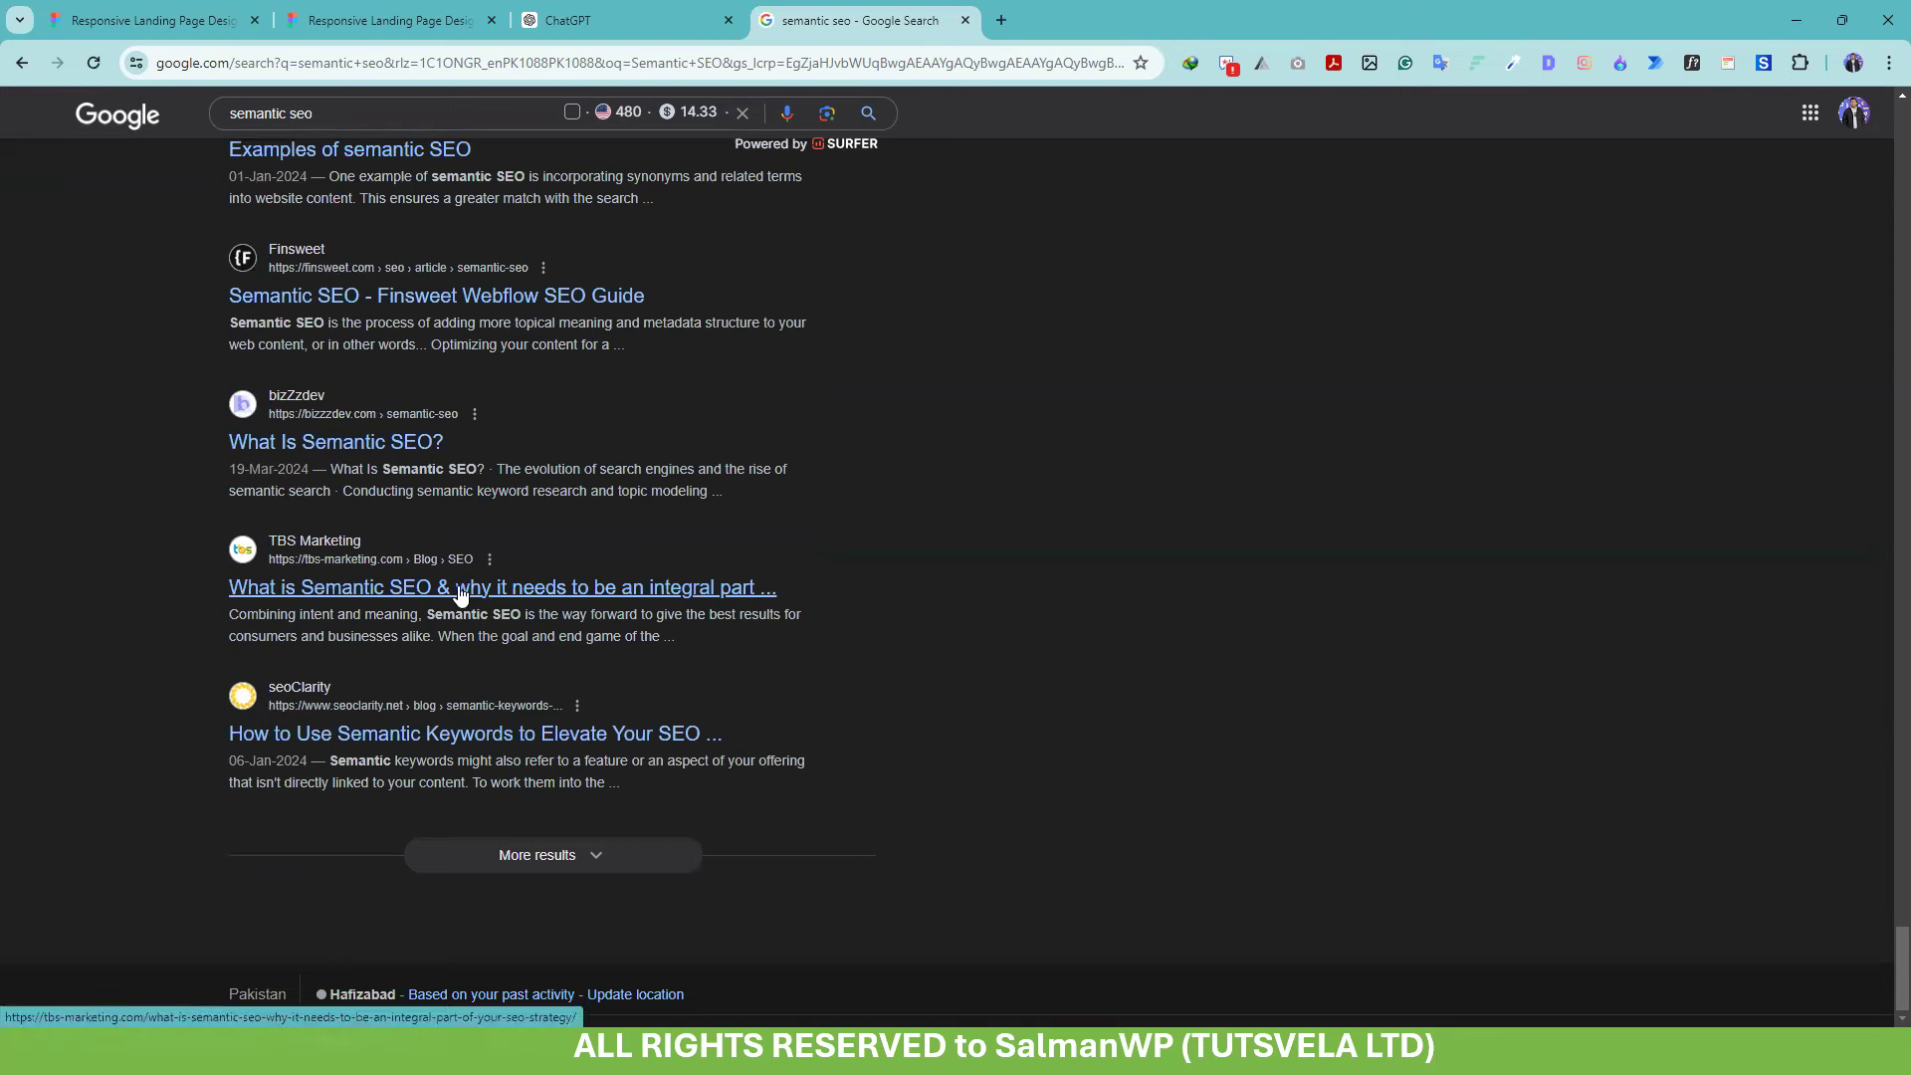
middle_click(346, 578)
middle_click(324, 448)
middle_click(385, 308)
Switch to the TBS Marketing article and review its layout, sections on Semantic SEO and contact area
left_click(1035, 22)
scroll(298, 500, "down", 1)
scroll(299, 501, "down", 5)
left_click(383, 941)
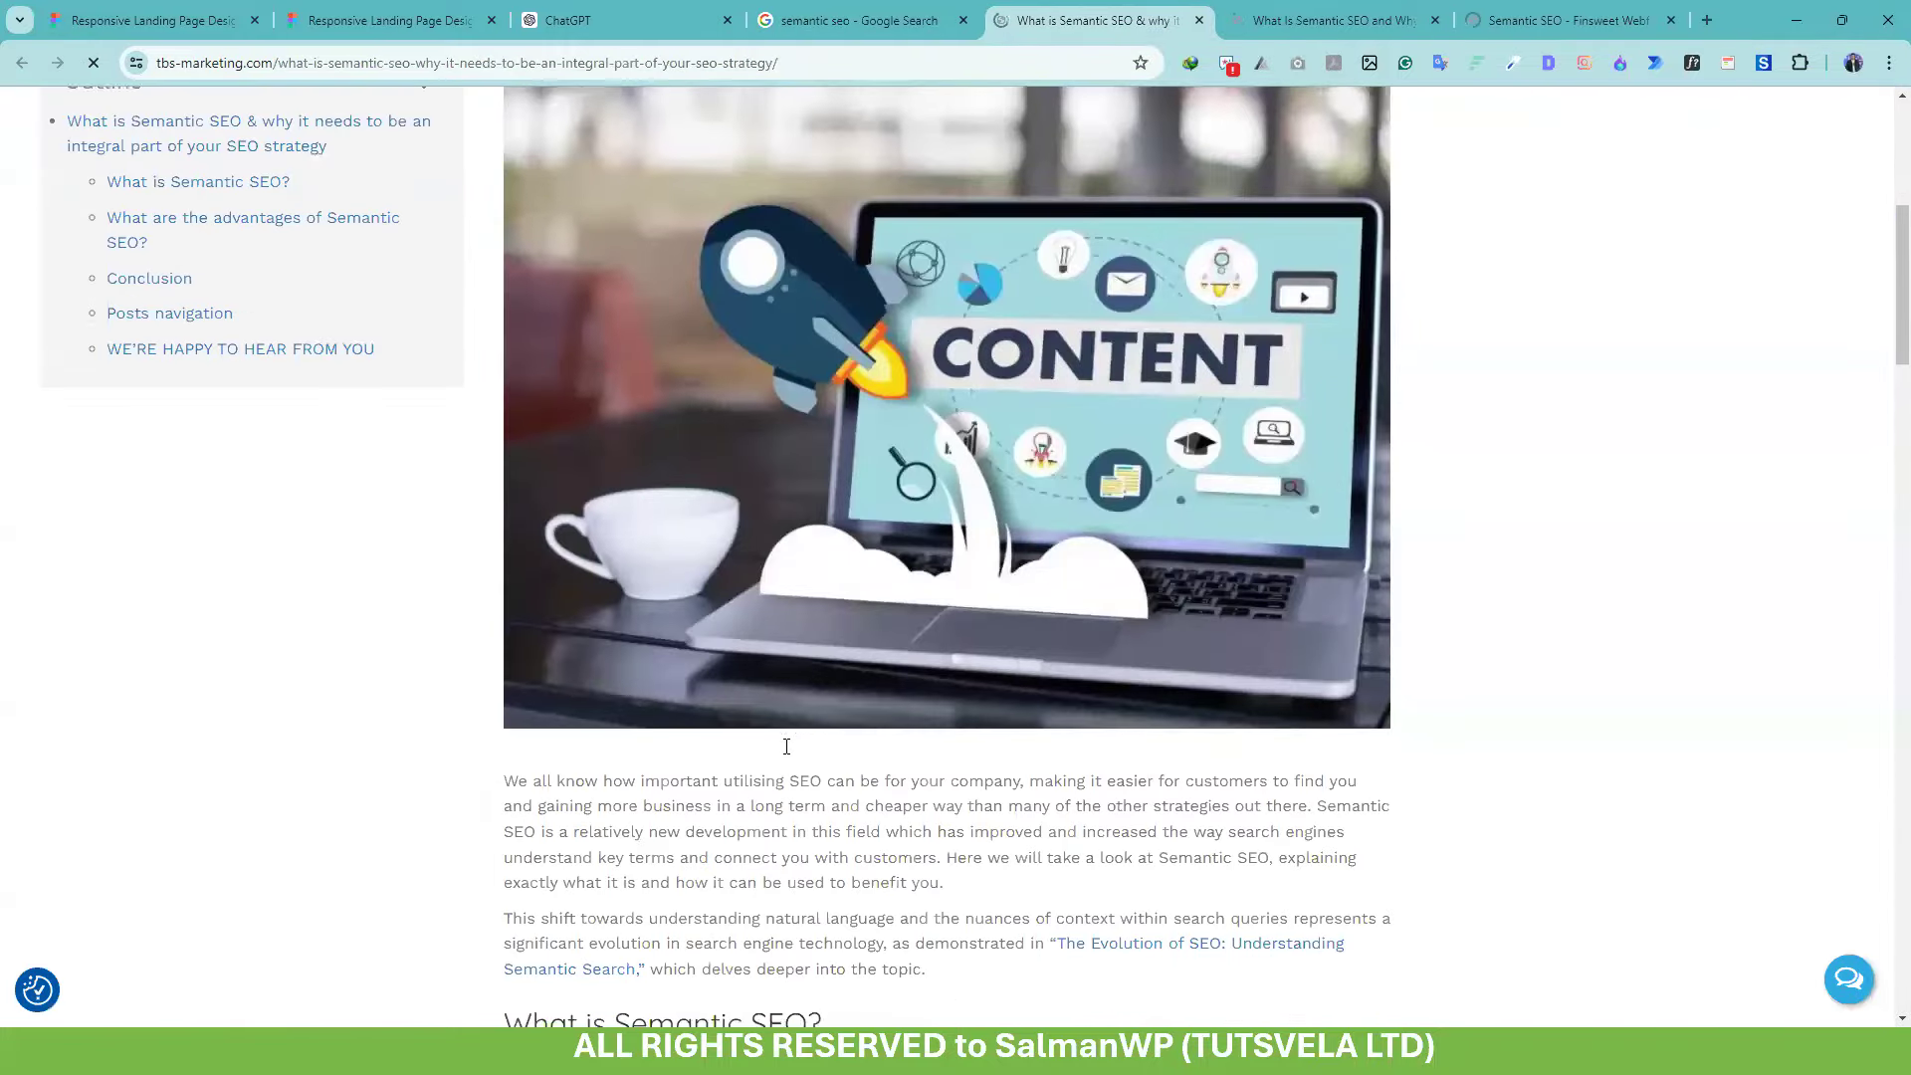
scroll(786, 747, "down", 20)
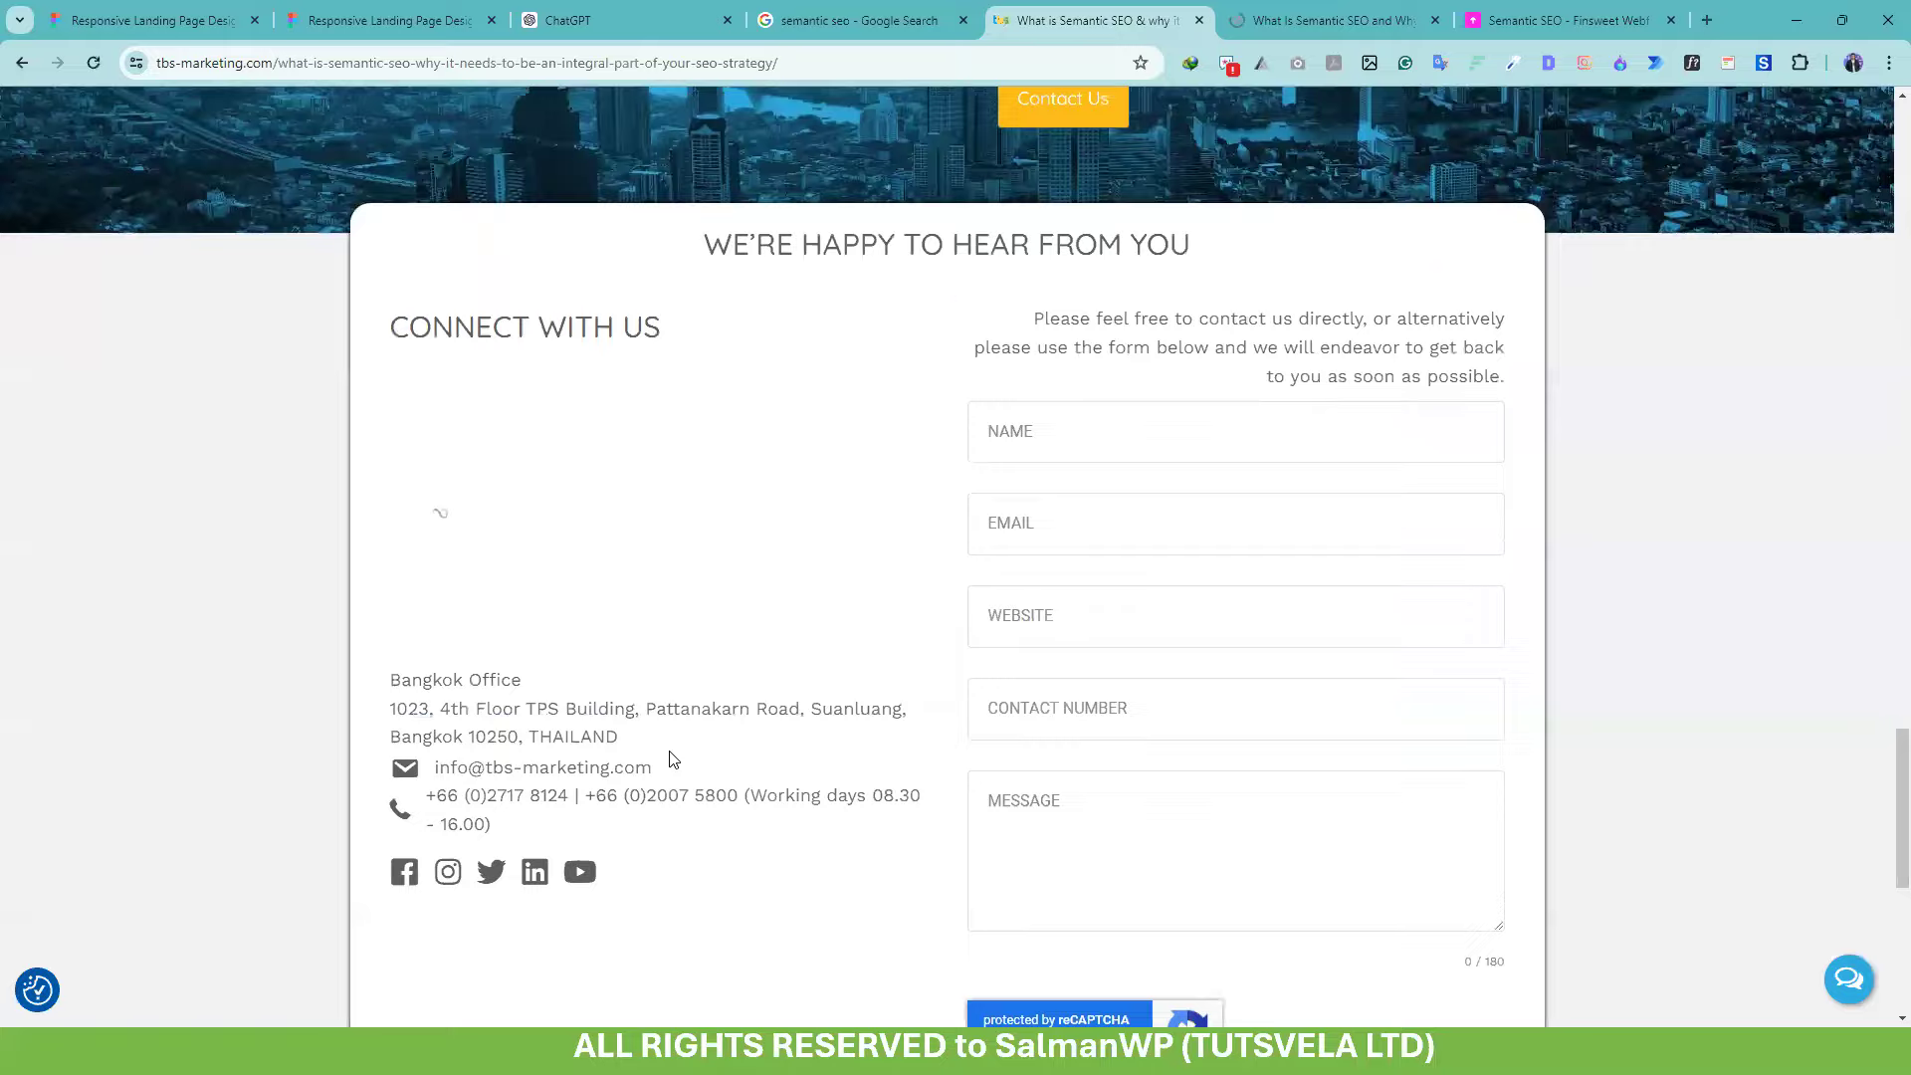
scroll(673, 760, "up", 13)
left_click_drag(582, 311, 945, 589)
left_click(949, 730)
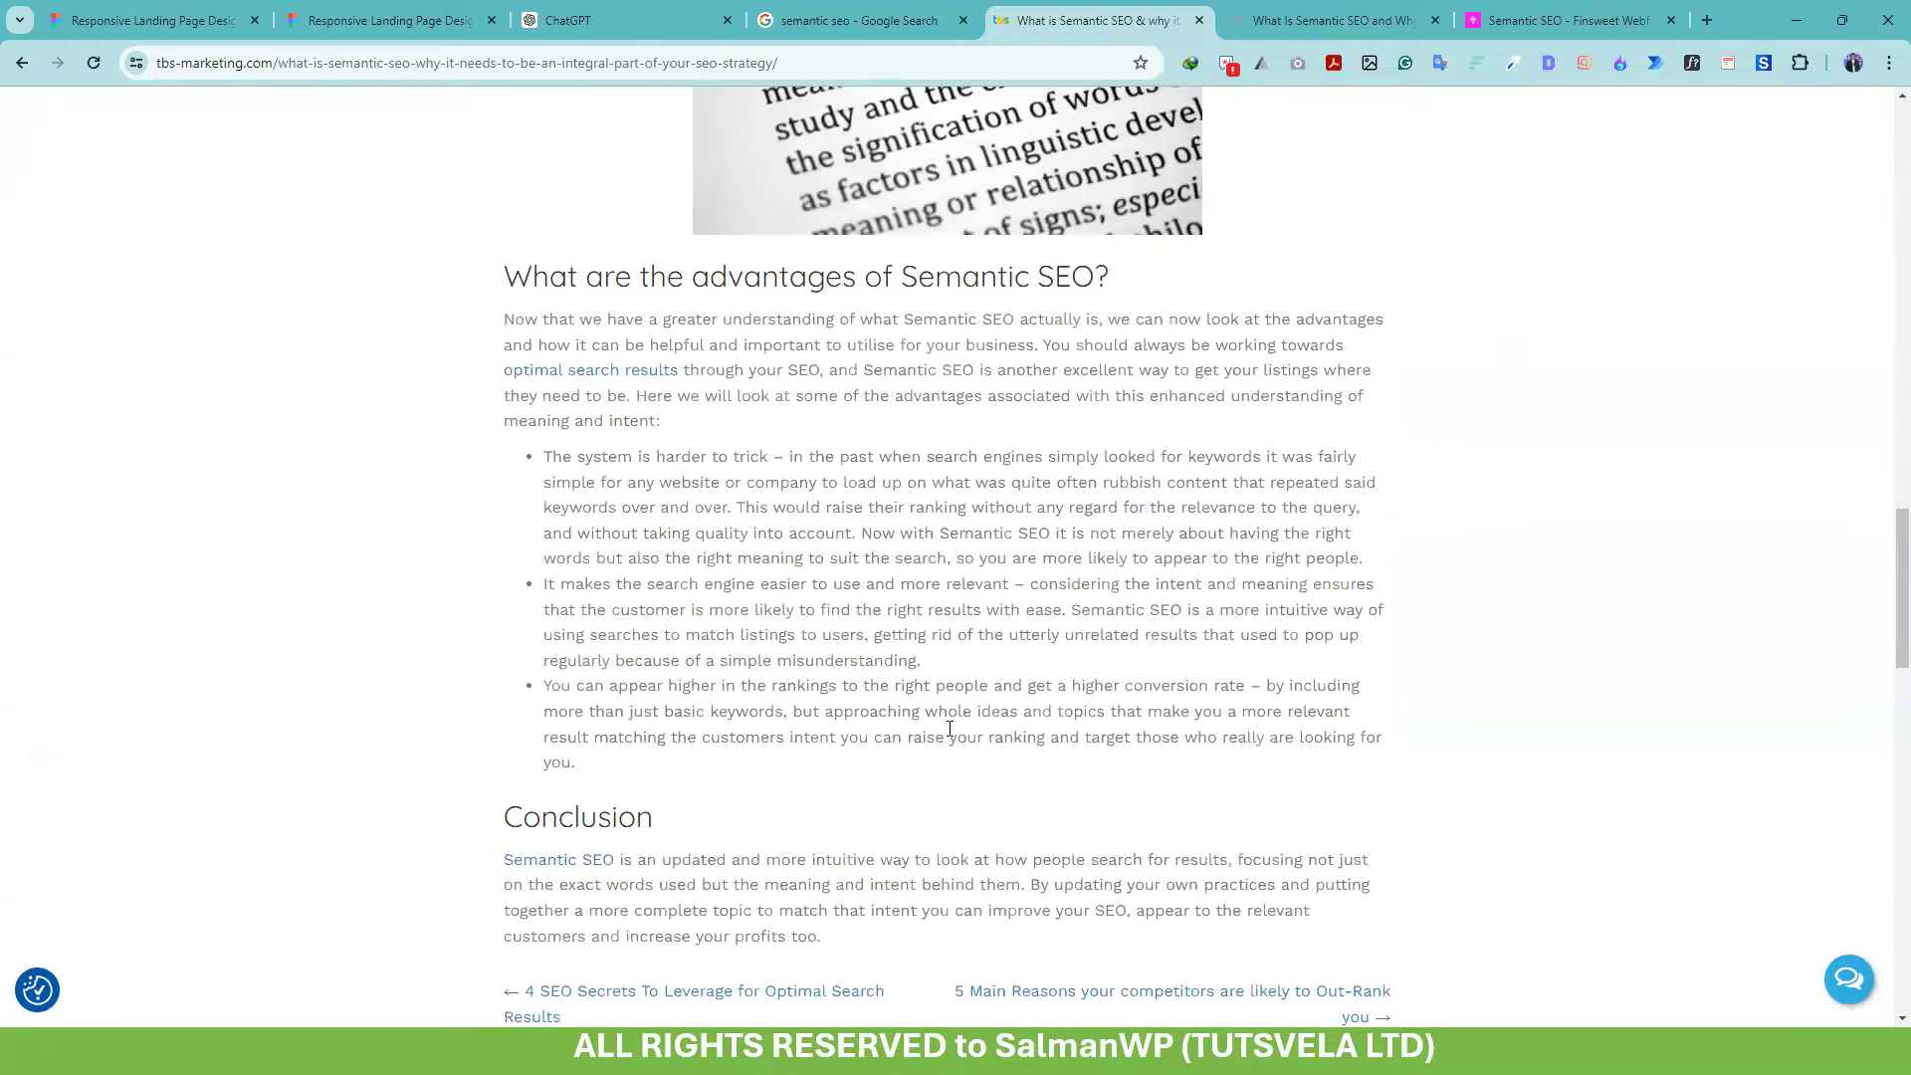
scroll(936, 726, "down", 6)
scroll(868, 731, "up", 6)
left_click_drag(715, 434, 953, 673)
scroll(1001, 808, "up", 10)
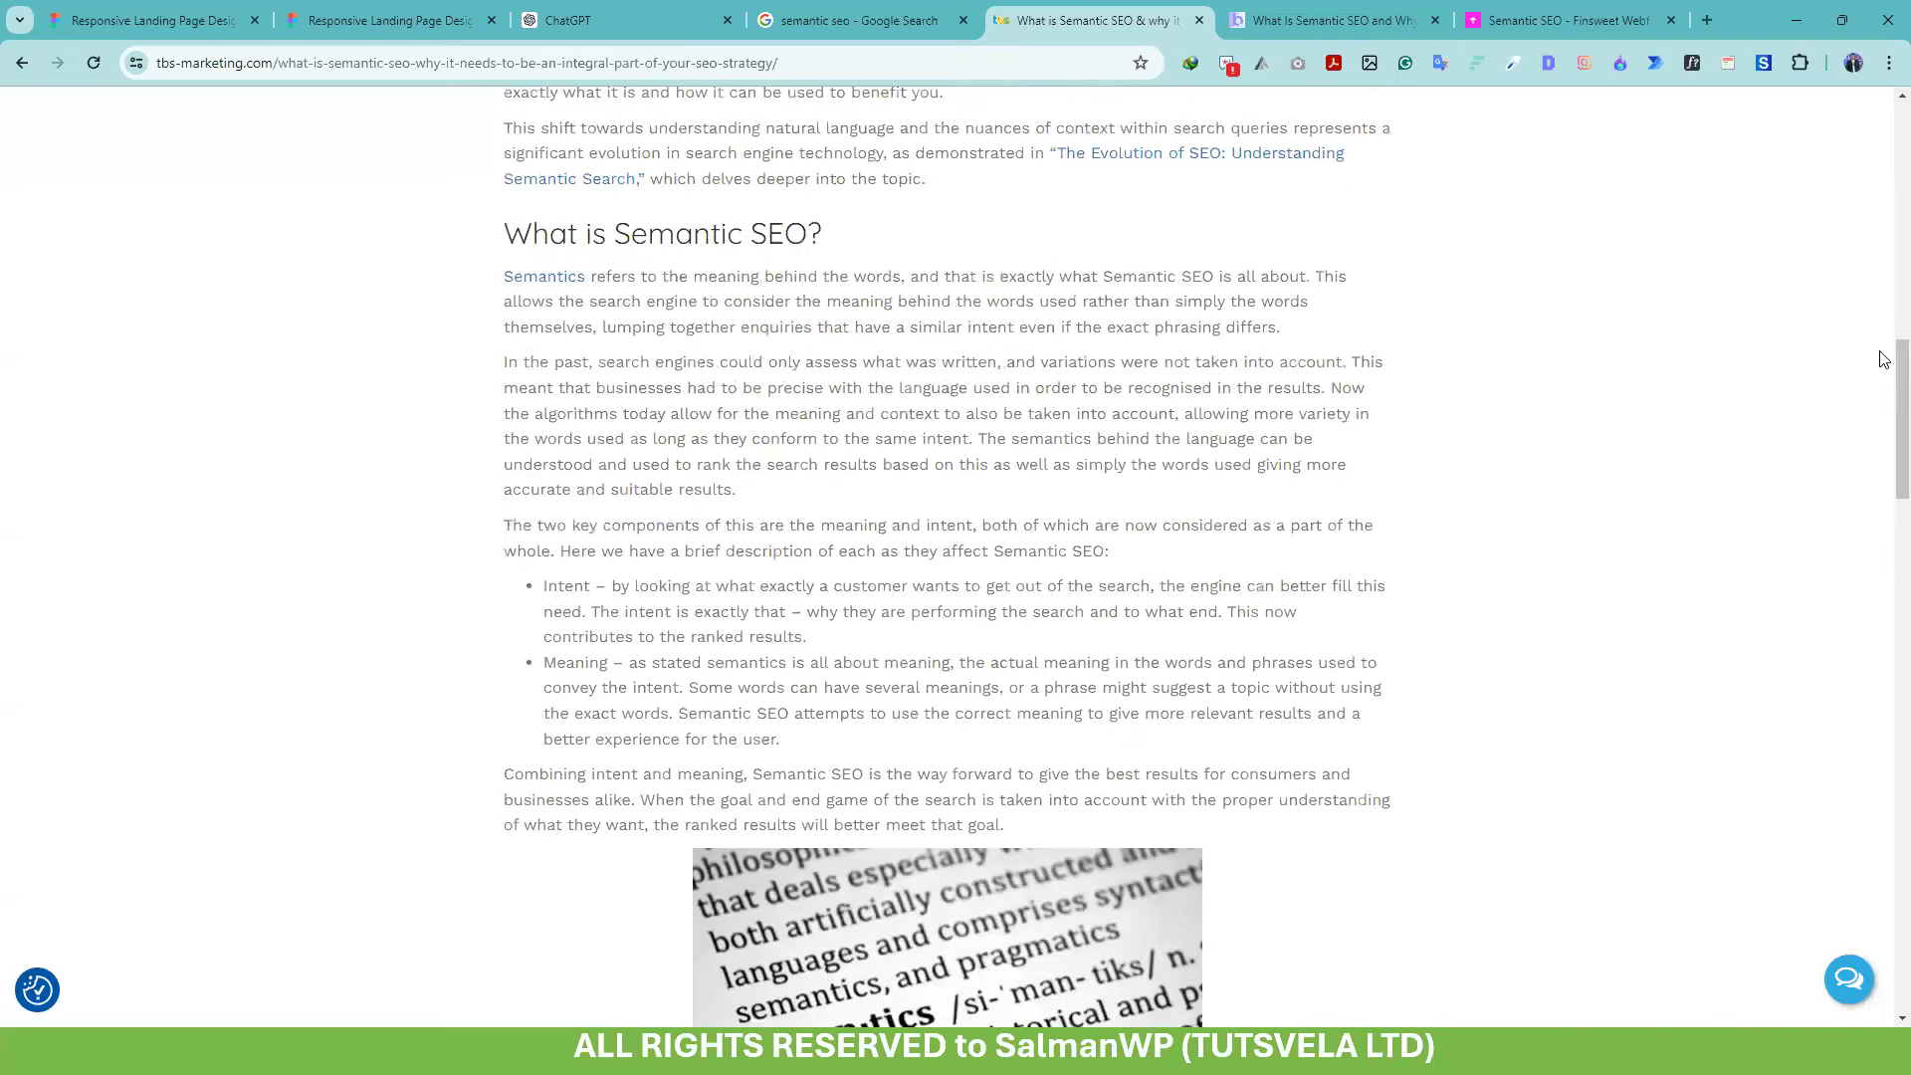
Go to the TBS Marketing home page and examine its services, reasons to choose the agency, pricing and contact section
scroll(1882, 308, "up", 12)
left_click(256, 231)
scroll(637, 463, "down", 7)
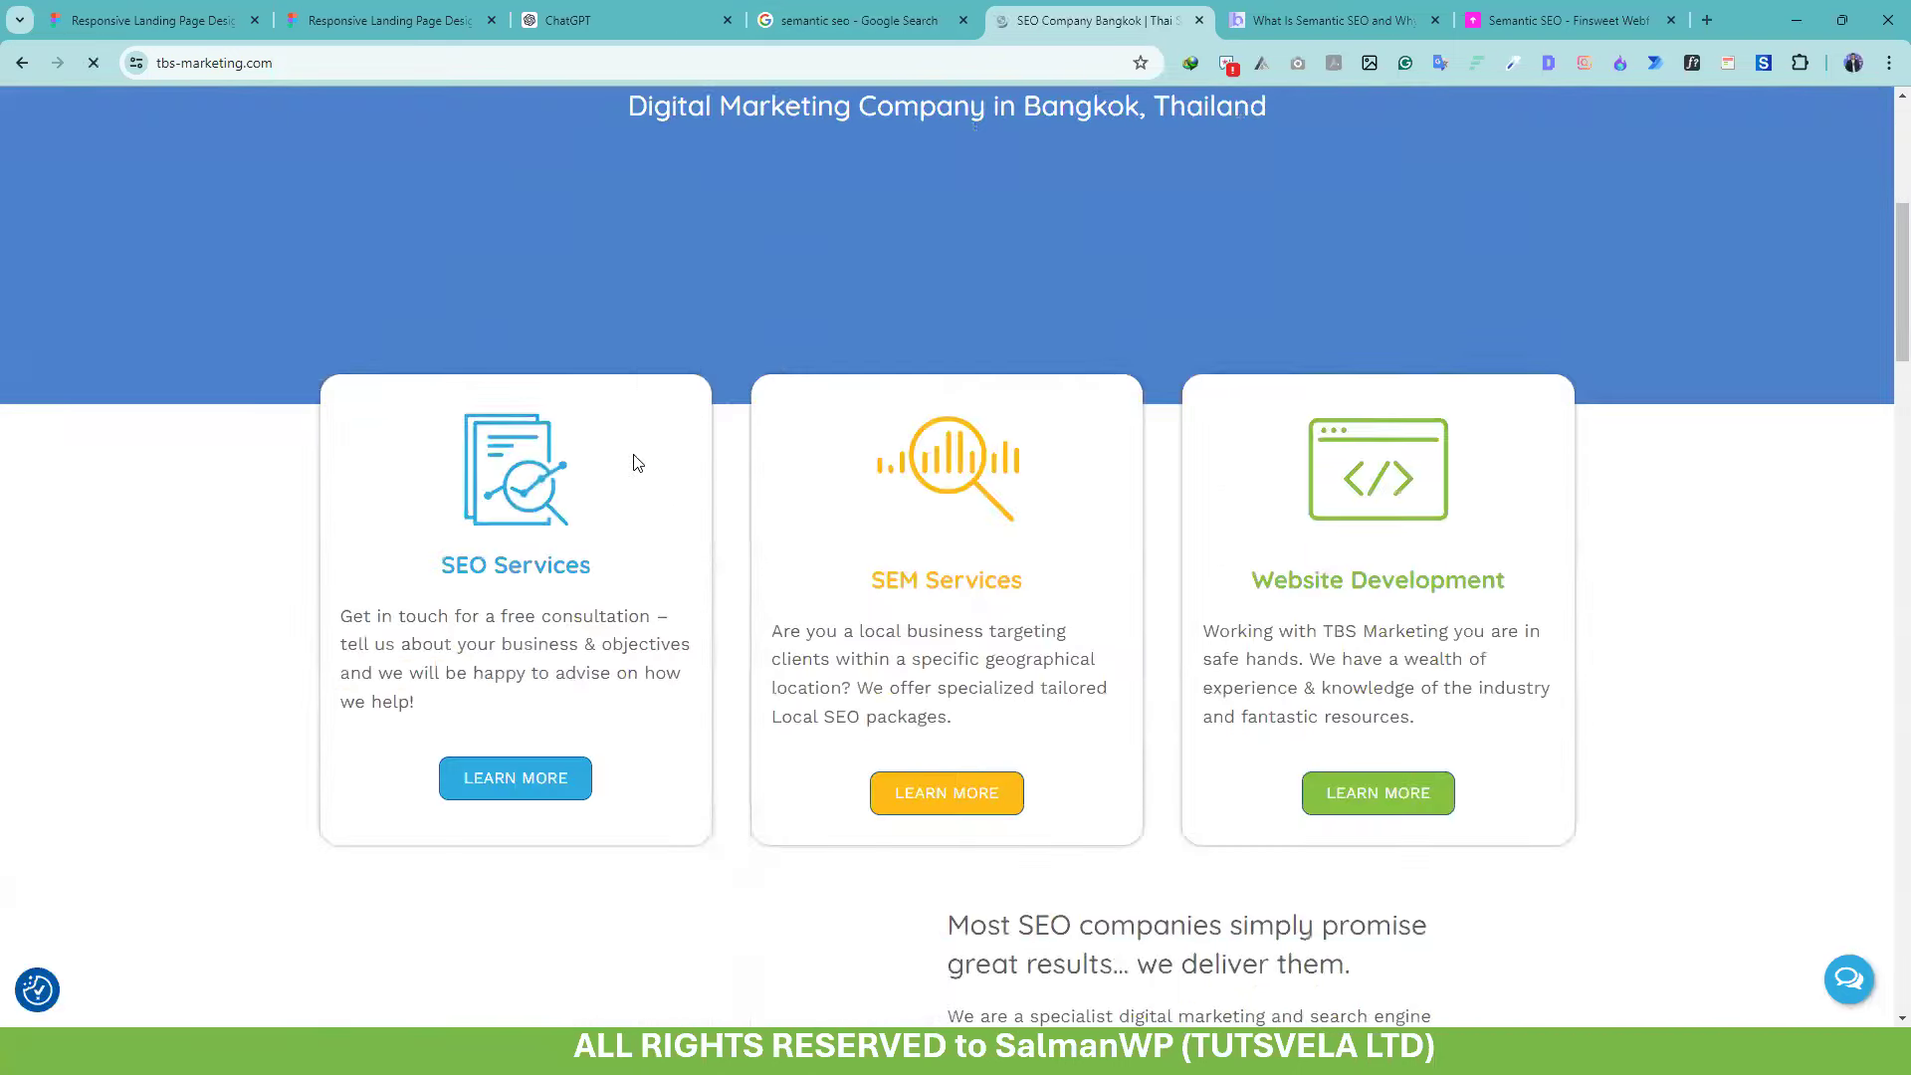
scroll(637, 462, "down", 5)
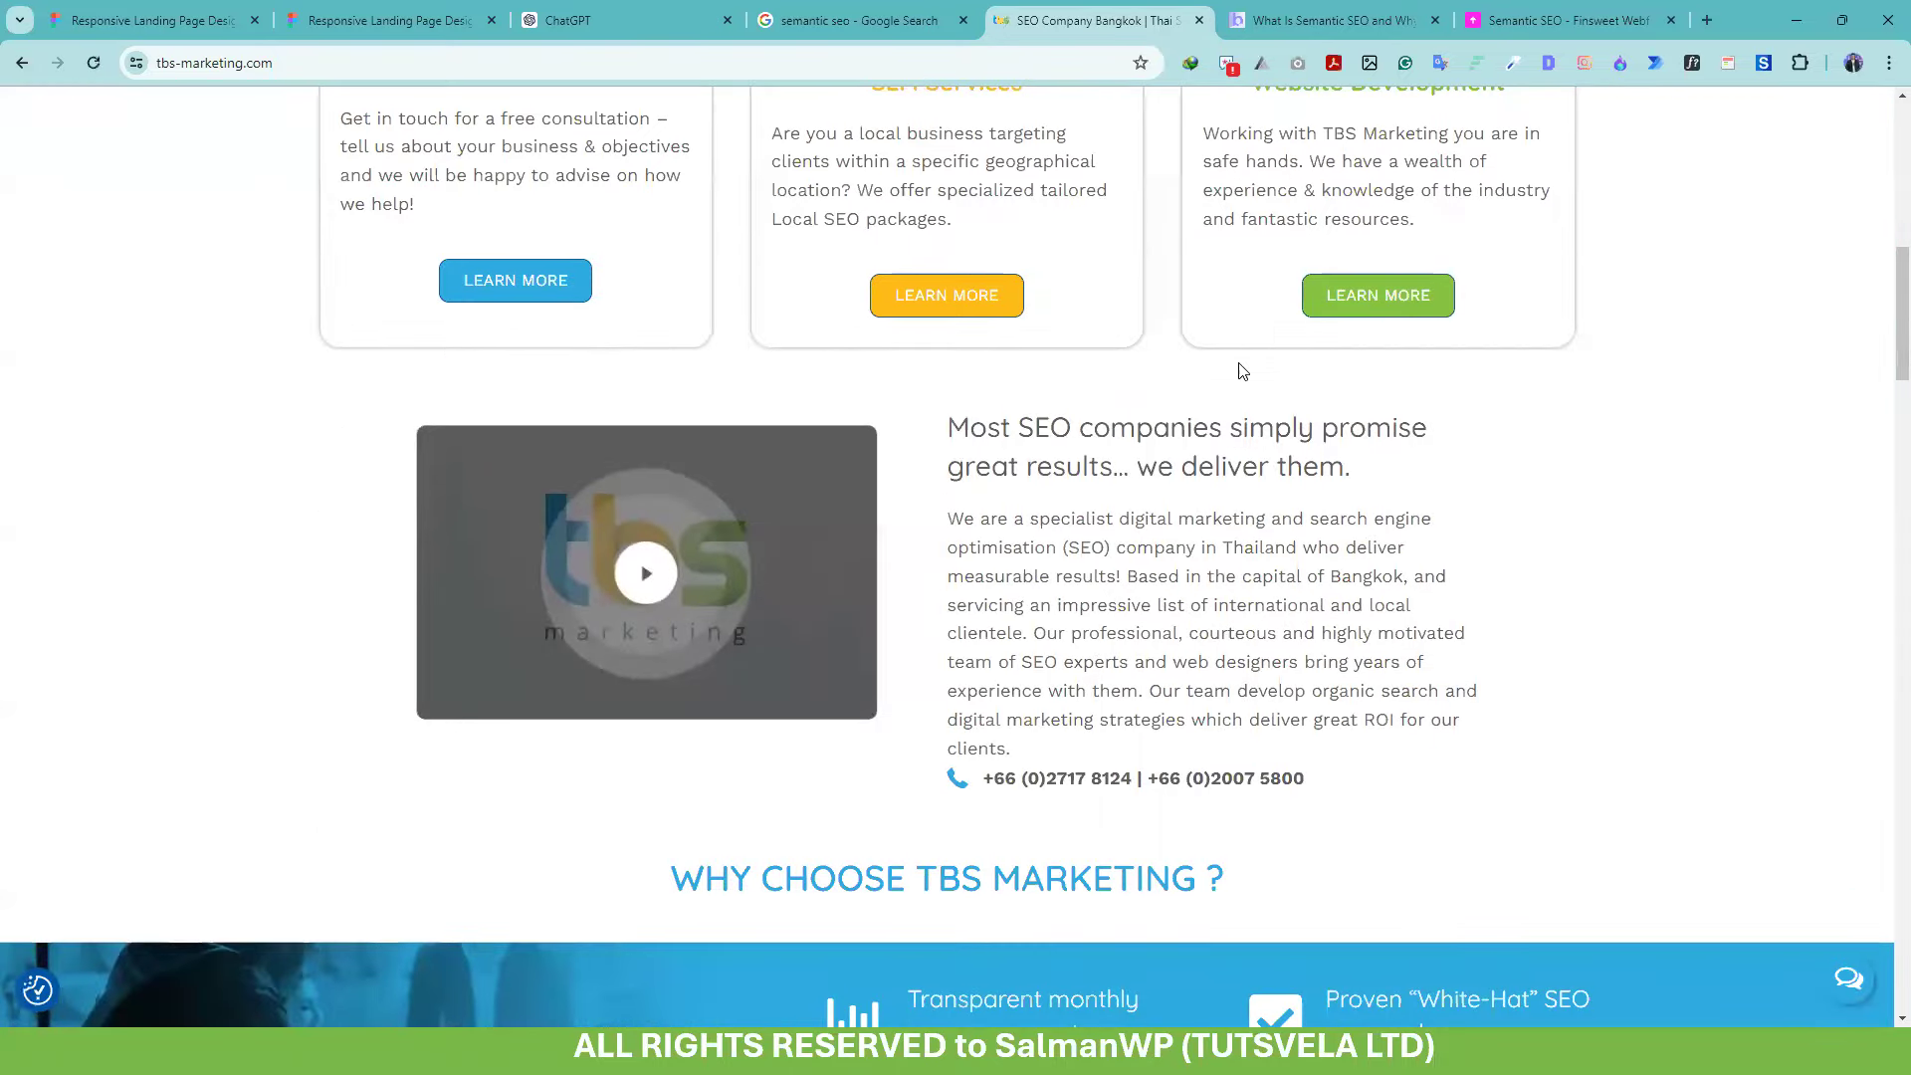
scroll(1244, 361, "up", 7)
scroll(932, 442, "down", 14)
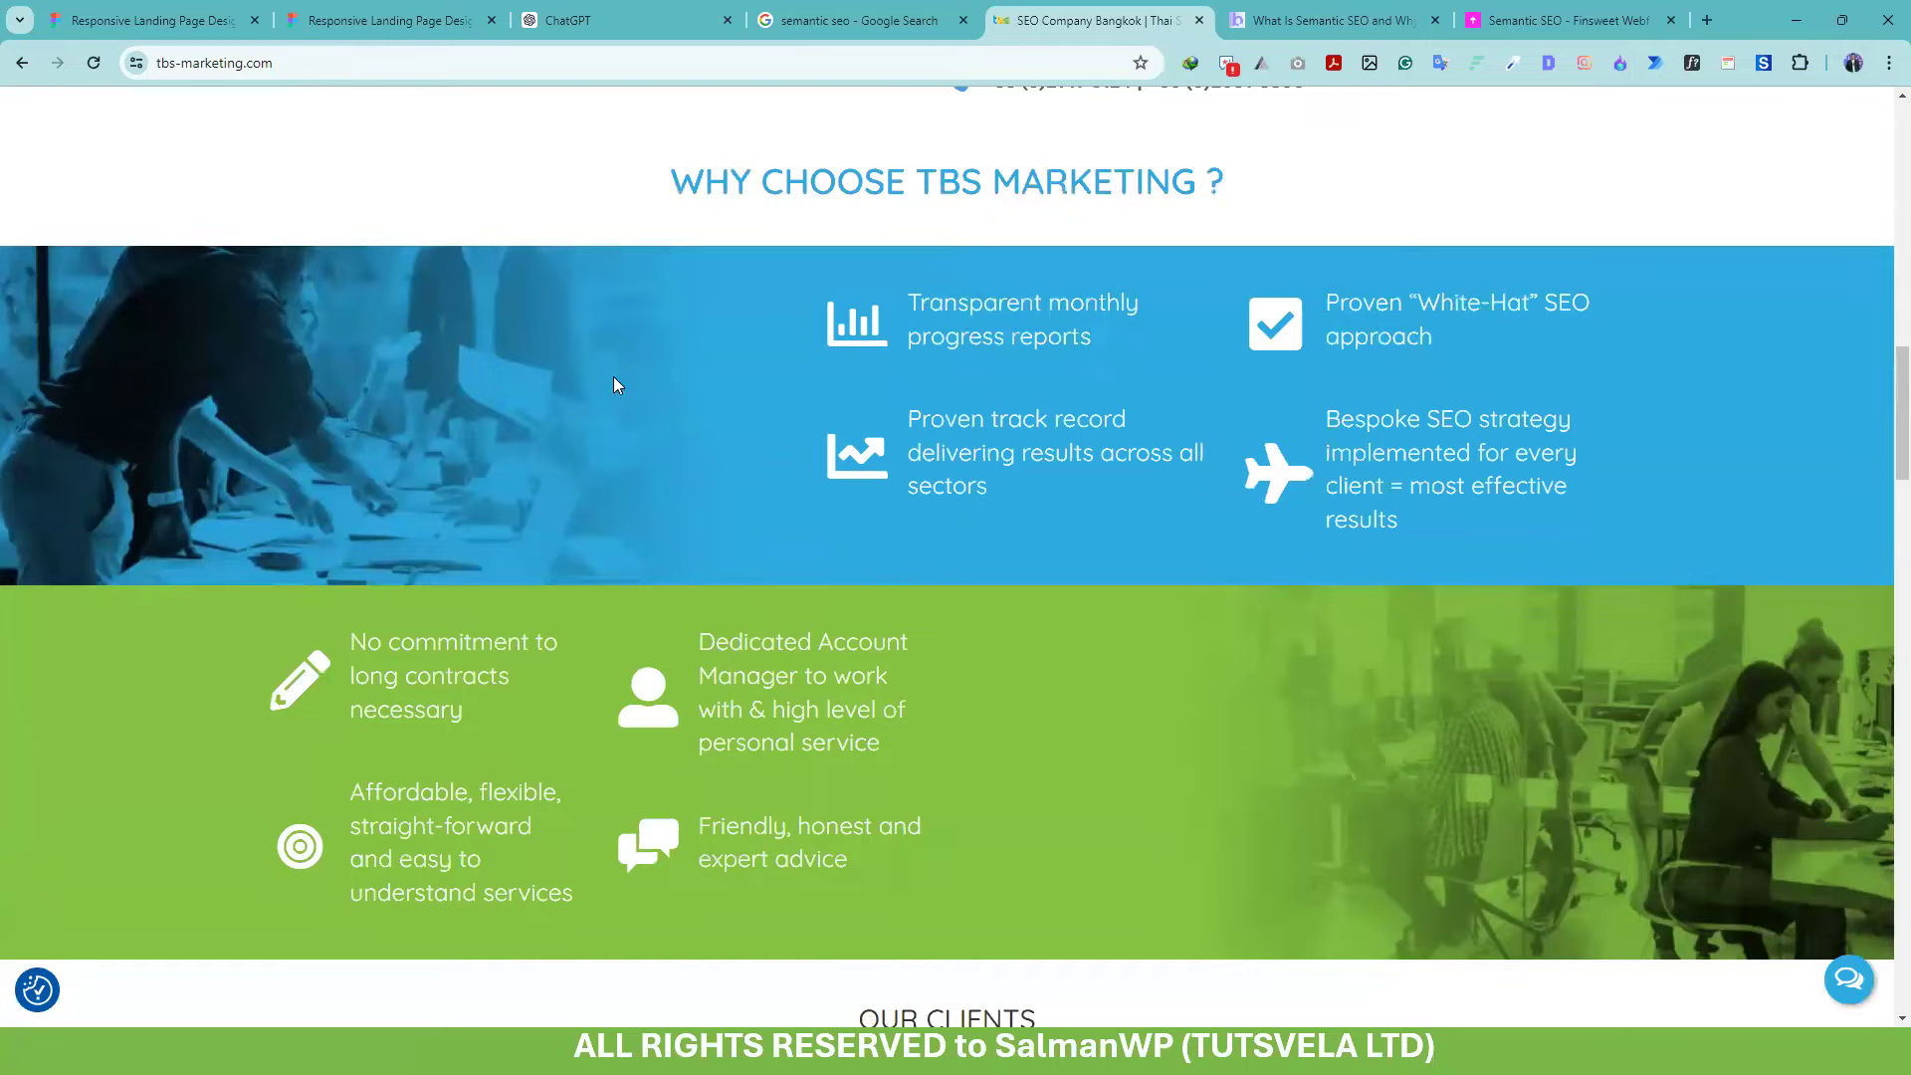
scroll(613, 386, "down", 20)
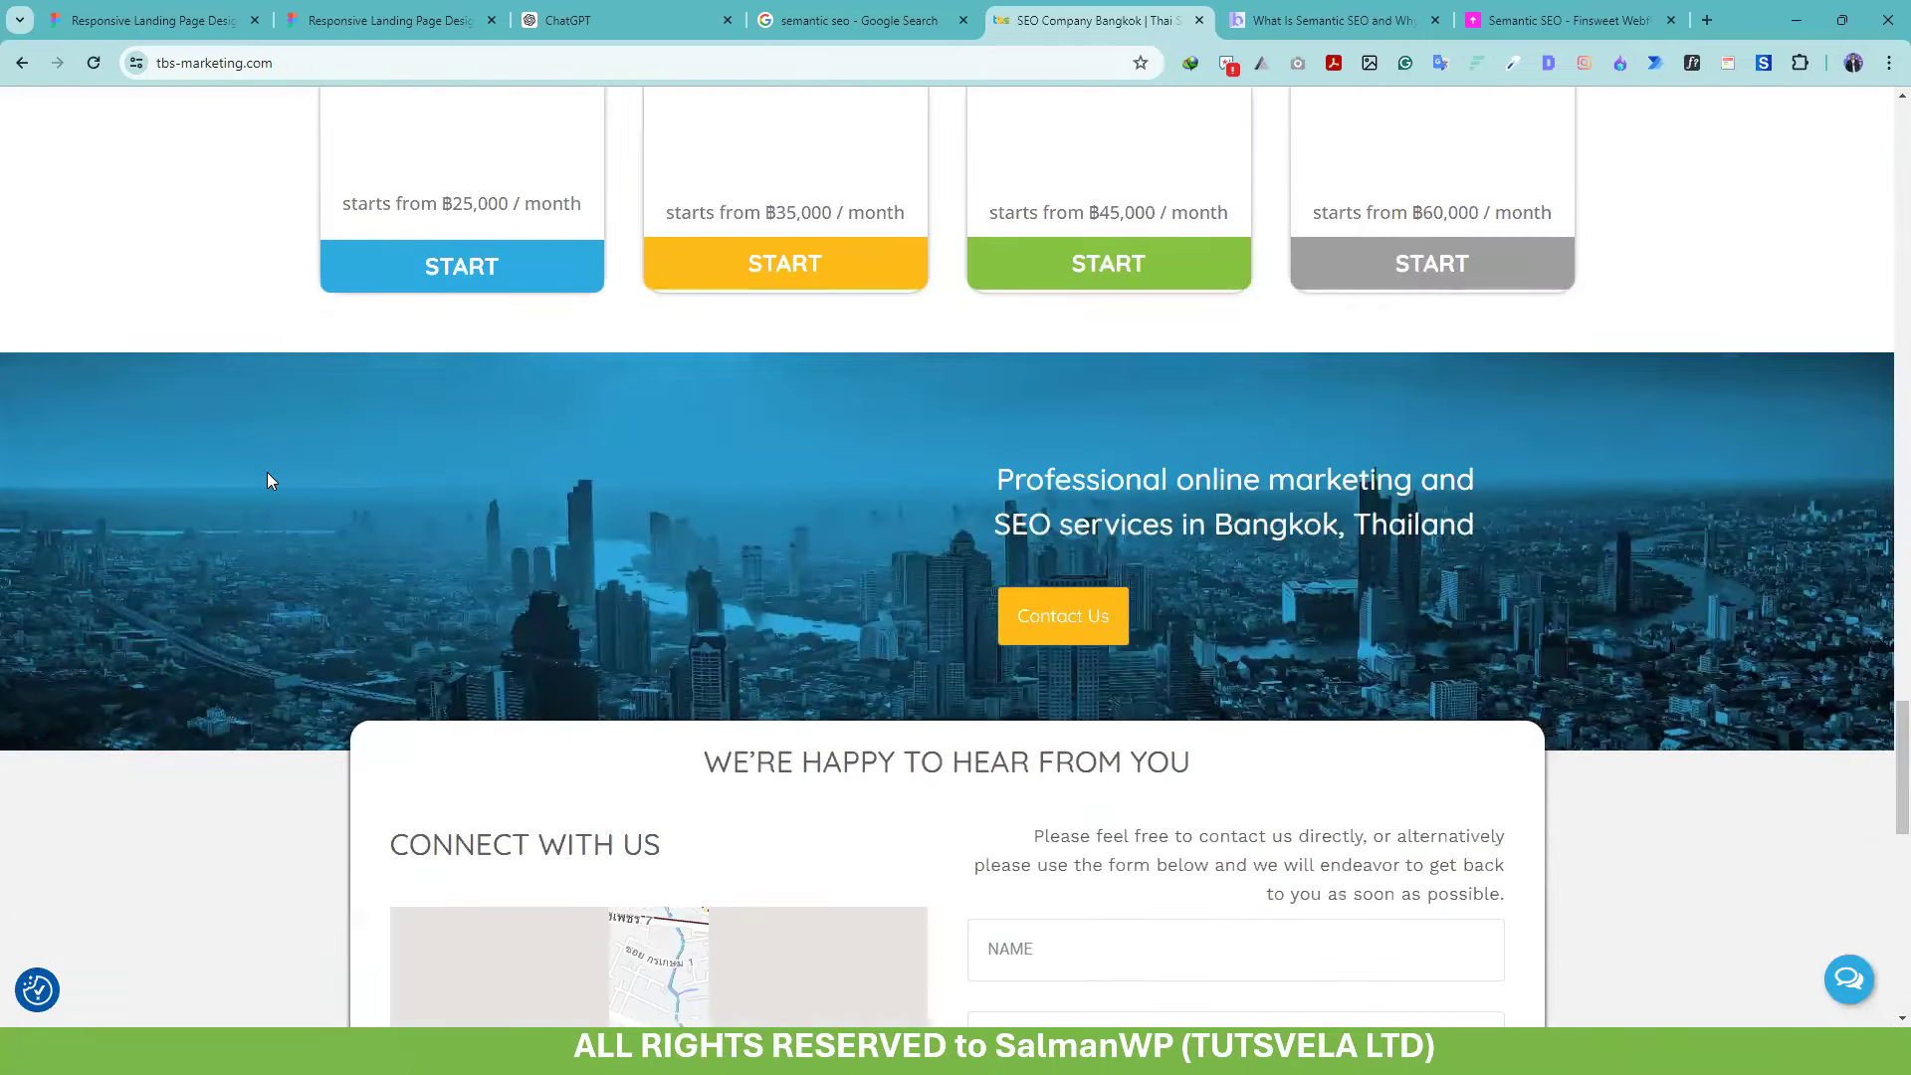
scroll(267, 476, "down", 6)
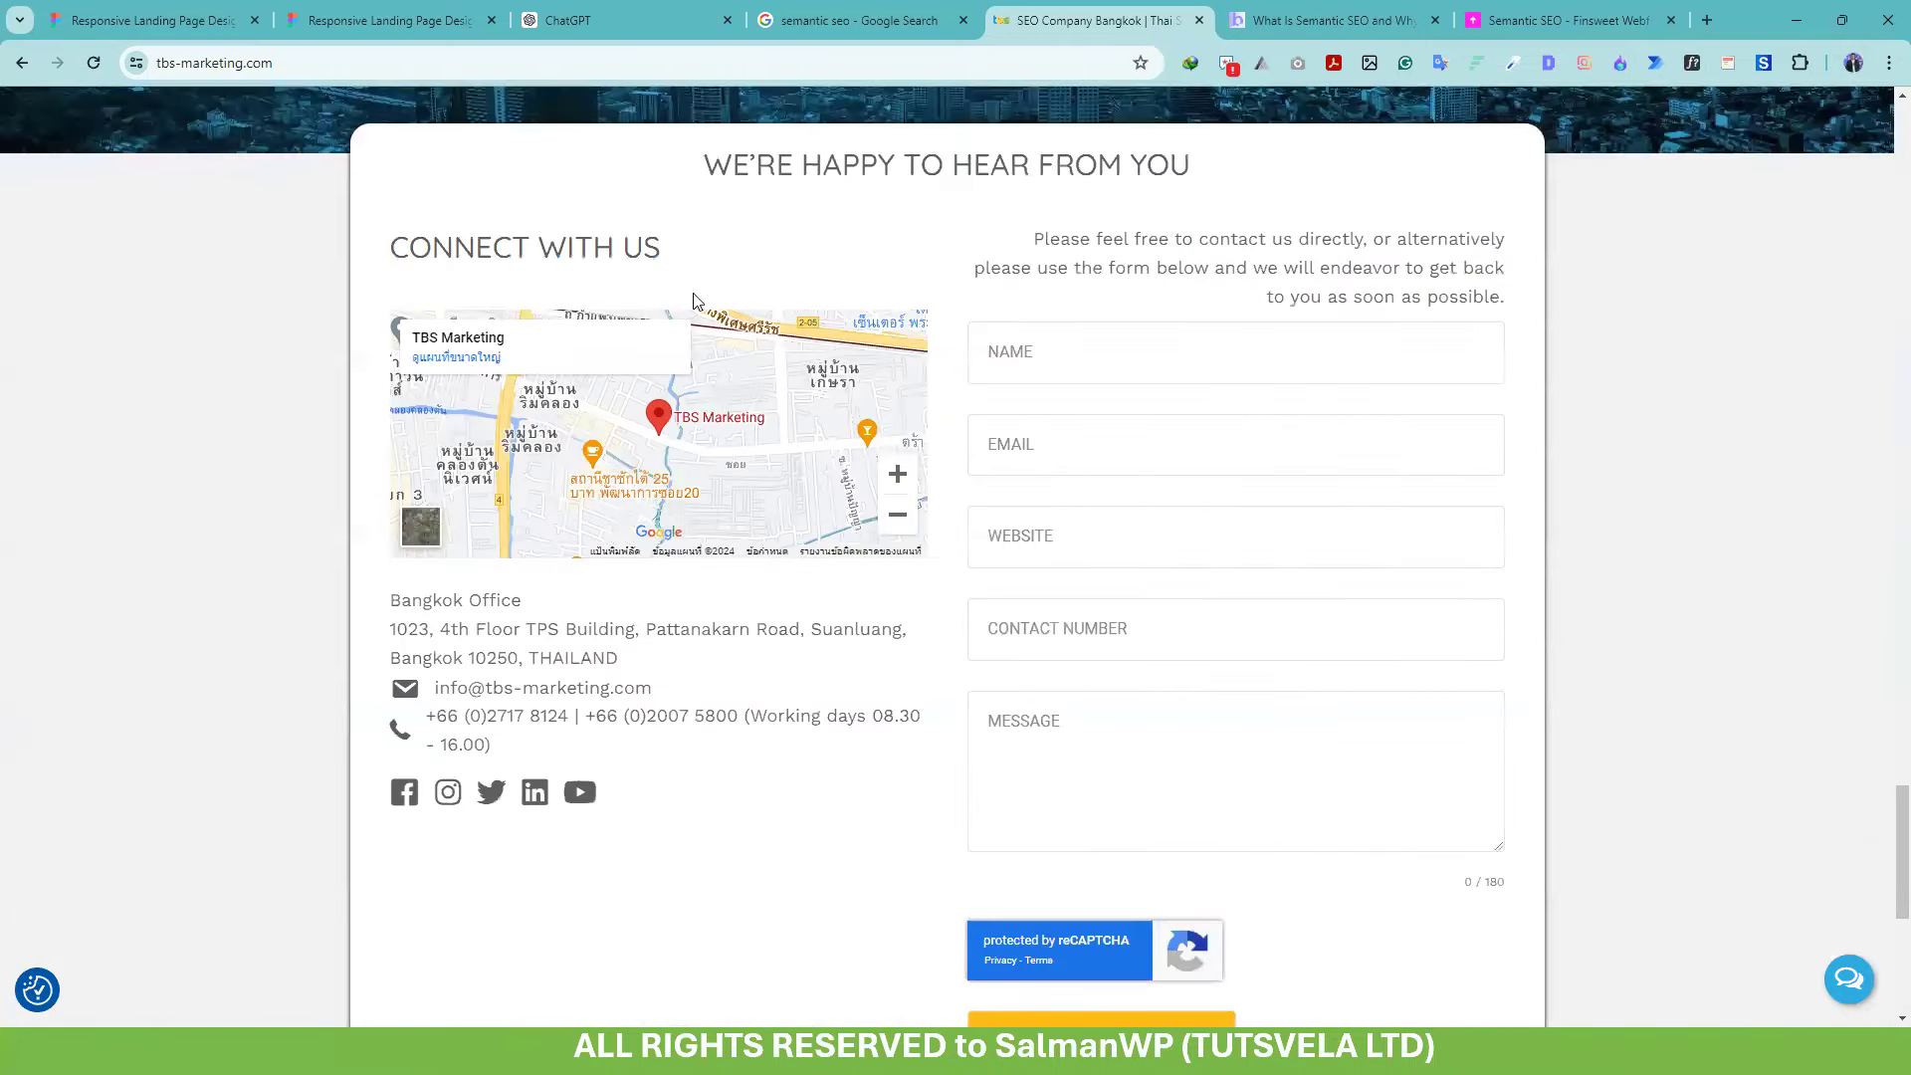
Highlight the contact section's heading and e-mail address on the TBS Marketing page, and briefly open Gmail in a separate tab
left_click_drag(1192, 166, 665, 161)
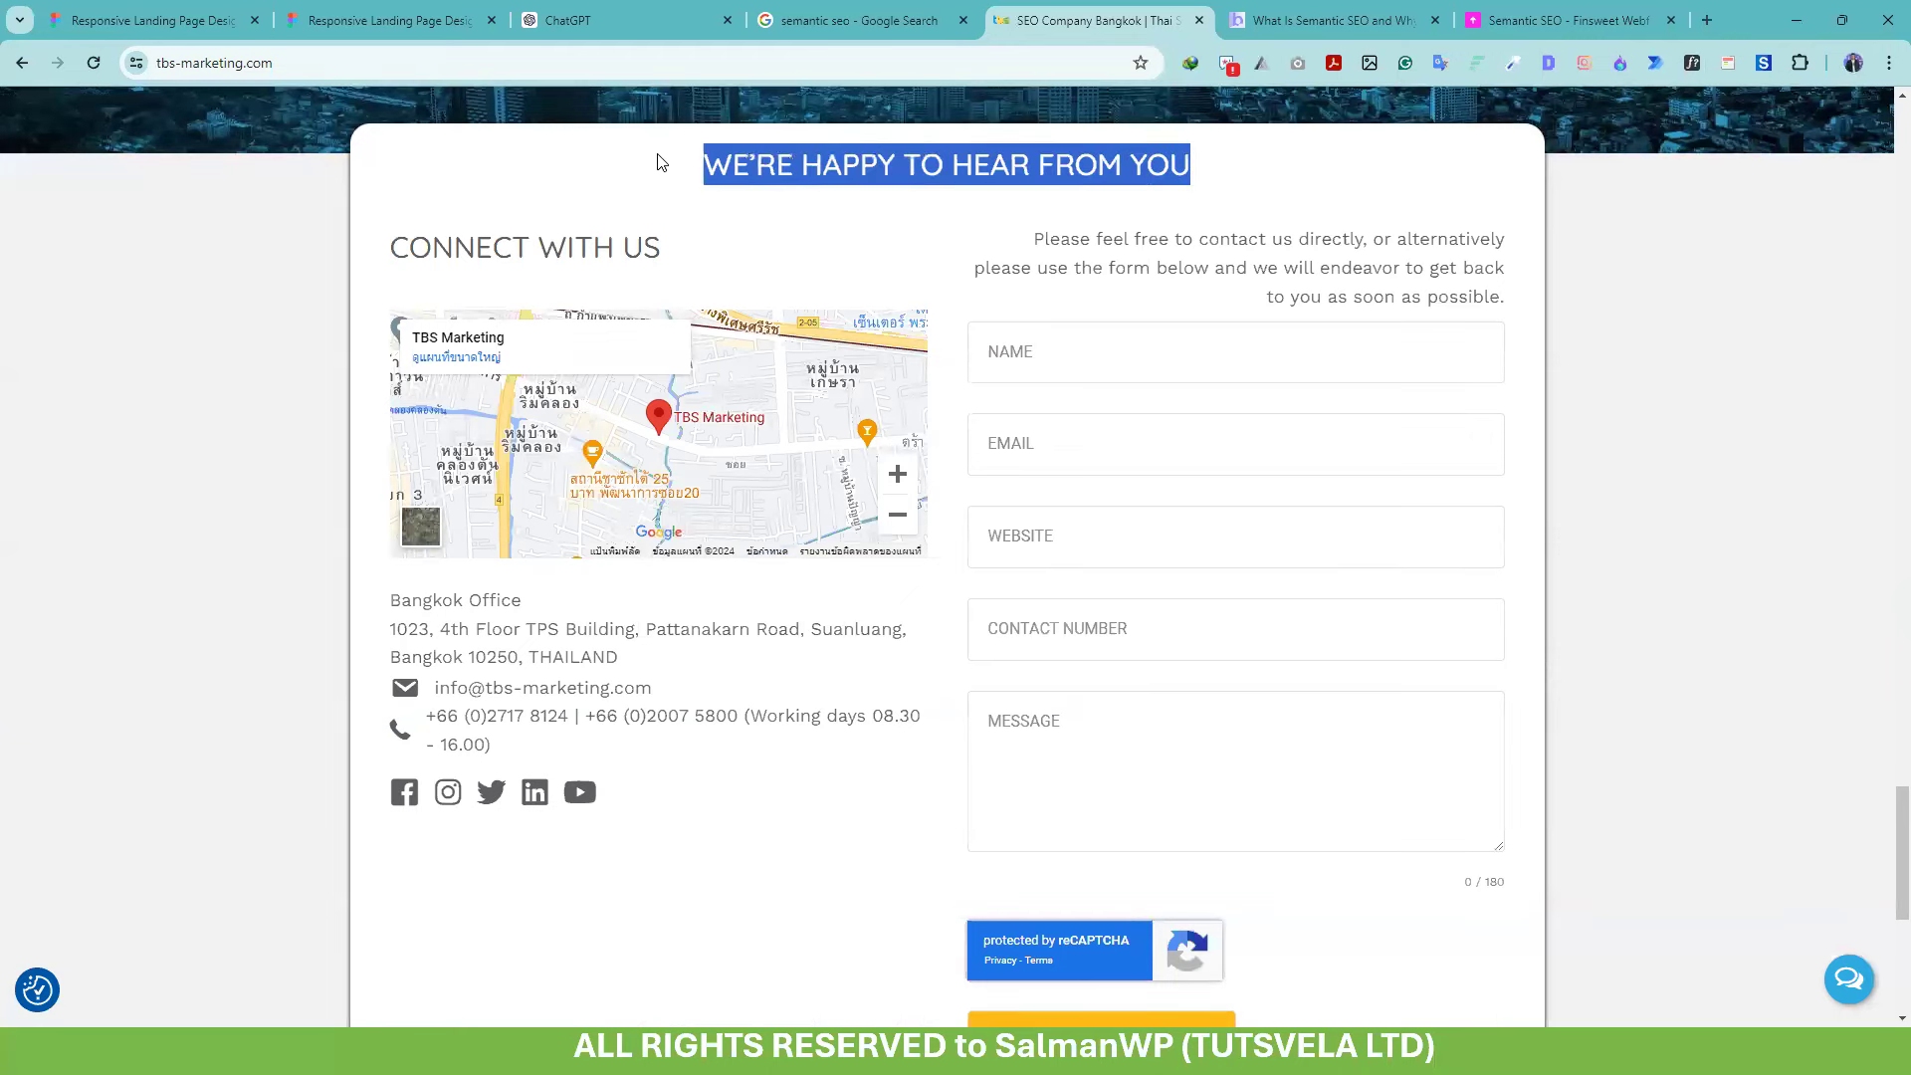
left_click_drag(692, 694, 422, 694)
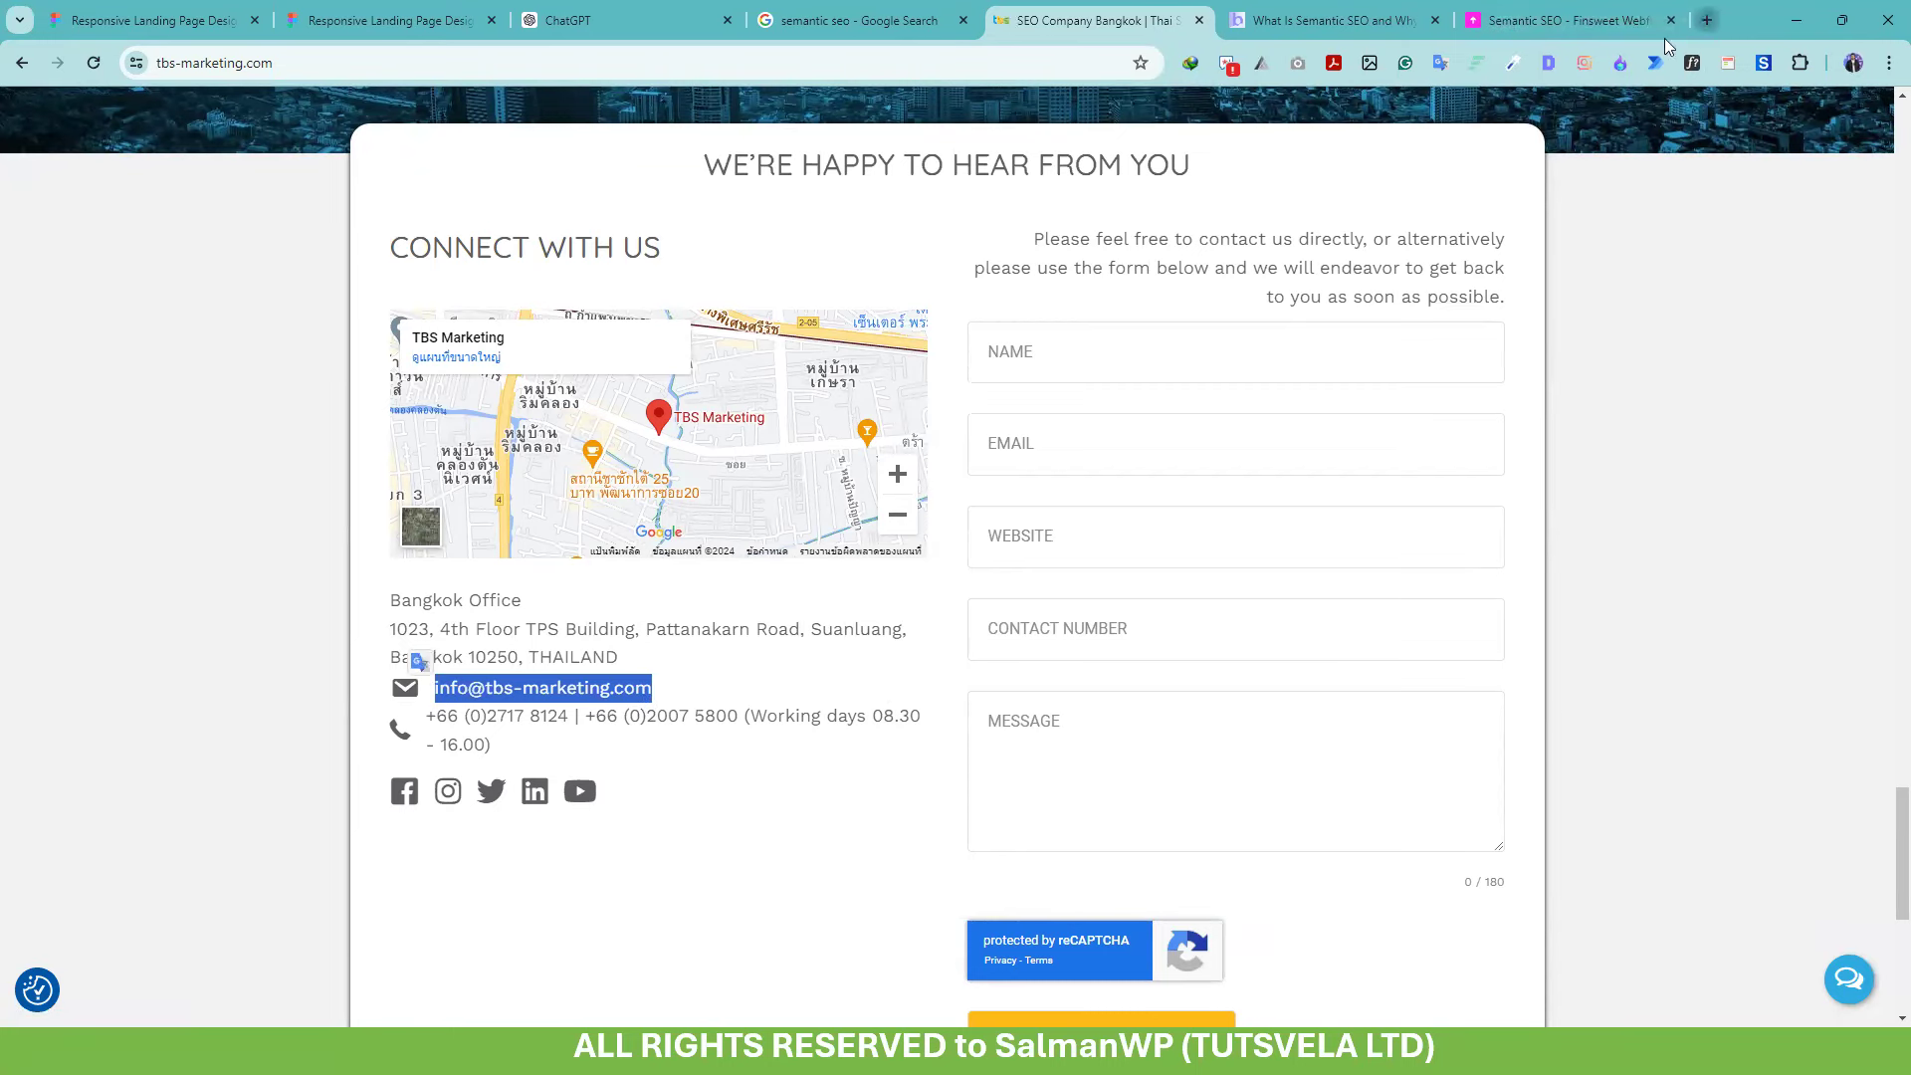
left_click(1707, 20)
left_click(38, 99)
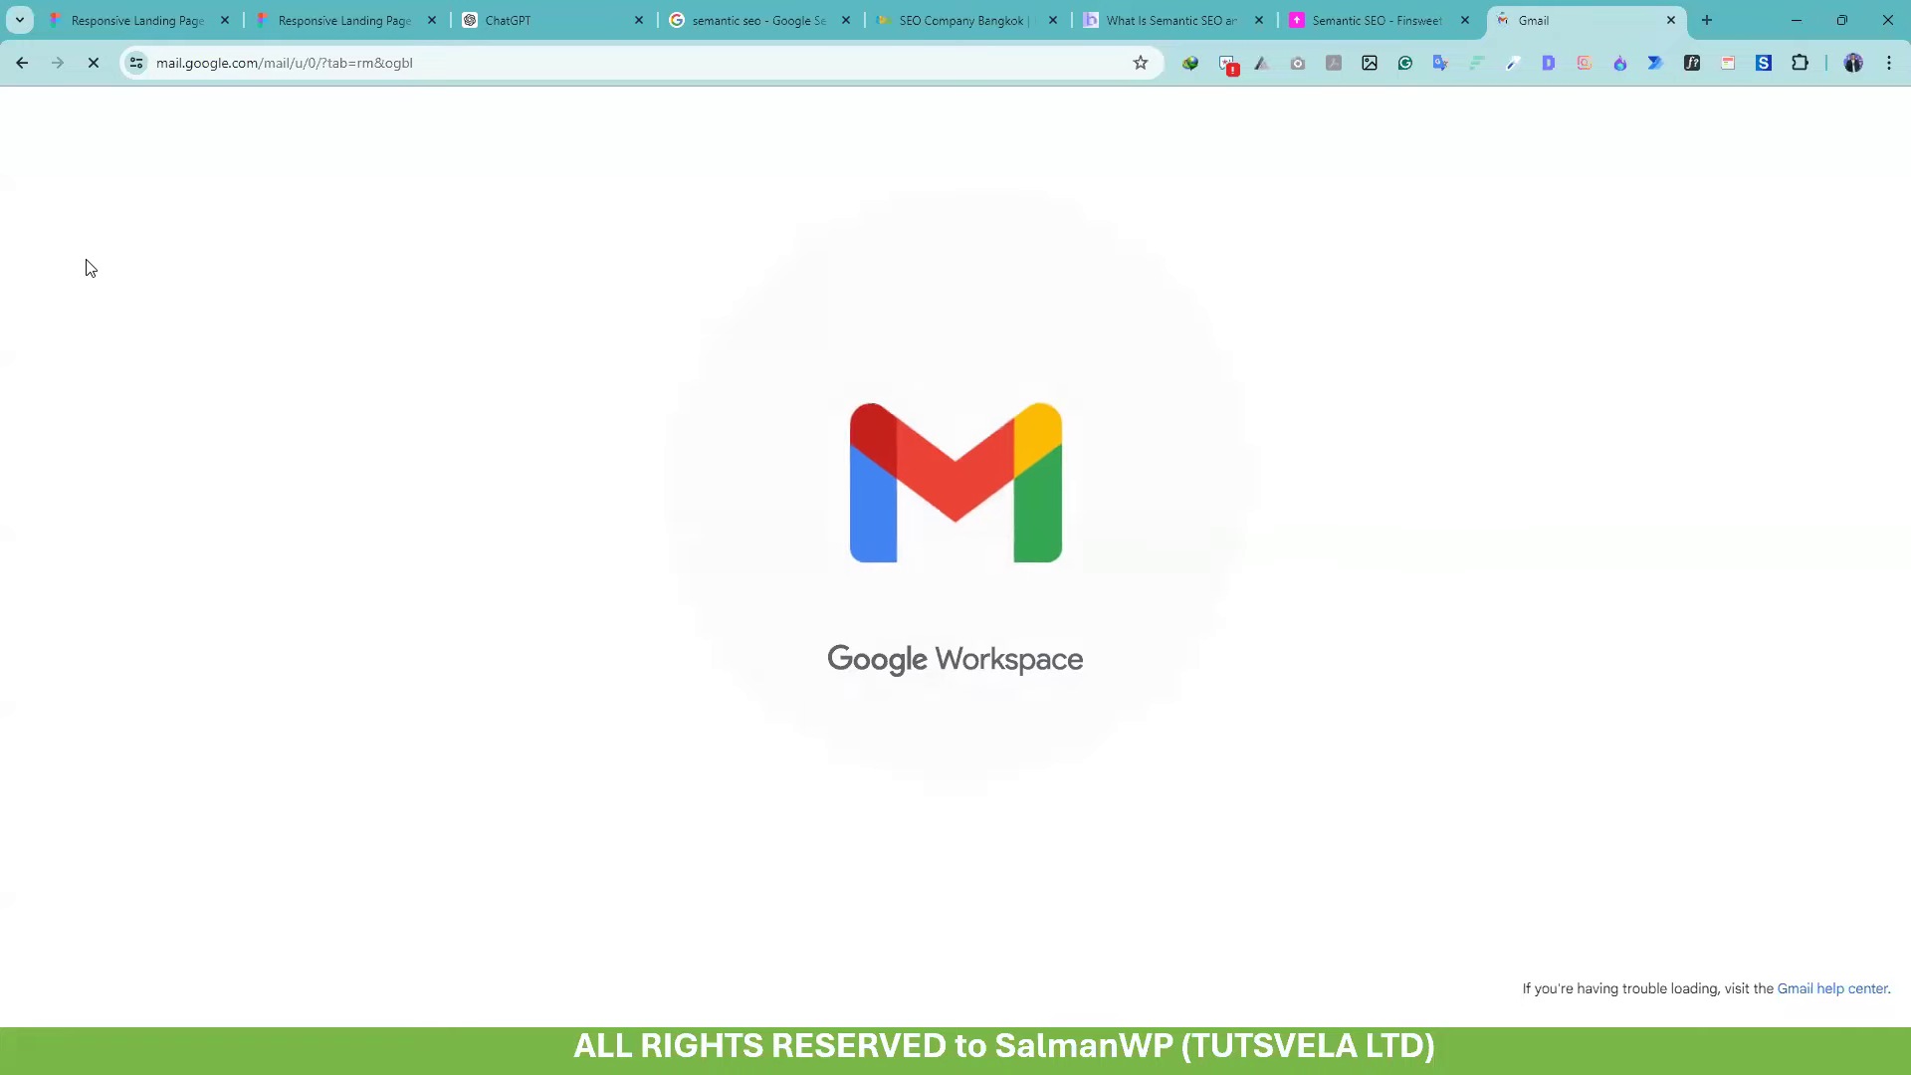
key("ctrl+w")
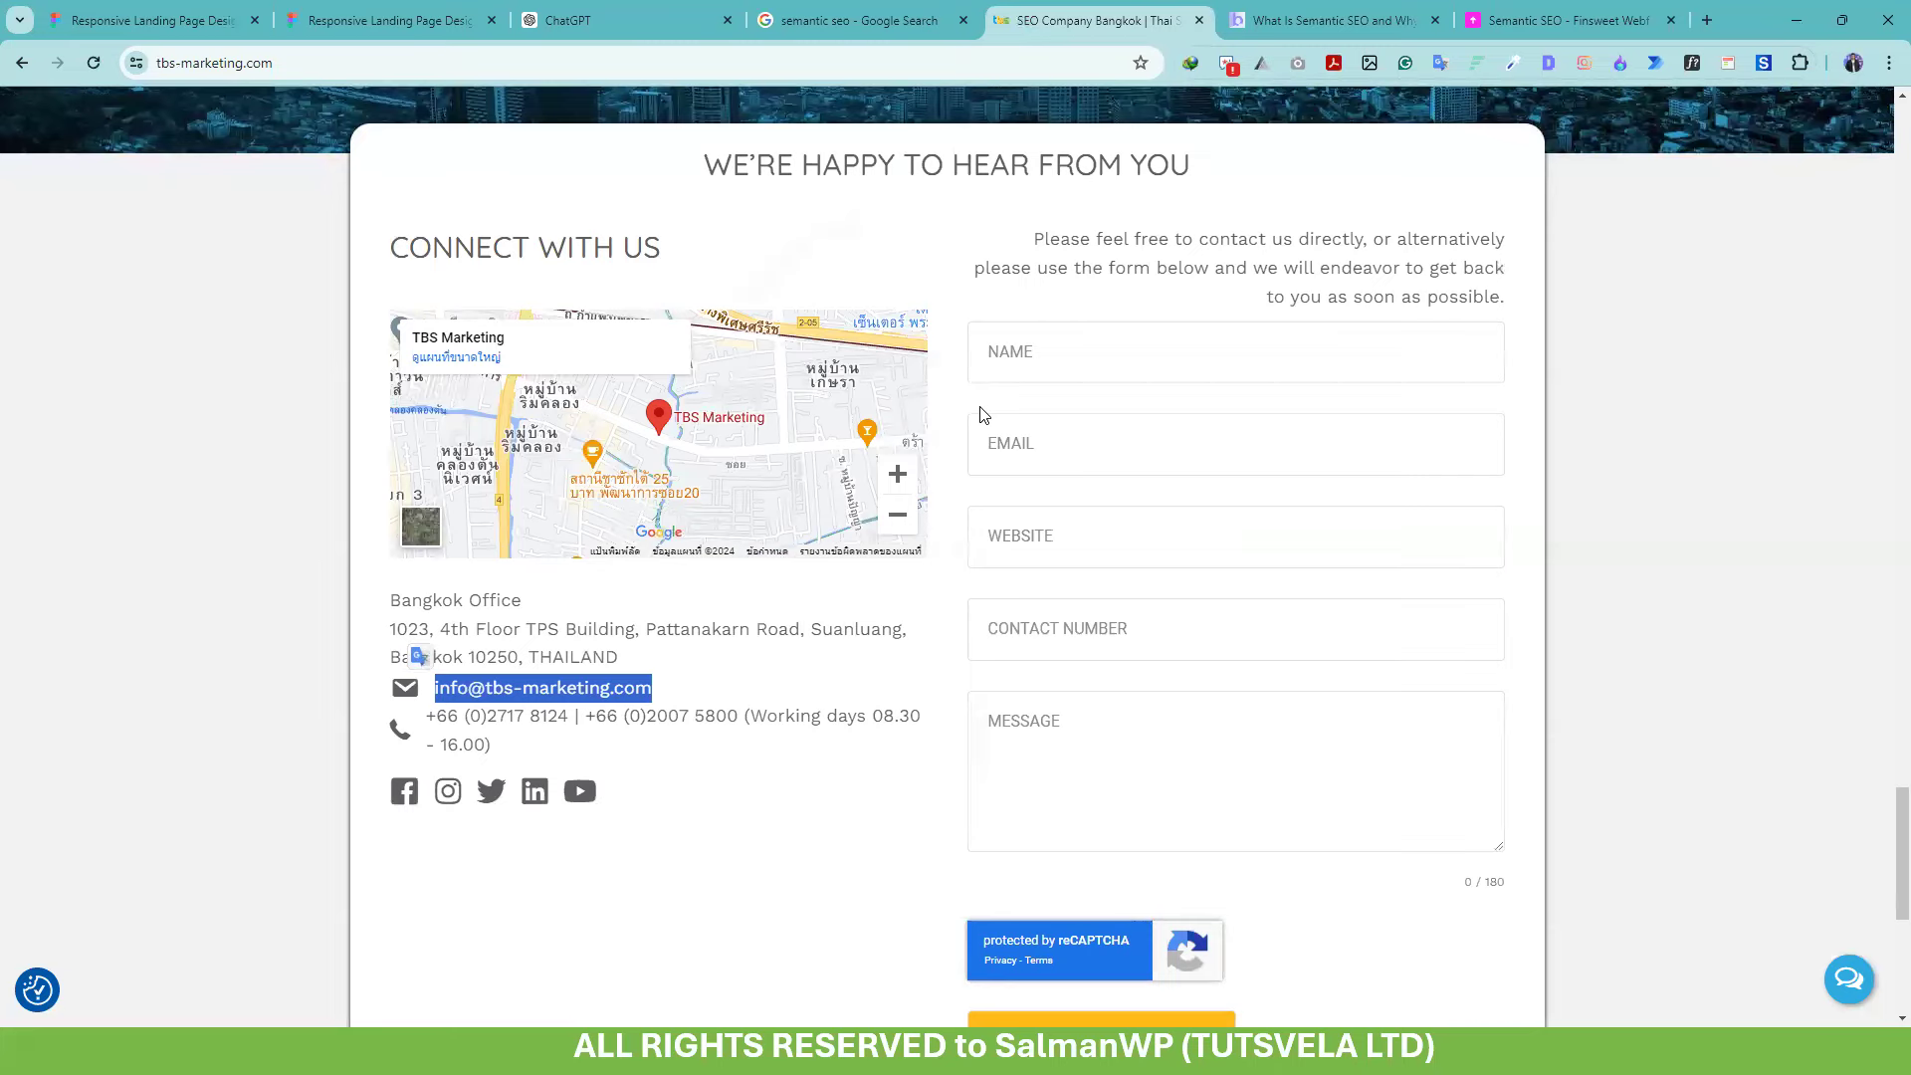
left_click(271, 383)
Capture the whole TBS Marketing home page with GoFullPage, inspect the full-page screenshot and close the result
scroll(293, 402, "up", 20)
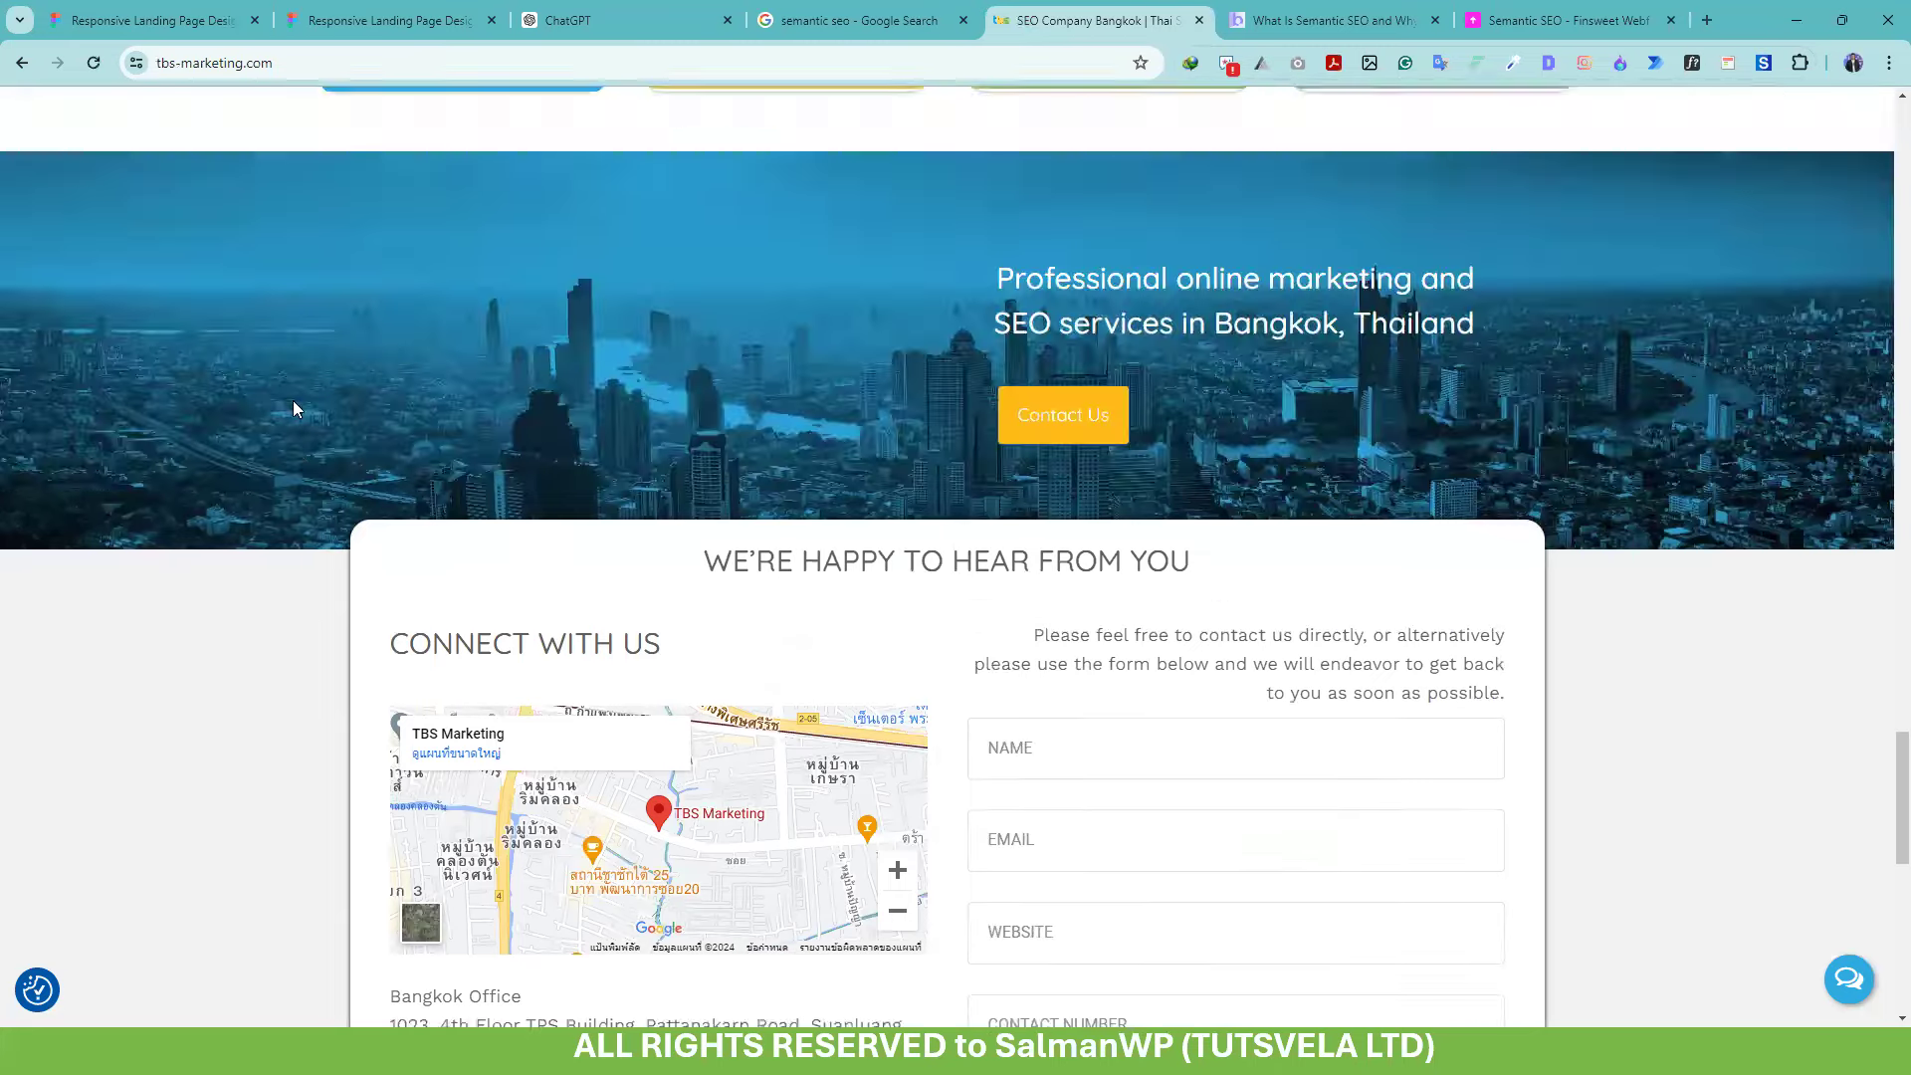
scroll(304, 416, "down", 5)
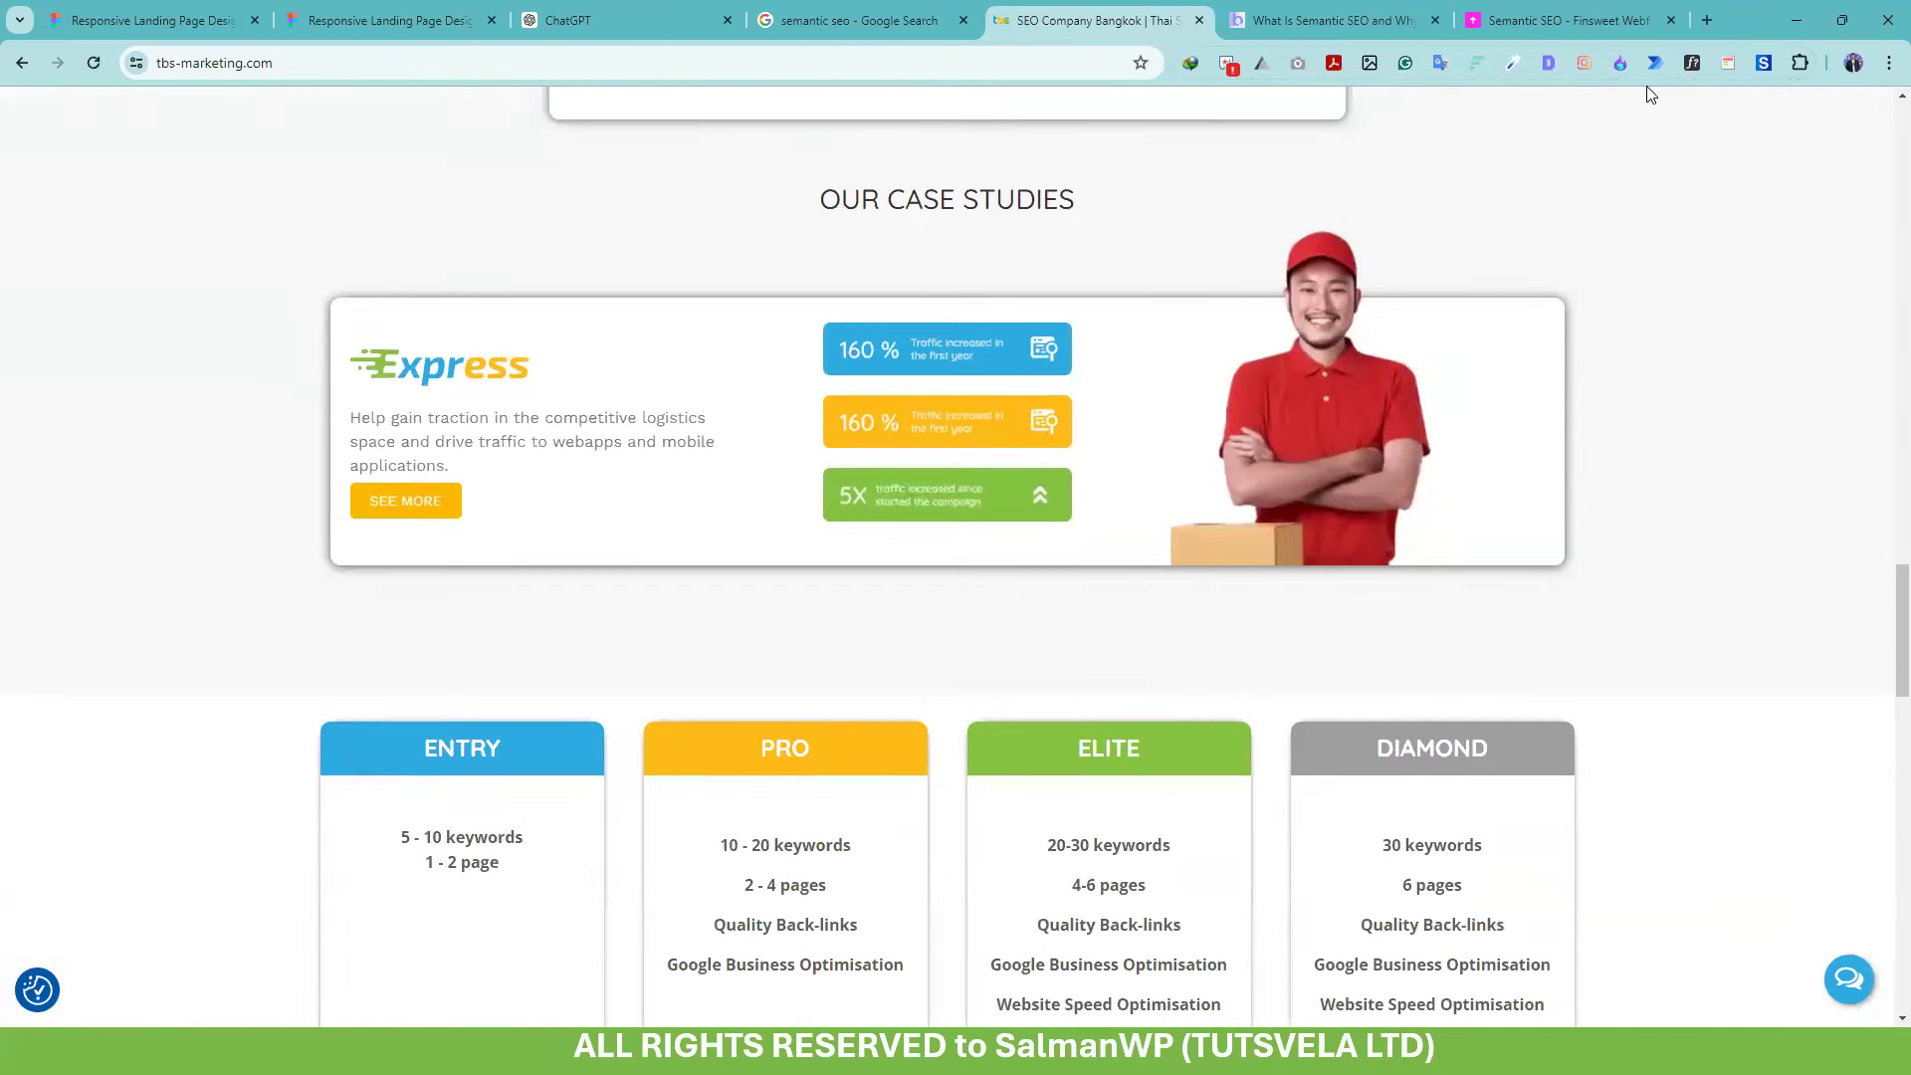
left_click(1296, 64)
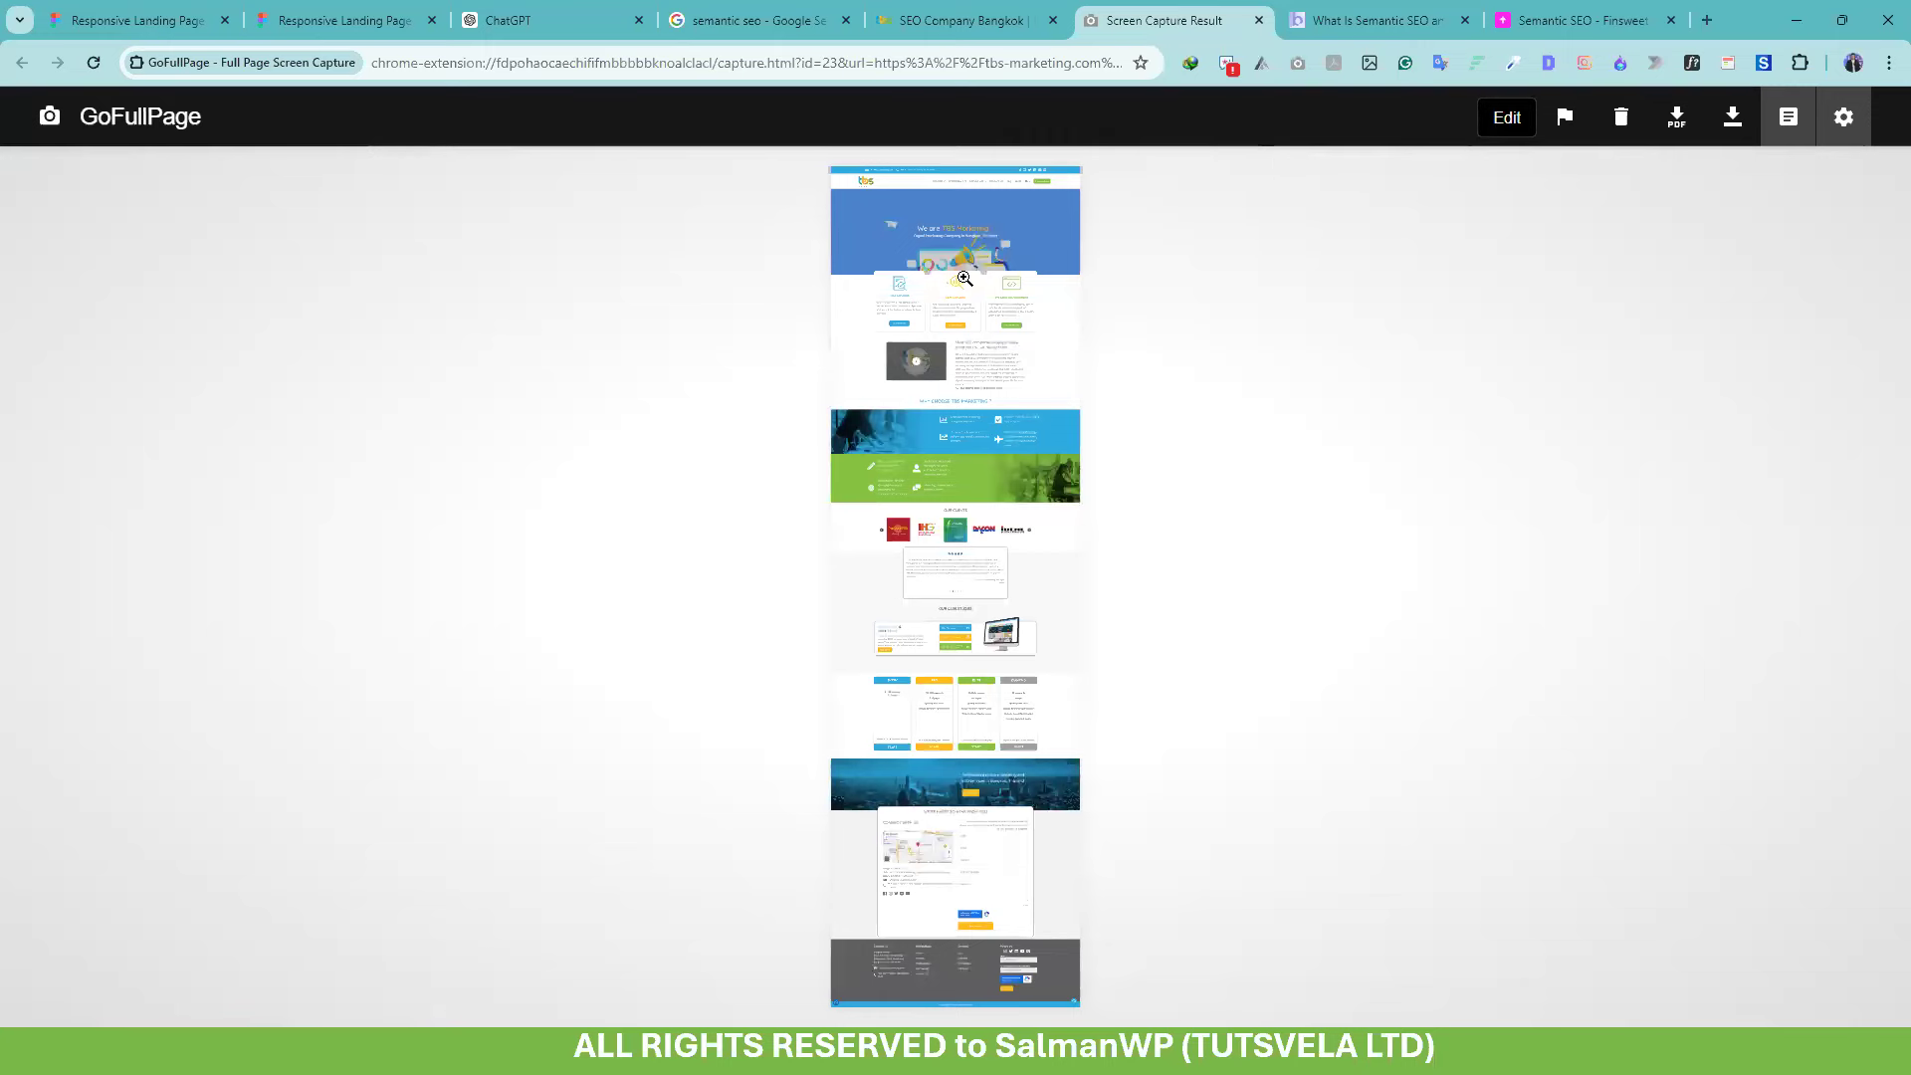
left_click(913, 363)
left_click(702, 448)
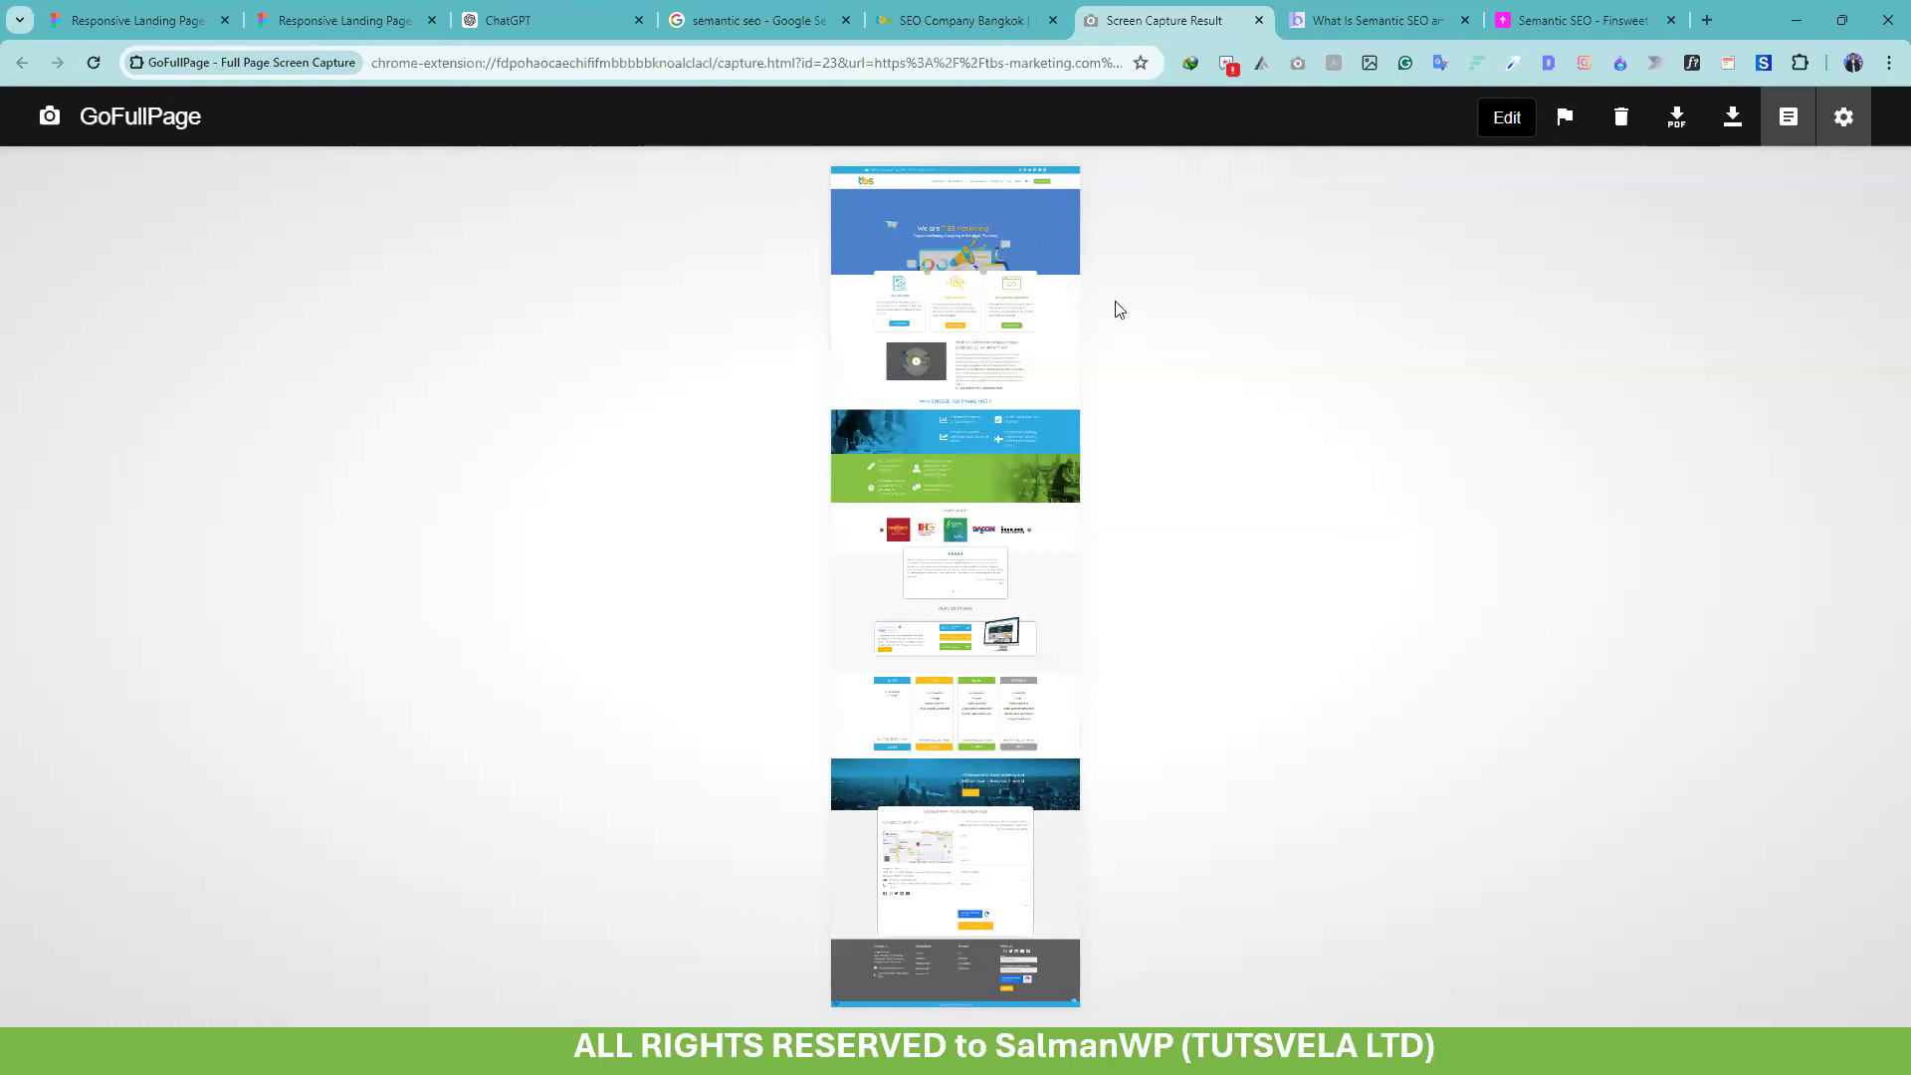
left_click(1259, 20)
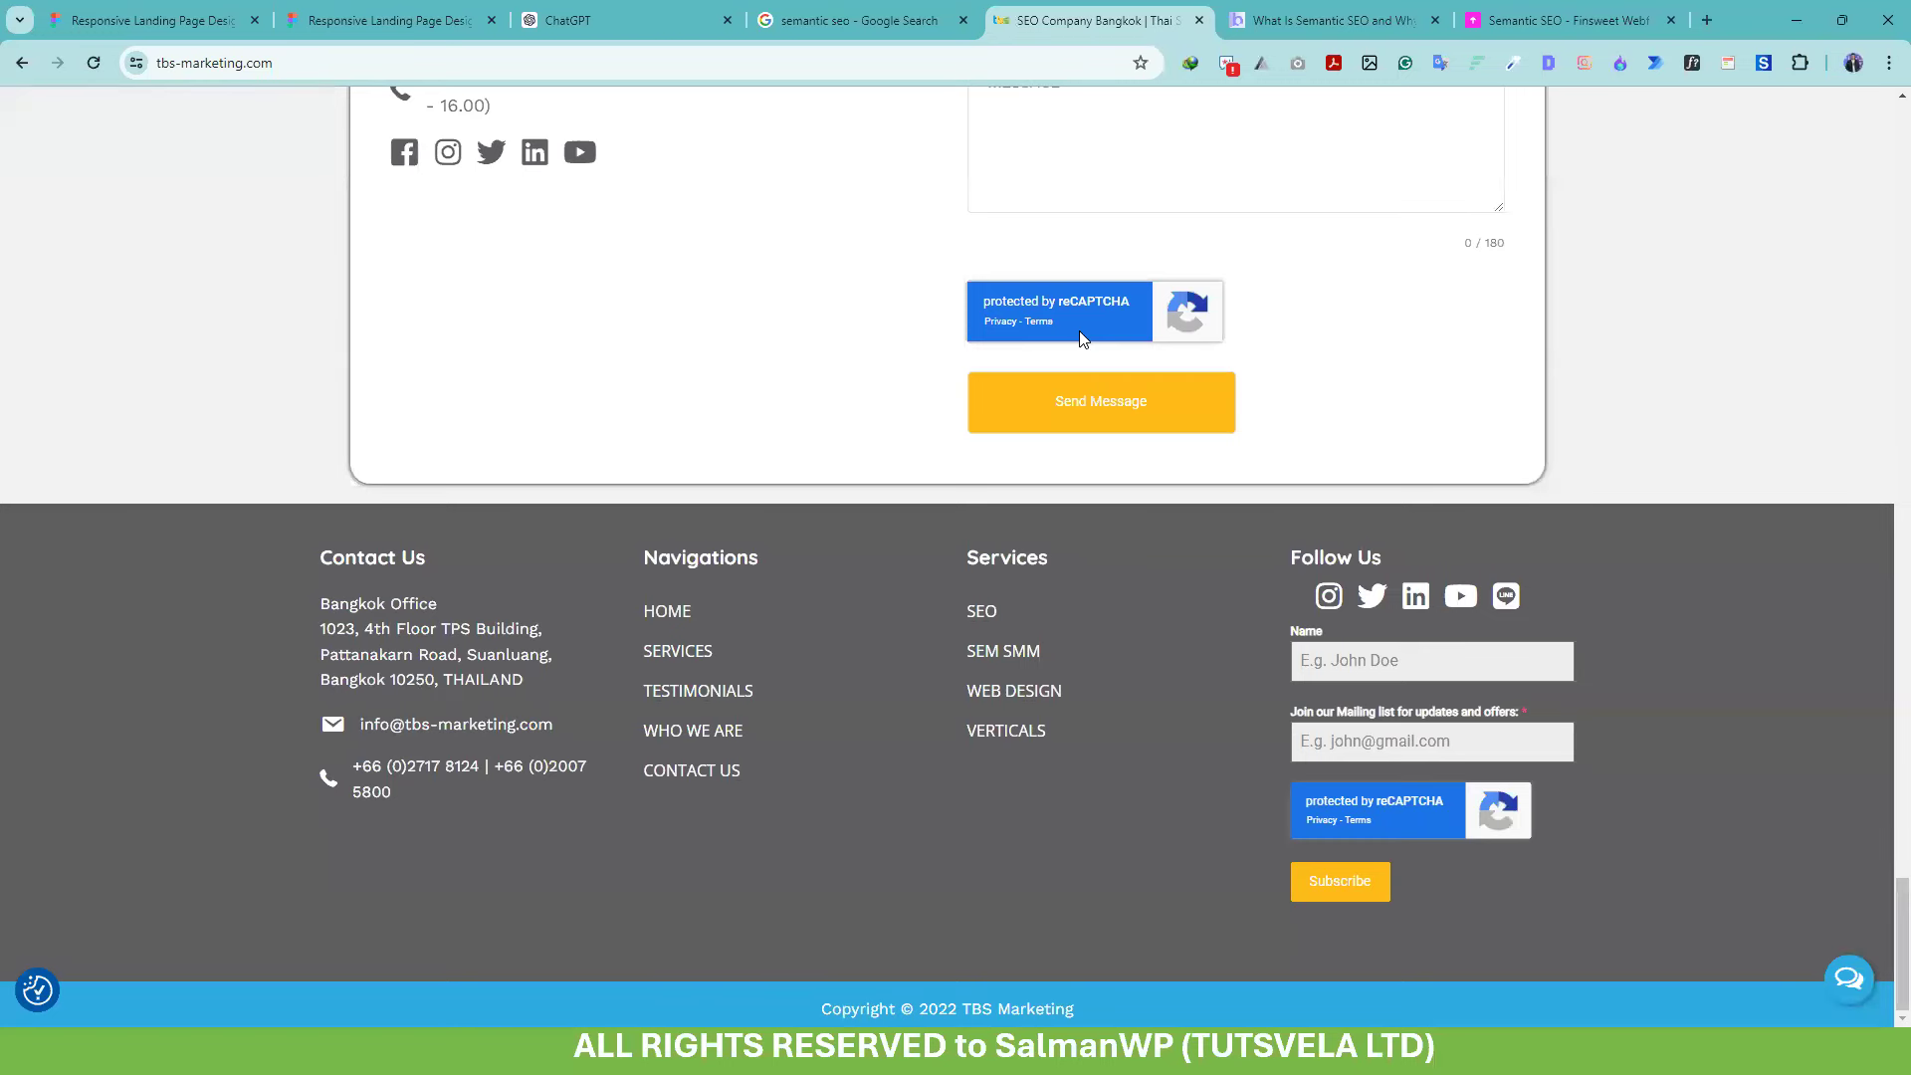
Review the TBS Marketing home page from the footer back up through pricing, clients and reasons to the hero section
scroll(667, 453, "up", 15)
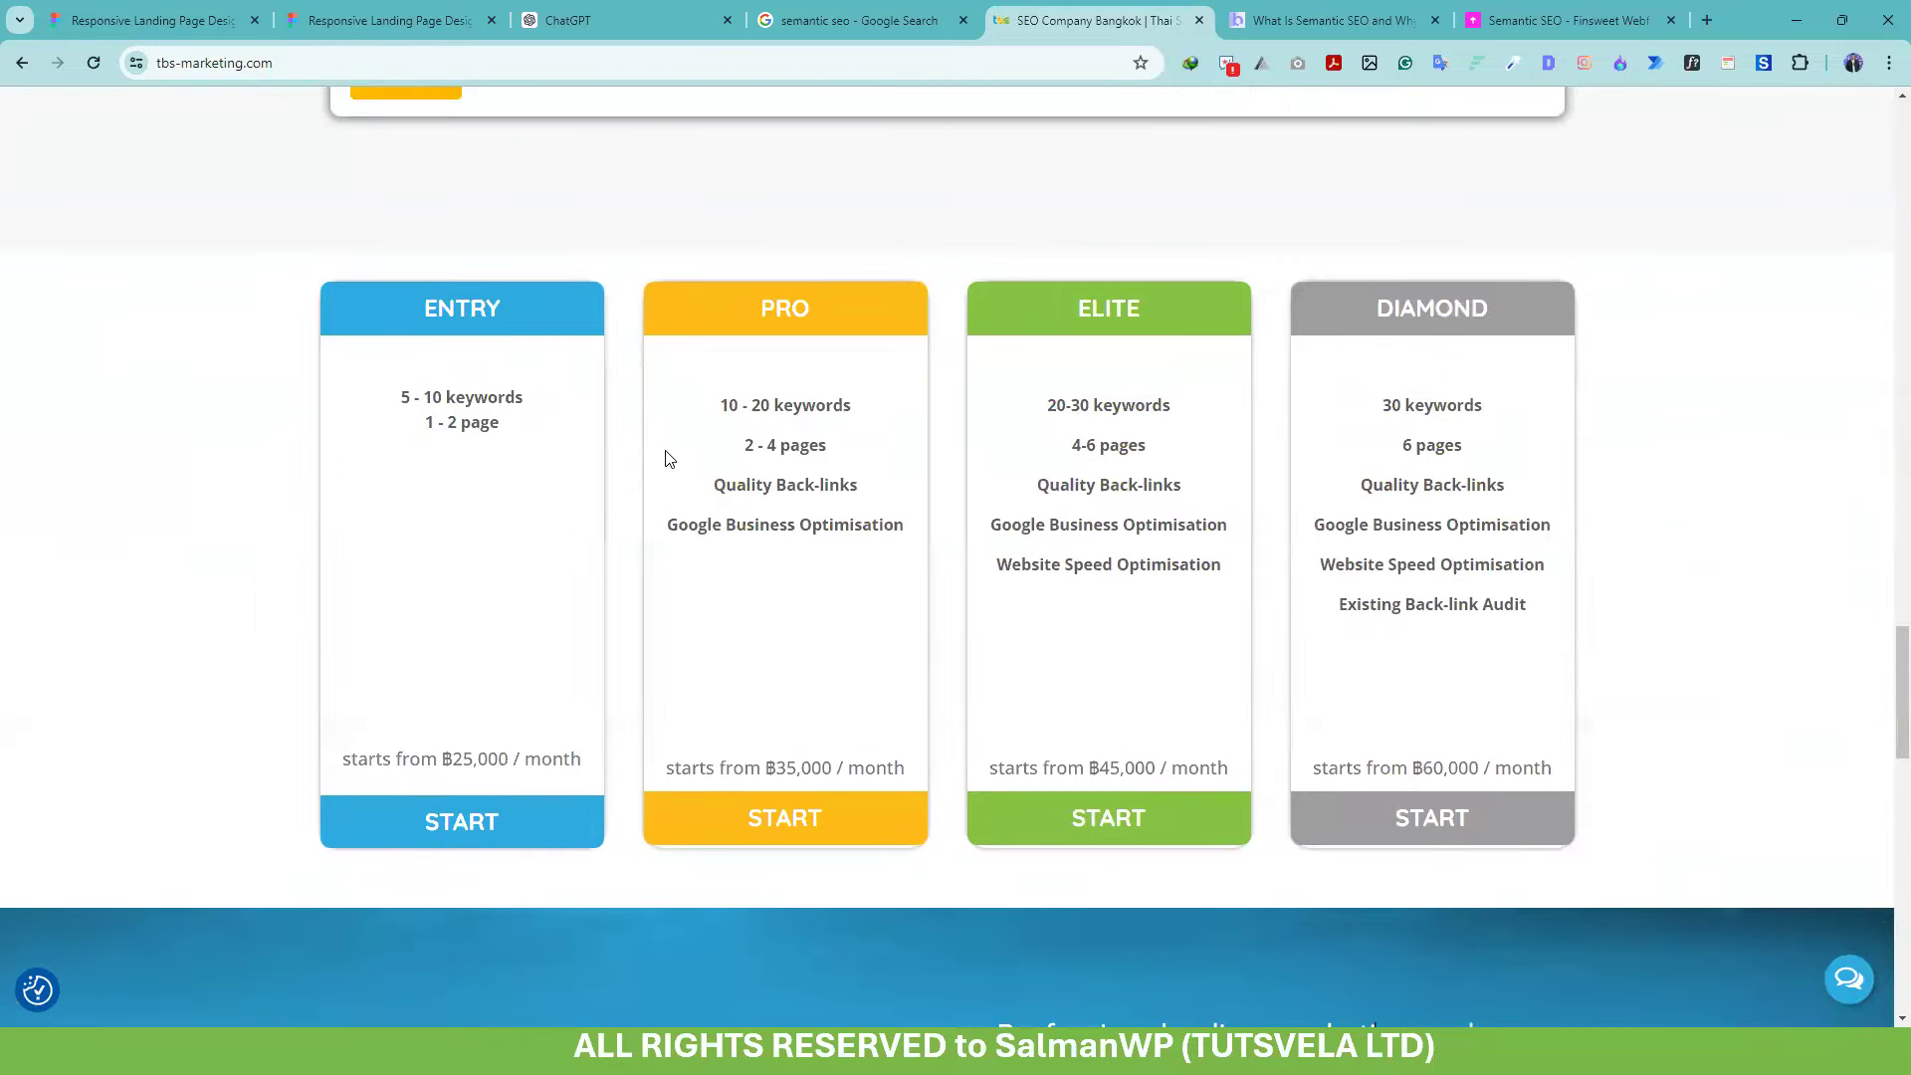
scroll(667, 457, "up", 15)
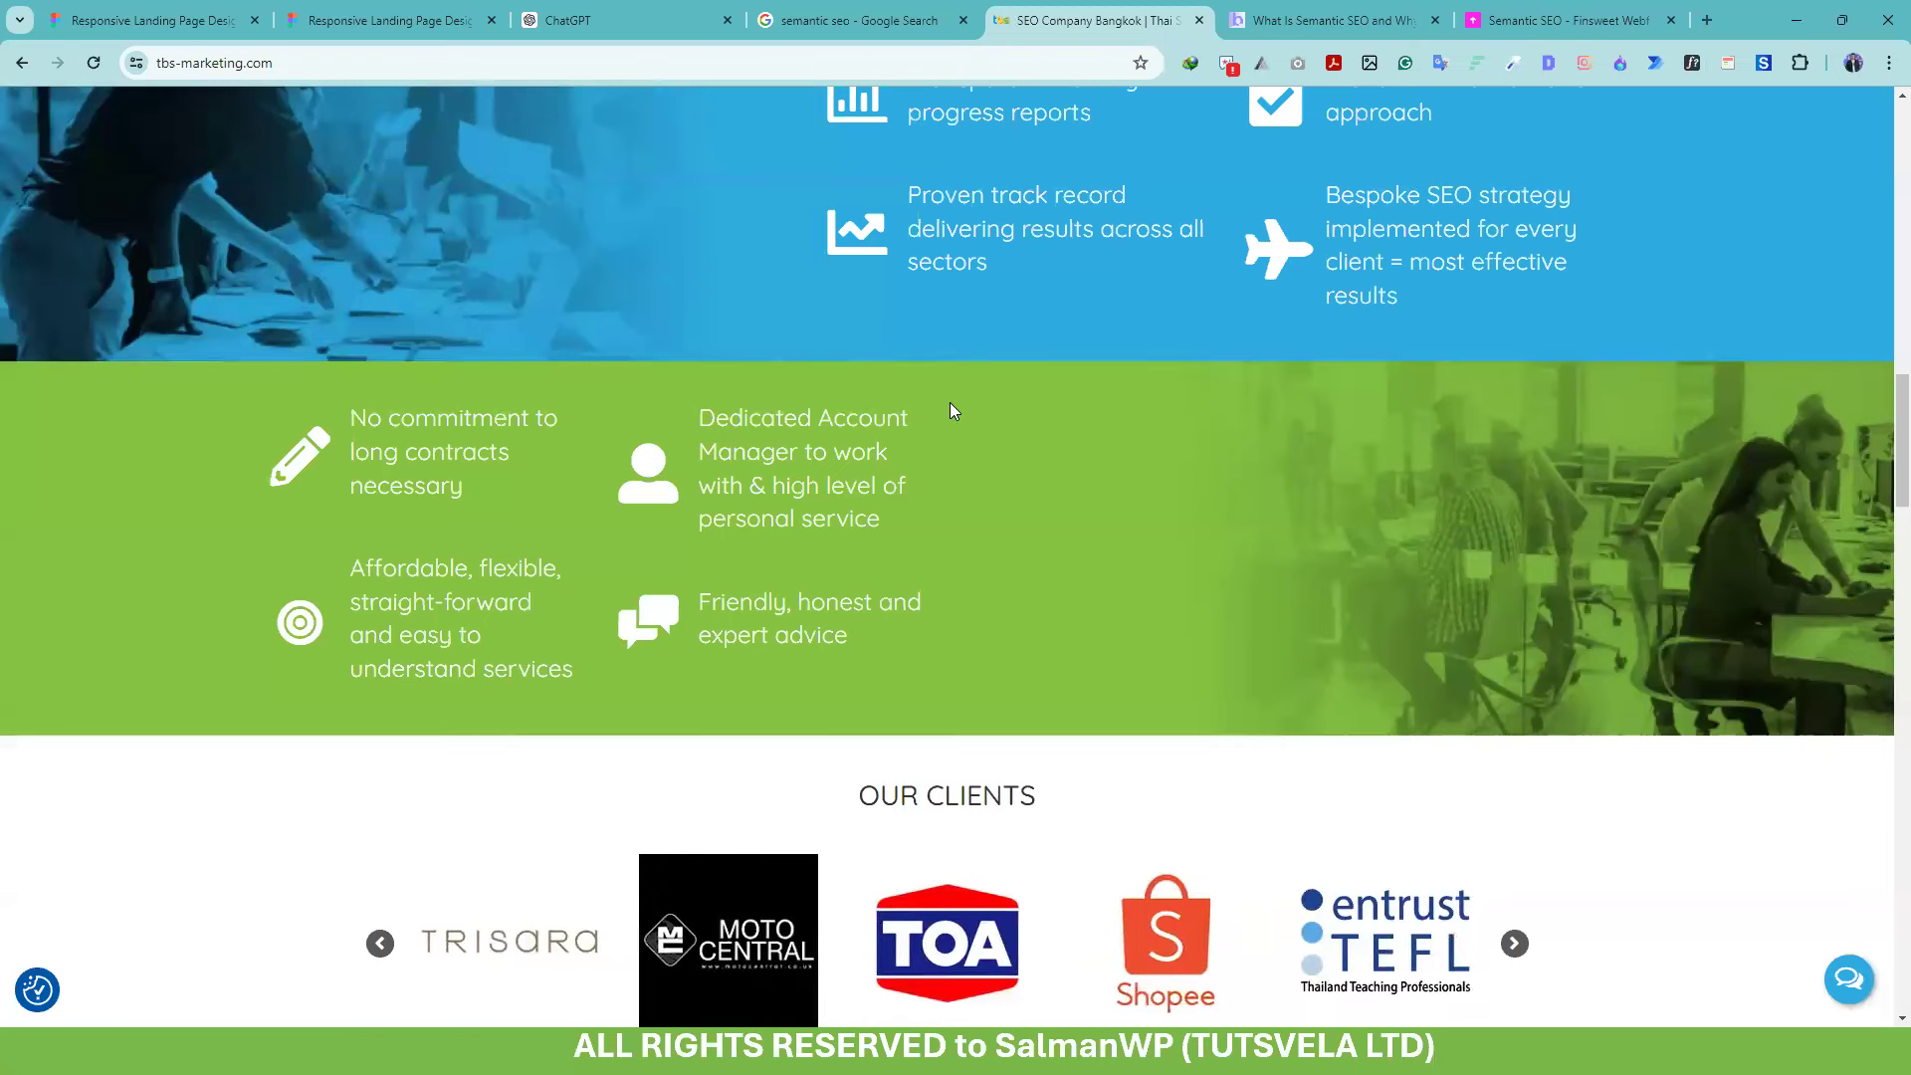
scroll(932, 368, "up", 20)
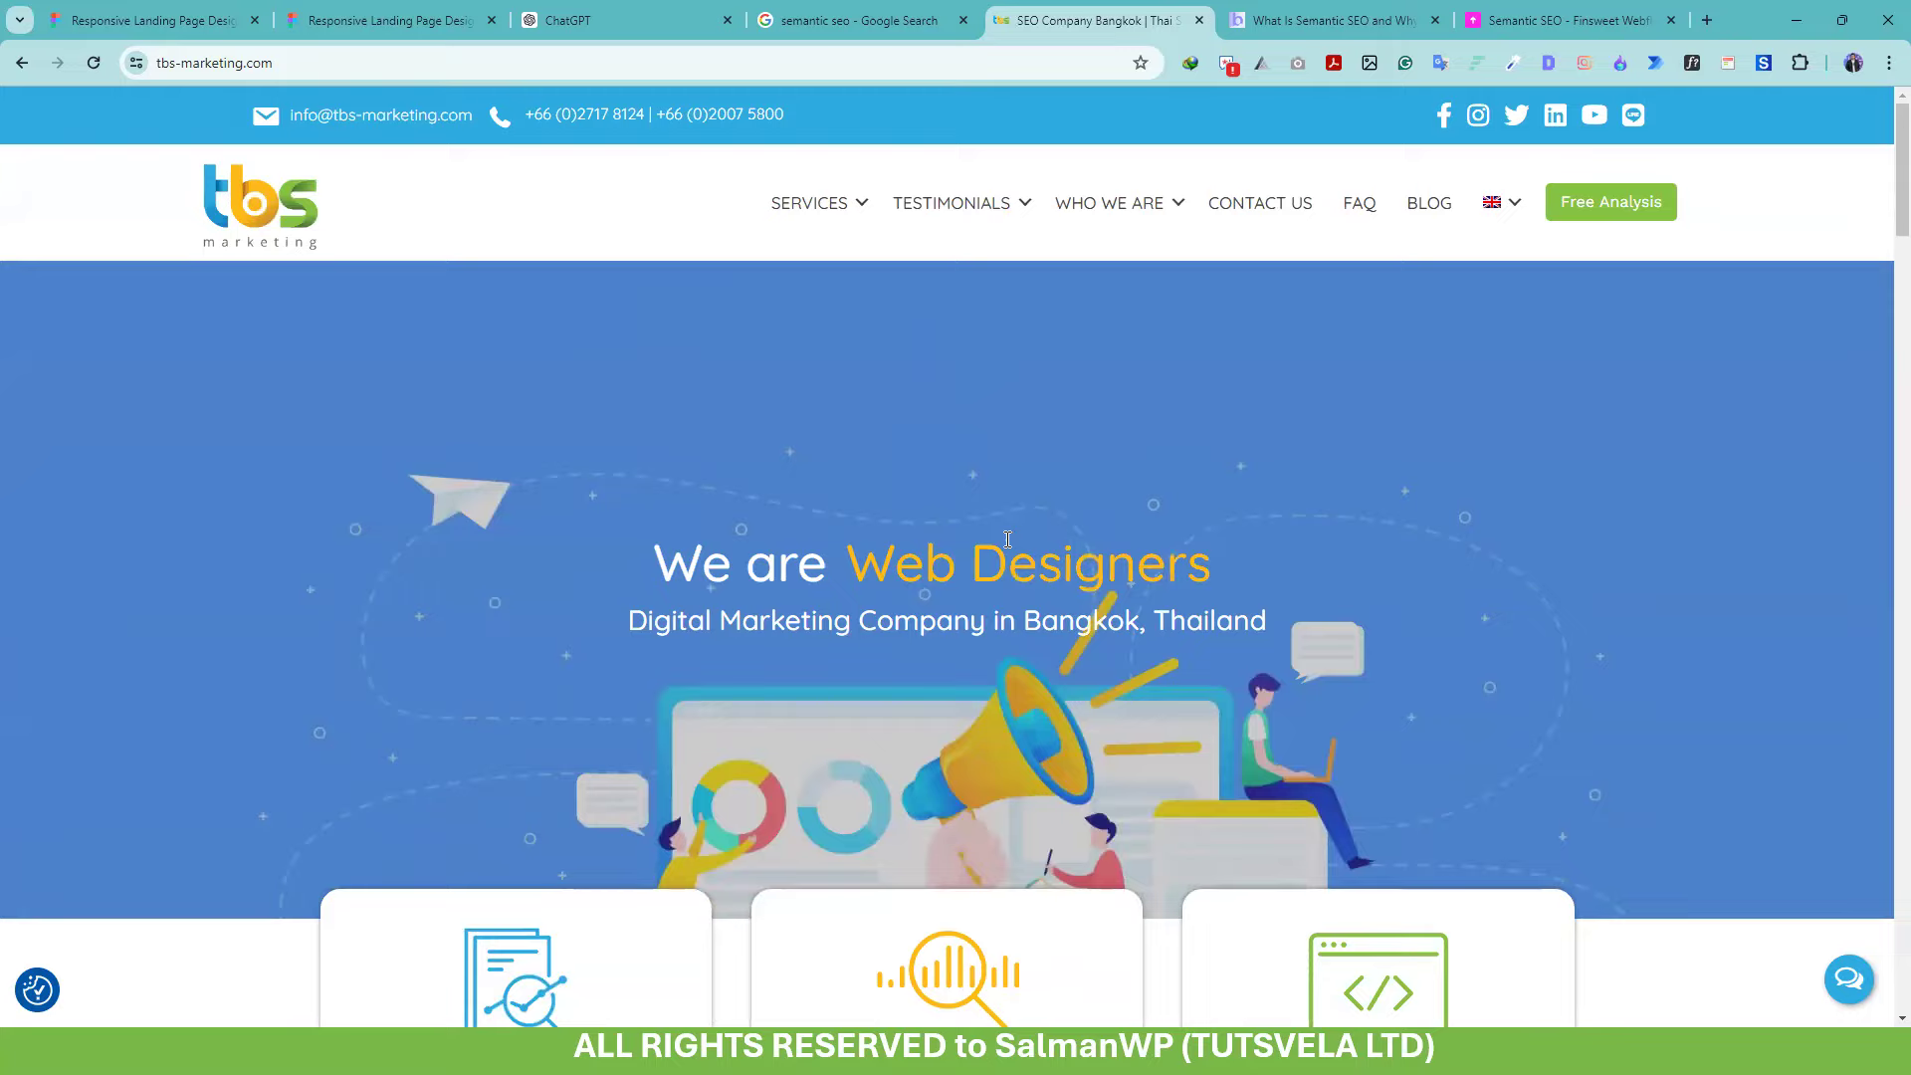
Switch to the bizZzdev Semantic SEO article, skim its sections and highlight the text under Better Alignment with User Intent
left_click(1271, 10)
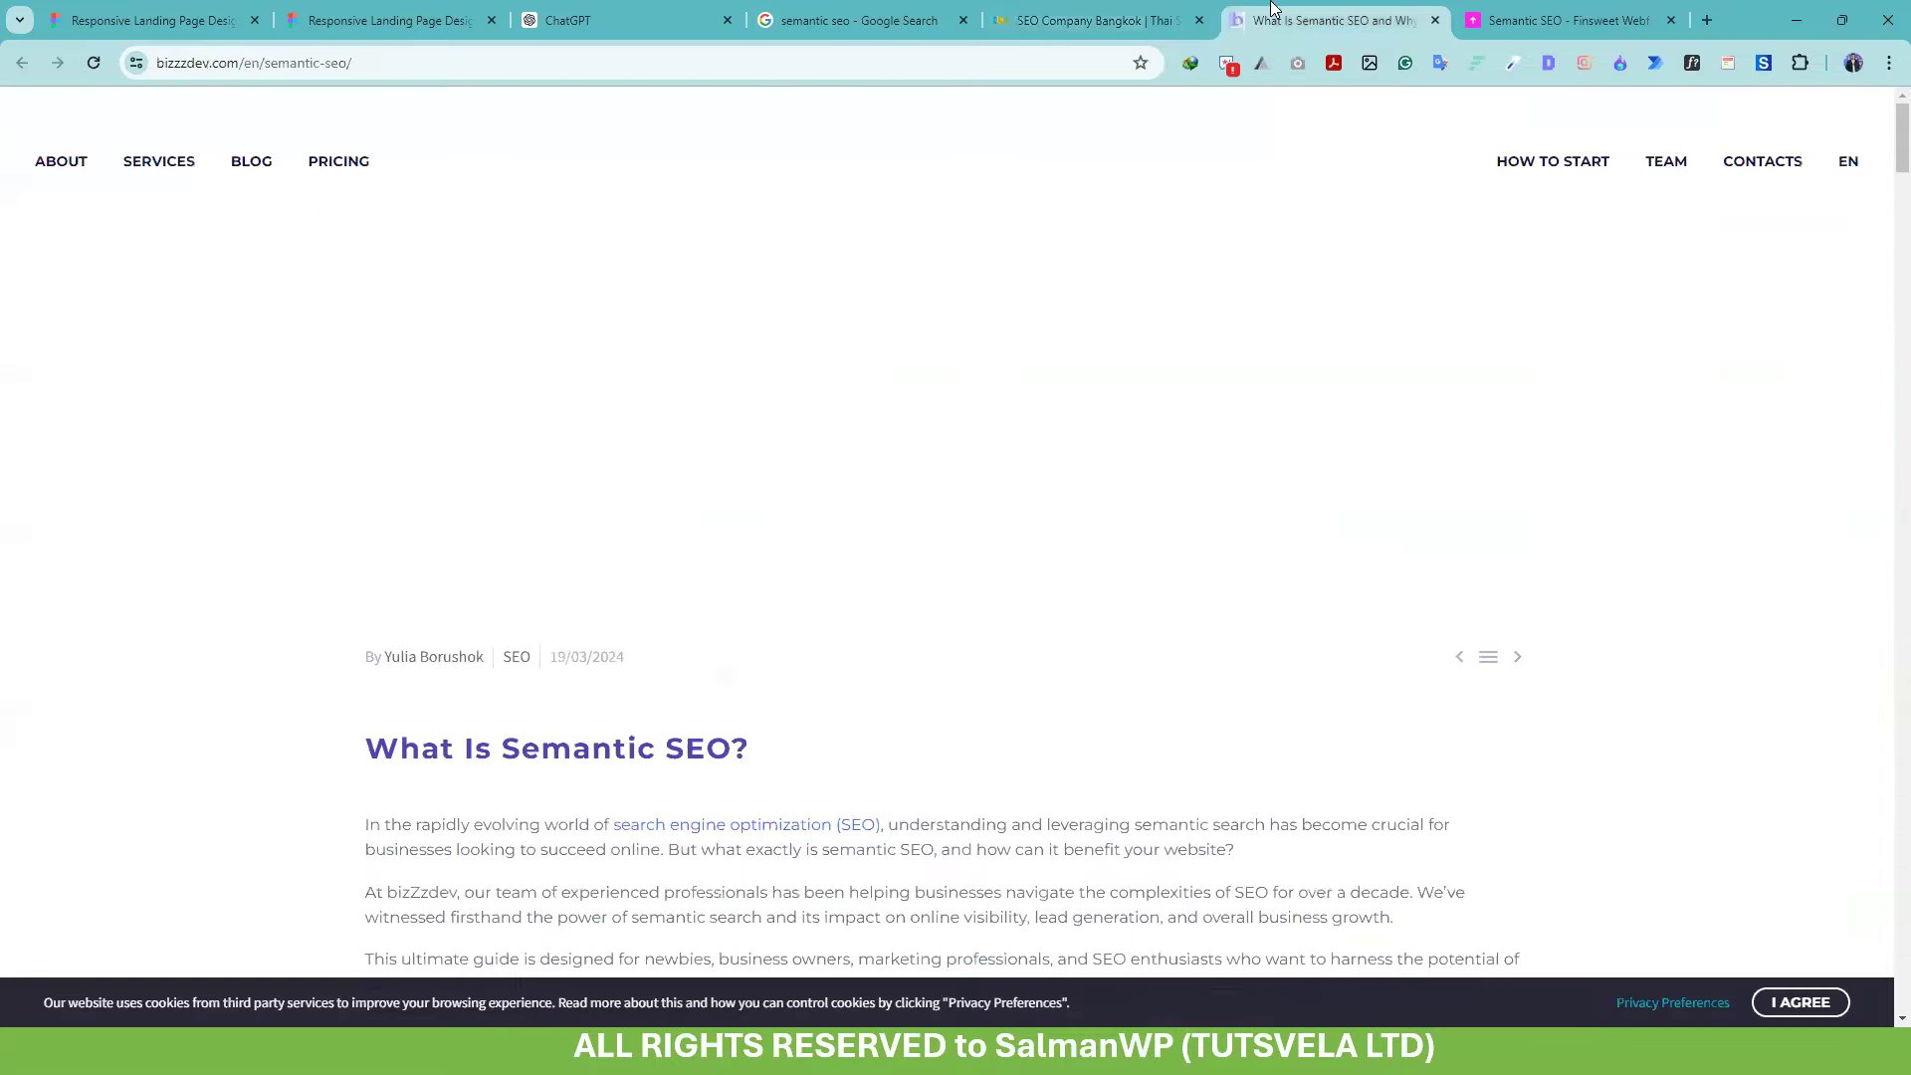
scroll(517, 489, "down", 6)
scroll(697, 378, "up", 6)
scroll(957, 234, "down", 11)
scroll(961, 239, "down", 20)
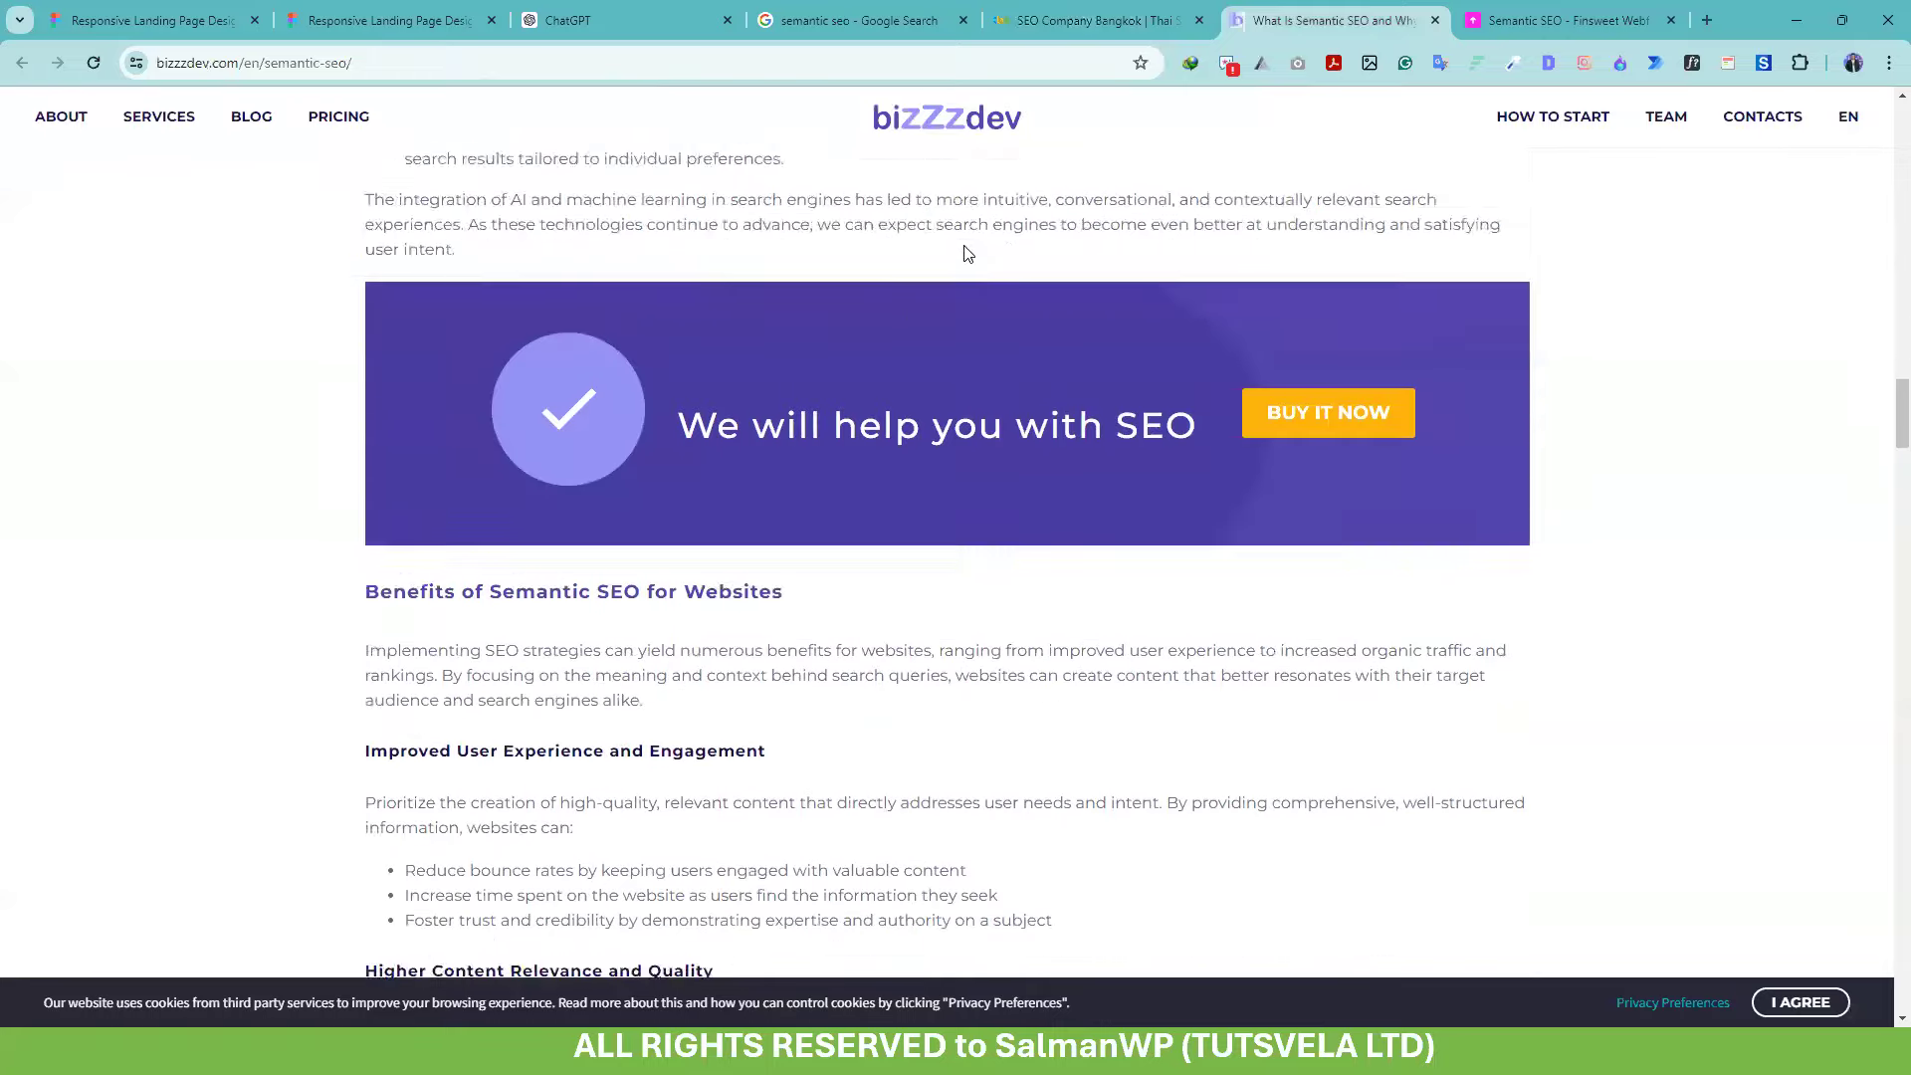
scroll(495, 418, "up", 5)
scroll(478, 452, "down", 13)
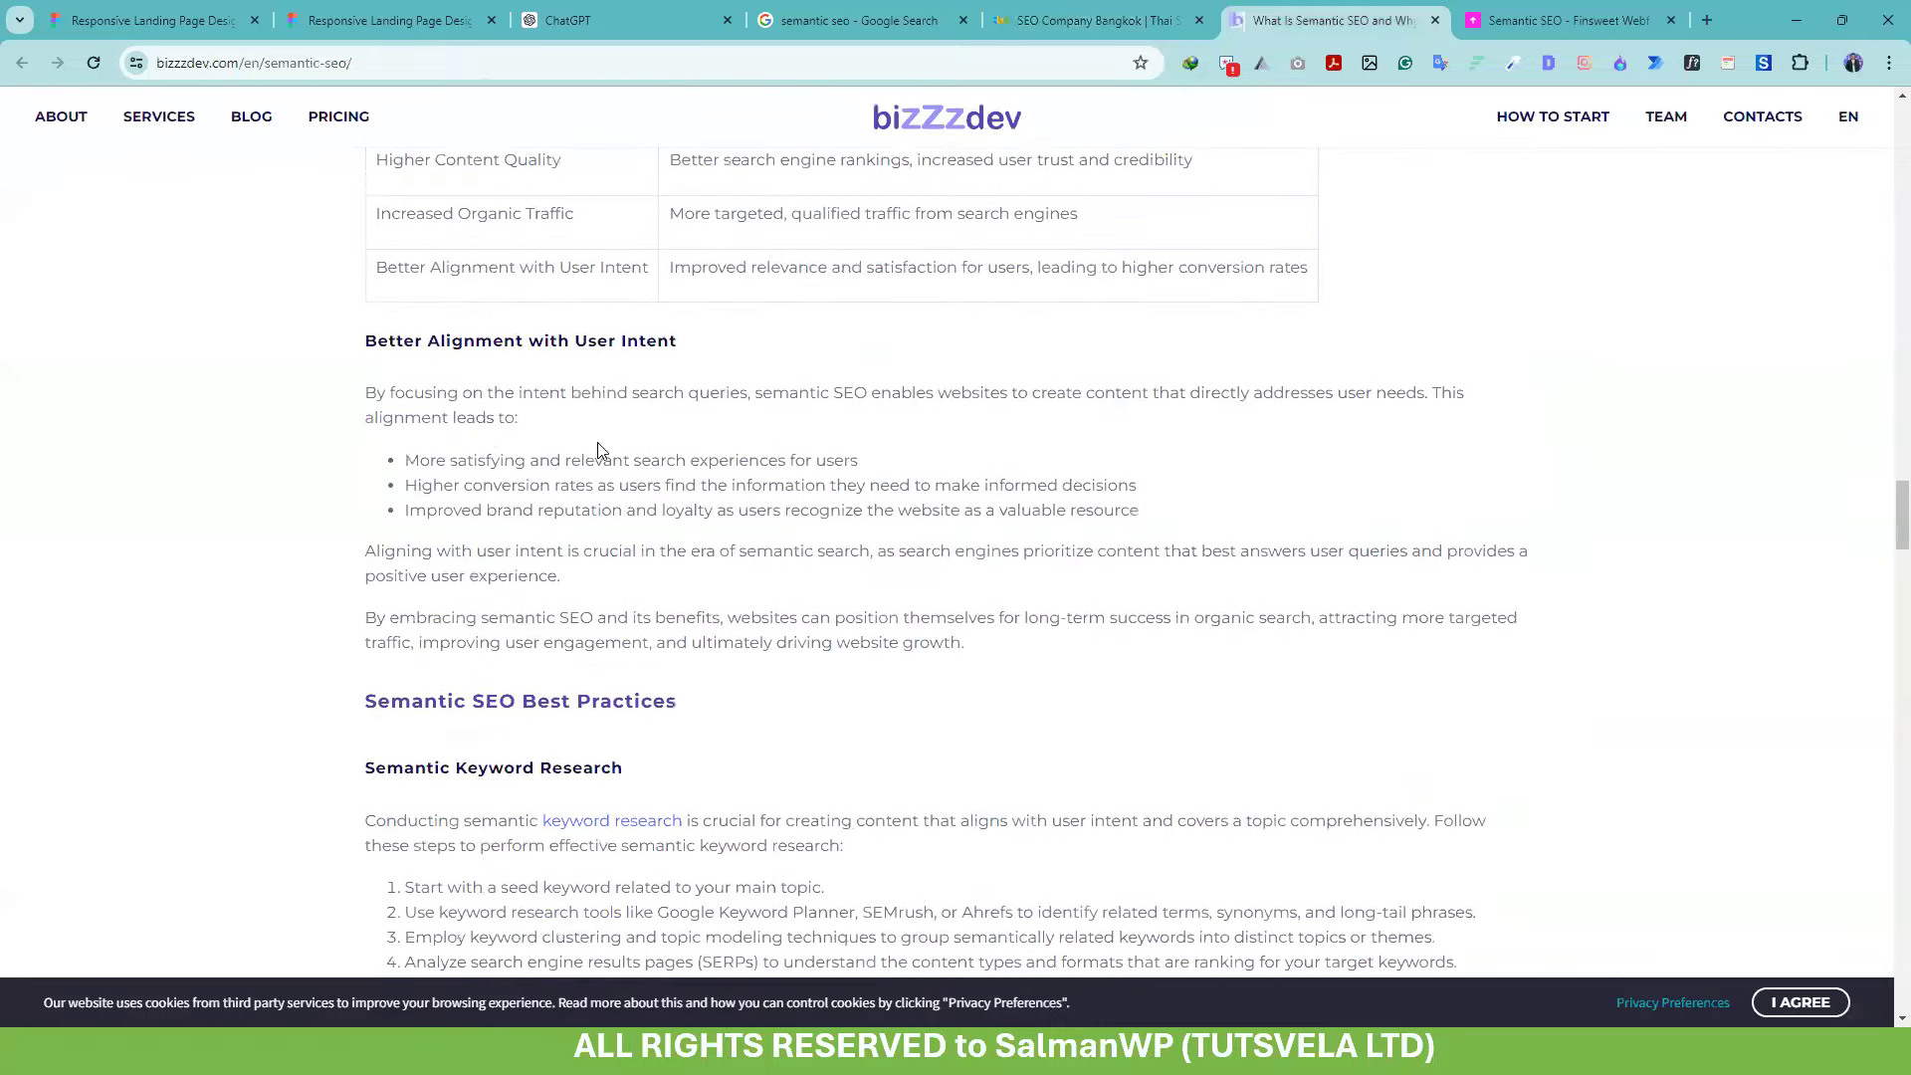
left_click_drag(360, 393, 1088, 647)
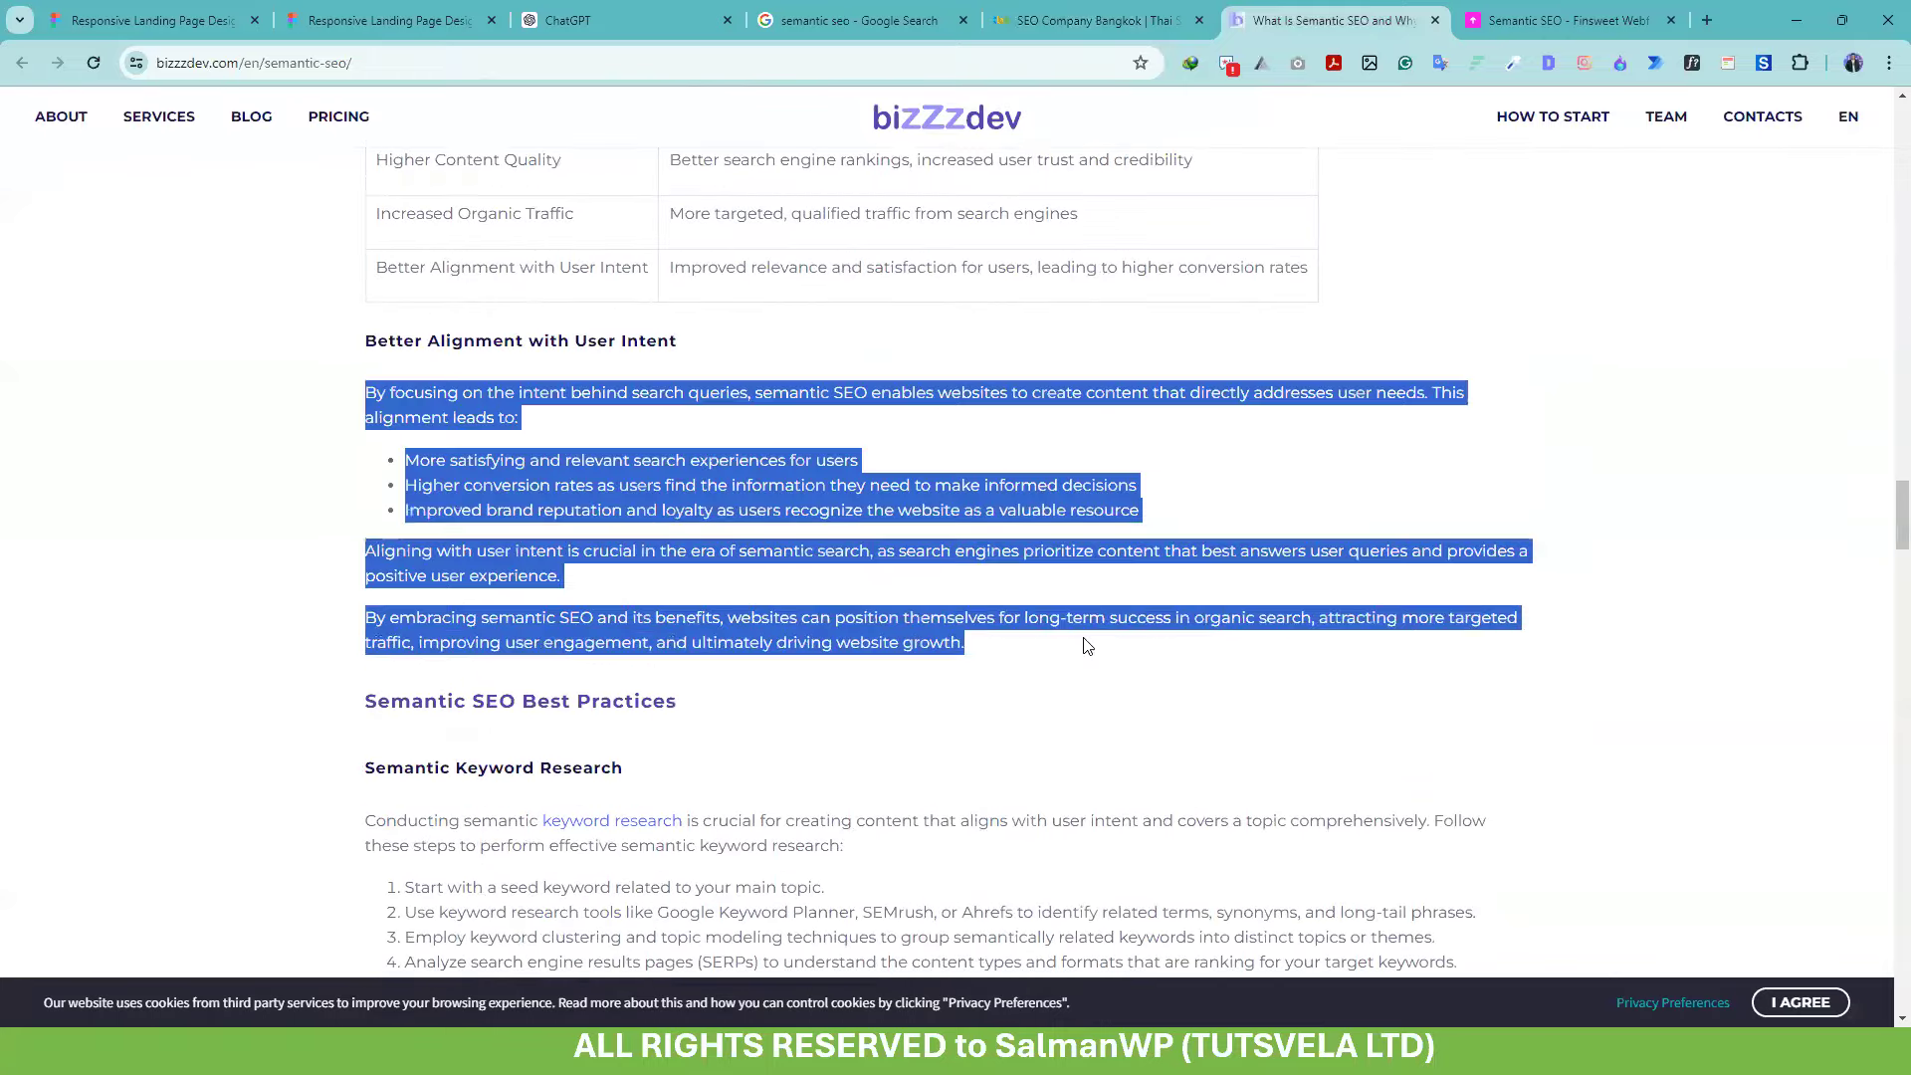
left_click(896, 607)
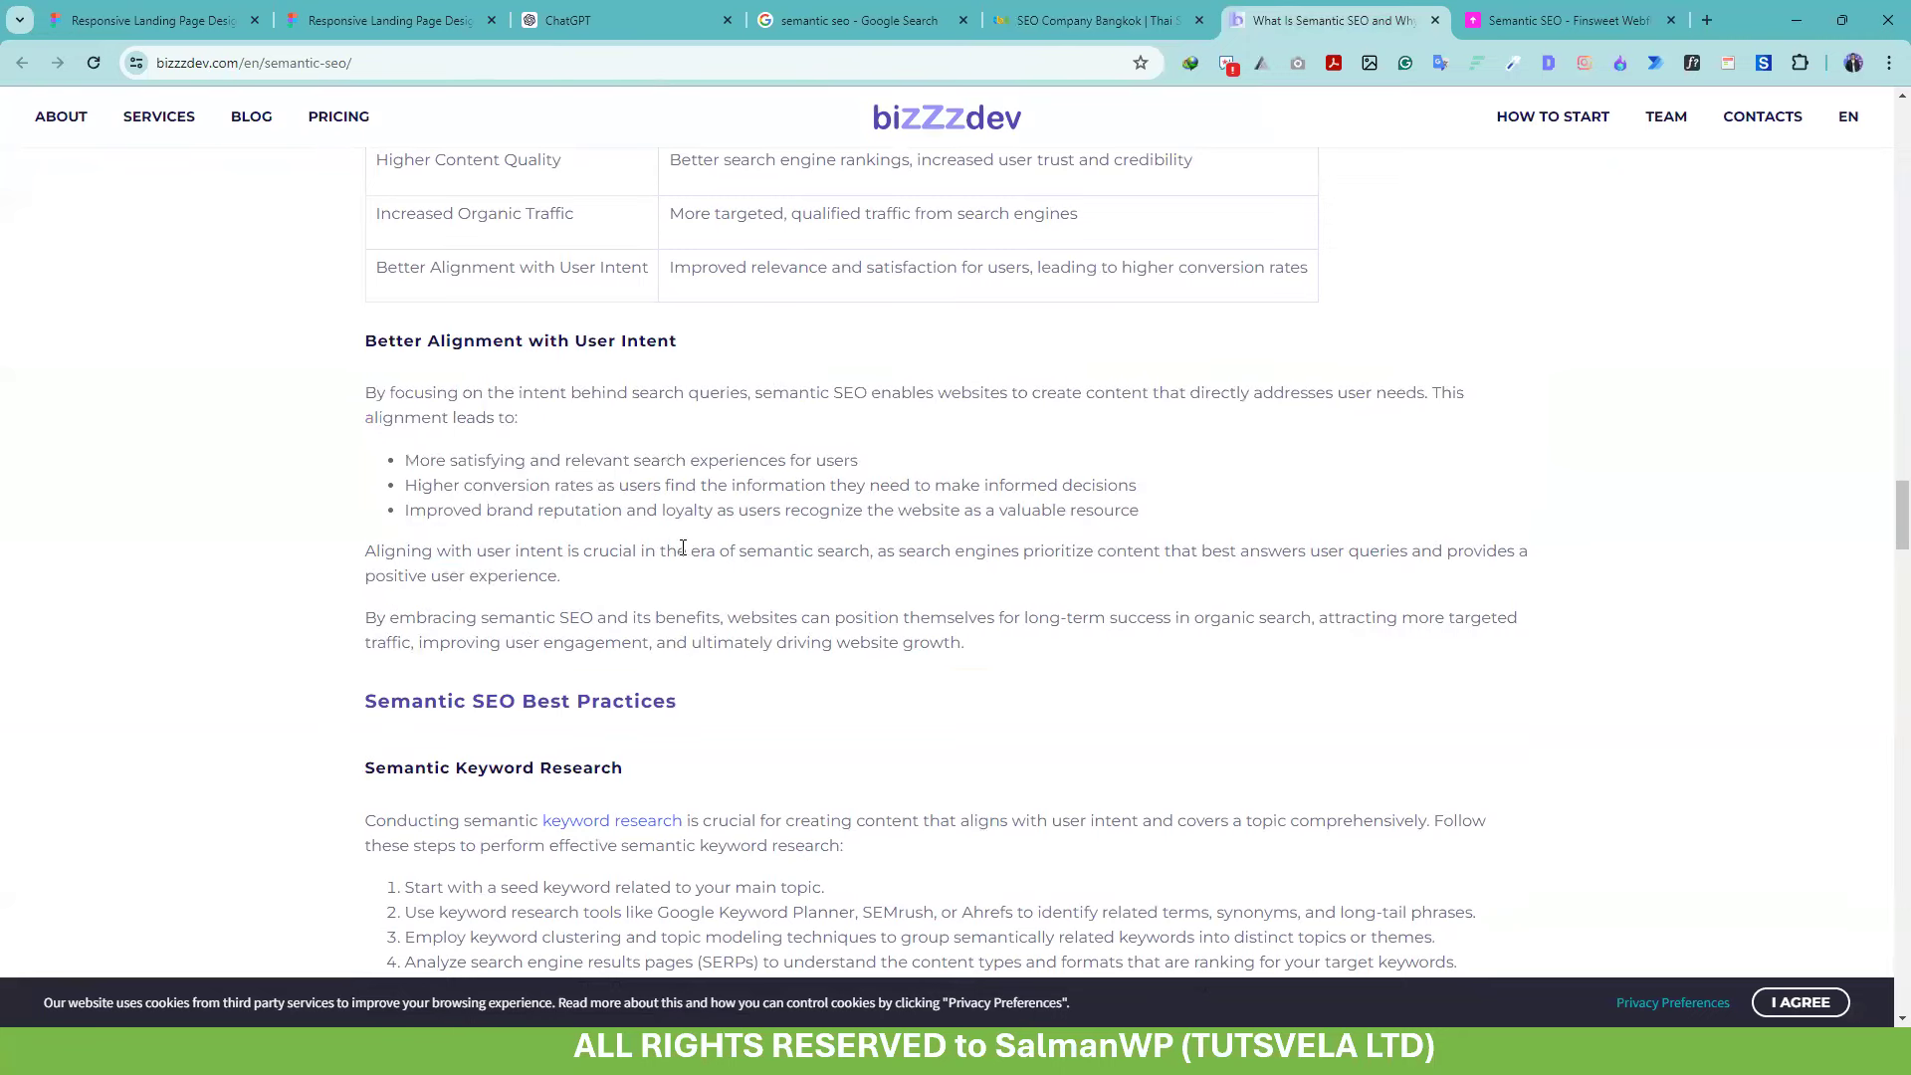
Enlarge the bizZzdev article to 150% to examine its text size, highlight the paragraph on search intent and reset the page zoom
scroll(648, 534, "up", 4)
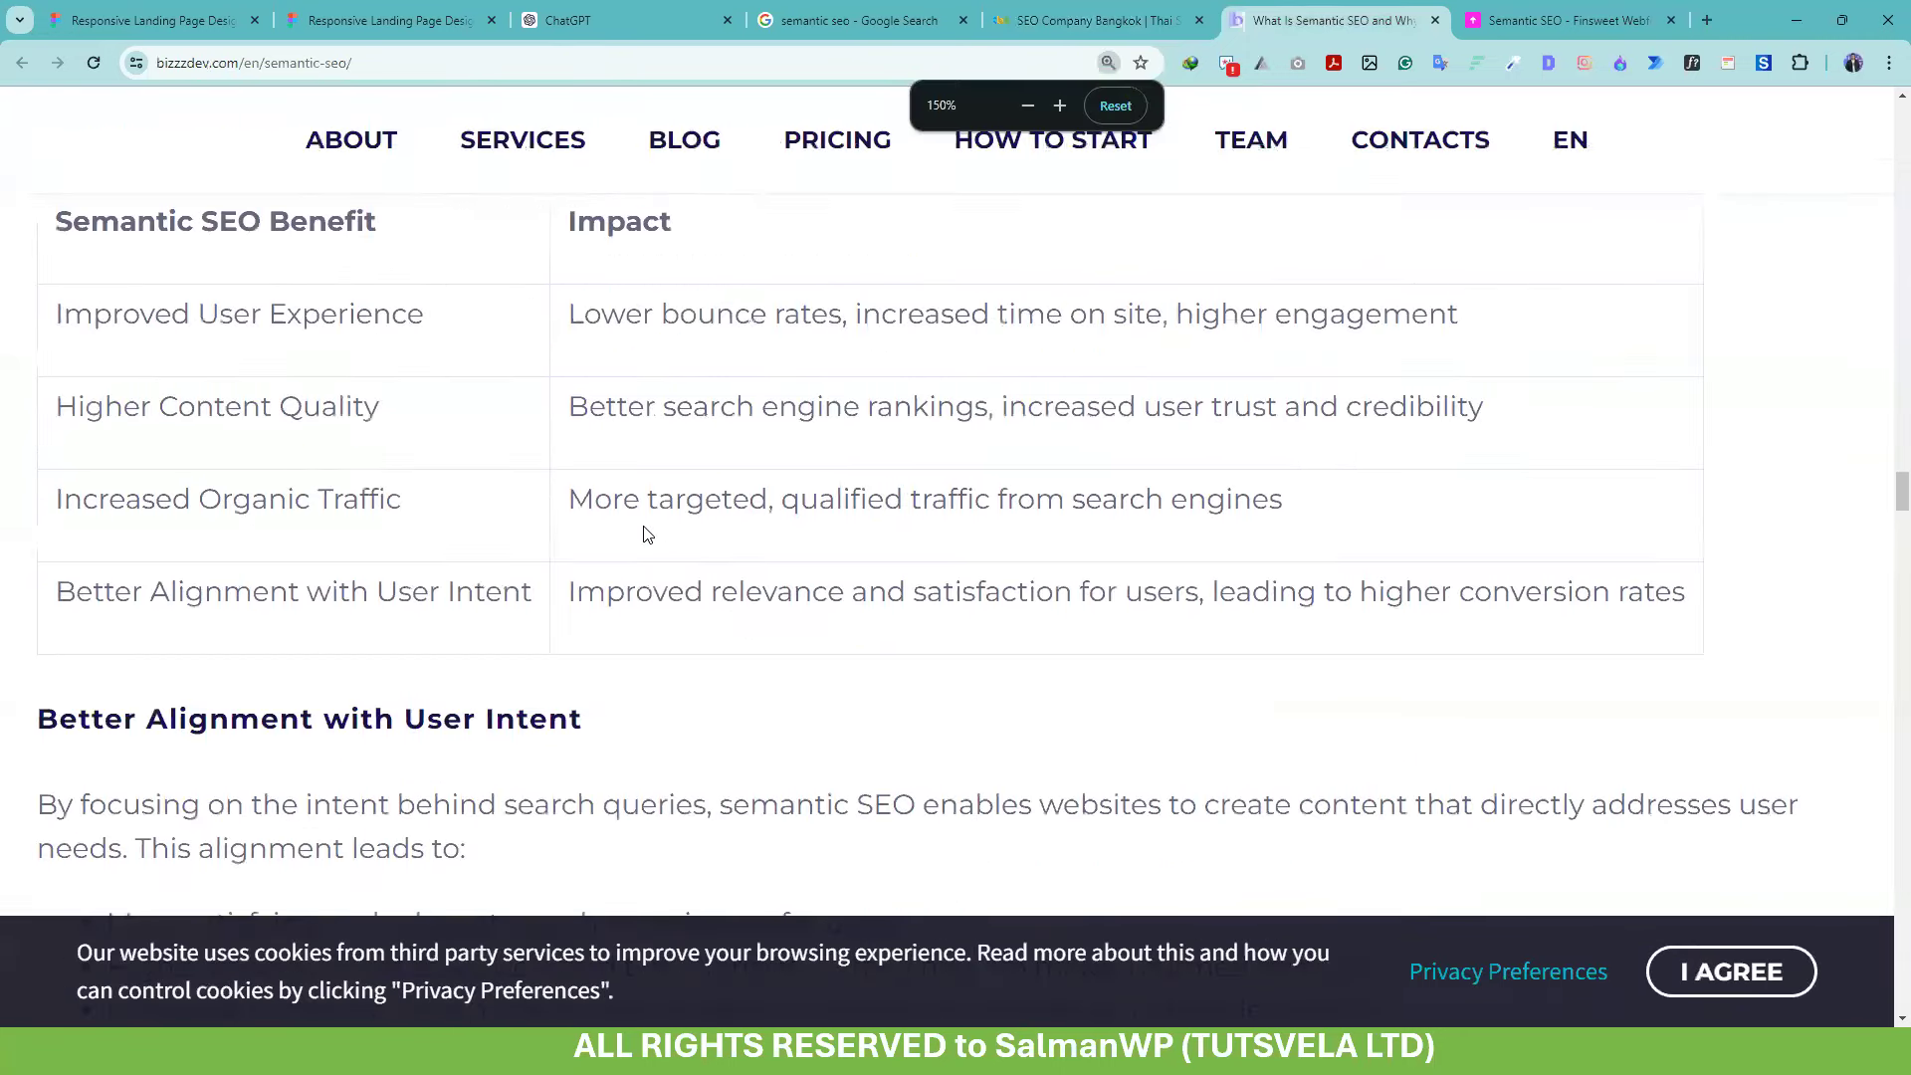
scroll(648, 534, "down", 1)
scroll(499, 623, "up", 1)
scroll(499, 623, "down", 1)
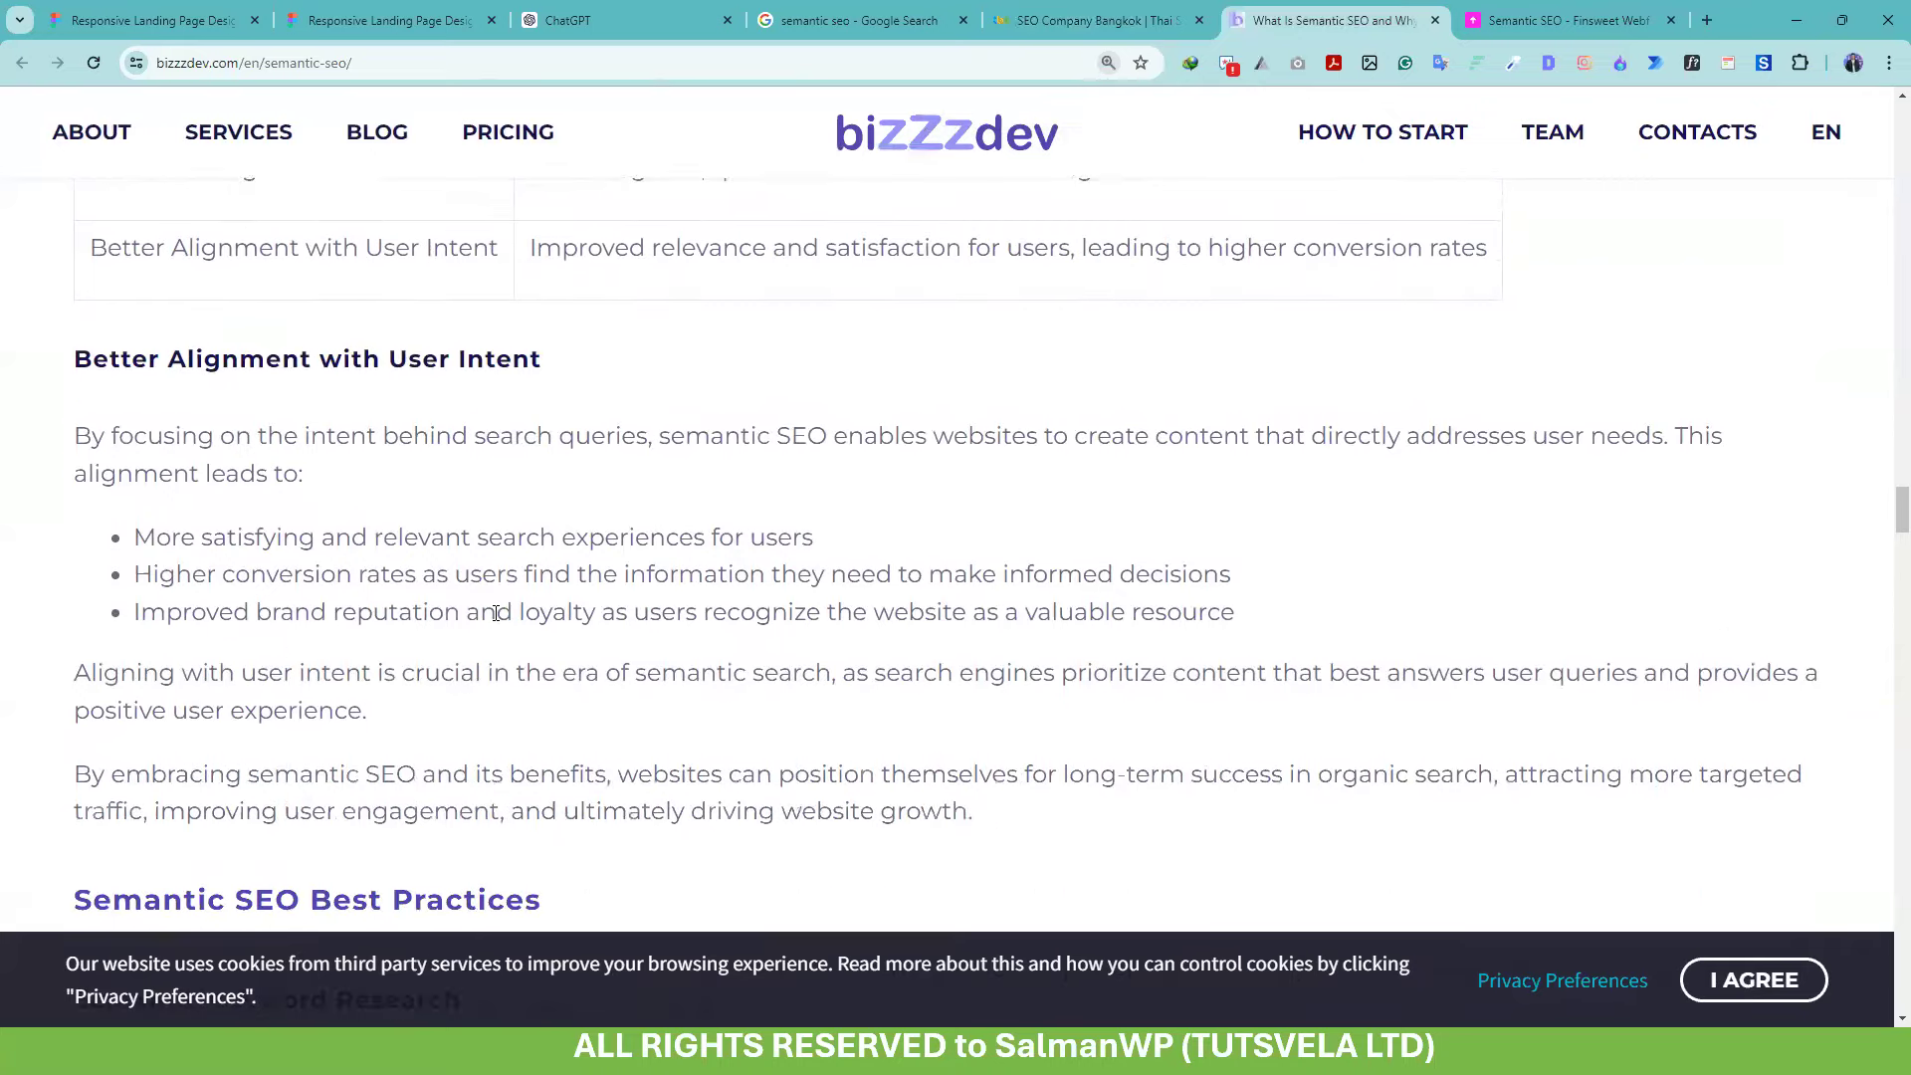
scroll(499, 612, "up", 1)
scroll(496, 612, "down", 1)
left_click_drag(468, 538, 40, 490)
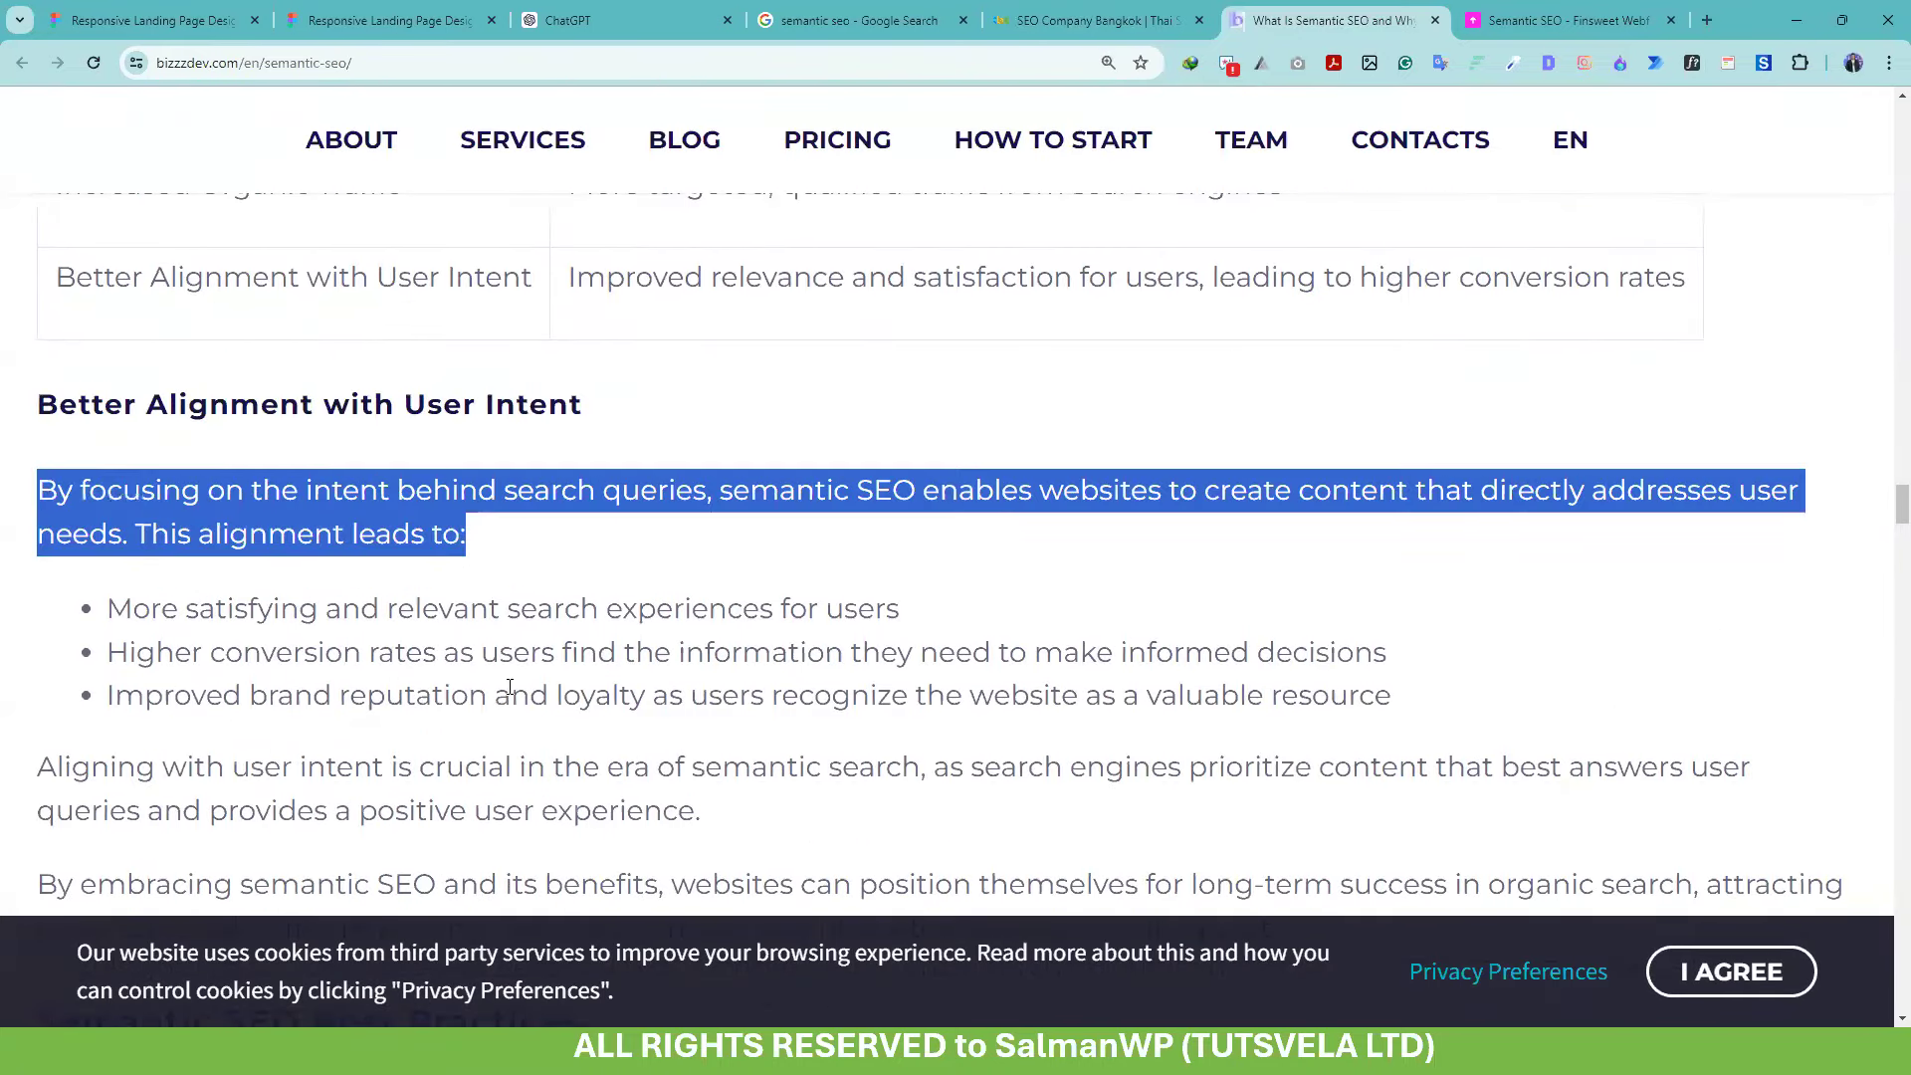
left_click(1109, 64)
left_click(1112, 105)
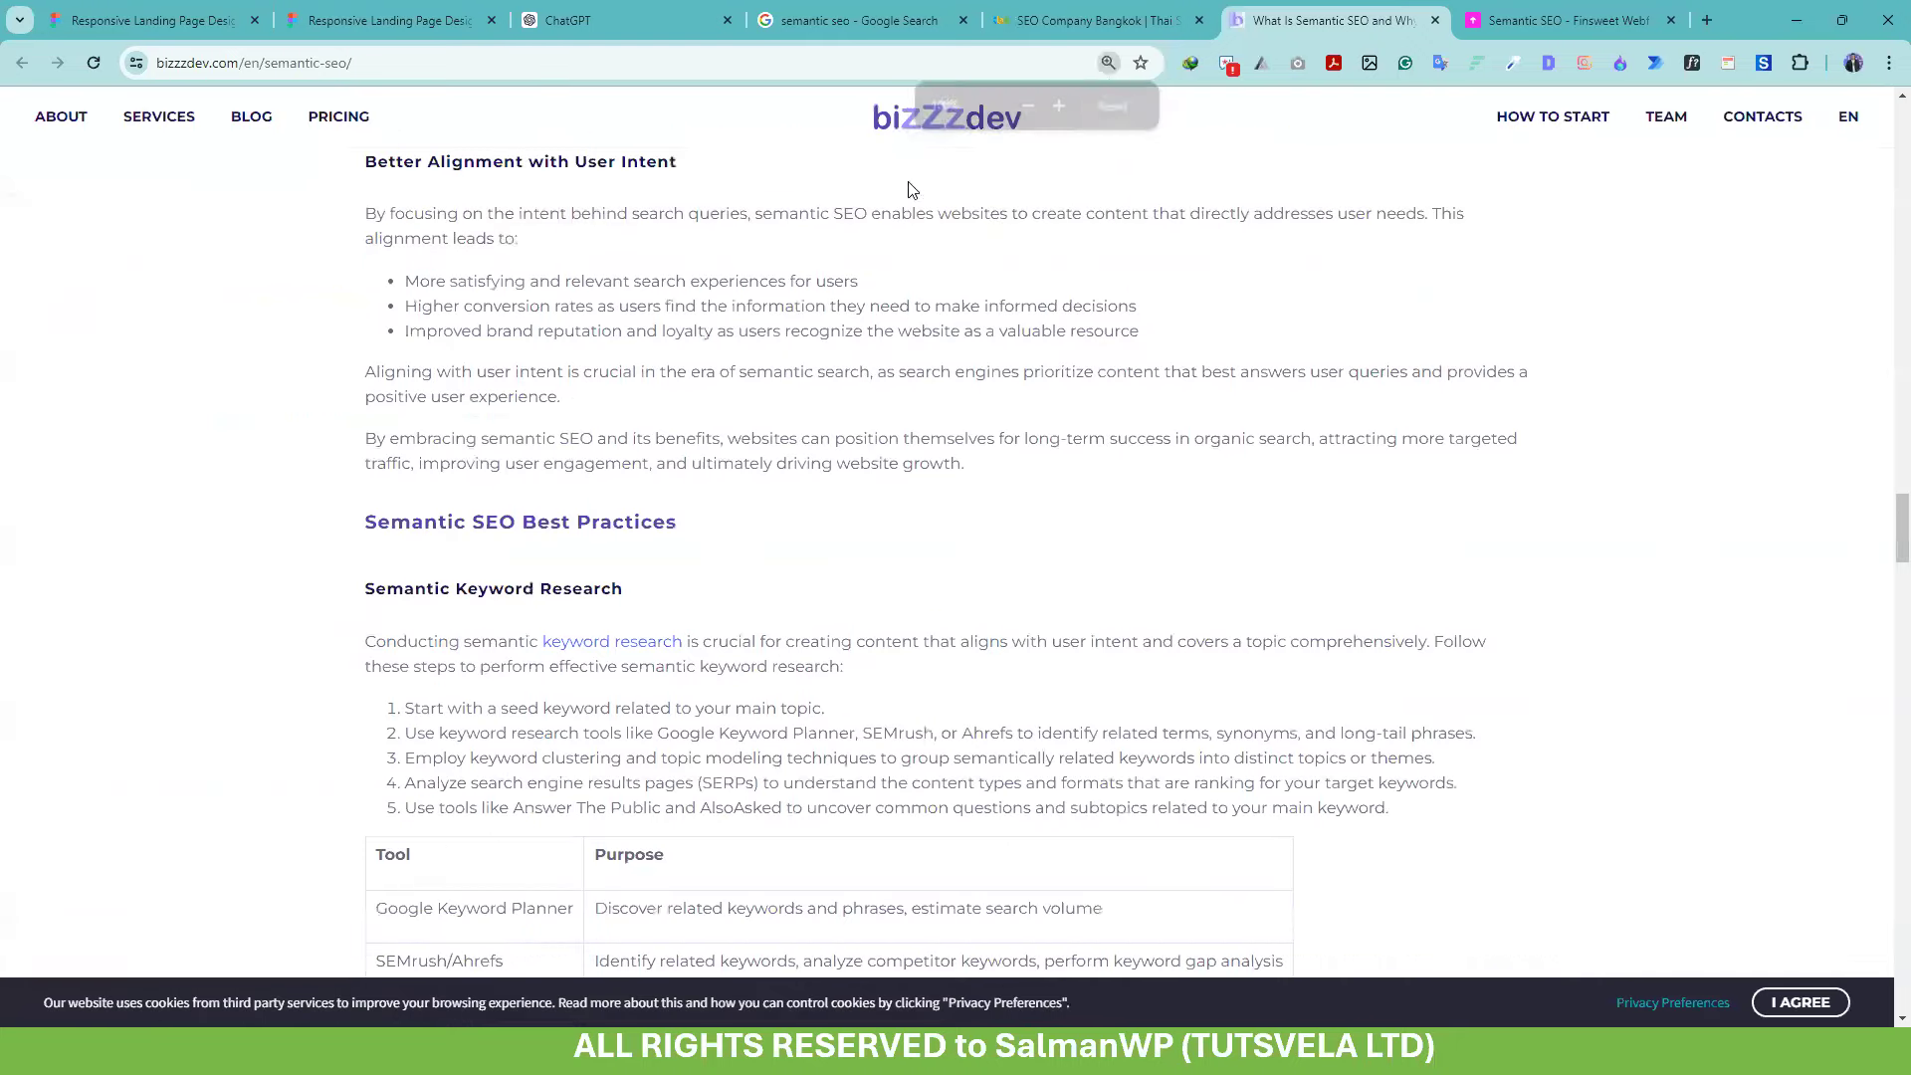
Go to the bizZzdev home page and examine its intro, work process, pricing plans and Trust Us section
left_click(945, 118)
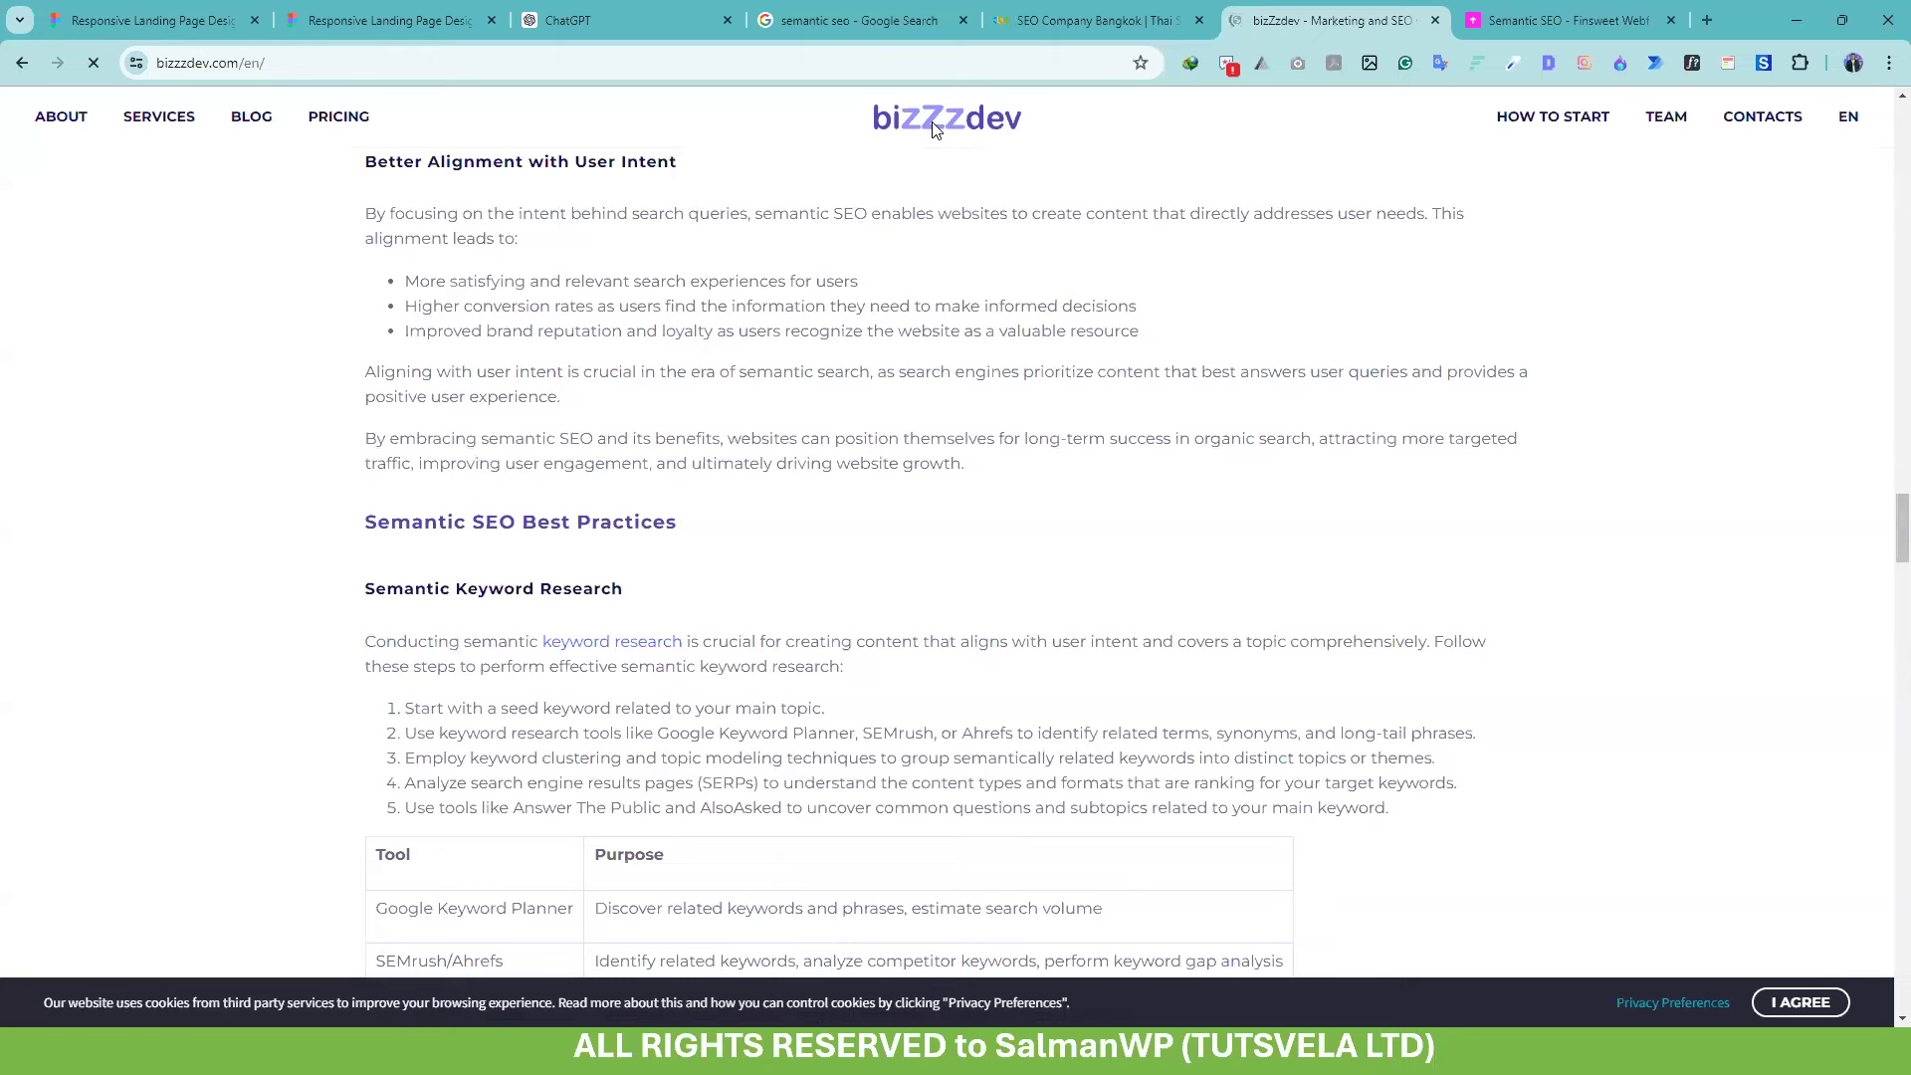
scroll(249, 418, "down", 15)
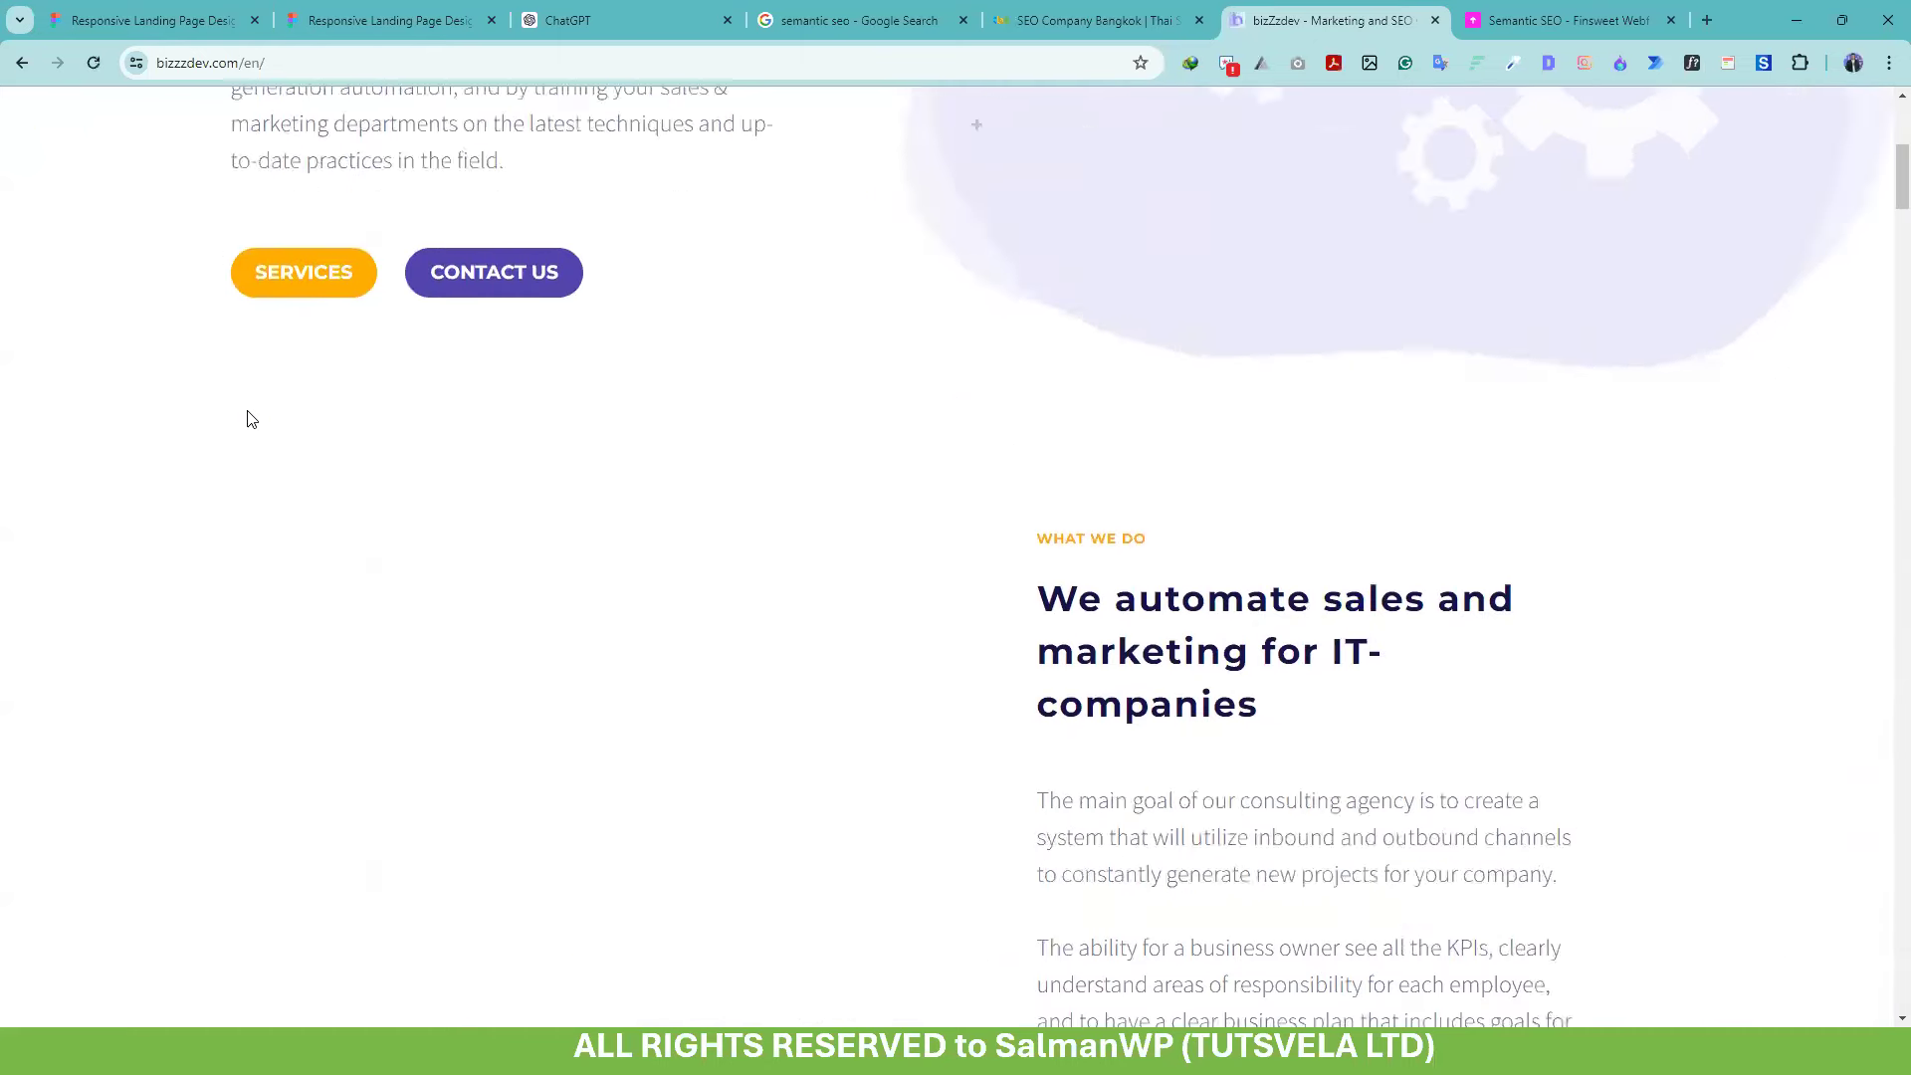
scroll(253, 418, "down", 20)
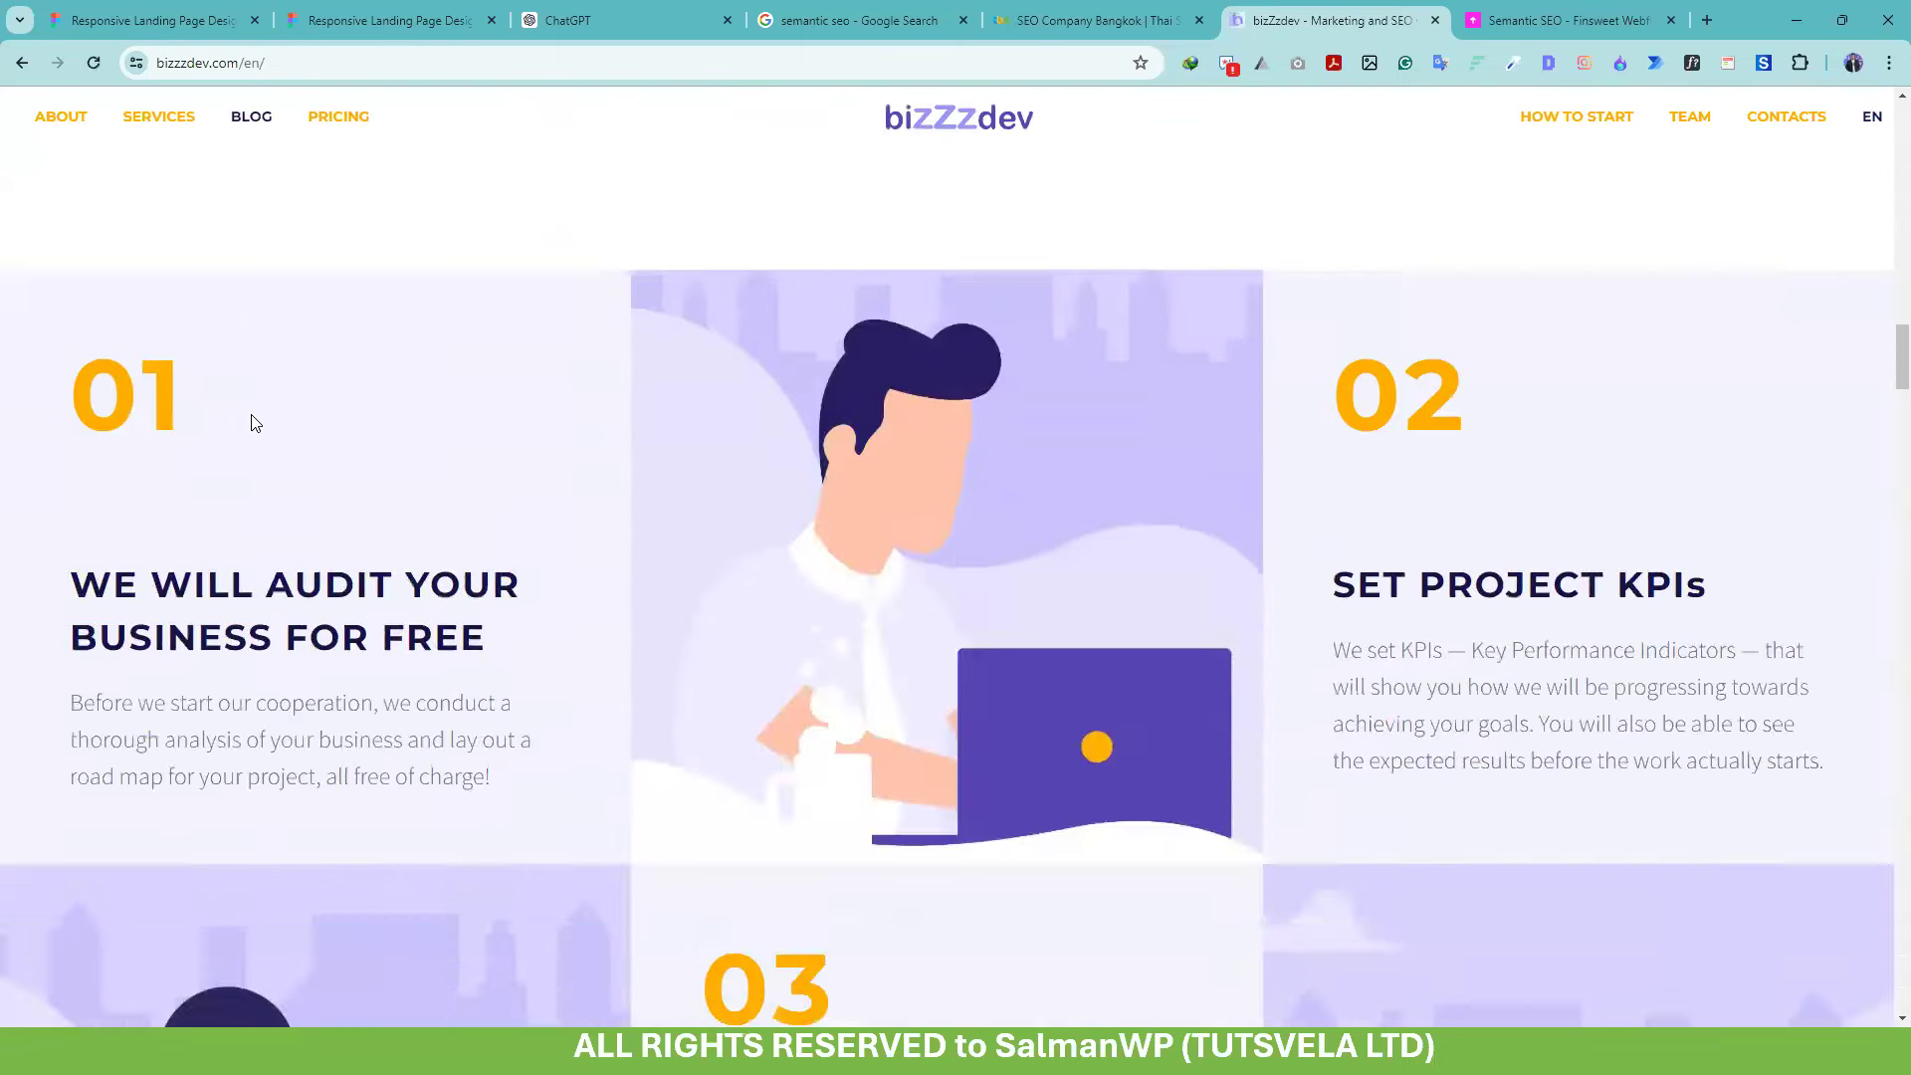
scroll(250, 422, "down", 8)
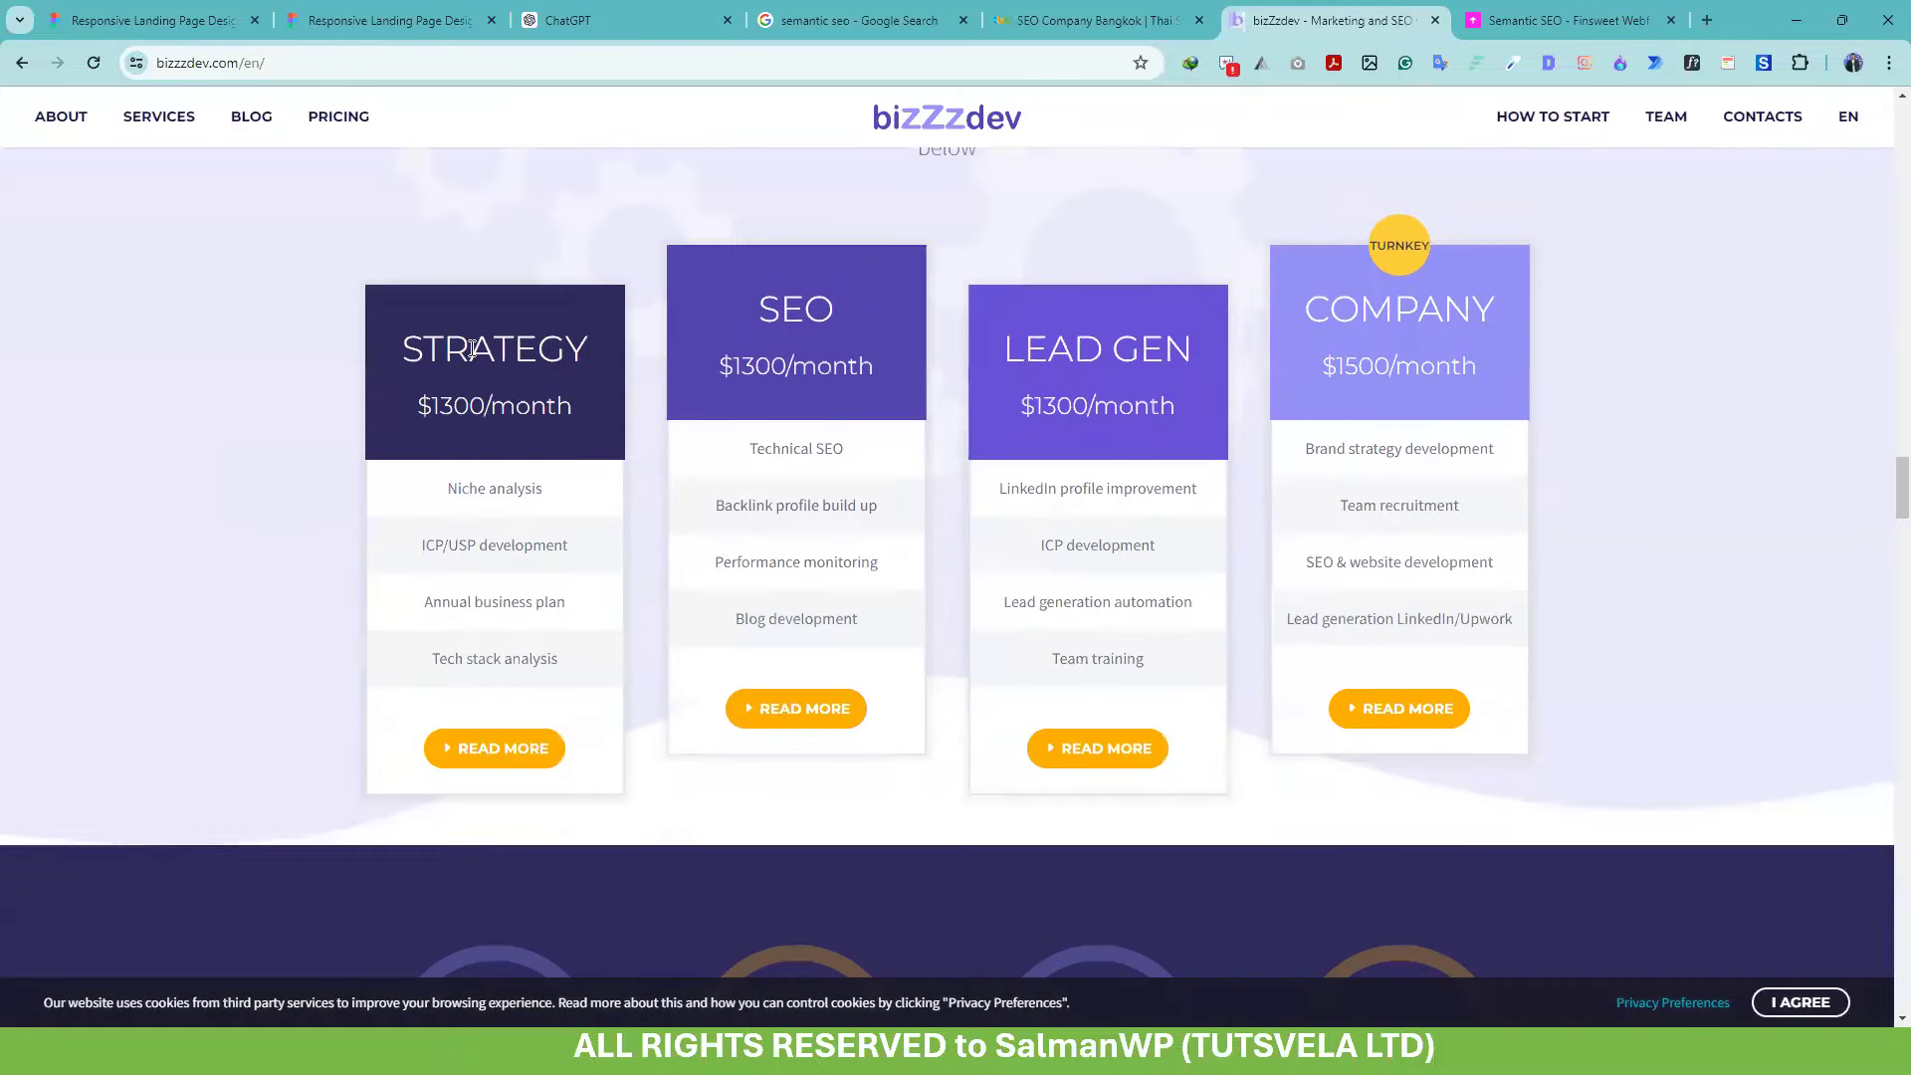
scroll(965, 374, "down", 6)
scroll(713, 384, "down", 14)
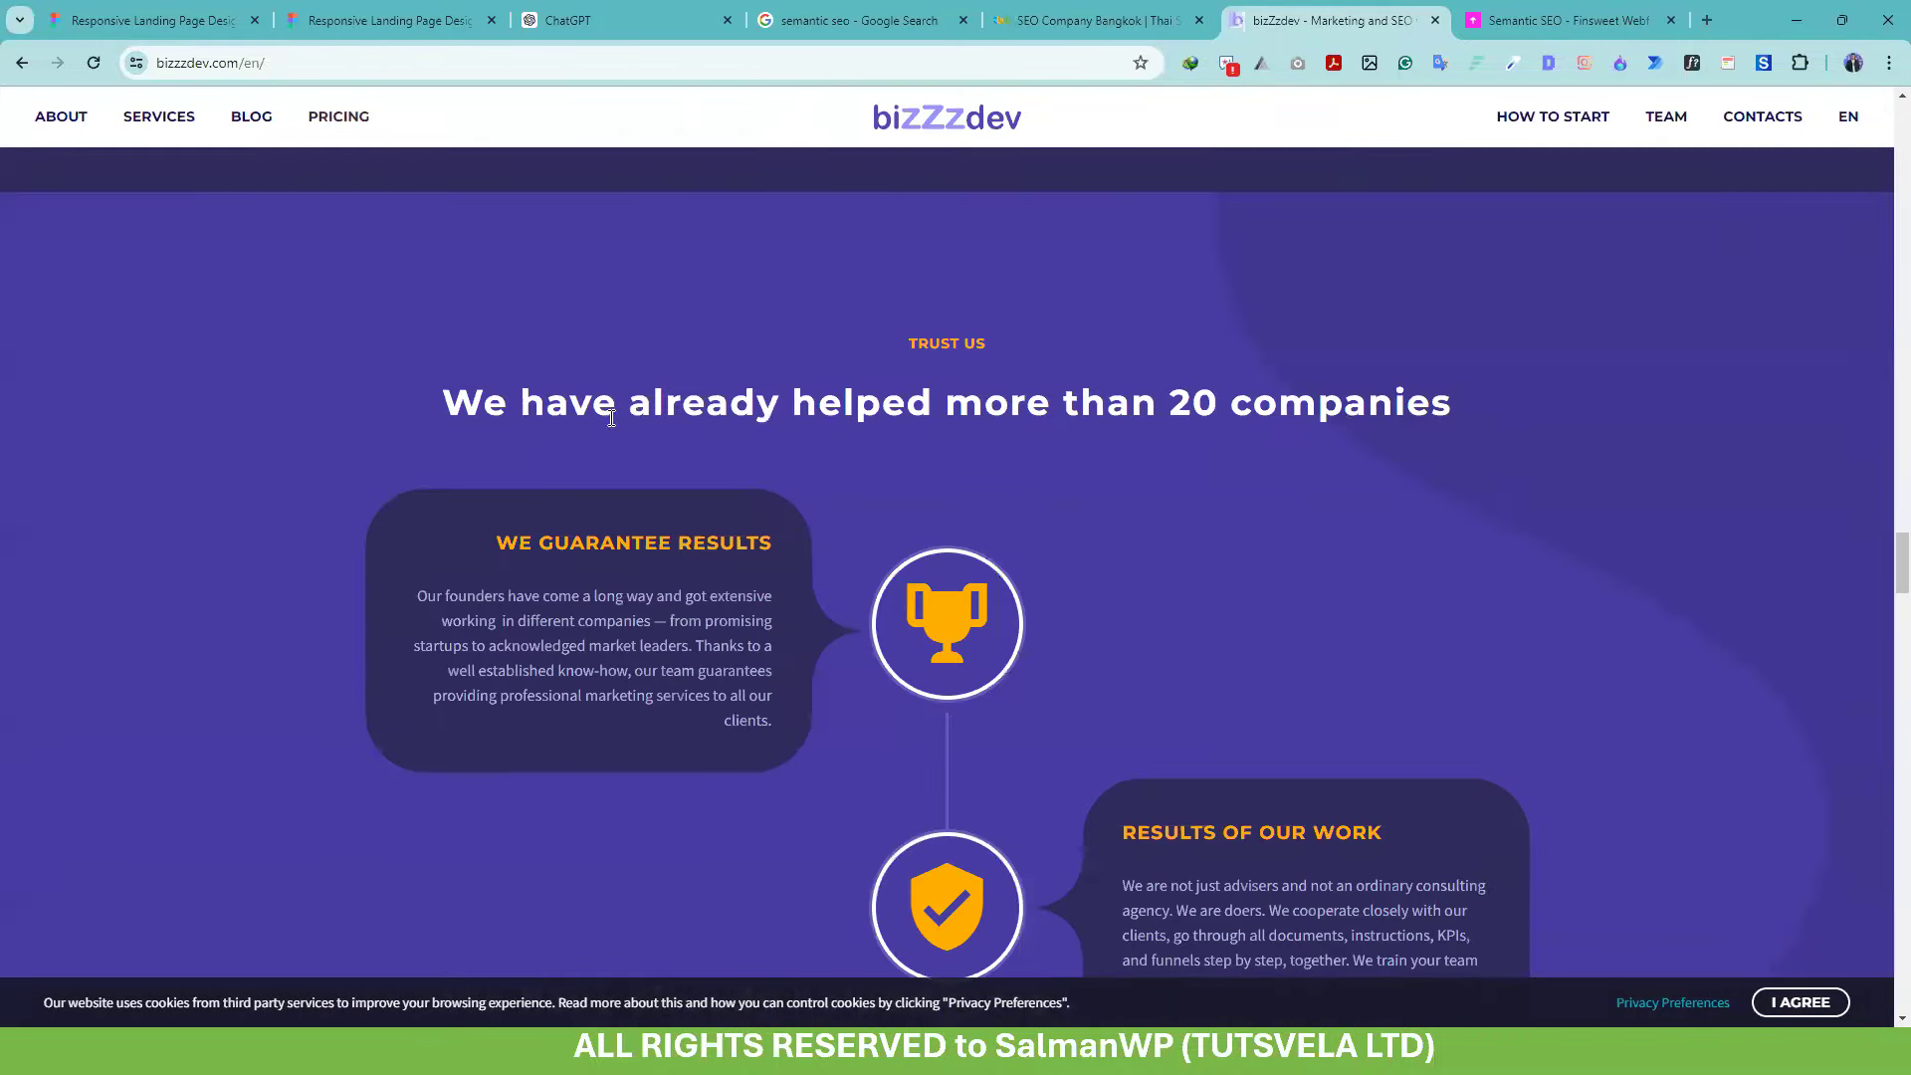
scroll(580, 435, "down", 3)
scroll(580, 433, "up", 4)
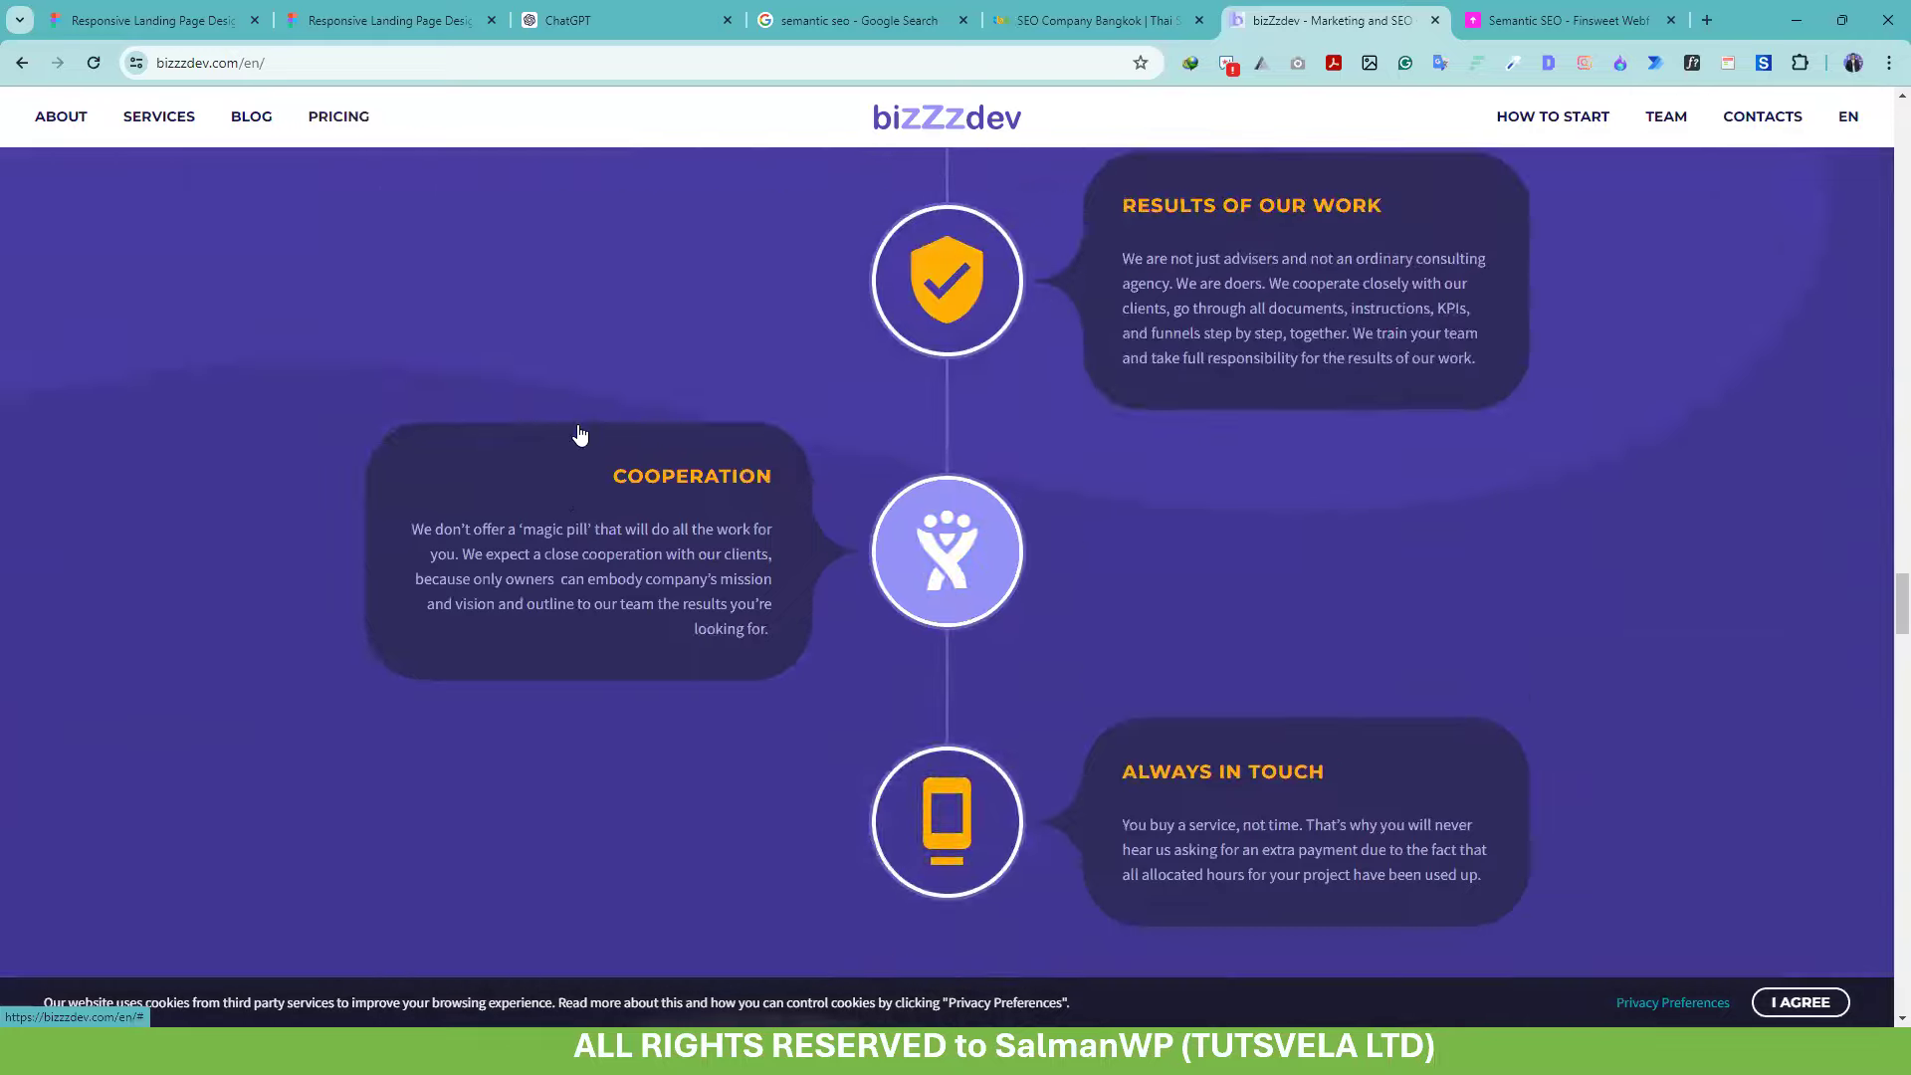
Examine the bizZzdev team section and browse forward through the client testimonials
scroll(580, 435, "up", 5)
scroll(580, 438, "down", 6)
scroll(580, 438, "down", 15)
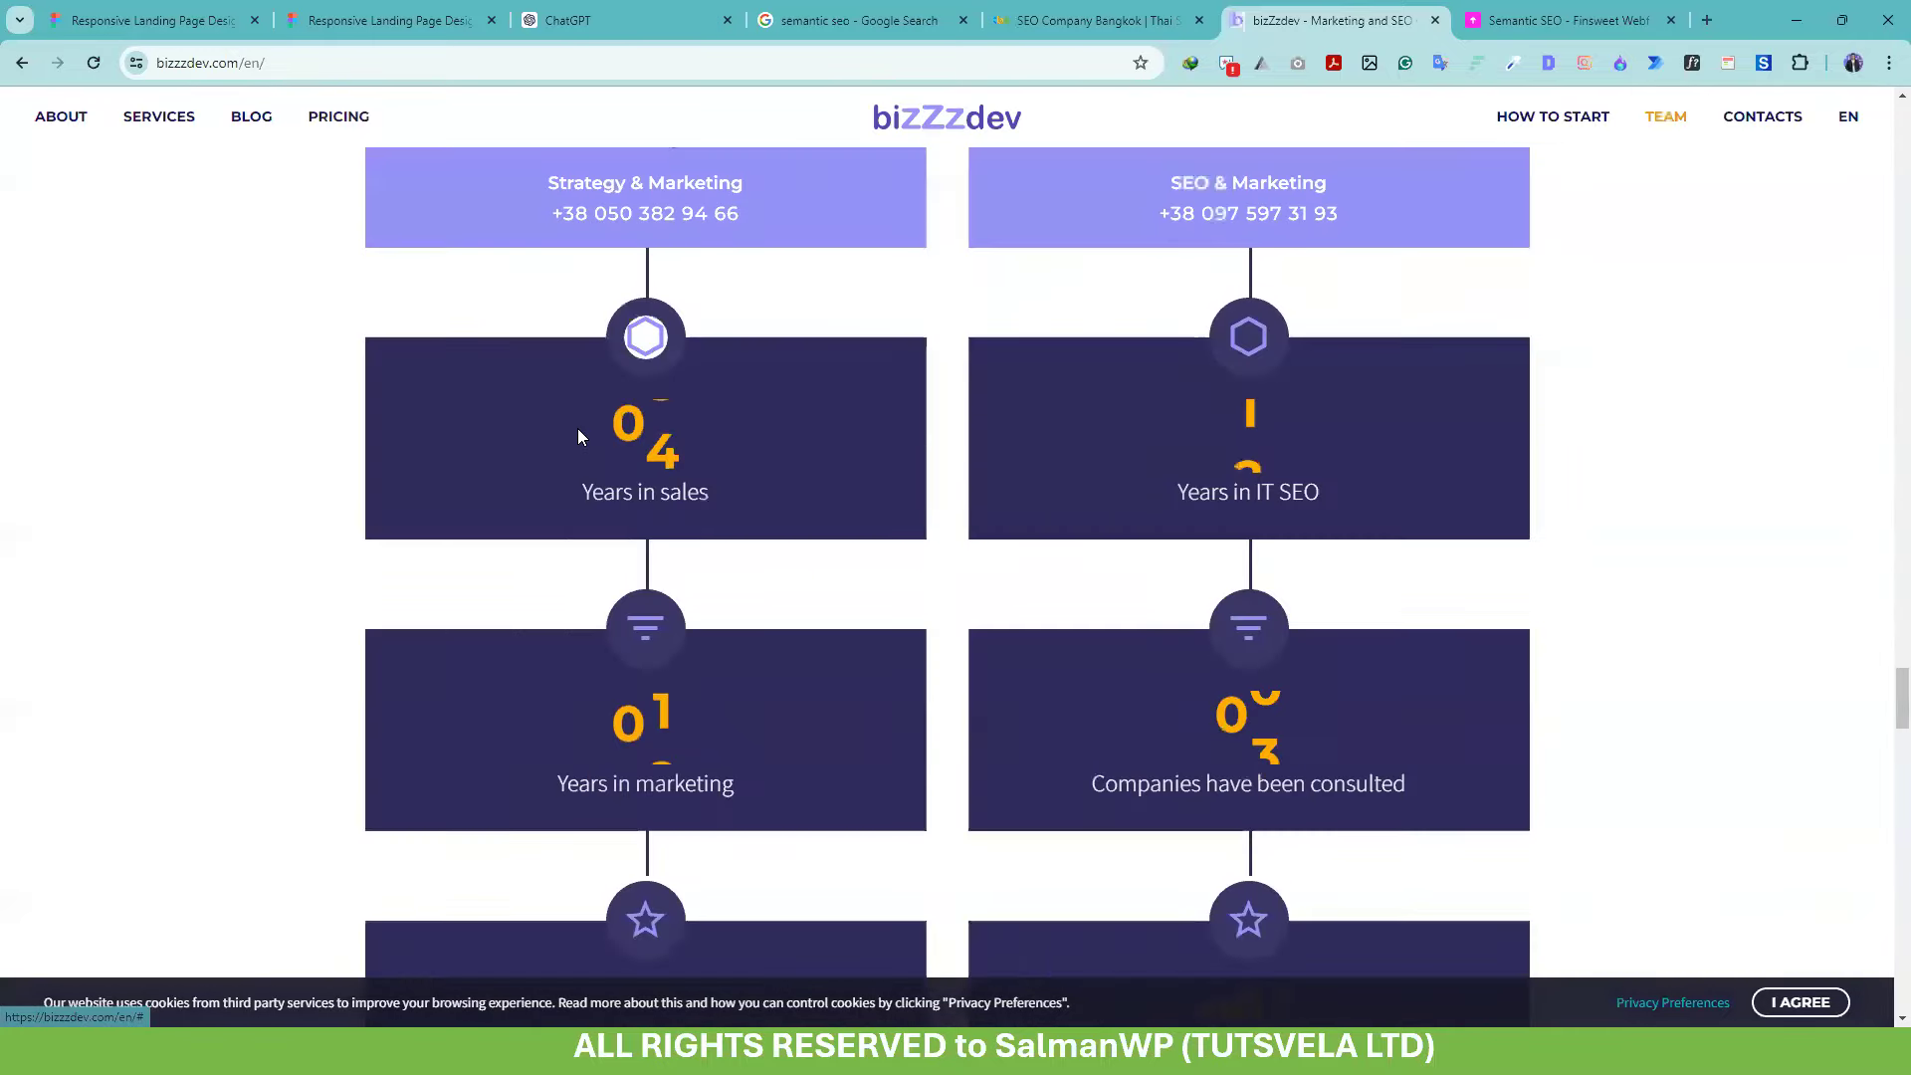
scroll(581, 438, "down", 4)
scroll(580, 438, "up", 5)
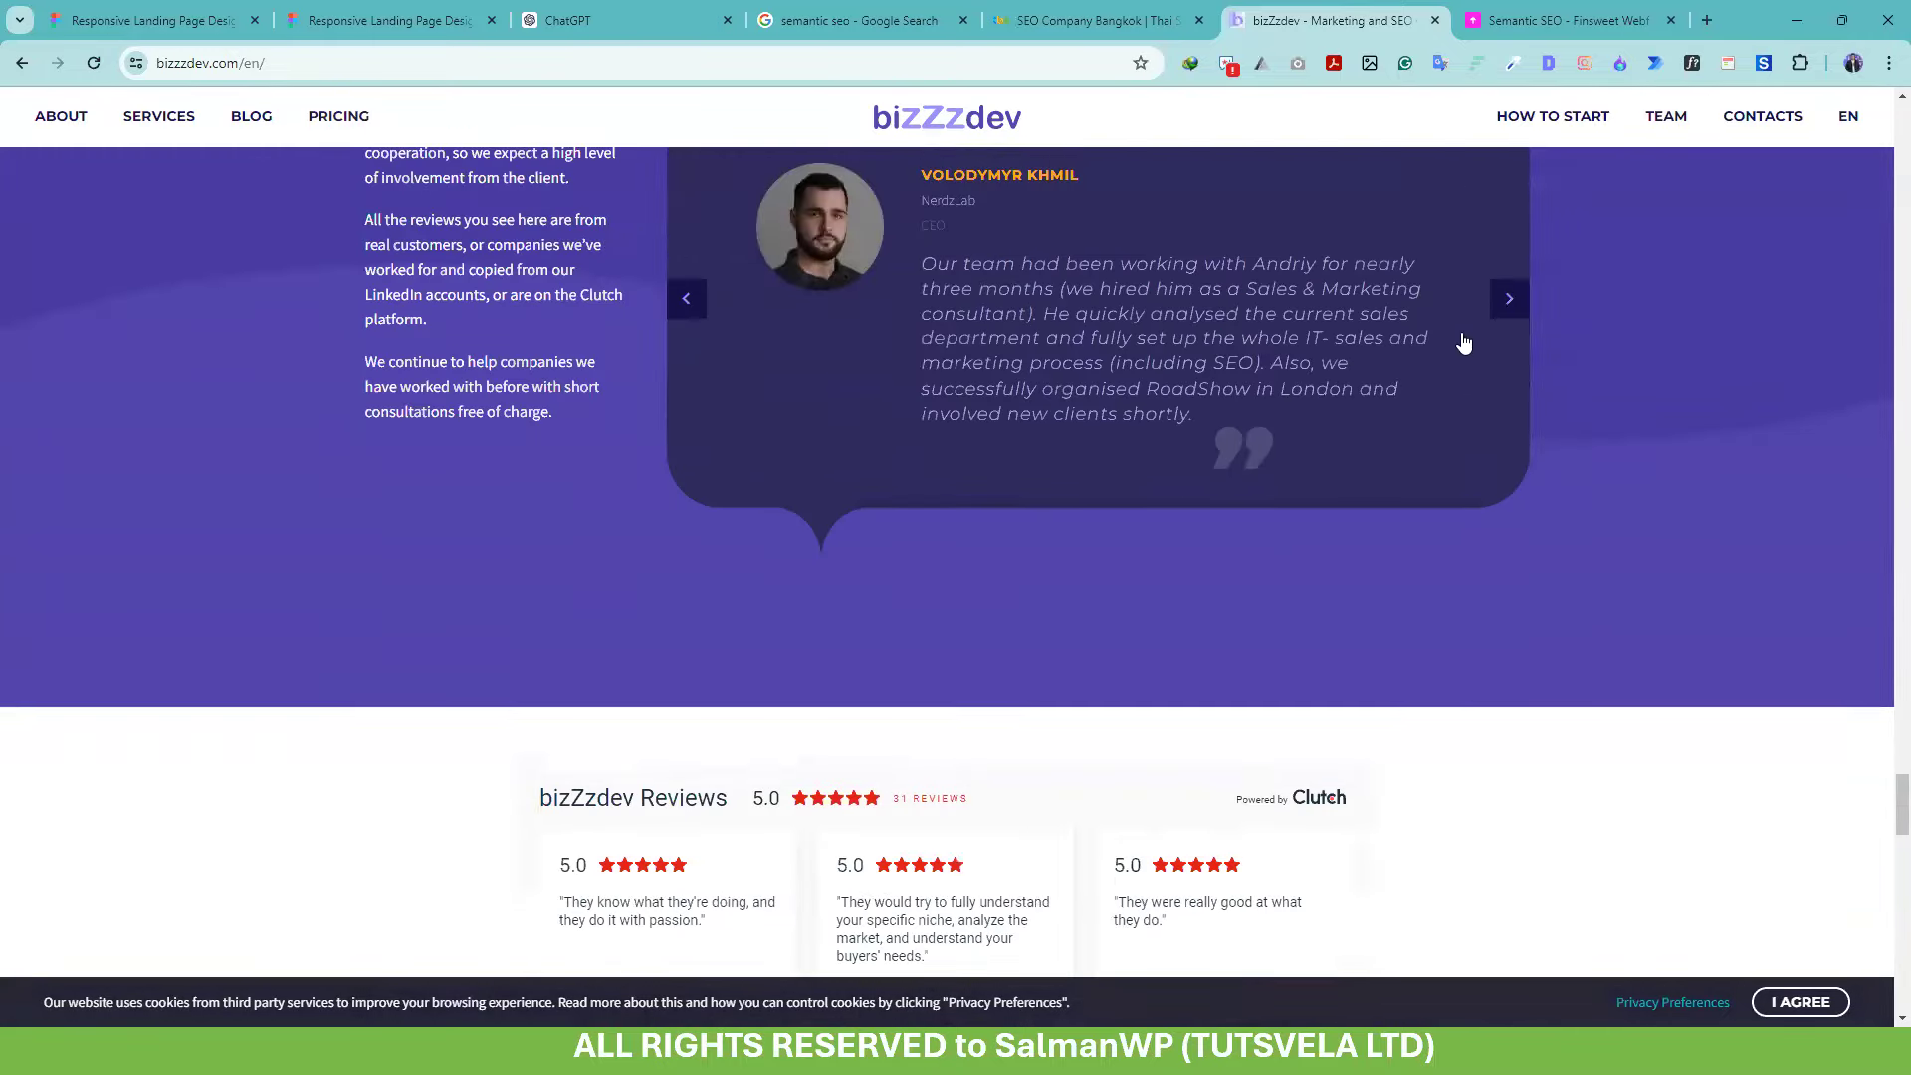
left_click(1505, 302)
left_click(1503, 301)
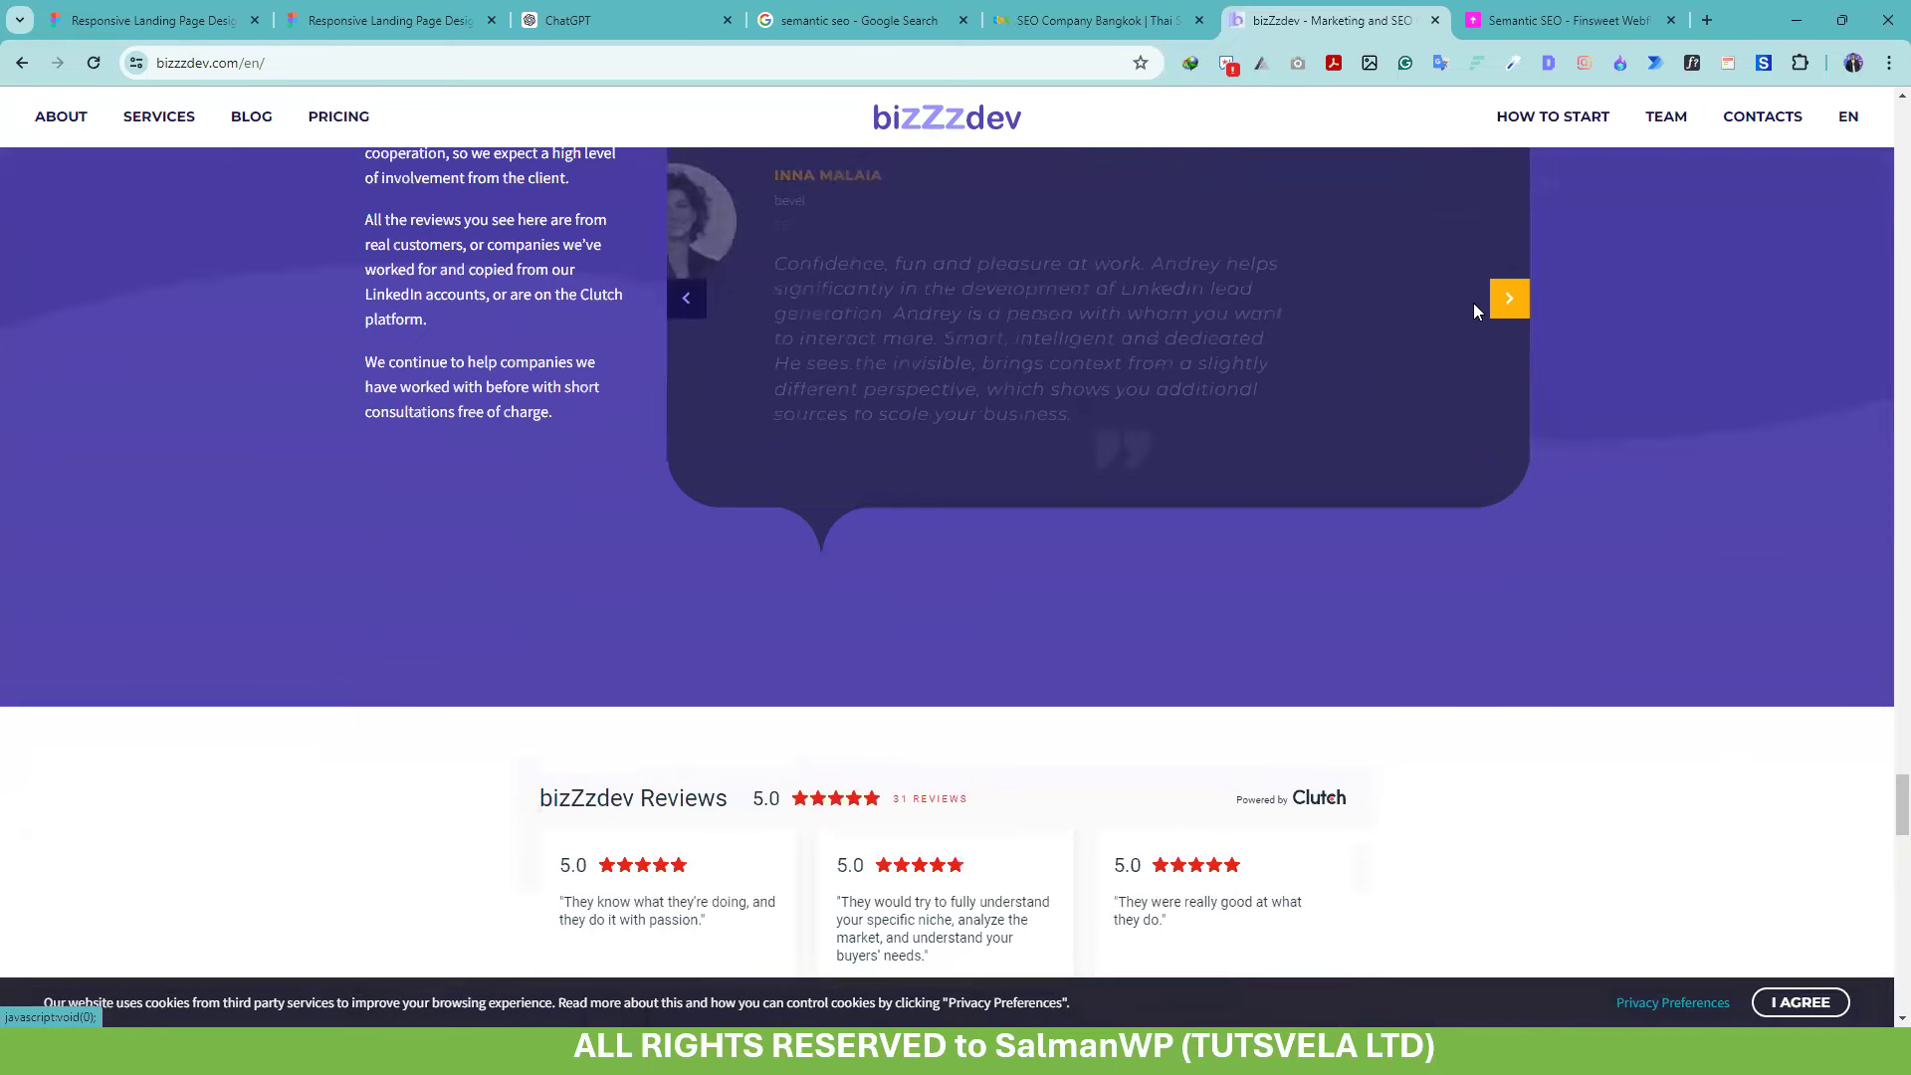
Examine the lower part of the bizZzdev home page and go to its contact request form
scroll(614, 533, "down", 8)
scroll(614, 533, "down", 10)
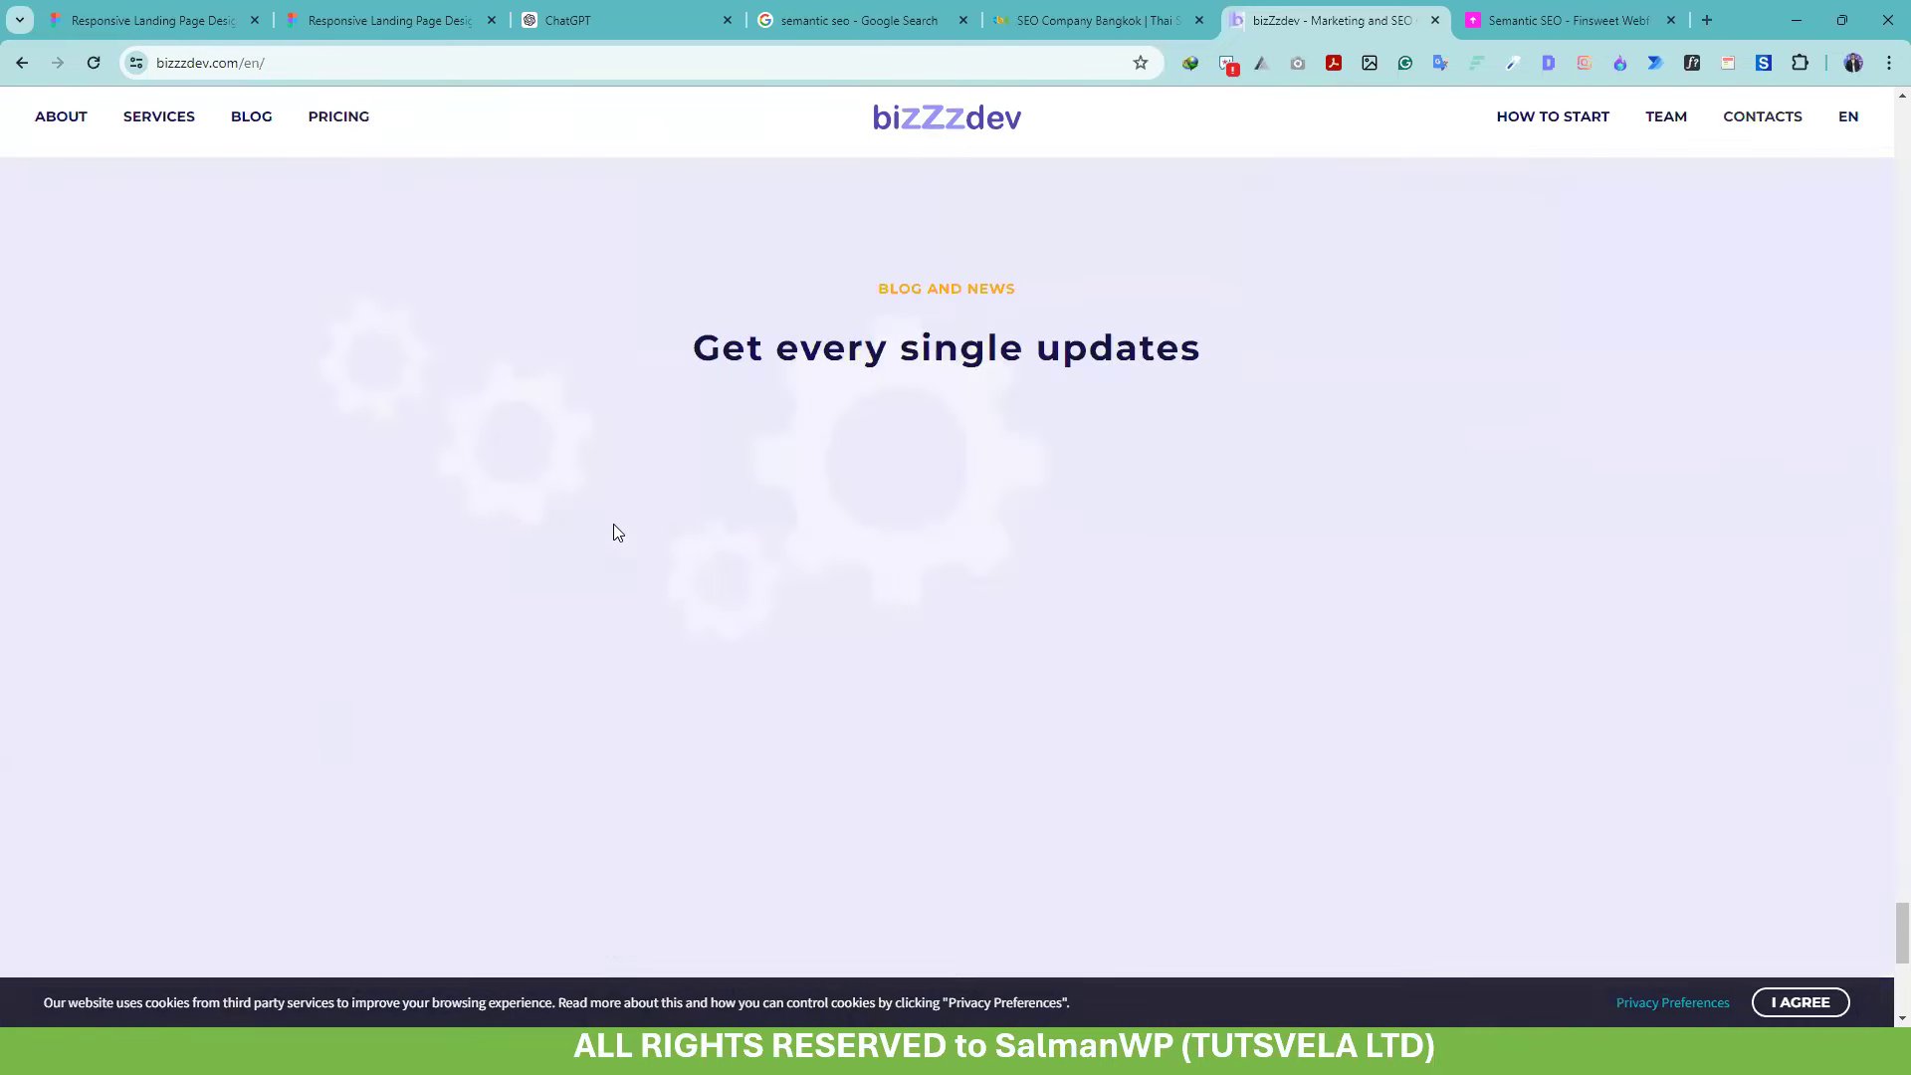
scroll(613, 534, "up", 5)
scroll(622, 527, "up", 2)
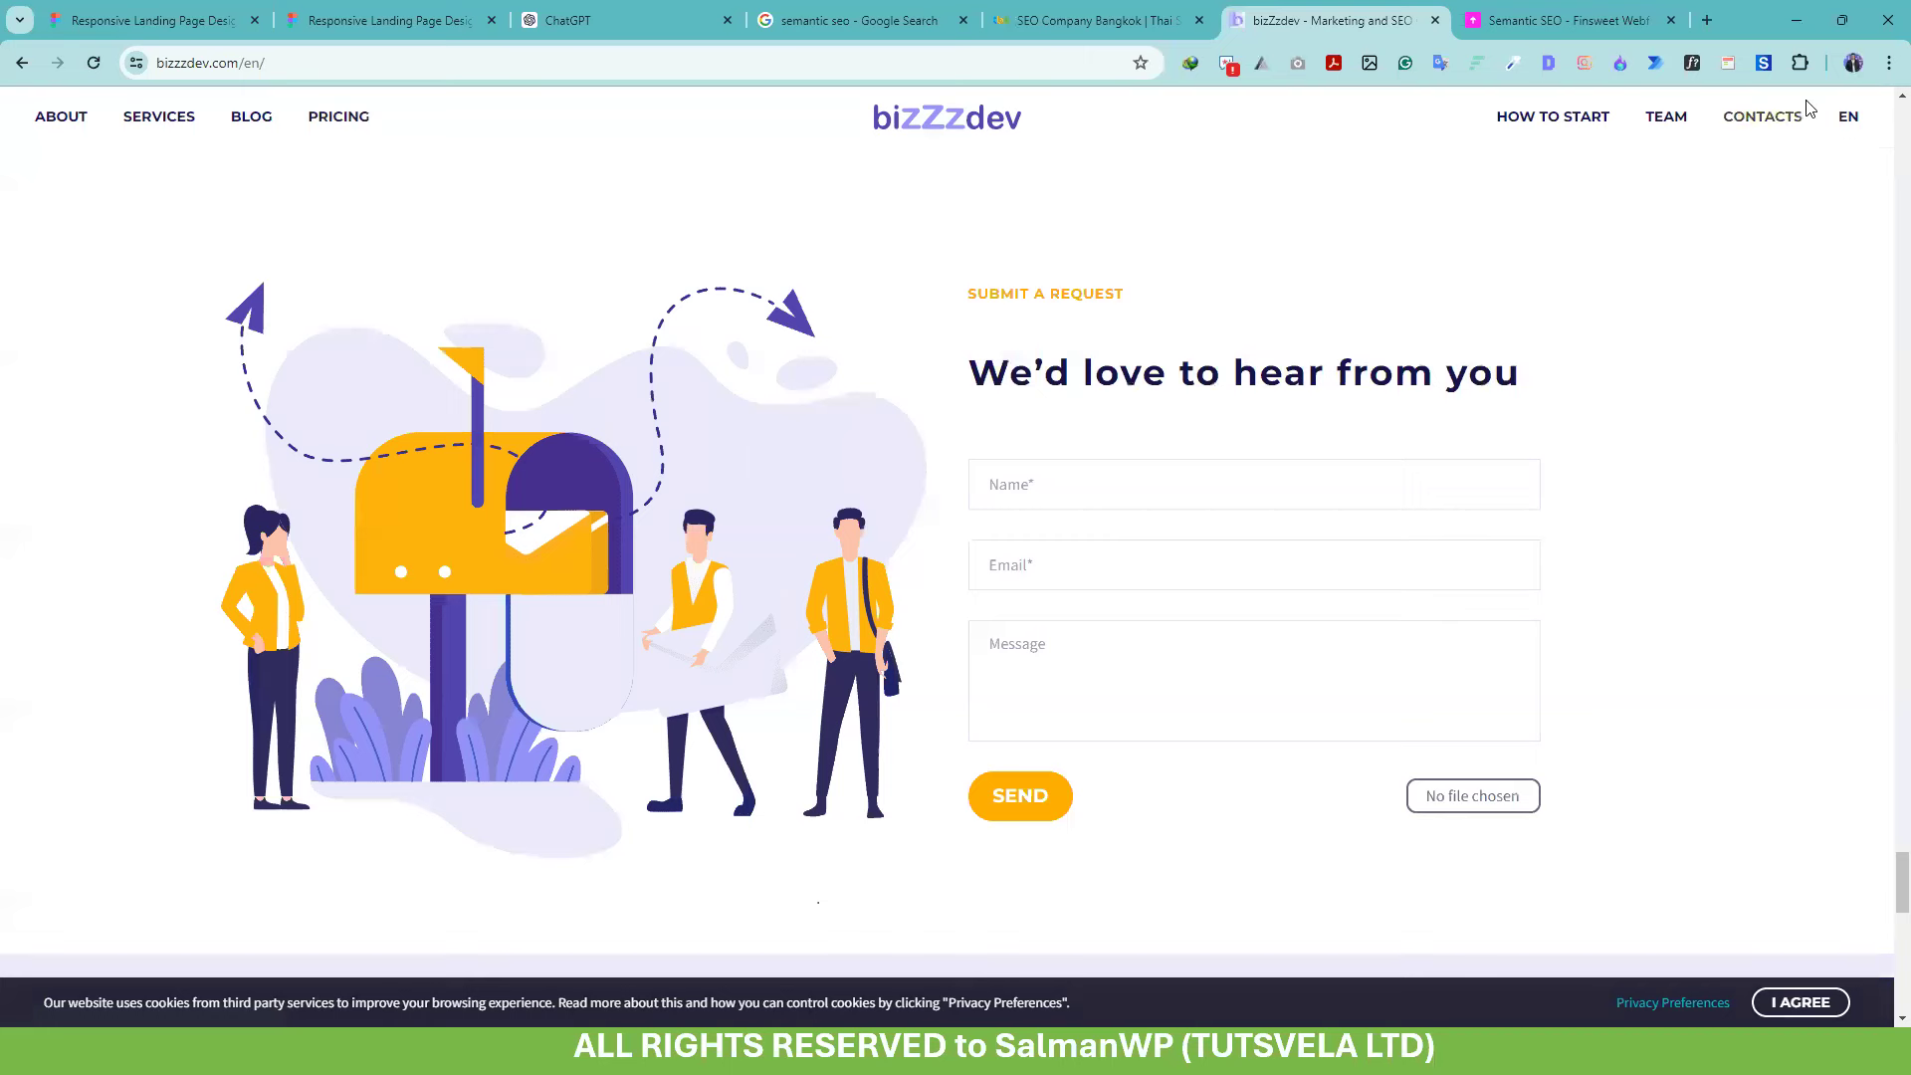
left_click(1762, 117)
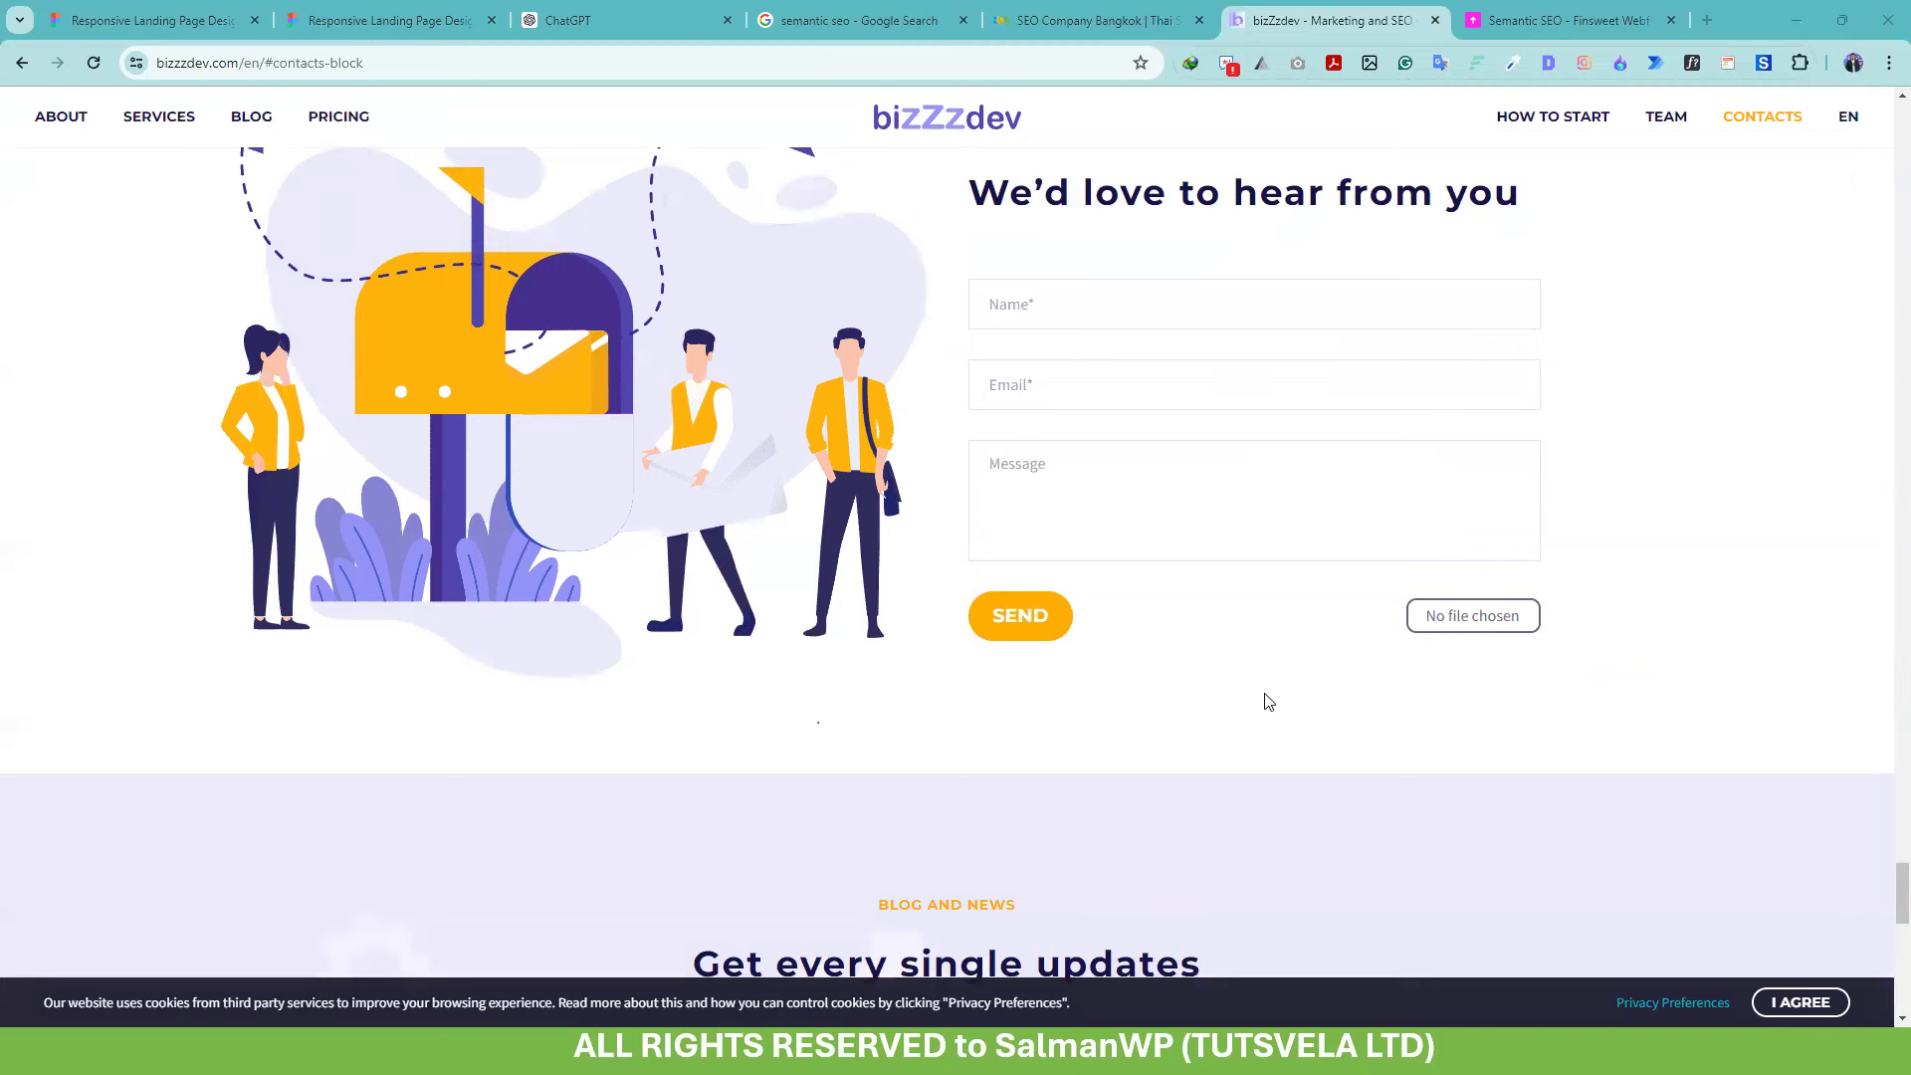
Close the bizZzdev, Finsweet and TBS Marketing tabs to return to the Semantic SEO search results
middle_click(1294, 14)
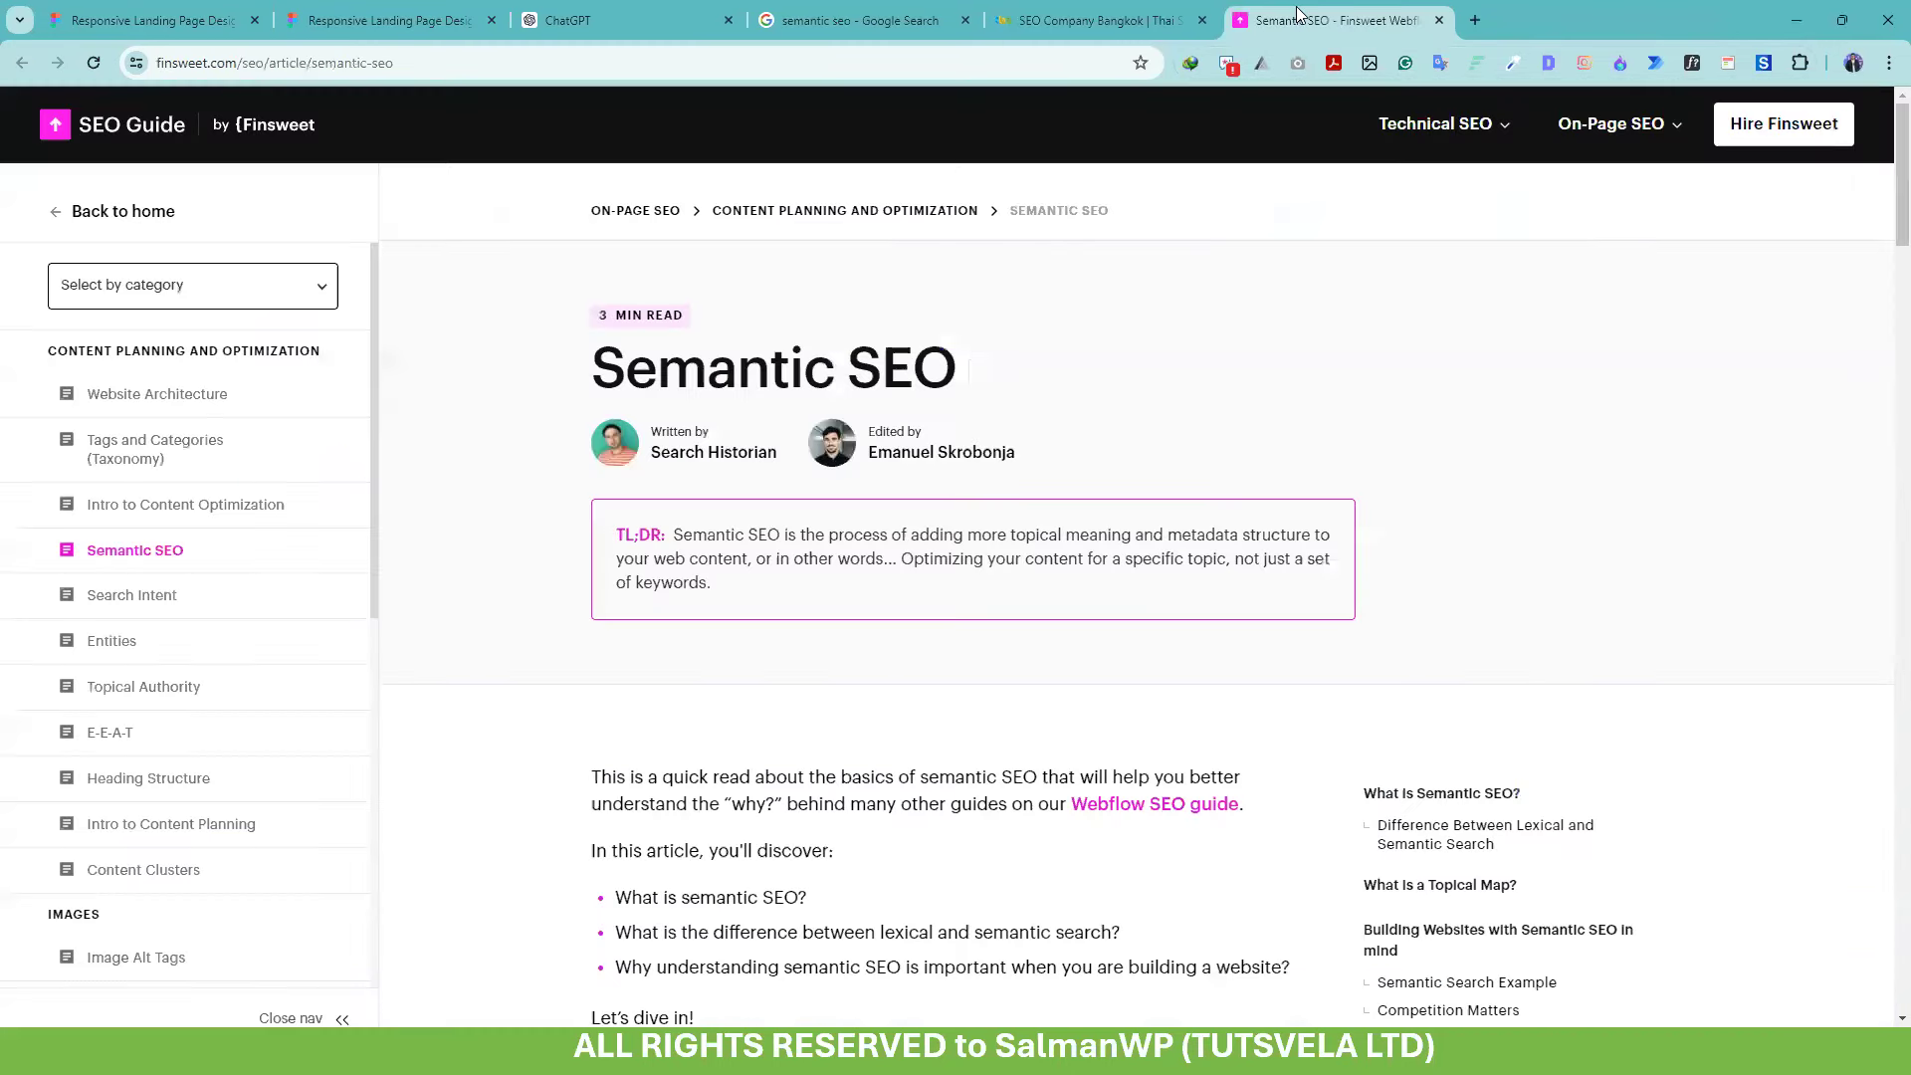
middle_click(1297, 14)
key("ctrl+w")
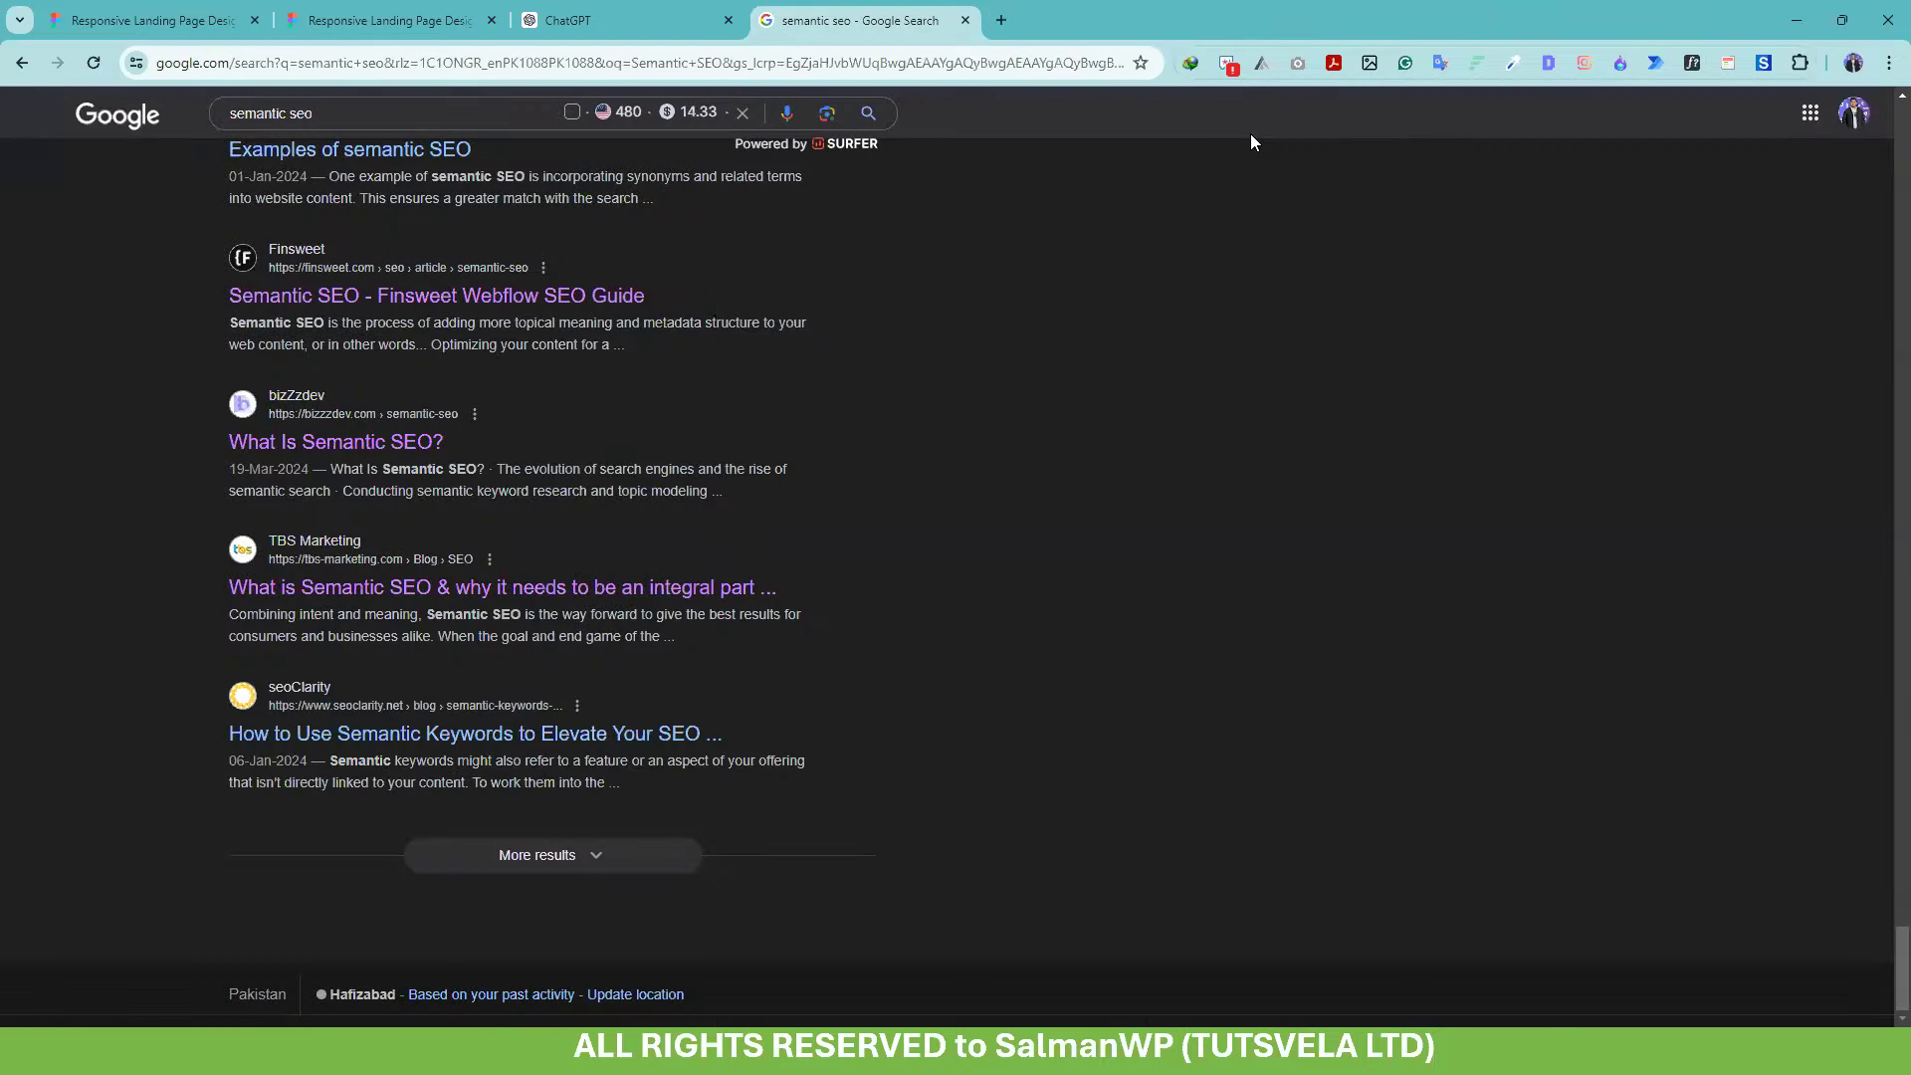
Close the Semantic SEO search and the editable Figma design file, and return to the top of the Responsive Landing Page Design community page
key("ctrl+w")
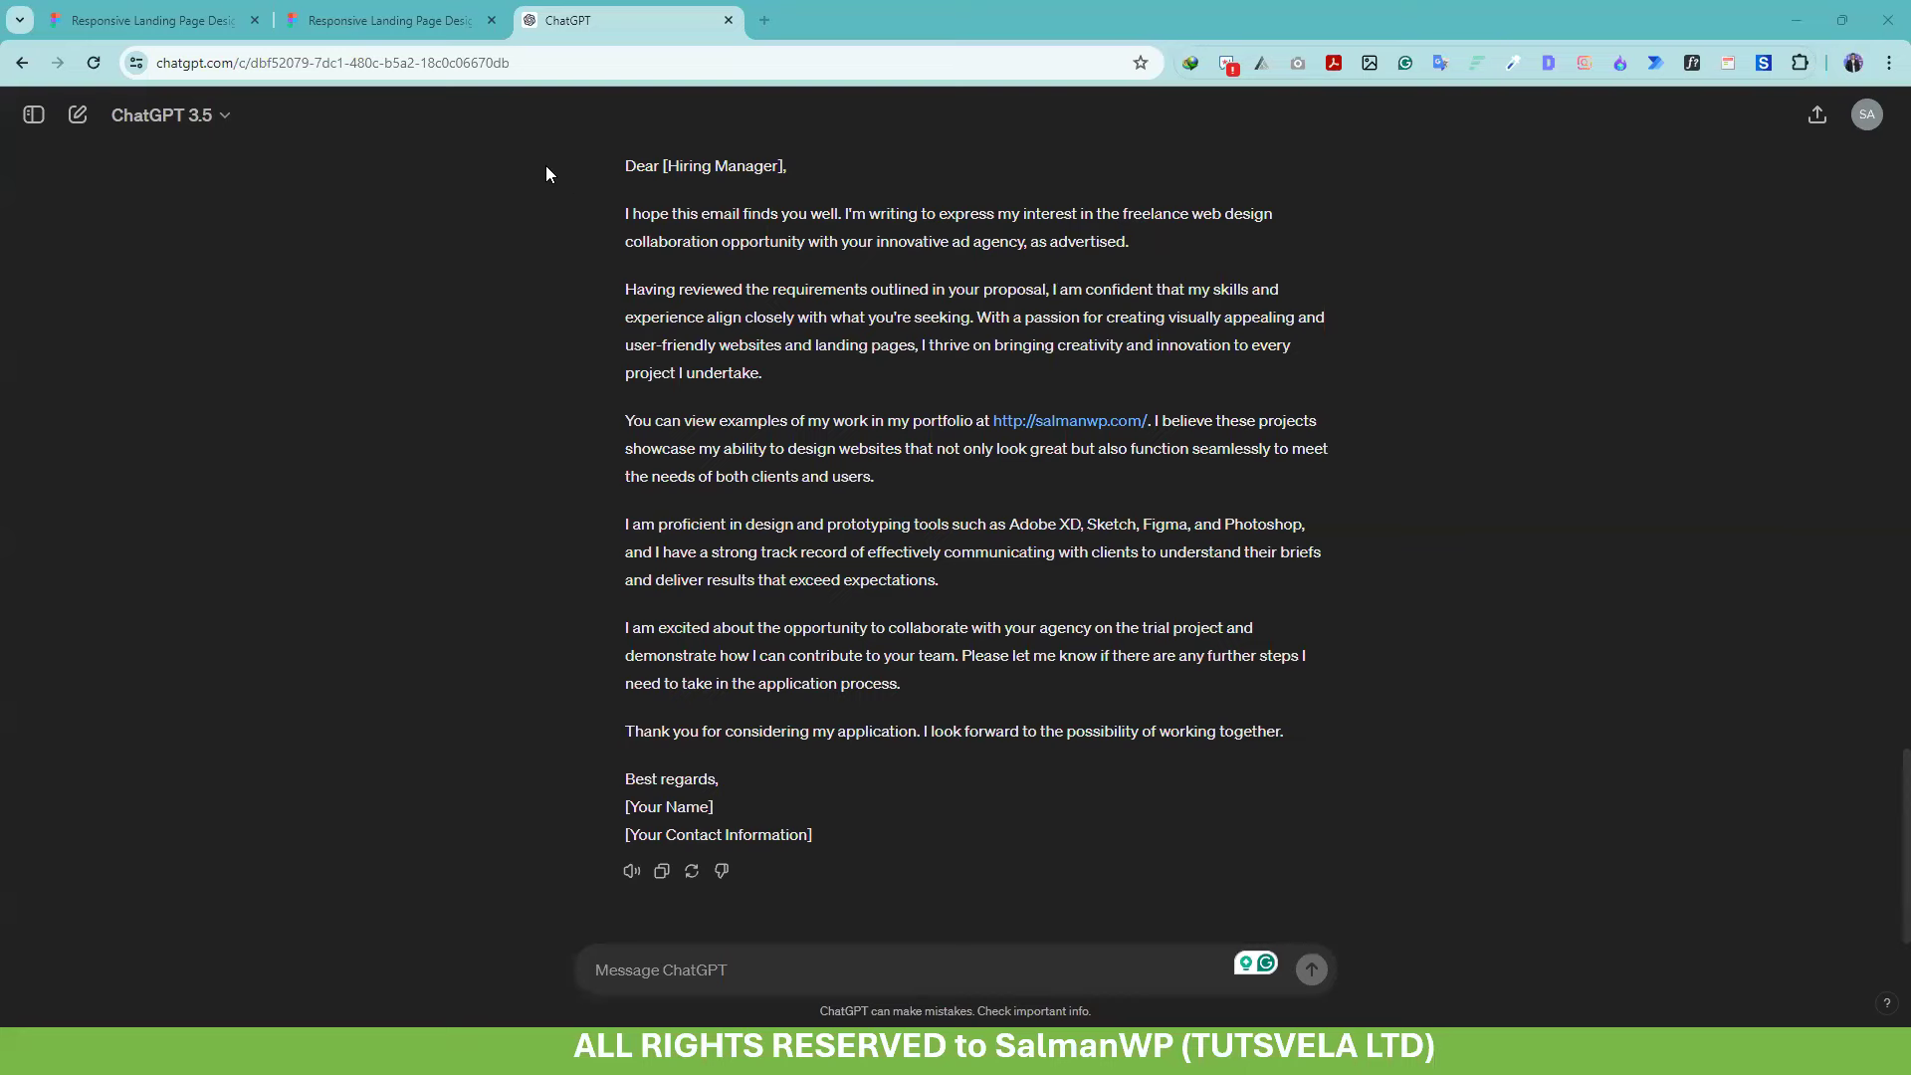
left_click(378, 22)
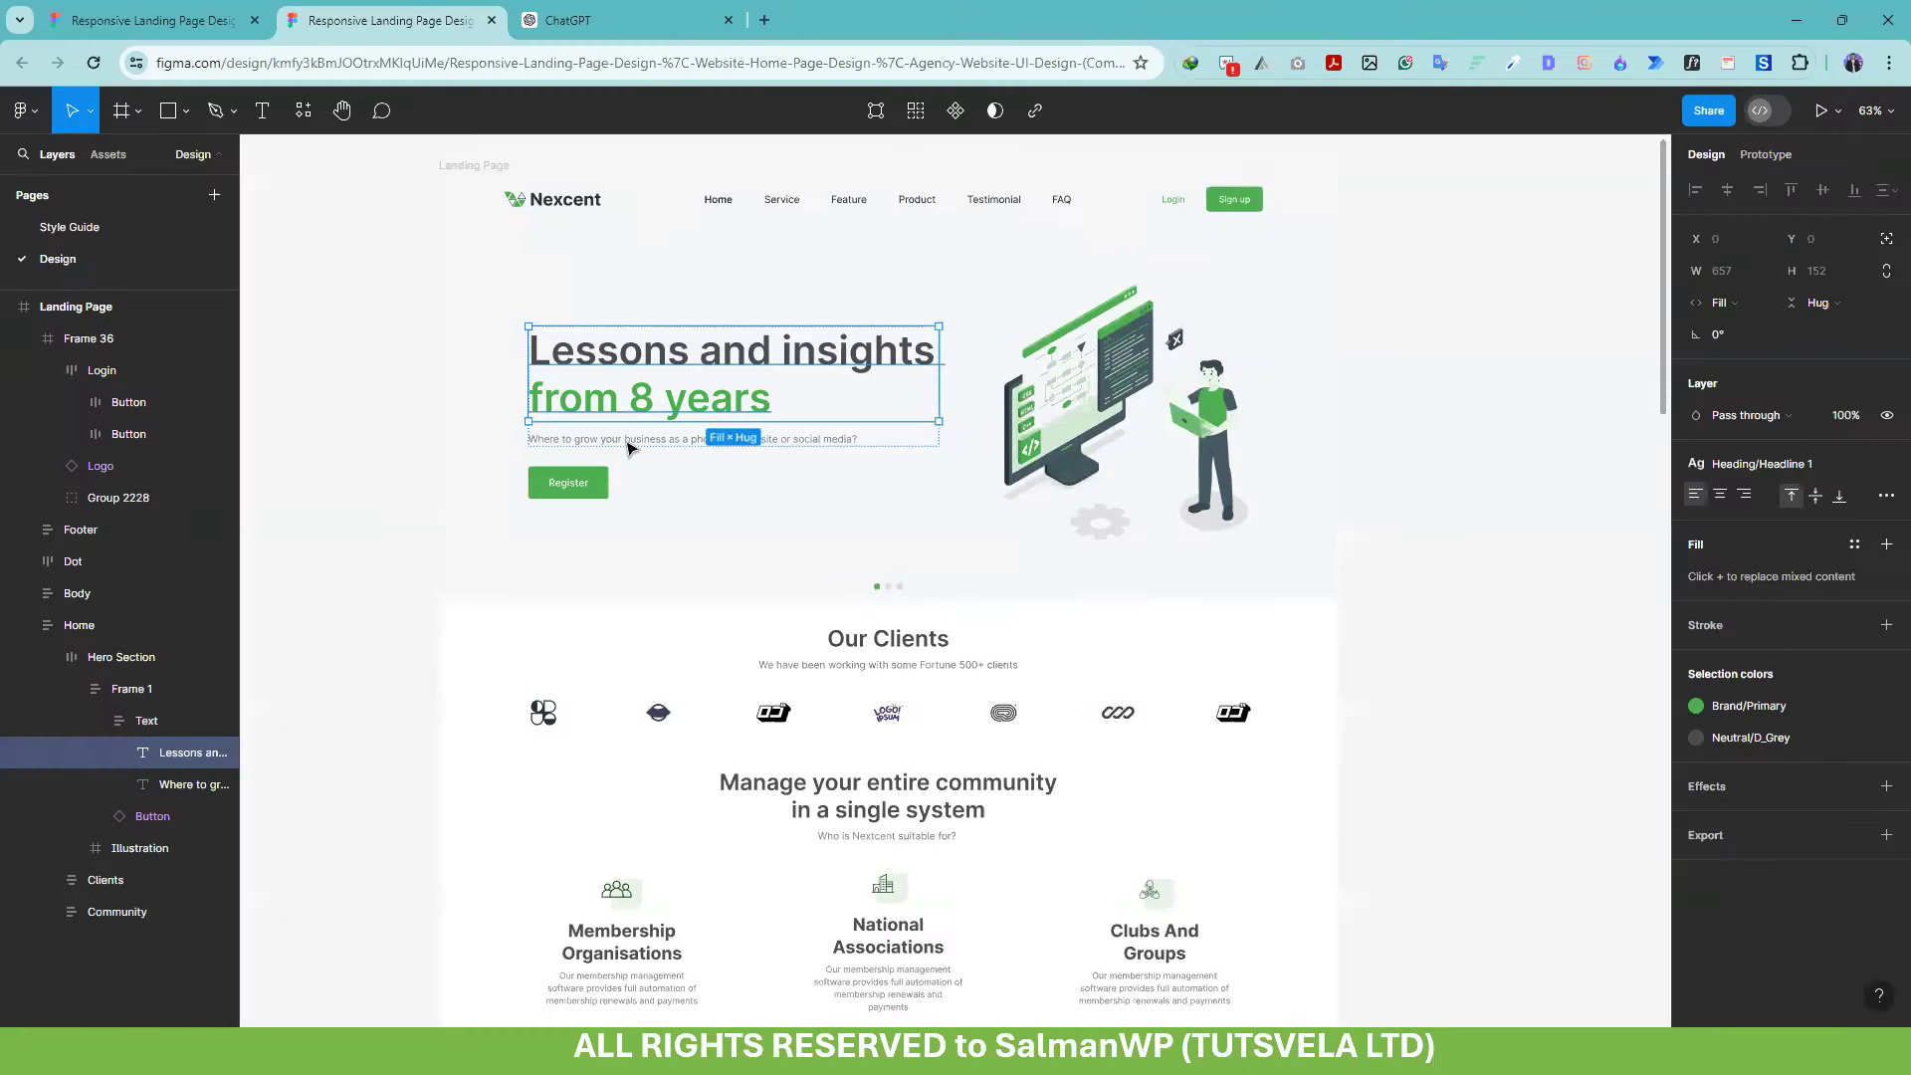
key("ctrl+w")
left_click(241, 12)
left_click(328, 14)
left_click(244, 18)
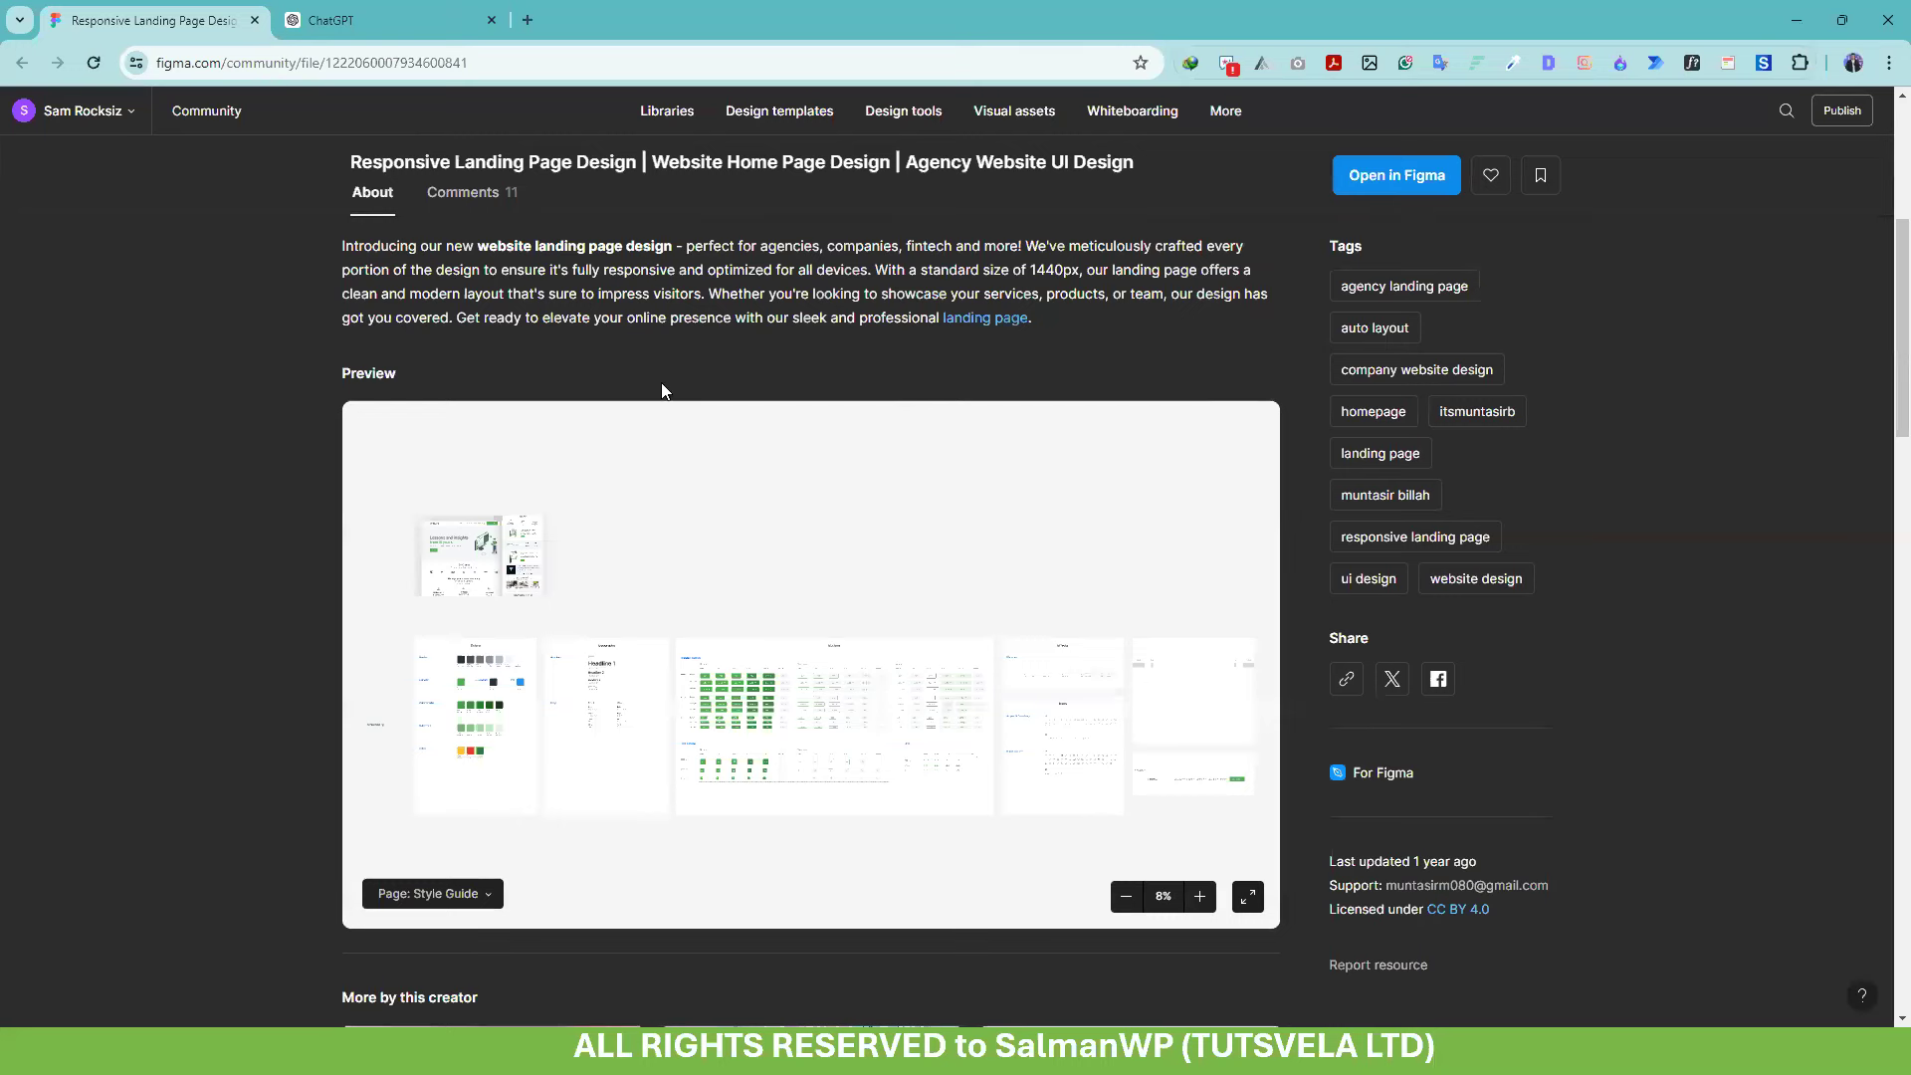
scroll(666, 357, "up", 5)
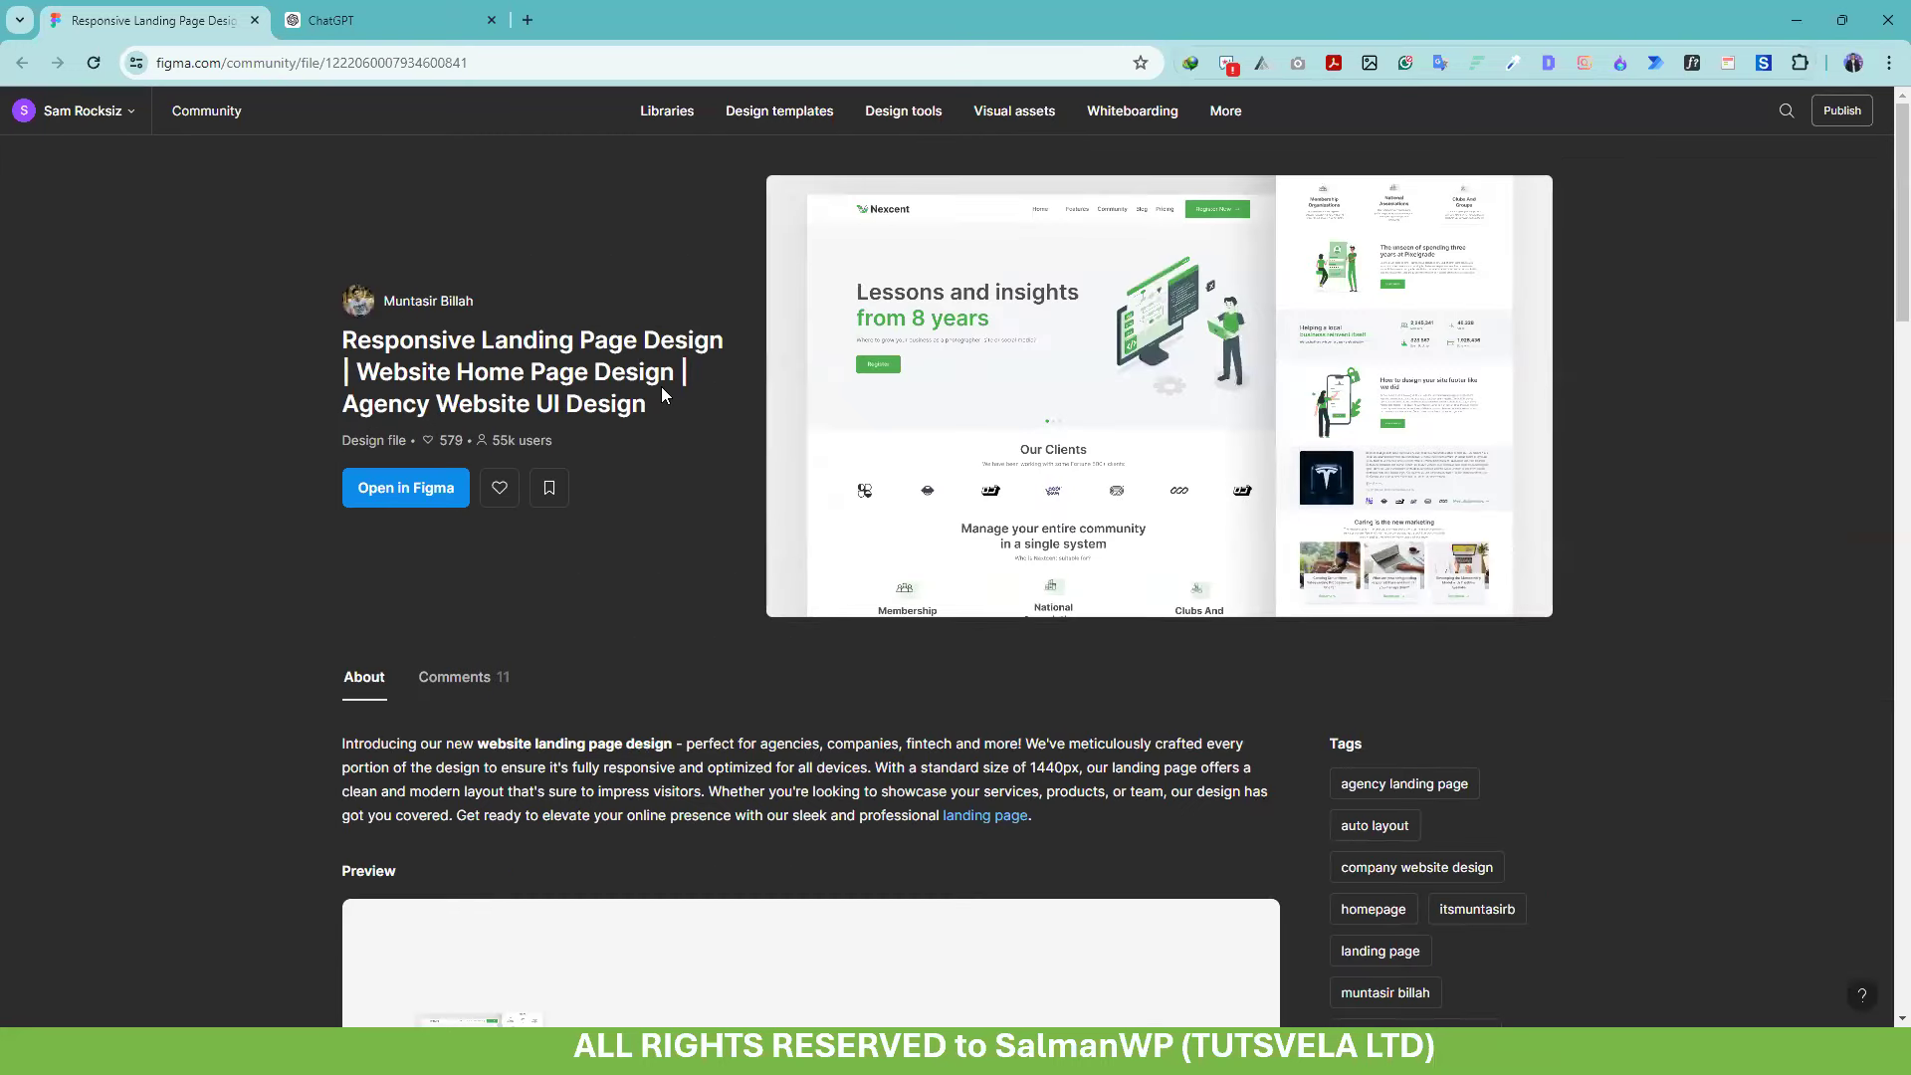
Calculate 5*4 with a Google search in a new tab and close the result
key("alt+Tab")
left_click(527, 20)
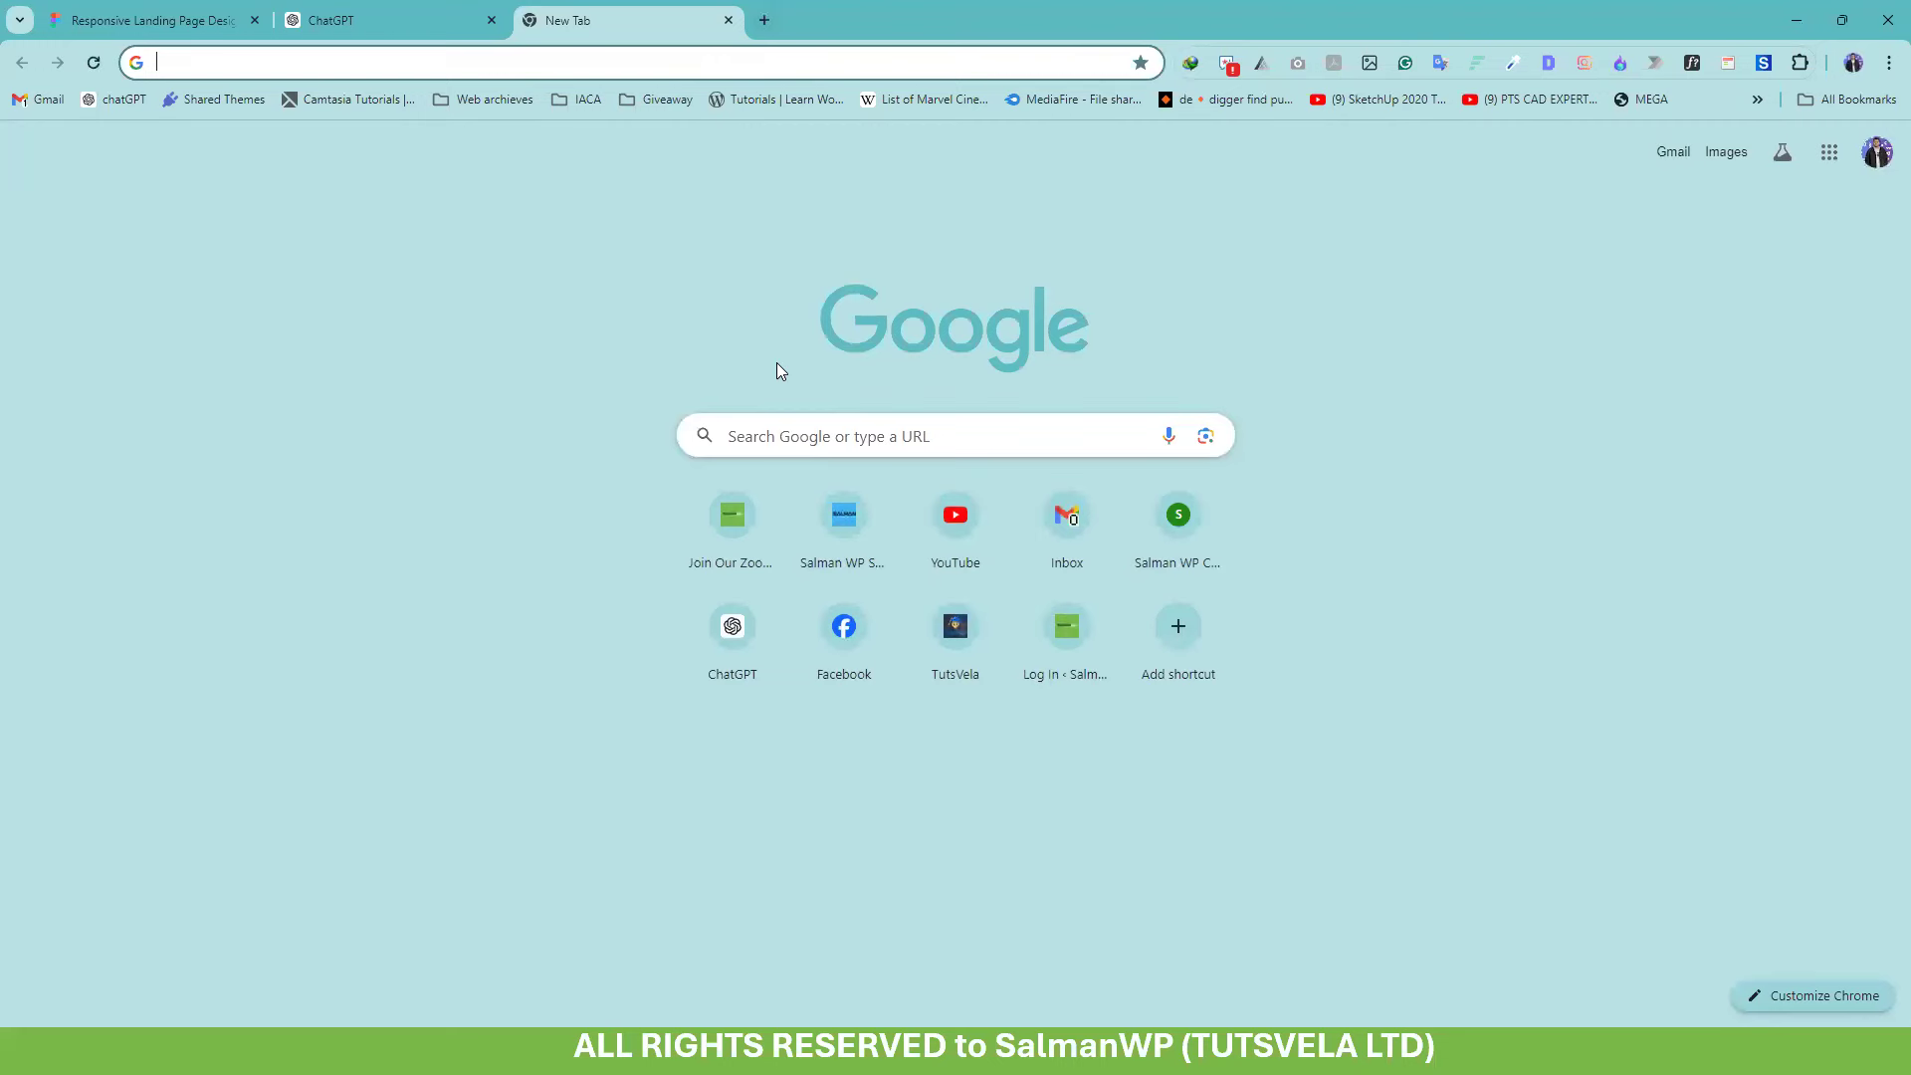
type("5*4")
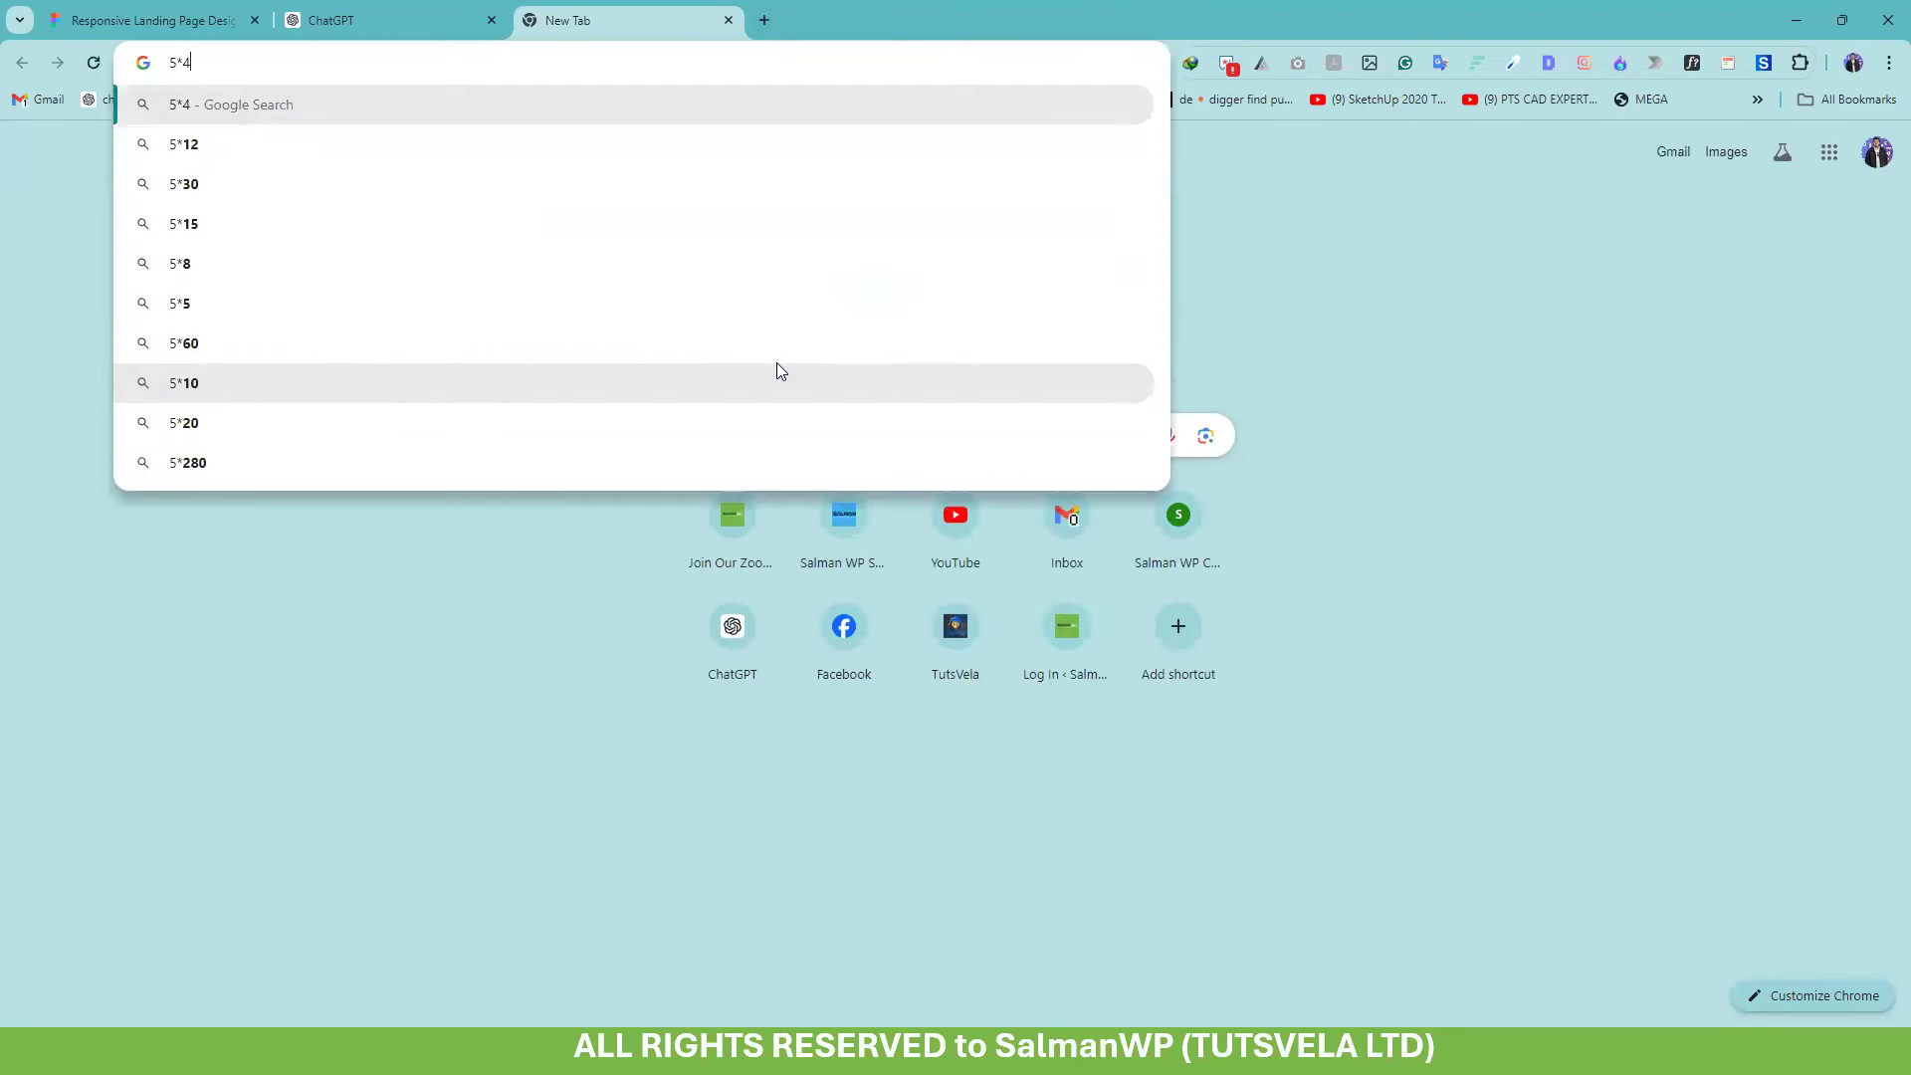
key("Return")
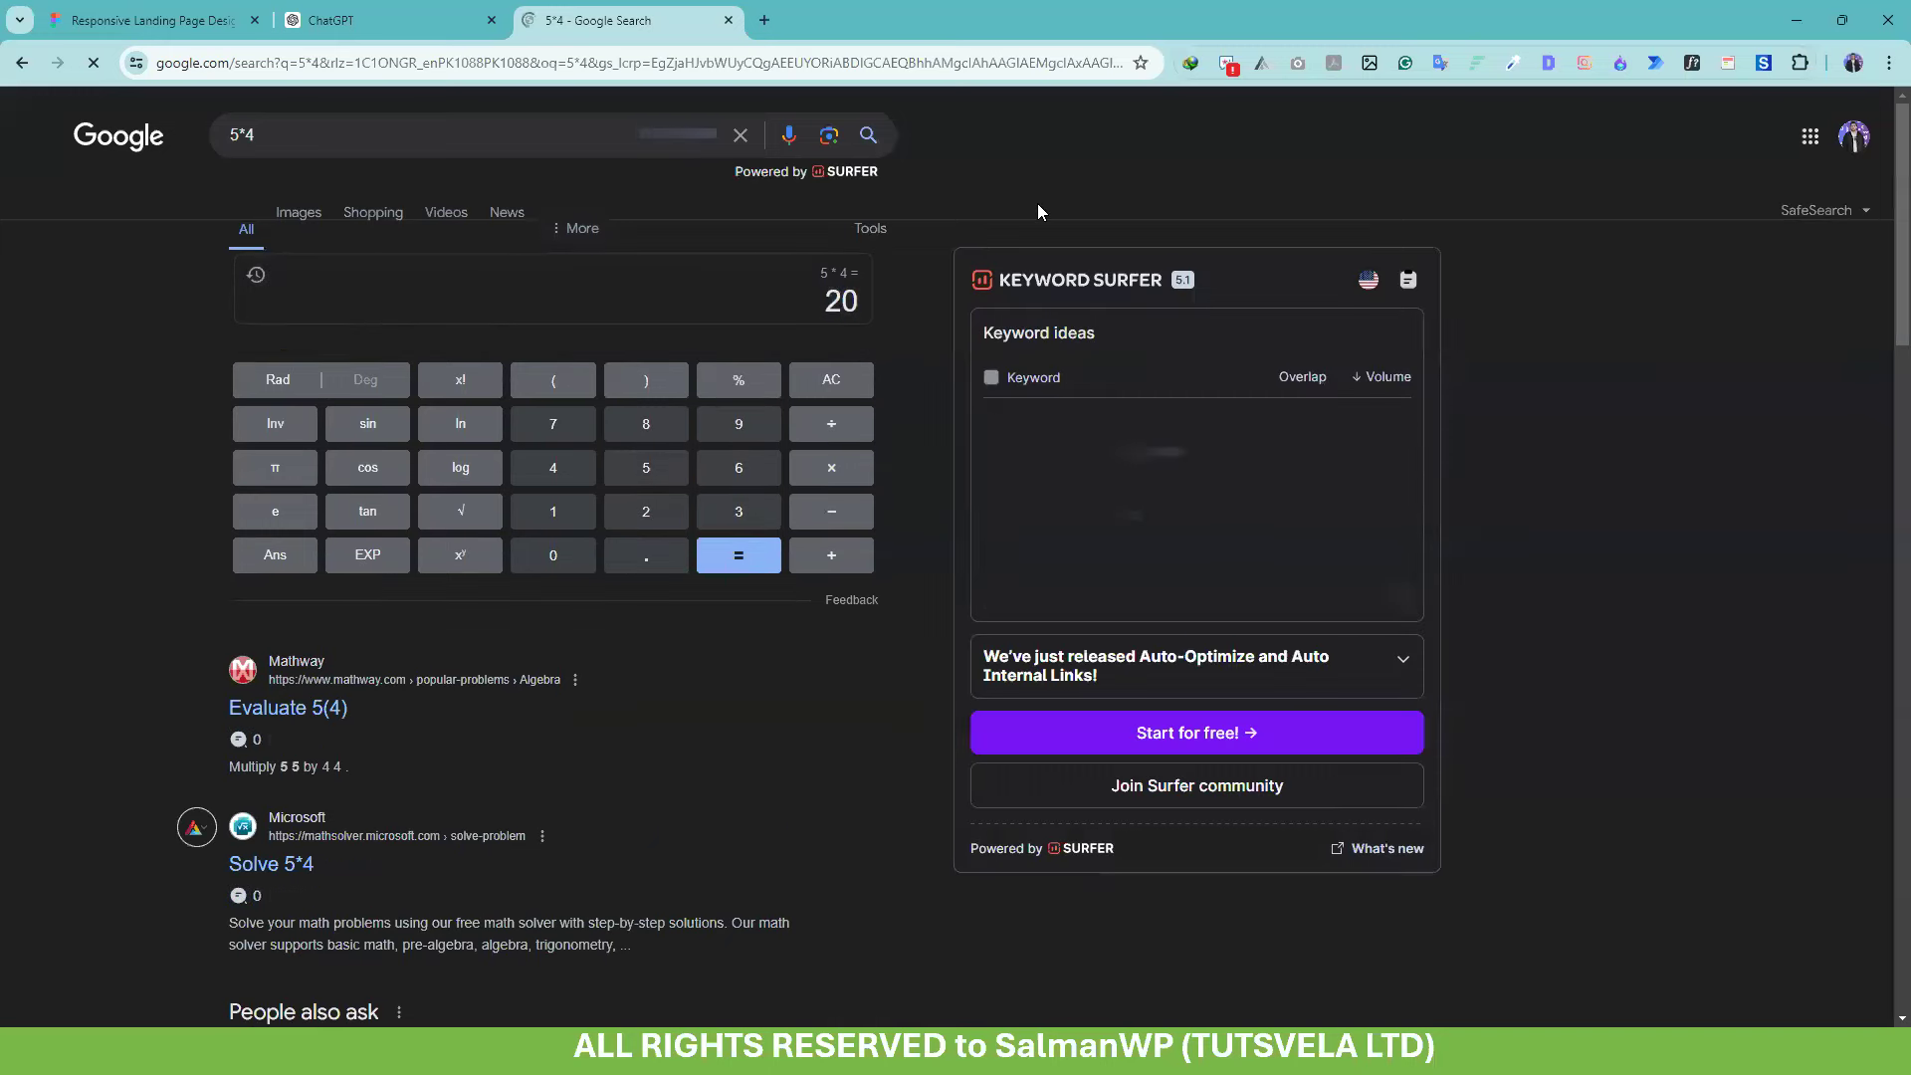
key("ctrl+w")
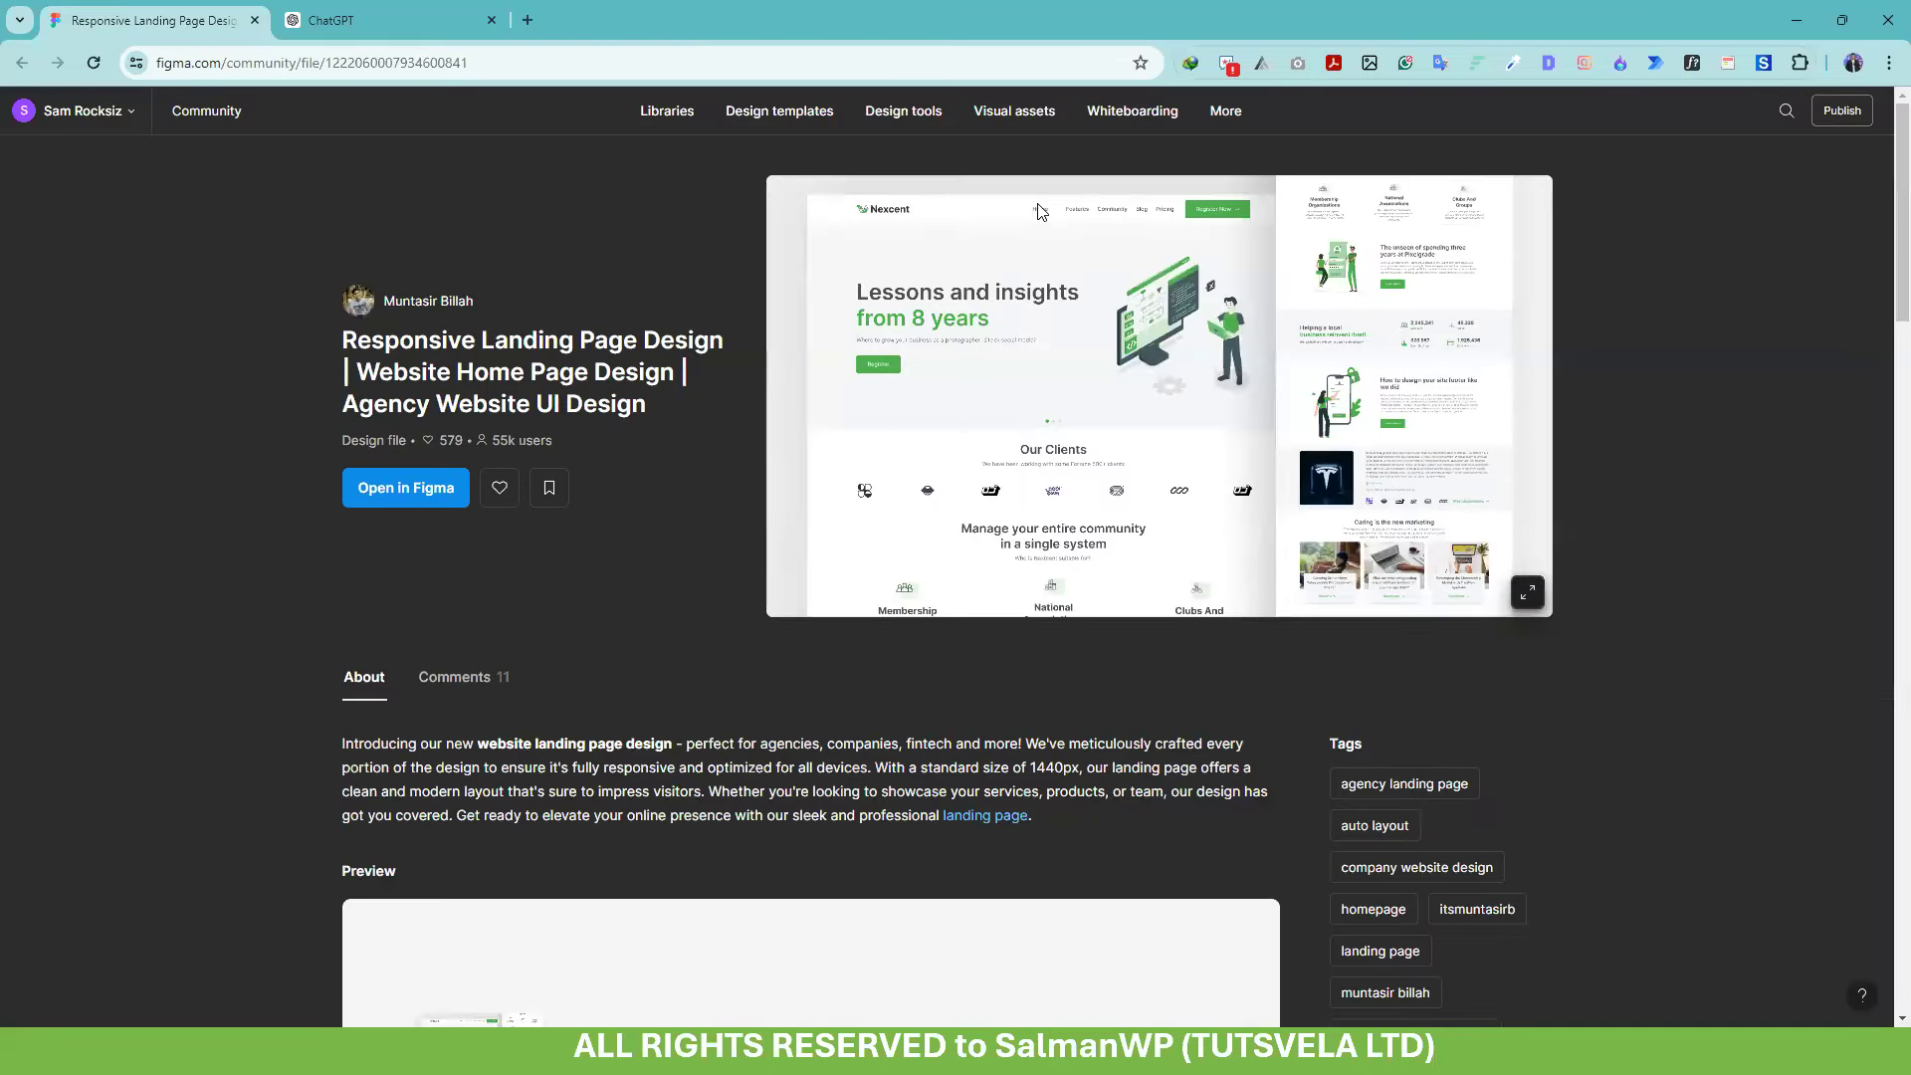
Calculate 3*4 with a Google search in a new tab, close the result and open an empty tab
scroll(1879, 550, "down", 1)
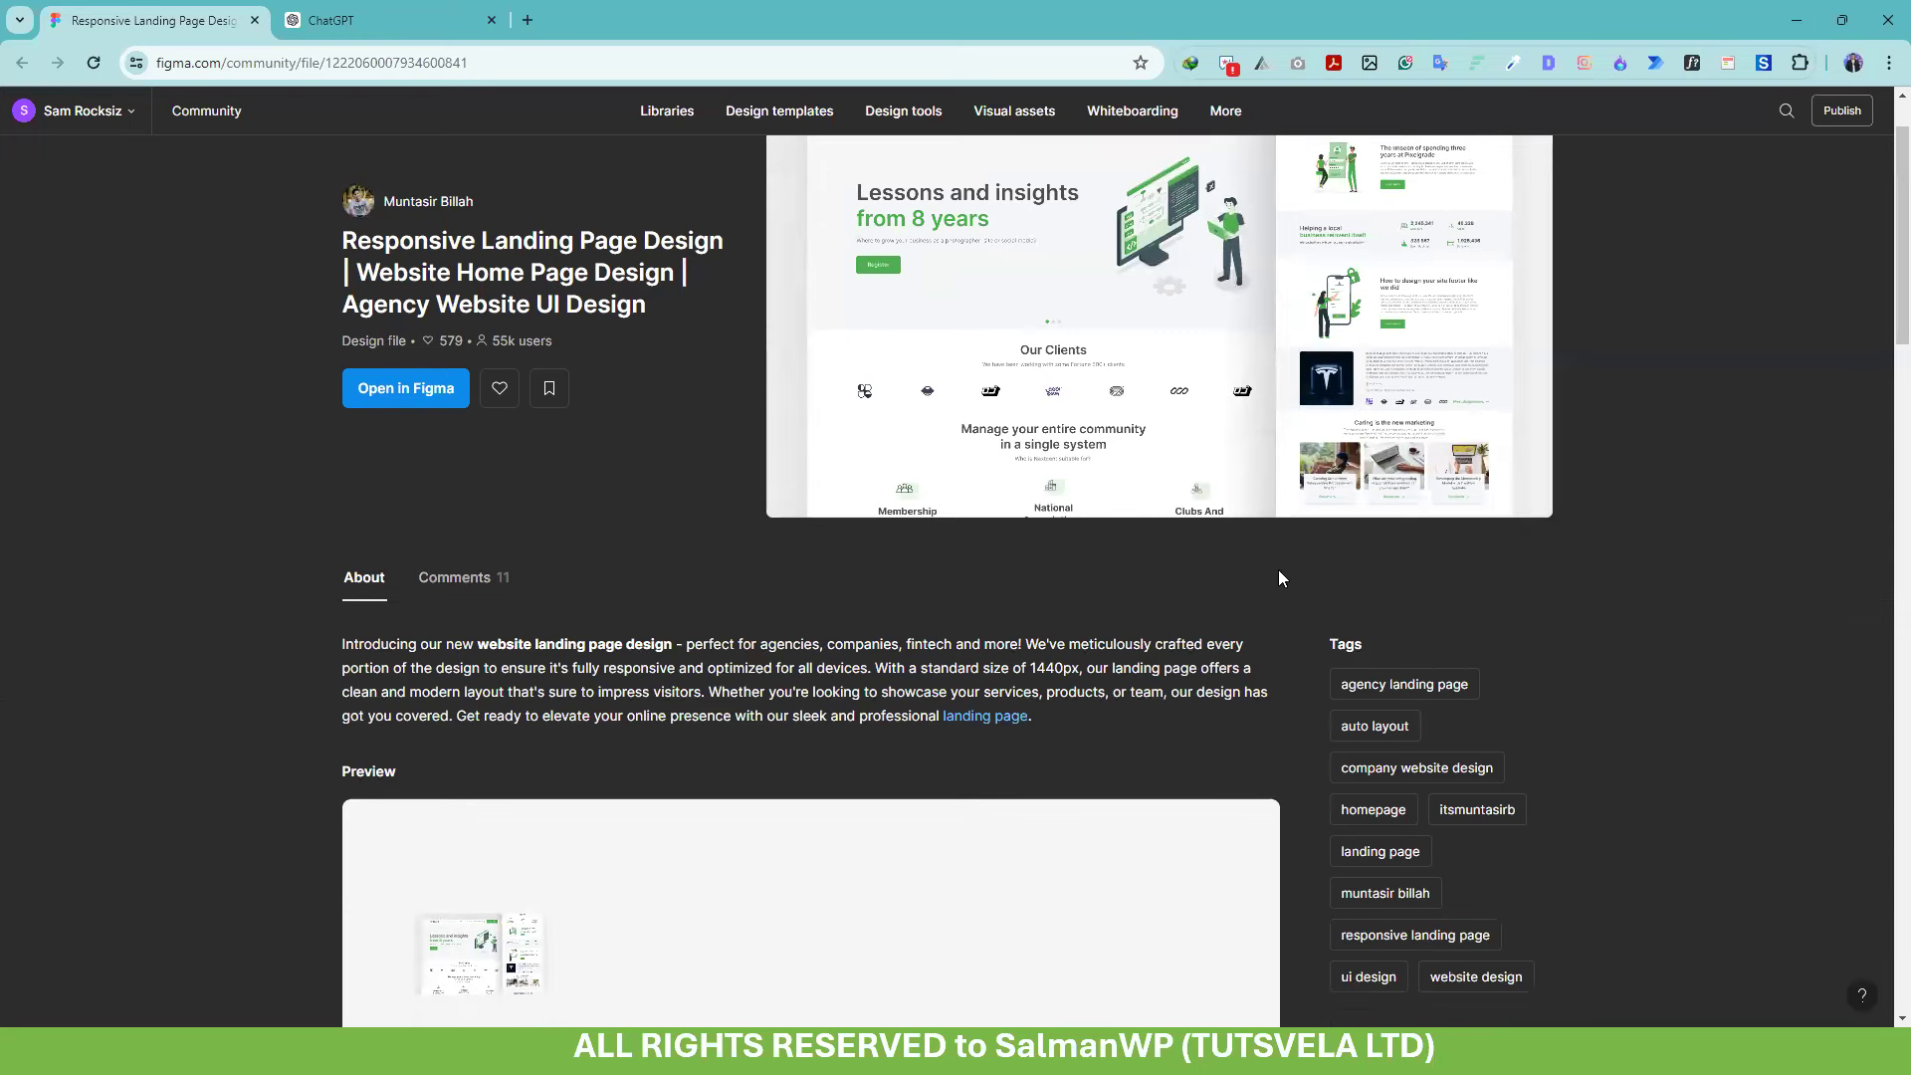
scroll(1139, 576, "up", 1)
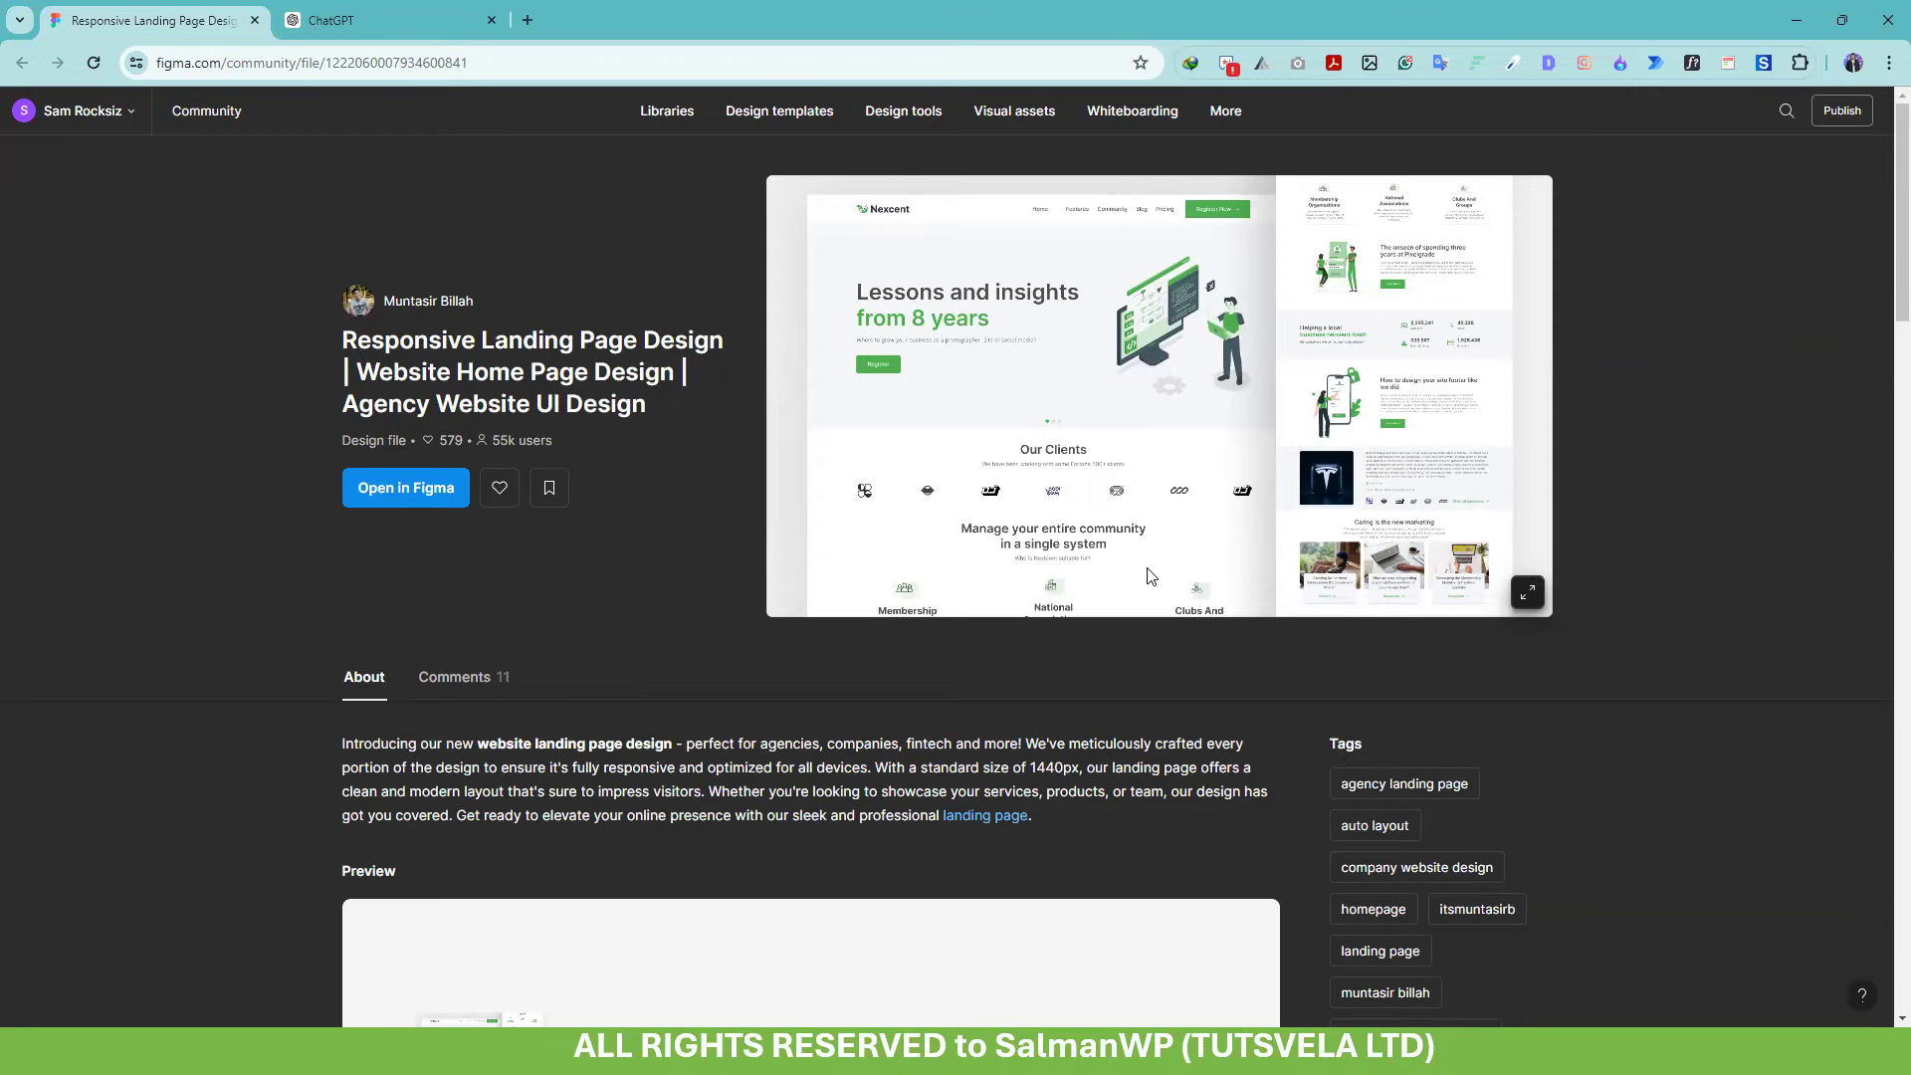
key("ctrl+t")
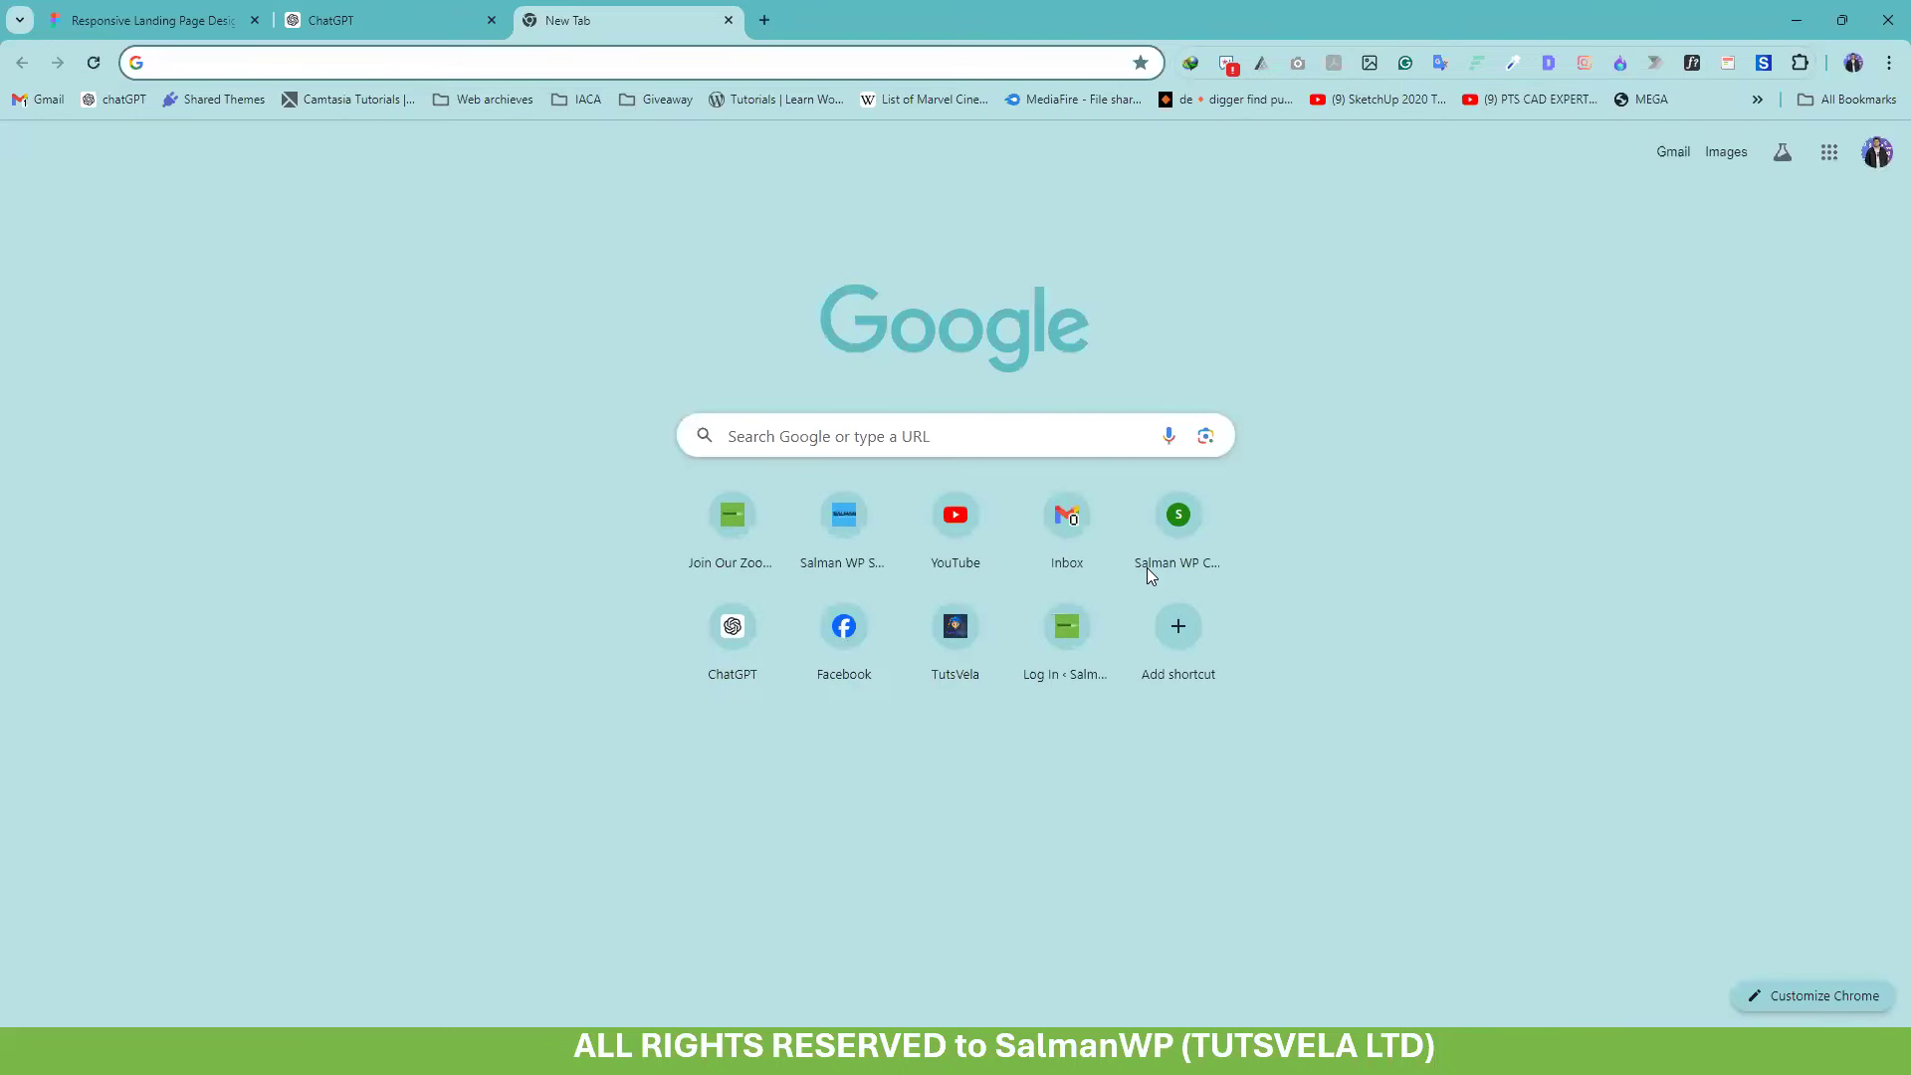
type("3*")
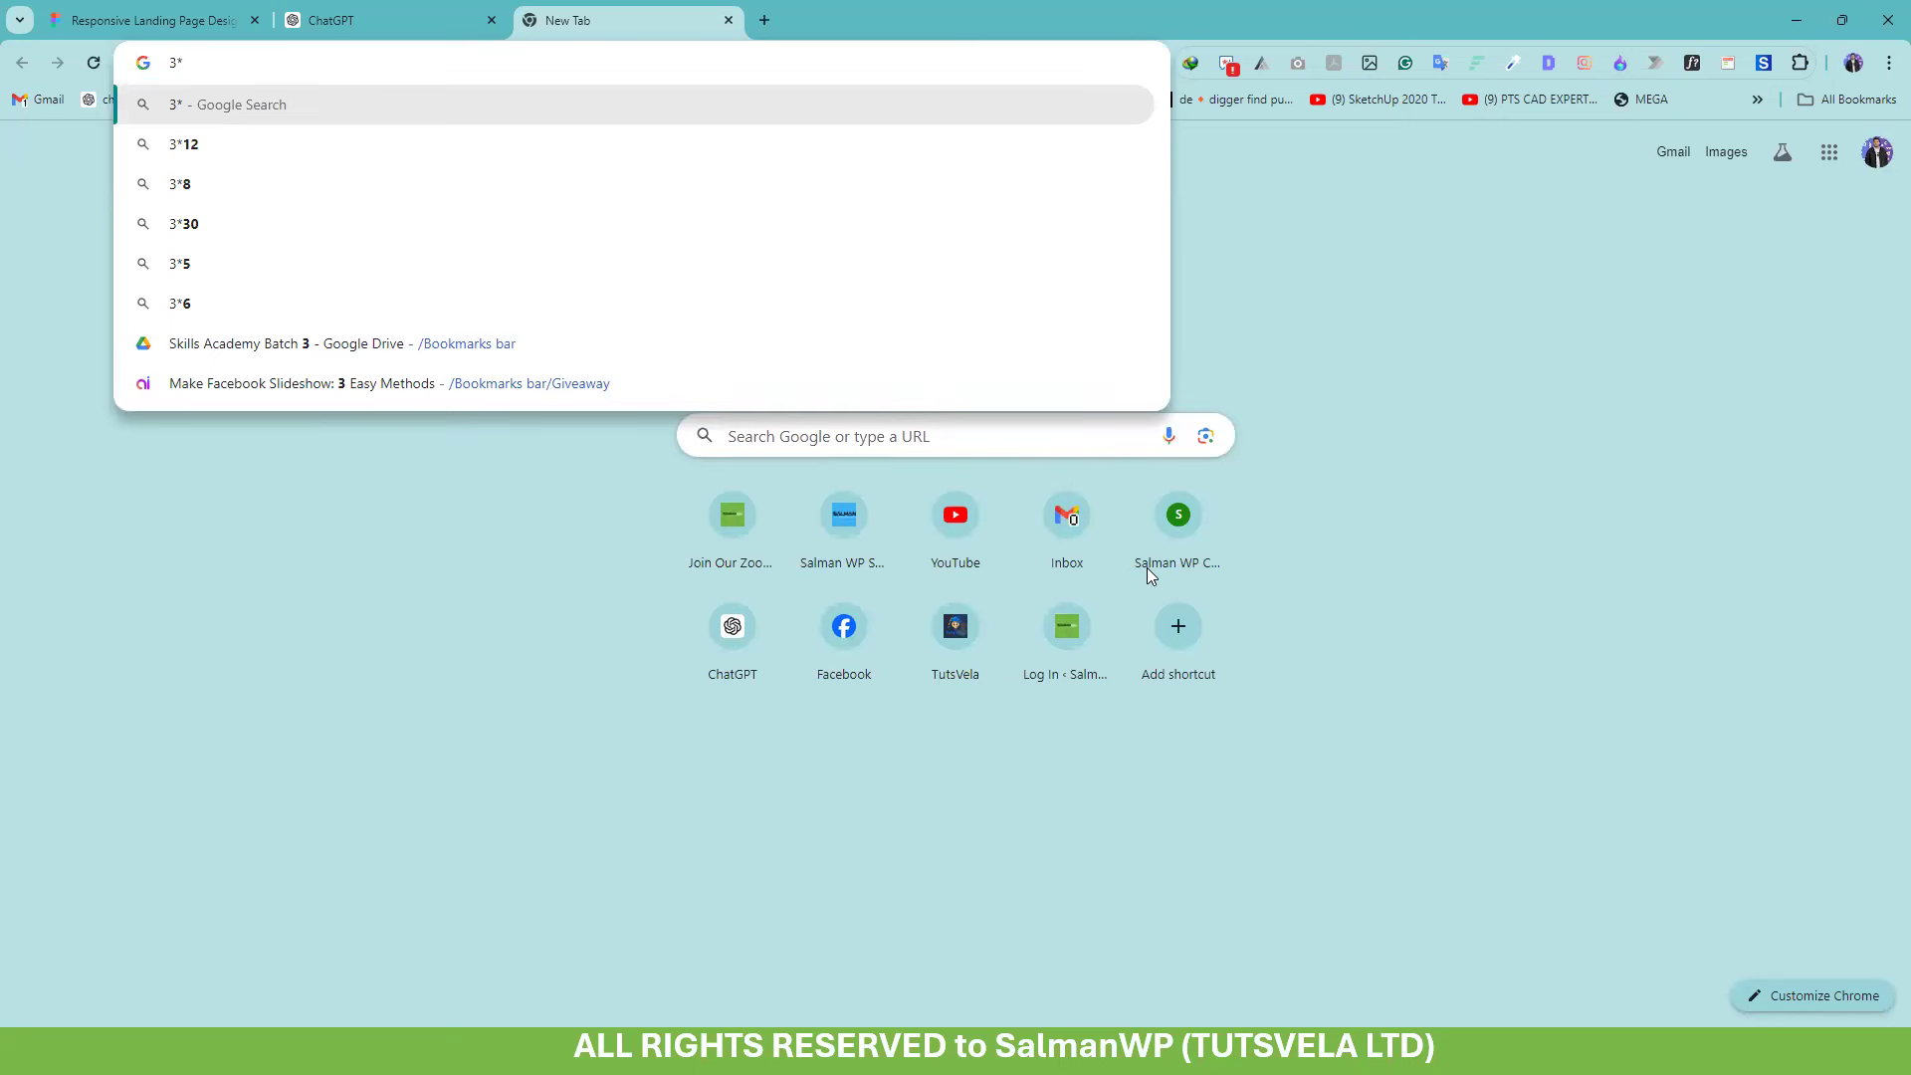
type("4")
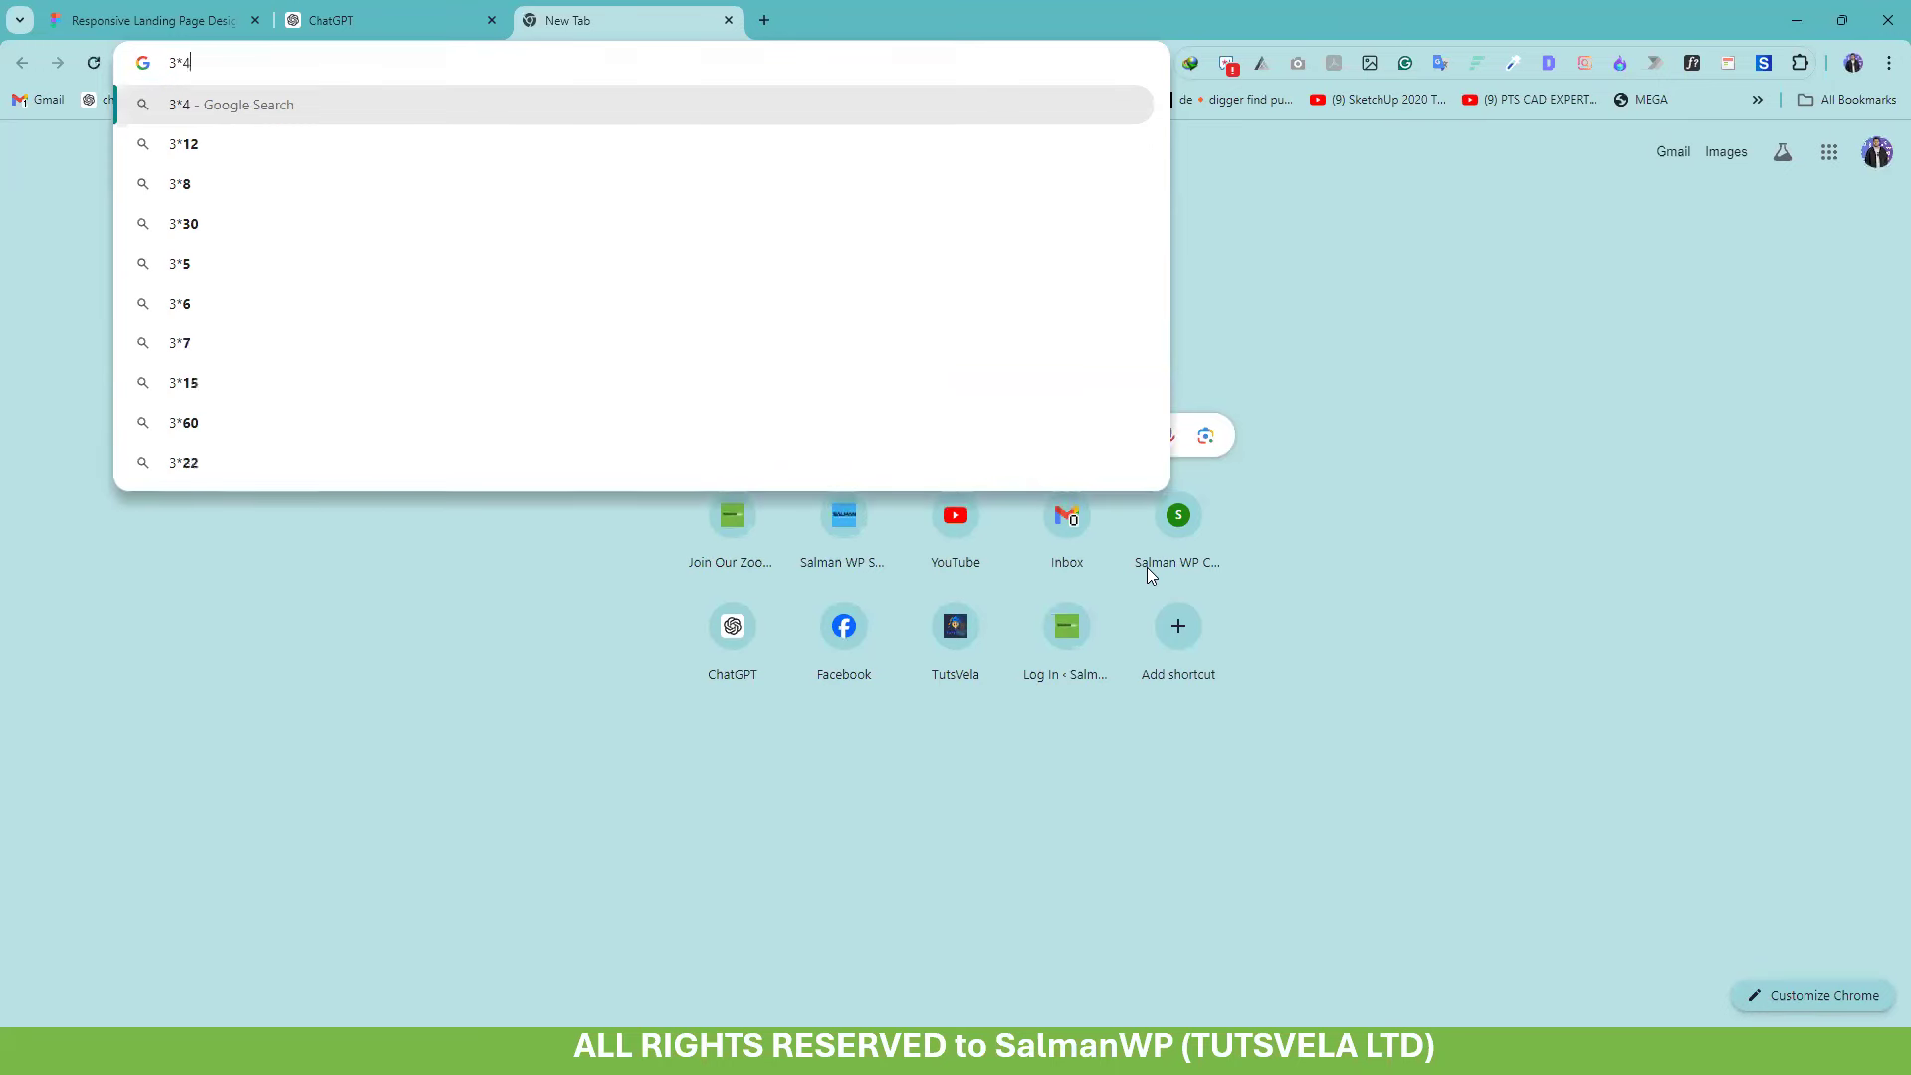
key("Return")
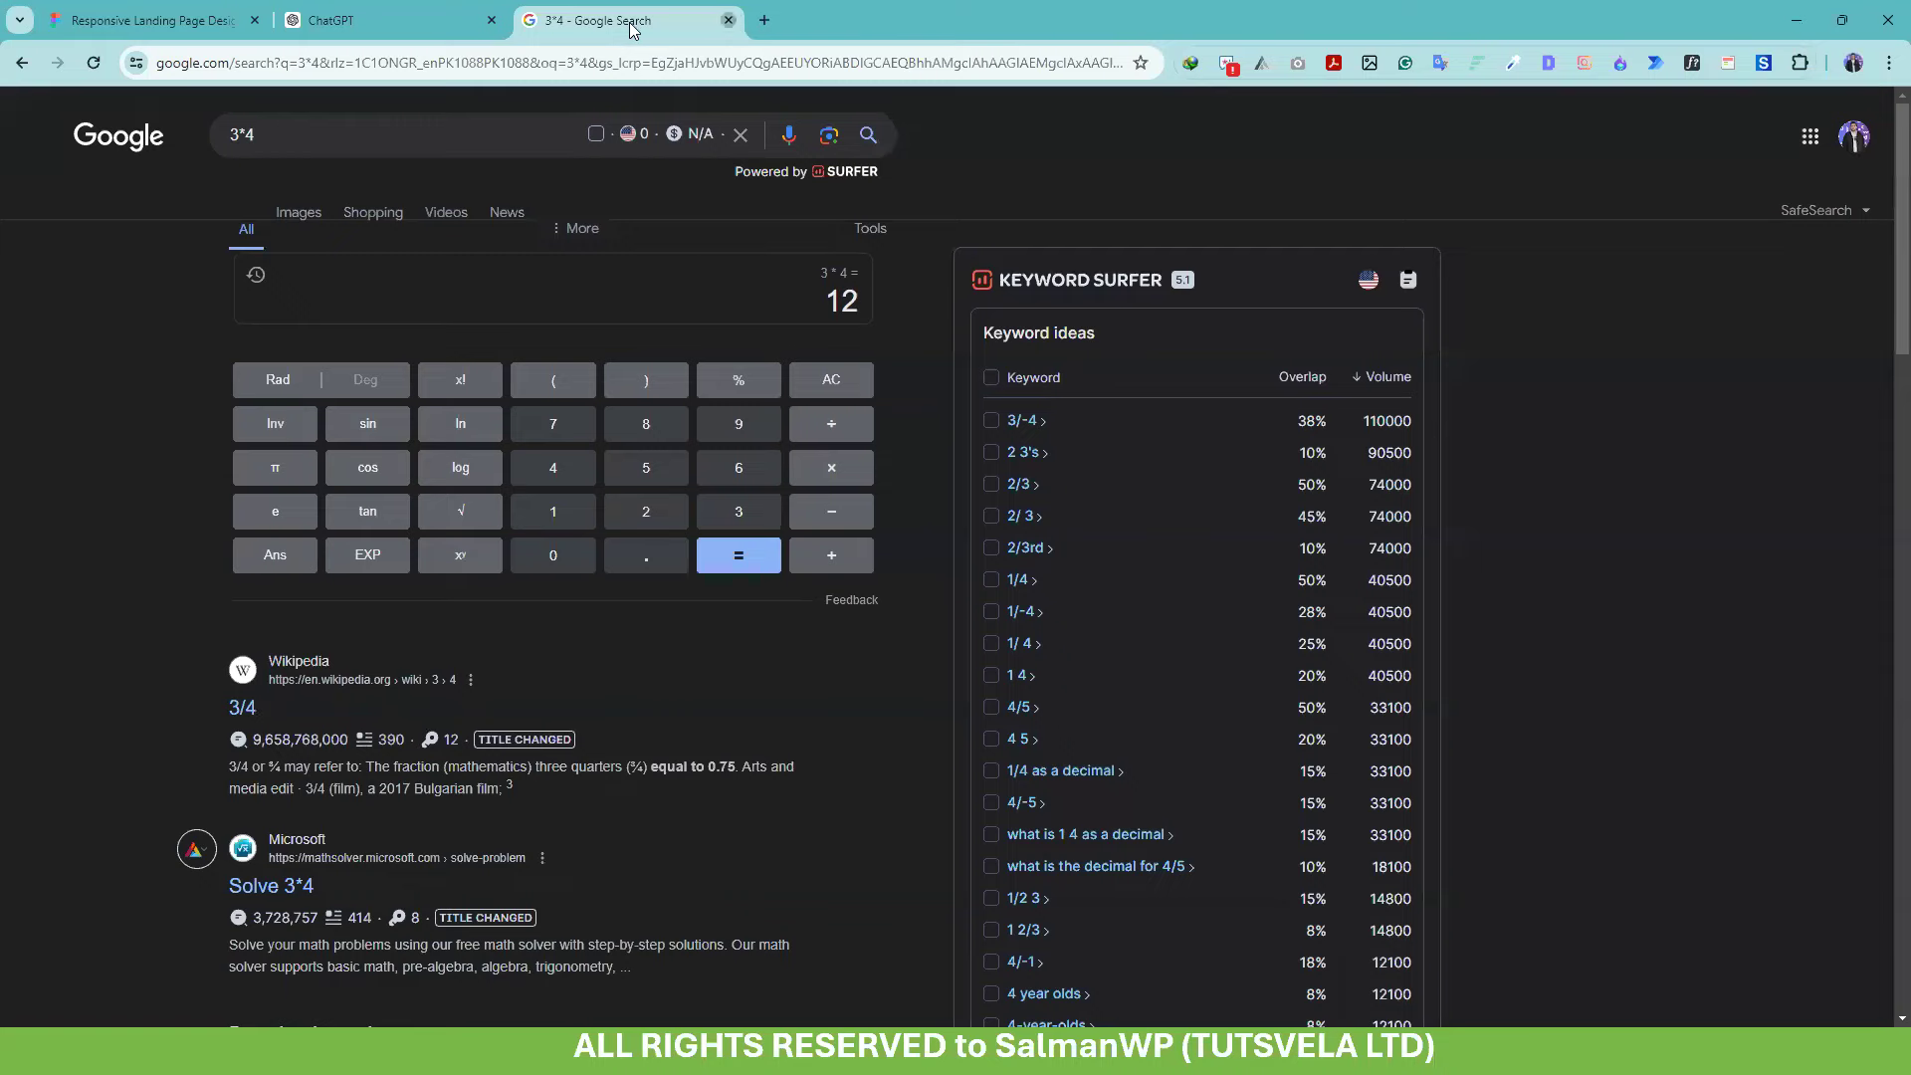
left_click(727, 20)
left_click(528, 20)
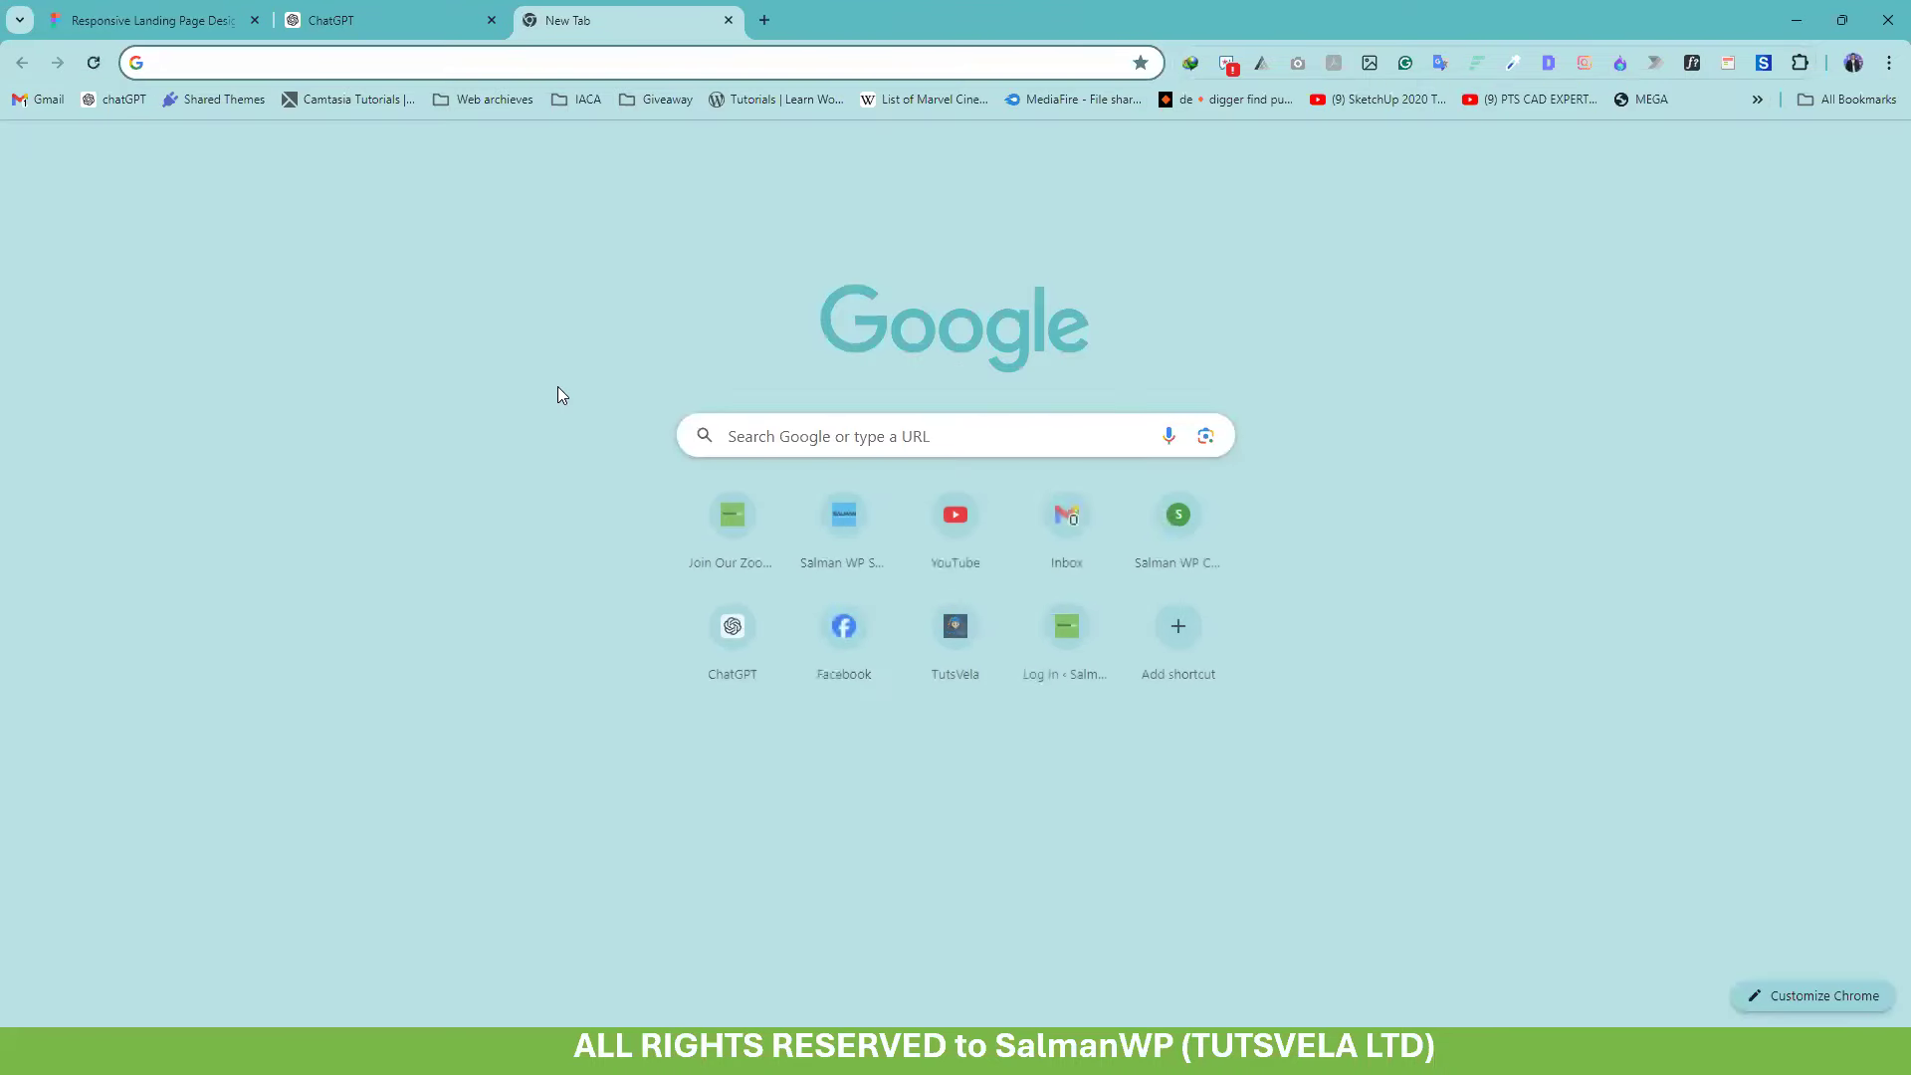